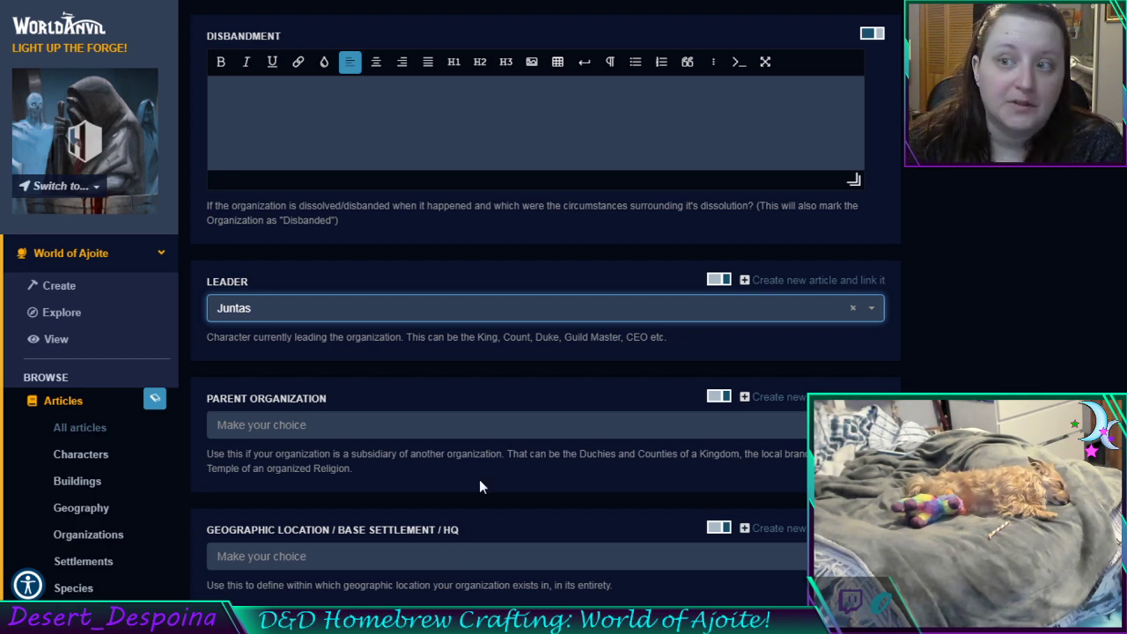
# Save the changes to the organization article The Tilted Scale
pyautogui.scroll(-3, 479, 486)
pyautogui.scroll(2, 479, 486)
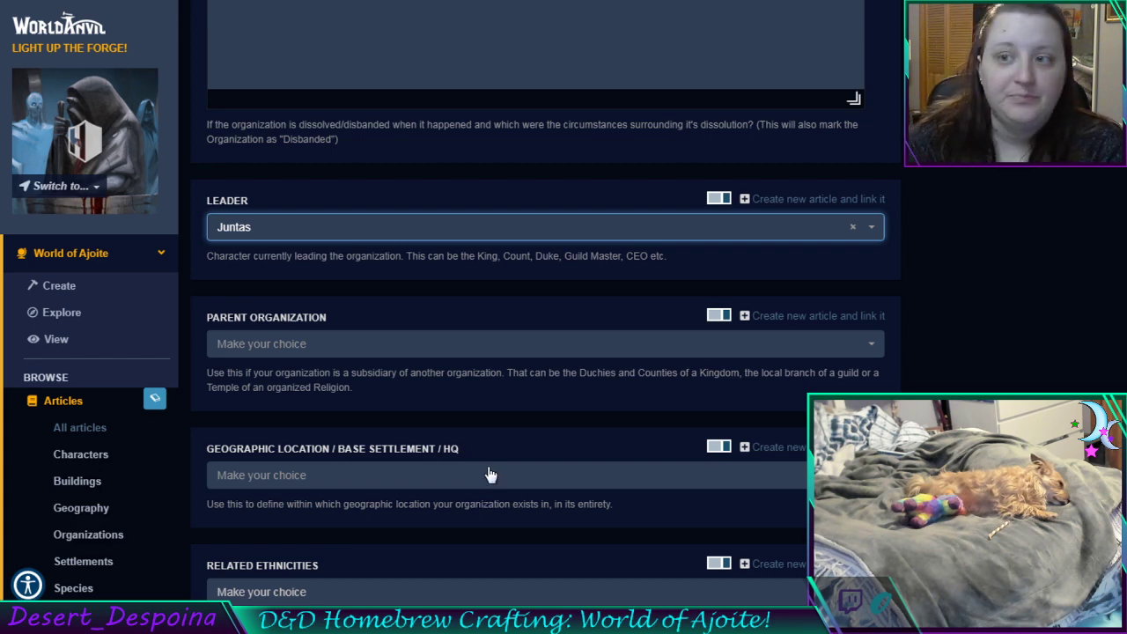
pyautogui.scroll(4, 453, 451)
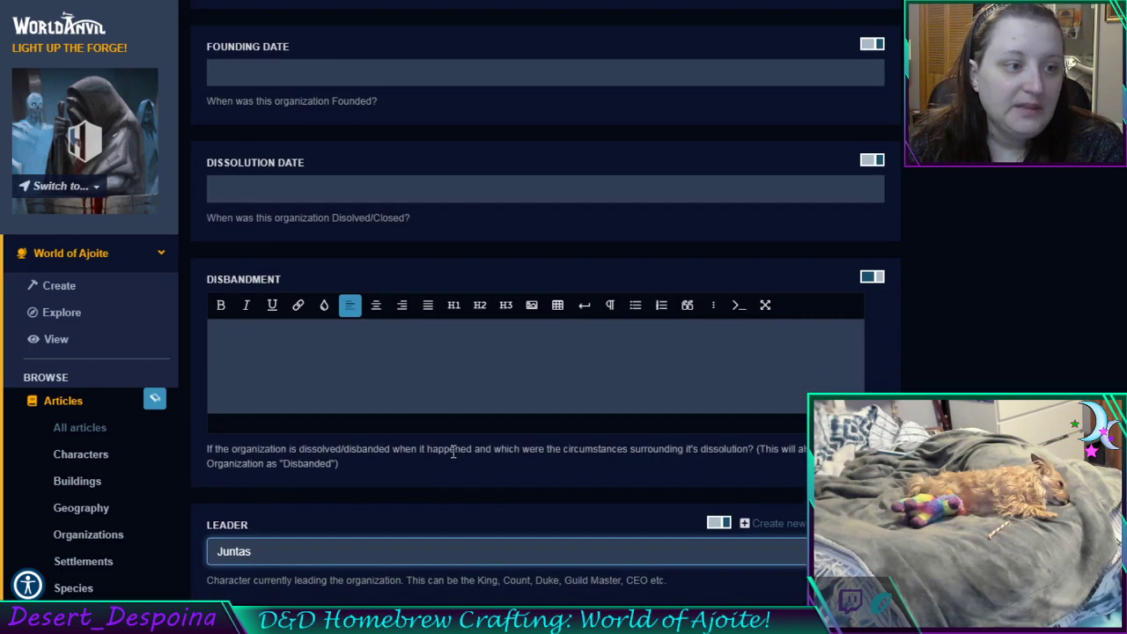
pyautogui.scroll(5, 454, 451)
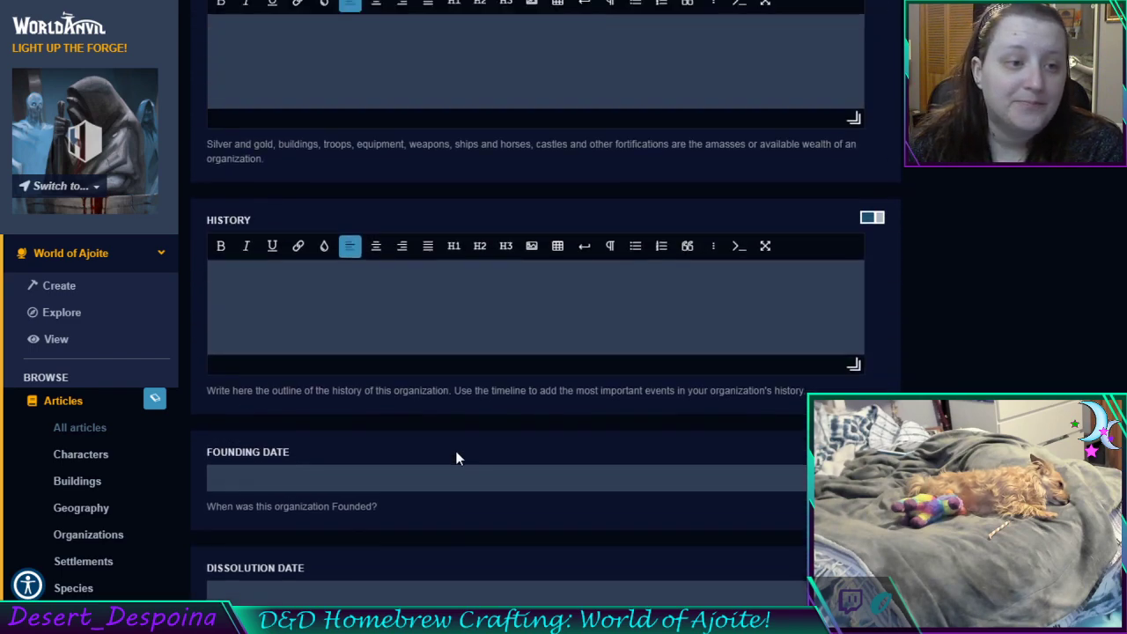
pyautogui.scroll(16, 457, 458)
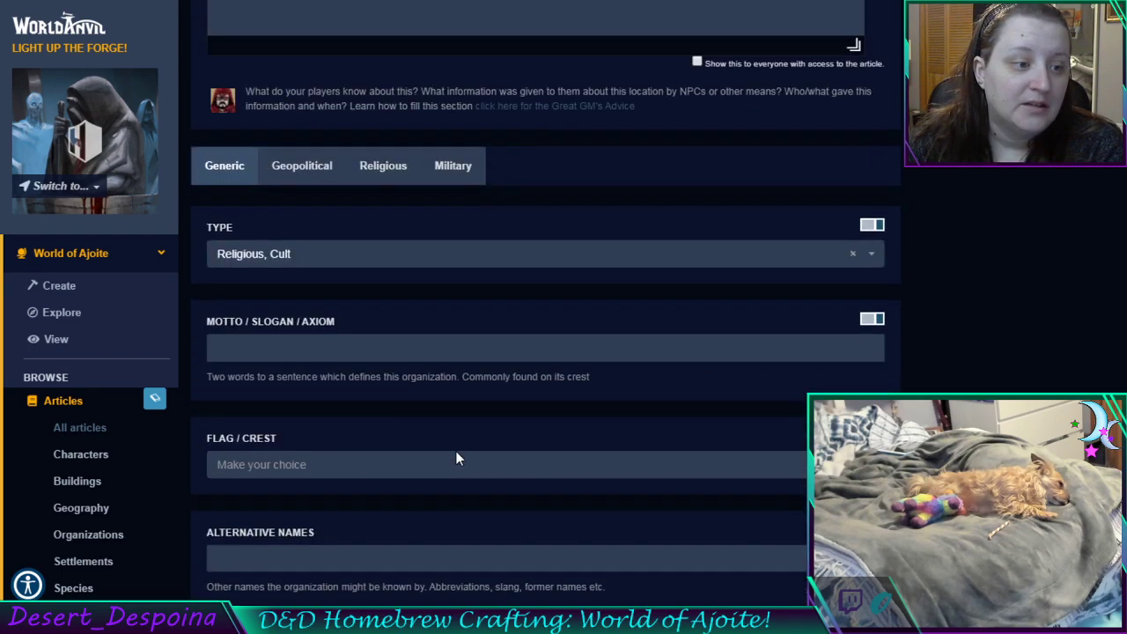
pyautogui.scroll(10, 456, 458)
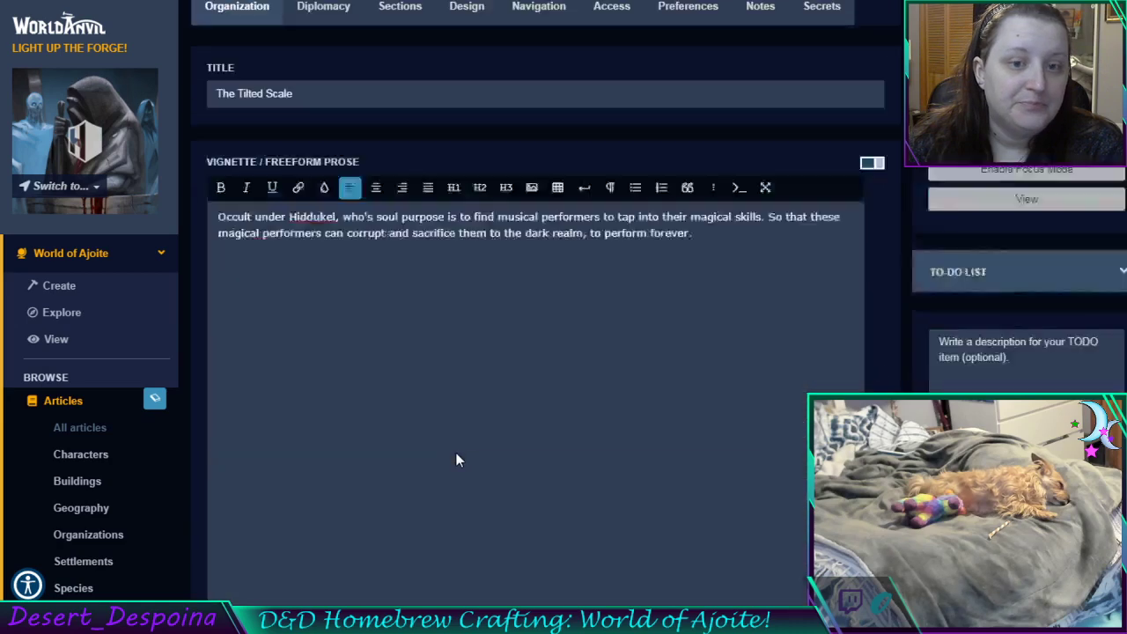
pyautogui.scroll(3, 456, 455)
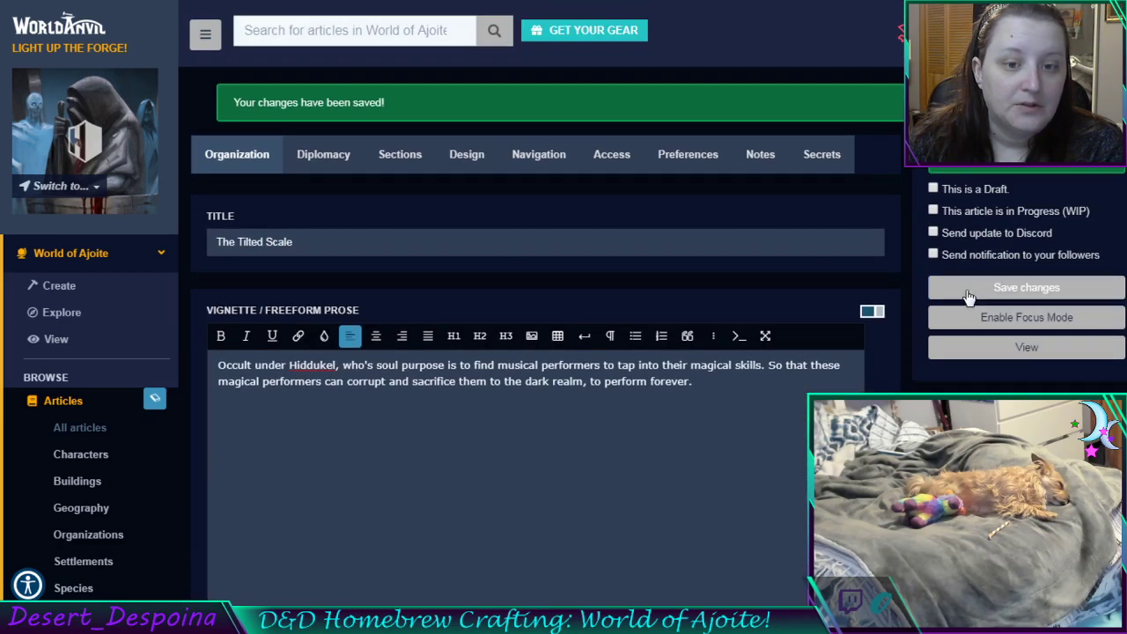
pyautogui.click(969, 296)
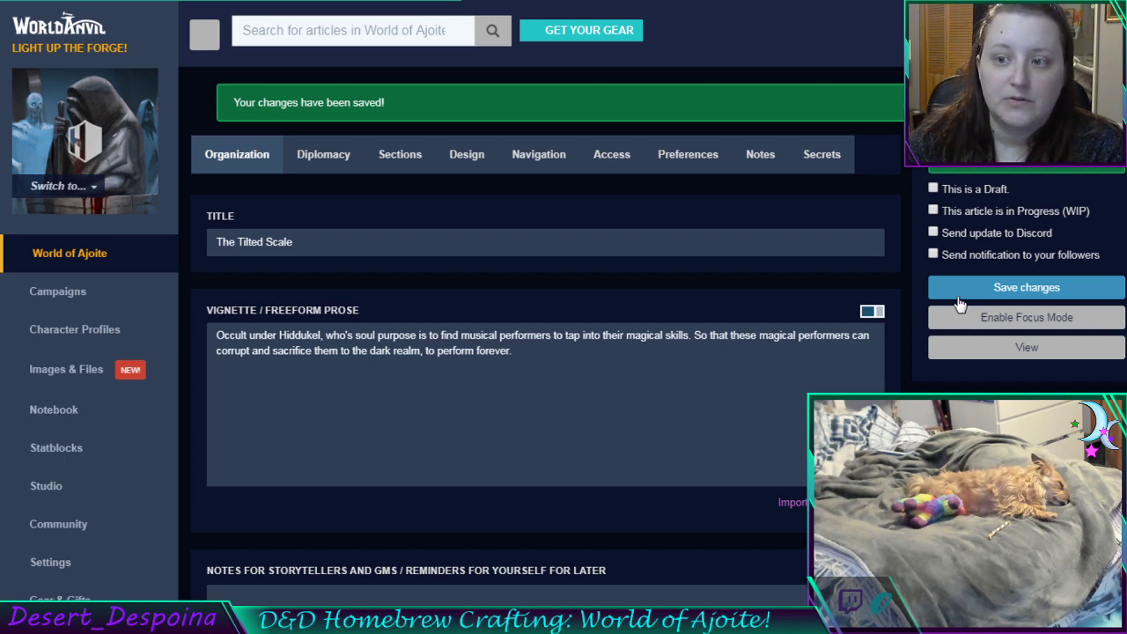
pyautogui.click(960, 297)
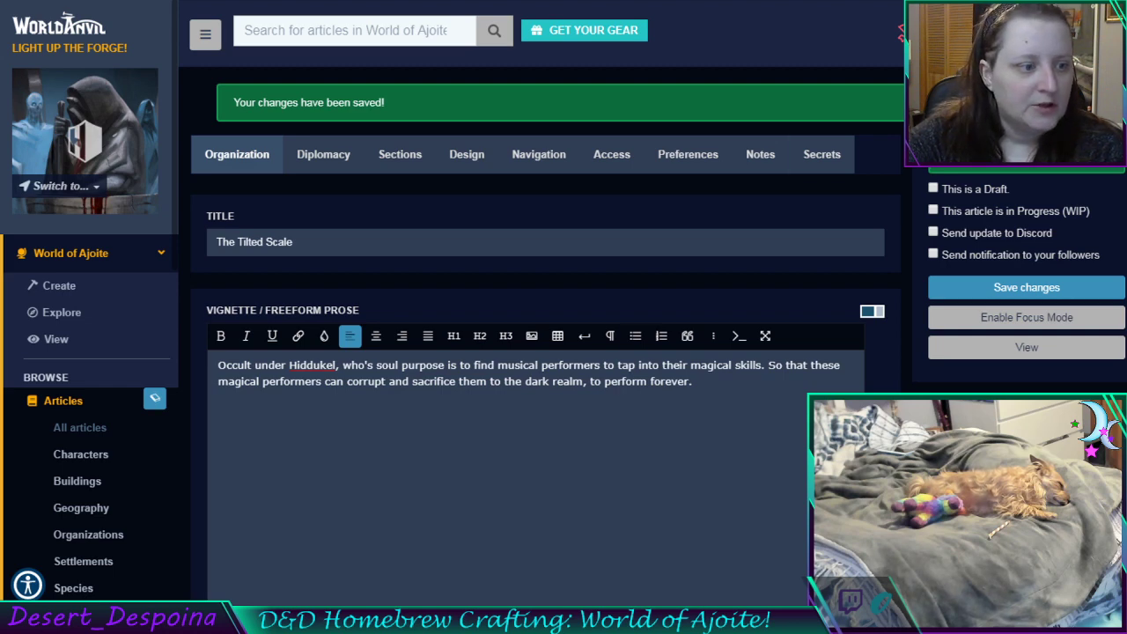
# Open the creation page for World of Ajoite and look through the available article templates
pyautogui.click(74, 287)
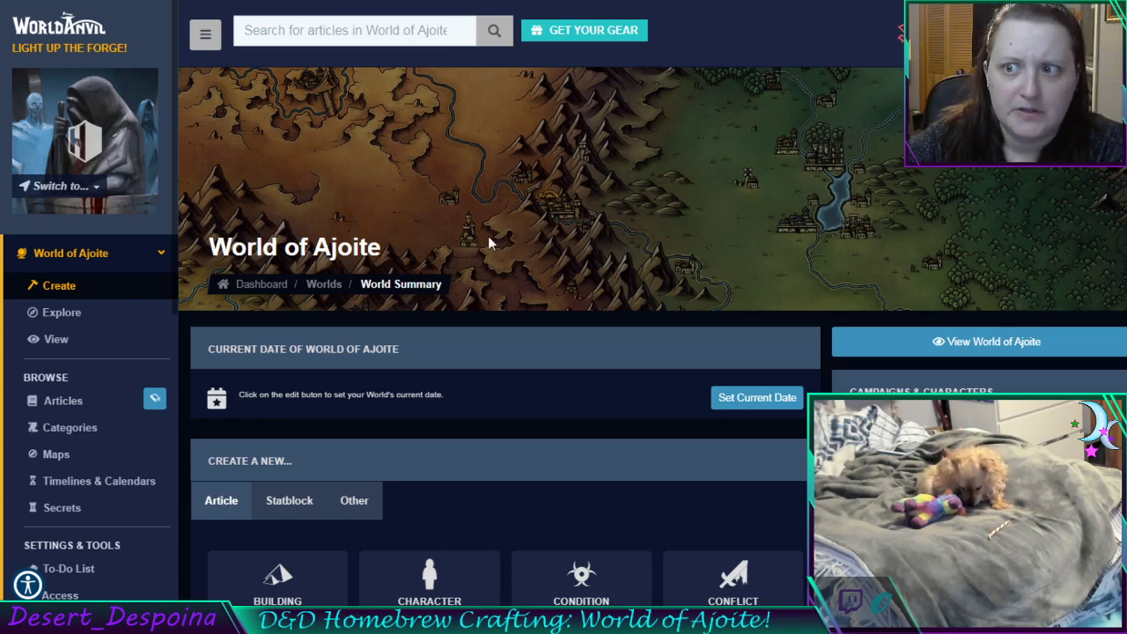
pyautogui.scroll(-1, 489, 235)
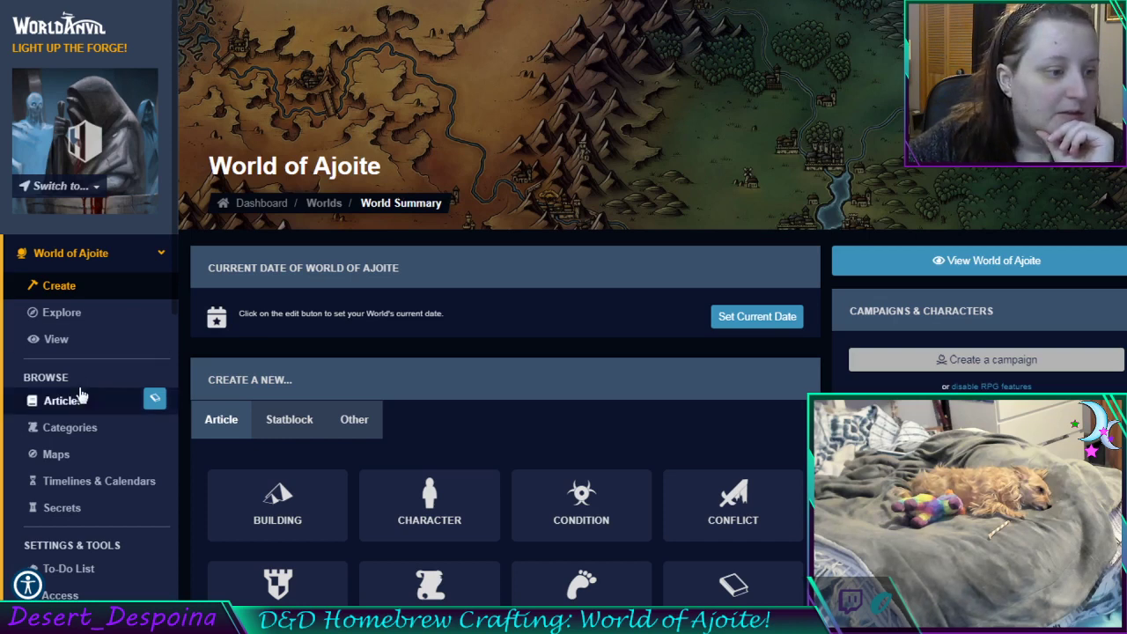
pyautogui.scroll(-5, 485, 290)
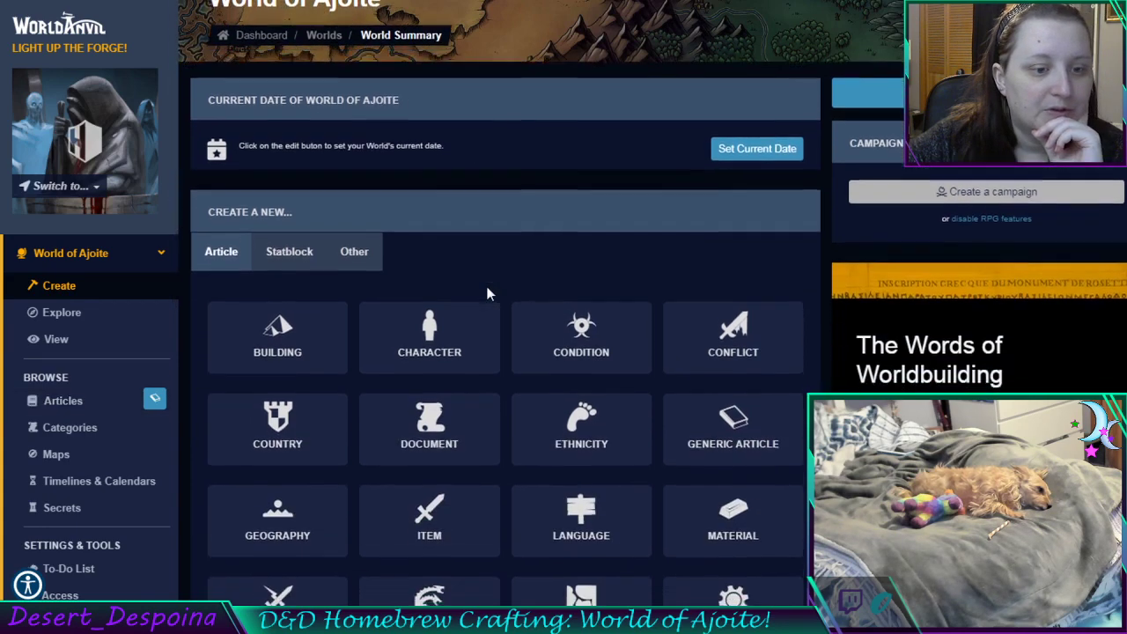
pyautogui.scroll(-1, 487, 301)
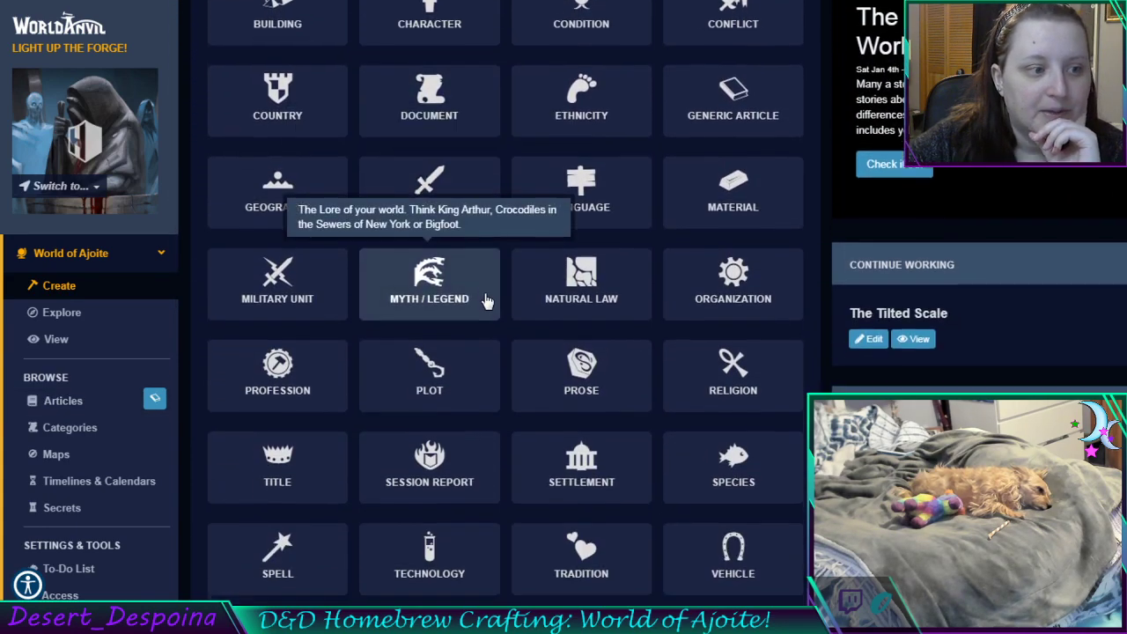
pyautogui.scroll(-4, 484, 304)
pyautogui.scroll(-4, 481, 300)
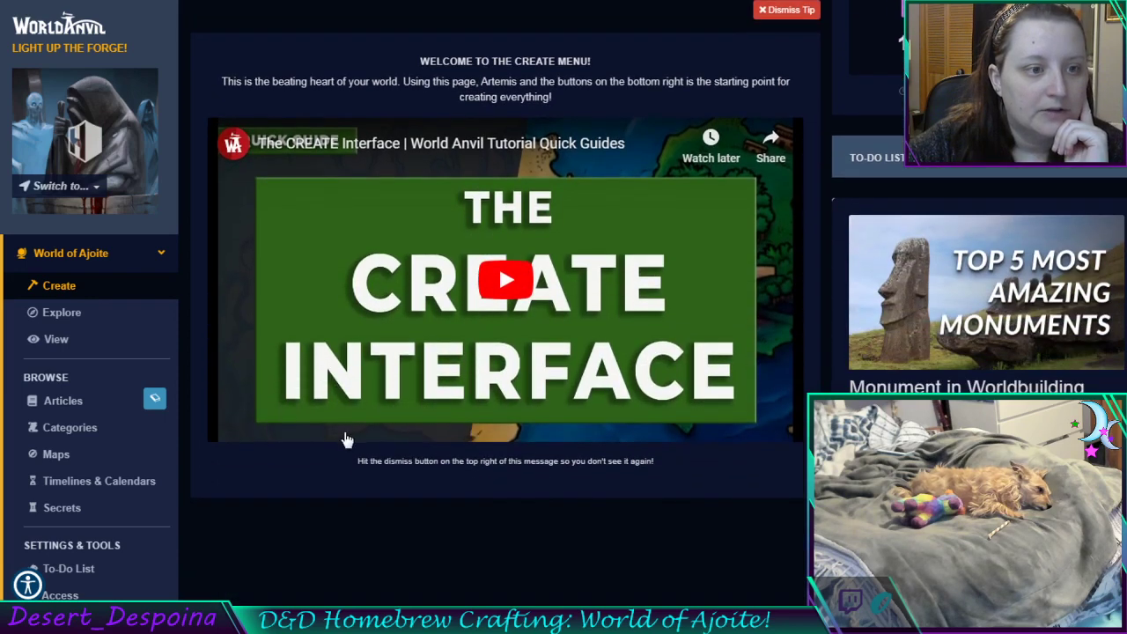
pyautogui.scroll(4, 345, 440)
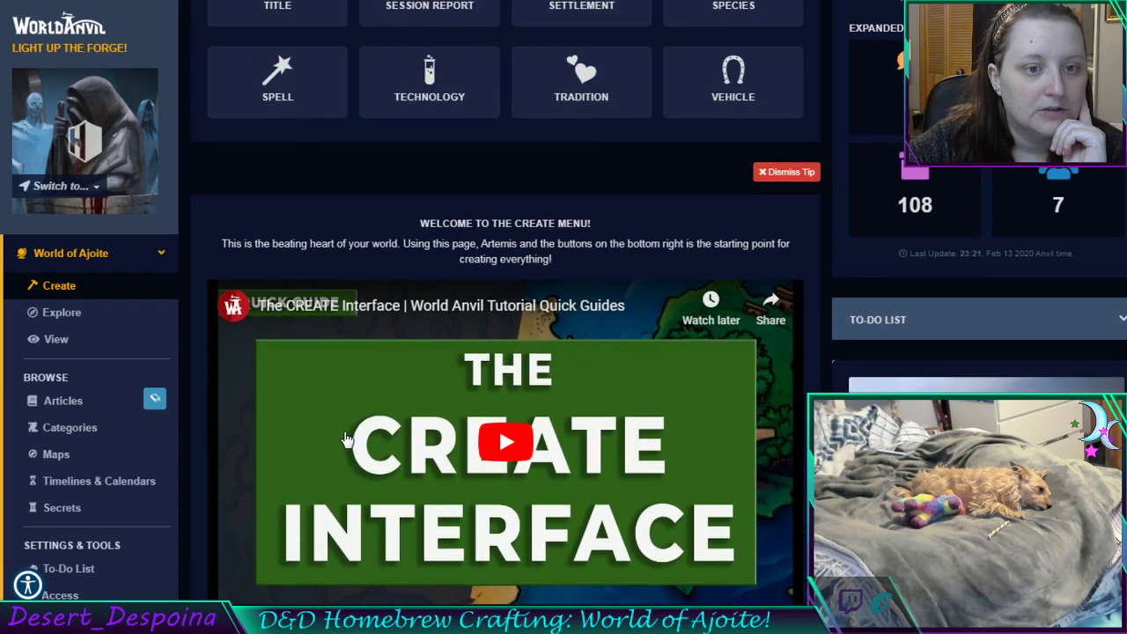
pyautogui.scroll(1, 337, 421)
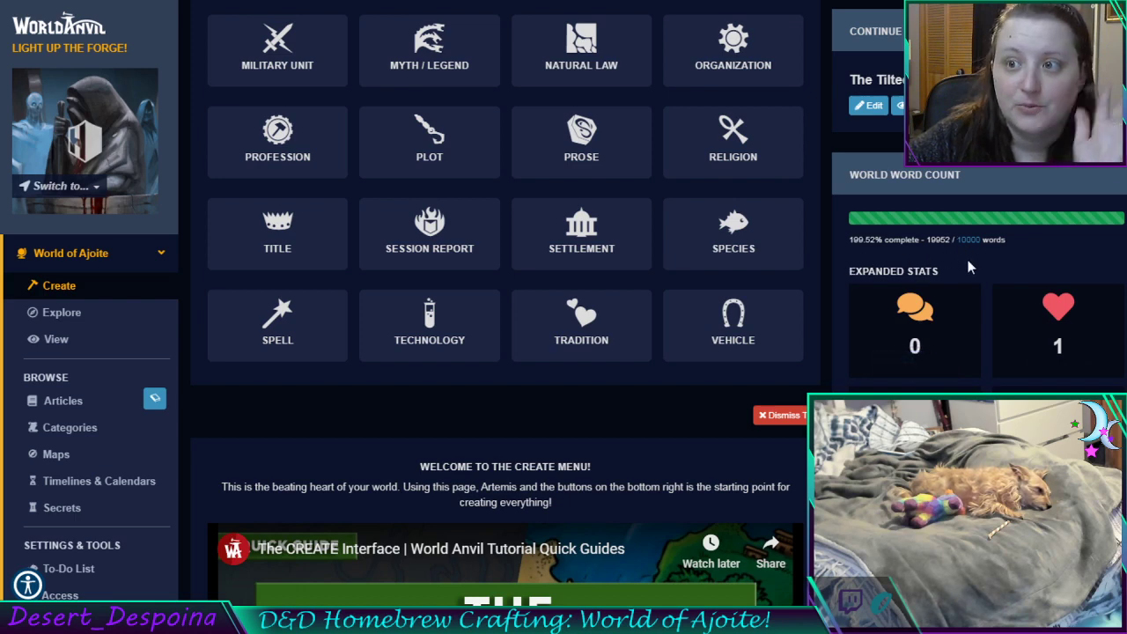
pyautogui.scroll(-2, 968, 267)
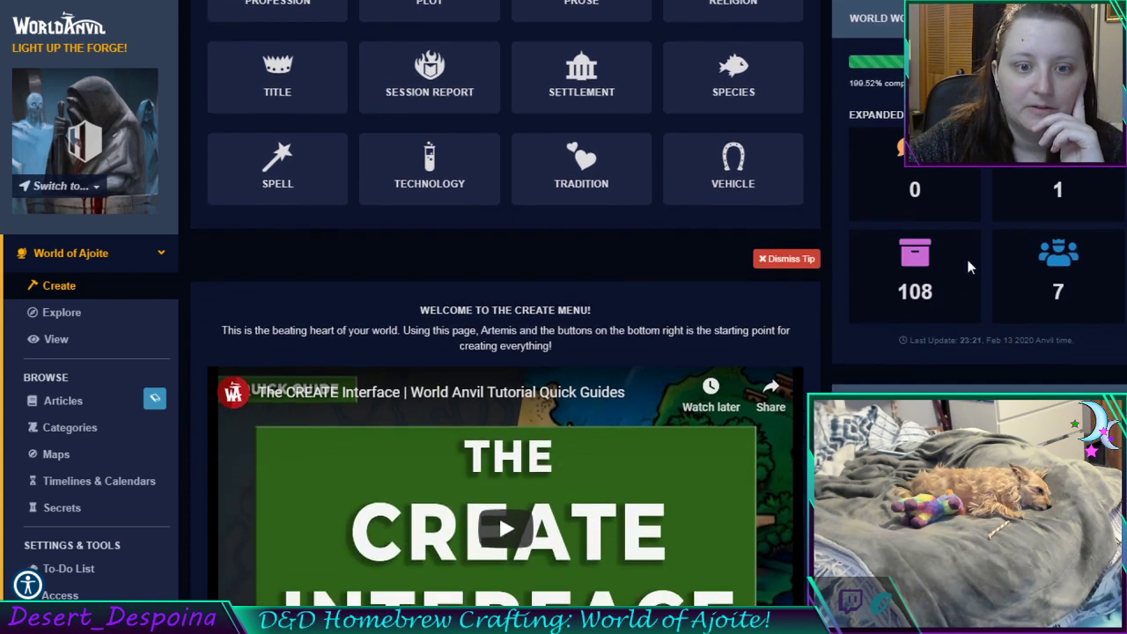
pyautogui.scroll(-1, 968, 267)
pyautogui.scroll(1, 951, 280)
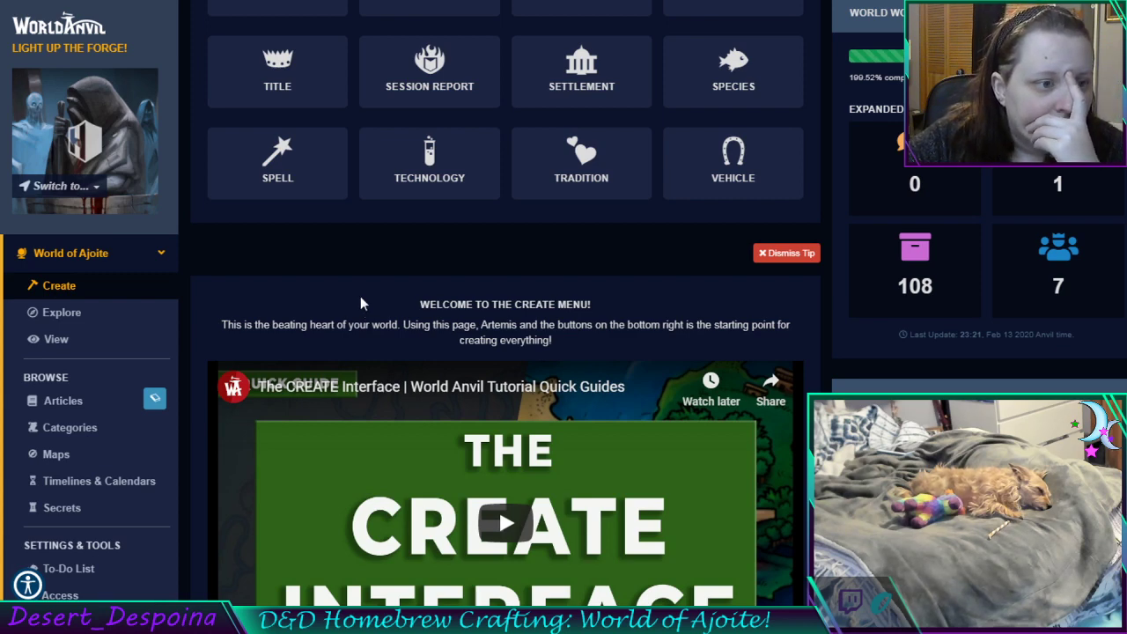
pyautogui.scroll(3, 360, 298)
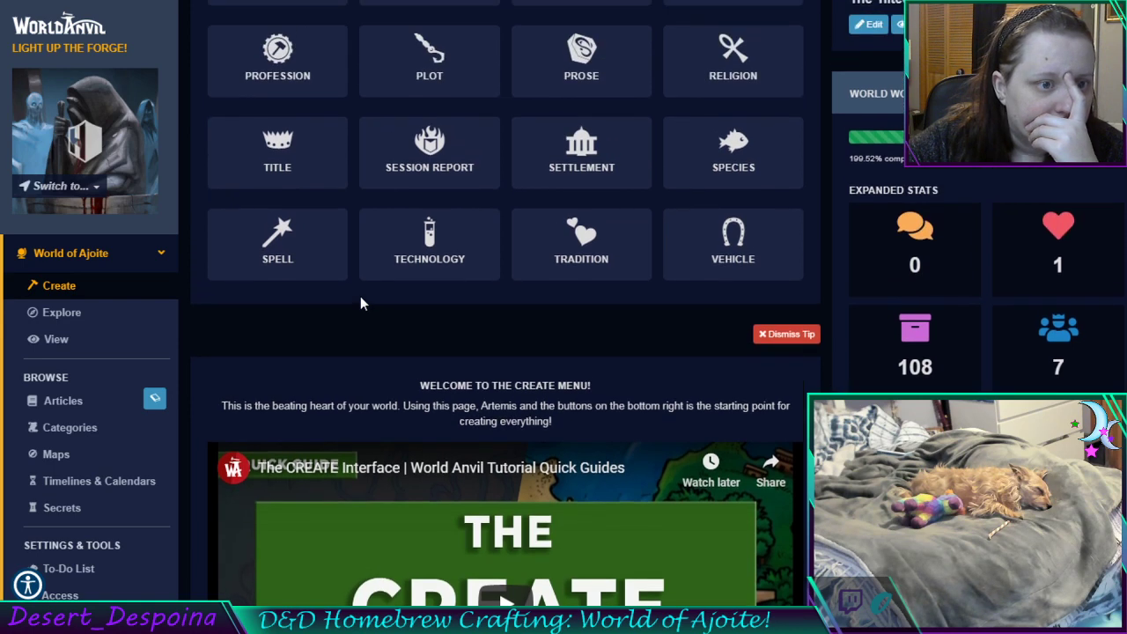
pyautogui.scroll(1, 361, 303)
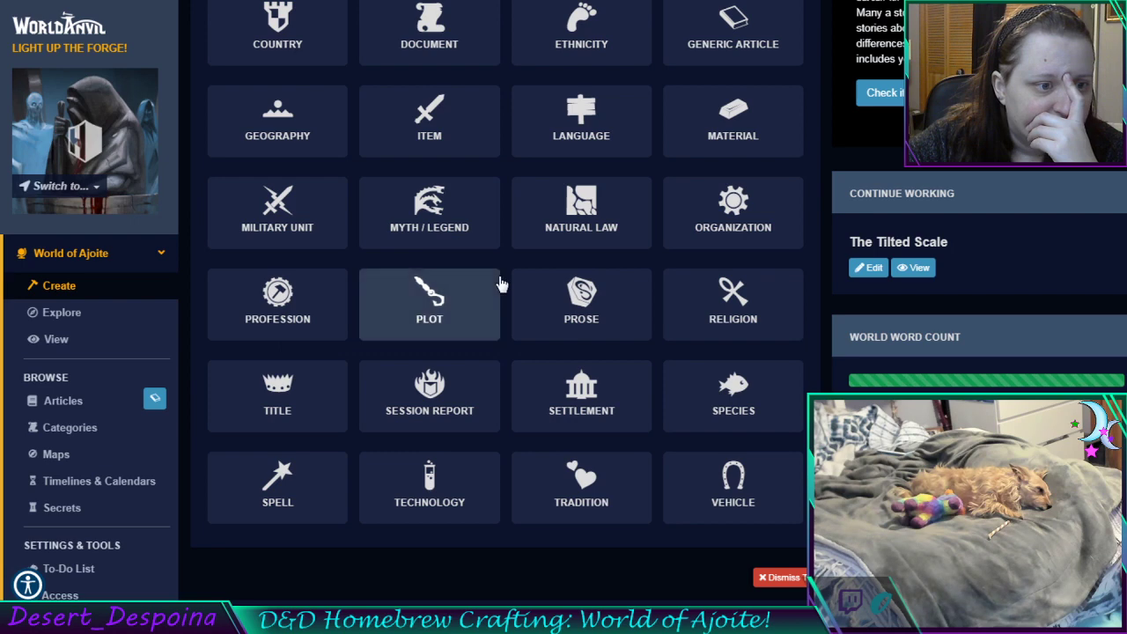
pyautogui.scroll(1, 501, 281)
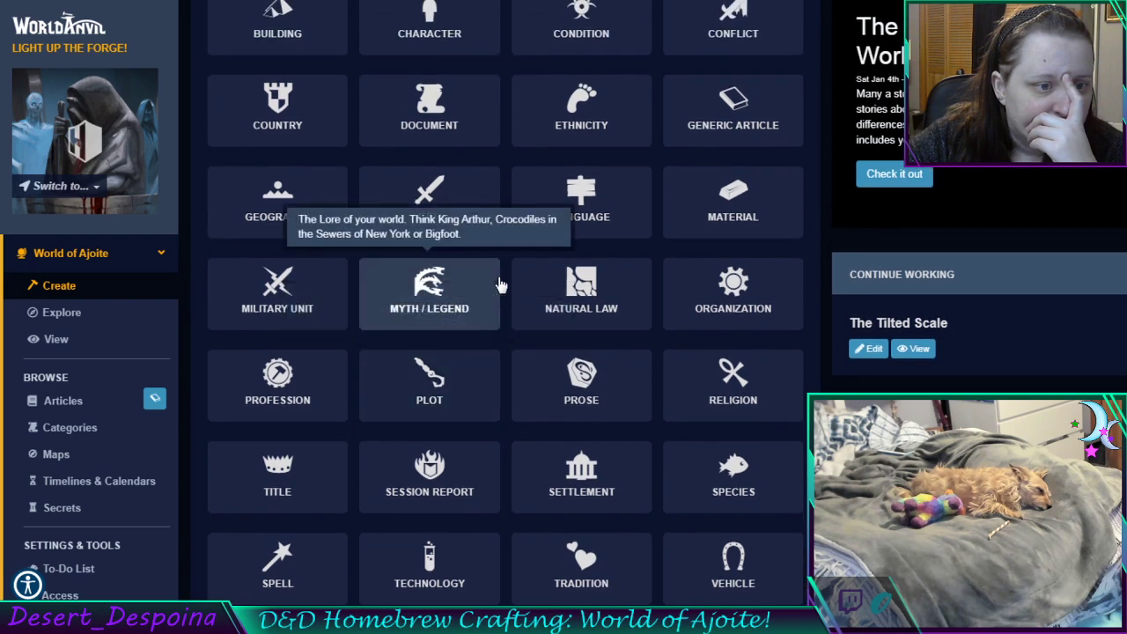
pyautogui.scroll(1, 501, 284)
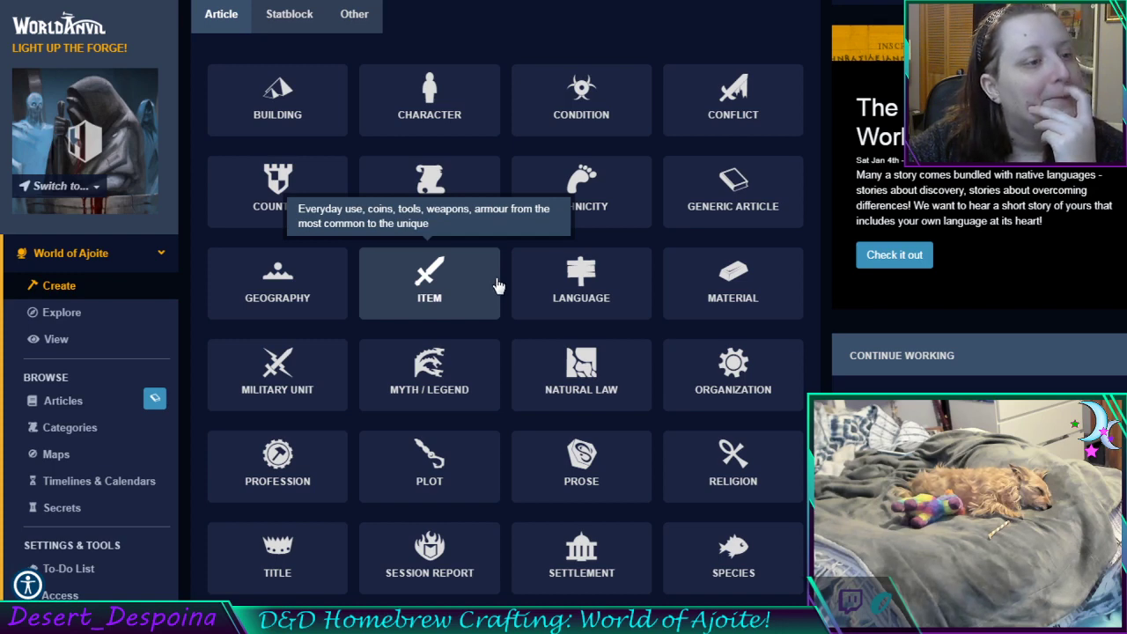
# Start a new character article and title it Prince Copper
pyautogui.click(648, 309)
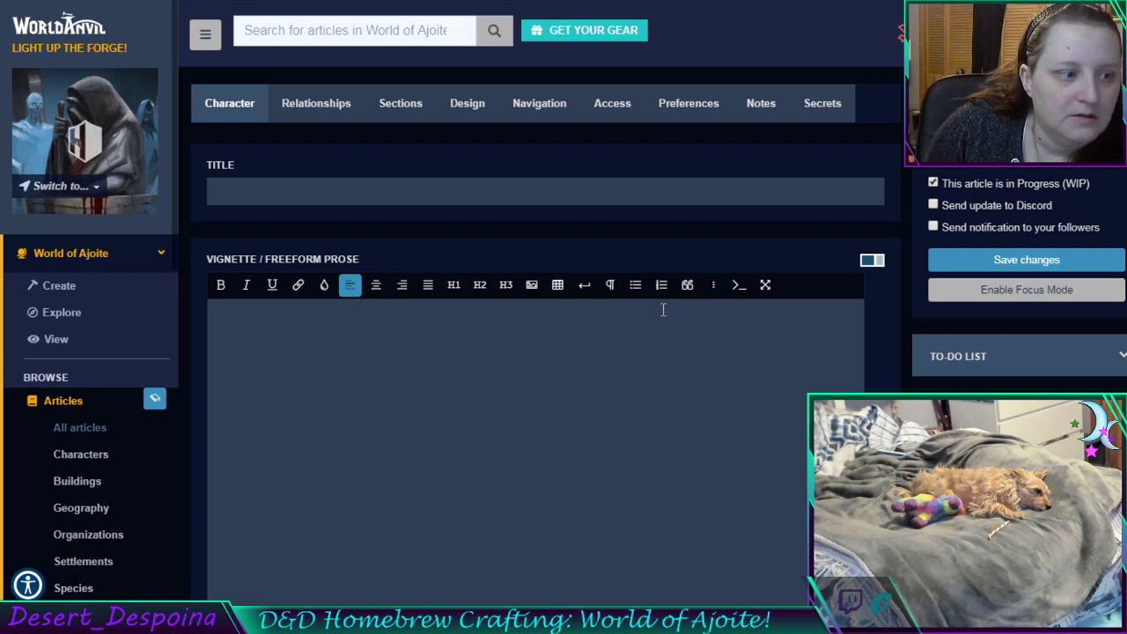
pyautogui.click(534, 192)
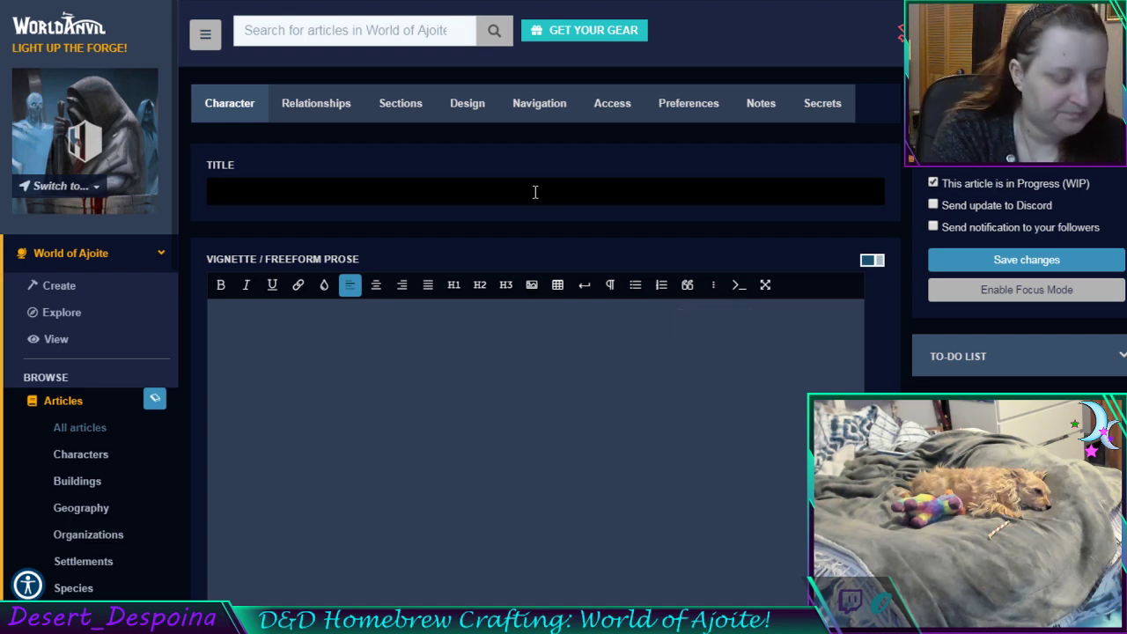
pyautogui.write('Prince')
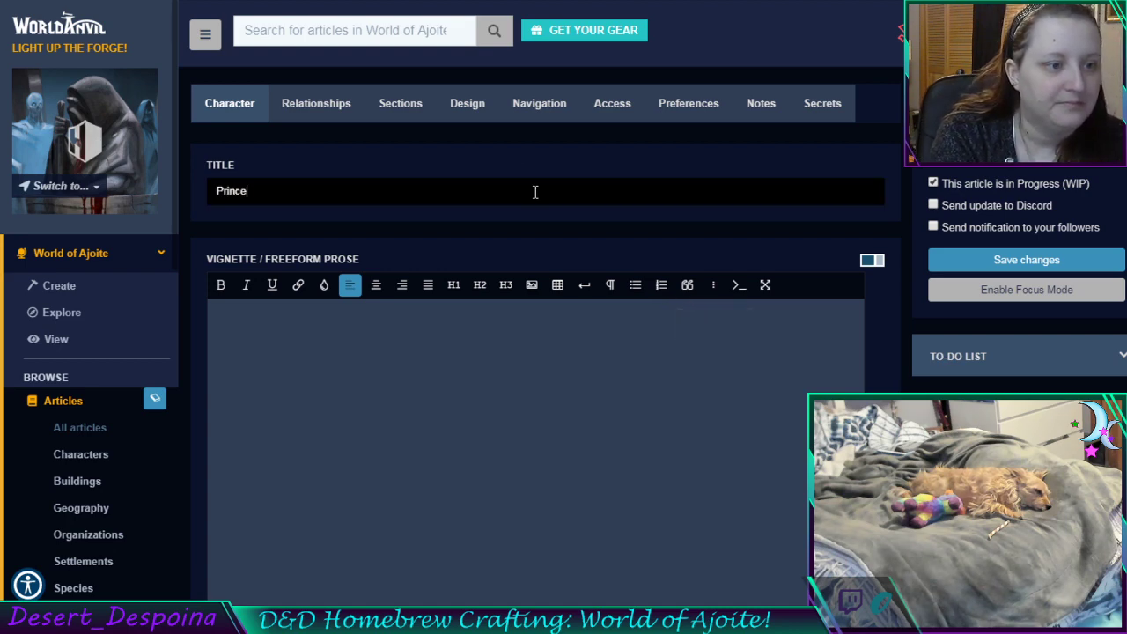
pyautogui.write(' Copper')
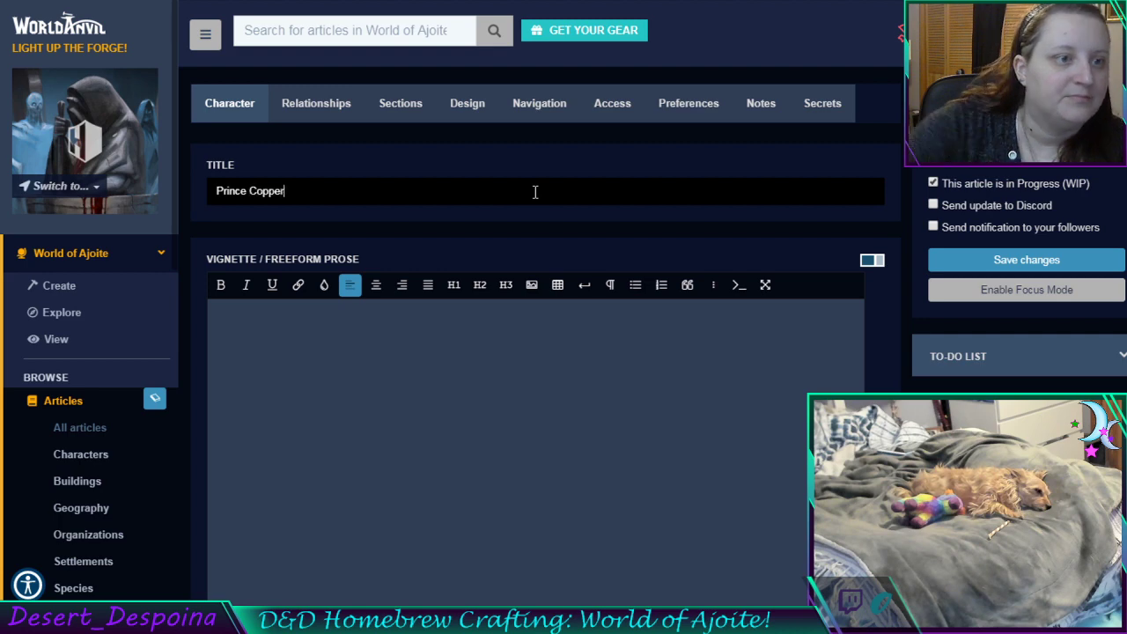
# Switch to Google Images and search for "bronze dragonborn"
pyautogui.hotkey('ctrl', 'Tab')
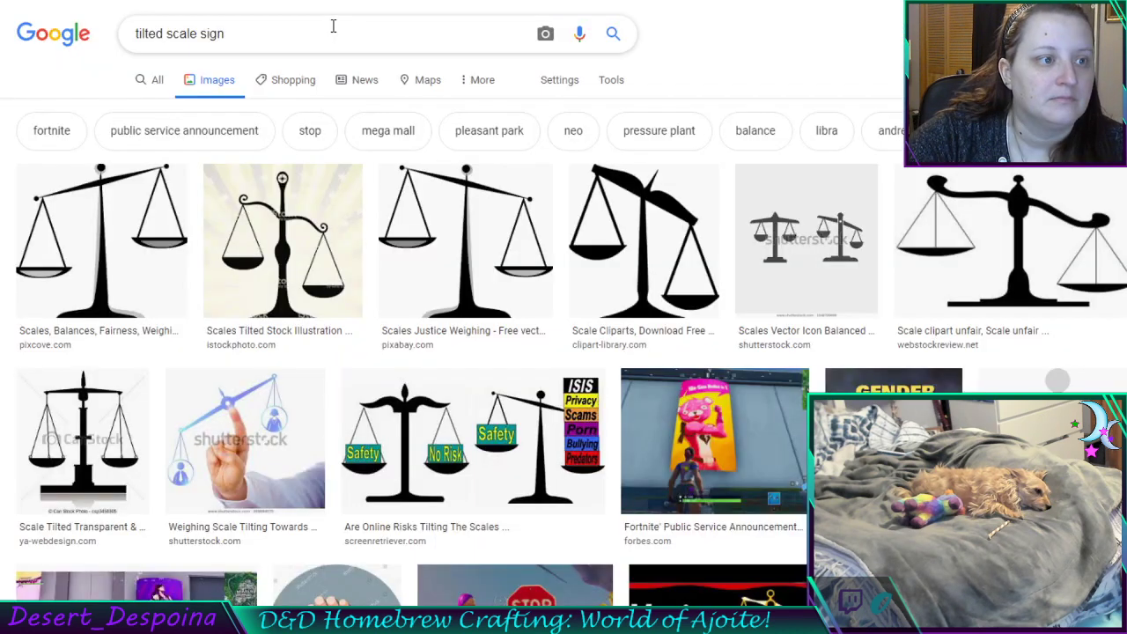
pyautogui.moveTo(331, 34); pyautogui.dragTo(41, 50)
pyautogui.write('bronx')
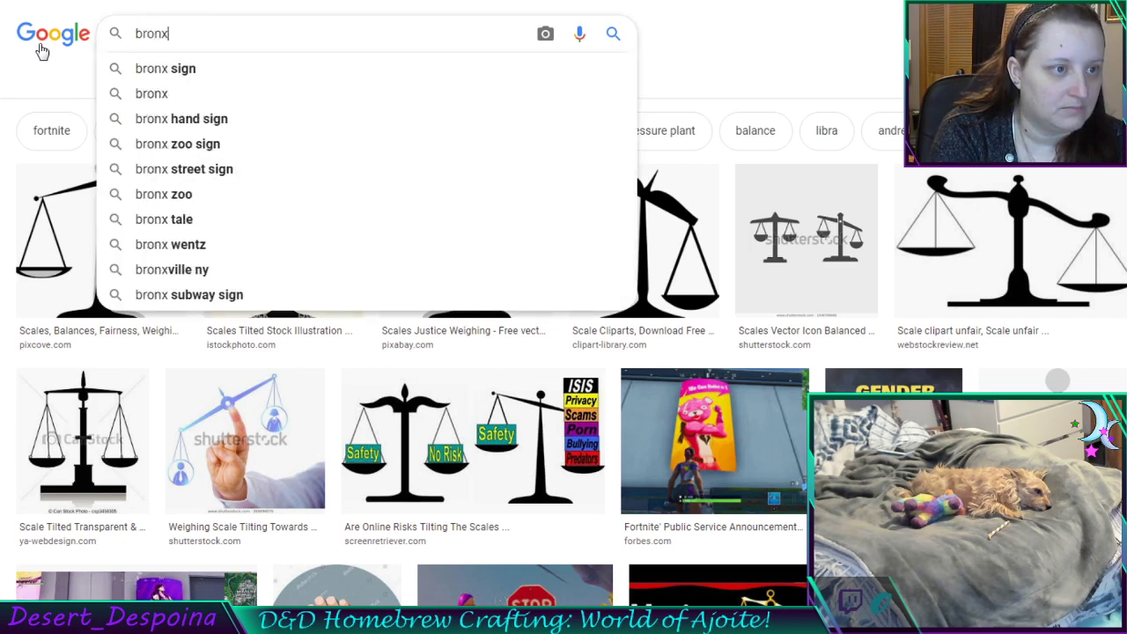
pyautogui.press('BackSpace')
pyautogui.write('ze dragonbor')
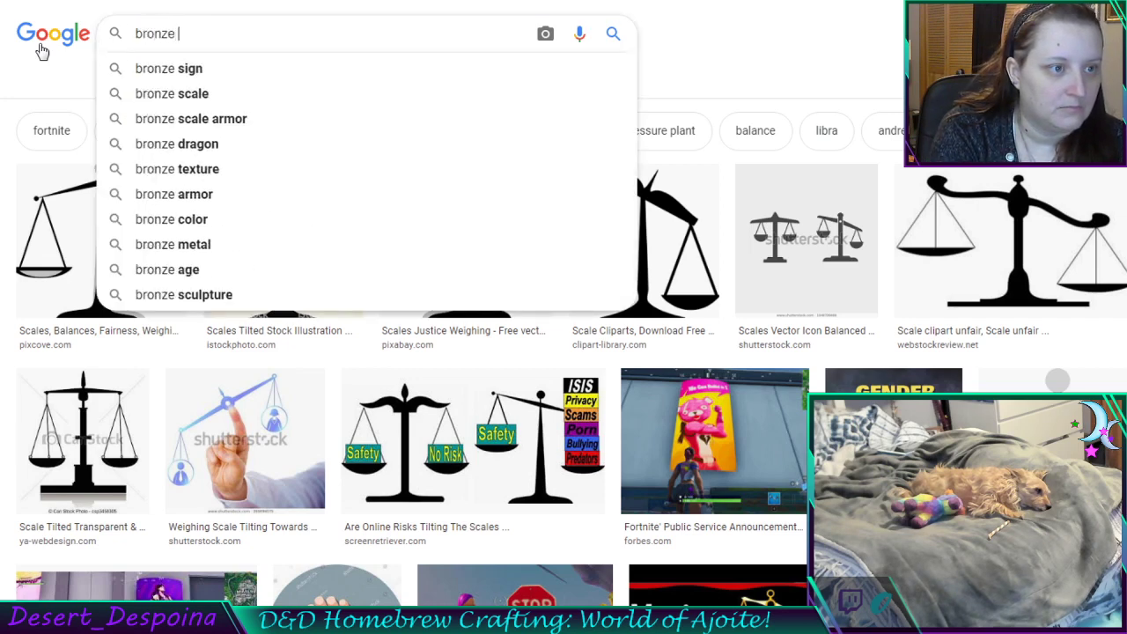
pyautogui.write('n')
pyautogui.press('Return')
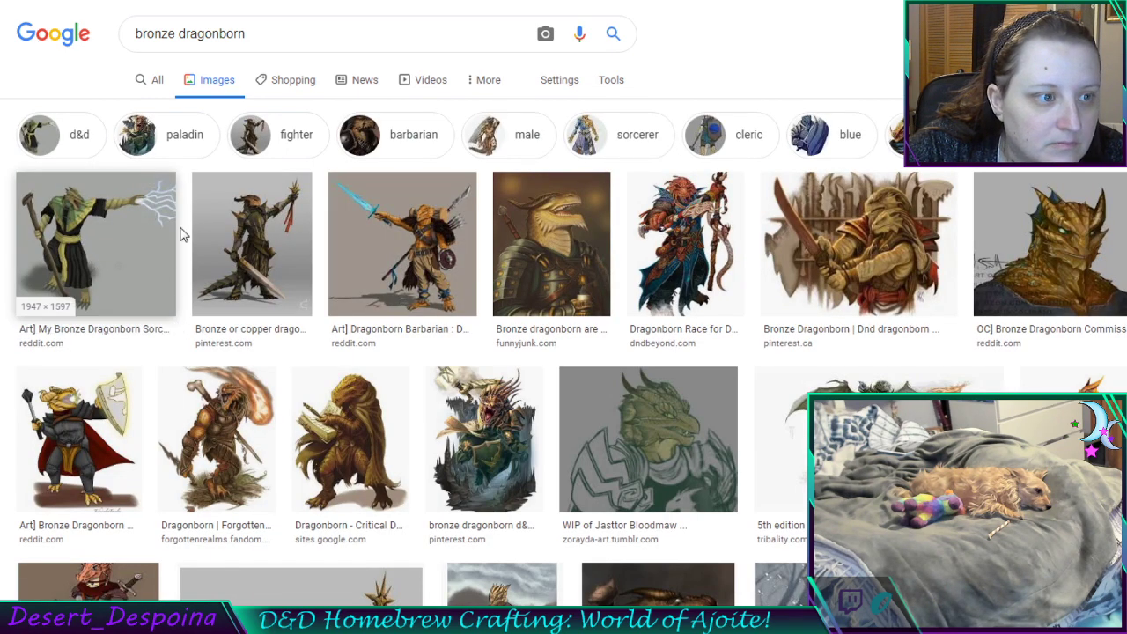
# Refine the image search to "bronze dragonborn noble"
pyautogui.click(270, 35)
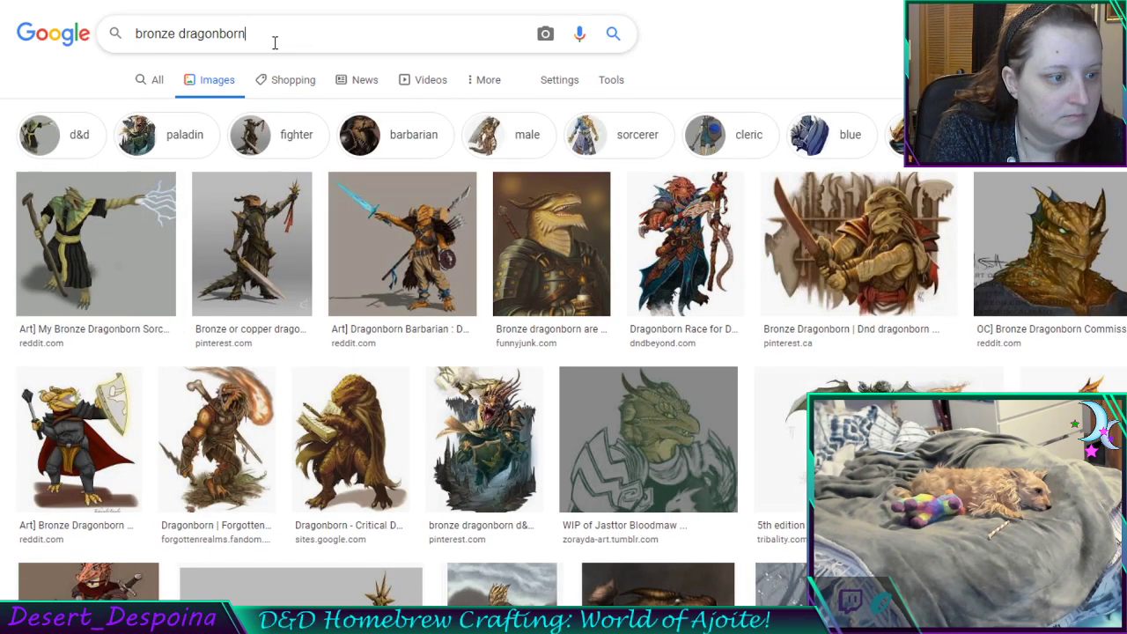
pyautogui.write('noble')
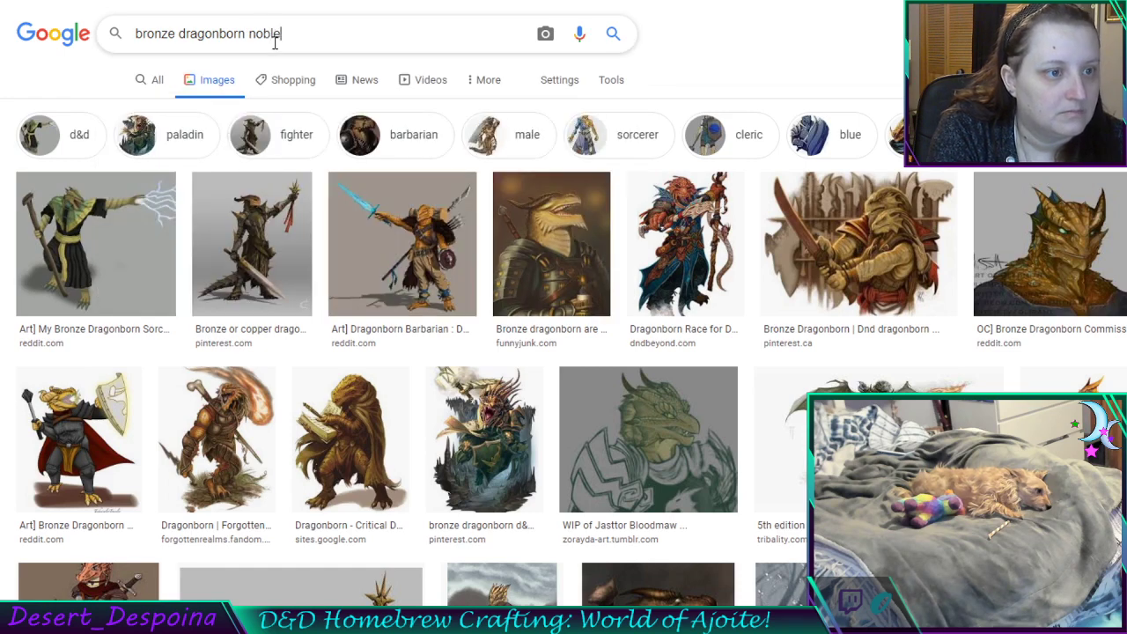
pyautogui.press('Return')
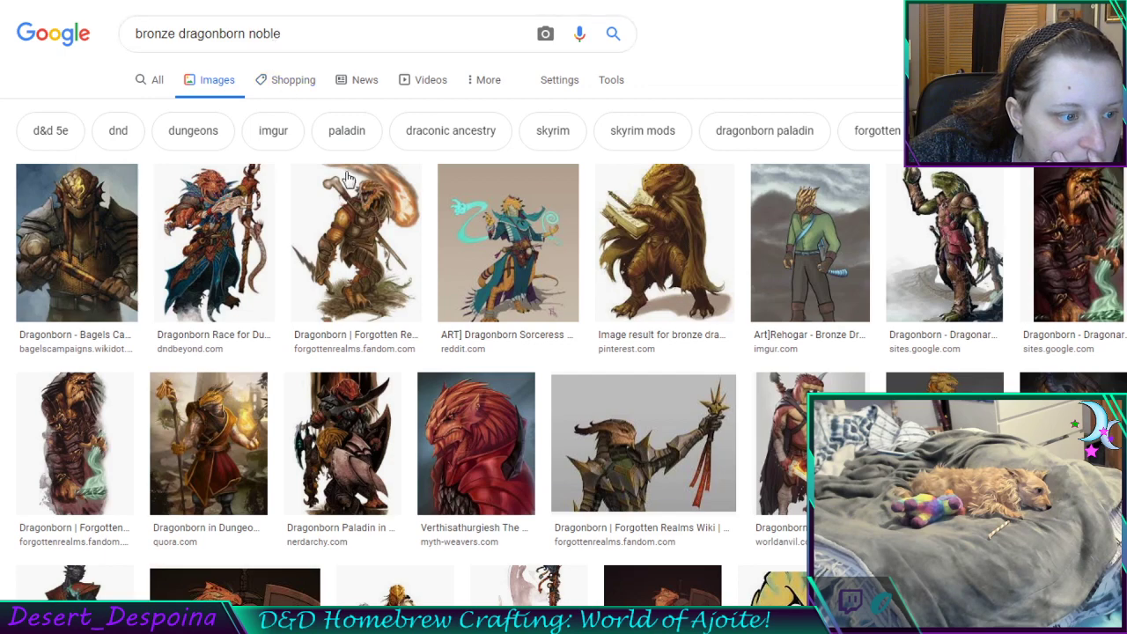
# Look through the image results for a suitable character picture and preview the "Dragonborn...Please Discuss" artwork
pyautogui.scroll(-1, 422, 253)
pyautogui.scroll(-1, 422, 256)
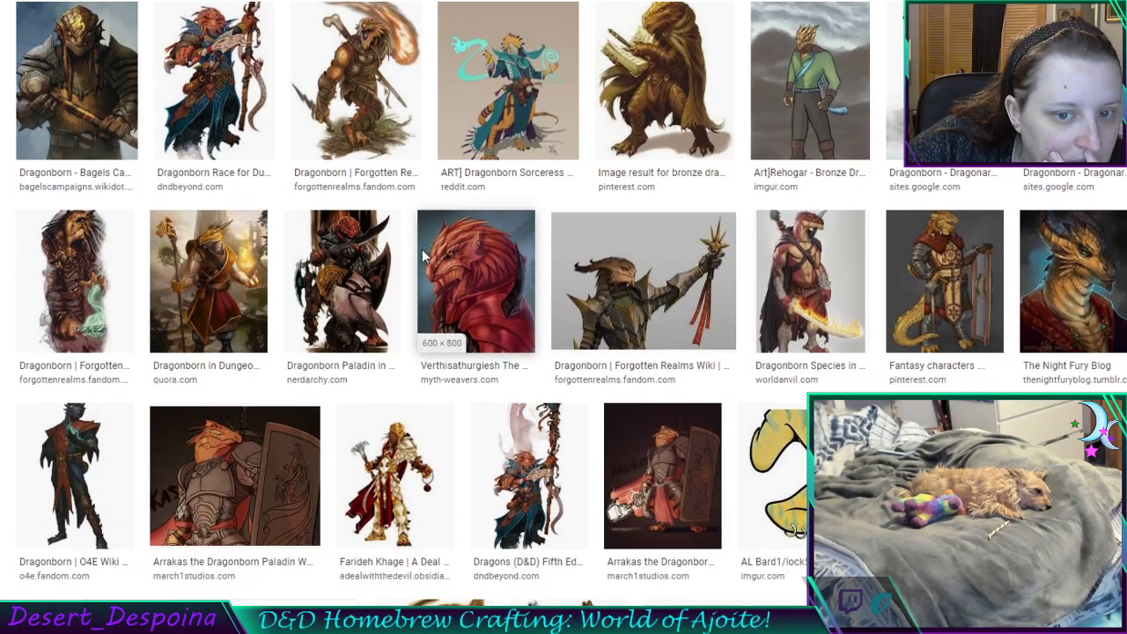
pyautogui.scroll(-1, 425, 258)
pyautogui.scroll(-2, 424, 257)
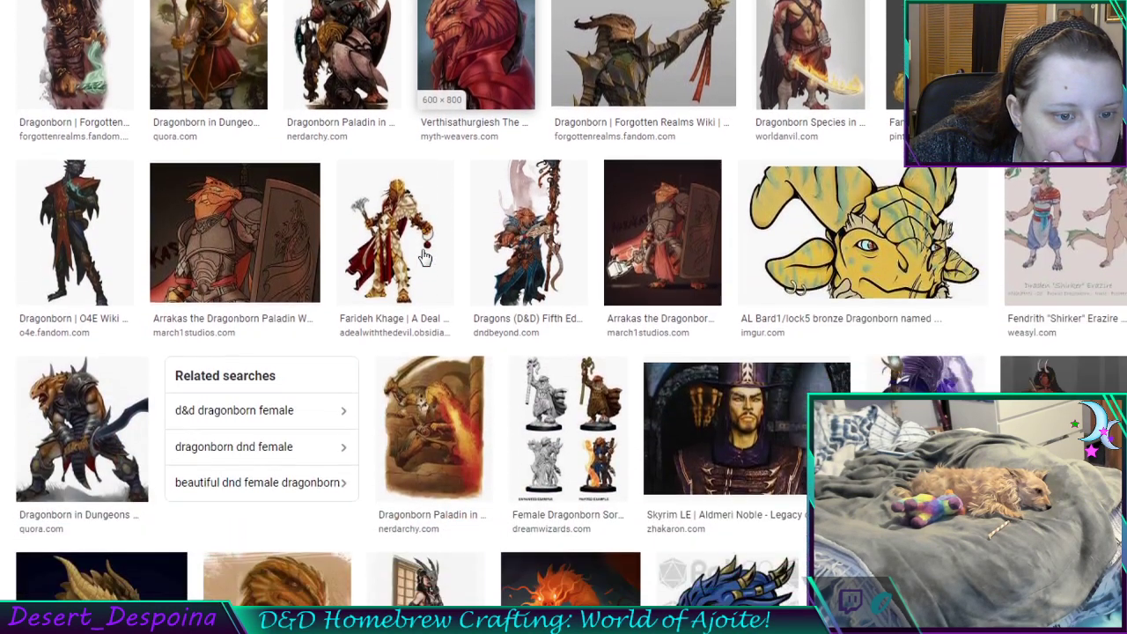
pyautogui.scroll(-3, 424, 257)
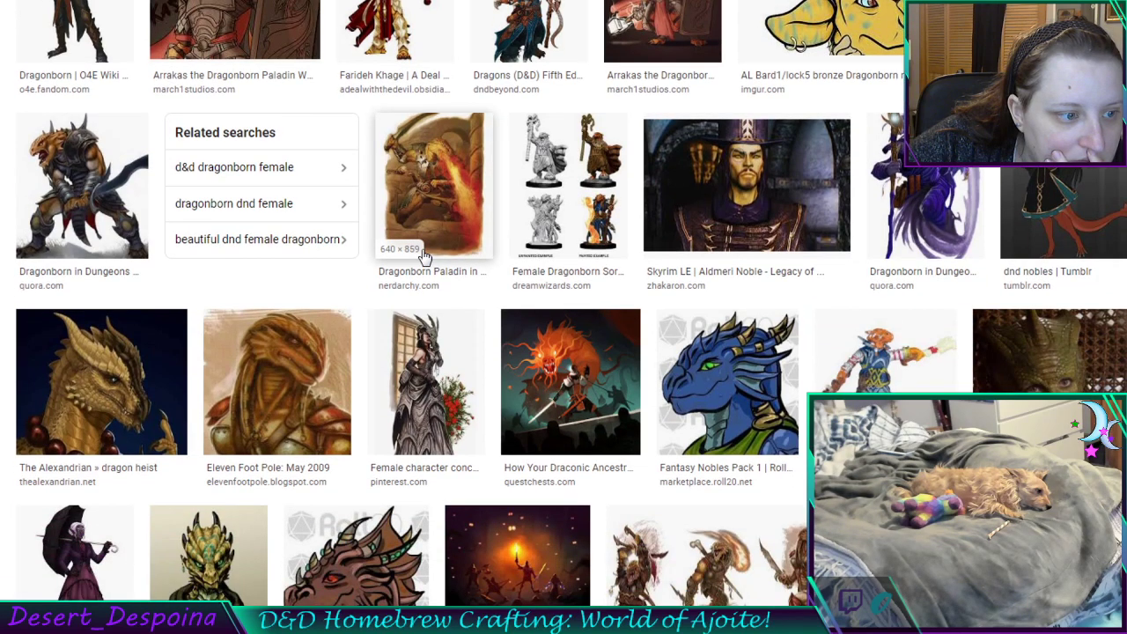
pyautogui.scroll(-1, 425, 257)
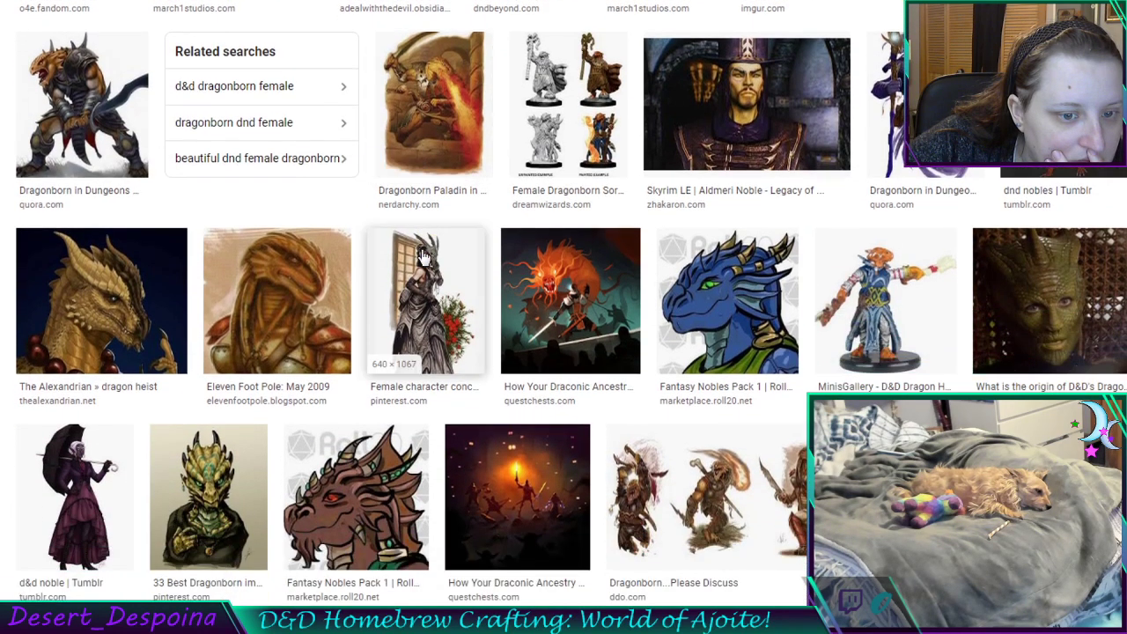
pyautogui.scroll(-1, 424, 257)
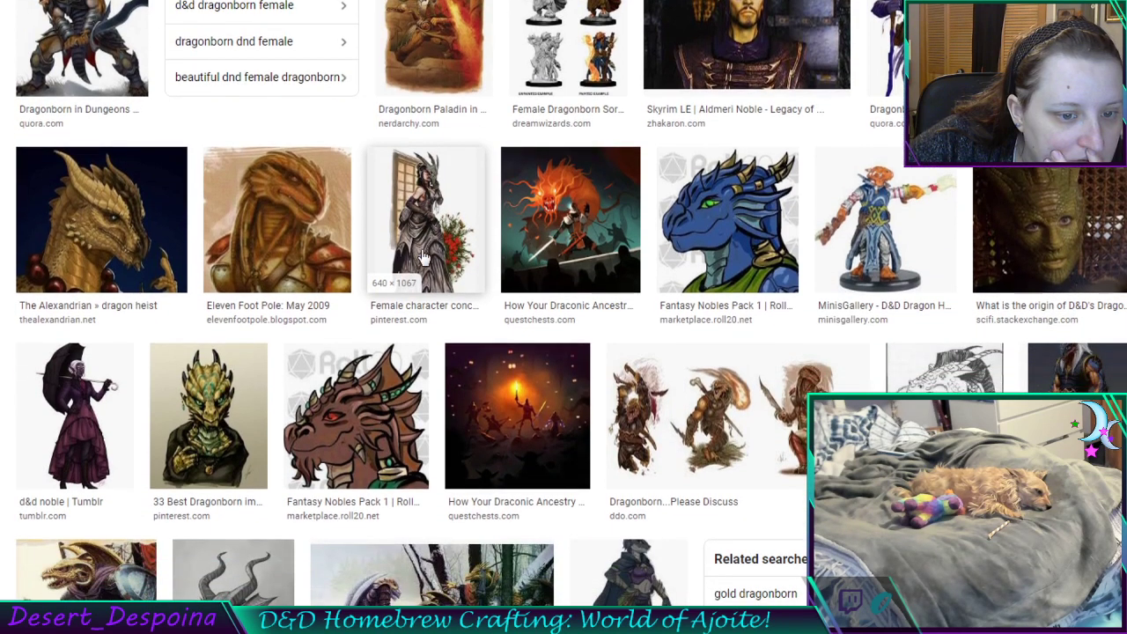
pyautogui.click(721, 379)
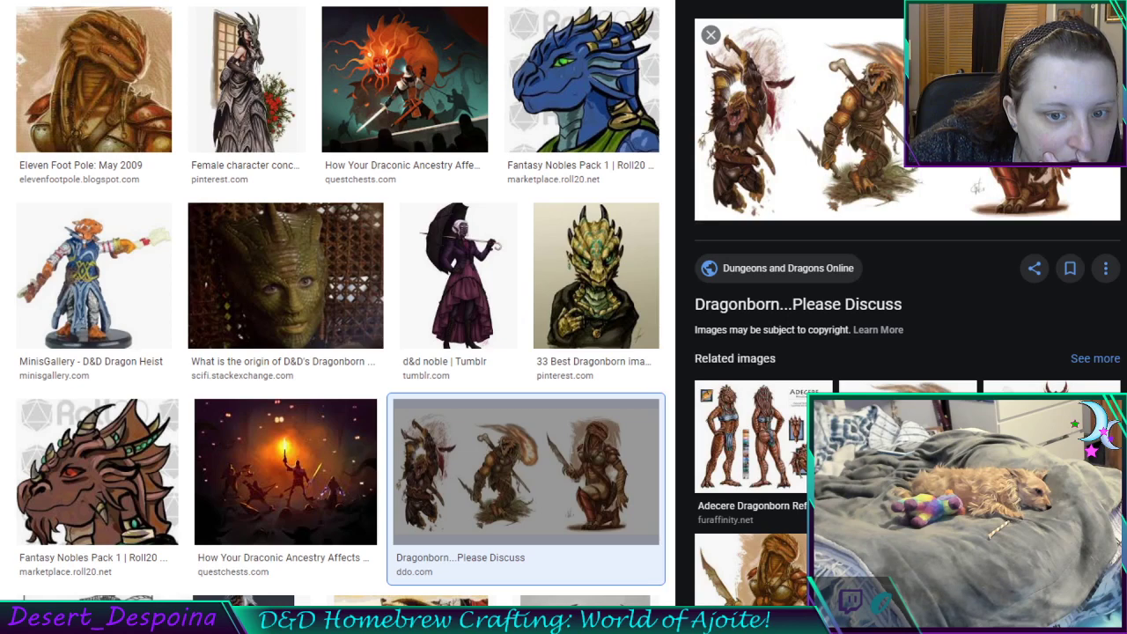
pyautogui.click(709, 37)
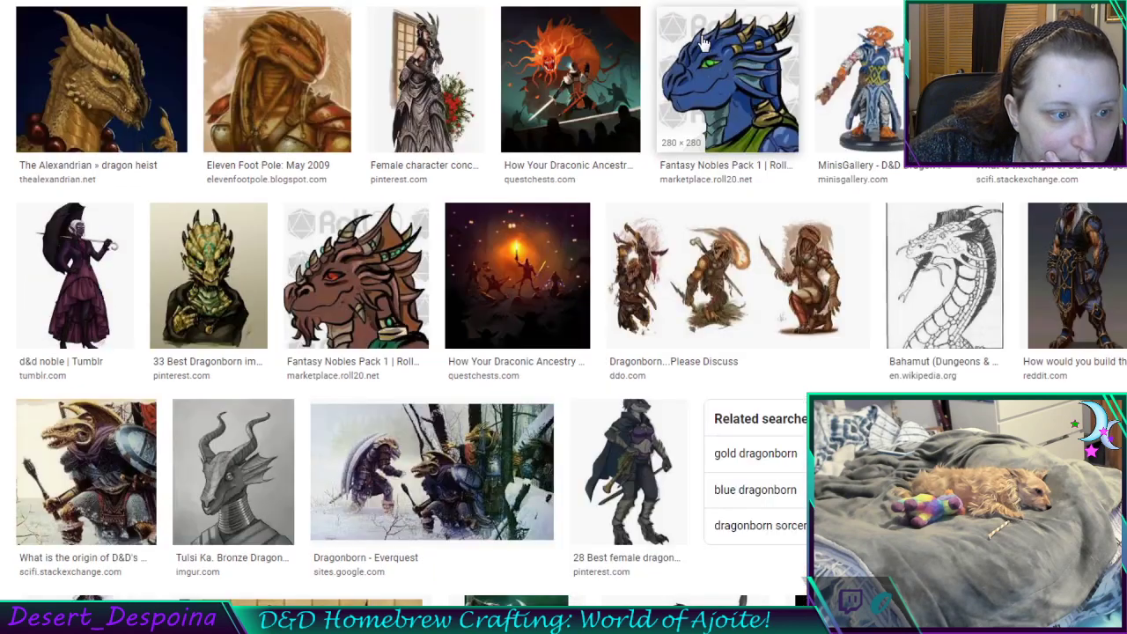
# Browse further down the image results and preview the sword-bearing dragonborn from the Paradox forum
pyautogui.scroll(-5, 667, 361)
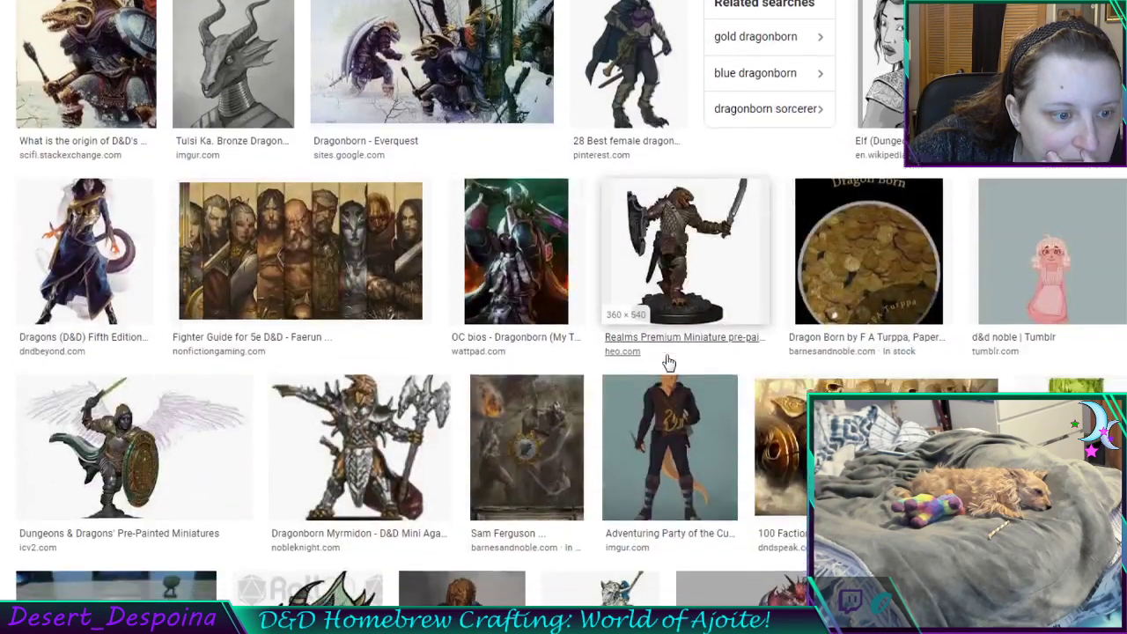
pyautogui.scroll(-2, 670, 362)
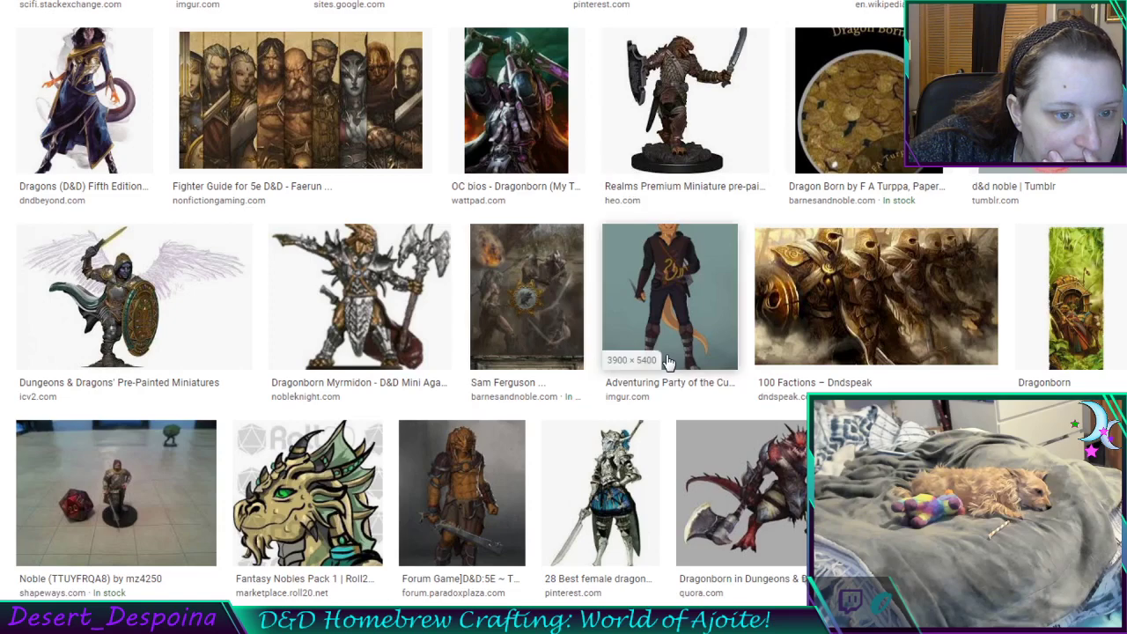
pyautogui.scroll(-2, 667, 362)
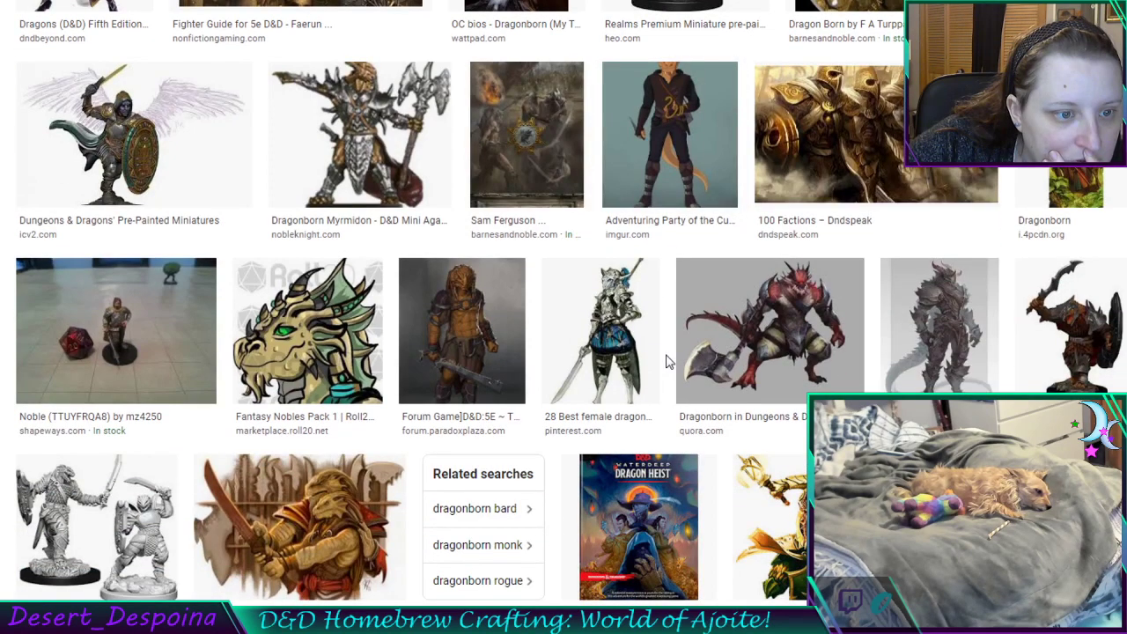
pyautogui.click(476, 339)
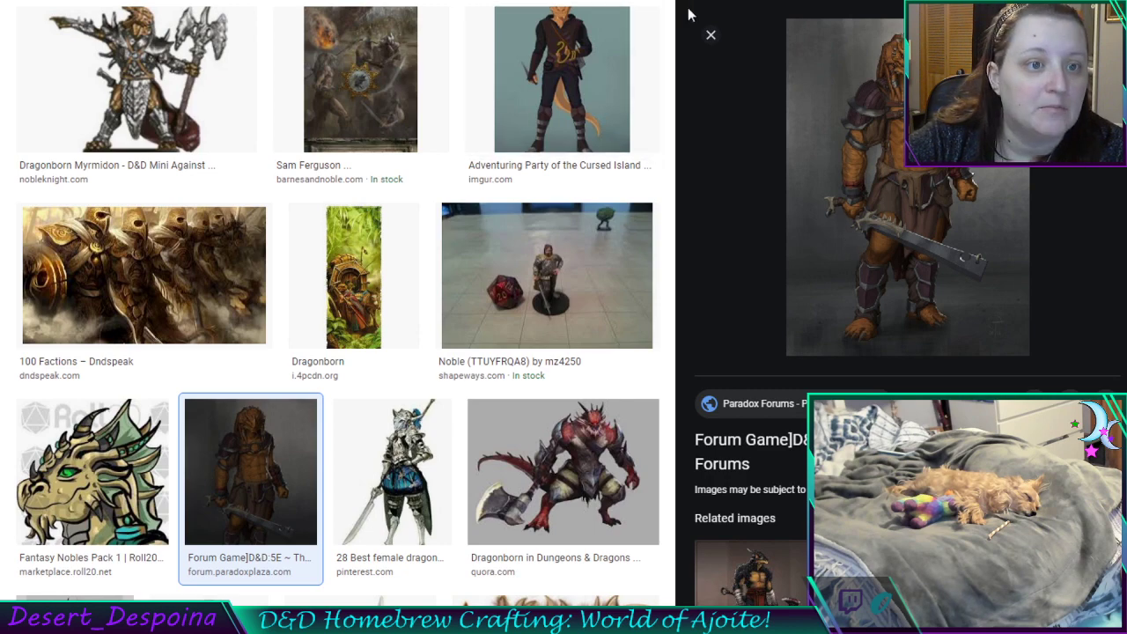
pyautogui.click(710, 36)
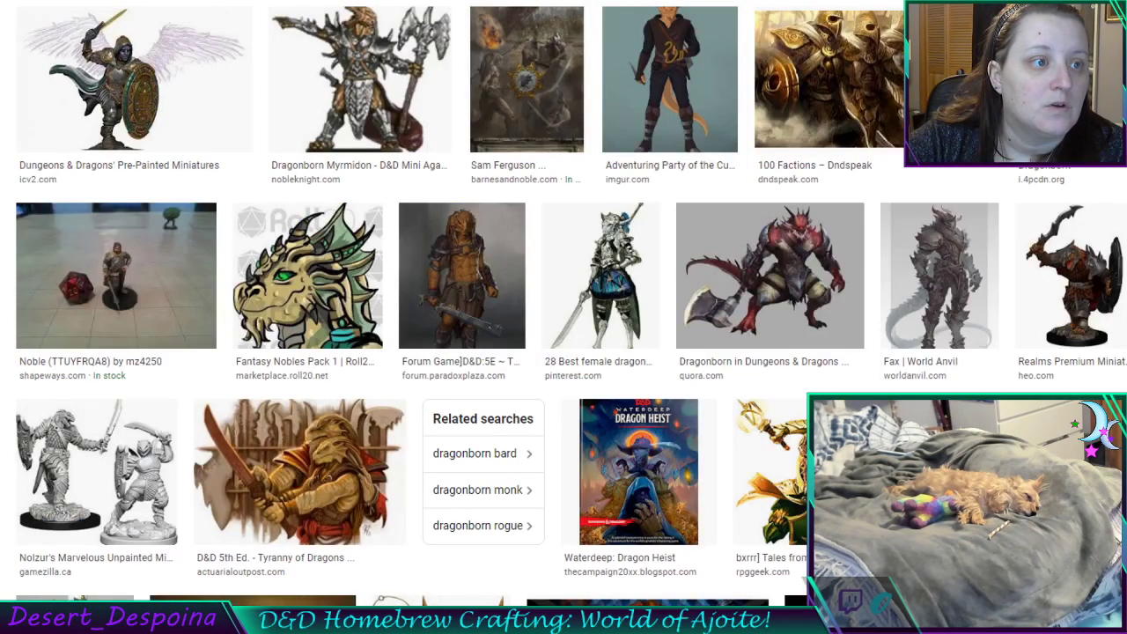
# Switch to World Anvil, return to the Prince Copper article, remove its work-in-progress mark and save it
pyautogui.hotkey('alt', 'Tab')
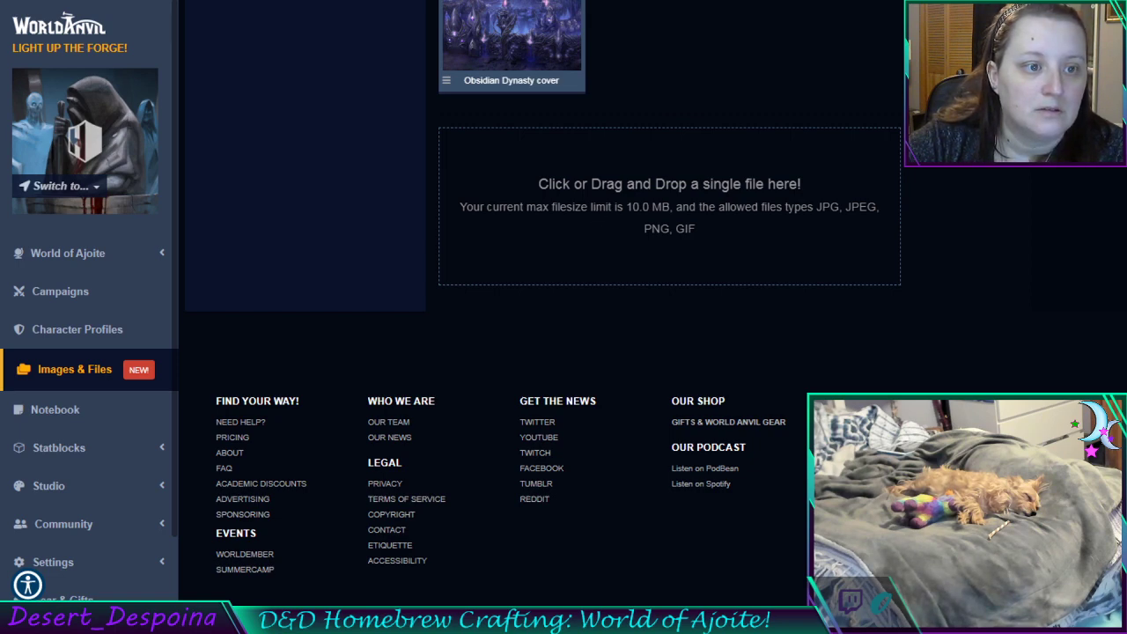
pyautogui.click(1013, 296)
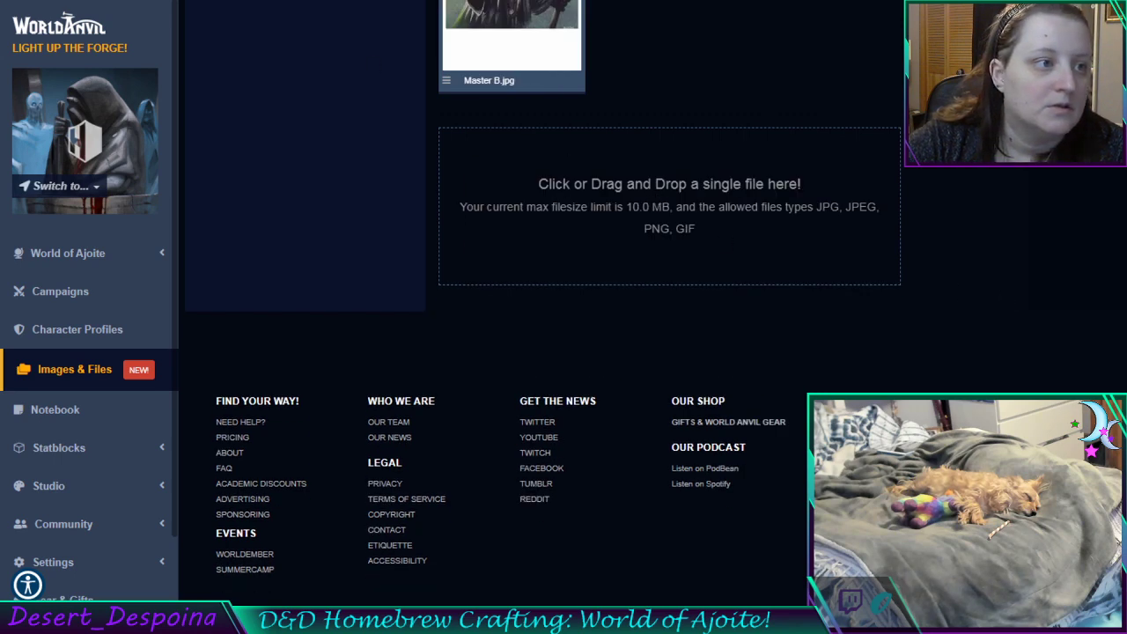
pyautogui.hotkey('ctrl', 'Tab')
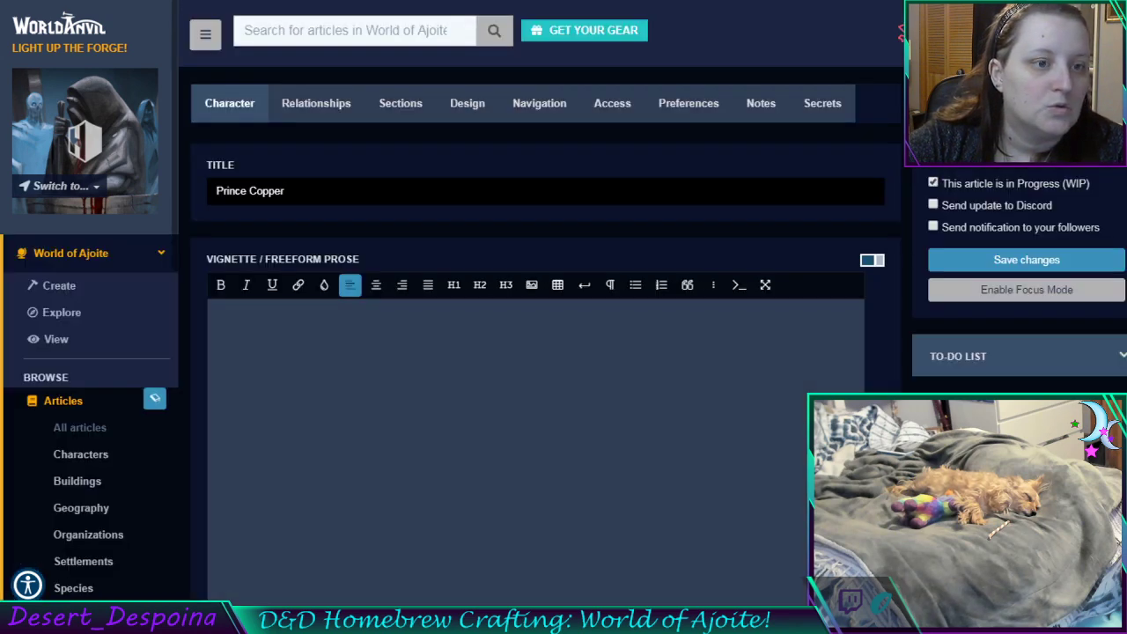
pyautogui.click(934, 182)
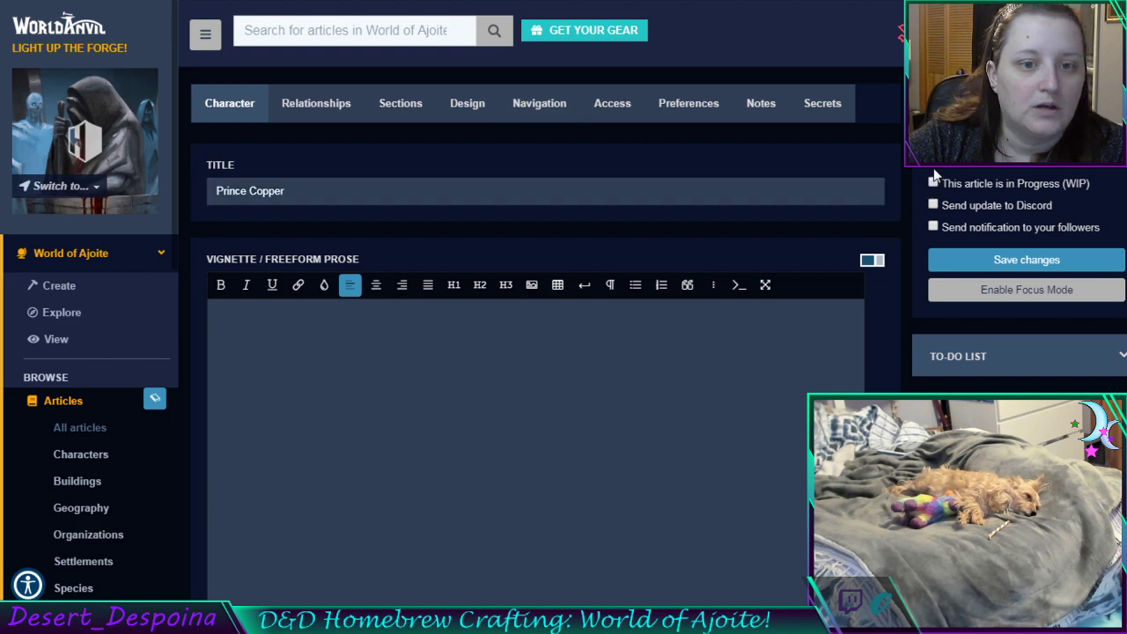
pyautogui.click(1030, 260)
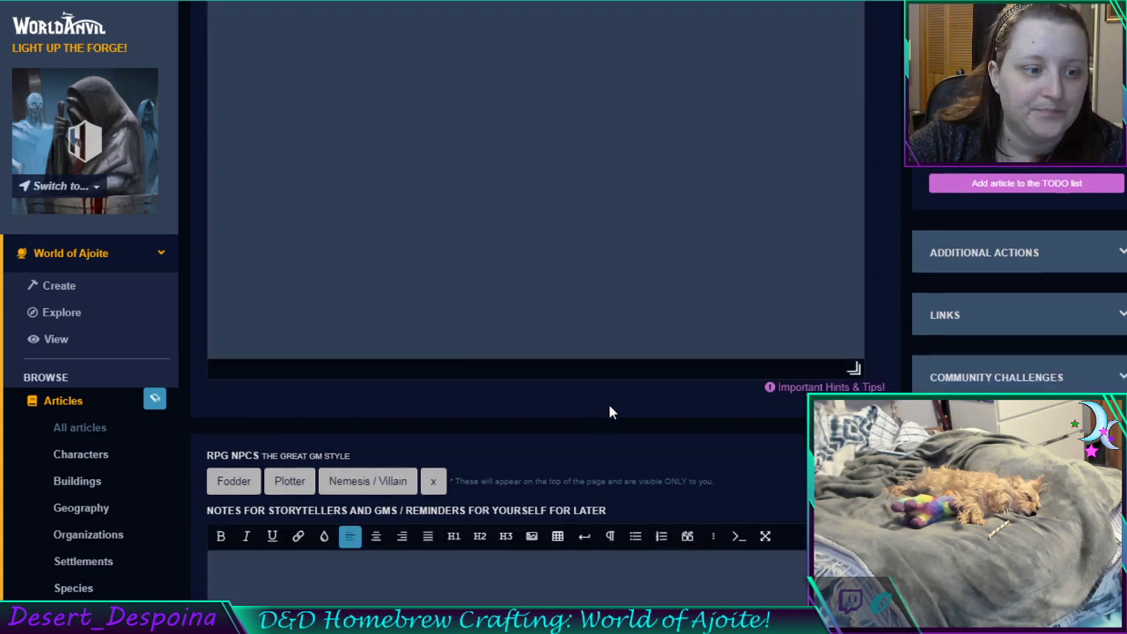
# Set Prince Copper's character portrait to prince copper.jpg and species to Dragonborn, and save the article
pyautogui.scroll(-5, 612, 412)
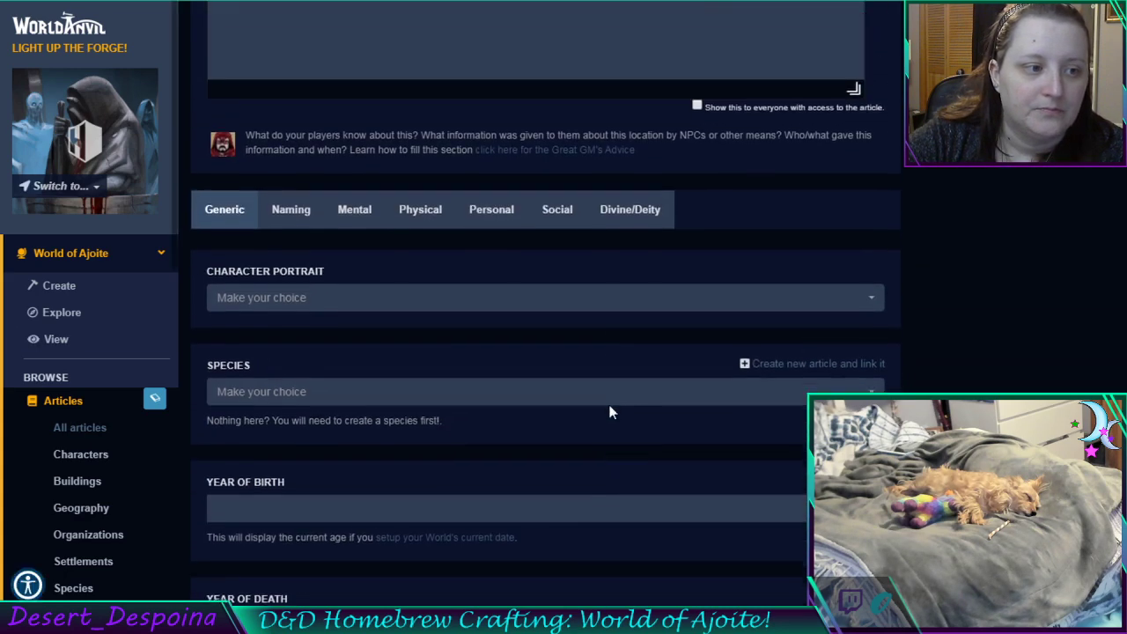
pyautogui.click(501, 308)
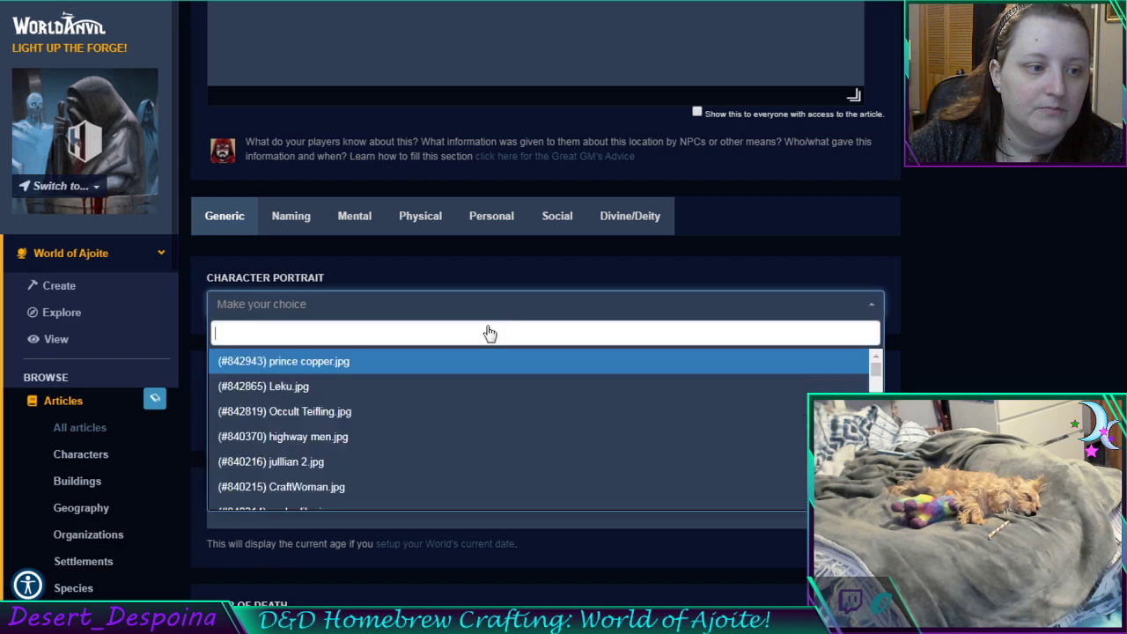
pyautogui.click(469, 361)
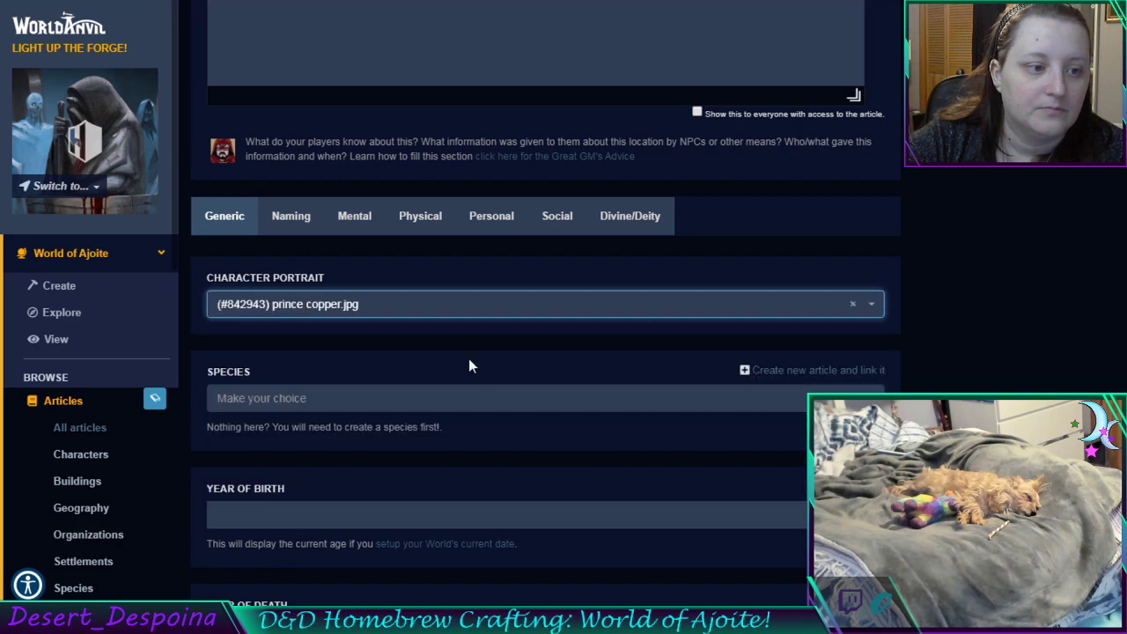
pyautogui.click(461, 414)
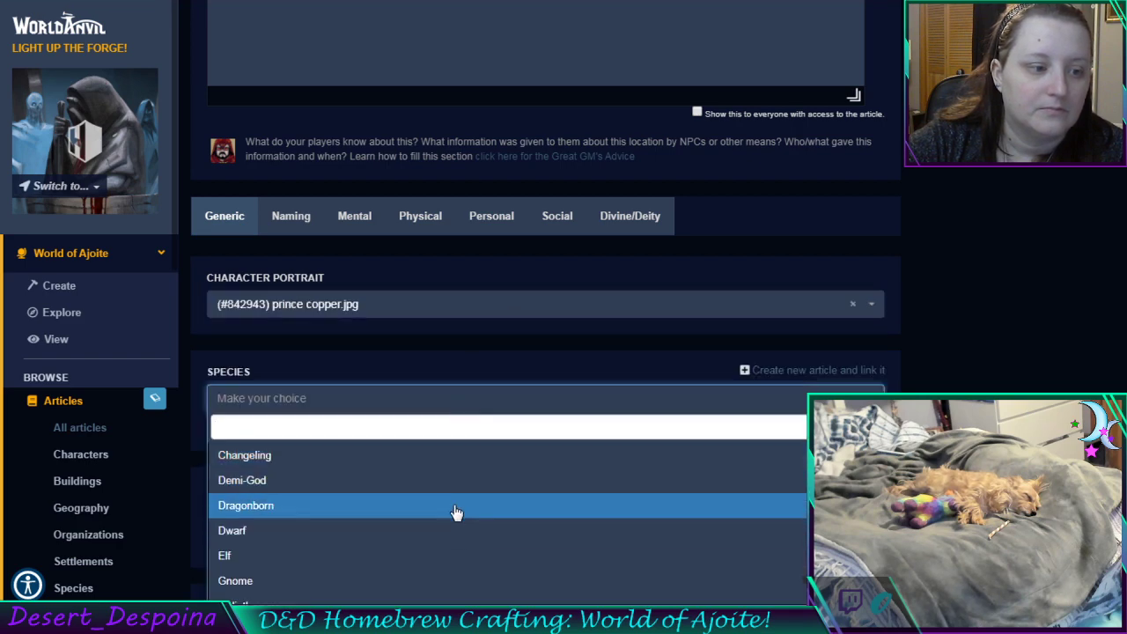
pyautogui.click(456, 508)
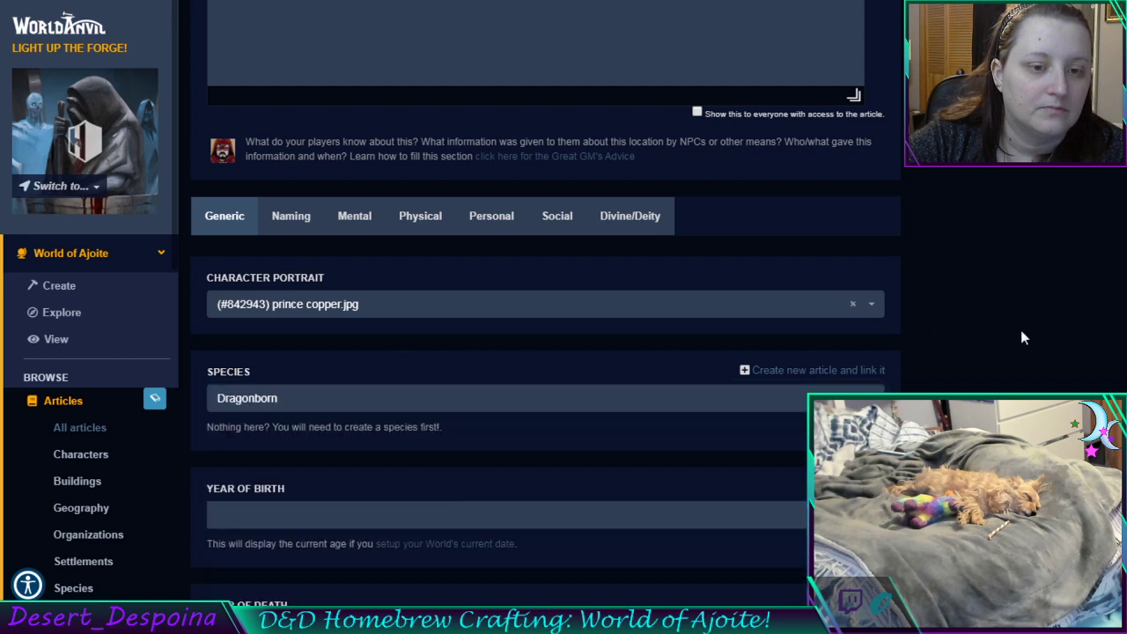
pyautogui.scroll(15, 1011, 354)
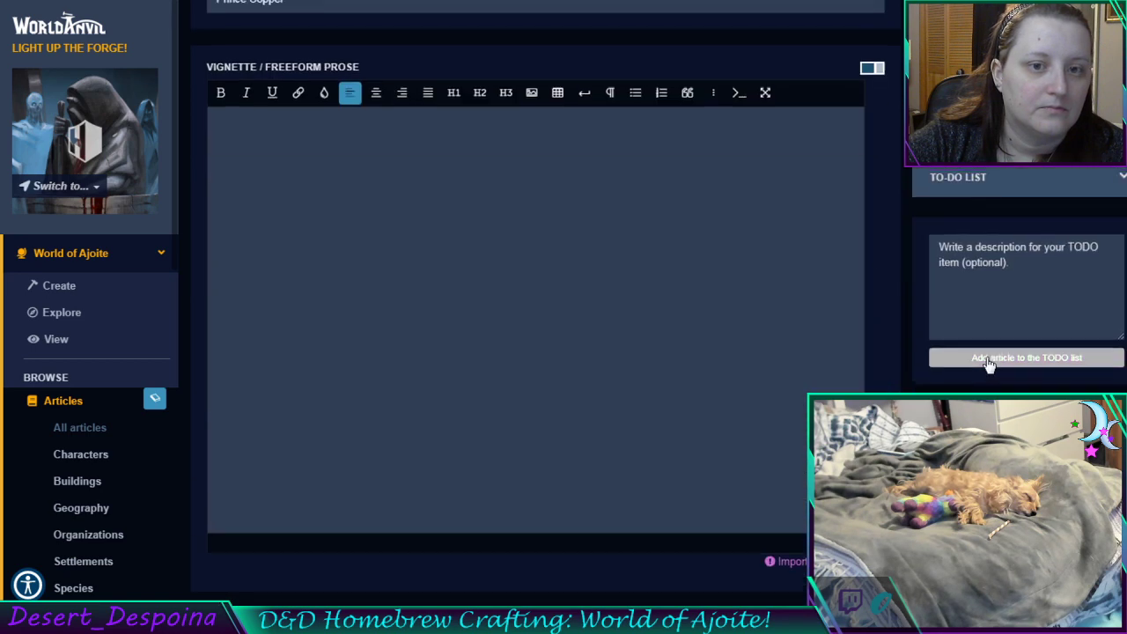
pyautogui.click(998, 291)
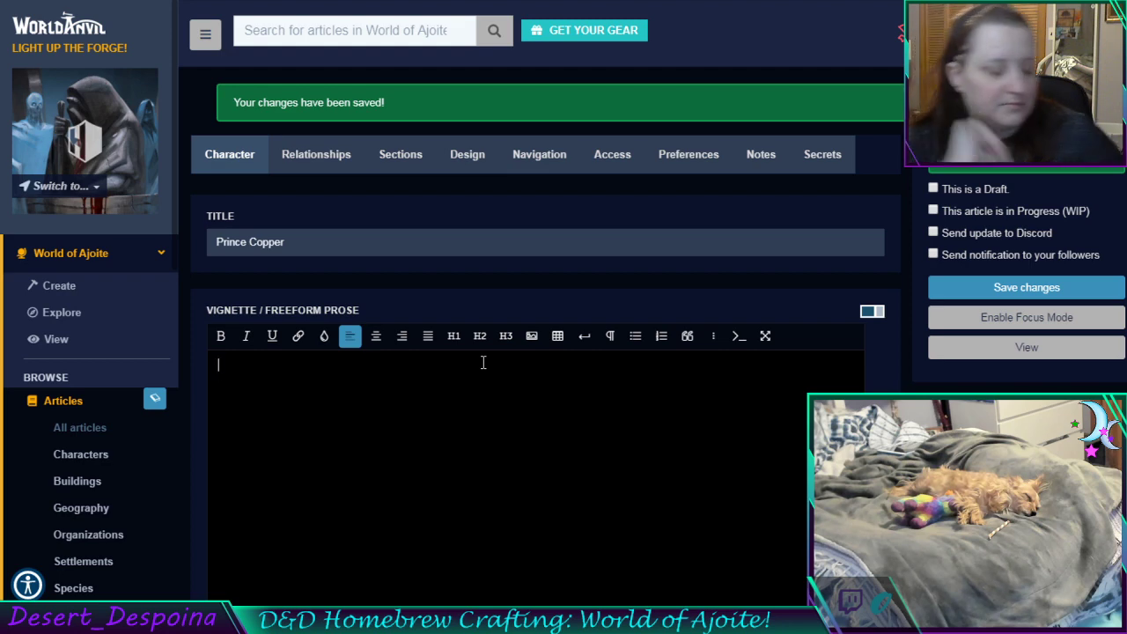
# Begin Prince Copper's vignette with "Son of King Cobra. Bronze muscular Dragonborn,", writing Dragonborn as one word
pyautogui.write('son of King ')
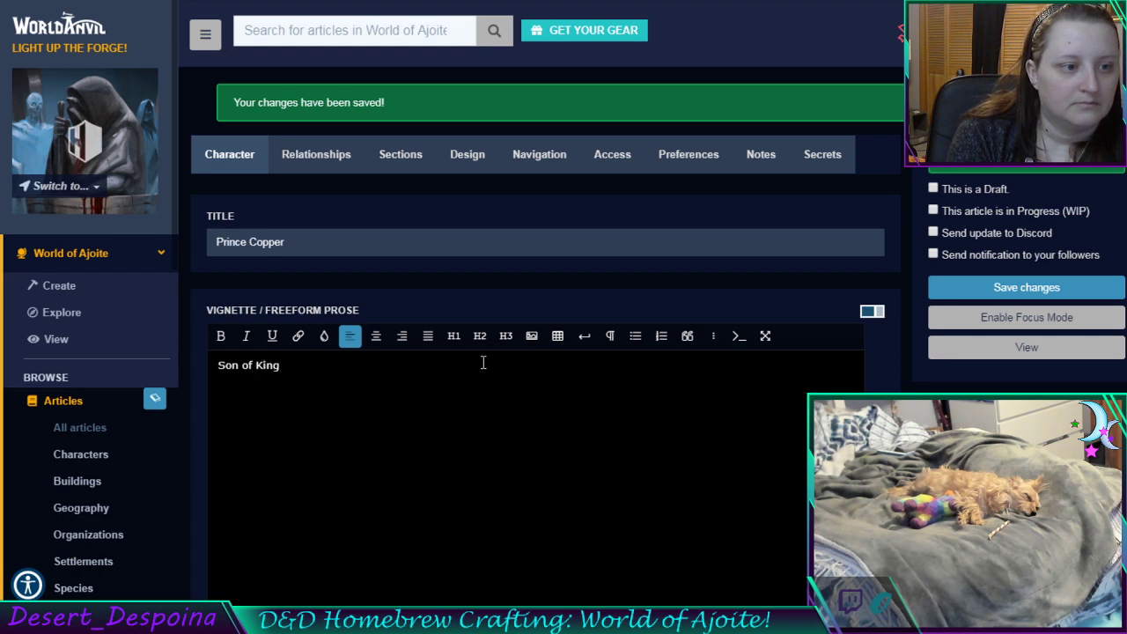
pyautogui.write('C')
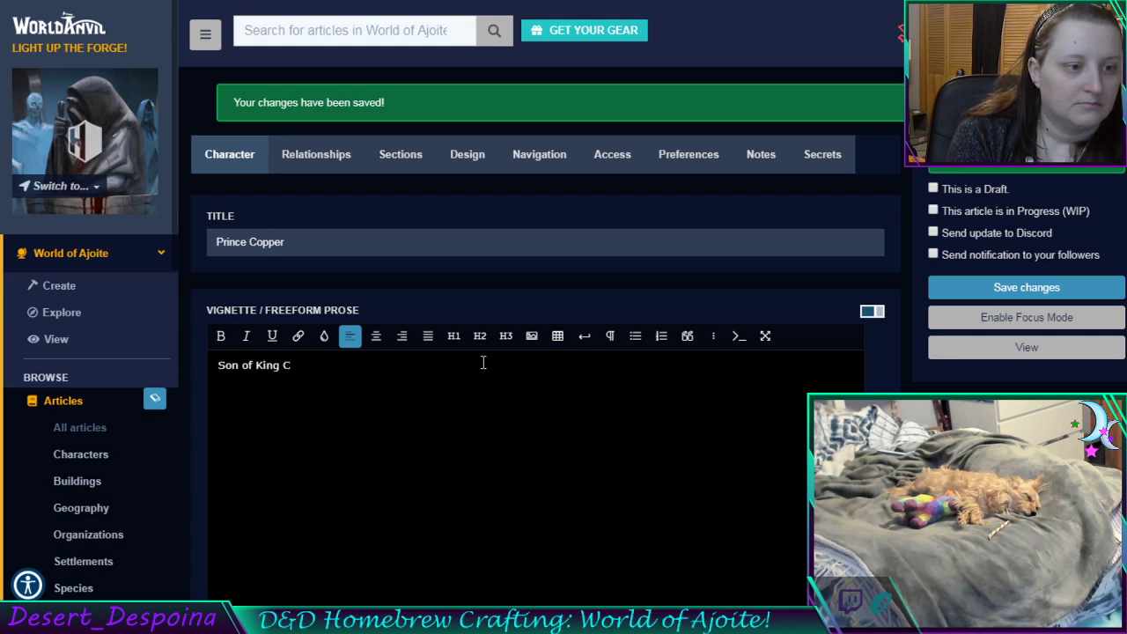
pyautogui.write('obra. ')
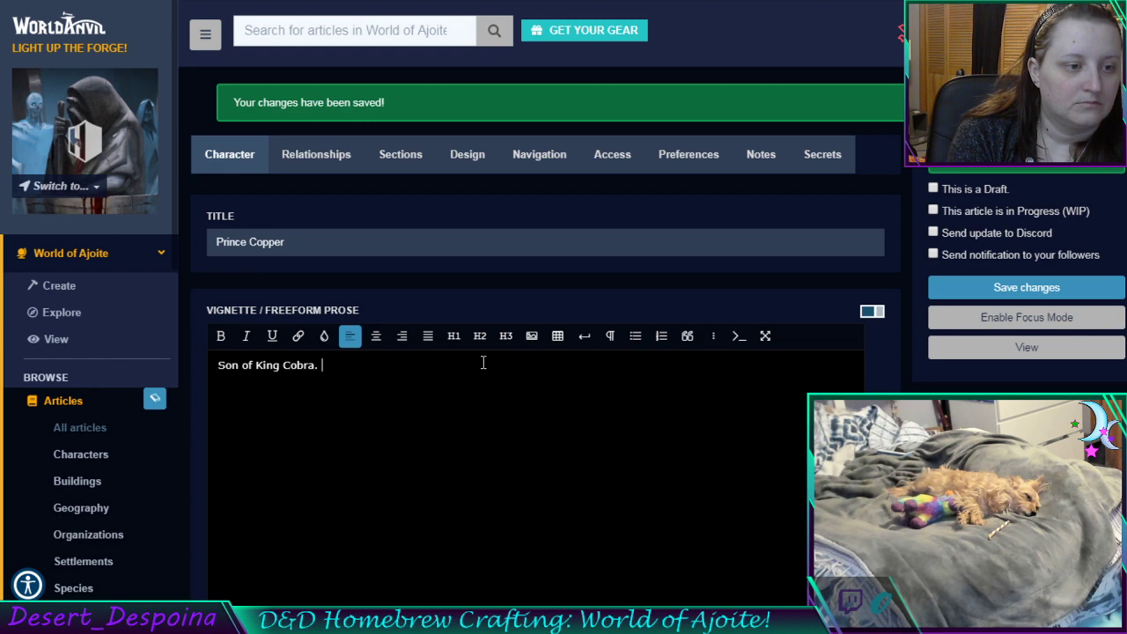
pyautogui.write('Br')
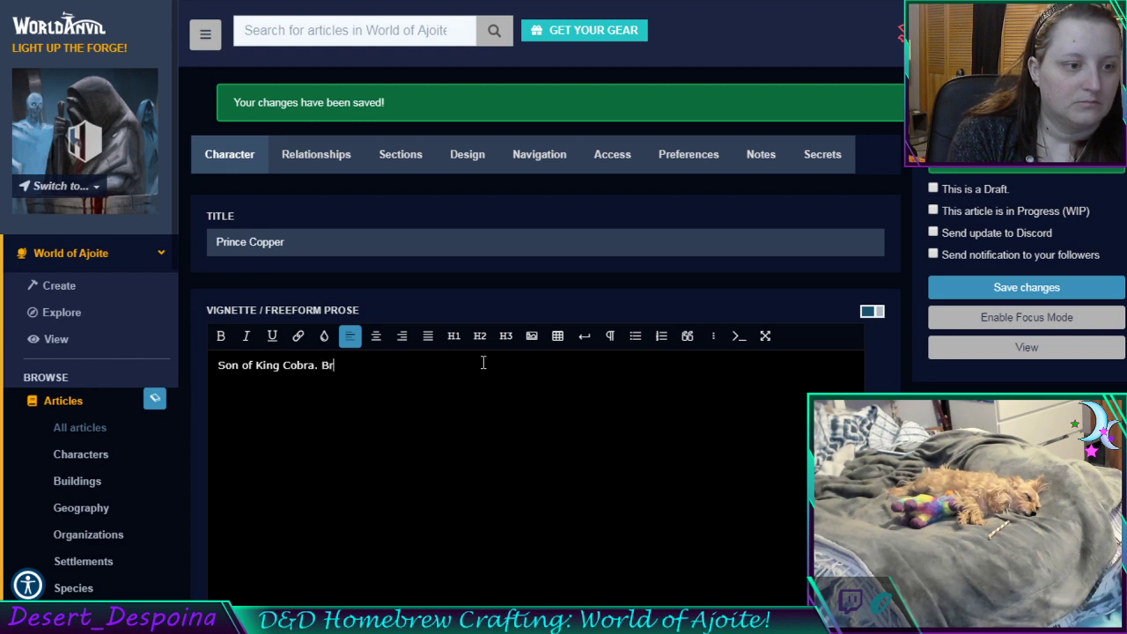
pyautogui.write('onze mus')
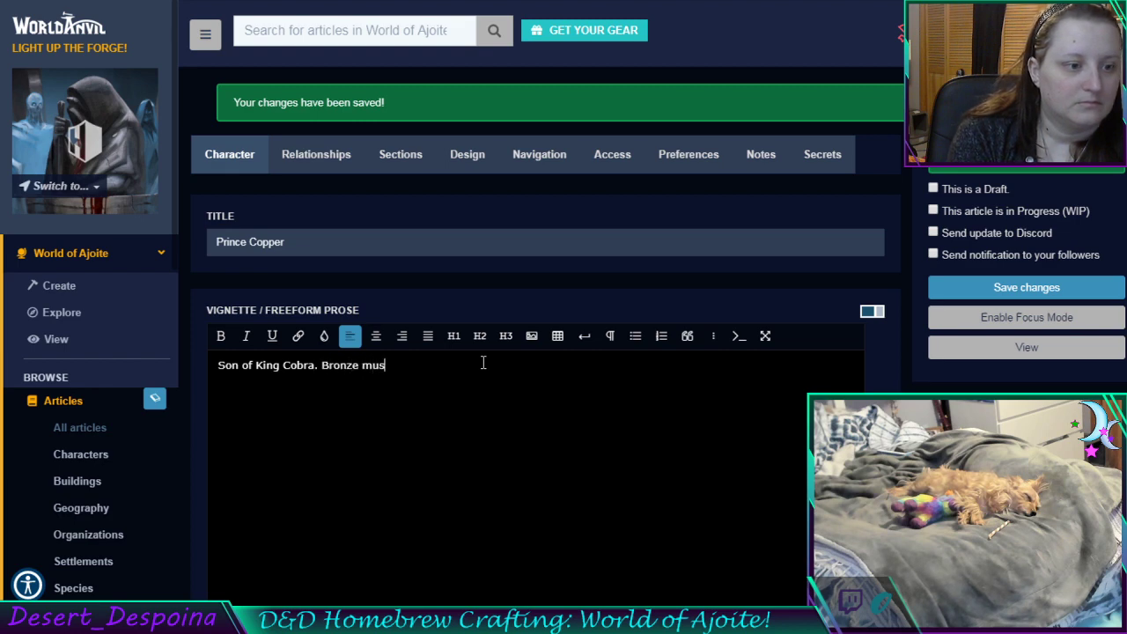
pyautogui.write('cular Dra')
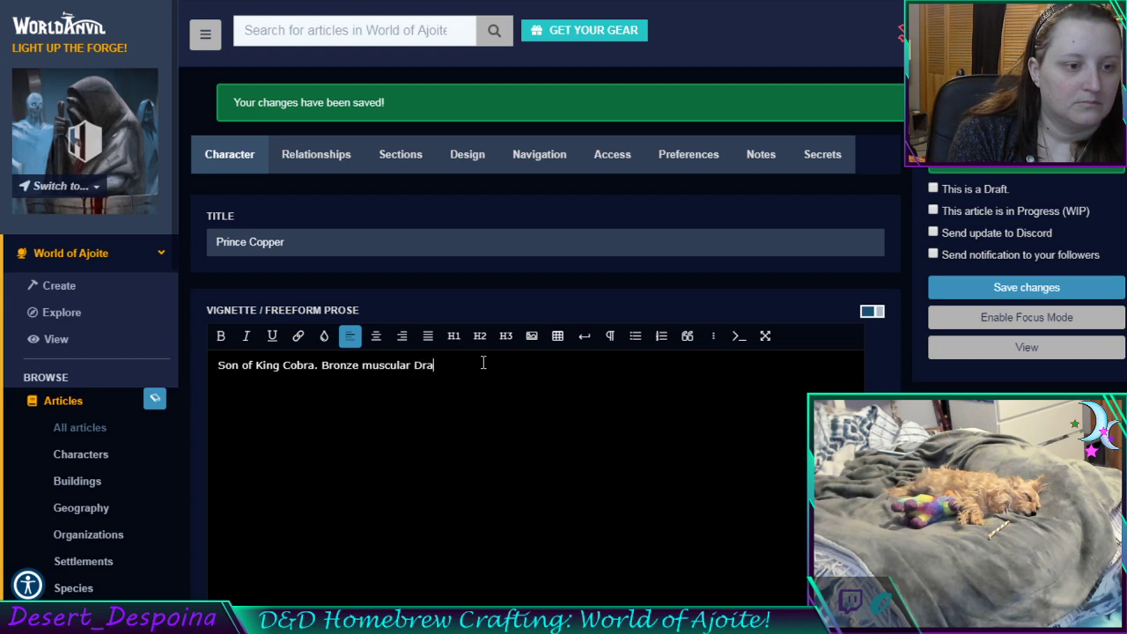
pyautogui.write('gon born')
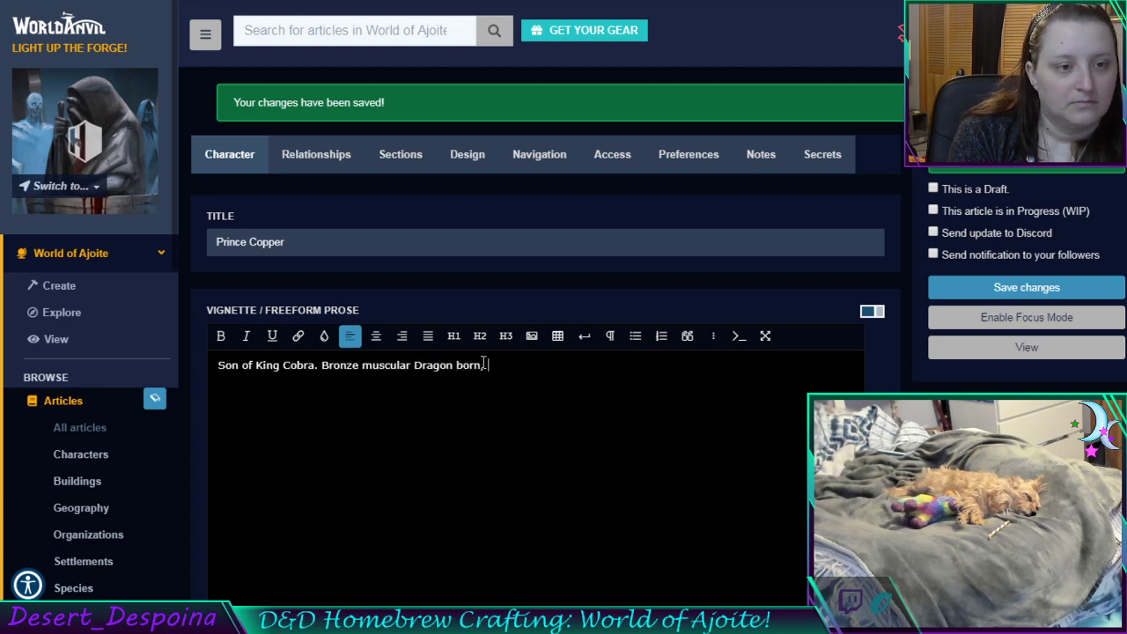
pyautogui.write(',')
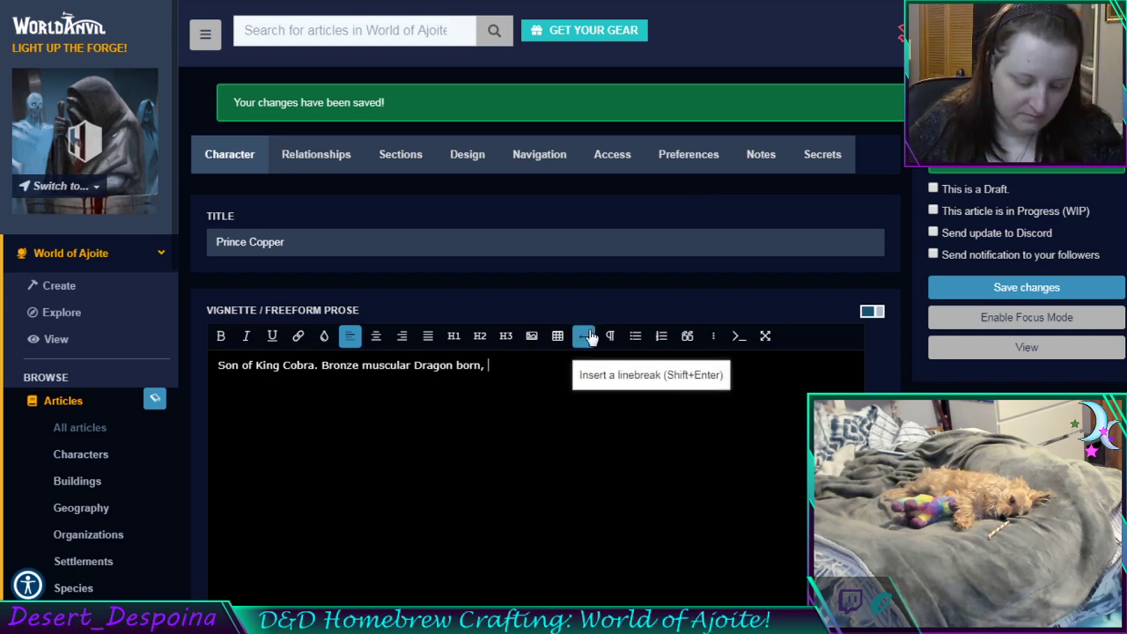
pyautogui.click(458, 364)
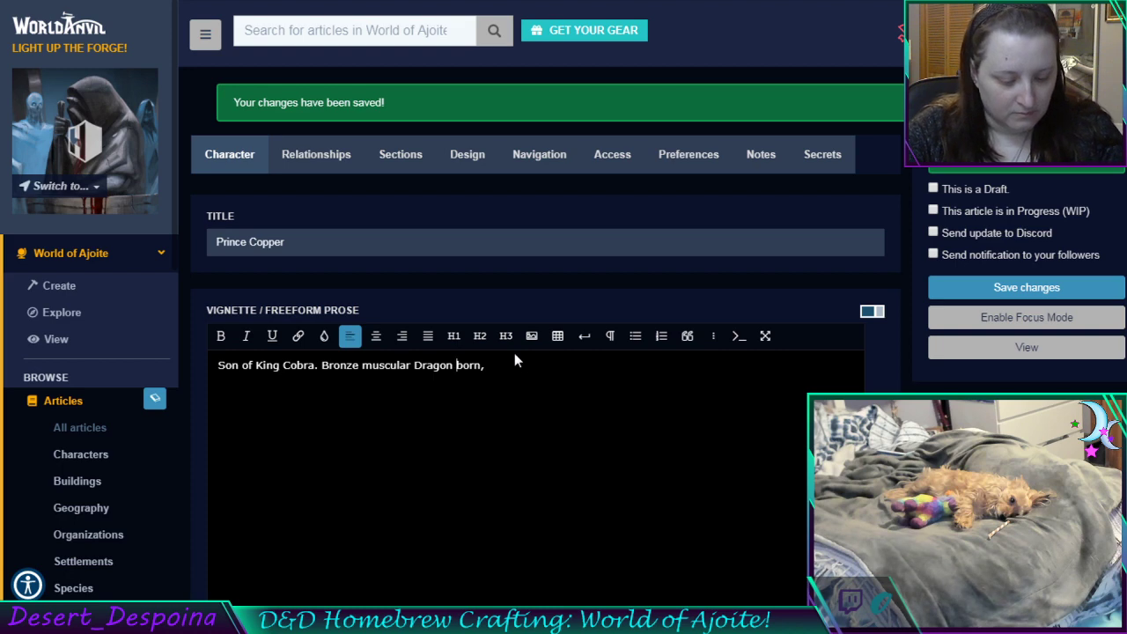
pyautogui.press('BackSpace')
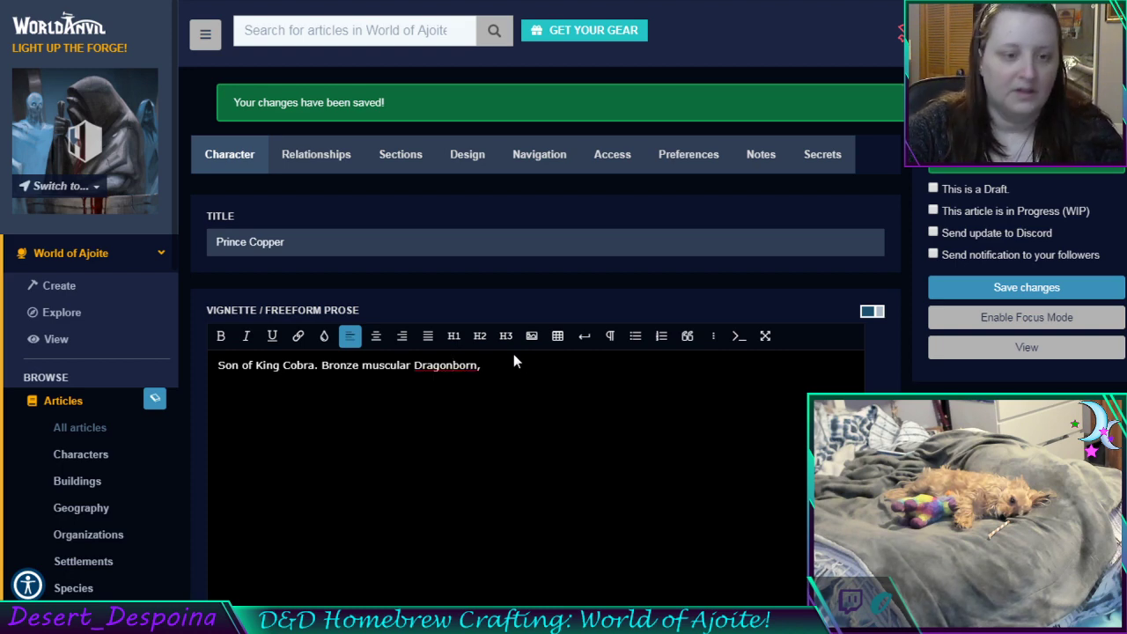
# Continue the vignette after "Dragonborn," with "that has copper/bronze armor"
pyautogui.click(649, 379)
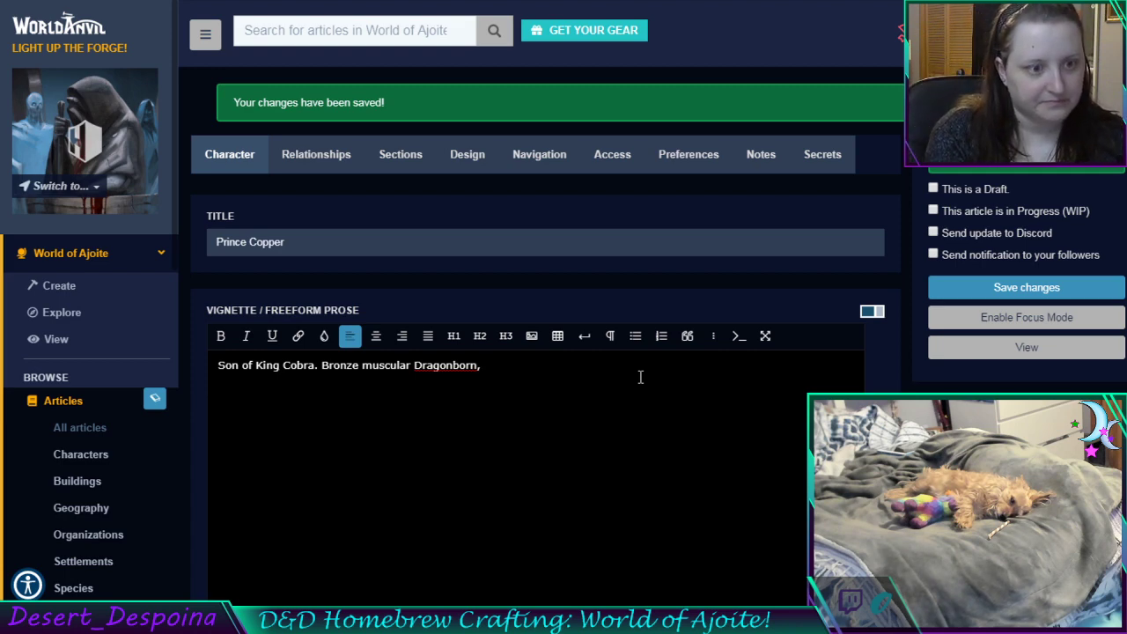
pyautogui.write('That')
pyautogui.press('BackSpace')
pyautogui.press('BackSpace')
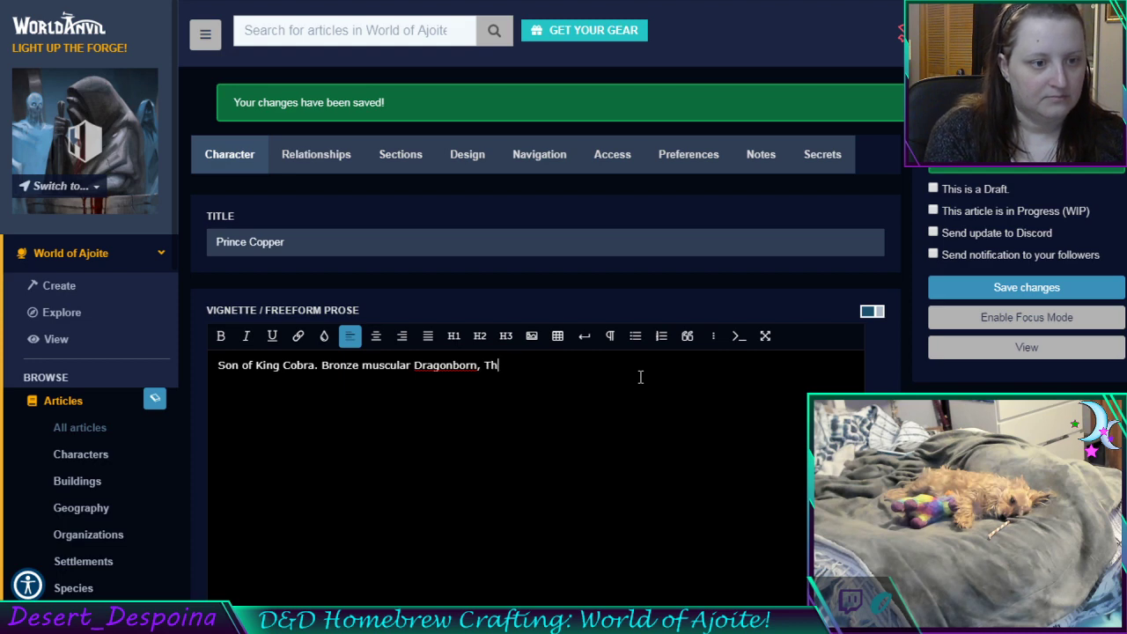
pyautogui.press('BackSpace')
pyautogui.press('BackSpace')
pyautogui.write('that has c')
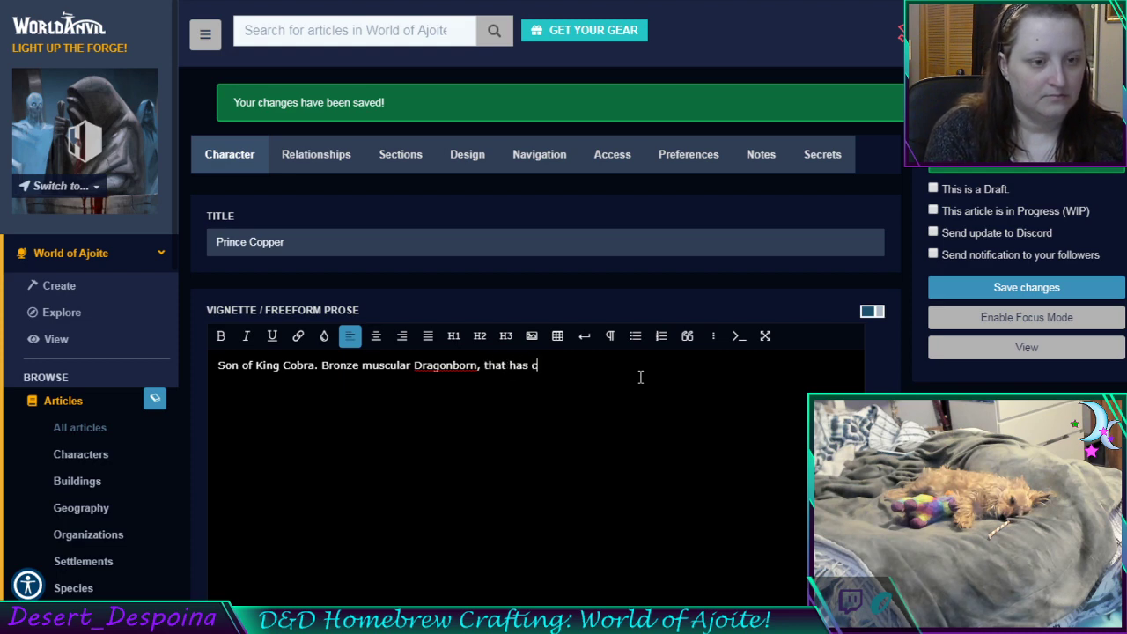
pyautogui.write('opper/bronz')
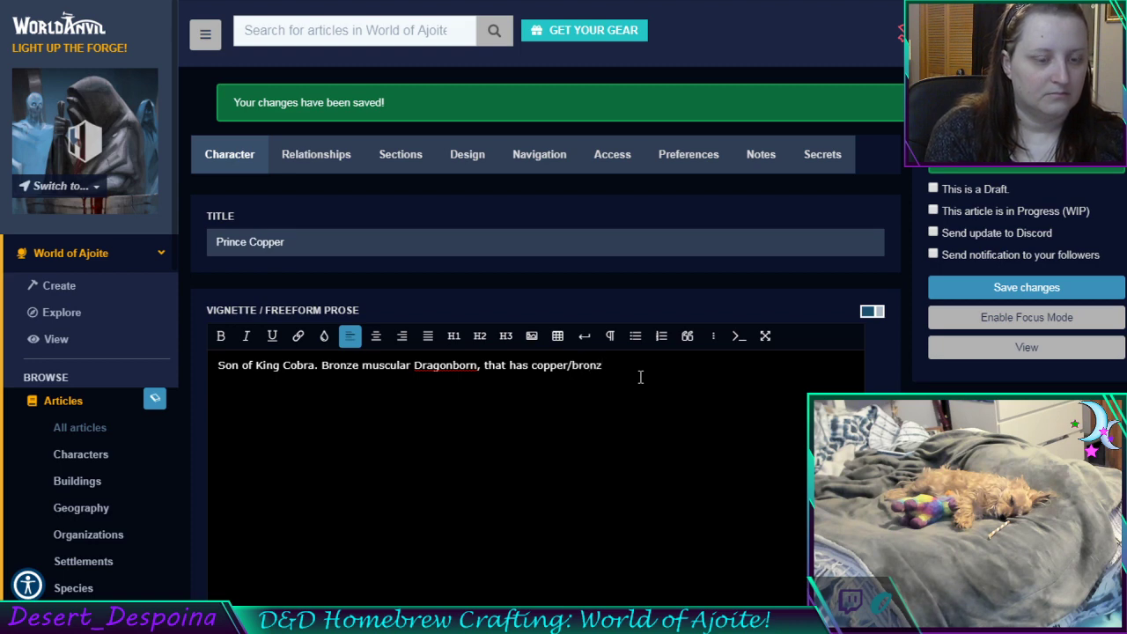
pyautogui.write('e ')
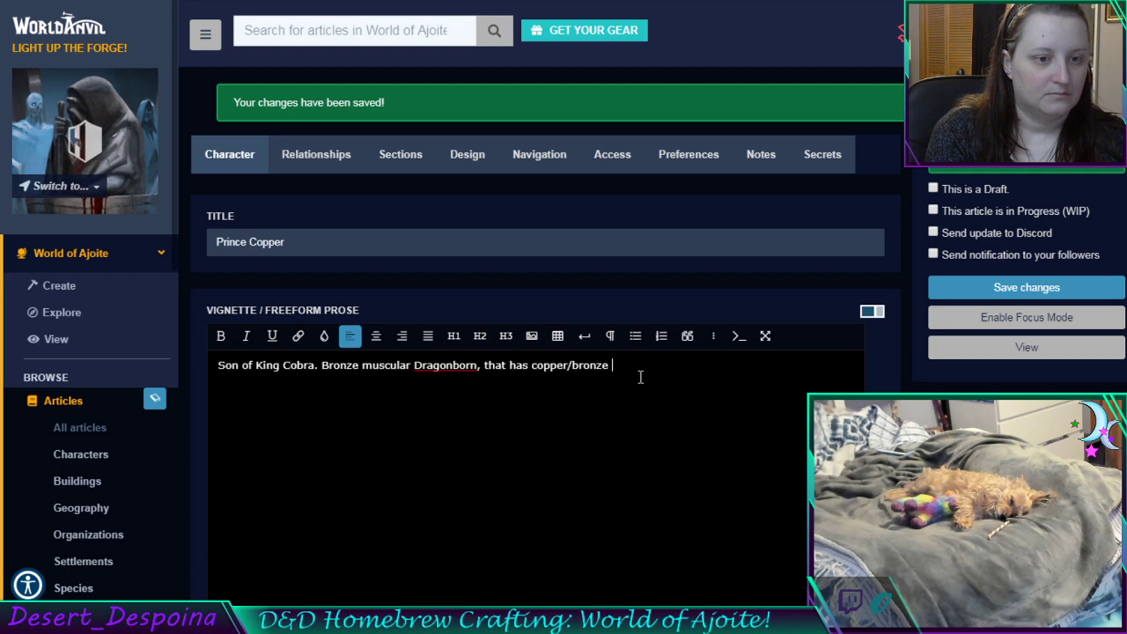
pyautogui.write('armor')
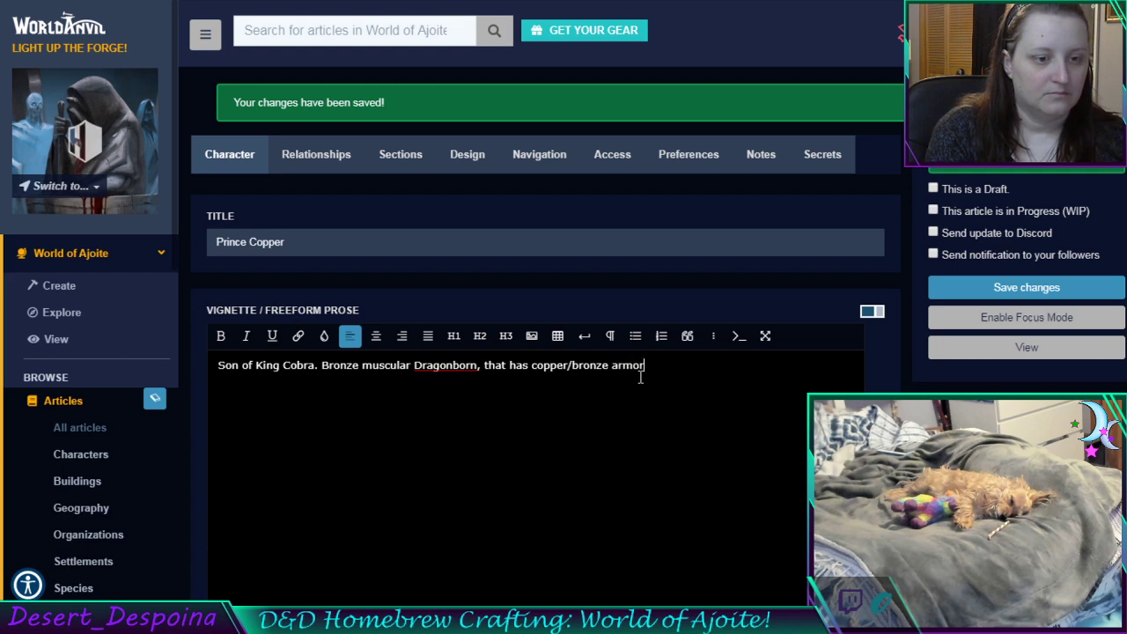
# Finish the vignette sentence with "and cobra mask of bronze." and save the article
pyautogui.write(' and')
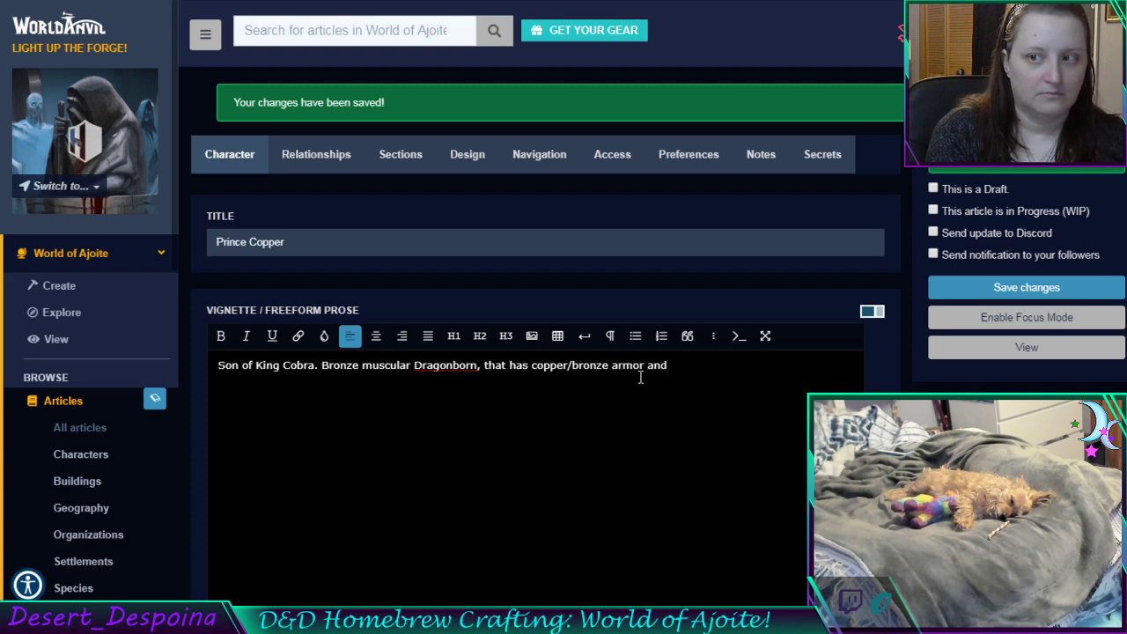
pyautogui.write(' co')
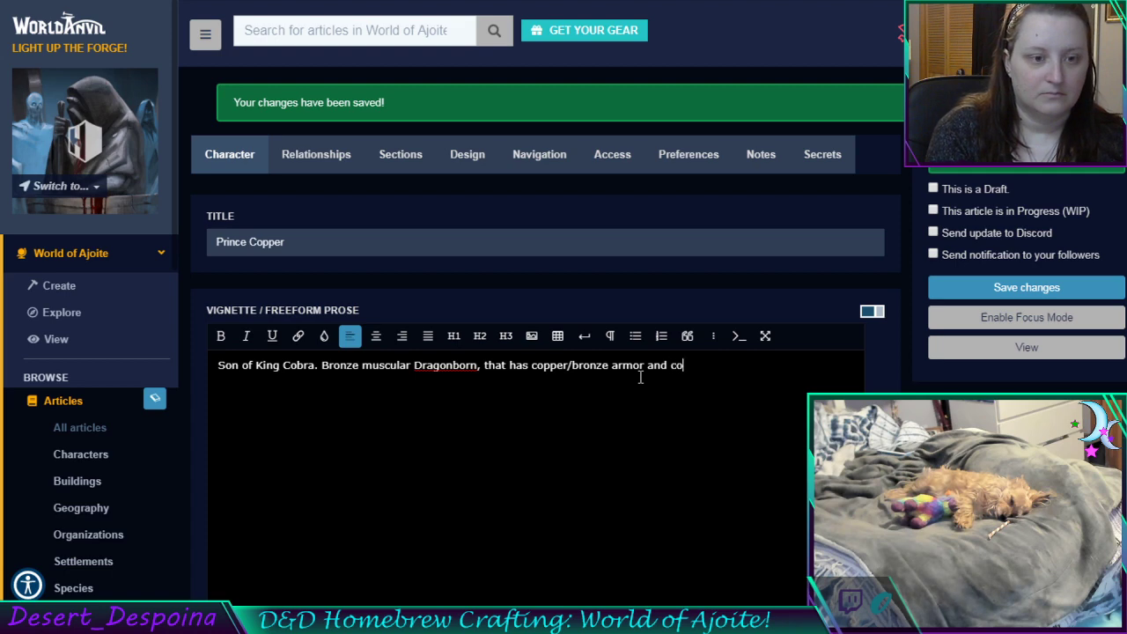
pyautogui.write('bra')
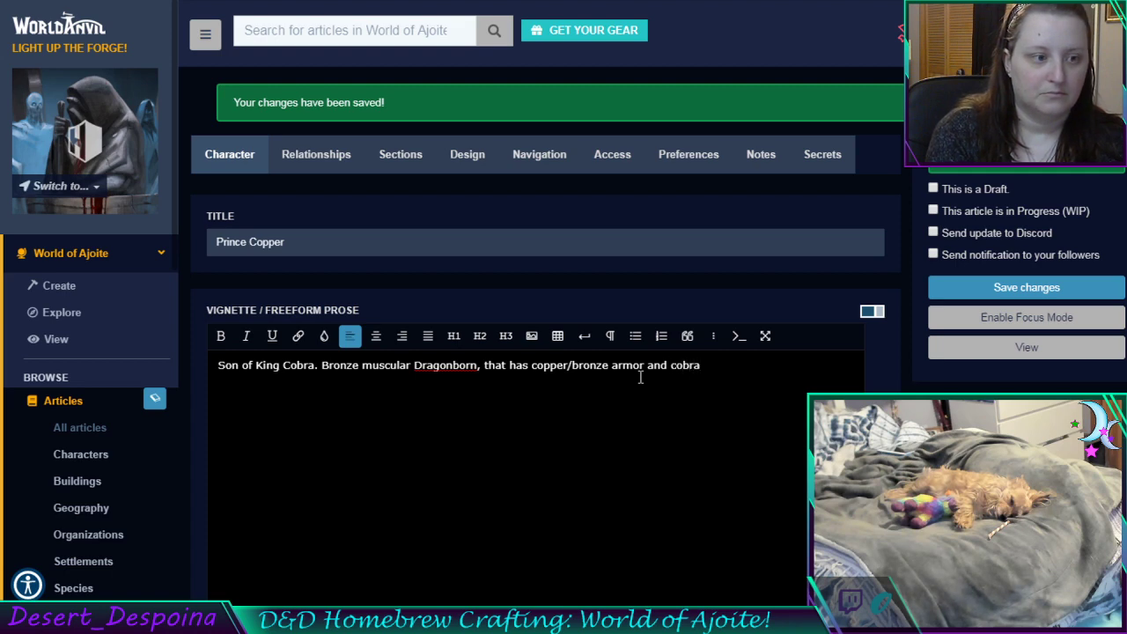
pyautogui.write(' mask.')
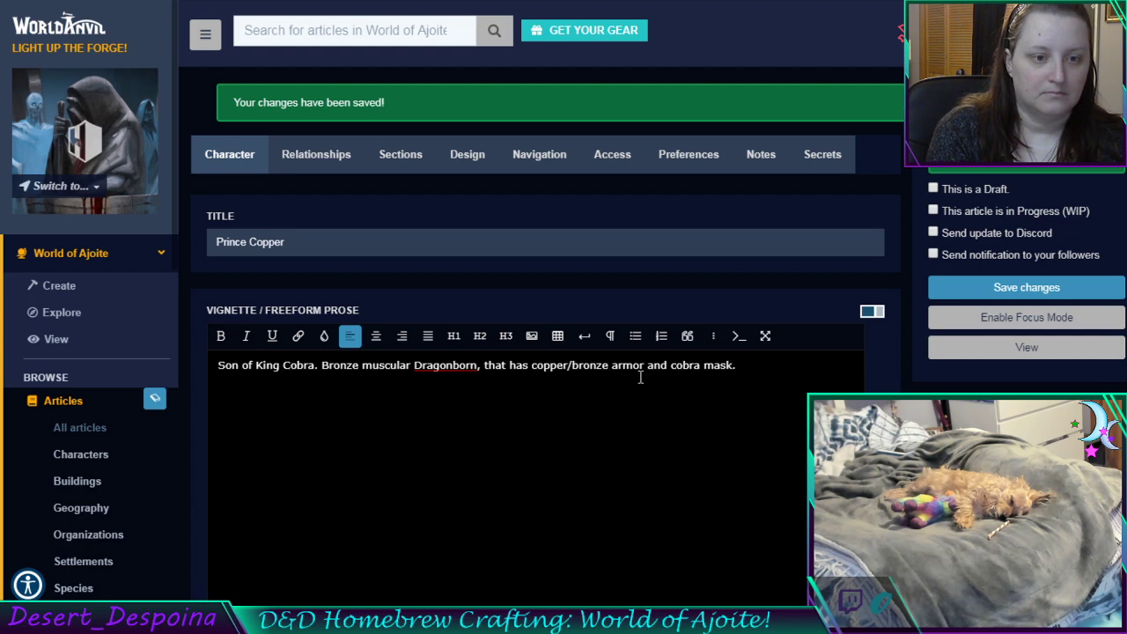
pyautogui.press('BackSpace')
pyautogui.write('of ')
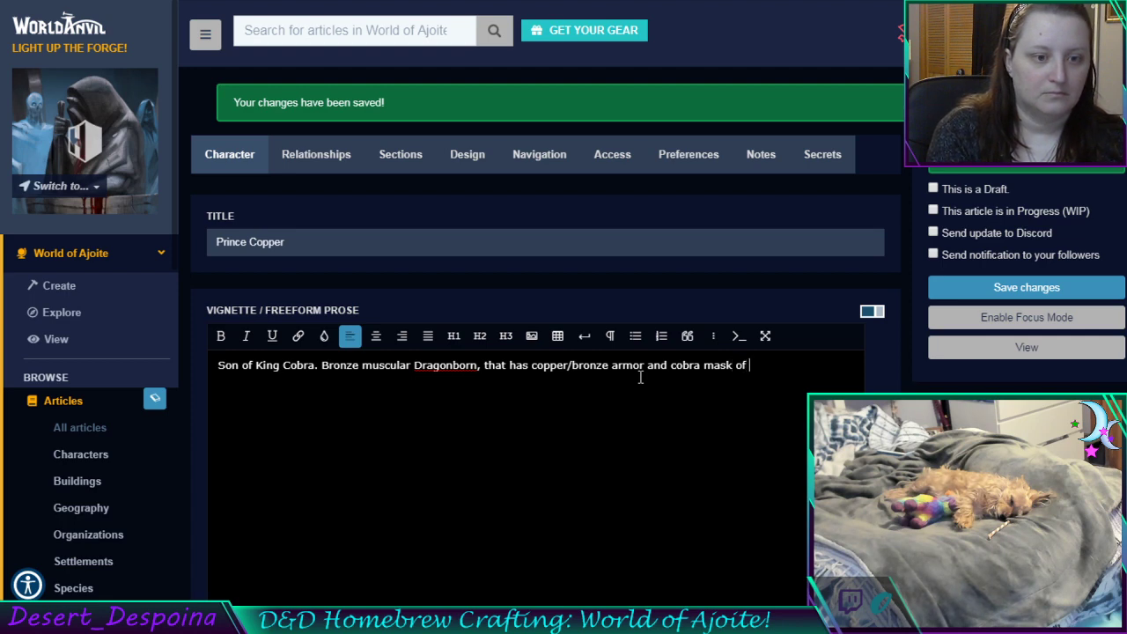
pyautogui.write('bronze.')
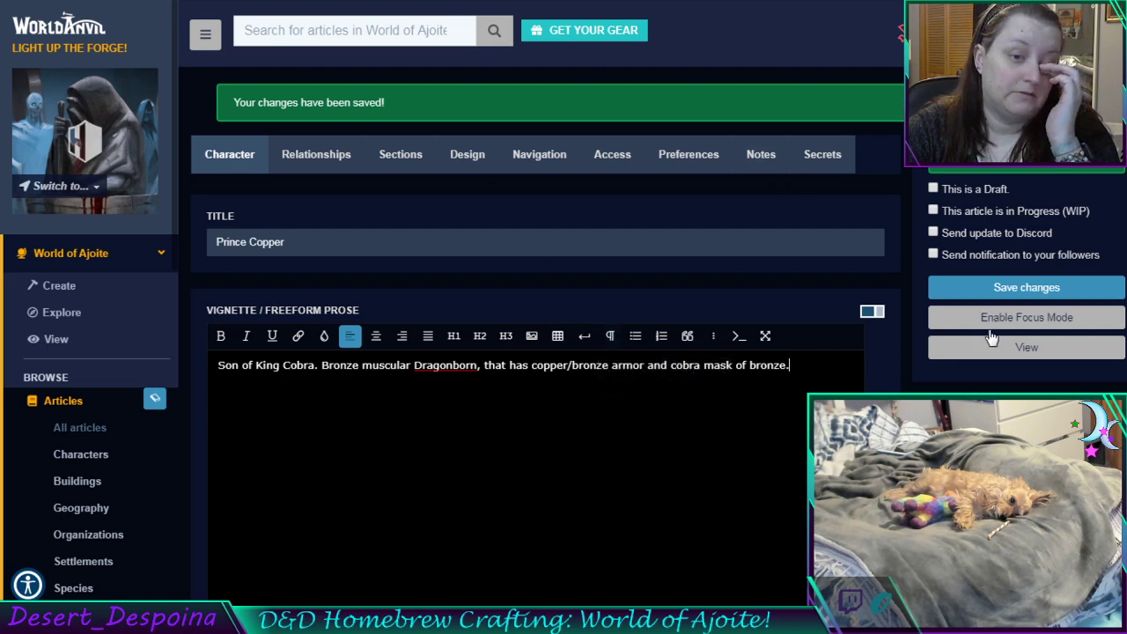
pyautogui.click(1005, 294)
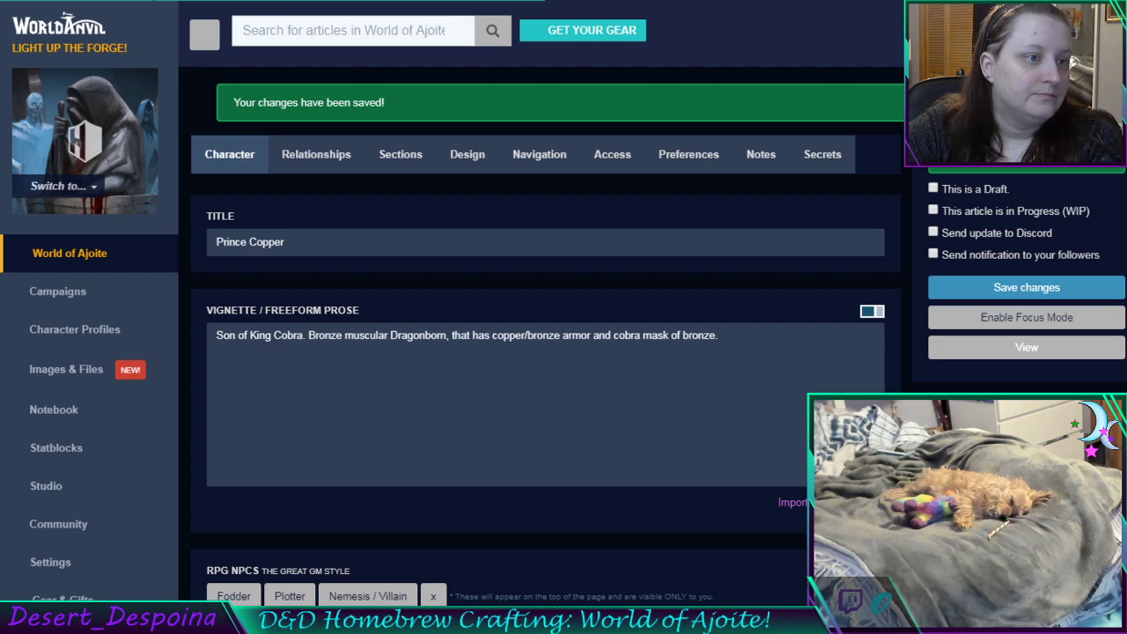
# Leave the Prince Copper article and open the list of maps for World of Ajoite
pyautogui.click(154, 0)
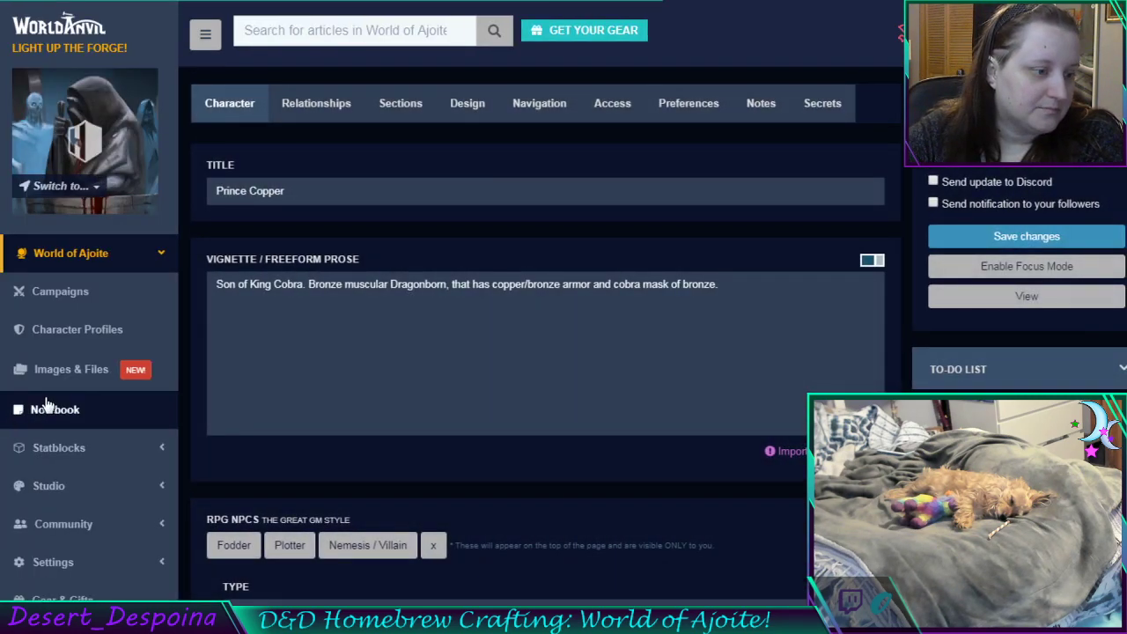
pyautogui.scroll(-1, 49, 404)
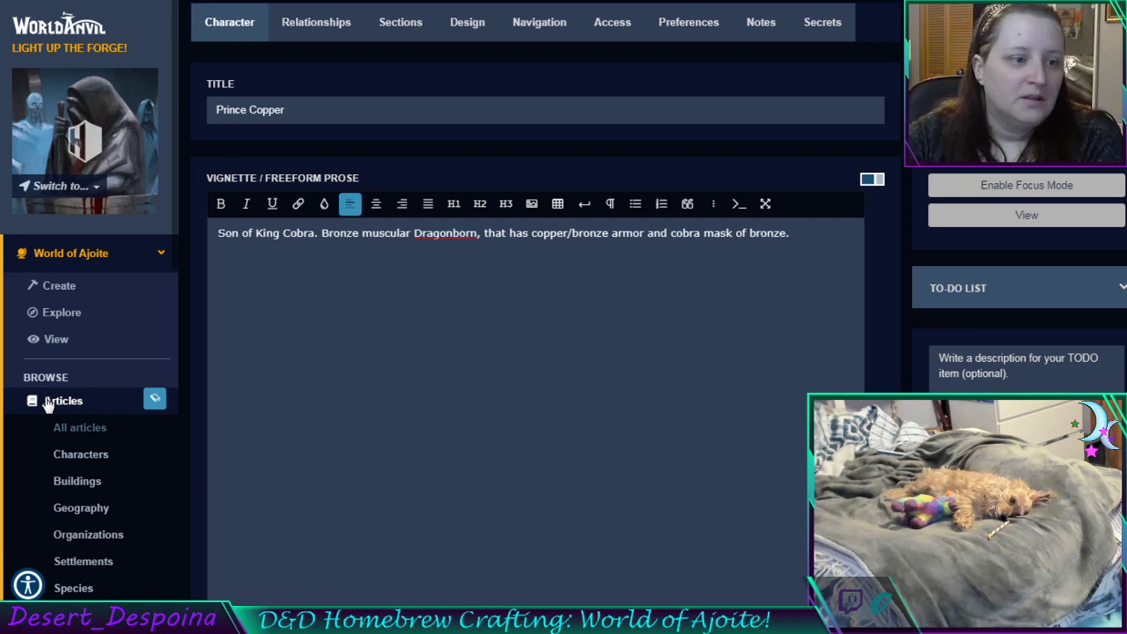
pyautogui.scroll(-2, 56, 478)
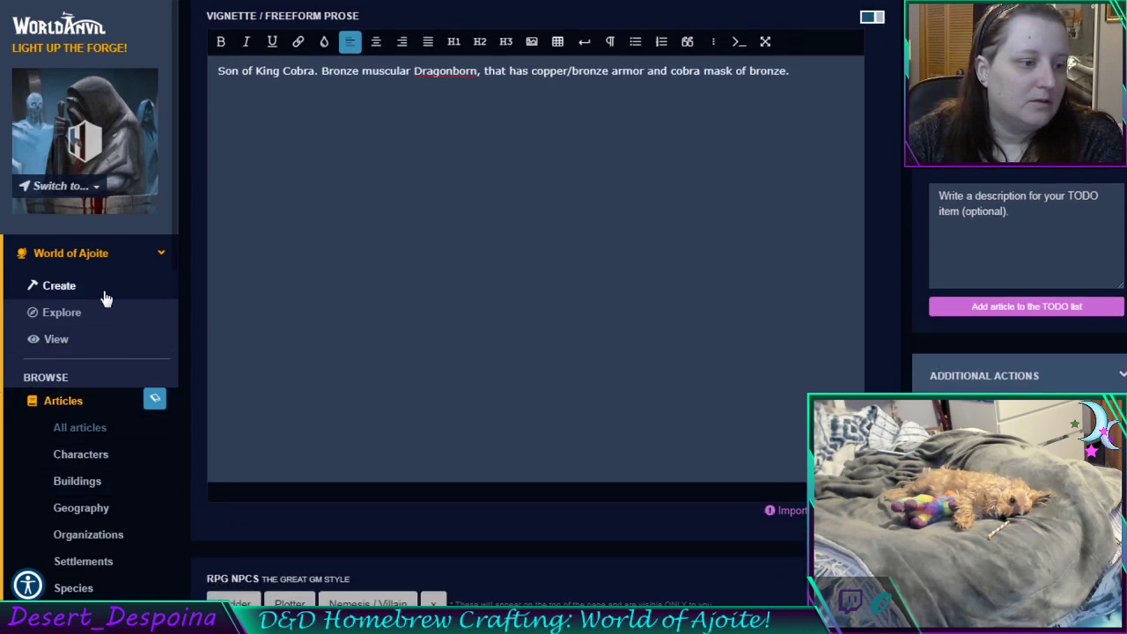
pyautogui.moveTo(171, 186); pyautogui.dragTo(161, 251)
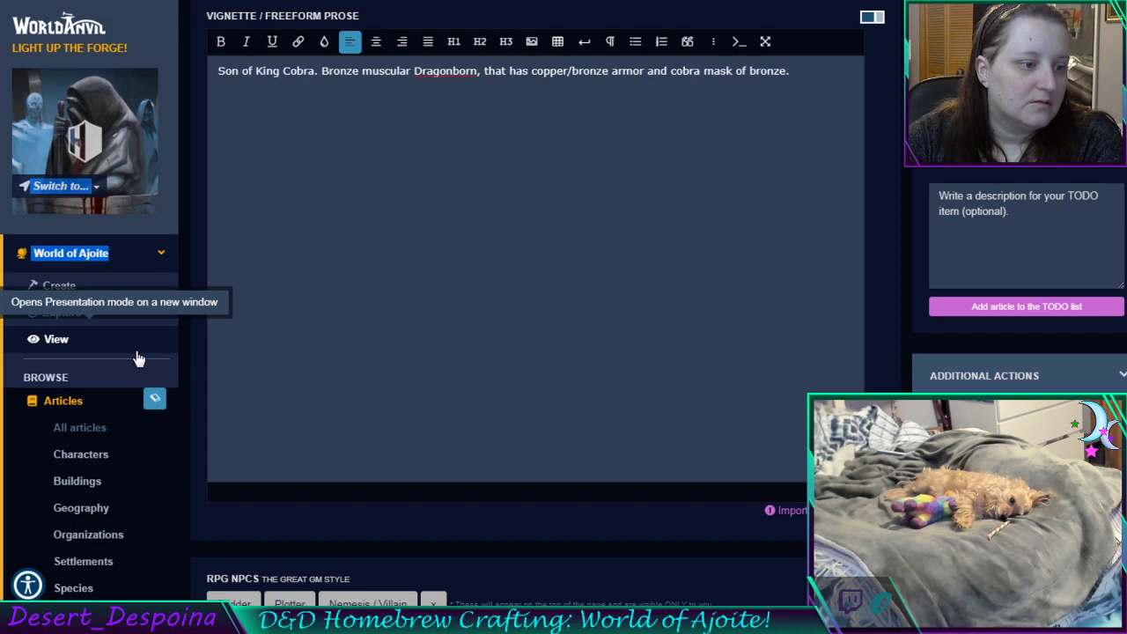
pyautogui.scroll(-5, 139, 358)
pyautogui.scroll(-1, 135, 362)
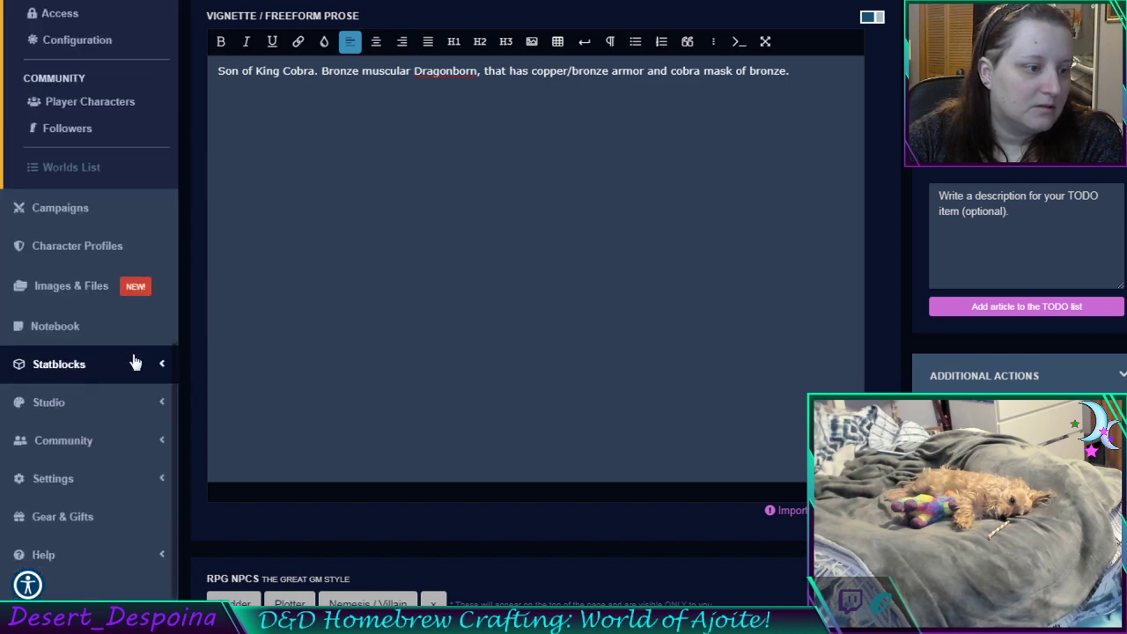
pyautogui.scroll(5, 135, 362)
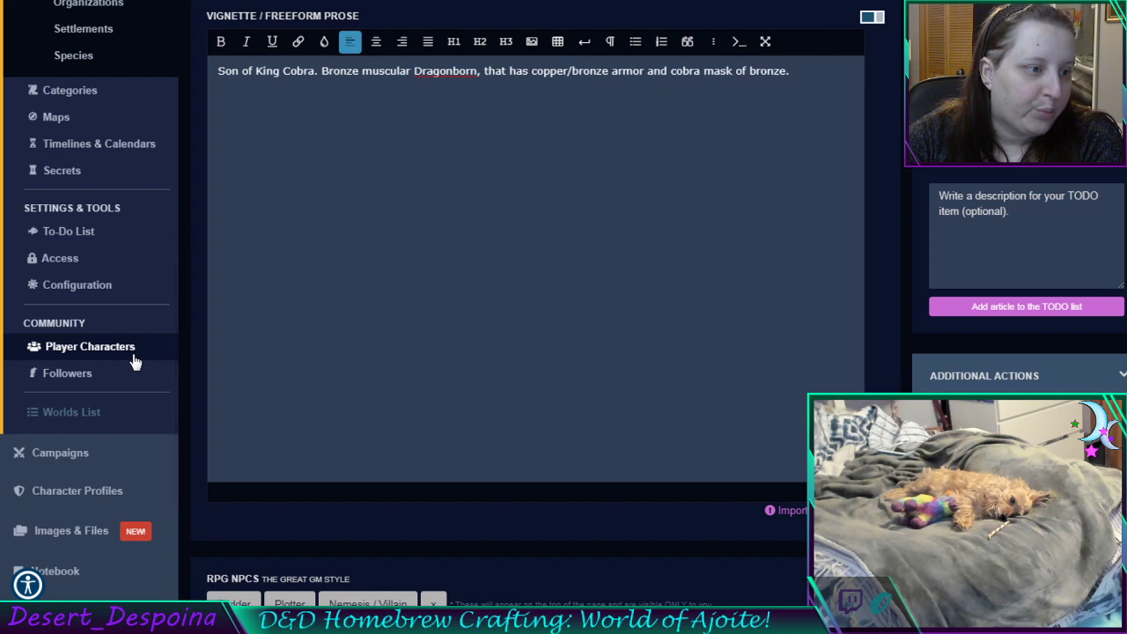
pyautogui.click(56, 117)
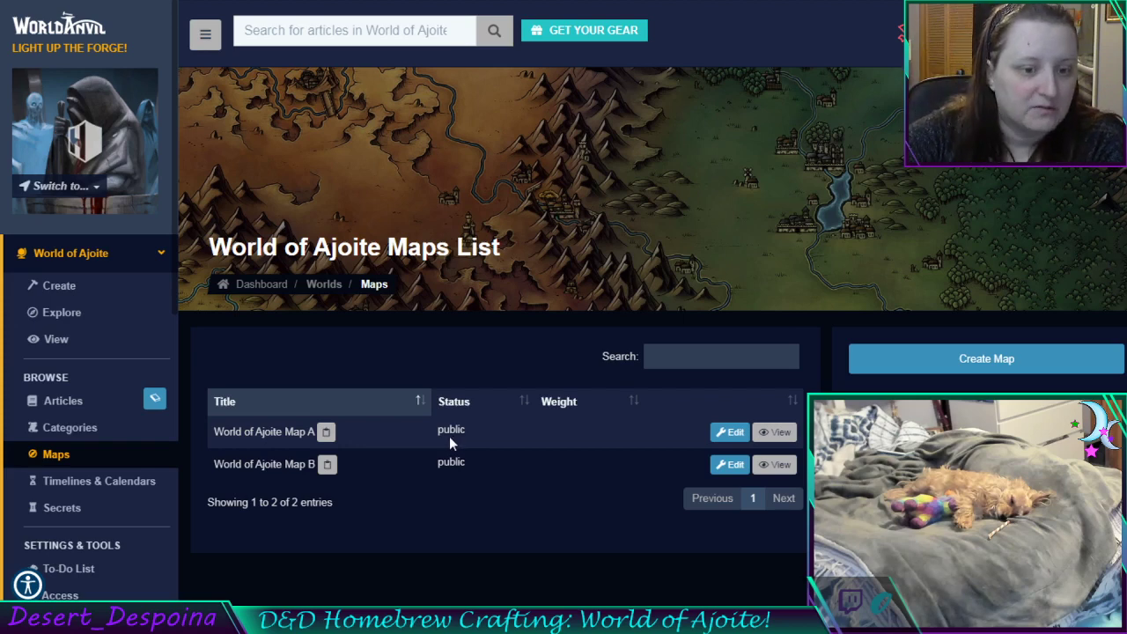
# View World of Ajoite Map A and read the notes on the purple skull marker and red castle marker by the Eldur Desert
pyautogui.click(777, 440)
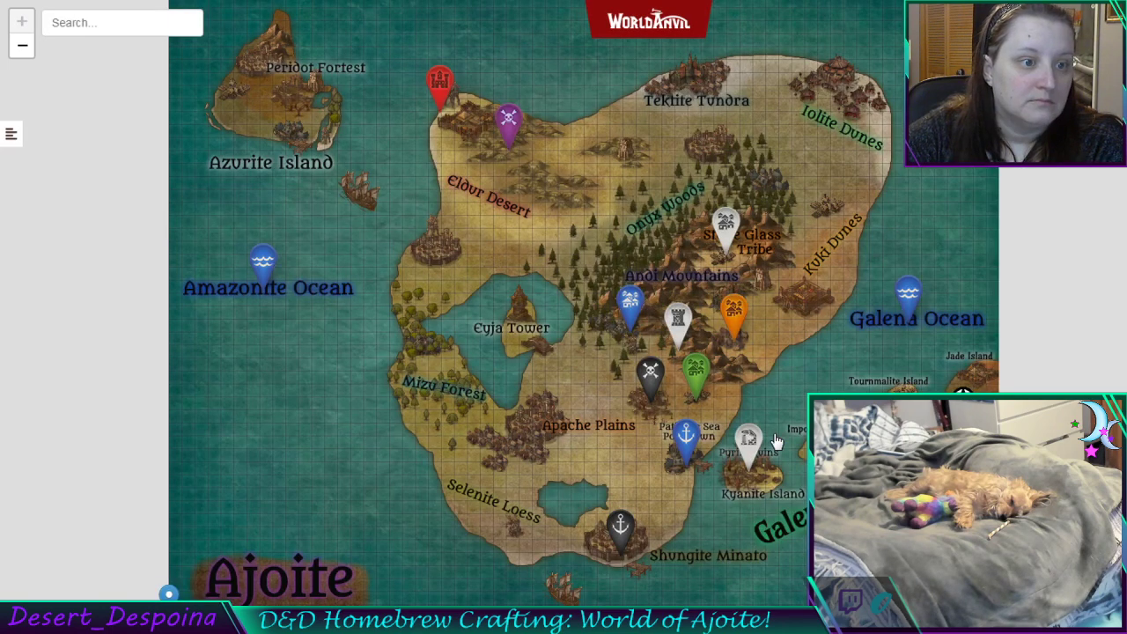
pyautogui.moveTo(508, 123)
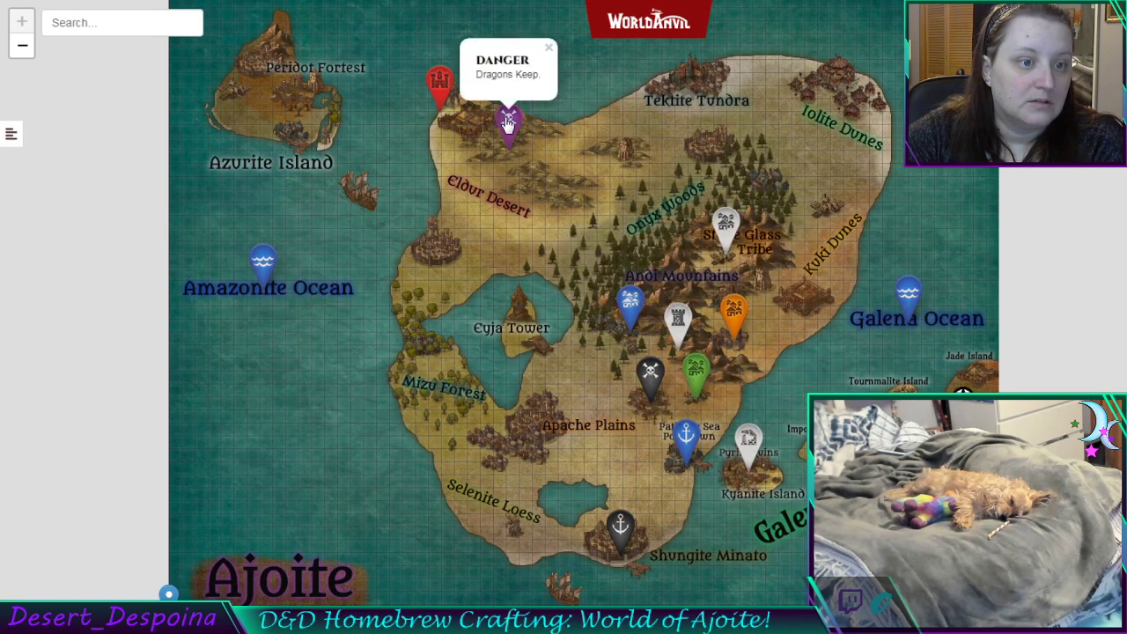
pyautogui.moveTo(440, 82)
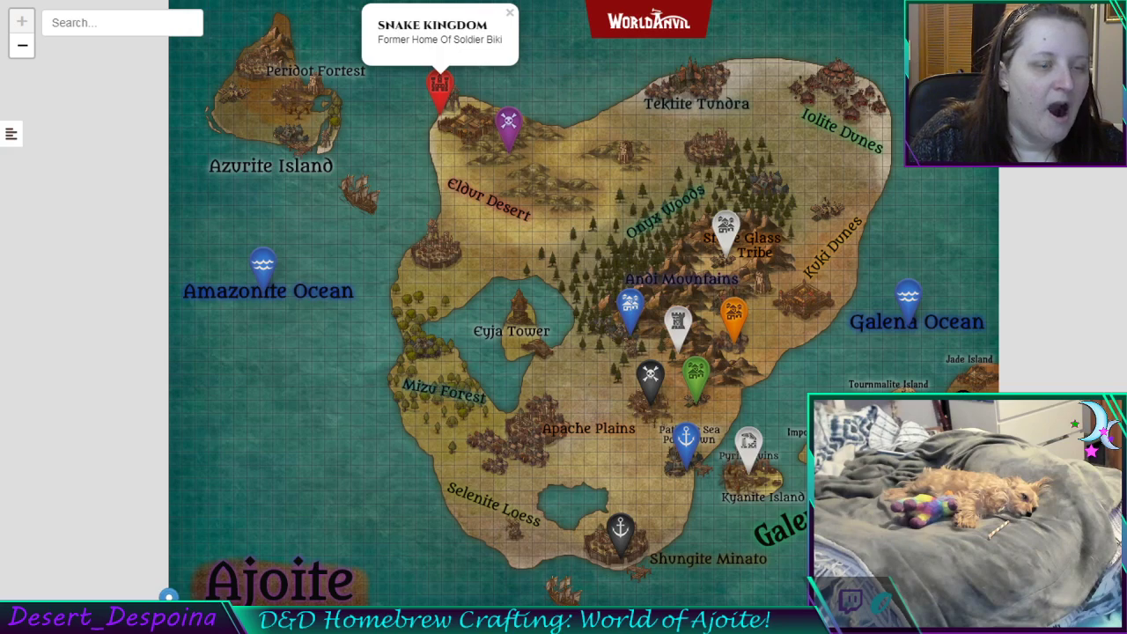
# Create a new Settlement article in World of Ajoite and clear its in-progress (WIP) flag
pyautogui.hotkey('ctrl', 'Tab')
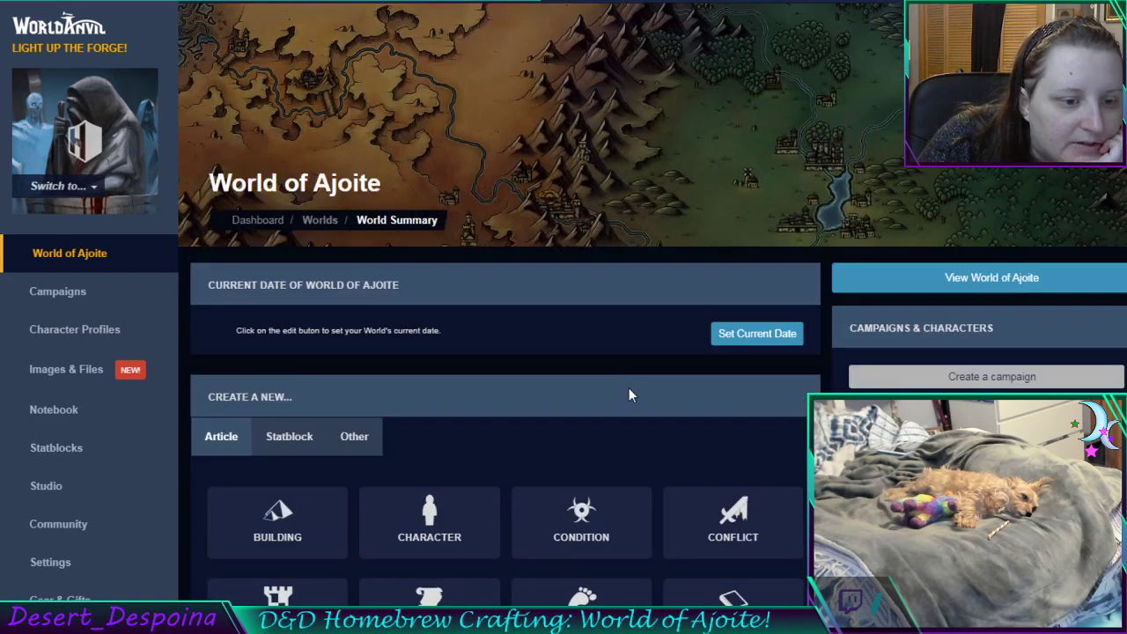
pyautogui.scroll(-4, 629, 397)
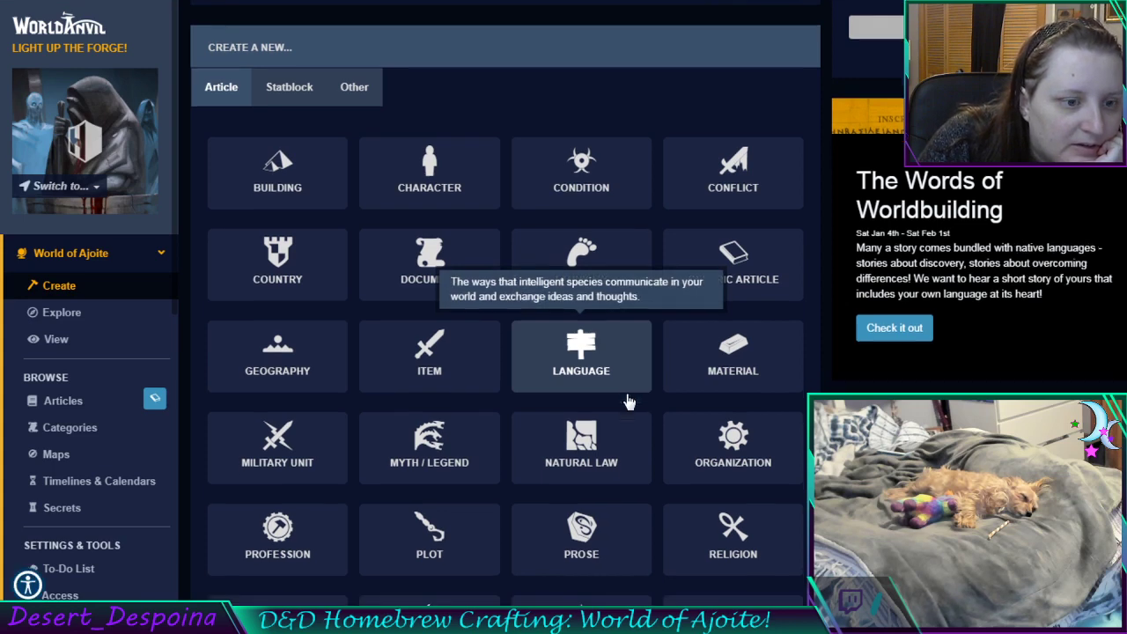
pyautogui.scroll(-3, 629, 399)
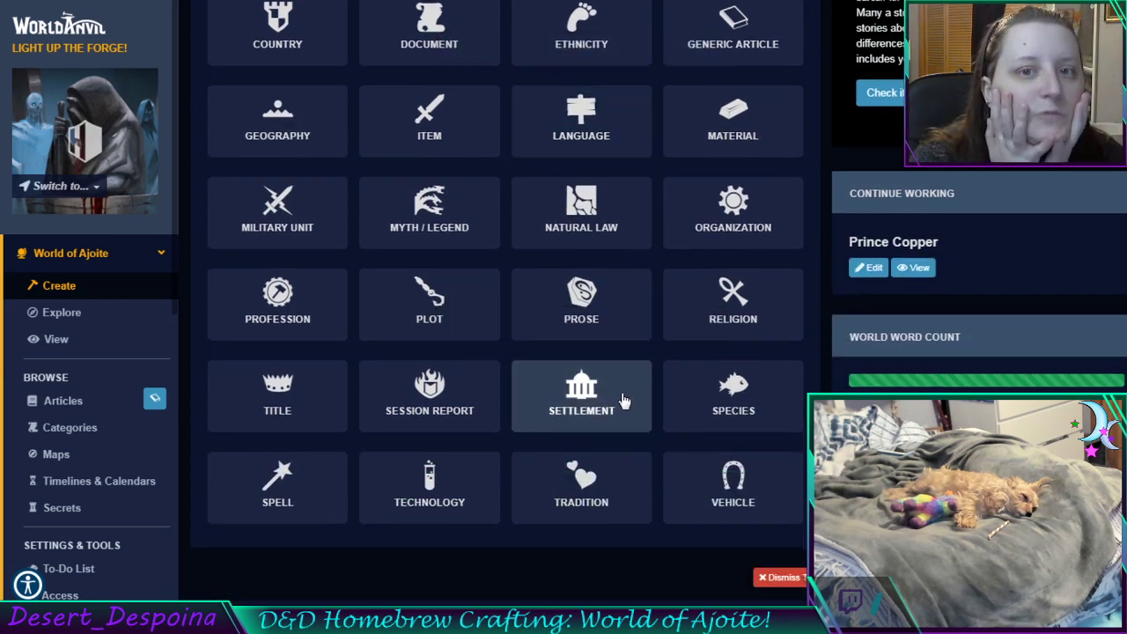
pyautogui.click(623, 400)
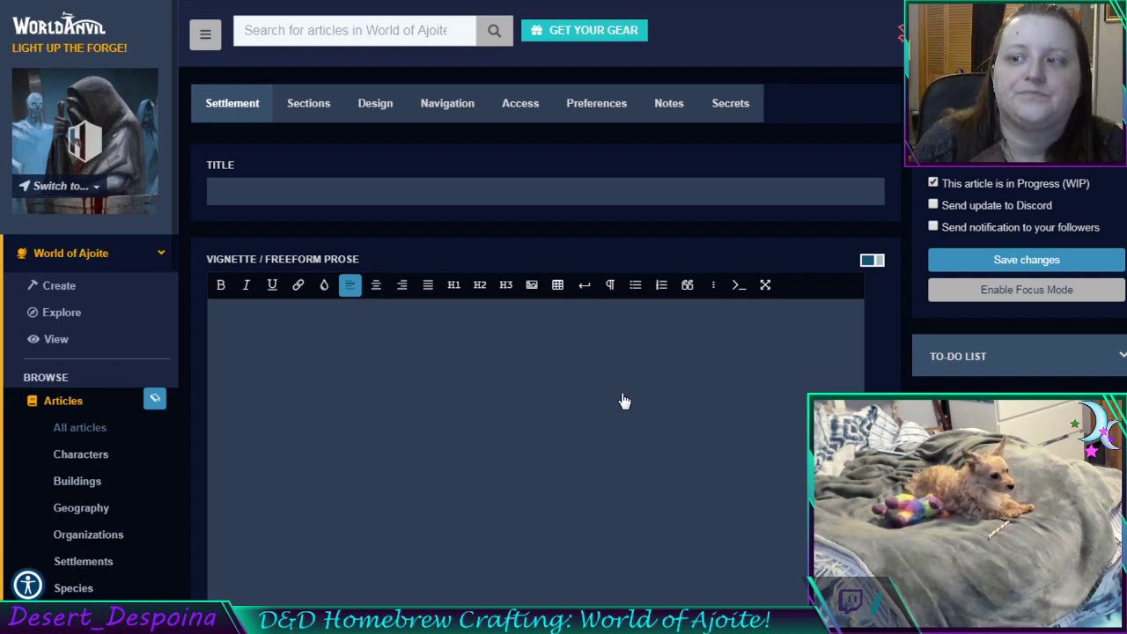
pyautogui.click(933, 183)
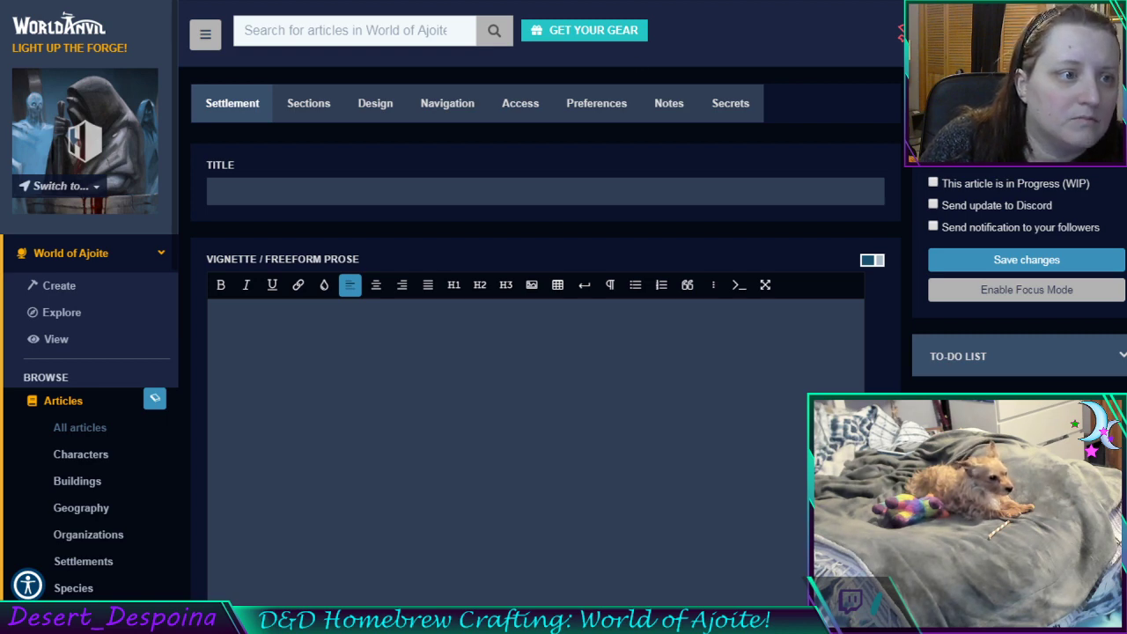
# Check the kingdom's name on the world map and title the settlement article "Snake Kingdom"
pyautogui.hotkey('ctrl', 'Tab')
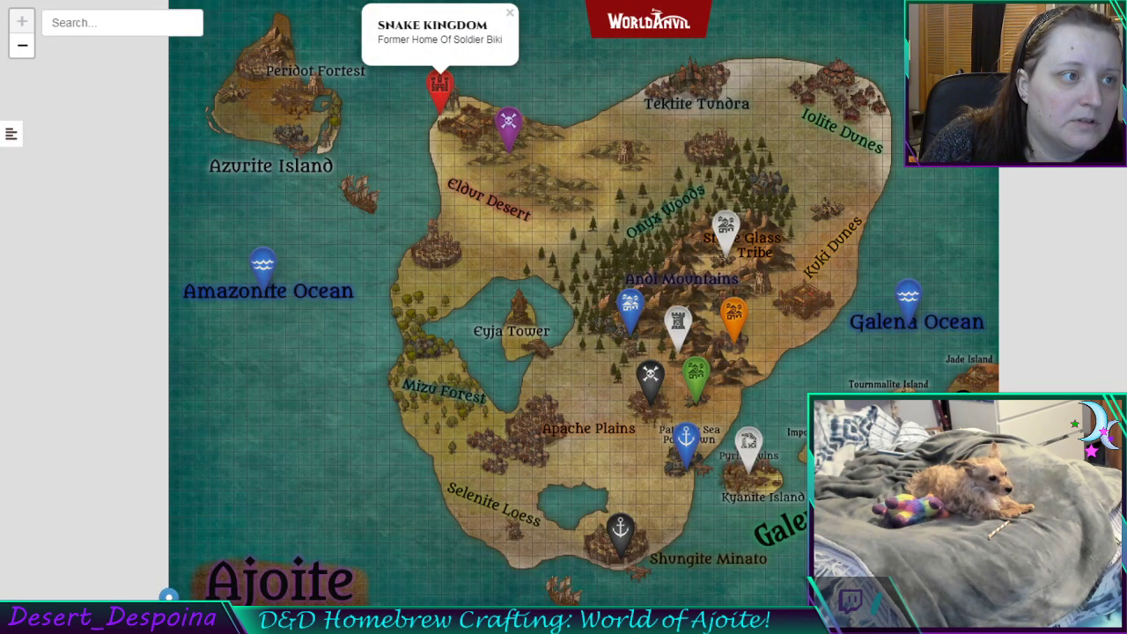
pyautogui.hotkey('ctrl', 'shift', 'Tab')
pyautogui.click(248, 195)
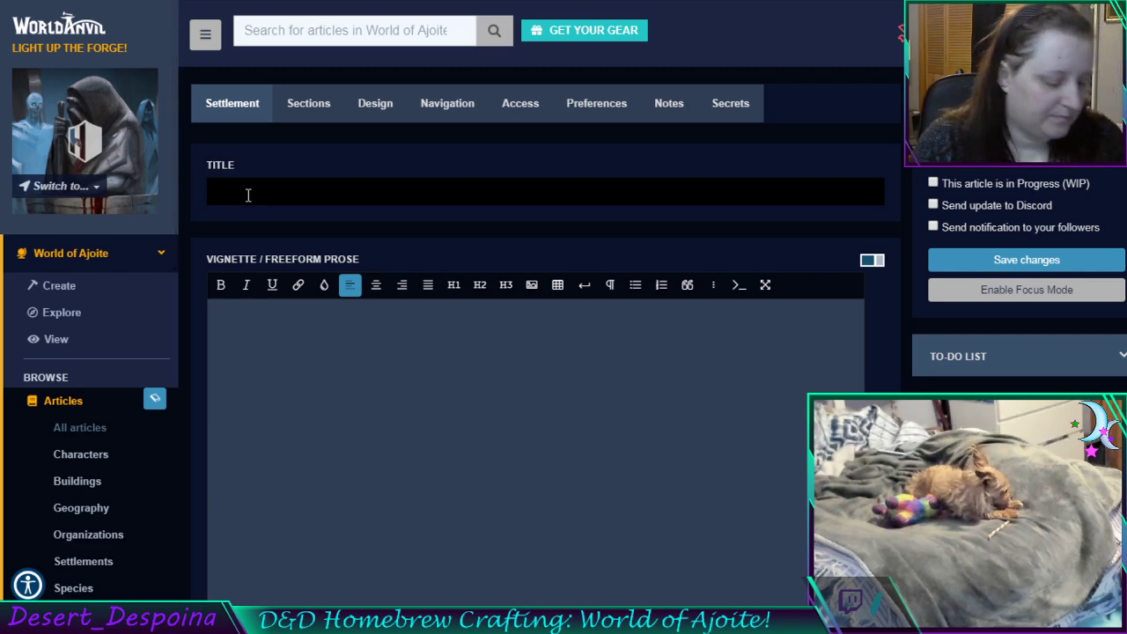
pyautogui.write('SnakeK')
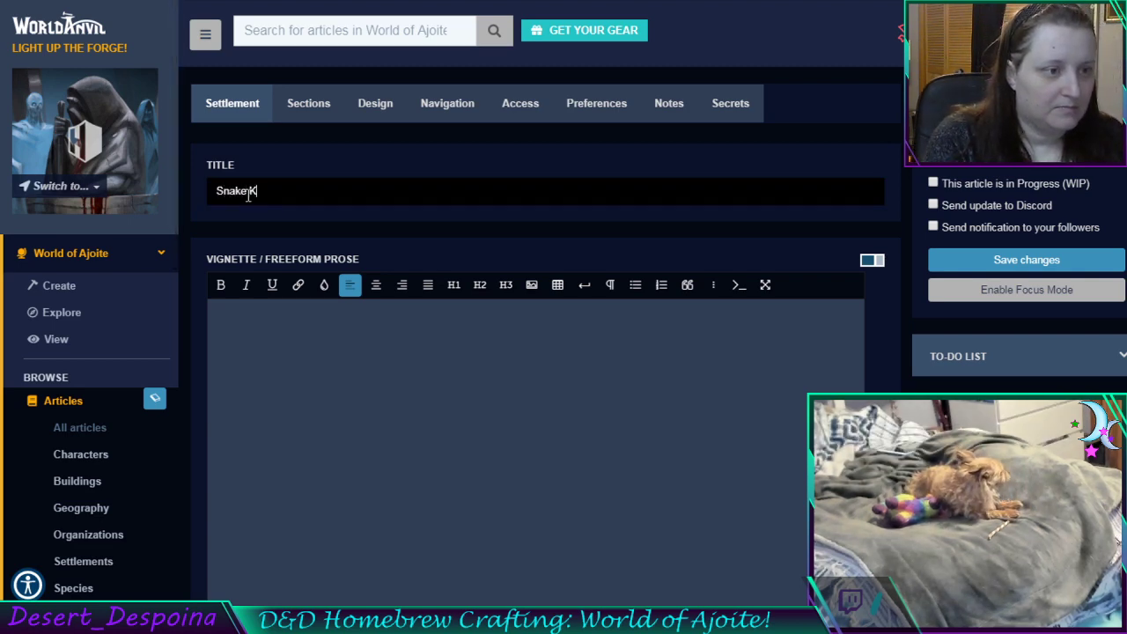
pyautogui.write('in')
pyautogui.press('BackSpace')
pyautogui.press('BackSpace')
pyautogui.write('in')
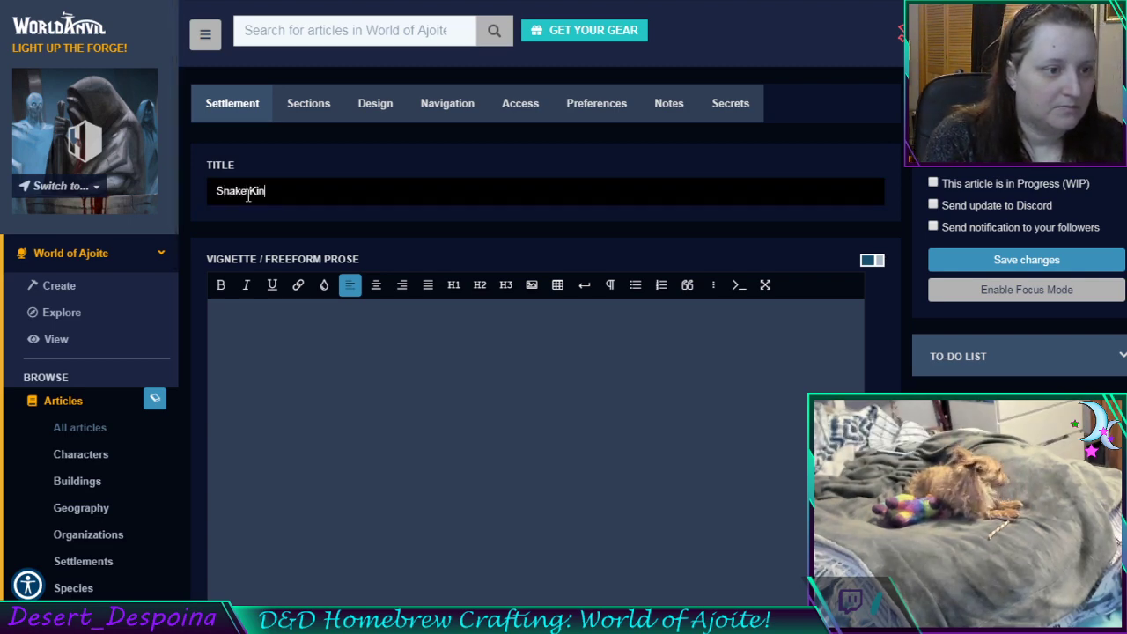
pyautogui.write('gdom')
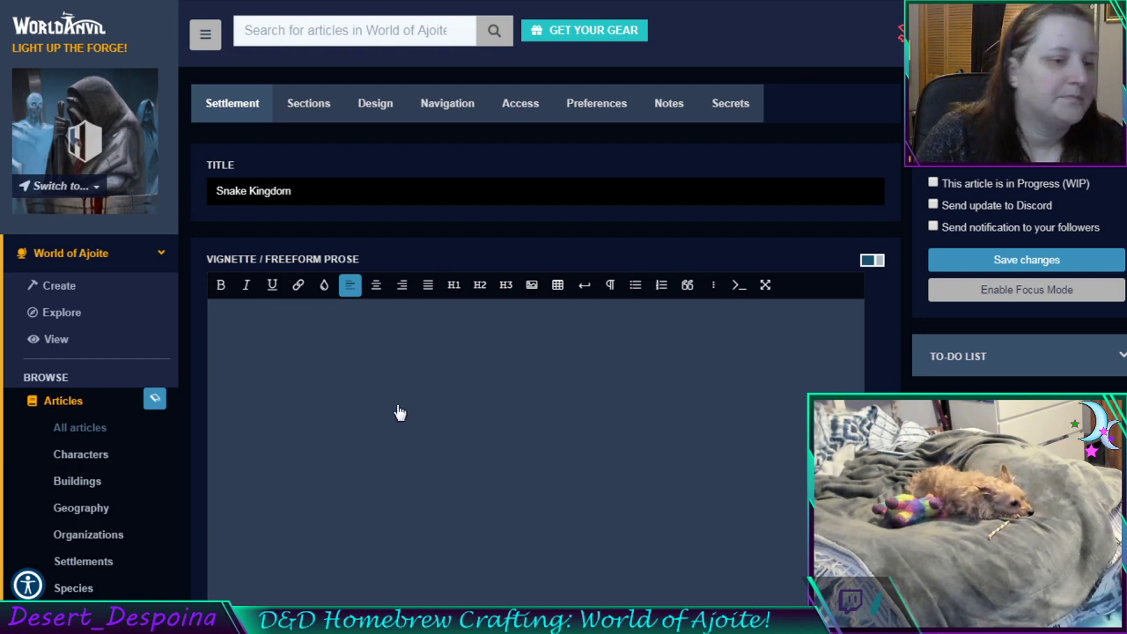
# Set the Snake Kingdom settlement's location type to Large city
pyautogui.scroll(-6, 399, 414)
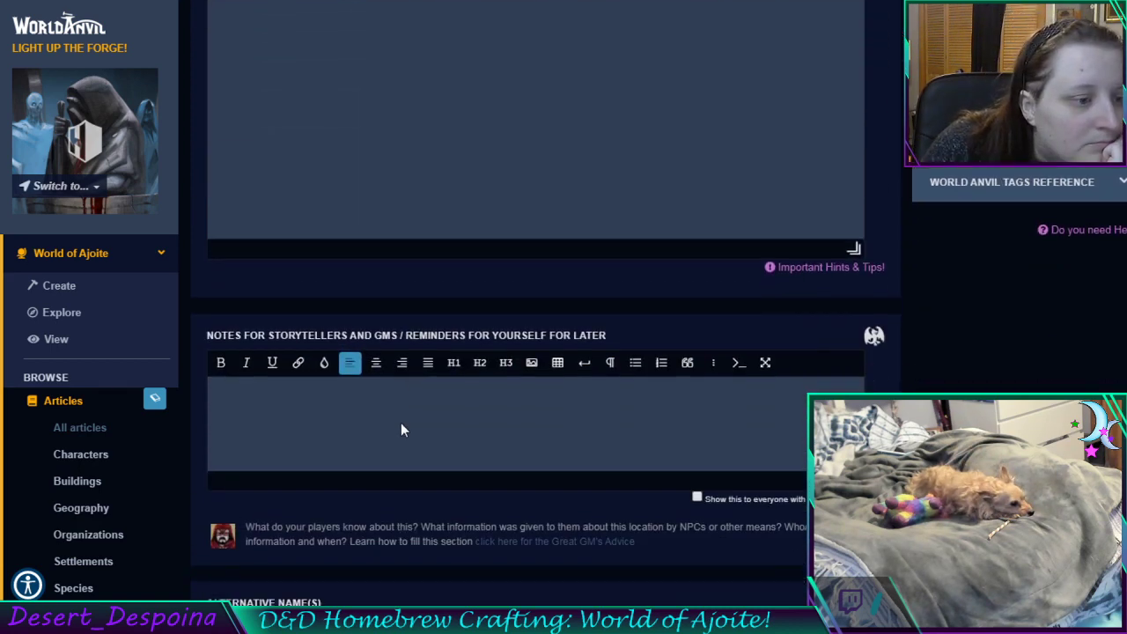
pyautogui.scroll(-5, 400, 429)
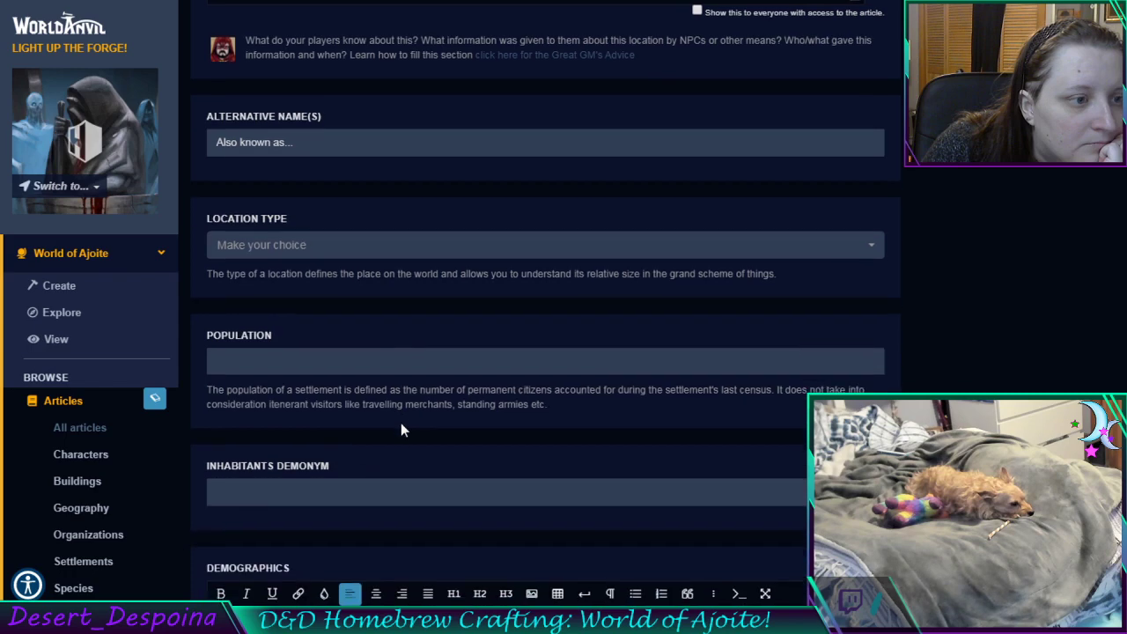
pyautogui.click(338, 255)
pyautogui.scroll(-5, 373, 388)
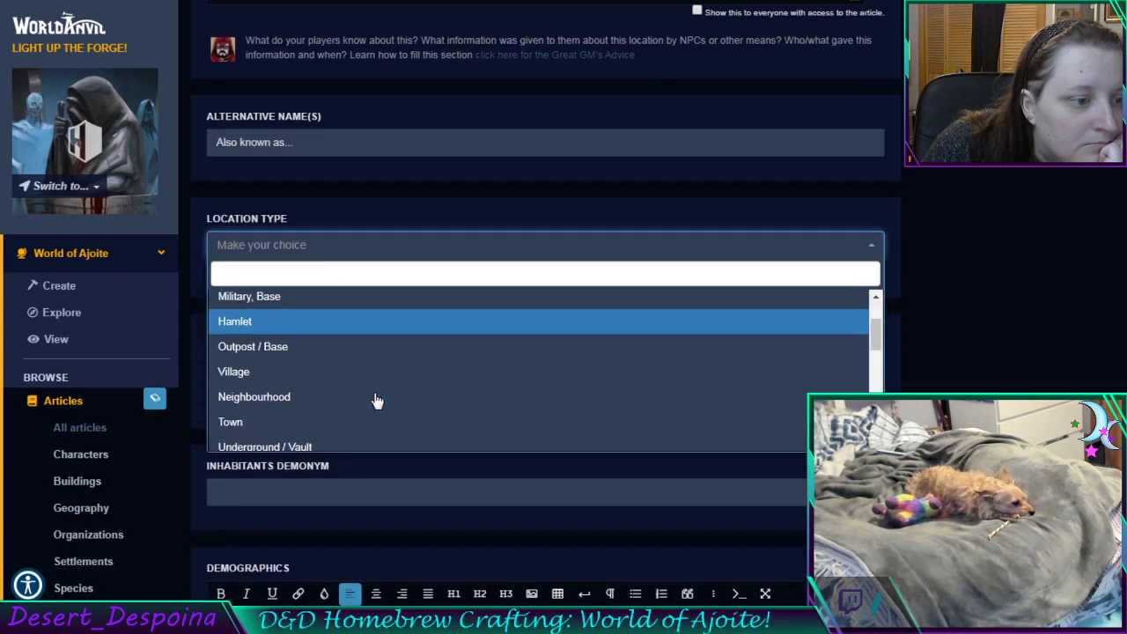
pyautogui.scroll(-4, 376, 400)
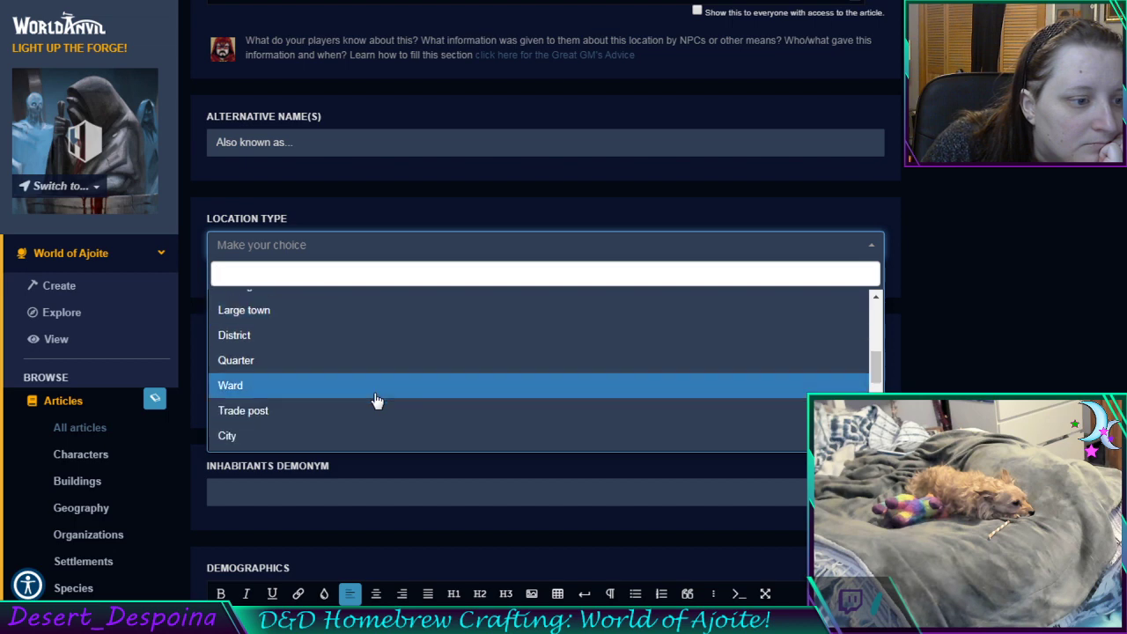
pyautogui.scroll(-4, 376, 401)
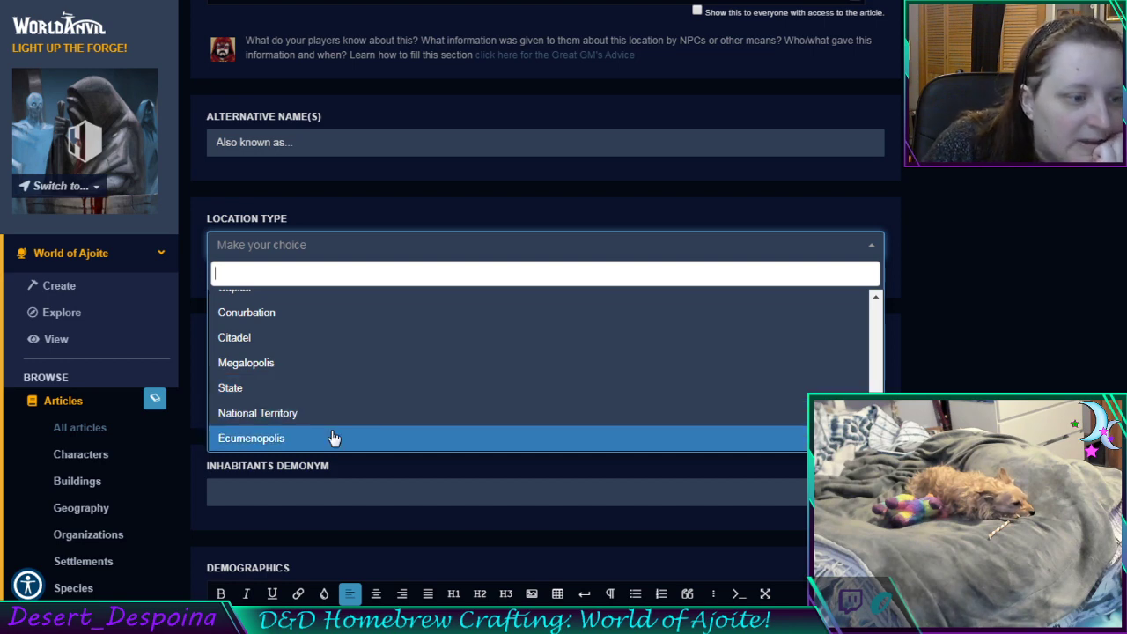
pyautogui.scroll(2, 334, 437)
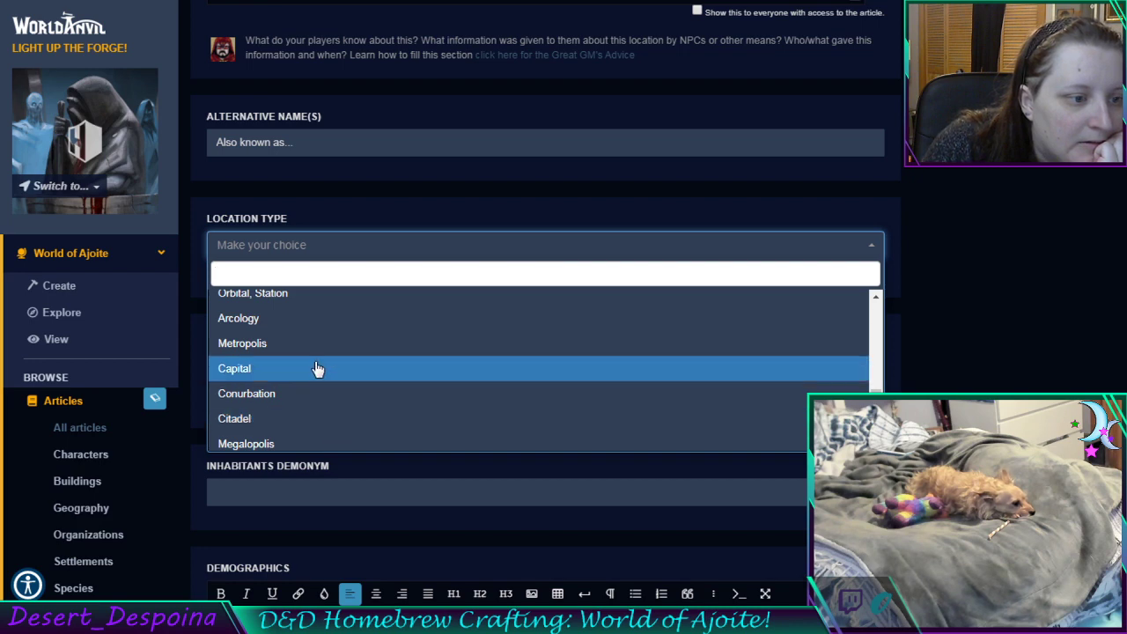
pyautogui.scroll(1, 318, 369)
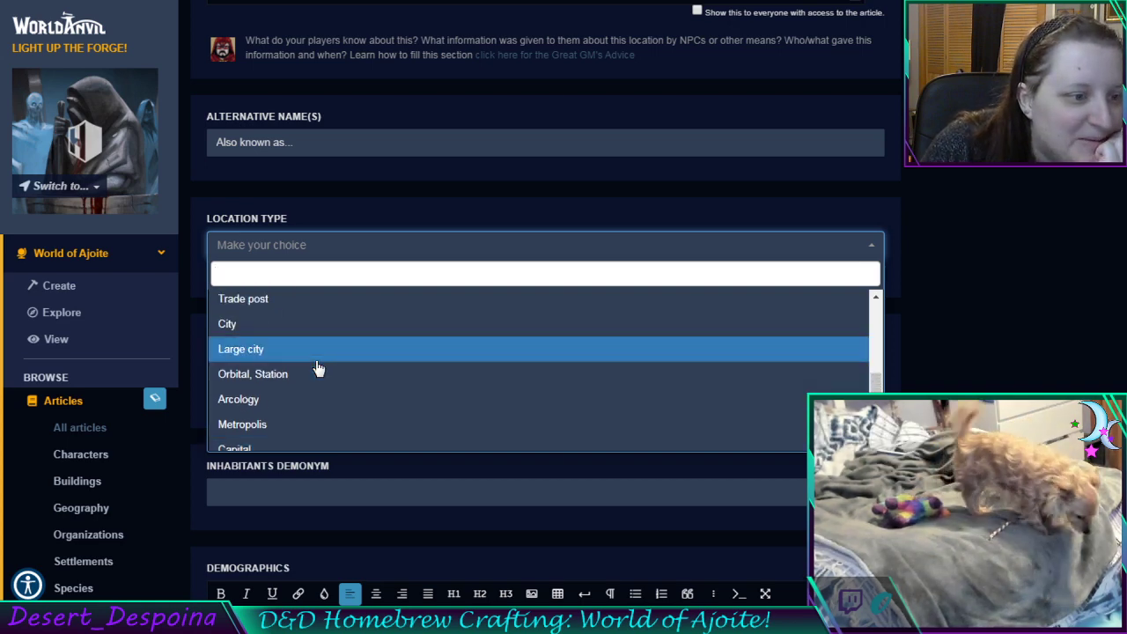
pyautogui.scroll(1, 318, 369)
pyautogui.scroll(1, 318, 369)
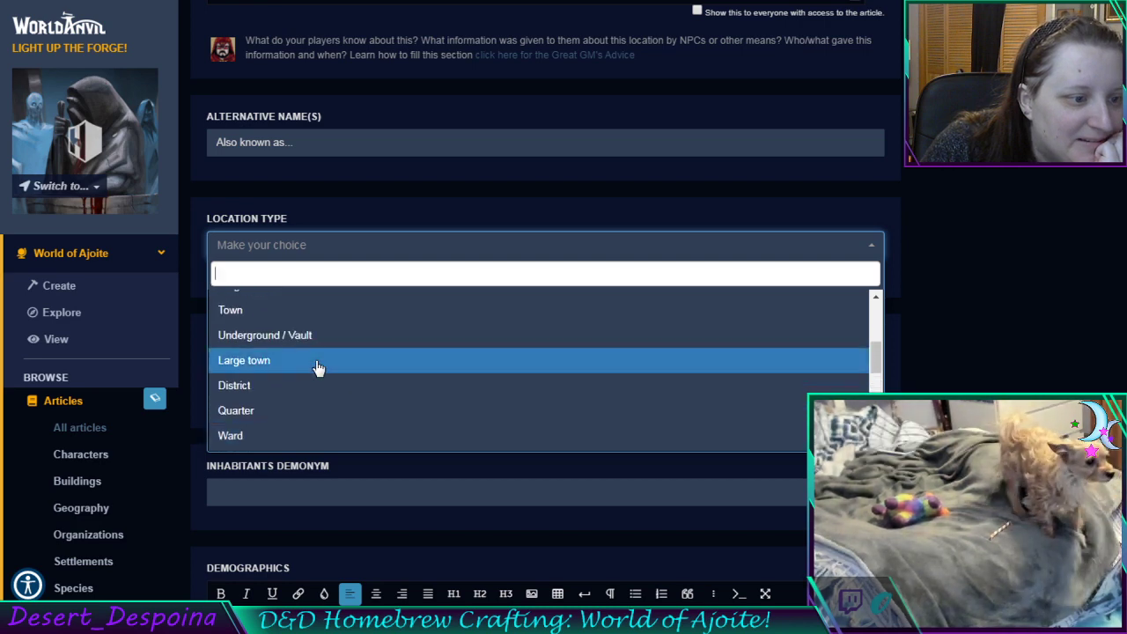
pyautogui.scroll(1, 318, 369)
pyautogui.scroll(2, 318, 369)
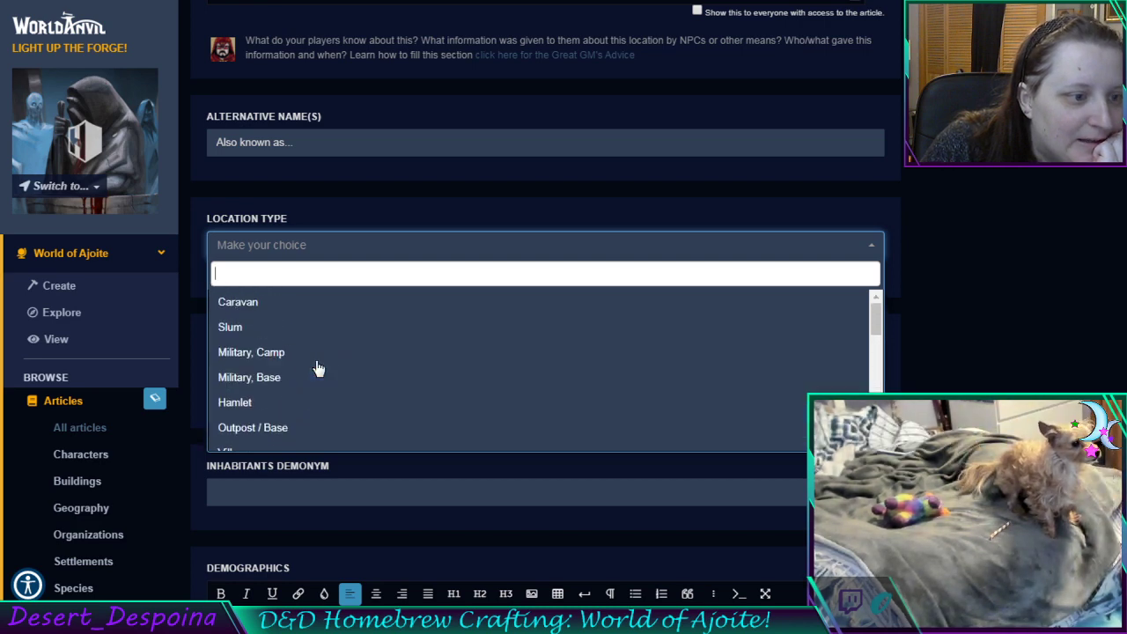
pyautogui.scroll(-1, 318, 369)
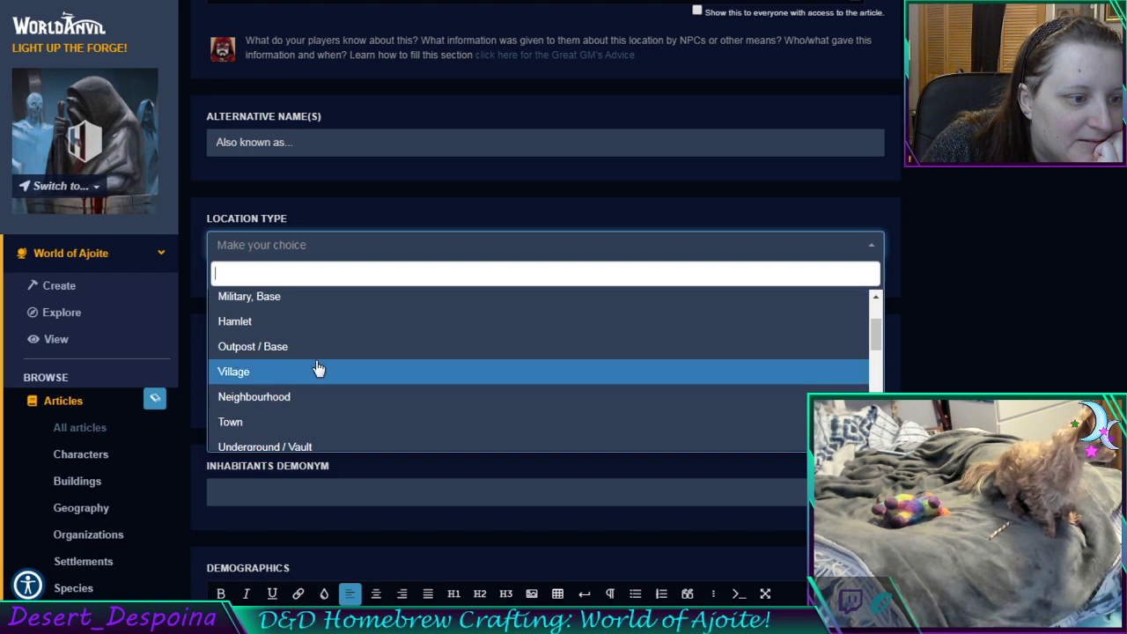
pyautogui.scroll(-1, 318, 369)
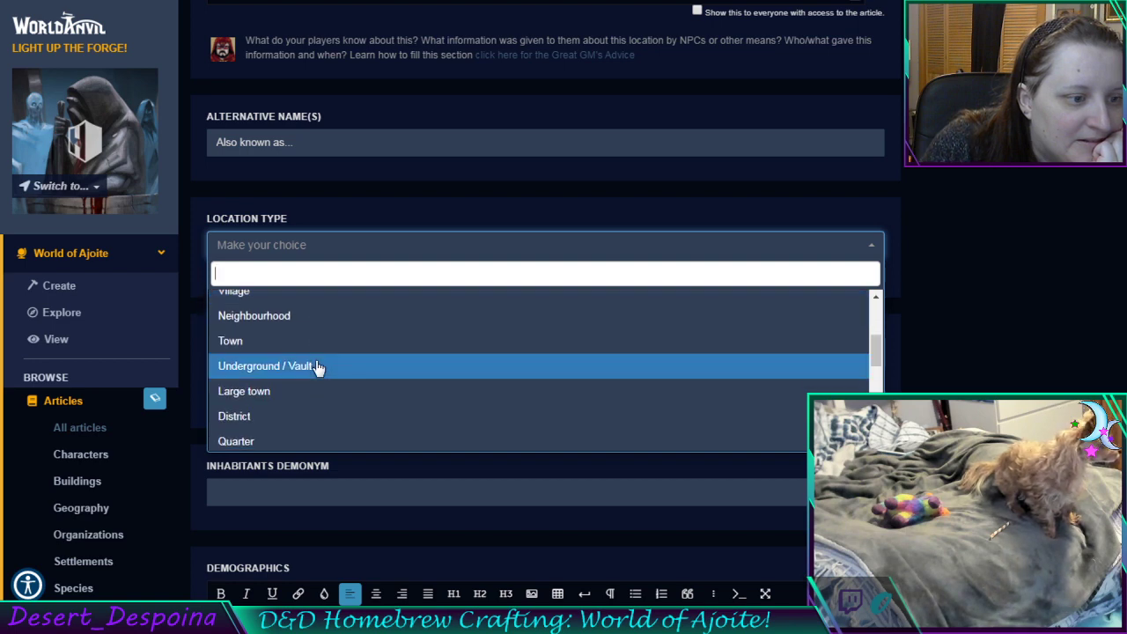
pyautogui.scroll(-1, 318, 369)
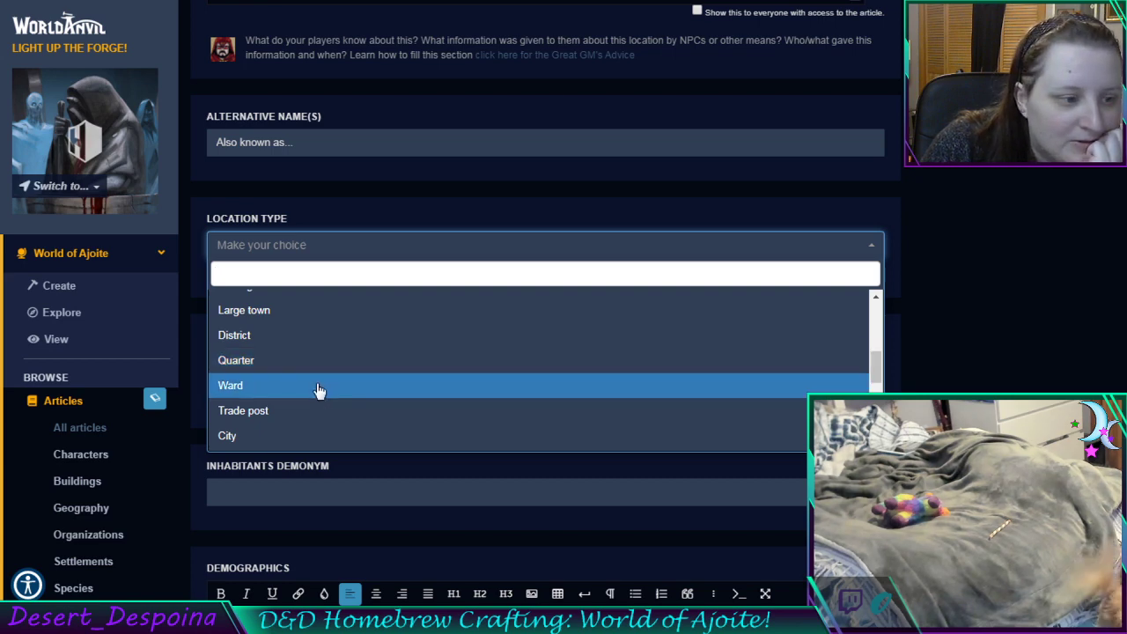
pyautogui.scroll(-1, 317, 391)
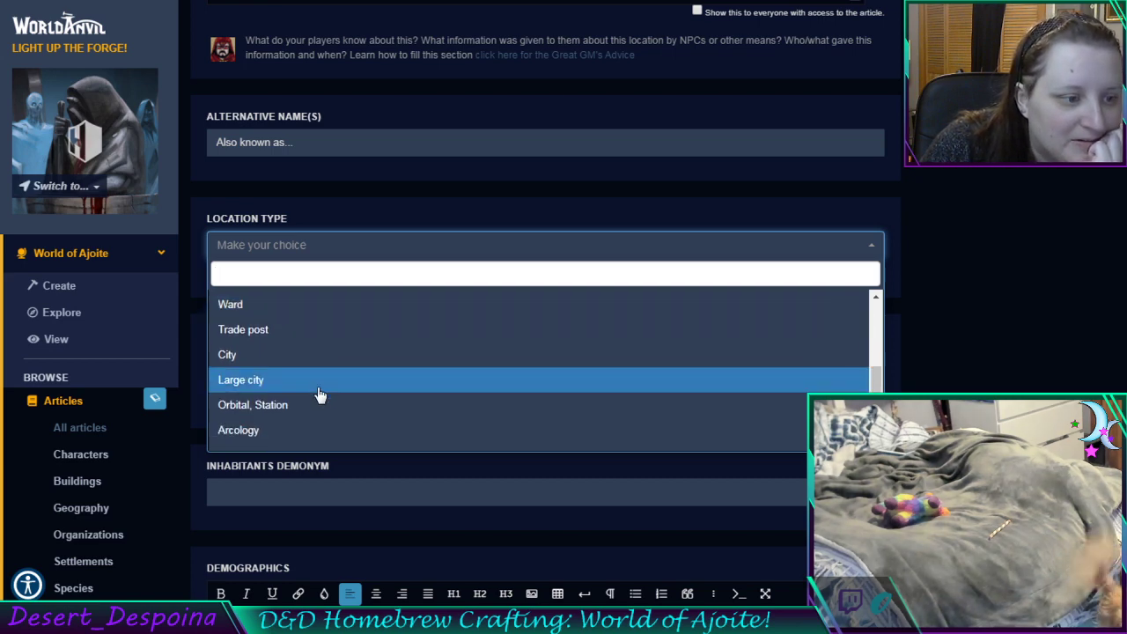
pyautogui.click(319, 388)
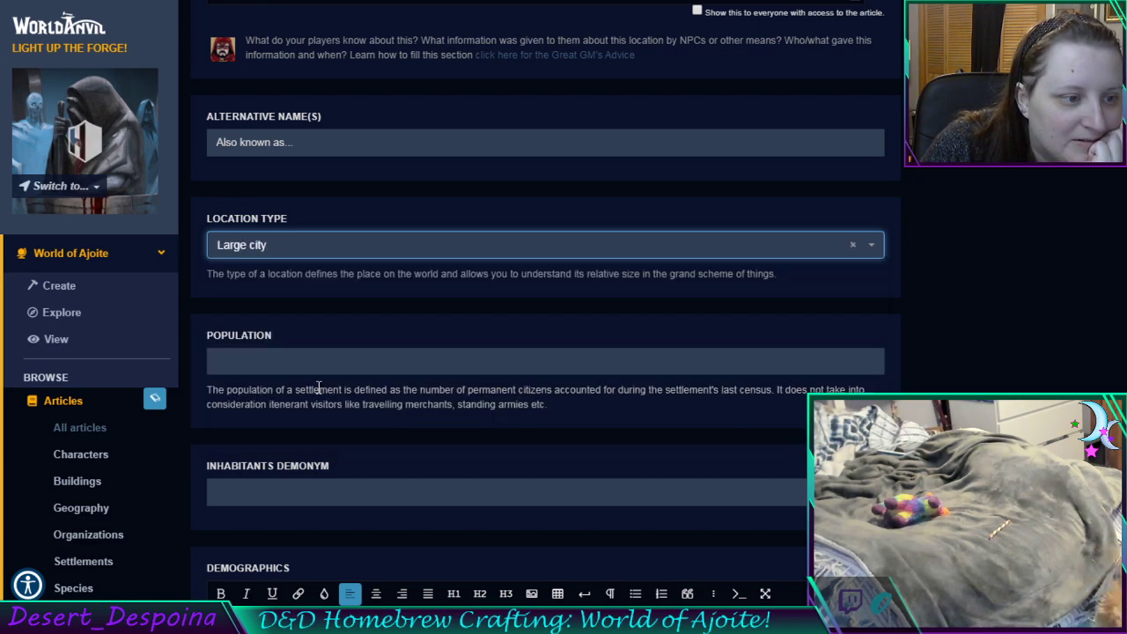
pyautogui.click(1019, 391)
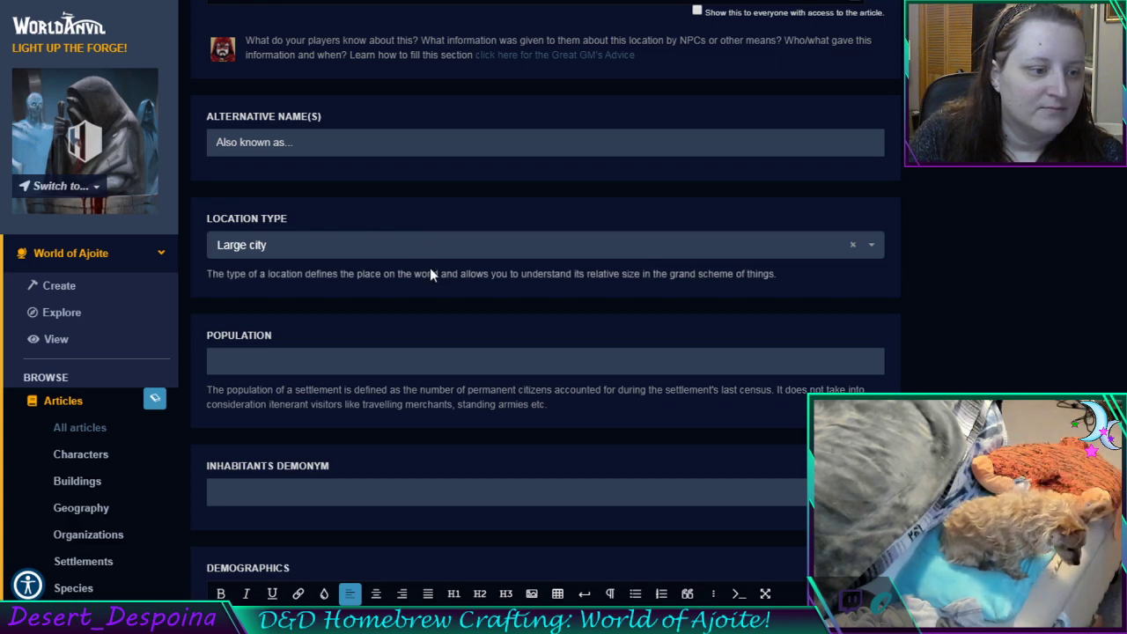
# Begin the Snake Kingdom vignette with the words "Large Kingdom run"
pyautogui.scroll(4, 430, 273)
pyautogui.scroll(10, 429, 295)
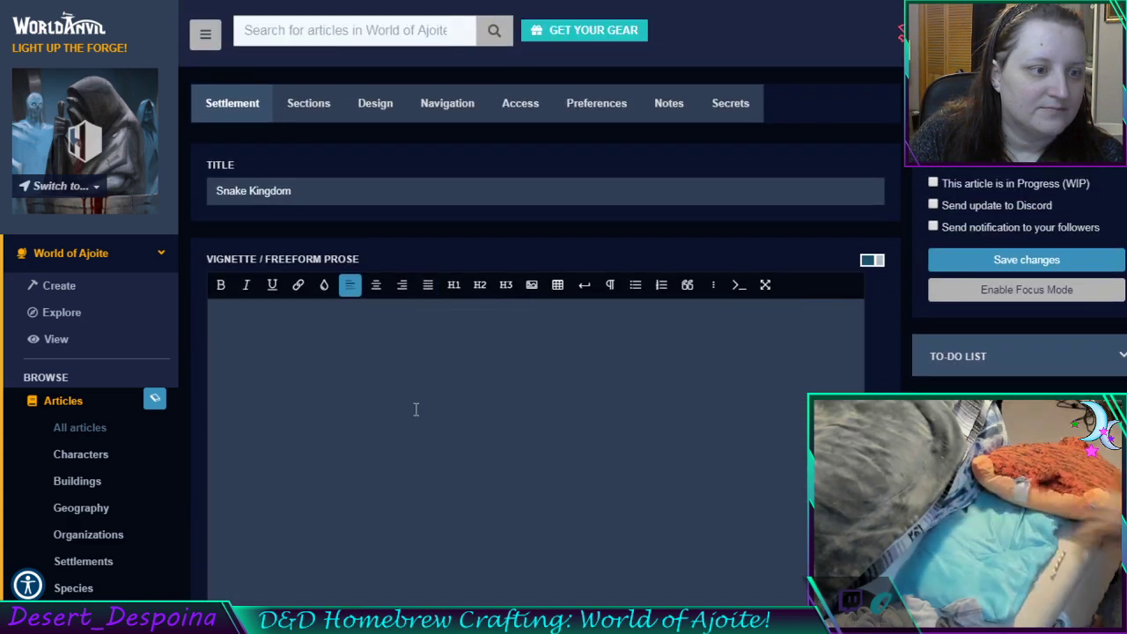
pyautogui.click(416, 409)
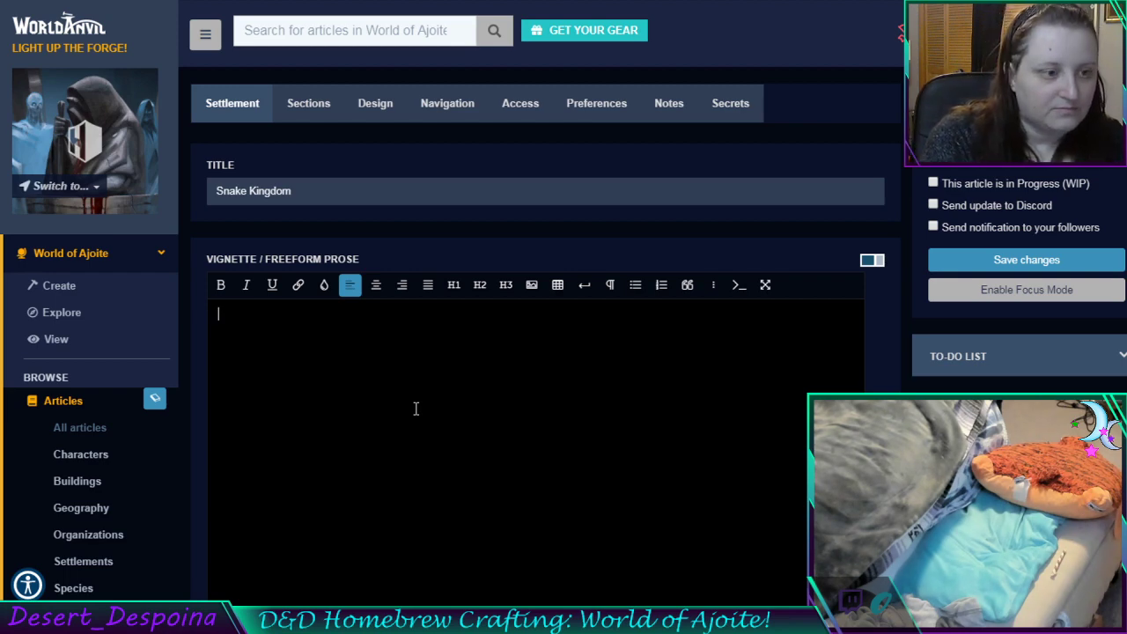
pyautogui.write('Large ki')
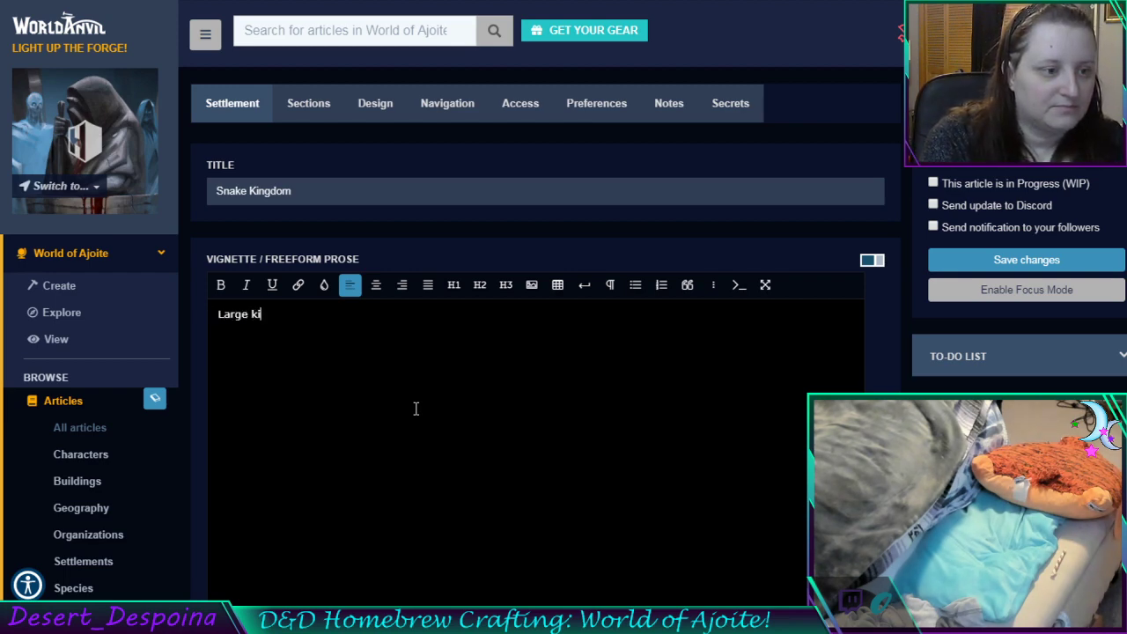
pyautogui.press('BackSpace')
pyautogui.press('BackSpace')
pyautogui.write('Ki')
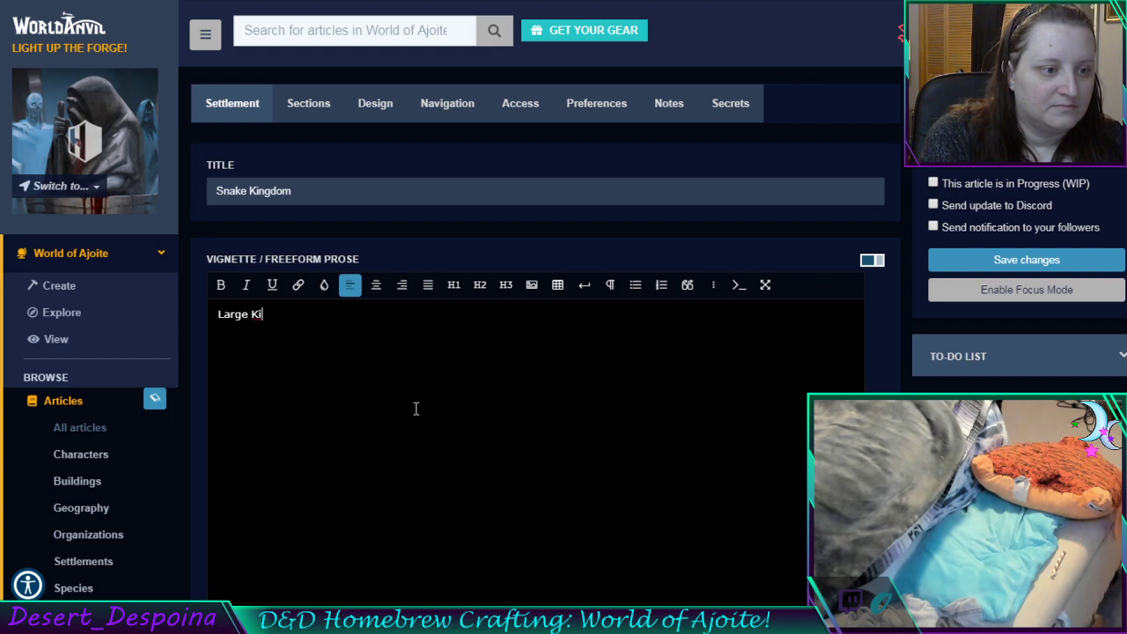
pyautogui.write('g')
pyautogui.write('gdom run')
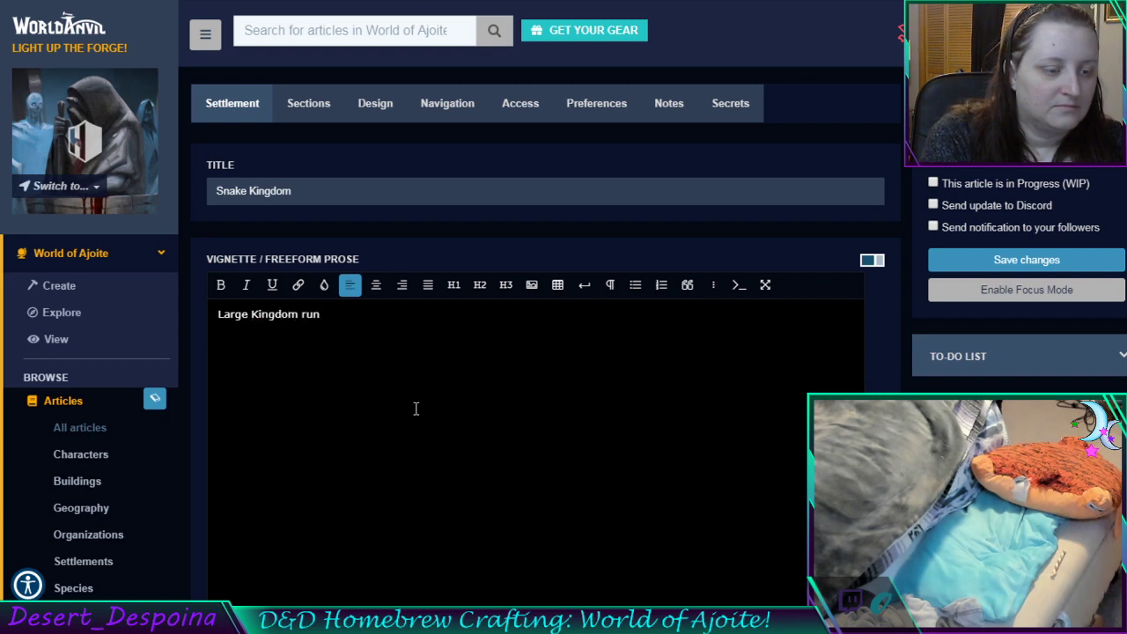
pyautogui.write('ned')
pyautogui.press('BackSpace')
pyautogui.press('BackSpace')
pyautogui.press('BackSpace')
pyautogui.press('BackSpace')
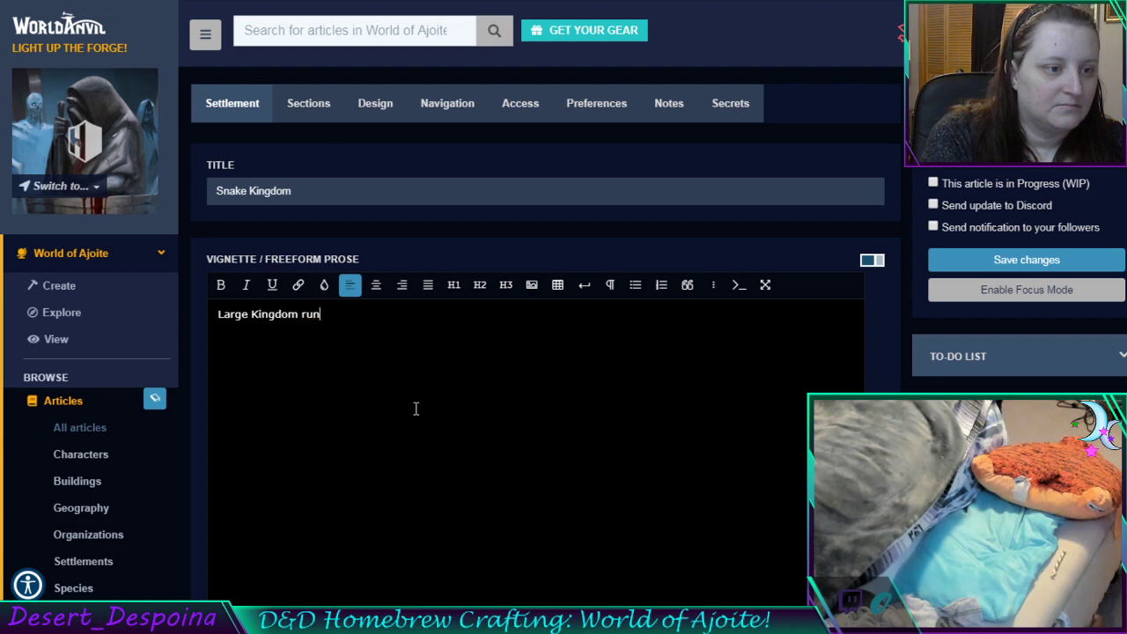
# Complete the Snake Kingdom vignette with "by King Cobra, a Bronze Dragonborn." and save the article
pyautogui.write('by Kige')
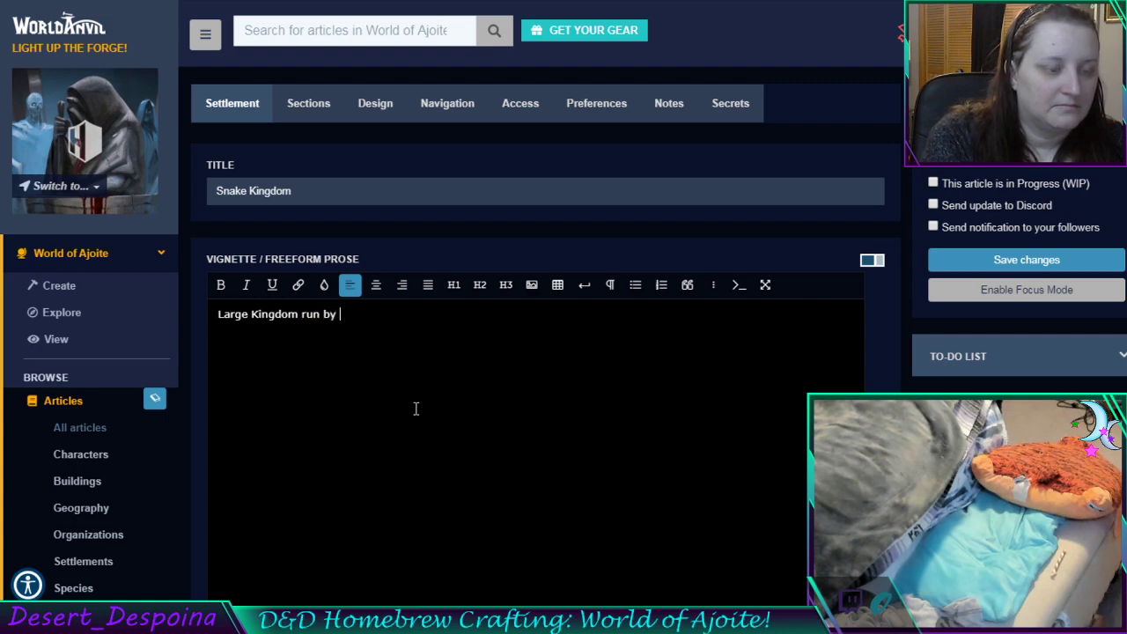
pyautogui.press('BackSpace')
pyautogui.press('BackSpace')
pyautogui.write('ng ')
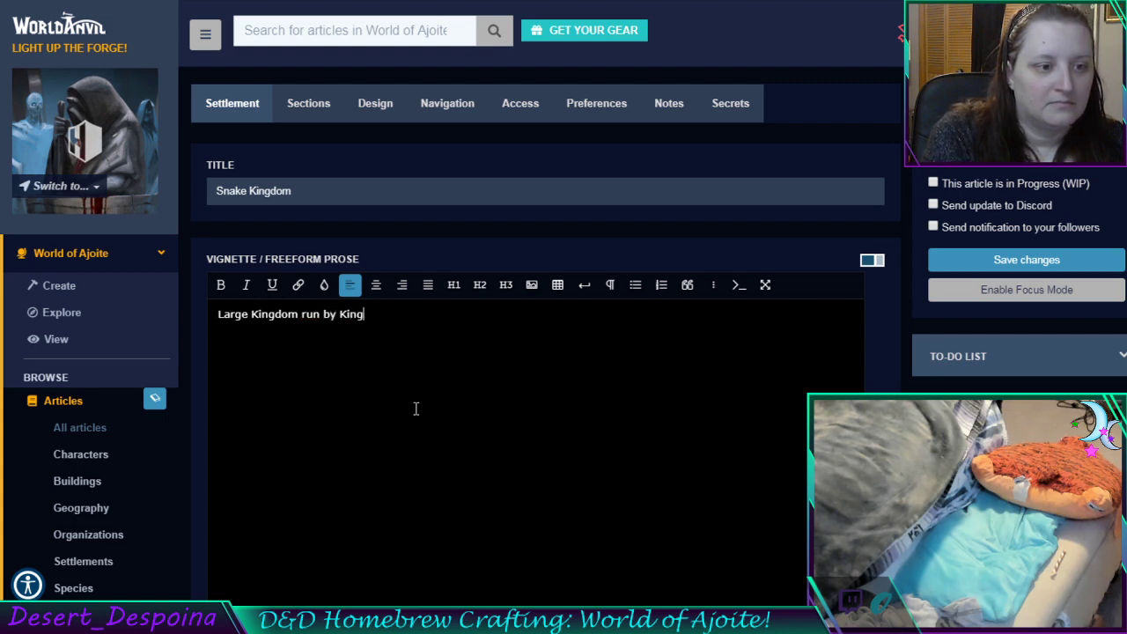
pyautogui.write('Cob')
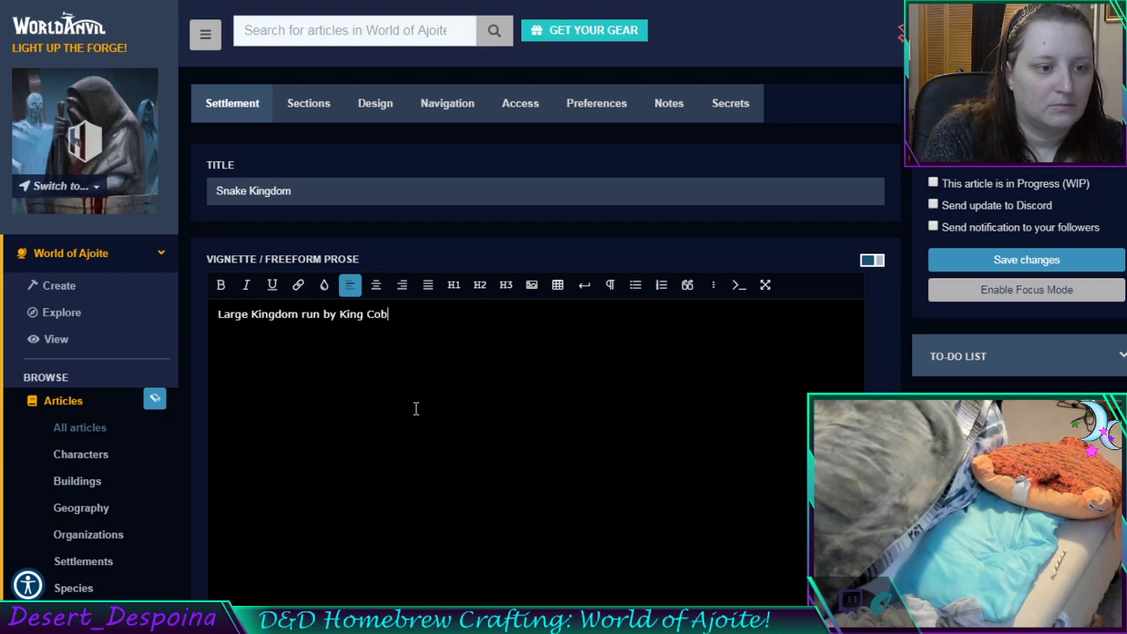
pyautogui.write('ra, a Br')
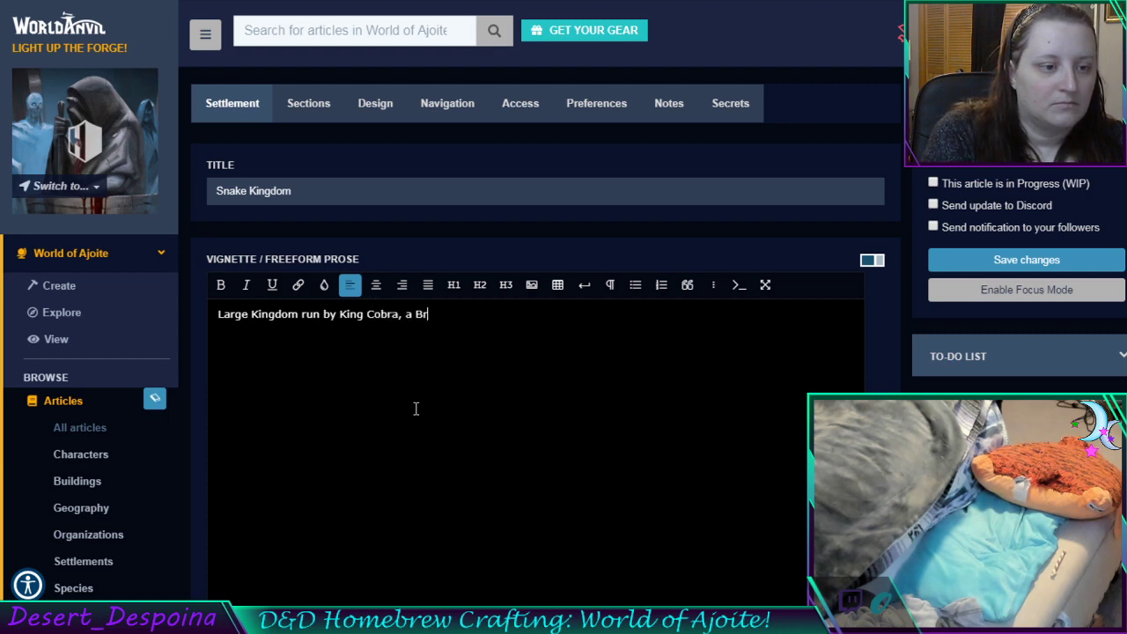
pyautogui.write('onze Drad')
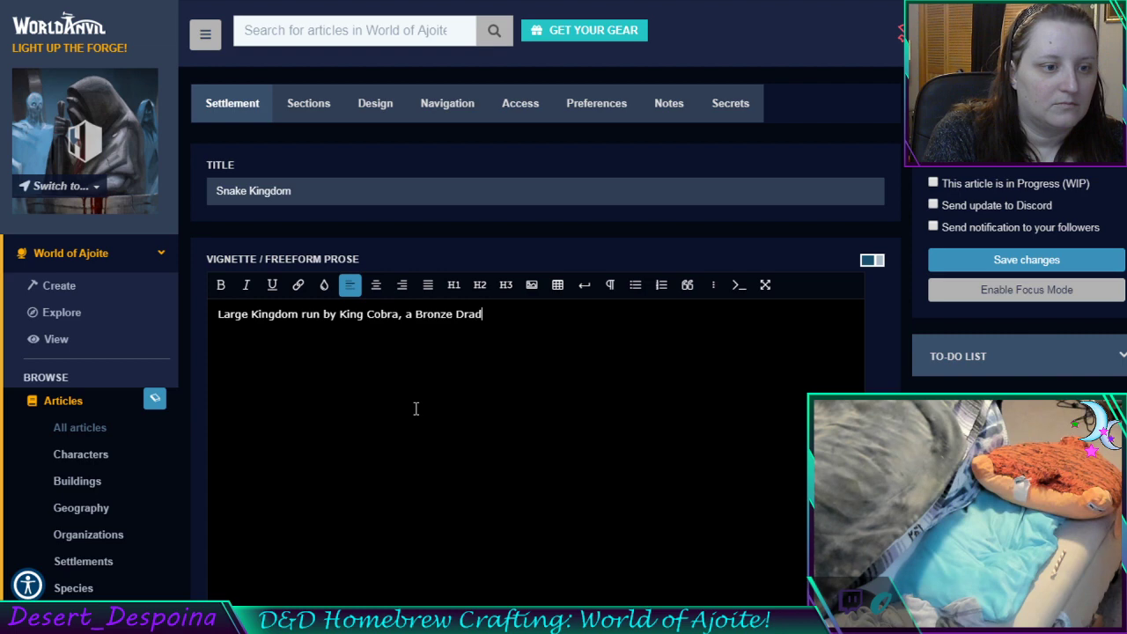
pyautogui.press('BackSpace')
pyautogui.write('gonborn.')
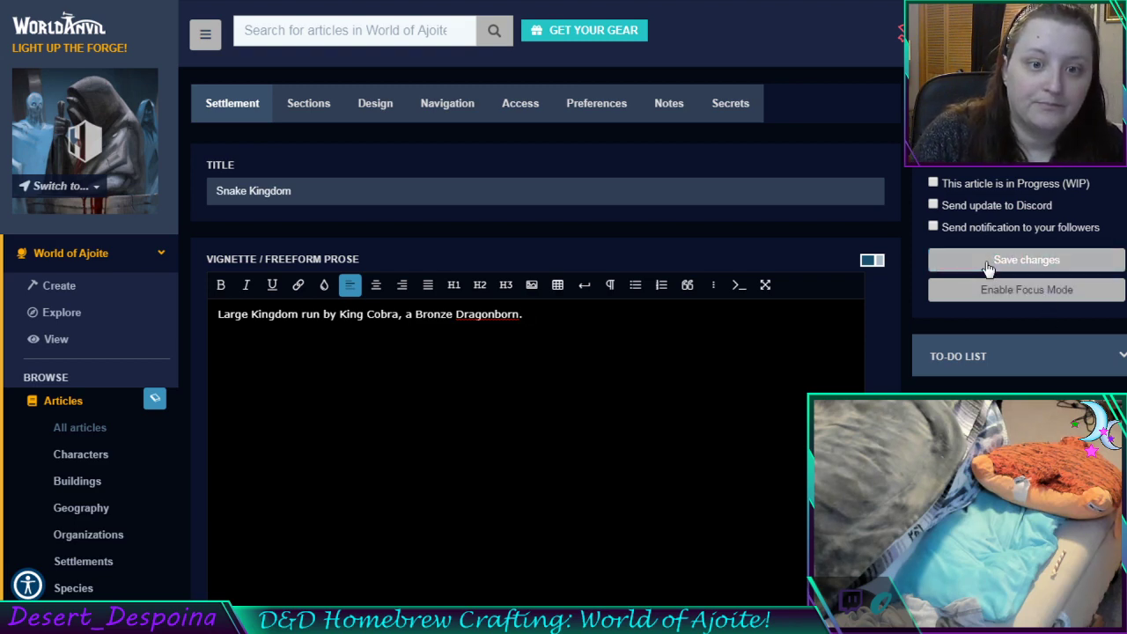
pyautogui.click(987, 261)
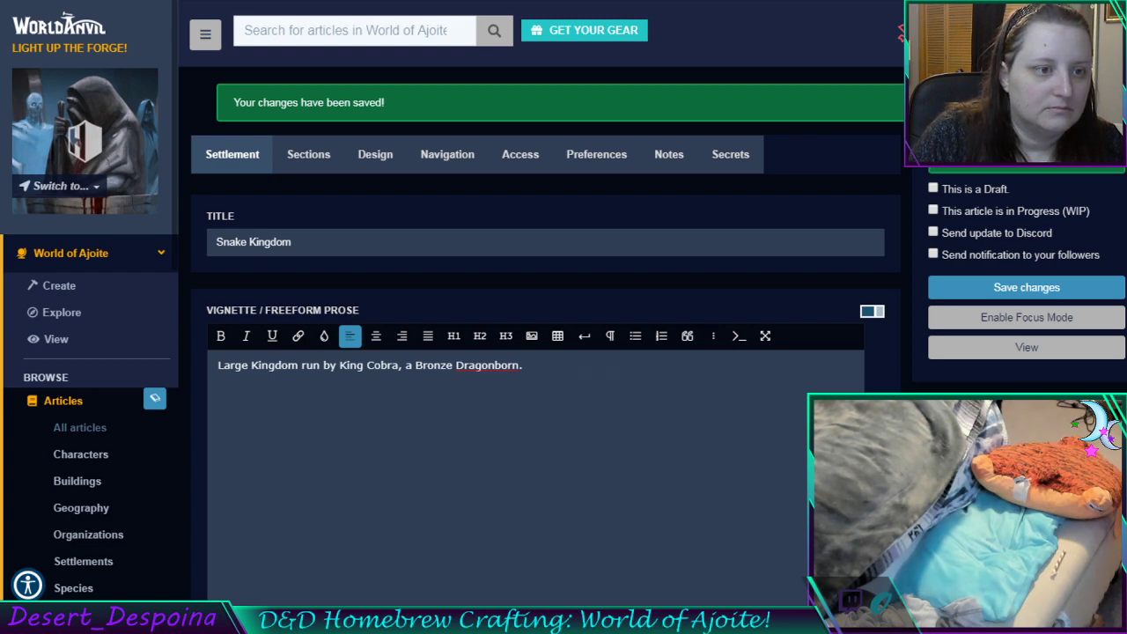
# Assign the Snake Kingdom settlement to the Towns category and save the article
pyautogui.click(453, 156)
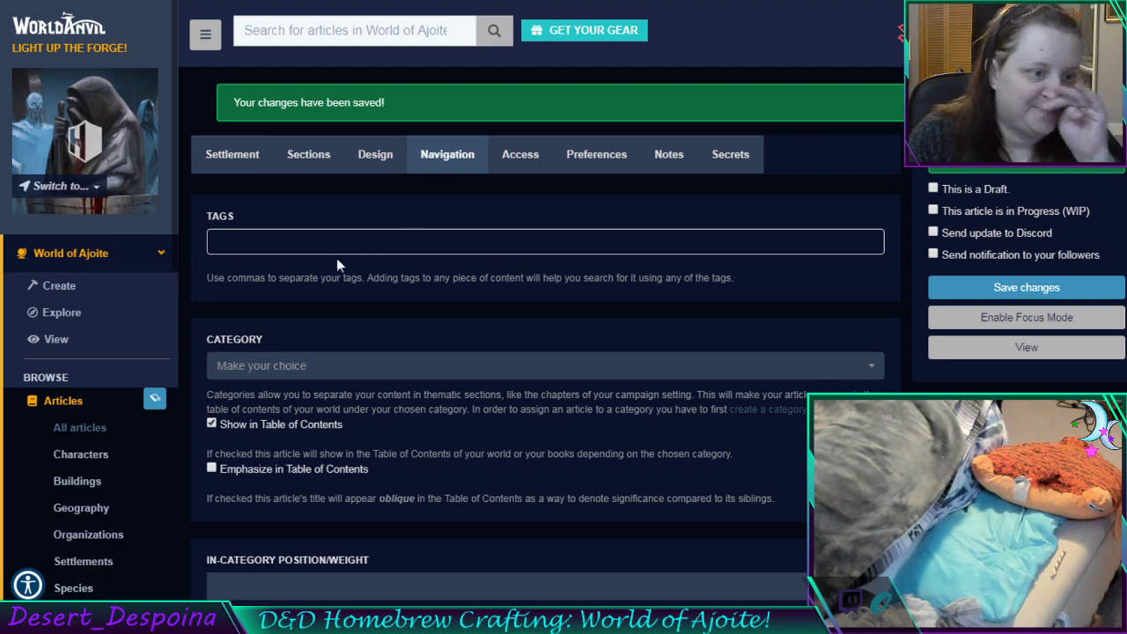
pyautogui.click(321, 367)
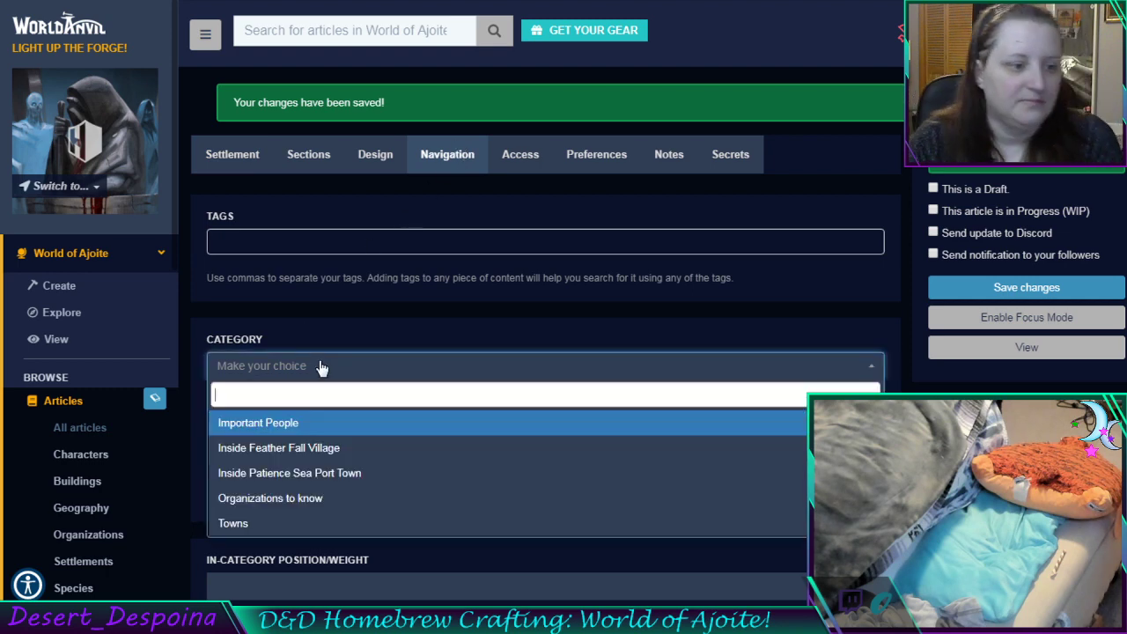
pyautogui.click(303, 525)
pyautogui.click(1044, 294)
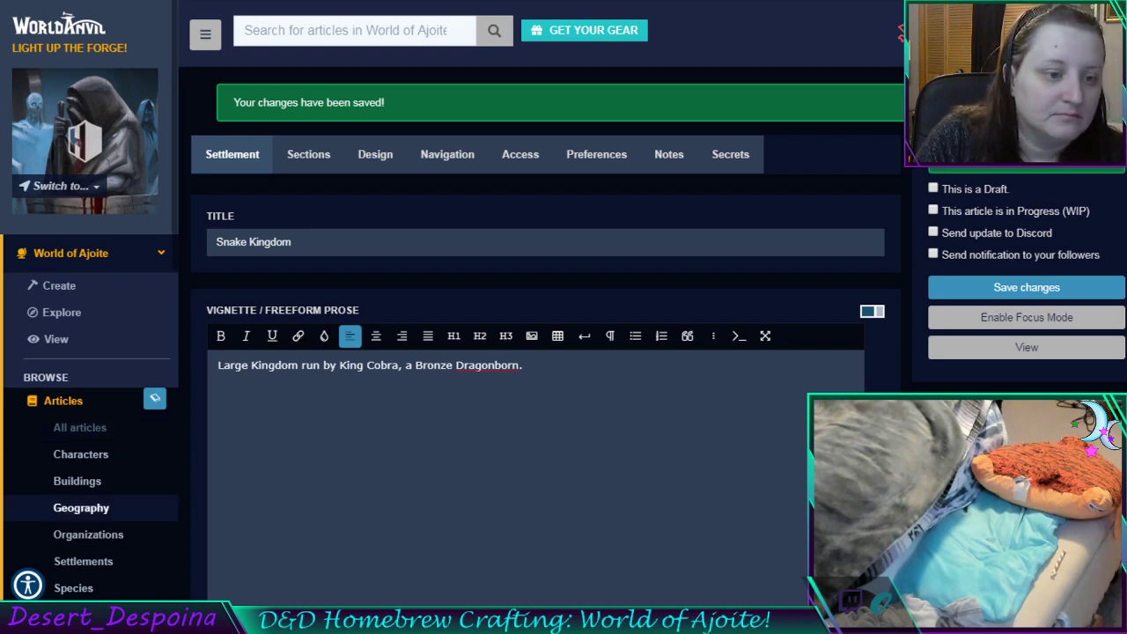
pyautogui.click(465, 455)
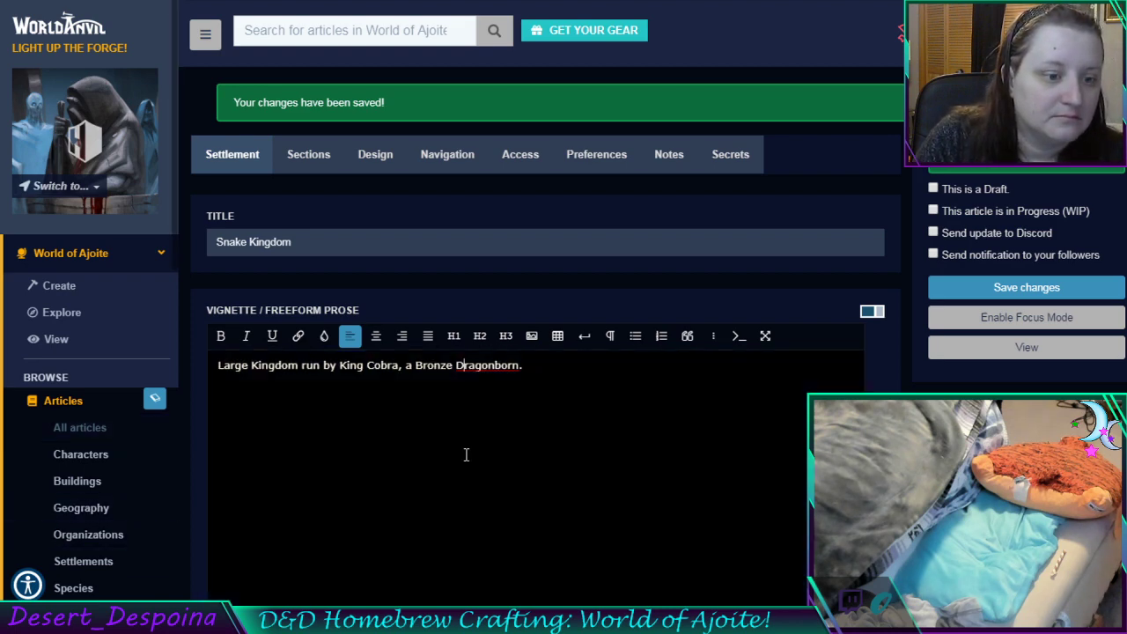
# Find the Great Lady Neva article among the world's characters and check which category it is assigned to
pyautogui.click(77, 454)
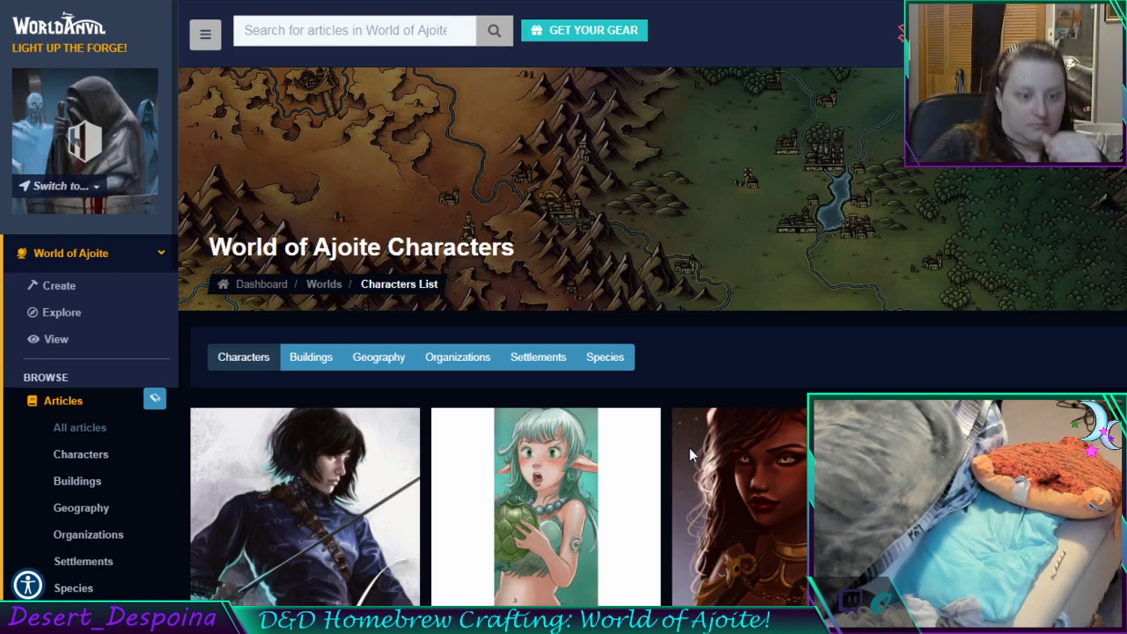
pyautogui.scroll(-5, 674, 449)
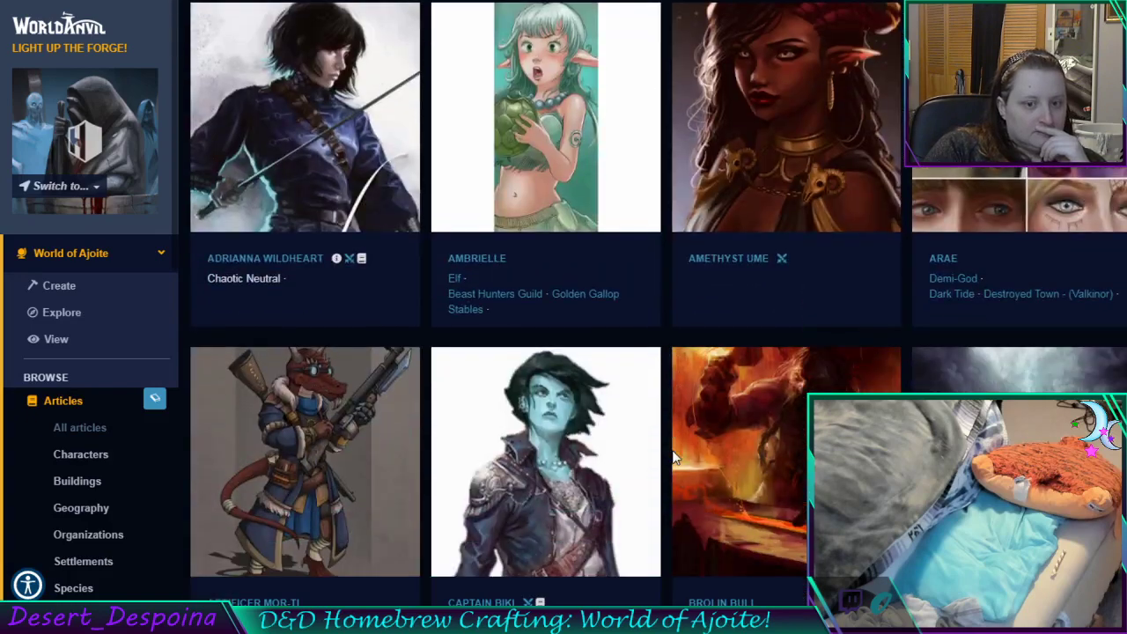
pyautogui.scroll(-2, 673, 457)
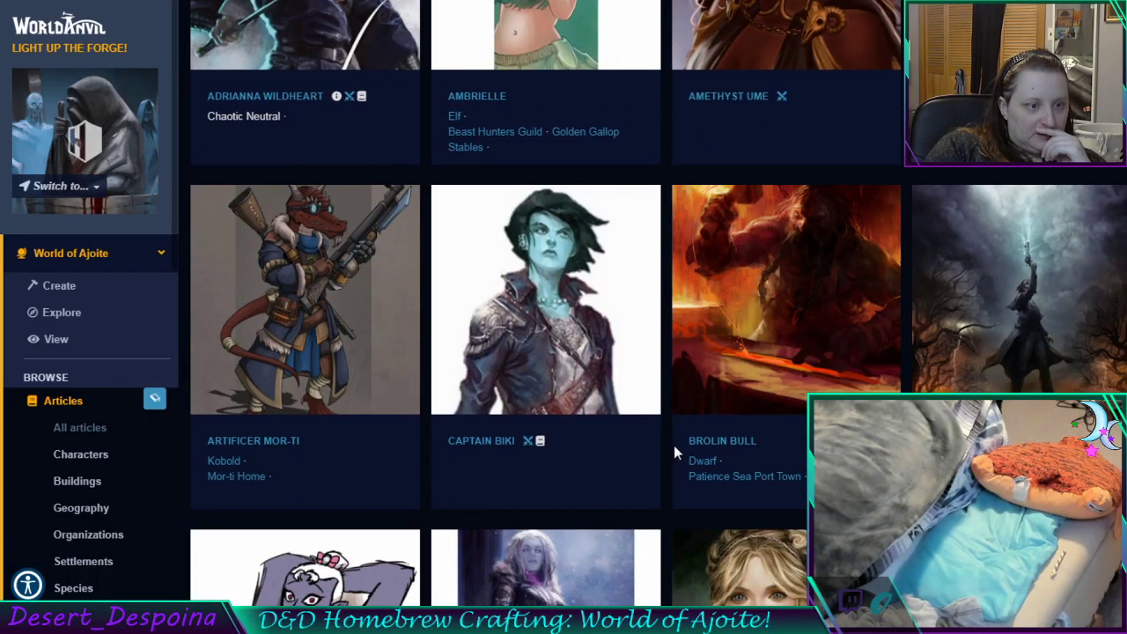
pyautogui.scroll(-6, 674, 452)
pyautogui.scroll(-2, 674, 452)
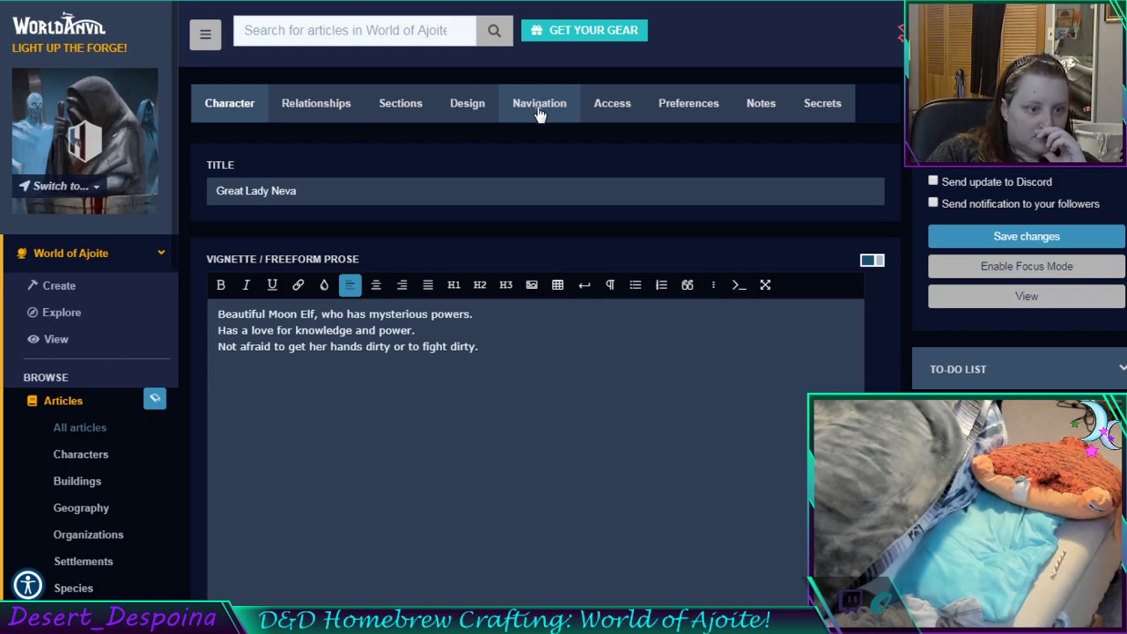
pyautogui.click(540, 105)
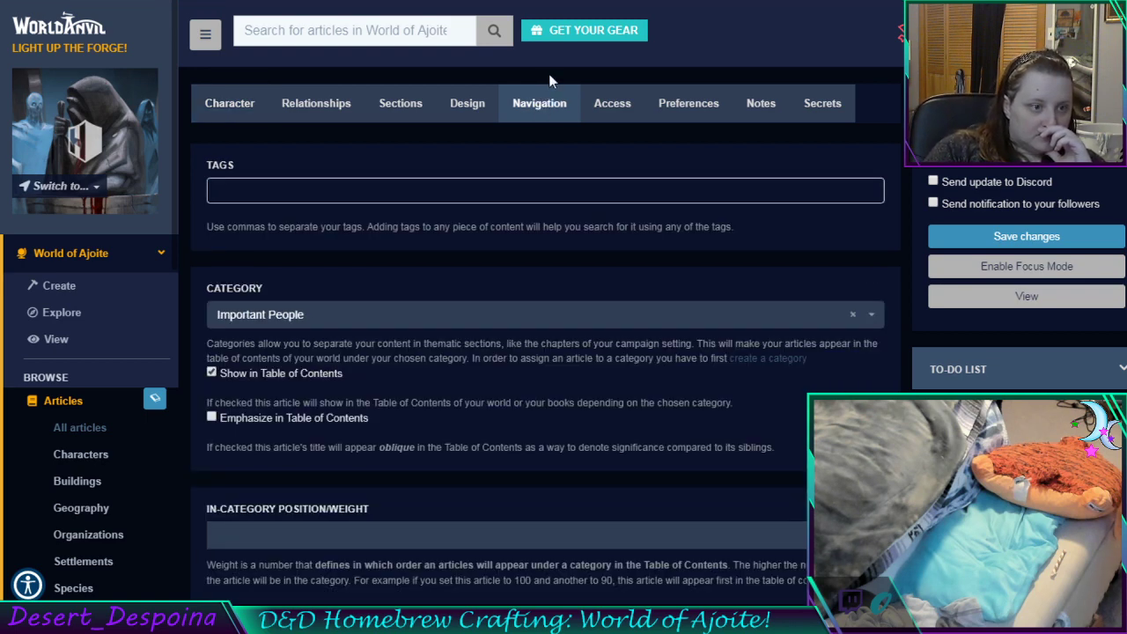
# Find the Julianna II character article, assign it to the Important People category and save it
pyautogui.click(89, 458)
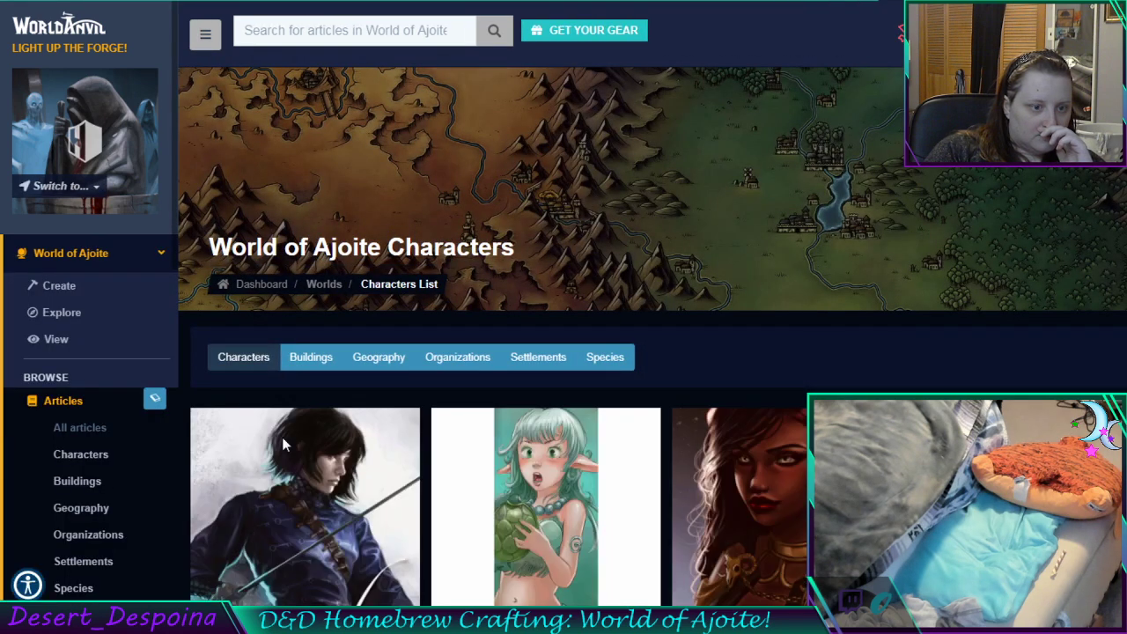
pyautogui.scroll(-4, 608, 471)
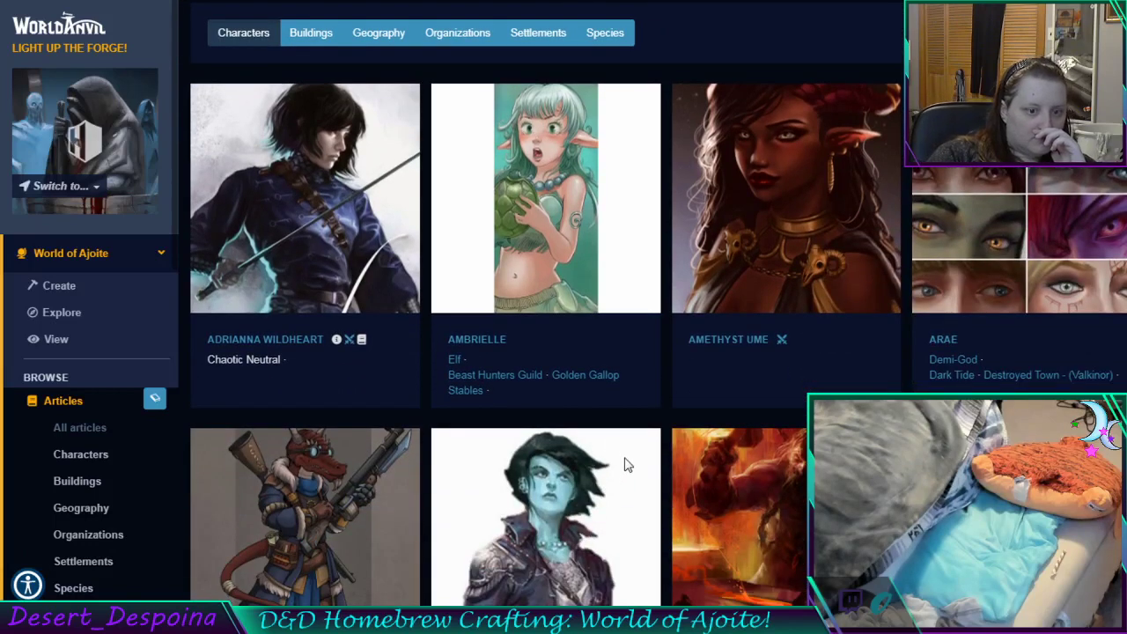
pyautogui.scroll(-6, 626, 421)
pyautogui.scroll(-2, 623, 423)
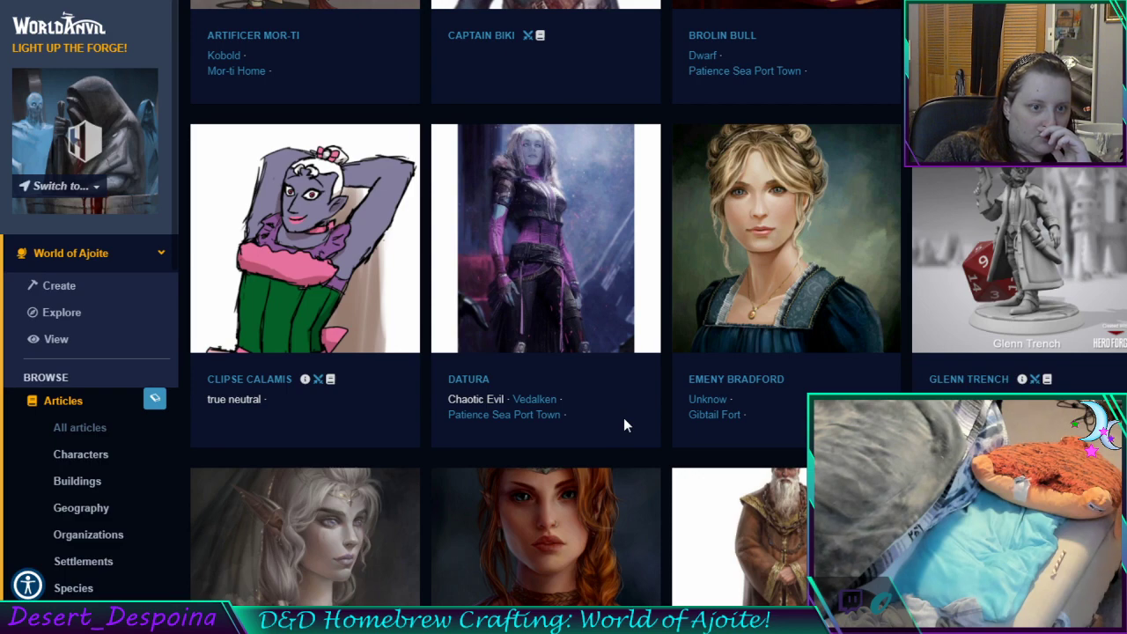
pyautogui.scroll(-7, 628, 288)
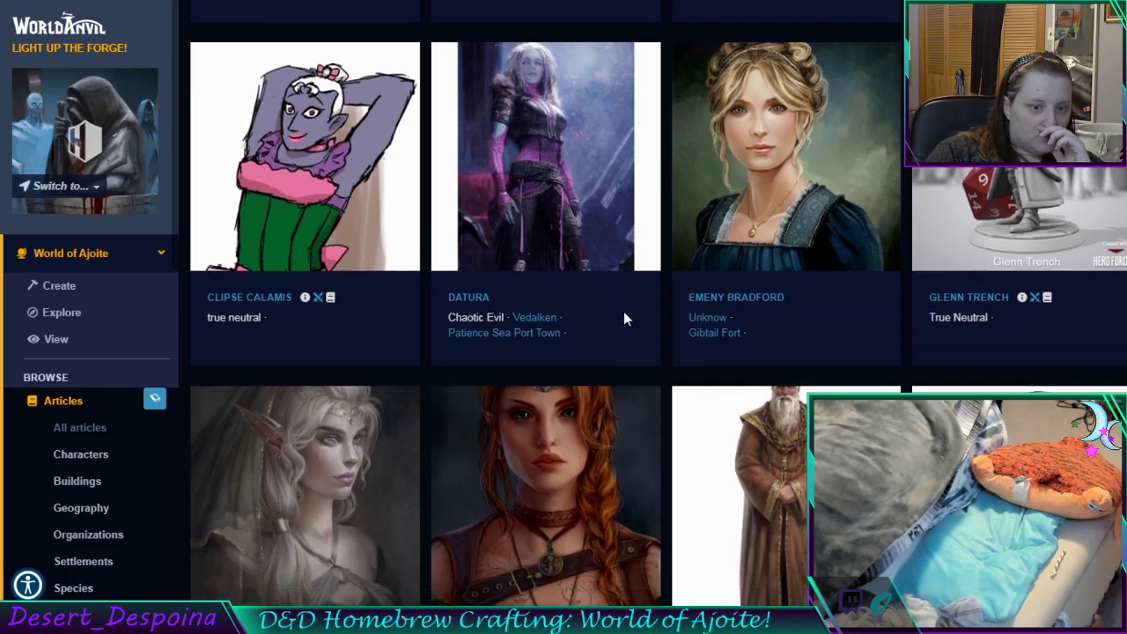
pyautogui.scroll(-1, 622, 323)
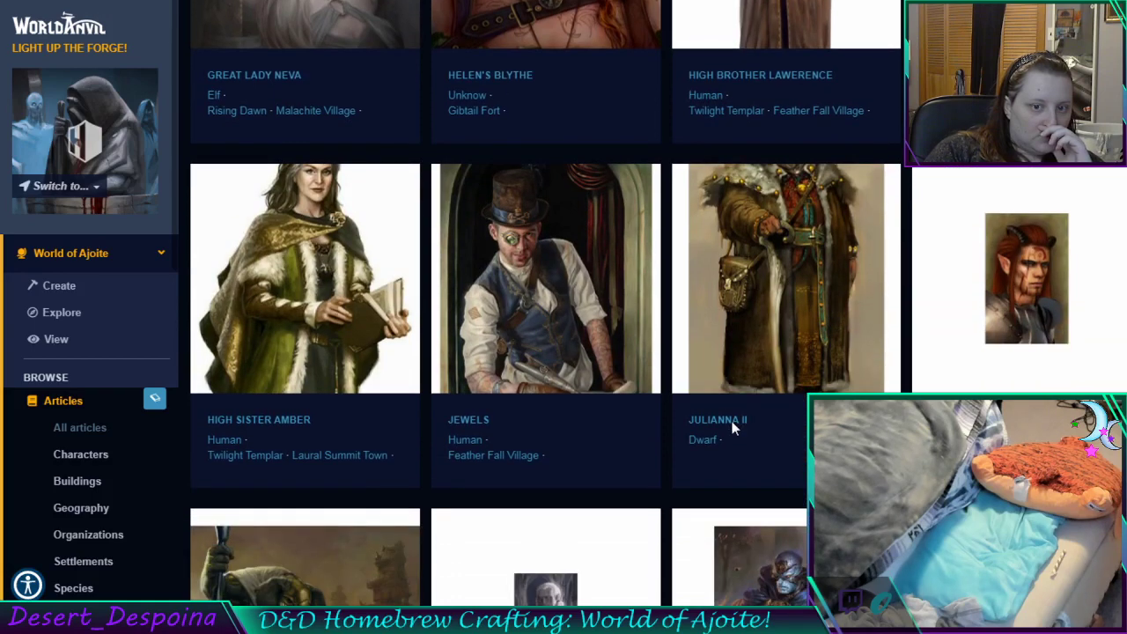
pyautogui.click(715, 442)
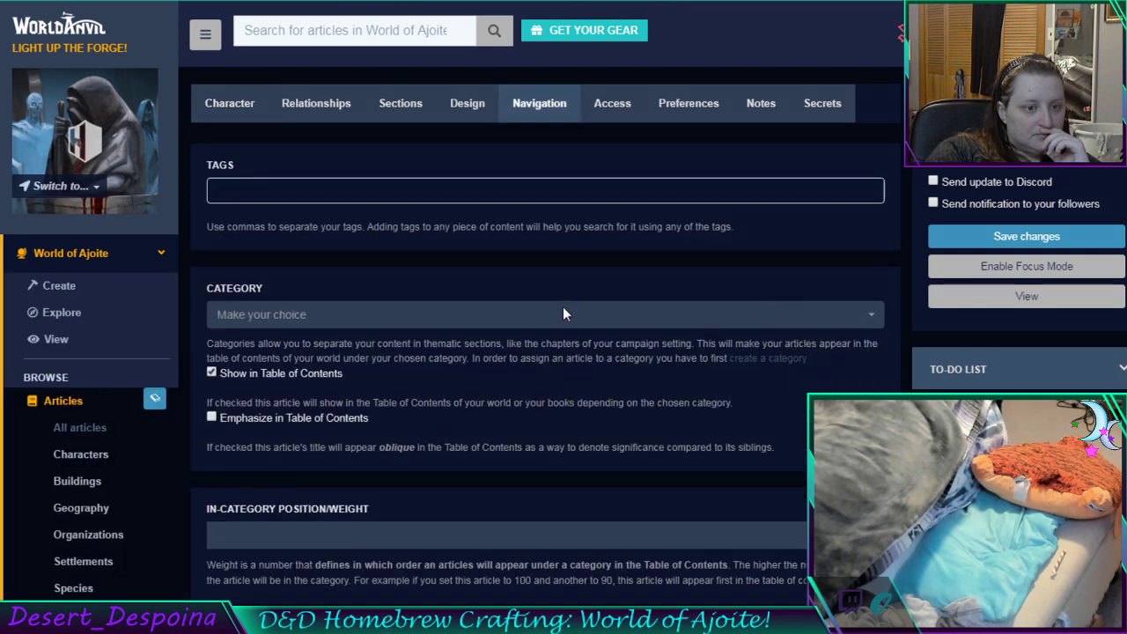
pyautogui.click(565, 318)
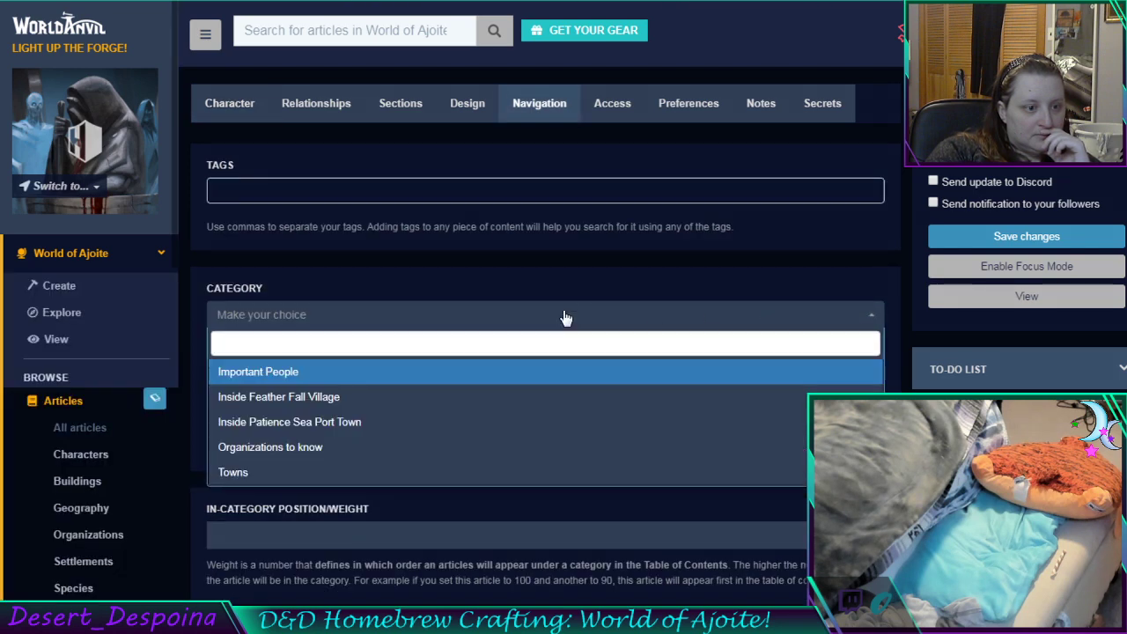
pyautogui.click(475, 374)
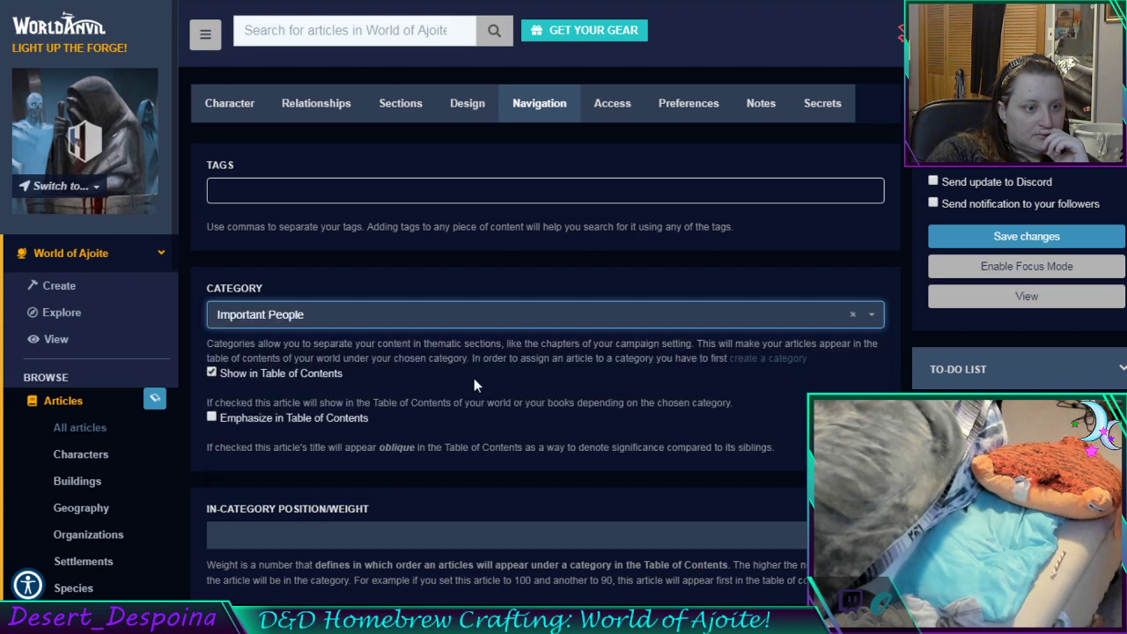
pyautogui.click(1022, 236)
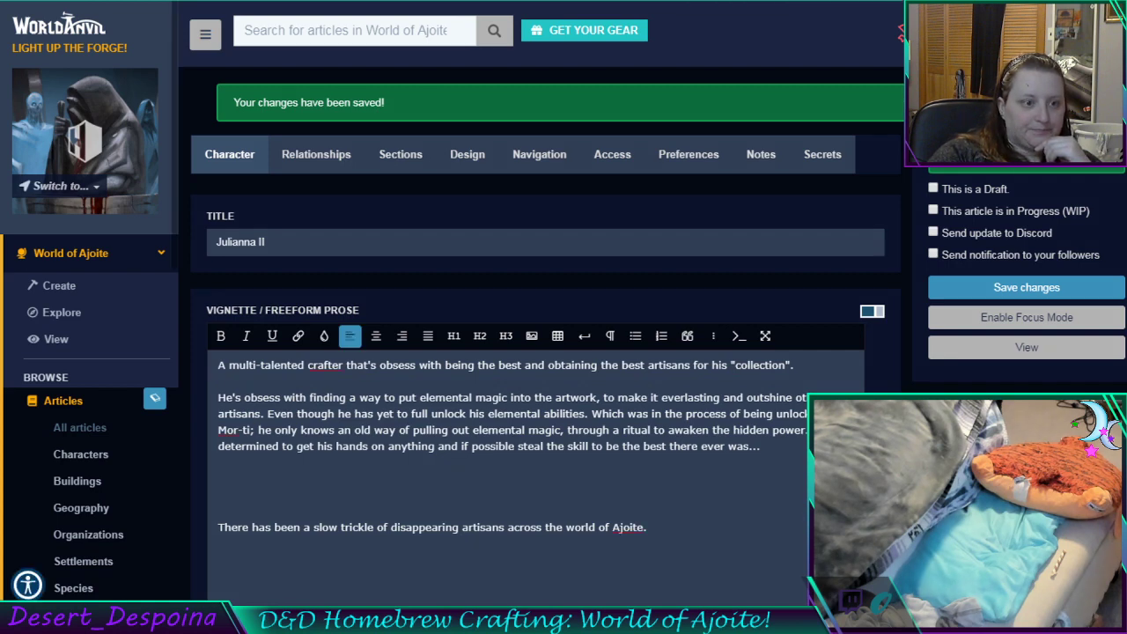
# Open the Juntas character article and check its category assignment and vignette text
pyautogui.click(150, 460)
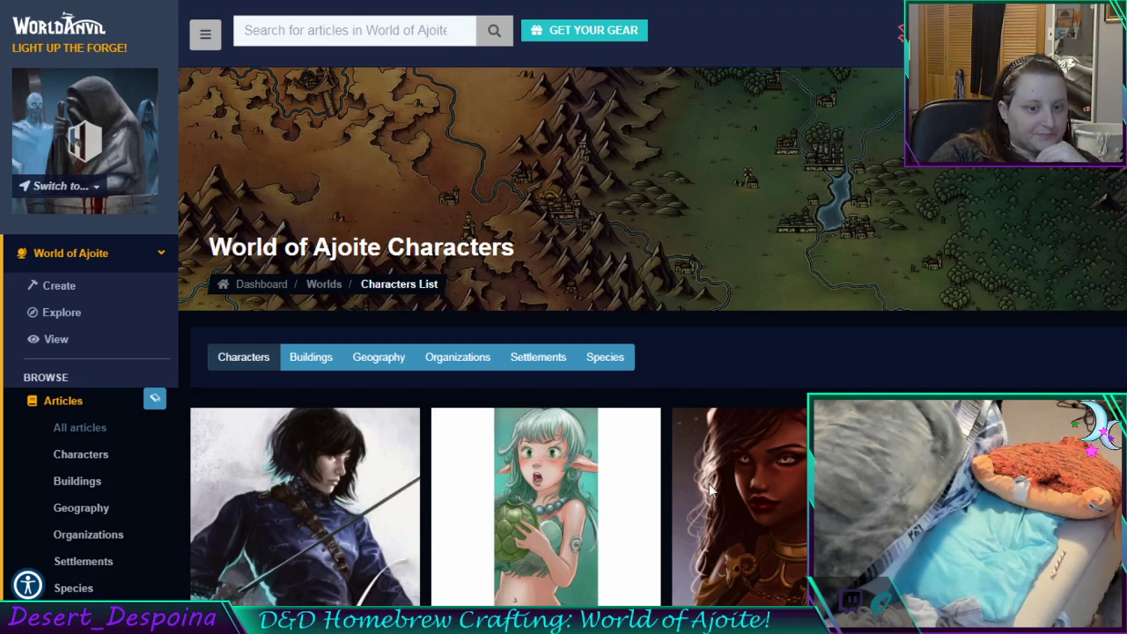
pyautogui.scroll(-5, 768, 388)
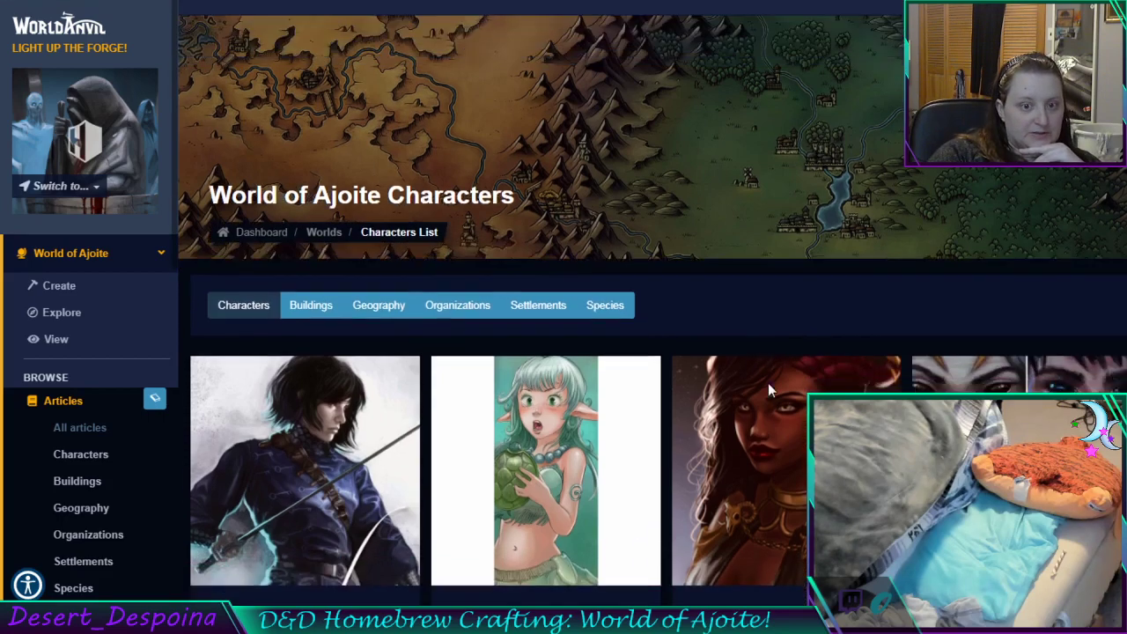
pyautogui.scroll(-9, 767, 392)
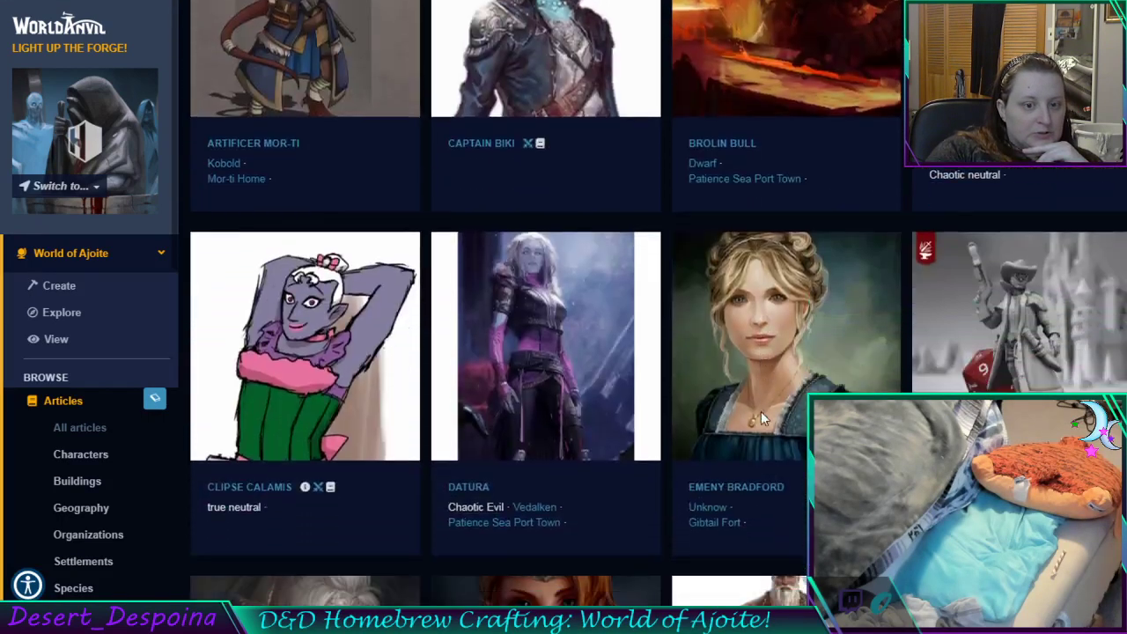
pyautogui.scroll(-3, 761, 411)
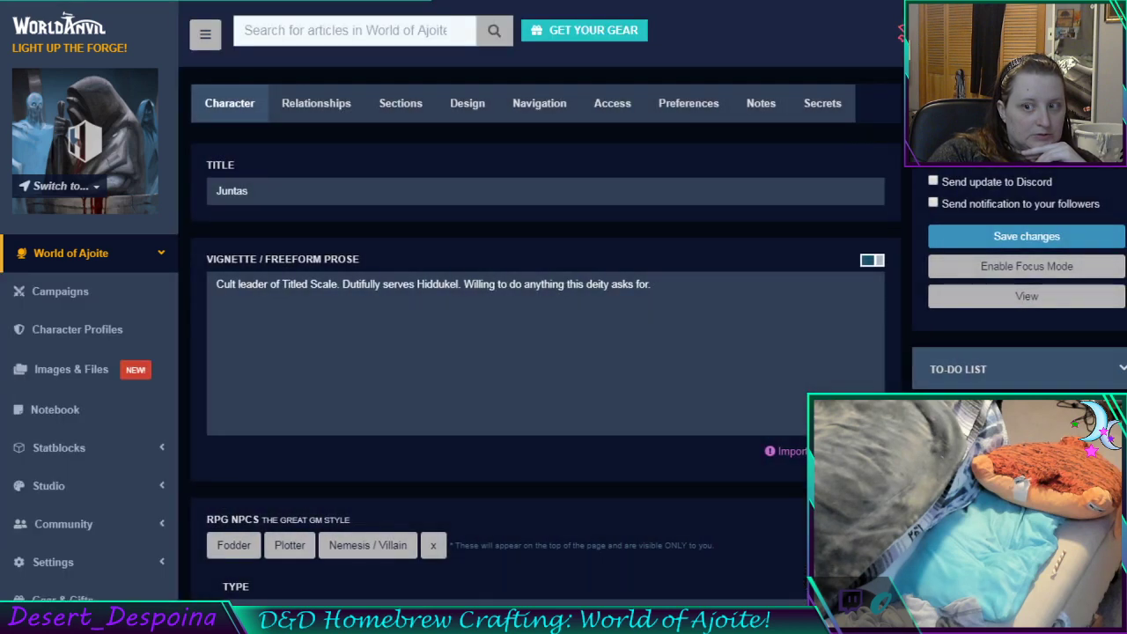
pyautogui.click(486, 312)
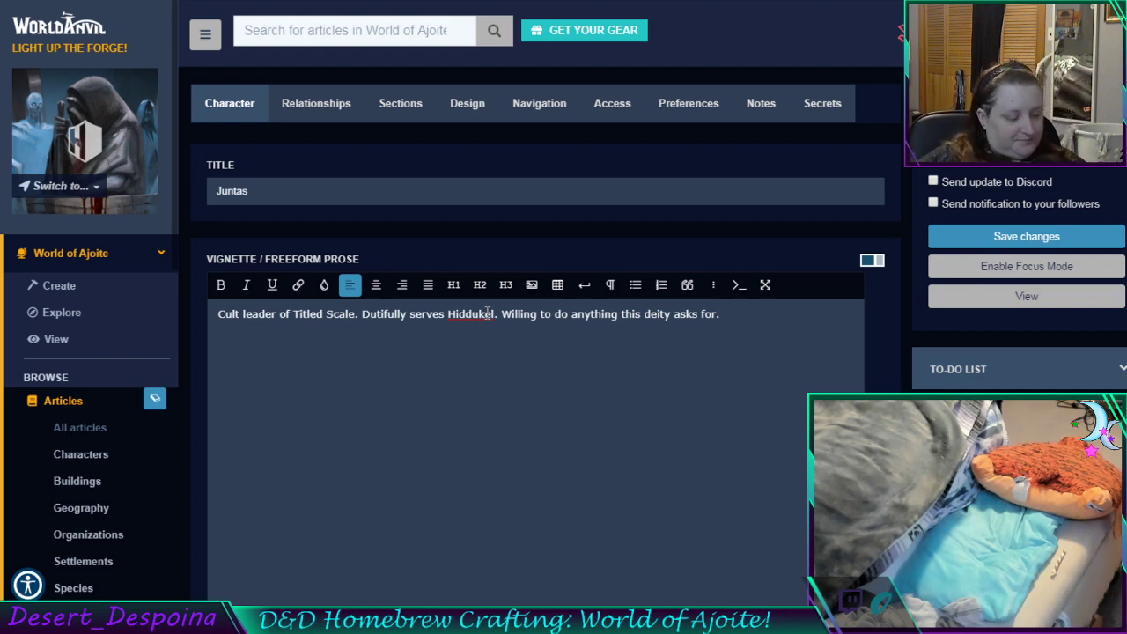
pyautogui.click(542, 109)
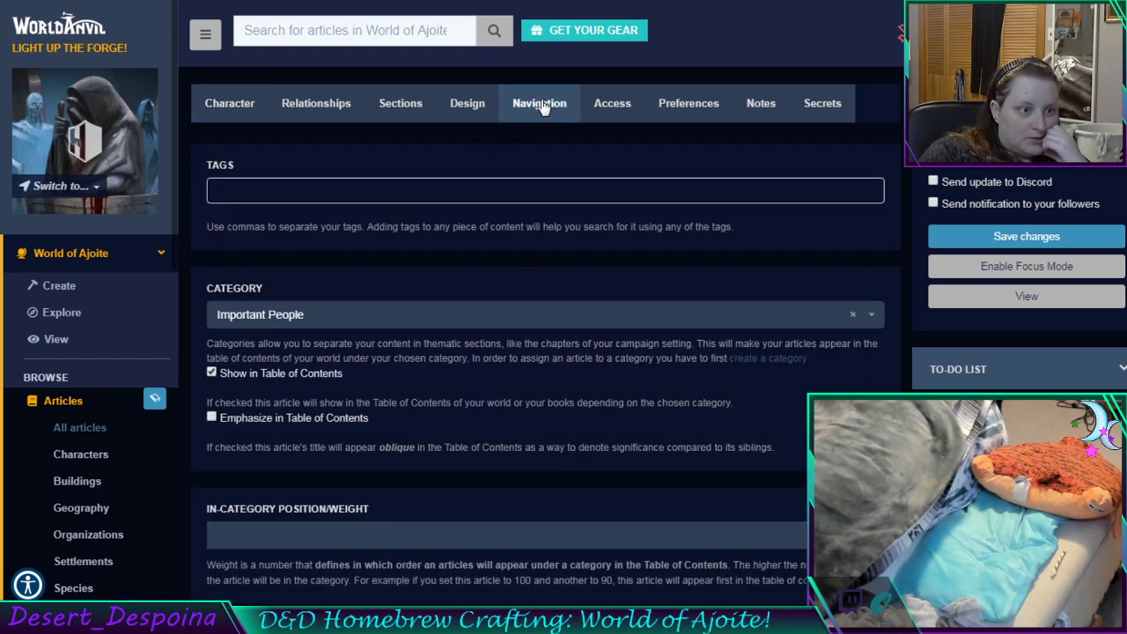
pyautogui.click(309, 321)
pyautogui.click(292, 252)
pyautogui.click(234, 105)
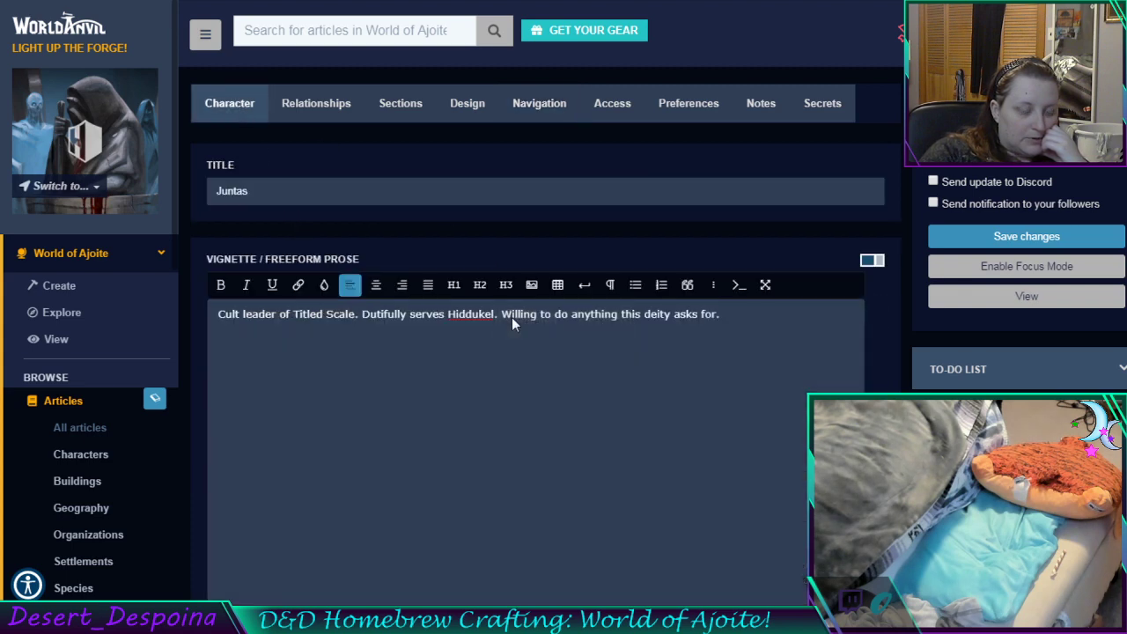
# Set the species of the character Juntas to Tiefling
pyautogui.scroll(-15, 511, 317)
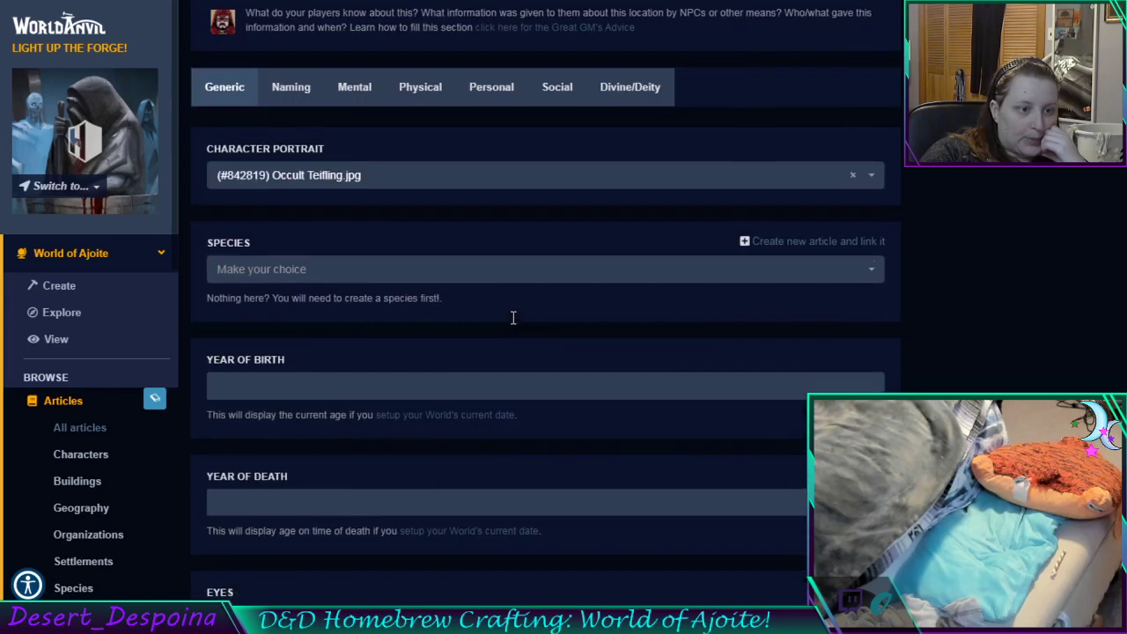
pyautogui.click(393, 269)
pyautogui.scroll(-6, 396, 431)
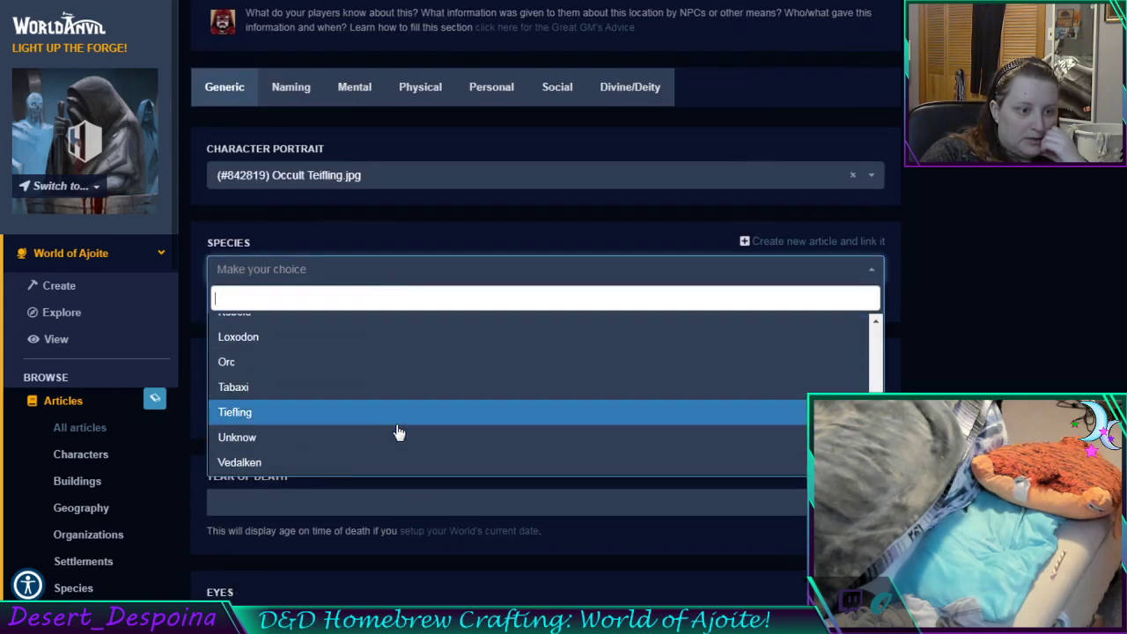
pyautogui.click(396, 416)
pyautogui.scroll(15, 1004, 336)
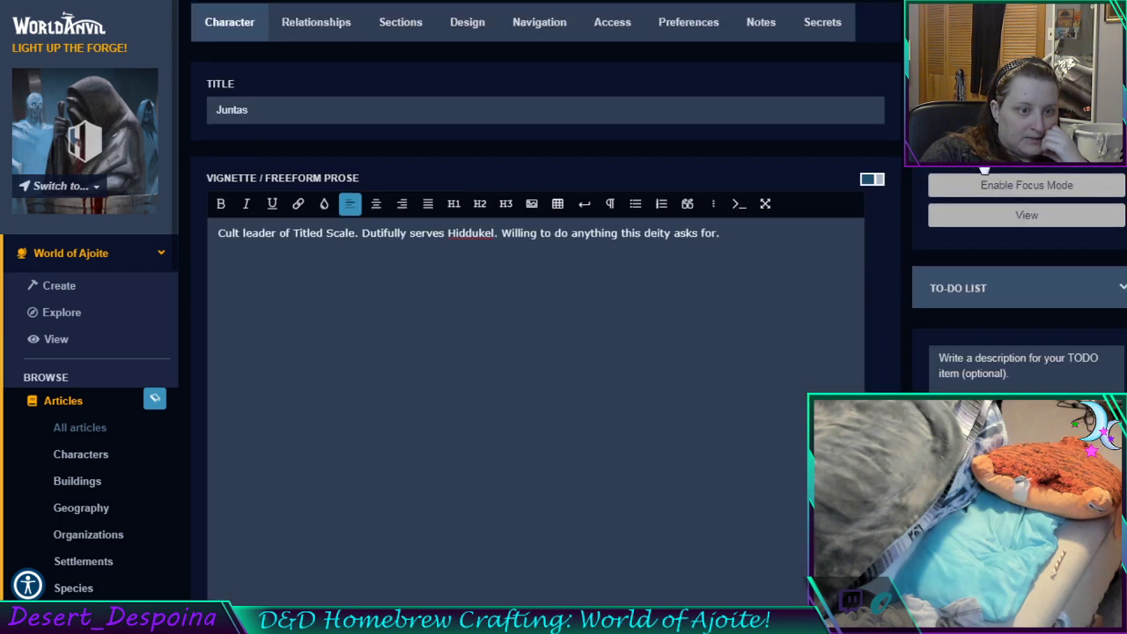
# Set the primary affiliated organization of the character Juntas to The Tilted Scale and save the article
pyautogui.scroll(-15, 543, 300)
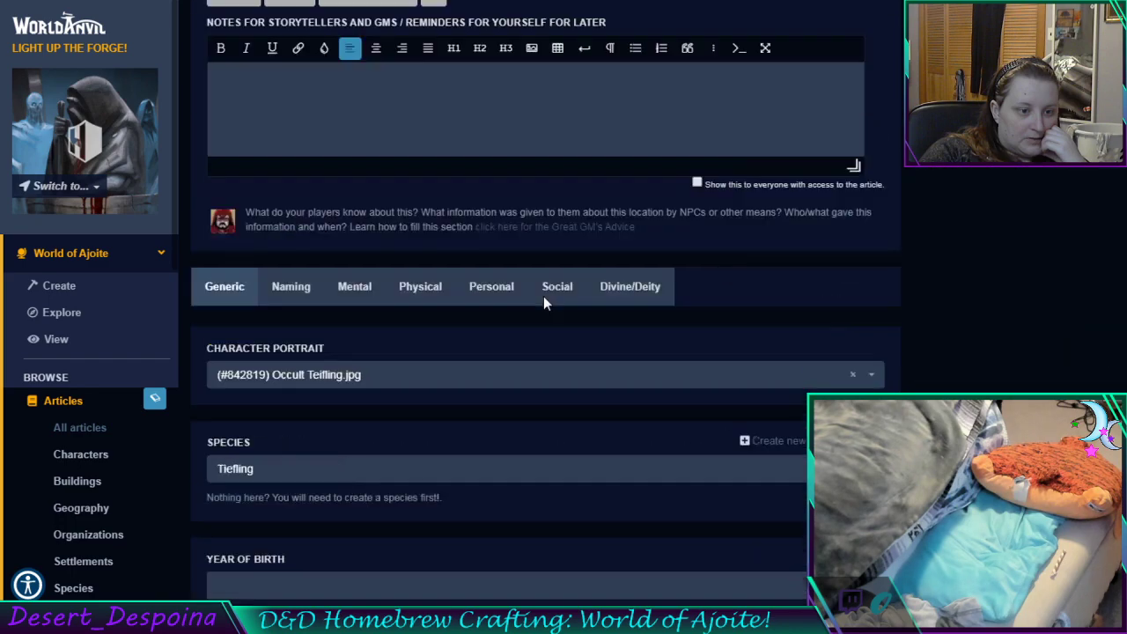
pyautogui.scroll(7, 543, 302)
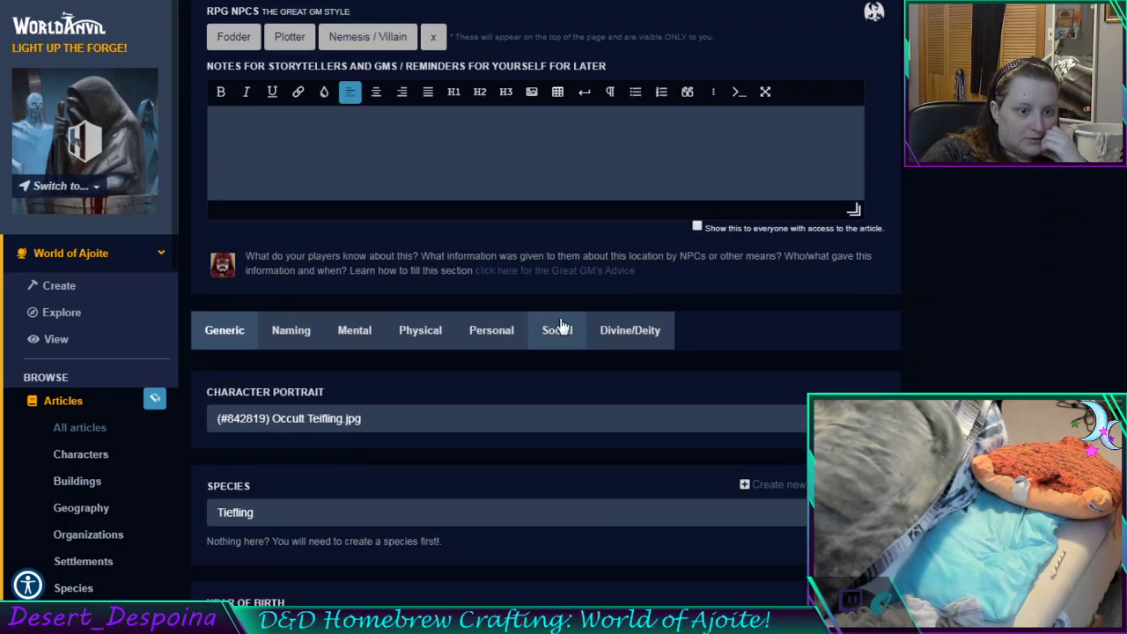
pyautogui.click(560, 329)
pyautogui.click(593, 420)
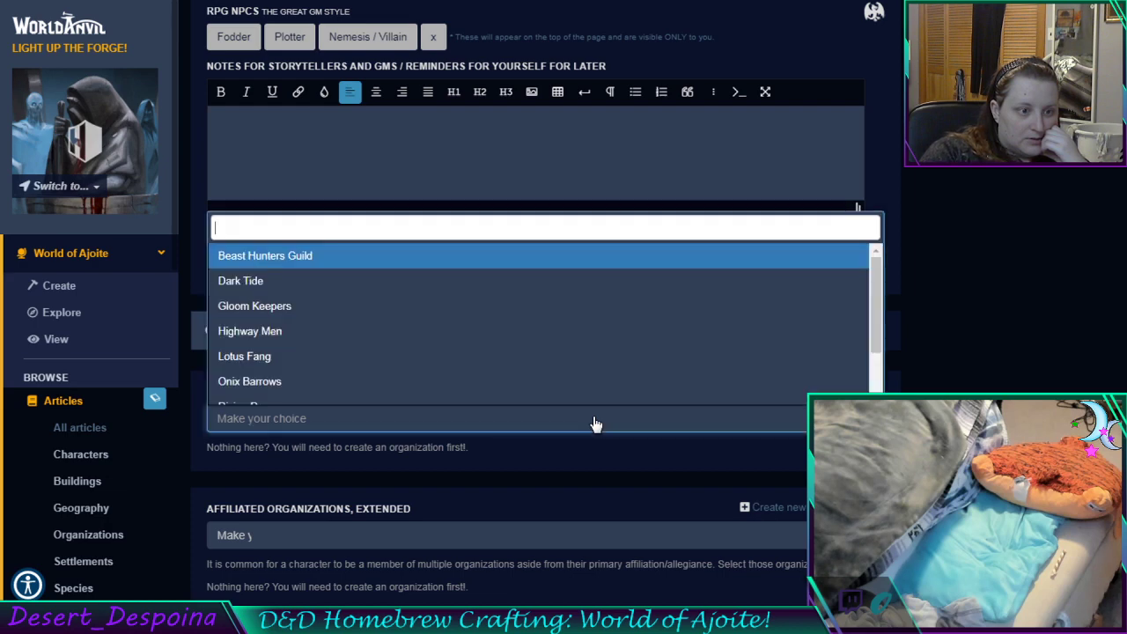
pyautogui.scroll(-2, 560, 362)
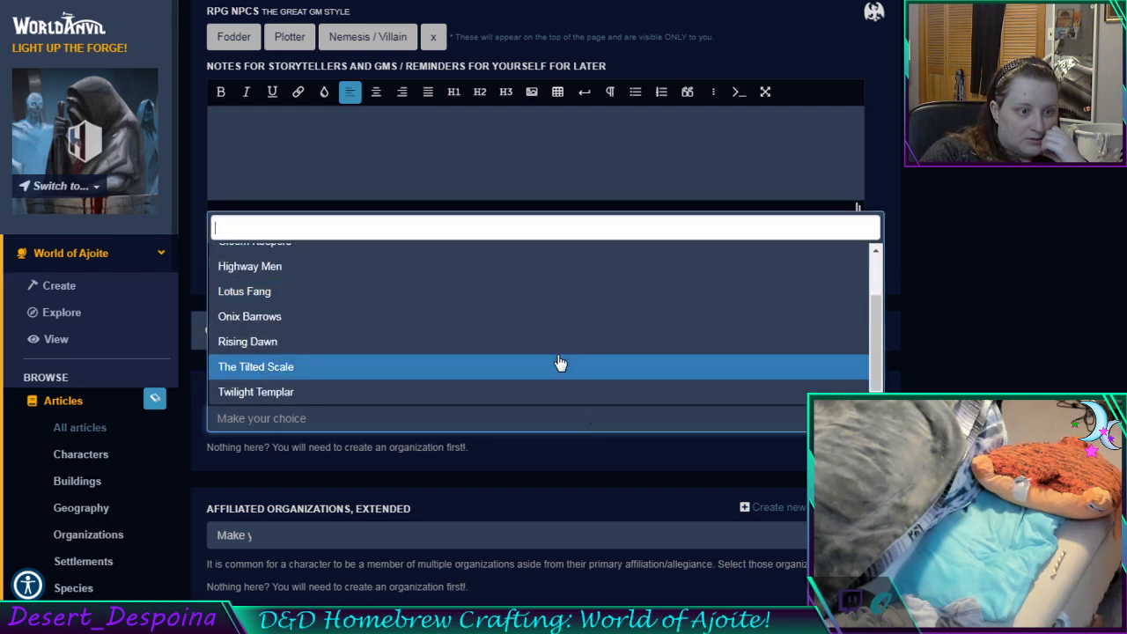
pyautogui.click(560, 365)
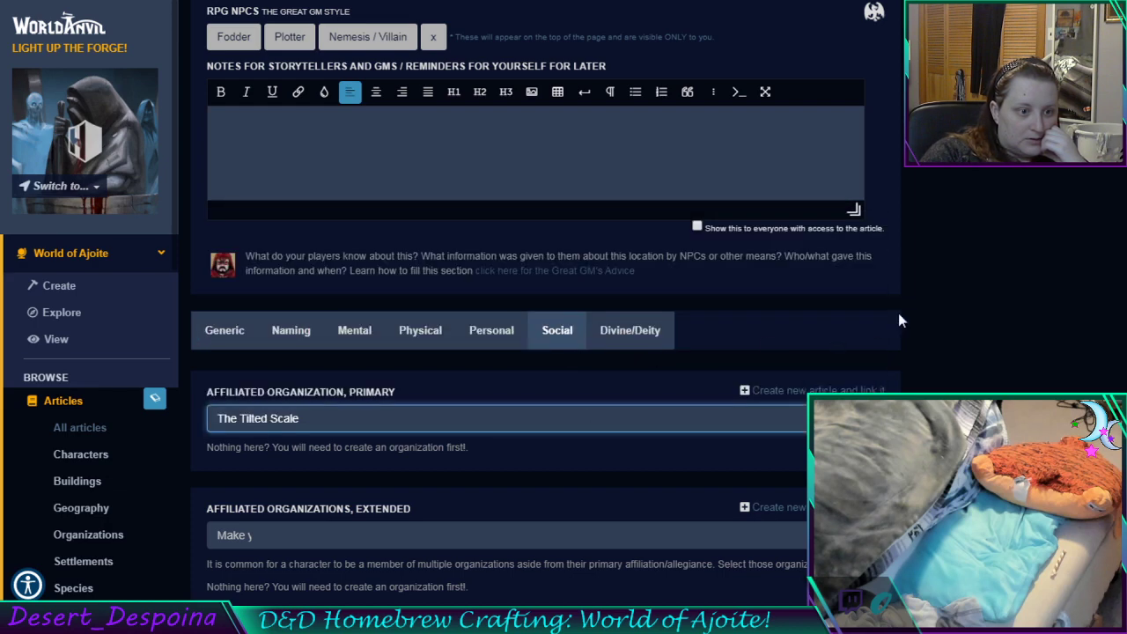
pyautogui.scroll(10, 1026, 312)
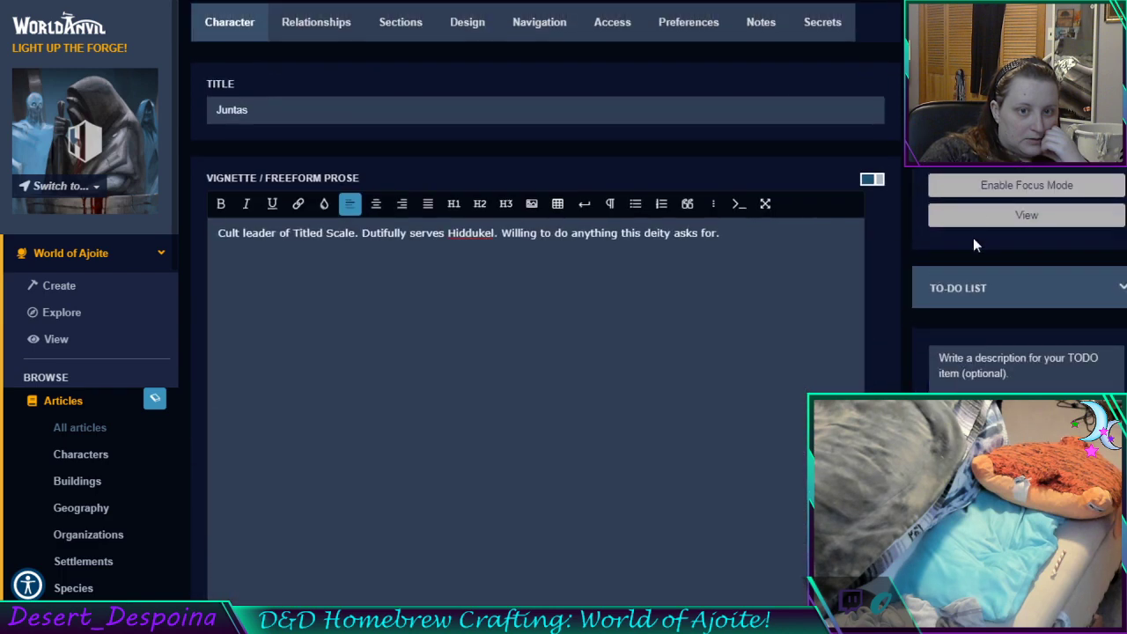
pyautogui.click(984, 168)
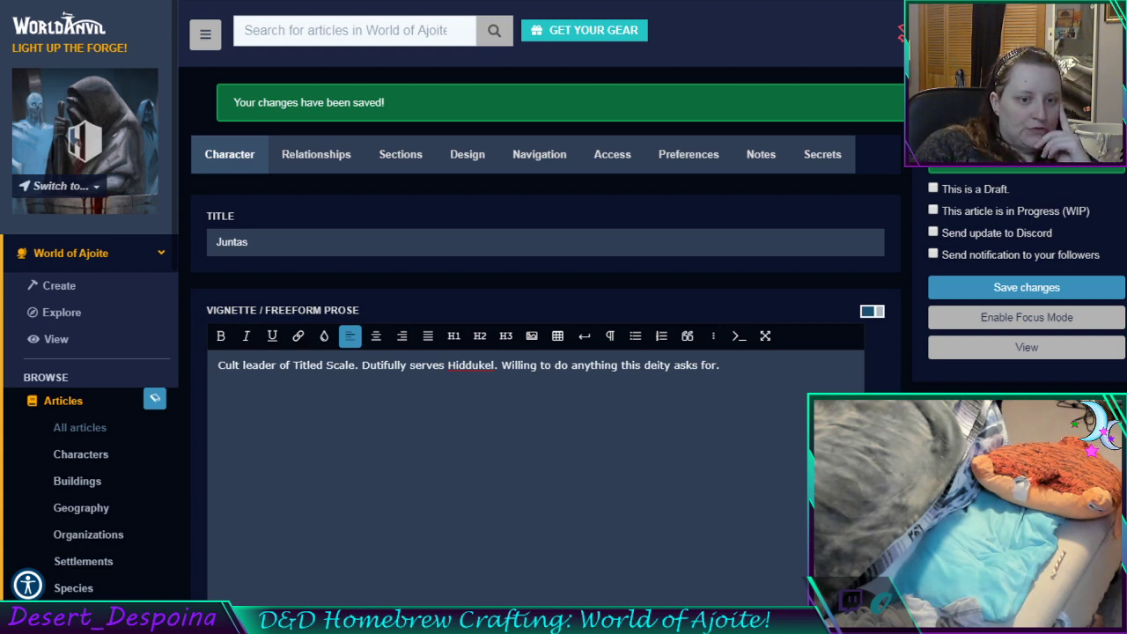
pyautogui.scroll(-4, 537, 352)
pyautogui.scroll(3, 537, 308)
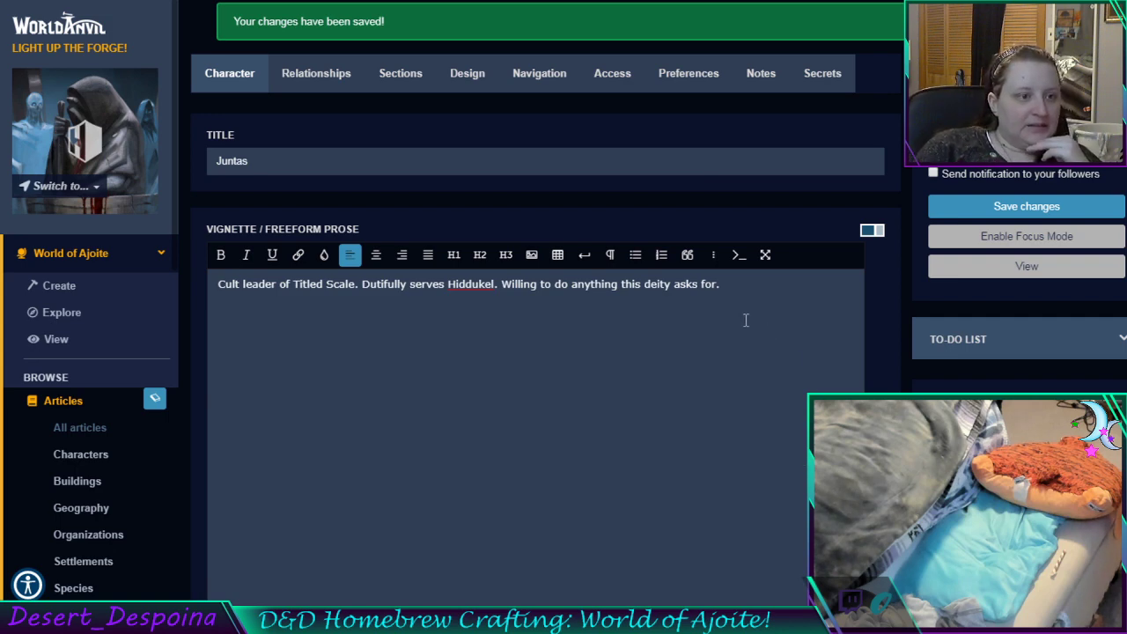
pyautogui.scroll(-15, 745, 321)
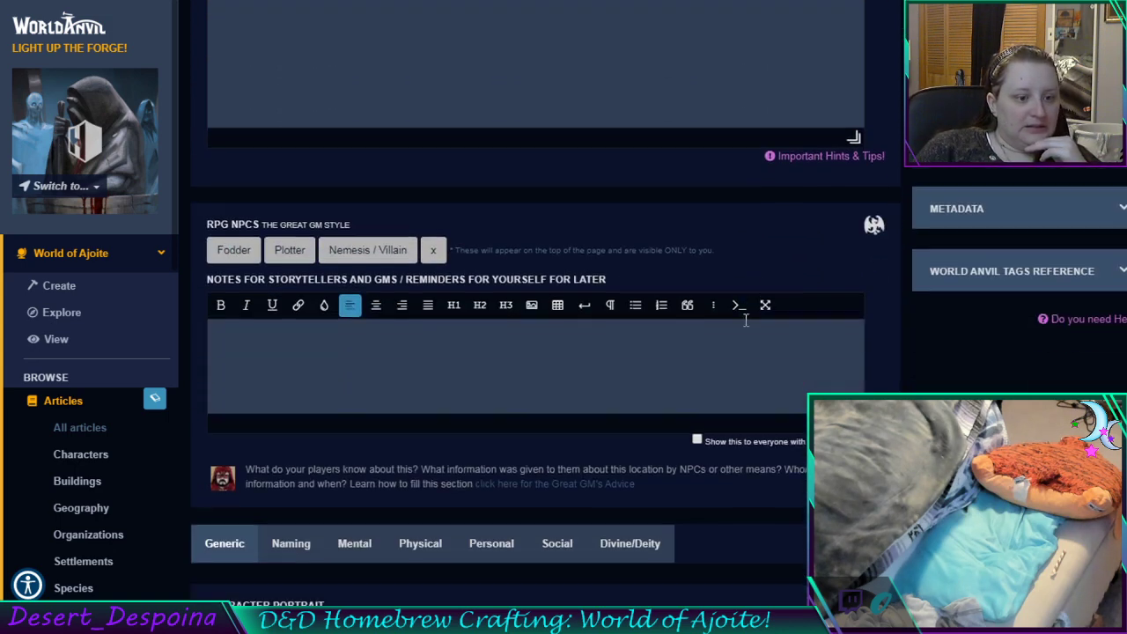
pyautogui.scroll(15, 744, 325)
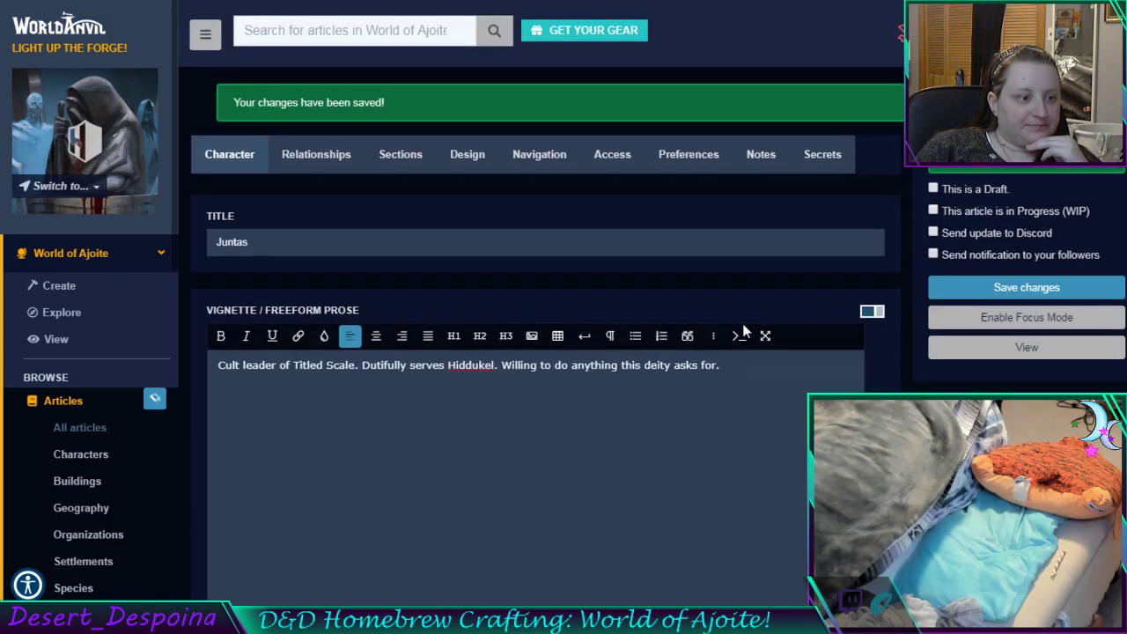
# Review the world's full character list for entries that still lack a species or affiliation
pyautogui.click(101, 455)
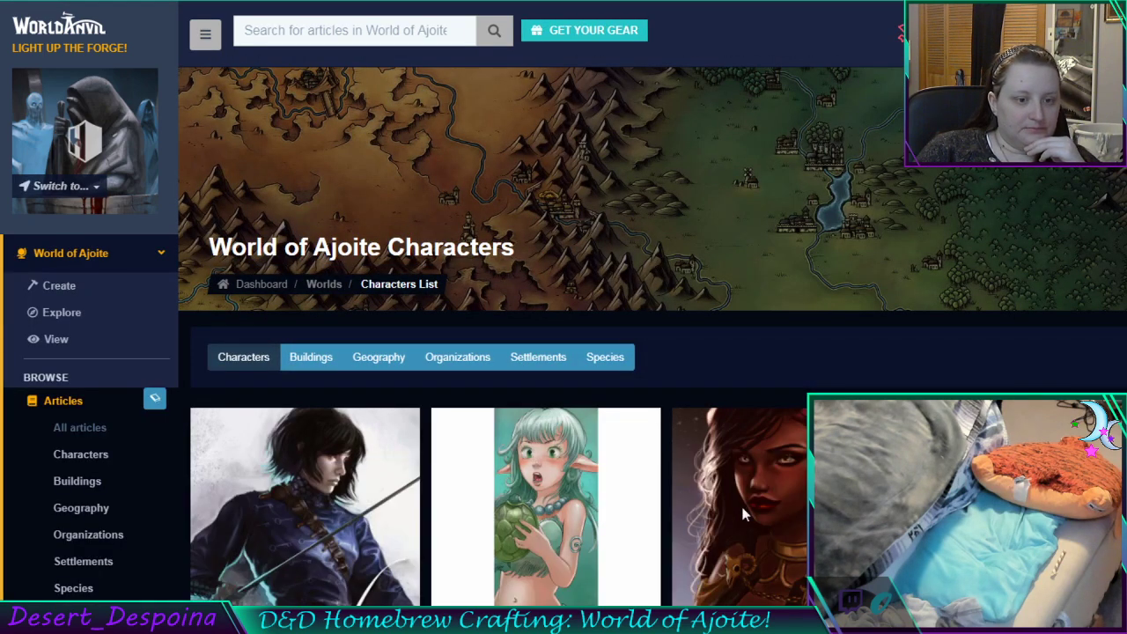
pyautogui.scroll(-10, 752, 547)
pyautogui.scroll(-15, 749, 548)
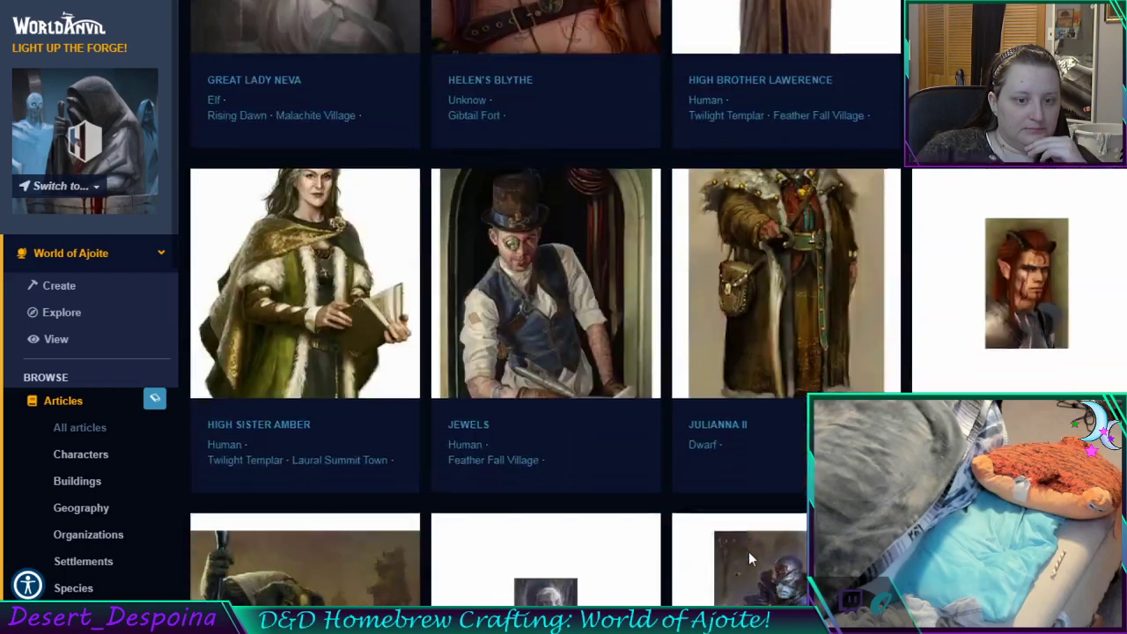
pyautogui.scroll(-9, 746, 547)
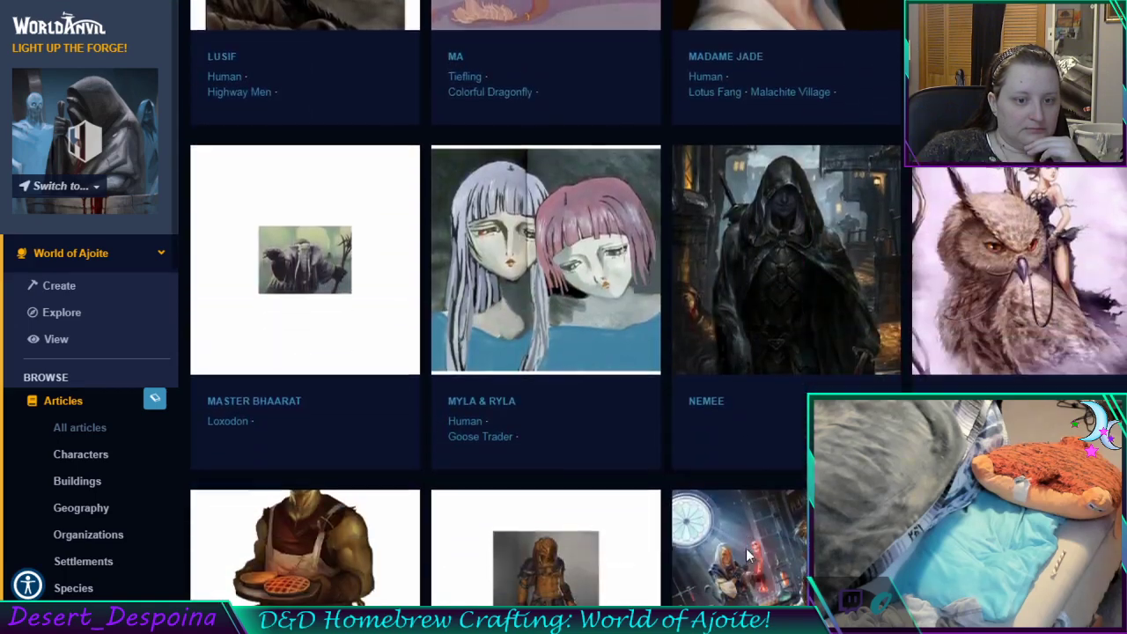
pyautogui.scroll(-1, 746, 553)
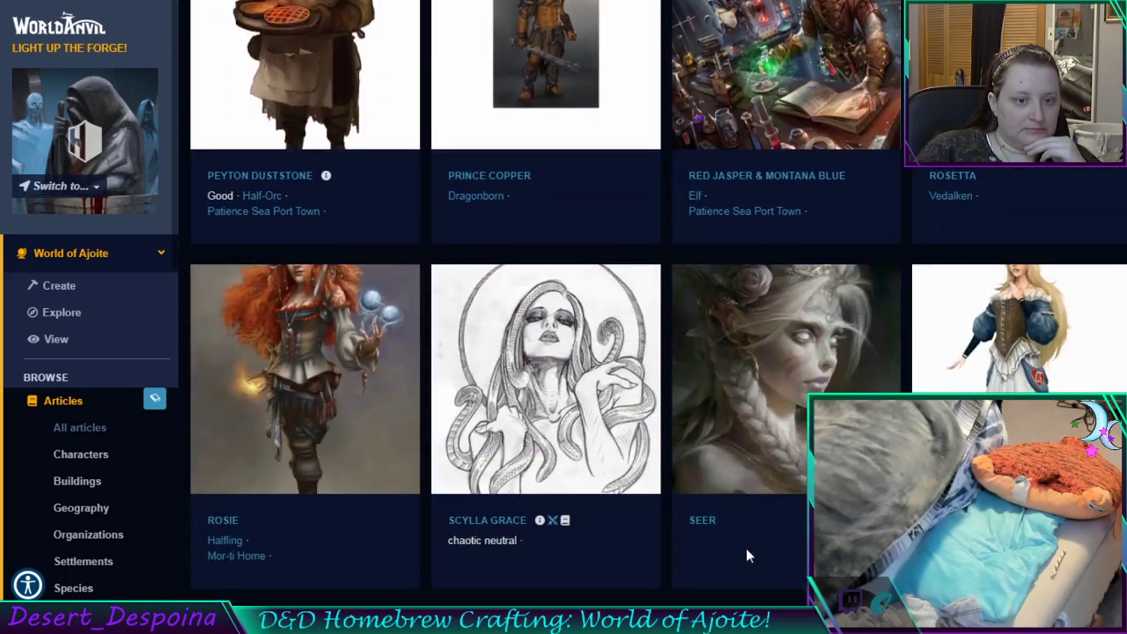
pyautogui.scroll(-1, 746, 550)
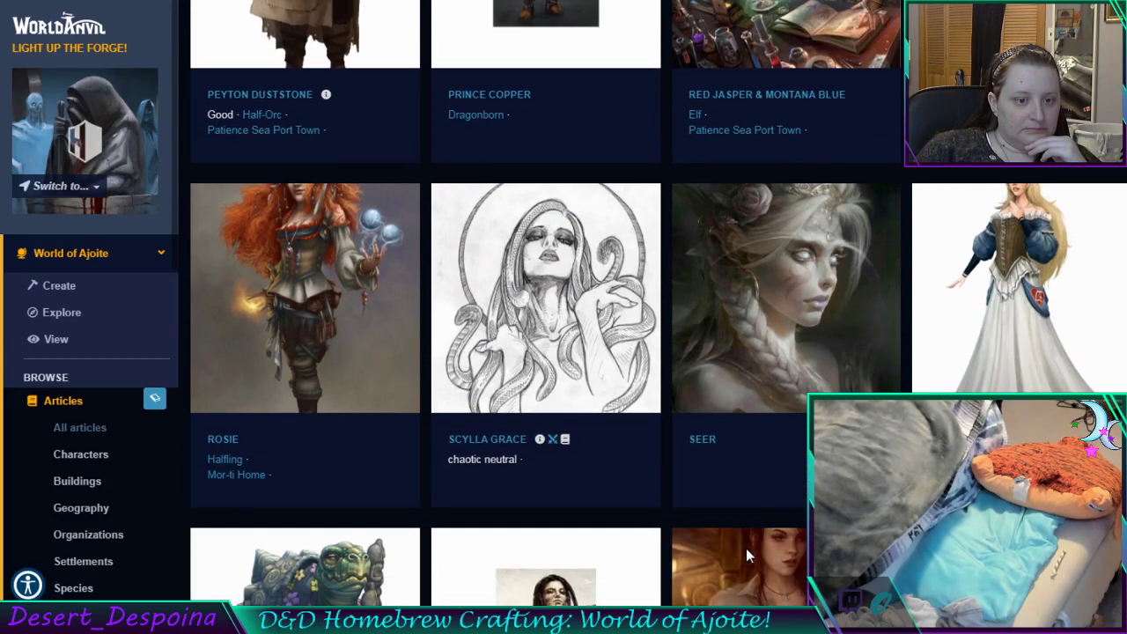
pyautogui.scroll(-3, 745, 550)
pyautogui.scroll(-1, 746, 551)
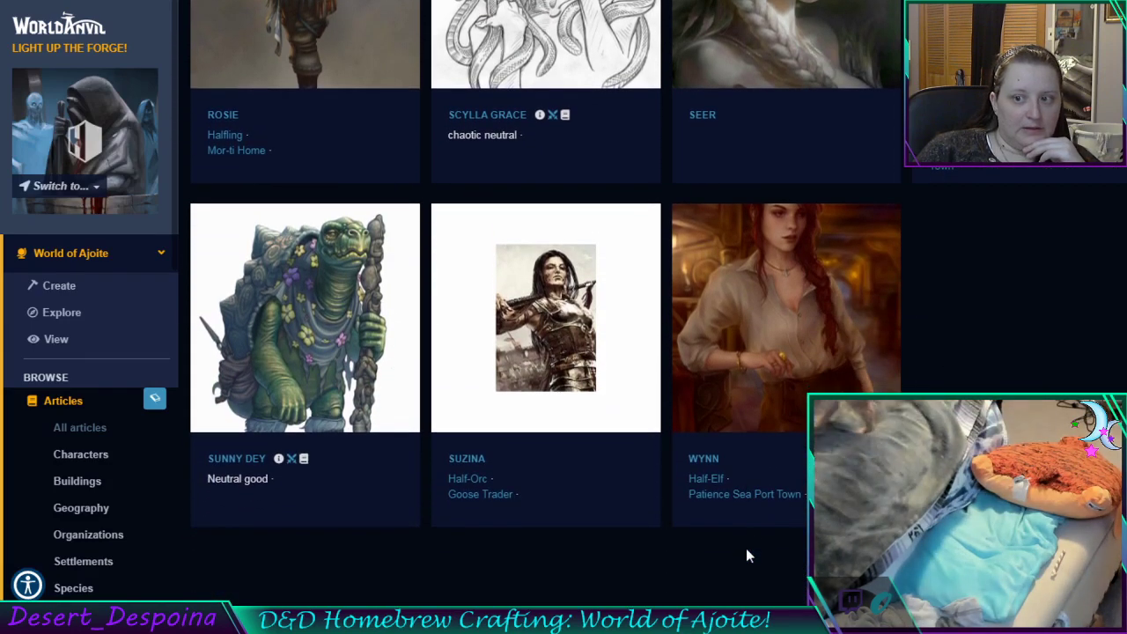
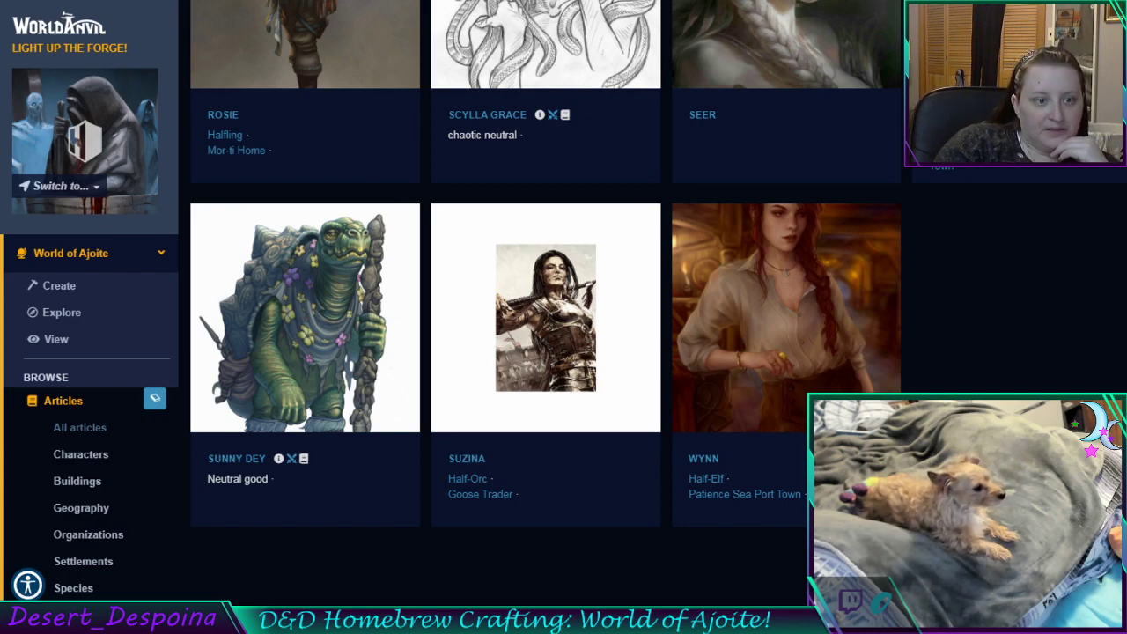
# Find the Leku character in the list, open its article for editing and check its category assignment
pyautogui.scroll(8, 970, 372)
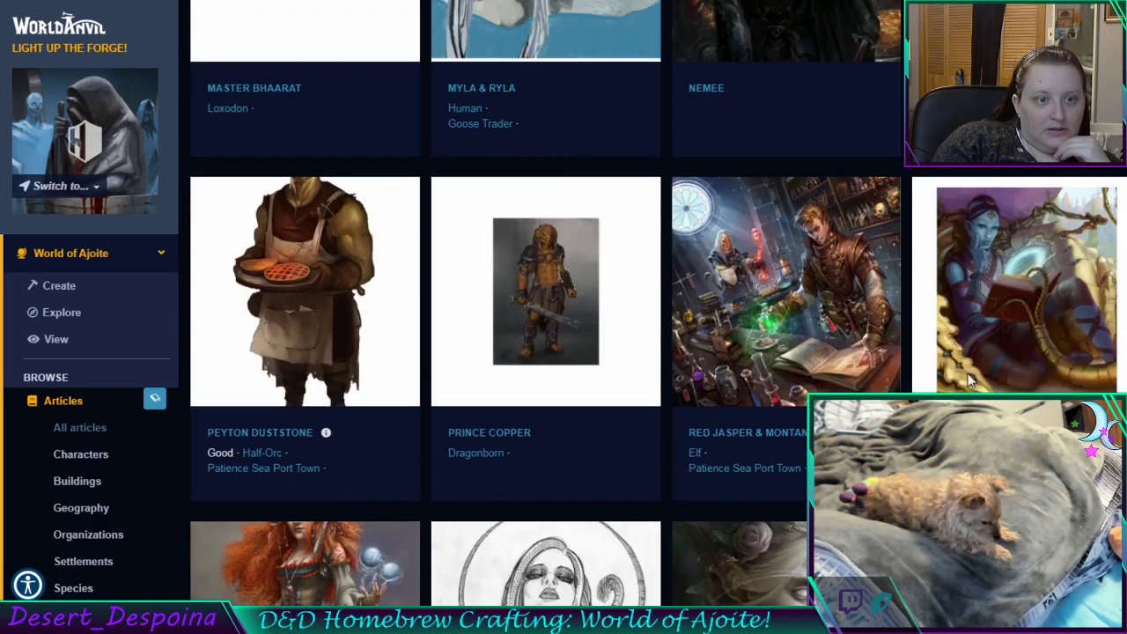
pyautogui.scroll(6, 967, 373)
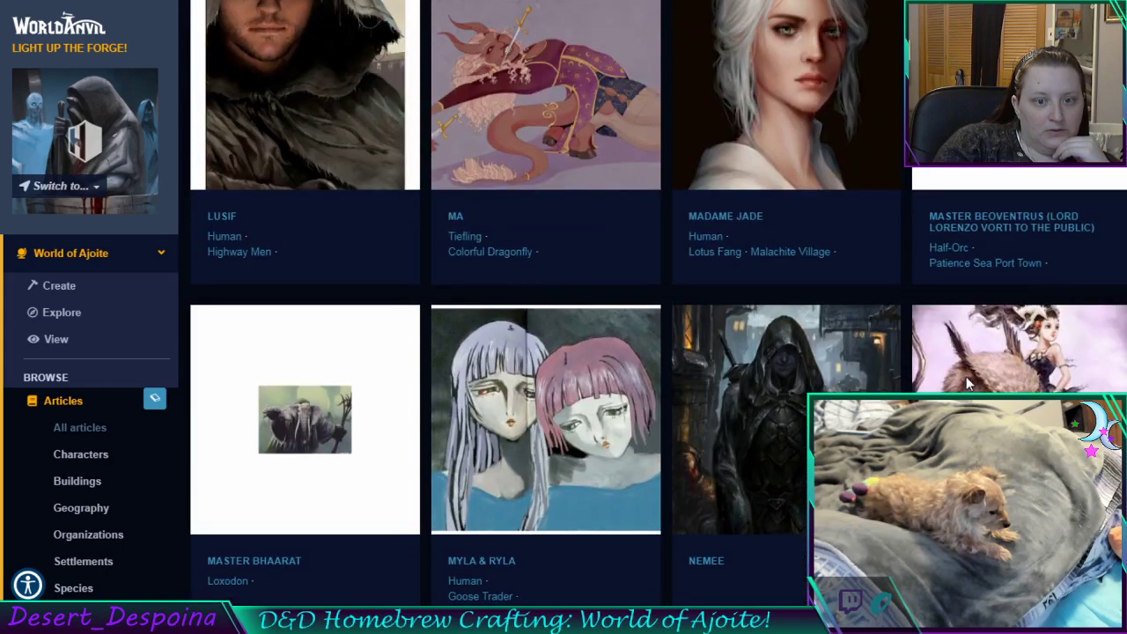
pyautogui.scroll(4, 966, 376)
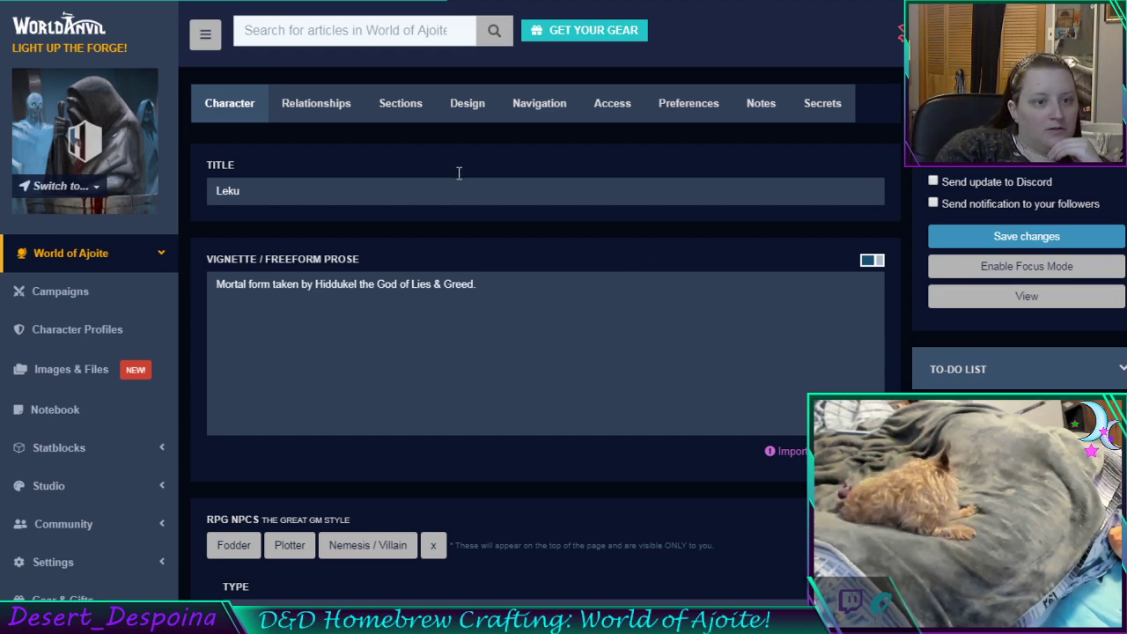
pyautogui.click(549, 106)
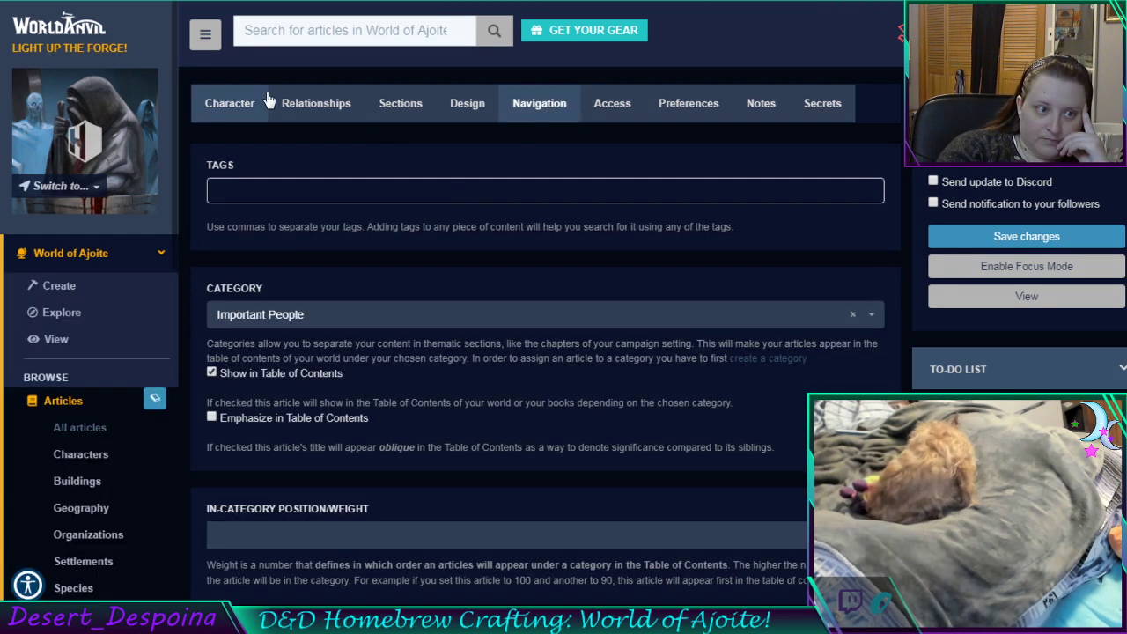
pyautogui.click(233, 103)
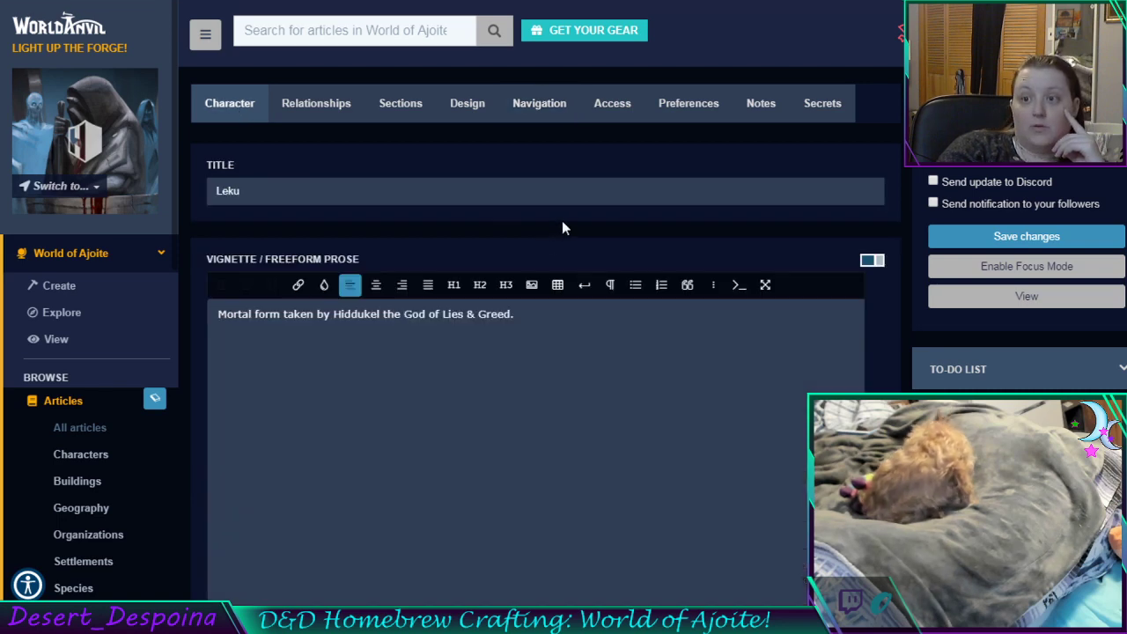
# Set the species of the character Leku to Vedalken
pyautogui.scroll(-10, 564, 236)
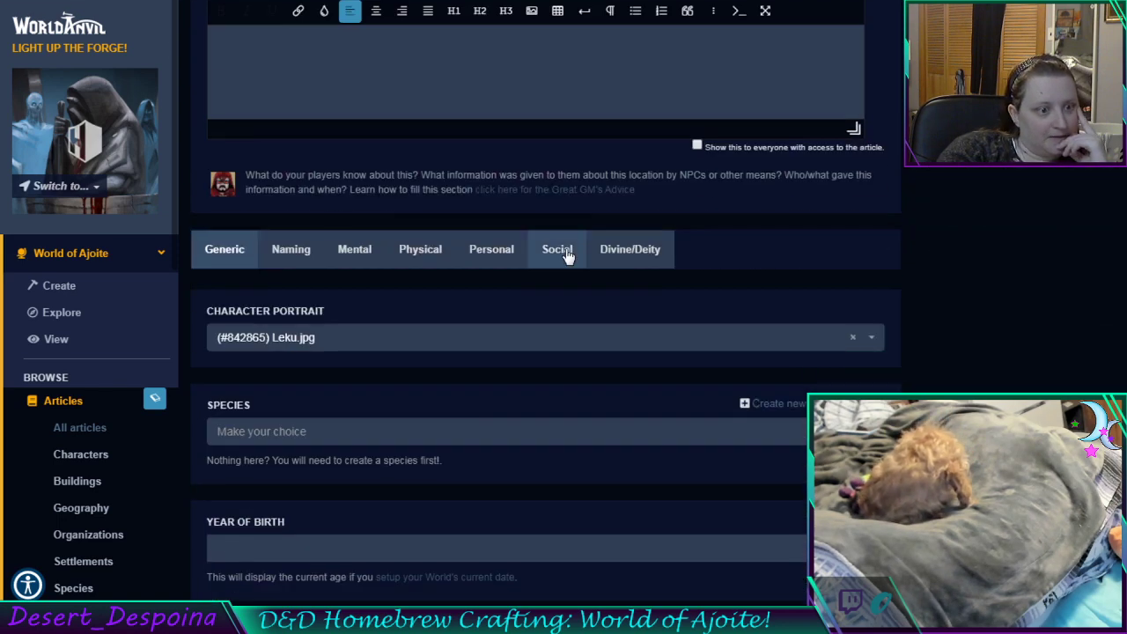
pyautogui.scroll(-2, 536, 289)
pyautogui.click(531, 285)
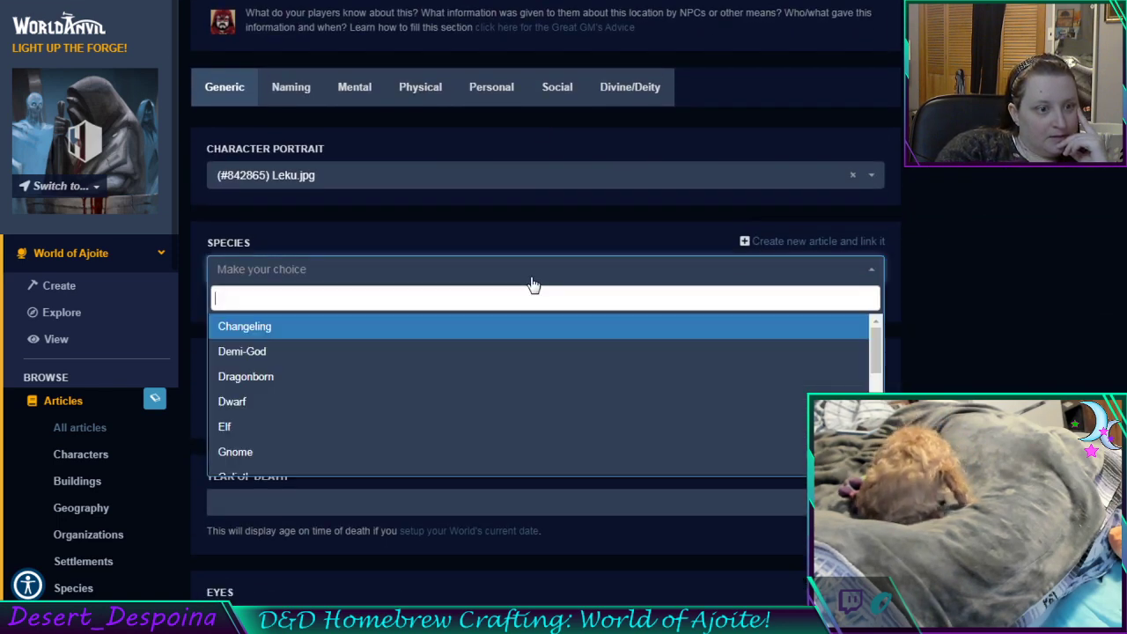
pyautogui.scroll(-5, 504, 380)
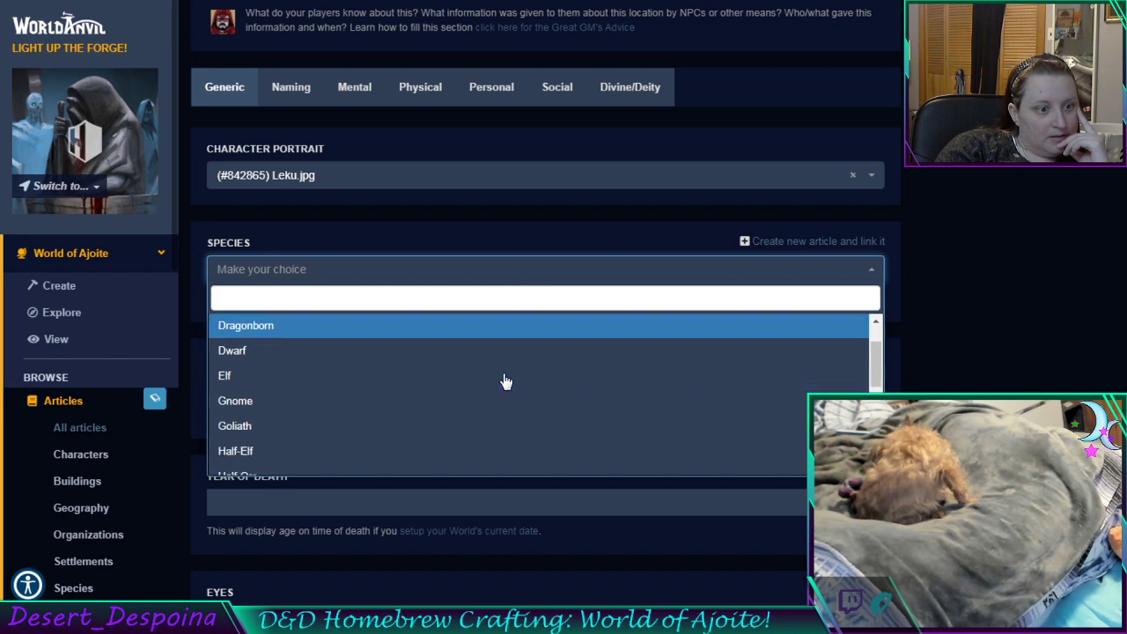
pyautogui.click(496, 462)
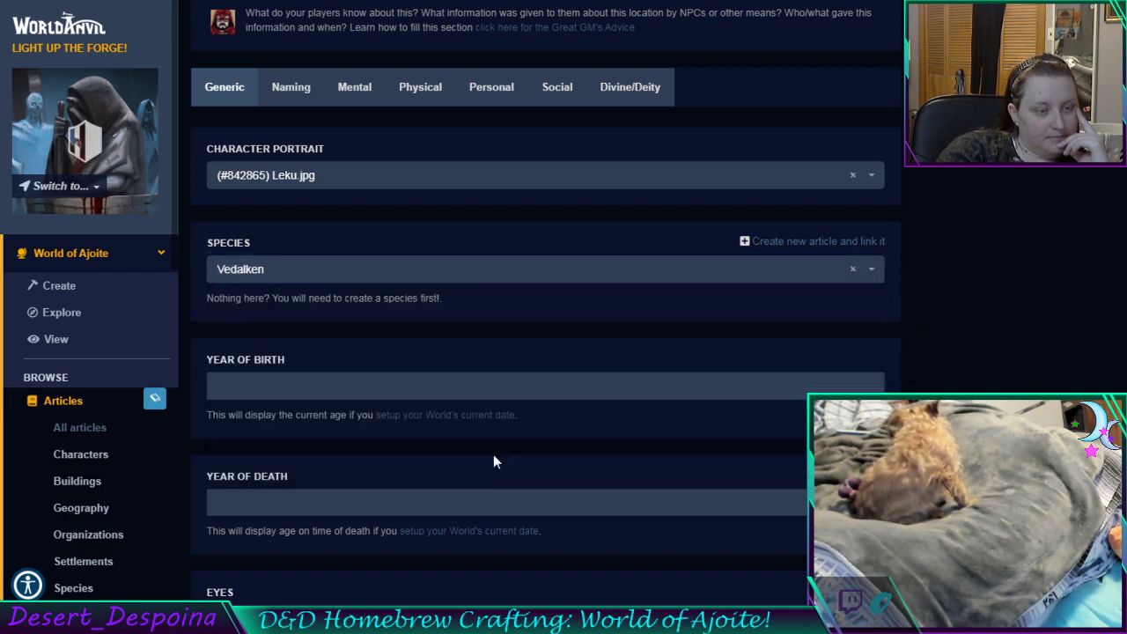
# Set Leku's primary affiliated organization to The Tilted Scale and save the article
pyautogui.scroll(3, 494, 461)
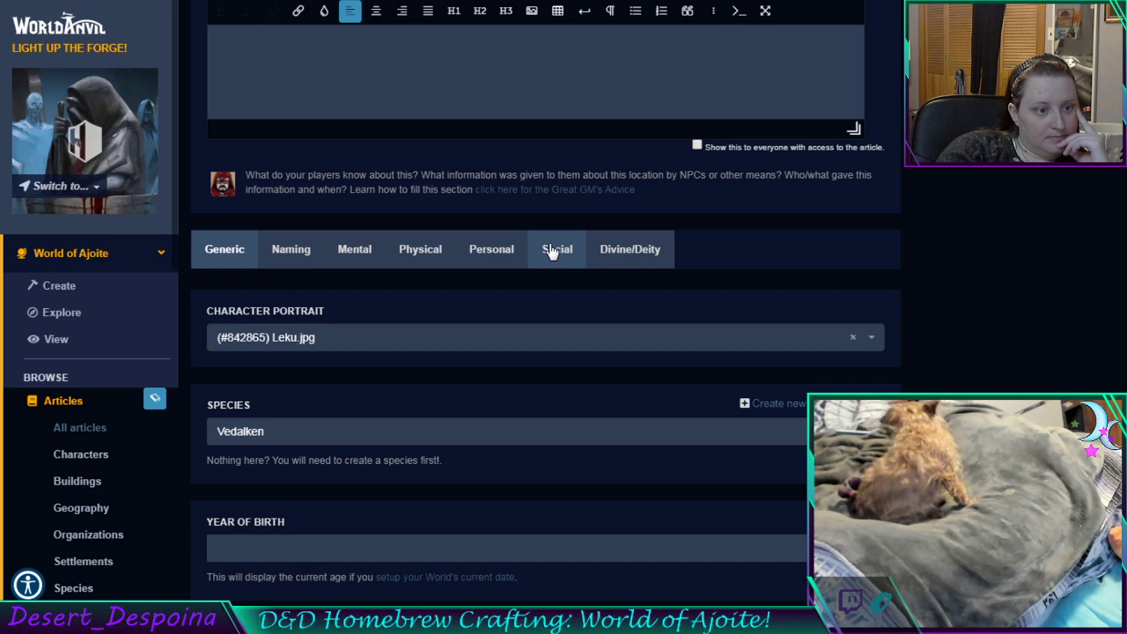
pyautogui.click(553, 251)
pyautogui.click(385, 342)
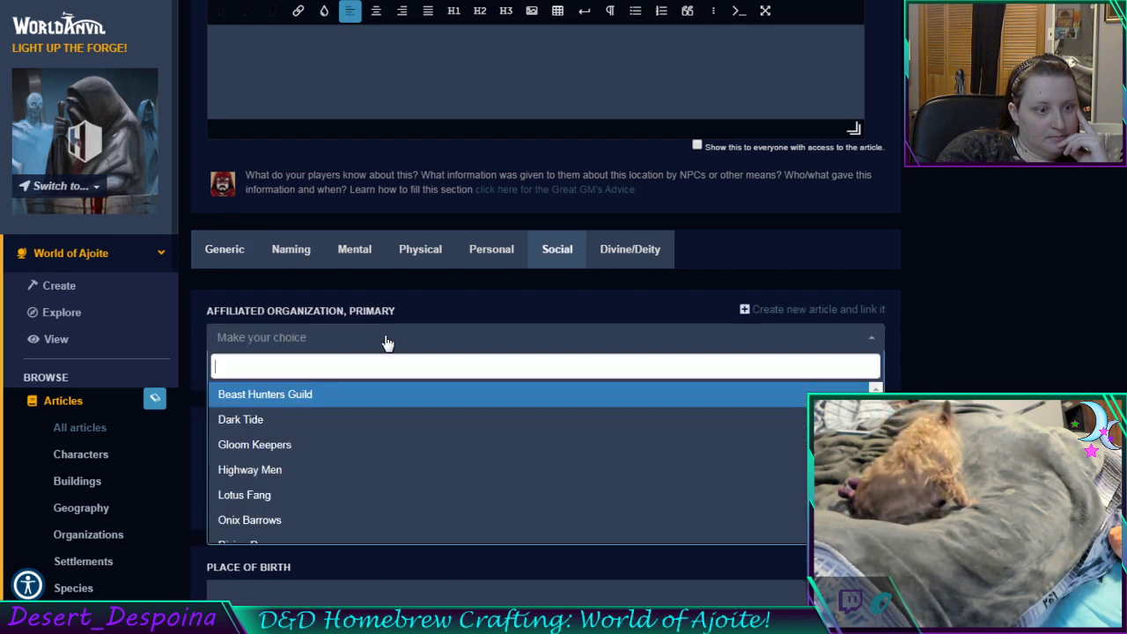
pyautogui.scroll(-1, 403, 496)
pyautogui.click(401, 502)
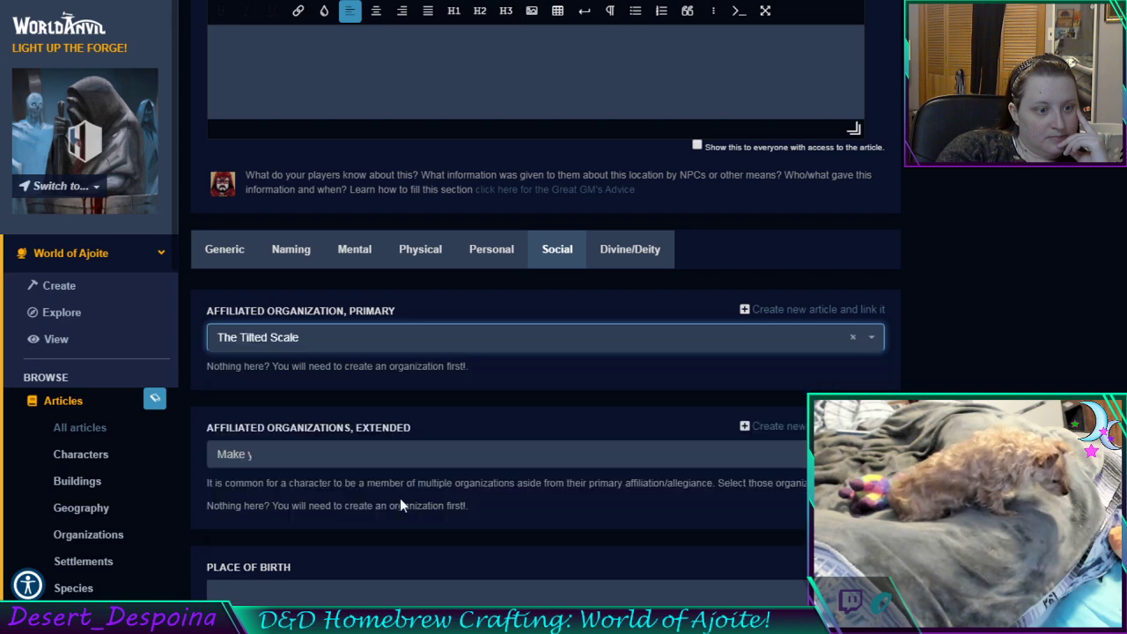
pyautogui.click(396, 405)
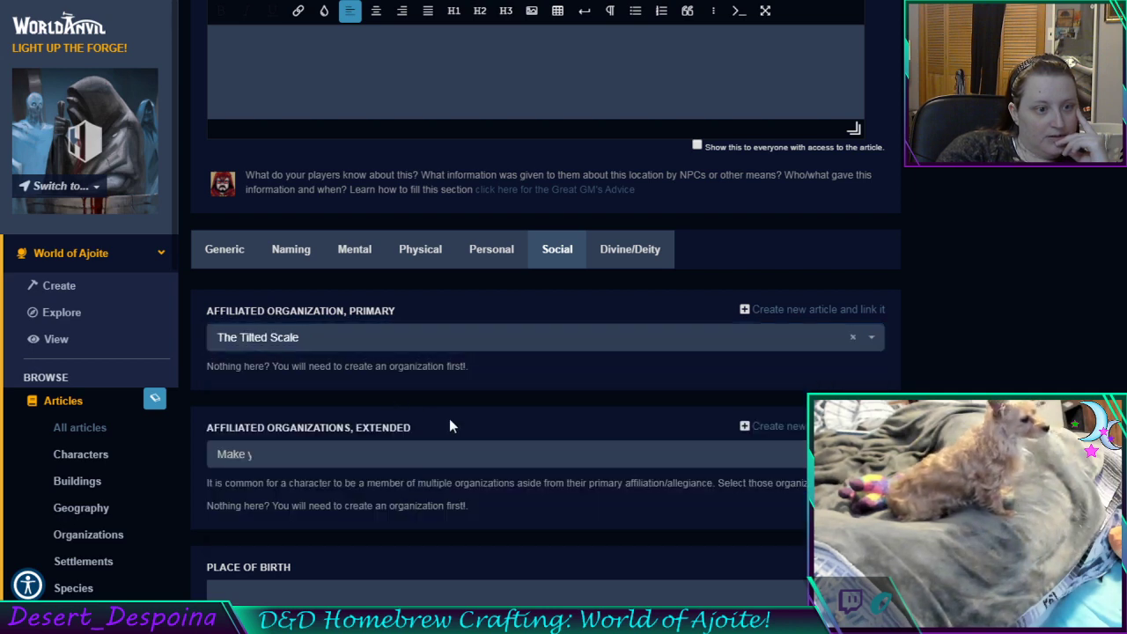
pyautogui.scroll(10, 449, 418)
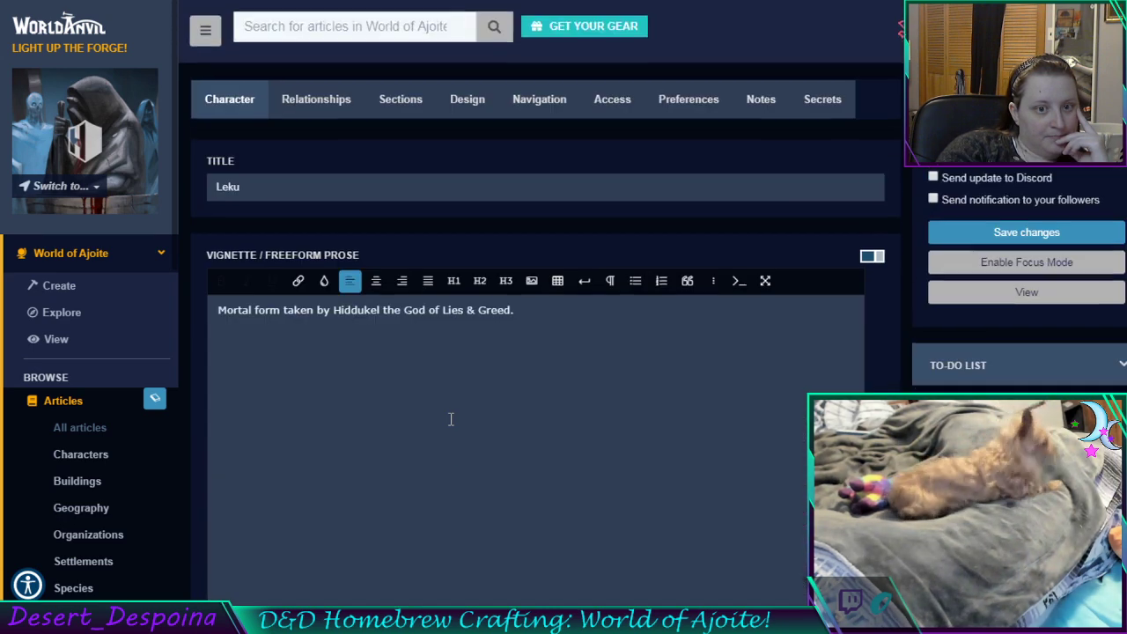
pyautogui.click(1039, 236)
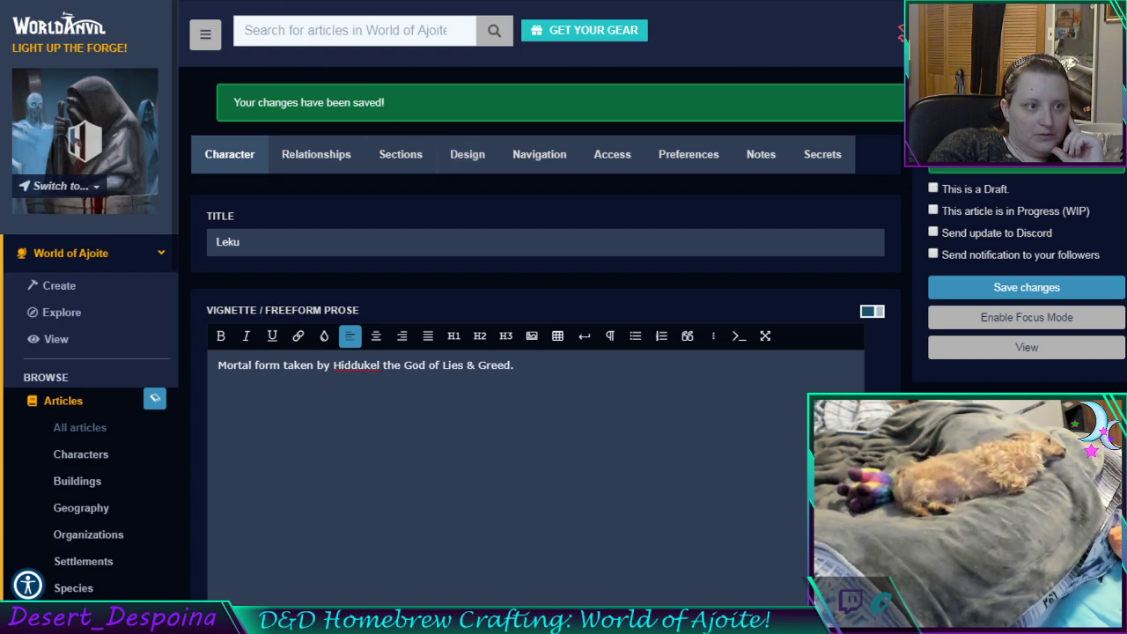
# Open the public page of the World of Ajoite and examine the categories in its World Codex
pyautogui.click(71, 340)
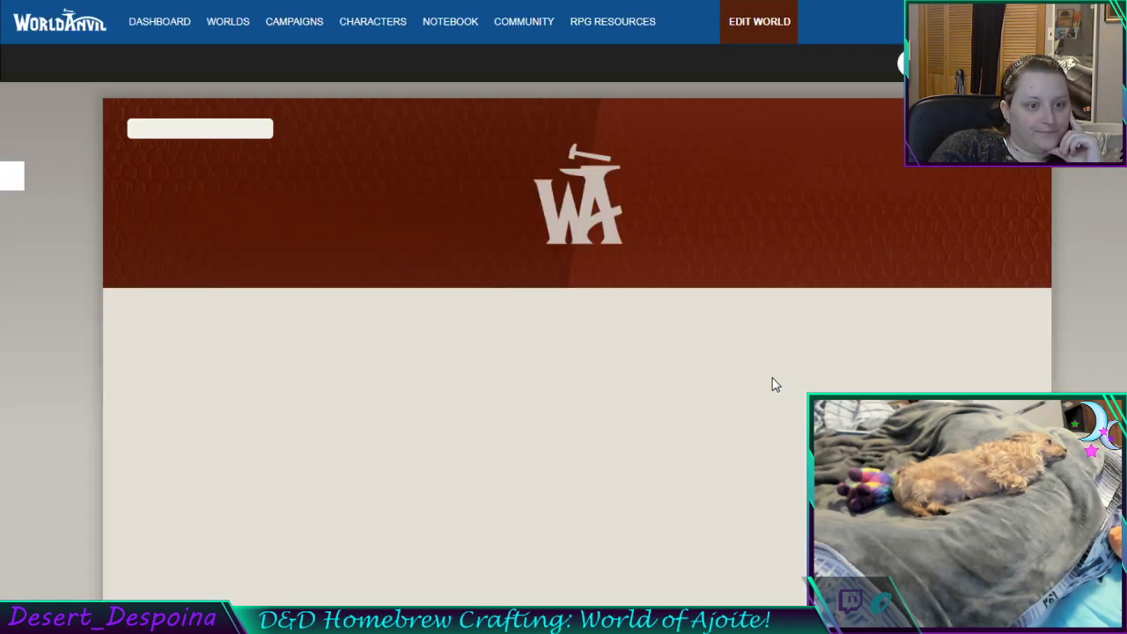
pyautogui.scroll(-4, 649, 312)
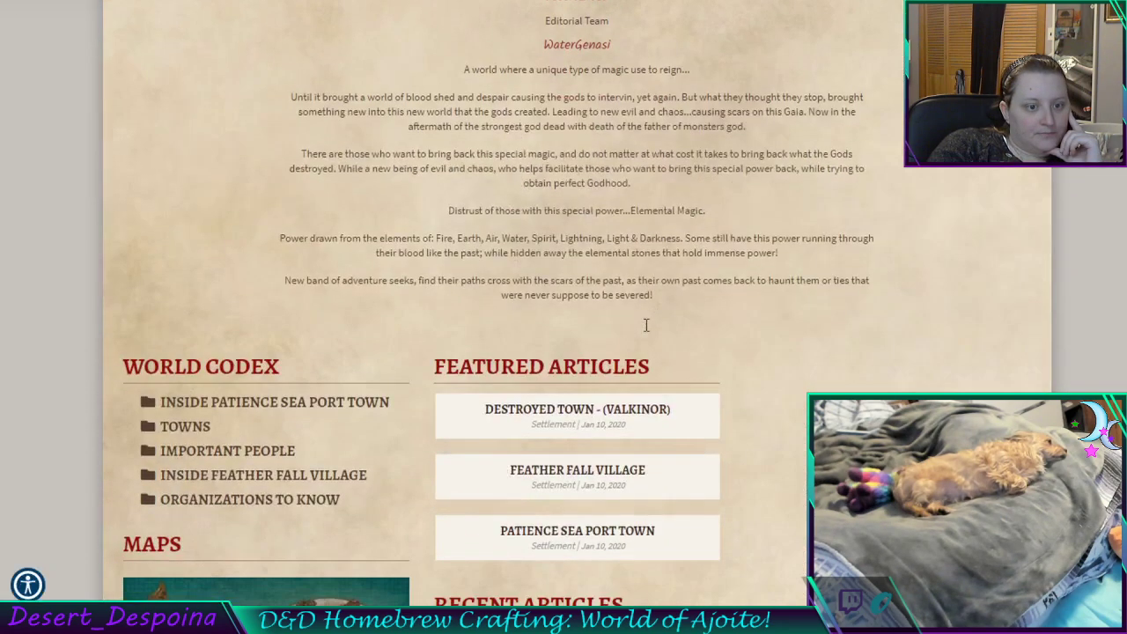
pyautogui.scroll(-1, 646, 326)
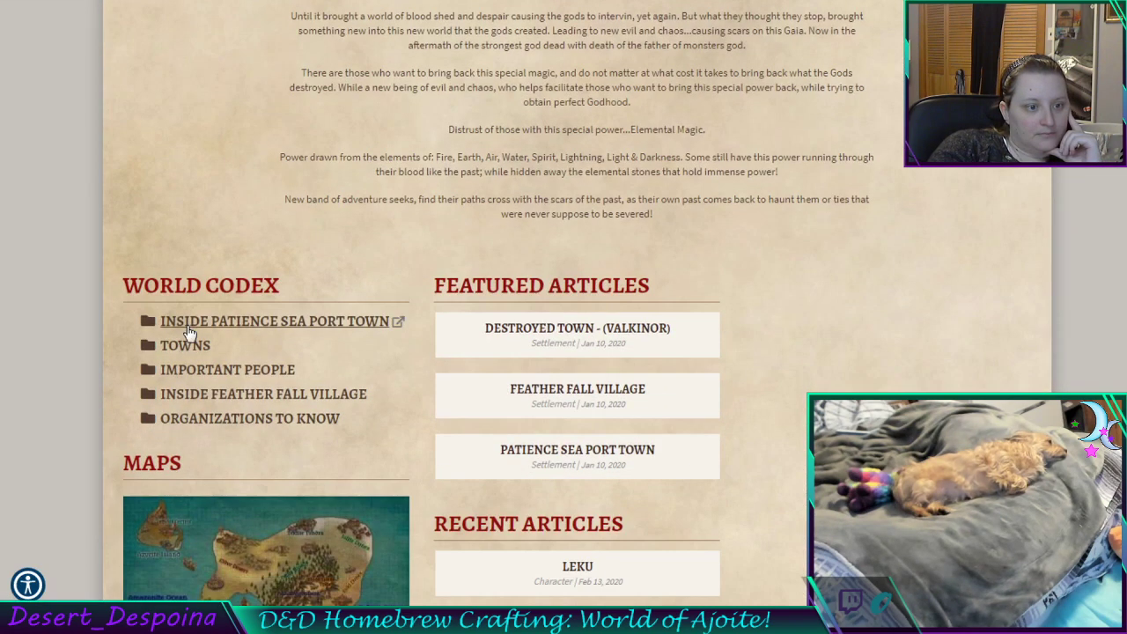
# Expand the Important People category in the World Codex and examine the characters listed in it
pyautogui.click(204, 372)
pyautogui.scroll(-2, 357, 410)
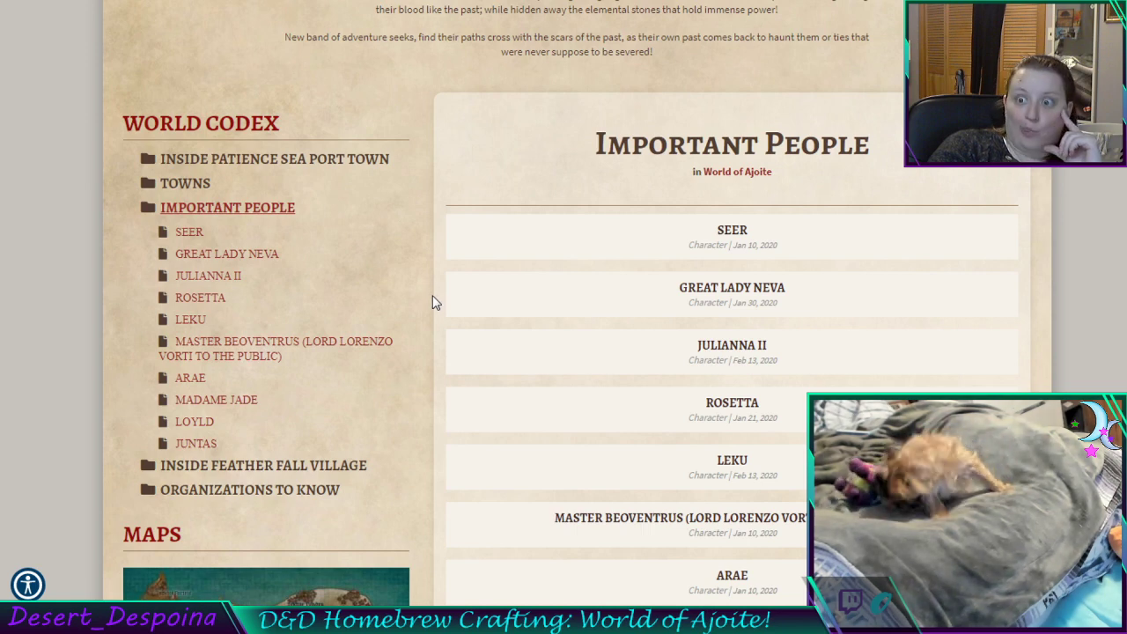
# Return to the world's character list, find King Tiberius and open his article for editing
pyautogui.hotkey('ctrl', 'shift', 'Tab')
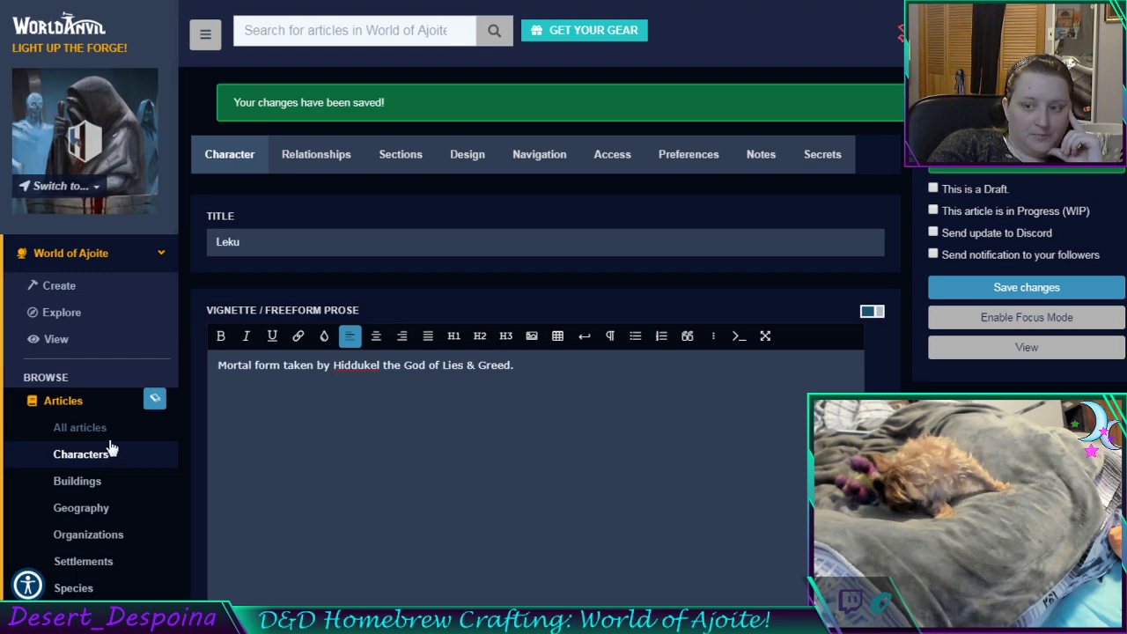
pyautogui.click(81, 454)
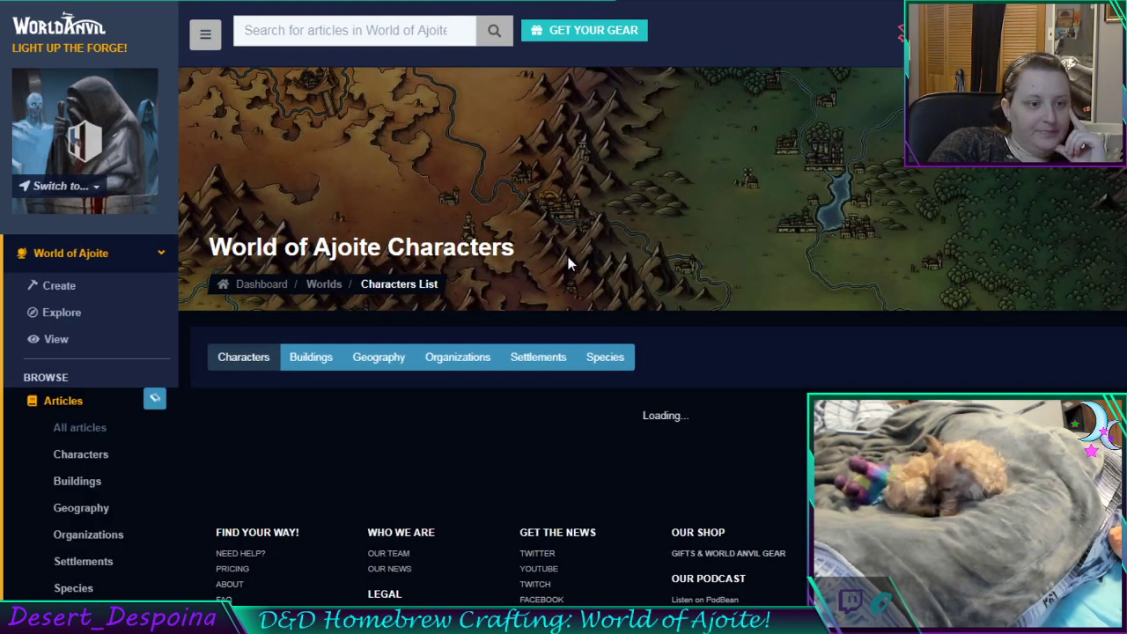
pyautogui.scroll(-1, 608, 309)
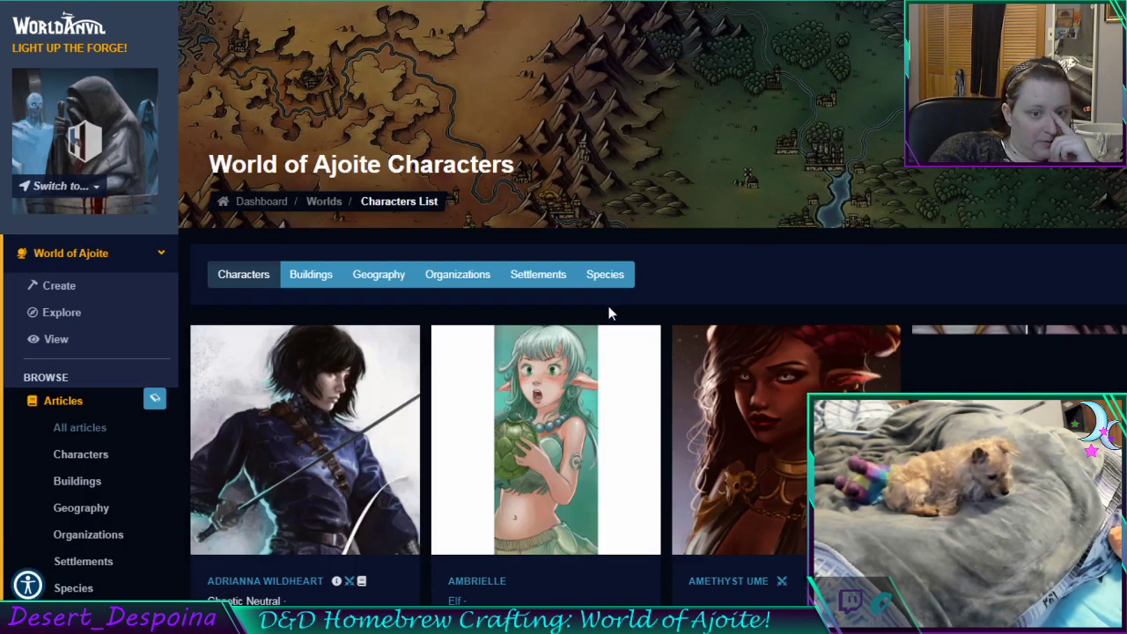
pyautogui.scroll(-5, 609, 313)
pyautogui.scroll(-4, 607, 351)
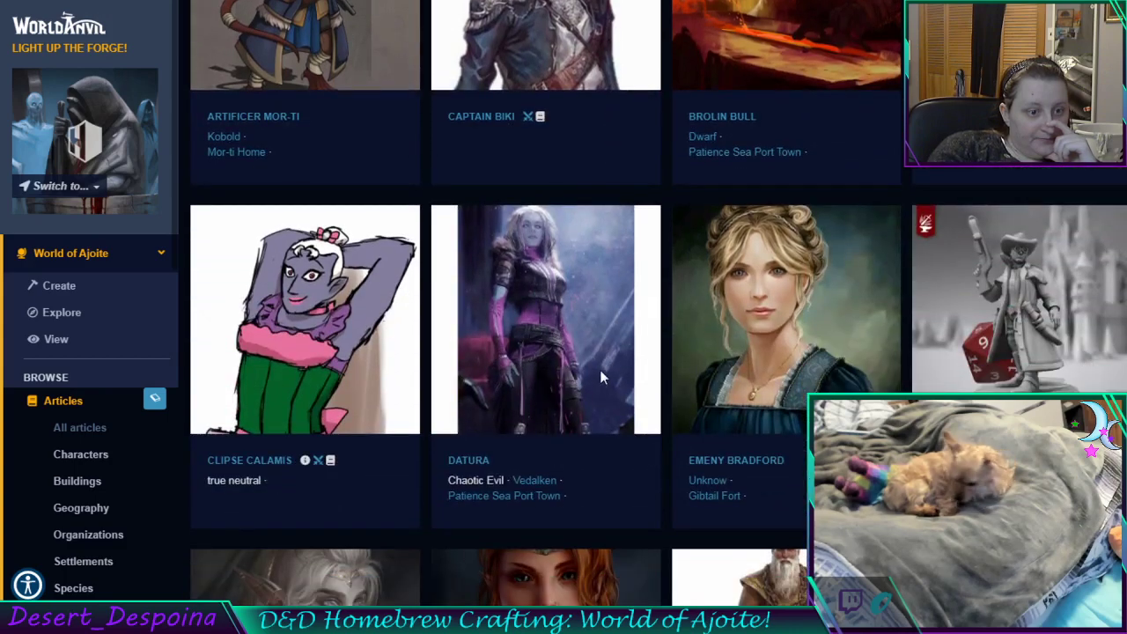
pyautogui.scroll(-5, 600, 374)
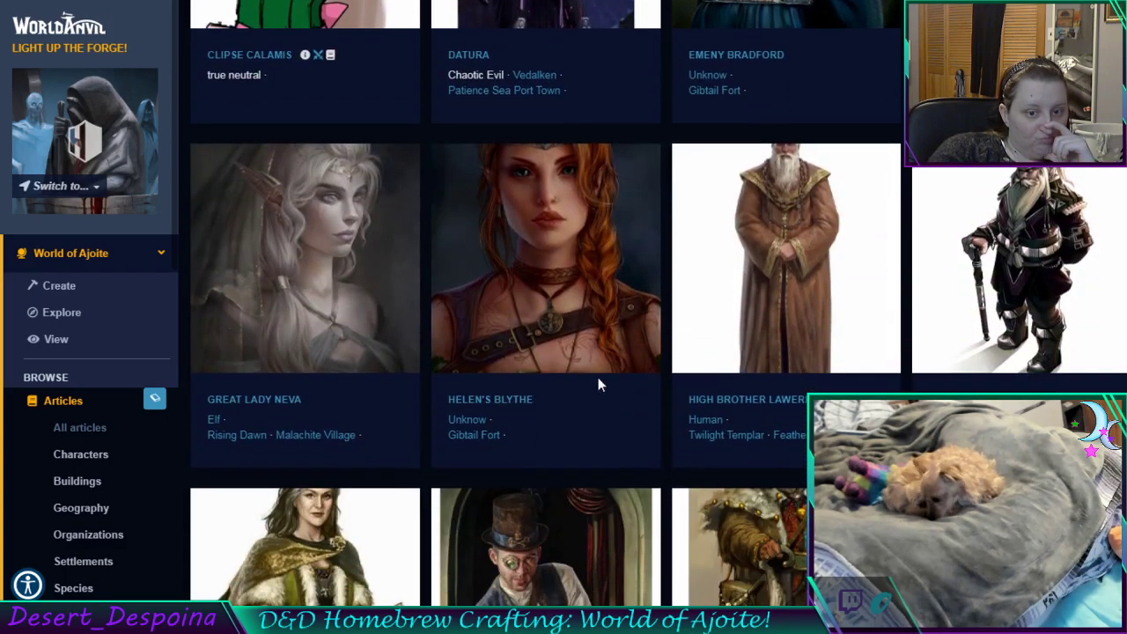
pyautogui.scroll(-2, 595, 388)
pyautogui.scroll(-5, 588, 396)
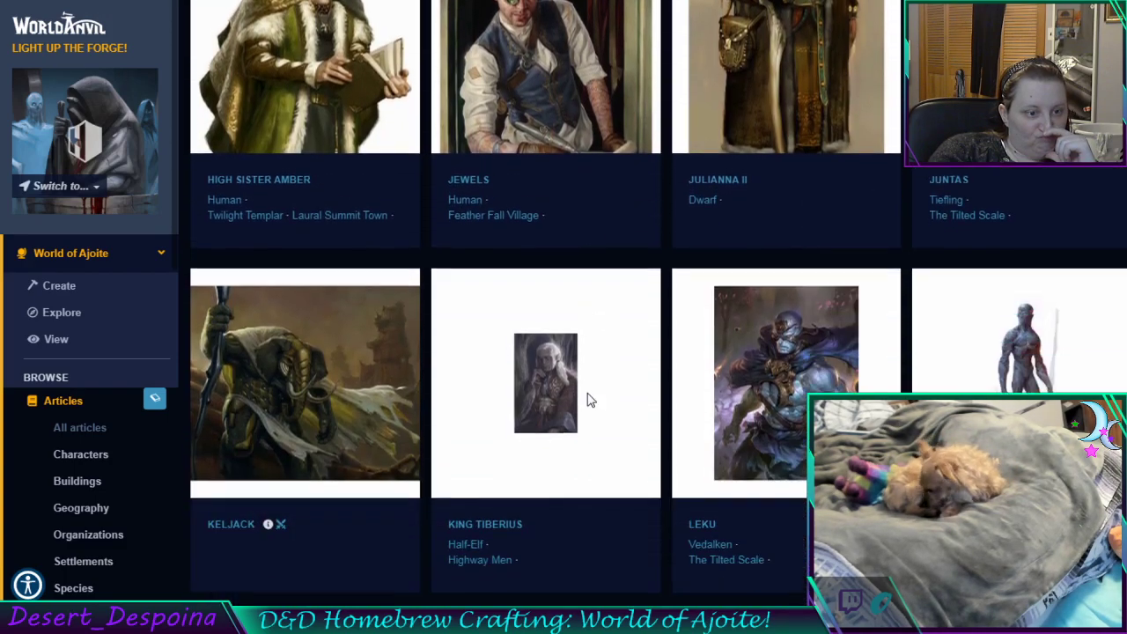
pyautogui.scroll(-2, 590, 400)
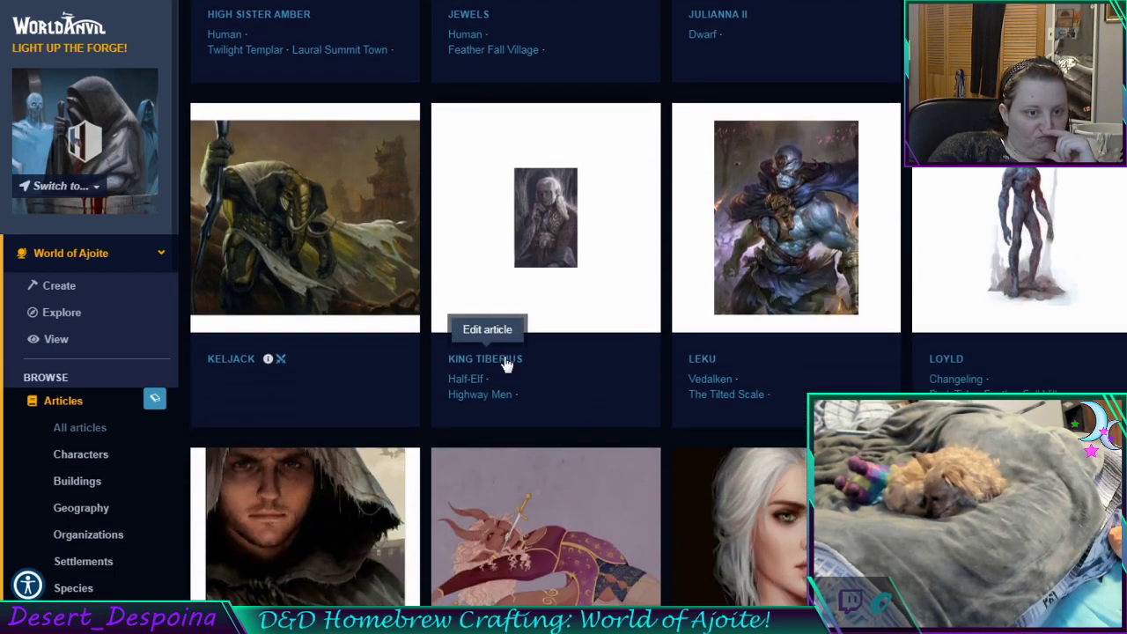
# Check the Important People listing on the public world page for King Tiberius
pyautogui.hotkey('ctrl', 'Tab')
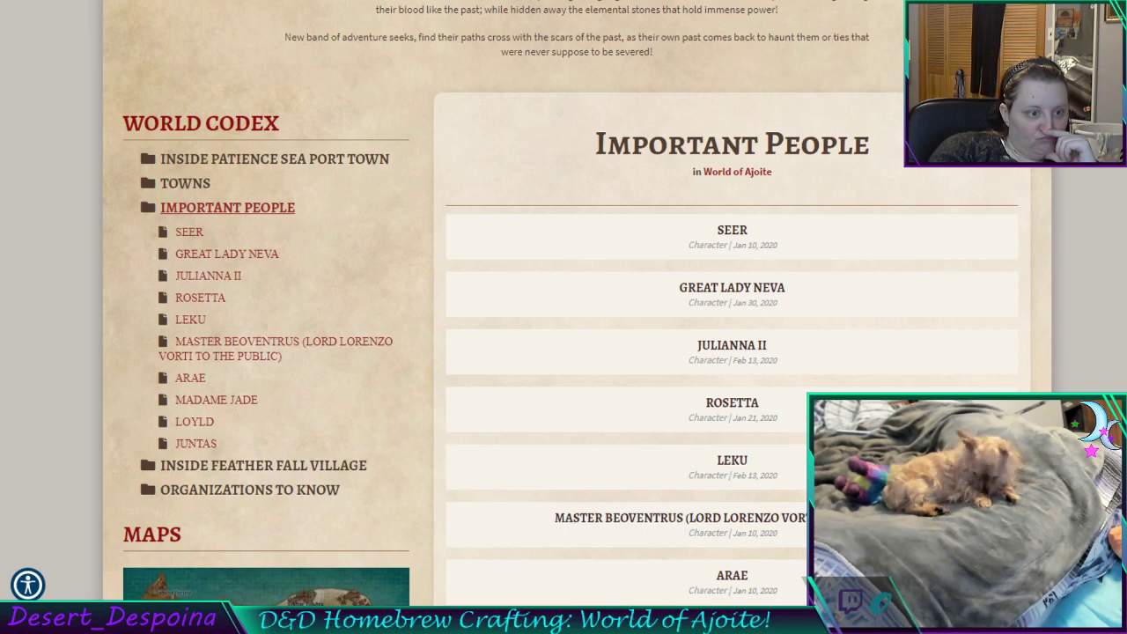
pyautogui.scroll(-5, 624, 296)
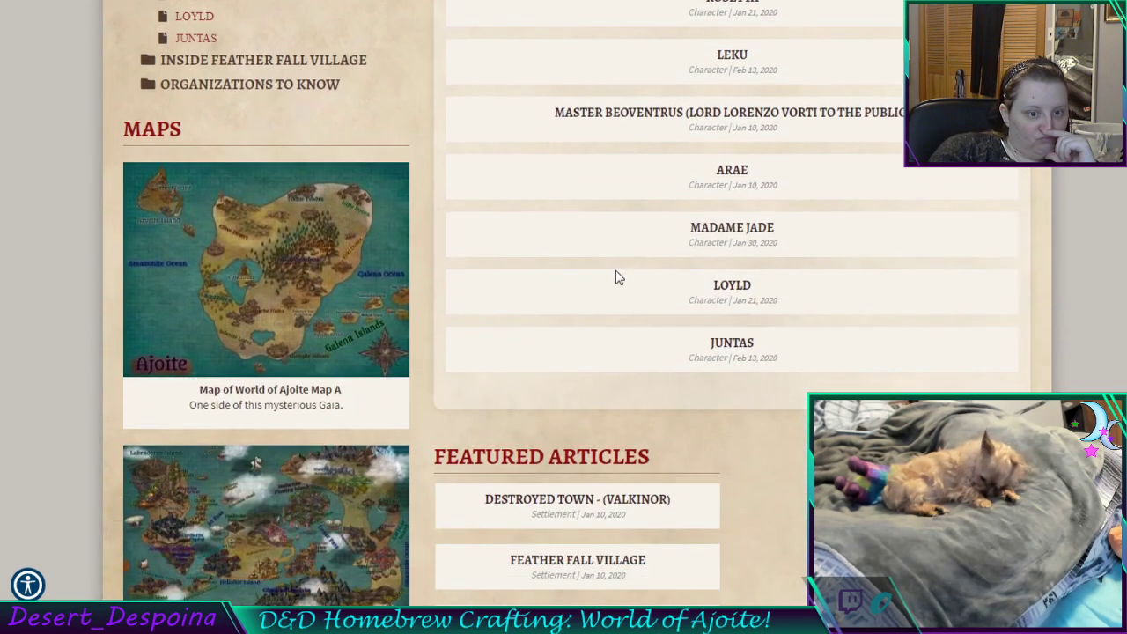
pyautogui.scroll(3, 617, 278)
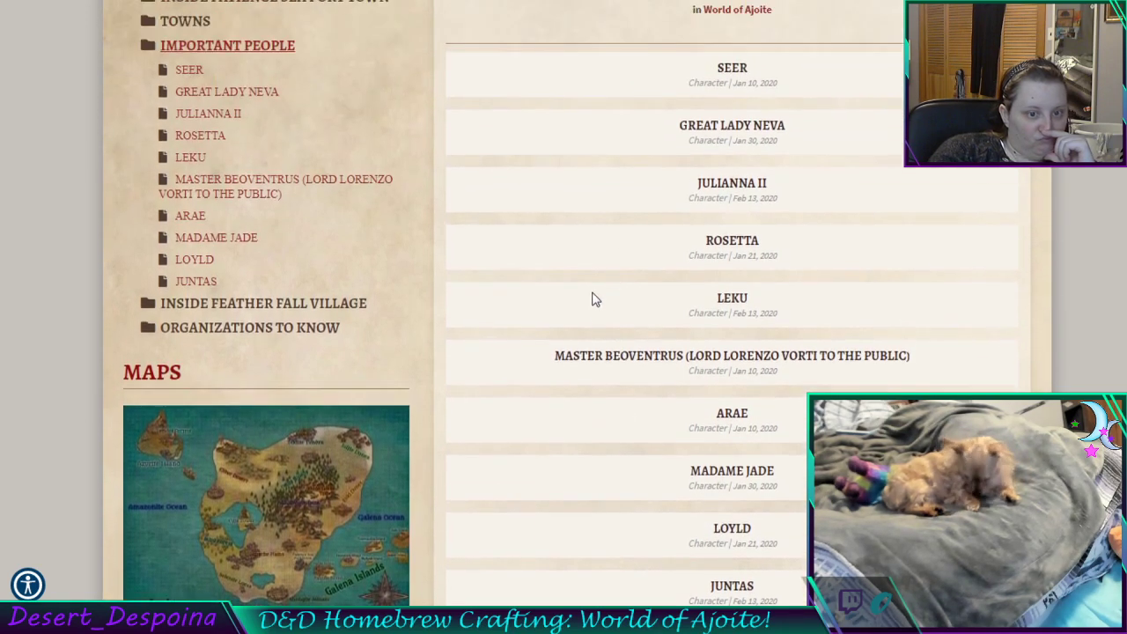
pyautogui.scroll(2, 582, 317)
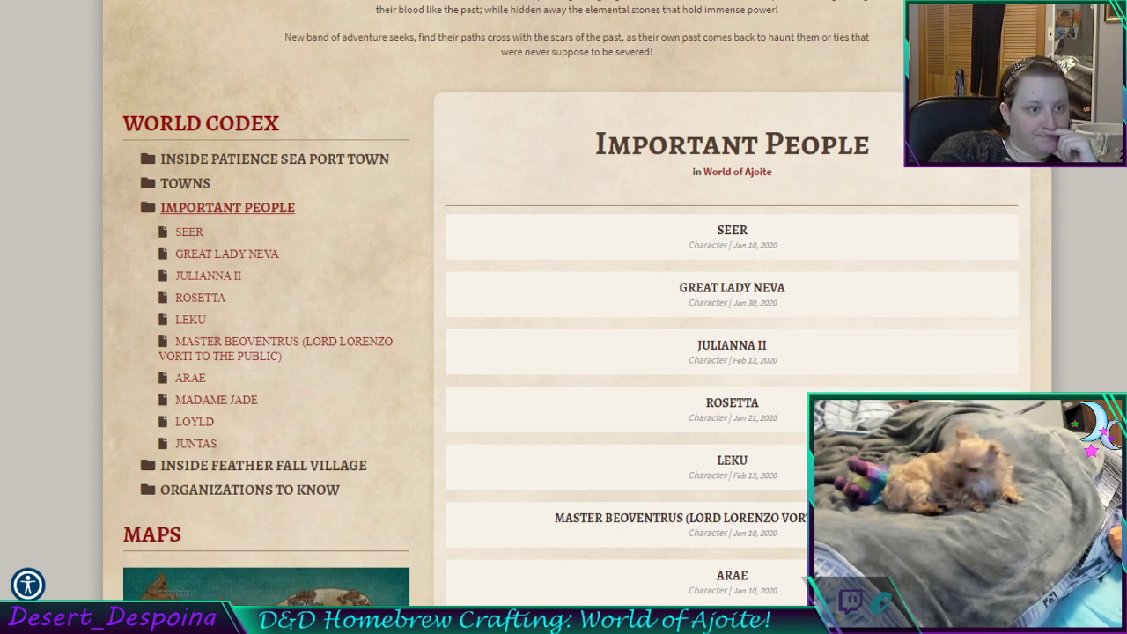
# Assign the King Tiberius article to the Important People category and save the changes
pyautogui.hotkey('ctrl', 'Tab')
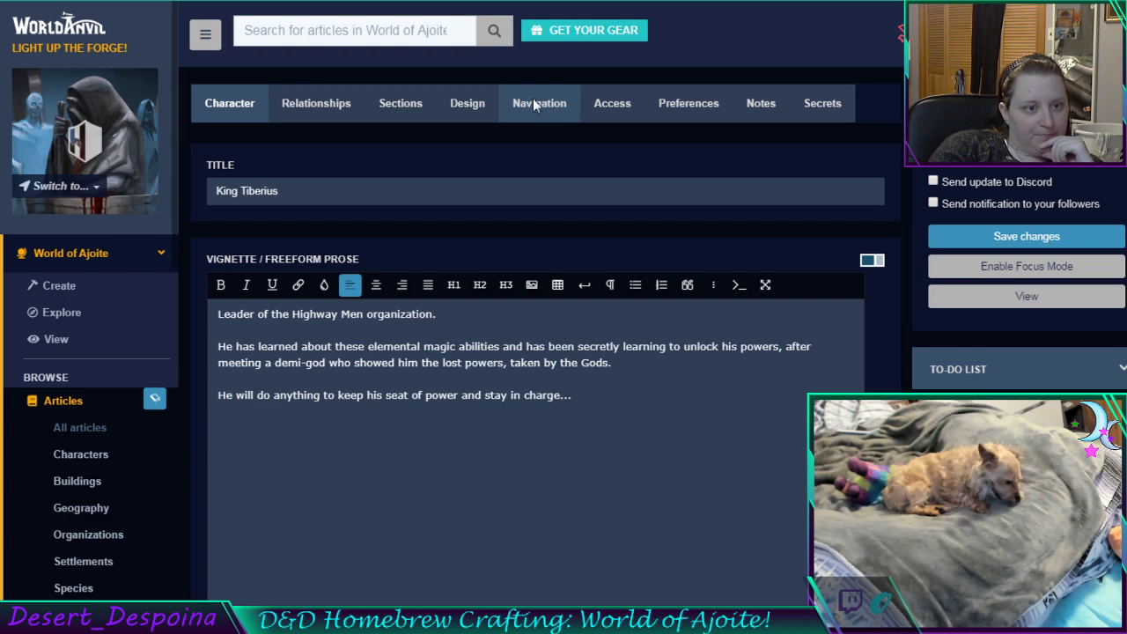
pyautogui.click(533, 105)
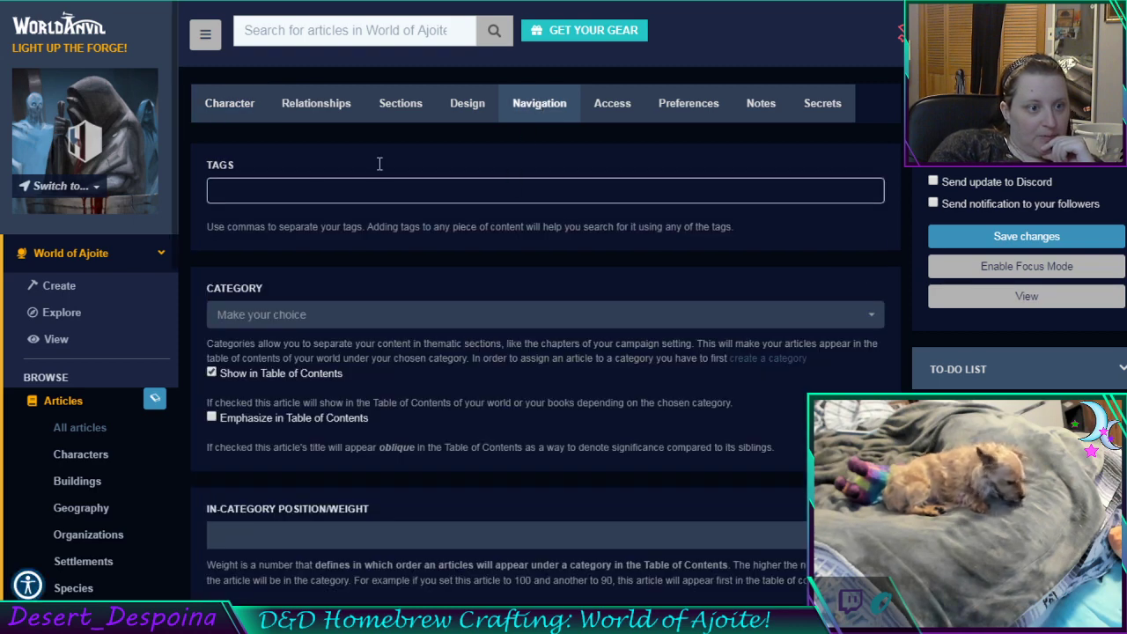
pyautogui.click(296, 315)
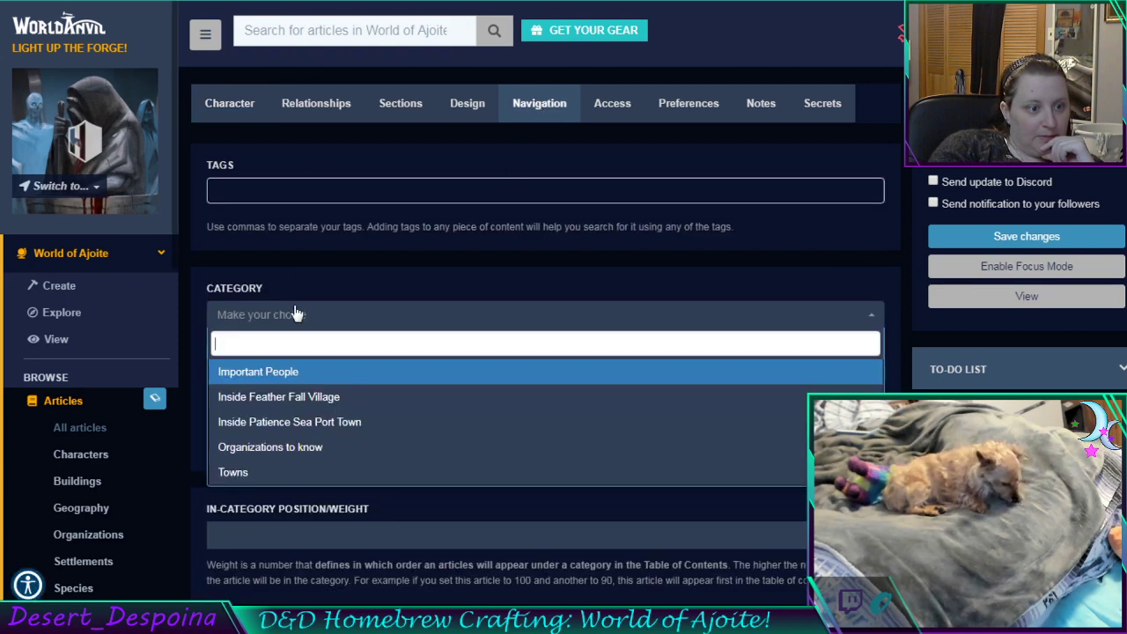
pyautogui.click(318, 379)
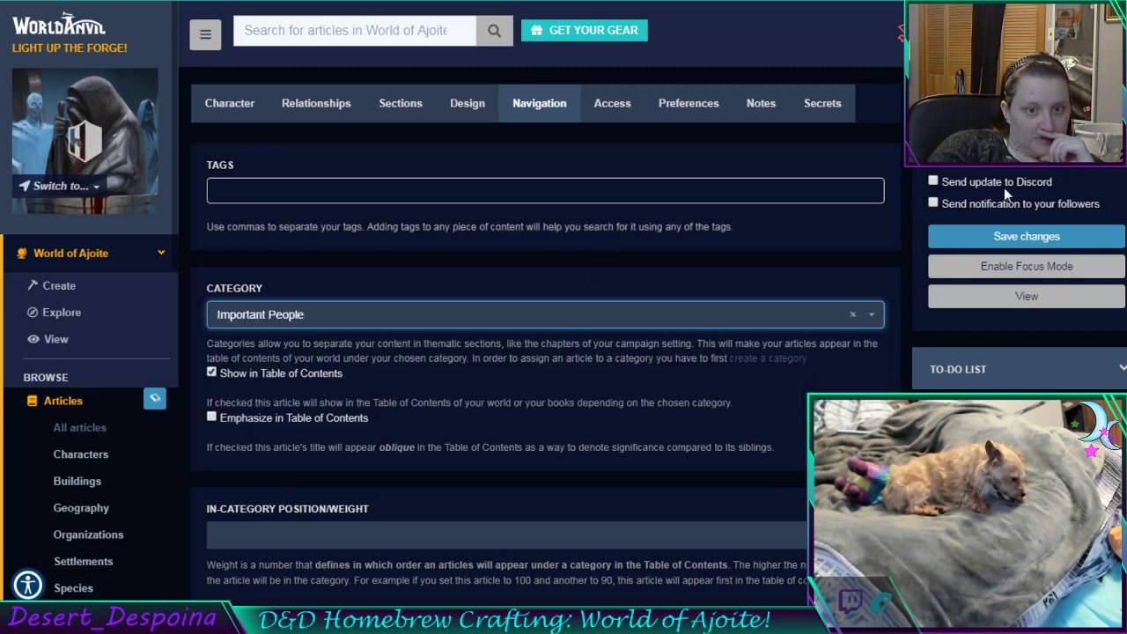
pyautogui.click(1027, 238)
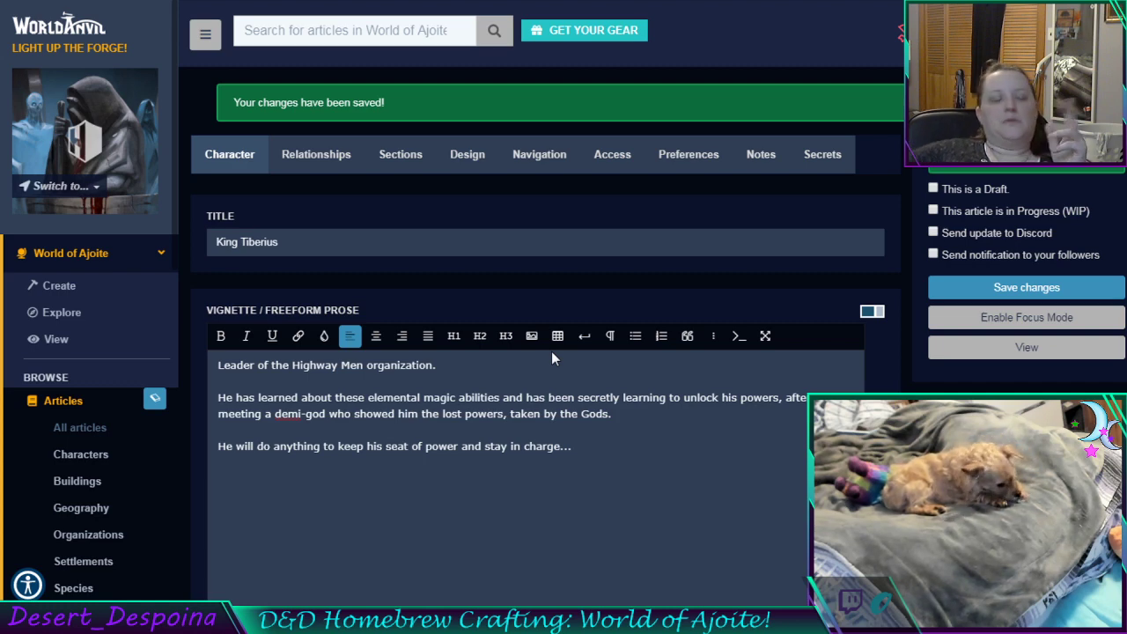
# Check the saved category and the generic details such as species in the King Tiberius article
pyautogui.click(519, 170)
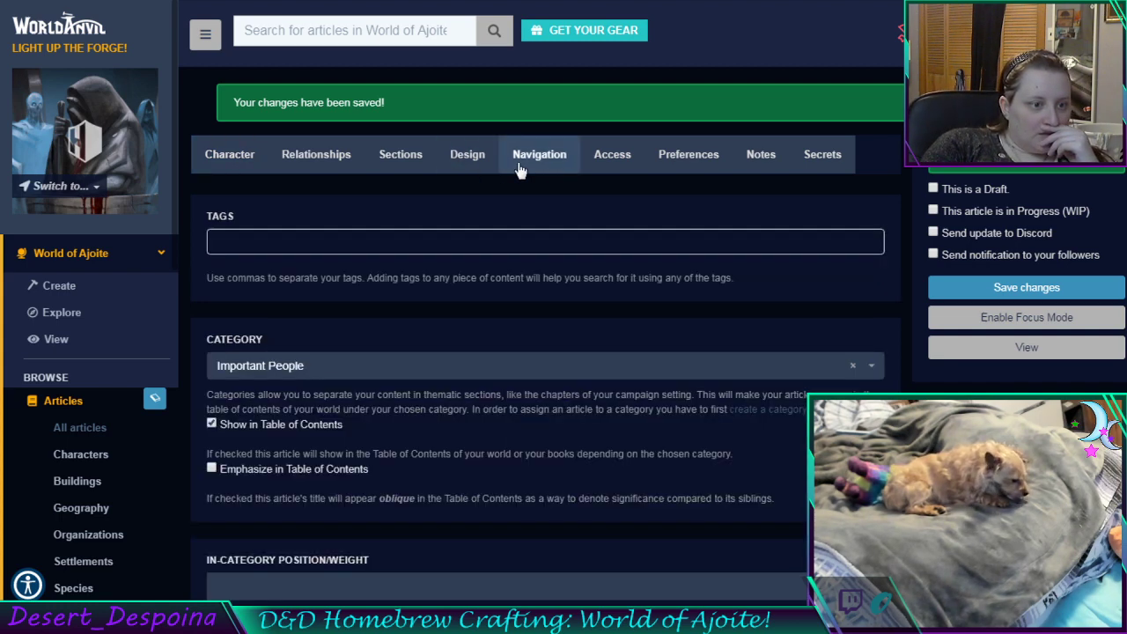
pyautogui.click(227, 156)
pyautogui.scroll(-10, 462, 263)
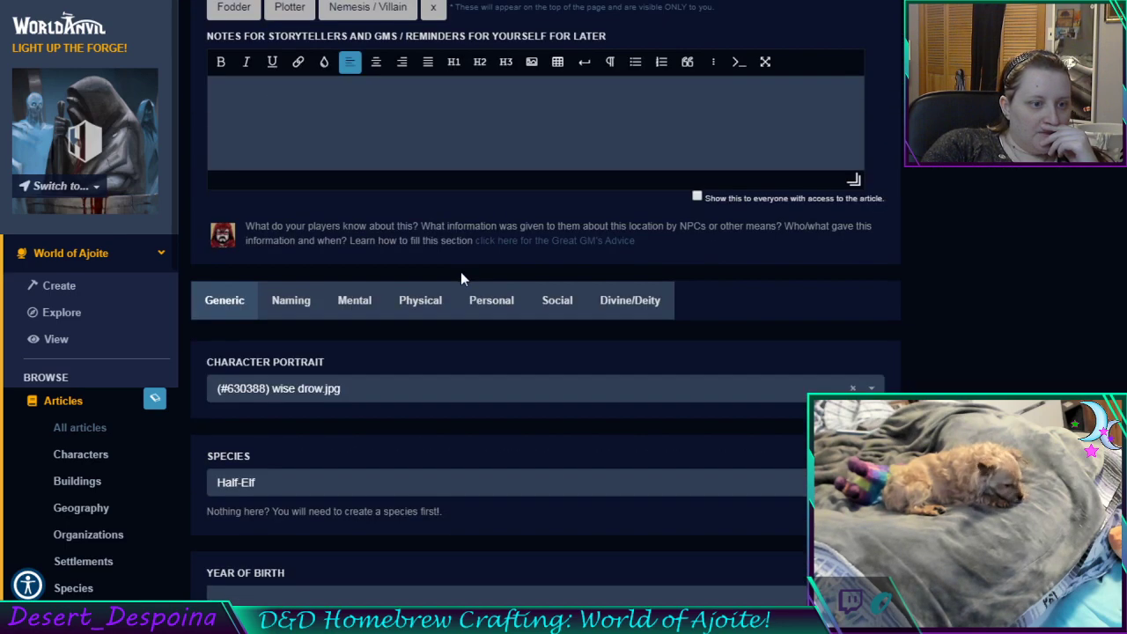
pyautogui.scroll(-3, 460, 279)
pyautogui.scroll(6, 461, 279)
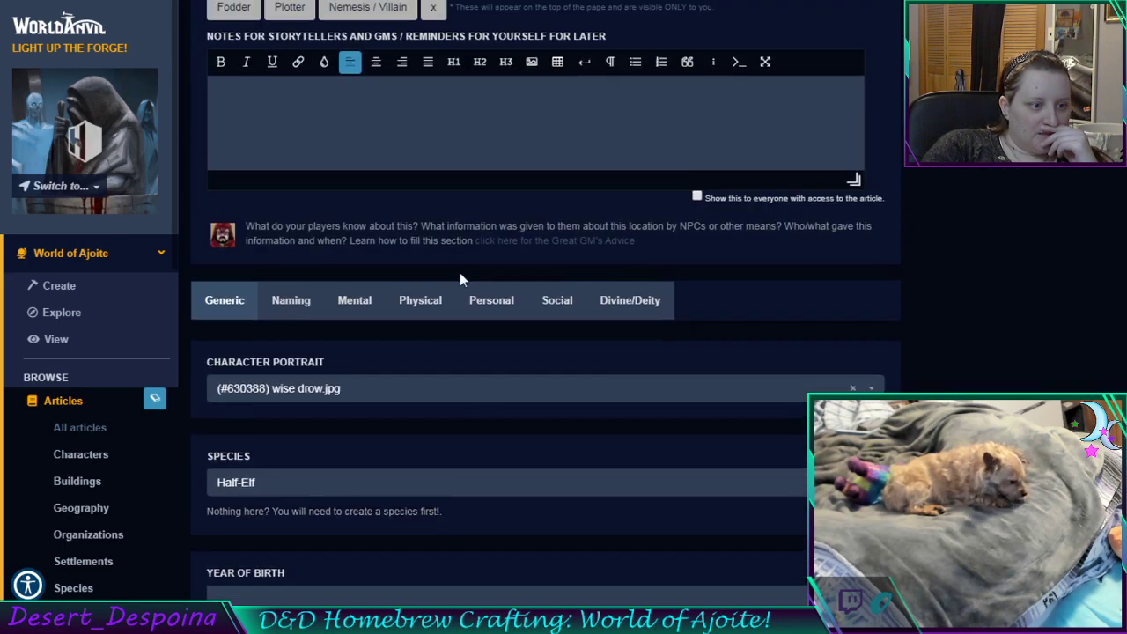
# Browse the character list for further uncategorized characters and open the Artificer Mor-ti article for editing
pyautogui.click(96, 458)
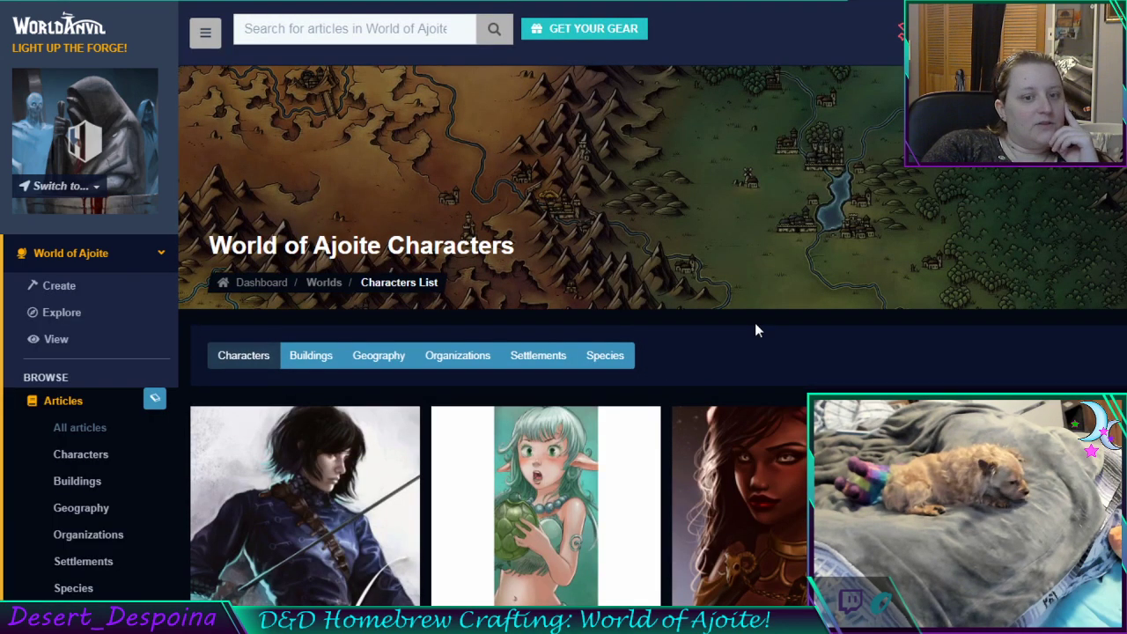
pyautogui.scroll(-2, 753, 326)
pyautogui.scroll(-10, 749, 333)
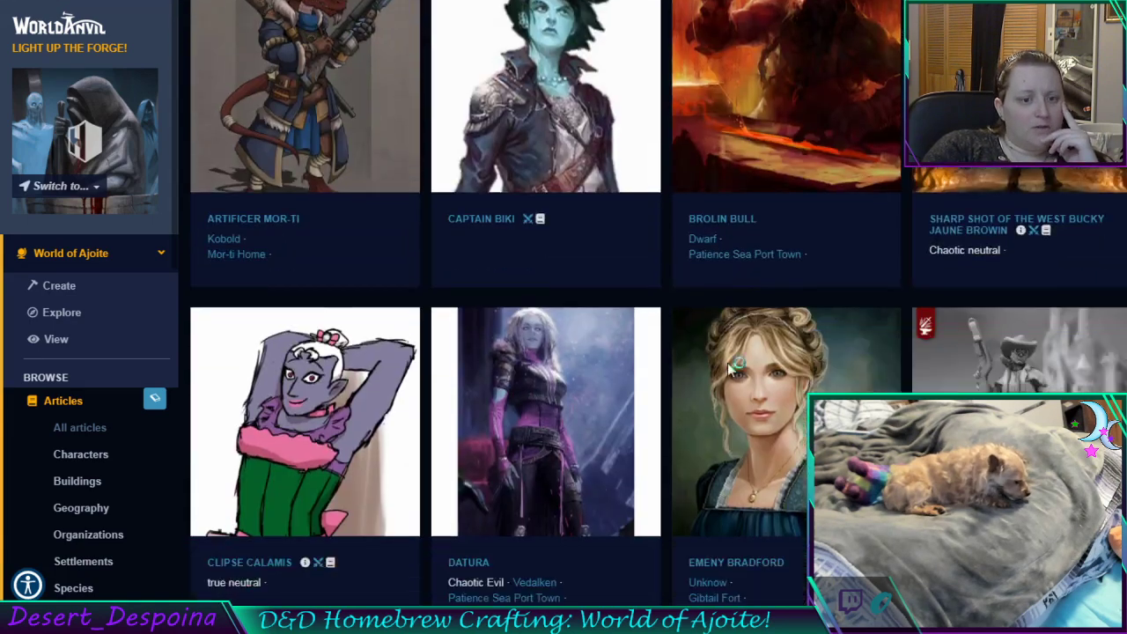
pyautogui.scroll(-10, 722, 370)
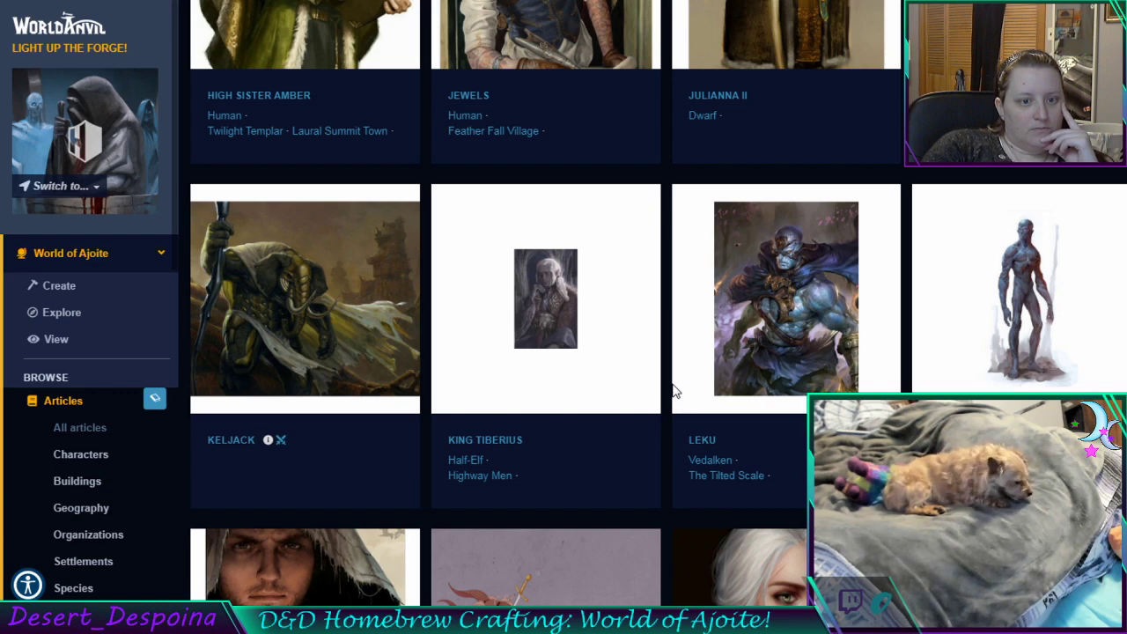
pyautogui.scroll(2, 674, 390)
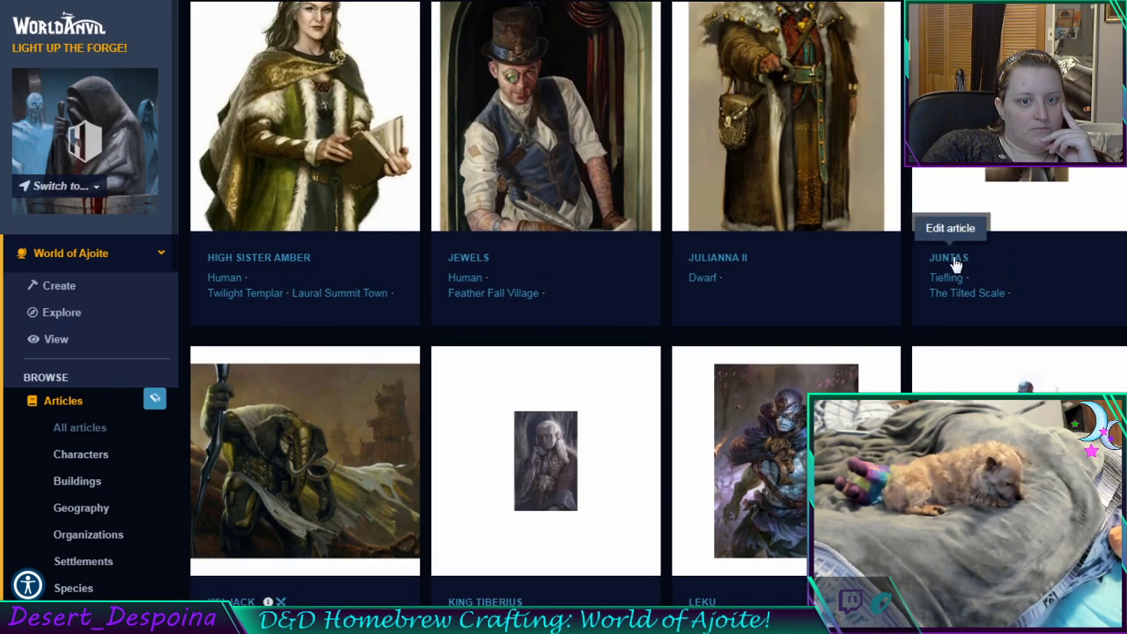
pyautogui.scroll(3, 709, 333)
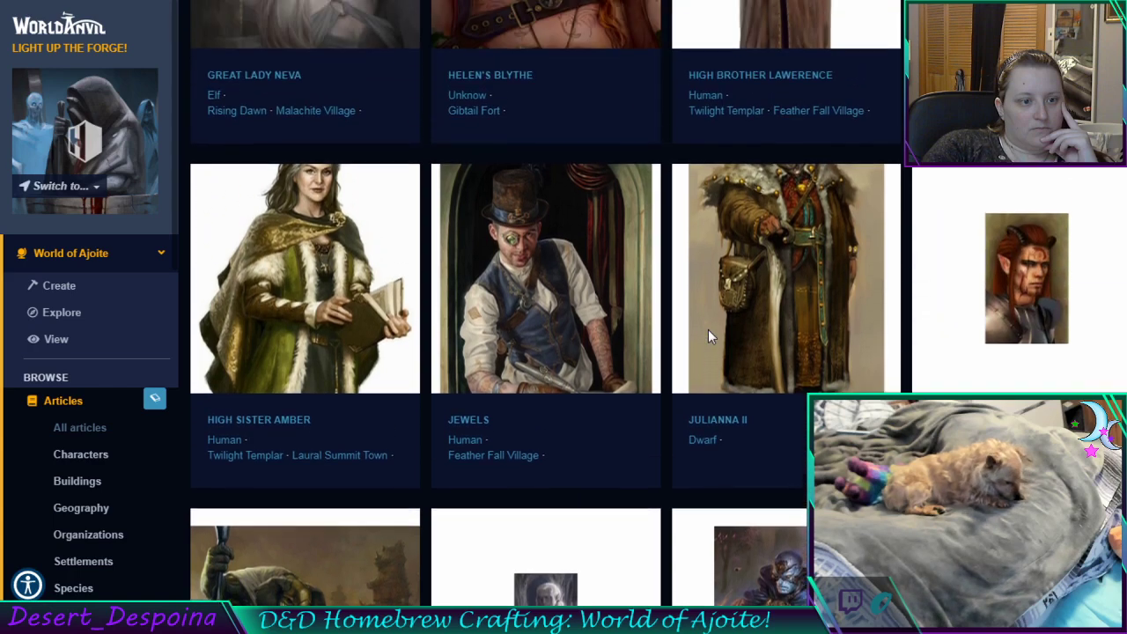
pyautogui.scroll(1, 709, 335)
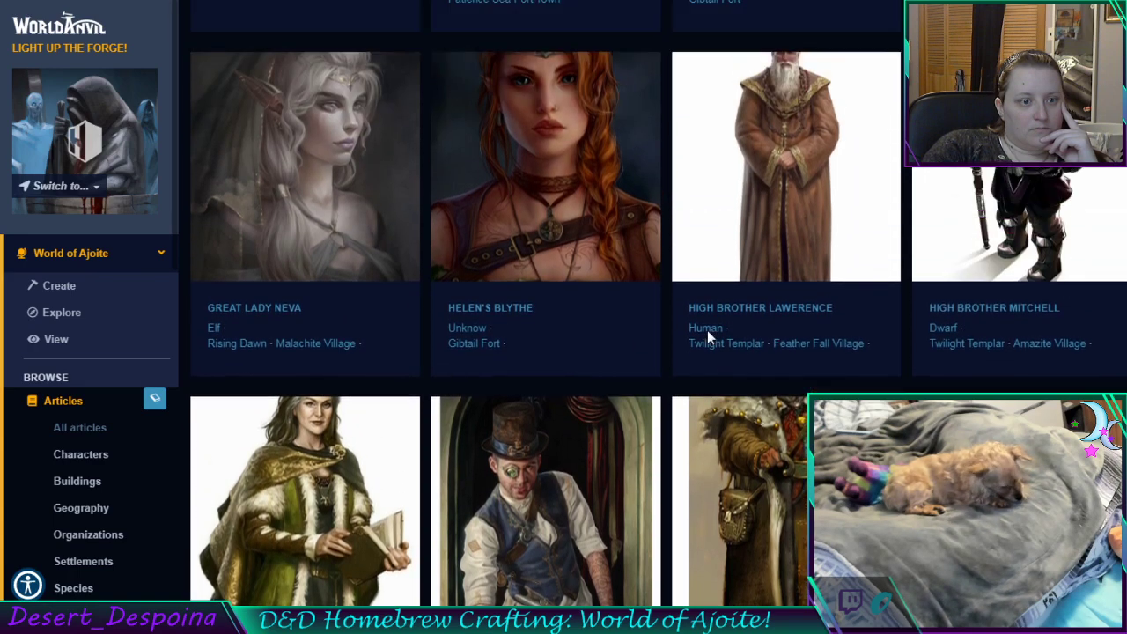
pyautogui.scroll(3, 709, 333)
pyautogui.scroll(2, 707, 332)
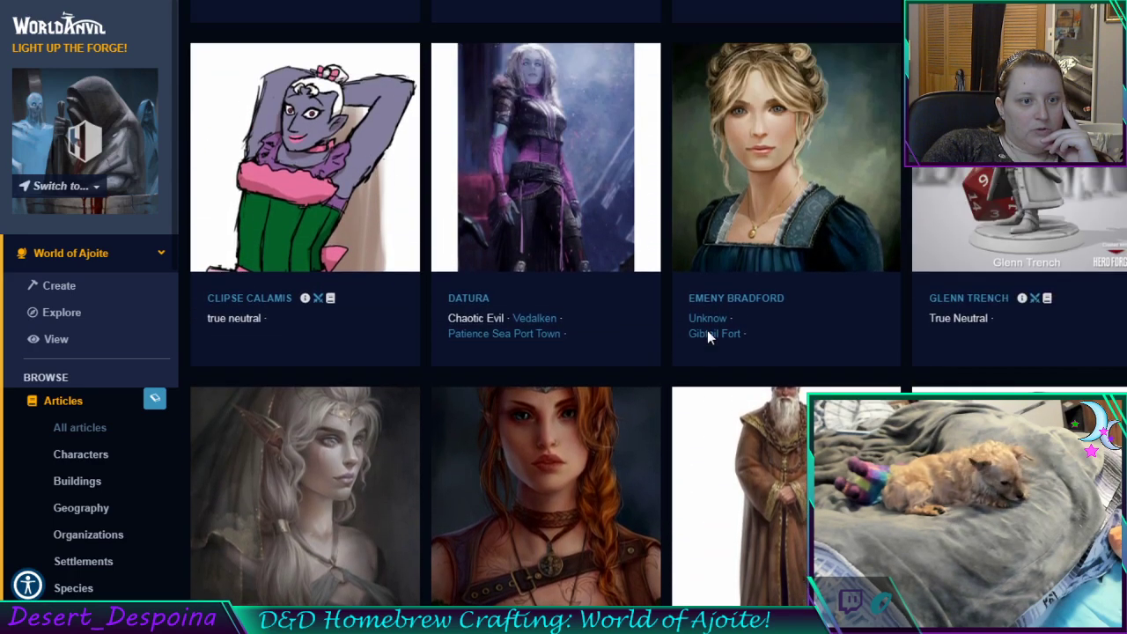
pyautogui.scroll(5, 707, 331)
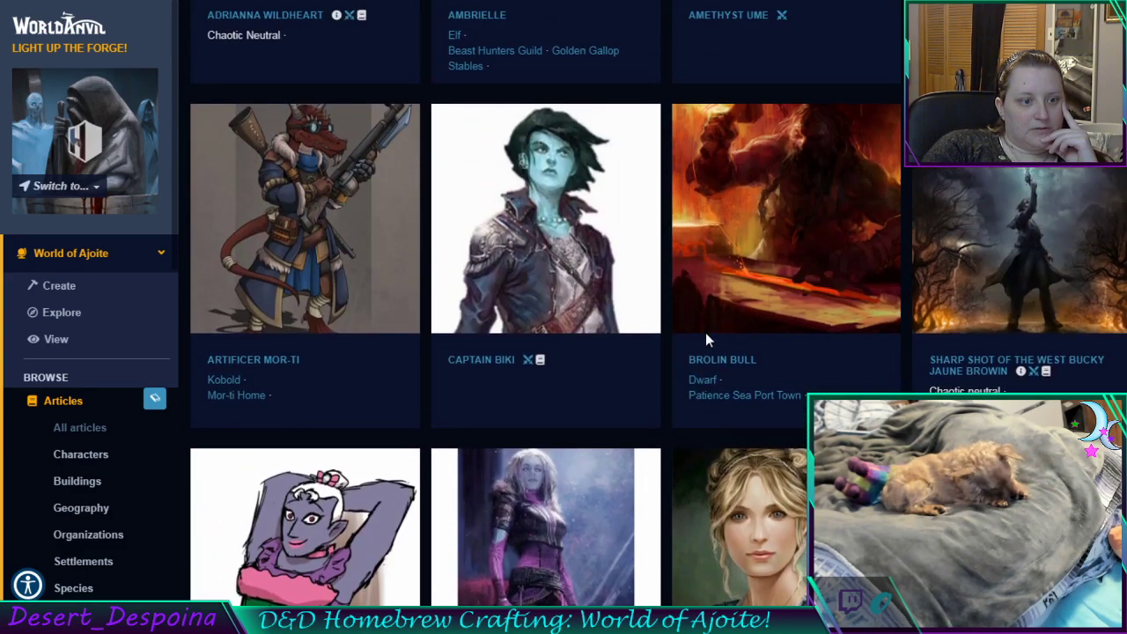
pyautogui.scroll(2, 706, 332)
pyautogui.scroll(1, 706, 339)
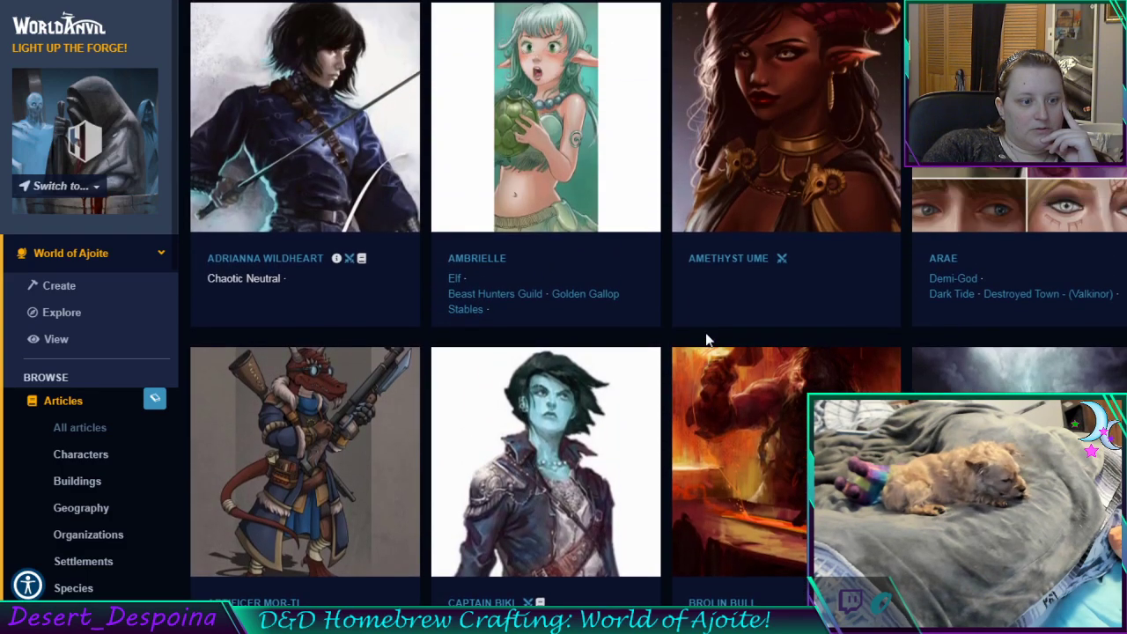
pyautogui.scroll(-2, 707, 339)
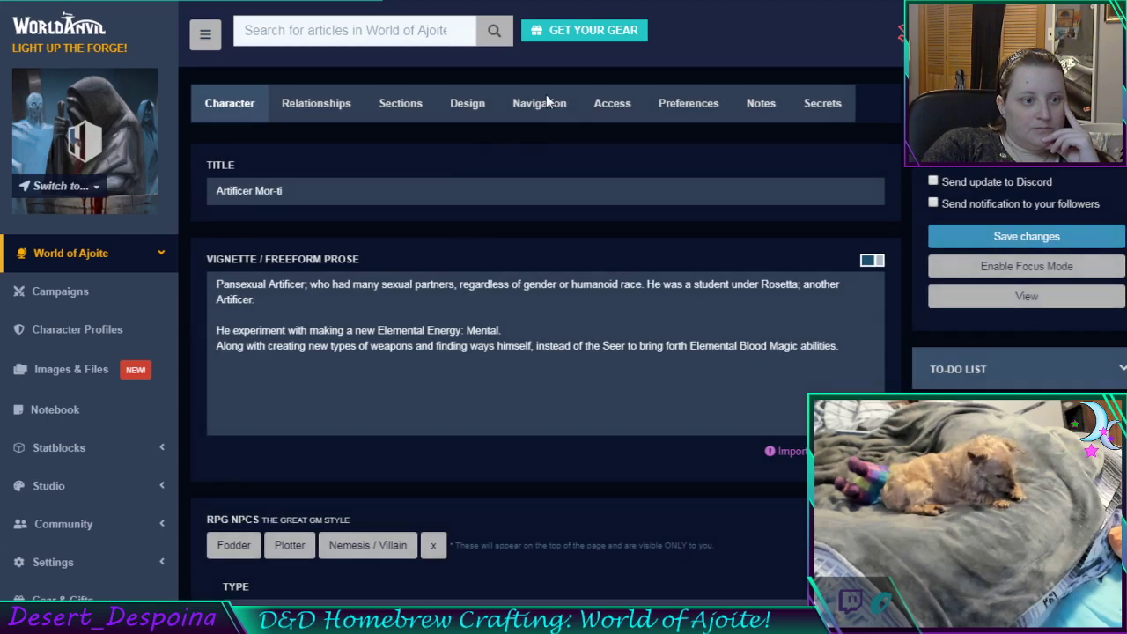
# Assign the Artificer Mor-ti article to the Important People category and save the changes
pyautogui.click(547, 103)
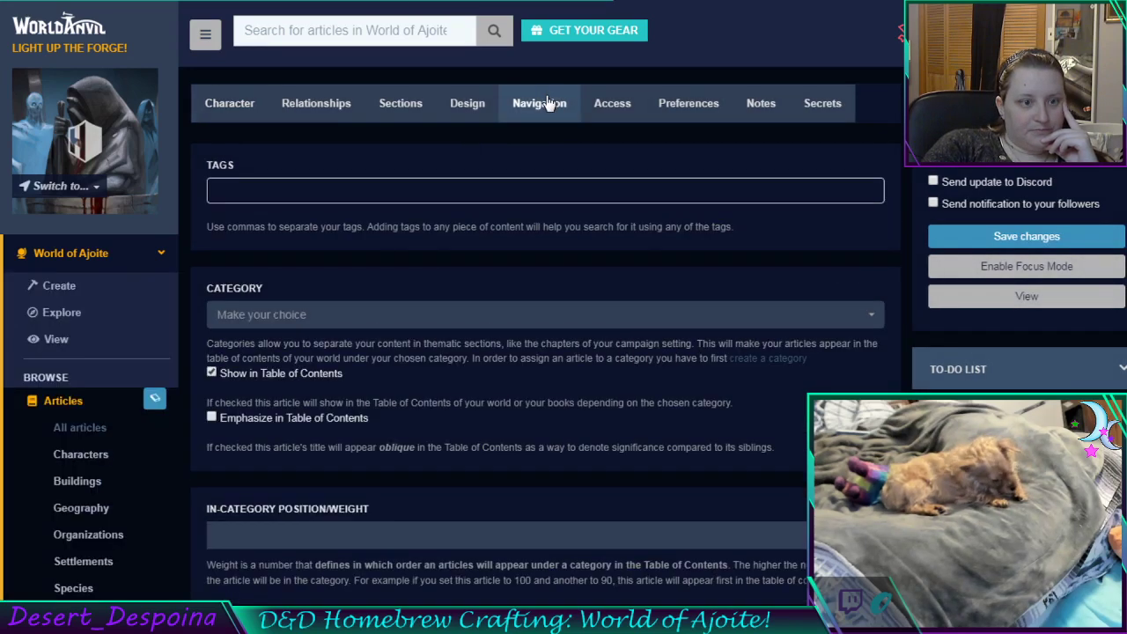
pyautogui.click(317, 323)
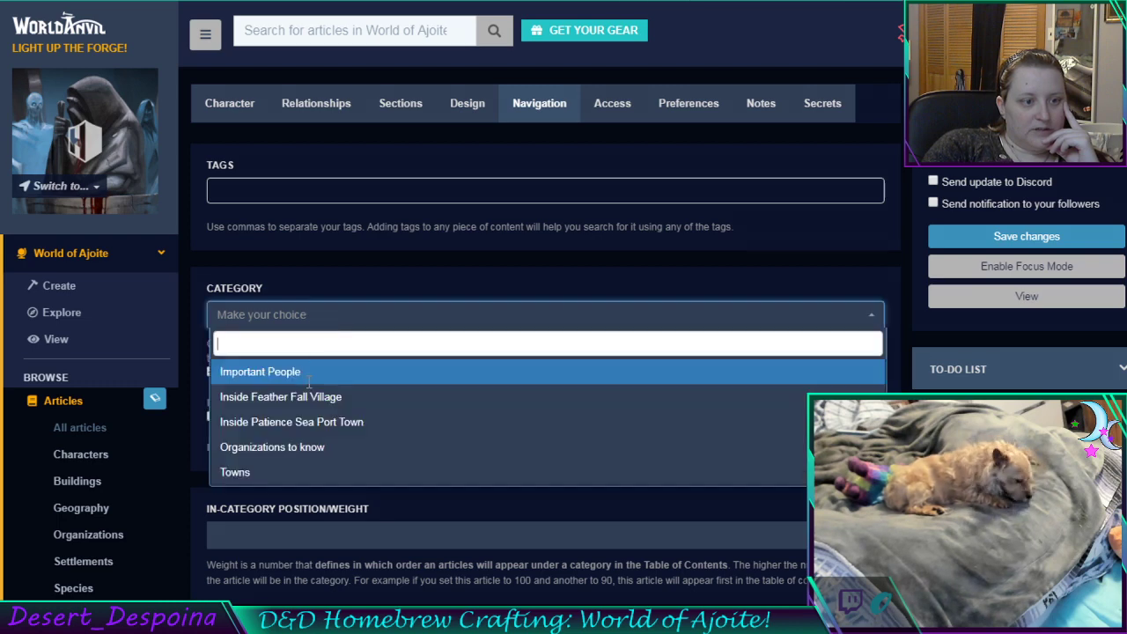
pyautogui.click(275, 373)
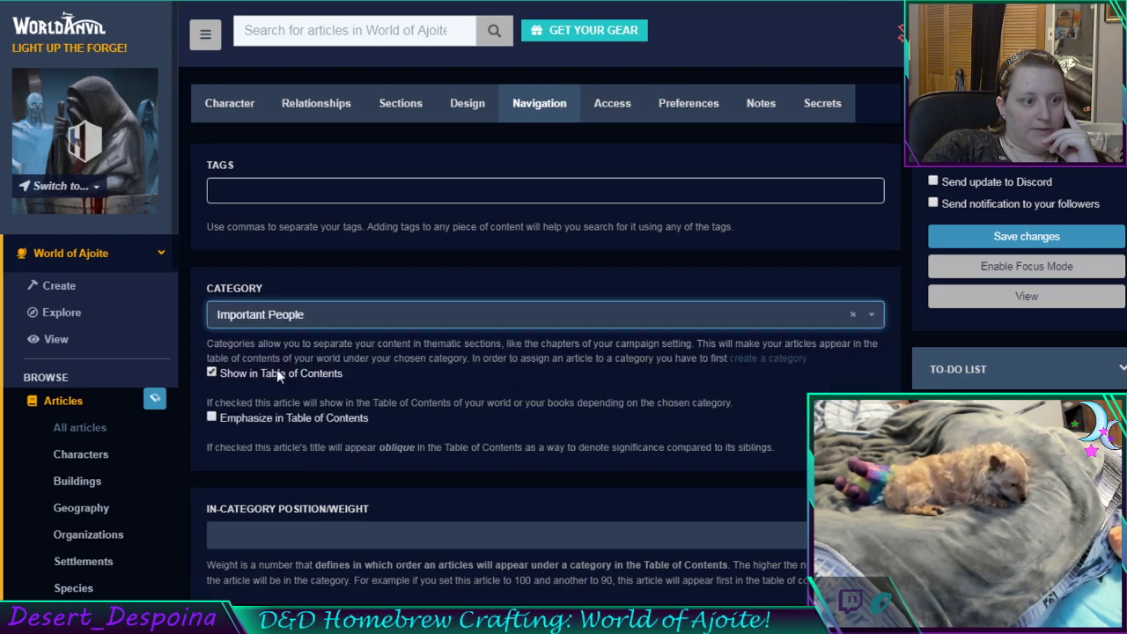
pyautogui.click(958, 236)
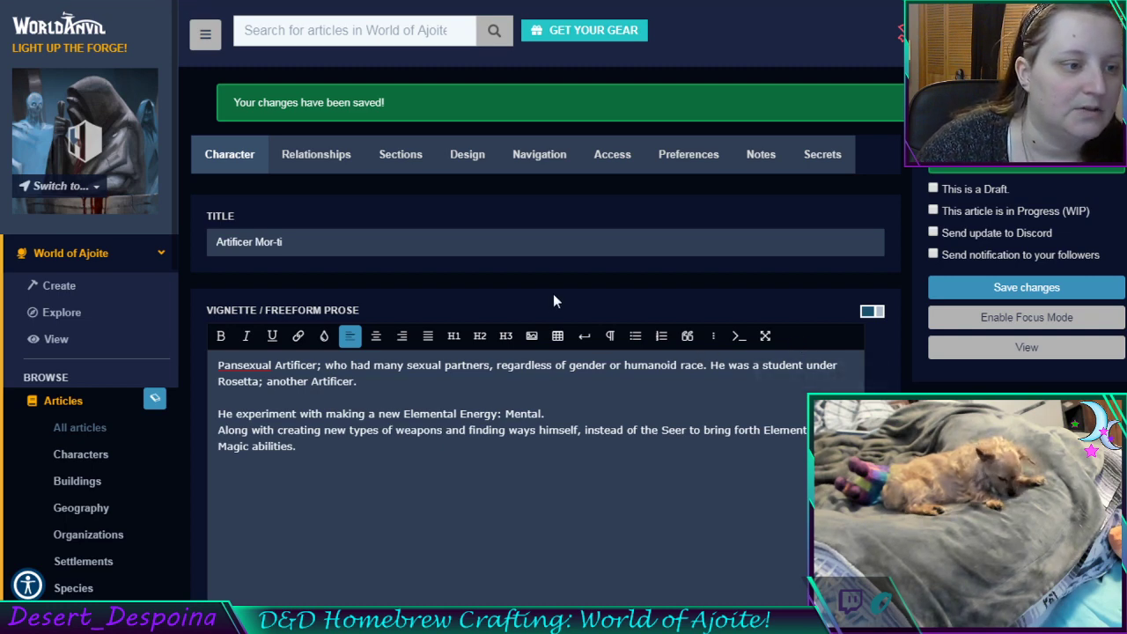
pyautogui.scroll(-3, 553, 301)
pyautogui.scroll(3, 553, 301)
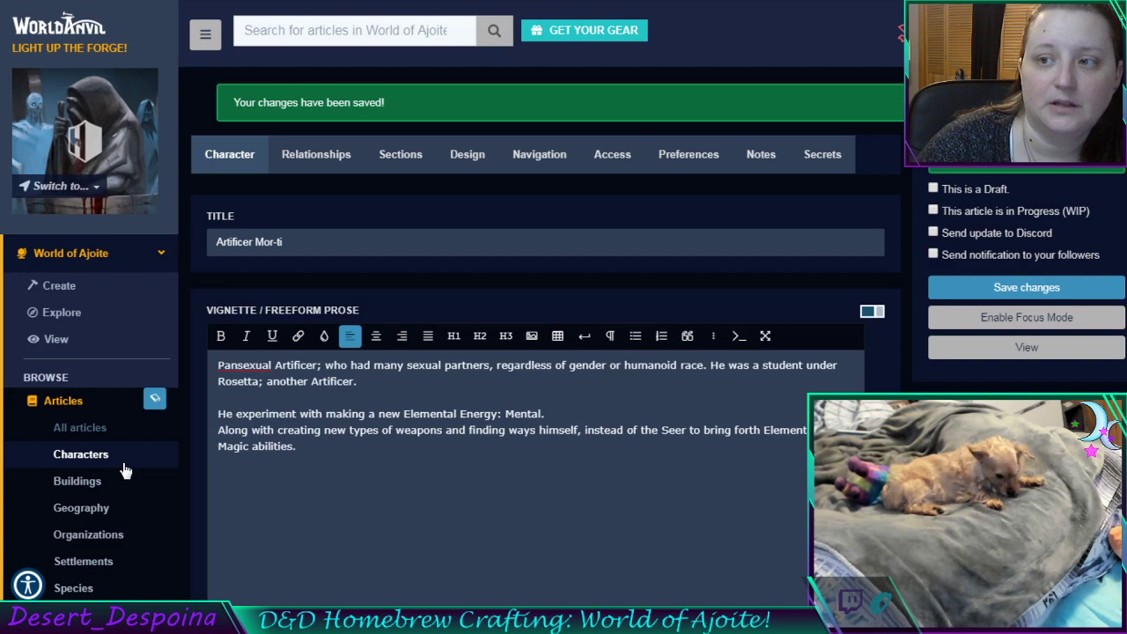
# Browse the character list for further uncategorized characters and open the Lusif article for editing
pyautogui.click(80, 455)
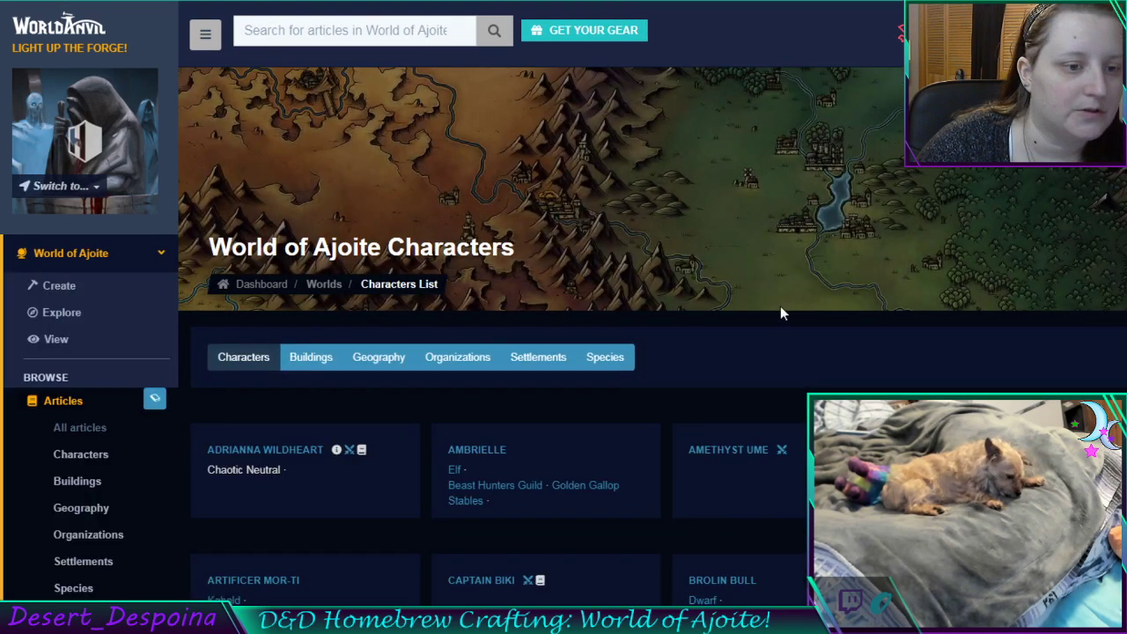
pyautogui.scroll(-5, 787, 283)
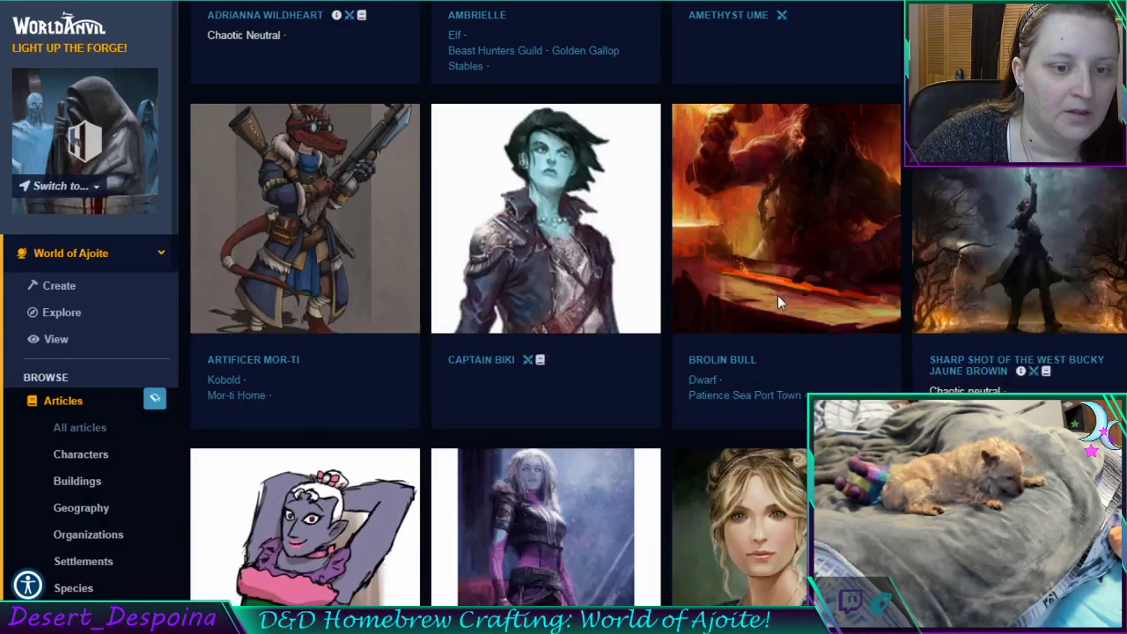
pyautogui.scroll(-5, 776, 302)
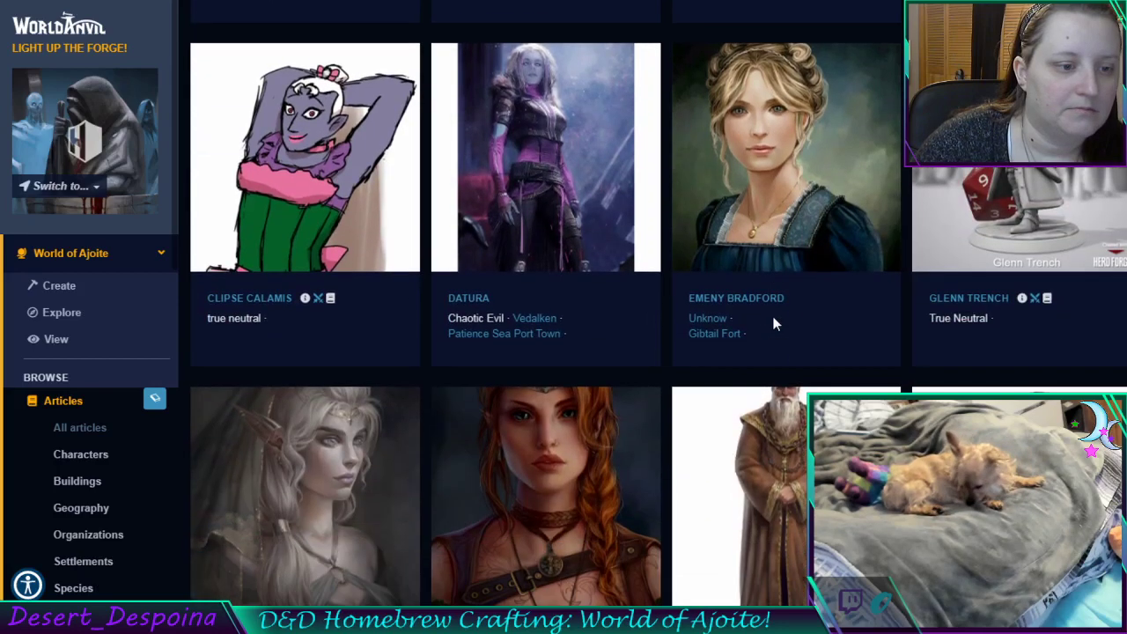
pyautogui.scroll(-4, 767, 330)
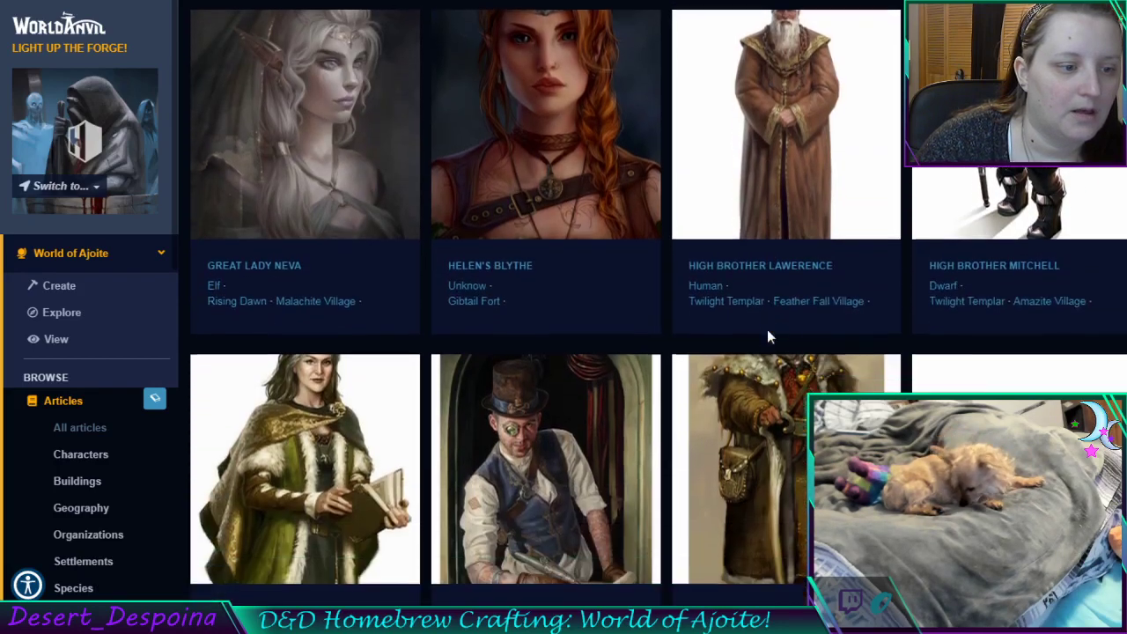
pyautogui.scroll(-2, 767, 329)
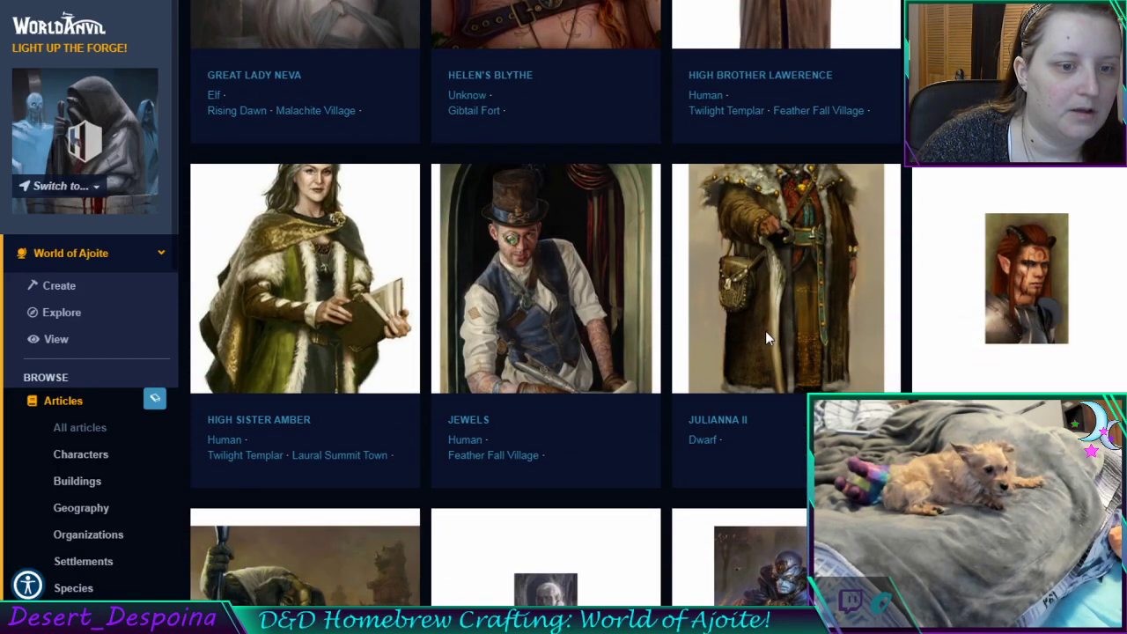
pyautogui.scroll(-1, 766, 340)
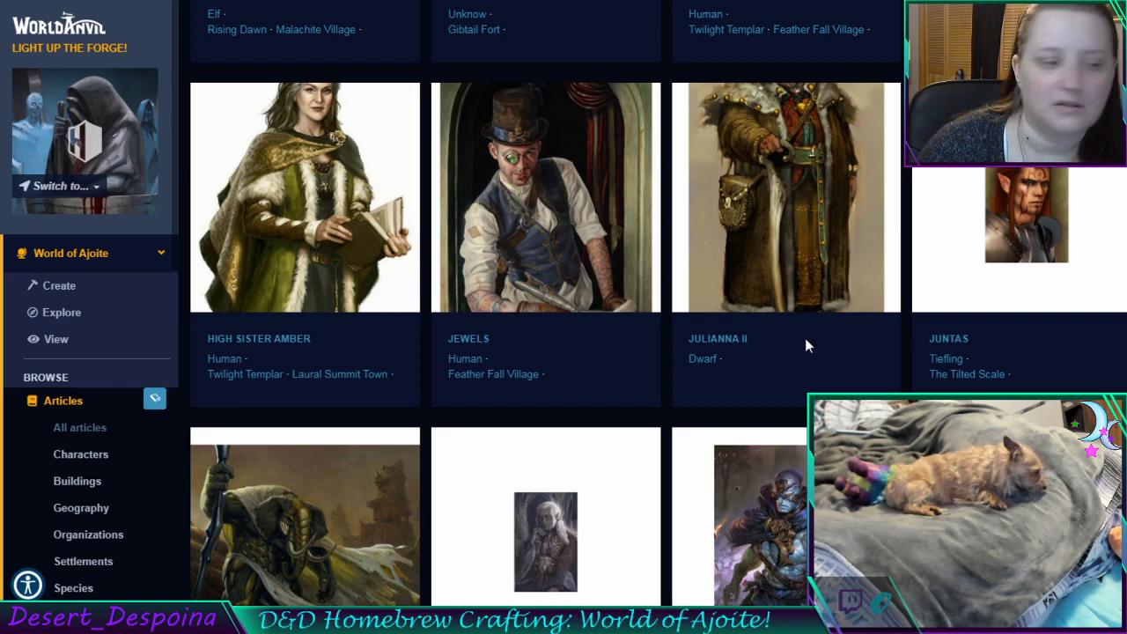
pyautogui.scroll(-3, 742, 320)
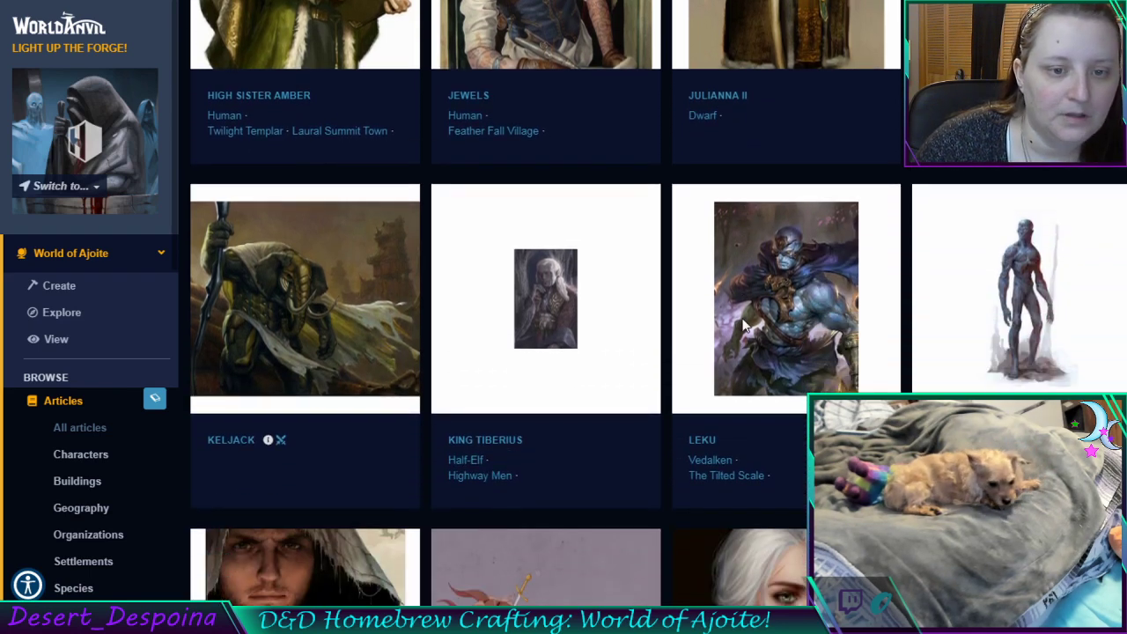
pyautogui.scroll(-4, 744, 325)
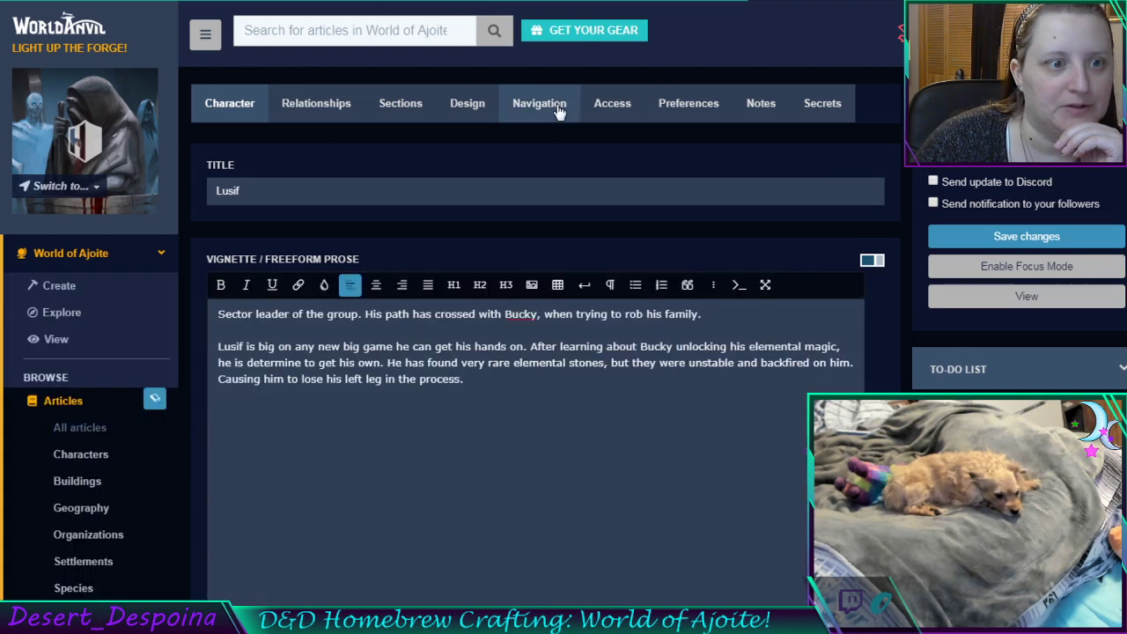
# Assign the Lusif article to the Important People category and save the changes
pyautogui.click(557, 109)
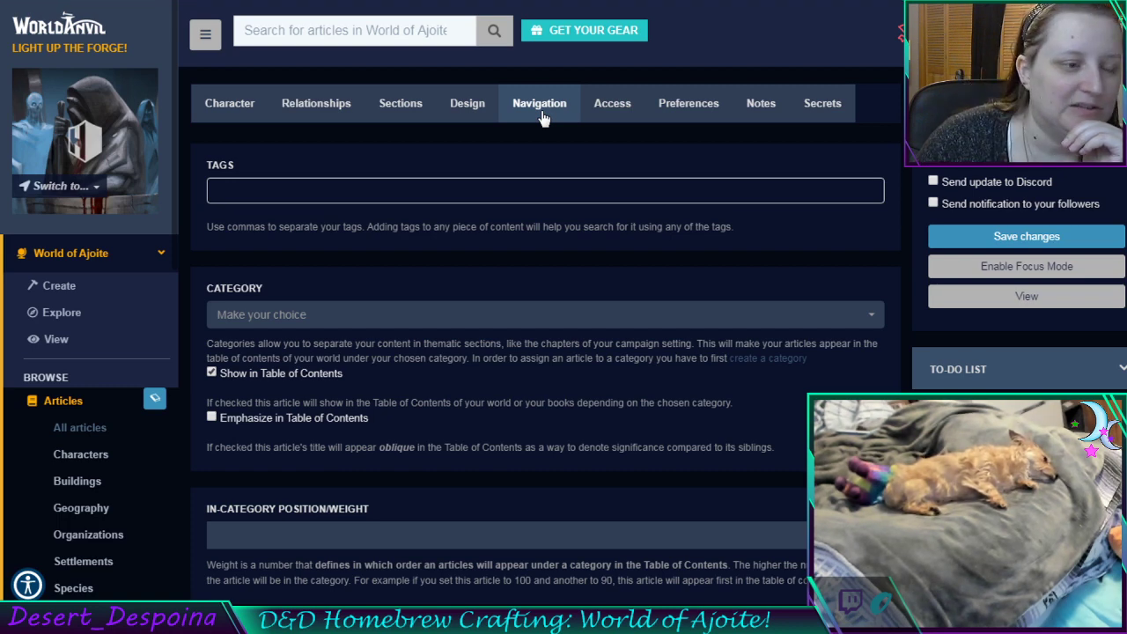
pyautogui.click(407, 322)
pyautogui.click(383, 376)
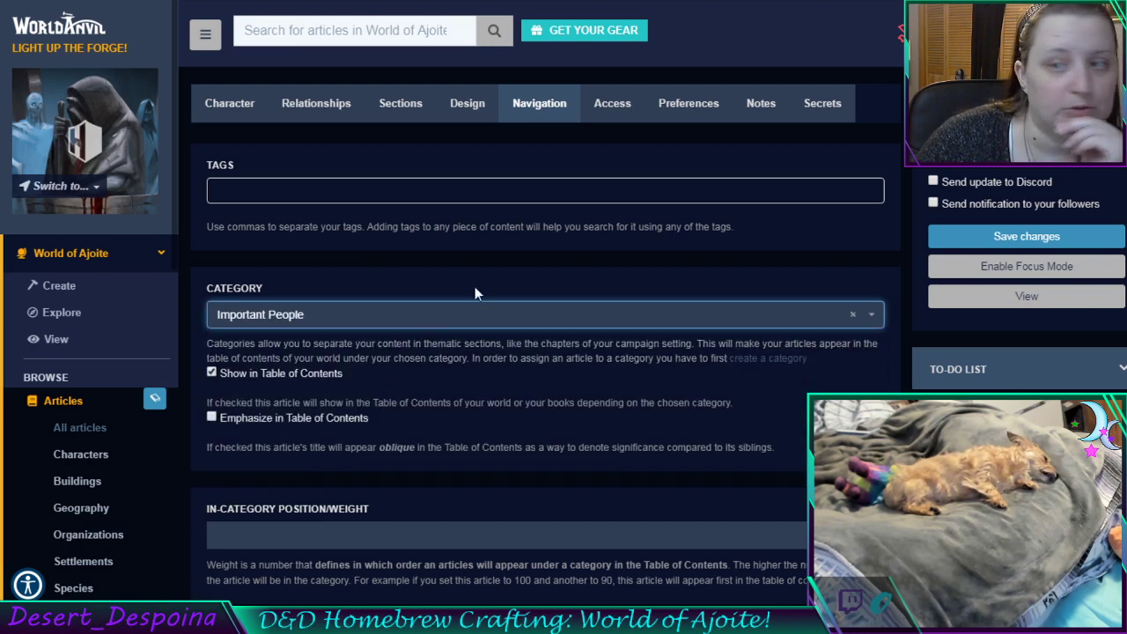
pyautogui.click(1032, 237)
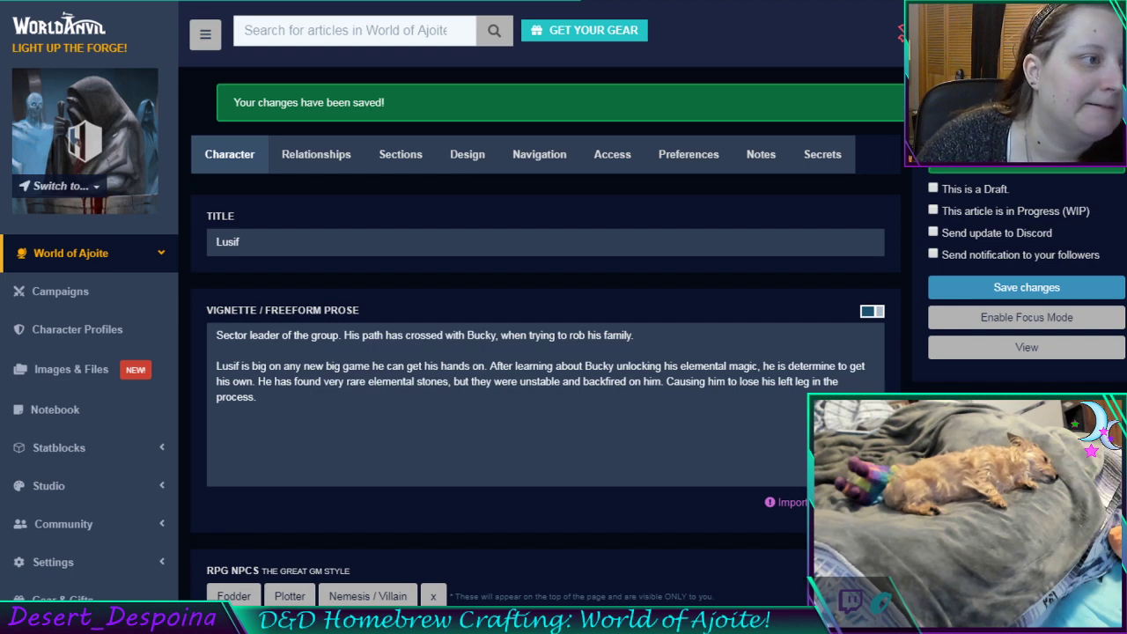
# Reload the public World Codex and review which characters the Important People category lists
pyautogui.click(95, 7)
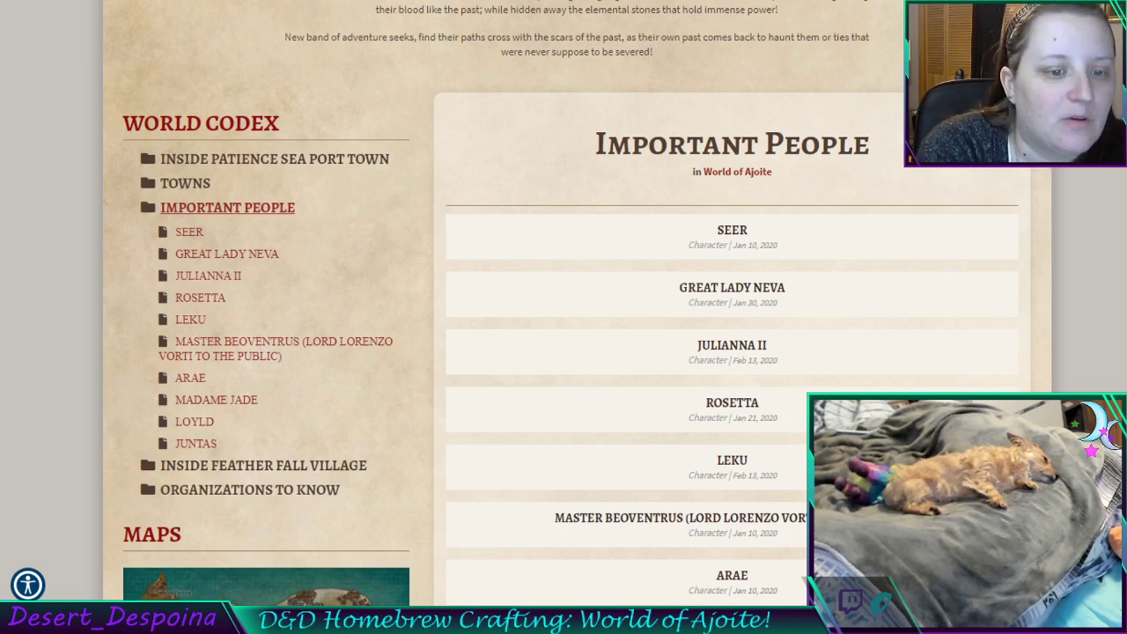
pyautogui.hotkey('alt', 'Left')
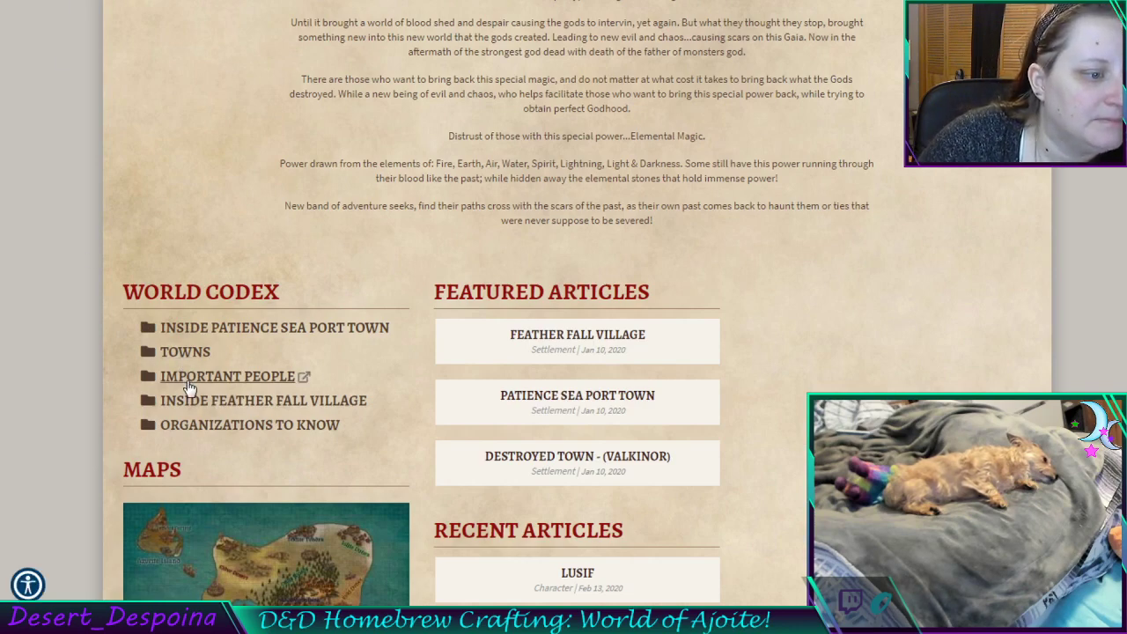
pyautogui.click(187, 384)
pyautogui.scroll(-6, 910, 255)
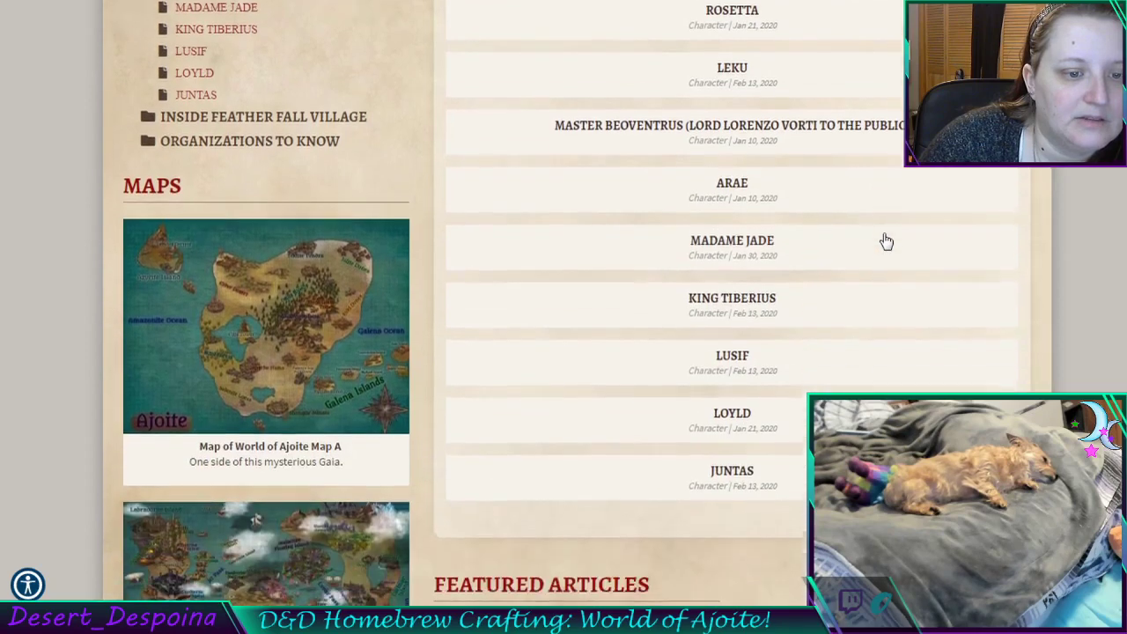
pyautogui.scroll(4, 886, 241)
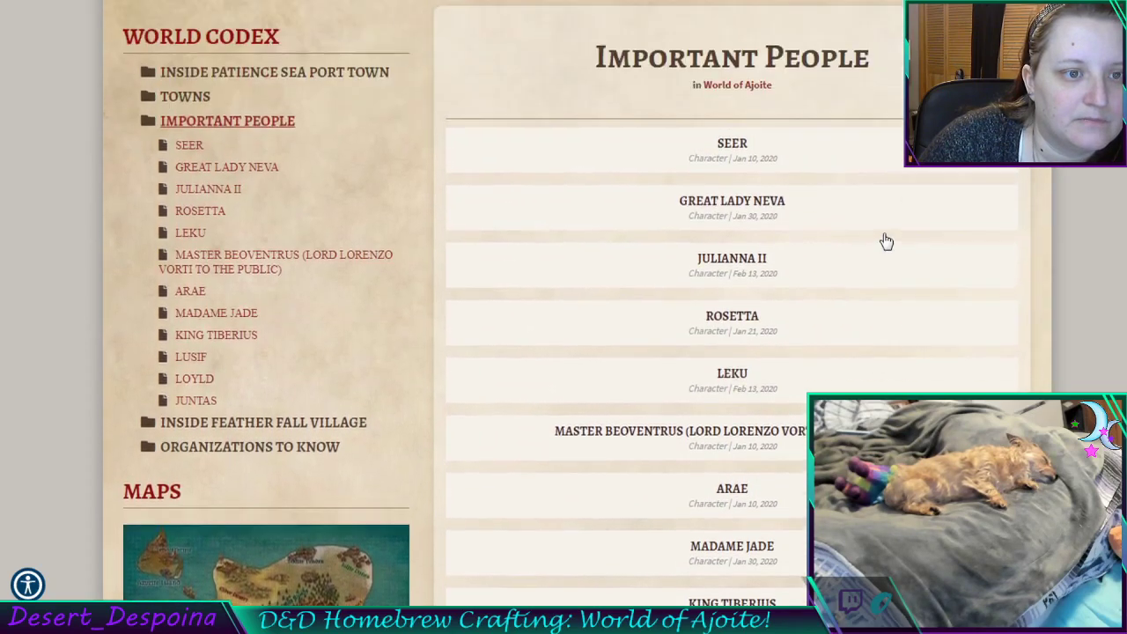
pyautogui.scroll(-3, 885, 241)
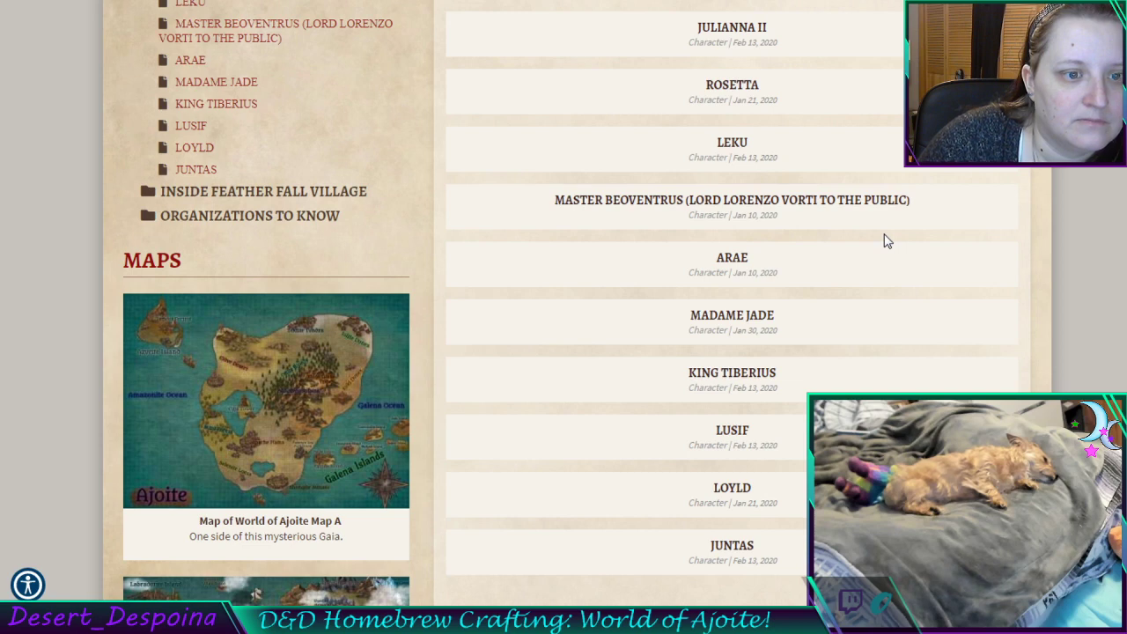
pyautogui.scroll(-5, 886, 241)
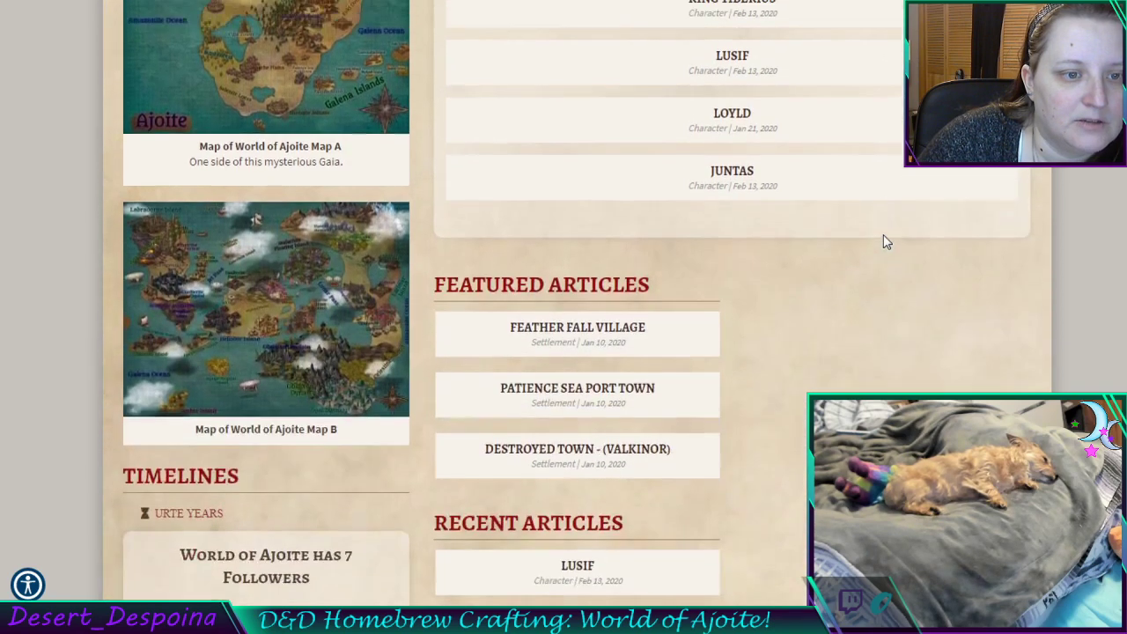
pyautogui.scroll(3, 886, 241)
pyautogui.scroll(2, 886, 241)
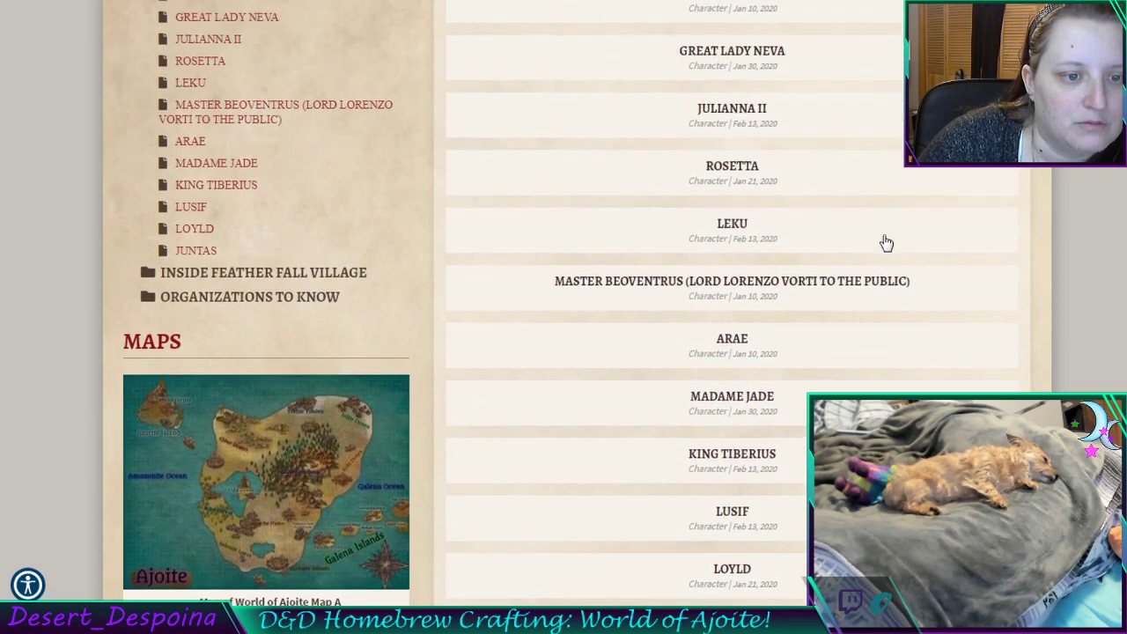
pyautogui.scroll(2, 886, 241)
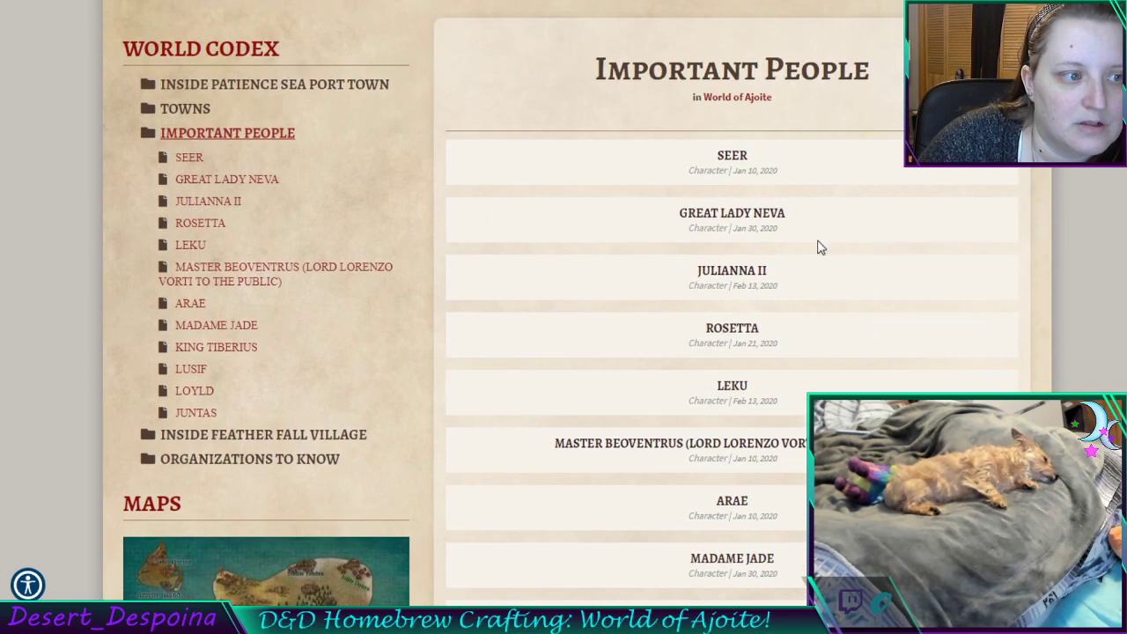
# Collapse and reopen the Important People category in the World Codex and recheck its whole list for missing characters
pyautogui.click(254, 134)
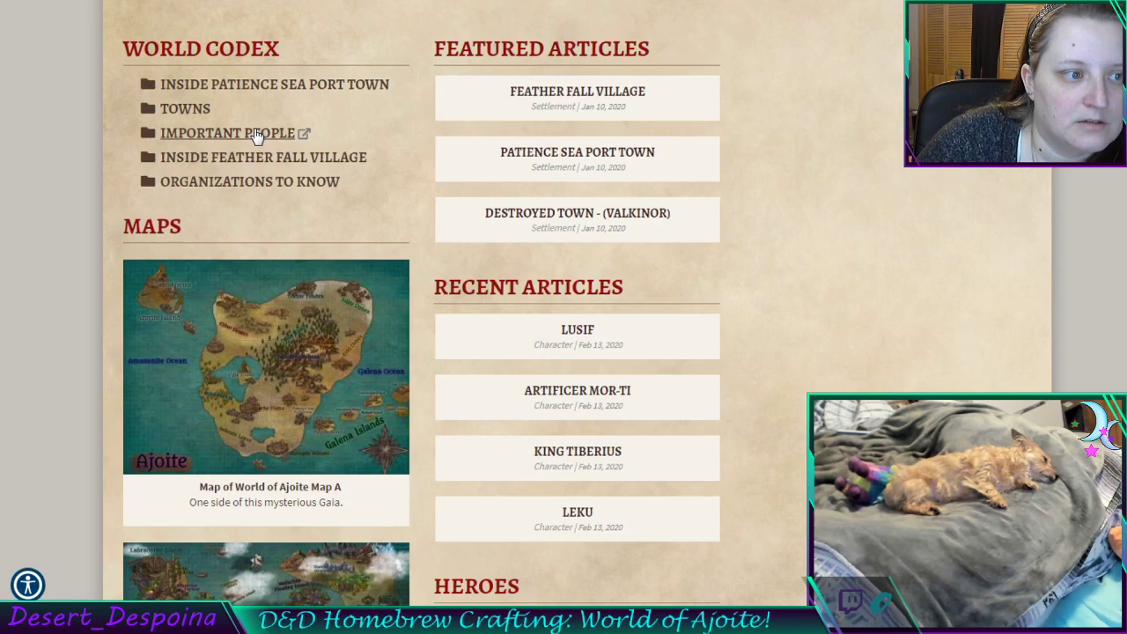
pyautogui.click(254, 134)
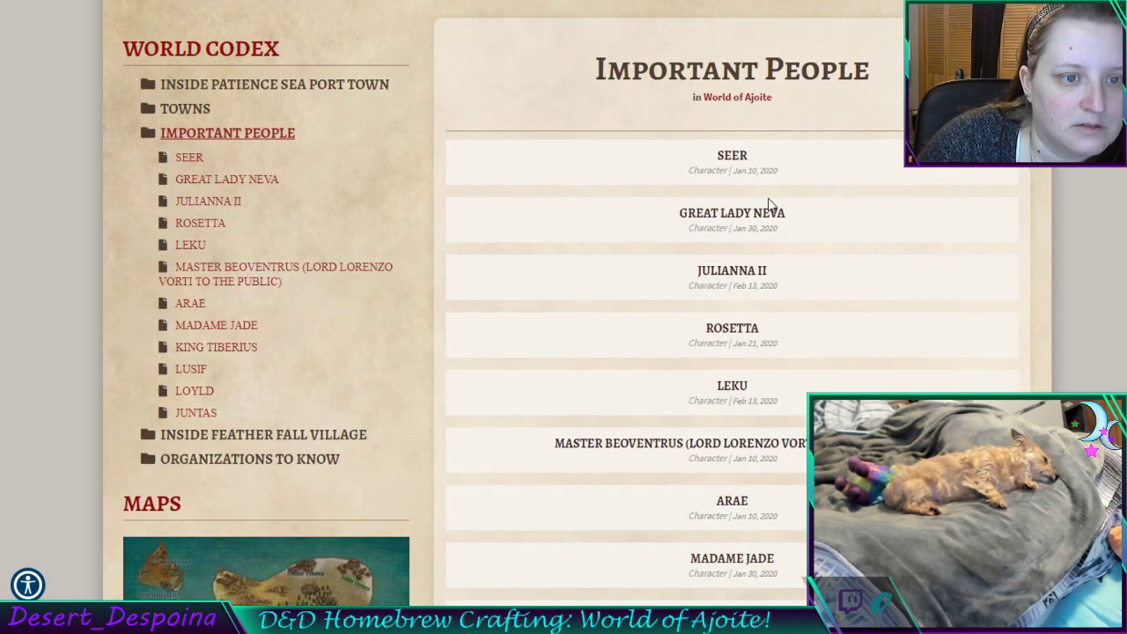
pyautogui.scroll(-1, 793, 237)
pyautogui.scroll(-1, 796, 267)
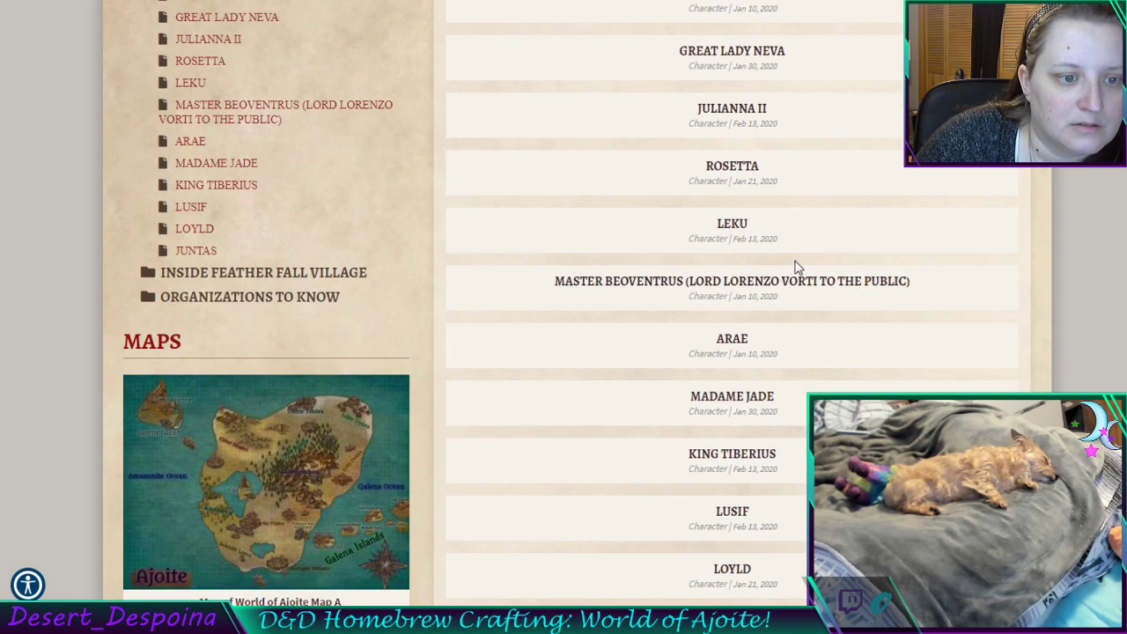
pyautogui.scroll(-1, 795, 266)
pyautogui.scroll(-1, 797, 267)
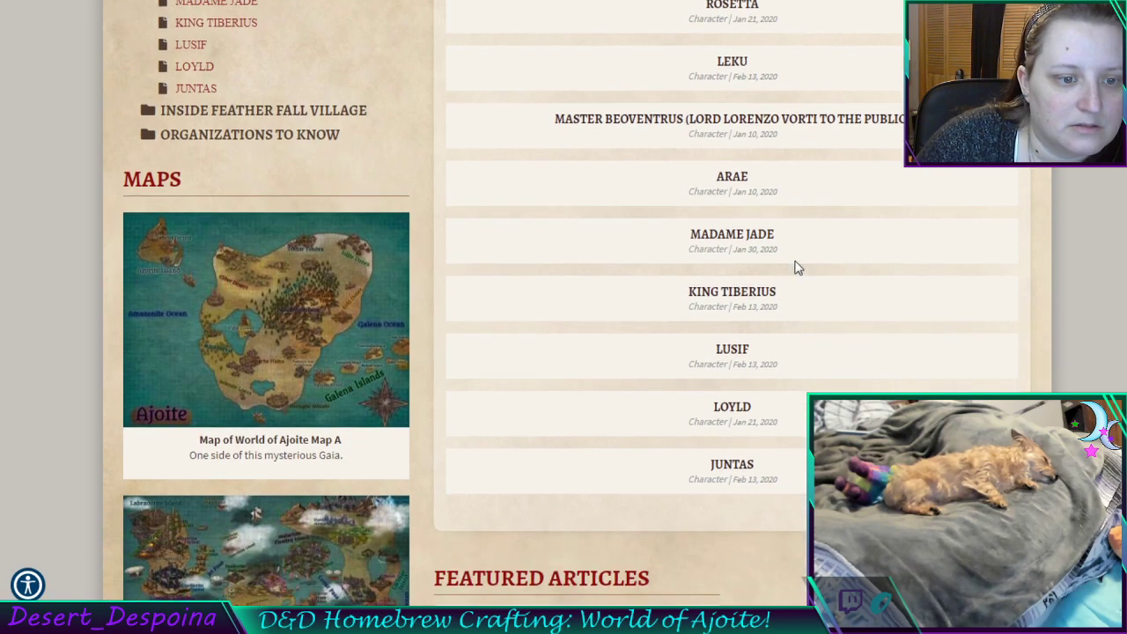
pyautogui.scroll(-2, 795, 264)
pyautogui.scroll(5, 796, 264)
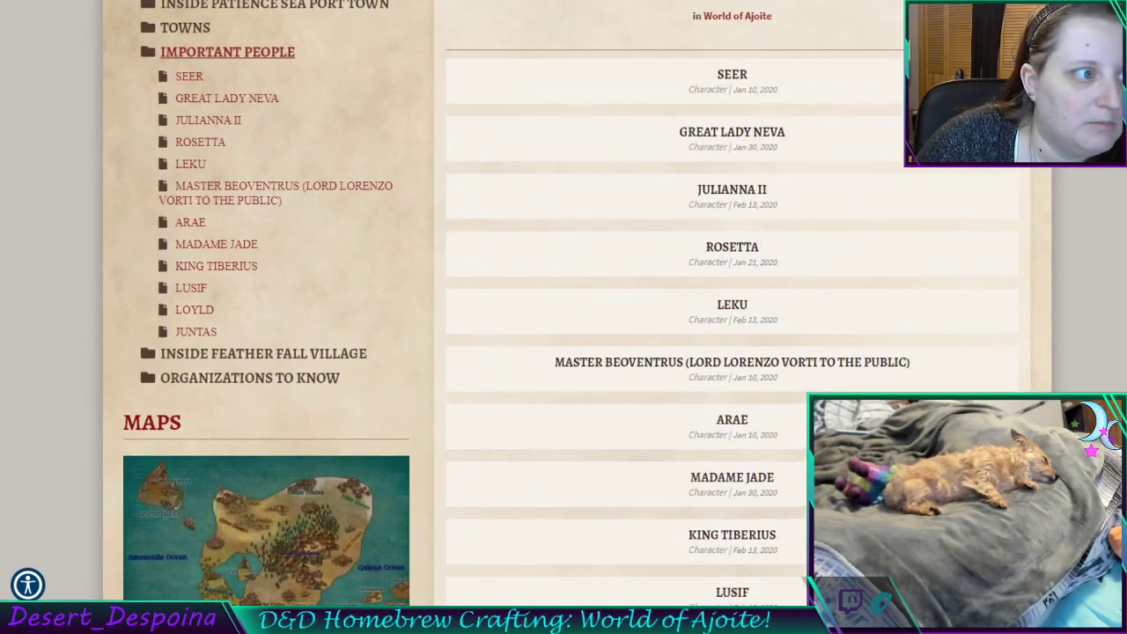
pyautogui.scroll(1, 825, 248)
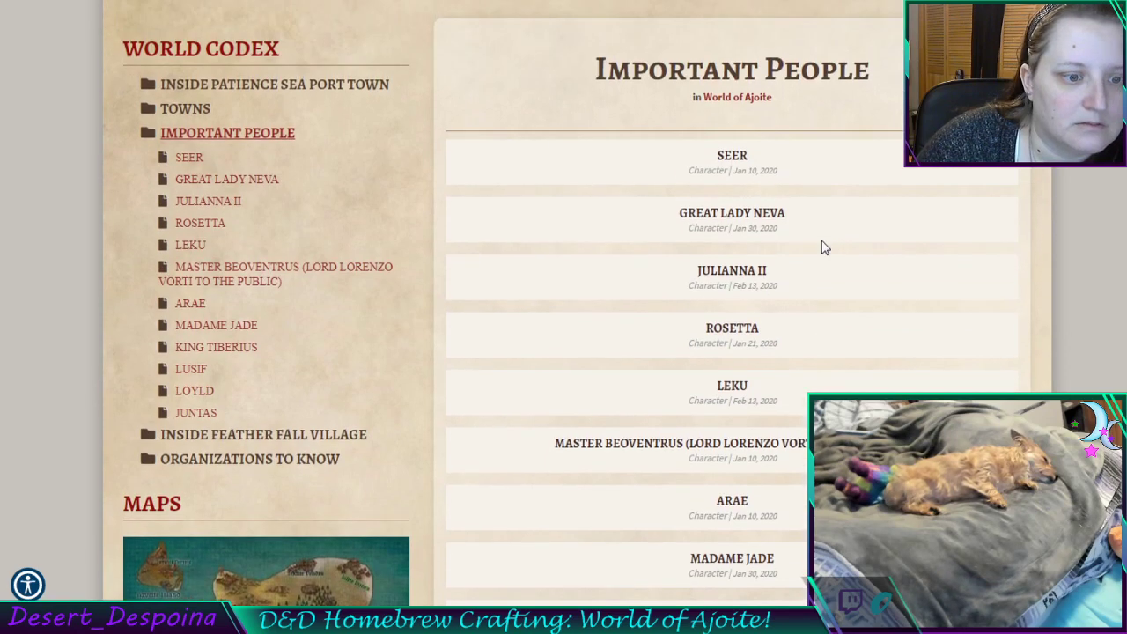
pyautogui.scroll(-5, 824, 248)
pyautogui.scroll(2, 823, 249)
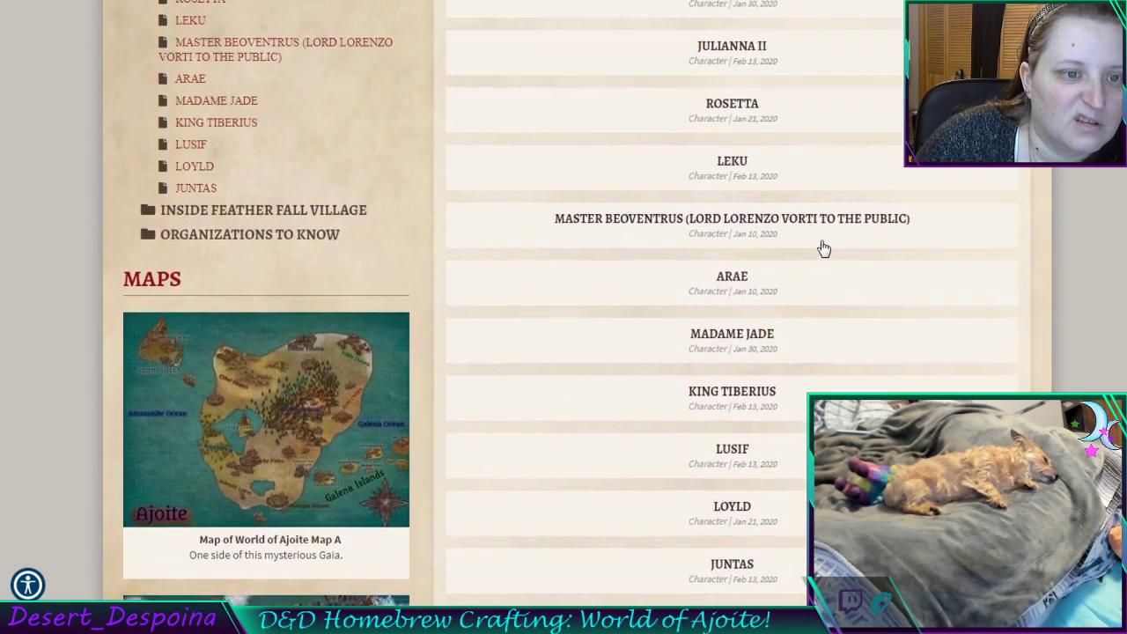
pyautogui.scroll(3, 823, 249)
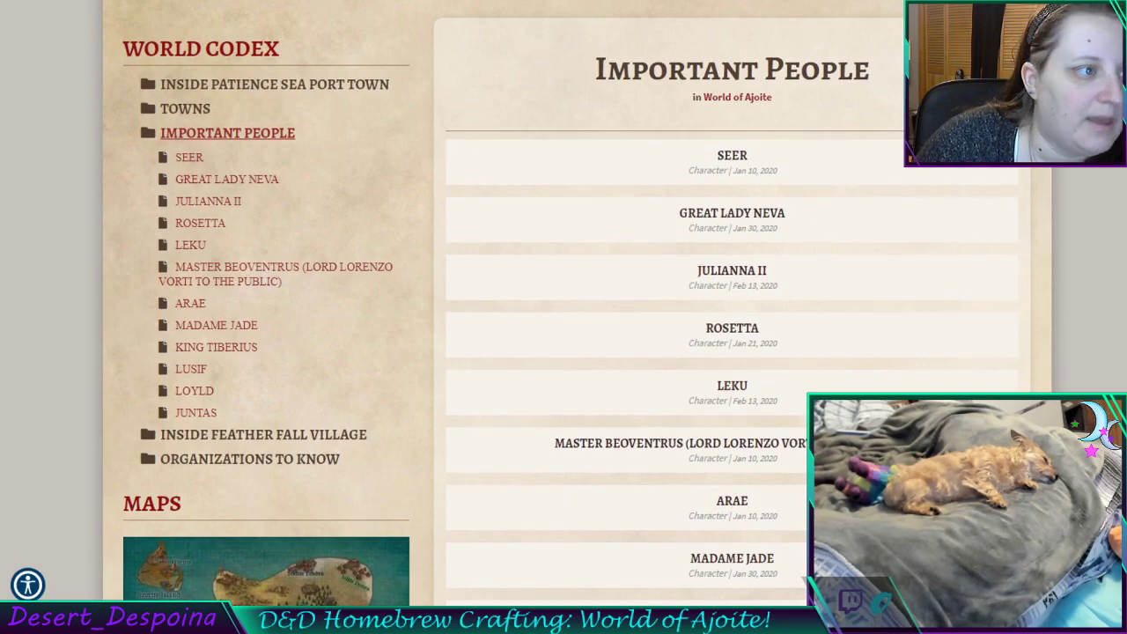
# Return to the character list and reopen the Artificer Mor-ti article for editing
pyautogui.hotkey('ctrl', 'Tab')
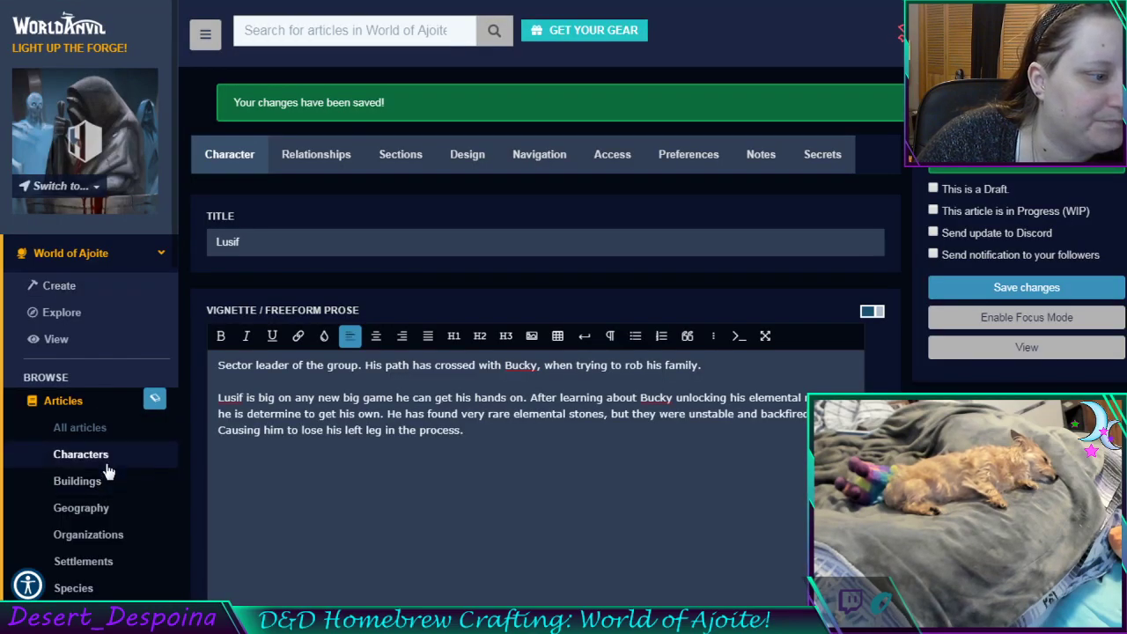
pyautogui.click(110, 465)
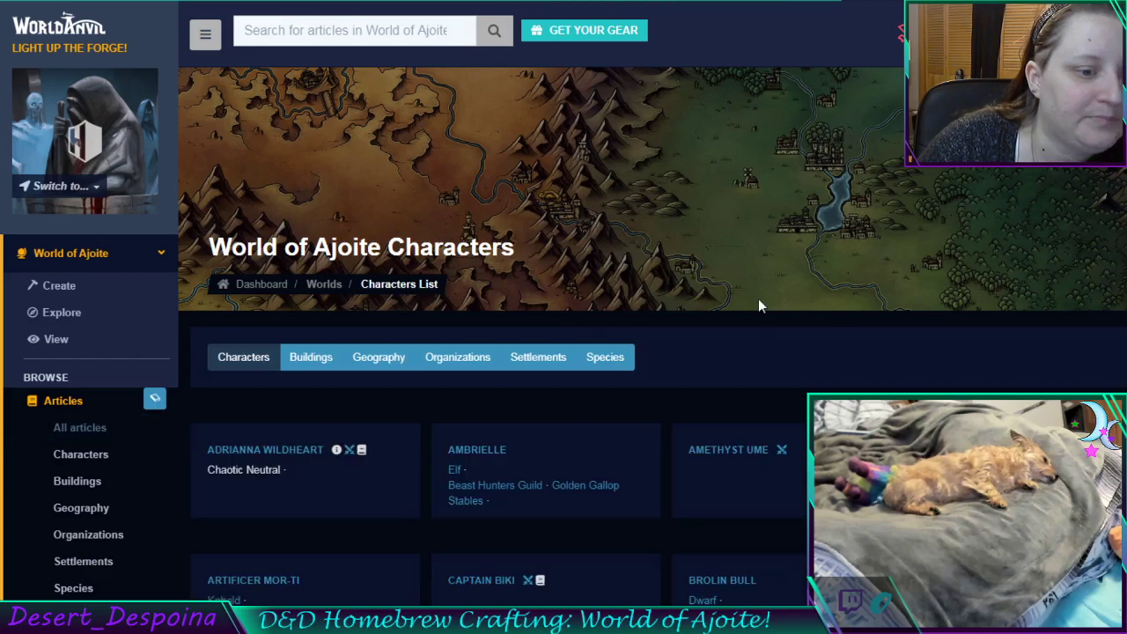
pyautogui.scroll(-3, 759, 301)
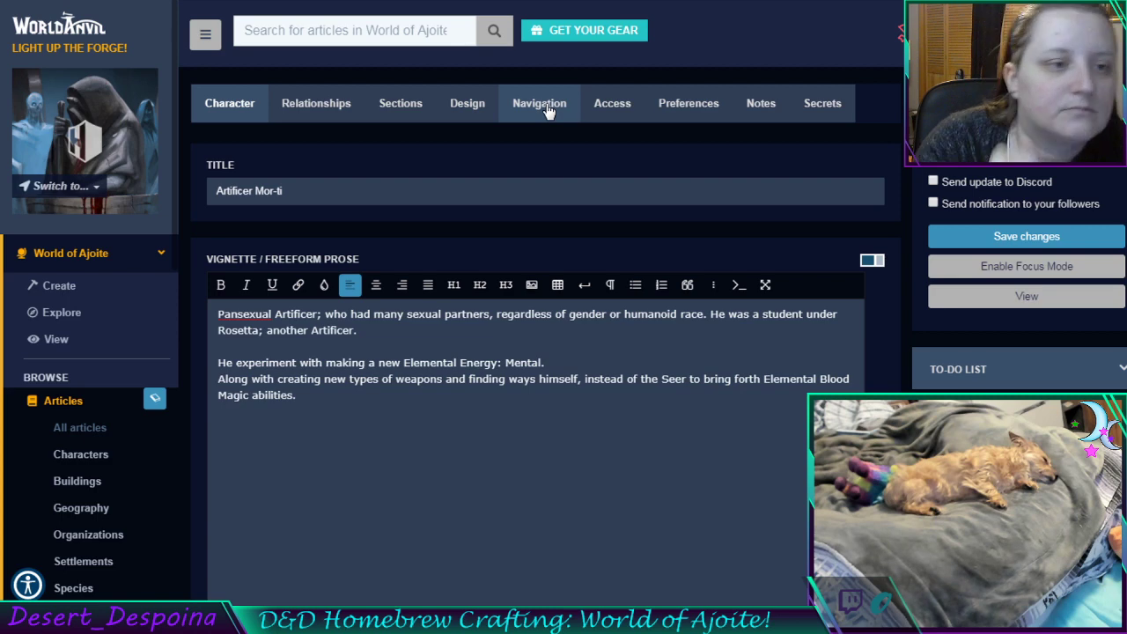
# Set the Artificer Mor-ti article's category to Important People again and save the changes
pyautogui.click(546, 106)
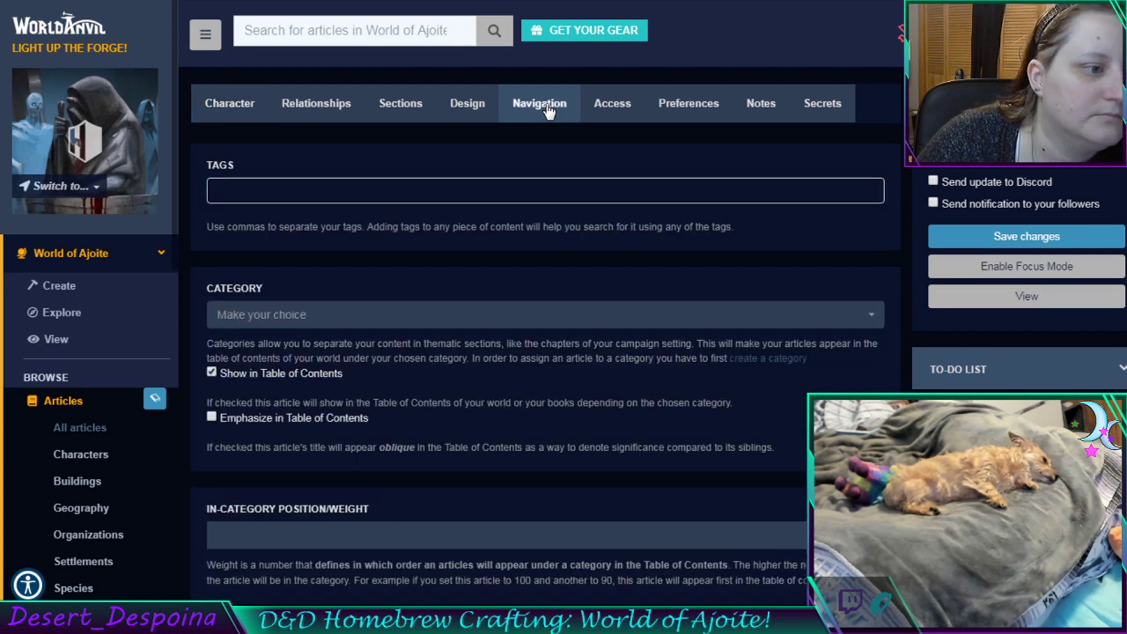
pyautogui.click(326, 317)
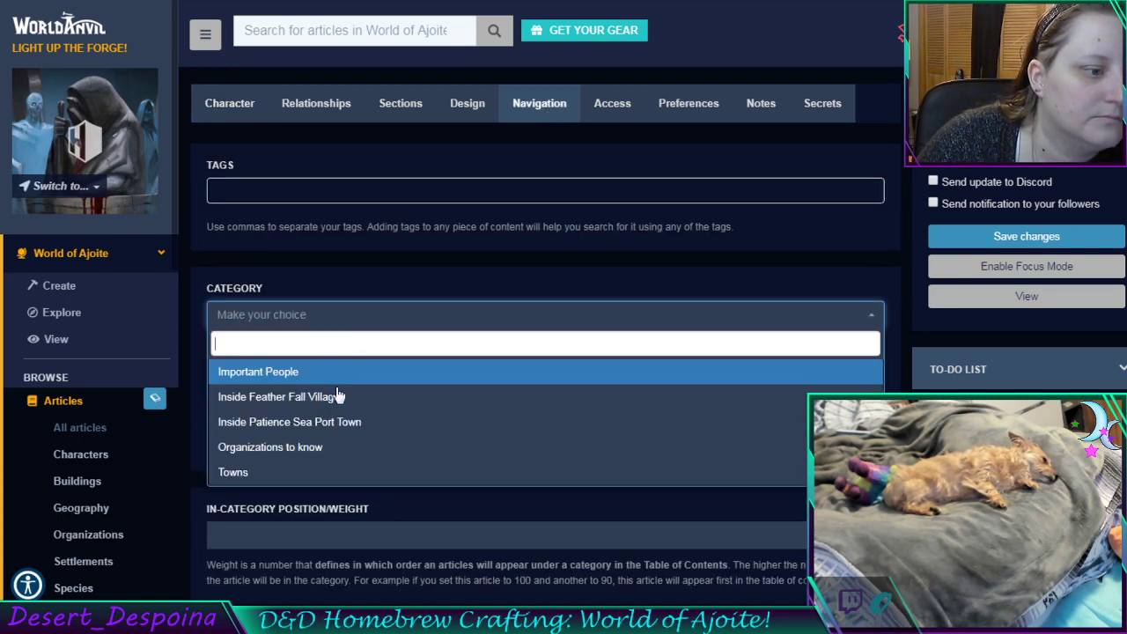
pyautogui.click(334, 373)
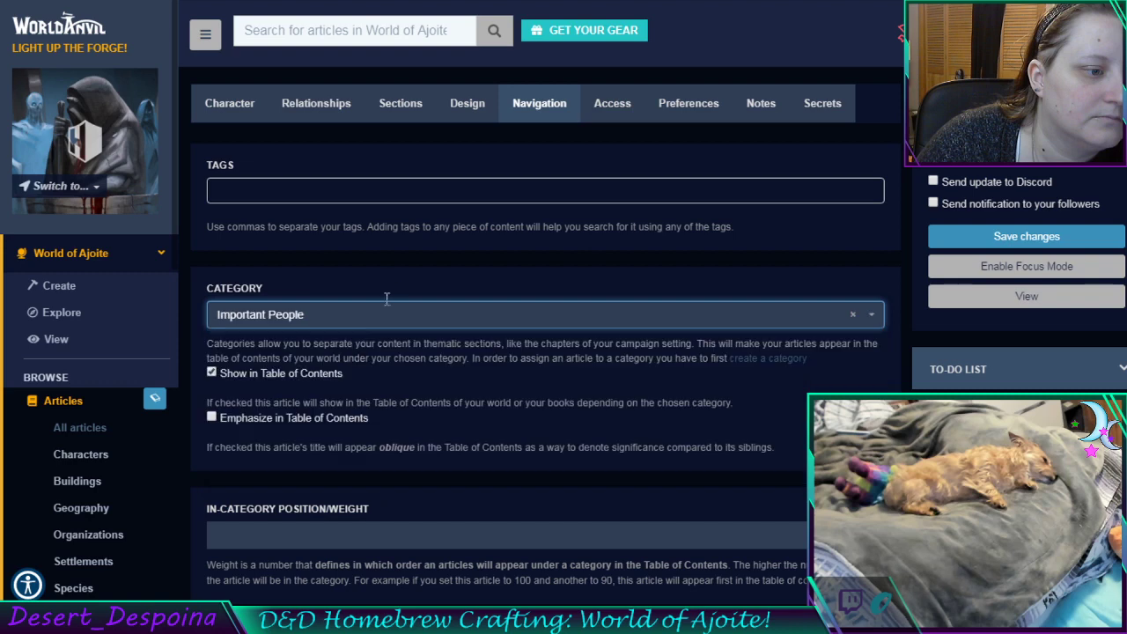
pyautogui.click(991, 238)
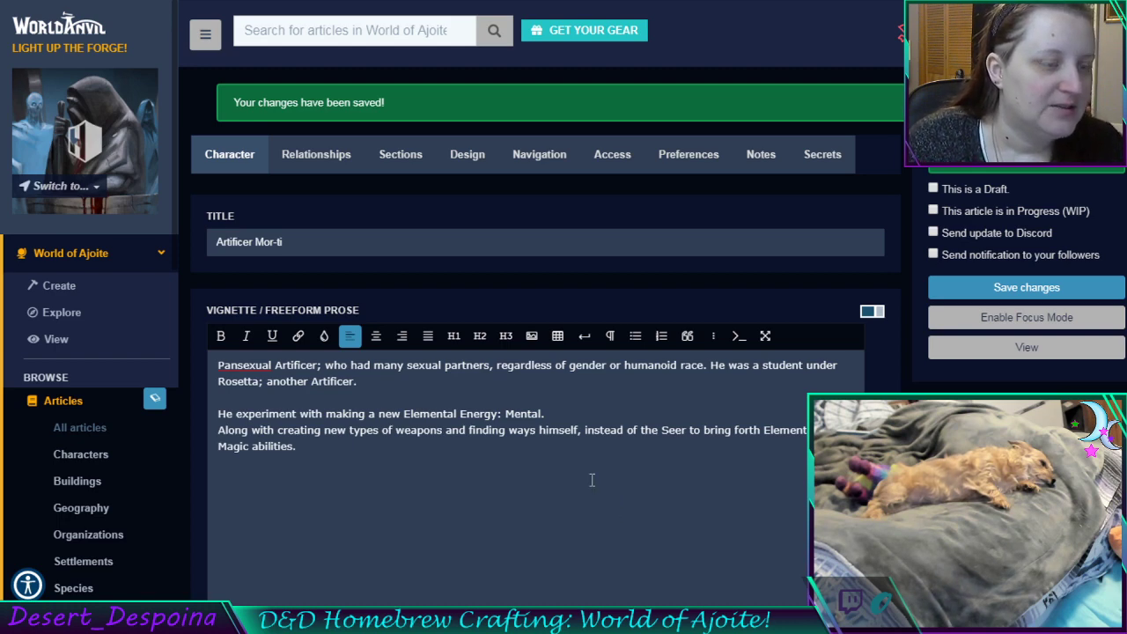
# Return to the World Codex, reopen the Important People category and recheck its whole list for missing characters
pyautogui.hotkey('ctrl', 'Tab')
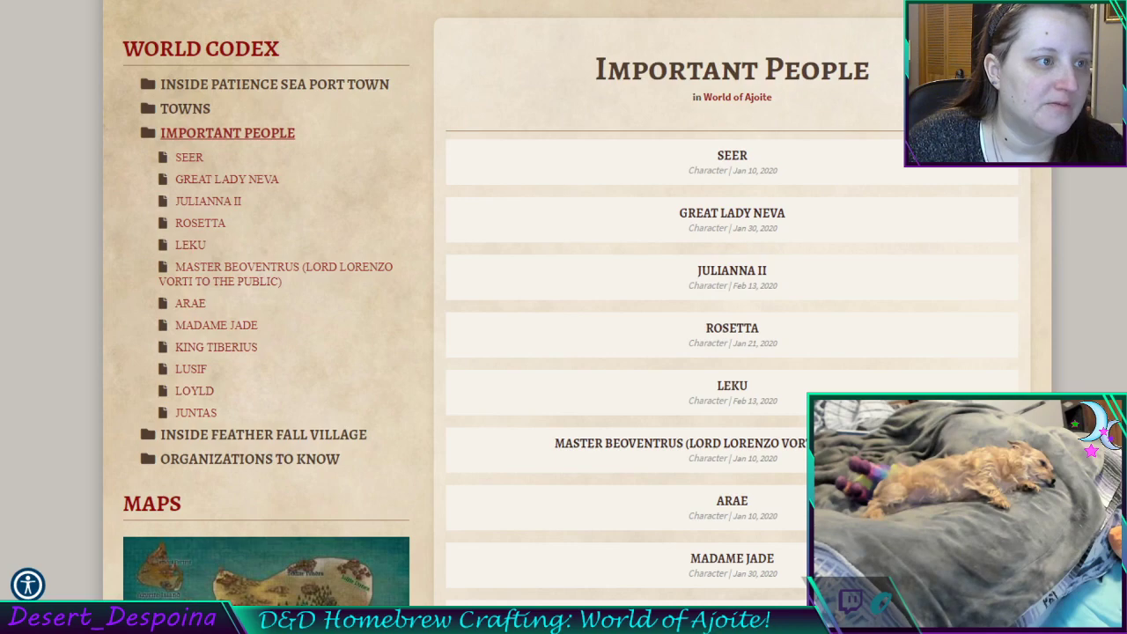
pyautogui.hotkey('alt', 'Left')
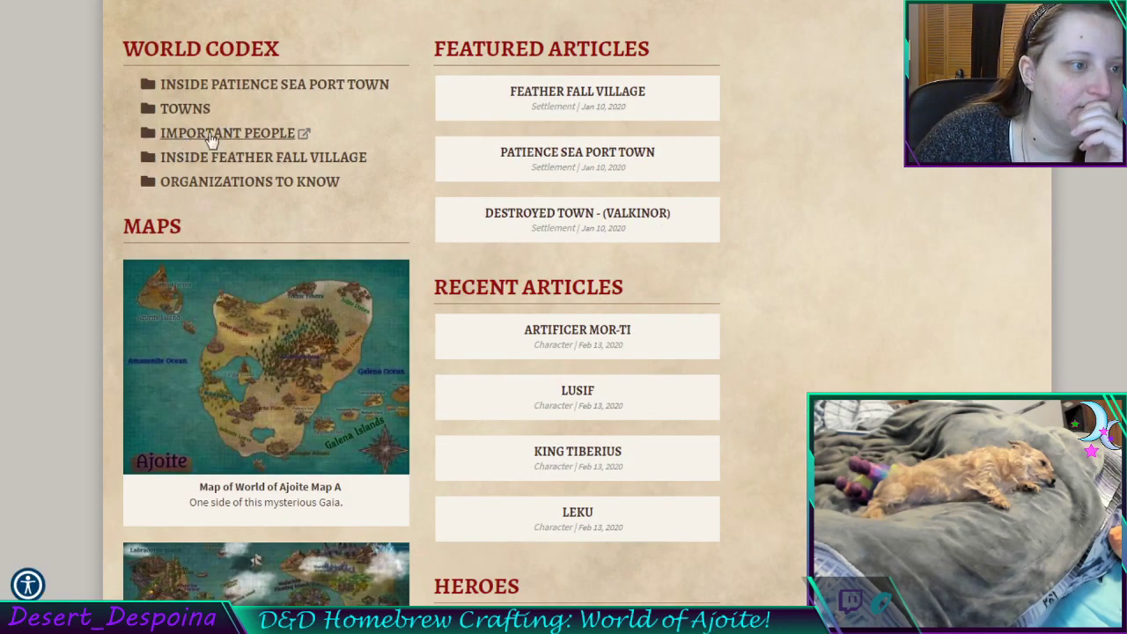
pyautogui.click(212, 135)
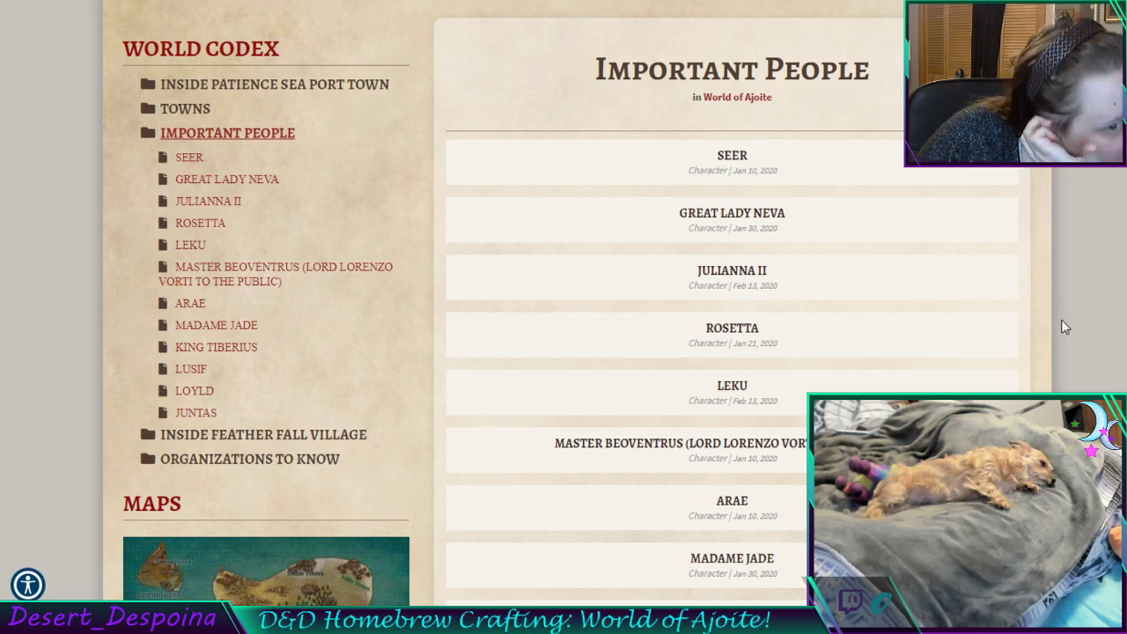
pyautogui.scroll(-3, 1058, 340)
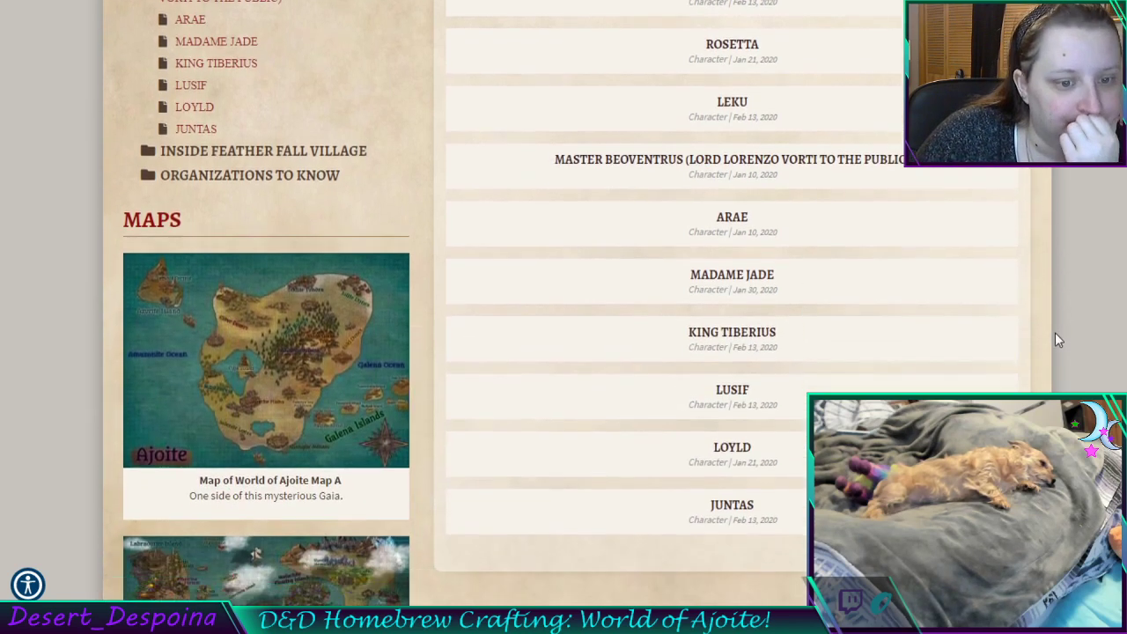
pyautogui.scroll(1, 1058, 340)
pyautogui.scroll(2, 1058, 340)
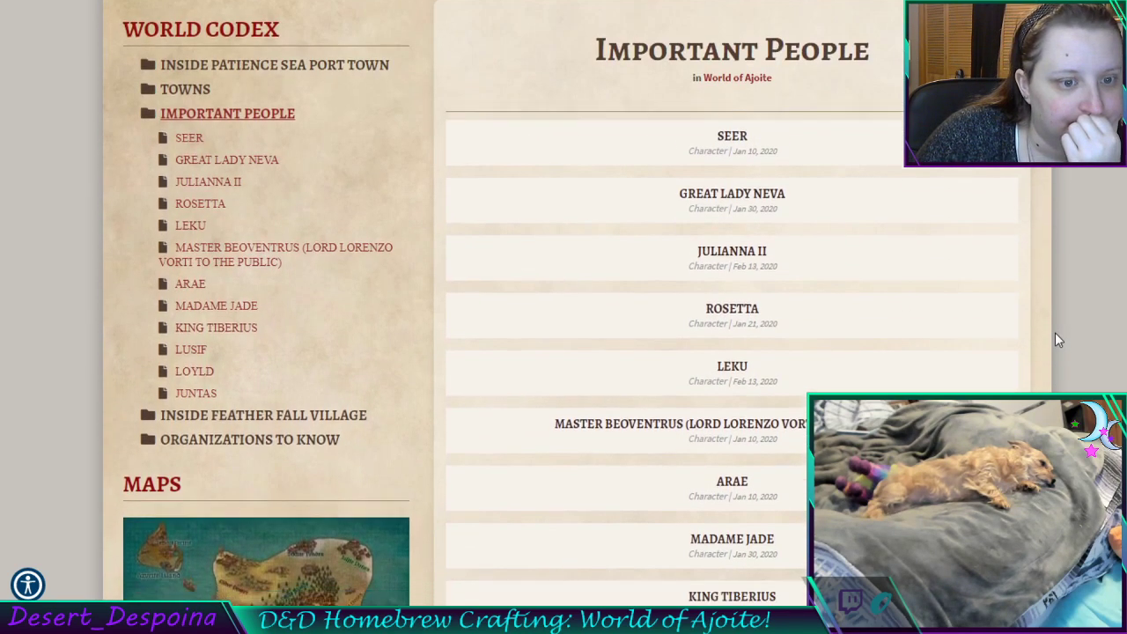
pyautogui.scroll(-2, 1059, 340)
pyautogui.scroll(-1, 1059, 340)
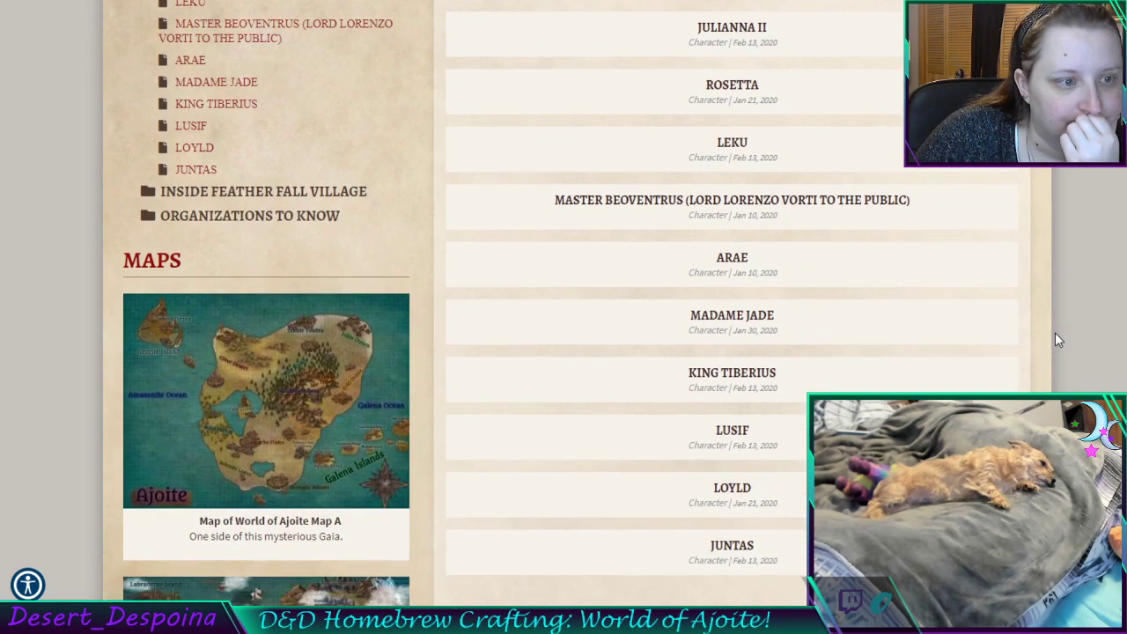
# Check the category assigned to the Artificer Mor-ti article and compare it with the codex's Important People list
pyautogui.click(99, 2)
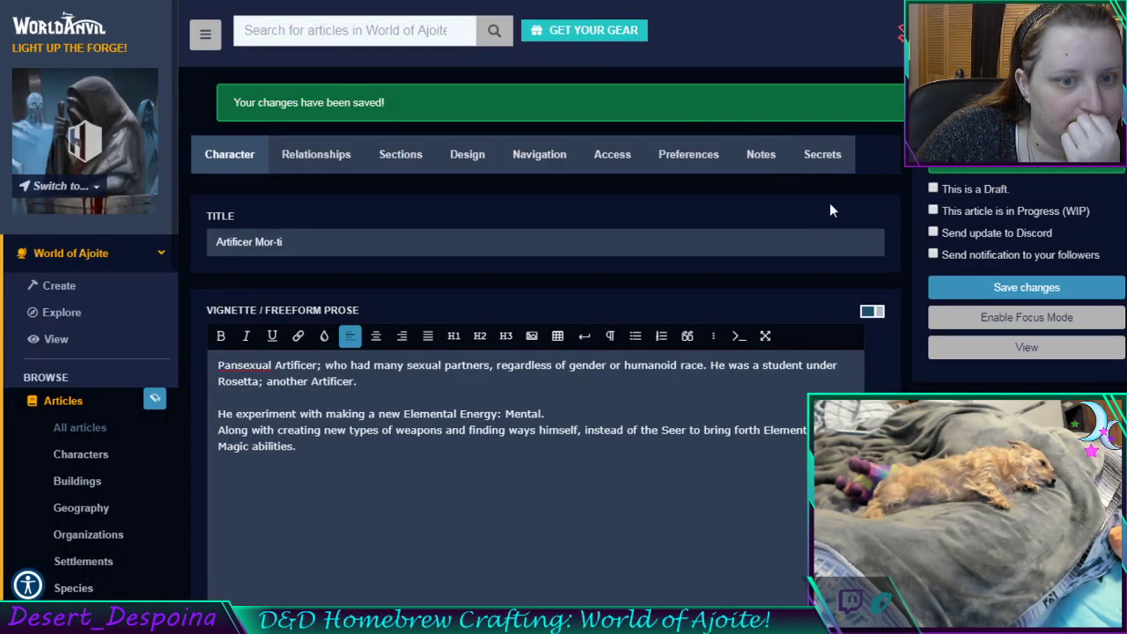
pyautogui.click(532, 159)
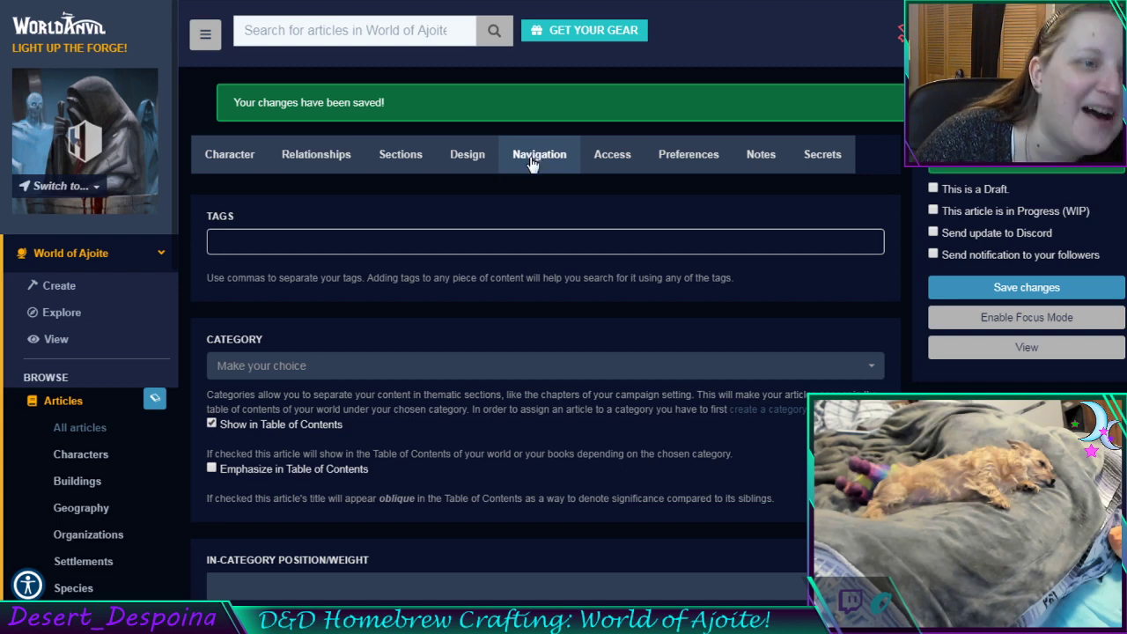
pyautogui.hotkey('ctrl', 'Tab')
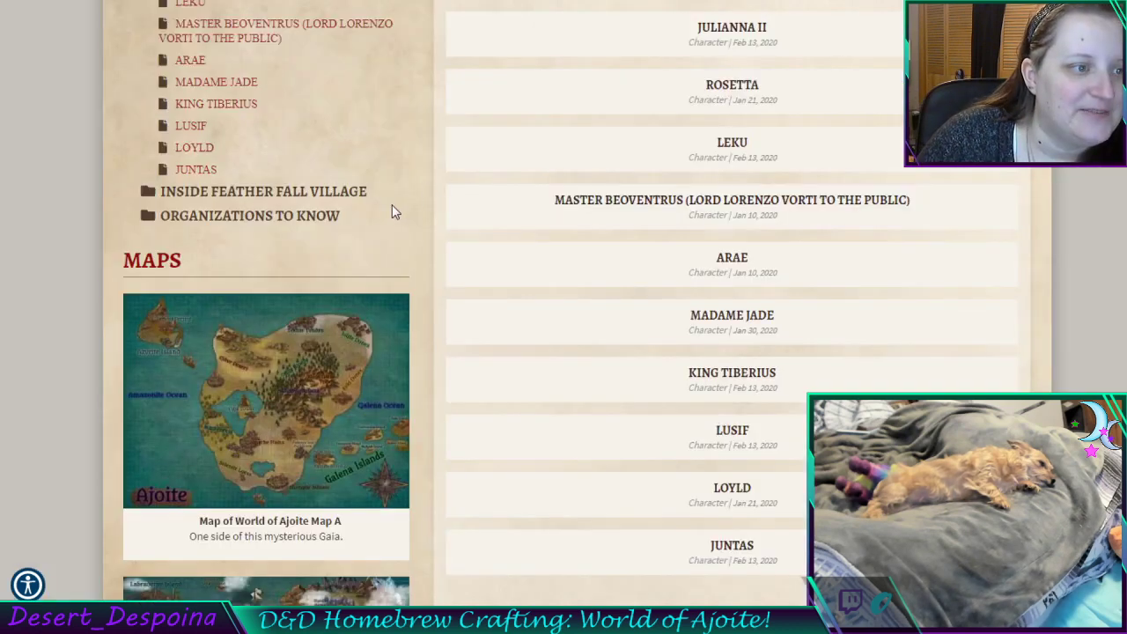
pyautogui.scroll(3, 389, 194)
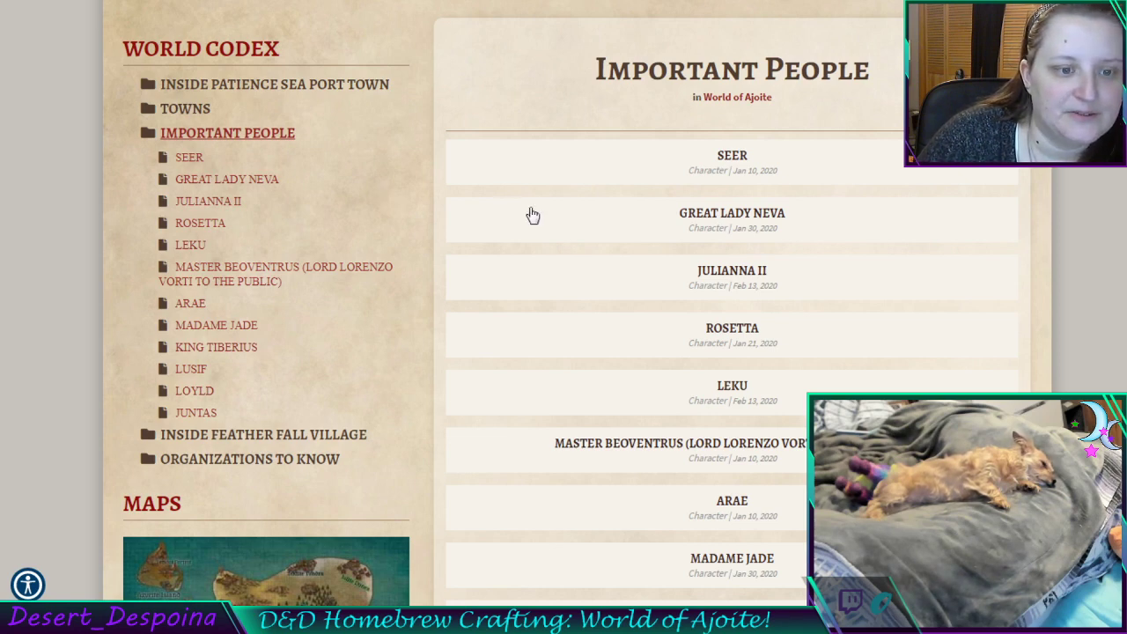
pyautogui.scroll(-3, 531, 216)
pyautogui.scroll(-2, 533, 220)
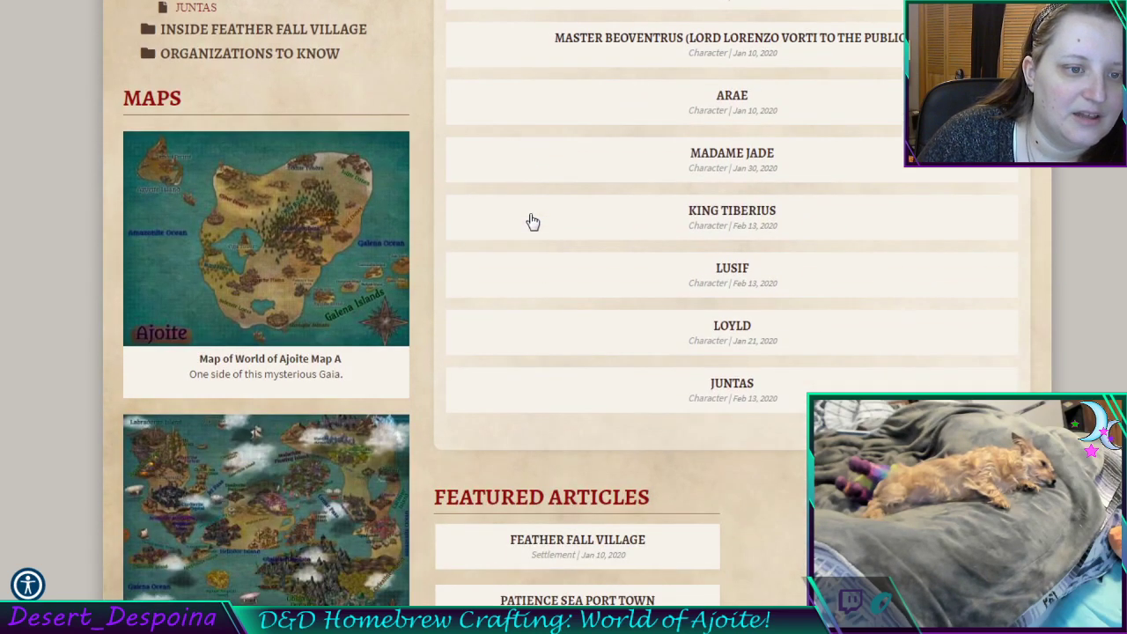
pyautogui.scroll(1, 533, 221)
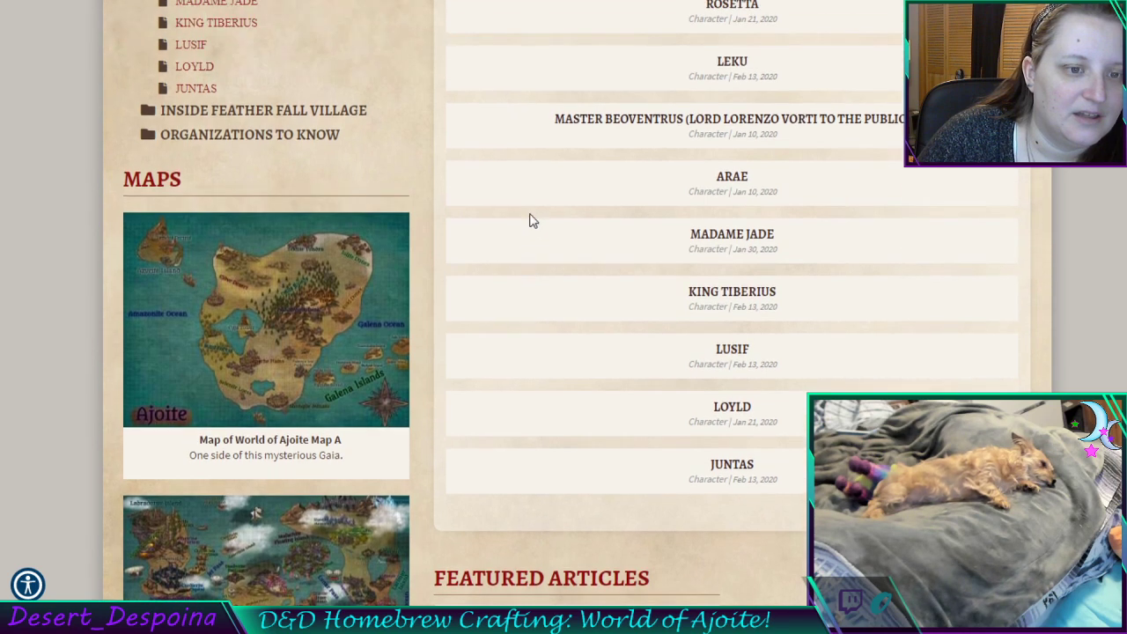
pyautogui.scroll(2, 533, 221)
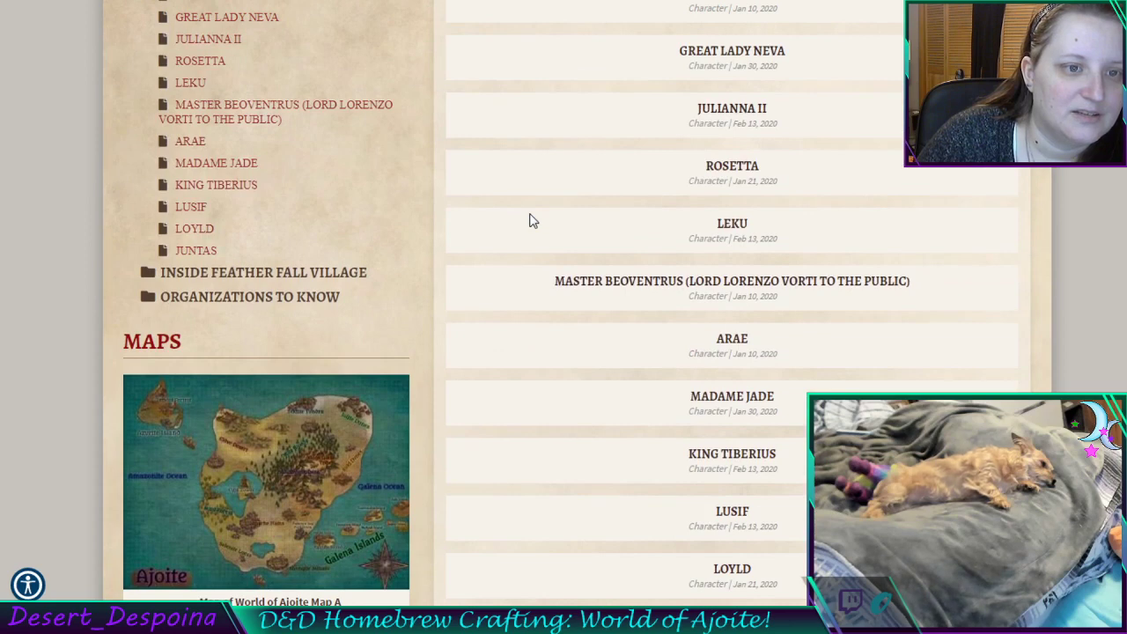
pyautogui.scroll(2, 532, 221)
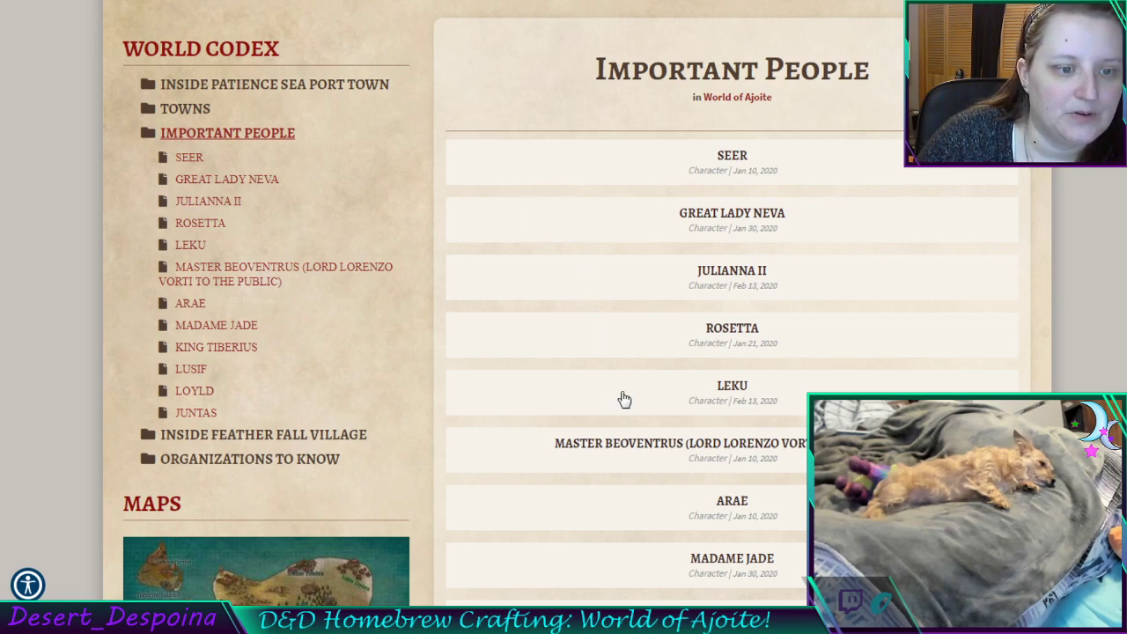
pyautogui.scroll(-3, 636, 453)
pyautogui.scroll(-1, 638, 422)
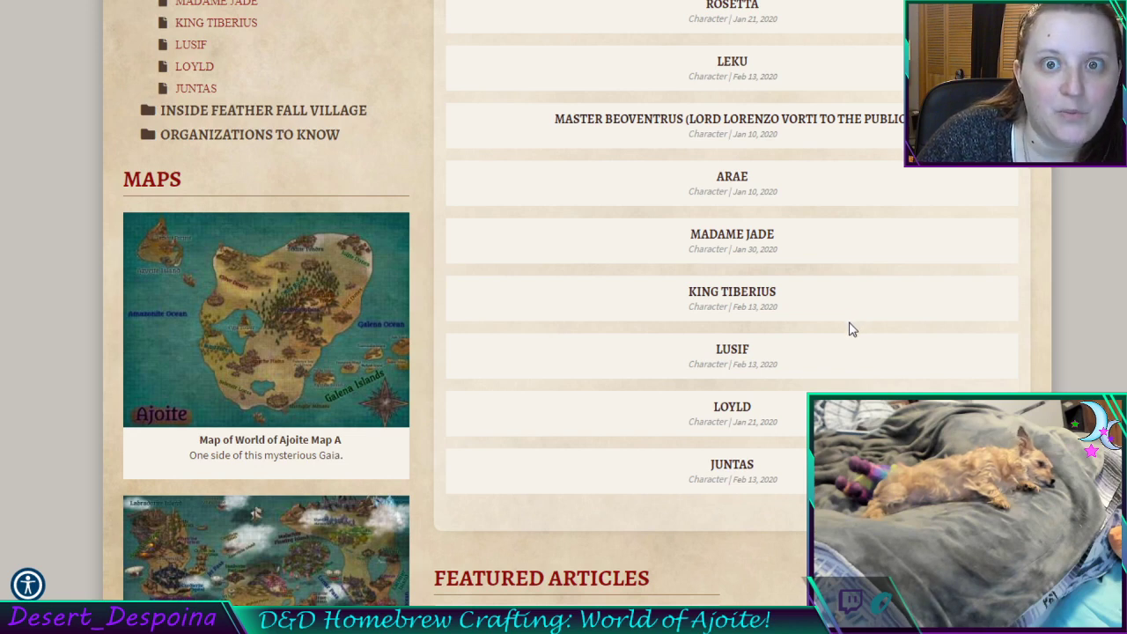
pyautogui.scroll(4, 647, 322)
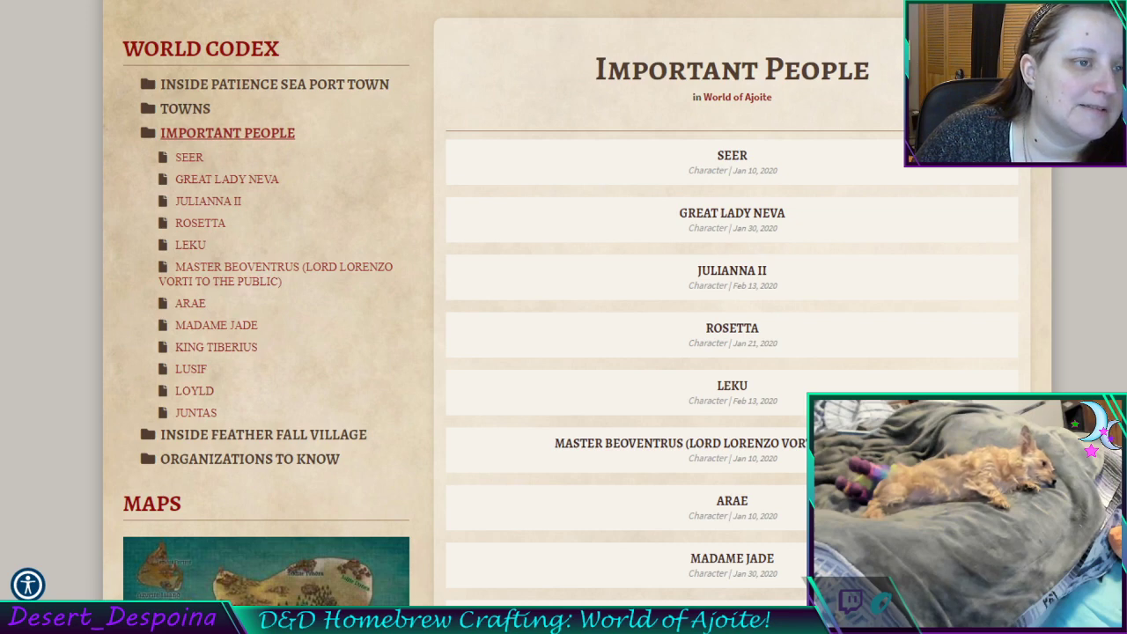
# Leave the public codex for the Artificer Mor-ti editor and open the world's category list
pyautogui.hotkey('ctrl', 'Tab')
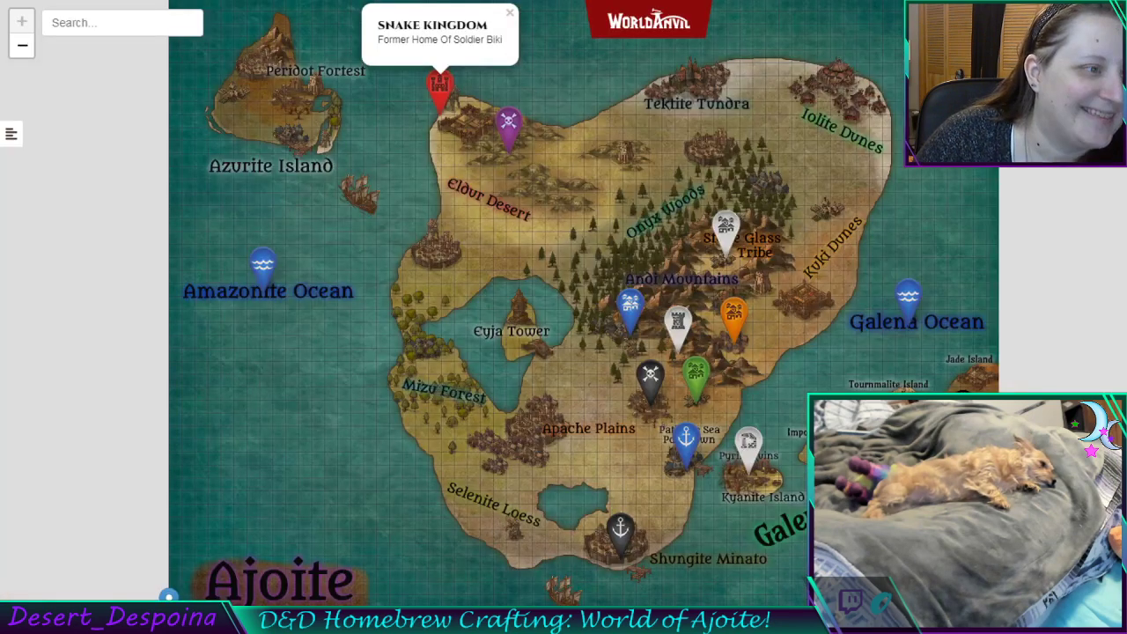
pyautogui.hotkey('ctrl', 'Tab')
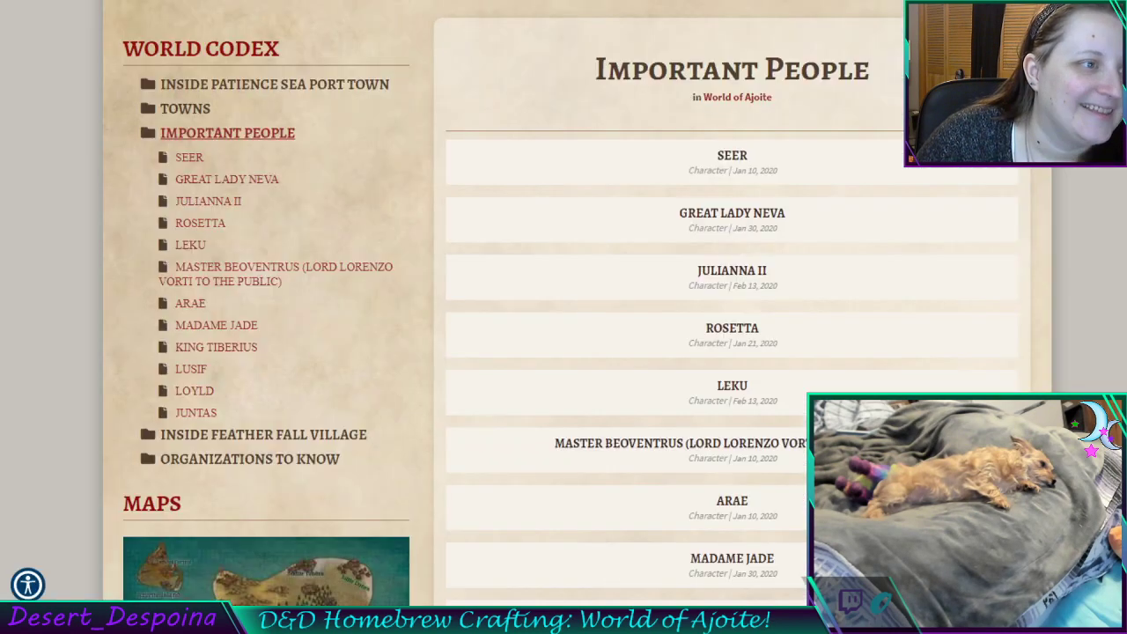
pyautogui.hotkey('ctrl', 'Tab')
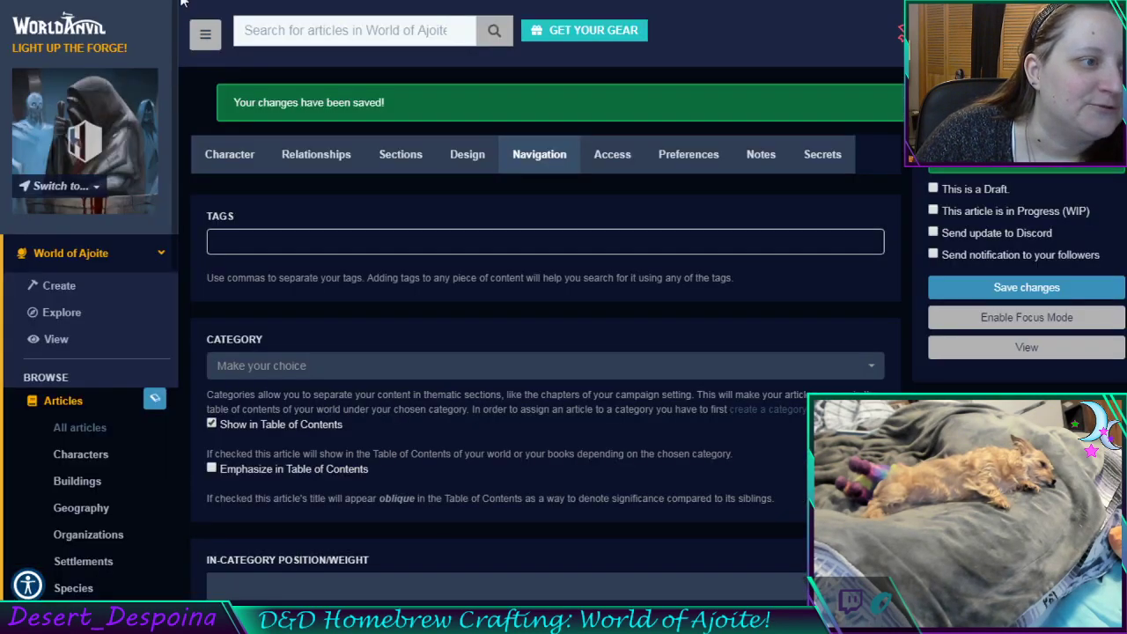
pyautogui.hotkey('ctrl', 'Tab')
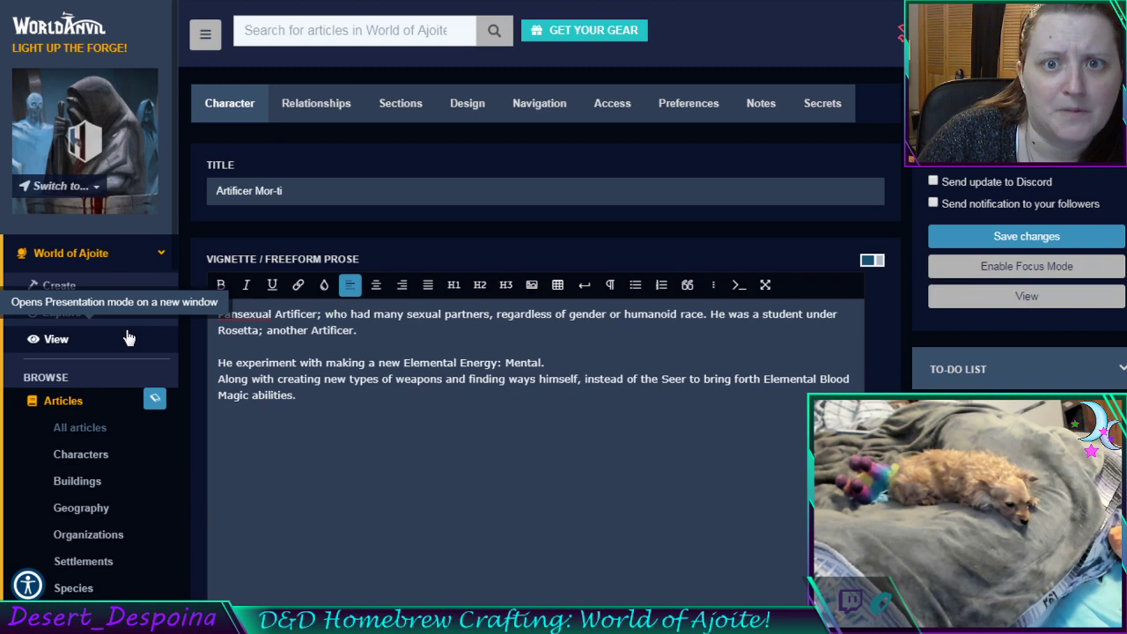
pyautogui.scroll(-2, 106, 452)
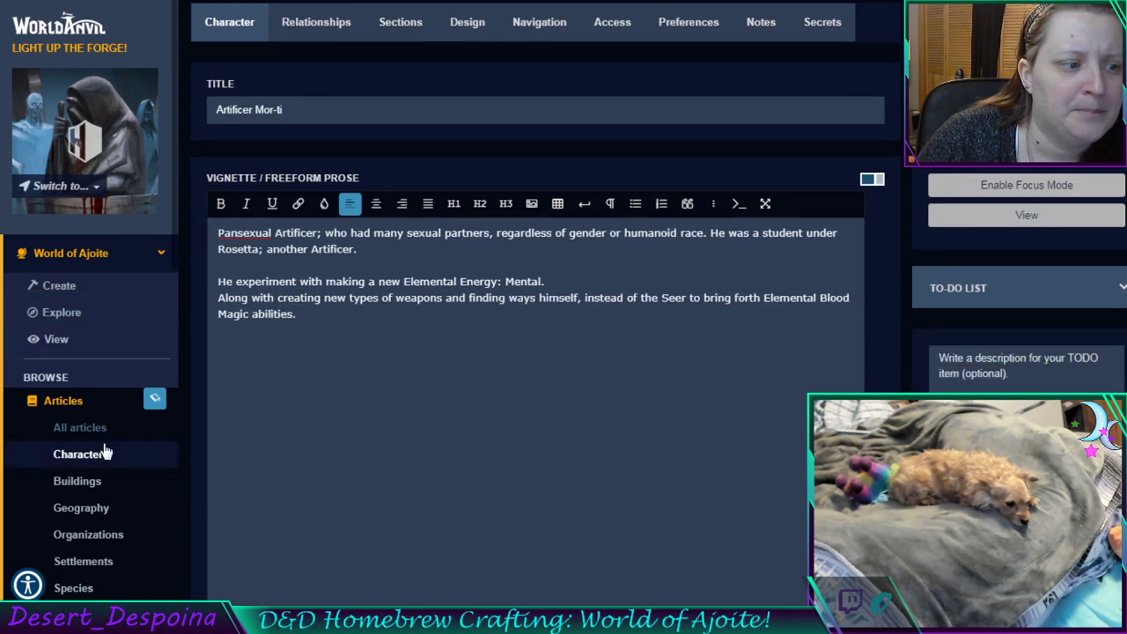
pyautogui.scroll(2, 161, 304)
pyautogui.scroll(-2, 176, 212)
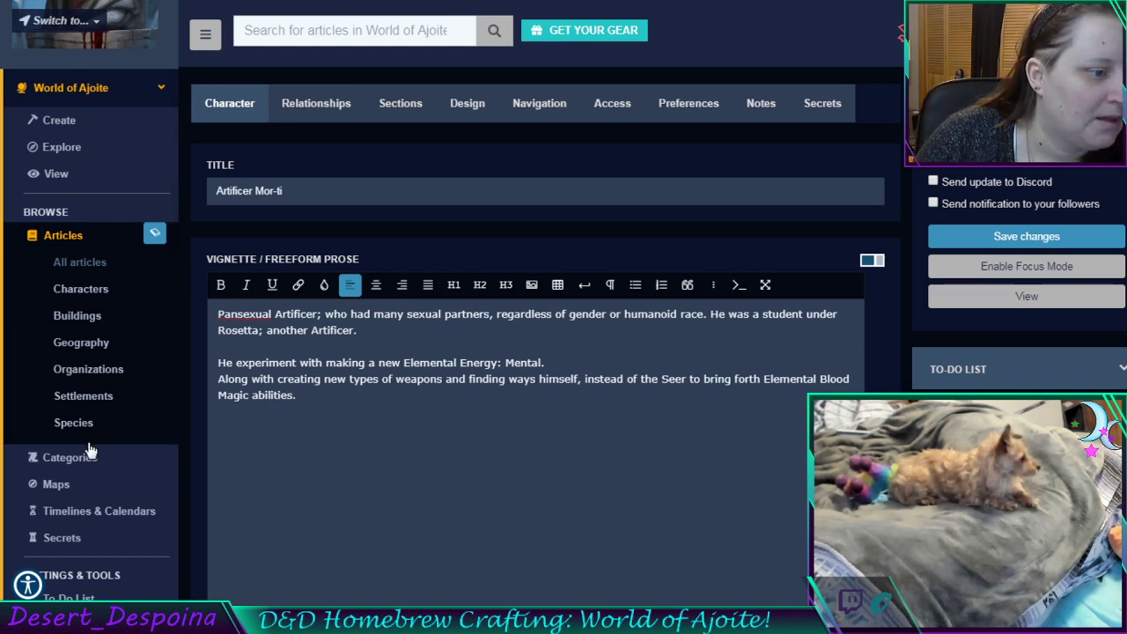
pyautogui.click(91, 465)
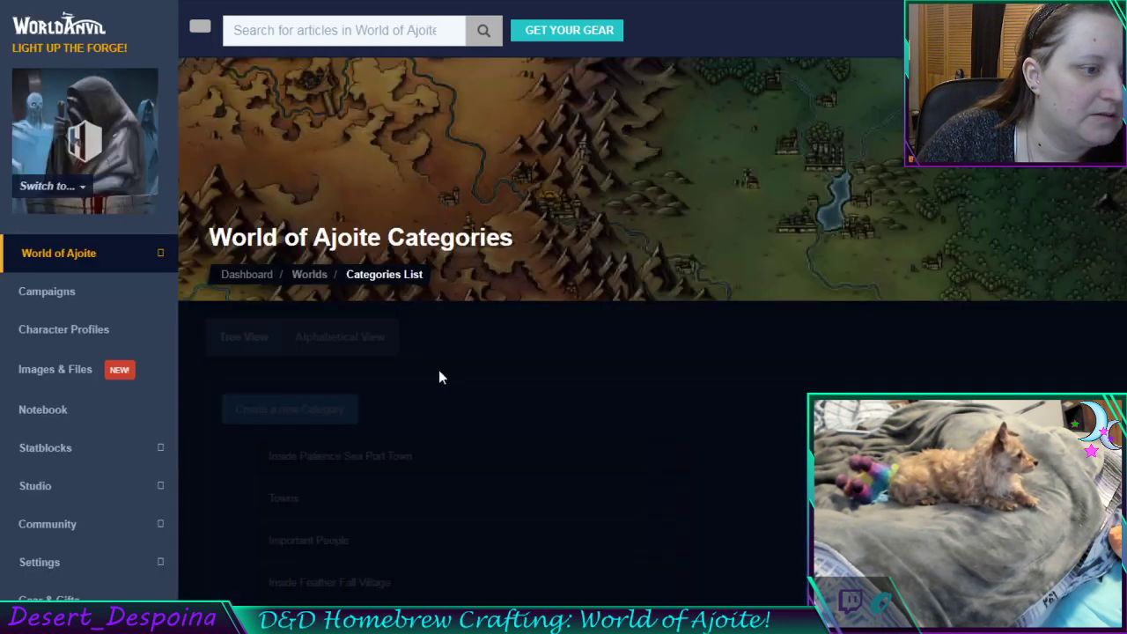
pyautogui.scroll(-2, 695, 379)
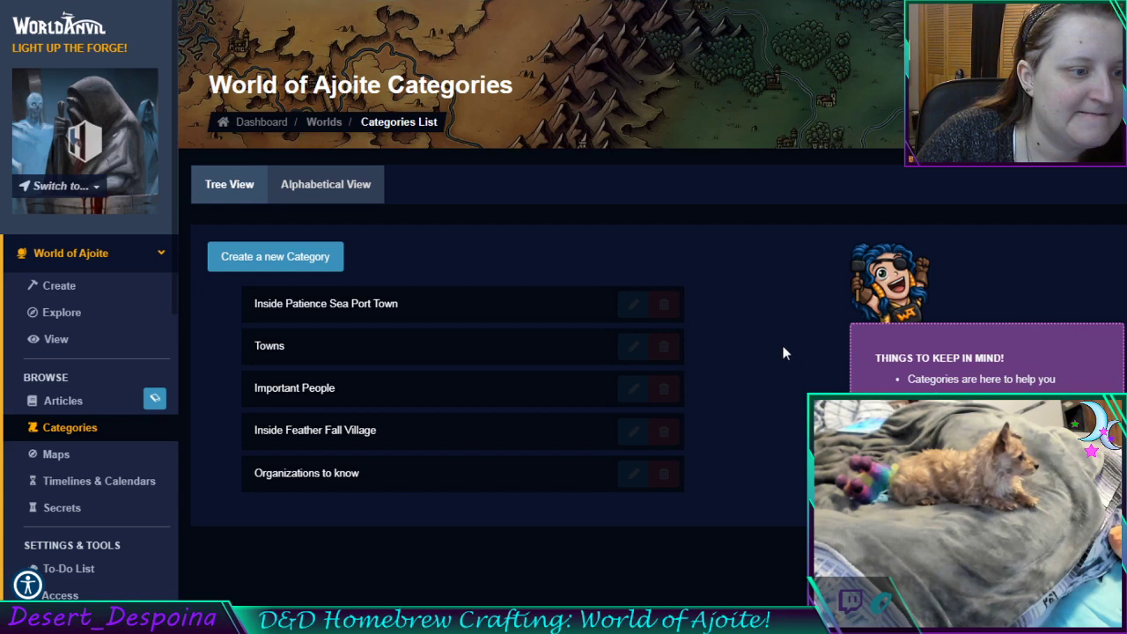
# Create a new category titled "Important People II"
pyautogui.click(284, 275)
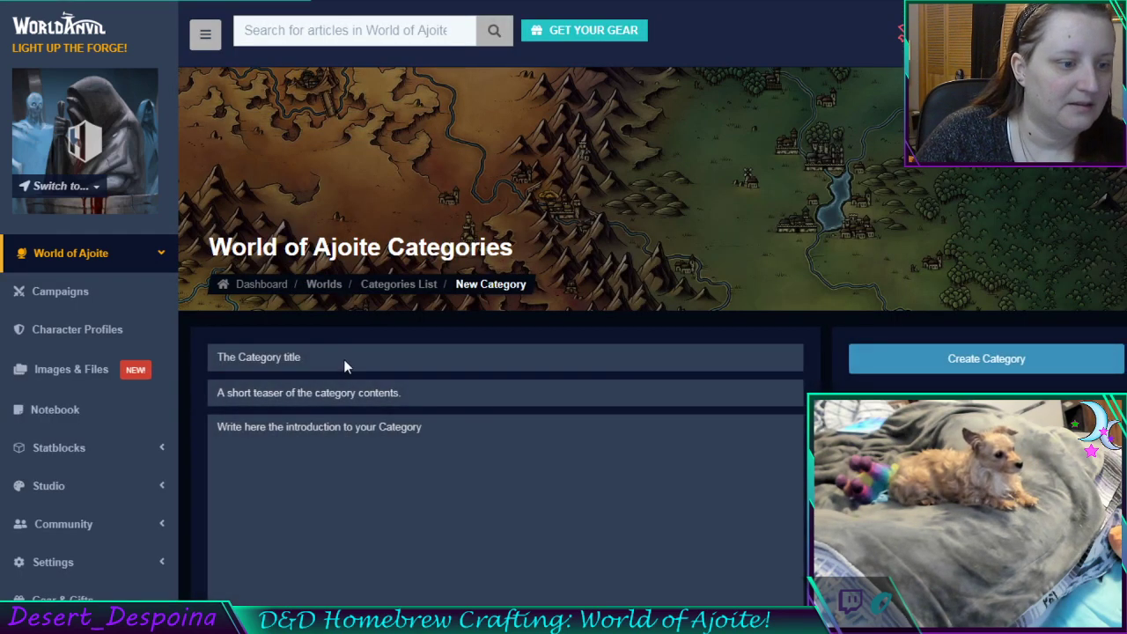
pyautogui.click(345, 359)
pyautogui.write('Im')
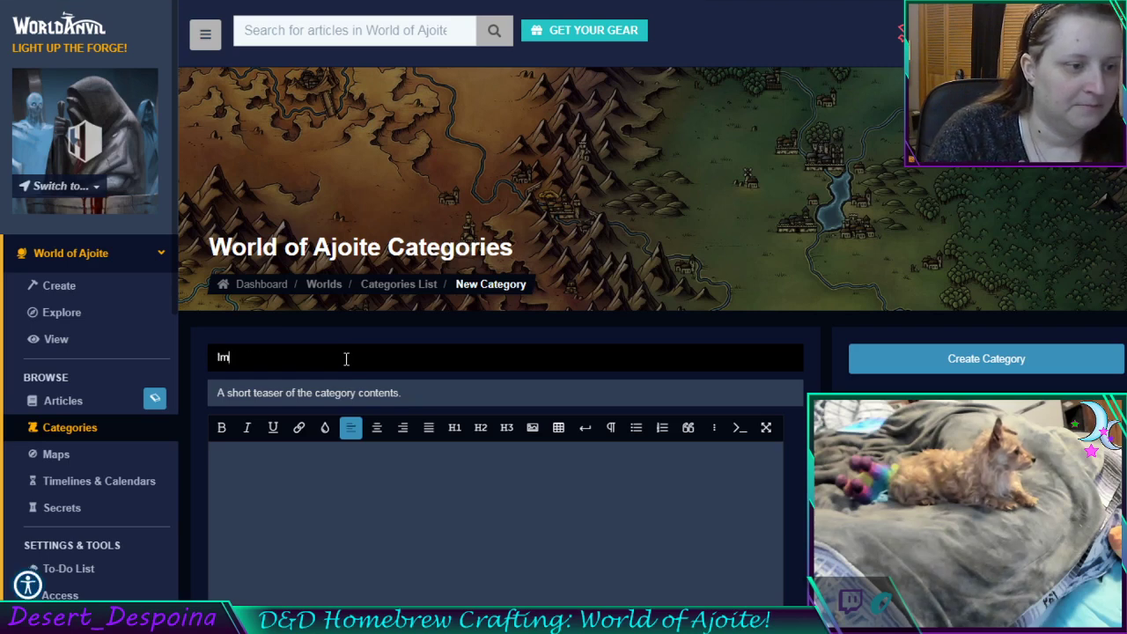
pyautogui.write('portant Peop')
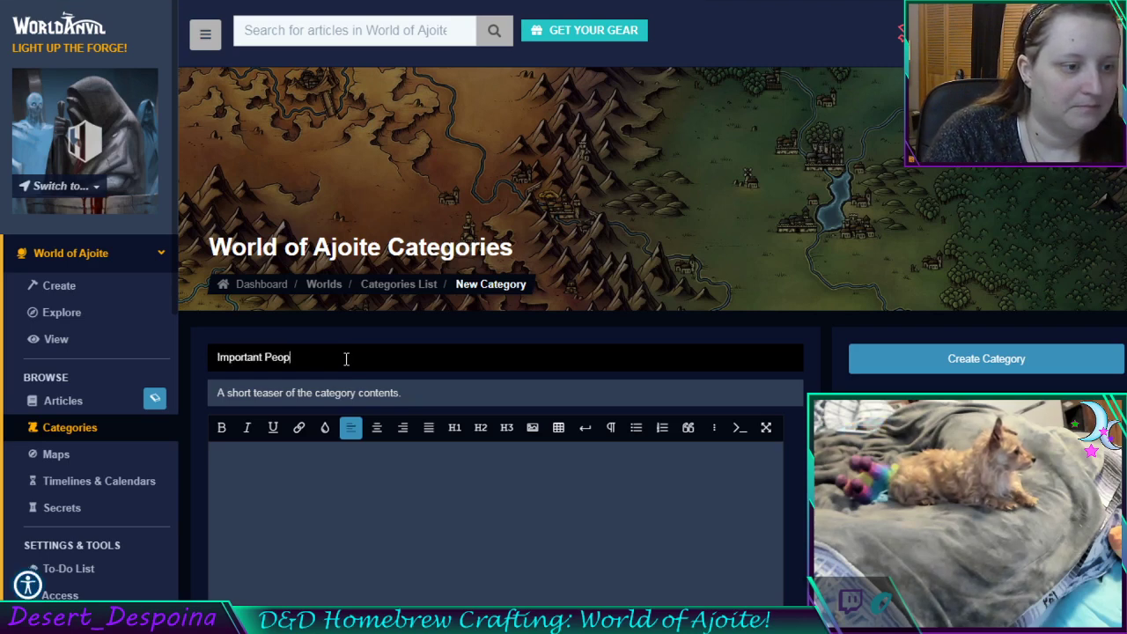
pyautogui.write('ale II')
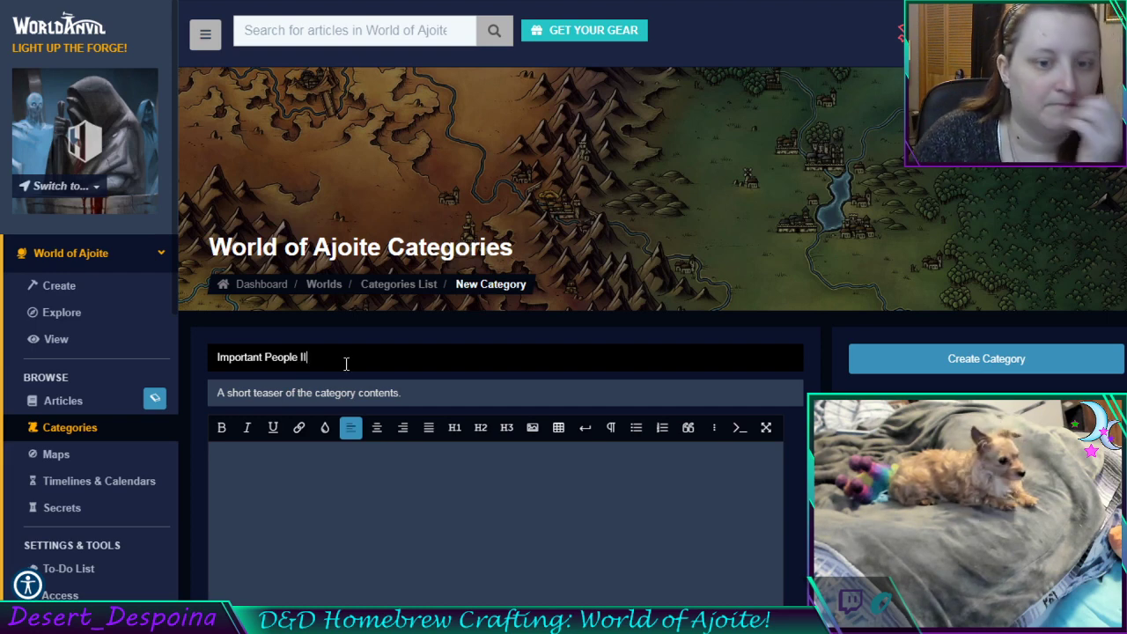
pyautogui.click(953, 362)
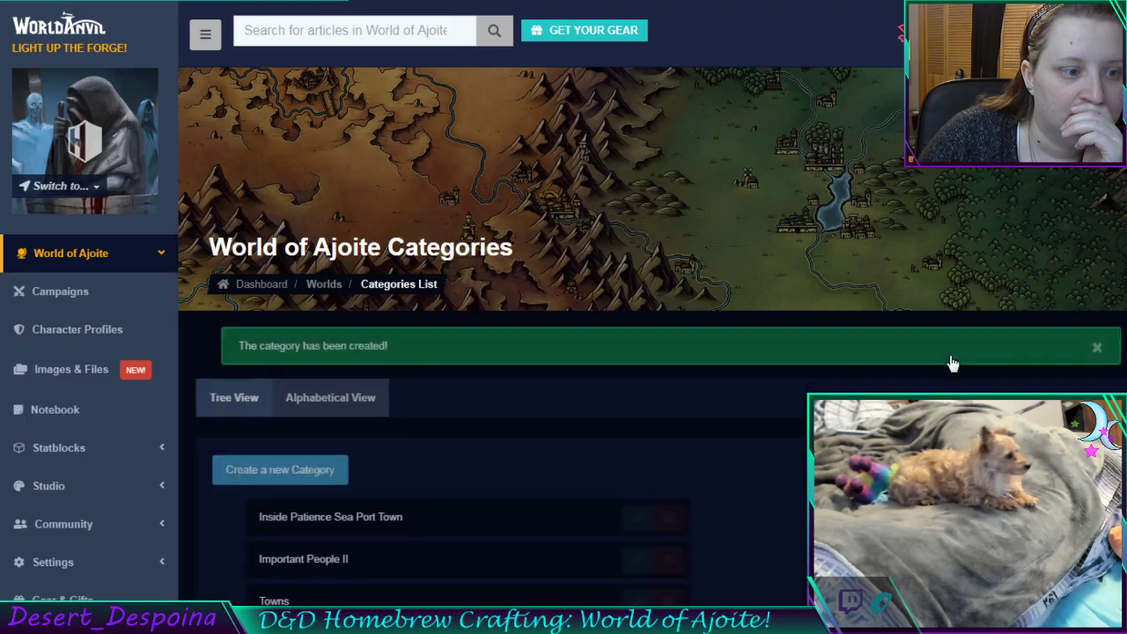
# Reorder the categories as Important People, Important People II, Organizations to know, Towns, Inside Patience Sea Port Town, Inside Feather Fall Village
pyautogui.scroll(-2, 744, 379)
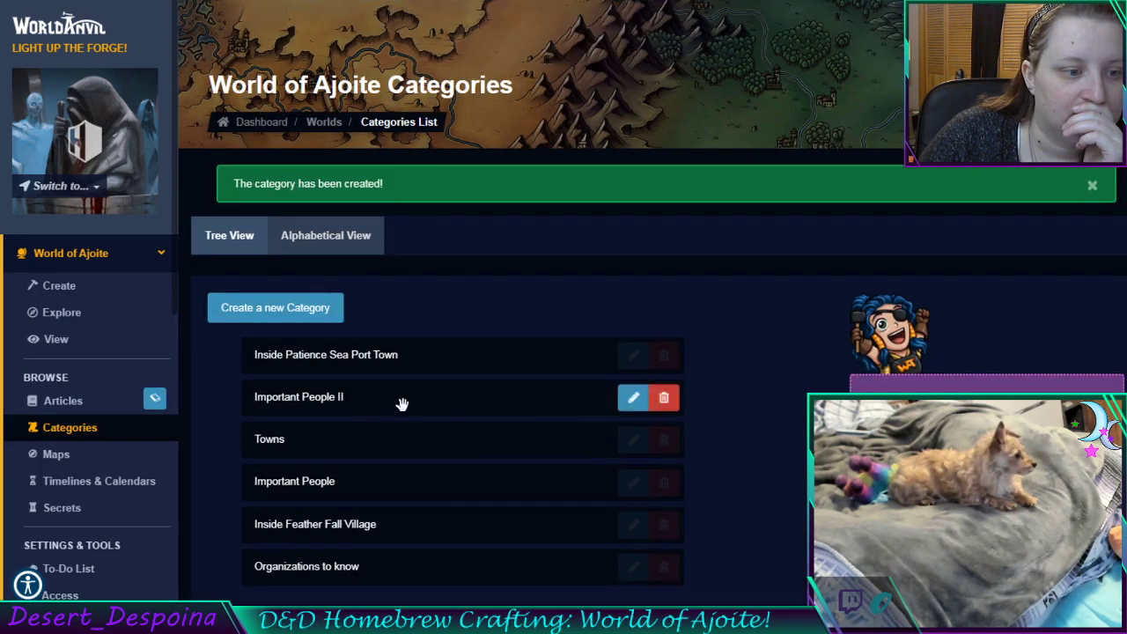
pyautogui.moveTo(400, 402); pyautogui.dragTo(390, 480)
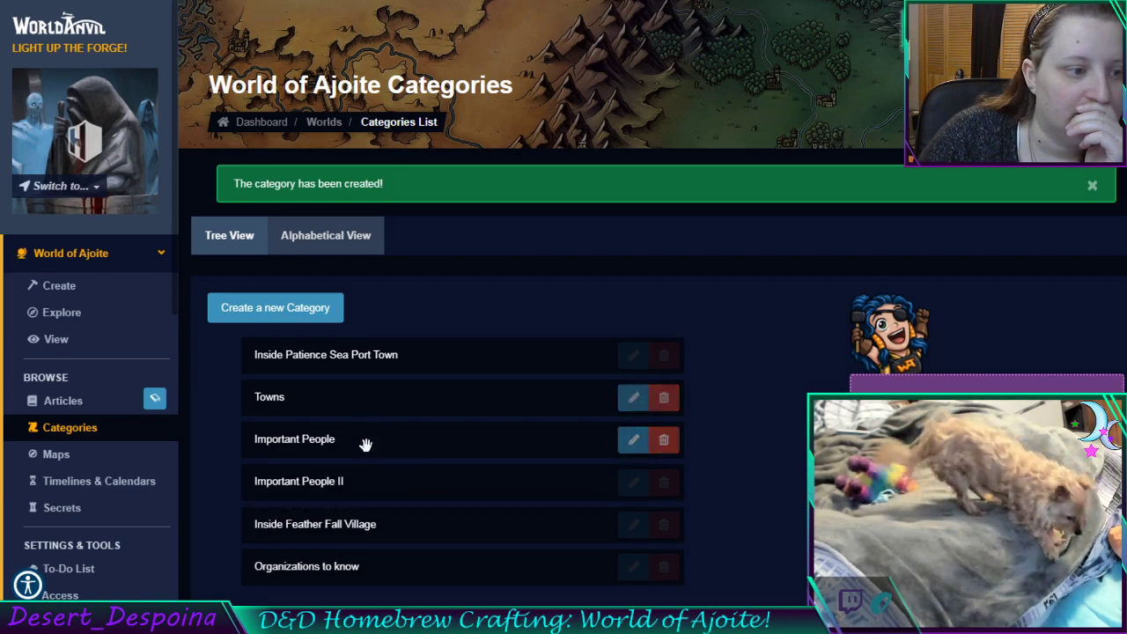
pyautogui.moveTo(365, 440); pyautogui.dragTo(364, 355)
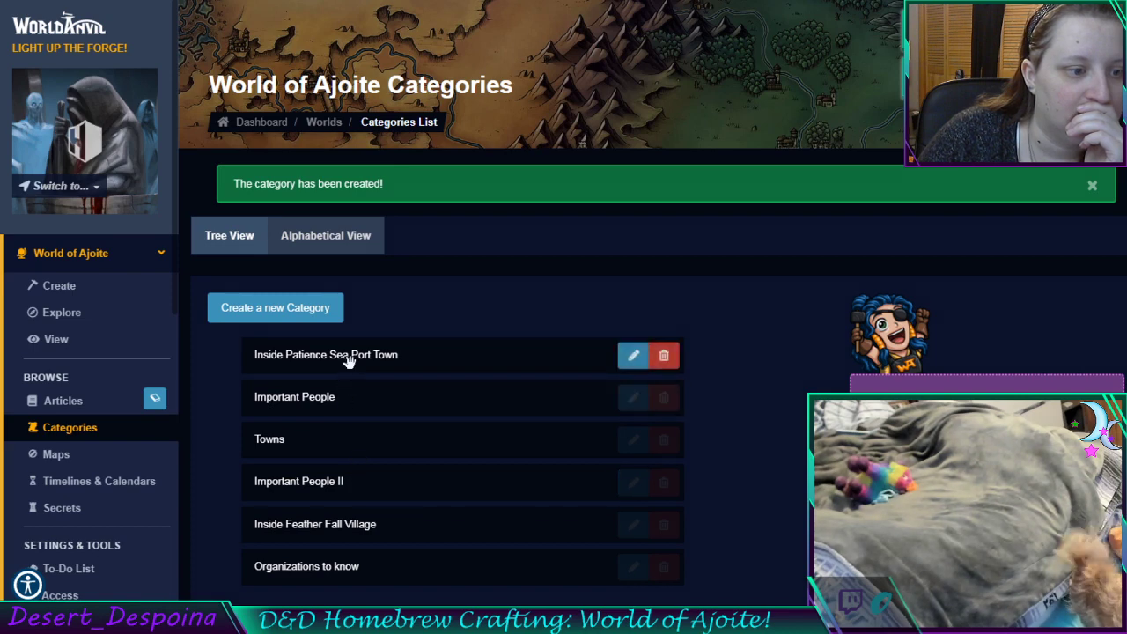
pyautogui.moveTo(353, 357); pyautogui.dragTo(365, 407)
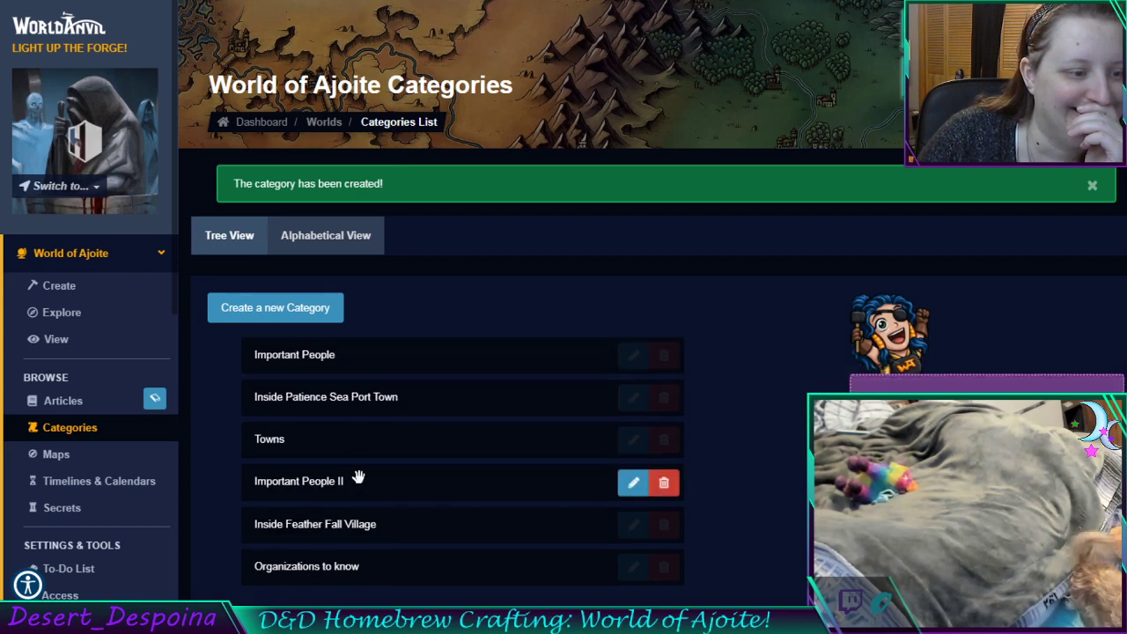
pyautogui.moveTo(359, 474); pyautogui.dragTo(351, 385)
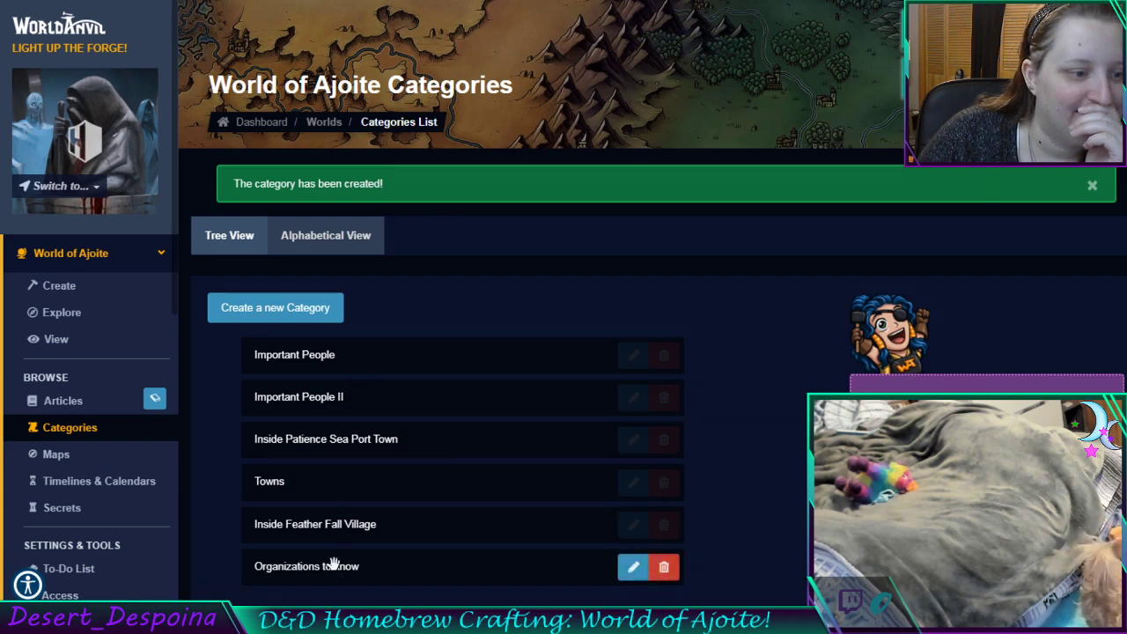
pyautogui.moveTo(329, 564); pyautogui.dragTo(327, 433)
pyautogui.moveTo(302, 524); pyautogui.dragTo(305, 477)
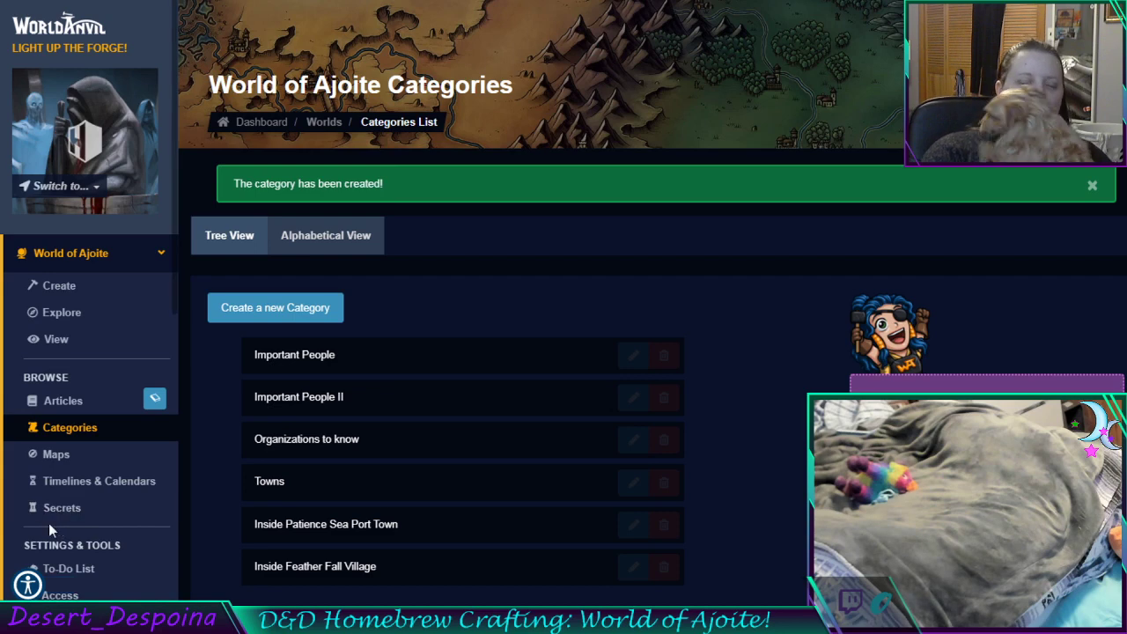
# Find Artificer Mor-ti among the world's character articles and open the article for editing
pyautogui.click(64, 402)
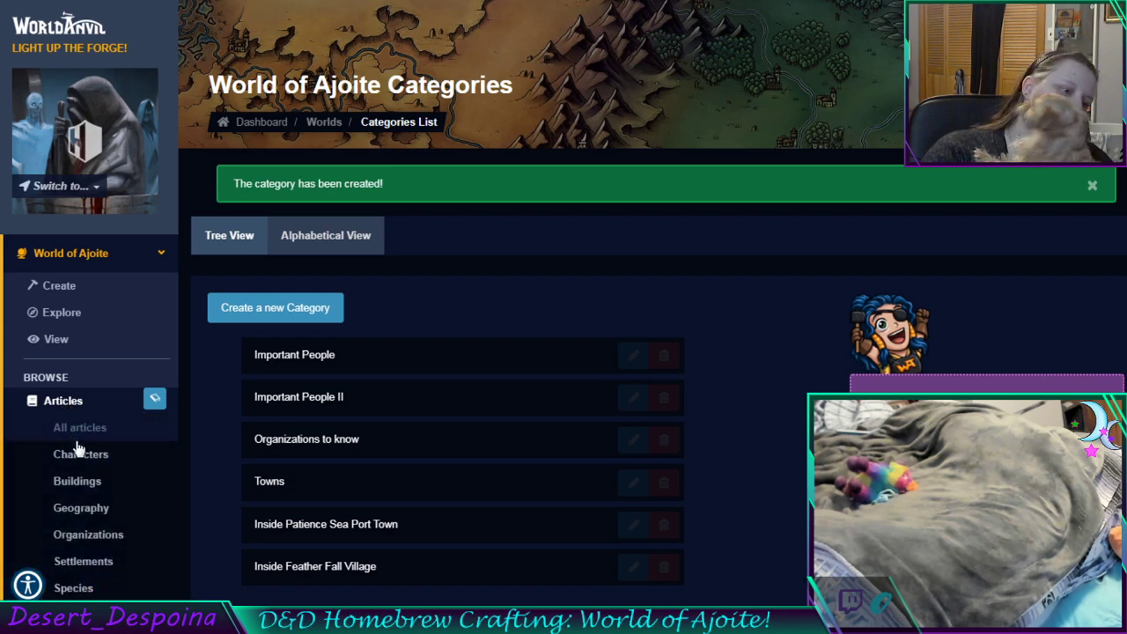
pyautogui.click(112, 454)
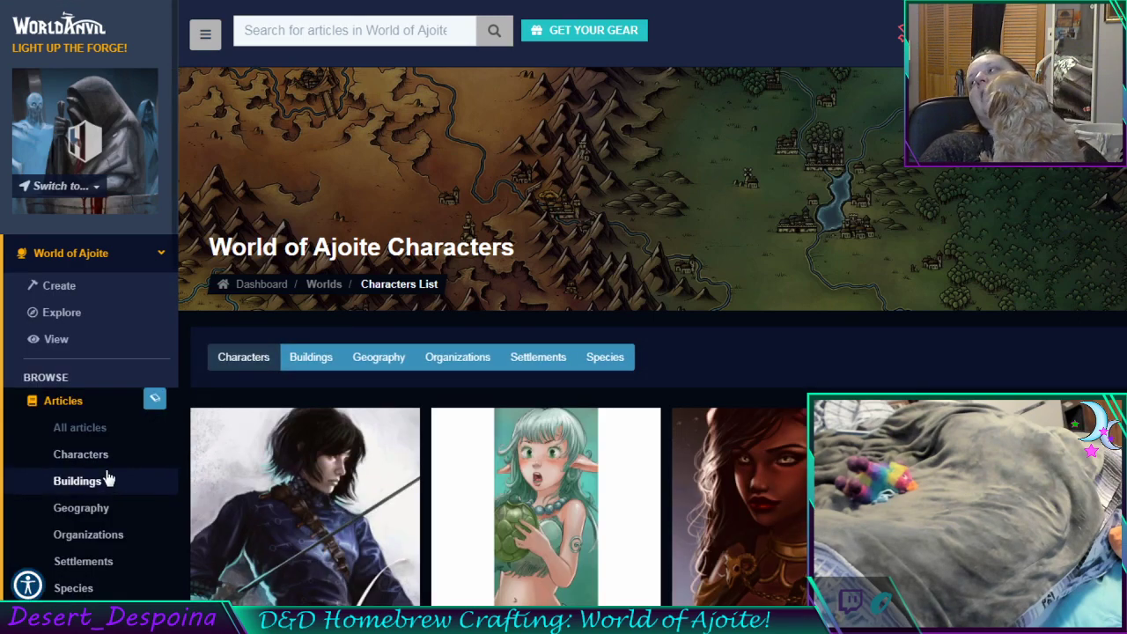
pyautogui.scroll(-1, 495, 407)
pyautogui.scroll(-7, 495, 400)
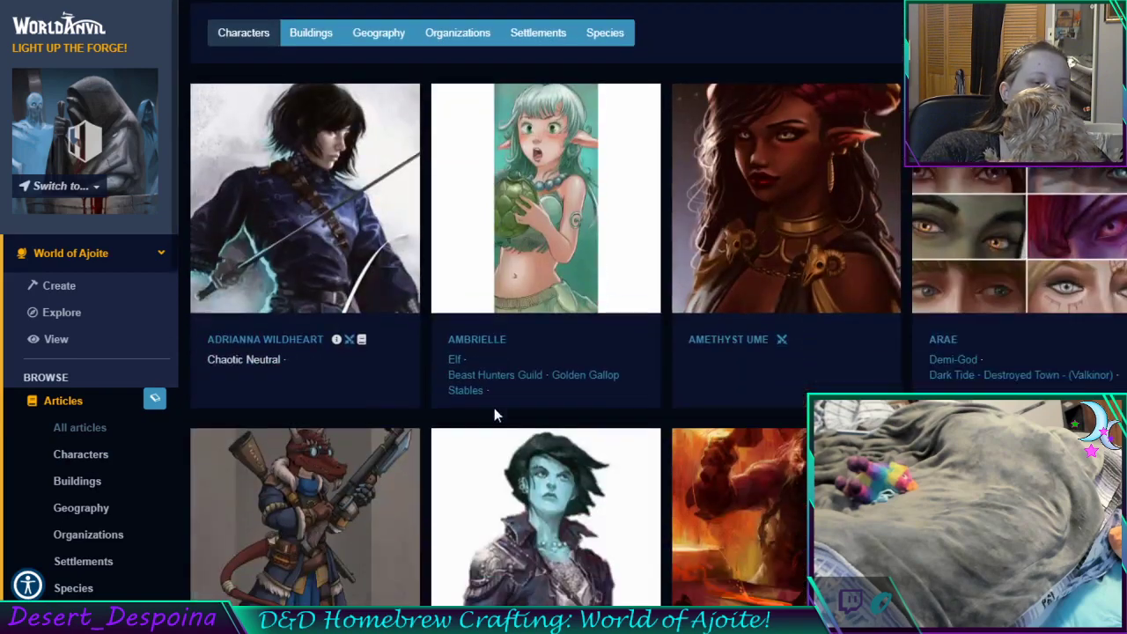
pyautogui.scroll(-4, 486, 423)
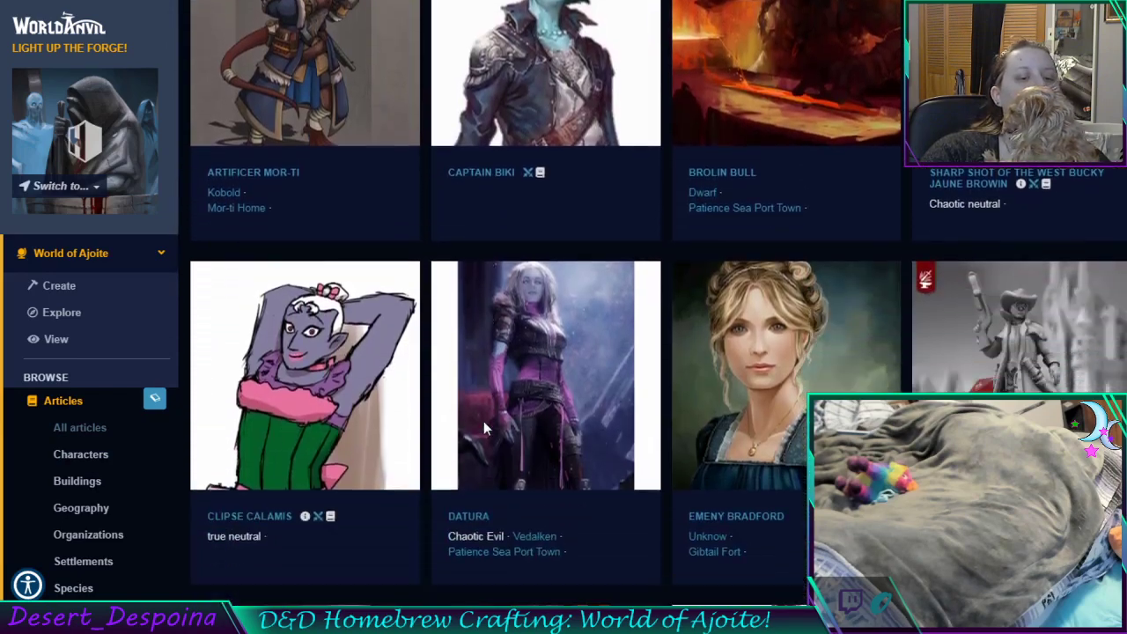
pyautogui.scroll(-3, 489, 414)
pyautogui.scroll(9, 489, 414)
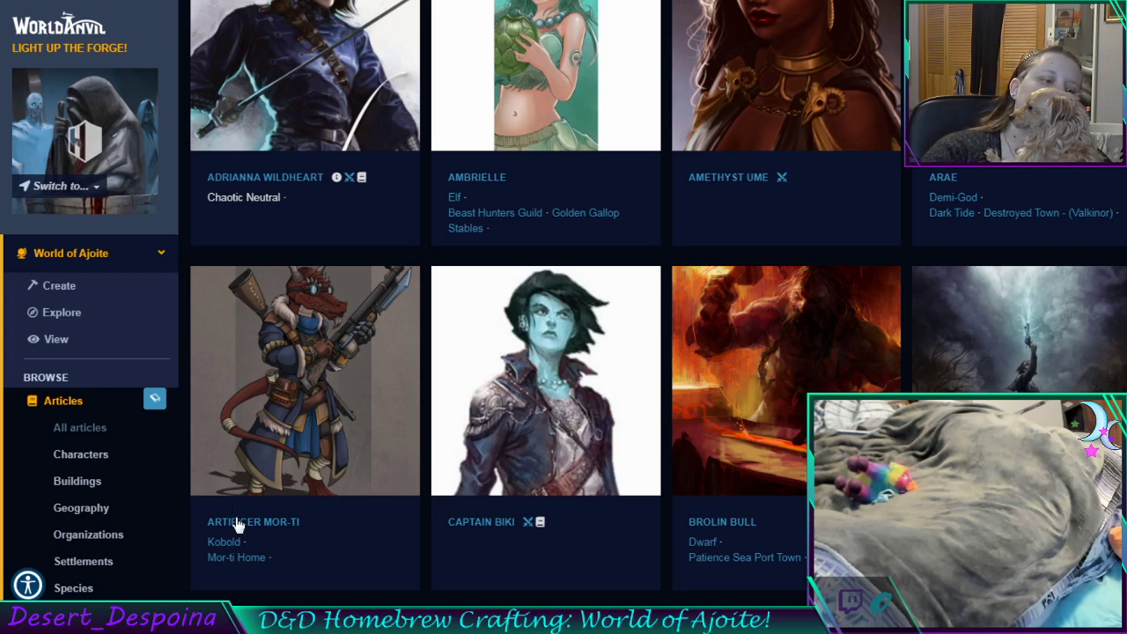
pyautogui.click(428, 457)
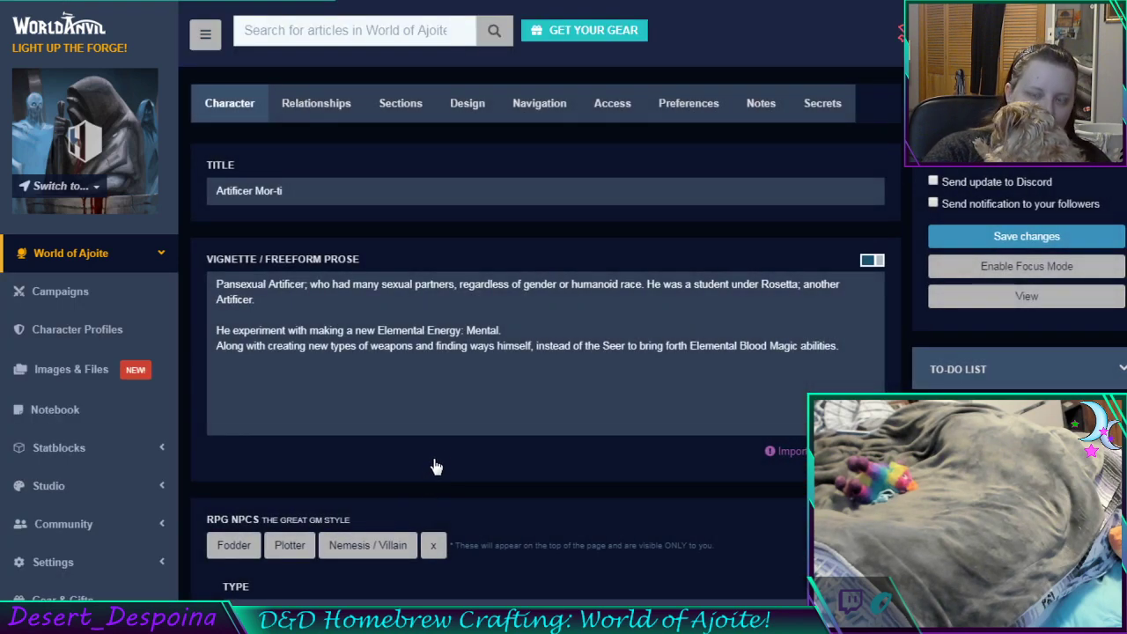
# Assign the Artificer Mor-ti article to the category Important People II and save the changes
pyautogui.click(539, 106)
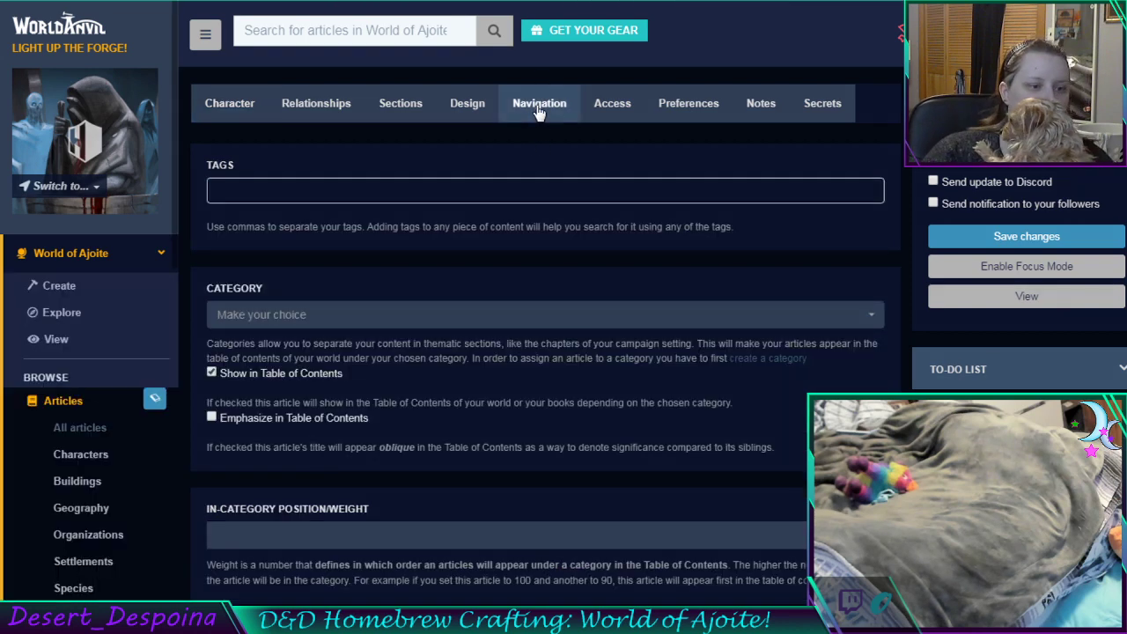
pyautogui.click(310, 317)
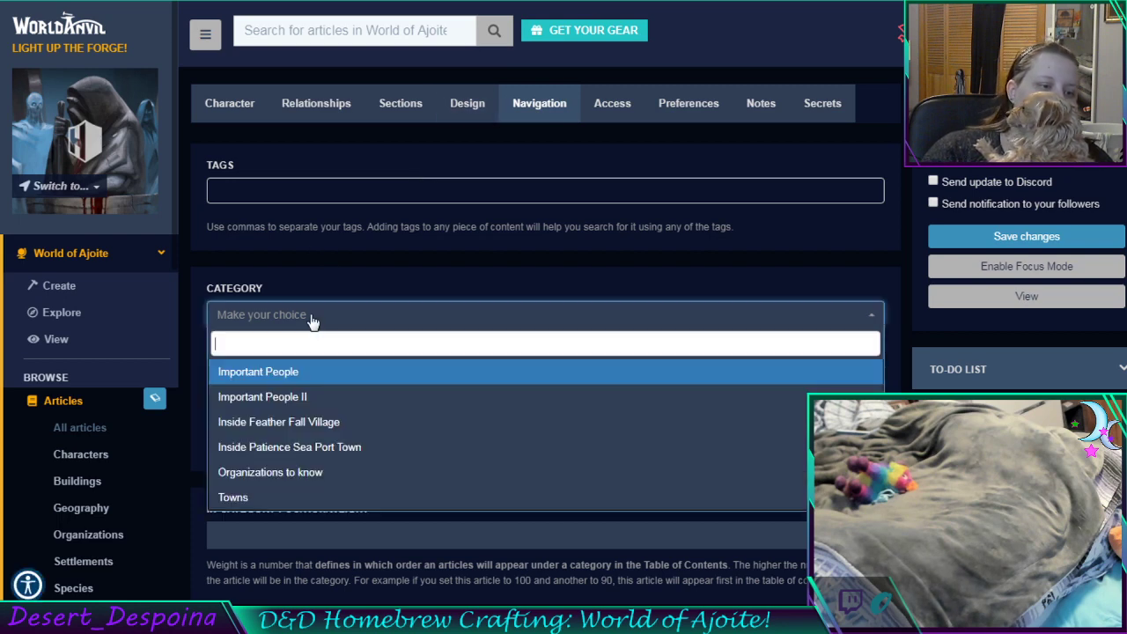
pyautogui.click(298, 399)
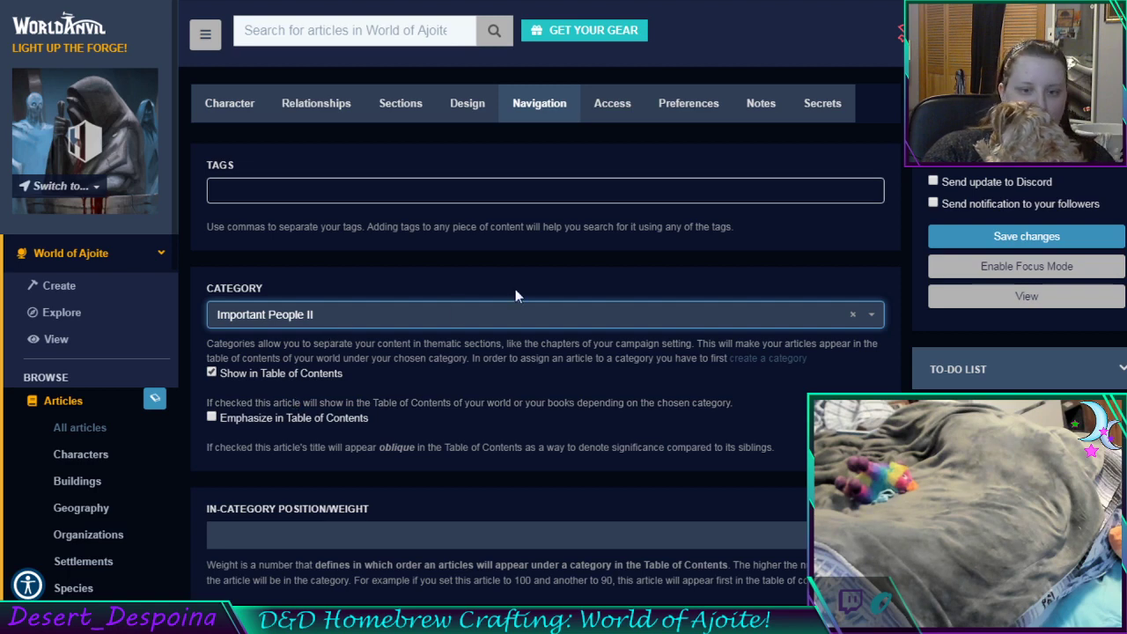
pyautogui.click(1040, 234)
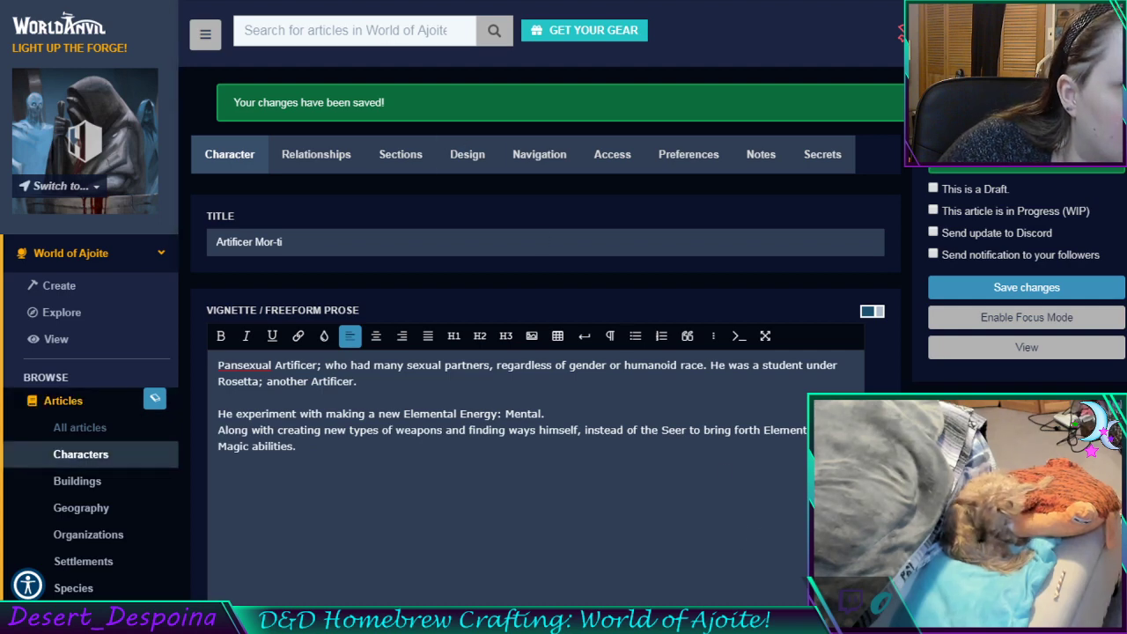
pyautogui.click(539, 155)
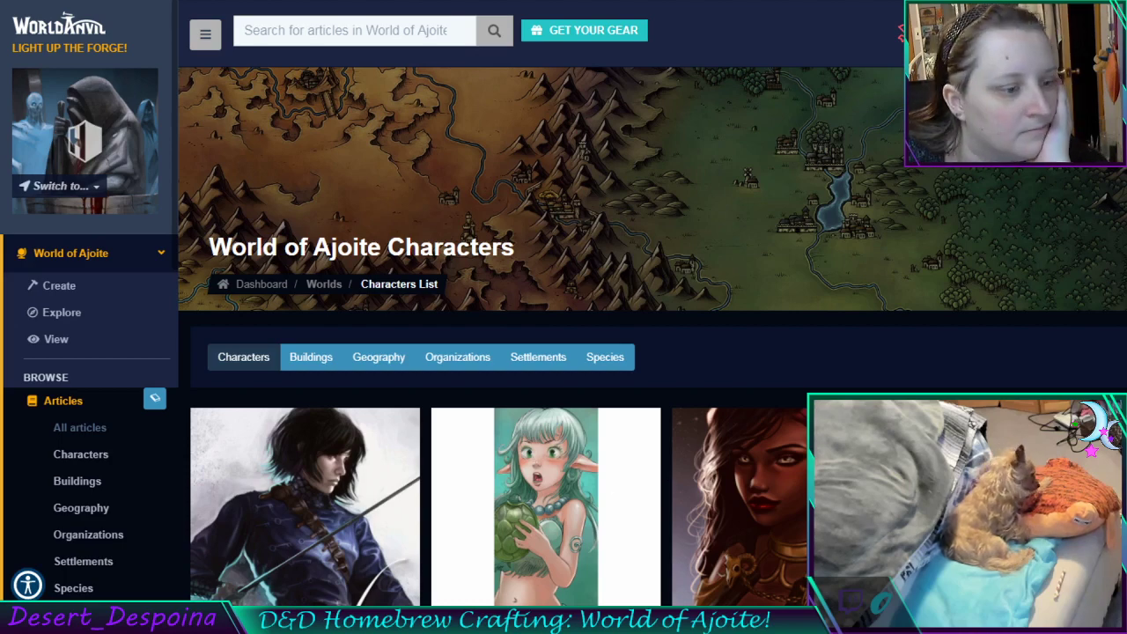
# Open the Julianna II article from the character list and check which category it is assigned to
pyautogui.scroll(-4, 380, 481)
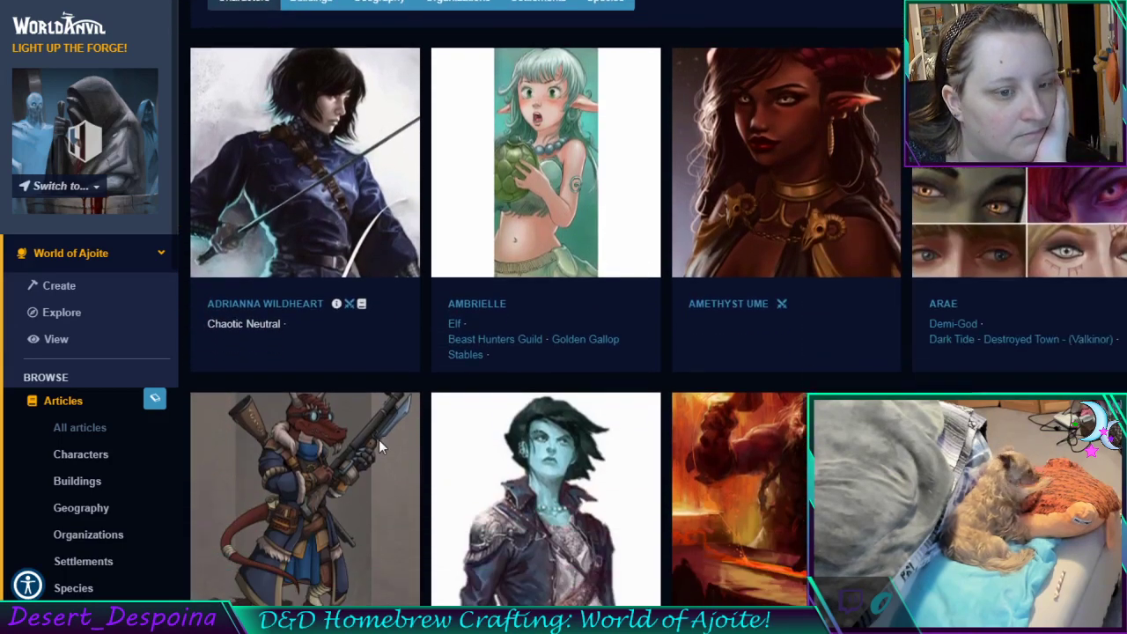
pyautogui.scroll(-6, 378, 440)
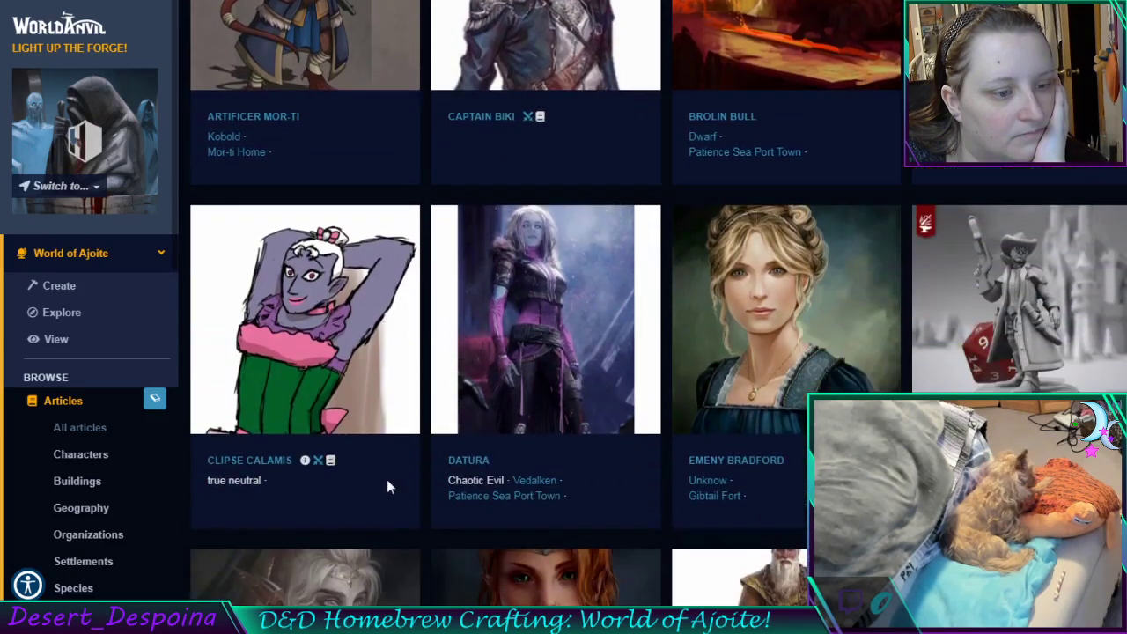
pyautogui.scroll(-1, 387, 481)
pyautogui.scroll(-4, 388, 483)
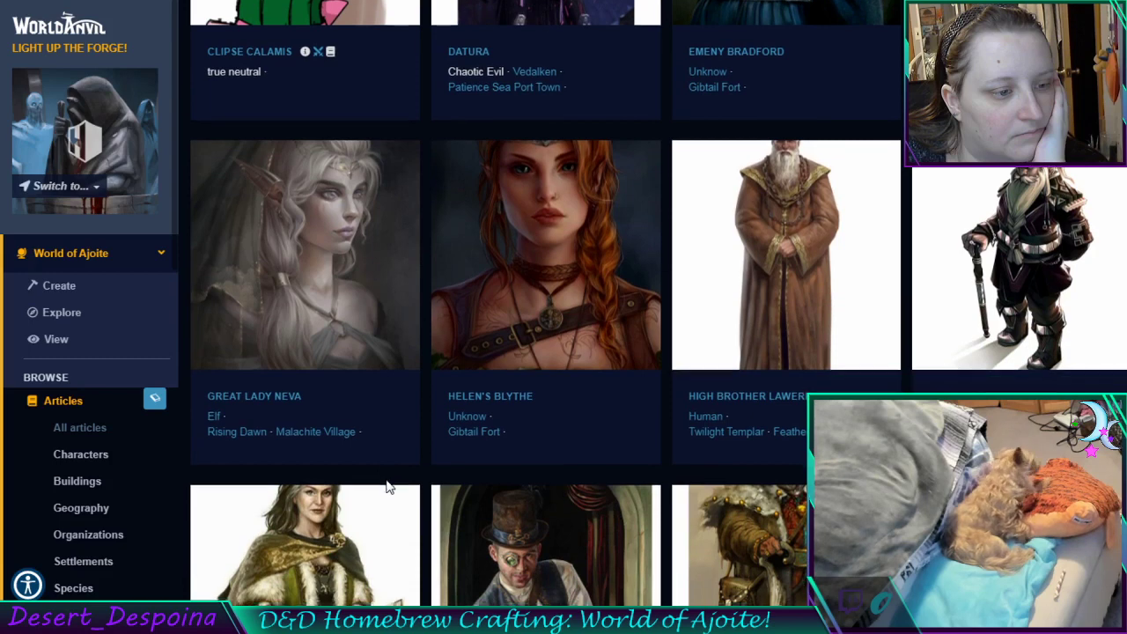
pyautogui.scroll(-1, 389, 486)
pyautogui.scroll(-1, 388, 486)
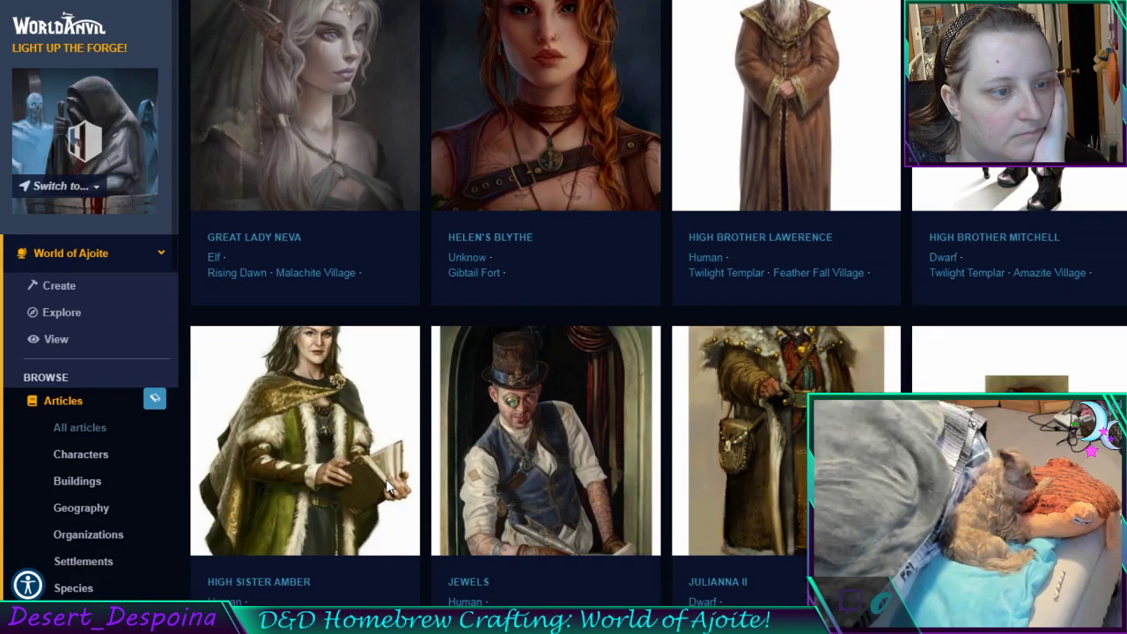
pyautogui.scroll(-1, 388, 487)
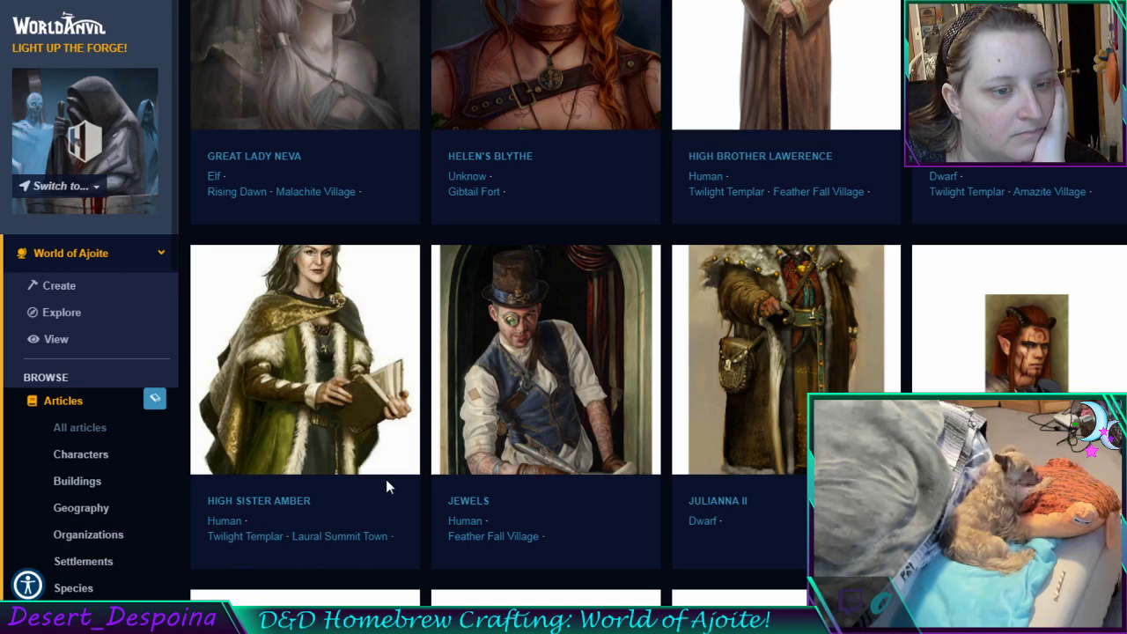
pyautogui.scroll(-1, 386, 480)
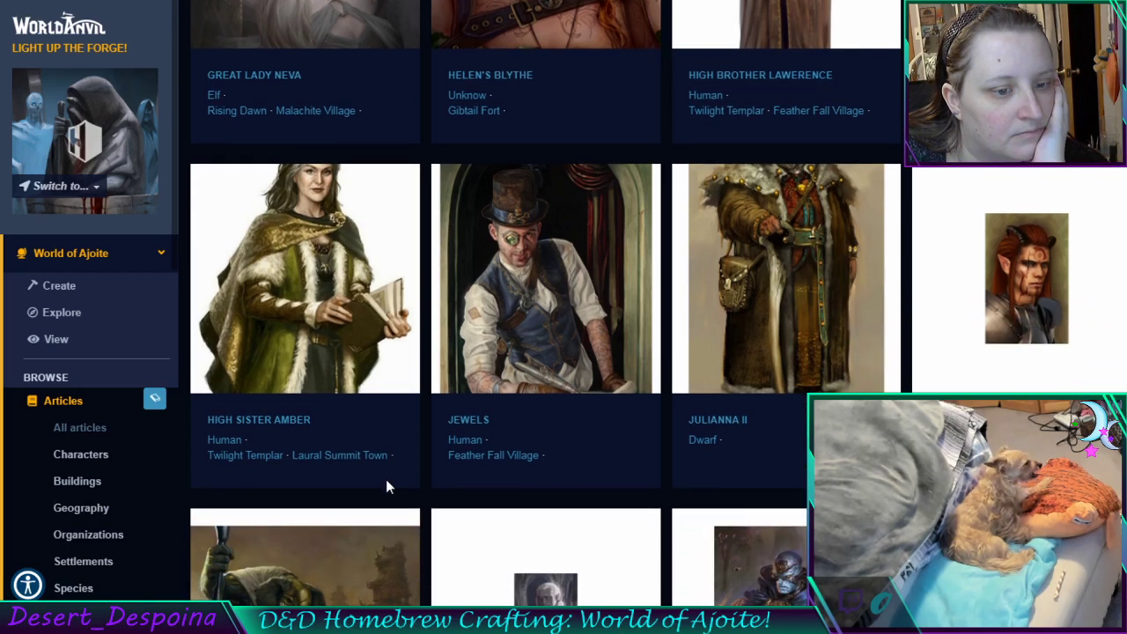
pyautogui.click(717, 419)
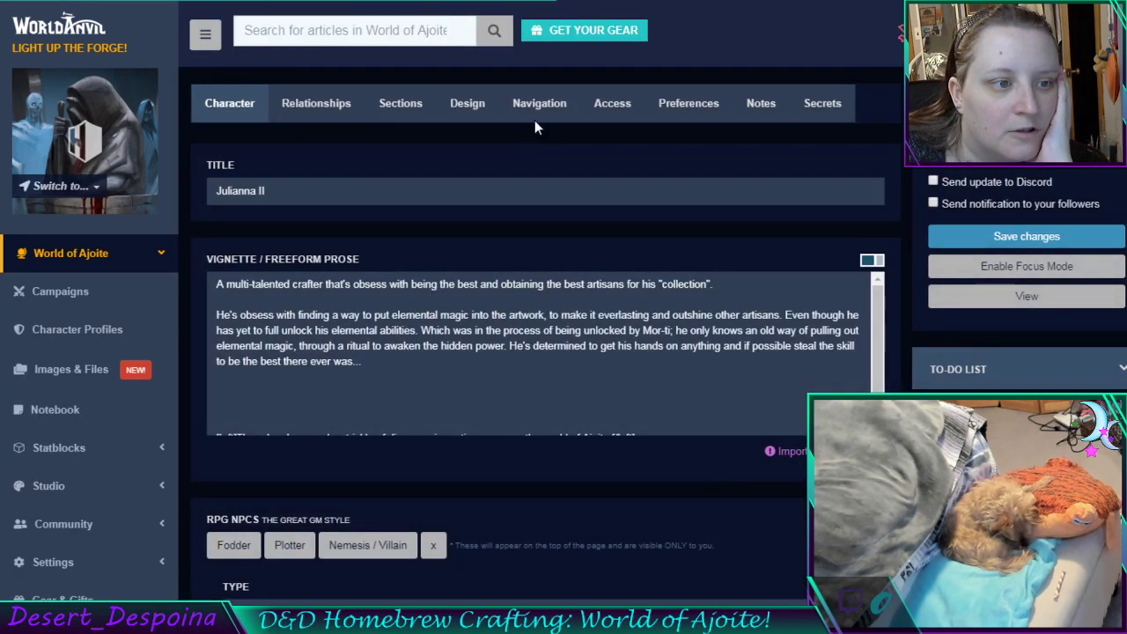
pyautogui.click(539, 118)
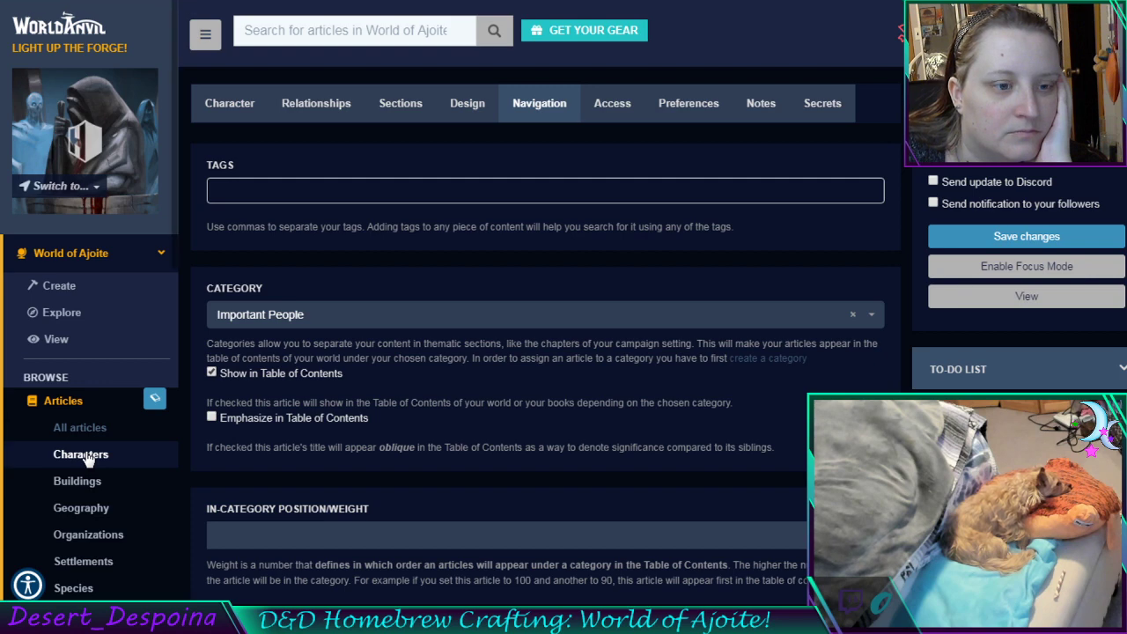
# Return to the world's character list and look through it down to the Keljack, King Tiberius and Leku entries
pyautogui.click(80, 455)
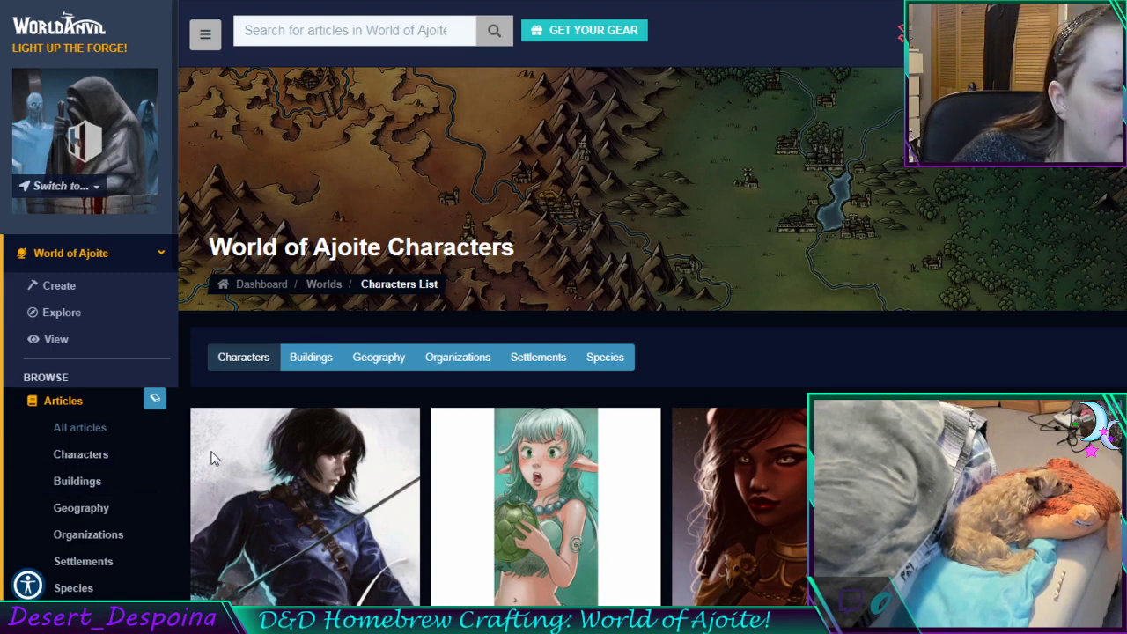
pyautogui.scroll(-2, 397, 502)
pyautogui.scroll(-2, 397, 502)
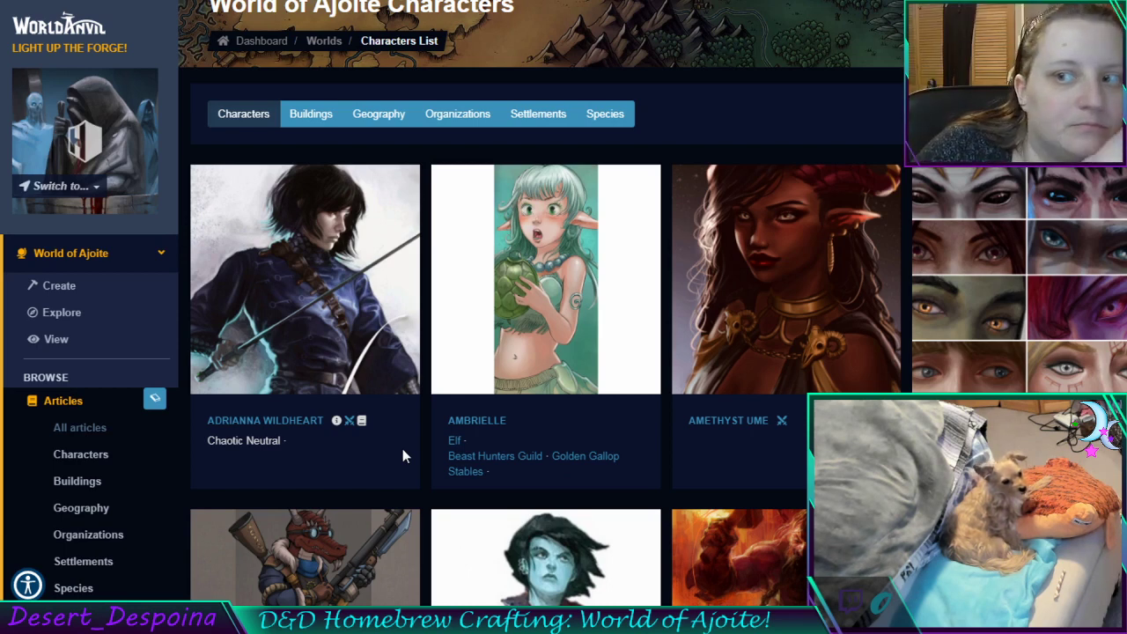
pyautogui.scroll(-2, 451, 264)
pyautogui.scroll(-5, 450, 264)
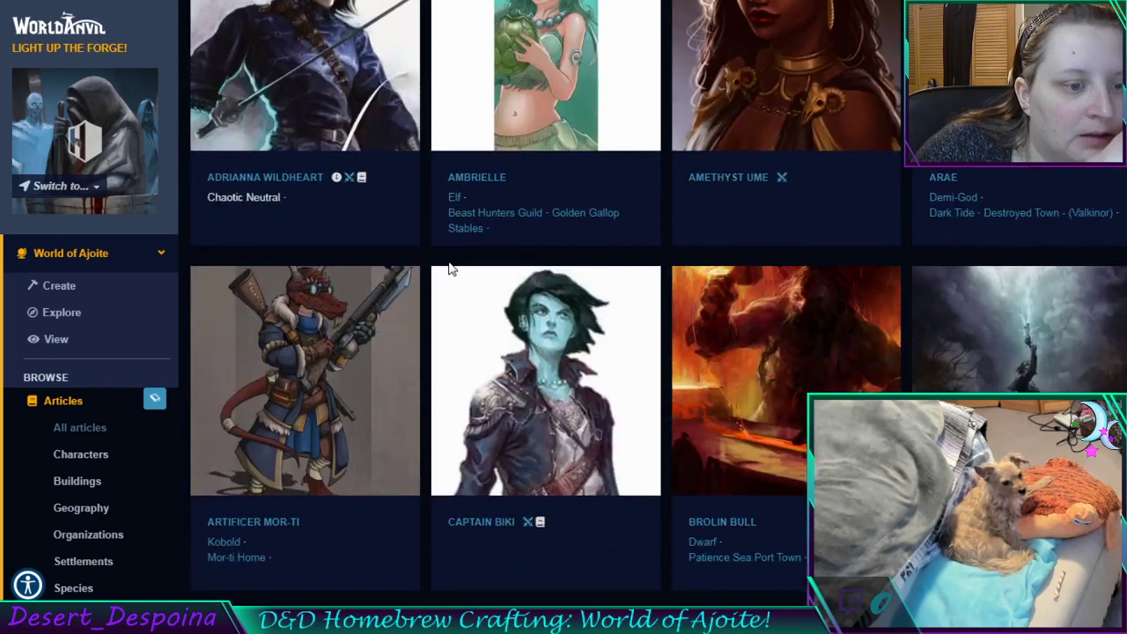
pyautogui.scroll(-5, 452, 270)
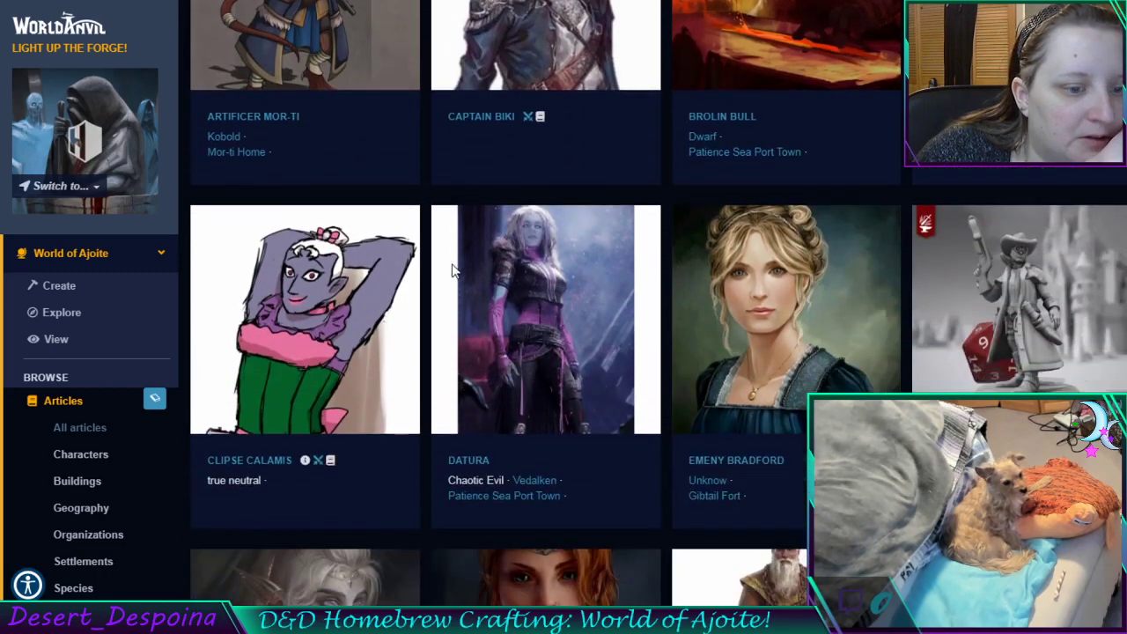
pyautogui.scroll(-5, 453, 273)
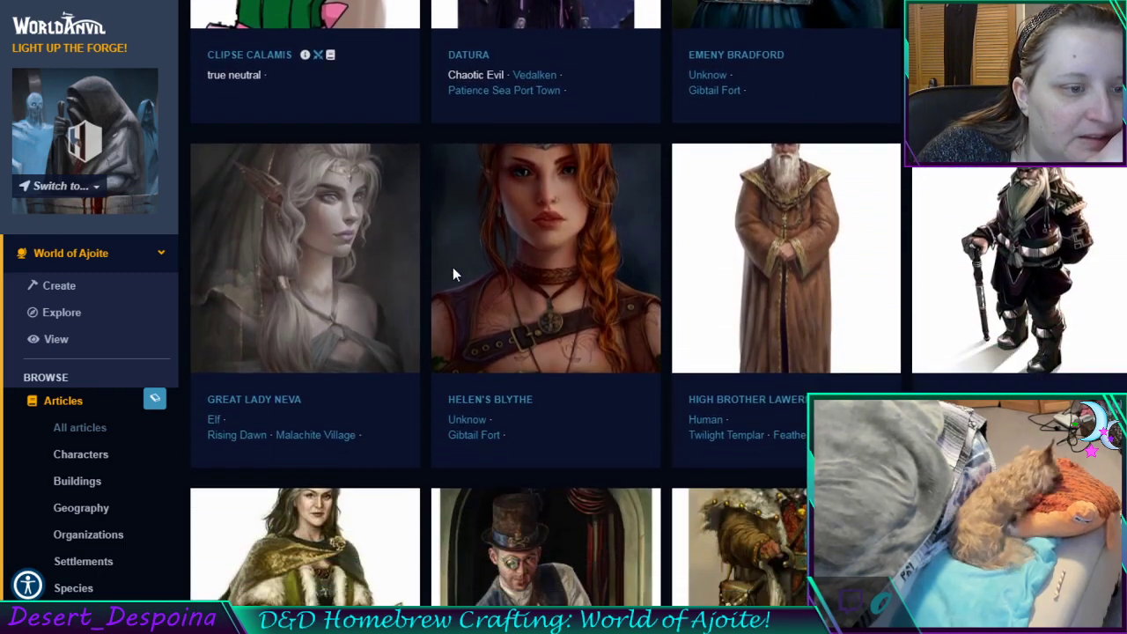
pyautogui.scroll(-3, 453, 273)
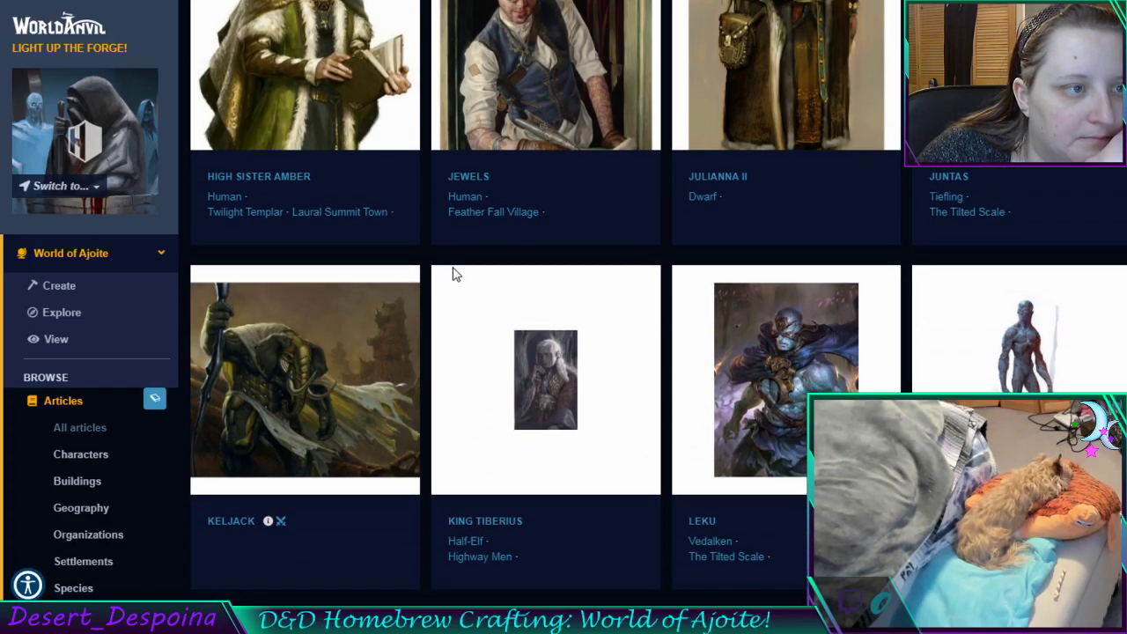
# Open the Important People category in the World Codex and compare its entries with the characters from High Sister Amber to Leku
pyautogui.hotkey('ctrl', 'Tab')
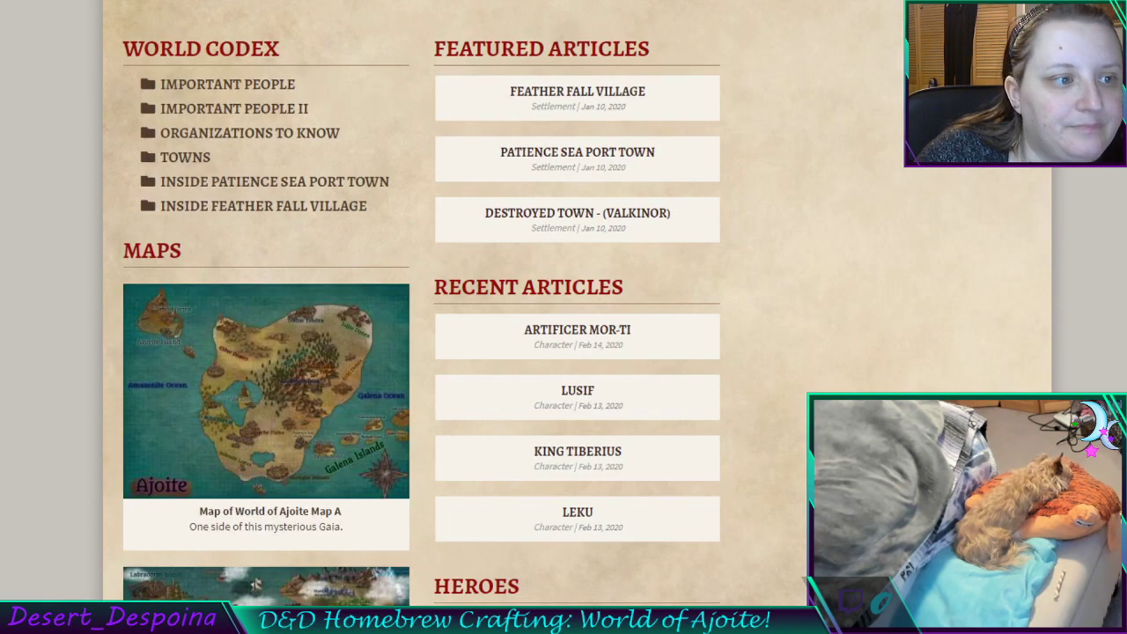
pyautogui.click(264, 88)
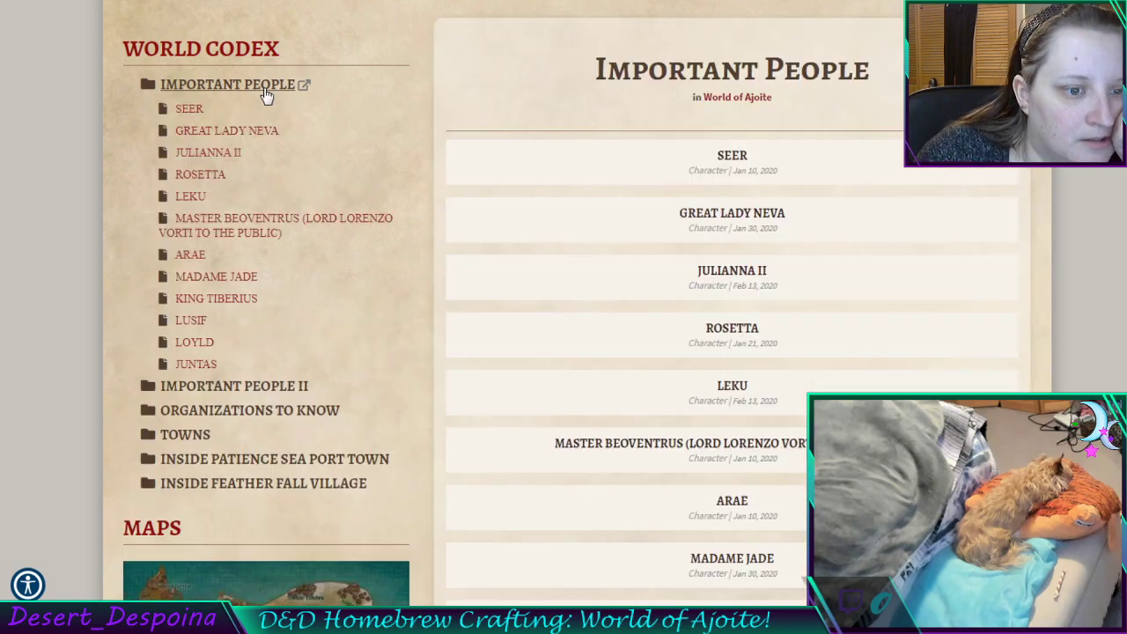
pyautogui.scroll(-2, 667, 182)
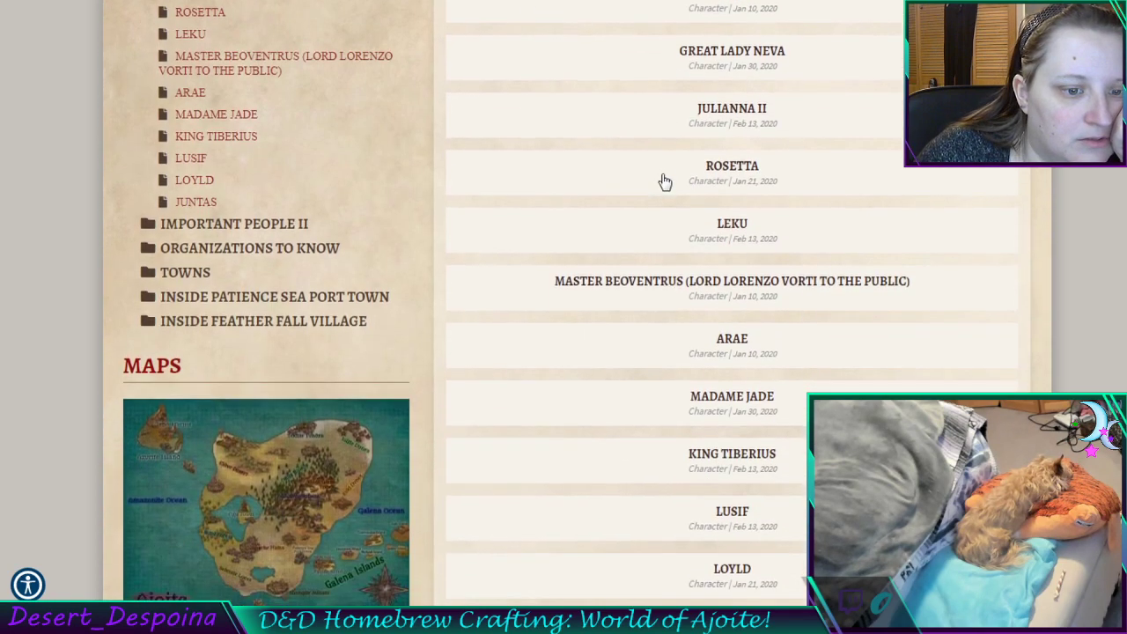
pyautogui.scroll(-1, 665, 182)
pyautogui.hotkey('ctrl', 'Tab')
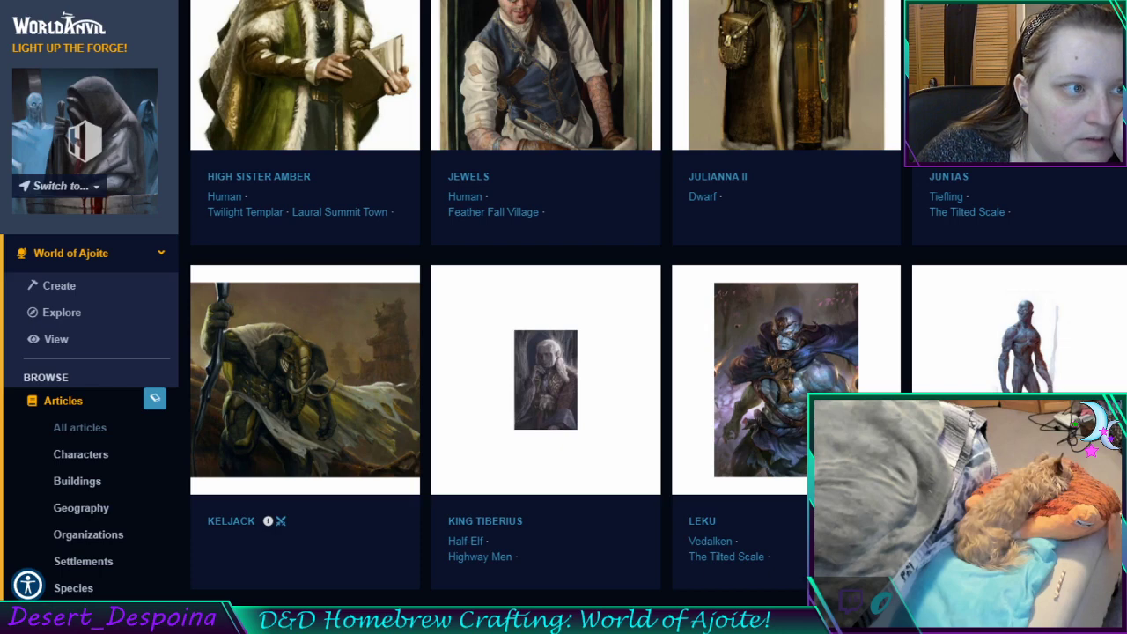
pyautogui.hotkey('ctrl', 'shift', 'Tab')
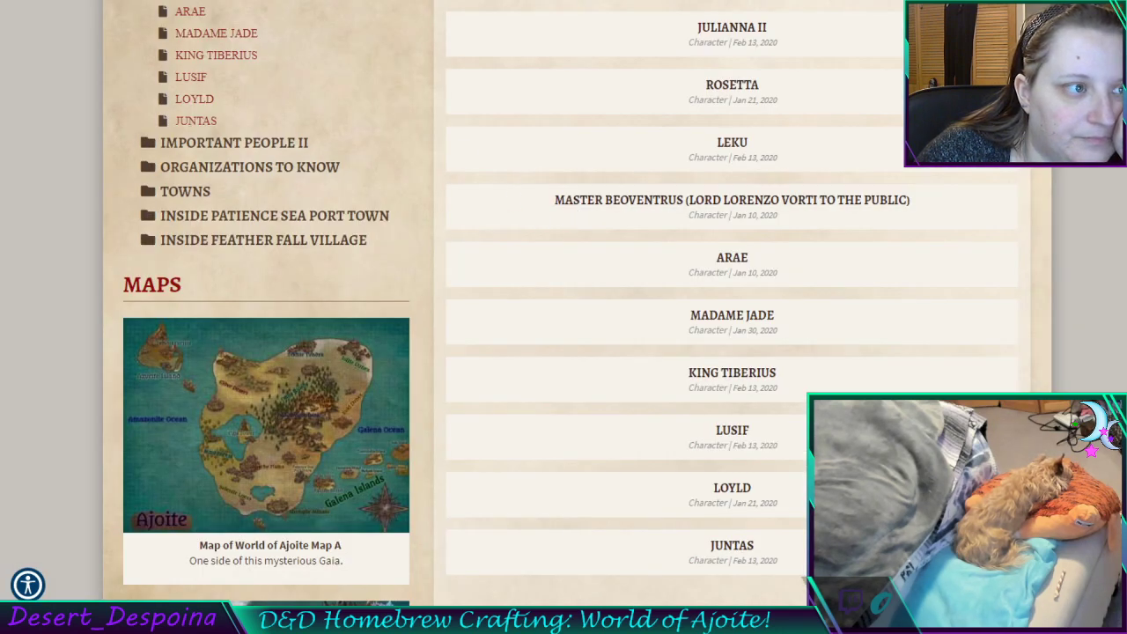
pyautogui.hotkey('ctrl', 'Tab')
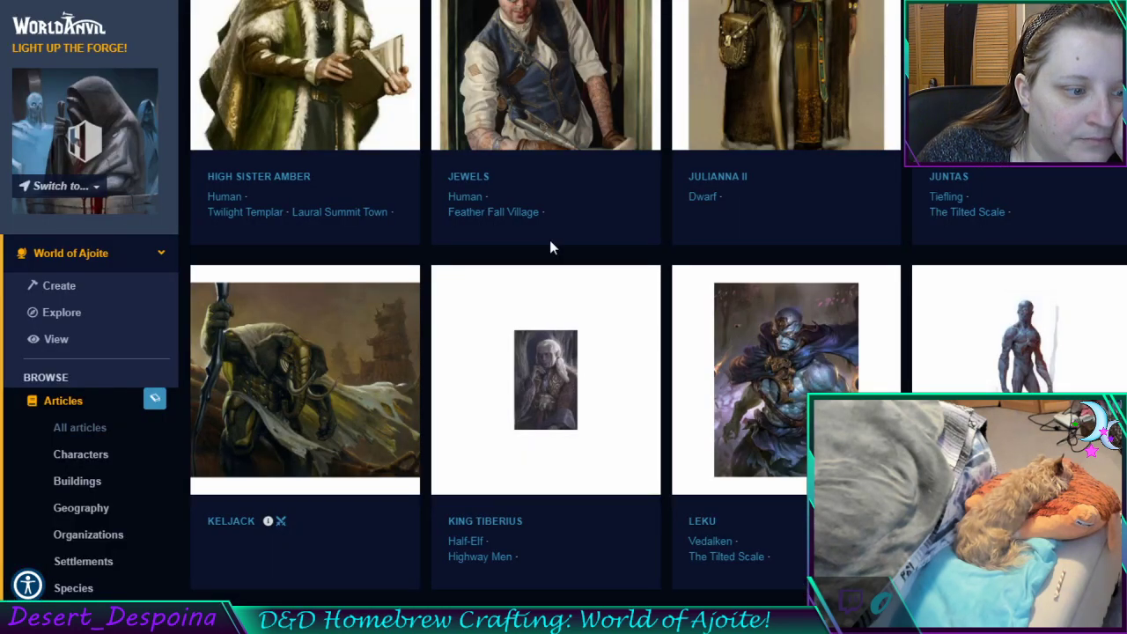
pyautogui.hotkey('ctrl', 'shift', 'Tab')
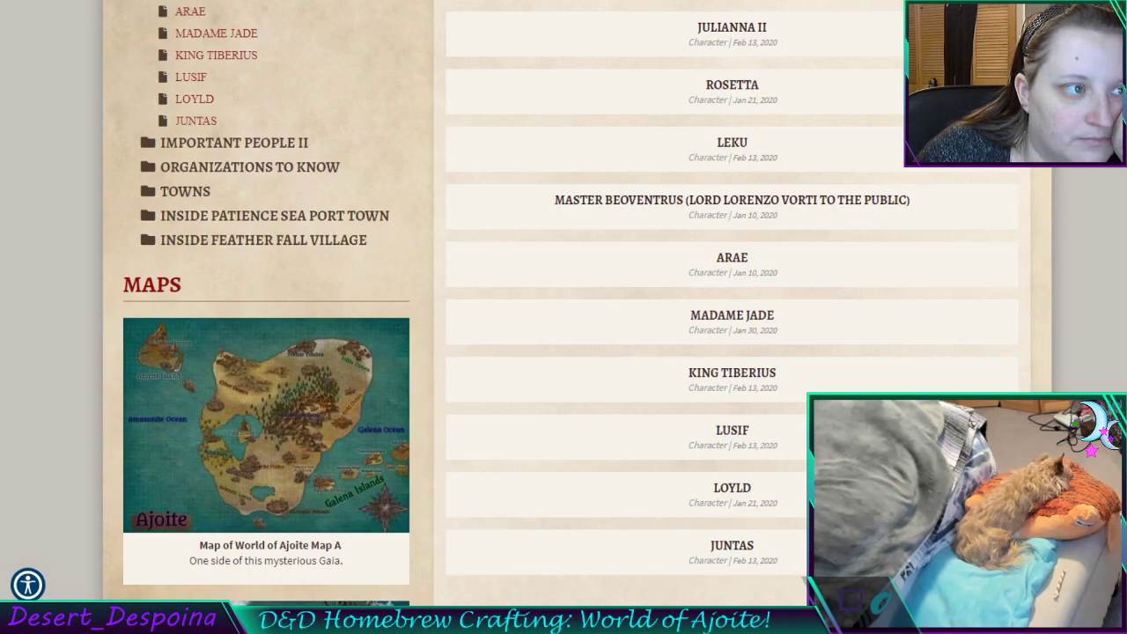
pyautogui.hotkey('ctrl', 'Tab')
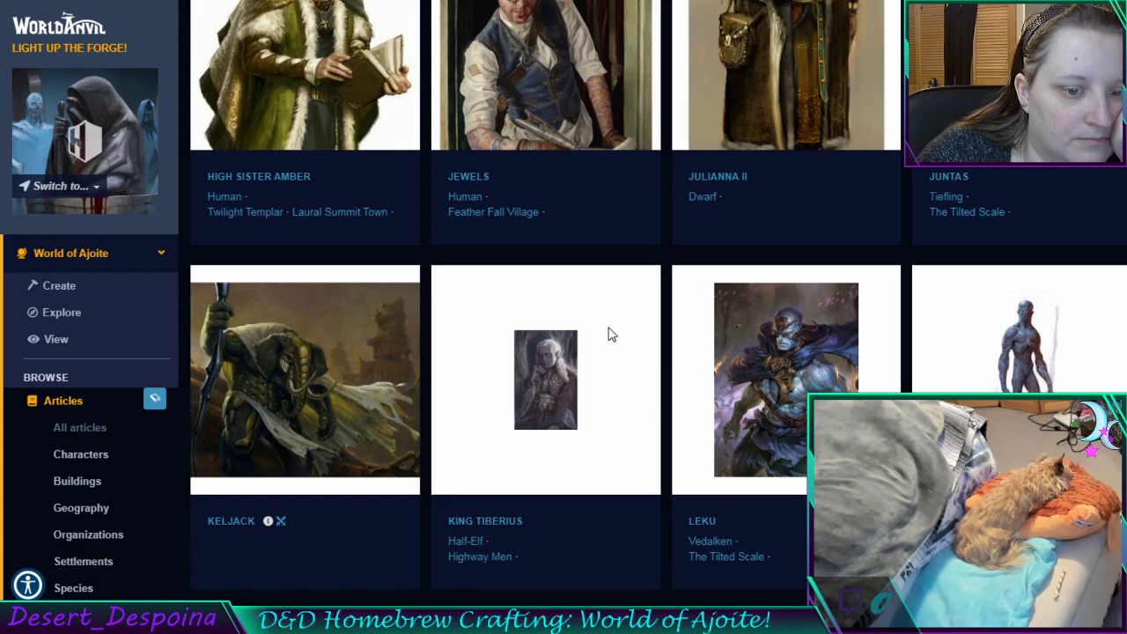
pyautogui.hotkey('ctrl', 'shift', 'Tab')
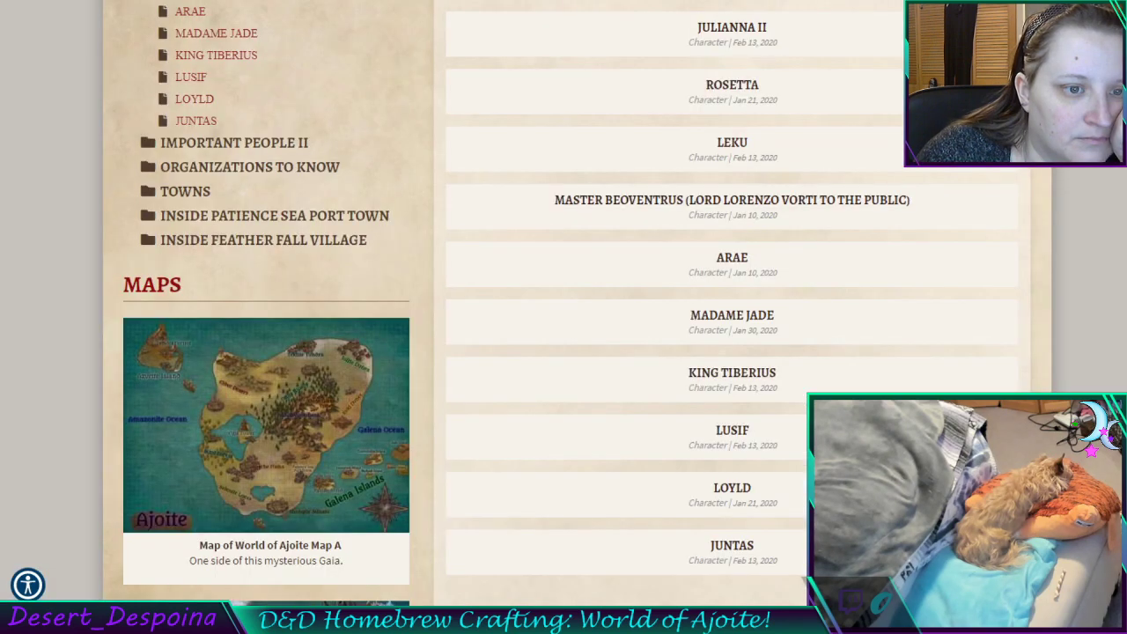
pyautogui.hotkey('ctrl', 'Tab')
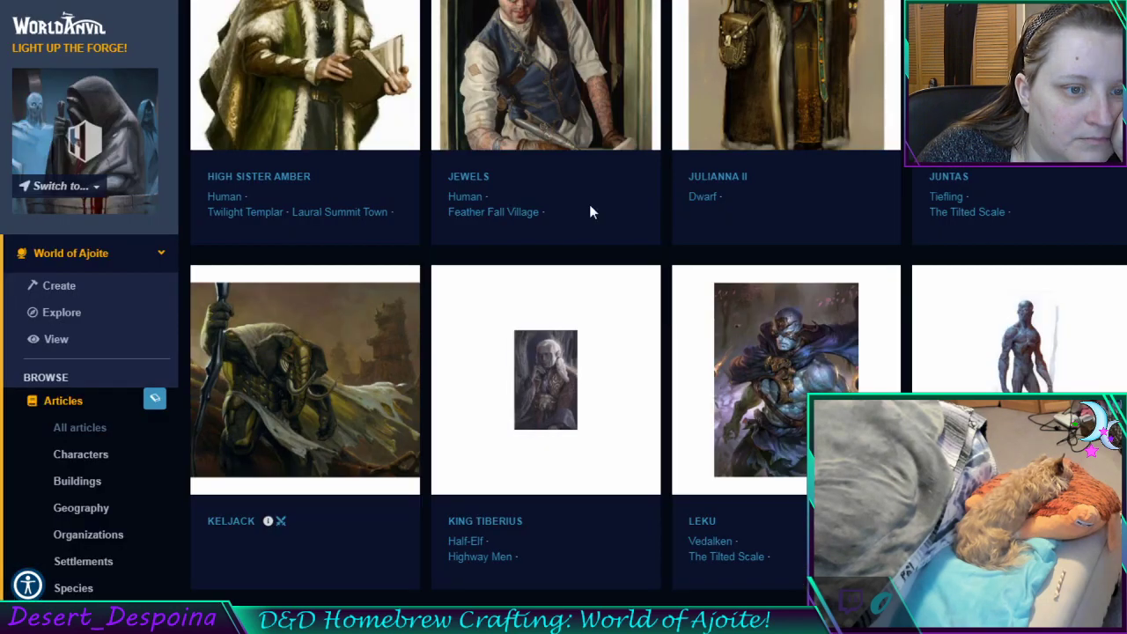
# Check the characters further down the list, from Loyld to Prince Copper, against the articles listed under Important People
pyautogui.scroll(-4, 638, 290)
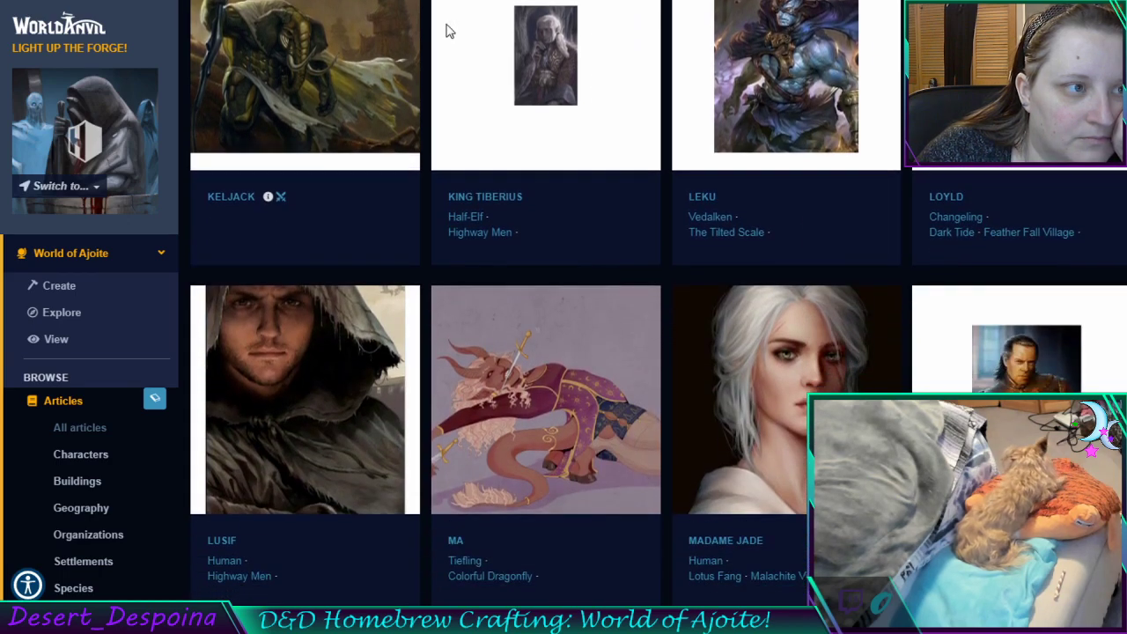
pyautogui.hotkey('ctrl', 'shift', 'Tab')
pyautogui.hotkey('ctrl', 'Tab')
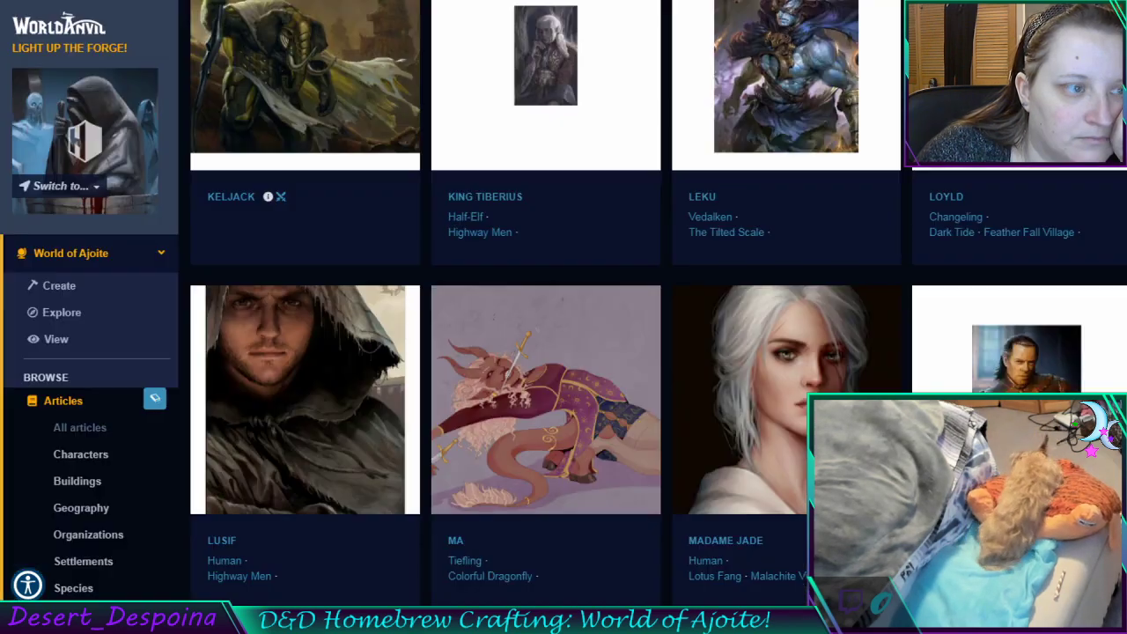
pyautogui.scroll(-2, 646, 285)
pyautogui.scroll(-4, 635, 293)
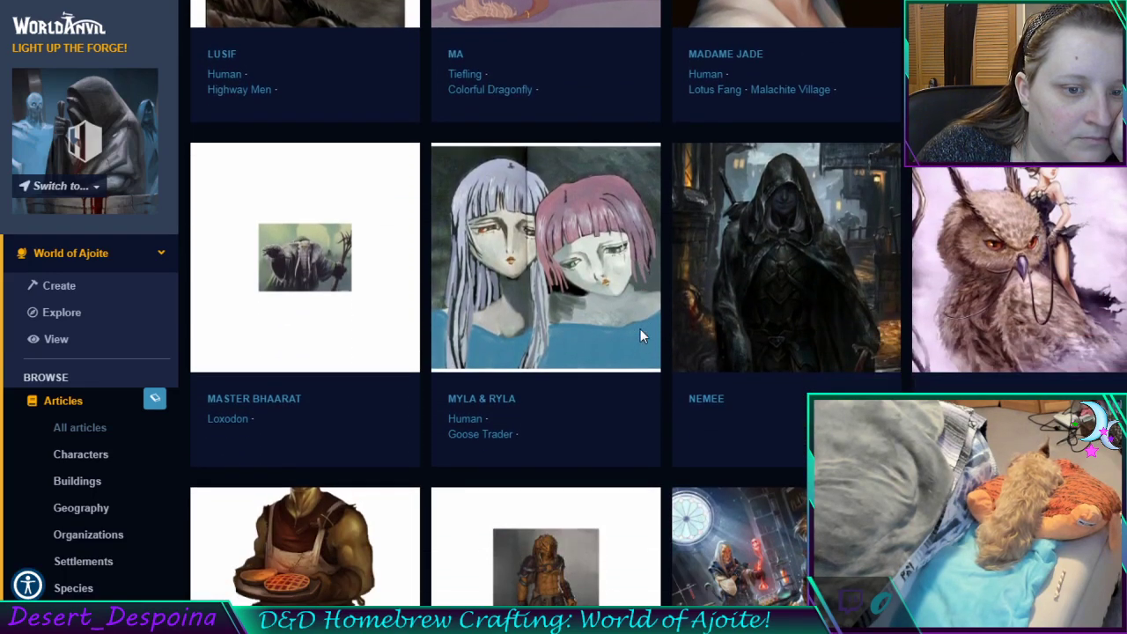
pyautogui.scroll(-3, 640, 329)
pyautogui.hotkey('ctrl', 'Tab')
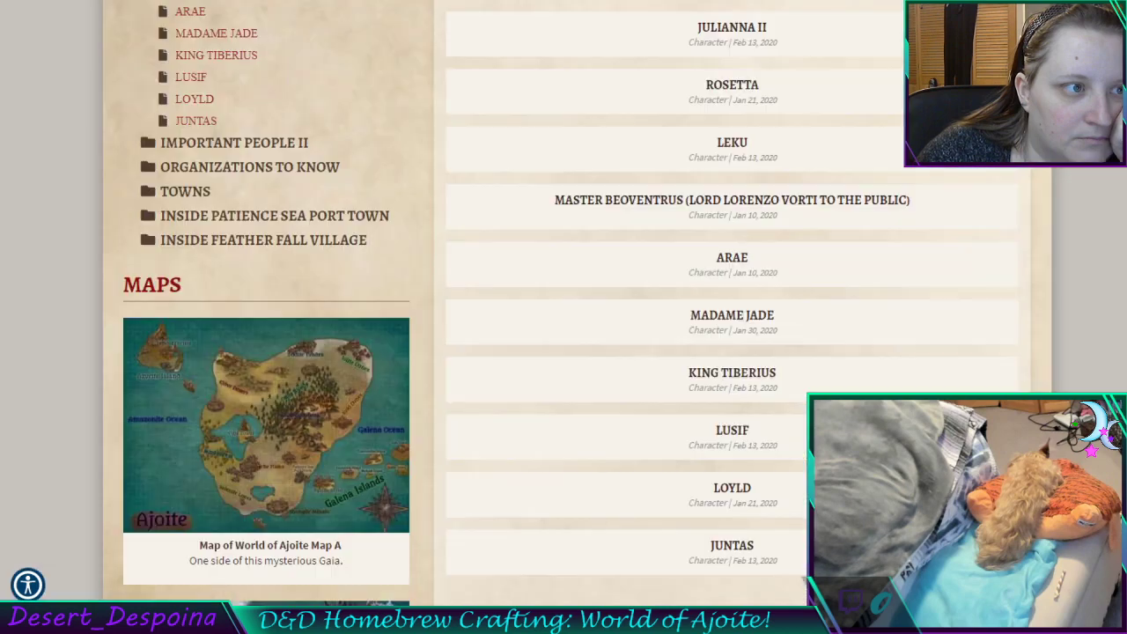
pyautogui.scroll(3, 674, 305)
pyautogui.scroll(1, 666, 307)
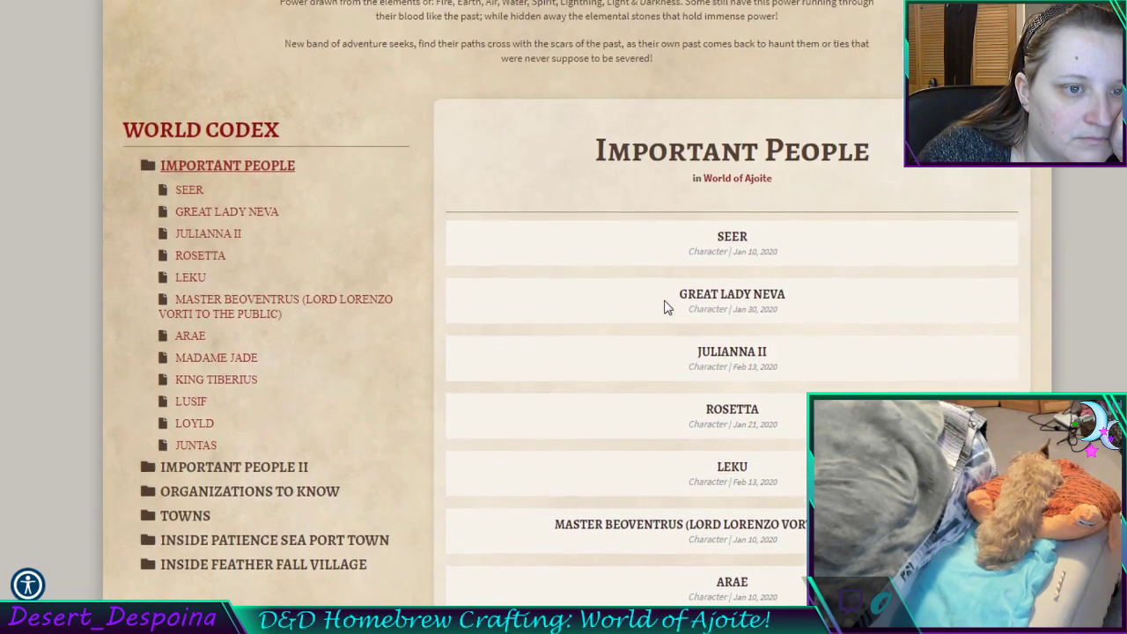
pyautogui.scroll(-1, 667, 307)
pyautogui.hotkey('ctrl', 'shift', 'Tab')
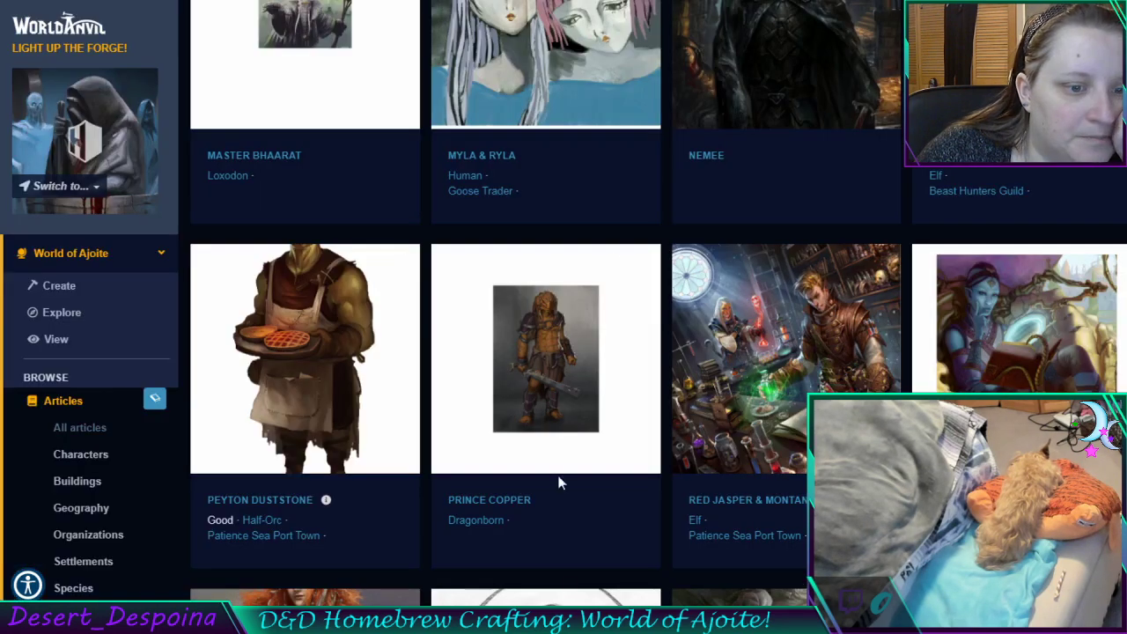
# Open the Nemee character article for editing and bring up the choices for its category
pyautogui.click(705, 156)
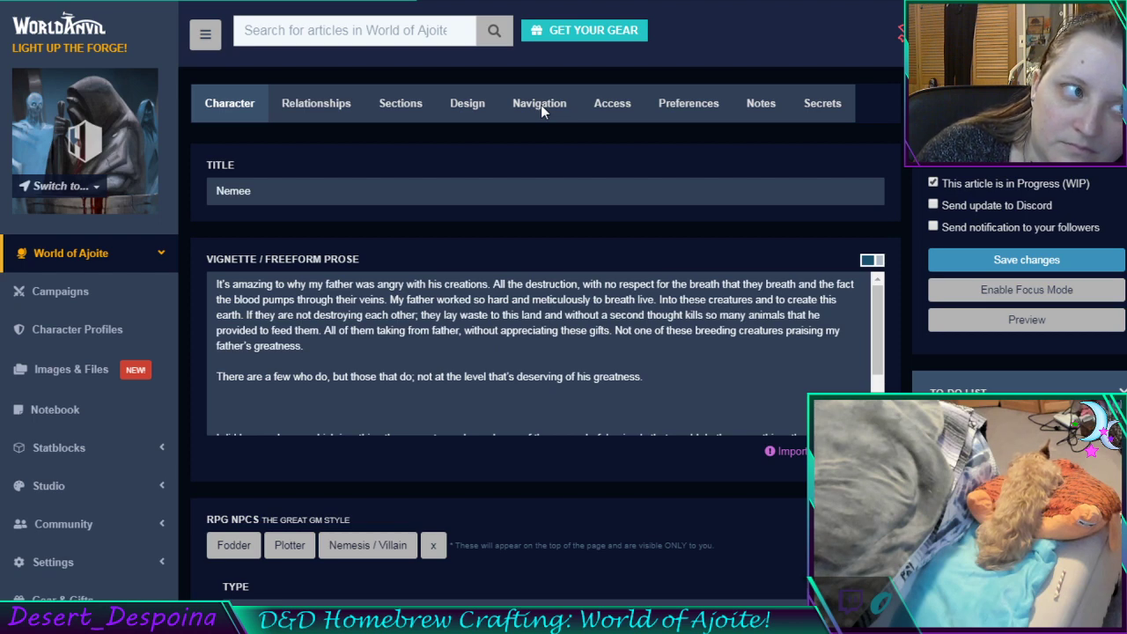
pyautogui.click(541, 105)
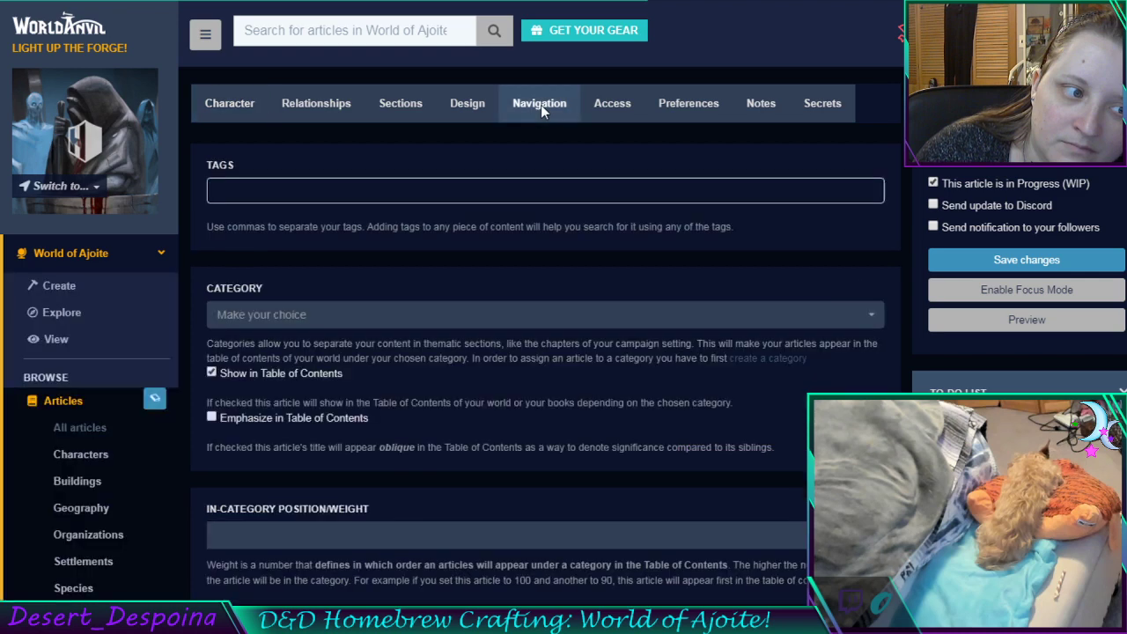
pyautogui.click(364, 315)
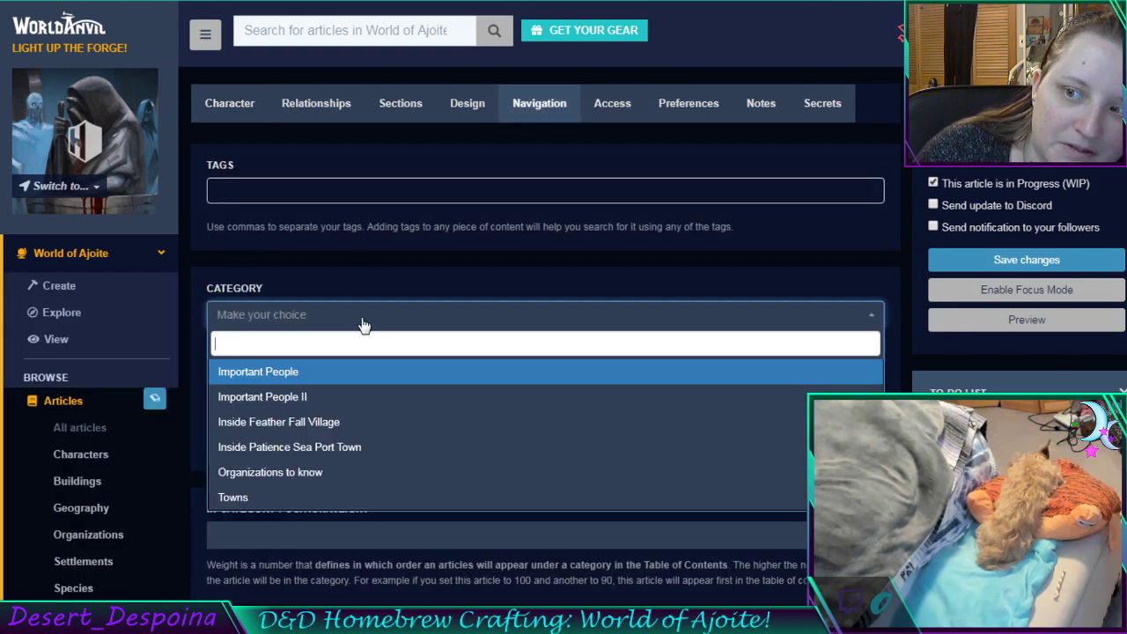
# Assign the Nemee article to the Important People II category, remove its draft status and save the changes
pyautogui.click(324, 403)
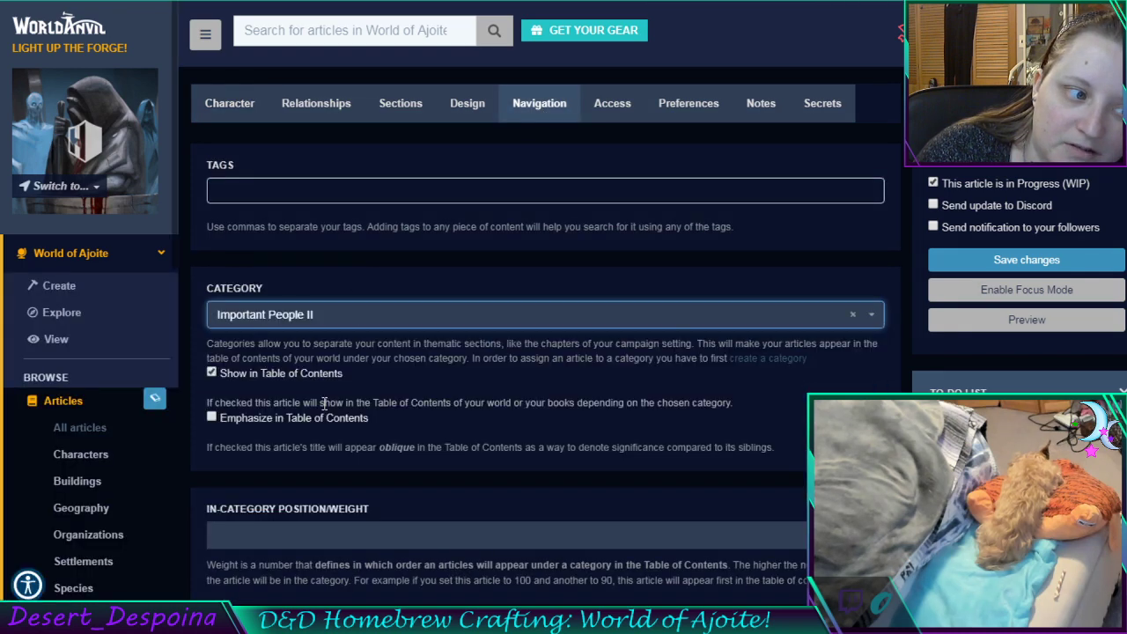
pyautogui.click(1008, 259)
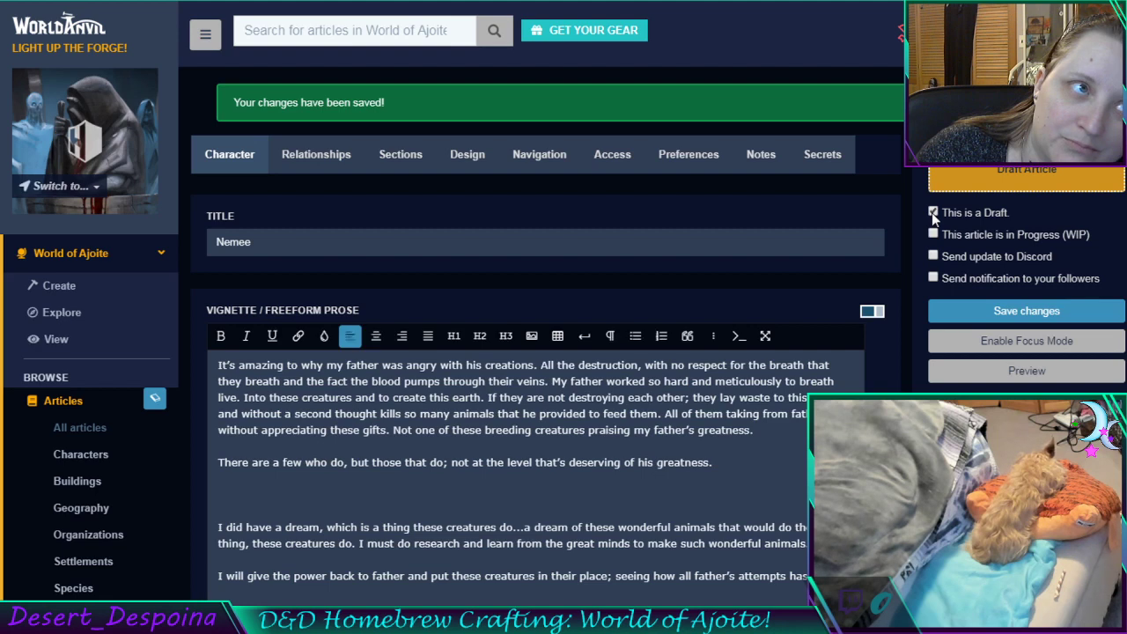
pyautogui.click(934, 213)
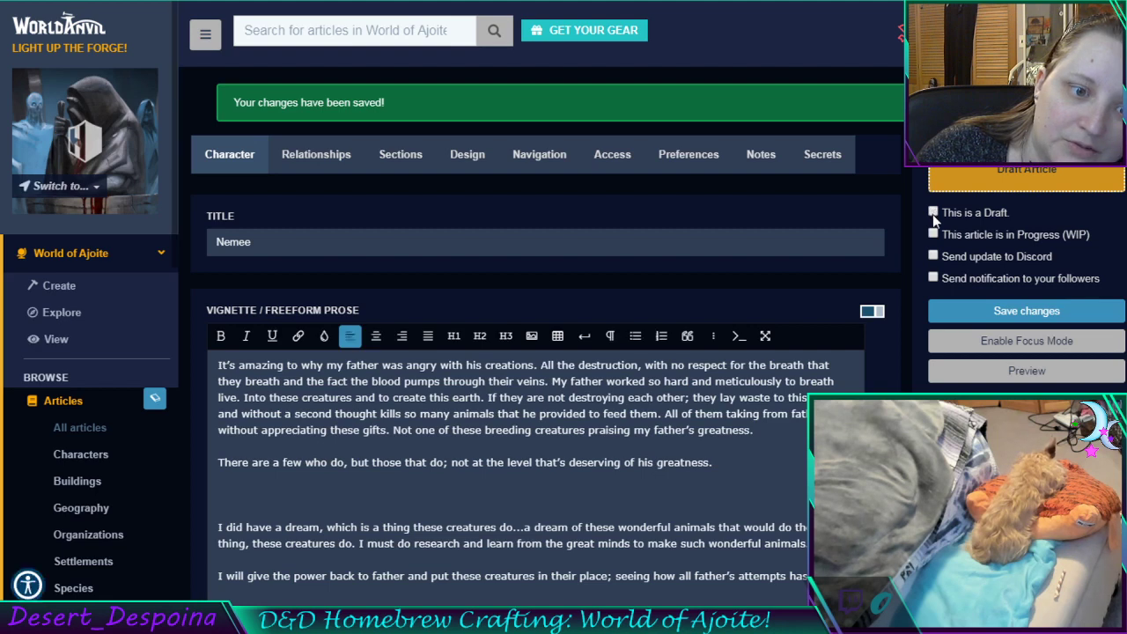
pyautogui.click(985, 312)
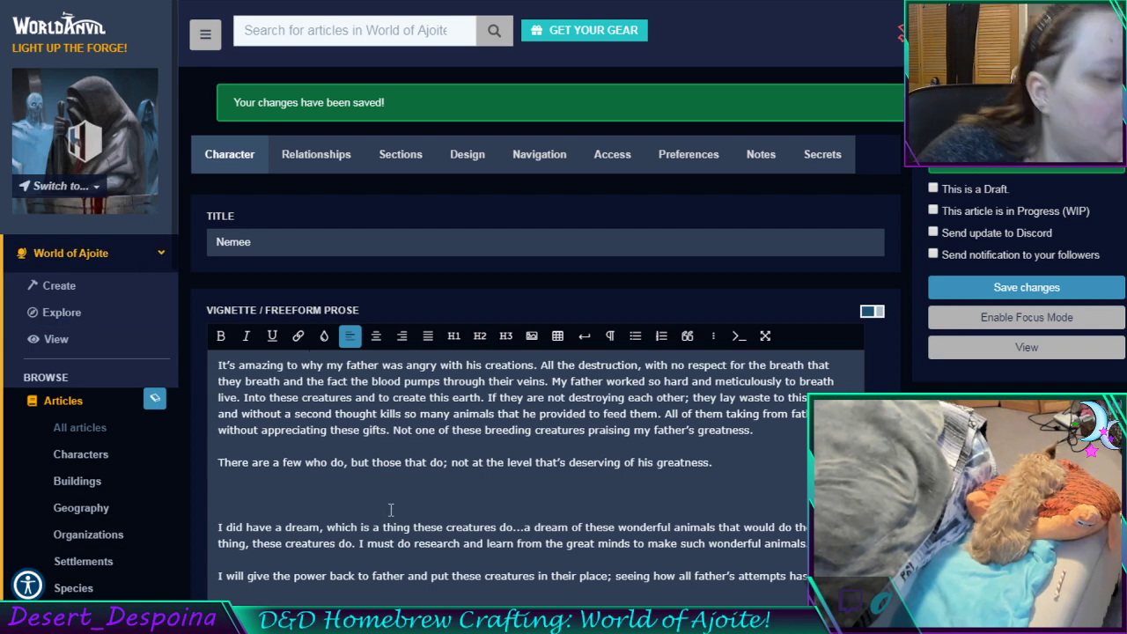
pyautogui.scroll(-2, 338, 461)
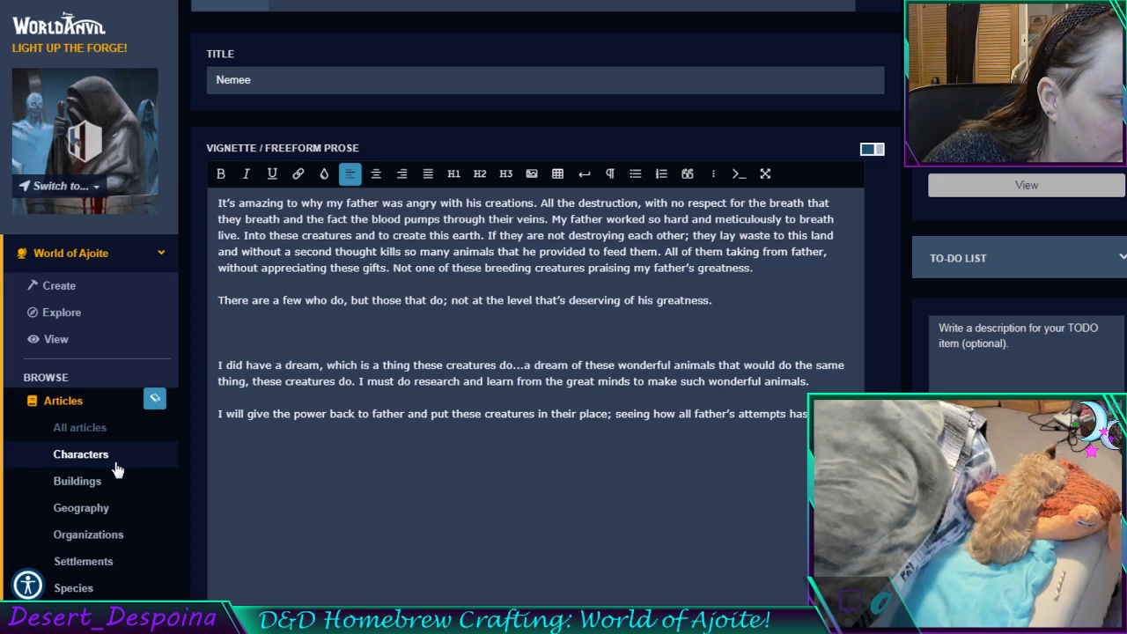
# Find Prince Copper in the world's list of characters and open the article for editing
pyautogui.click(81, 455)
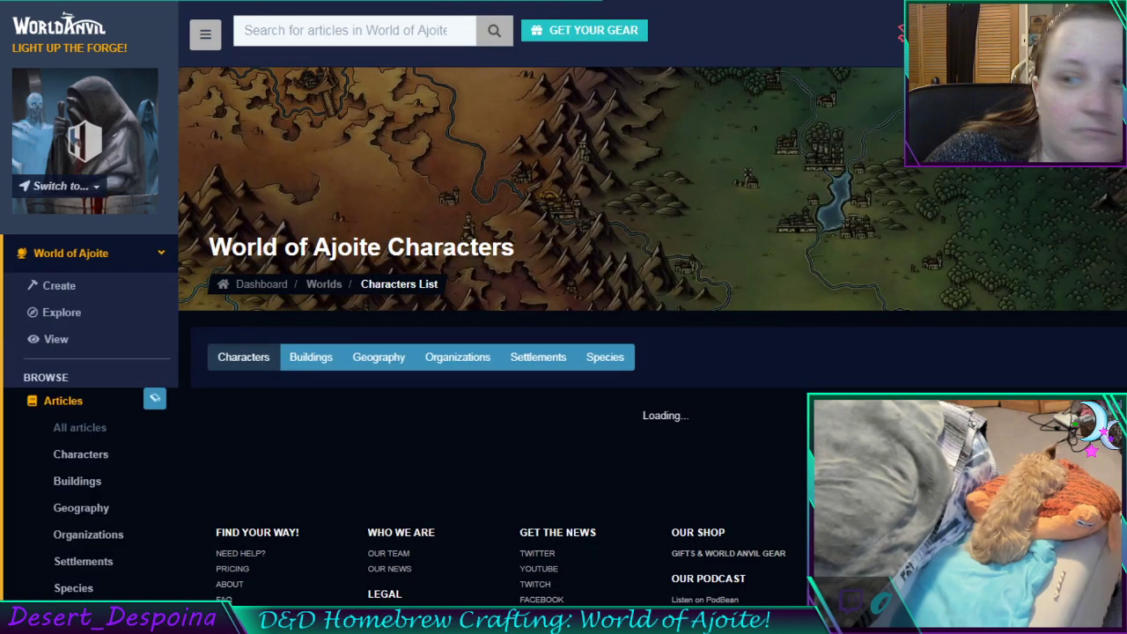
pyautogui.scroll(-3, 809, 287)
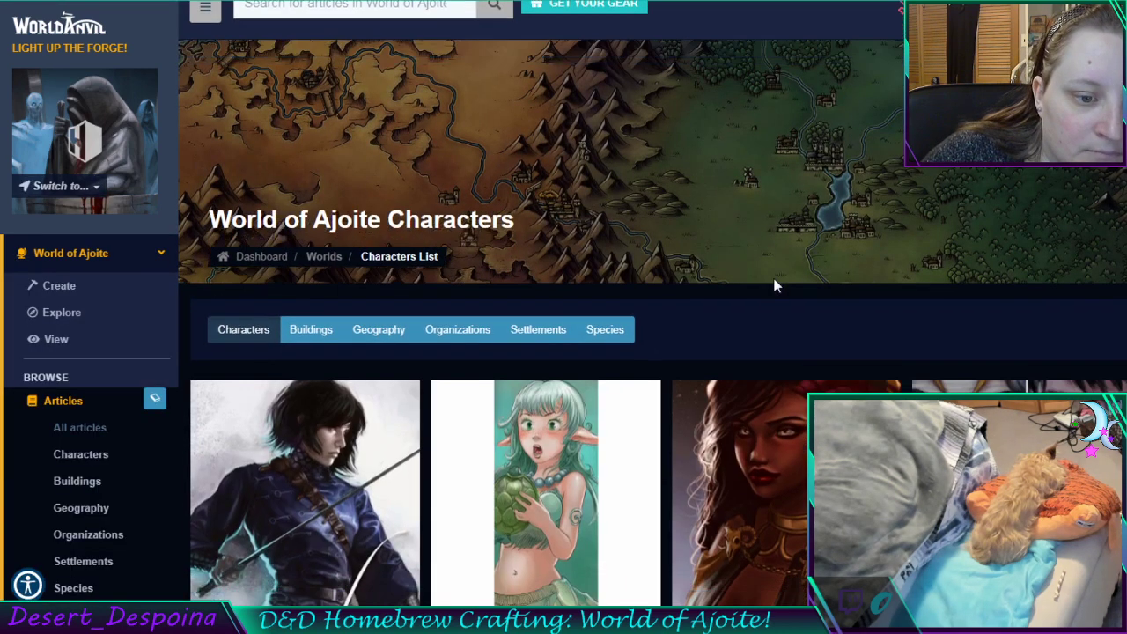
pyautogui.scroll(-9, 750, 277)
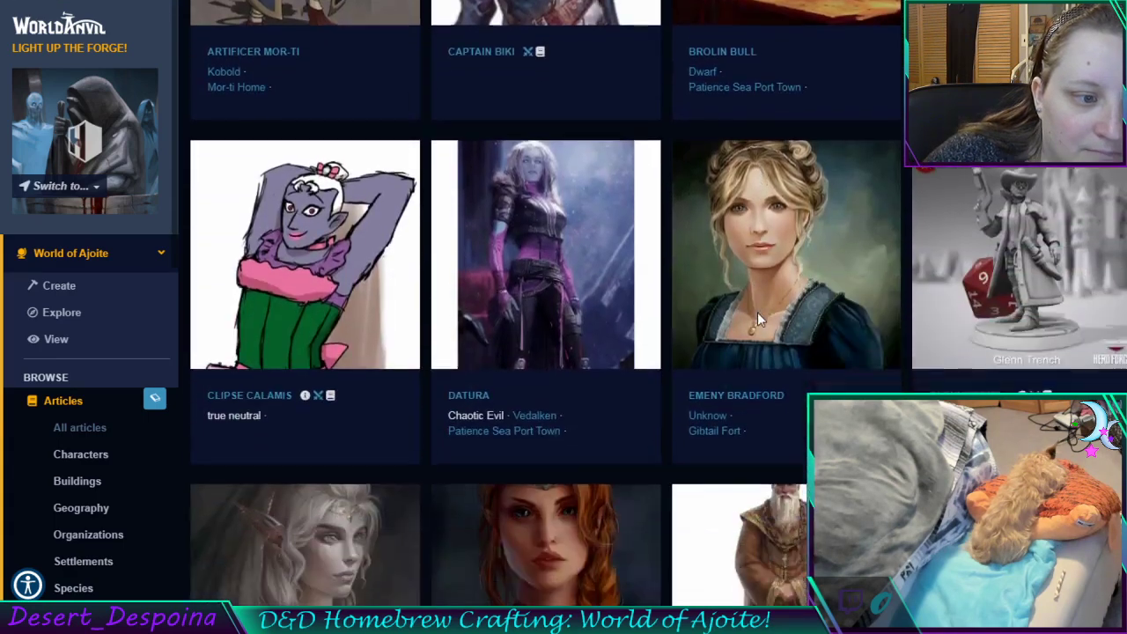
pyautogui.scroll(-5, 760, 310)
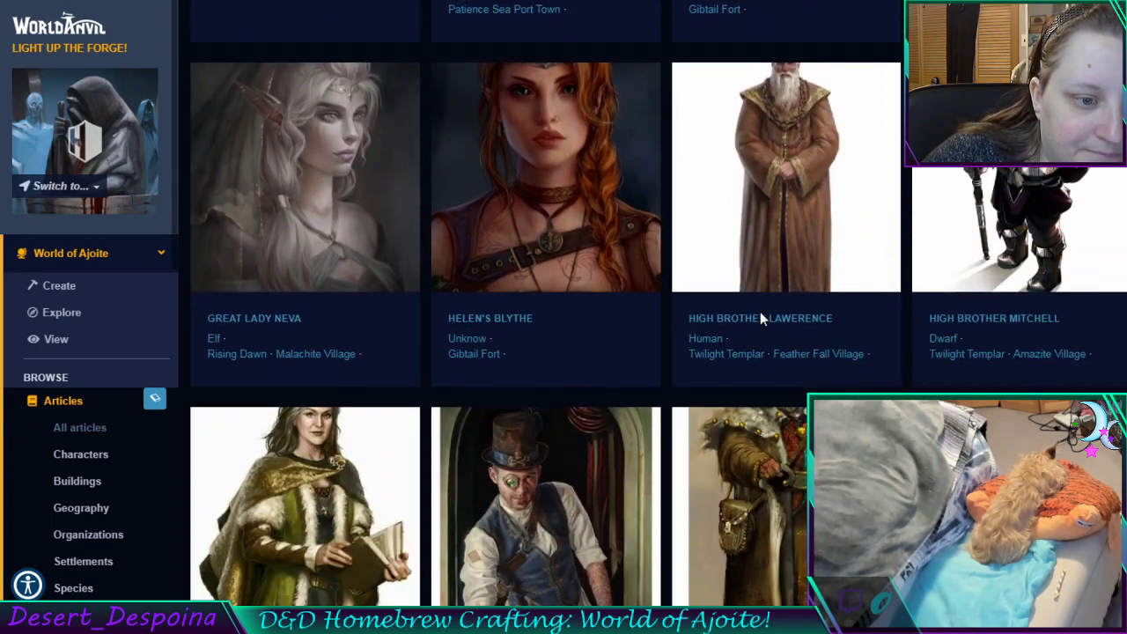
pyautogui.scroll(-3, 766, 317)
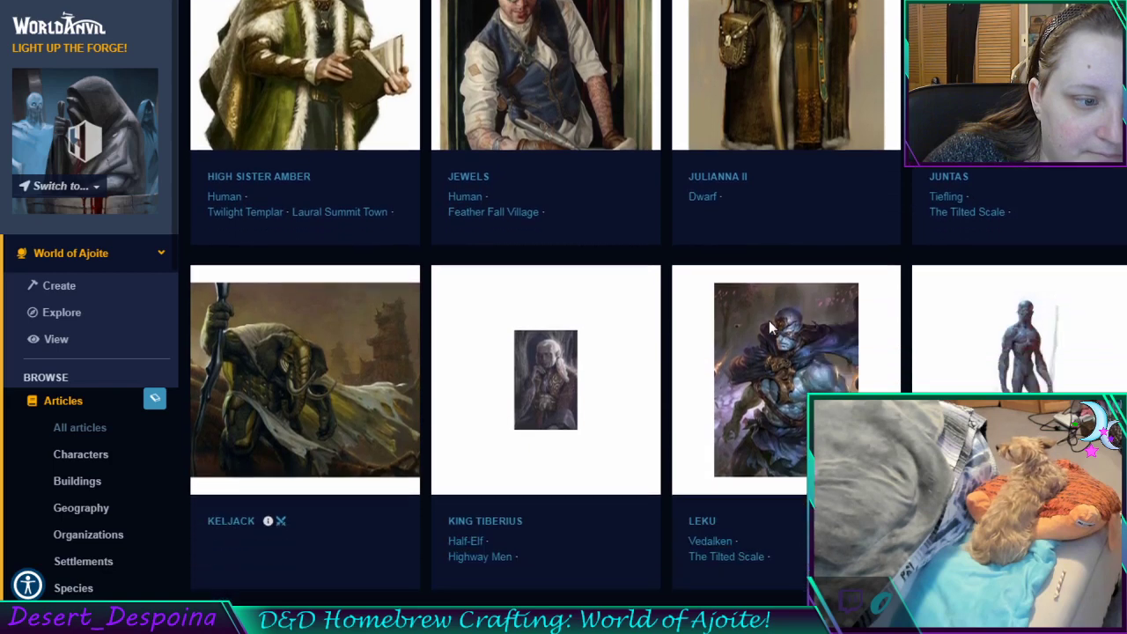
pyautogui.scroll(-3, 769, 326)
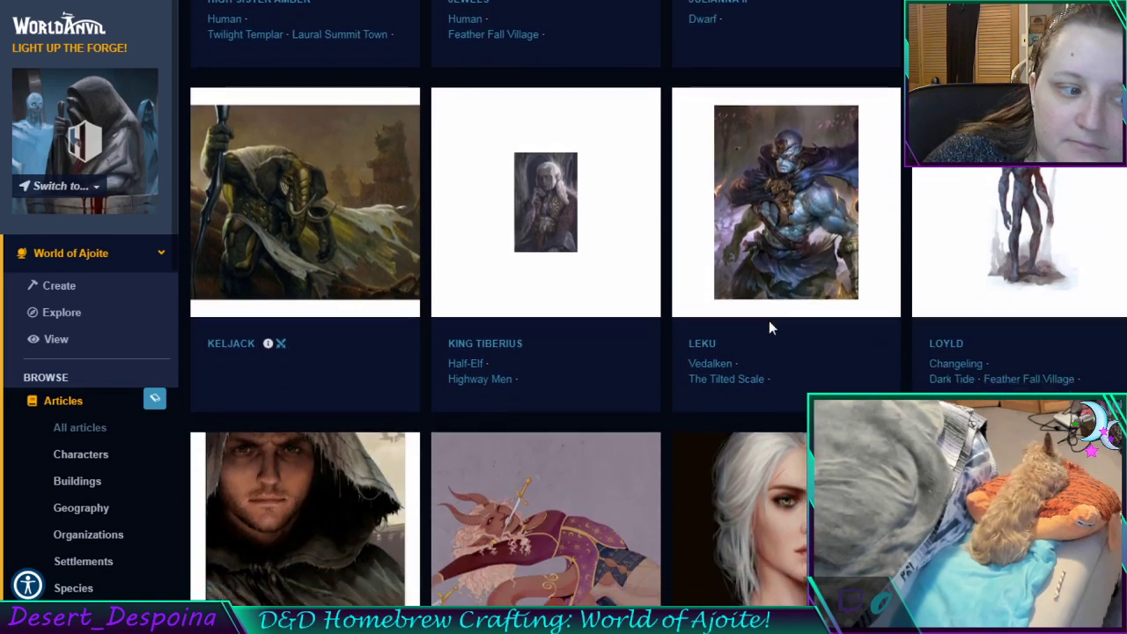
pyautogui.scroll(-1, 766, 328)
pyautogui.scroll(-1, 766, 328)
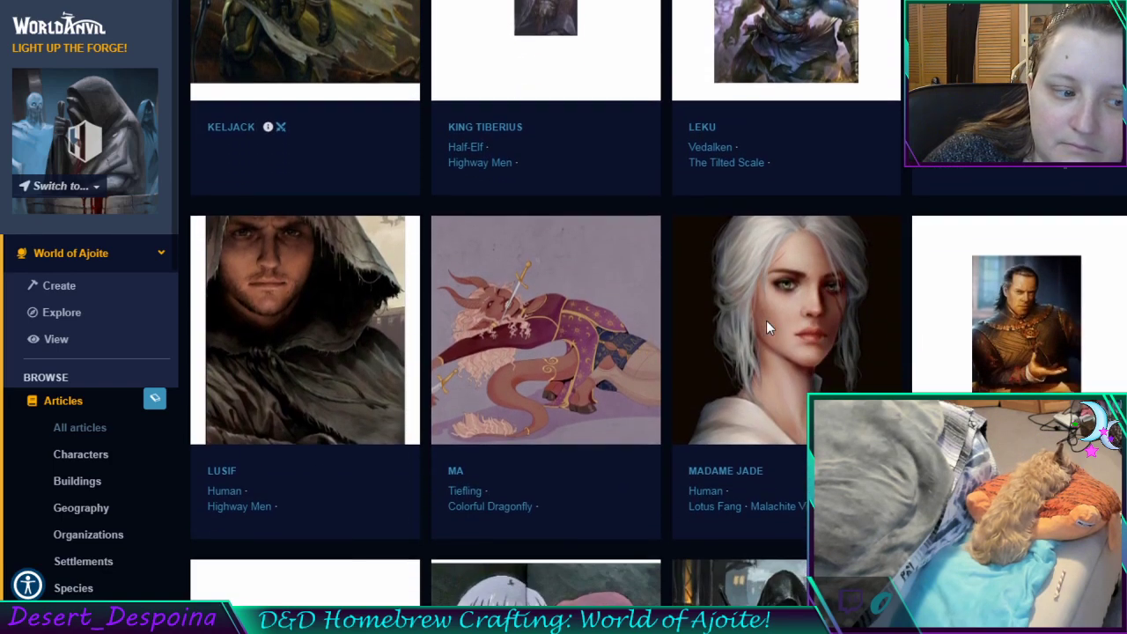
pyautogui.scroll(-4, 766, 328)
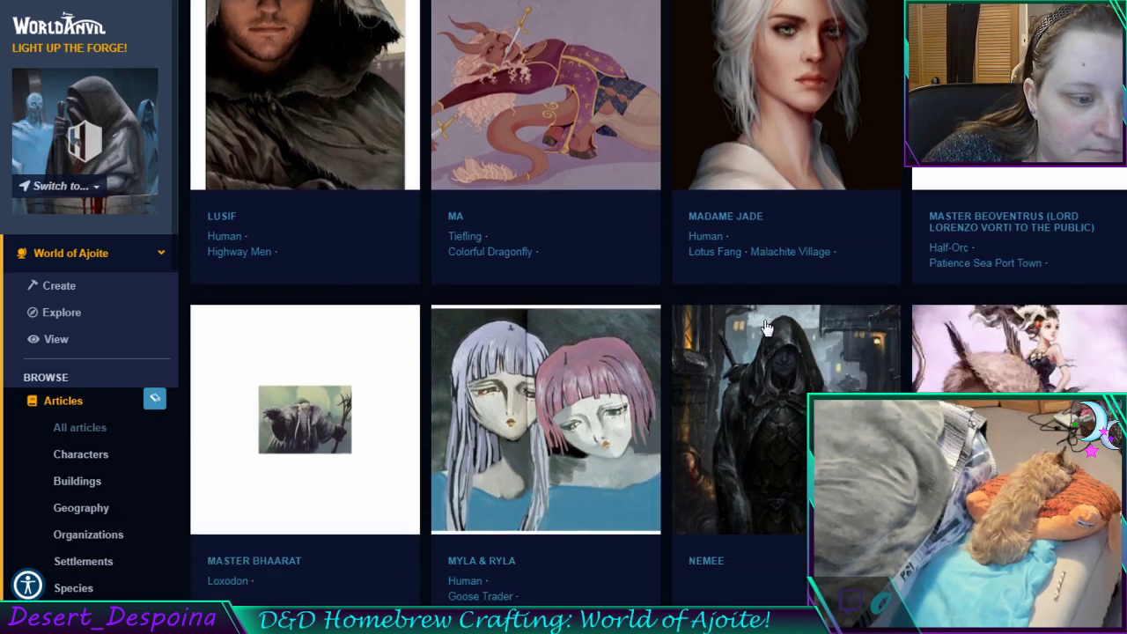
pyautogui.scroll(-4, 764, 328)
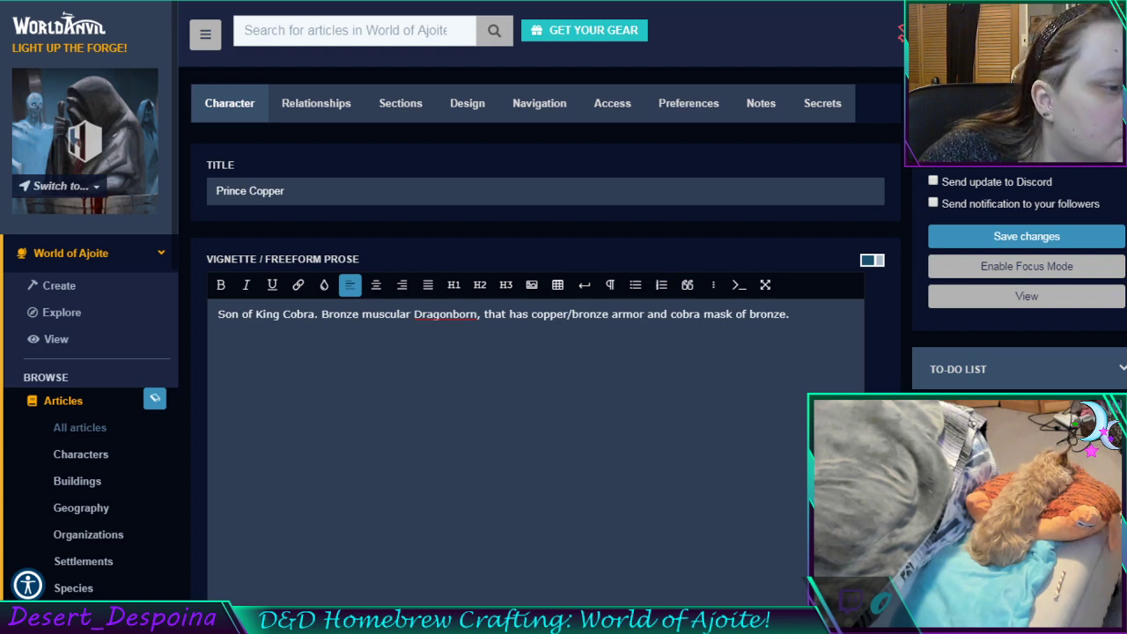
# Assign the Prince Copper article to the Important People II category
pyautogui.click(533, 107)
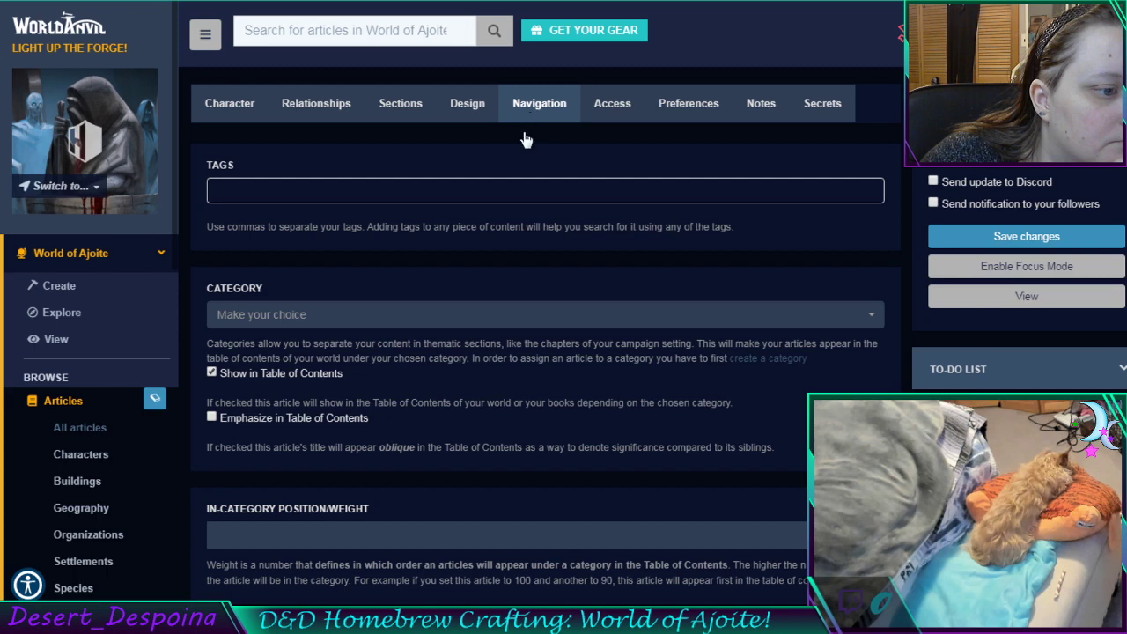
pyautogui.click(391, 324)
pyautogui.click(372, 396)
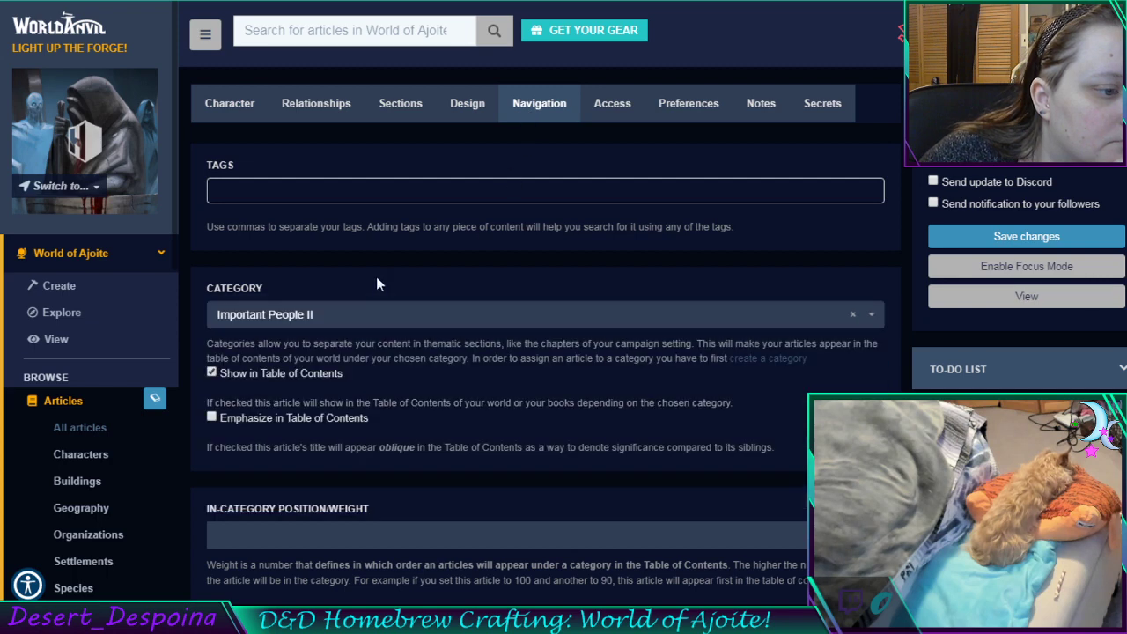
pyautogui.scroll(-1, 578, 375)
pyautogui.scroll(1, 577, 377)
# Set Prince Copper's current location to Snake Kingdom in the generic character details
pyautogui.click(229, 103)
pyautogui.scroll(-2, 581, 348)
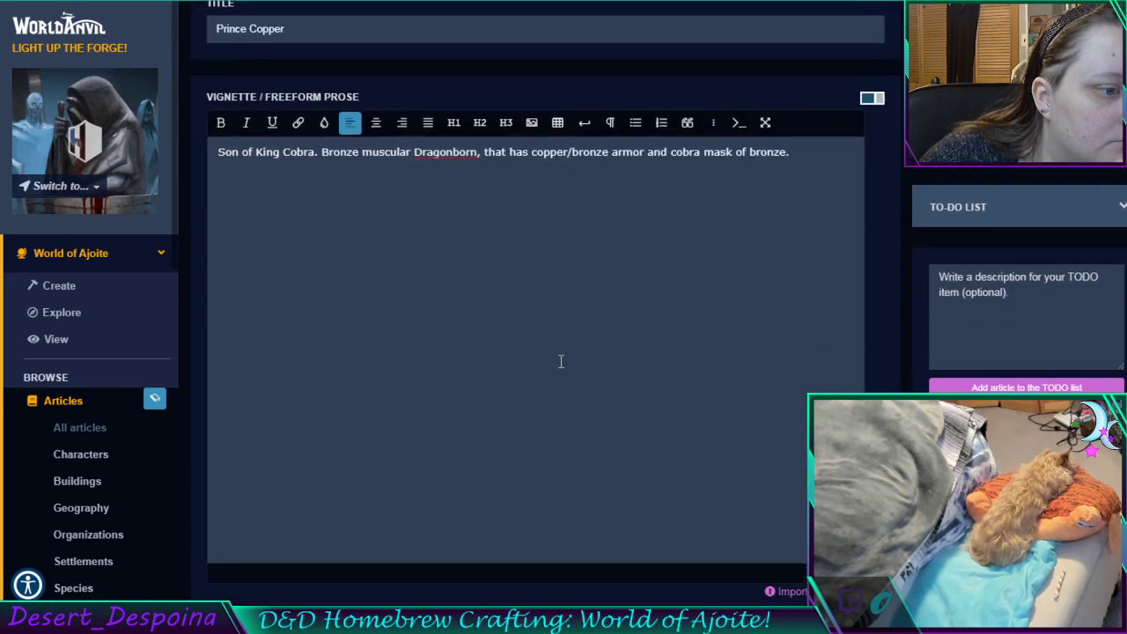
pyautogui.scroll(-10, 564, 375)
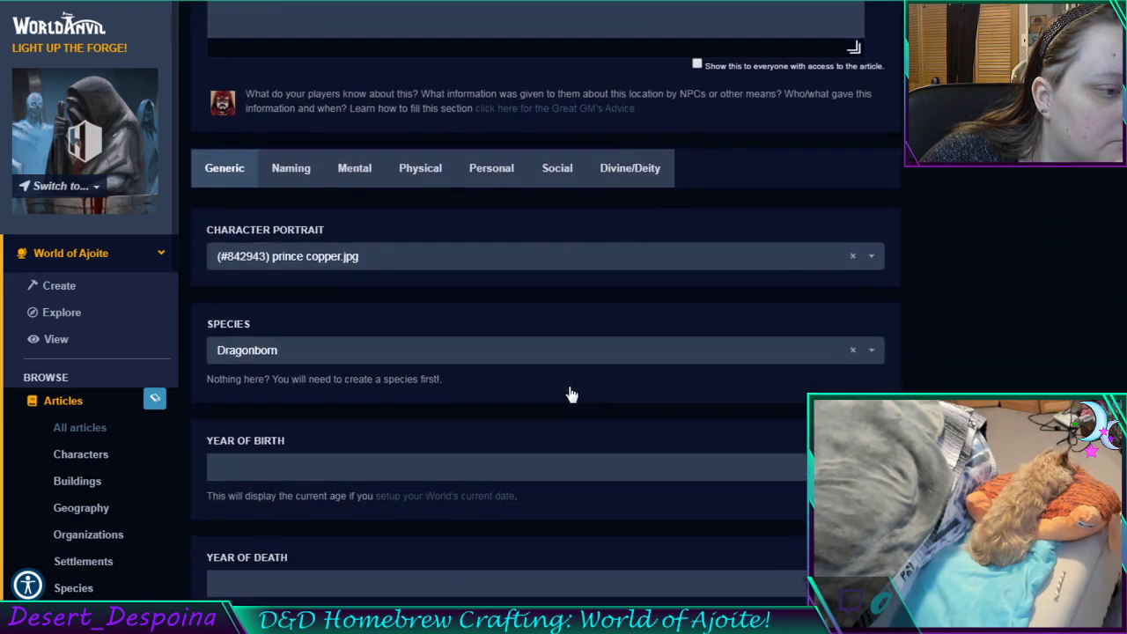
pyautogui.scroll(-10, 570, 395)
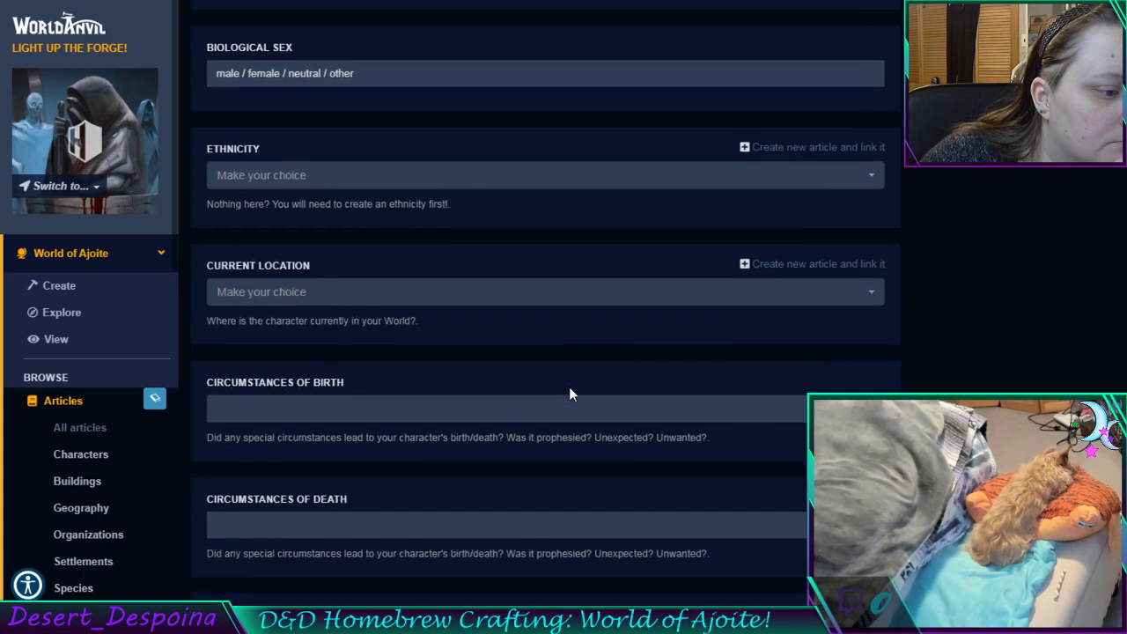
pyautogui.scroll(-5, 569, 394)
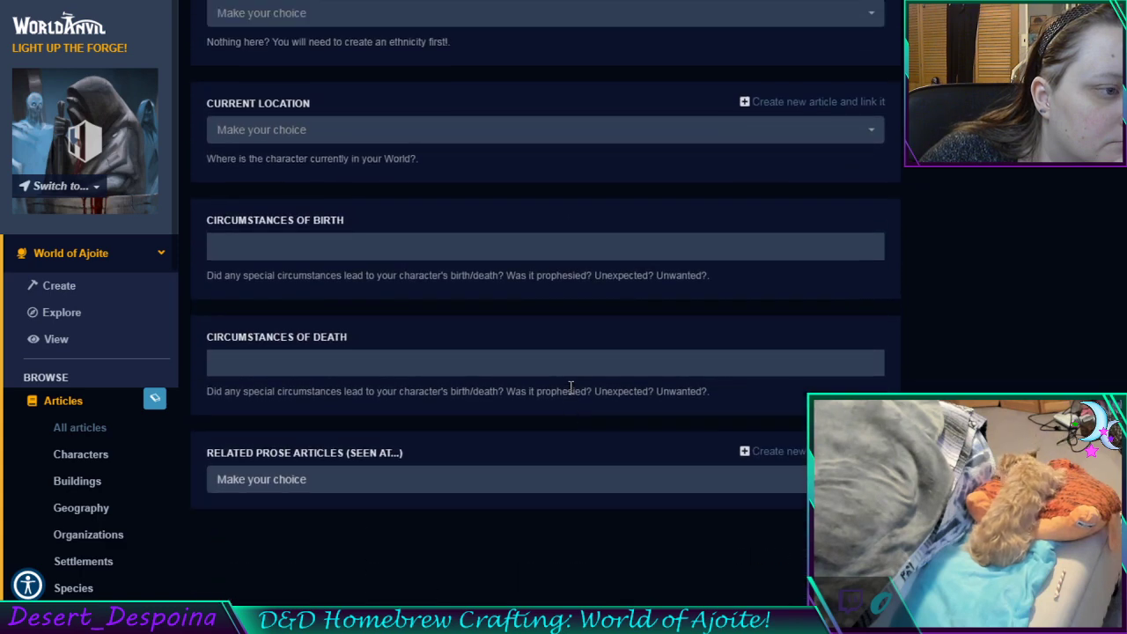
pyautogui.scroll(2, 571, 387)
pyautogui.click(391, 303)
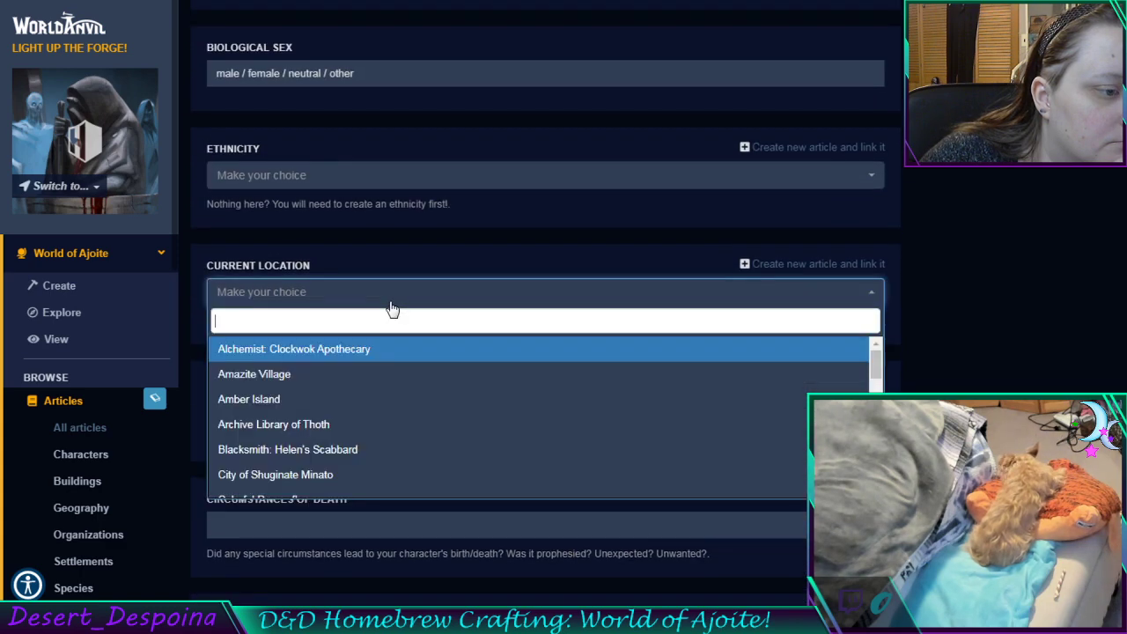
pyautogui.scroll(-5, 431, 421)
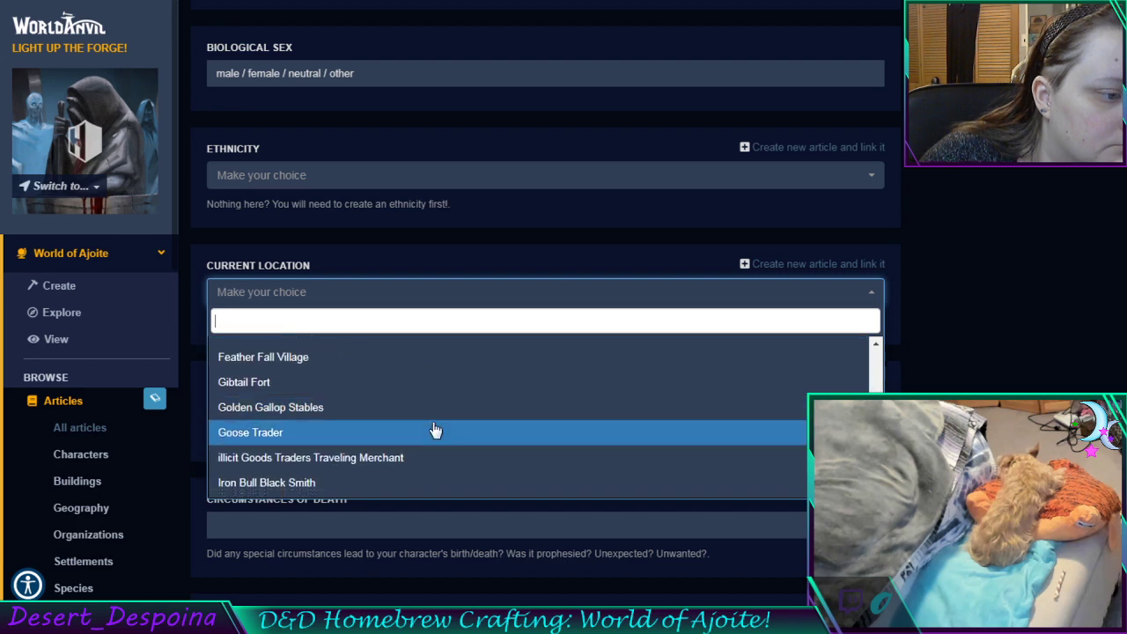
pyautogui.scroll(-3, 434, 430)
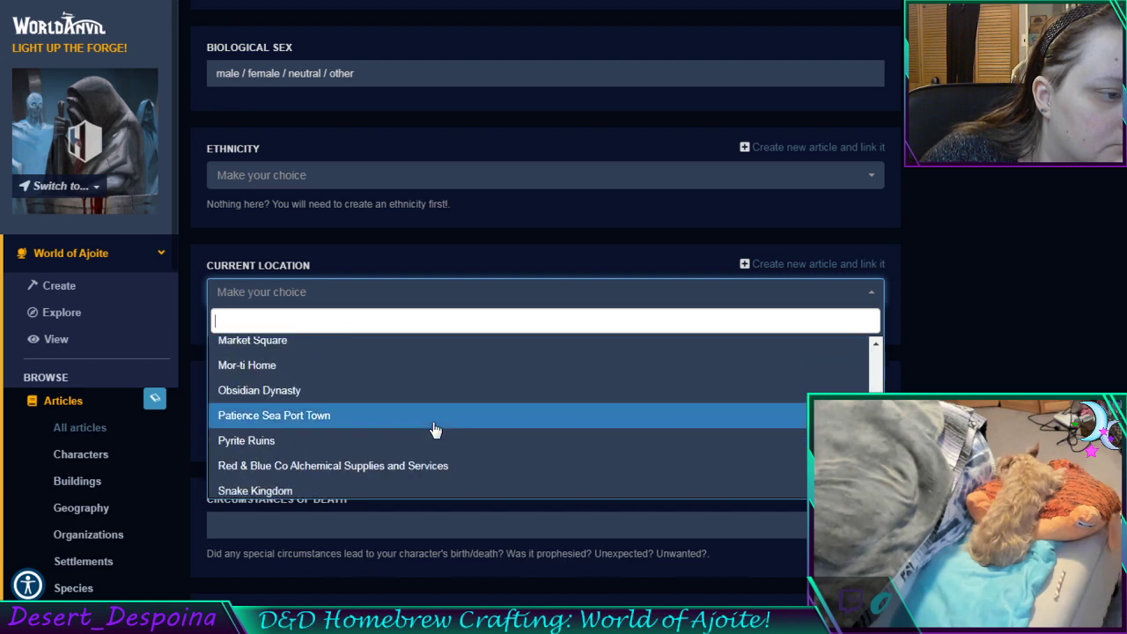
pyautogui.click(427, 490)
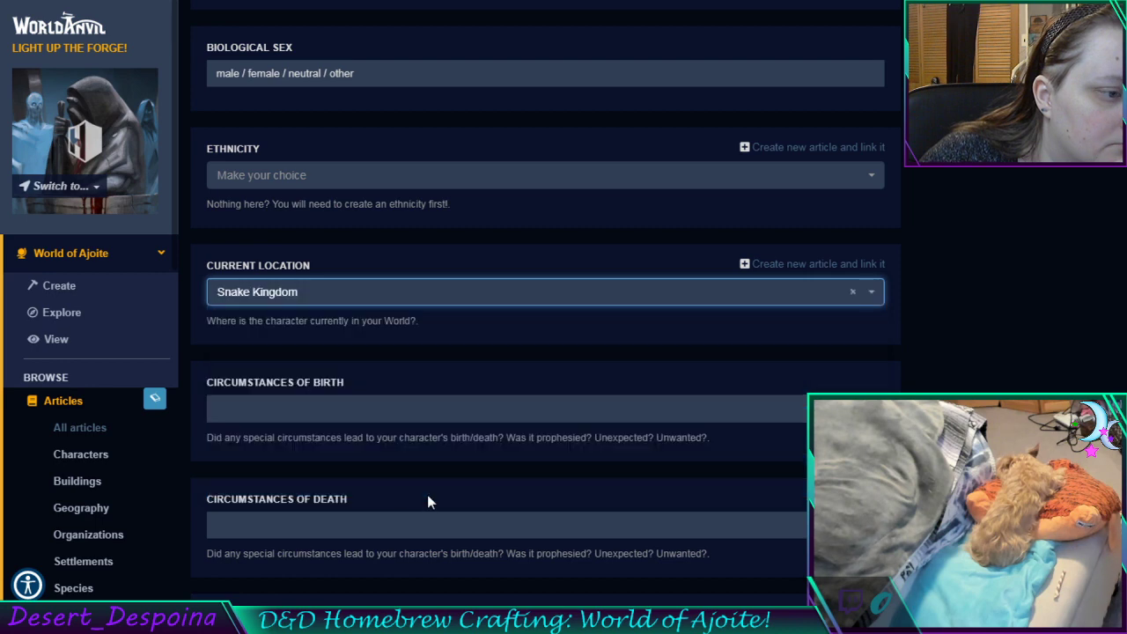
# Save the changes to the Prince Copper article
pyautogui.scroll(2, 996, 354)
pyautogui.scroll(6, 996, 356)
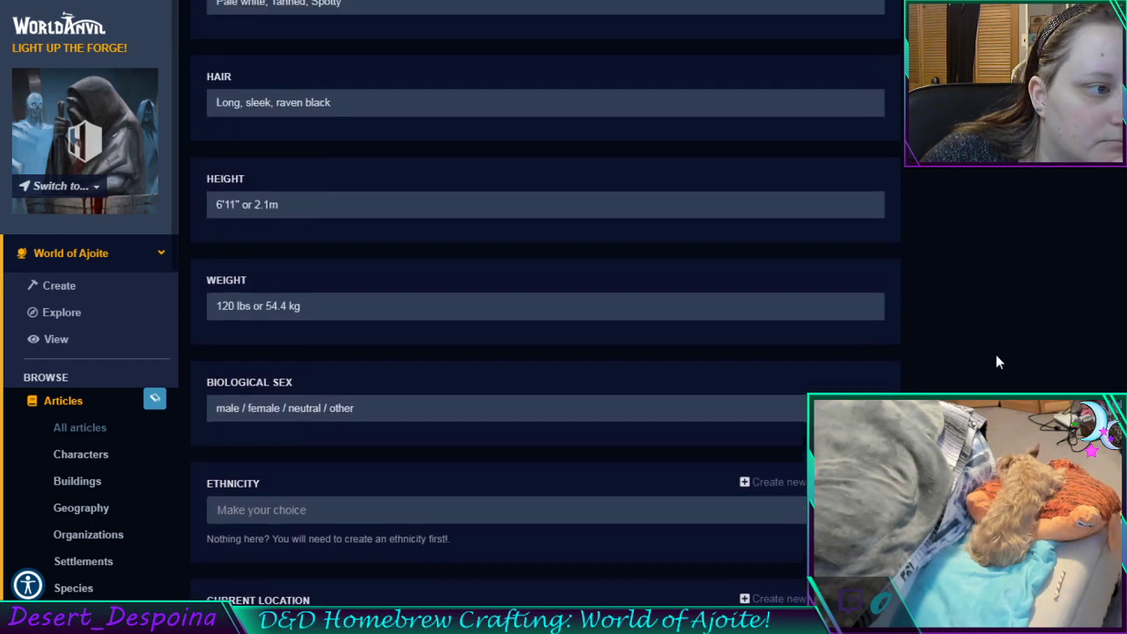
pyautogui.scroll(8, 998, 359)
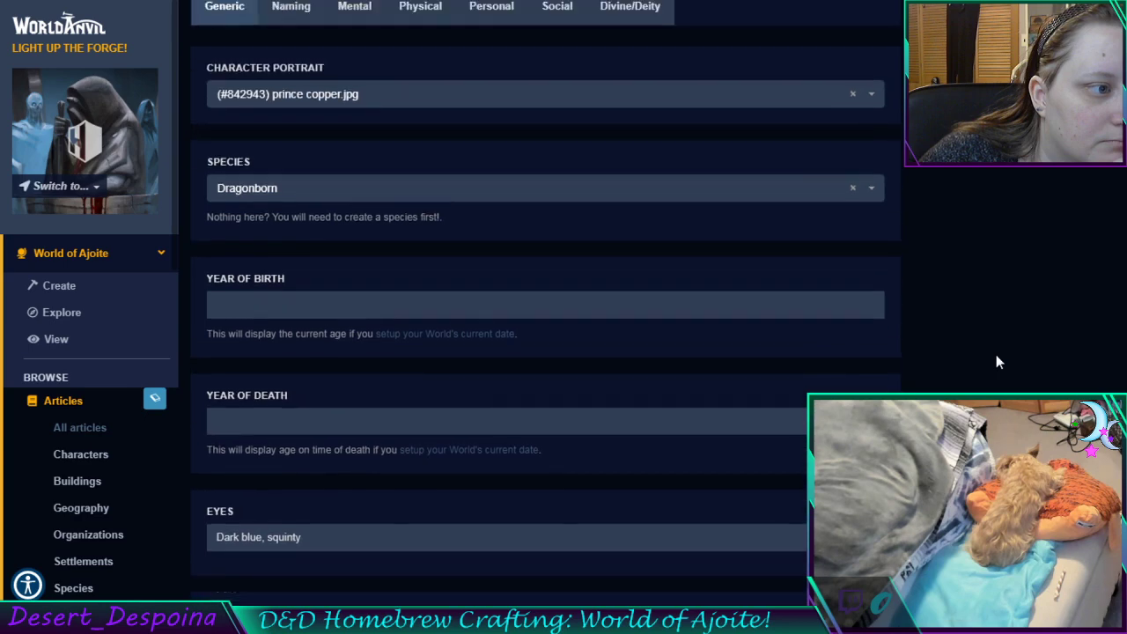
pyautogui.scroll(6, 996, 354)
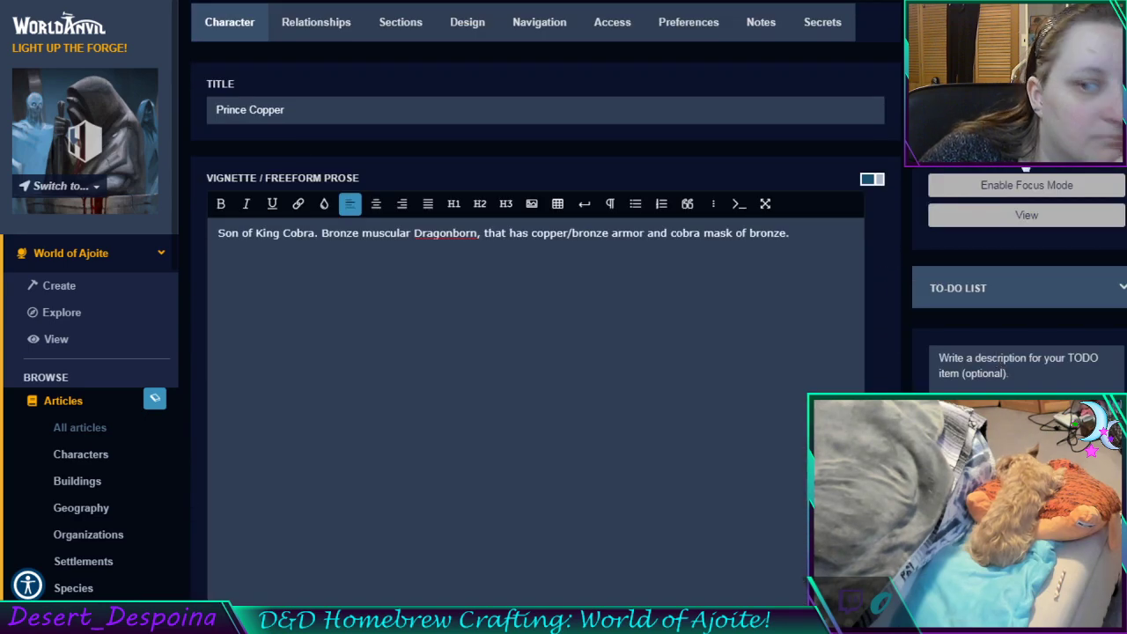
pyautogui.click(1024, 162)
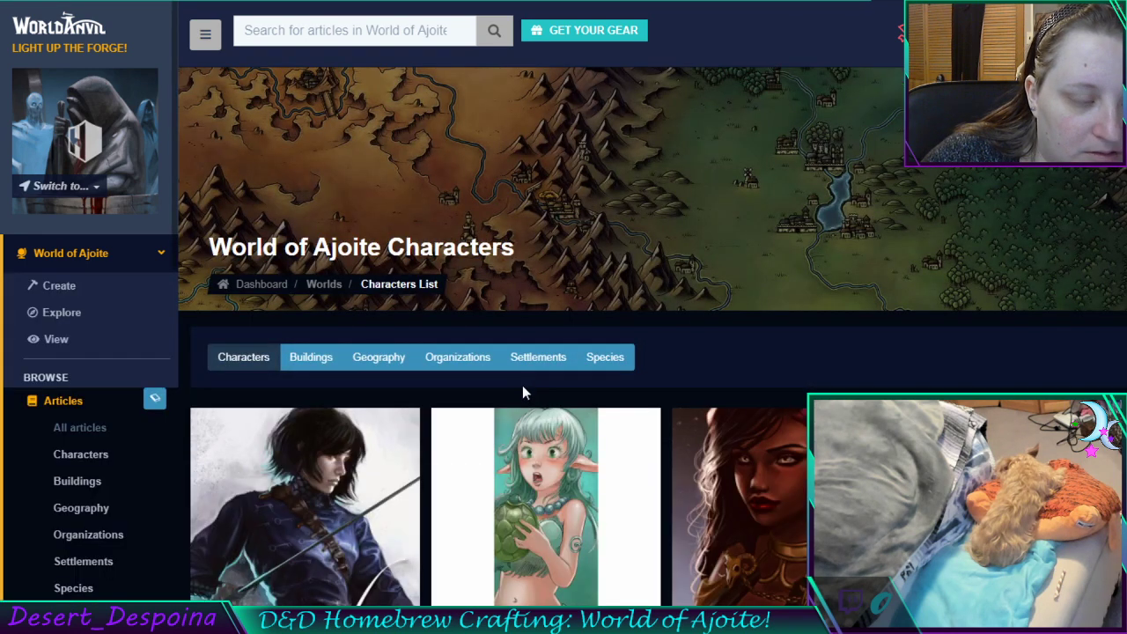
# Find Rosetta in the list of characters, open the article for editing and show its category settings
pyautogui.scroll(-1, 550, 453)
pyautogui.scroll(-10, 550, 454)
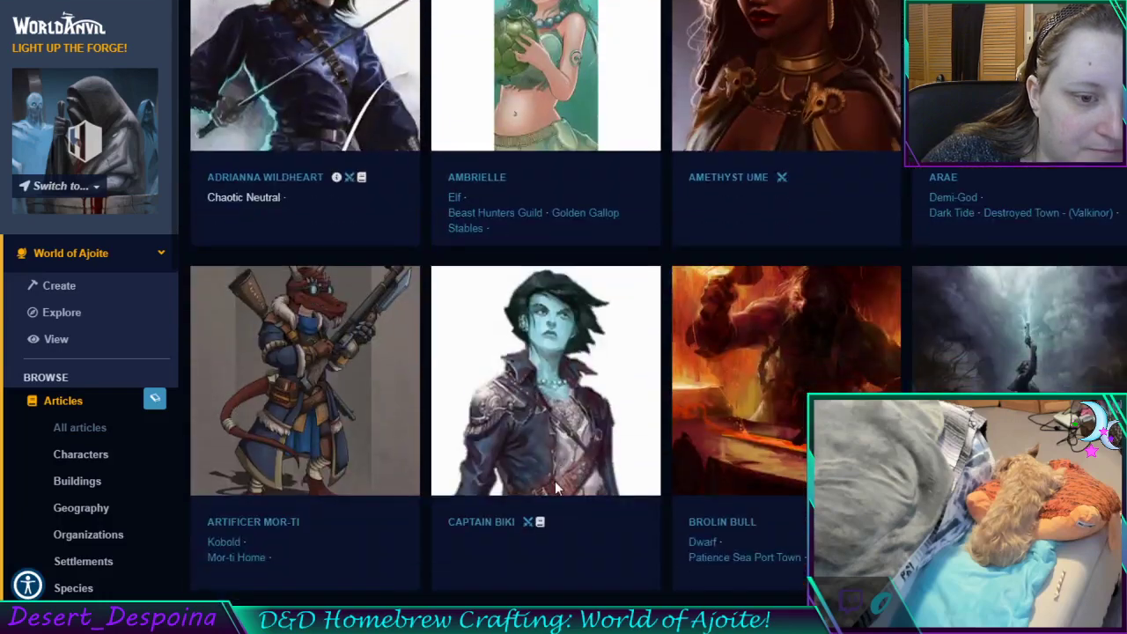
pyautogui.scroll(-20, 579, 496)
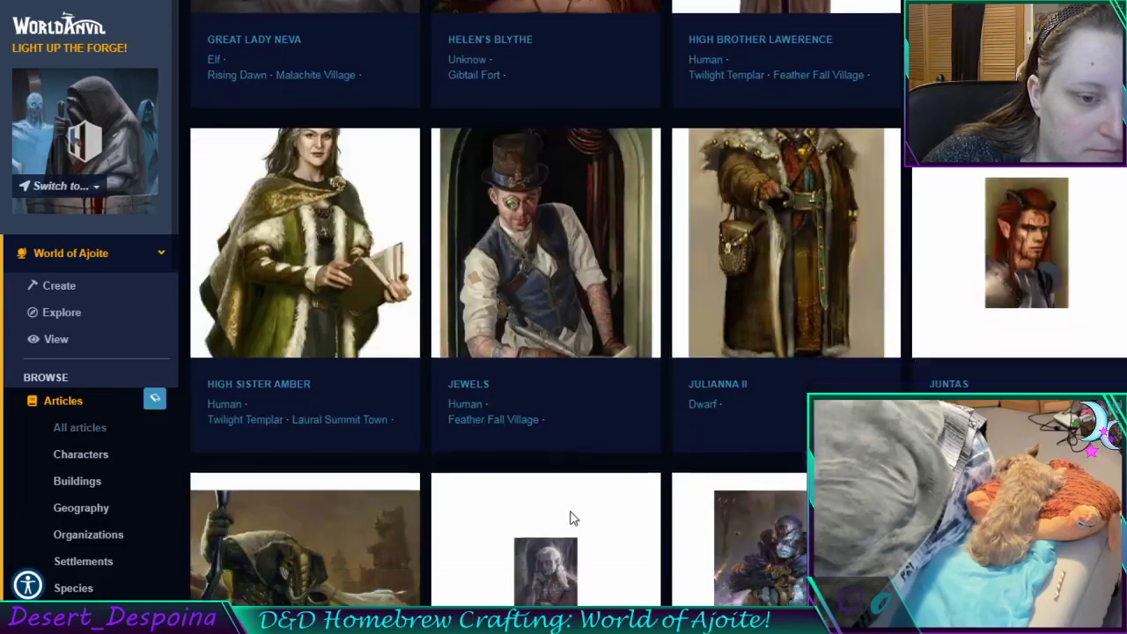
pyautogui.scroll(-15, 591, 525)
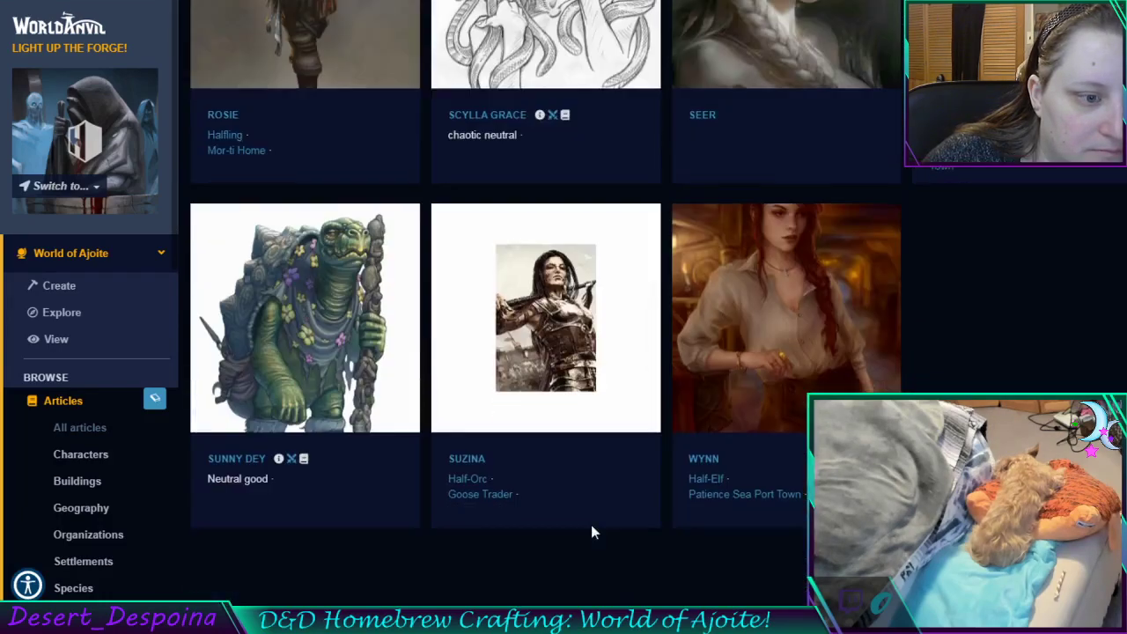
pyautogui.scroll(4, 593, 526)
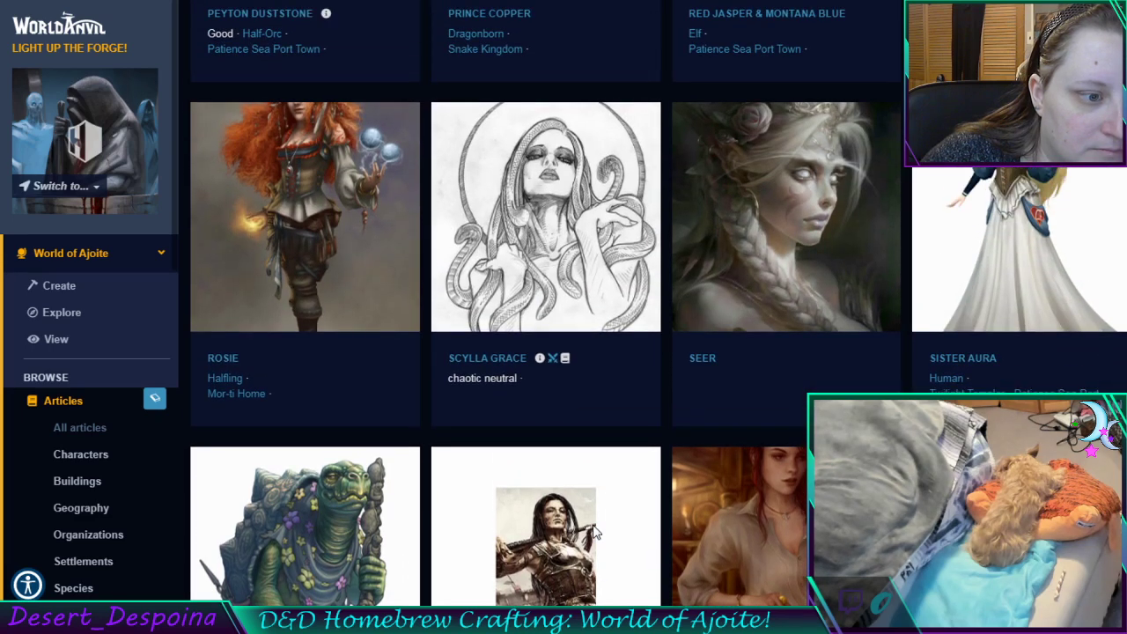
pyautogui.scroll(3, 593, 531)
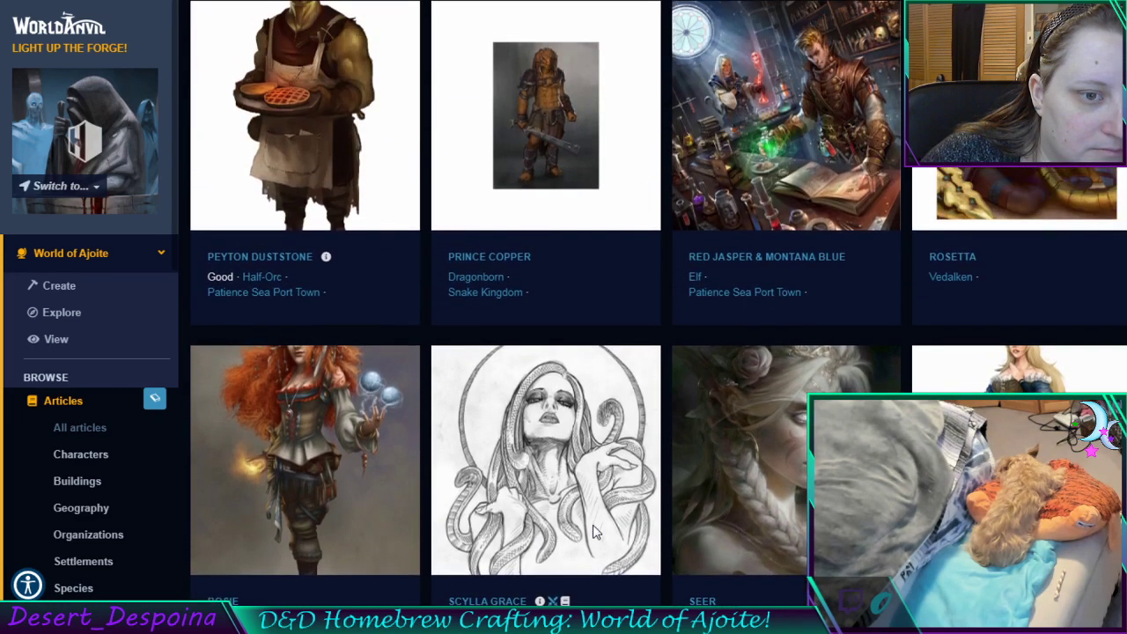
pyautogui.scroll(1, 592, 531)
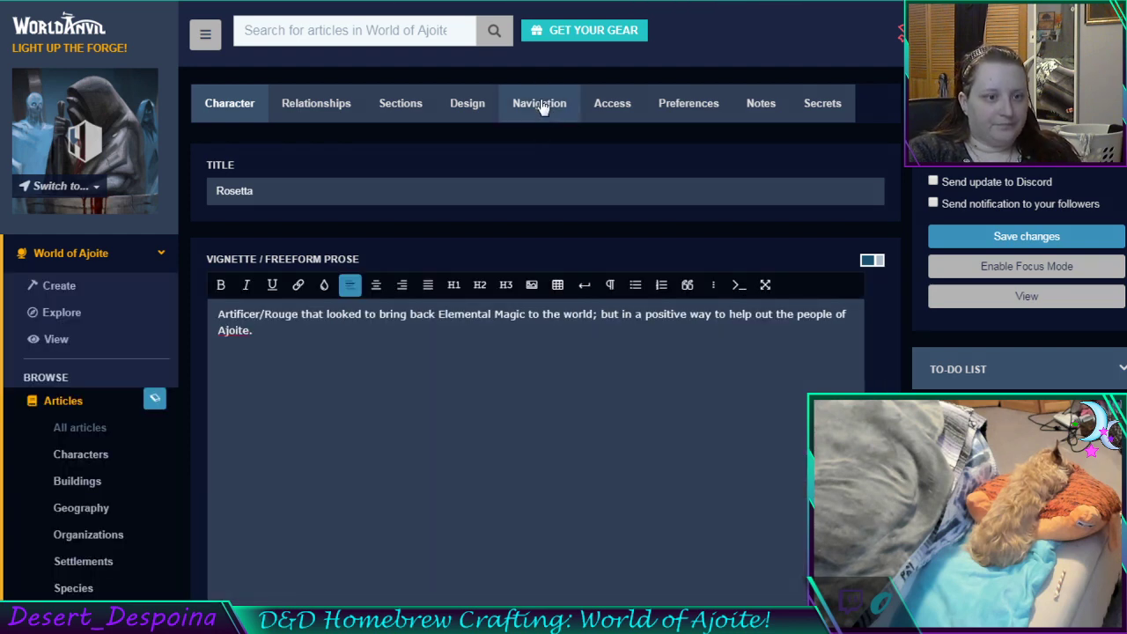
pyautogui.click(541, 104)
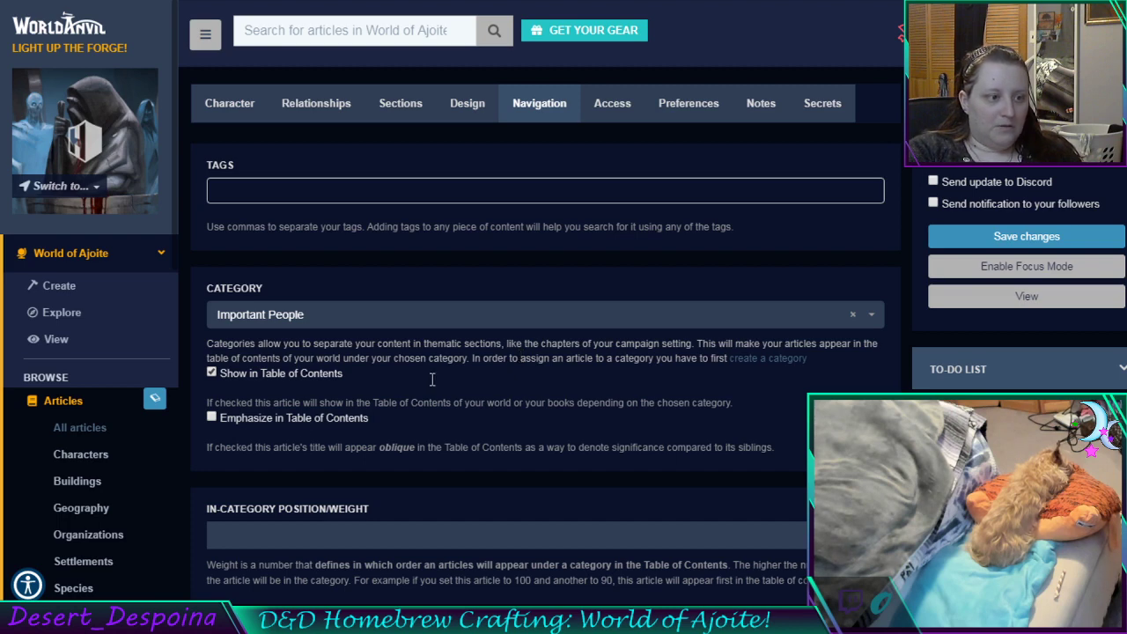
# Start a new Building article in World of Ajoite from the list of article templates
pyautogui.click(100, 286)
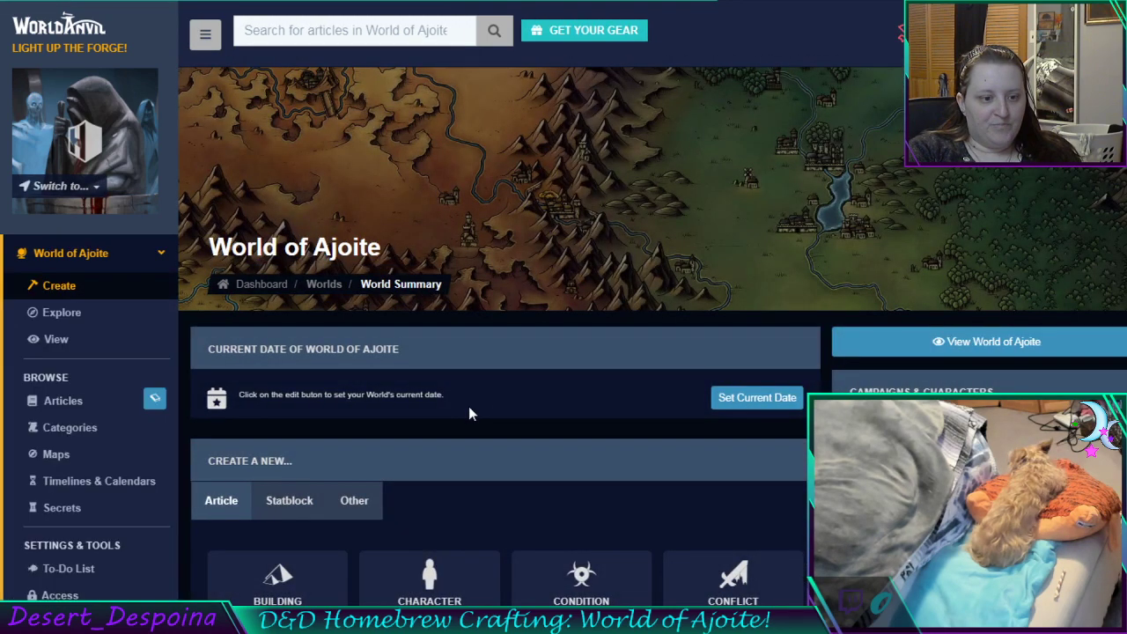
pyautogui.scroll(-2, 506, 409)
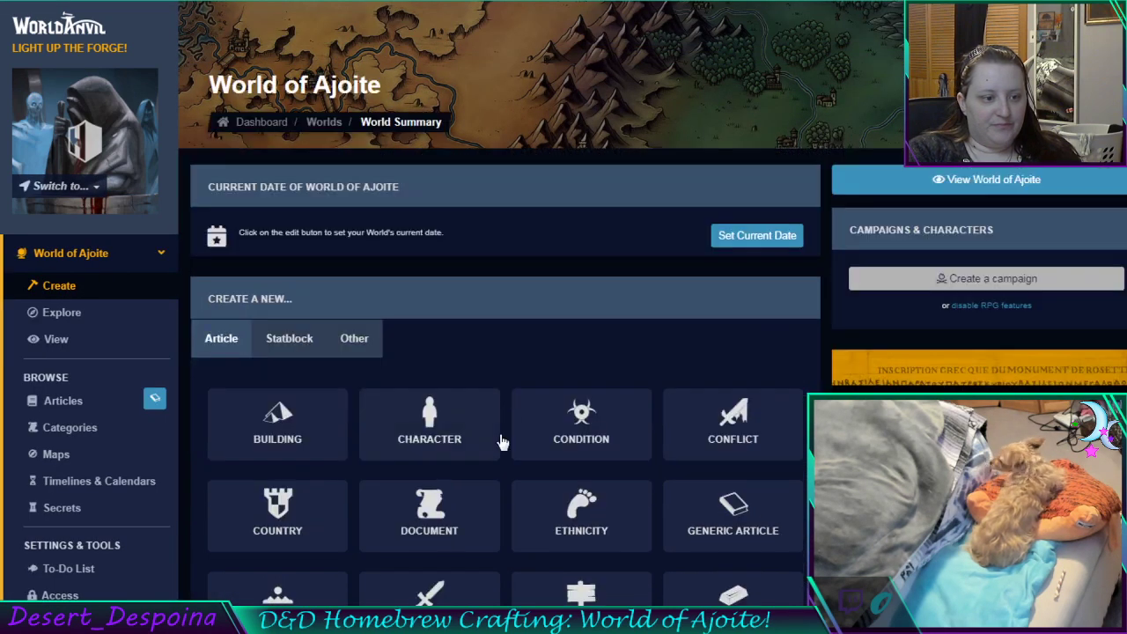
pyautogui.scroll(-4, 502, 441)
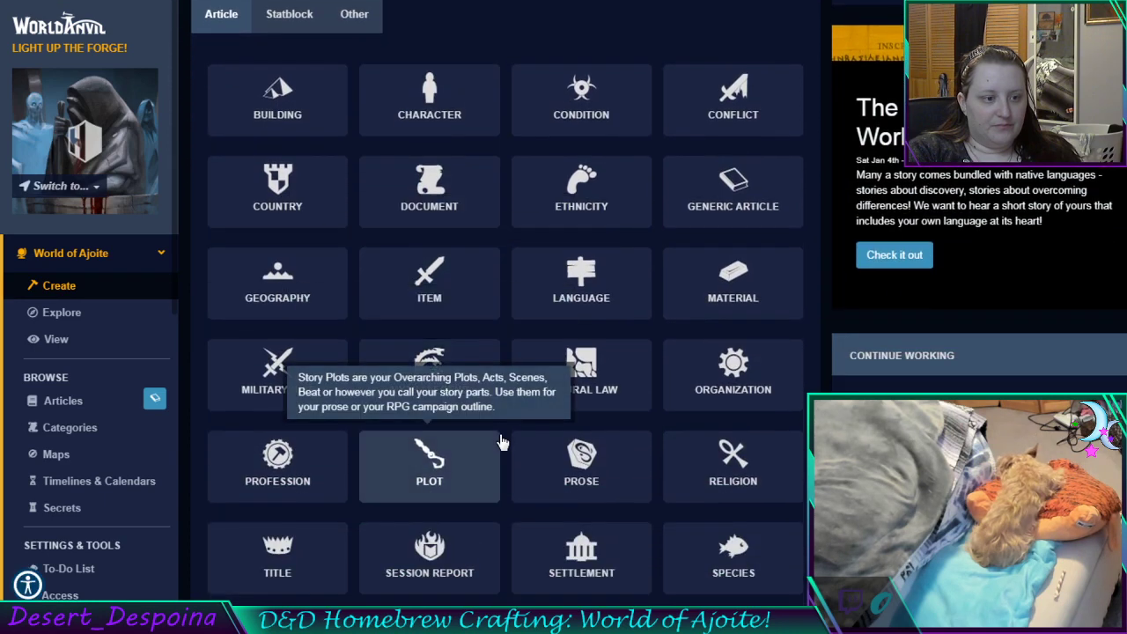
pyautogui.scroll(-1, 630, 458)
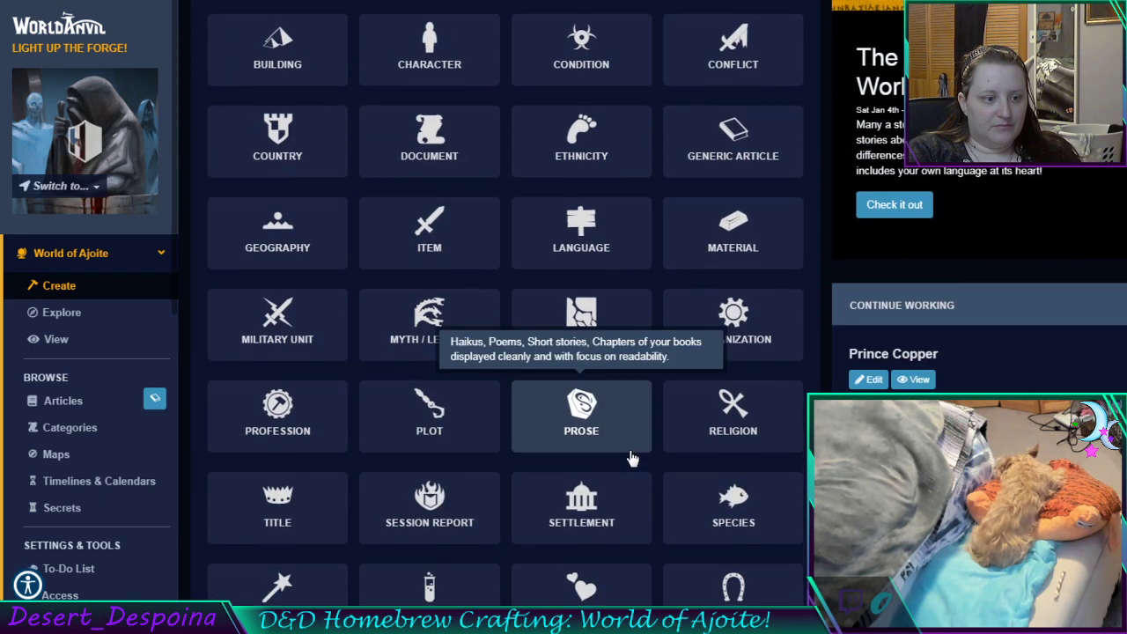
pyautogui.scroll(-1, 630, 458)
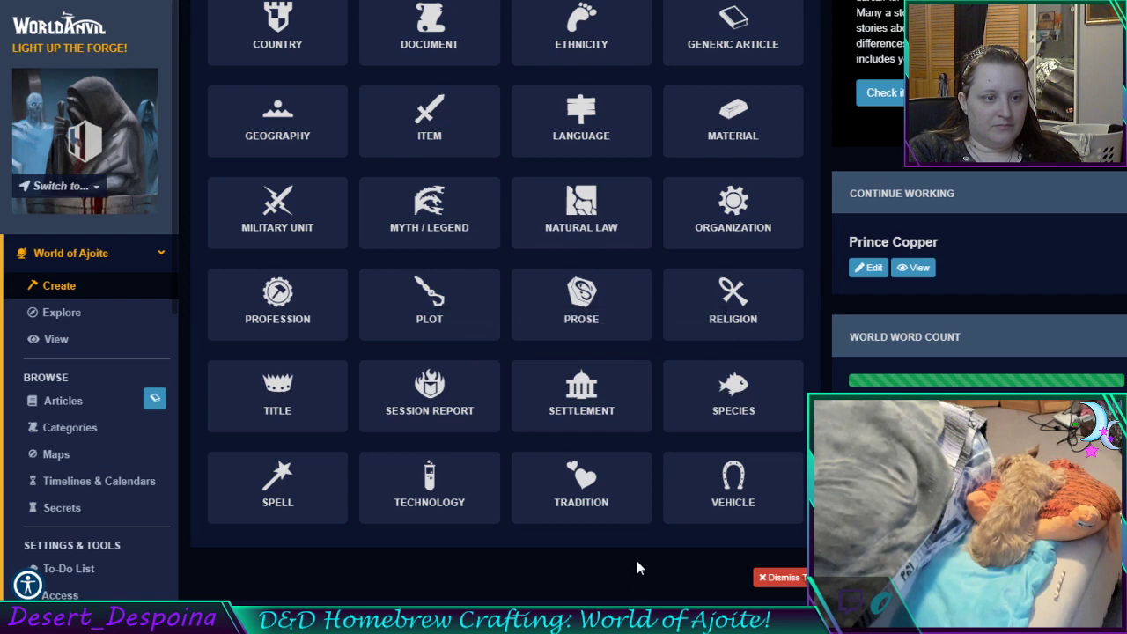
pyautogui.scroll(1, 634, 567)
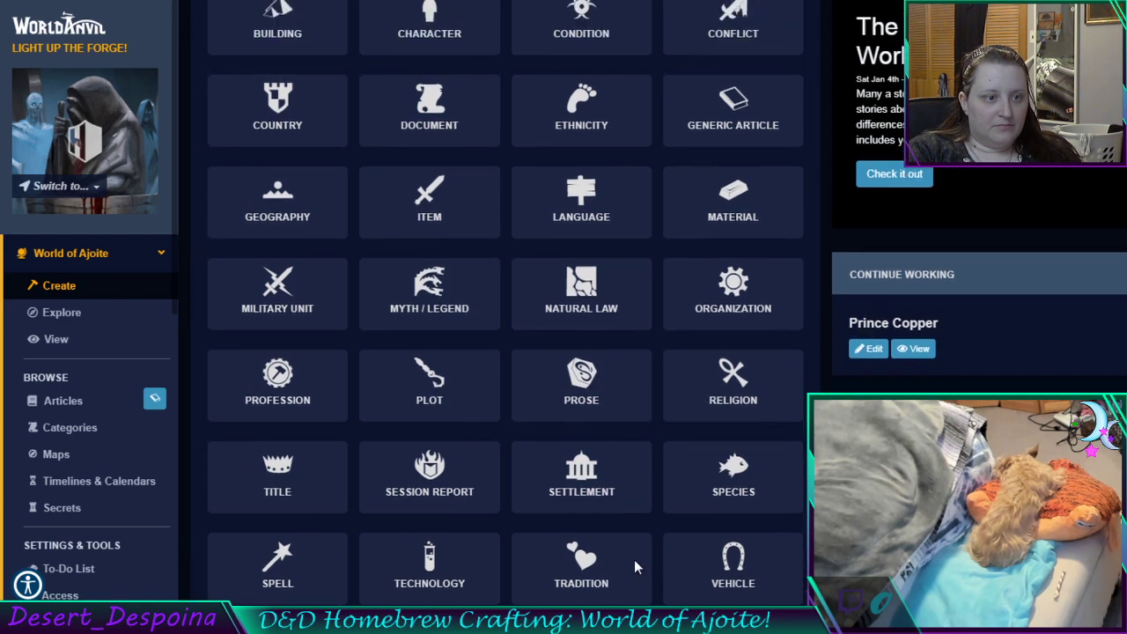
pyautogui.scroll(1, 636, 566)
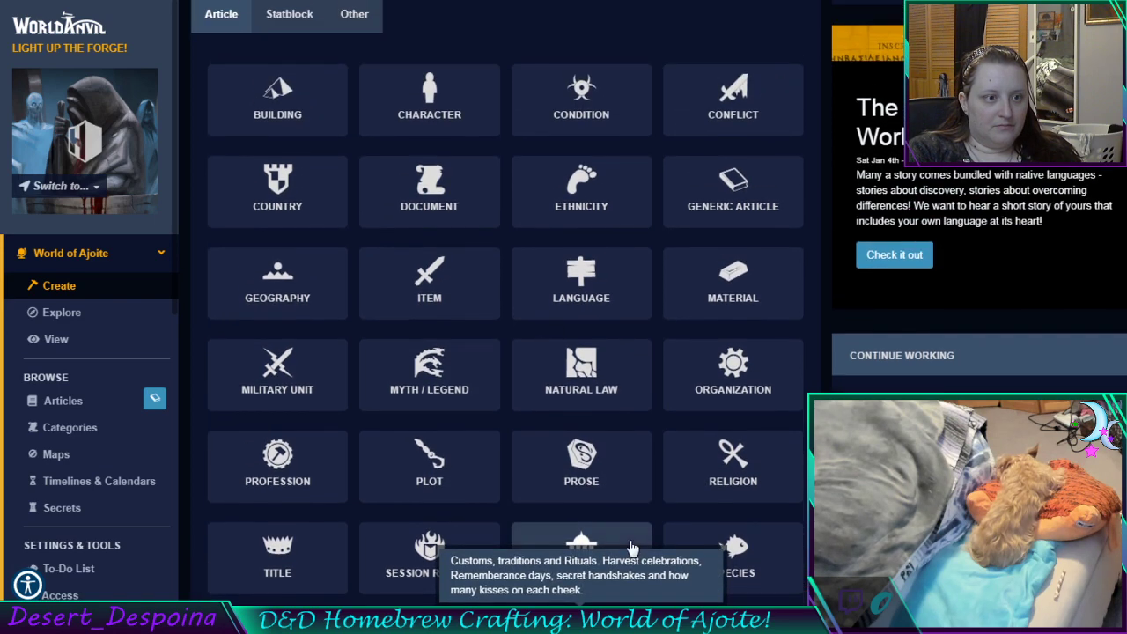
pyautogui.click(309, 114)
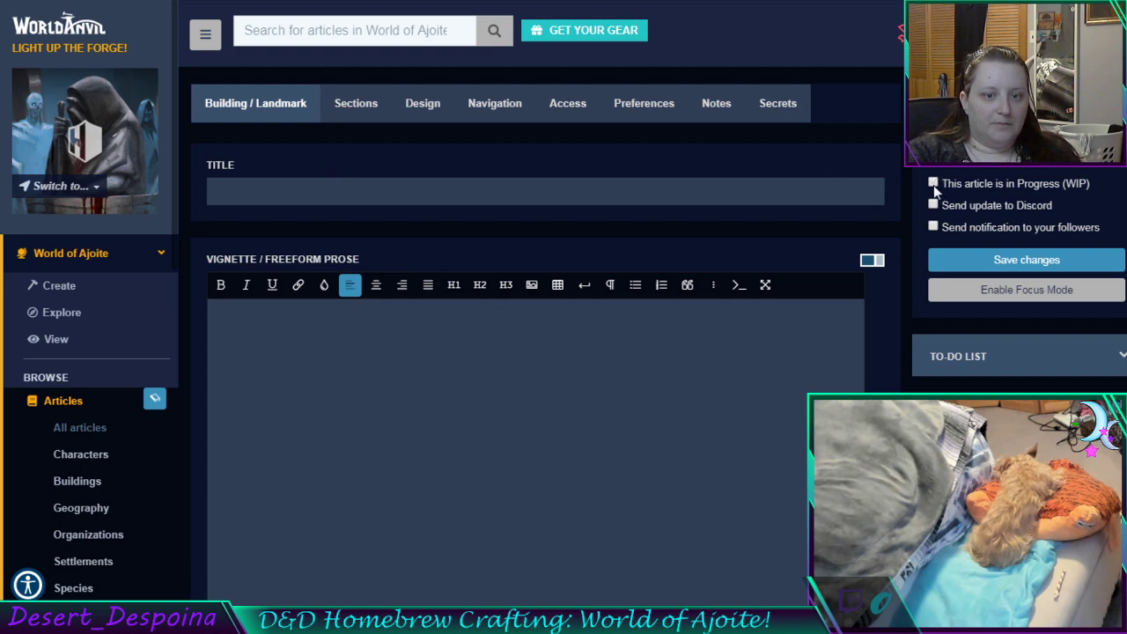
# Title the new building article "Divine Lady's Place"
pyautogui.click(520, 191)
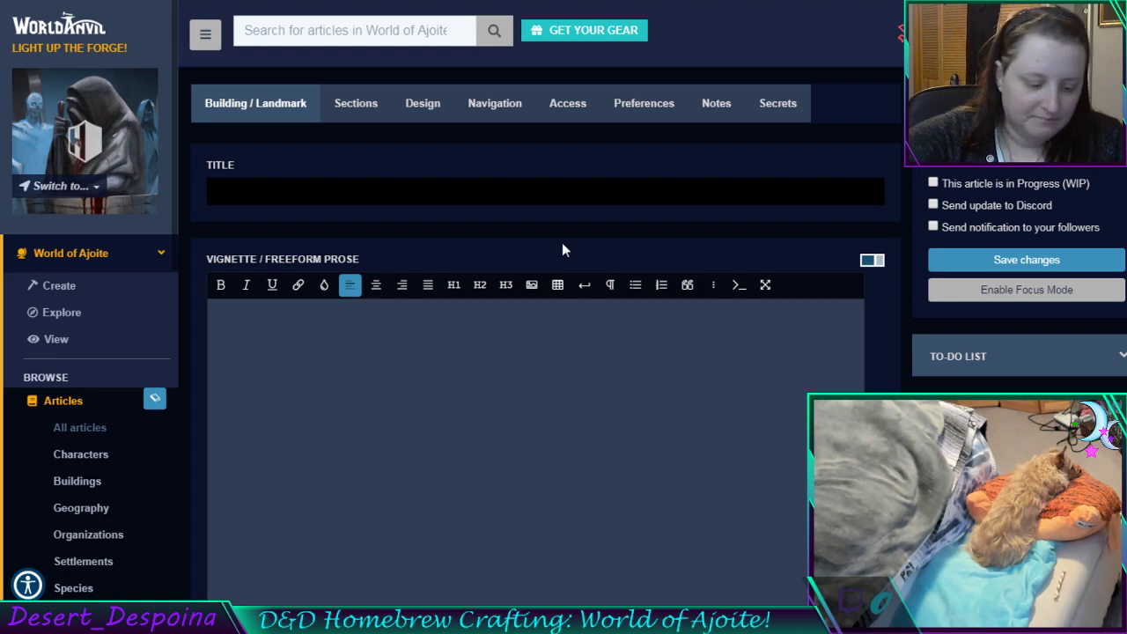
pyautogui.click(602, 458)
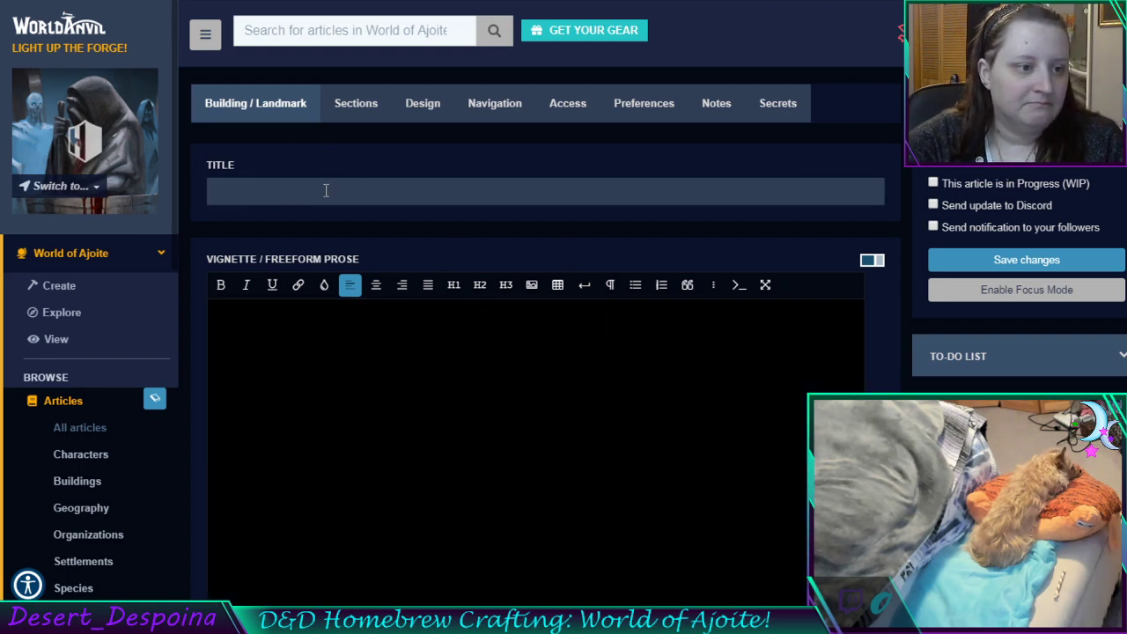
pyautogui.click(325, 190)
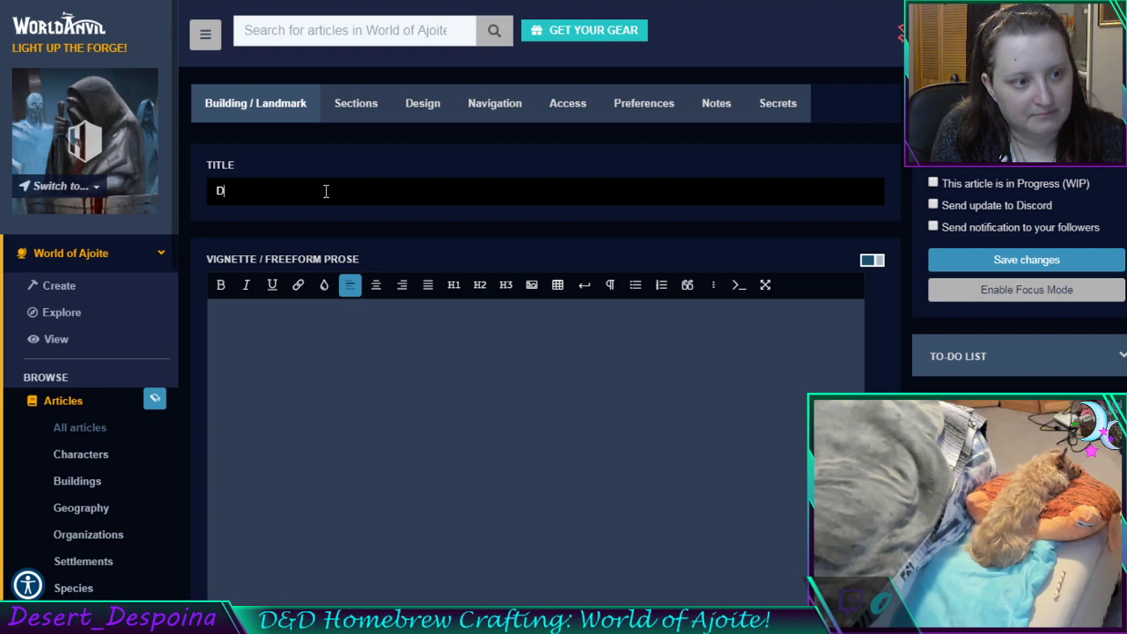
pyautogui.write('a')
pyautogui.press('BackSpace')
pyautogui.press('BackSpace')
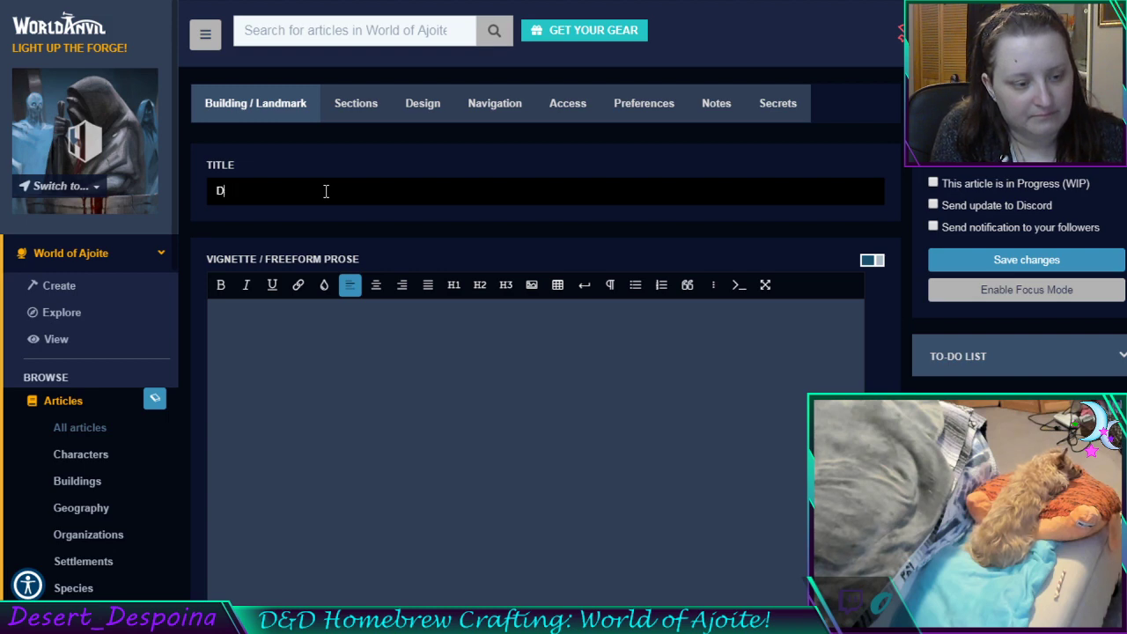
pyautogui.write('ivine')
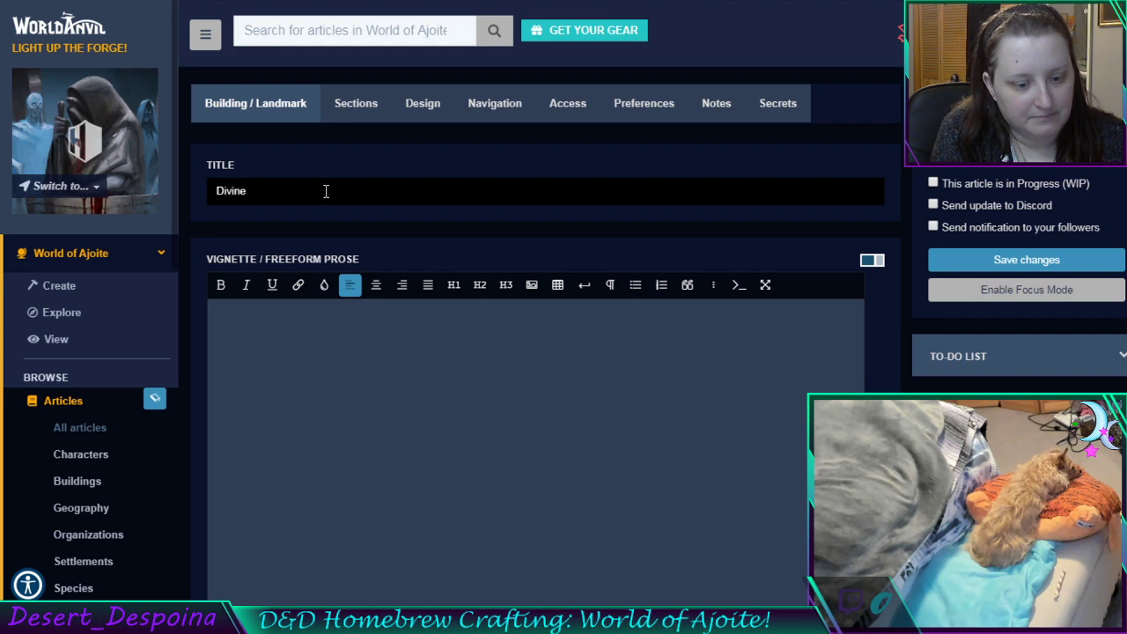
pyautogui.write(' Lady')
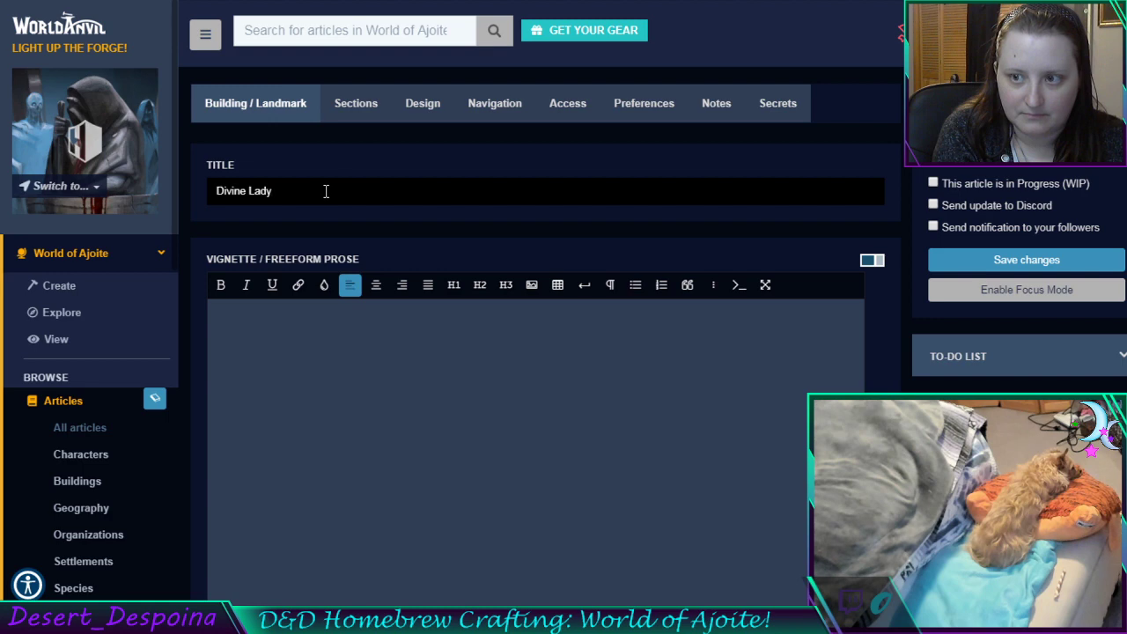
pyautogui.write("'s Place")
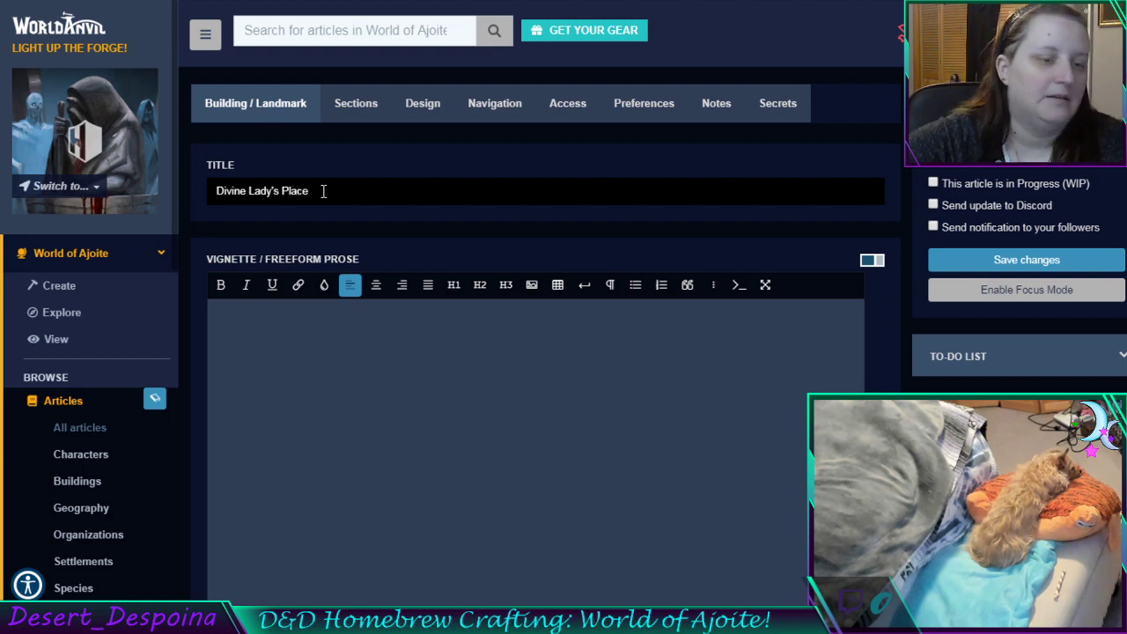
# Write the opening sentence of the vignette: "High upper class inn that is suitable for a noble to a king."
pyautogui.click(360, 437)
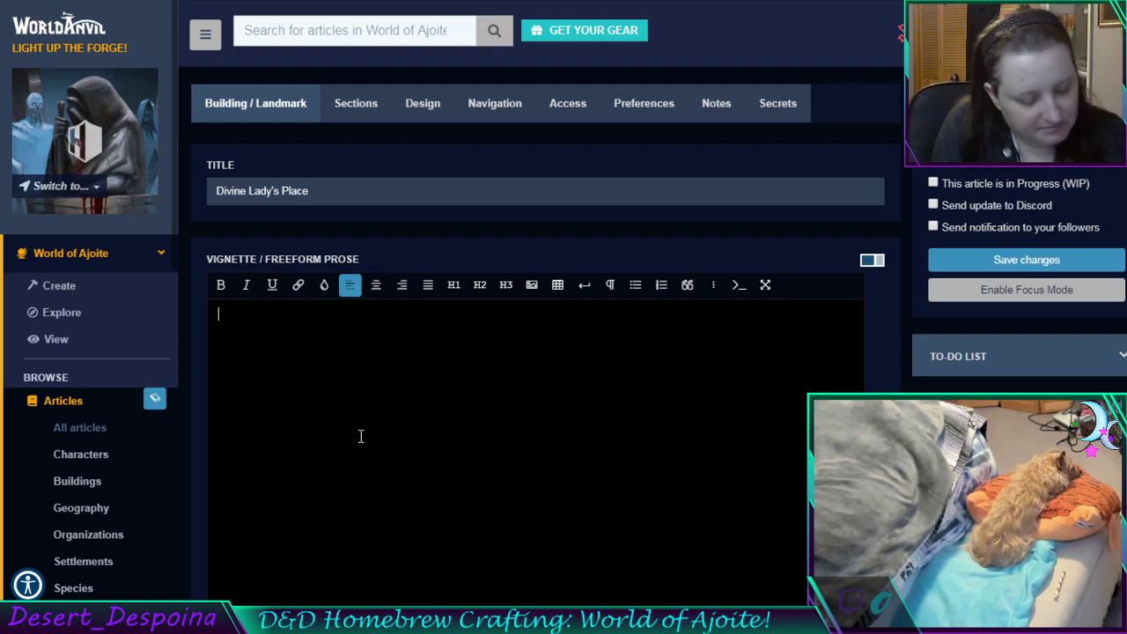
pyautogui.write('High uper')
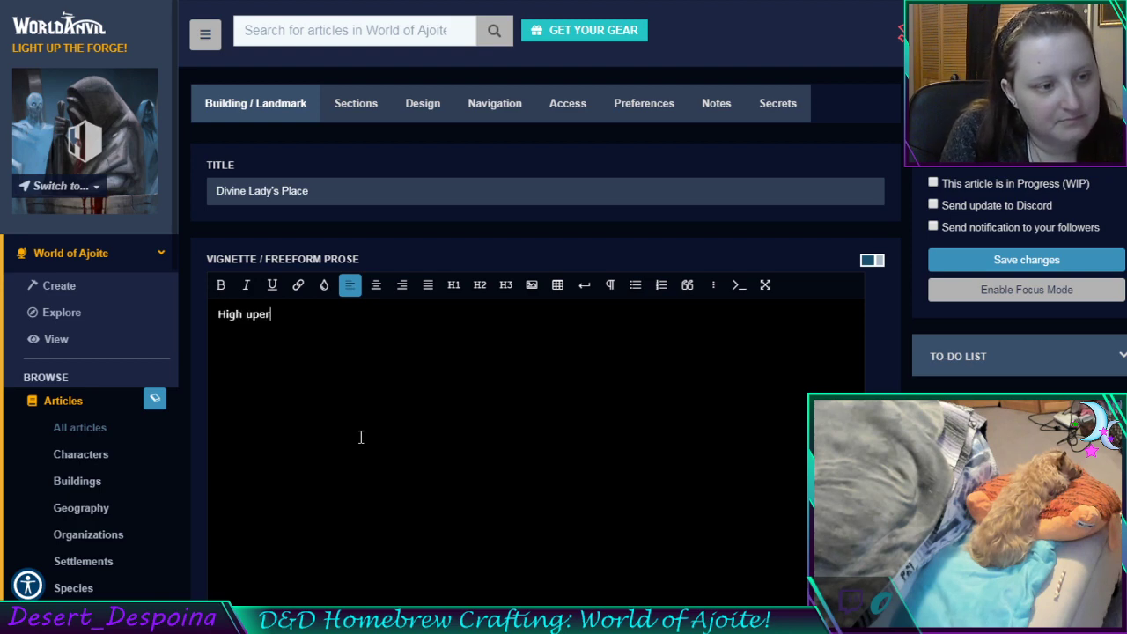
pyautogui.press('BackSpace')
pyautogui.press('BackSpace')
pyautogui.write('per cl')
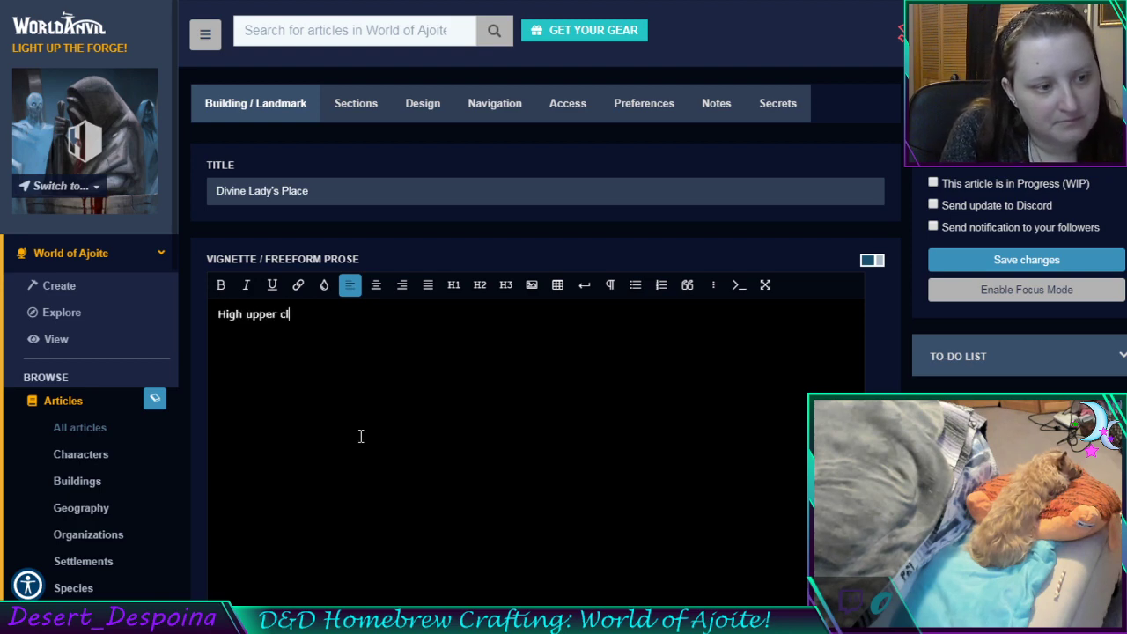
pyautogui.write('ass')
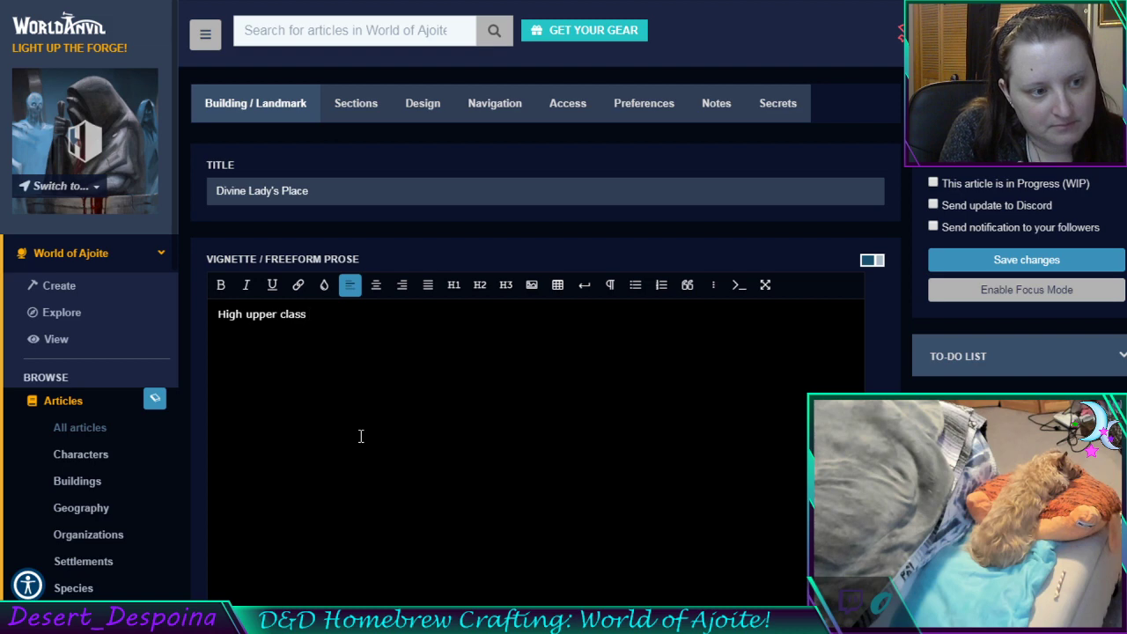
pyautogui.write(' inn ')
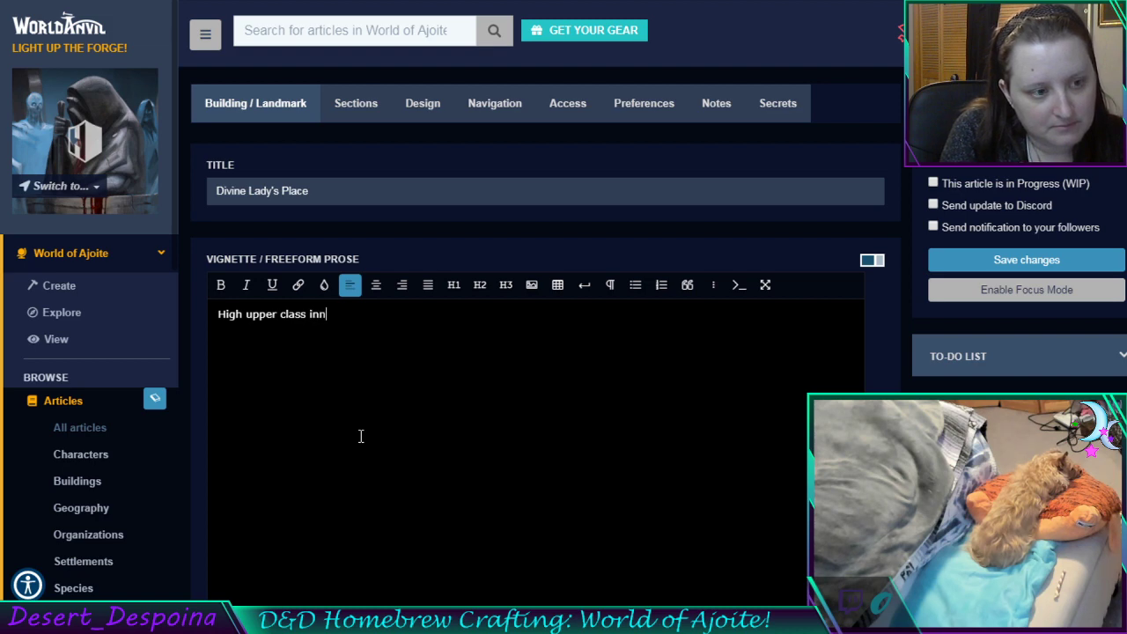
pyautogui.write('that')
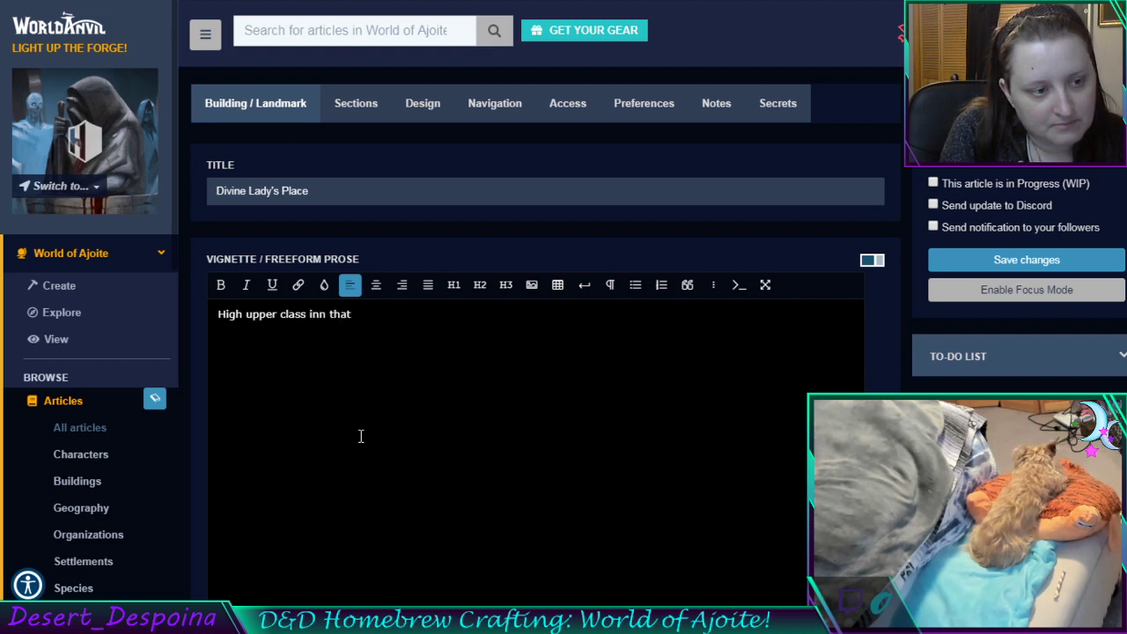
pyautogui.write(' is for')
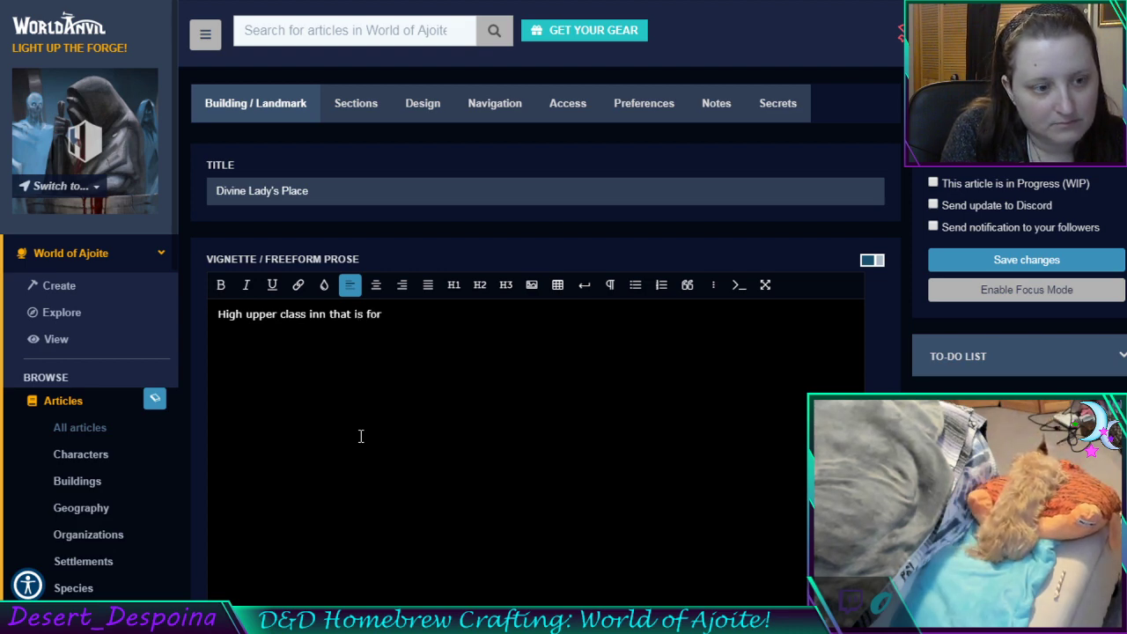
pyautogui.press('BackSpace')
pyautogui.press('BackSpace')
pyautogui.press('BackSpace')
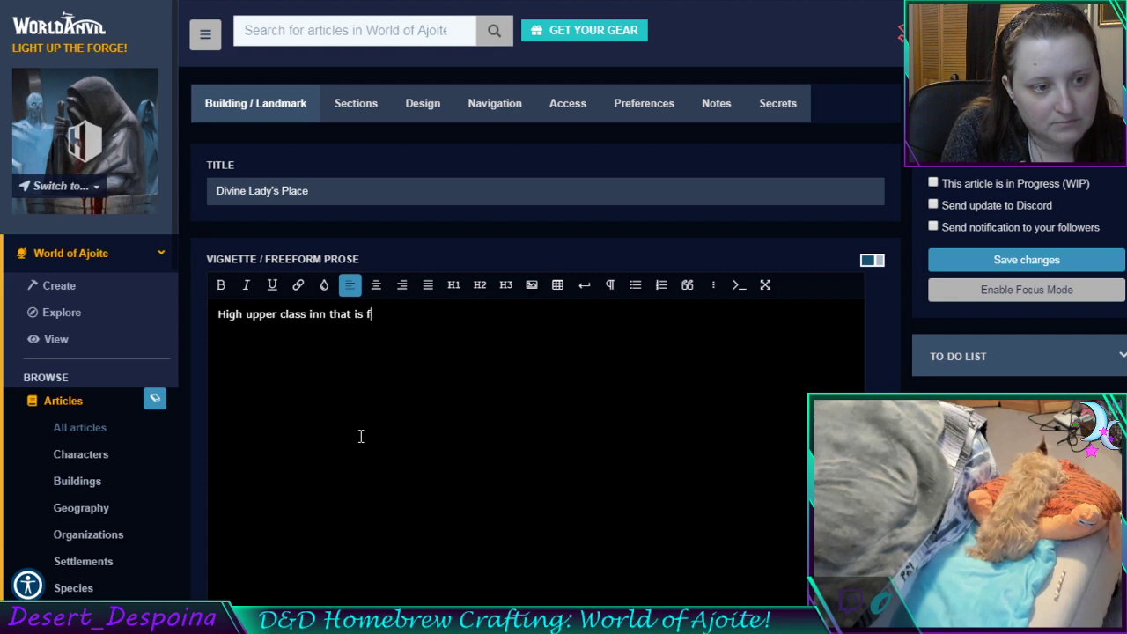
pyautogui.write('utible e')
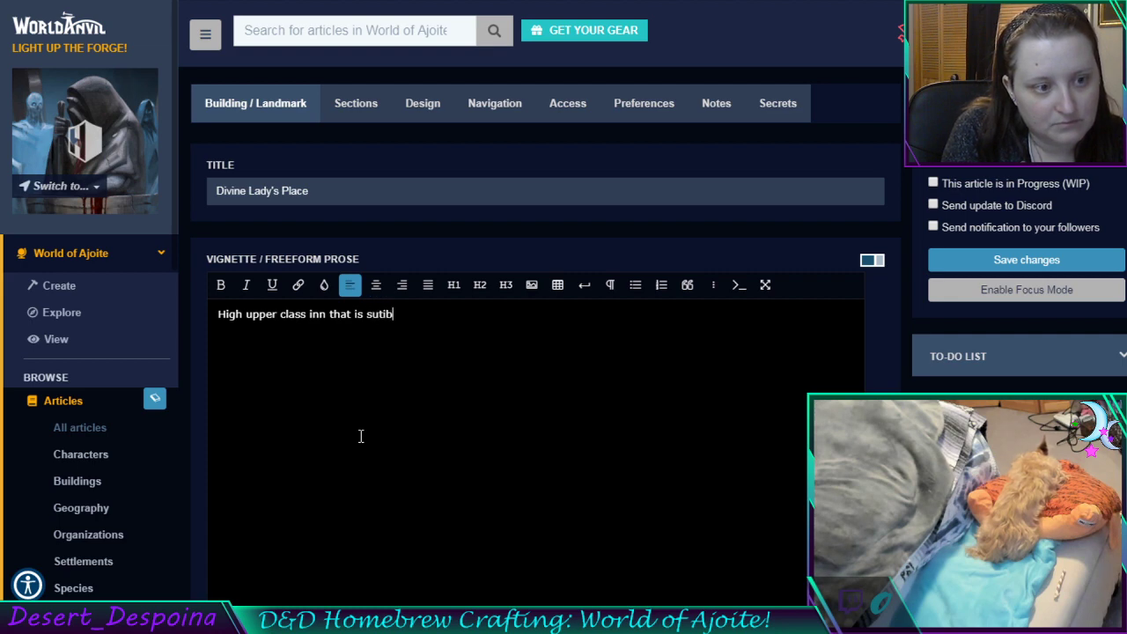
pyautogui.press('BackSpace')
pyautogui.press('BackSpace')
pyautogui.press('BackSpace')
pyautogui.press('BackSpace')
pyautogui.press('BackSpace')
pyautogui.press('BackSpace')
pyautogui.press('BackSpace')
pyautogui.press('BackSpace')
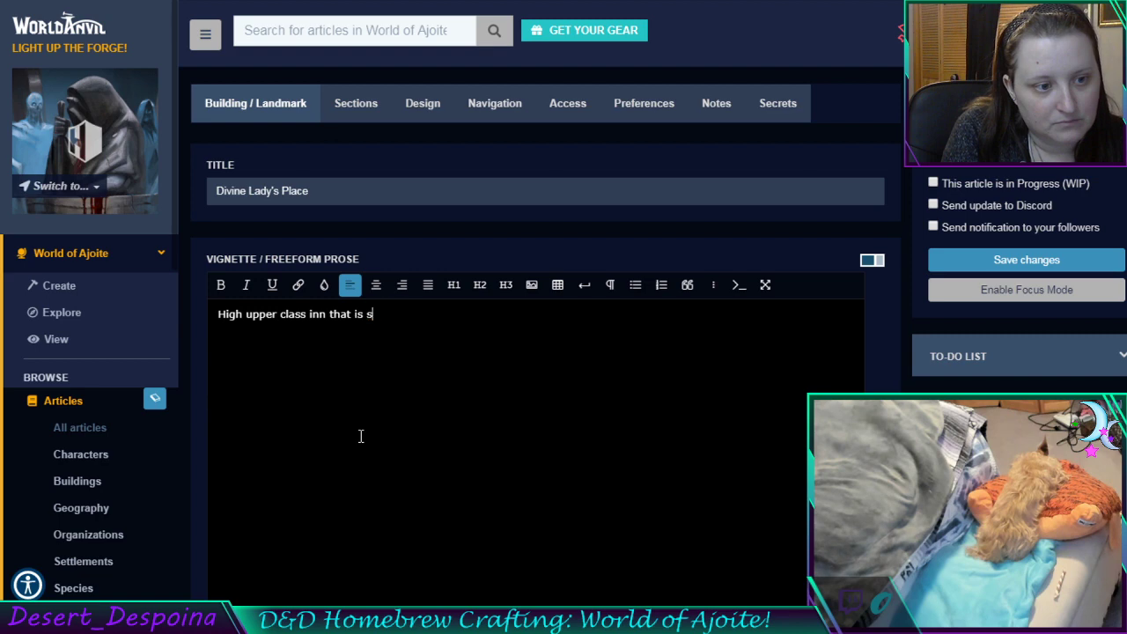
pyautogui.write('uit')
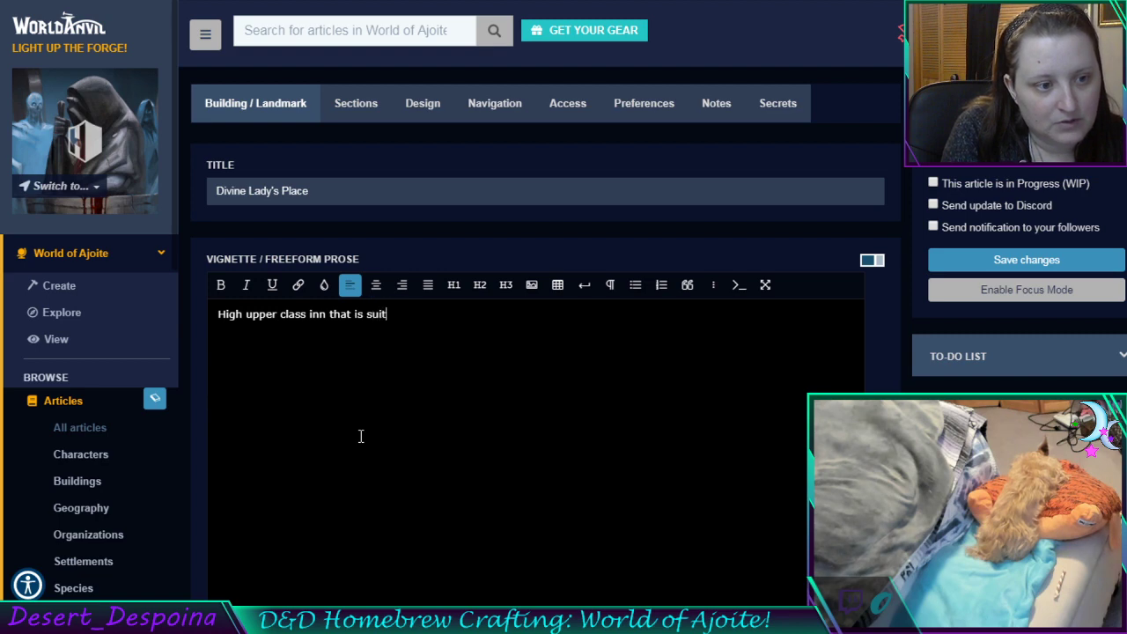
pyautogui.write('able for a nobel')
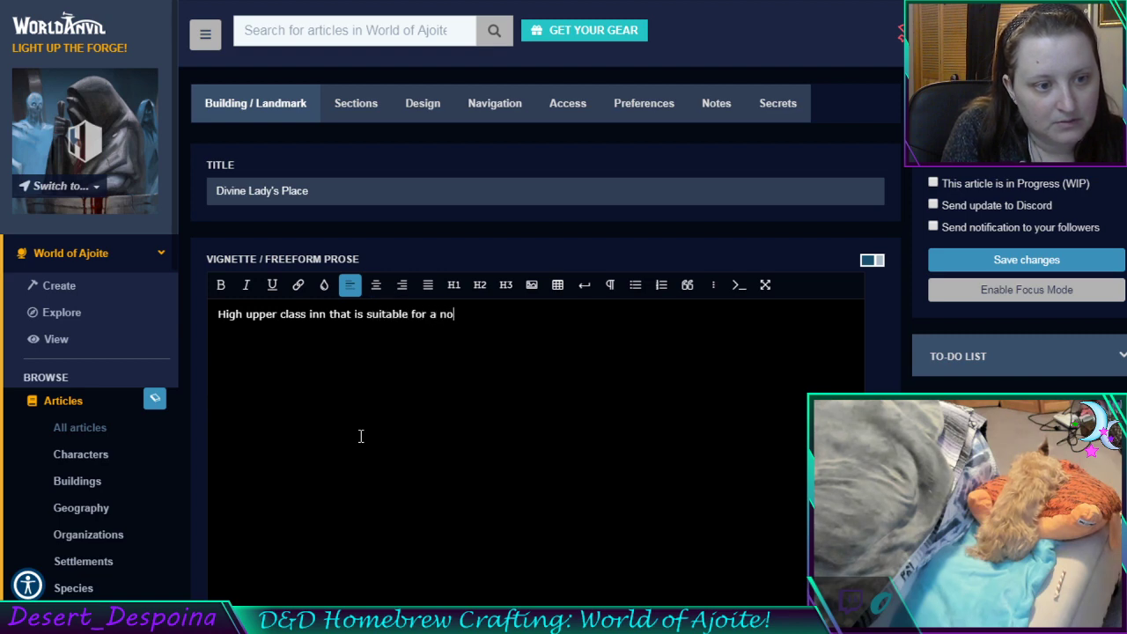
pyautogui.press('BackSpace')
pyautogui.press('BackSpace')
pyautogui.write('le to a')
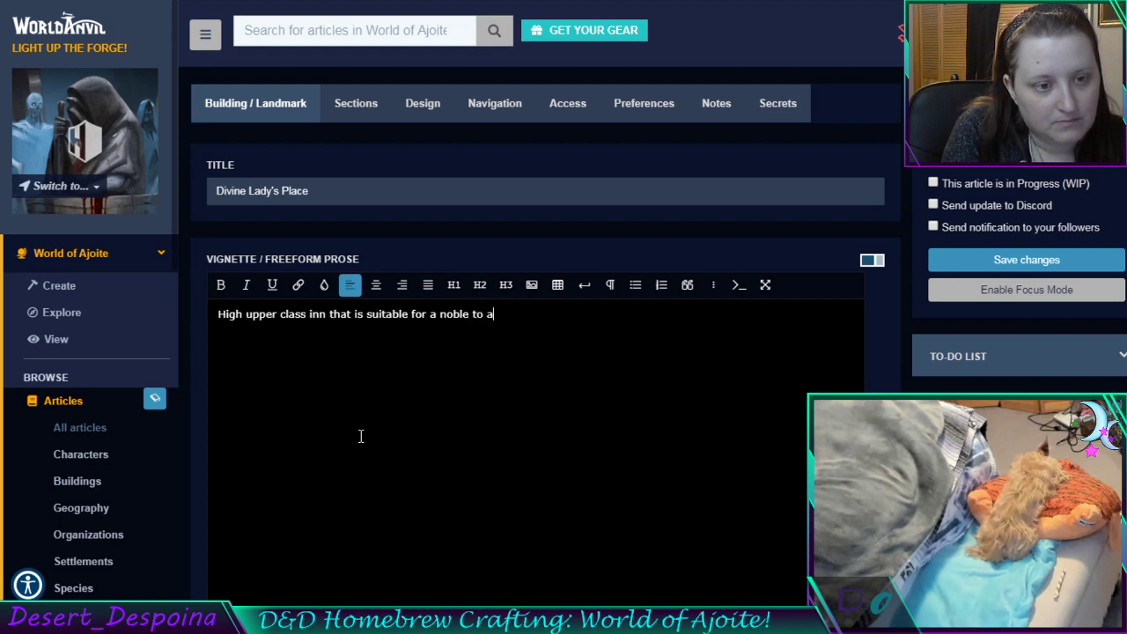
pyautogui.write(' king.')
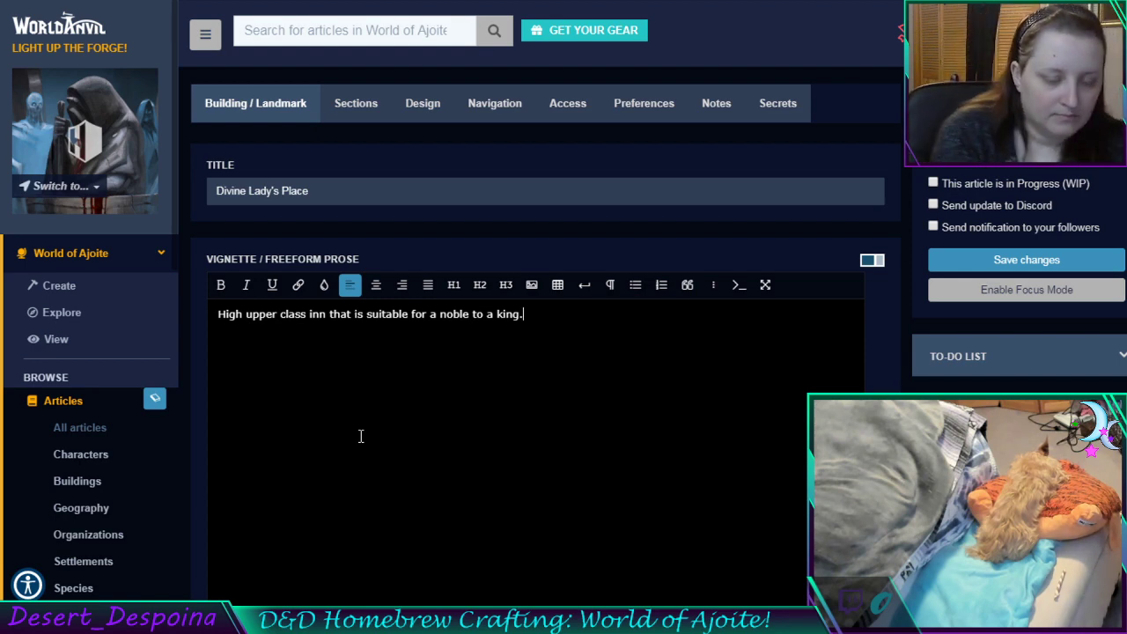
# Continue the vignette's first paragraph with "This is a five level building with the first floor being the dinner and"
pyautogui.write('This is')
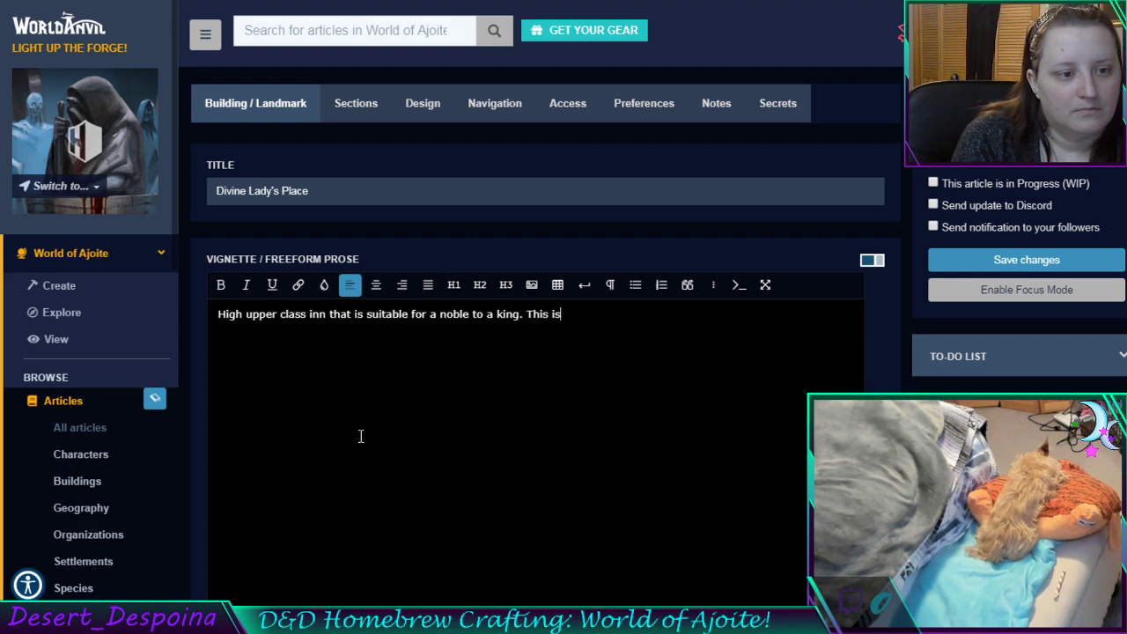
pyautogui.write(' a five ')
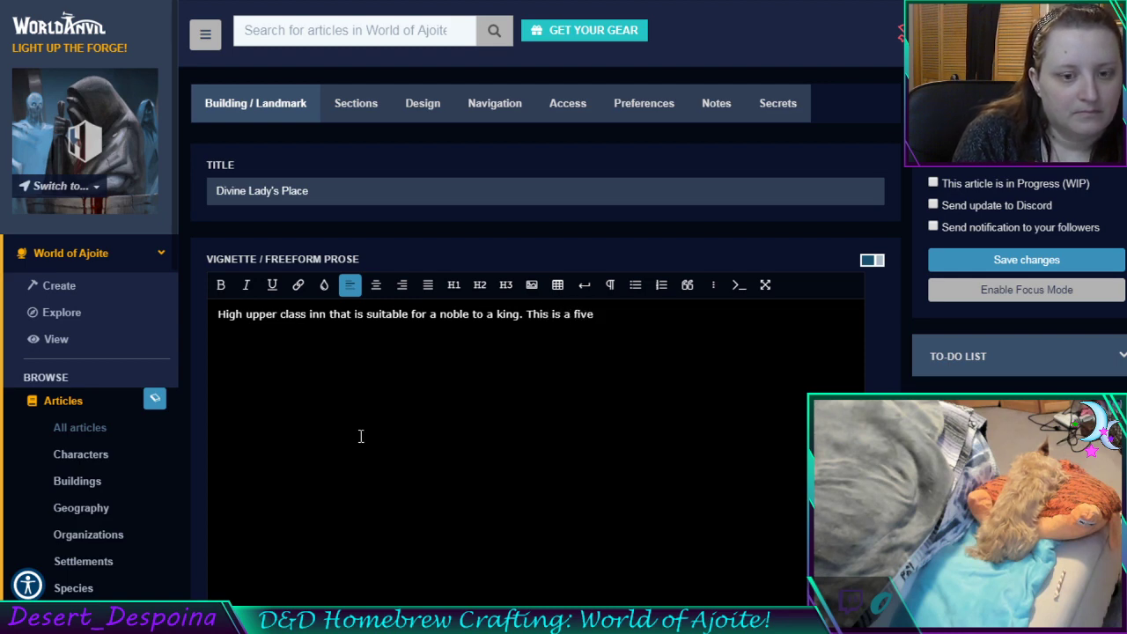
pyautogui.write('level bu')
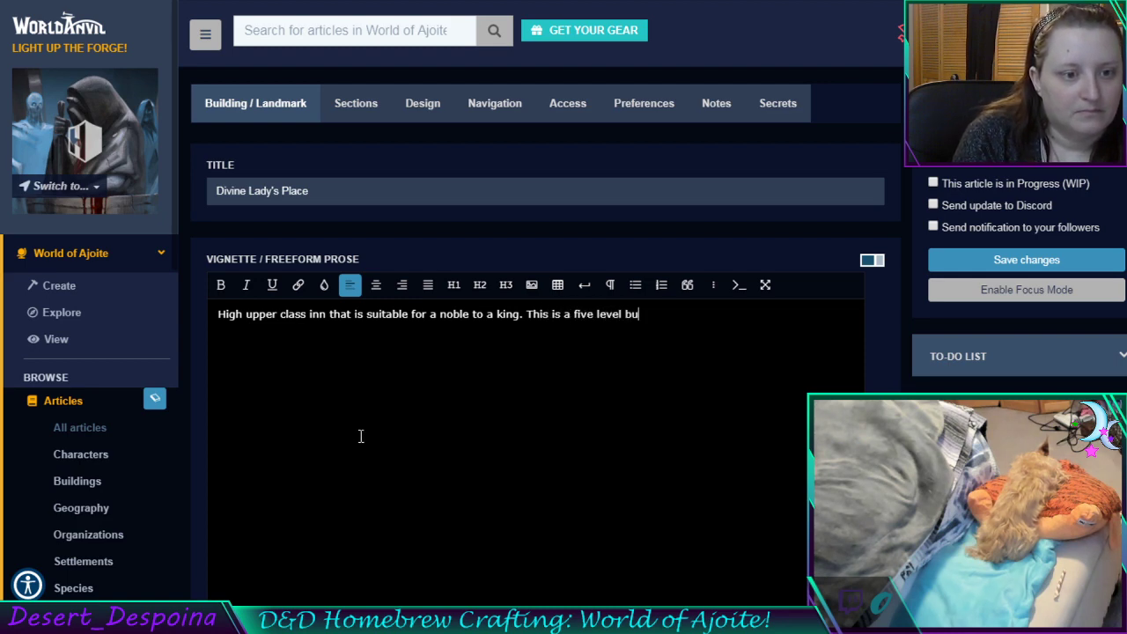
pyautogui.write('ilding with the first fl')
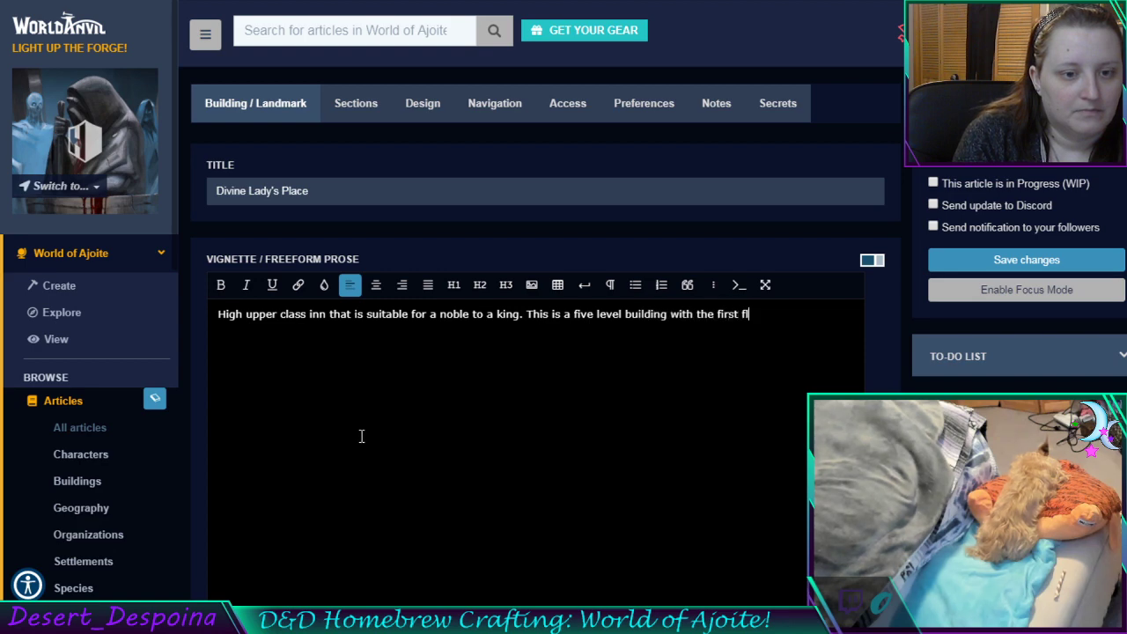
pyautogui.write('oor bein')
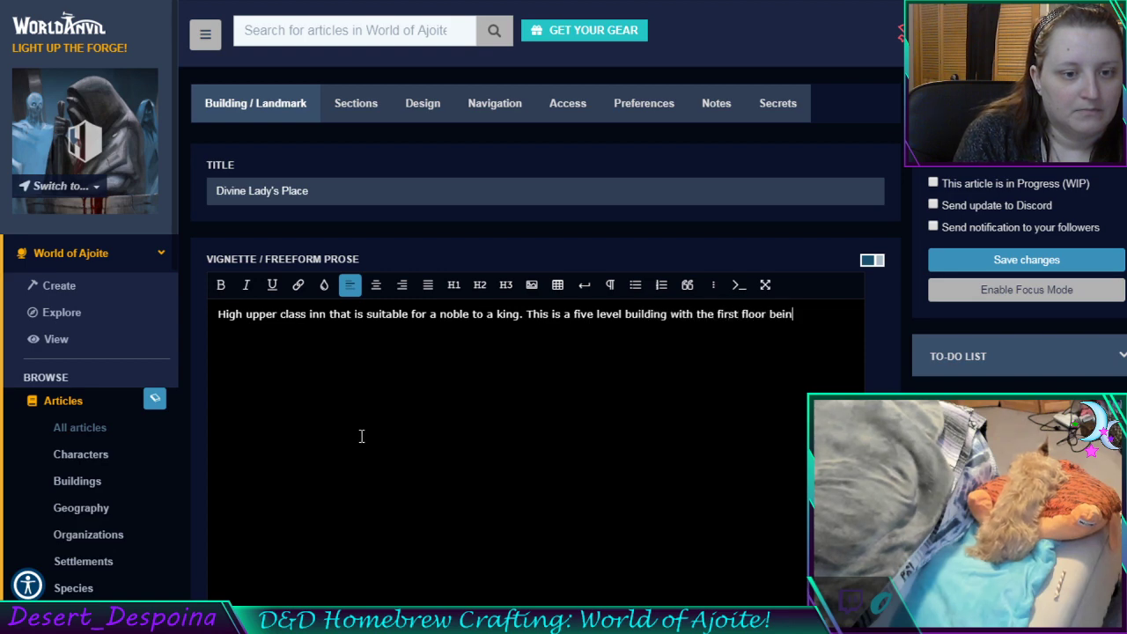
pyautogui.write('g the ')
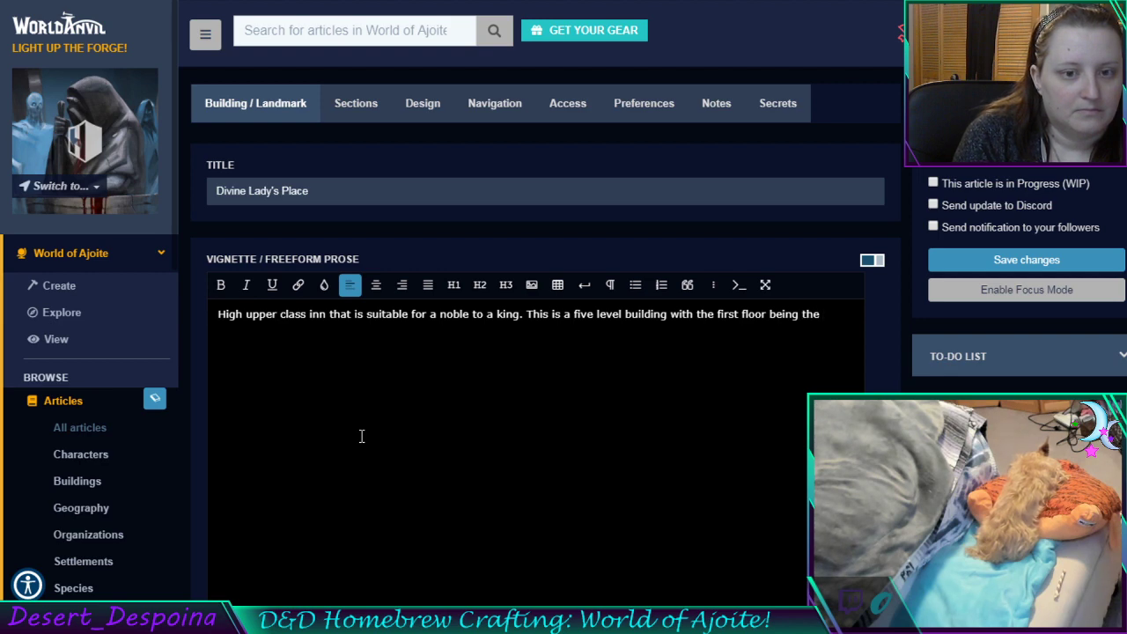
pyautogui.write('di')
pyautogui.write('nner and ')
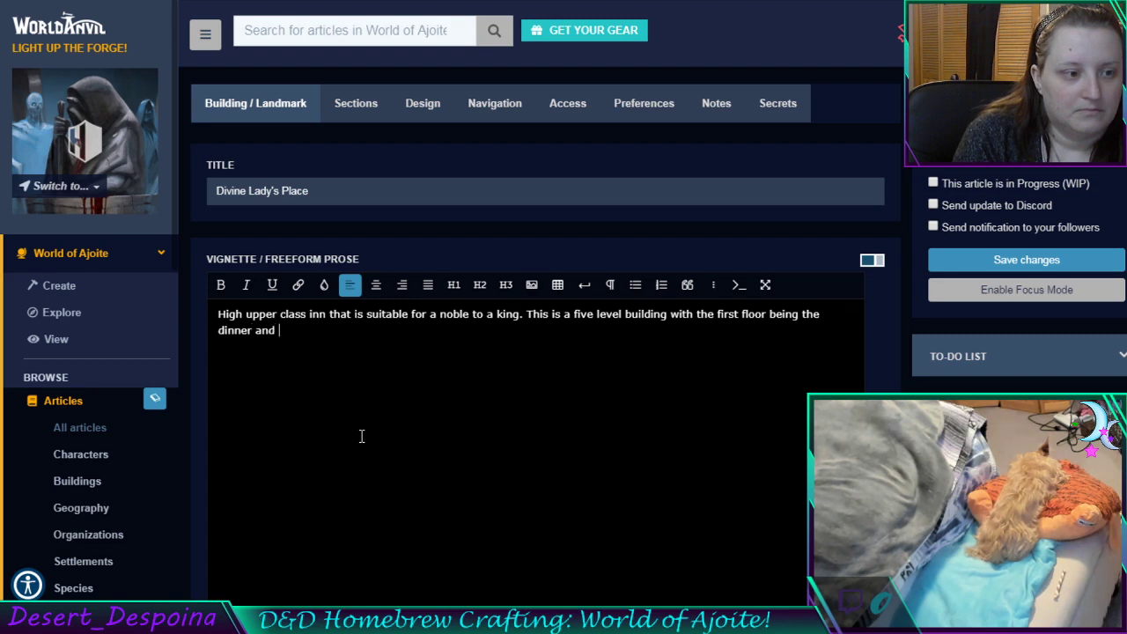
# Complete the first-floor sentence of the vignette with "entertainment room, besides a waiting area/check-in."
pyautogui.write('entertainment room, be')
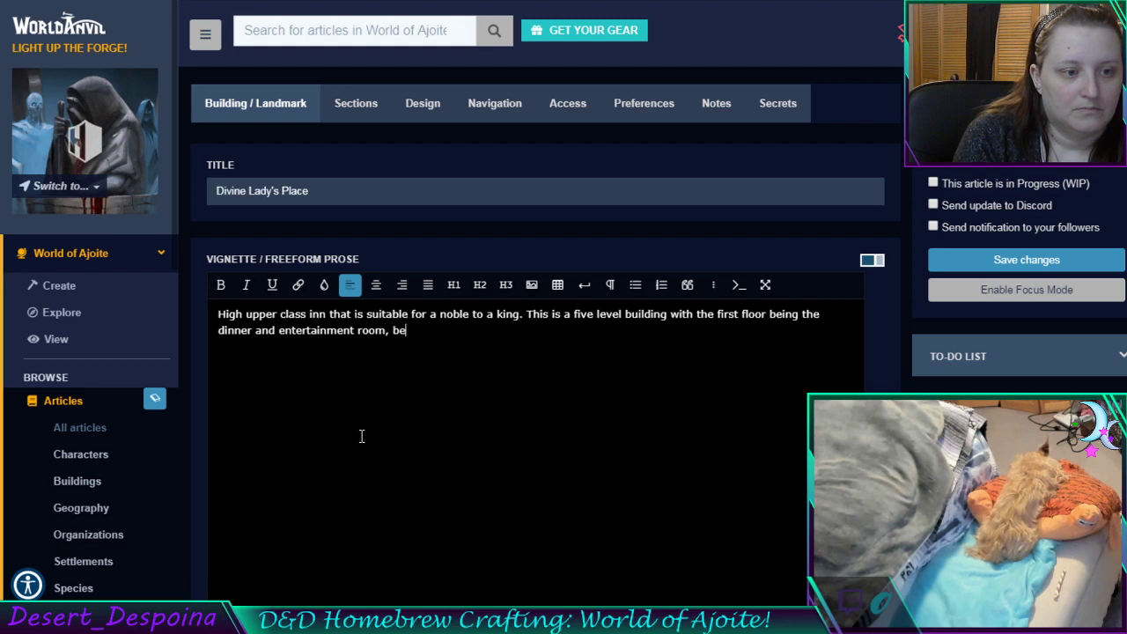
pyautogui.write('sides a wai')
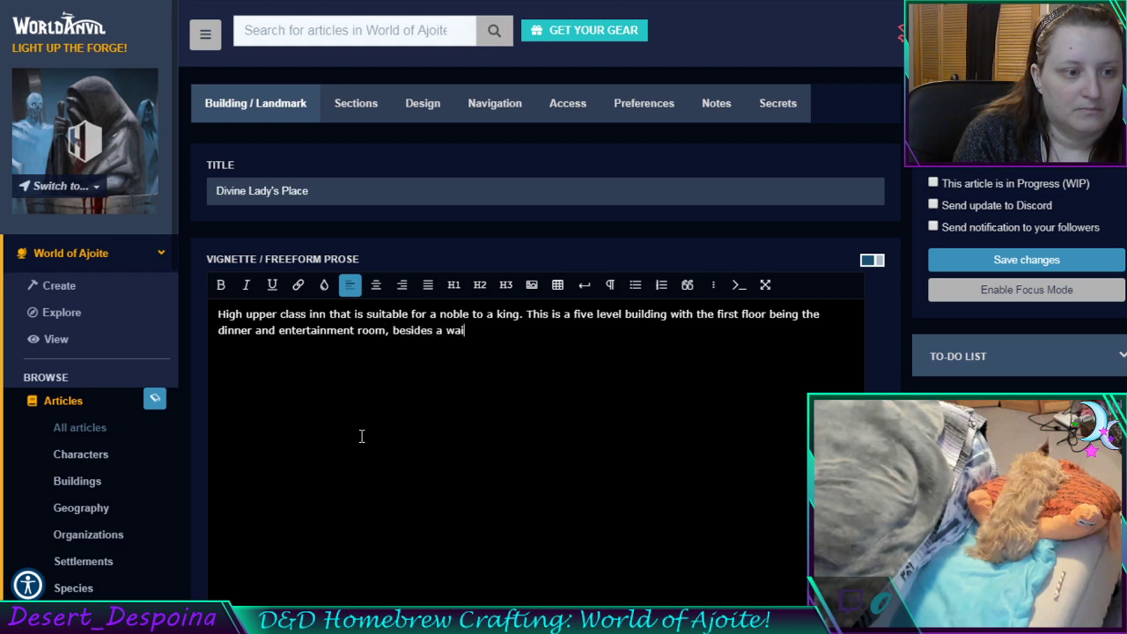
pyautogui.write('ting area')
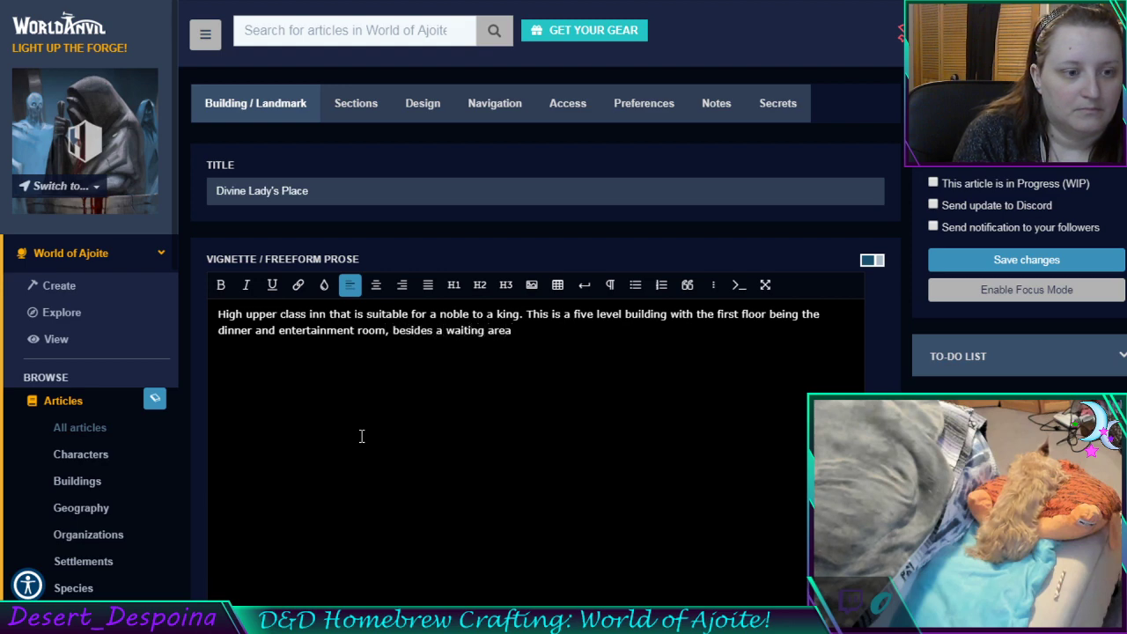
pyautogui.write('-check')
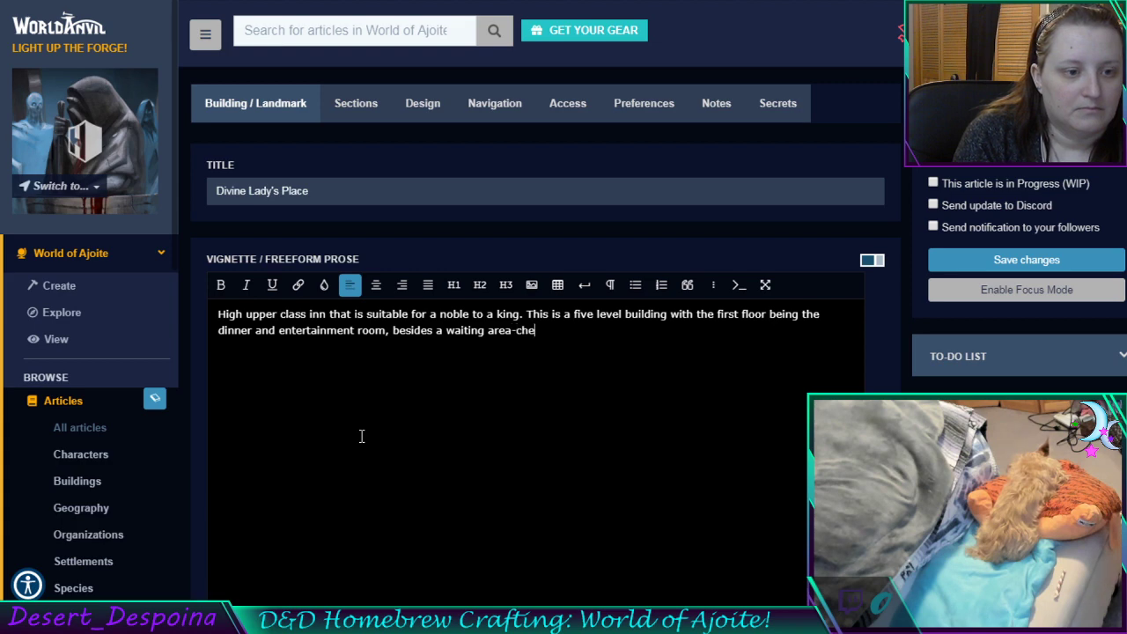
pyautogui.press('BackSpace')
pyautogui.press('BackSpace')
pyautogui.press('BackSpace')
pyautogui.press('BackSpace')
pyautogui.press('BackSpace')
pyautogui.press('BackSpace')
pyautogui.write('/check-in.')
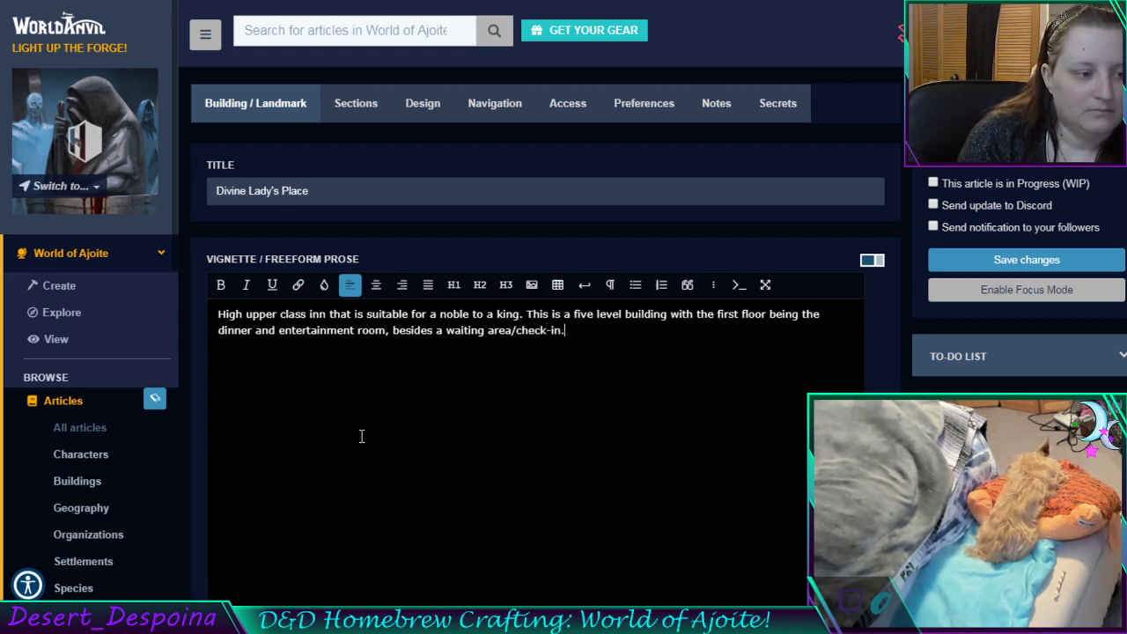
# Start a second vignette paragraph with "Top level provides privet chambers with a bedroom,"
pyautogui.press('Return')
pyautogui.write('Top')
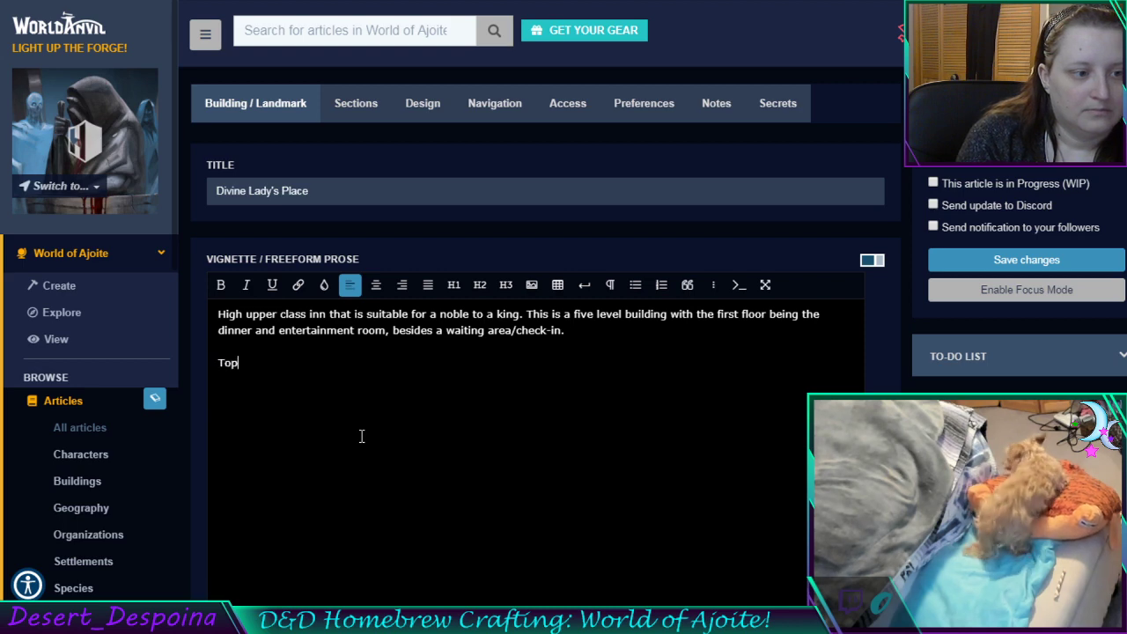
pyautogui.write(' level is')
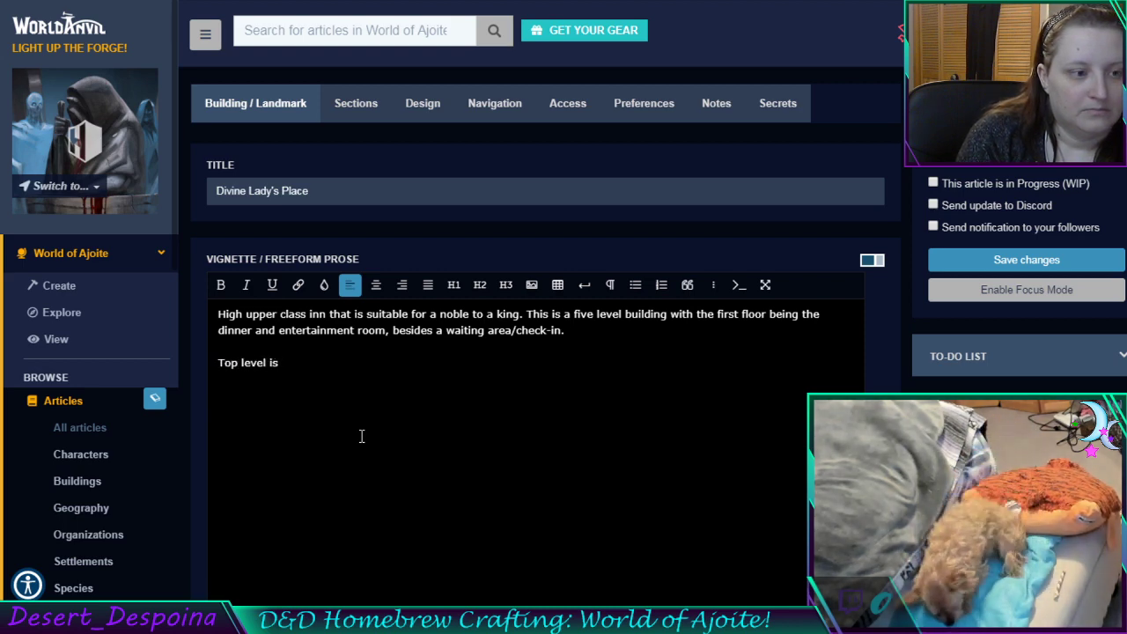
pyautogui.press('BackSpace')
pyautogui.press('BackSpace')
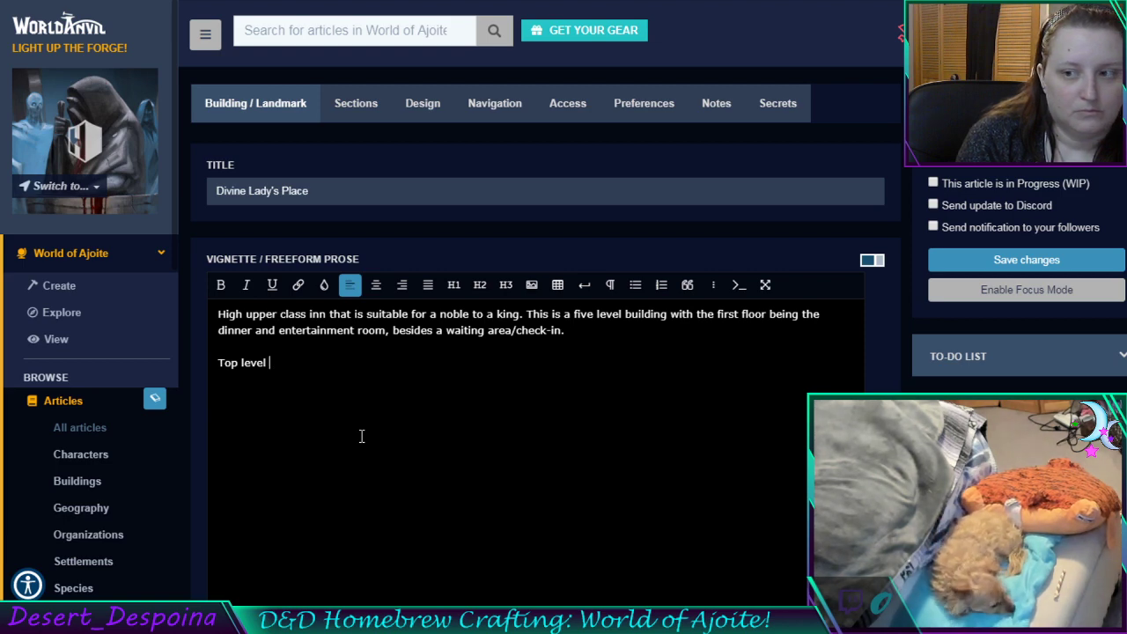
pyautogui.write('provides ')
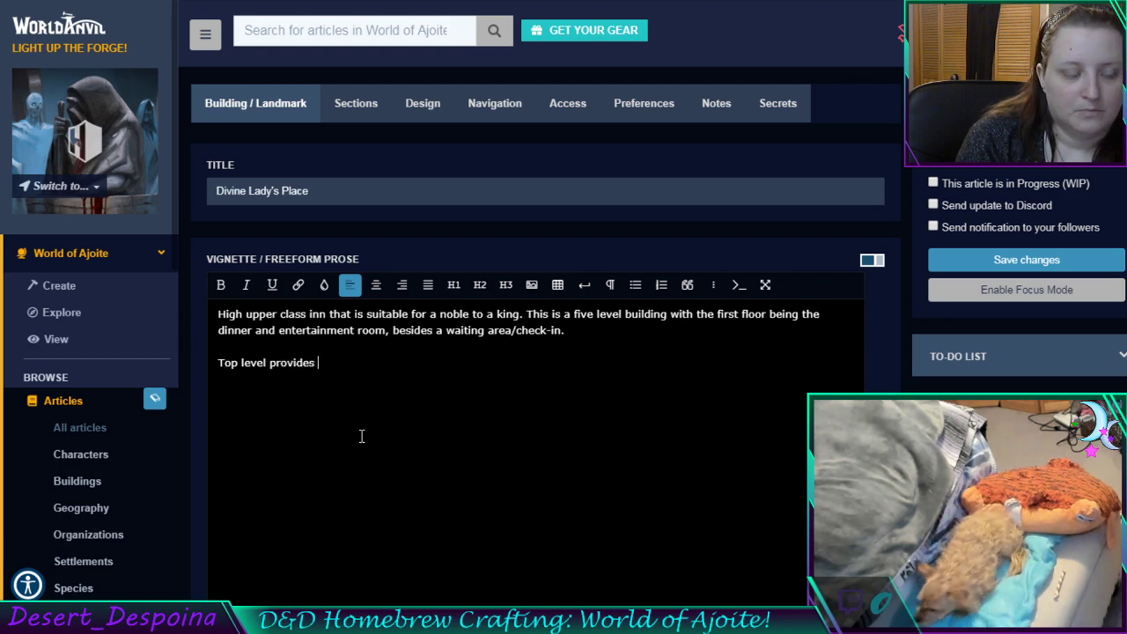
pyautogui.write('privet')
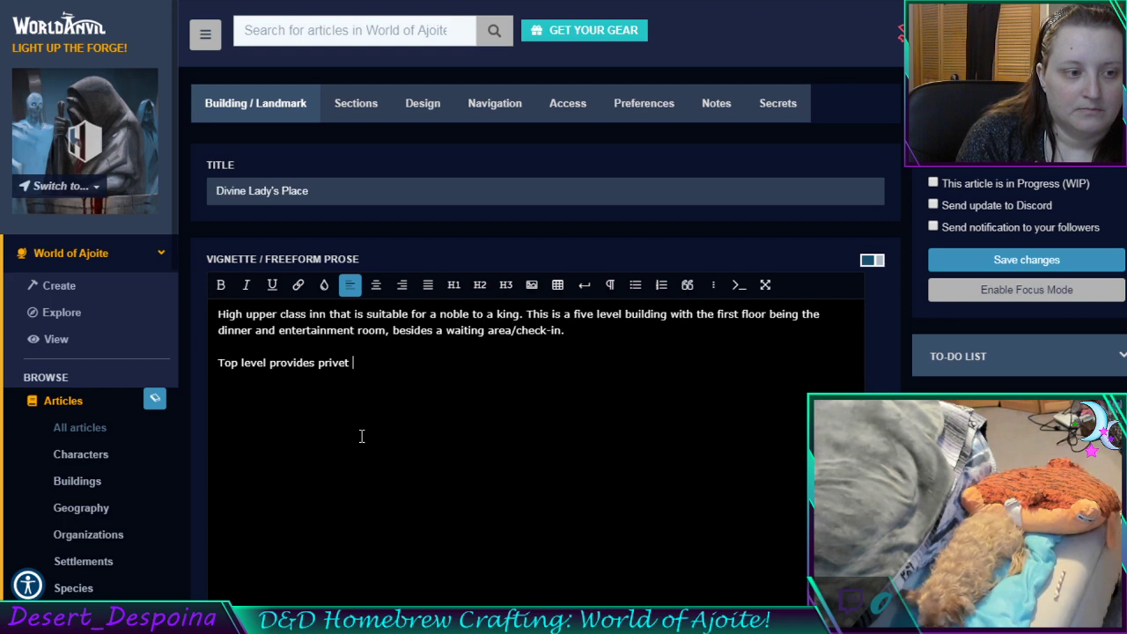
pyautogui.write(' cham')
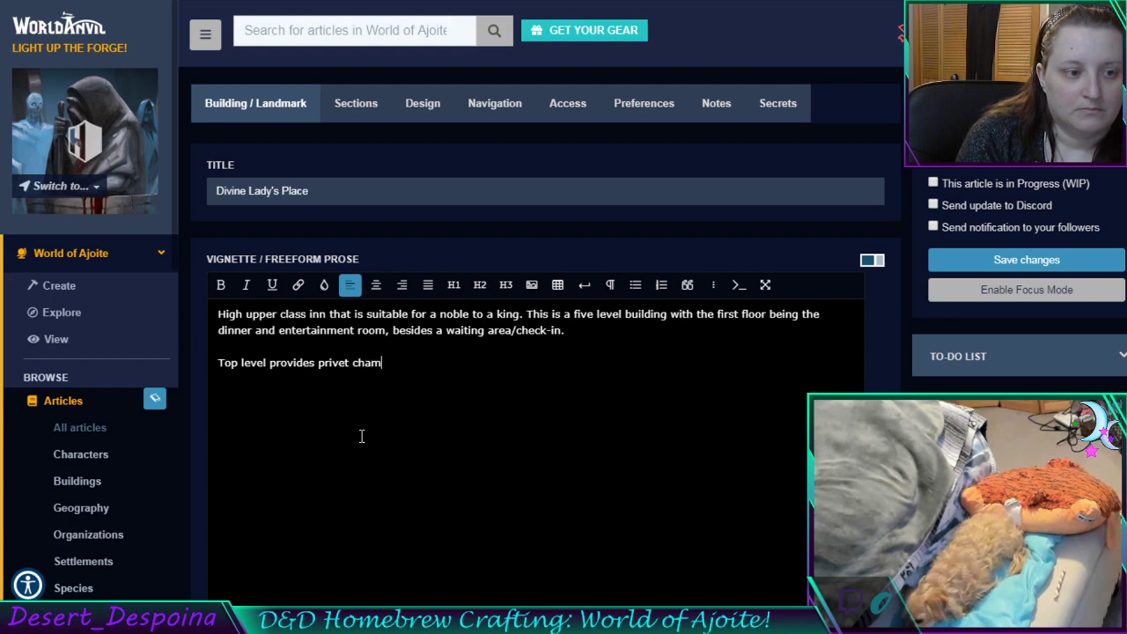
pyautogui.write('bers')
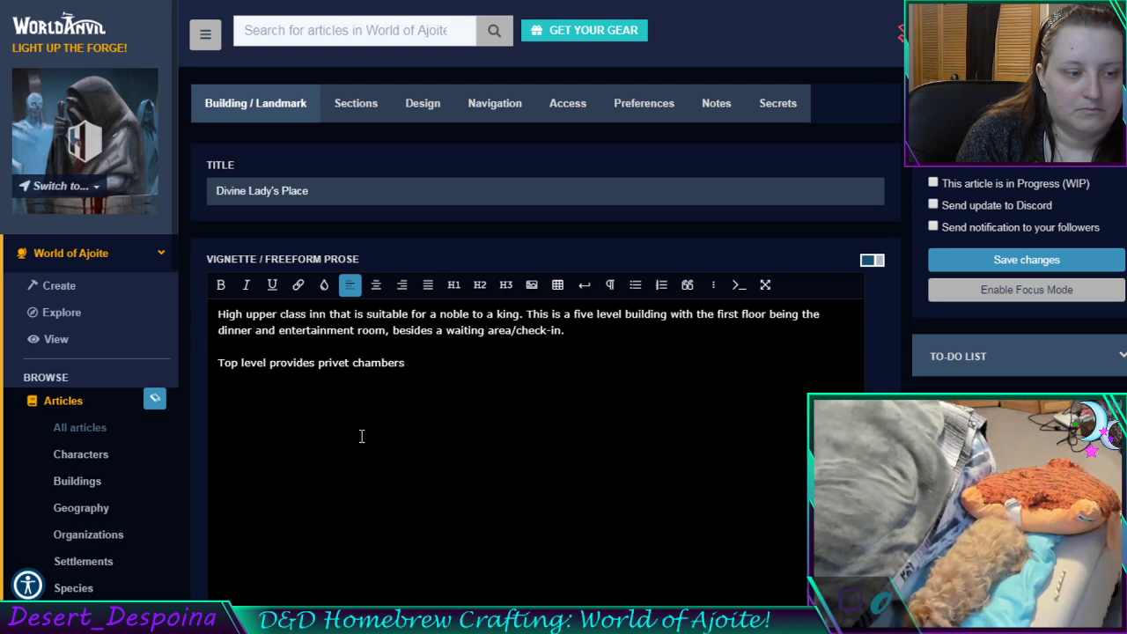
pyautogui.write(' with ')
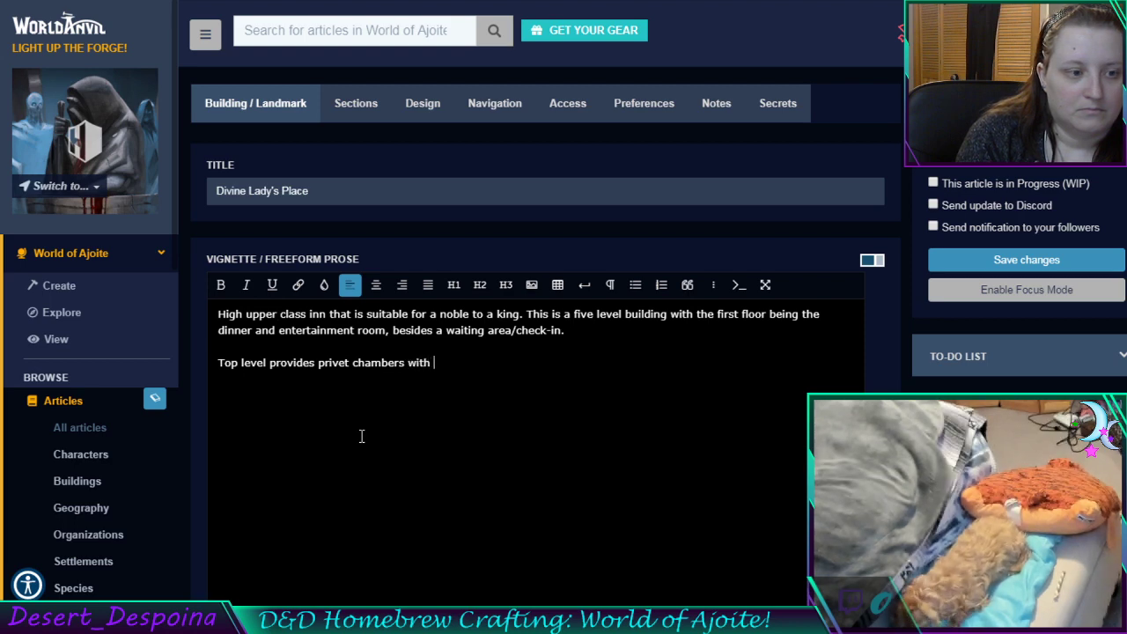
pyautogui.write('a bed')
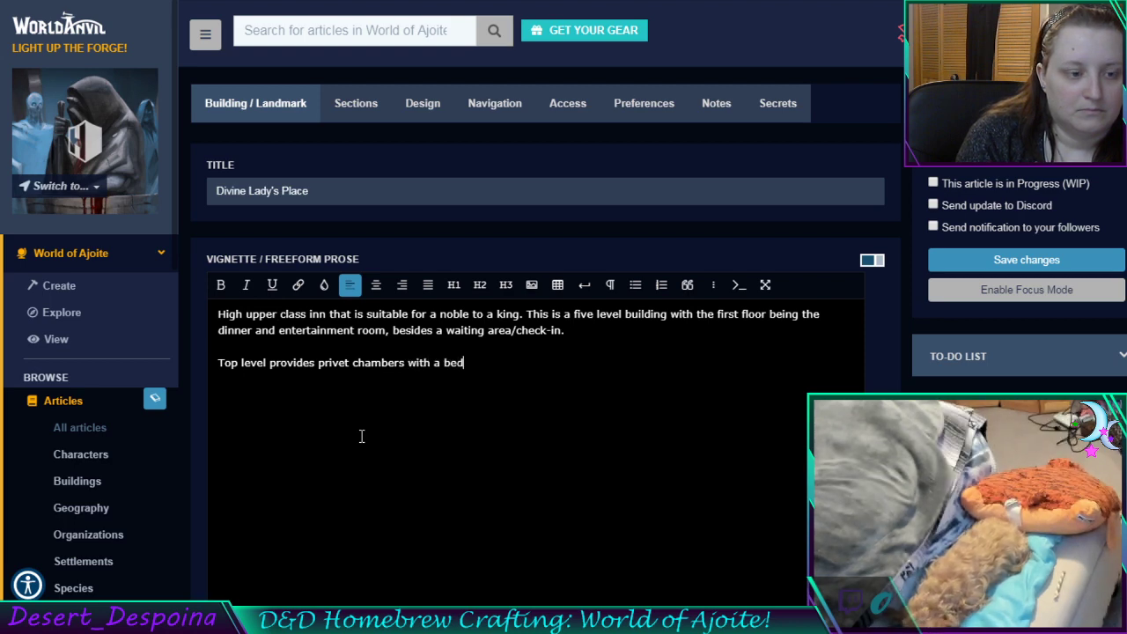
pyautogui.write('room, t')
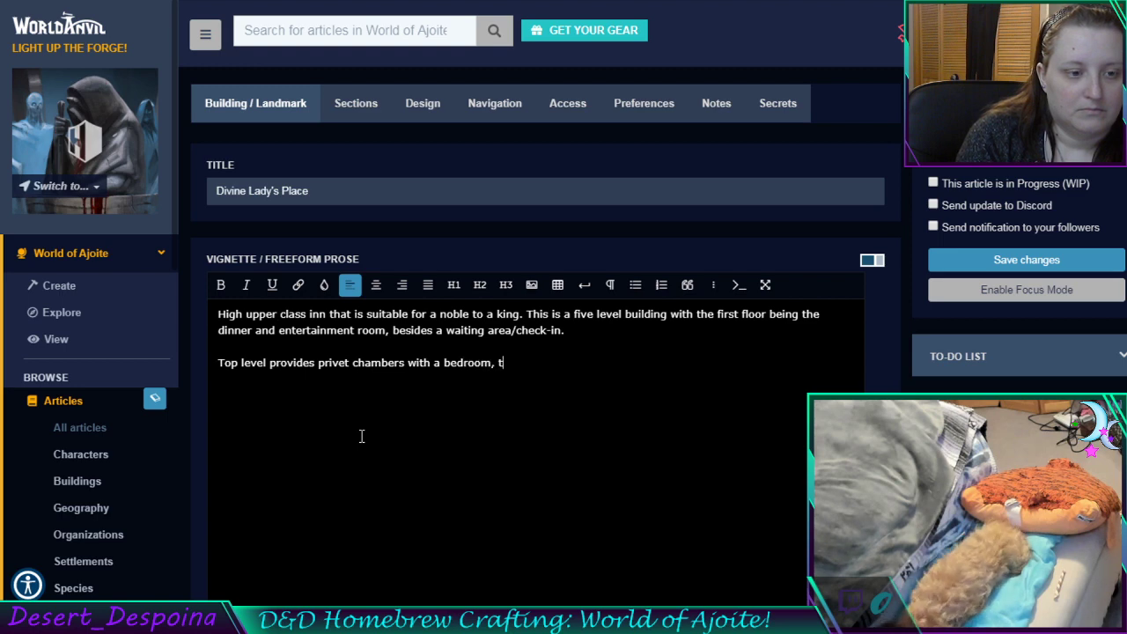
# Extend the top level sentence with the bedroom comparison "to mimic that of a royal bedroom;"
pyautogui.write('o mimic tha')
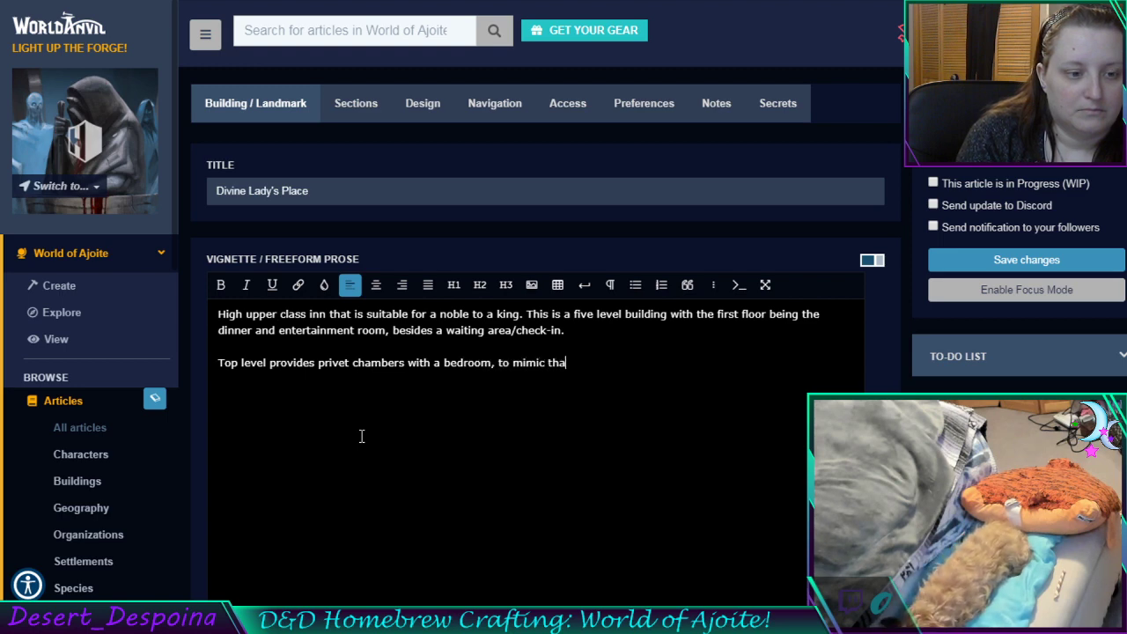
pyautogui.write('t of a roya')
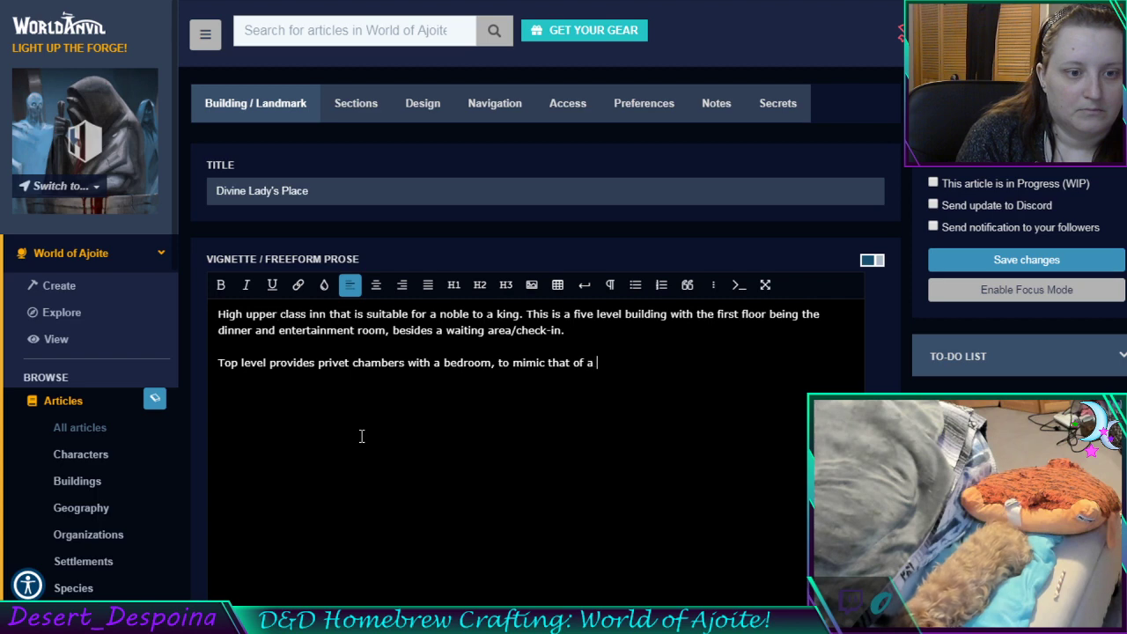
pyautogui.write('l b')
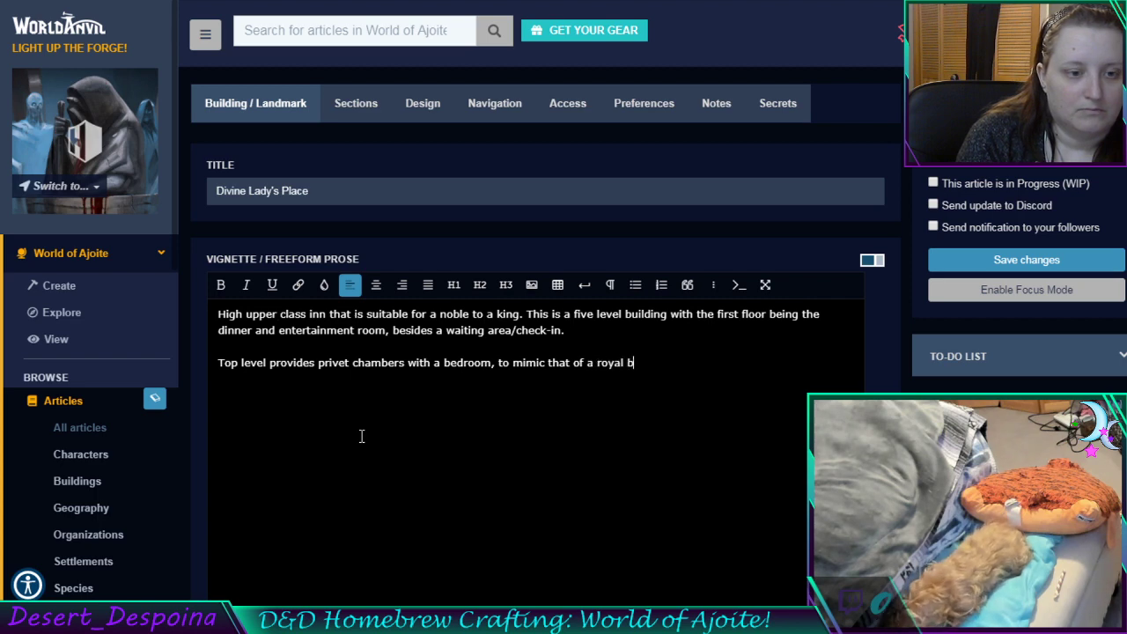
pyautogui.write('edro')
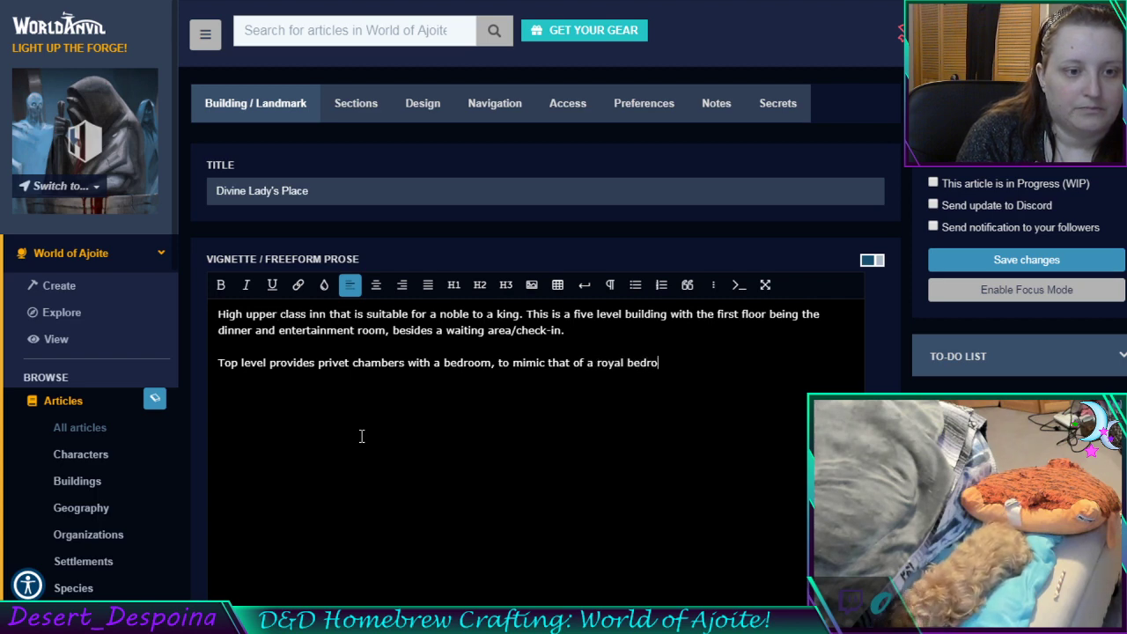
pyautogui.write('om; ins')
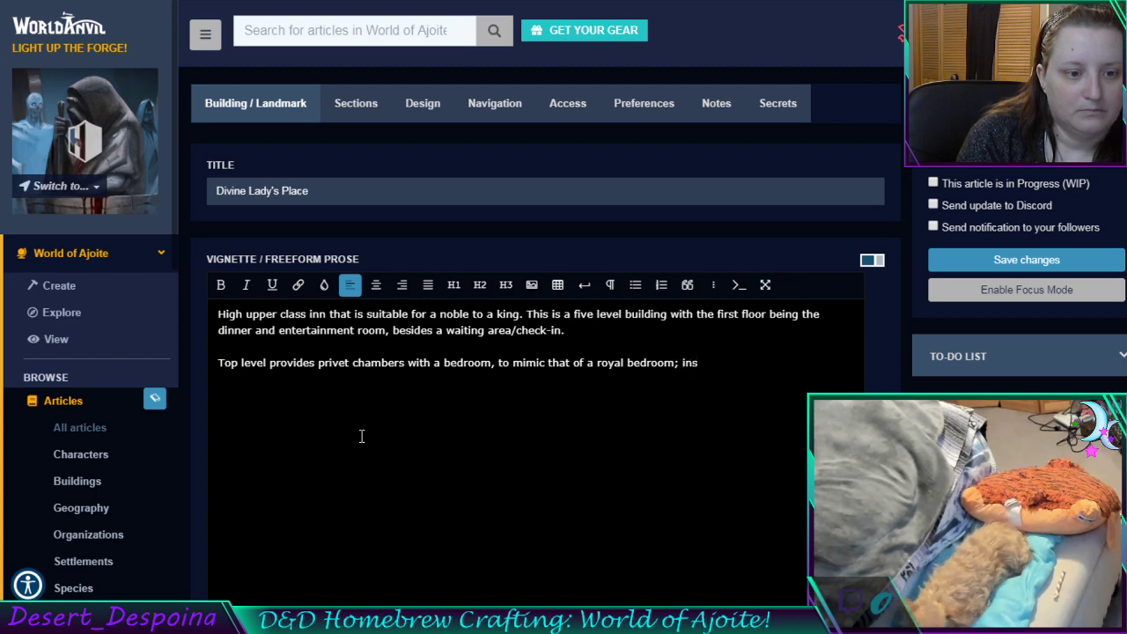
# Complete the top level sentence of the vignette with "including secret enterances, to not disturb others in this bulding."
pyautogui.write('cluding se')
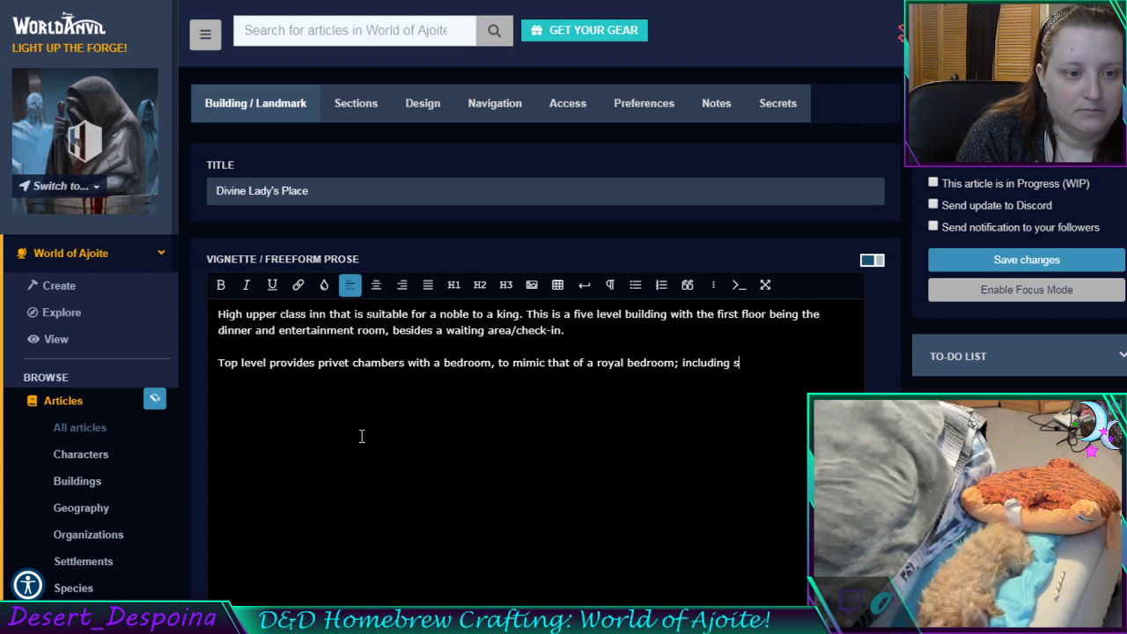
pyautogui.write('cret ')
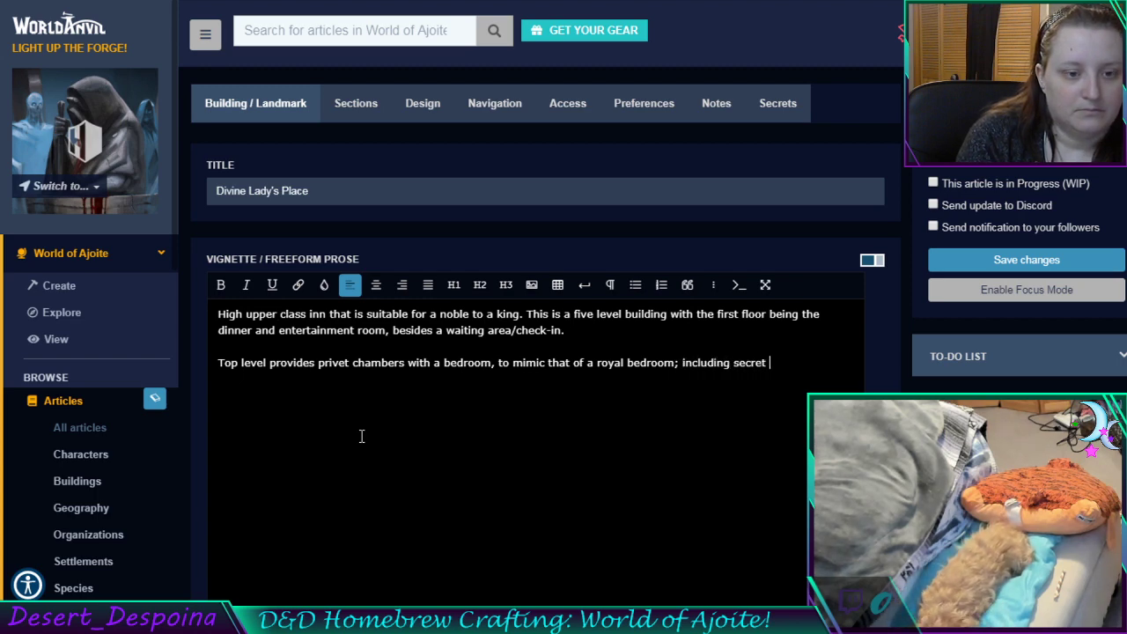
pyautogui.write('ent')
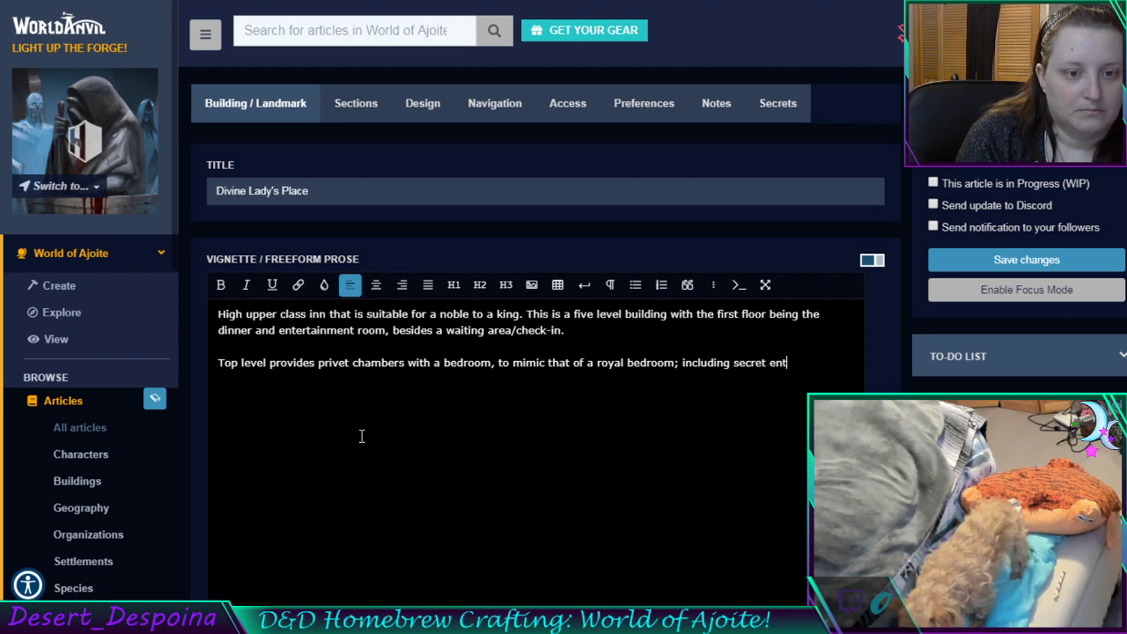
pyautogui.write('erances')
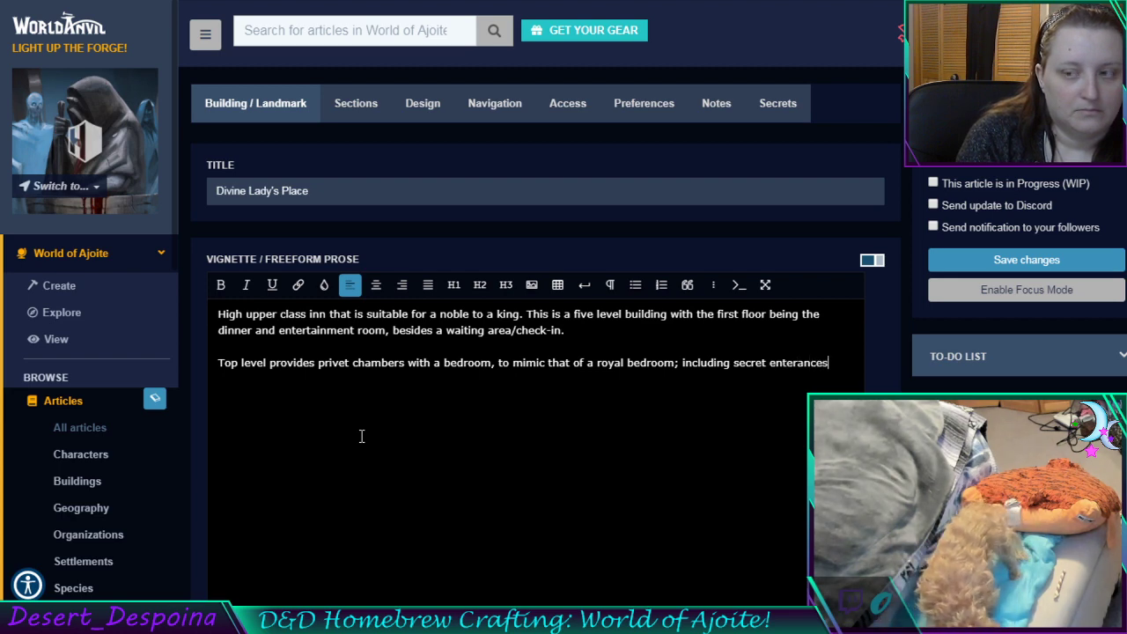
pyautogui.write(', to not ')
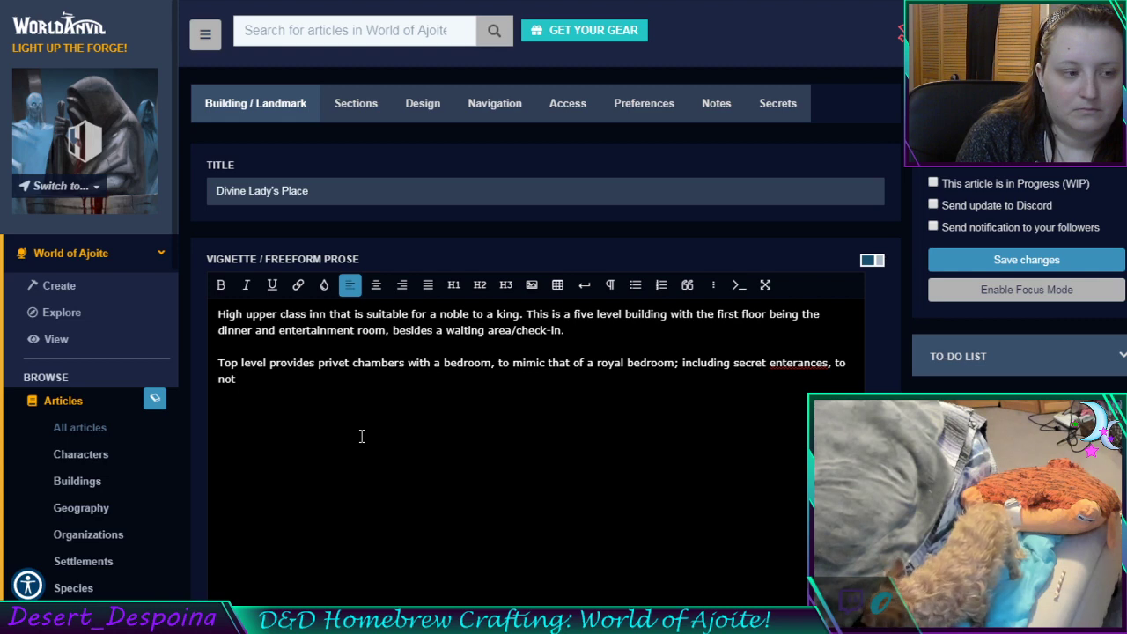
pyautogui.write('disturb ')
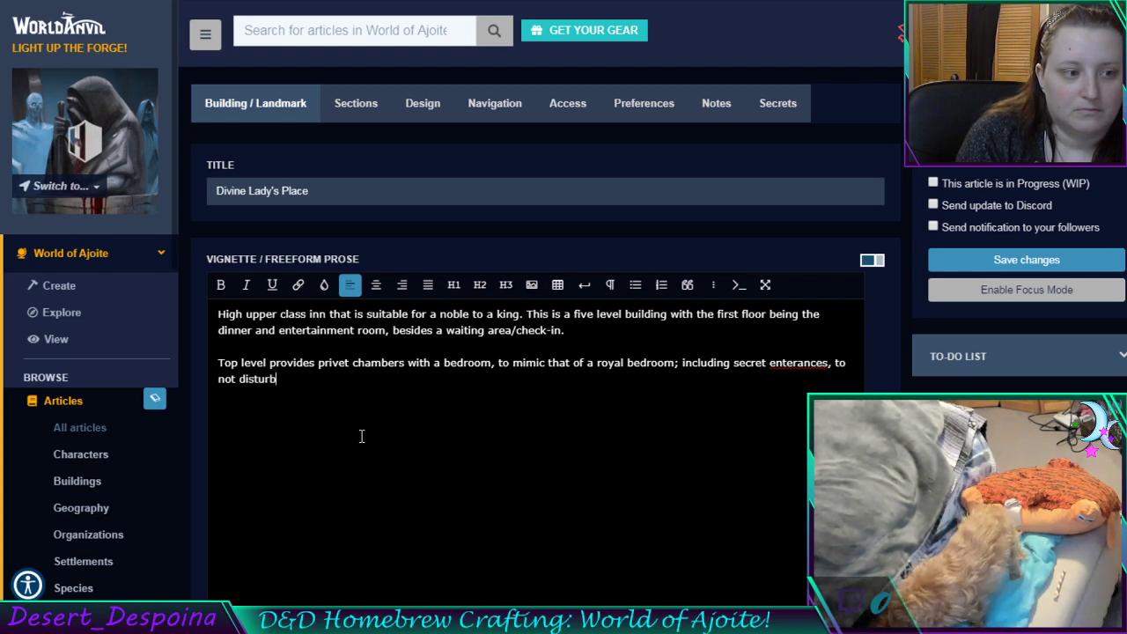
pyautogui.write('others')
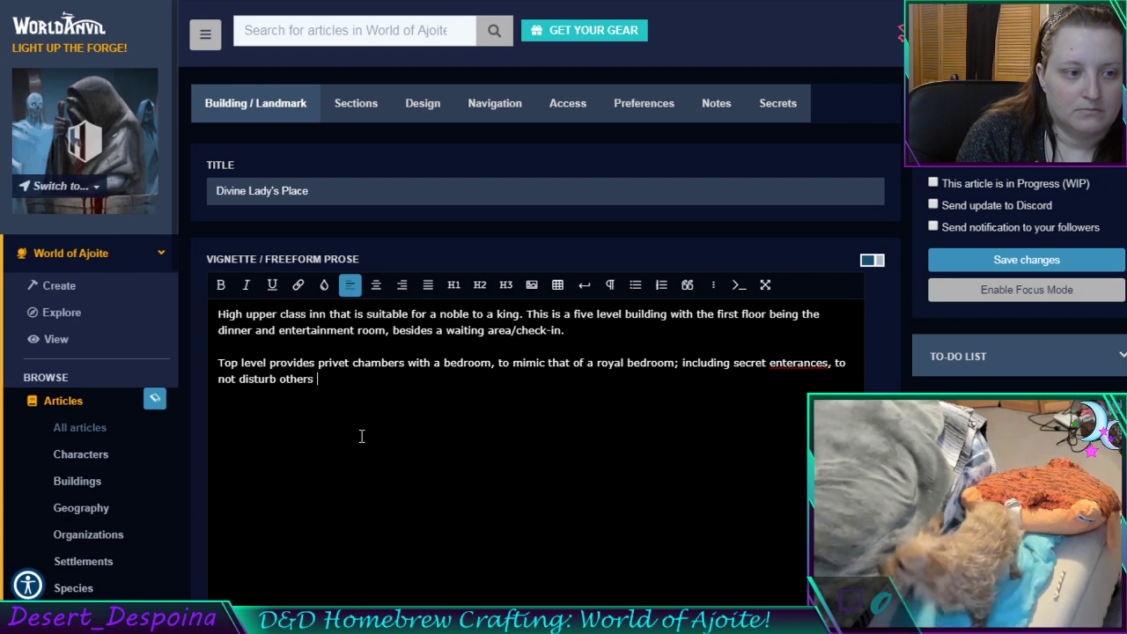
pyautogui.write(' in this buld')
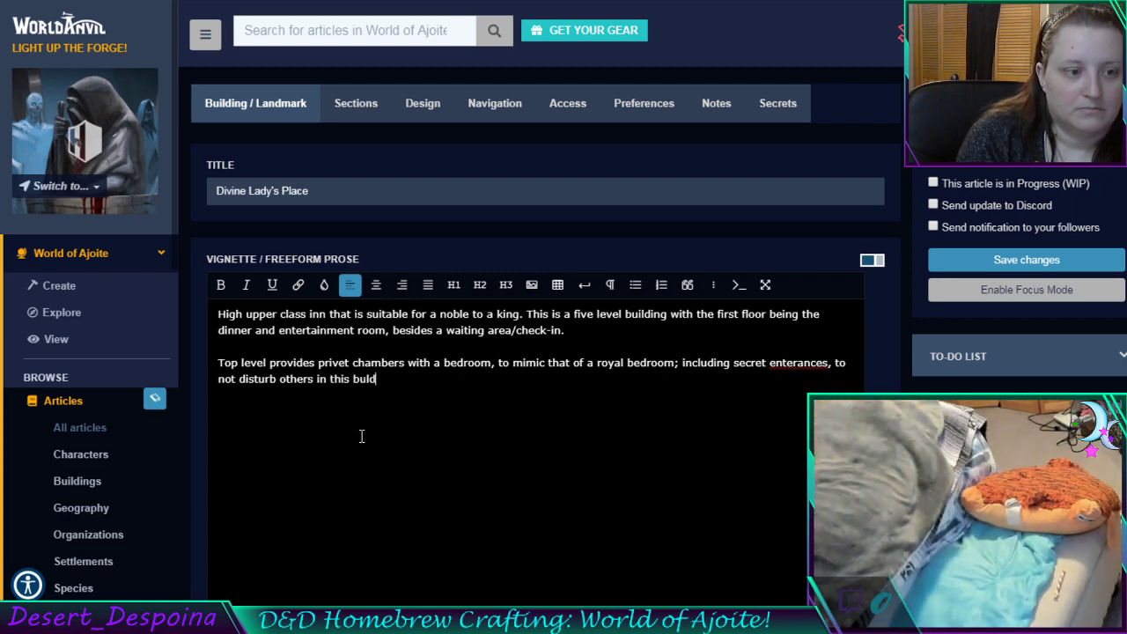
pyautogui.write('ing.')
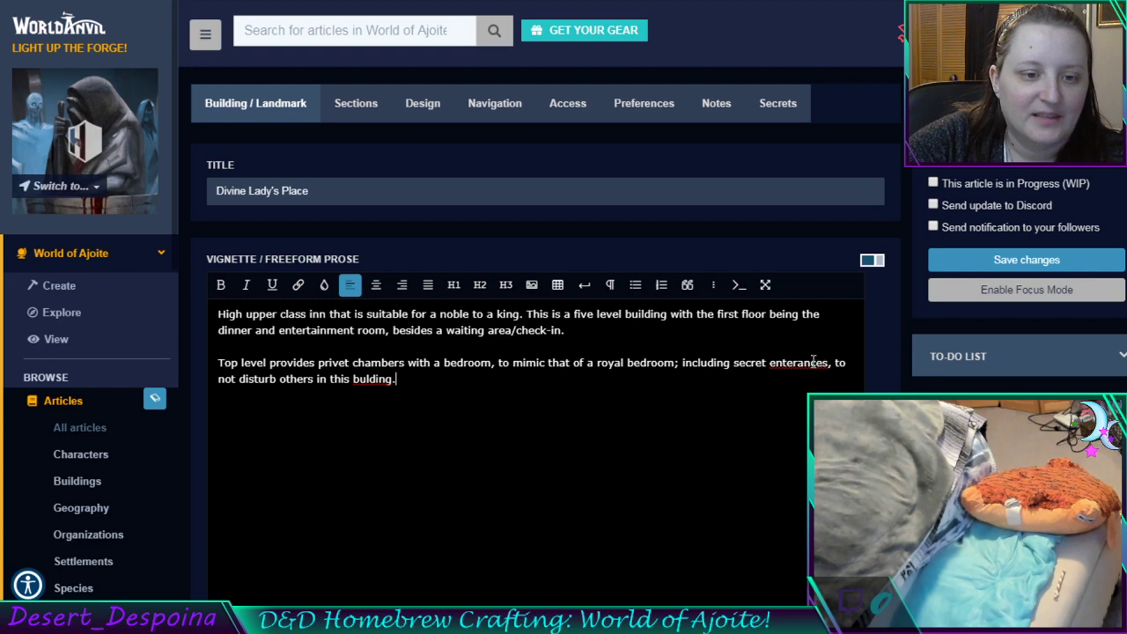
# Correct the two misspelled words in the second vignette paragraph to "entrances" and "building", and save the article
pyautogui.write('entrances')
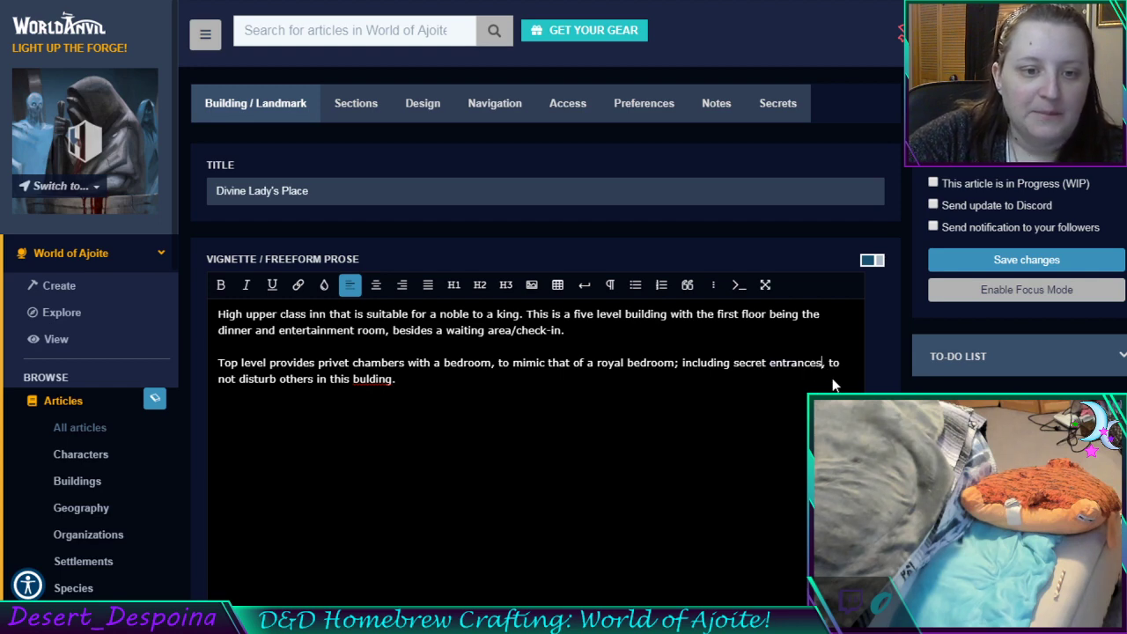
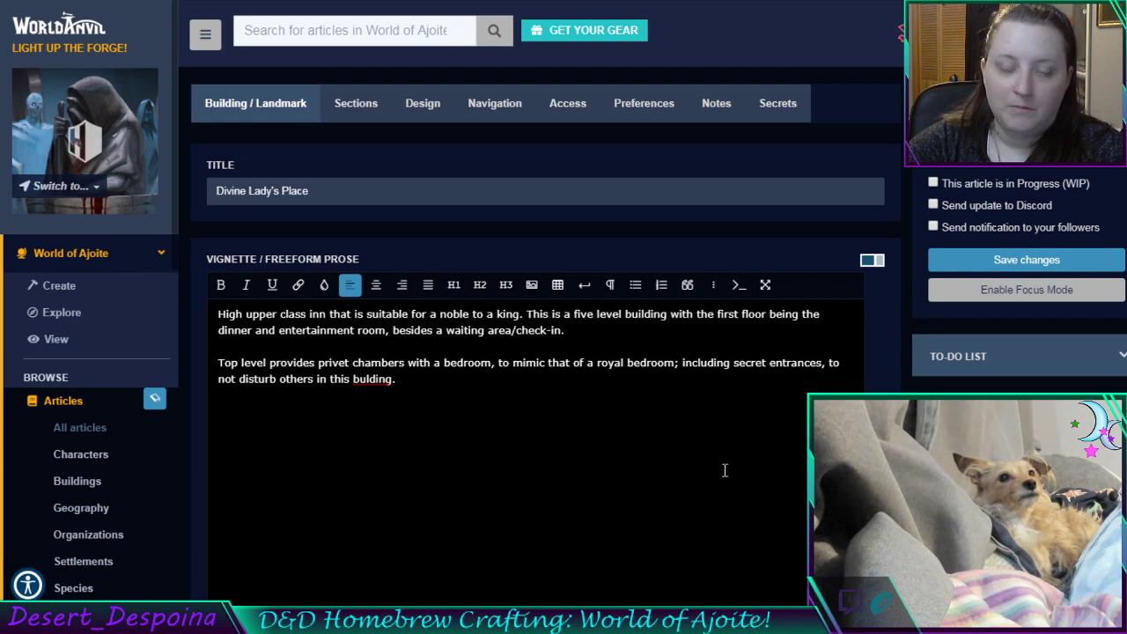
pyautogui.doubleClick(366, 379)
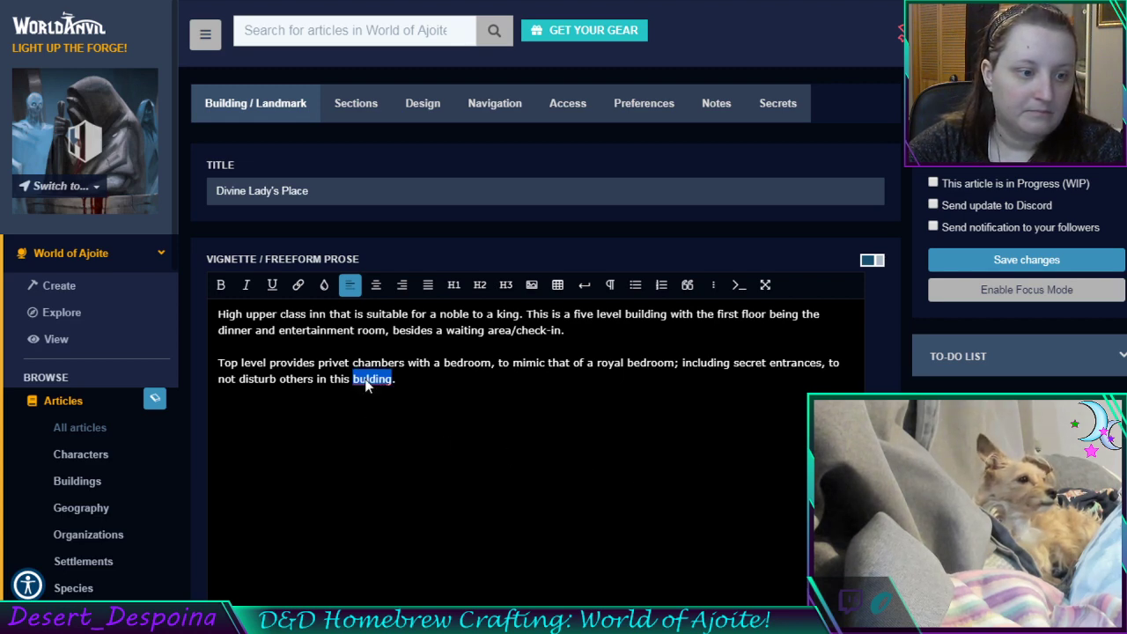
pyautogui.write('building')
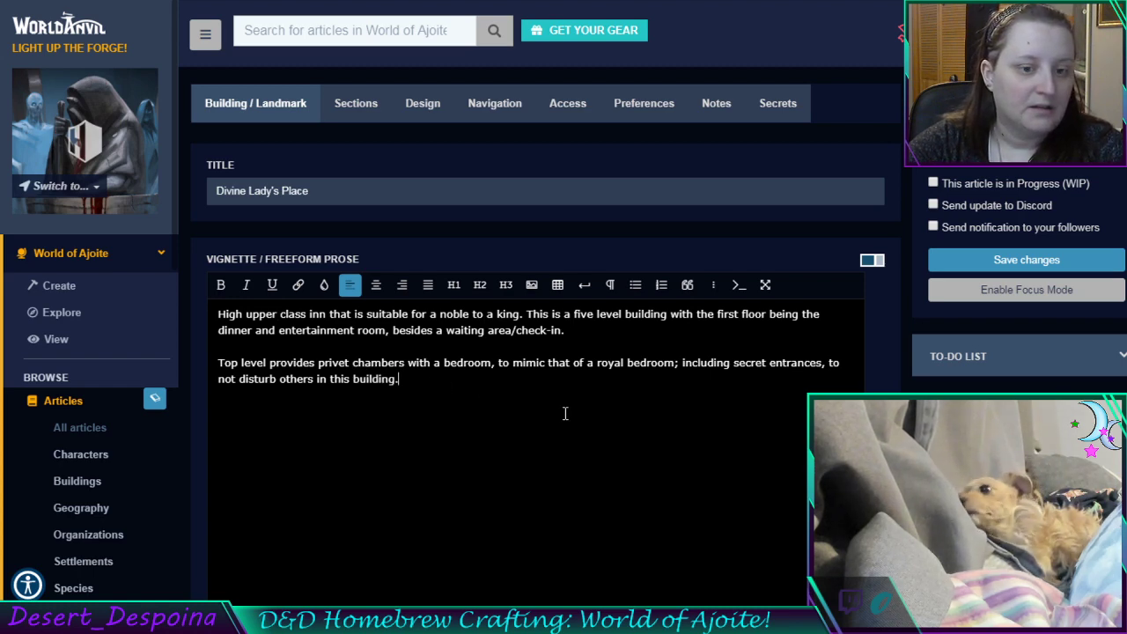
pyautogui.scroll(-1, 565, 416)
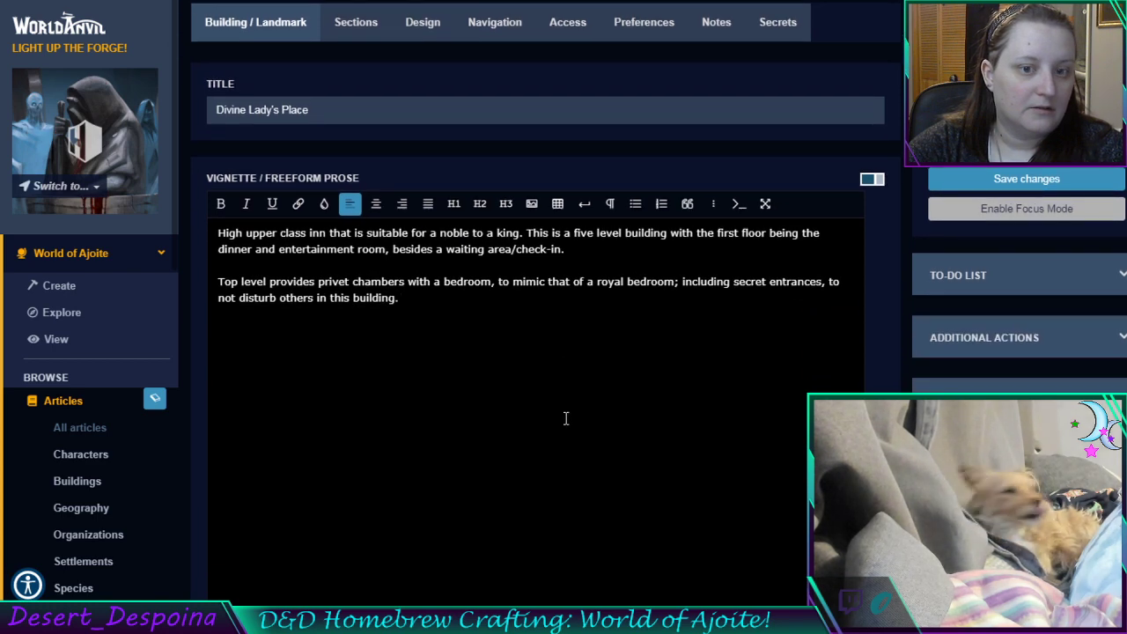
pyautogui.click(1079, 179)
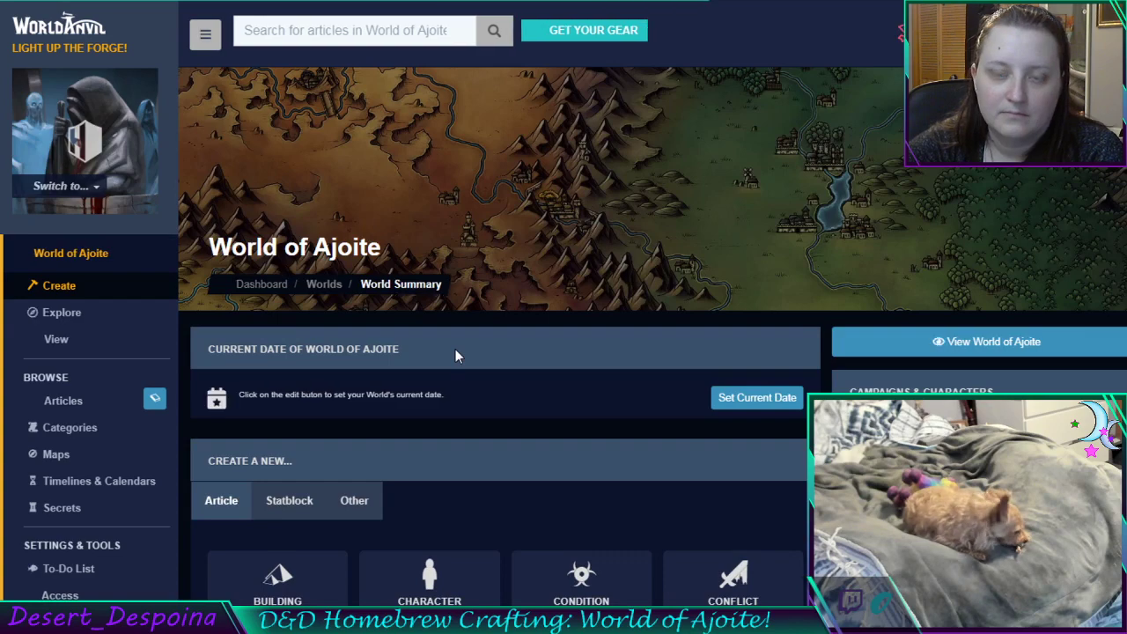
# Create another new building article in the World of Ajoite
pyautogui.scroll(-1, 476, 383)
pyautogui.scroll(-2, 476, 383)
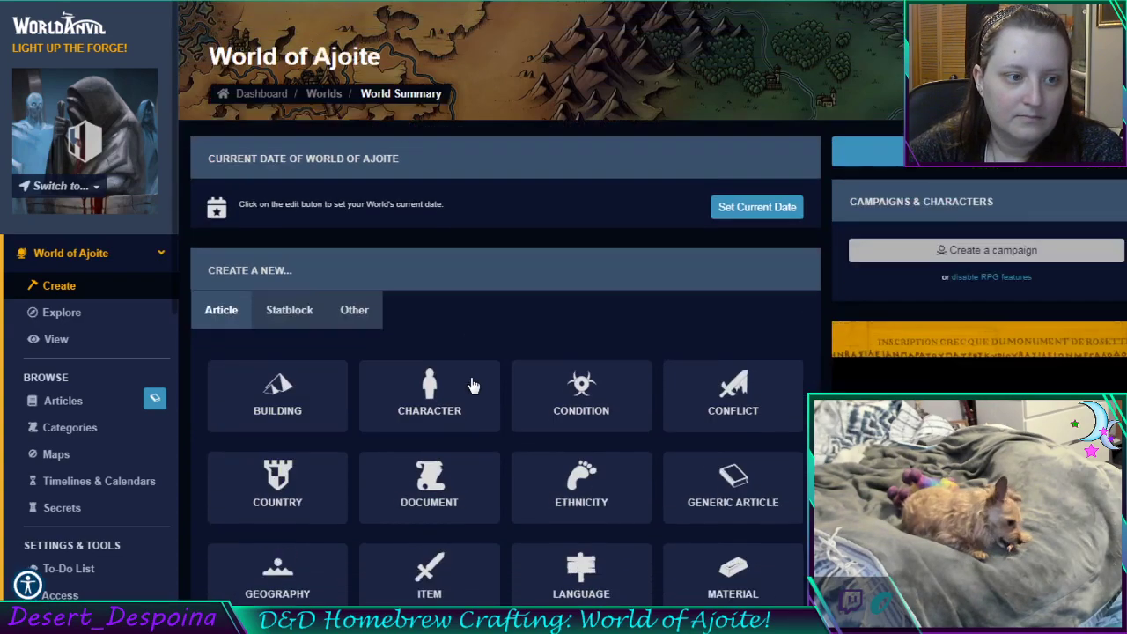
pyautogui.click(331, 365)
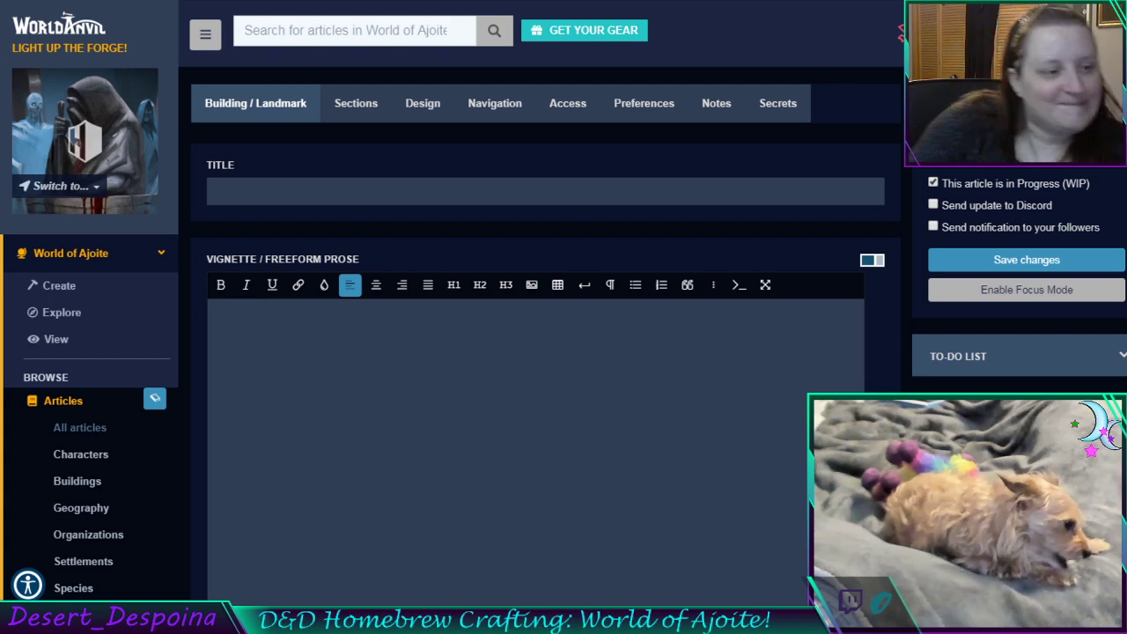
# Title the new building article "Playful Fay Restitute"
pyautogui.click(318, 180)
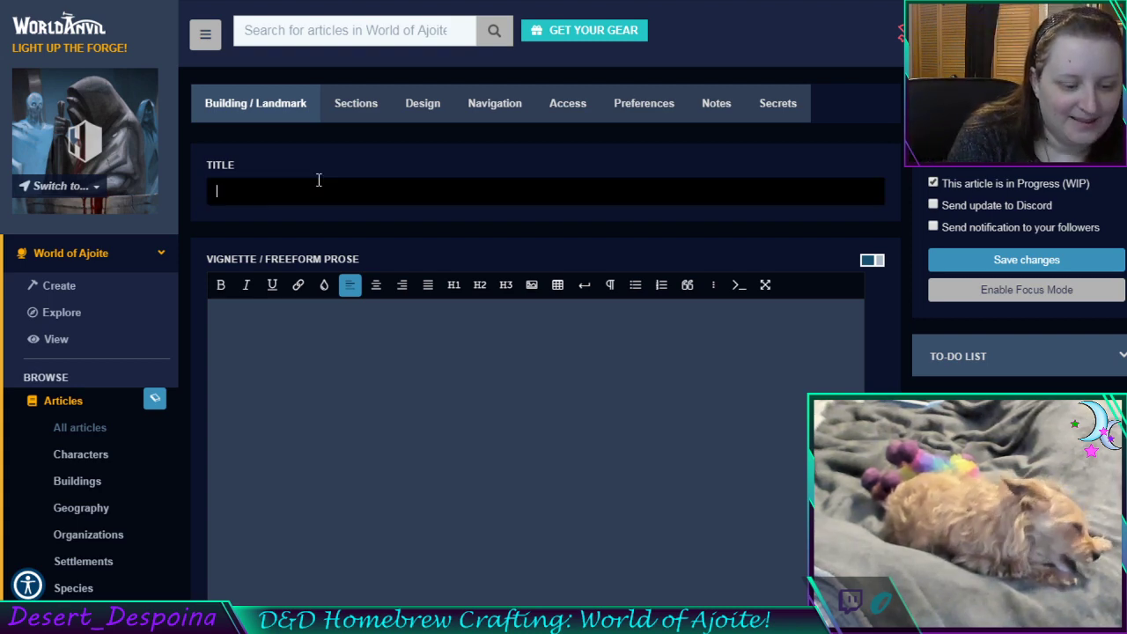
pyautogui.write('Play')
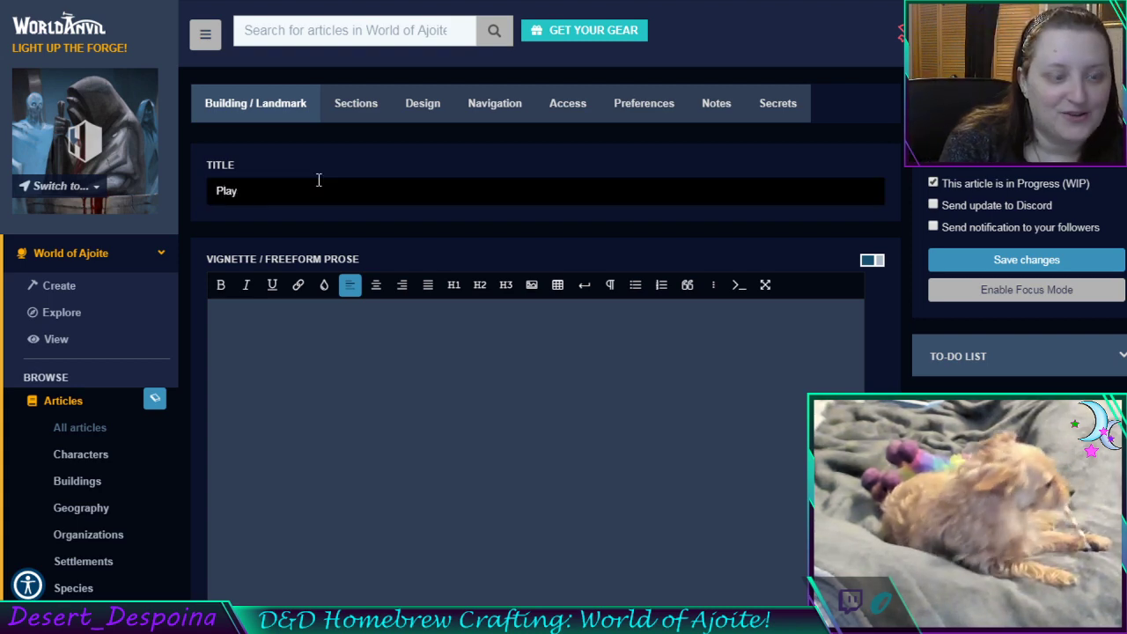
pyautogui.write('ful')
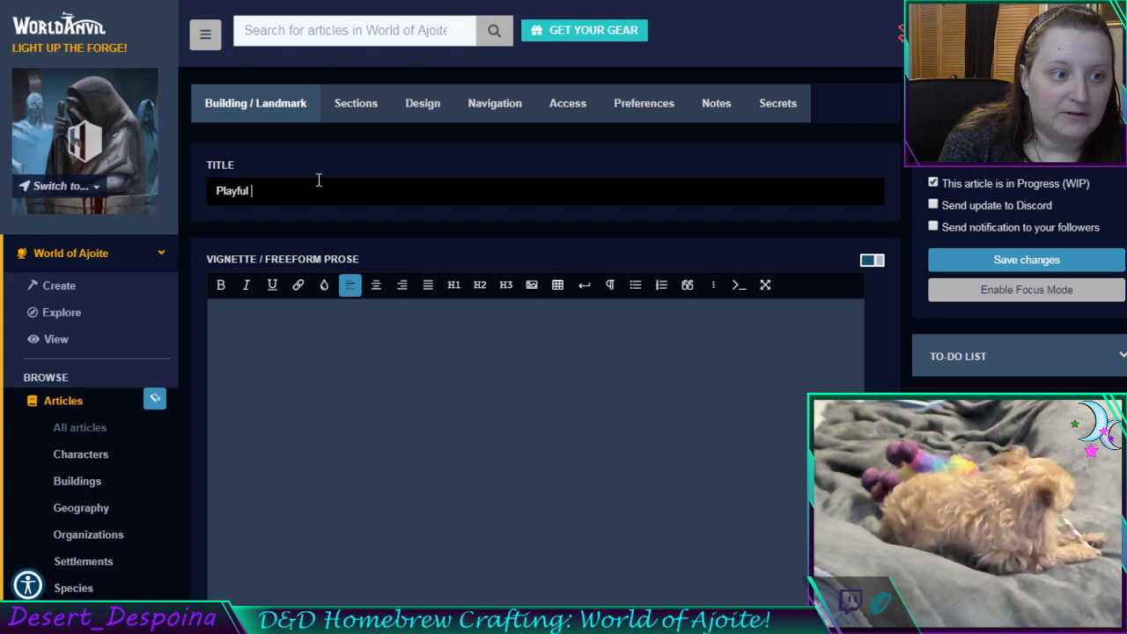
pyautogui.write(' Fay')
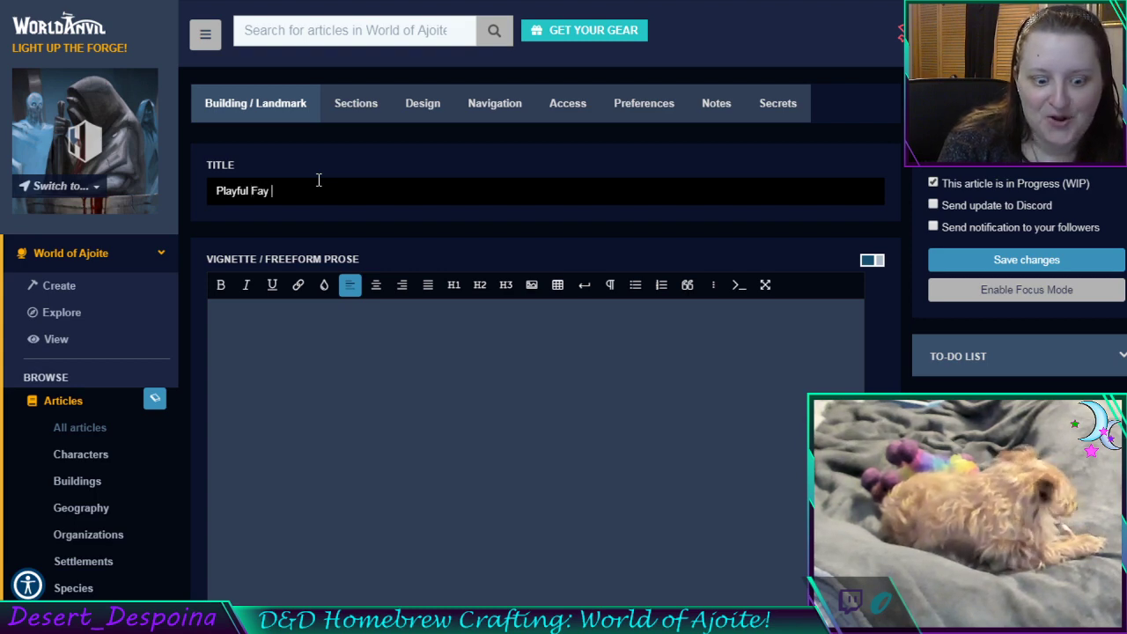
pyautogui.write(' Rest')
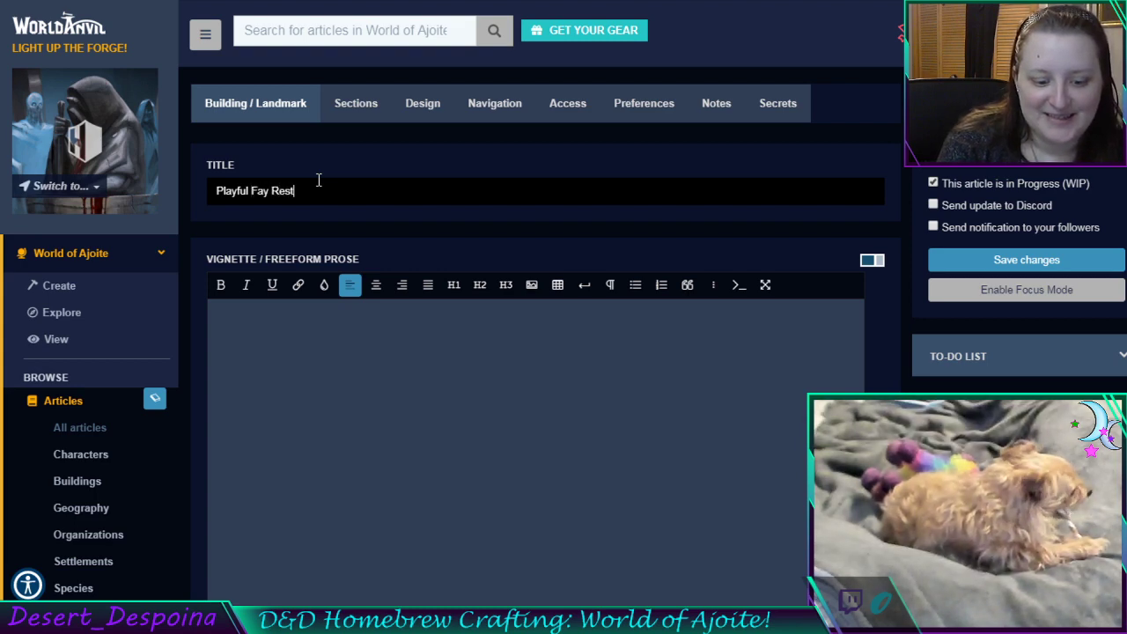
pyautogui.write('itute')
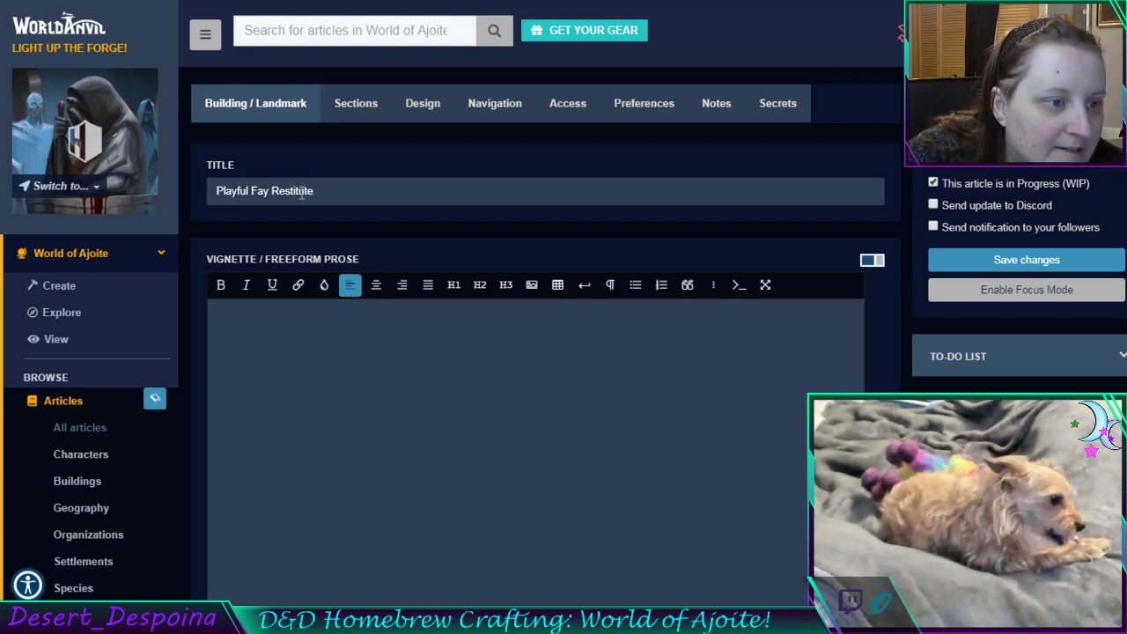
pyautogui.doubleClick(300, 195)
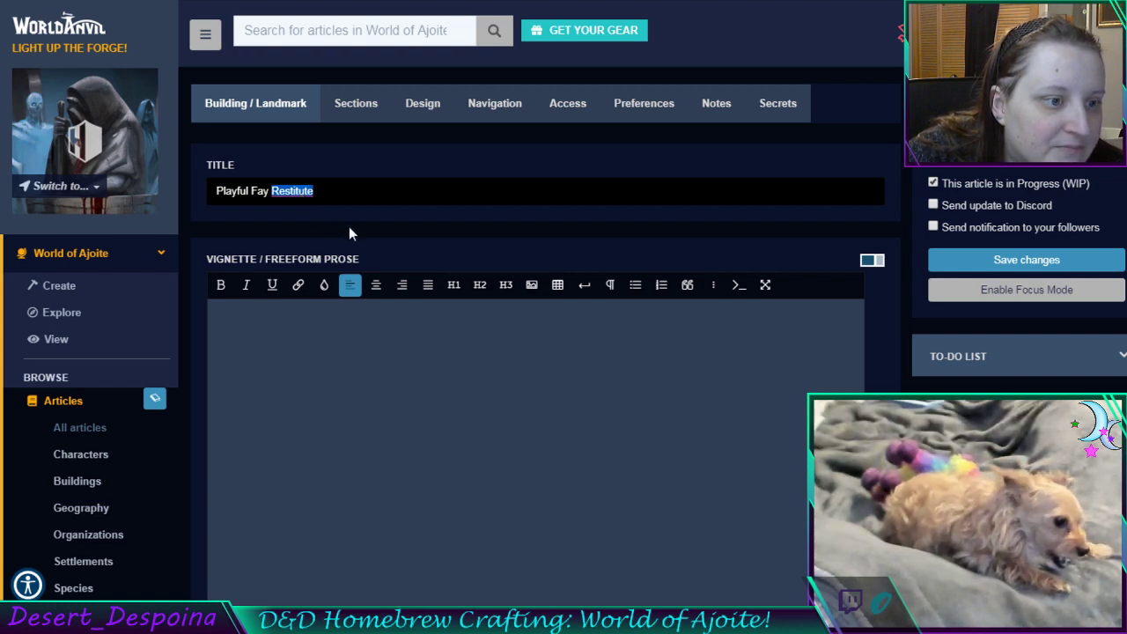
pyautogui.click(327, 175)
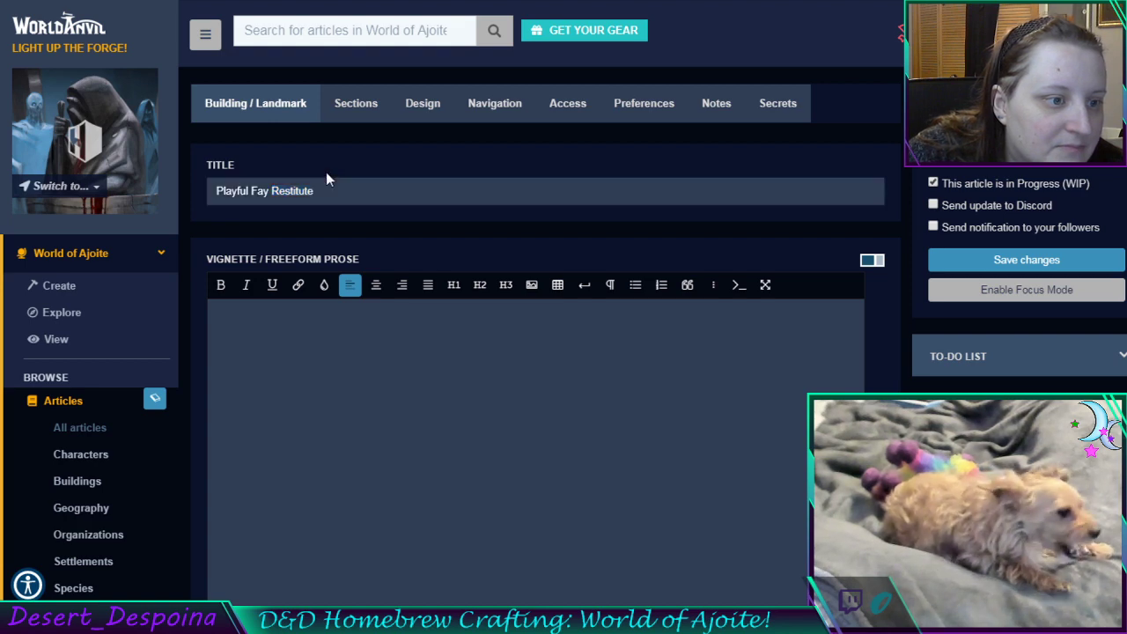
pyautogui.click(359, 391)
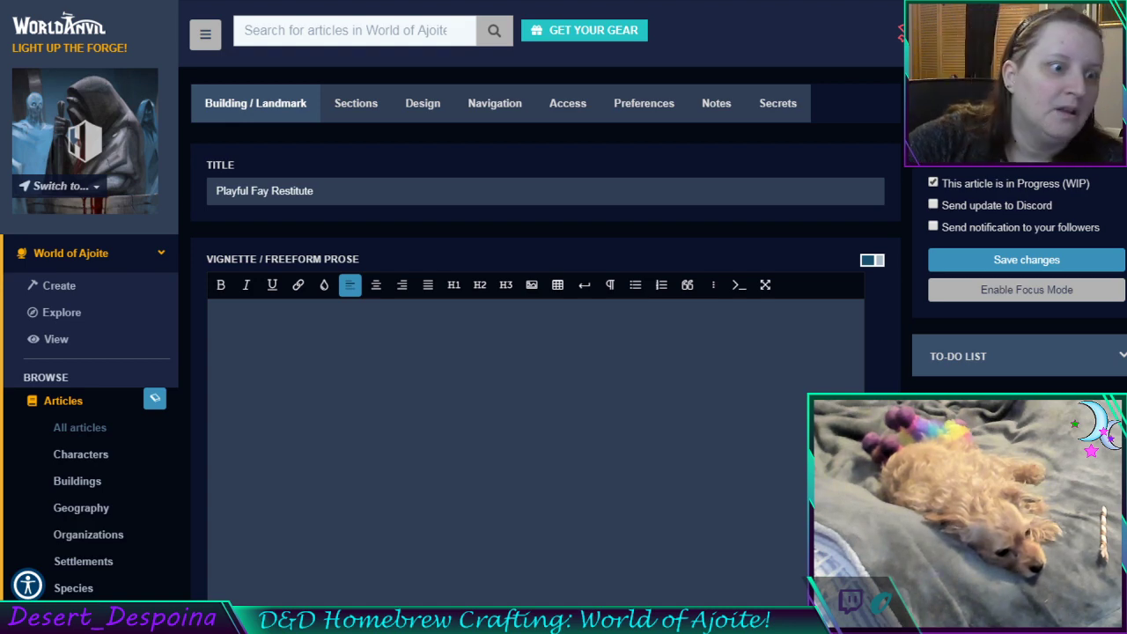
pyautogui.click(719, 484)
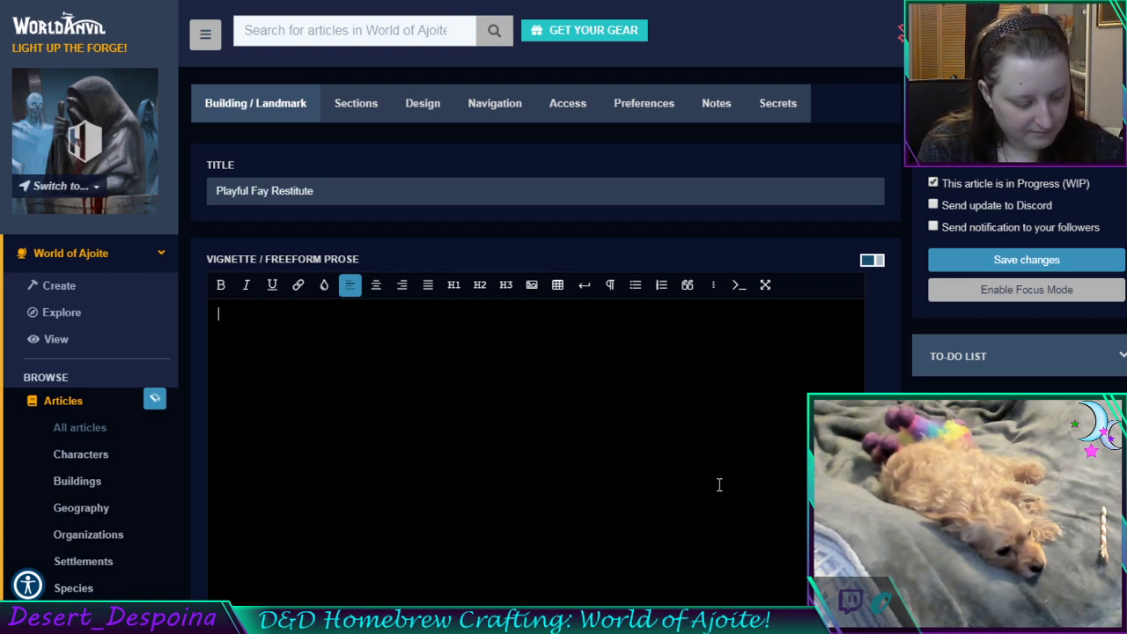
pyautogui.write('La')
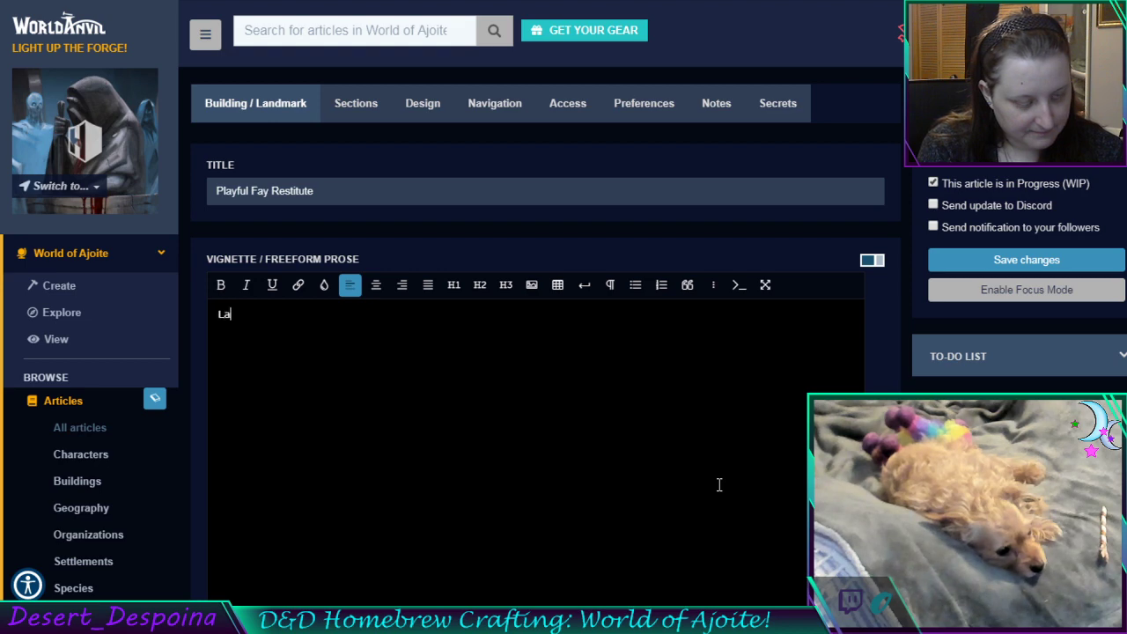
pyautogui.write('v')
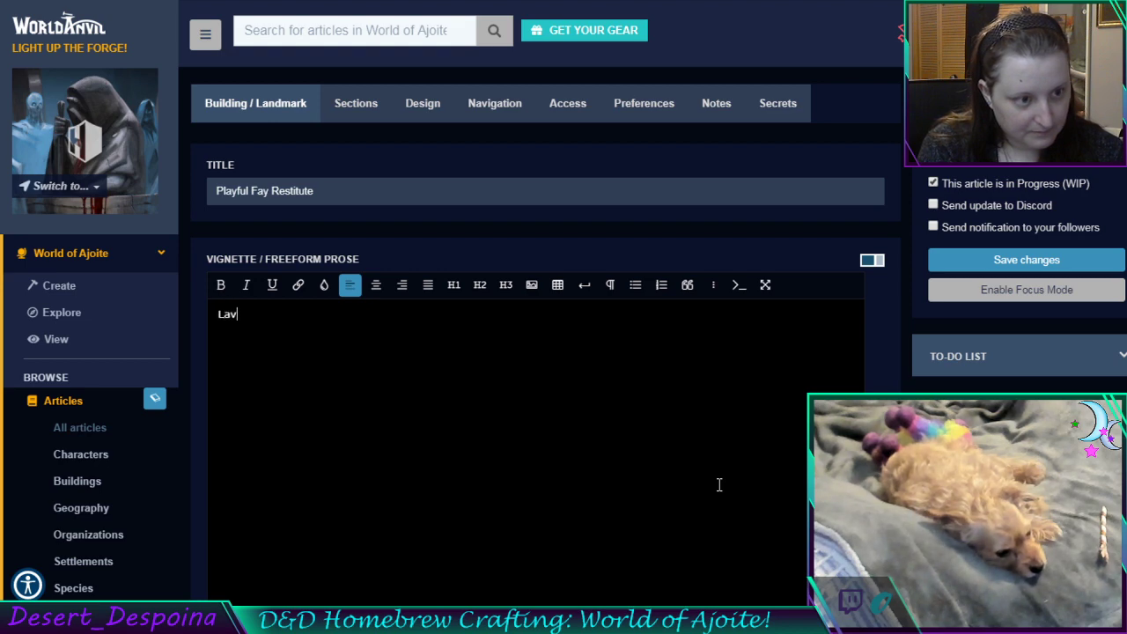
pyautogui.write('or')
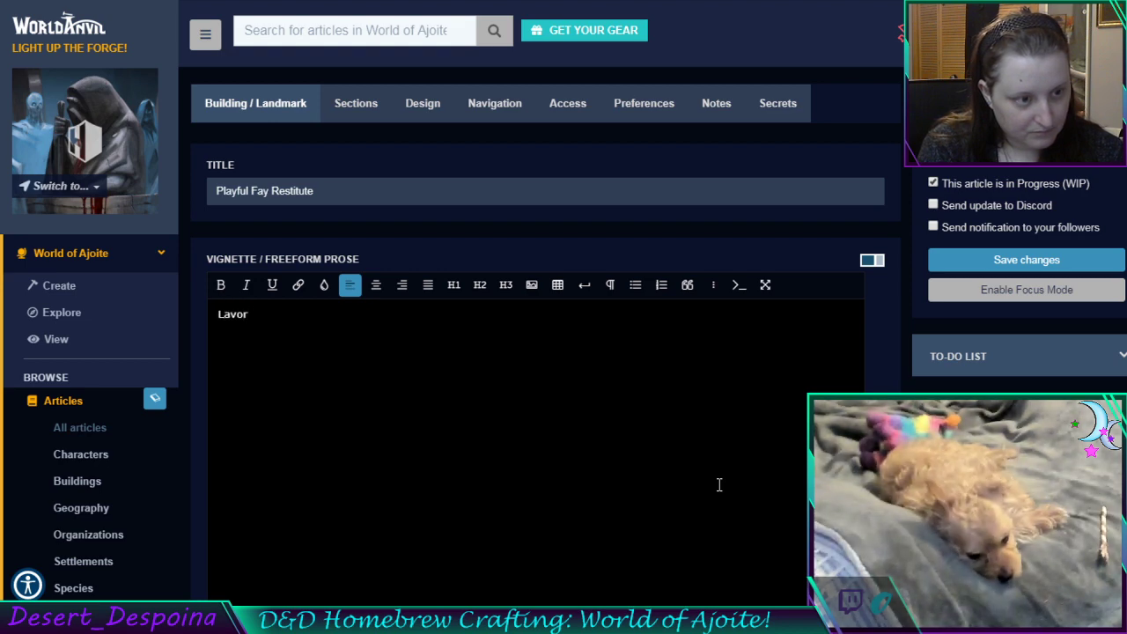
pyautogui.write('ate')
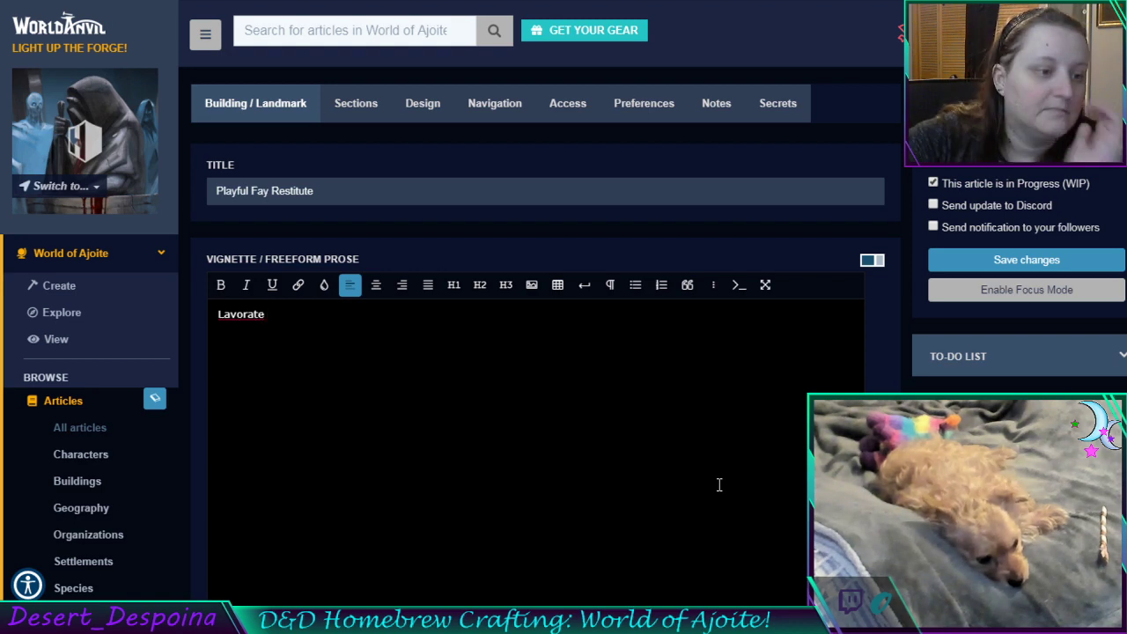
# Try the spellings "Lavious" and "Lavis" for the opening word of the Playful Fay Restitute vignette
pyautogui.doubleClick(258, 317)
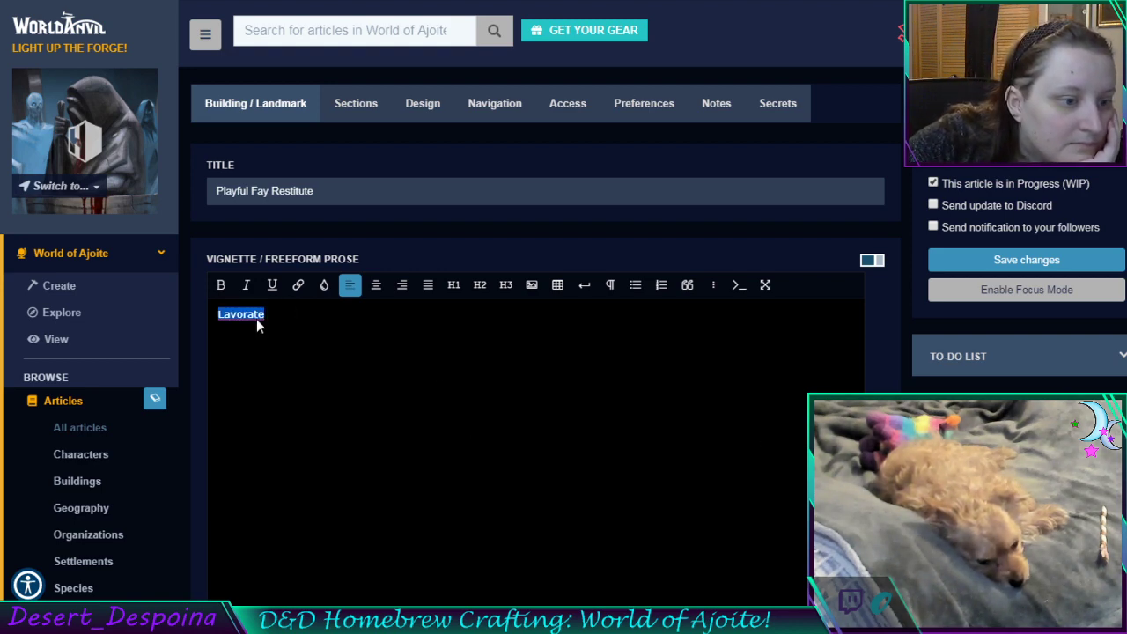
pyautogui.moveTo(268, 320); pyautogui.dragTo(55, 303)
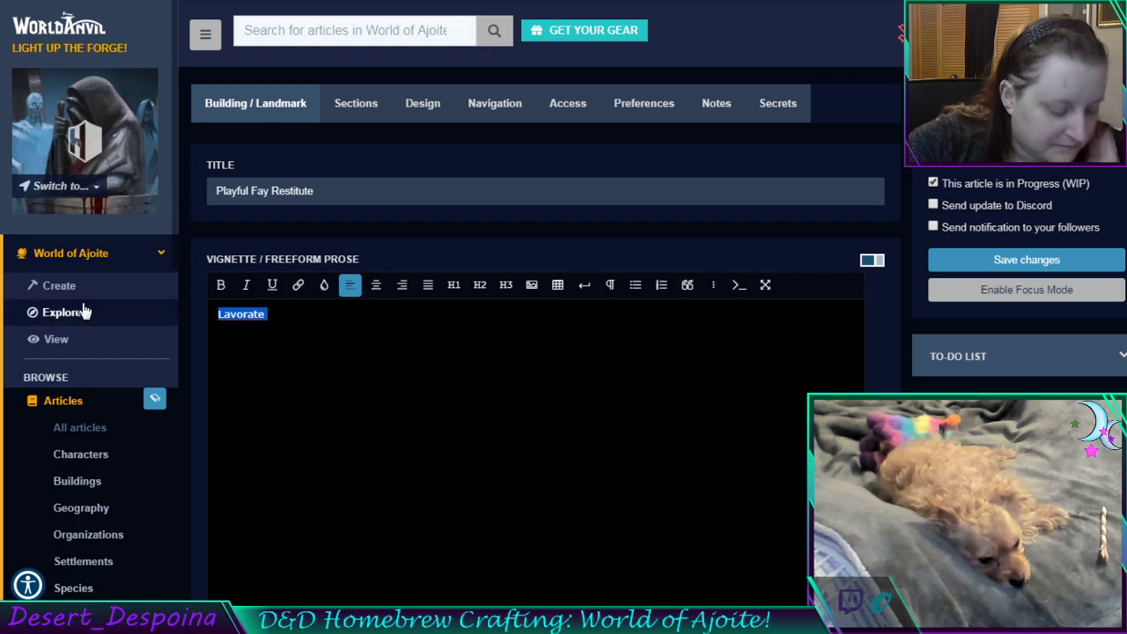
pyautogui.write('Lav')
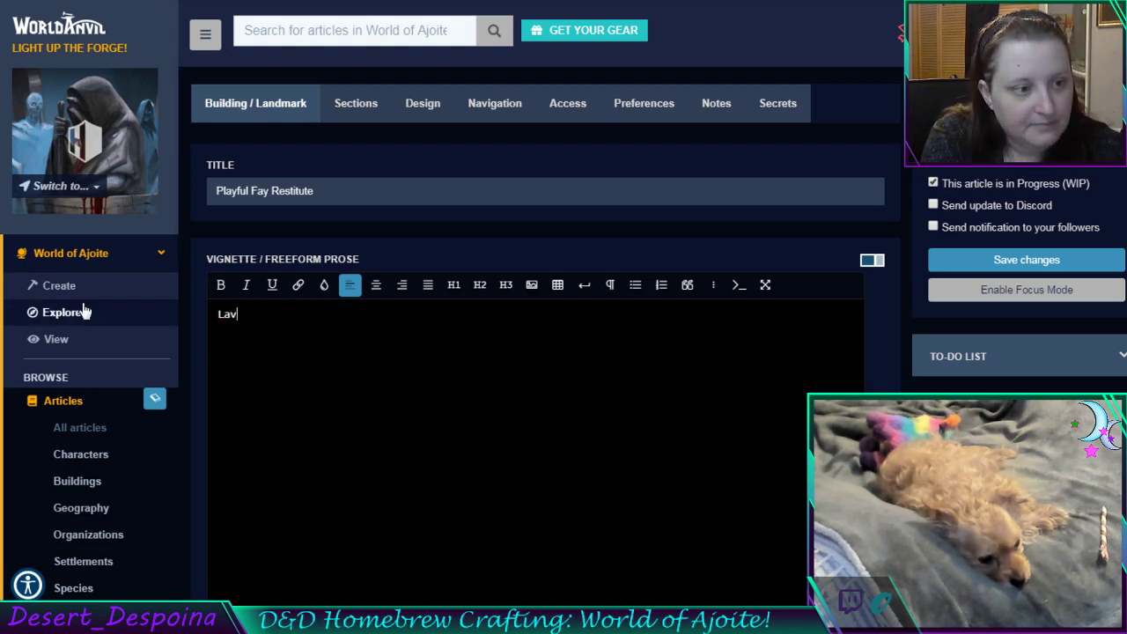
pyautogui.write('is')
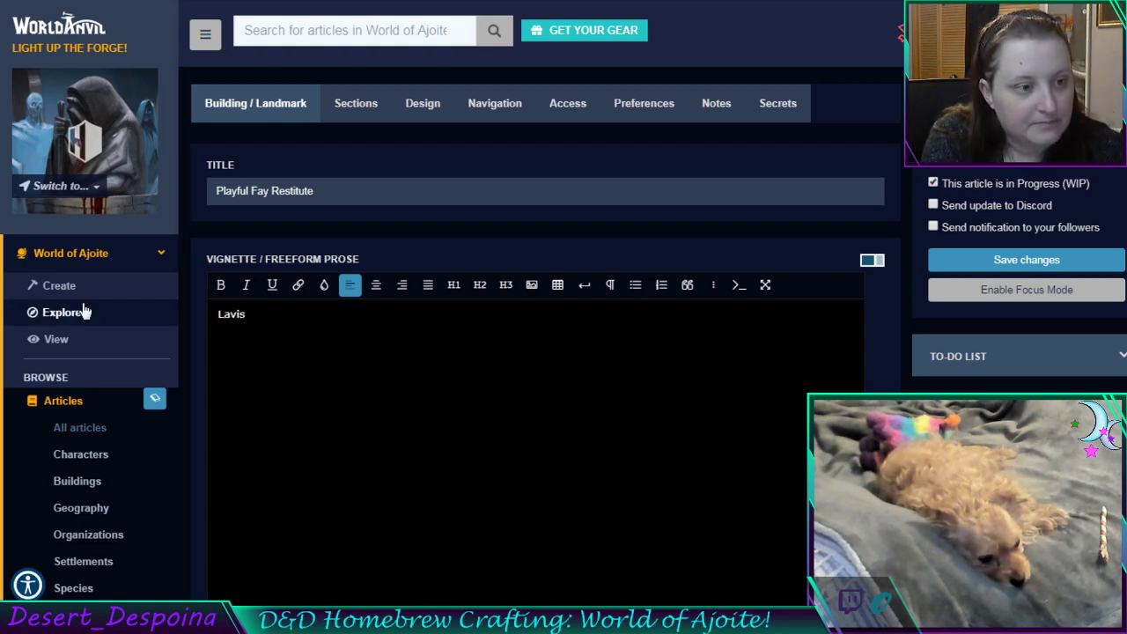
pyautogui.press('BackSpace')
pyautogui.press('BackSpace')
pyautogui.write('ious')
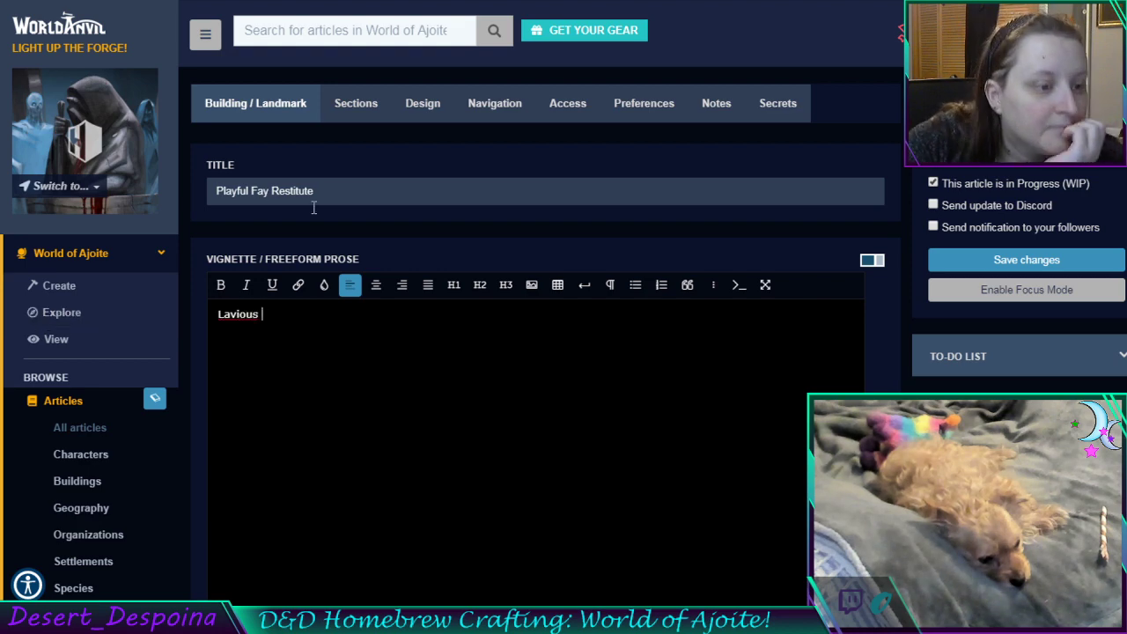
pyautogui.doubleClick(230, 317)
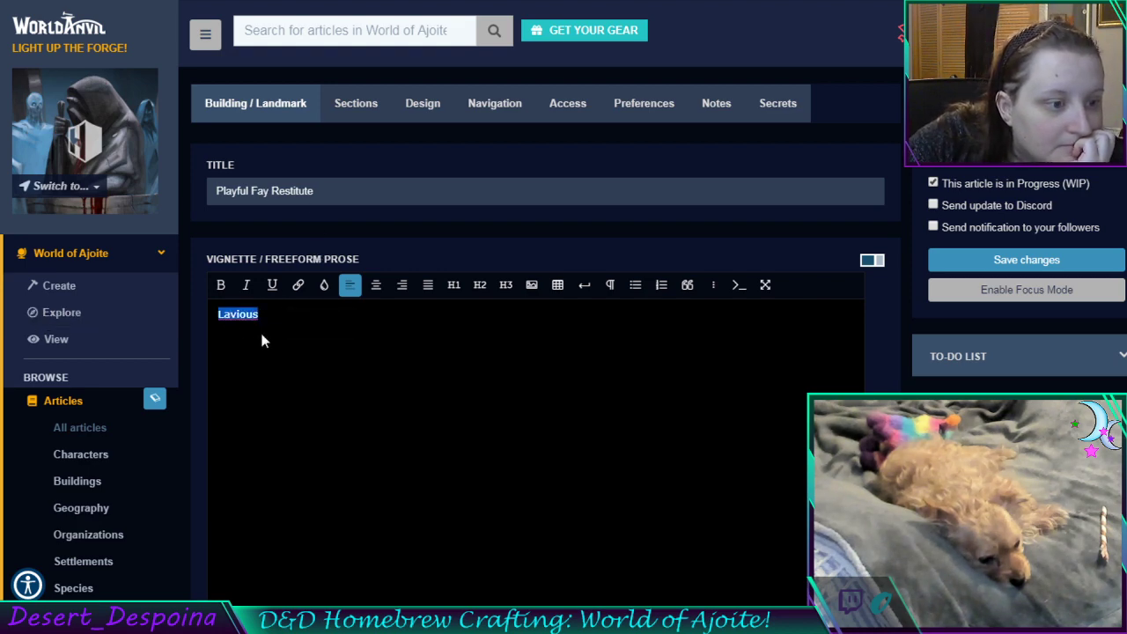
pyautogui.click(286, 317)
pyautogui.hotkey('ctrl', 'a')
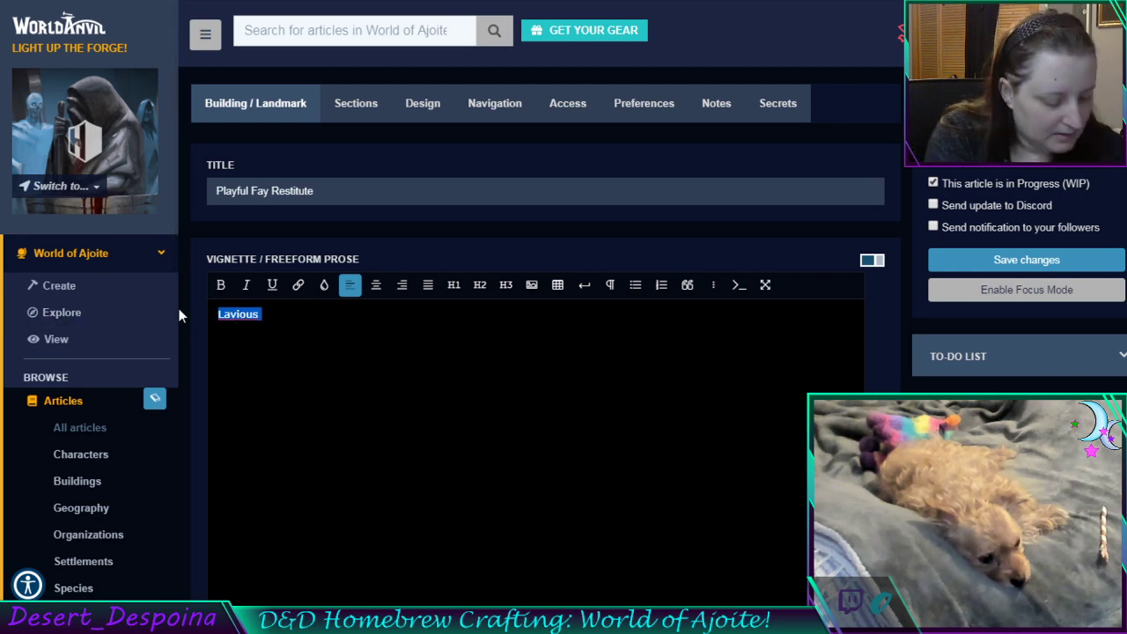
pyautogui.write('La')
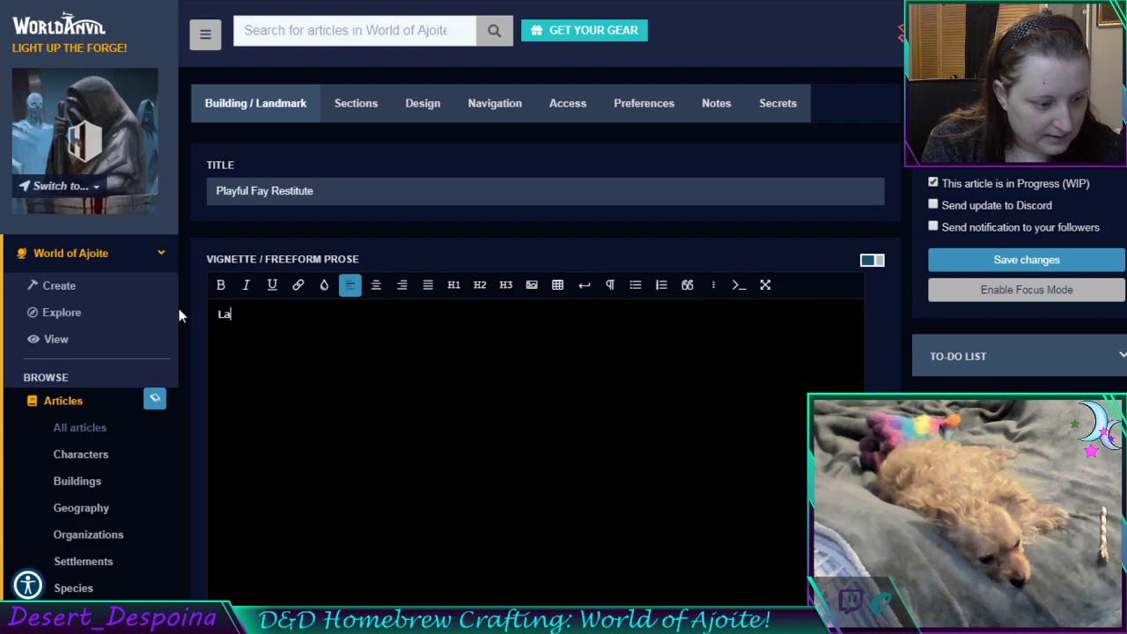
pyautogui.write('vis')
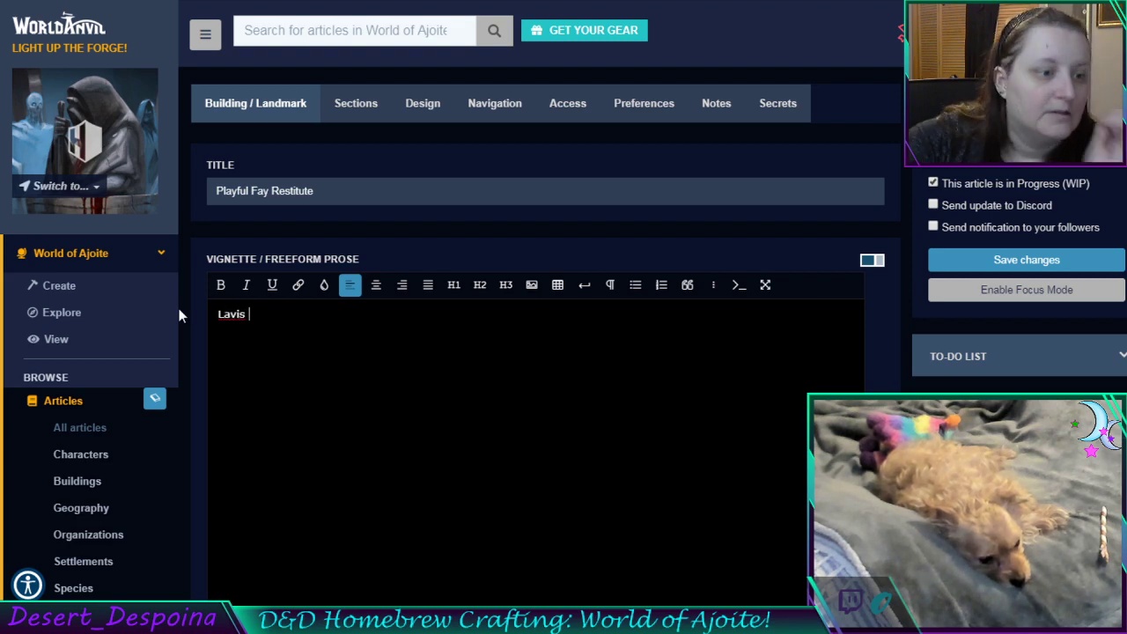
# Replace the vignette's opening word with "Lavish" and continue the sentence with "inn, that gives the feeling"
pyautogui.doubleClick(223, 324)
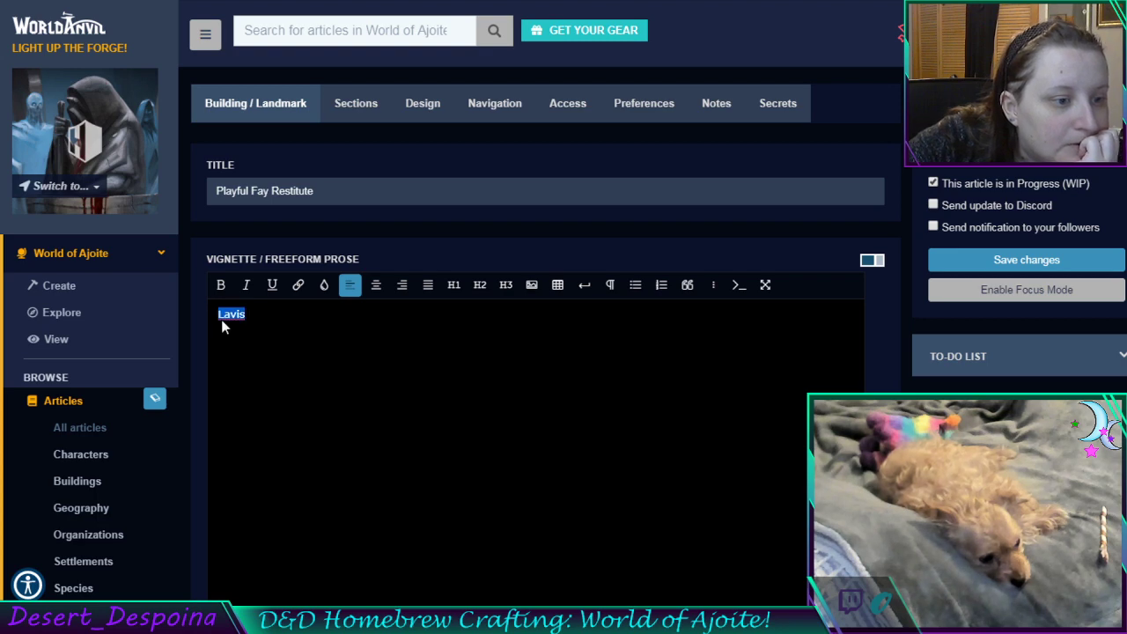
pyautogui.moveTo(256, 317); pyautogui.dragTo(209, 313)
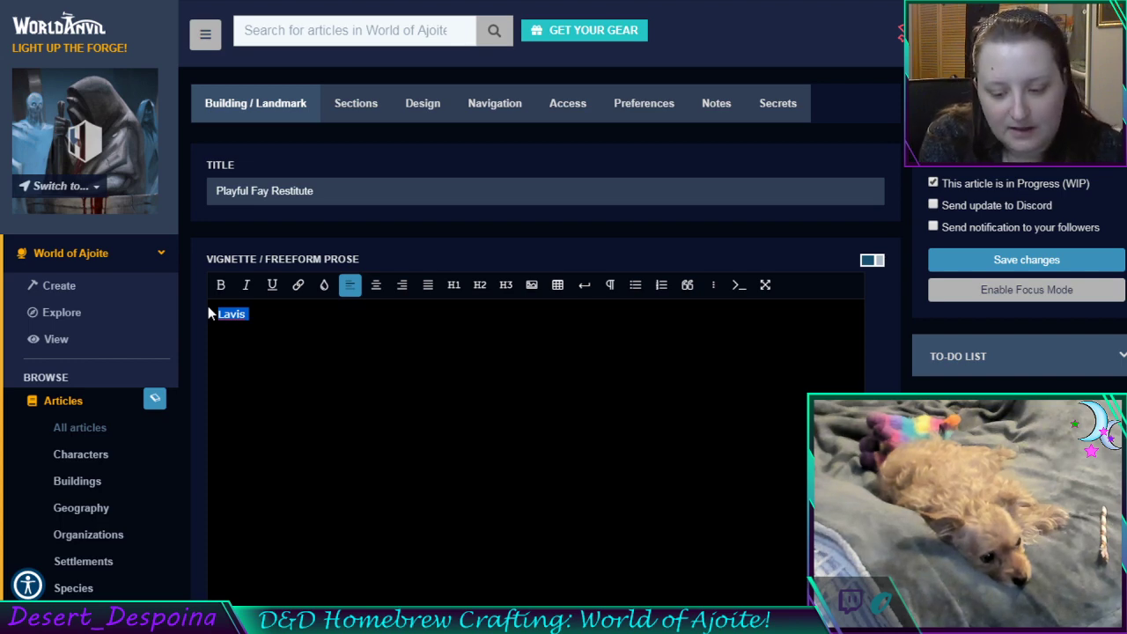
pyautogui.write('Lavish')
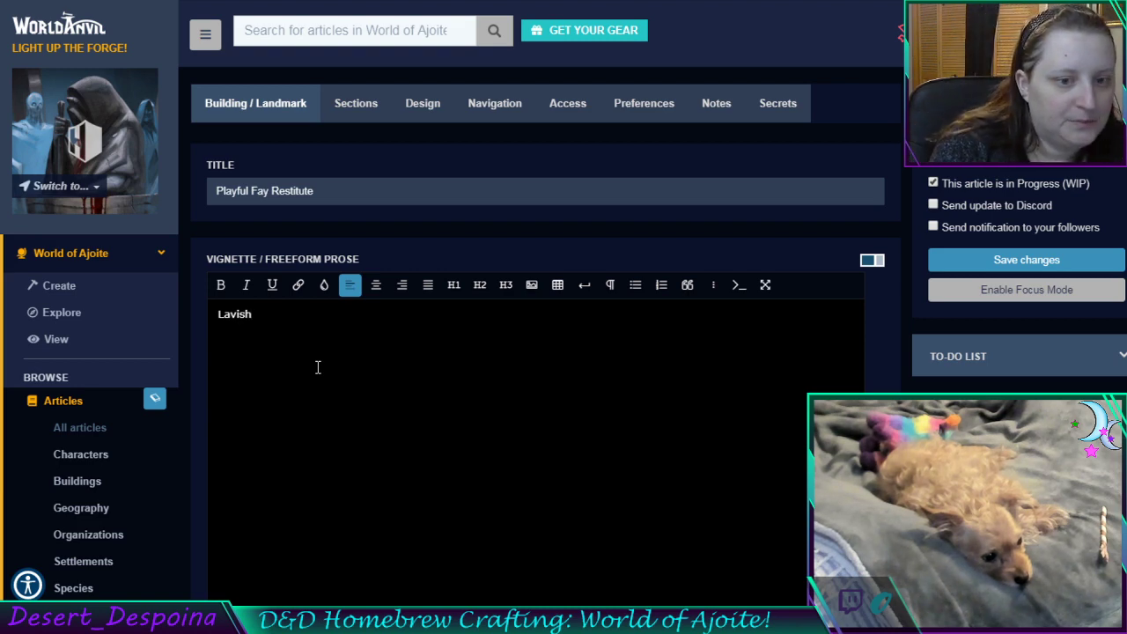
pyautogui.write('inn')
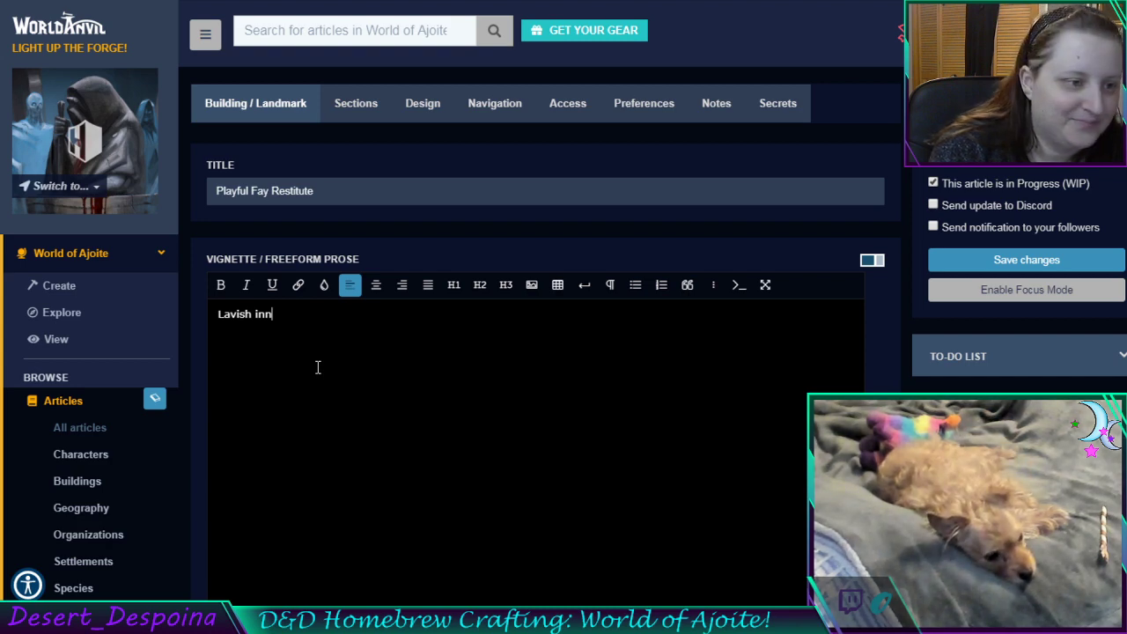
pyautogui.write(', ')
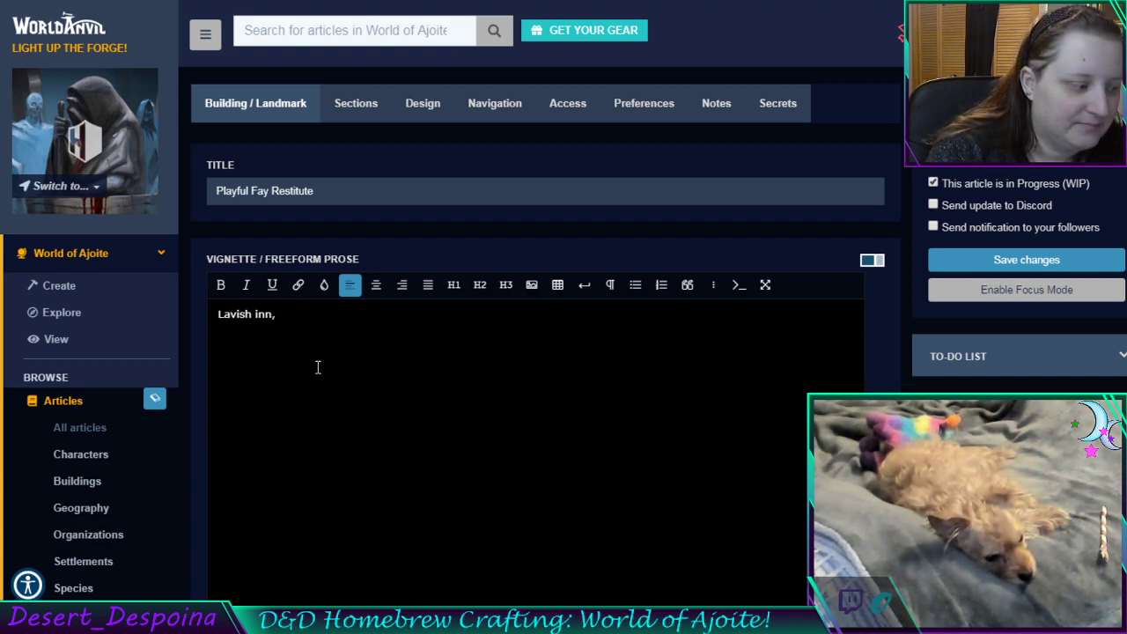
pyautogui.write('that')
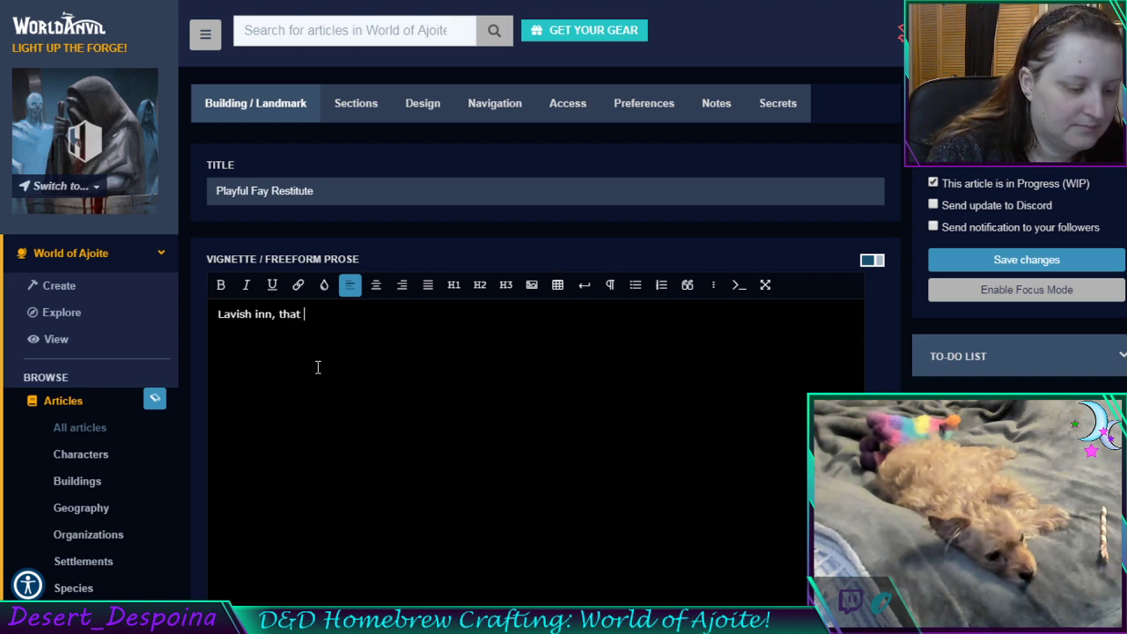
pyautogui.write(' give')
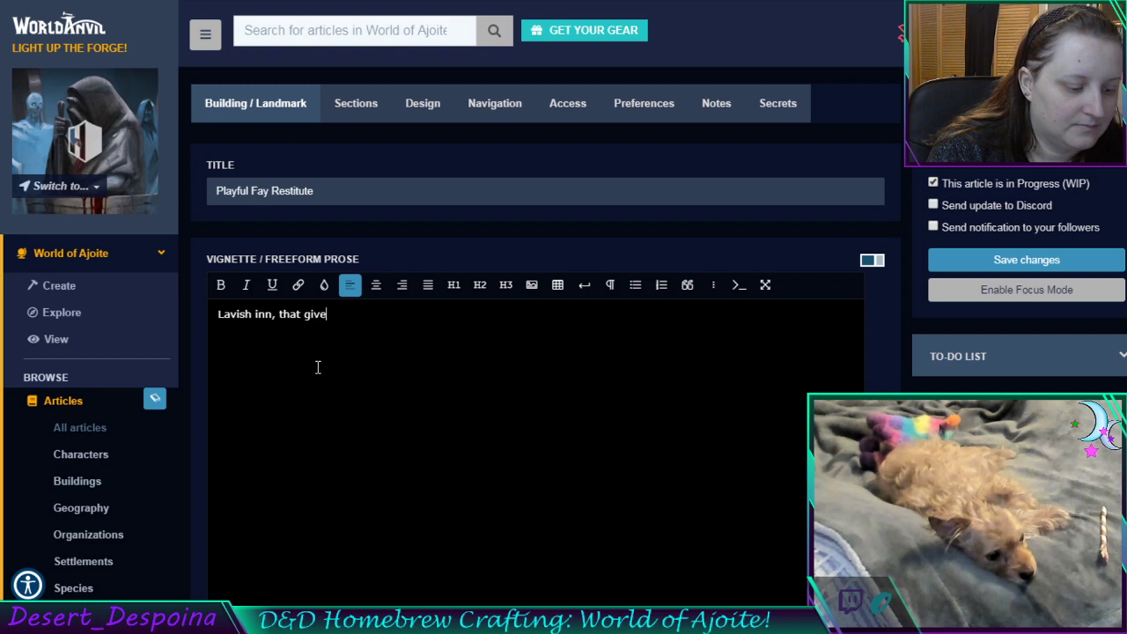
pyautogui.write('s the feeling')
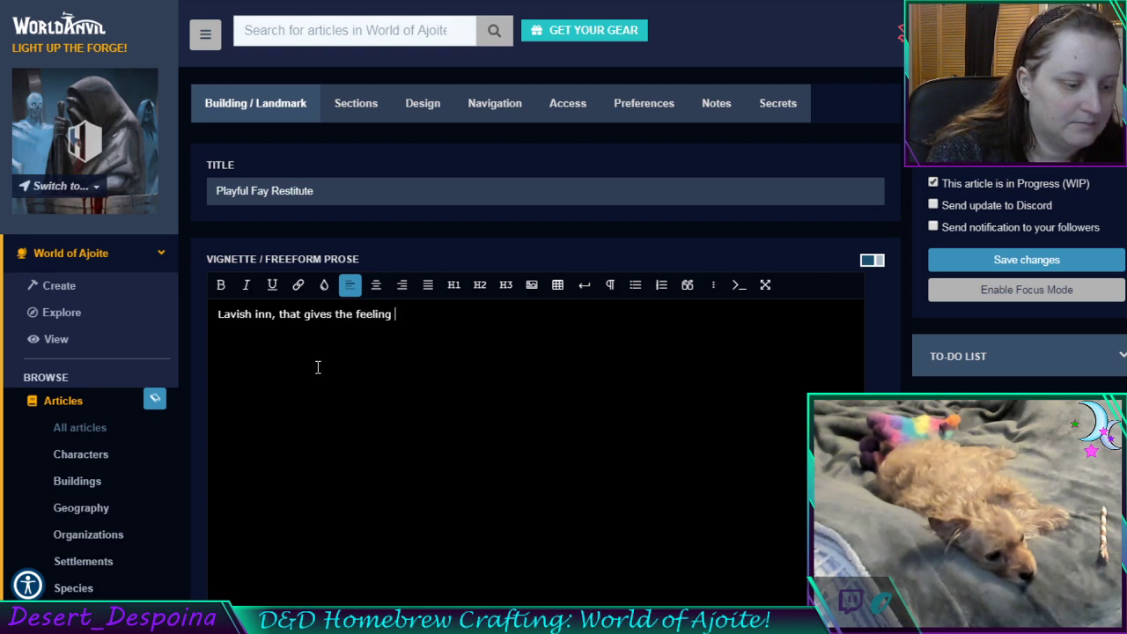
# Finish the vignette sentence with "of a cottage-like comfort experience."
pyautogui.write(' of')
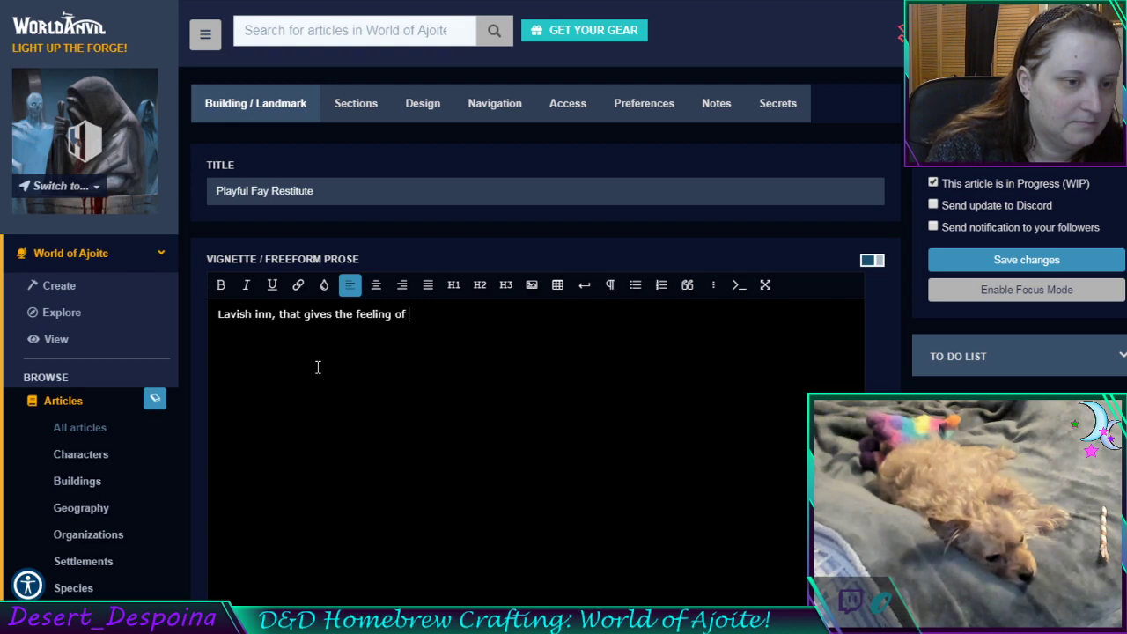
pyautogui.write(' a')
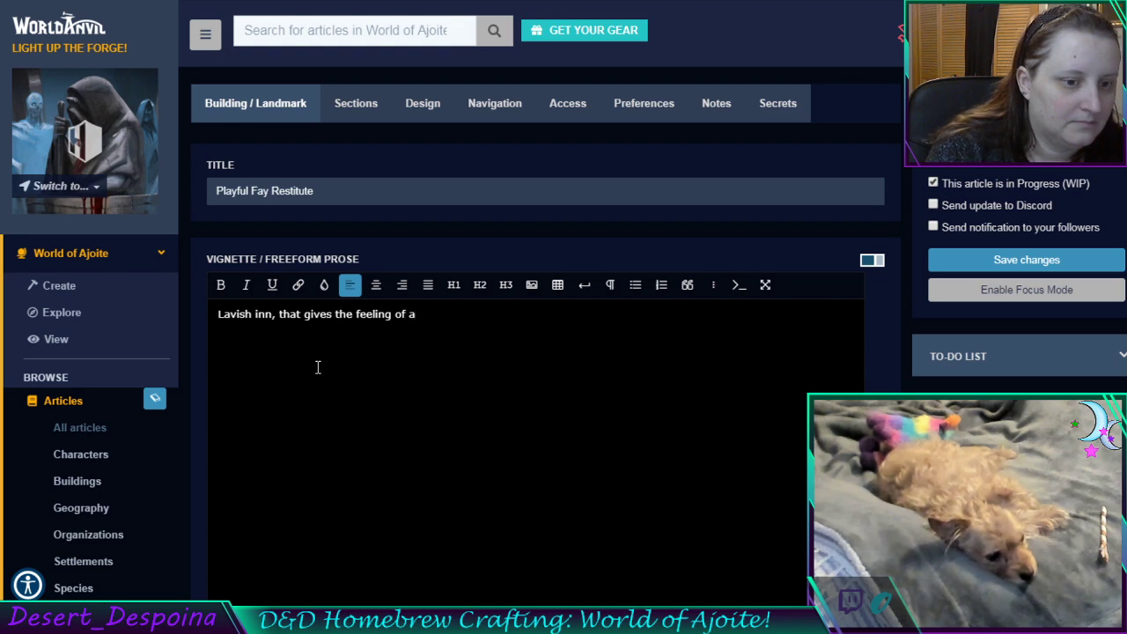
pyautogui.write(' cottage')
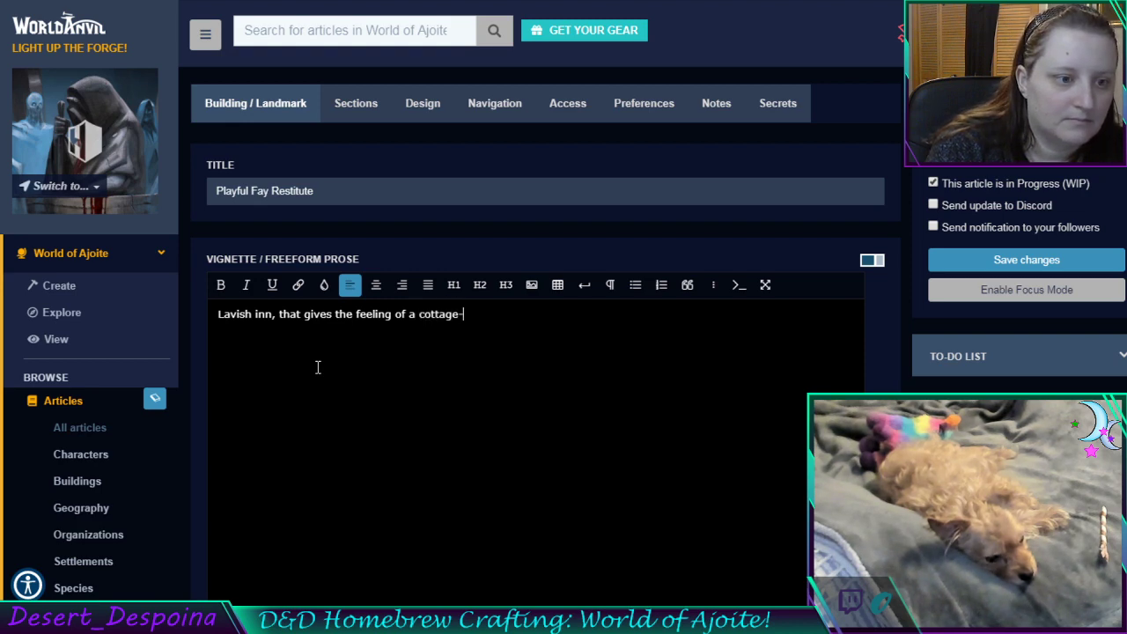
pyautogui.write('-like')
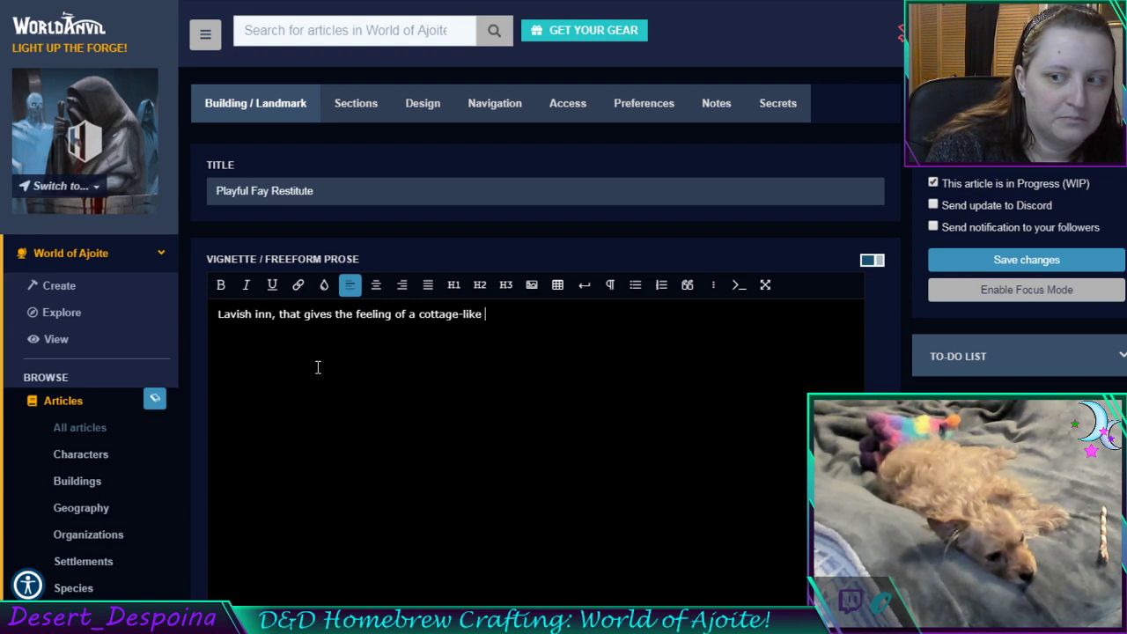
pyautogui.write(' comfo')
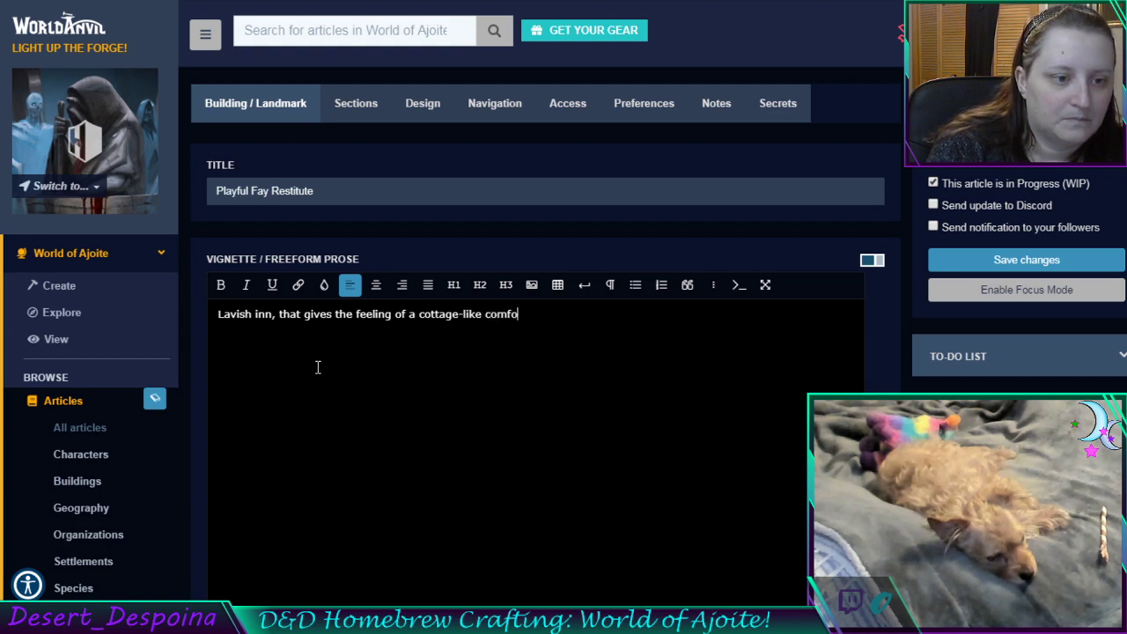
pyautogui.write('rt exper')
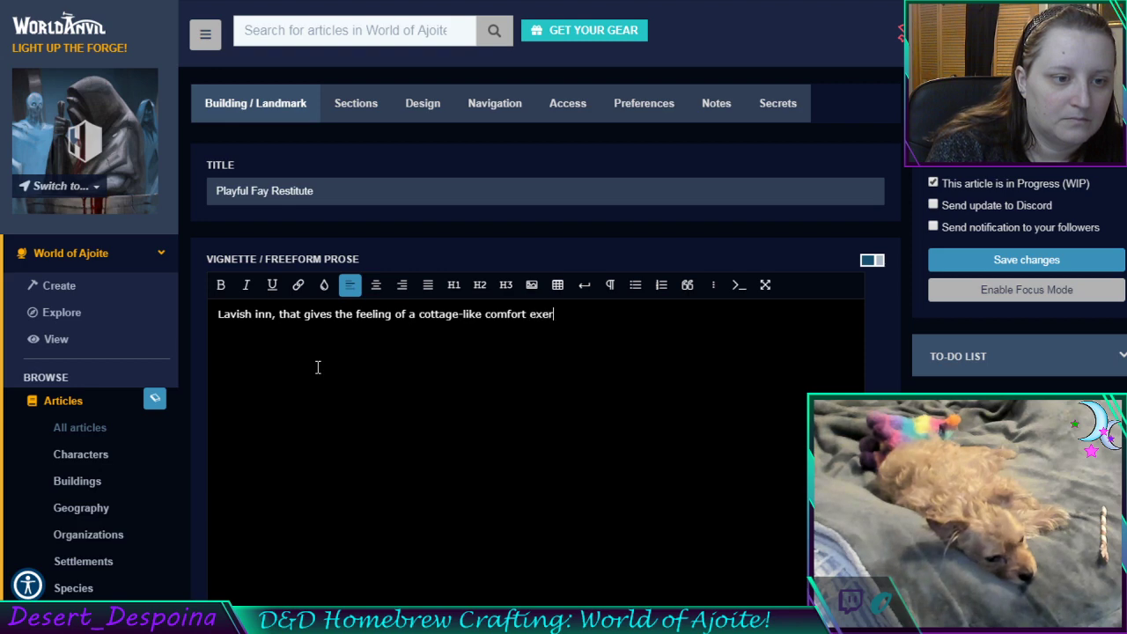
pyautogui.press('BackSpace')
pyautogui.press('BackSpace')
pyautogui.write('perienc')
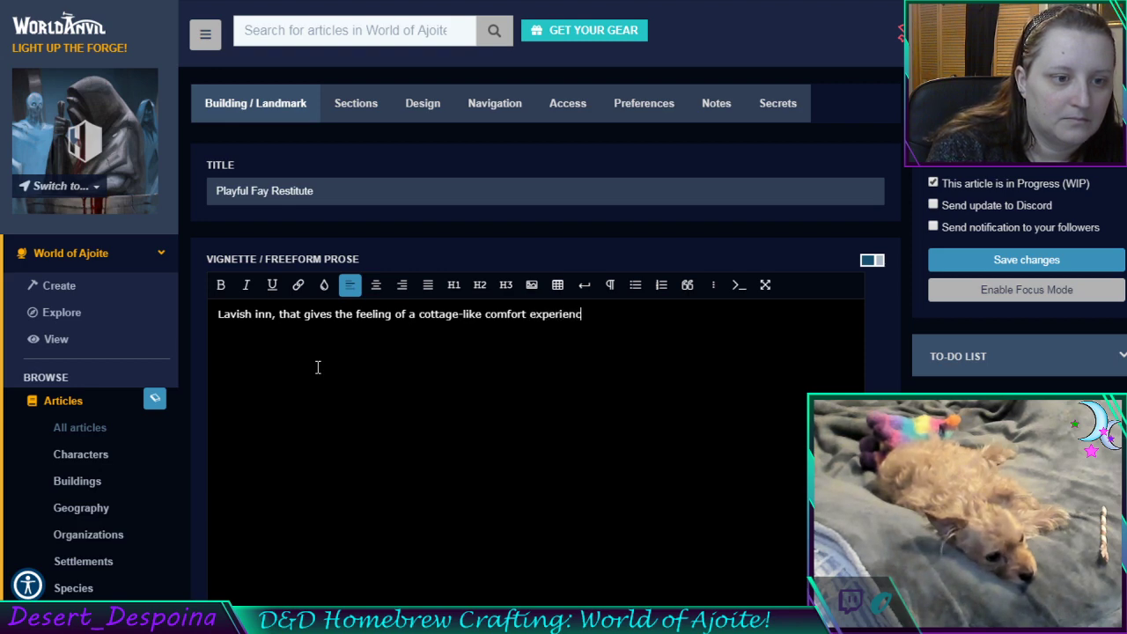
pyautogui.write('e.')
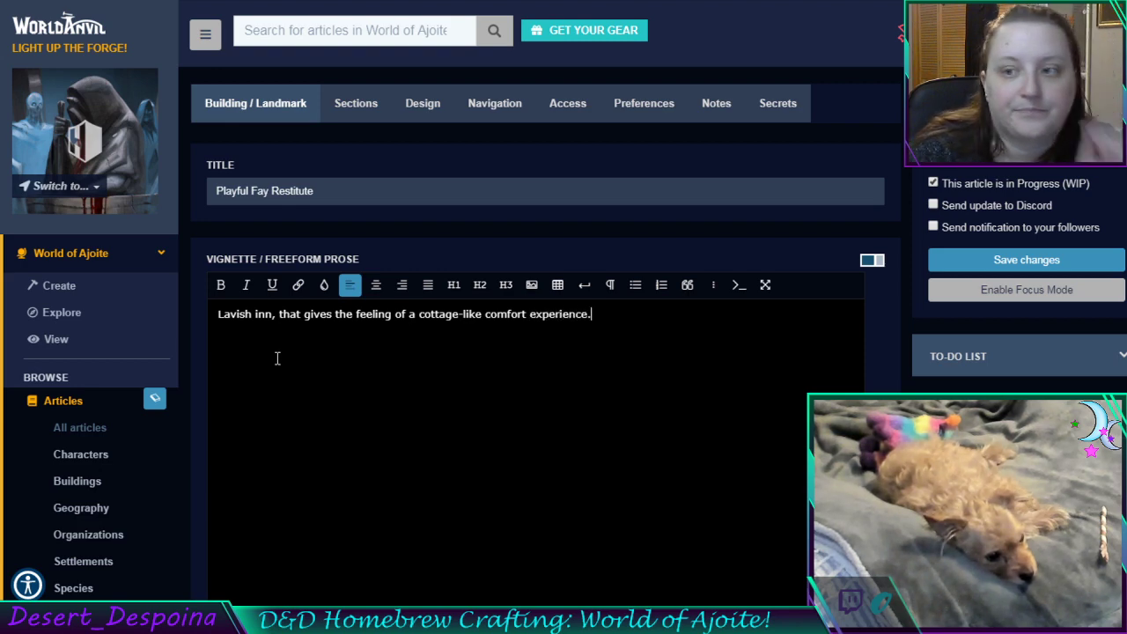
# Remove the article's work-in-progress mark and save the changes
pyautogui.click(933, 183)
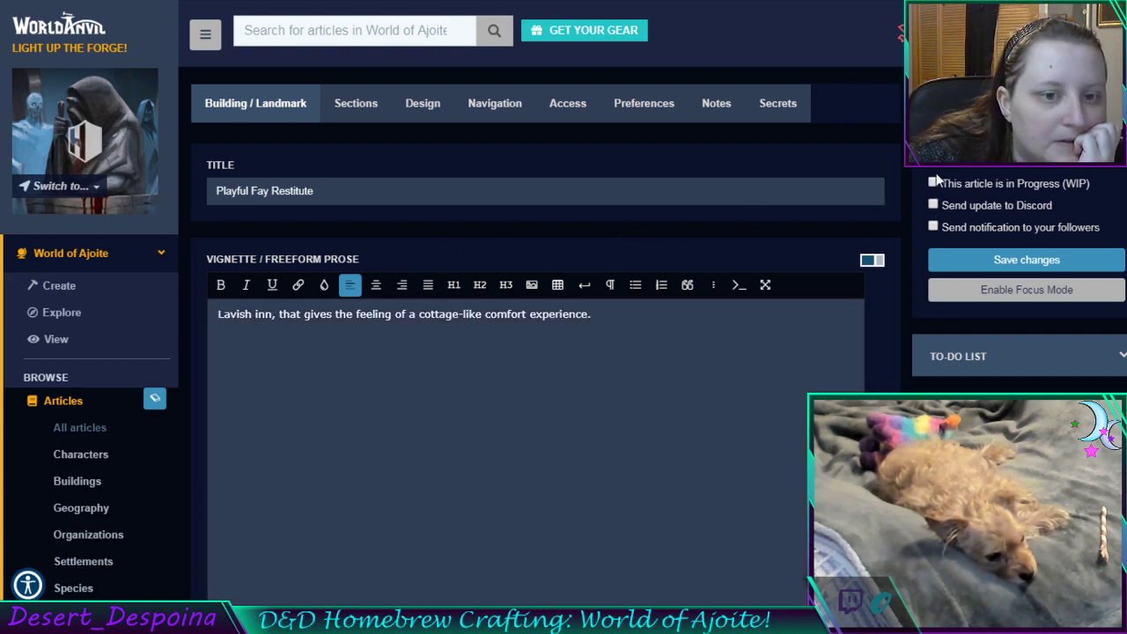
pyautogui.click(979, 258)
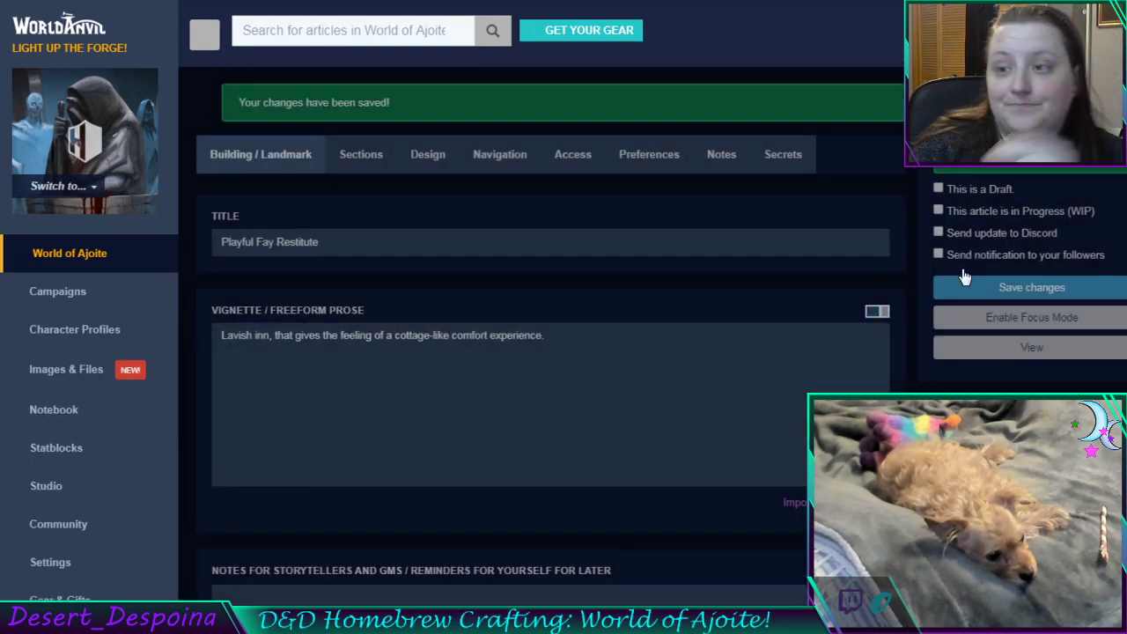
# Look through the article's building fields and additional sections, down to the ruler and owning organization settings
pyautogui.scroll(-2, 609, 371)
pyautogui.scroll(-20, 609, 371)
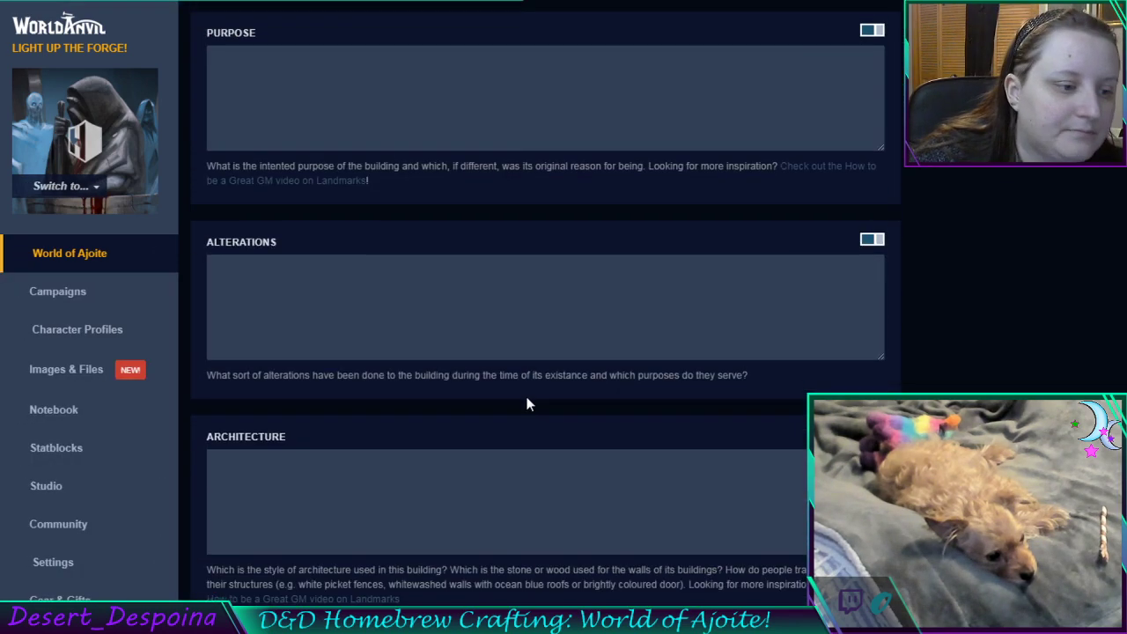
pyautogui.scroll(4, 486, 420)
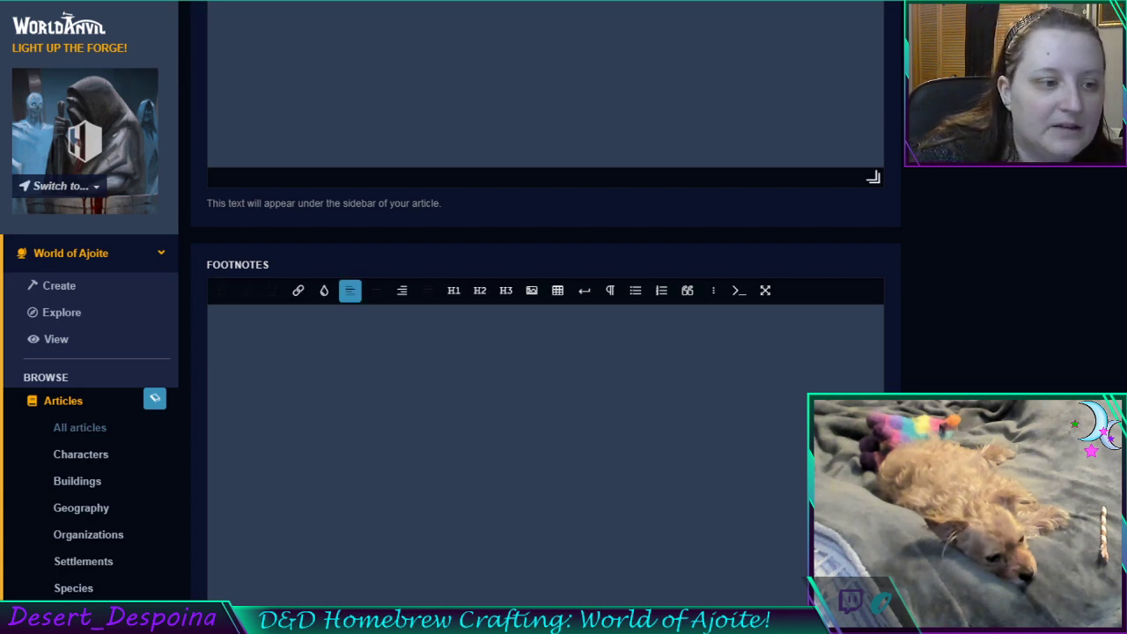
pyautogui.scroll(-15, 546, 317)
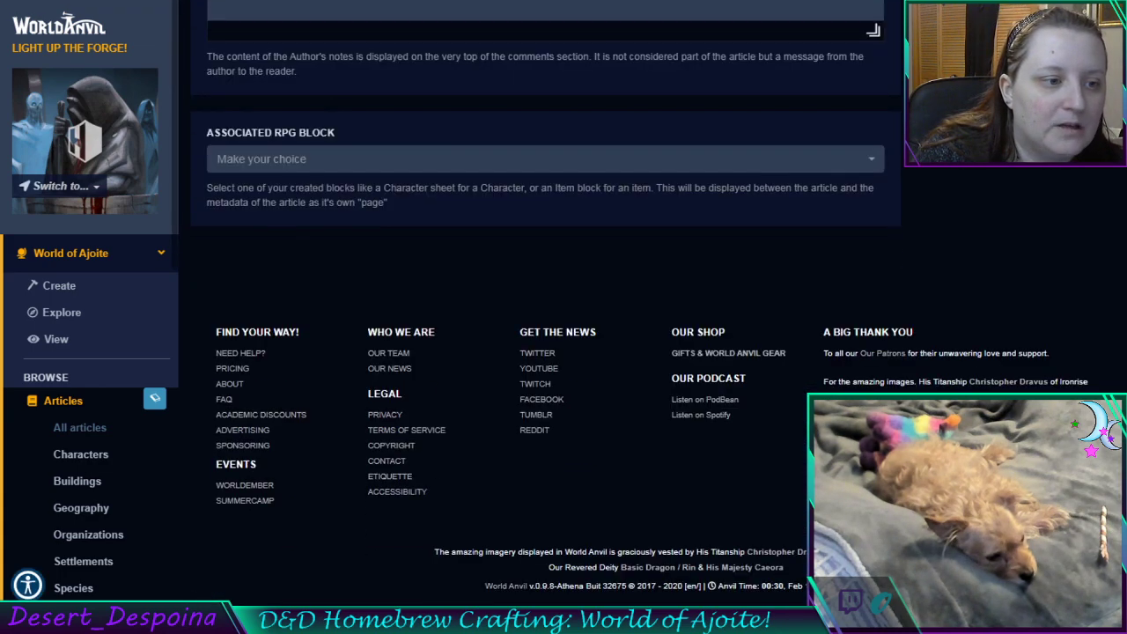
pyautogui.scroll(12, 546, 317)
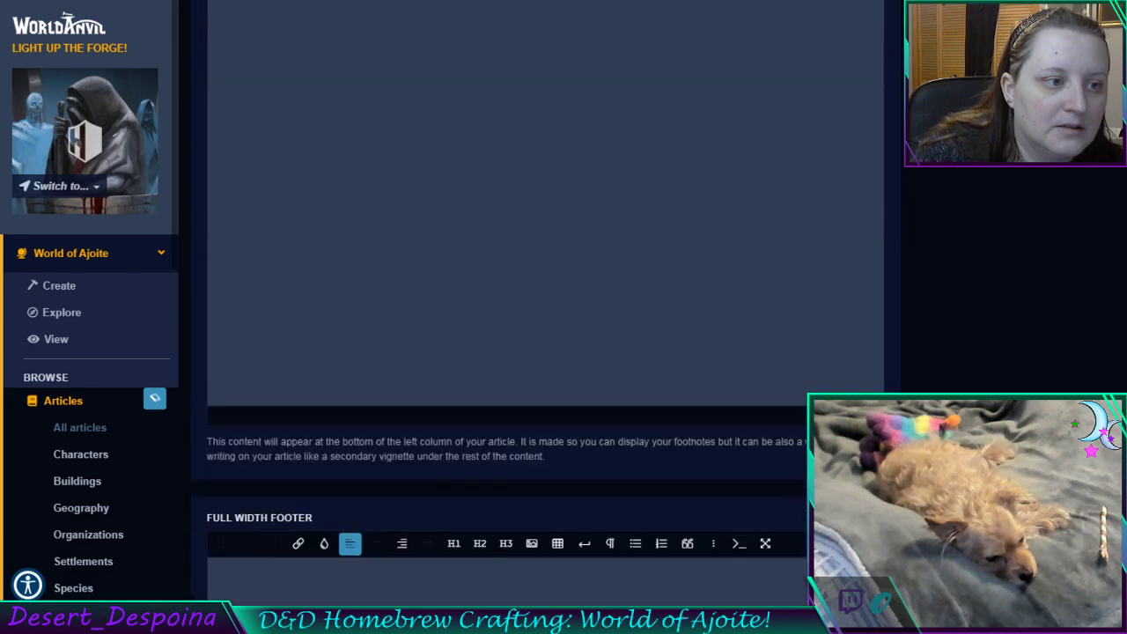
pyautogui.scroll(12, 546, 317)
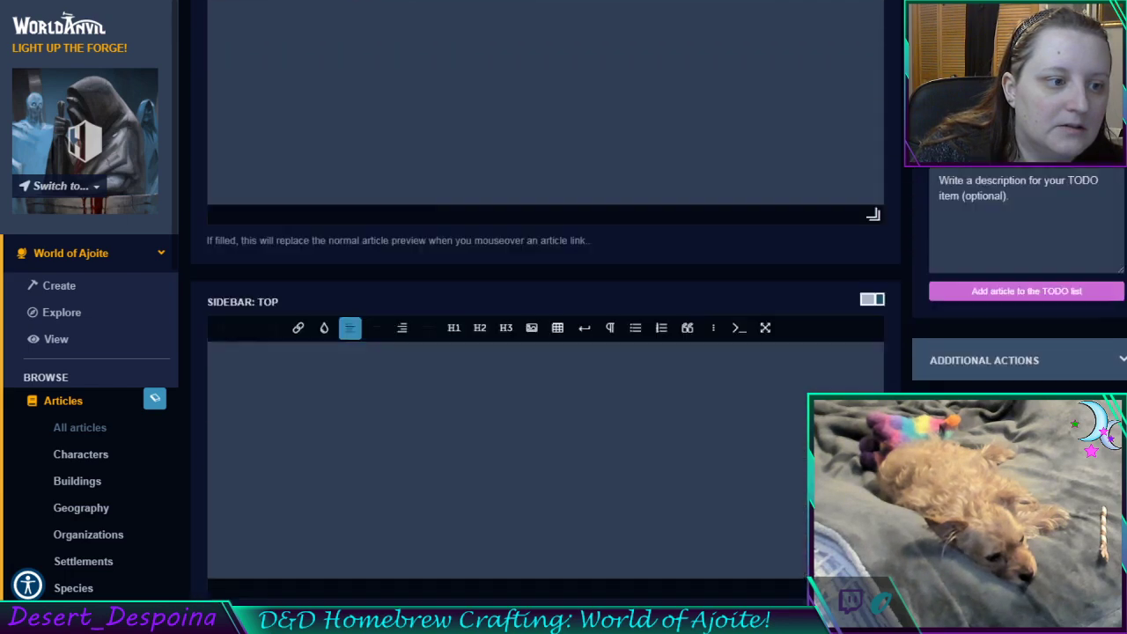
pyautogui.scroll(6, 546, 317)
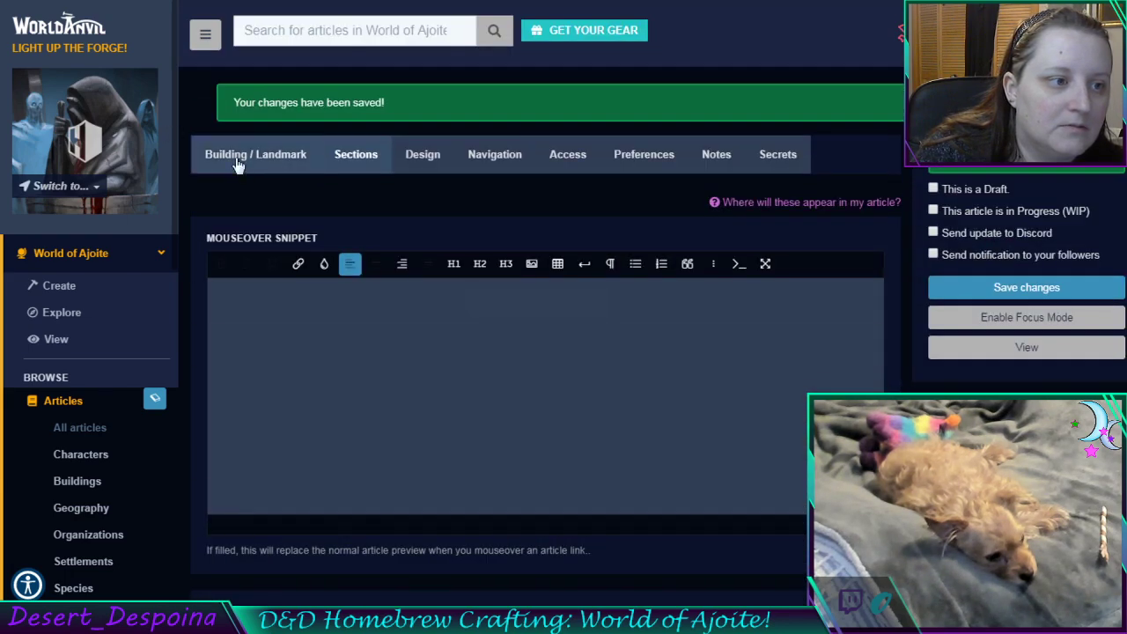
pyautogui.click(240, 168)
pyautogui.scroll(-5, 421, 353)
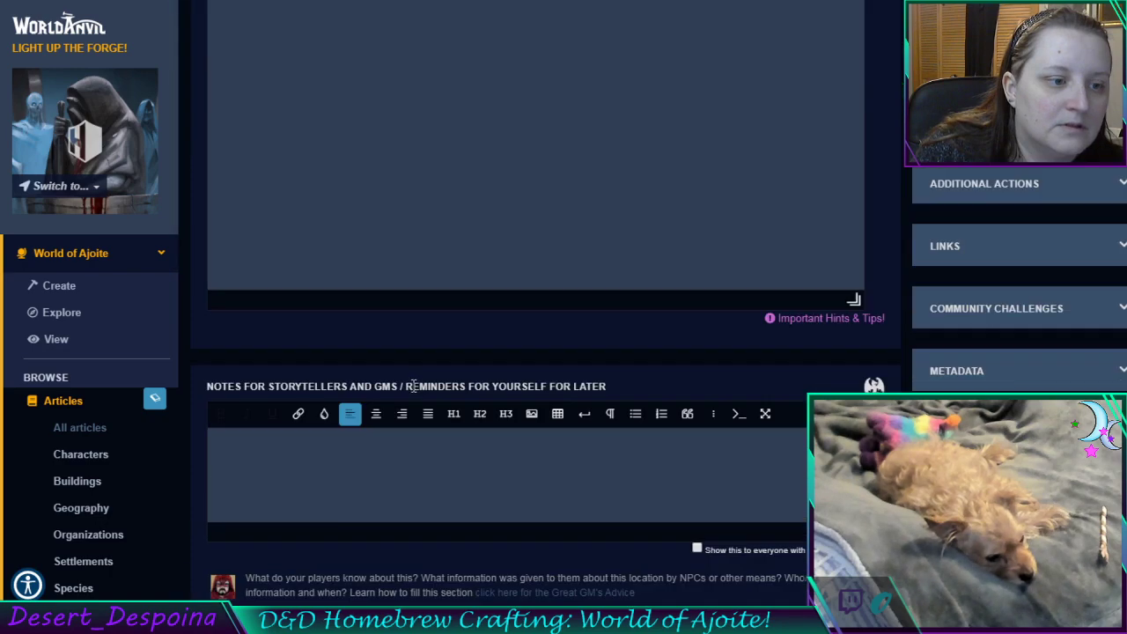
pyautogui.scroll(-10, 460, 411)
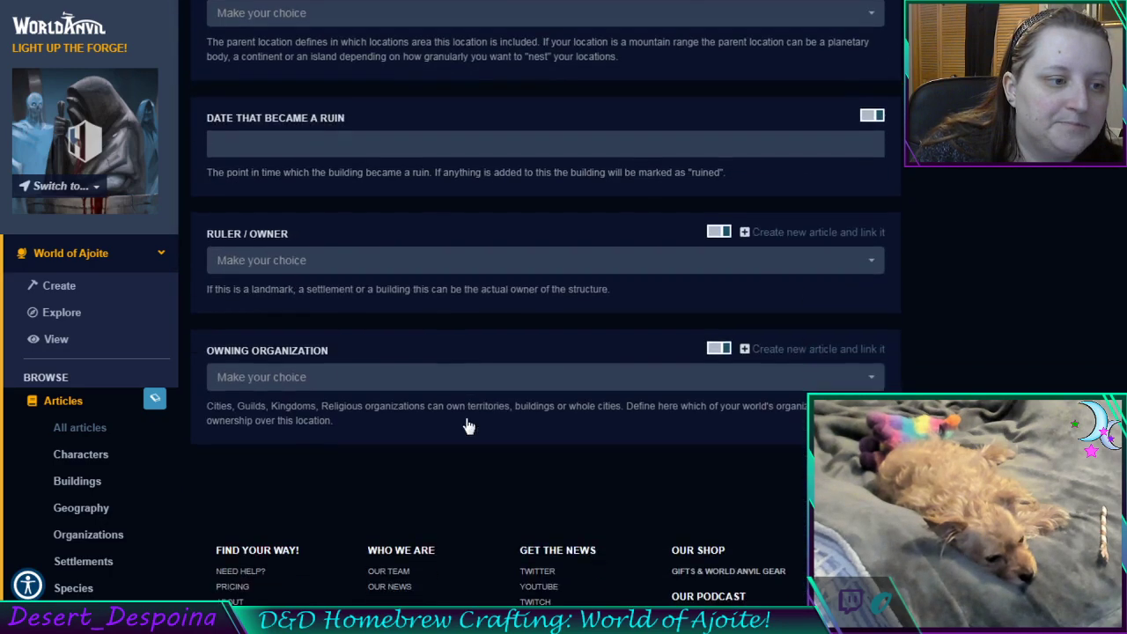
# Set the building's parent location to Feather Fall Village
pyautogui.scroll(2, 365, 259)
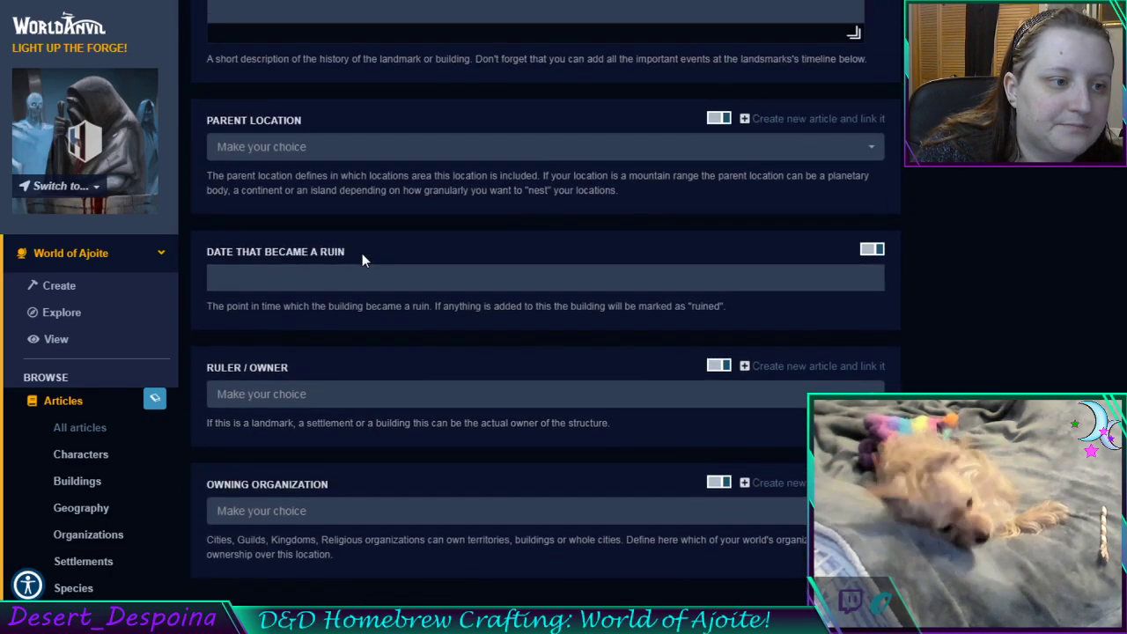
pyautogui.click(340, 148)
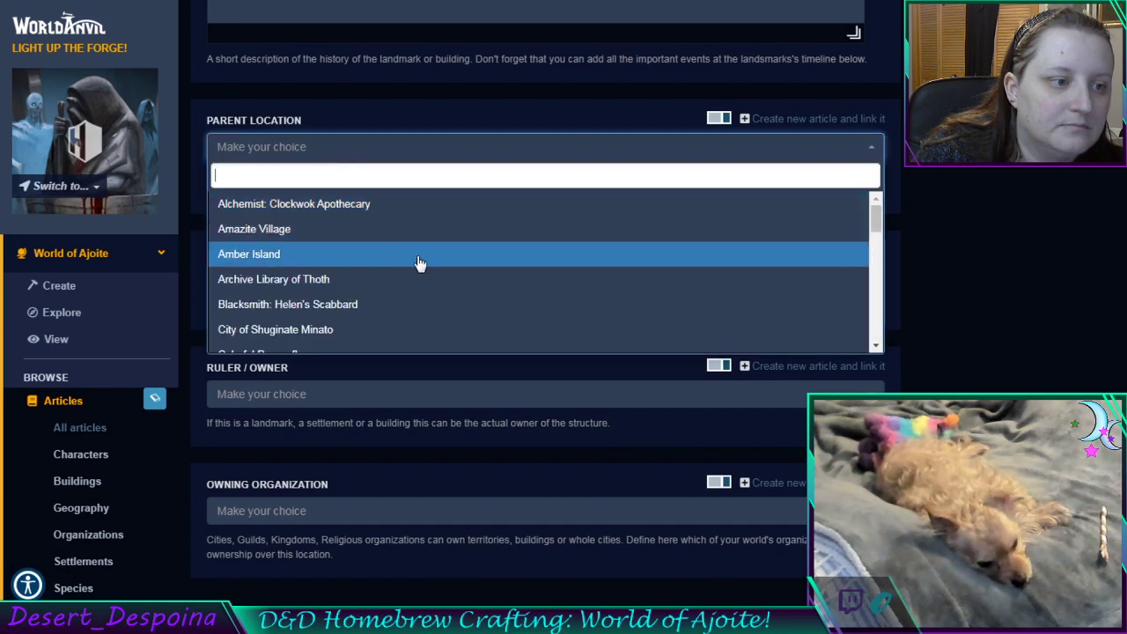
pyautogui.scroll(-3, 421, 264)
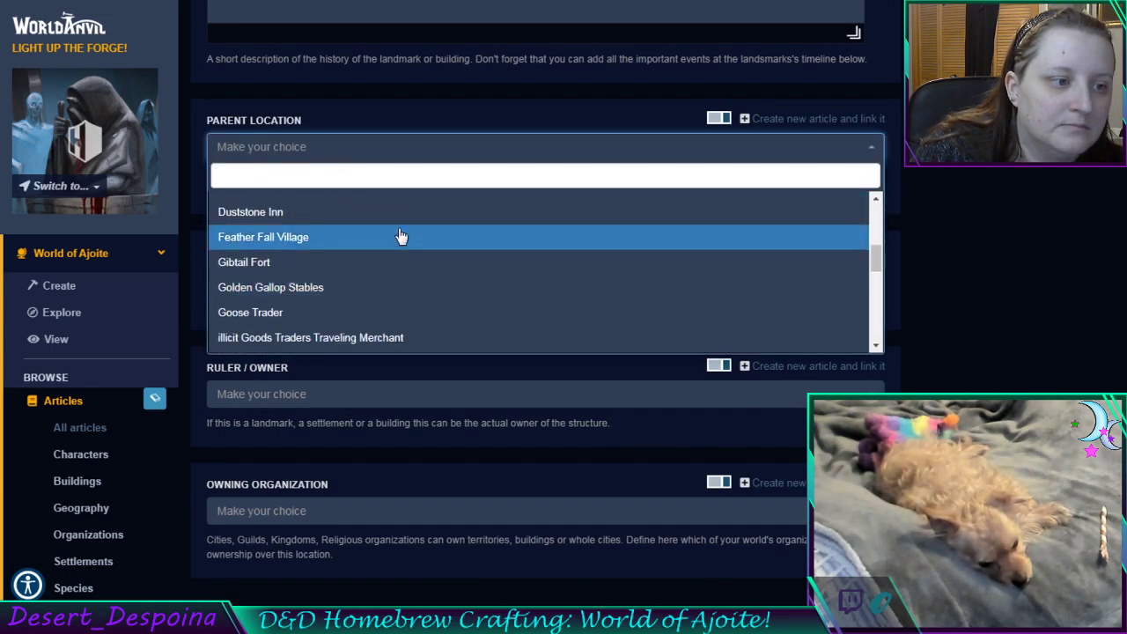
pyautogui.click(401, 237)
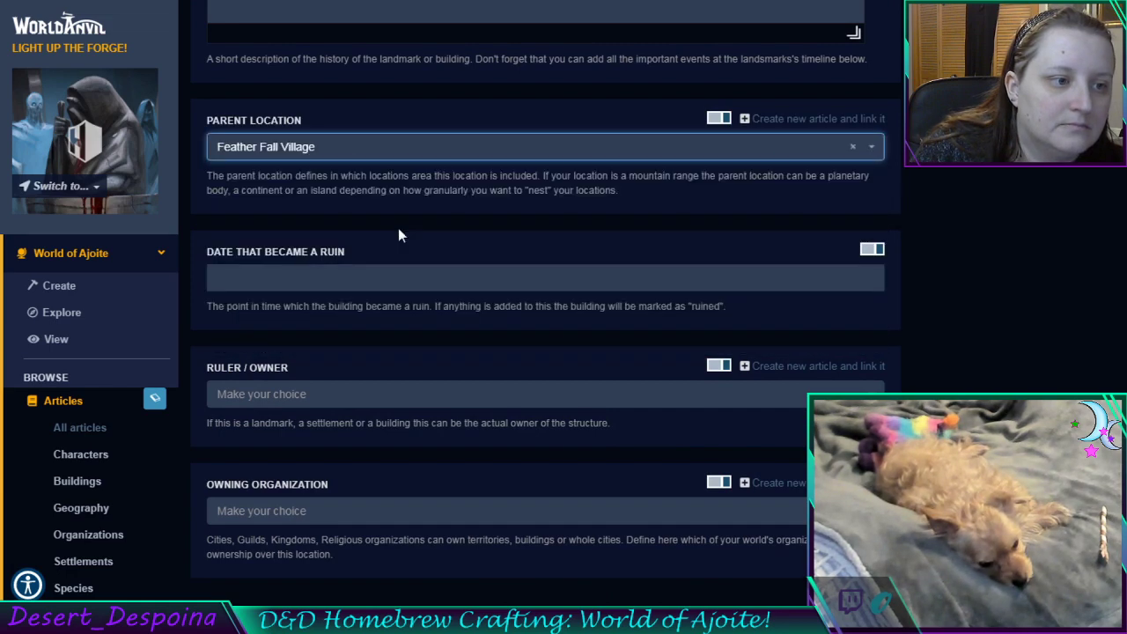
# Change the Playful Fay Restitute parent location to Patience Sea Port Town
pyautogui.click(365, 150)
pyautogui.scroll(-5, 408, 302)
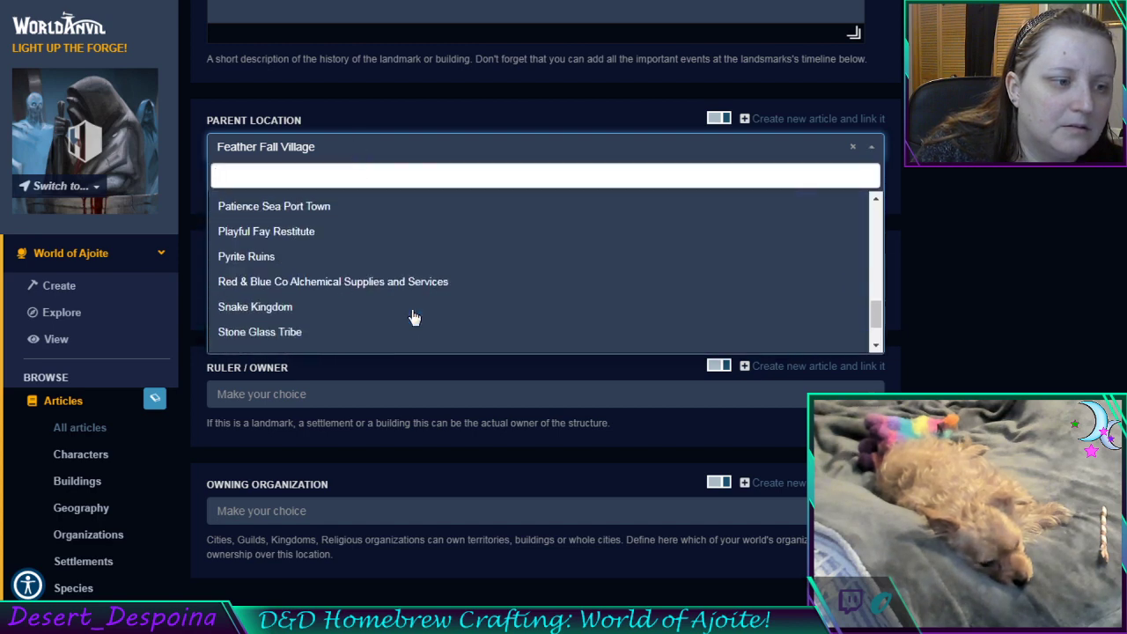
pyautogui.click(382, 210)
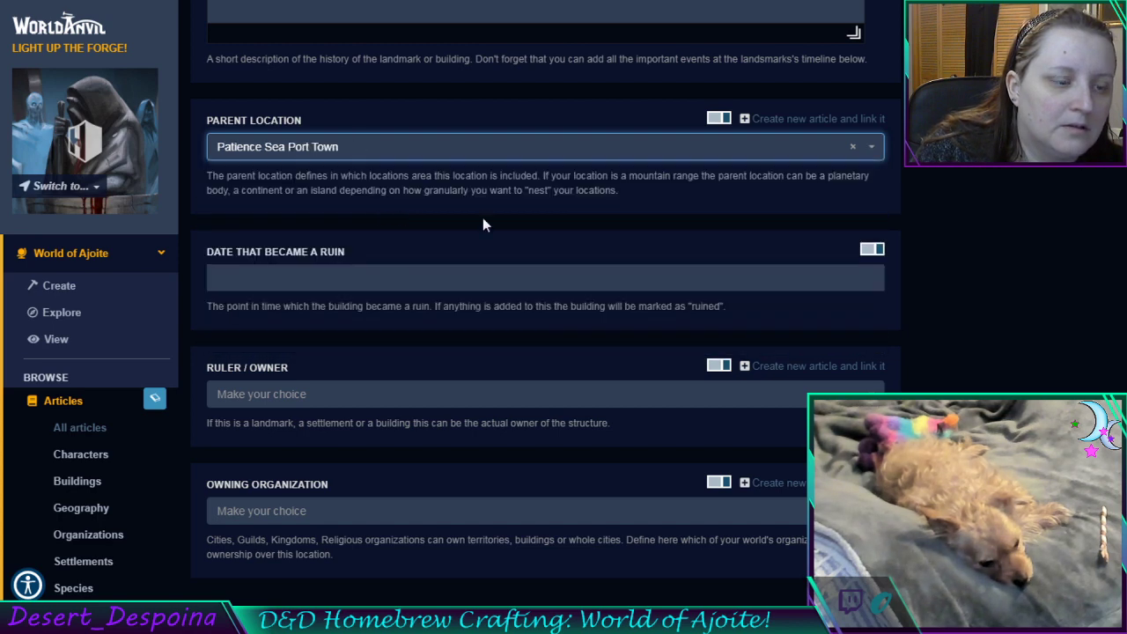
# Assign the Playful Fay Restitute article to the category Inside Patience Sea Port Town and save the changes
pyautogui.scroll(-4, 971, 279)
pyautogui.scroll(8, 971, 279)
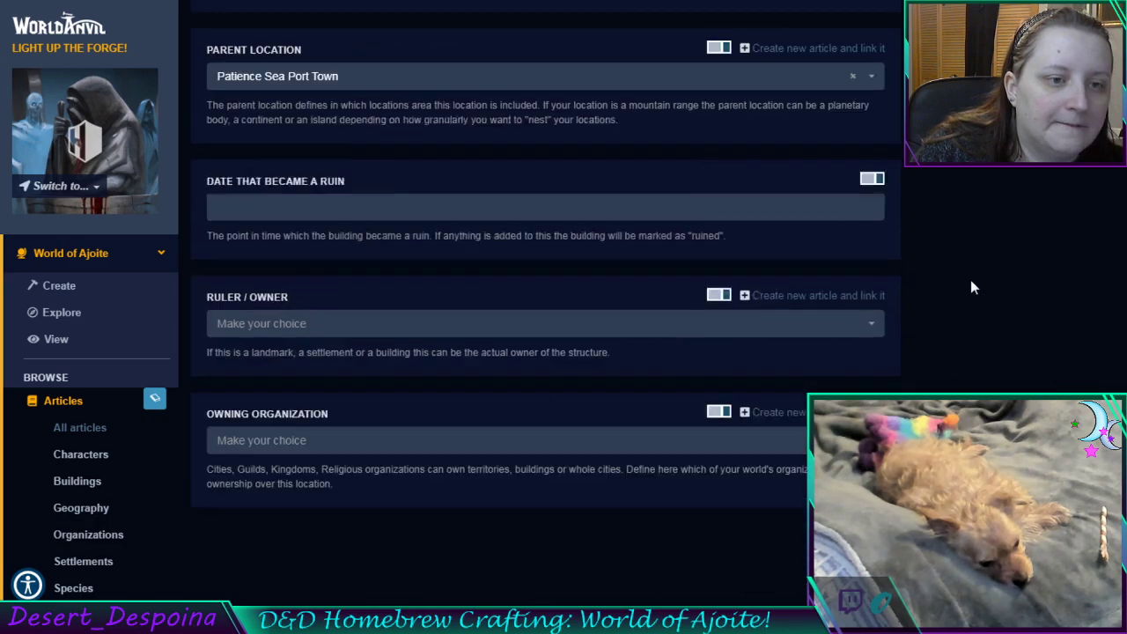
pyautogui.scroll(10, 943, 306)
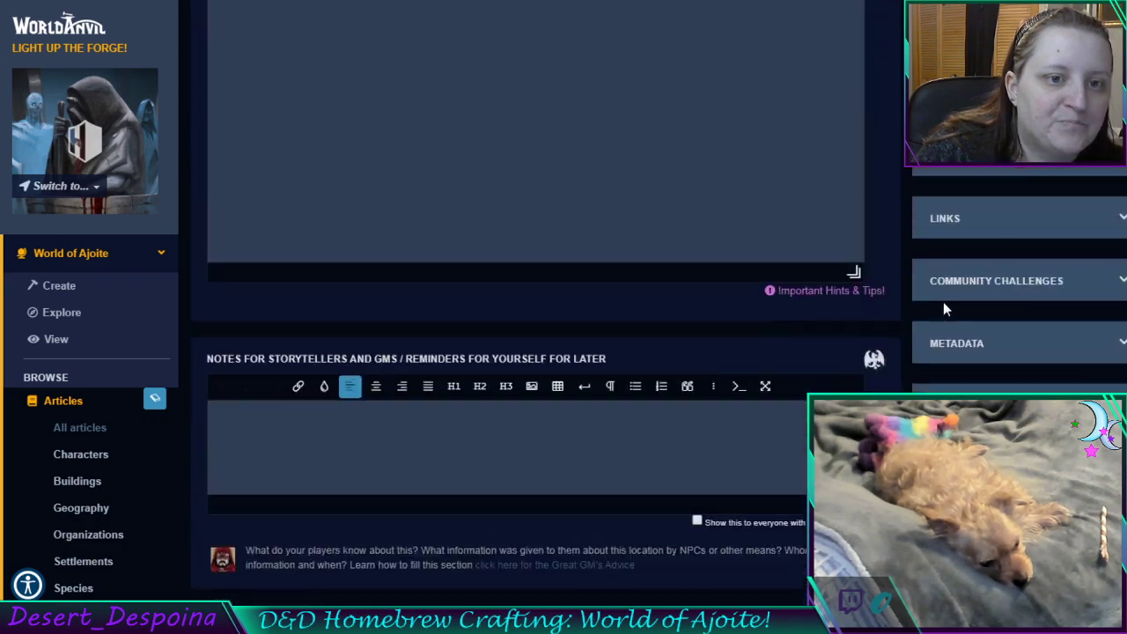
pyautogui.scroll(1, 945, 312)
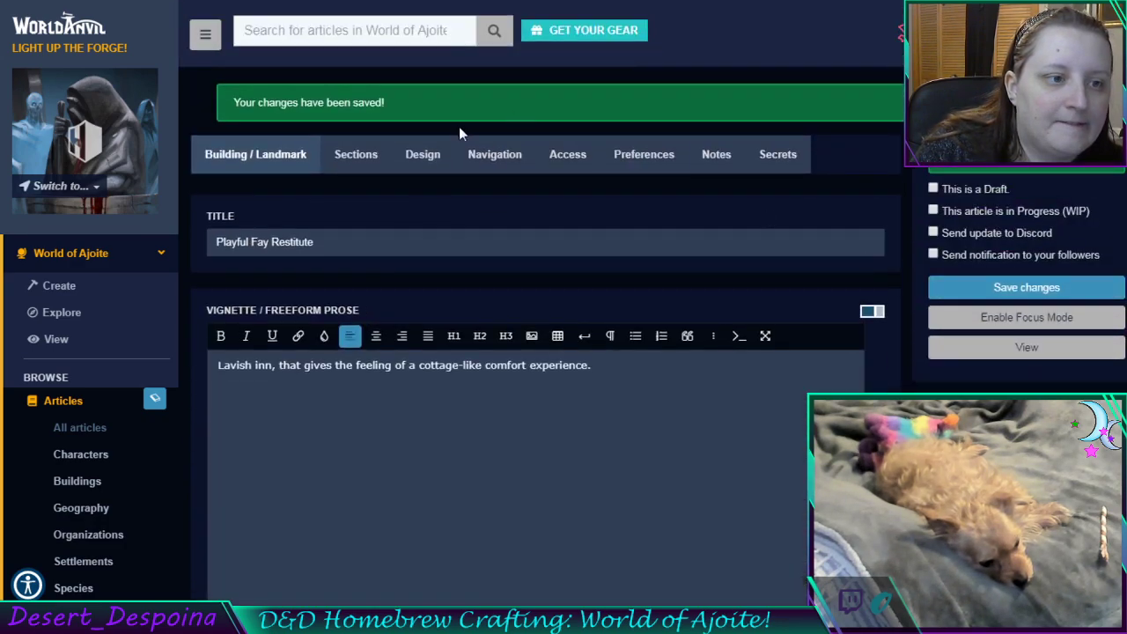
pyautogui.click(479, 156)
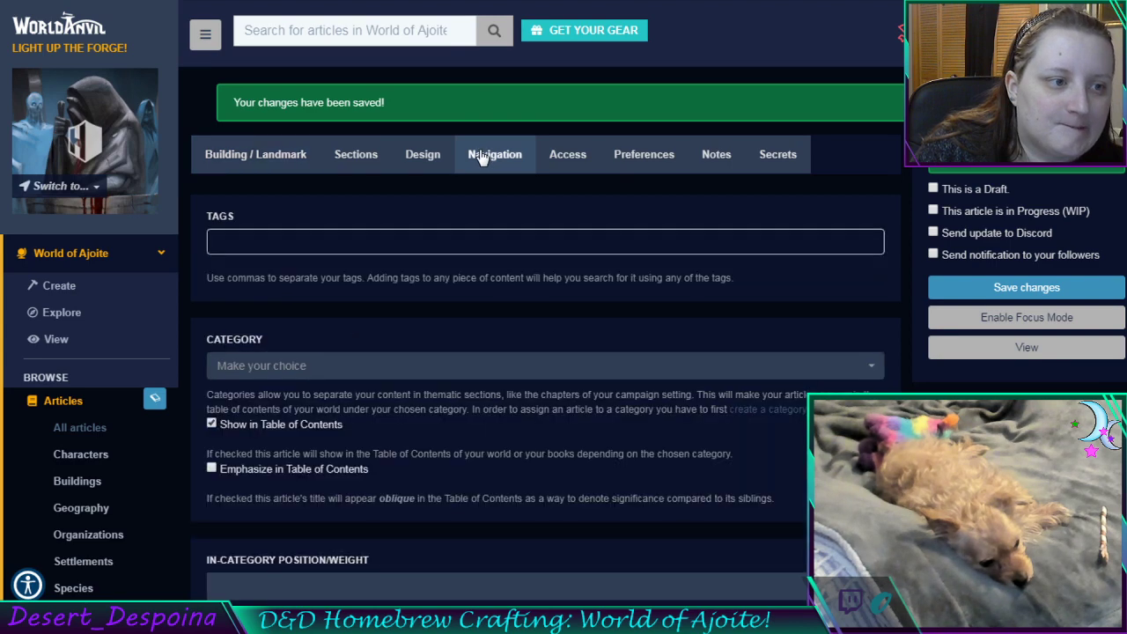
pyautogui.click(310, 374)
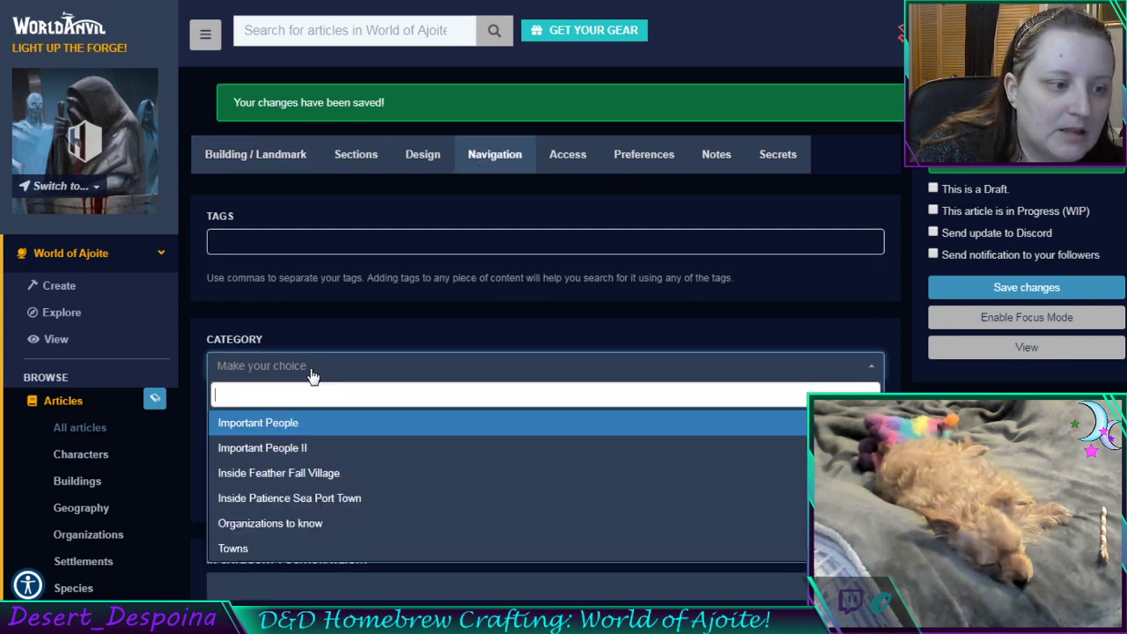
pyautogui.click(361, 509)
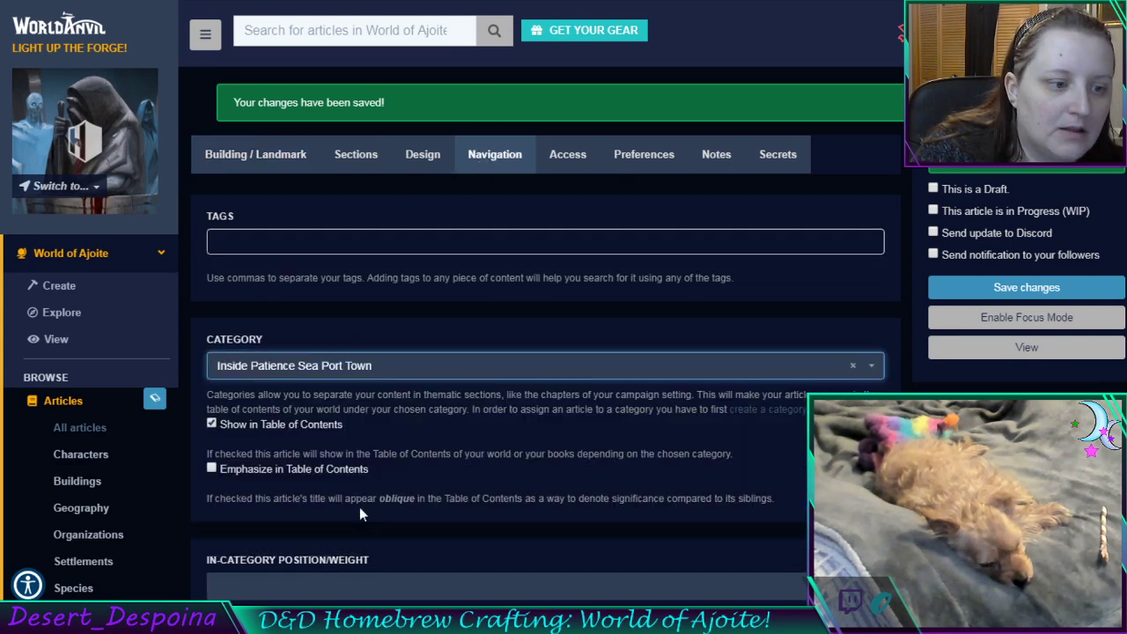
pyautogui.click(980, 302)
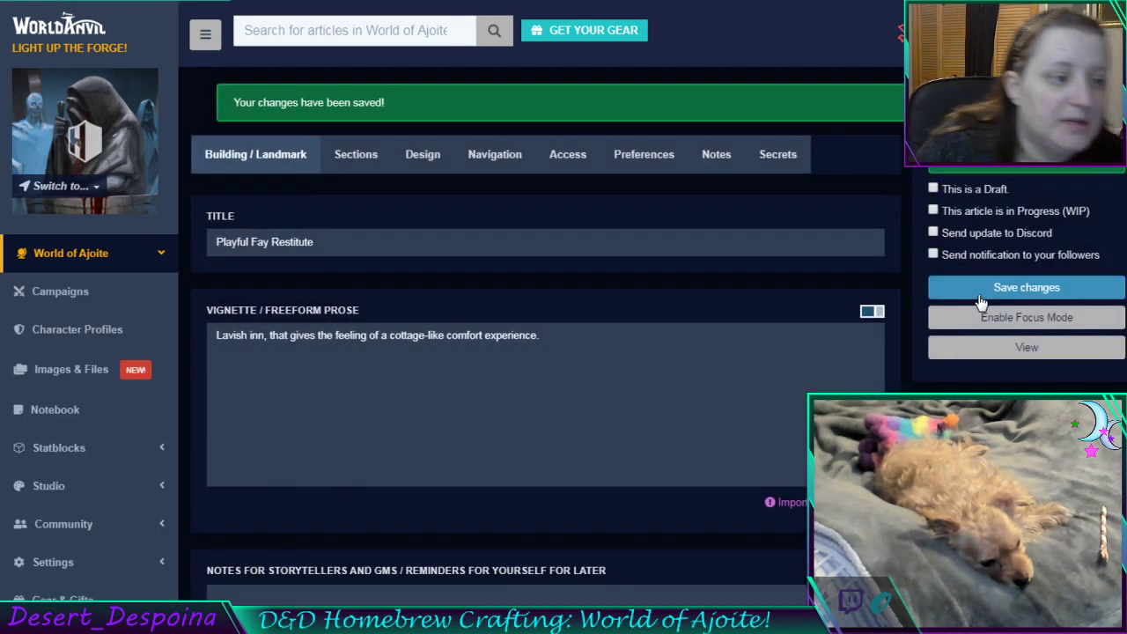
# Review the articles listed under Inside Patience Sea Port Town in the public world codex
pyautogui.click(487, 2)
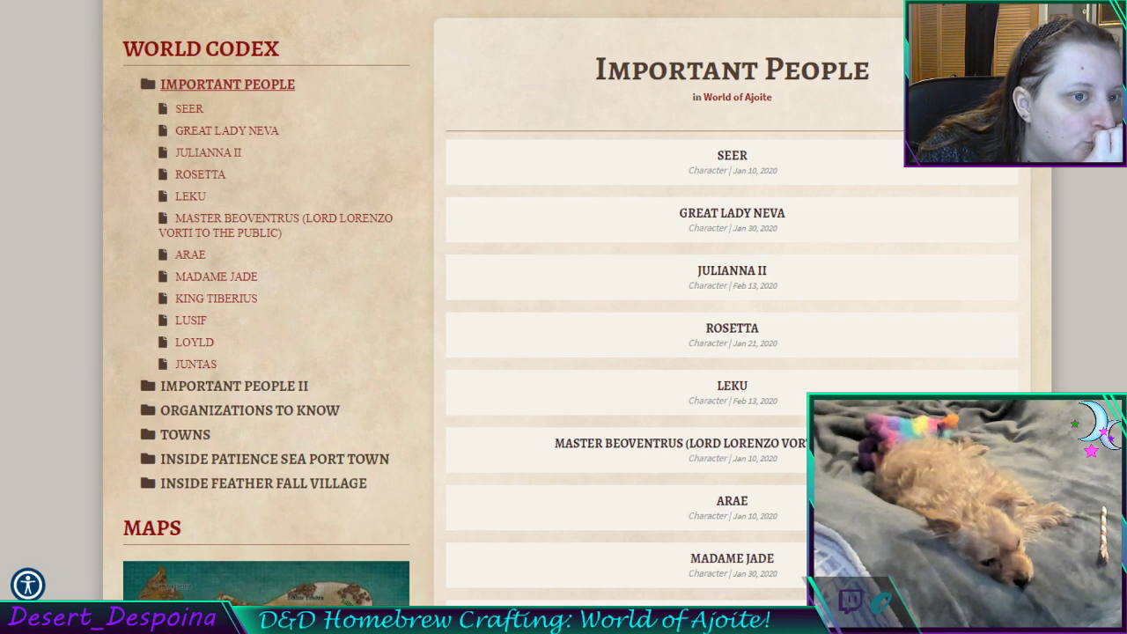
pyautogui.click(62, 1)
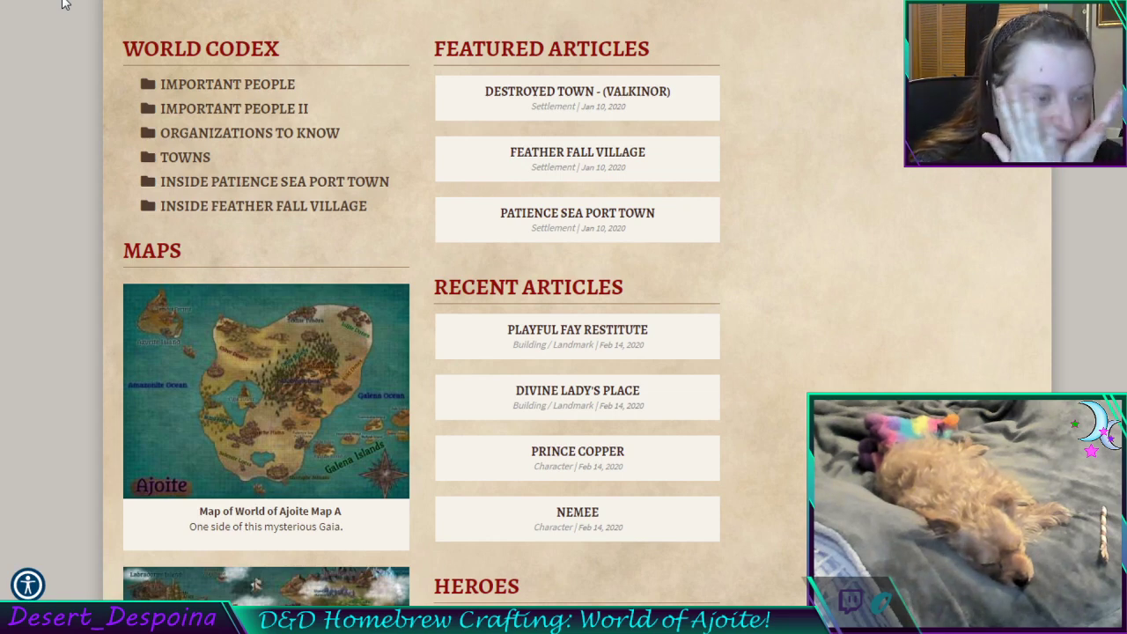
pyautogui.click(221, 183)
pyautogui.scroll(-5, 804, 290)
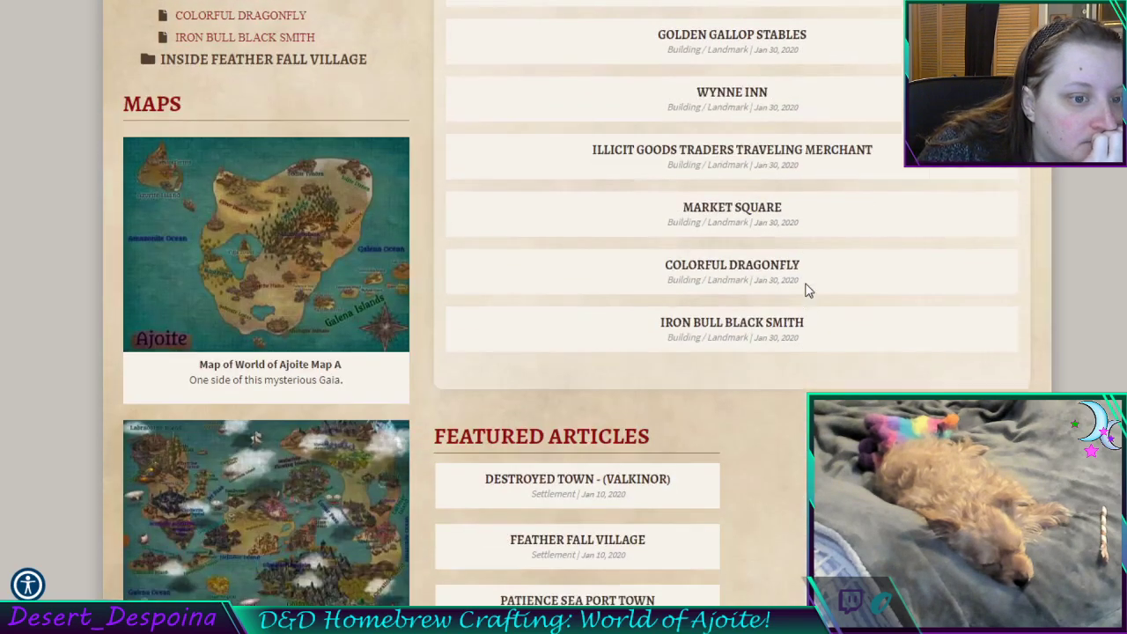
pyautogui.scroll(4, 805, 289)
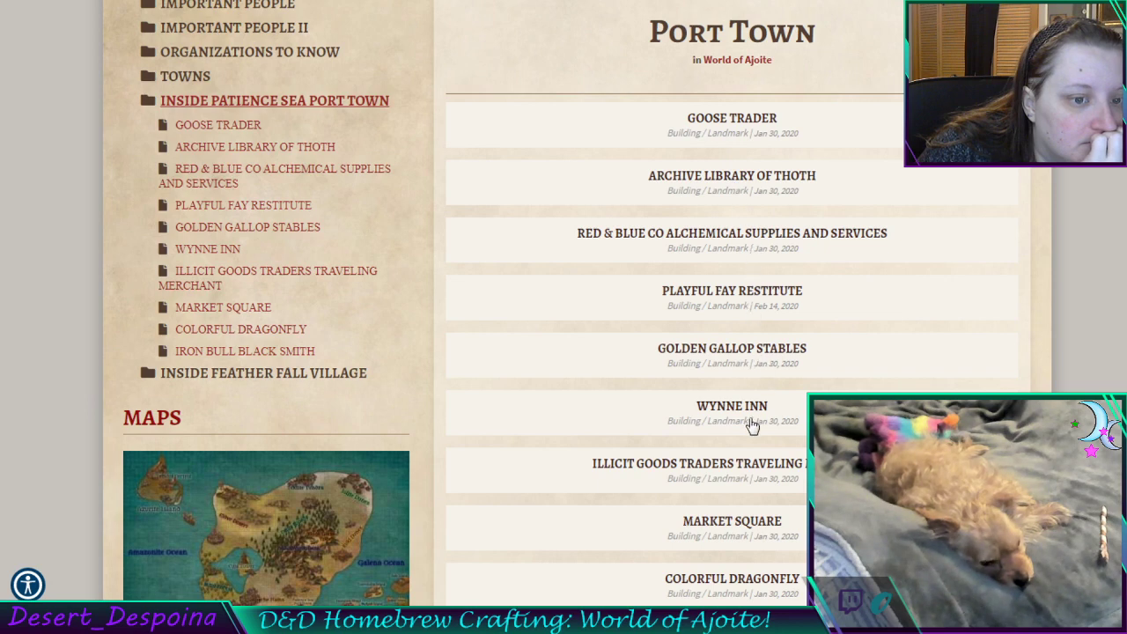
pyautogui.scroll(-1, 774, 522)
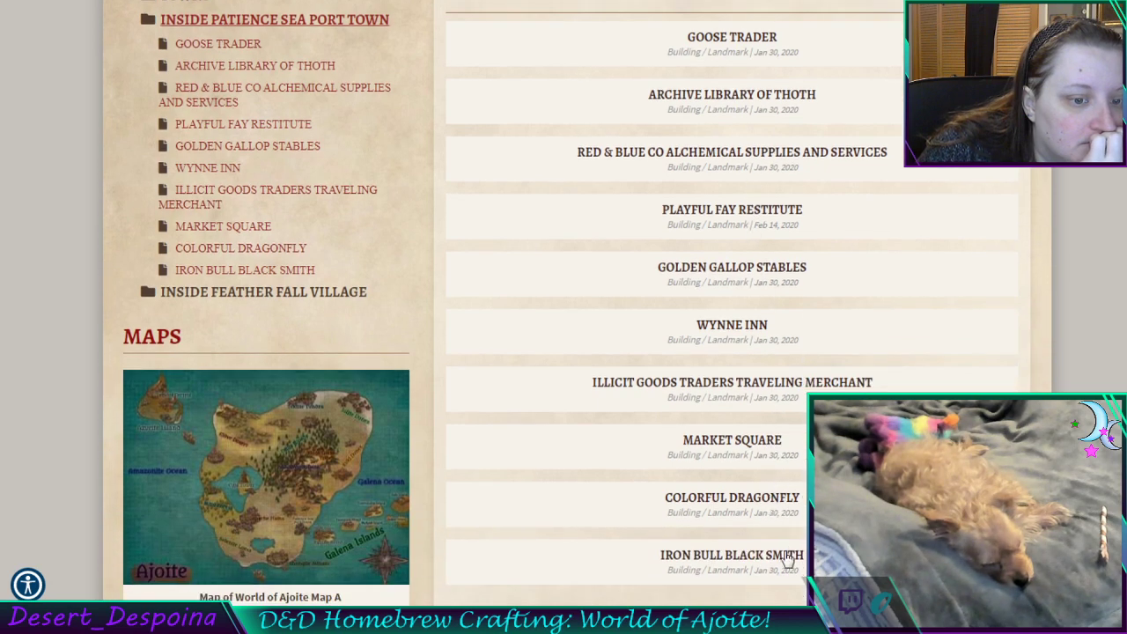
pyautogui.scroll(-1, 787, 557)
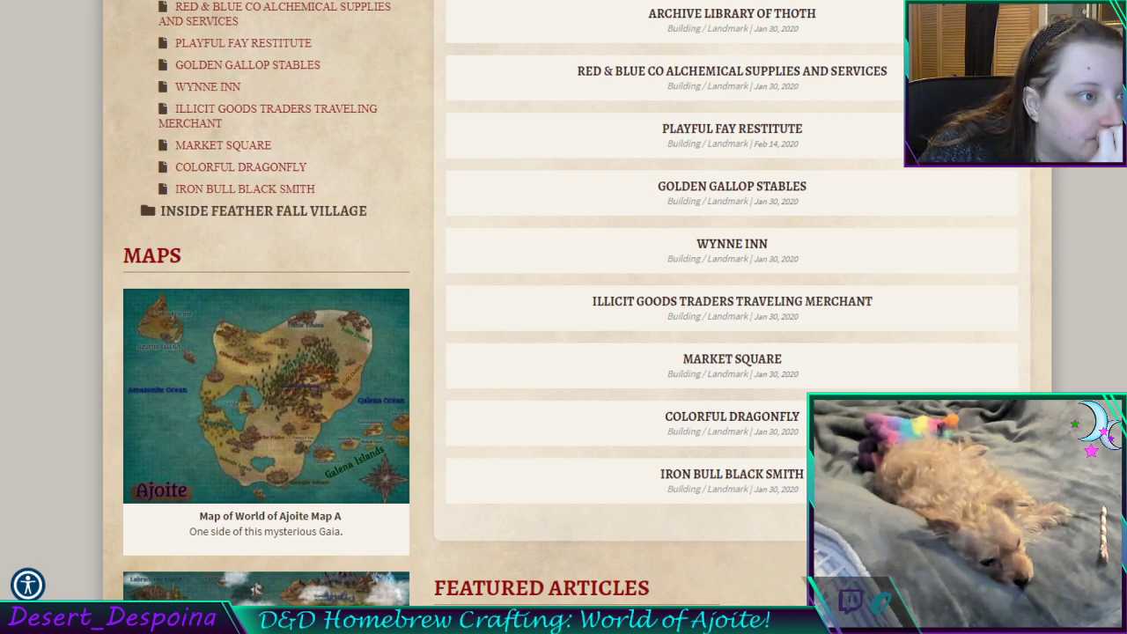
pyautogui.hotkey('alt', 'Tab')
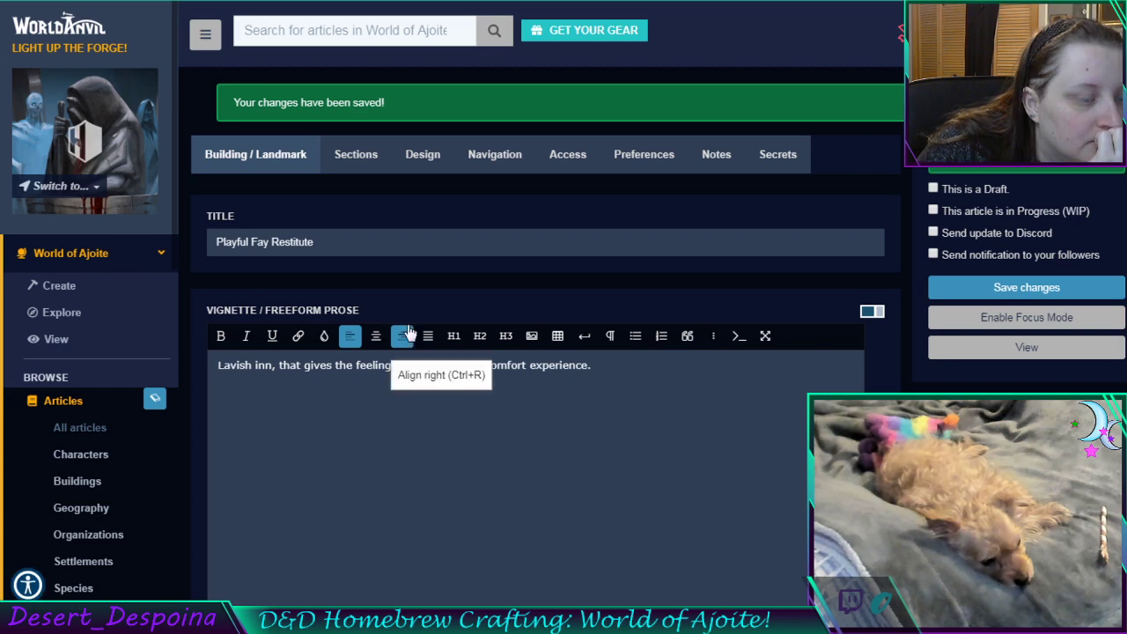
pyautogui.hotkey('alt', 'Tab')
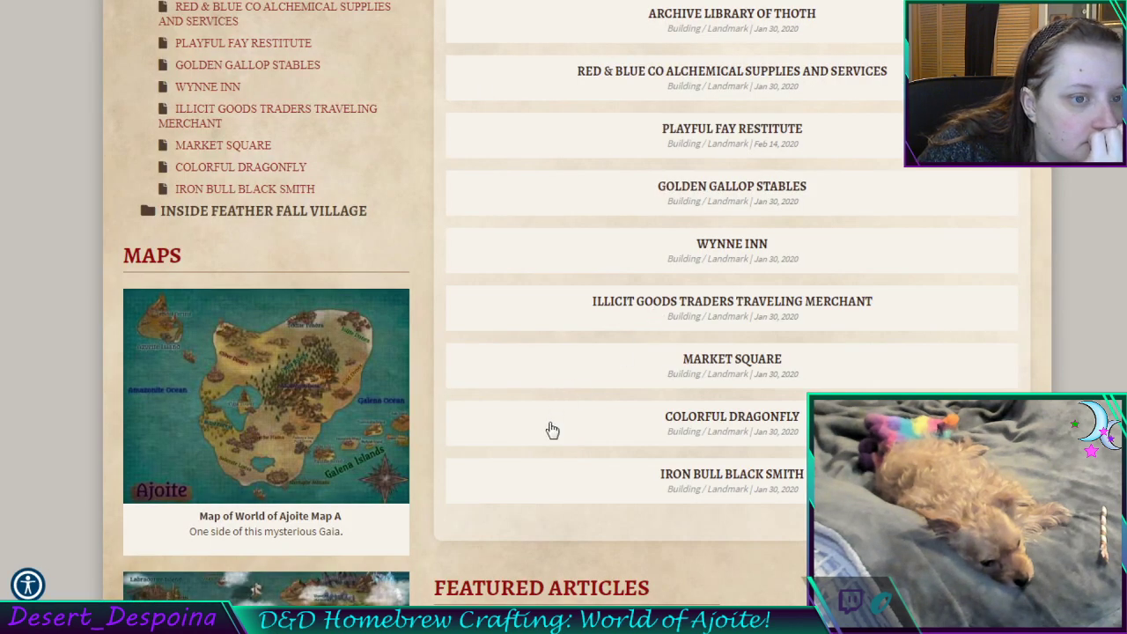
pyautogui.scroll(1, 553, 430)
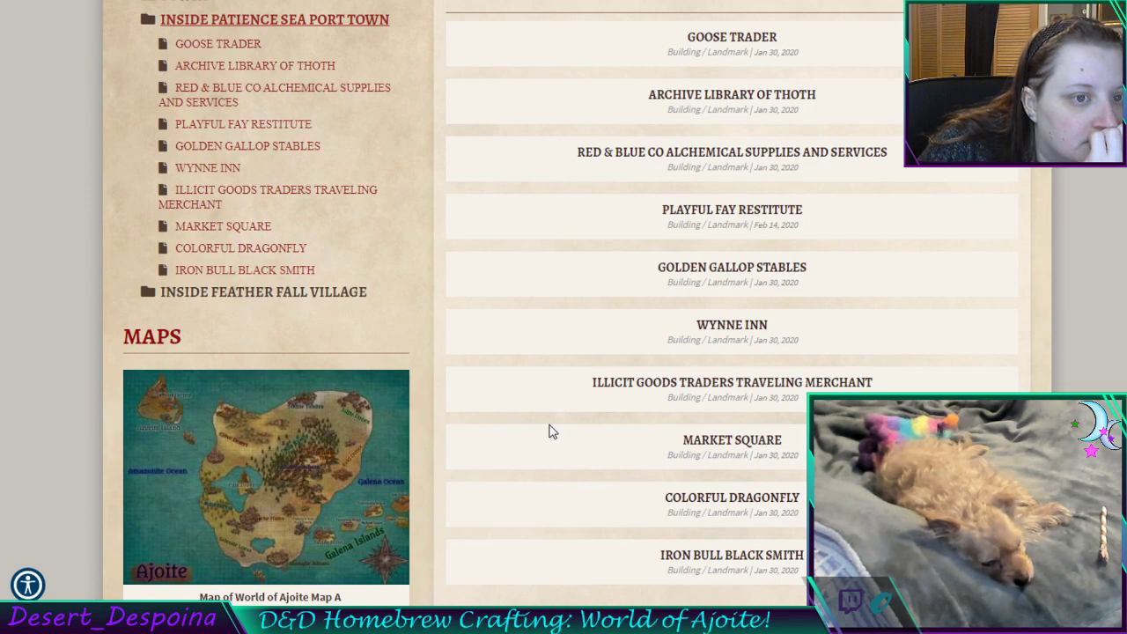
pyautogui.scroll(1, 552, 432)
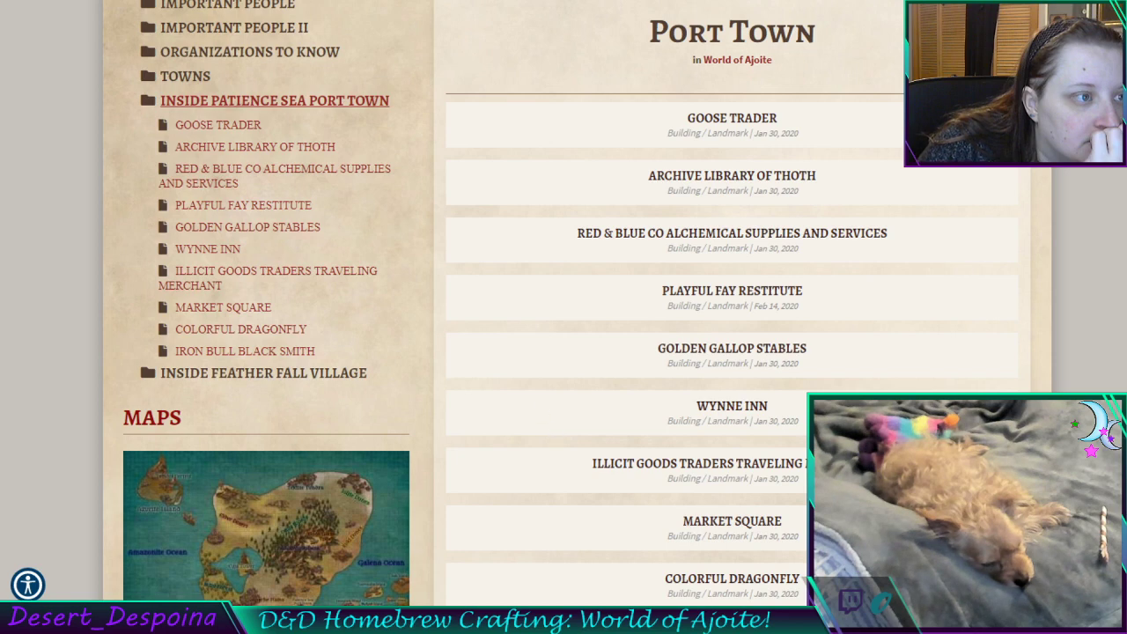
# Return to the article editor, find Divine Lady's Place in the world's buildings list and open it for editing
pyautogui.click(189, 1)
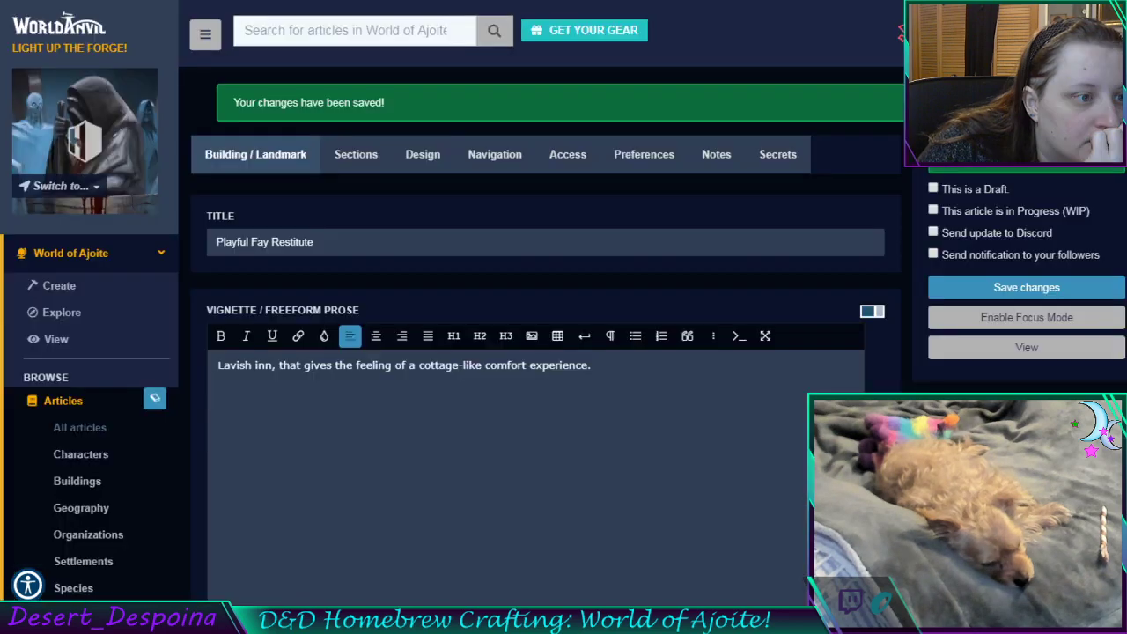
pyautogui.click(126, 481)
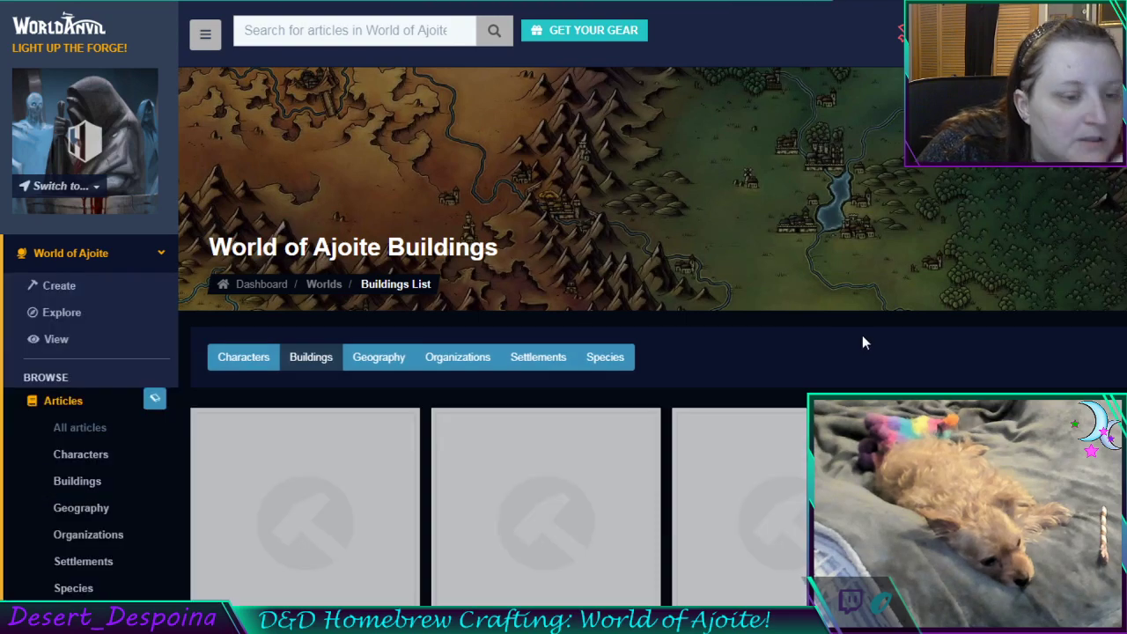
pyautogui.scroll(-2, 838, 304)
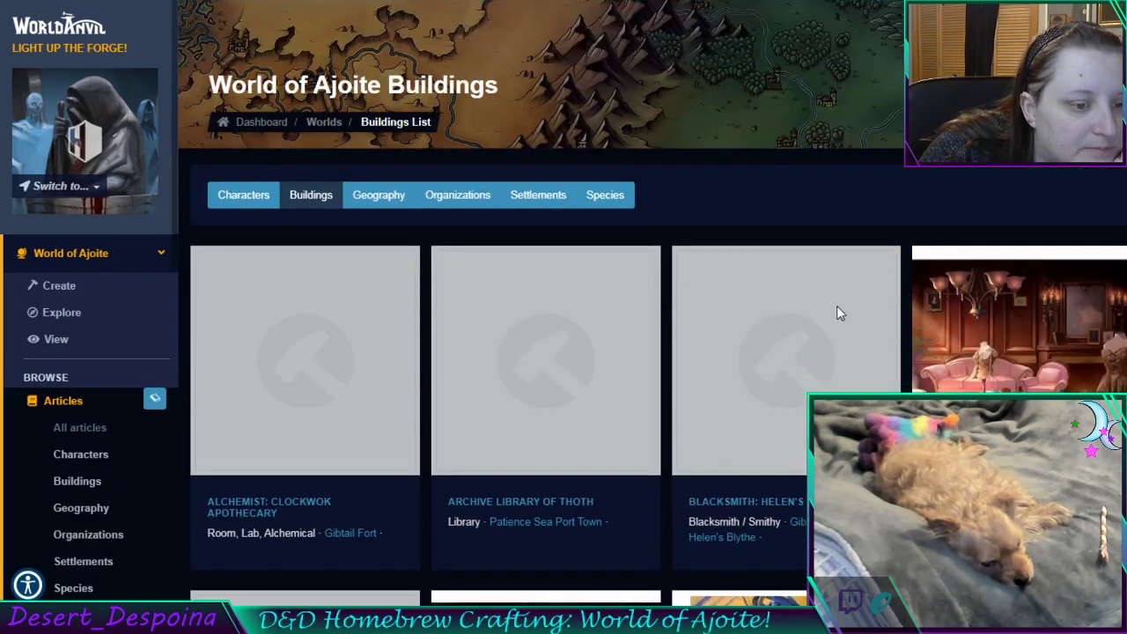
pyautogui.scroll(-1, 815, 329)
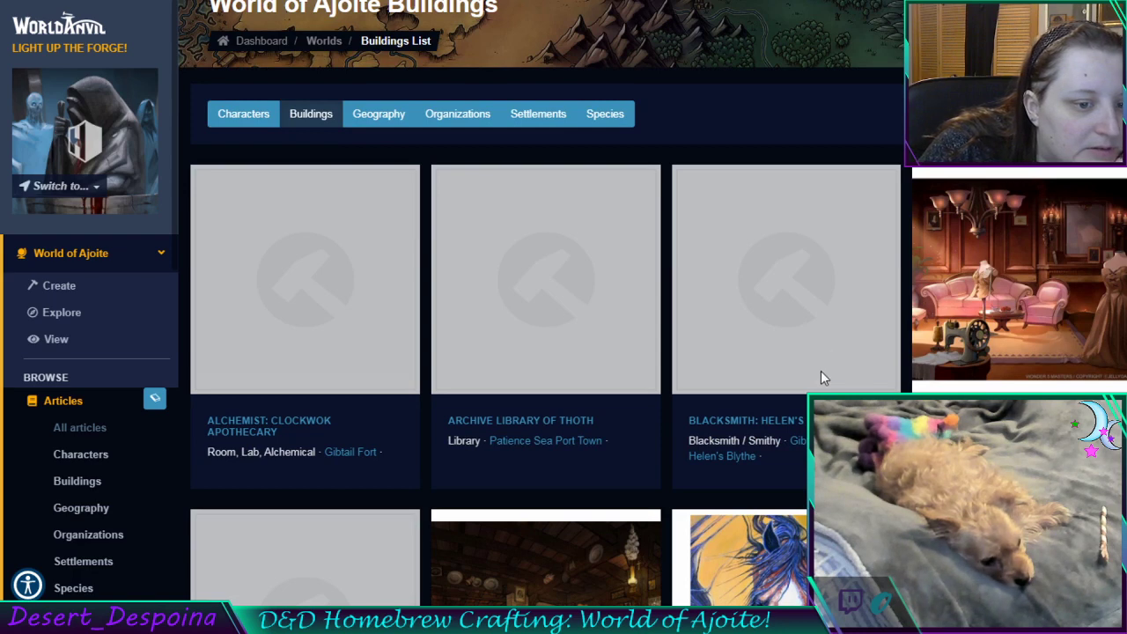
pyautogui.scroll(-2, 821, 374)
pyautogui.scroll(-2, 633, 402)
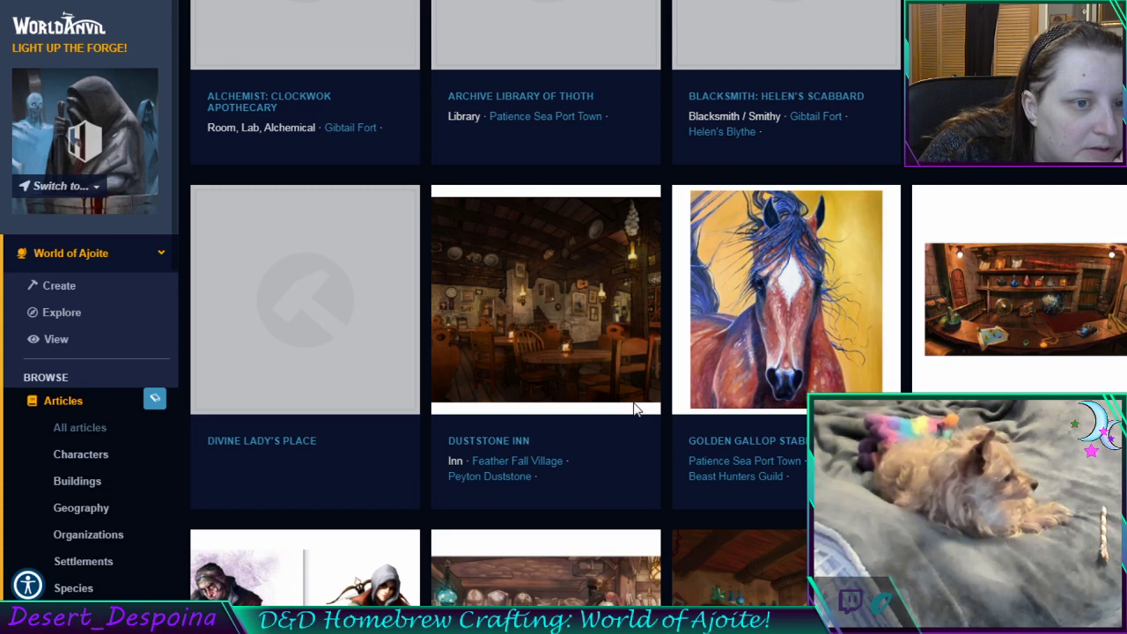
pyautogui.scroll(-1, 633, 404)
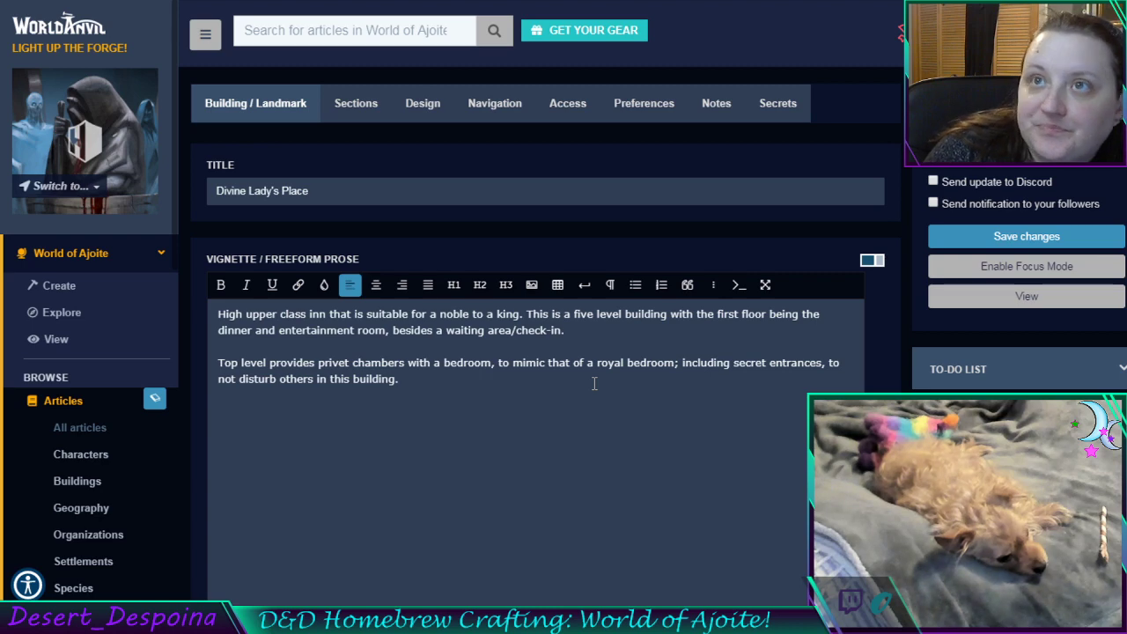
# Assign the Divine Lady's Place article to the category Inside Patience Sea Port Town
pyautogui.click(491, 91)
pyautogui.click(346, 326)
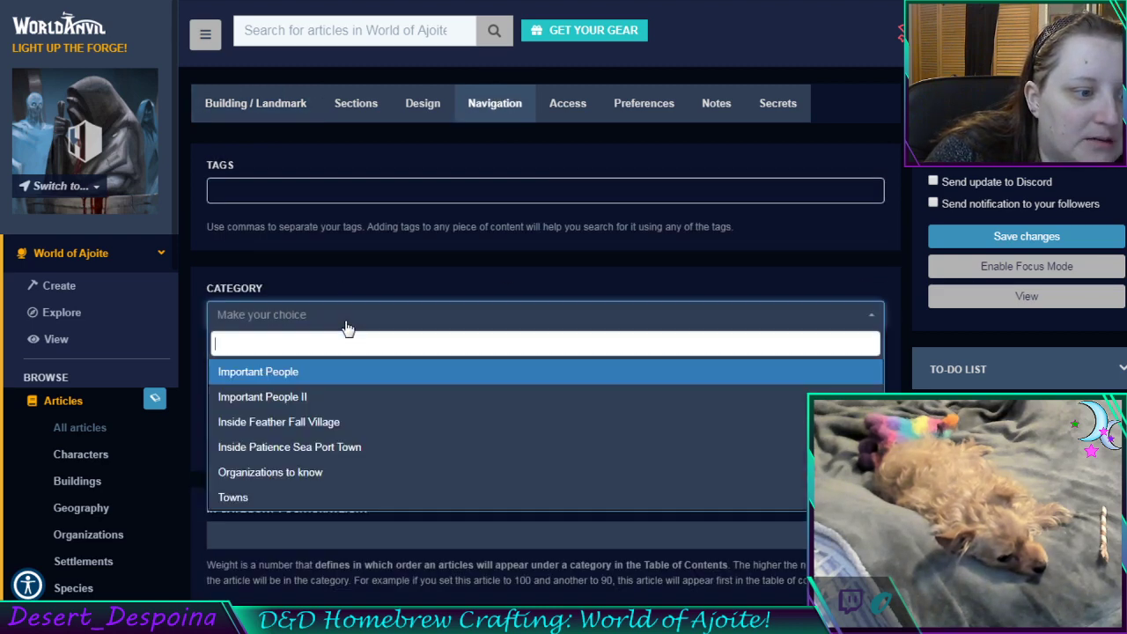
pyautogui.click(346, 449)
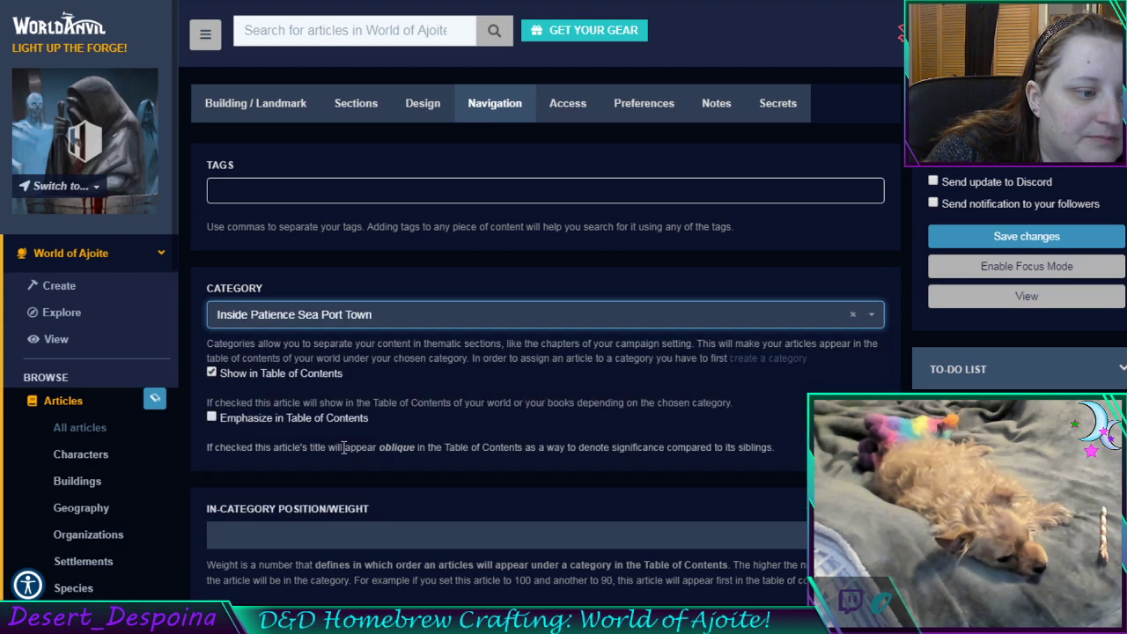
# Set the location type of the Divine Lady's Place article to Inn
pyautogui.click(216, 103)
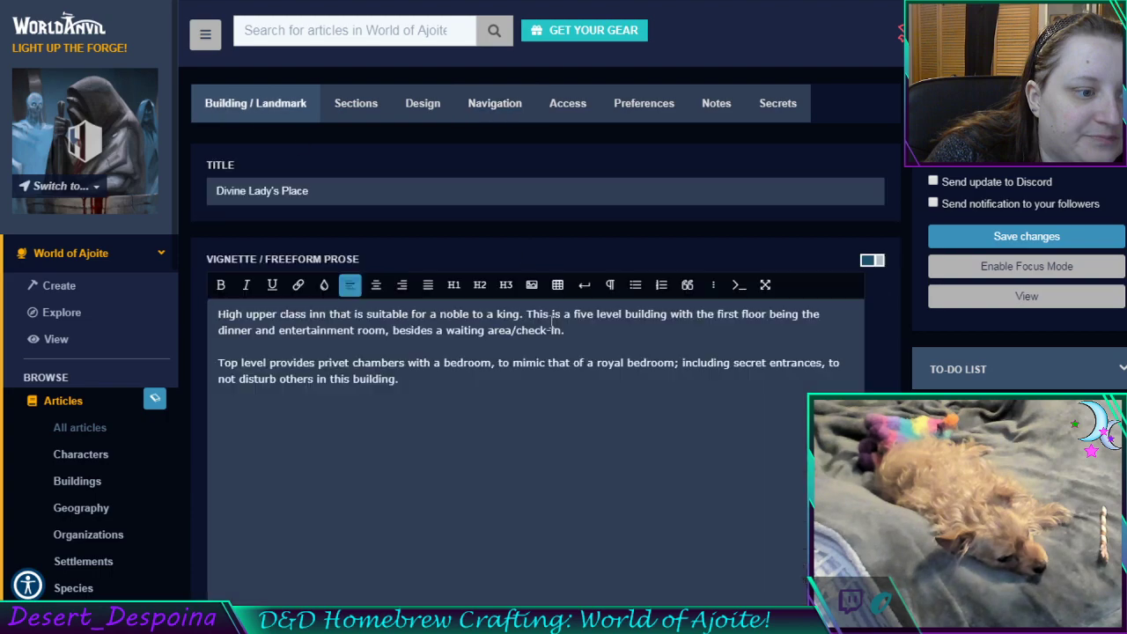
pyautogui.scroll(-10, 528, 352)
pyautogui.scroll(-1, 532, 374)
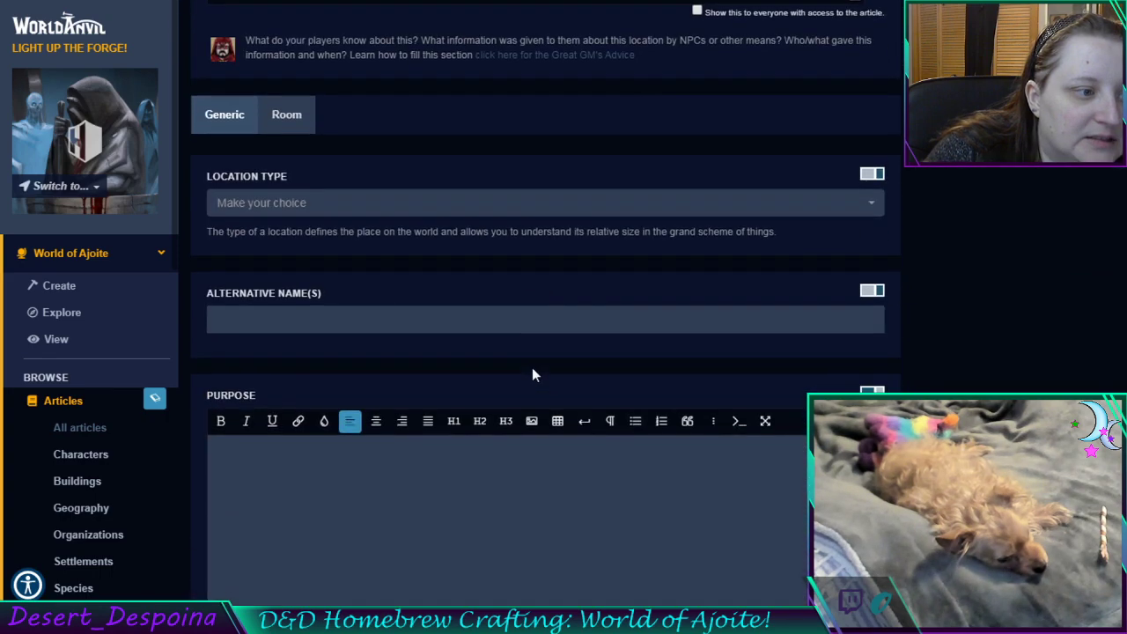
pyautogui.click(448, 203)
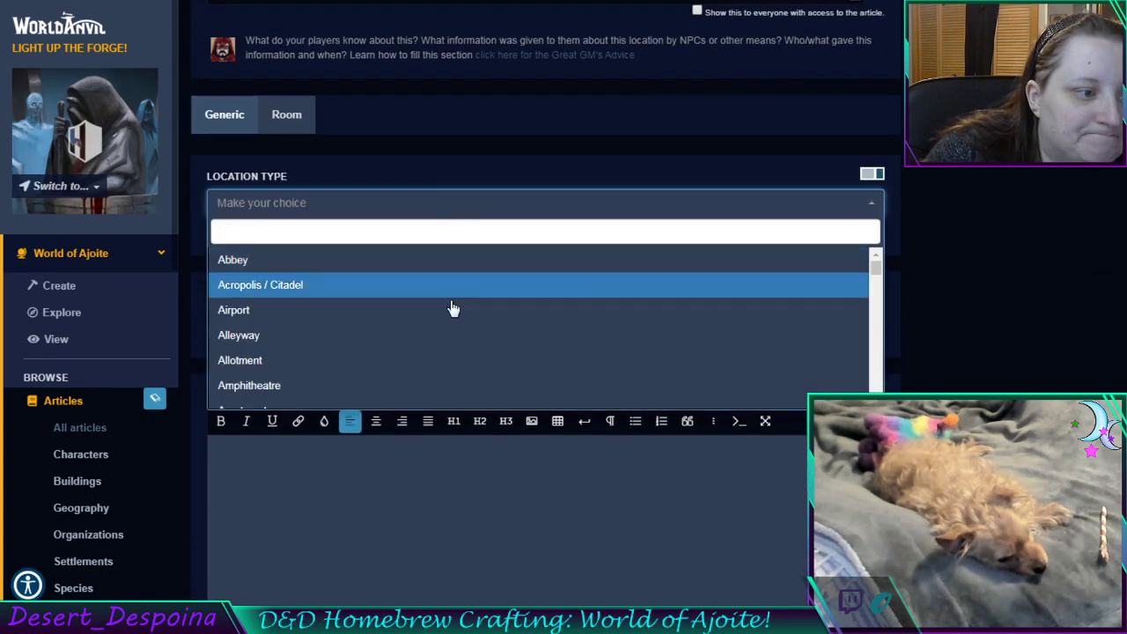
pyautogui.scroll(-10, 435, 326)
pyautogui.scroll(-10, 447, 338)
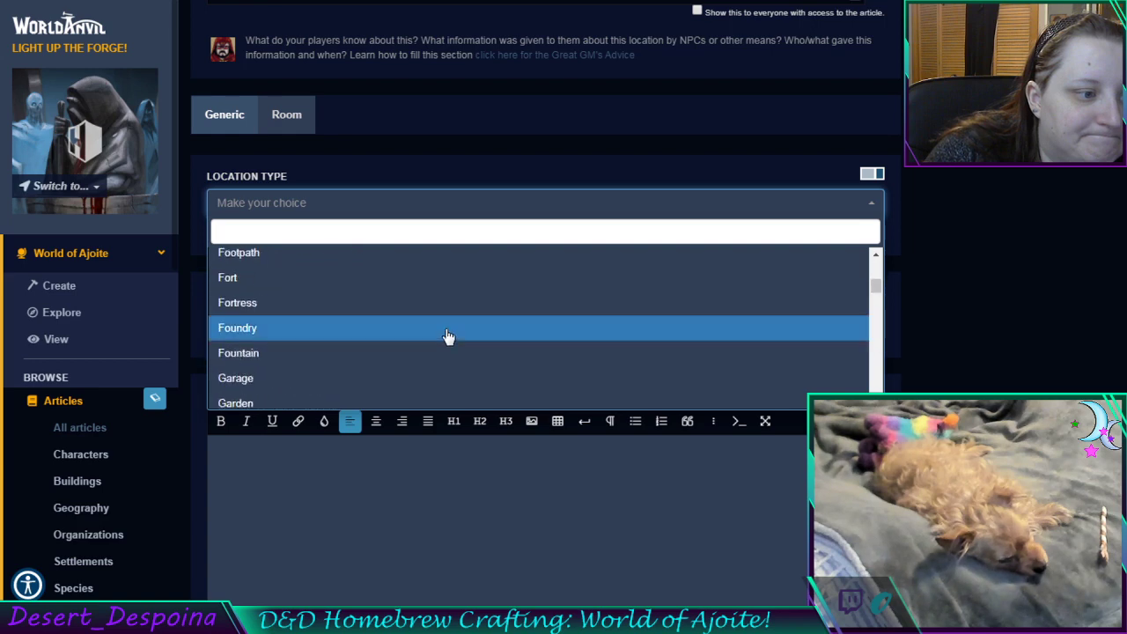
pyautogui.click(441, 334)
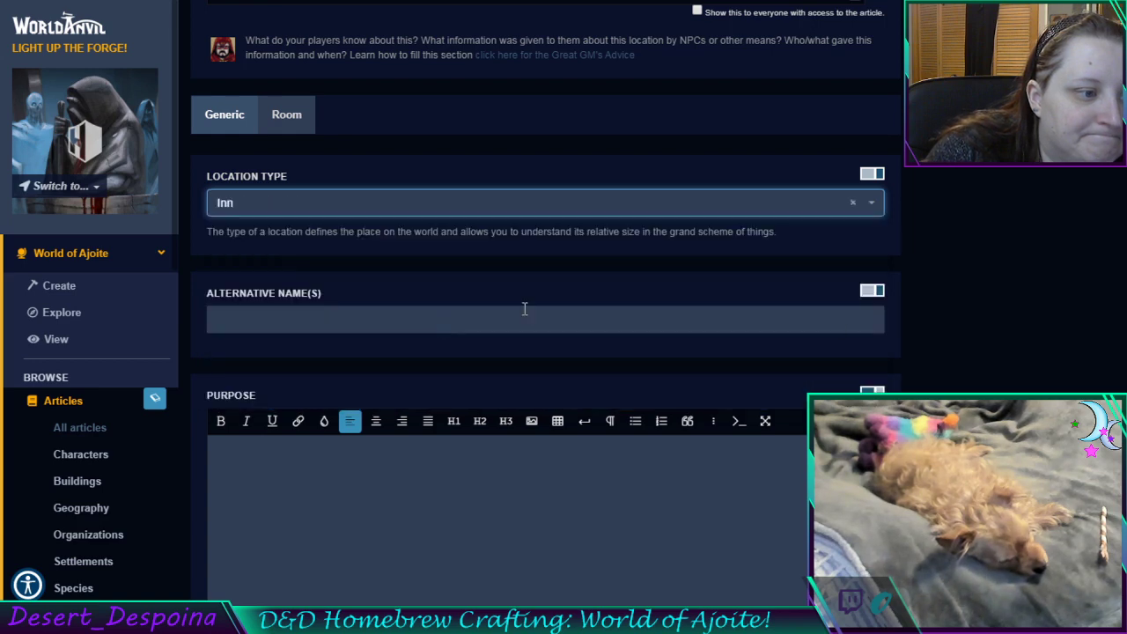
# Set the parent location of Divine Lady's Place to Patience Sea Port Town and save the changes
pyautogui.scroll(-10, 581, 427)
pyautogui.scroll(-12, 577, 428)
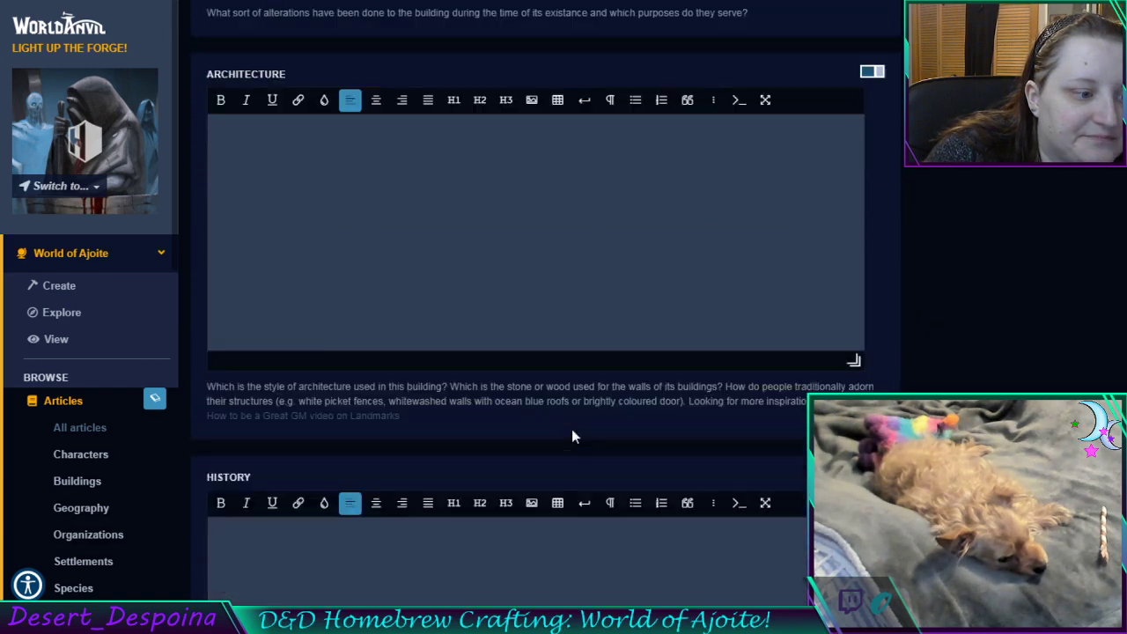
pyautogui.scroll(2, 562, 393)
pyautogui.scroll(2, 557, 404)
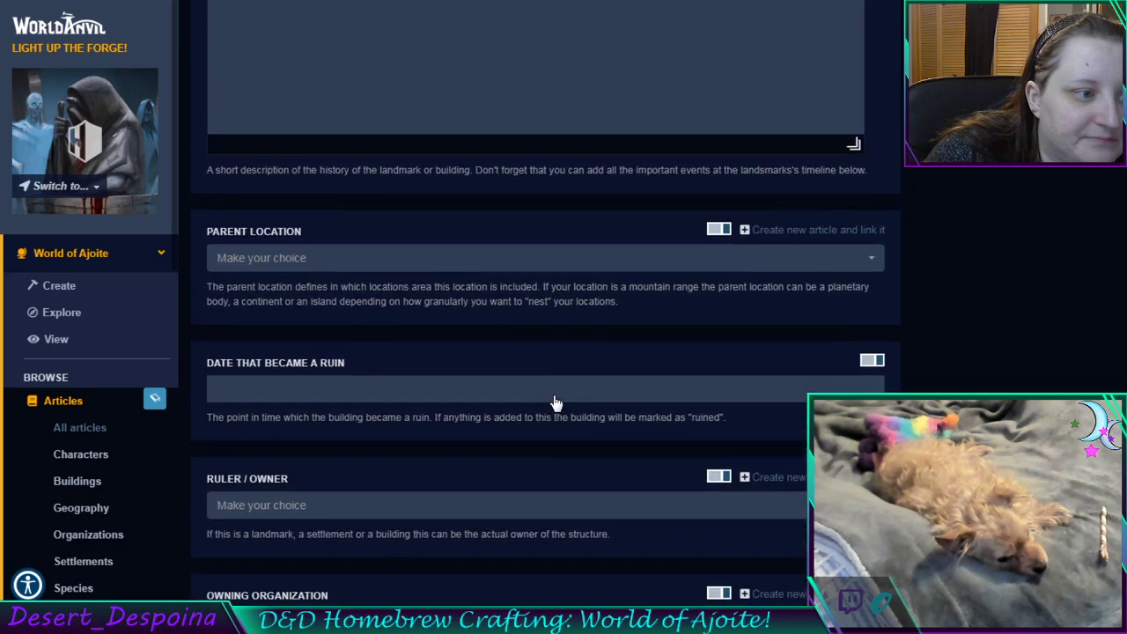
pyautogui.click(466, 257)
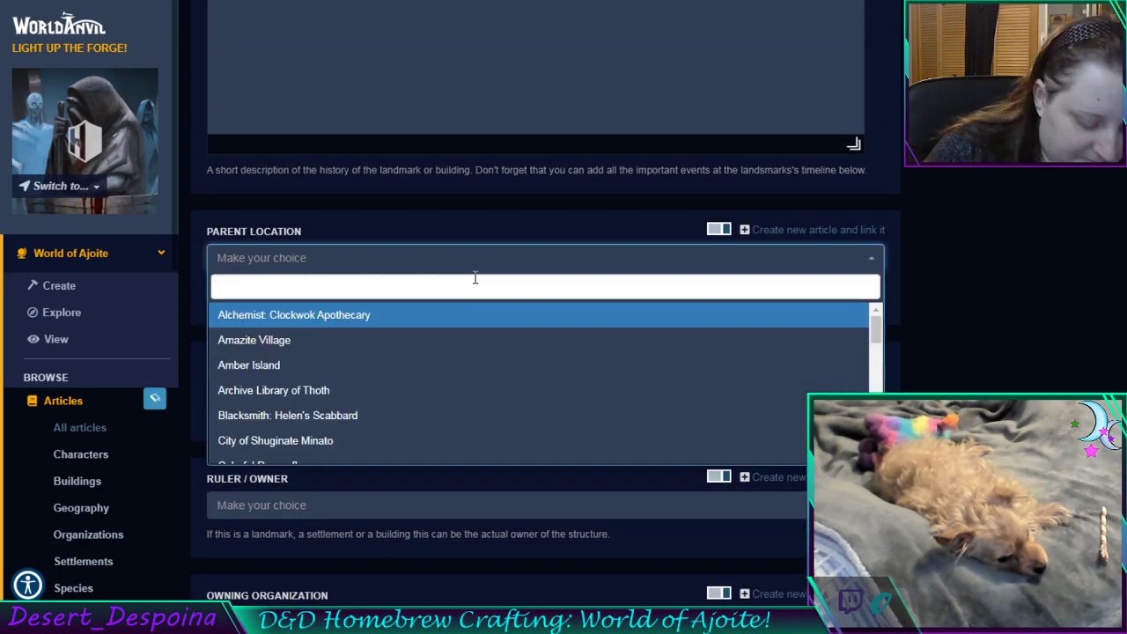
pyautogui.write('pa')
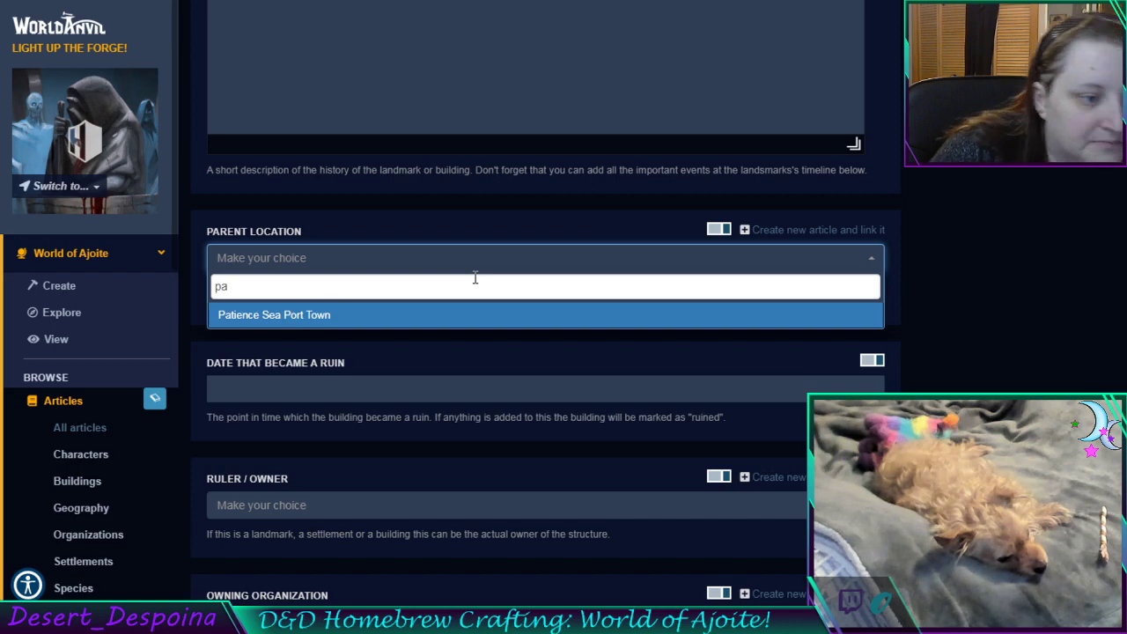
pyautogui.click(473, 319)
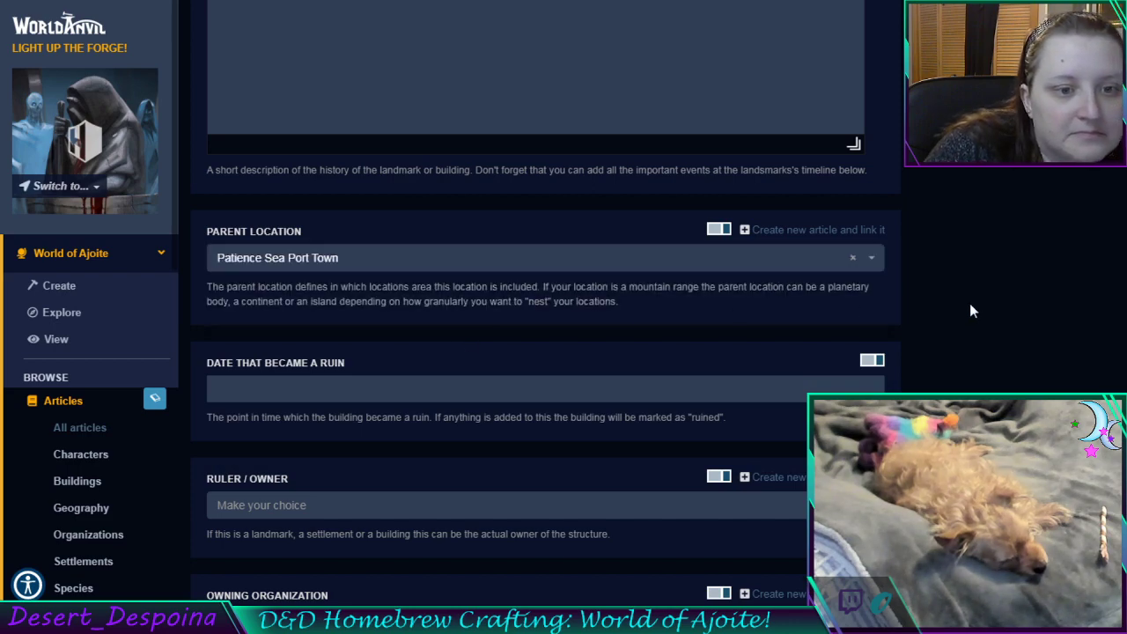
pyautogui.scroll(10, 970, 306)
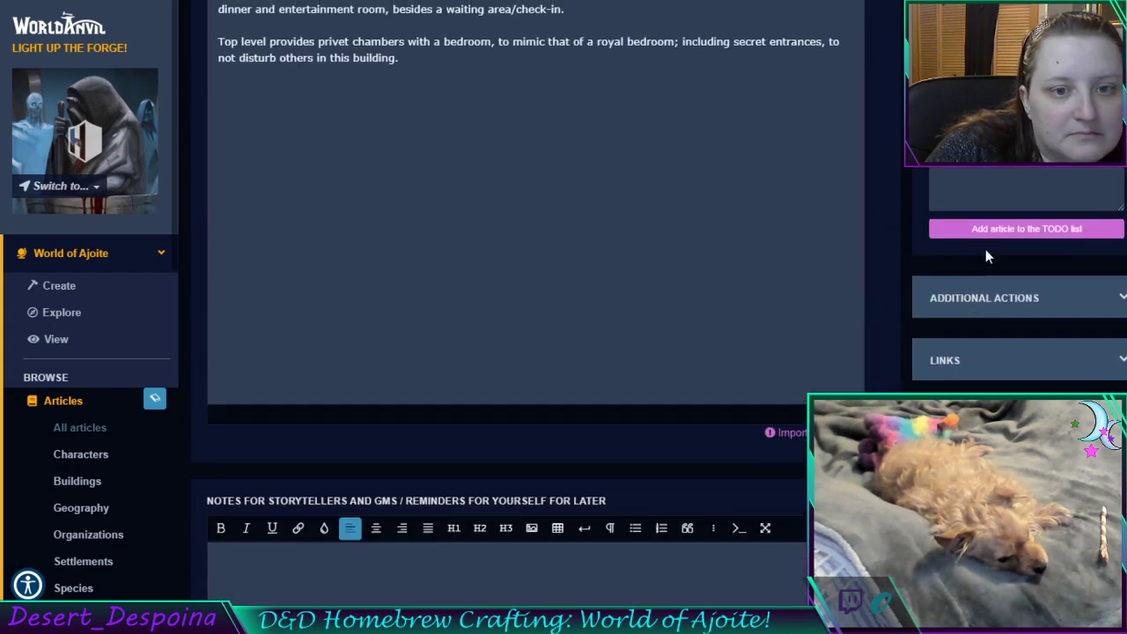
pyautogui.scroll(5, 985, 250)
pyautogui.click(1021, 238)
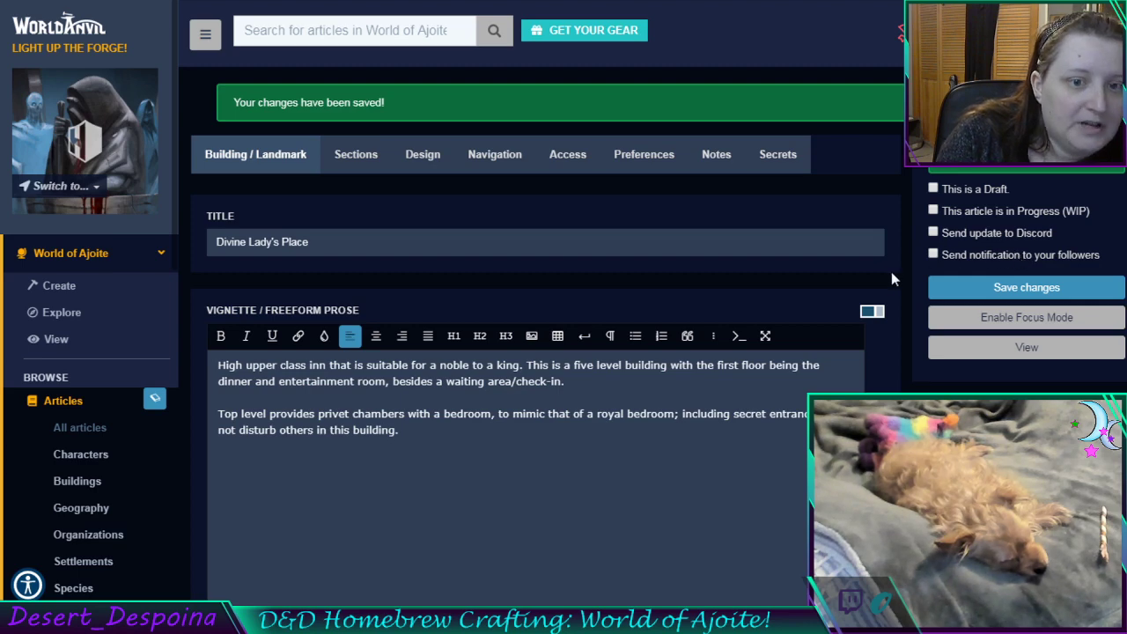
# Check the category of Divine Lady's Place, and open Playful Fay Restitute for editing from the world's buildings list
pyautogui.click(482, 171)
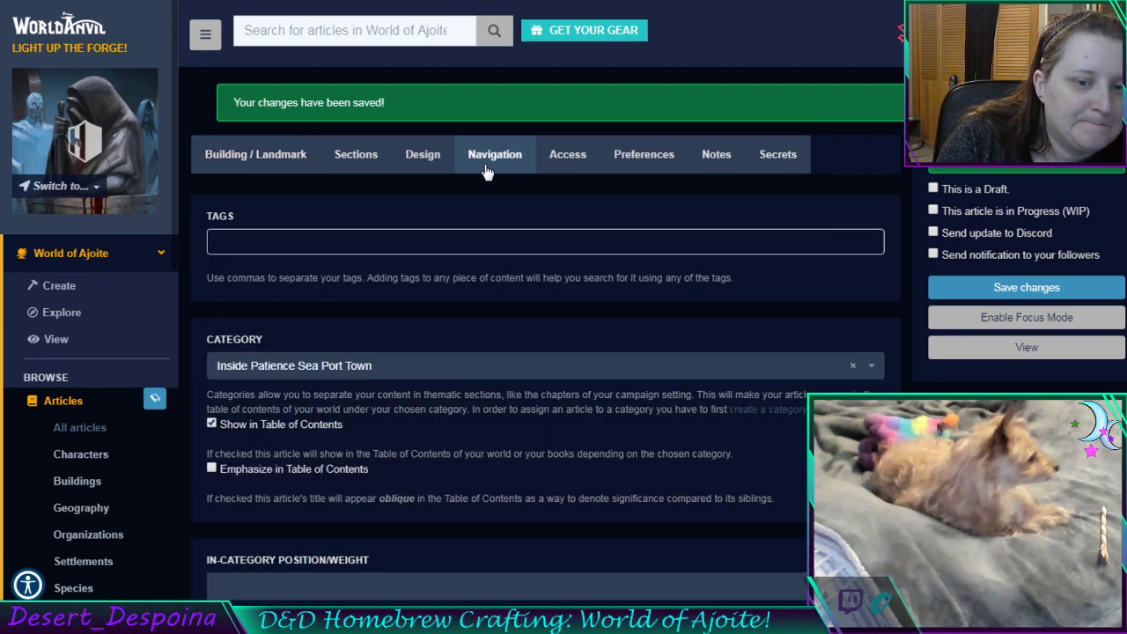
pyautogui.click(132, 480)
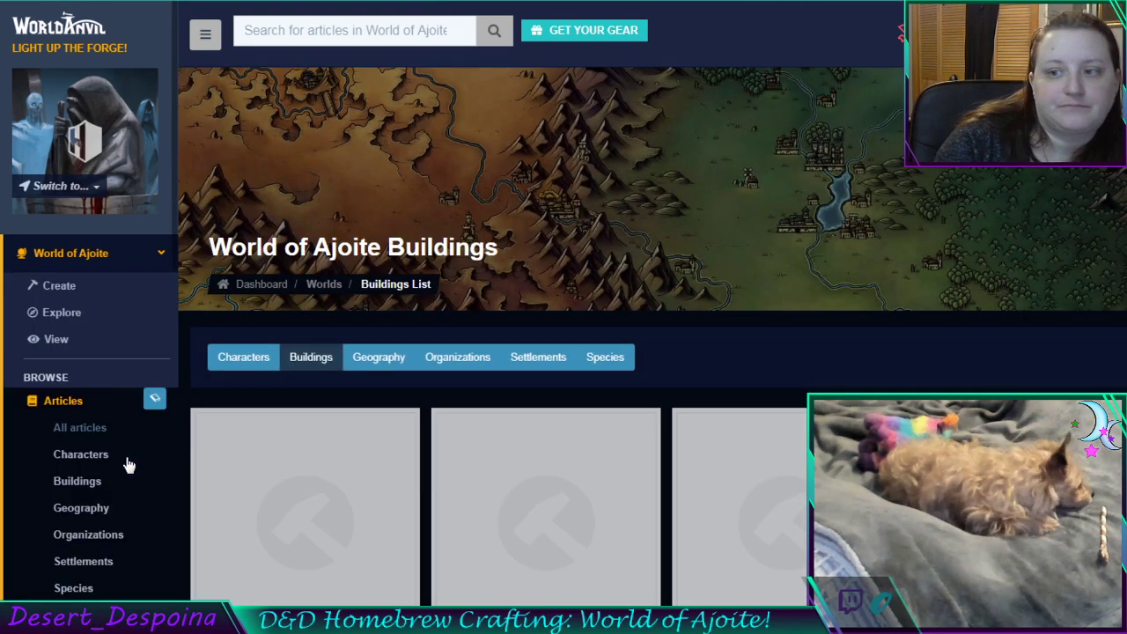
pyautogui.scroll(-6, 816, 326)
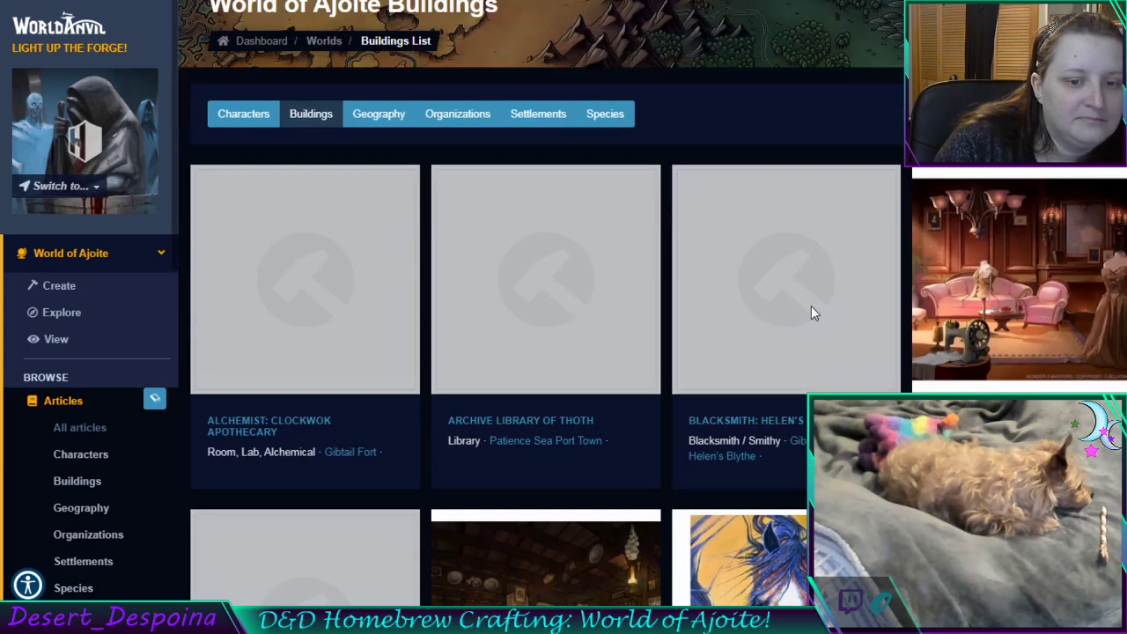
pyautogui.scroll(-3, 819, 340)
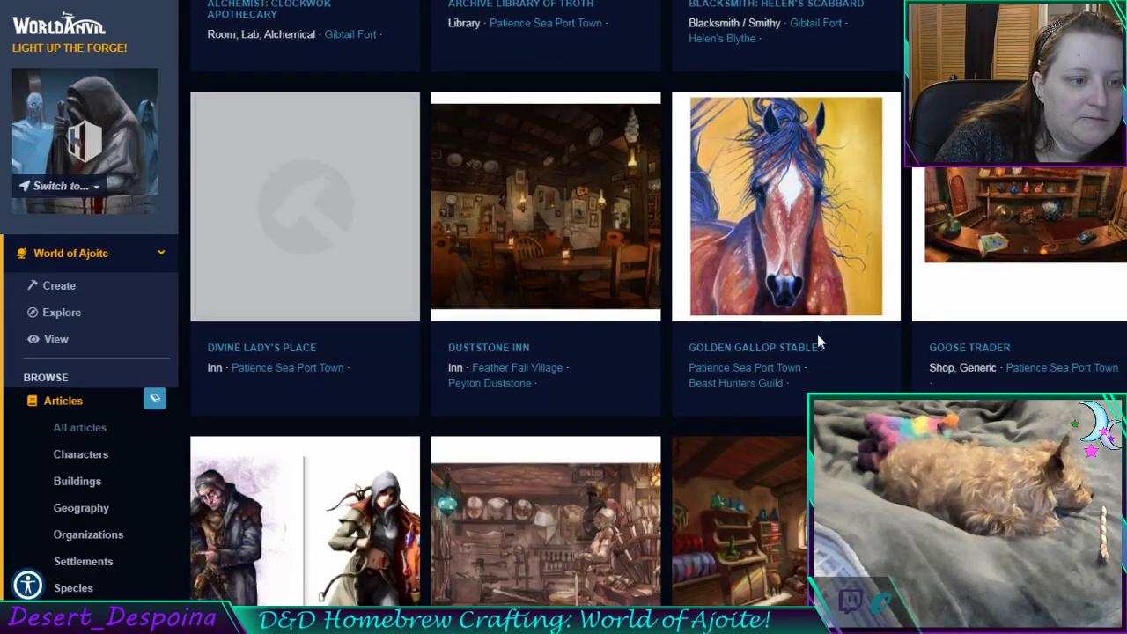
pyautogui.scroll(-5, 818, 334)
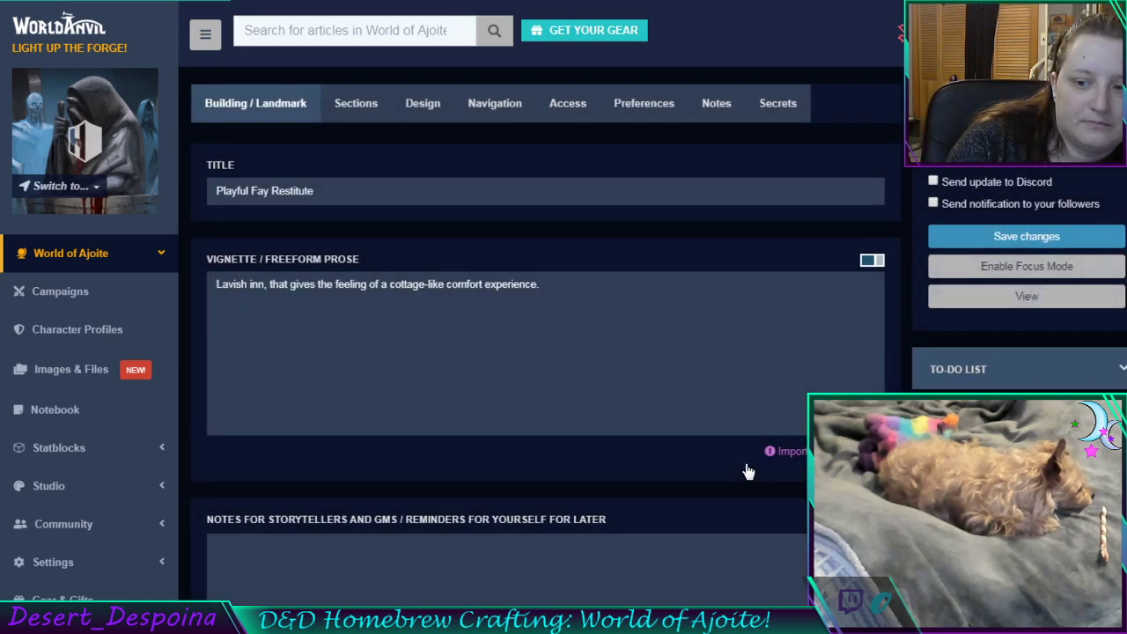
# Set the location type of the Playful Fay Restitute article to Inn and save the changes
pyautogui.scroll(-5, 610, 383)
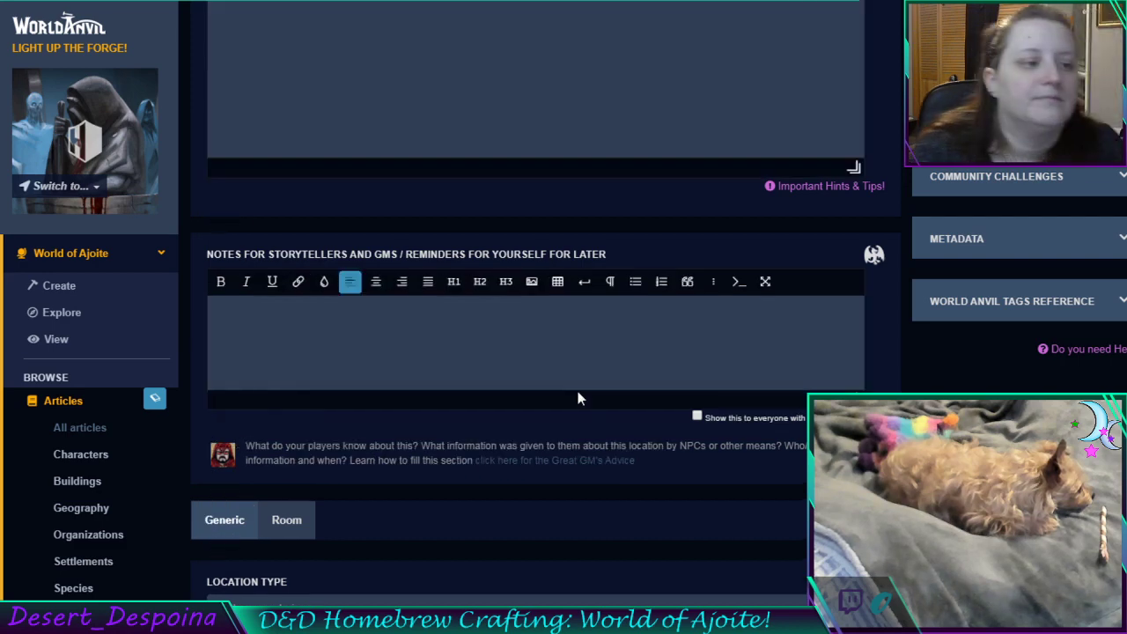
pyautogui.scroll(-3, 577, 399)
pyautogui.scroll(-4, 579, 392)
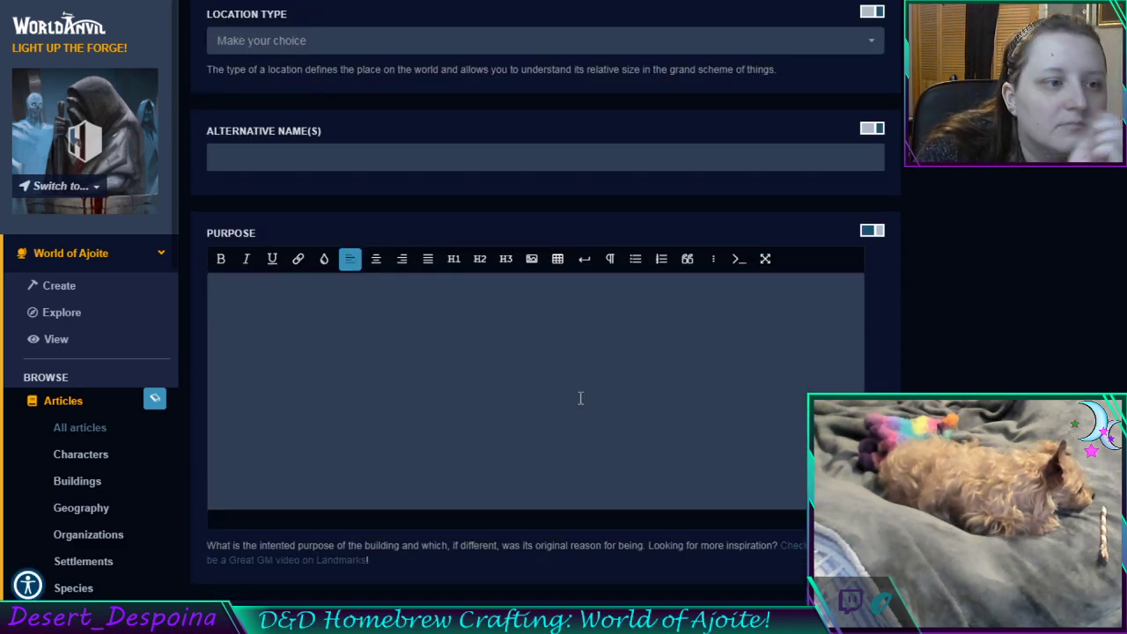
pyautogui.scroll(2, 558, 393)
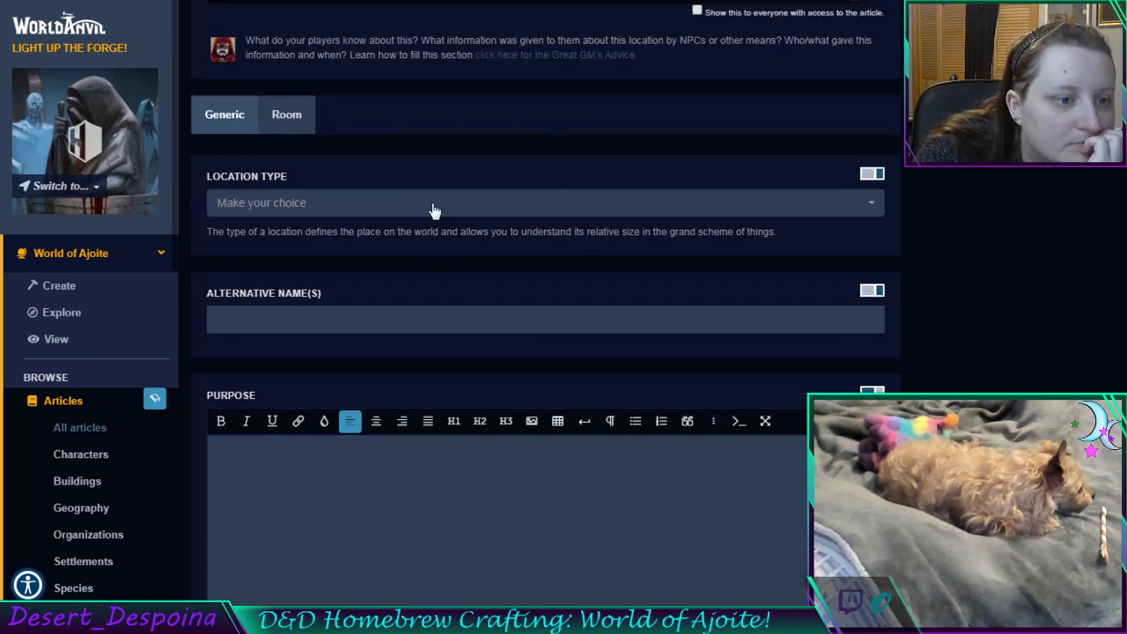
pyautogui.click(432, 208)
pyautogui.scroll(-2, 419, 352)
pyautogui.scroll(-10, 414, 368)
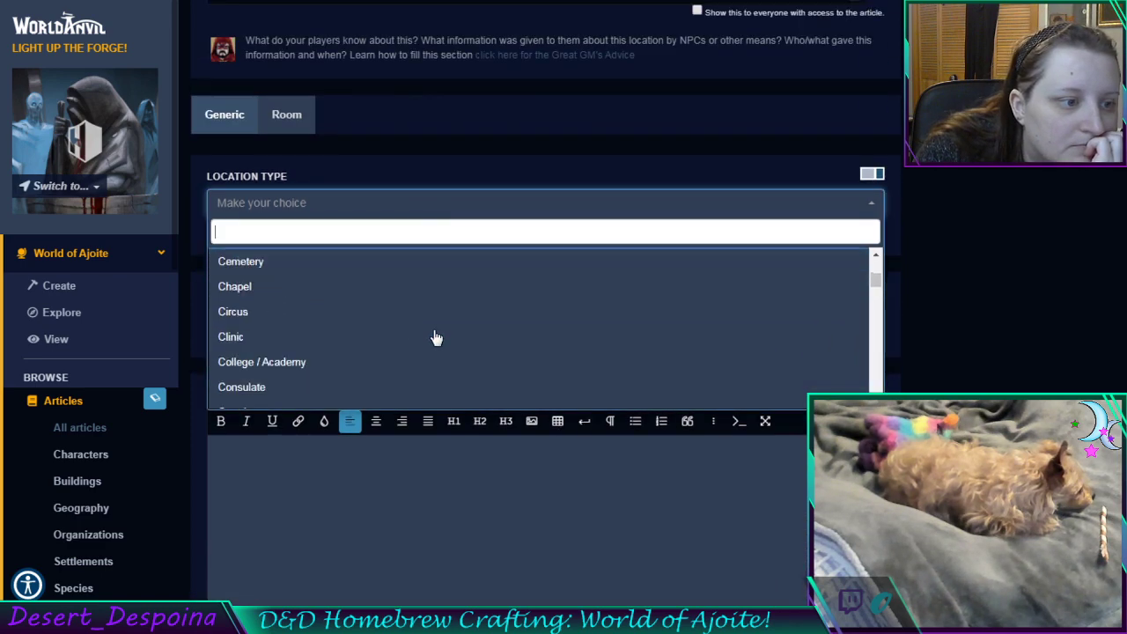
pyautogui.scroll(-5, 446, 341)
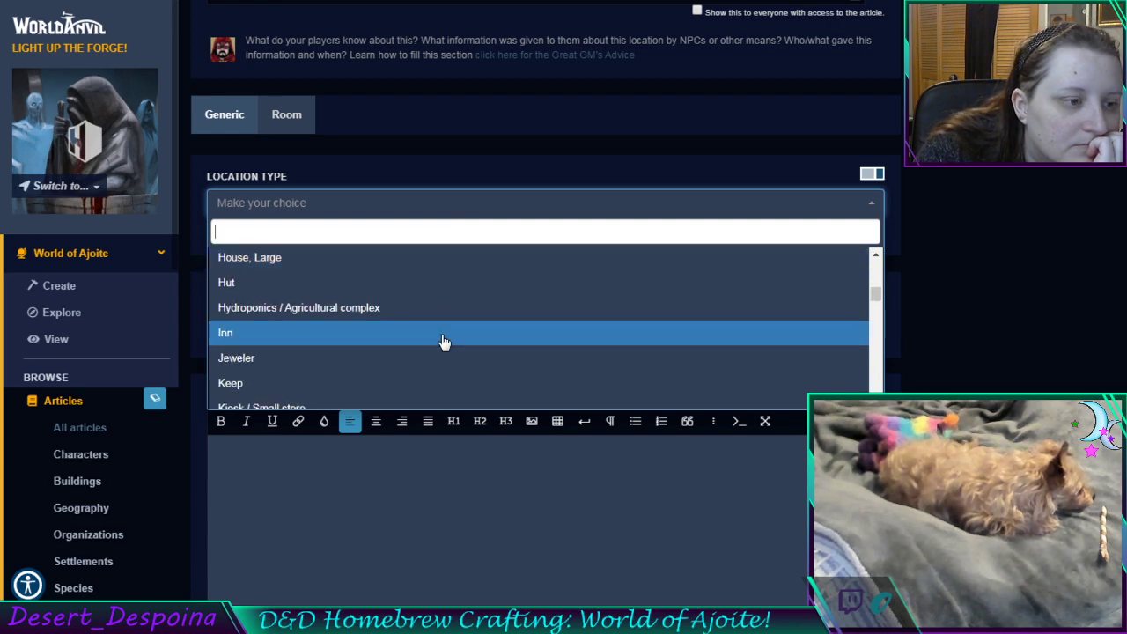
pyautogui.scroll(3, 445, 340)
pyautogui.scroll(4, 445, 337)
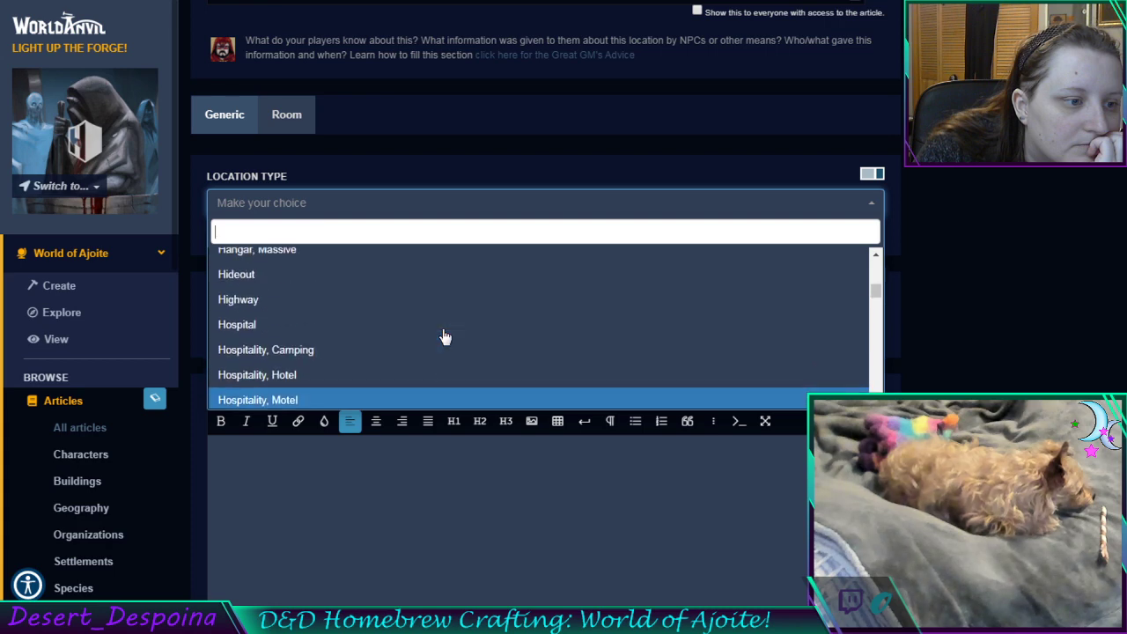
pyautogui.scroll(-4, 446, 338)
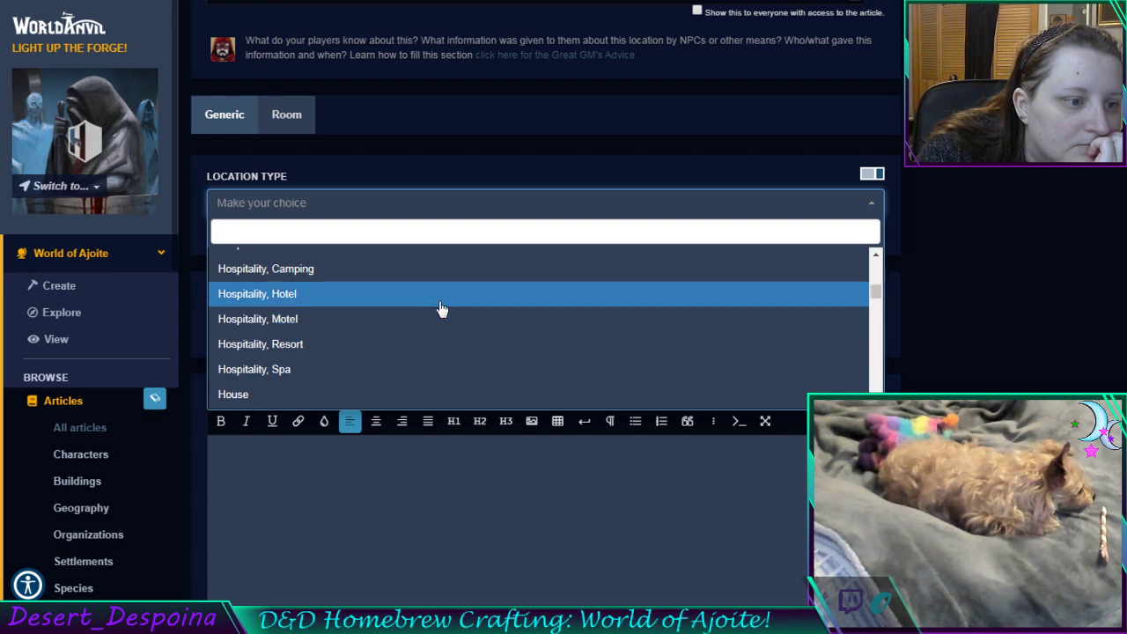
pyautogui.scroll(-4, 442, 309)
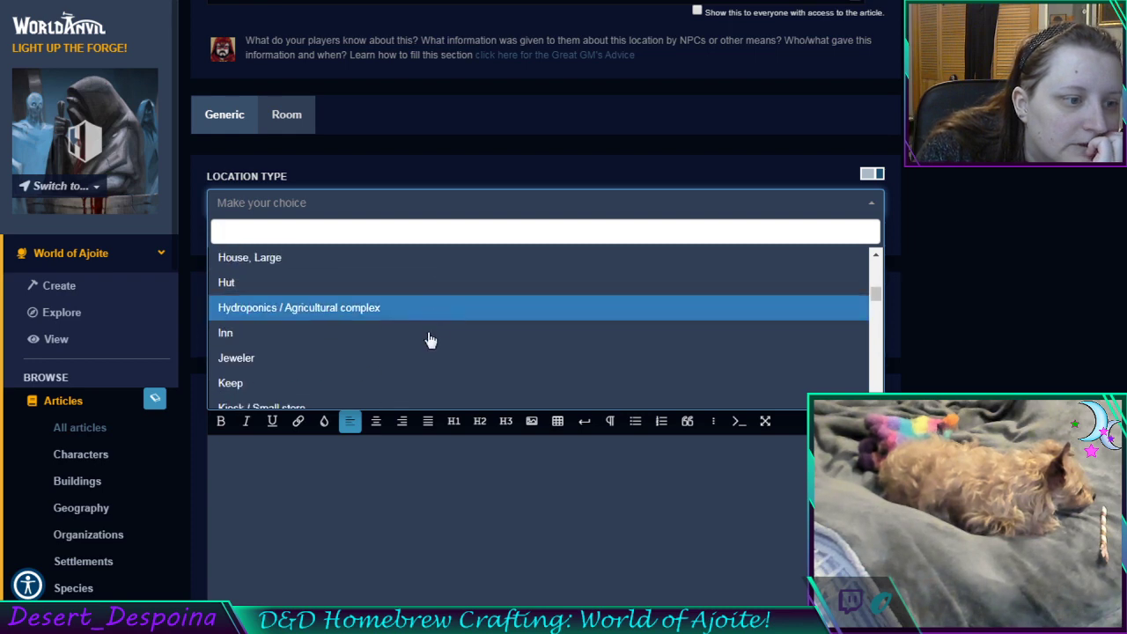
pyautogui.click(432, 332)
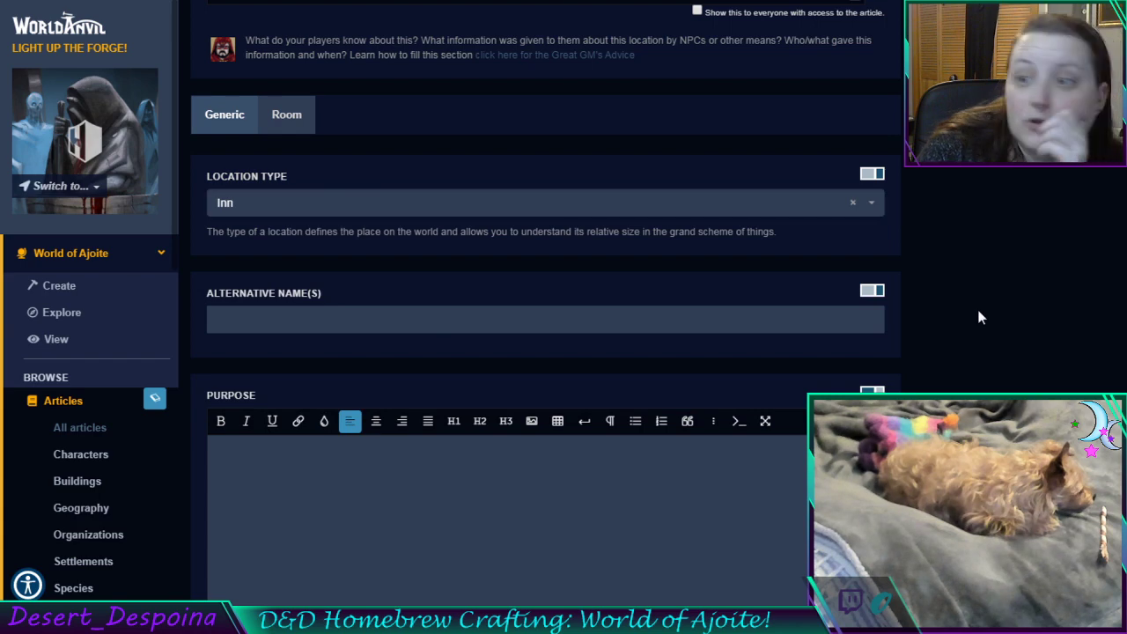
pyautogui.scroll(15, 991, 326)
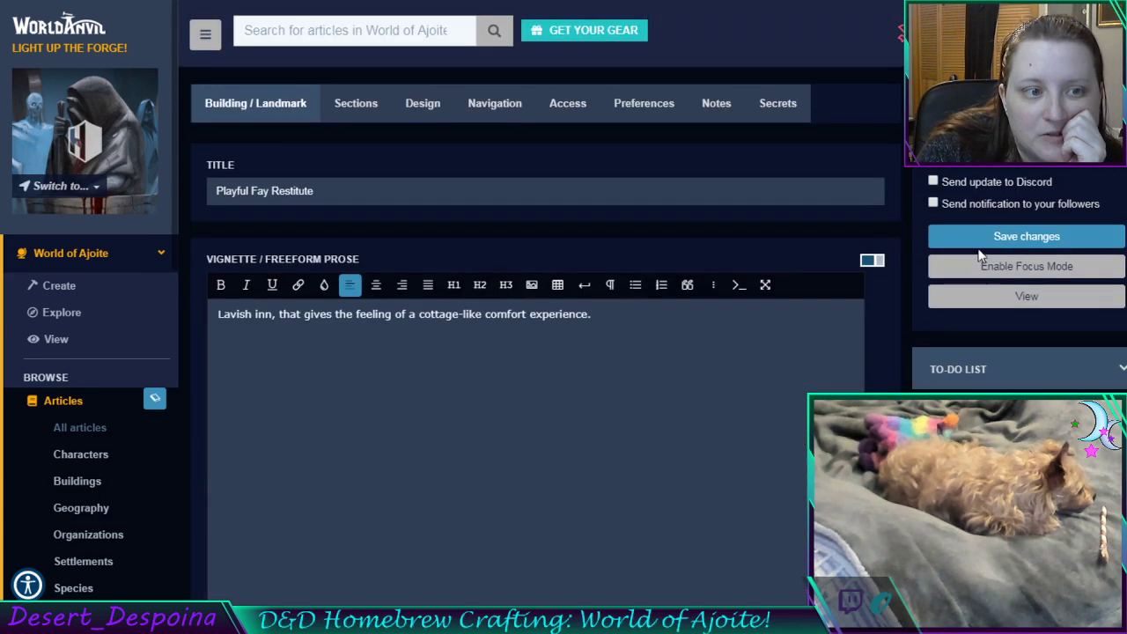
pyautogui.click(974, 232)
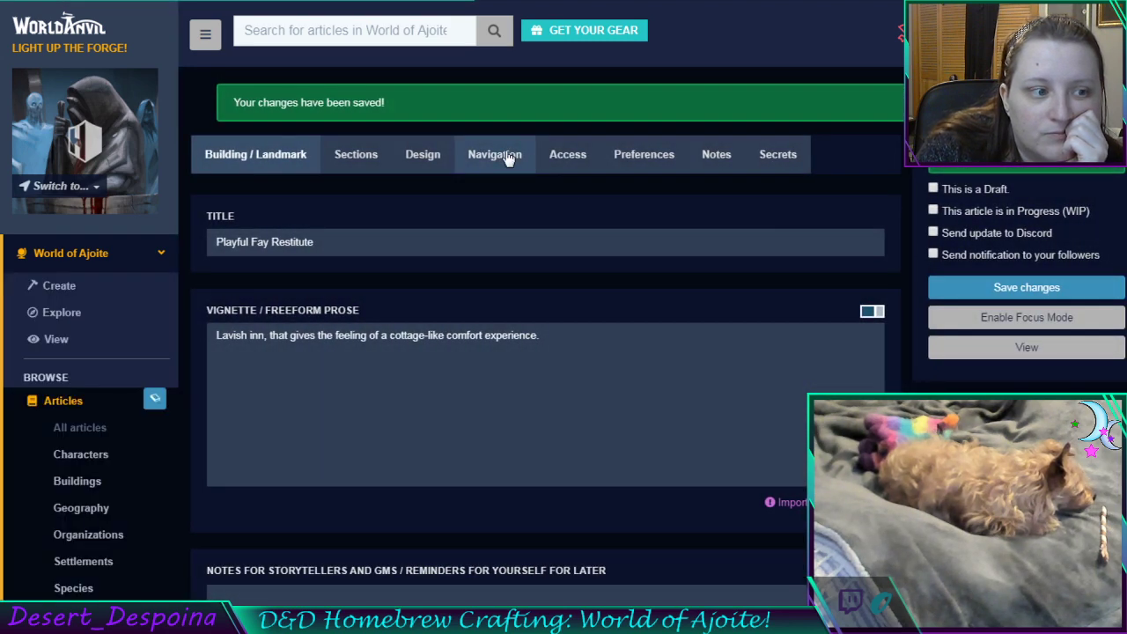
# Check the category of Playful Fay Restitute, and start a new building article in World of Ajoite
pyautogui.click(509, 159)
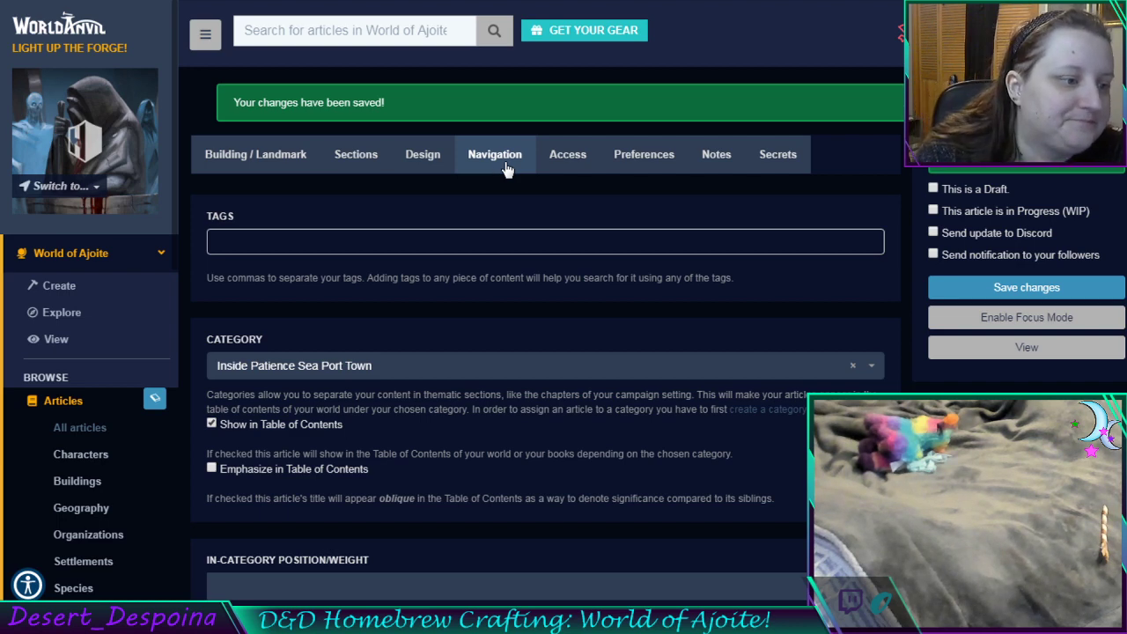
pyautogui.click(73, 298)
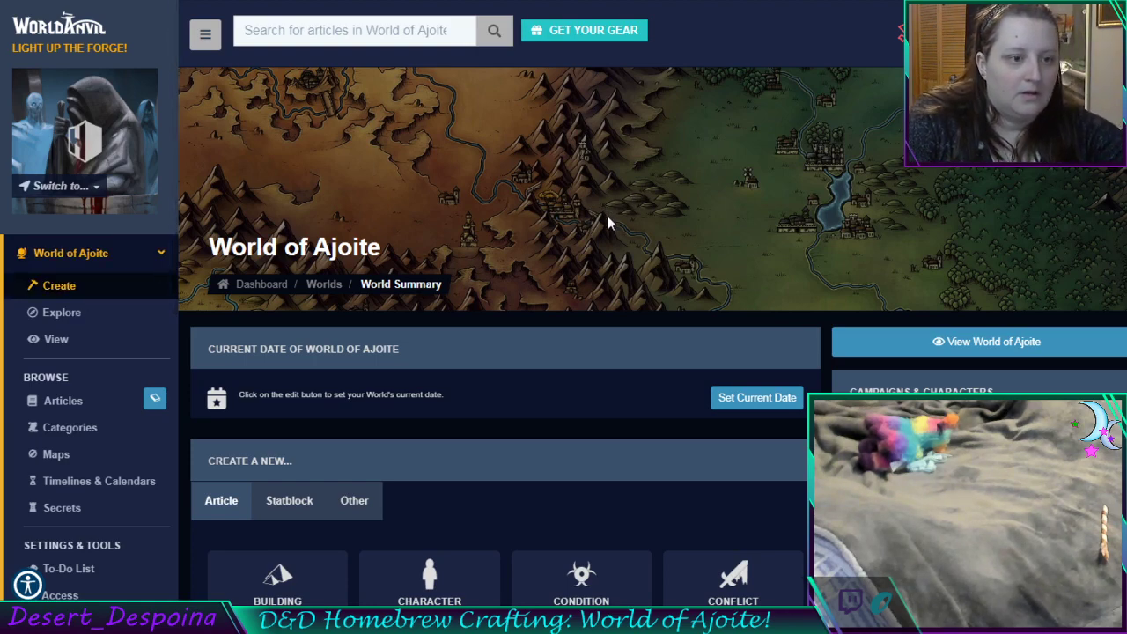
pyautogui.scroll(-8, 607, 216)
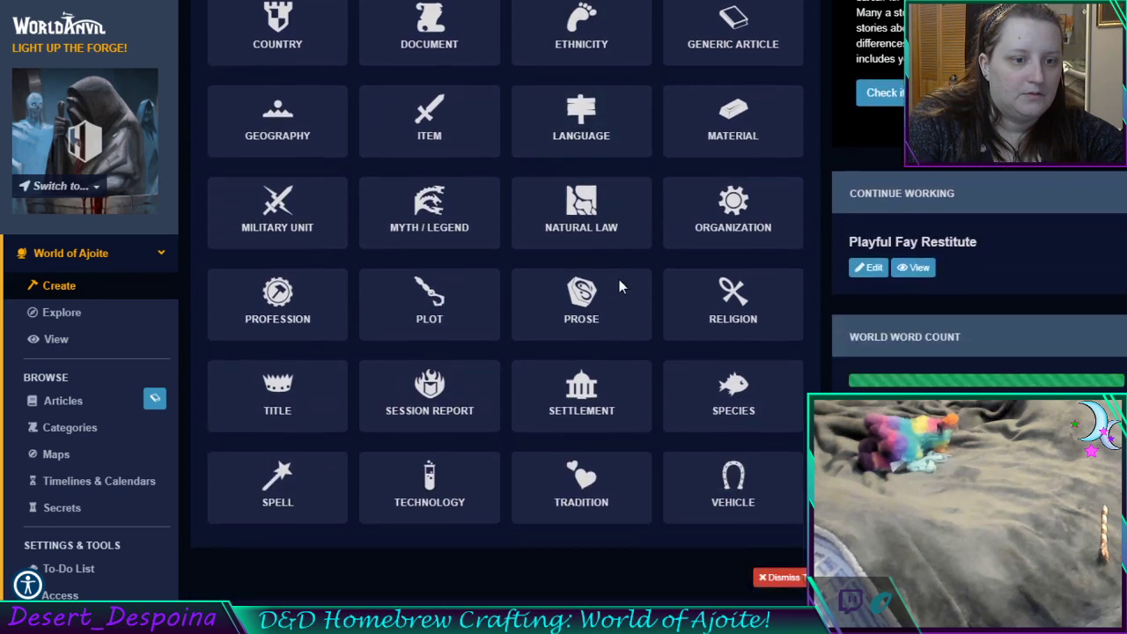
pyautogui.scroll(2, 619, 286)
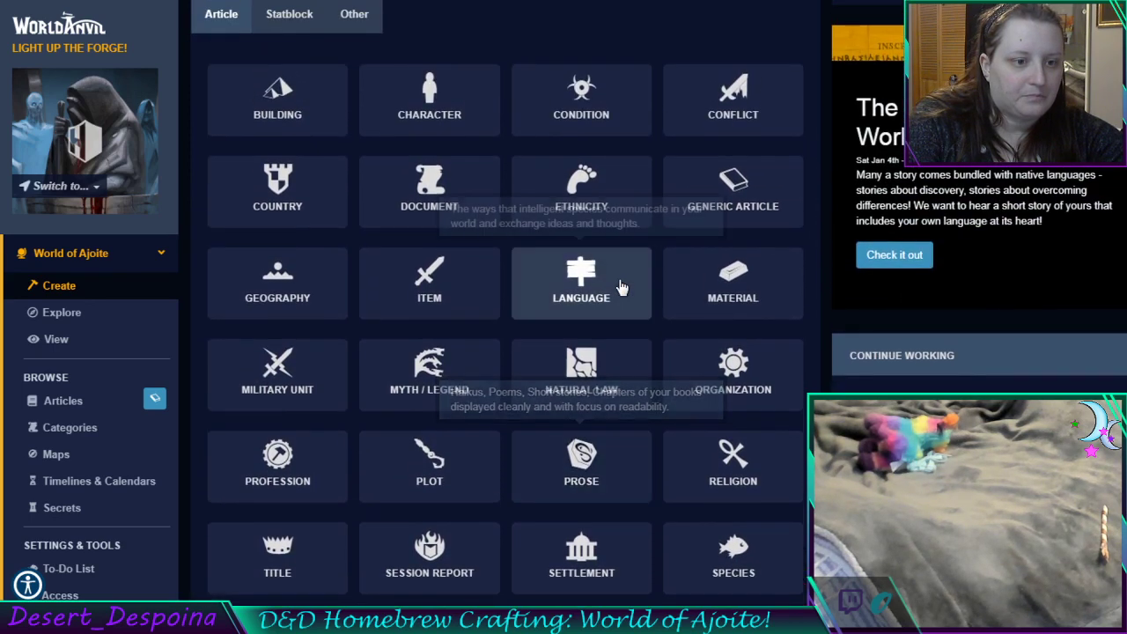
pyautogui.scroll(1, 620, 286)
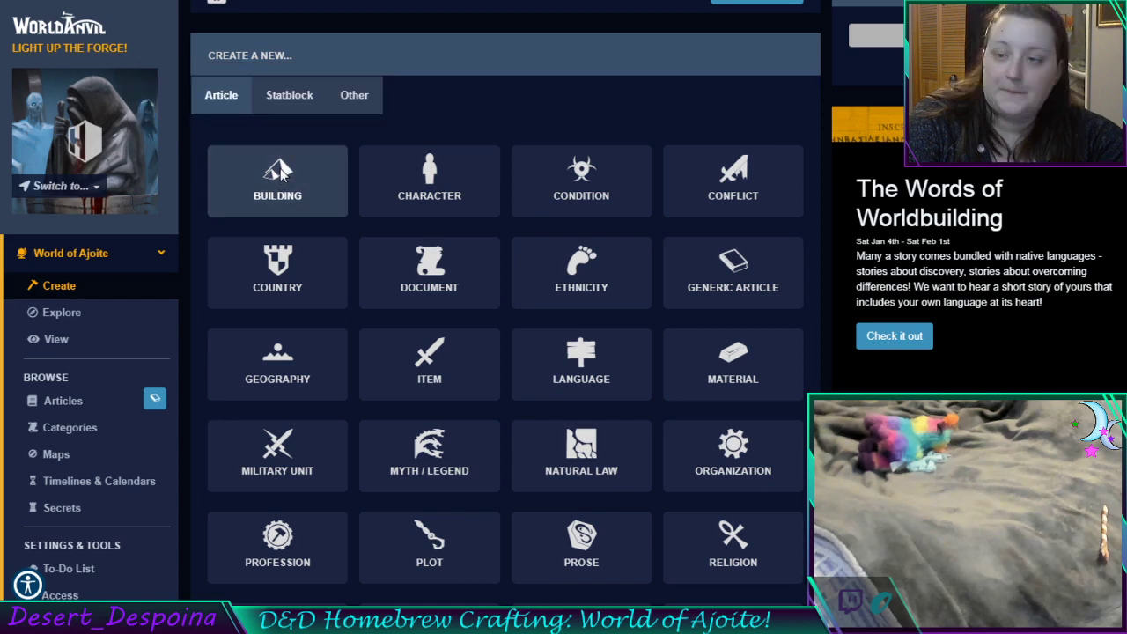
pyautogui.click(280, 174)
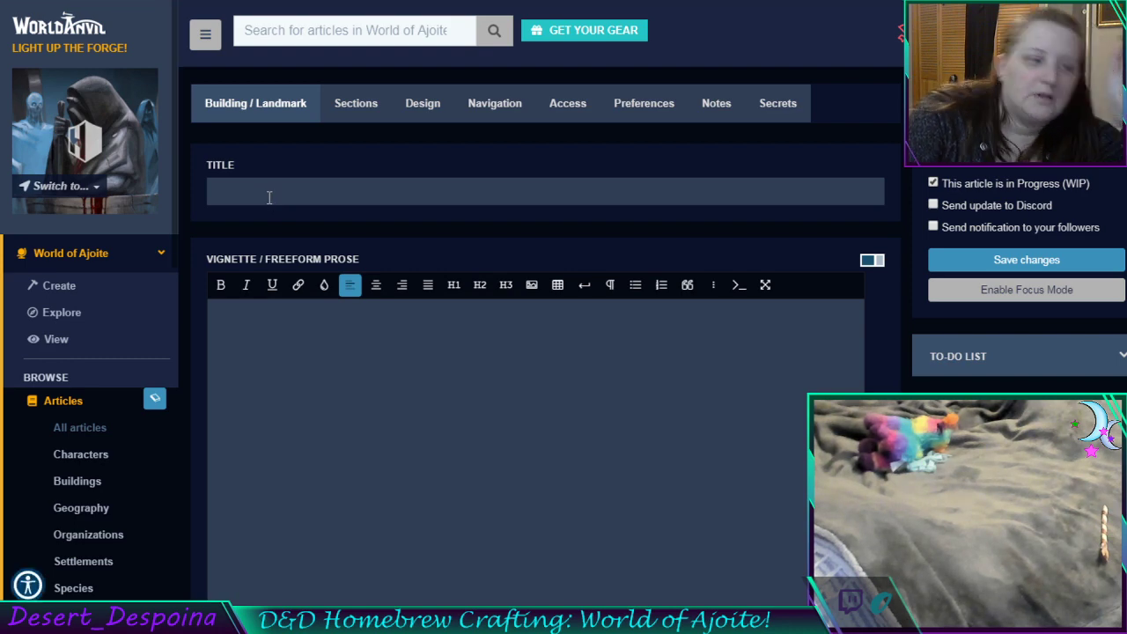
pyautogui.scroll(-10, 458, 299)
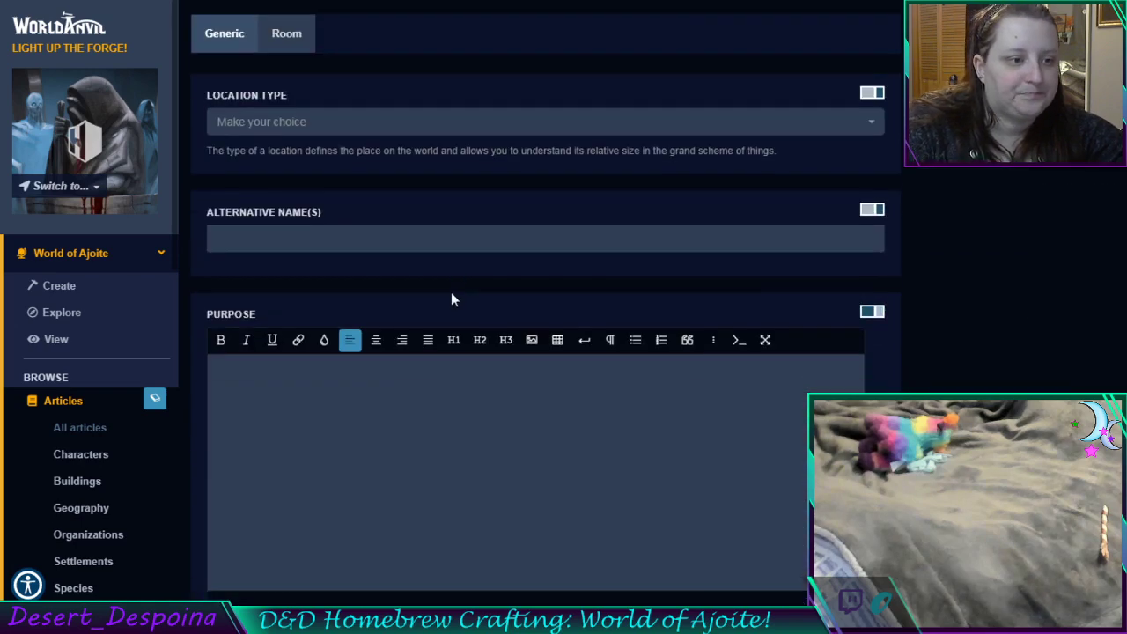
# Set the new building article's location type to Pub / Tavern / Restaurant
pyautogui.click(364, 122)
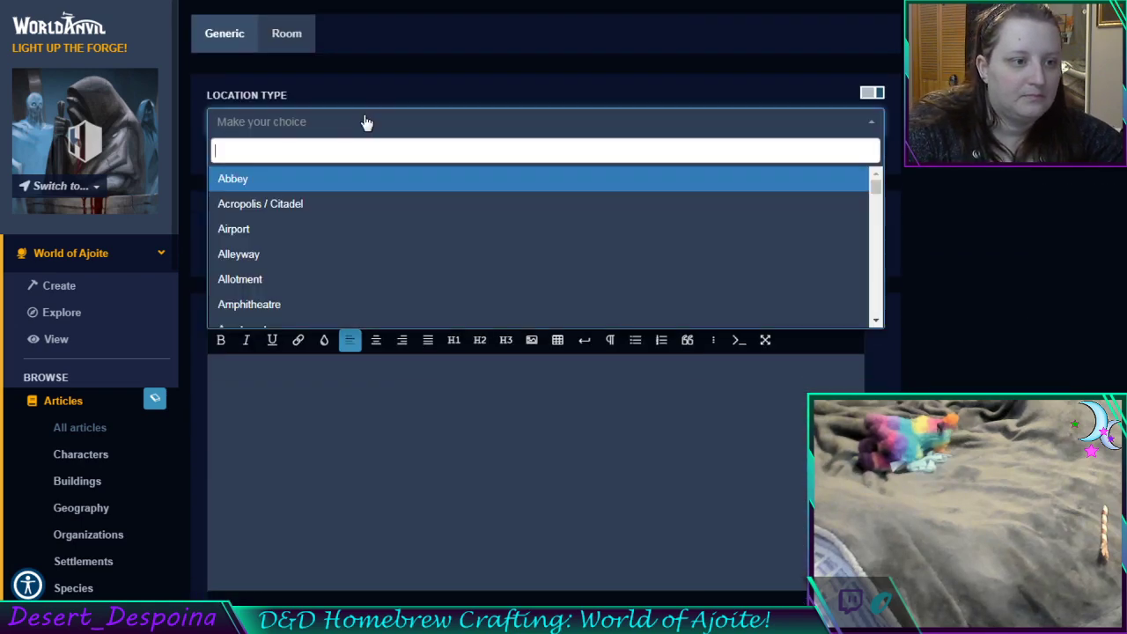
pyautogui.write('tav')
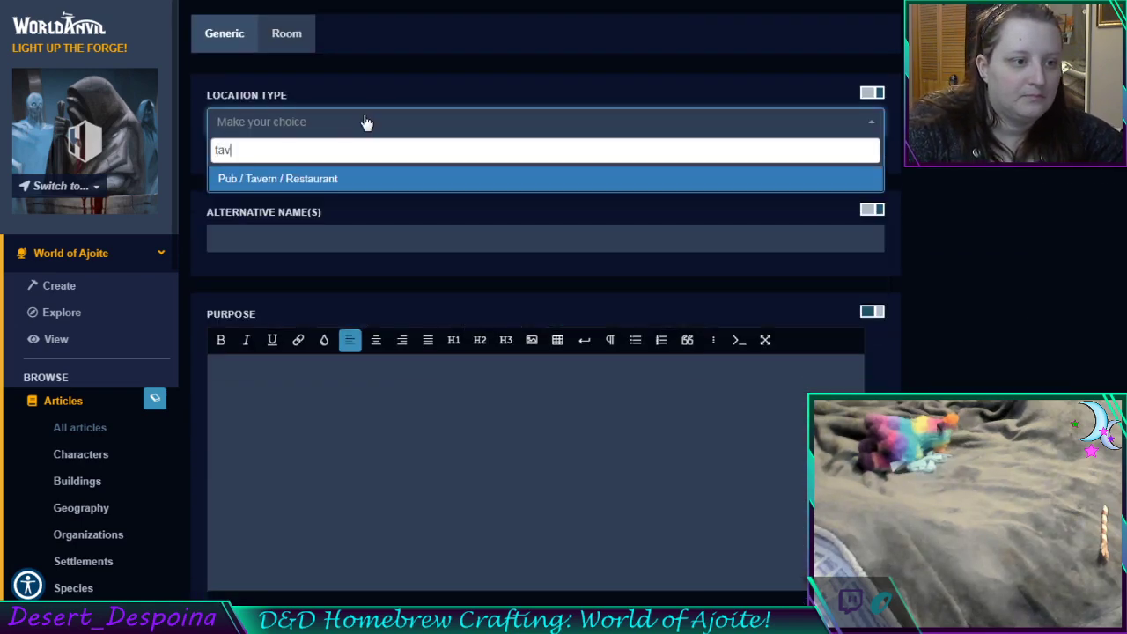
pyautogui.click(356, 185)
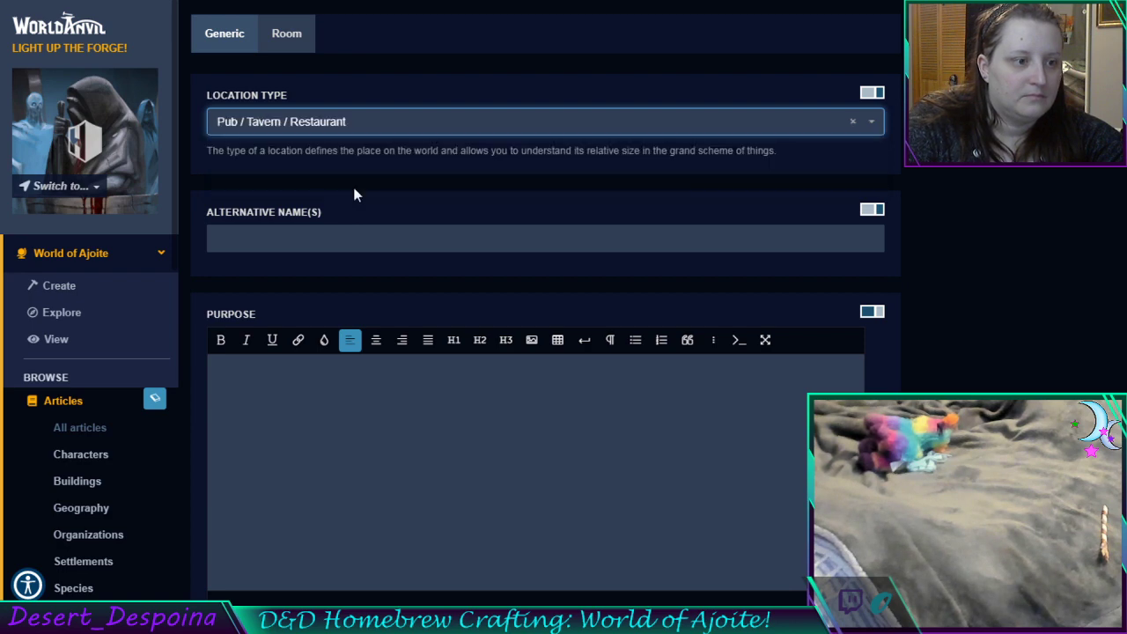
# Title the new building article "Howllow Moon Tavern"
pyautogui.scroll(10, 357, 192)
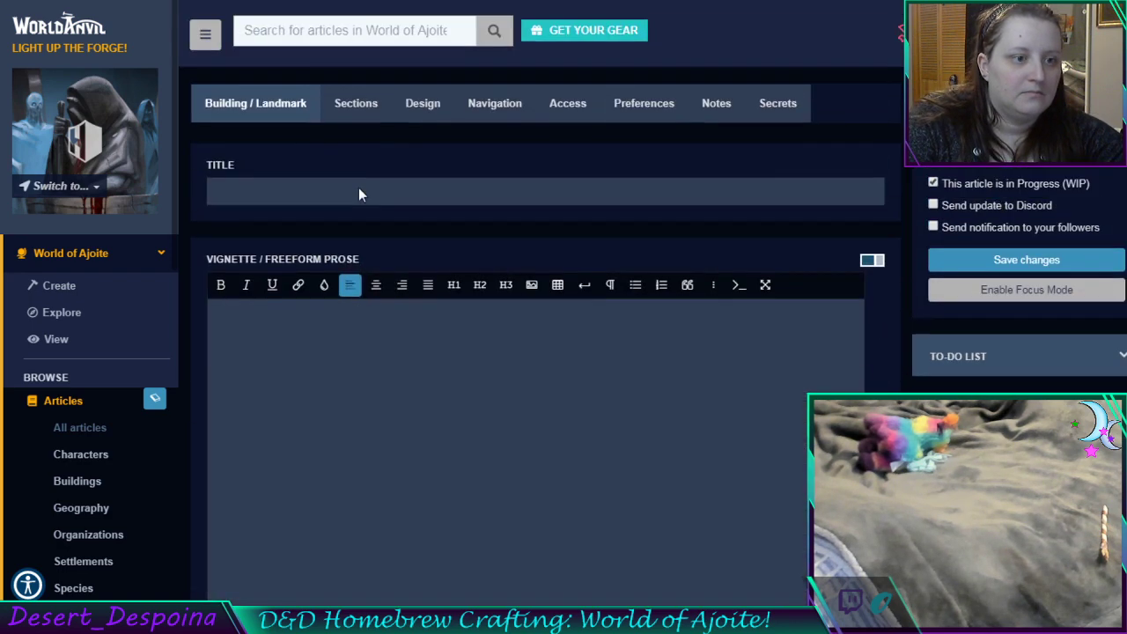
pyautogui.click(360, 189)
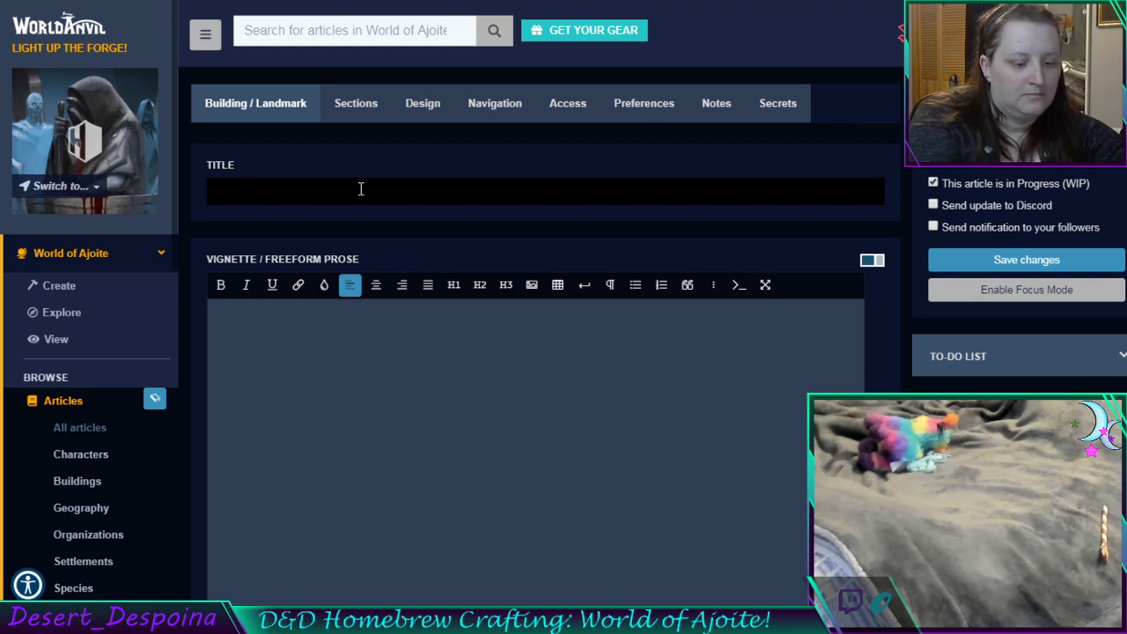
pyautogui.write('Lo')
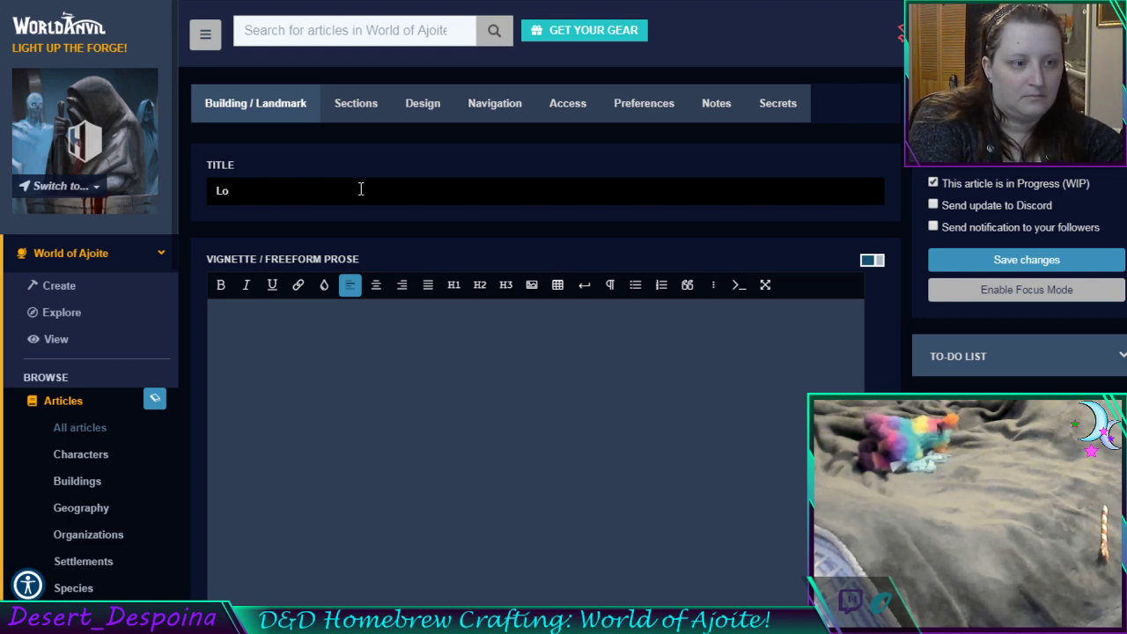
pyautogui.write('w')
pyautogui.press('BackSpace')
pyautogui.press('BackSpace')
pyautogui.press('BackSpace')
pyautogui.write('How')
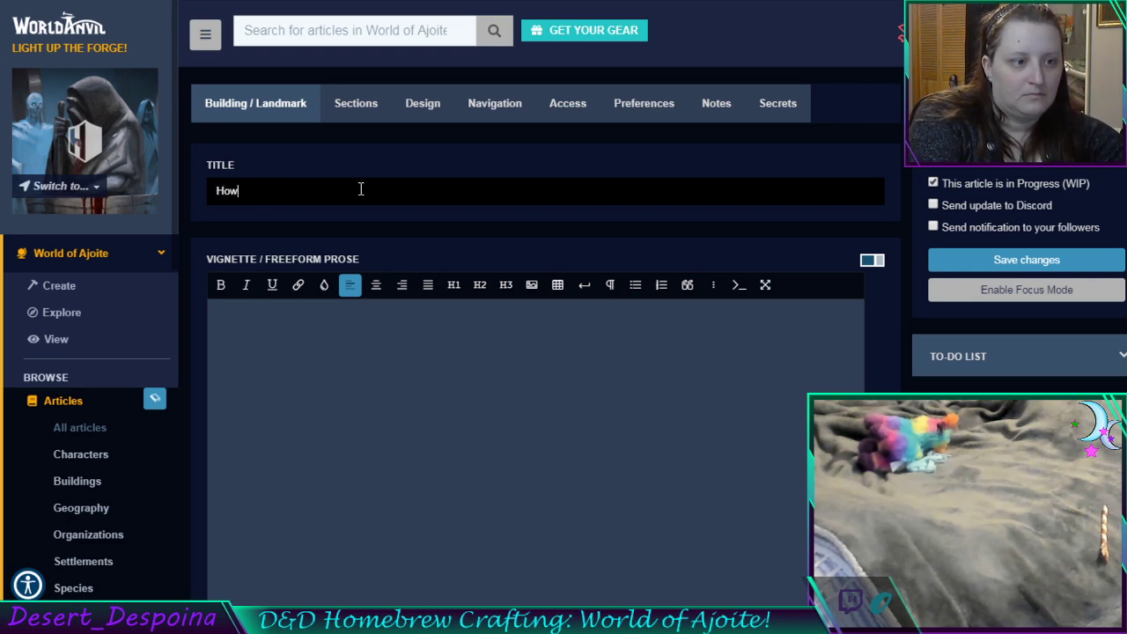
pyautogui.write('llow ')
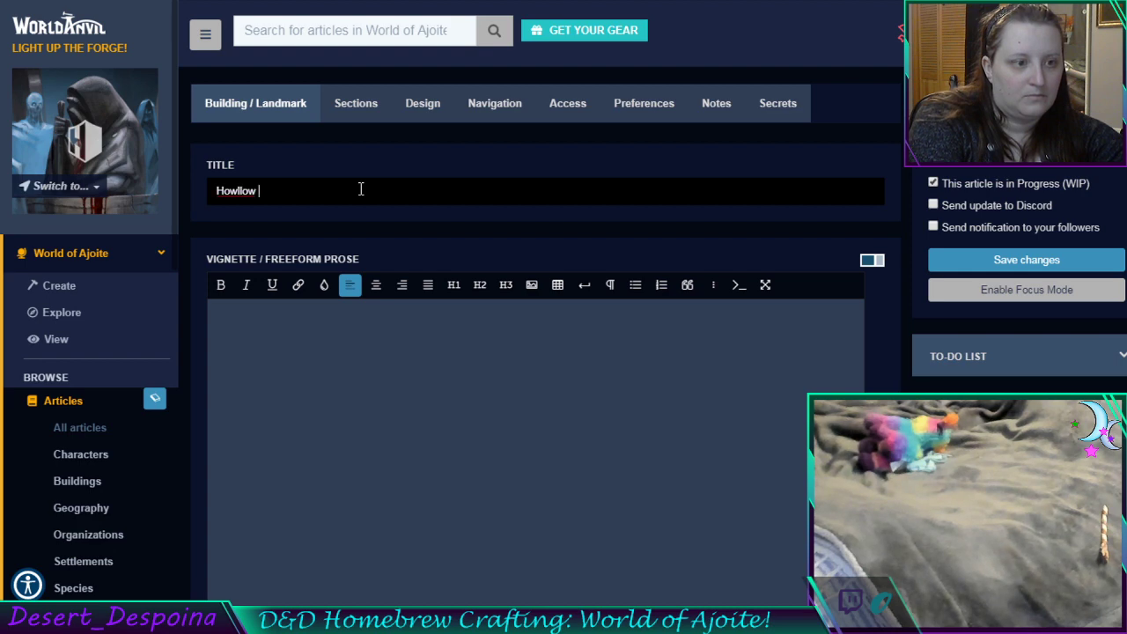
pyautogui.write('Moon Tave')
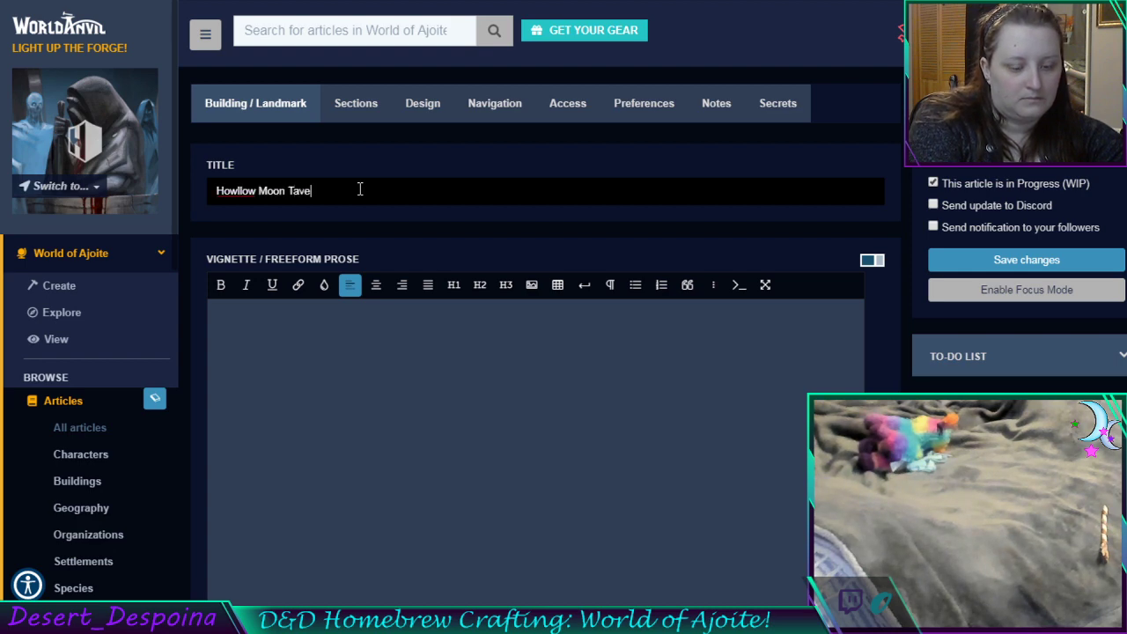
pyautogui.write('rn')
# Begin the vignette with "Dank Dark Place, that is known to a few as a shady place to hang out"
pyautogui.click(269, 396)
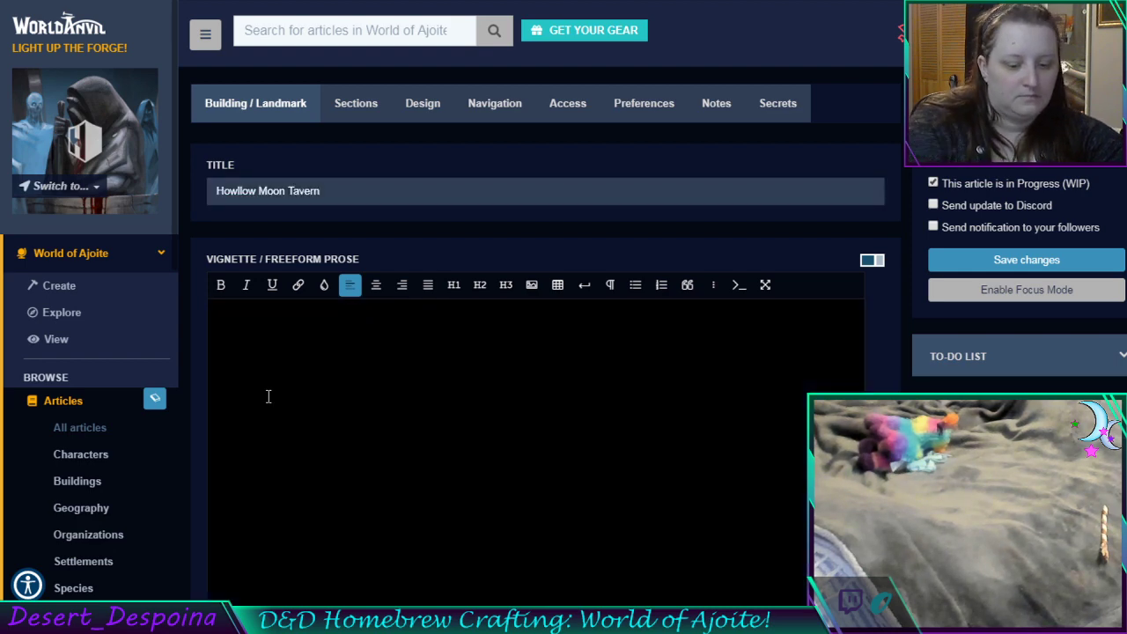
pyautogui.write('Dan')
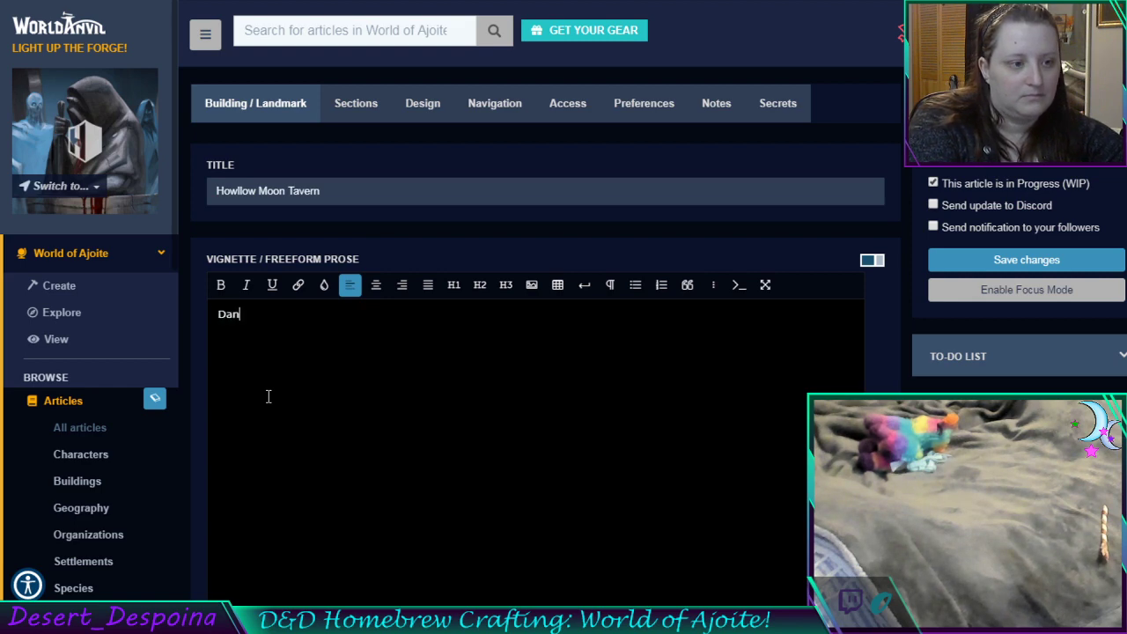
pyautogui.write('k Dark P')
pyautogui.write('ce, that is n')
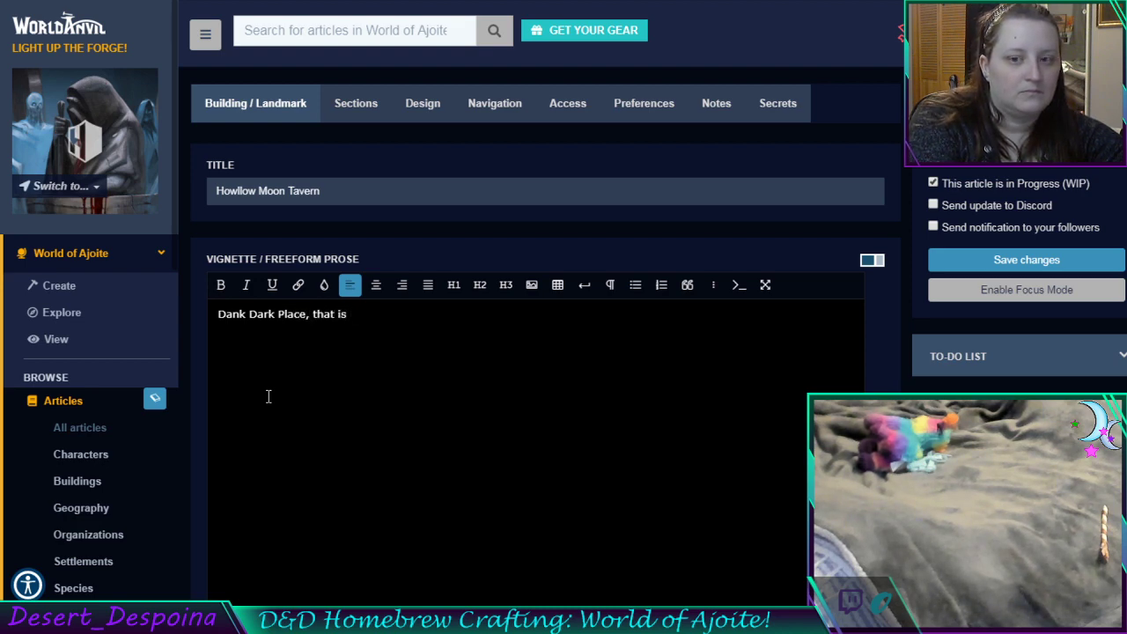
pyautogui.write('own ')
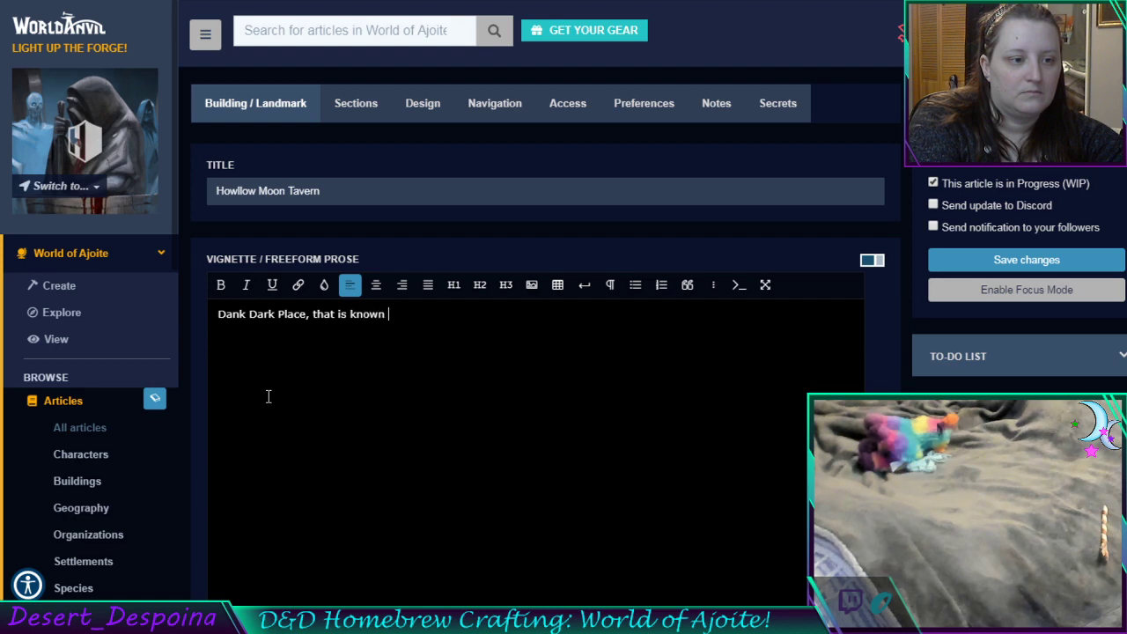
pyautogui.write('to  a')
pyautogui.press('BackSpace')
pyautogui.press('BackSpace')
pyautogui.press('BackSpace')
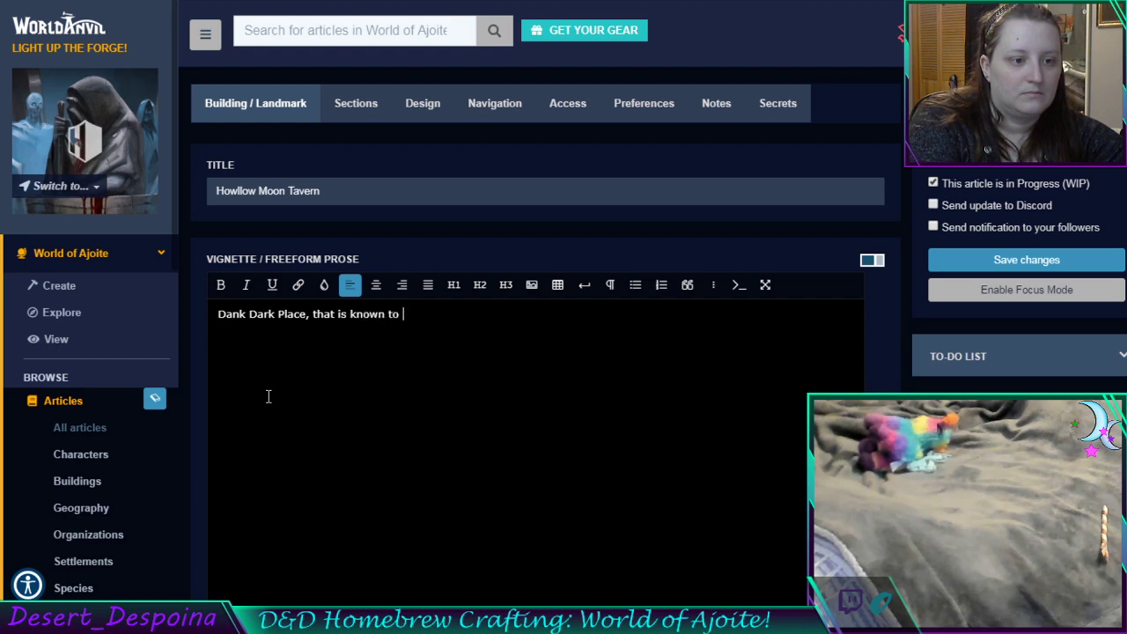
pyautogui.write('a few')
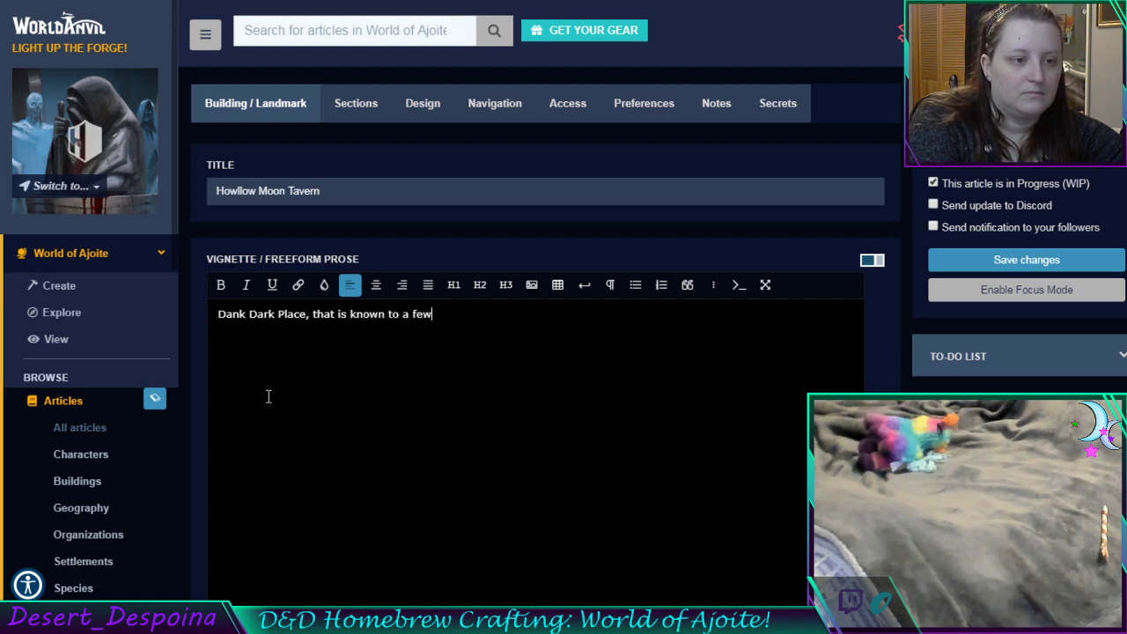
pyautogui.write(' as a sha')
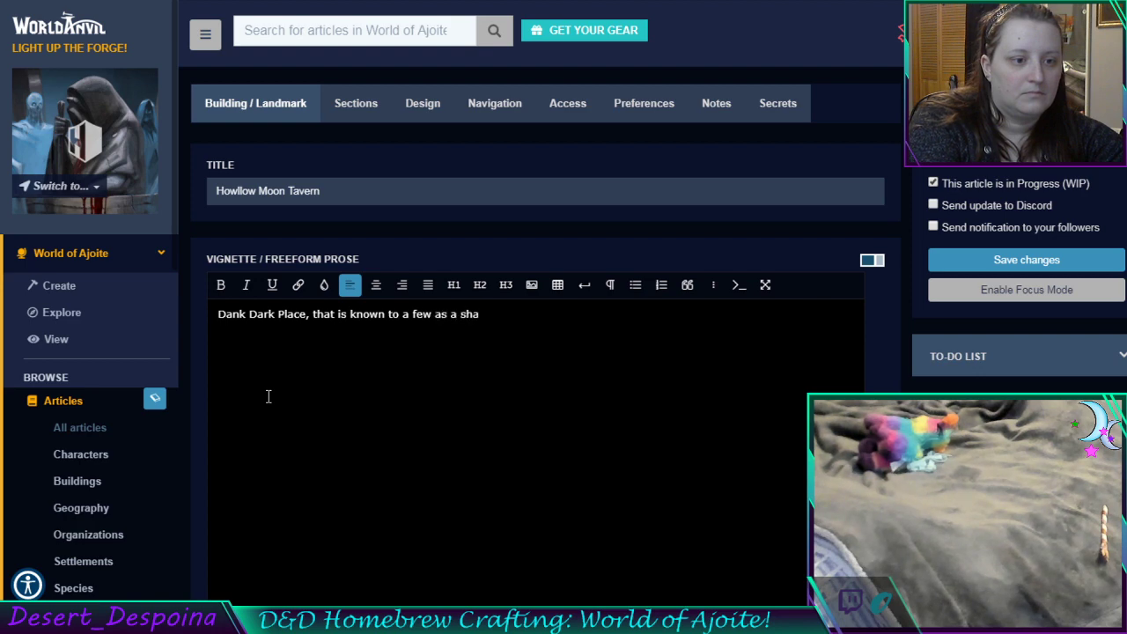
pyautogui.write('ddy p')
pyautogui.press('BackSpace')
pyautogui.press('BackSpace')
pyautogui.press('BackSpace')
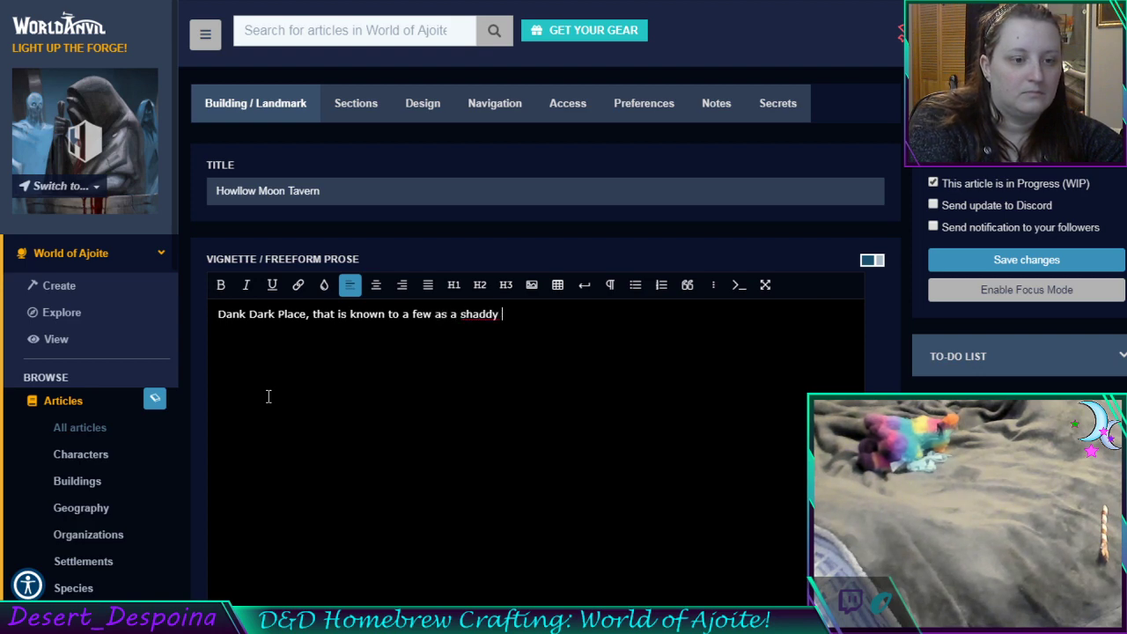
pyautogui.press('BackSpace')
pyautogui.write('y plac')
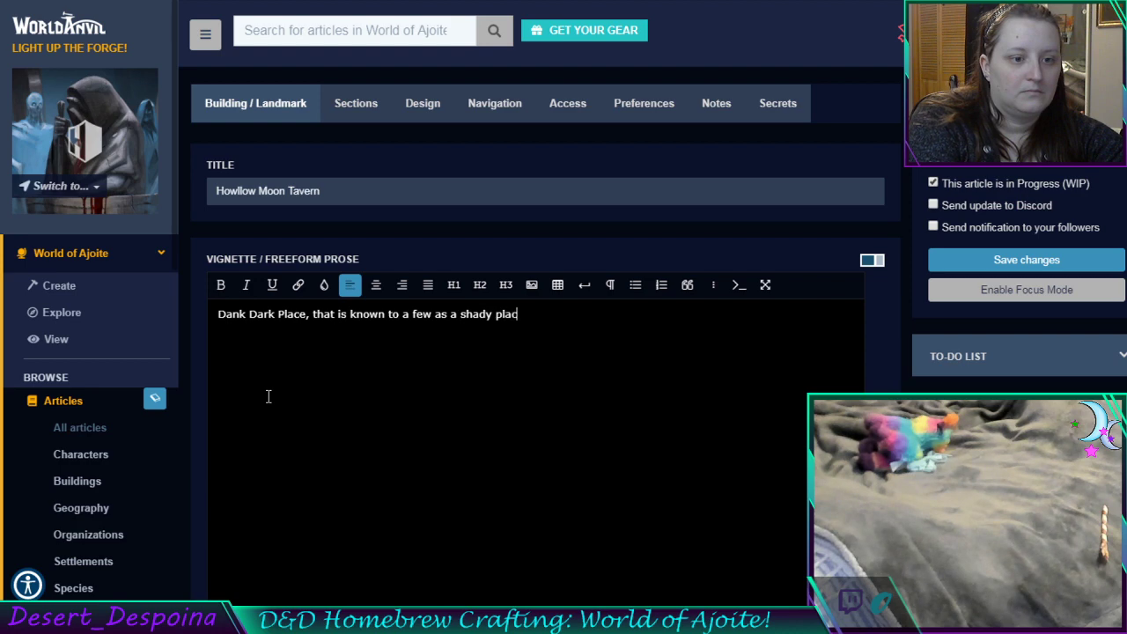
pyautogui.write('e to hang out')
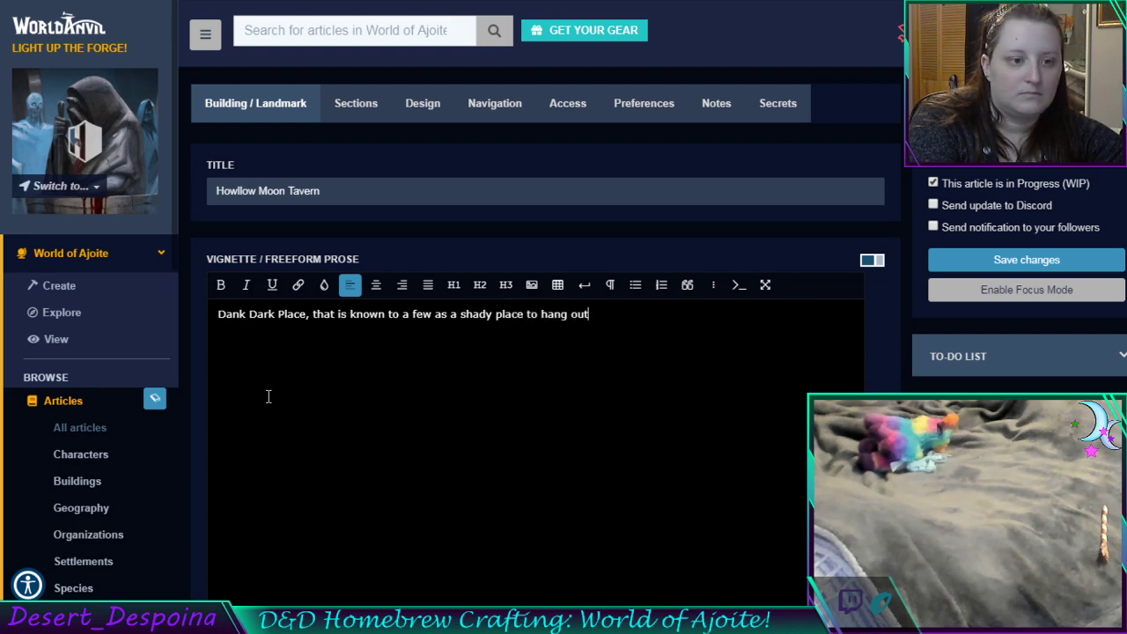
# Finish the vignette sentence with "...where very few will question the reason you're there."
pyautogui.write('...w')
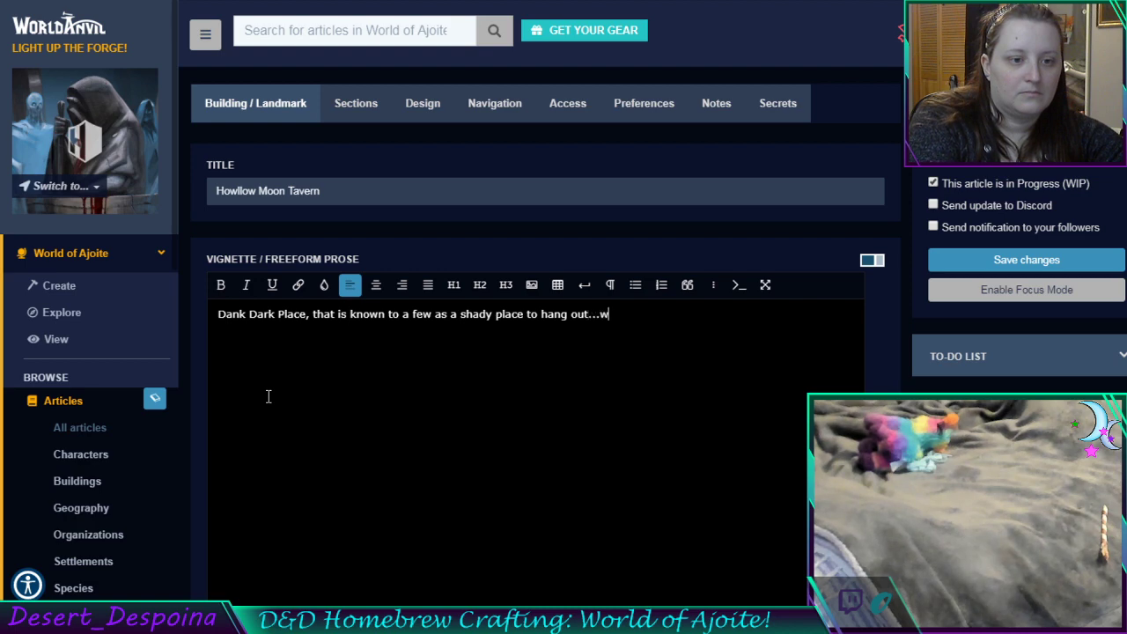
pyautogui.write('here very f')
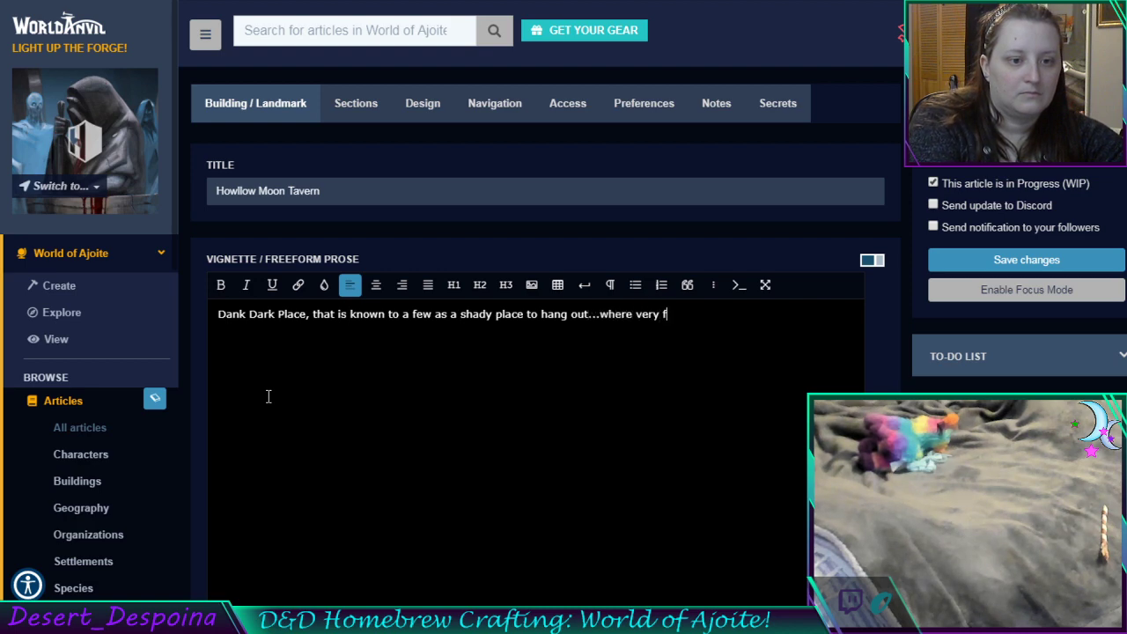
pyautogui.write('ew will question')
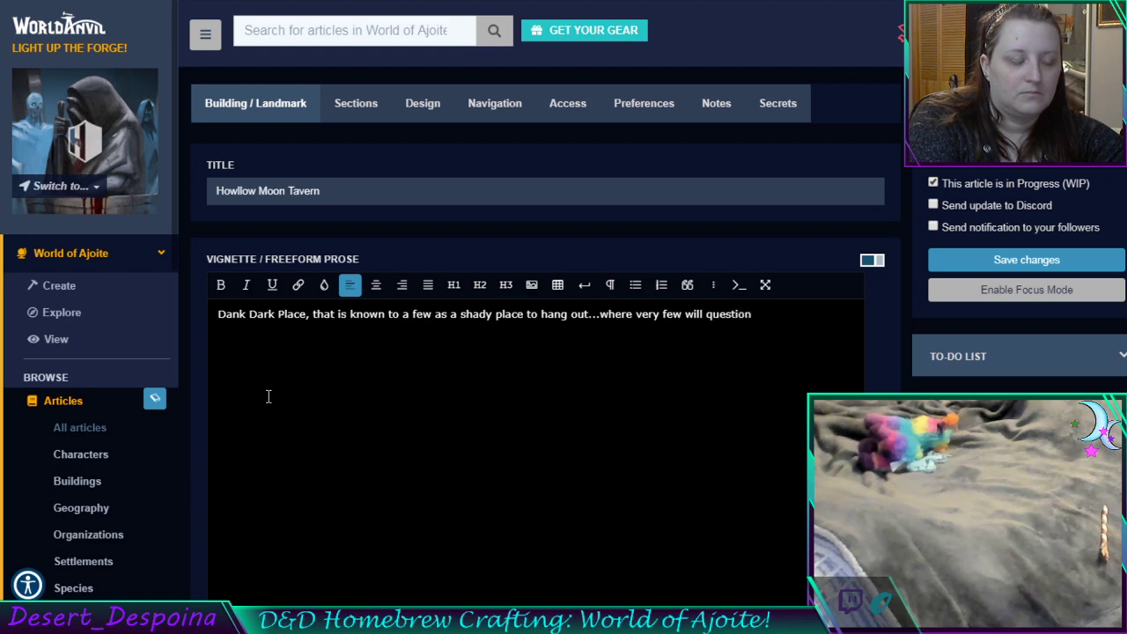
pyautogui.write(' the reason you')
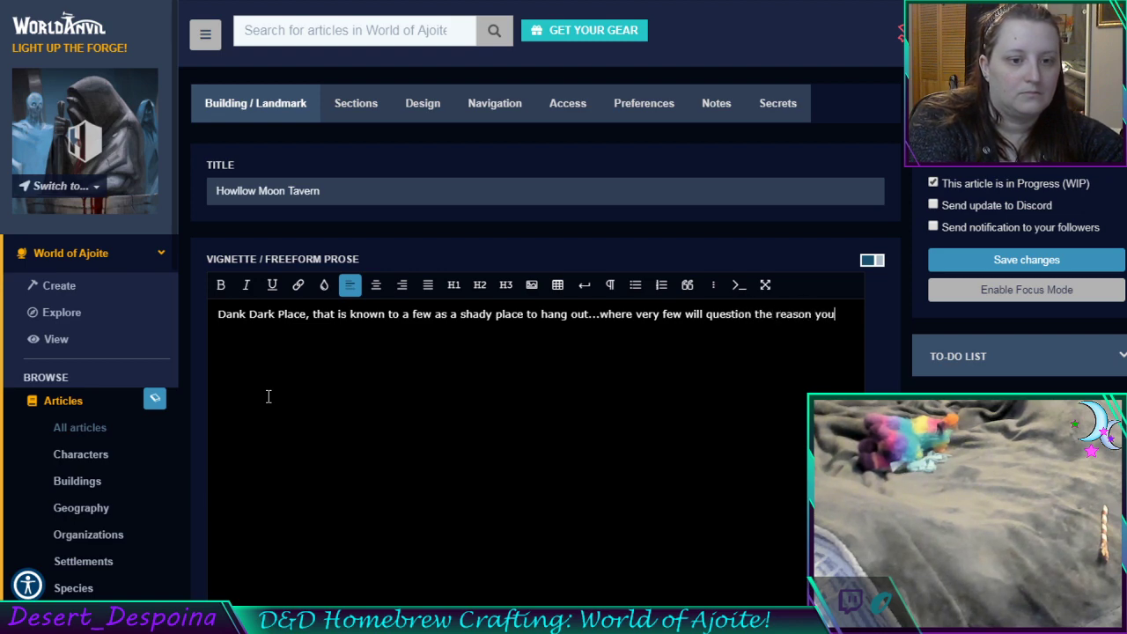
pyautogui.write("'re there.")
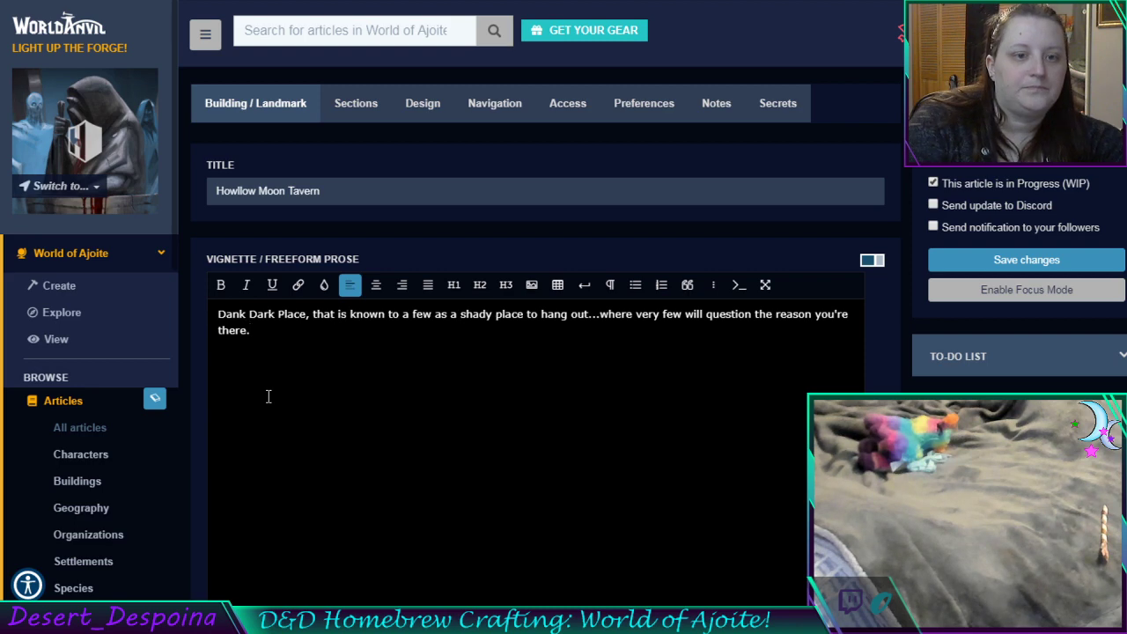
# Turn off the article's draft and in-progress flags, and save it under the category Inside Patience Sea Port Town
pyautogui.click(933, 171)
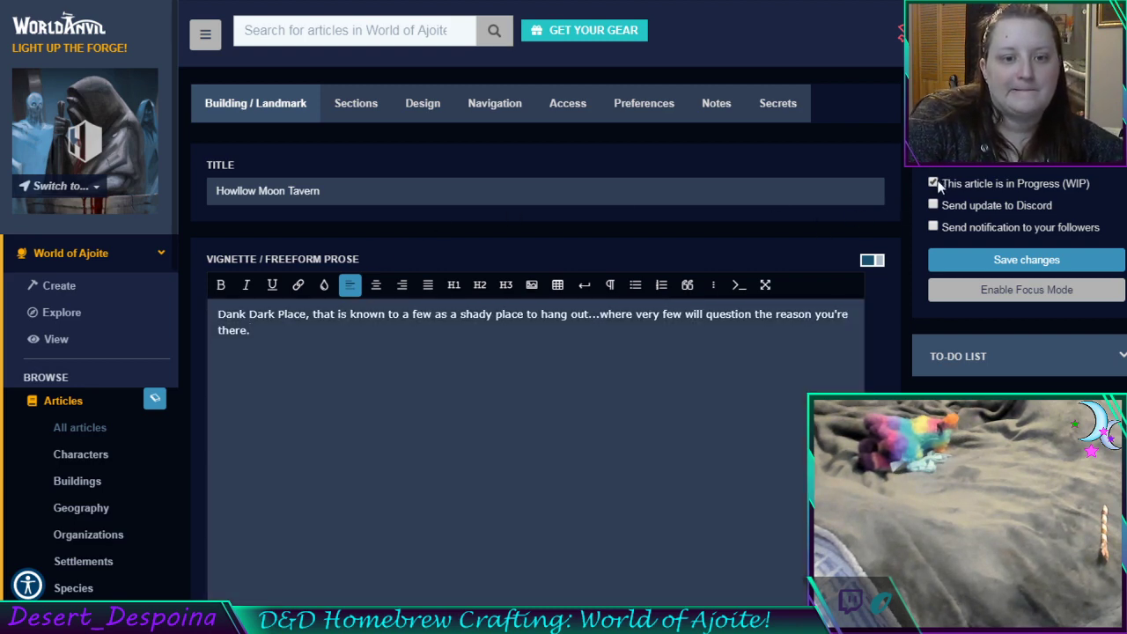
pyautogui.click(935, 185)
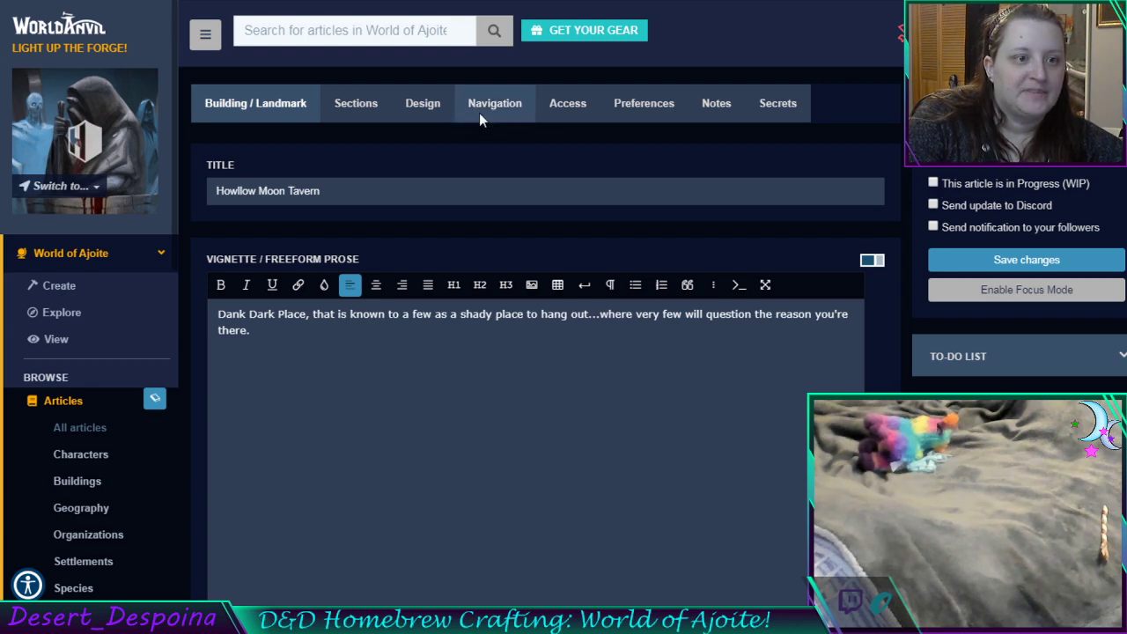
pyautogui.click(482, 118)
pyautogui.click(394, 319)
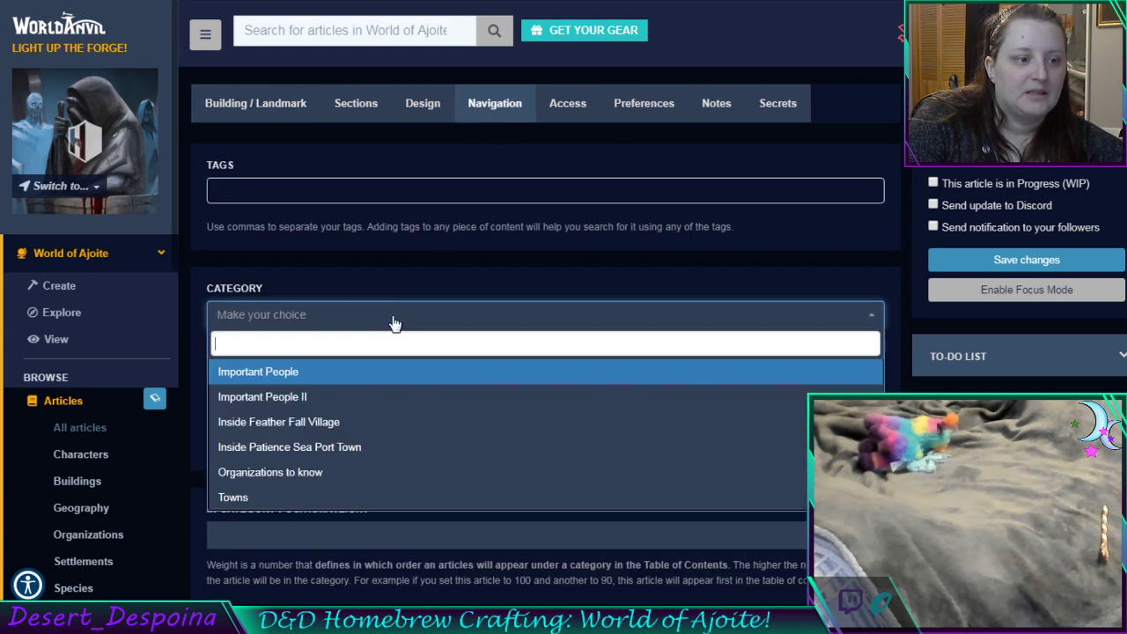
pyautogui.click(385, 454)
pyautogui.click(989, 268)
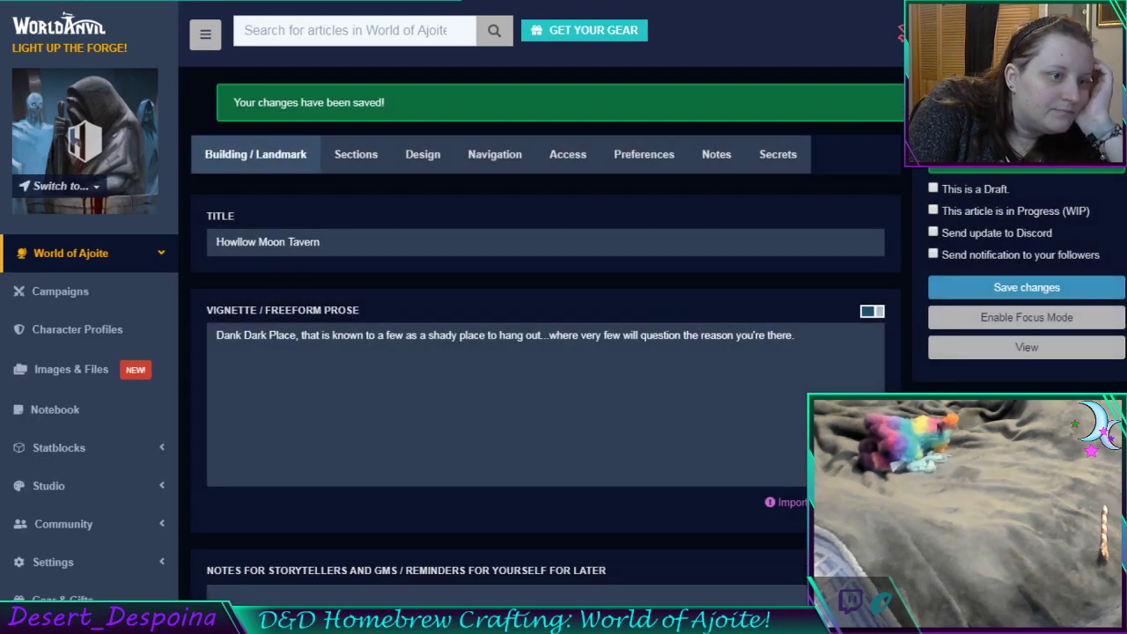
# Check the World Codex on the world's page for the articles listed under Inside Patience Sea Port Town
pyautogui.hotkey('ctrl', 'Tab')
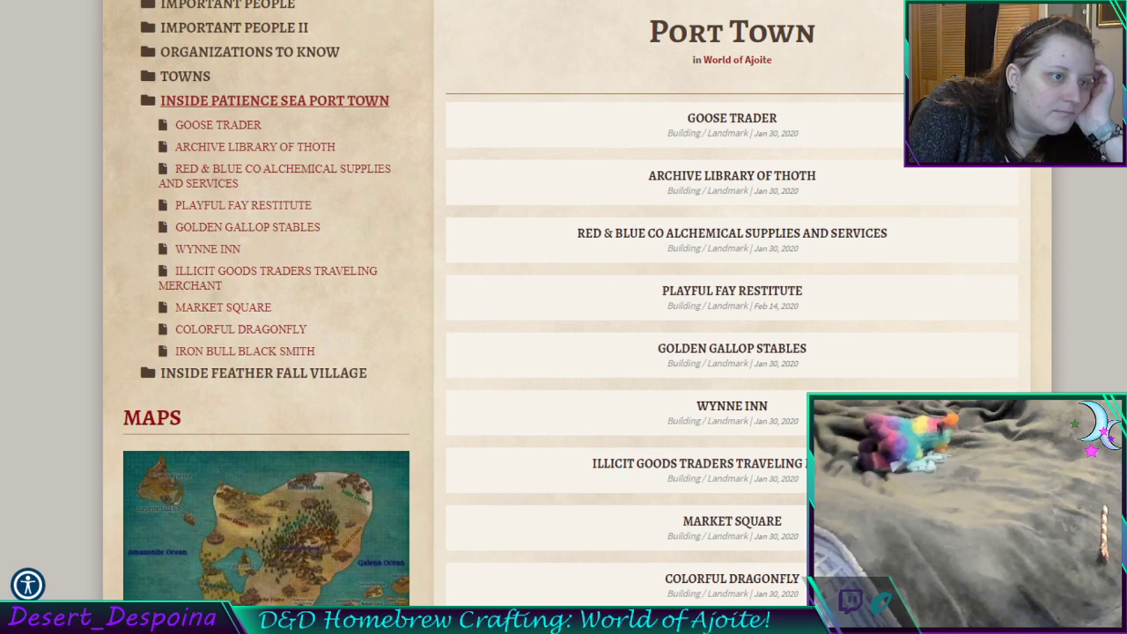
pyautogui.scroll(-20, 576, 317)
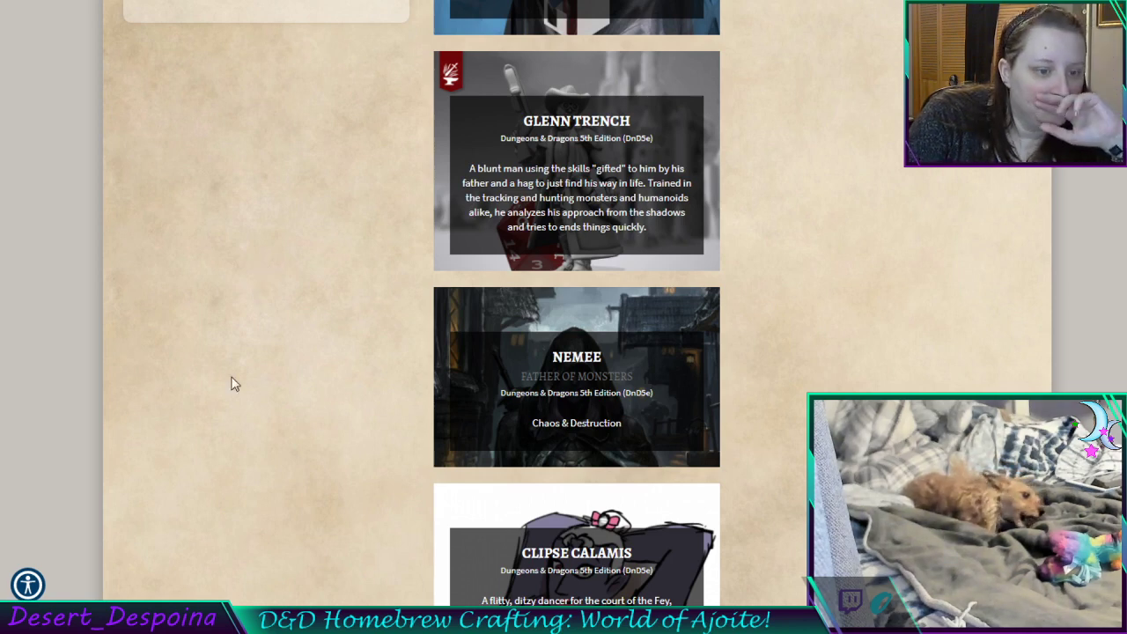
pyautogui.scroll(2, 237, 396)
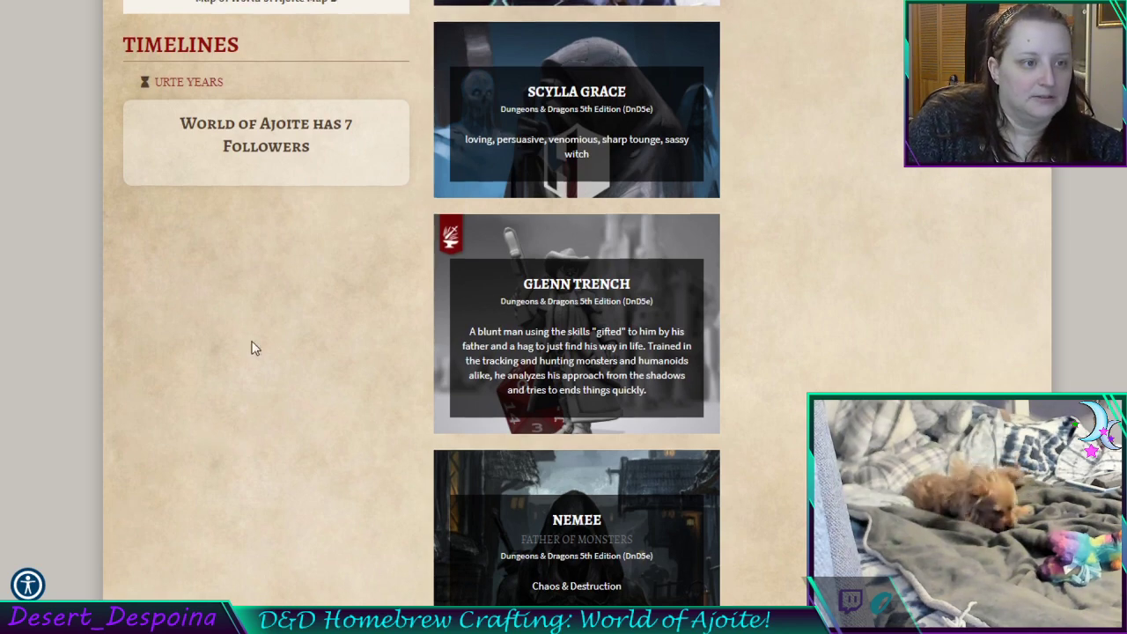
pyautogui.scroll(5, 255, 369)
pyautogui.scroll(7, 258, 395)
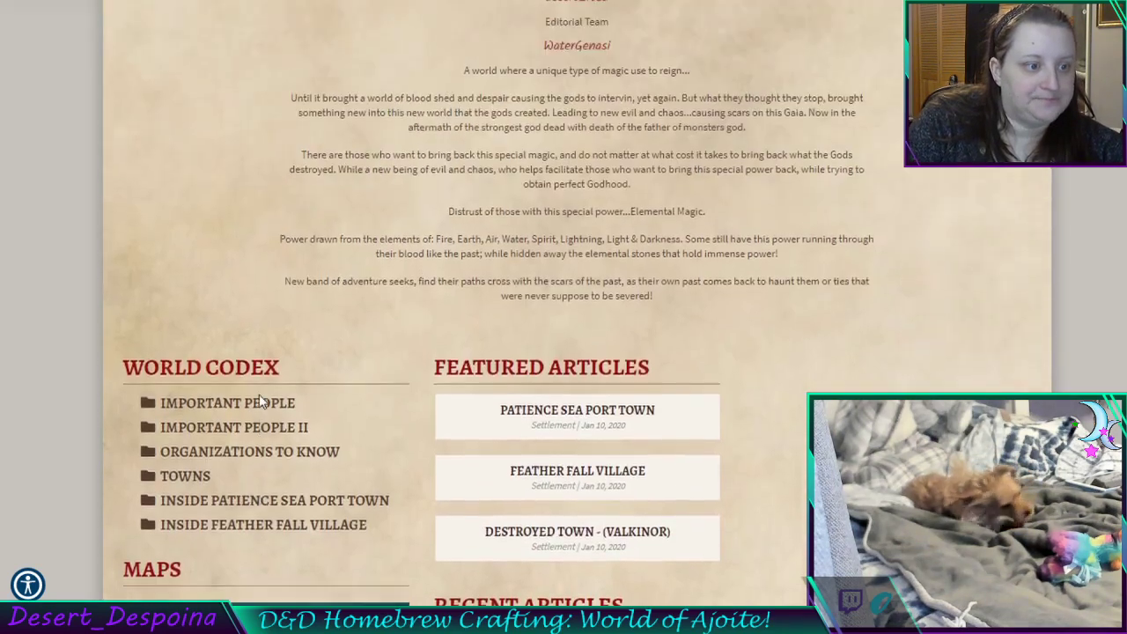
pyautogui.scroll(-3, 259, 395)
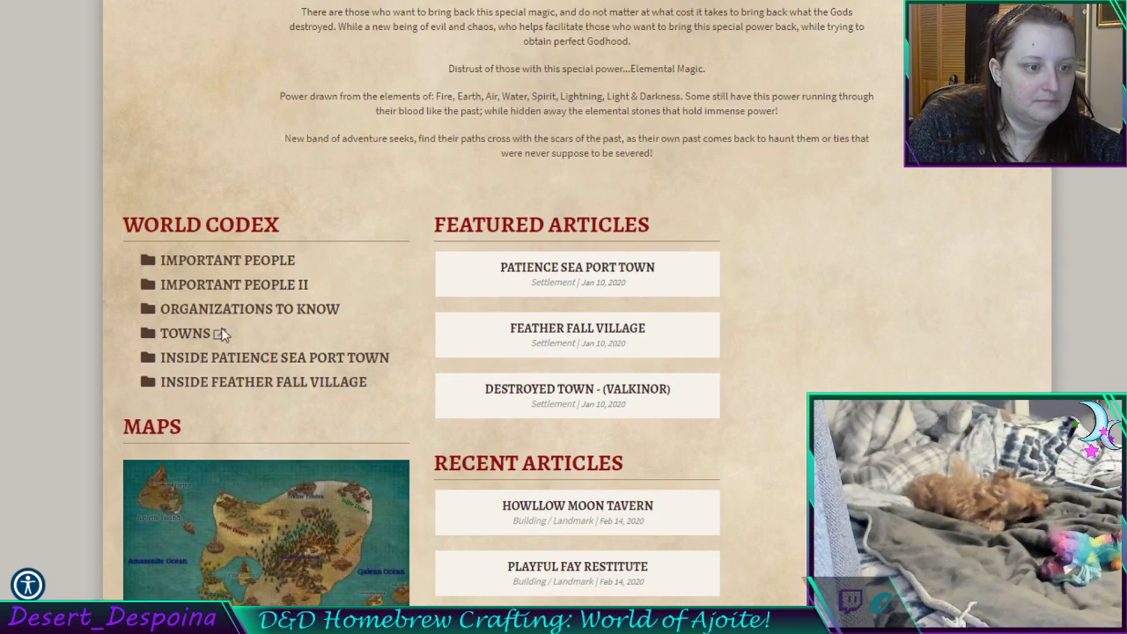
pyautogui.click(204, 361)
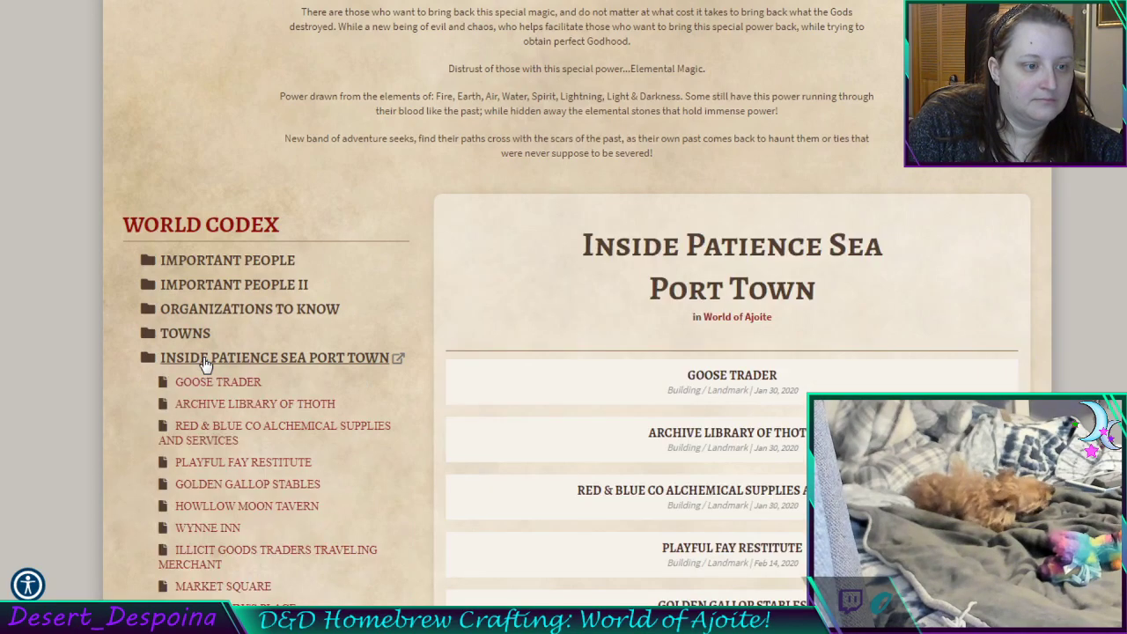
pyautogui.scroll(-3, 894, 383)
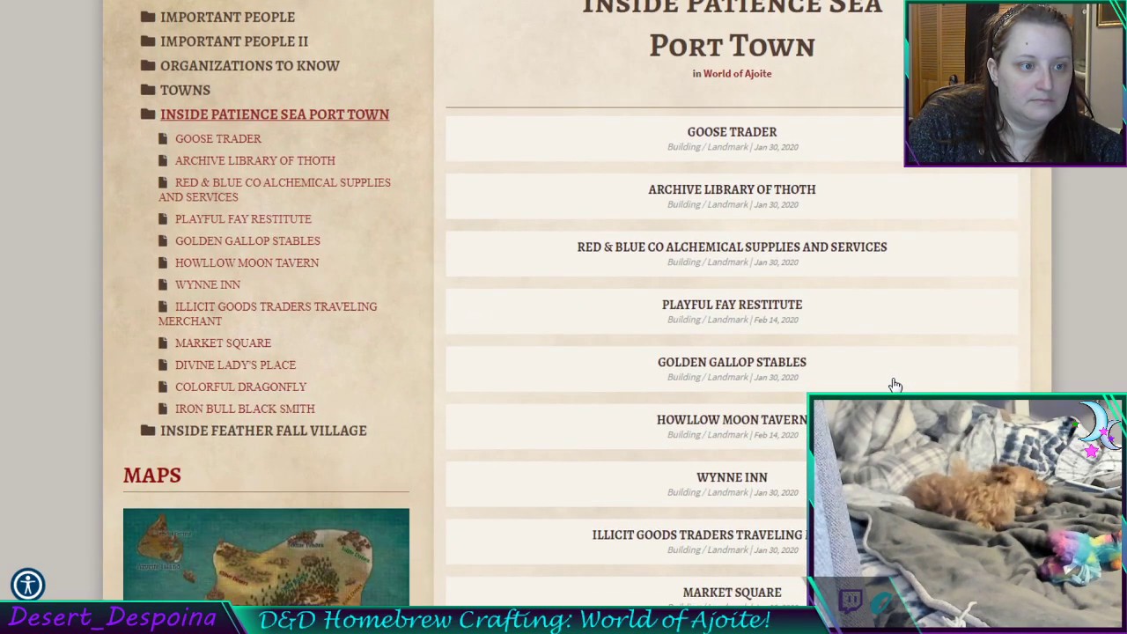
# Review the full article list on the Inside Patience Sea Port Town category page
pyautogui.scroll(-4, 894, 385)
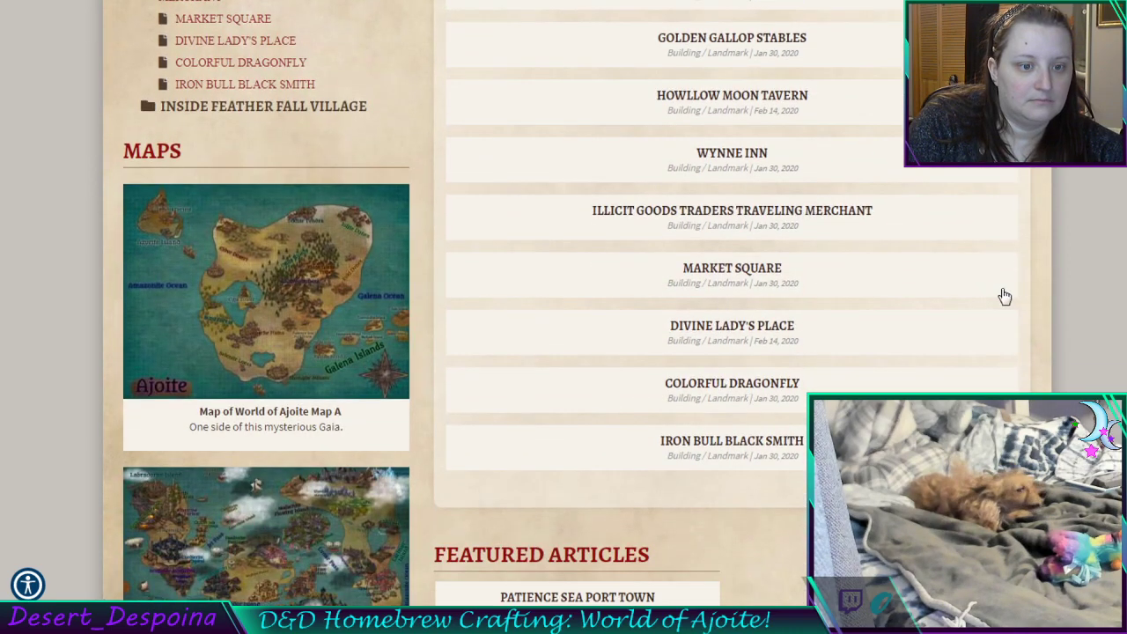
pyautogui.scroll(1, 924, 348)
pyautogui.scroll(1, 925, 349)
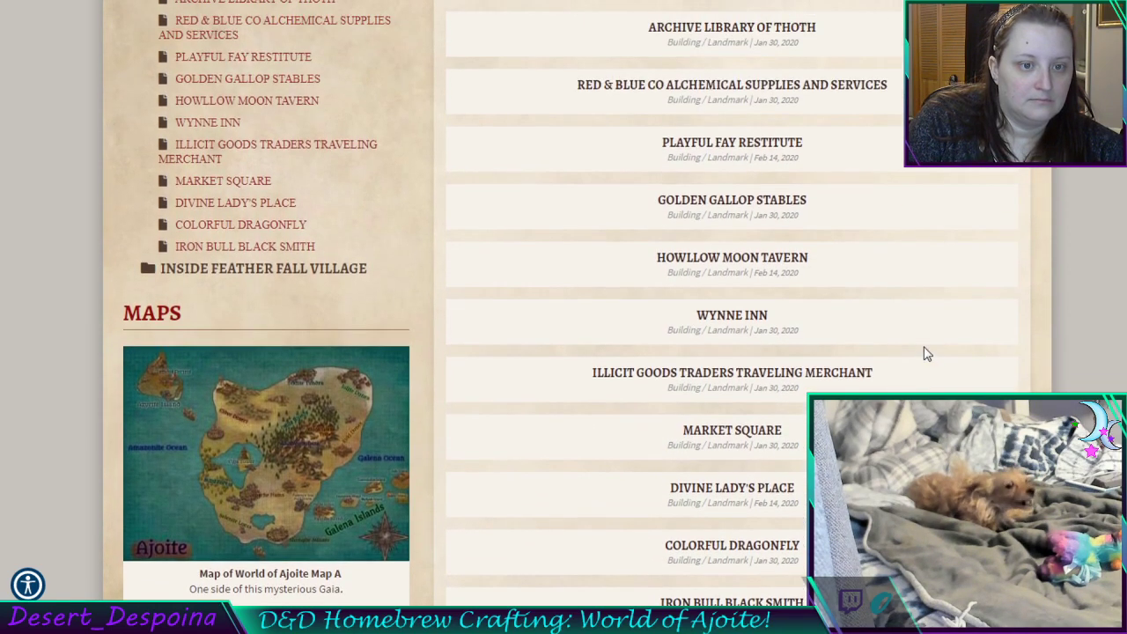
pyautogui.scroll(2, 924, 353)
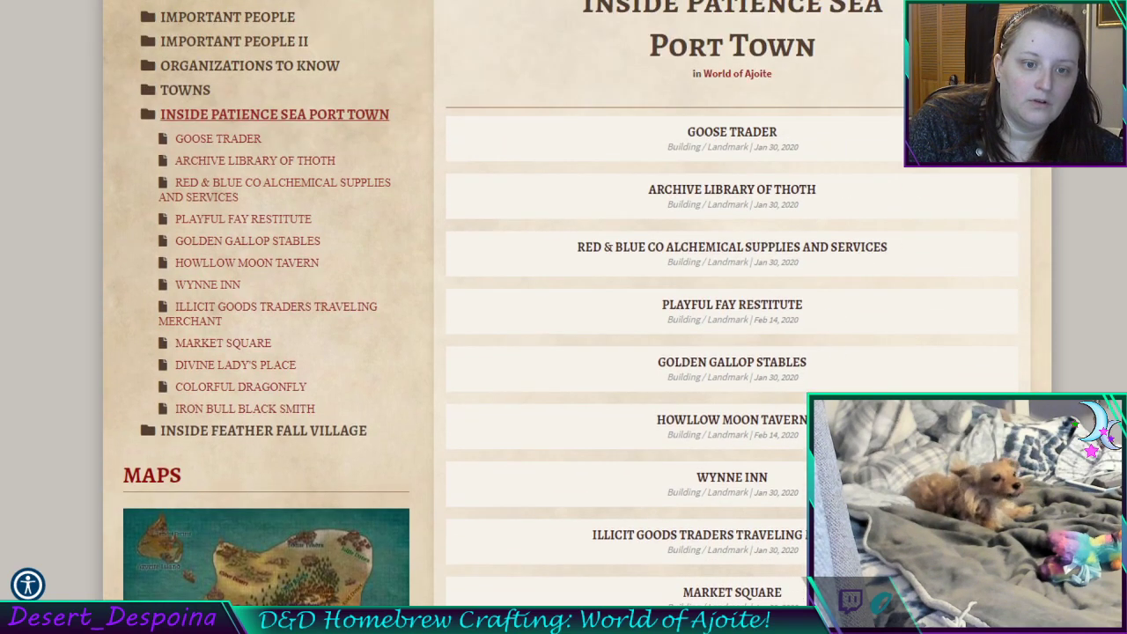
pyautogui.scroll(-1, 584, 303)
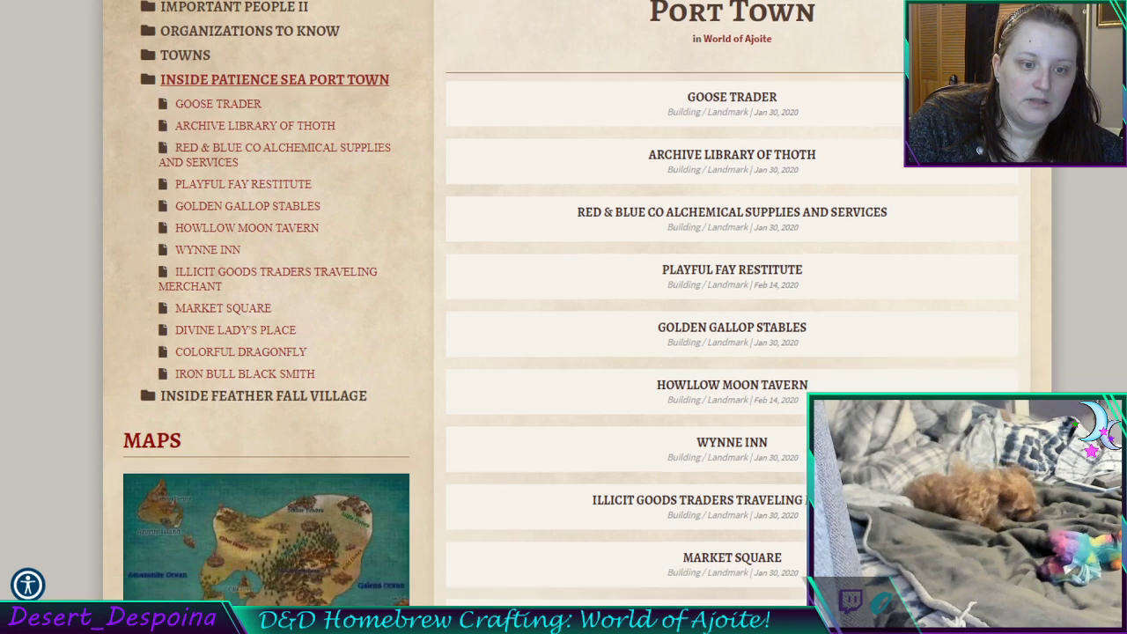
pyautogui.scroll(-4, 775, 209)
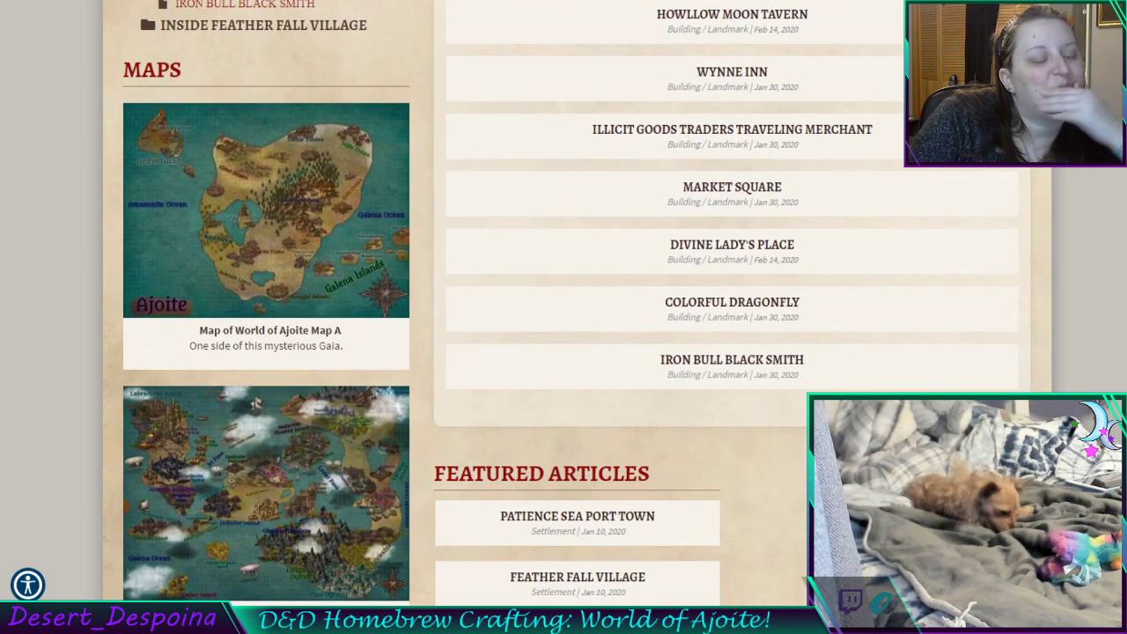
pyautogui.scroll(4, 564, 303)
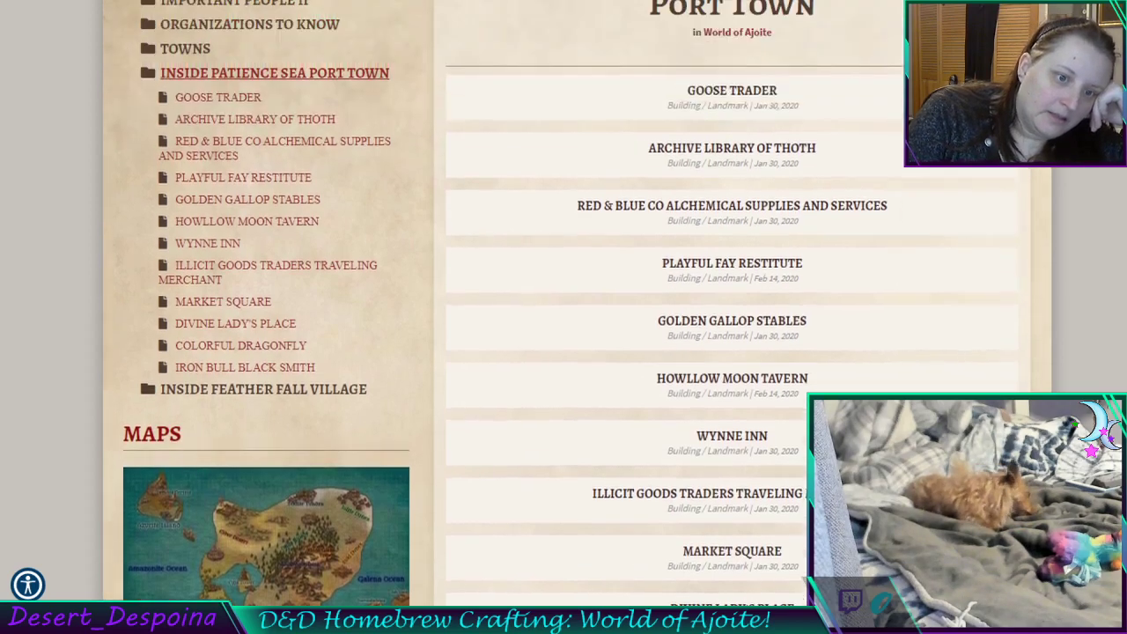
pyautogui.scroll(1, 564, 303)
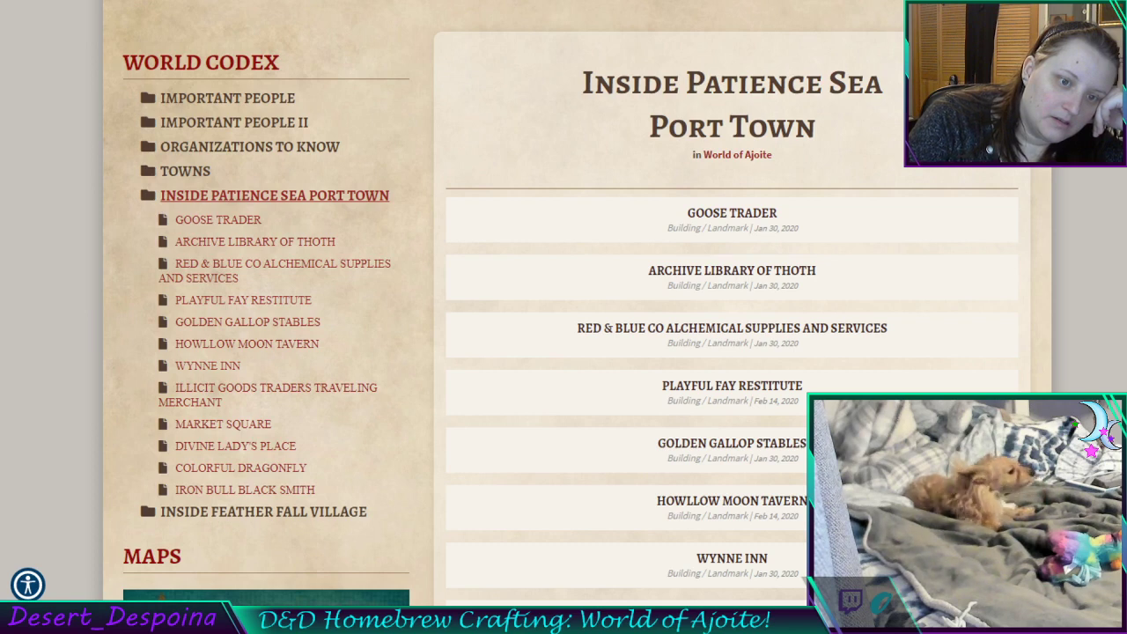
pyautogui.scroll(-4, 563, 303)
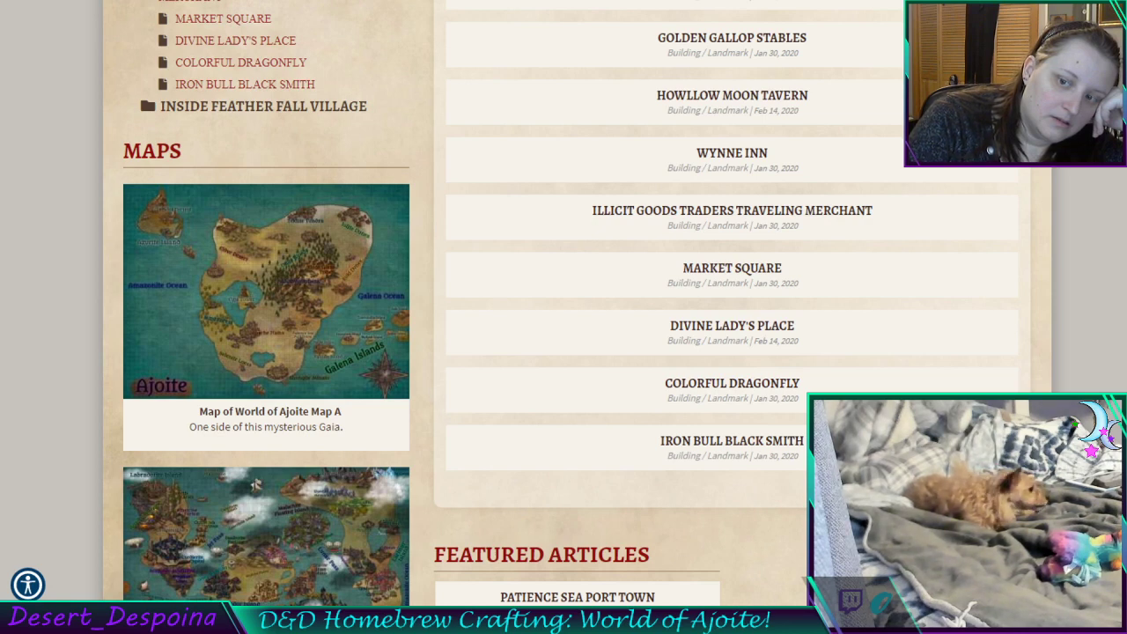
pyautogui.scroll(5, 564, 303)
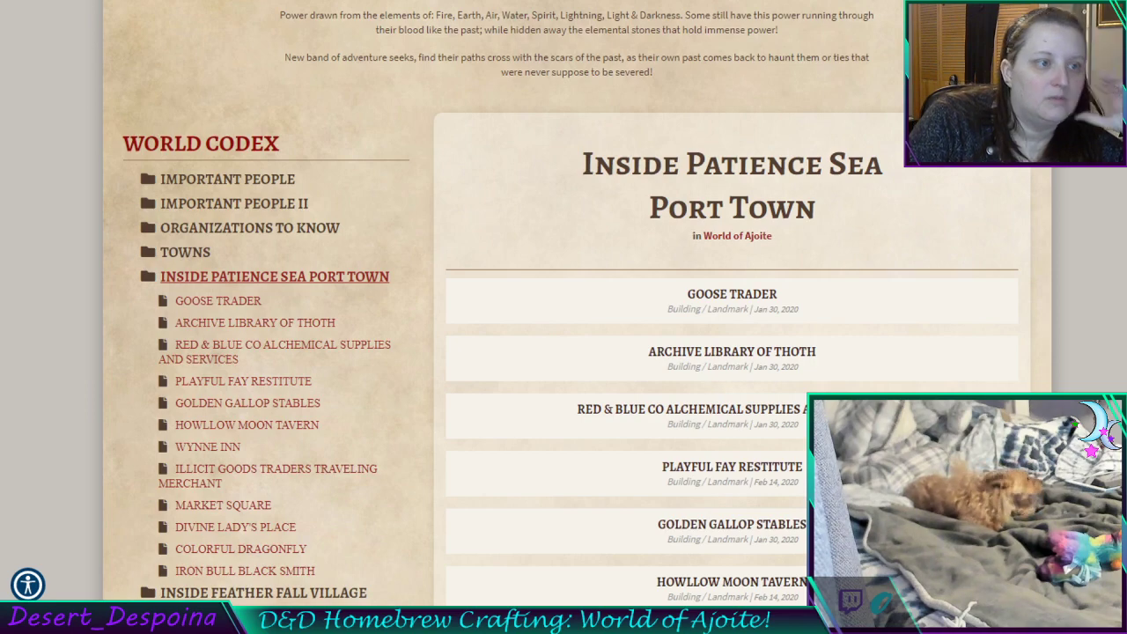
# Return to the Howllow Moon Tavern editor and open the World of Ajoite's categories list
pyautogui.click(160, 1)
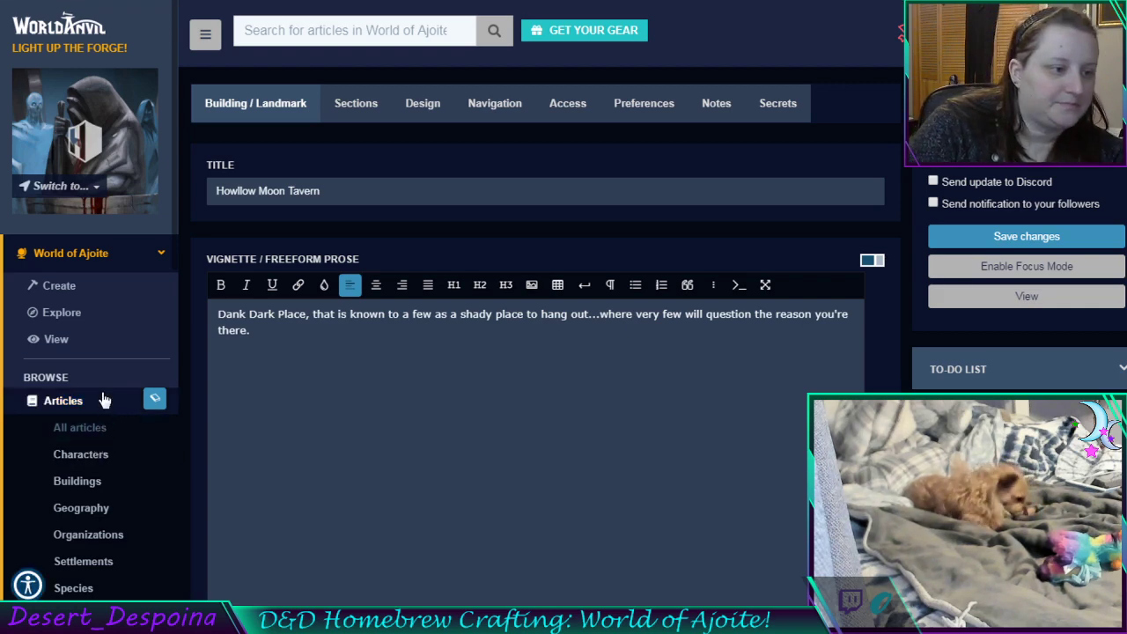
pyautogui.scroll(-1, 100, 397)
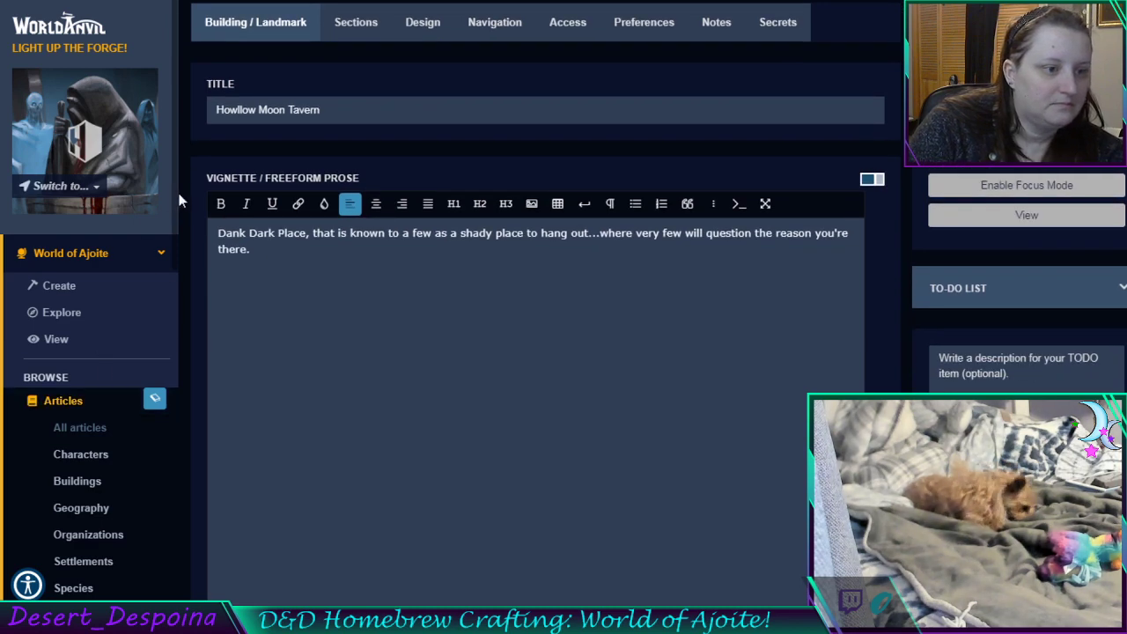
pyautogui.scroll(-3, 158, 246)
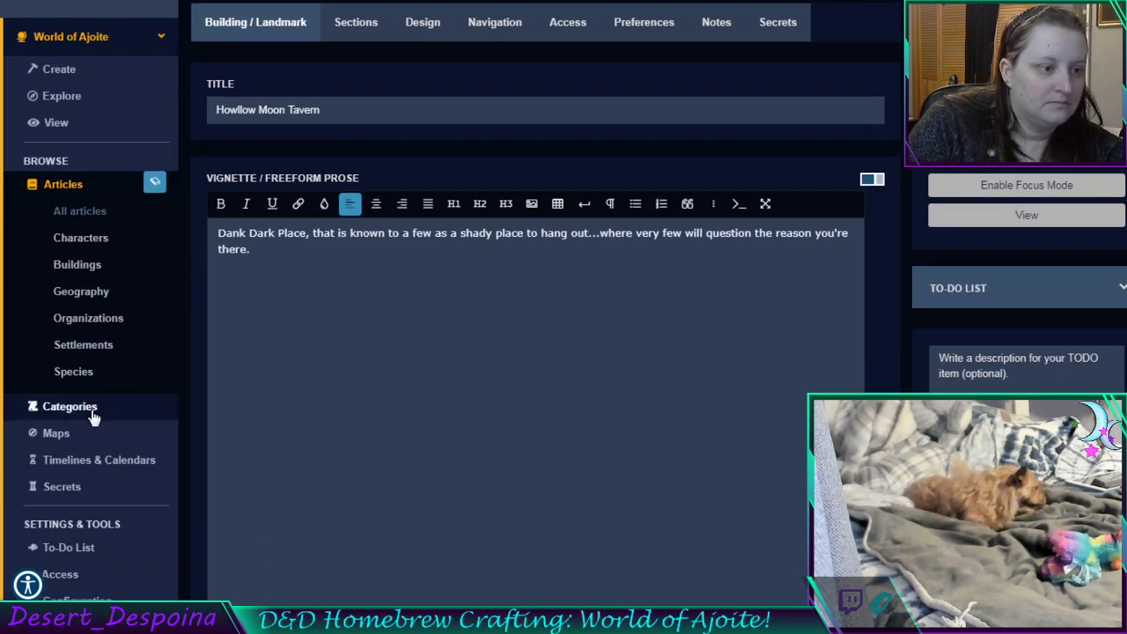
pyautogui.click(92, 409)
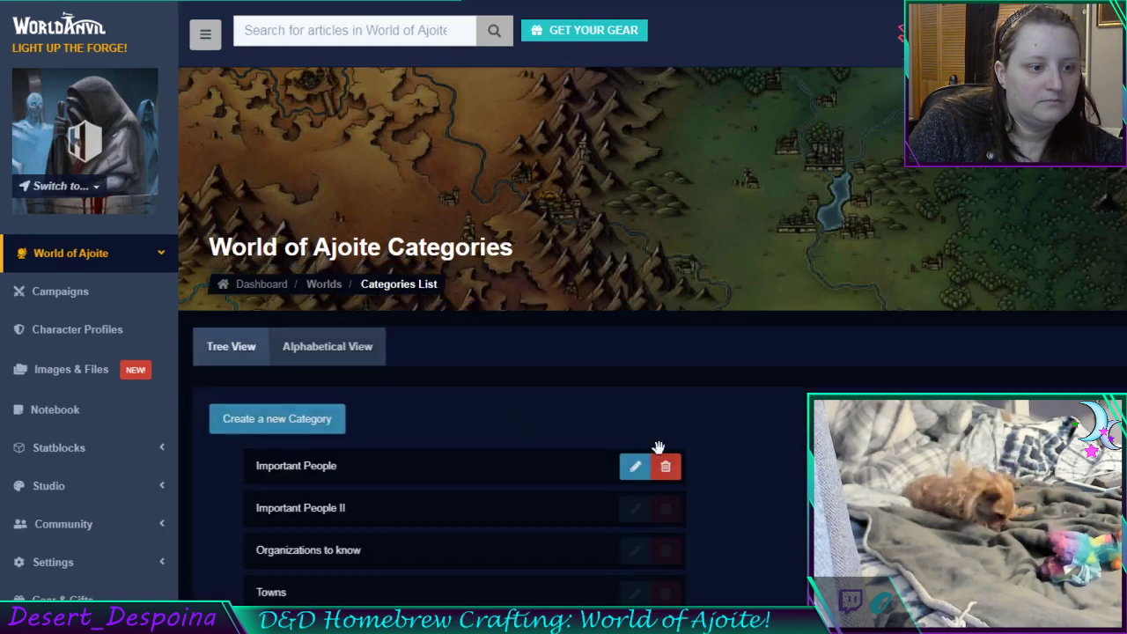
pyautogui.scroll(-2, 472, 388)
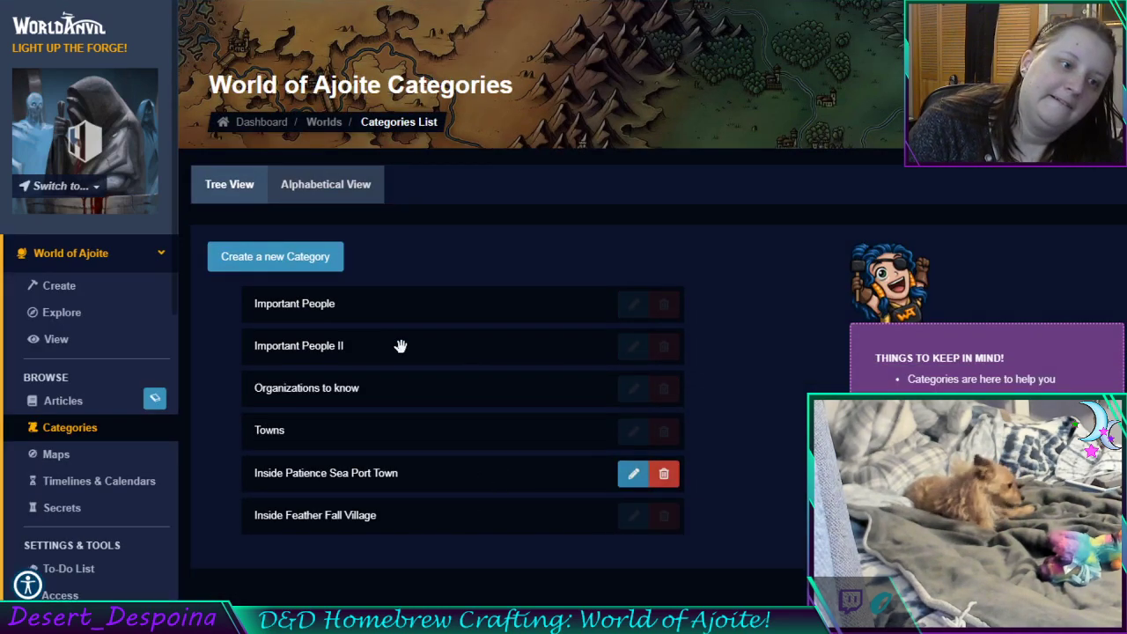
# Create a new category titled "Inside Patience Sea Port Town II"
pyautogui.click(294, 261)
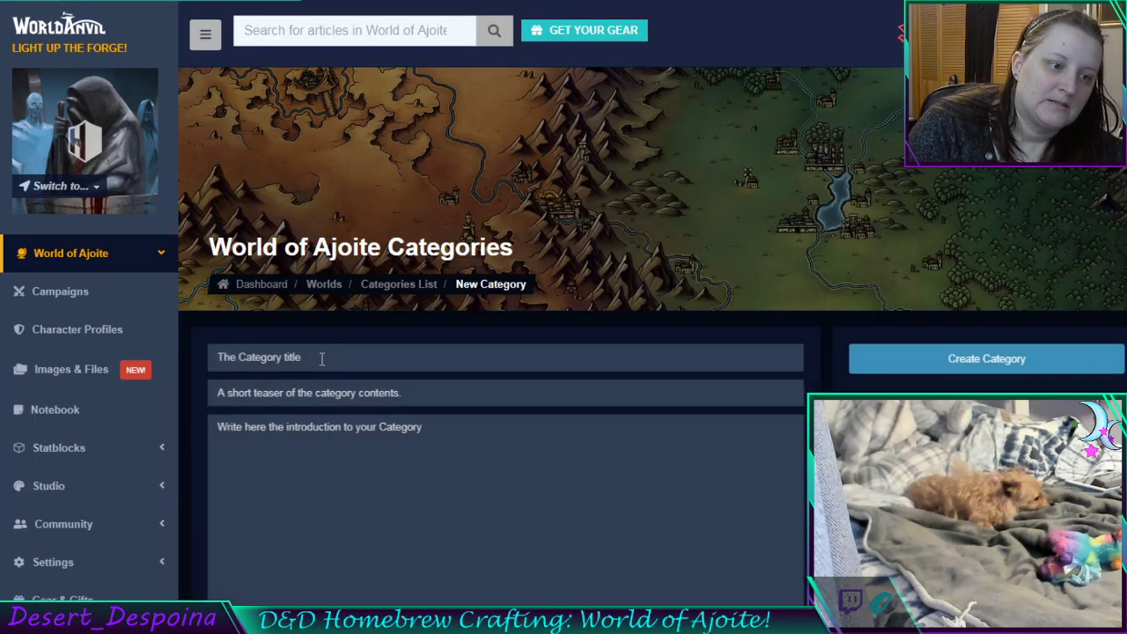
pyautogui.click(336, 358)
pyautogui.write('I')
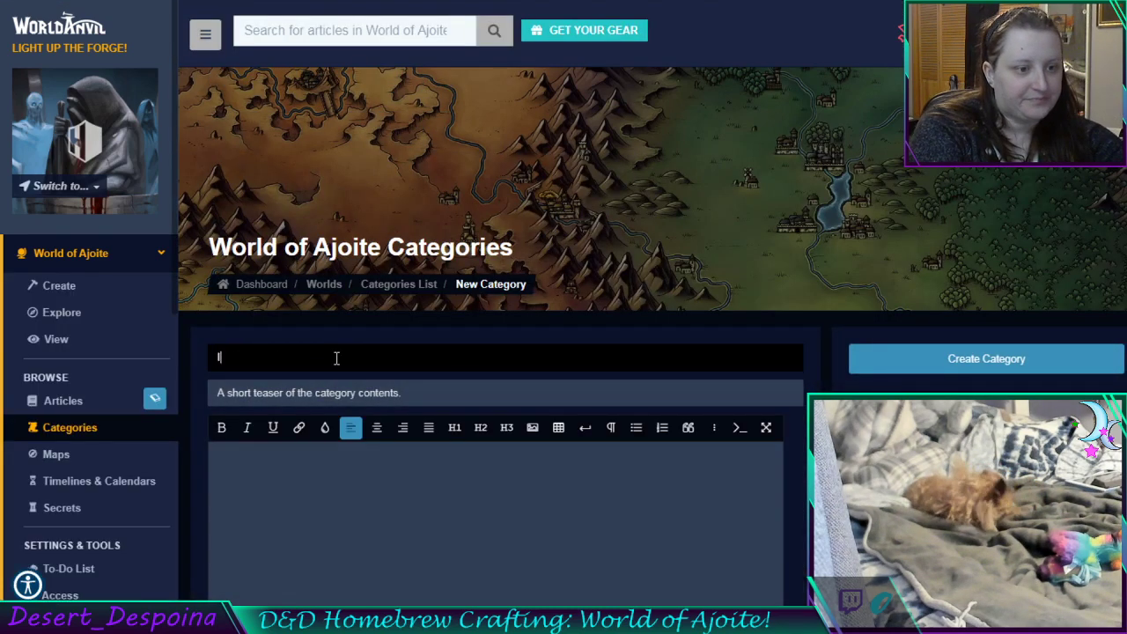
pyautogui.write('nside Pa')
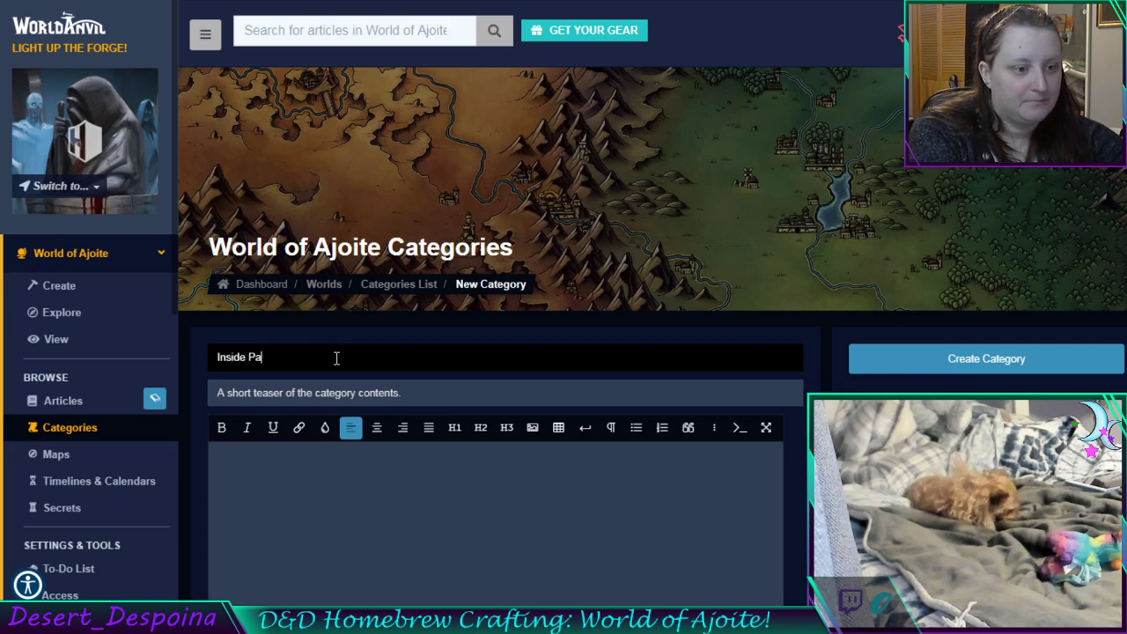
pyautogui.write('tience Sea')
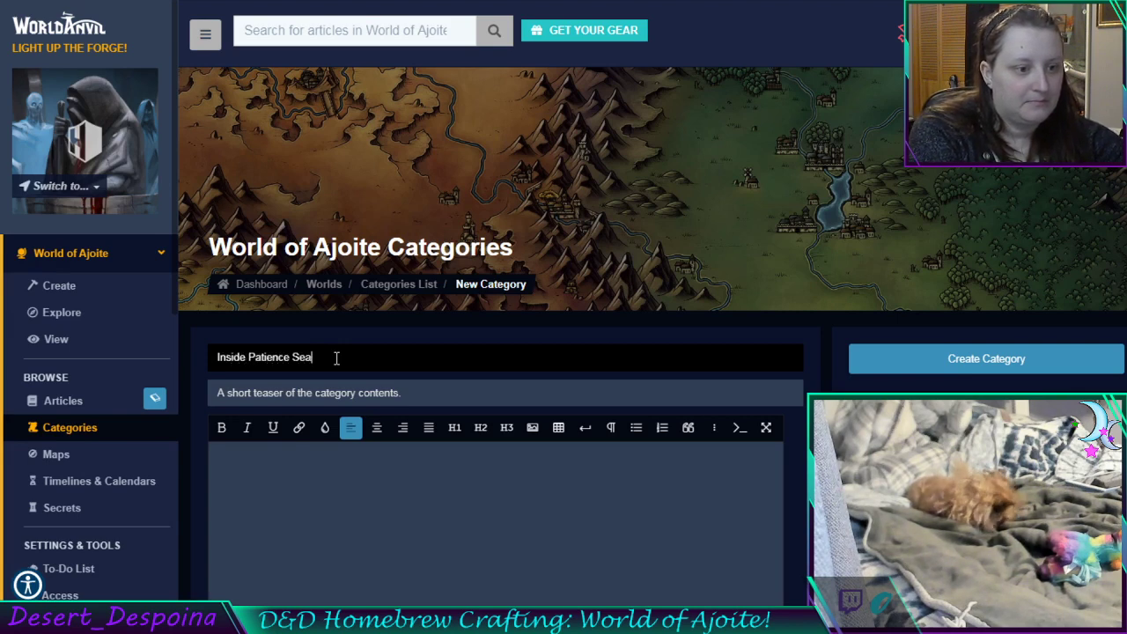
pyautogui.write(' Port Town II')
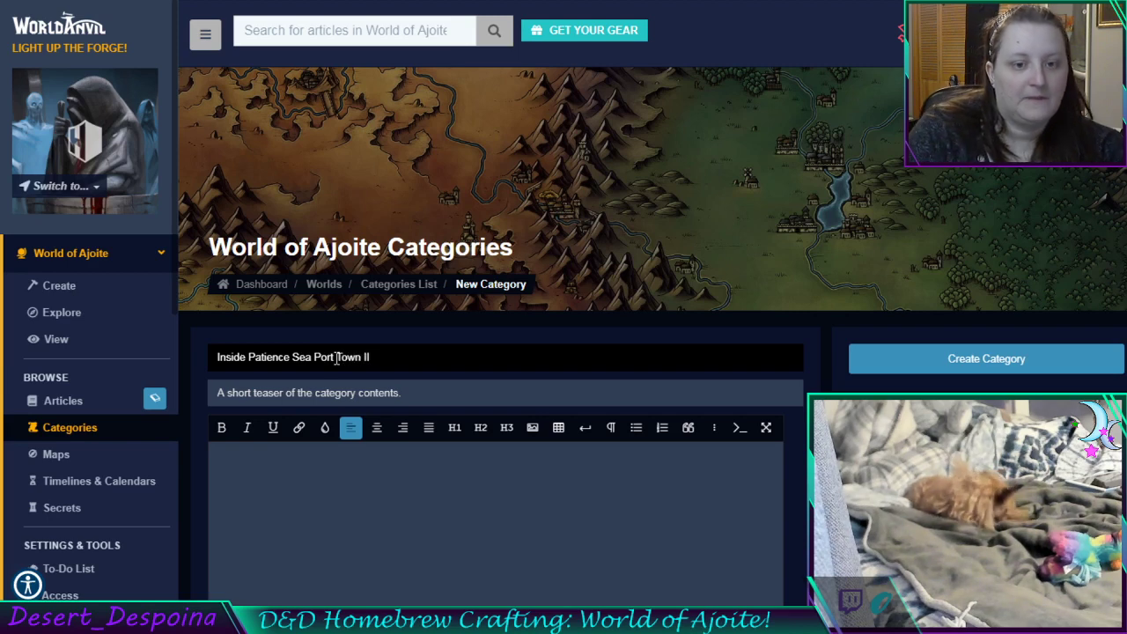
pyautogui.click(990, 370)
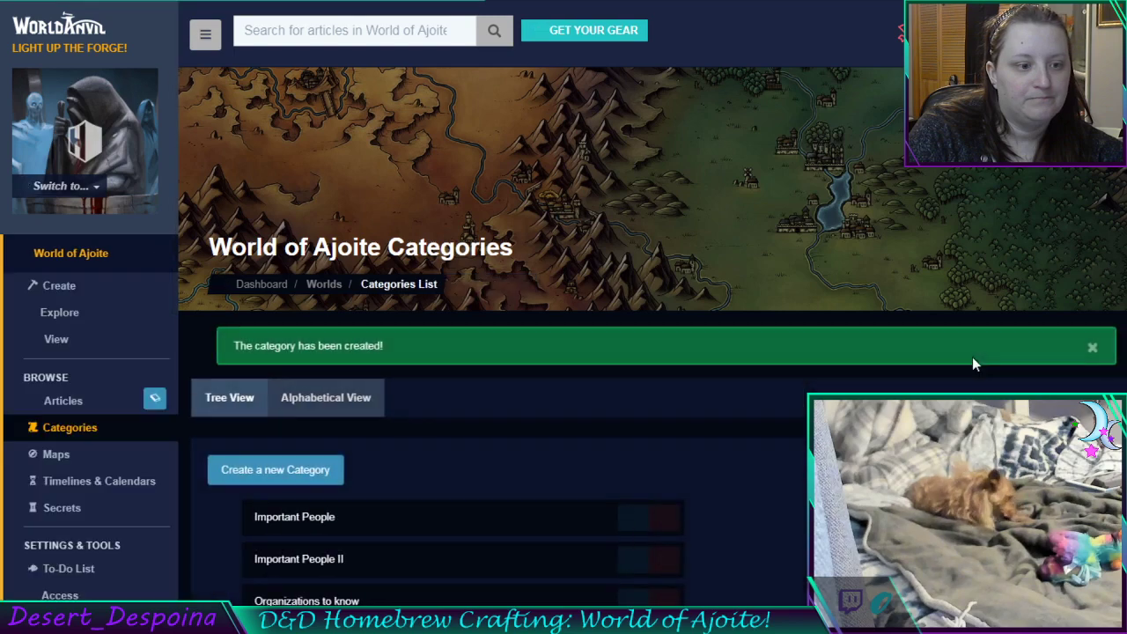
# Examine the details, display, content and access settings of the original Inside Patience Sea Port Town category
pyautogui.scroll(-3, 973, 357)
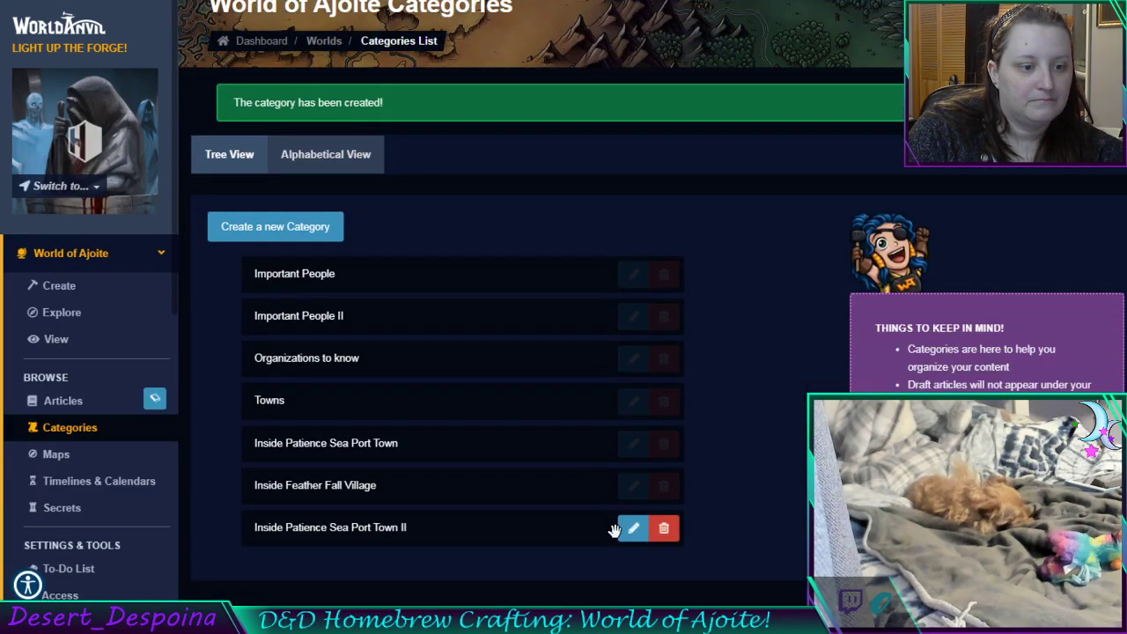
pyautogui.click(634, 445)
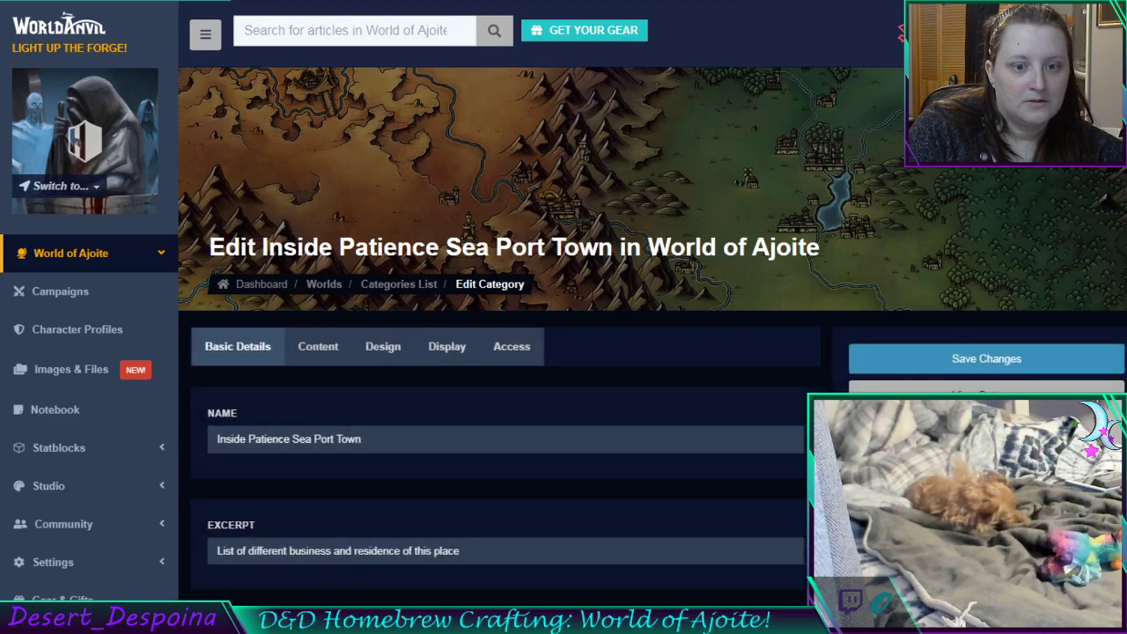
pyautogui.scroll(-3, 760, 405)
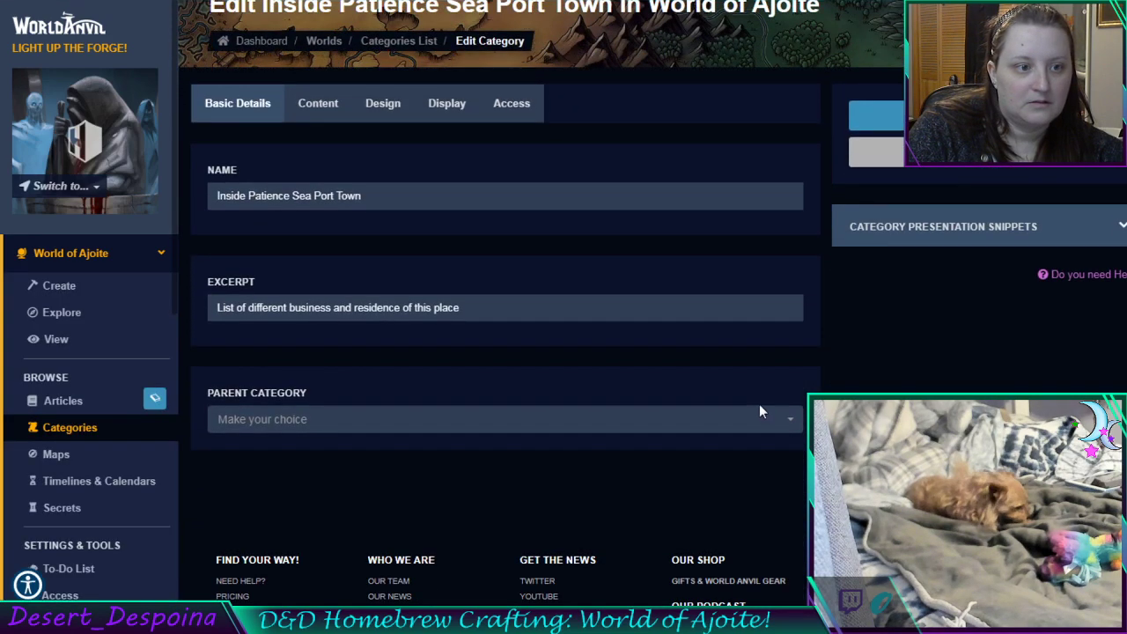
pyautogui.click(453, 116)
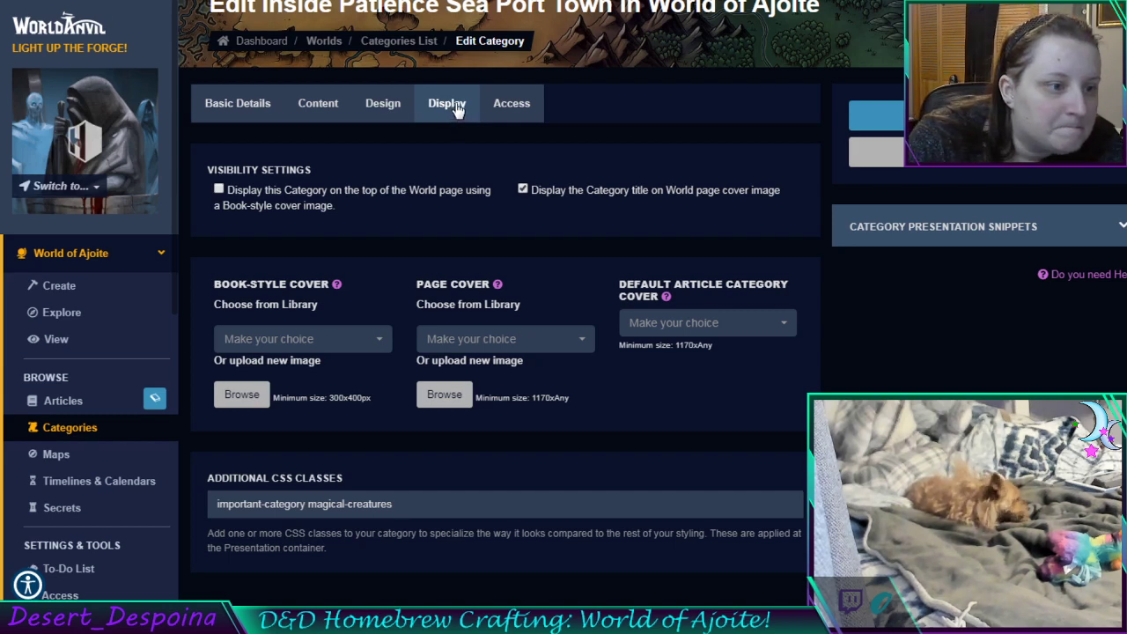
pyautogui.click(334, 108)
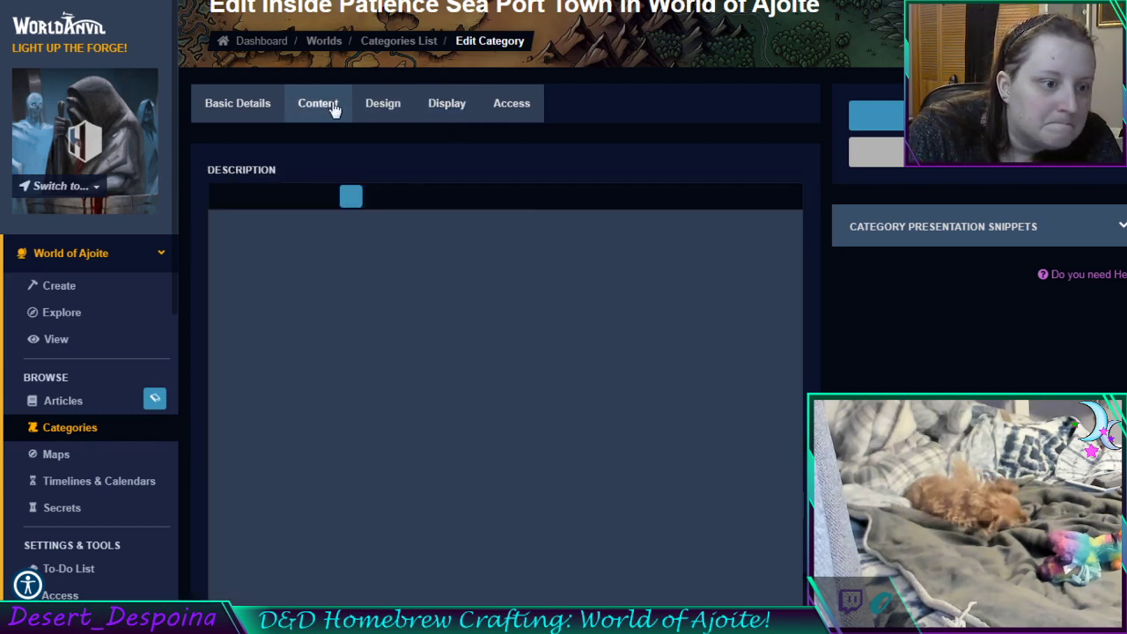
pyautogui.click(516, 108)
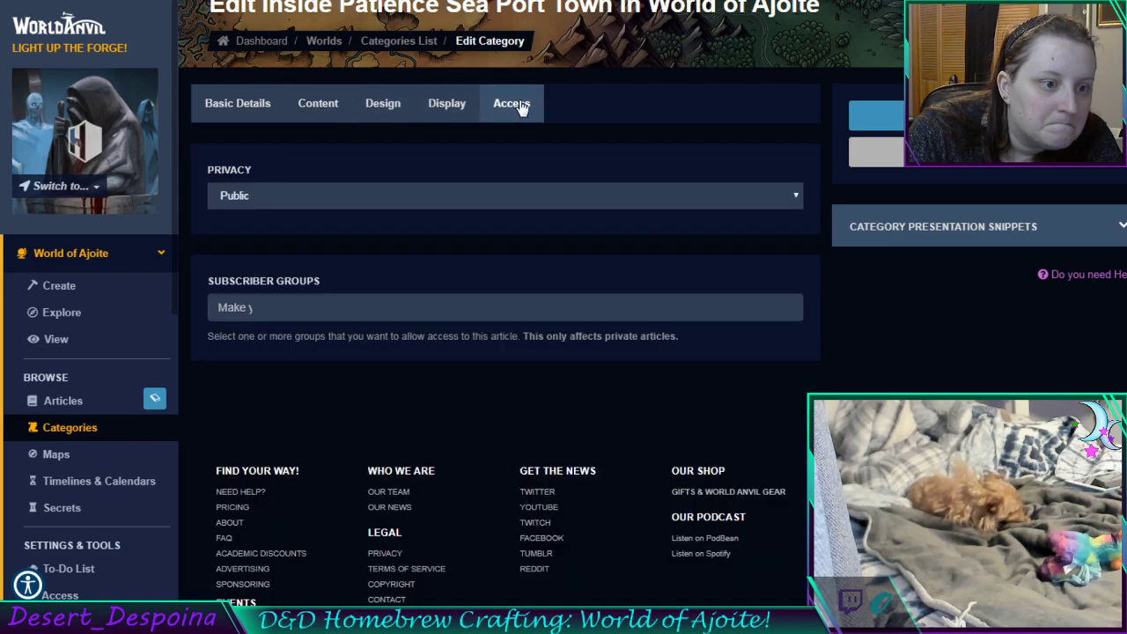
pyautogui.click(447, 107)
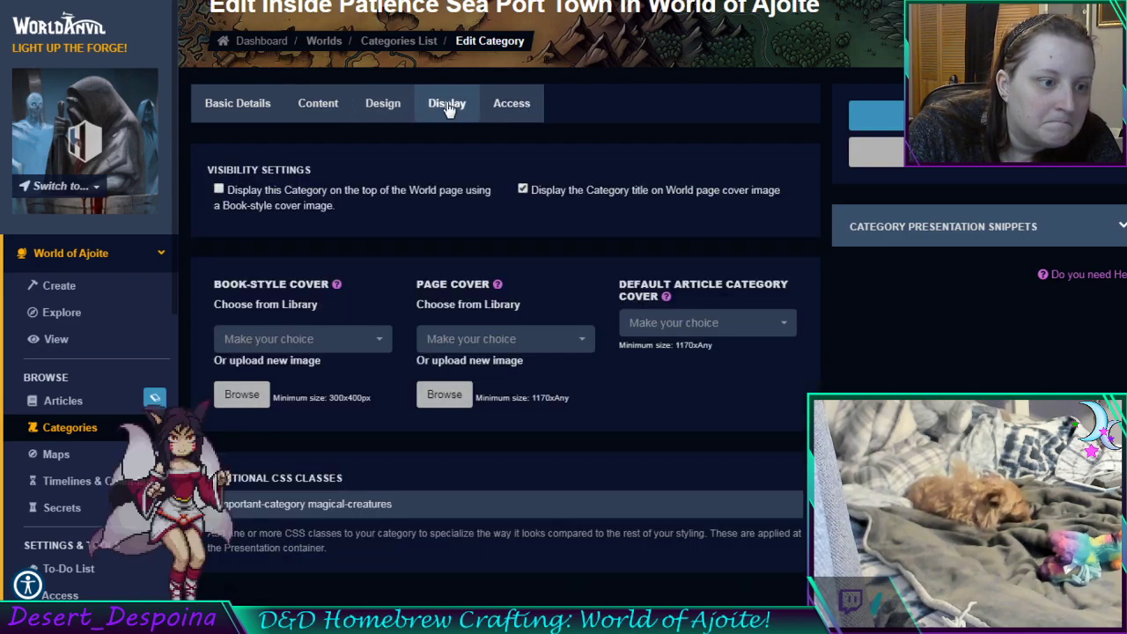
pyautogui.scroll(-4, 573, 189)
pyautogui.scroll(3, 572, 185)
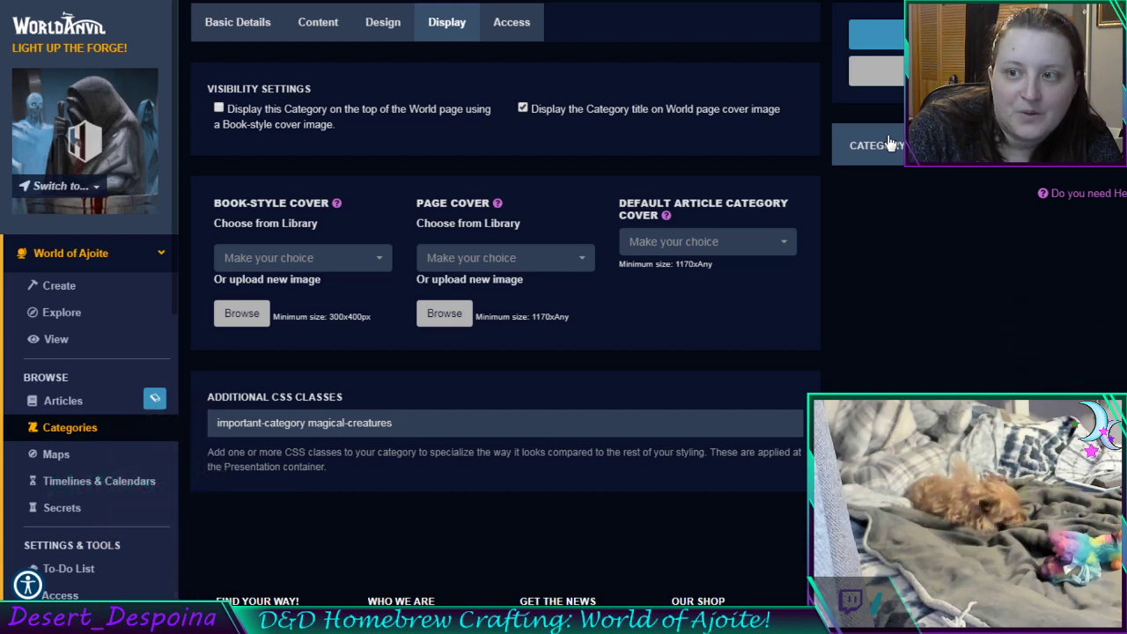
# Return to the categories list and move Inside Patience Sea Port Town II directly above Inside Feather Fall Village
pyautogui.scroll(1, 343, 132)
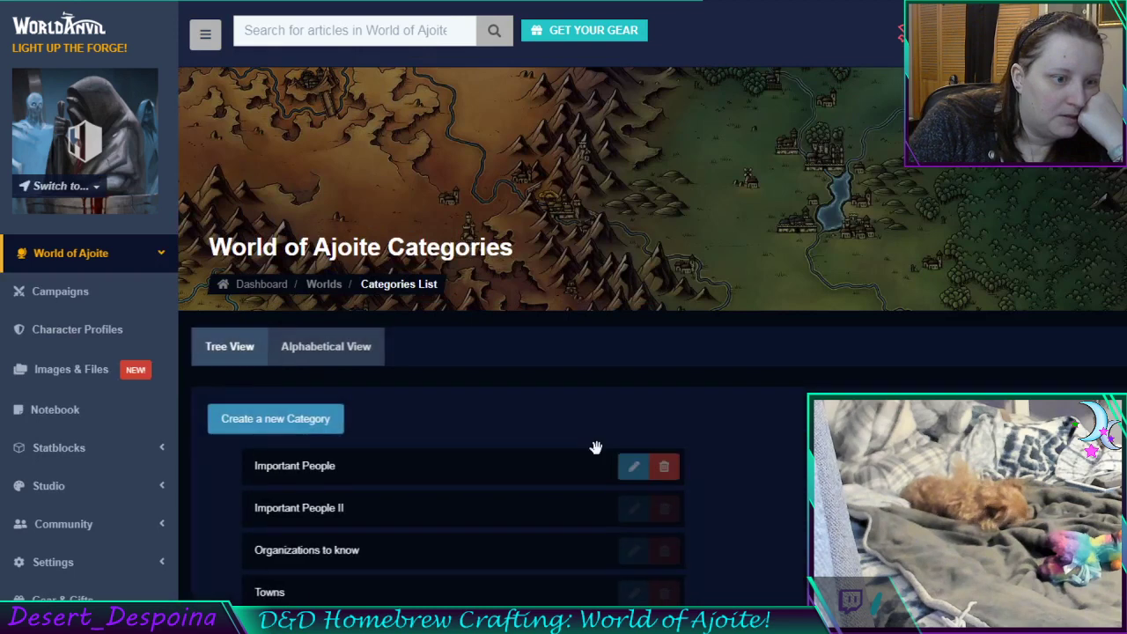
pyautogui.scroll(-3, 705, 401)
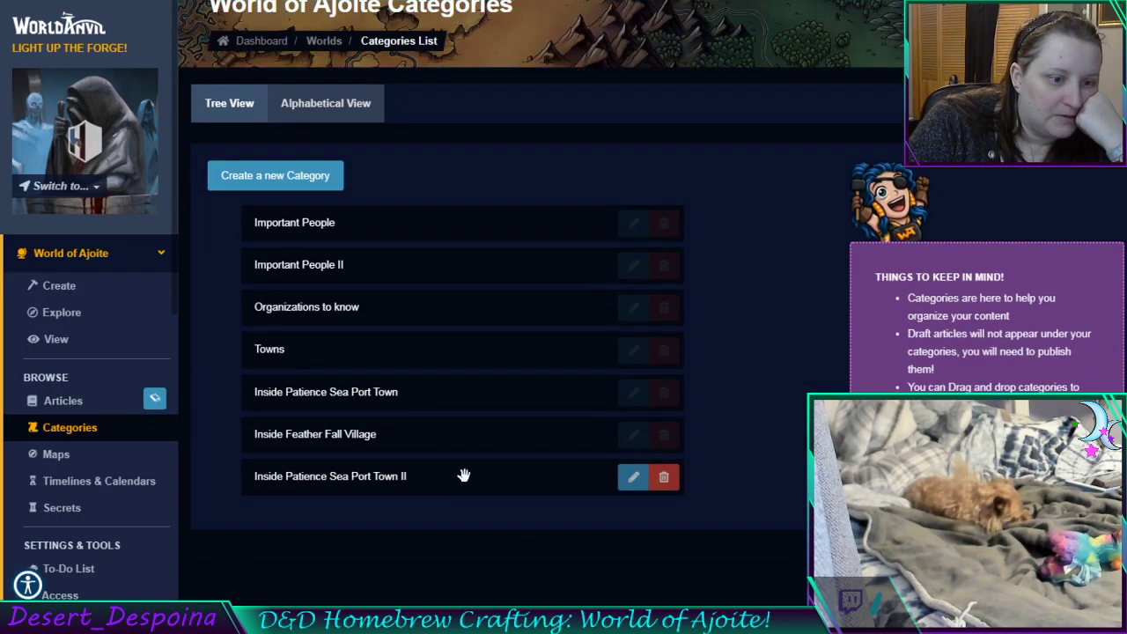
pyautogui.moveTo(462, 480); pyautogui.dragTo(461, 425)
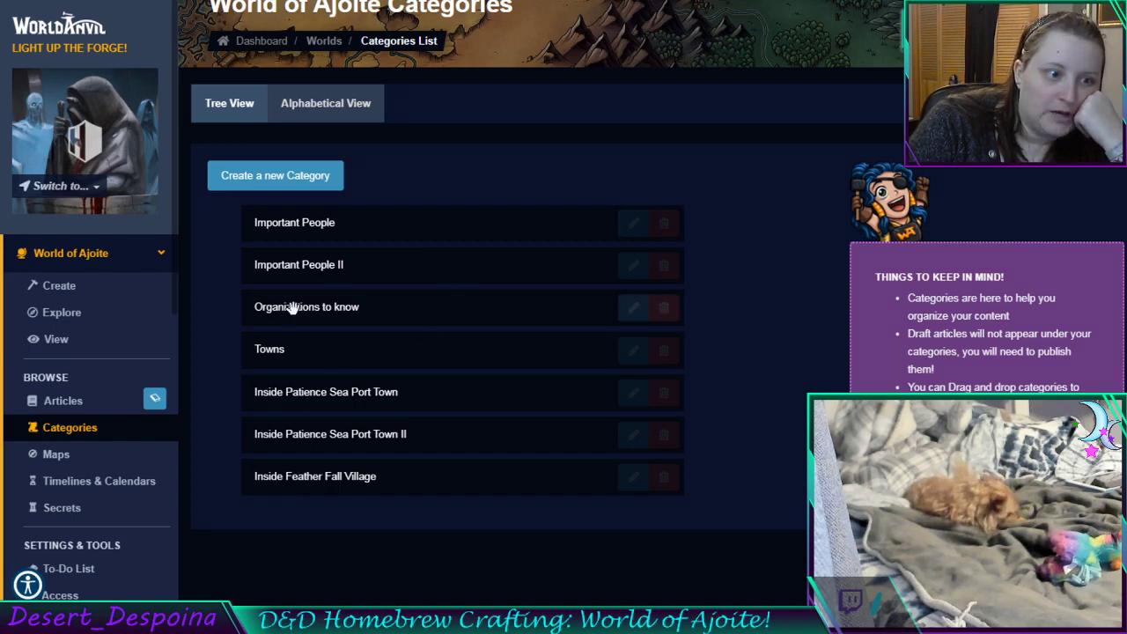
# Check the World Codex on the world's page for the new category and its place in the order
pyautogui.hotkey('ctrl', 'Tab')
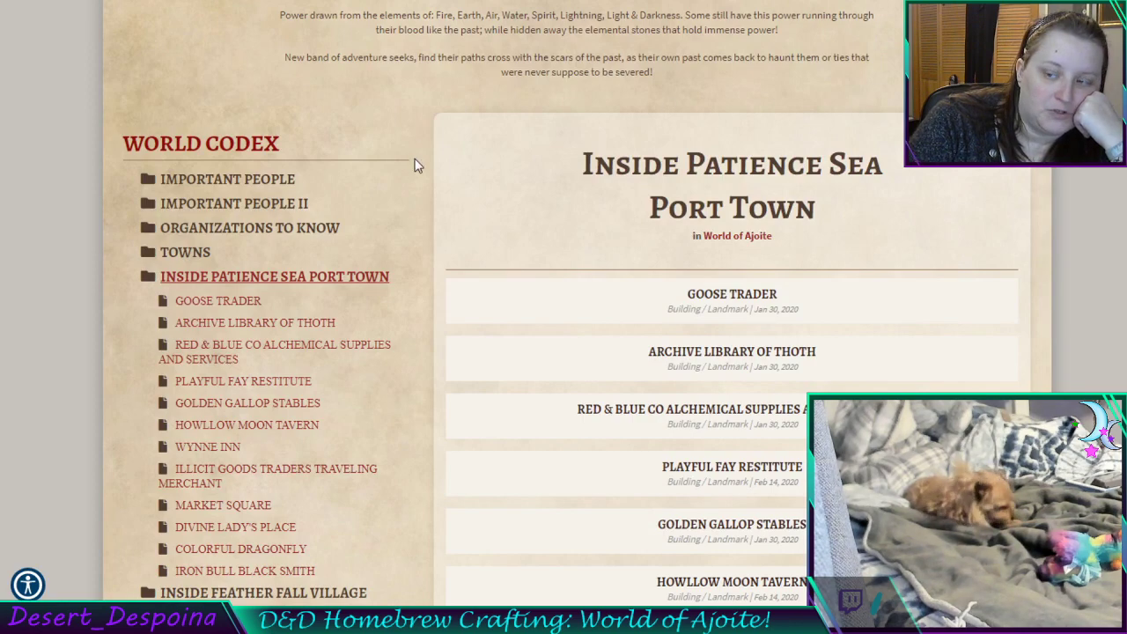
pyautogui.scroll(-4, 17, 245)
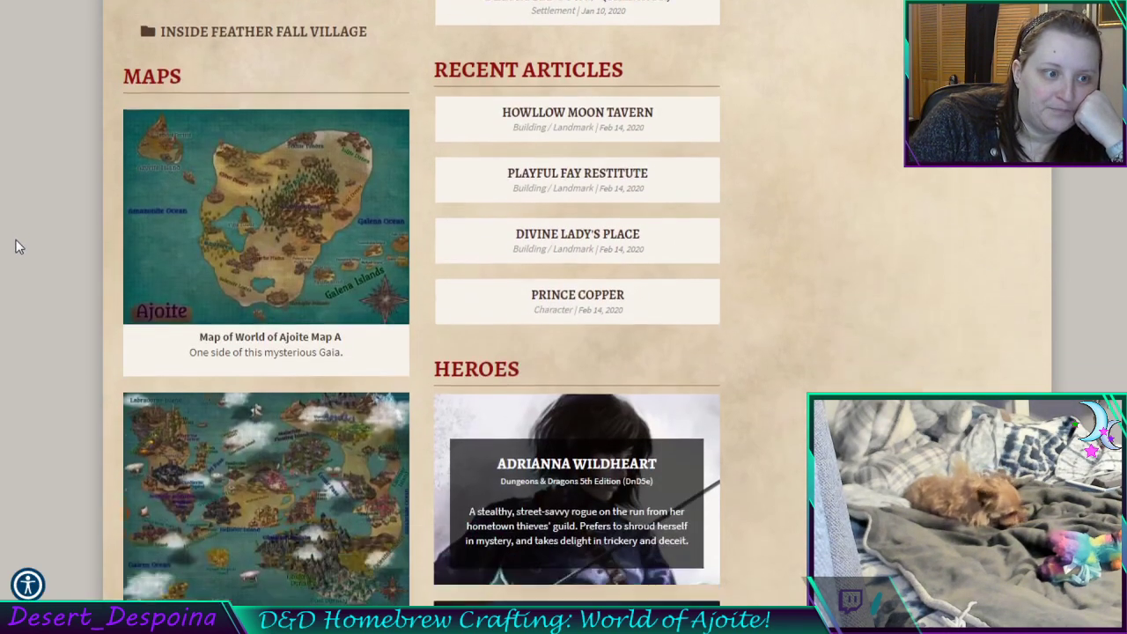
pyautogui.scroll(4, 17, 246)
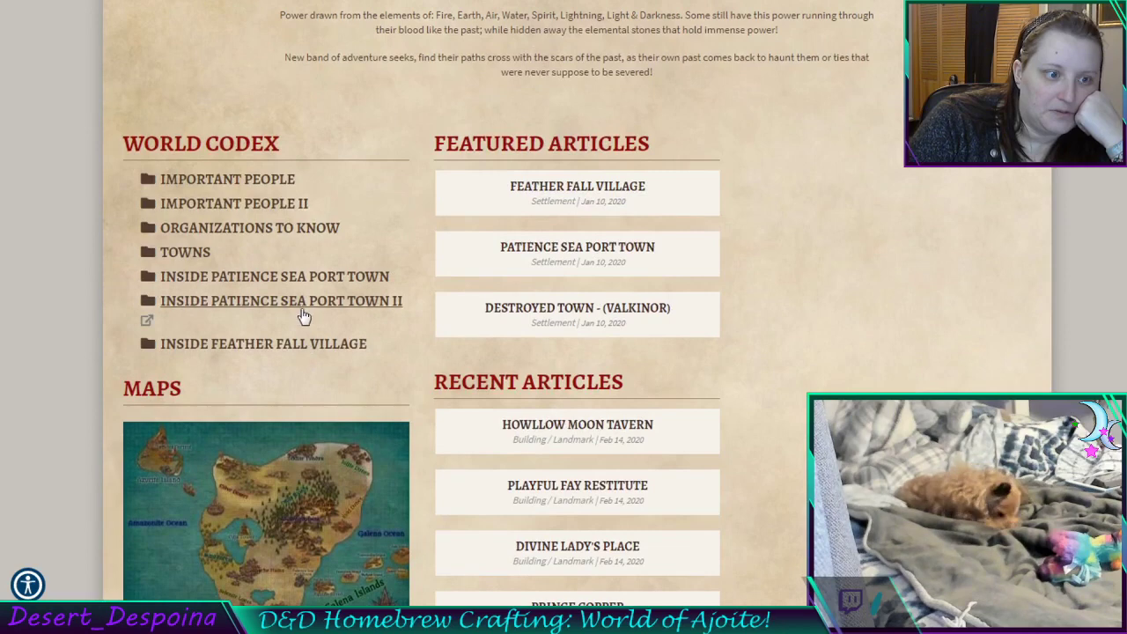
pyautogui.moveTo(302, 304)
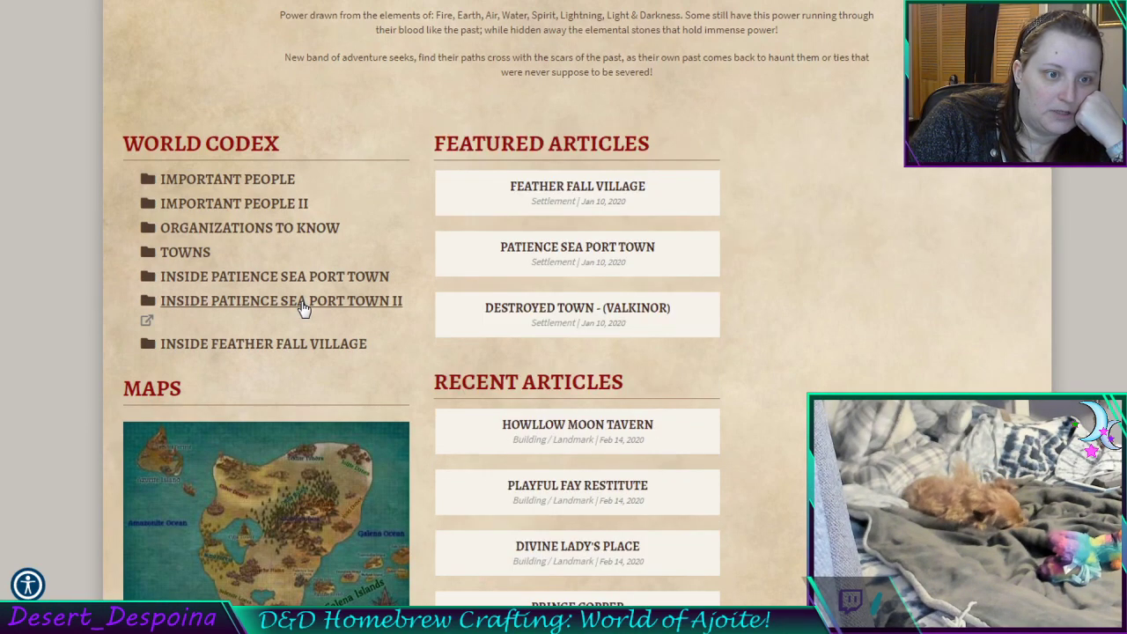
# Start a new Building / Landmark article in the World of Ajoite
pyautogui.click(302, 305)
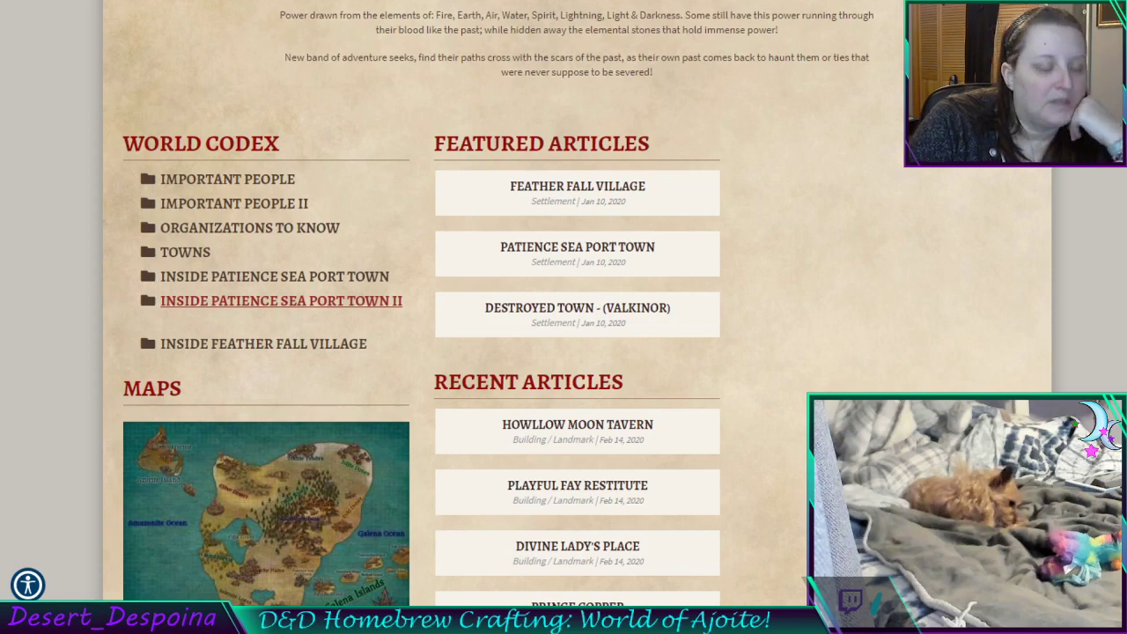
pyautogui.hotkey('ctrl', 'Tab')
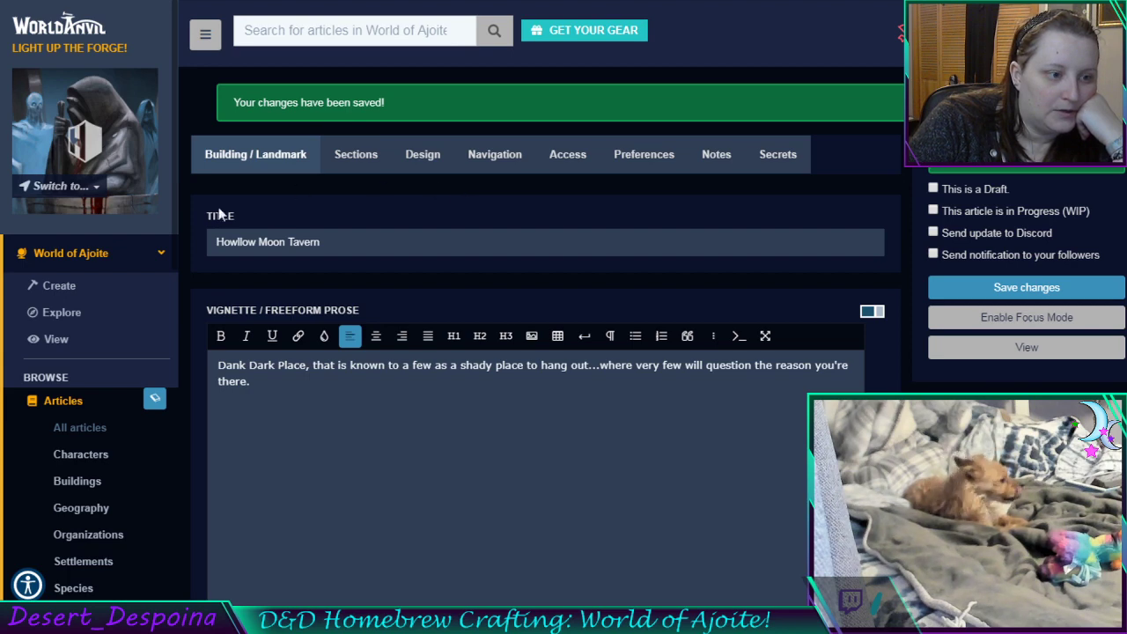
pyautogui.click(102, 286)
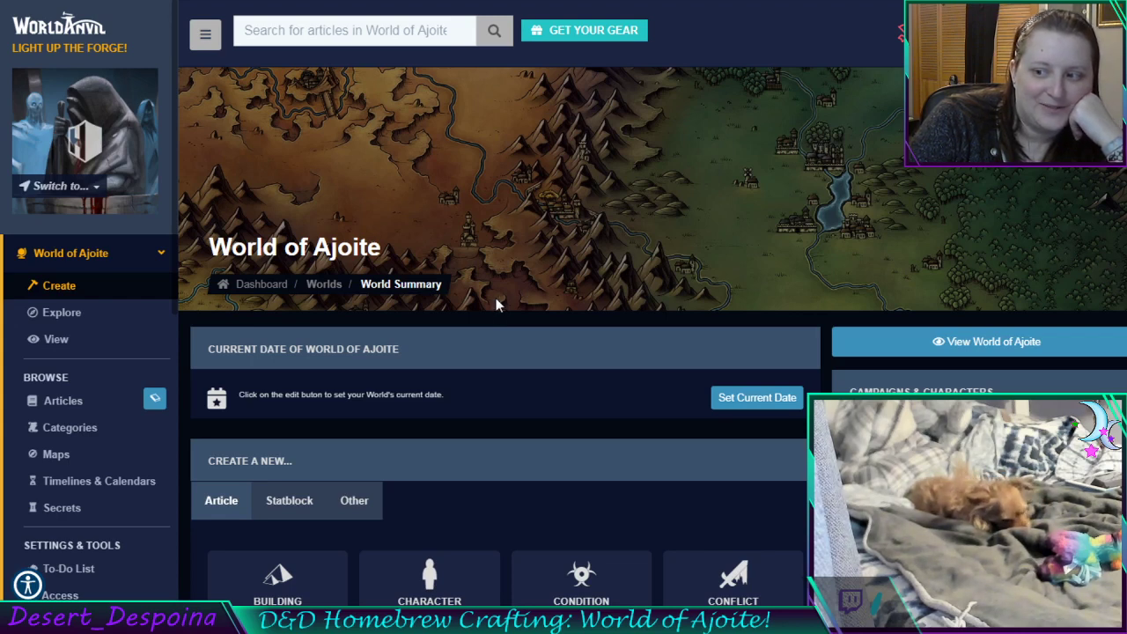
pyautogui.scroll(-3, 496, 301)
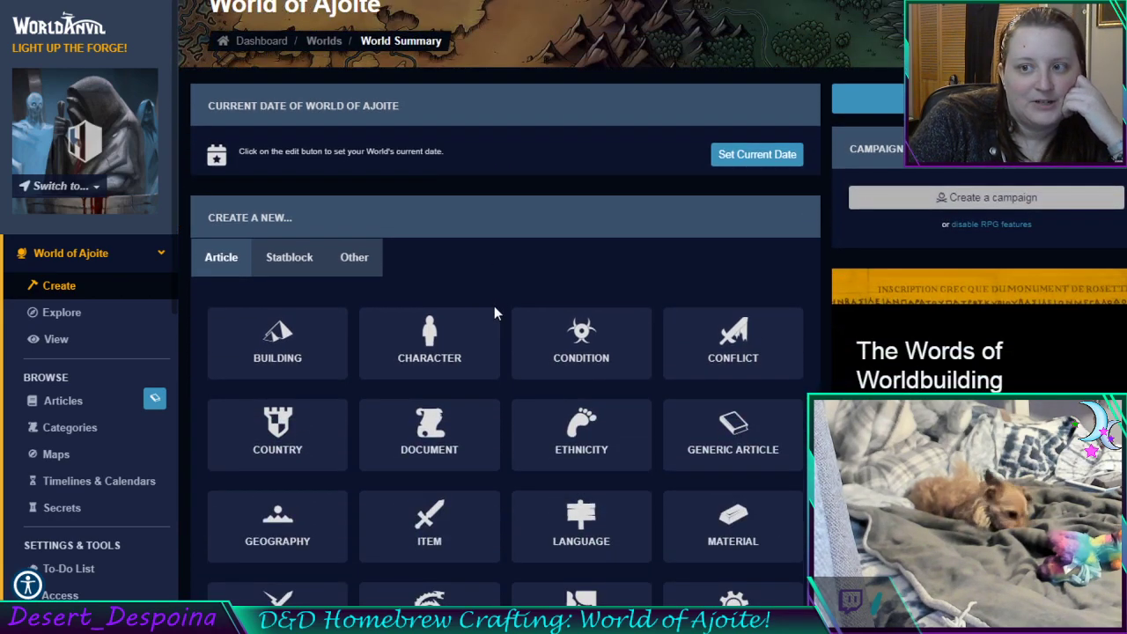
pyautogui.scroll(-3, 494, 308)
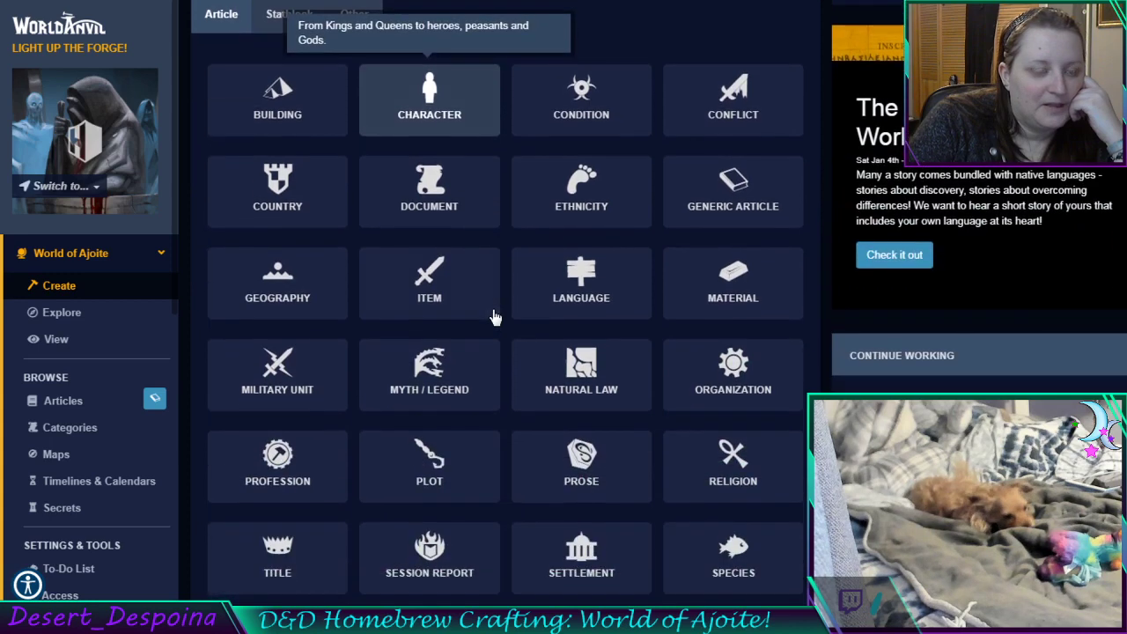
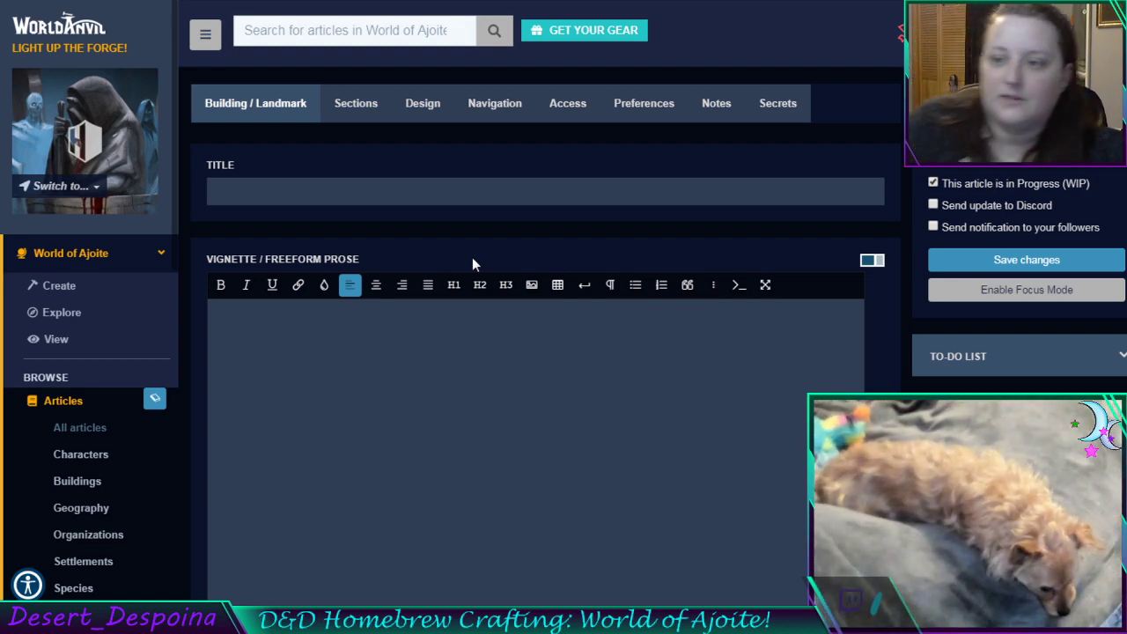
# Look up the lord's name in the Important People category and title the new building article "Vorti Mansion"
pyautogui.click(410, 200)
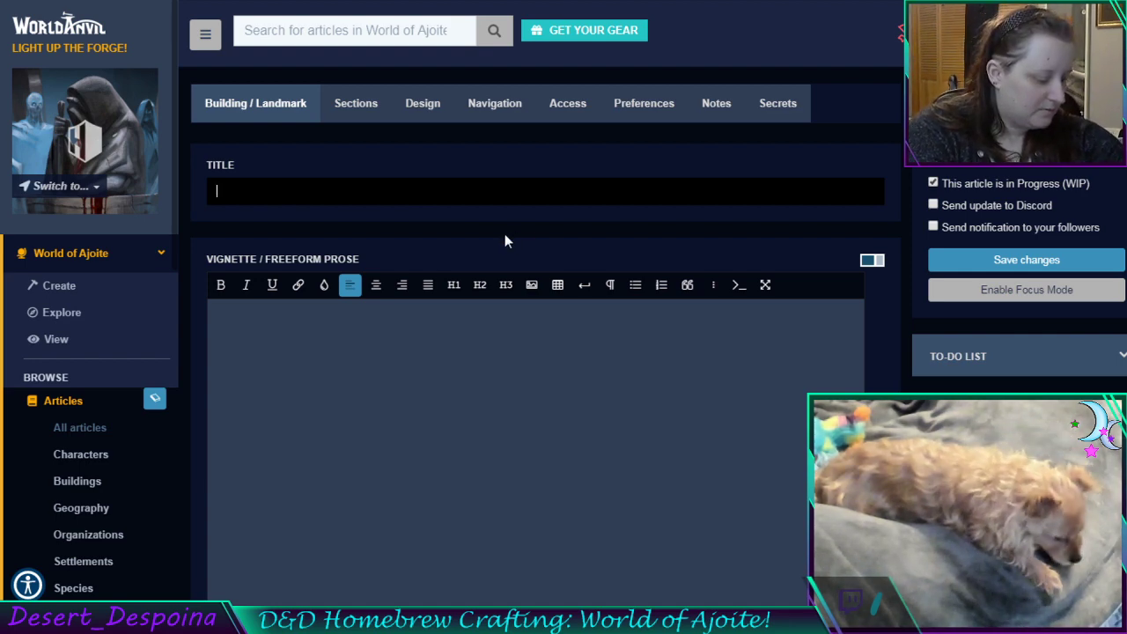
pyautogui.write('Ma')
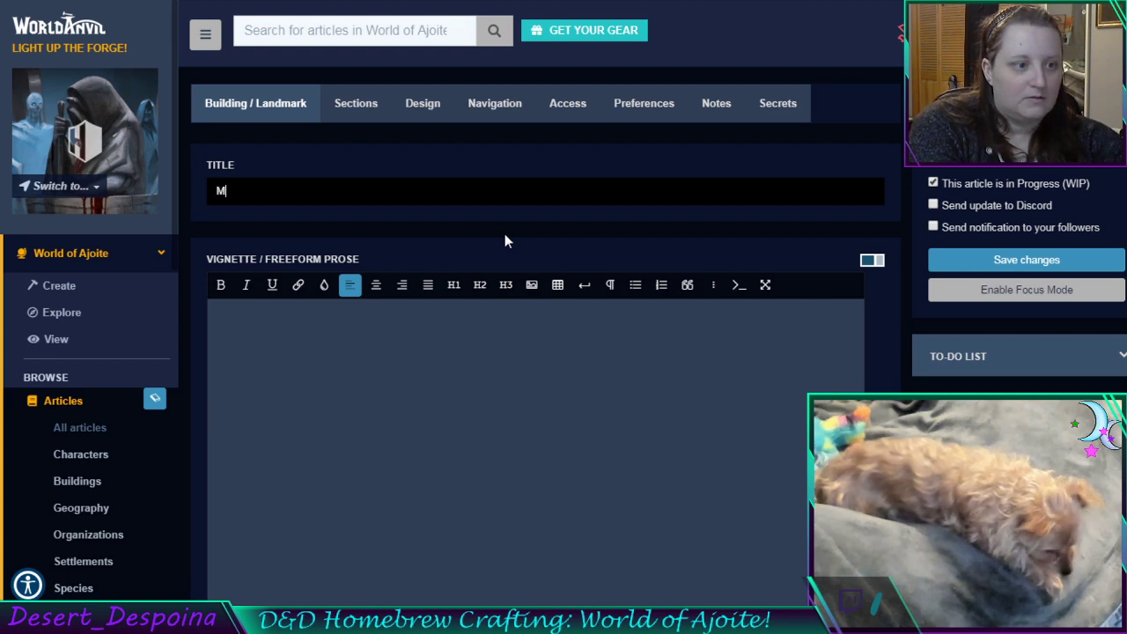
pyautogui.press('BackSpace')
pyautogui.press('BackSpace')
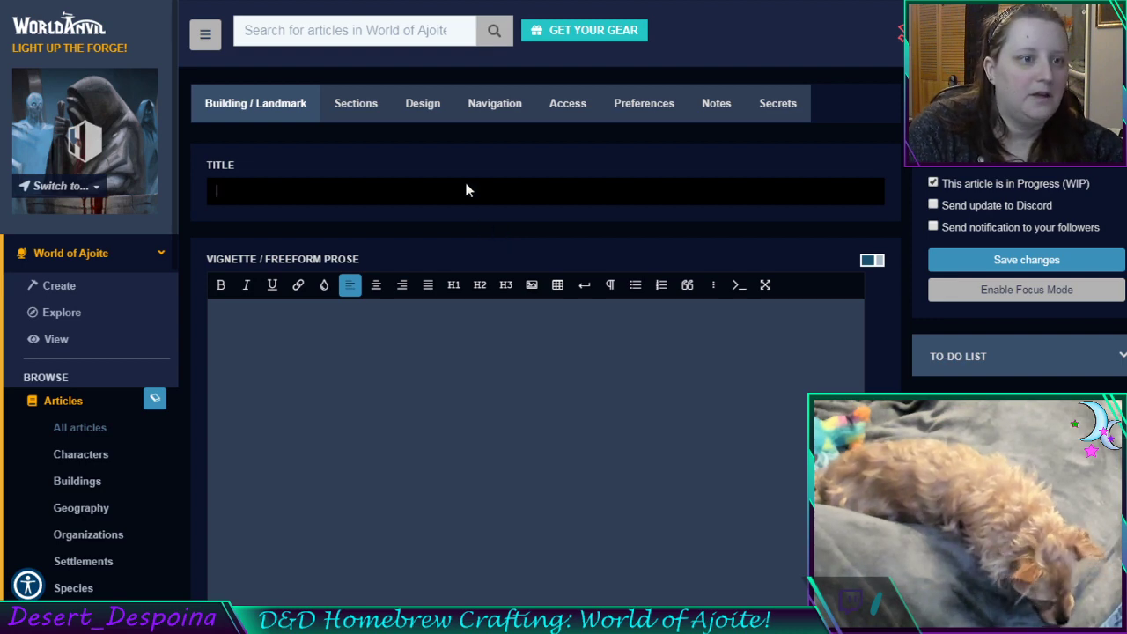
pyautogui.hotkey('ctrl', 'Tab')
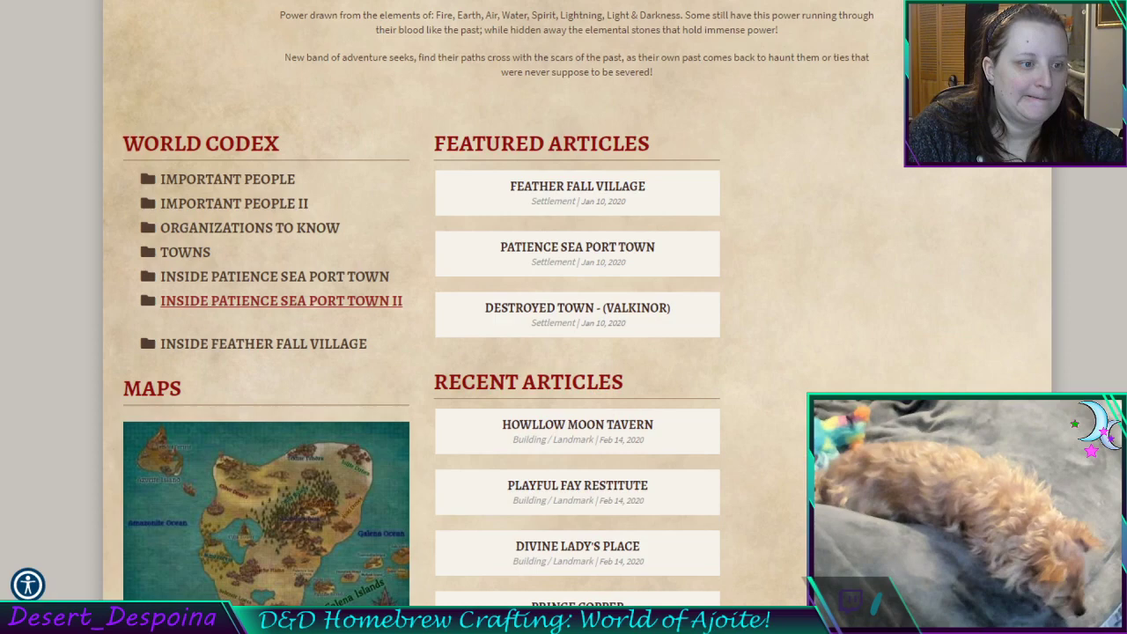
pyautogui.click(276, 182)
pyautogui.scroll(-3, 956, 378)
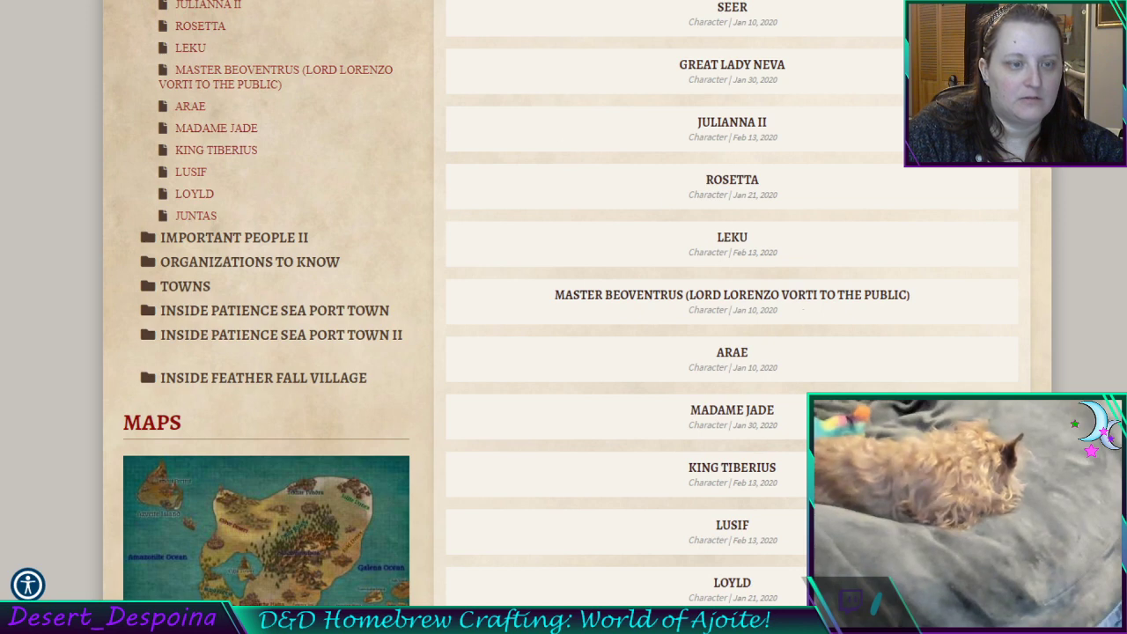
pyautogui.click(309, 1)
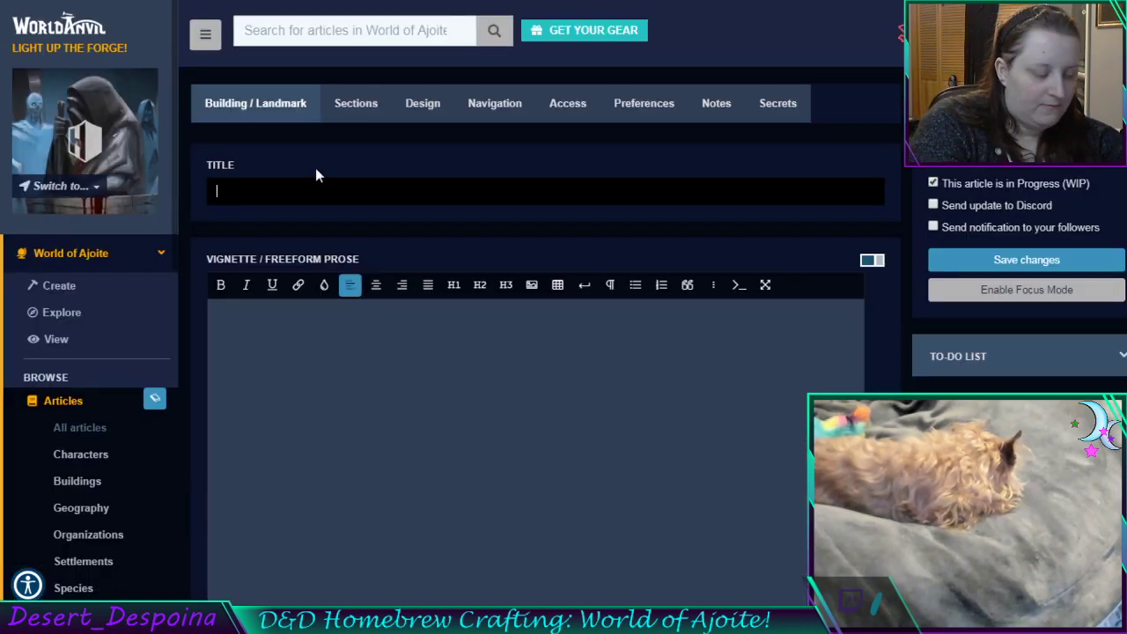
pyautogui.write('Vorti Mansion')
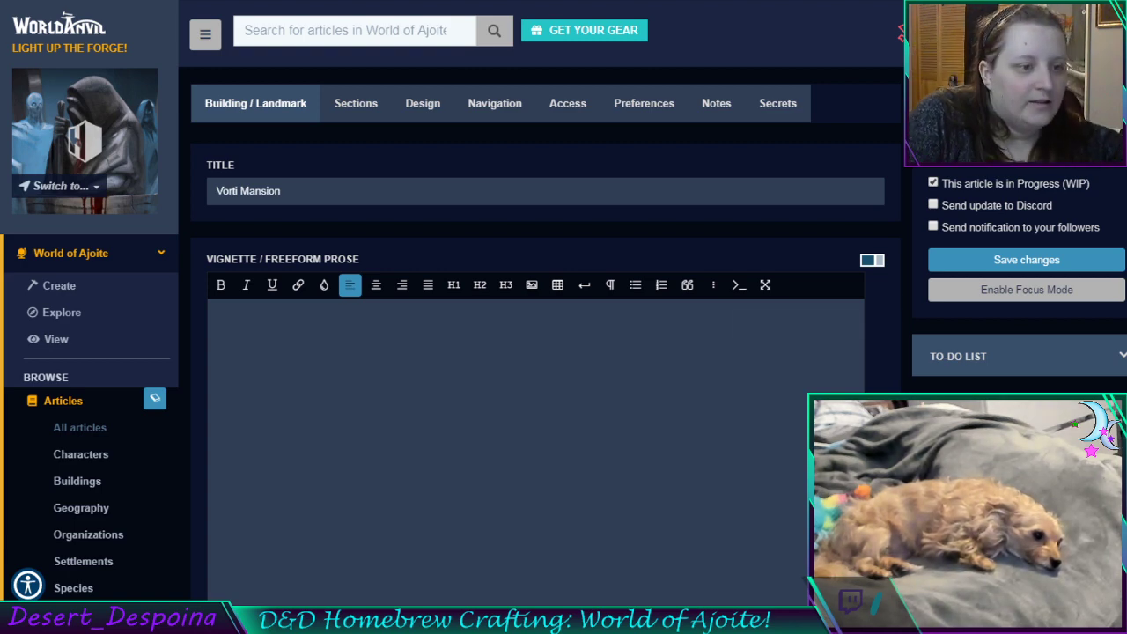
# Begin the Vorti Mansion vignette with "Home of Lorenzo Vorti", checking the name against the Important People list
pyautogui.click(479, 418)
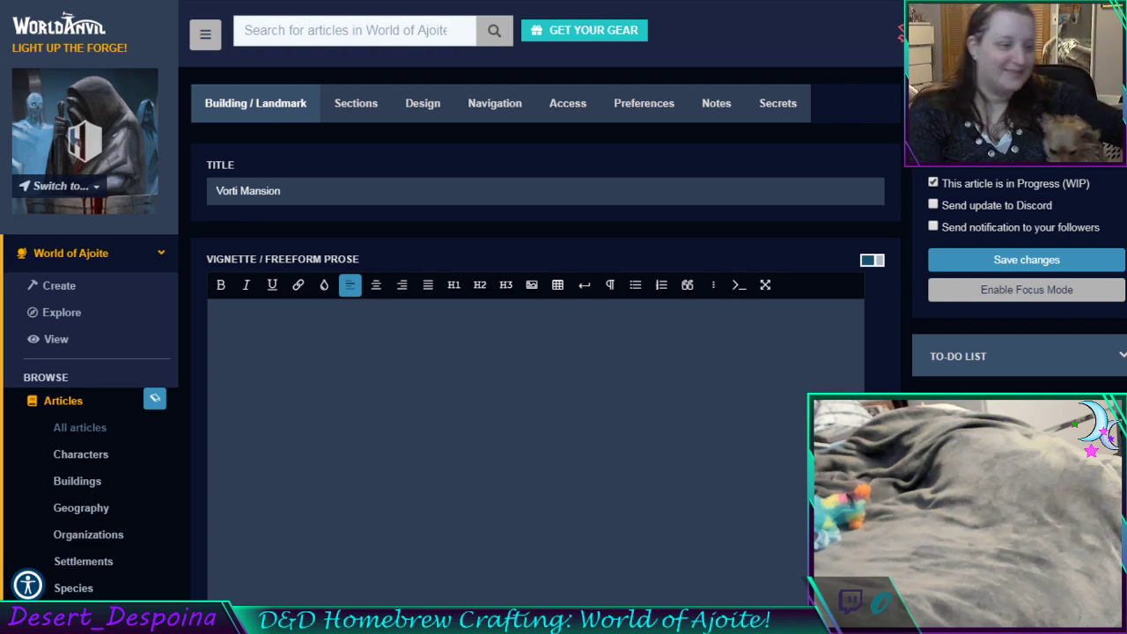
pyautogui.click(617, 362)
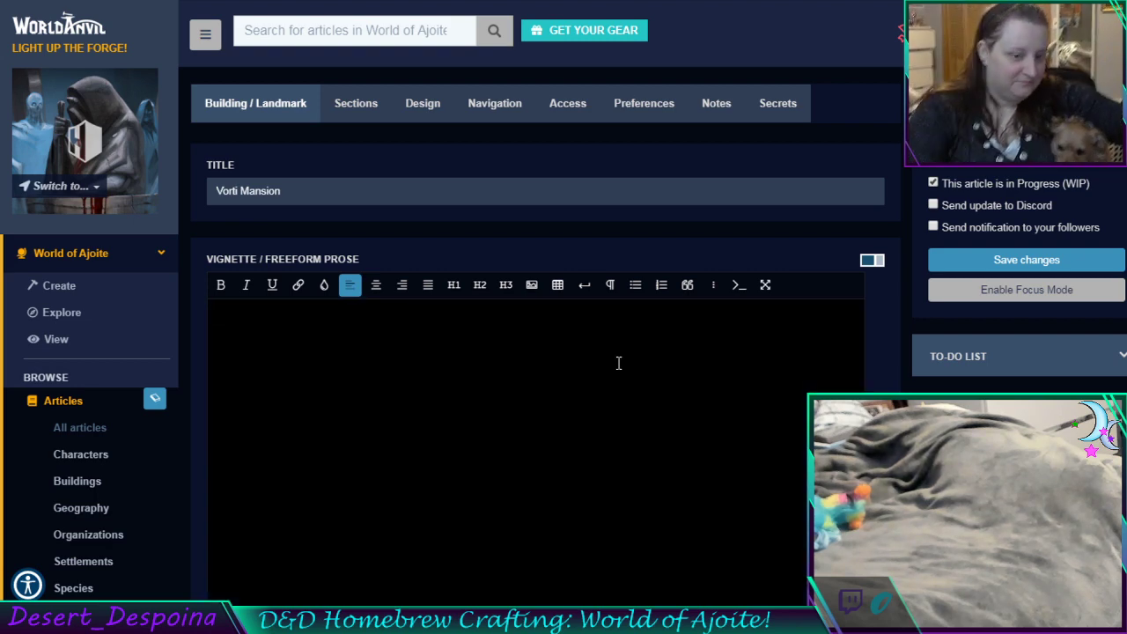
pyautogui.write('W')
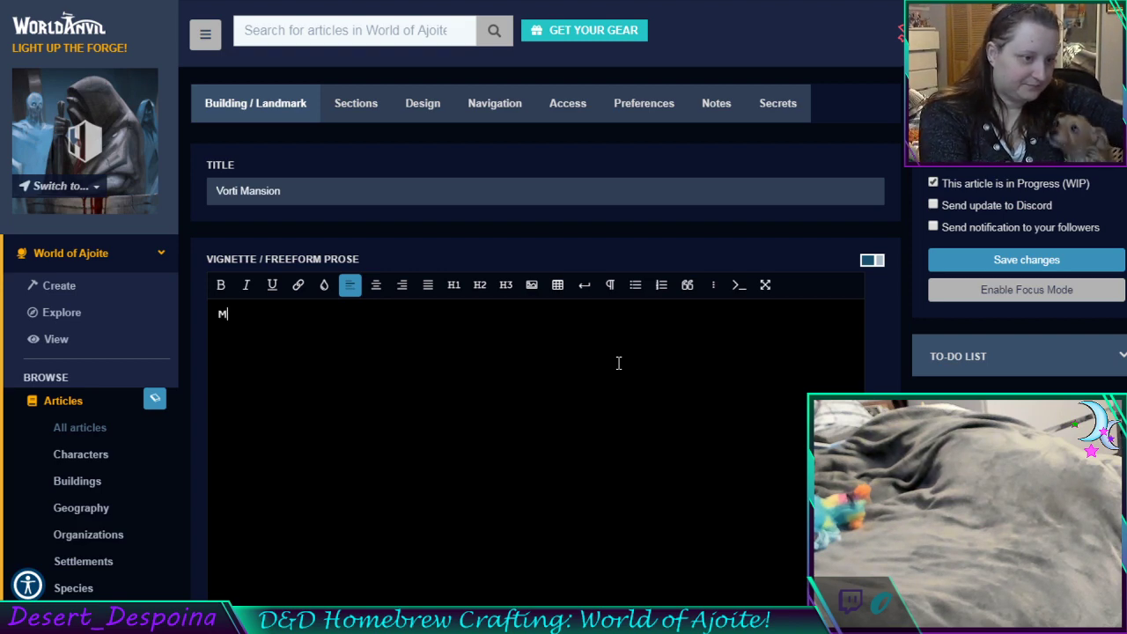
pyautogui.press('BackSpace')
pyautogui.write('Home of')
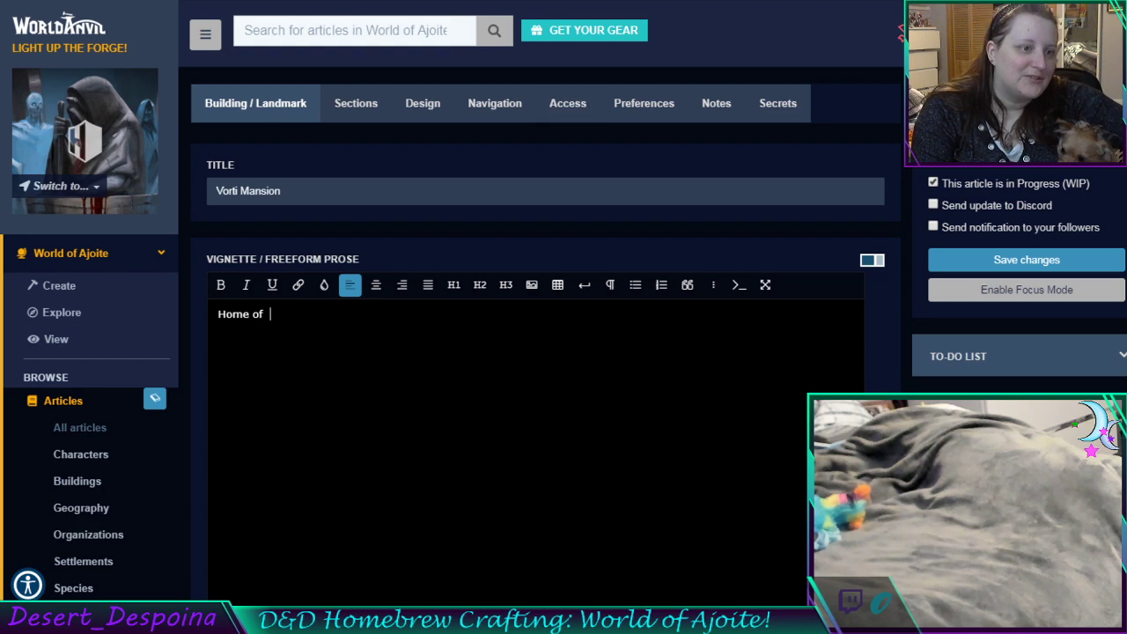
pyautogui.hotkey('ctrl', 'Tab')
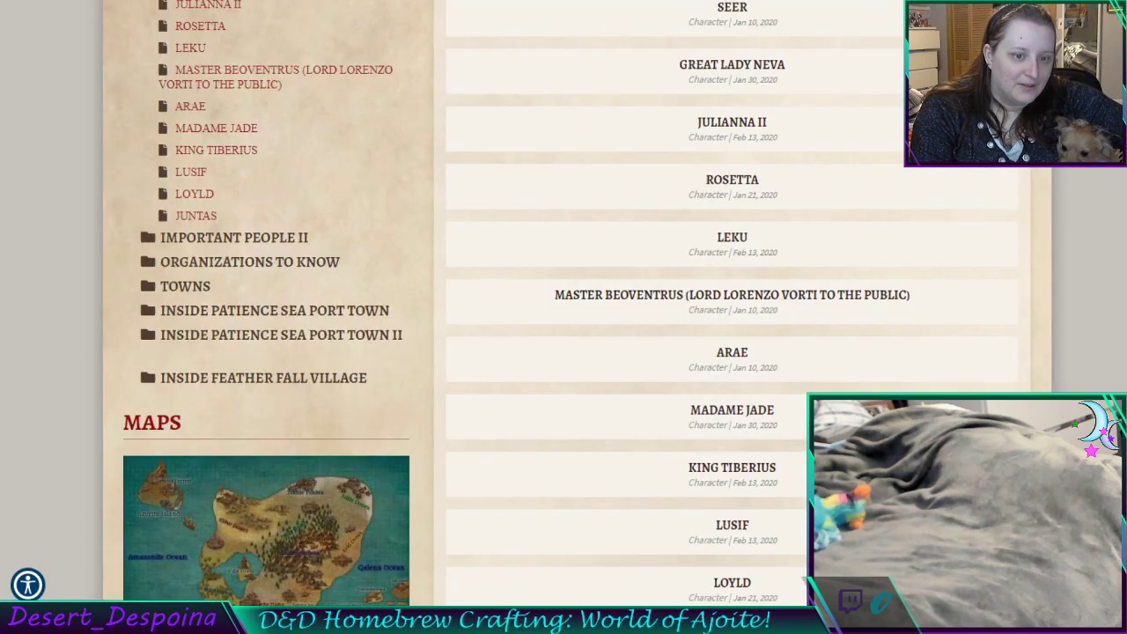
pyautogui.hotkey('ctrl', 'shift', 'Tab')
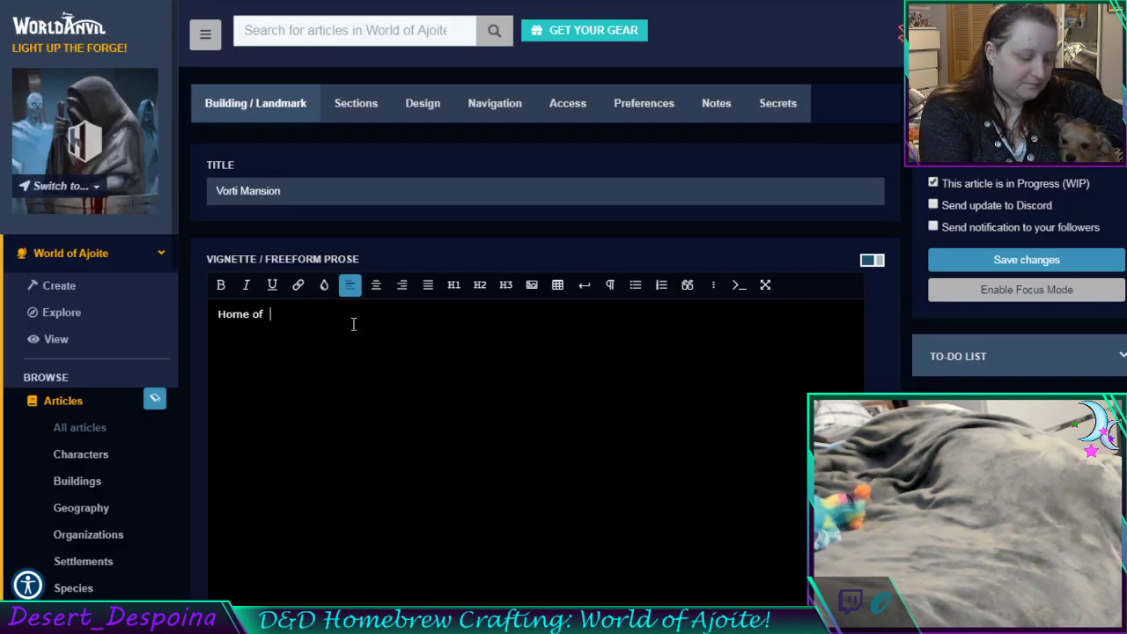
pyautogui.write('Lorenzo')
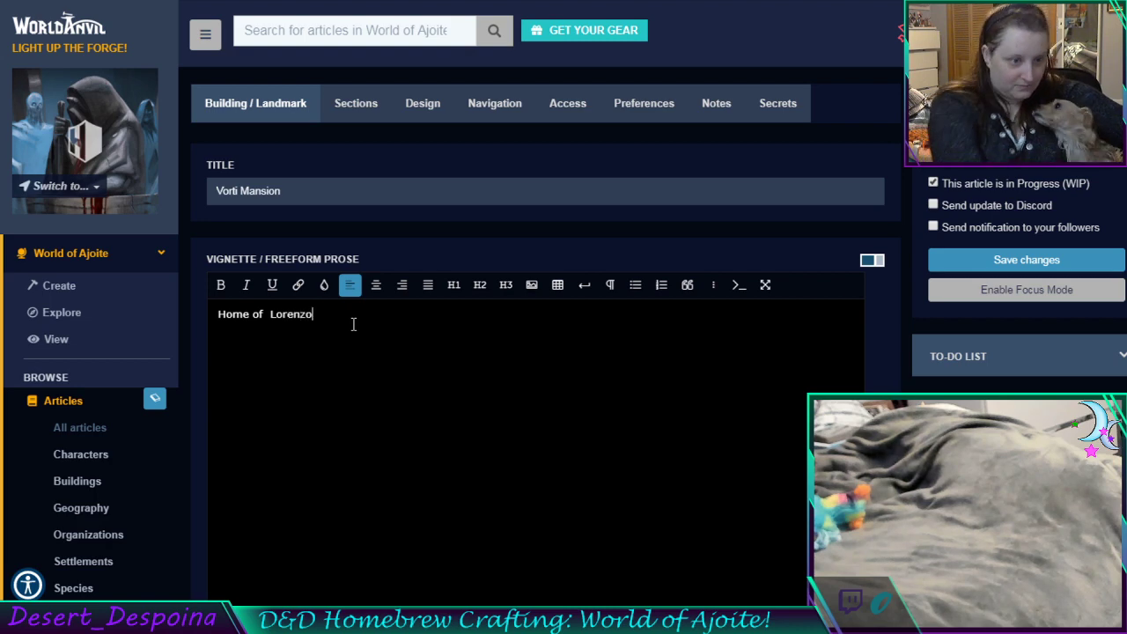
pyautogui.write(' V')
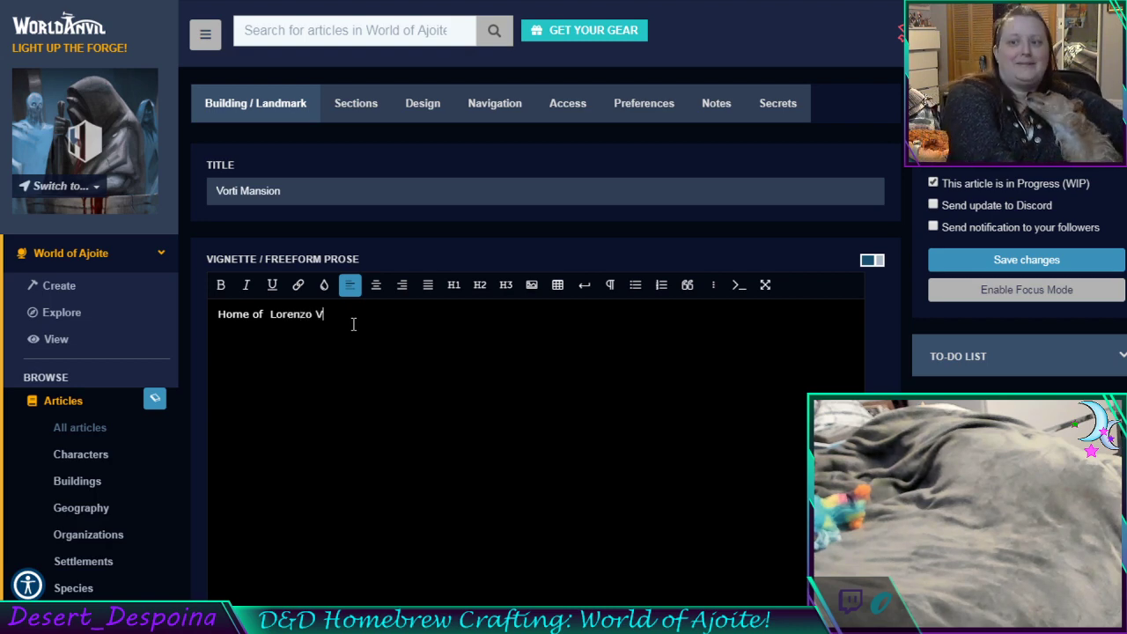
pyautogui.write('o')
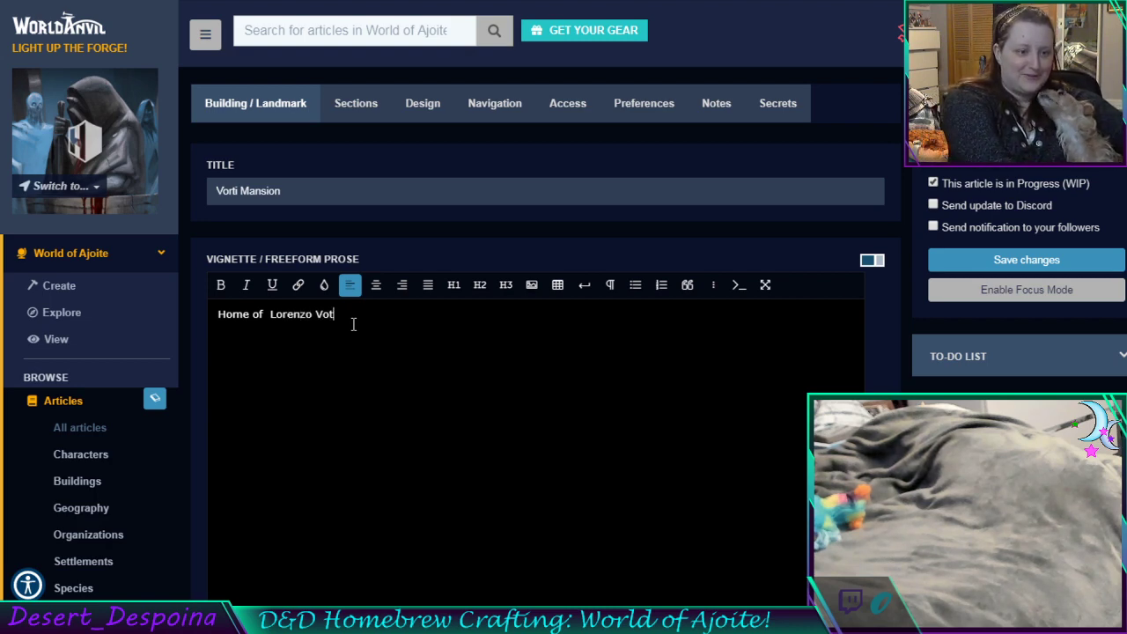
pyautogui.write('rti')
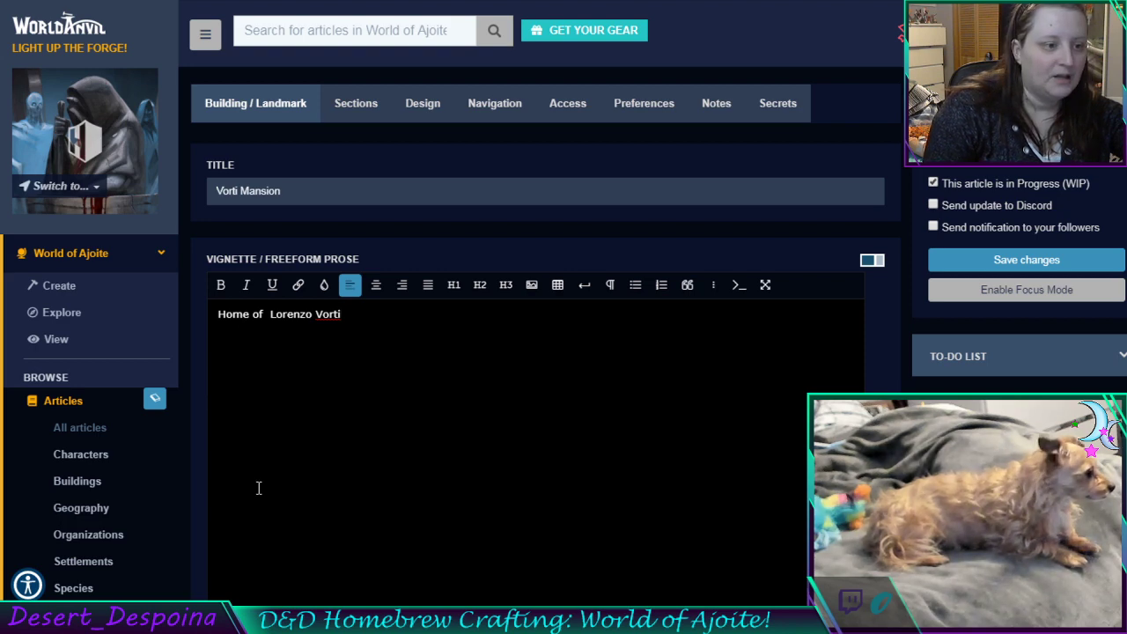
# Remove the extra space after "Home of" and end the vignette's first sentence with a period
pyautogui.click(267, 317)
pyautogui.press('Delete')
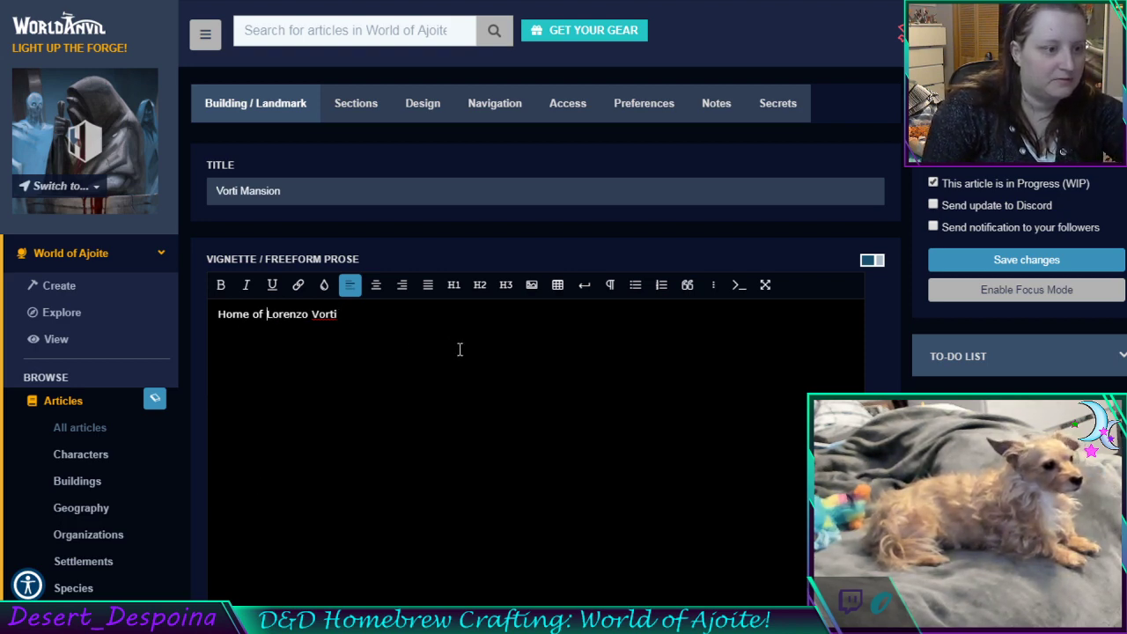
pyautogui.click(435, 347)
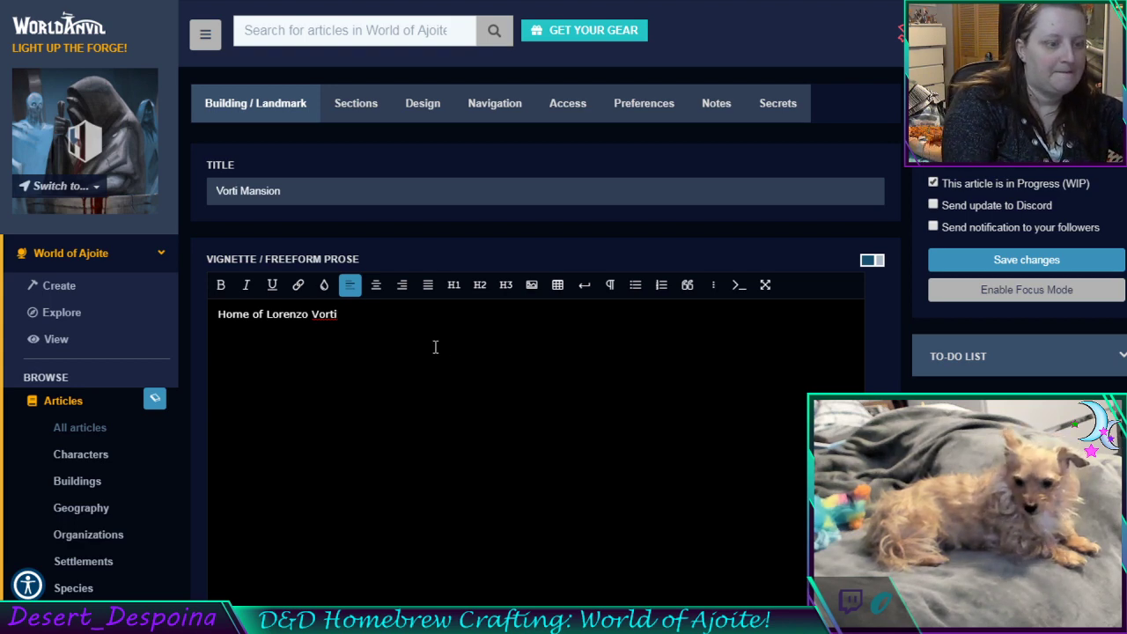
pyautogui.write('. ')
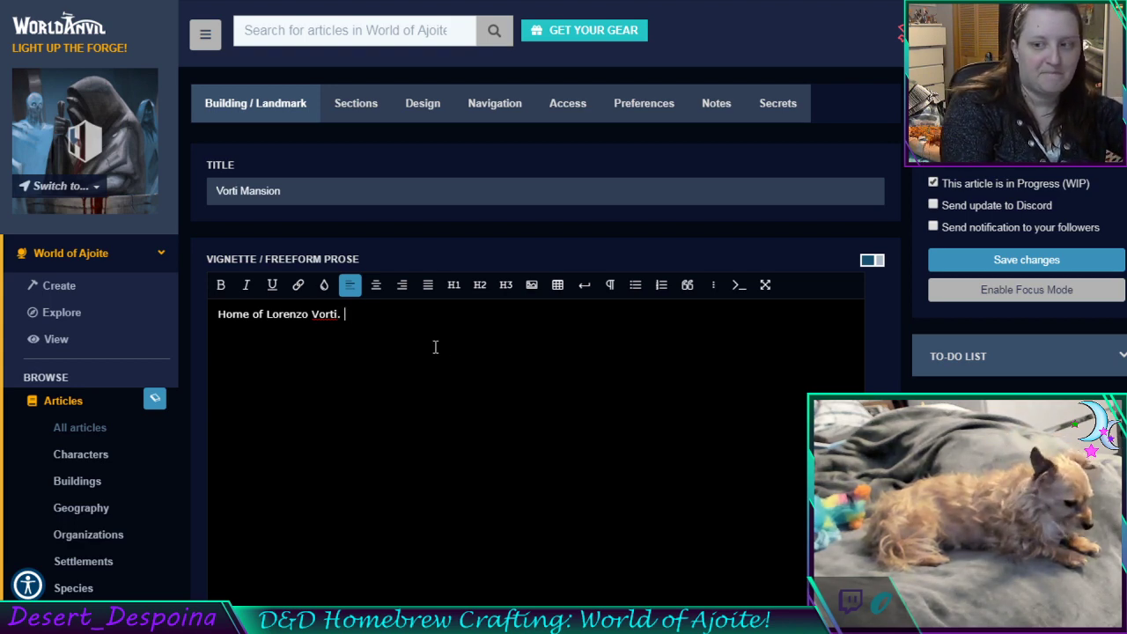
pyautogui.write('The')
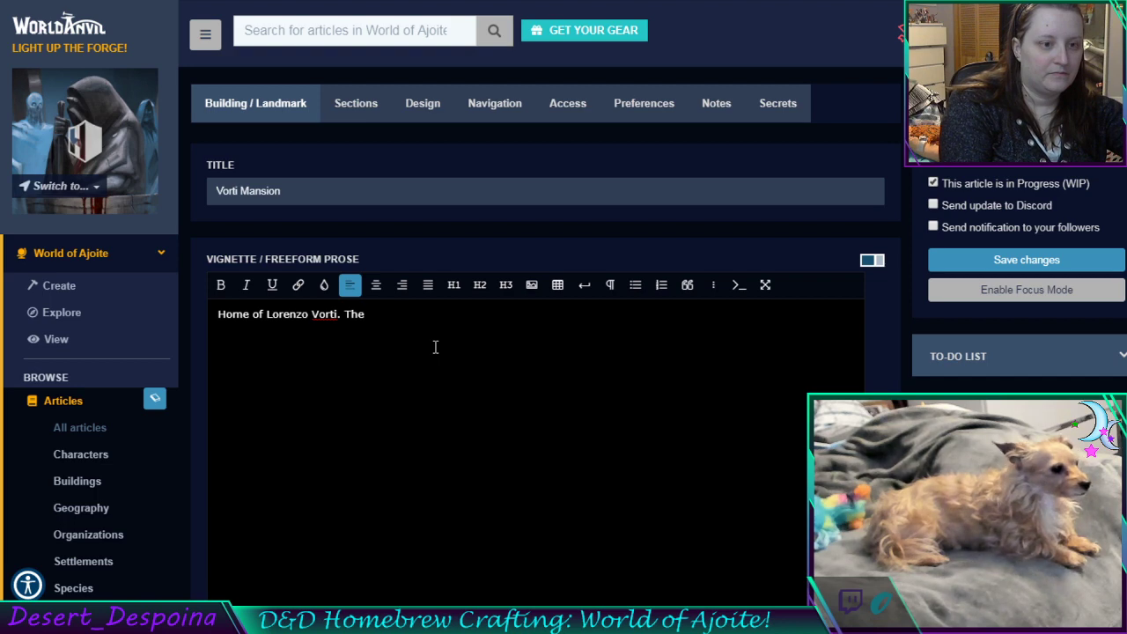
pyautogui.write(' richest ')
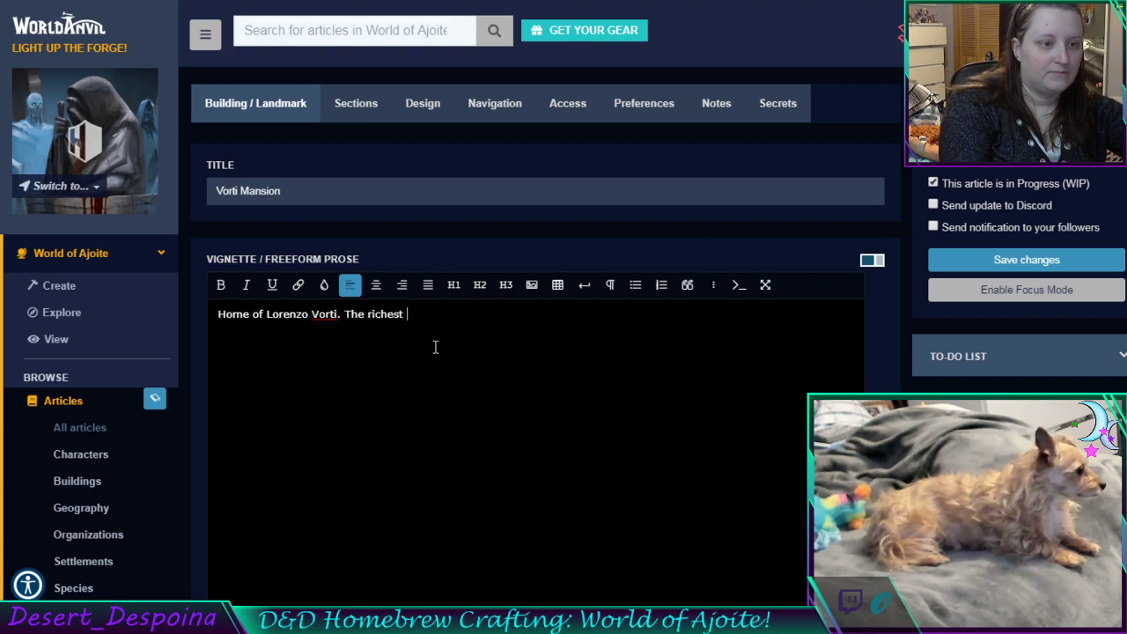
pyautogui.write('man')
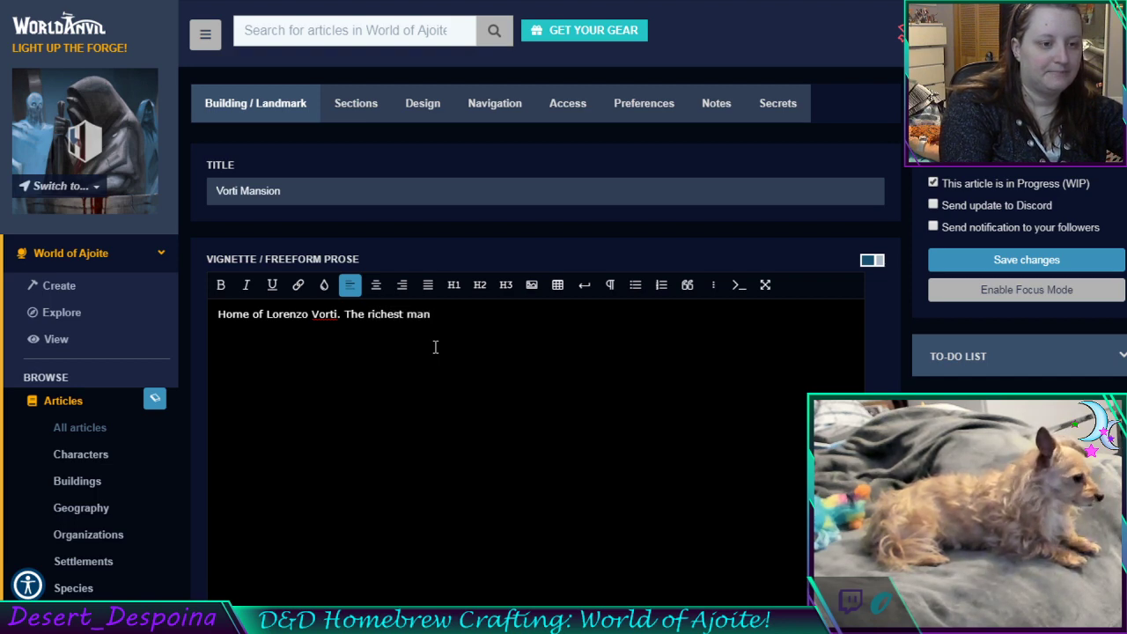
pyautogui.press('BackSpace')
pyautogui.press('BackSpace')
pyautogui.press('BackSpace')
pyautogui.press('BackSpace')
pyautogui.press('BackSpace')
pyautogui.press('BackSpace')
pyautogui.press('BackSpace')
pyautogui.press('BackSpace')
pyautogui.press('BackSpace')
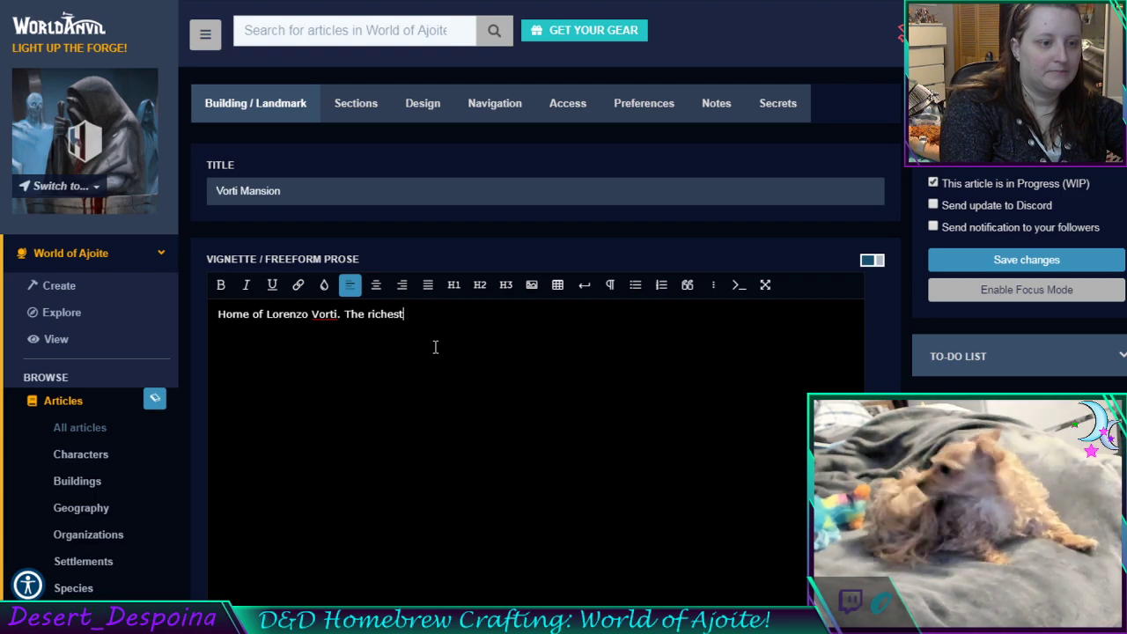
pyautogui.press('BackSpace')
pyautogui.press('BackSpace')
pyautogui.press('BackSpace')
pyautogui.press('BackSpace')
pyautogui.press('BackSpace')
pyautogui.press('BackSpace')
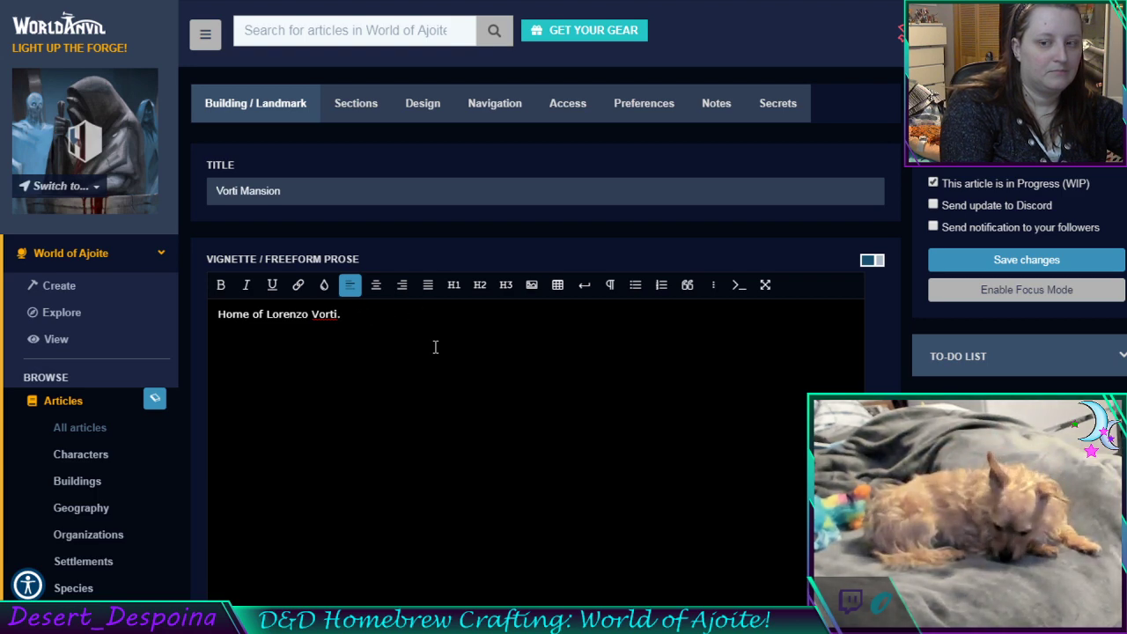
pyautogui.write('one a')
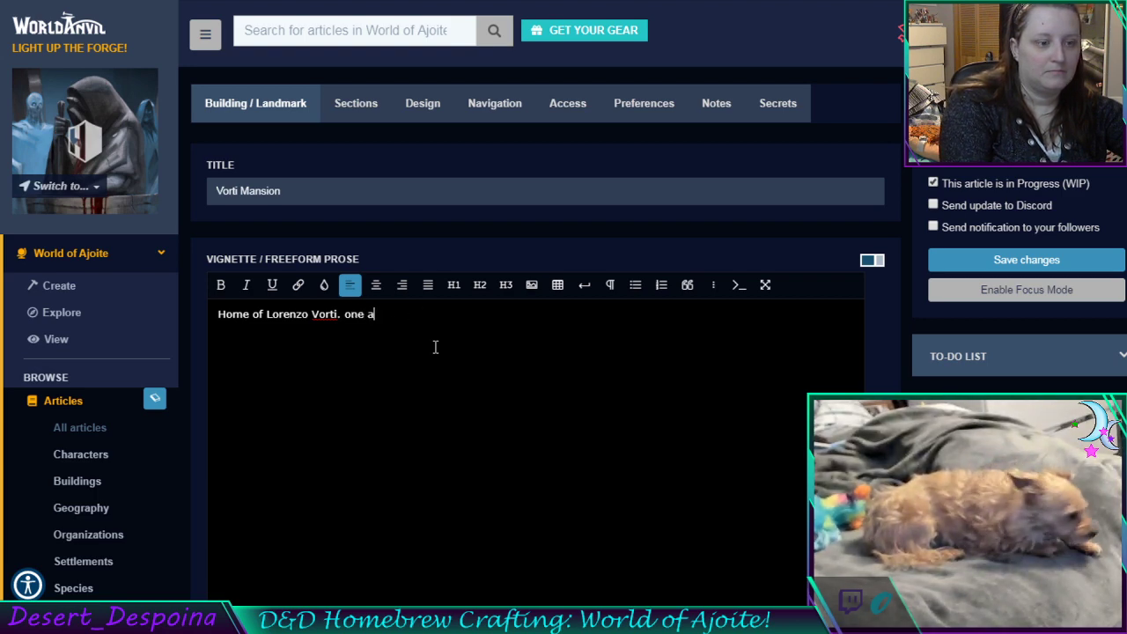
pyautogui.press('BackSpace')
pyautogui.press('BackSpace')
pyautogui.press('BackSpace')
pyautogui.press('BackSpace')
pyautogui.press('BackSpace')
# Continue the vignette with "One of the wealthest and most likely the only man in town"
pyautogui.write('One of th')
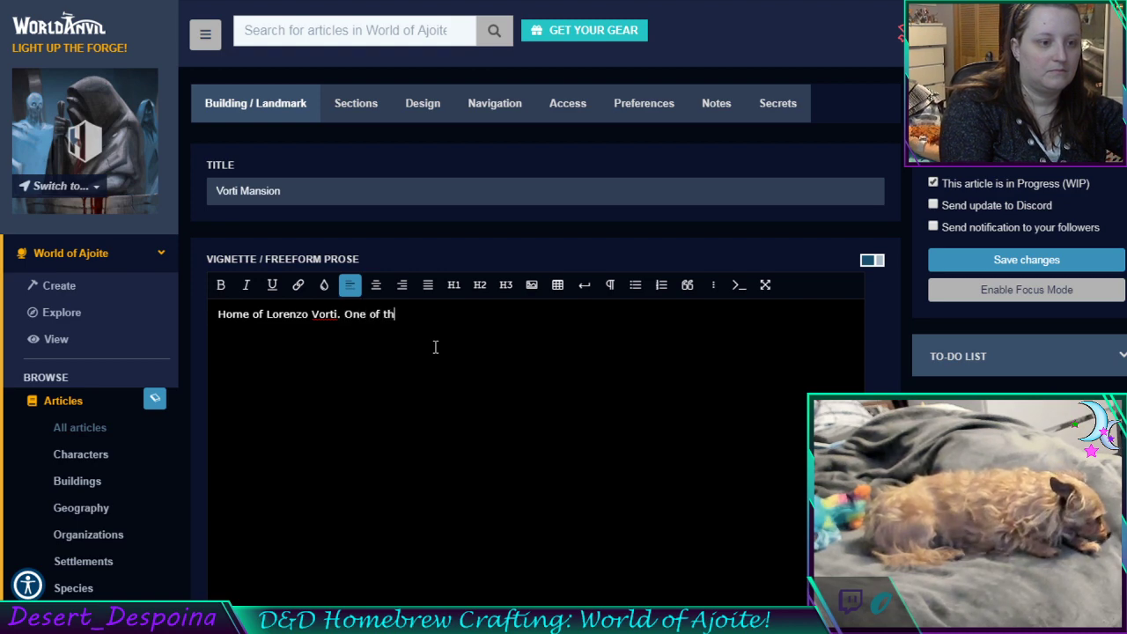
pyautogui.write('e wealth')
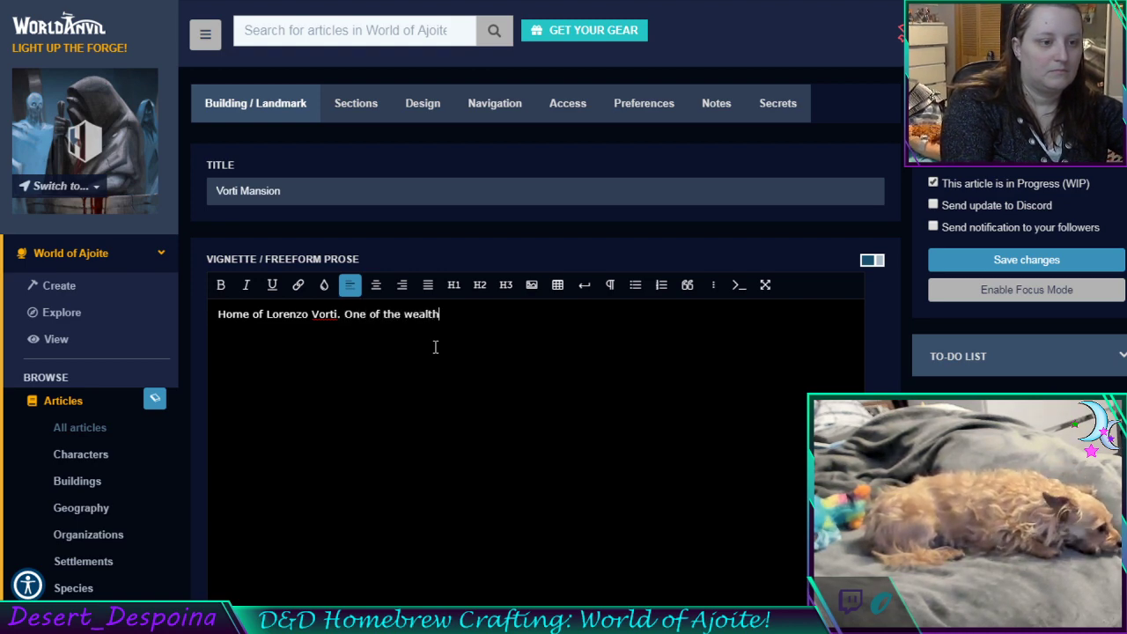
pyautogui.write('est and ')
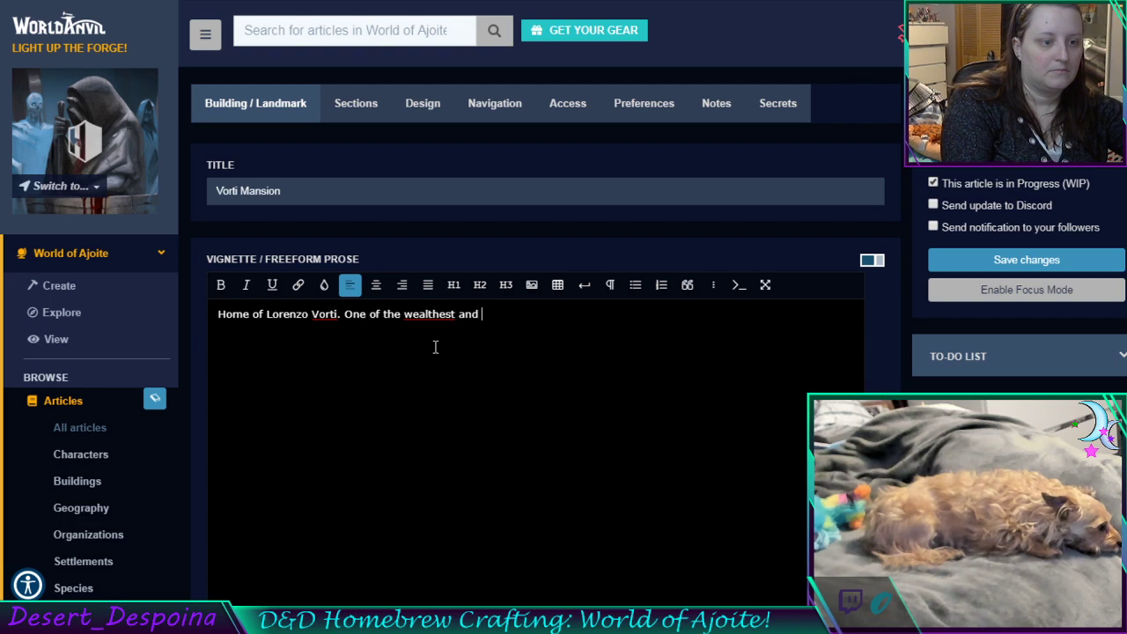
pyautogui.write('most')
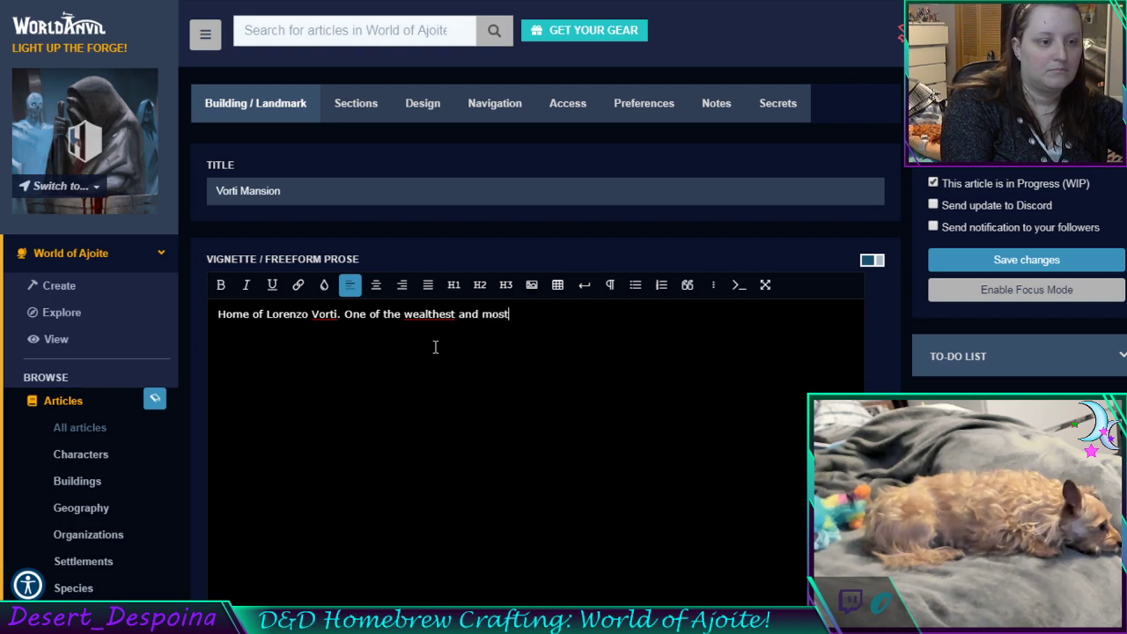
pyautogui.write(' likely the on')
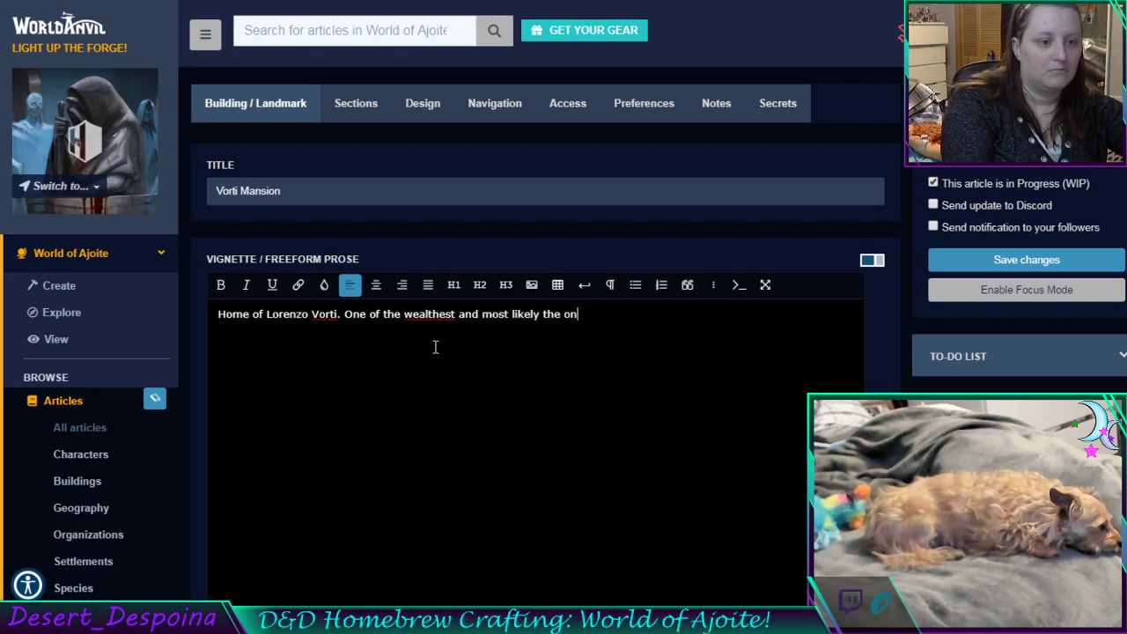
pyautogui.write('ly man')
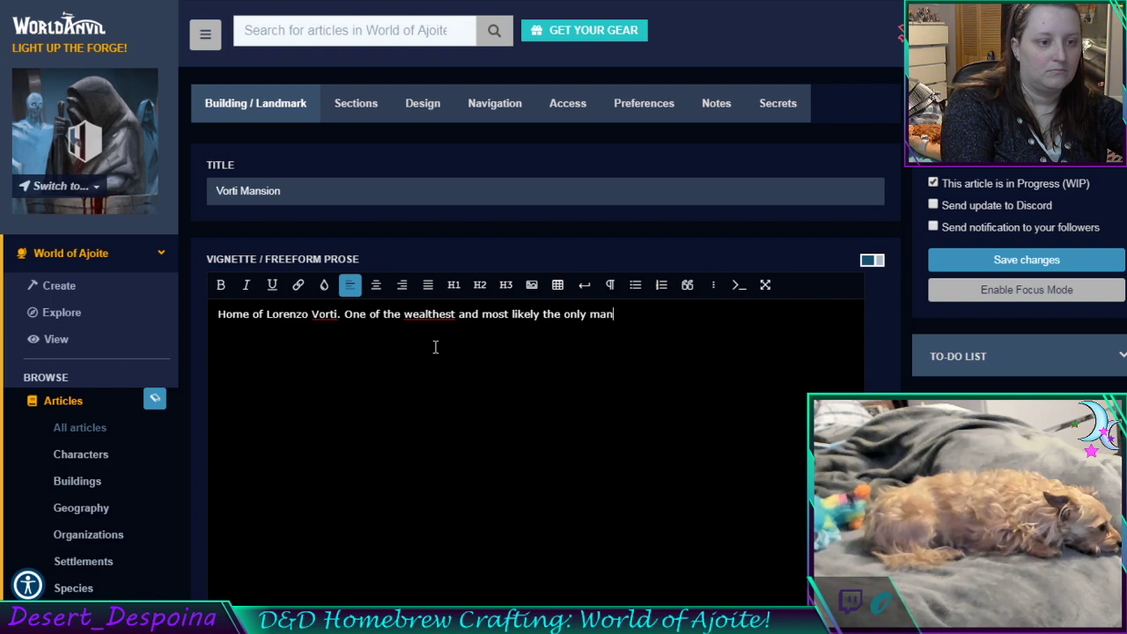
pyautogui.write('  in ')
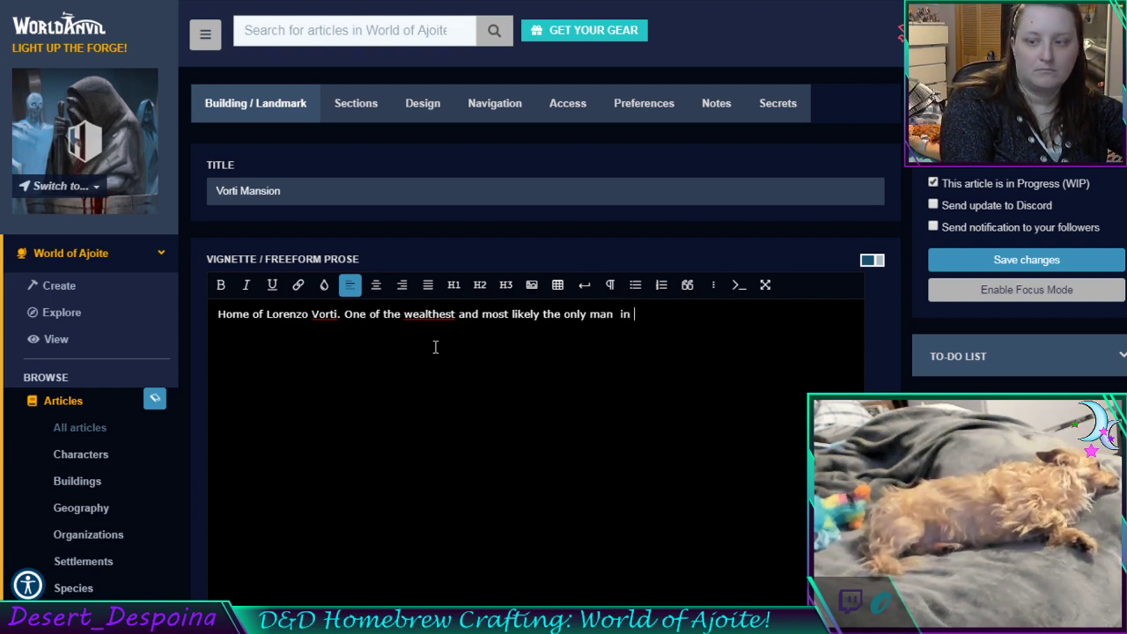
pyautogui.write('town')
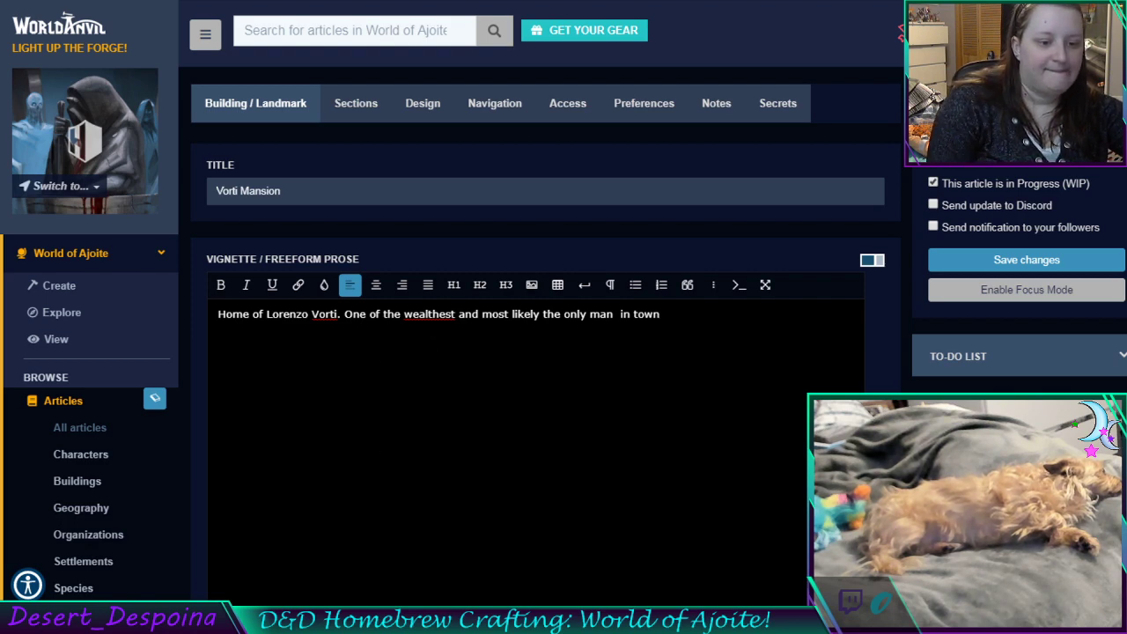
# Correct the misspelled word after "One of the" to "wealthiest" and return to the end of the vignette text
pyautogui.click(518, 622)
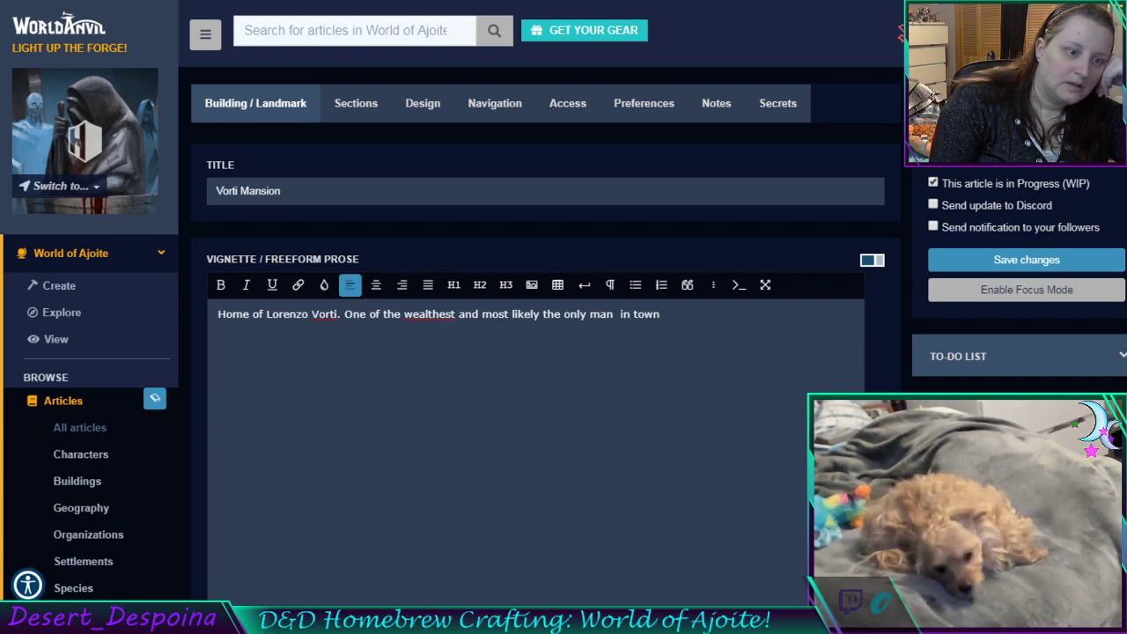
pyautogui.doubleClick(421, 313)
pyautogui.write('wealth est')
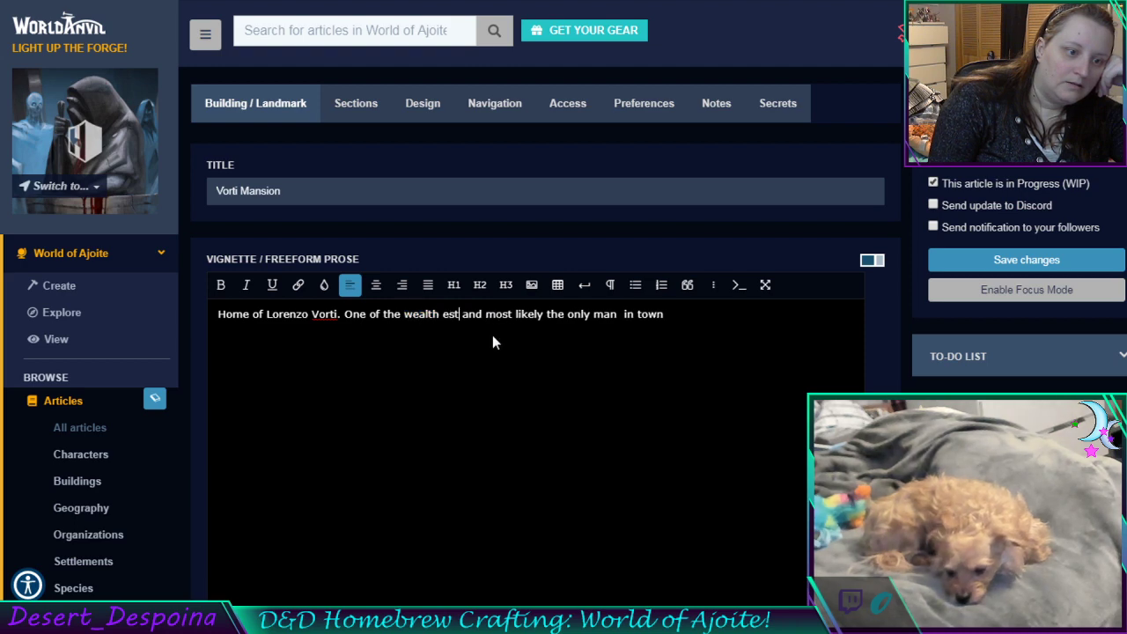
pyautogui.hotkey('ctrl', 'z')
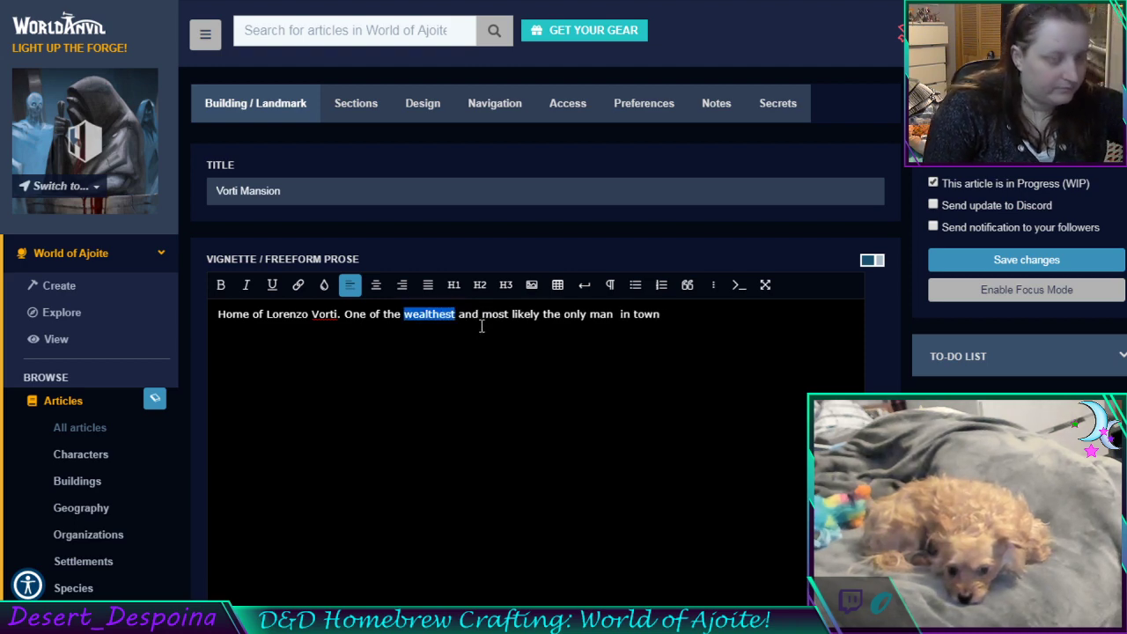
pyautogui.write('wealthiest')
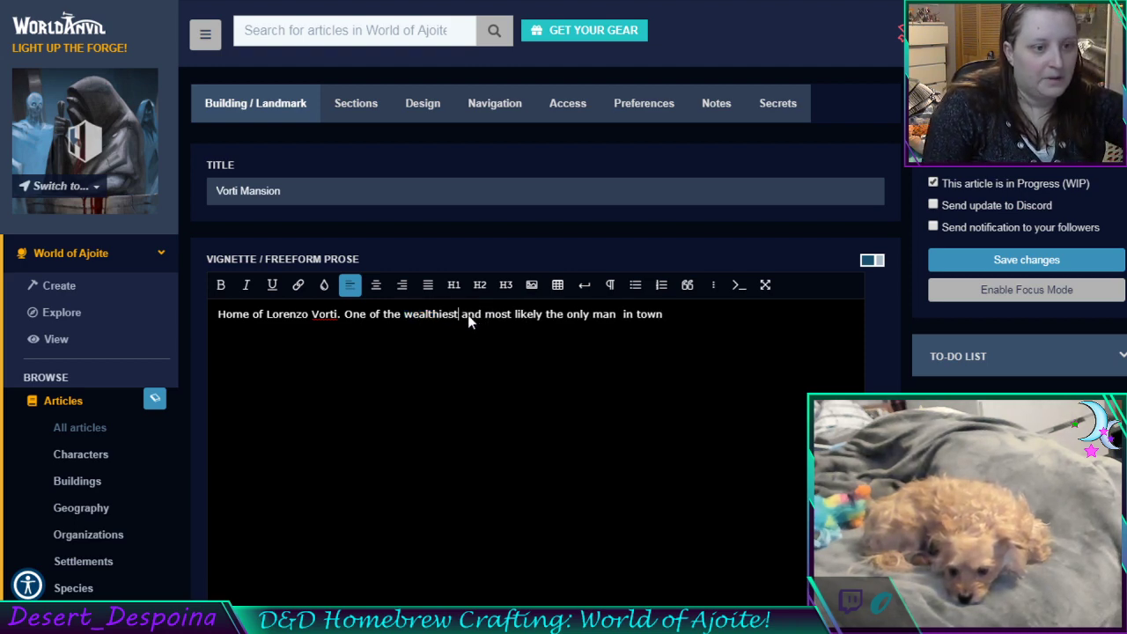
pyautogui.click(698, 318)
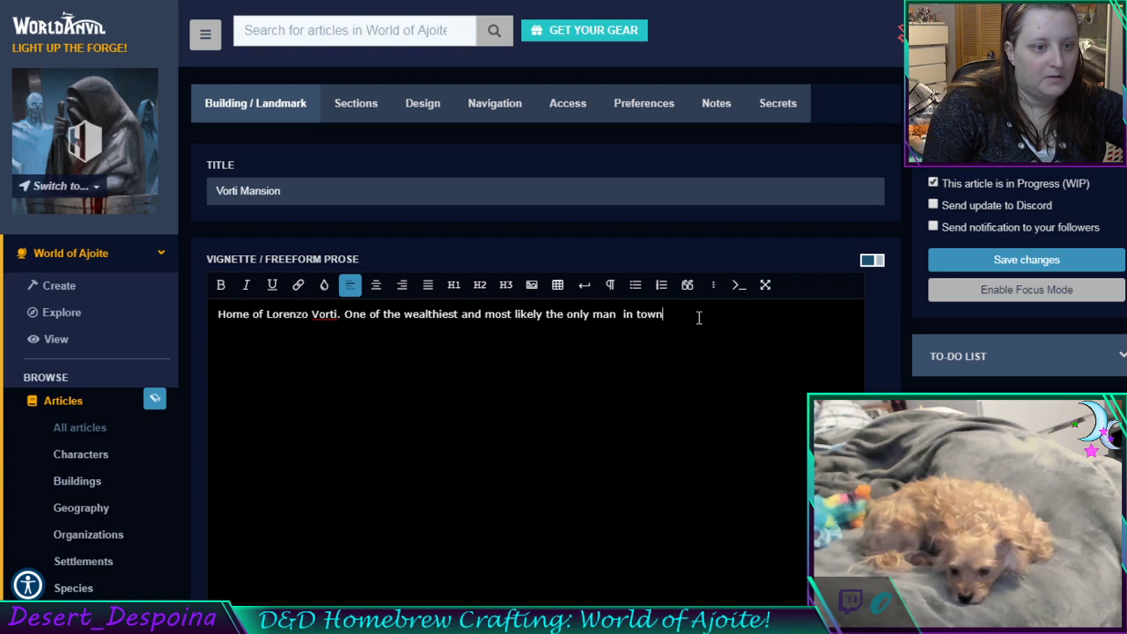
# Remove the extra space before "in town" in the vignette text and end that sentence with a period
pyautogui.click(624, 316)
pyautogui.press('BackSpace')
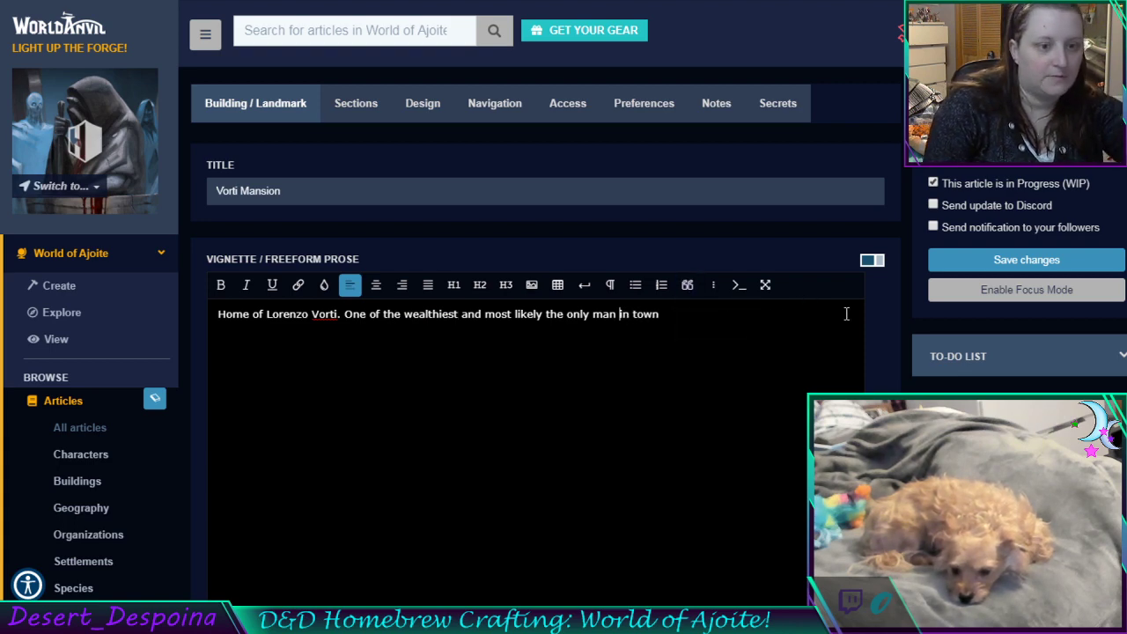
pyautogui.click(766, 320)
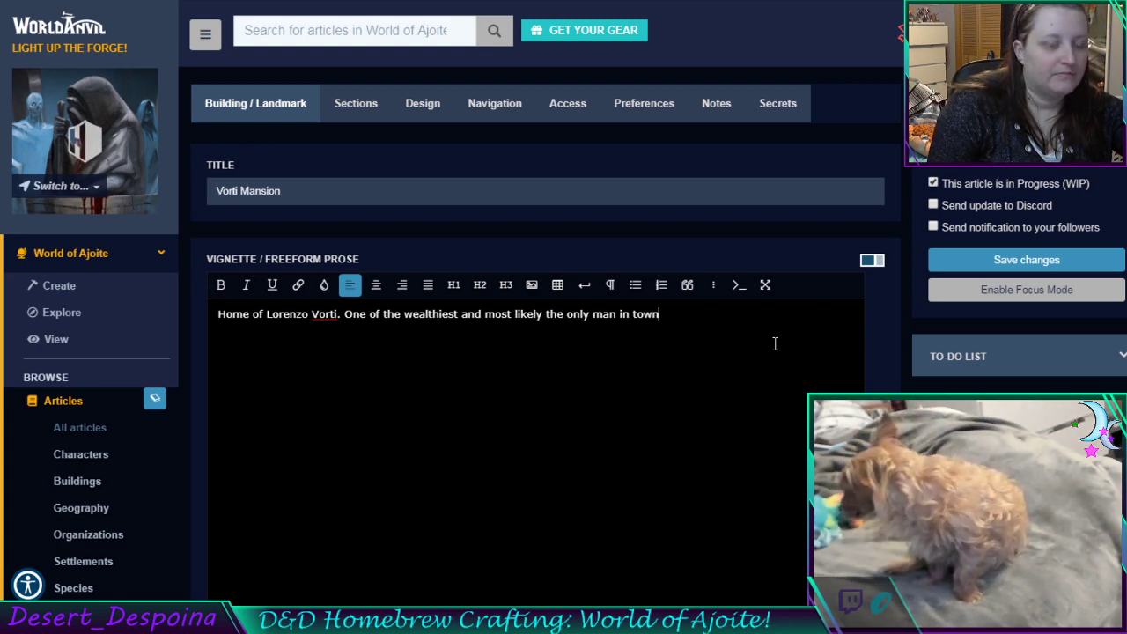
pyautogui.write('. ')
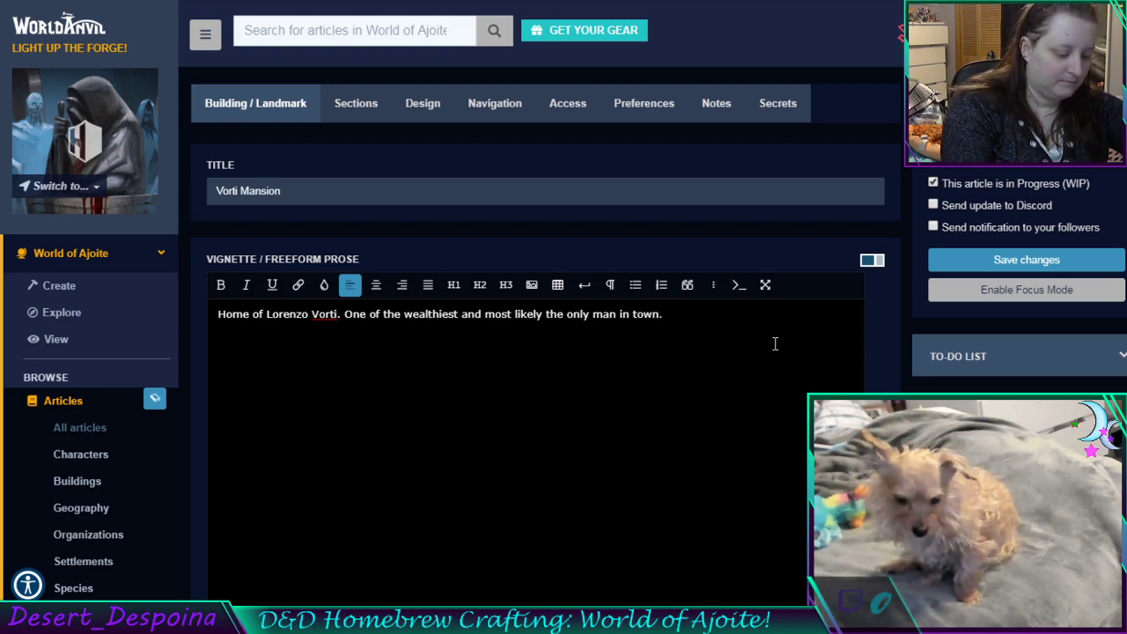
# Add the sentence "It is considered one of the five largest buildings in this village." to the vignette
pyautogui.write('I')
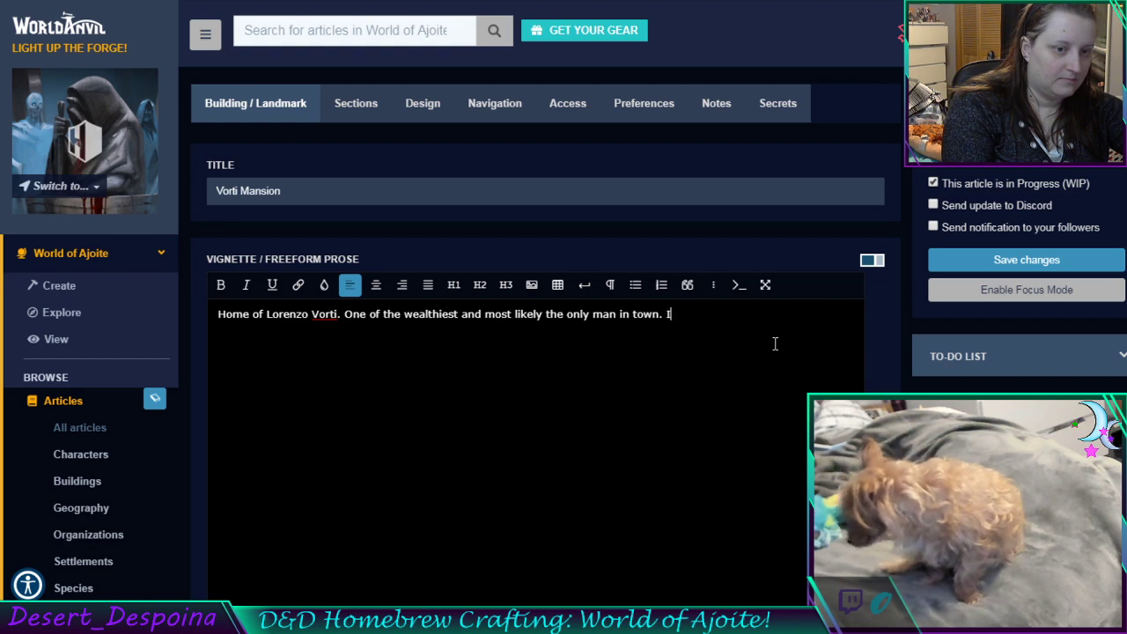
pyautogui.write('t is')
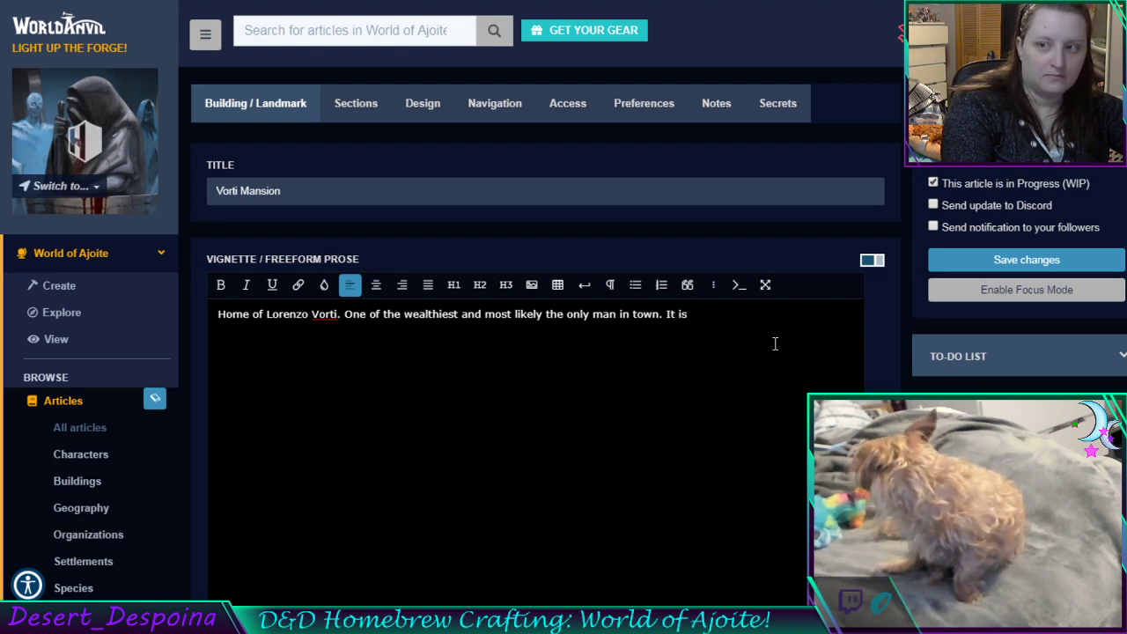
pyautogui.write(' considered')
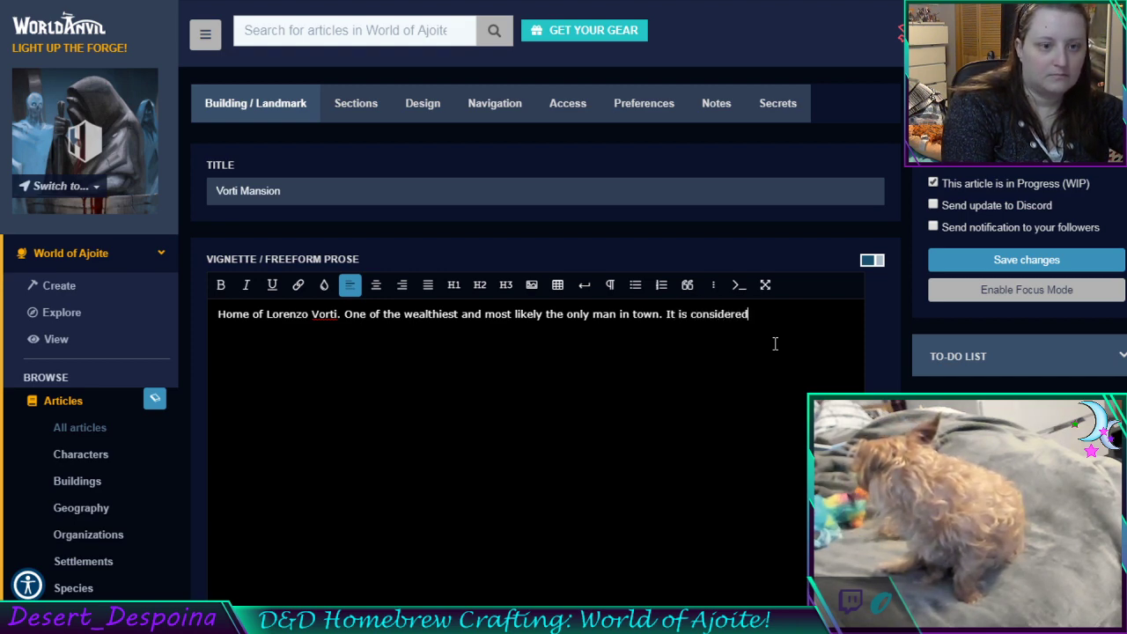
pyautogui.write(' tah a')
pyautogui.press('BackSpace')
pyautogui.press('BackSpace')
pyautogui.press('BackSpace')
pyautogui.press('BackSpace')
pyautogui.press('BackSpace')
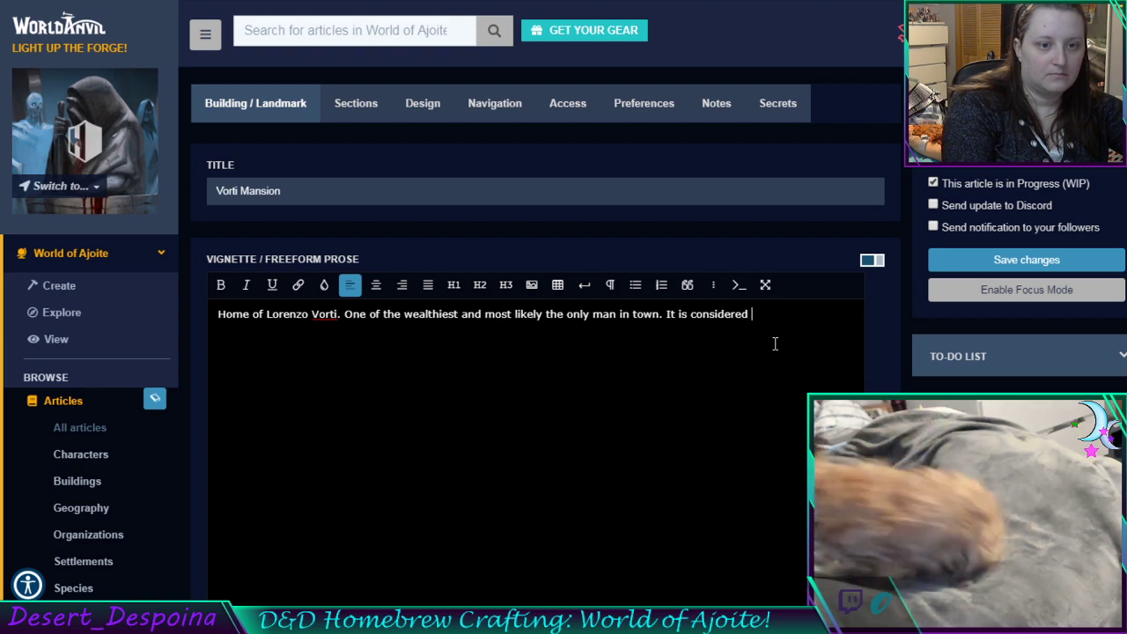
pyautogui.write('one of the')
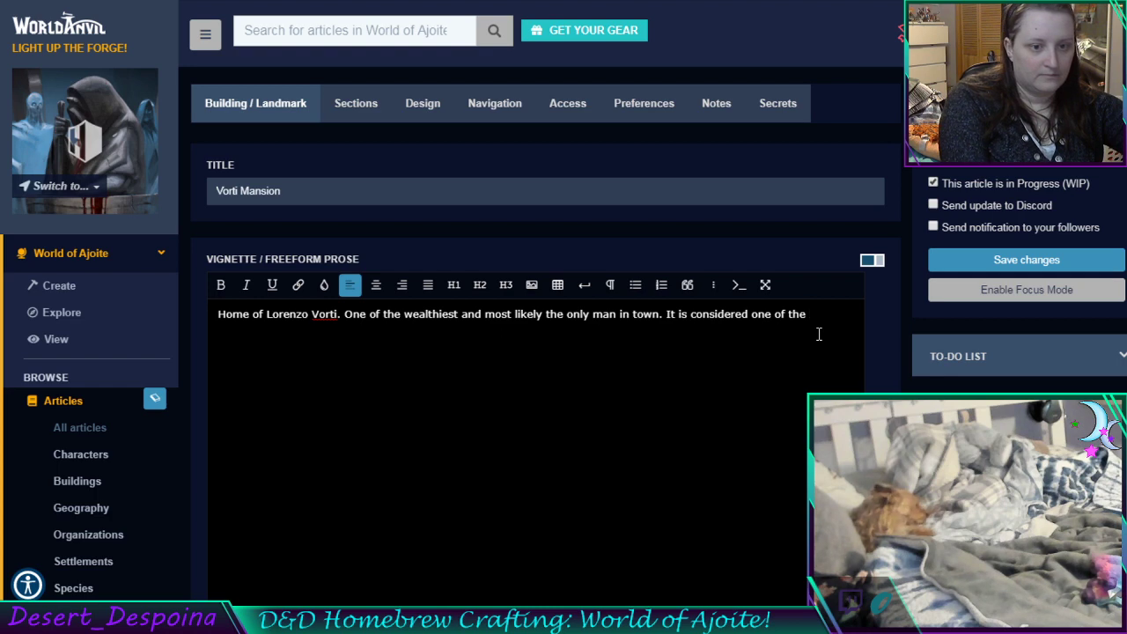
pyautogui.write('five ')
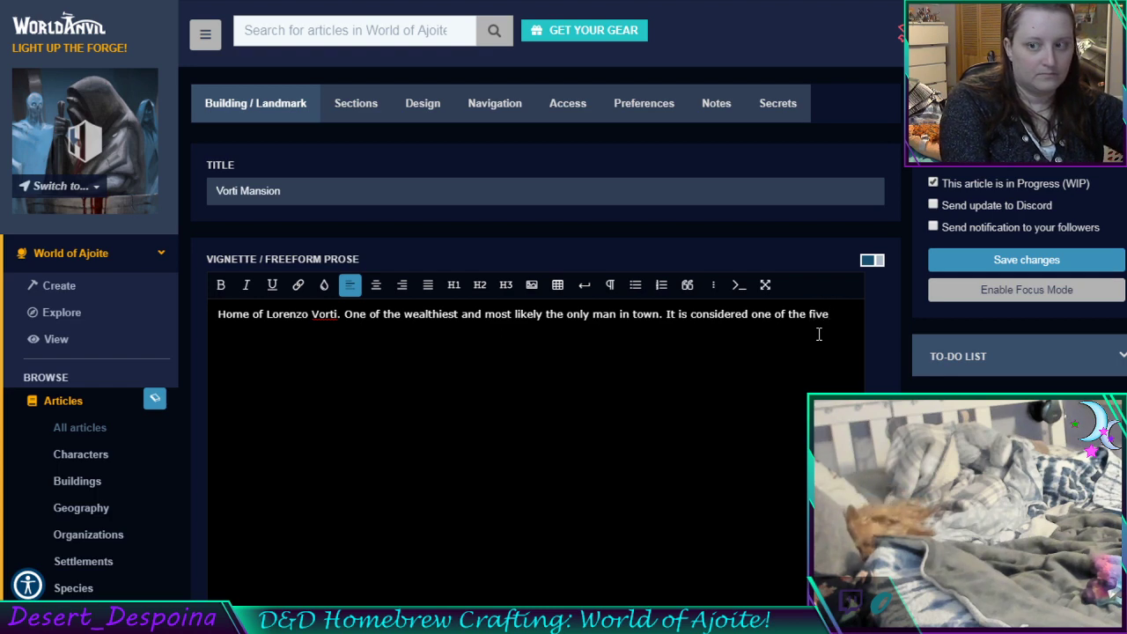
pyautogui.write('largest bul')
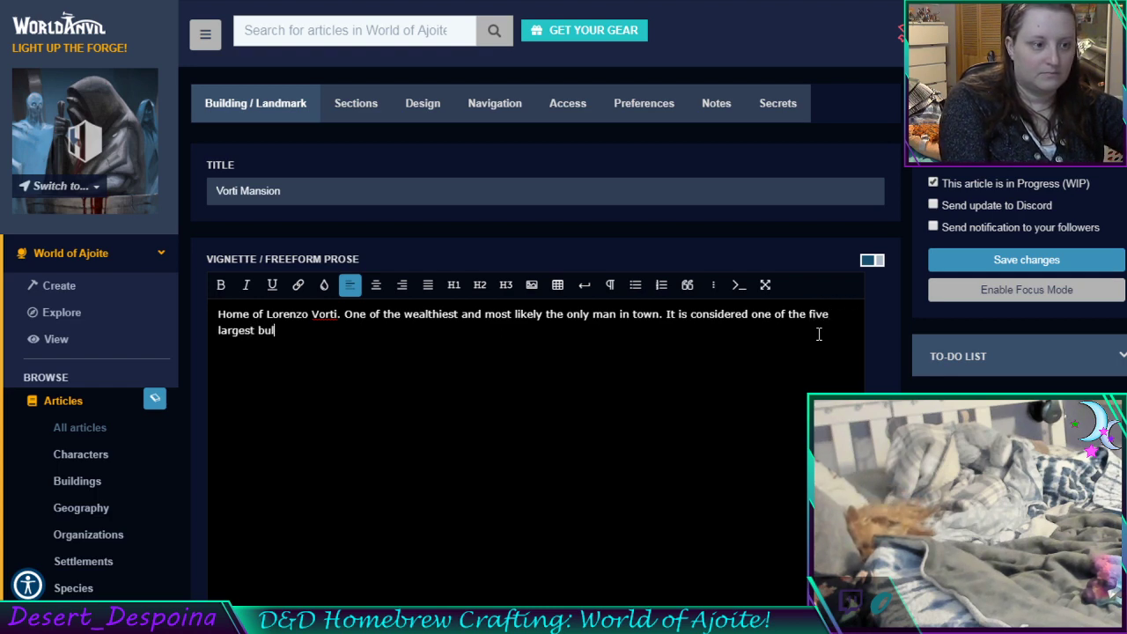
pyautogui.press('BackSpace')
pyautogui.write('ildings')
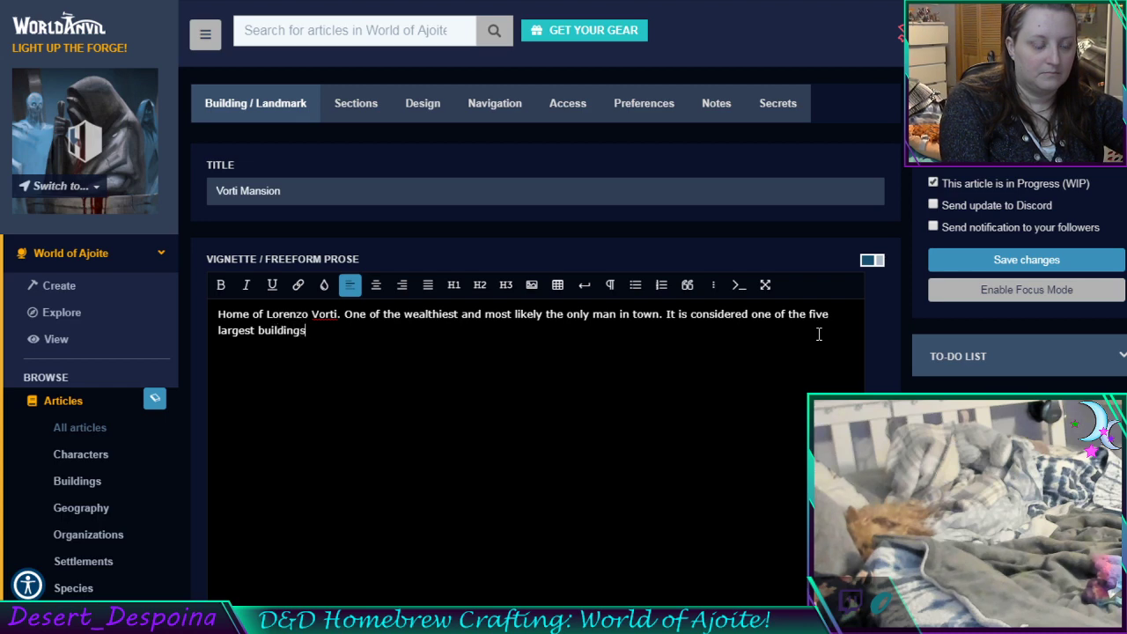
pyautogui.write(' in this')
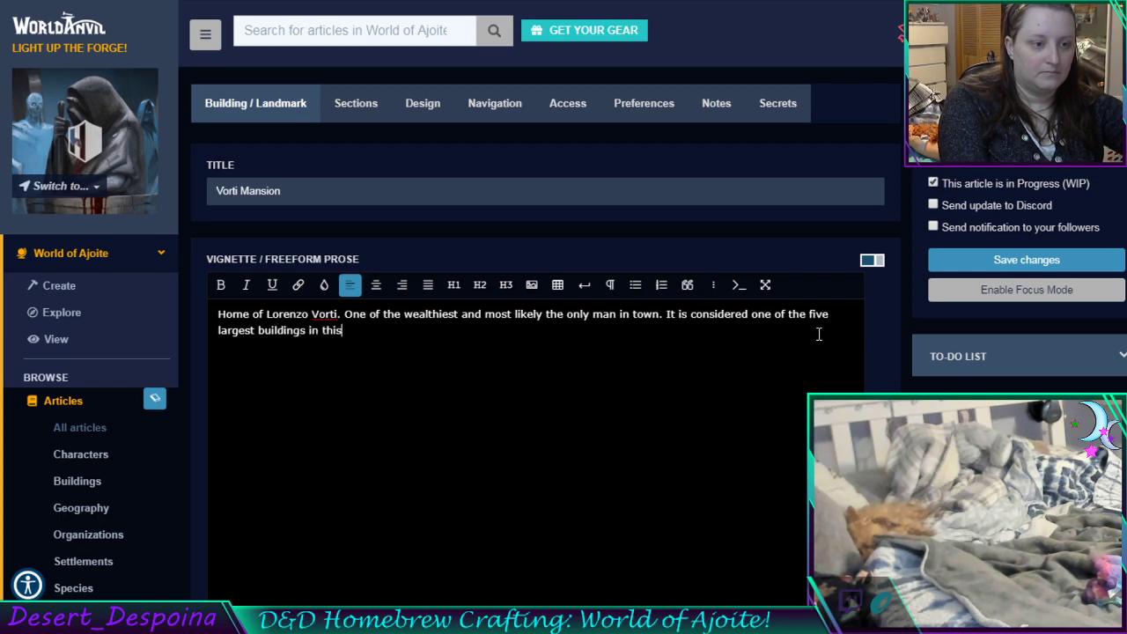
pyautogui.write(' village.')
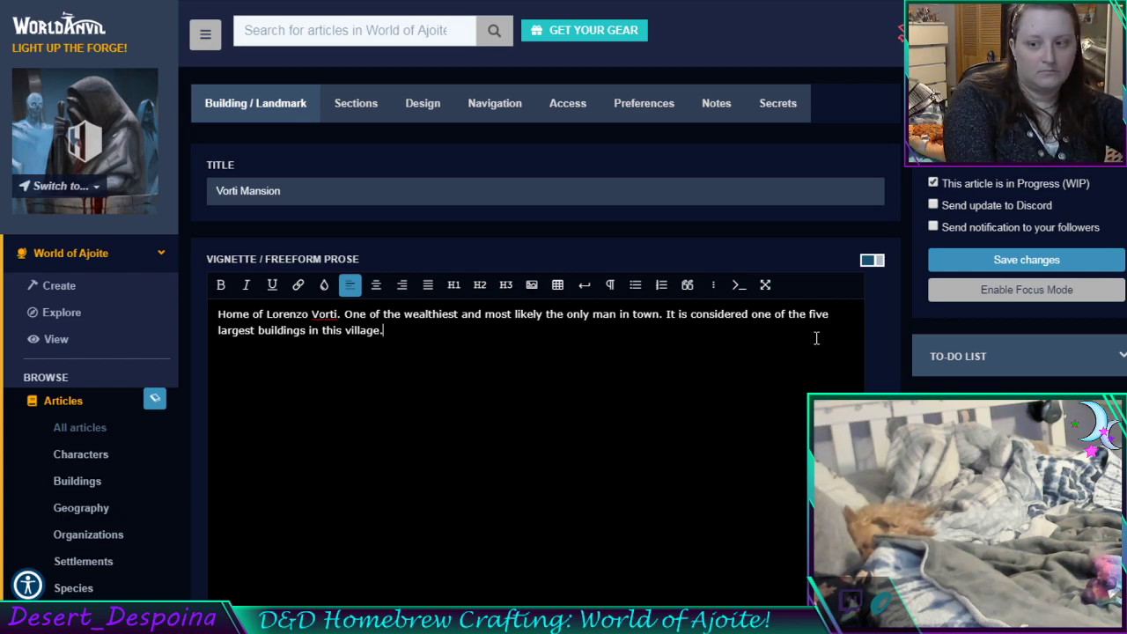
# Continue the vignette with "Three story home. That has a two layer underground basement and"
pyautogui.write(' Three story')
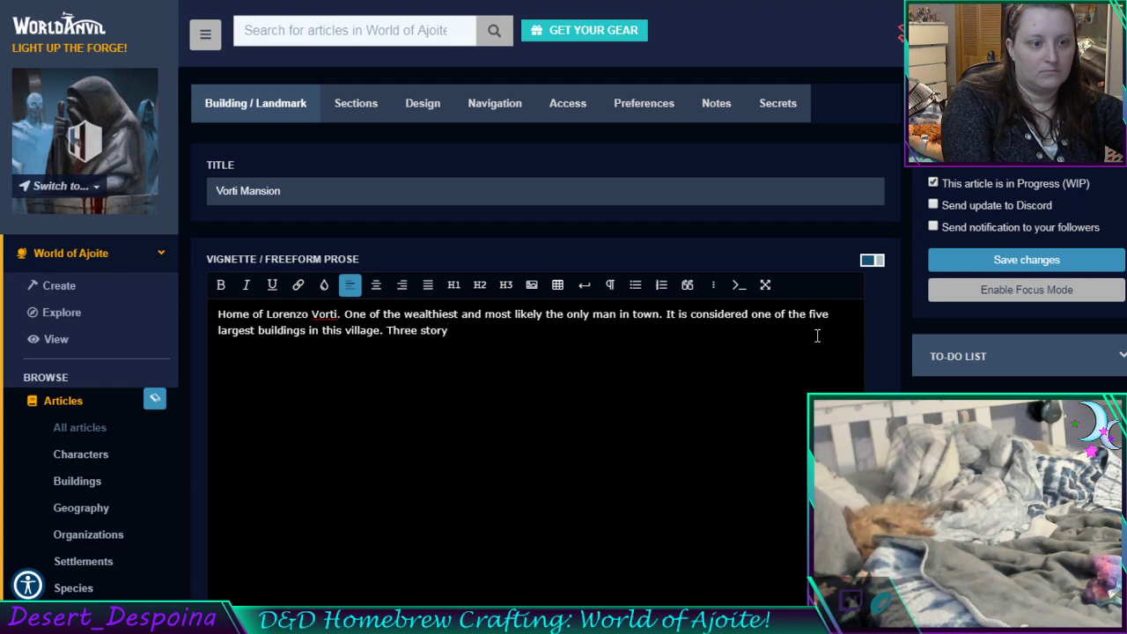
pyautogui.write('home.')
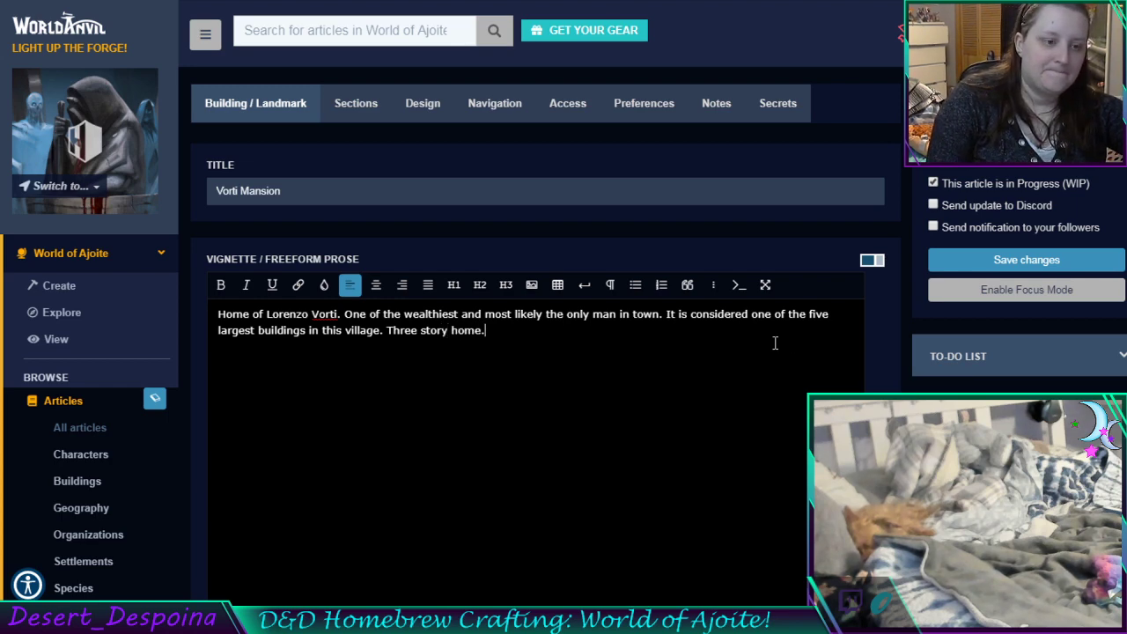
pyautogui.write(' That')
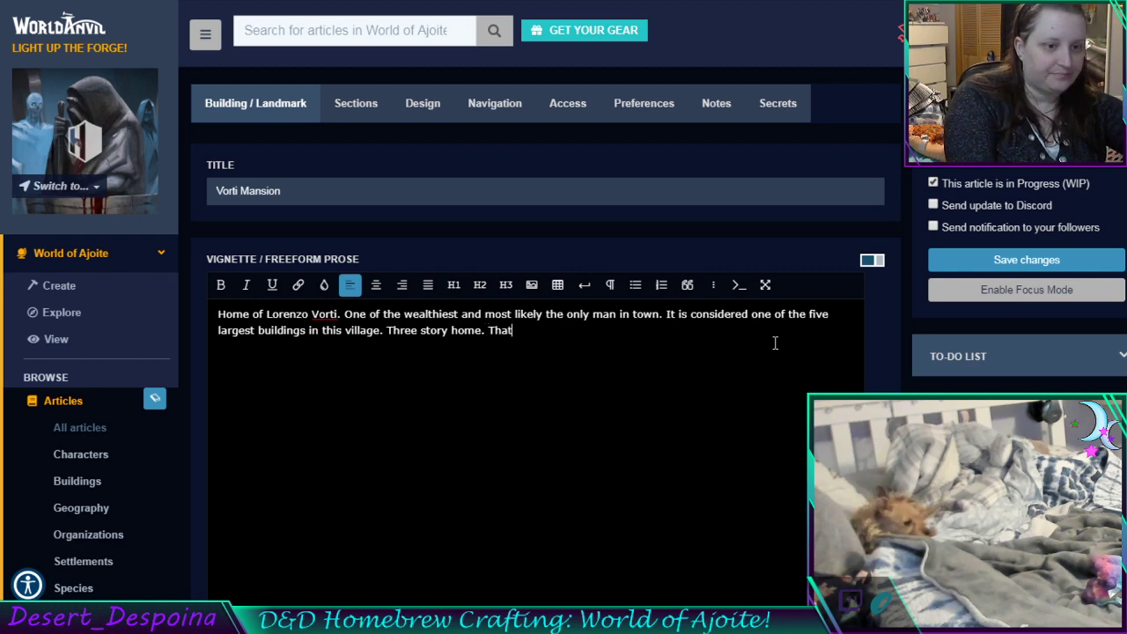
pyautogui.write(' has an unde')
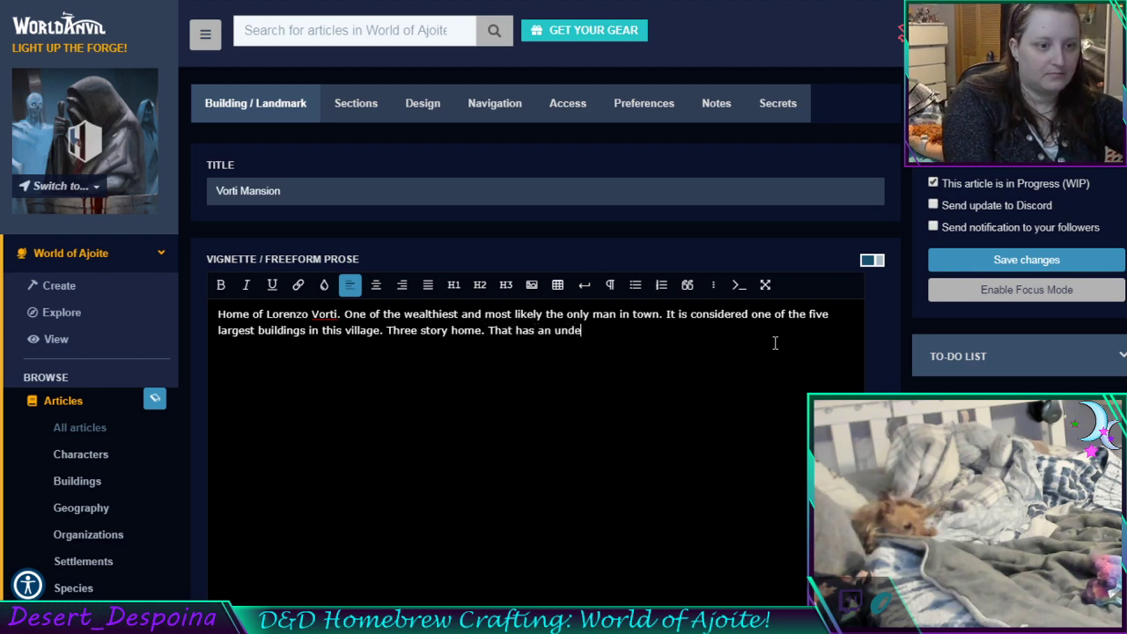
pyautogui.write('r')
pyautogui.press('BackSpace')
pyautogui.press('BackSpace')
pyautogui.press('BackSpace')
pyautogui.press('BackSpace')
pyautogui.press('BackSpace')
pyautogui.press('BackSpace')
pyautogui.press('BackSpace')
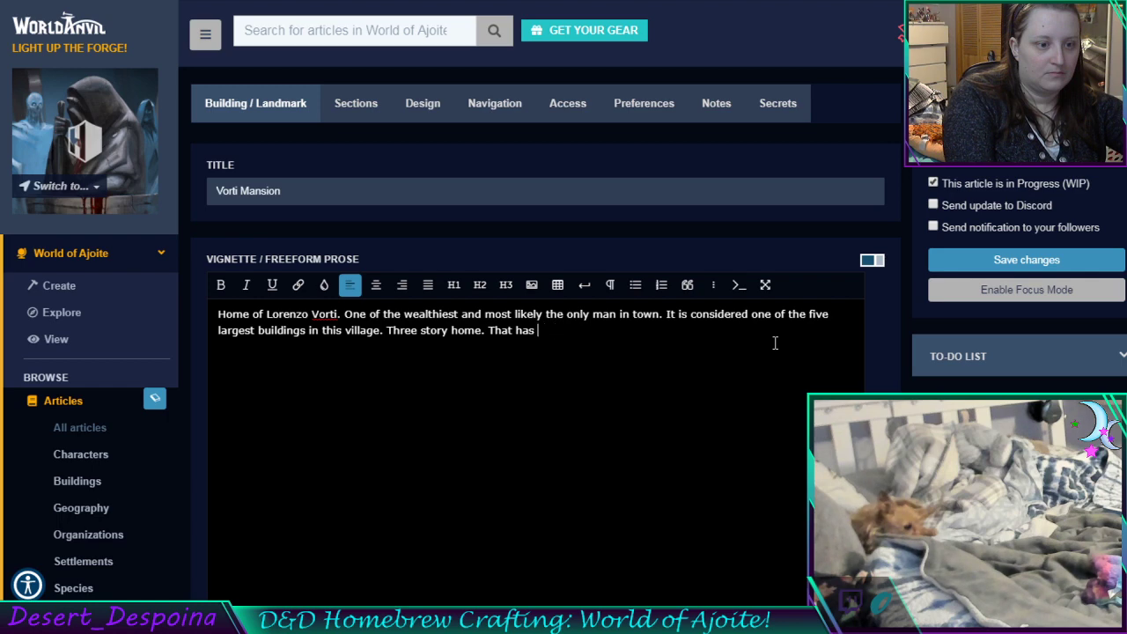
pyautogui.write('a two layer underground pay')
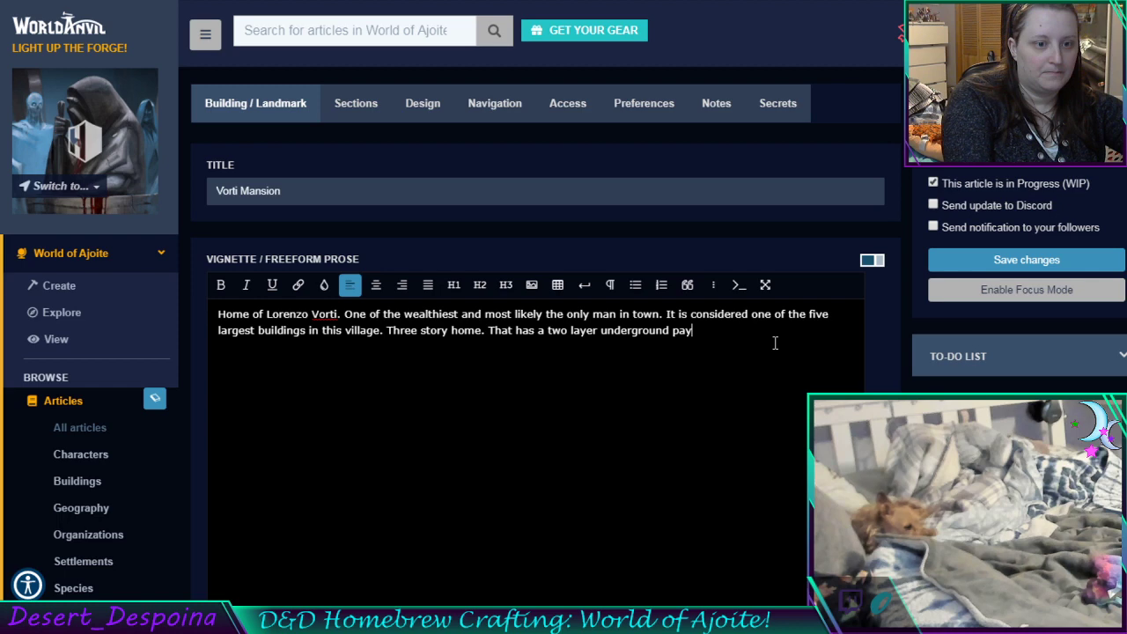
pyautogui.press('BackSpace')
pyautogui.press('BackSpace')
pyautogui.write('basement nad')
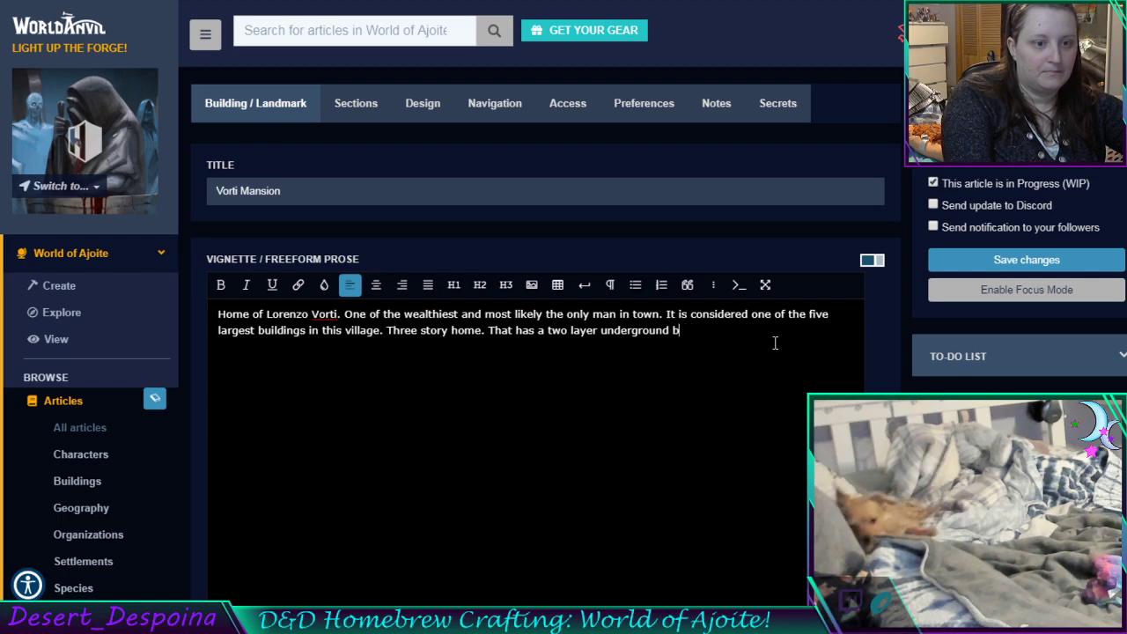
pyautogui.press('BackSpace')
pyautogui.press('BackSpace')
pyautogui.press('BackSpace')
pyautogui.press('BackSpace')
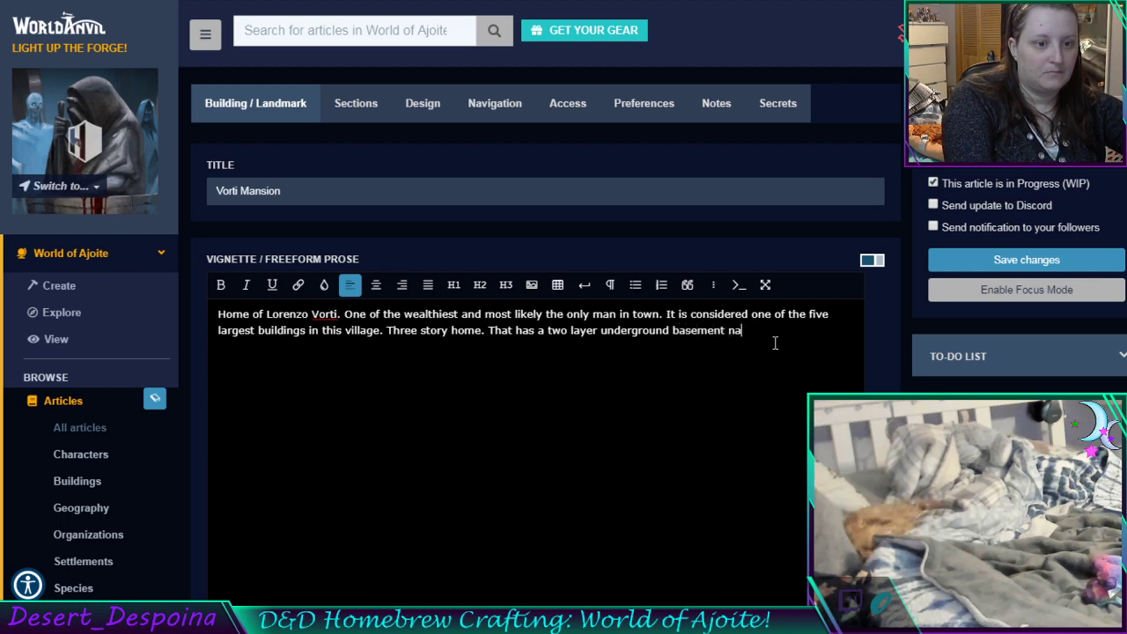
pyautogui.write('and')
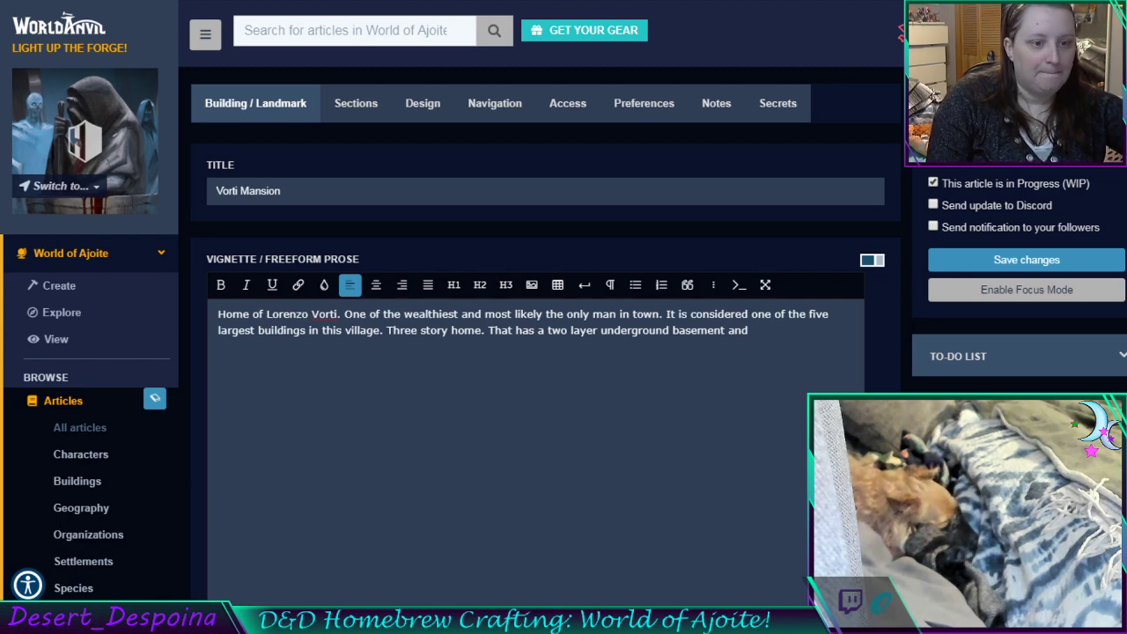
# Complete the basement sentence with "secret entrances; one being under a statue.", correcting the spelling of "entrances"
pyautogui.click(780, 339)
pyautogui.write('sec')
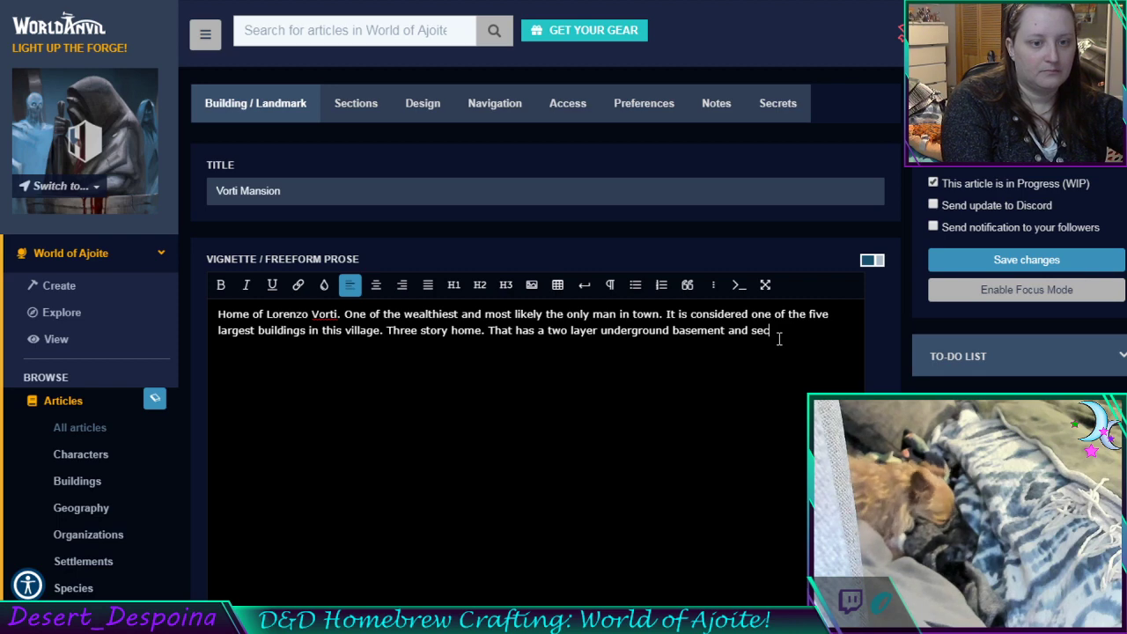
pyautogui.write('ret enter')
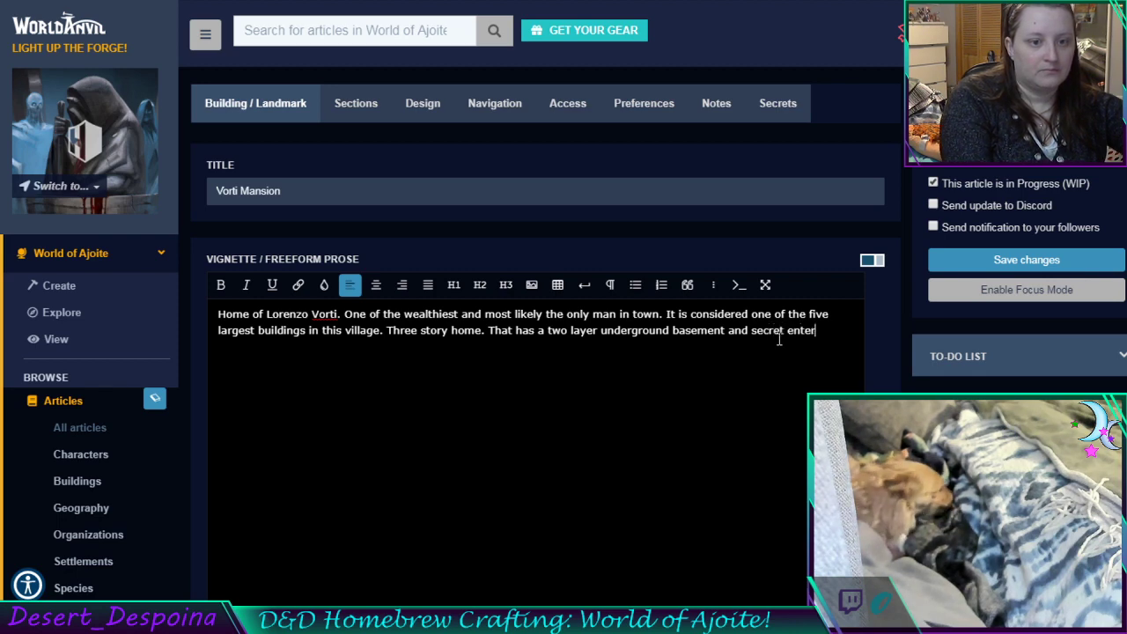
pyautogui.write('ances.')
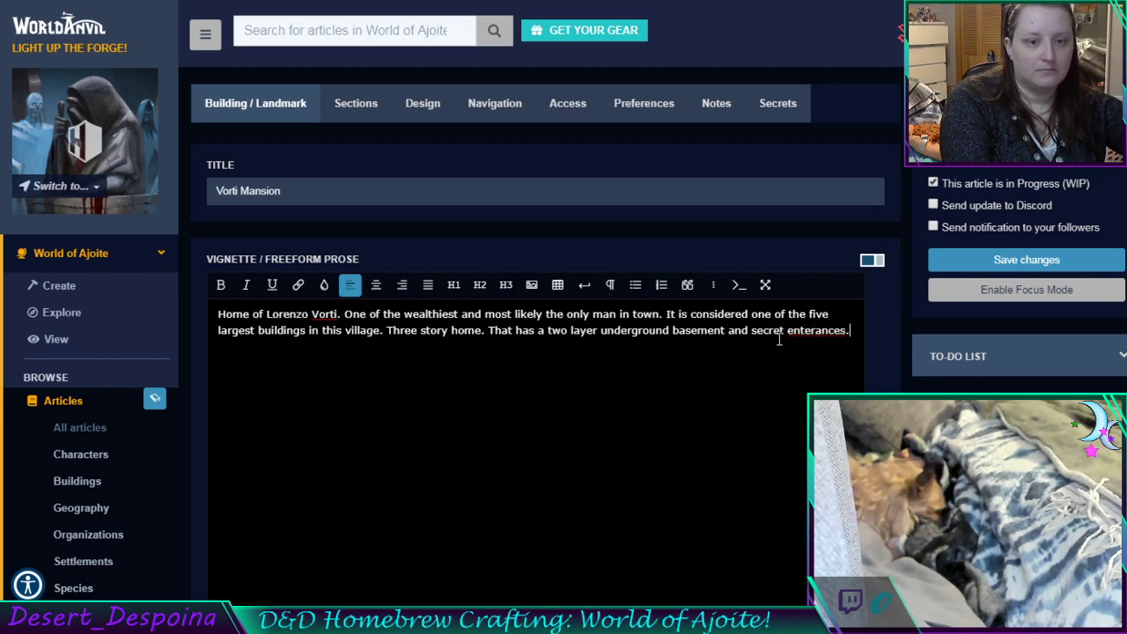
pyautogui.press('BackSpace')
pyautogui.write('; one ')
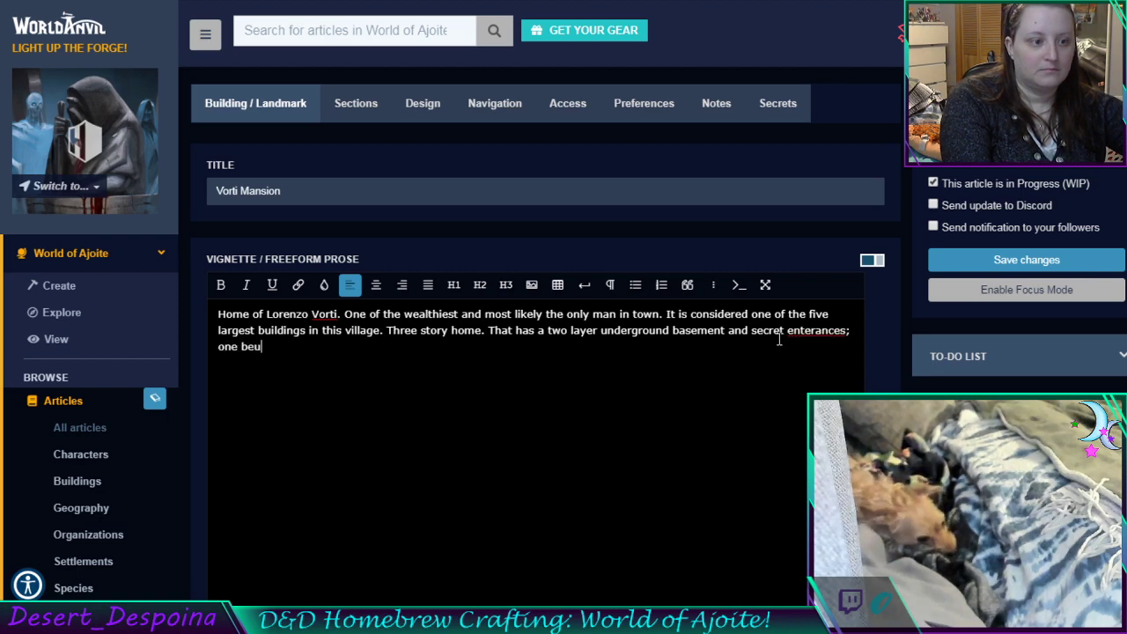
pyautogui.write('being under ')
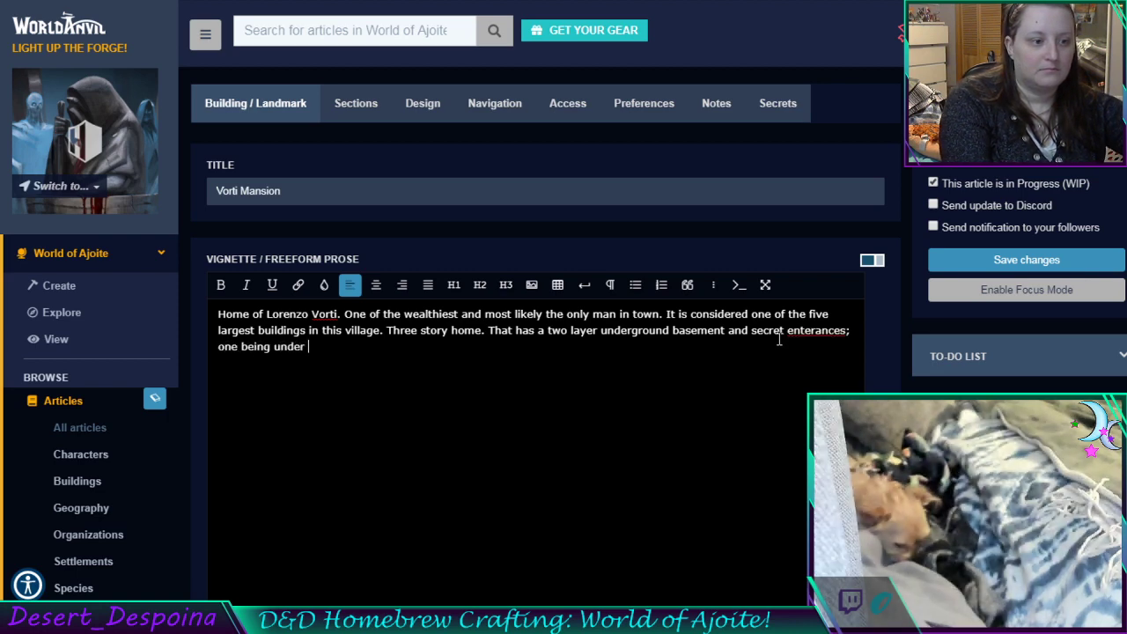
pyautogui.write('a sta')
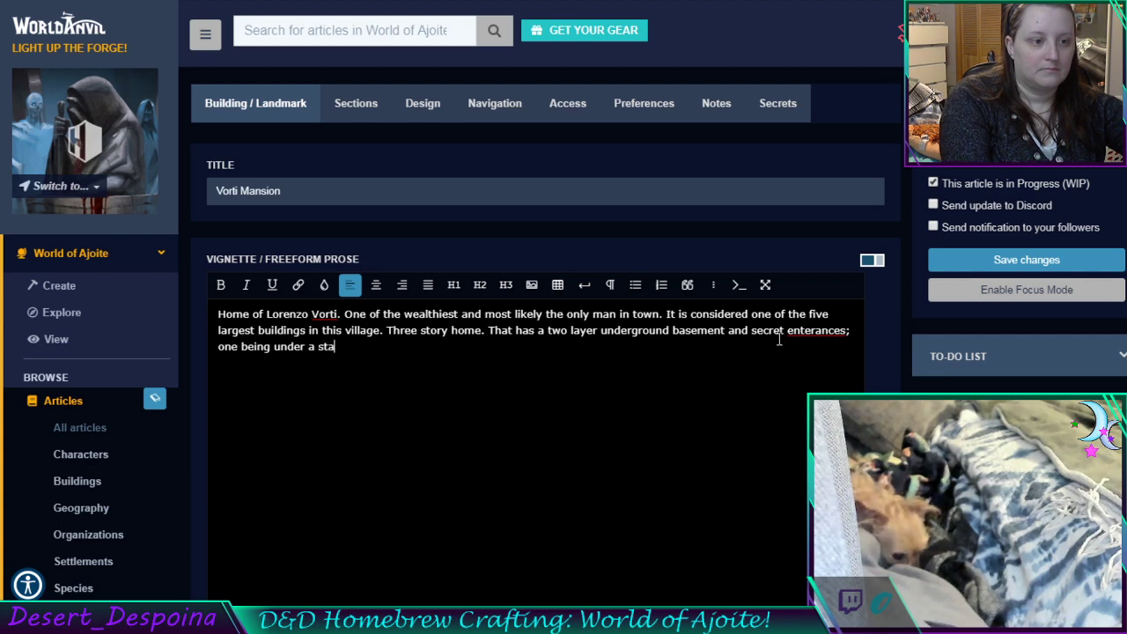
pyautogui.write('tue.')
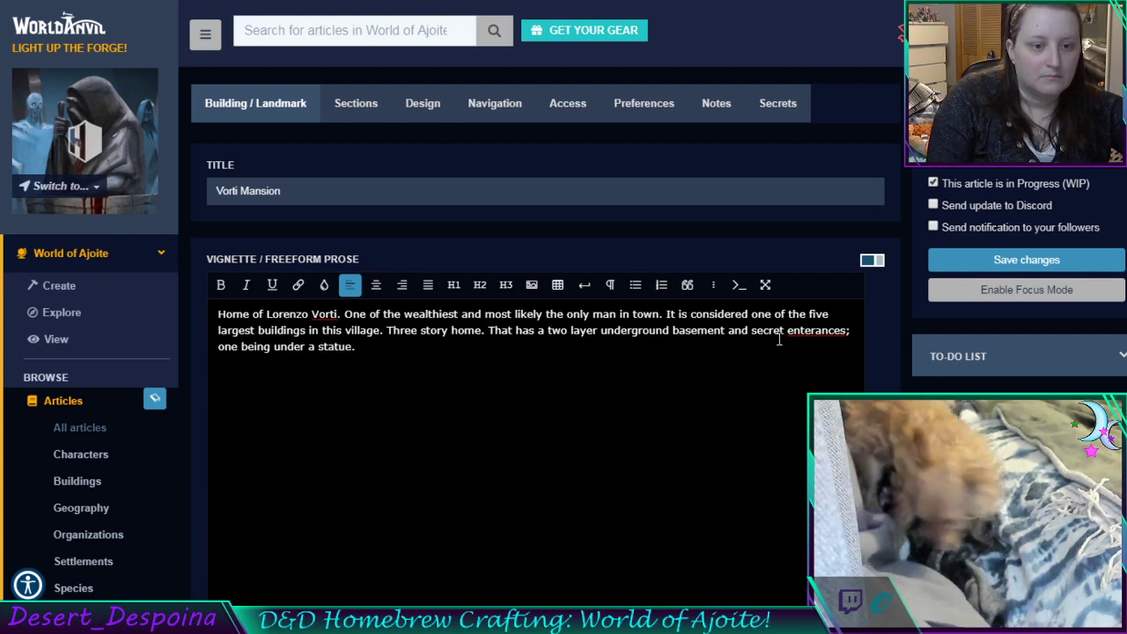
pyautogui.doubleClick(818, 332)
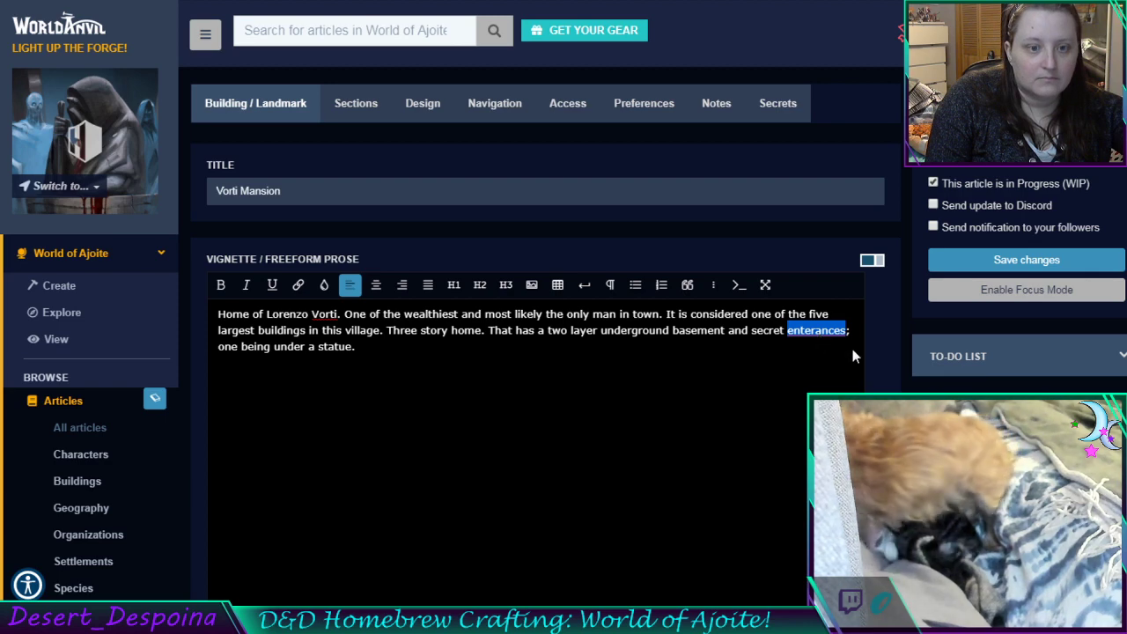
pyautogui.write('entrances')
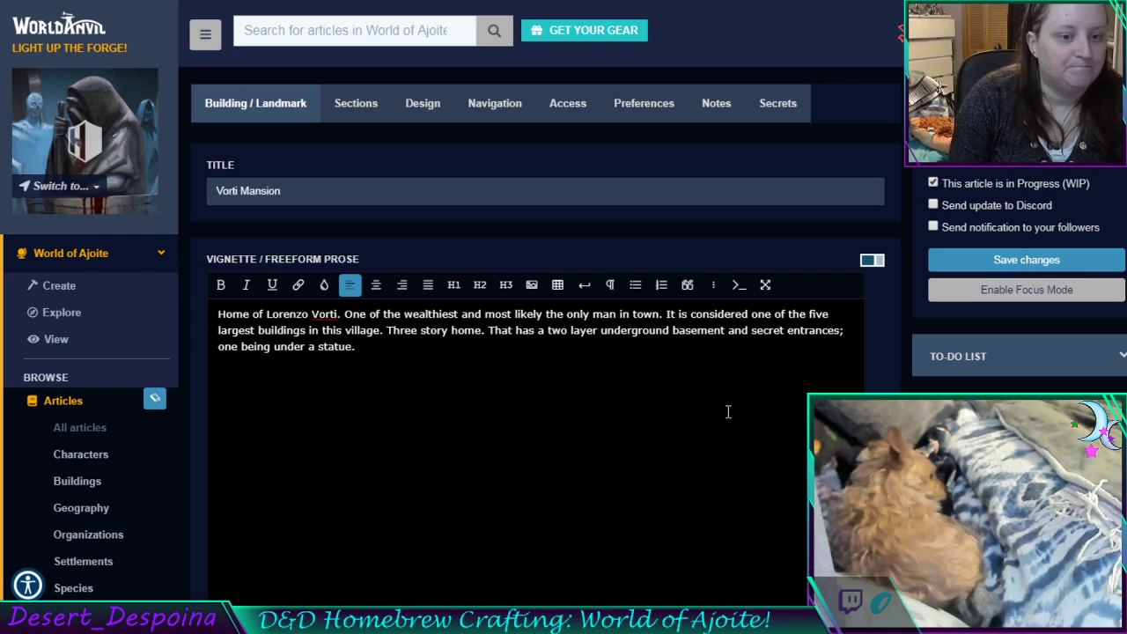
# Set the mansion article's location type to Mansion / Villa
pyautogui.scroll(-1, 619, 283)
pyautogui.scroll(-2, 616, 300)
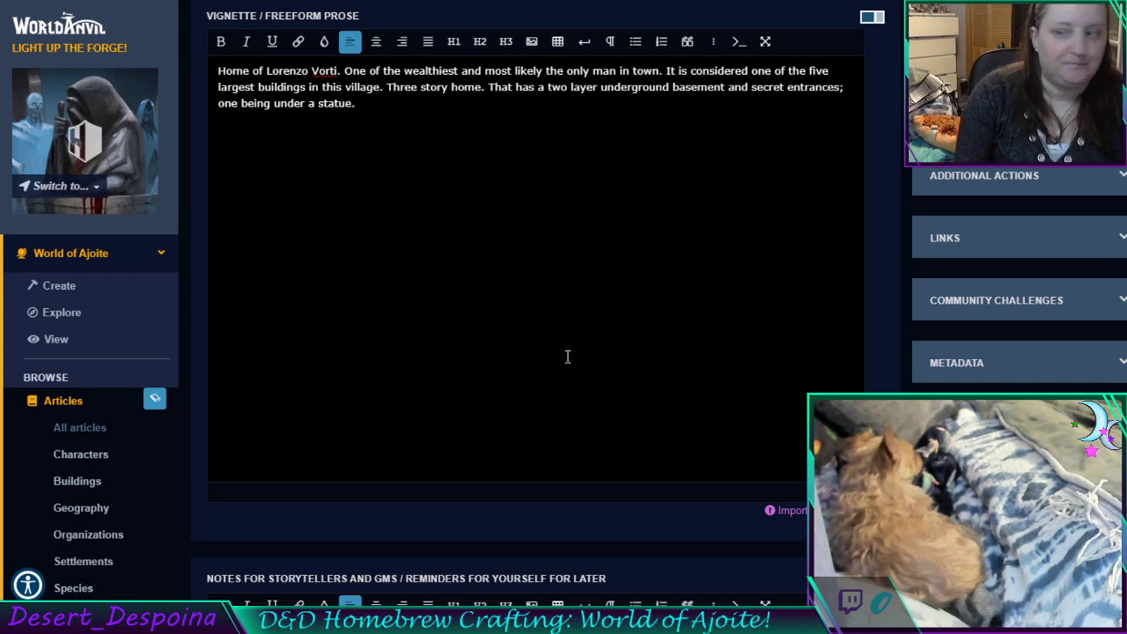
pyautogui.scroll(-4, 615, 335)
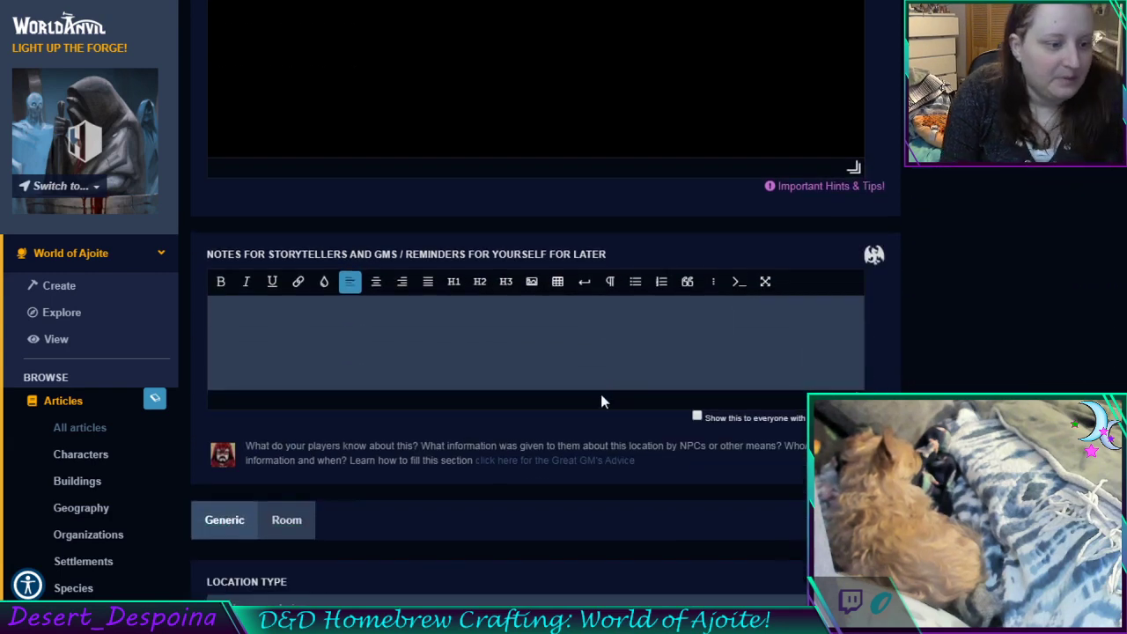
pyautogui.scroll(-3, 602, 402)
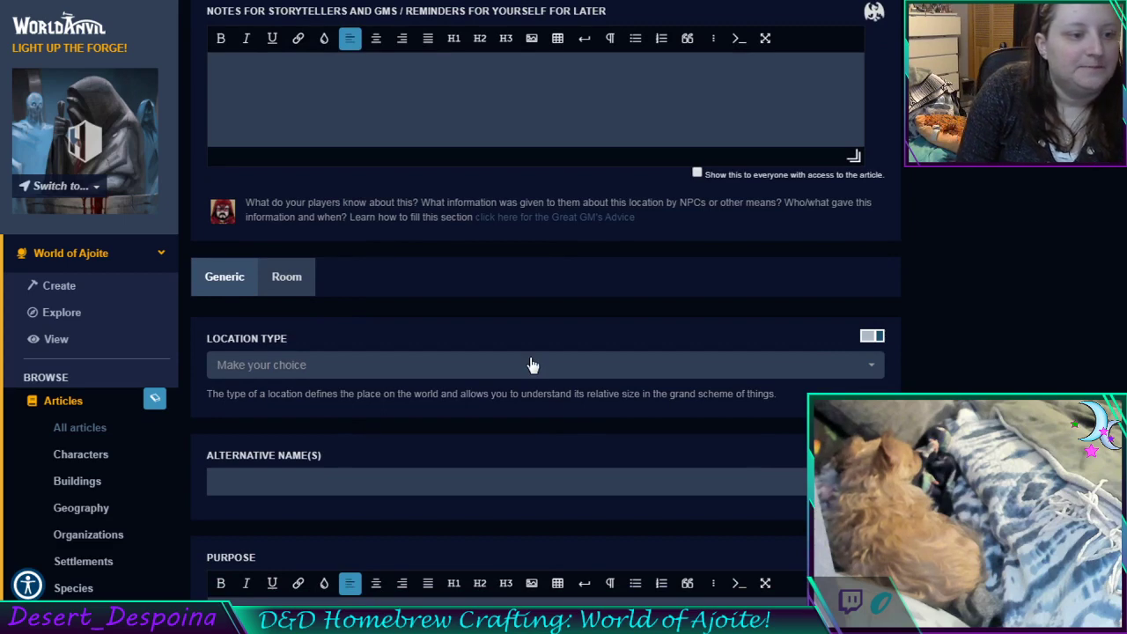
pyautogui.click(532, 365)
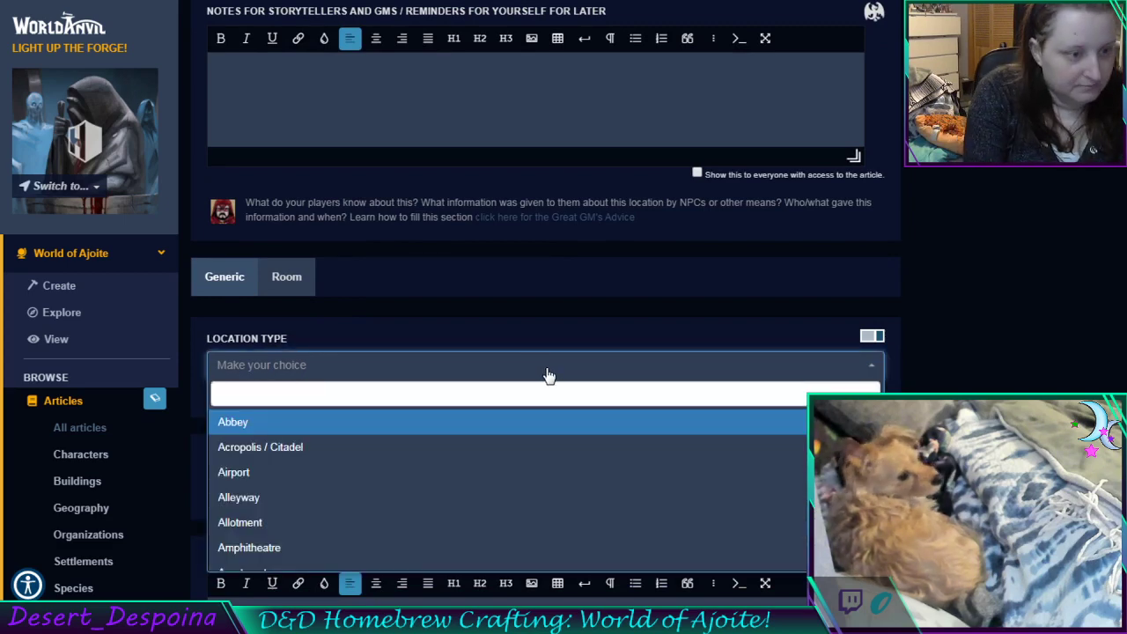
pyautogui.write('man')
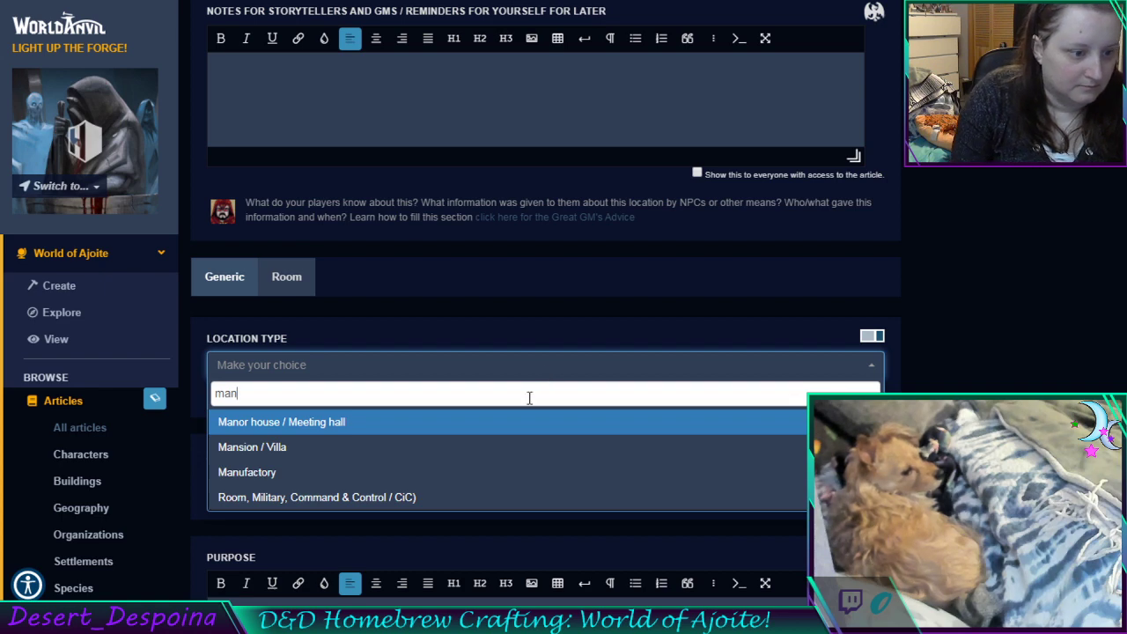
pyautogui.click(501, 453)
# Set the mansion's parent location to Patience Sea Port Town
pyautogui.scroll(-10, 499, 454)
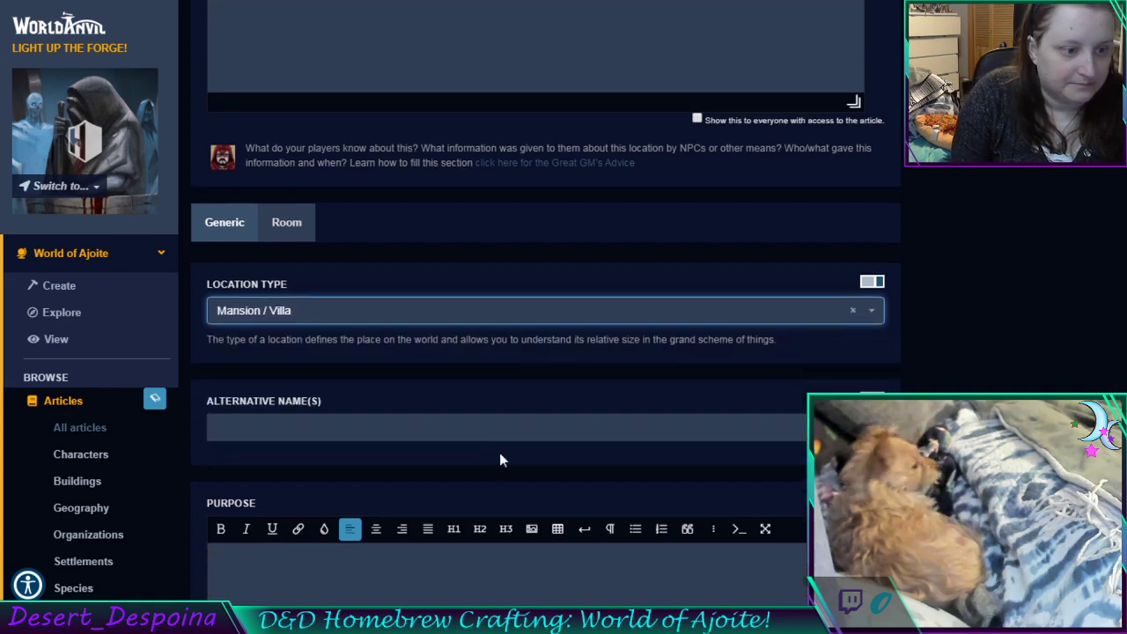
pyautogui.scroll(-10, 499, 460)
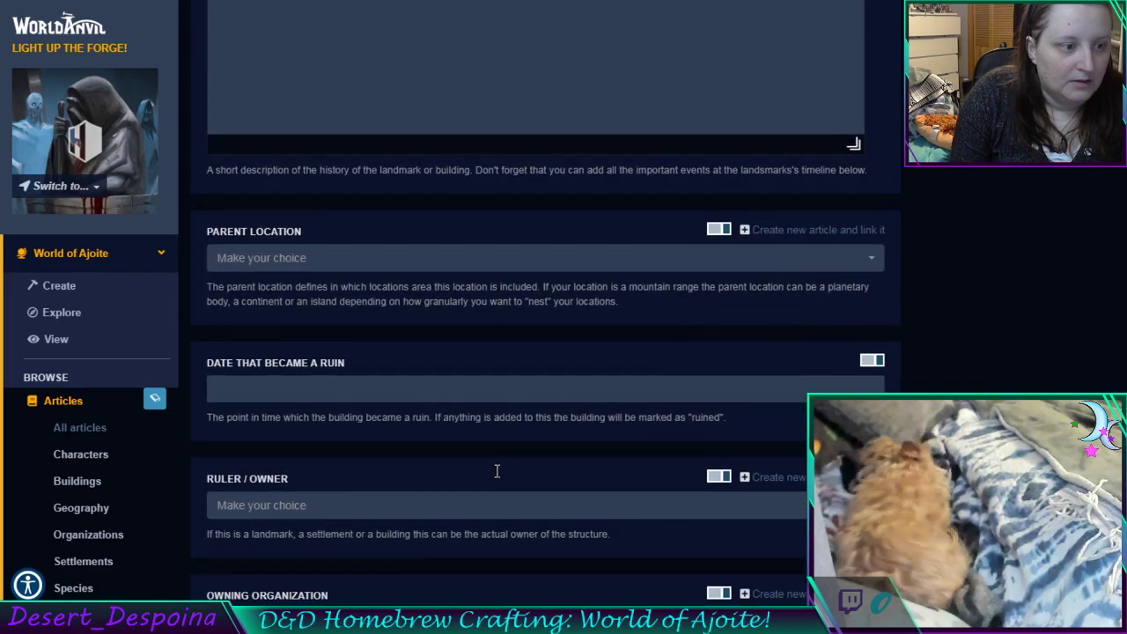
pyautogui.click(373, 264)
pyautogui.write('pat')
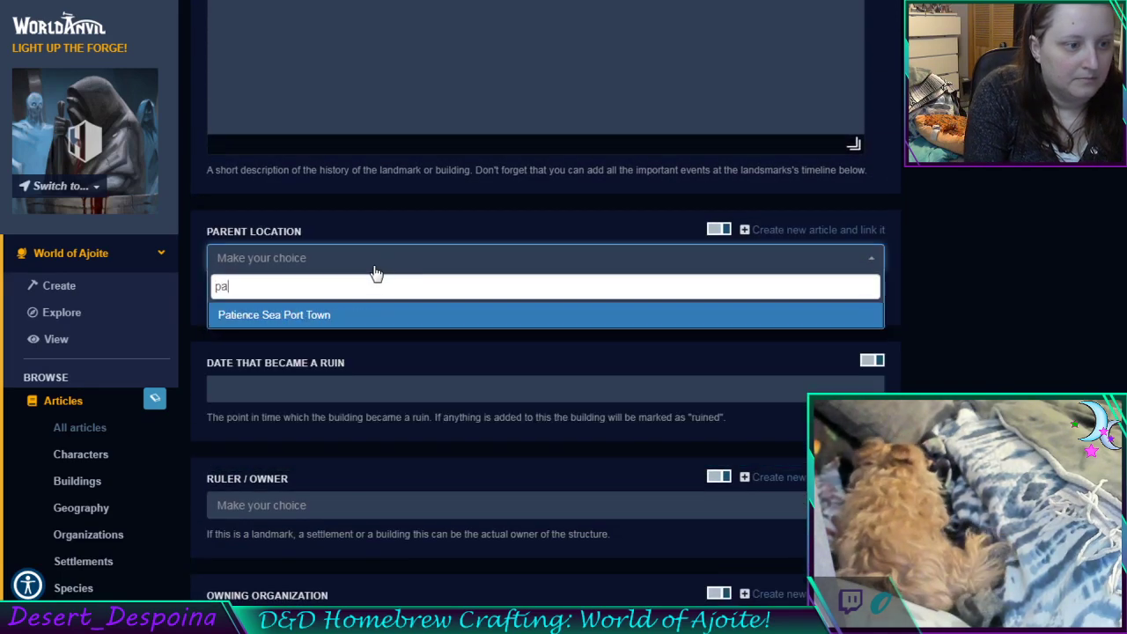
pyautogui.click(363, 315)
# Assign Master BeoVentrus as the mansion's ruler / owner
pyautogui.click(350, 521)
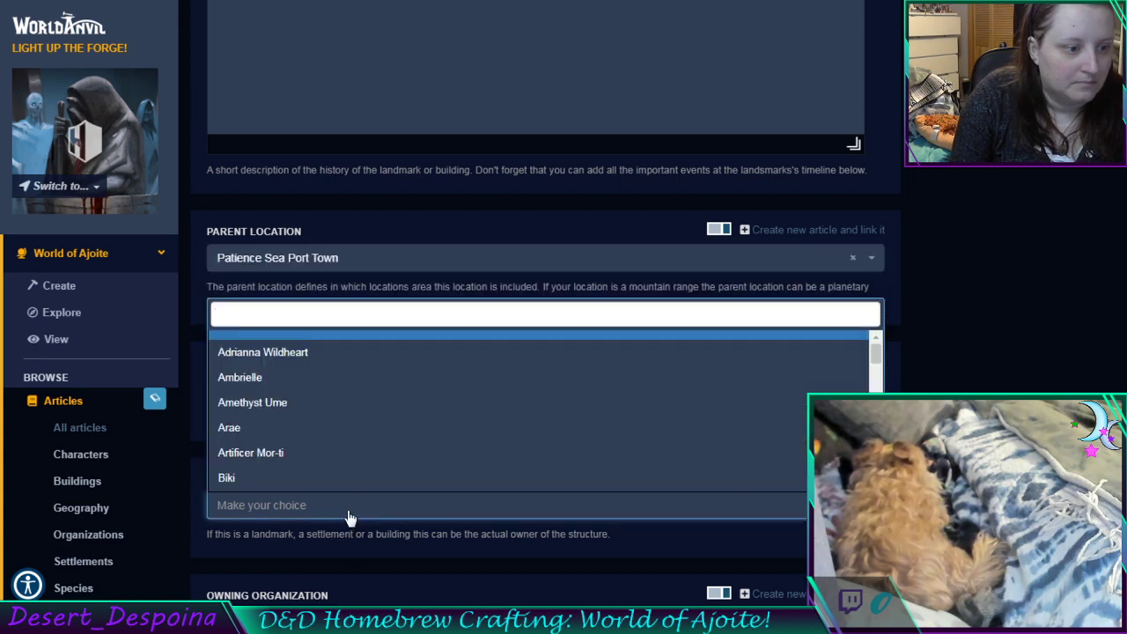
pyautogui.write('beo')
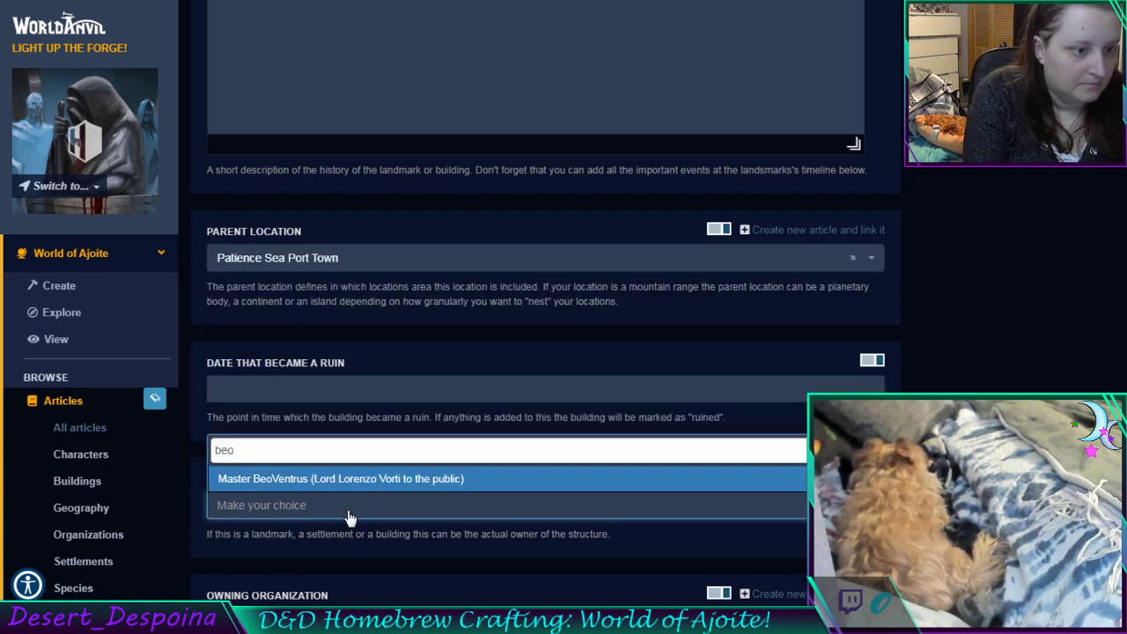
pyautogui.click(325, 480)
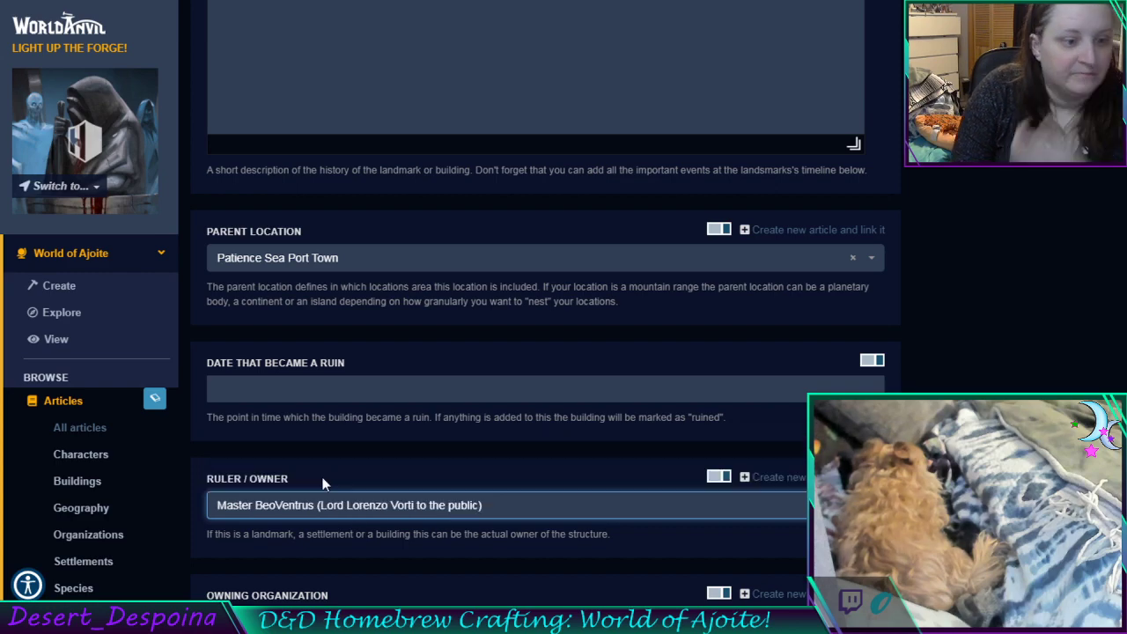
# Remove the work-in-progress mark from the Vorti Mansion article
pyautogui.scroll(3, 965, 352)
pyautogui.scroll(20, 965, 352)
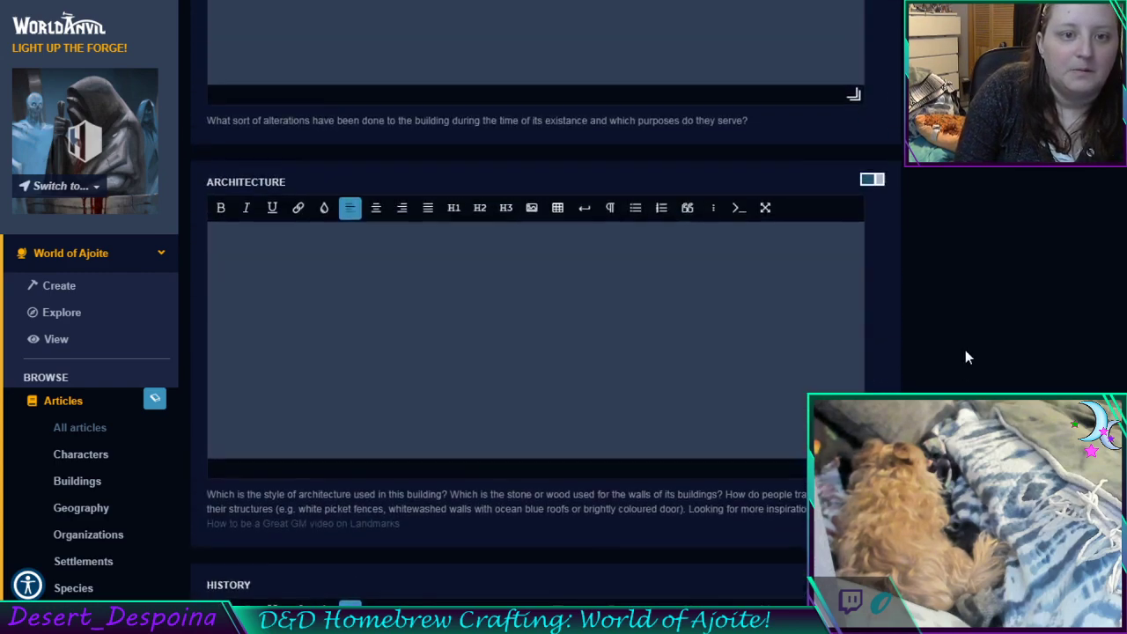
pyautogui.scroll(2, 960, 361)
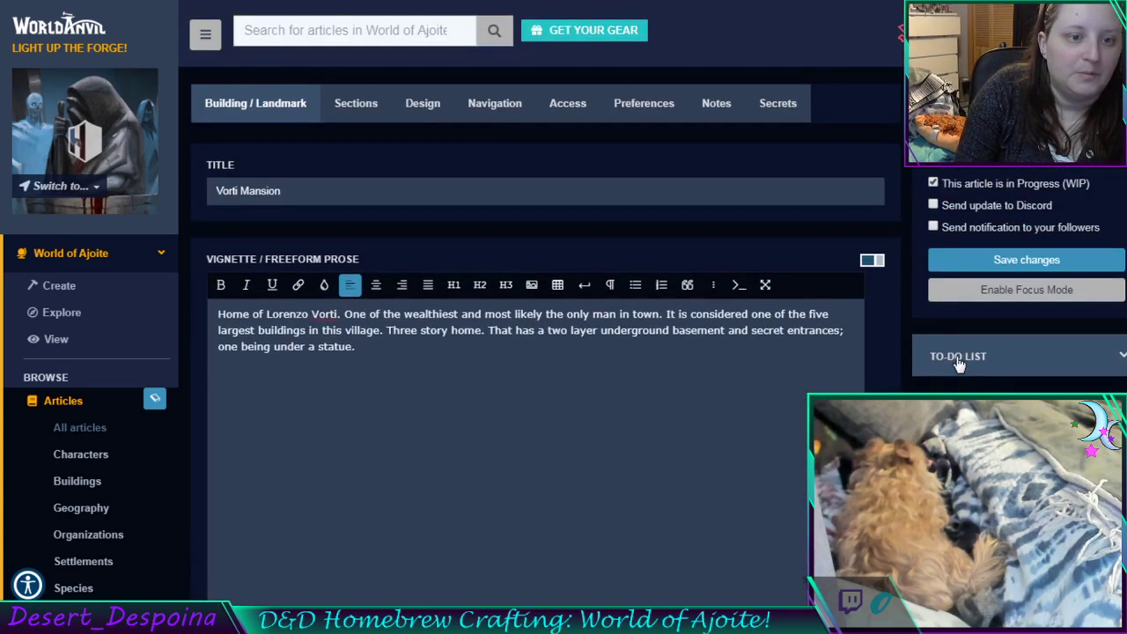
pyautogui.click(935, 183)
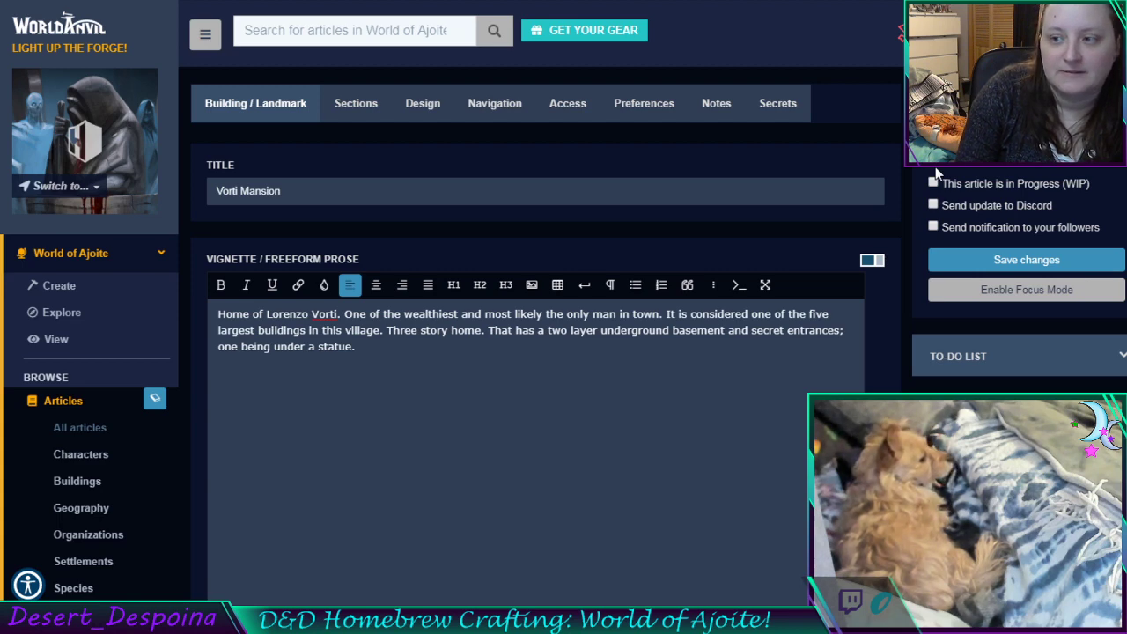
# Put the article in the category Inside Patience Sea Port Town II and save the changes
pyautogui.click(496, 115)
pyautogui.click(328, 326)
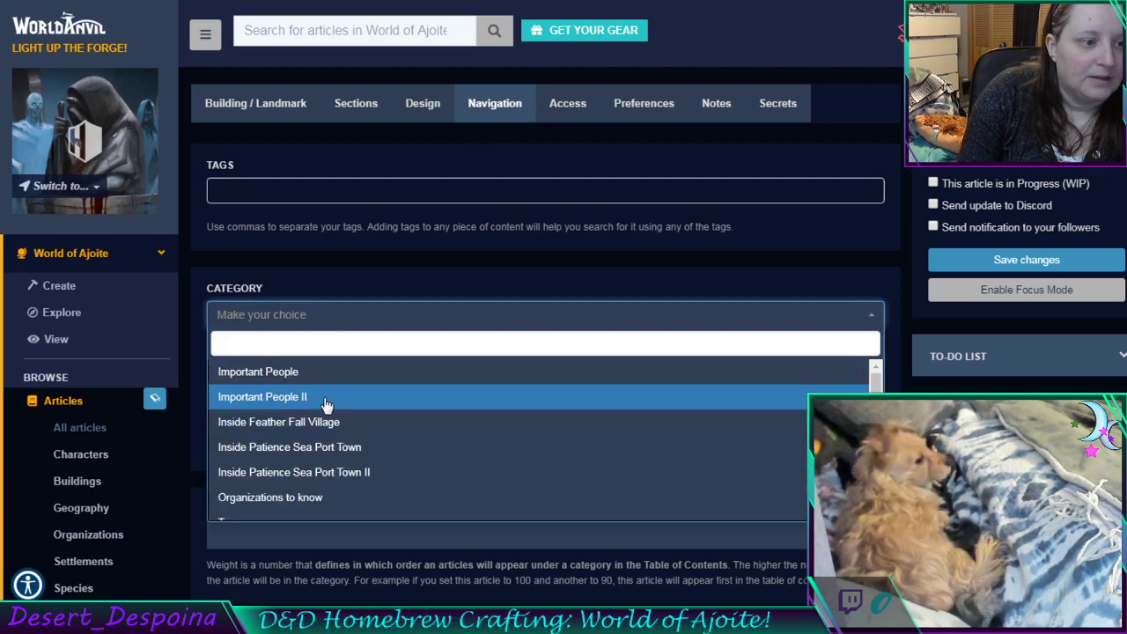
pyautogui.click(347, 474)
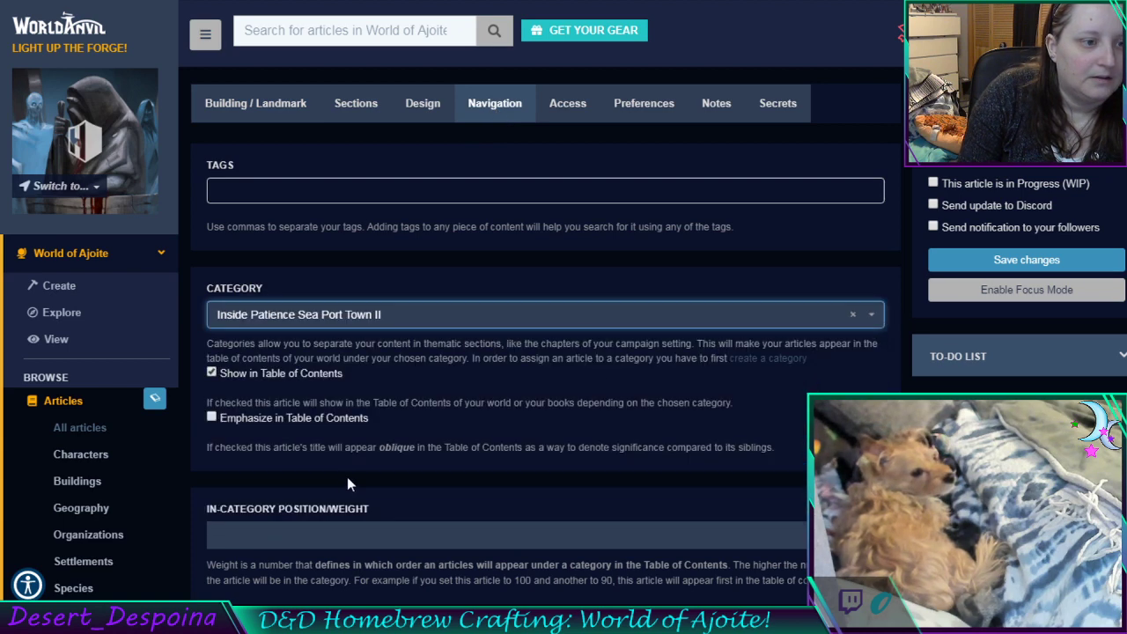
pyautogui.click(1009, 260)
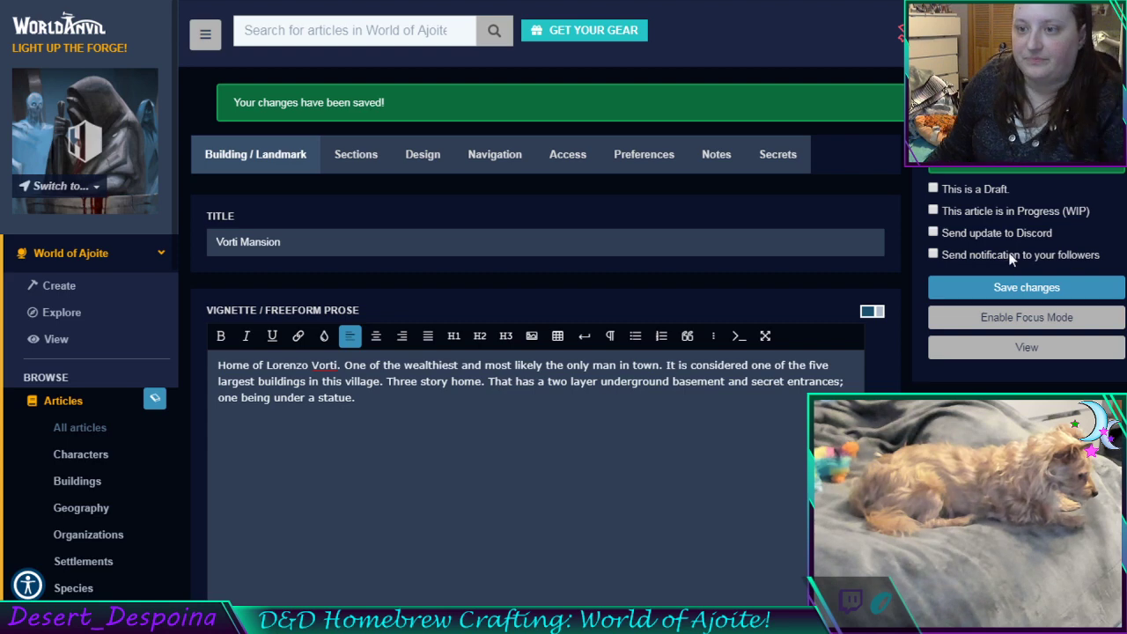
pyautogui.click(649, 431)
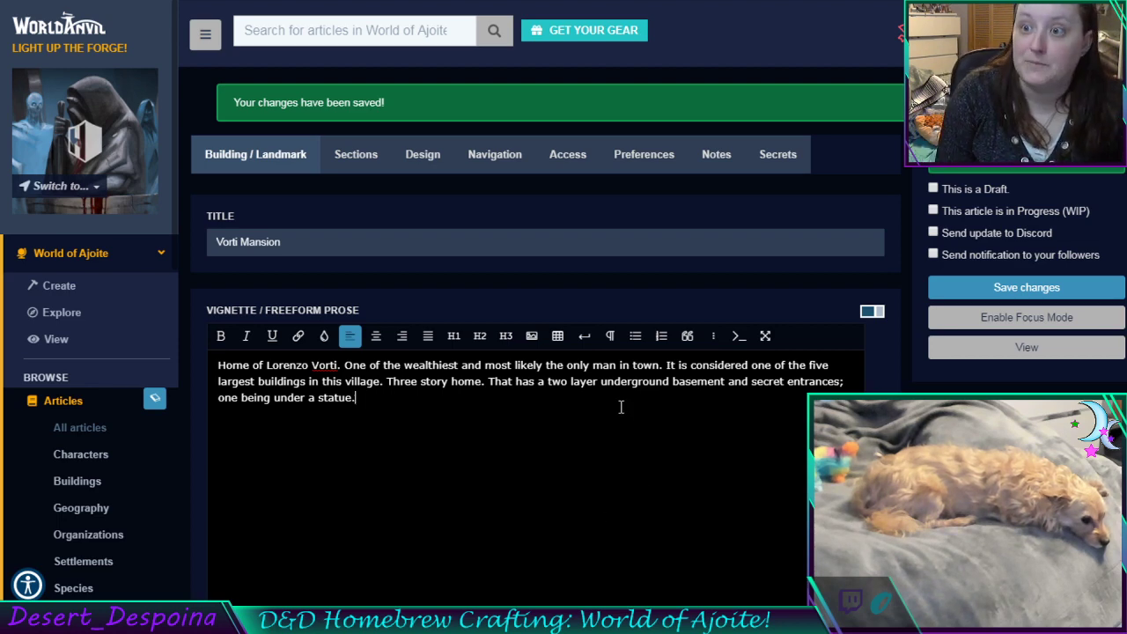
pyautogui.scroll(-3, 385, 435)
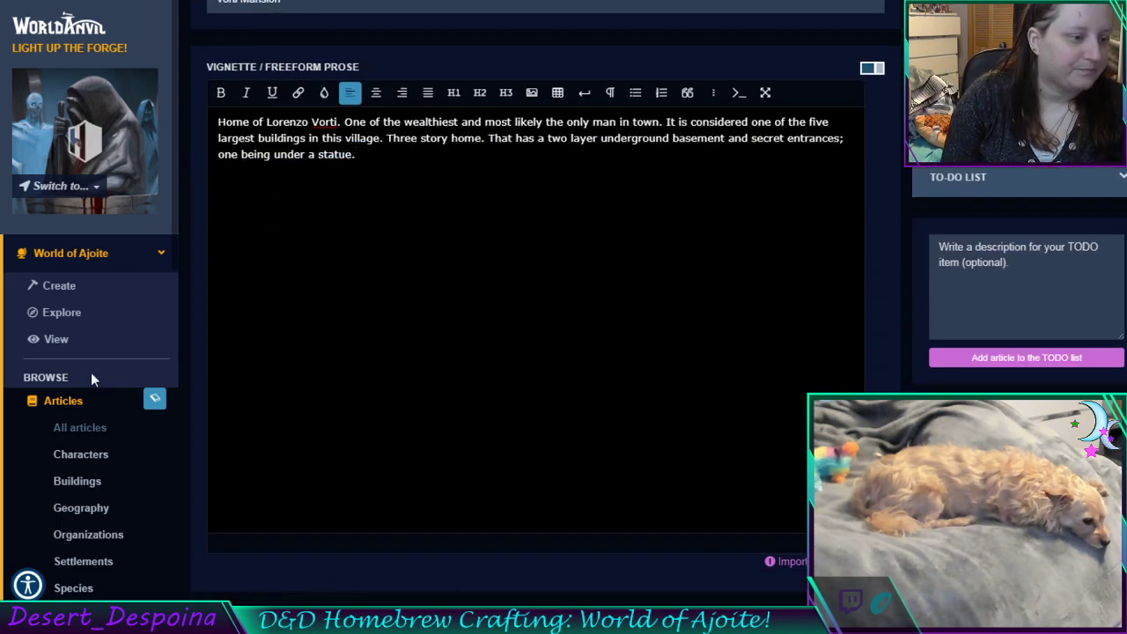
pyautogui.scroll(-3, 92, 377)
pyautogui.scroll(3, 83, 342)
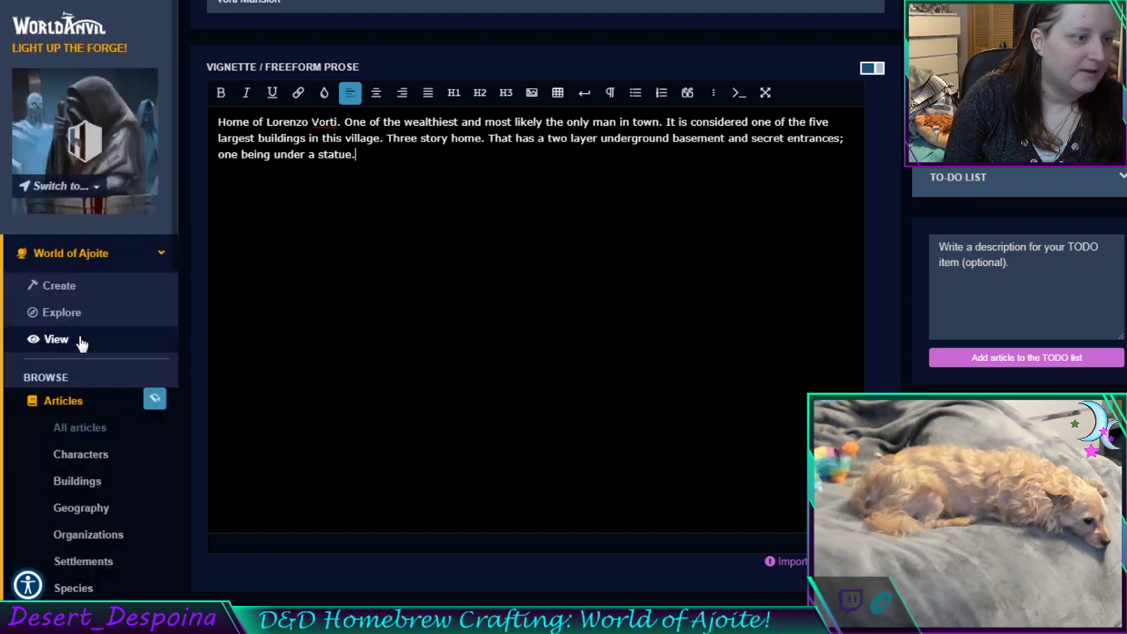
# Start a new Settlement article for the World of Ajoite
pyautogui.click(81, 288)
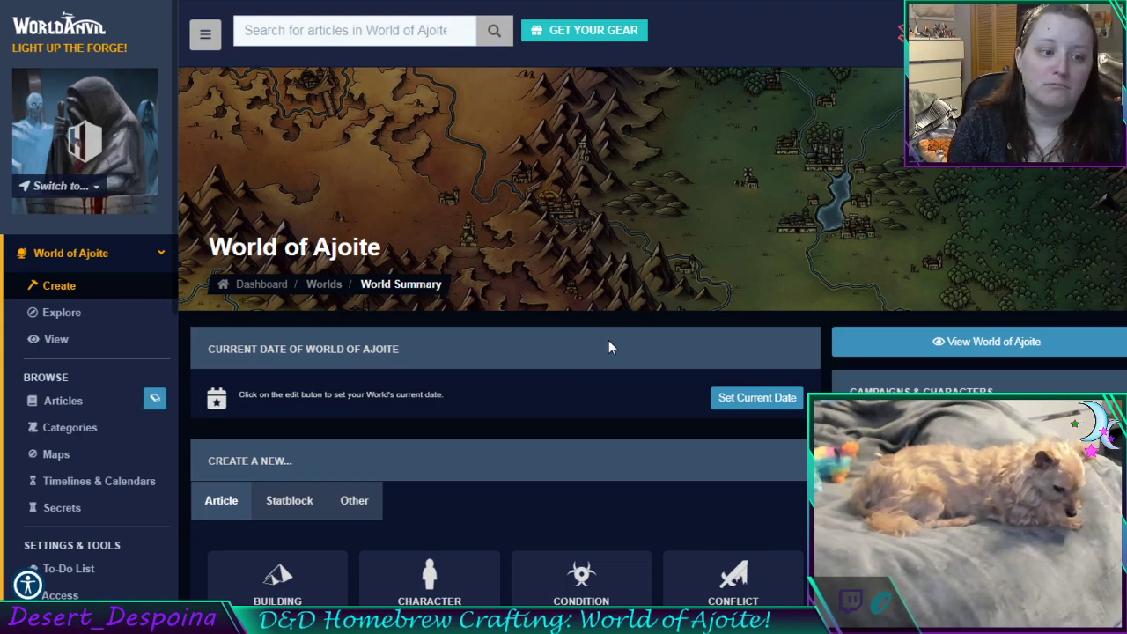
pyautogui.scroll(-3, 614, 368)
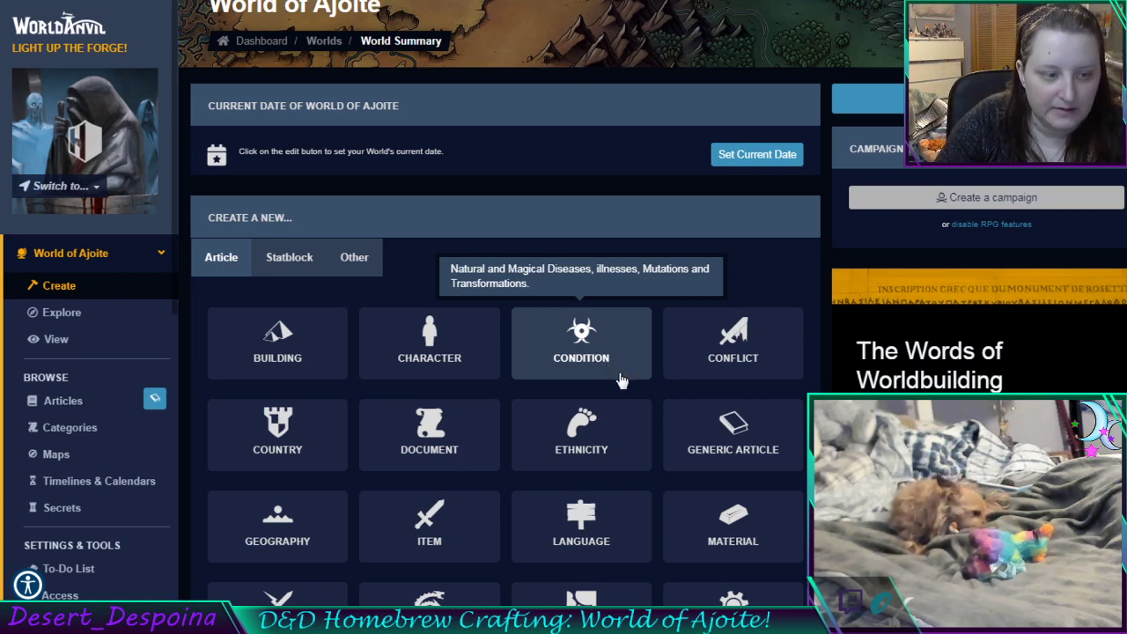
pyautogui.scroll(-4, 621, 381)
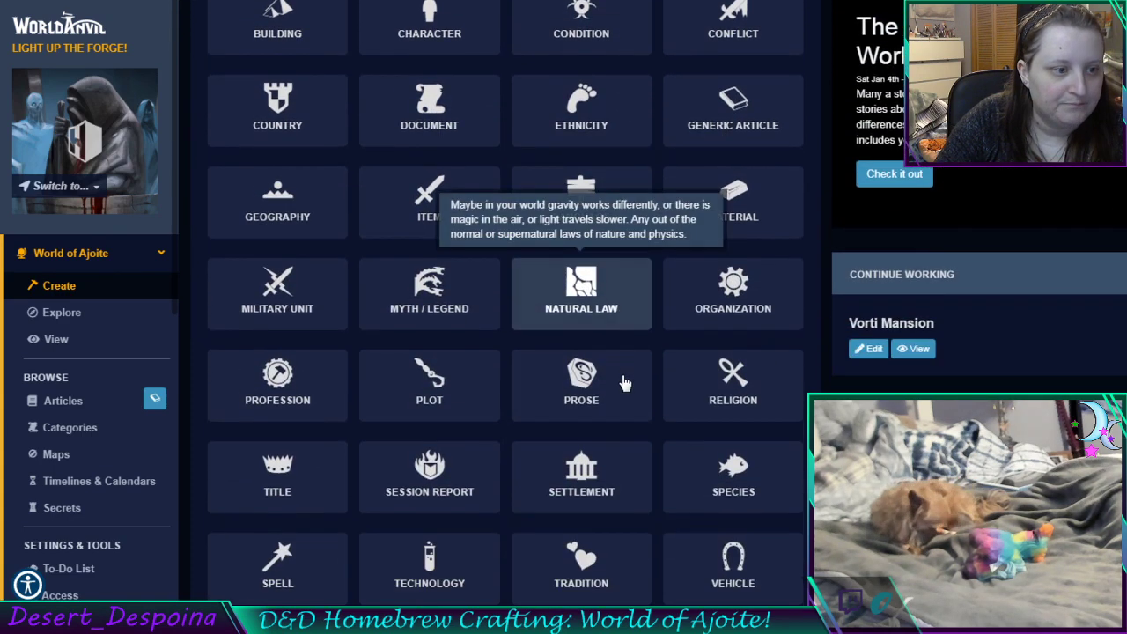
pyautogui.scroll(-1, 622, 384)
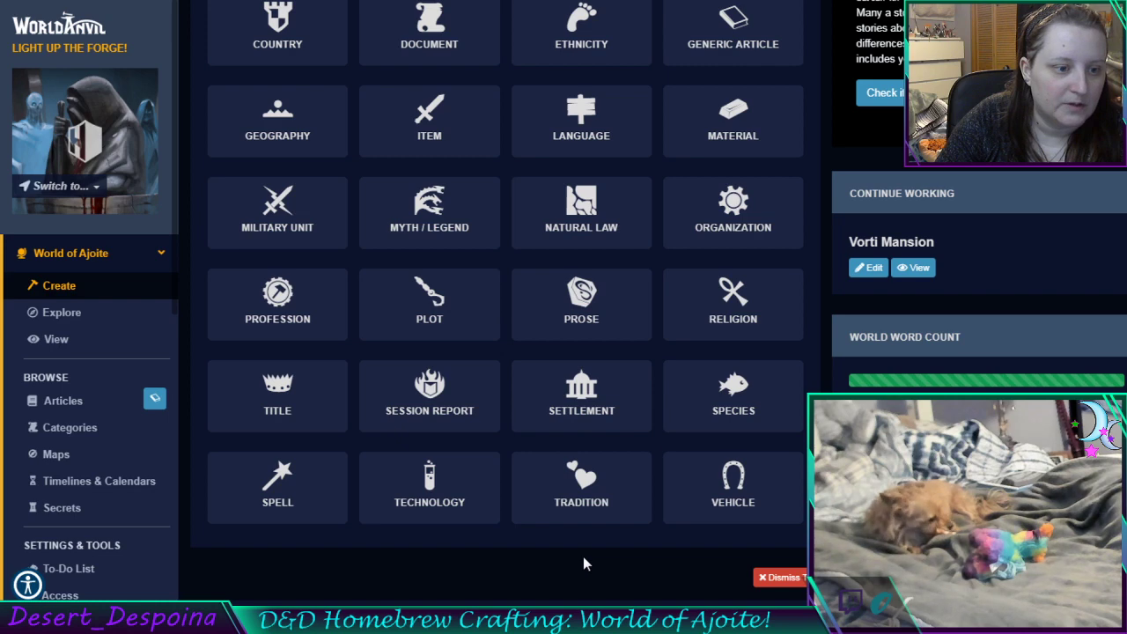
pyautogui.click(581, 411)
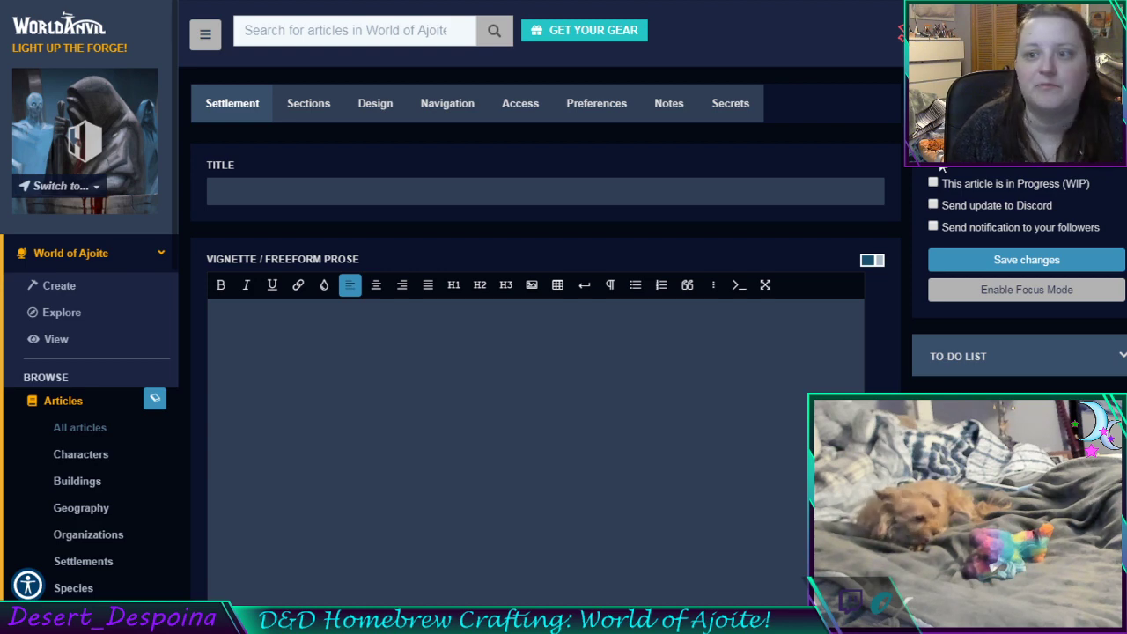
# Title the new settlement article "Cordierite Capital"
pyautogui.click(766, 180)
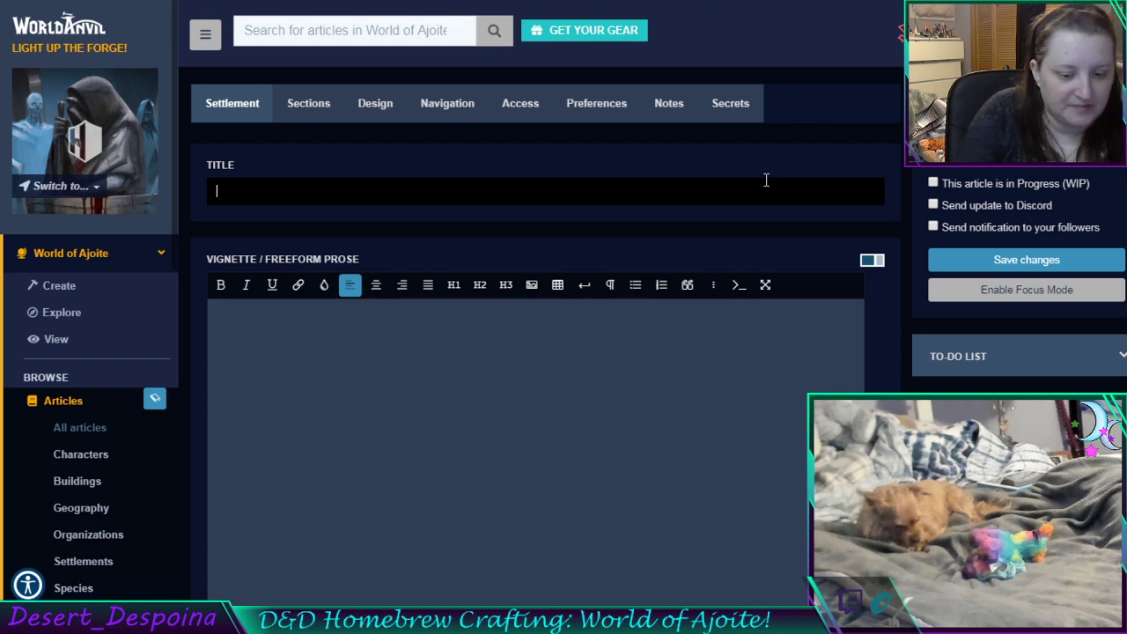
pyautogui.write('Cor')
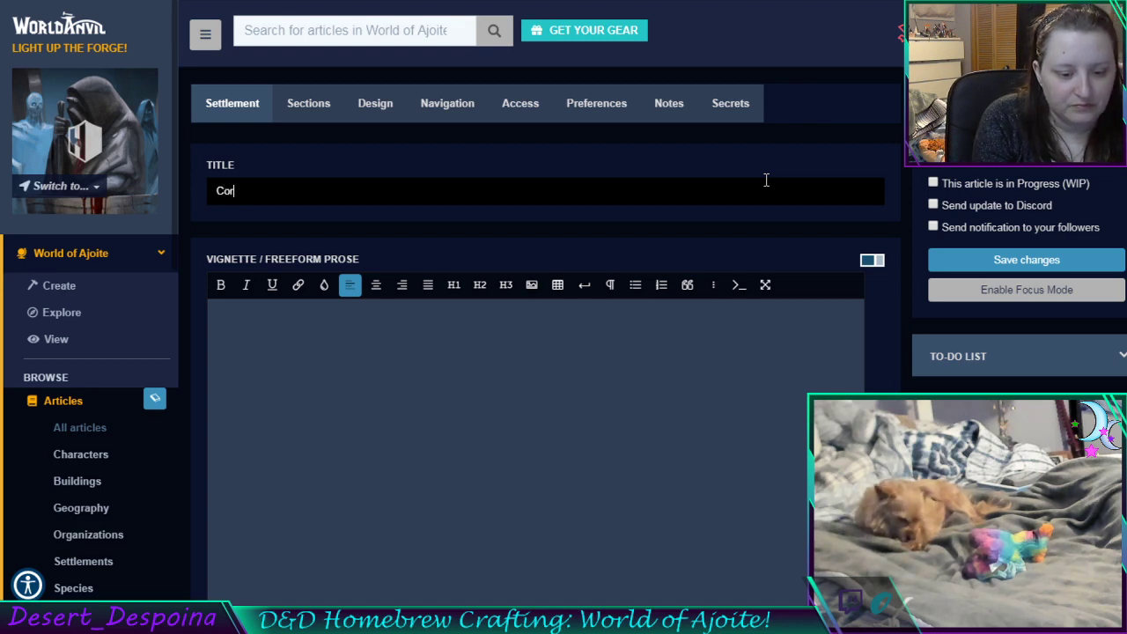
pyautogui.write('dierite')
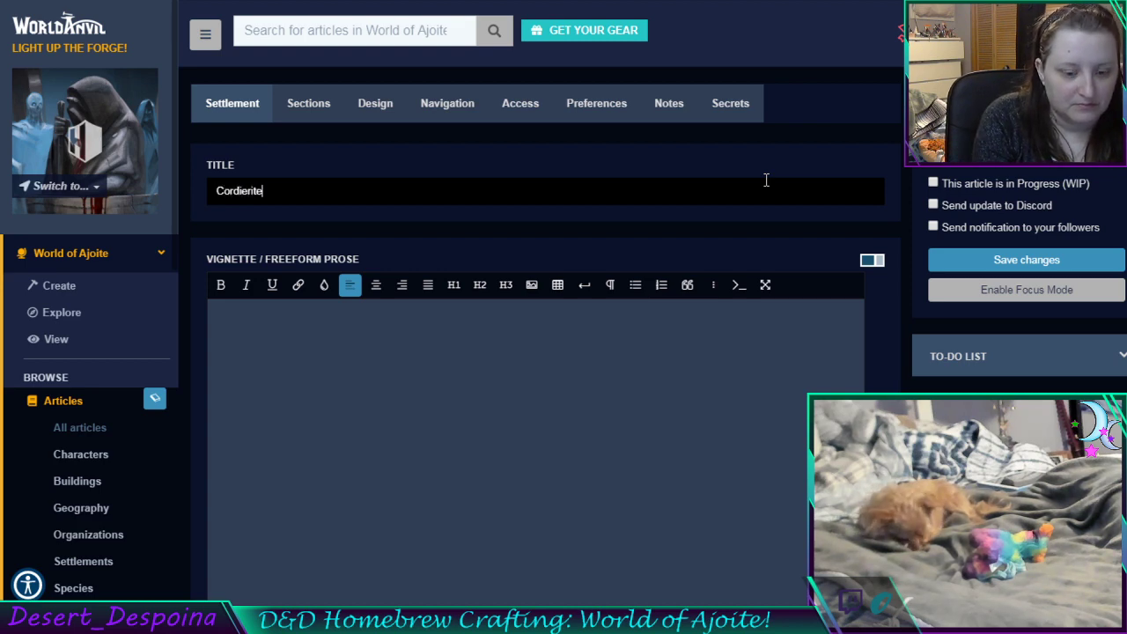
pyautogui.write(' Capital')
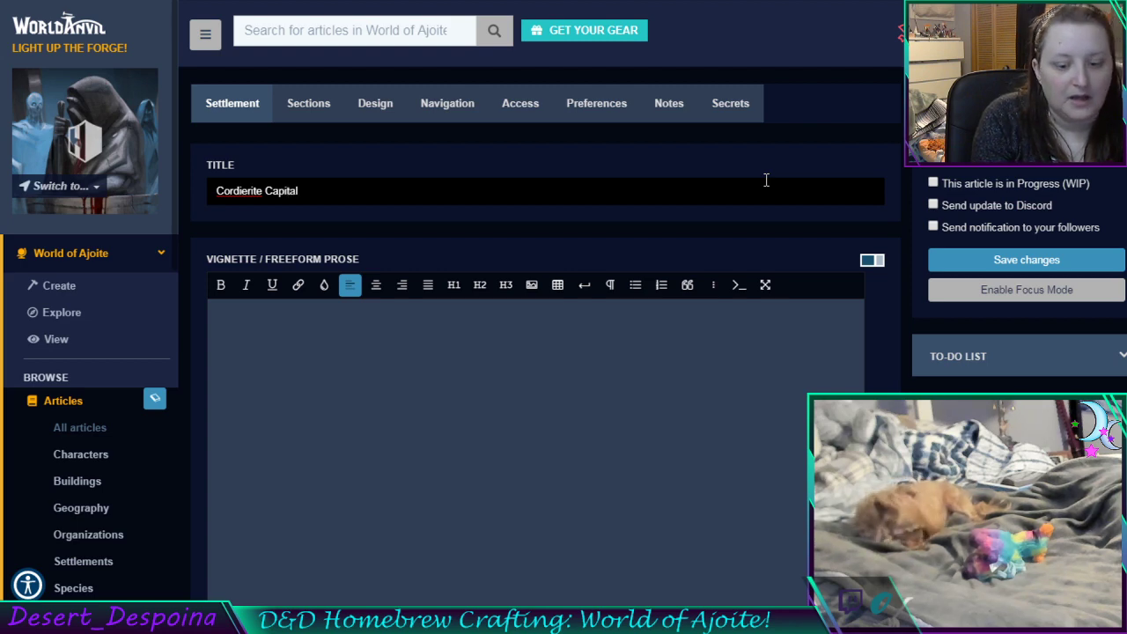
# Begin the settlement's vignette with "Strong fortest" and delete the misspelled word "fortest"
pyautogui.click(429, 387)
pyautogui.write('Strong fortest')
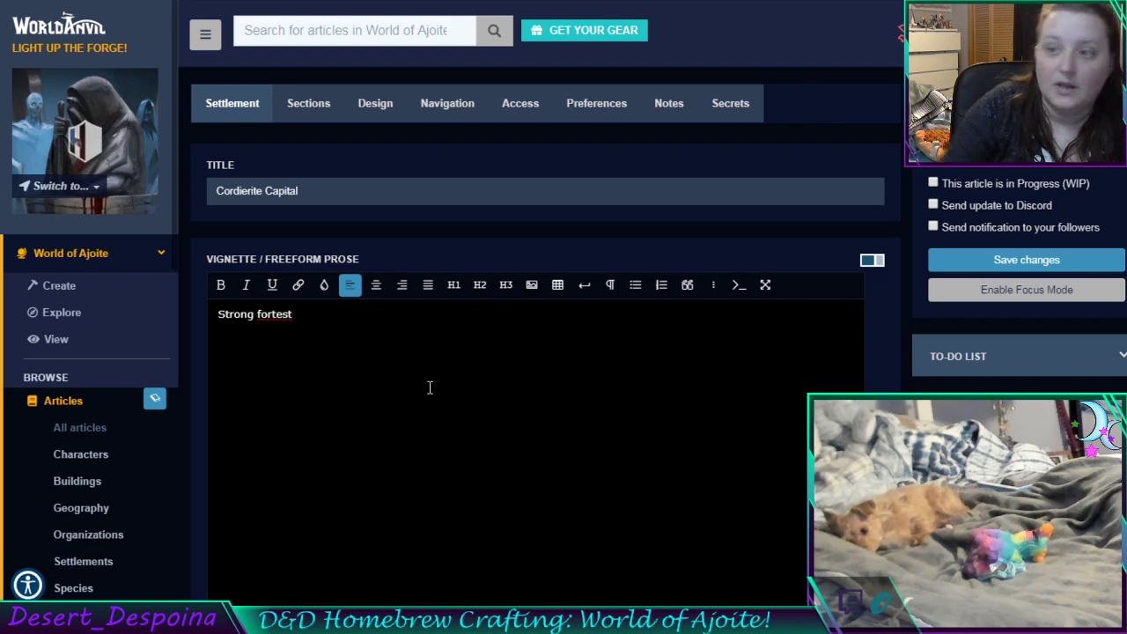
pyautogui.doubleClick(280, 316)
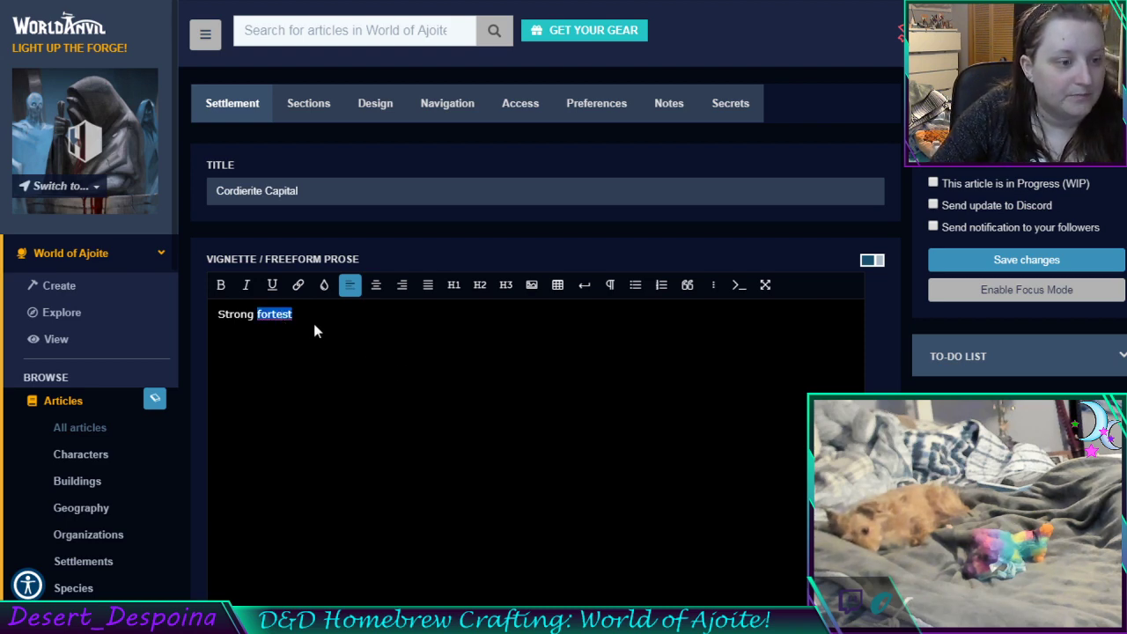
pyautogui.press('BackSpace')
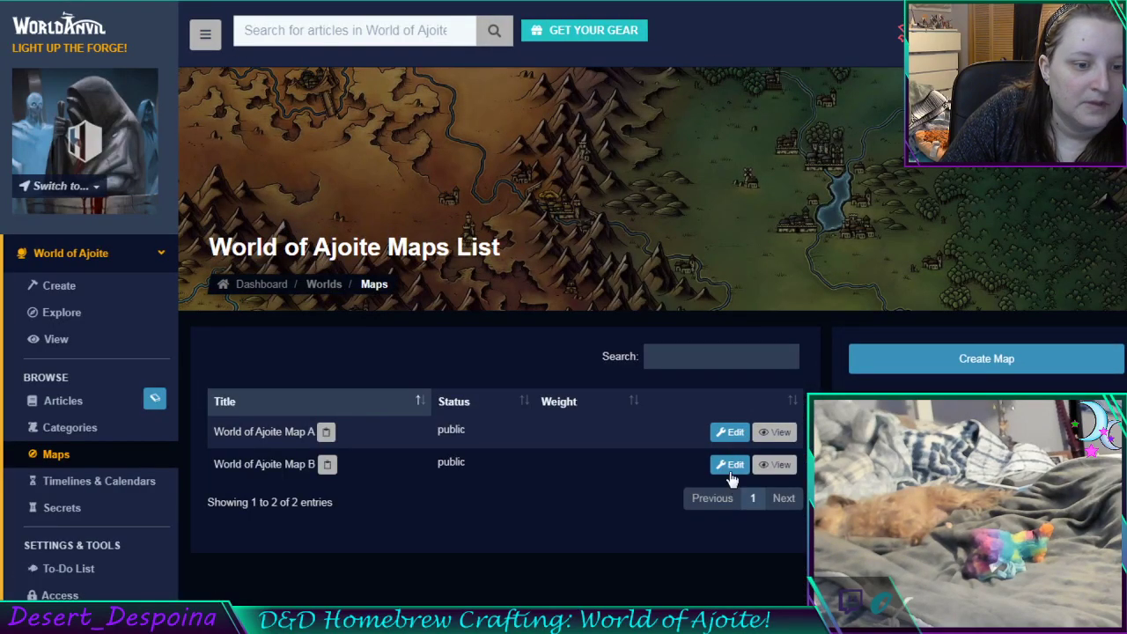
# Open World of Ajoite Map B for editing and place the new marker on the Cordierite Capital castle
pyautogui.click(728, 468)
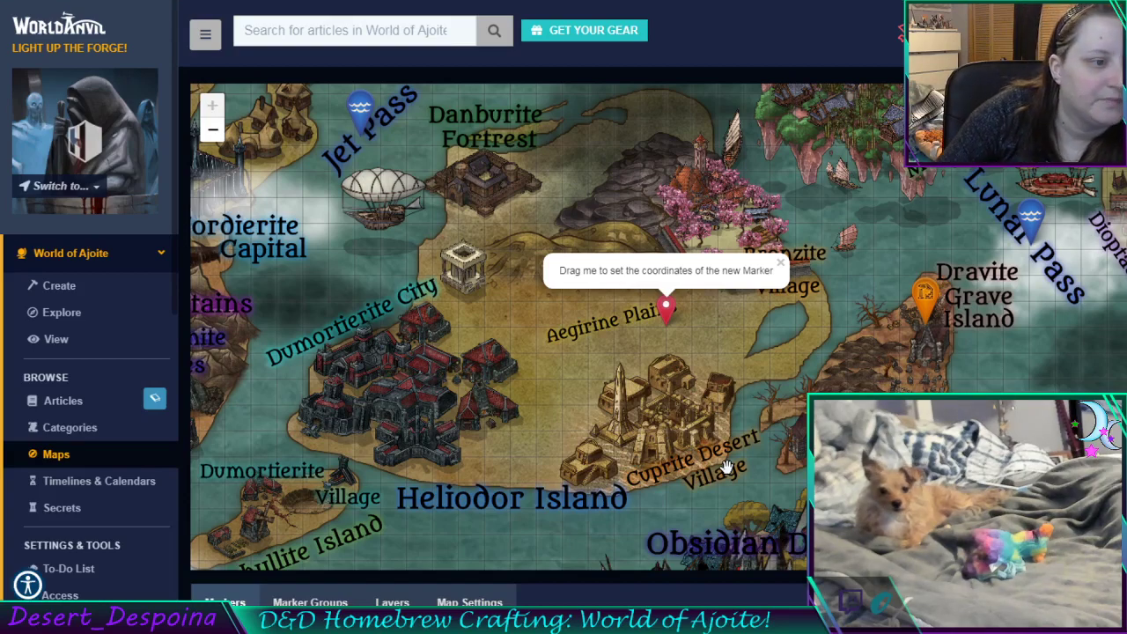
pyautogui.moveTo(390, 339); pyautogui.dragTo(724, 332)
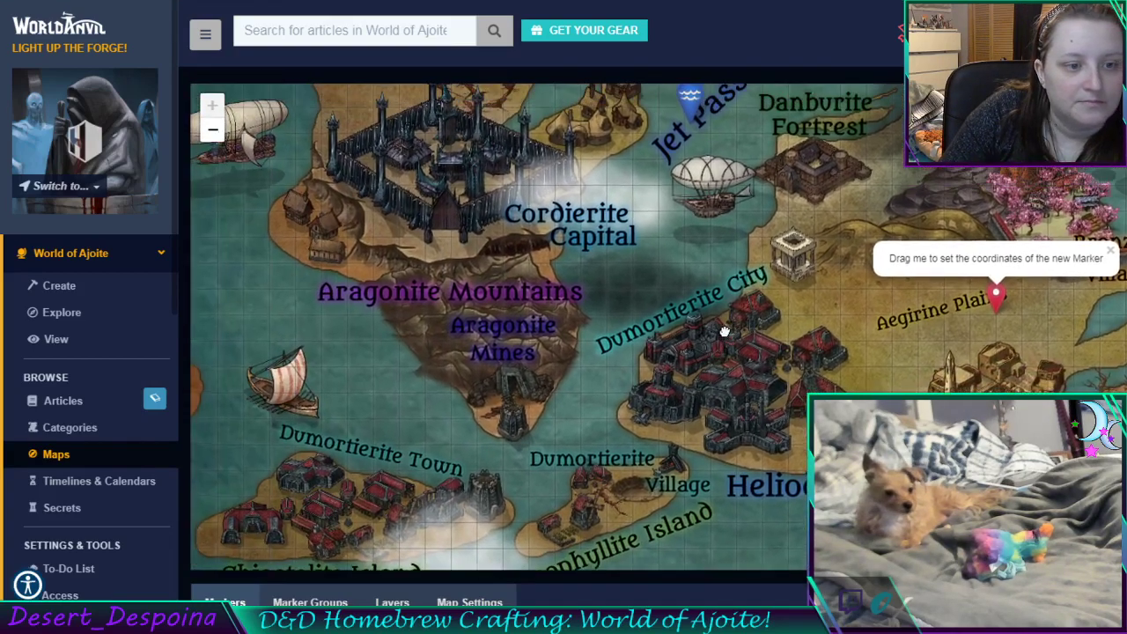
pyautogui.moveTo(996, 299)
pyautogui.mouseDown()
pyautogui.moveTo(473, 180)
pyautogui.moveTo(449, 163)
pyautogui.mouseUp()
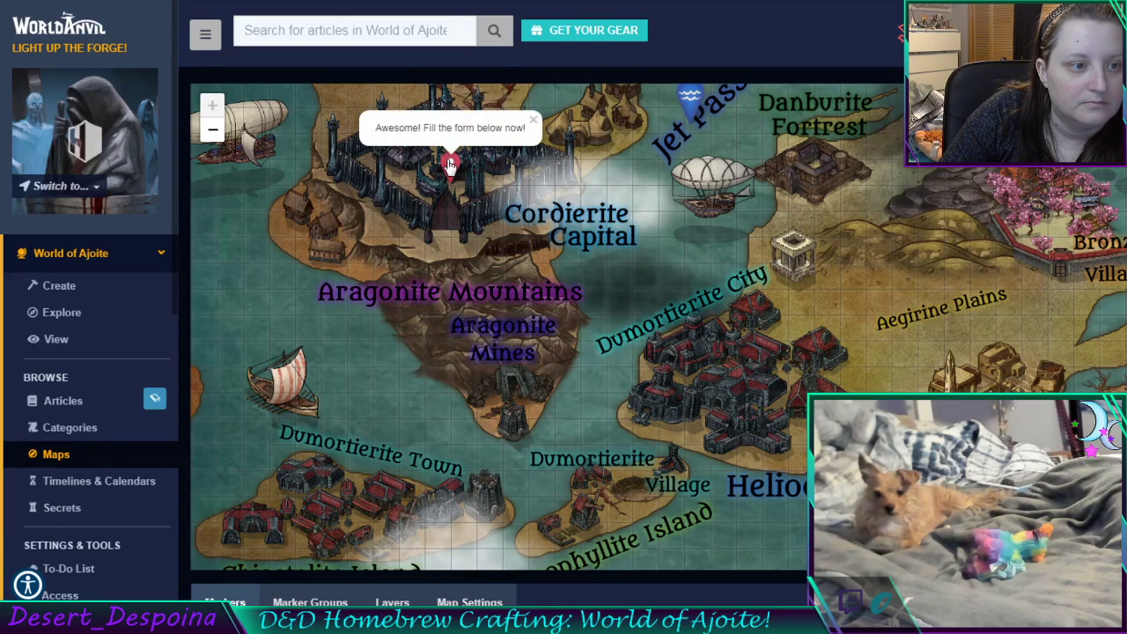
# Set the pin type of the new marker on the Cordierite Capital castle to "Capitol, Green"
pyautogui.scroll(-1, 689, 490)
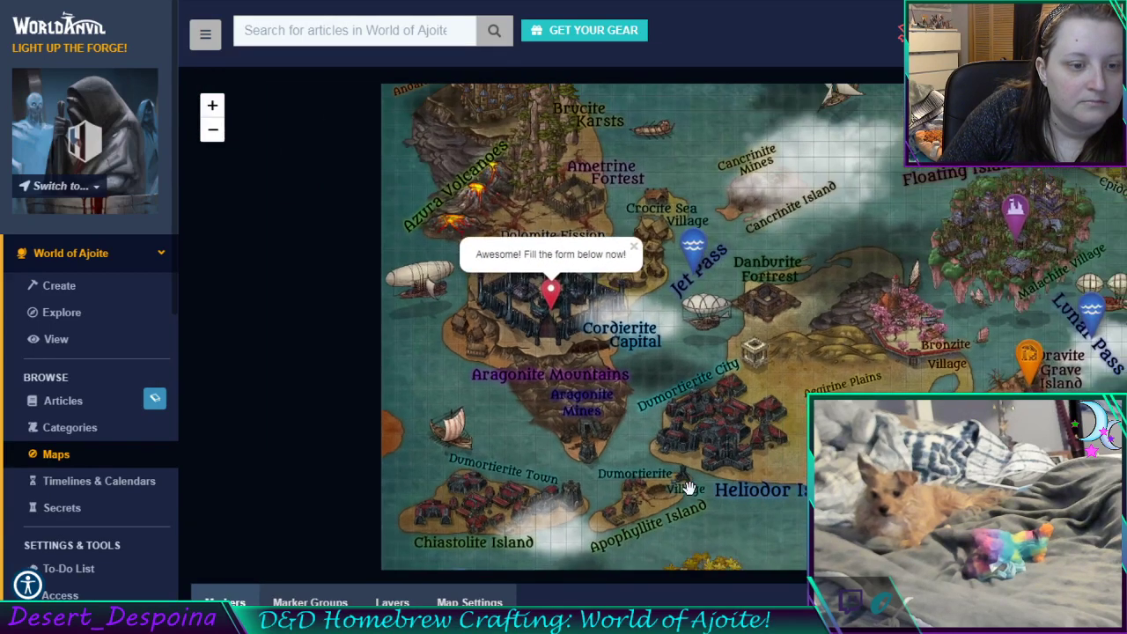
pyautogui.scroll(1, 689, 490)
pyautogui.hotkey('ctrl', 'a')
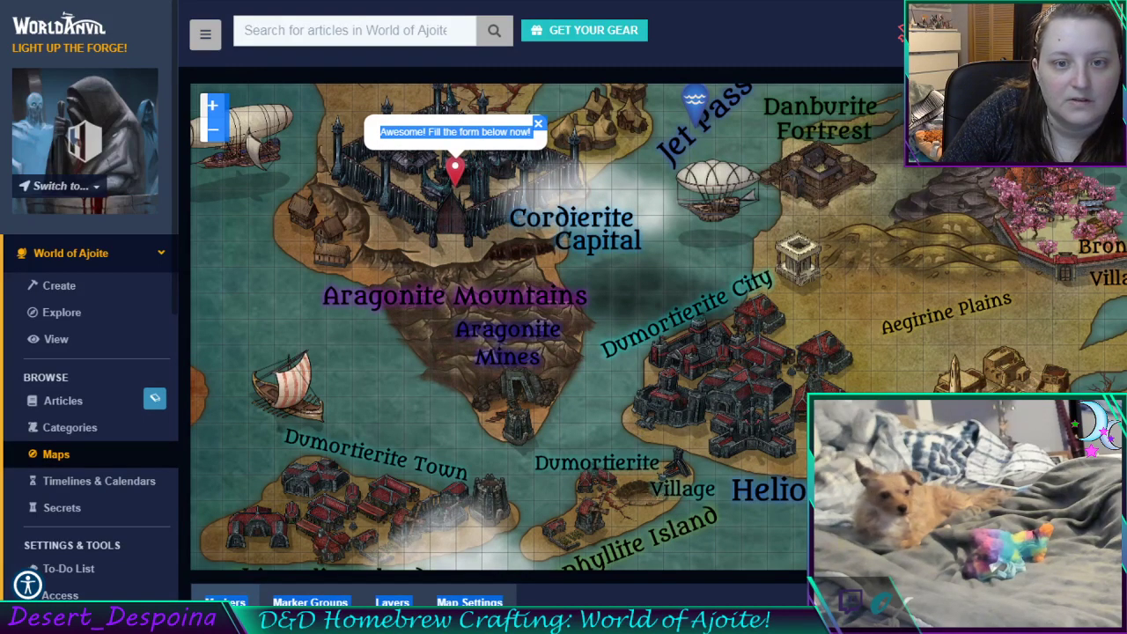
pyautogui.scroll(-7, 659, 303)
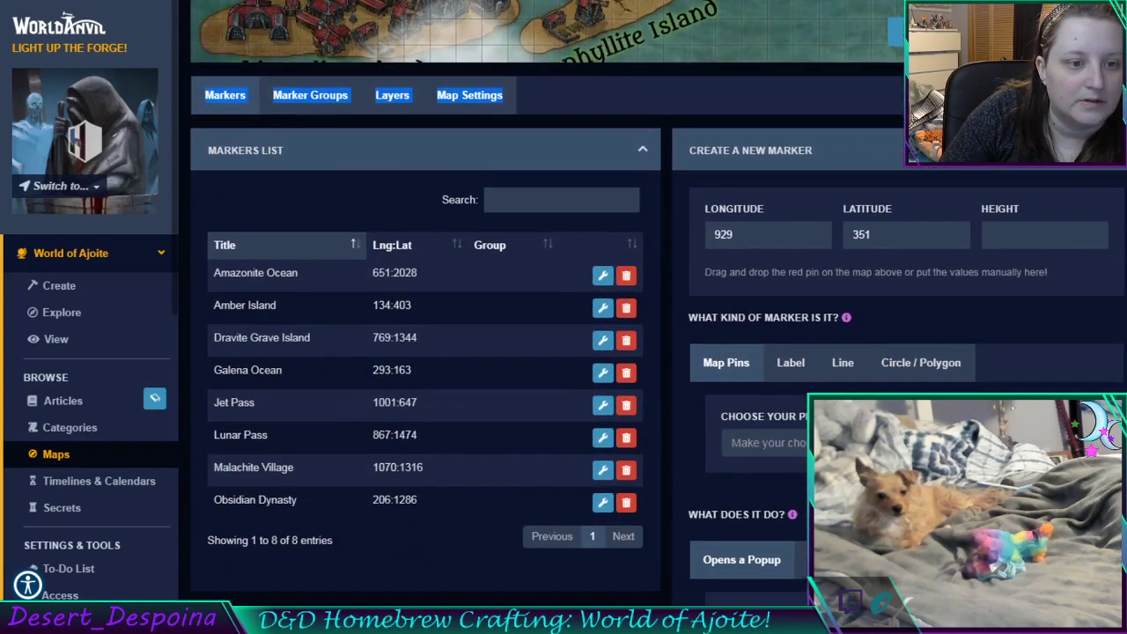
pyautogui.scroll(-1, 659, 303)
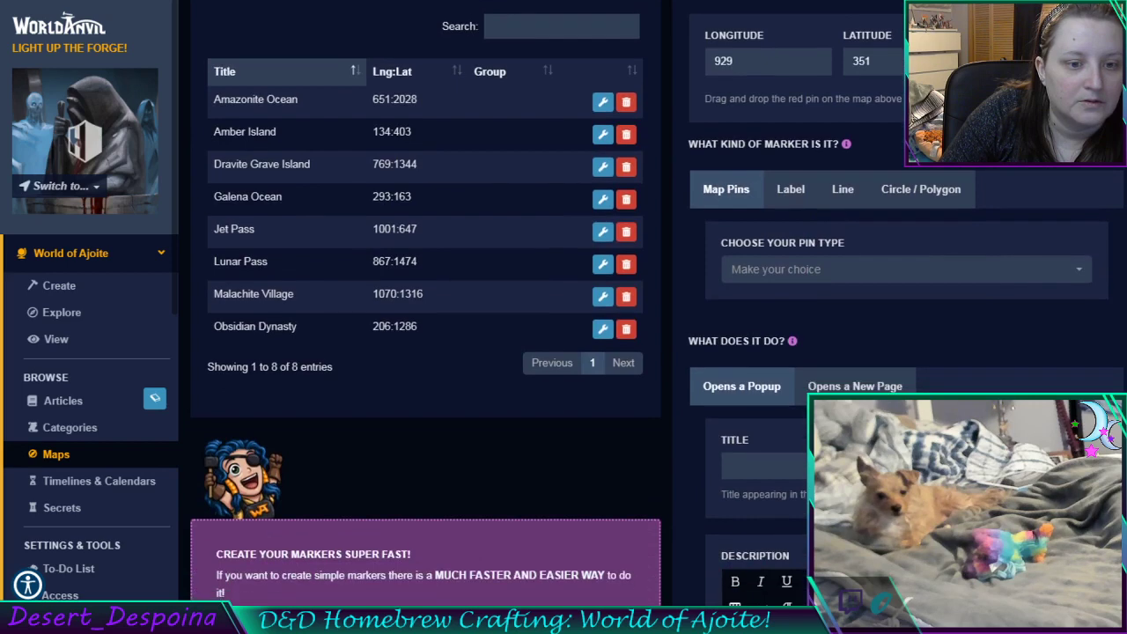
pyautogui.click(942, 279)
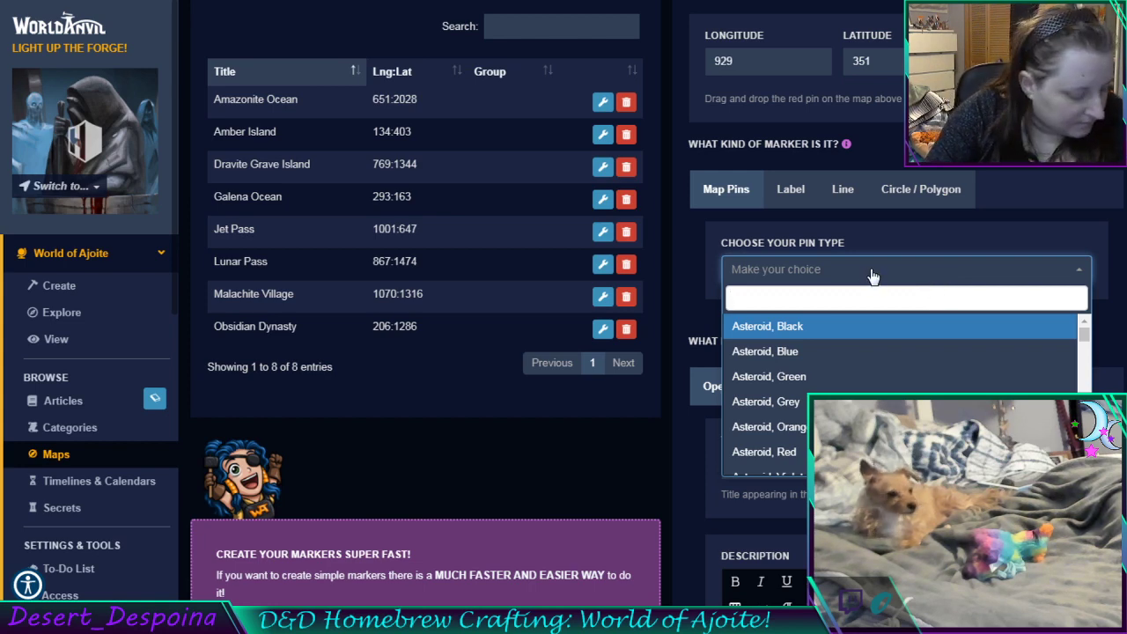
pyautogui.write('cap')
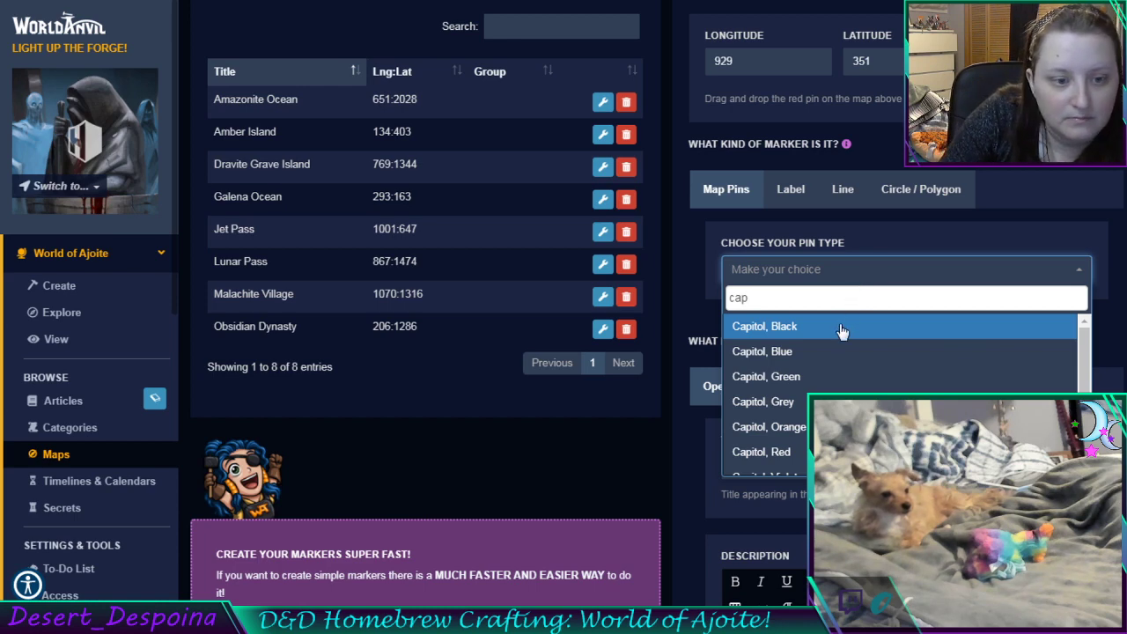
pyautogui.click(832, 377)
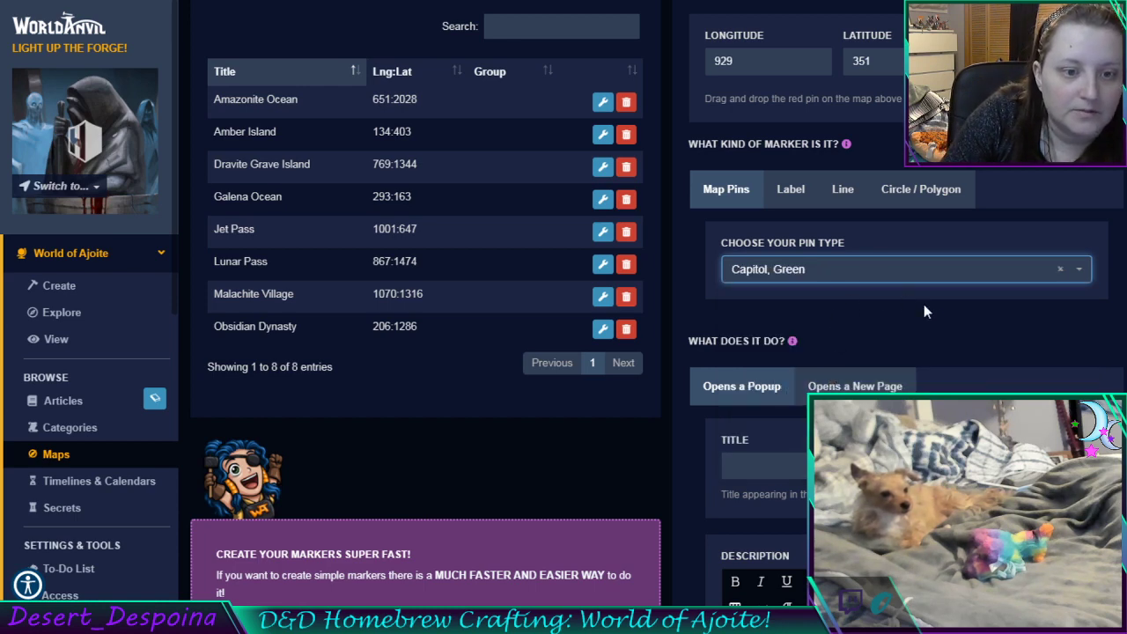
# Title the green capitol marker's popup "Cordierite Capital"
pyautogui.scroll(-2, 1044, 323)
pyautogui.click(802, 314)
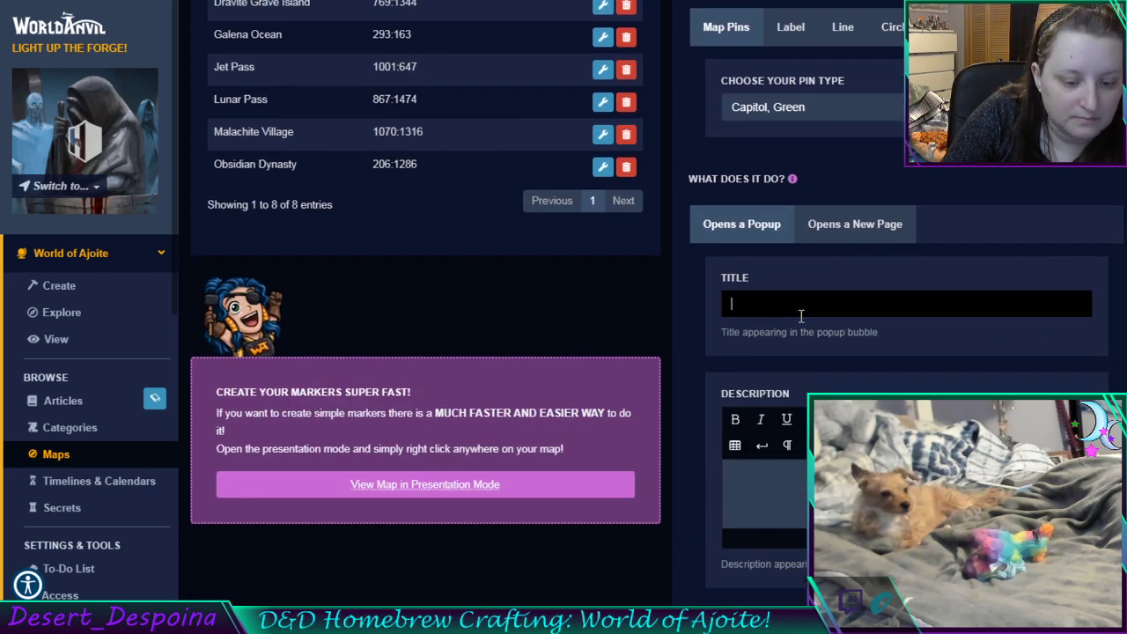
pyautogui.write('Cordierite')
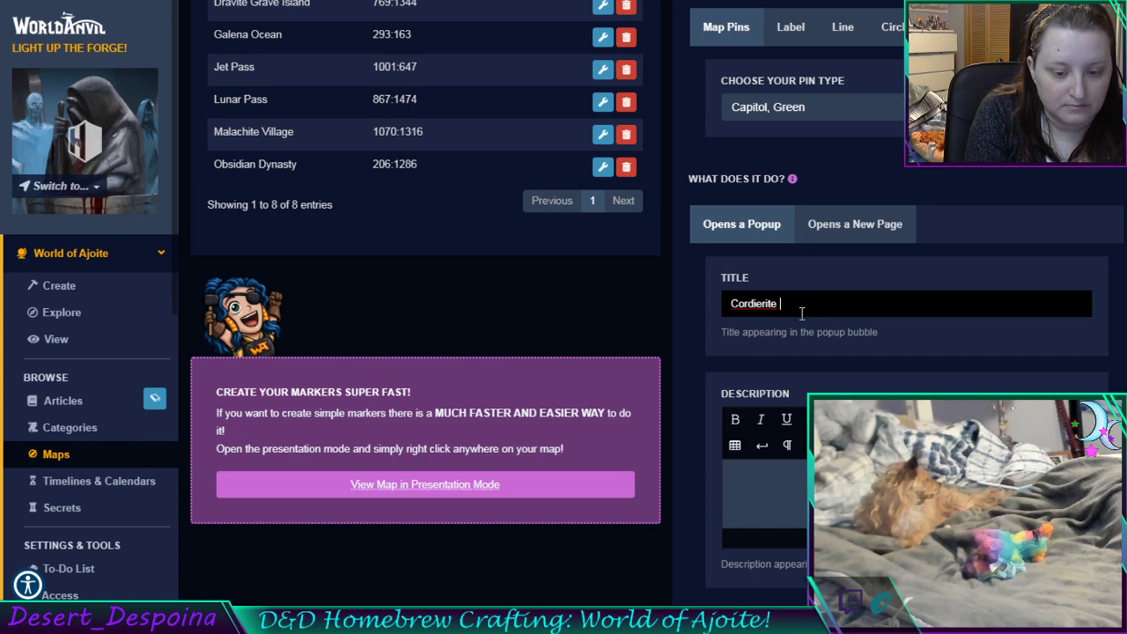
pyautogui.write('Capital')
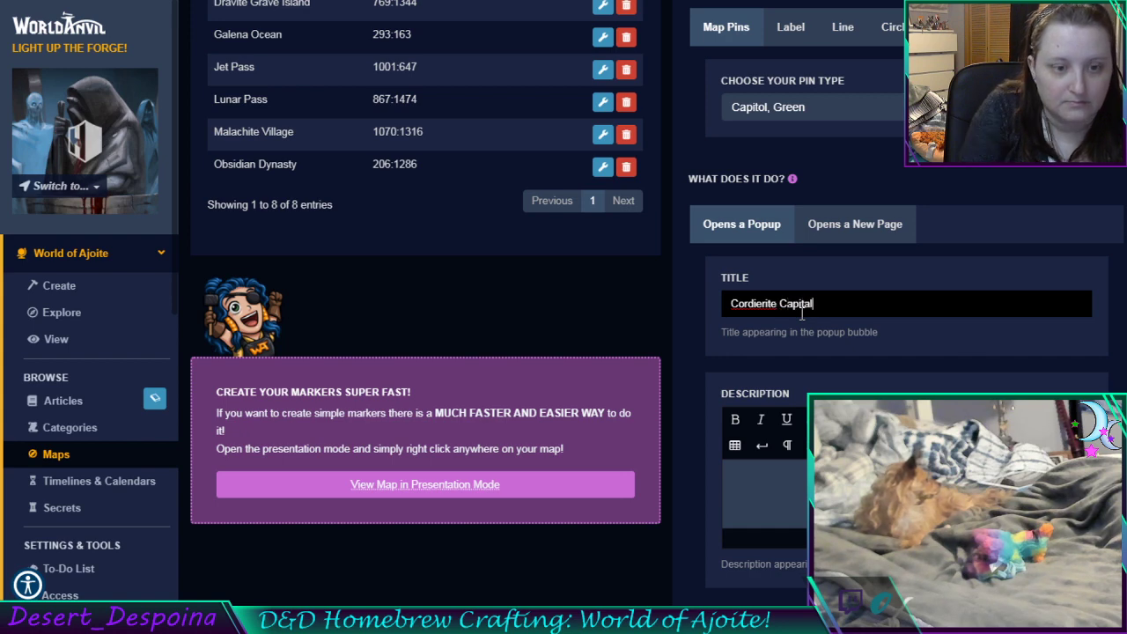
# Link the marker to the location article Cordierite Capital and create the marker
pyautogui.scroll(-4, 814, 300)
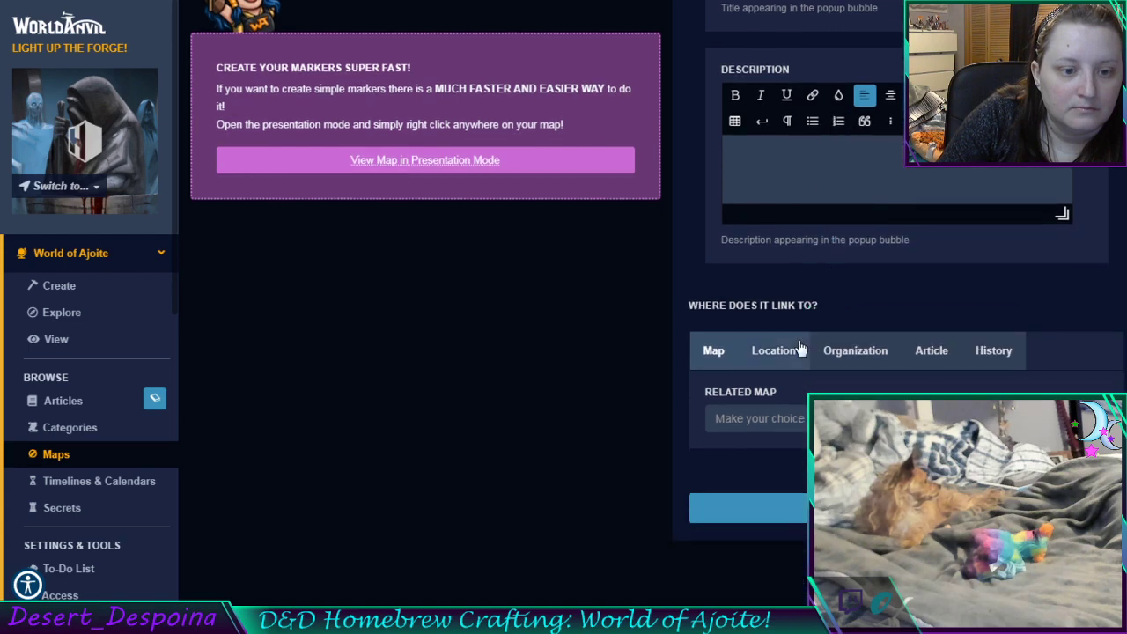
pyautogui.click(797, 349)
pyautogui.click(773, 421)
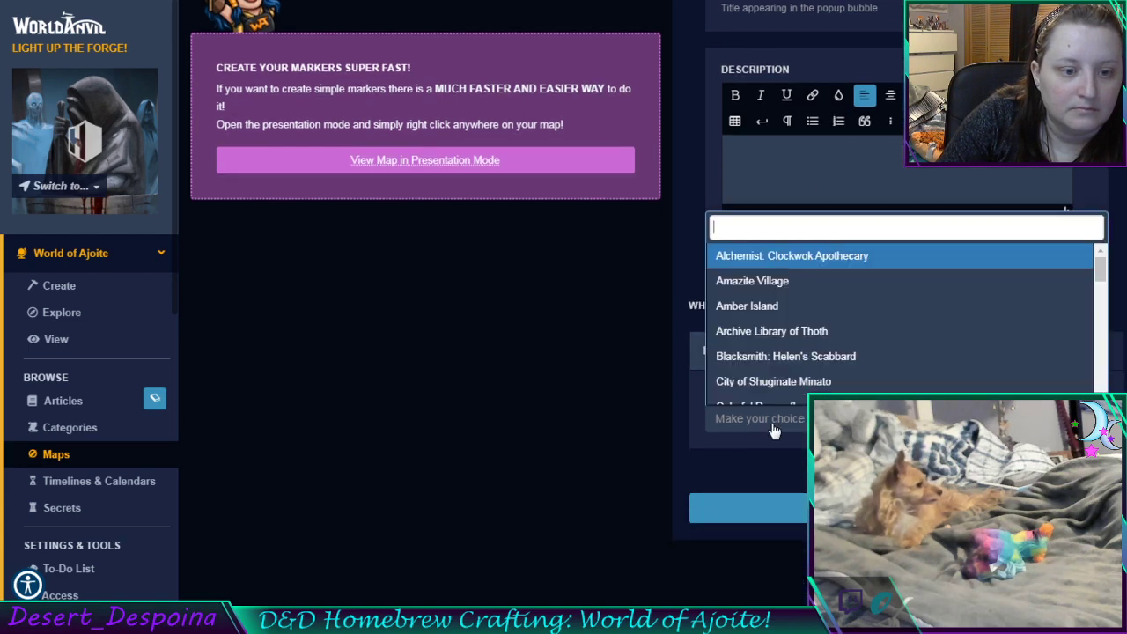
pyautogui.scroll(-1, 786, 385)
pyautogui.scroll(-1, 787, 385)
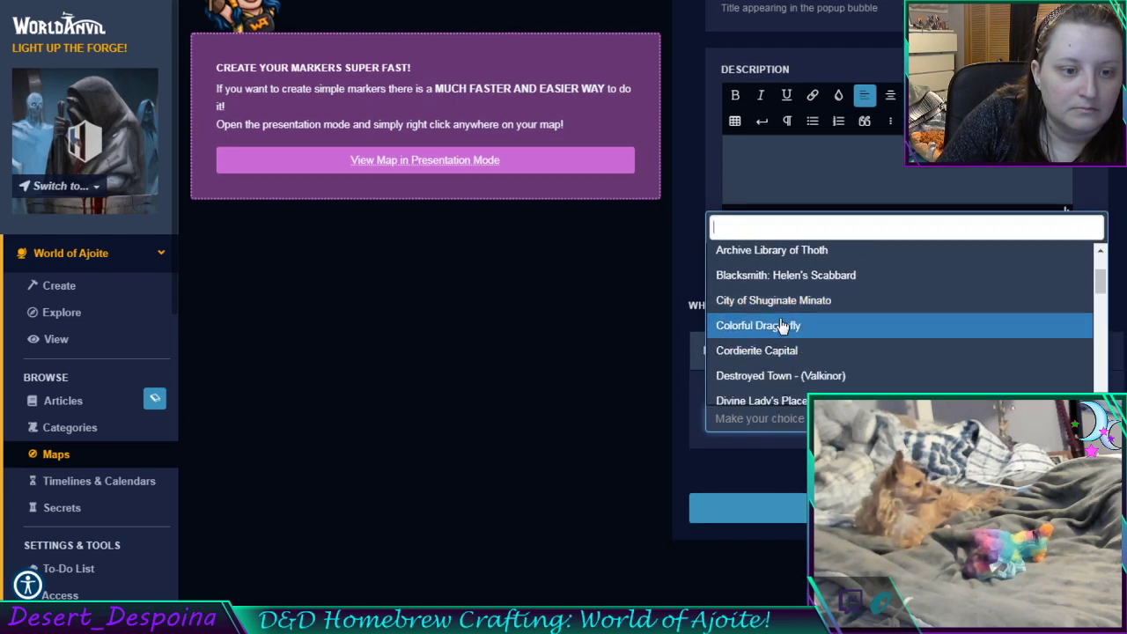
pyautogui.click(780, 349)
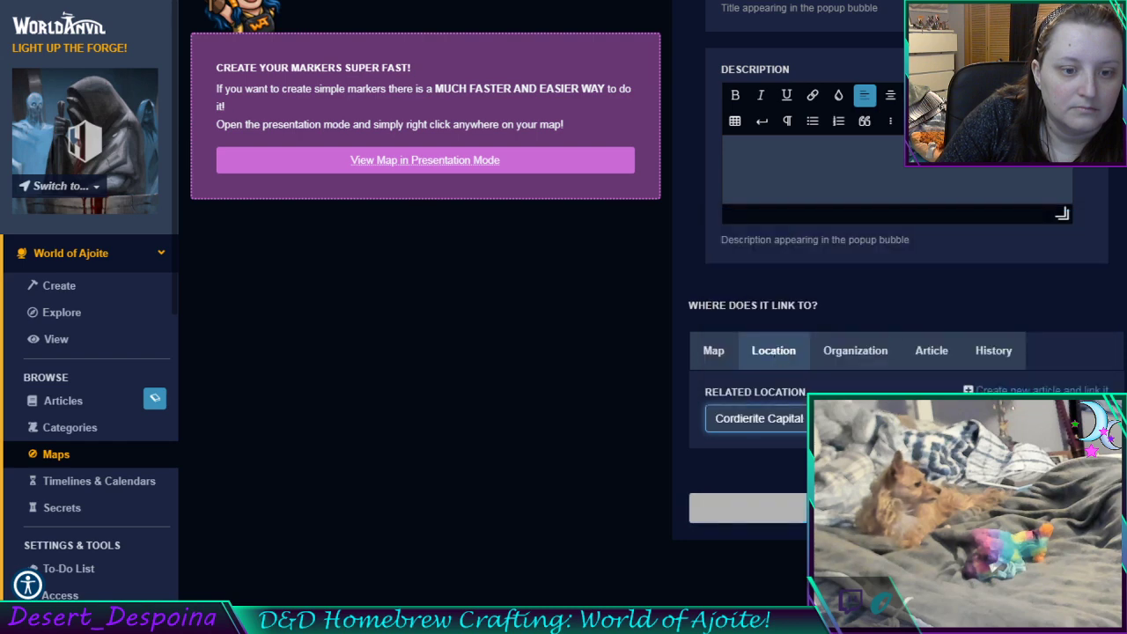
pyautogui.click(898, 508)
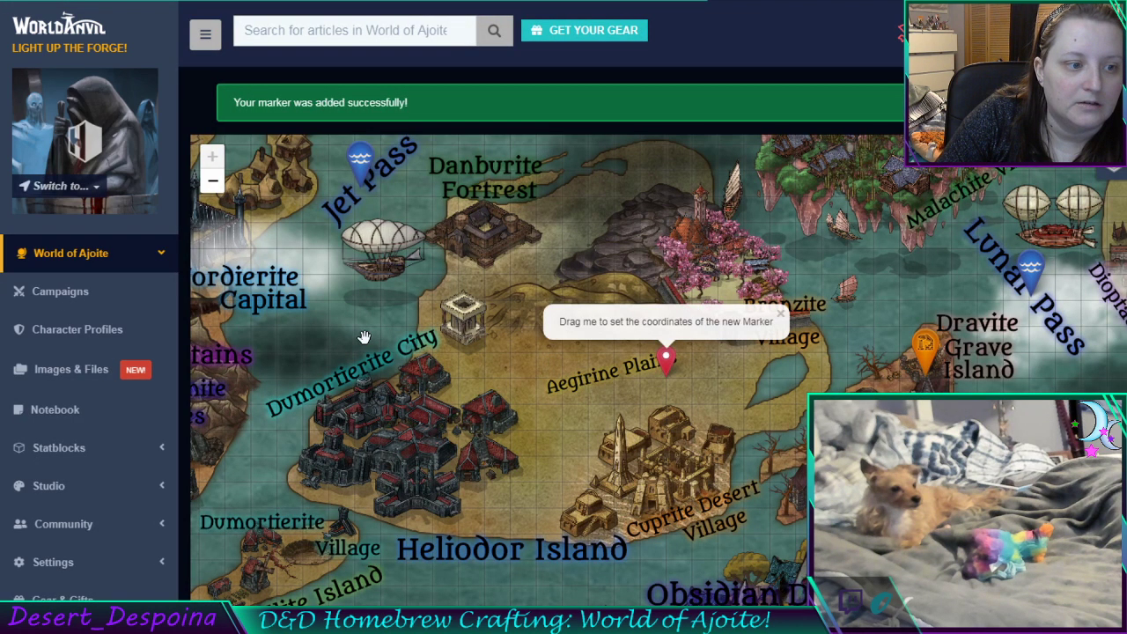
# Place another new marker beside the lava at the Azura Volcanoes, at about longitude 1115 and latitude 219
pyautogui.moveTo(393, 349); pyautogui.dragTo(628, 384)
pyautogui.moveTo(712, 395); pyautogui.dragTo(897, 423)
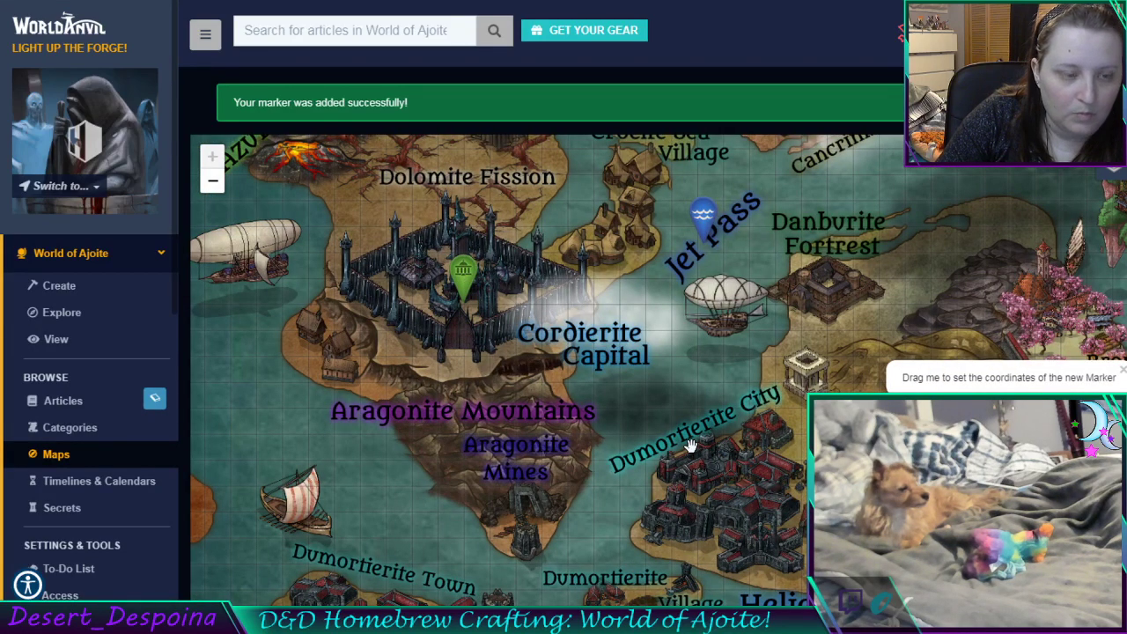
pyautogui.moveTo(550, 343); pyautogui.dragTo(480, 392)
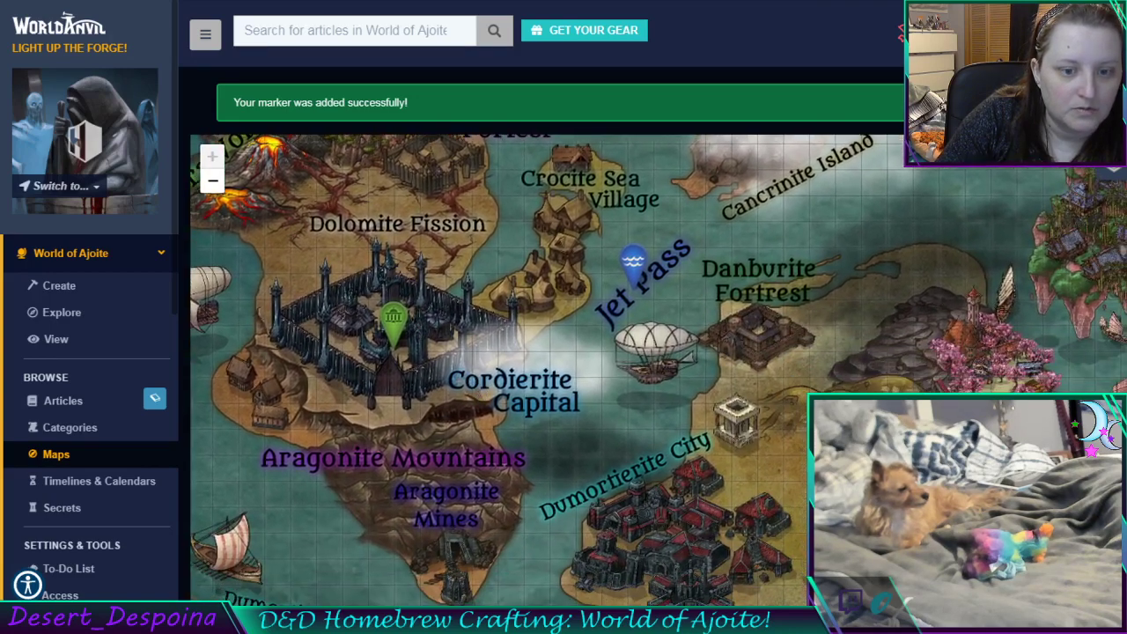
pyautogui.click(291, 233)
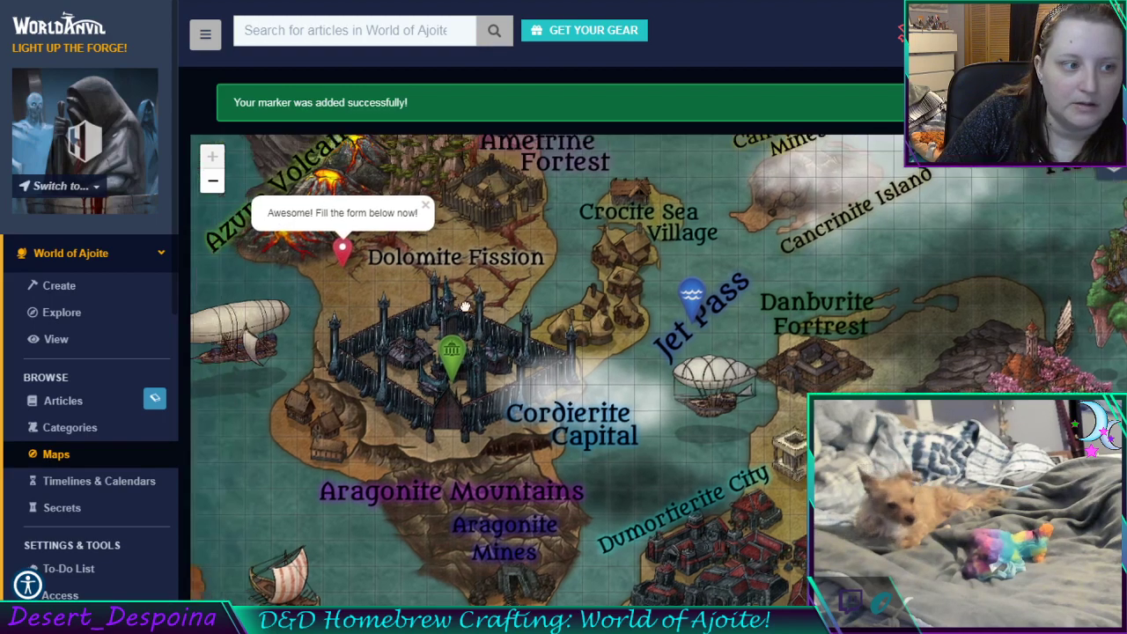
pyautogui.moveTo(465, 307); pyautogui.dragTo(541, 355)
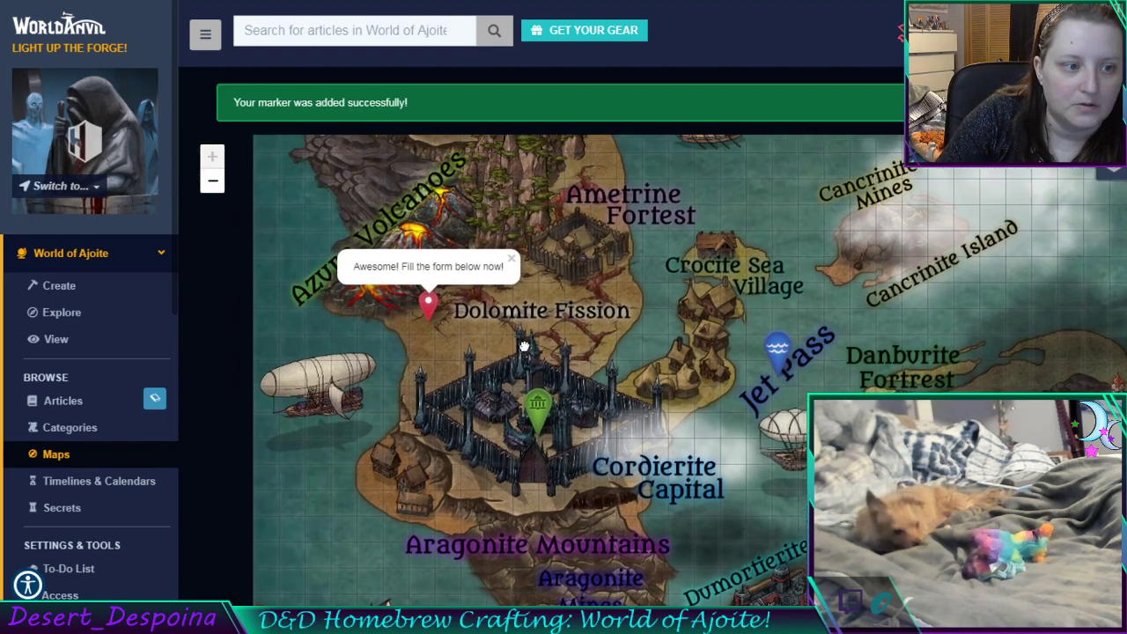
pyautogui.moveTo(427, 304); pyautogui.dragTo(430, 264)
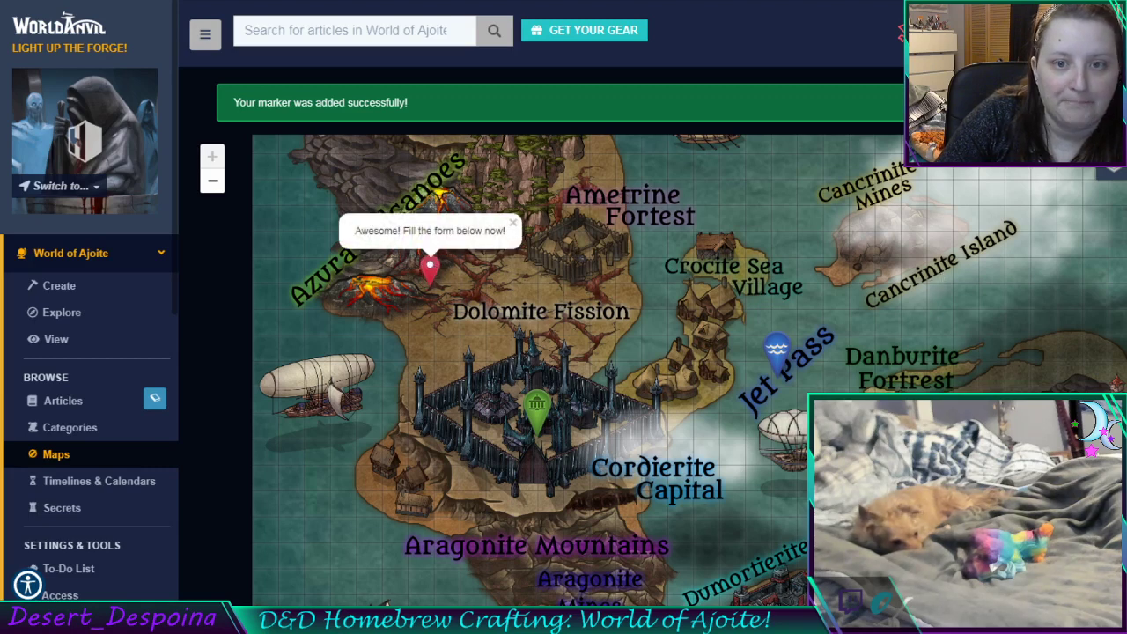
# Title the volcano marker's popup "Volco Scale"
pyautogui.scroll(-5, 584, 415)
pyautogui.scroll(-4, 584, 415)
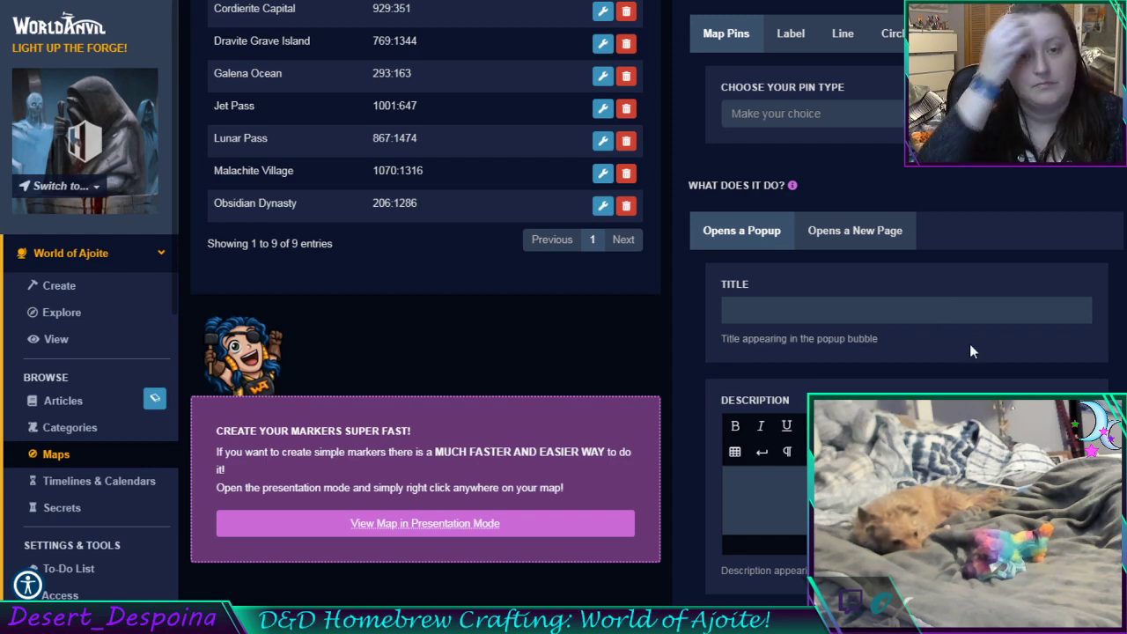
pyautogui.click(970, 311)
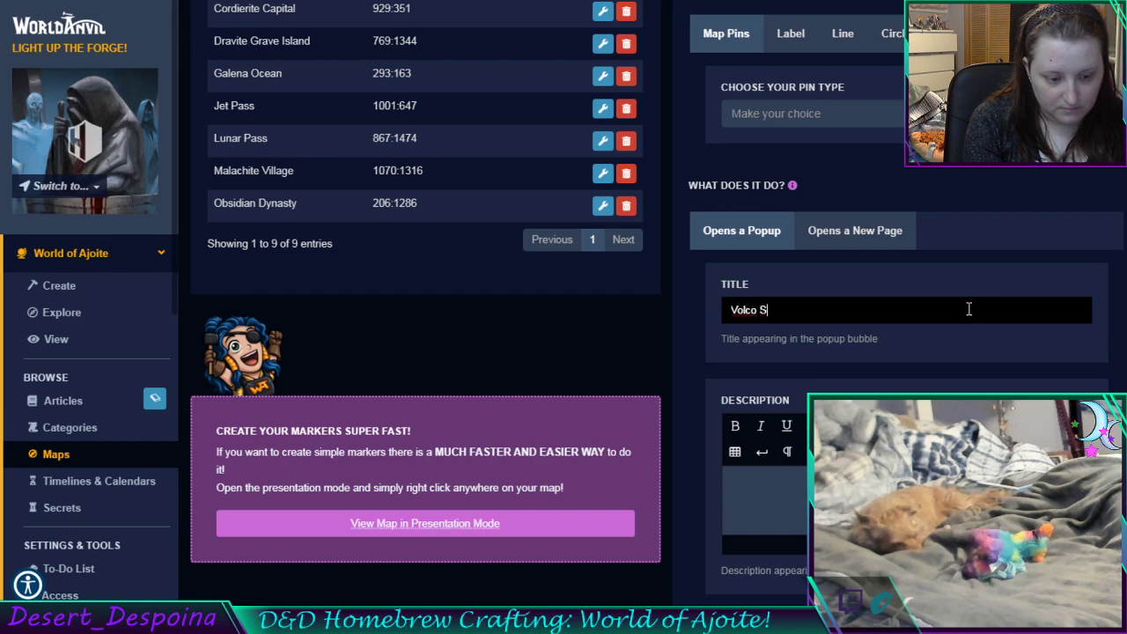
pyautogui.write('le')
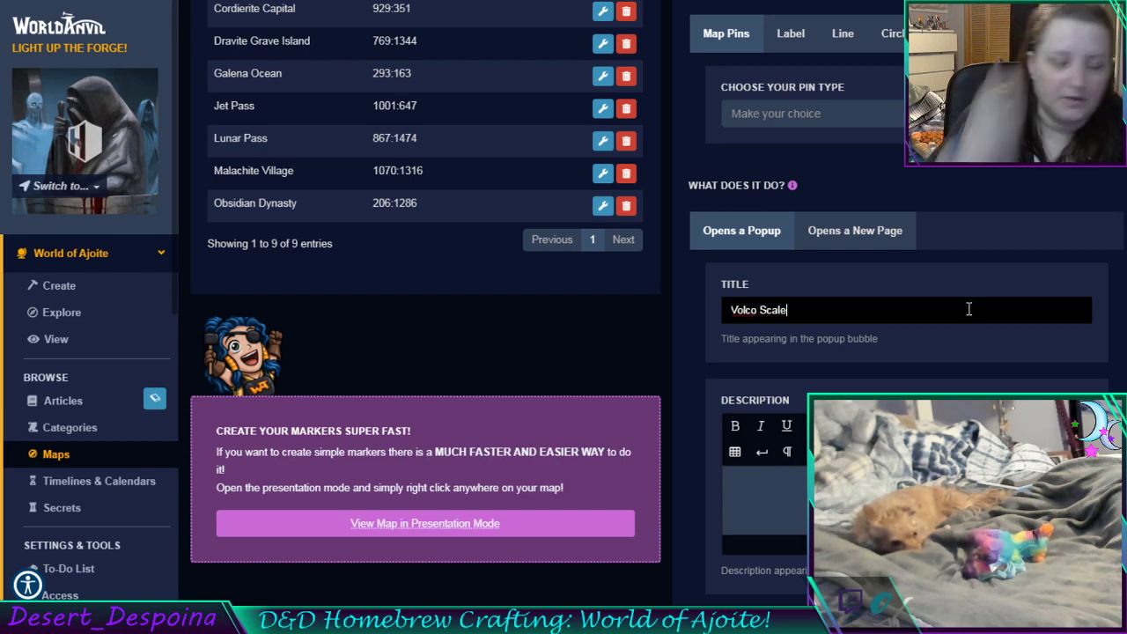
# Link the Volco Scale marker to the organization The Tilted Scale
pyautogui.scroll(-4, 968, 310)
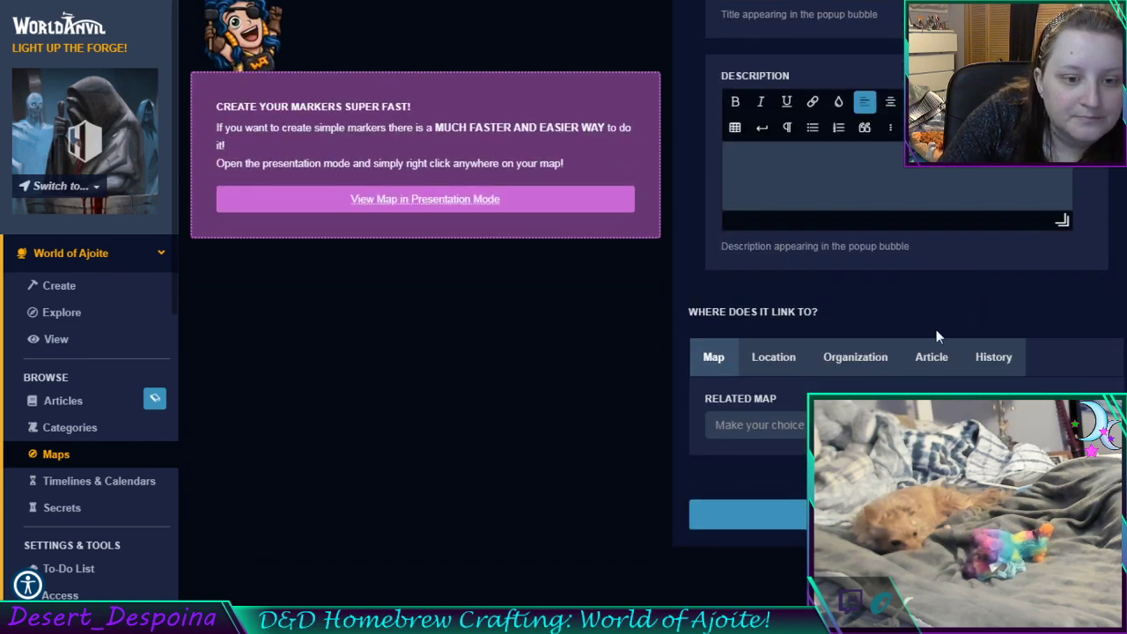
pyautogui.click(866, 358)
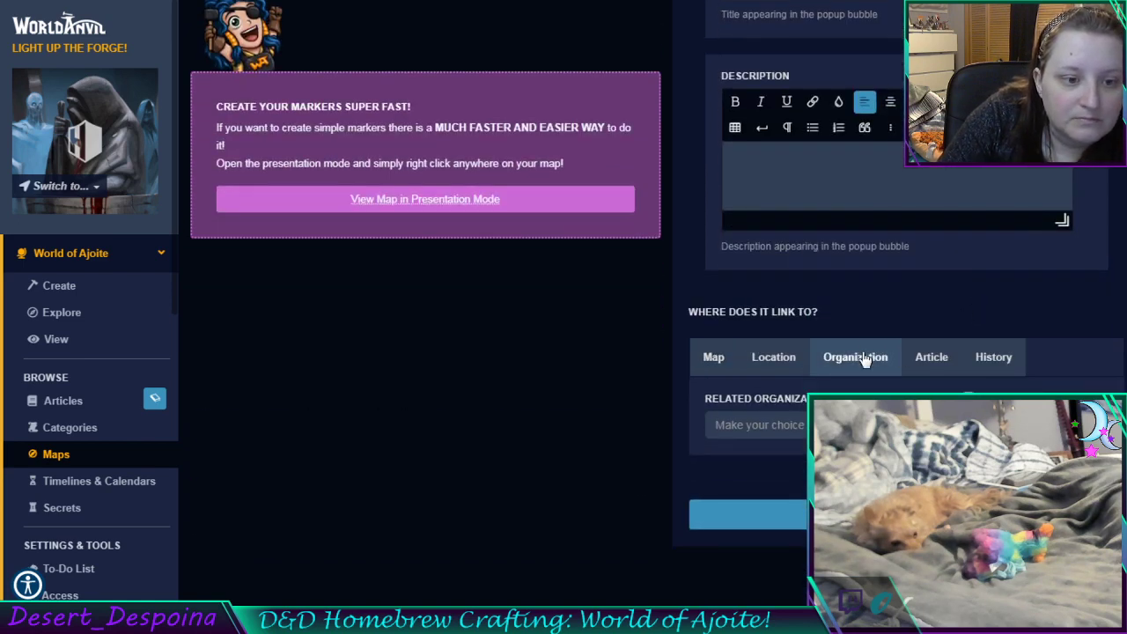
pyautogui.click(863, 424)
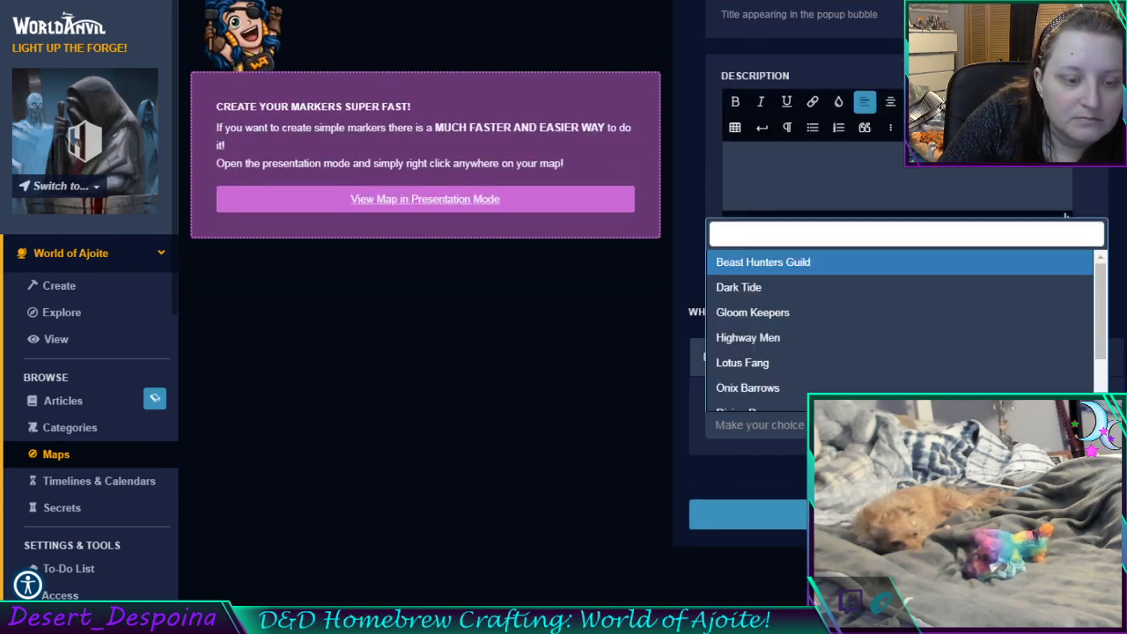
pyautogui.scroll(-2, 824, 352)
pyautogui.click(820, 372)
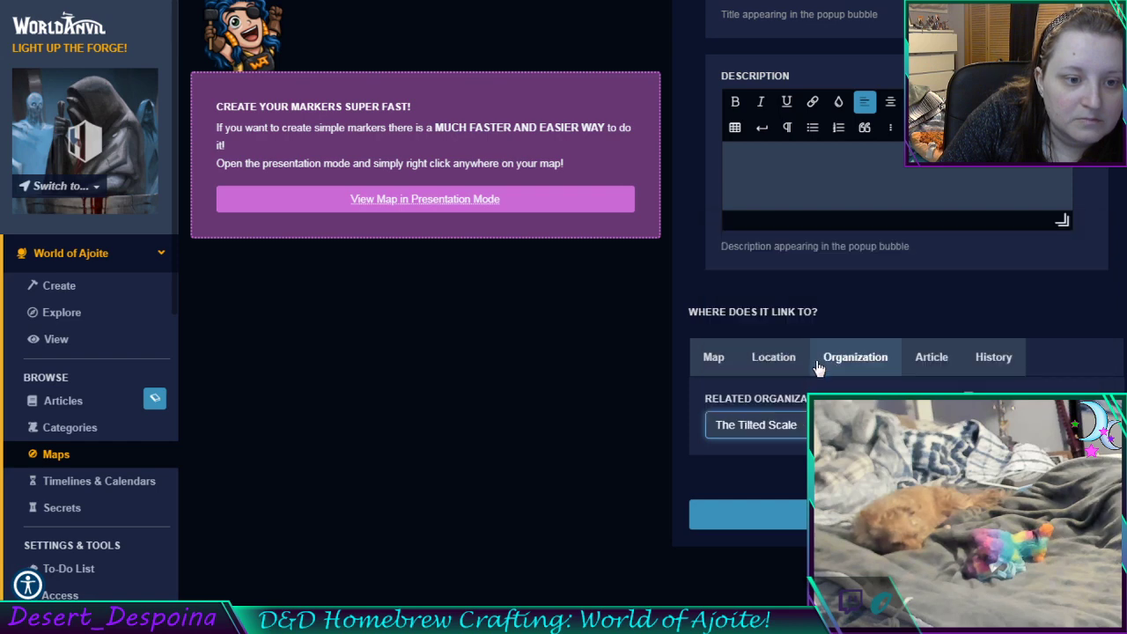
# Set the Volco Scale marker's pin type to "Camp, Violet" and create the marker
pyautogui.scroll(4, 621, 434)
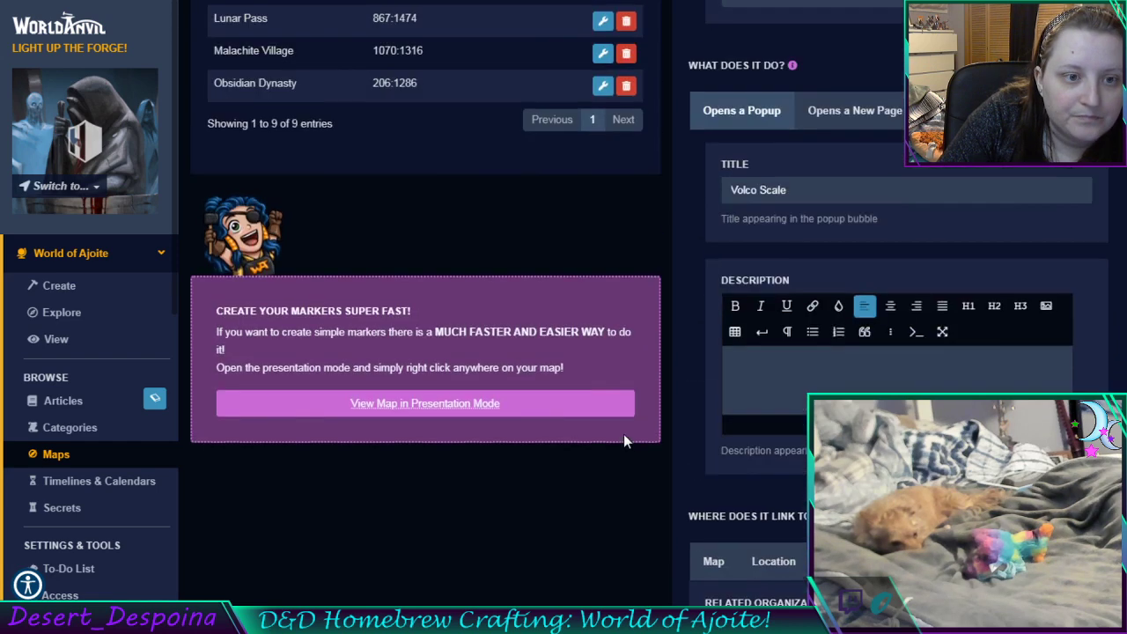
pyautogui.scroll(2, 792, 321)
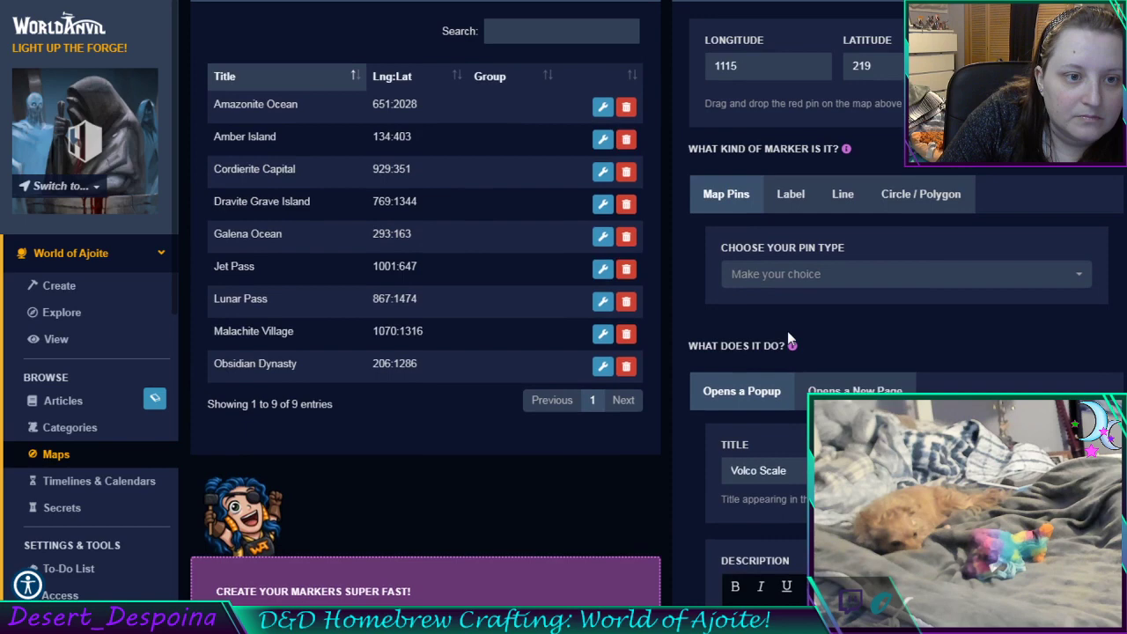
pyautogui.click(812, 280)
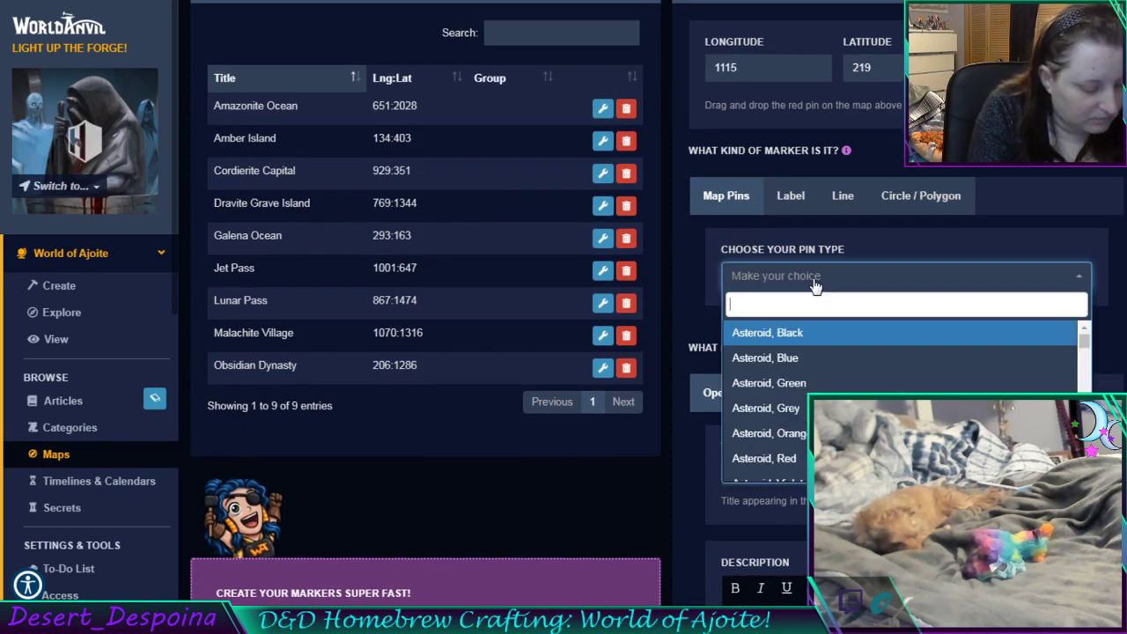
pyautogui.write('ora')
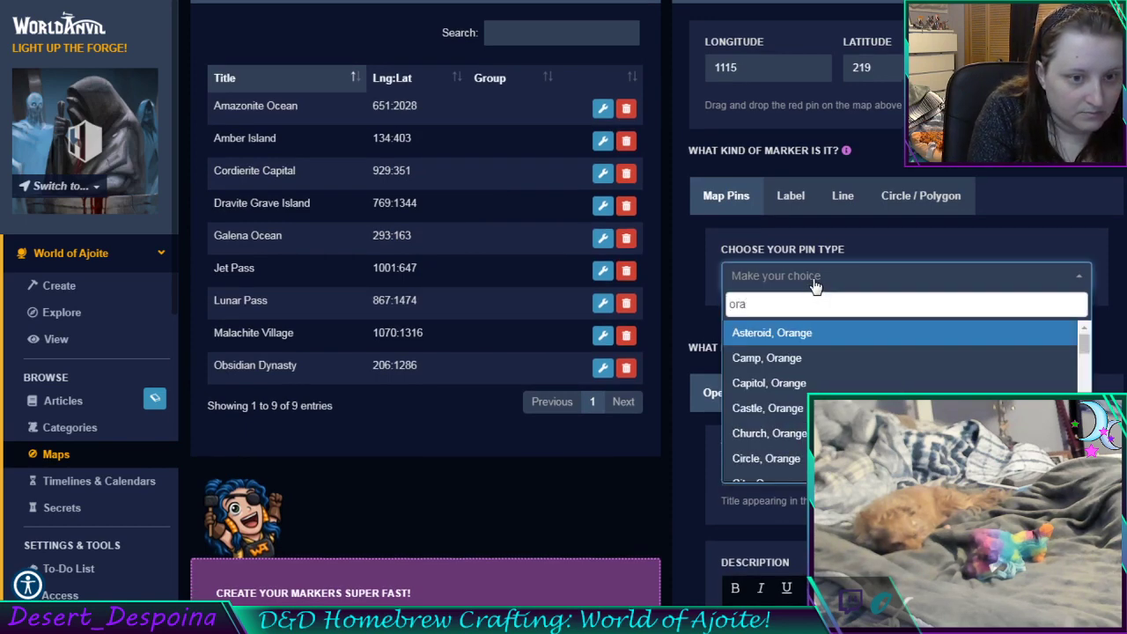
pyautogui.press('BackSpace')
pyautogui.press('BackSpace')
pyautogui.press('BackSpace')
pyautogui.press('BackSpace')
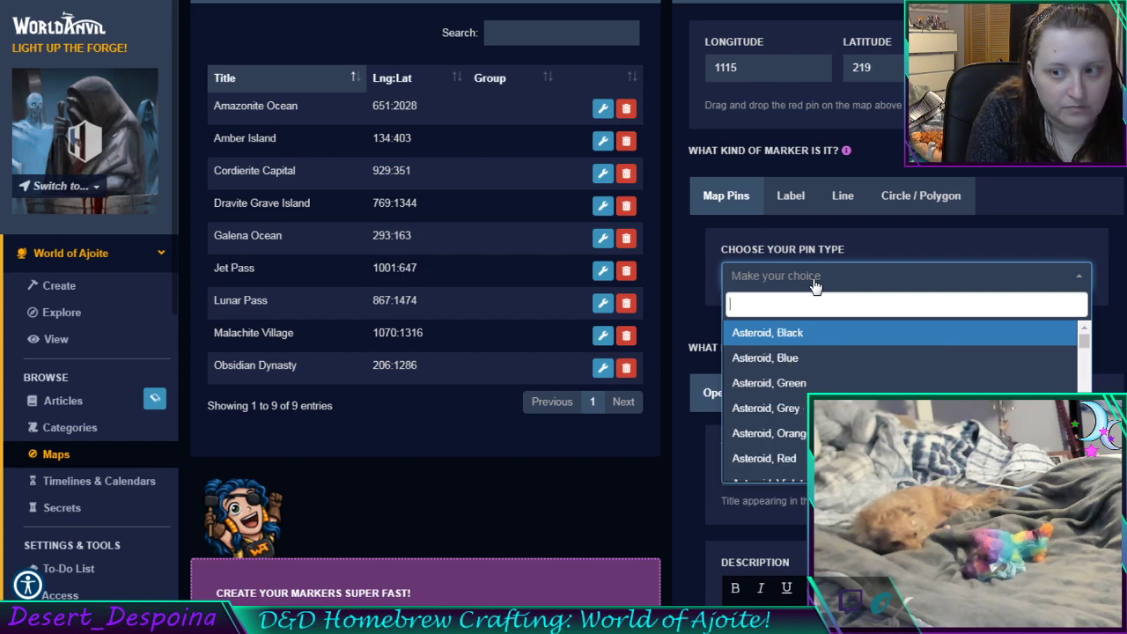
pyautogui.write('camp')
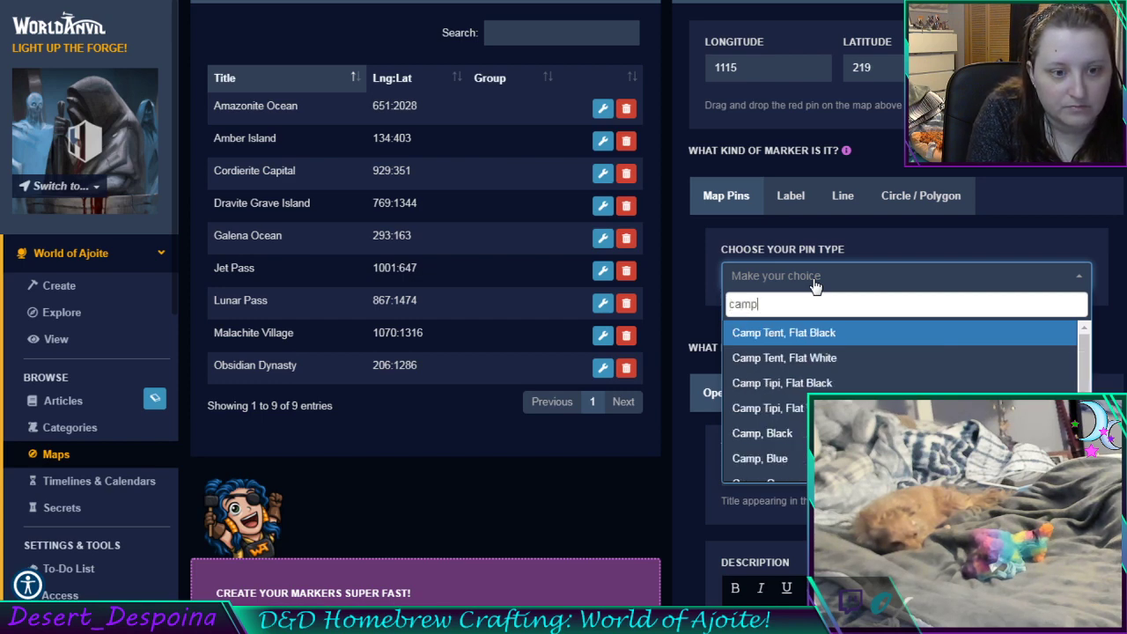
pyautogui.scroll(-1, 924, 369)
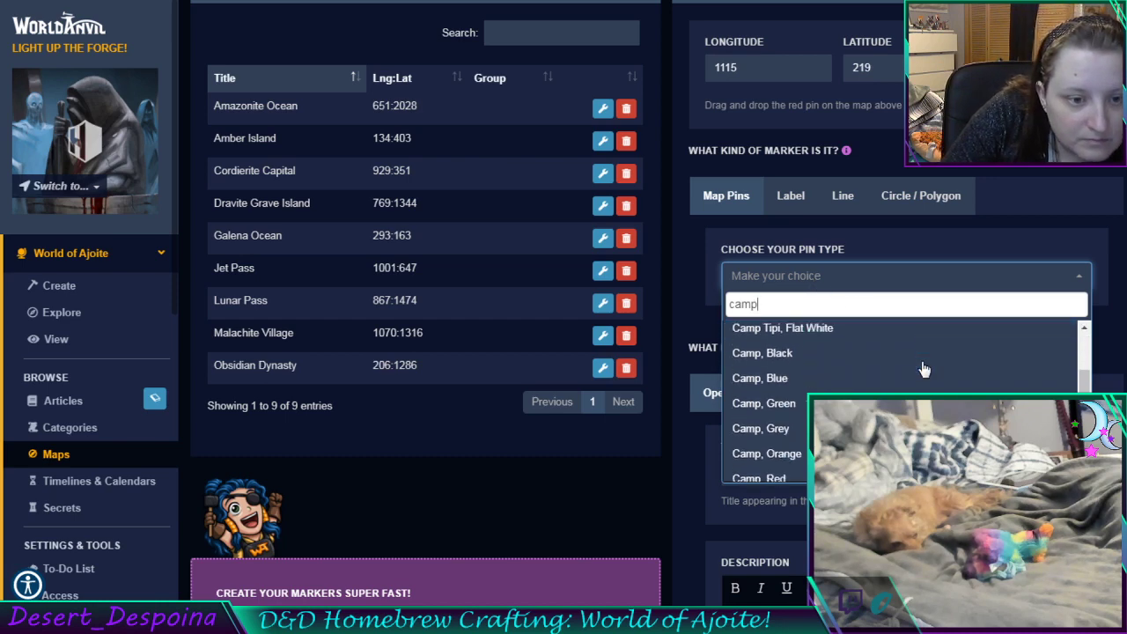
pyautogui.scroll(-1, 922, 375)
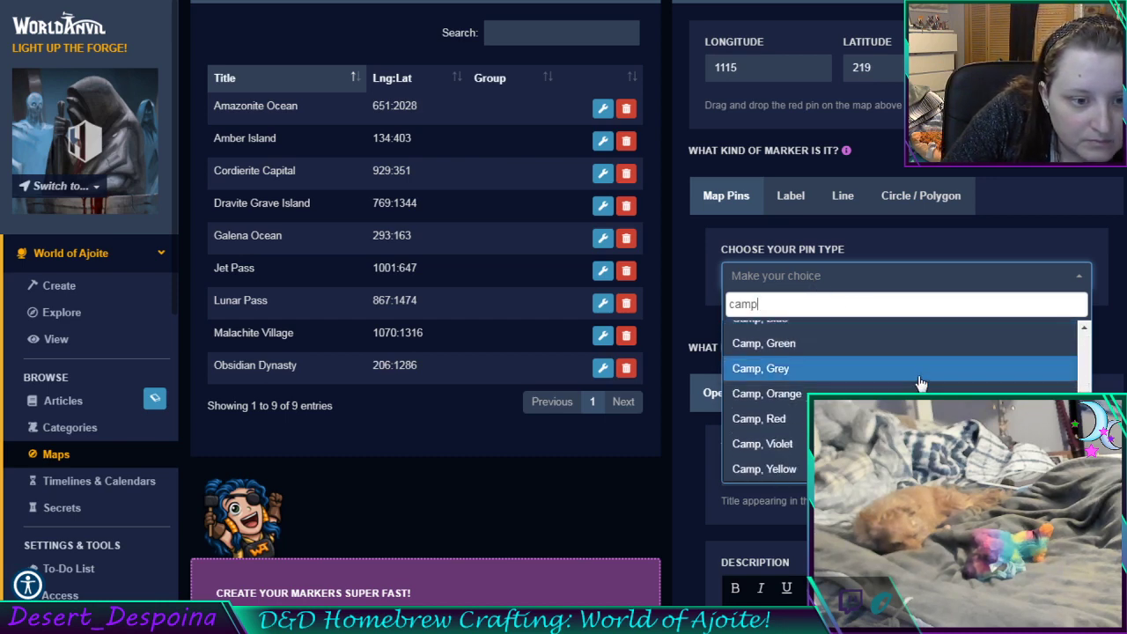
pyautogui.click(836, 444)
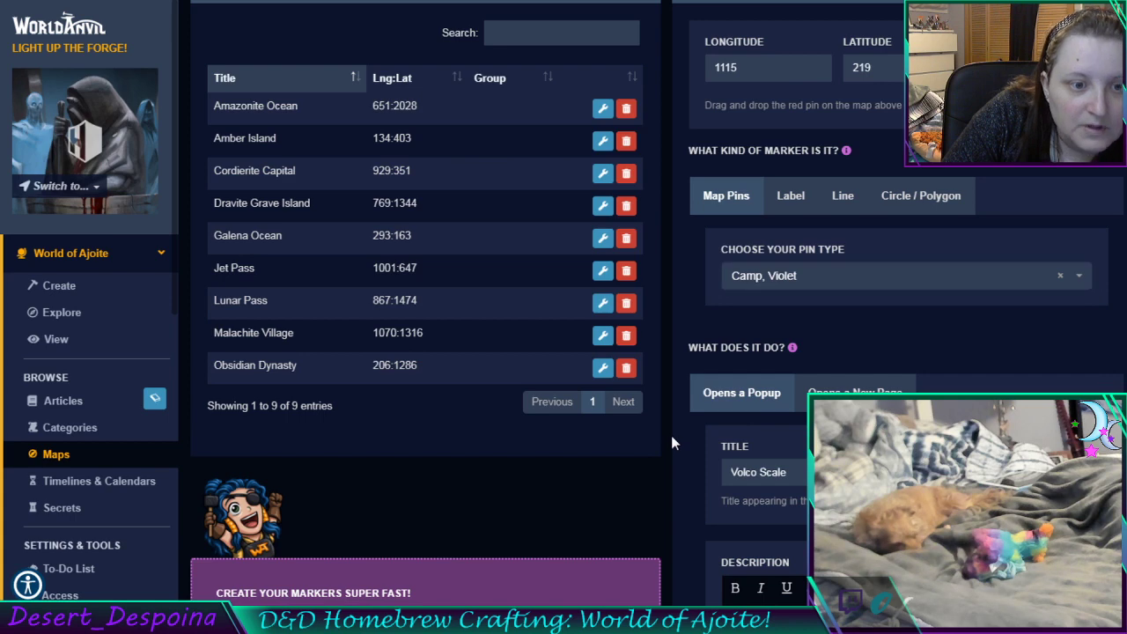
pyautogui.scroll(-8, 673, 436)
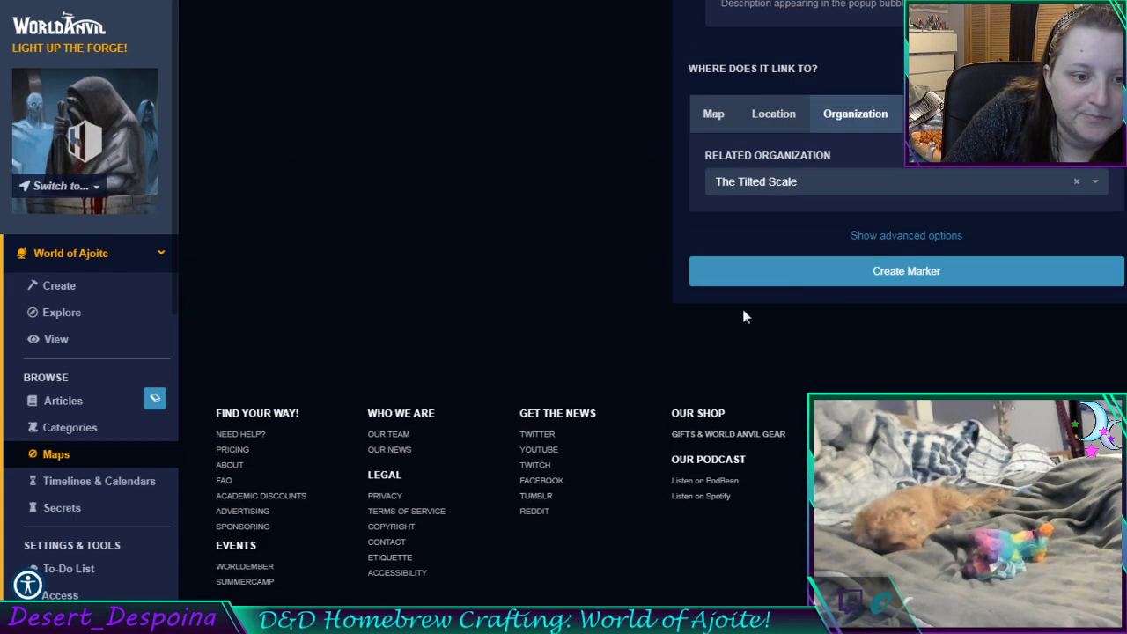
pyautogui.click(819, 280)
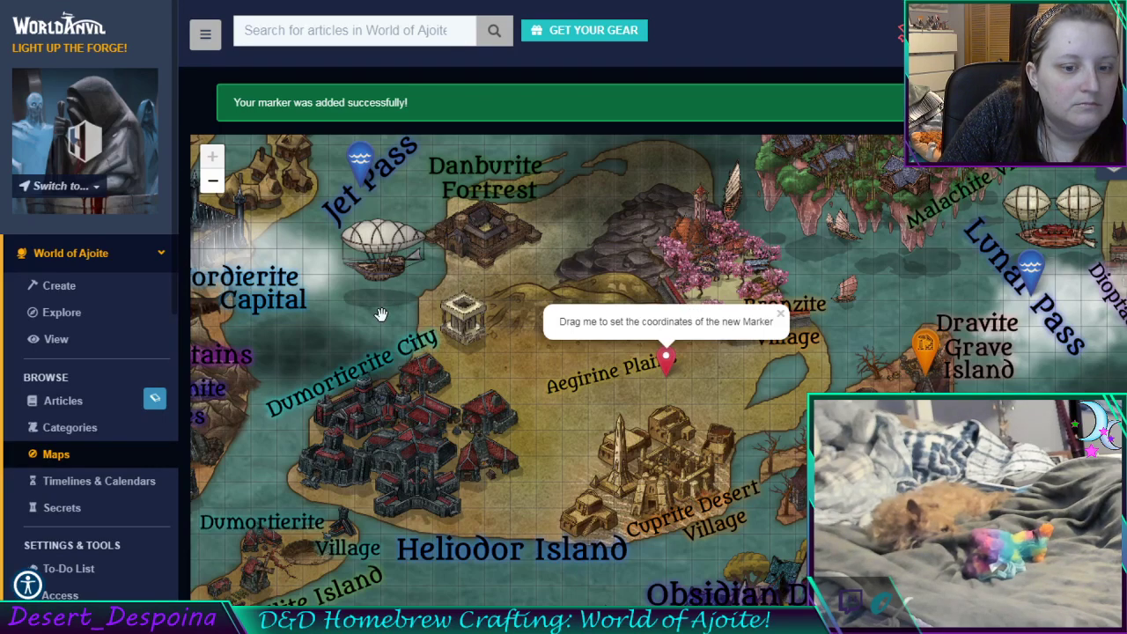
# Check the popup of the new Volco Scale marker at the Azura Volcanoes and close it
pyautogui.moveTo(380, 314)
pyautogui.mouseDown()
pyautogui.moveTo(684, 306)
pyautogui.moveTo(745, 435)
pyautogui.mouseUp()
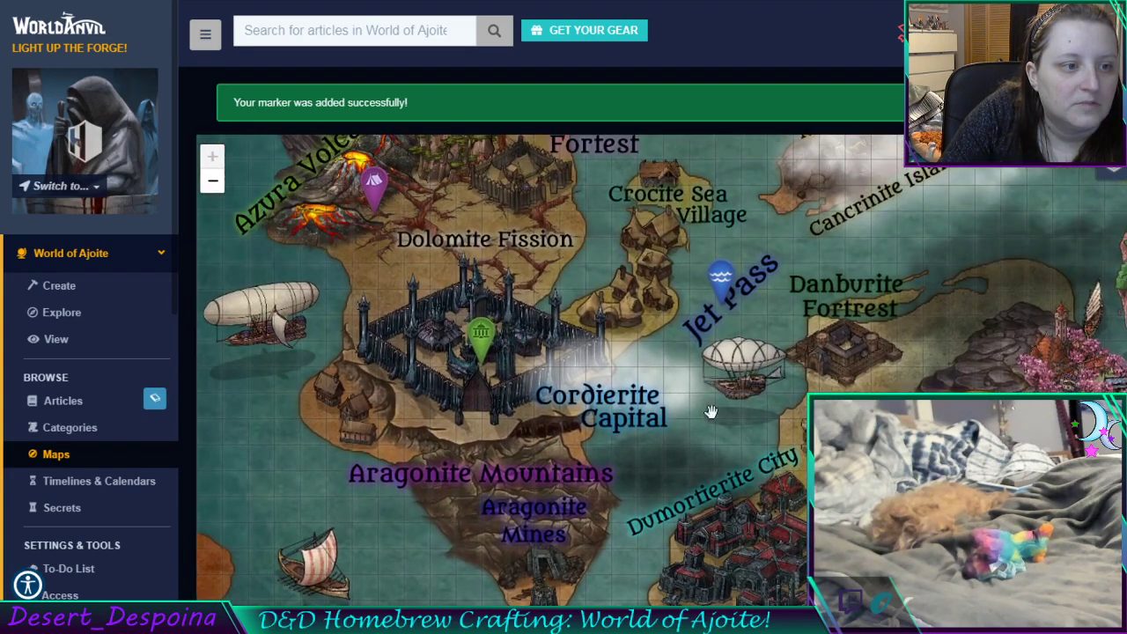
pyautogui.click(376, 184)
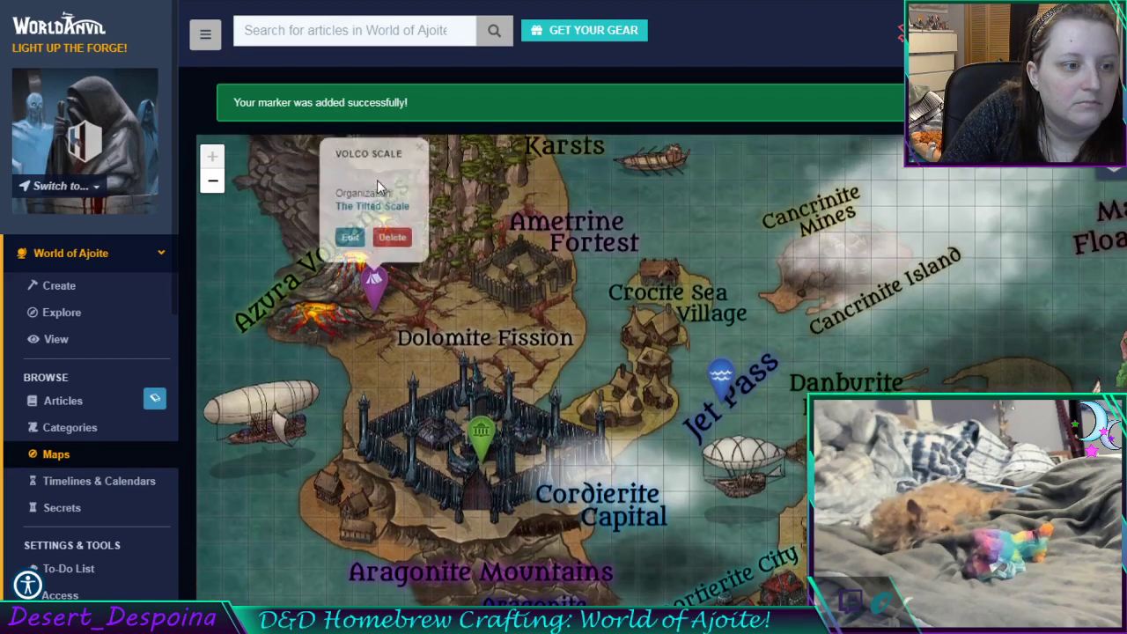
pyautogui.click(421, 148)
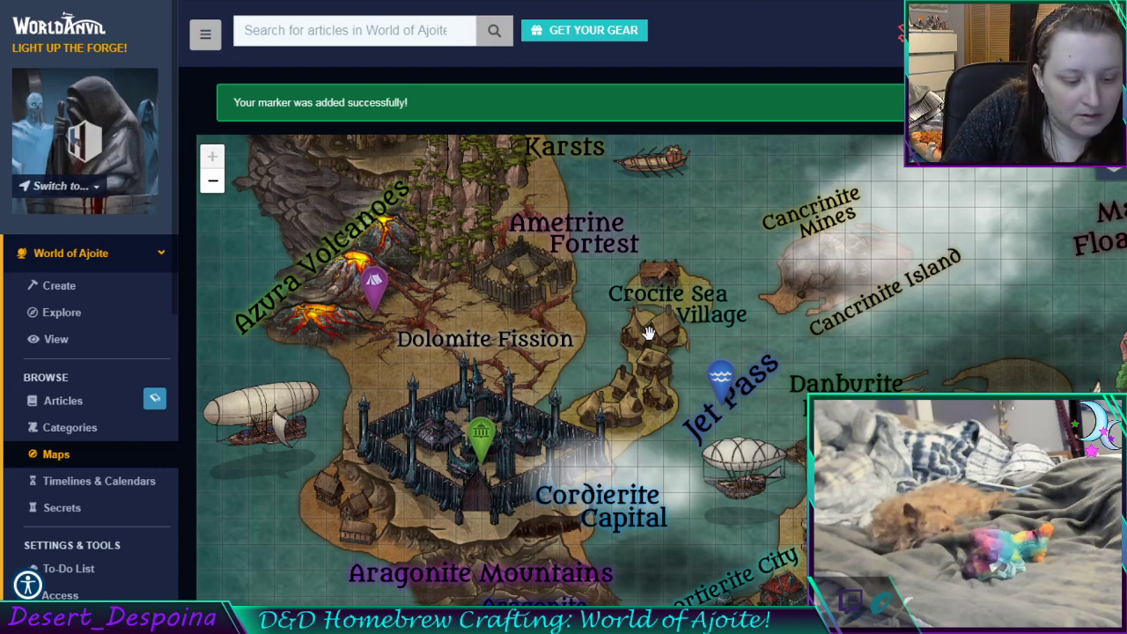
# Place another new marker on the city at the north of Labradorite Island, at about longitude 1376 and latitude 219
pyautogui.moveTo(478, 199); pyautogui.dragTo(598, 419)
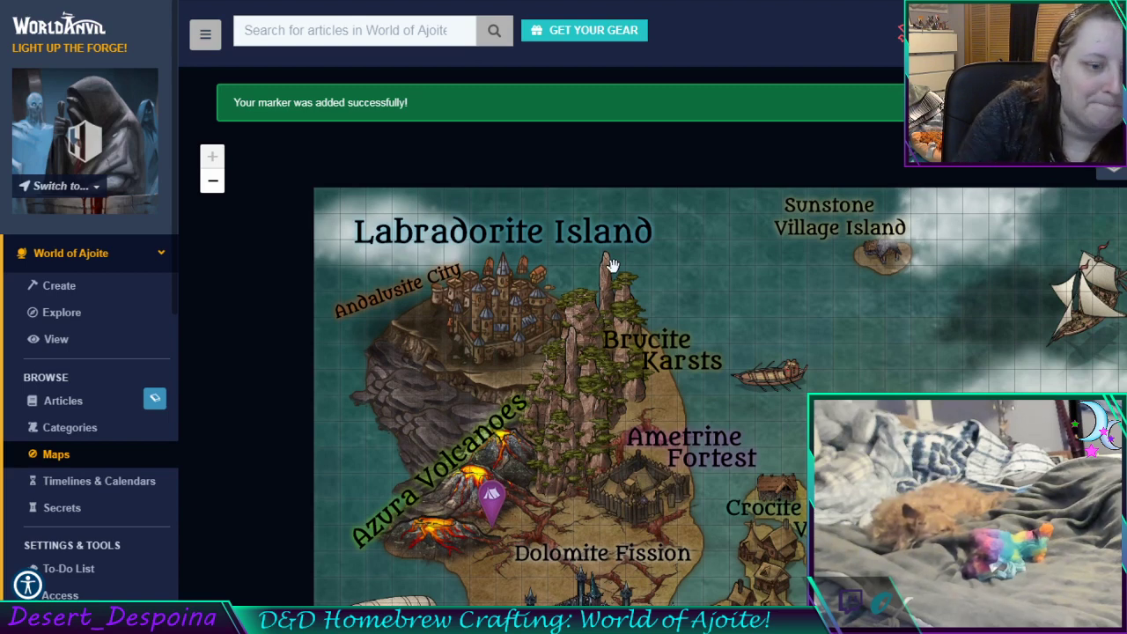
pyautogui.moveTo(697, 323); pyautogui.dragTo(471, 188)
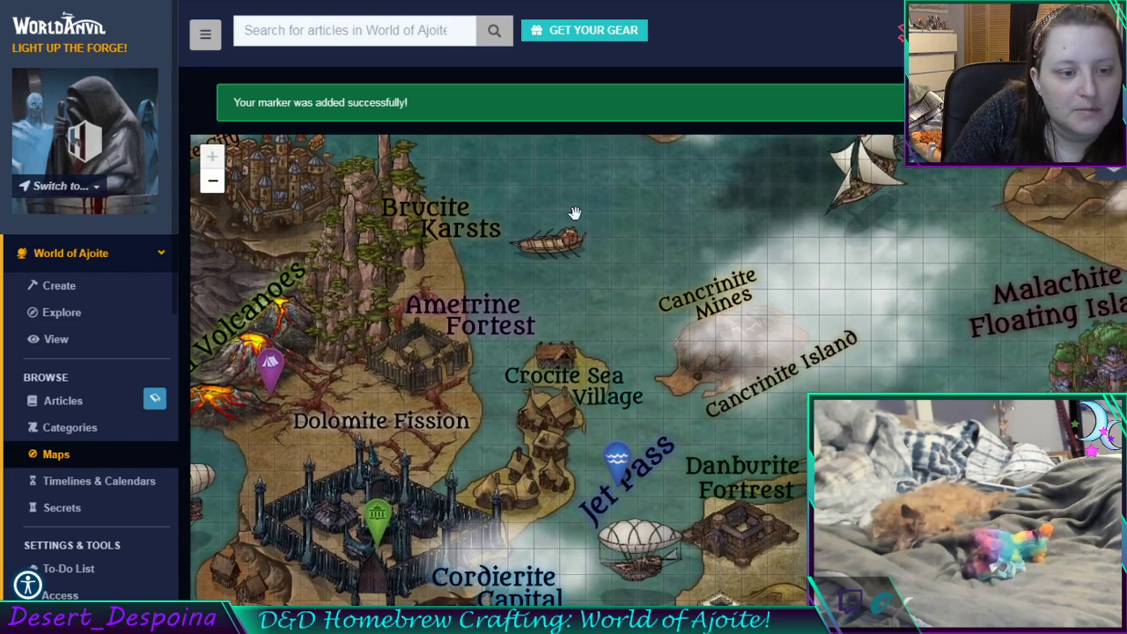
pyautogui.moveTo(709, 400); pyautogui.dragTo(633, 209)
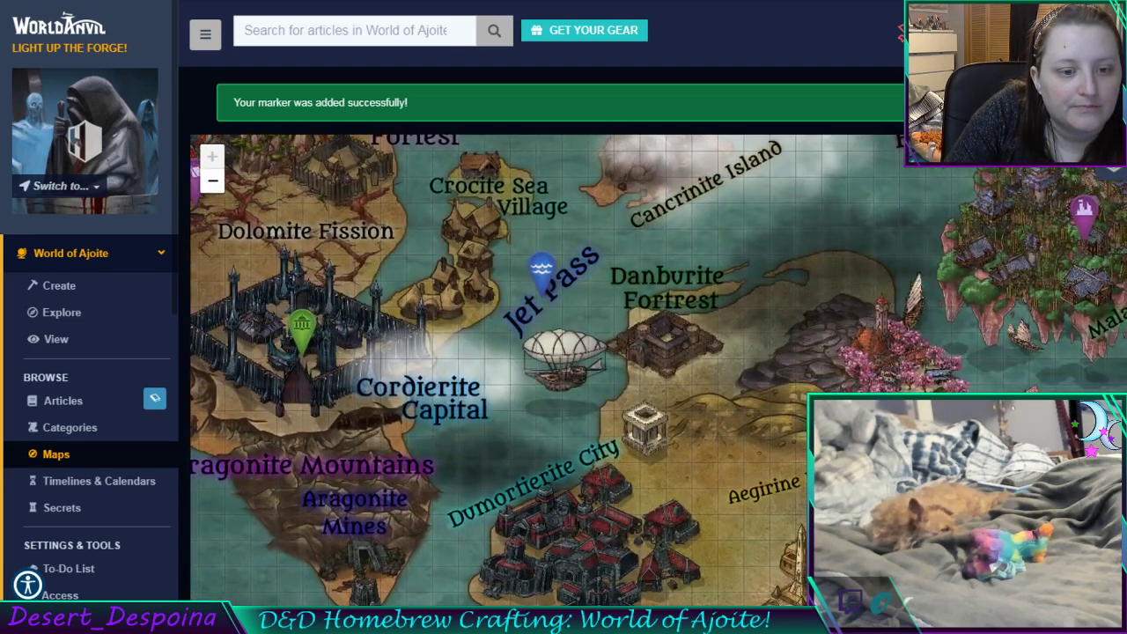
pyautogui.moveTo(881, 430); pyautogui.dragTo(312, 172)
pyautogui.moveTo(413, 264); pyautogui.dragTo(577, 380)
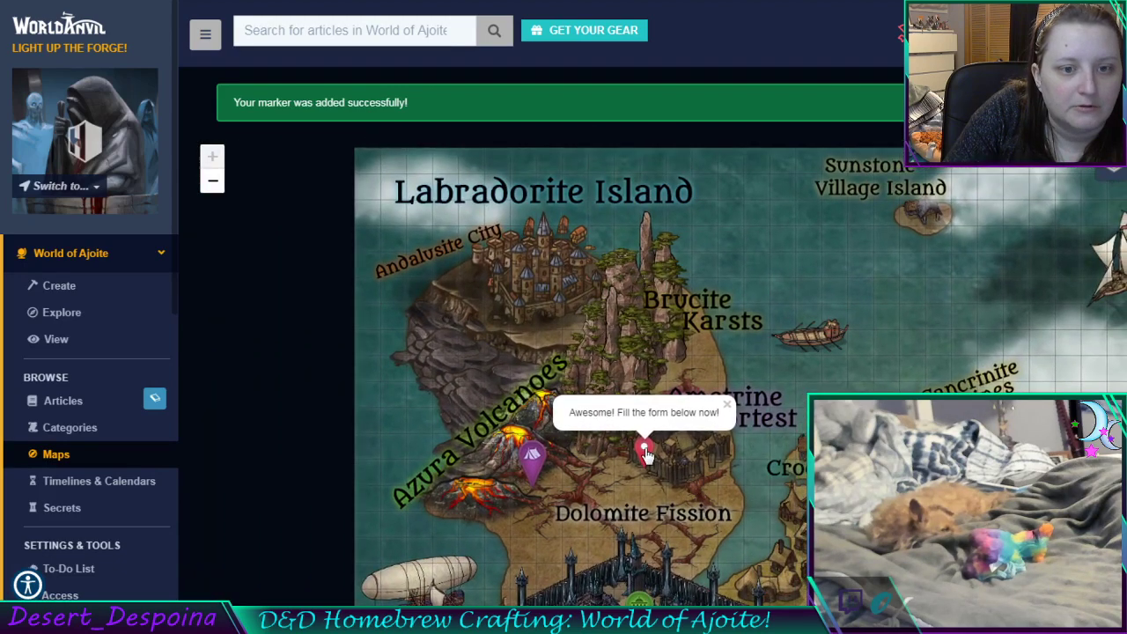
pyautogui.moveTo(647, 453)
pyautogui.mouseDown()
pyautogui.moveTo(499, 251)
pyautogui.moveTo(532, 257)
pyautogui.mouseUp()
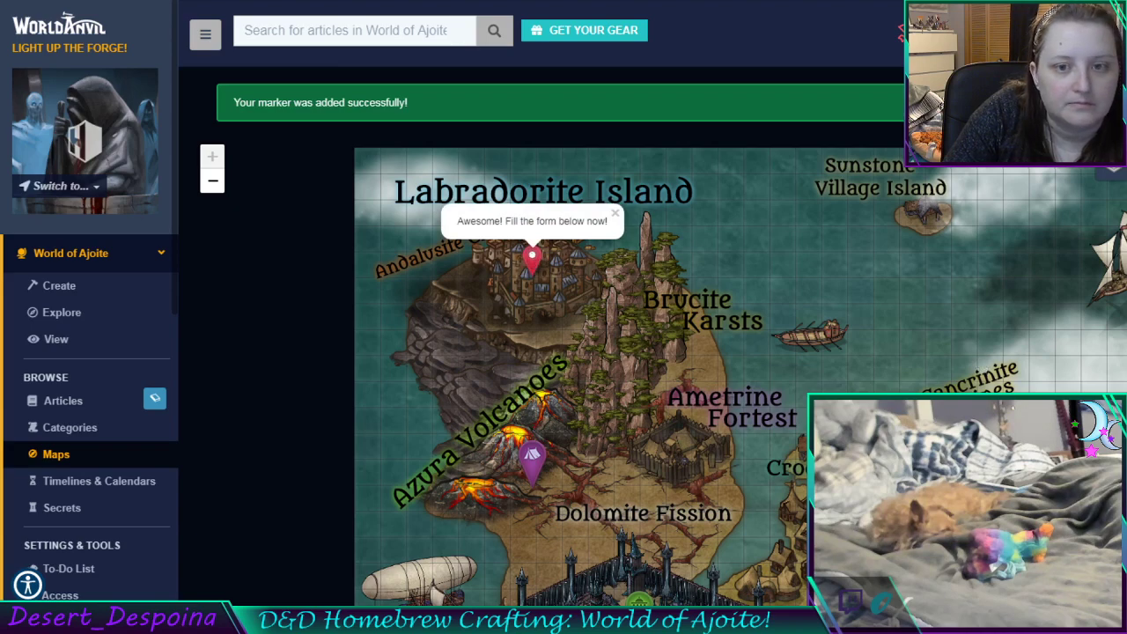
# Set the new Labradorite Island marker's pin type to "City, Yellow"
pyautogui.scroll(-10, 564, 353)
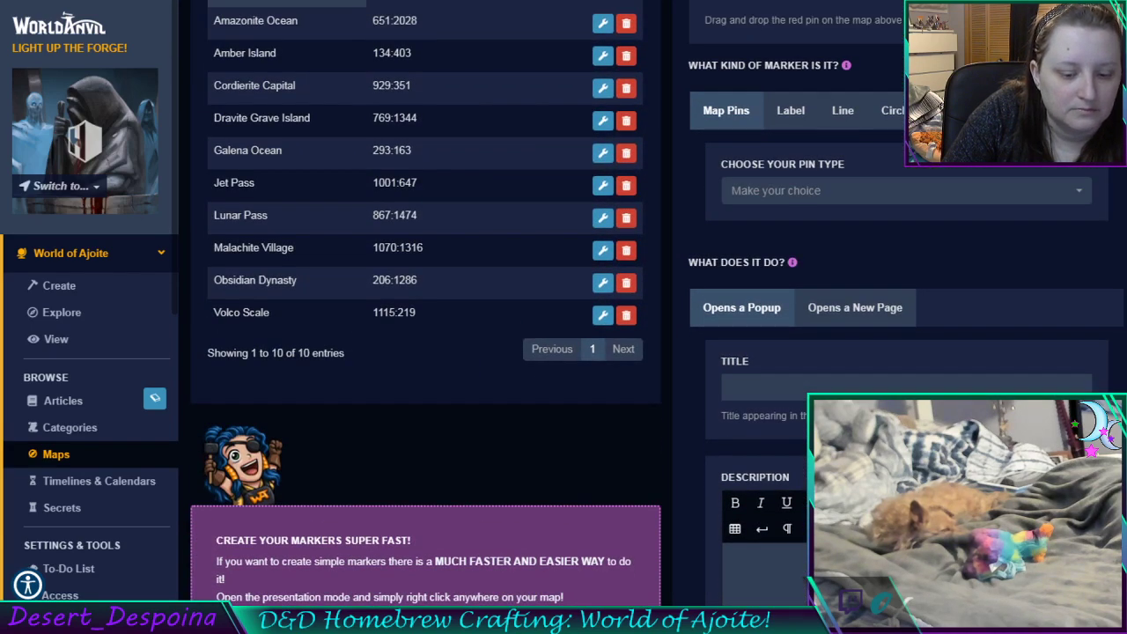
pyautogui.click(870, 193)
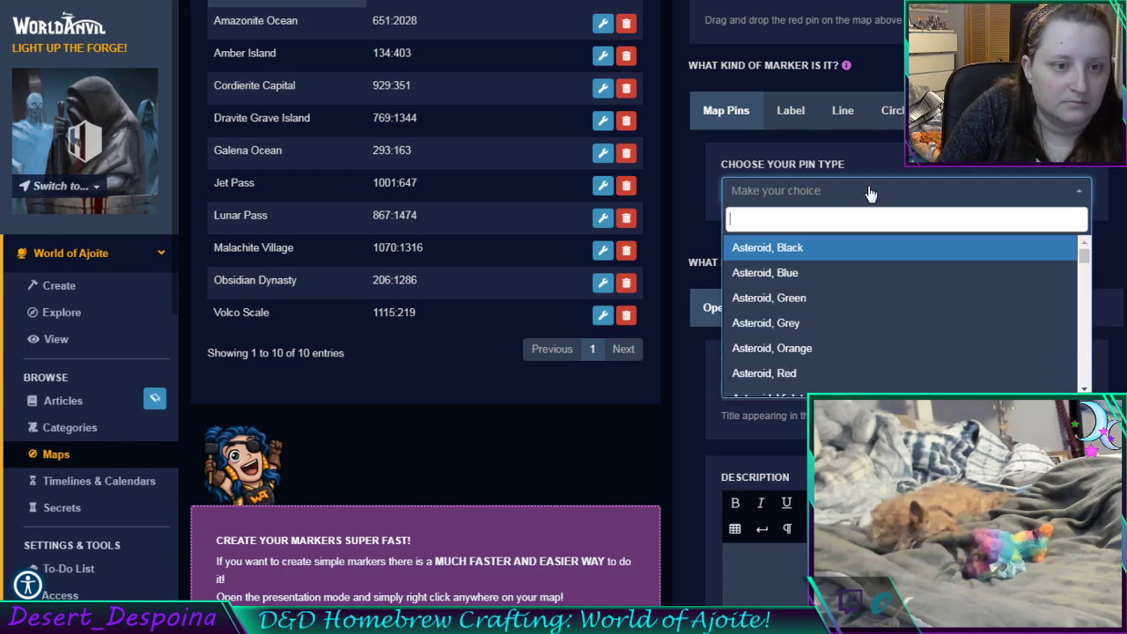
pyautogui.write('clt')
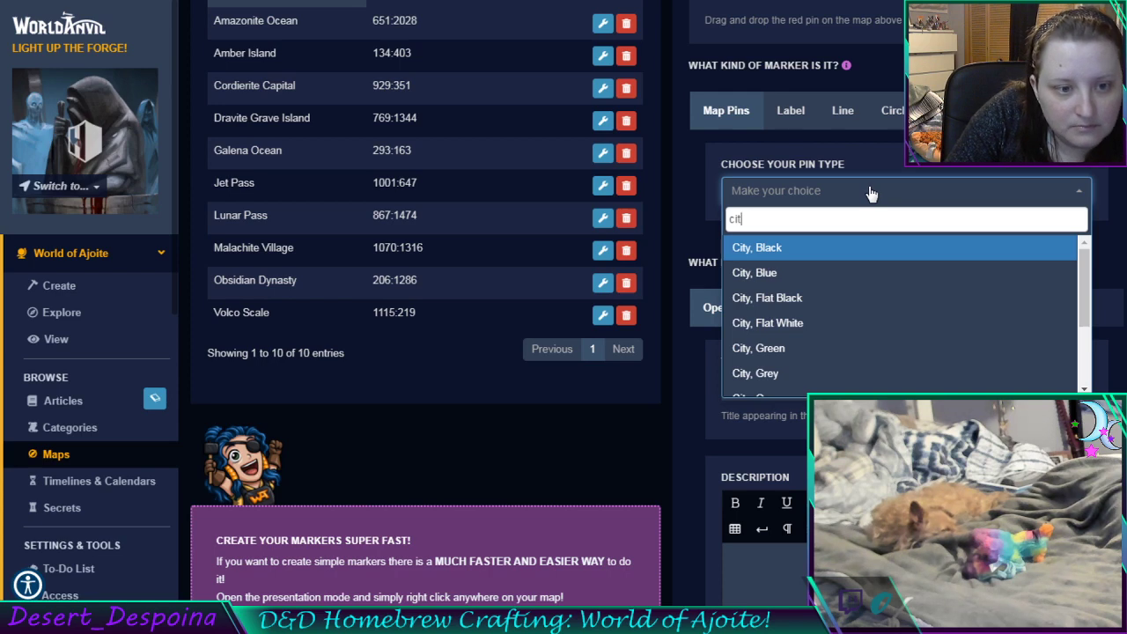
pyautogui.scroll(-1, 868, 274)
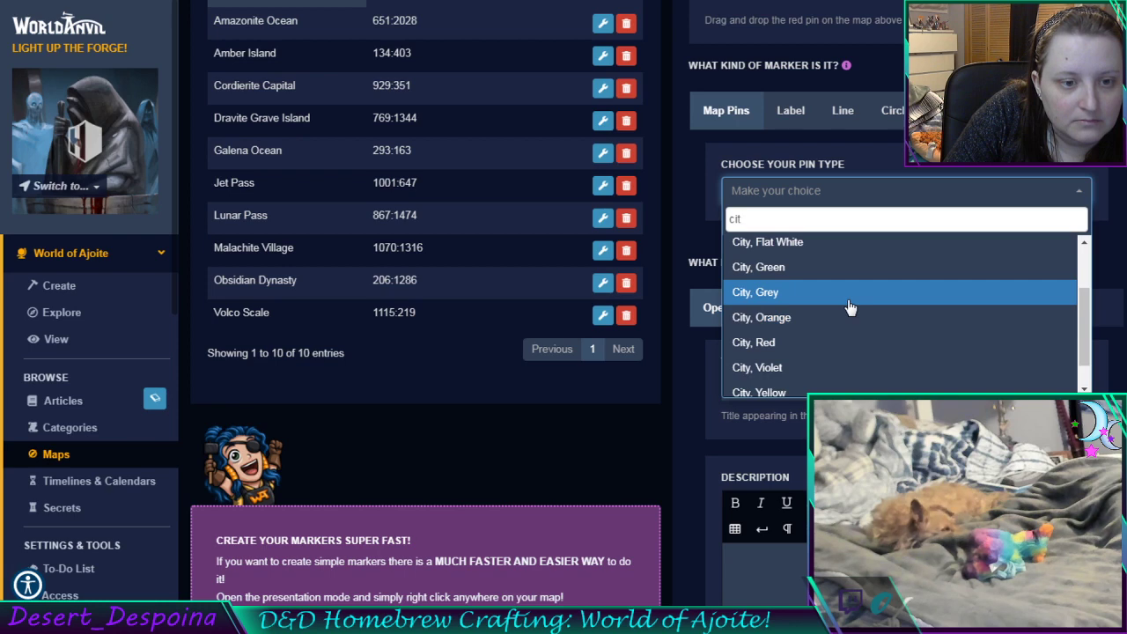
pyautogui.click(834, 391)
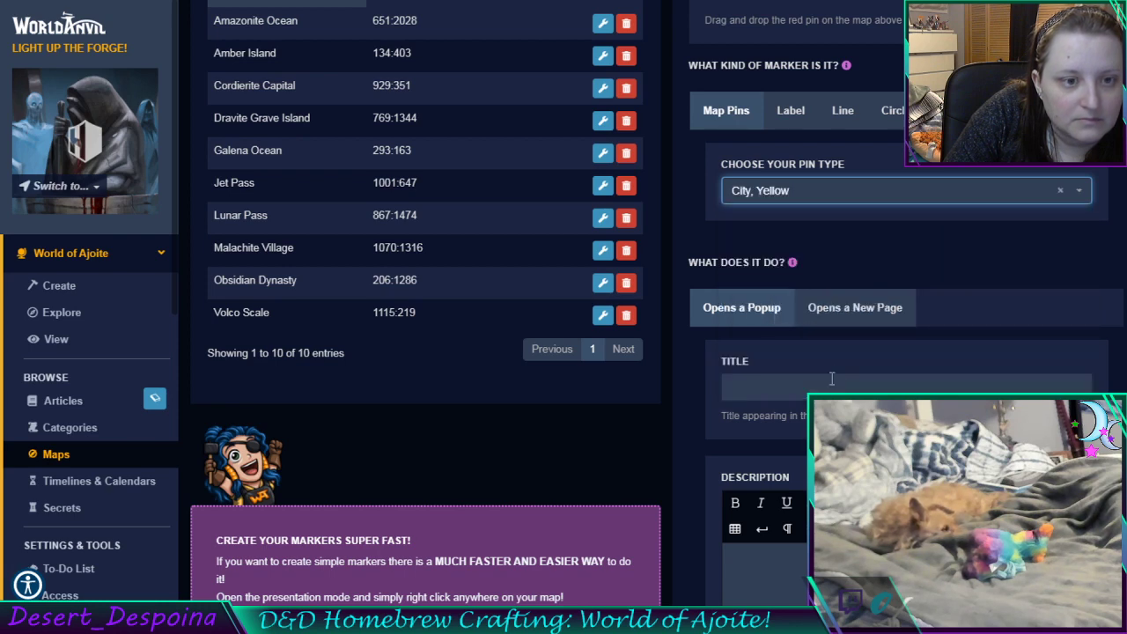
# Title the yellow city marker's popup "Andalvsite City" and create the marker without linking it to an article
pyautogui.click(850, 389)
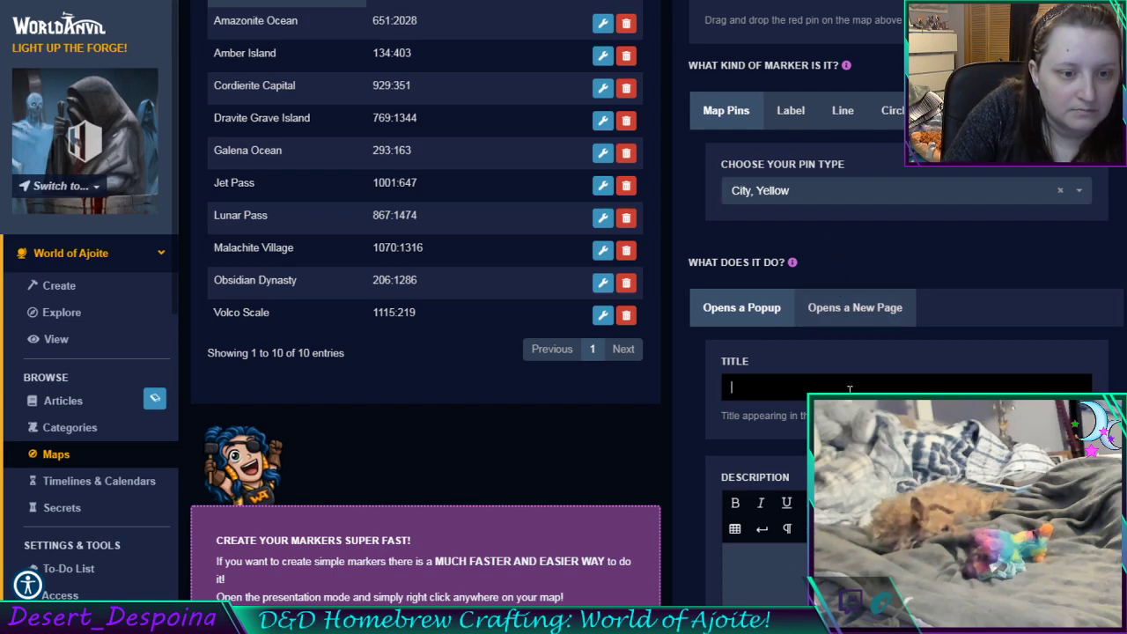
pyautogui.write('And')
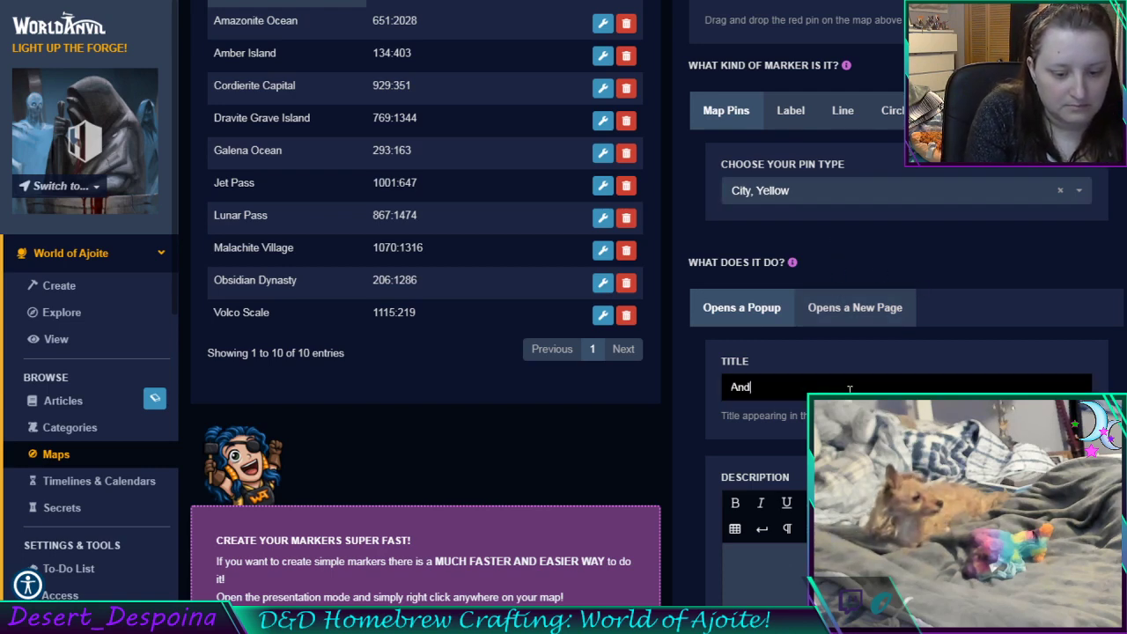
pyautogui.write('alvsite City')
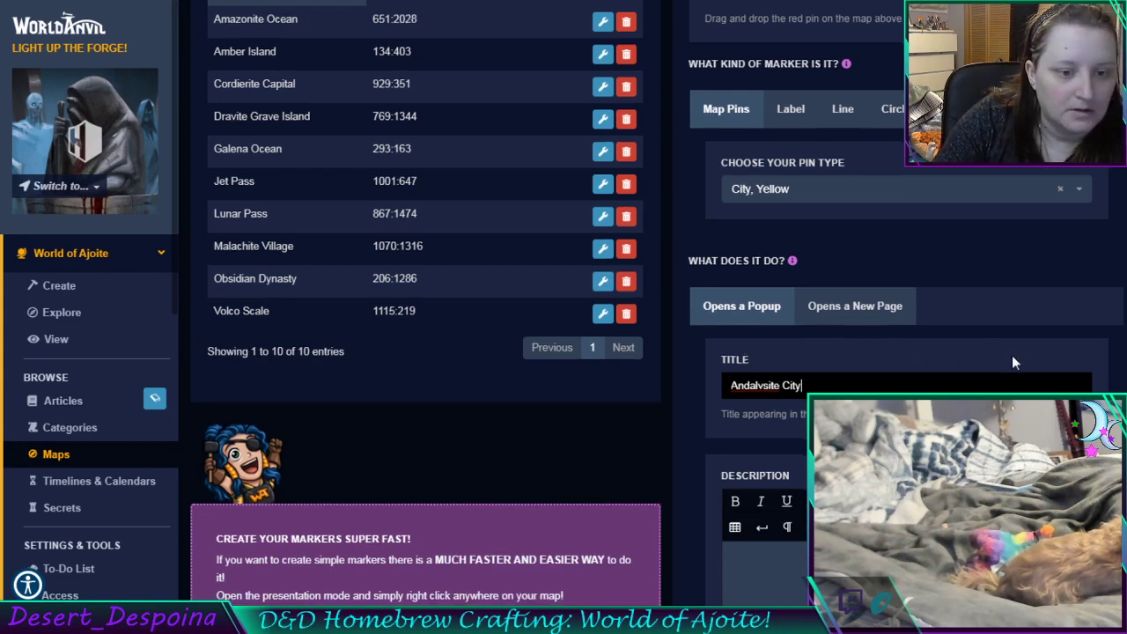
pyautogui.scroll(-5, 1012, 354)
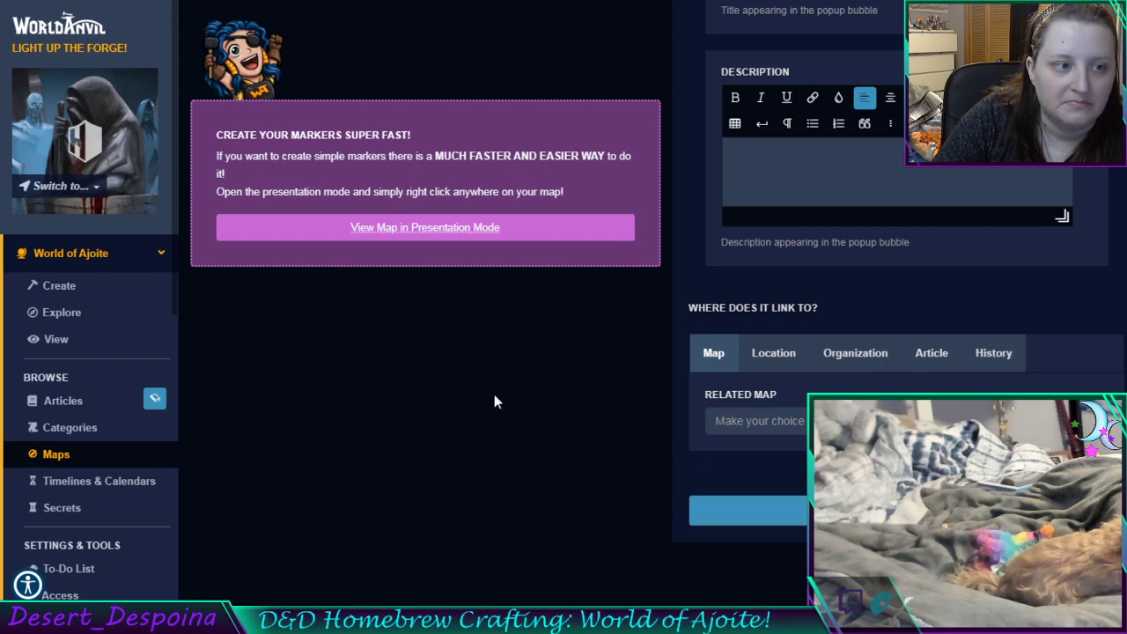
pyautogui.scroll(5, 492, 397)
pyautogui.scroll(-4, 489, 398)
pyautogui.scroll(-1, 490, 401)
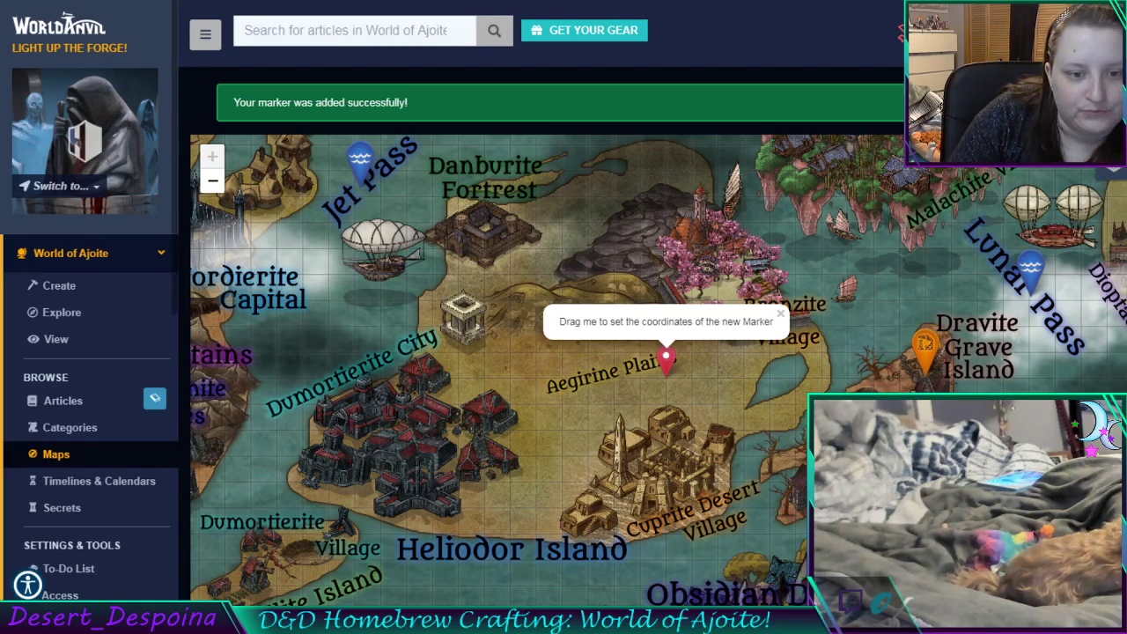
# Place another new marker on Epidote Castle, at about longitude 1208 and latitude 1586
pyautogui.moveTo(885, 496); pyautogui.dragTo(724, 124)
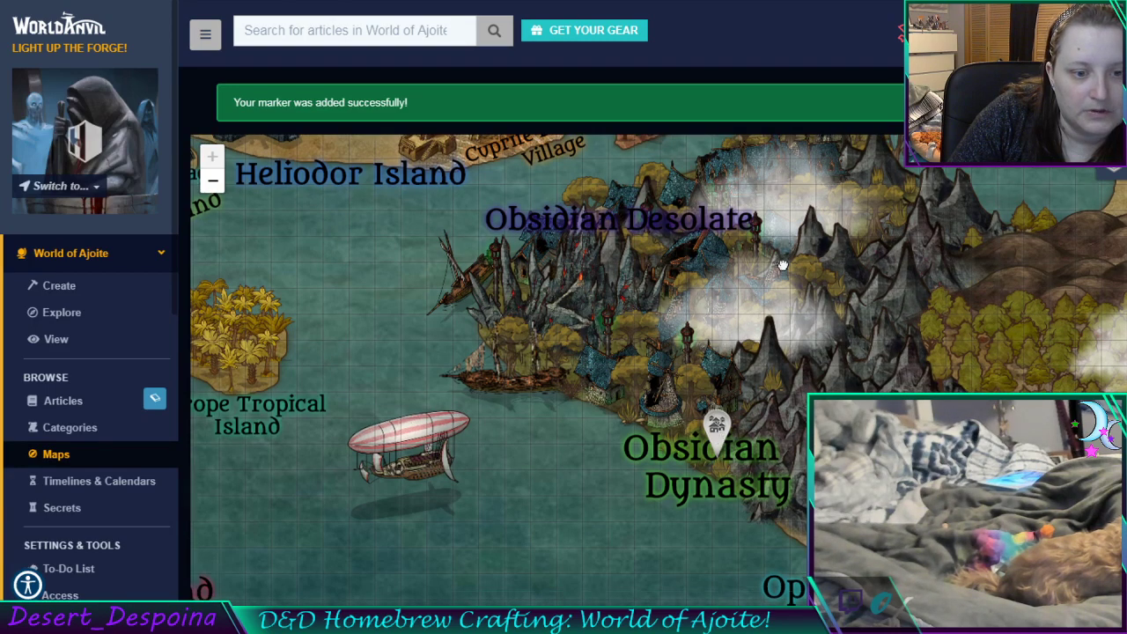
pyautogui.moveTo(780, 262); pyautogui.dragTo(679, 495)
pyautogui.moveTo(763, 344); pyautogui.dragTo(564, 504)
pyautogui.moveTo(534, 292); pyautogui.dragTo(624, 455)
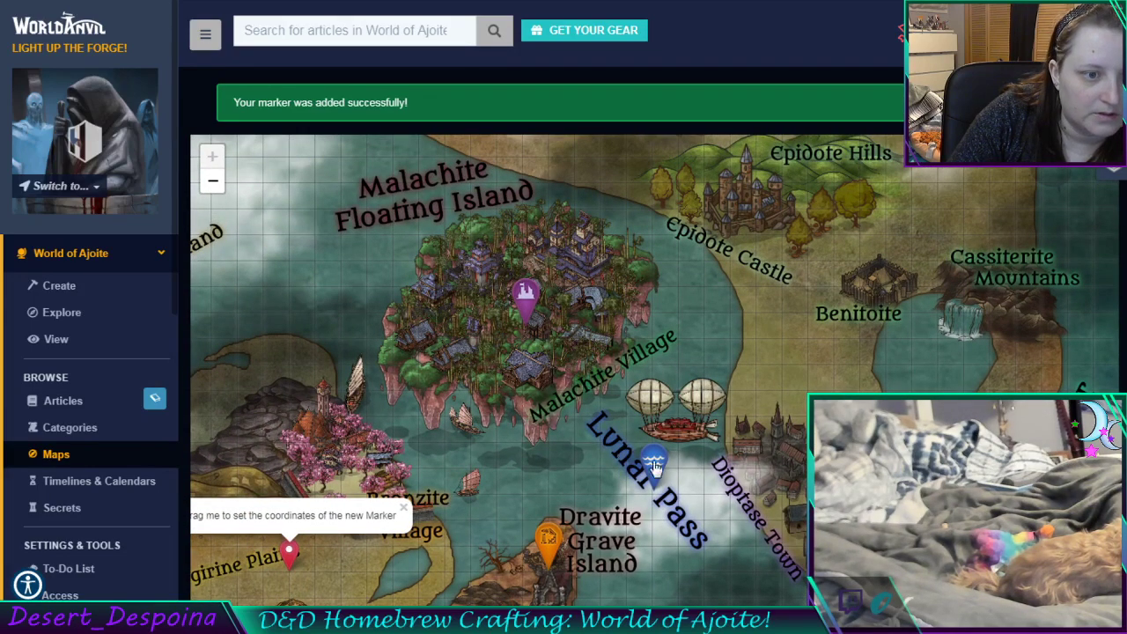
pyautogui.moveTo(289, 564)
pyautogui.mouseDown()
pyautogui.moveTo(431, 409)
pyautogui.moveTo(731, 225)
pyautogui.moveTo(745, 205)
pyautogui.mouseUp()
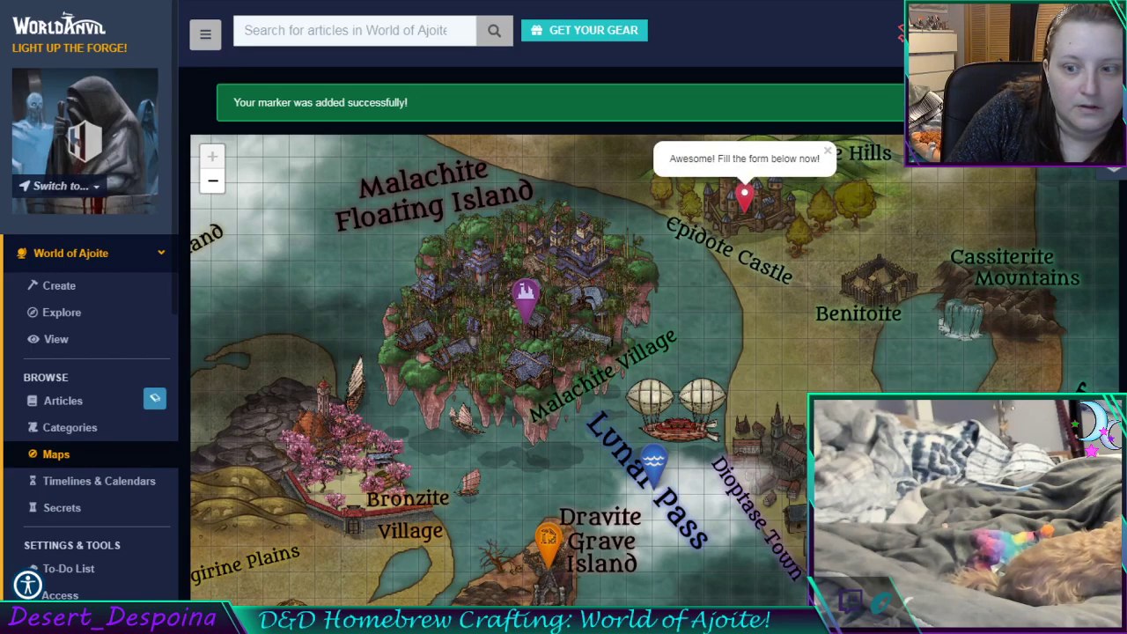
# Set the new Epidote Castle marker's pin type to "City, Blue"
pyautogui.scroll(-6, 563, 353)
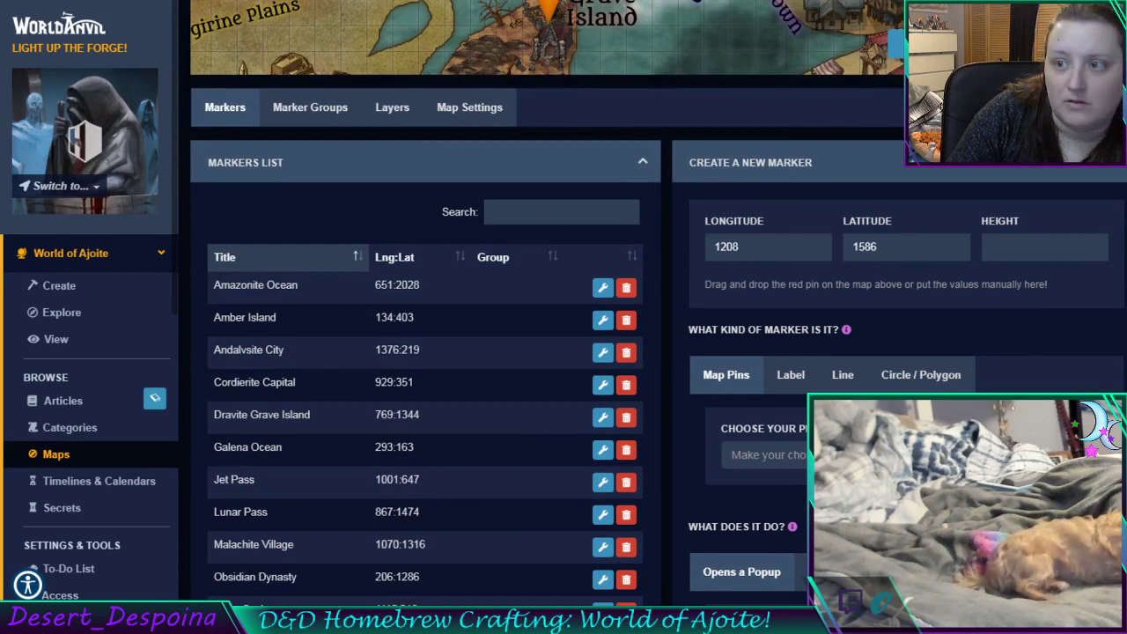
pyautogui.scroll(-3, 564, 353)
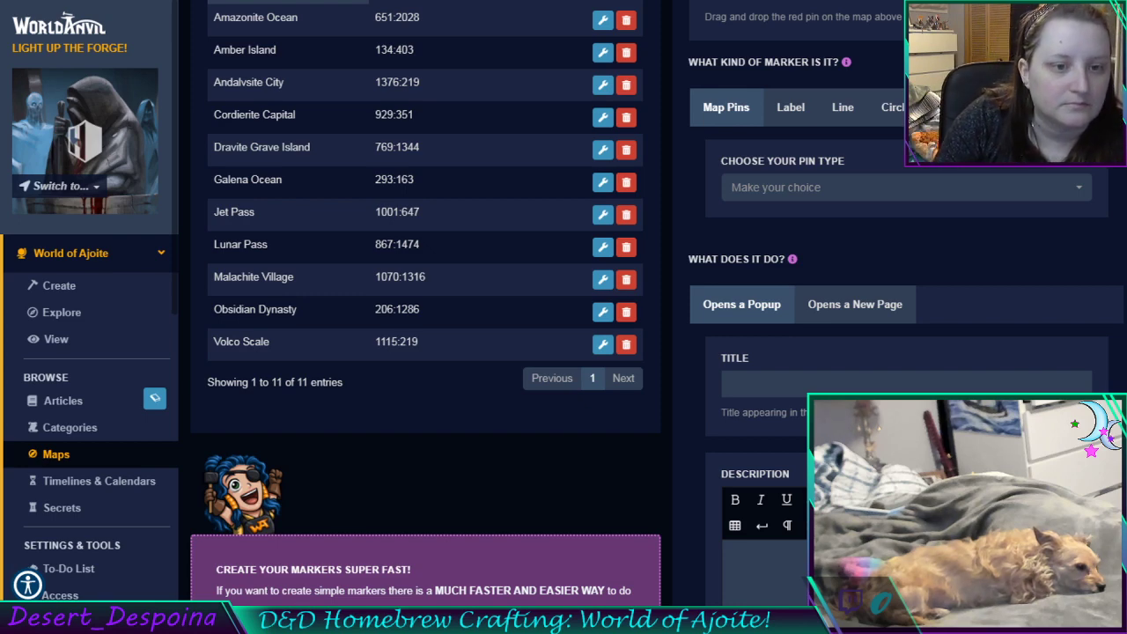
pyautogui.click(787, 194)
pyautogui.write('cit')
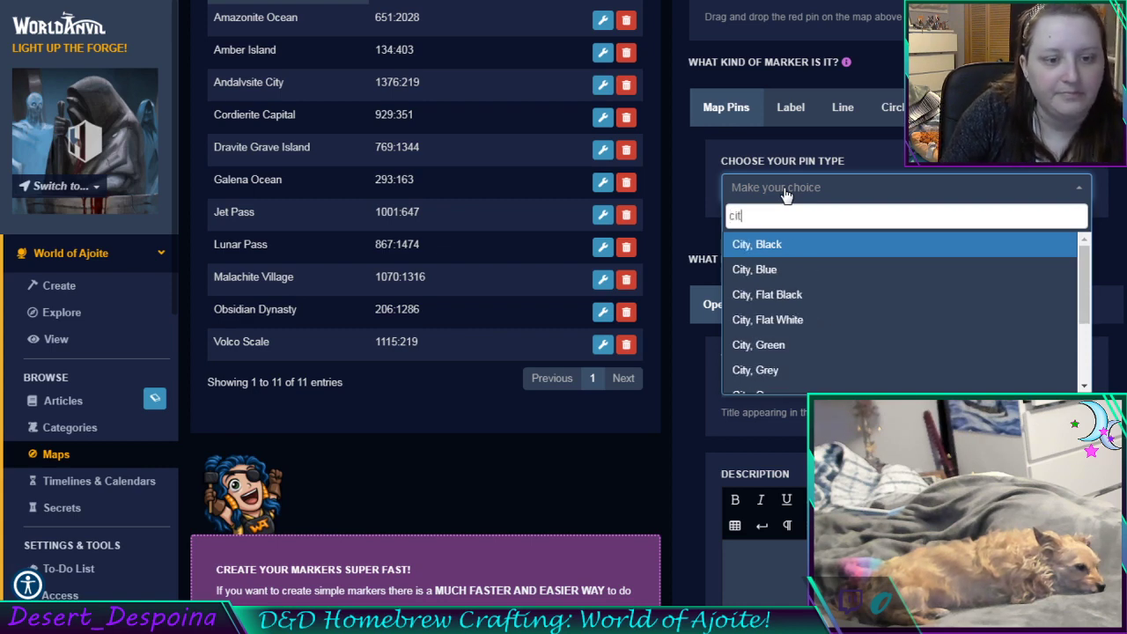
pyautogui.click(773, 269)
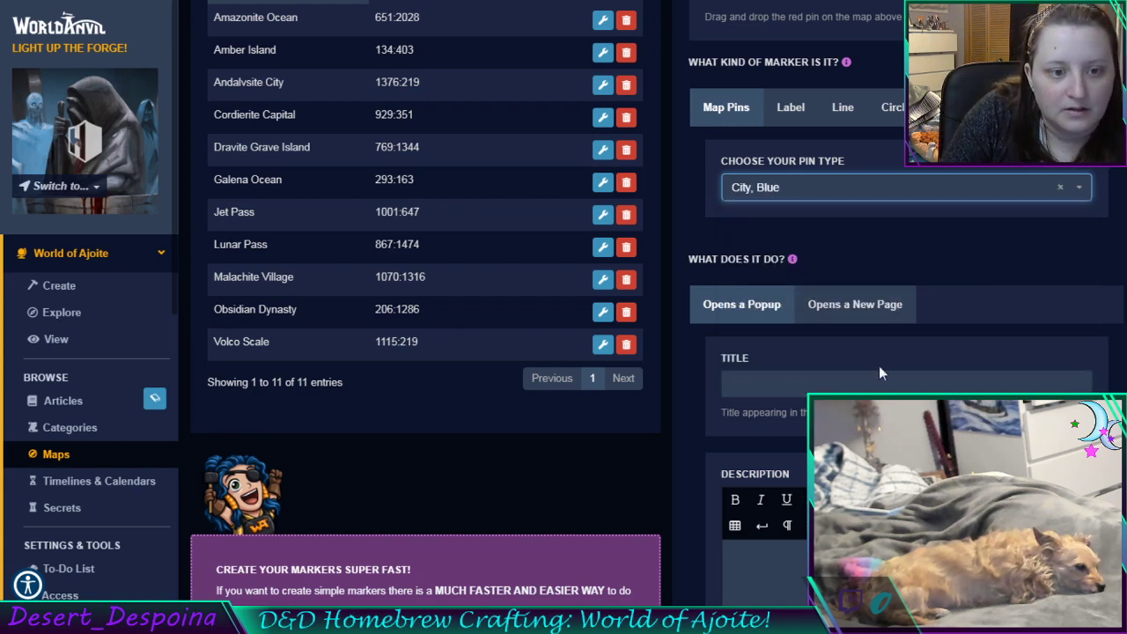
pyautogui.click(786, 381)
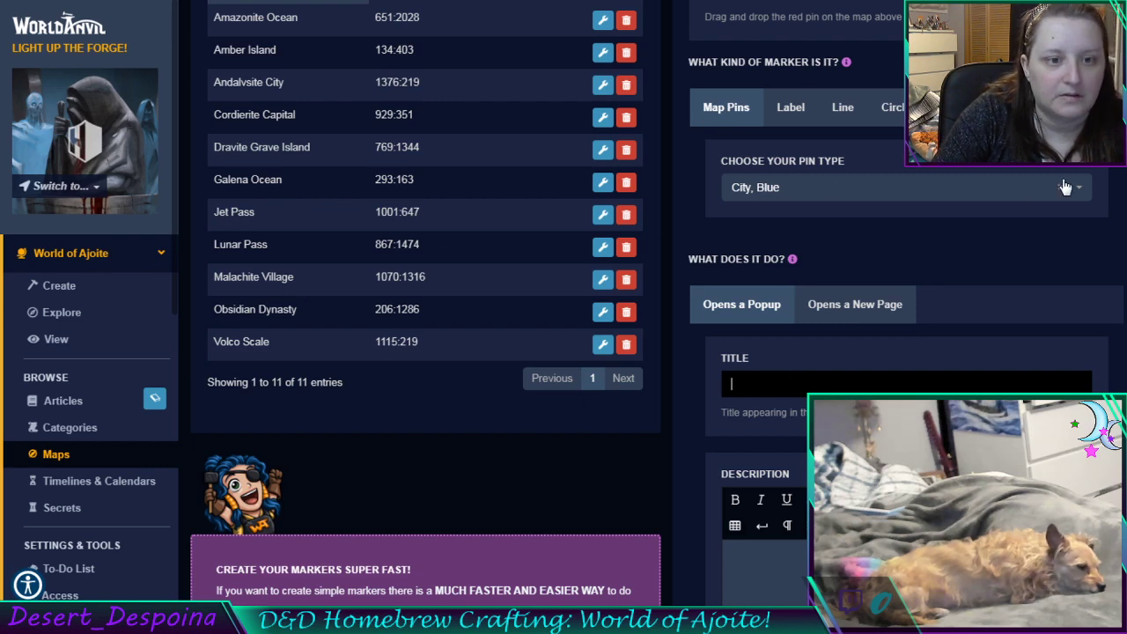
# Change the new Epidote Castle marker's pin type to "Castle, Grey"
pyautogui.click(1064, 187)
pyautogui.write('cast')
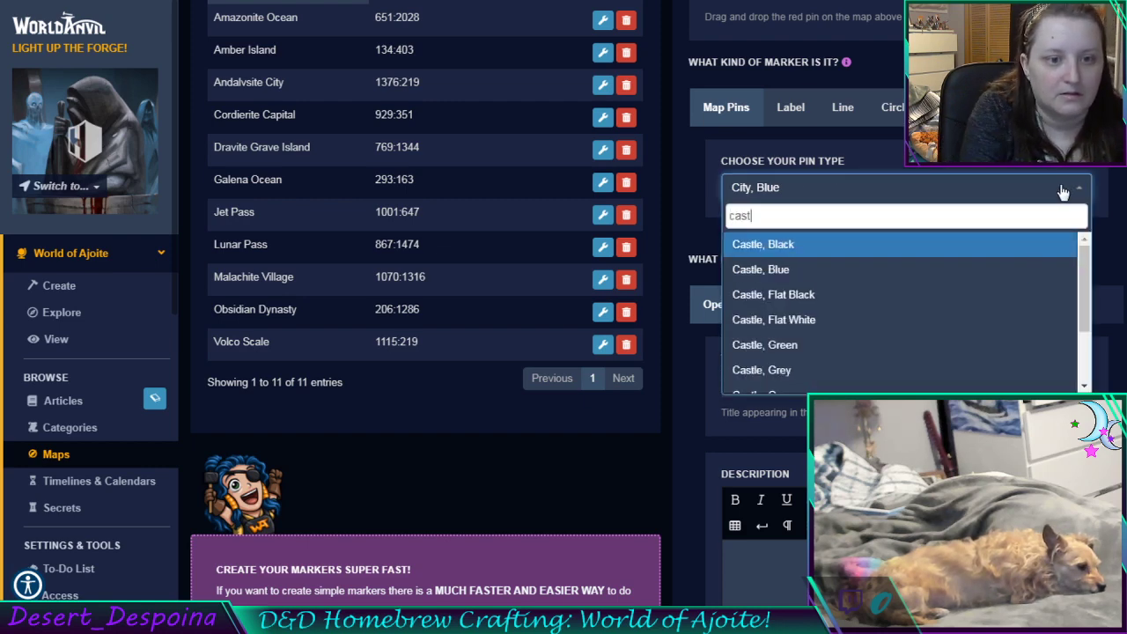
pyautogui.click(854, 377)
# Title the grey castle marker's popup "Epidote Castle" and create the marker without linking it to an article
pyautogui.click(769, 378)
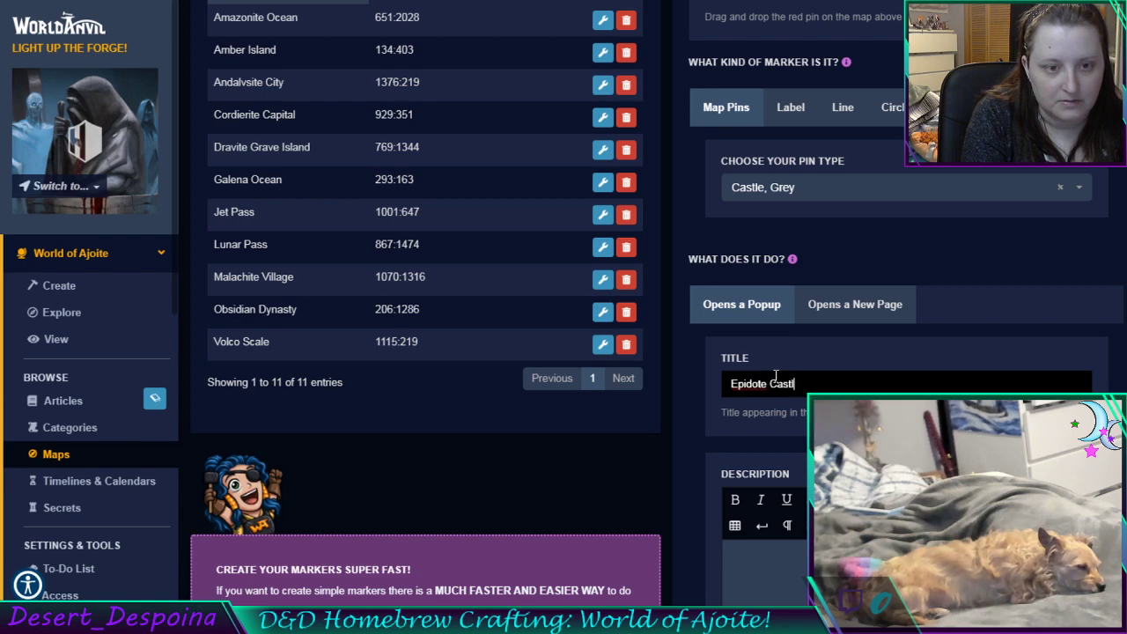
pyautogui.scroll(-6, 821, 356)
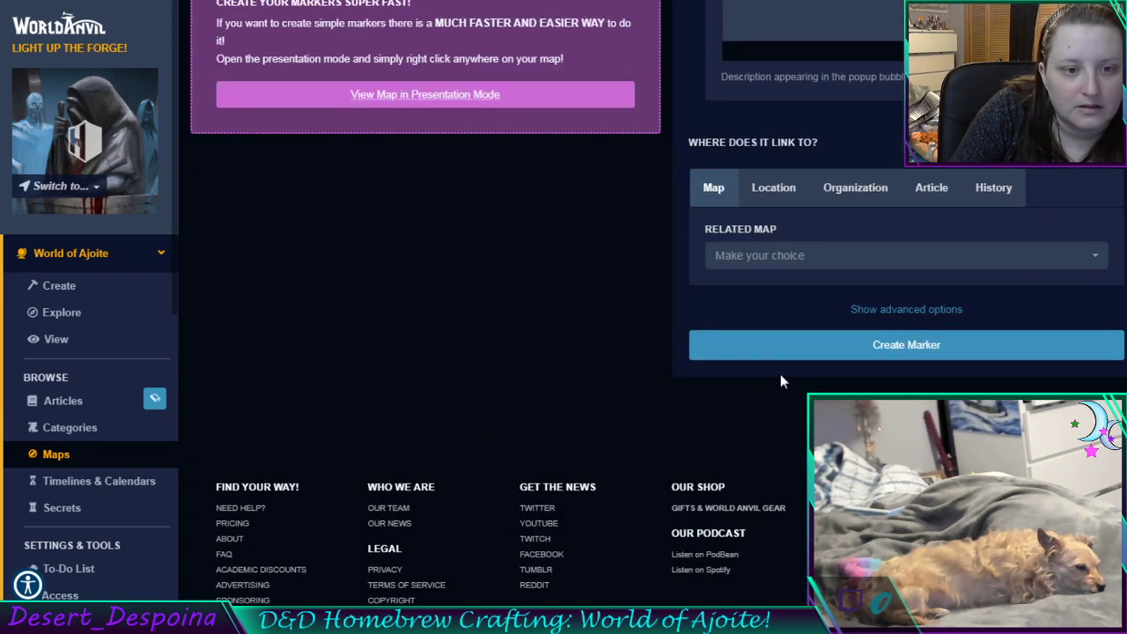
pyautogui.click(790, 349)
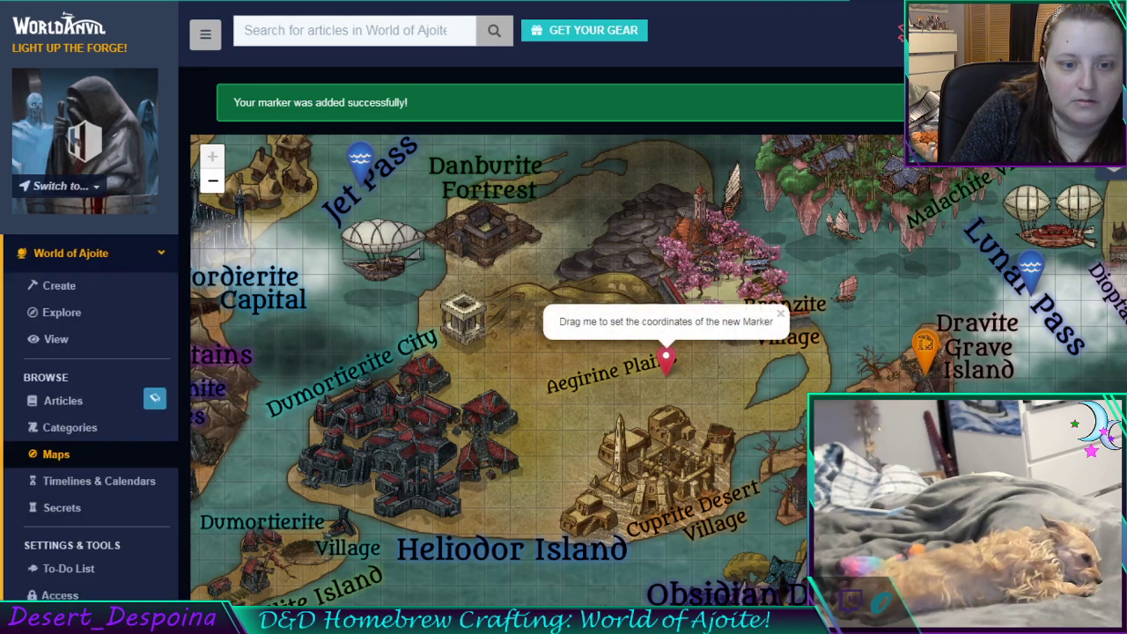
pyautogui.moveTo(867, 405)
pyautogui.mouseDown()
pyautogui.moveTo(724, 355)
pyautogui.moveTo(615, 346)
pyautogui.mouseUp()
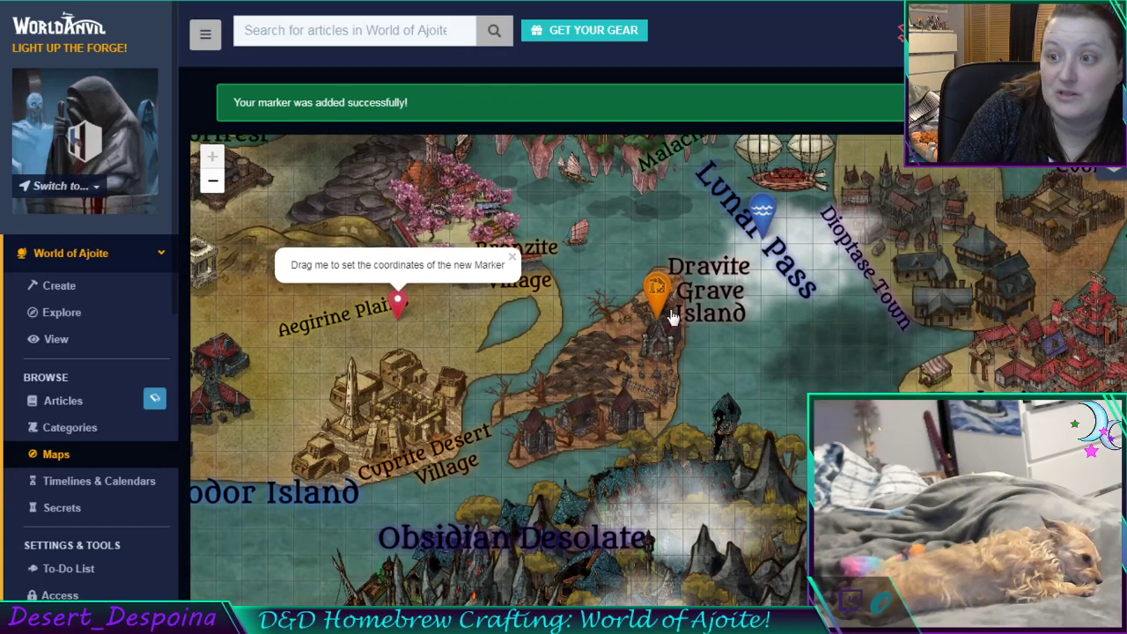
pyautogui.moveTo(805, 336)
pyautogui.mouseDown()
pyautogui.moveTo(597, 376)
pyautogui.moveTo(624, 466)
pyautogui.mouseUp()
pyautogui.moveTo(630, 264)
pyautogui.mouseDown()
pyautogui.moveTo(660, 463)
pyautogui.moveTo(770, 327)
pyautogui.mouseUp()
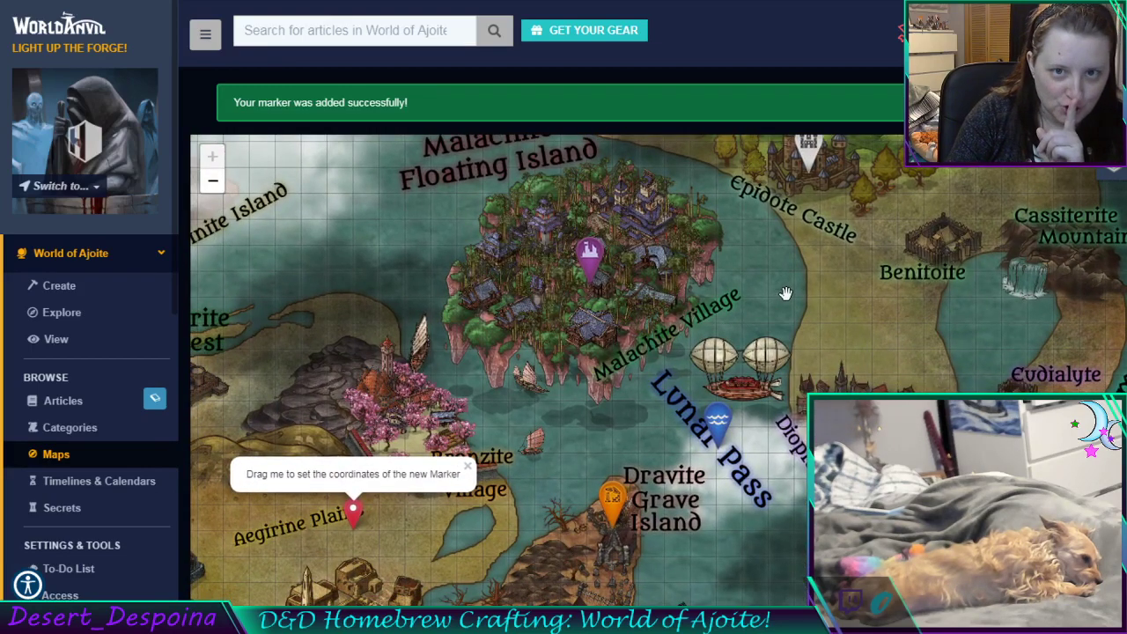
pyautogui.moveTo(595, 373)
pyautogui.mouseDown()
pyautogui.moveTo(798, 311)
pyautogui.moveTo(833, 317)
pyautogui.mouseUp()
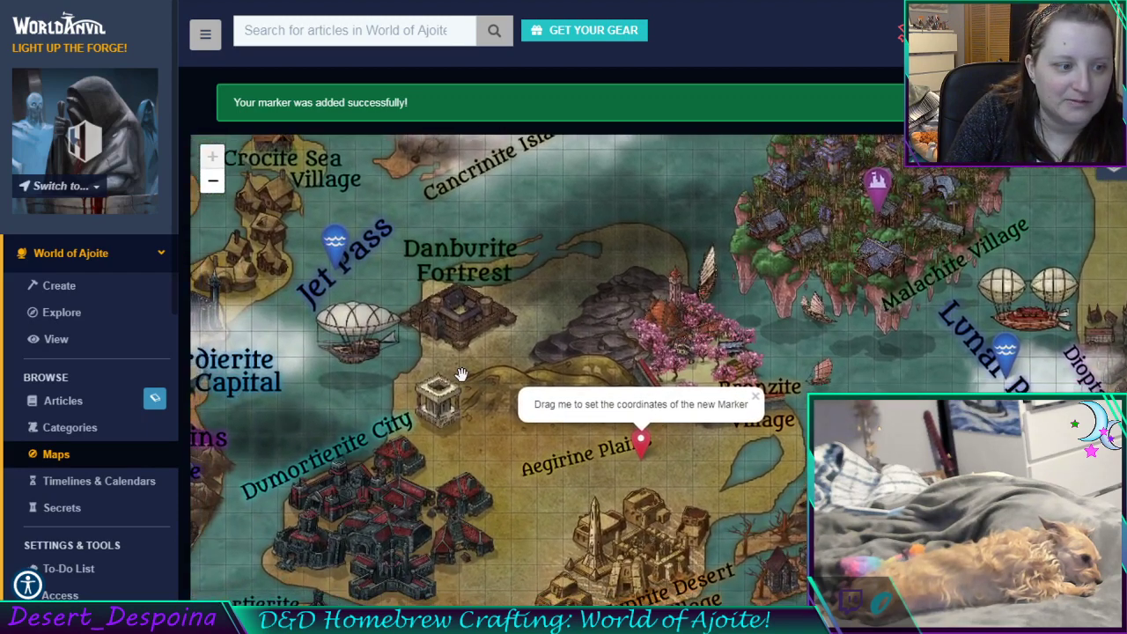
pyautogui.moveTo(462, 374)
pyautogui.mouseDown()
pyautogui.moveTo(748, 332)
pyautogui.moveTo(784, 370)
pyautogui.moveTo(809, 439)
pyautogui.moveTo(785, 501)
pyautogui.moveTo(585, 376)
pyautogui.moveTo(522, 365)
pyautogui.mouseUp()
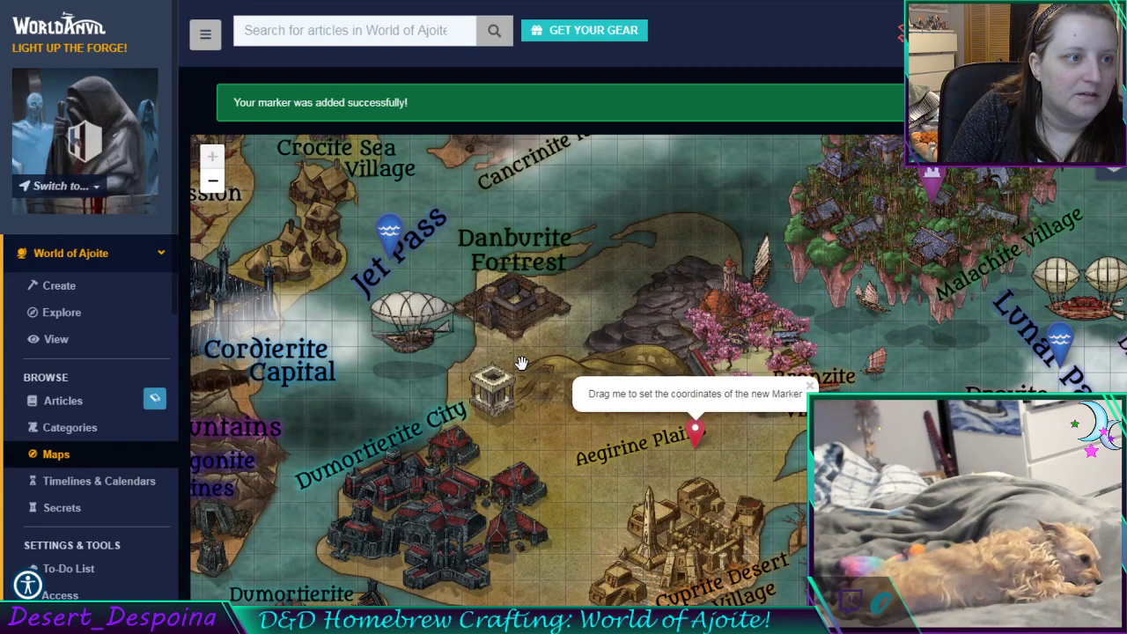
# Switch to the article editor, find King Tiberius among the World of Ajoite characters and open his article for editing
pyautogui.hotkey('ctrl', 'Tab')
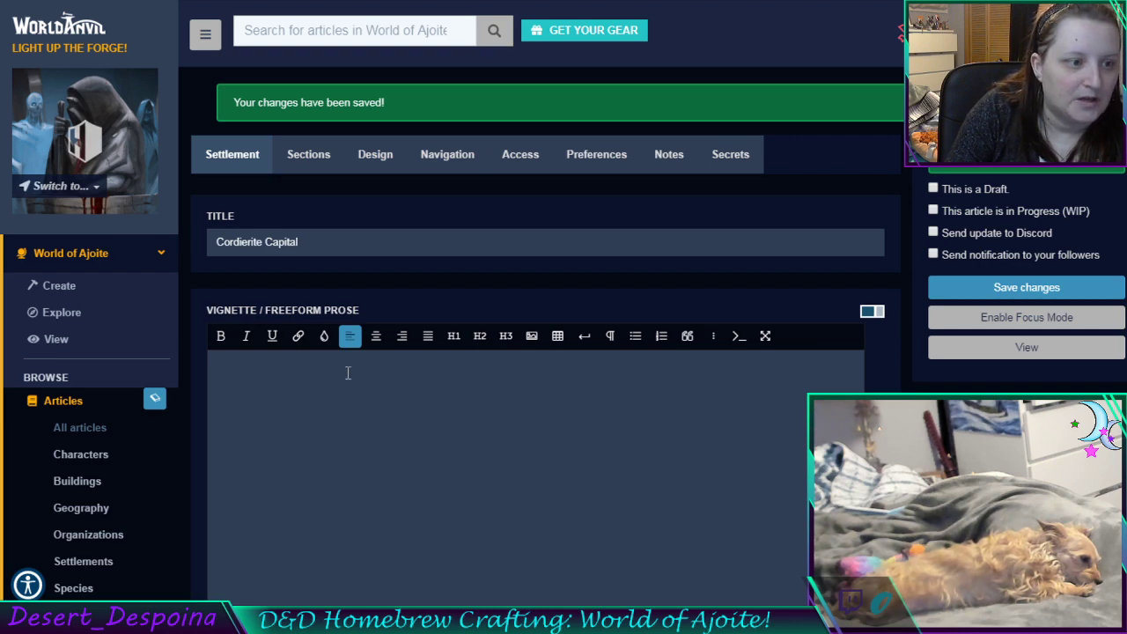
pyautogui.click(100, 466)
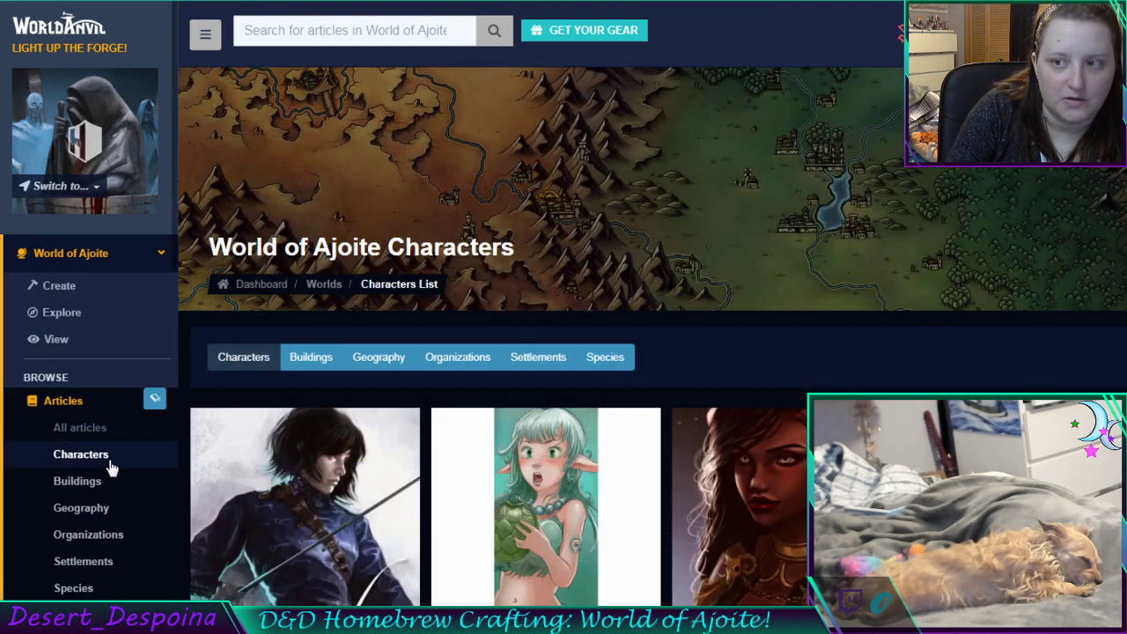
pyautogui.scroll(-2, 753, 299)
pyautogui.scroll(-2, 746, 259)
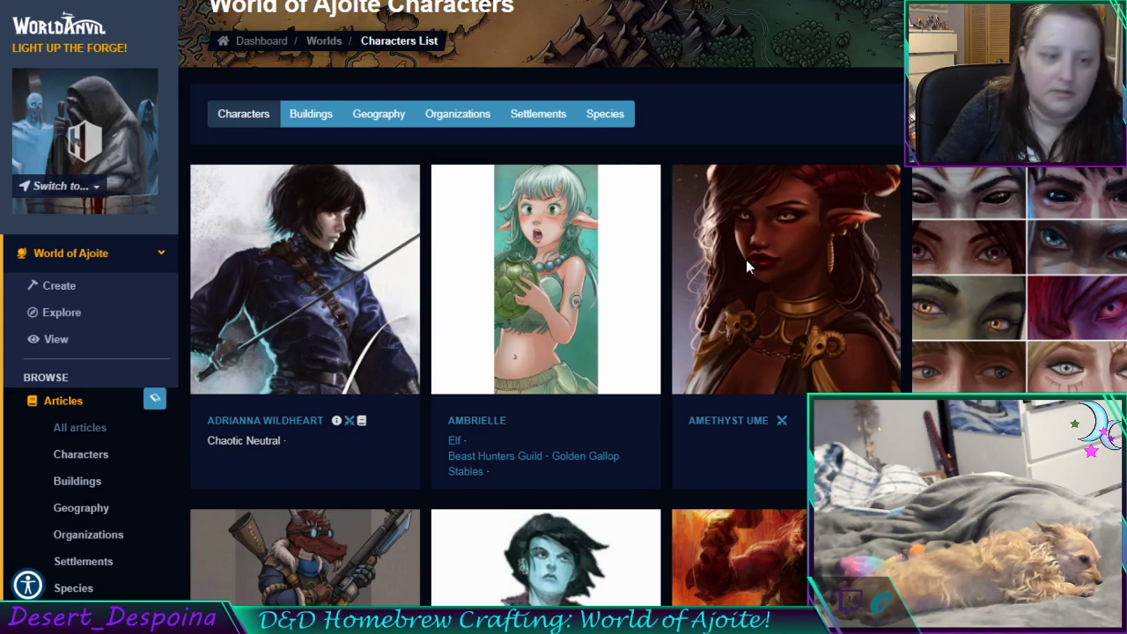
pyautogui.scroll(-5, 746, 260)
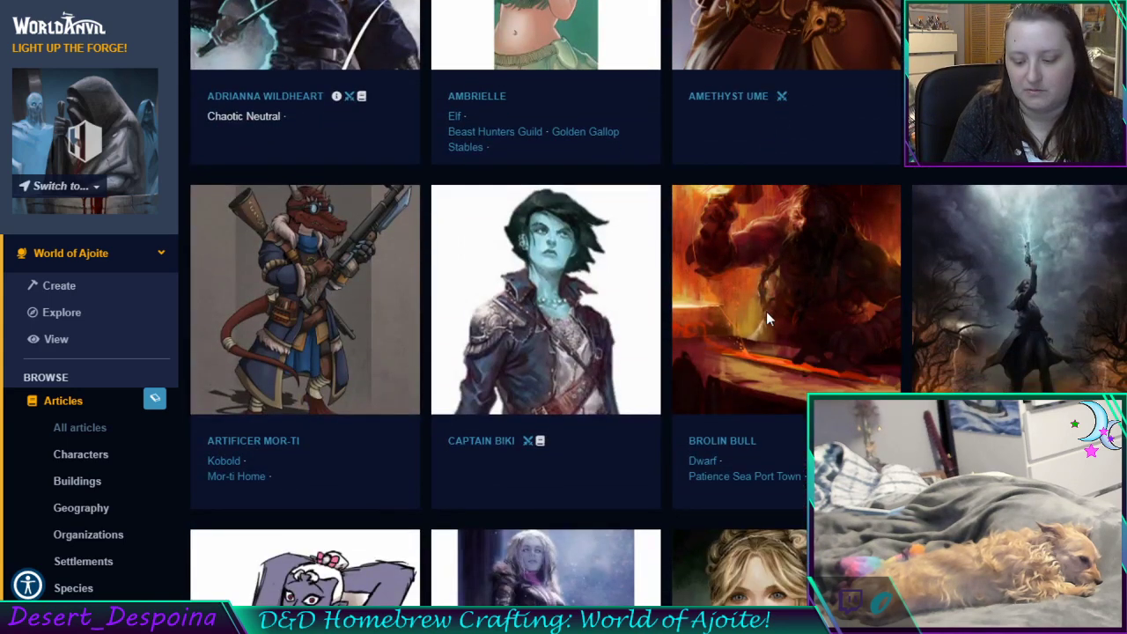
pyautogui.scroll(1, 686, 286)
pyautogui.scroll(-11, 792, 325)
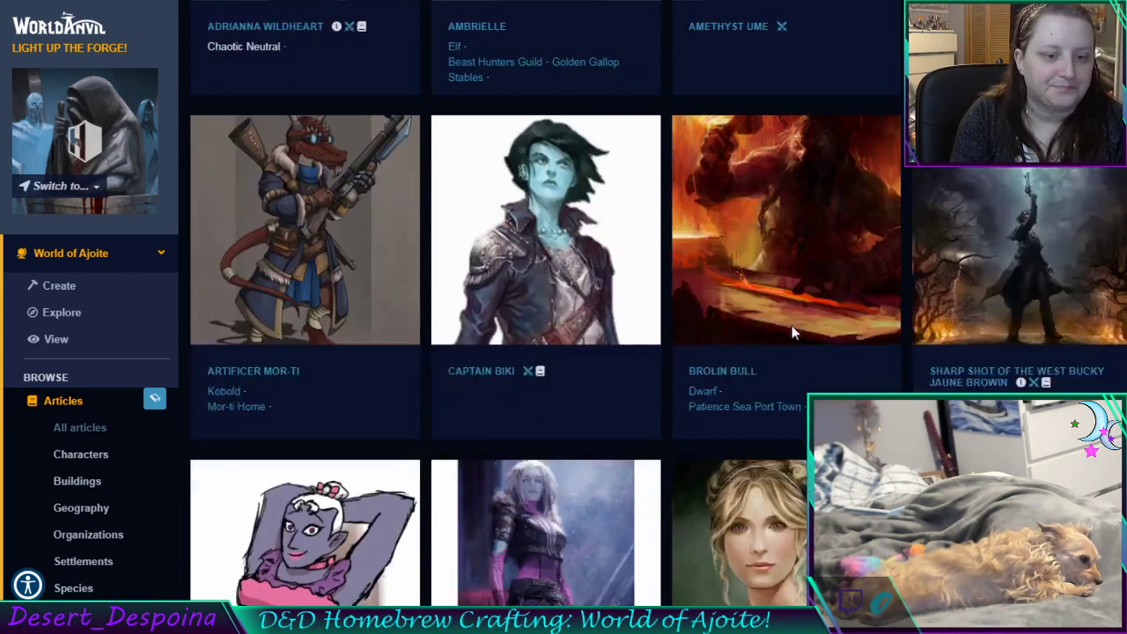
pyautogui.scroll(-5, 789, 340)
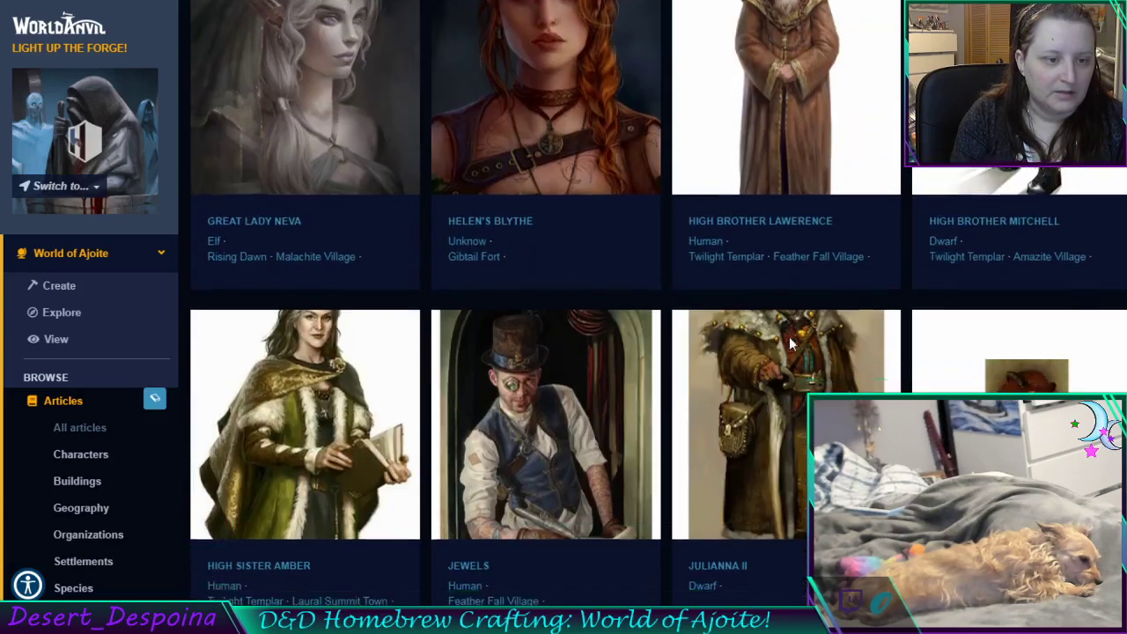
pyautogui.scroll(-1, 790, 343)
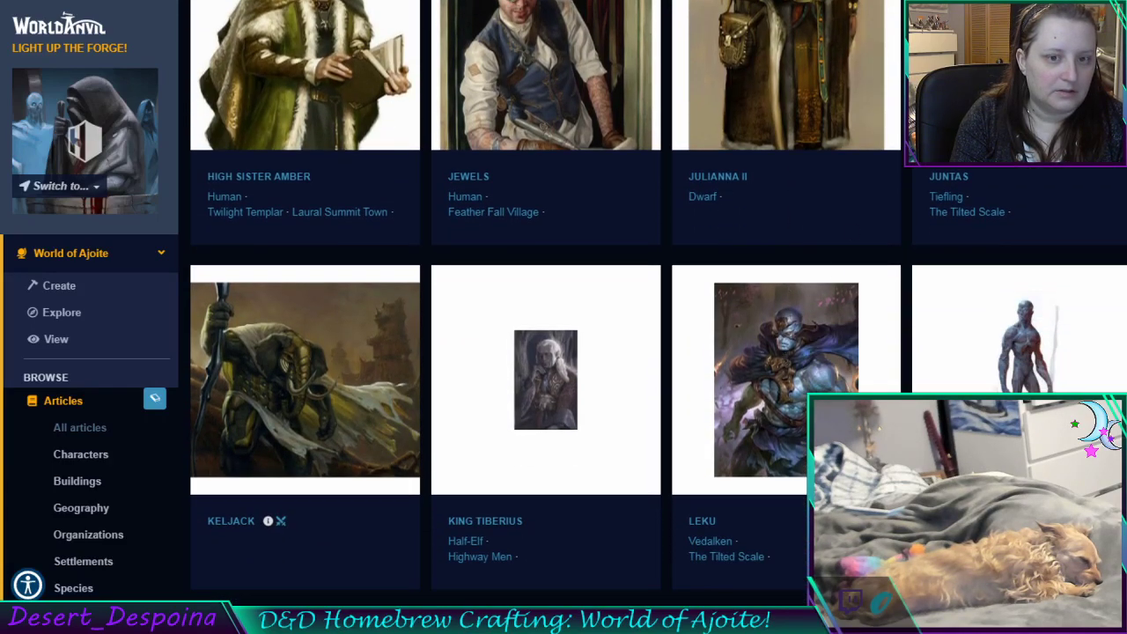
pyautogui.scroll(-2, 557, 273)
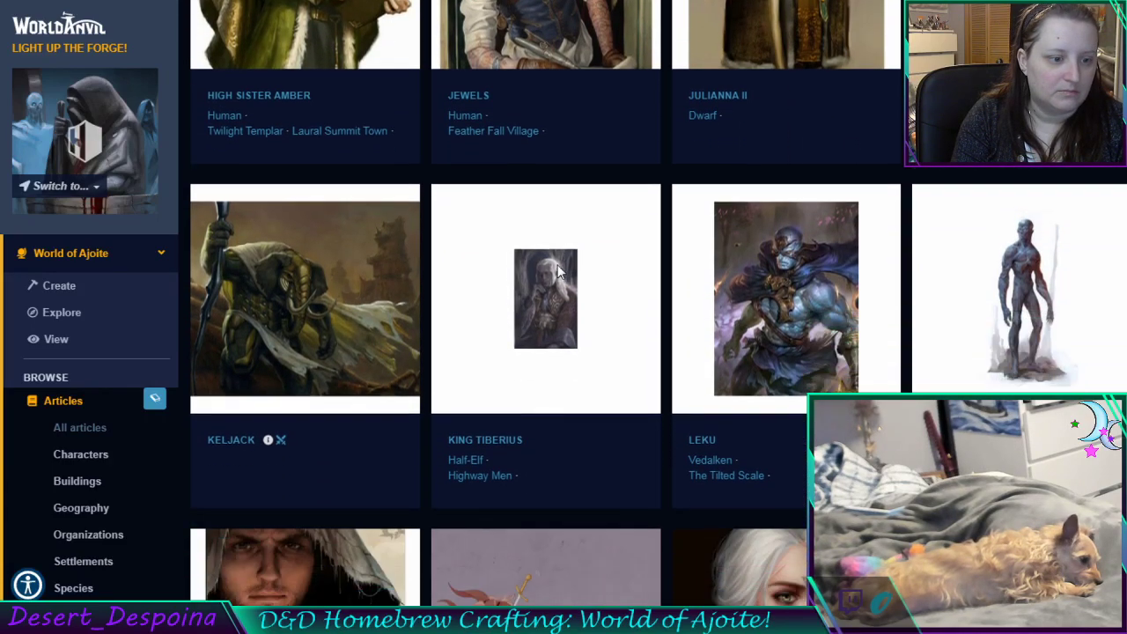
pyautogui.scroll(-1, 555, 278)
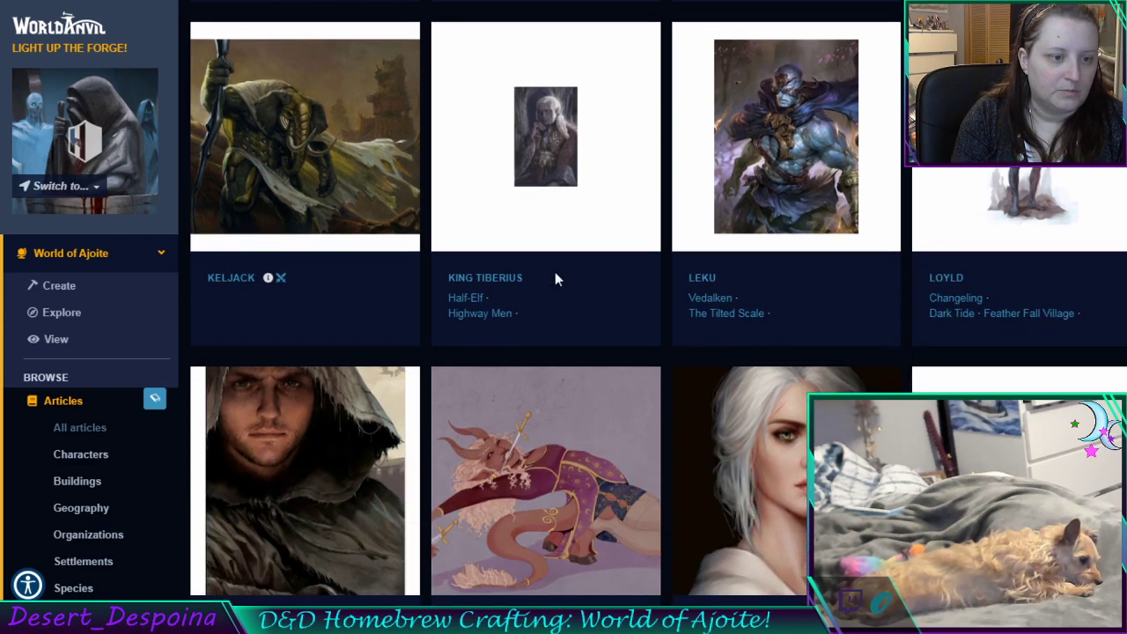
pyautogui.click(629, 350)
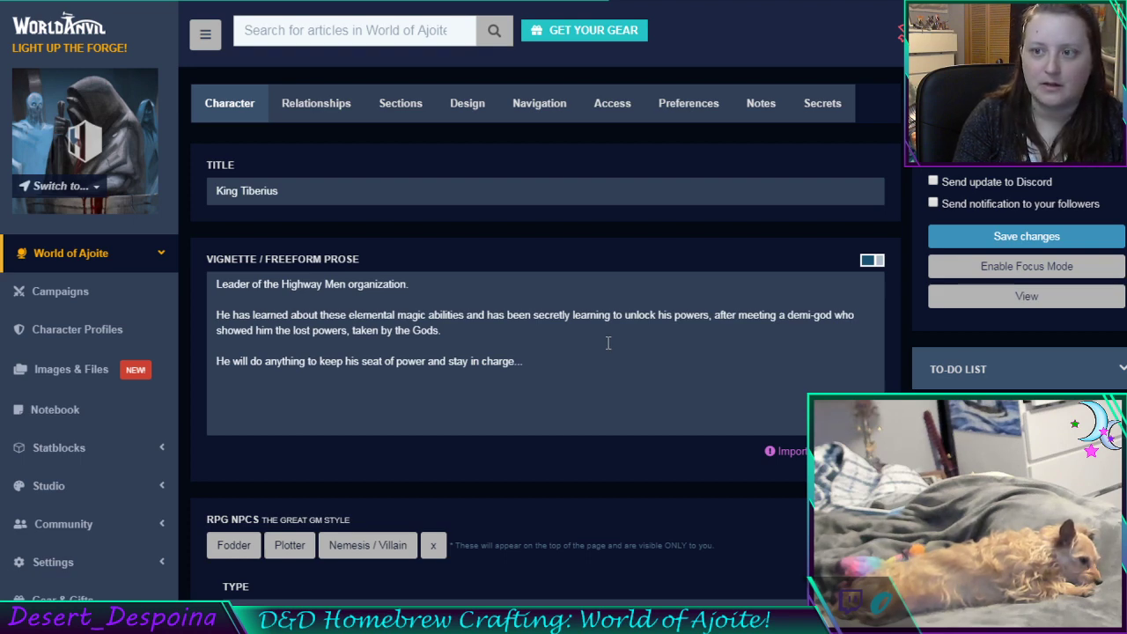
# Set King Tiberius's current location to "Cordierite Capital" in his generic character details
pyautogui.scroll(-2, 606, 273)
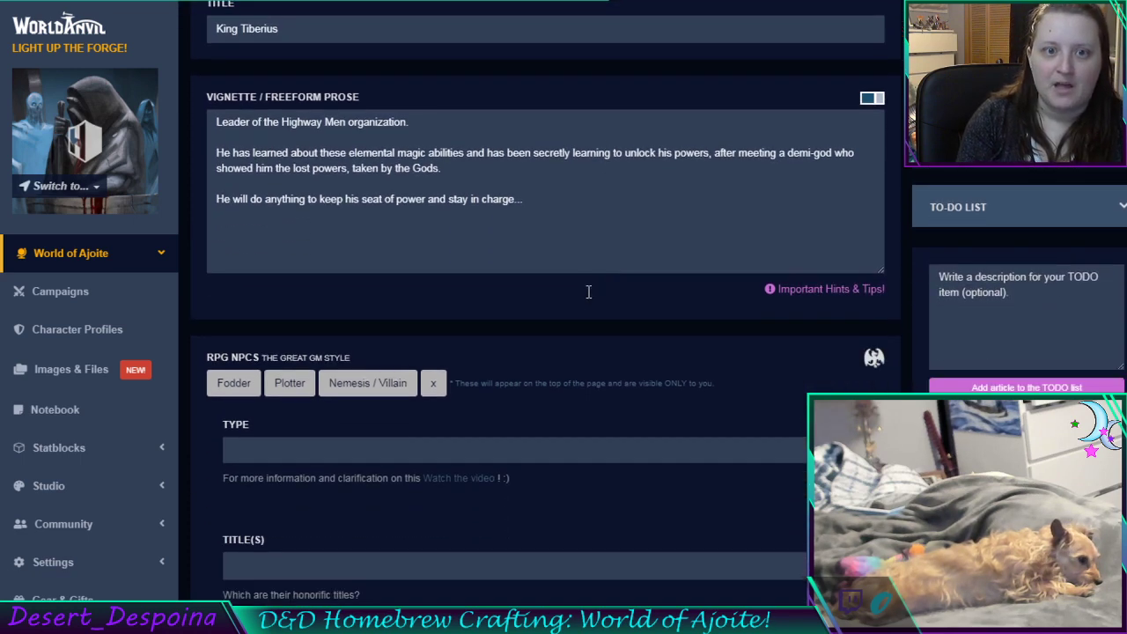
pyautogui.scroll(1, 587, 295)
pyautogui.scroll(-4, 584, 304)
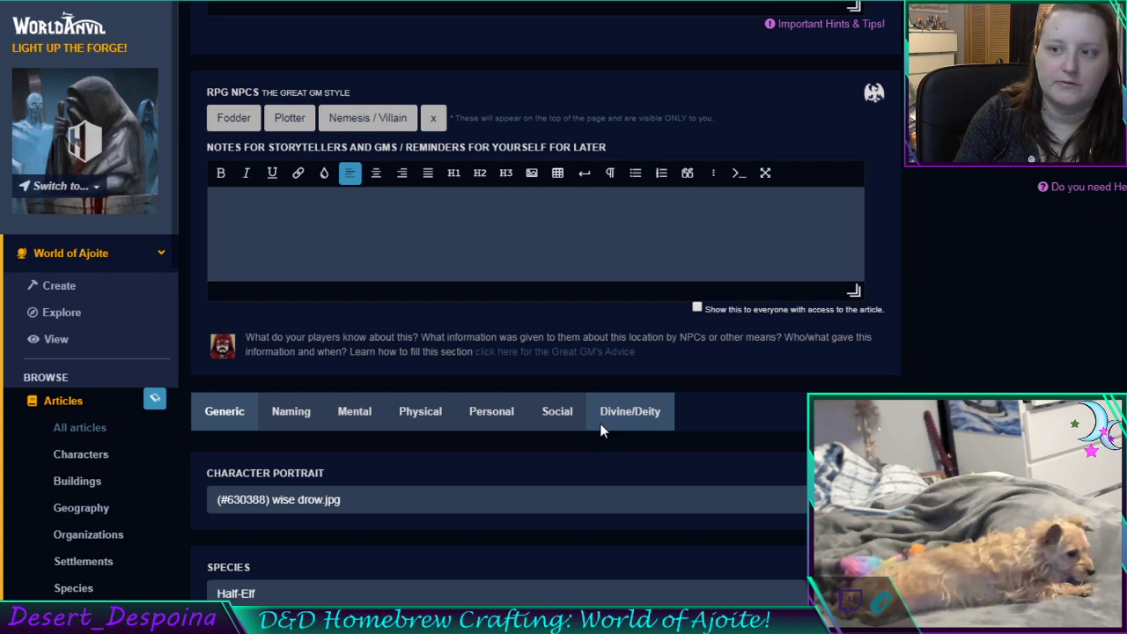
pyautogui.scroll(-3, 600, 427)
pyautogui.scroll(-5, 600, 427)
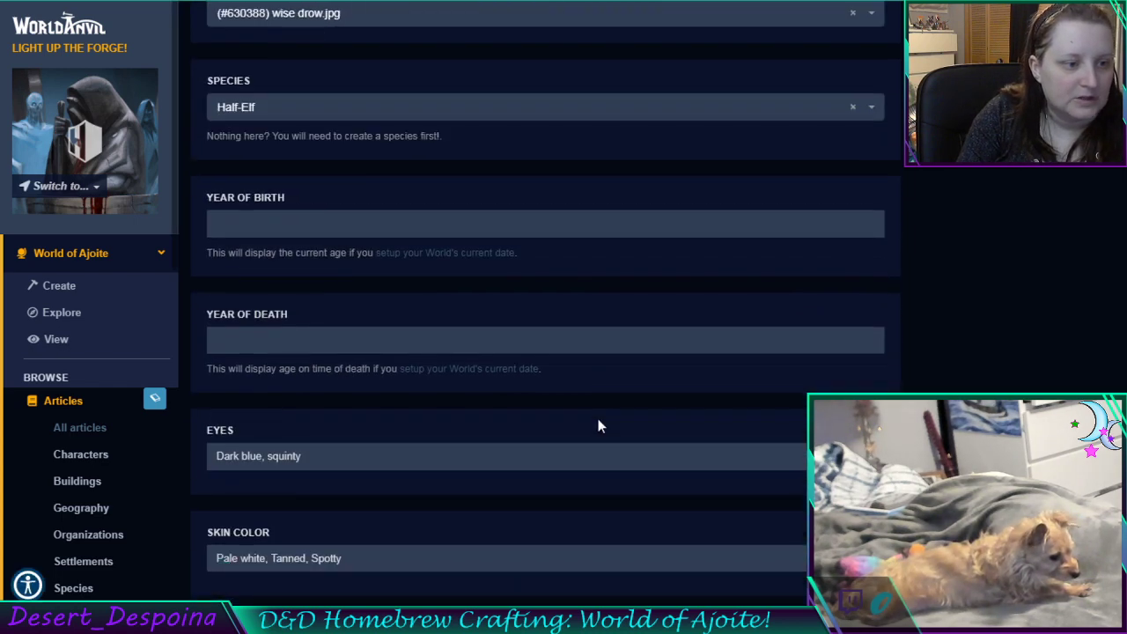
pyautogui.scroll(-3, 598, 426)
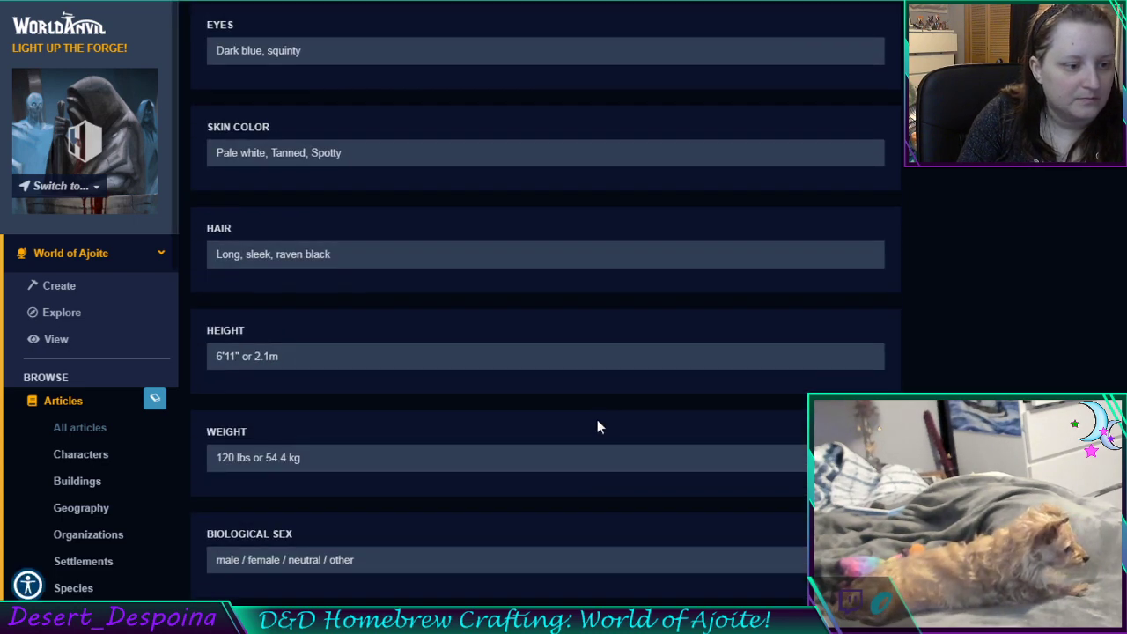
pyautogui.scroll(-3, 597, 427)
pyautogui.scroll(-3, 596, 429)
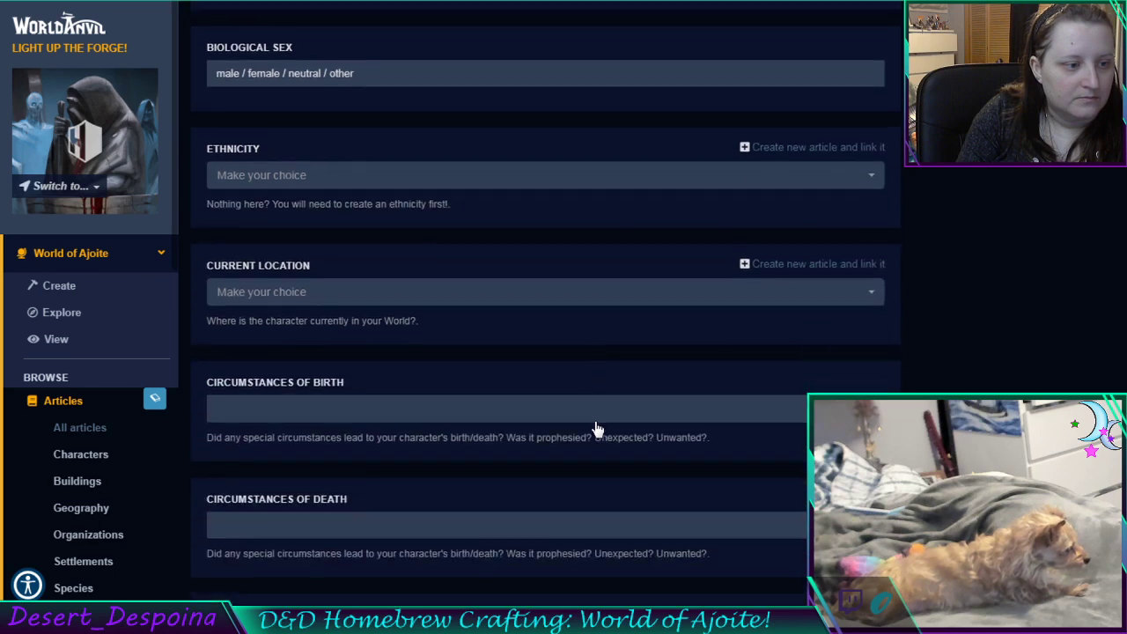
pyautogui.click(507, 297)
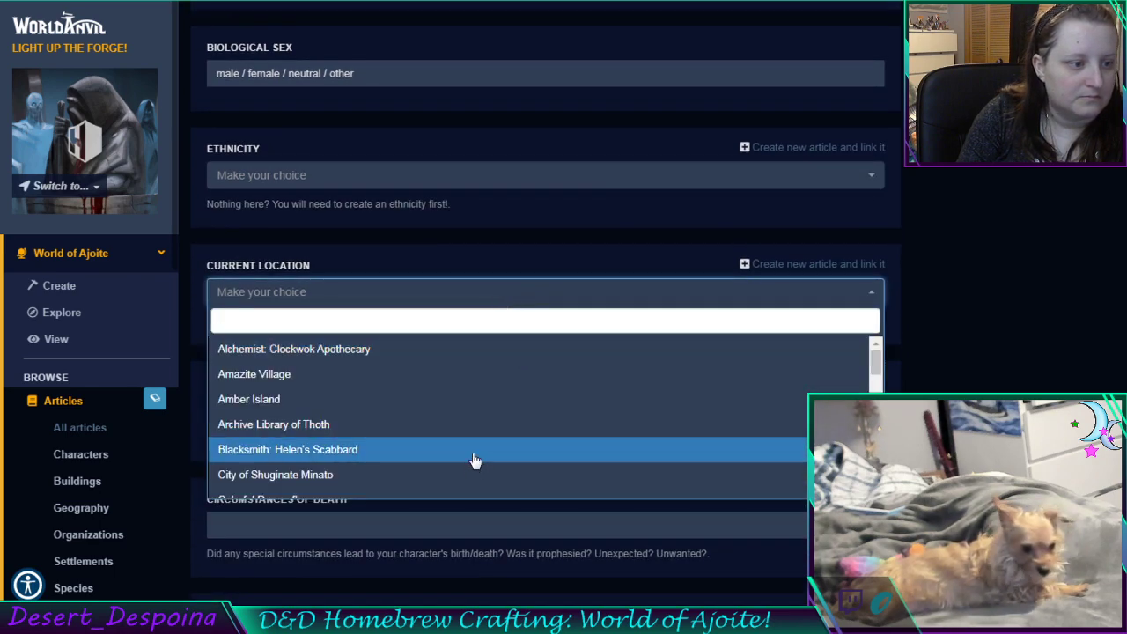
pyautogui.scroll(-2, 469, 449)
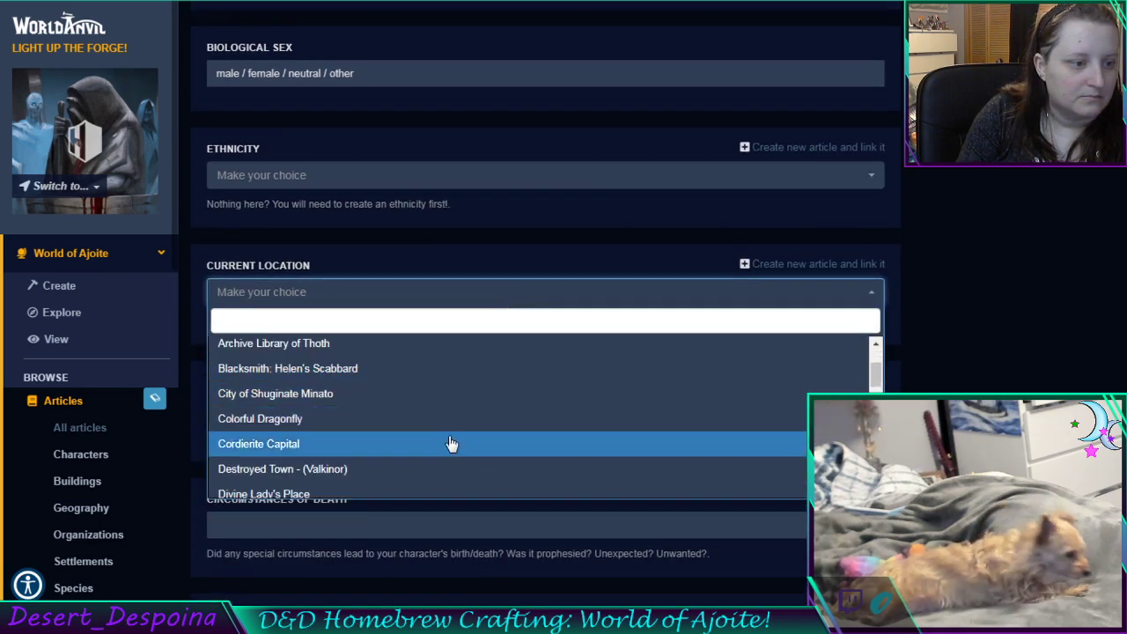
pyautogui.click(450, 444)
pyautogui.click(445, 364)
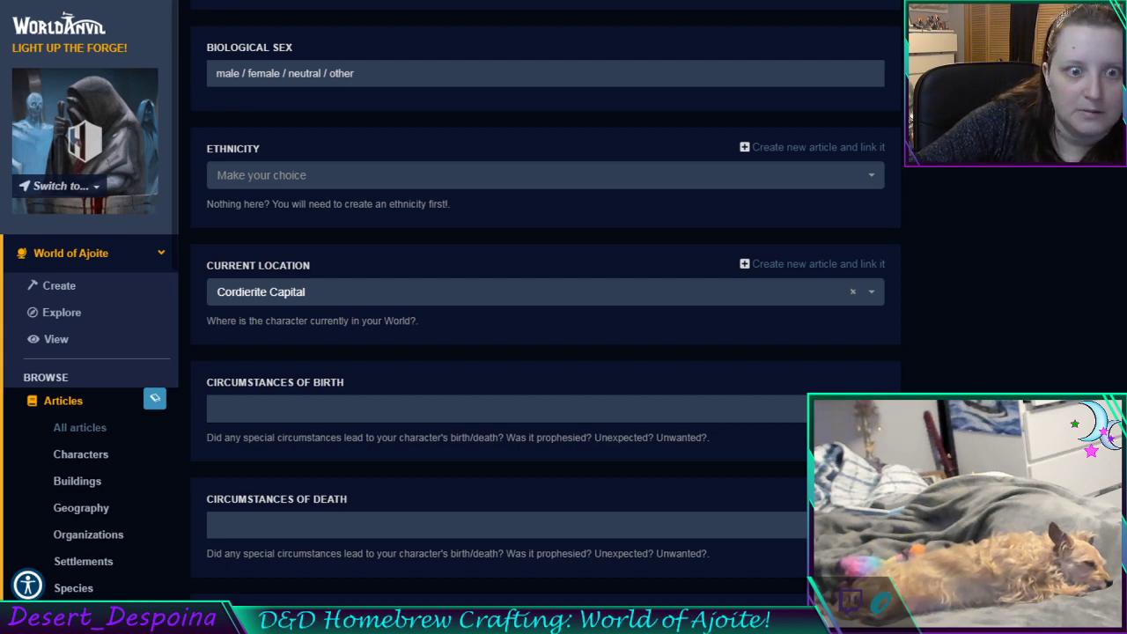
# Save the changes to the King Tiberius character article
pyautogui.scroll(-4, 545, 353)
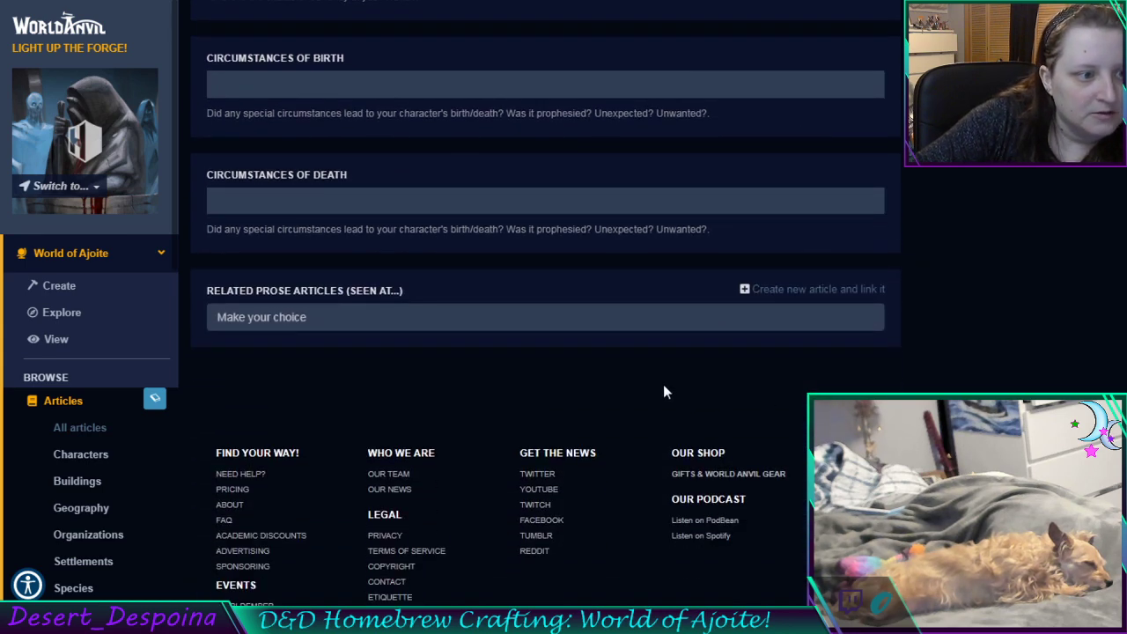
pyautogui.scroll(12, 644, 375)
pyautogui.scroll(15, 647, 377)
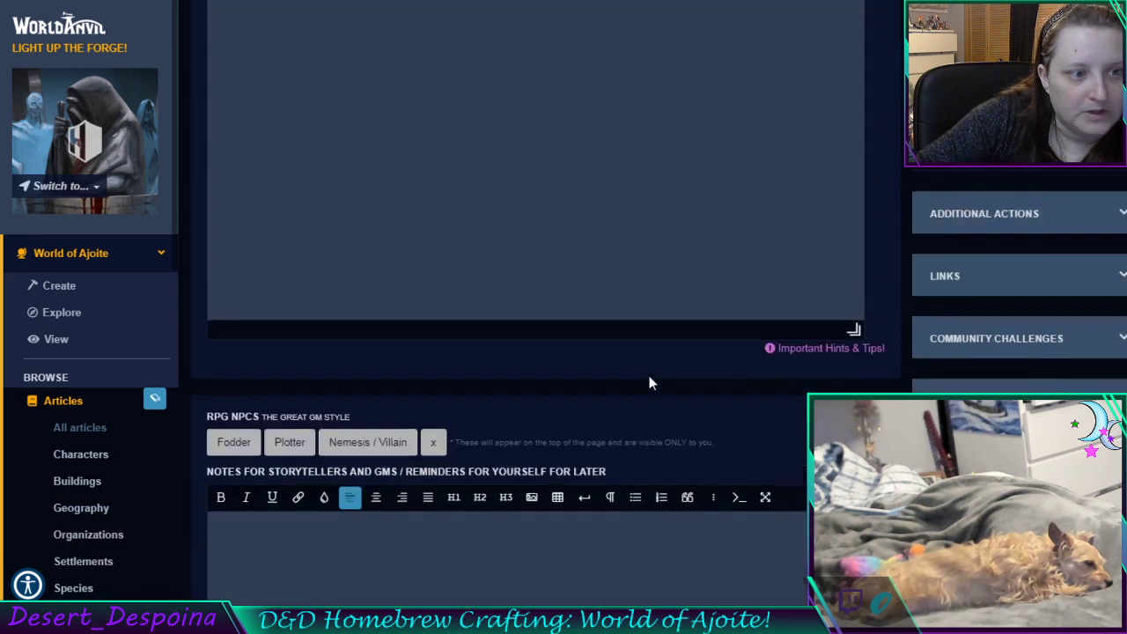
pyautogui.click(1081, 238)
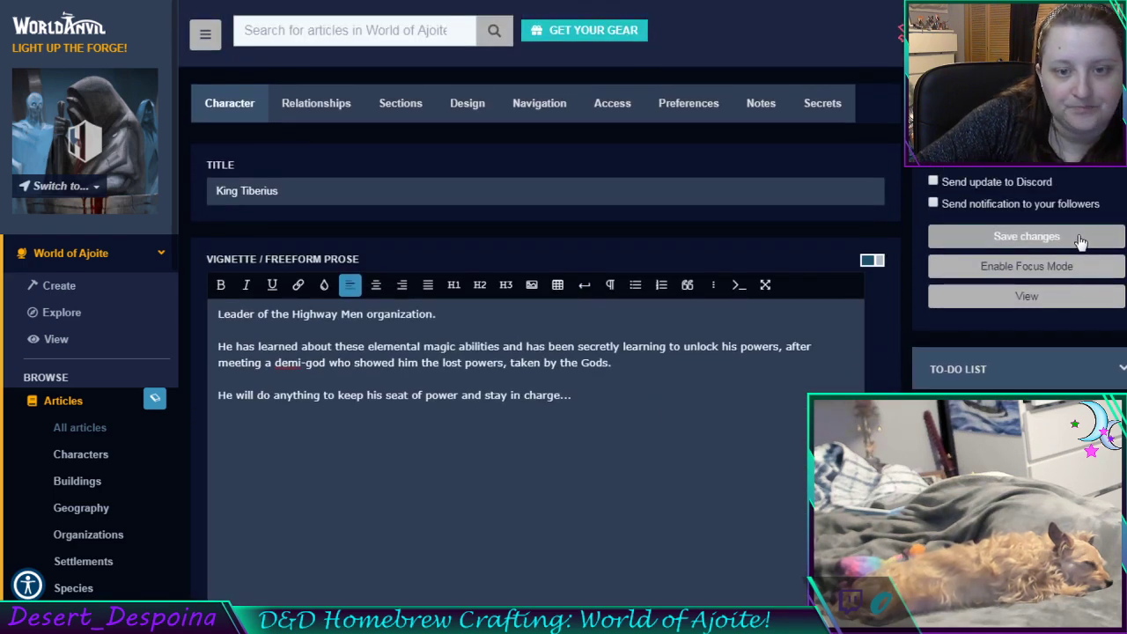
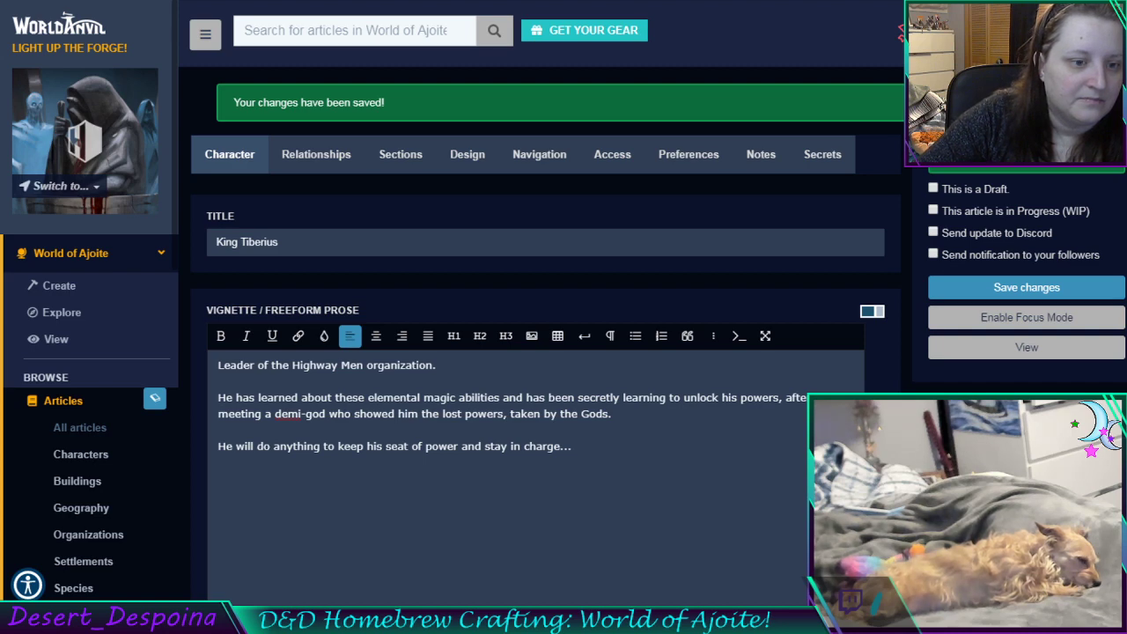
# Look through King Tiberius's social details, from affiliated organizations through wealth, religious views, social aptitude and speech
pyautogui.scroll(-4, 546, 353)
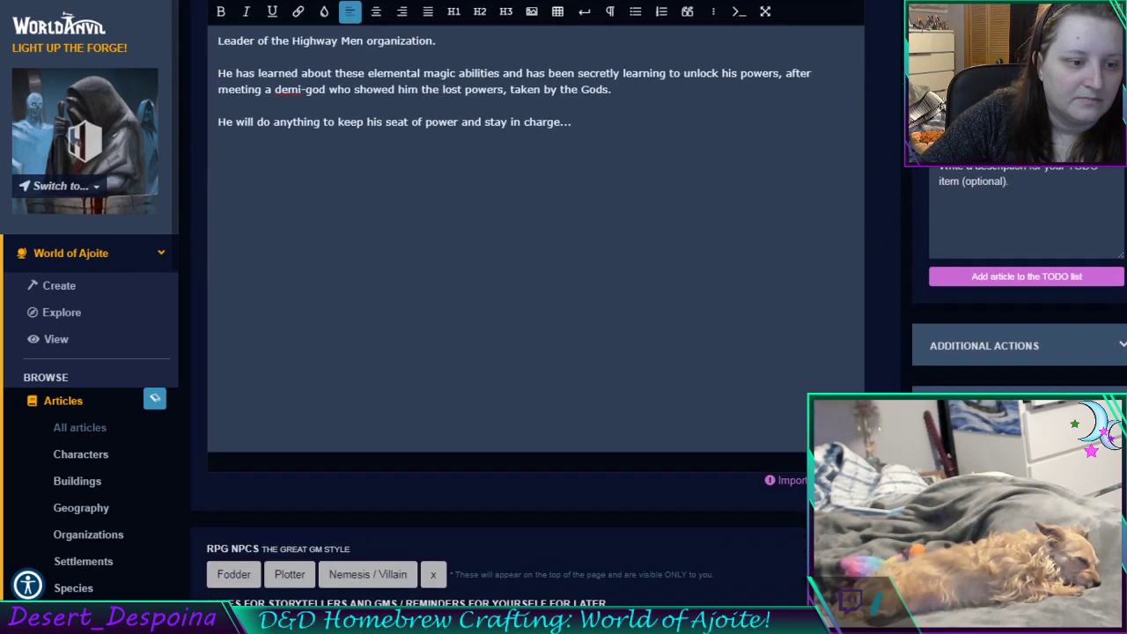
pyautogui.scroll(4, 546, 352)
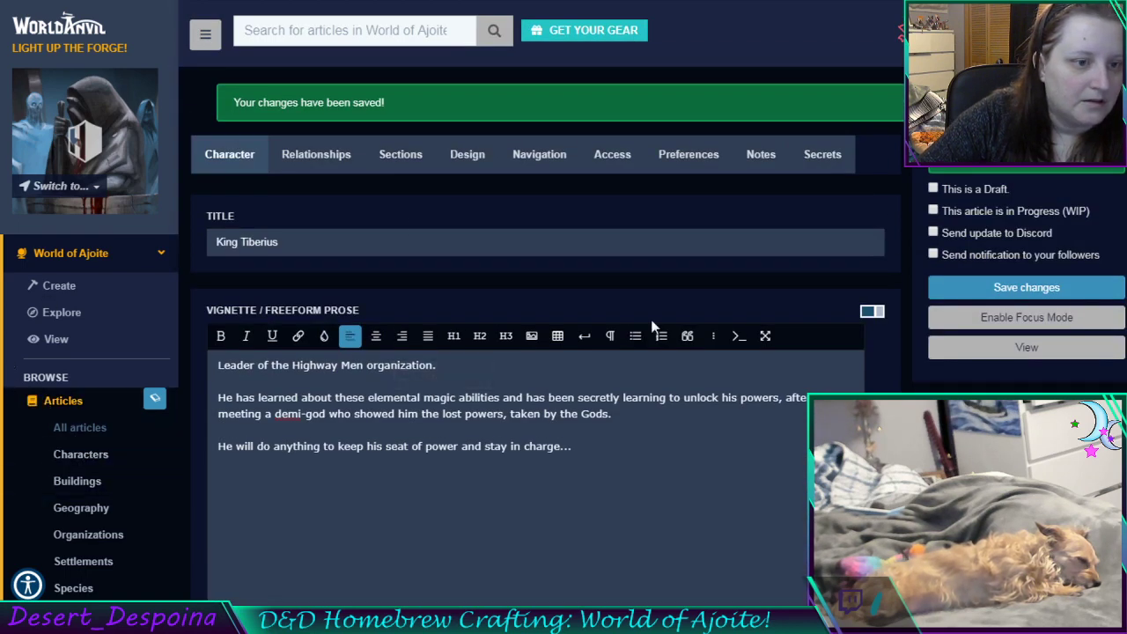
pyautogui.scroll(-4, 652, 319)
pyautogui.scroll(-6, 652, 321)
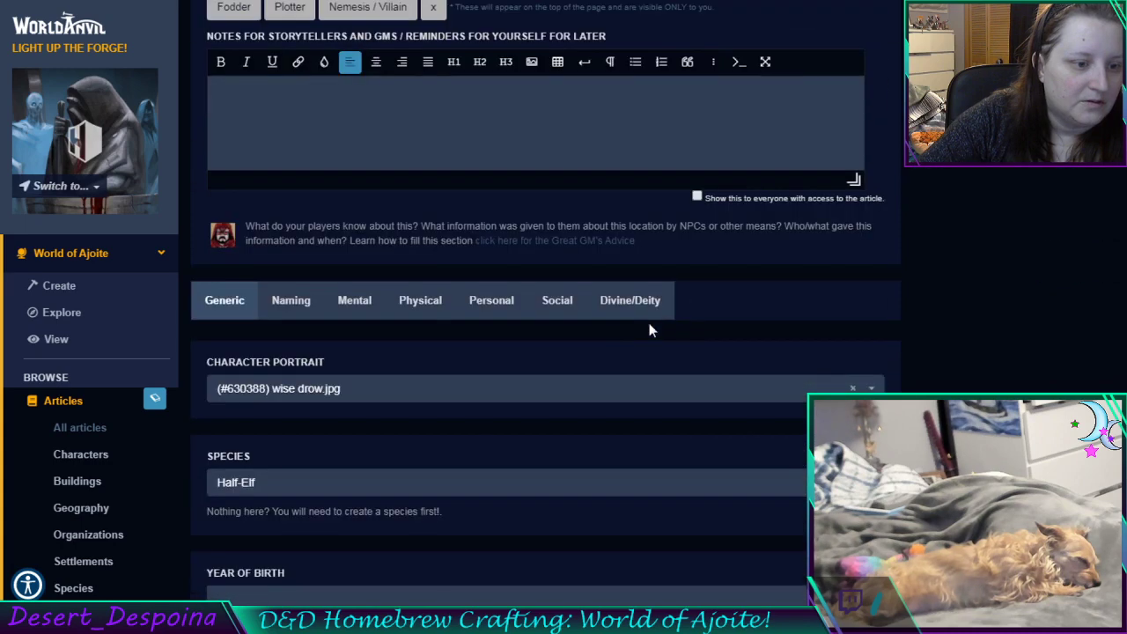
pyautogui.click(556, 303)
pyautogui.scroll(-4, 532, 443)
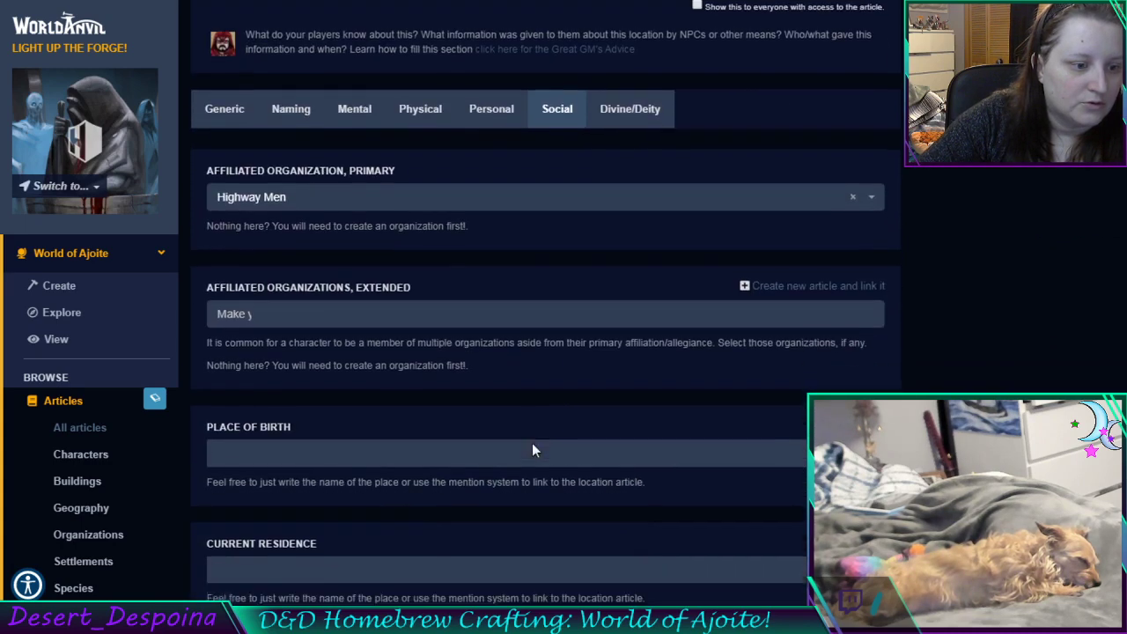
pyautogui.scroll(-10, 532, 443)
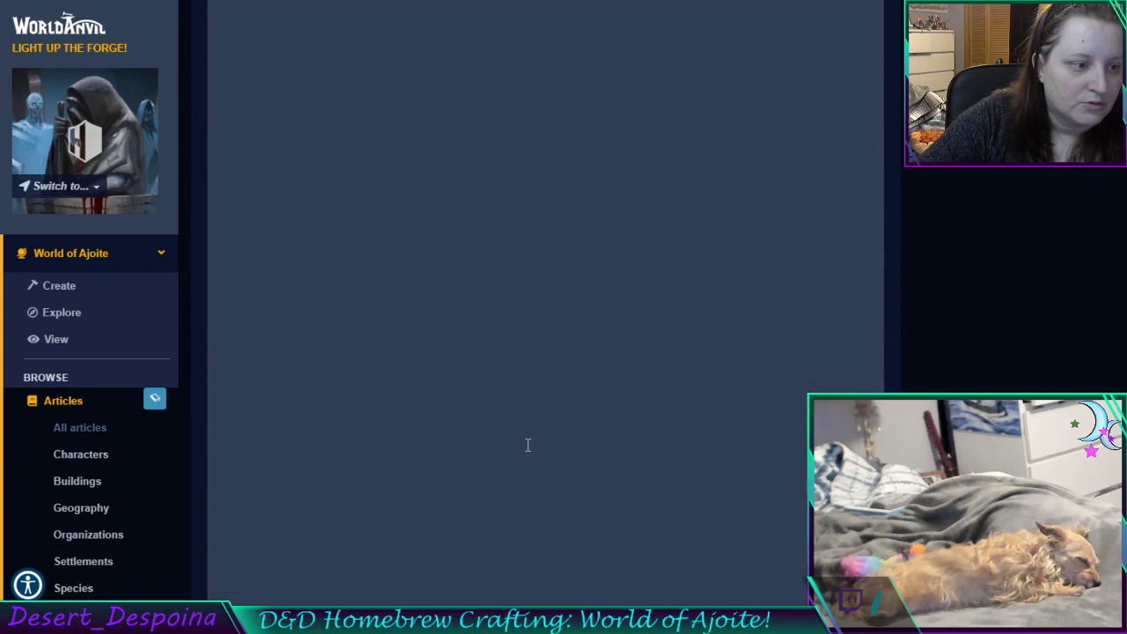
pyautogui.scroll(-12, 528, 443)
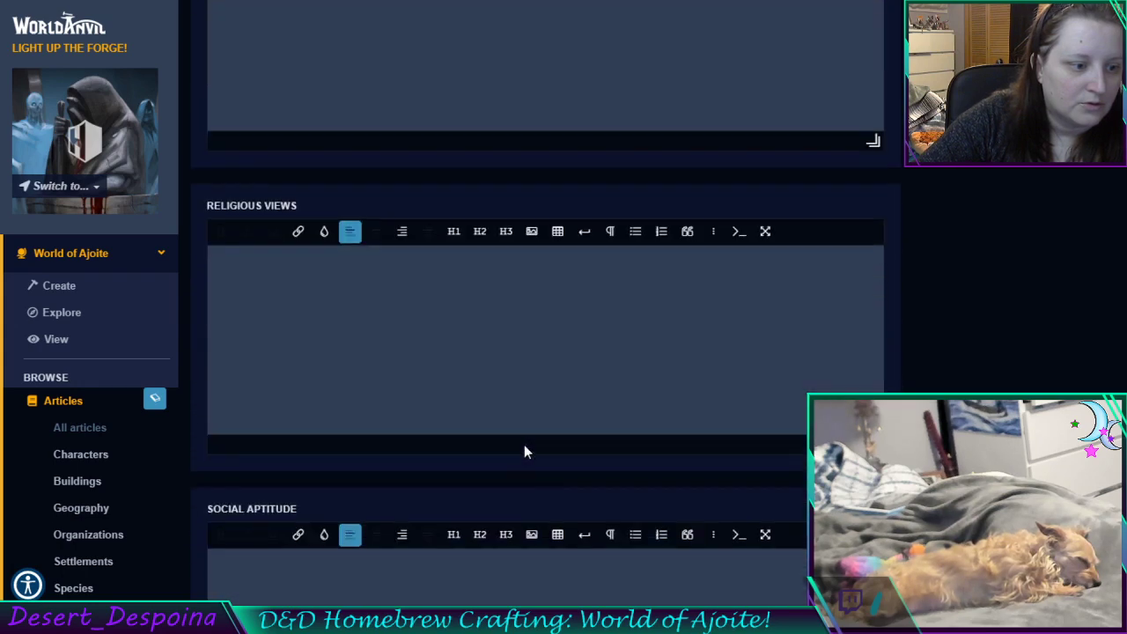
pyautogui.scroll(-13, 524, 450)
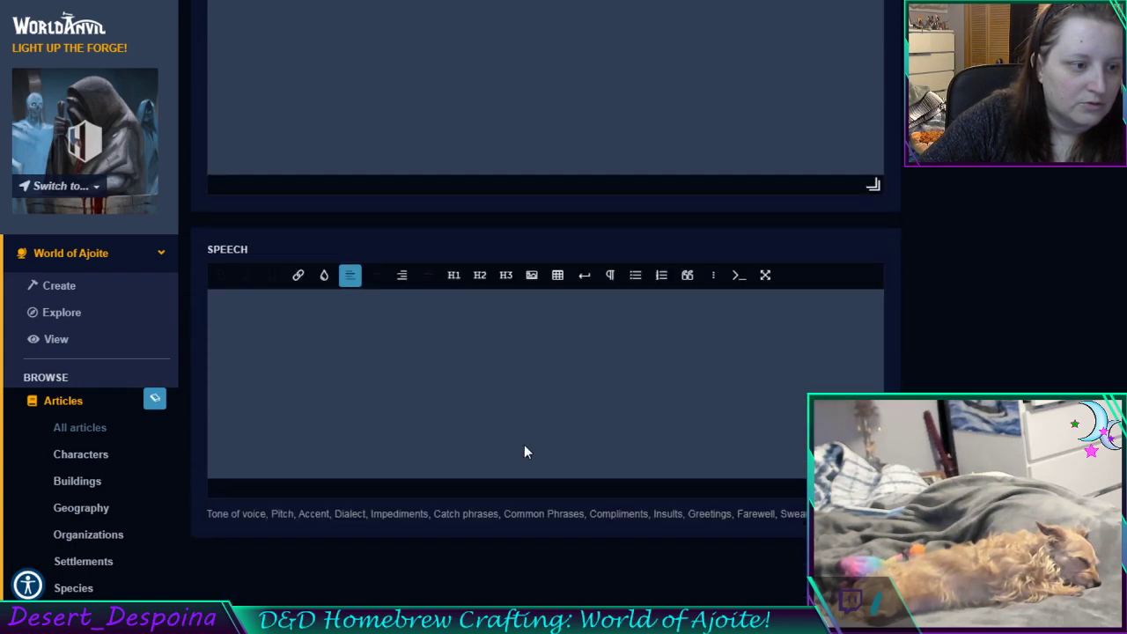
pyautogui.scroll(20, 526, 445)
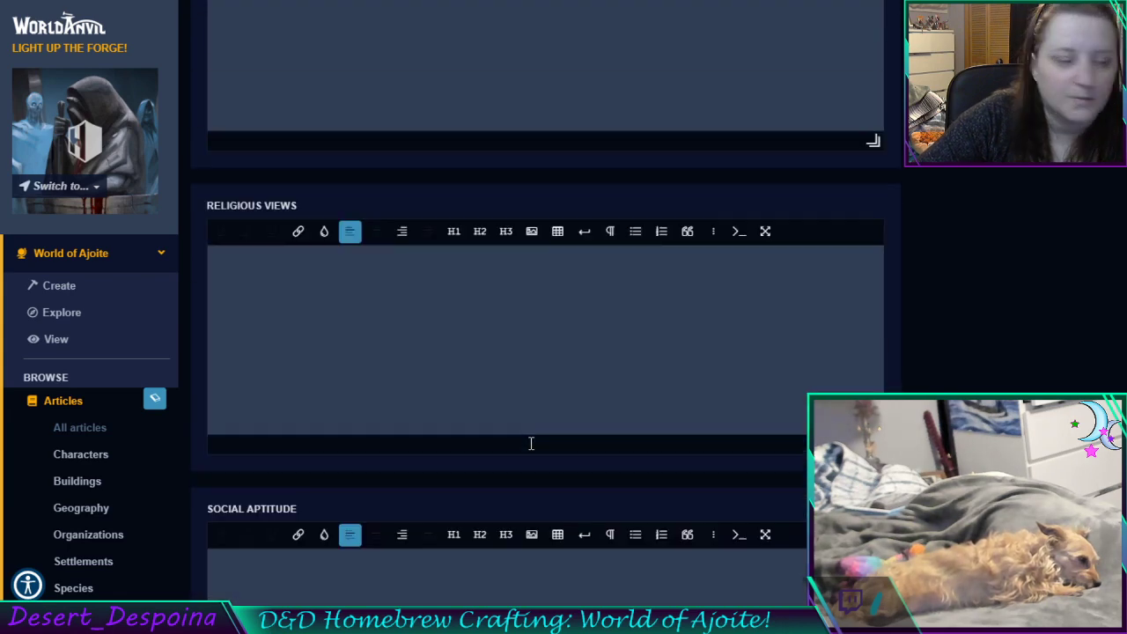
pyautogui.scroll(8, 530, 451)
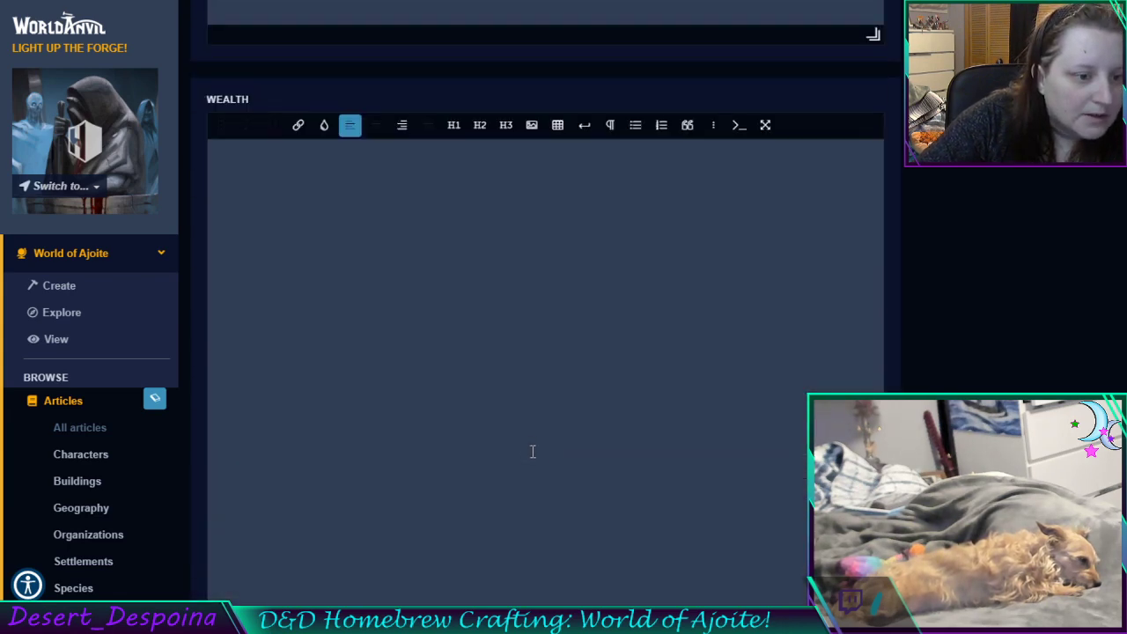
pyautogui.scroll(10, 537, 452)
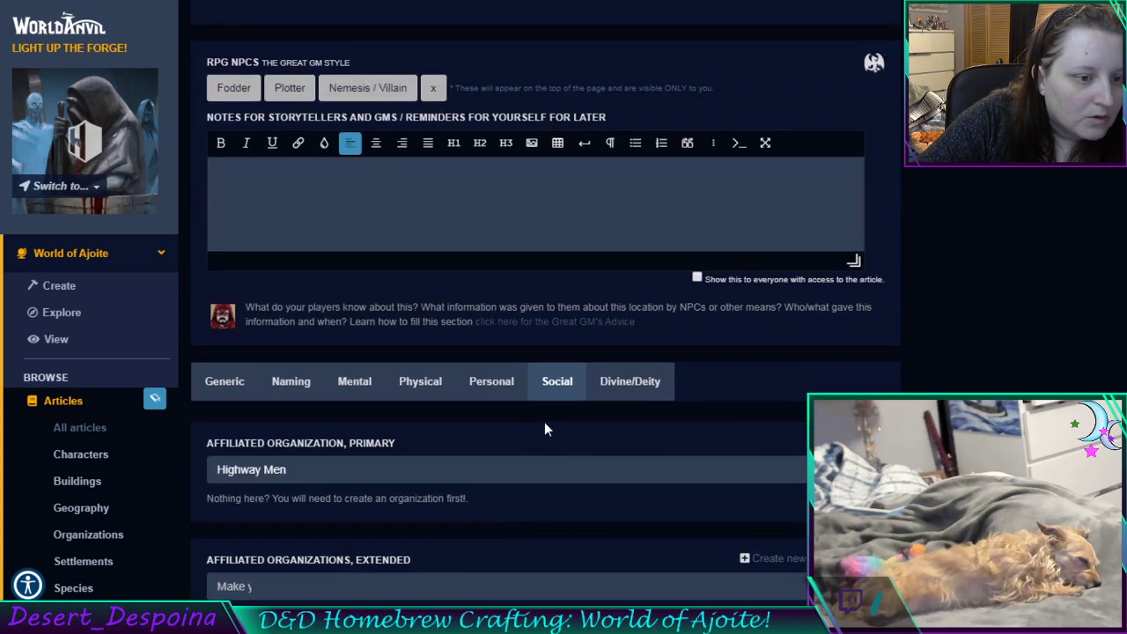
# Look through King Tiberius's personal details, from RPG alignment and motivation down to likes, dislikes and virtues
pyautogui.click(510, 387)
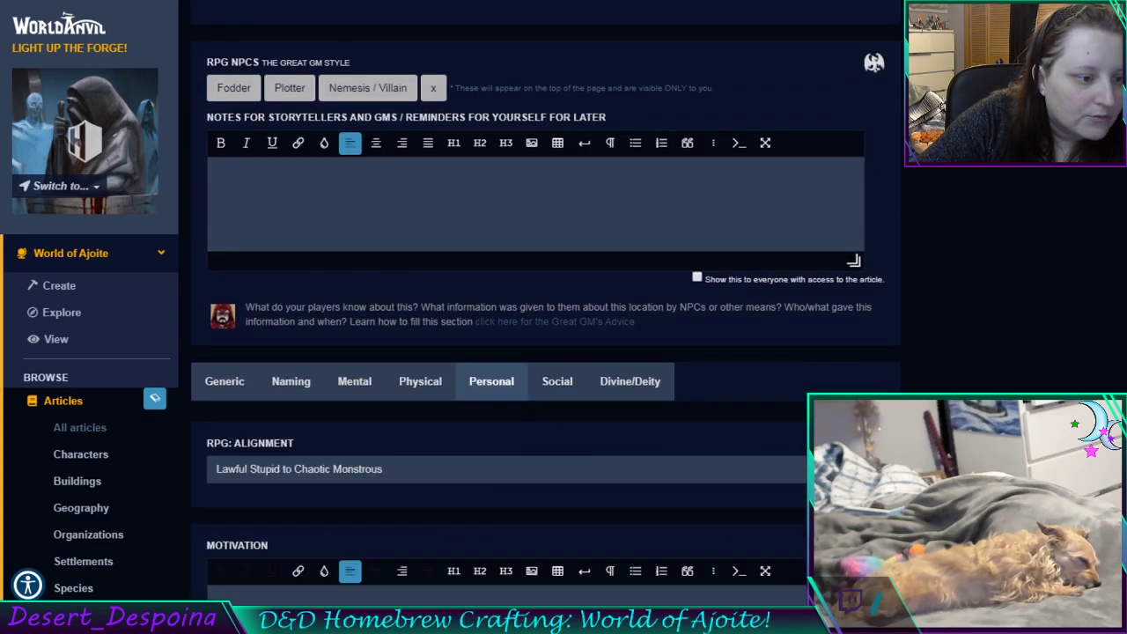
pyautogui.scroll(-5, 744, 396)
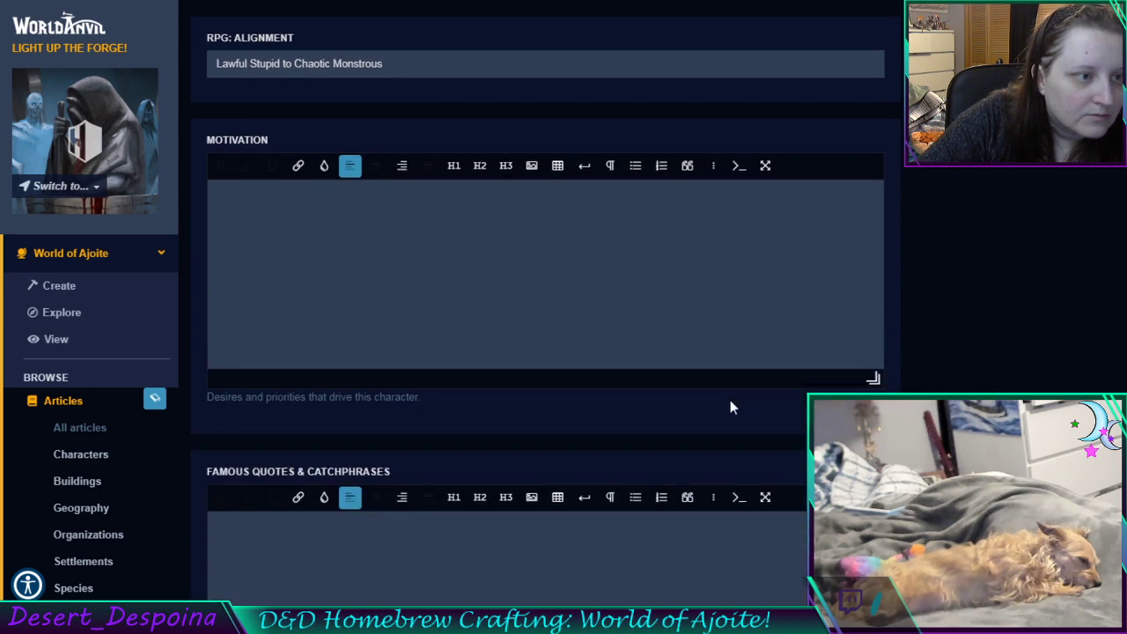
pyautogui.scroll(-2, 730, 405)
pyautogui.scroll(2, 730, 405)
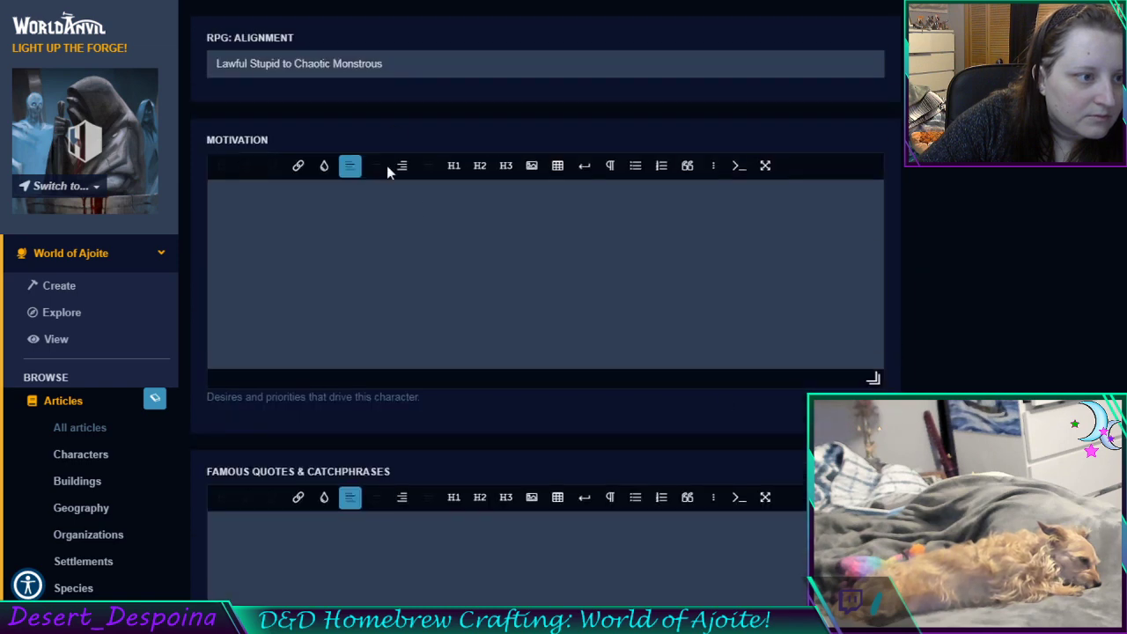
pyautogui.click(441, 55)
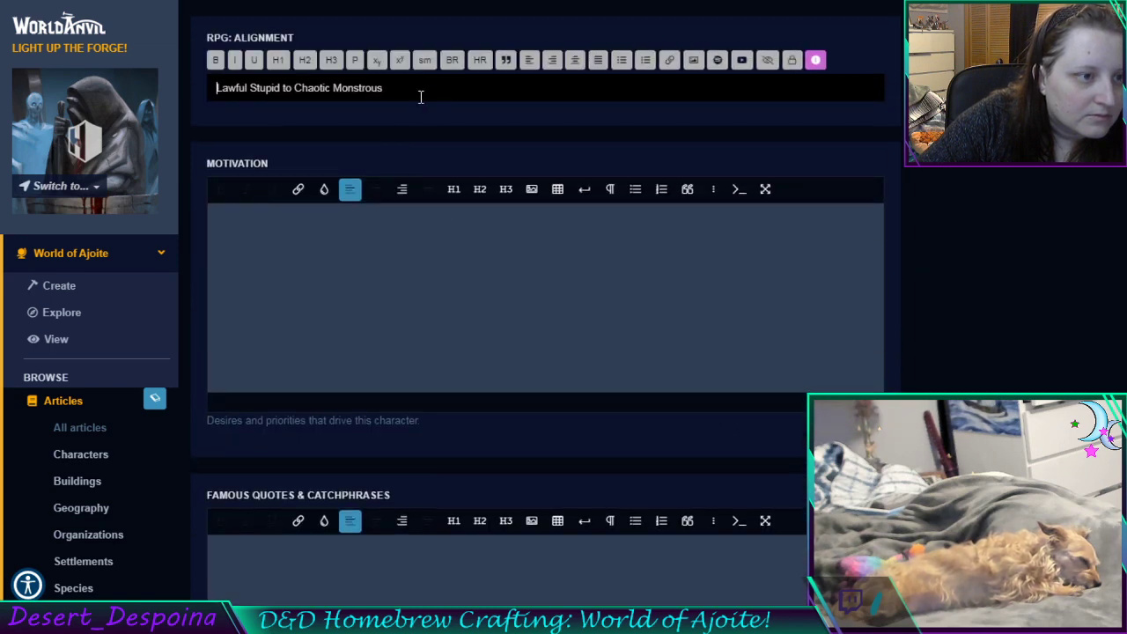
pyautogui.scroll(-6, 977, 211)
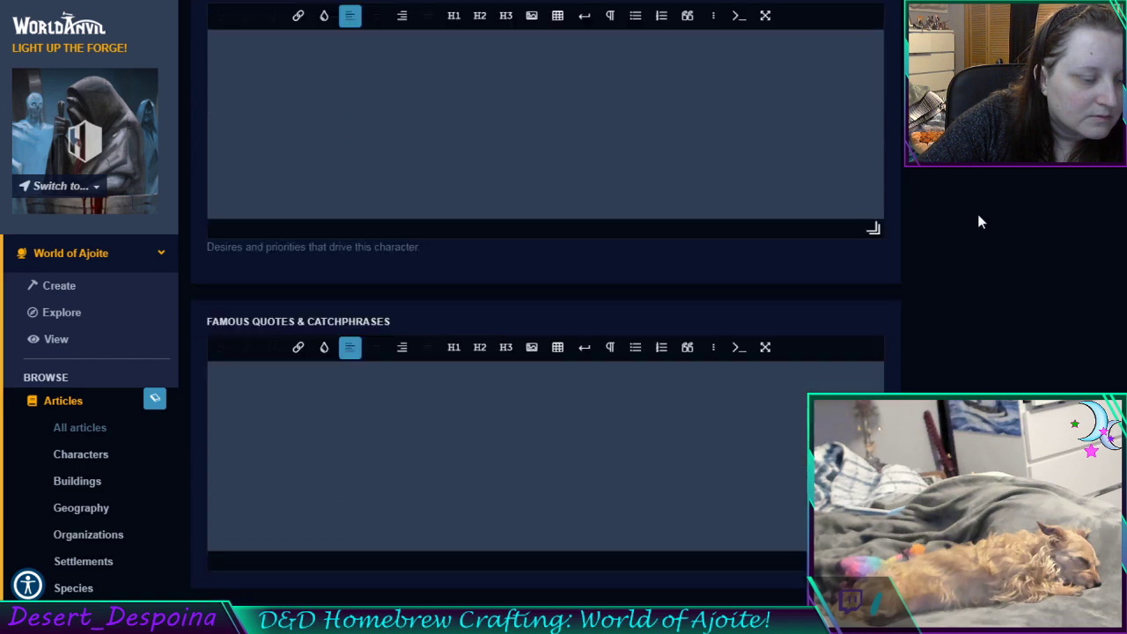
pyautogui.scroll(-8, 983, 300)
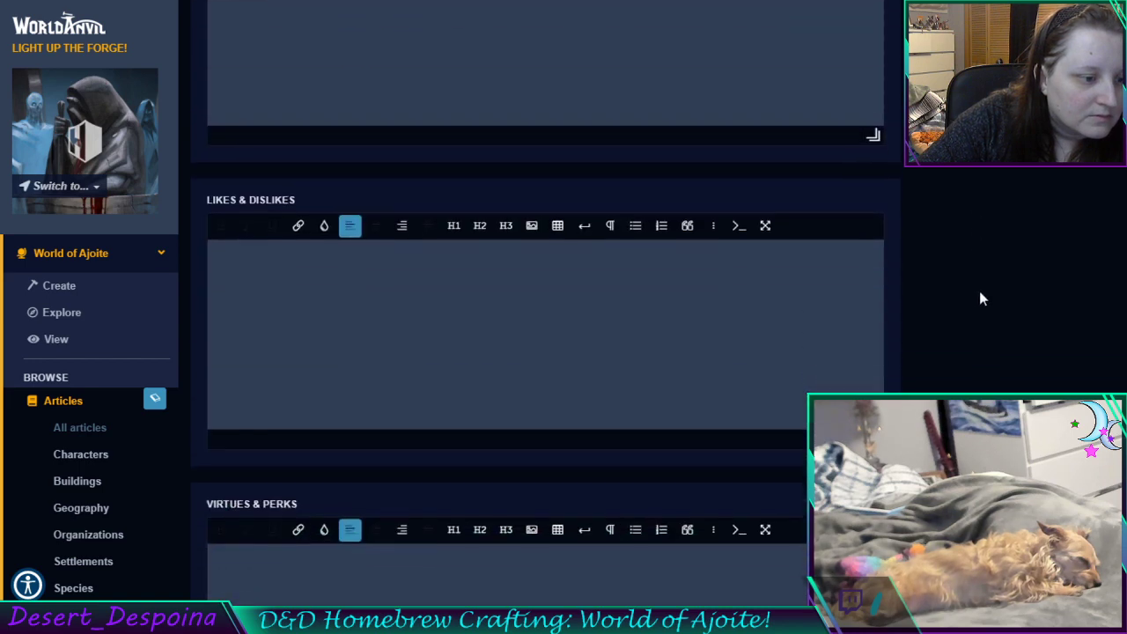
pyautogui.scroll(12, 985, 298)
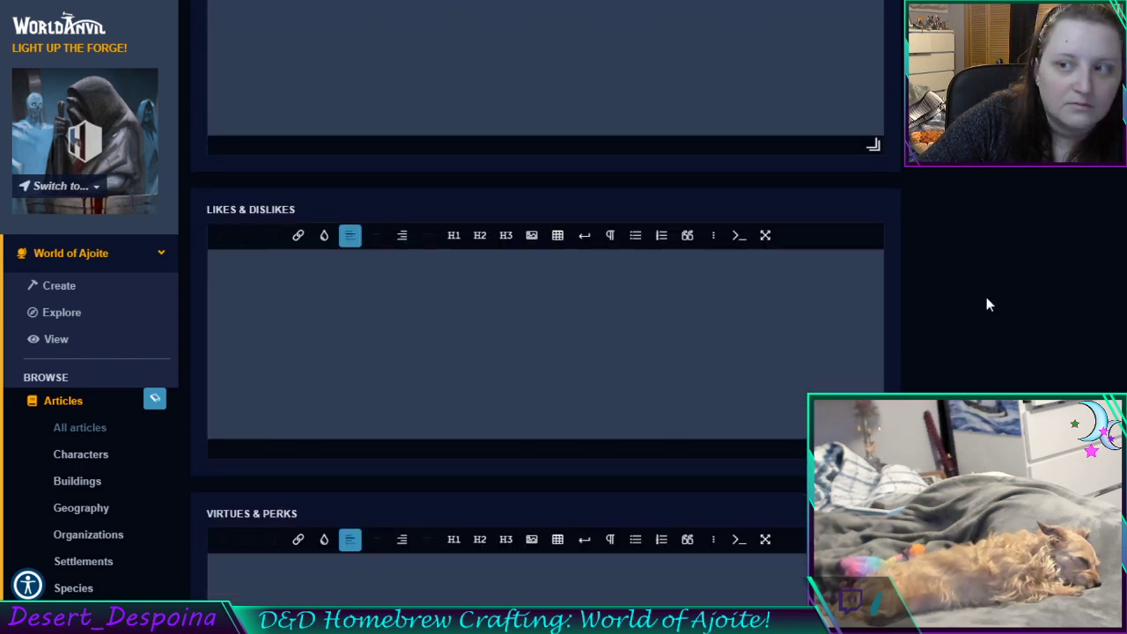
pyautogui.scroll(4, 581, 397)
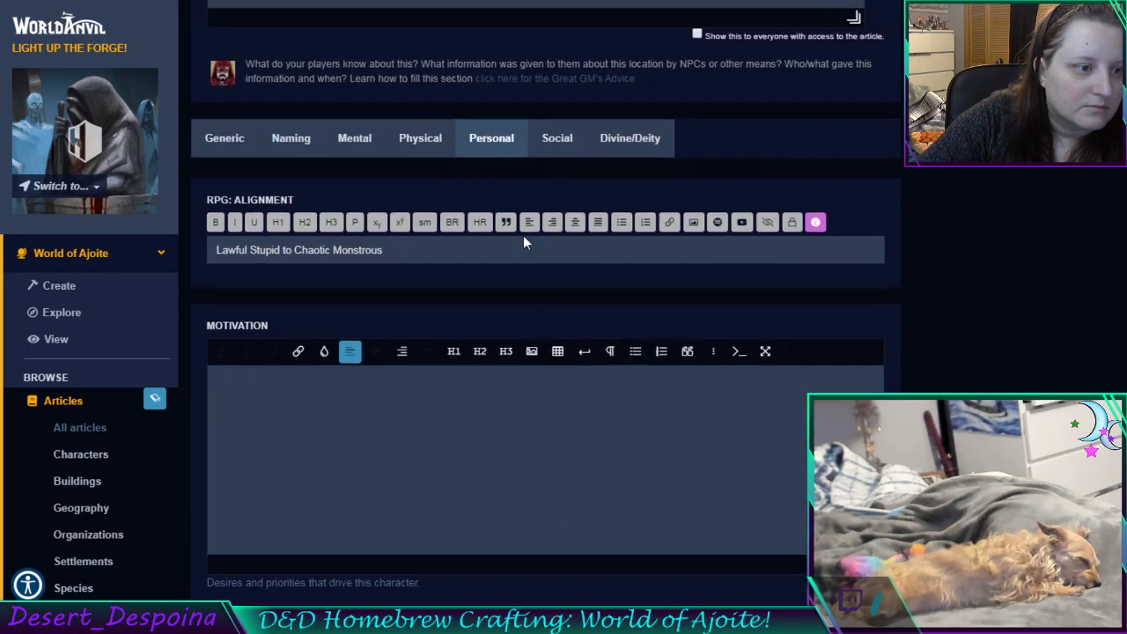
# Set King Tiberius's RPG alignment to "Chaotic Lawful Evil" in his personal details and return to the article's prose
pyautogui.click(521, 251)
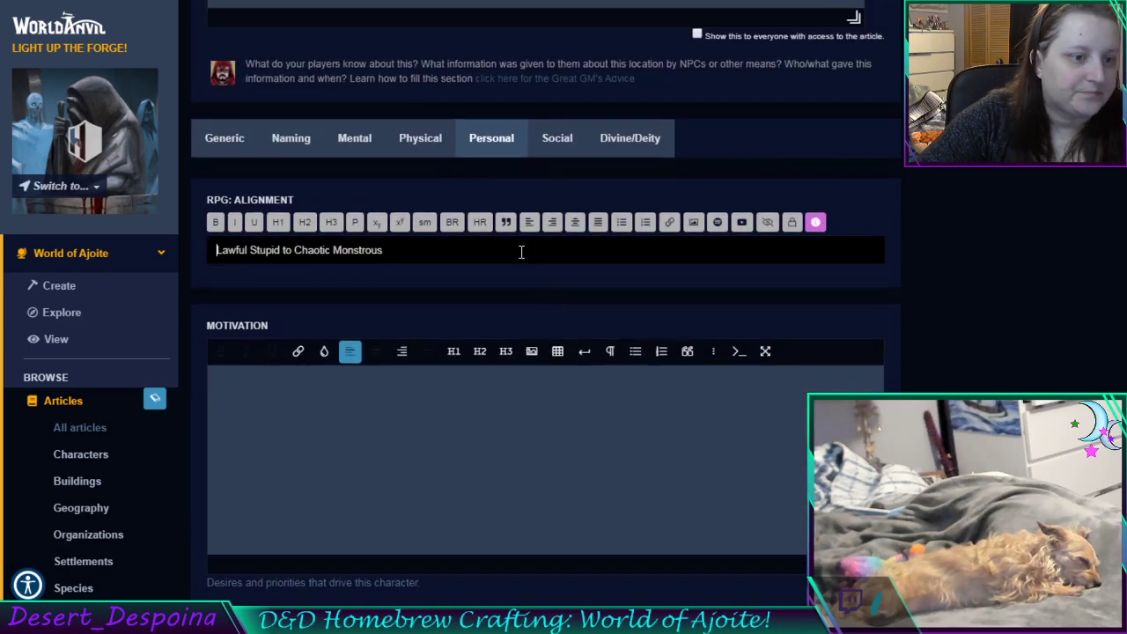
pyautogui.hotkey('ctrl', 'a')
pyautogui.write('Ca')
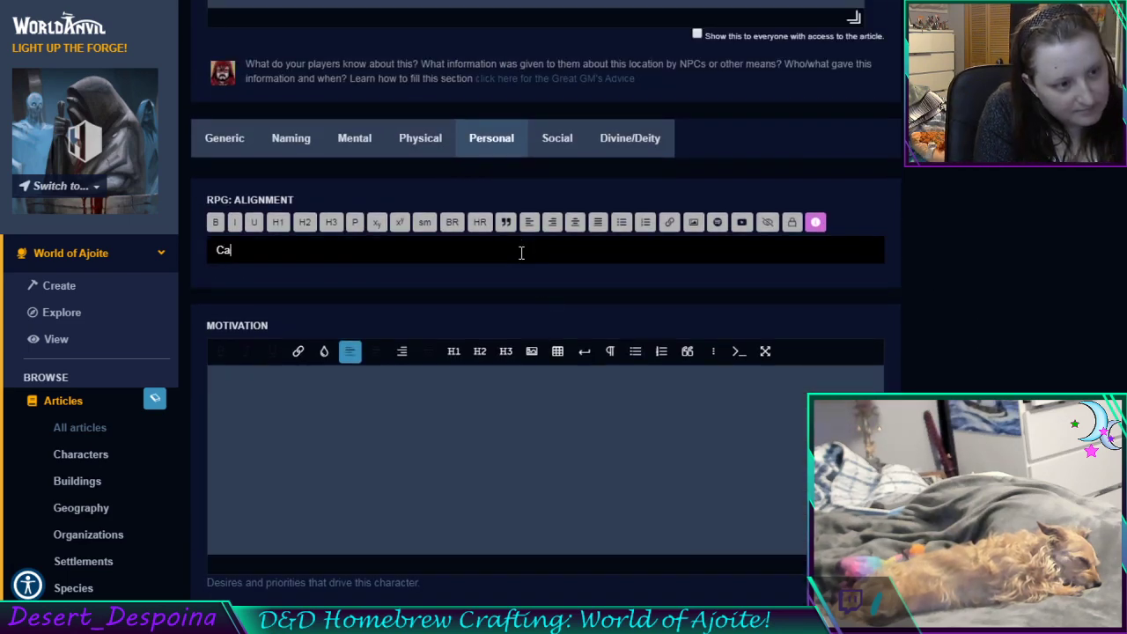
pyautogui.press('BackSpace')
pyautogui.write('a')
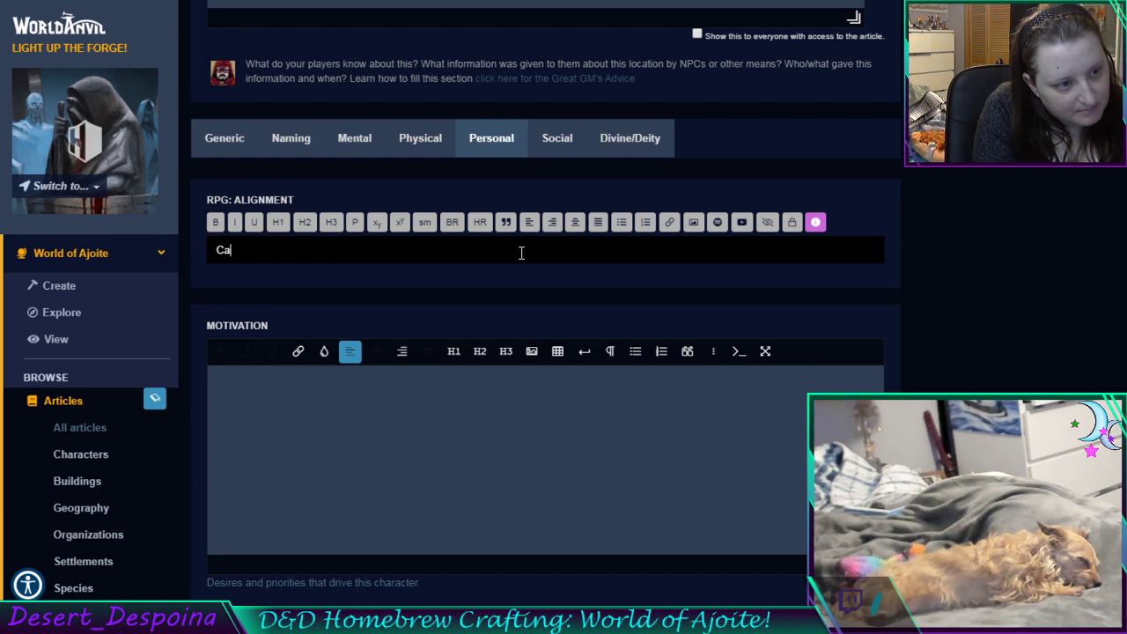
pyautogui.press('BackSpace')
pyautogui.write('haotic')
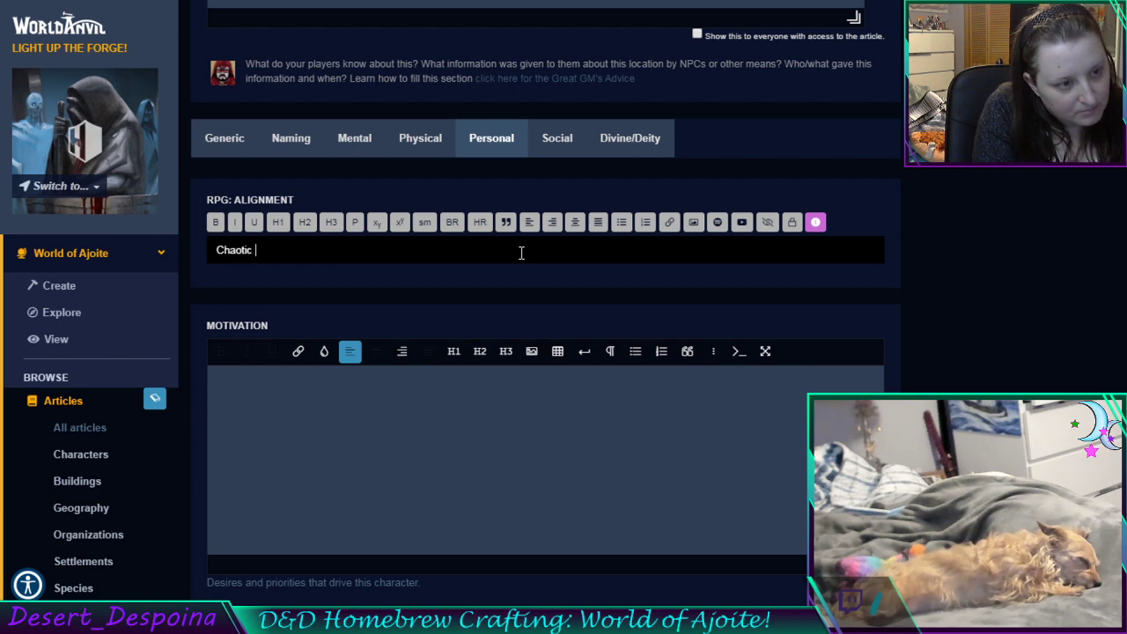
pyautogui.write(' Lawful E')
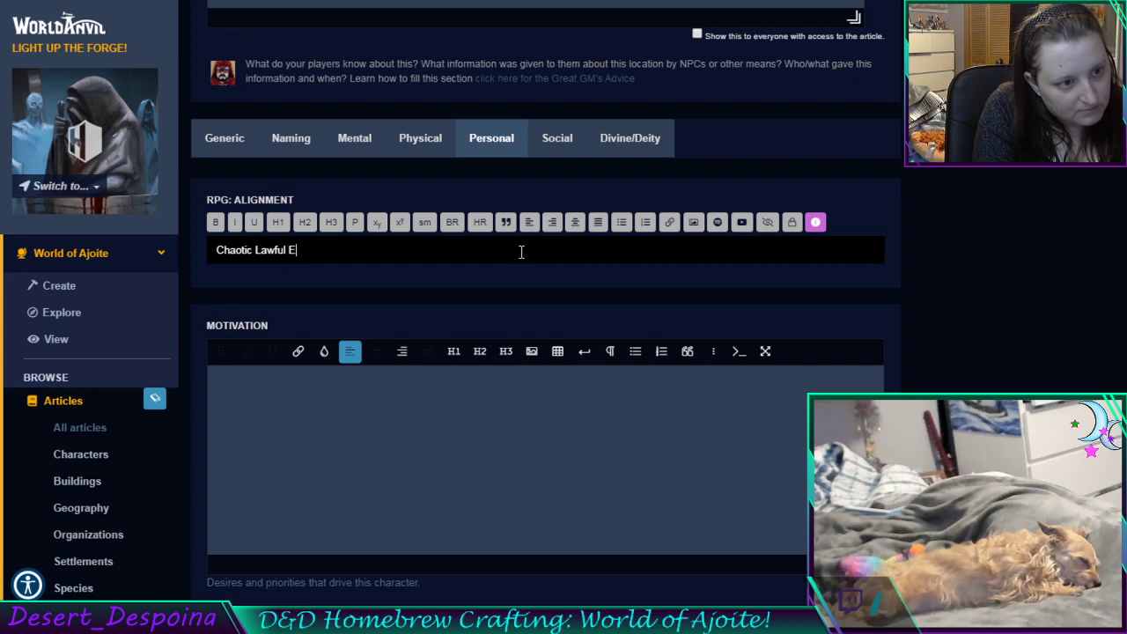
pyautogui.write('vil')
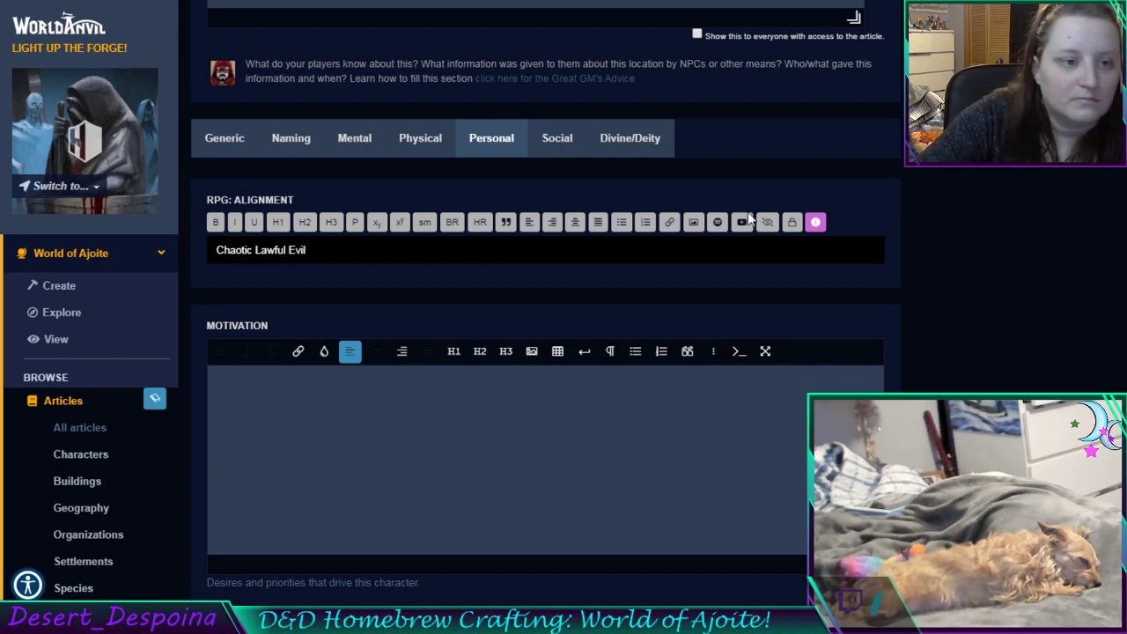
pyautogui.click(1004, 230)
pyautogui.scroll(10, 1004, 230)
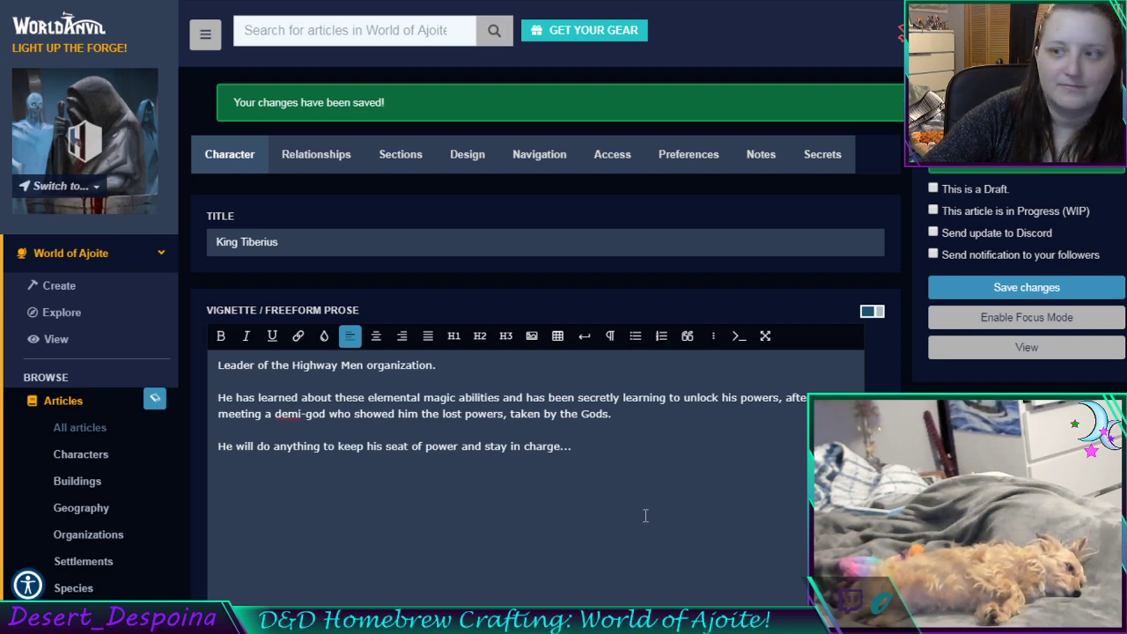
pyautogui.click(661, 459)
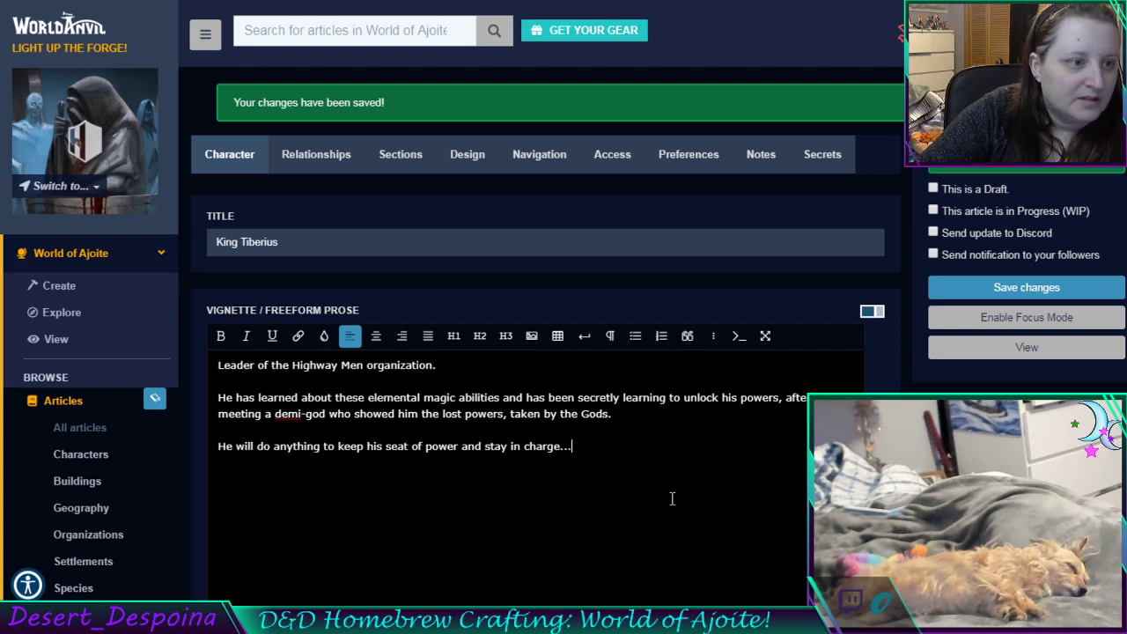
# Find Juntas among the World of Ajoite characters and open the article for editing
pyautogui.click(69, 462)
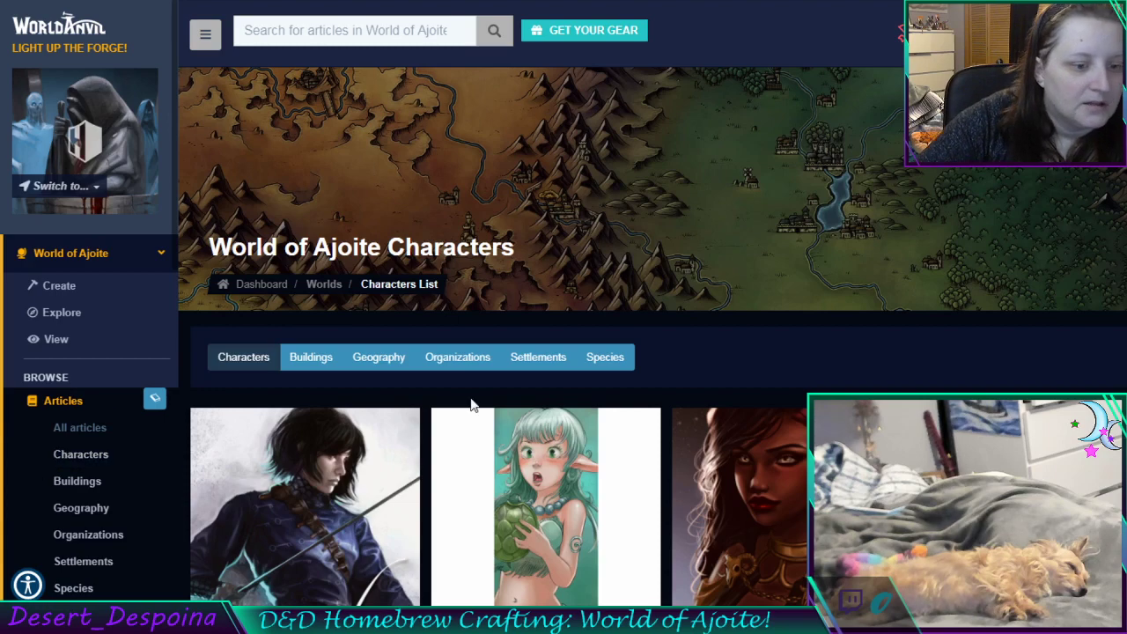
pyautogui.scroll(-1, 669, 502)
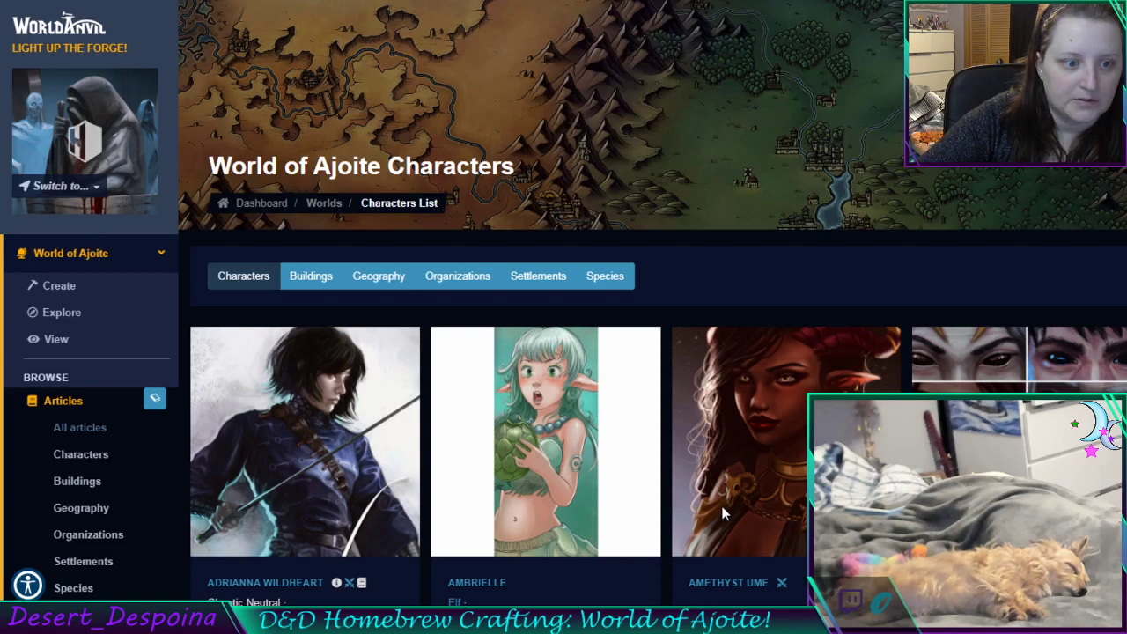
pyautogui.scroll(-10, 723, 513)
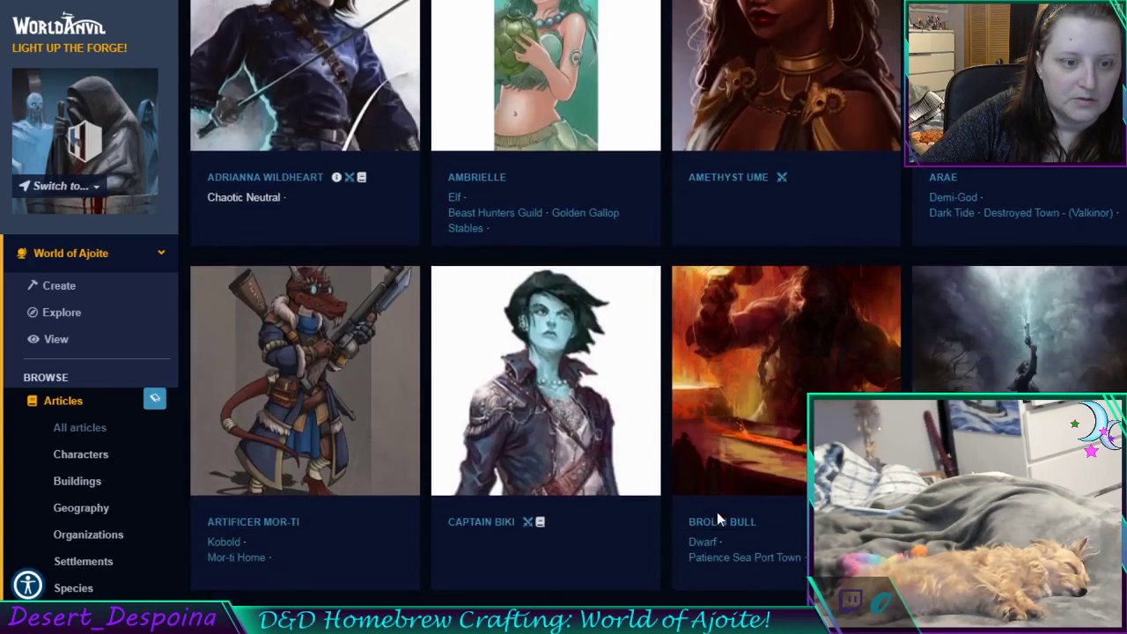
pyautogui.scroll(-8, 718, 518)
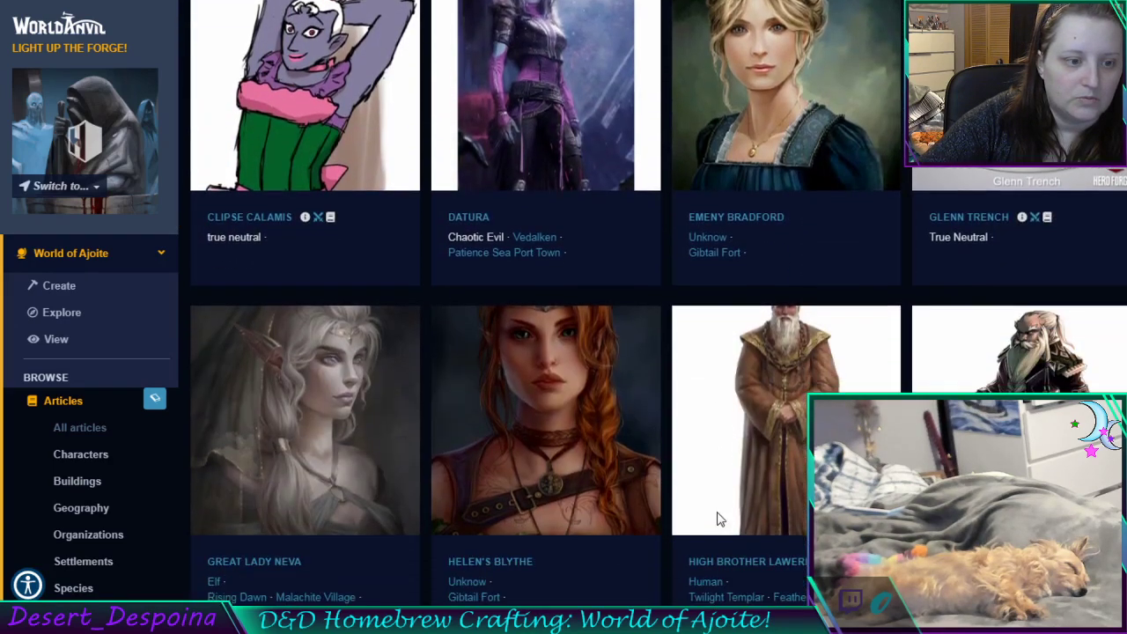
pyautogui.scroll(-5, 717, 517)
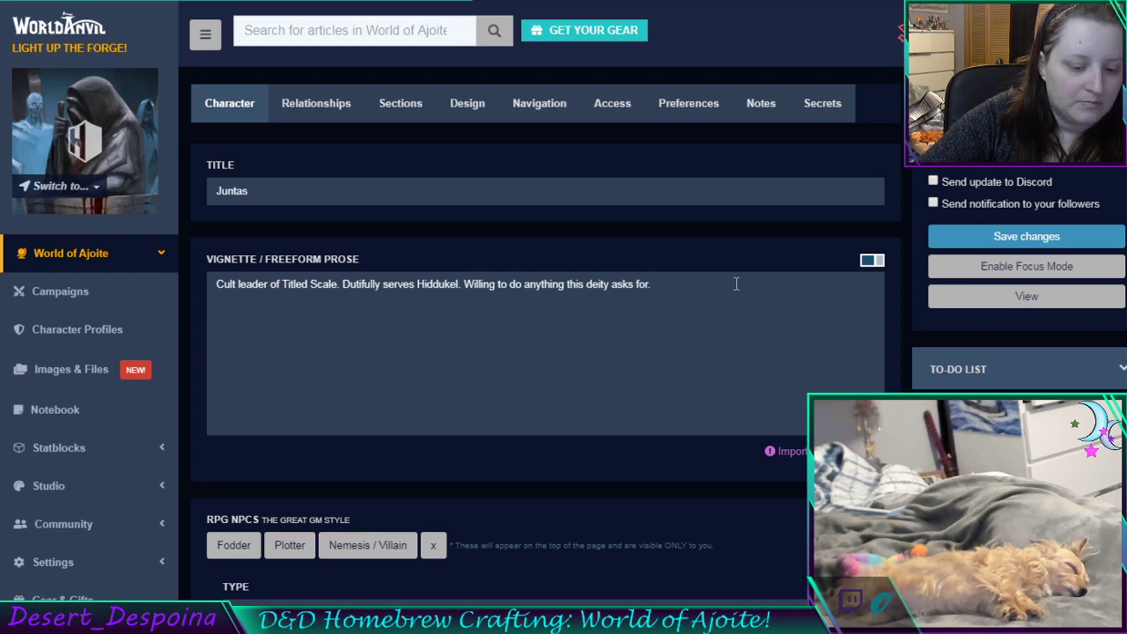
# Look through Juntas's NPC and physical details down to the current location
pyautogui.scroll(-10, 655, 353)
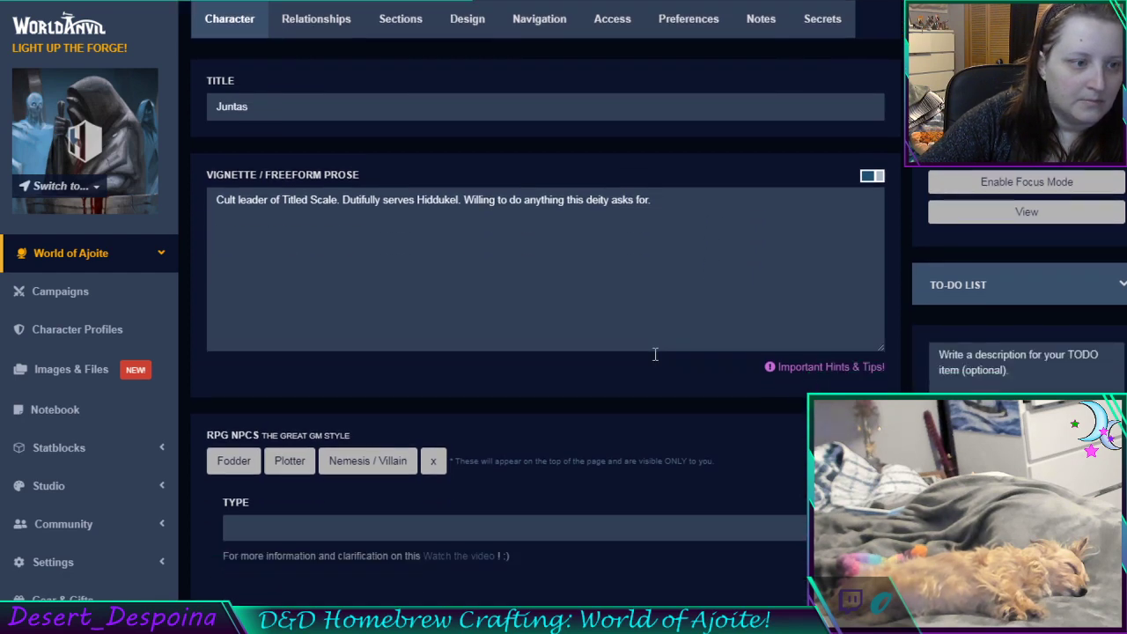
pyautogui.scroll(-9, 643, 370)
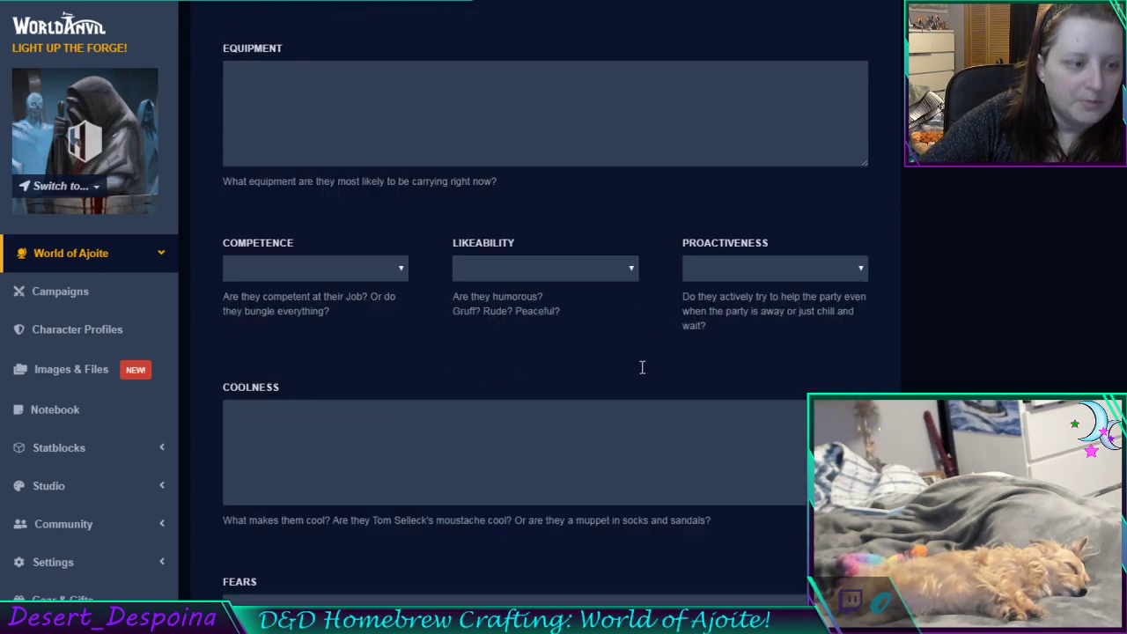
pyautogui.scroll(-3, 647, 361)
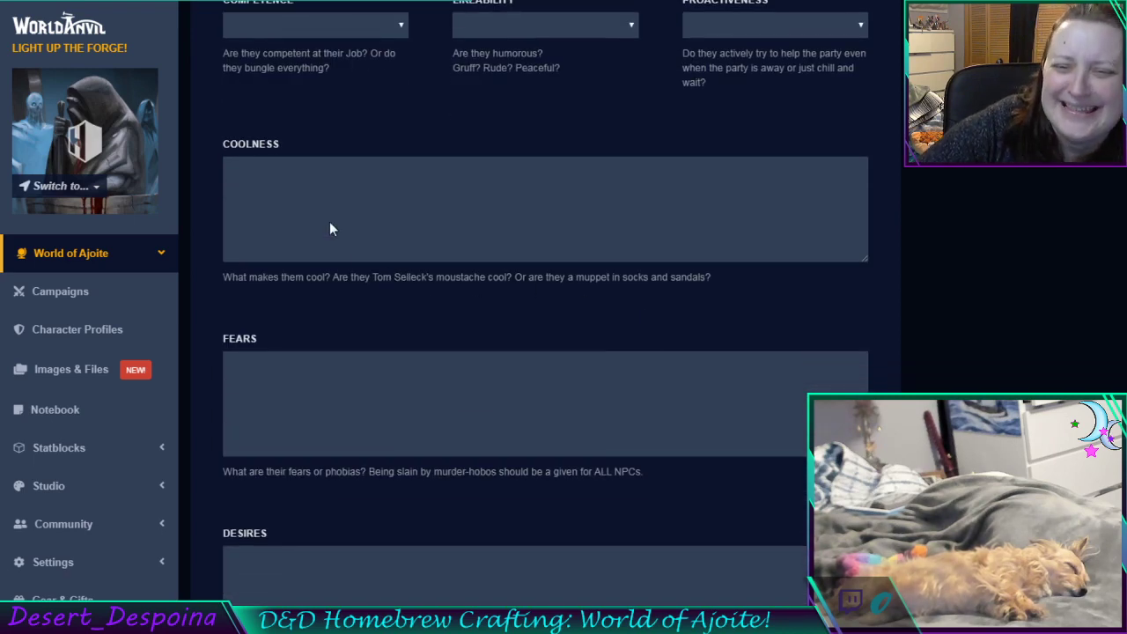
pyautogui.hotkey('ctrl', 'Tab')
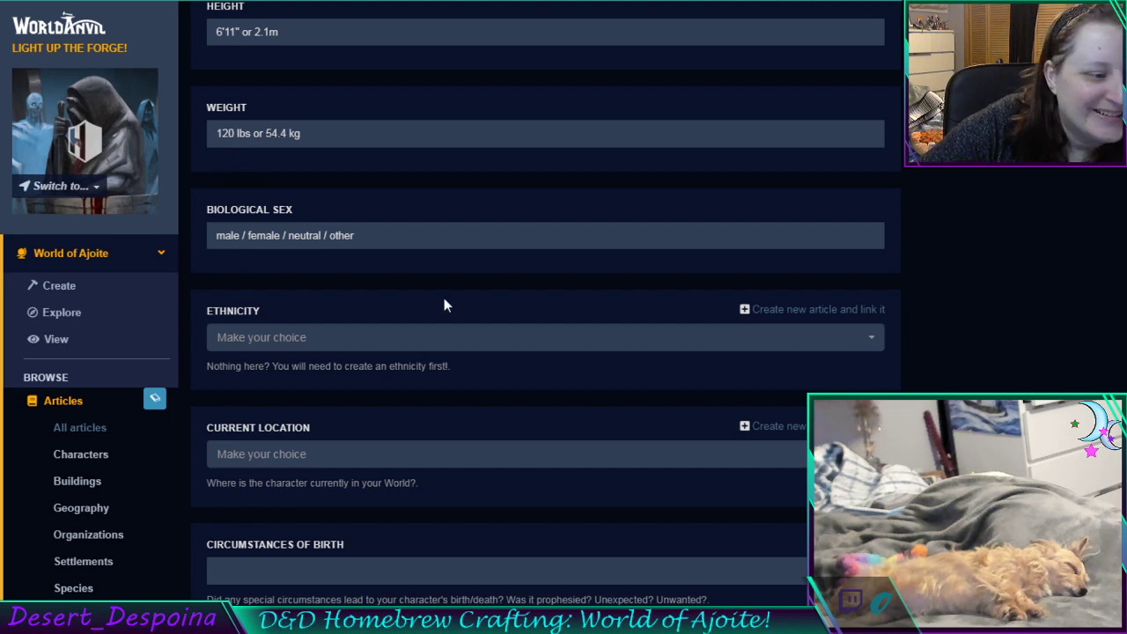
pyautogui.scroll(-4, 443, 297)
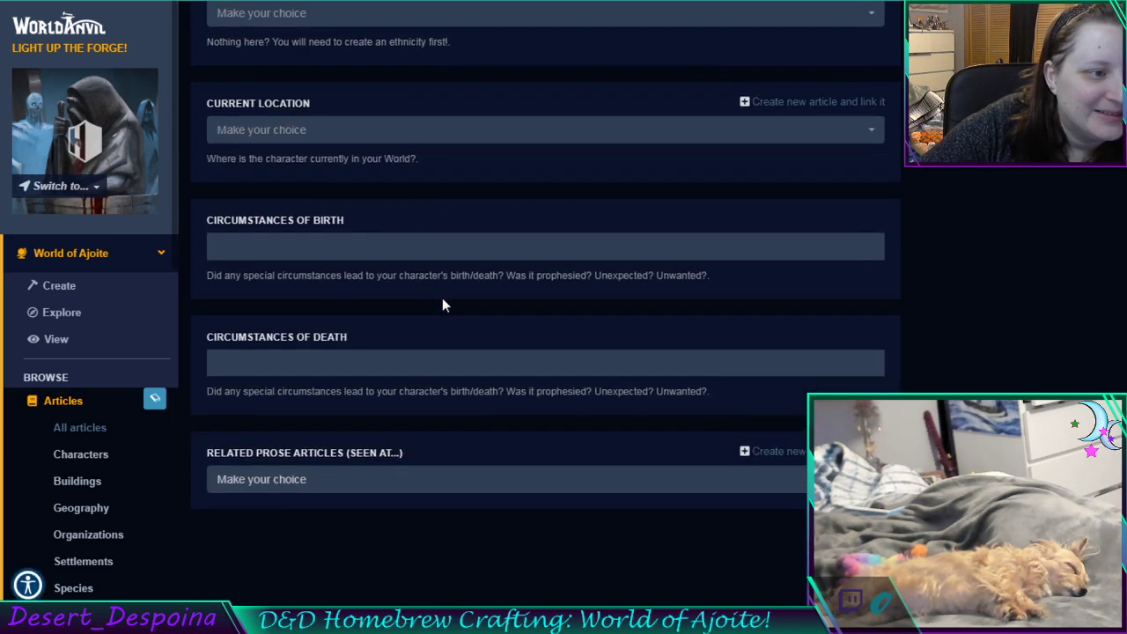
pyautogui.scroll(1, 405, 267)
# Look through the available current locations for Juntas, search them for "vol", and close the list without choosing one
pyautogui.click(381, 211)
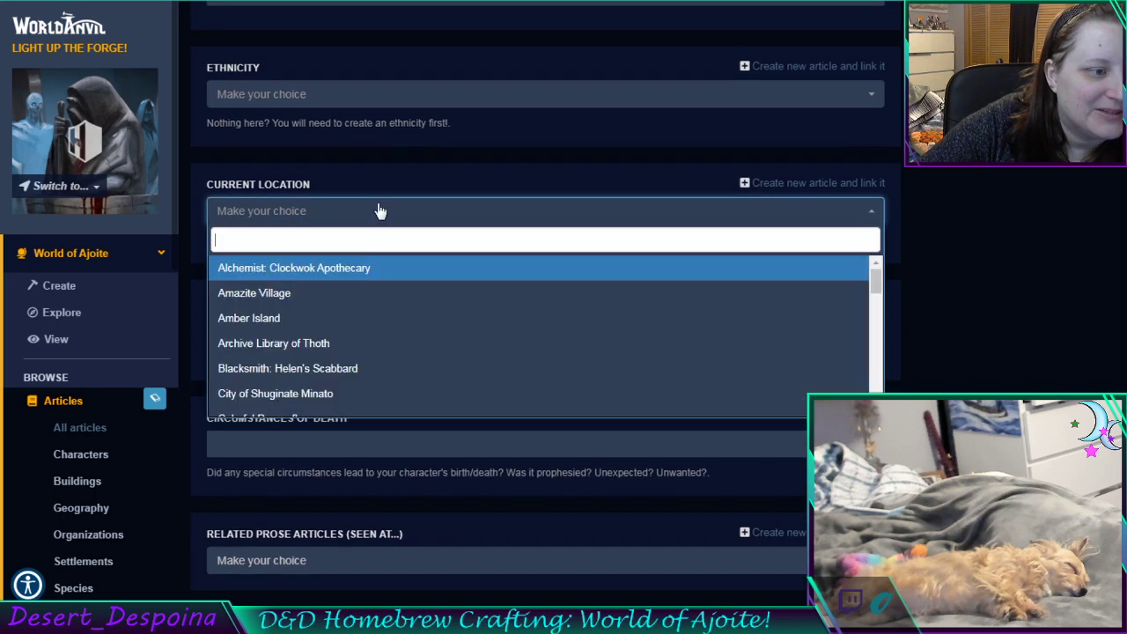
pyautogui.scroll(-8, 405, 308)
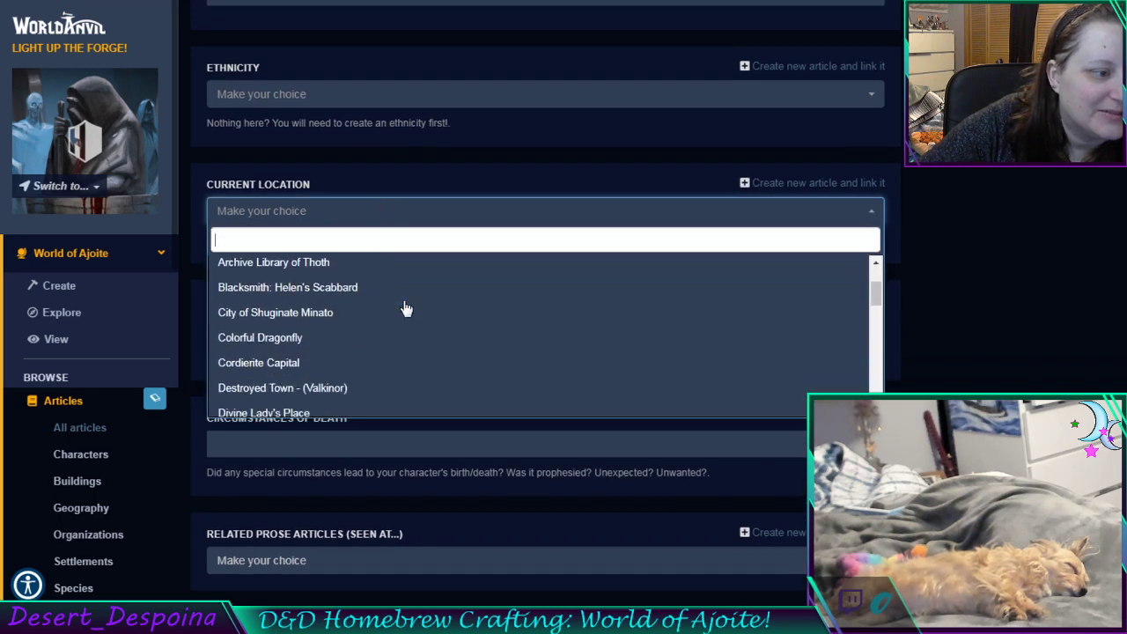
pyautogui.scroll(-3, 388, 334)
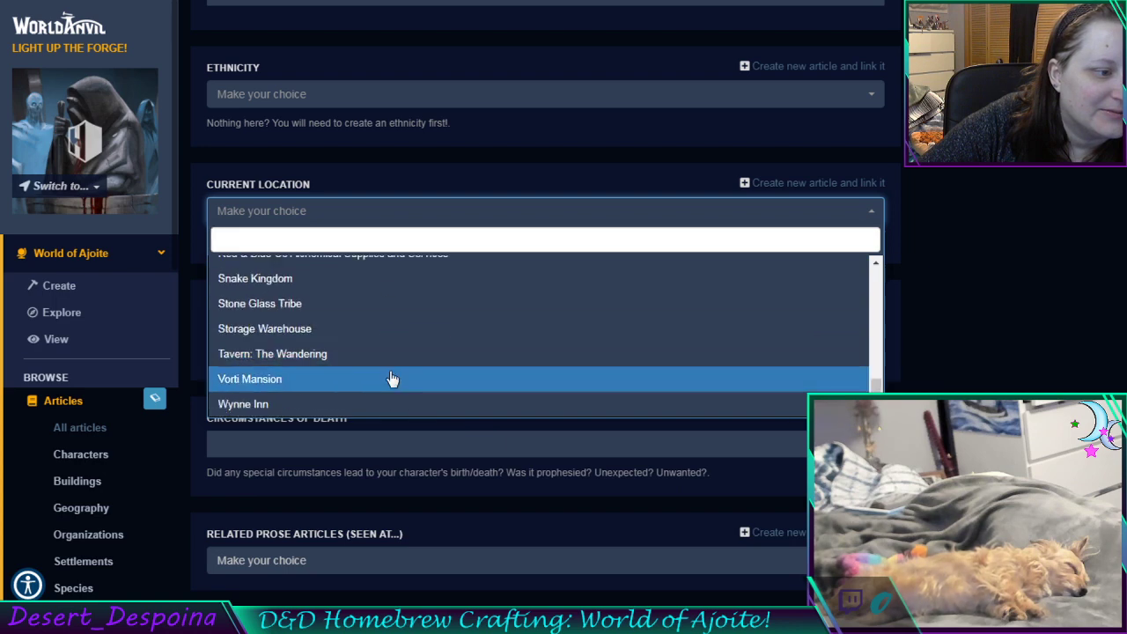
pyautogui.scroll(1, 392, 378)
pyautogui.scroll(1, 393, 378)
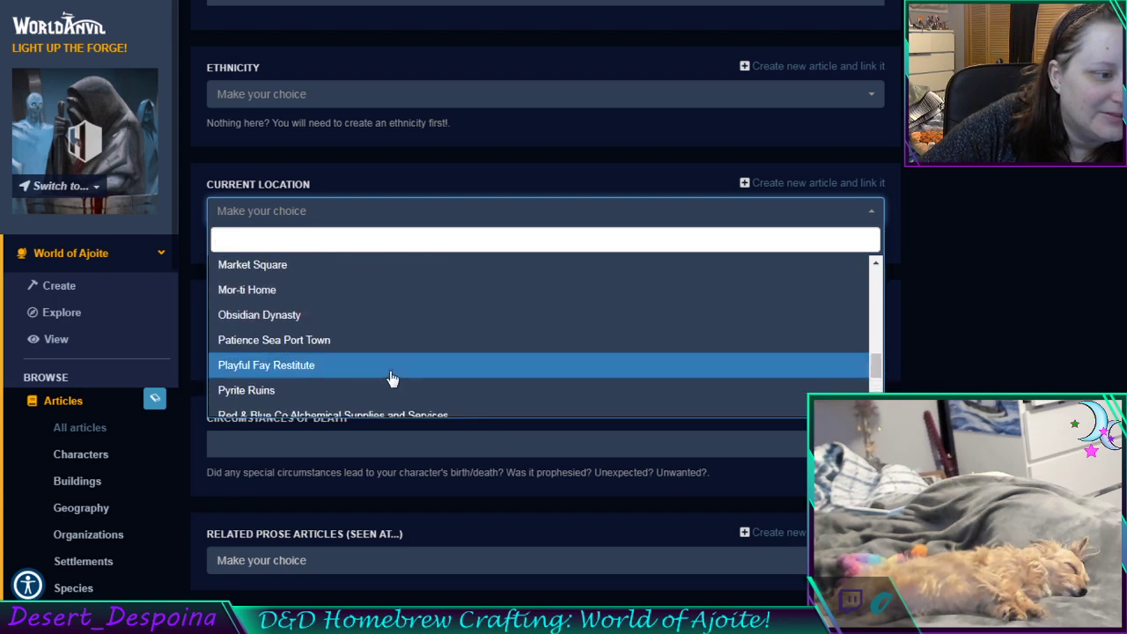
pyautogui.scroll(1, 393, 379)
pyautogui.scroll(1, 393, 379)
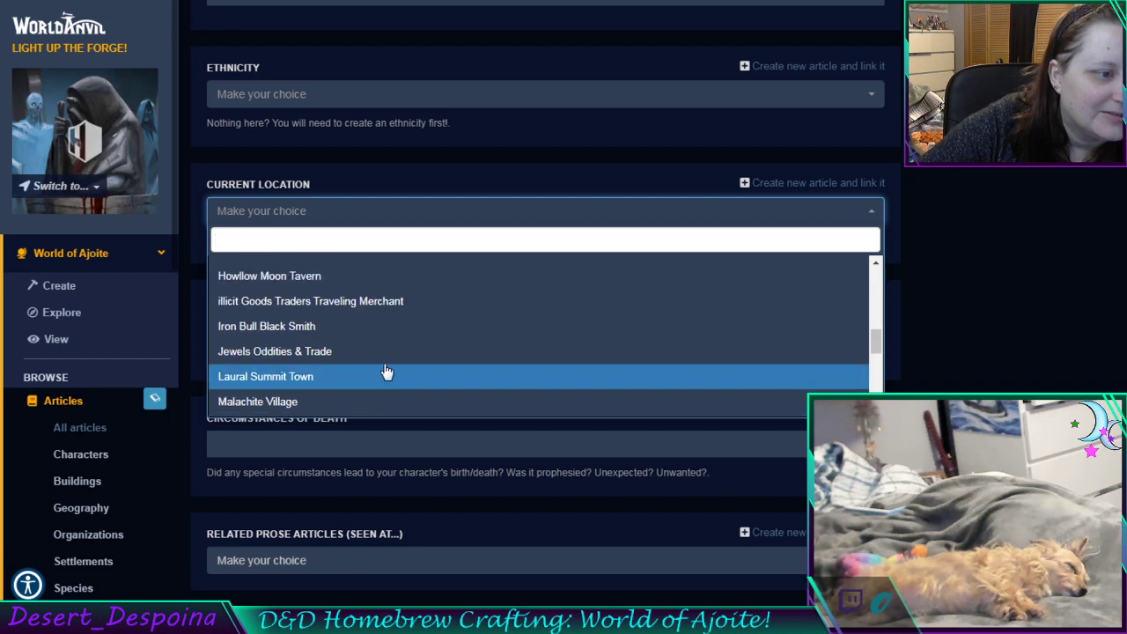
pyautogui.write('vol')
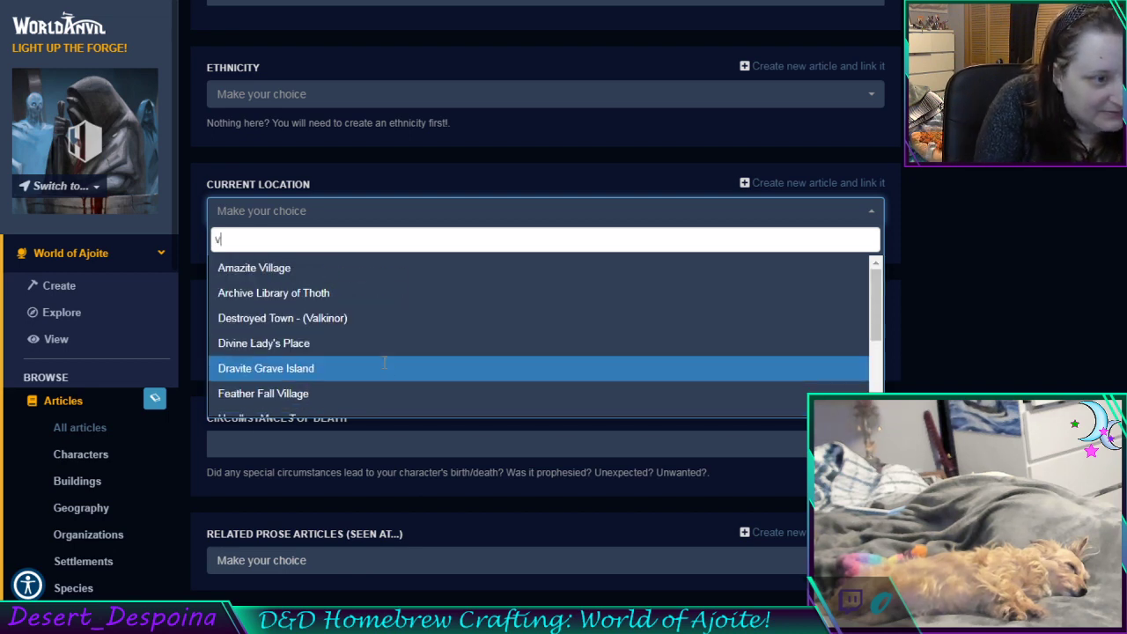
pyautogui.press('BackSpace')
pyautogui.press('BackSpace')
pyautogui.press('BackSpace')
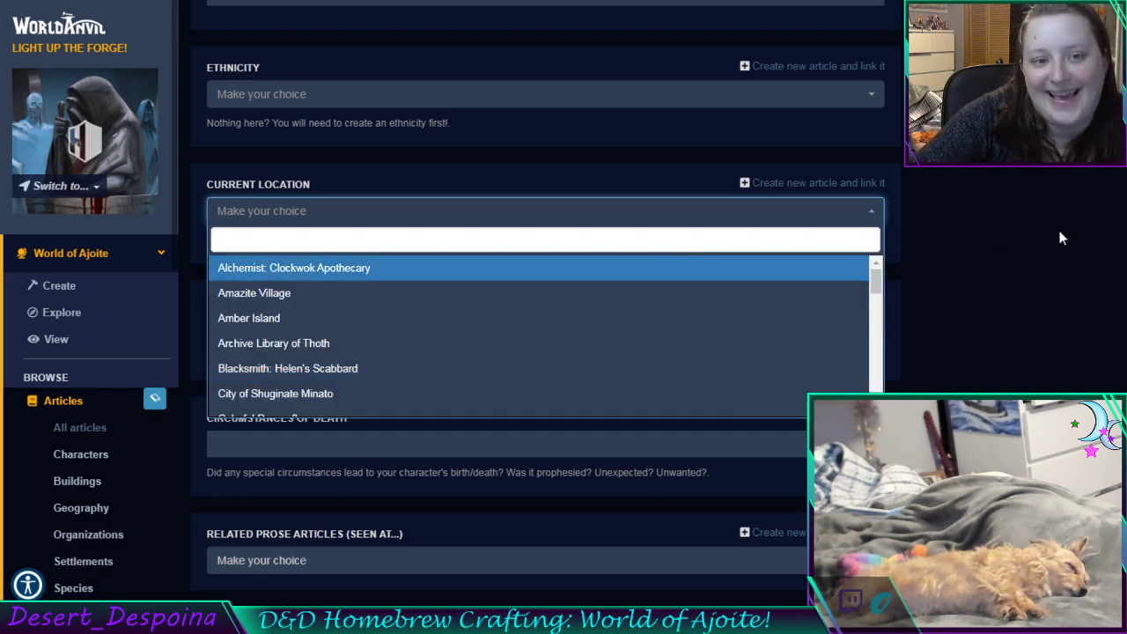
pyautogui.click(1001, 289)
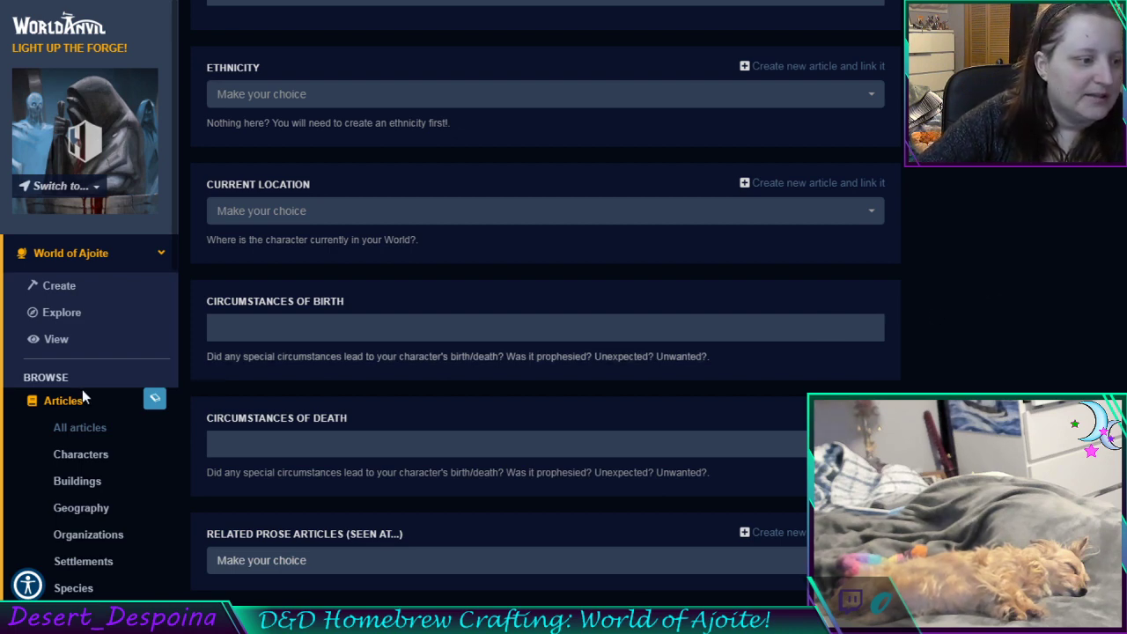
# Find Lusif among the World of Ajoite characters and open the article for editing
pyautogui.click(67, 456)
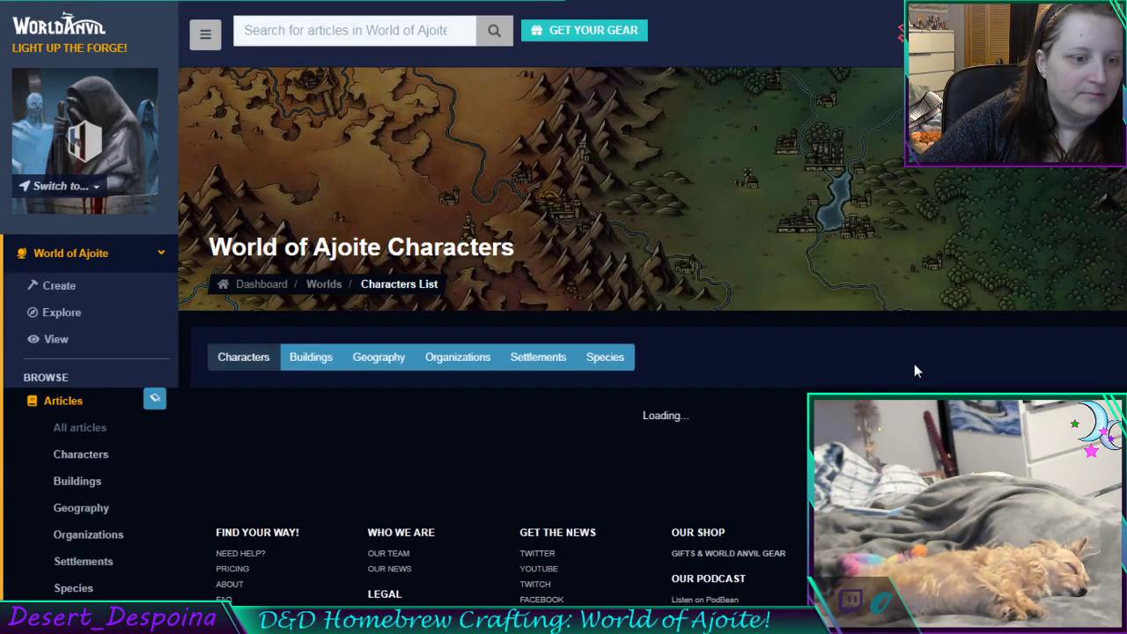
pyautogui.scroll(-1, 880, 354)
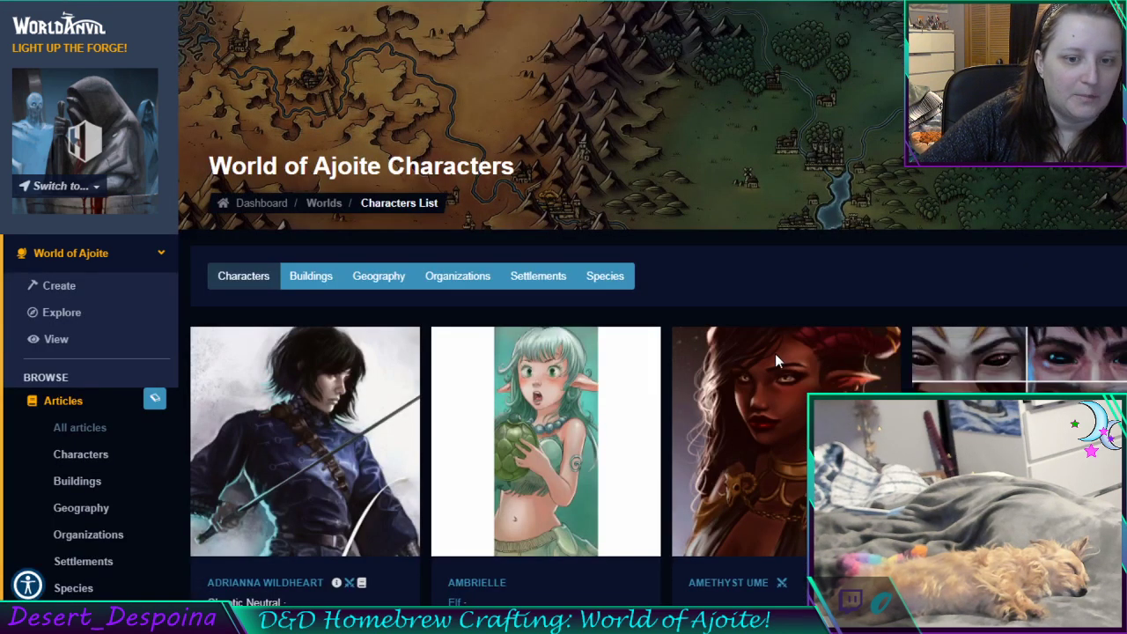
pyautogui.scroll(-10, 775, 353)
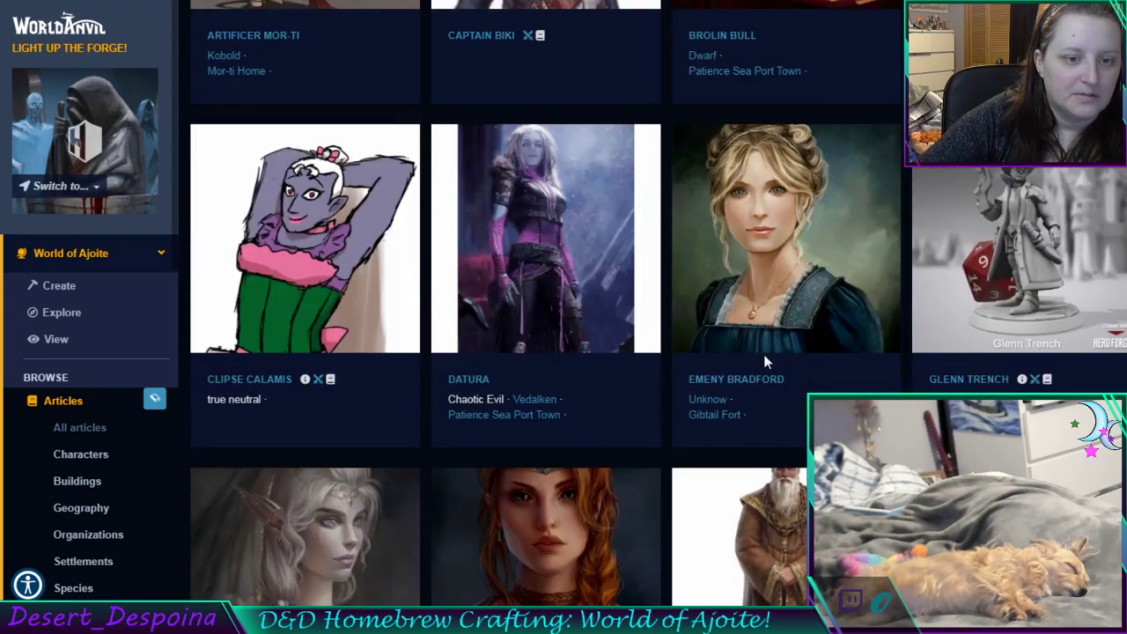
pyautogui.scroll(-6, 763, 354)
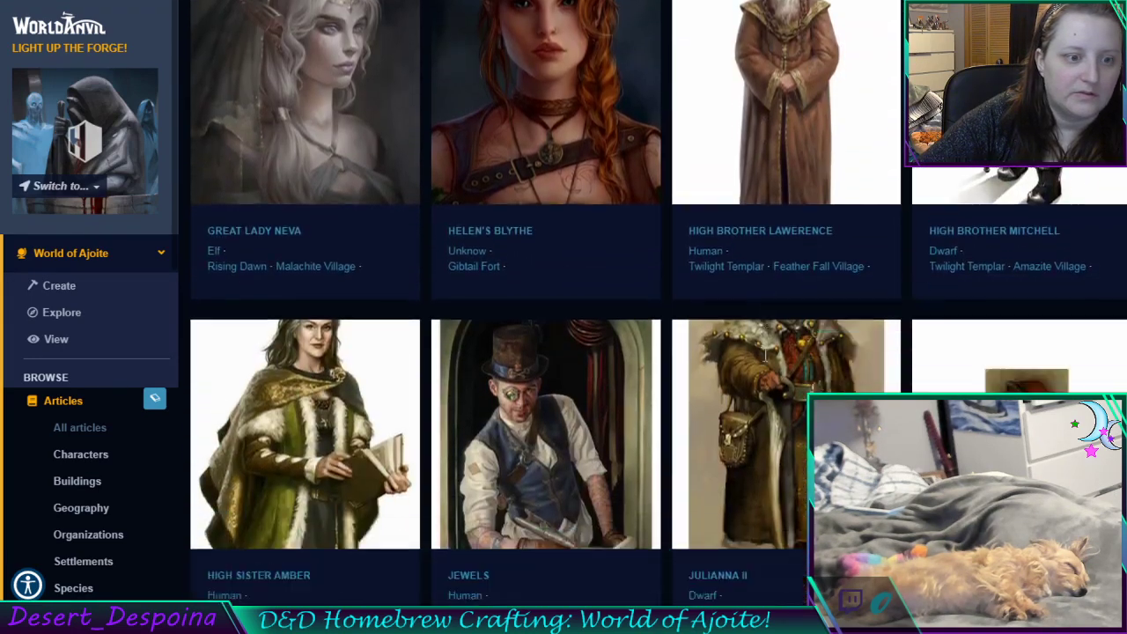
pyautogui.scroll(-6, 763, 354)
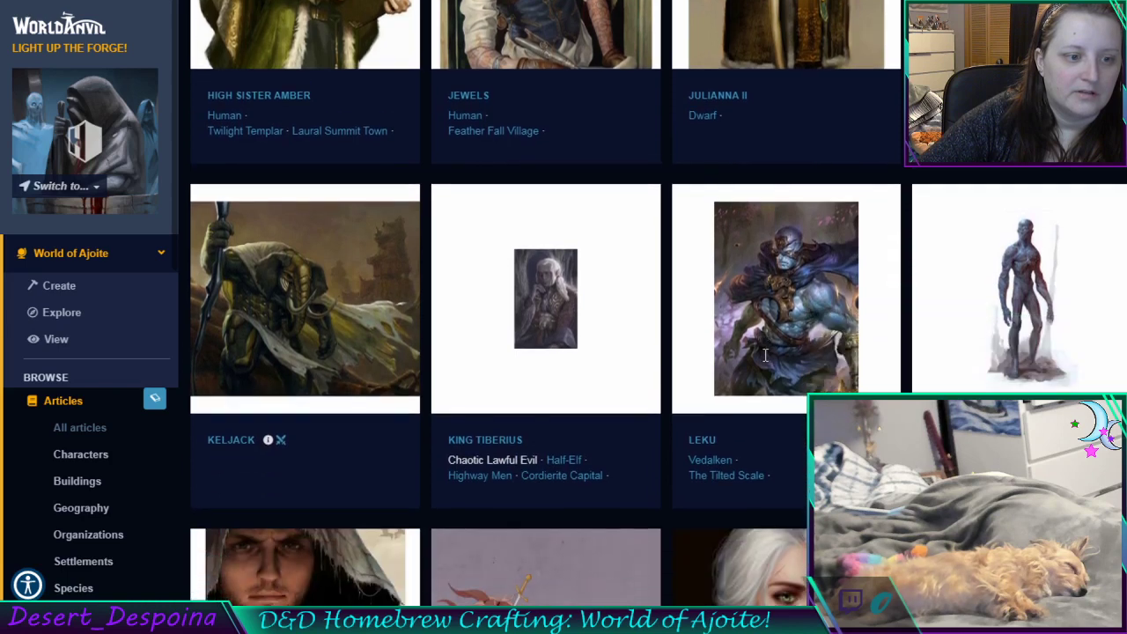
pyautogui.scroll(-1, 765, 355)
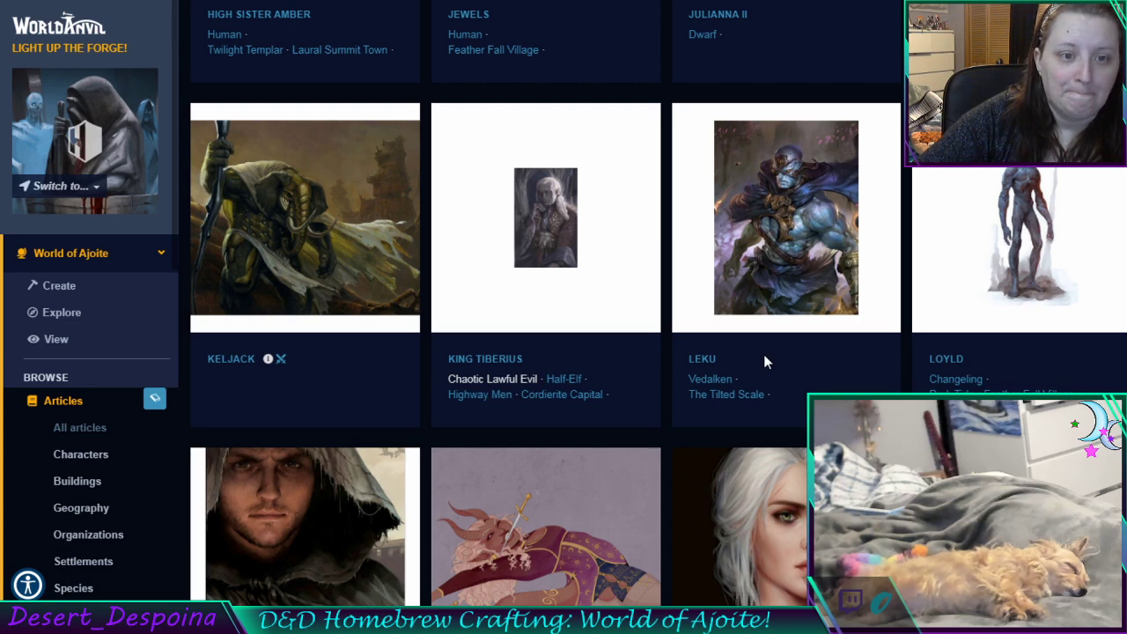
pyautogui.scroll(-3, 763, 354)
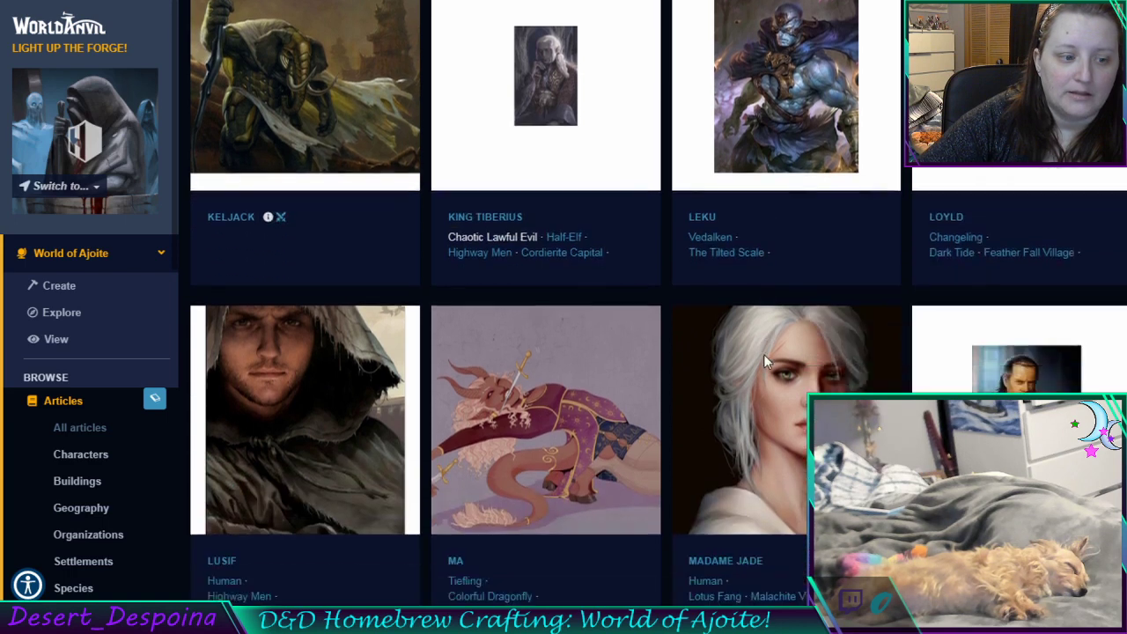
pyautogui.scroll(1, 764, 354)
pyautogui.scroll(-1, 764, 354)
pyautogui.scroll(-1, 756, 354)
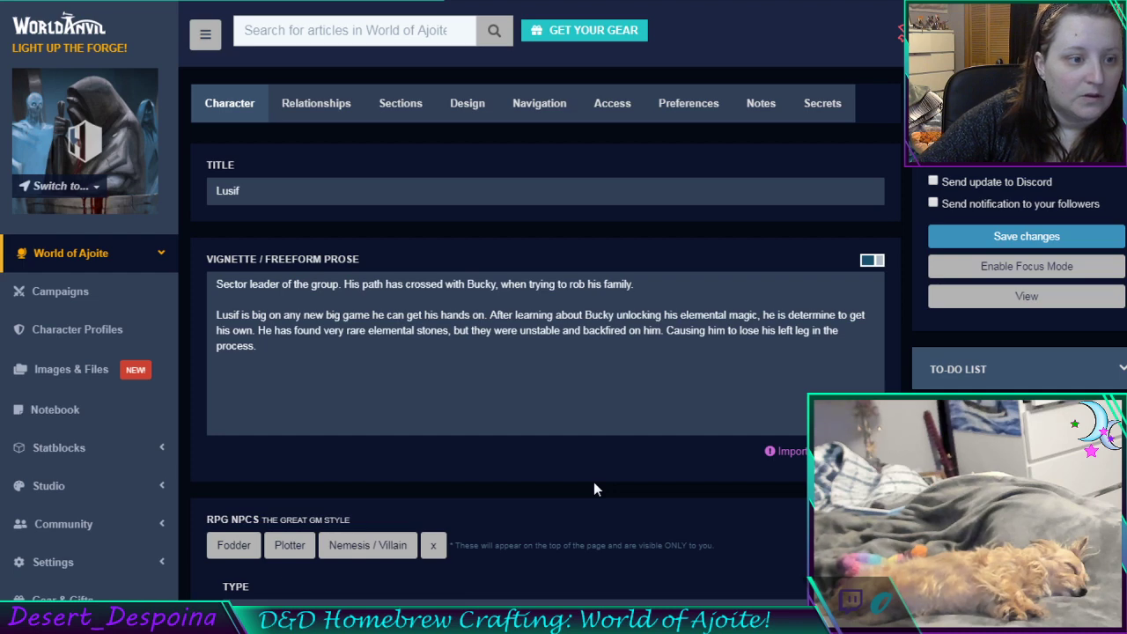
# Set Lusif's current location to Cordierite Capital
pyautogui.scroll(-9, 593, 482)
pyautogui.scroll(-6, 595, 483)
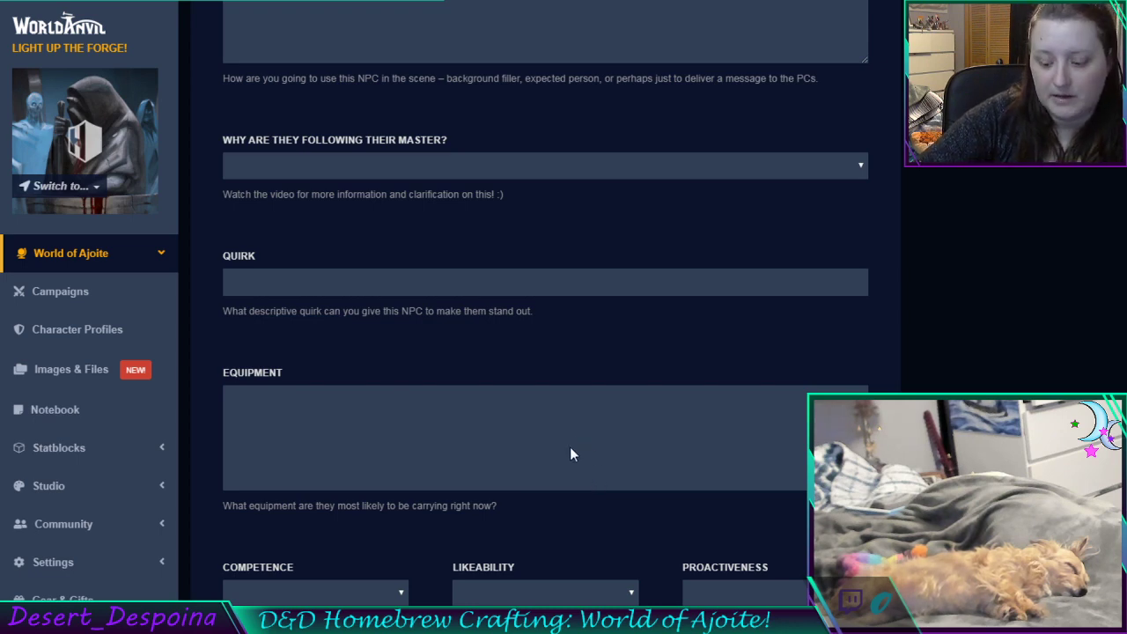
pyautogui.hotkey('ctrl', 'Tab')
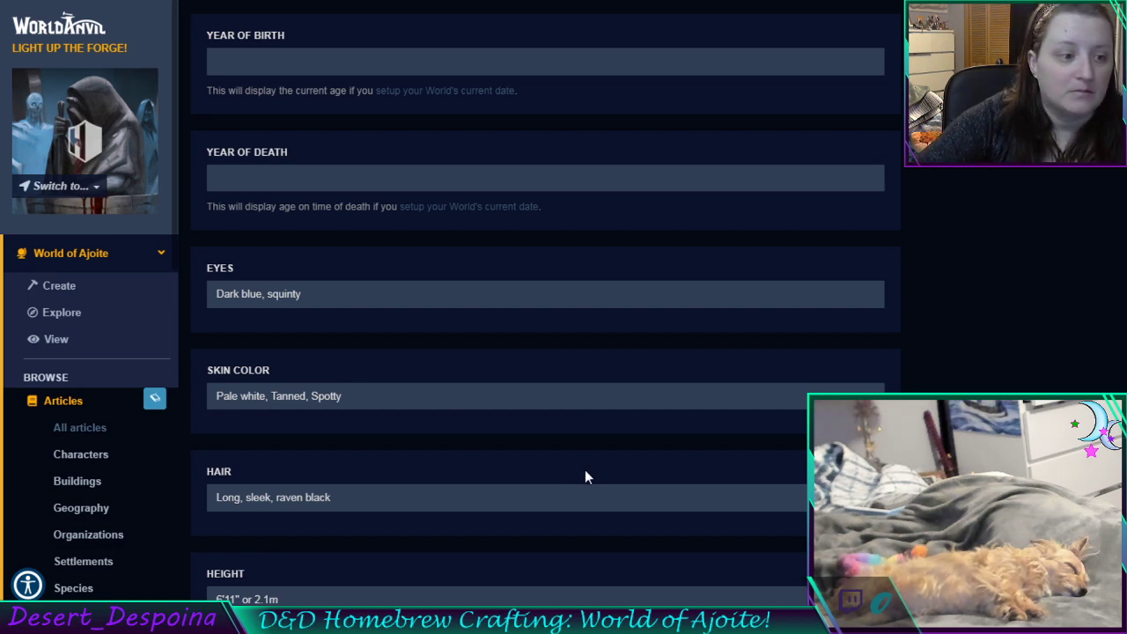
pyautogui.scroll(-4, 585, 477)
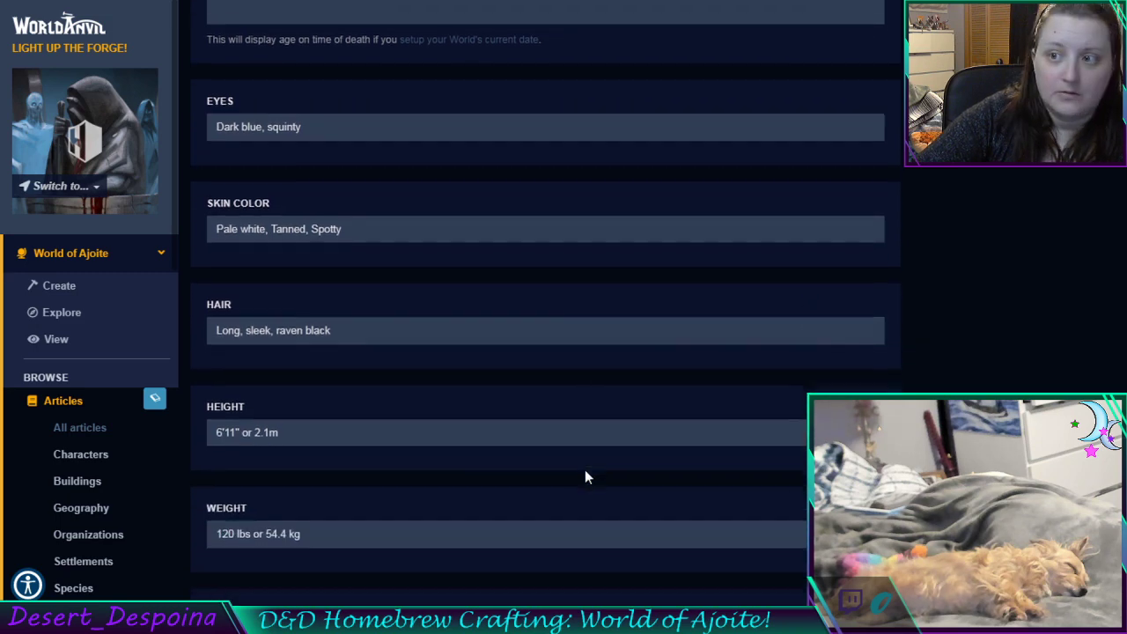
pyautogui.scroll(-4, 585, 476)
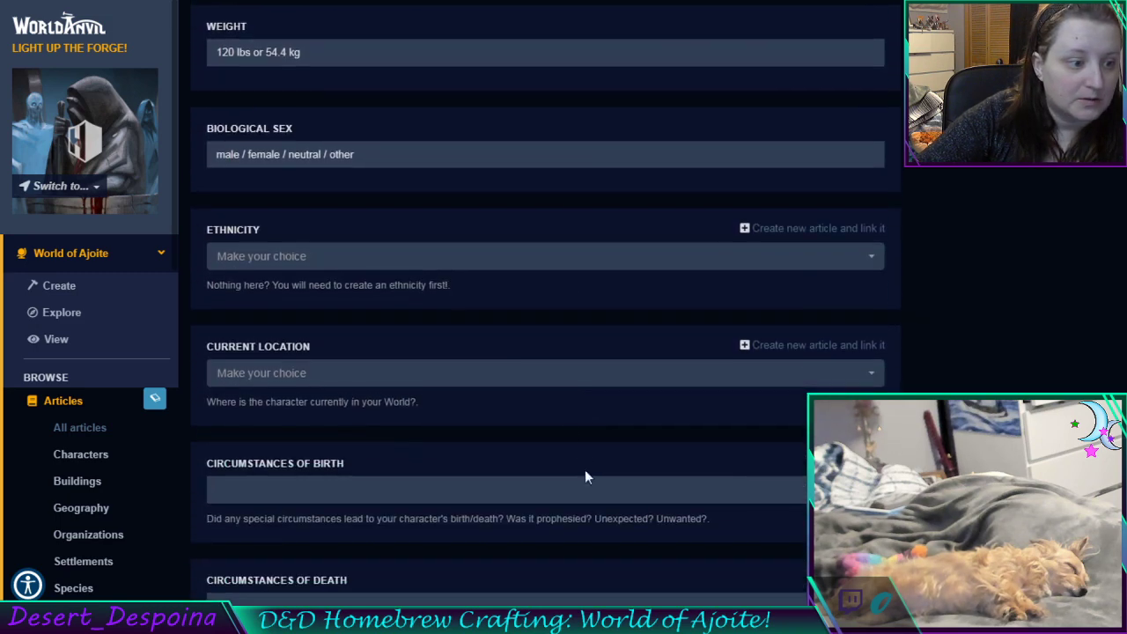
pyautogui.click(508, 380)
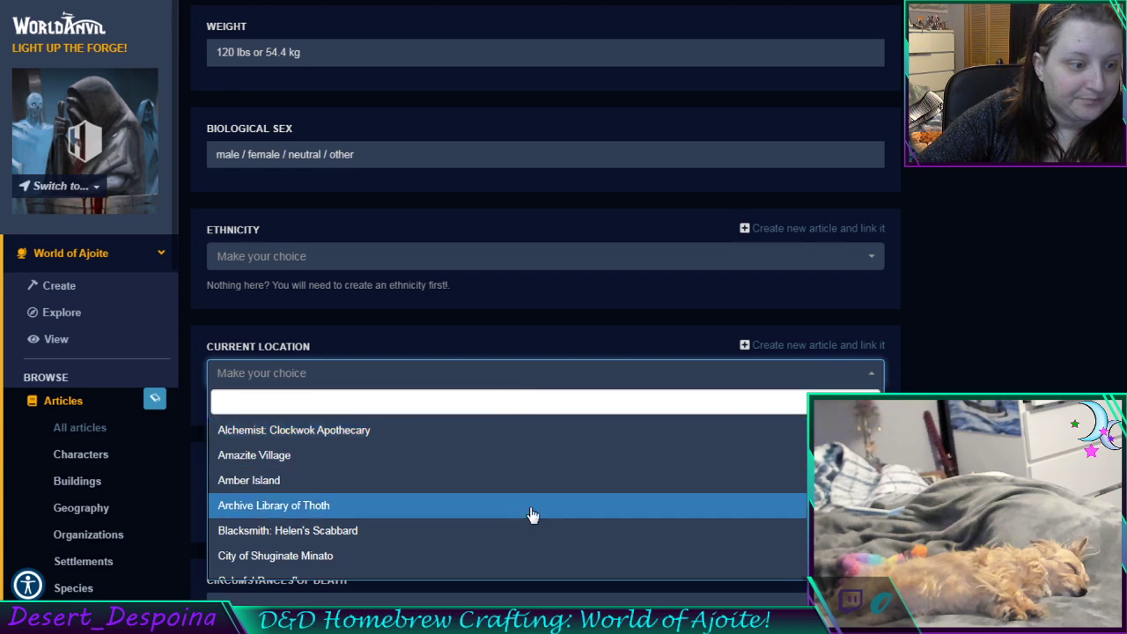
pyautogui.scroll(-1, 532, 515)
pyautogui.scroll(-1, 532, 515)
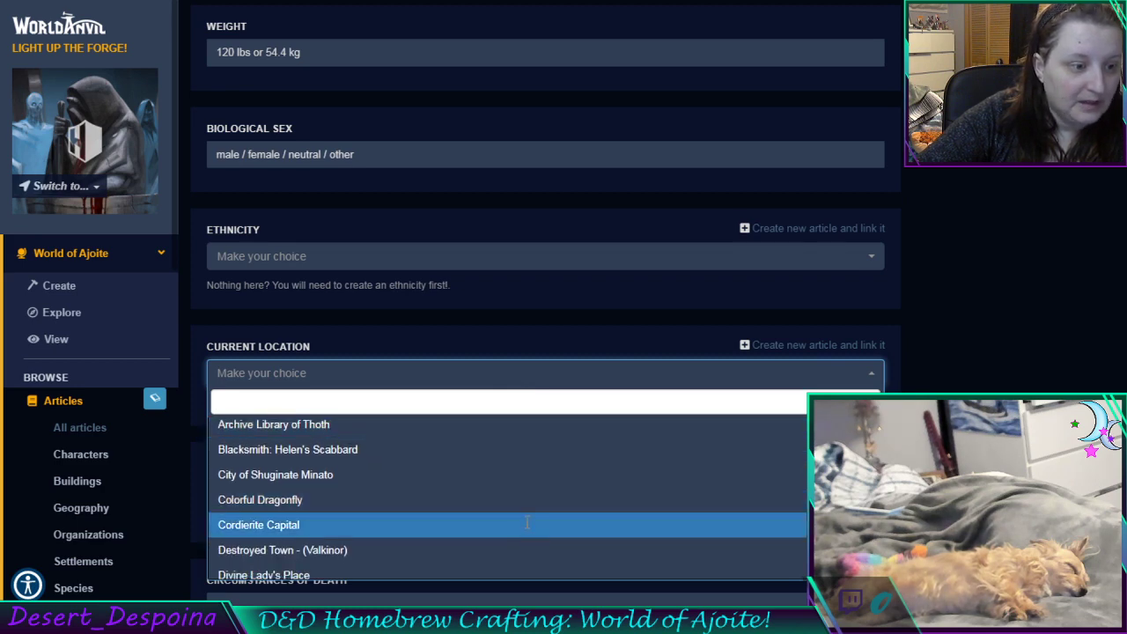
pyautogui.click(528, 525)
# Return to the start of Lusif's article and save the changes
pyautogui.scroll(-4, 616, 441)
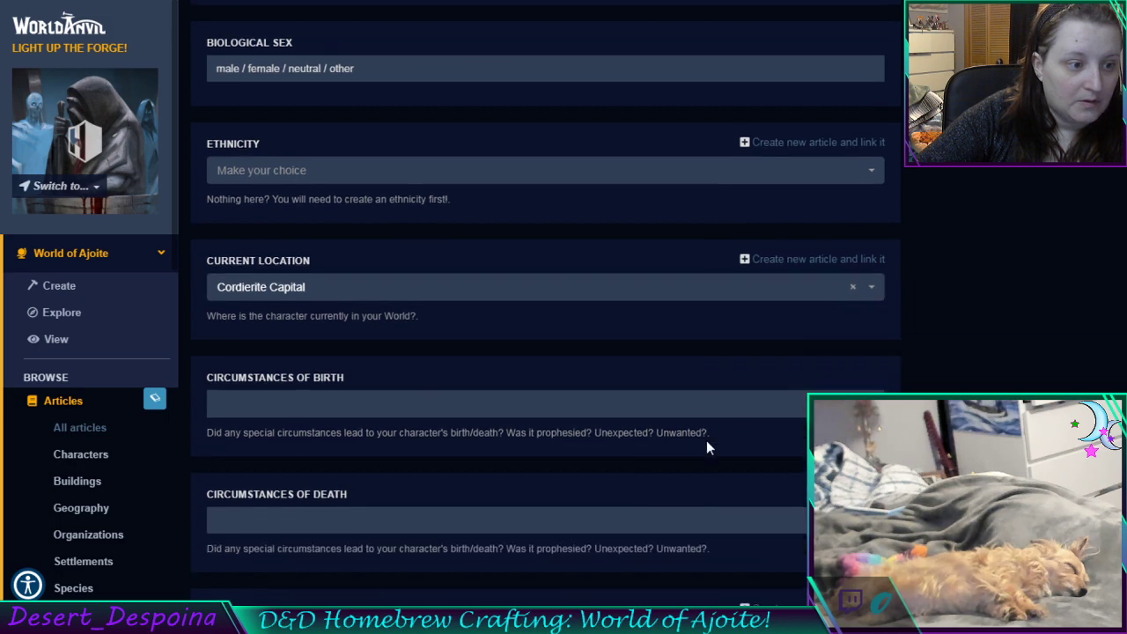
pyautogui.scroll(8, 708, 448)
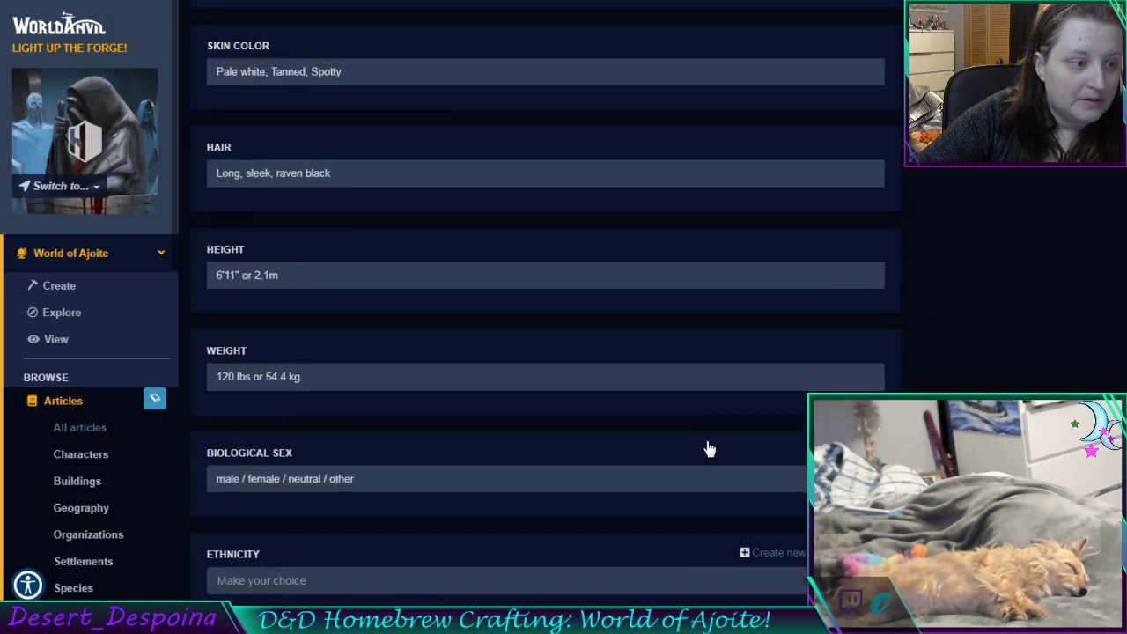
pyautogui.scroll(-2, 708, 447)
pyautogui.scroll(5, 702, 451)
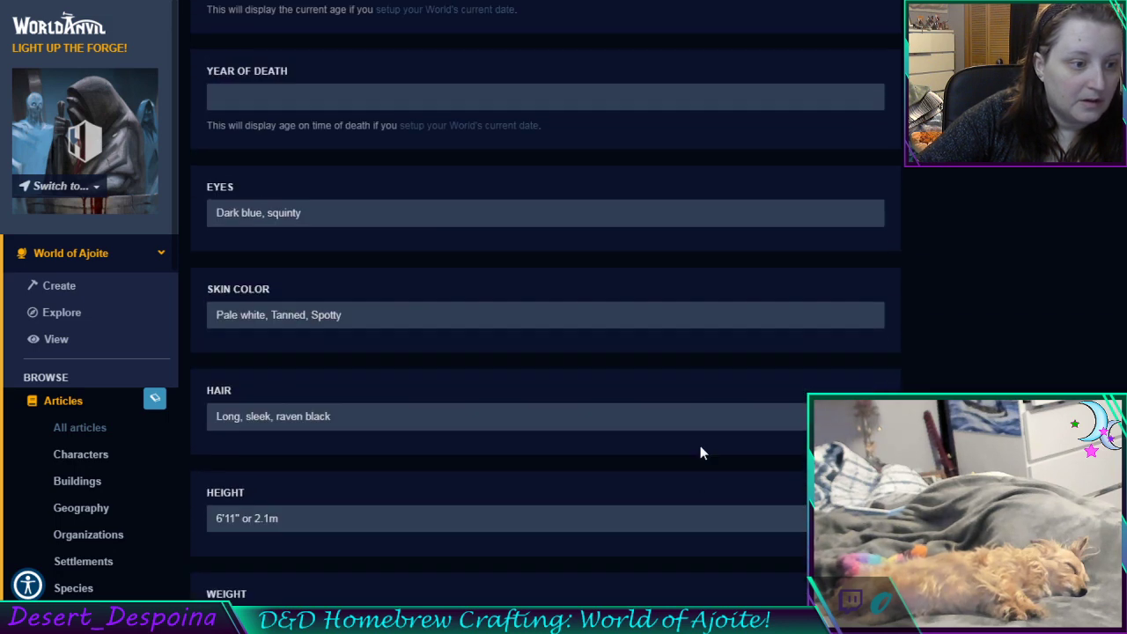
pyautogui.scroll(15, 700, 451)
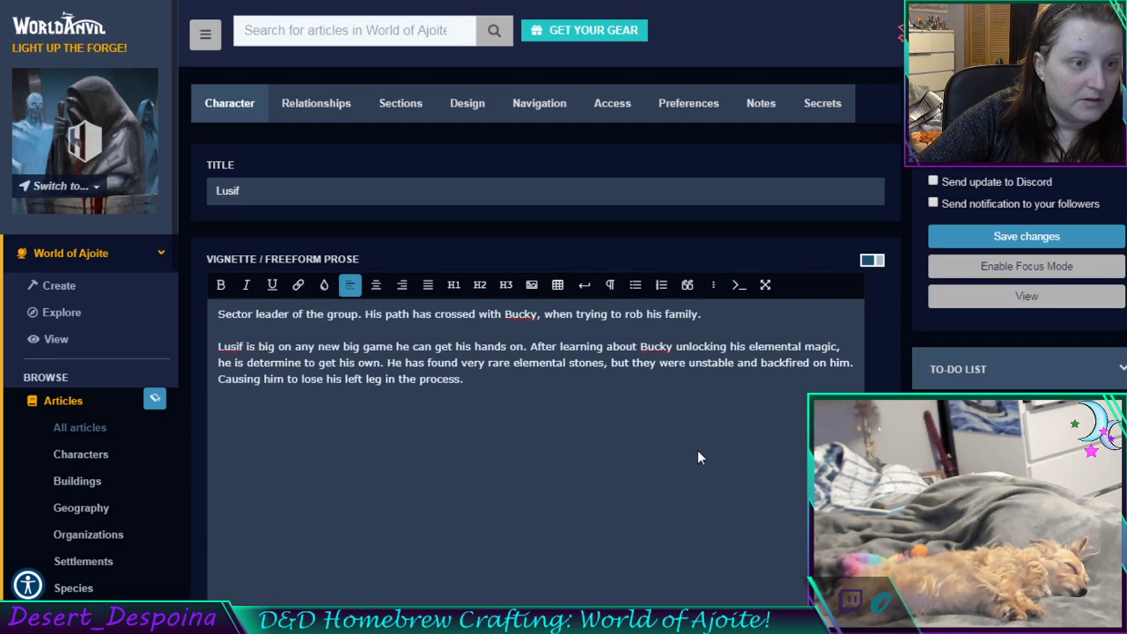
pyautogui.click(1089, 236)
pyautogui.click(1088, 236)
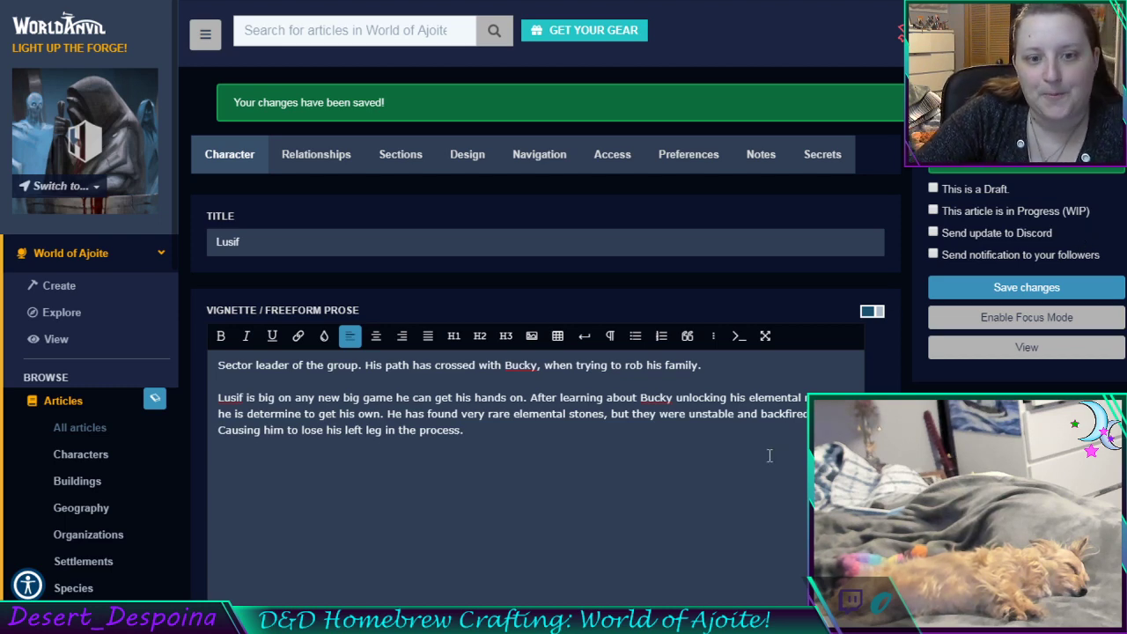
pyautogui.click(738, 514)
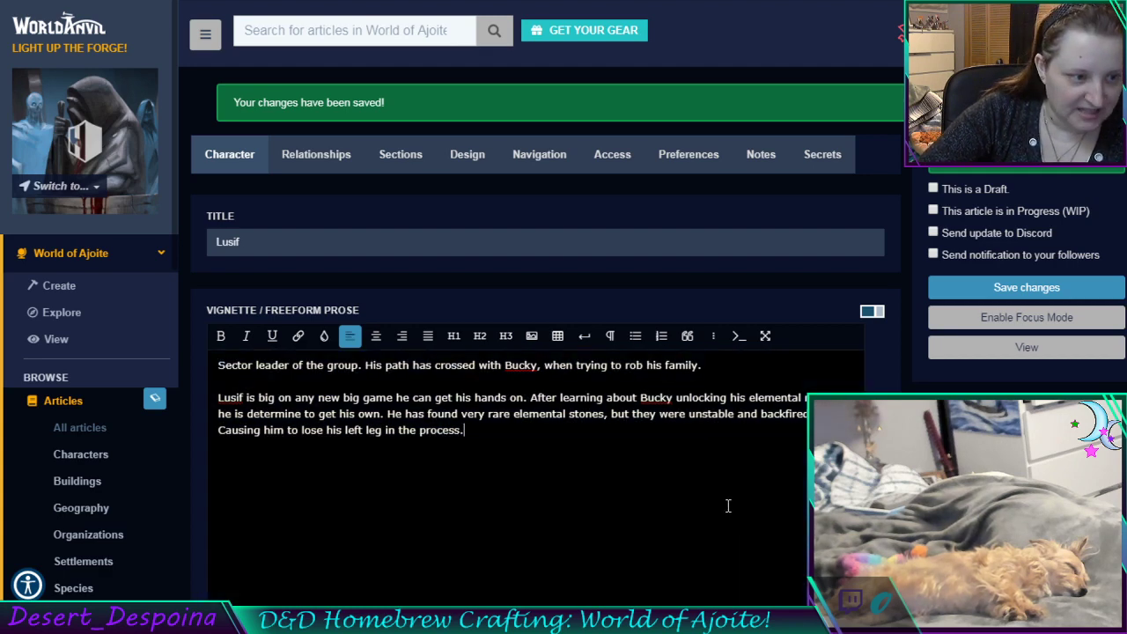
pyautogui.scroll(-2, 723, 511)
pyautogui.scroll(2, 721, 510)
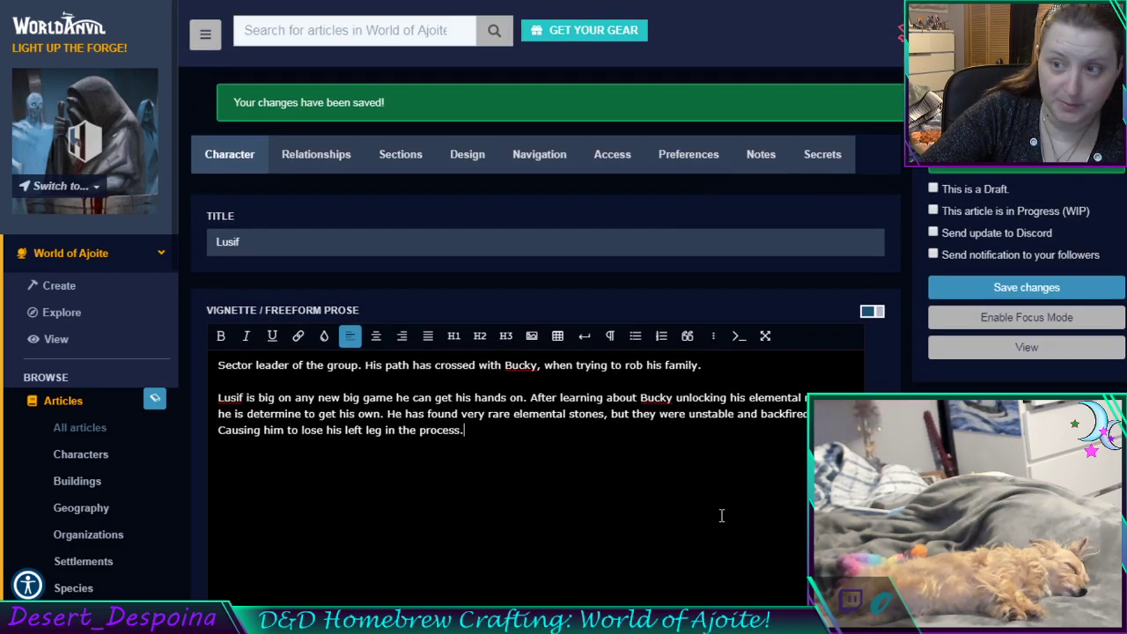
# Find Master Bhaarat among the World of Ajoite characters and open the article for editing
pyautogui.click(90, 455)
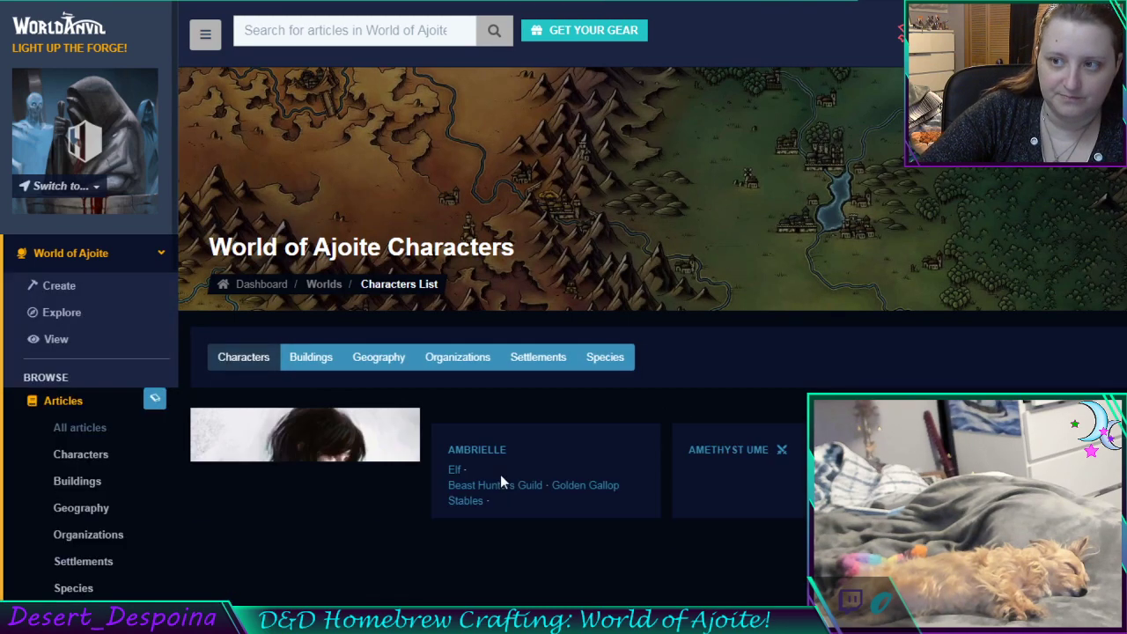
pyautogui.scroll(-8, 501, 474)
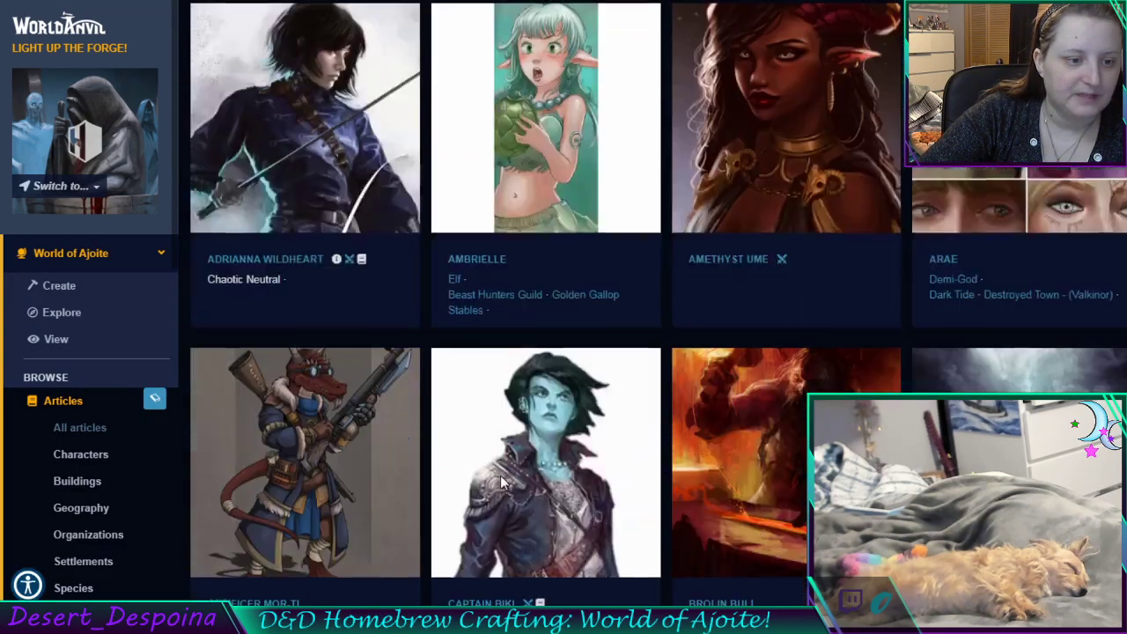
pyautogui.scroll(-7, 501, 475)
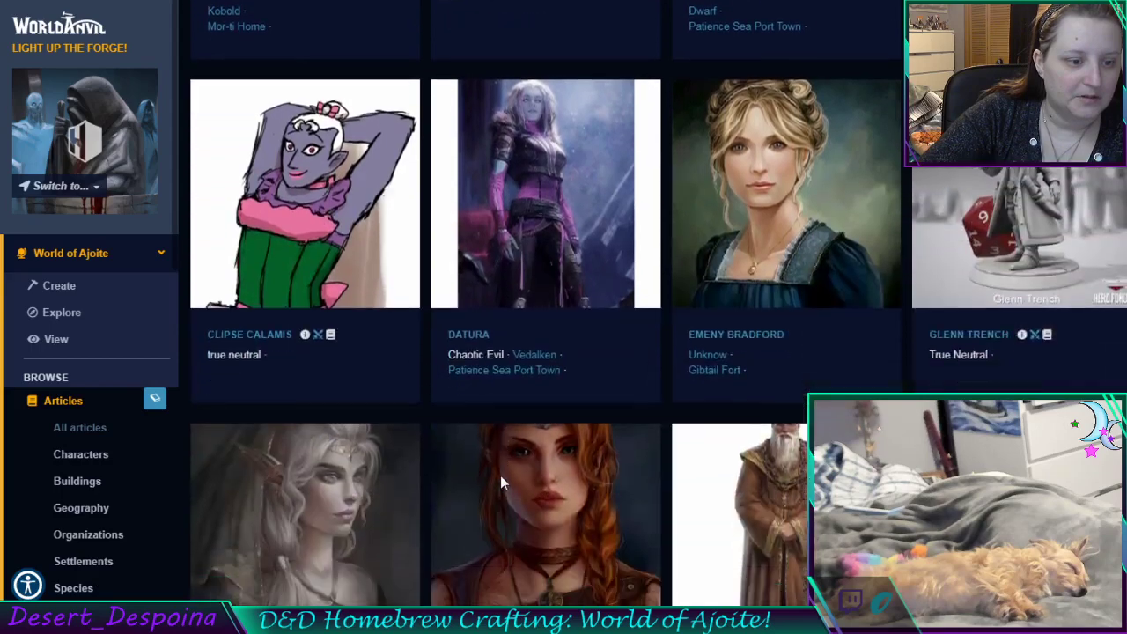
pyautogui.scroll(-7, 501, 483)
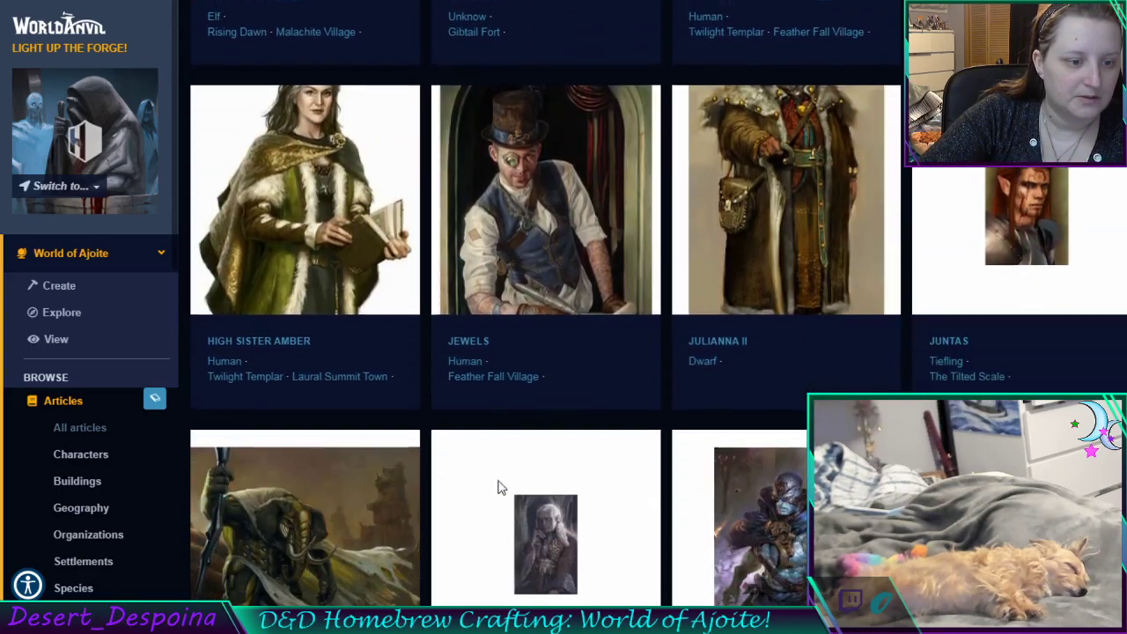
pyautogui.scroll(-2, 500, 487)
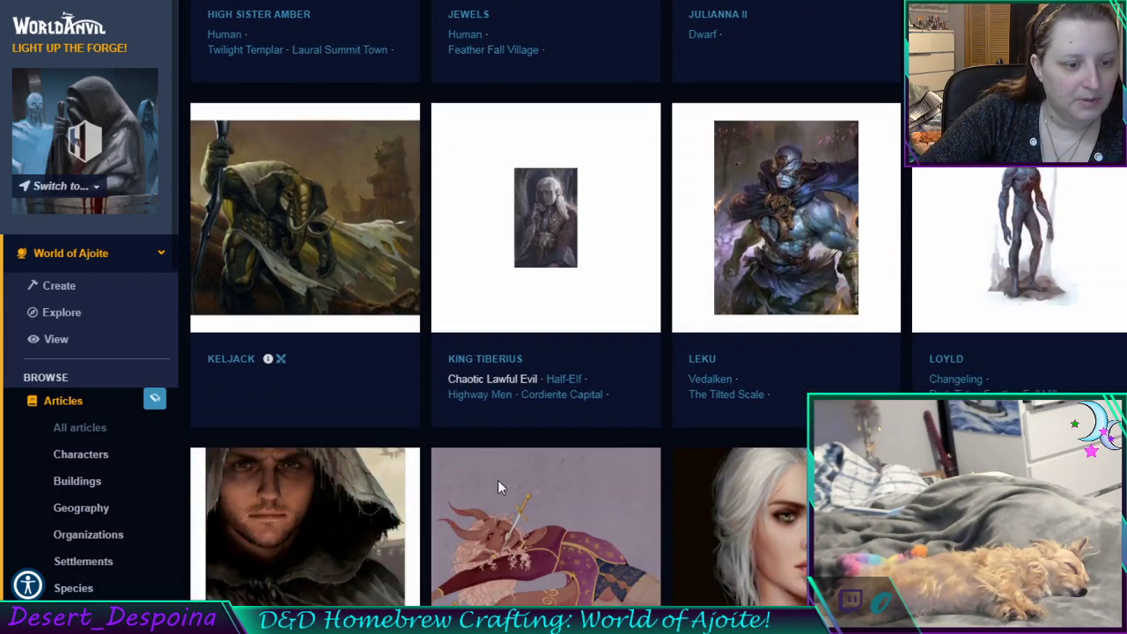
pyautogui.scroll(-4, 498, 482)
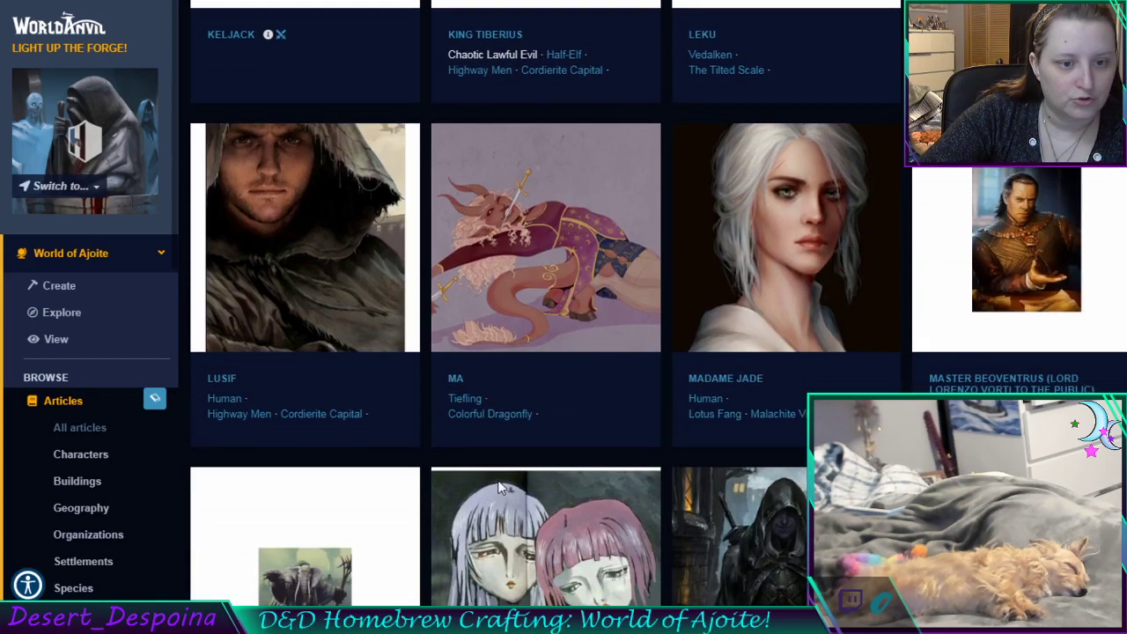
pyautogui.scroll(-1, 499, 487)
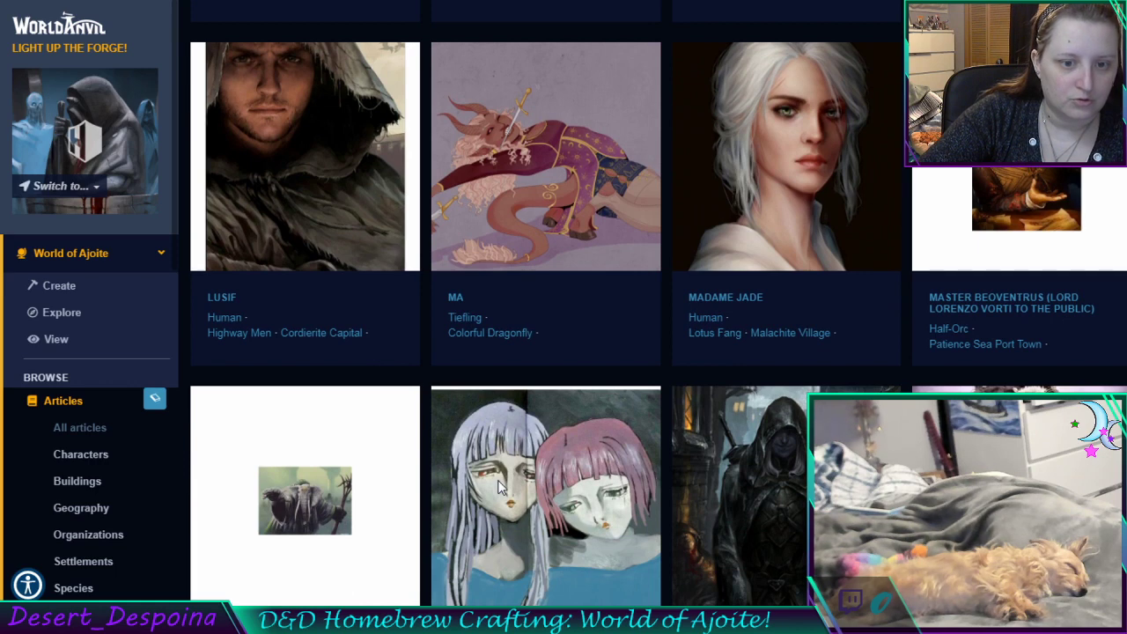
pyautogui.scroll(-2, 499, 487)
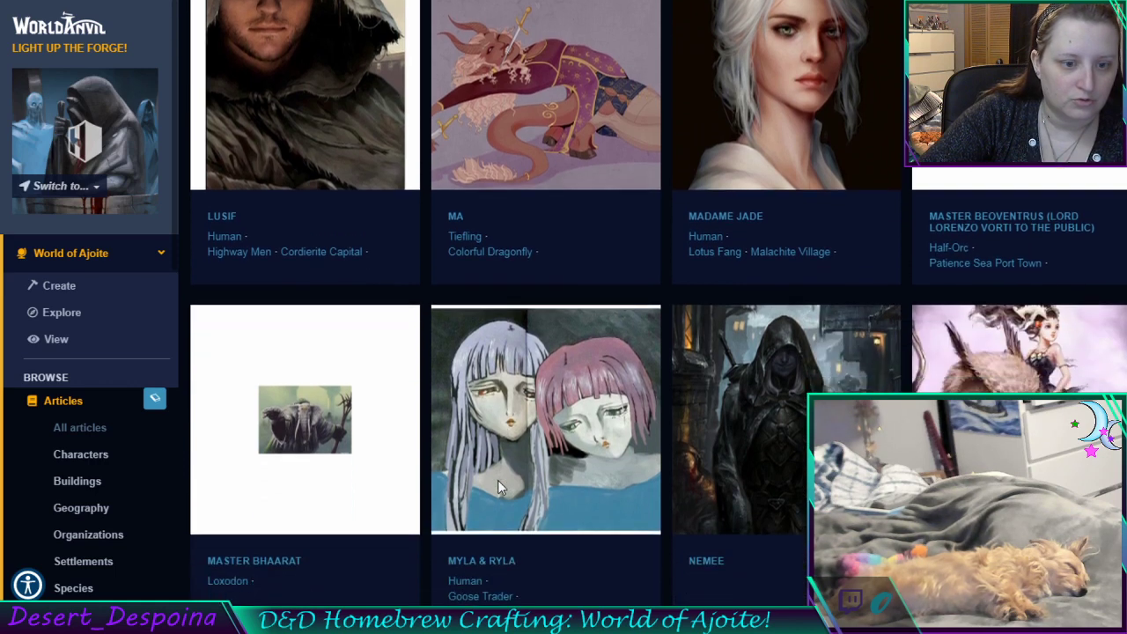
pyautogui.scroll(-1, 498, 487)
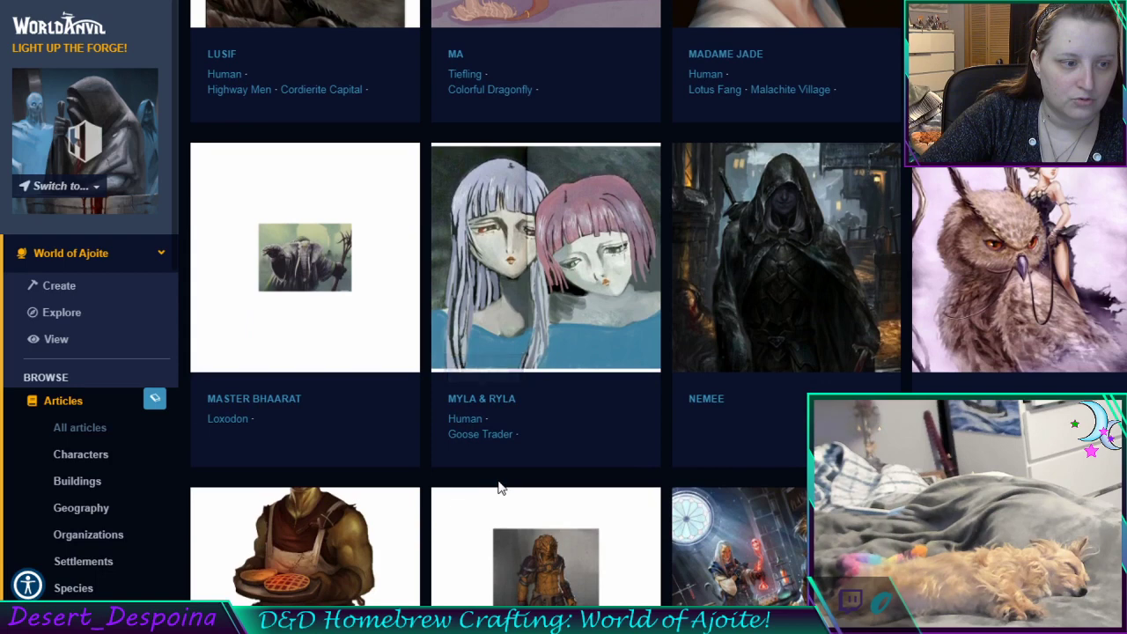
pyautogui.scroll(-1, 500, 487)
pyautogui.scroll(-1, 498, 487)
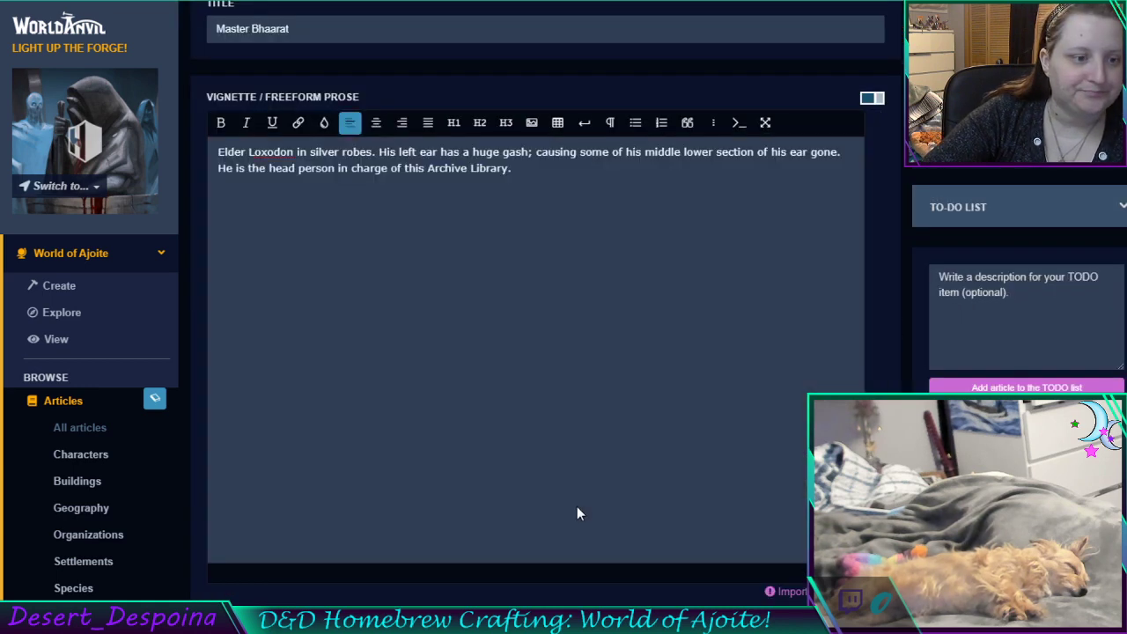
# Set Master Bhaarat's current location to Patience Sea Port Town
pyautogui.scroll(-10, 576, 507)
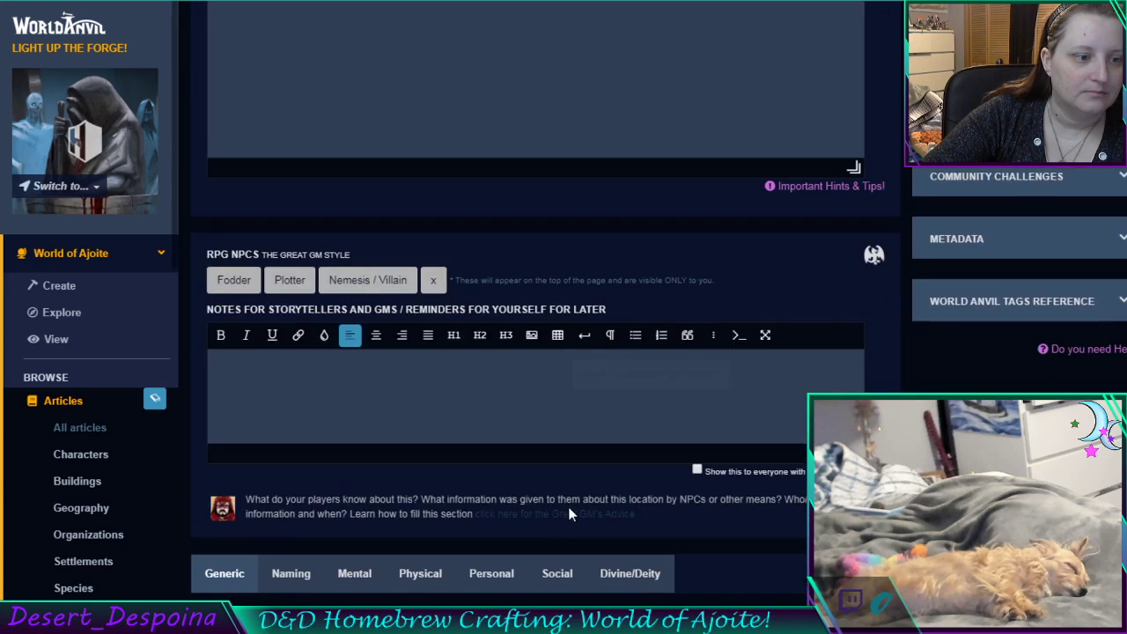
pyautogui.scroll(-10, 564, 526)
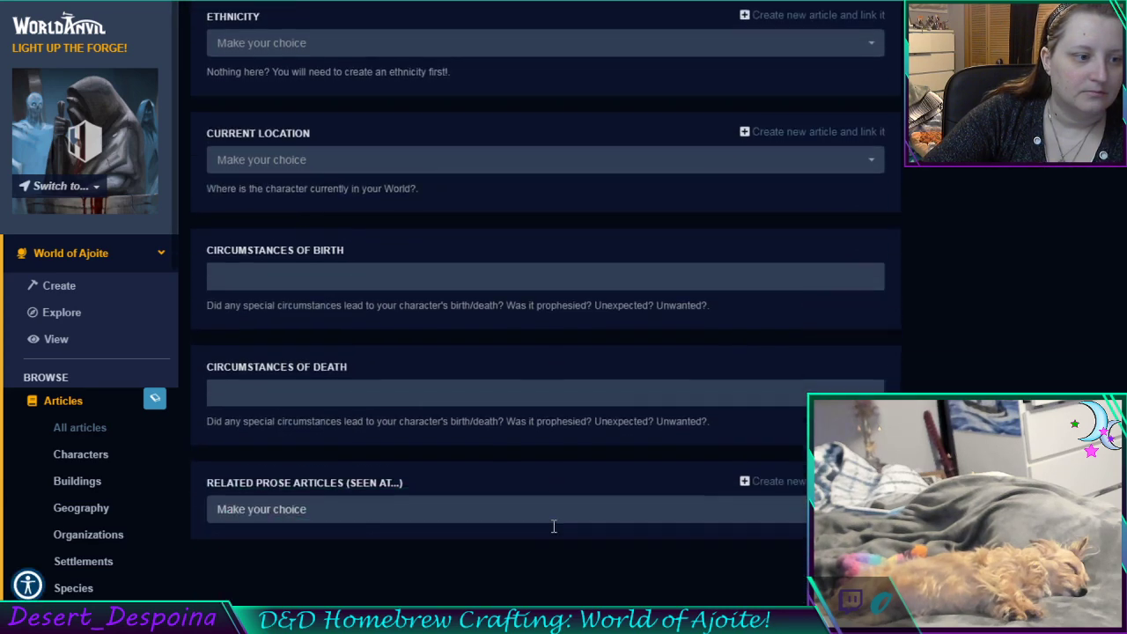
pyautogui.scroll(-1, 553, 532)
pyautogui.scroll(2, 553, 532)
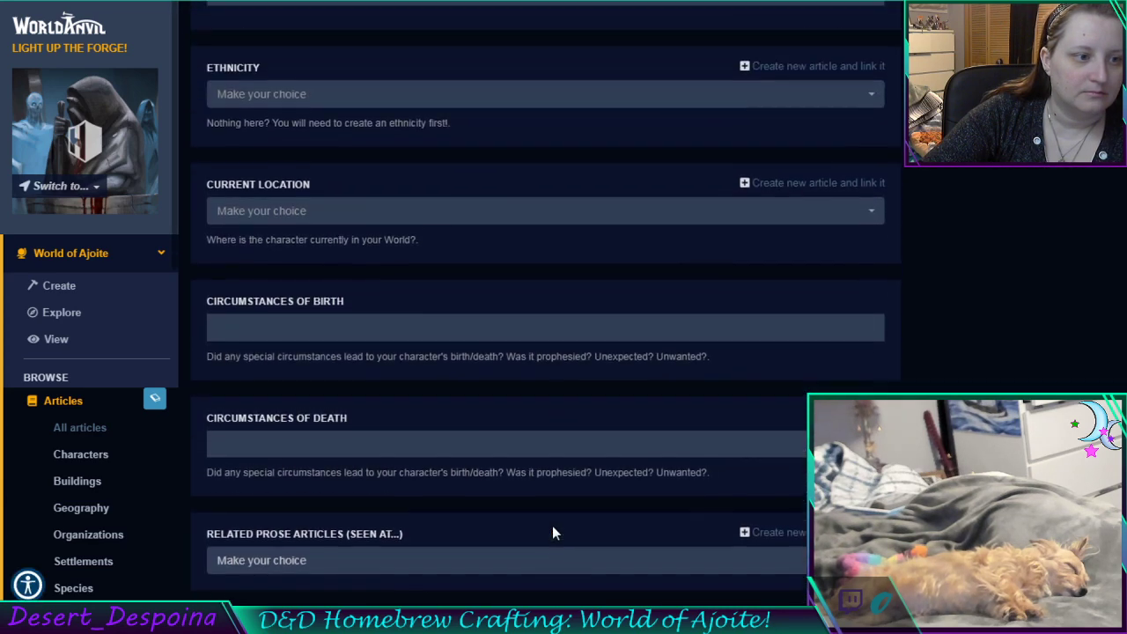
pyautogui.click(458, 213)
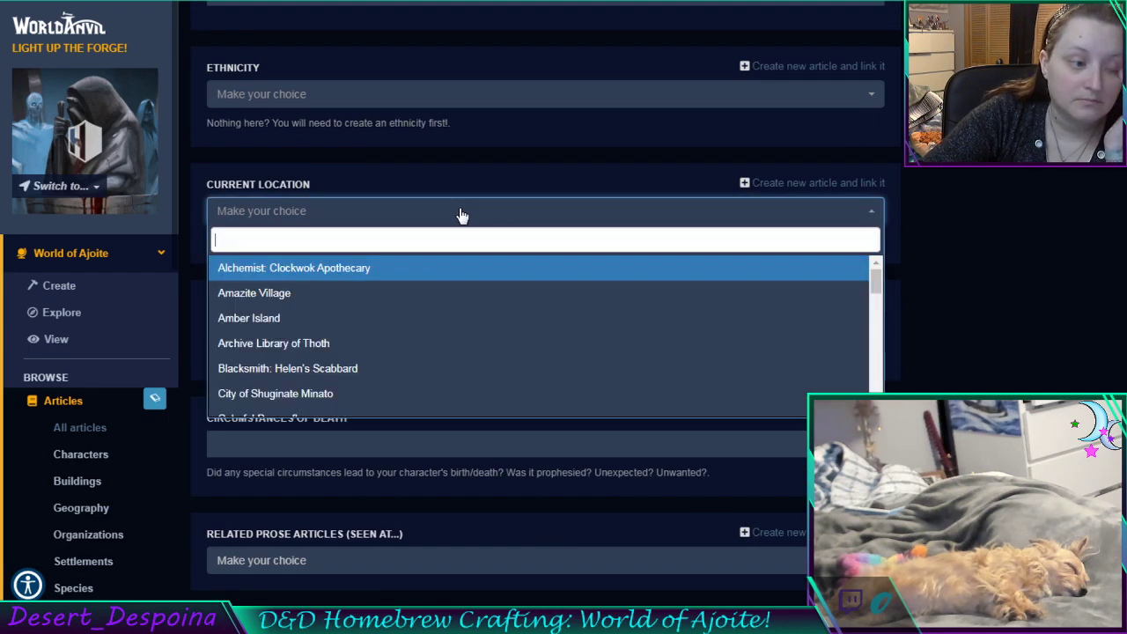
pyautogui.scroll(-5, 472, 322)
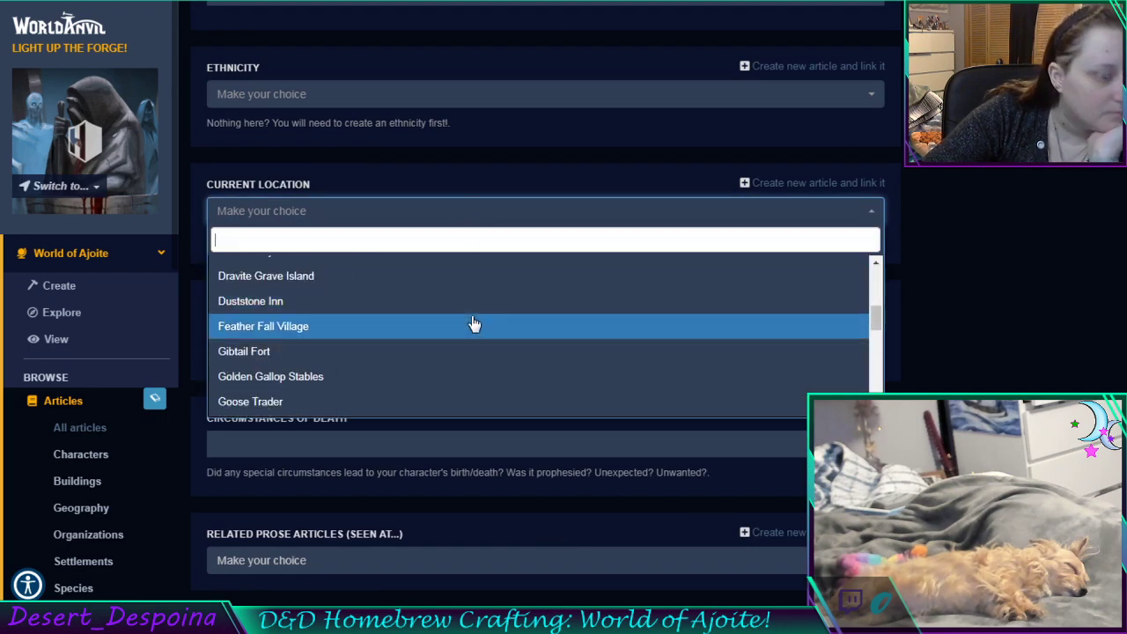
pyautogui.scroll(-3, 474, 325)
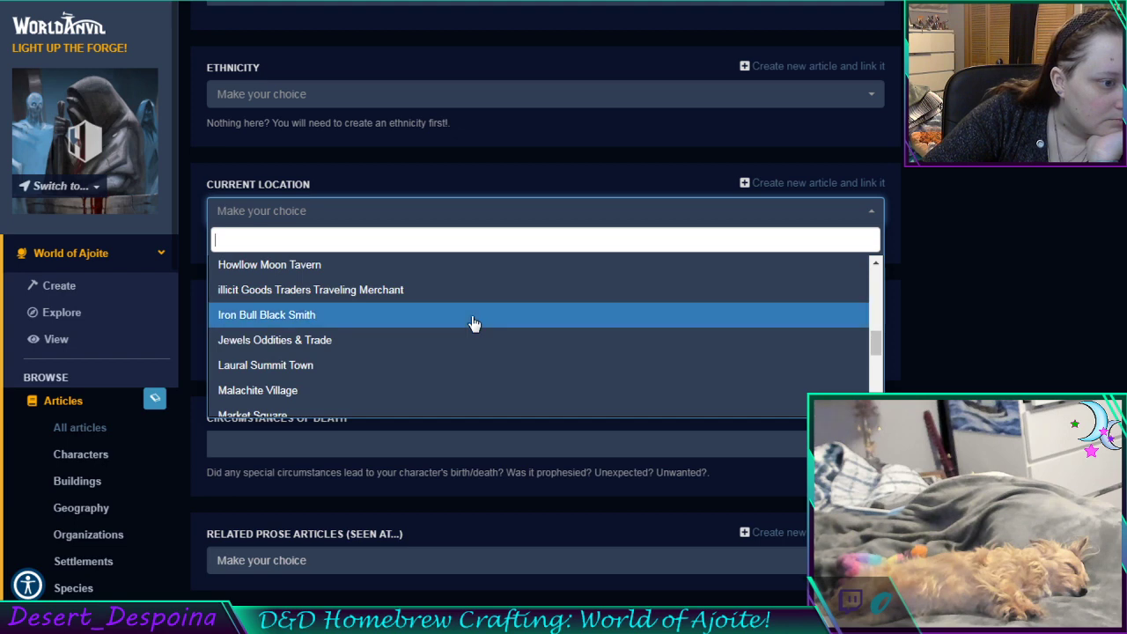
pyautogui.scroll(-3, 473, 324)
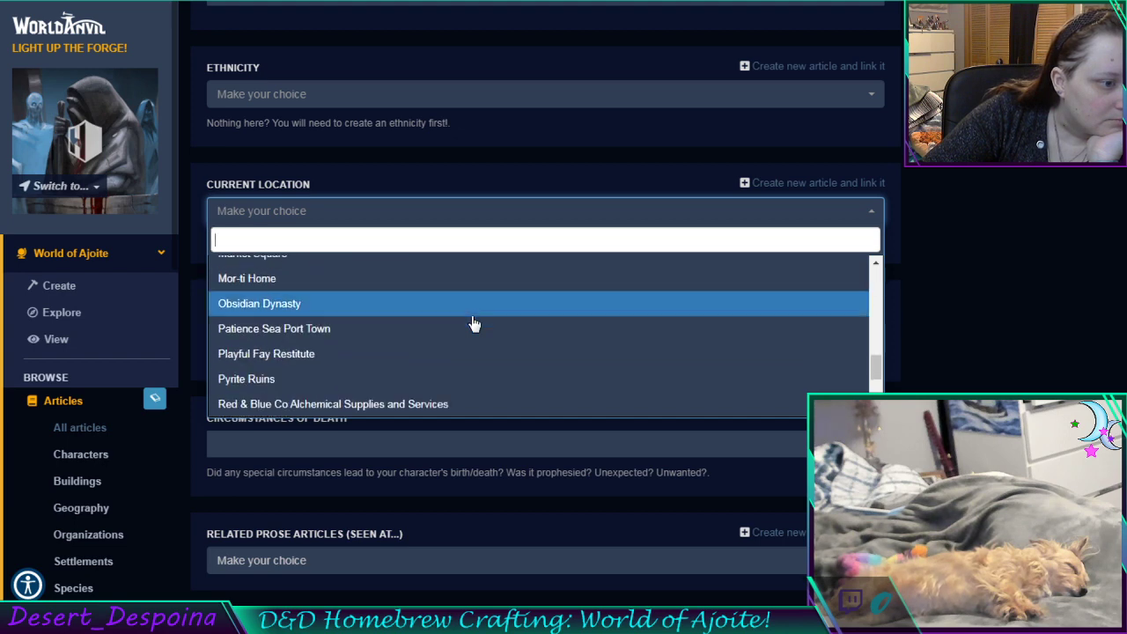
pyautogui.click(467, 329)
# Look over Master Bhaarat's generic details and save the changes to the article
pyautogui.scroll(4, 990, 384)
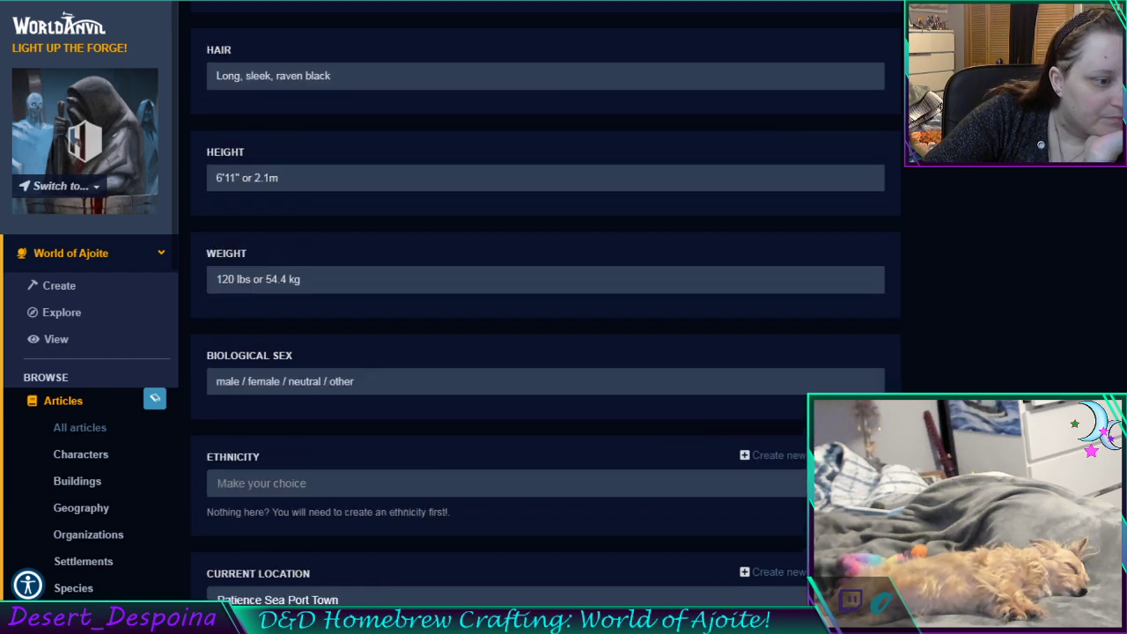
pyautogui.scroll(7, 546, 317)
pyautogui.scroll(-3, 546, 317)
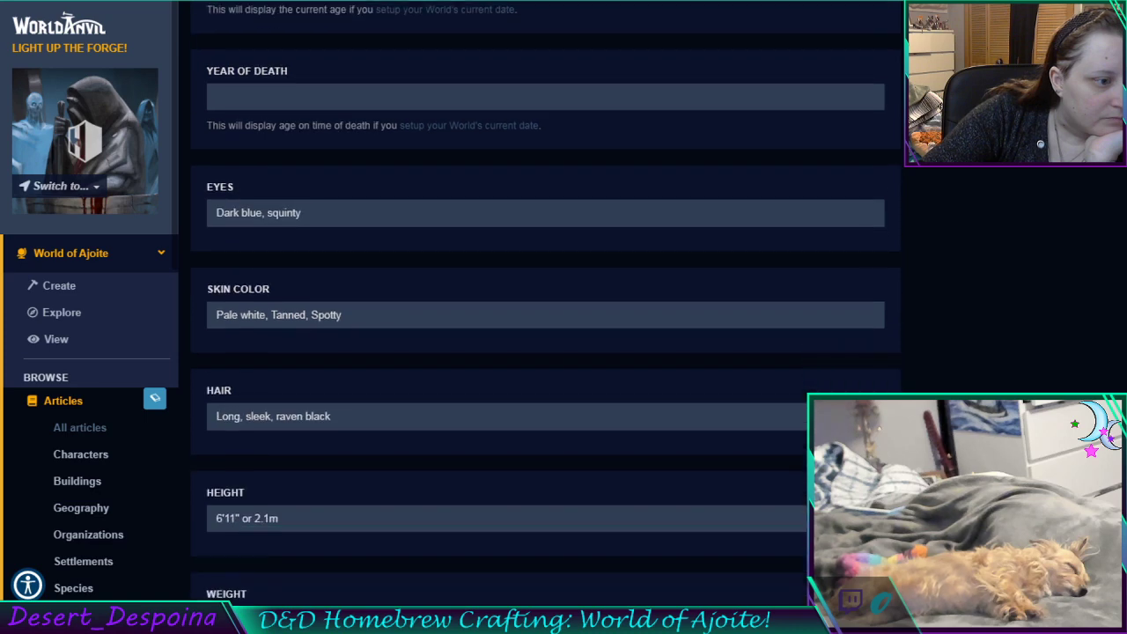
pyautogui.scroll(-2, 546, 317)
pyautogui.scroll(5, 546, 317)
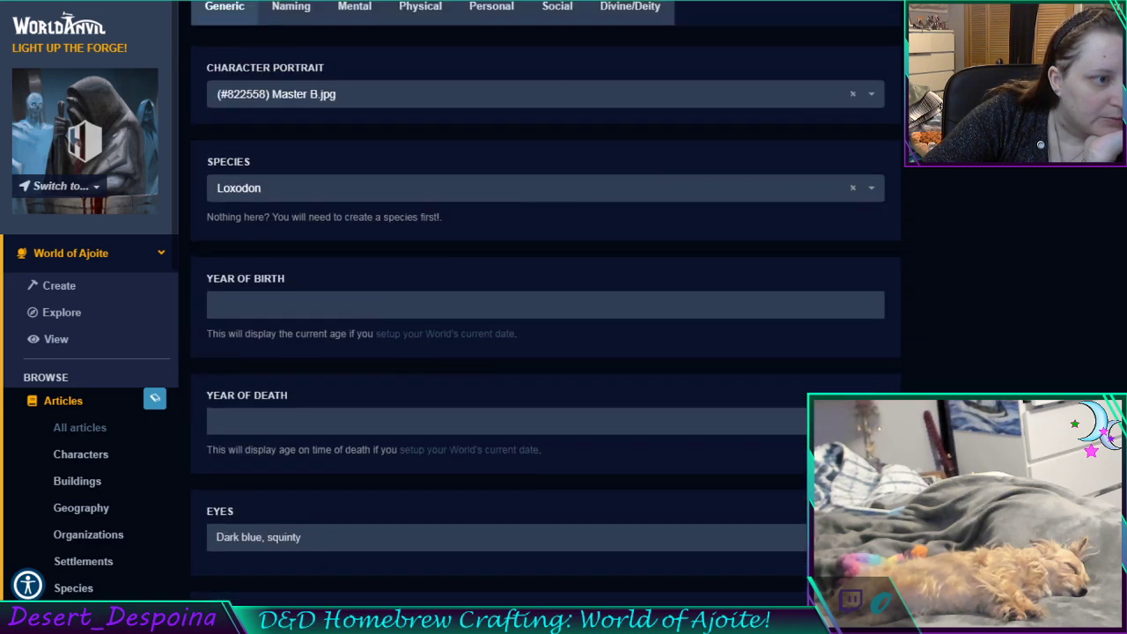
pyautogui.scroll(15, 546, 317)
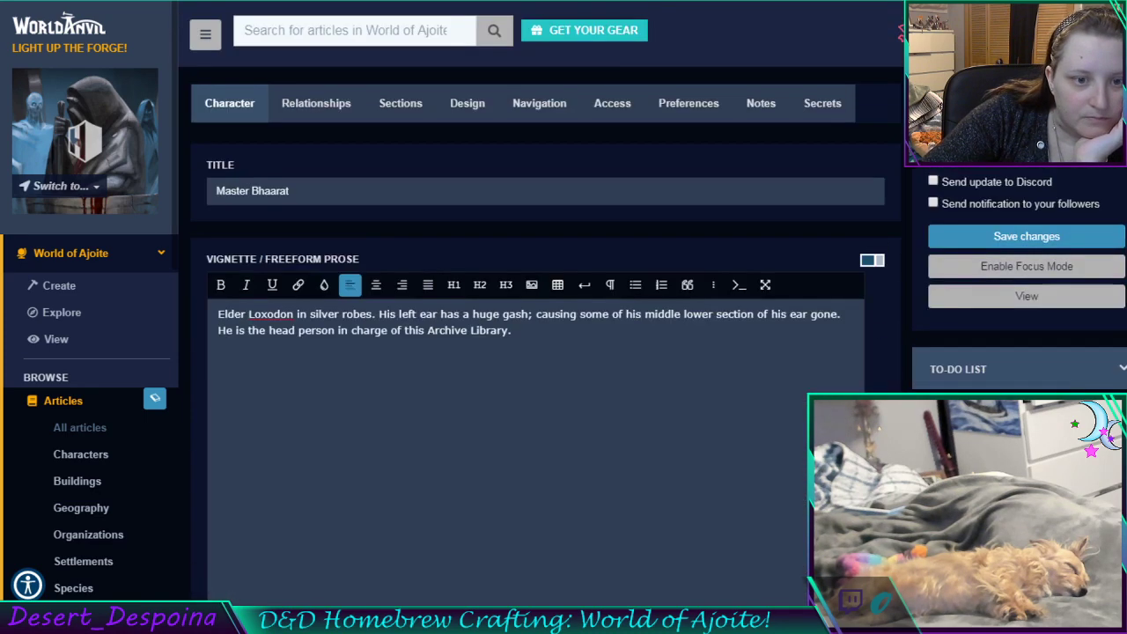
pyautogui.click(1000, 233)
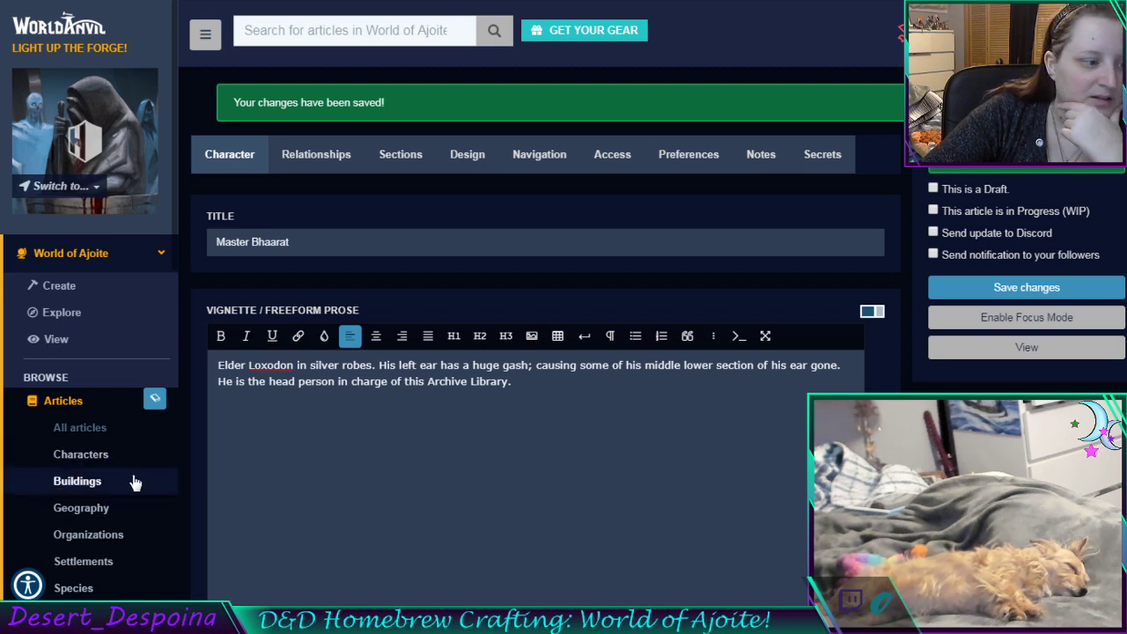
# Find the Archive Library of Thoth among the World of Ajoite buildings and open the article for editing
pyautogui.click(77, 481)
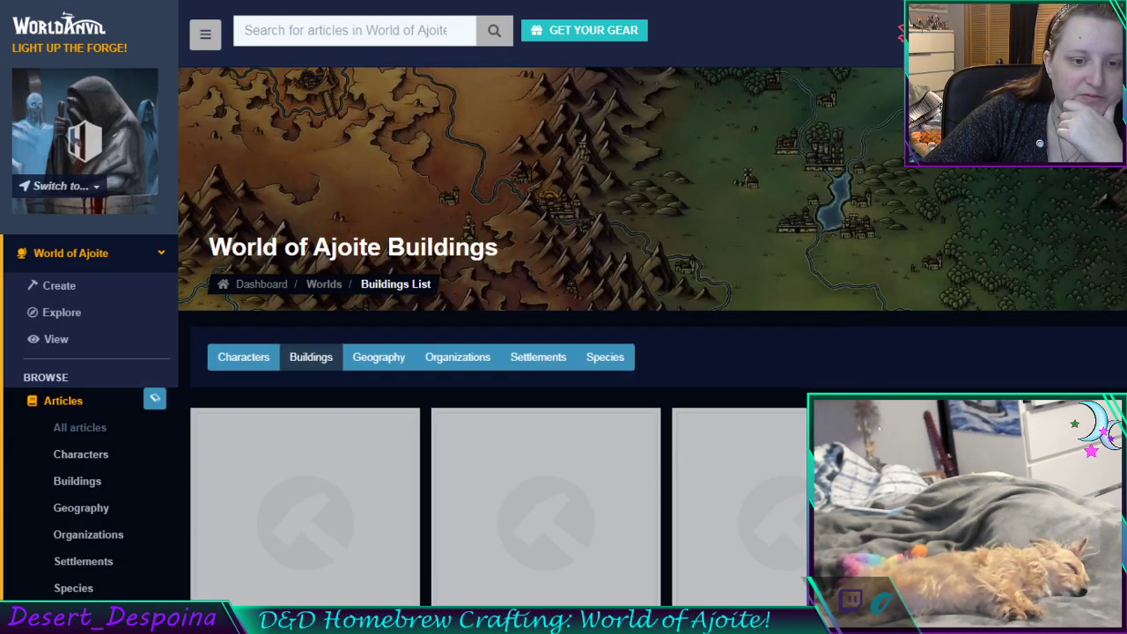
pyautogui.scroll(-6, 619, 480)
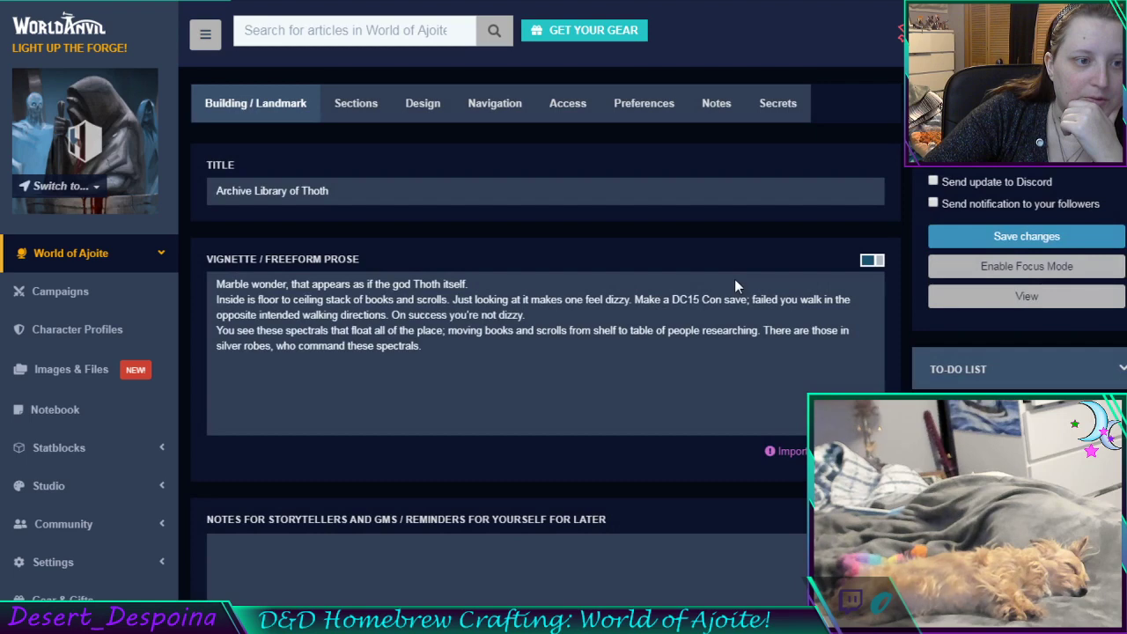
# Set the ruler/owner of the Archive Library of Thoth to Master Bhaarat
pyautogui.scroll(-5, 735, 286)
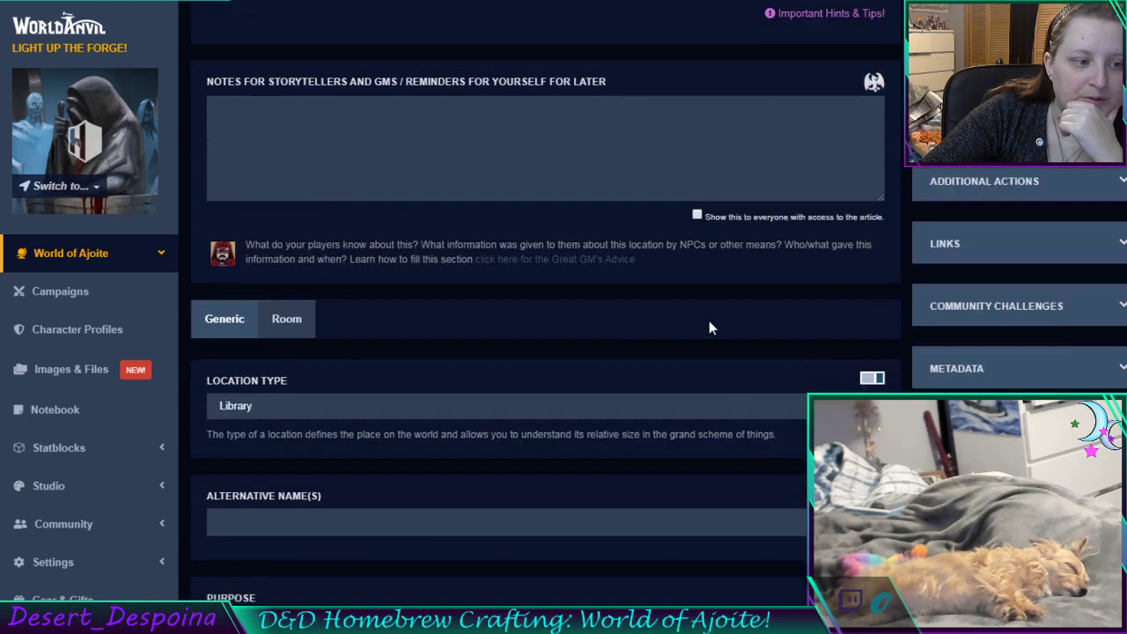
pyautogui.scroll(-6, 710, 326)
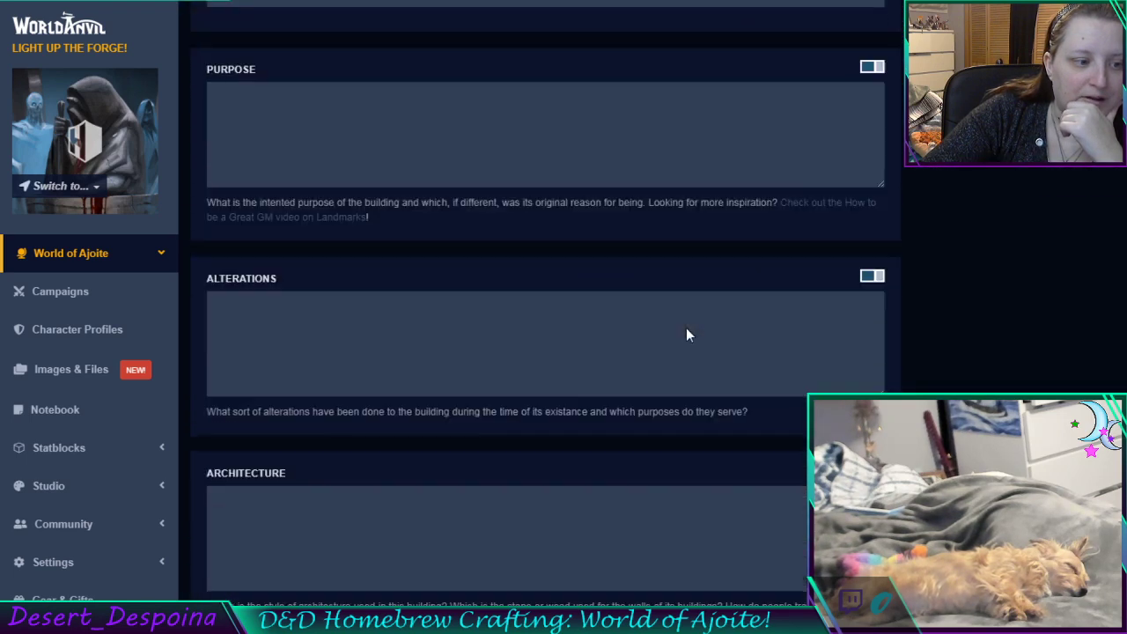
pyautogui.scroll(-4, 689, 334)
pyautogui.scroll(4, 681, 329)
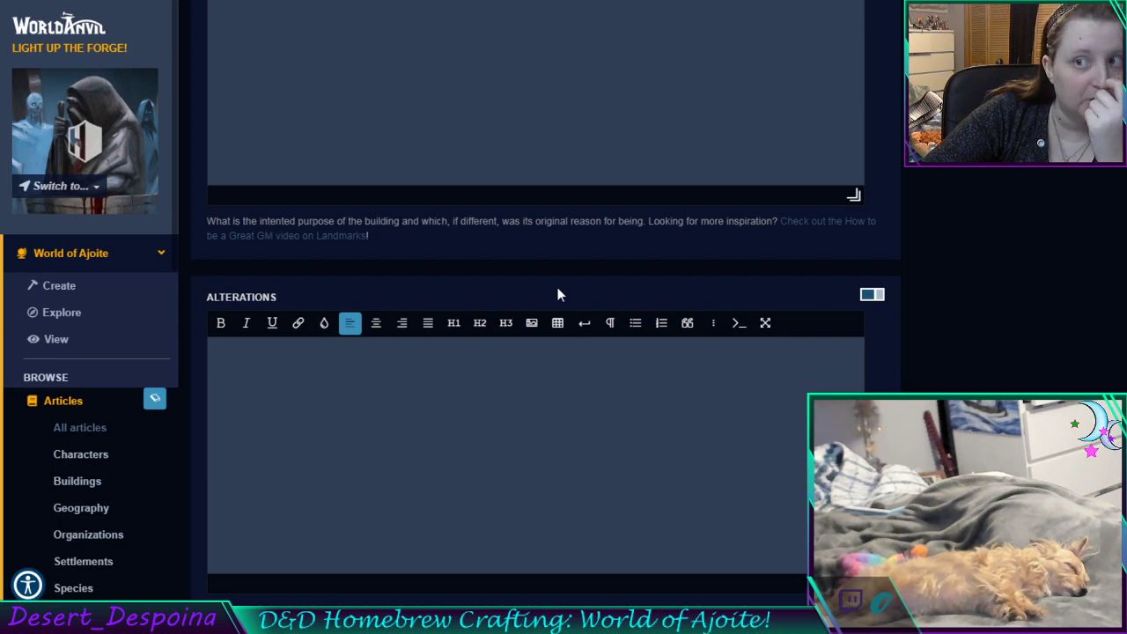
pyautogui.scroll(-7, 556, 293)
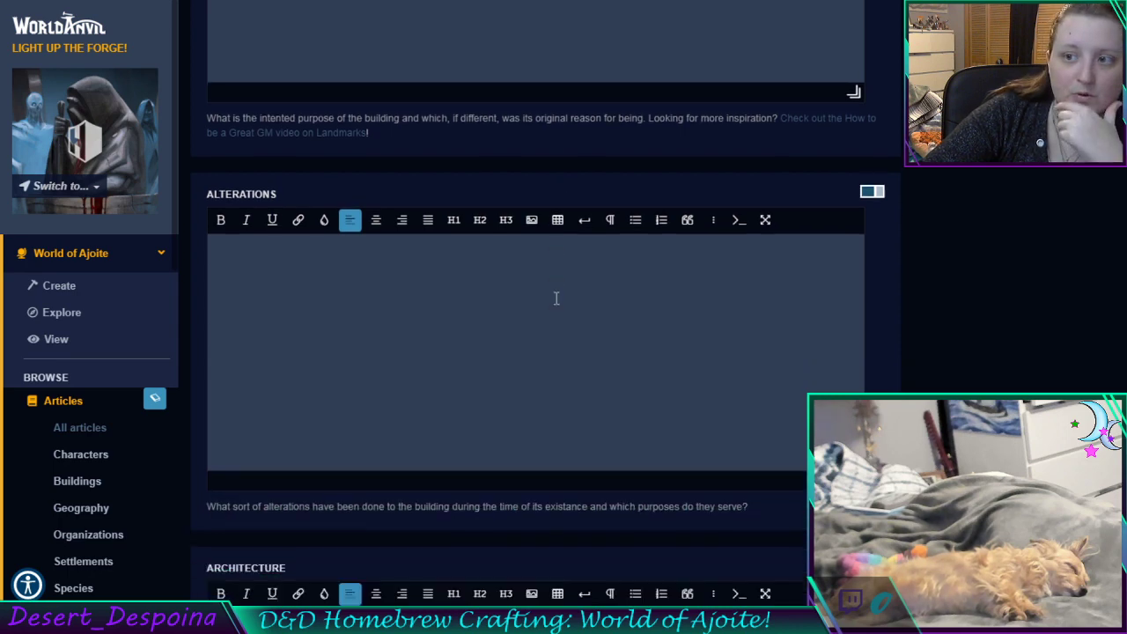
pyautogui.scroll(-5, 556, 299)
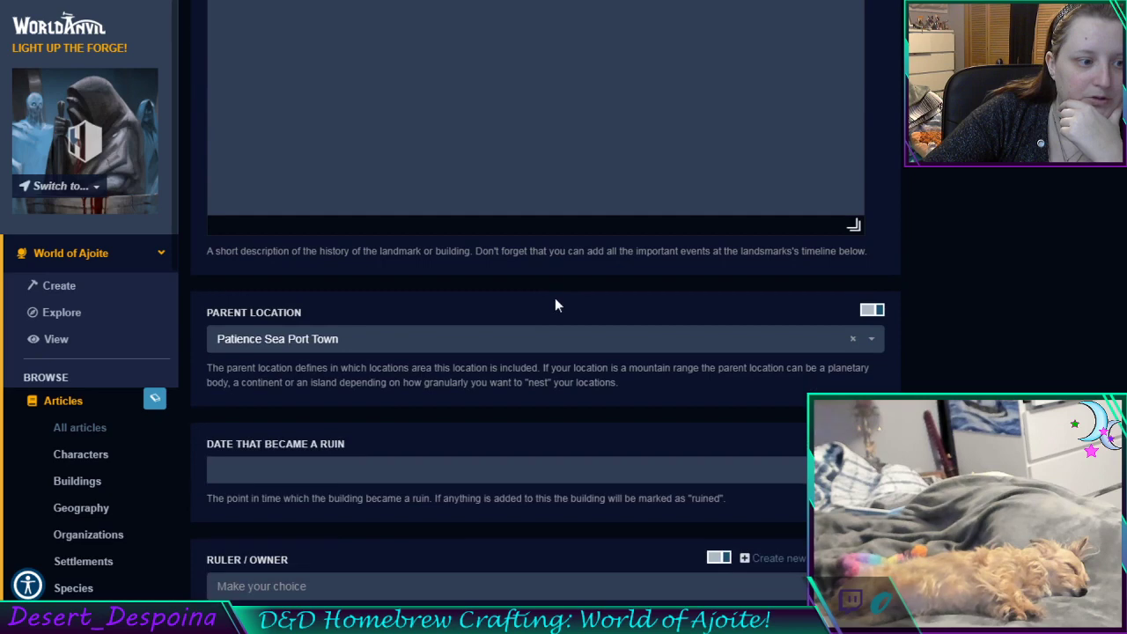
pyautogui.scroll(-5, 555, 305)
pyautogui.scroll(1, 556, 305)
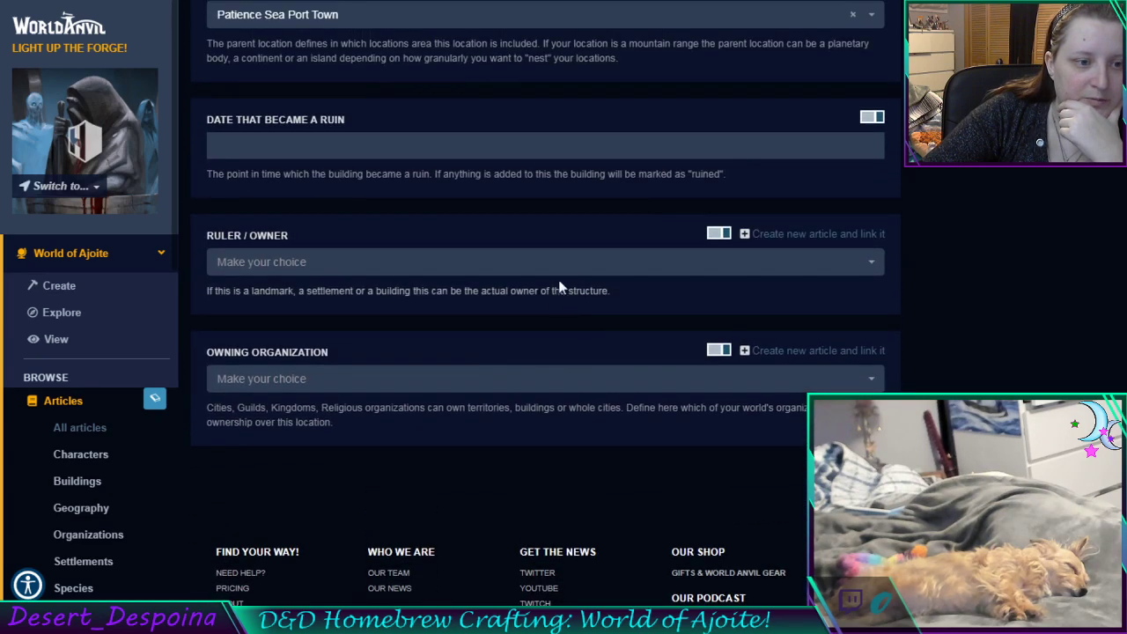
pyautogui.click(561, 271)
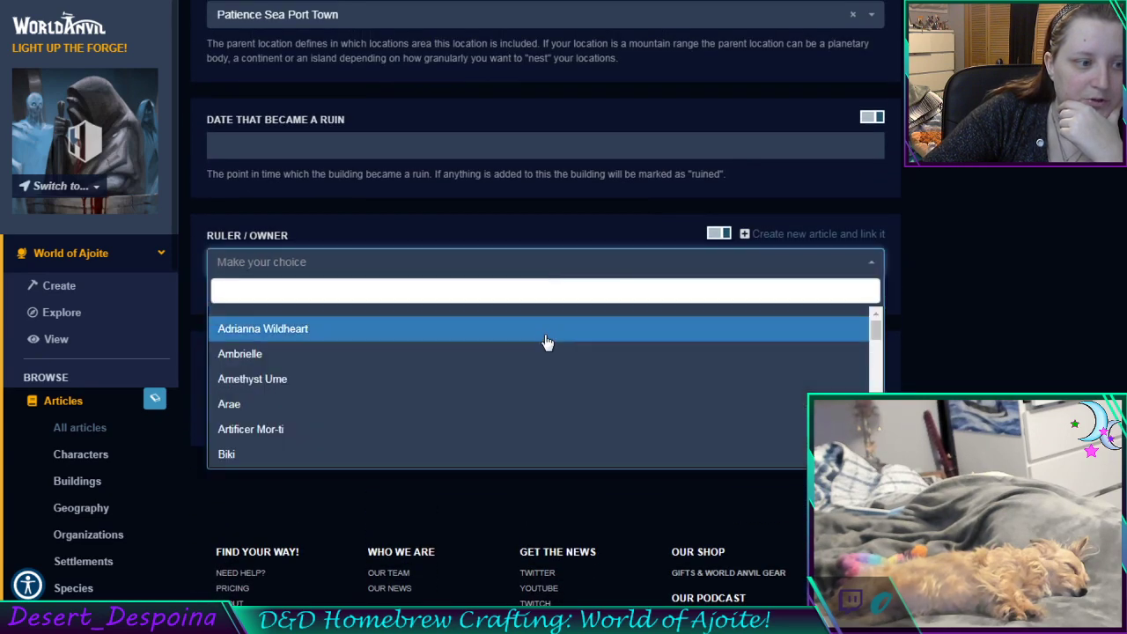
pyautogui.scroll(-5, 546, 343)
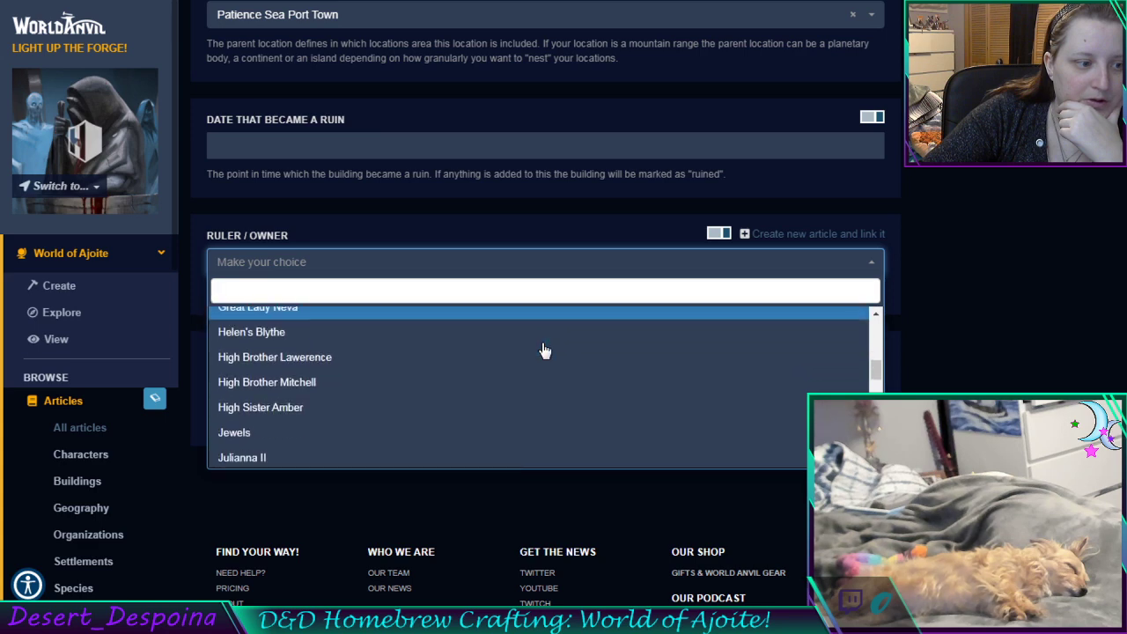
pyautogui.scroll(-5, 544, 351)
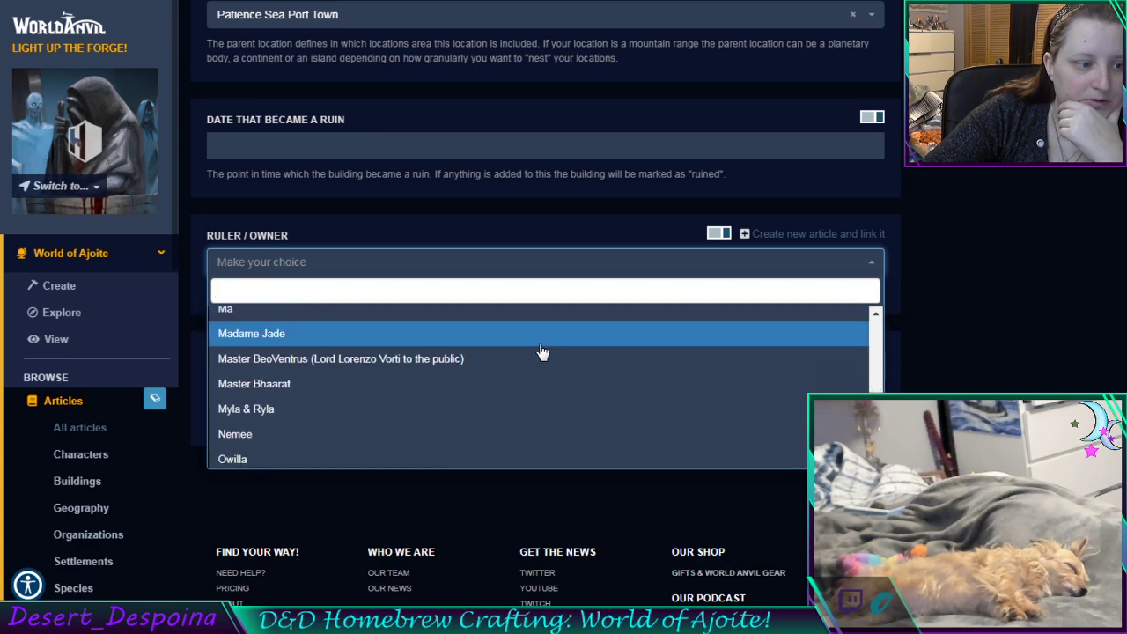
pyautogui.click(516, 385)
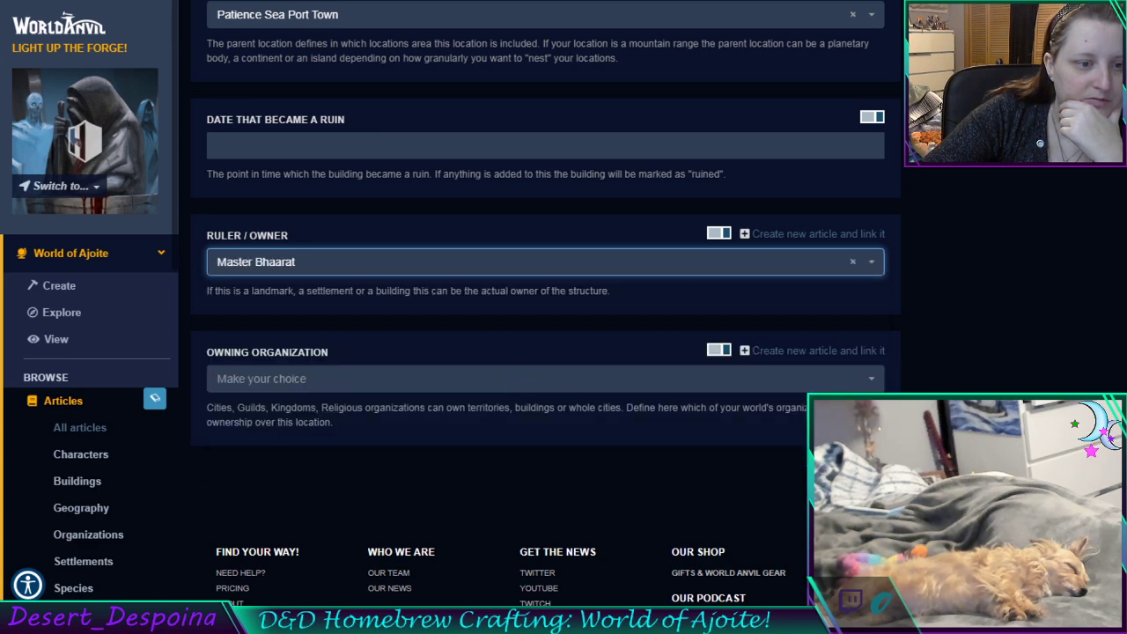
pyautogui.scroll(15, 546, 308)
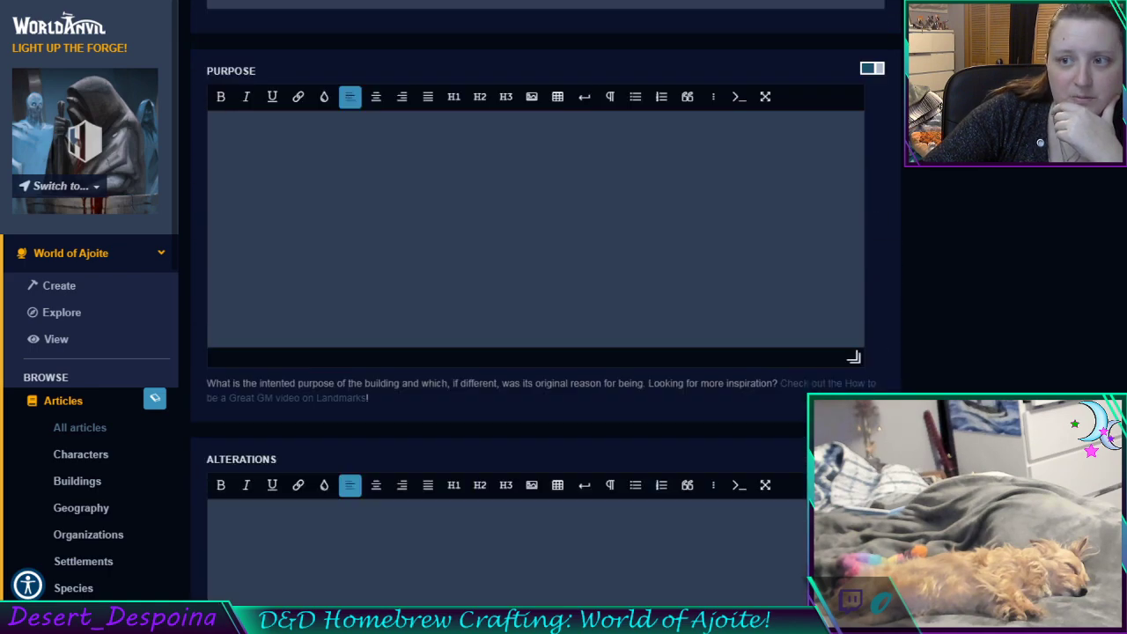
# Save the changes to the Archive Library of Thoth article and open the World of Ajoite's page for creating new articles
pyautogui.scroll(15, 546, 309)
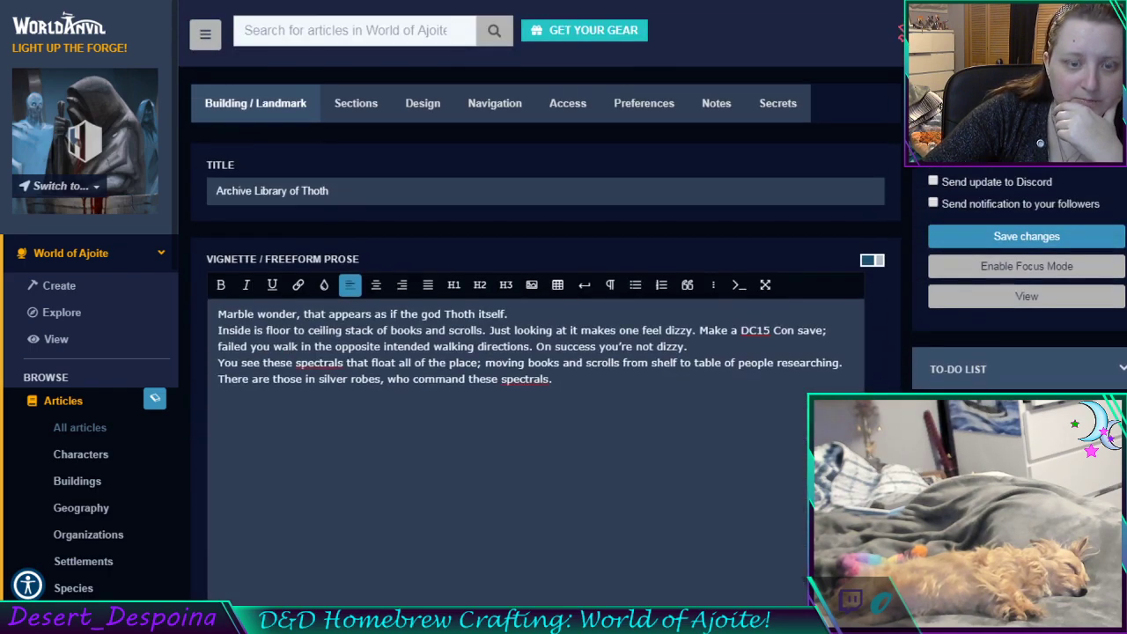
pyautogui.click(972, 234)
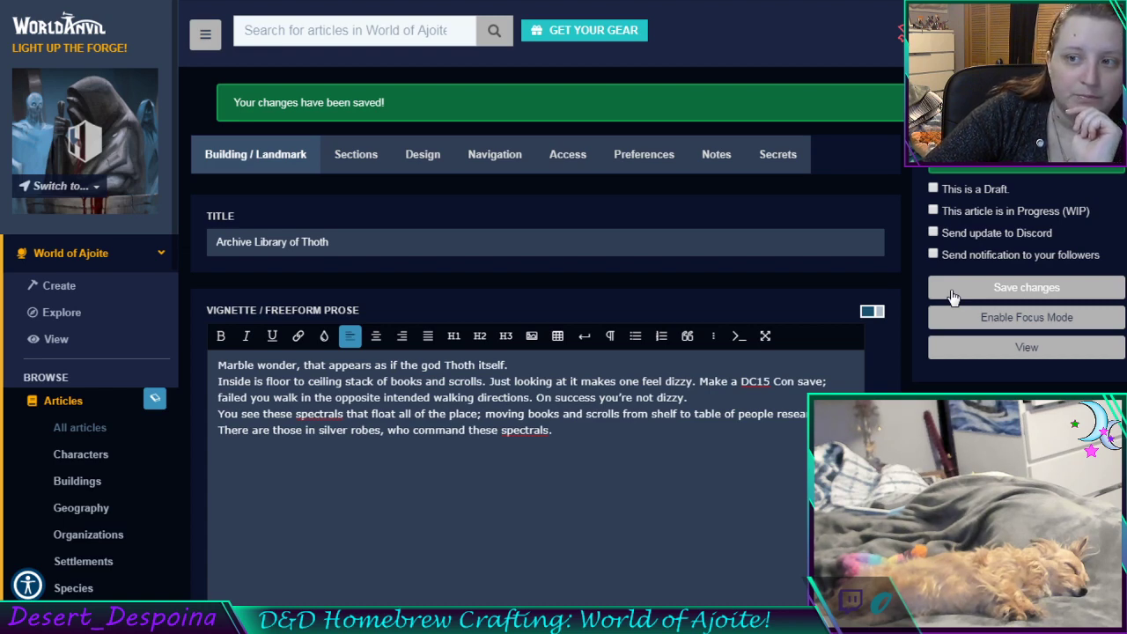
pyautogui.click(951, 294)
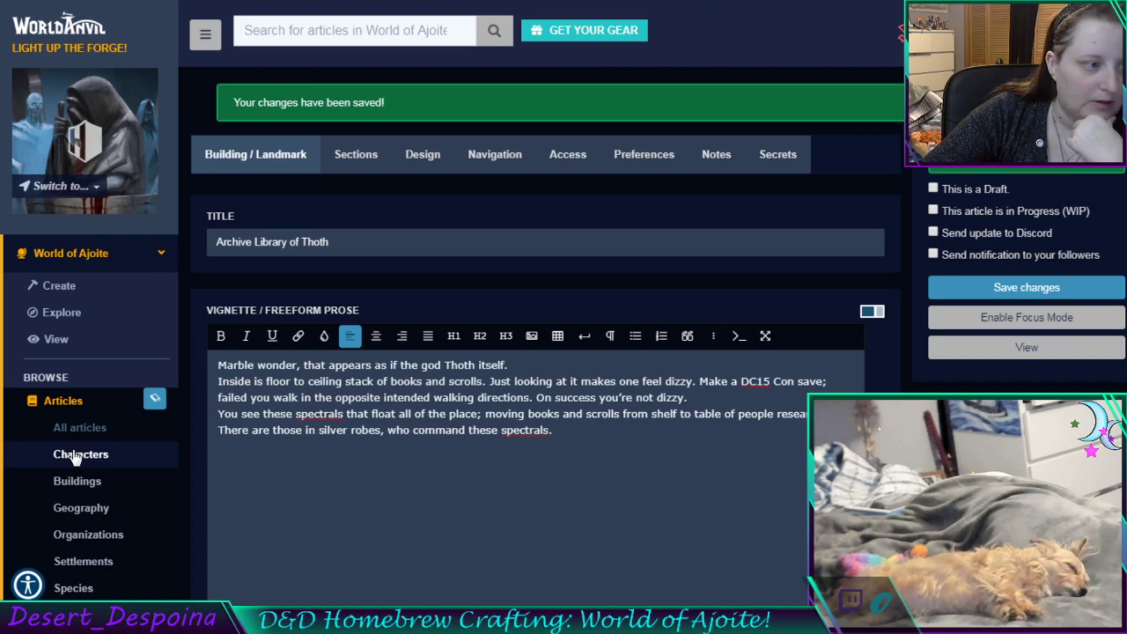
pyautogui.click(72, 299)
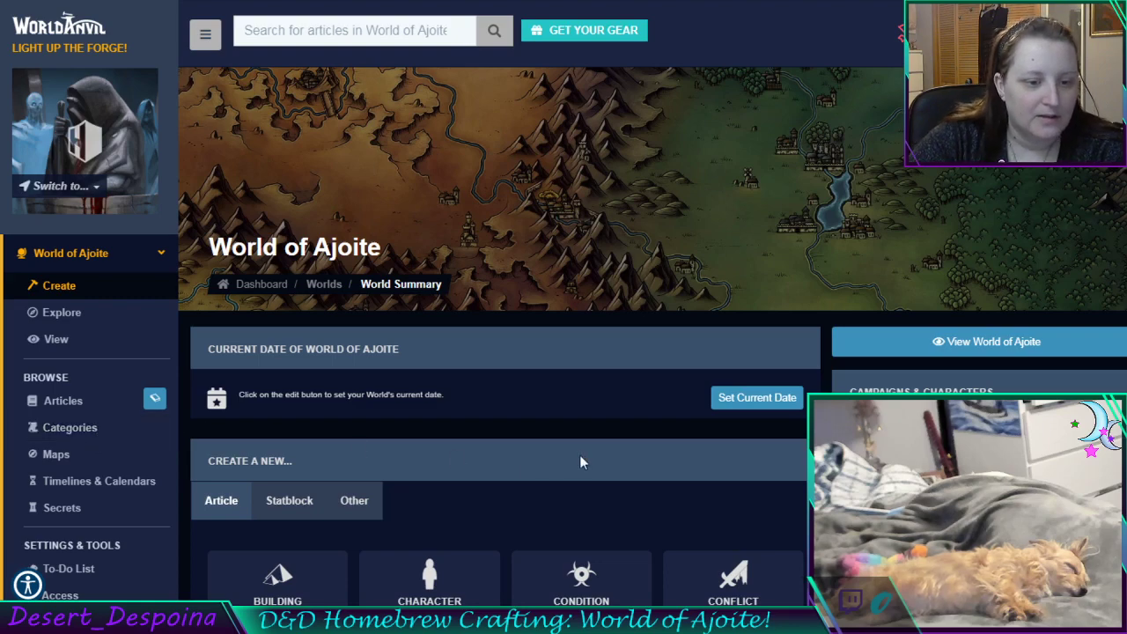
pyautogui.scroll(-1, 579, 461)
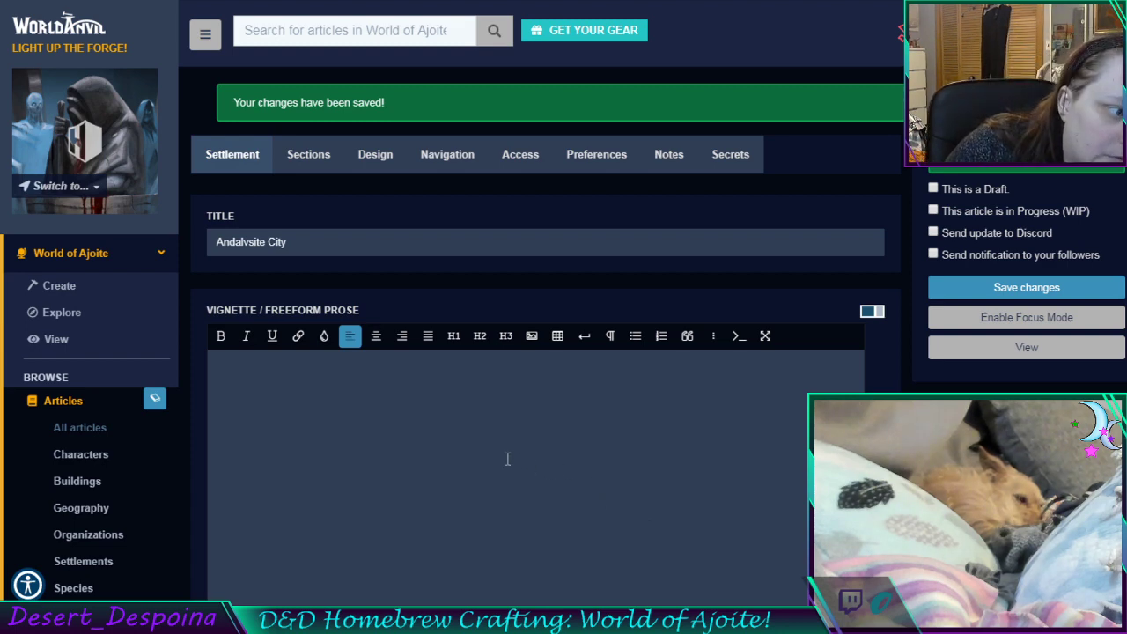
# Find Julianna II among the World of Ajoite characters and open the article for editing
pyautogui.click(84, 459)
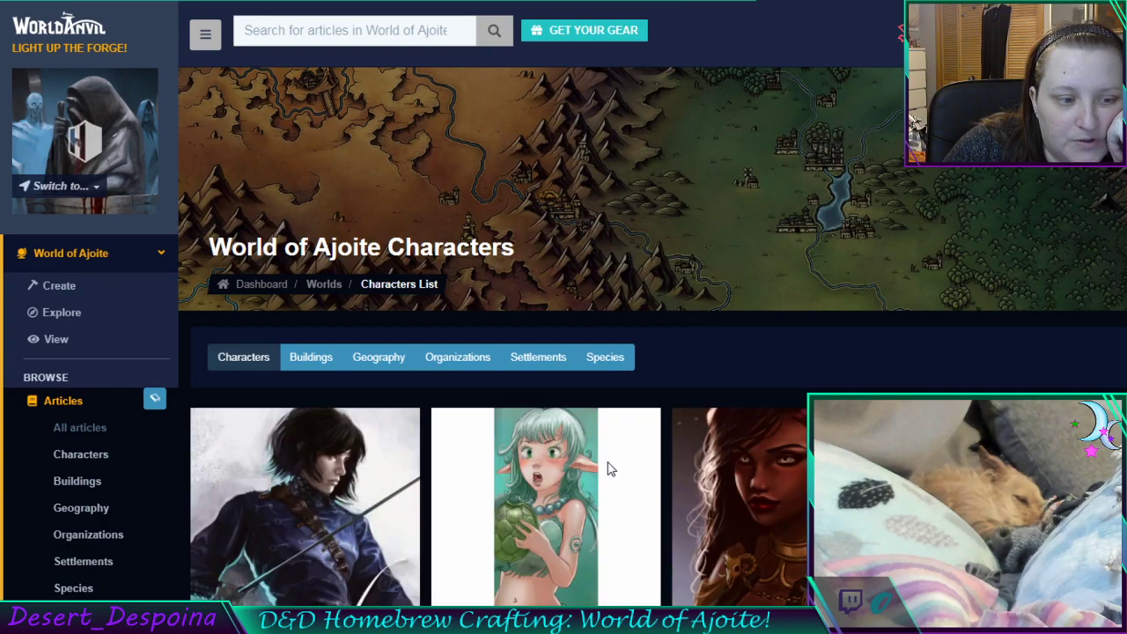
pyautogui.scroll(-5, 608, 465)
pyautogui.scroll(-4, 610, 468)
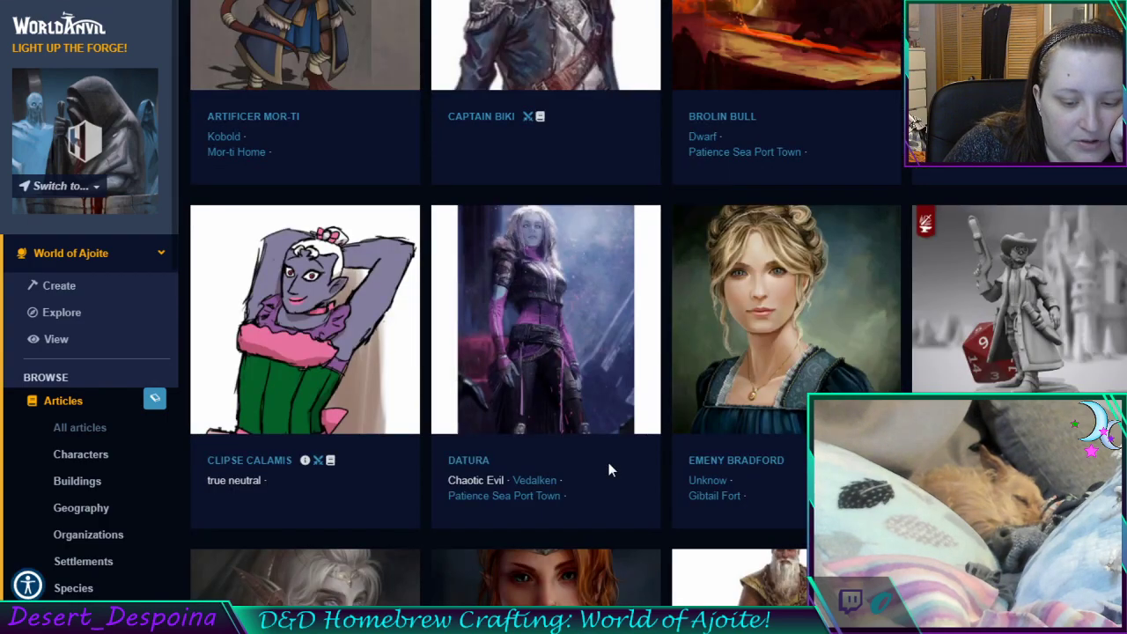
pyautogui.scroll(-5, 608, 471)
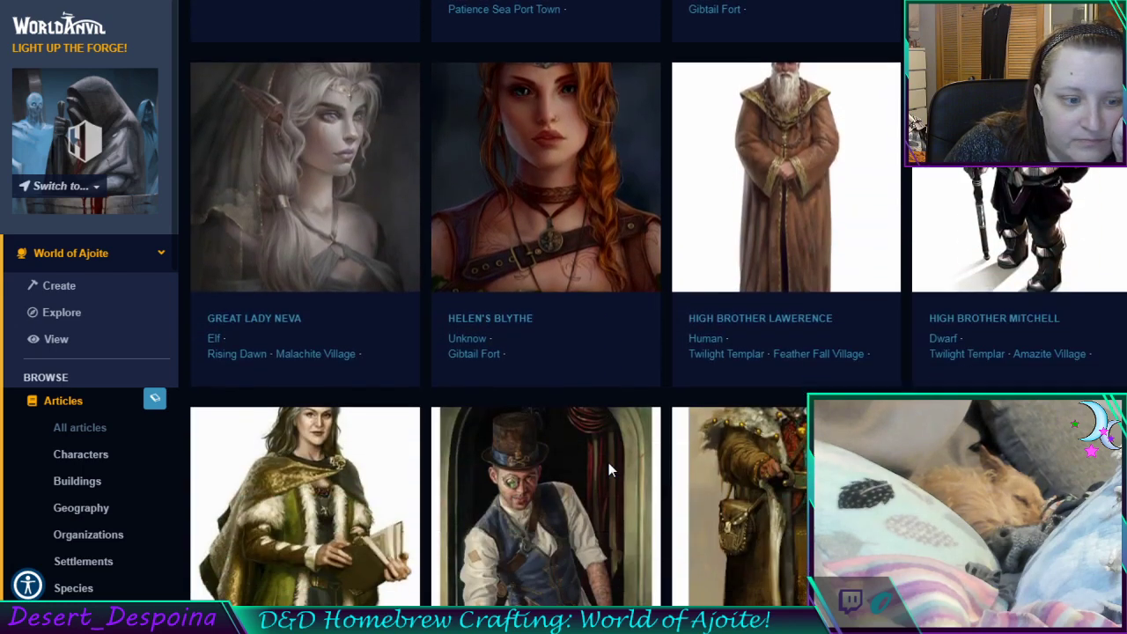
pyautogui.scroll(-3, 609, 463)
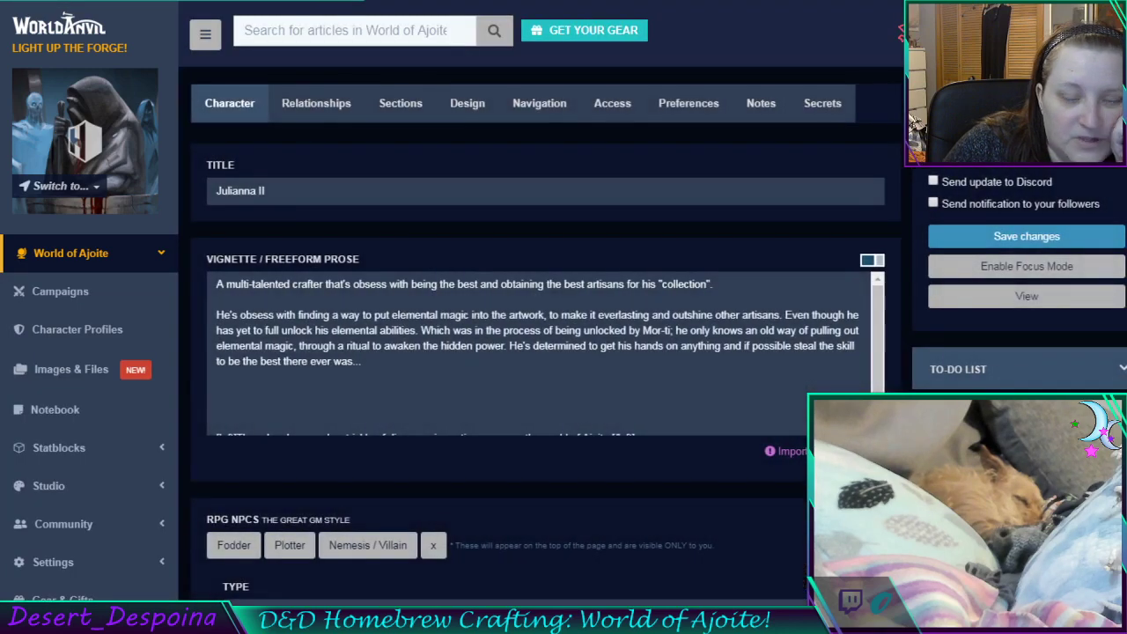
# Set Julianna II's current location to Andalvsite City in the generic details
pyautogui.scroll(-8, 676, 445)
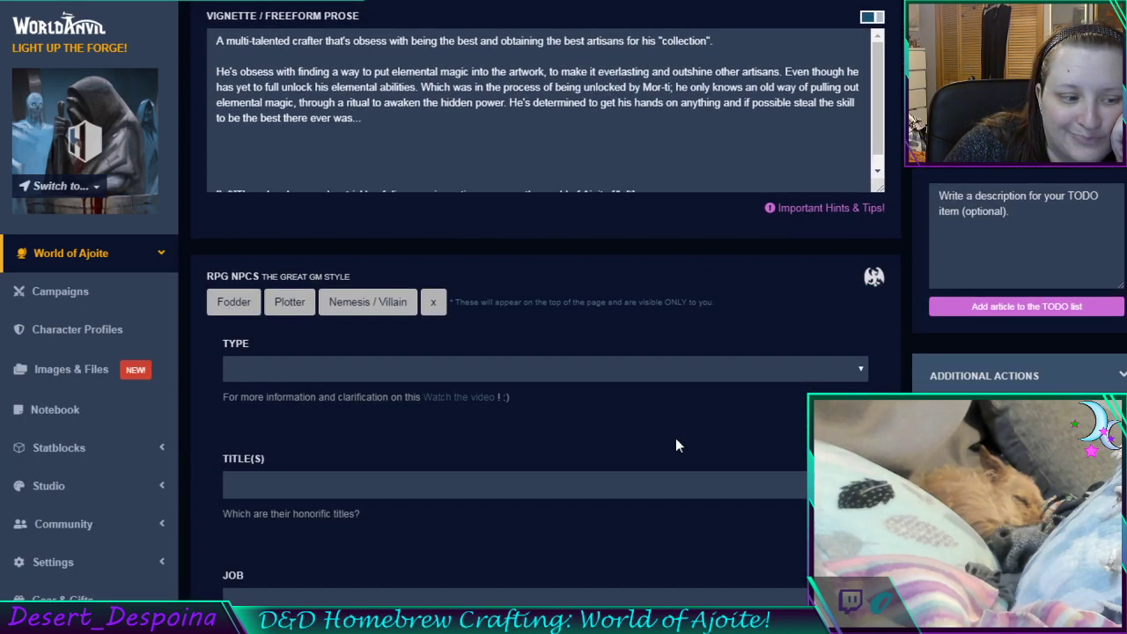
pyautogui.scroll(-5, 677, 447)
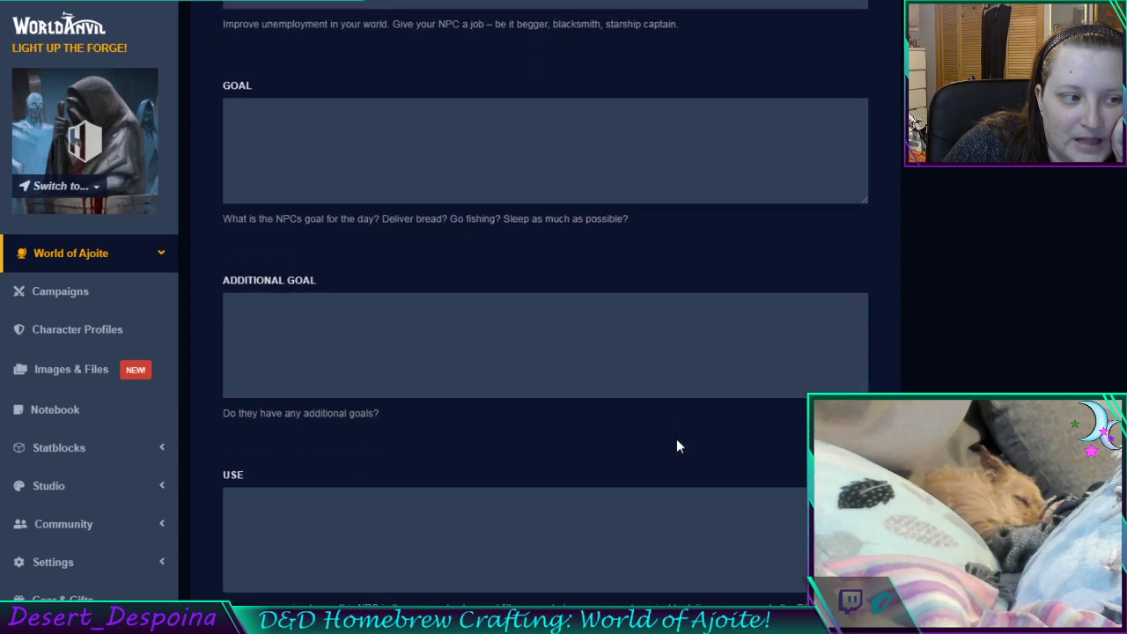
pyautogui.scroll(-4, 675, 448)
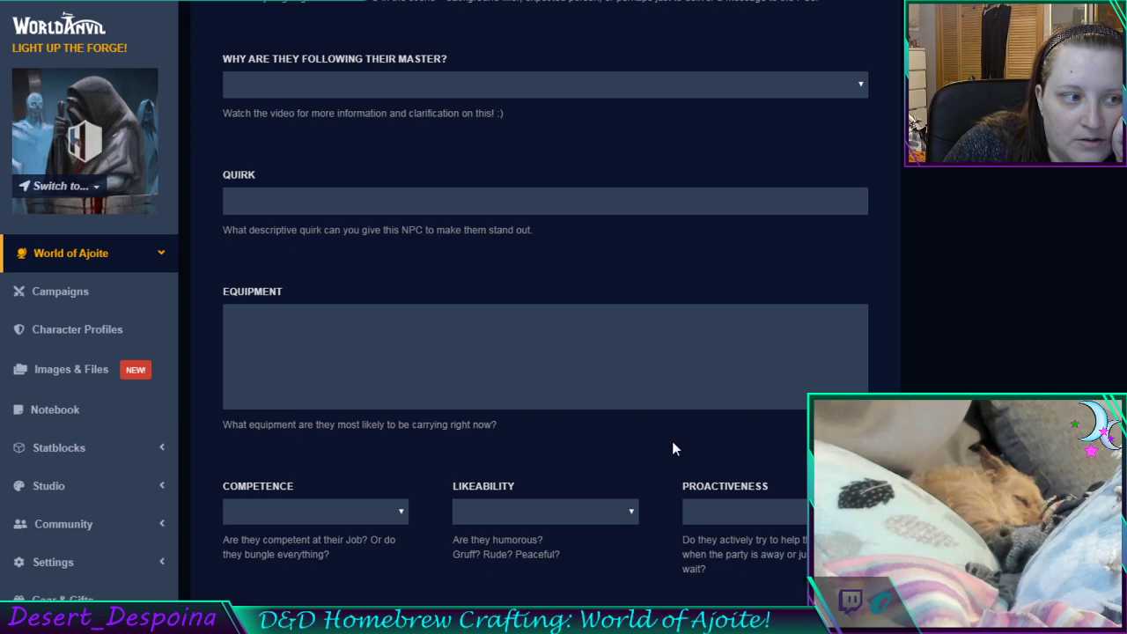
pyautogui.hotkey('ctrl', 'Tab')
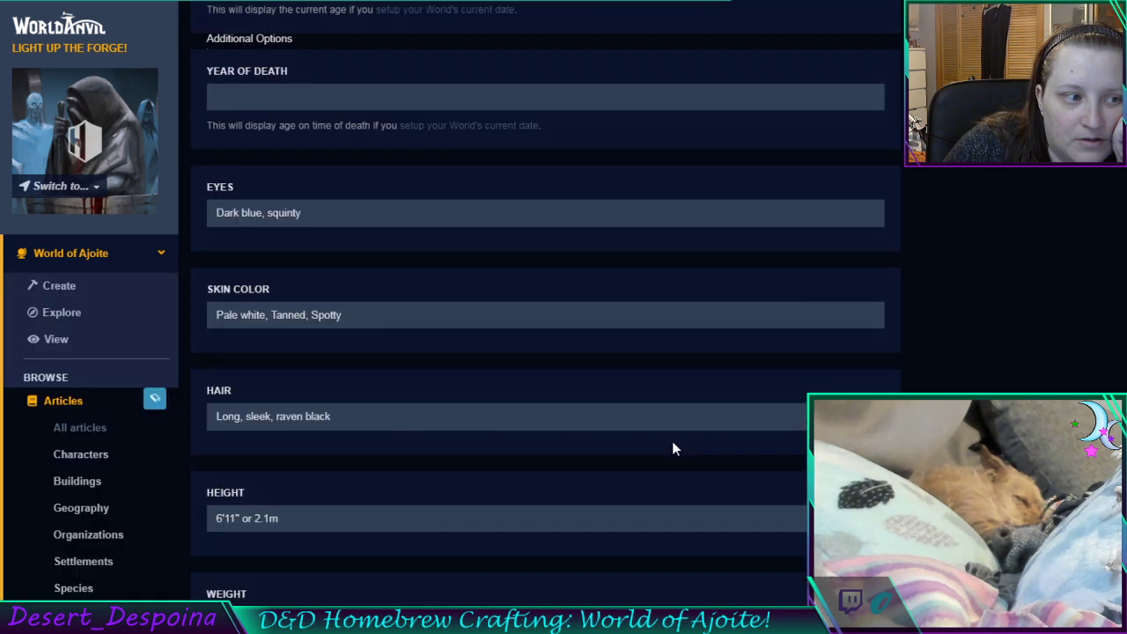
pyautogui.scroll(-2, 676, 449)
pyautogui.scroll(-3, 671, 449)
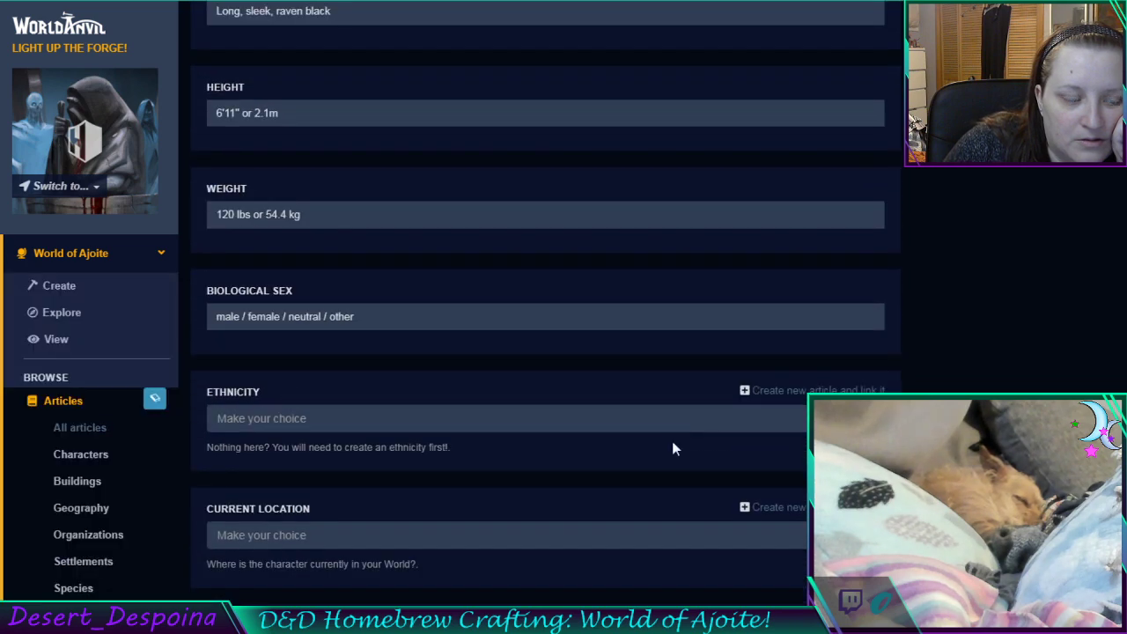
pyautogui.scroll(8, 673, 448)
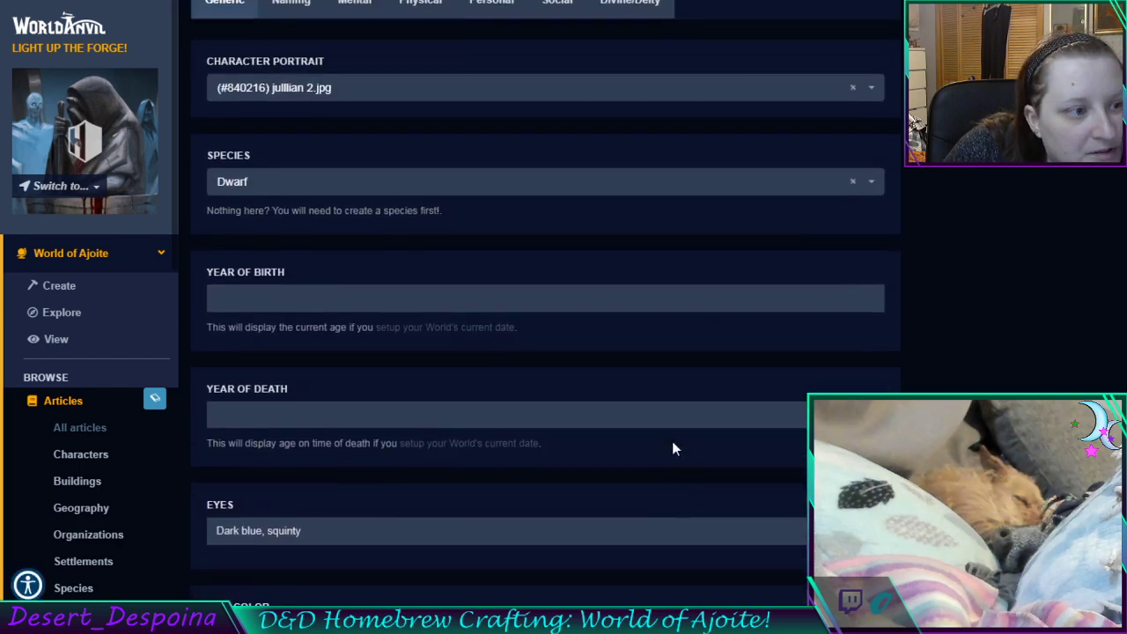
pyautogui.scroll(-4, 673, 443)
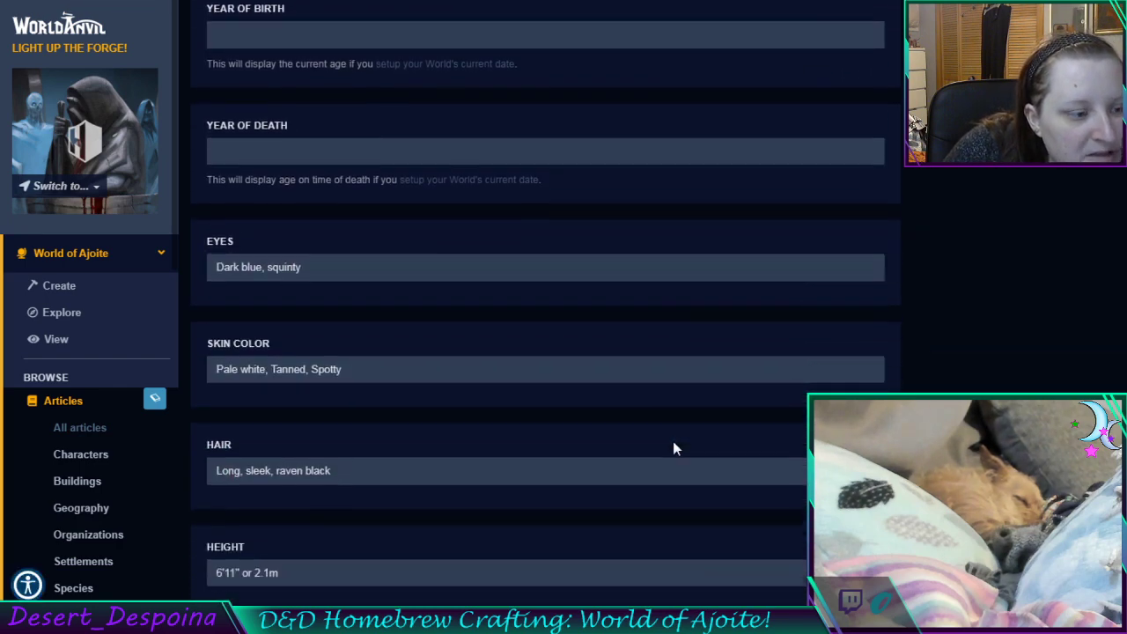
pyautogui.scroll(-5, 673, 449)
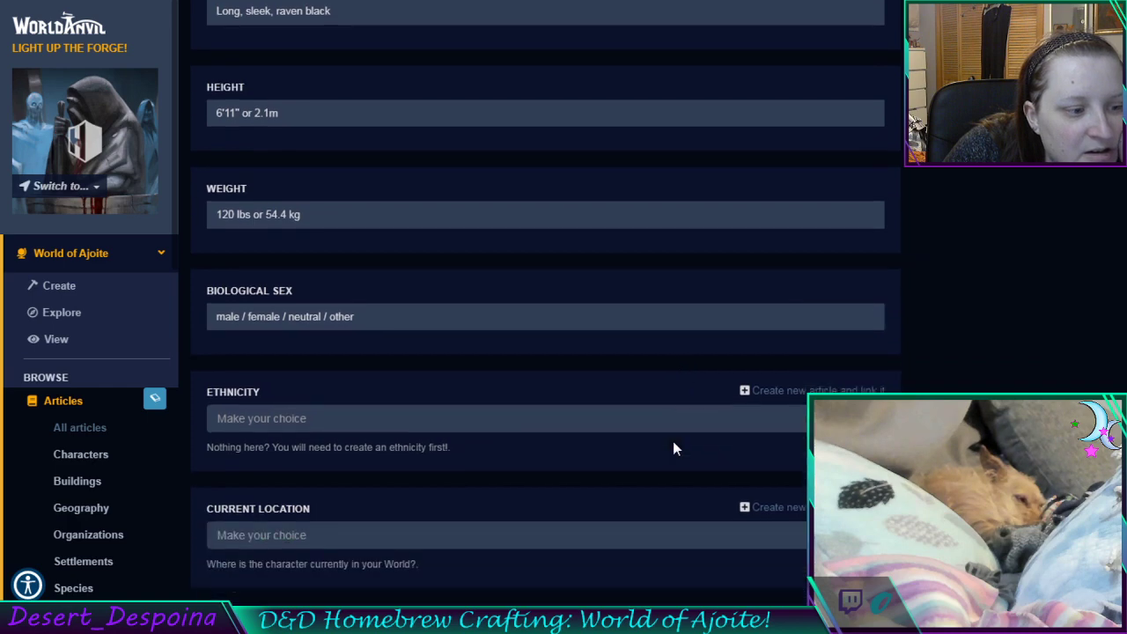
pyautogui.scroll(-2, 673, 449)
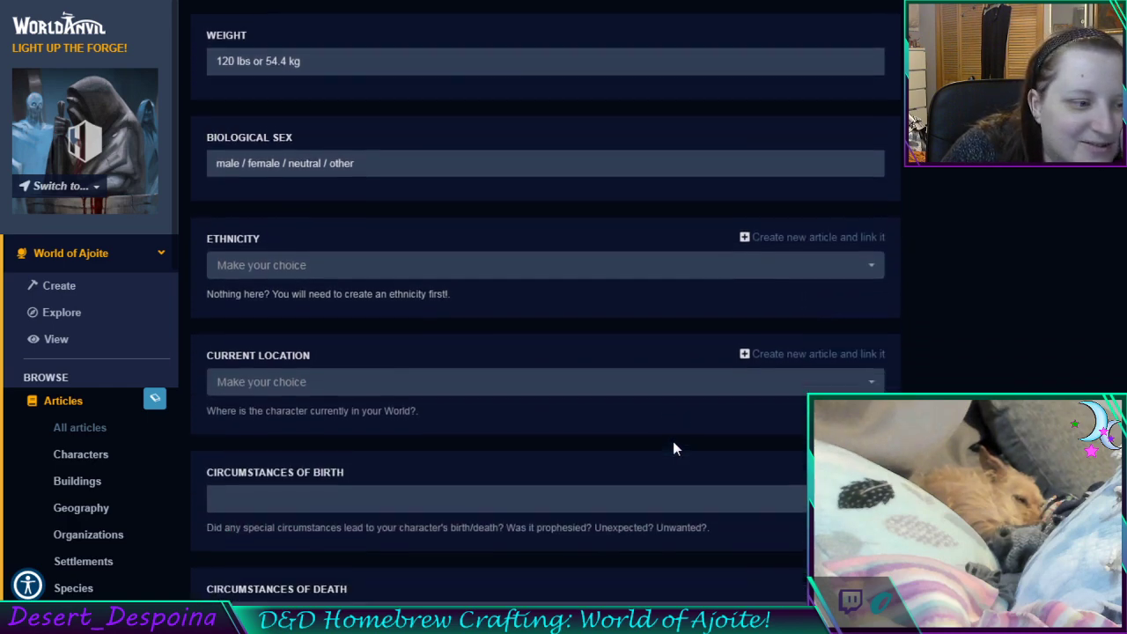
pyautogui.scroll(-4, 673, 449)
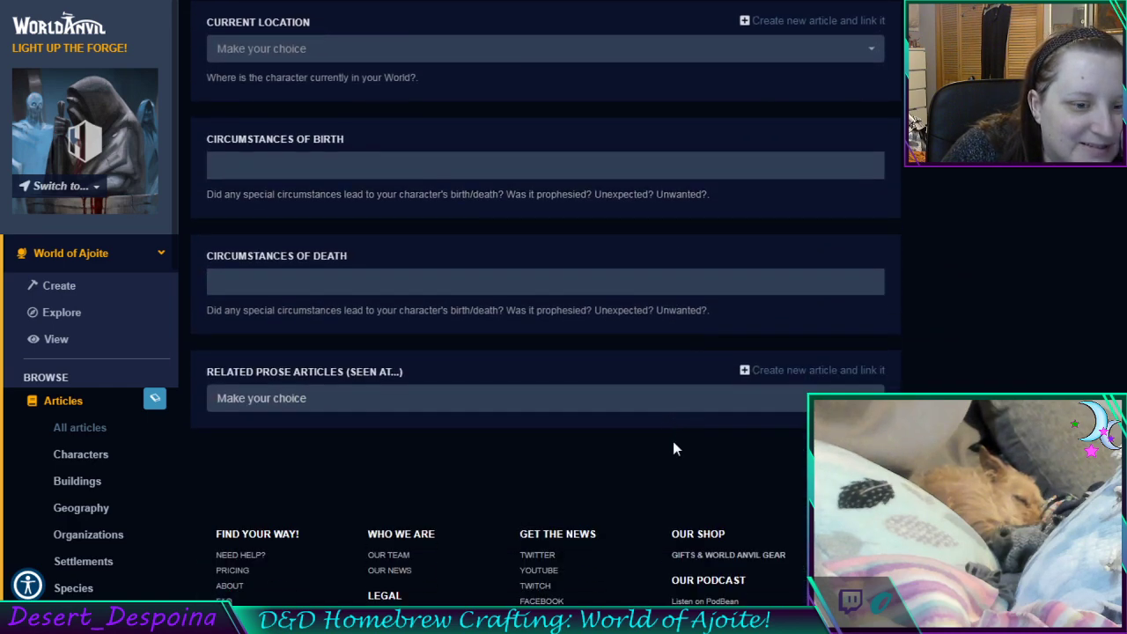
pyautogui.scroll(2, 673, 449)
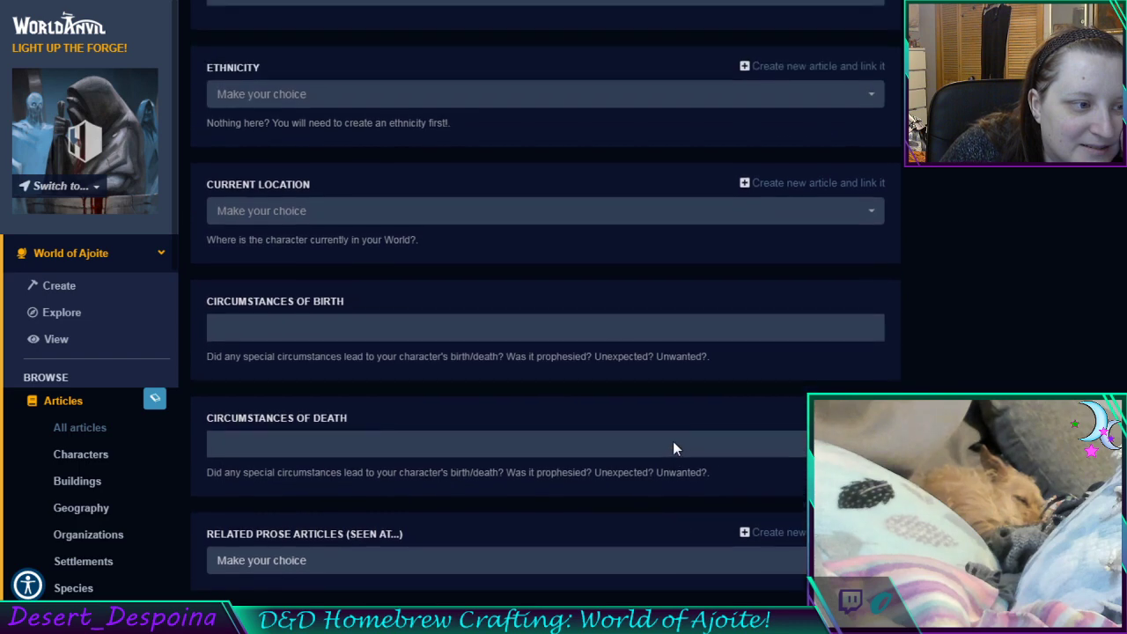
pyautogui.click(507, 220)
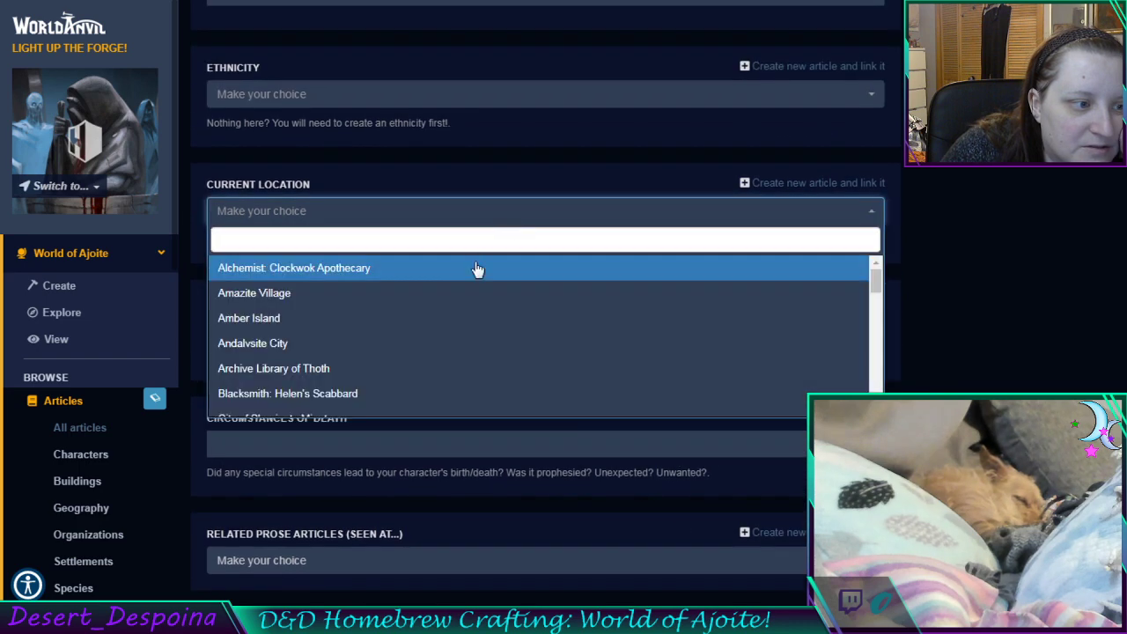
pyautogui.click(434, 348)
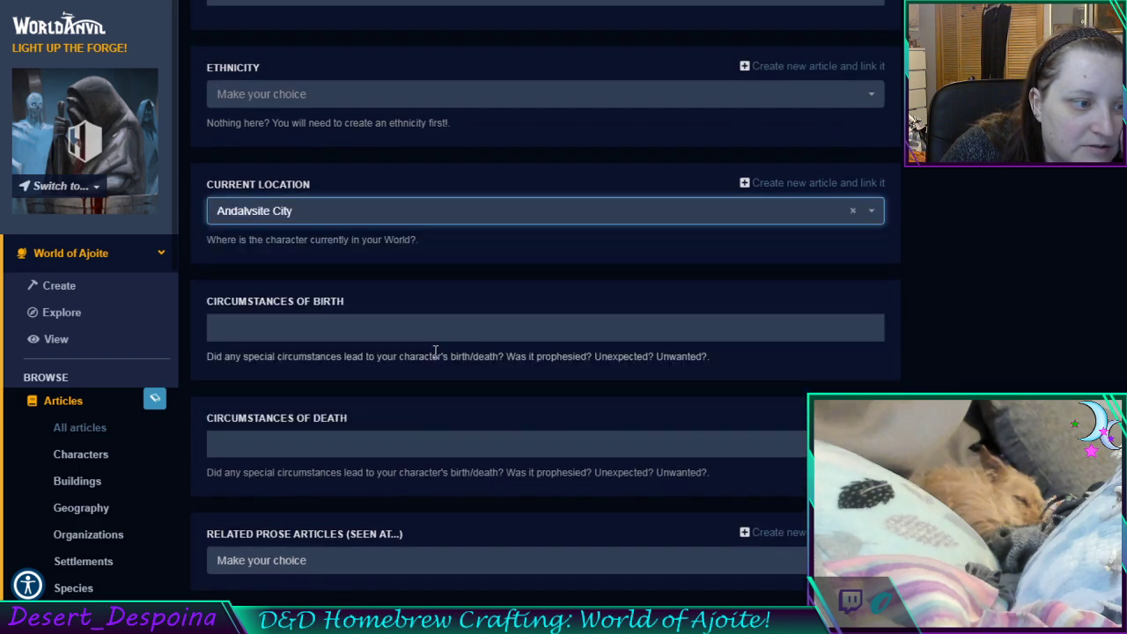
# Look over the naming and mental details of Julianna II, from personal history to known languages
pyautogui.scroll(5, 446, 342)
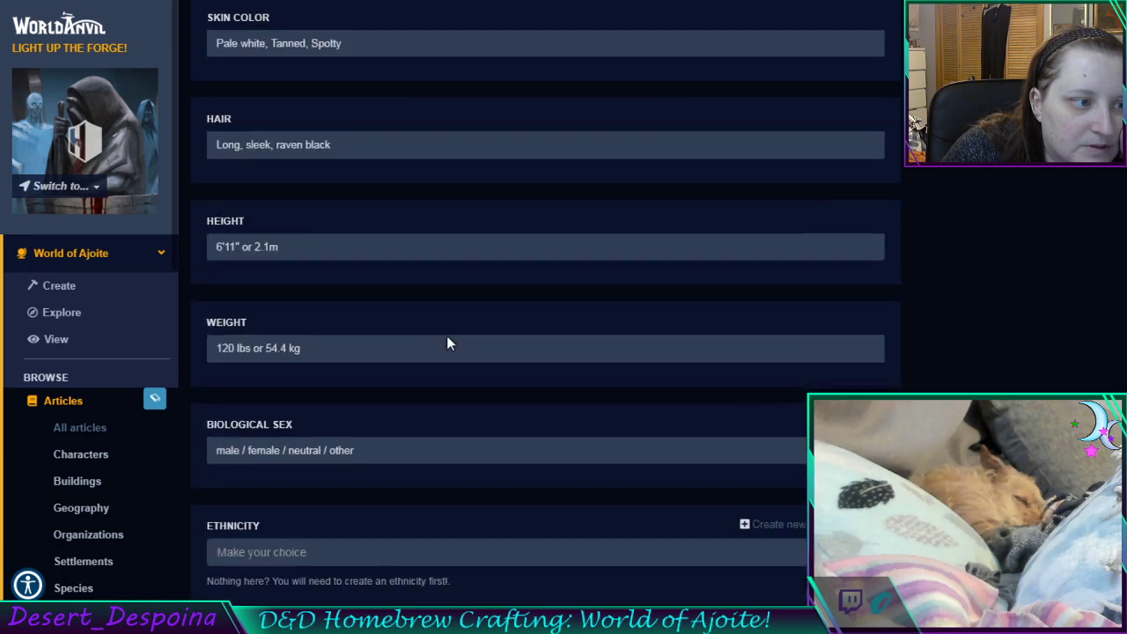
pyautogui.scroll(10, 447, 343)
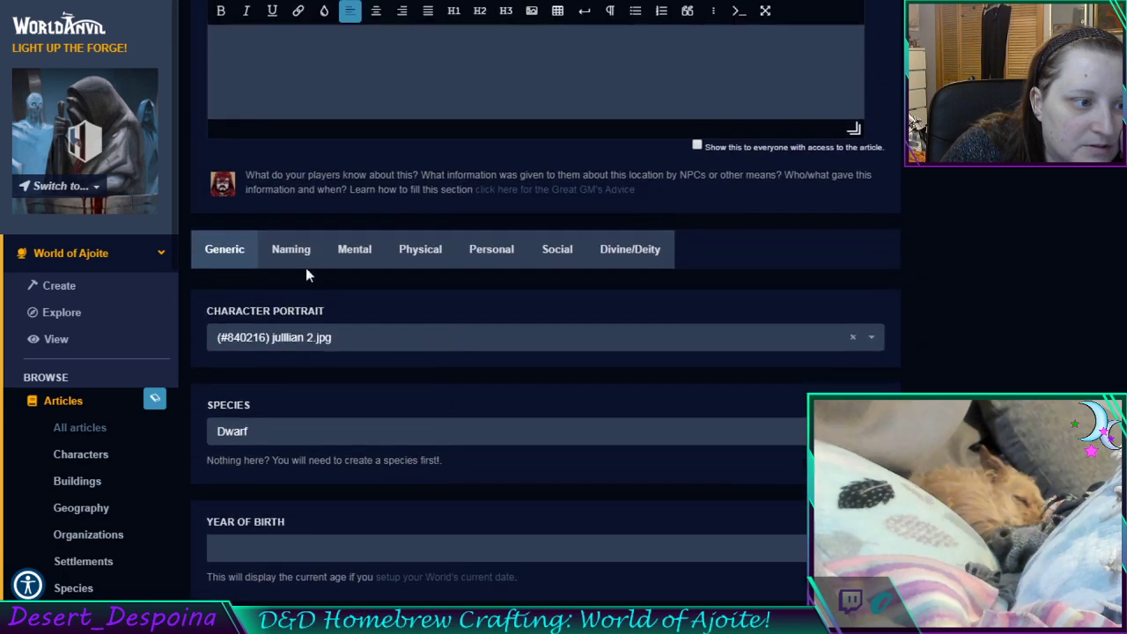
pyautogui.click(294, 255)
pyautogui.scroll(-3, 558, 345)
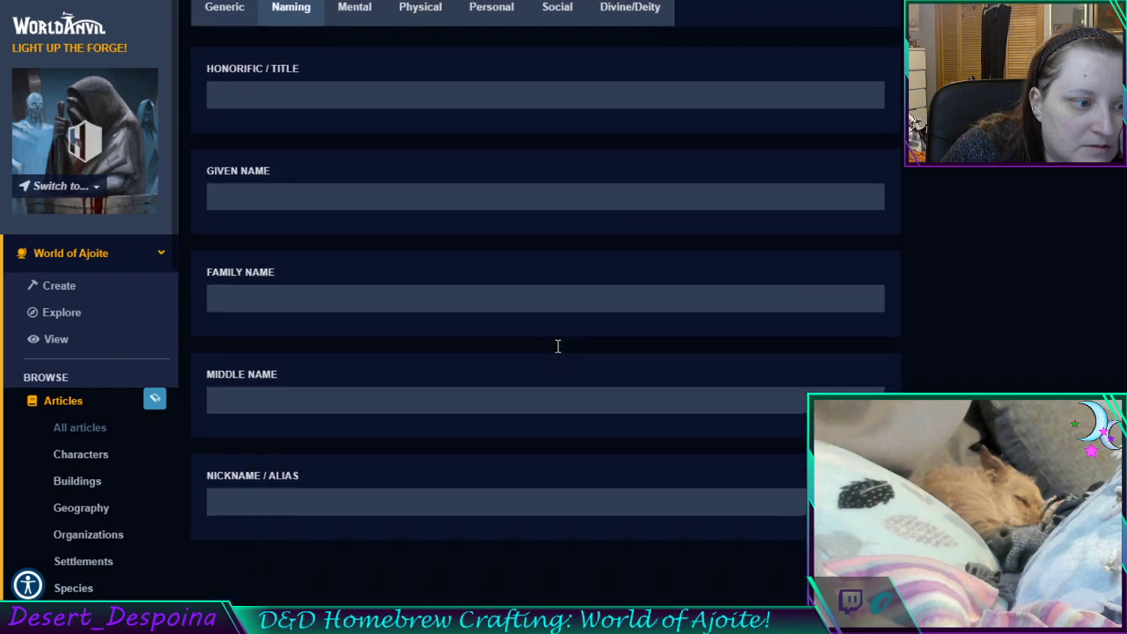
pyautogui.click(355, 23)
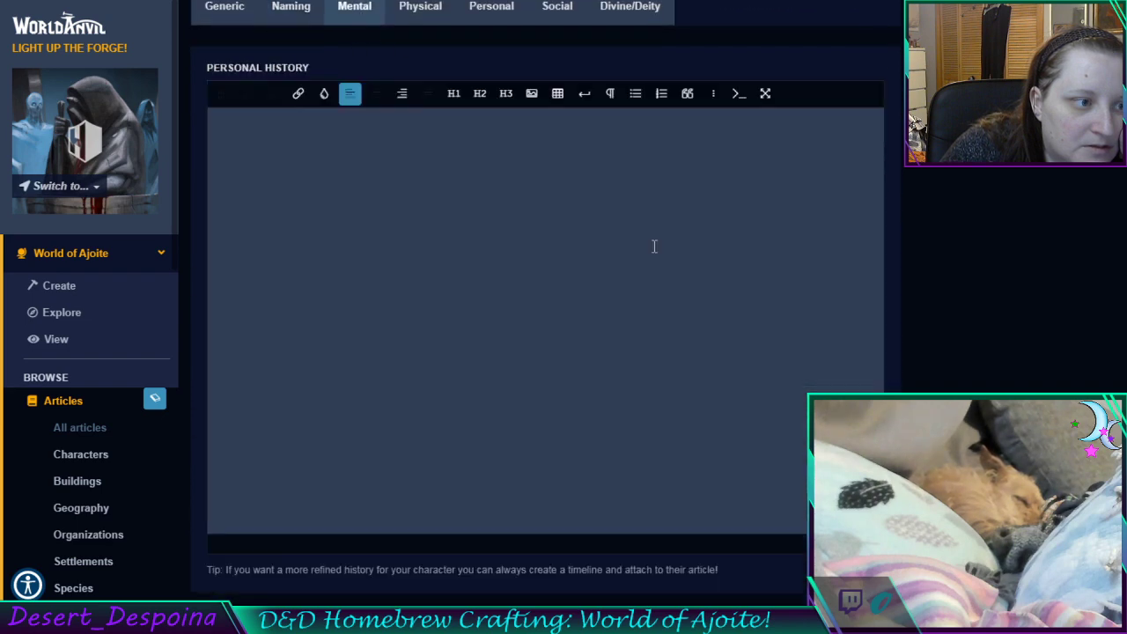
pyautogui.scroll(-20, 654, 247)
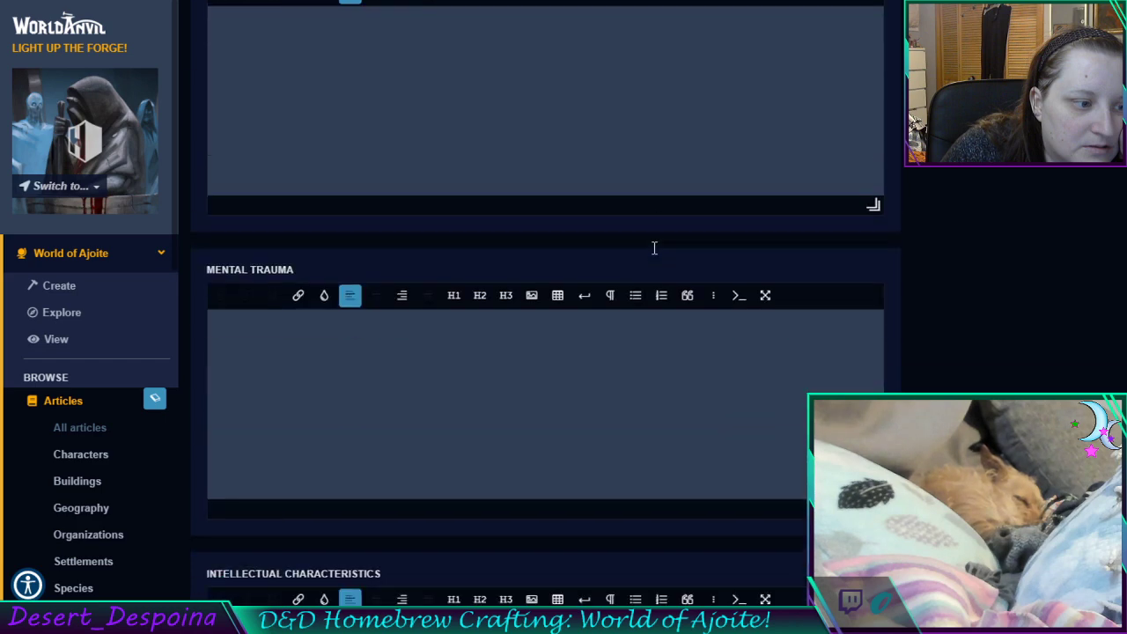
pyautogui.scroll(-18, 654, 248)
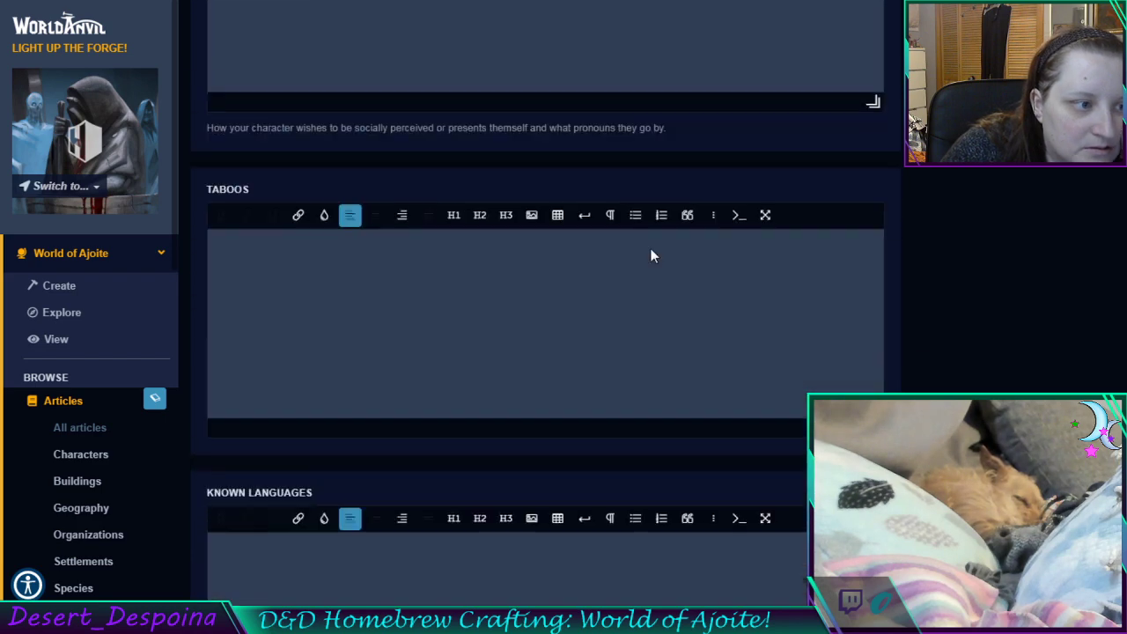
pyautogui.scroll(-6, 651, 255)
pyautogui.scroll(9, 650, 256)
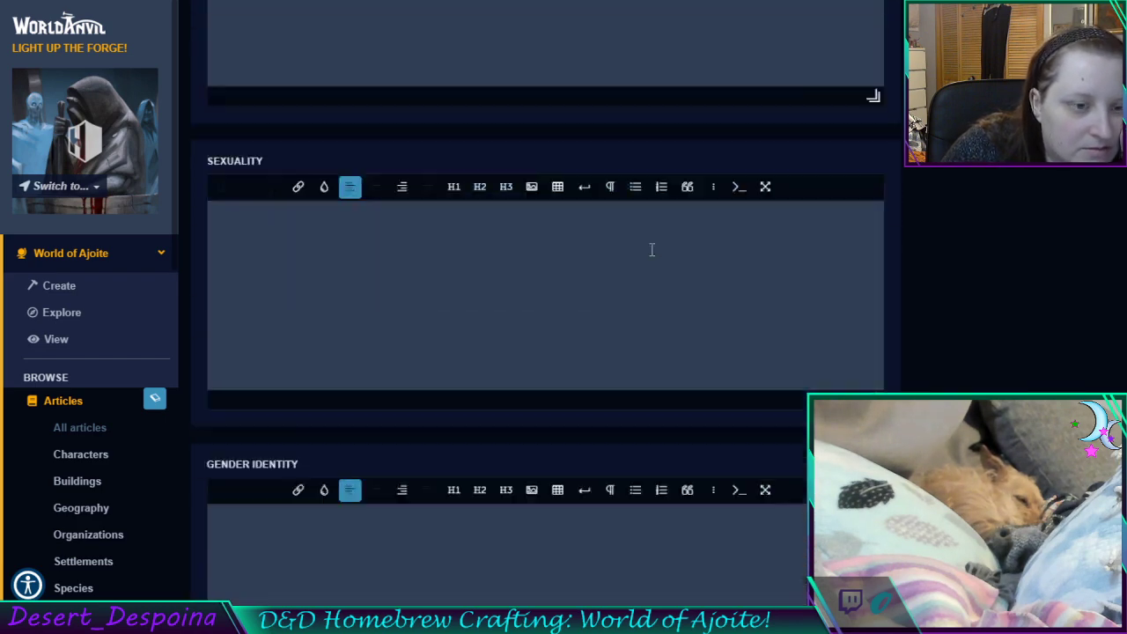
pyautogui.scroll(12, 652, 250)
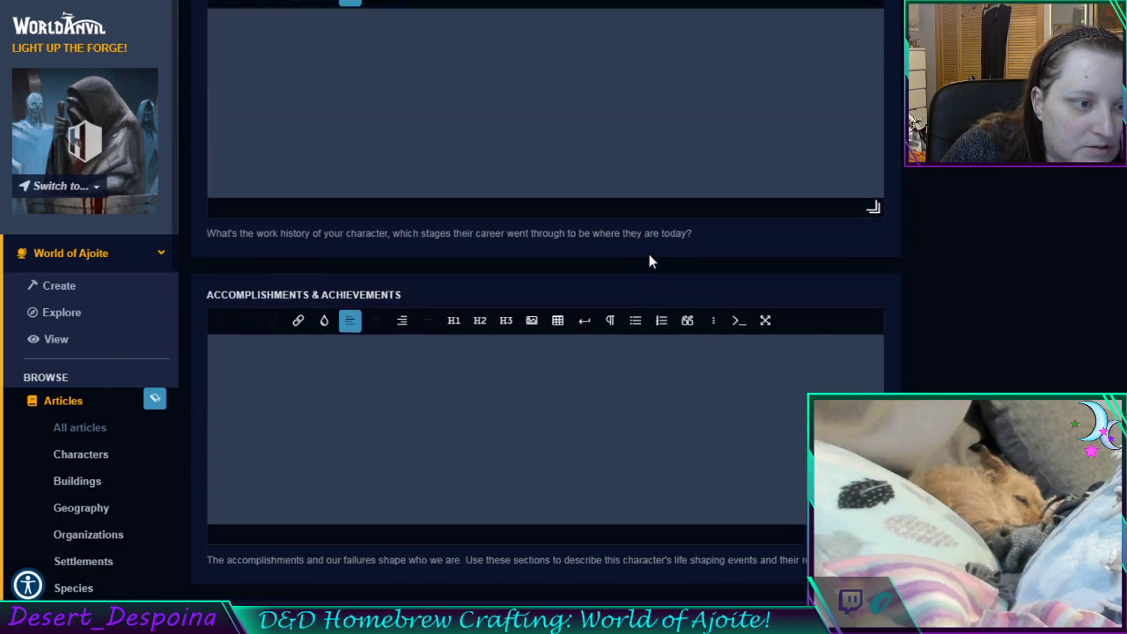
pyautogui.scroll(10, 649, 254)
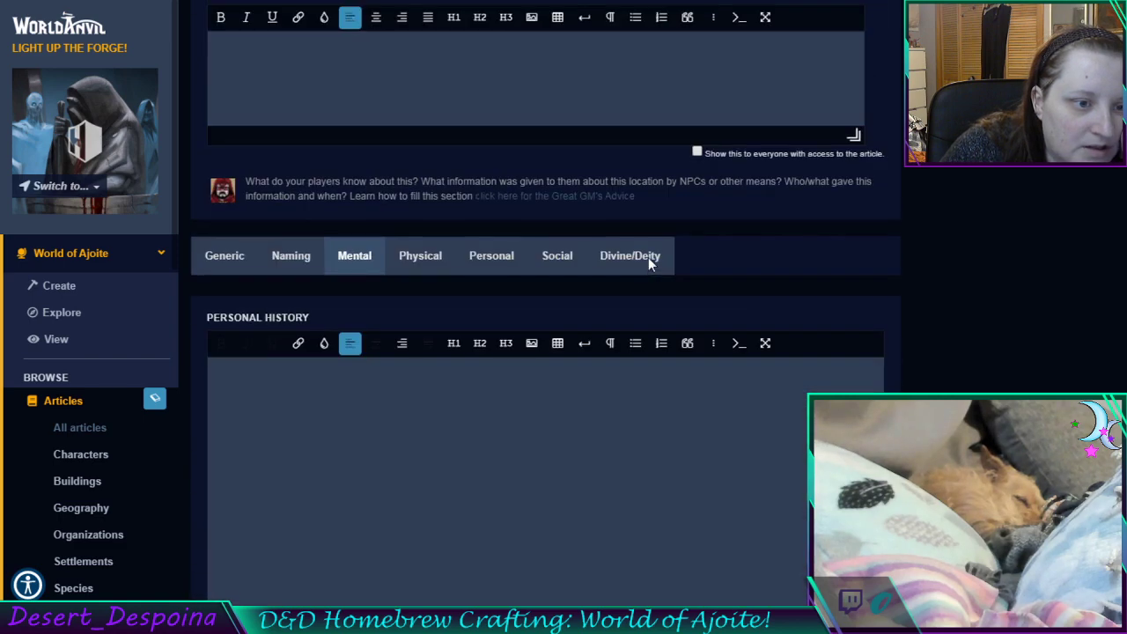
# Look through Julianna II's physical details, from general condition and body features to special abilities and apparel
pyautogui.click(420, 256)
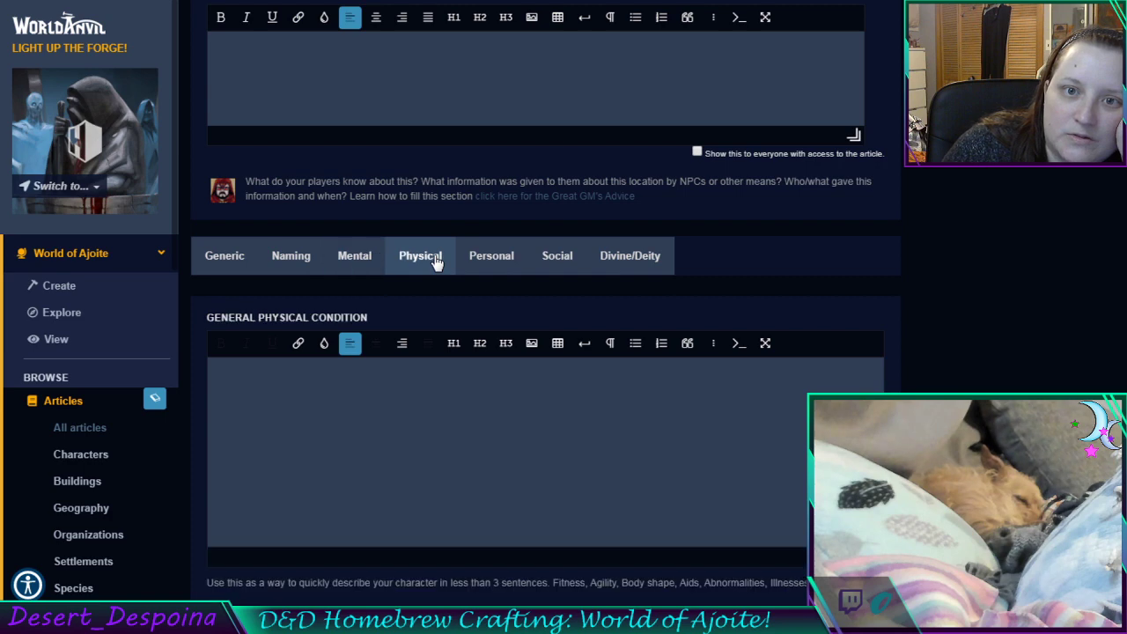
pyautogui.scroll(-5, 605, 345)
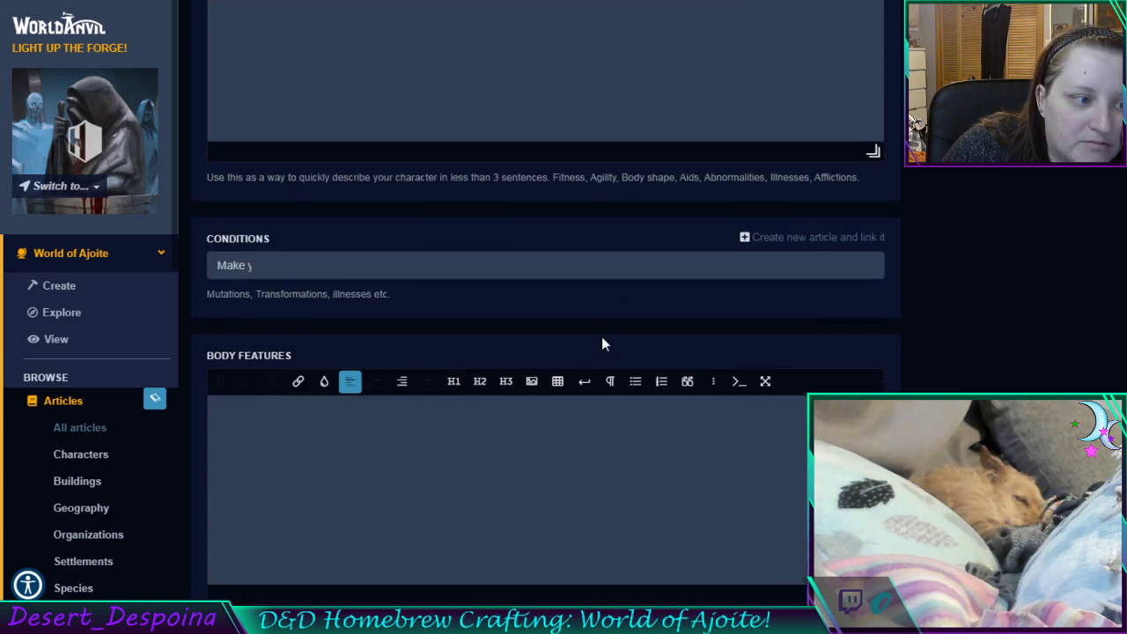
pyautogui.scroll(-7, 604, 343)
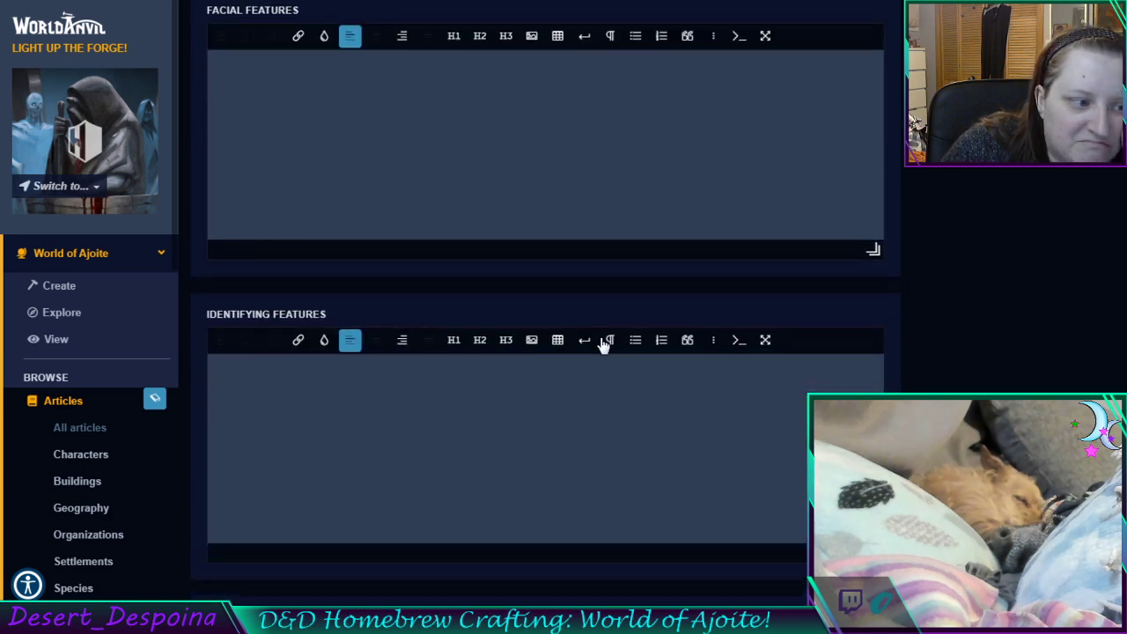
pyautogui.scroll(-15, 604, 345)
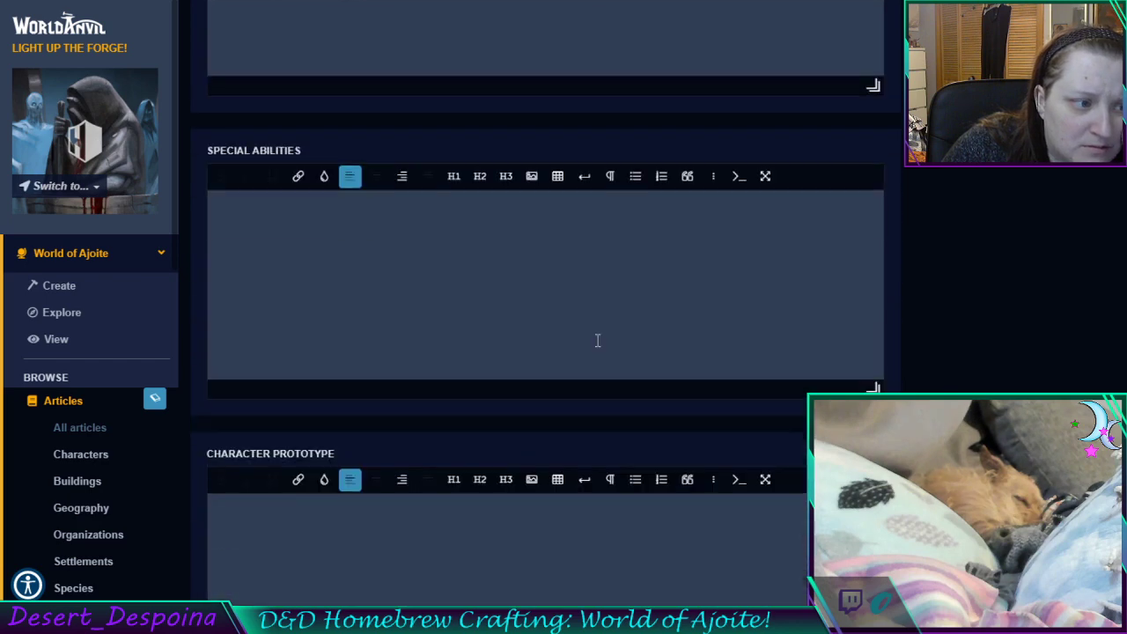
pyautogui.scroll(-5, 597, 340)
pyautogui.scroll(16, 597, 344)
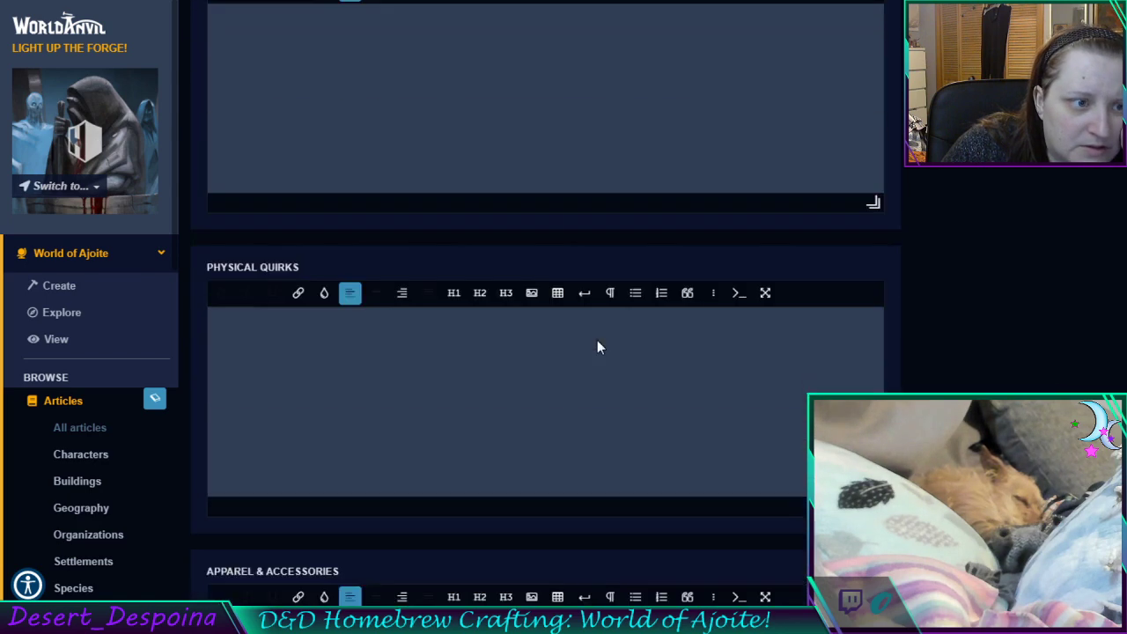
pyautogui.scroll(10, 597, 340)
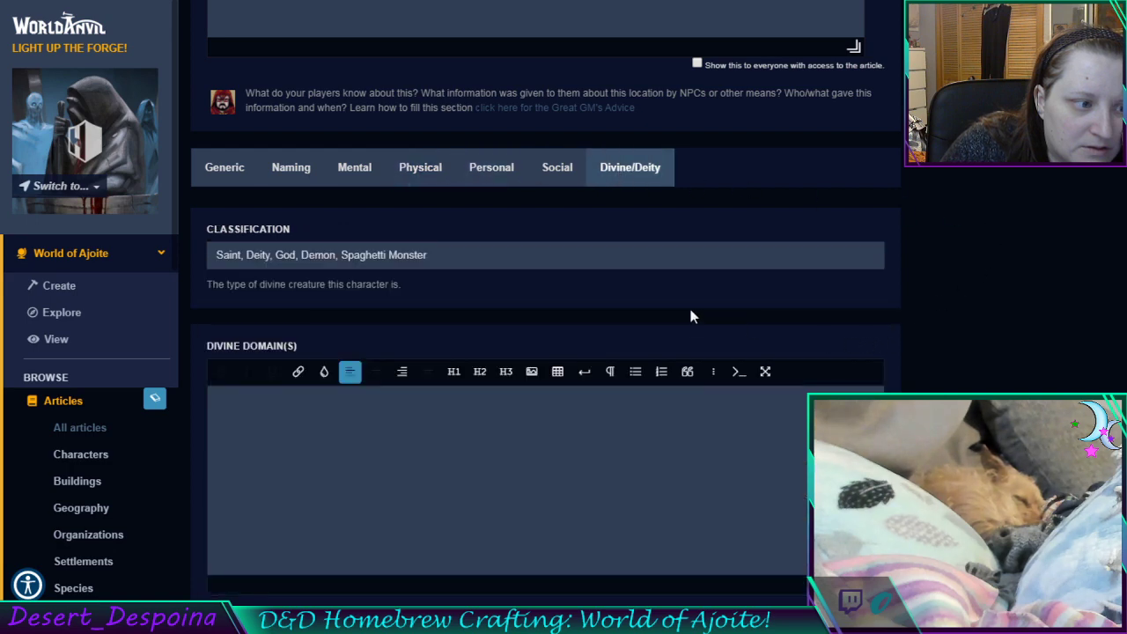
# Examine Julianna II's divine details, including classification, domains, holidays and the available choices for church or cult and realm
pyautogui.scroll(-3, 690, 315)
pyautogui.scroll(2, 690, 315)
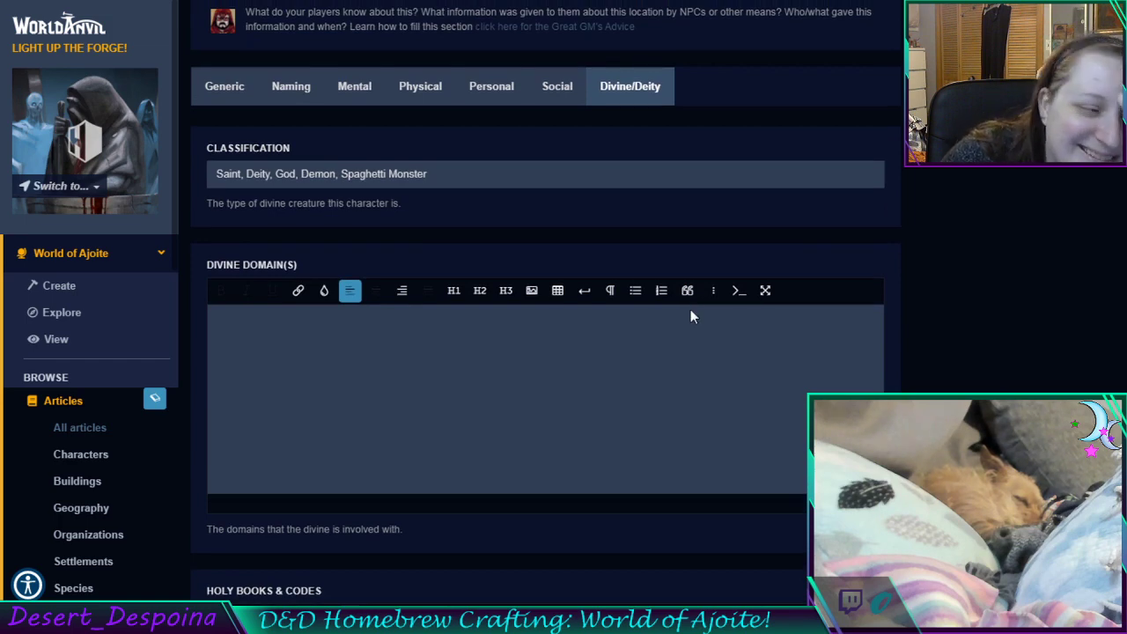
pyautogui.scroll(-9, 692, 315)
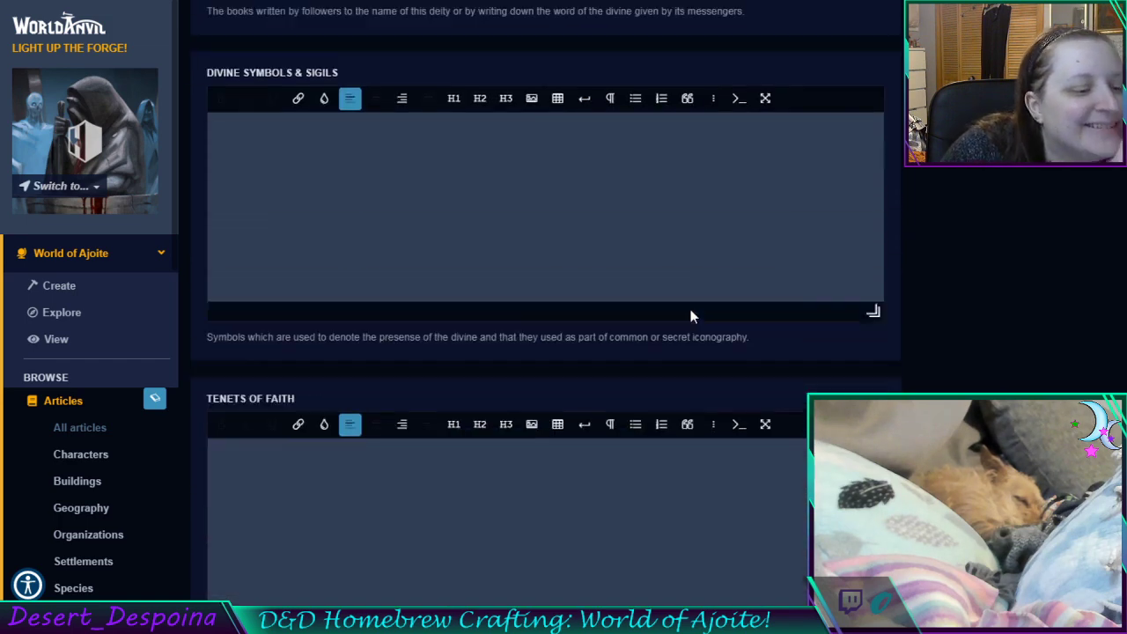
pyautogui.scroll(-10, 691, 315)
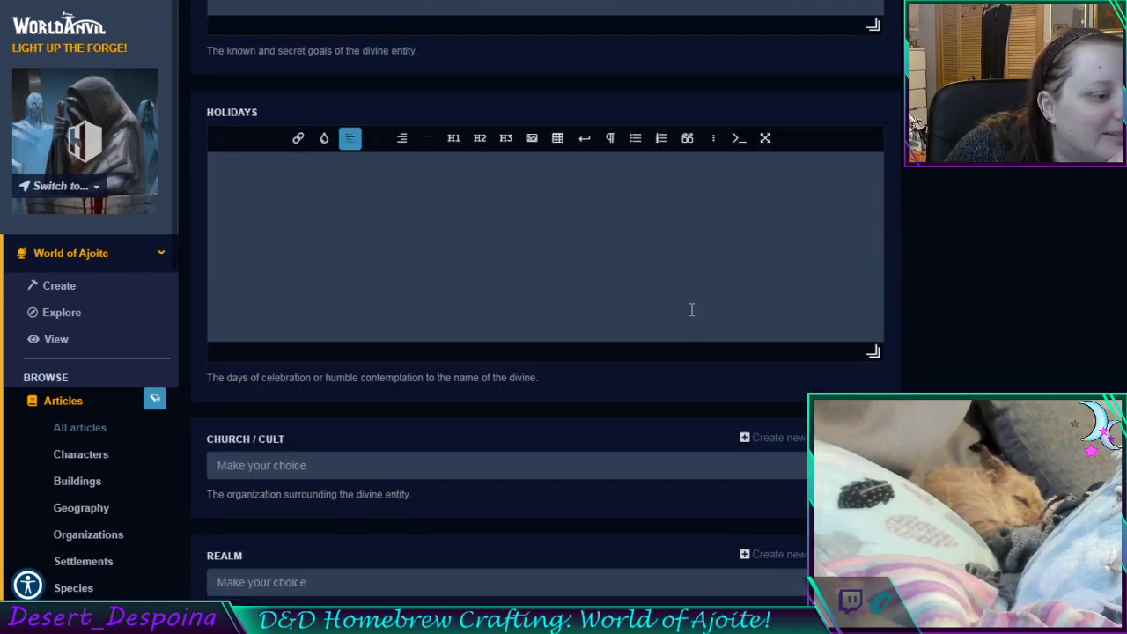
pyautogui.scroll(-2, 691, 309)
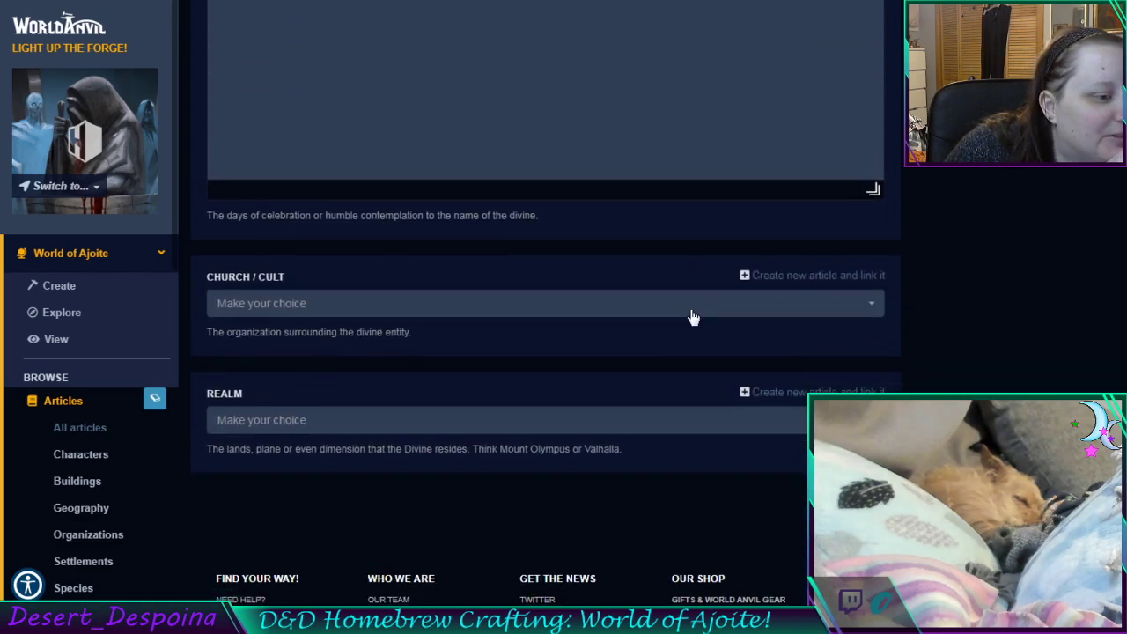
pyautogui.click(682, 309)
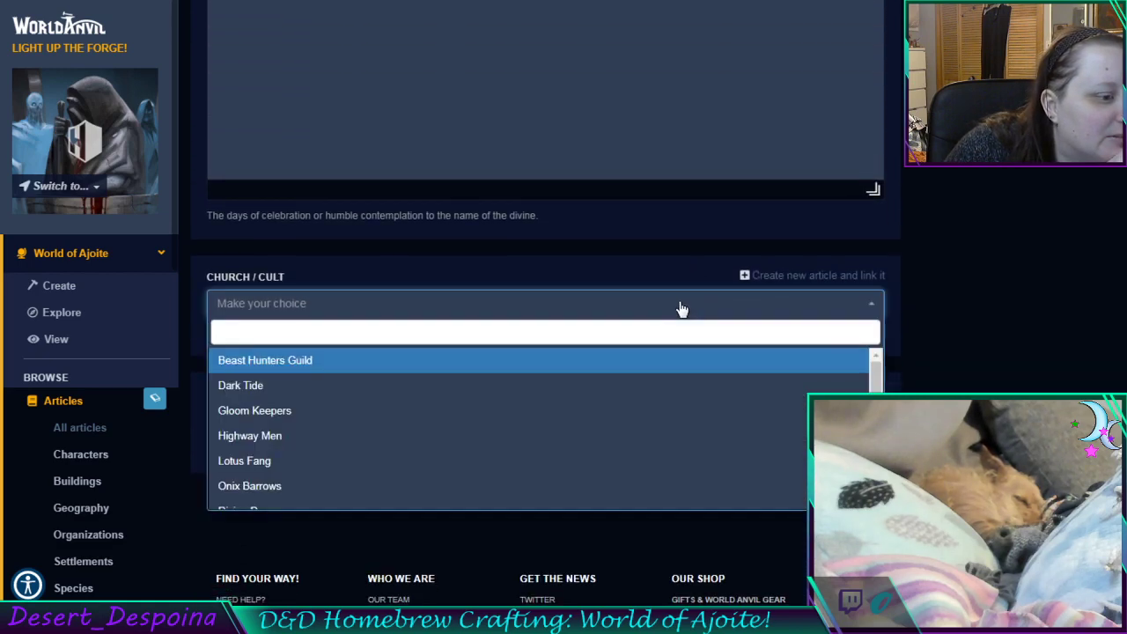
pyautogui.click(489, 261)
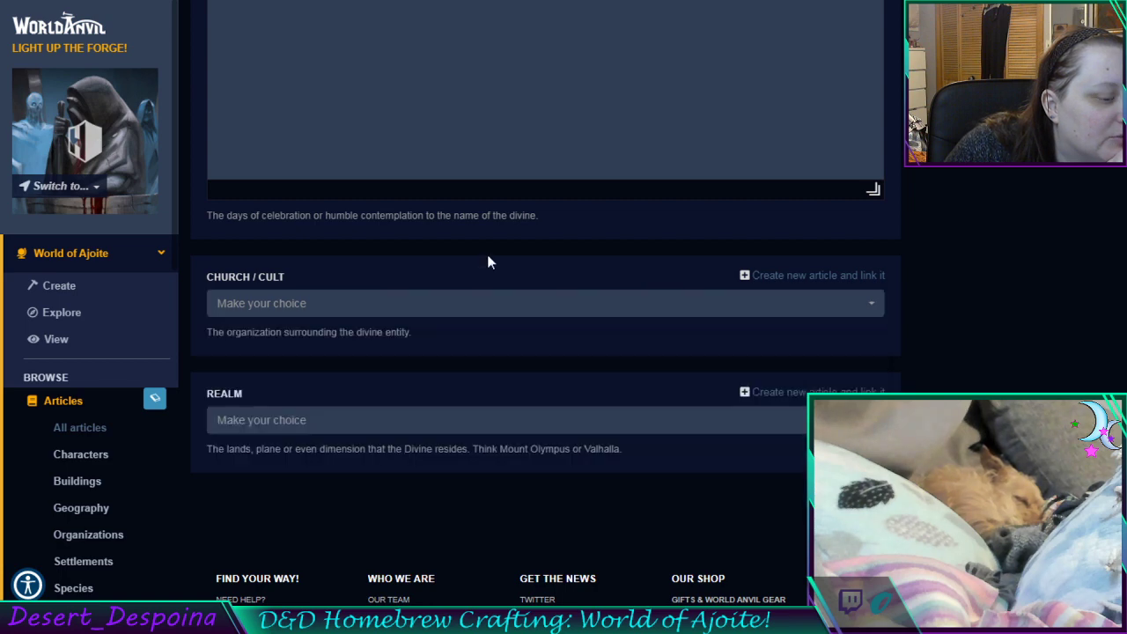
pyautogui.click(431, 421)
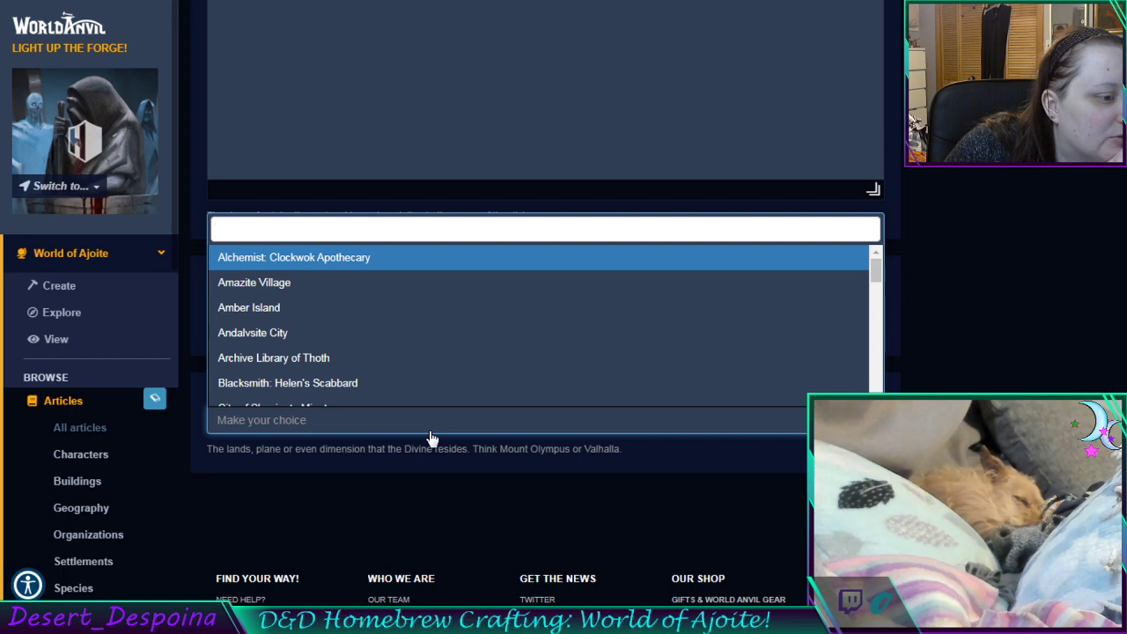
pyautogui.click(431, 431)
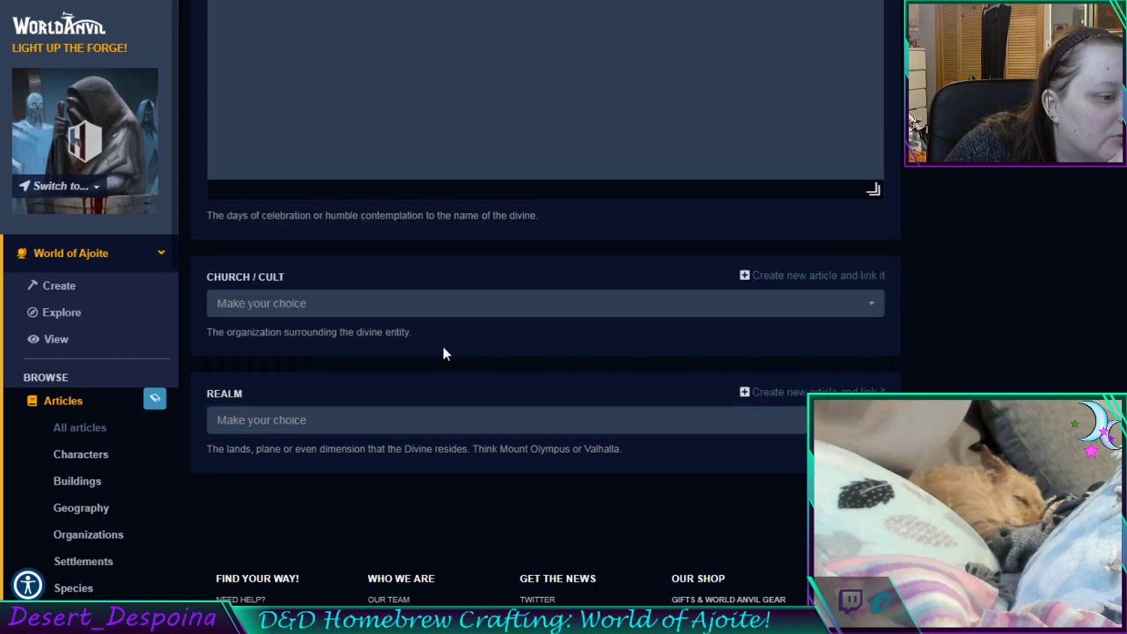
pyautogui.scroll(7, 443, 346)
pyautogui.scroll(12, 445, 353)
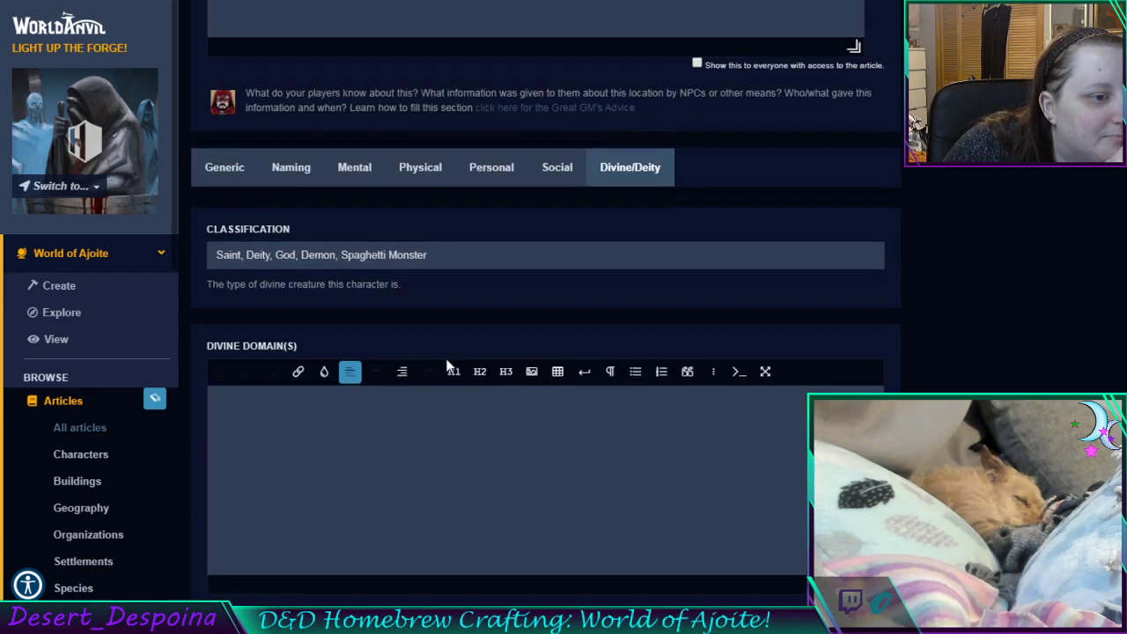
# Look over the article's other settings, from relationships, sections and design to navigation, access, preferences and secrets
pyautogui.scroll(15, 445, 366)
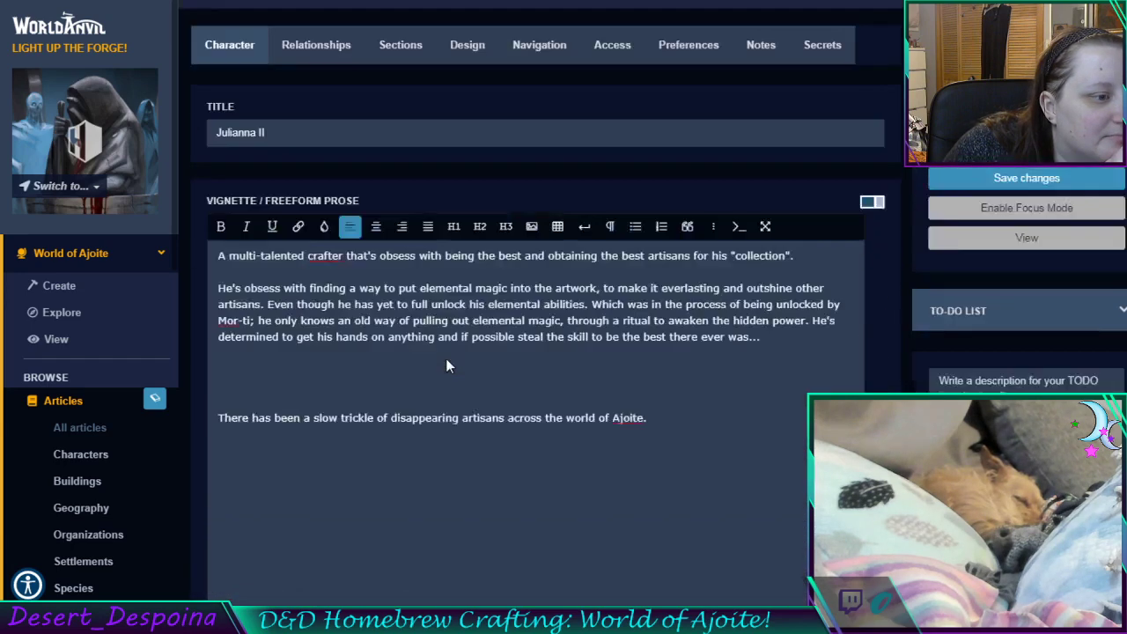
pyautogui.scroll(2, 445, 365)
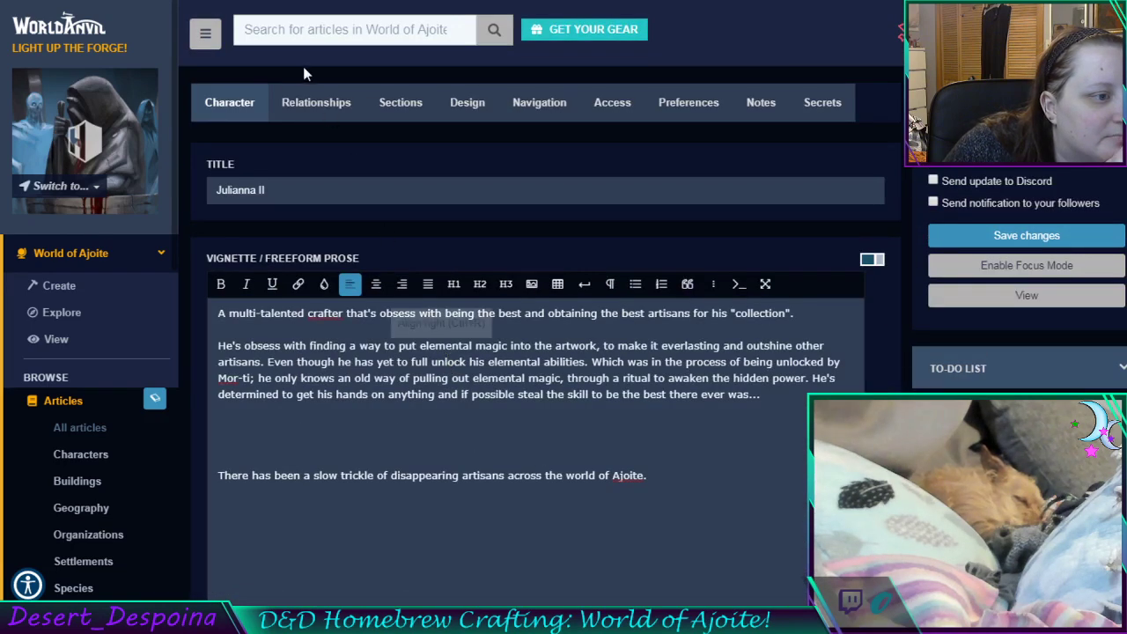
pyautogui.click(316, 106)
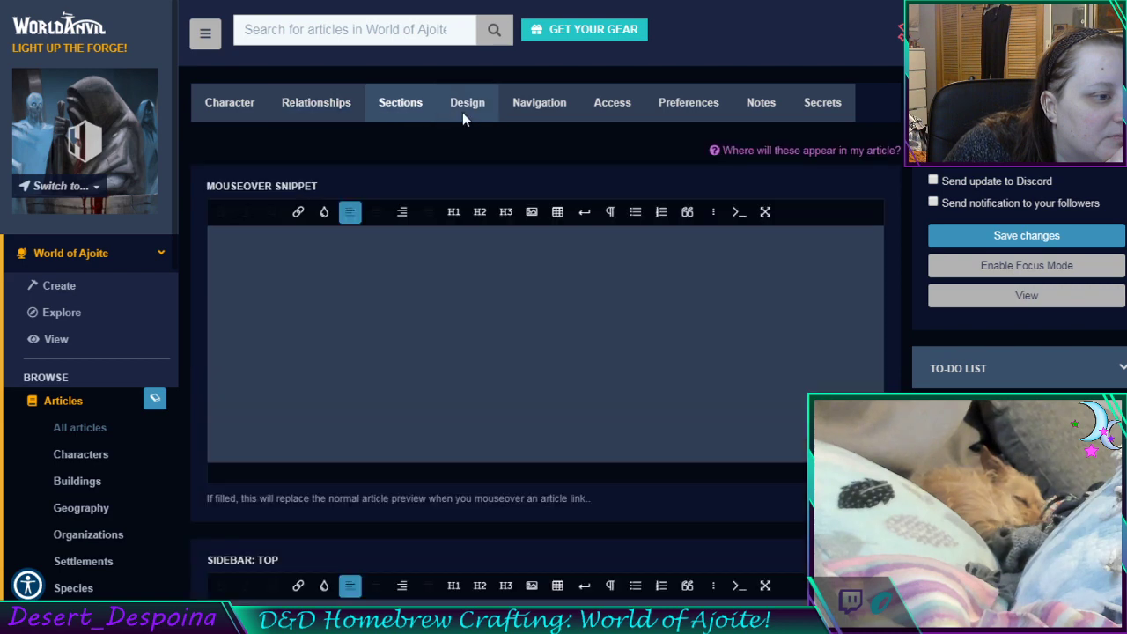
pyautogui.click(464, 118)
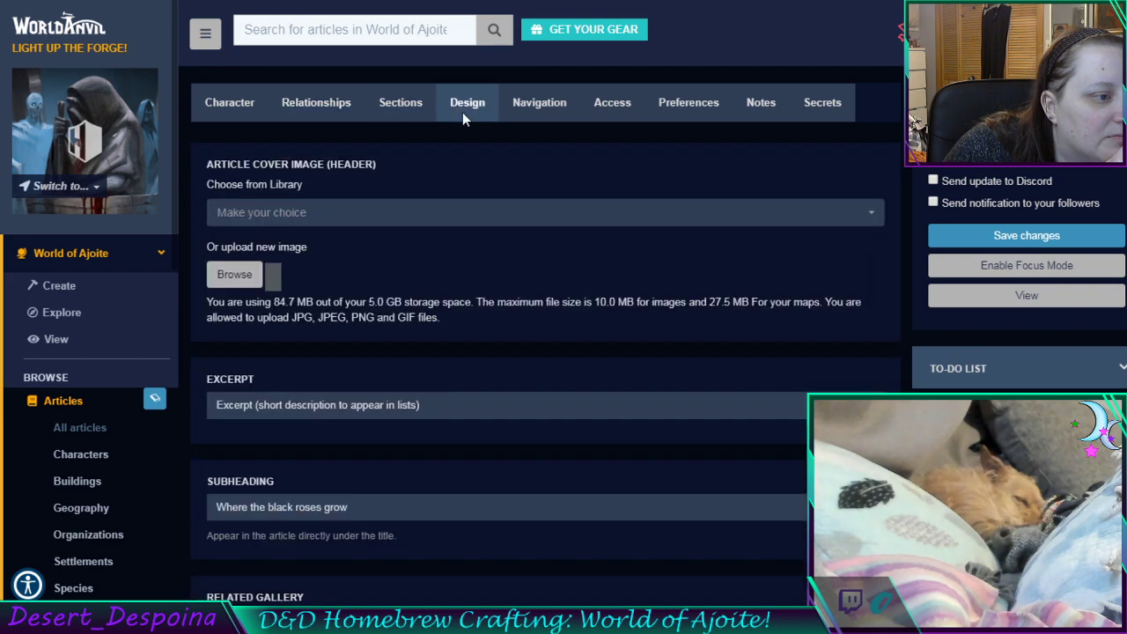
pyautogui.click(524, 114)
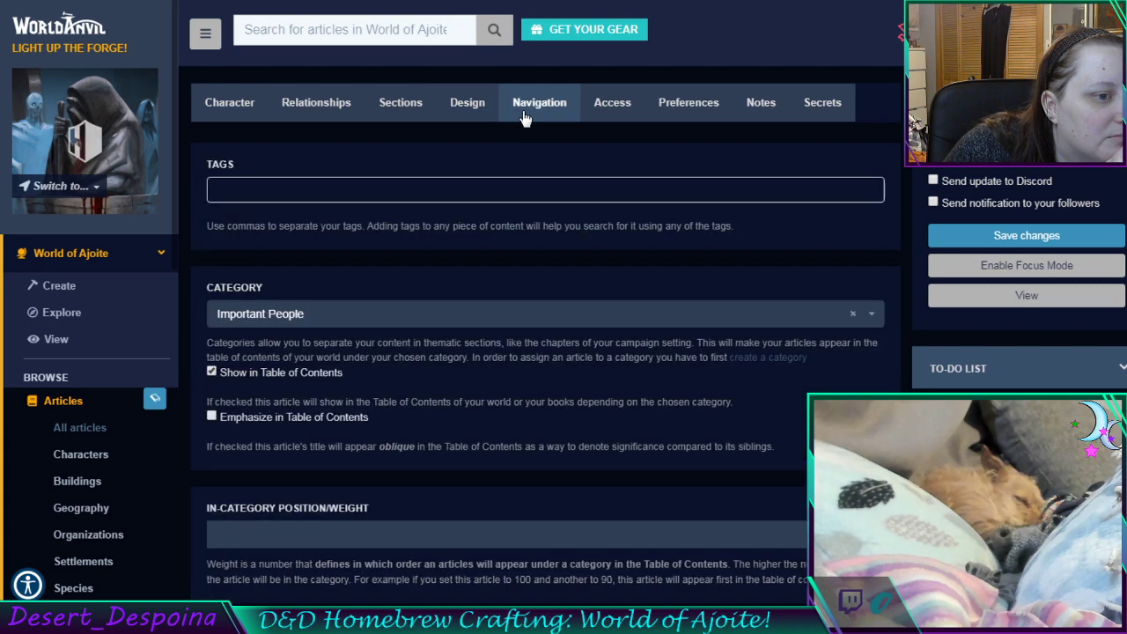
pyautogui.click(612, 110)
pyautogui.click(676, 111)
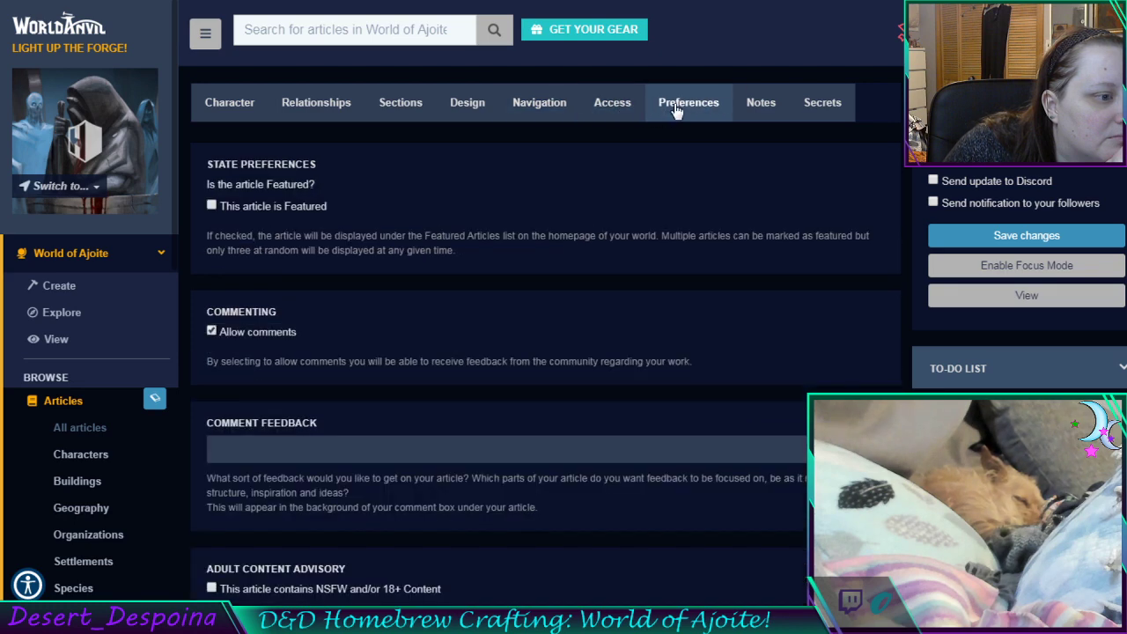
pyautogui.click(761, 110)
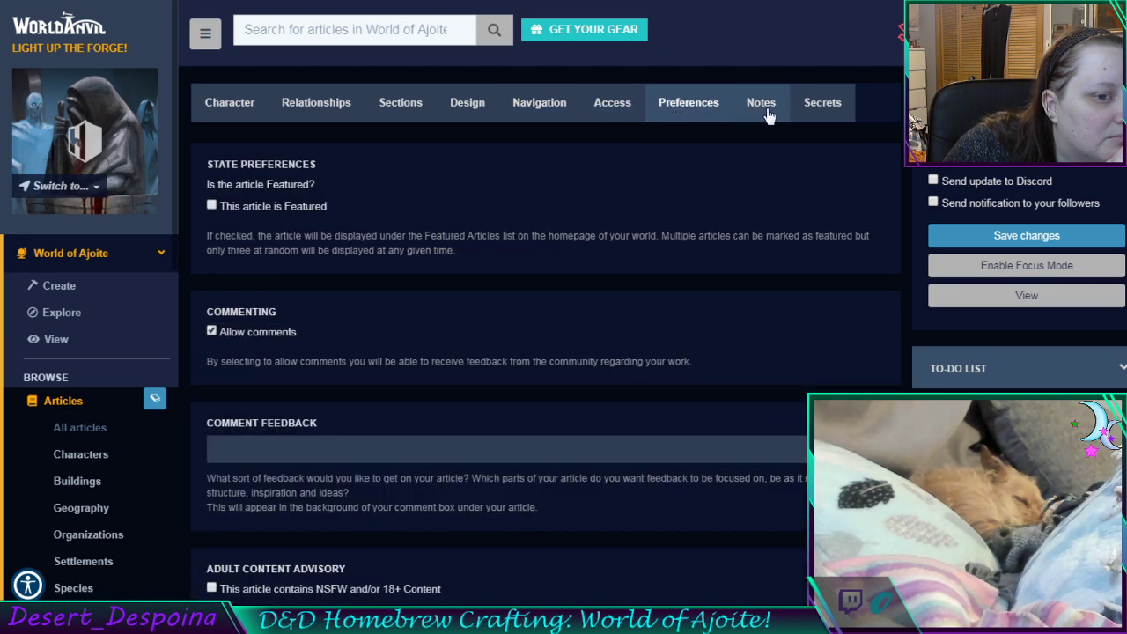
pyautogui.click(816, 103)
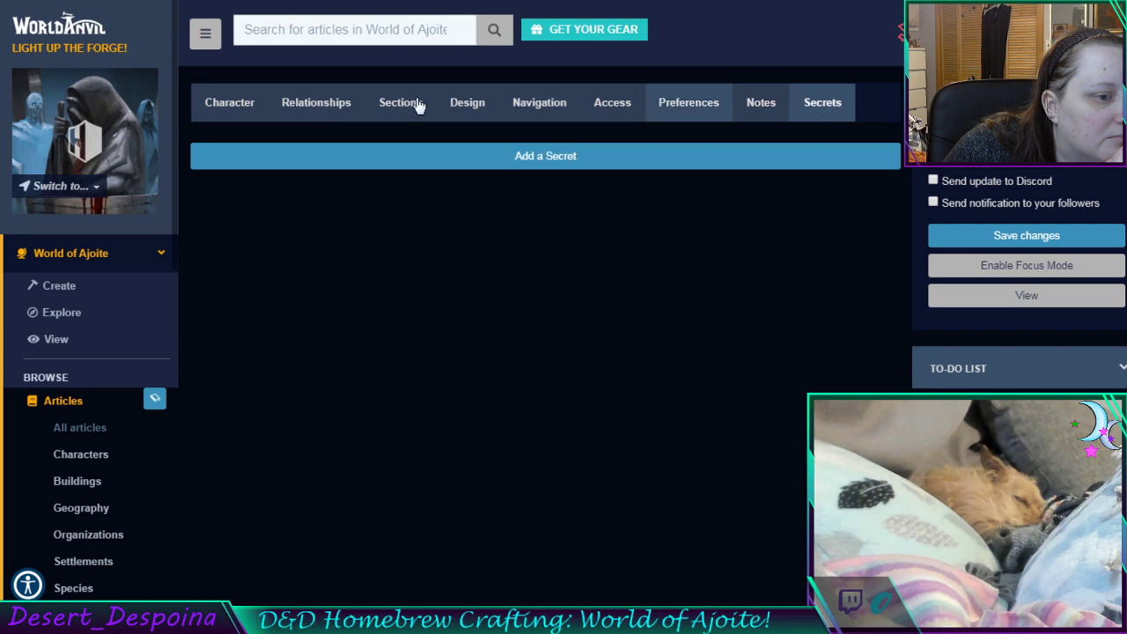
# Review Julianna II's generic details again, from species to related prose articles, and look at the naming details
pyautogui.click(223, 102)
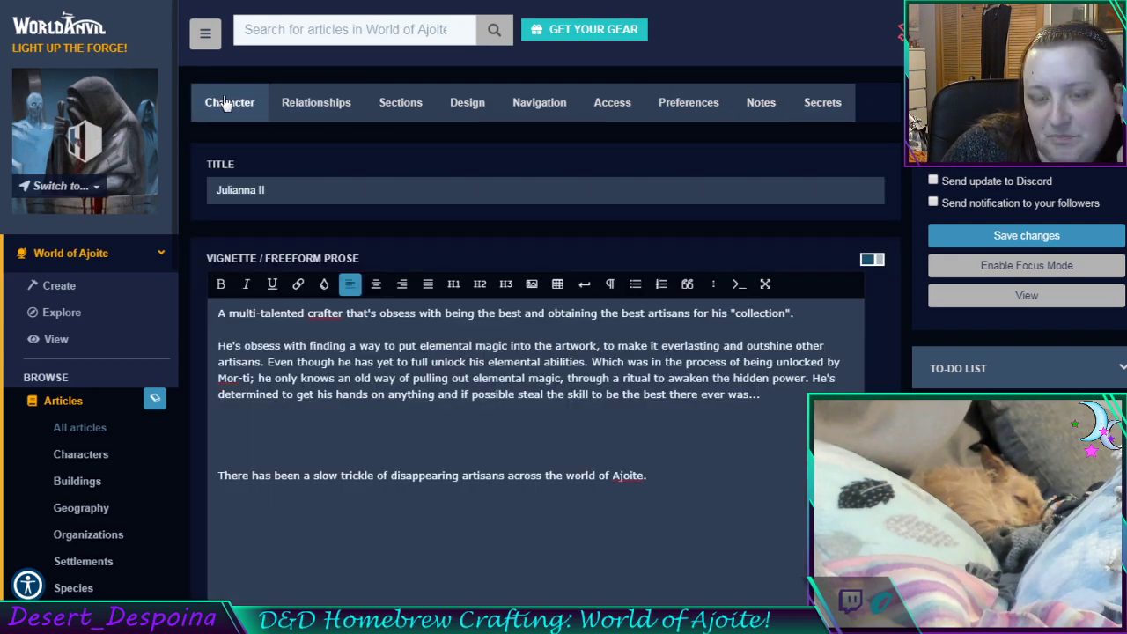
pyautogui.scroll(-10, 529, 248)
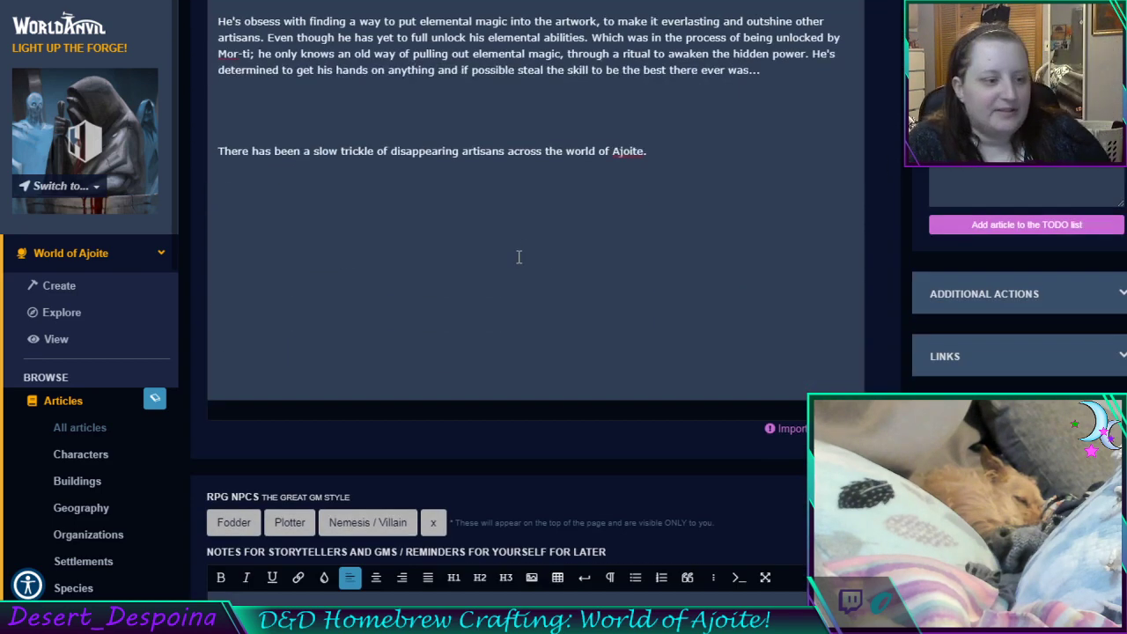
pyautogui.scroll(-5, 499, 334)
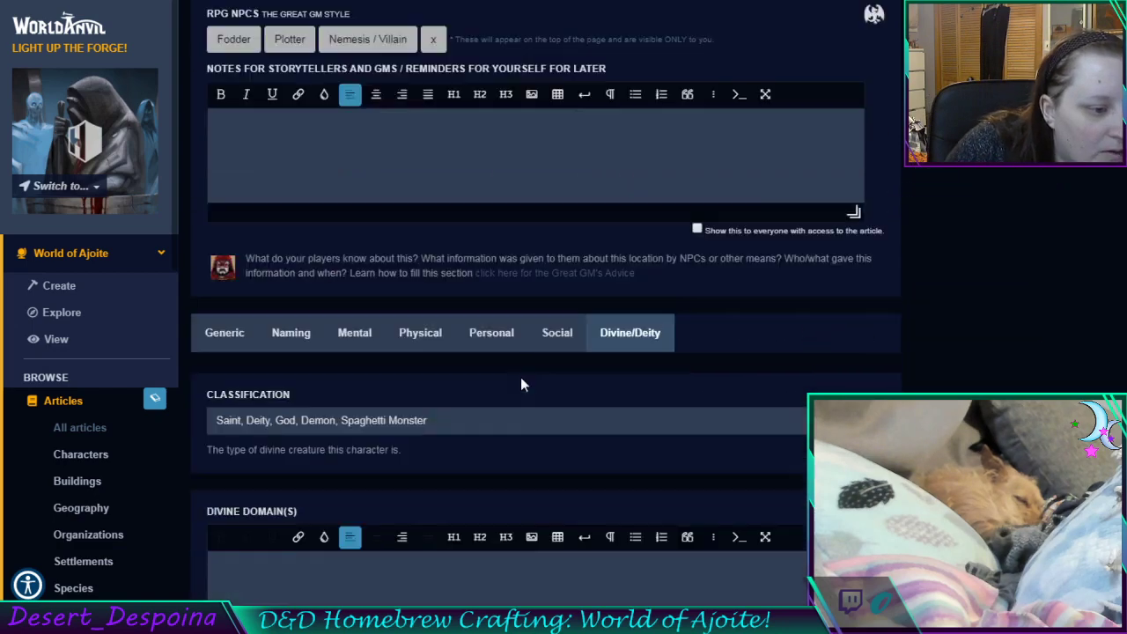
pyautogui.scroll(-4, 523, 385)
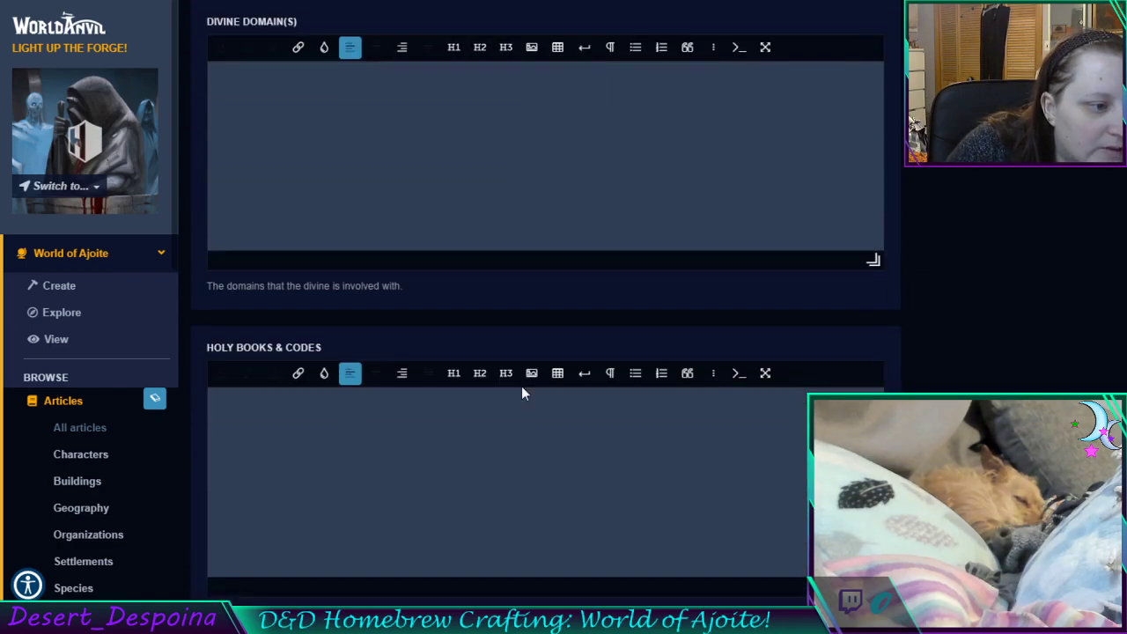
pyautogui.scroll(6, 522, 387)
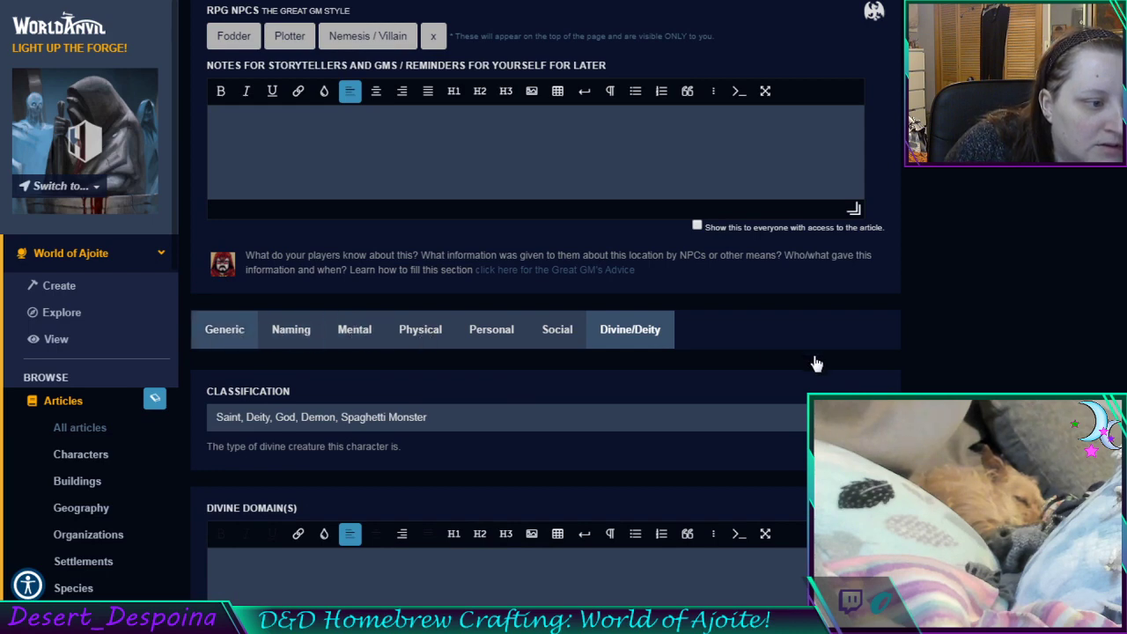
pyautogui.scroll(-5, 814, 361)
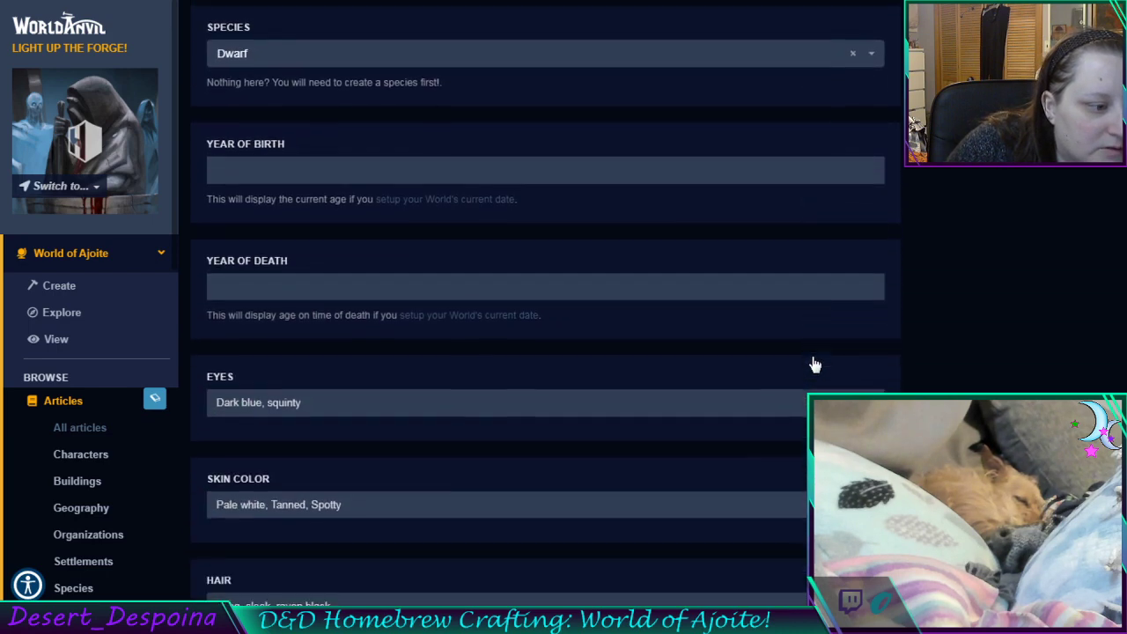
pyautogui.scroll(-4, 814, 361)
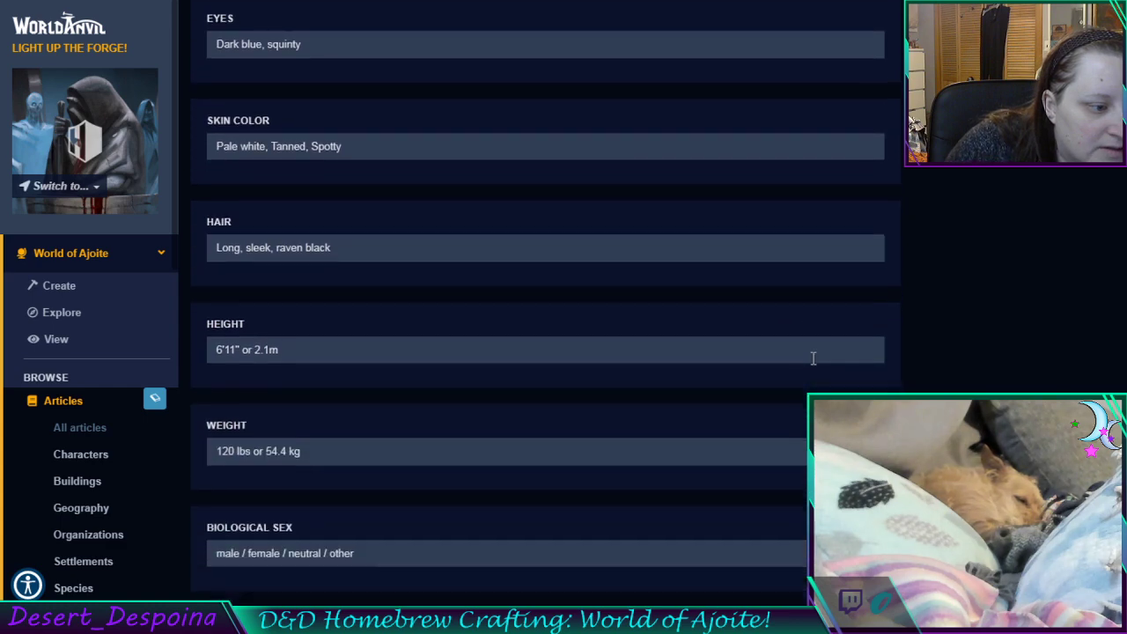
pyautogui.scroll(-5, 814, 359)
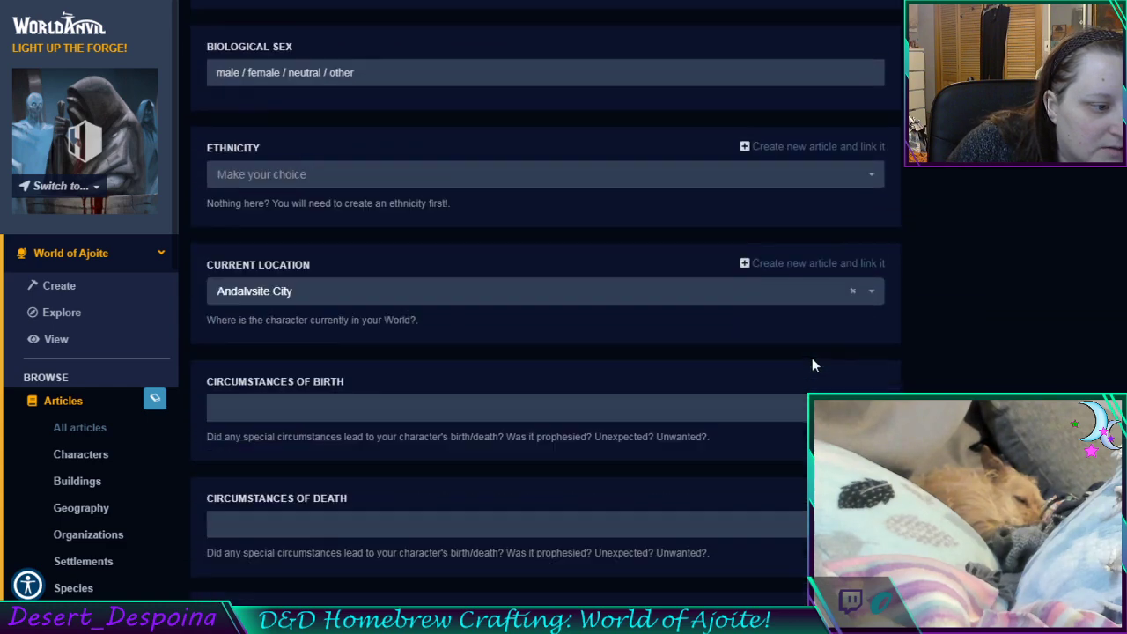
pyautogui.scroll(-2, 812, 360)
pyautogui.scroll(-2, 814, 358)
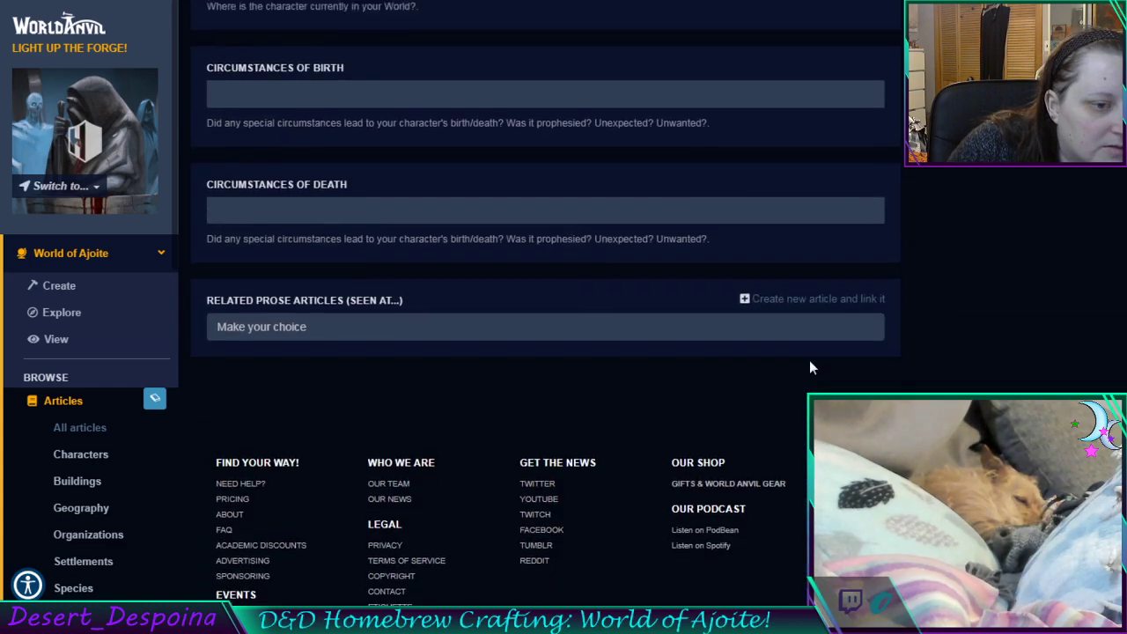
pyautogui.scroll(15, 810, 360)
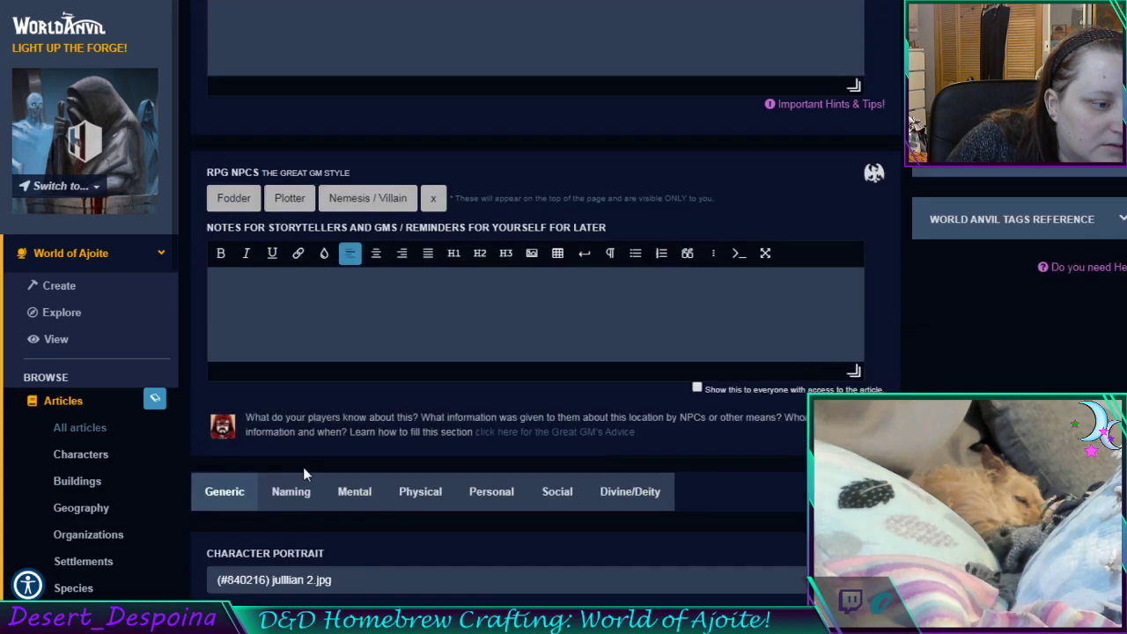
pyautogui.click(291, 492)
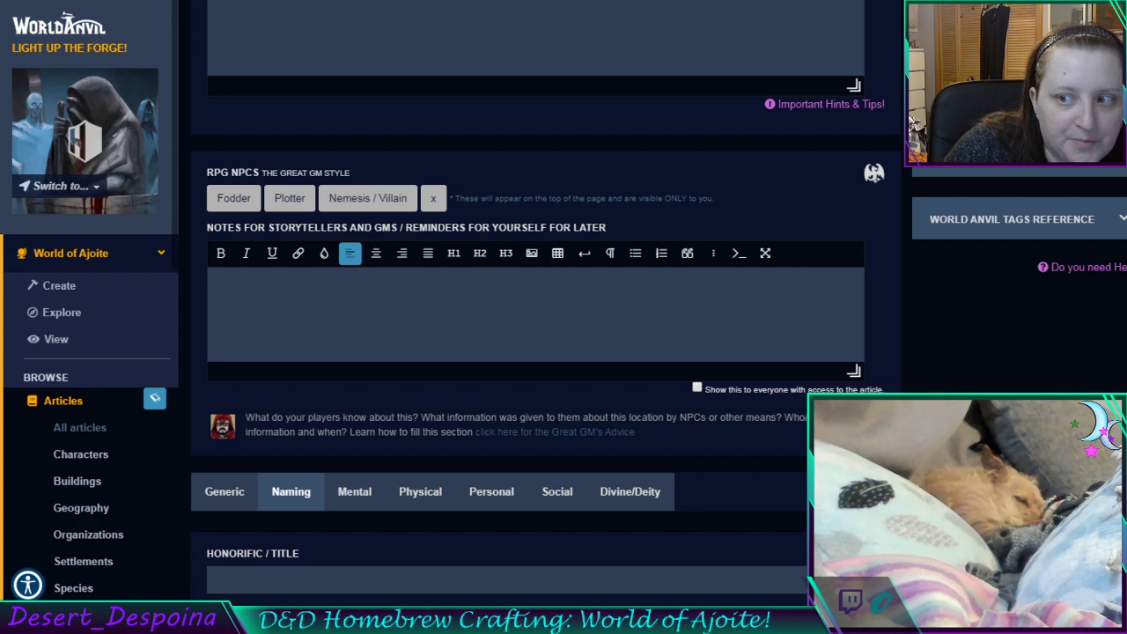
pyautogui.scroll(-5, 545, 345)
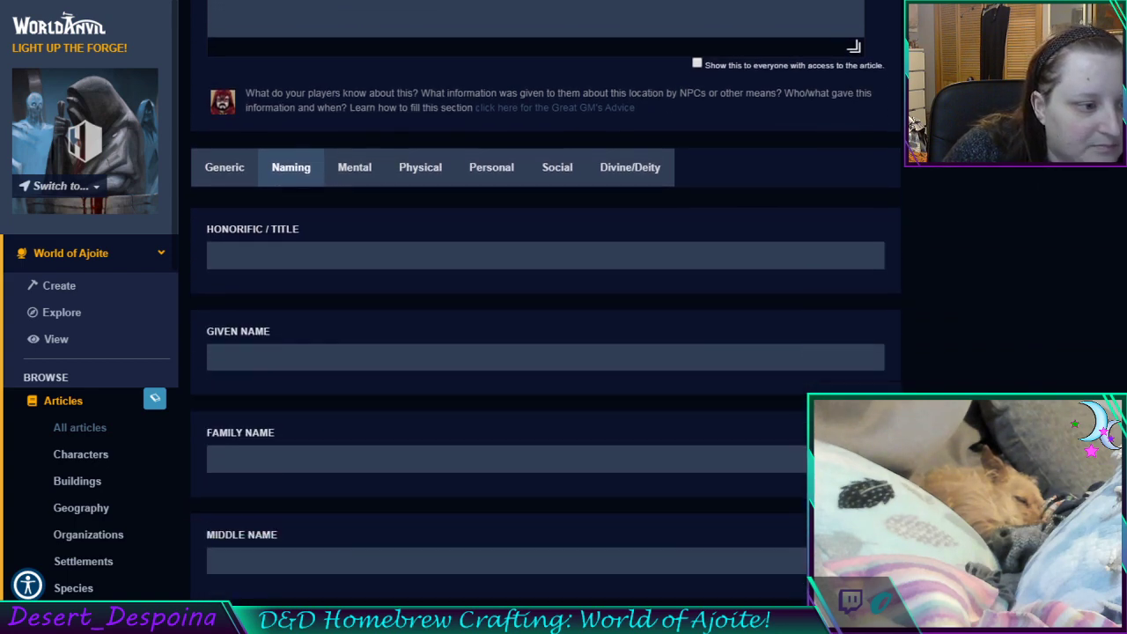
# Look through Julianna II's mental details, from personal history and education to taboos and known languages, and return to the physical details
pyautogui.scroll(5, 341, 421)
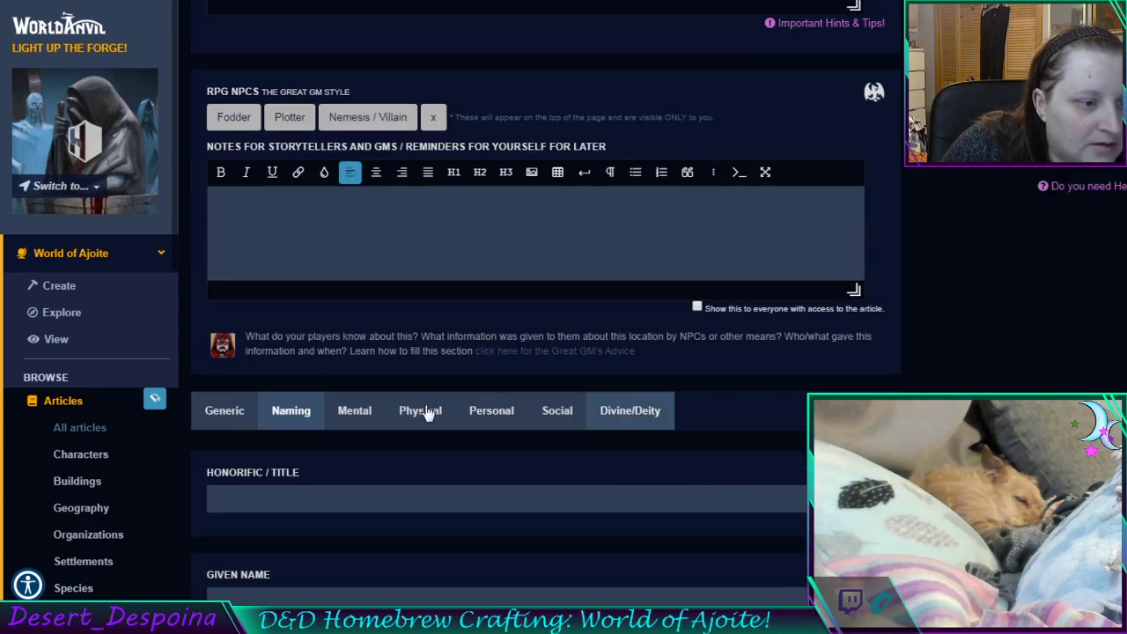
pyautogui.click(354, 411)
pyautogui.scroll(-5, 354, 410)
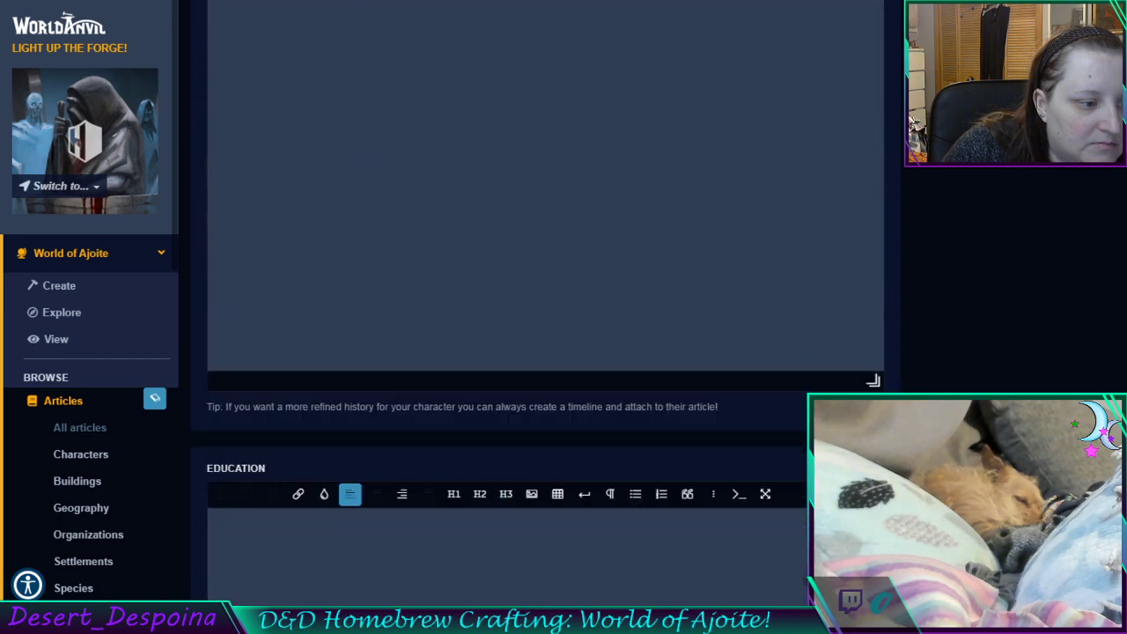
pyautogui.scroll(-8, 545, 352)
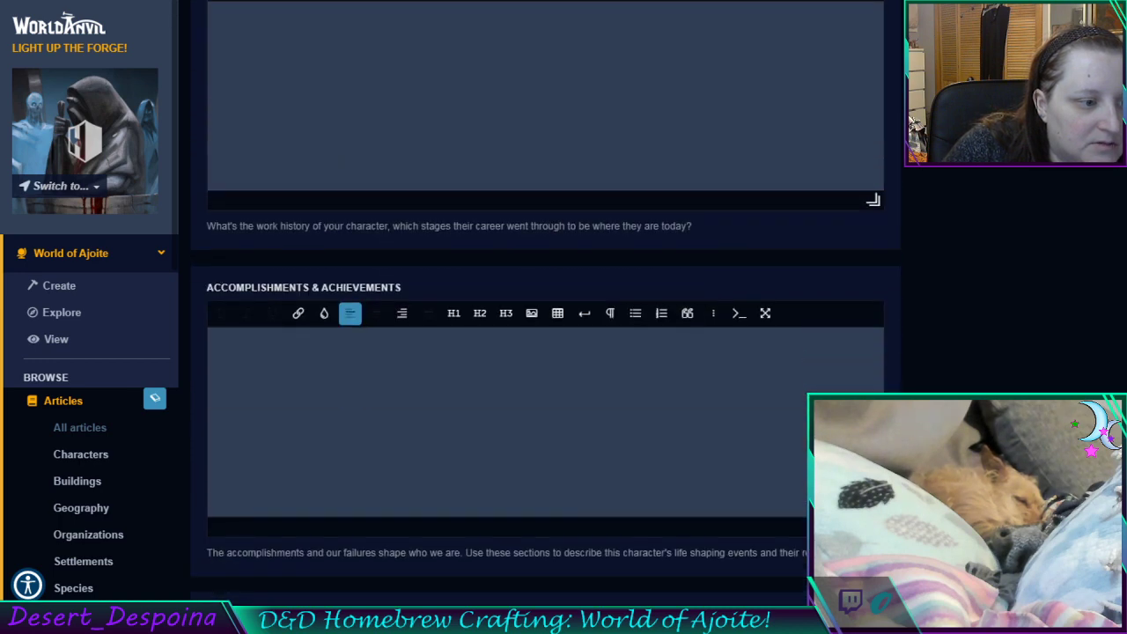
pyautogui.scroll(-12, 545, 352)
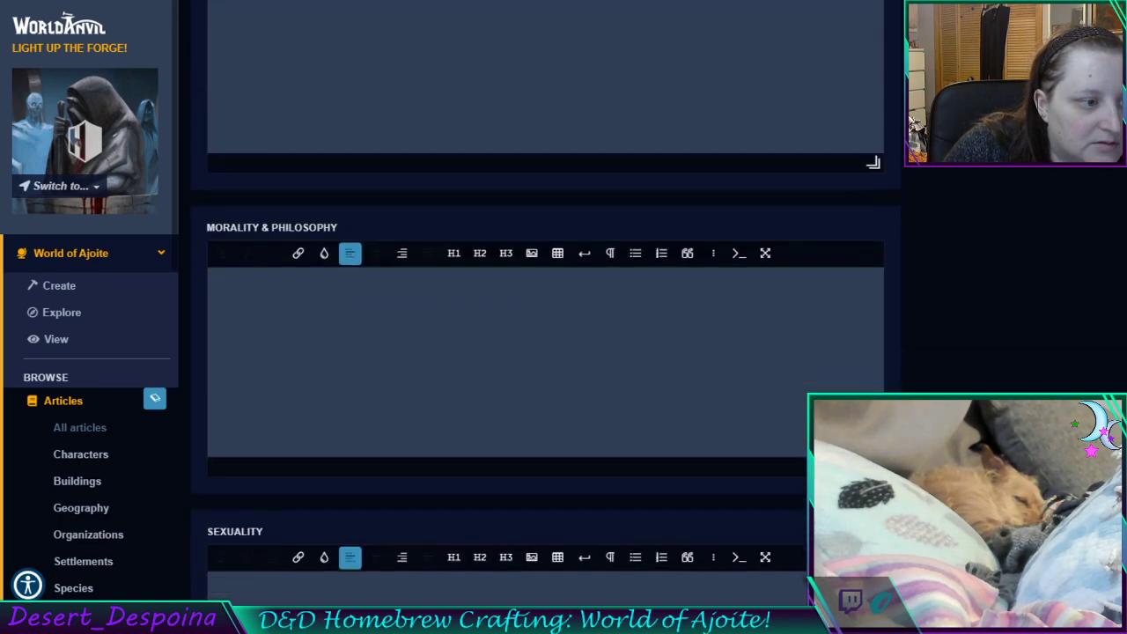
pyautogui.scroll(-12, 545, 352)
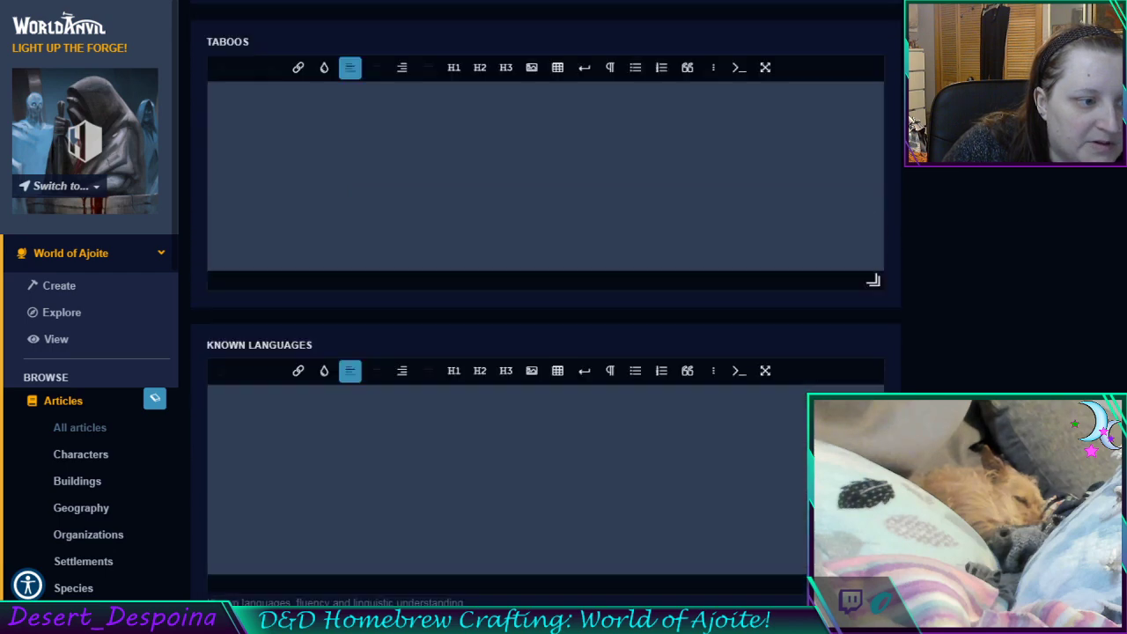
pyautogui.scroll(-5, 545, 352)
pyautogui.scroll(7, 545, 352)
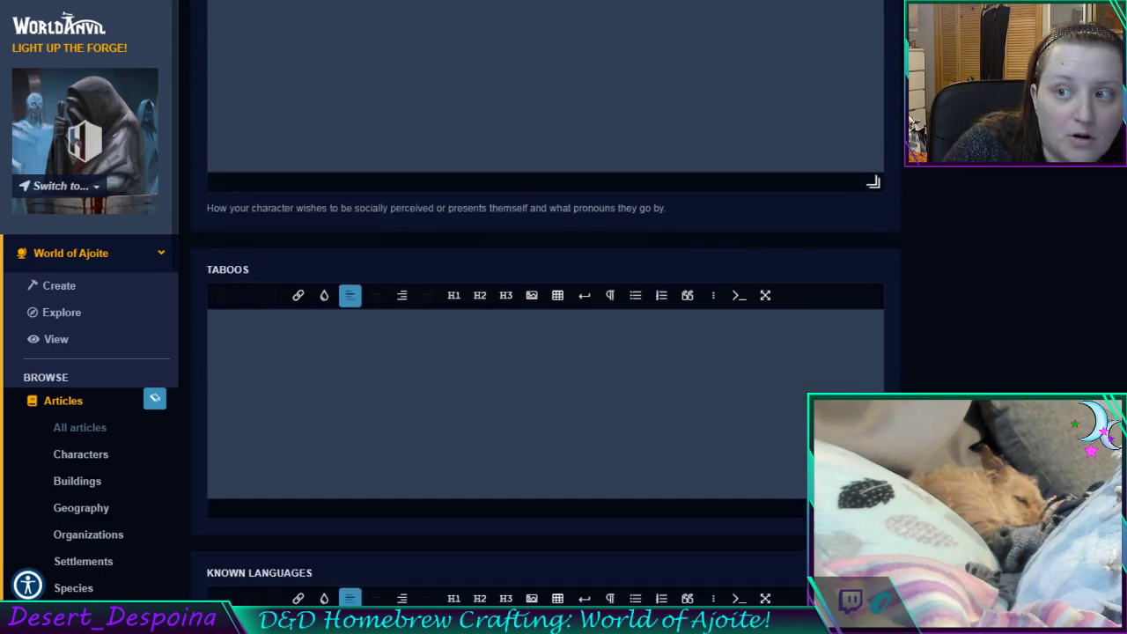
pyautogui.scroll(15, 545, 352)
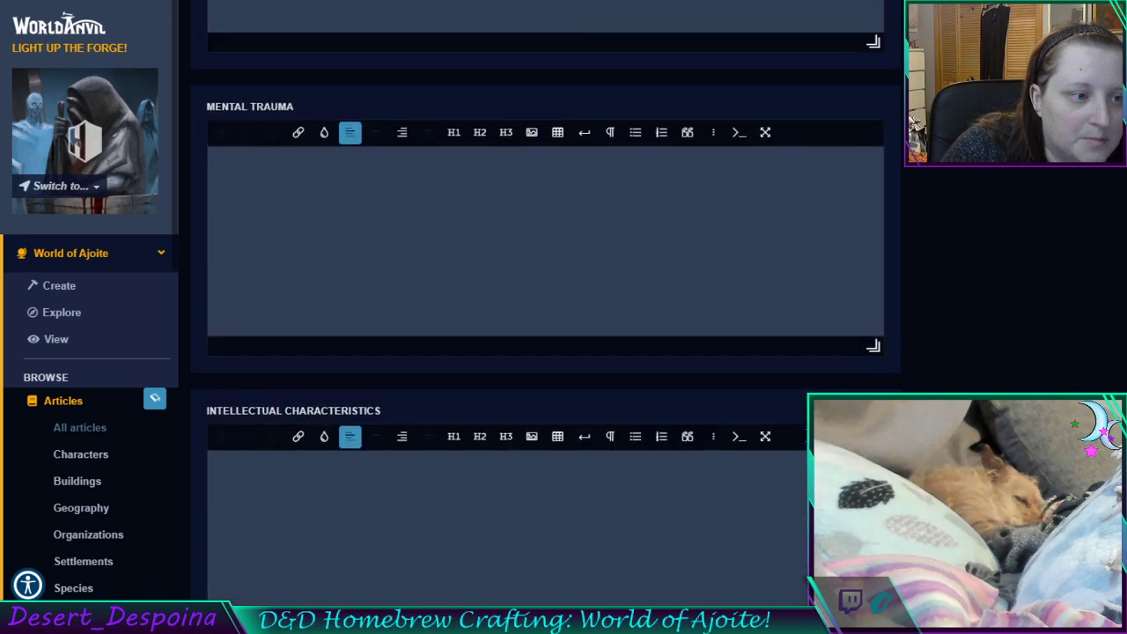
pyautogui.scroll(4, 800, 448)
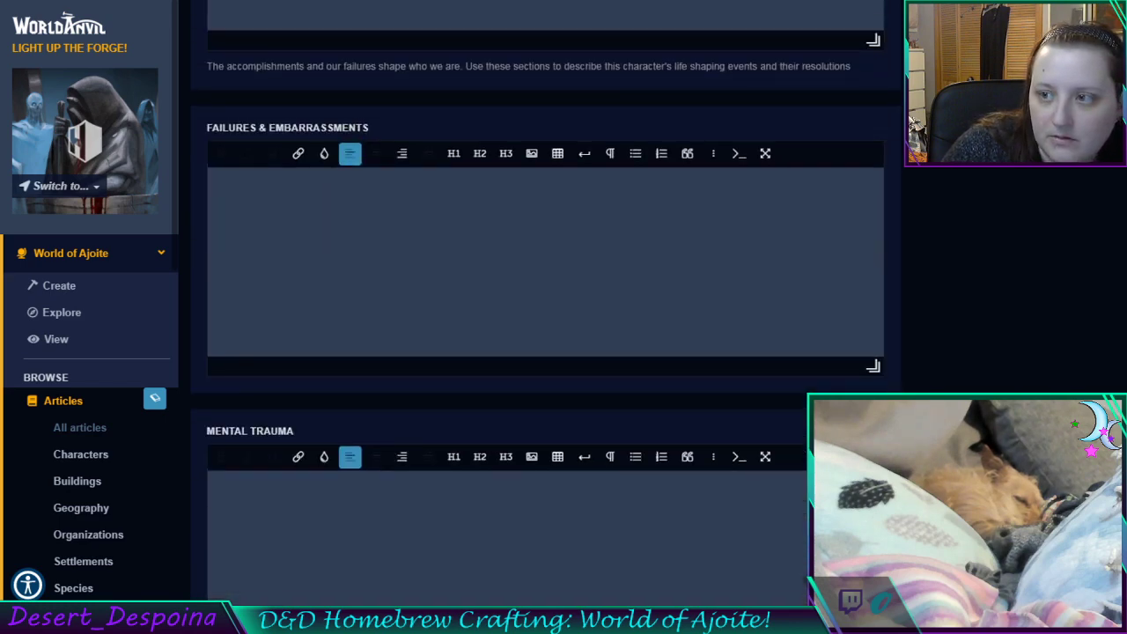
pyautogui.scroll(9, 581, 392)
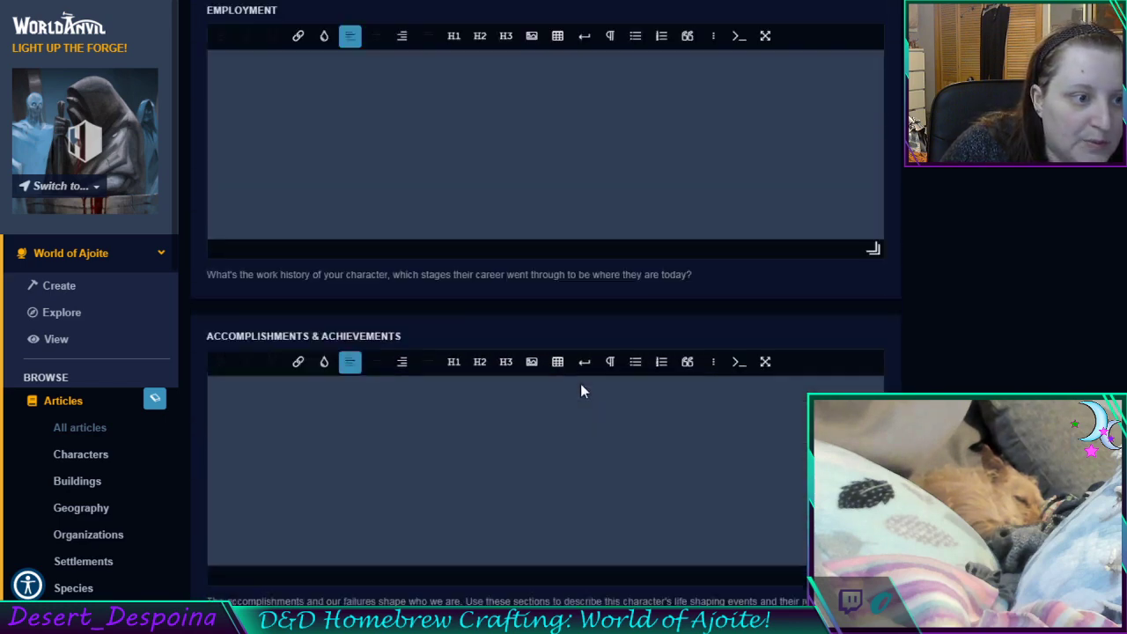
pyautogui.scroll(10, 581, 391)
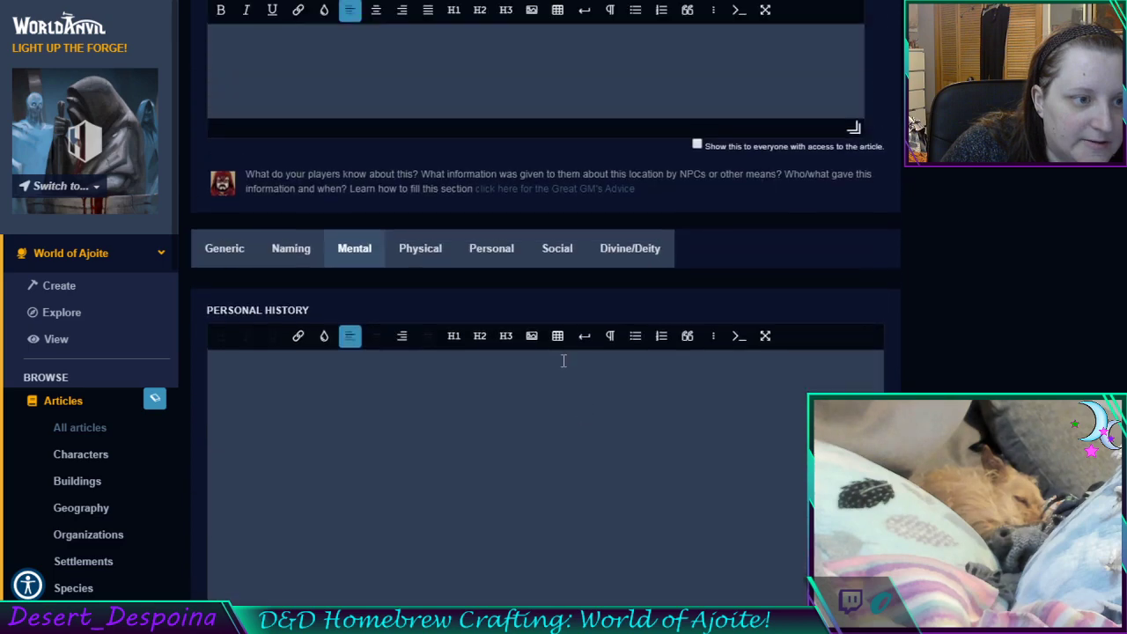
pyautogui.click(419, 252)
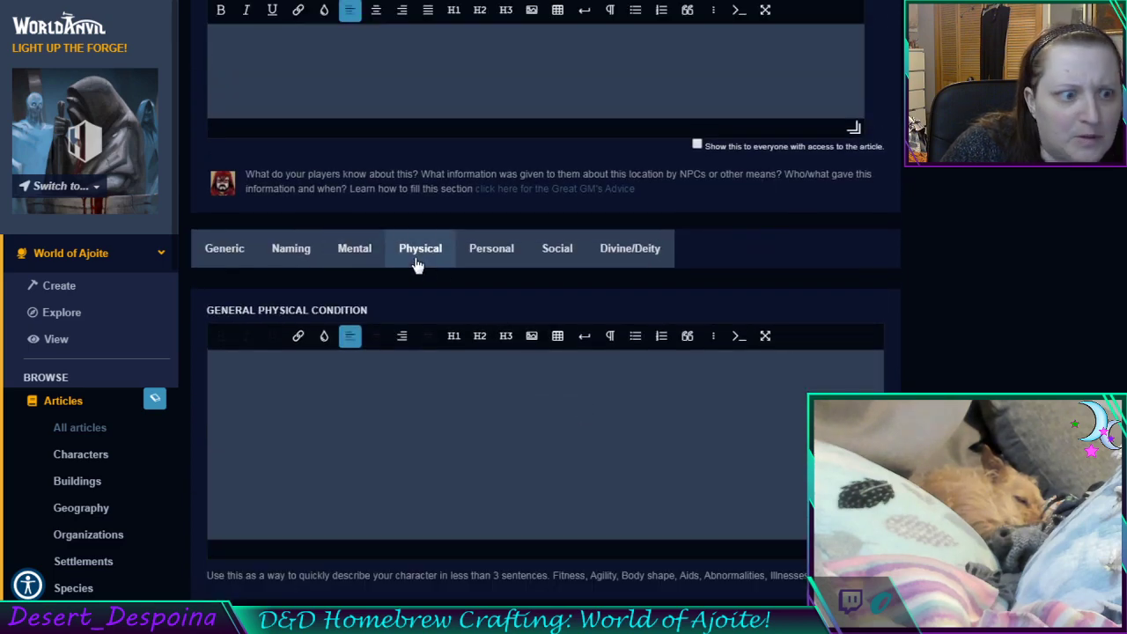
# Look through the Physical section of the character article, from general physical condition to special abilities and character prototype
pyautogui.scroll(-5, 567, 388)
pyautogui.scroll(-9, 567, 389)
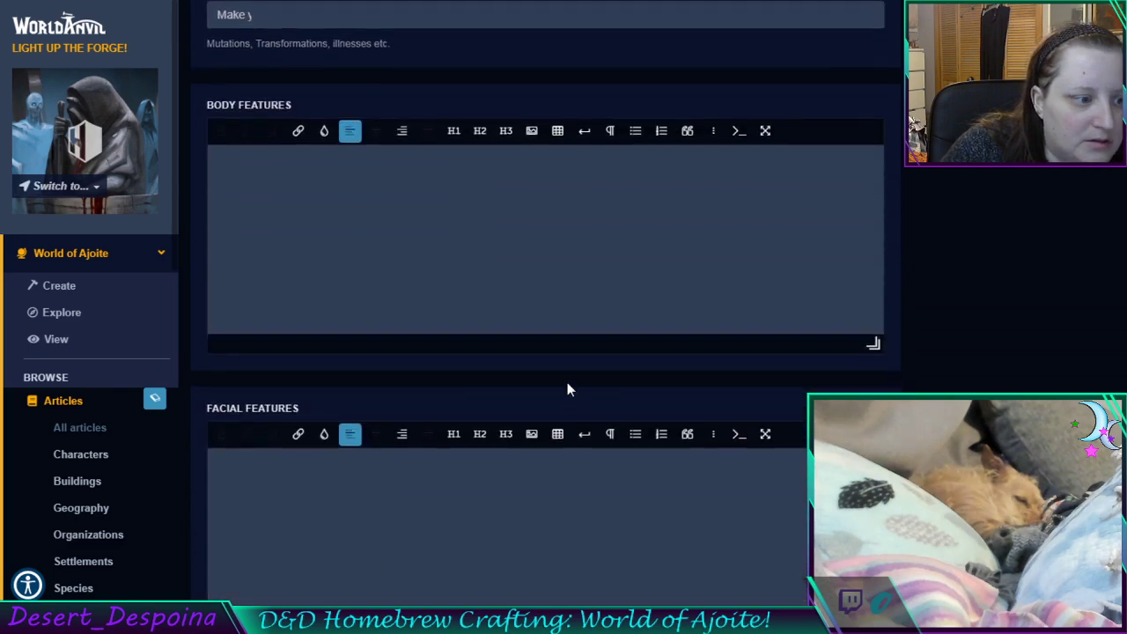
pyautogui.scroll(-8, 562, 396)
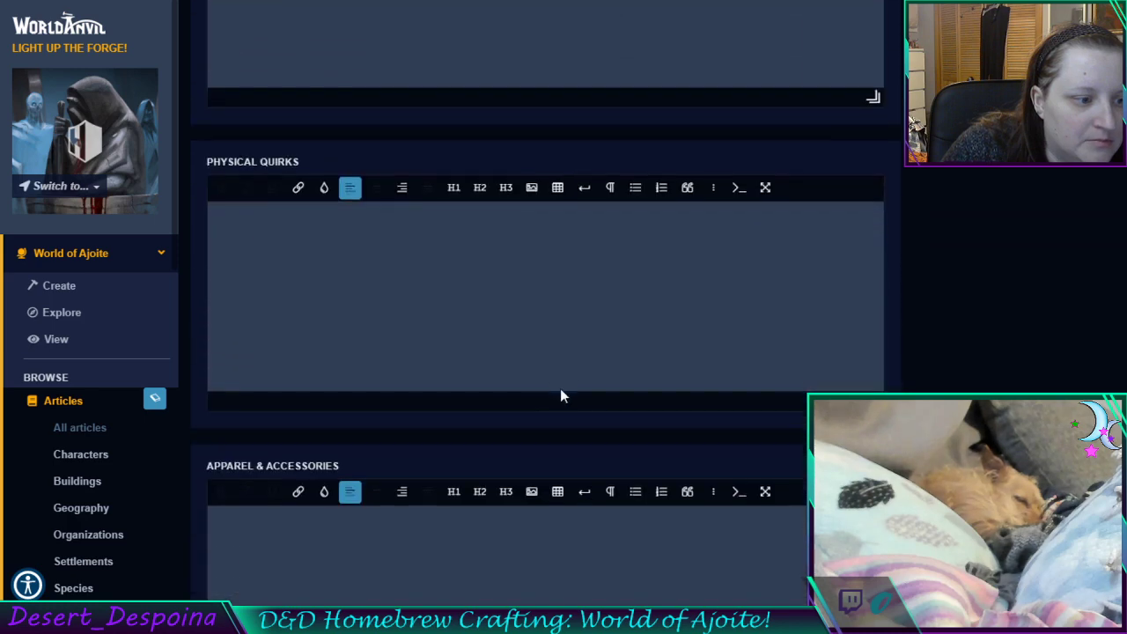
pyautogui.scroll(-8, 561, 396)
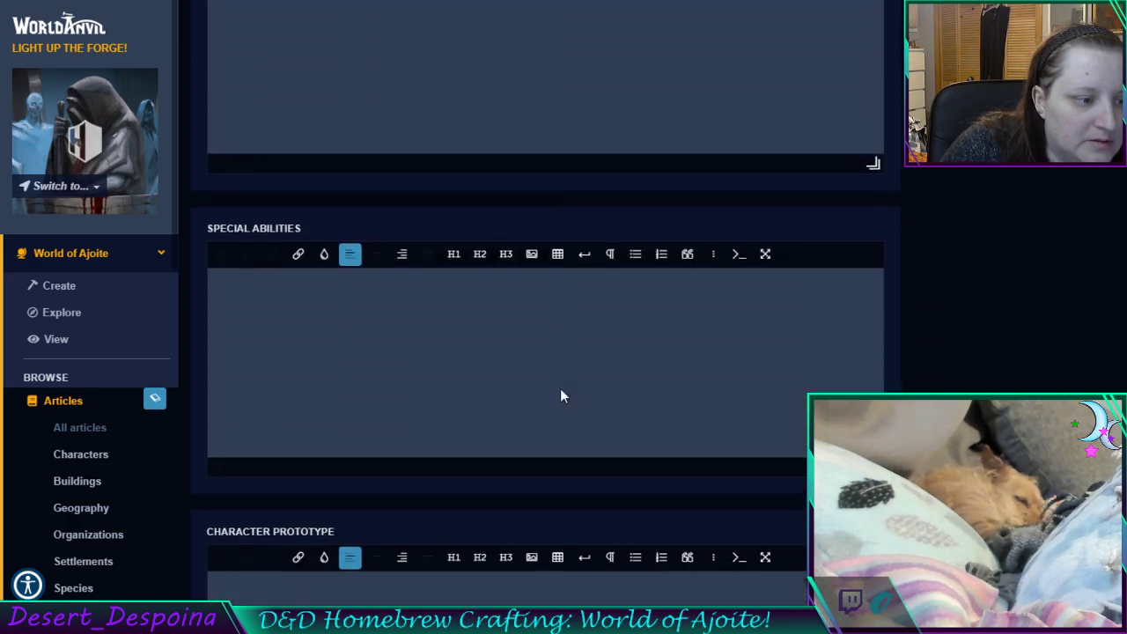
pyautogui.scroll(20, 561, 397)
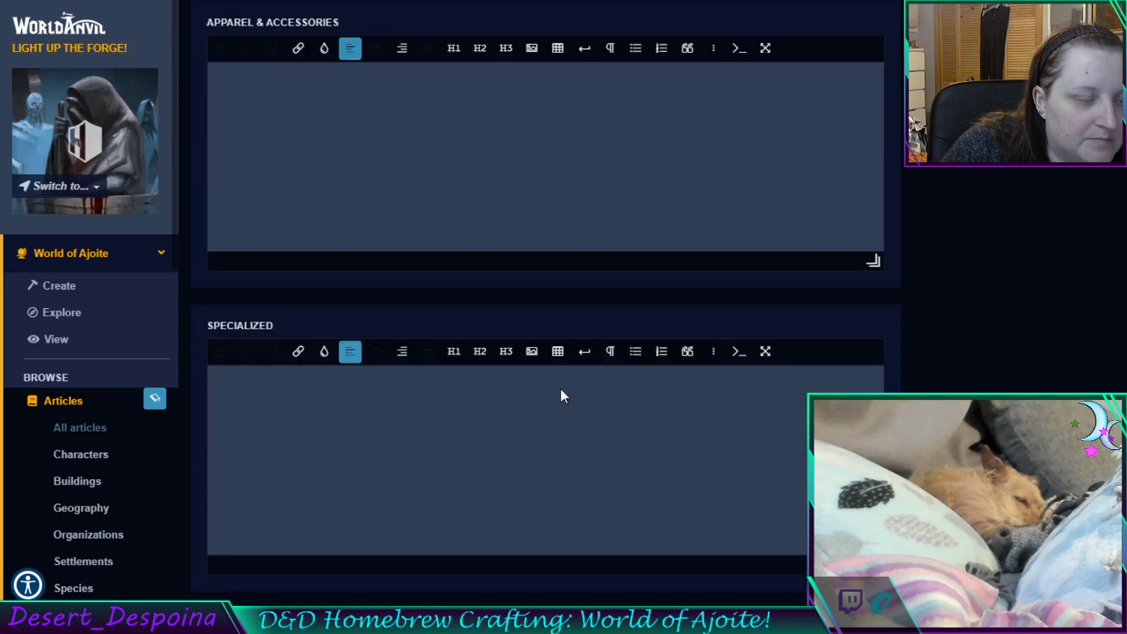
pyautogui.scroll(-5, 561, 396)
pyautogui.scroll(-10, 561, 392)
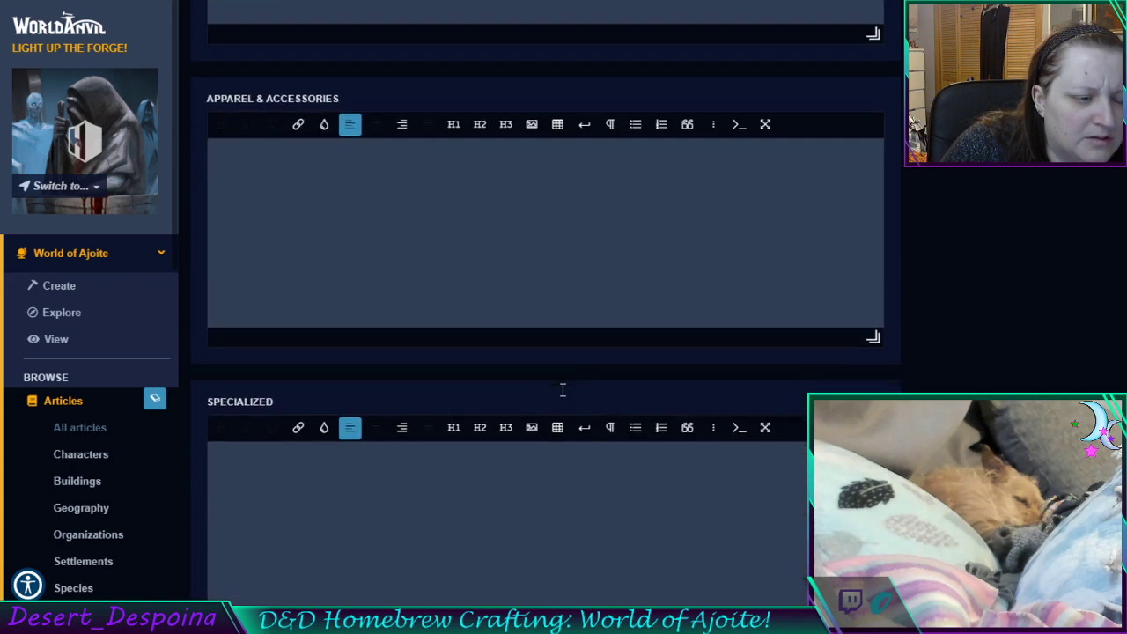
pyautogui.scroll(20, 562, 390)
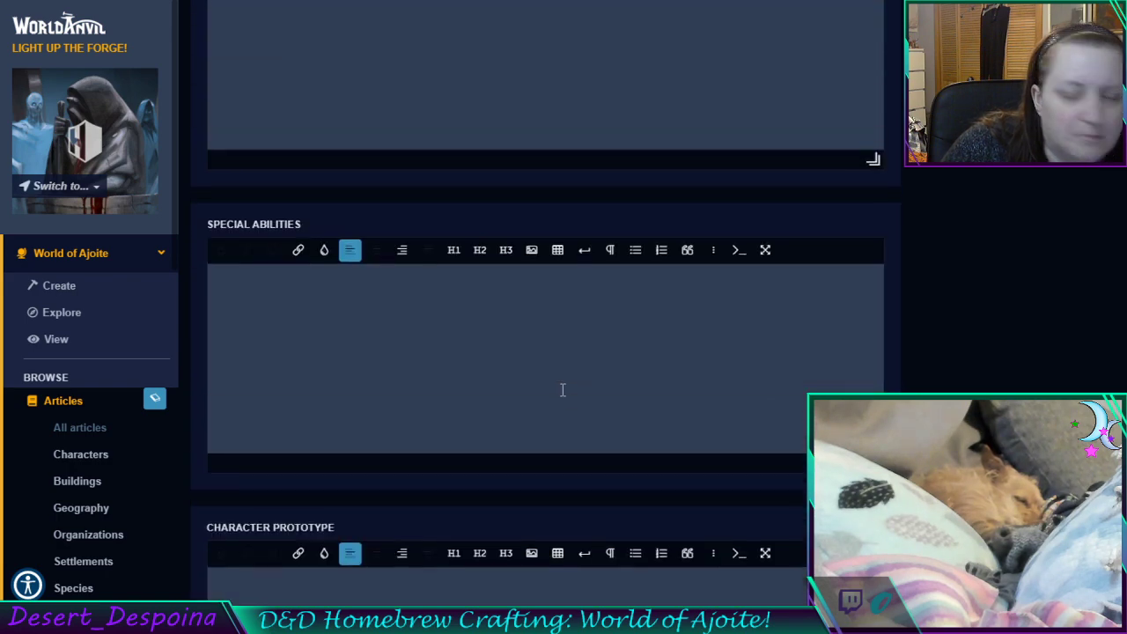
pyautogui.scroll(5, 562, 390)
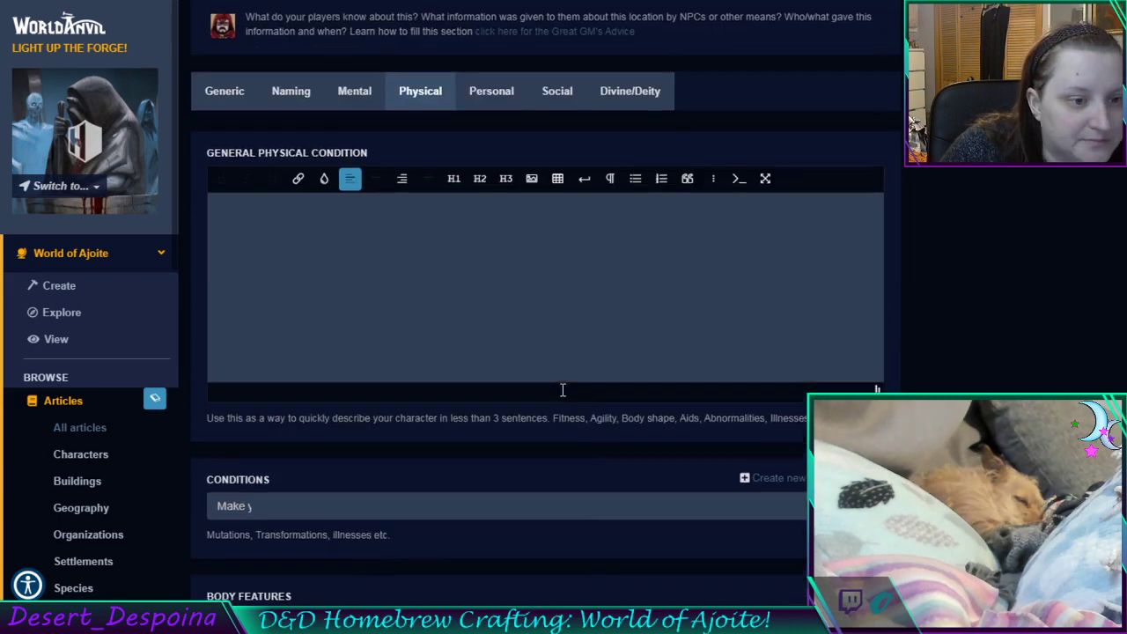
# Look through the Personal section of the character article, from RPG alignment and motivation to hygiene
pyautogui.click(491, 333)
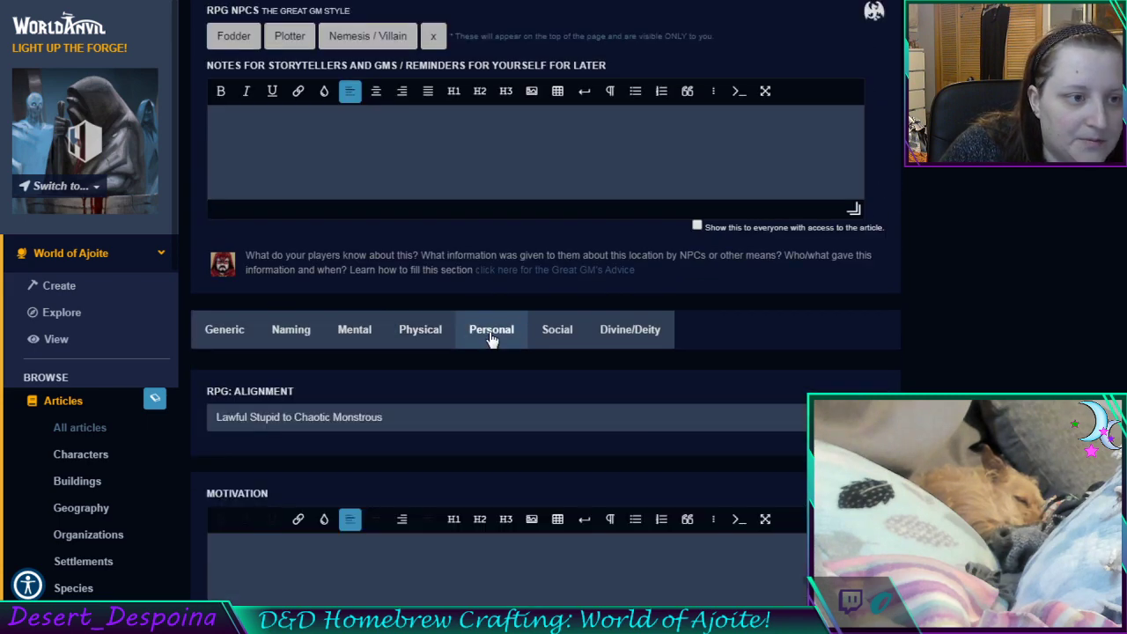
pyautogui.scroll(-8, 589, 406)
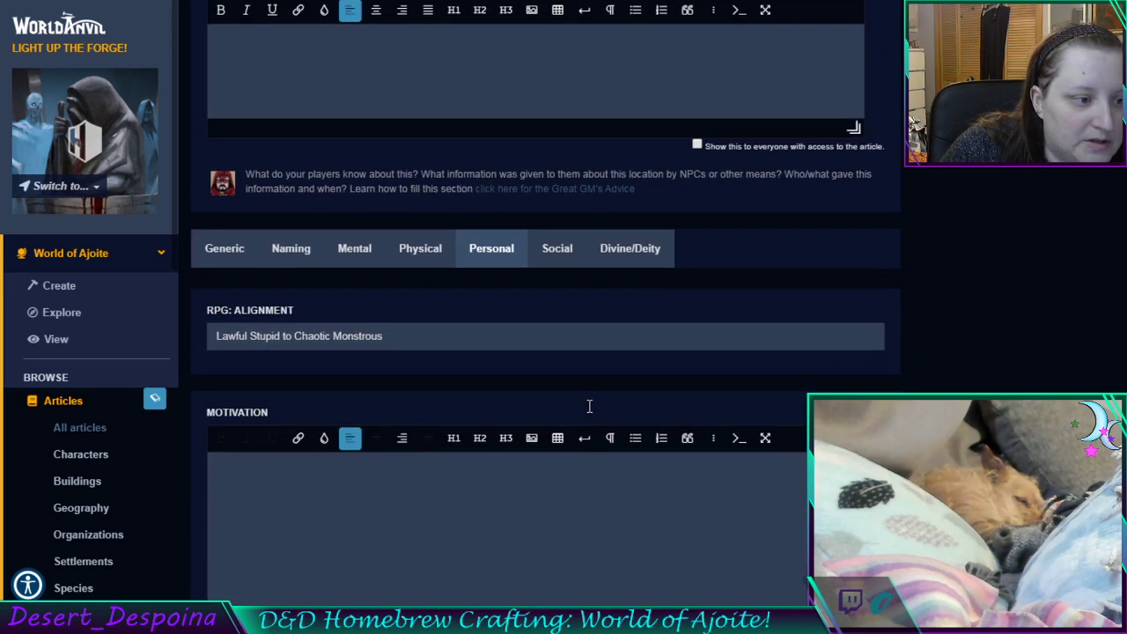
pyautogui.scroll(-8, 589, 410)
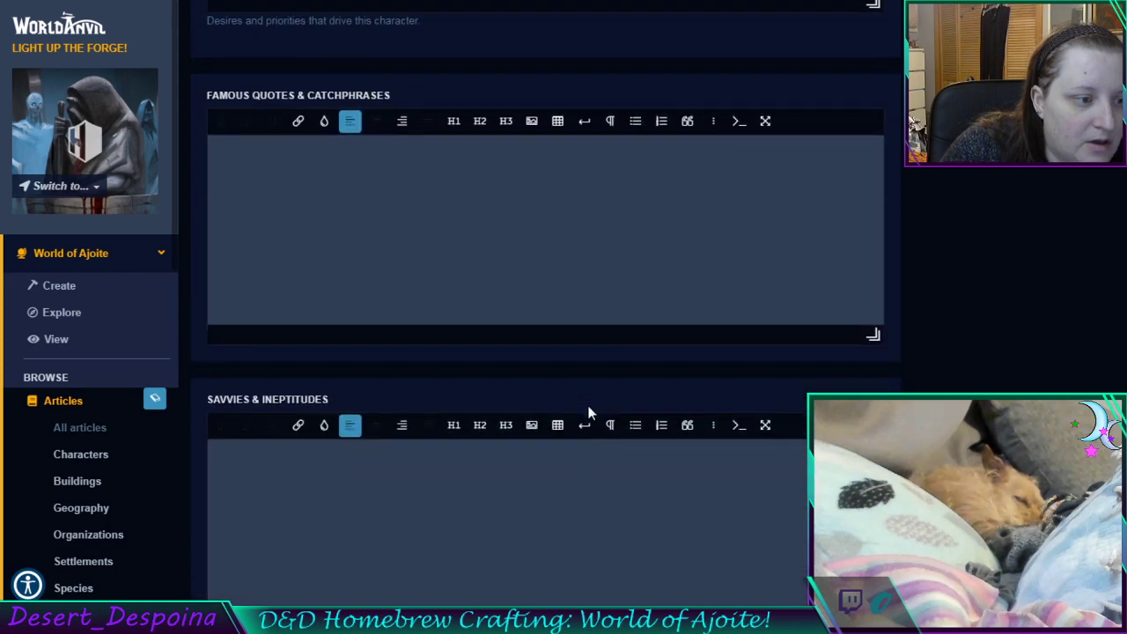
pyautogui.scroll(-8, 589, 406)
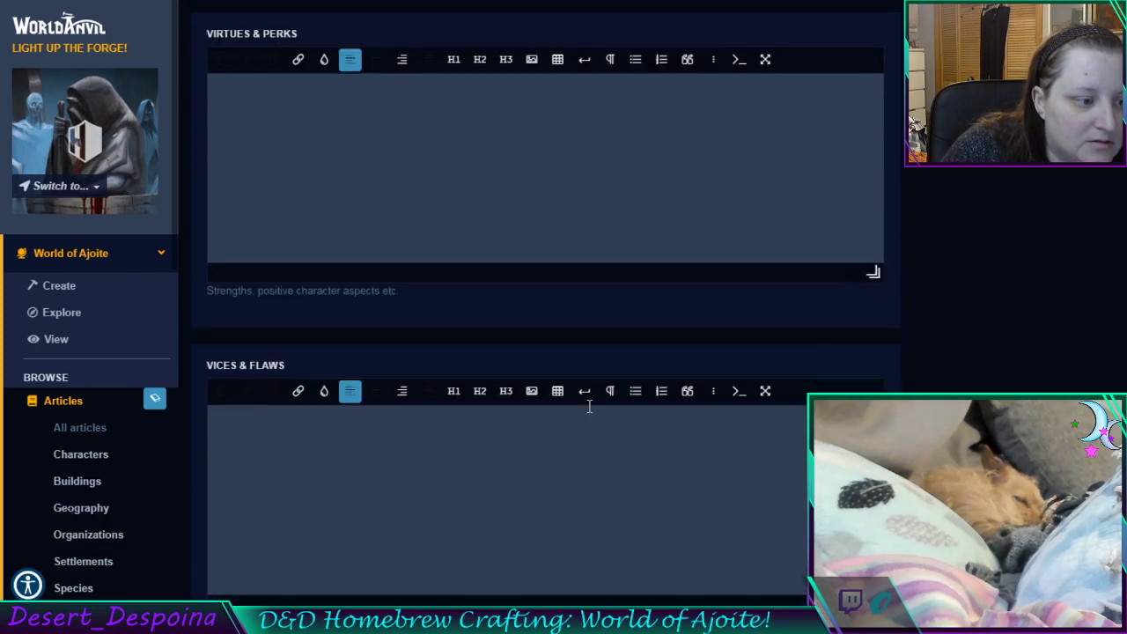
pyautogui.scroll(-4, 589, 413)
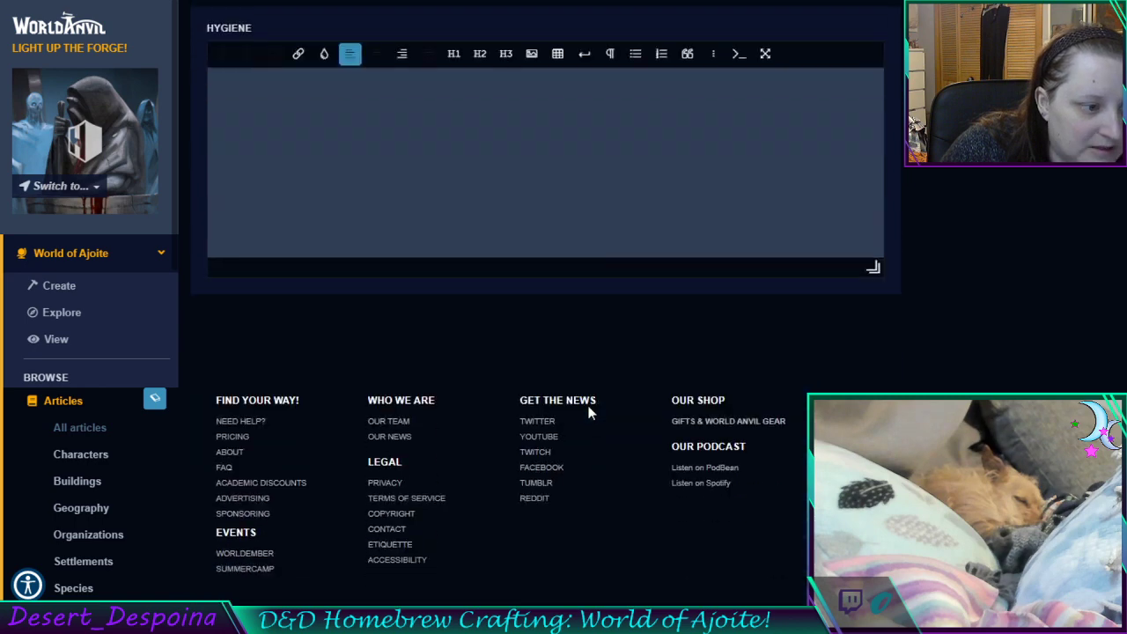
pyautogui.scroll(10, 590, 407)
pyautogui.scroll(10, 590, 407)
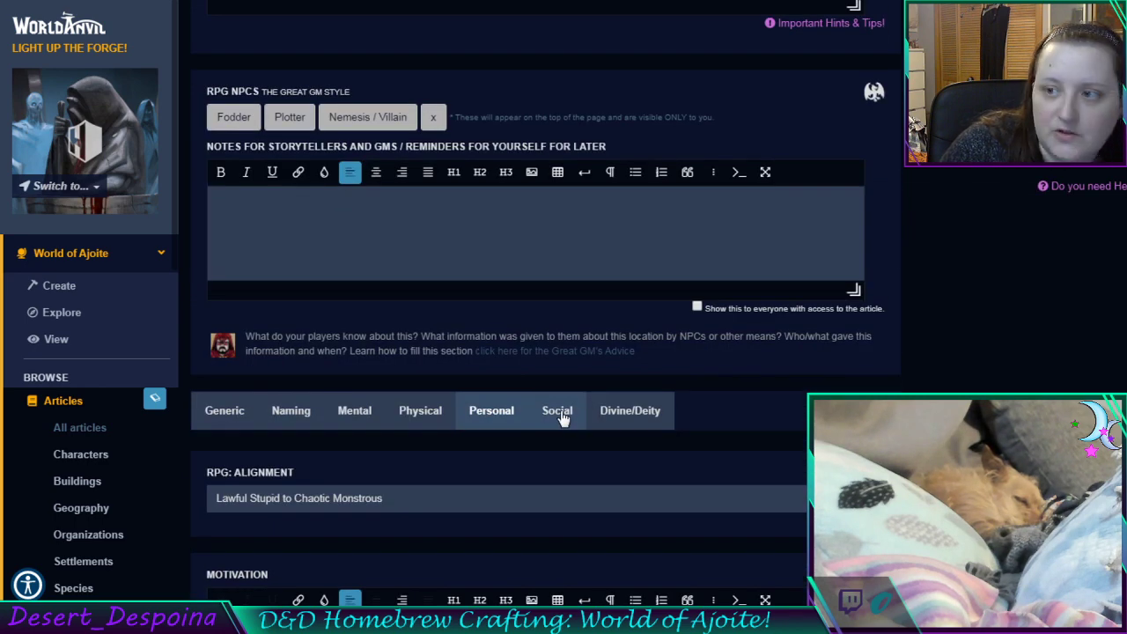
# Look through the Social section of the character article, from affiliated organizations, birthplace and residence to religious views and speech
pyautogui.click(562, 418)
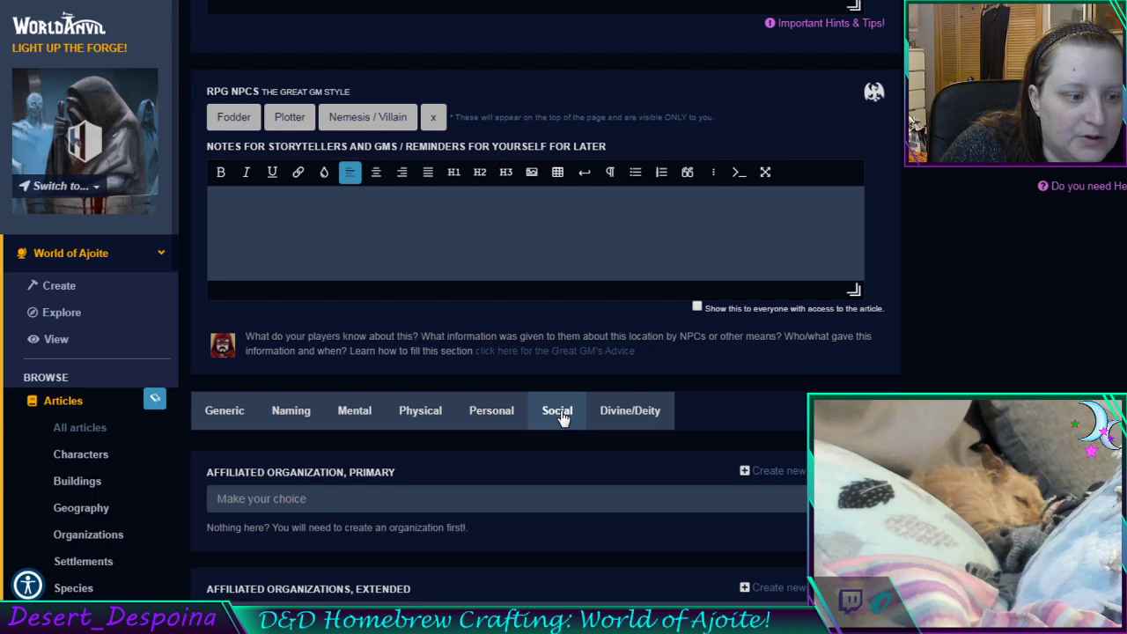
pyautogui.scroll(-3, 562, 418)
pyautogui.scroll(-3, 560, 417)
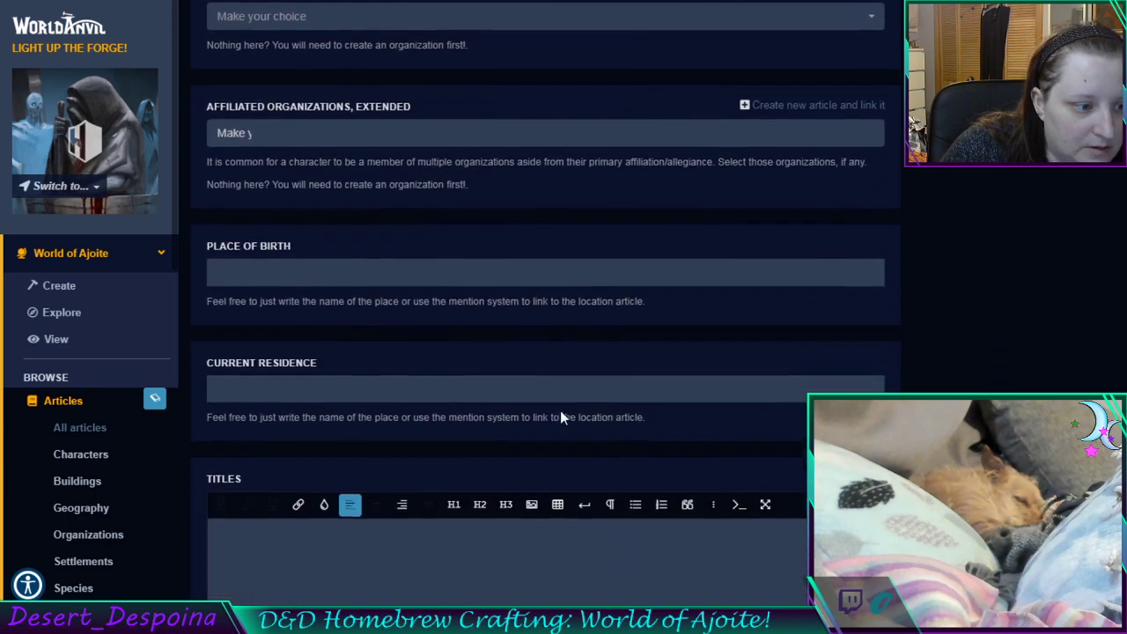
pyautogui.scroll(-10, 560, 417)
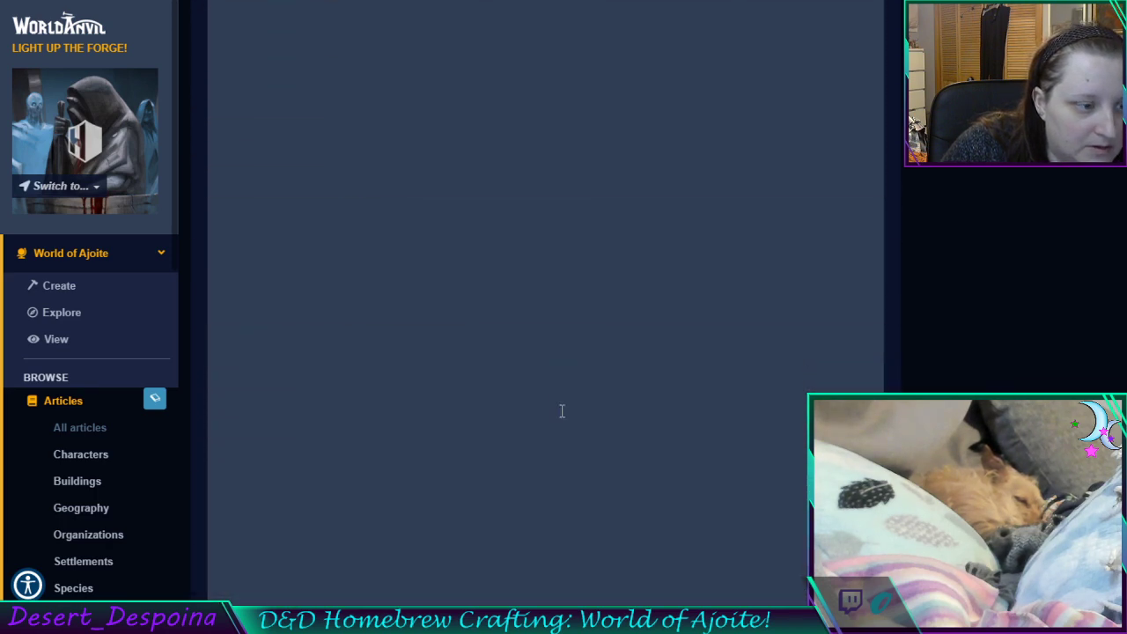
pyautogui.scroll(-15, 562, 411)
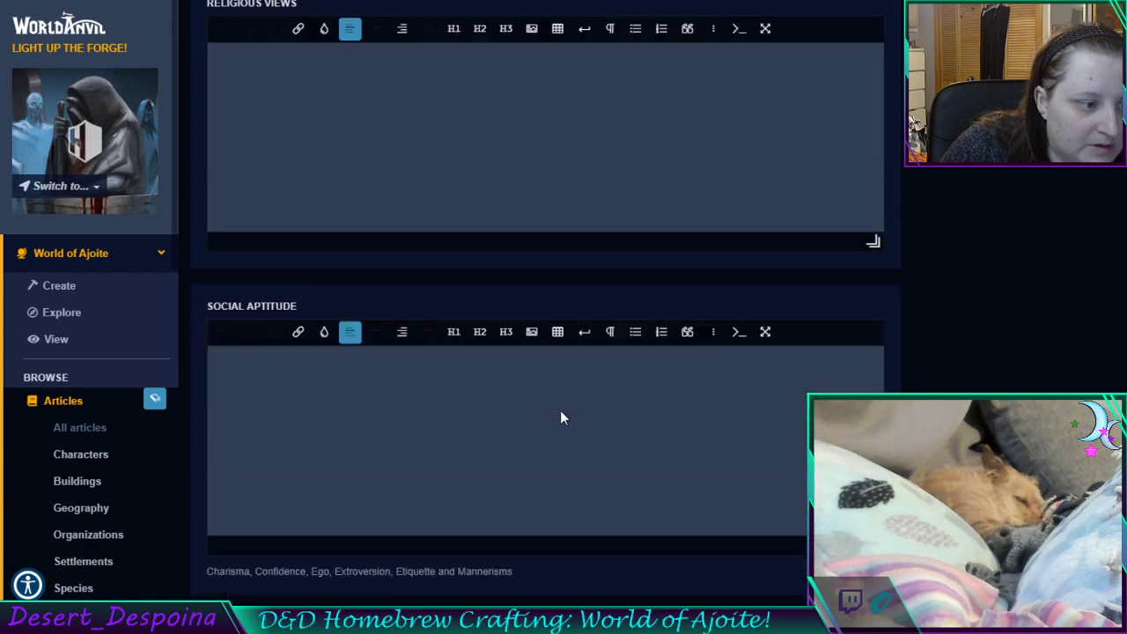
pyautogui.scroll(-12, 561, 415)
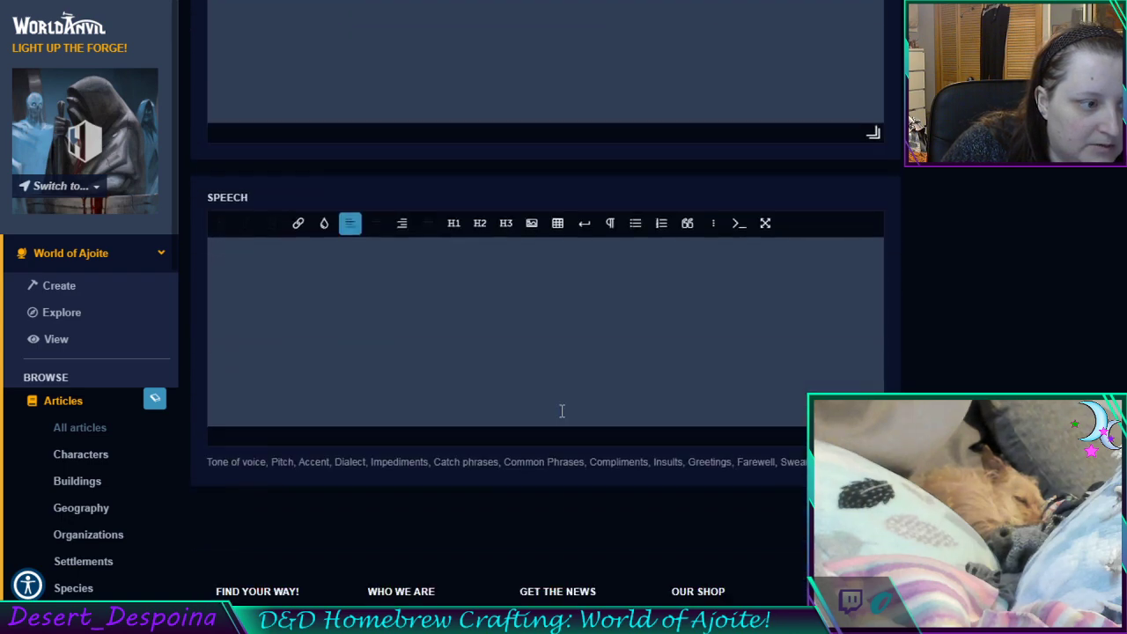
pyautogui.scroll(-3, 562, 411)
pyautogui.scroll(15, 560, 411)
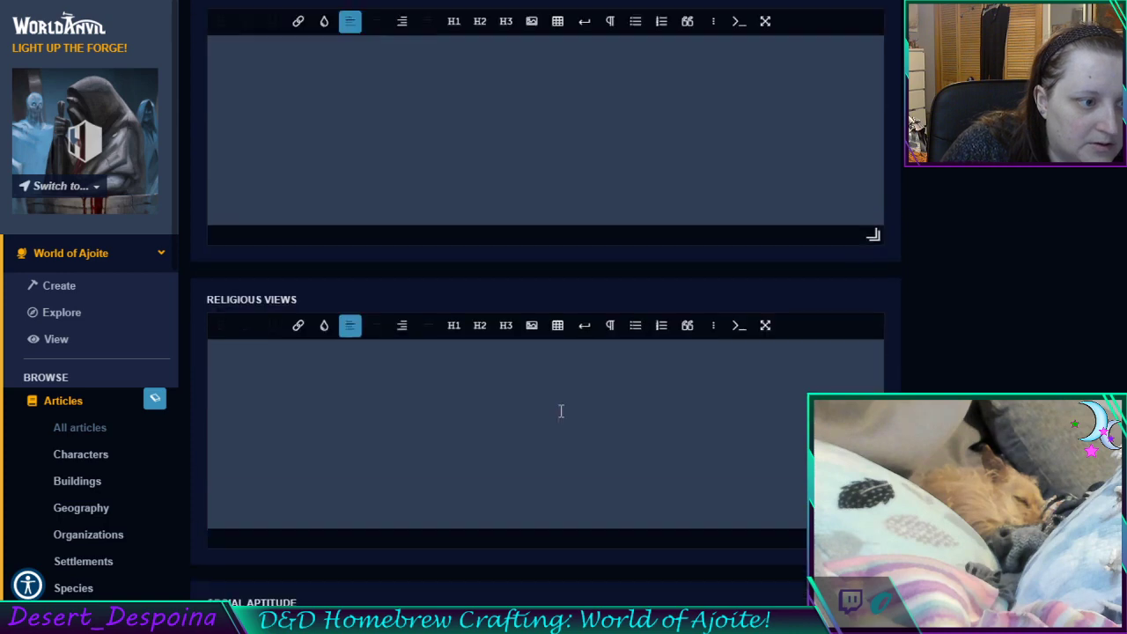
pyautogui.scroll(15, 561, 411)
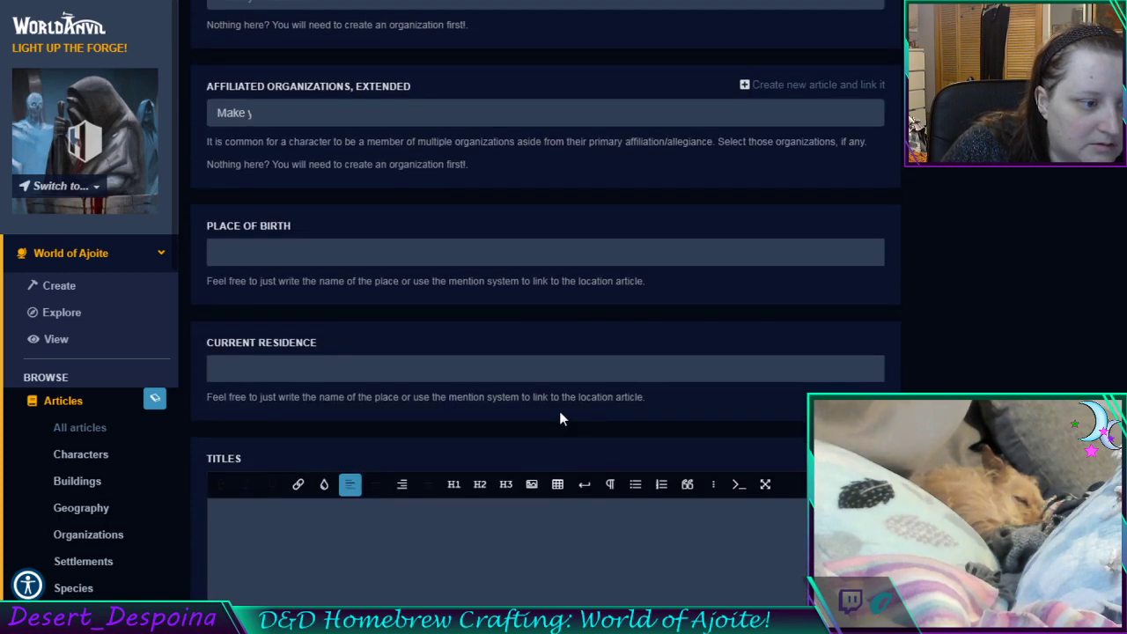
pyautogui.click(546, 365)
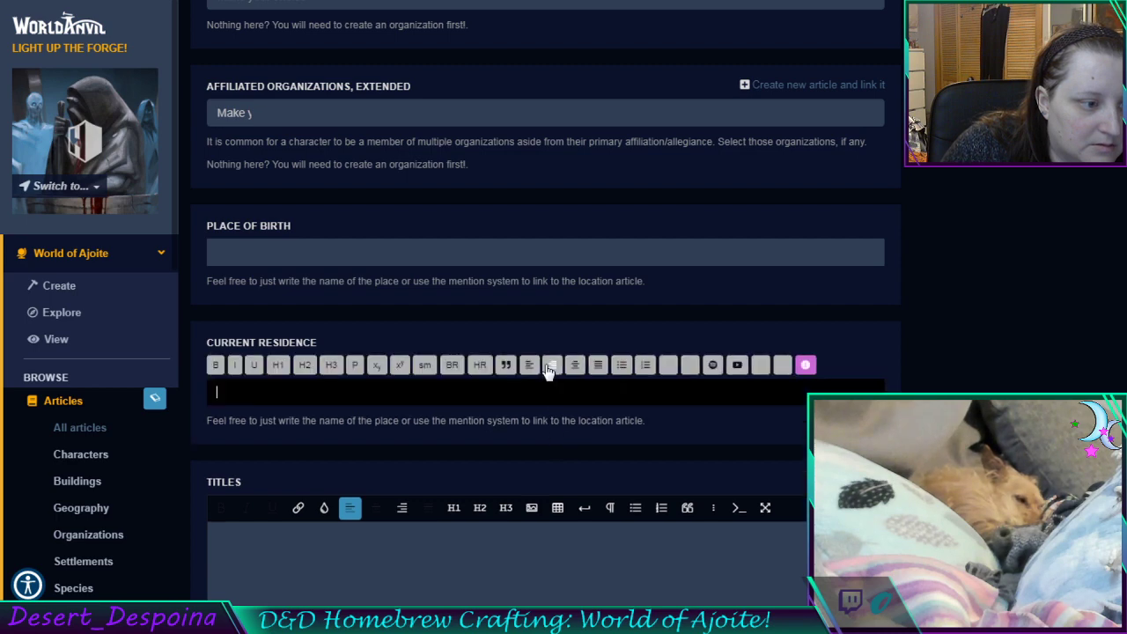
pyautogui.scroll(3, 520, 319)
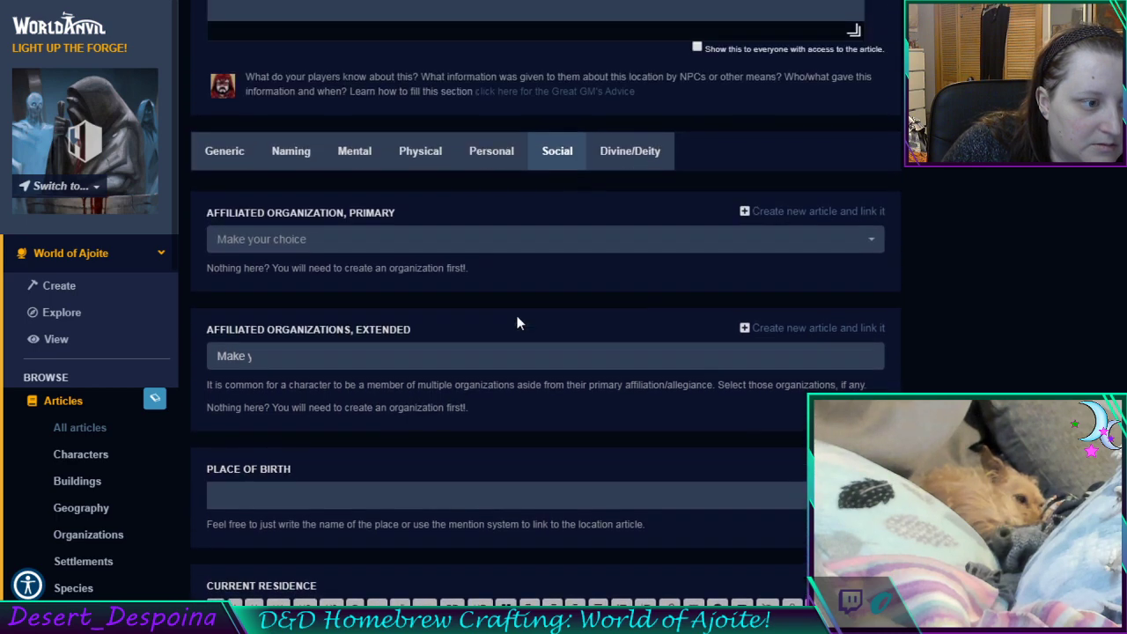
pyautogui.scroll(2, 517, 323)
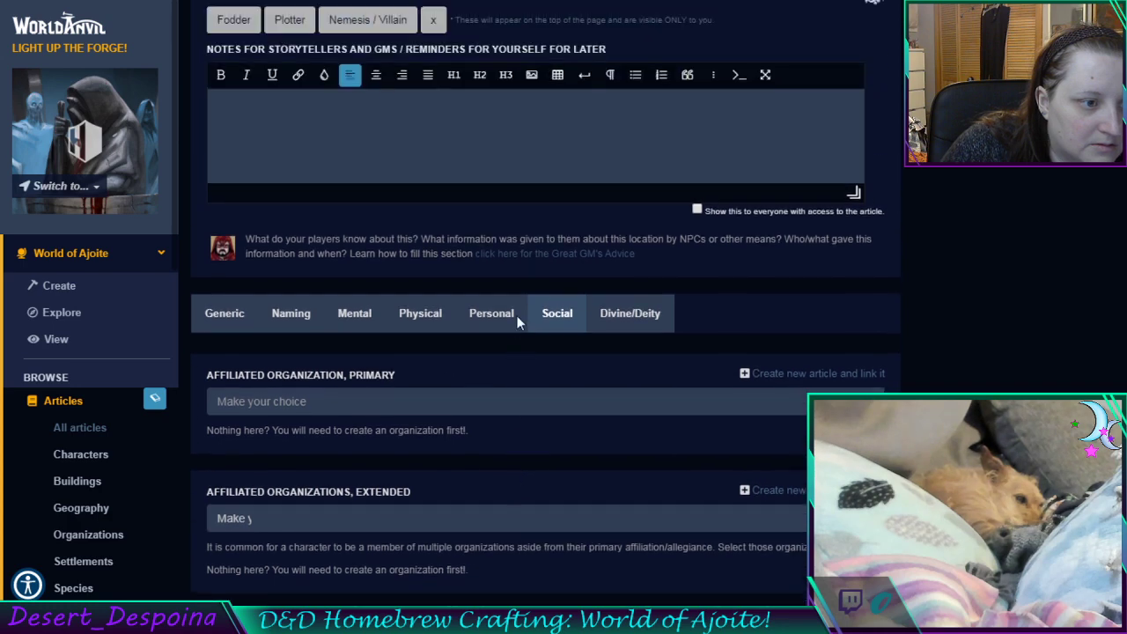
# Look through the Divine/Deity section of the character article, from classification and divine domains to church and realm
pyautogui.click(634, 317)
pyautogui.scroll(-9, 628, 326)
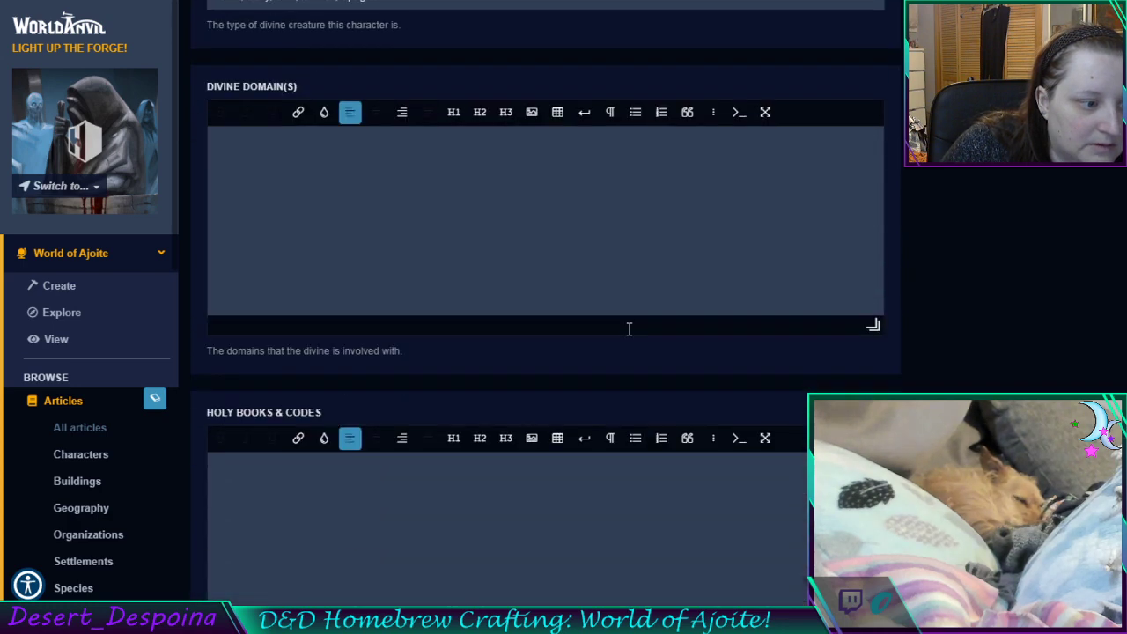
pyautogui.scroll(6, 628, 335)
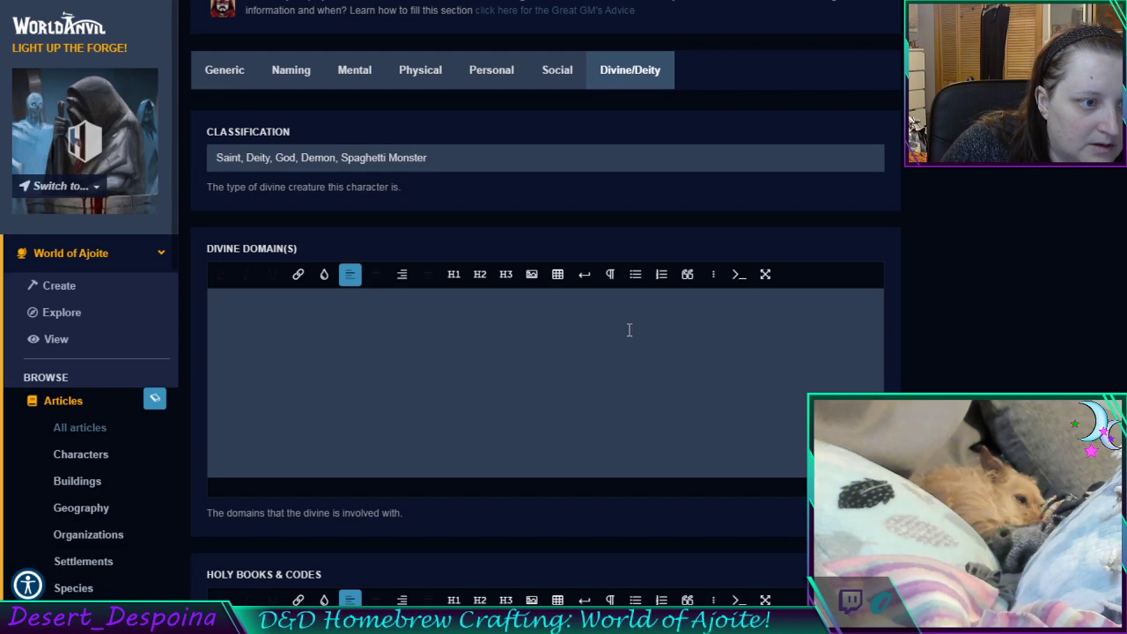
pyautogui.scroll(-11, 629, 332)
pyautogui.scroll(-12, 629, 329)
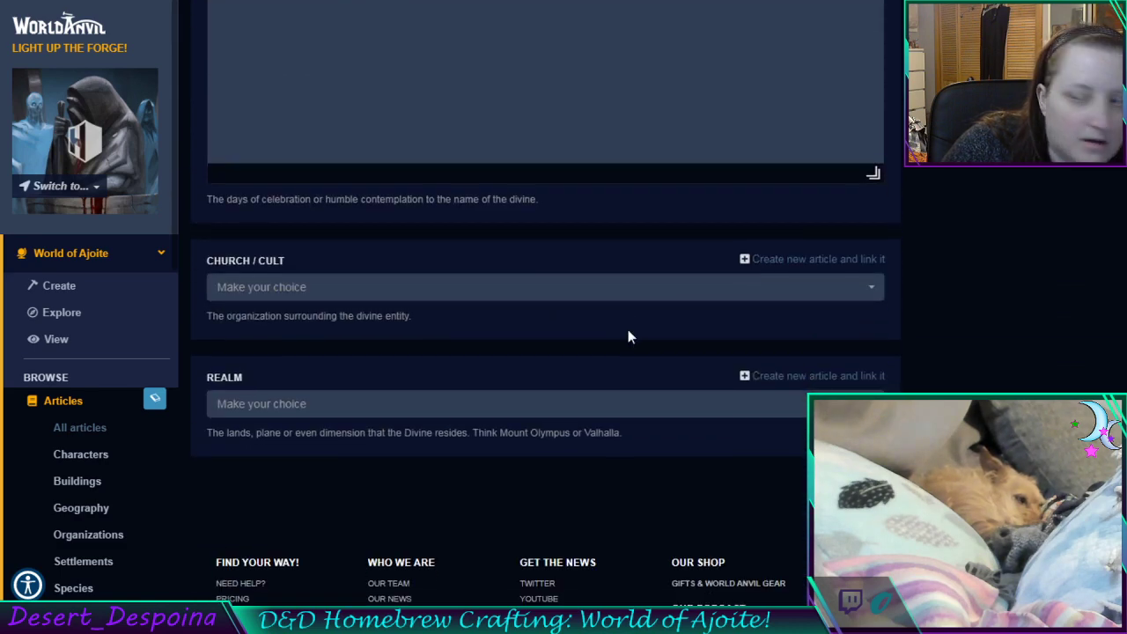
pyautogui.scroll(10, 628, 335)
pyautogui.scroll(15, 628, 333)
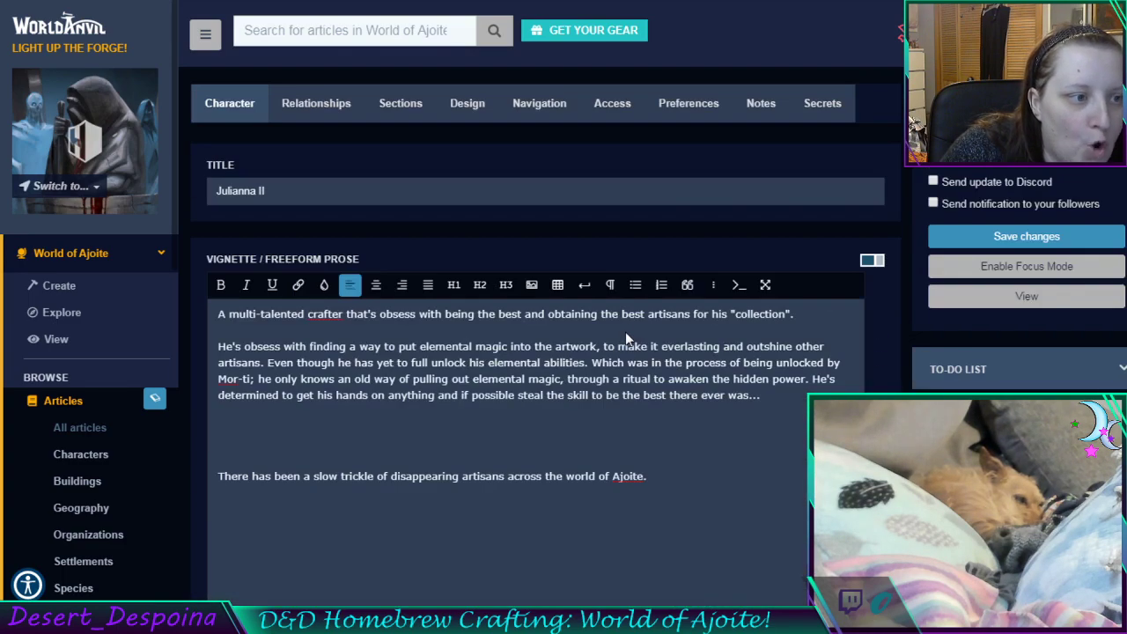
# Clear the character's RPG NPC type and place the cursor in the notes for storytellers and GMs
pyautogui.scroll(-5, 625, 332)
pyautogui.scroll(-1, 621, 336)
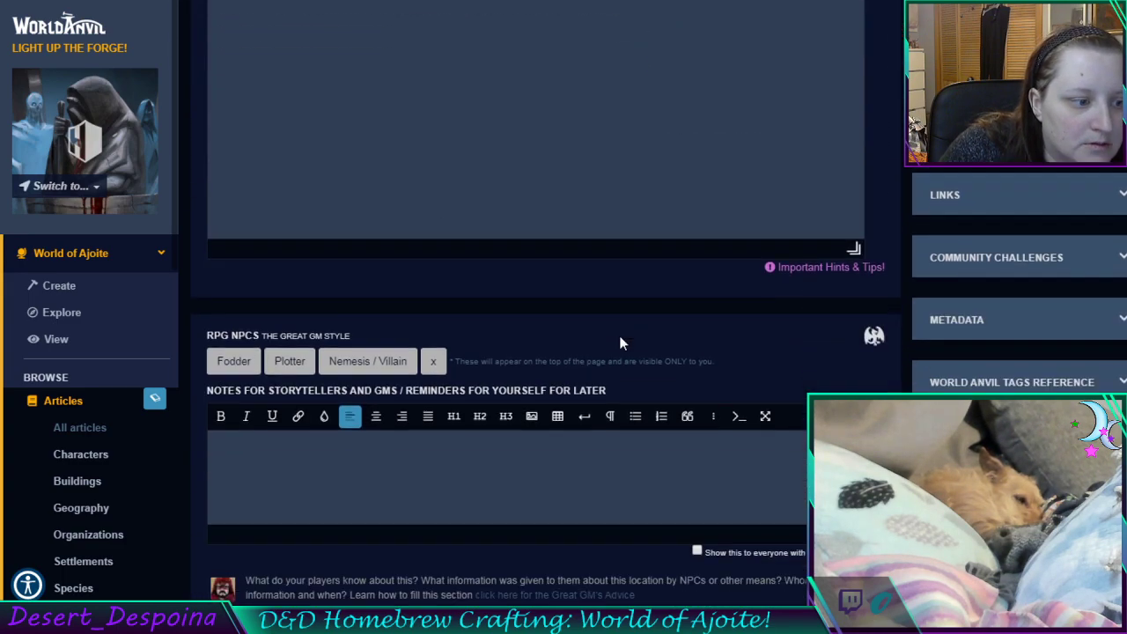
pyautogui.click(449, 363)
pyautogui.scroll(-10, 514, 348)
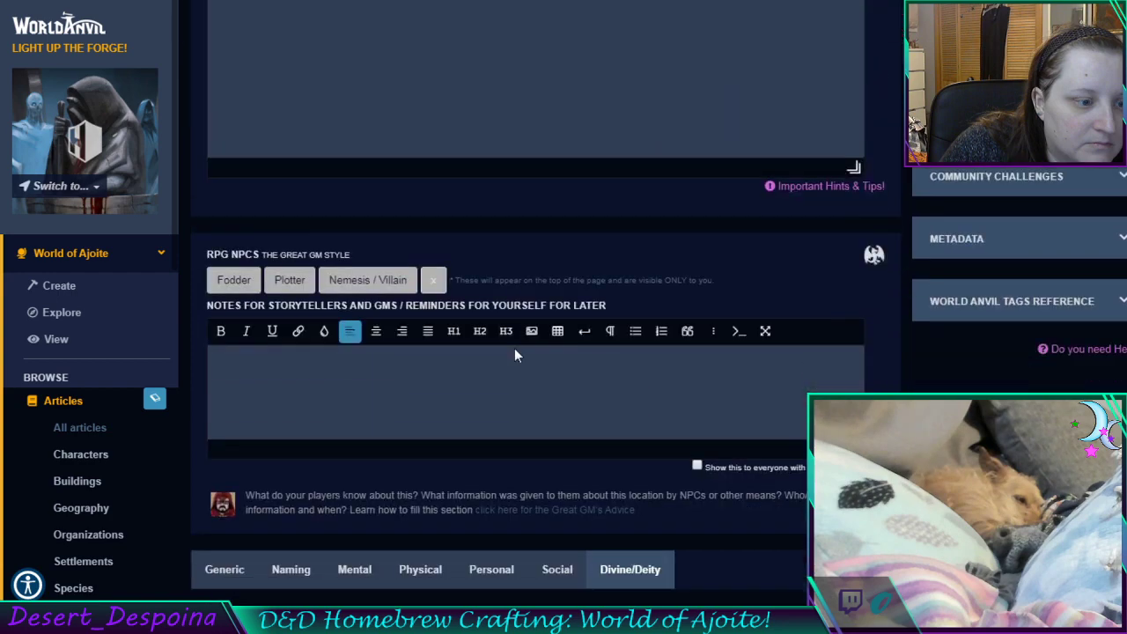
pyautogui.scroll(3, 515, 349)
pyautogui.click(766, 393)
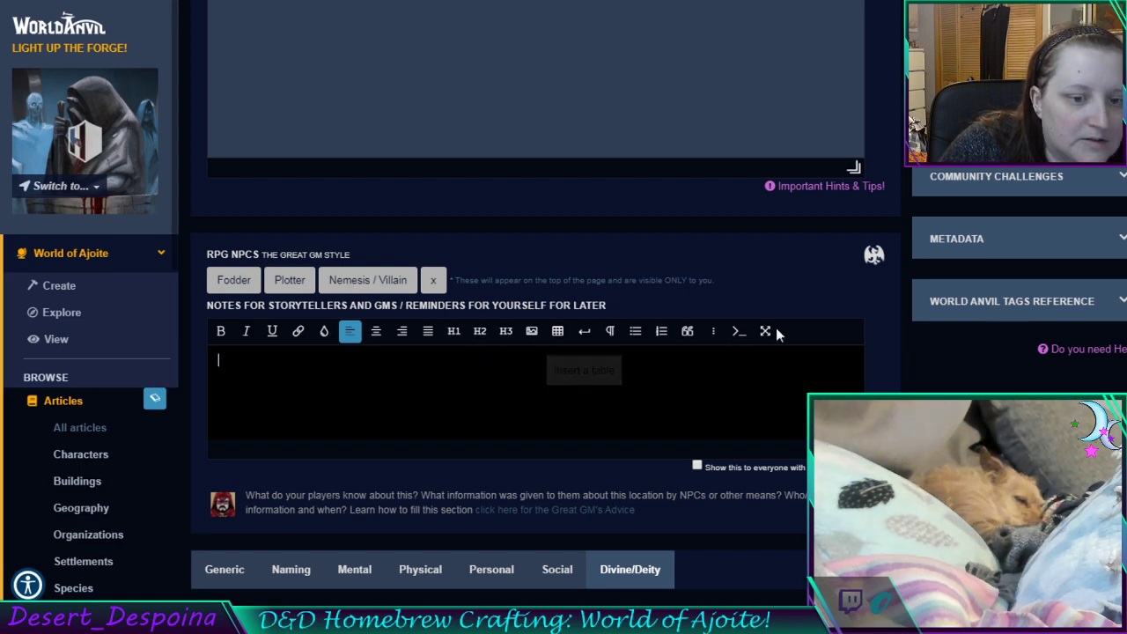
# Save the changes to the character article
pyautogui.scroll(5, 781, 336)
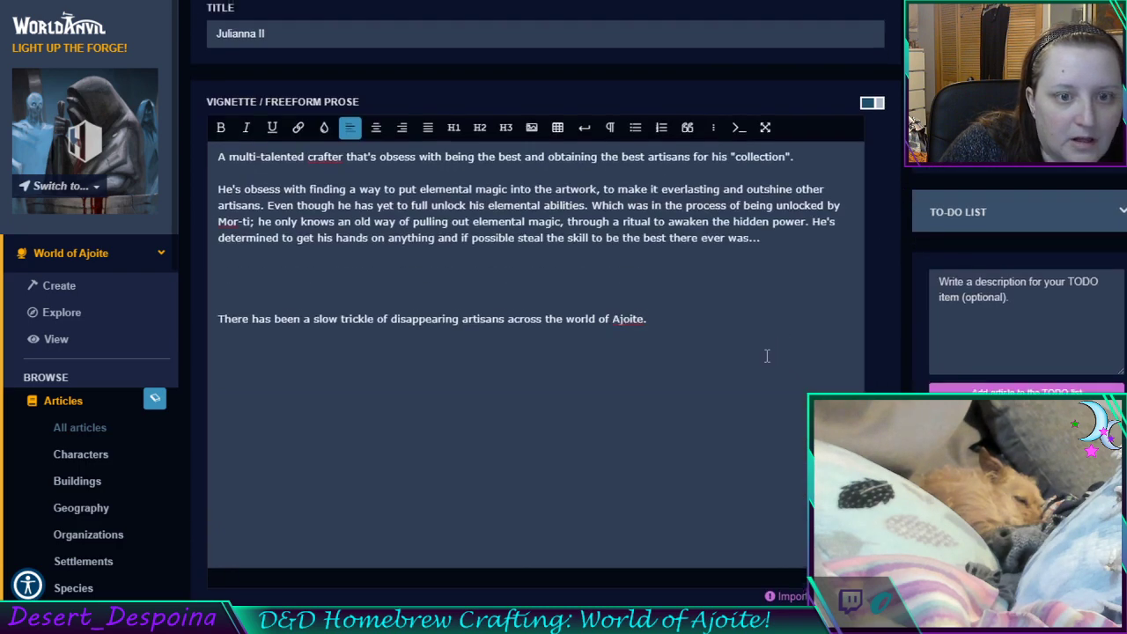
pyautogui.scroll(2, 768, 354)
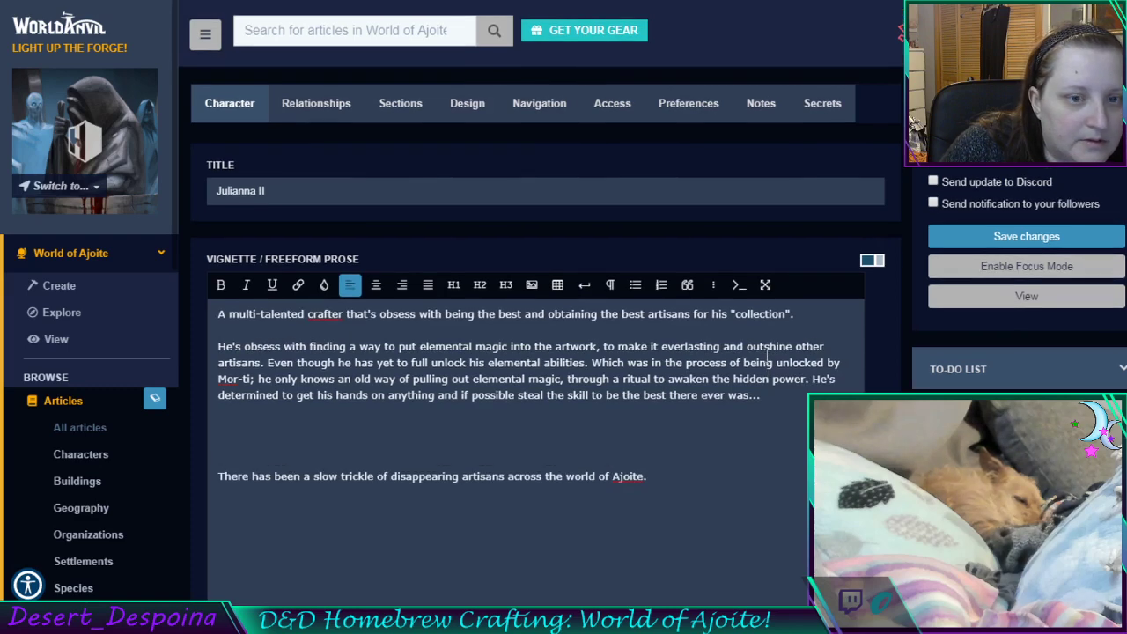
pyautogui.click(1026, 243)
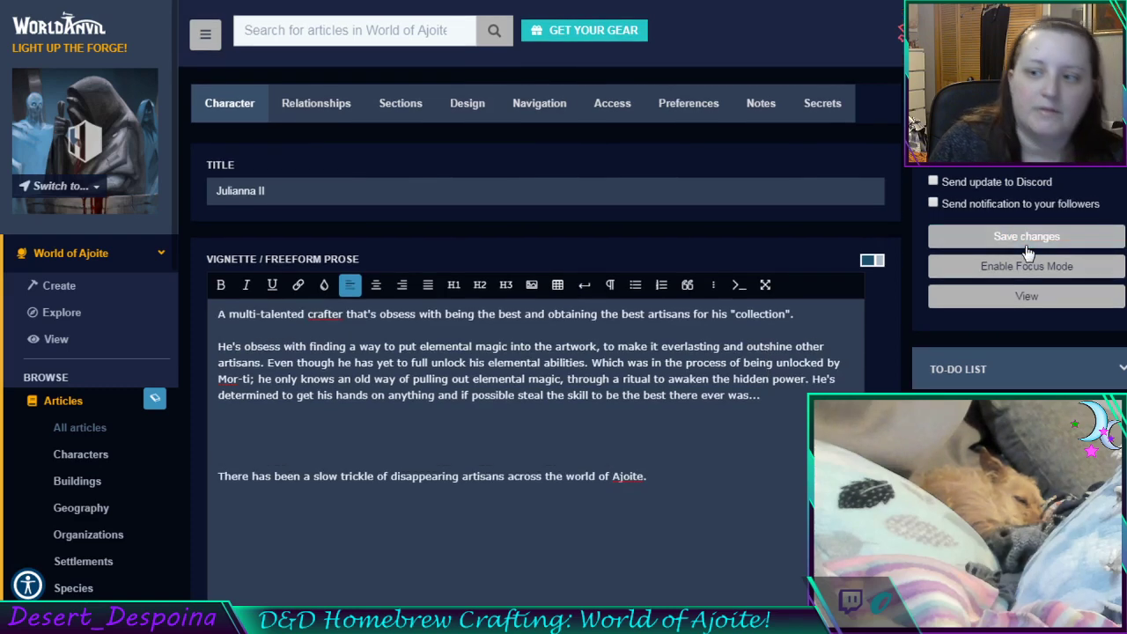
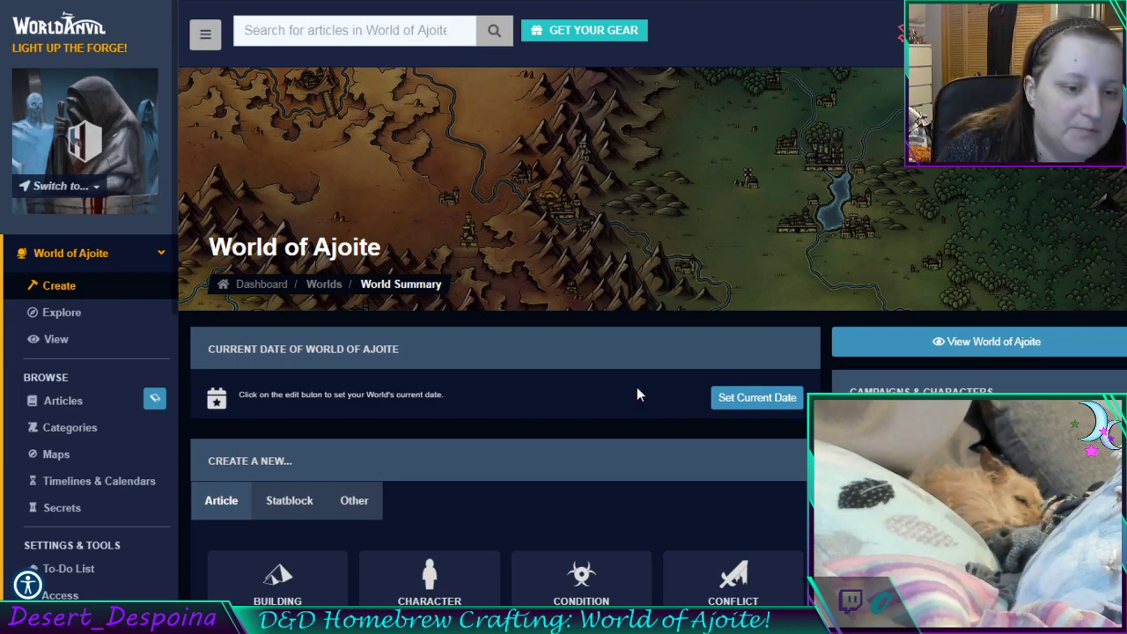
# Create a new Settlement article in World of Ajoite and clear its in-progress (WIP) flag
pyautogui.scroll(-5, 634, 392)
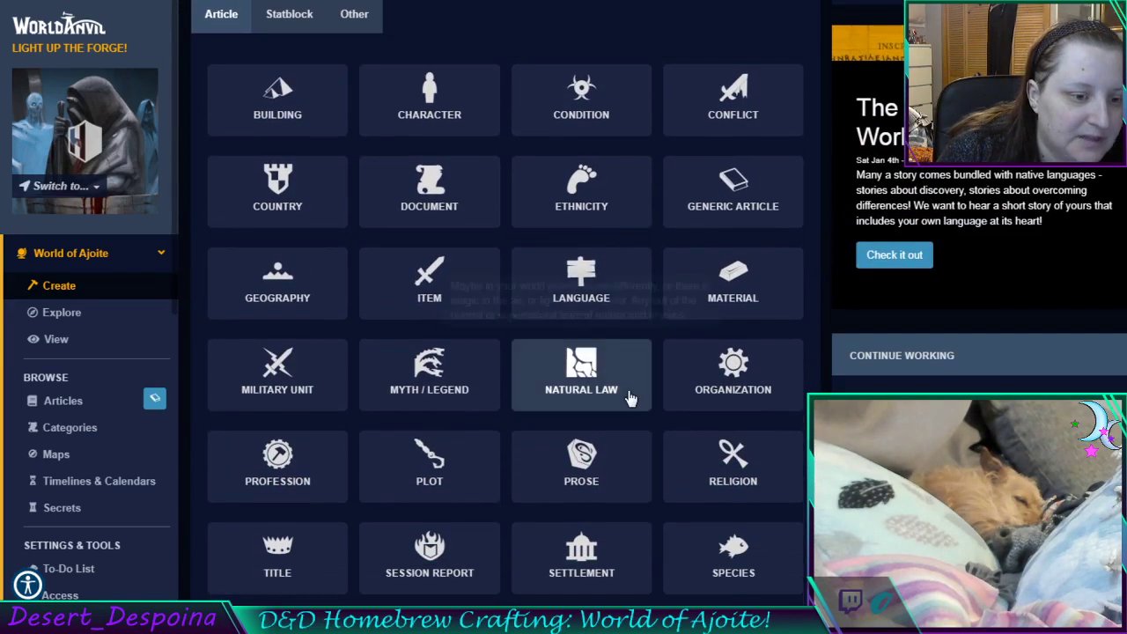
pyautogui.scroll(-1, 631, 396)
pyautogui.click(609, 477)
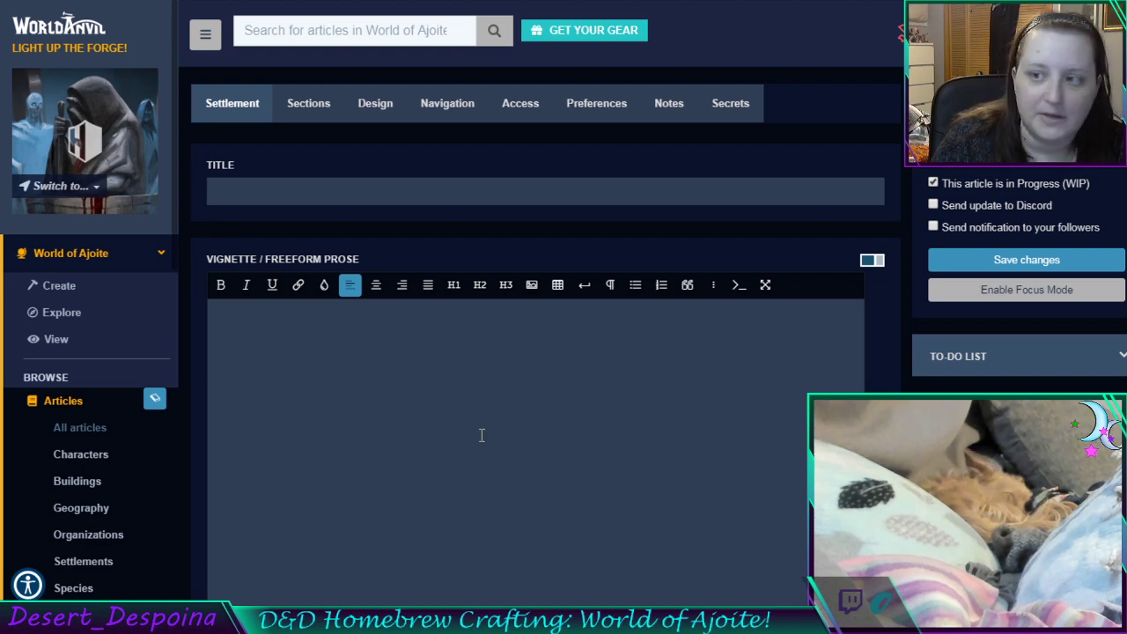
pyautogui.click(309, 192)
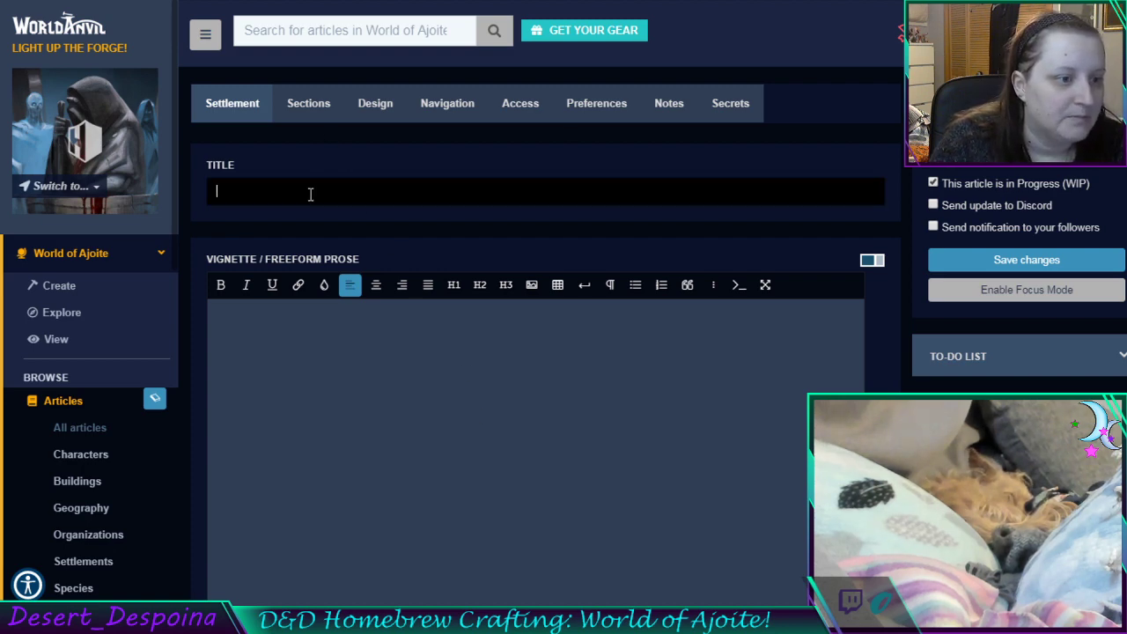
pyautogui.click(933, 184)
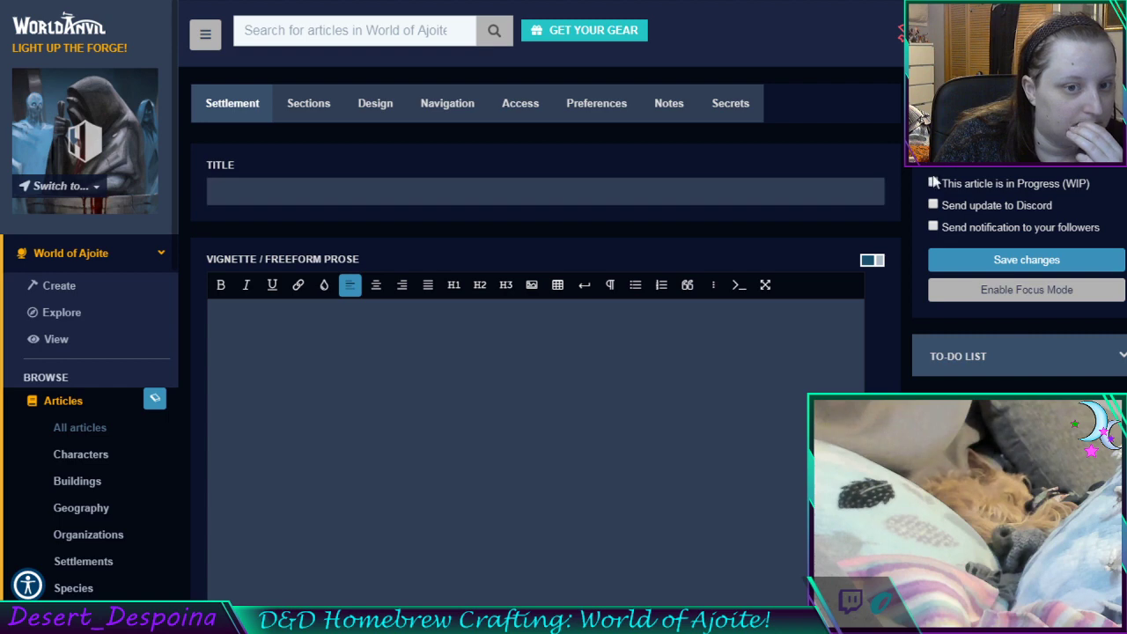
# Title the settlement article "Epidote Castle"
pyautogui.click(579, 194)
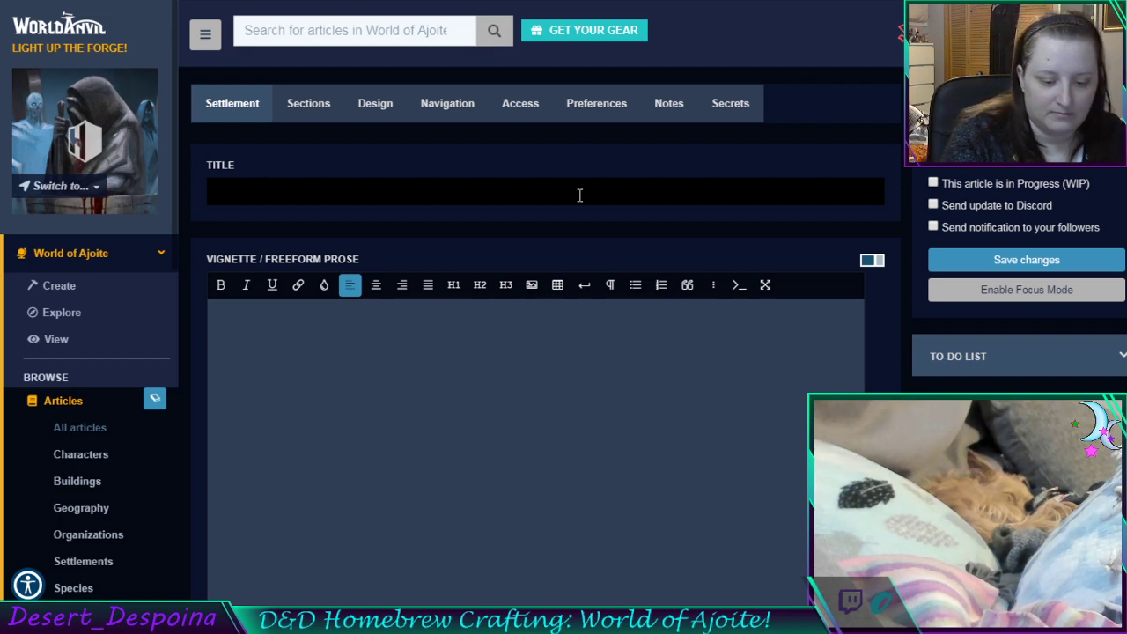
pyautogui.write('Epidote ')
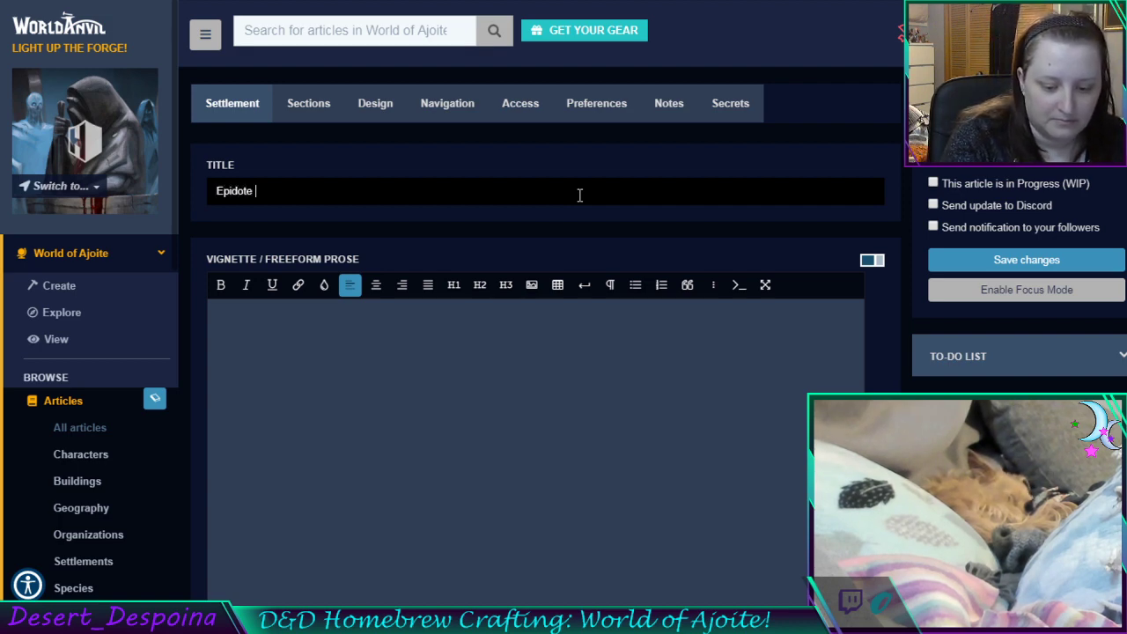
pyautogui.write('Caste')
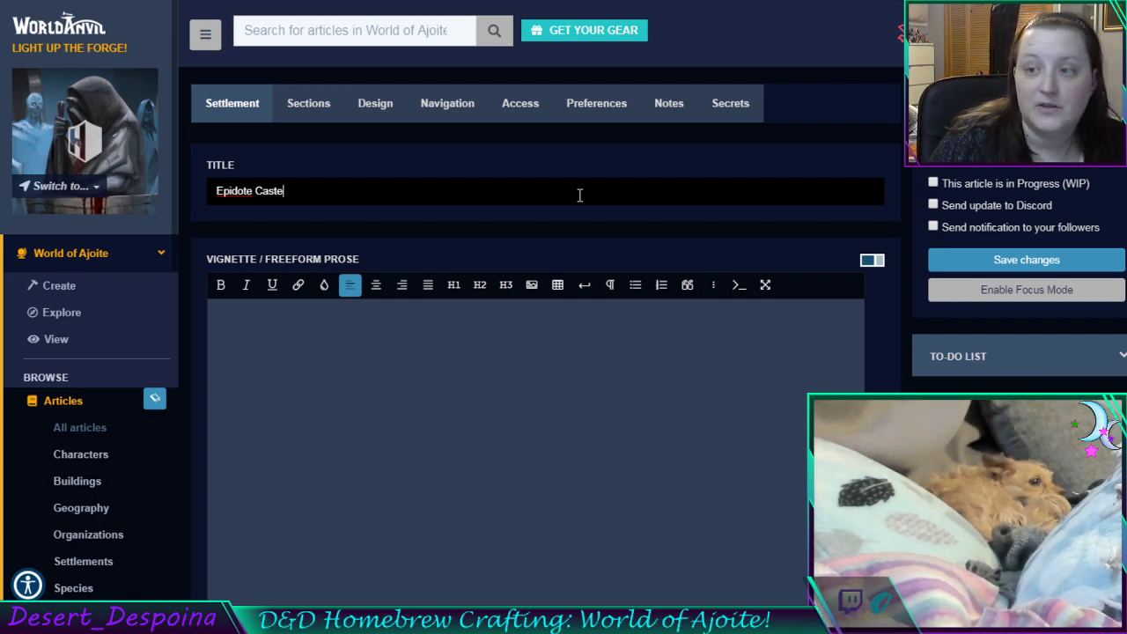
pyautogui.press('BackSpace')
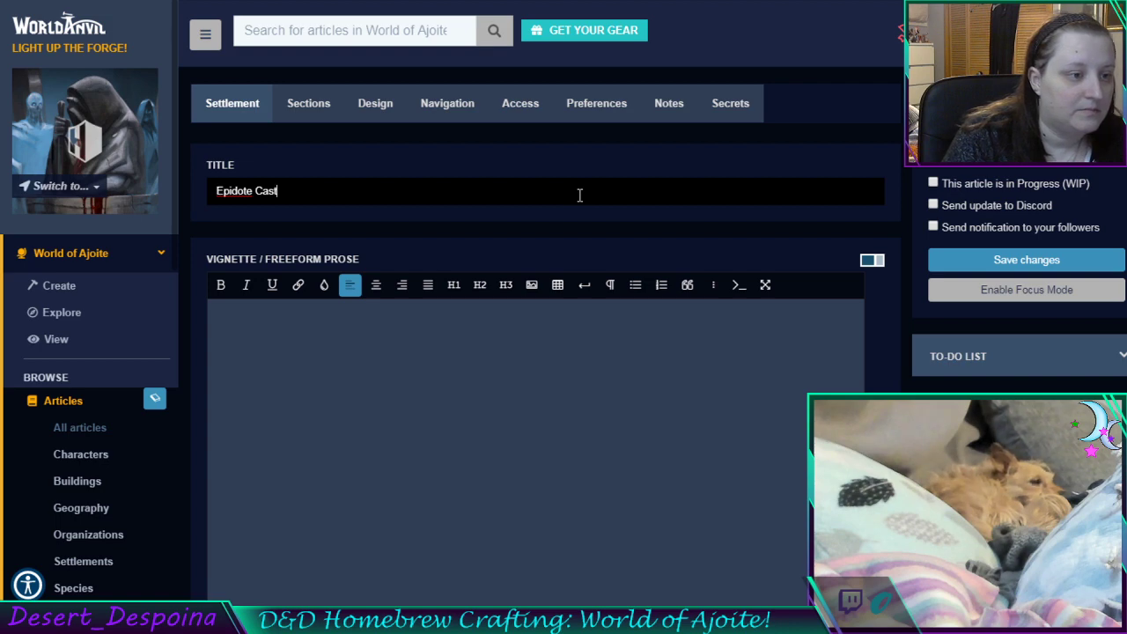
pyautogui.write('le')
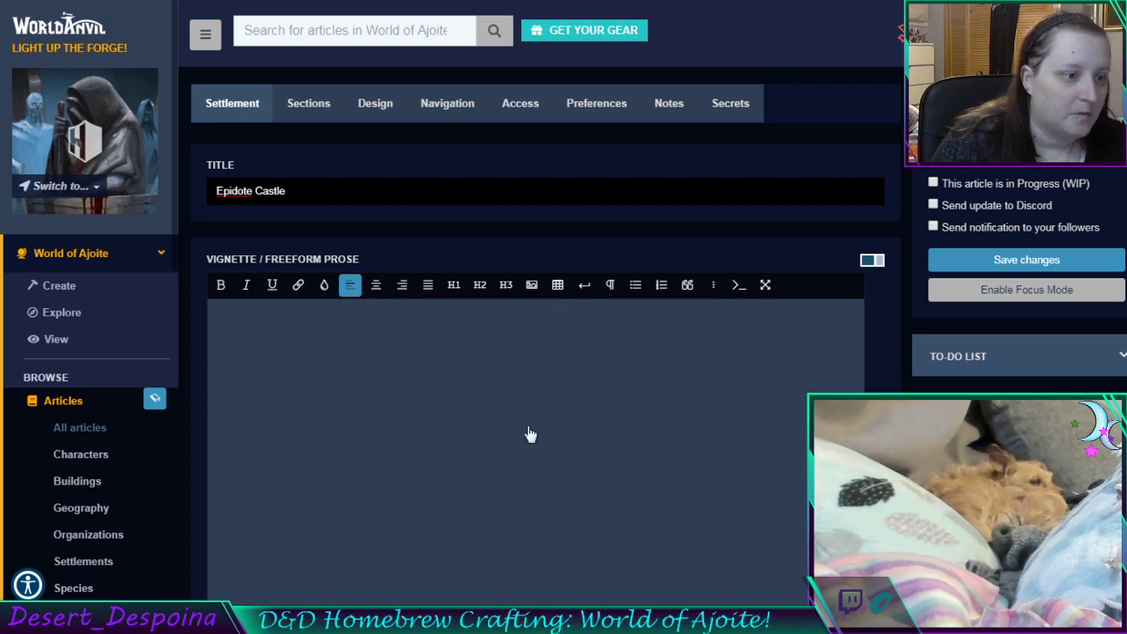
# Set the Epidote Castle settlement's location type to Large town and save the article
pyautogui.click(525, 429)
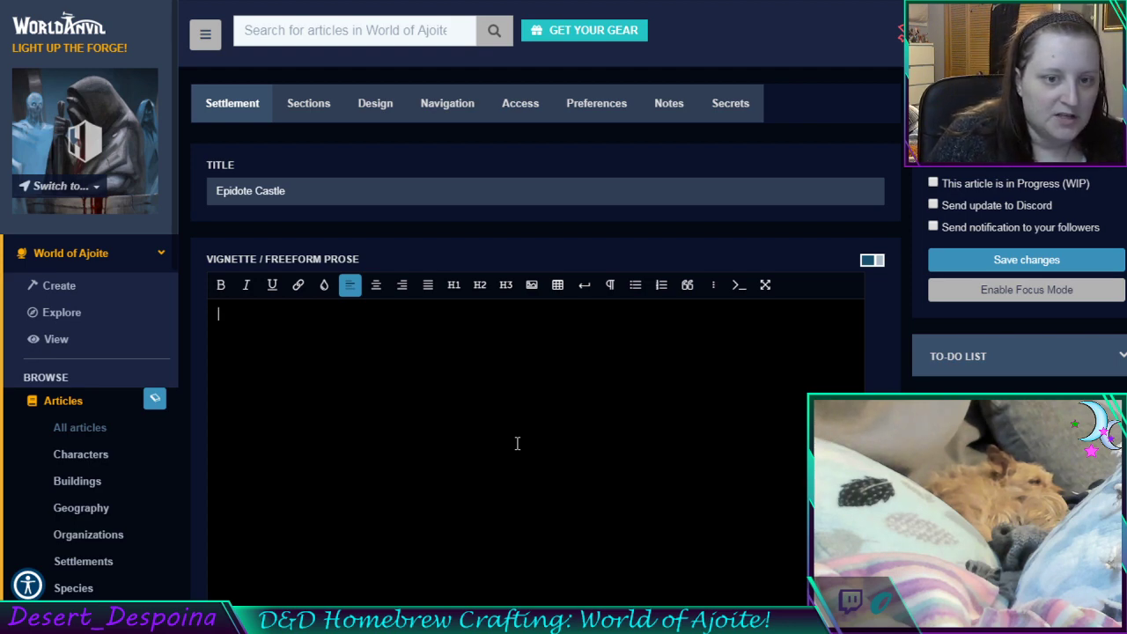
pyautogui.scroll(-5, 517, 443)
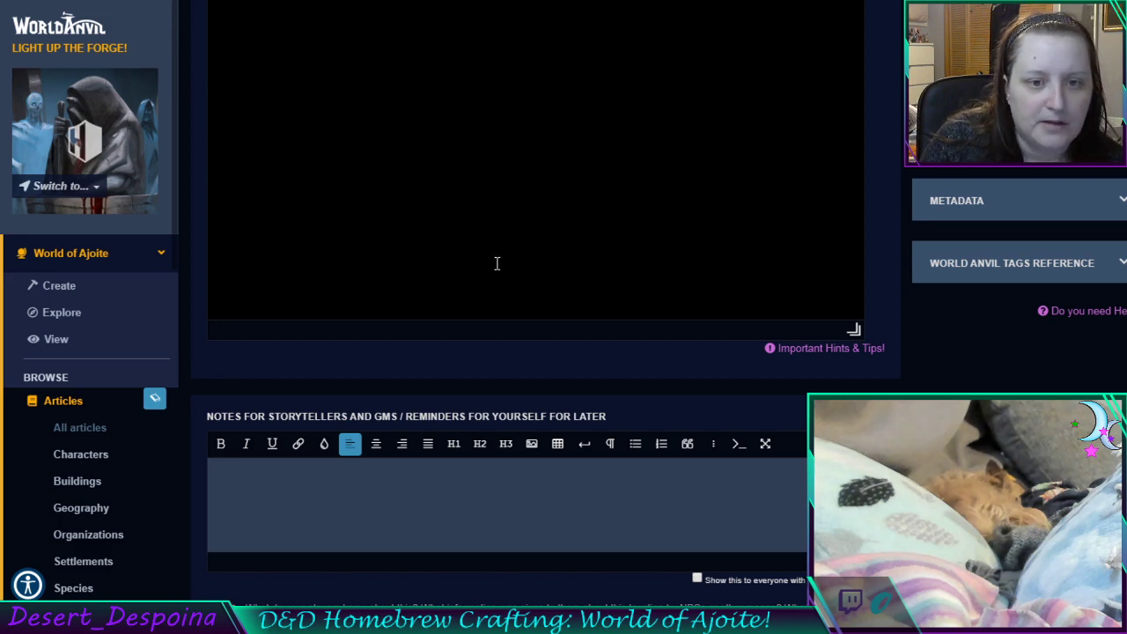
pyautogui.scroll(-3, 529, 226)
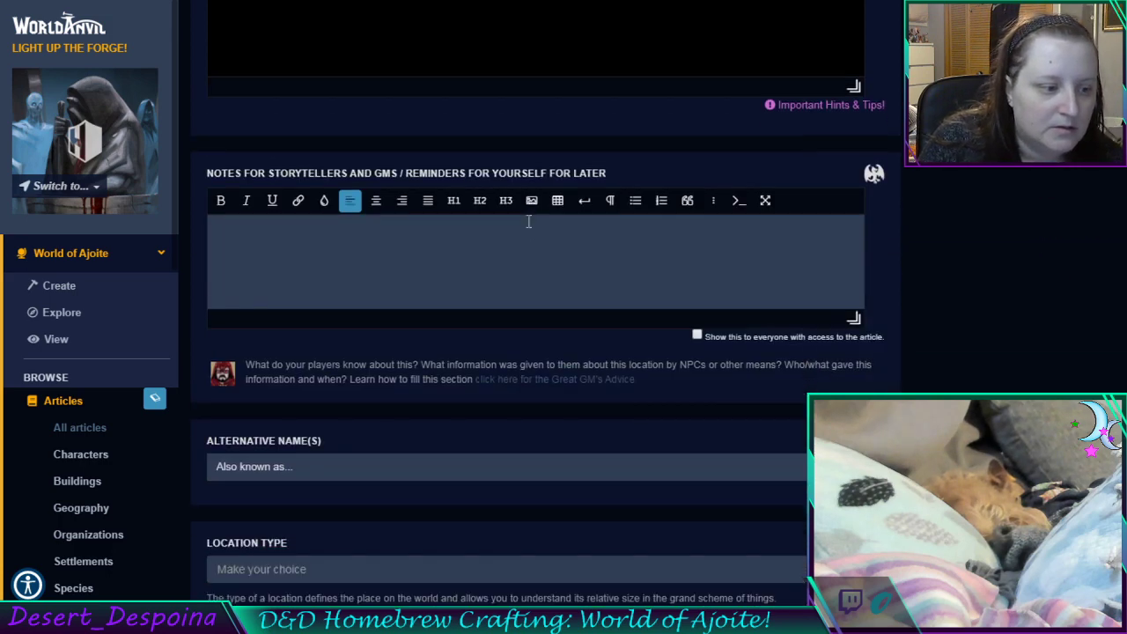
pyautogui.scroll(-4, 528, 224)
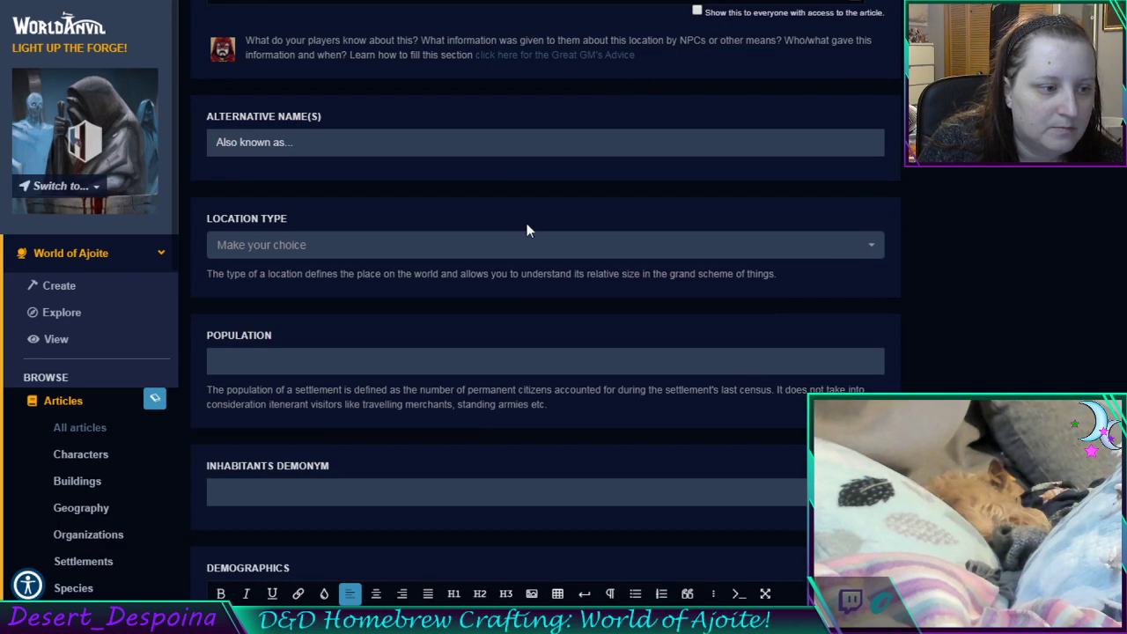
pyautogui.click(511, 254)
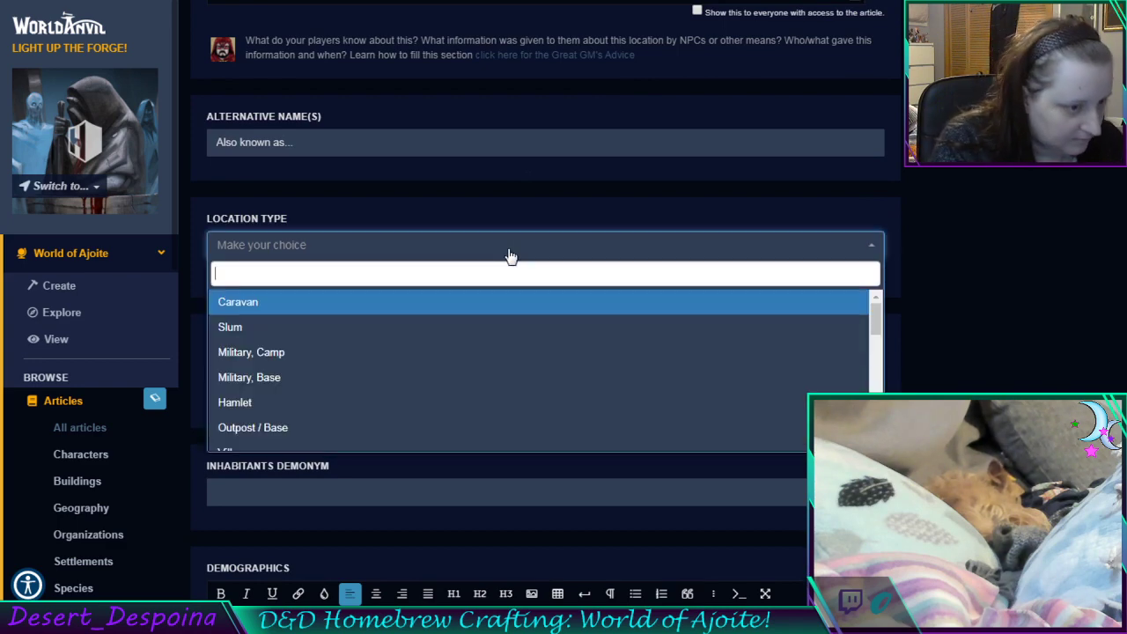
pyautogui.write('cas')
pyautogui.press('BackSpace')
pyautogui.press('BackSpace')
pyautogui.press('BackSpace')
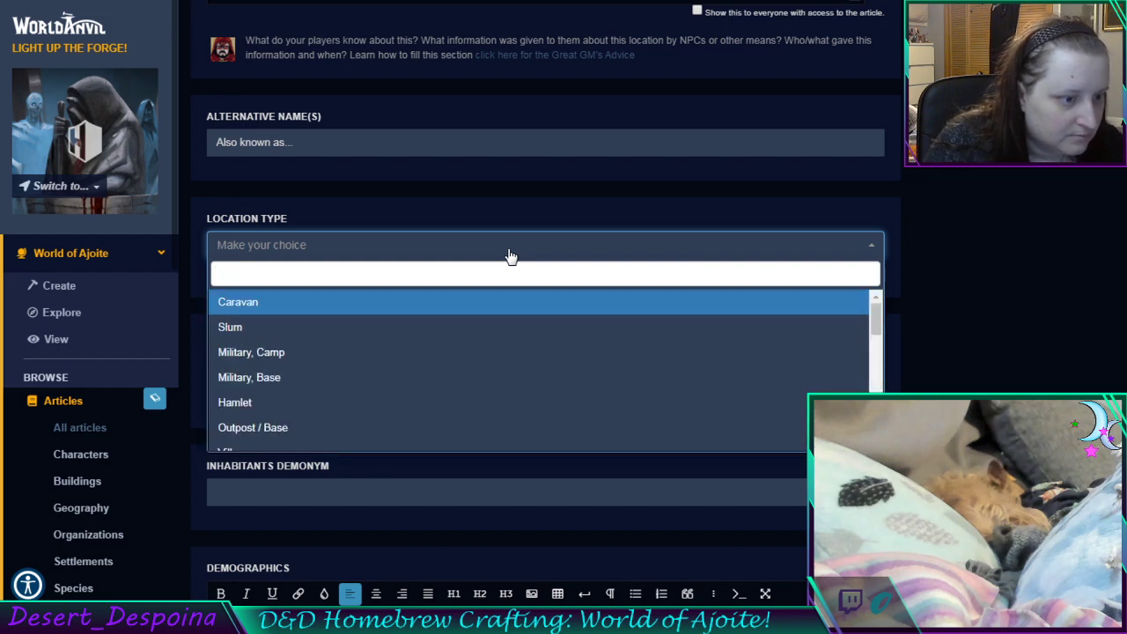
pyautogui.scroll(-2, 516, 393)
pyautogui.scroll(-2, 517, 394)
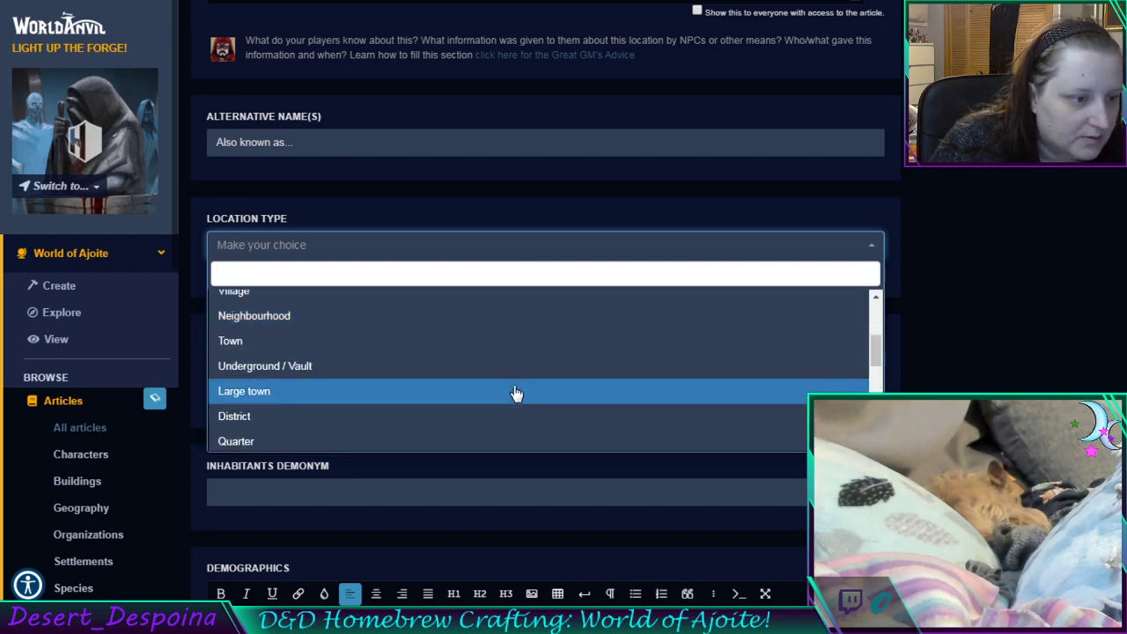
pyautogui.scroll(-2, 514, 393)
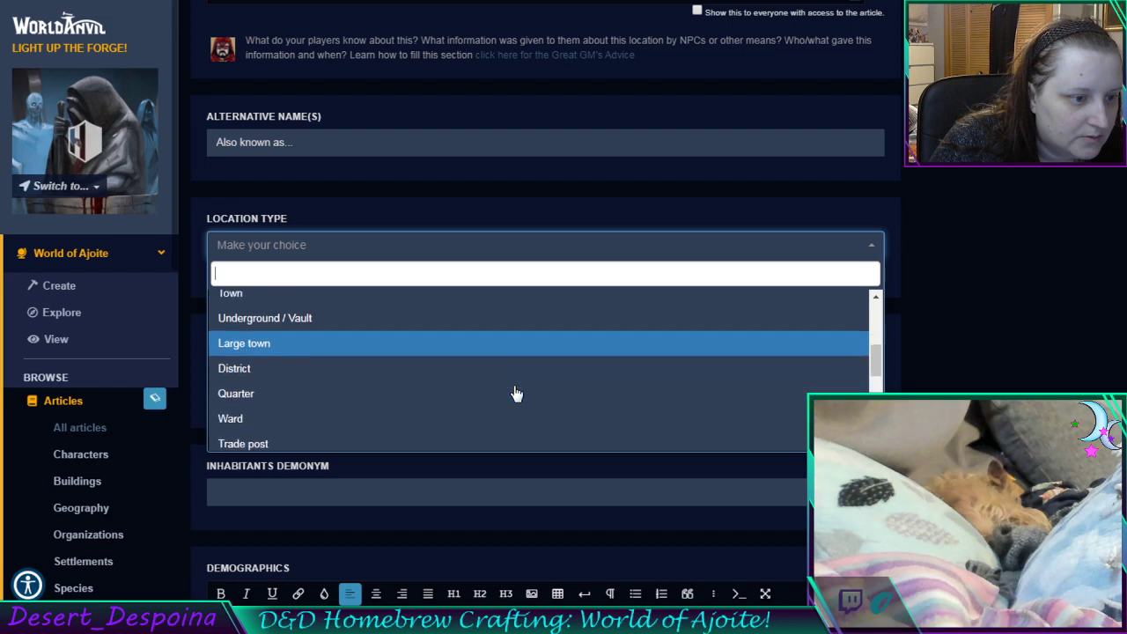
pyautogui.click(499, 312)
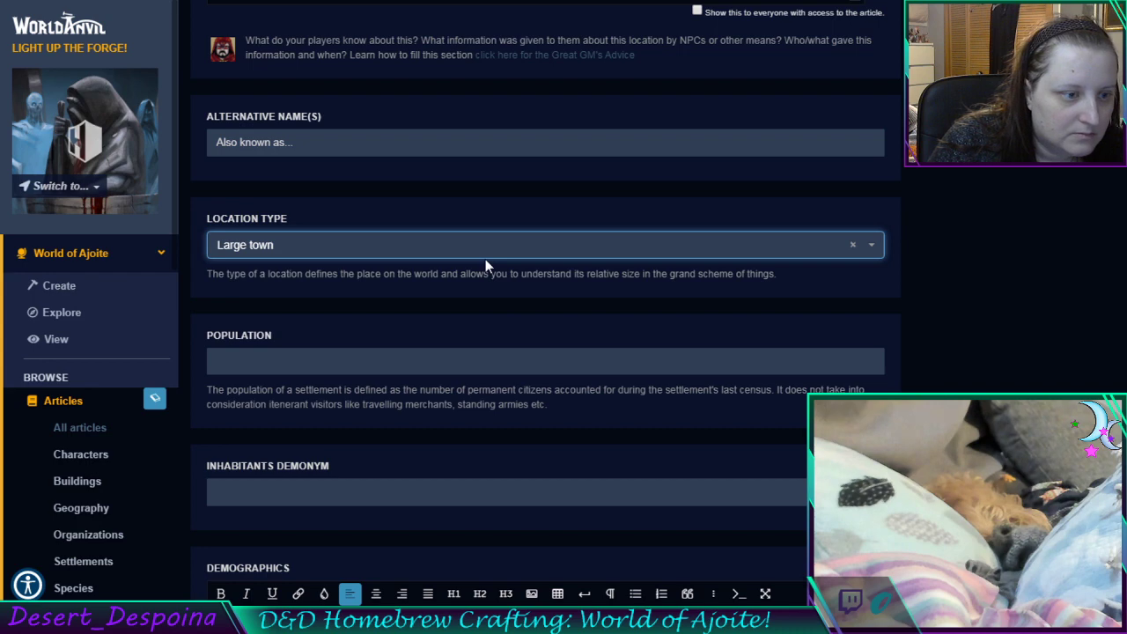
pyautogui.scroll(15, 946, 287)
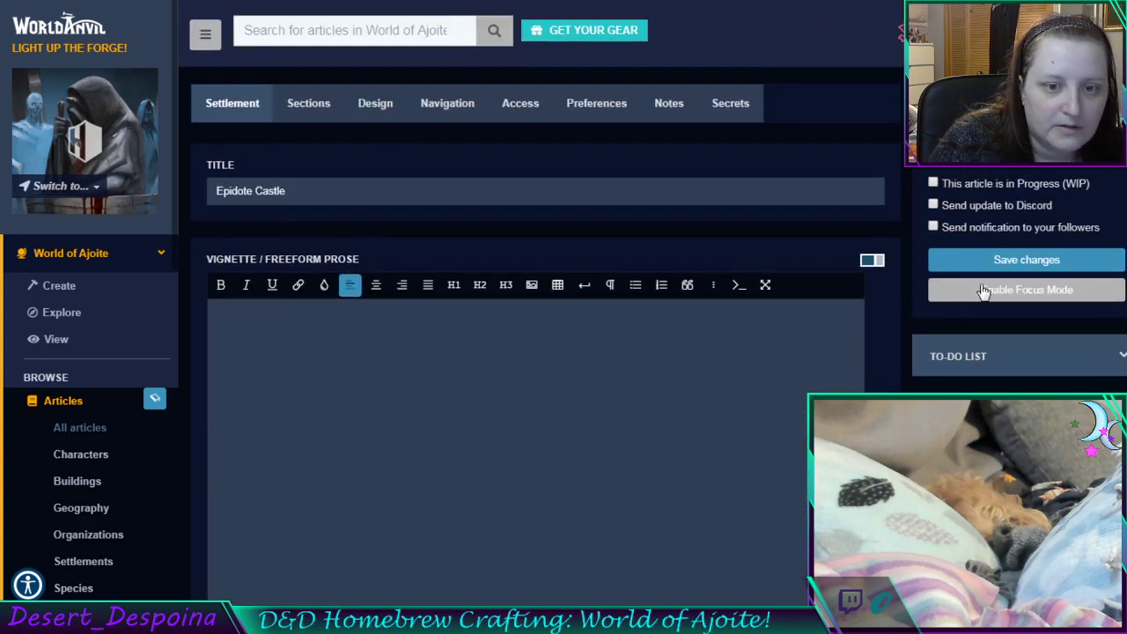
pyautogui.click(988, 259)
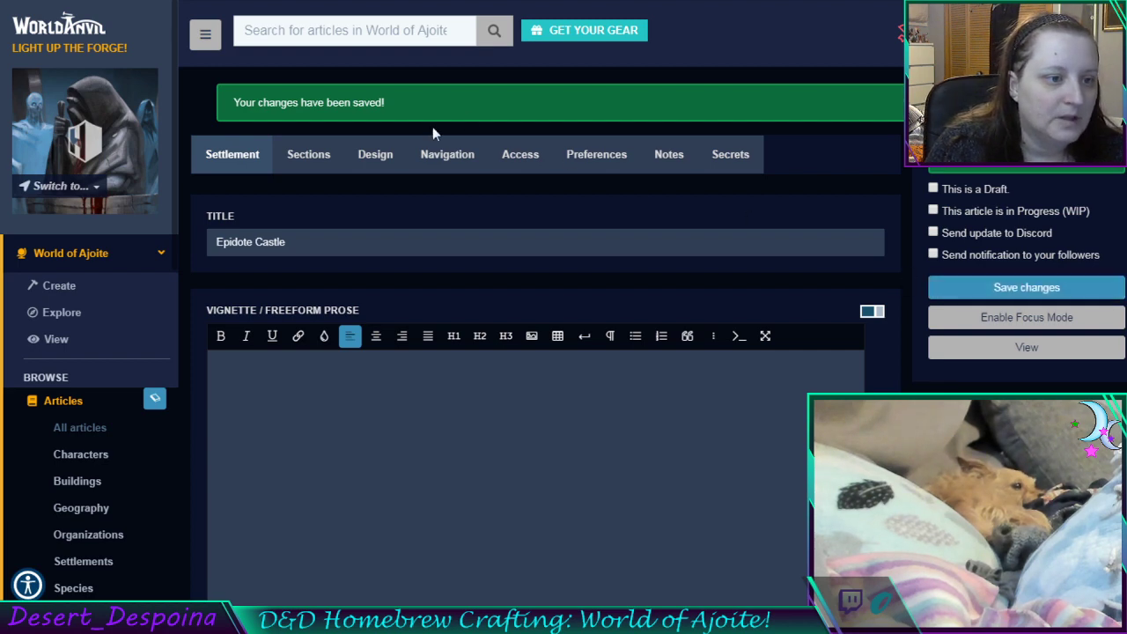
# Assign the Epidote Castle article to the Towns category and save the changes
pyautogui.click(433, 168)
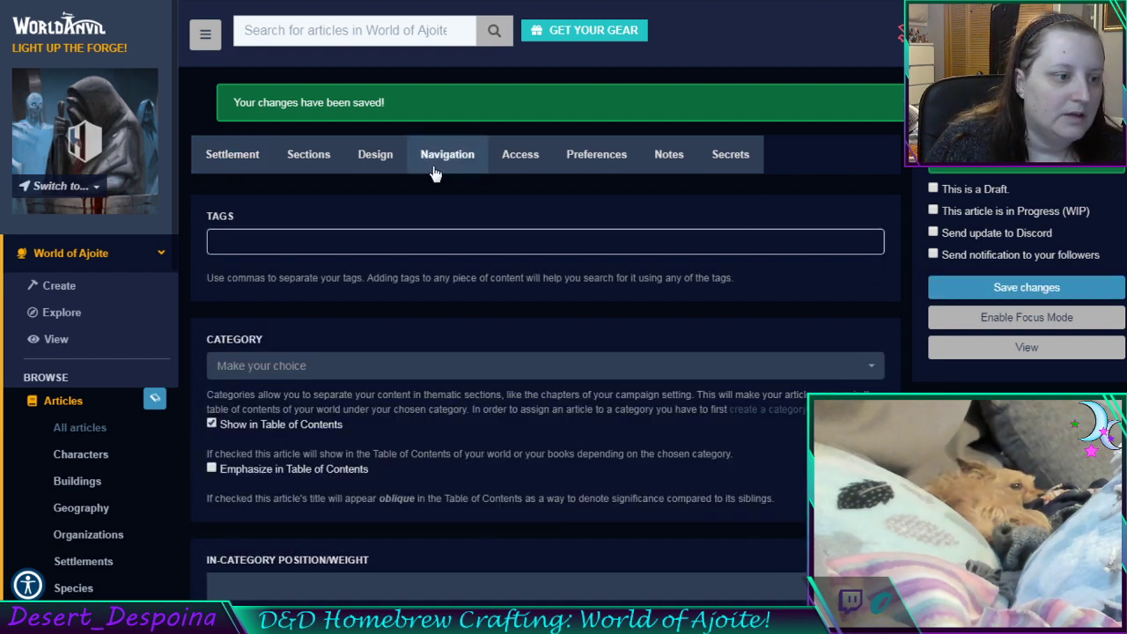
pyautogui.click(359, 381)
pyautogui.scroll(-1, 352, 513)
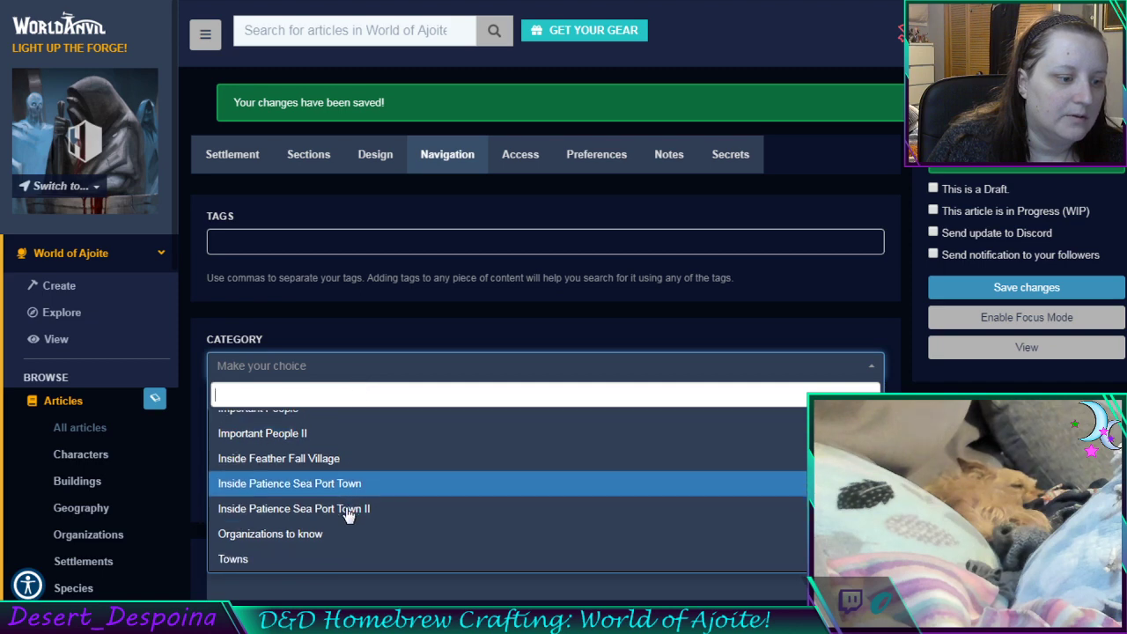
pyautogui.click(327, 561)
pyautogui.click(971, 292)
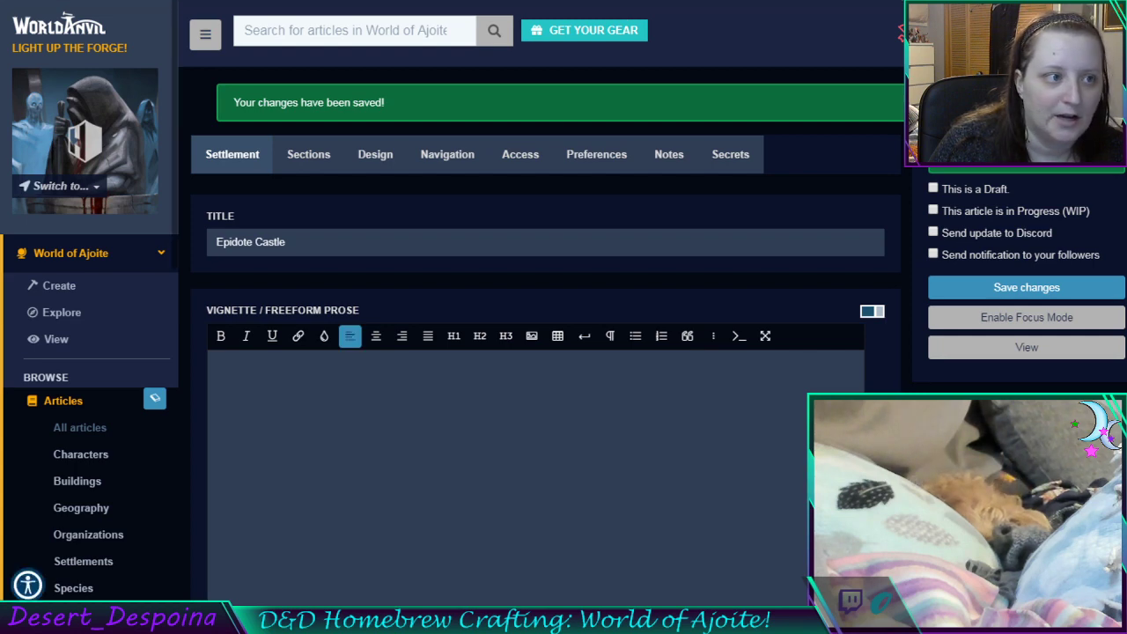
# Look through the Towns category on the world's public page, checking its list of settlement articles
pyautogui.hotkey('ctrl', 'Tab')
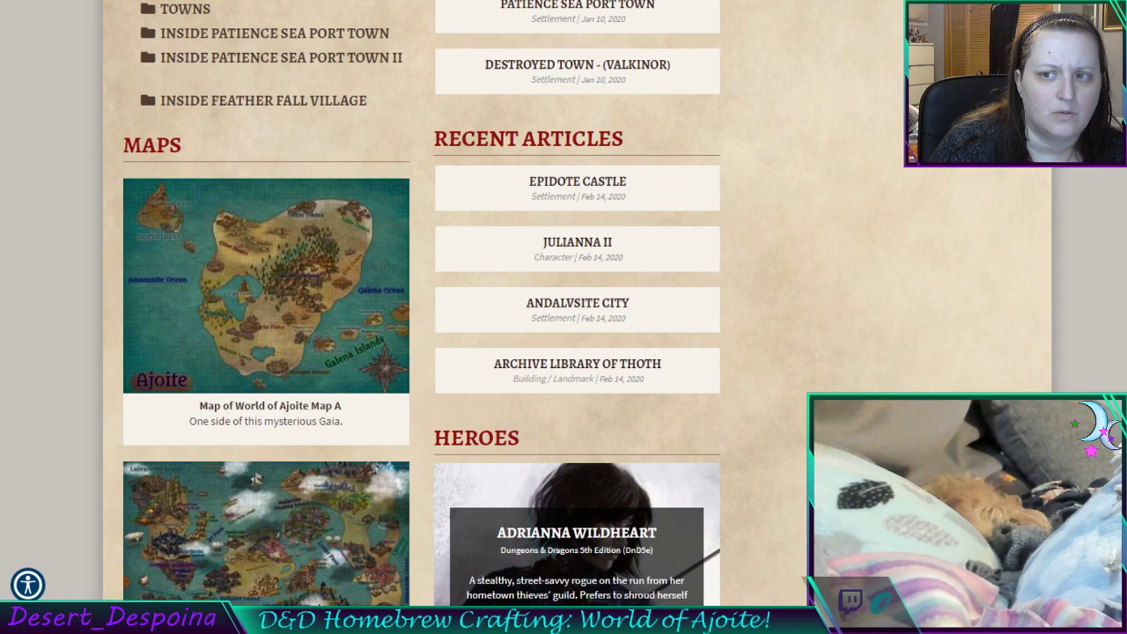
pyautogui.scroll(1, 54, 96)
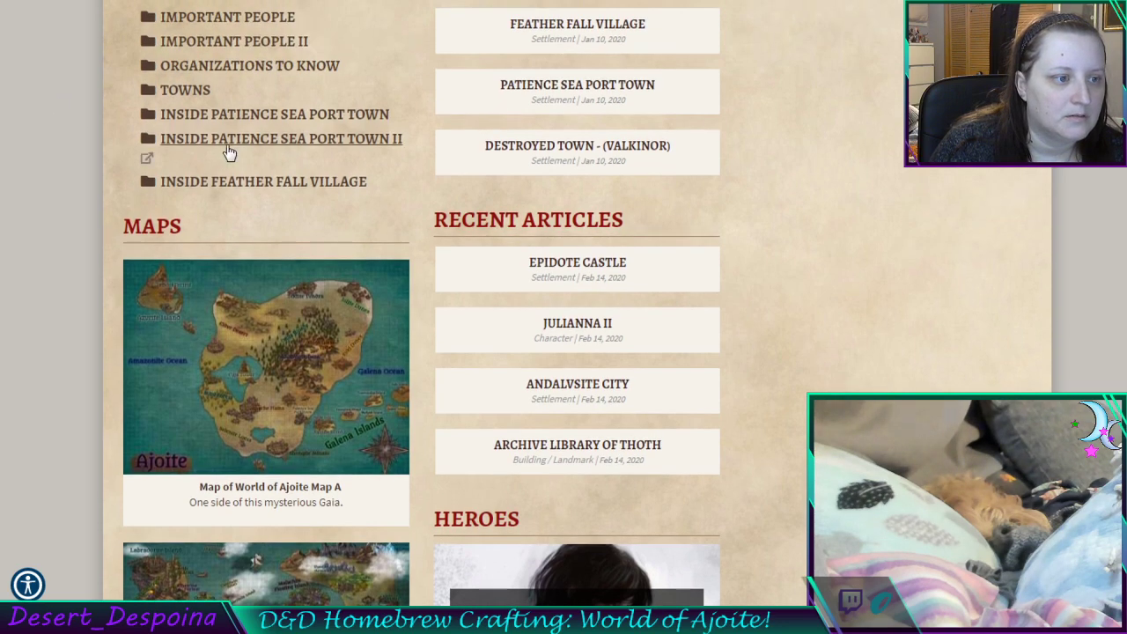
pyautogui.click(204, 91)
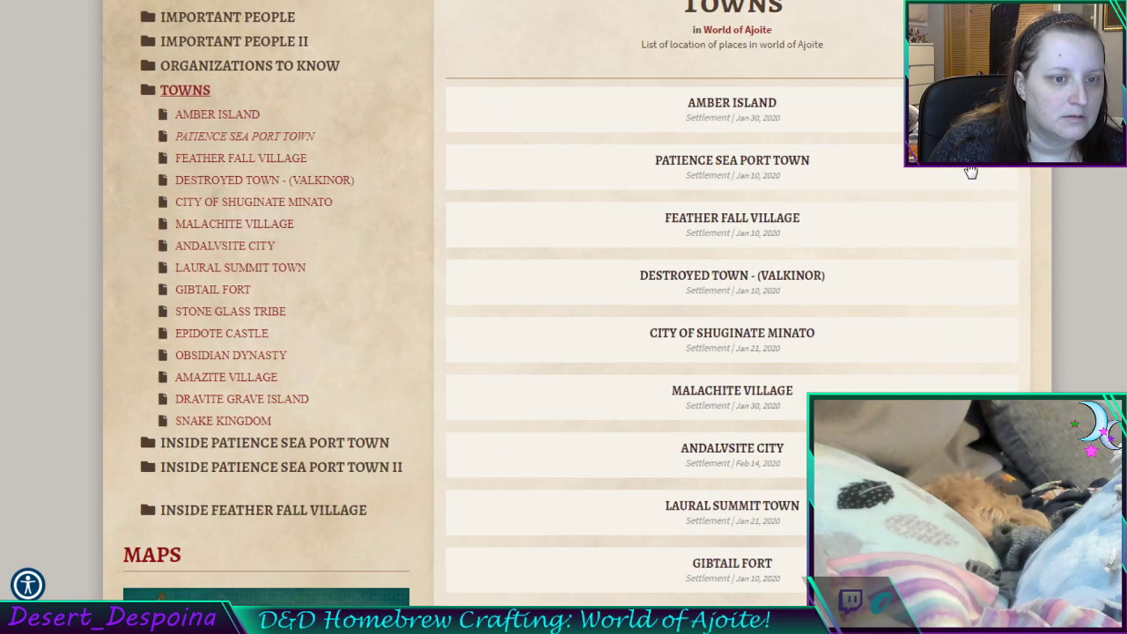
pyautogui.scroll(-1, 972, 175)
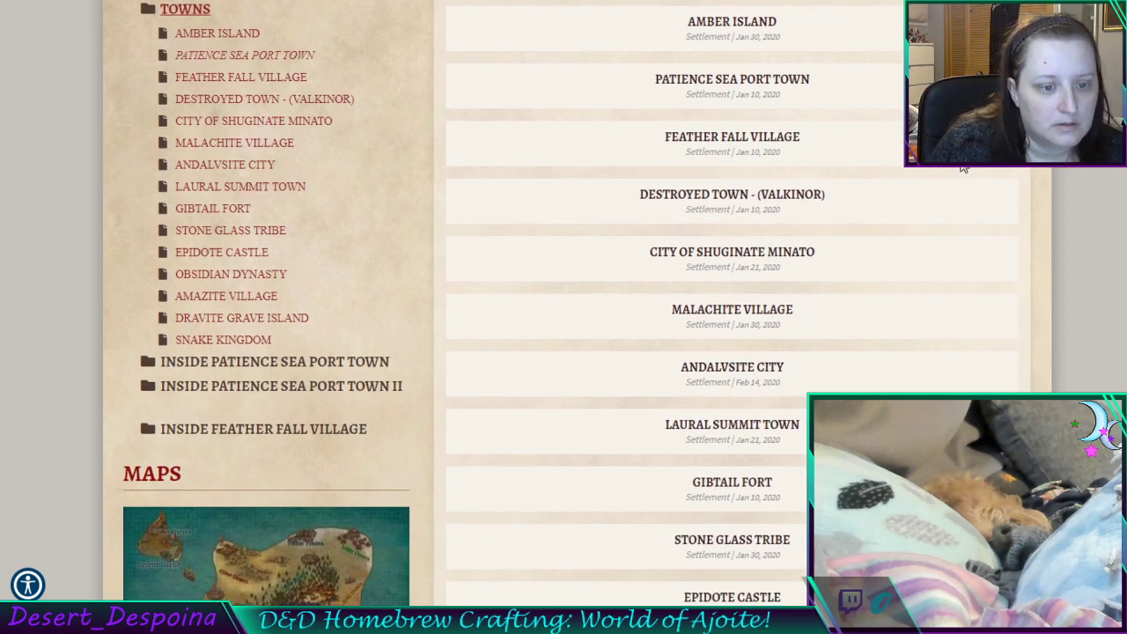
pyautogui.scroll(-3, 959, 185)
pyautogui.scroll(-1, 964, 167)
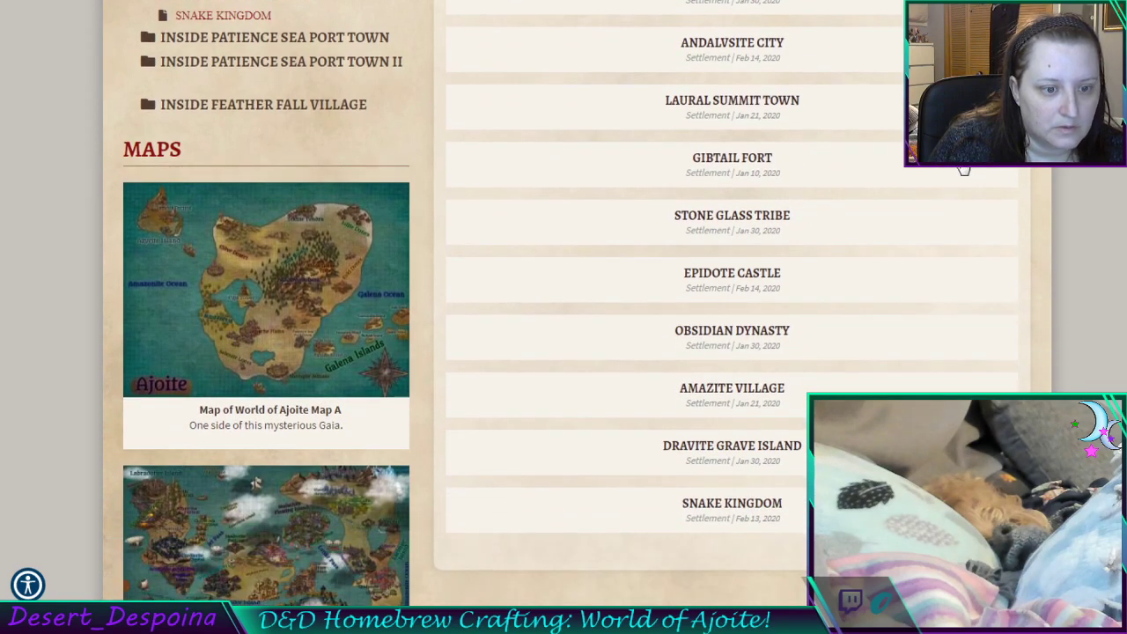
pyautogui.scroll(4, 963, 169)
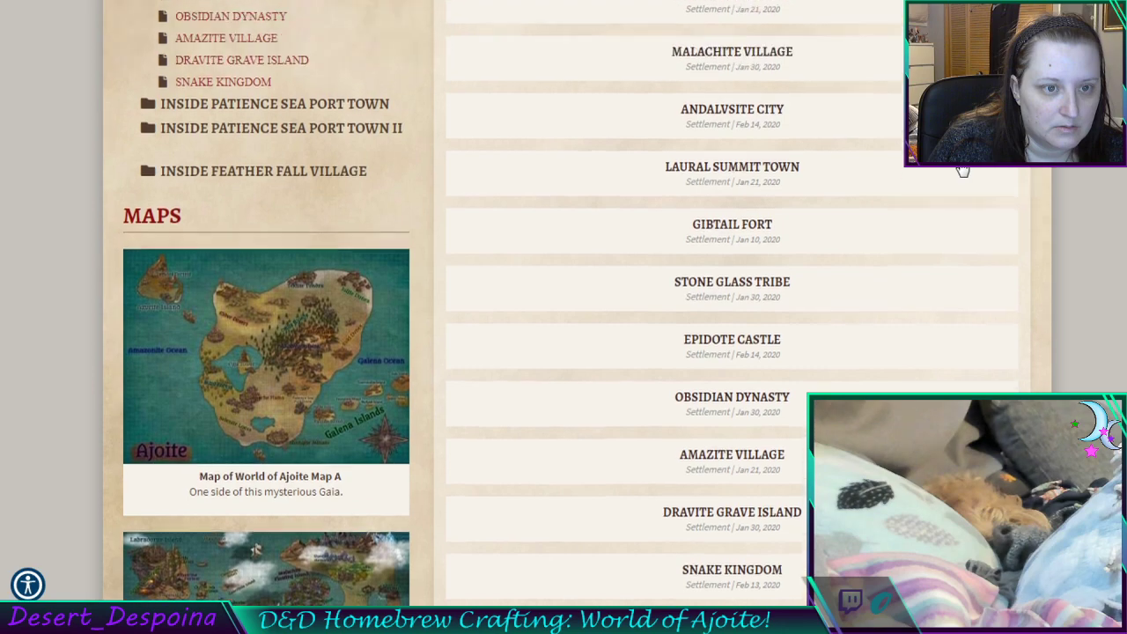
pyautogui.scroll(1, 963, 169)
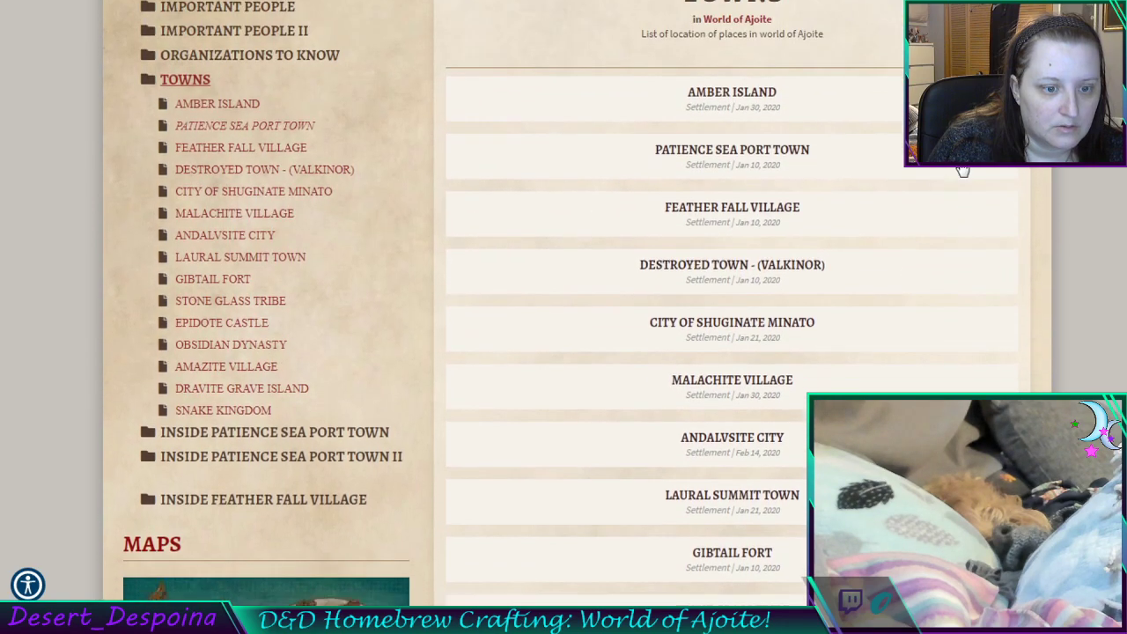
pyautogui.scroll(-4, 964, 169)
pyautogui.scroll(-2, 964, 169)
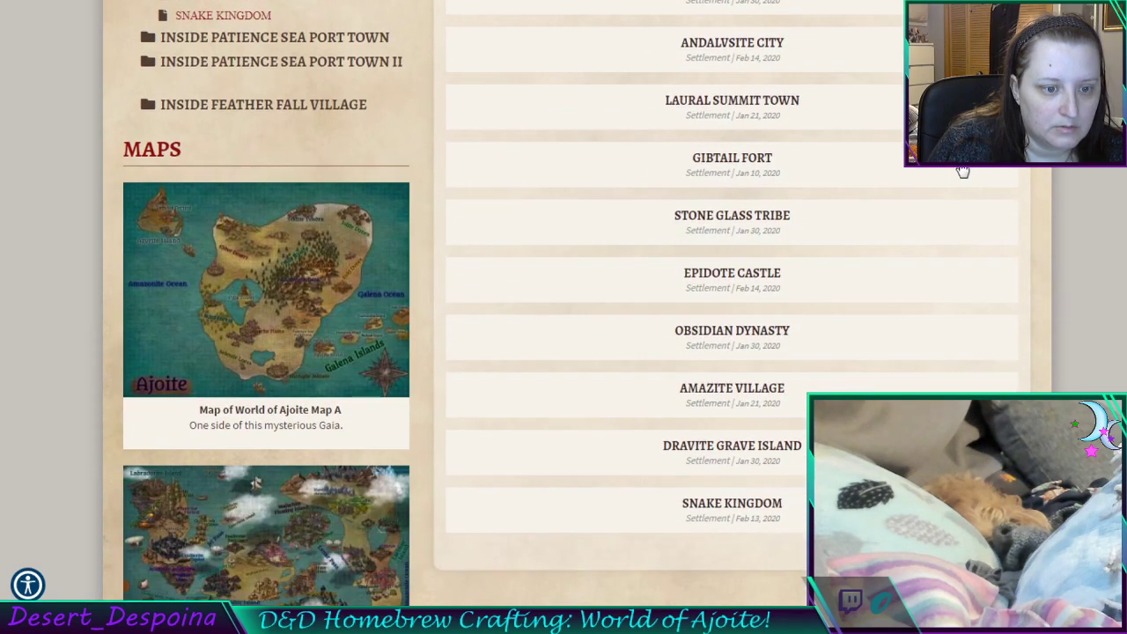
pyautogui.scroll(5, 963, 169)
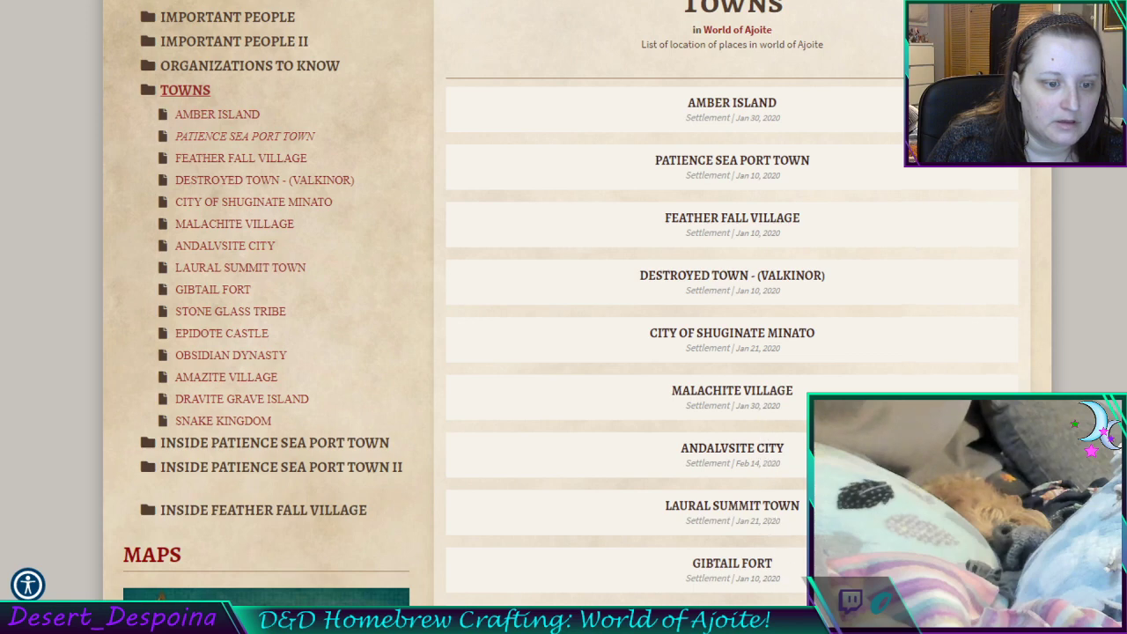
pyautogui.scroll(-2, 775, 573)
pyautogui.scroll(-1, 820, 379)
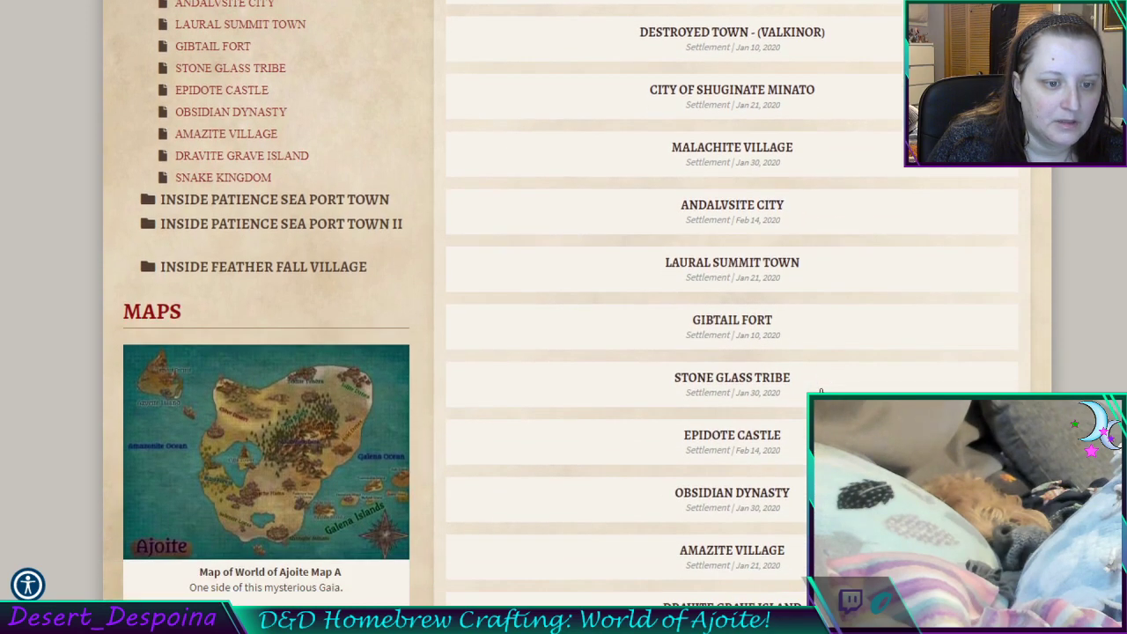
pyautogui.scroll(-1, 592, 303)
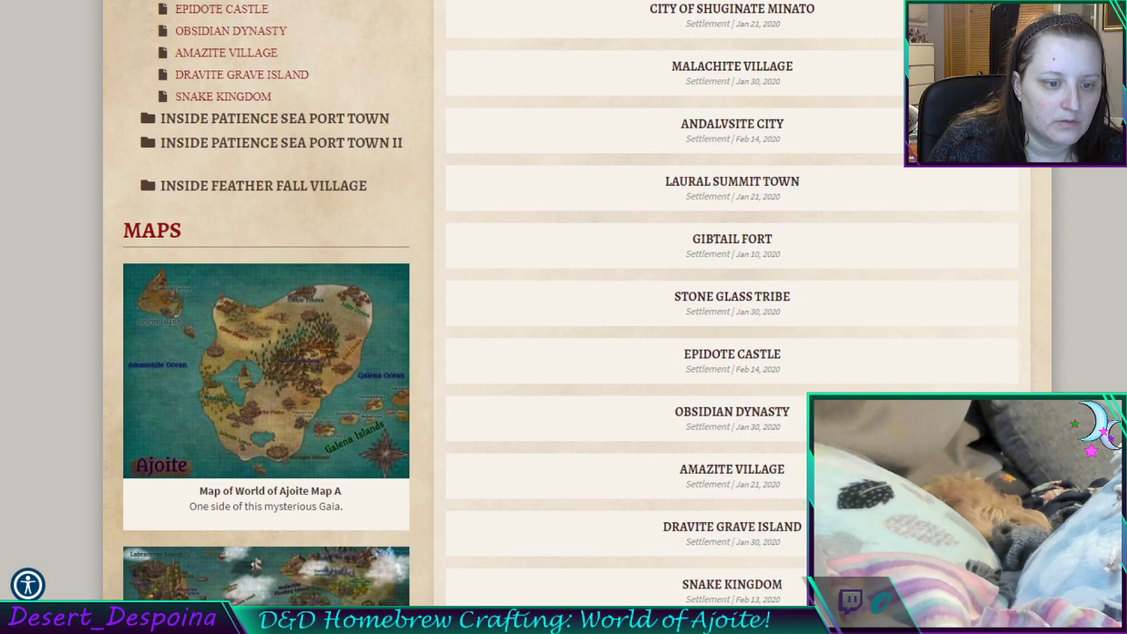
pyautogui.scroll(-1, 592, 303)
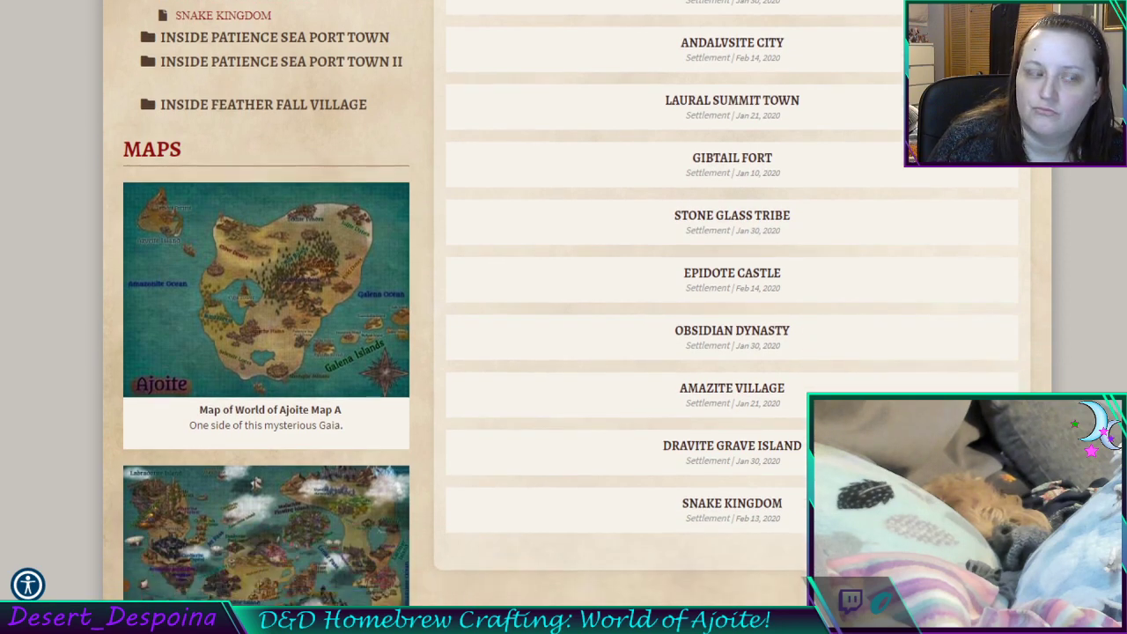
# Compare the settlement entries in the public Towns list with those in the World Codex contents
pyautogui.scroll(6, 592, 303)
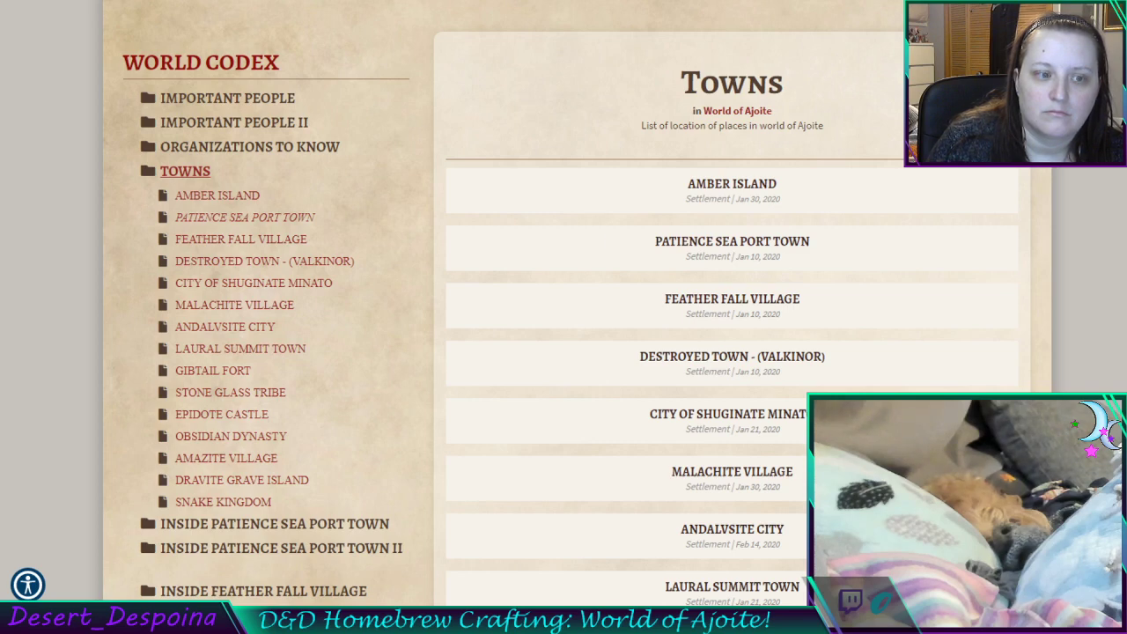
pyautogui.scroll(-6, 810, 390)
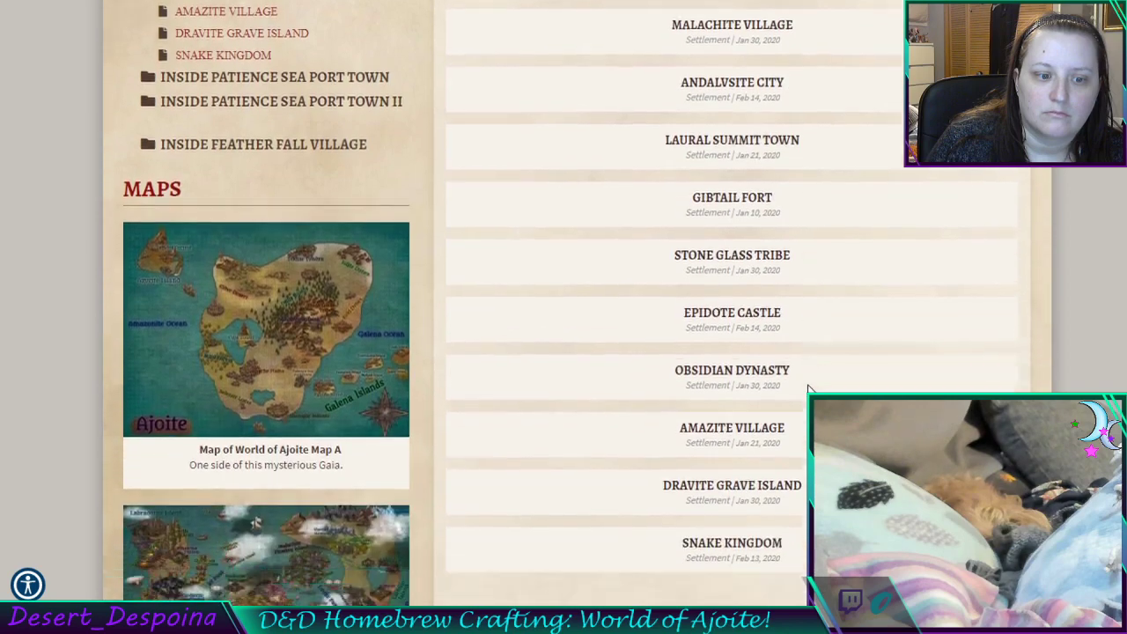
pyautogui.scroll(6, 811, 390)
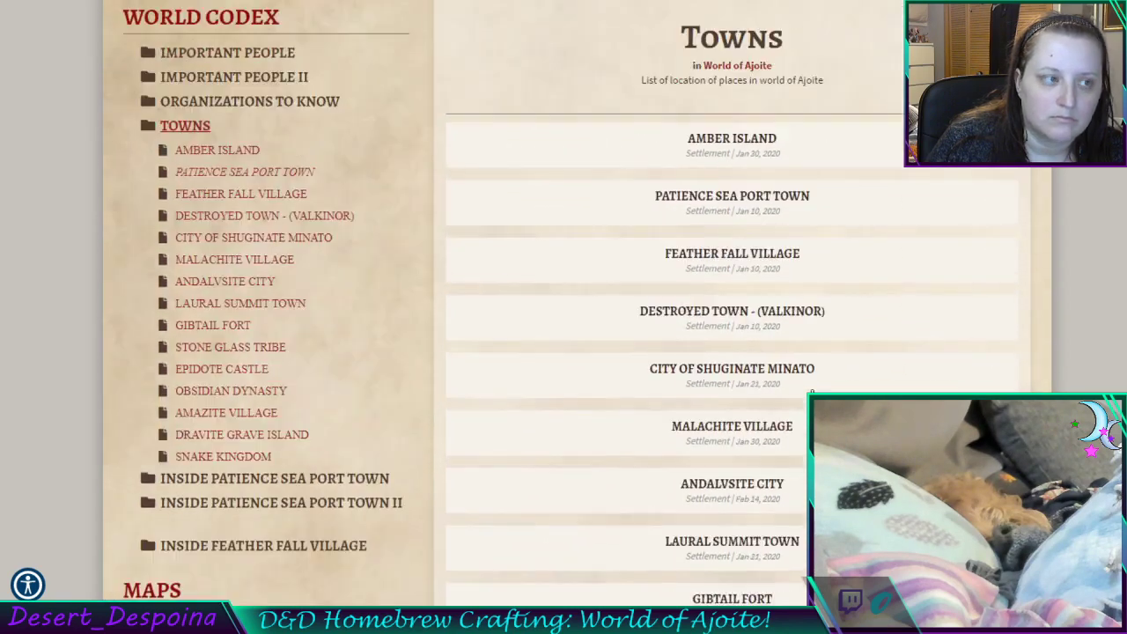
# Return to the article editor and open the Cordierite Capital article for editing from the world's settlements list
pyautogui.hotkey('ctrl', 'Tab')
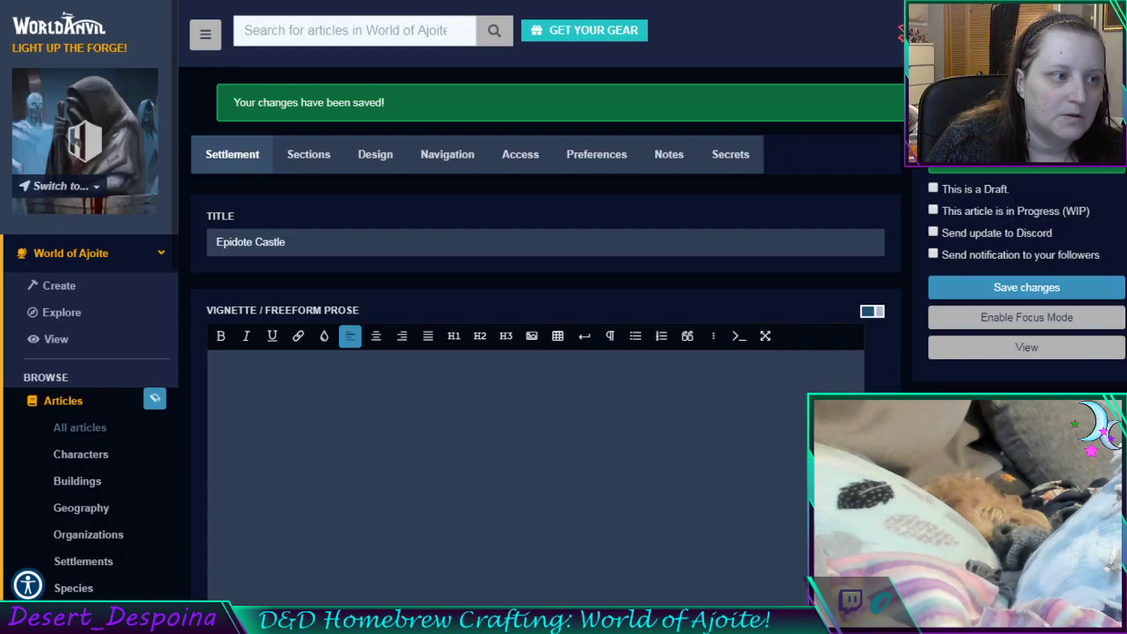
pyautogui.click(113, 560)
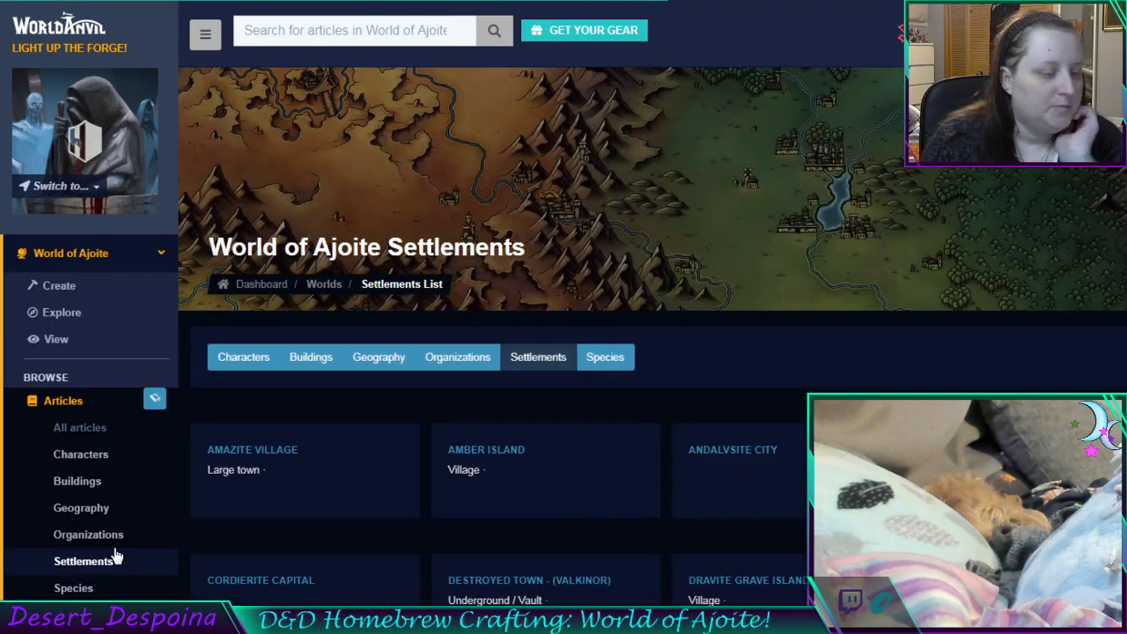
pyautogui.scroll(-3, 800, 256)
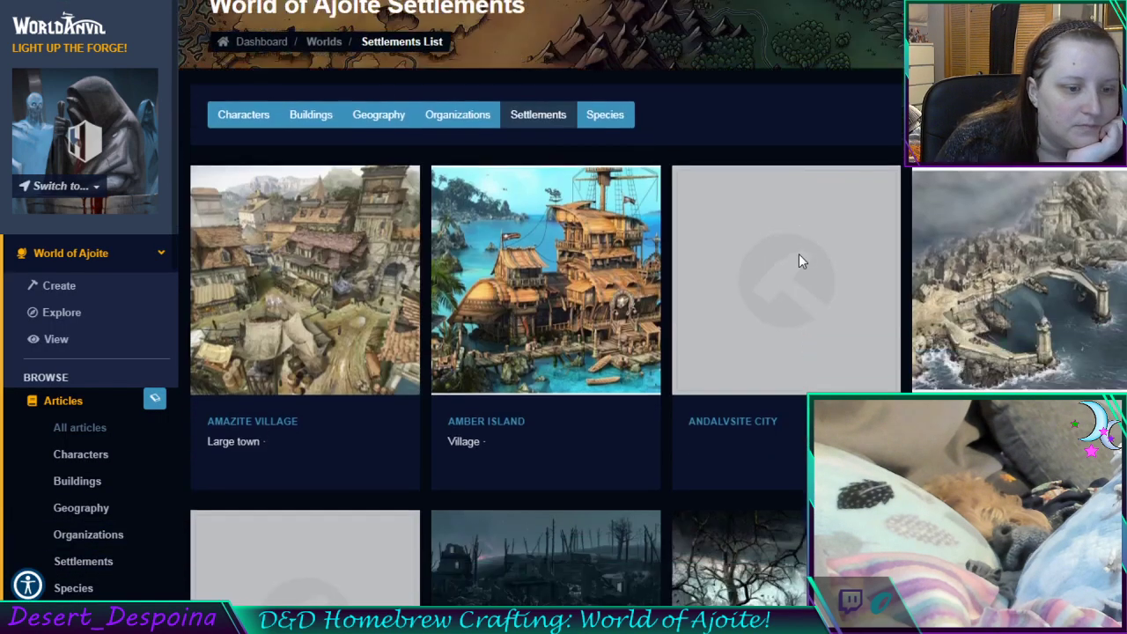
pyautogui.scroll(-4, 634, 334)
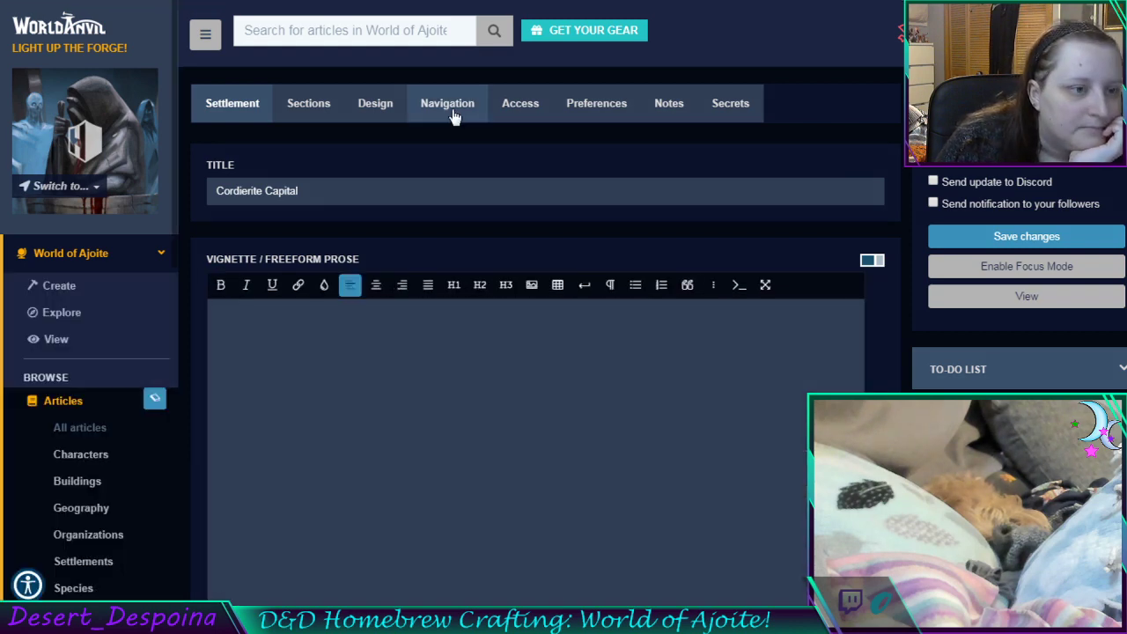
# Assign the Cordierite Capital article to the Towns category and save the changes
pyautogui.click(450, 105)
pyautogui.click(359, 317)
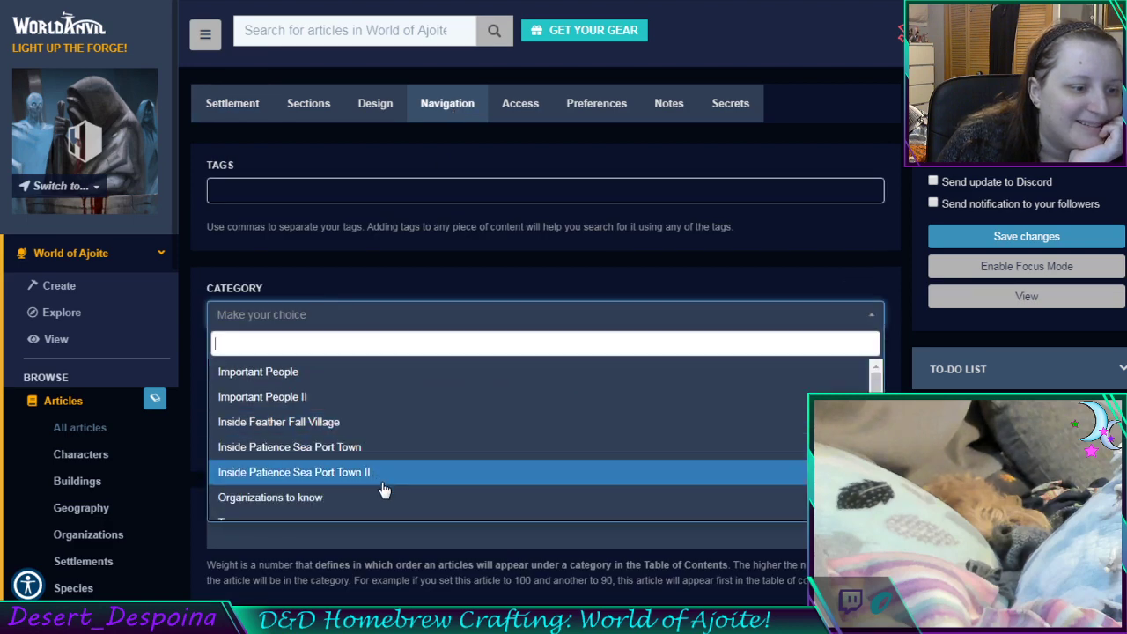
pyautogui.scroll(-1, 374, 476)
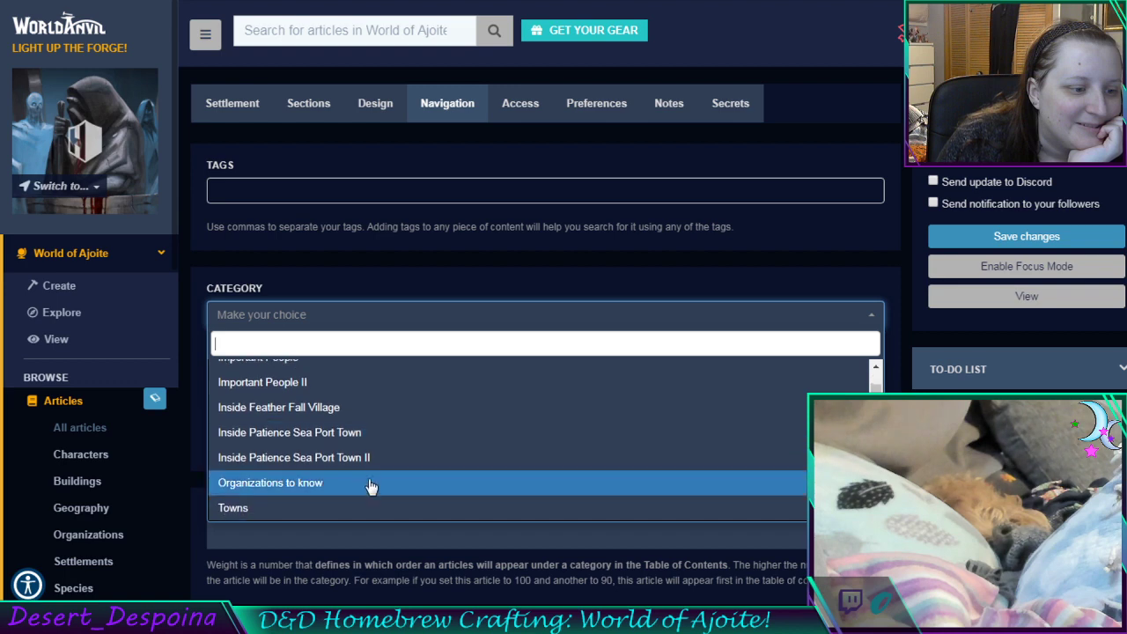
pyautogui.click(365, 513)
pyautogui.click(368, 291)
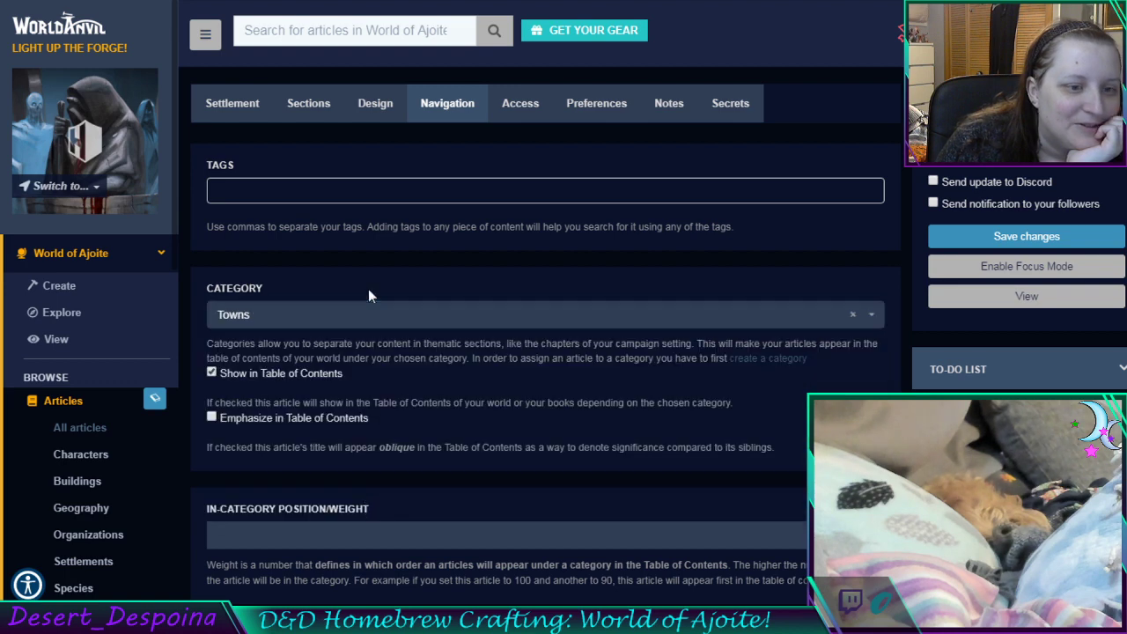
pyautogui.click(946, 234)
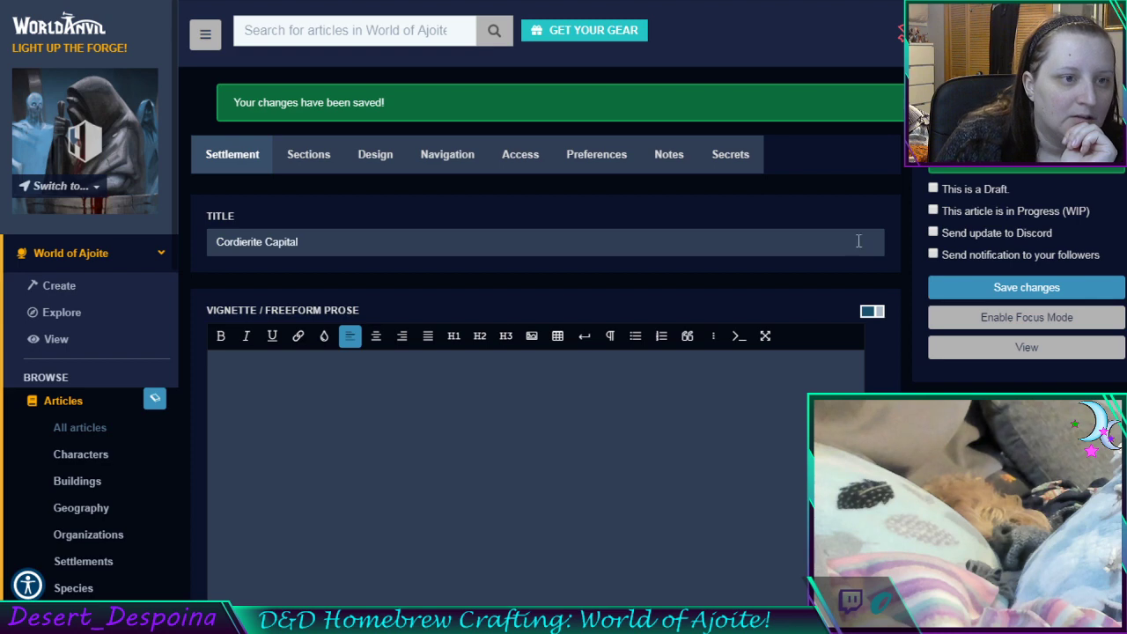
# Check Cordierite Capital's category assignment in the editor, then reload the public Towns page and look for the article in its list
pyautogui.click(441, 157)
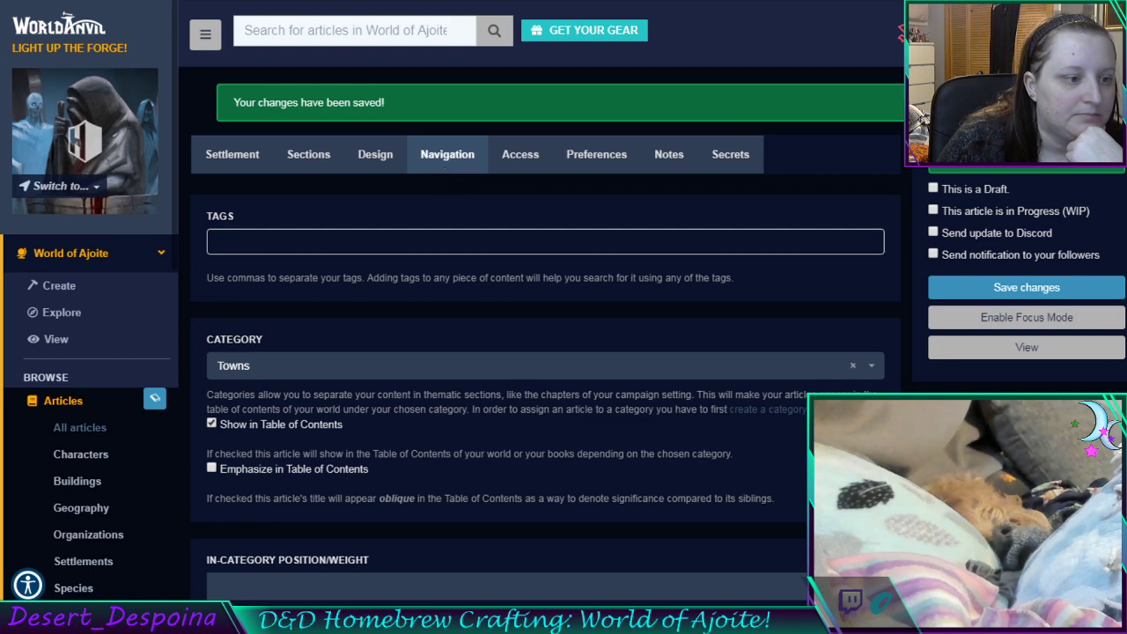
pyautogui.hotkey('ctrl', 'Tab')
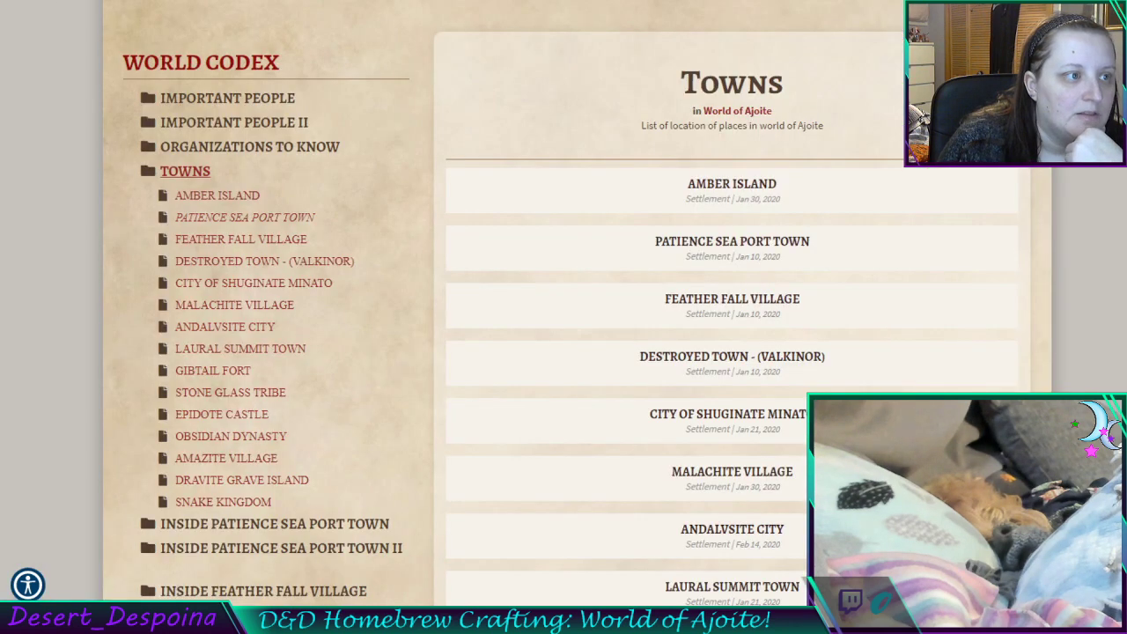
pyautogui.hotkey('alt', 'Left')
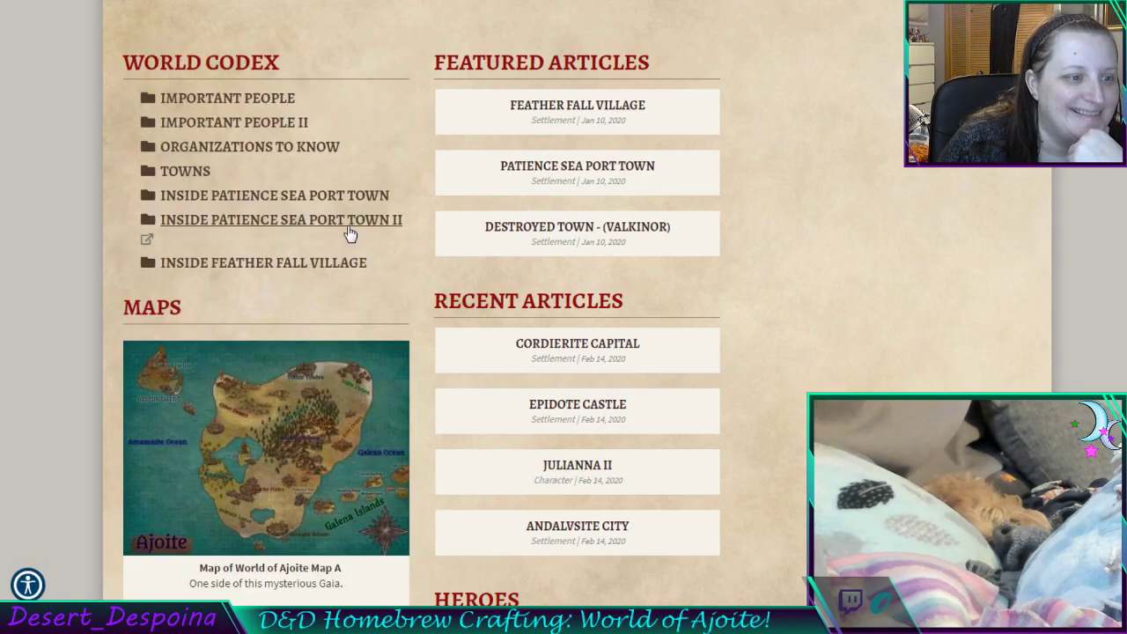
pyautogui.click(201, 173)
pyautogui.scroll(-6, 542, 264)
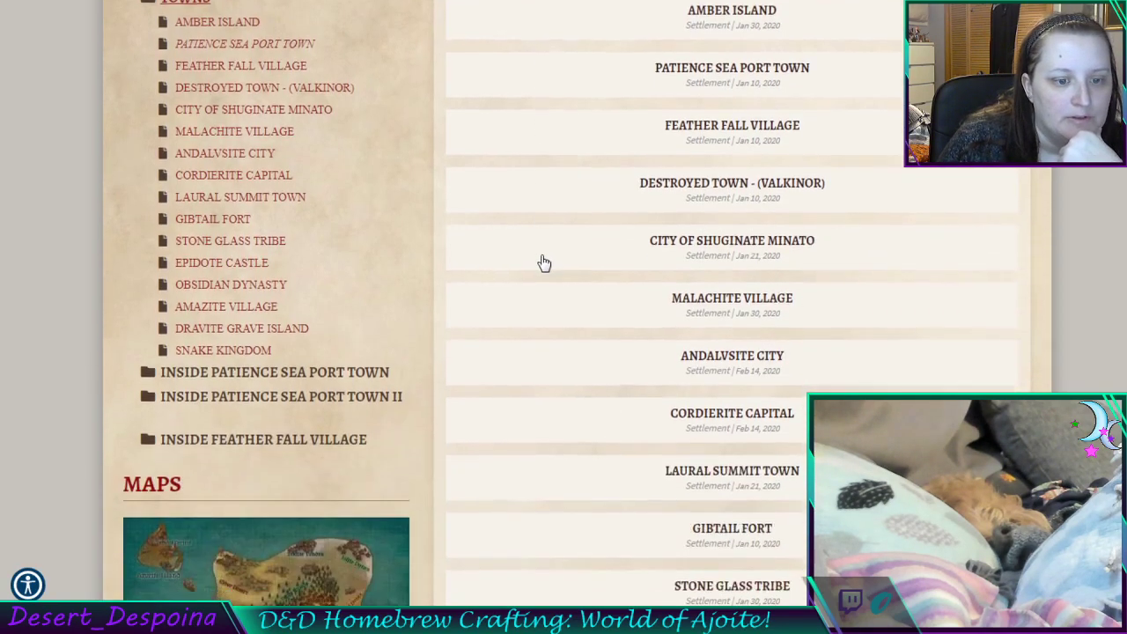
pyautogui.scroll(-1, 540, 270)
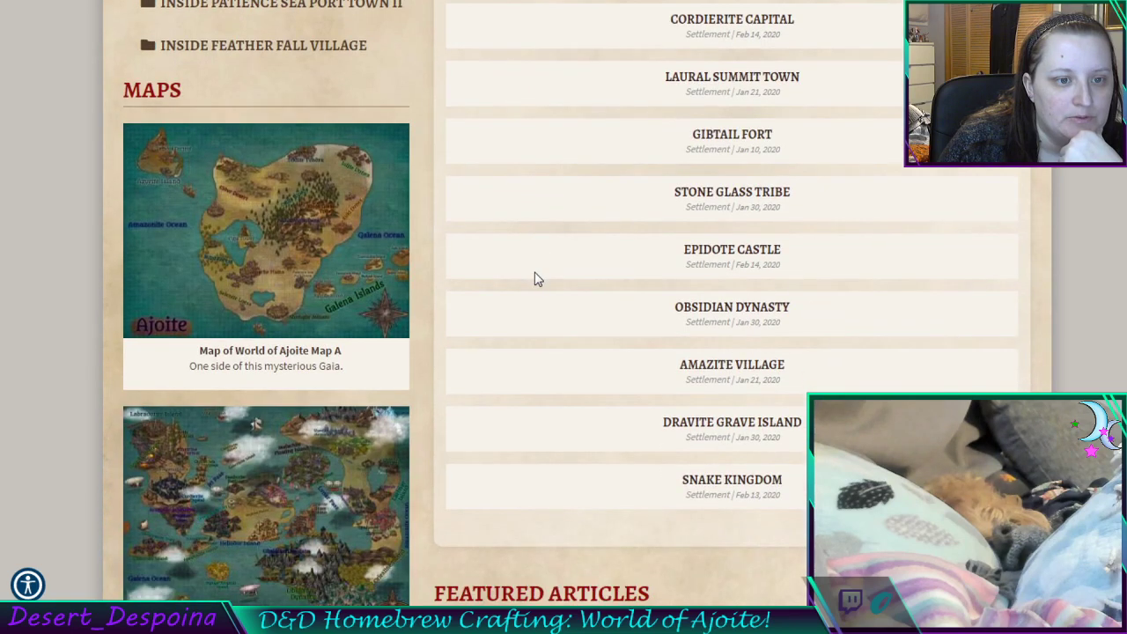
pyautogui.scroll(6, 536, 279)
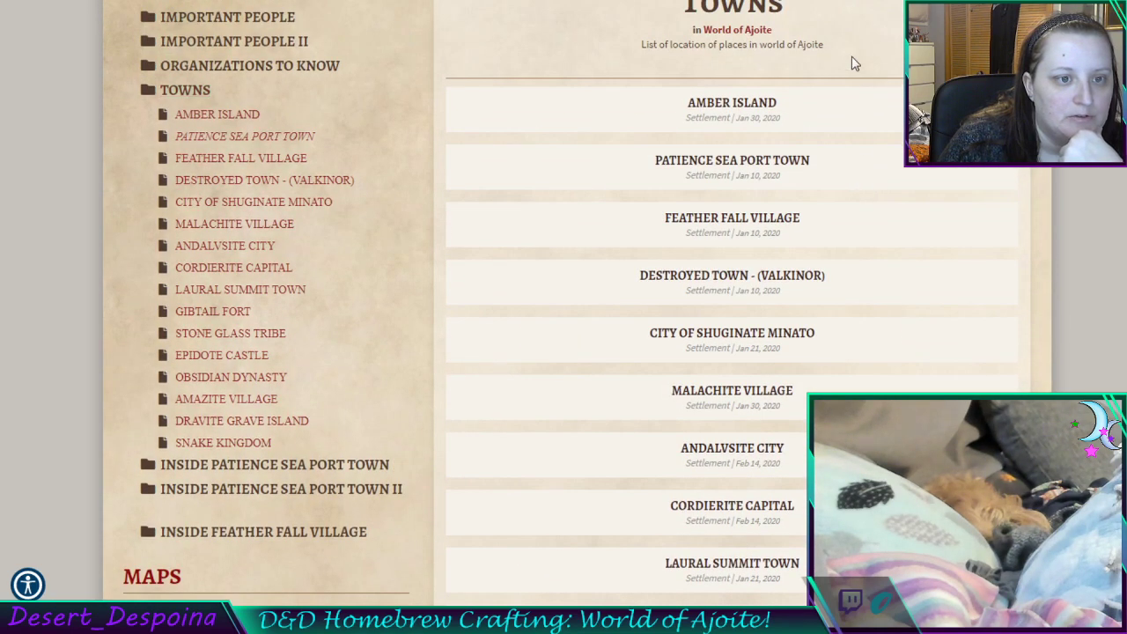
# Open the Towns category for editing from the world's categories list
pyautogui.hotkey('ctrl', 'Tab')
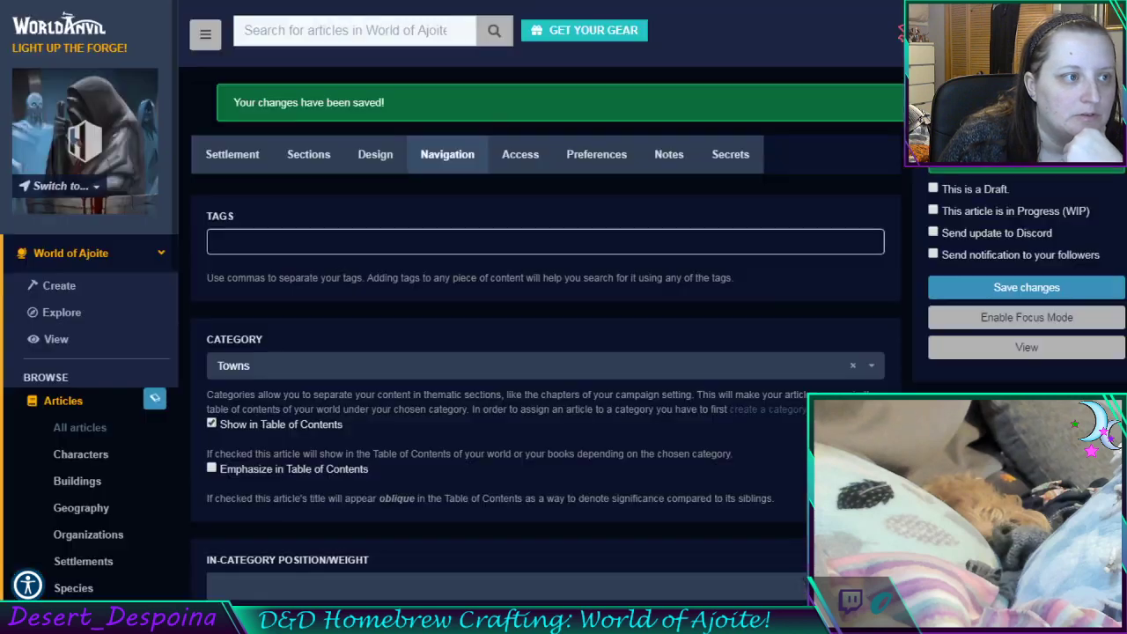
pyautogui.scroll(-3, 124, 373)
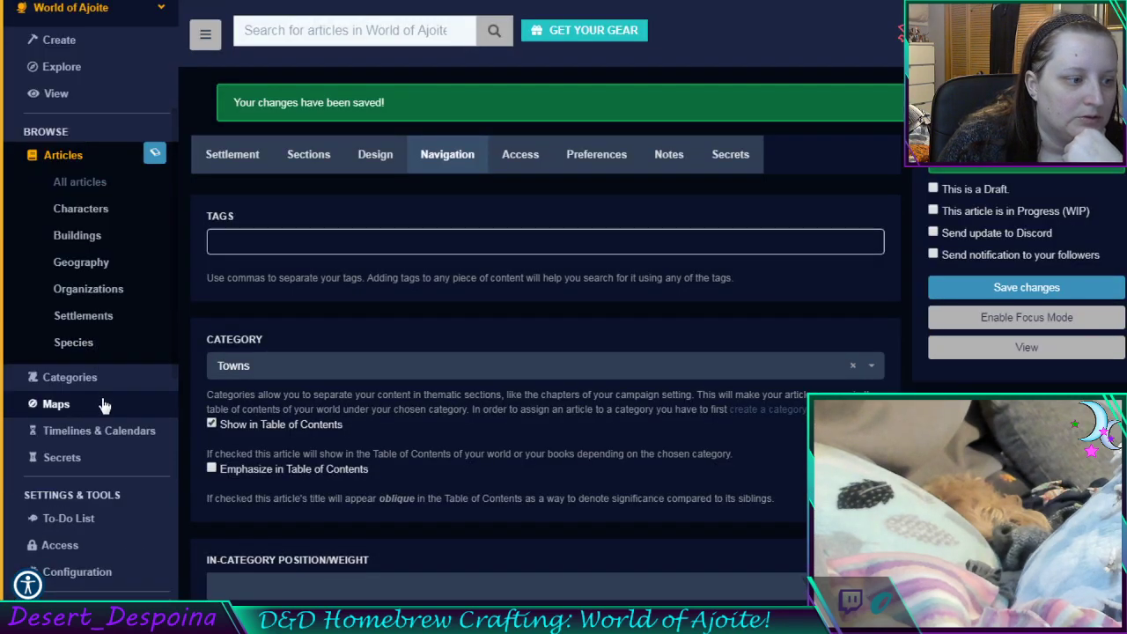
pyautogui.click(100, 377)
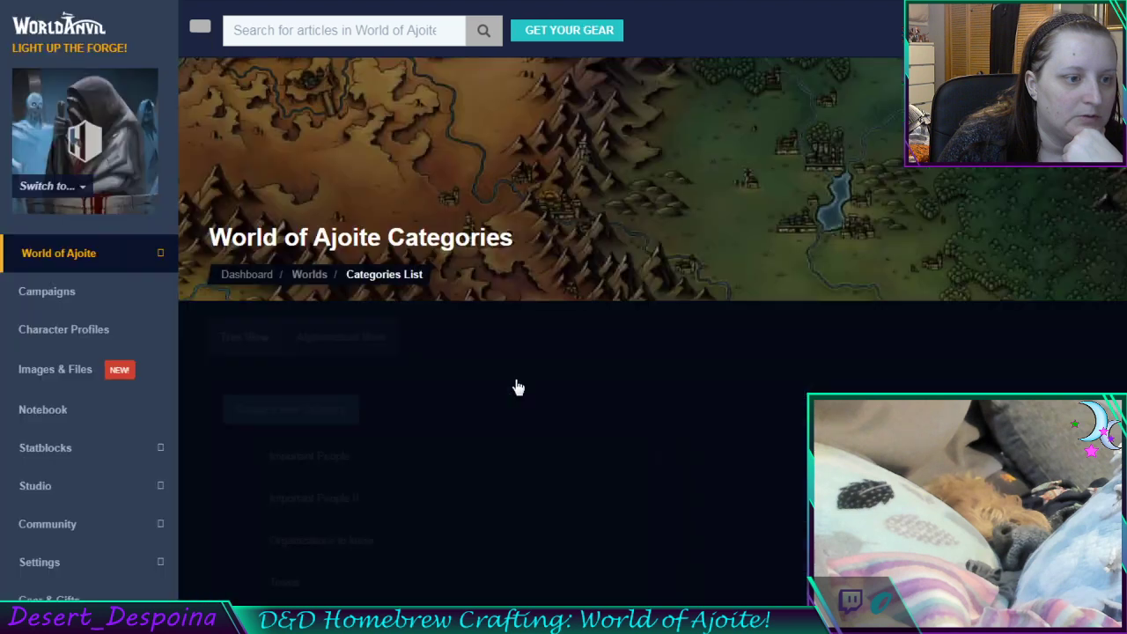
pyautogui.scroll(-1, 533, 386)
pyautogui.scroll(-3, 533, 385)
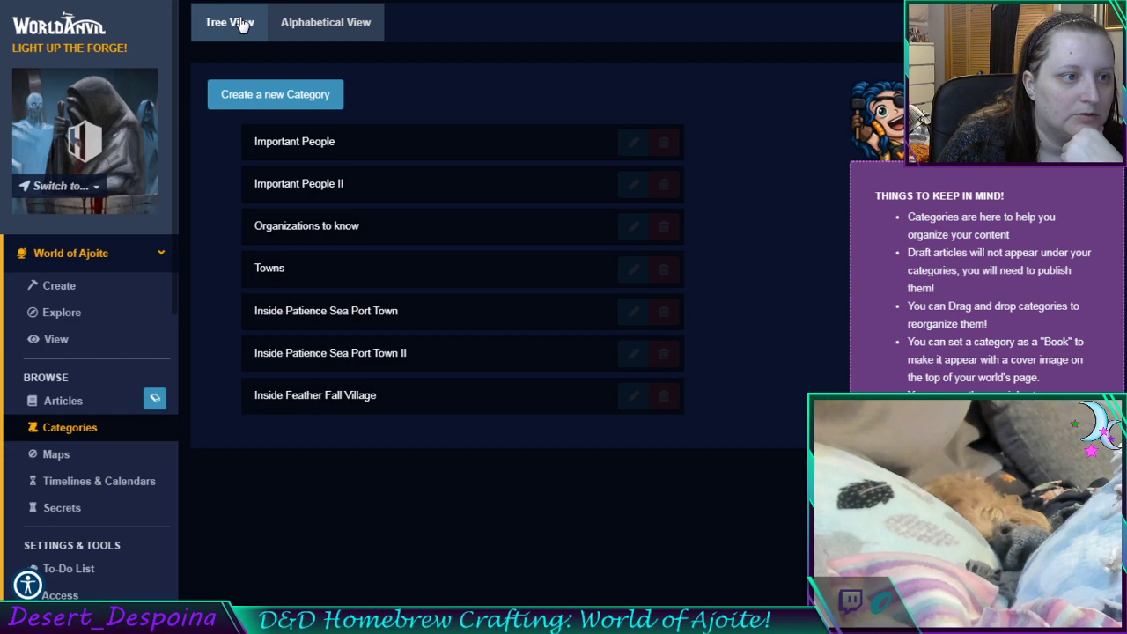
pyautogui.click(632, 280)
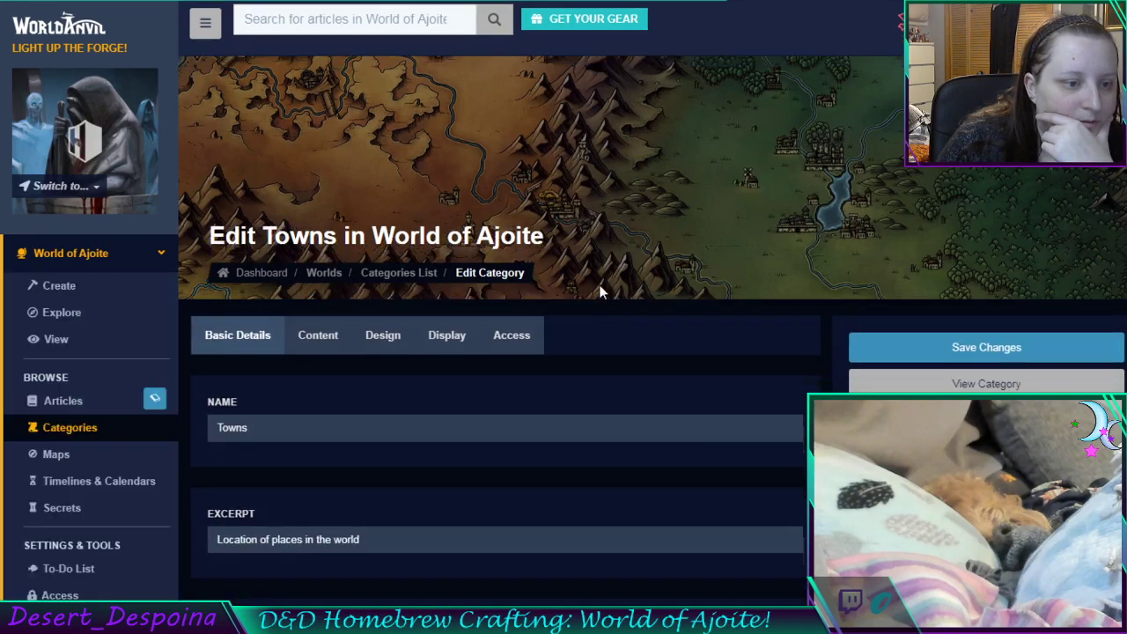
# Examine the Towns category's basic details and presentation snippets, view its public page, and return to the category editor
pyautogui.scroll(-2, 599, 293)
pyautogui.scroll(-1, 600, 284)
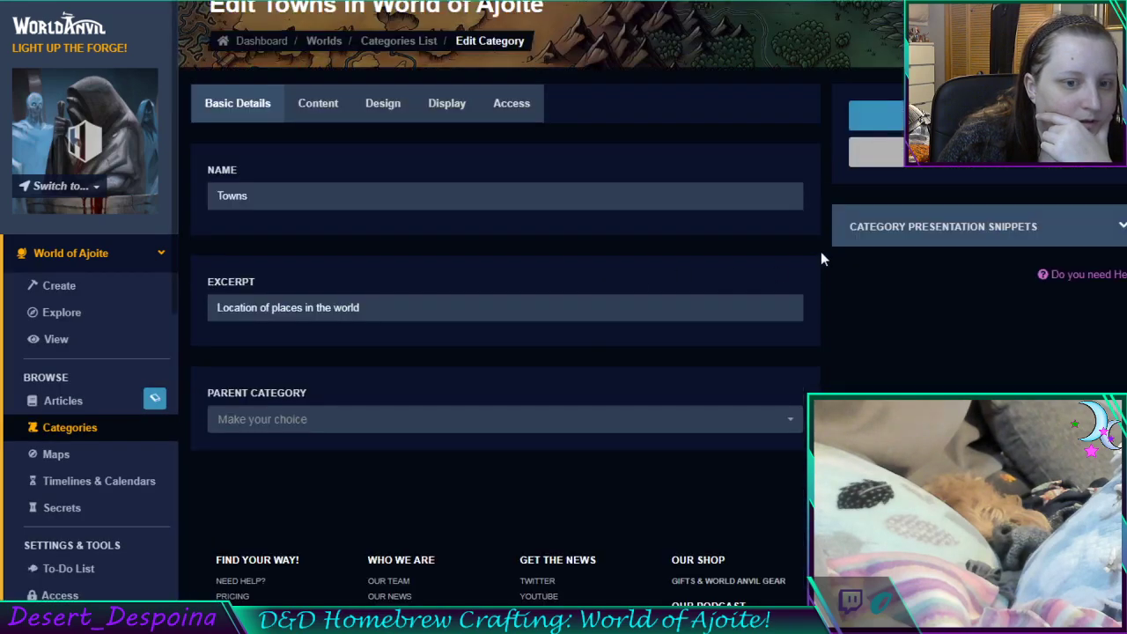
pyautogui.click(912, 231)
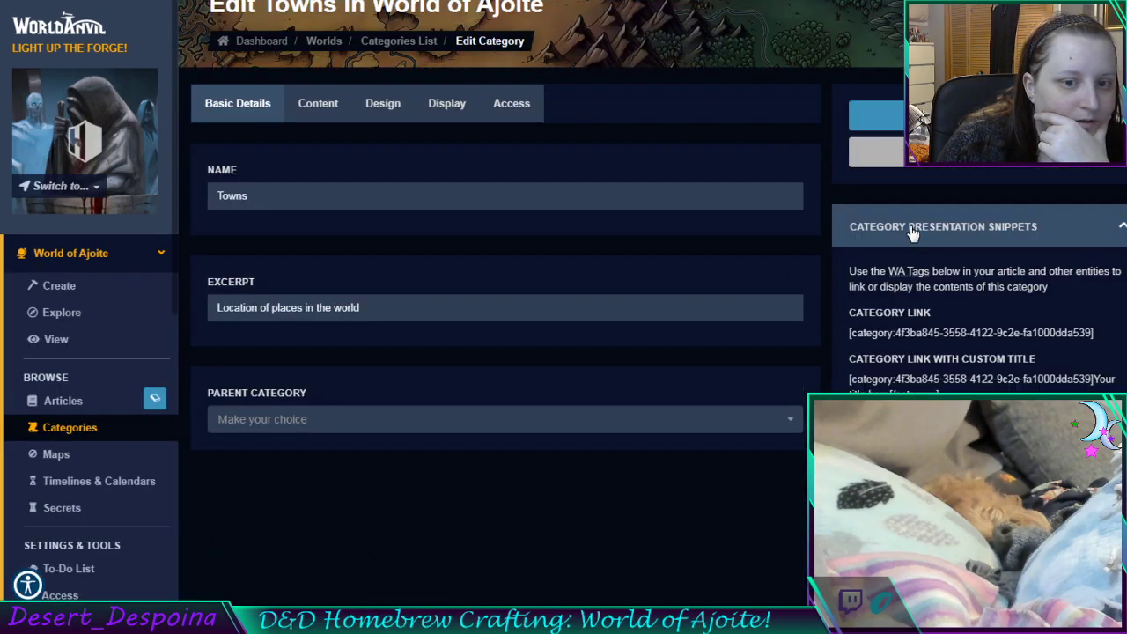
pyautogui.click(913, 231)
pyautogui.scroll(-3, 827, 220)
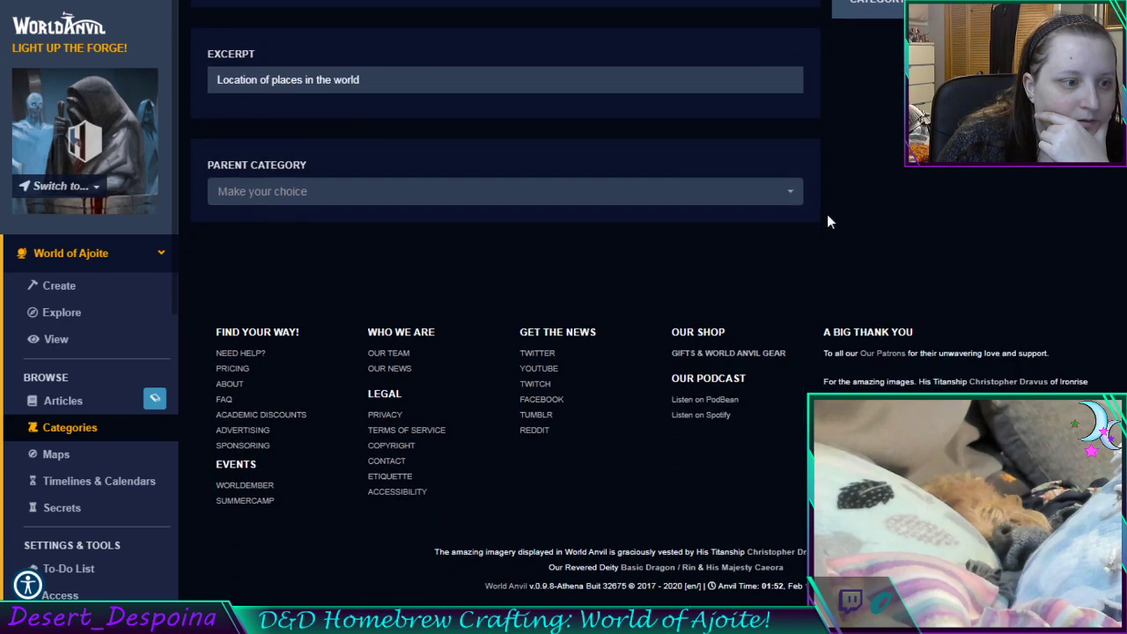
pyautogui.scroll(5, 820, 222)
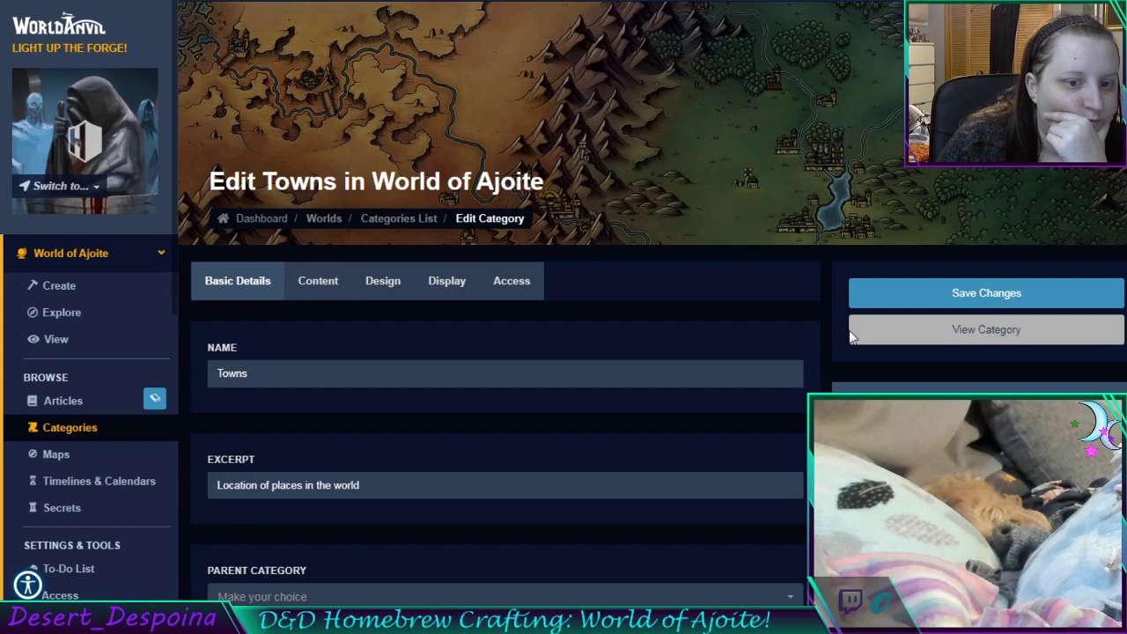
pyautogui.click(894, 330)
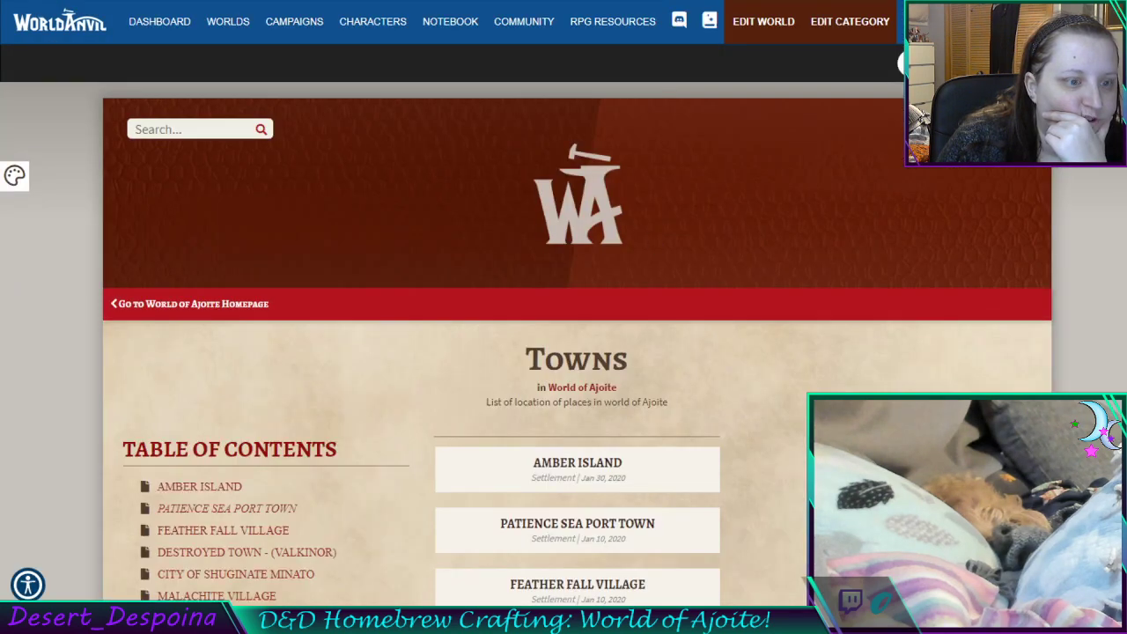
pyautogui.hotkey('alt', 'Left')
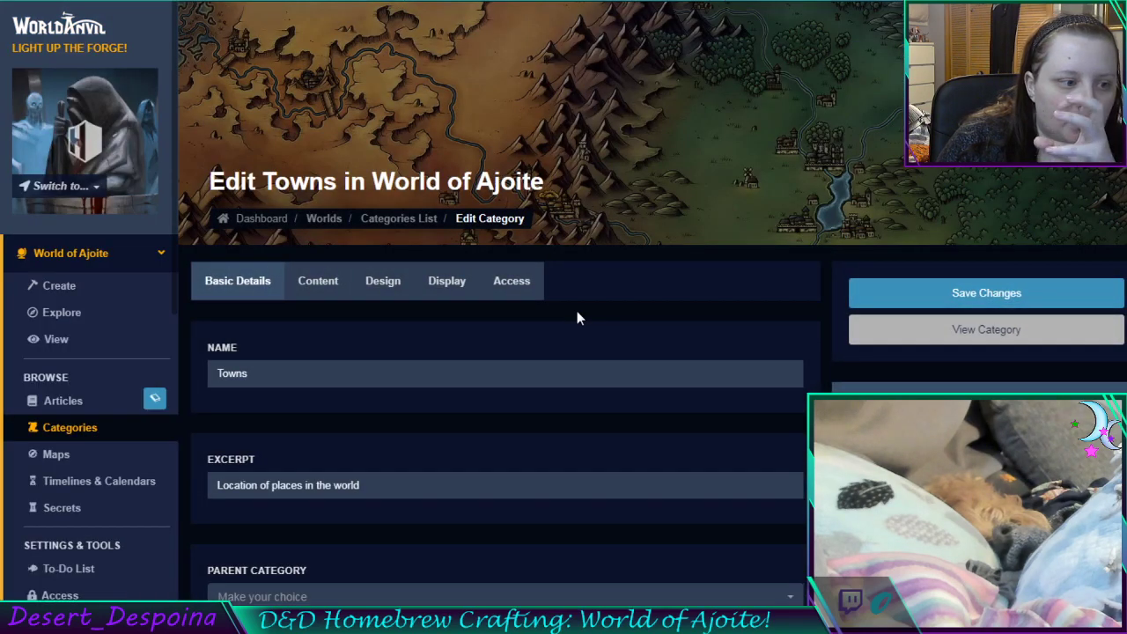
# Inspect the Towns category's description, widget placement, display and access settings
pyautogui.scroll(-1, 577, 317)
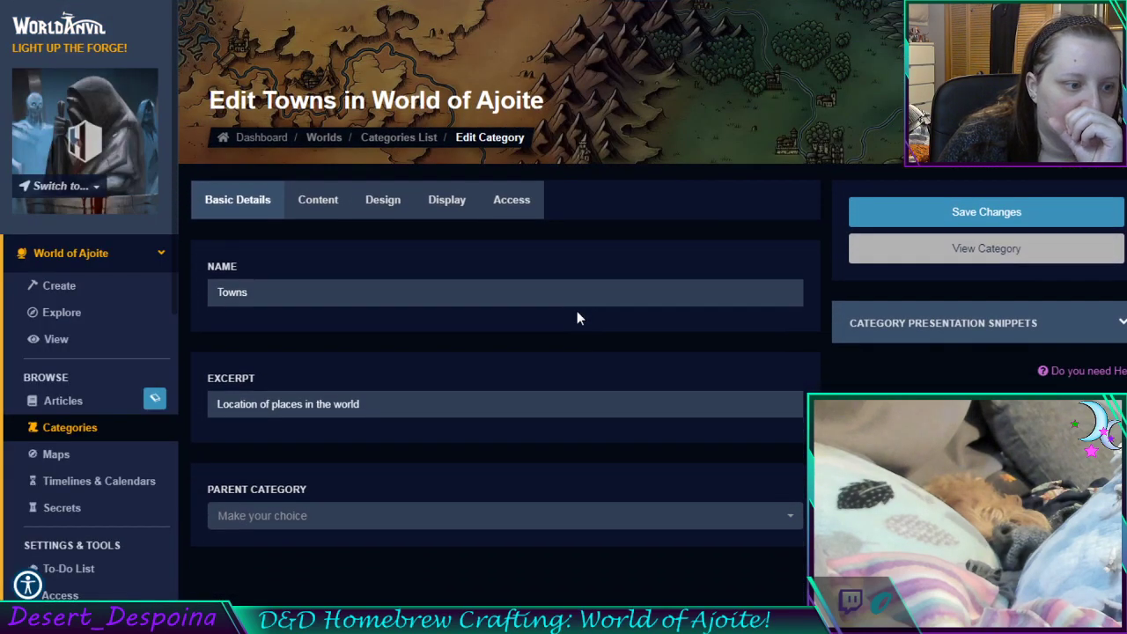
pyautogui.scroll(-1, 577, 317)
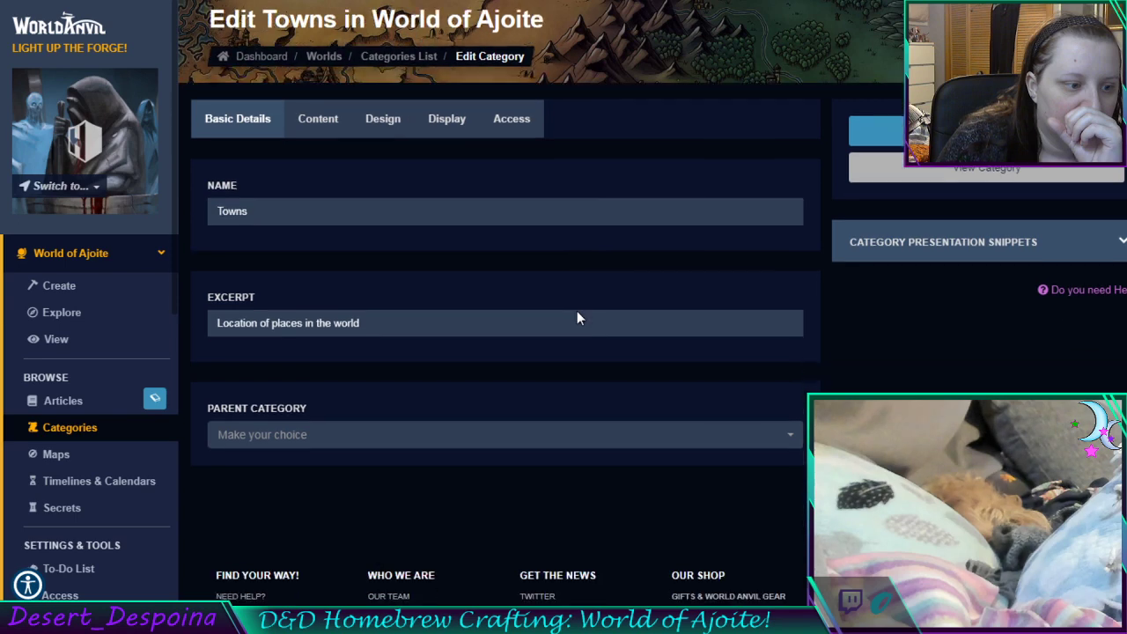
pyautogui.click(321, 119)
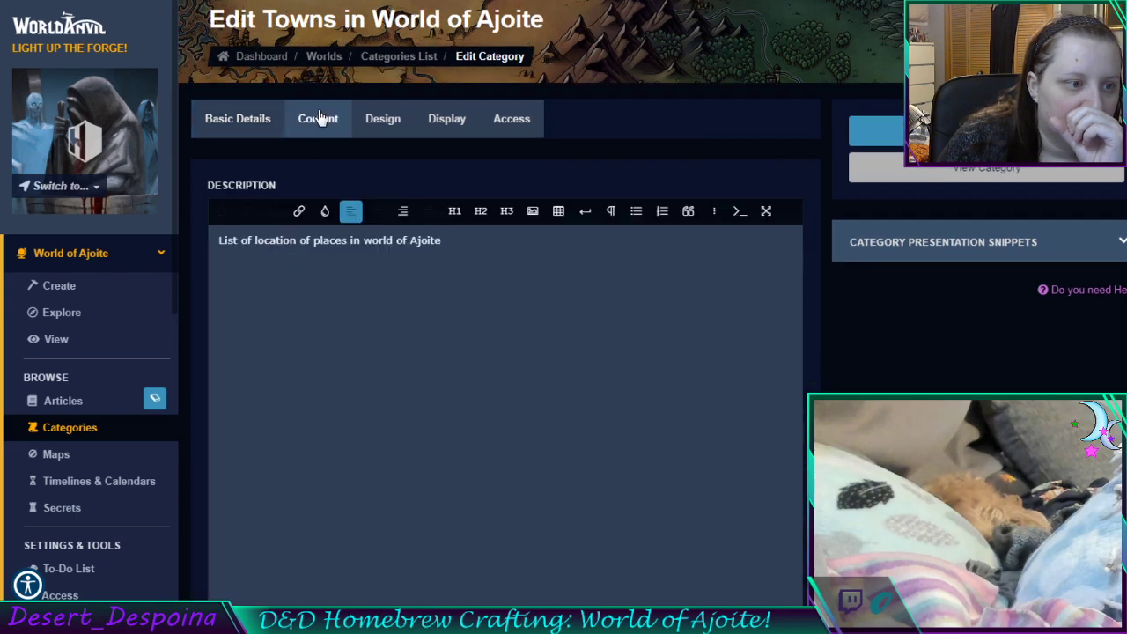
pyautogui.click(396, 132)
pyautogui.scroll(-5, 602, 206)
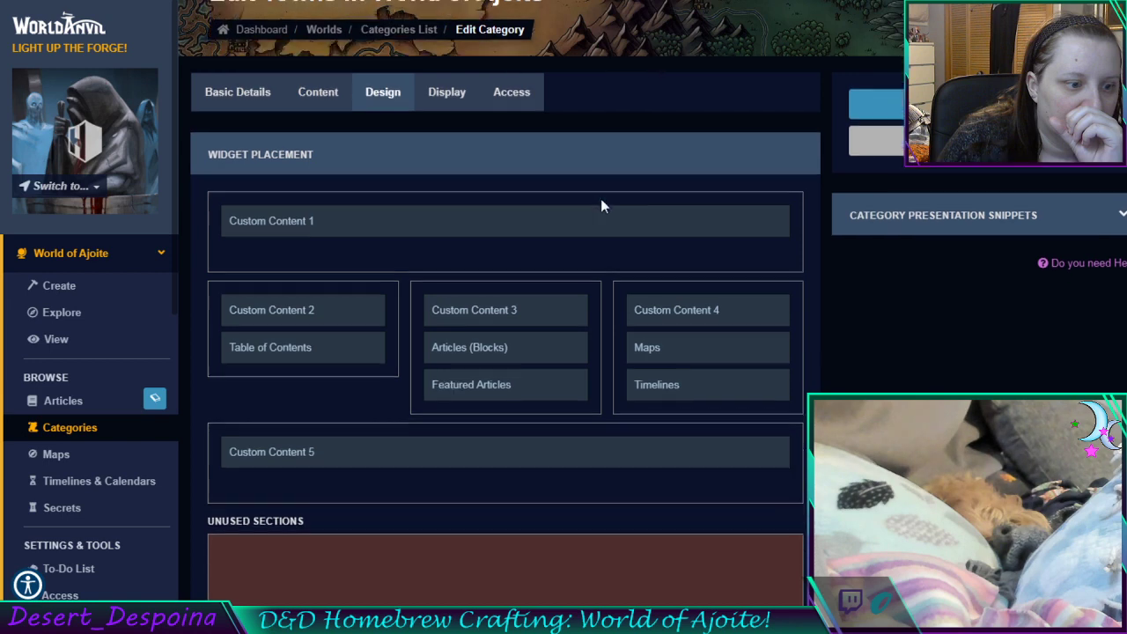
pyautogui.scroll(4, 602, 206)
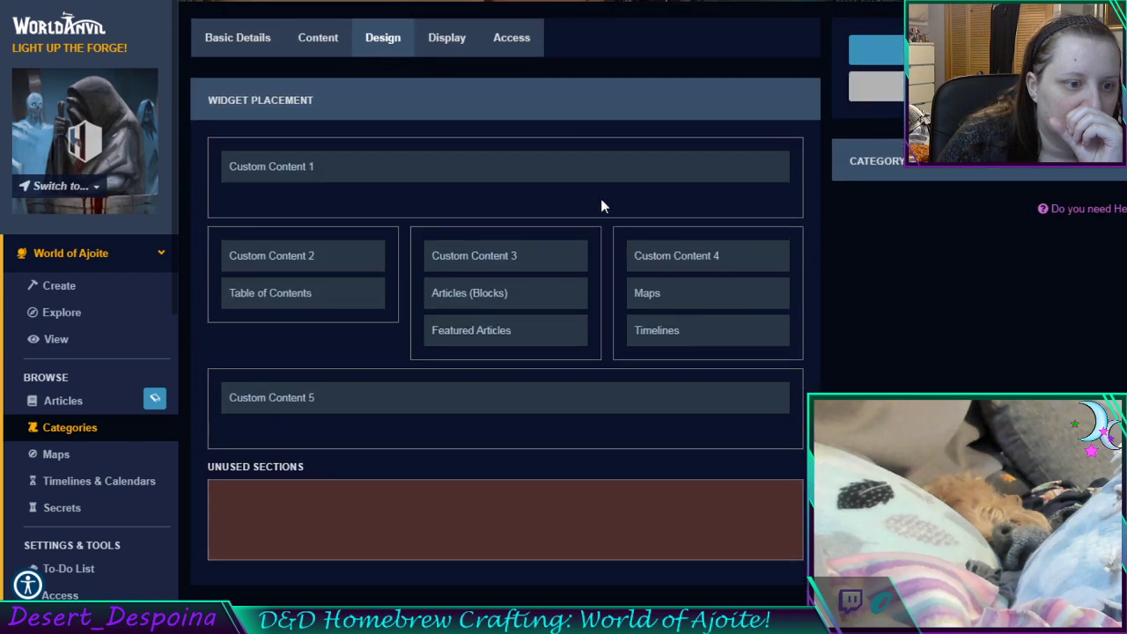
pyautogui.click(443, 55)
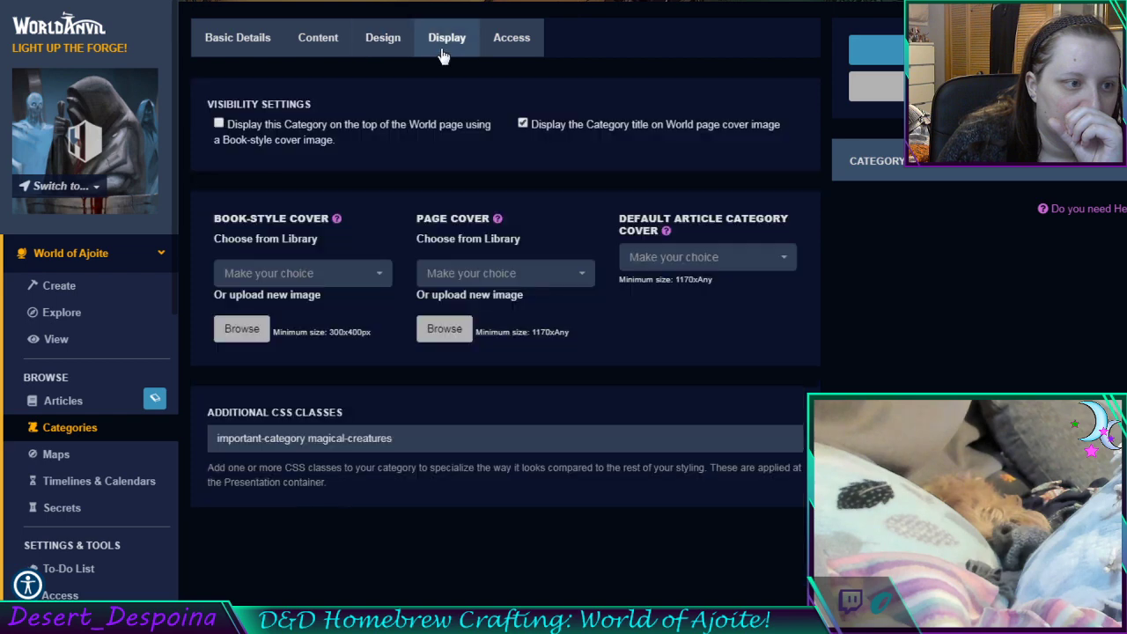
pyautogui.click(523, 40)
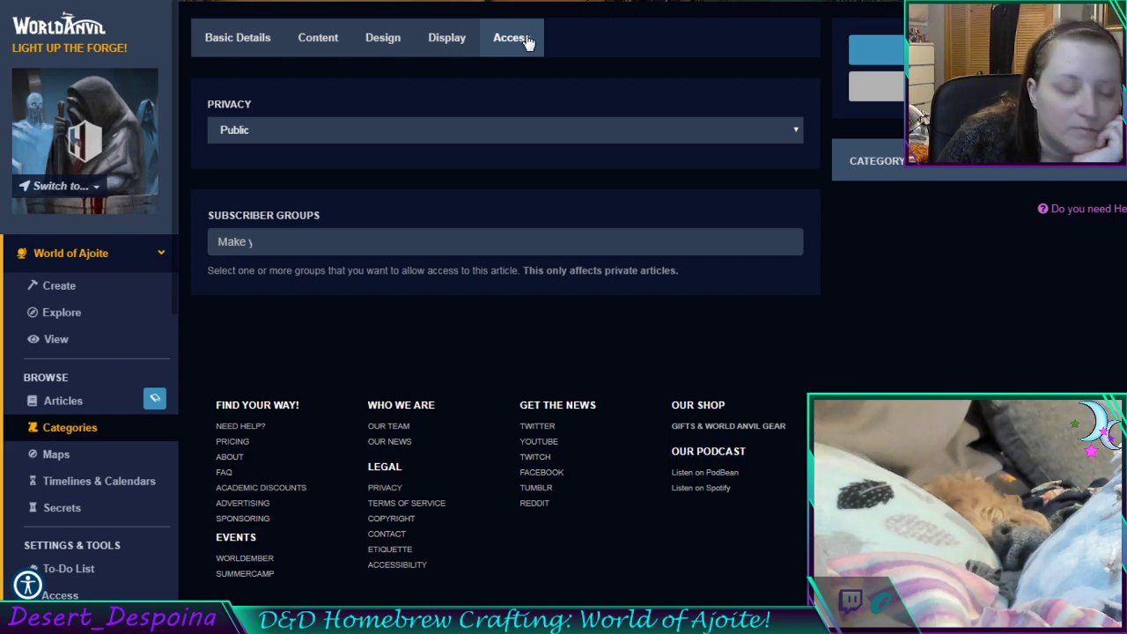
# Browse the world's character articles, looking through the list from its beginning to the entries for Lusif, Ma and Madame Jade
pyautogui.click(92, 297)
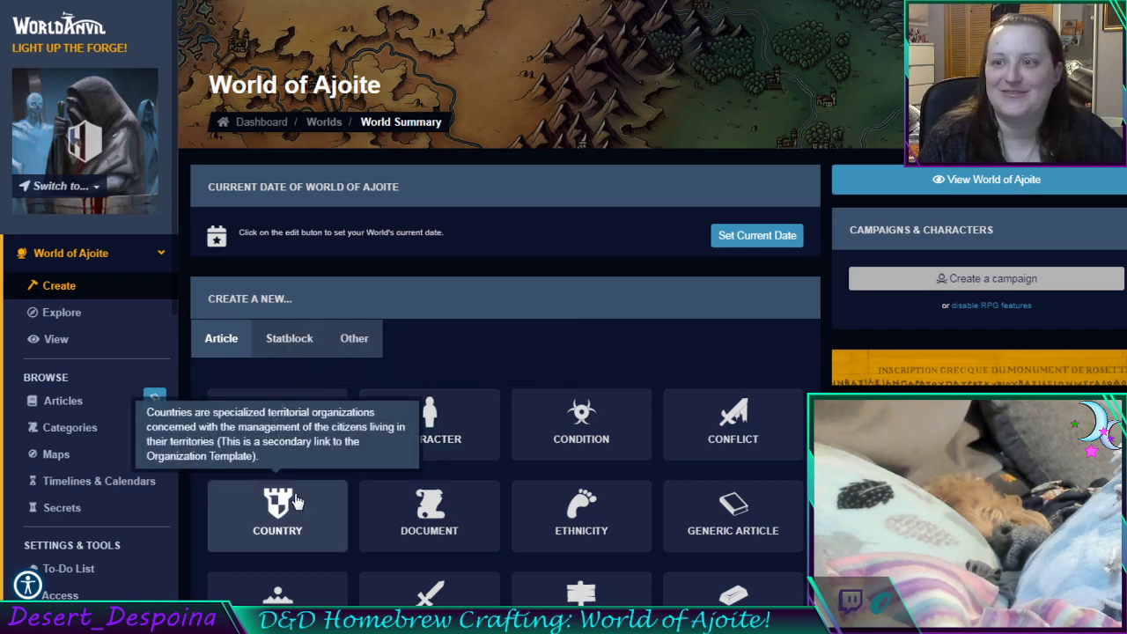
pyautogui.click(74, 410)
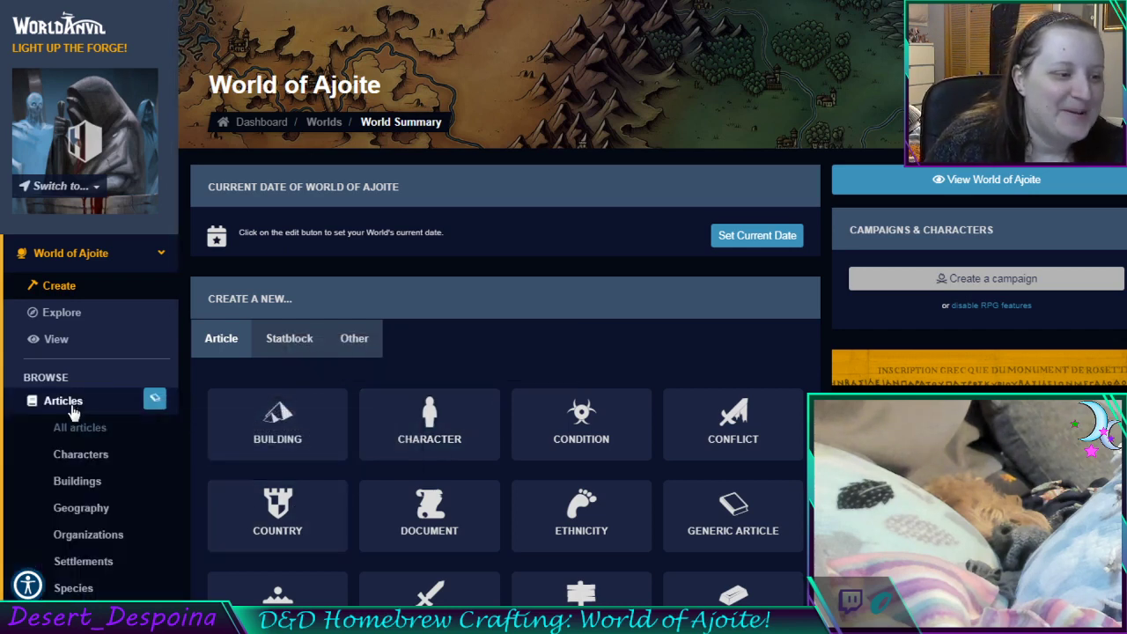
pyautogui.click(75, 456)
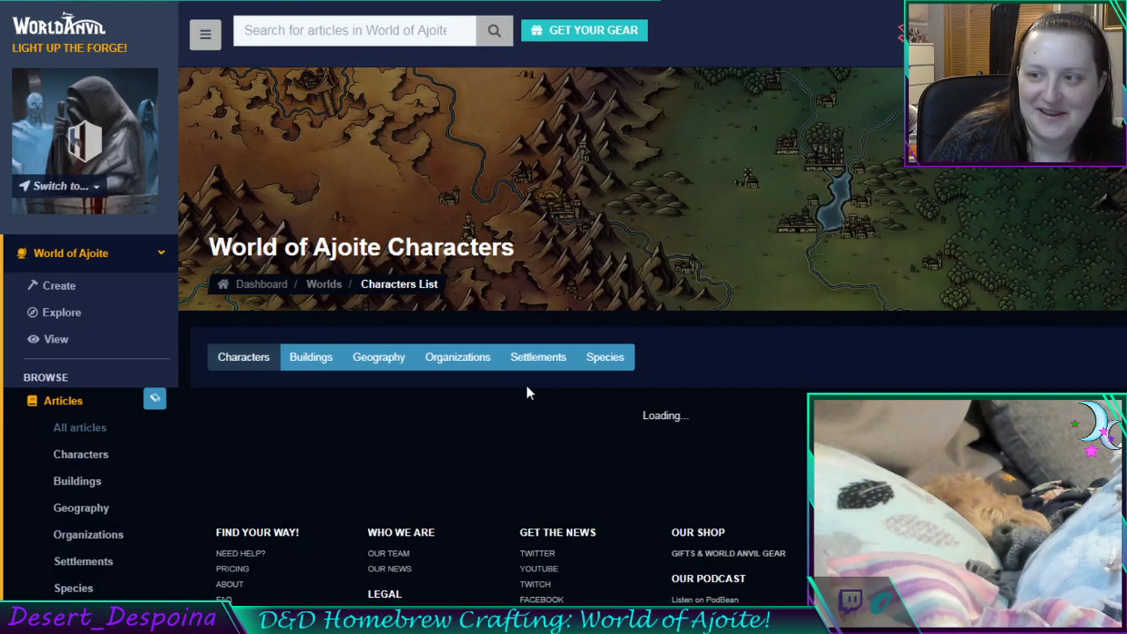
pyautogui.scroll(-8, 527, 393)
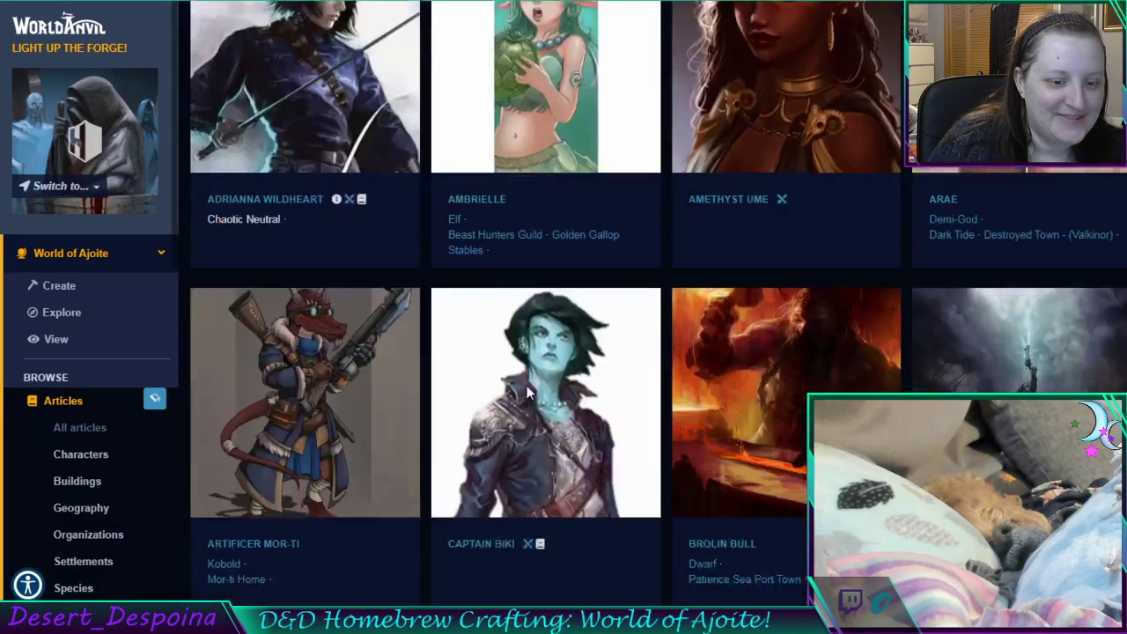
pyautogui.scroll(-8, 526, 393)
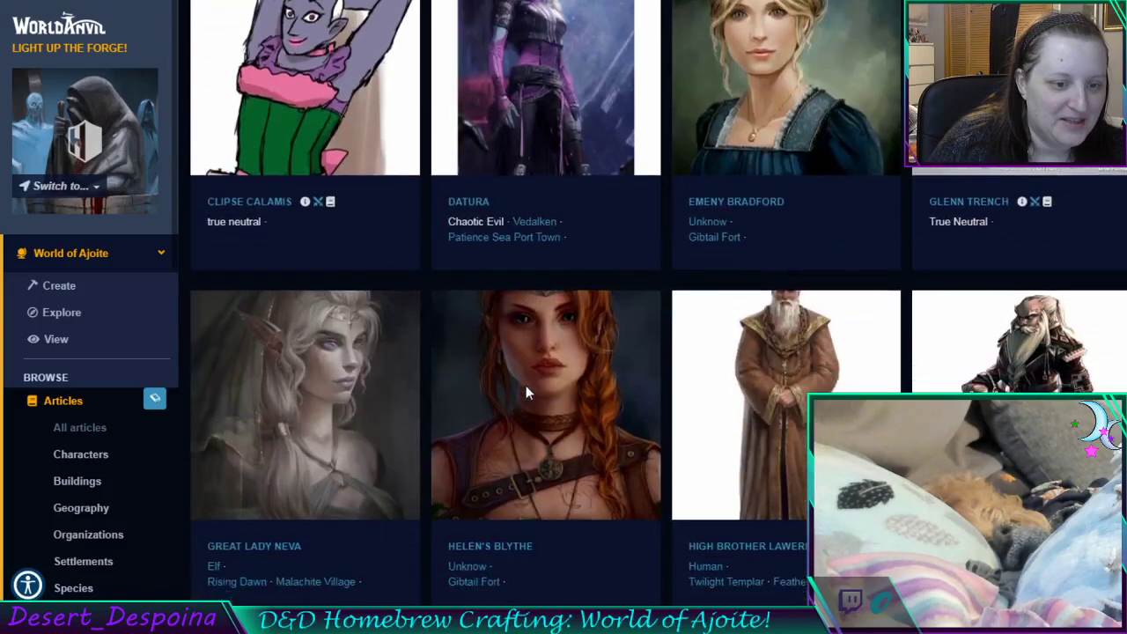
pyautogui.scroll(-8, 526, 385)
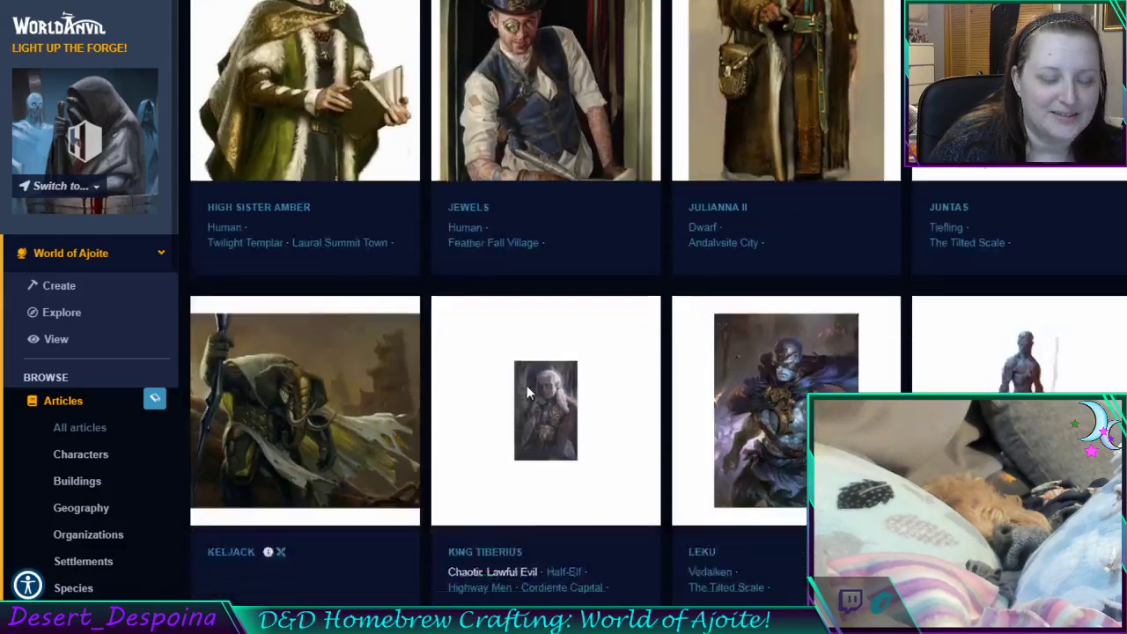
pyautogui.scroll(-5, 527, 393)
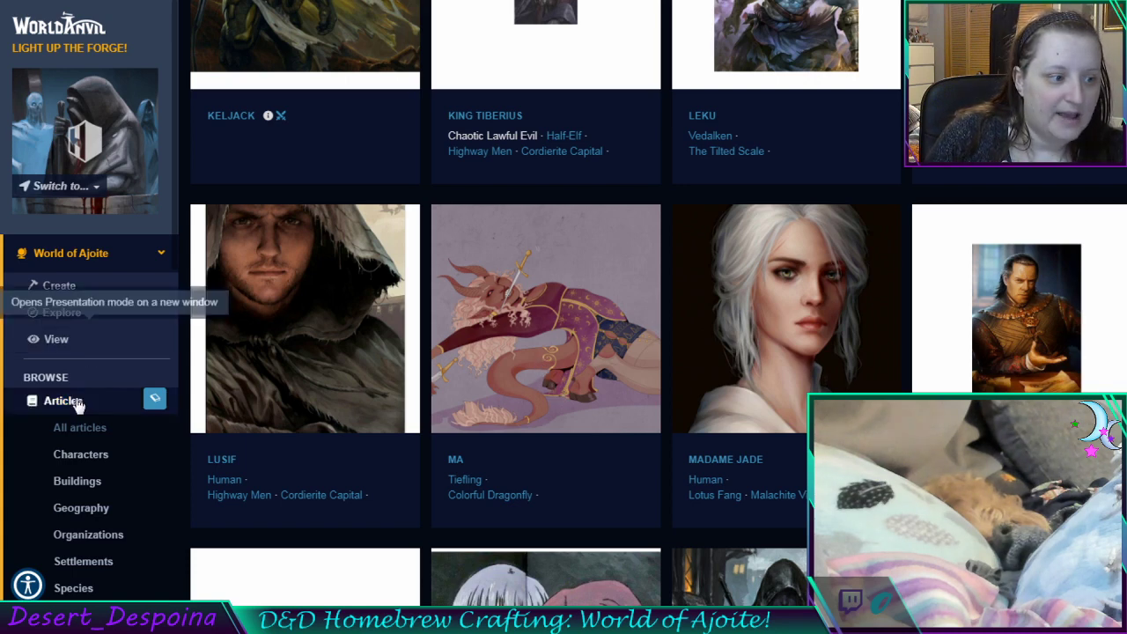
# Create a new character article in World of Ajoite and title it "Gelerin Xiltyn"
pyautogui.click(82, 292)
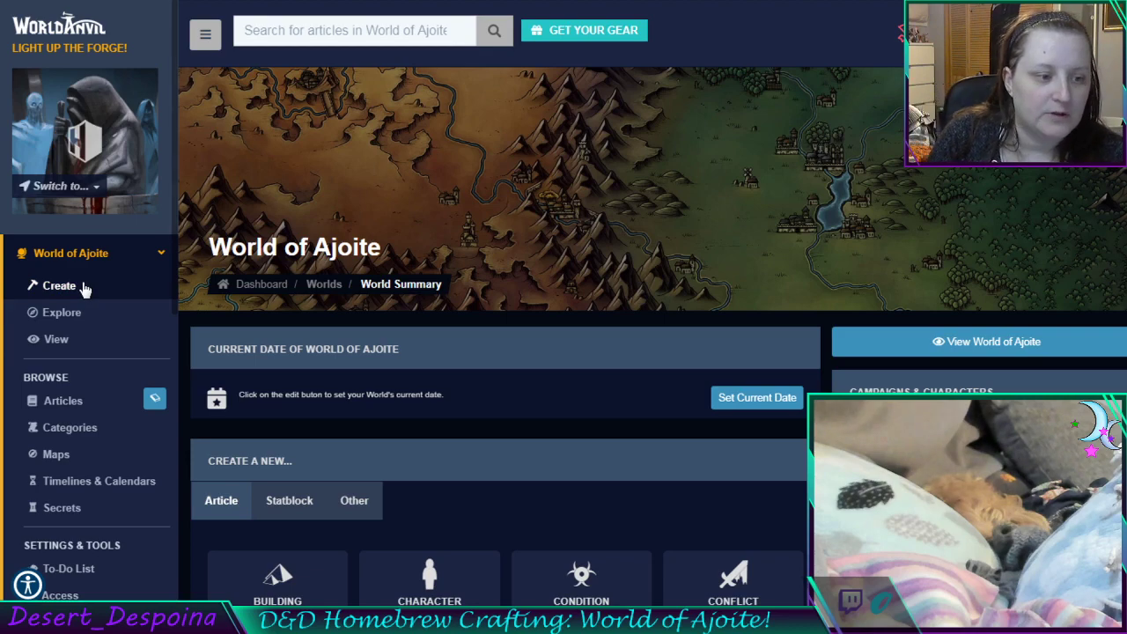
pyautogui.scroll(-3, 375, 349)
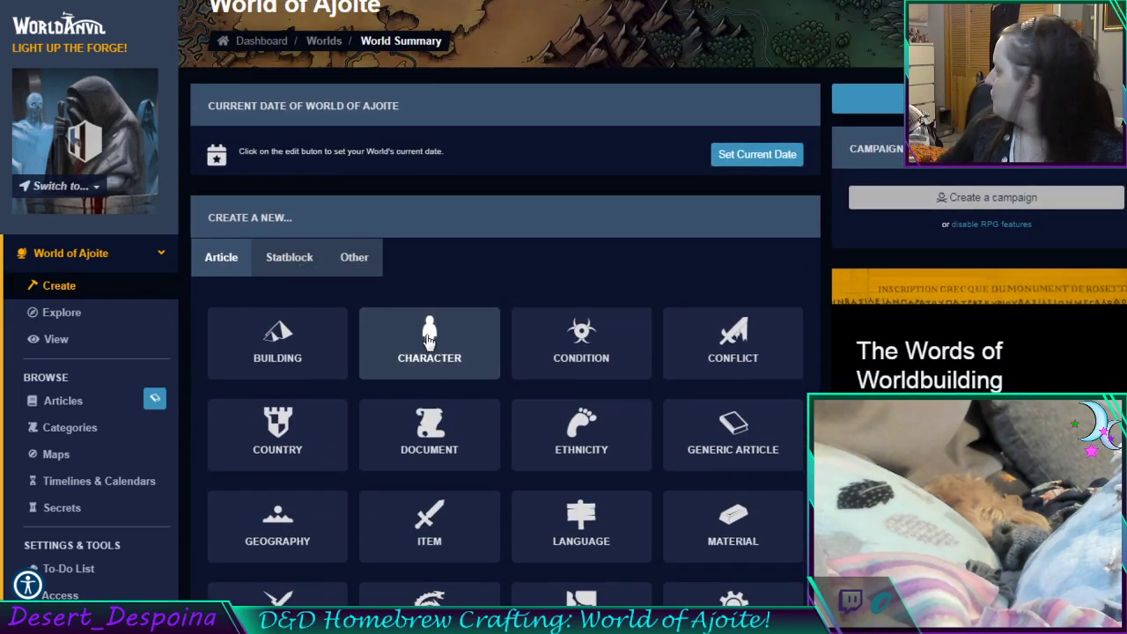
pyautogui.click(429, 341)
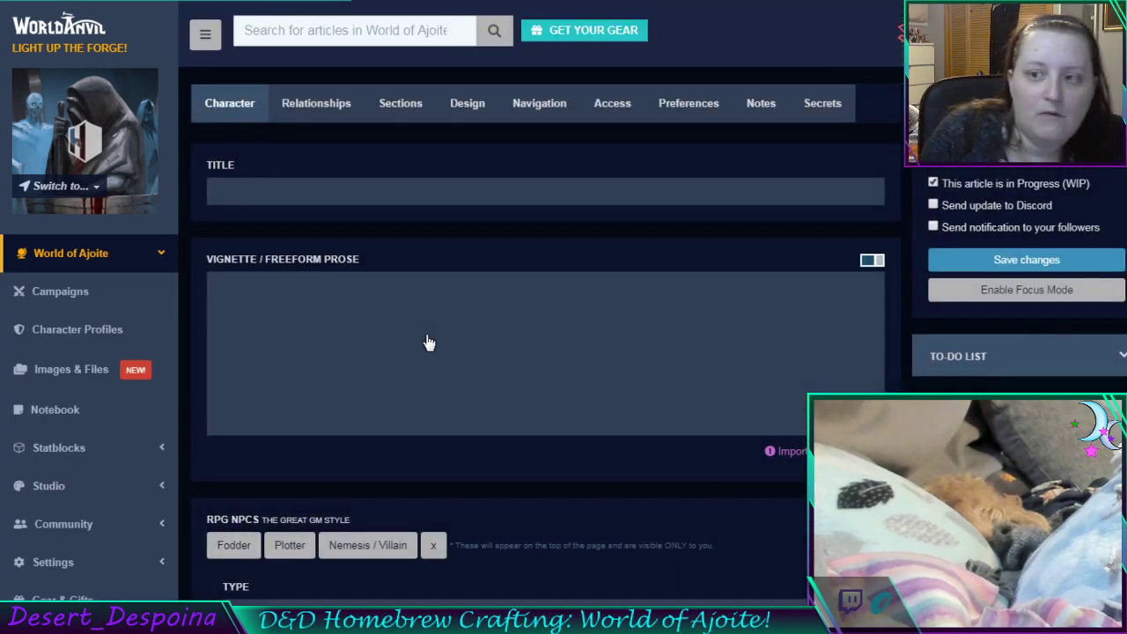
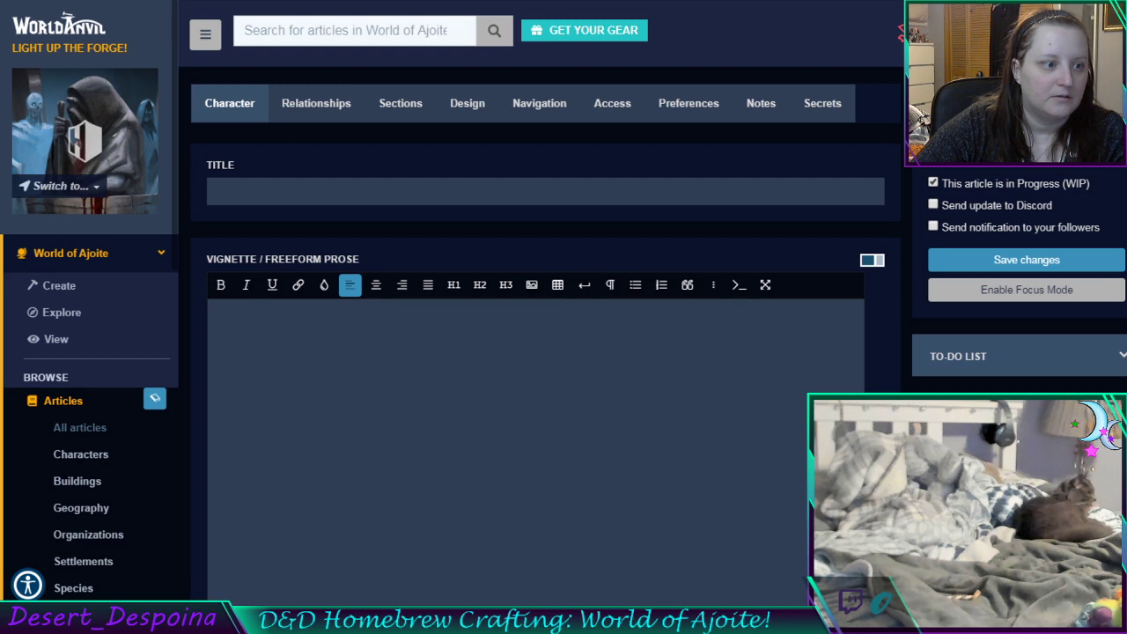
pyautogui.click(366, 195)
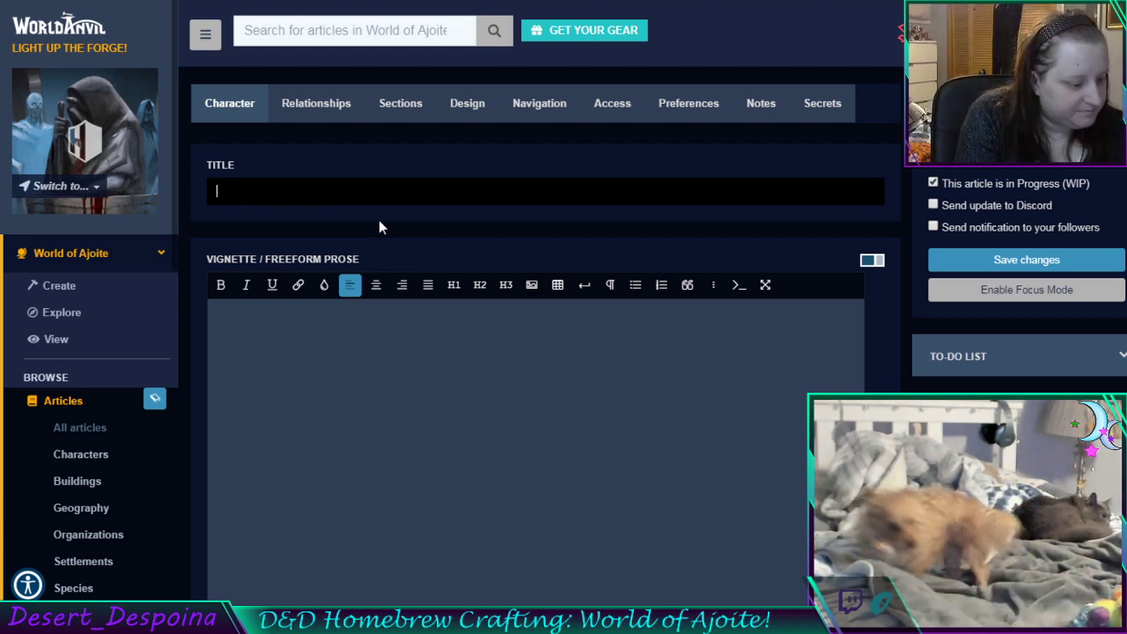
pyautogui.write('Gele')
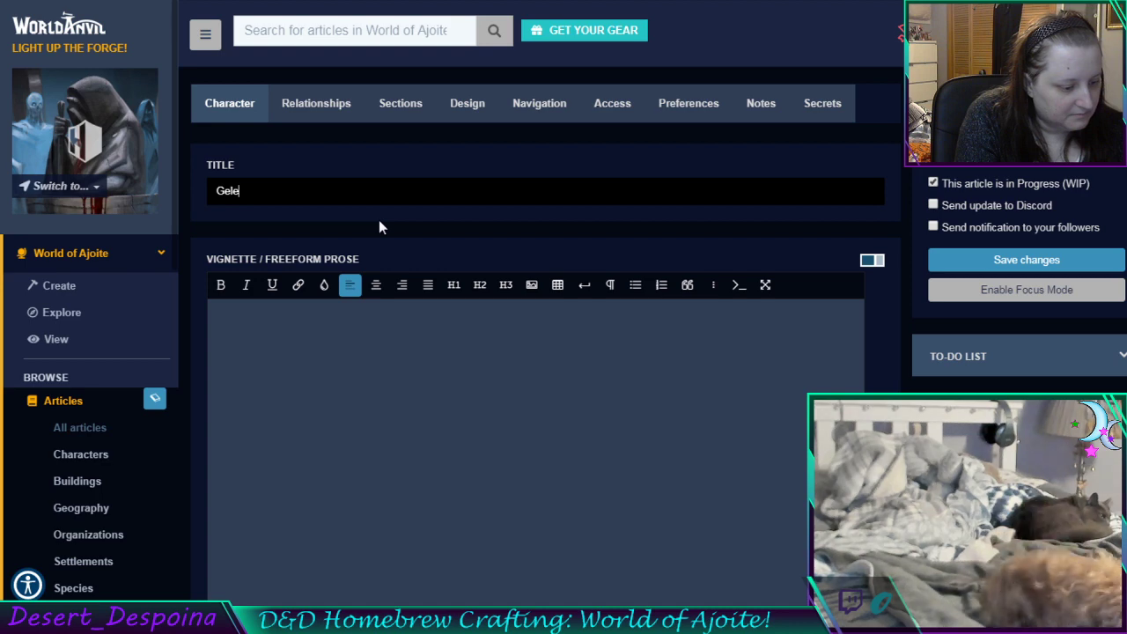
pyautogui.write('rin Xiltyn')
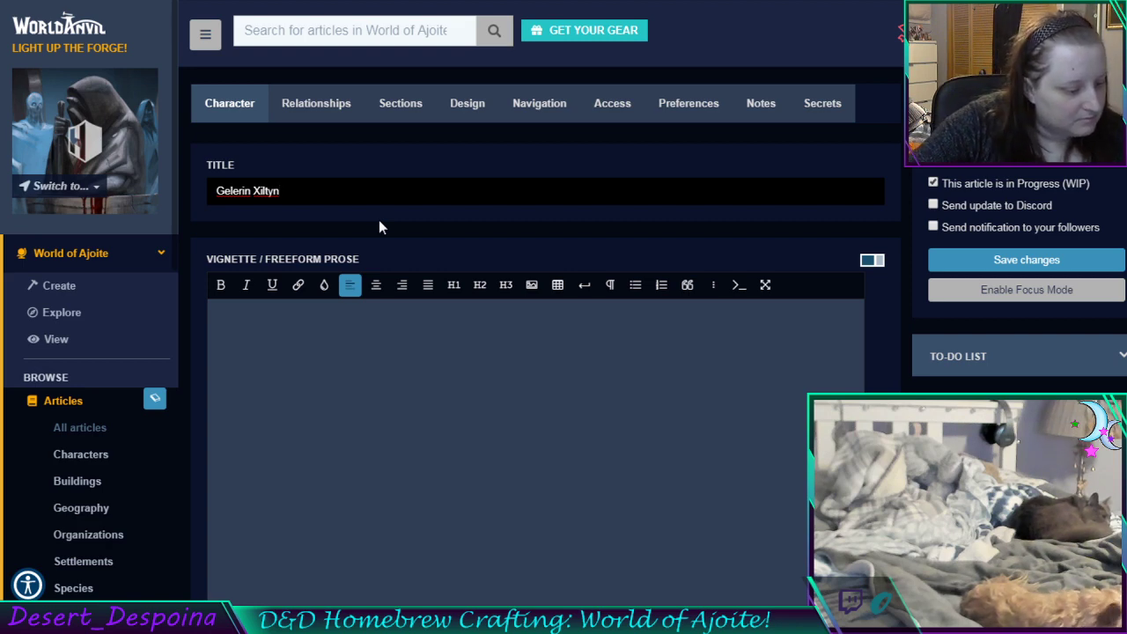
# Begin the character's vignette with the words "Was a member of the"
pyautogui.click(362, 393)
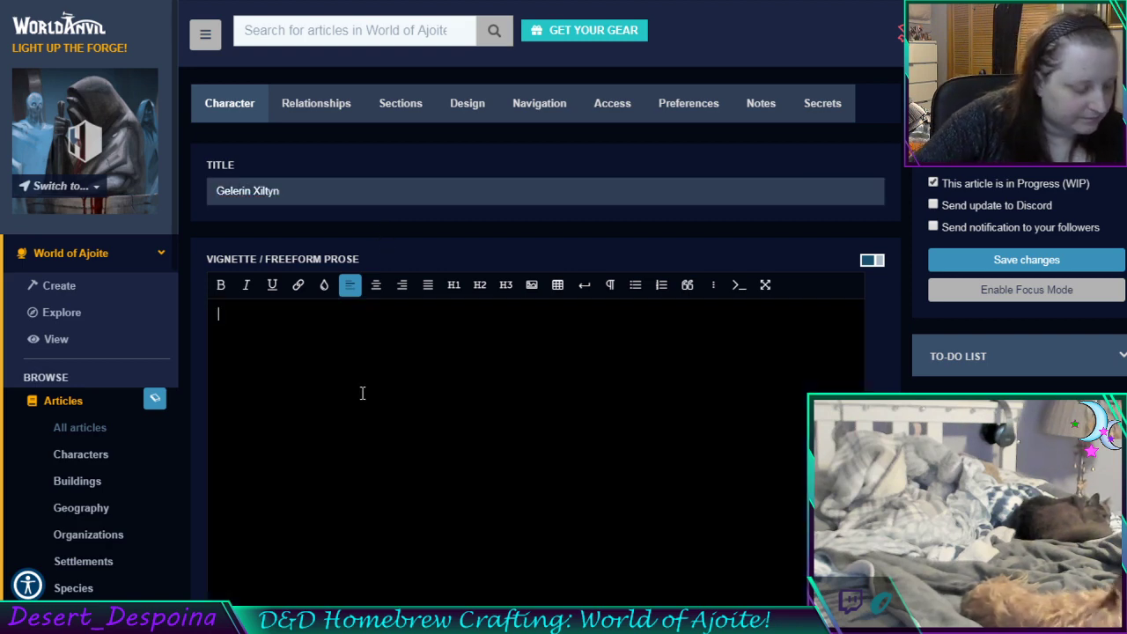
pyautogui.write('Was')
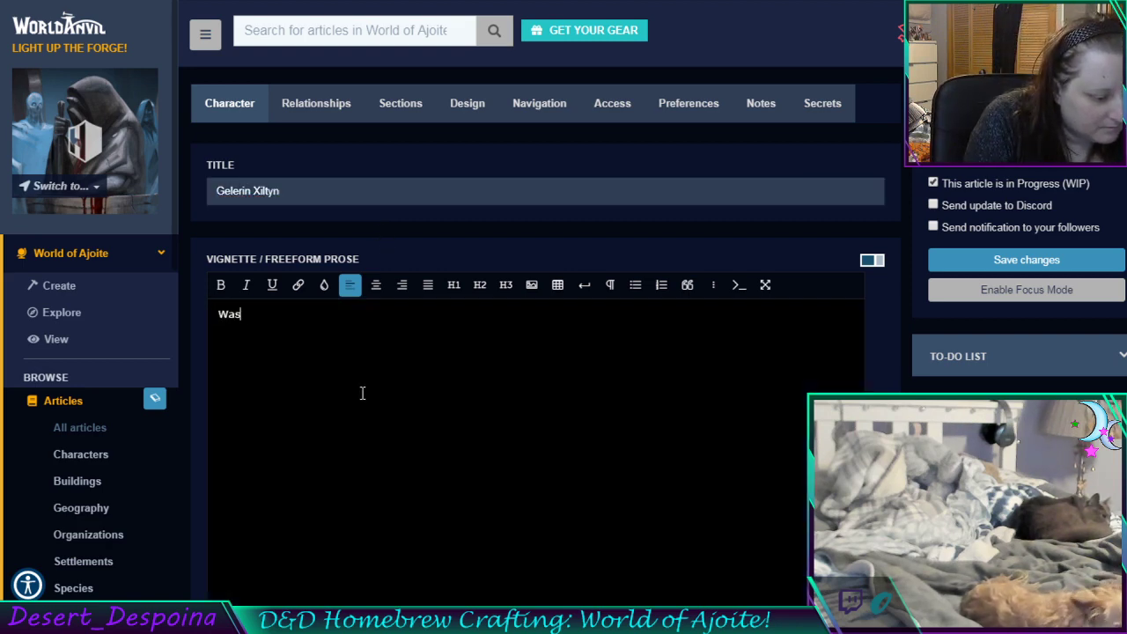
pyautogui.write(' a member of hte loca')
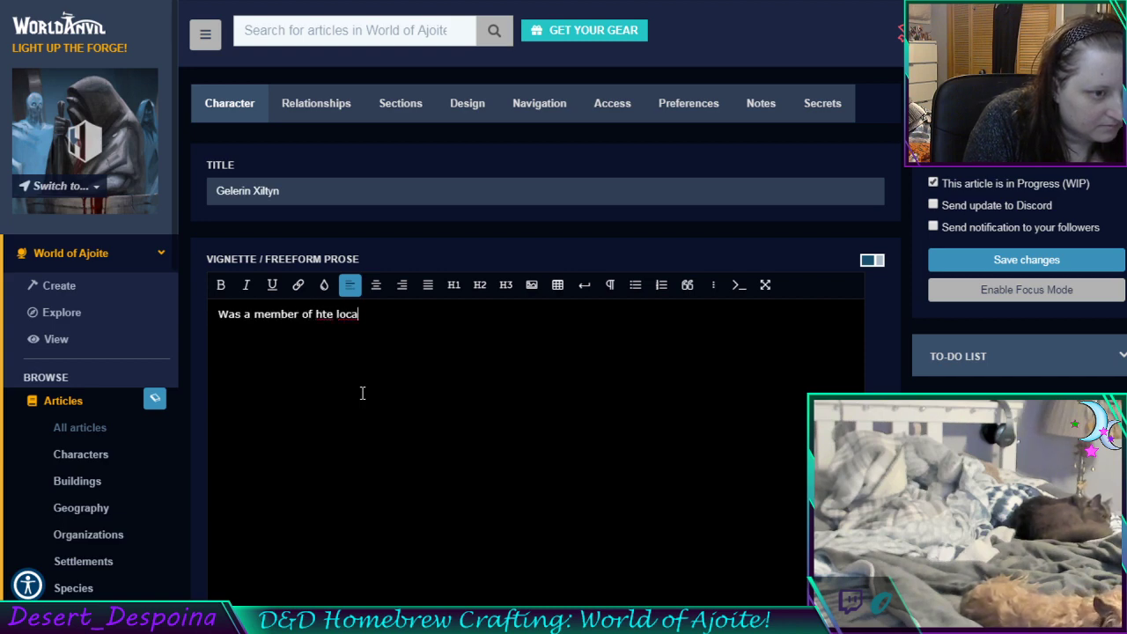
pyautogui.press('BackSpace')
pyautogui.press('BackSpace')
pyautogui.press('BackSpace')
pyautogui.press('BackSpace')
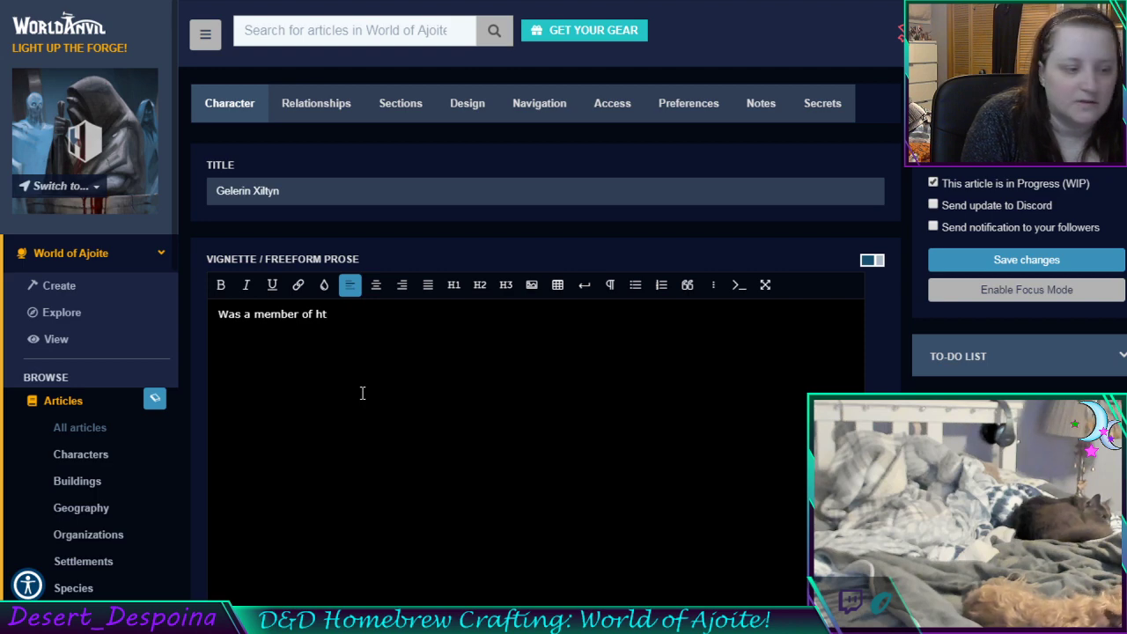
pyautogui.press('BackSpace')
pyautogui.press('BackSpace')
pyautogui.write('the')
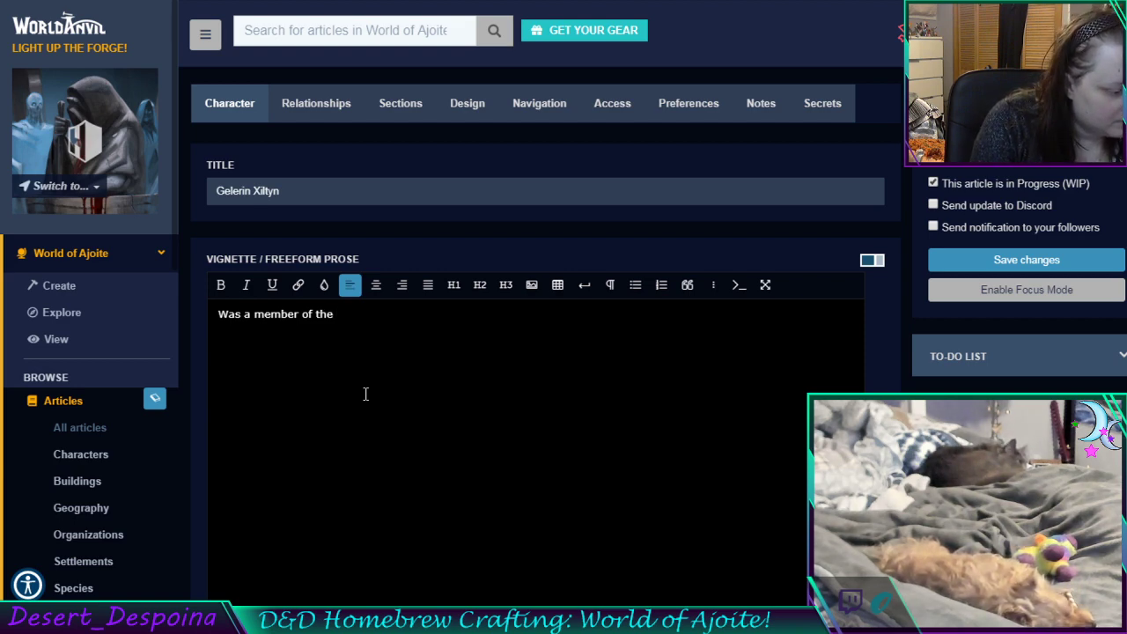
# Continue the vignette with "Onix Barrows; quit it to get somethingm ore lucrative and found the love of hunting monsters"
pyautogui.write('Onix B')
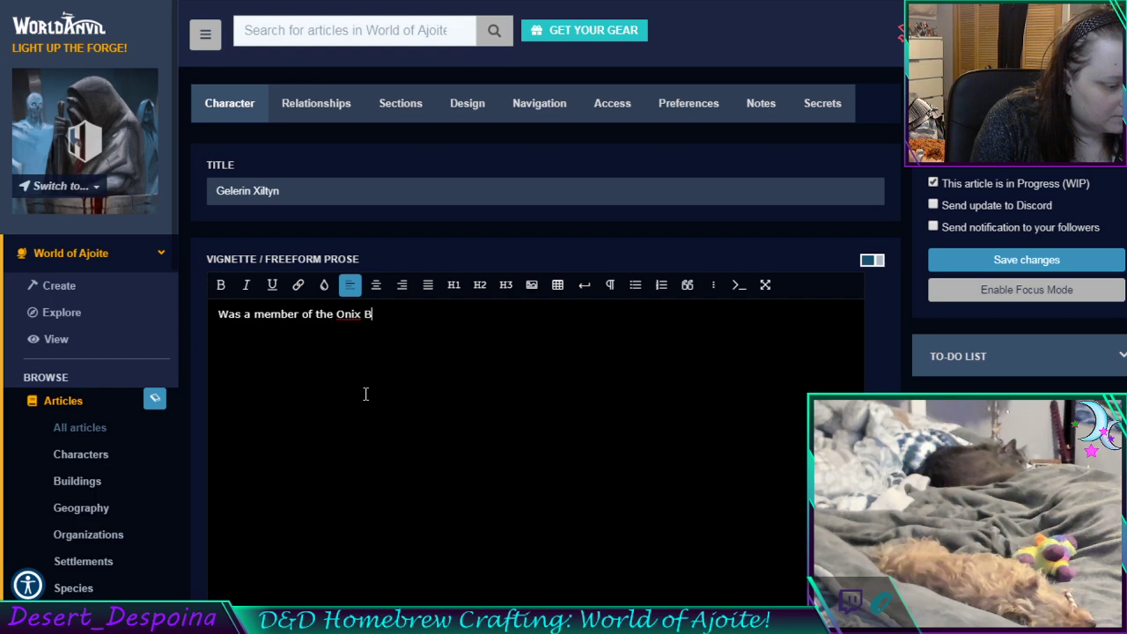
pyautogui.write('arrows')
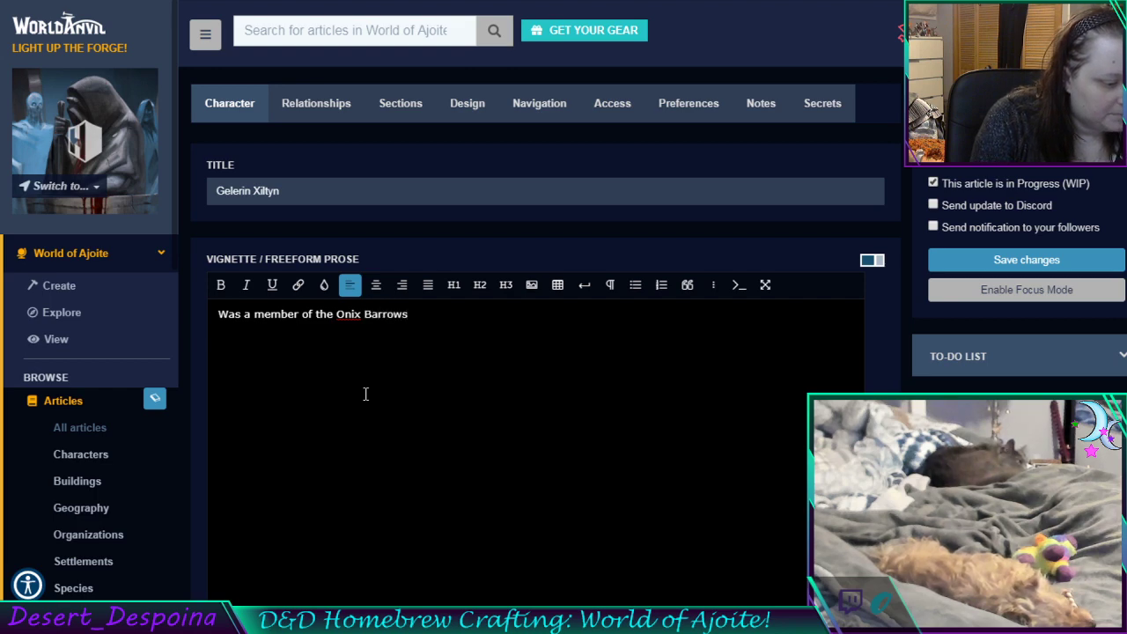
pyautogui.write('; ')
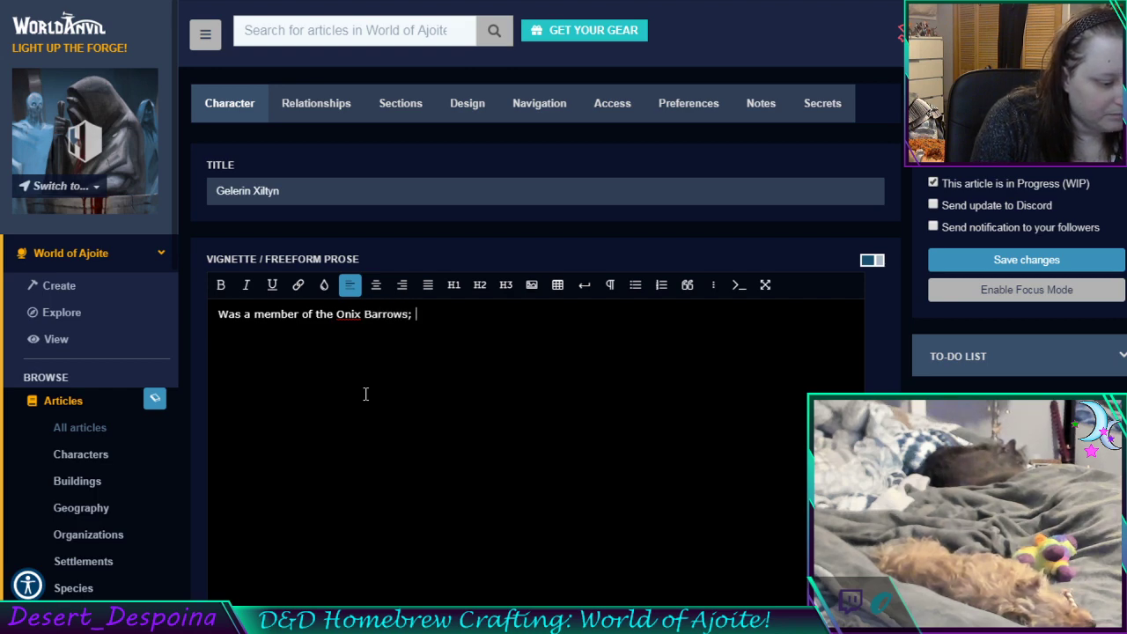
pyautogui.write('quit')
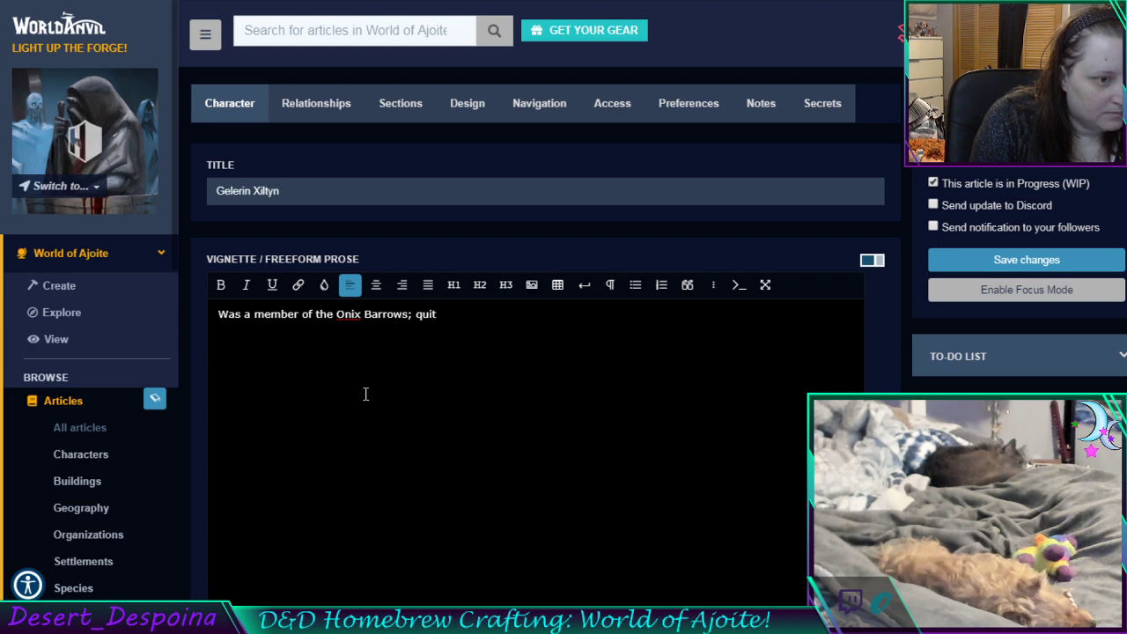
pyautogui.write(' it ')
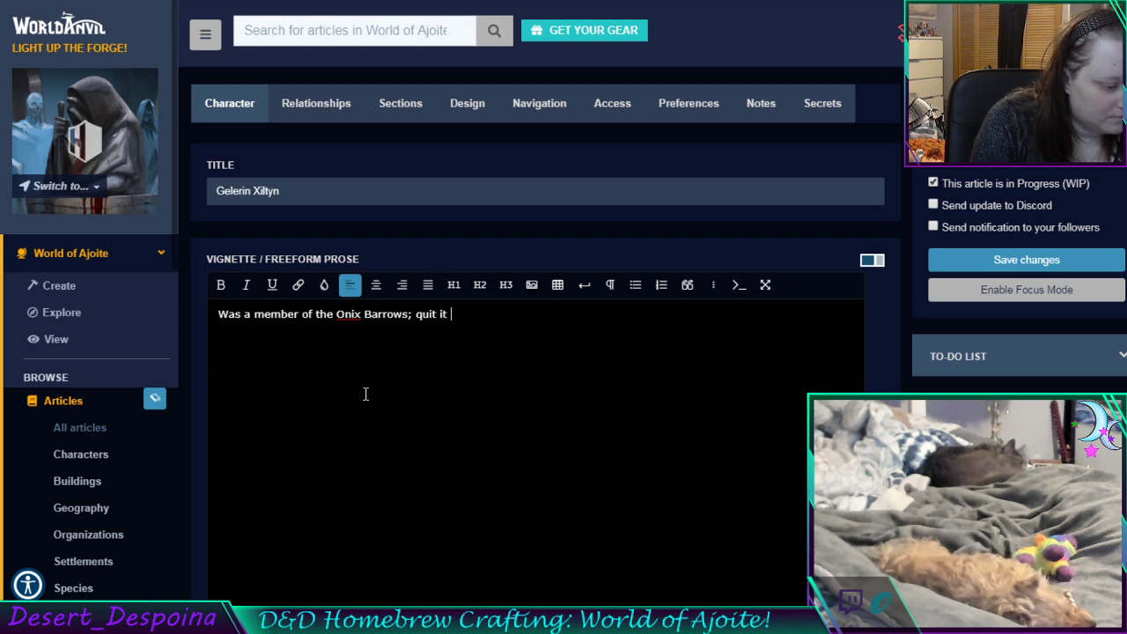
pyautogui.write('to get somet')
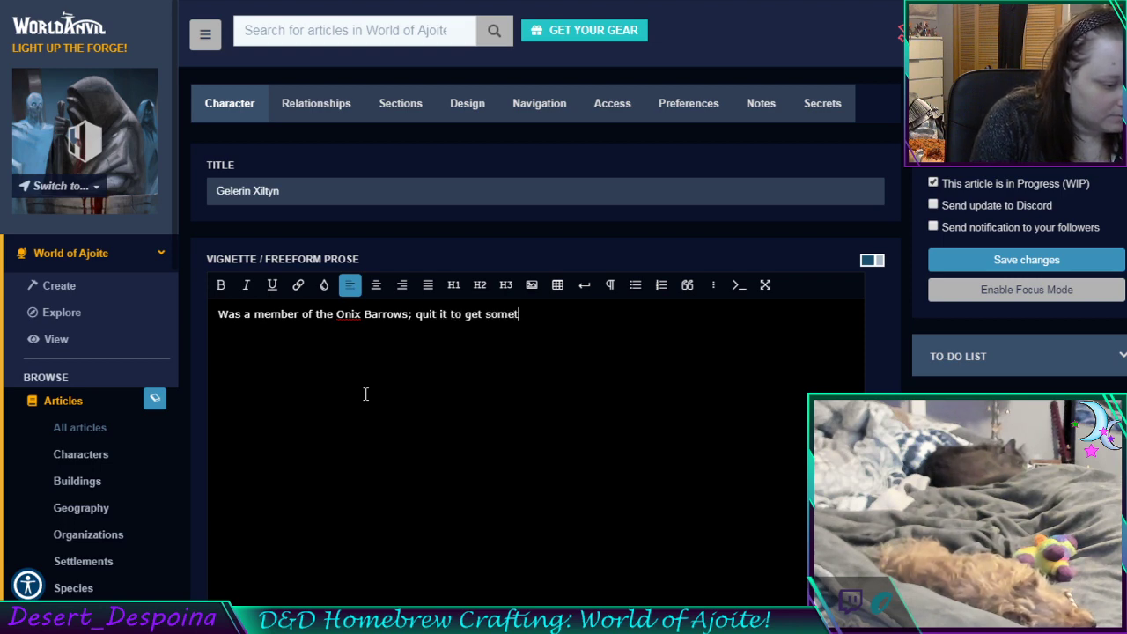
pyautogui.write('hingm ore luc')
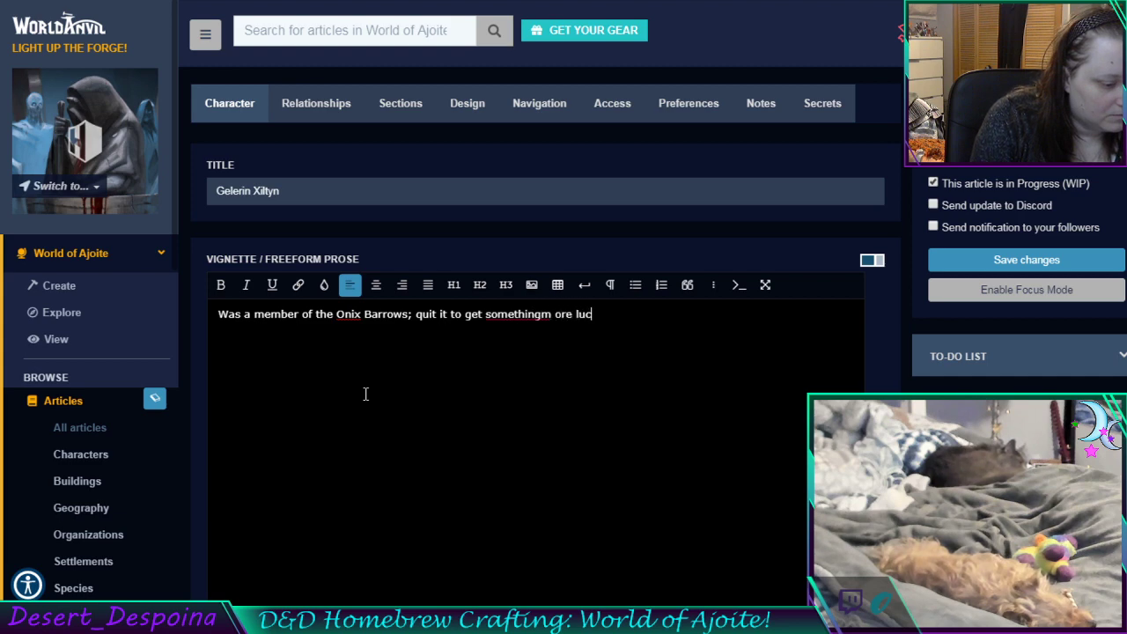
pyautogui.write('rative and fou')
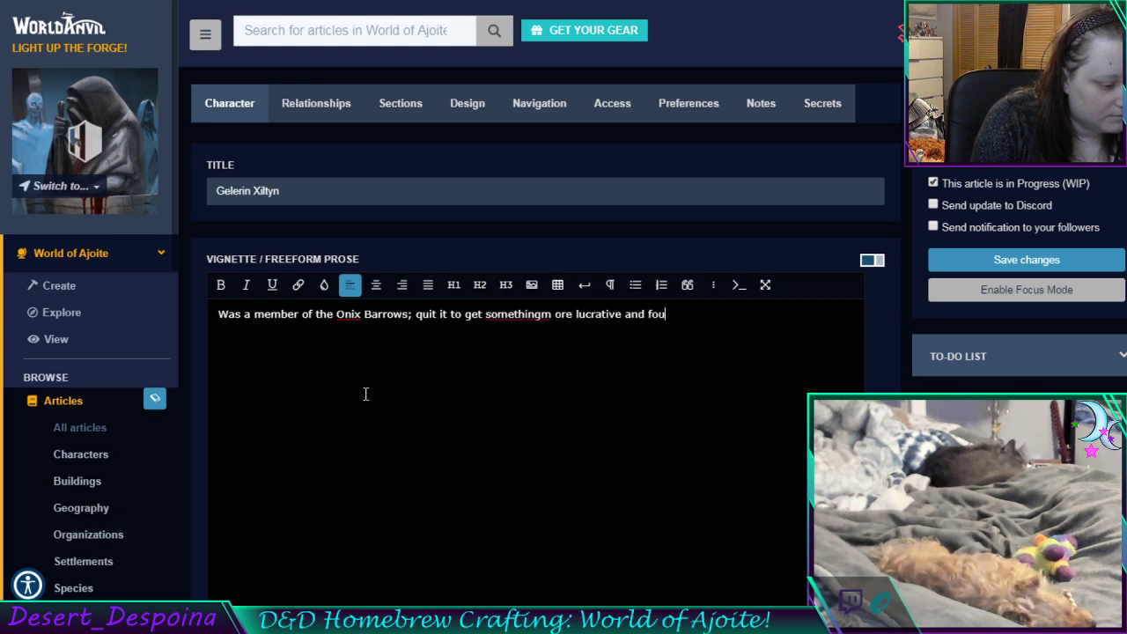
pyautogui.write('nd ')
pyautogui.write('the')
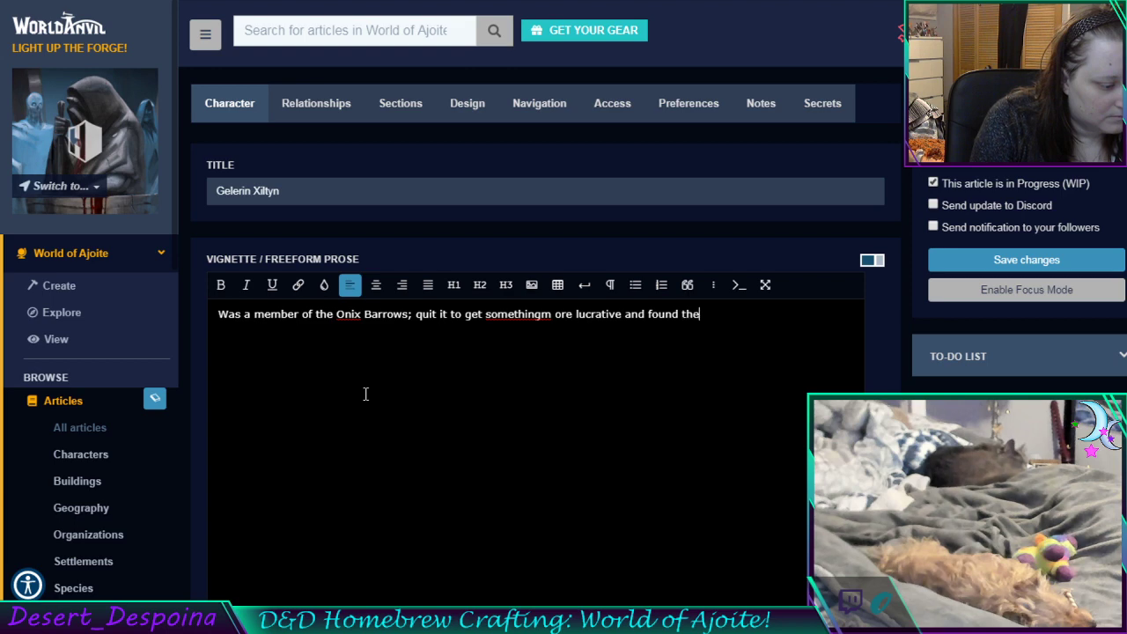
pyautogui.write(' love of h')
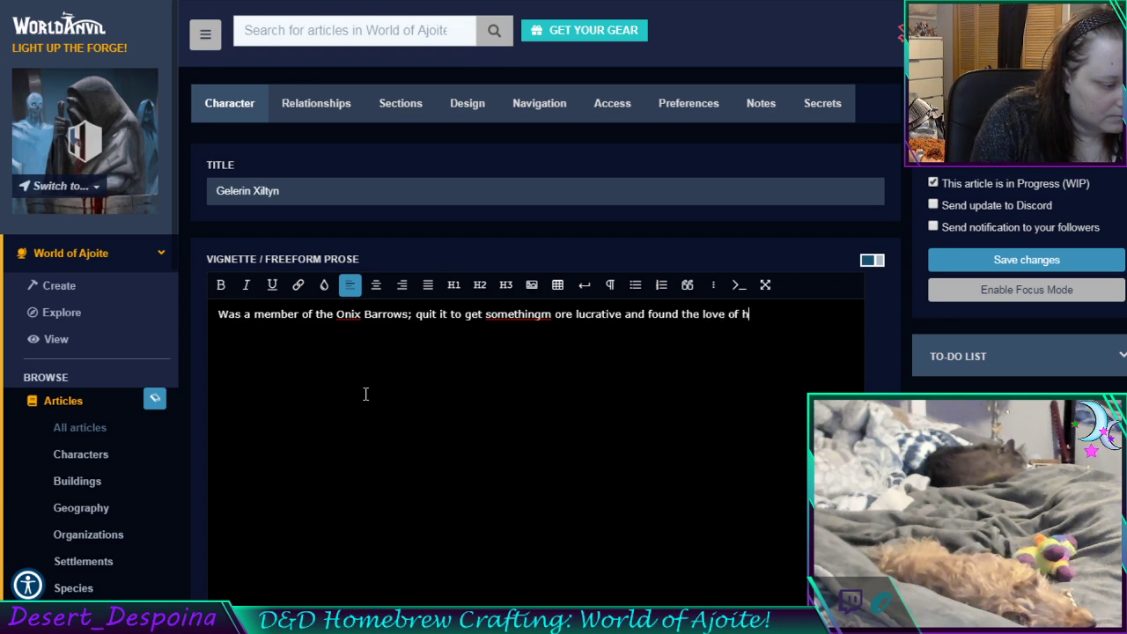
pyautogui.write('unting monsters')
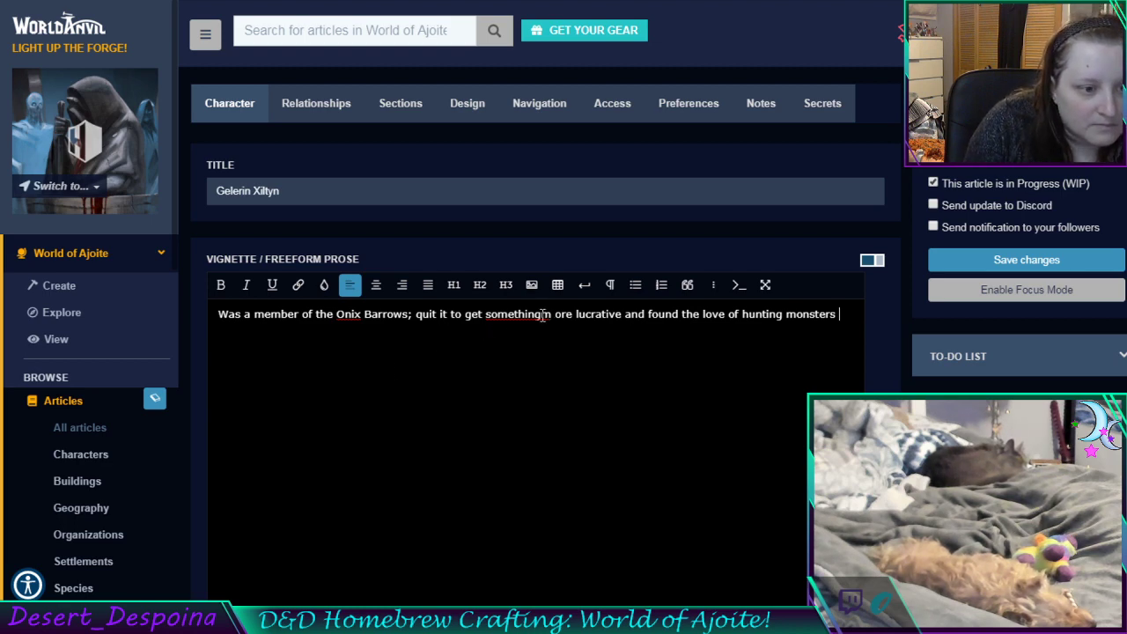
# Correct the vignette's typo to "something more lucrative" and put a comma after "hunting monsters"
pyautogui.click(541, 313)
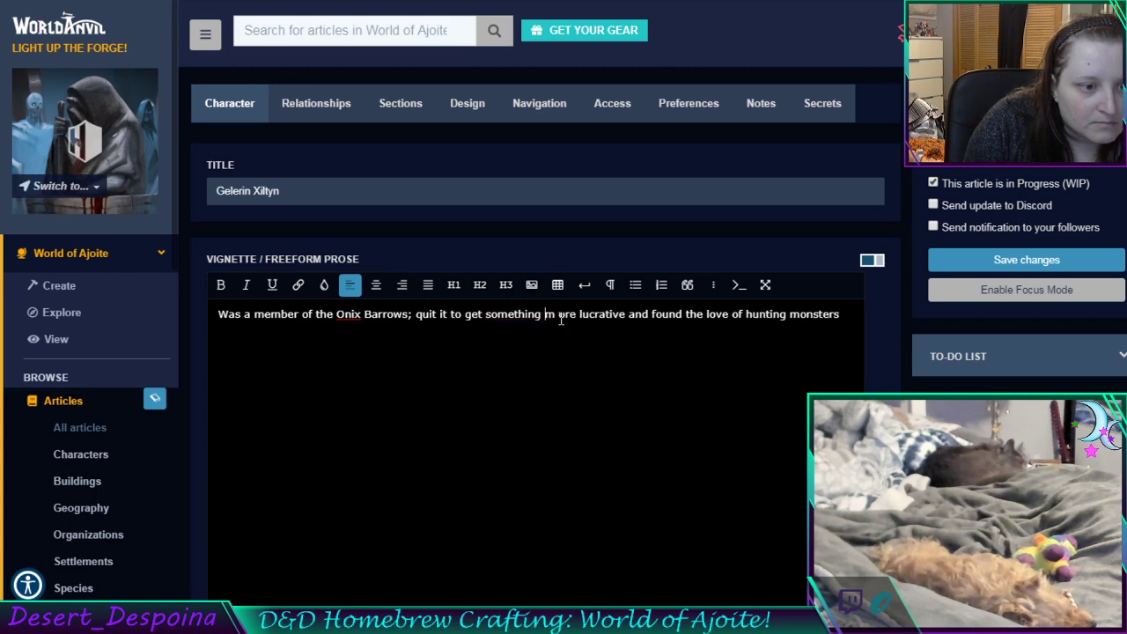
pyautogui.press('Delete')
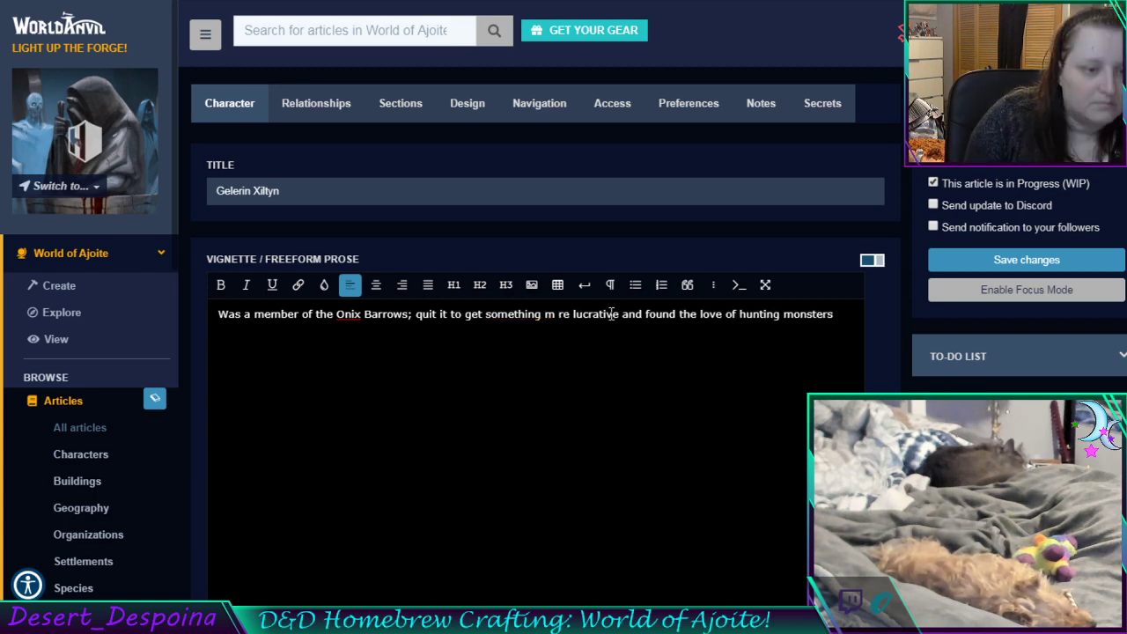
pyautogui.click(839, 319)
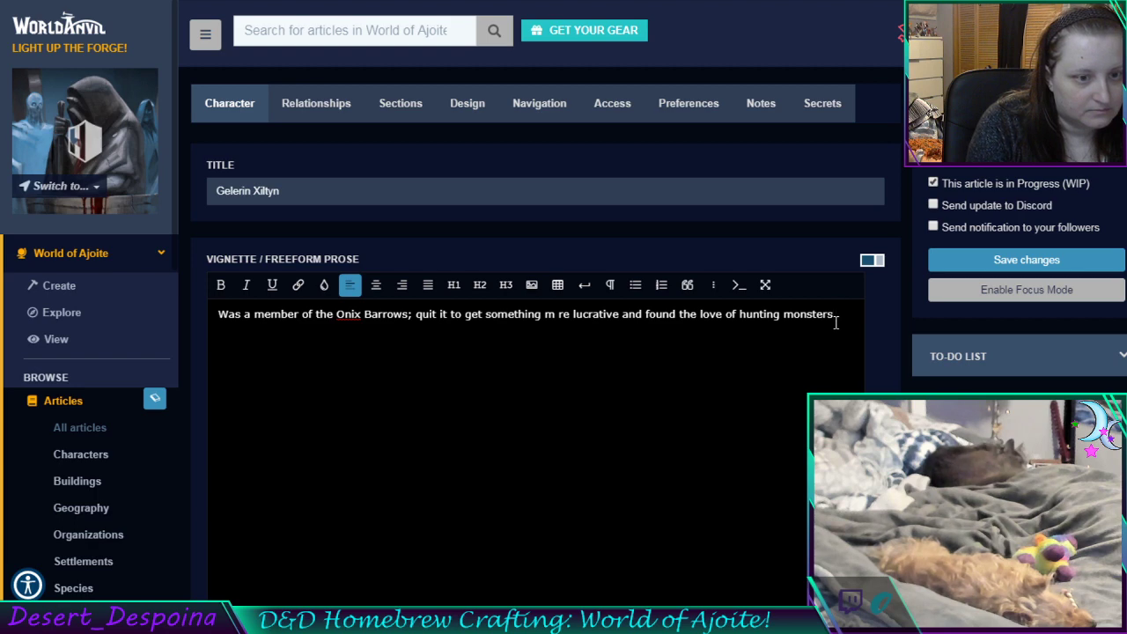
pyautogui.press('BackSpace')
pyautogui.write(',')
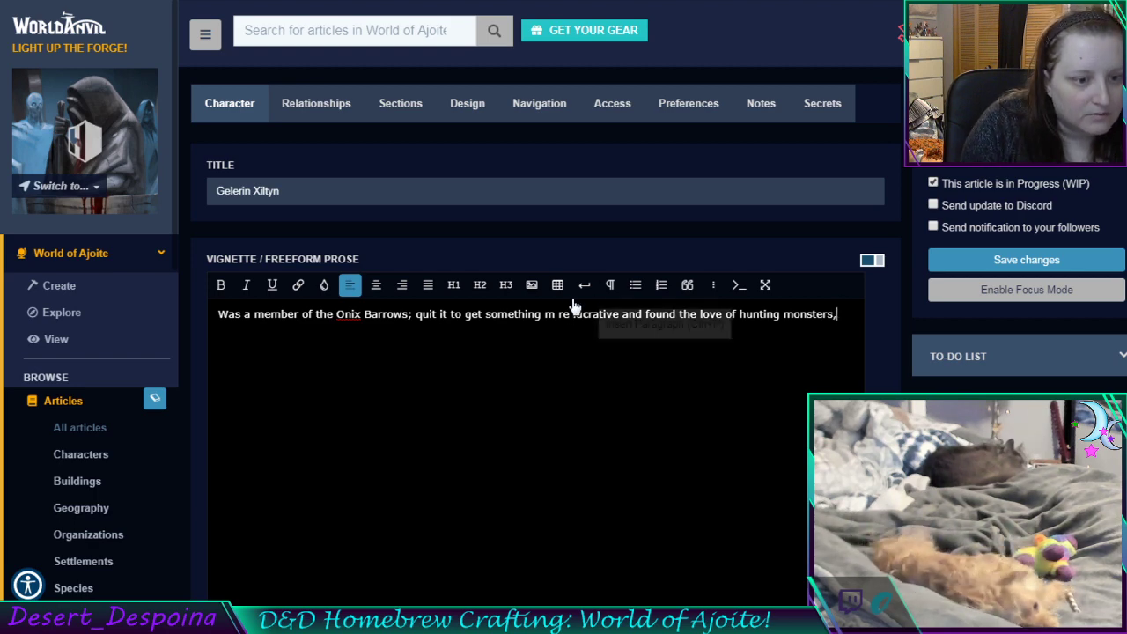
pyautogui.click(561, 315)
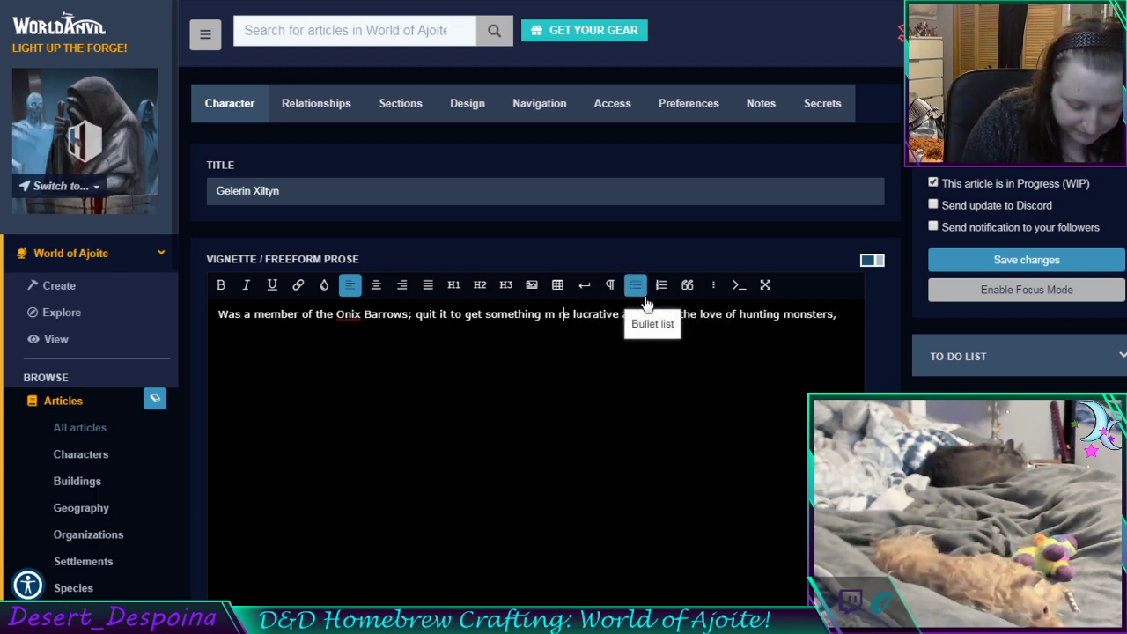
pyautogui.write('o')
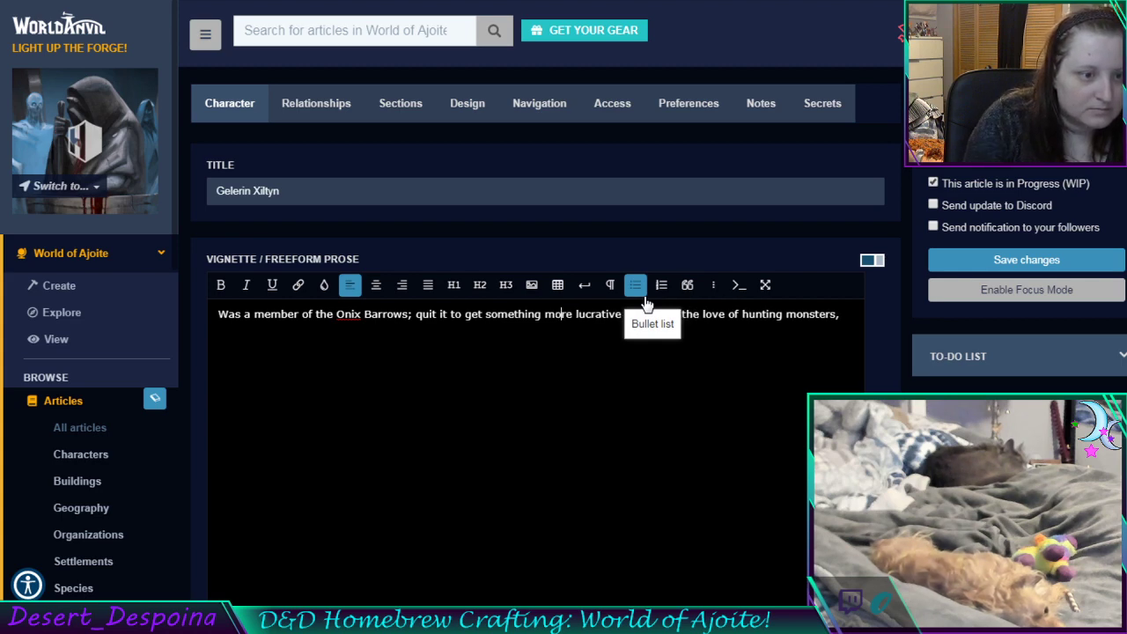
# Complete the vignette's first sentence with "of the Gloom Keepers."
pyautogui.click(843, 314)
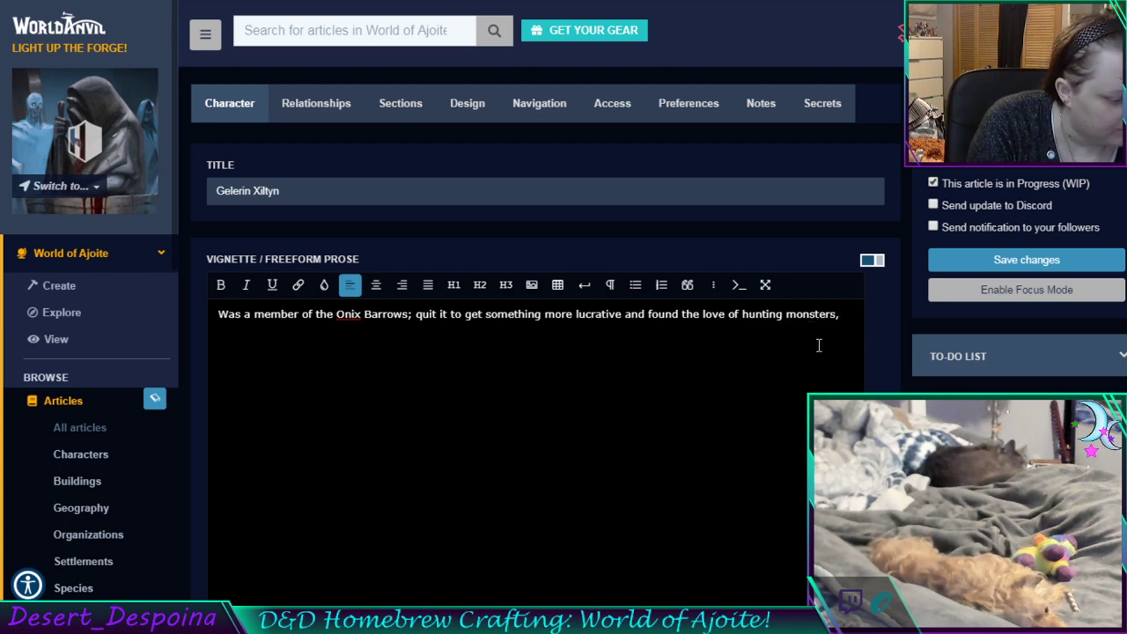
pyautogui.write('of the ')
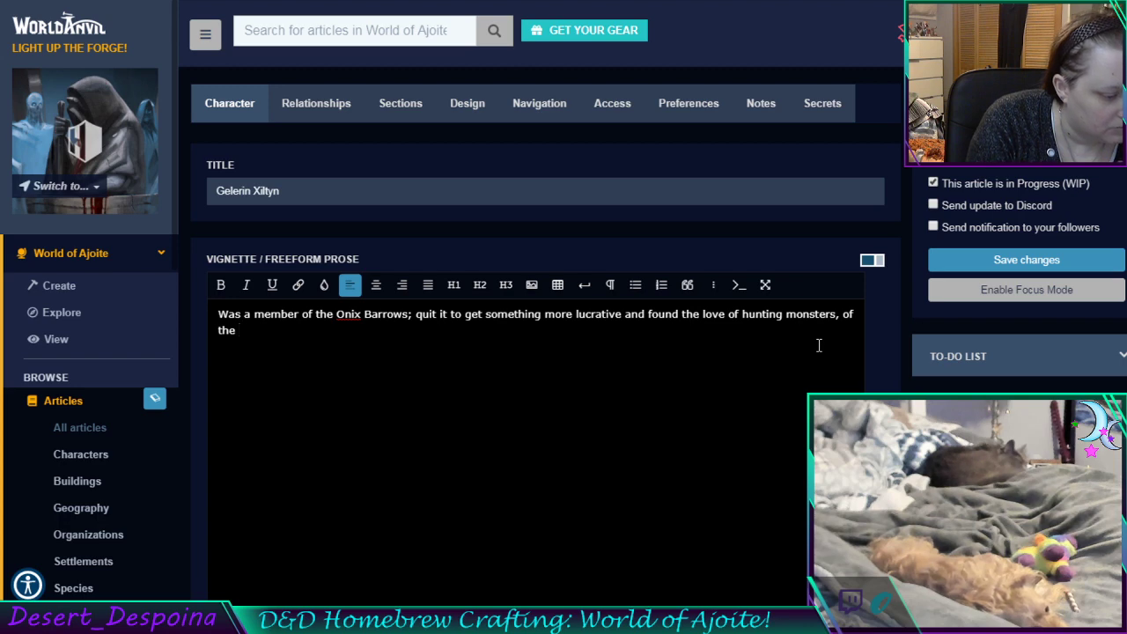
pyautogui.write('Gloom Keepers.')
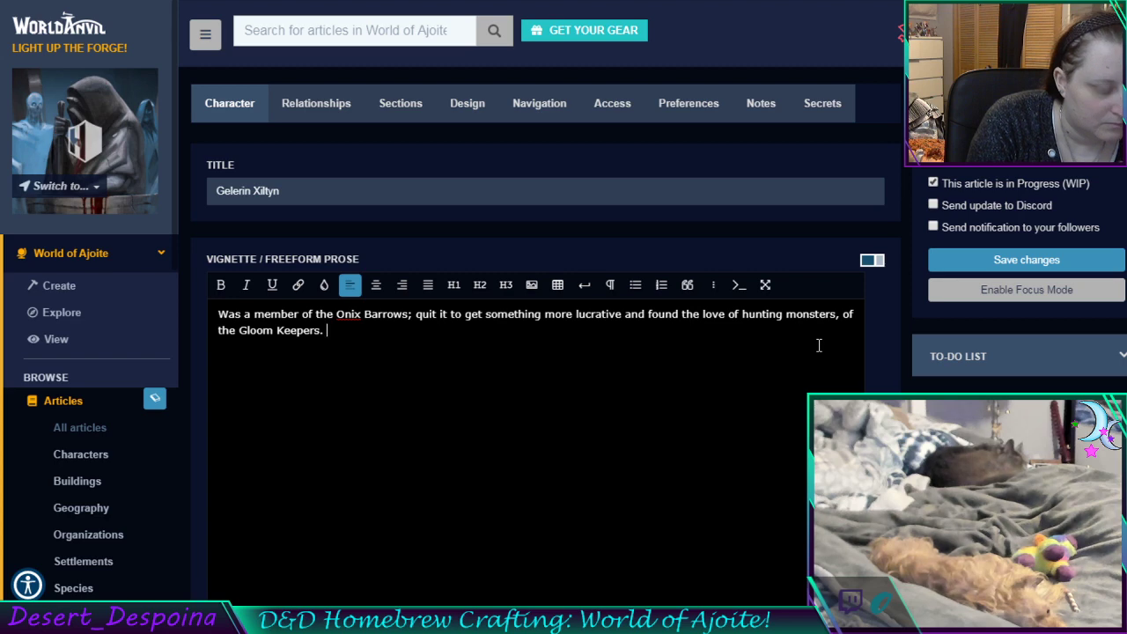
# Start a second vignette sentence with "Obsess with seeking more power, he found a hag in a secluded underdark area"
pyautogui.write('Ob')
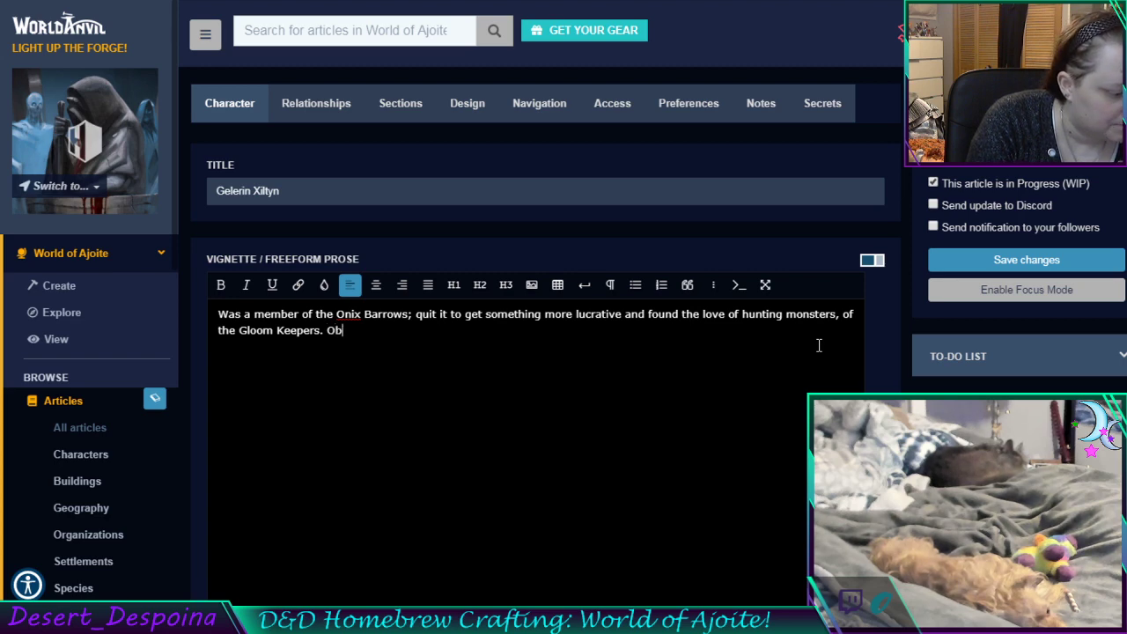
pyautogui.write('sess with se')
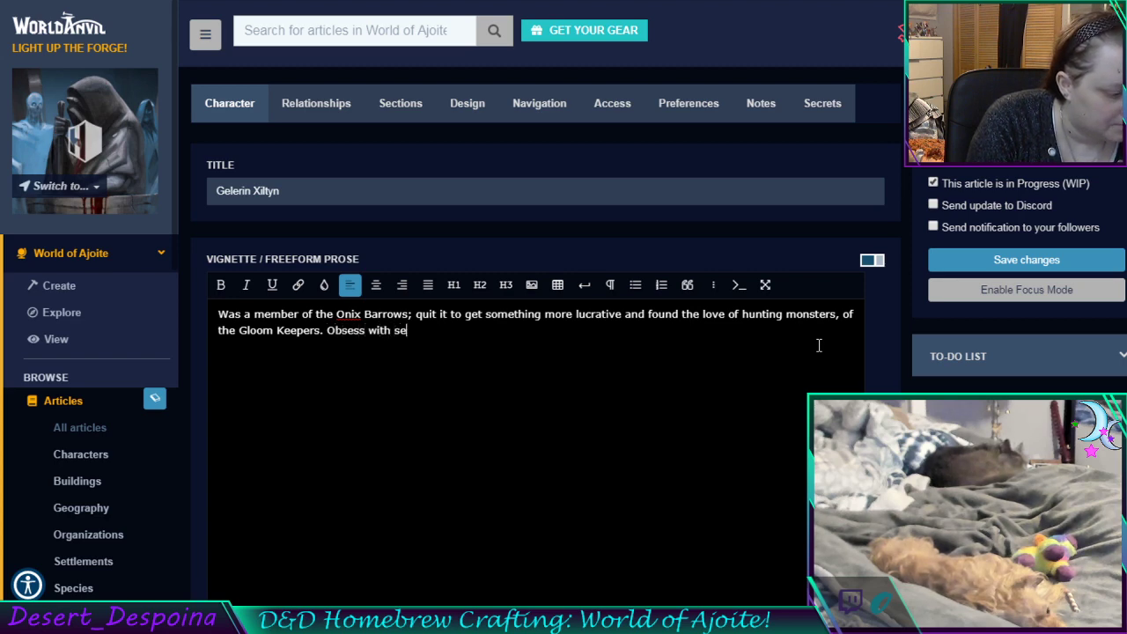
pyautogui.write('eking more  power')
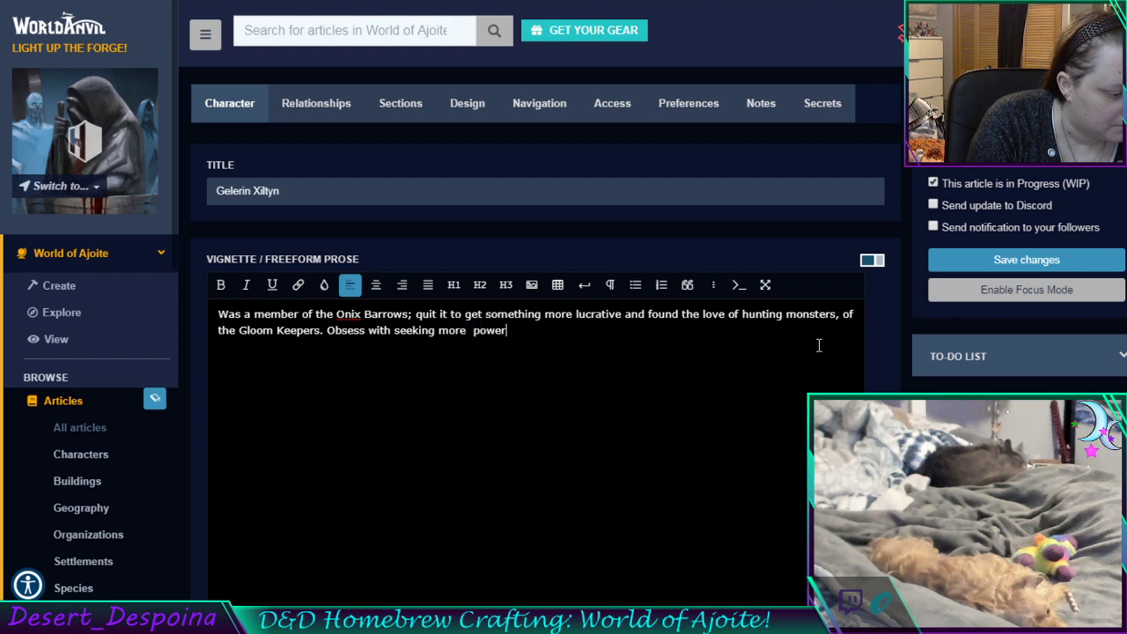
pyautogui.write(', he found a ')
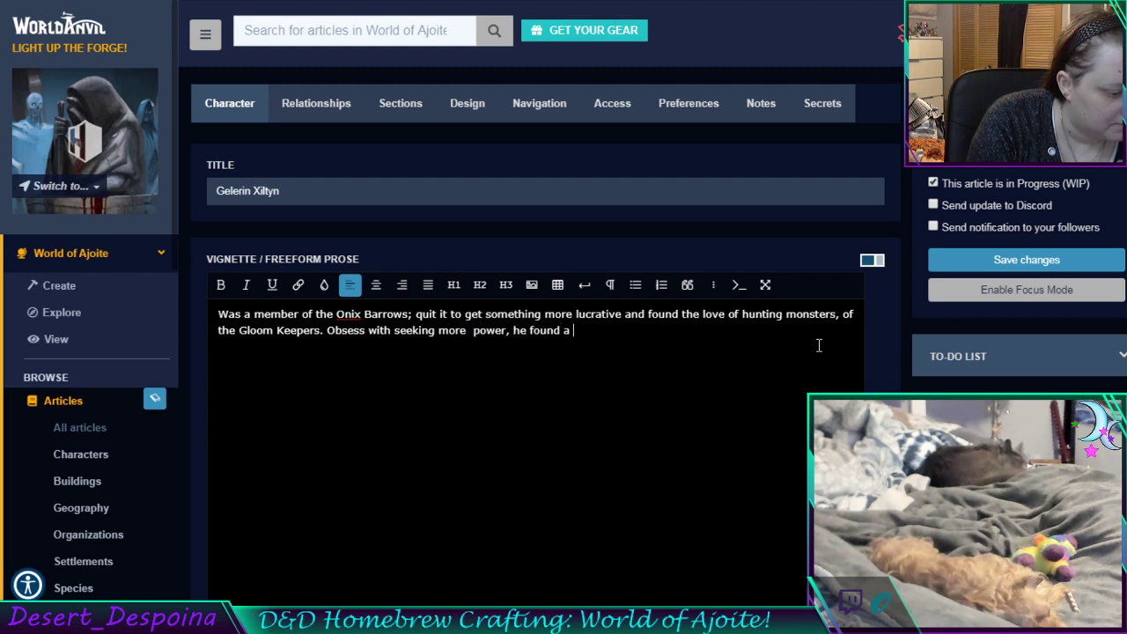
pyautogui.write('han')
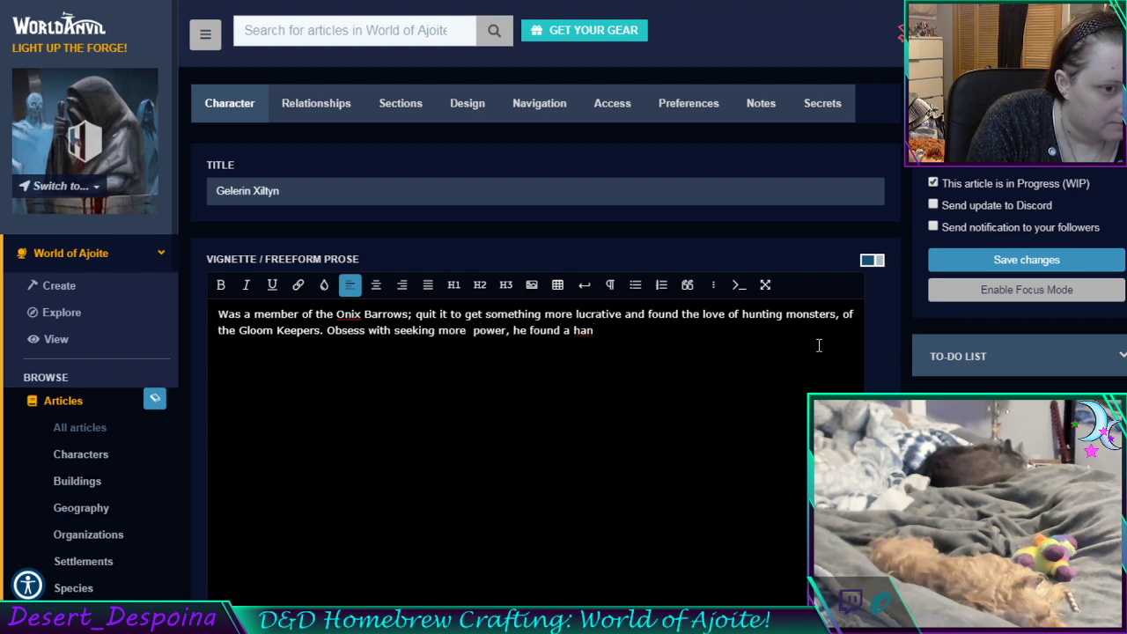
pyautogui.press('BackSpace')
pyautogui.write('g')
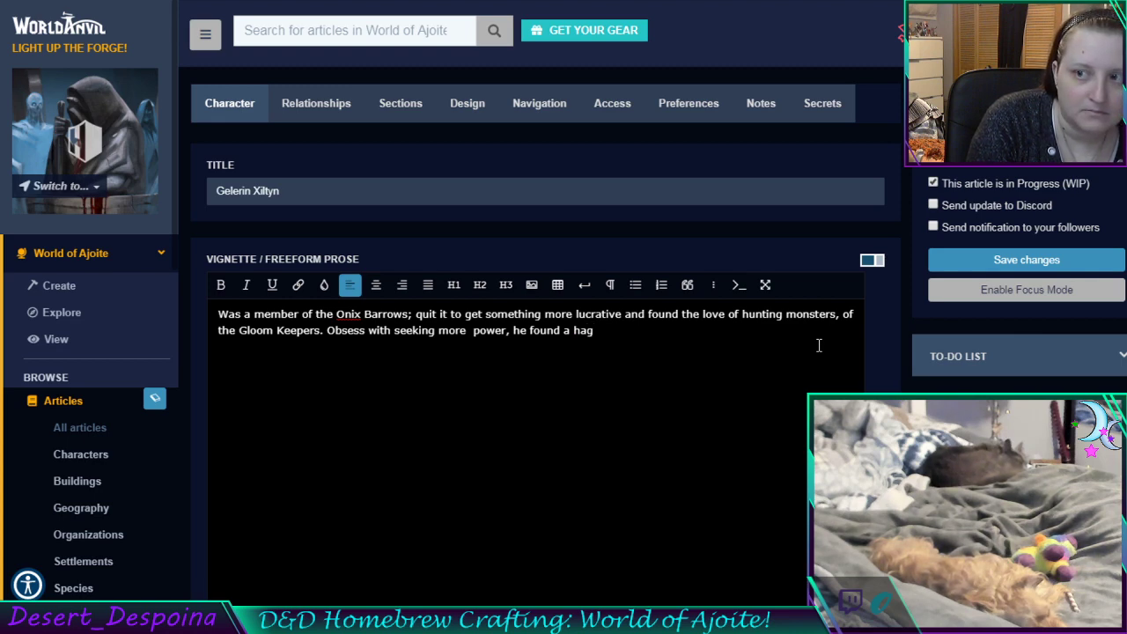
pyautogui.write('i')
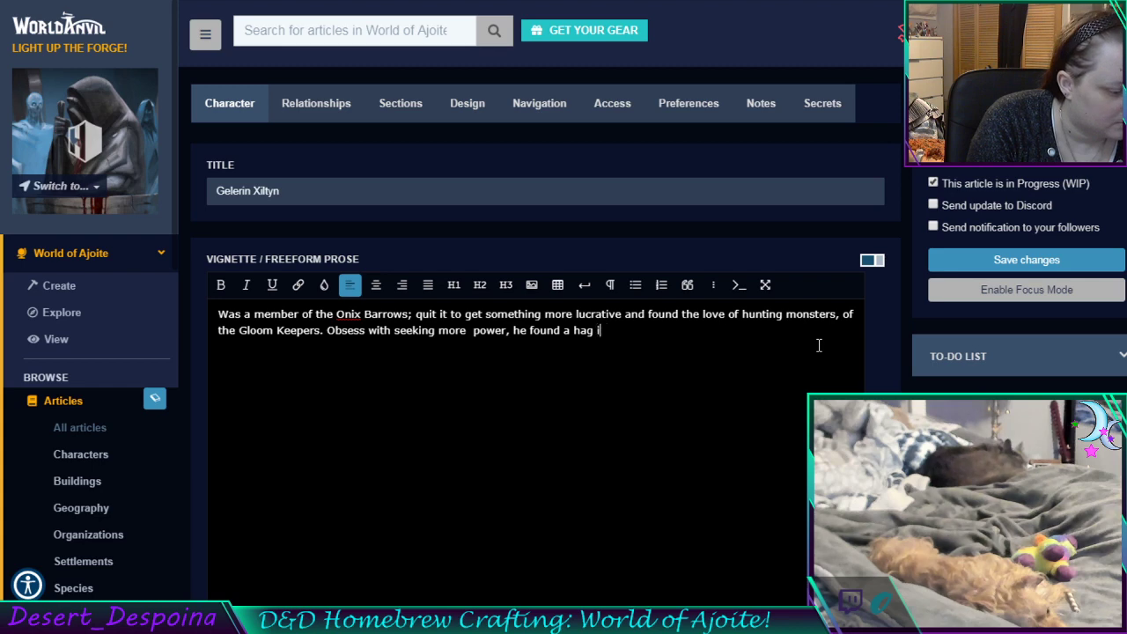
pyautogui.write('n a')
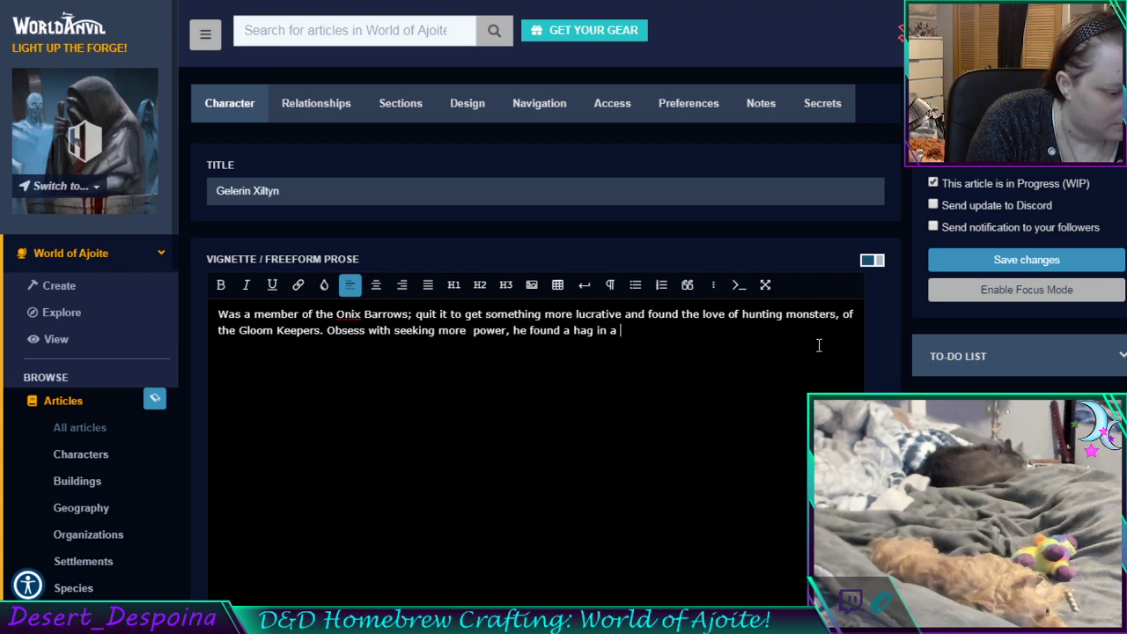
pyautogui.write(' seclu')
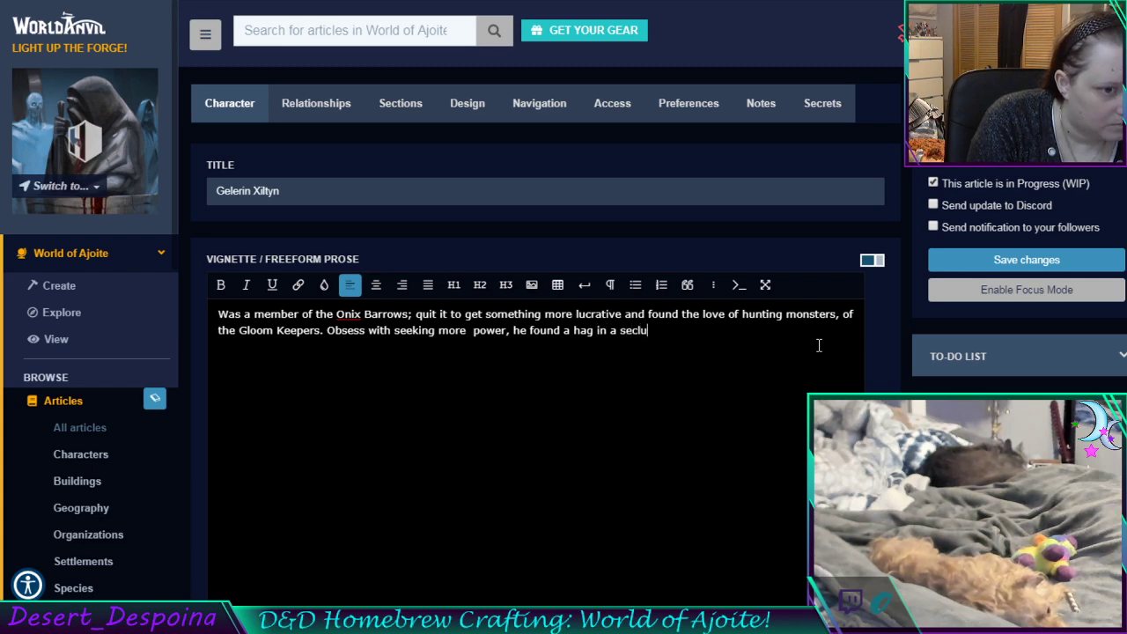
pyautogui.write('ded under')
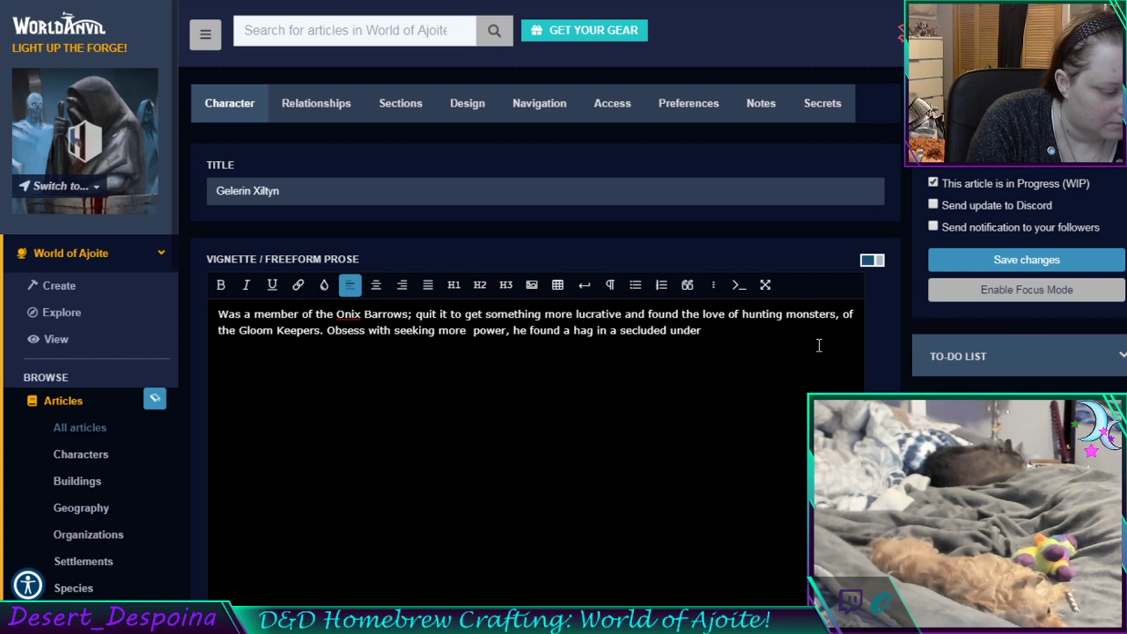
pyautogui.write('dark area')
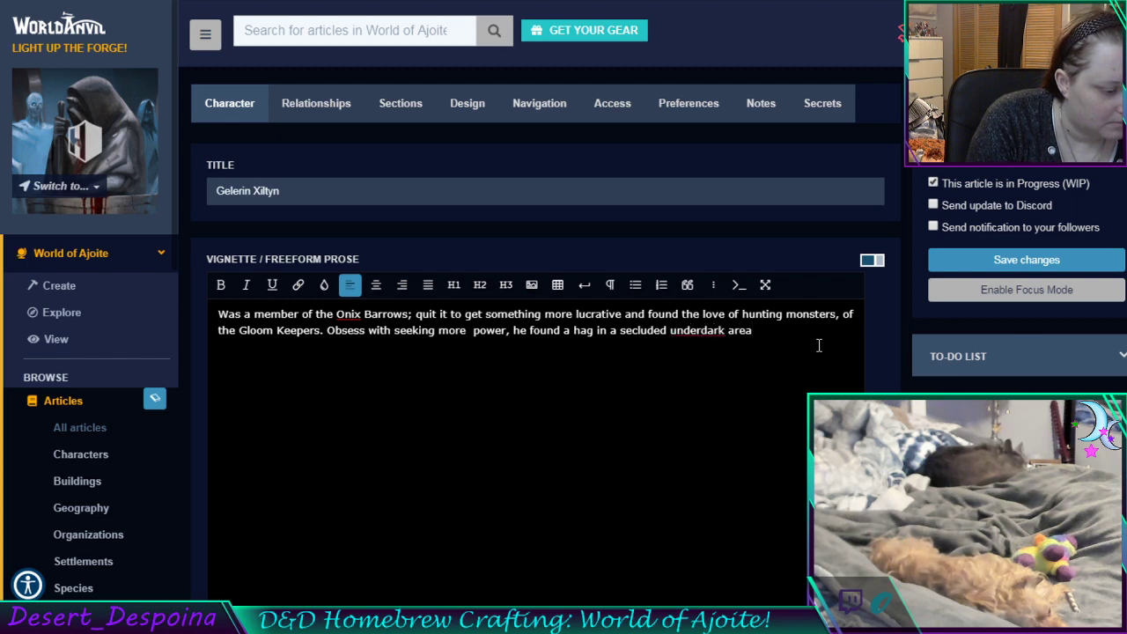
# Finish the sentence with "and willing gave himself and much less willing Glenn; over to her strange magics."
pyautogui.write(' and willin')
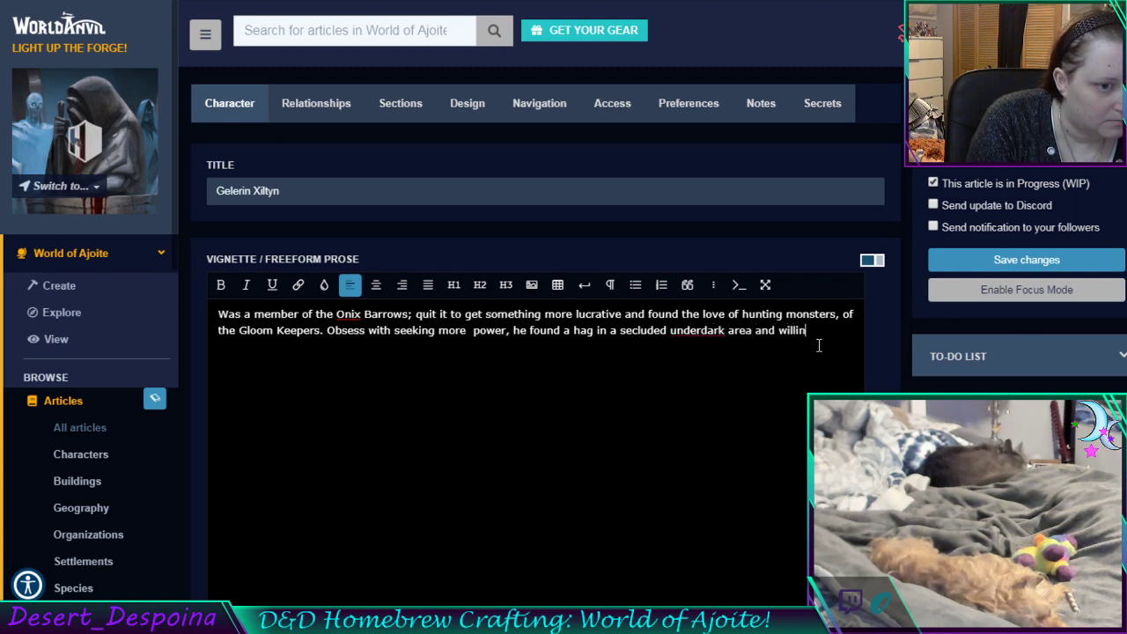
pyautogui.write('g gave himself')
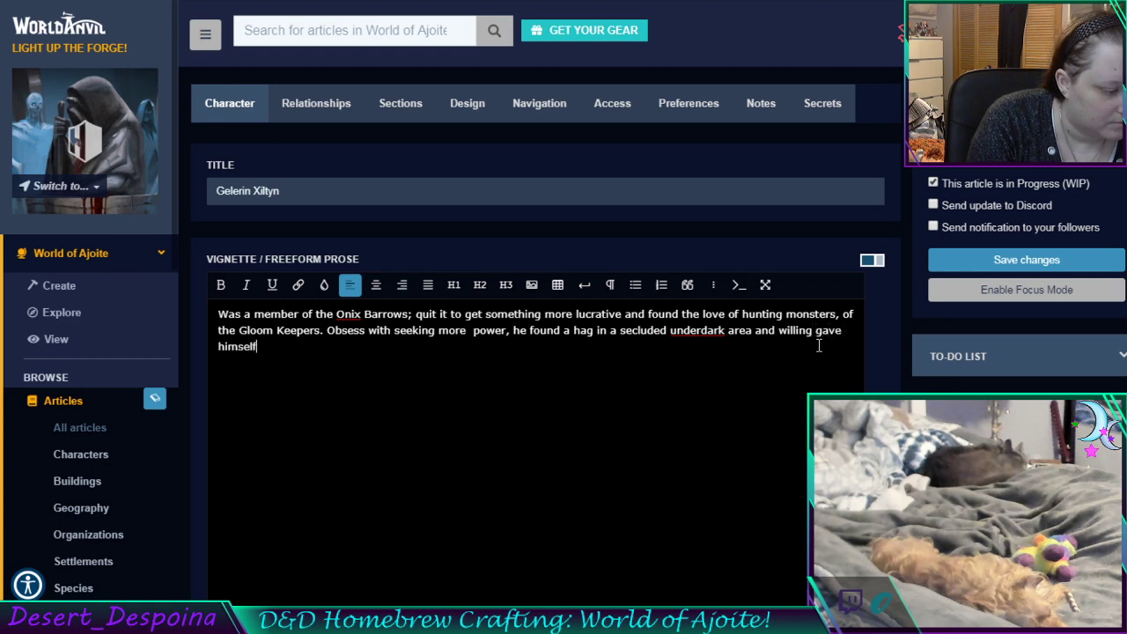
pyautogui.write(' and much less will')
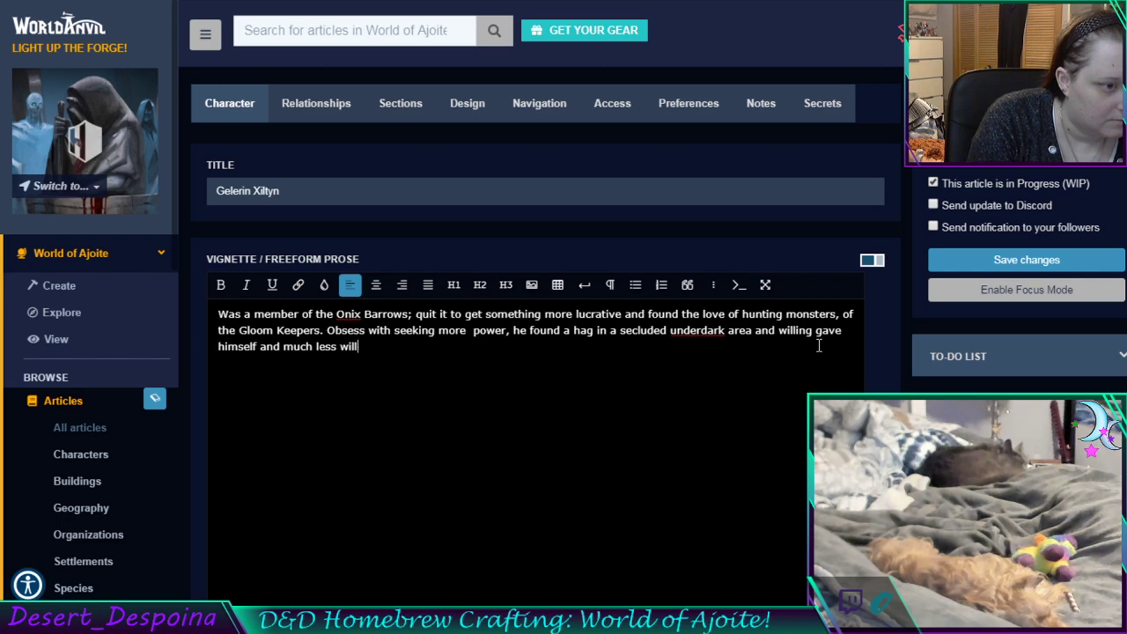
pyautogui.write('ing G')
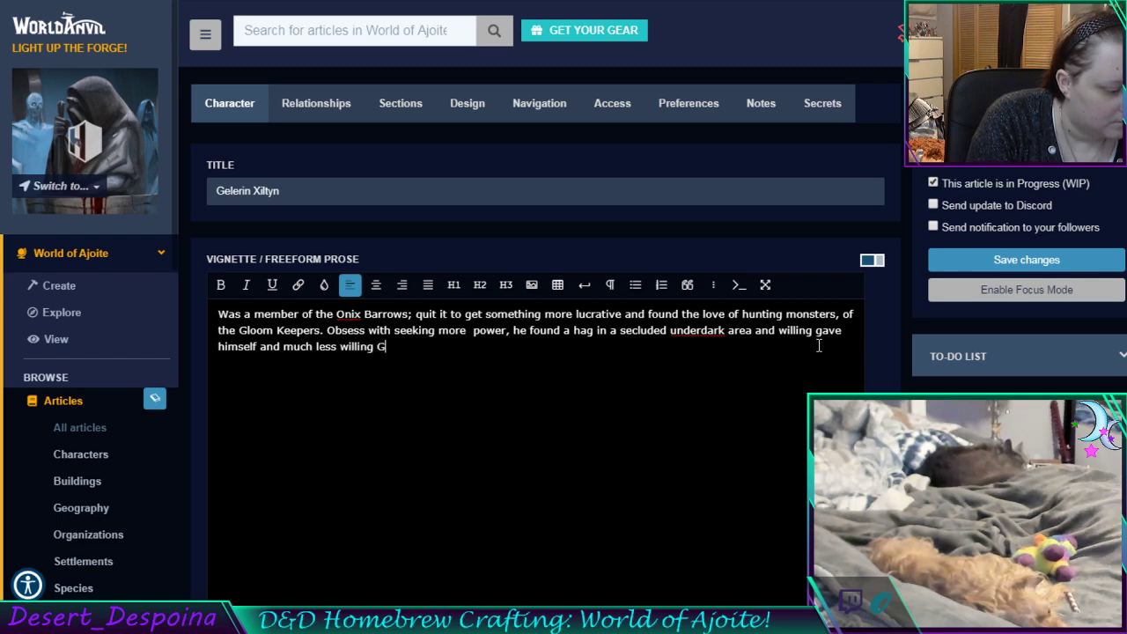
pyautogui.write('leen')
pyautogui.press('BackSpace')
pyautogui.write('nn')
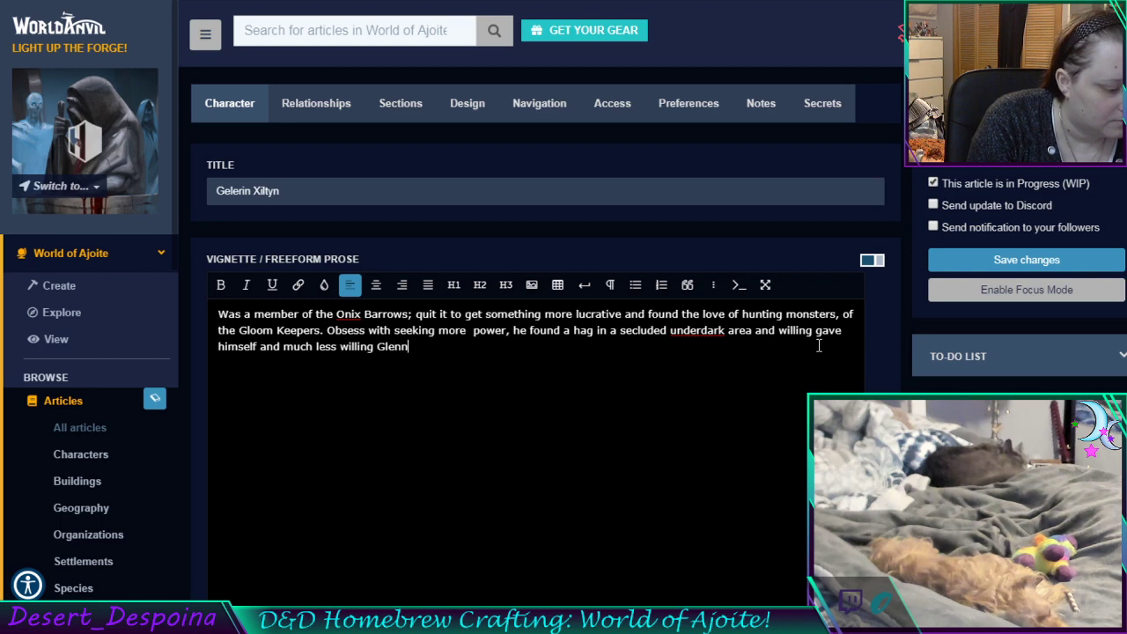
pyautogui.write(';')
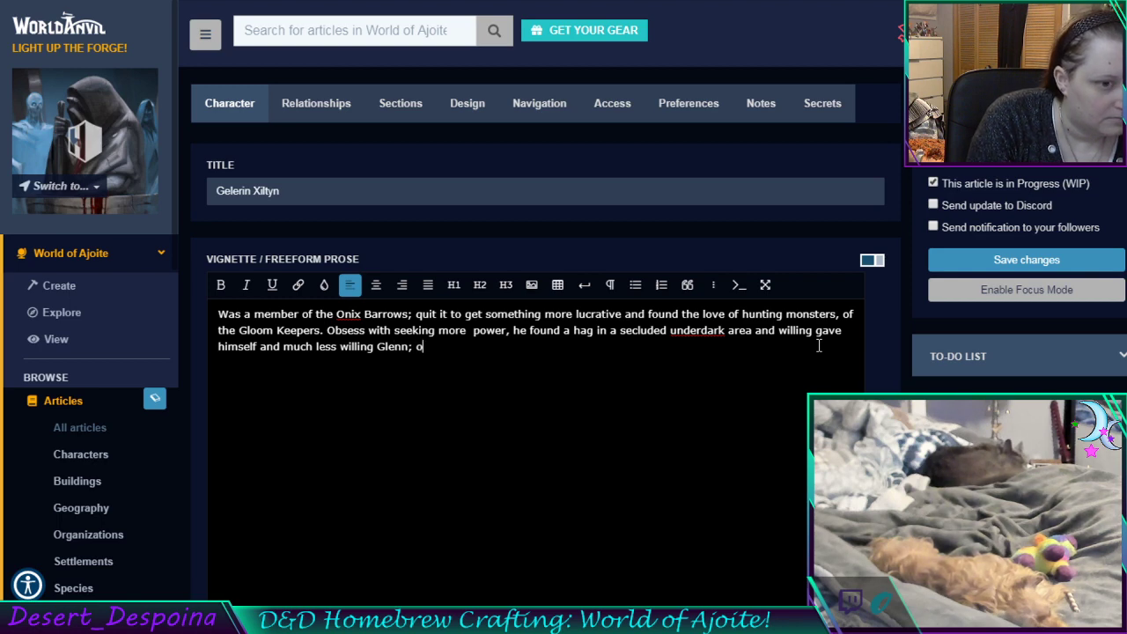
pyautogui.write(' over to her')
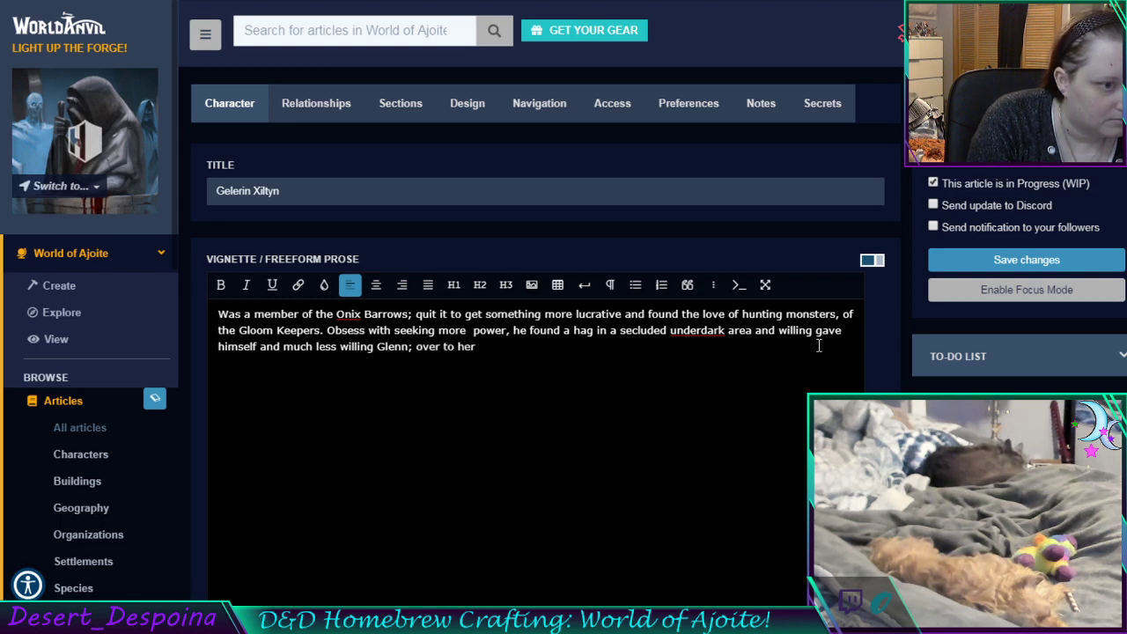
pyautogui.write('str')
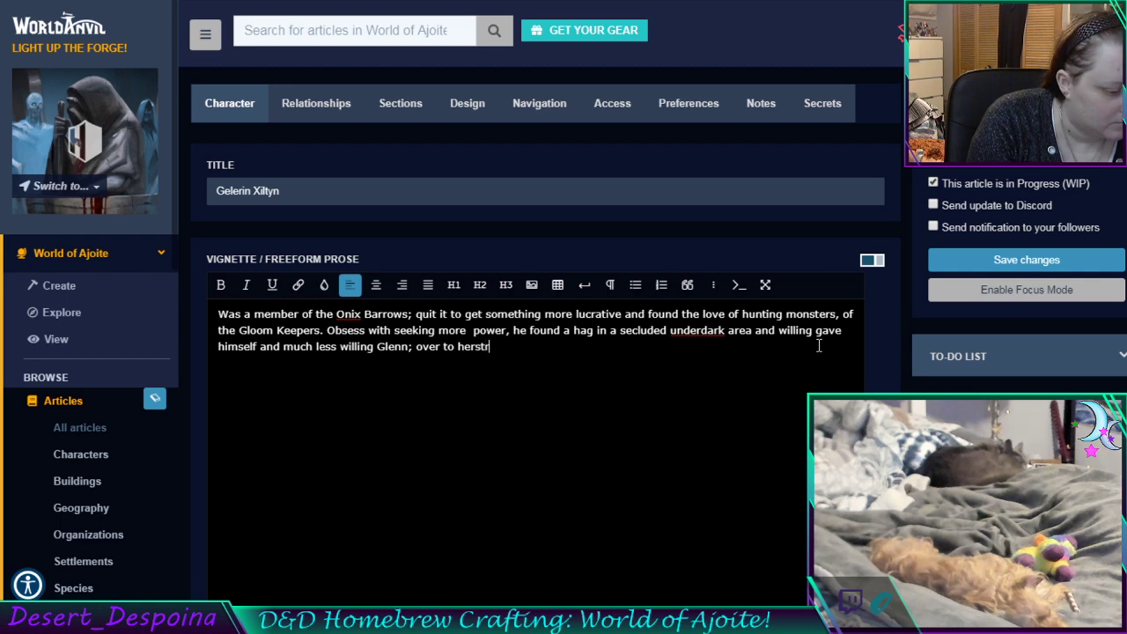
pyautogui.write('ange magics.')
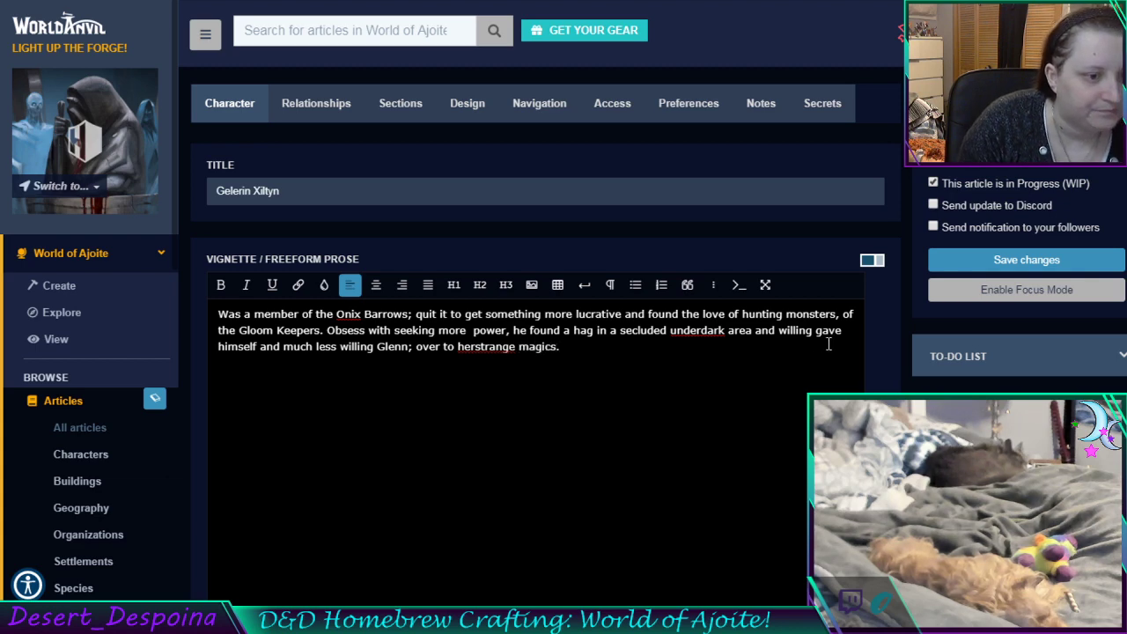
pyautogui.click(475, 353)
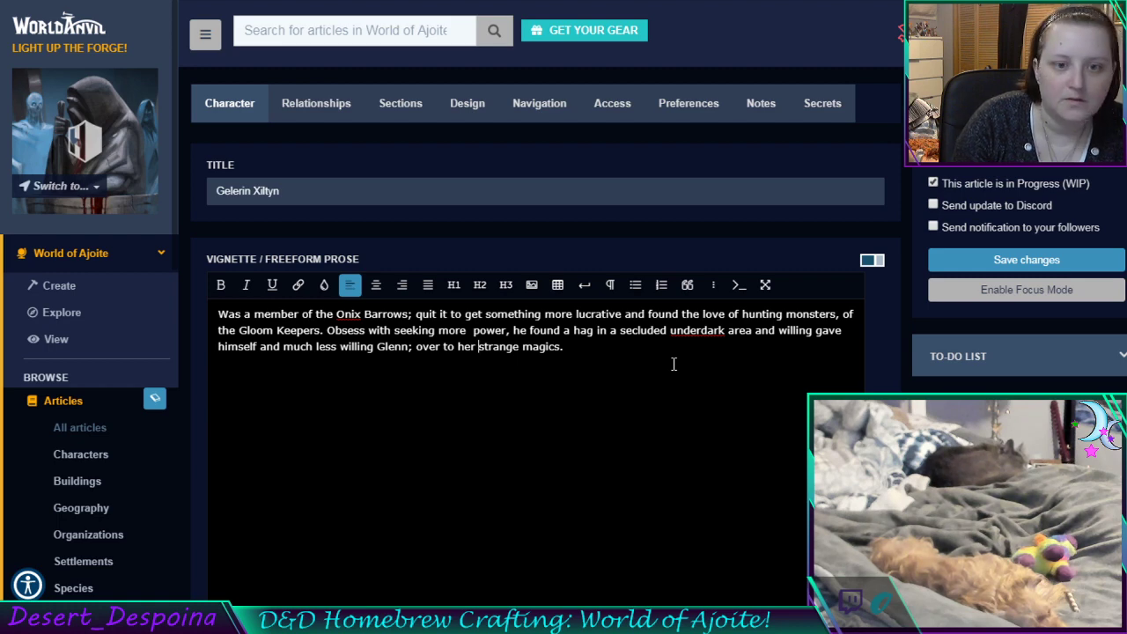
# Clear the article's in-progress (WIP) mark and set the character's species to Elf
pyautogui.click(934, 183)
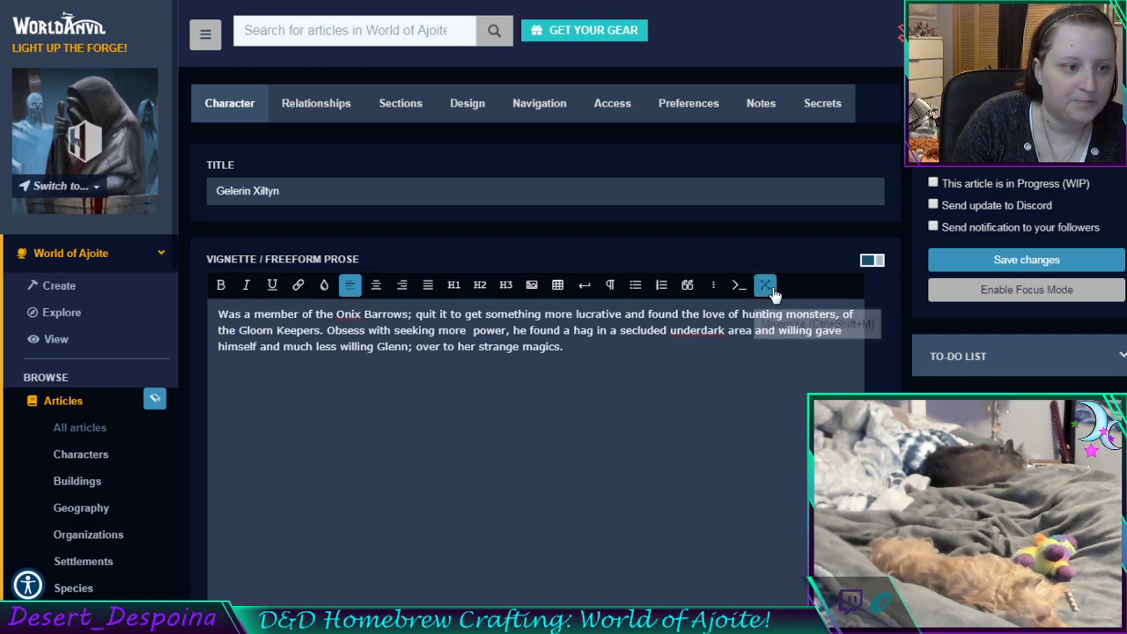
pyautogui.scroll(-6, 766, 291)
pyautogui.scroll(4, 766, 292)
pyautogui.scroll(-5, 767, 295)
pyautogui.scroll(-15, 766, 295)
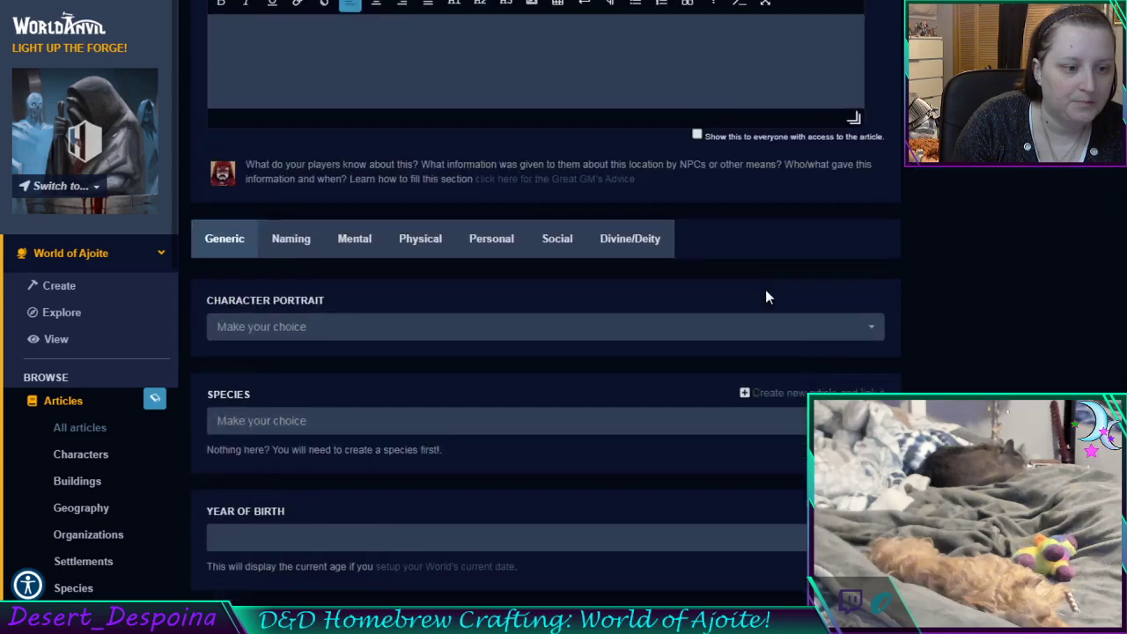
pyautogui.scroll(5, 766, 294)
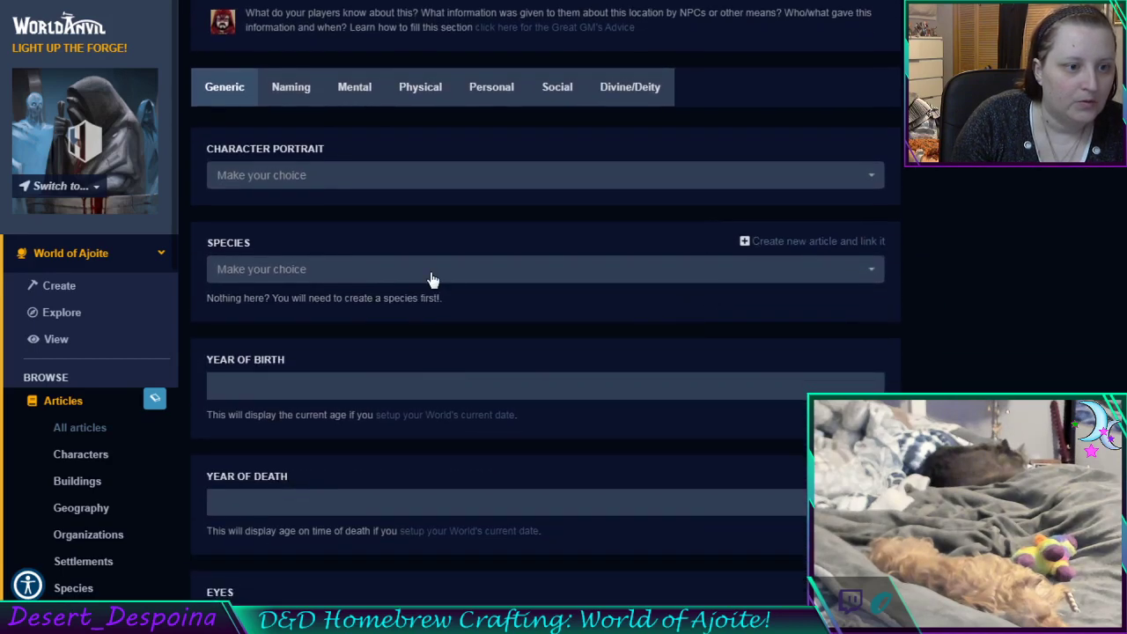
pyautogui.click(432, 279)
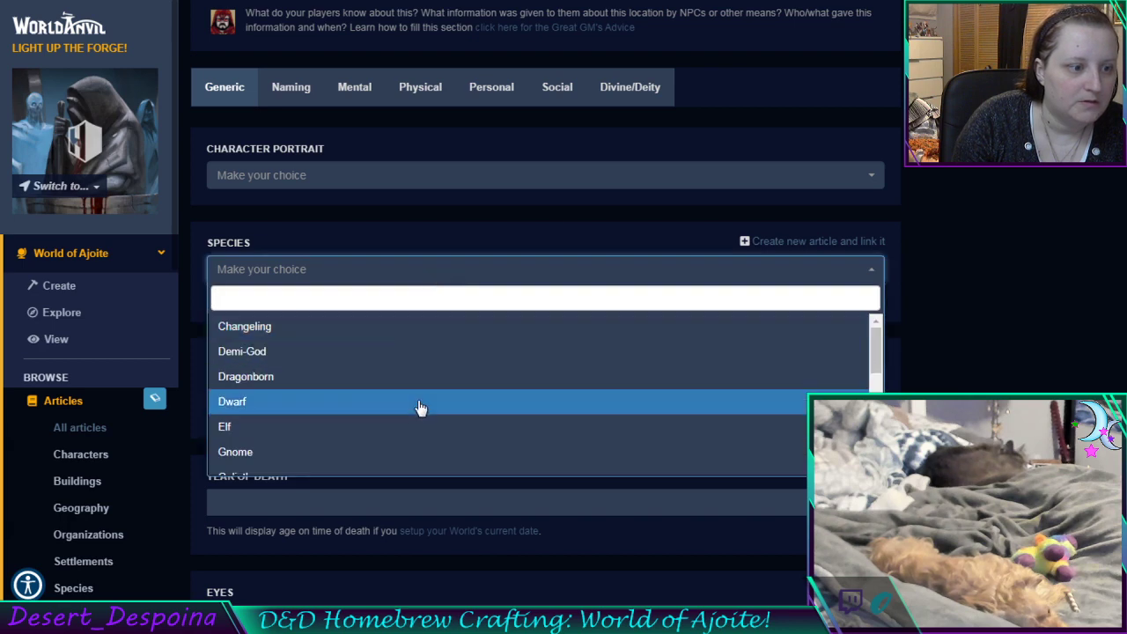
pyautogui.scroll(-1, 420, 407)
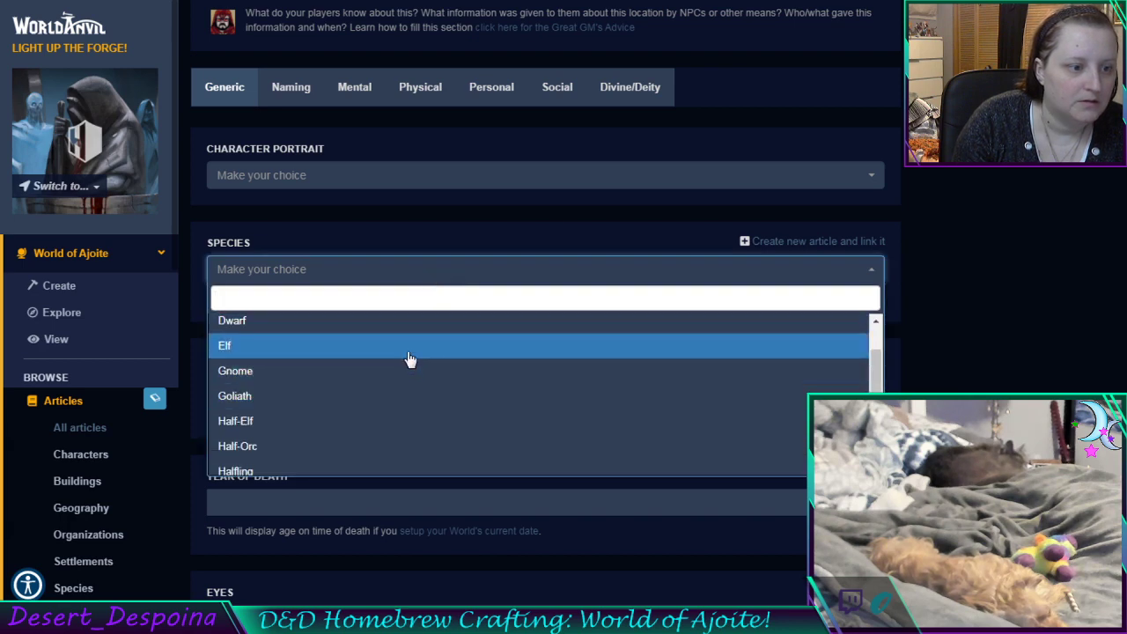
pyautogui.click(407, 351)
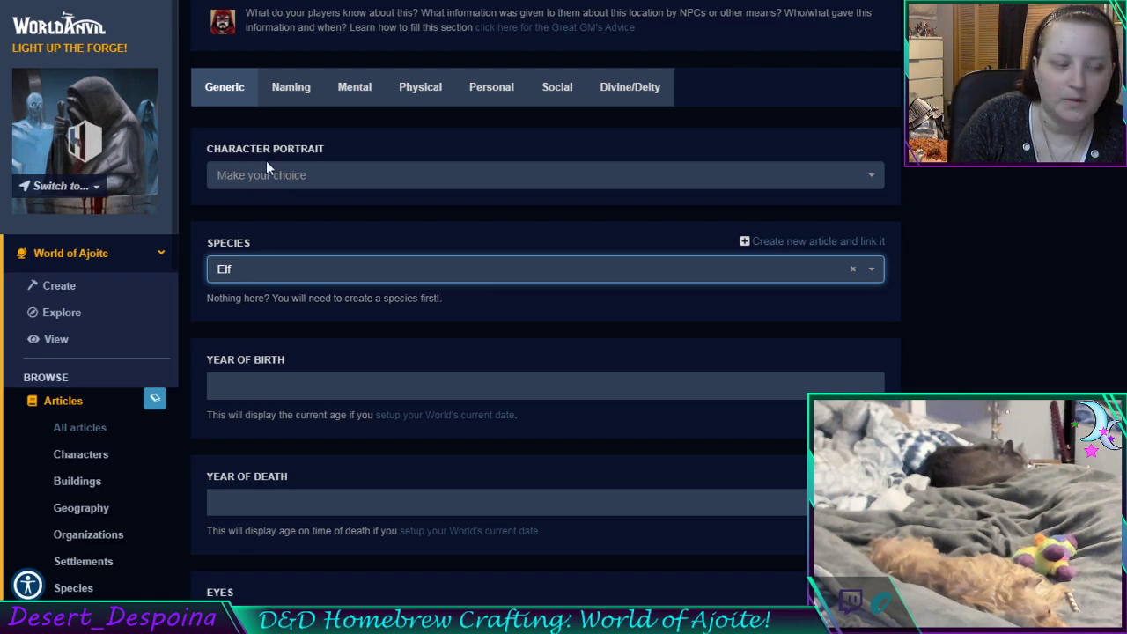
# Set the character's primary affiliated organization to Gloom Keepers and add Onix Barrows as an extended affiliation
pyautogui.scroll(1, 290, 195)
pyautogui.click(544, 170)
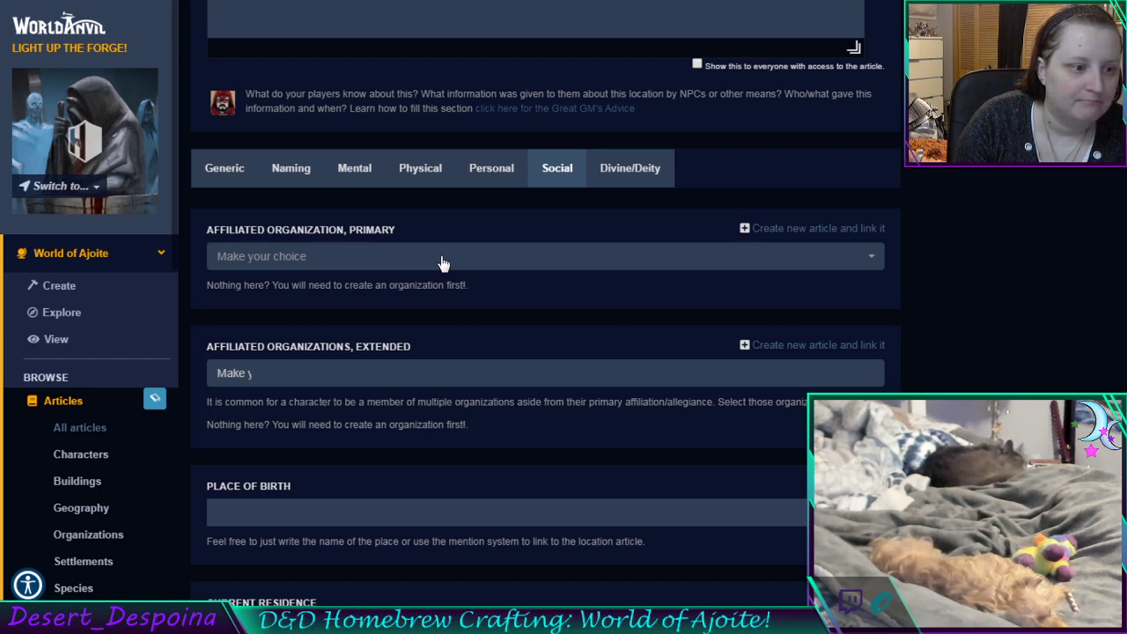
pyautogui.click(443, 262)
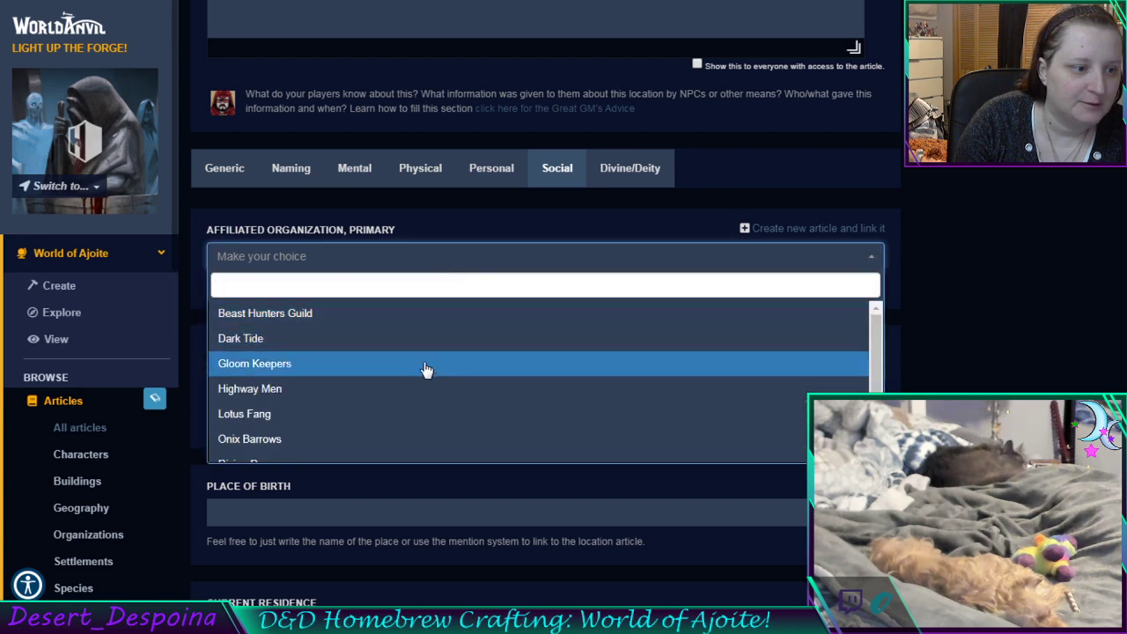
pyautogui.scroll(-1, 419, 399)
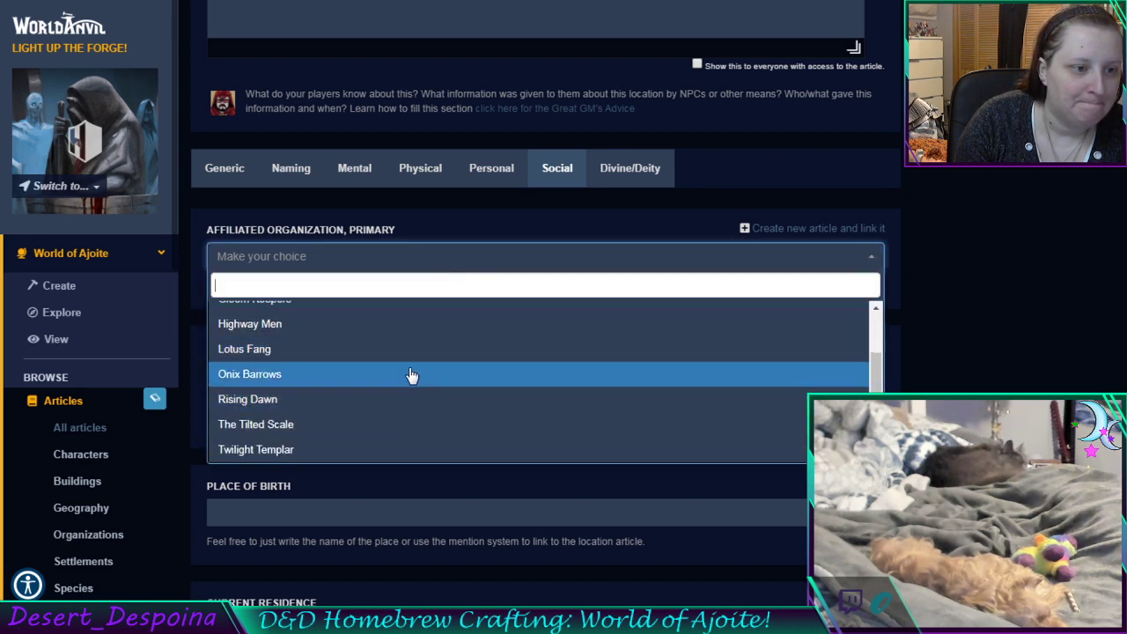
pyautogui.scroll(2, 411, 370)
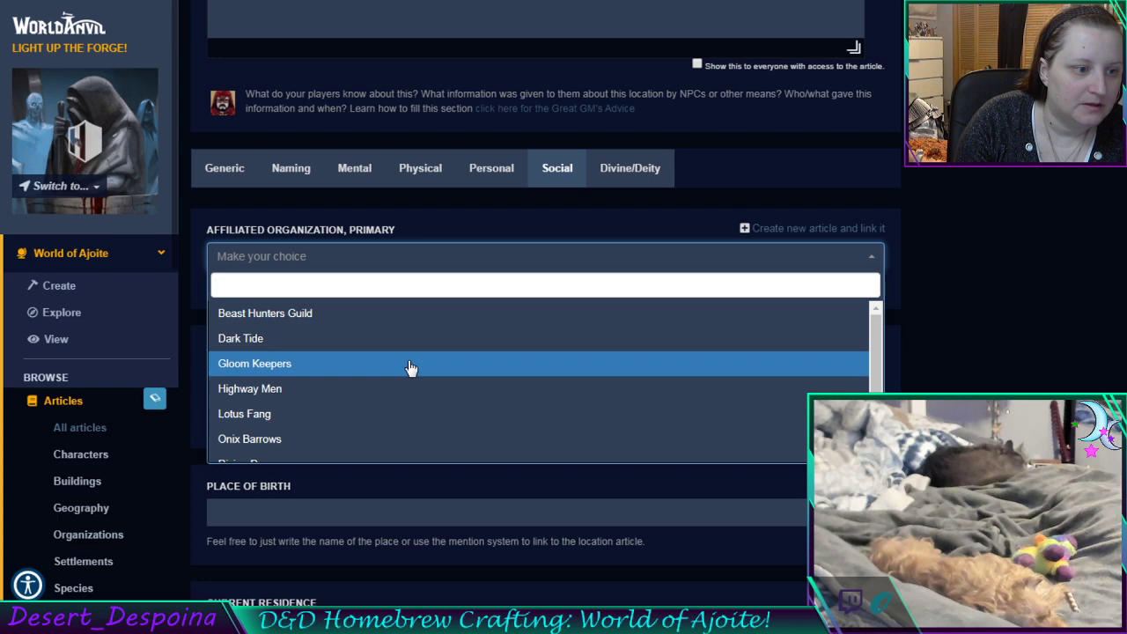
pyautogui.click(410, 368)
pyautogui.click(408, 376)
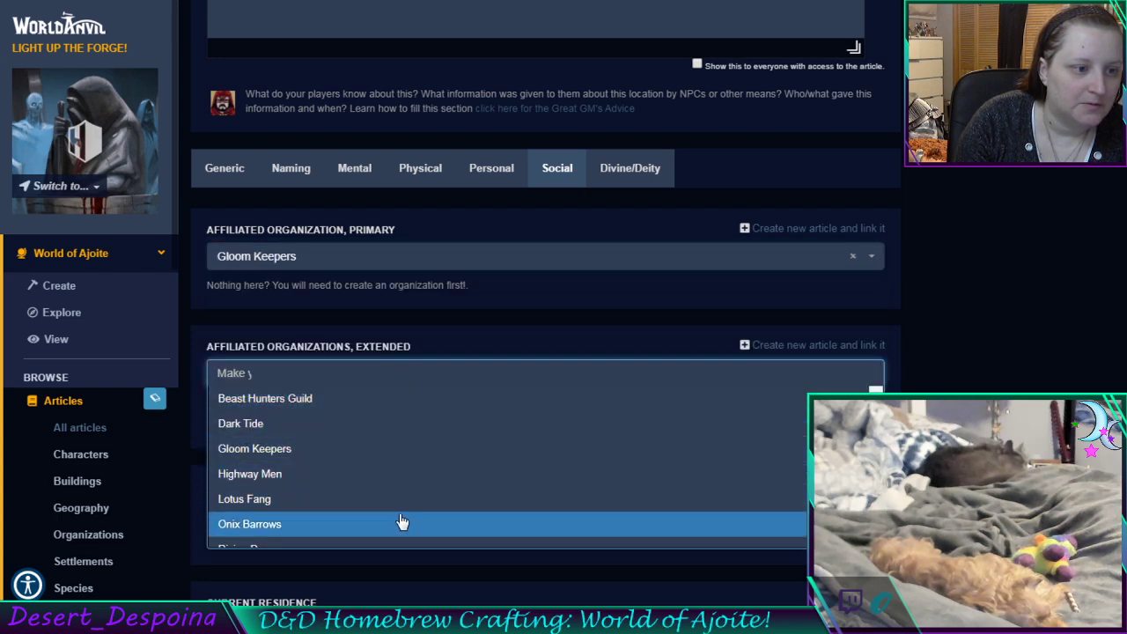
pyautogui.click(402, 523)
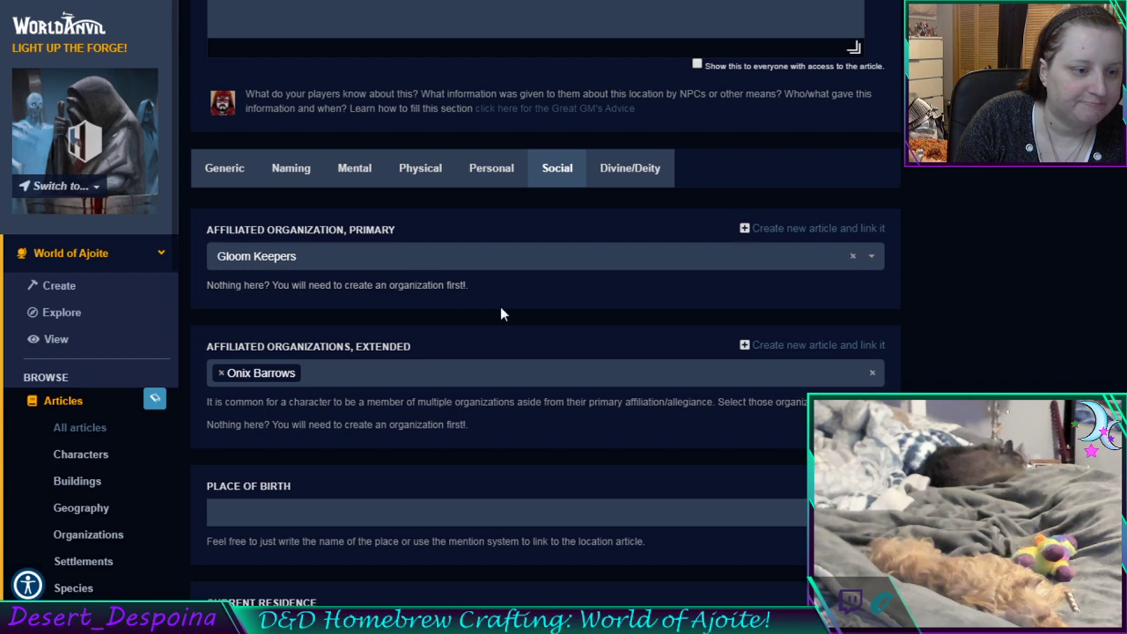
# Look through the character's remaining social and personal fields for further details to fill in
pyautogui.scroll(-4, 571, 424)
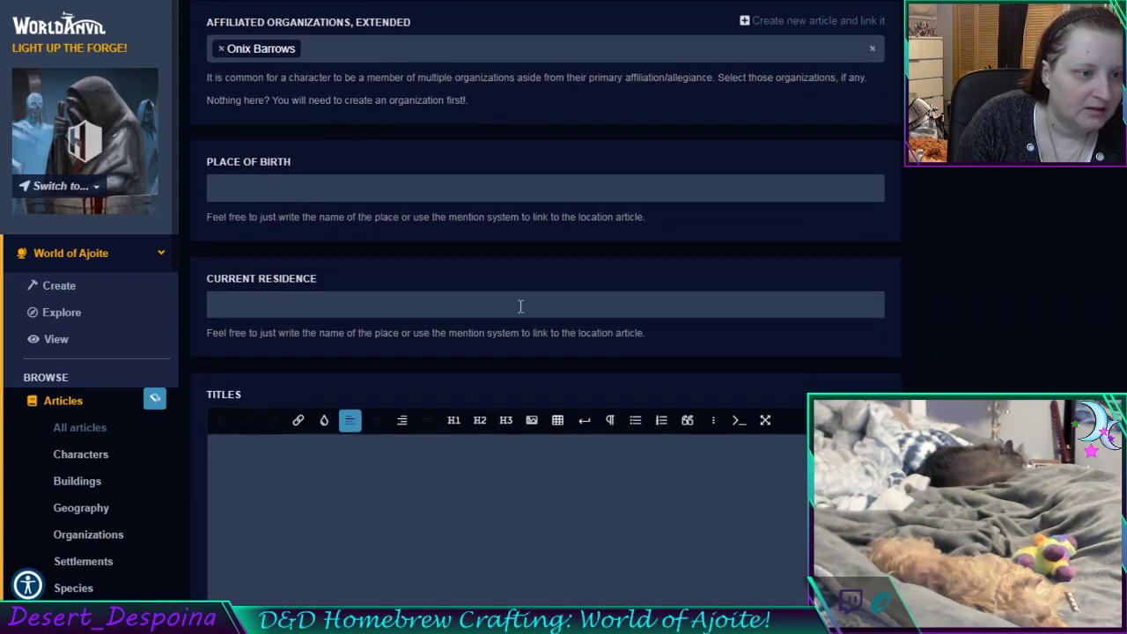
pyautogui.scroll(-9, 516, 306)
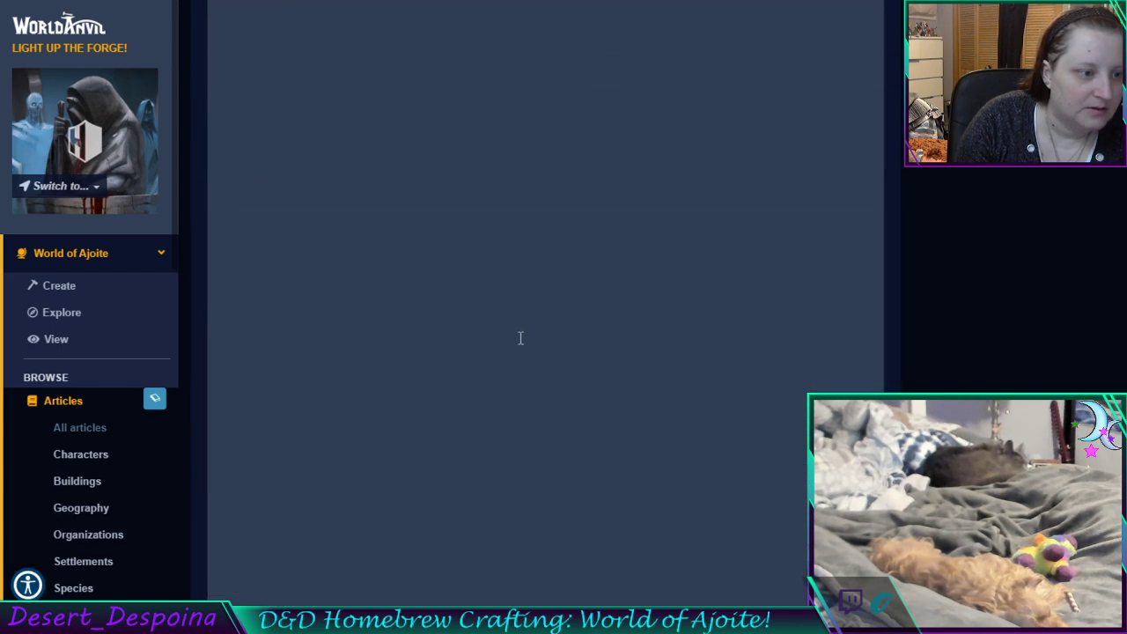
pyautogui.scroll(-15, 520, 342)
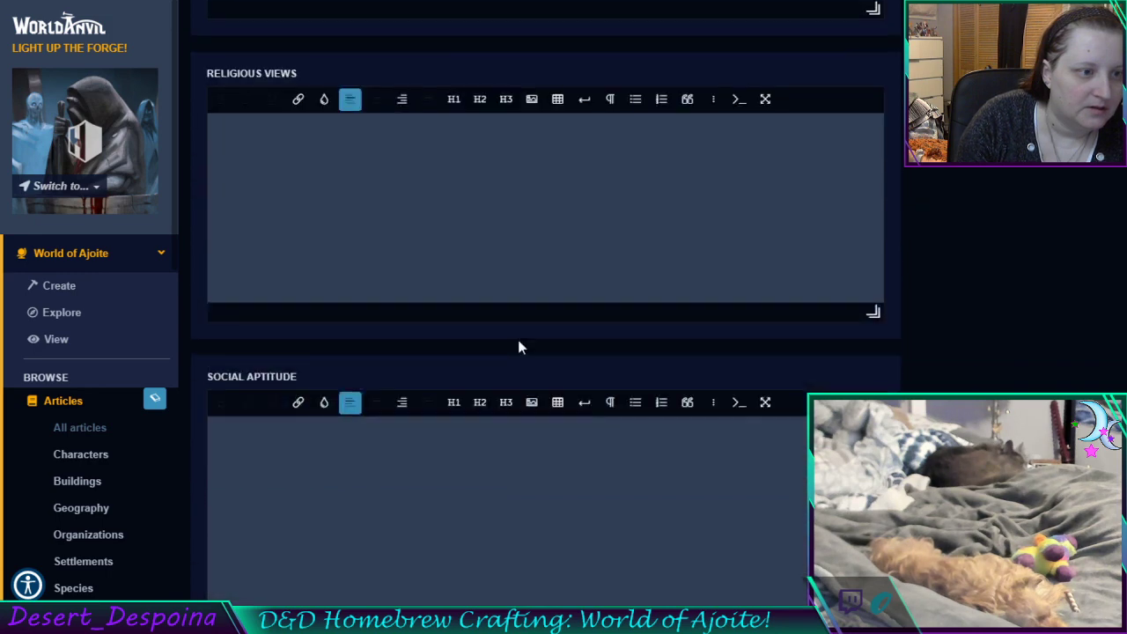
pyautogui.scroll(-11, 518, 340)
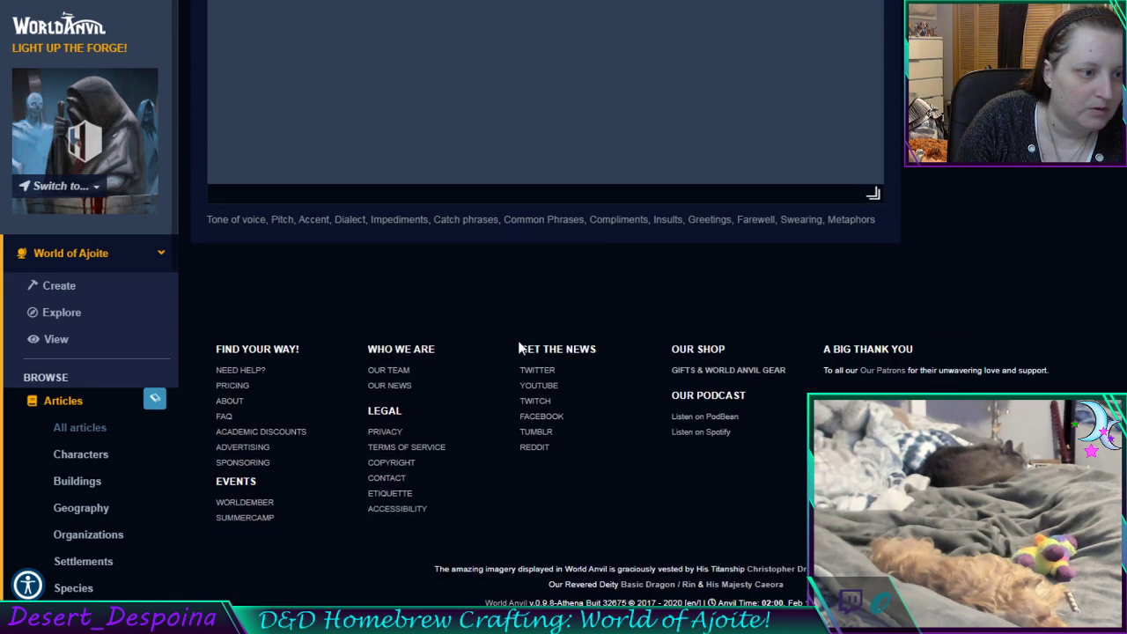
pyautogui.scroll(6, 518, 340)
pyautogui.scroll(15, 520, 342)
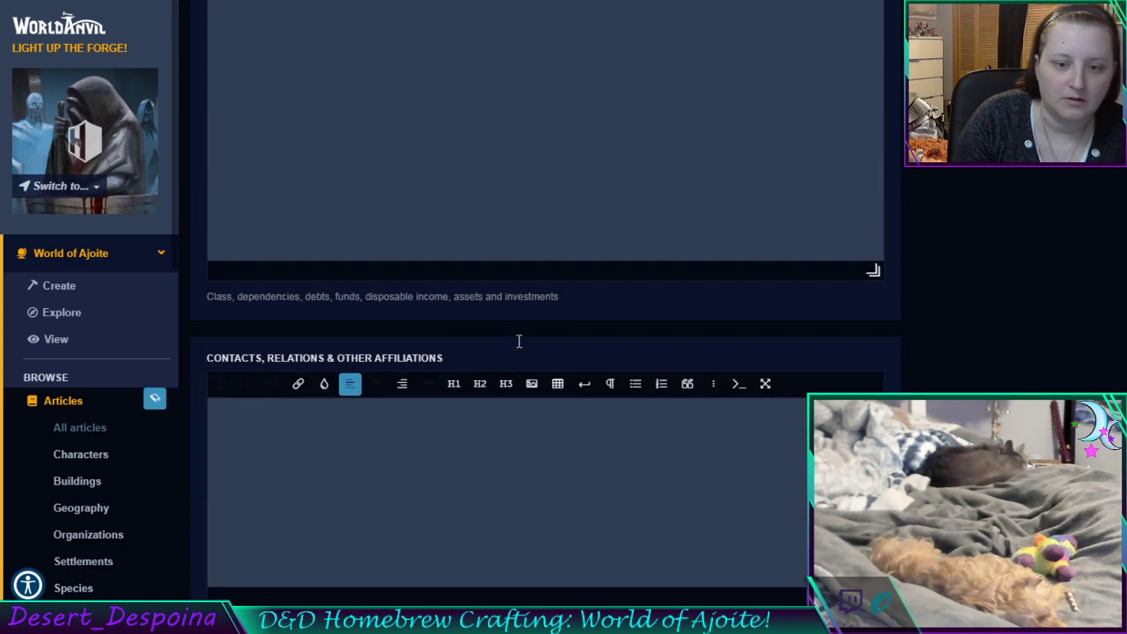
pyautogui.scroll(12, 520, 339)
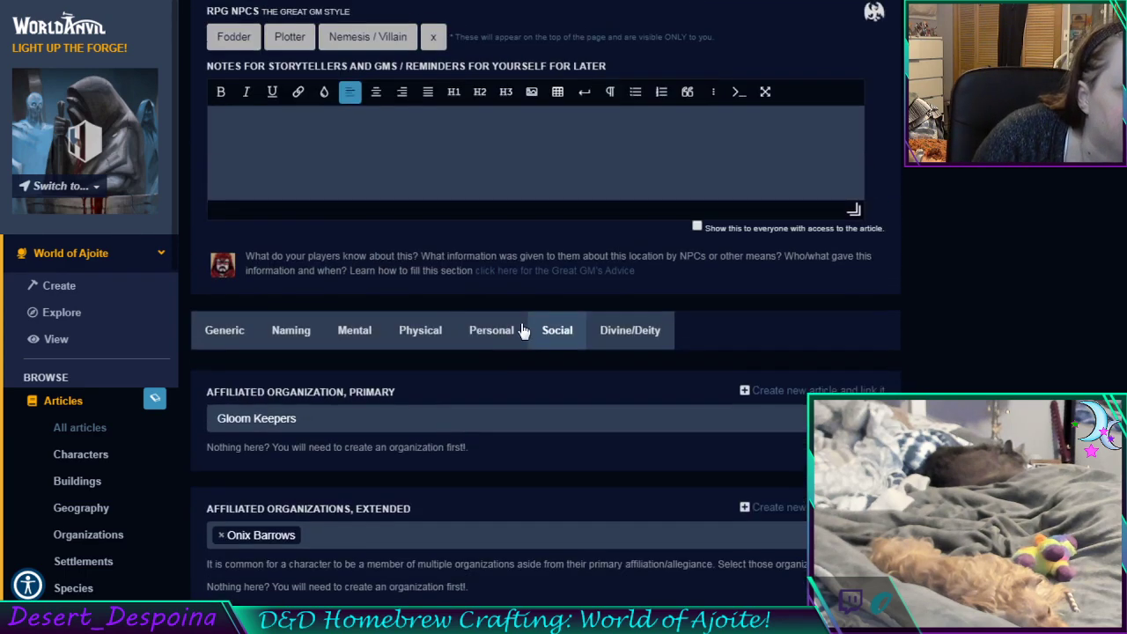
pyautogui.scroll(3, 521, 330)
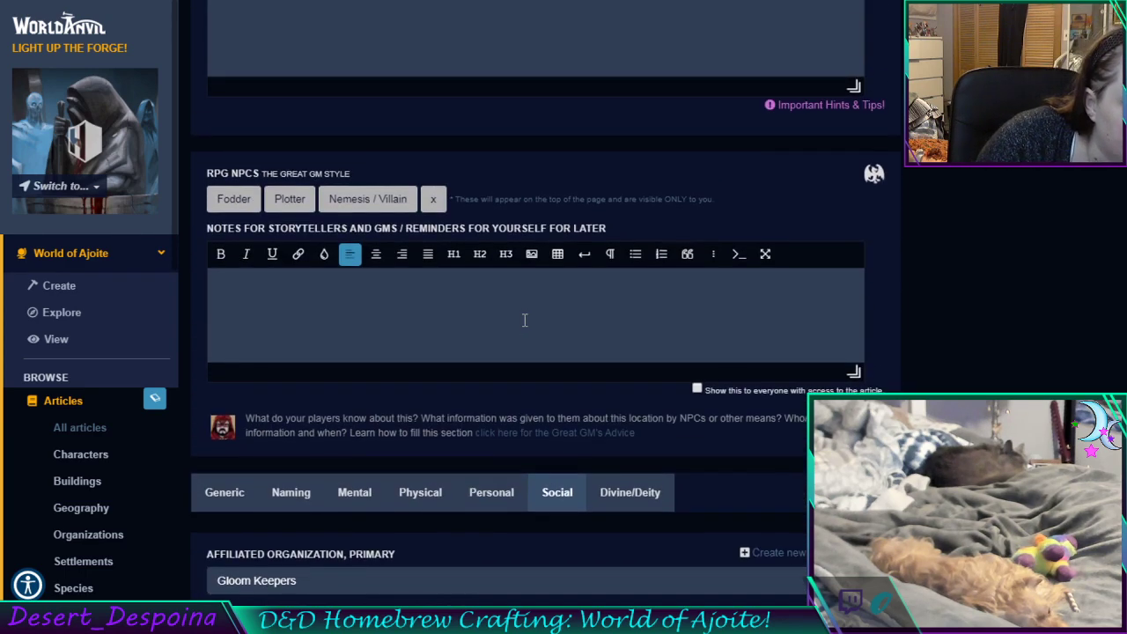
pyautogui.scroll(-4, 524, 320)
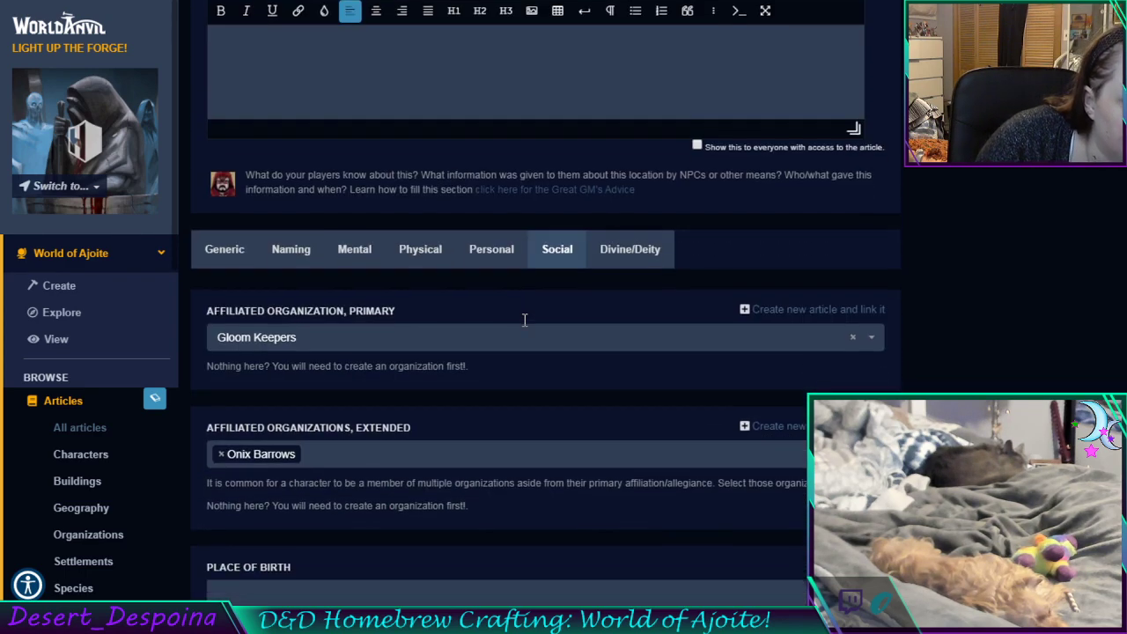
pyautogui.click(510, 247)
pyautogui.scroll(-12, 583, 340)
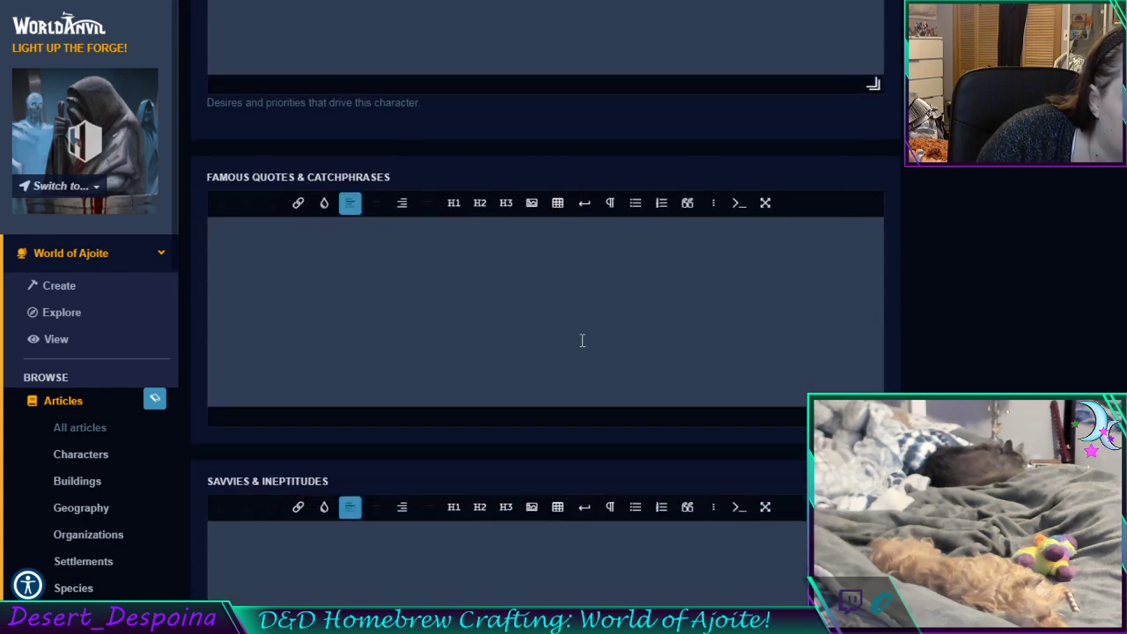
pyautogui.scroll(-12, 582, 340)
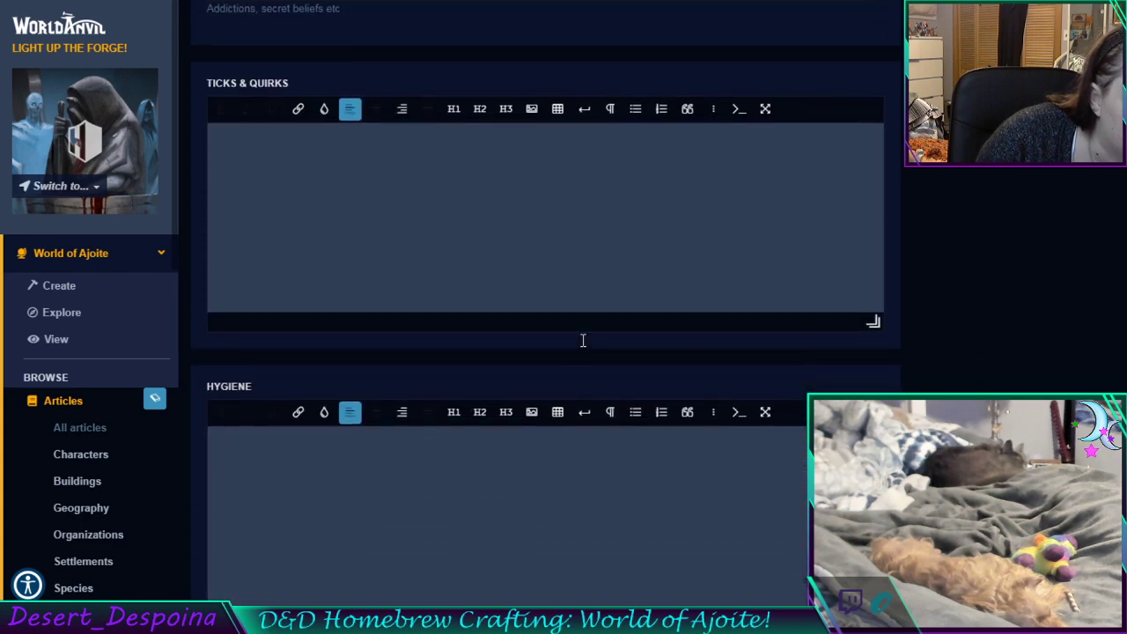
pyautogui.scroll(12, 579, 346)
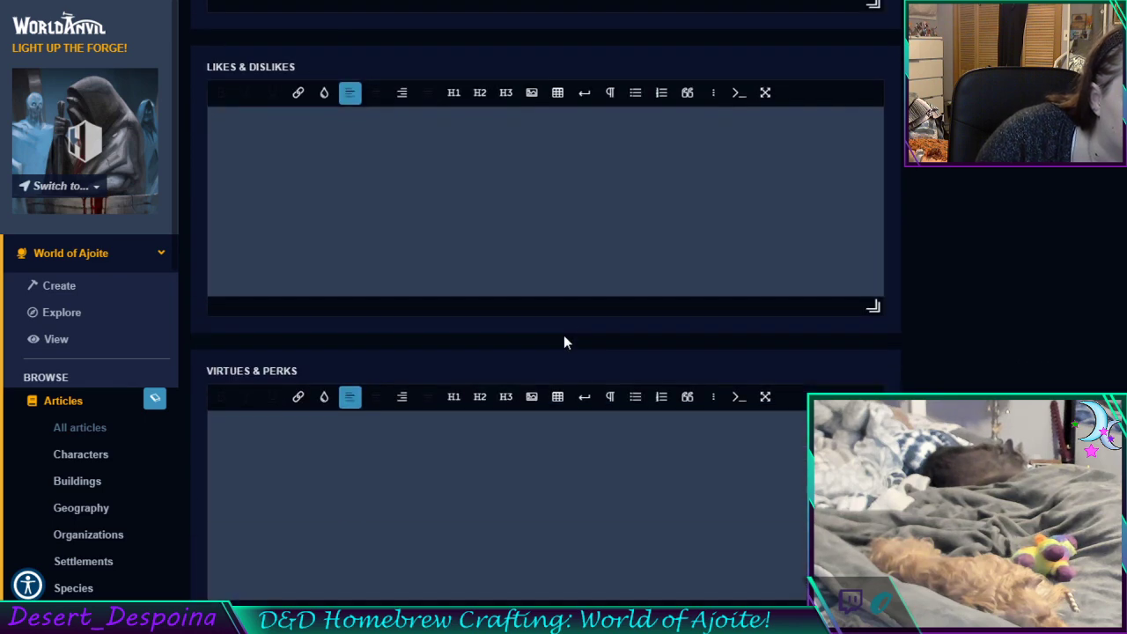
pyautogui.scroll(10, 475, 214)
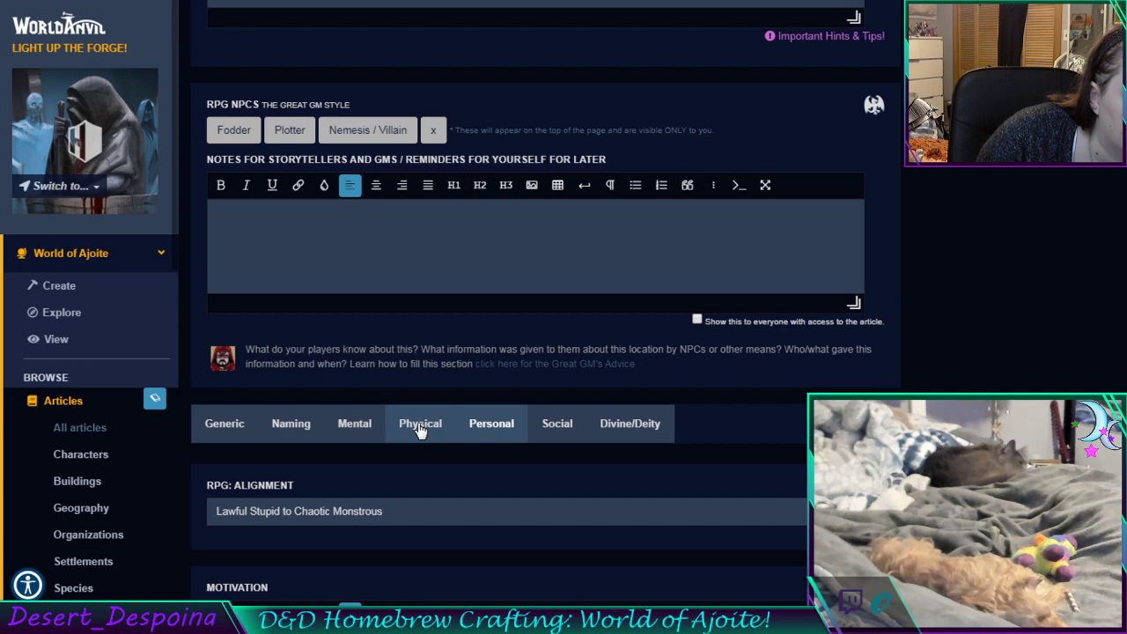
# Set the character's current location to Obsidian Dynasty in the generic details
pyautogui.click(231, 431)
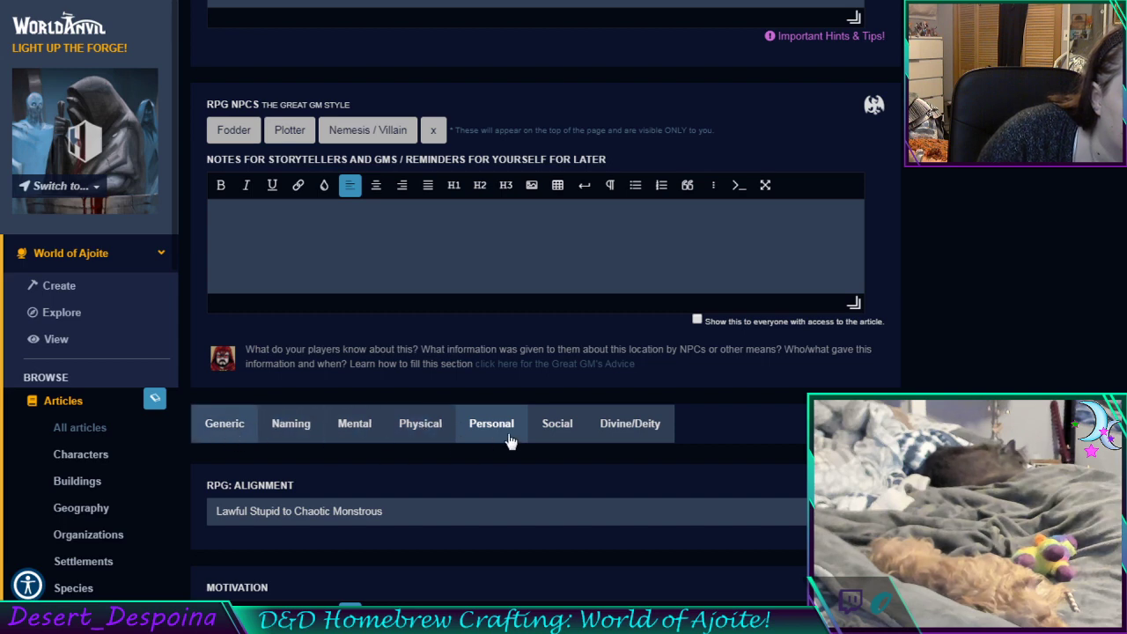
pyautogui.scroll(-4, 511, 440)
pyautogui.scroll(-5, 511, 441)
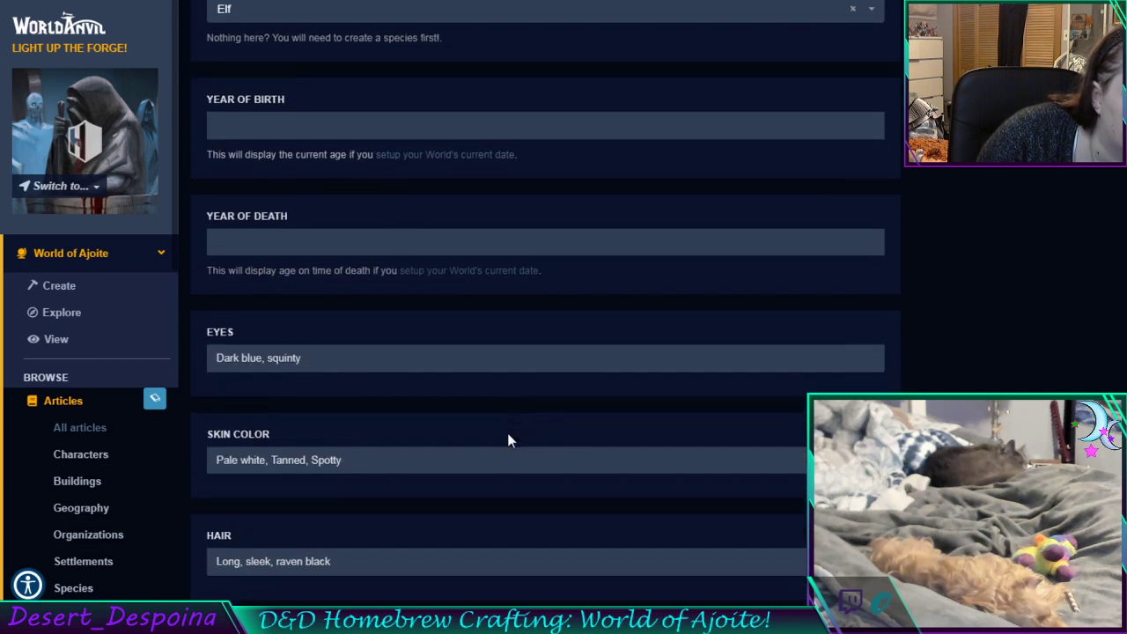
pyautogui.scroll(-6, 508, 436)
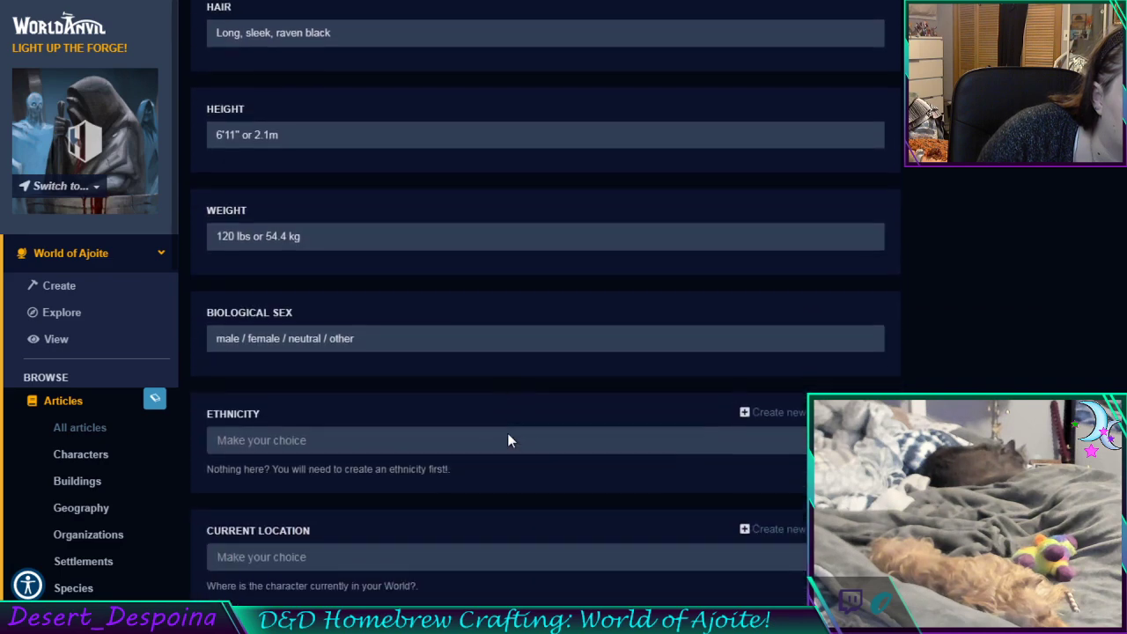
pyautogui.scroll(-4, 508, 437)
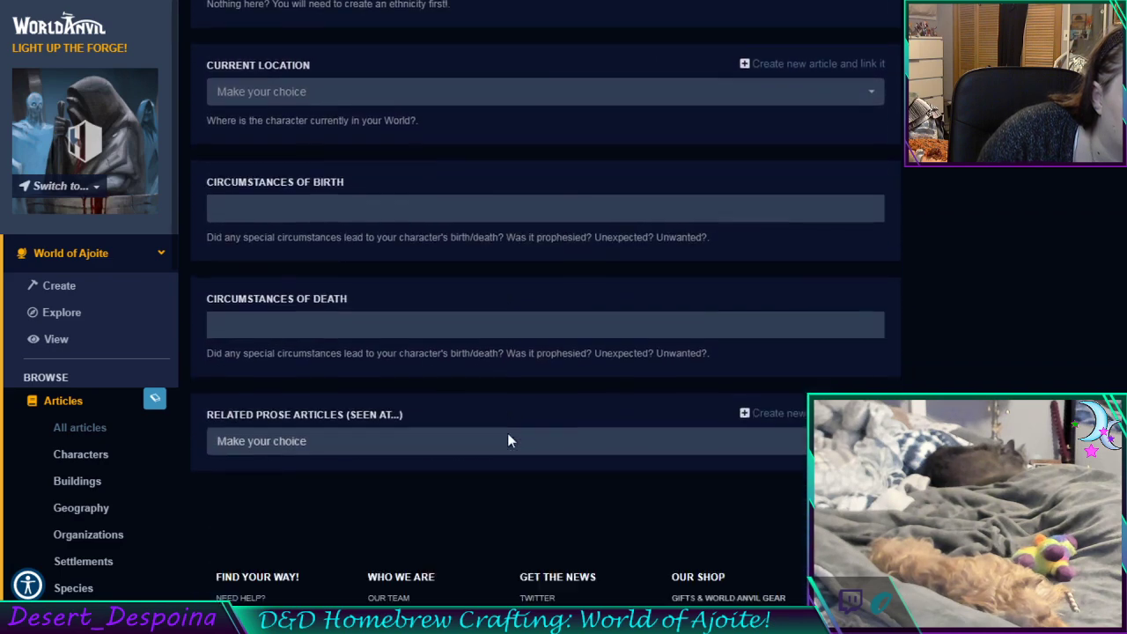
pyautogui.scroll(2, 509, 439)
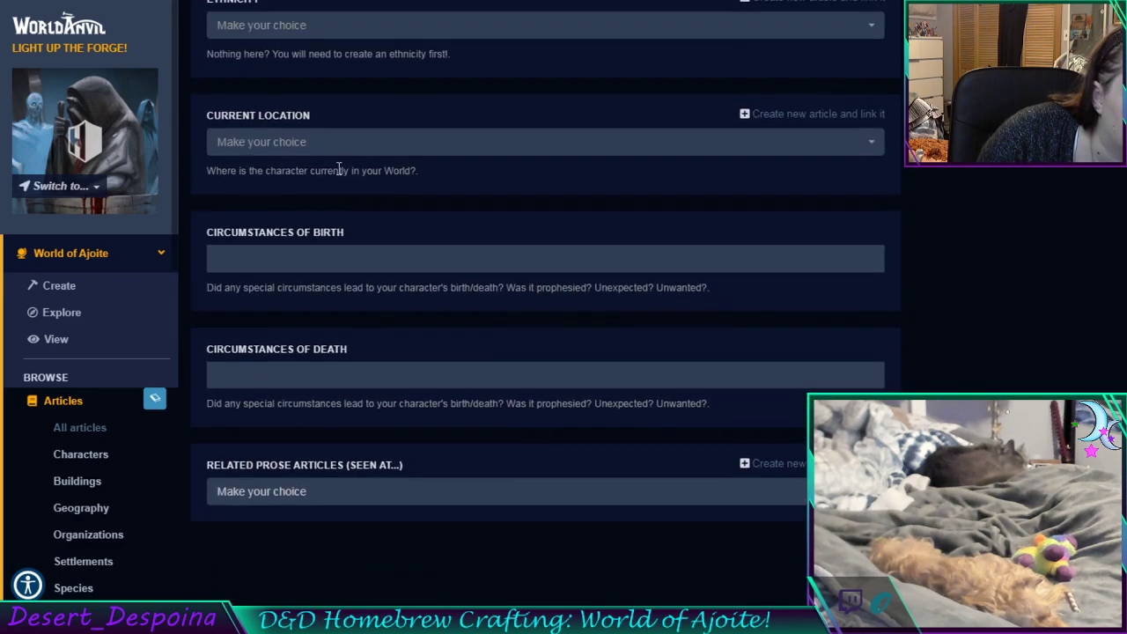
pyautogui.click(326, 148)
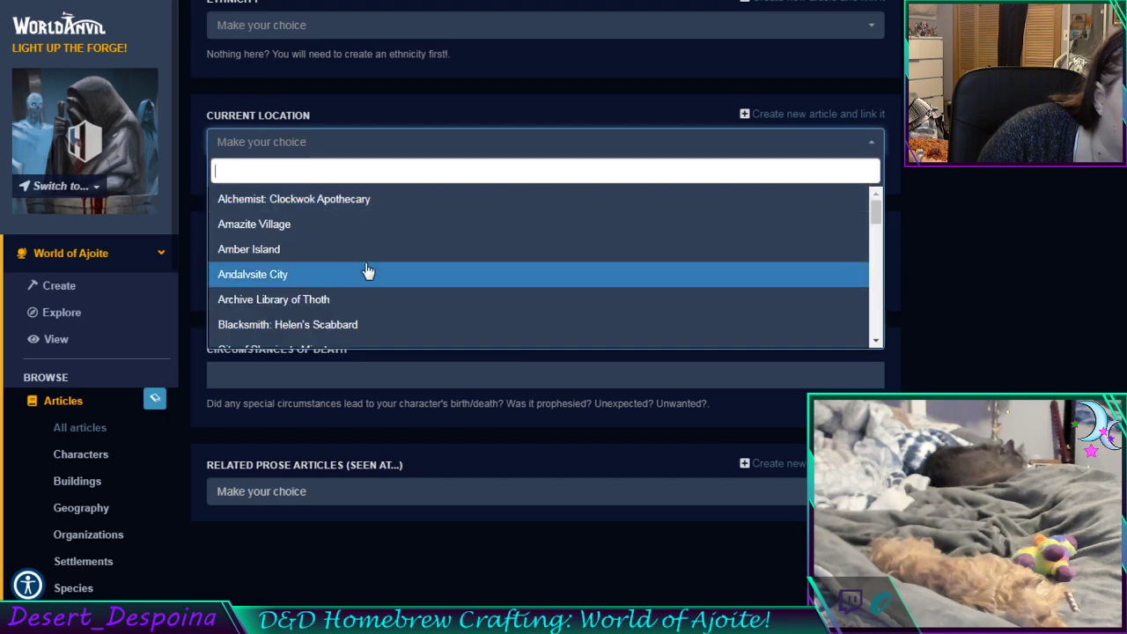
pyautogui.scroll(-3, 368, 272)
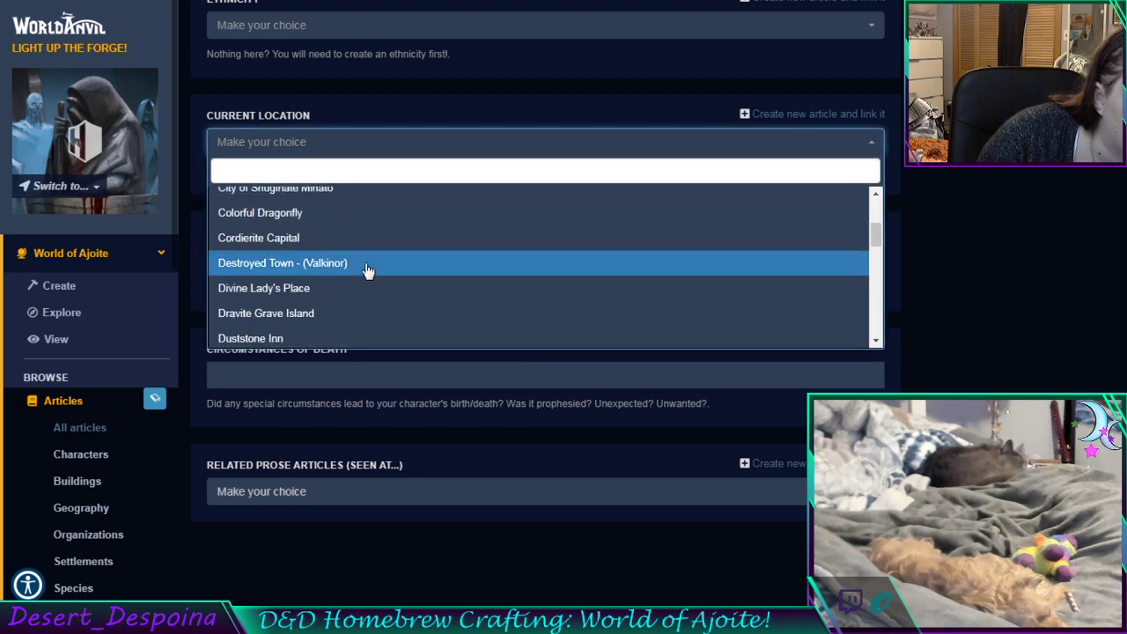
pyautogui.scroll(-3, 368, 272)
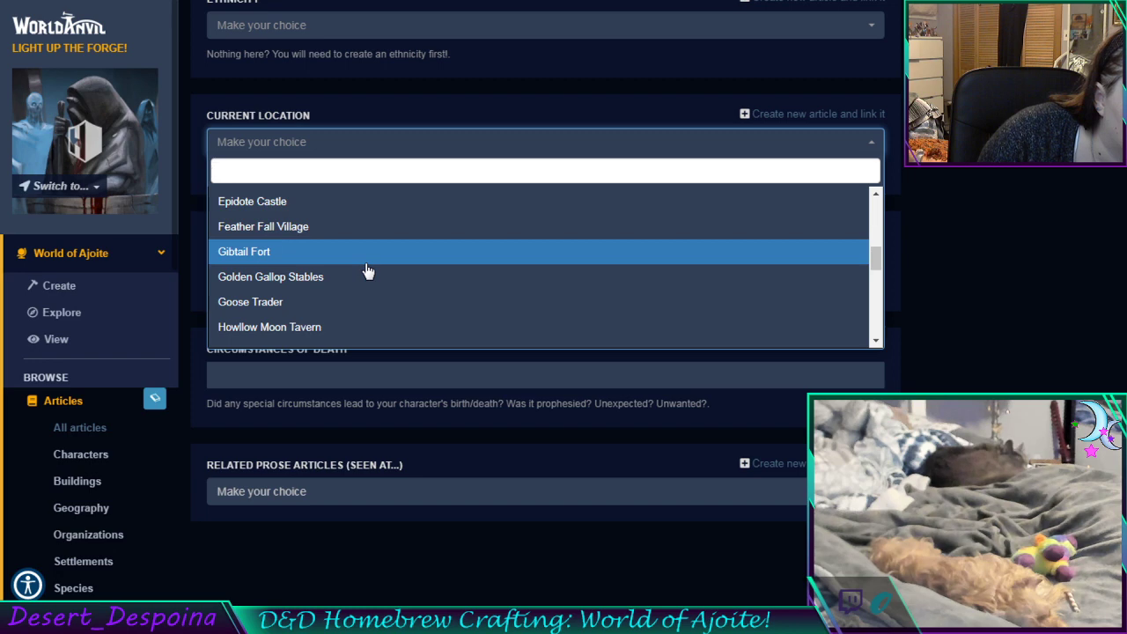
pyautogui.scroll(-2, 368, 273)
pyautogui.scroll(-3, 368, 272)
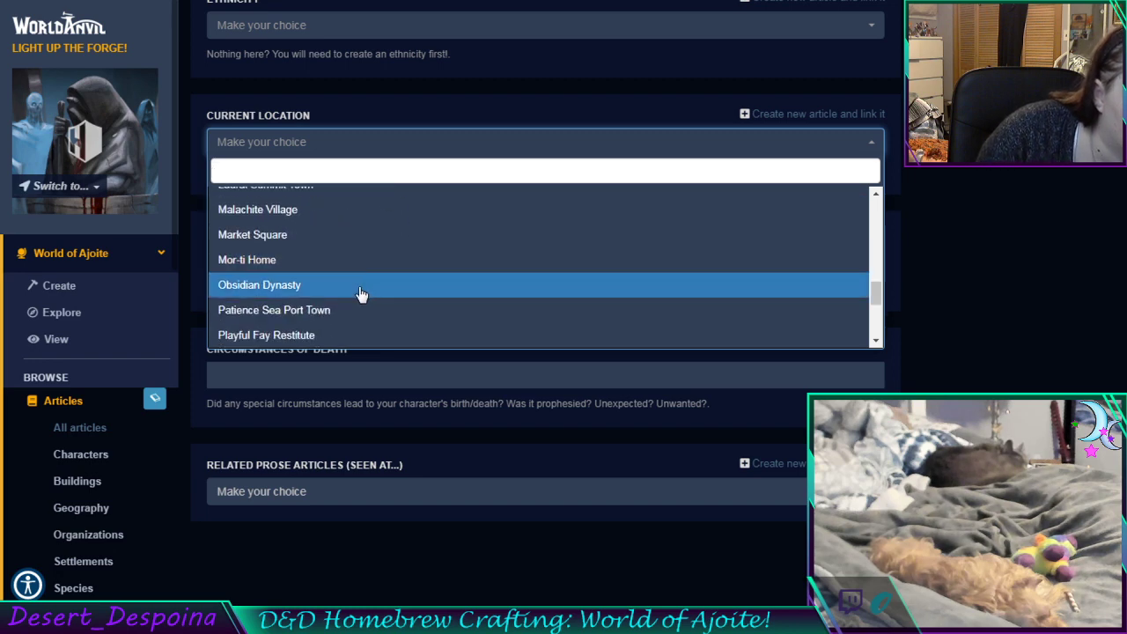
pyautogui.click(361, 293)
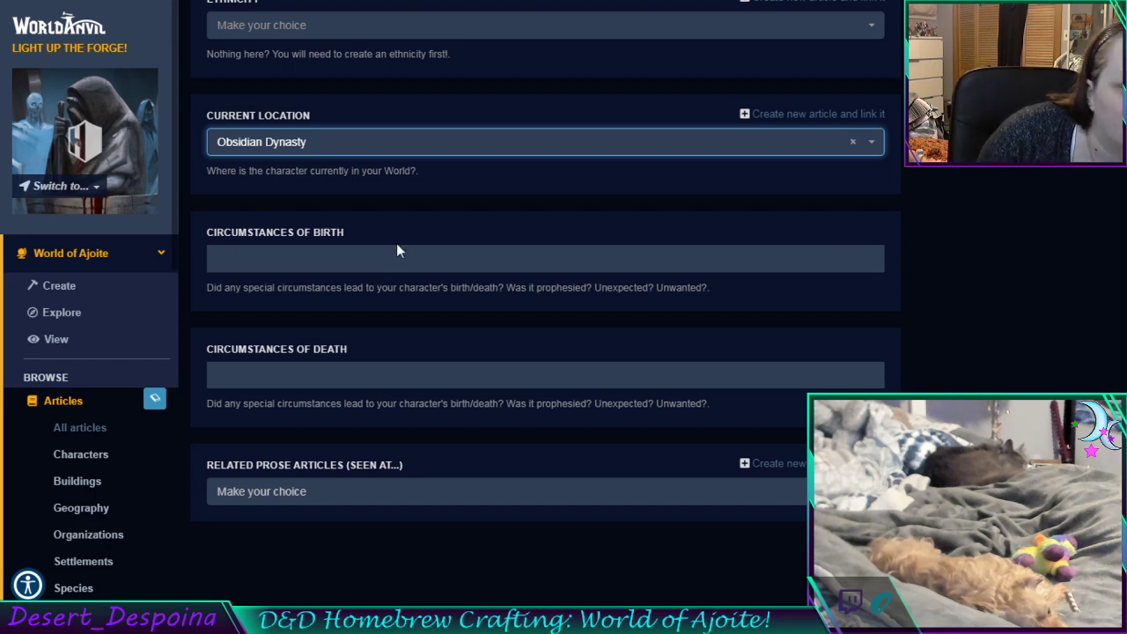
pyautogui.scroll(1, 398, 250)
pyautogui.scroll(15, 402, 244)
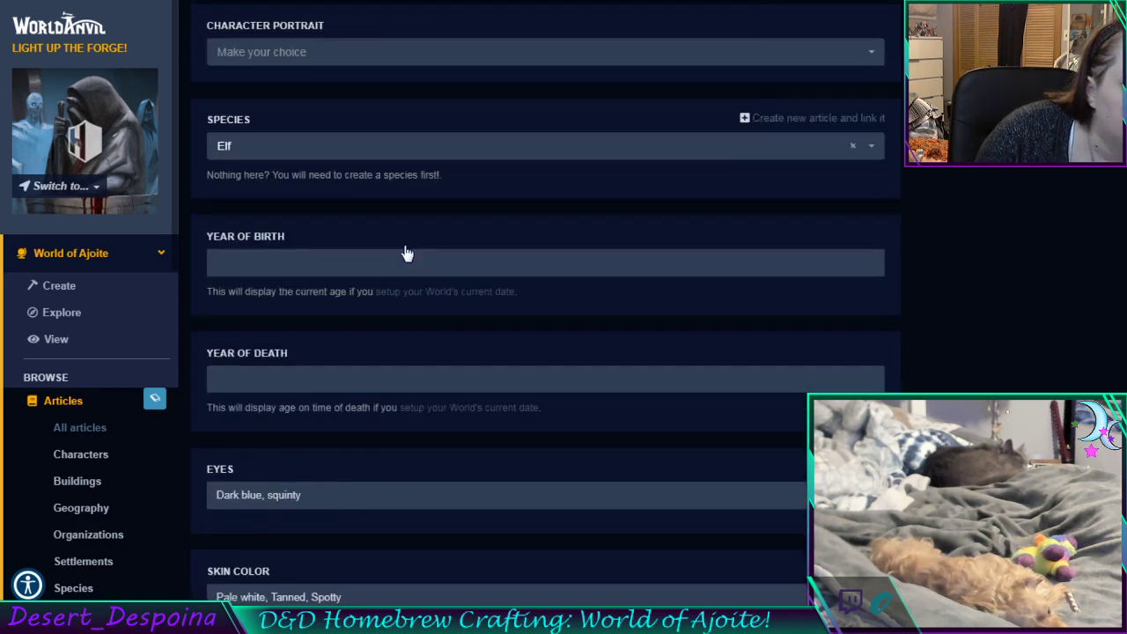
# Assign the character article to the Important People II category and save the changes
pyautogui.scroll(12, 408, 254)
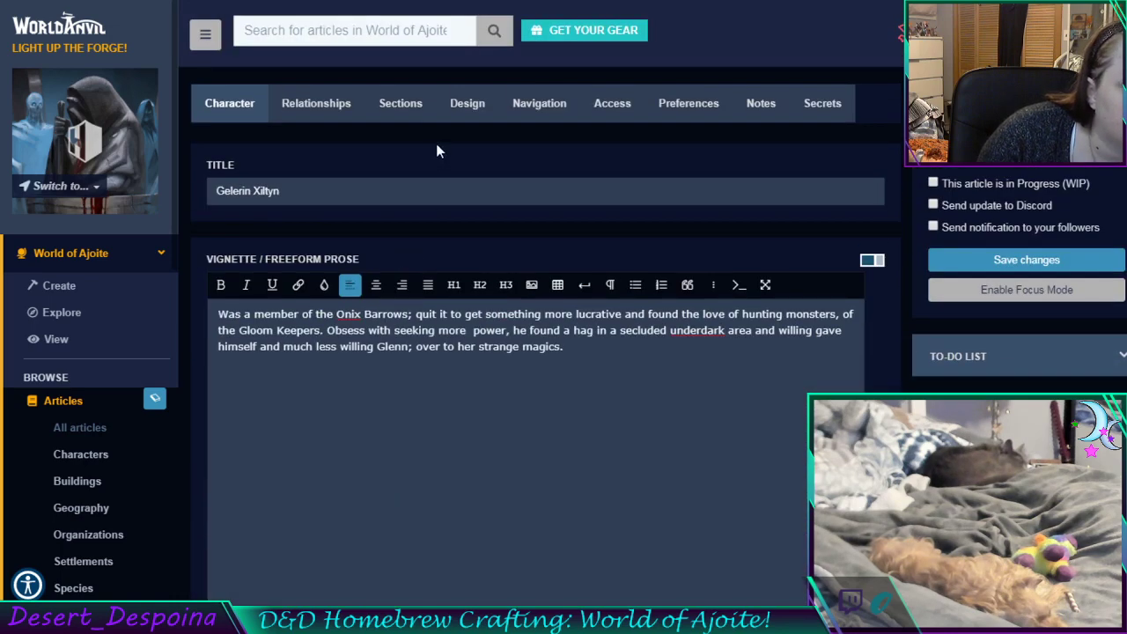
pyautogui.click(560, 117)
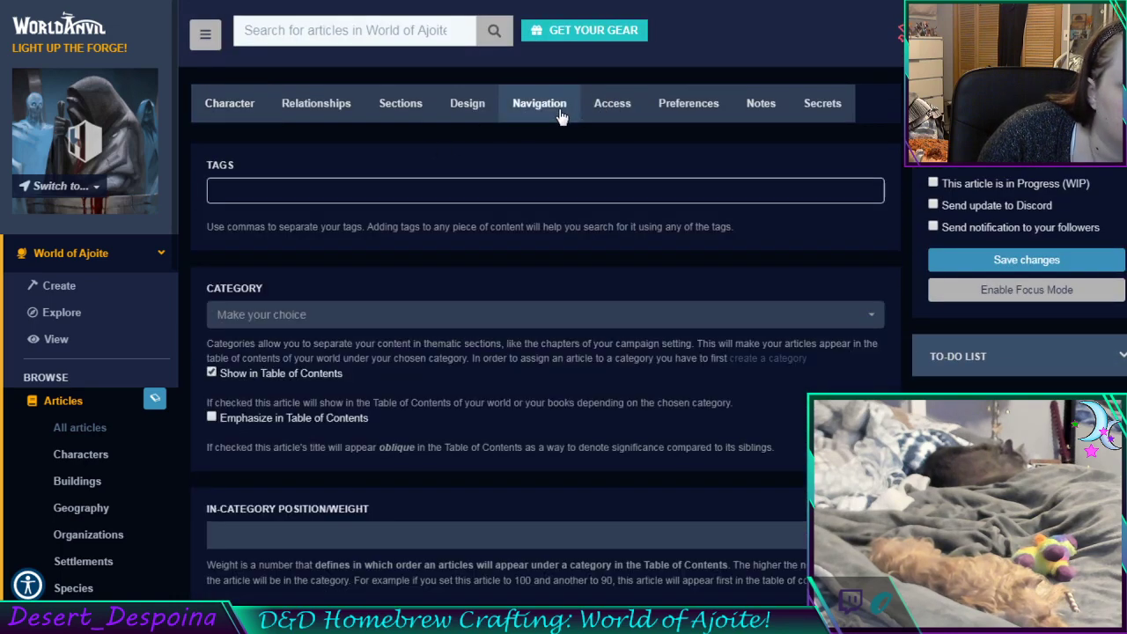
pyautogui.click(336, 314)
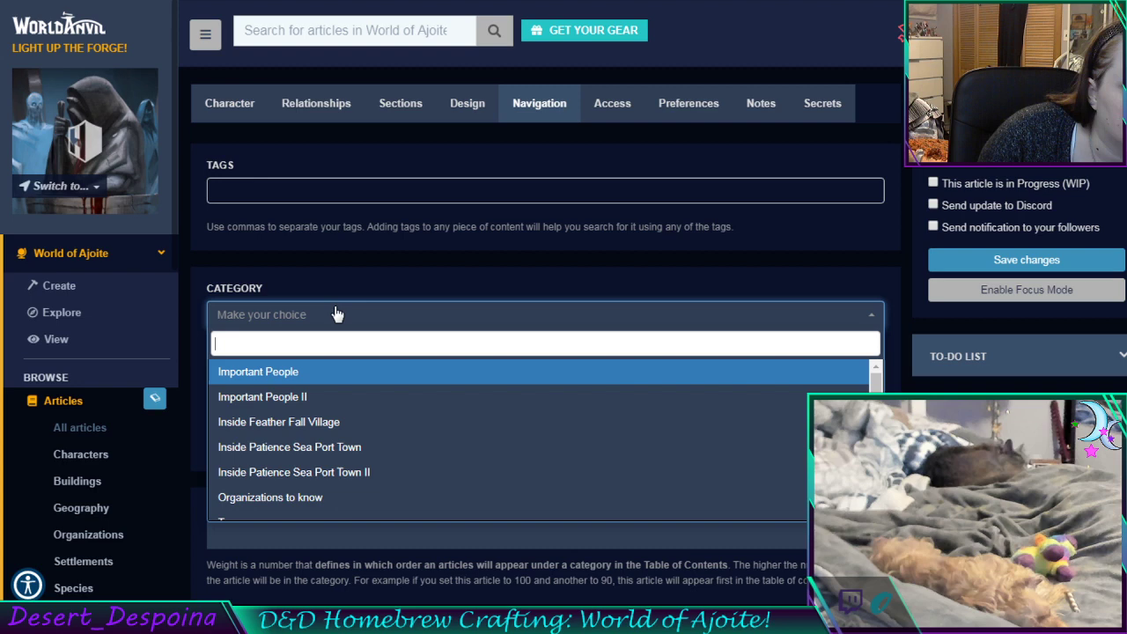
pyautogui.click(335, 397)
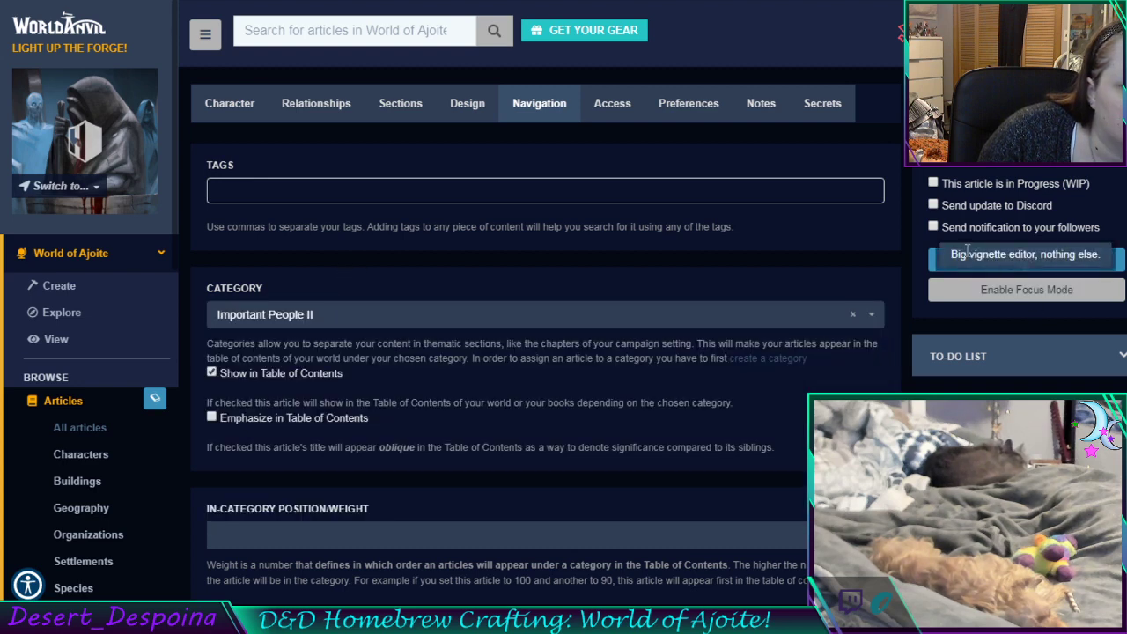
pyautogui.scroll(-4, 711, 451)
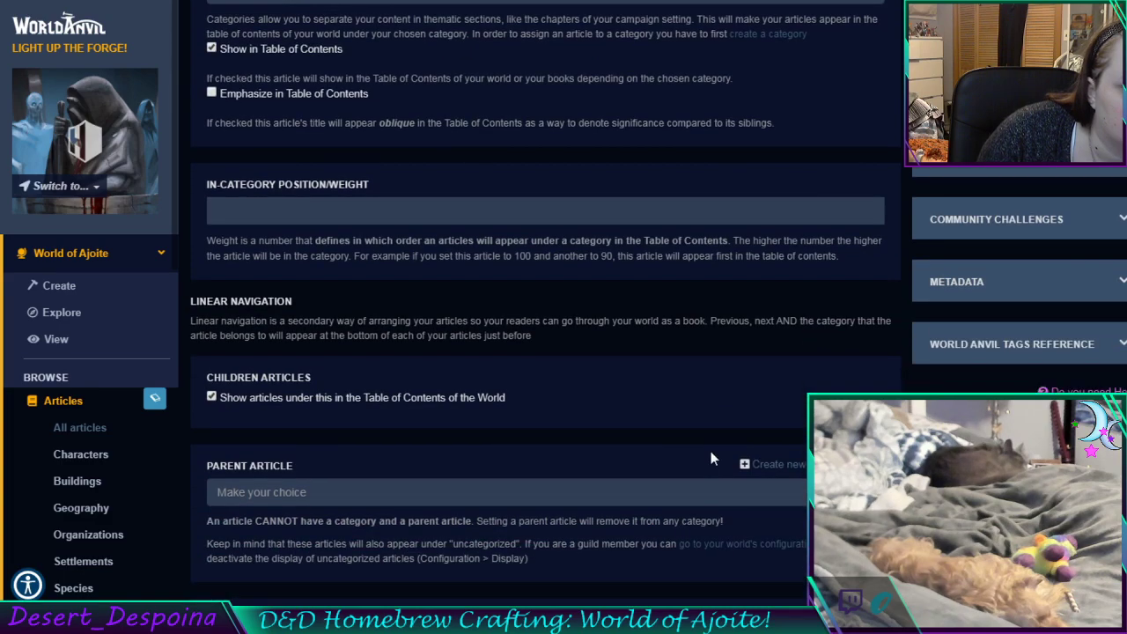
pyautogui.scroll(-4, 694, 437)
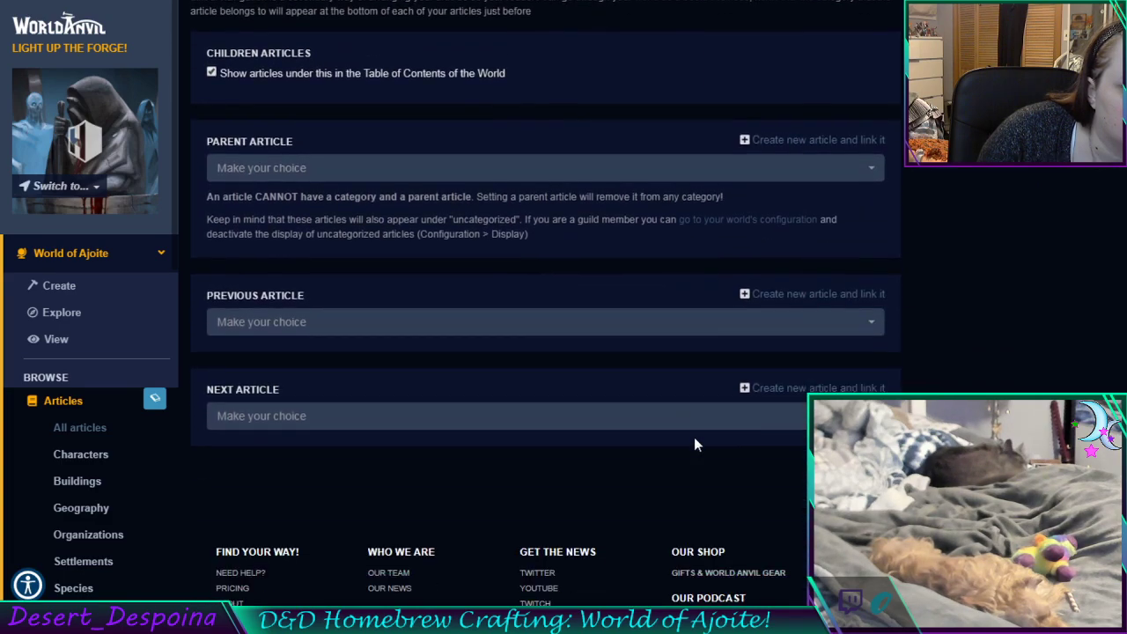
pyautogui.scroll(8, 694, 437)
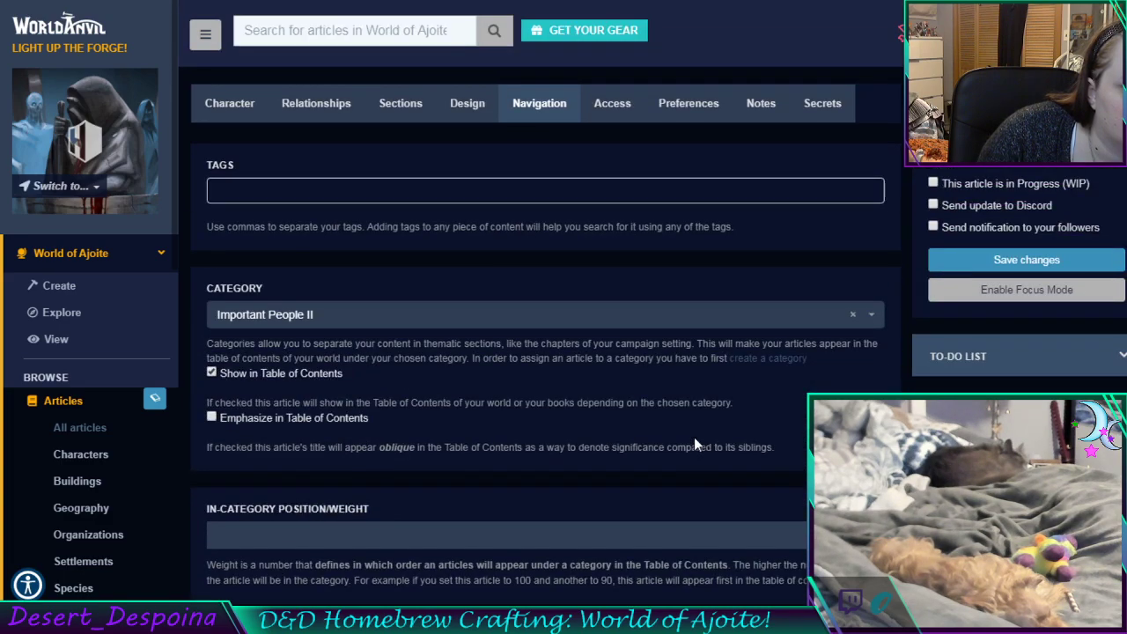
pyautogui.click(988, 265)
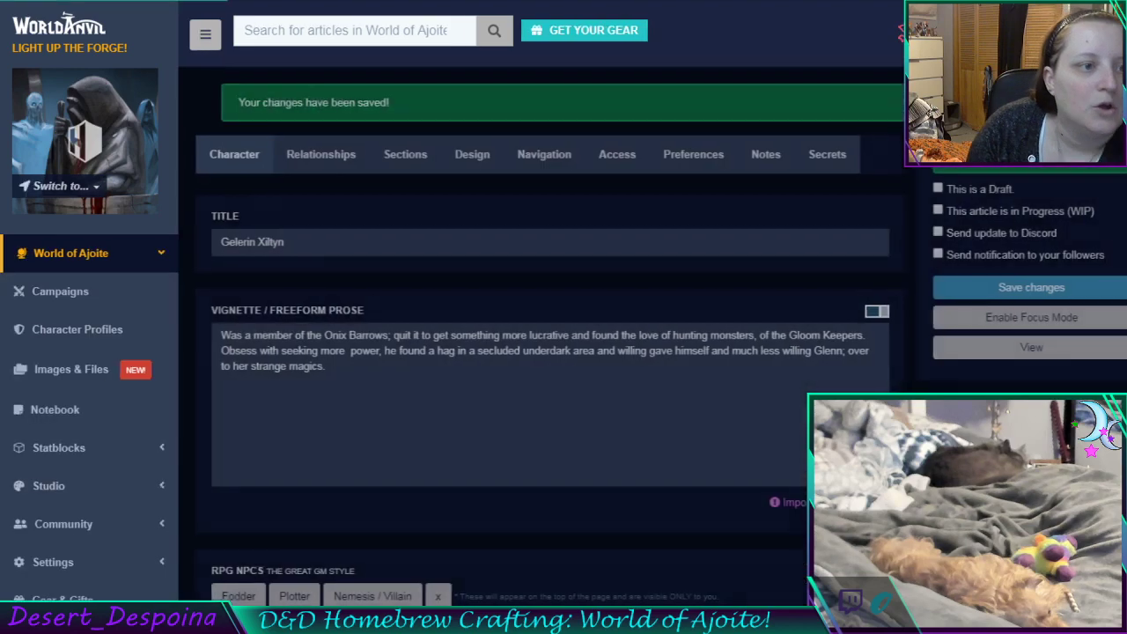
# Switch to the world map and open the Andalvsite City marker on Labradorite Island for editing
pyautogui.hotkey('ctrl', 'Tab')
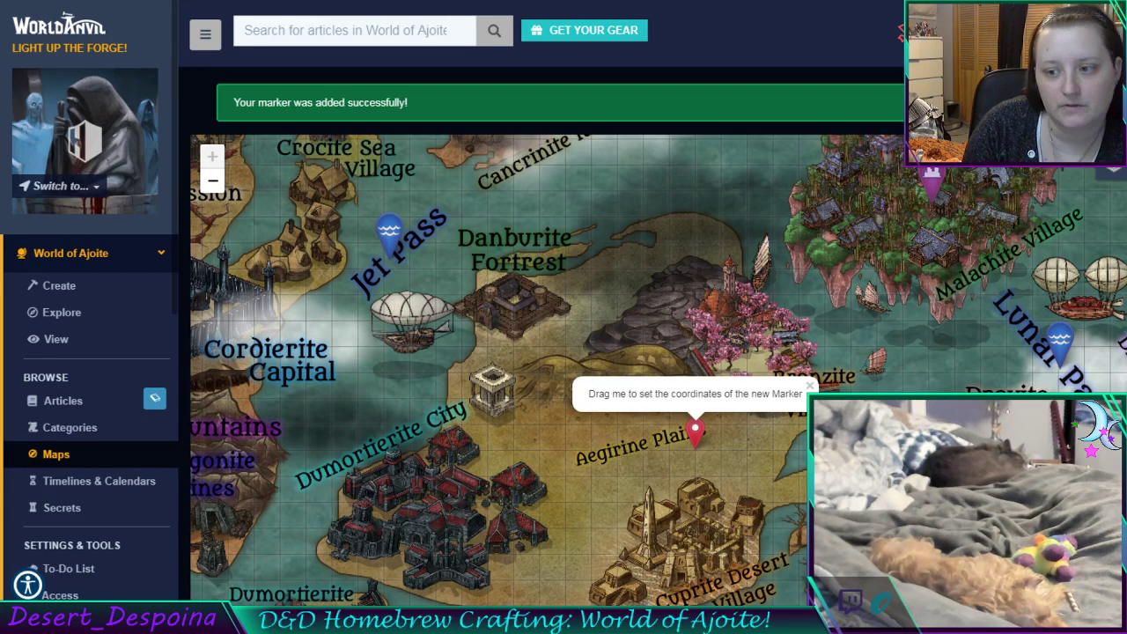
pyautogui.hotkey('ctrl', 'shift', 'Tab')
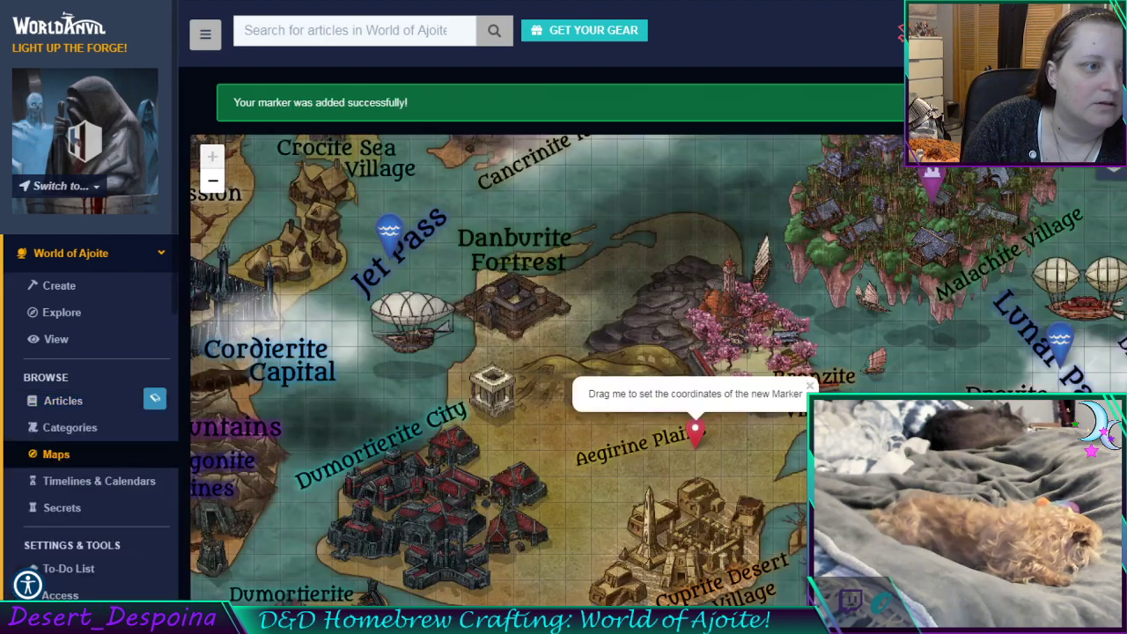
pyautogui.scroll(-2, 564, 317)
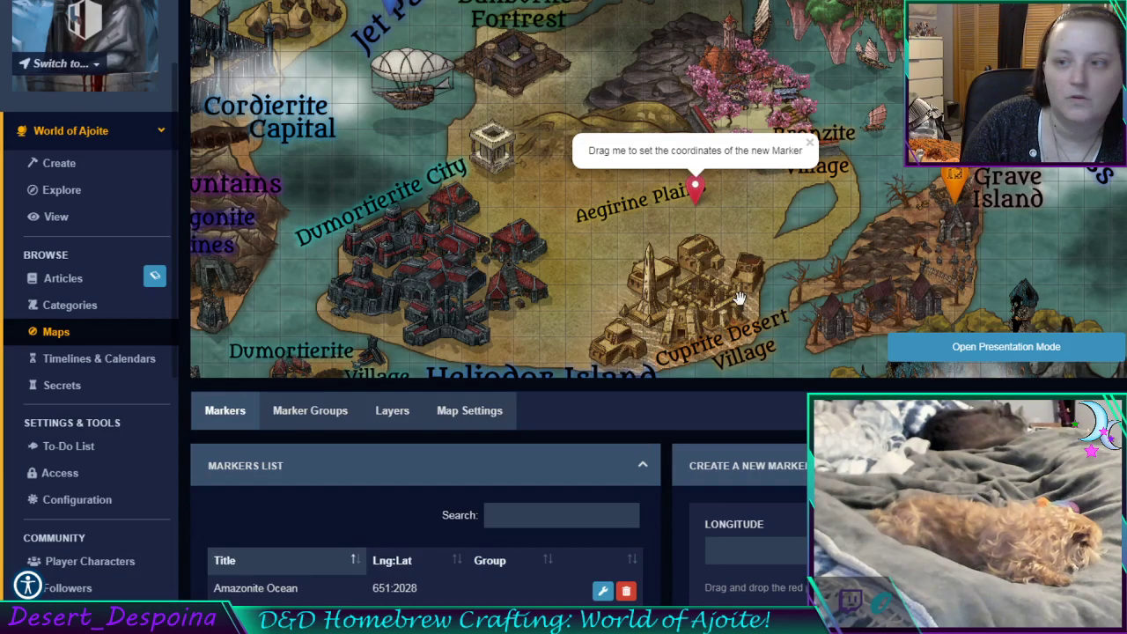
pyautogui.scroll(-10, 740, 298)
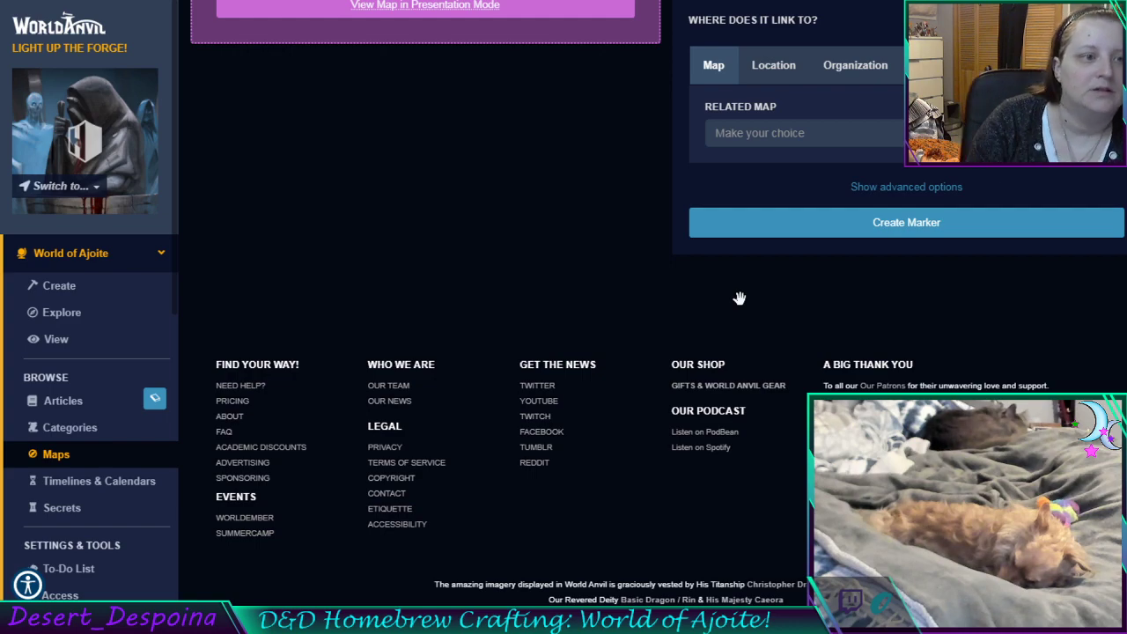
pyautogui.scroll(15, 368, 279)
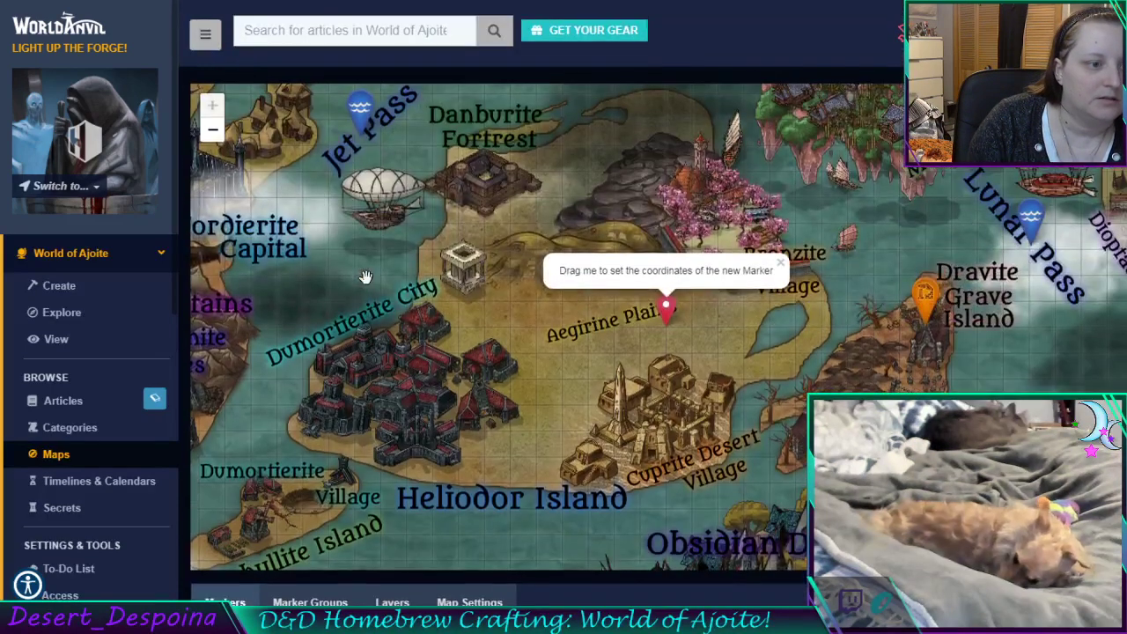
pyautogui.moveTo(345, 269)
pyautogui.mouseDown()
pyautogui.moveTo(494, 329)
pyautogui.moveTo(596, 451)
pyautogui.moveTo(640, 533)
pyautogui.mouseUp()
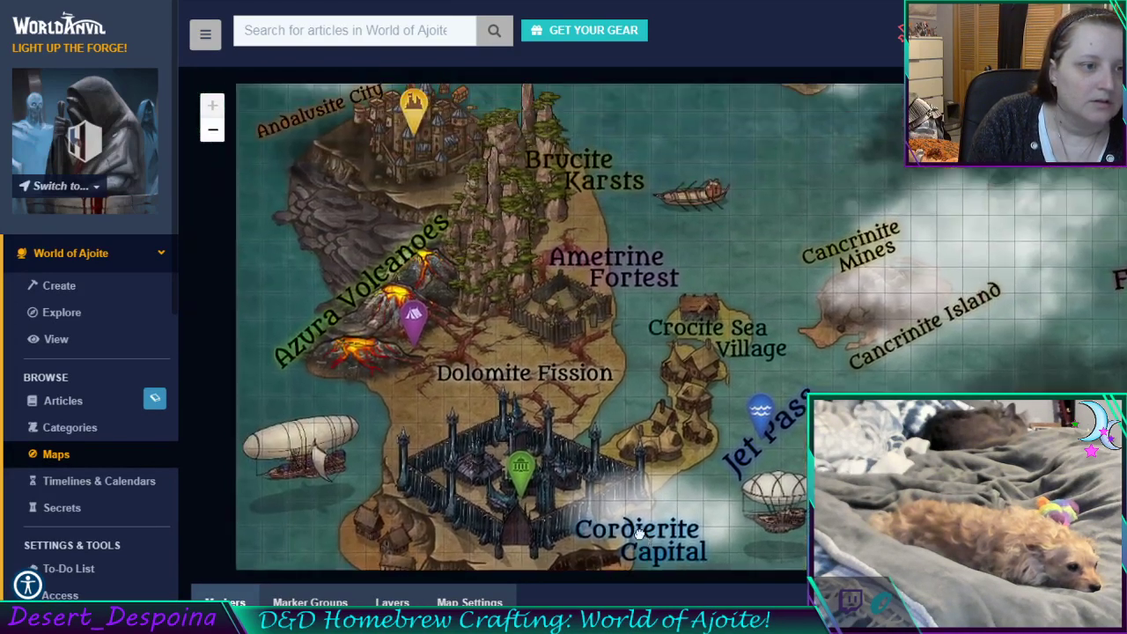
pyautogui.click(415, 115)
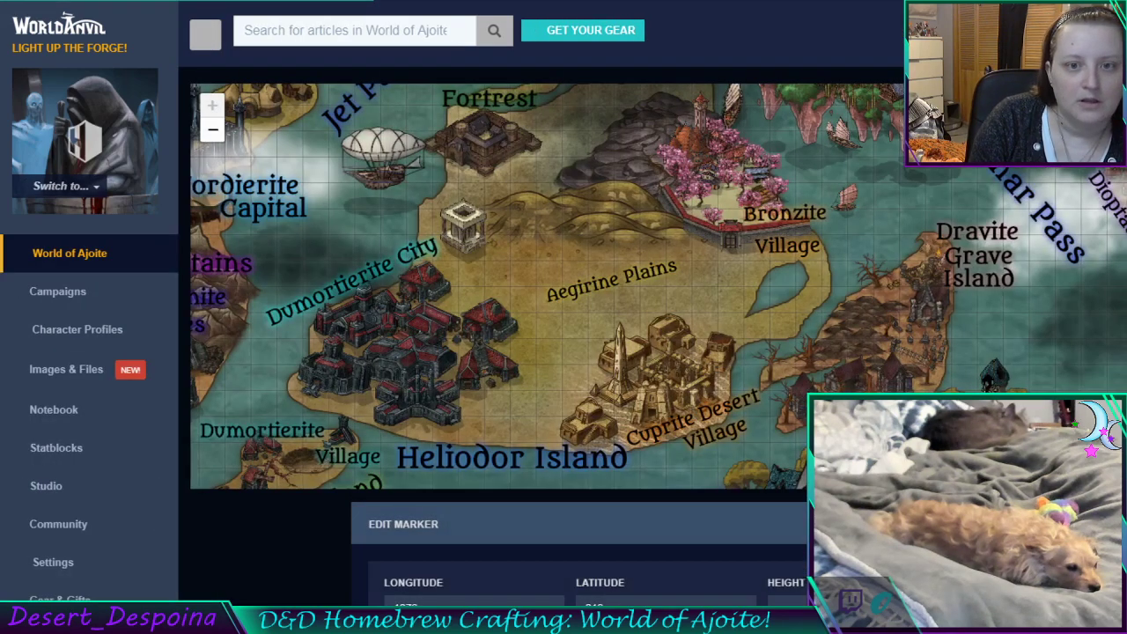
# Link the marker to the related location Andalvsite City, save it, and check the link in its map popup
pyautogui.scroll(-6, 573, 308)
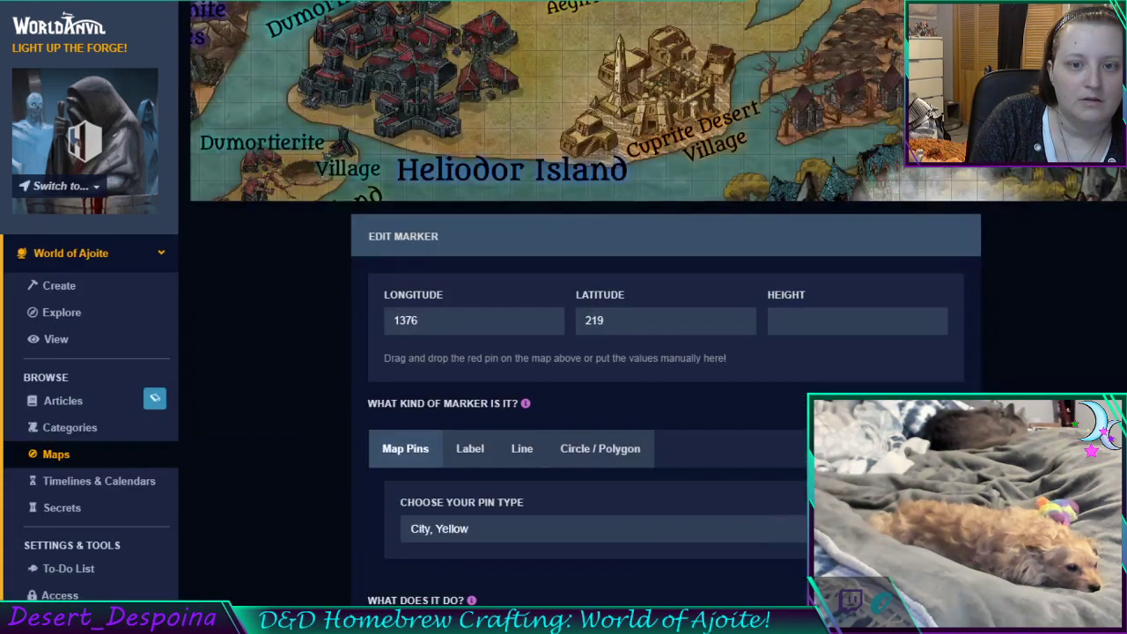
pyautogui.scroll(-5, 661, 317)
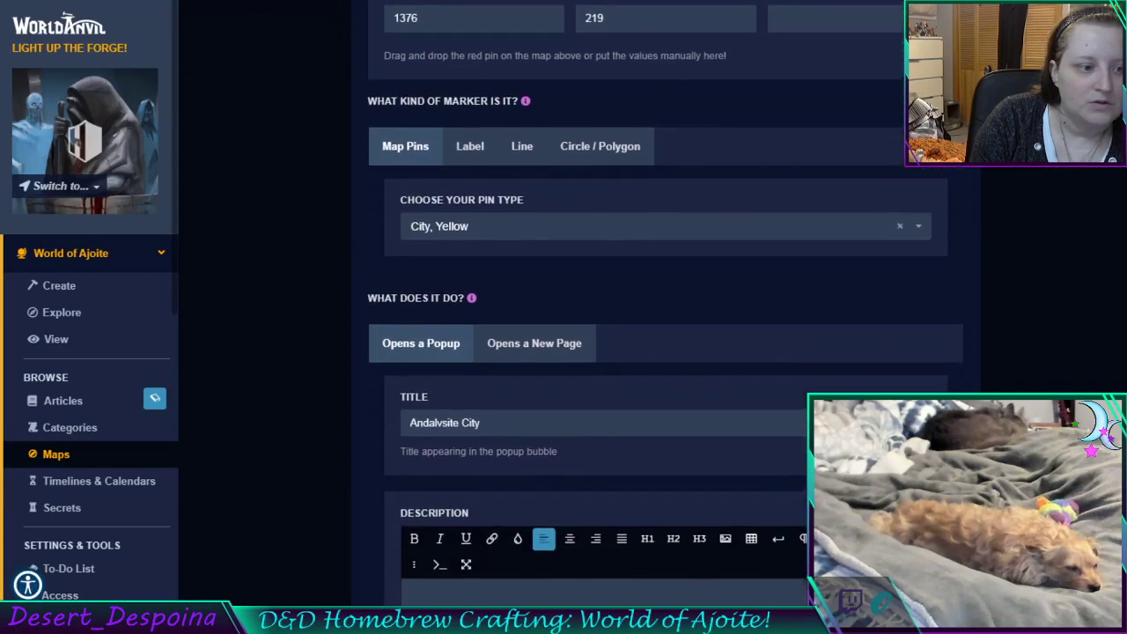
pyautogui.scroll(-2, 661, 317)
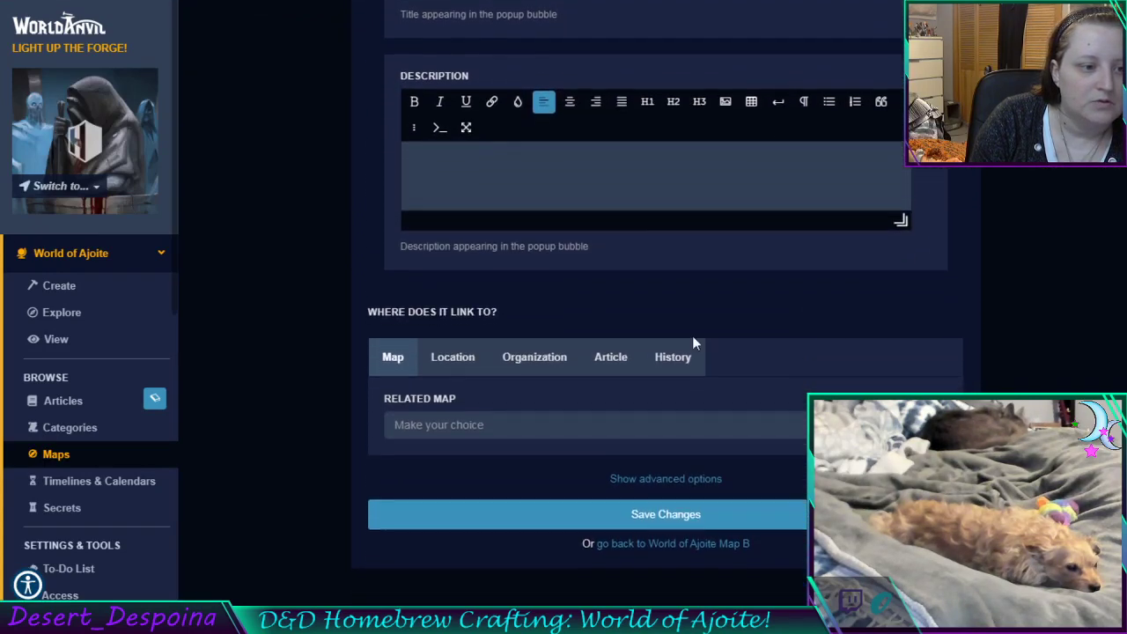
pyautogui.click(476, 363)
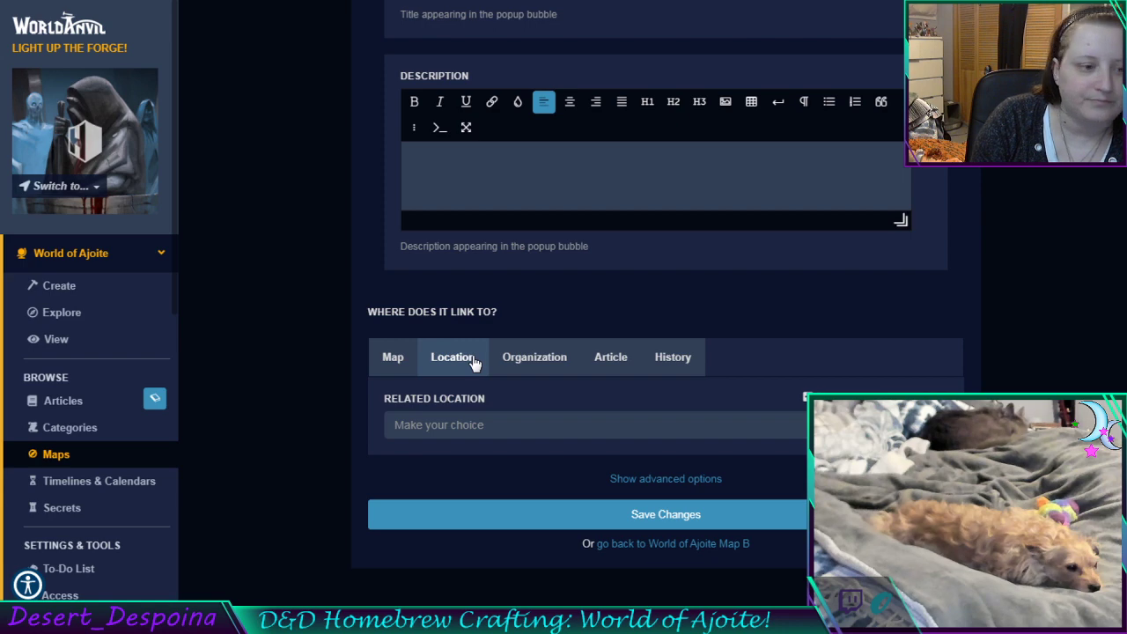
pyautogui.click(489, 430)
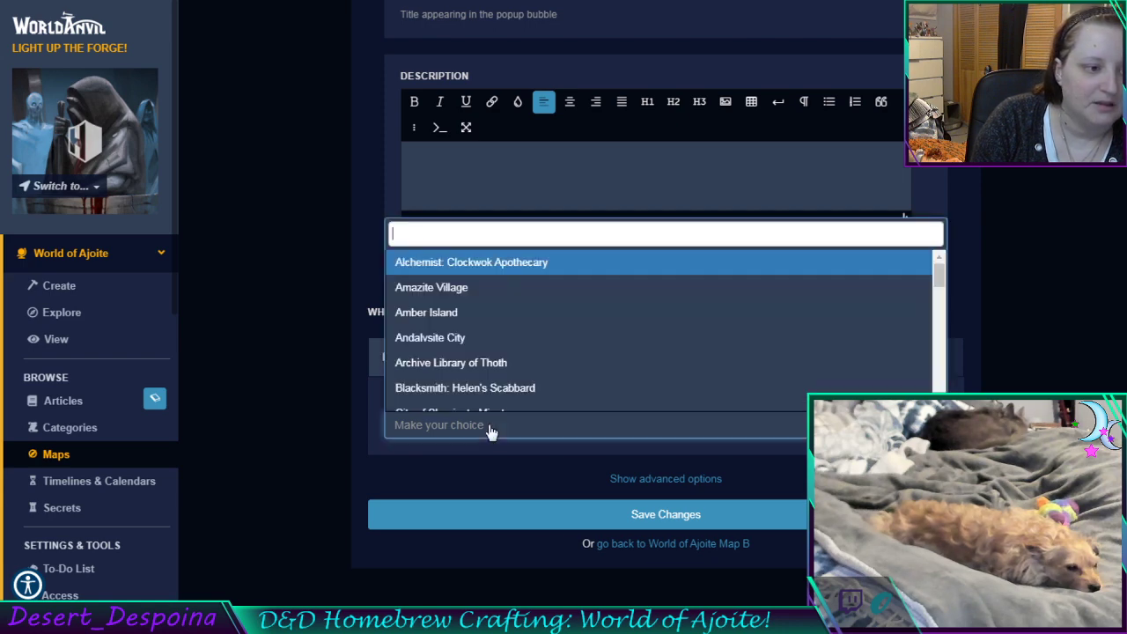
pyautogui.click(467, 342)
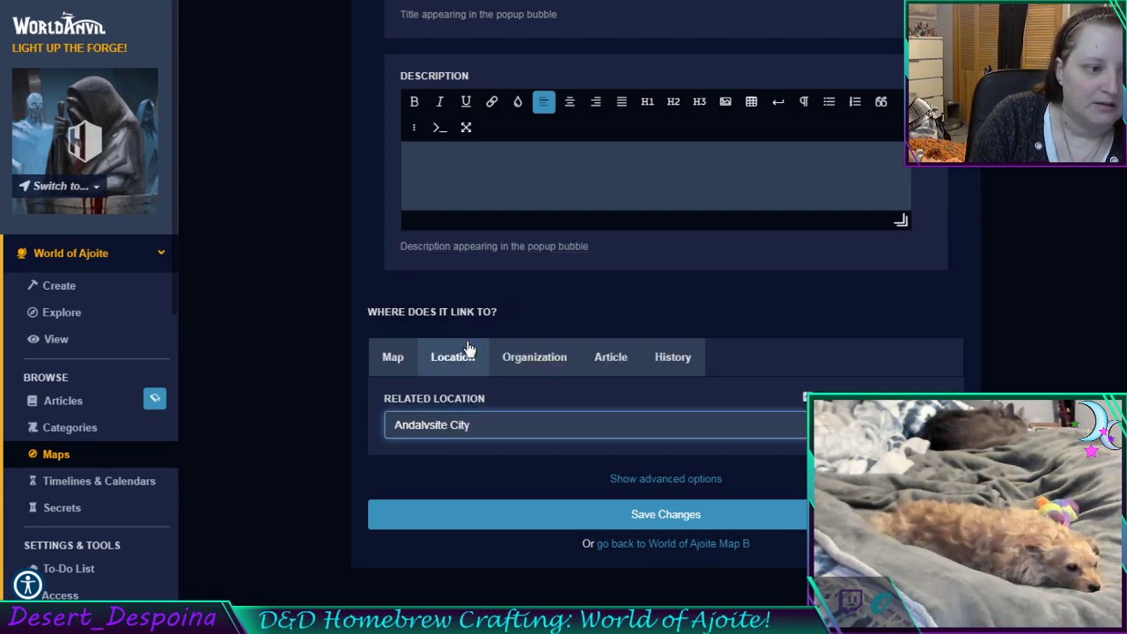
pyautogui.click(753, 522)
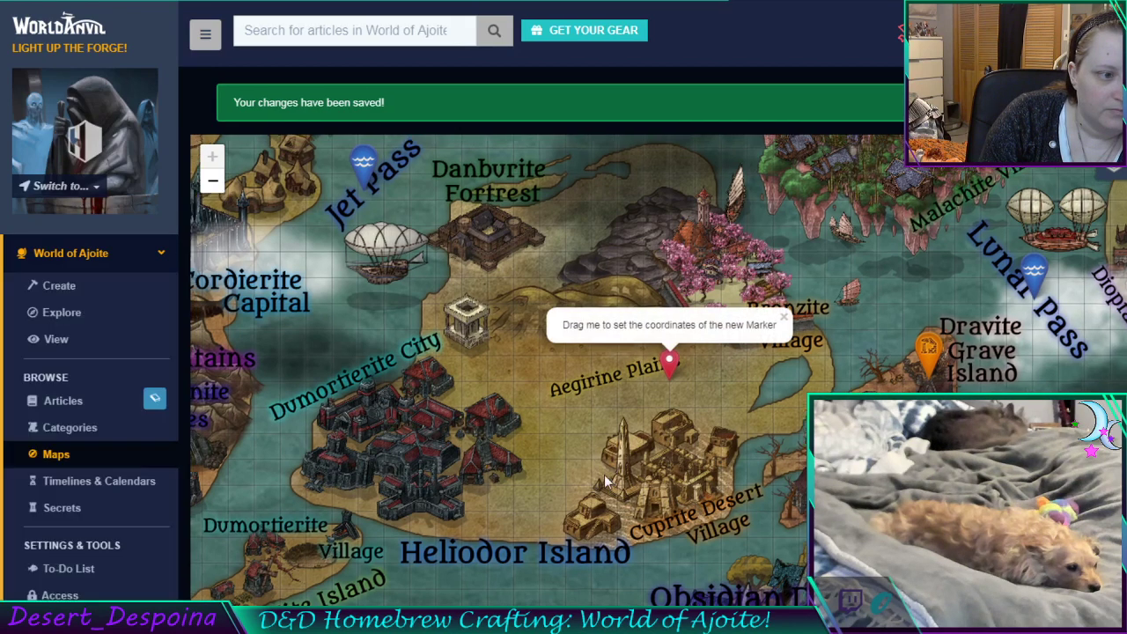
pyautogui.moveTo(338, 262); pyautogui.dragTo(734, 630)
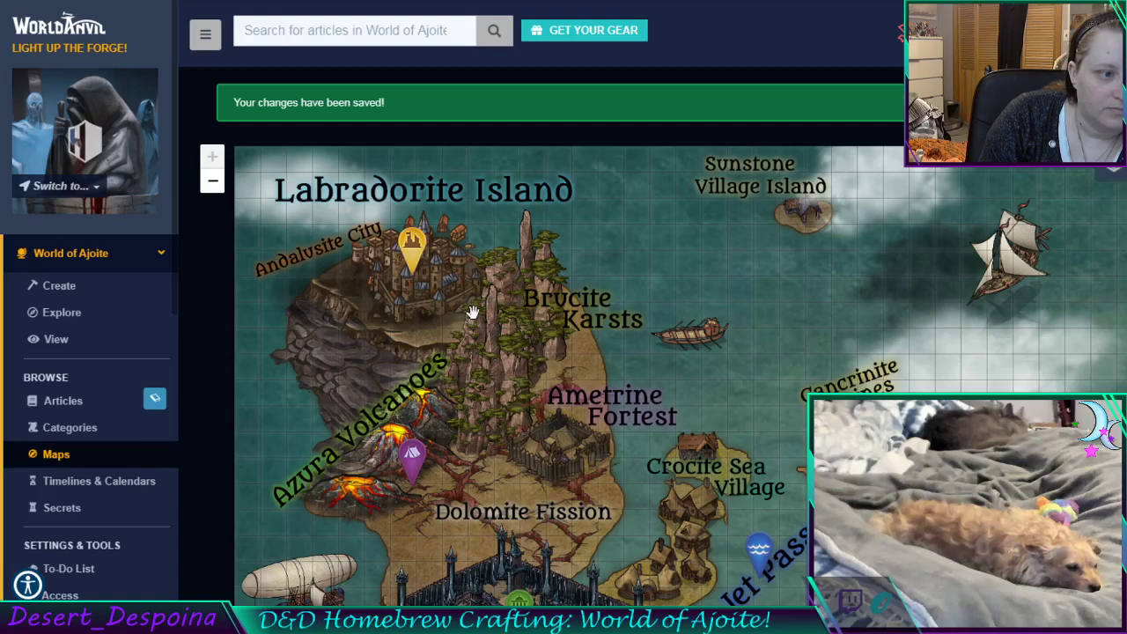
pyautogui.click(418, 254)
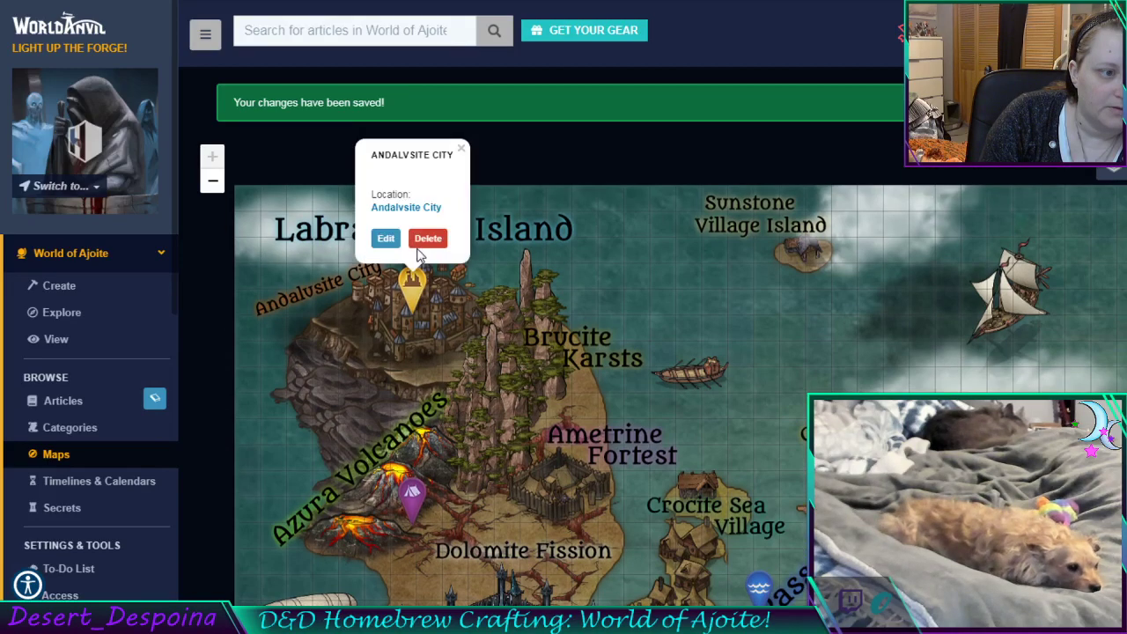
# Find the Epidote Castle marker beside Epidote Hills on the map and open it for editing
pyautogui.moveTo(789, 379); pyautogui.dragTo(581, 270)
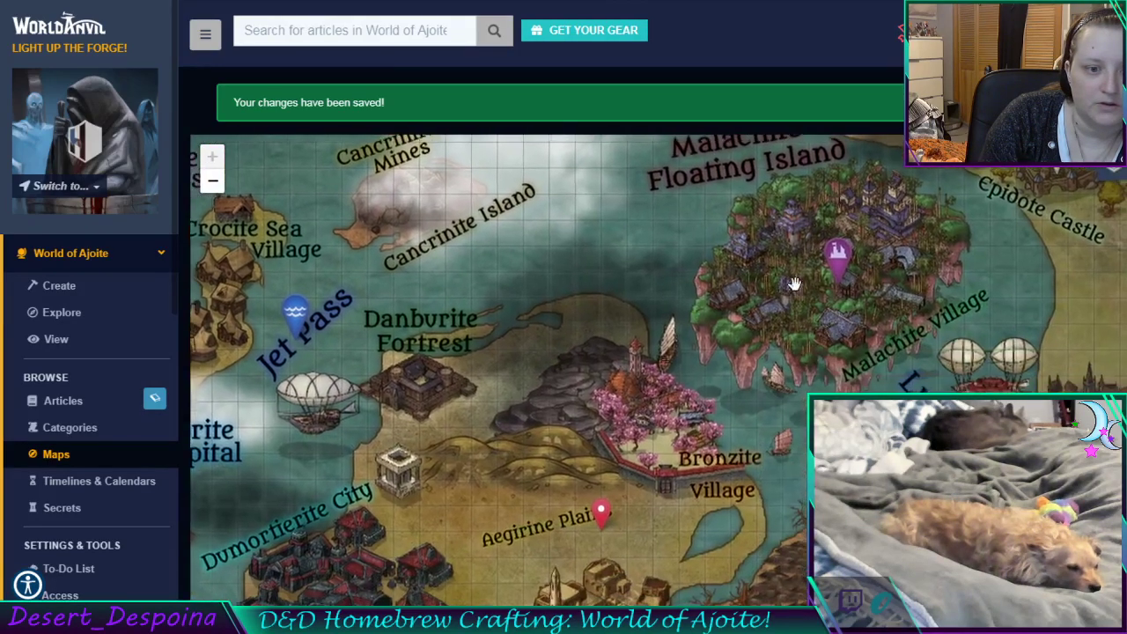
pyautogui.moveTo(913, 249); pyautogui.dragTo(503, 373)
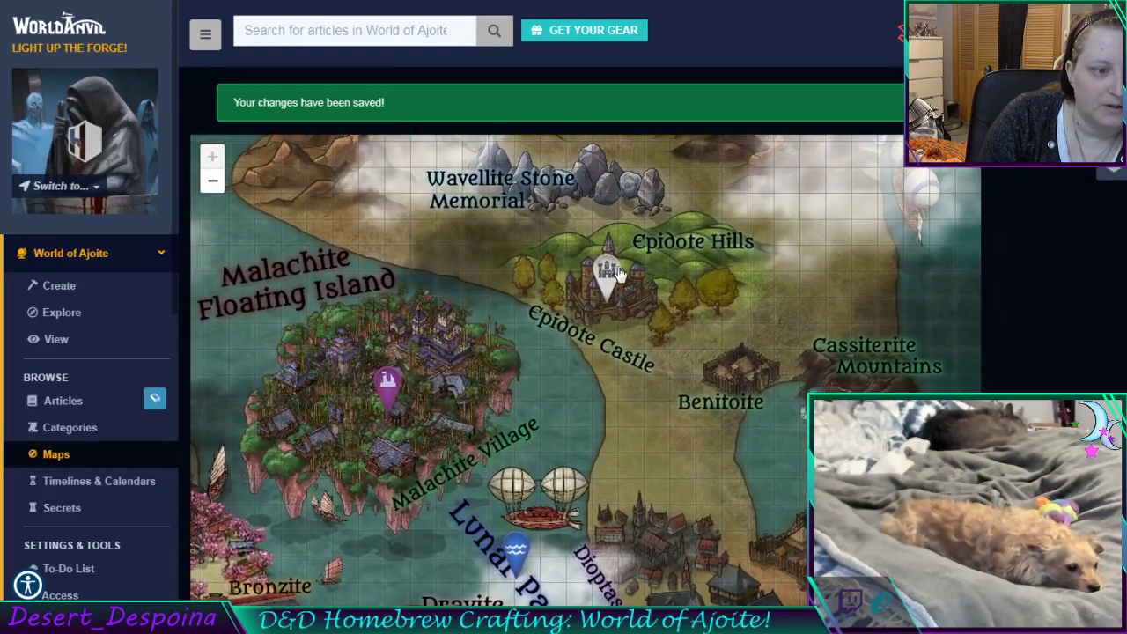
pyautogui.click(608, 271)
pyautogui.click(583, 227)
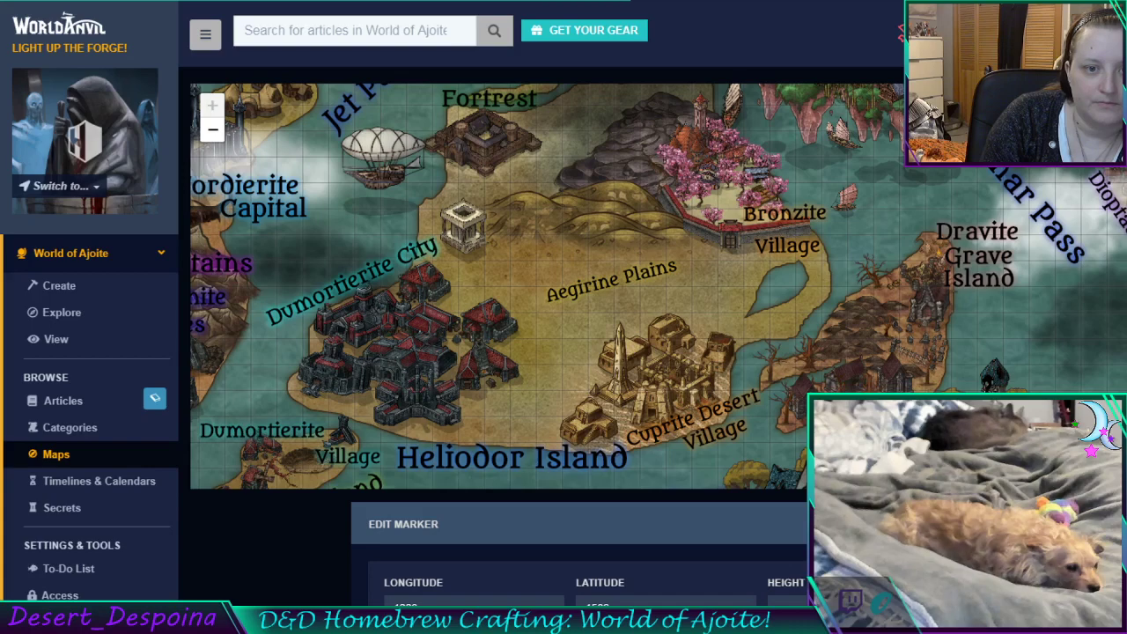
# Link the Epidote Castle marker to its related location and save the marker
pyautogui.scroll(-8, 564, 318)
pyautogui.scroll(-3, 1082, 369)
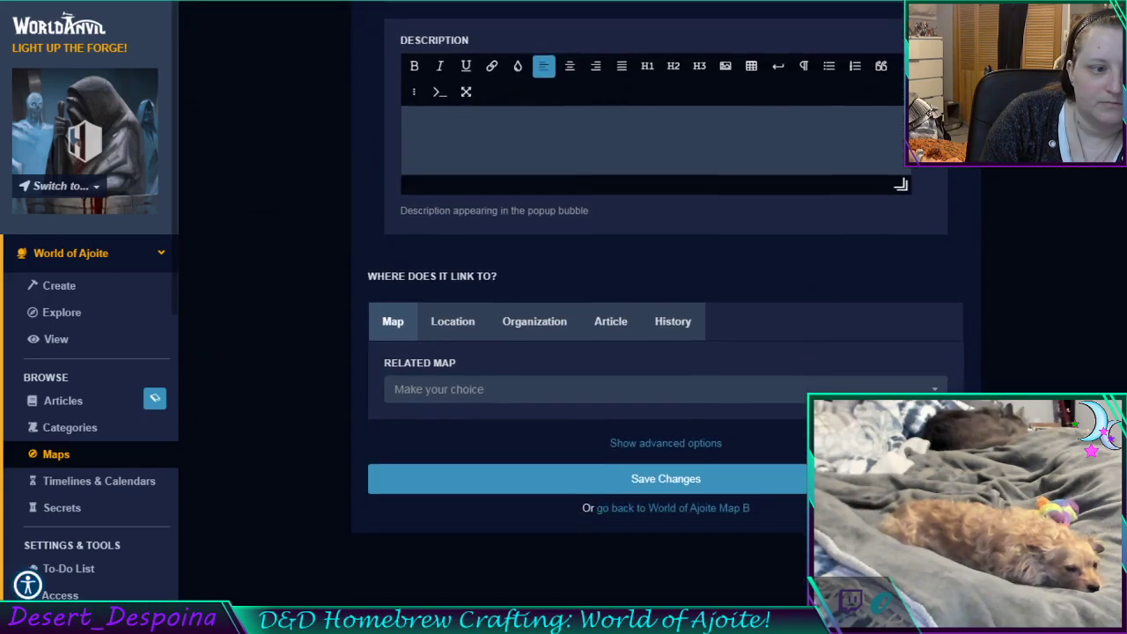
pyautogui.click(471, 277)
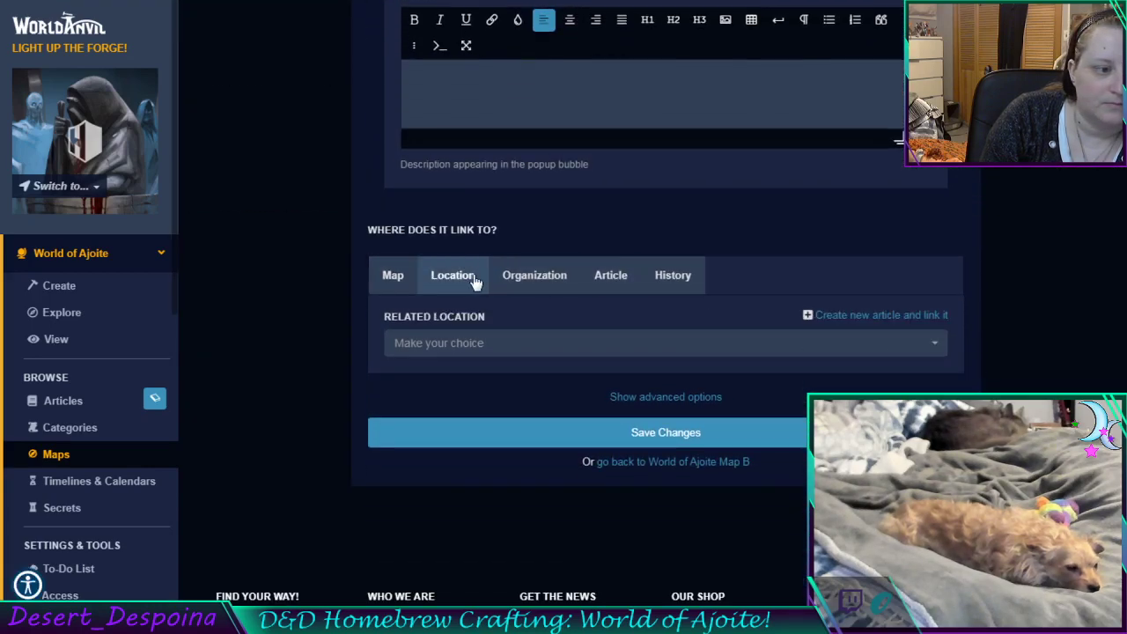
pyautogui.click(507, 349)
pyautogui.scroll(-1, 522, 496)
pyautogui.scroll(-3, 522, 496)
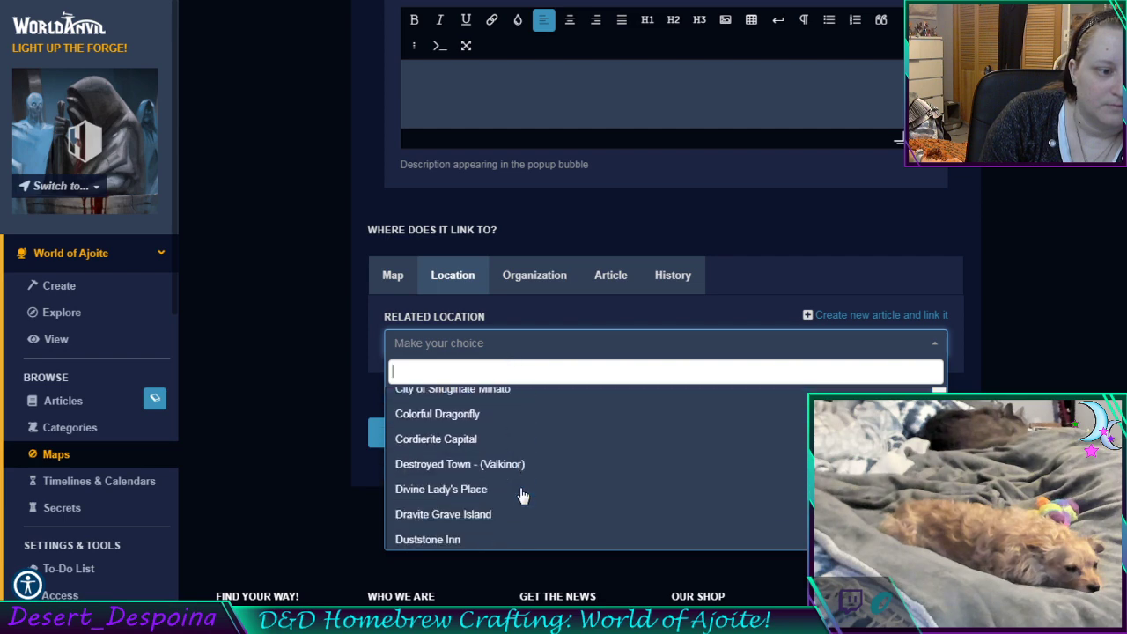
pyautogui.scroll(-2, 522, 496)
pyautogui.click(522, 496)
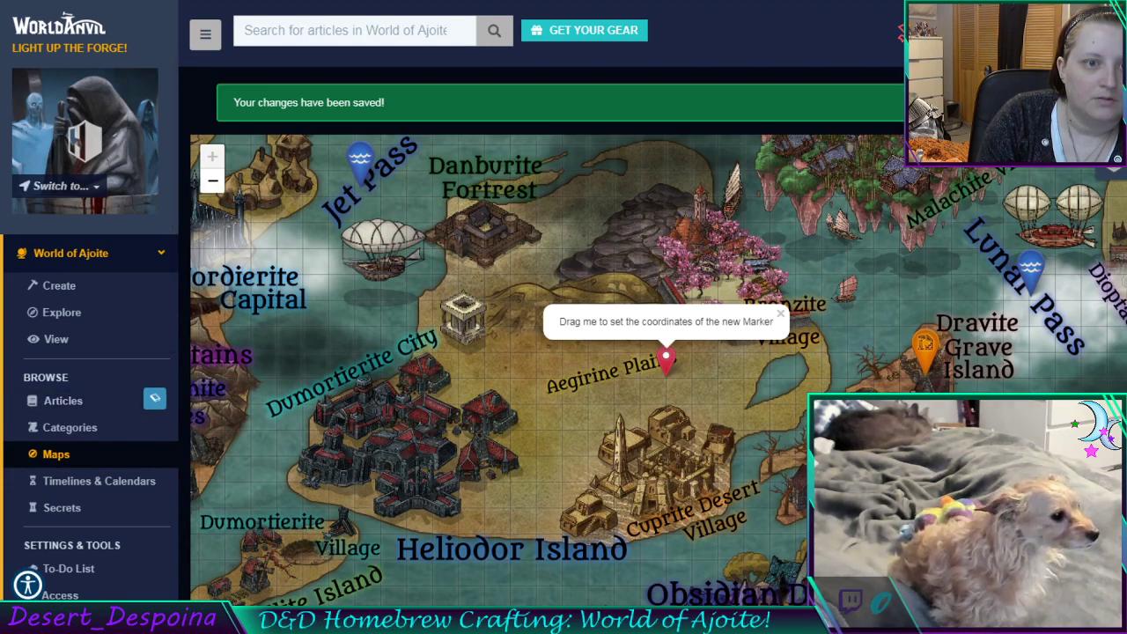
# Switch to the Google Images results and search for "dark elf male" in place of the dragonborn query
pyautogui.hotkey('alt', 'Tab')
pyautogui.scroll(10, 295, 192)
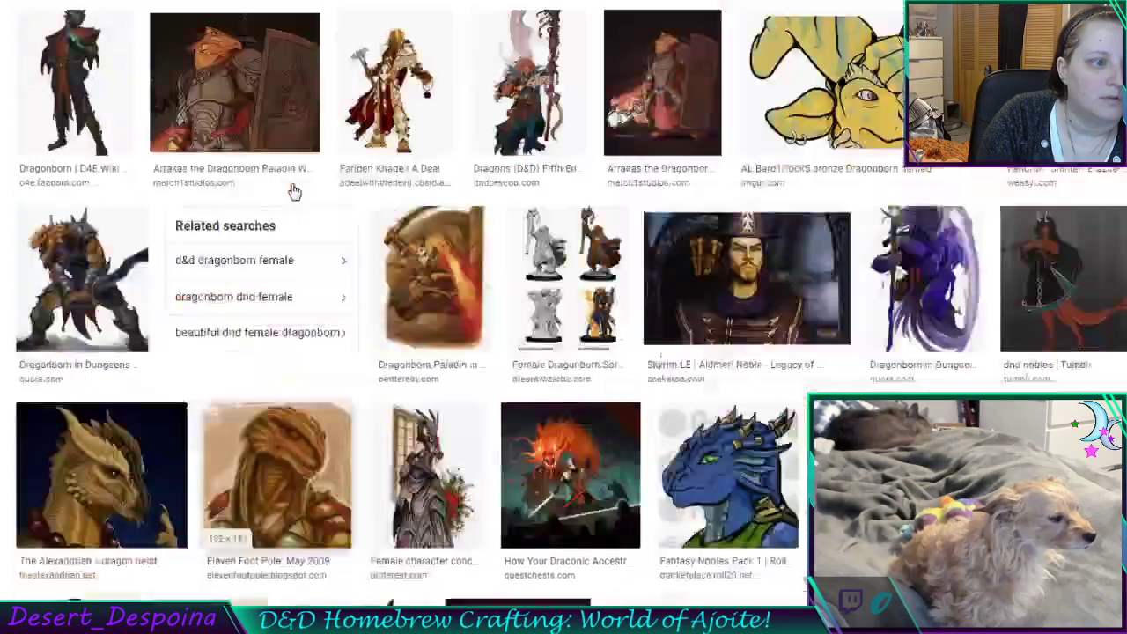
pyautogui.scroll(5, 295, 191)
pyautogui.click(310, 33)
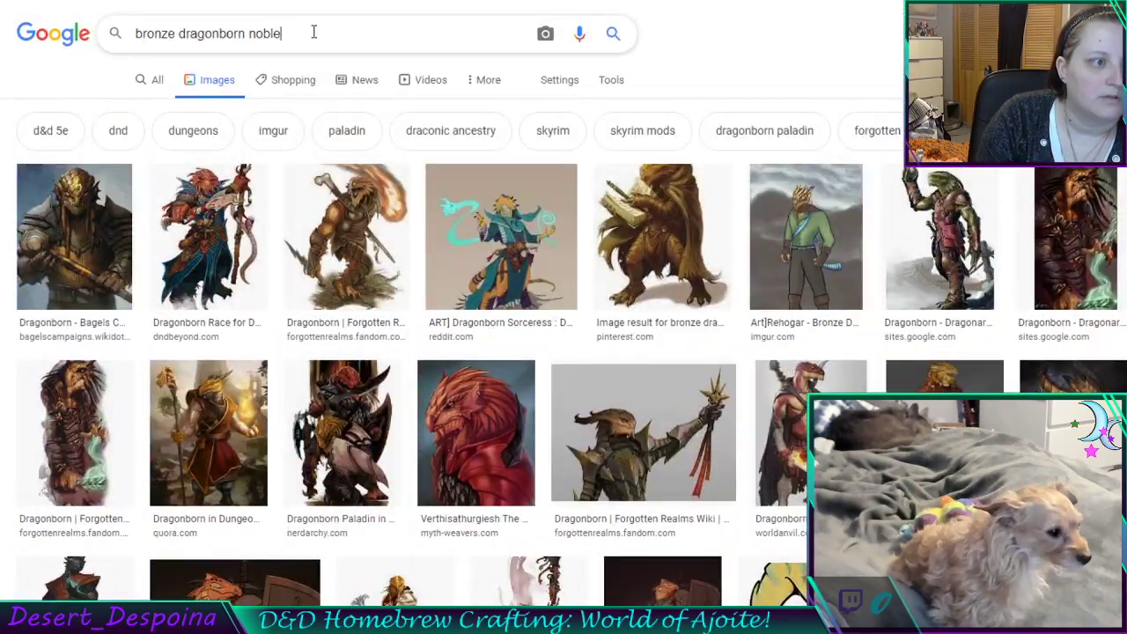
pyautogui.hotkey('ctrl', 'a')
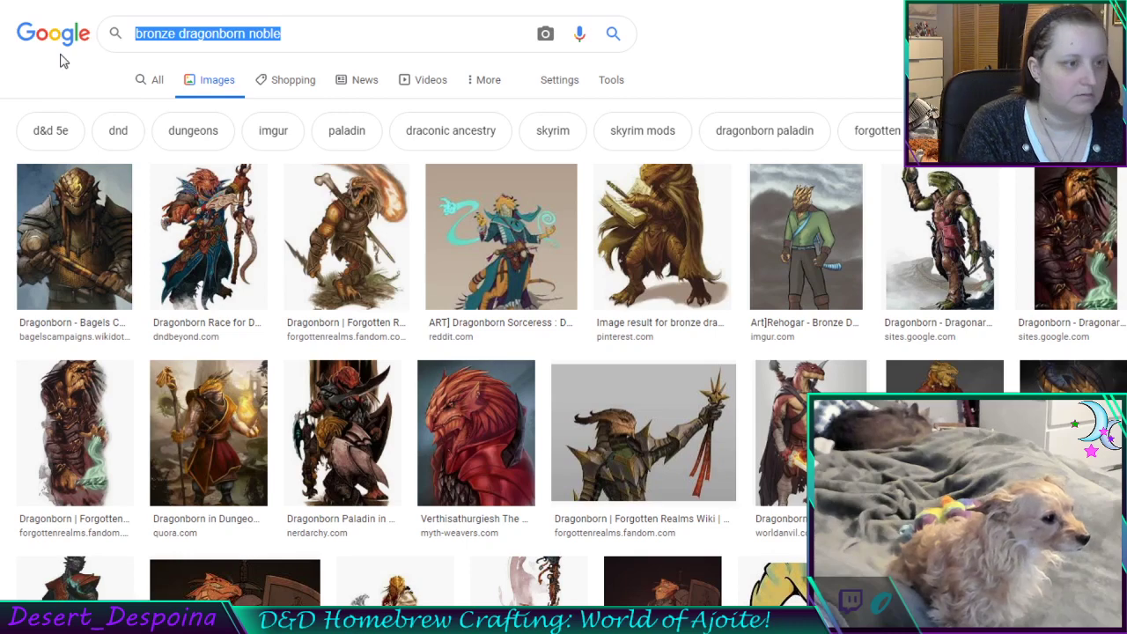
pyautogui.write('dark elf')
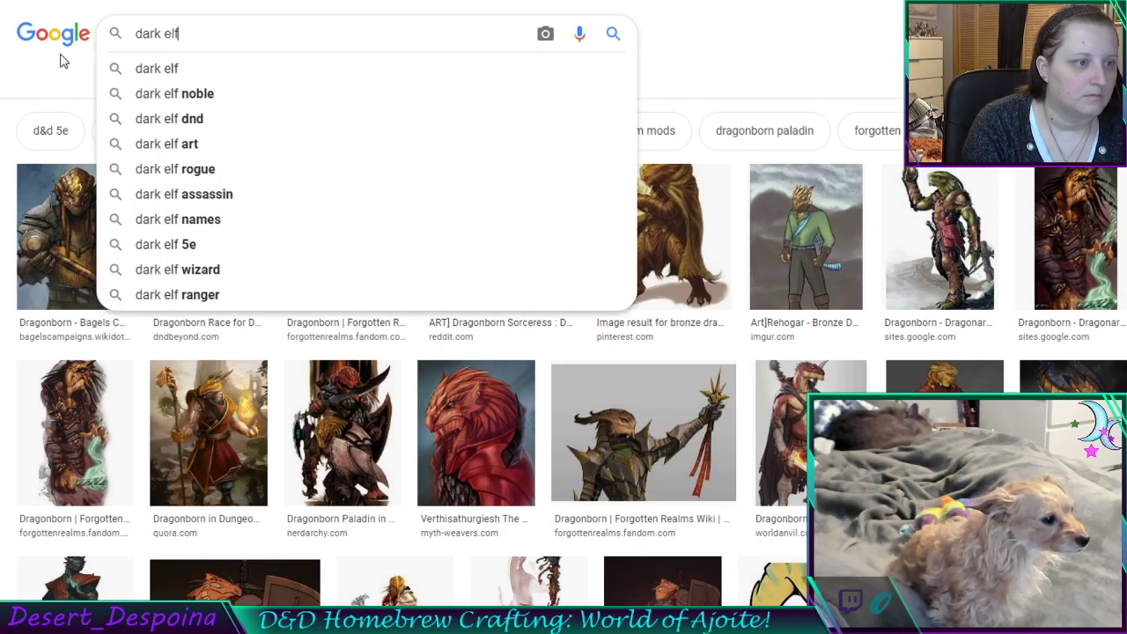
pyautogui.write(' male')
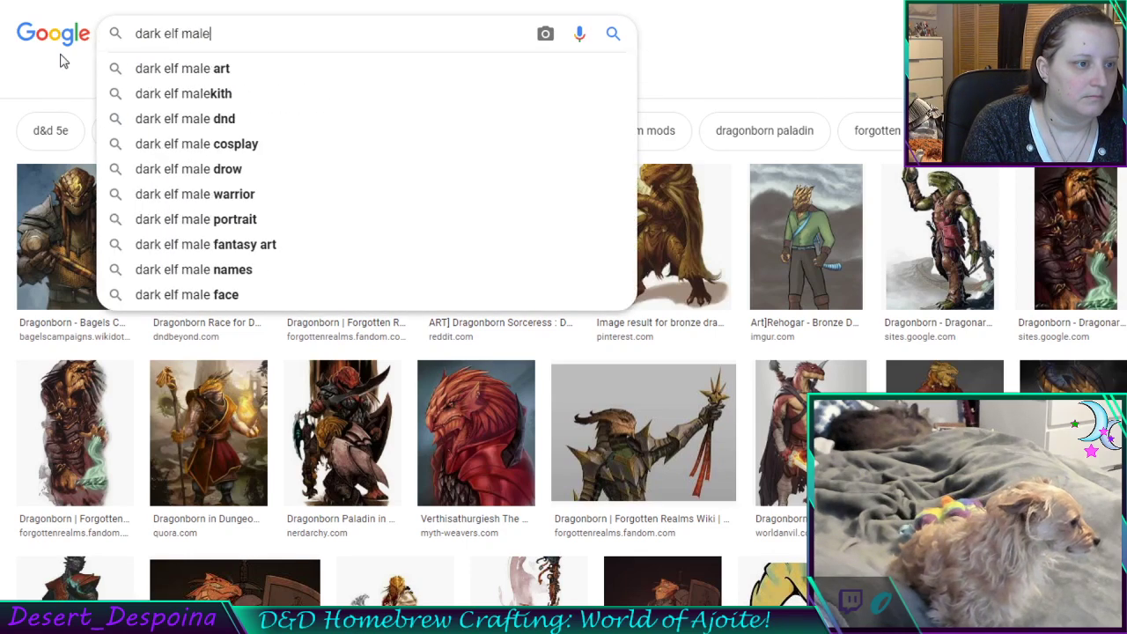
pyautogui.press('Return')
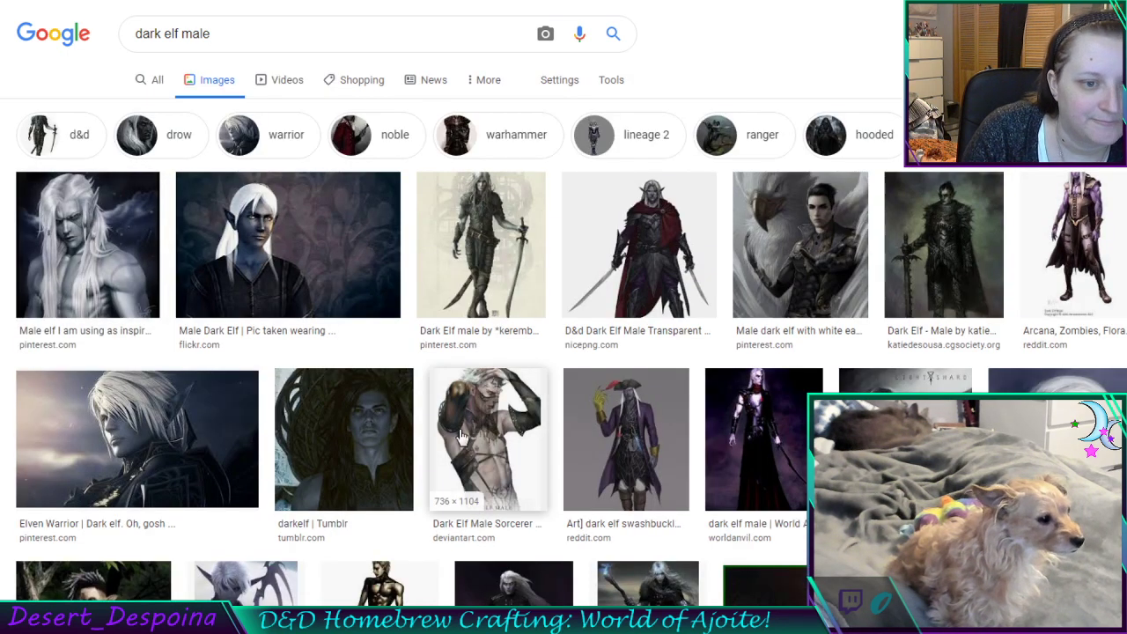
# Browse the dark elf male image results for artwork suitable for a character
pyautogui.scroll(-2, 460, 435)
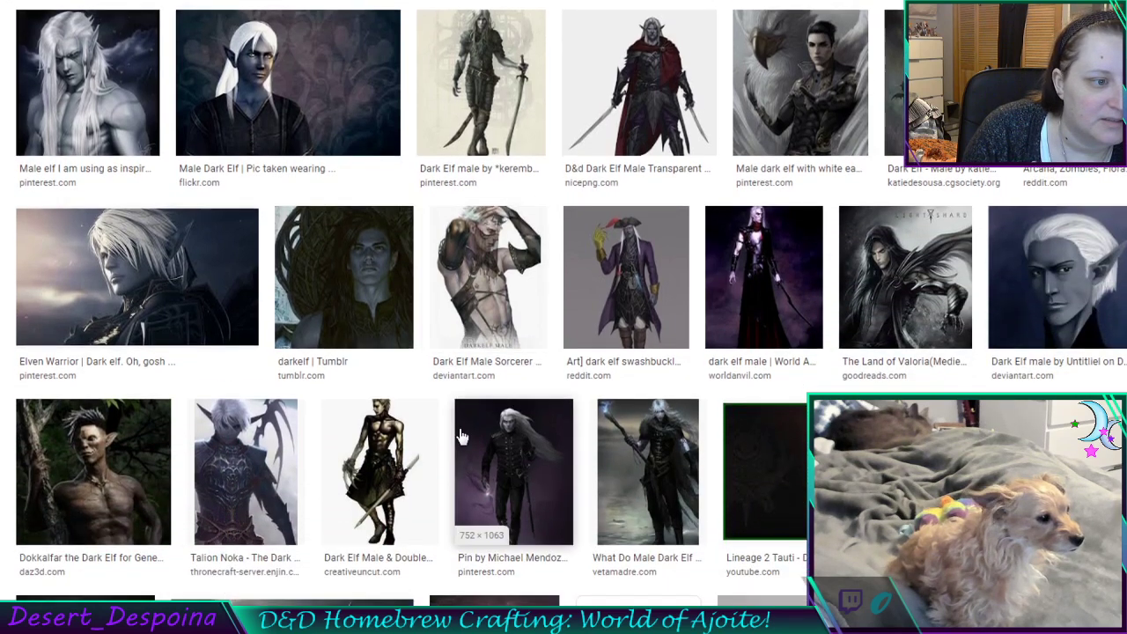
pyautogui.scroll(-2, 461, 436)
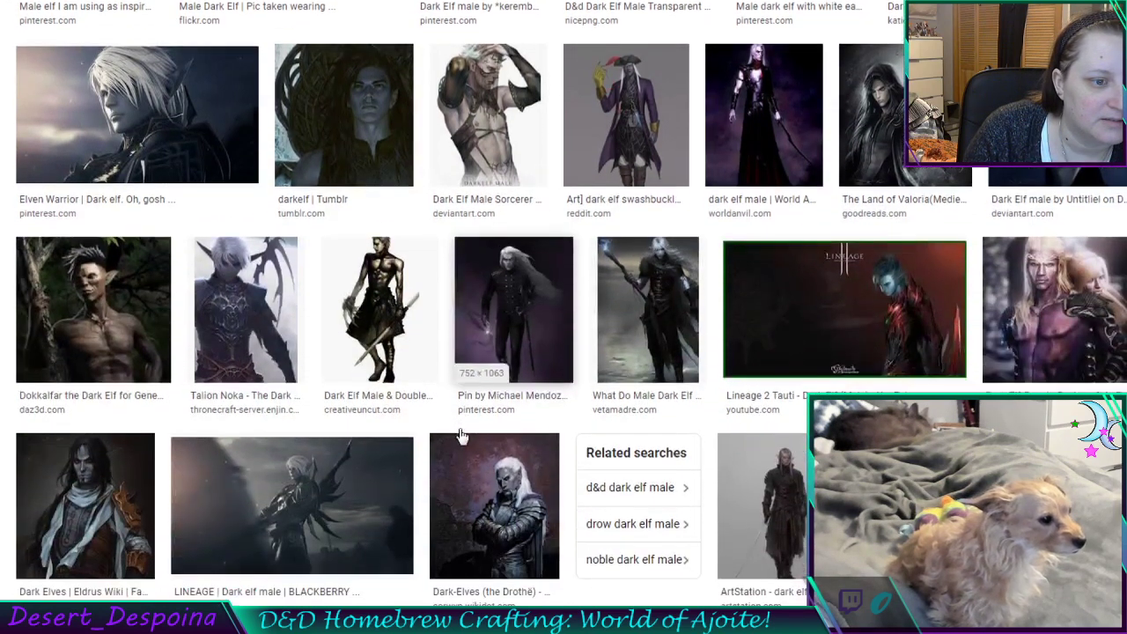
pyautogui.scroll(-1, 459, 434)
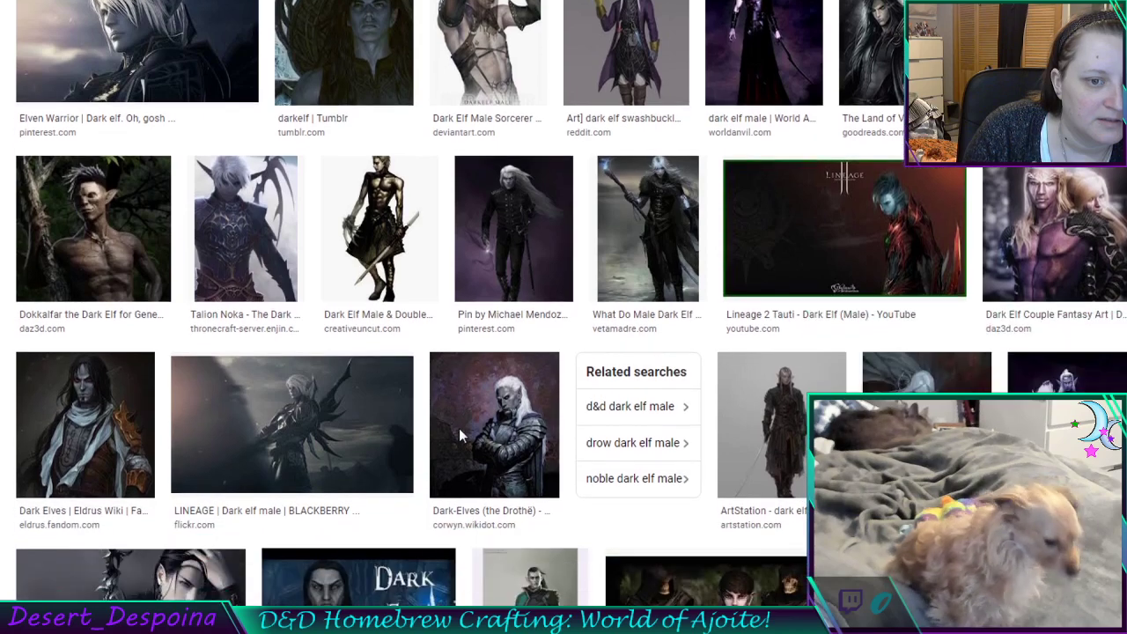
pyautogui.scroll(-1, 459, 434)
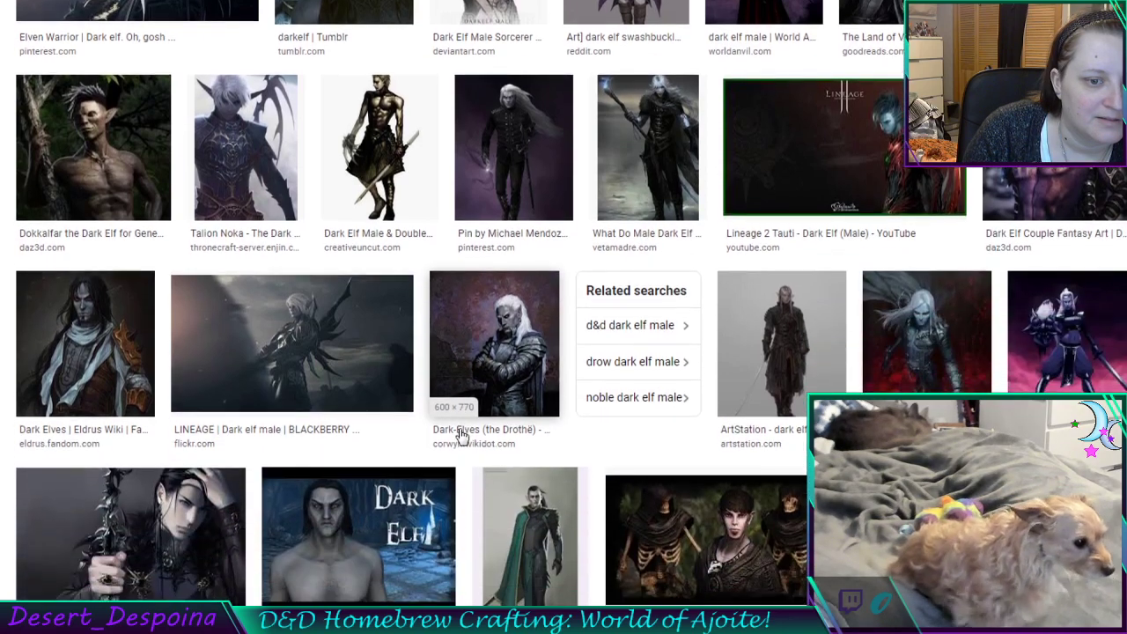
pyautogui.scroll(-1, 459, 434)
pyautogui.scroll(-1, 459, 434)
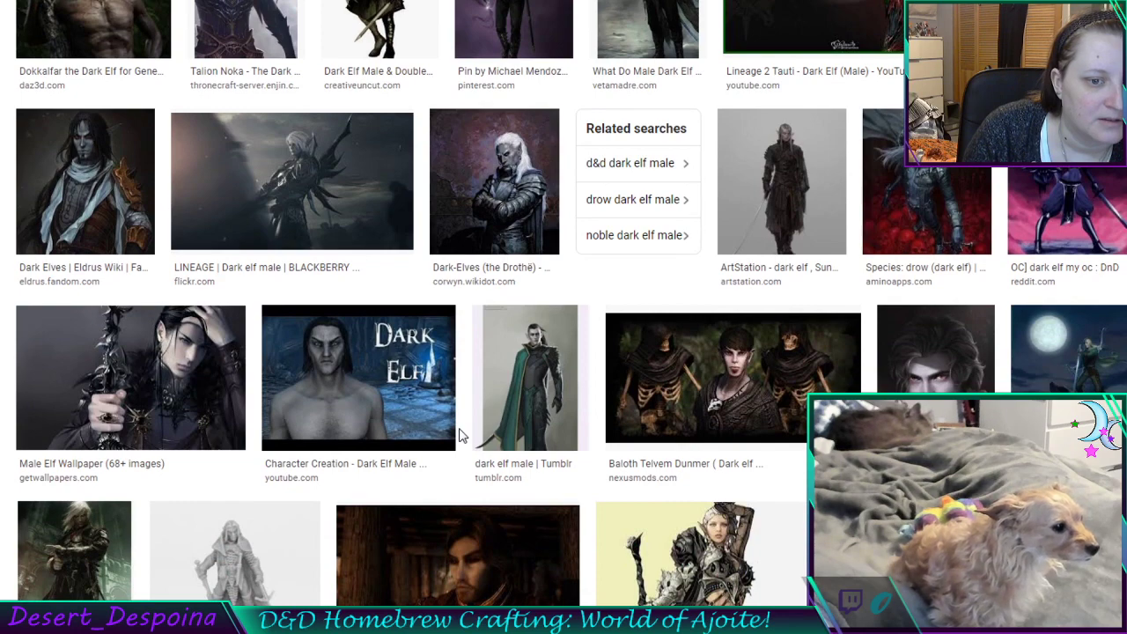
pyautogui.scroll(-1, 459, 434)
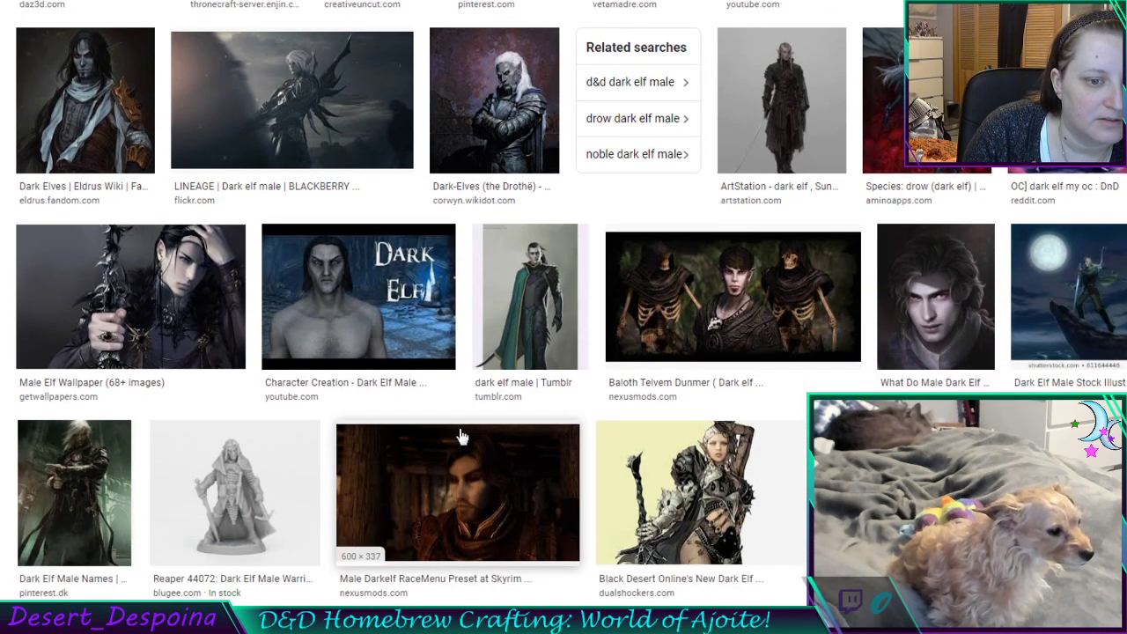
pyautogui.scroll(-3, 460, 436)
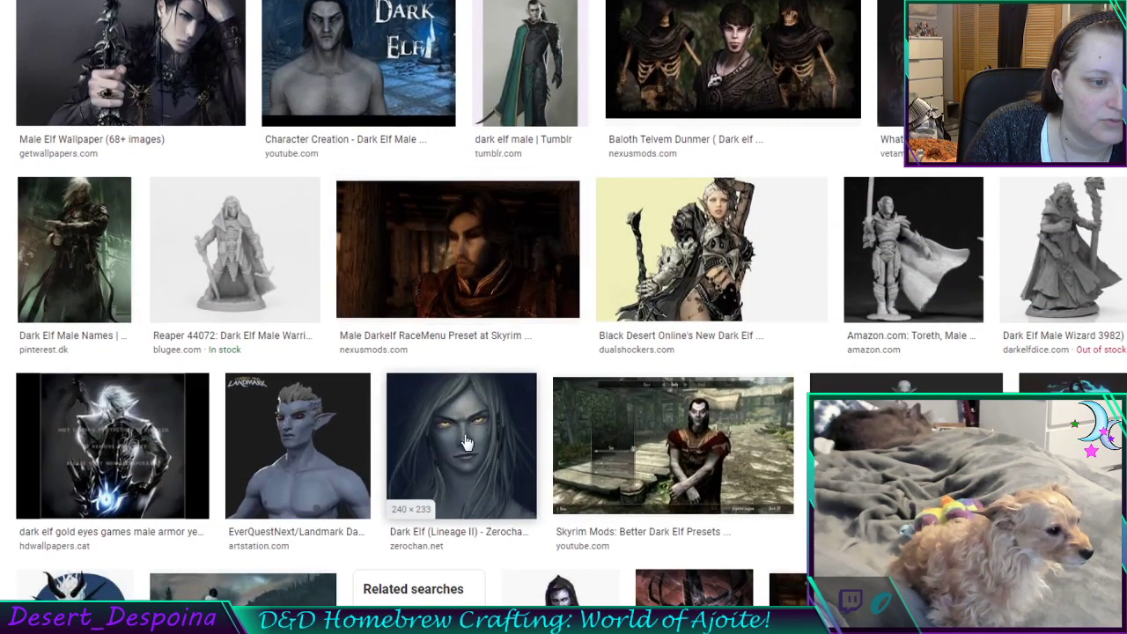
pyautogui.scroll(-4, 466, 443)
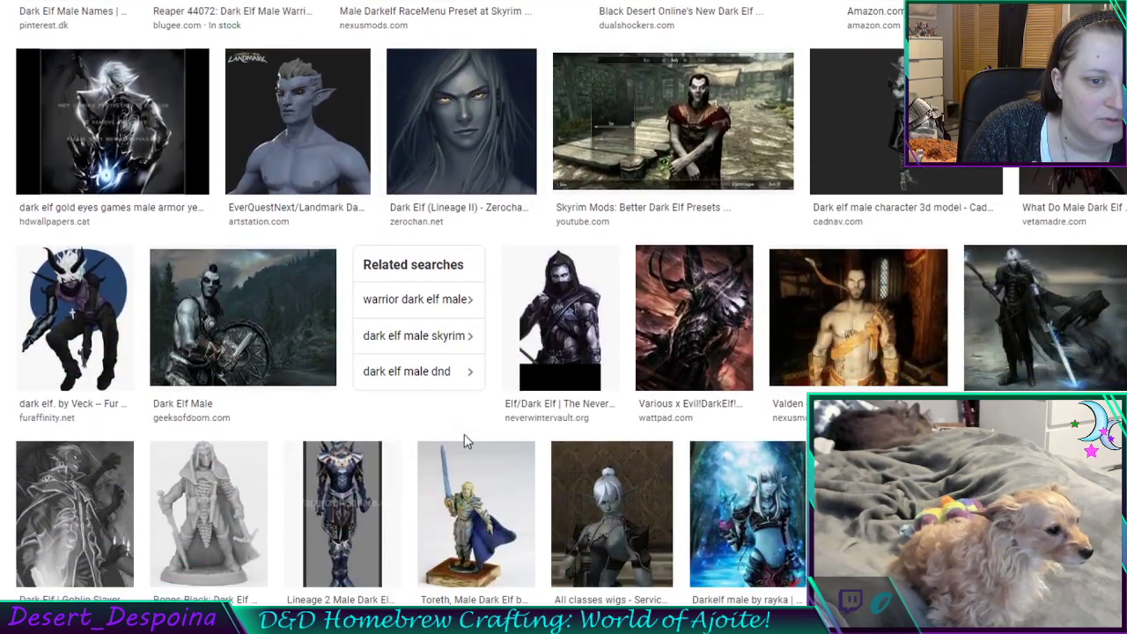
pyautogui.scroll(-3, 464, 434)
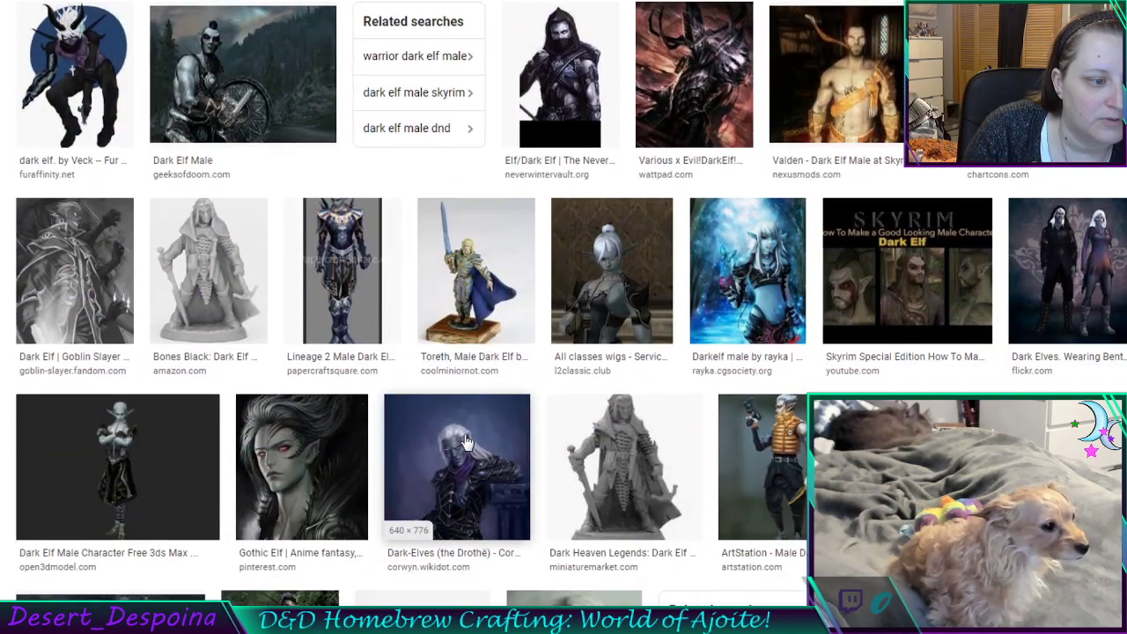
pyautogui.scroll(-1, 467, 440)
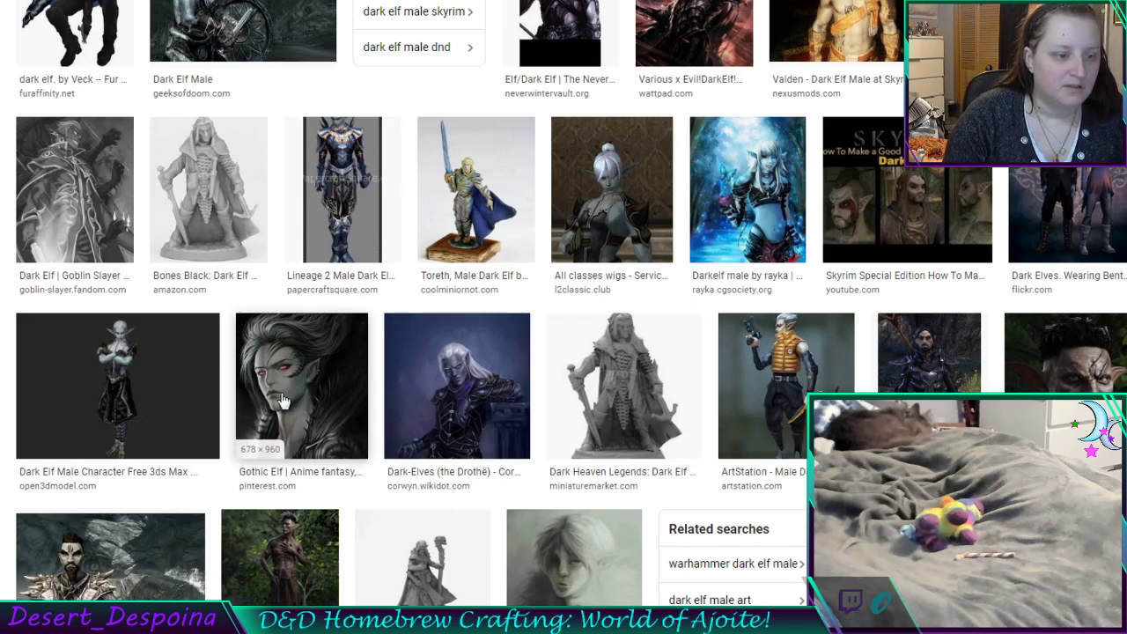
pyautogui.scroll(-3, 283, 401)
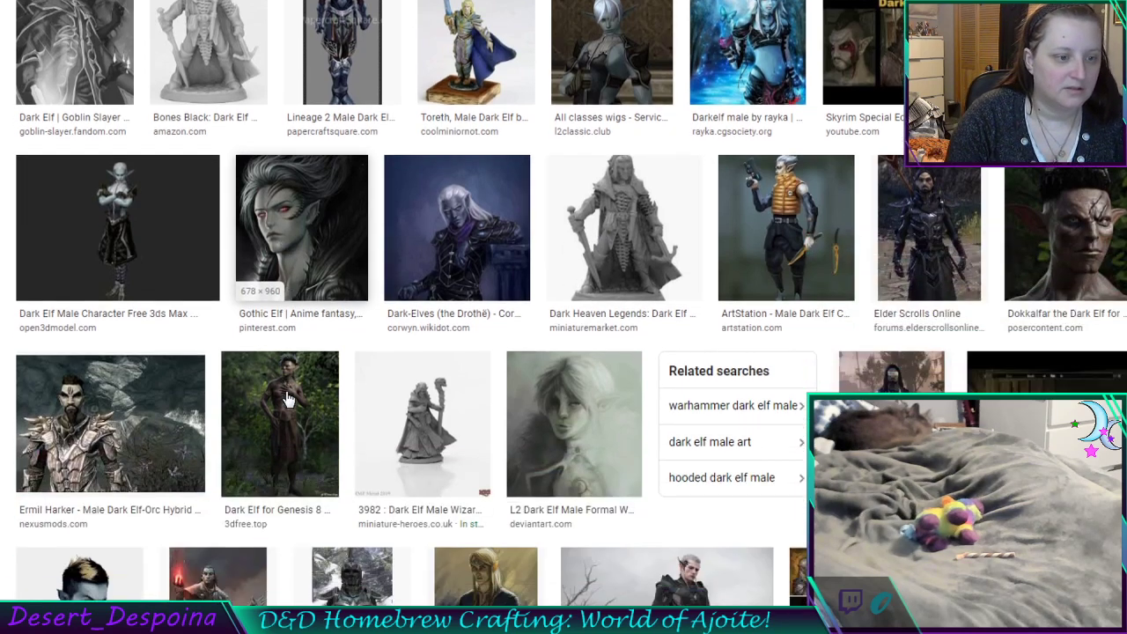
pyautogui.scroll(-1, 287, 399)
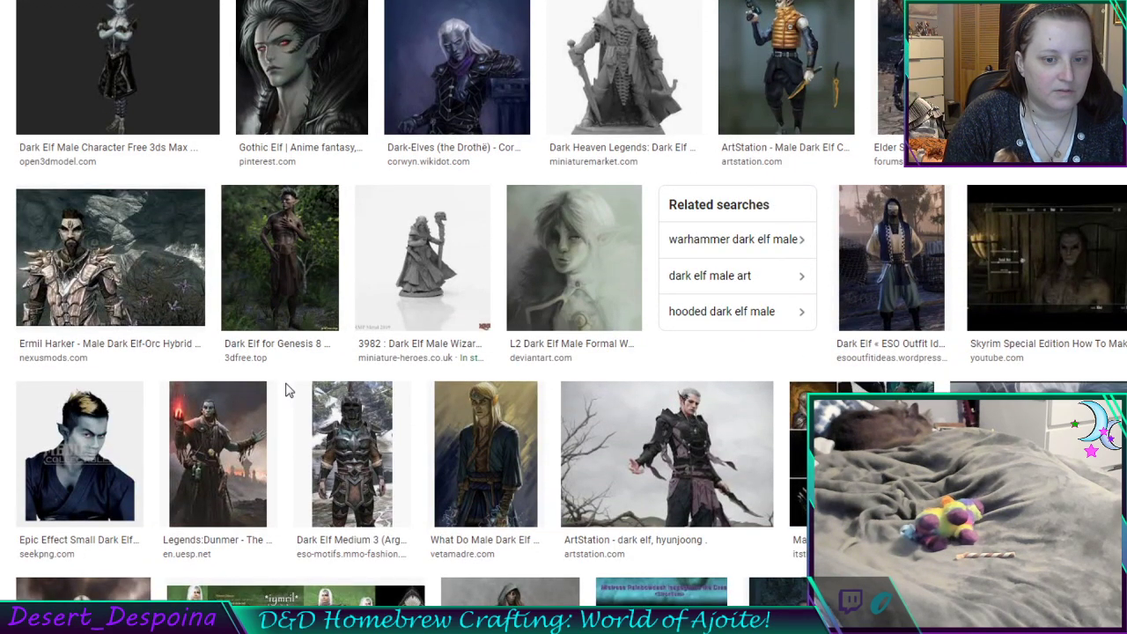
pyautogui.scroll(-2, 286, 391)
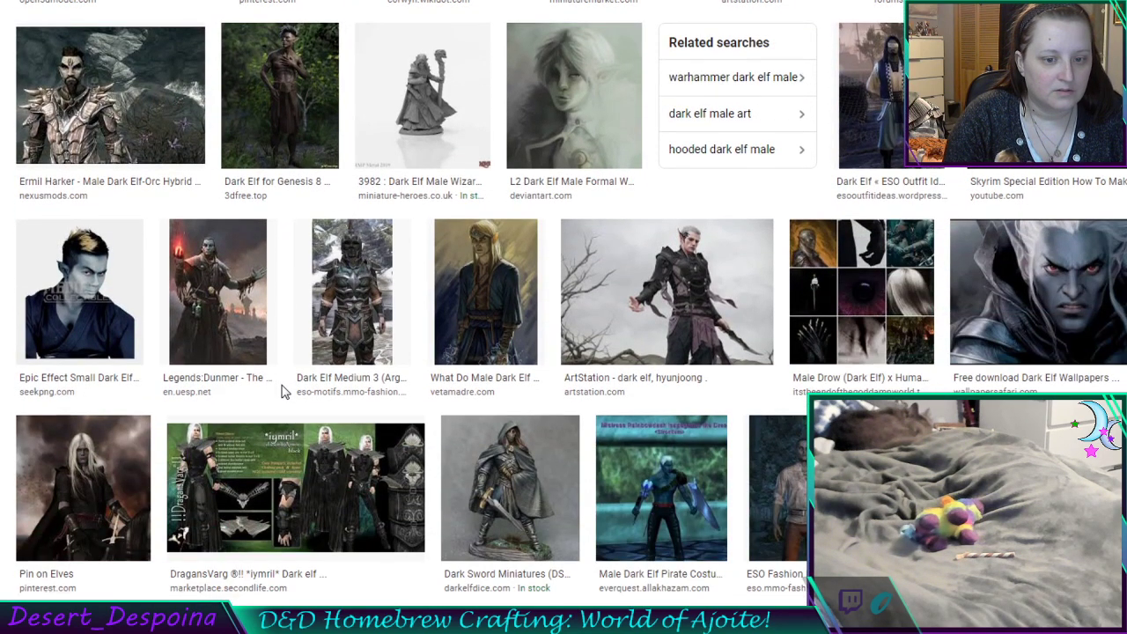
# Preview the Gothic Elf portrait from Pinterest and look through its related images
pyautogui.scroll(4, 283, 392)
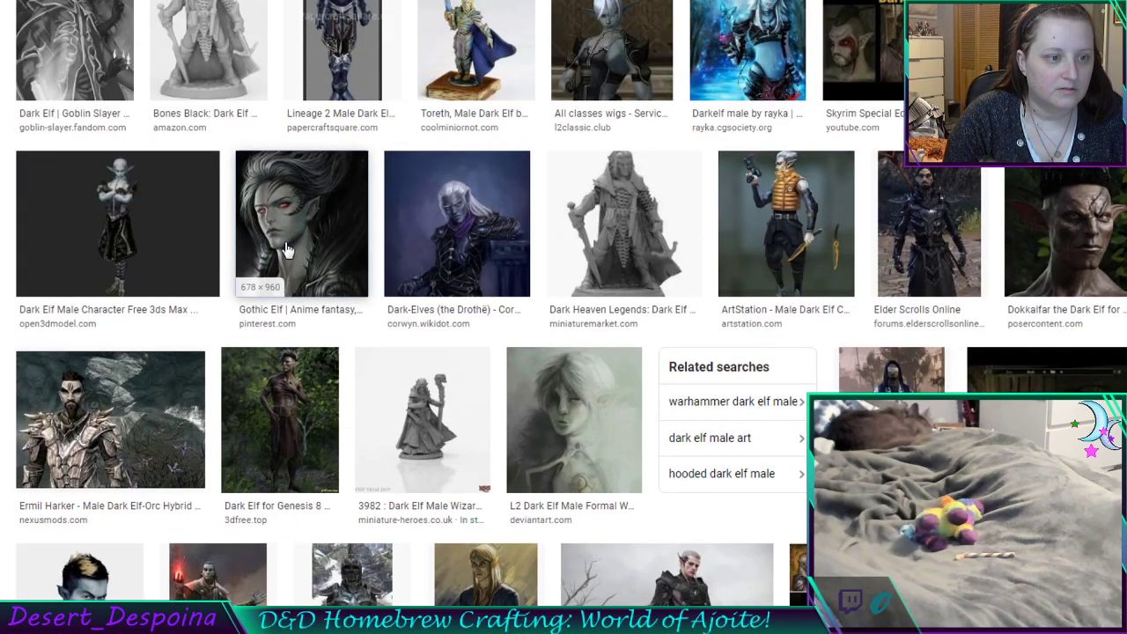
pyautogui.click(286, 251)
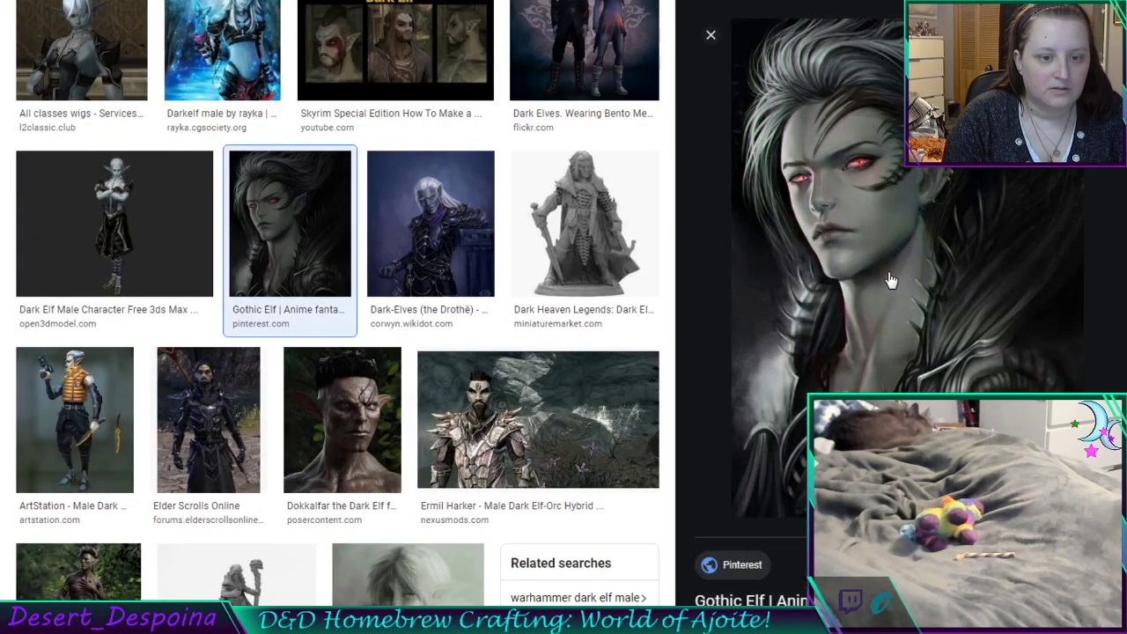
pyautogui.scroll(-3, 885, 281)
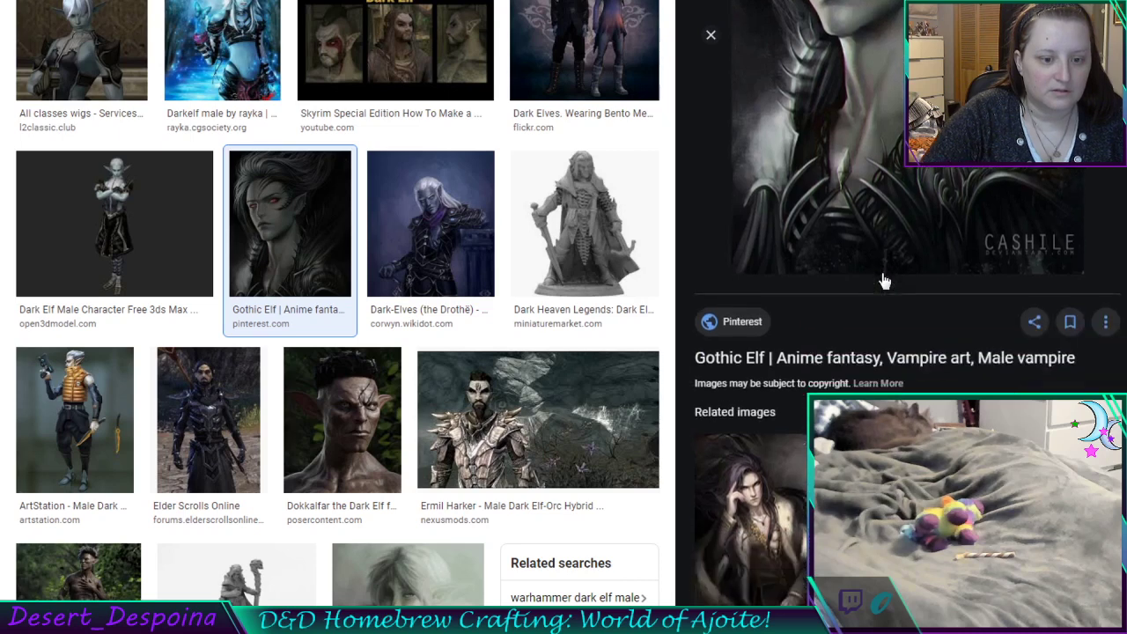
pyautogui.scroll(-3, 885, 282)
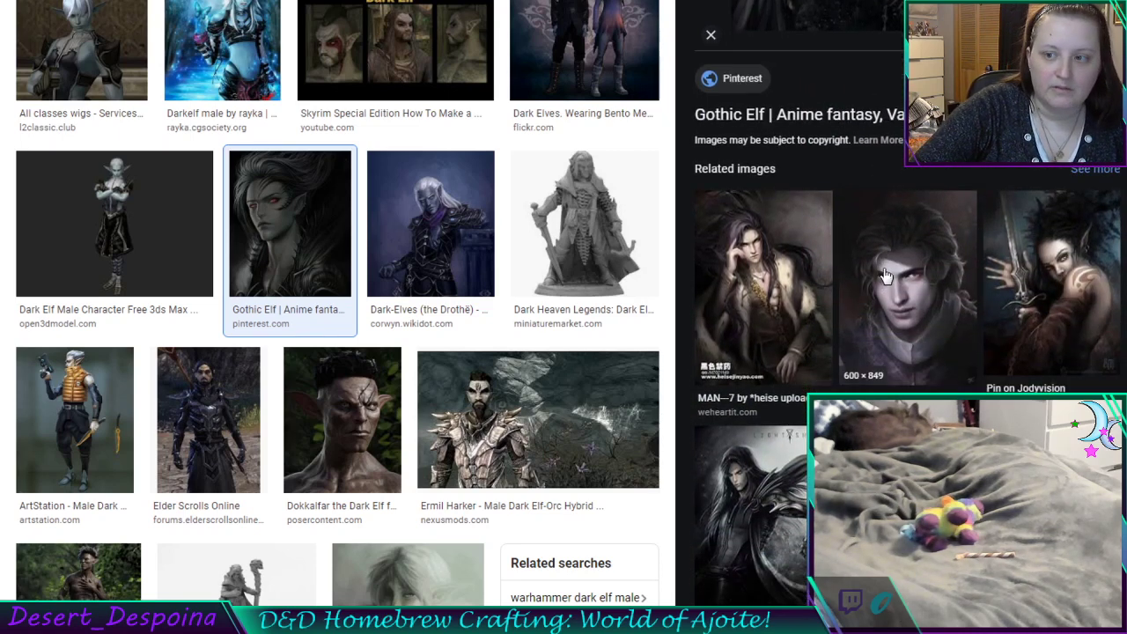
pyautogui.scroll(-3, 885, 276)
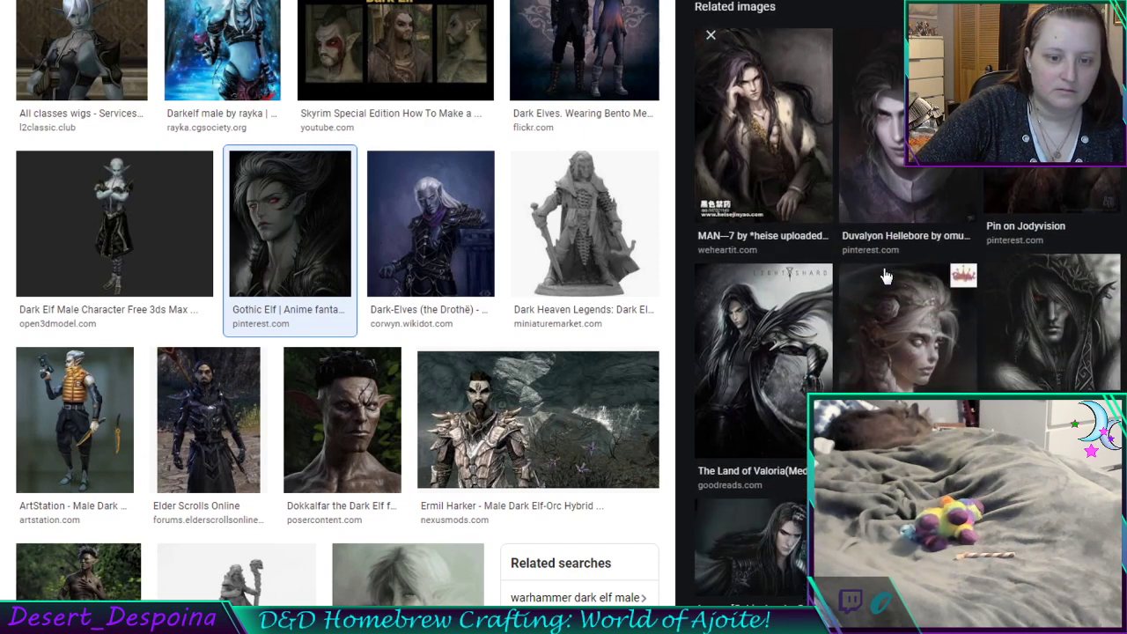
pyautogui.scroll(-1, 885, 276)
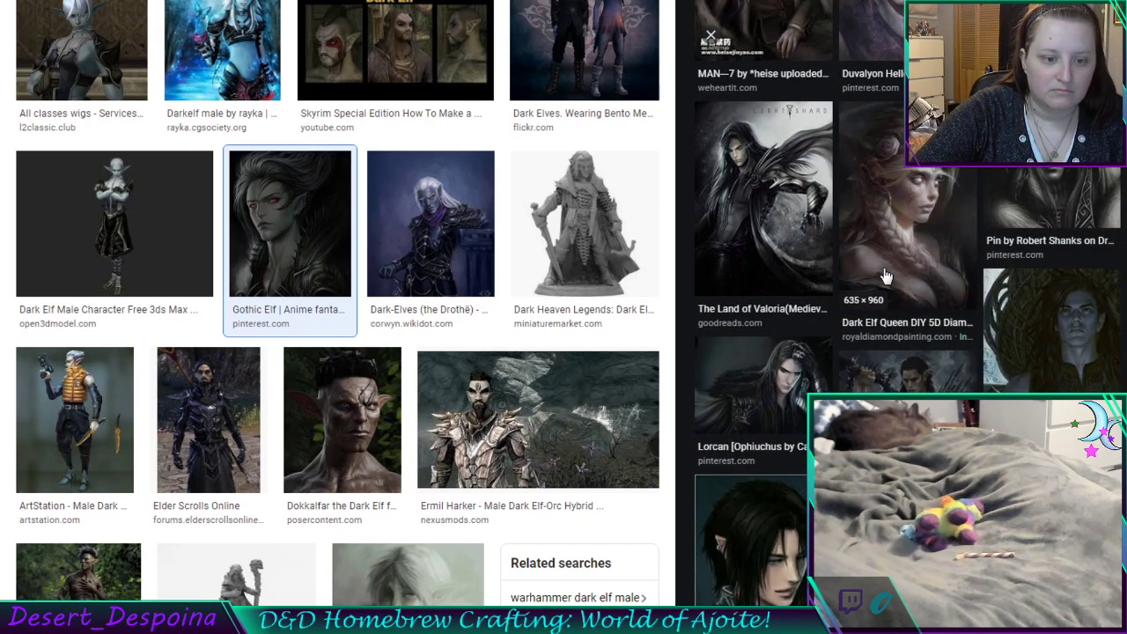
pyautogui.scroll(-3, 885, 276)
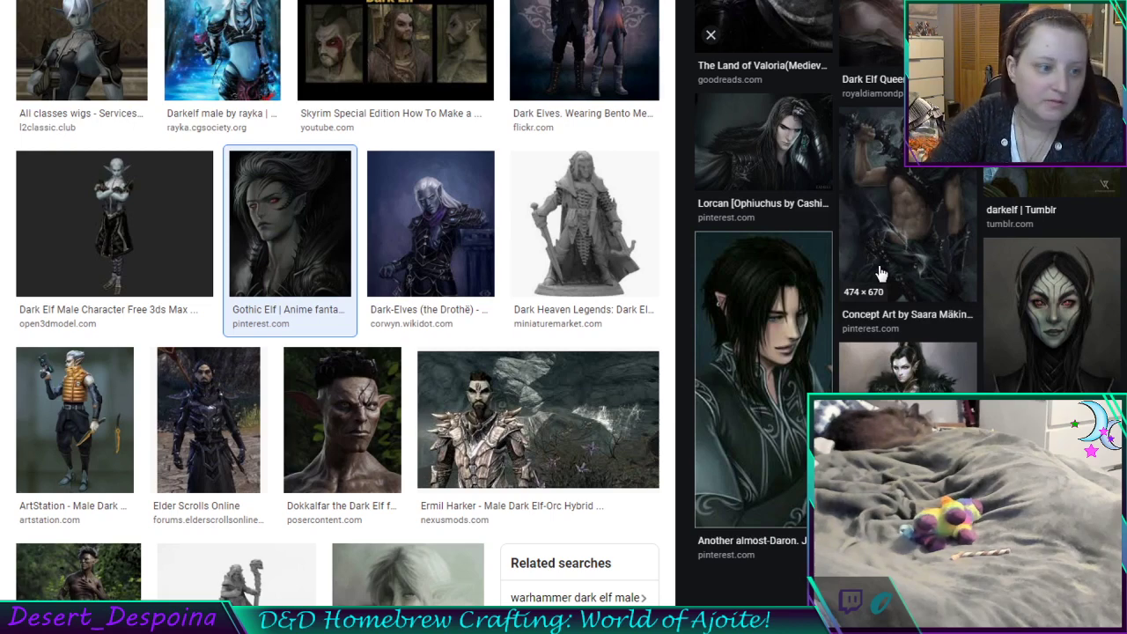
pyautogui.scroll(5, 805, 338)
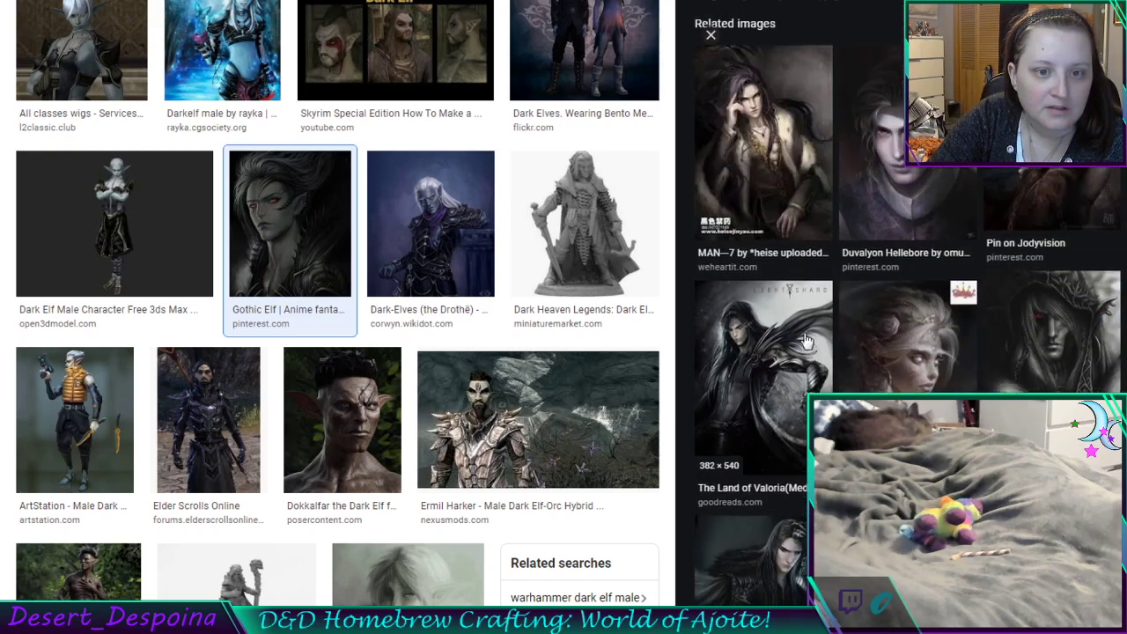
pyautogui.scroll(6, 805, 338)
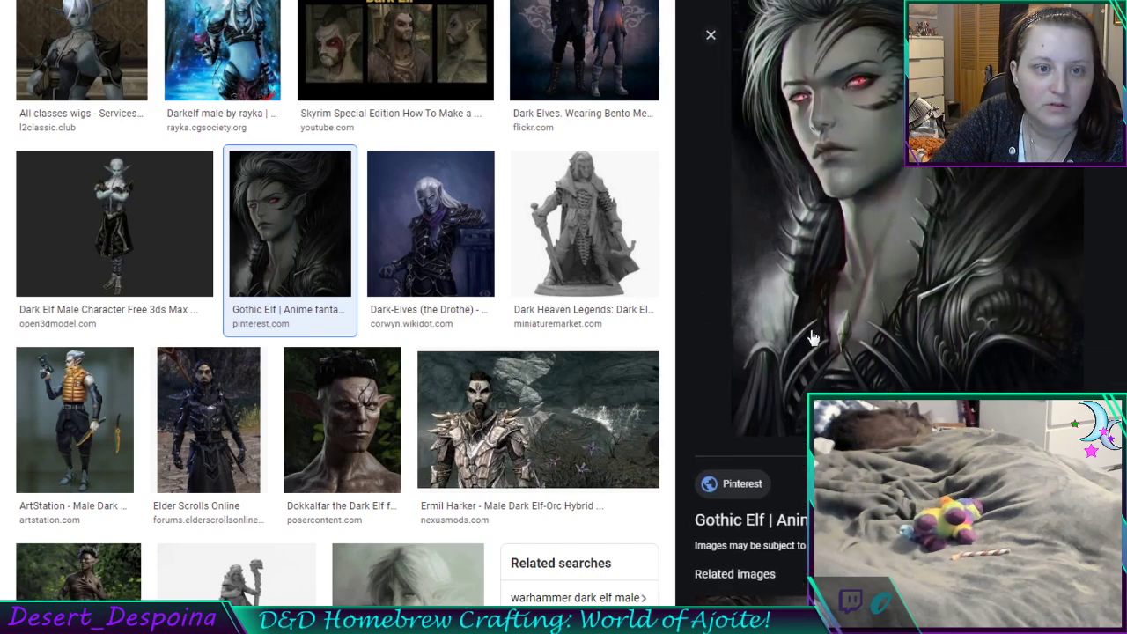
pyautogui.scroll(1, 847, 273)
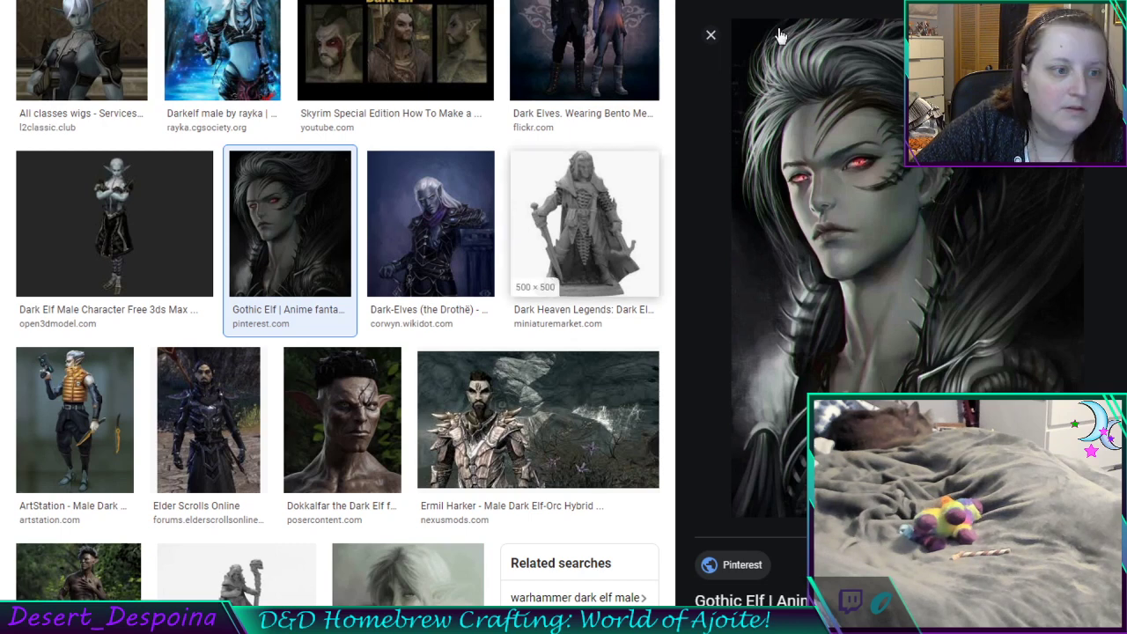
# Preview the Dark-Elves (the Drothë) image from Corwyn Wikidot and look at its related images
pyautogui.click(419, 229)
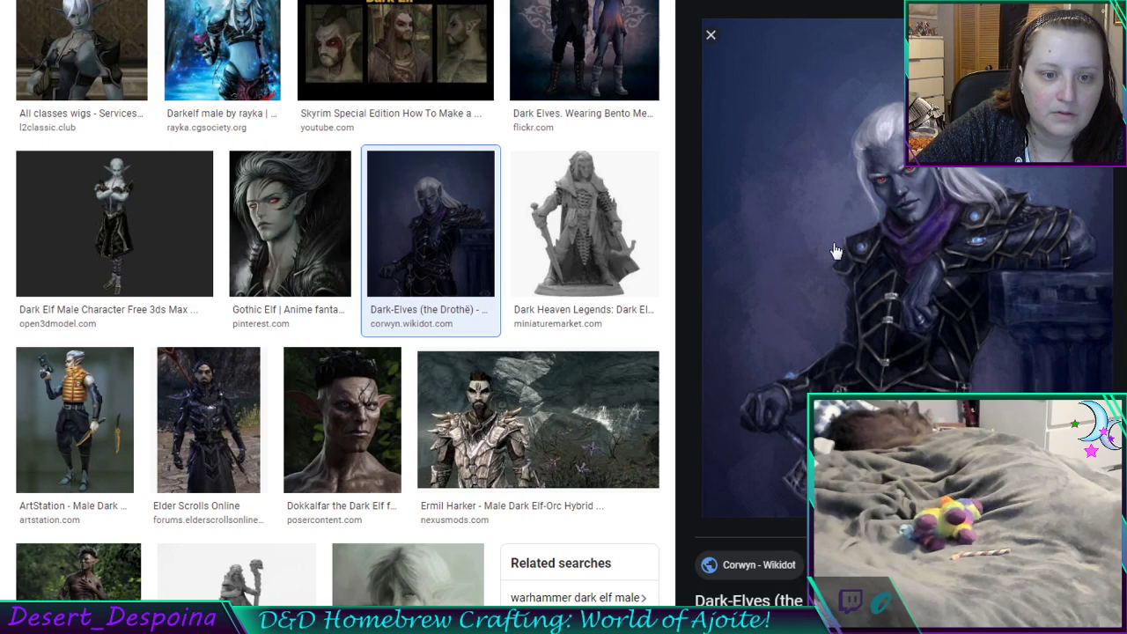
pyautogui.scroll(-2, 836, 251)
pyautogui.scroll(-3, 835, 251)
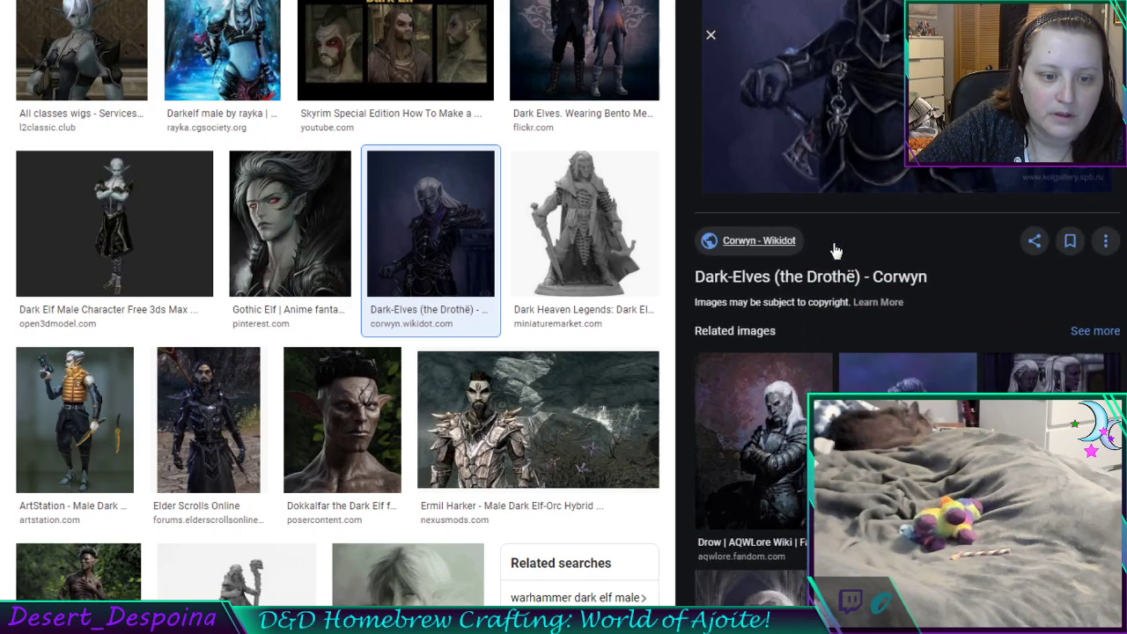
pyautogui.scroll(-1, 834, 246)
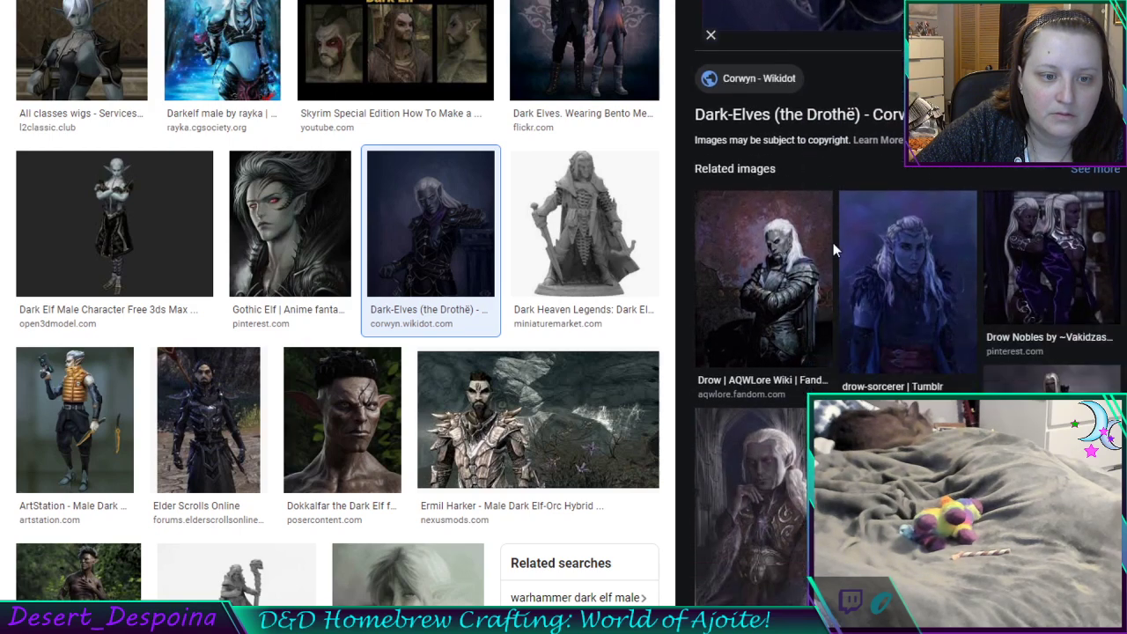
# Preview the related Drow image from AQWLore Wiki and look through the images related to it
pyautogui.click(787, 263)
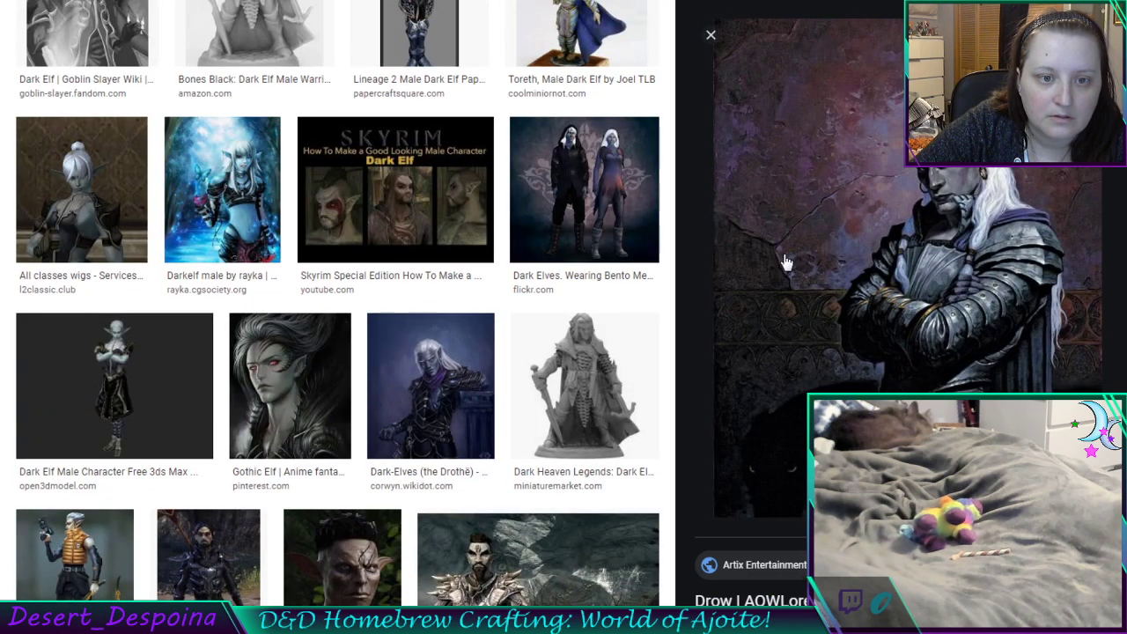
pyautogui.scroll(-3, 786, 261)
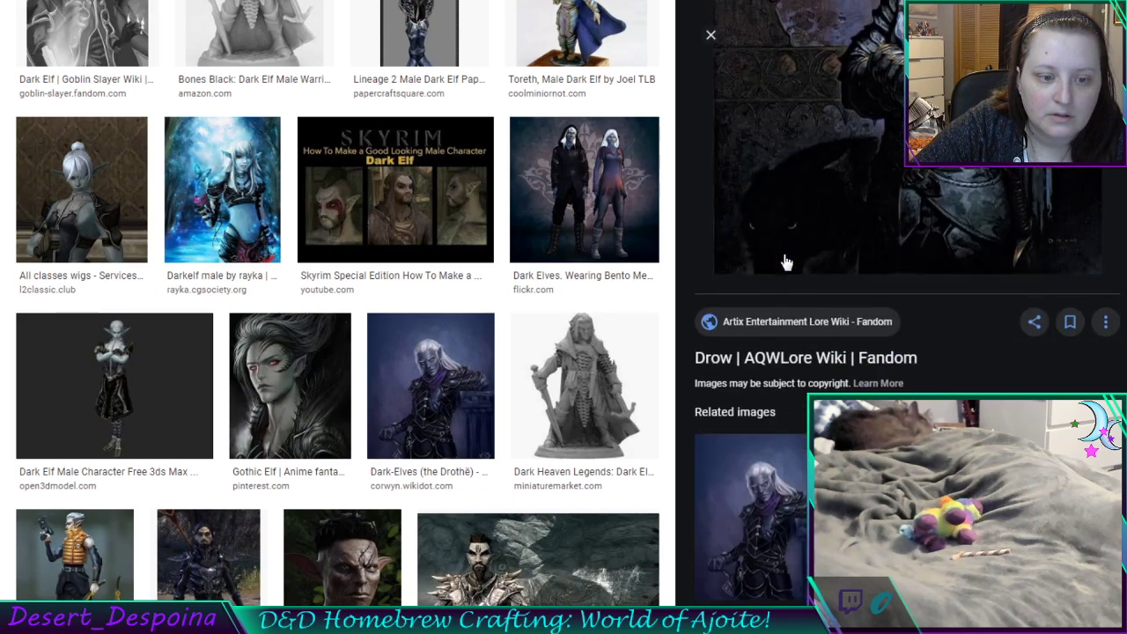
pyautogui.scroll(-2, 786, 262)
pyautogui.scroll(-2, 787, 262)
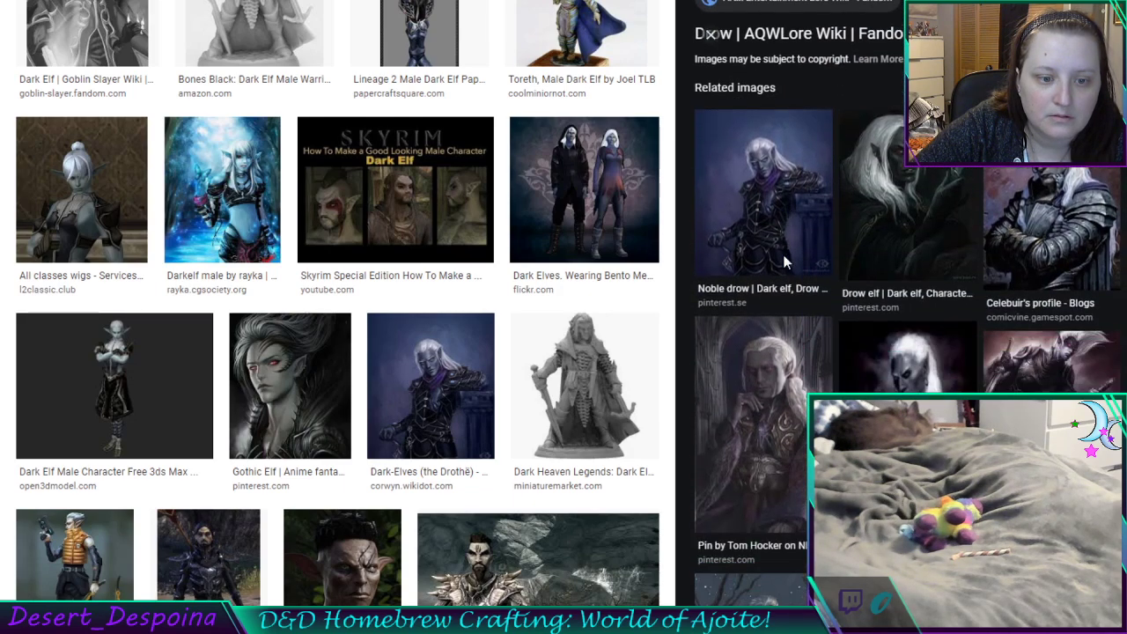
# Browse further through the drow artwork related to the AQWLore Wiki picture
pyautogui.scroll(-3, 786, 262)
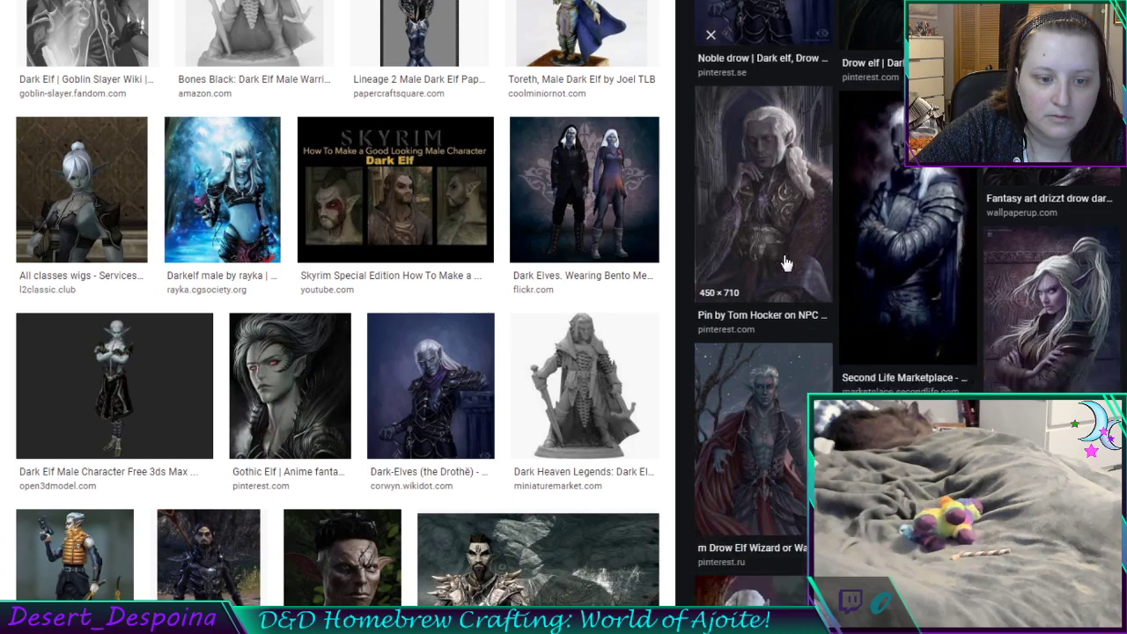
pyautogui.scroll(-3, 787, 262)
pyautogui.scroll(-1, 784, 264)
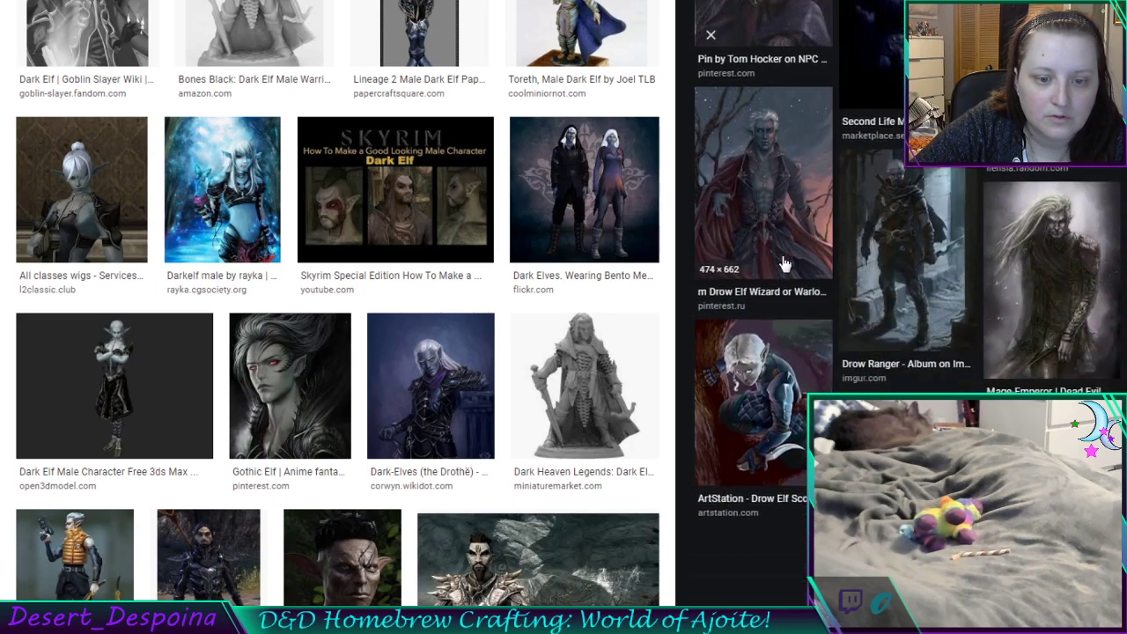
pyautogui.scroll(3, 785, 264)
pyautogui.click(784, 264)
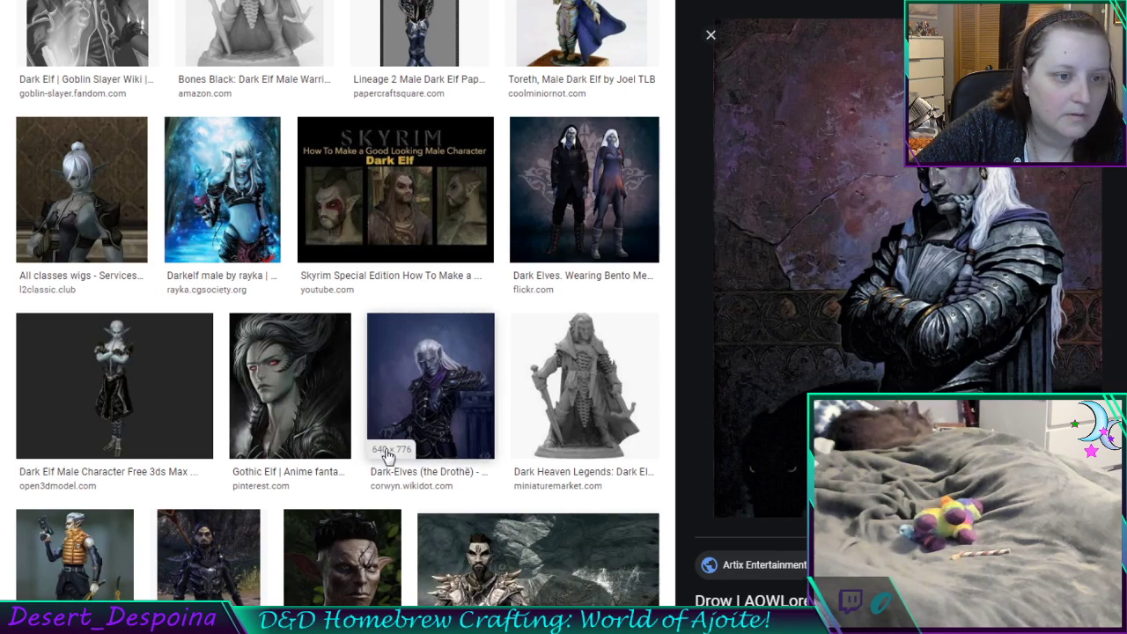
# Browse back through the dark elf male results and preview the Pinterest image of the white-haired elf in black with a sword
pyautogui.scroll(10, 387, 455)
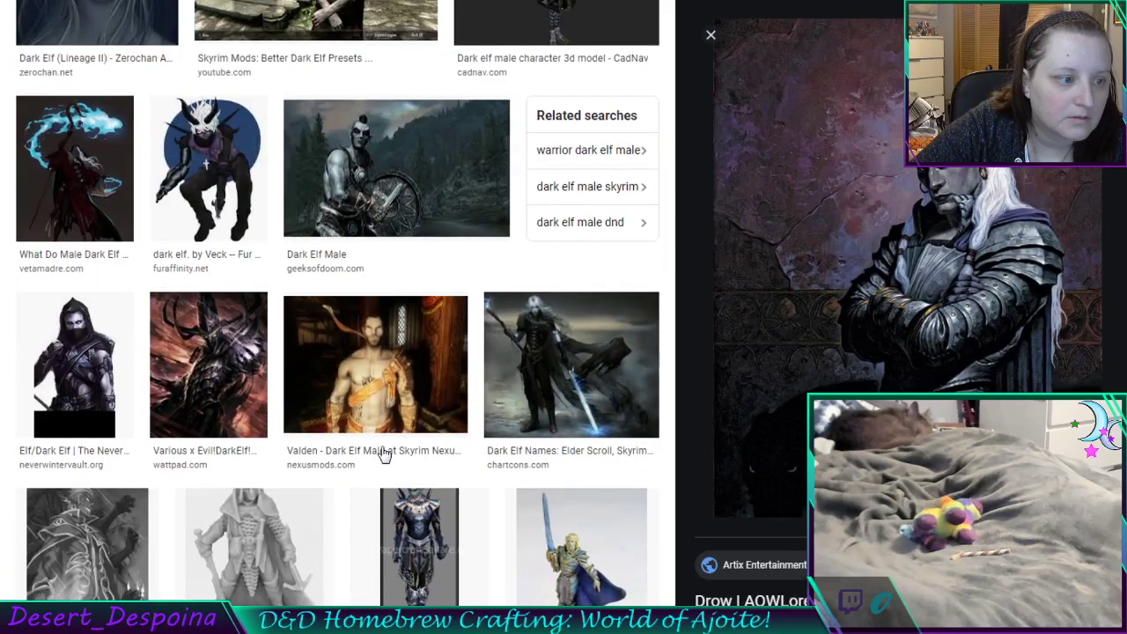
pyautogui.scroll(5, 384, 455)
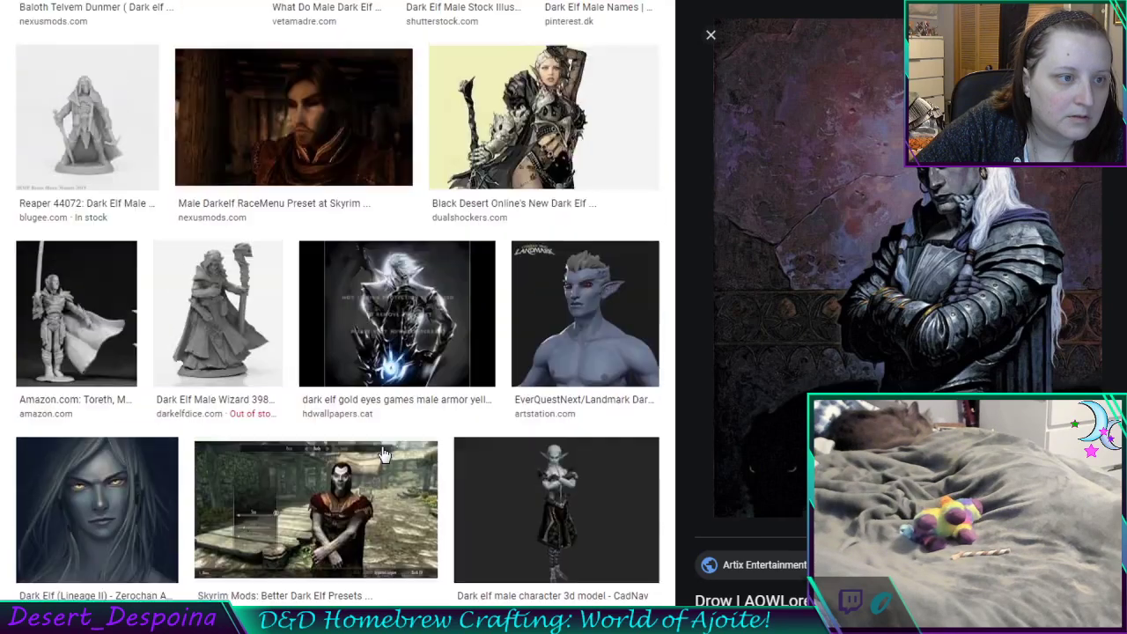
pyautogui.scroll(4, 384, 455)
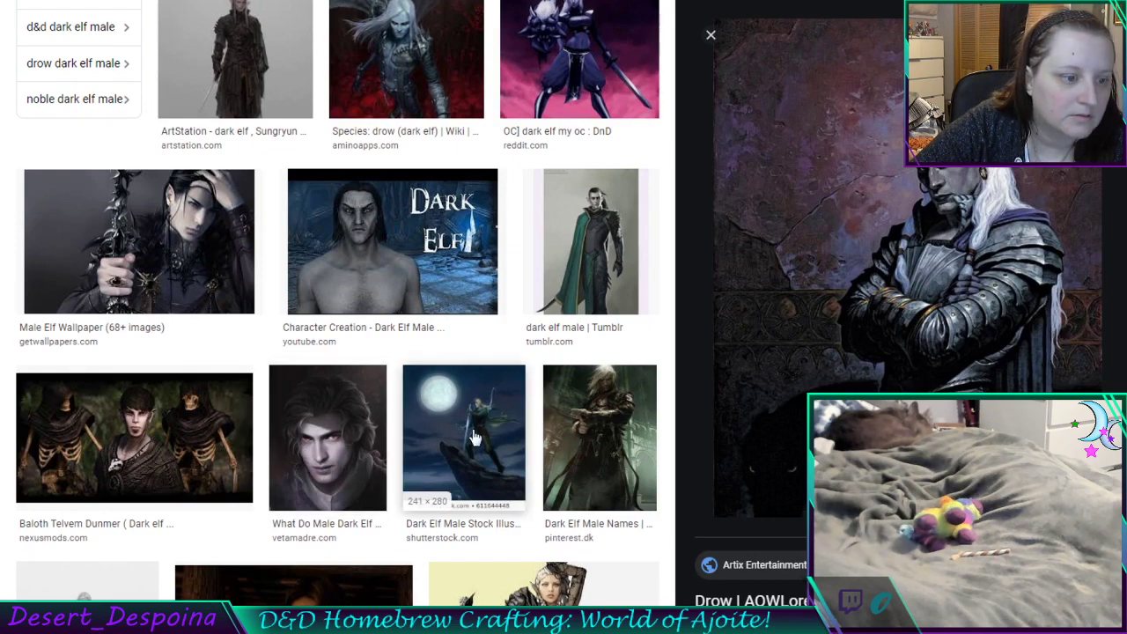
pyautogui.scroll(1, 471, 441)
pyautogui.scroll(5, 471, 440)
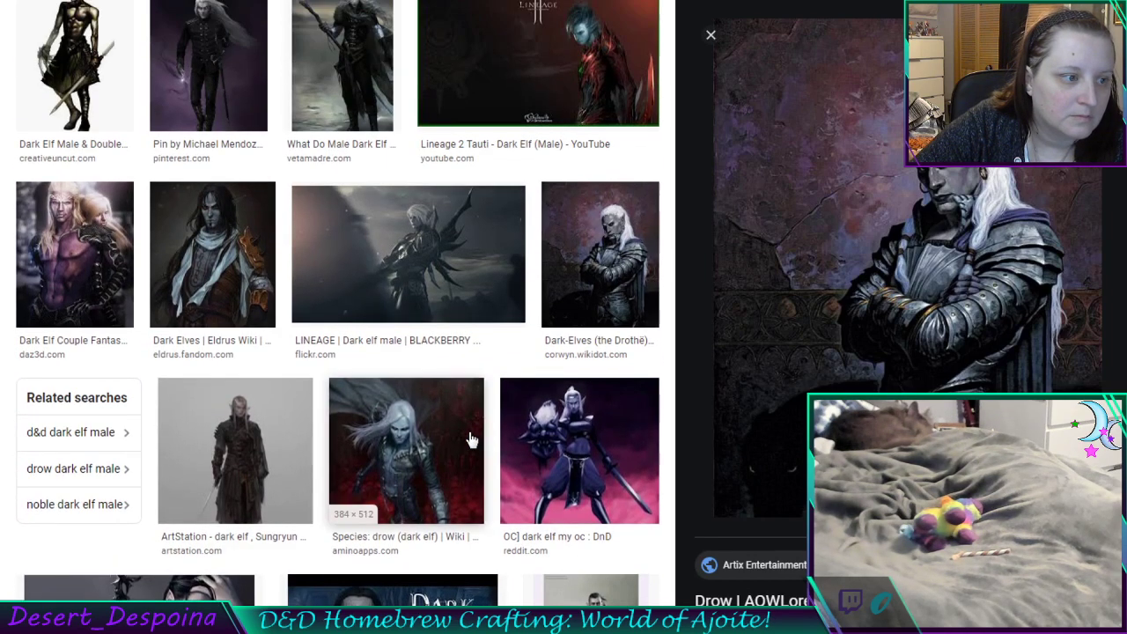
pyautogui.scroll(1, 471, 441)
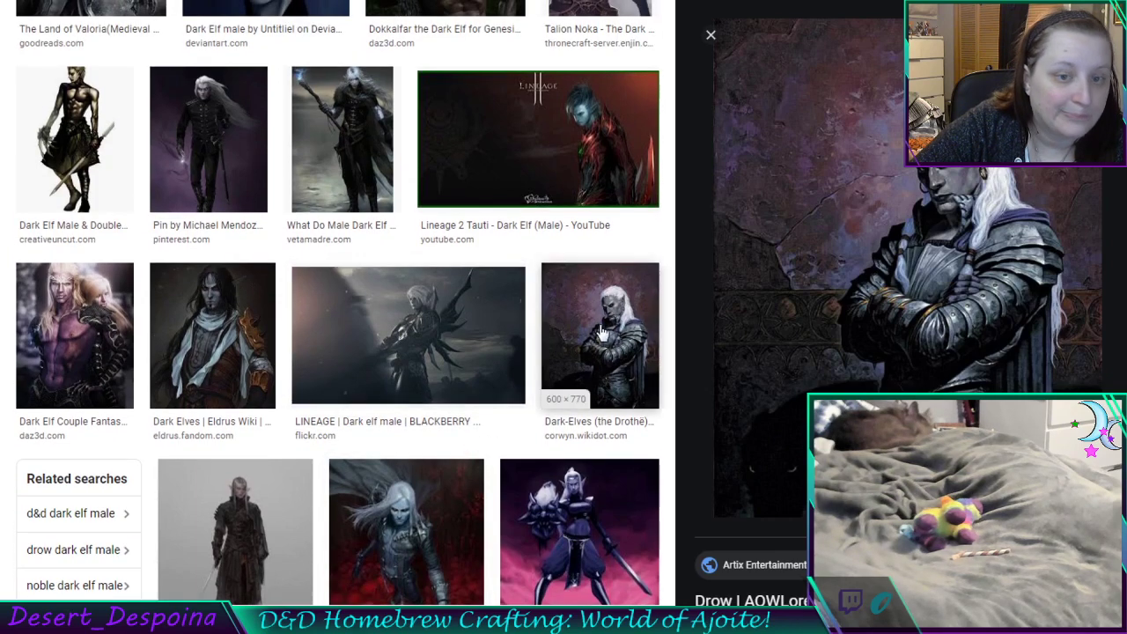
pyautogui.scroll(3, 312, 403)
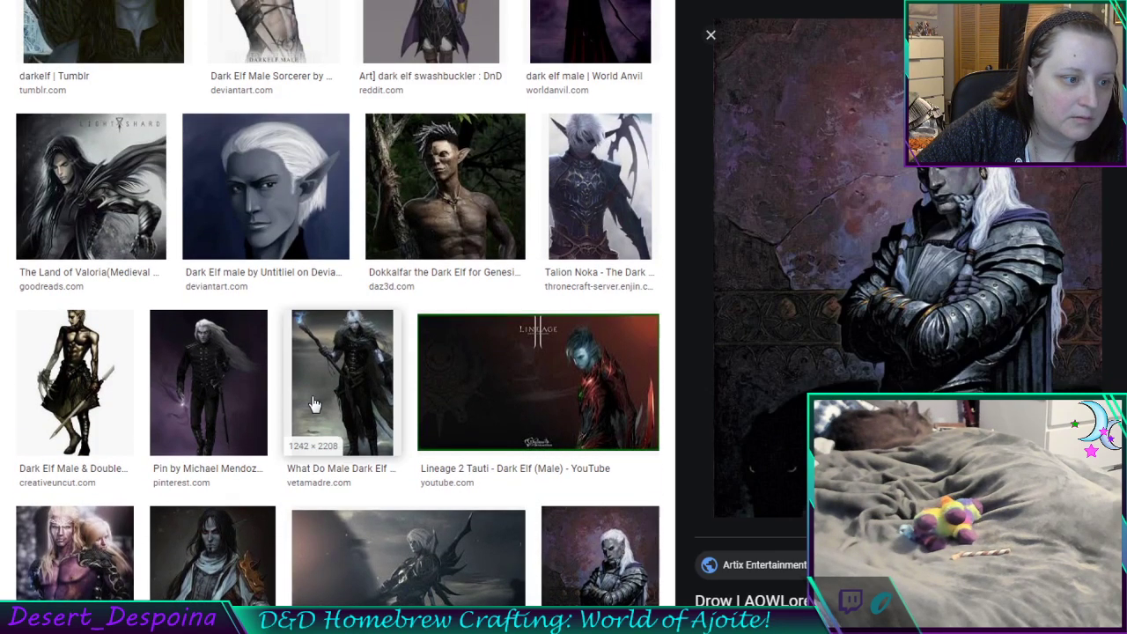
pyautogui.click(195, 403)
pyautogui.scroll(1, 195, 403)
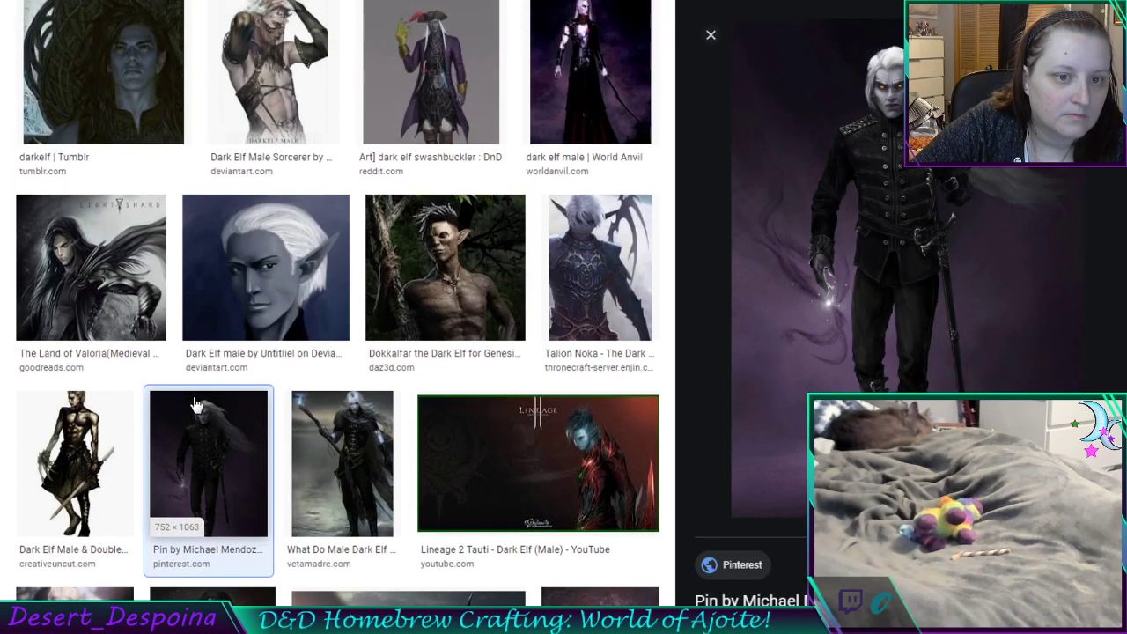
pyautogui.scroll(1, 195, 403)
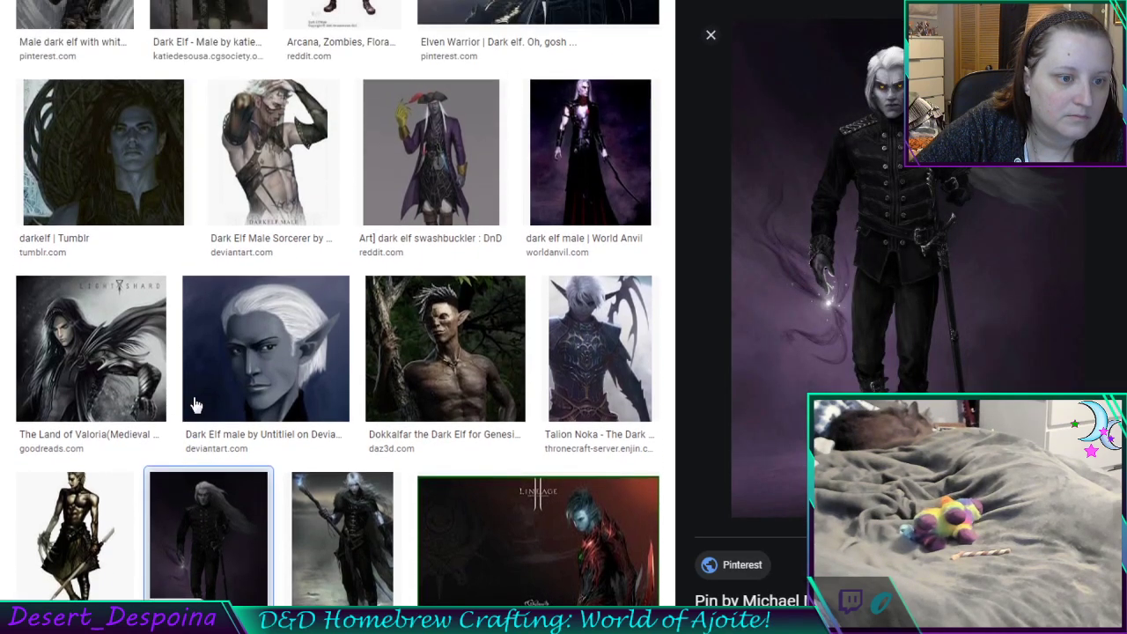
# Preview the Talion Noka image from Thronecraft and the Dark Elf Male Sorcerer artwork from DeviantArt
pyautogui.click(568, 353)
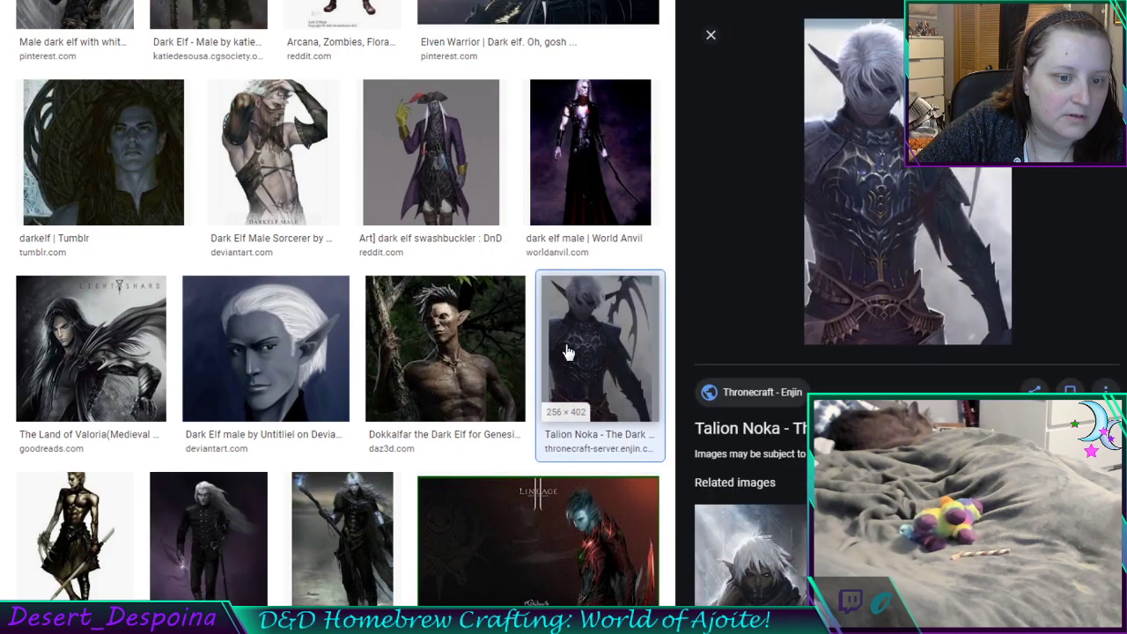
pyautogui.scroll(2, 377, 343)
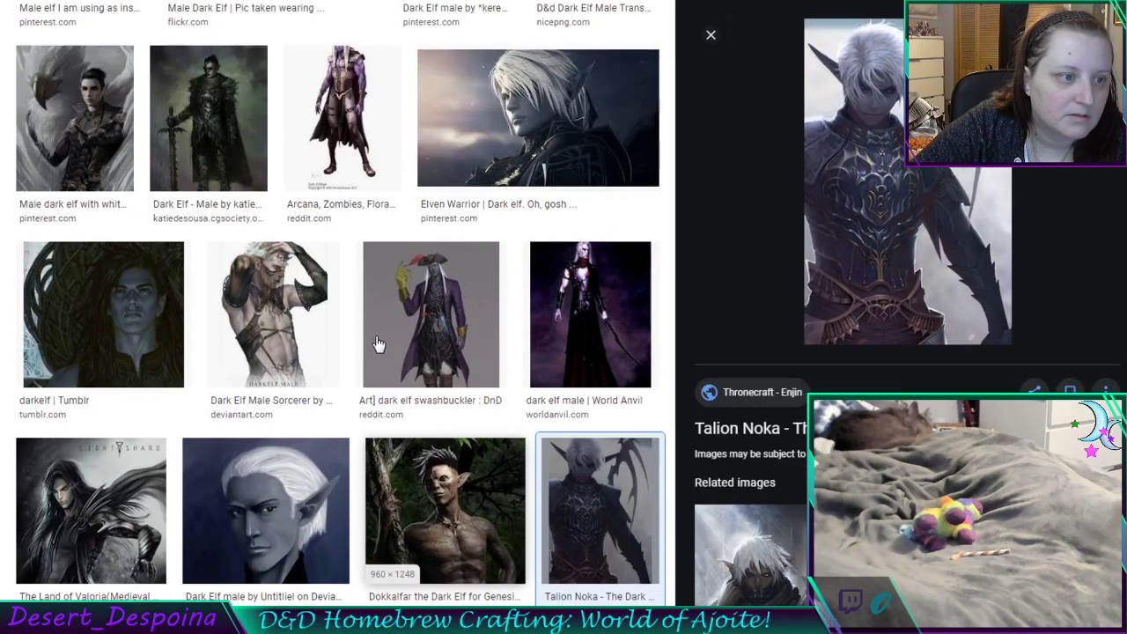
pyautogui.click(254, 338)
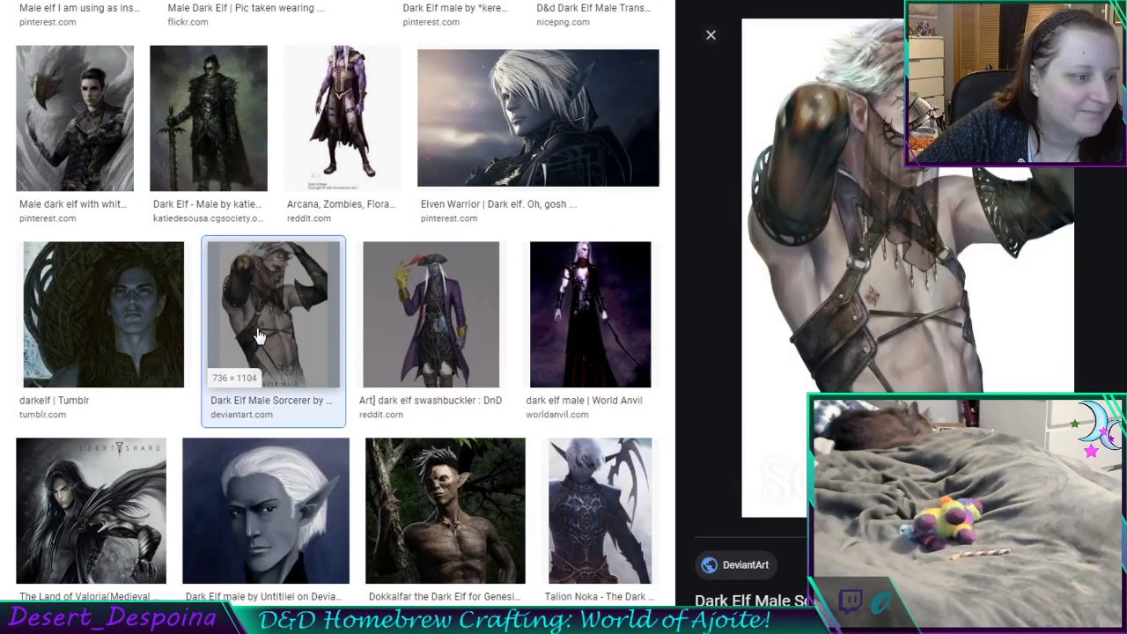
pyautogui.scroll(4, 260, 337)
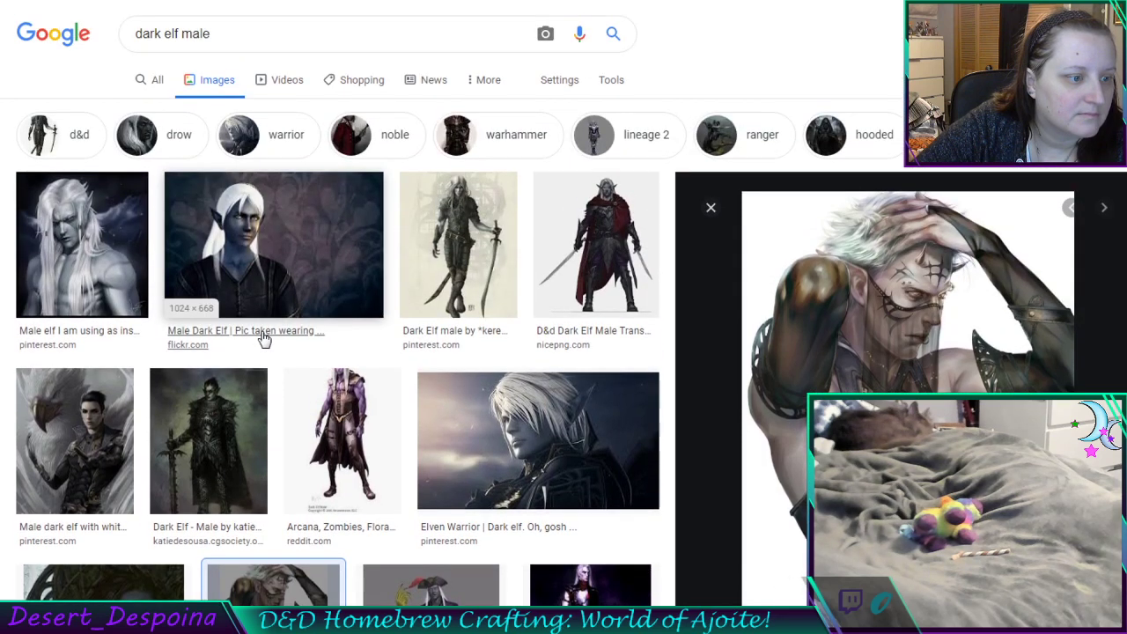
pyautogui.scroll(-3, 261, 338)
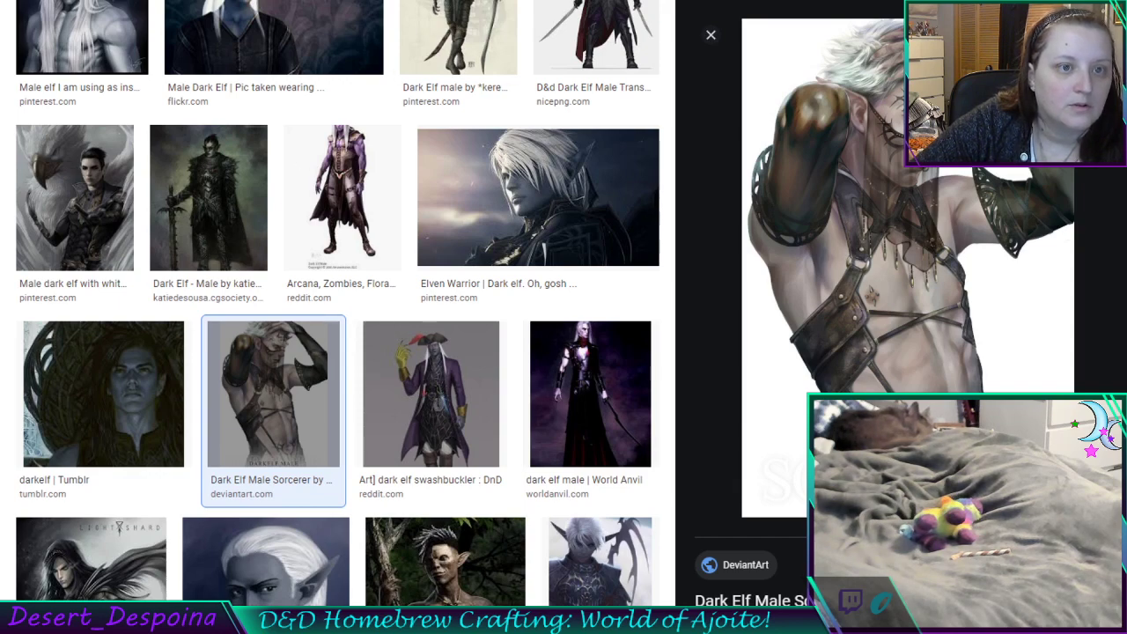
# Switch to World Anvil's Images & Files page, upload Gelerin X.jpg and check it among the recent files
pyautogui.click(467, 1)
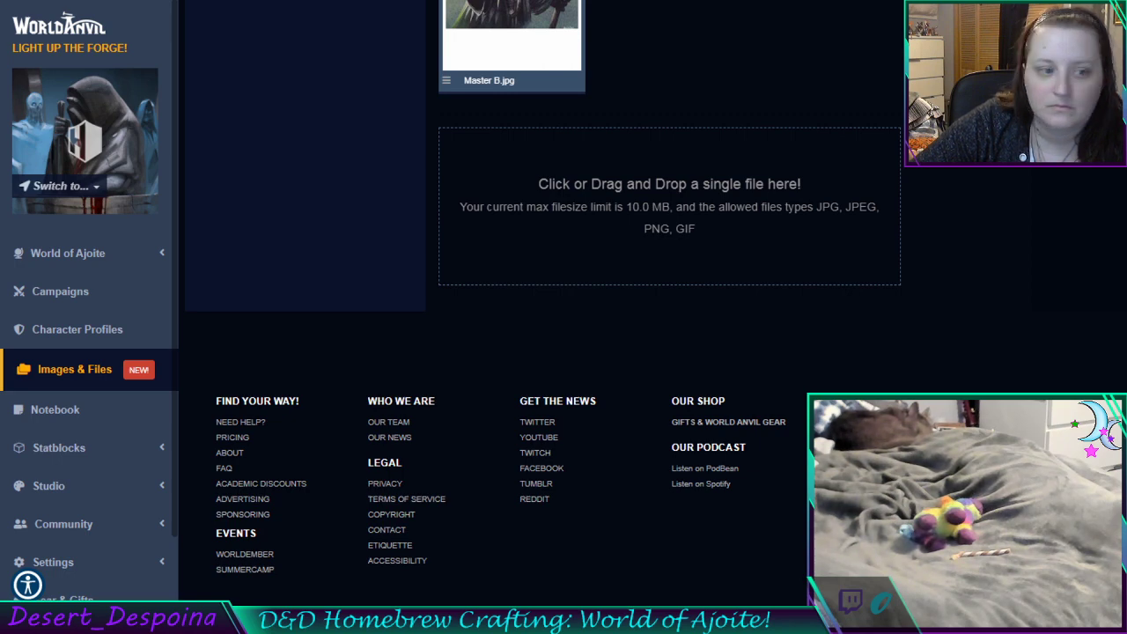
pyautogui.moveTo(1126, 210); pyautogui.dragTo(775, 209)
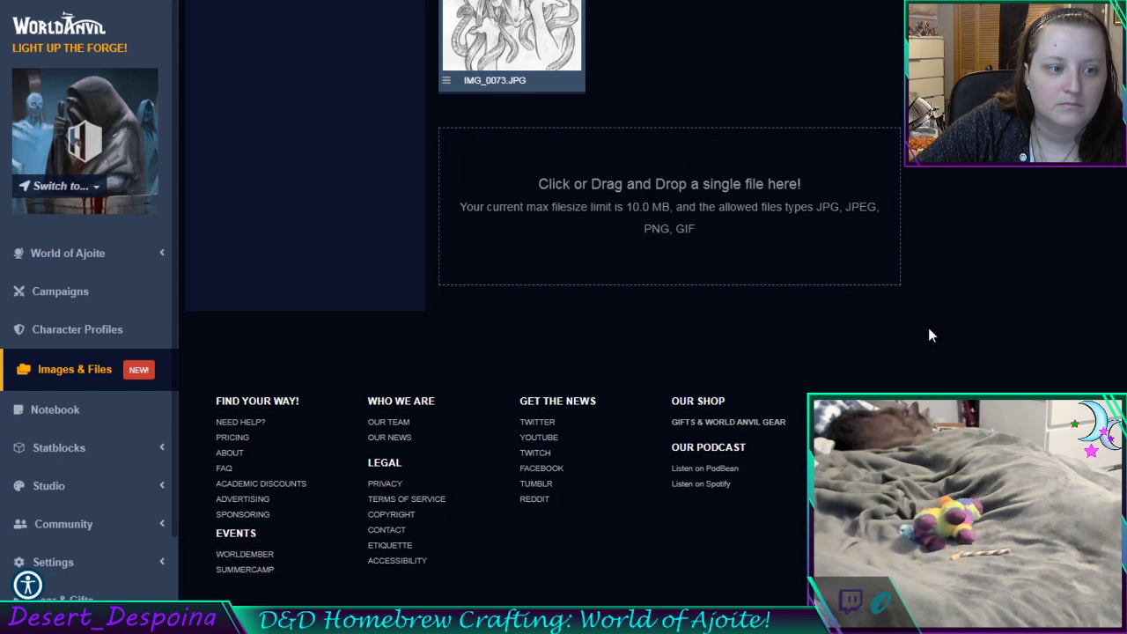
pyautogui.scroll(4, 690, 272)
pyautogui.scroll(4, 689, 271)
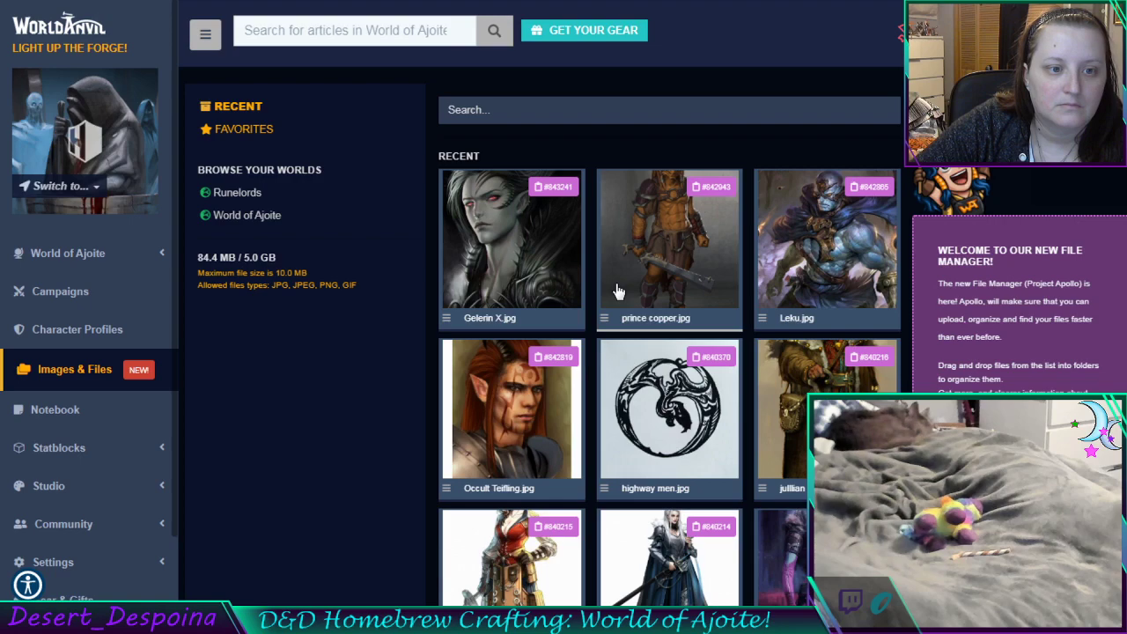
pyautogui.scroll(-8, 619, 293)
pyautogui.scroll(8, 617, 289)
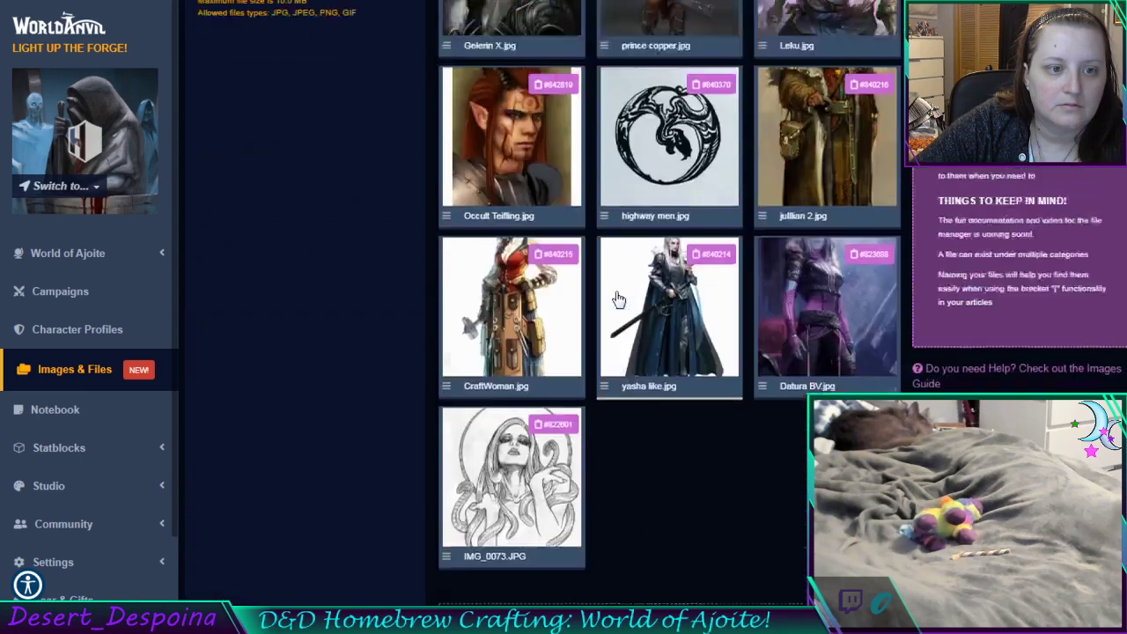
# Upload the armoured drow picture Gelerin Xiltyn.jpg to the World Anvil image files
pyautogui.scroll(-5, 619, 300)
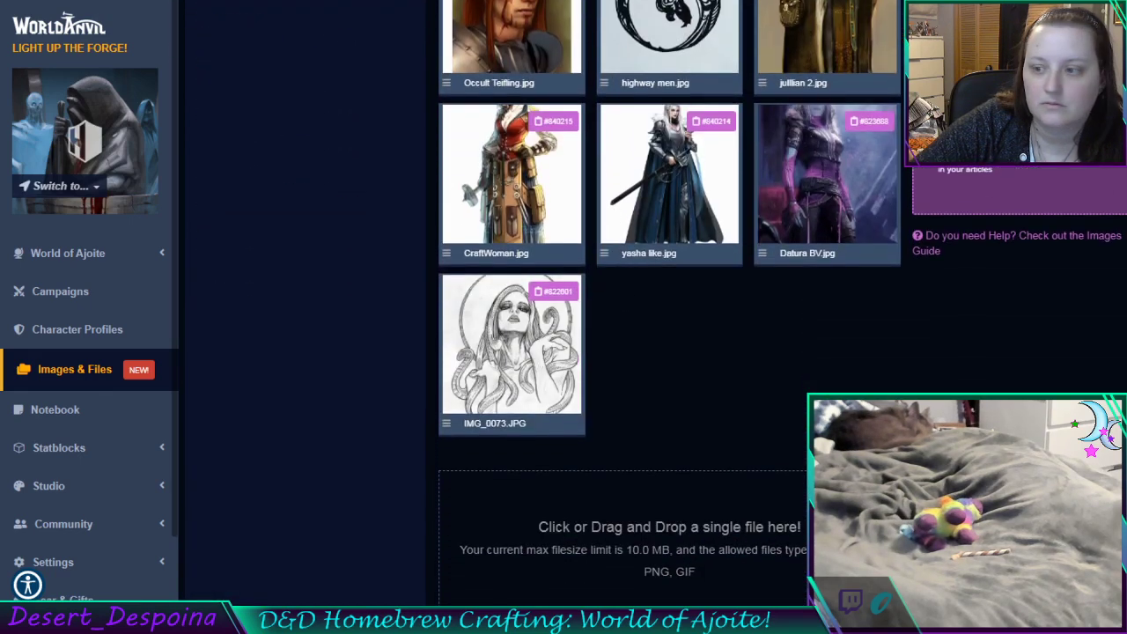
pyautogui.moveTo(734, 528)
pyautogui.mouseDown()
pyautogui.moveTo(725, 544)
pyautogui.moveTo(739, 528)
pyautogui.mouseUp()
pyautogui.scroll(4, 775, 476)
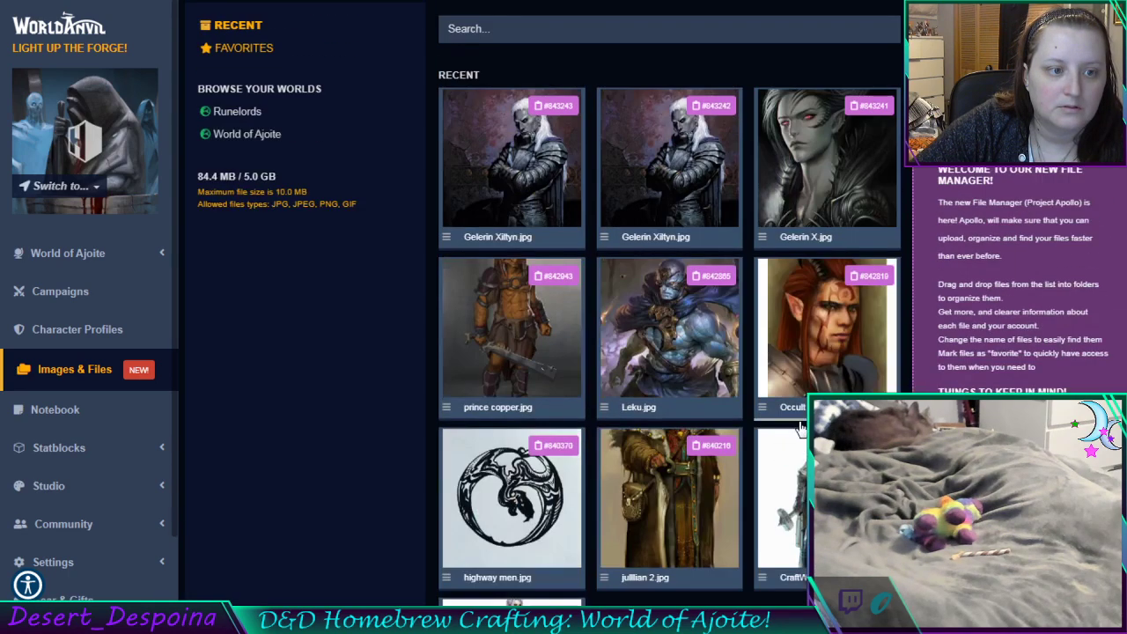
# Delete the duplicate Gelerin Xiltyn.jpg, file #843242, from the recent image files
pyautogui.click(637, 238)
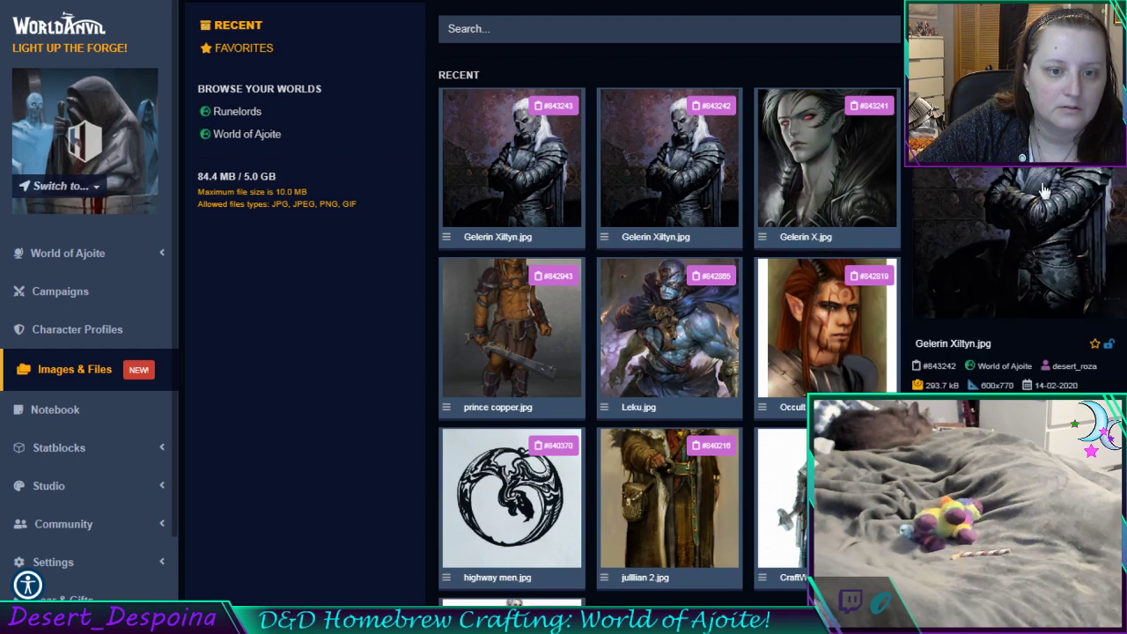
pyautogui.scroll(-1, 637, 238)
pyautogui.scroll(-3, 669, 335)
pyautogui.scroll(4, 669, 335)
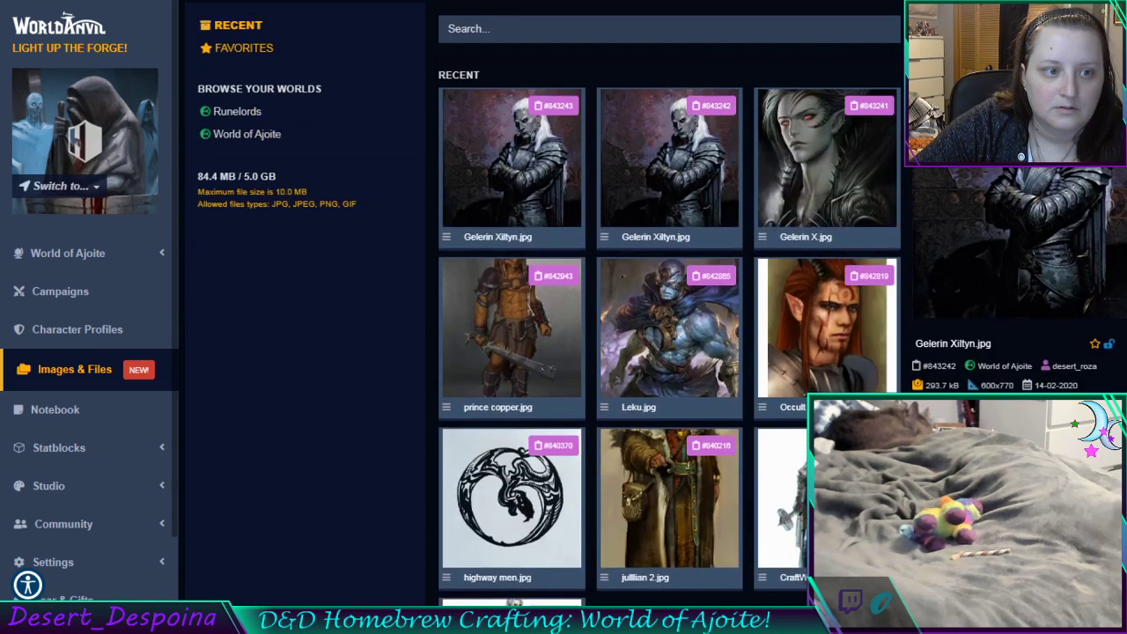
pyautogui.scroll(-4, 669, 334)
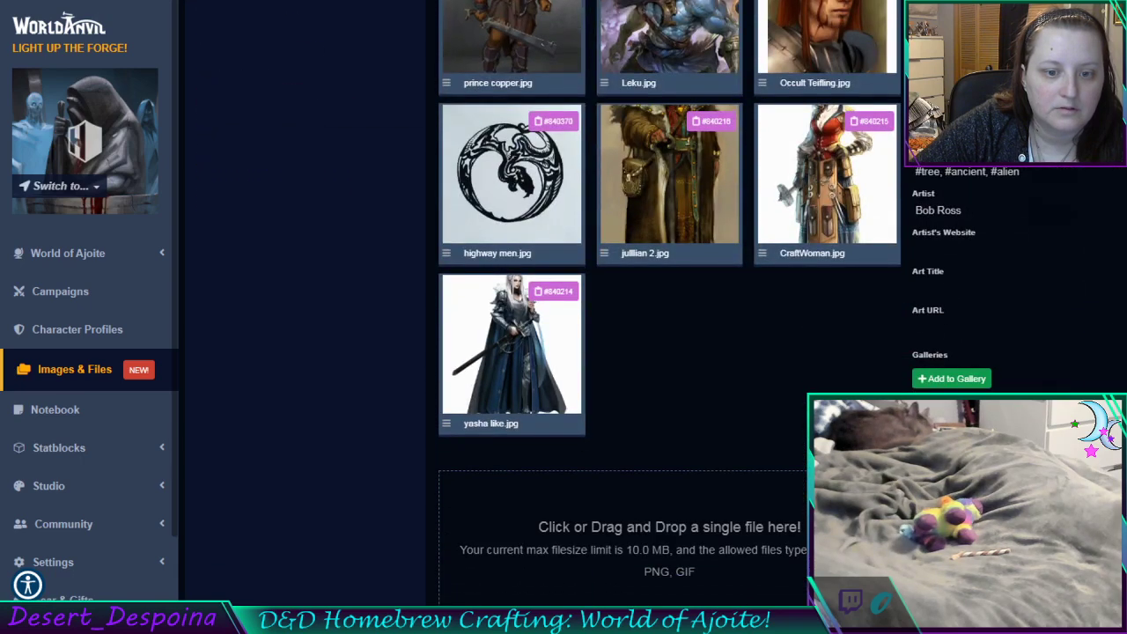
pyautogui.click(669, 353)
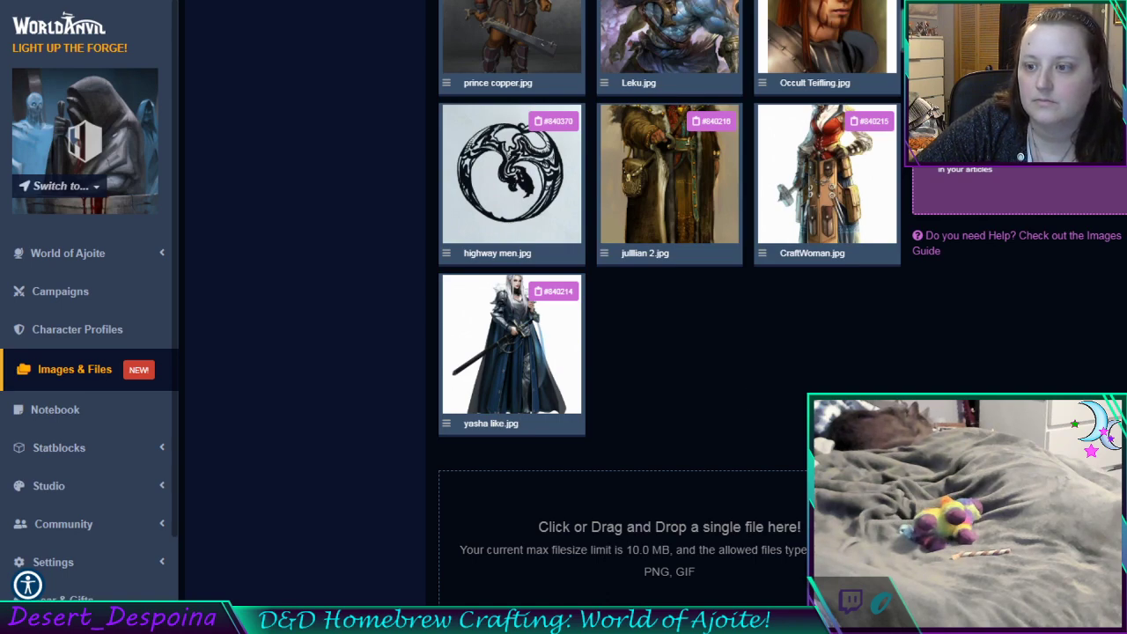
pyautogui.scroll(5, 860, 372)
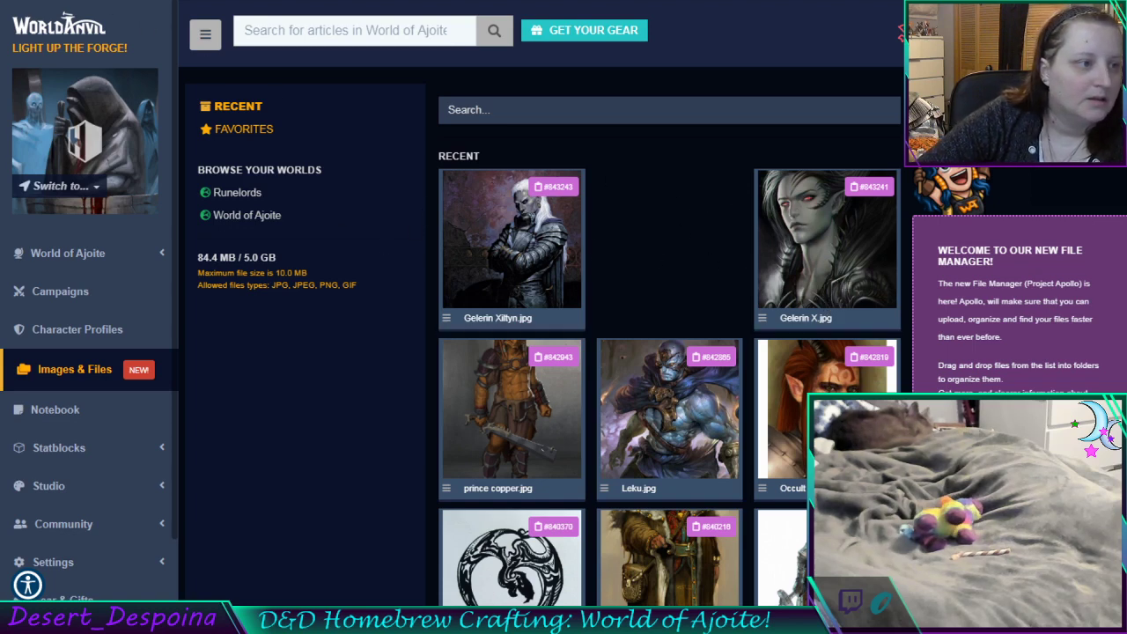
# Reload the Gelerin Xiltyn character article and set its character portrait to Gelerin Xiltyn.jpg, file #843243
pyautogui.hotkey('ctrl', 'Tab')
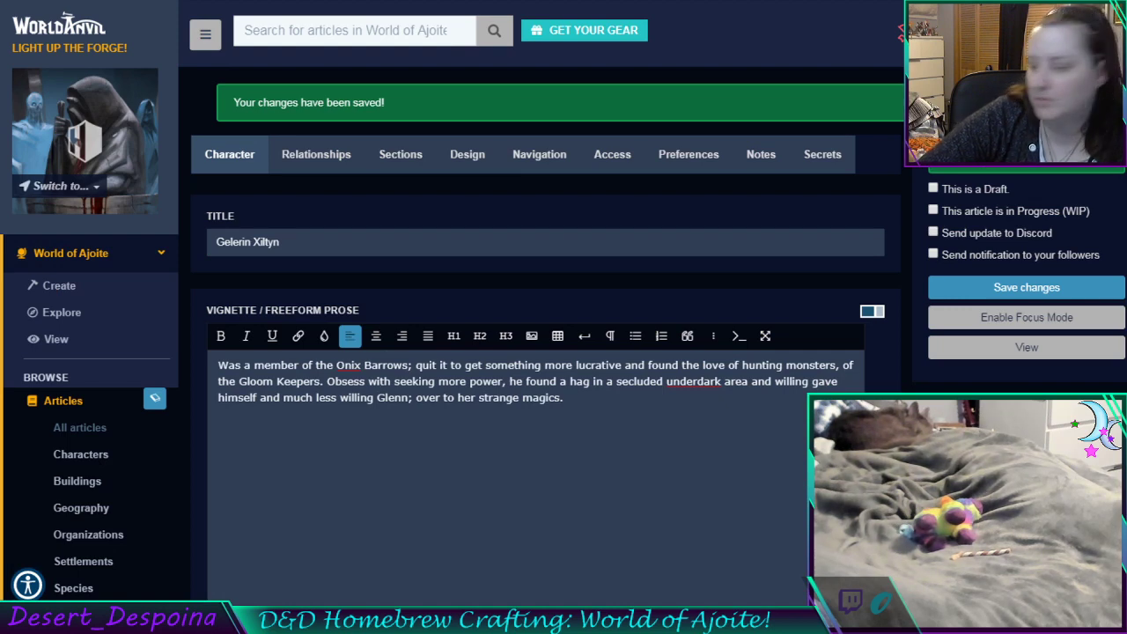
pyautogui.press('F5')
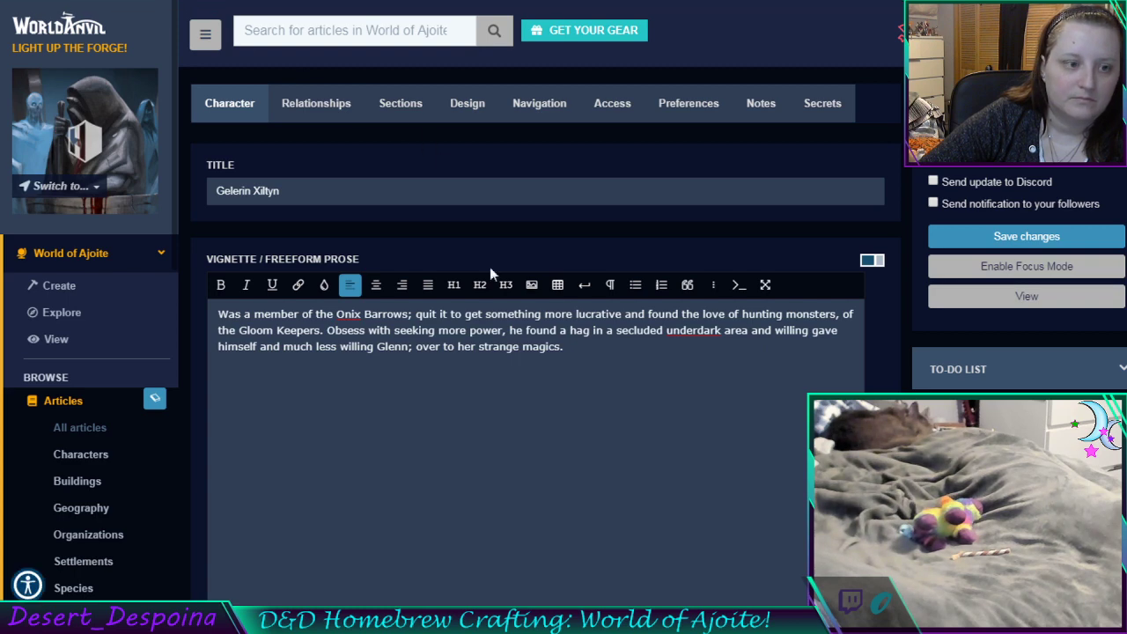
pyautogui.scroll(-10, 492, 285)
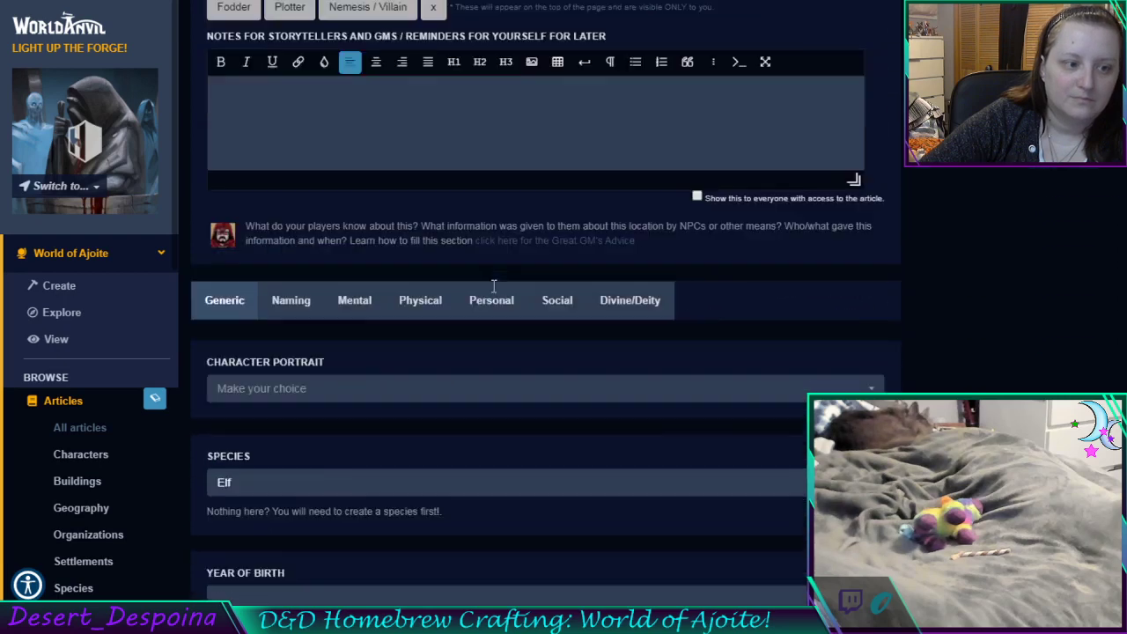
pyautogui.scroll(-1, 489, 282)
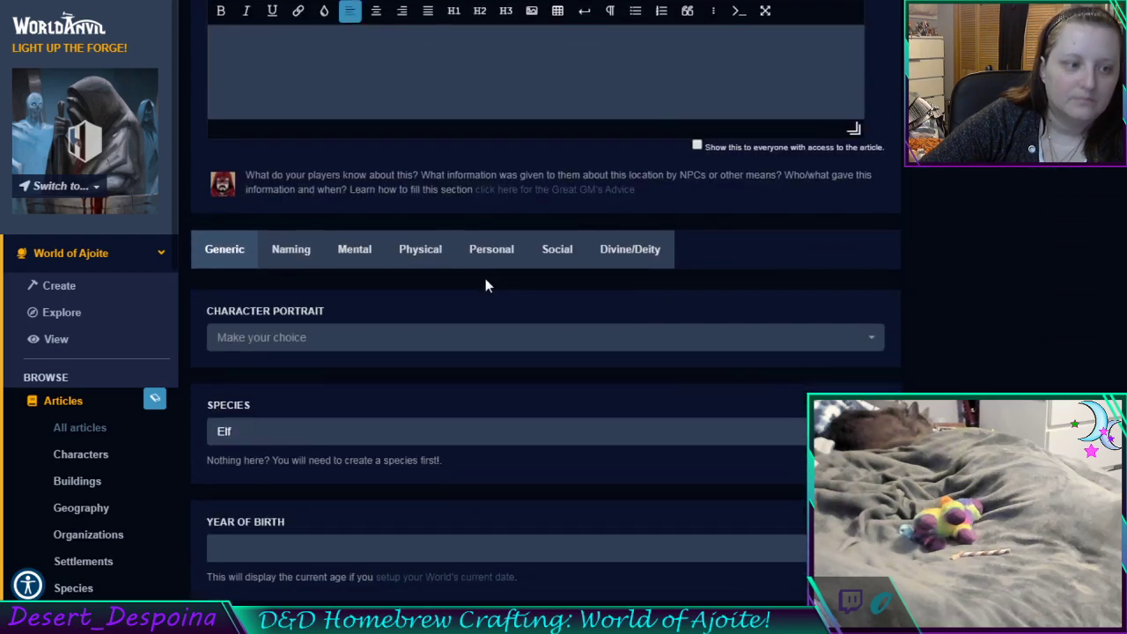
pyautogui.click(444, 344)
pyautogui.click(389, 399)
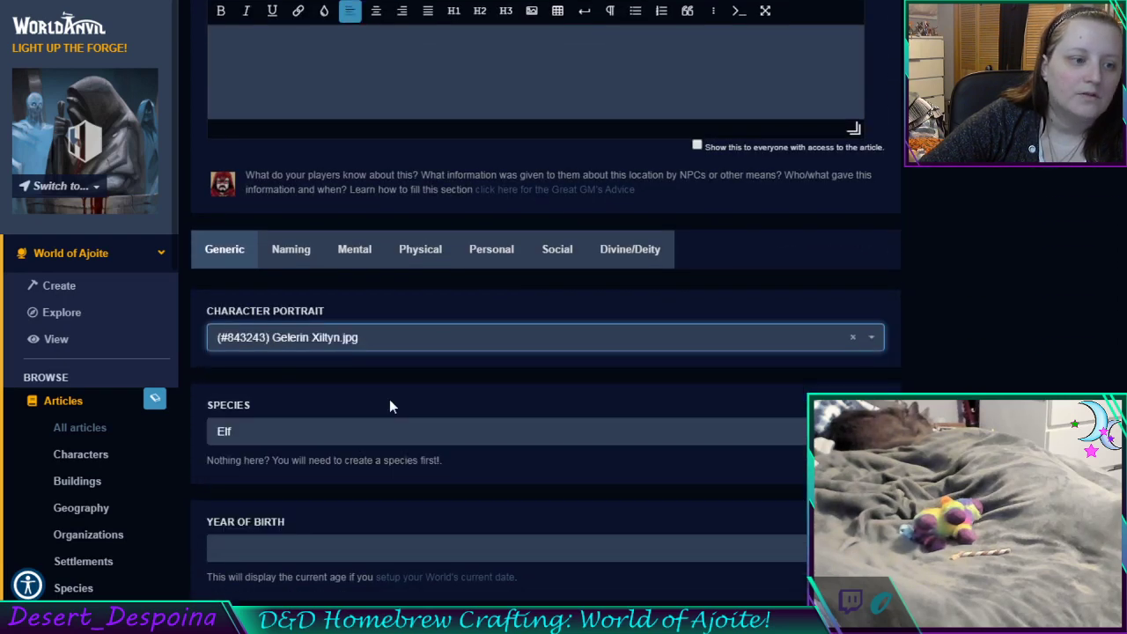
# Review the generic and naming fields of the Gelerin Xiltyn character article for details still to fill in
pyautogui.scroll(-6, 394, 400)
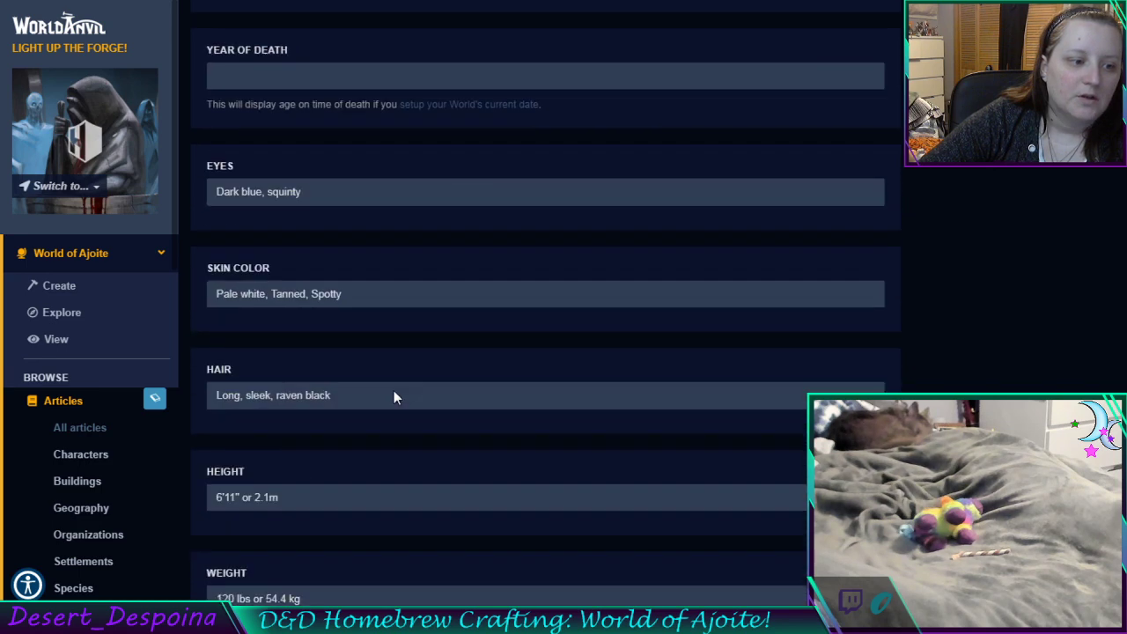
pyautogui.scroll(-5, 394, 396)
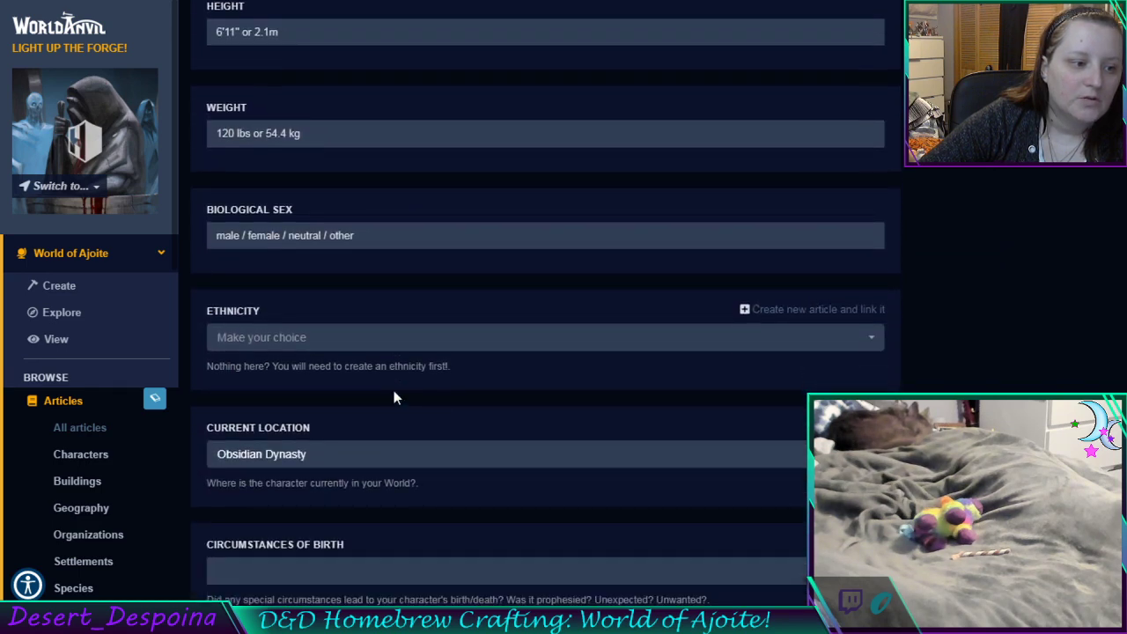
pyautogui.scroll(-3, 394, 398)
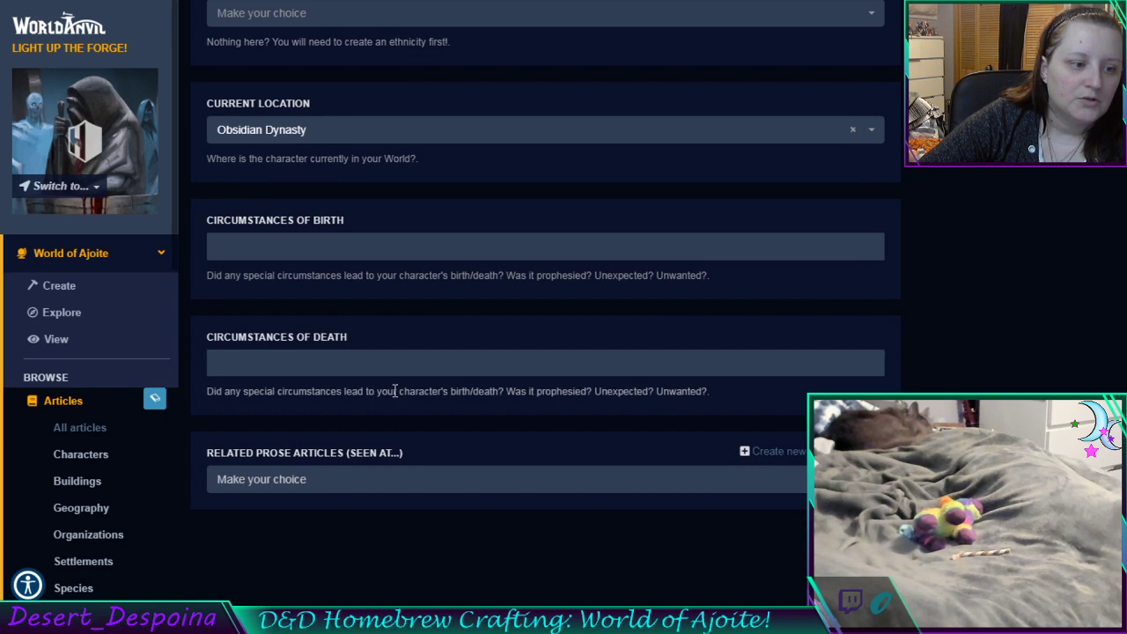
pyautogui.scroll(18, 394, 394)
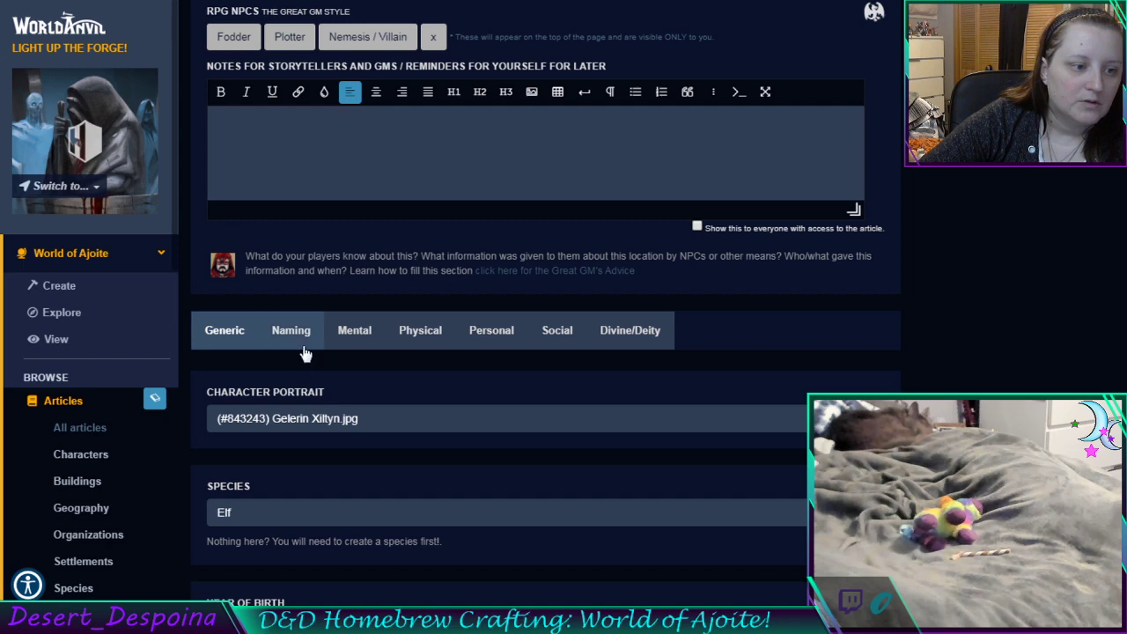
pyautogui.scroll(-4, 517, 411)
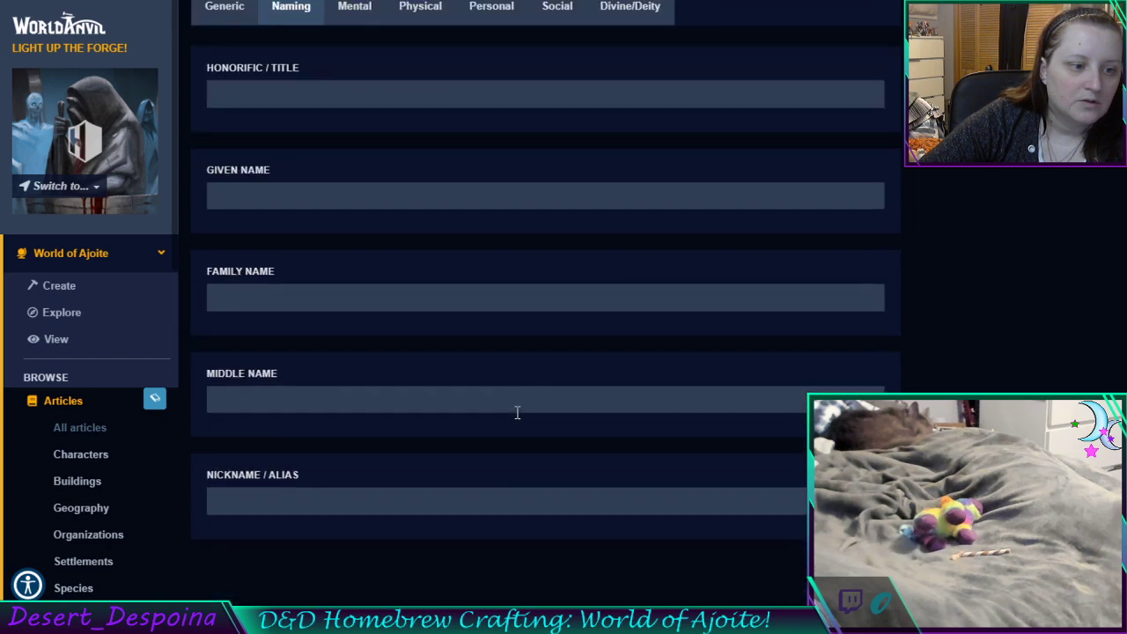
pyautogui.scroll(3, 517, 411)
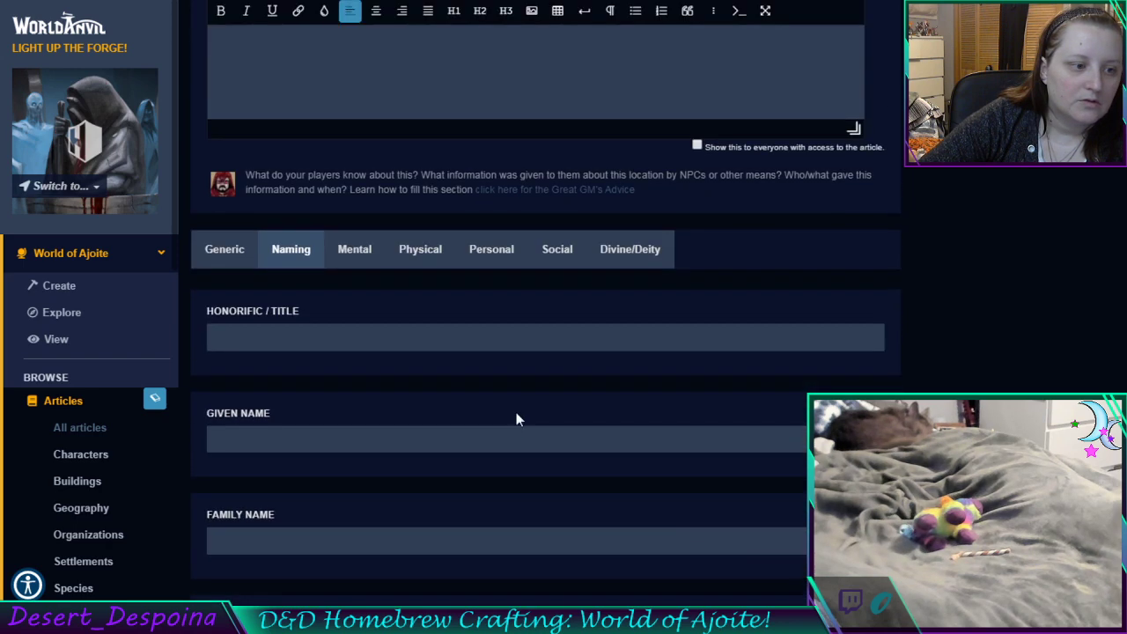
# Review the character's mental section, from personal history through morality and sexuality to known languages
pyautogui.click(362, 255)
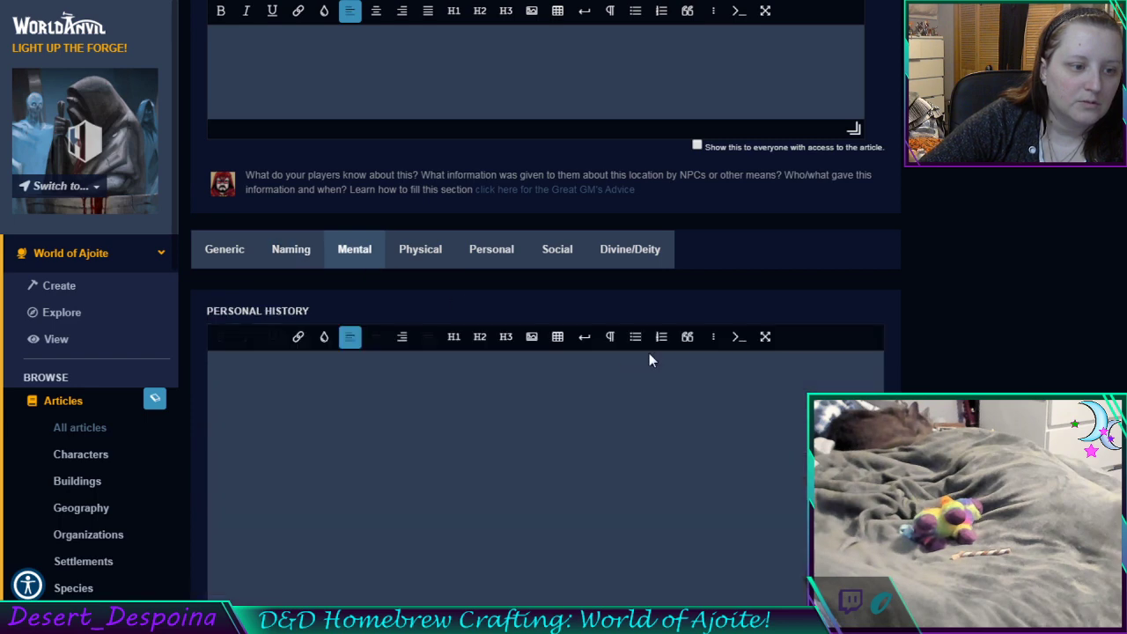
pyautogui.scroll(-8, 649, 357)
pyautogui.scroll(-15, 646, 367)
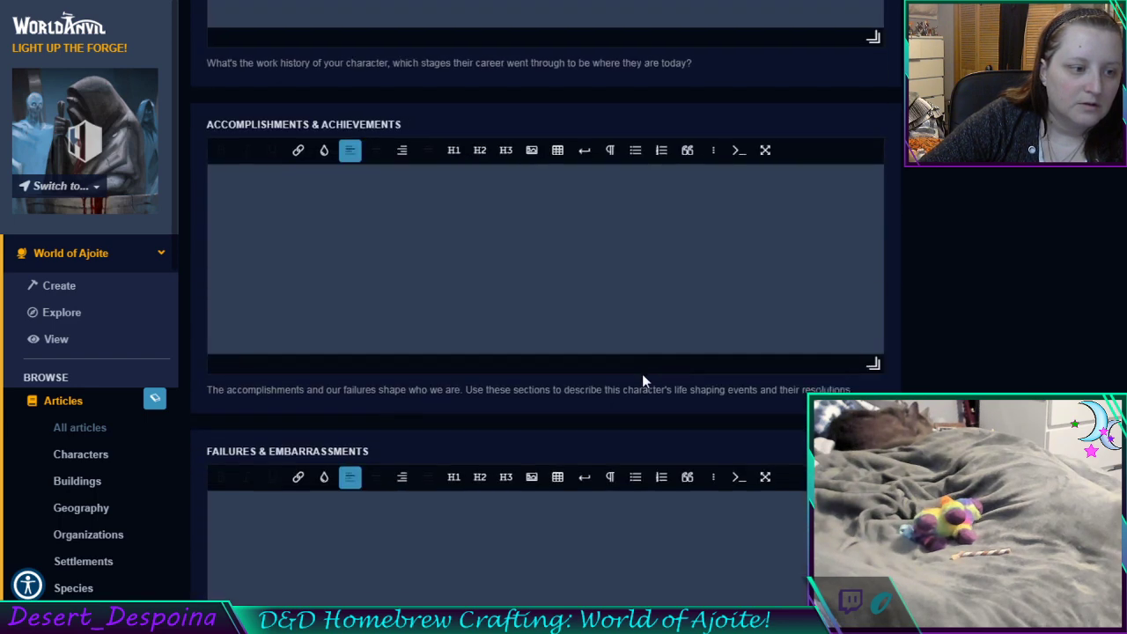
pyautogui.scroll(-12, 642, 383)
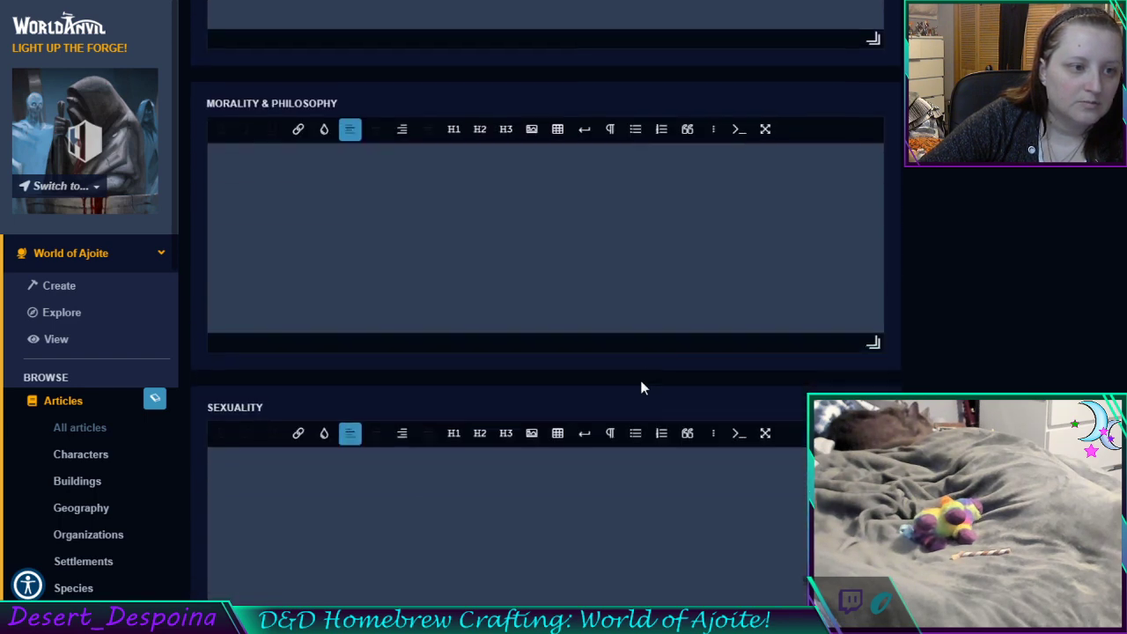
pyautogui.scroll(-5, 642, 386)
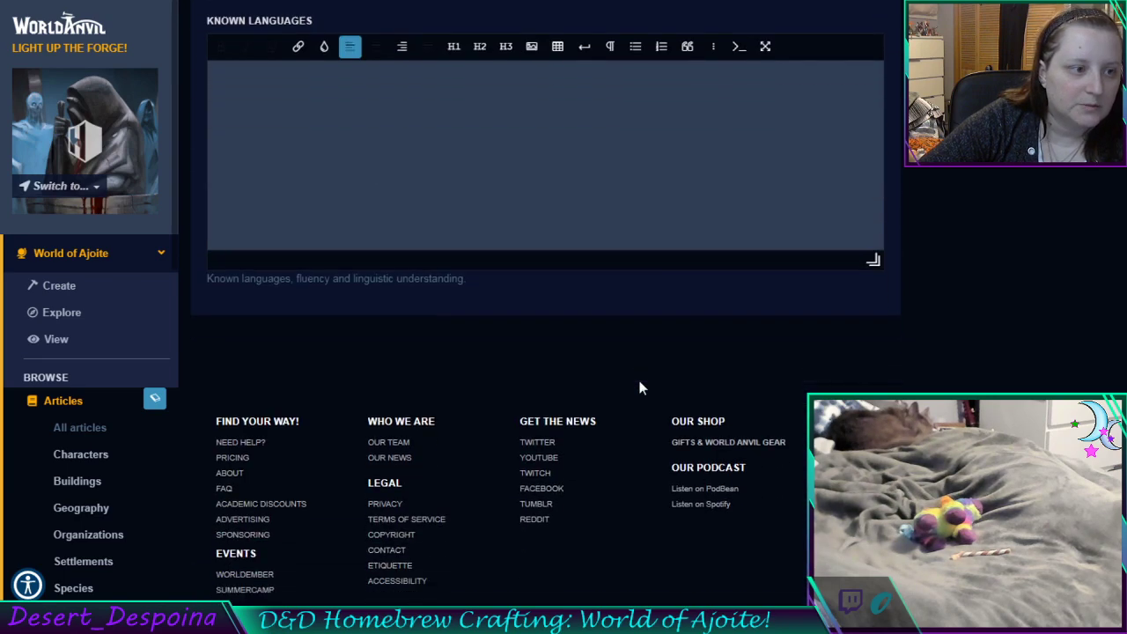
pyautogui.scroll(10, 638, 378)
pyautogui.scroll(15, 635, 380)
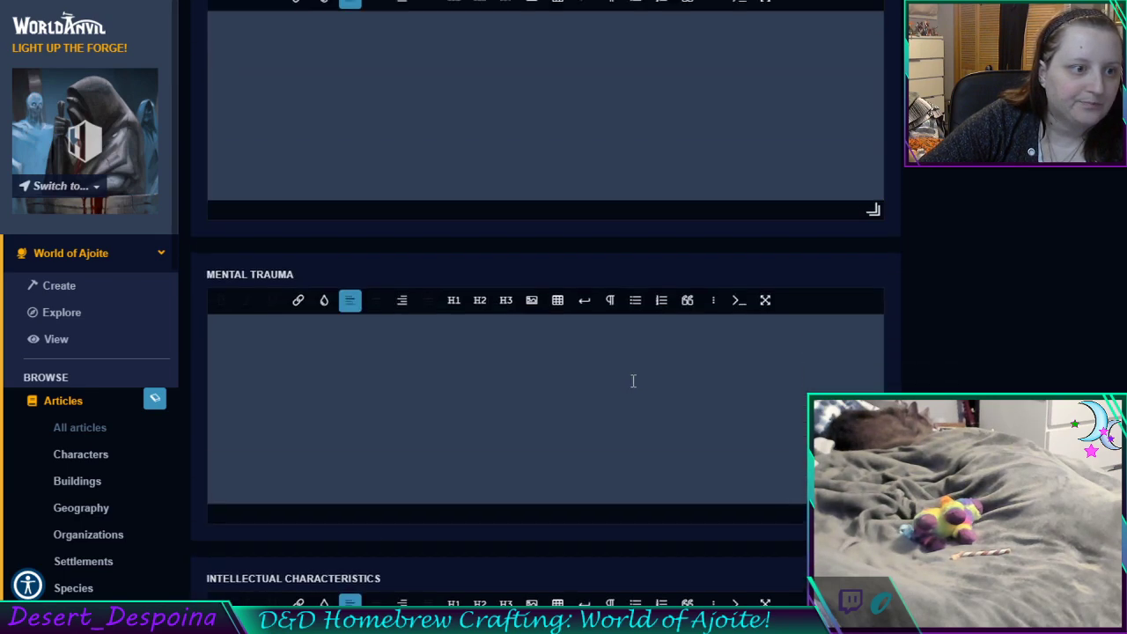
pyautogui.scroll(5, 623, 384)
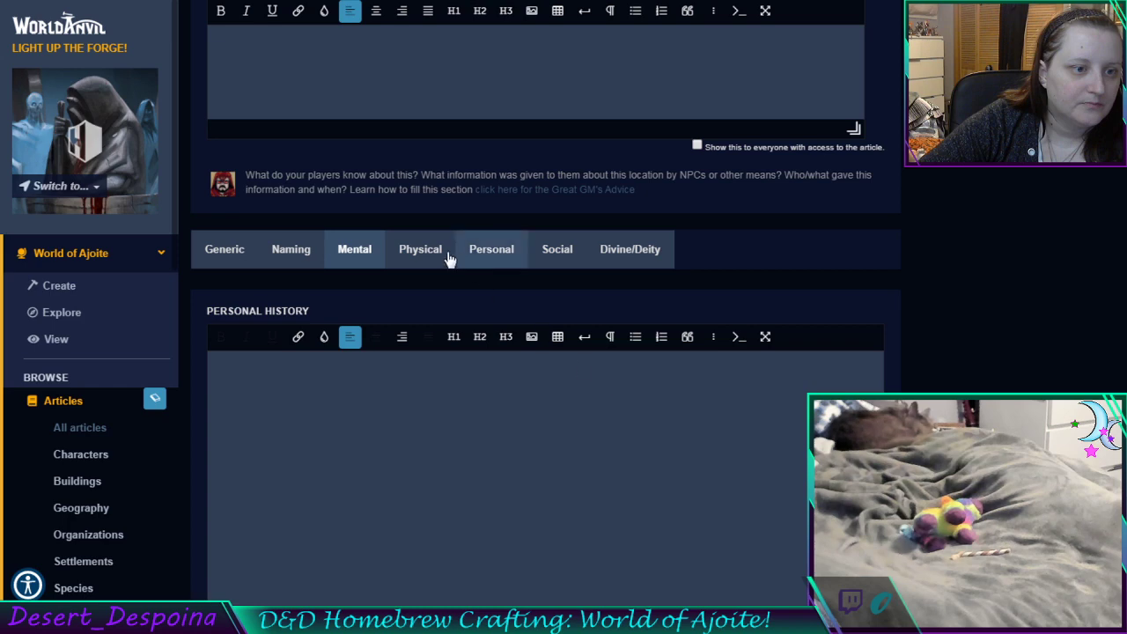
# Review the character's physical and personal sections, covering body features, quirks, special abilities, motivation, virtues, flaws and hygiene
pyautogui.scroll(-3, 754, 382)
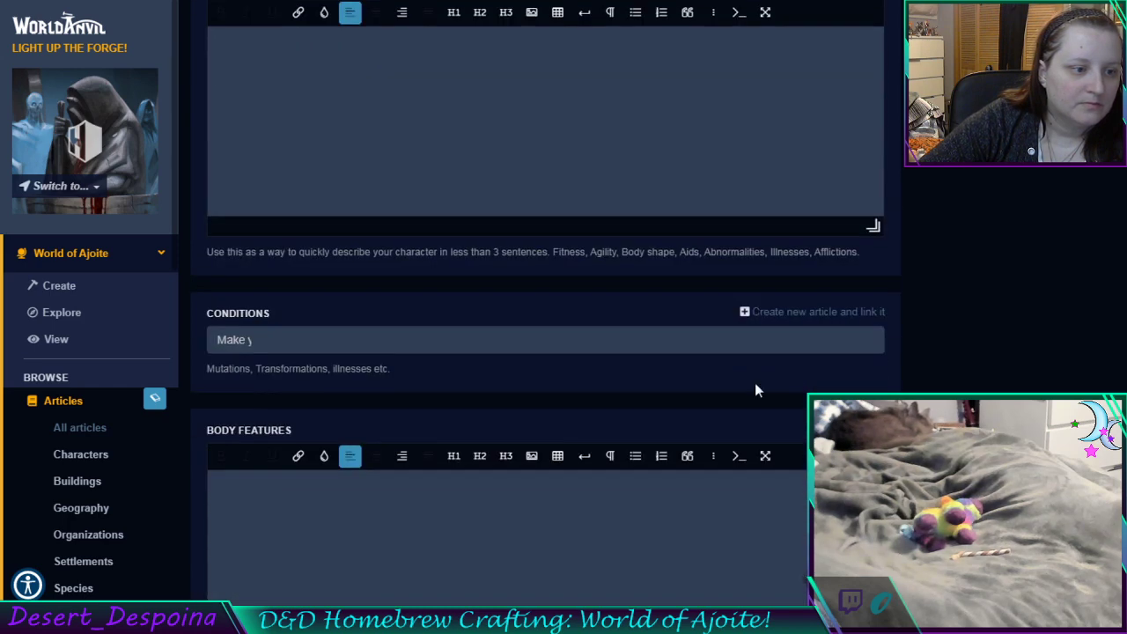
pyautogui.scroll(-10, 755, 382)
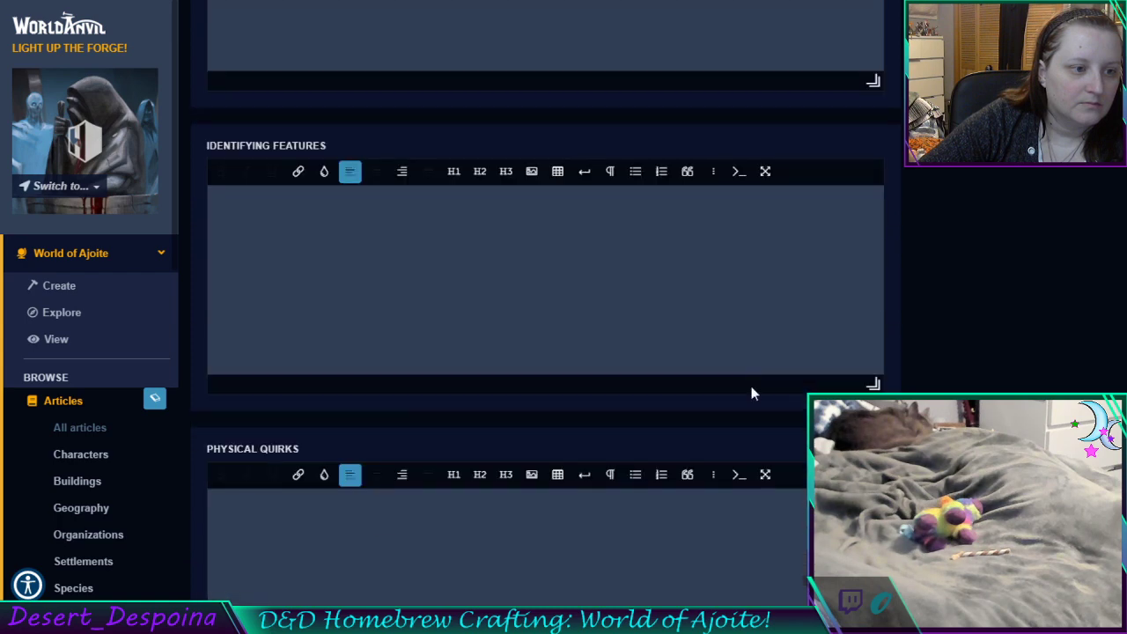
pyautogui.scroll(-12, 751, 394)
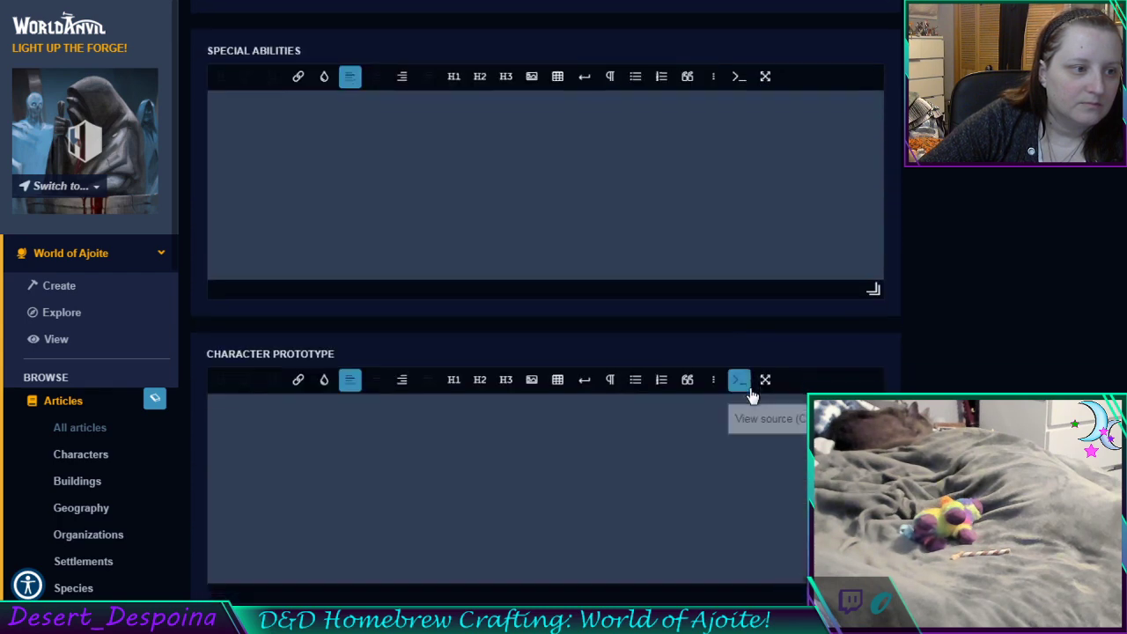
pyautogui.scroll(-4, 747, 396)
pyautogui.scroll(14, 745, 389)
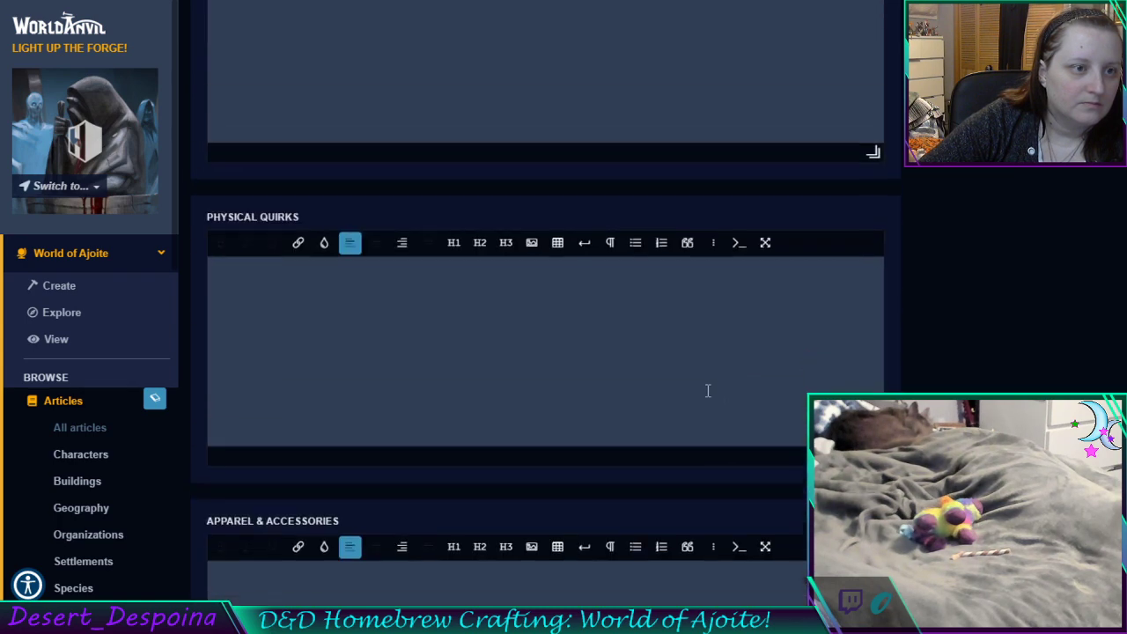
pyautogui.scroll(12, 701, 389)
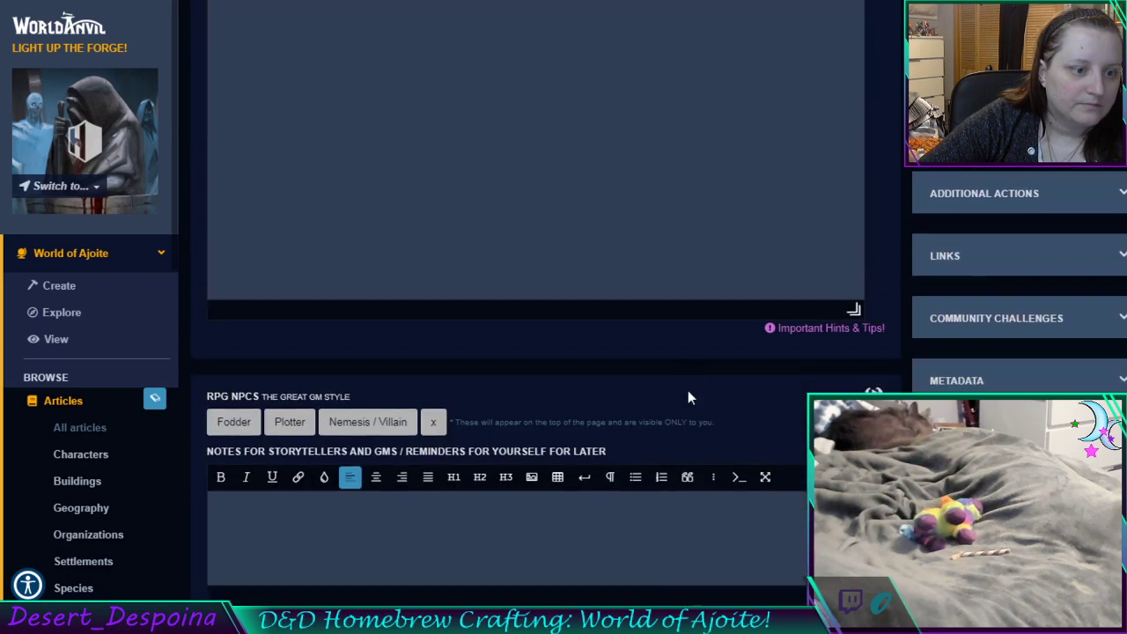
pyautogui.scroll(-4, 687, 397)
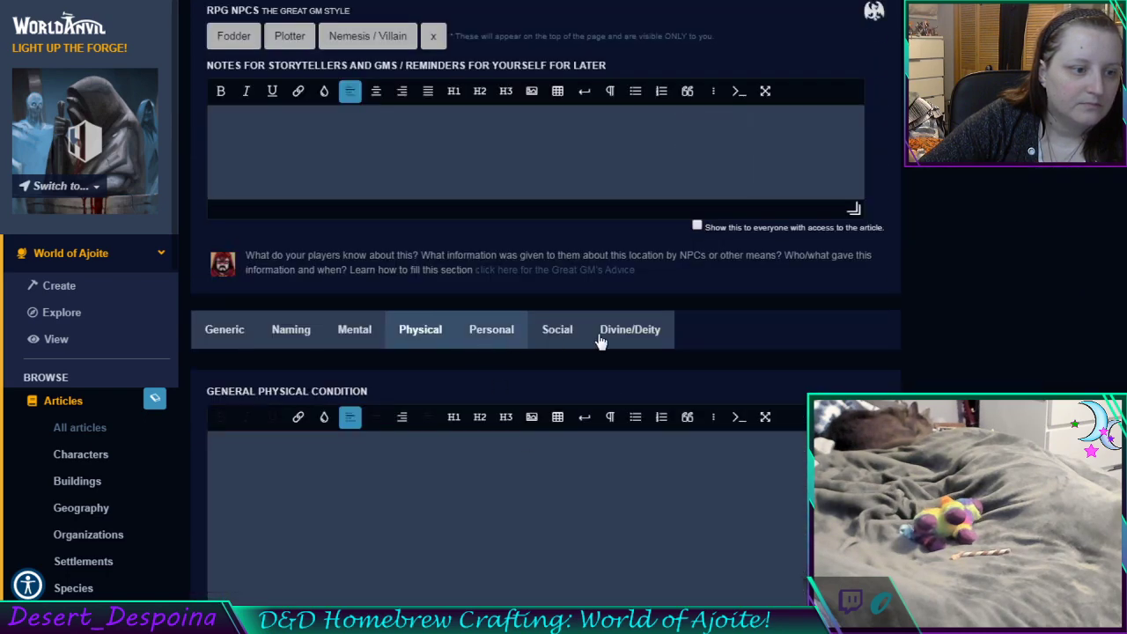
pyautogui.scroll(-5, 599, 342)
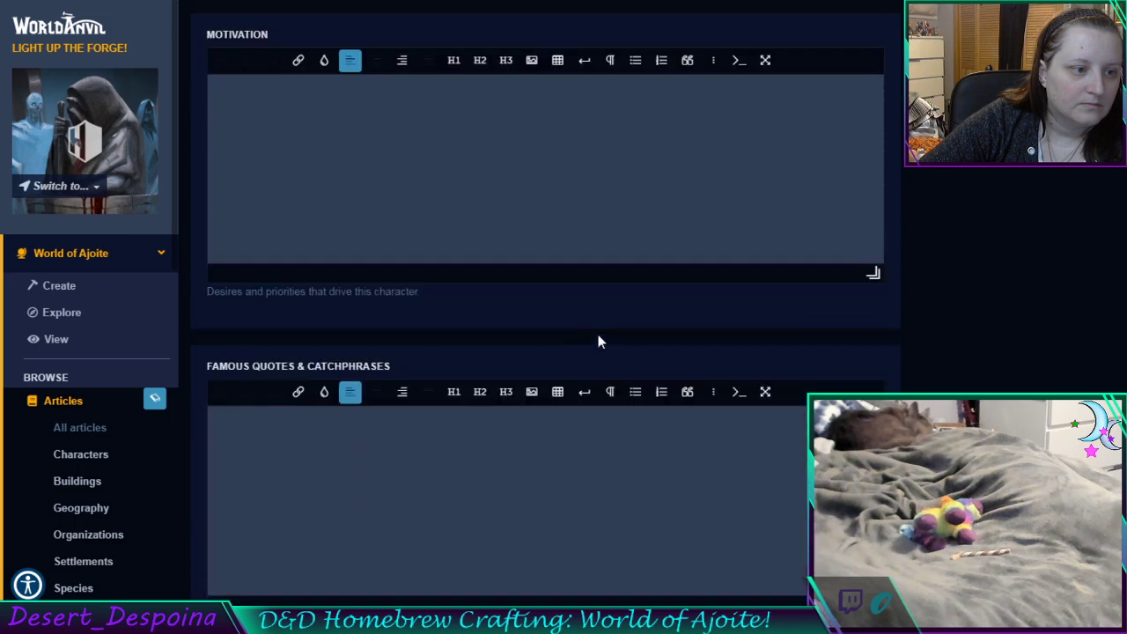
pyautogui.scroll(-12, 598, 342)
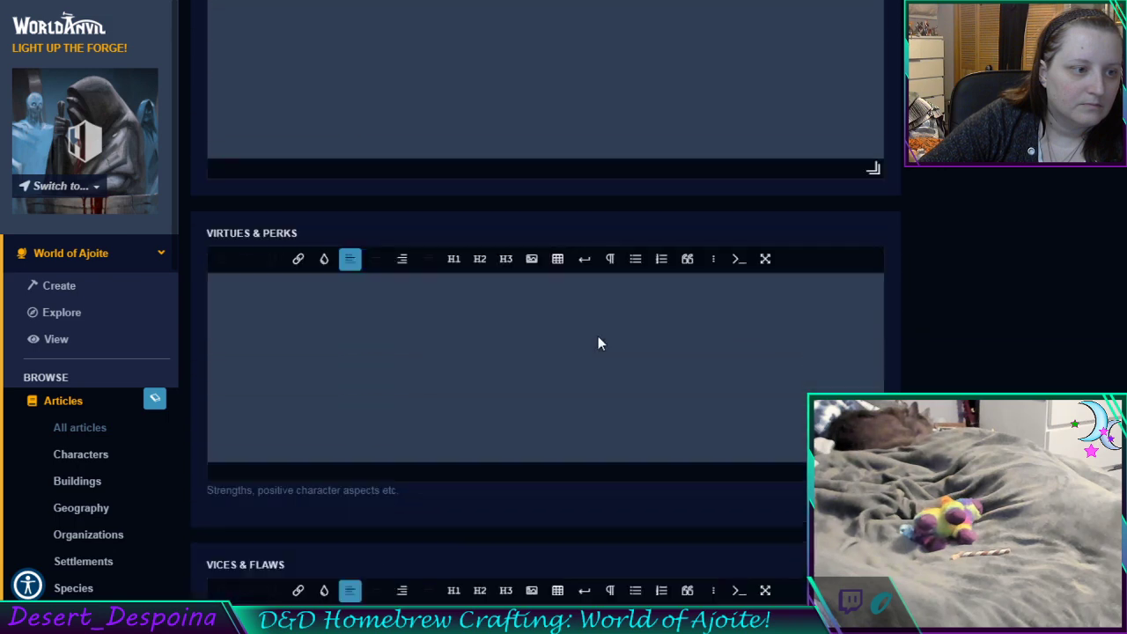
pyautogui.scroll(-13, 598, 343)
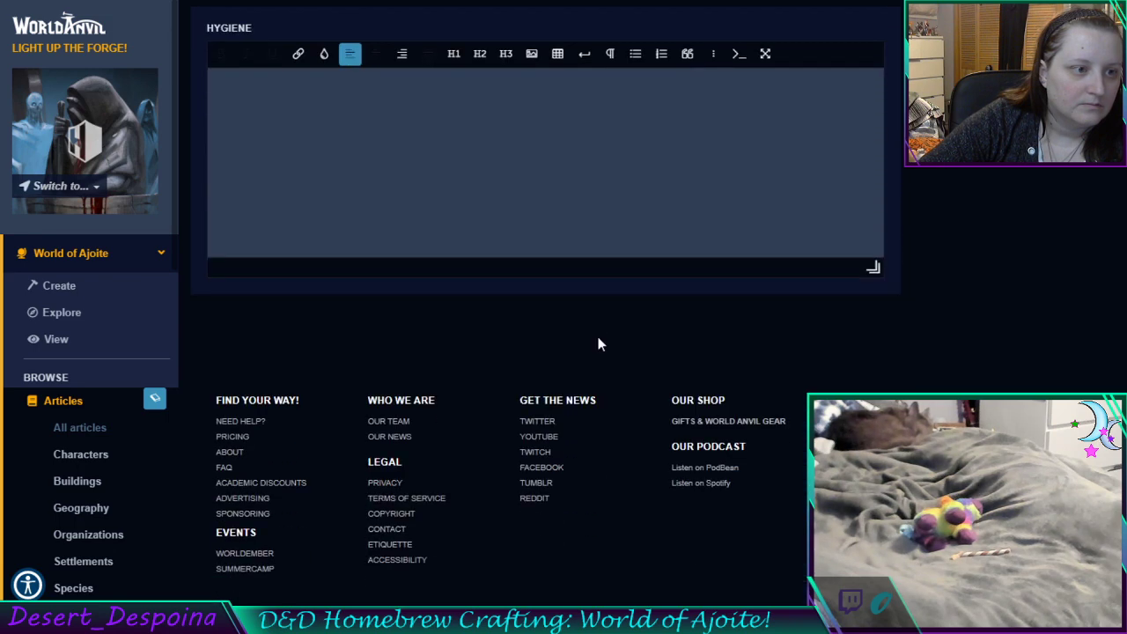
pyautogui.scroll(20, 598, 343)
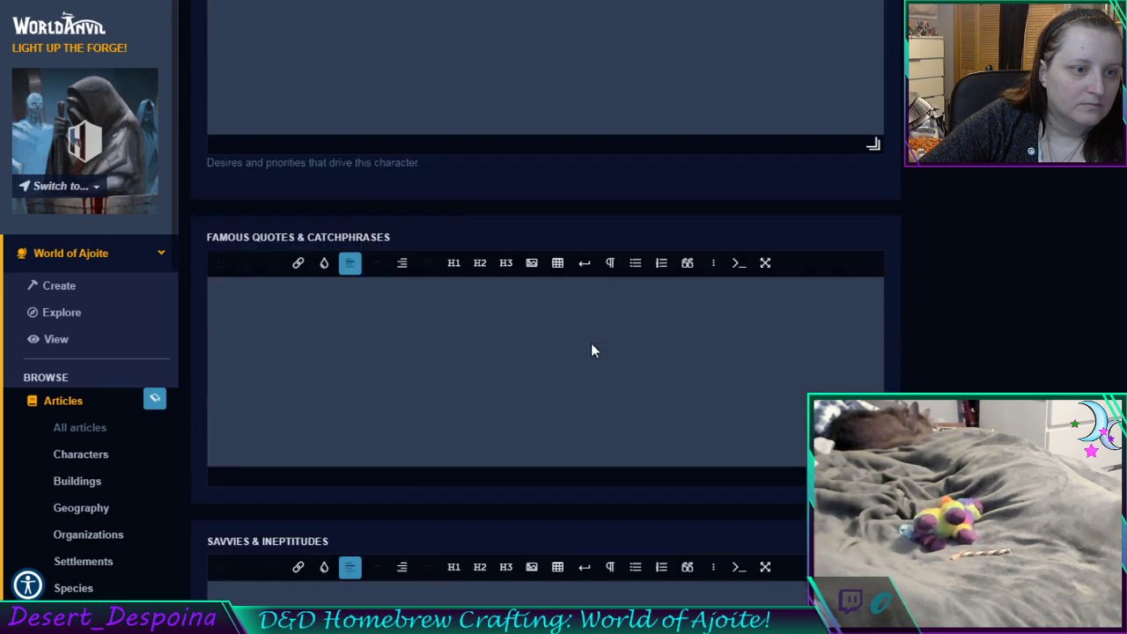
pyautogui.scroll(4, 591, 350)
# In the character's social section, enter "Currently working under Master BeoVentrus" under Contacts, Relations & Other Affiliations
pyautogui.click(557, 86)
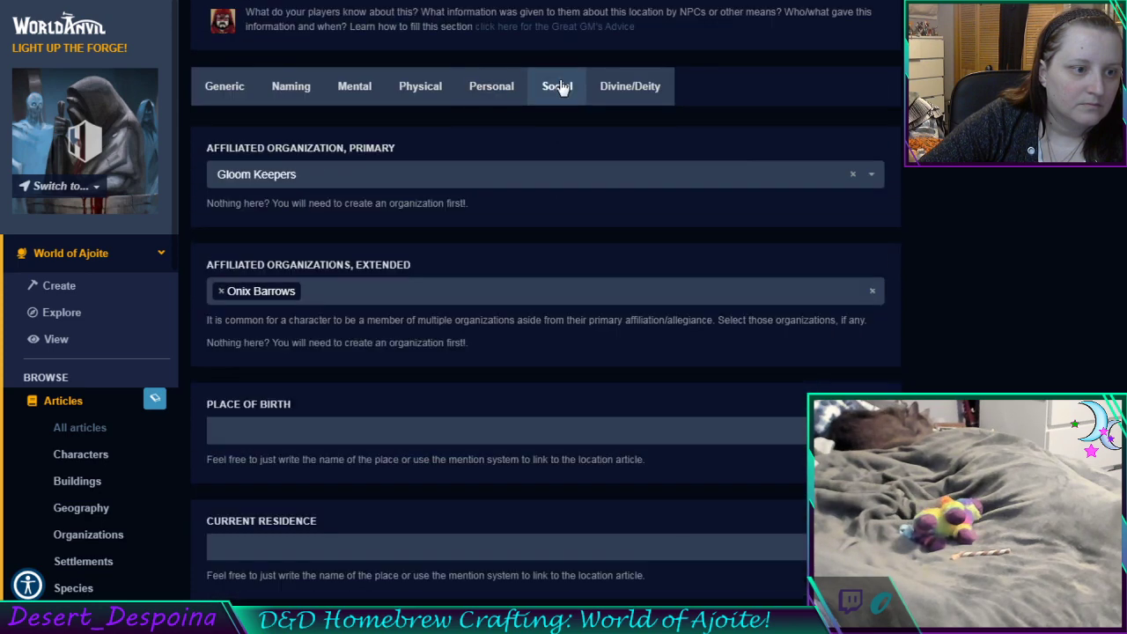
pyautogui.scroll(-4, 570, 239)
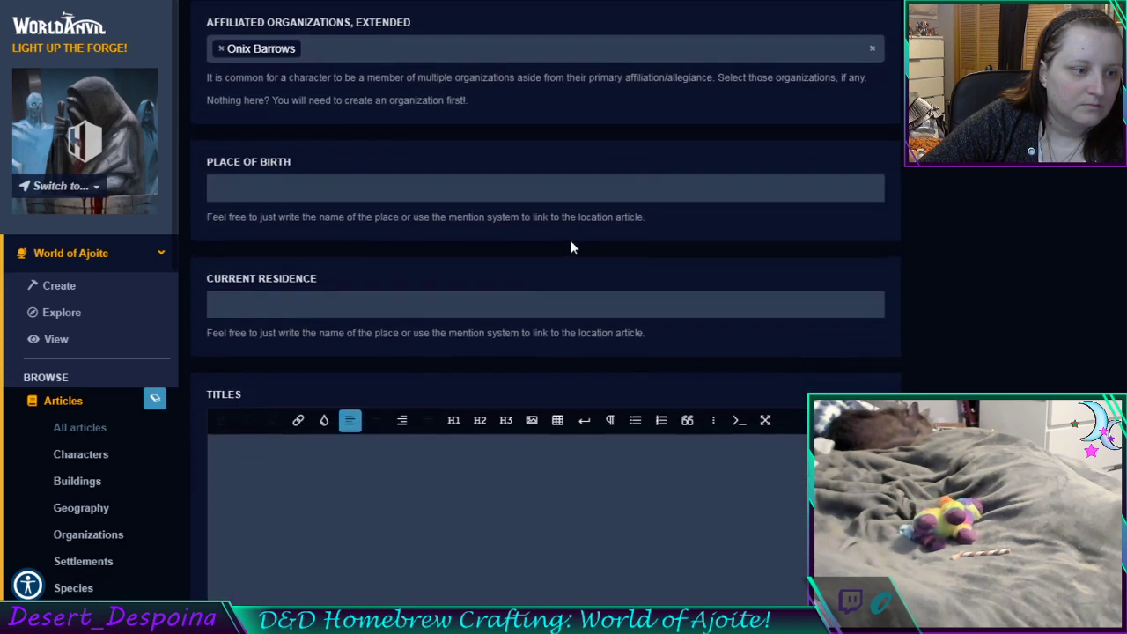
pyautogui.scroll(-6, 569, 241)
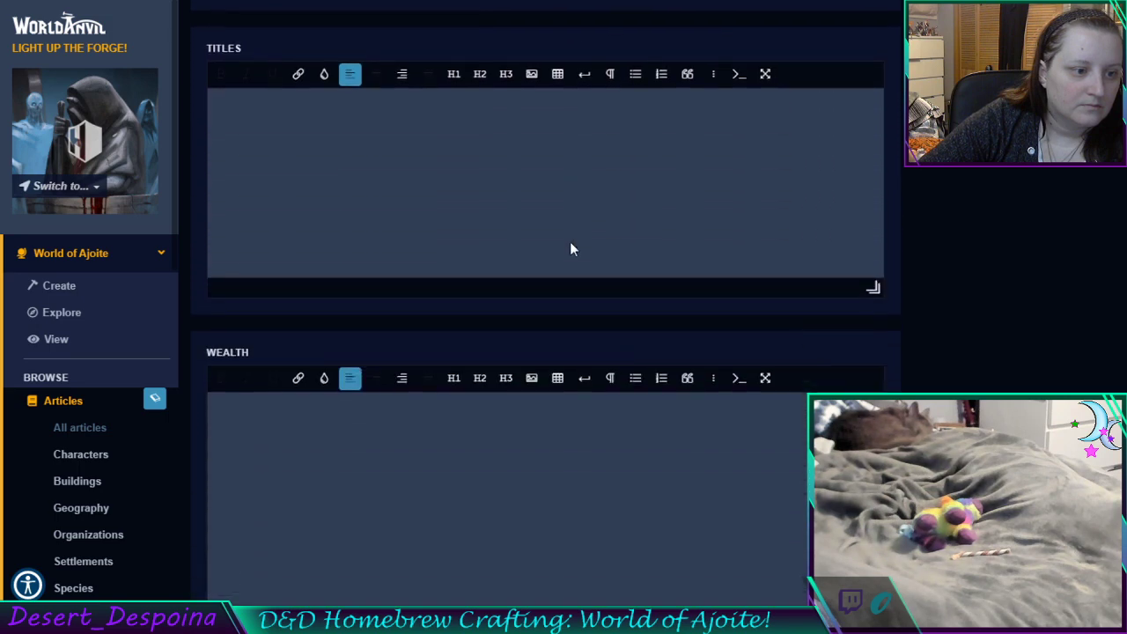
pyautogui.scroll(-6, 571, 244)
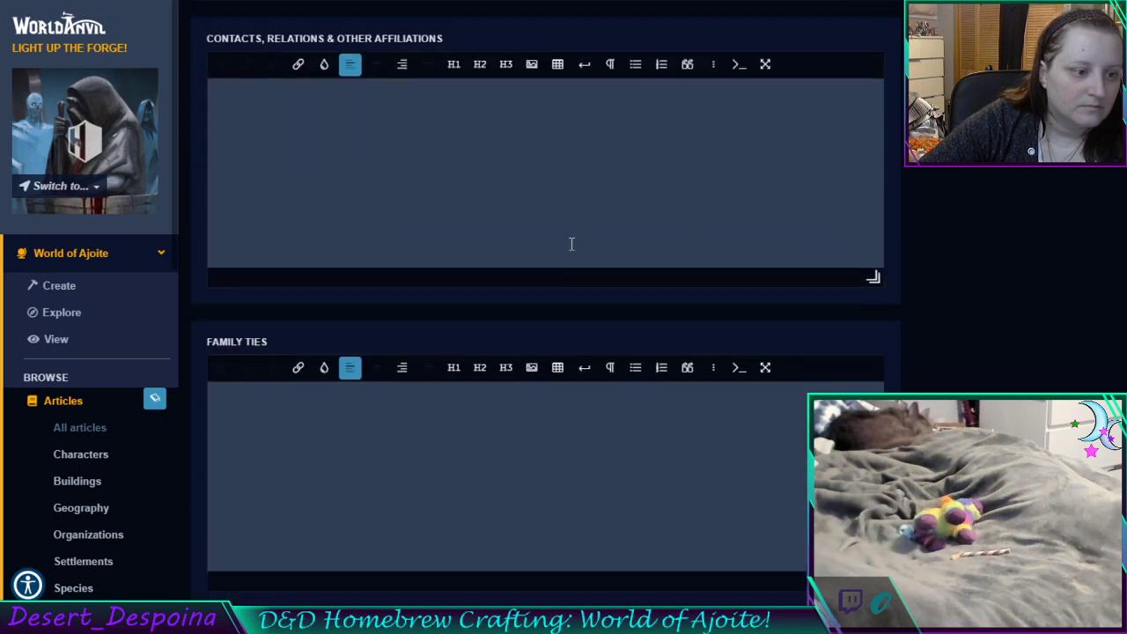
pyautogui.scroll(5, 571, 251)
pyautogui.scroll(-1, 571, 245)
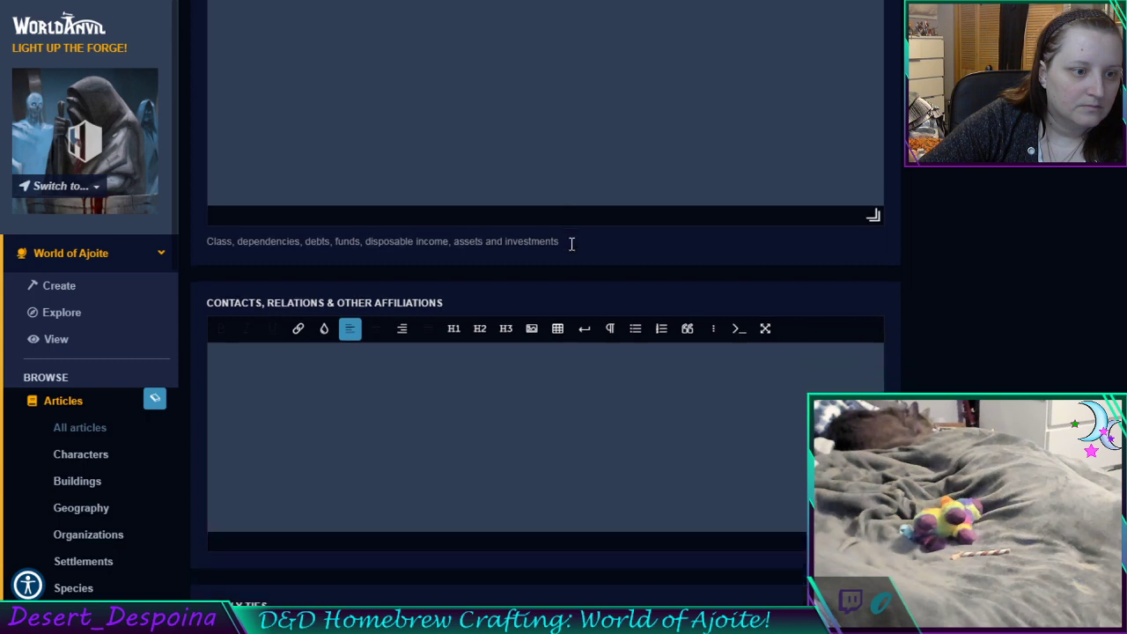
pyautogui.click(527, 390)
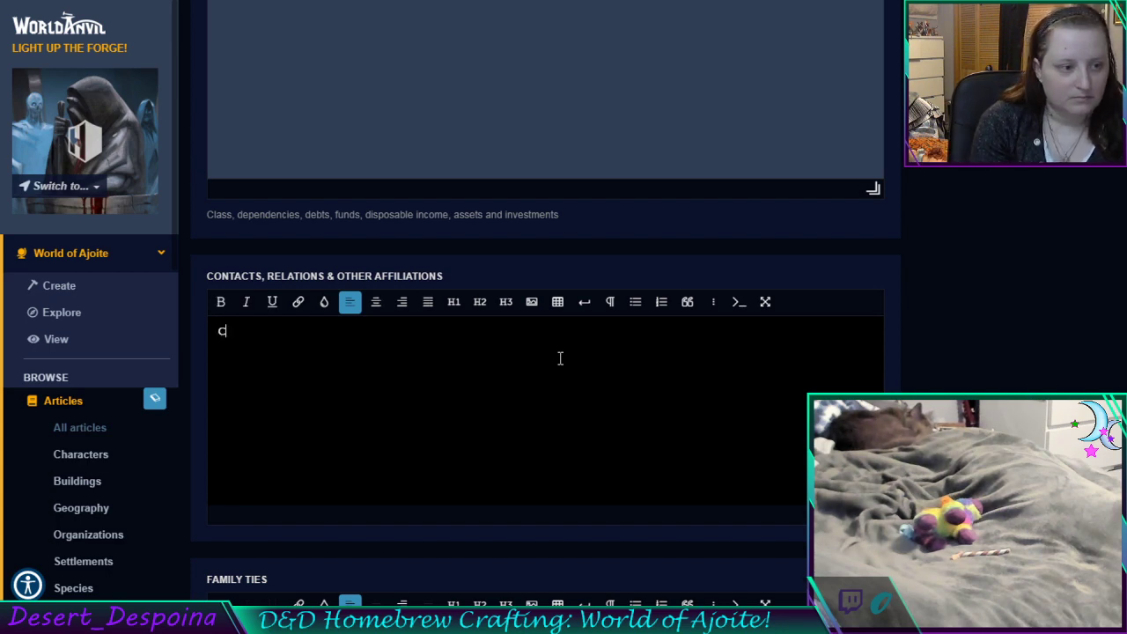
pyautogui.write('Currently working under Master BeoVentrus')
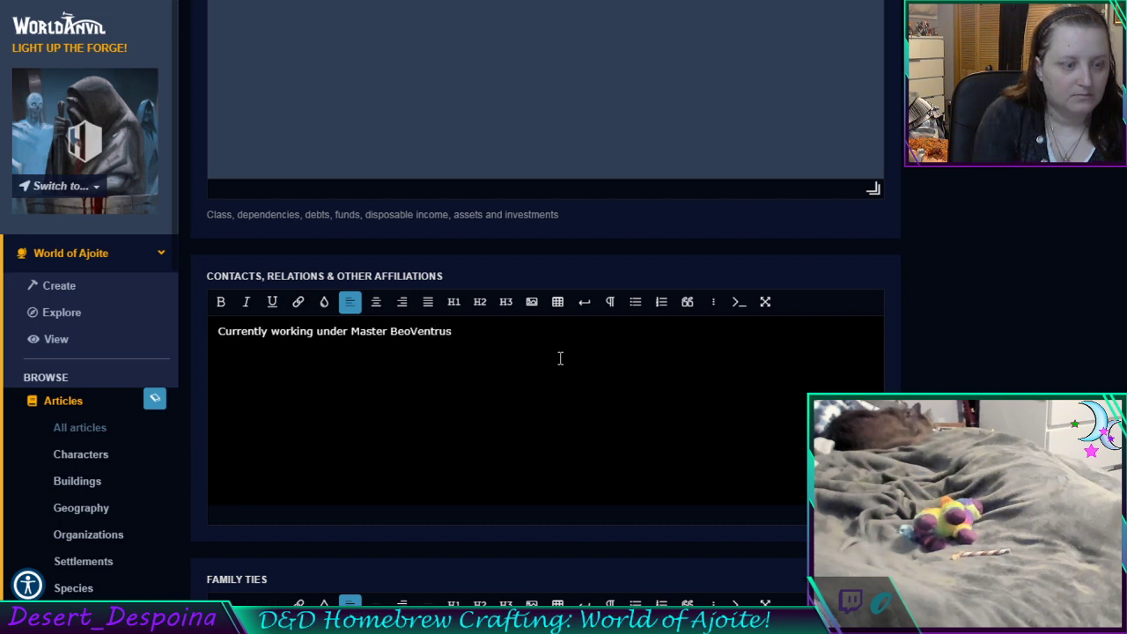
# Review the remaining social fields of the character, including family ties, social aptitude, mannerisms, pets and hobbies, and wealth
pyautogui.scroll(-3, 560, 358)
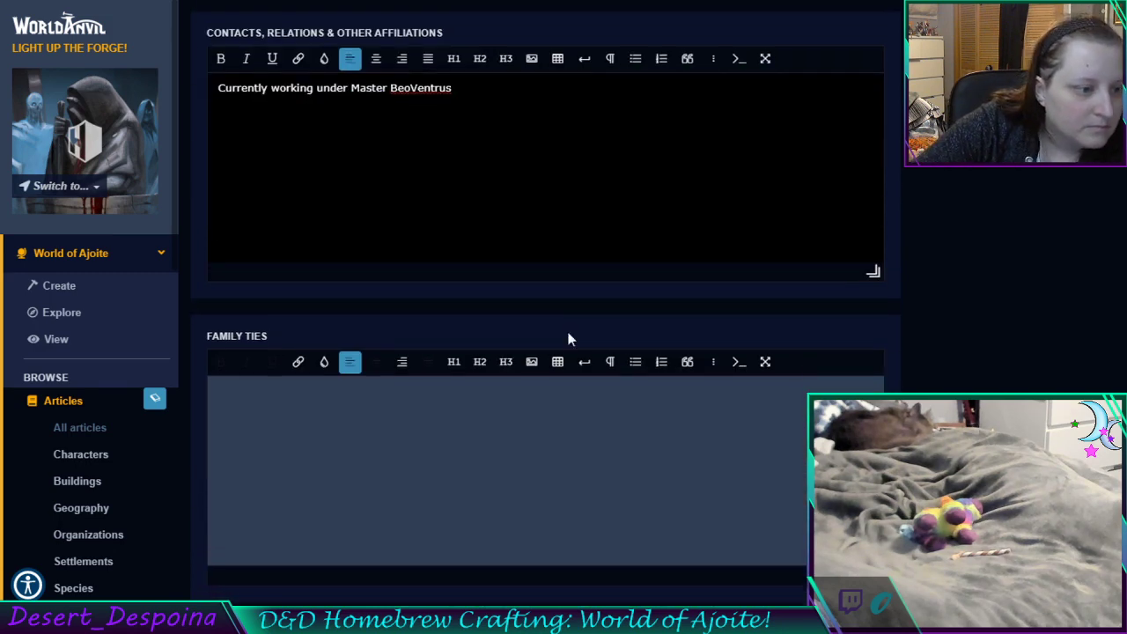
pyautogui.scroll(-15, 568, 339)
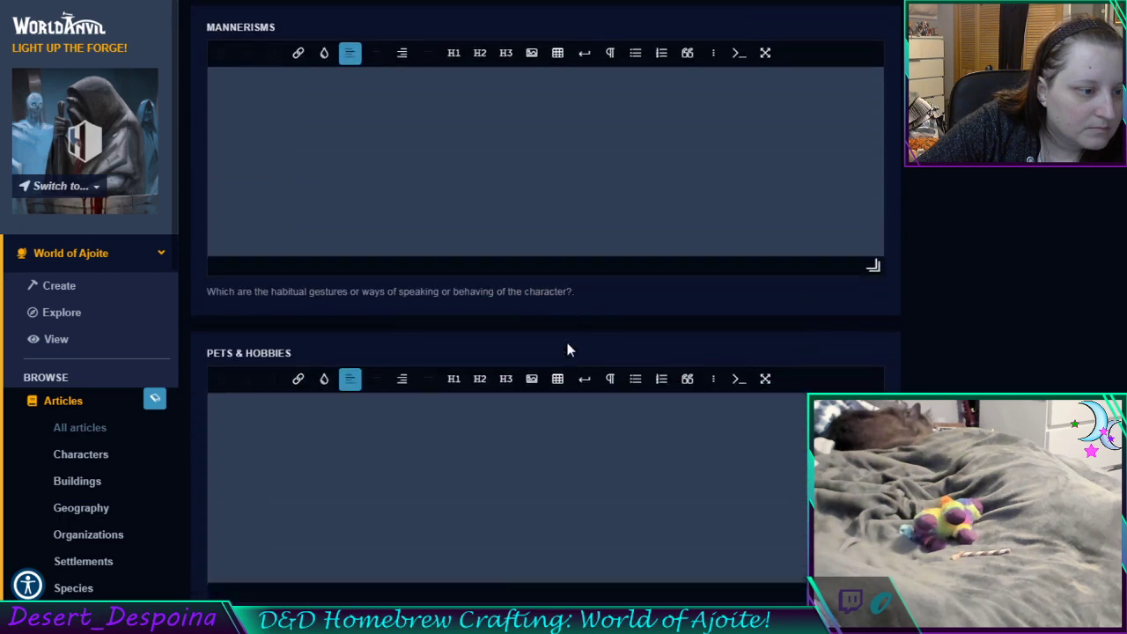
pyautogui.scroll(-8, 568, 351)
pyautogui.scroll(13, 568, 351)
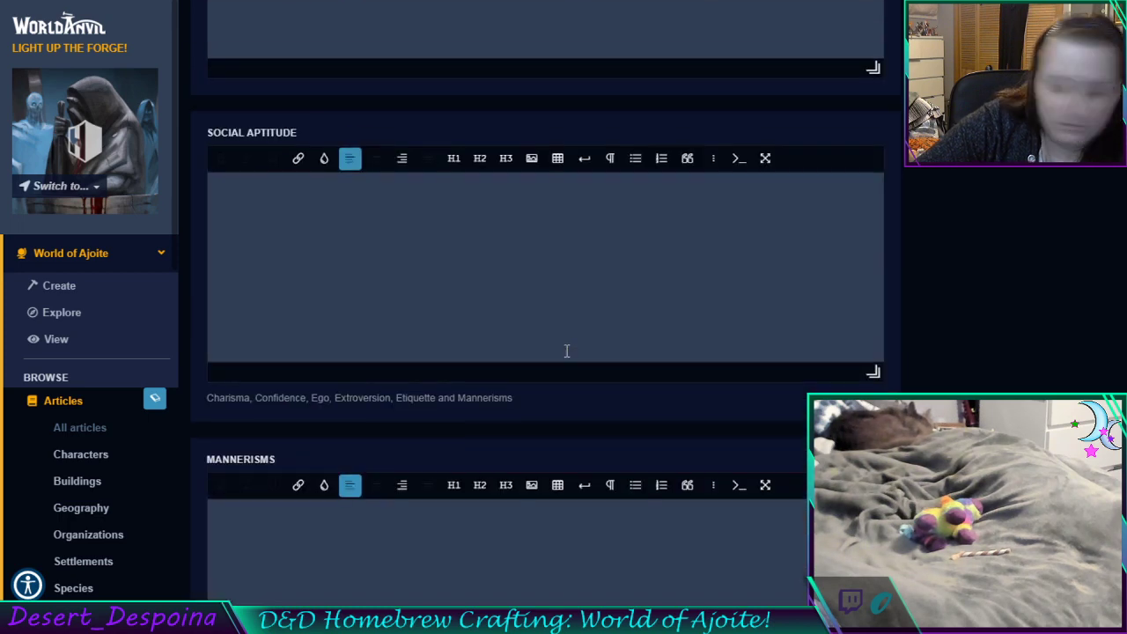
pyautogui.scroll(10, 566, 352)
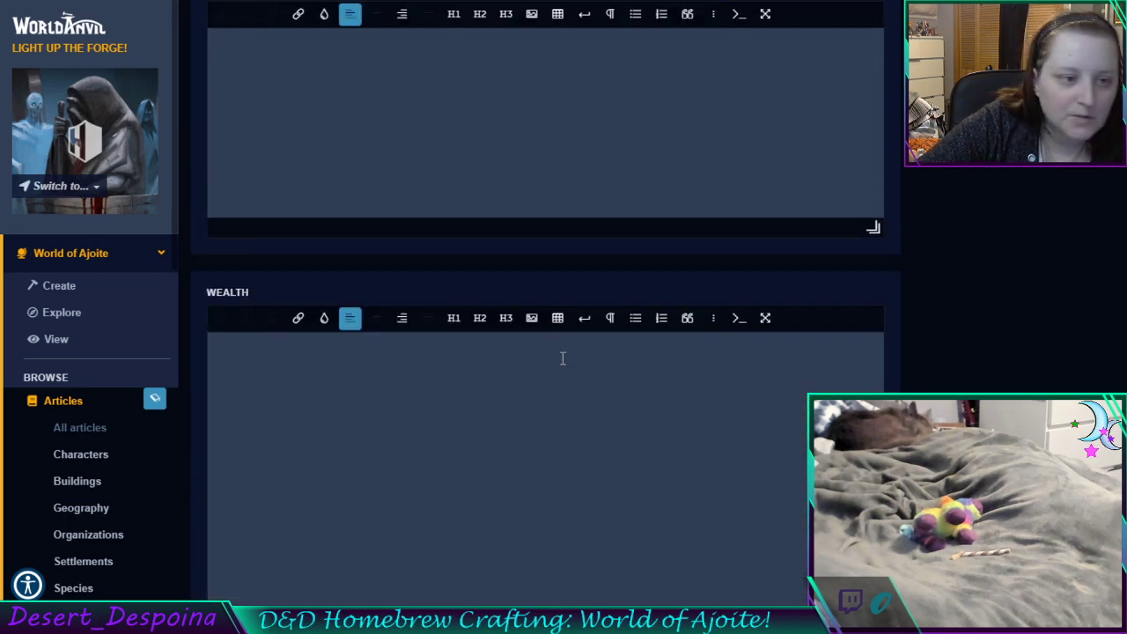
pyautogui.scroll(10, 562, 357)
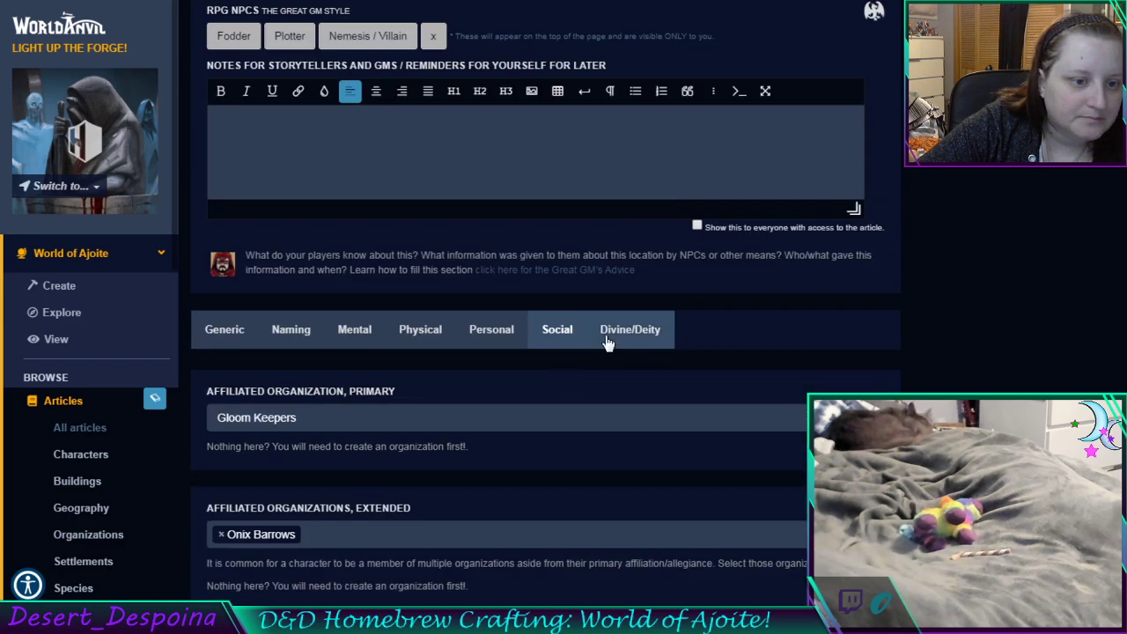
# Review the character's divine/deity section, from classification and divine domains through tenets of faith and holidays to church and realm
pyautogui.click(607, 343)
pyautogui.scroll(-5, 604, 349)
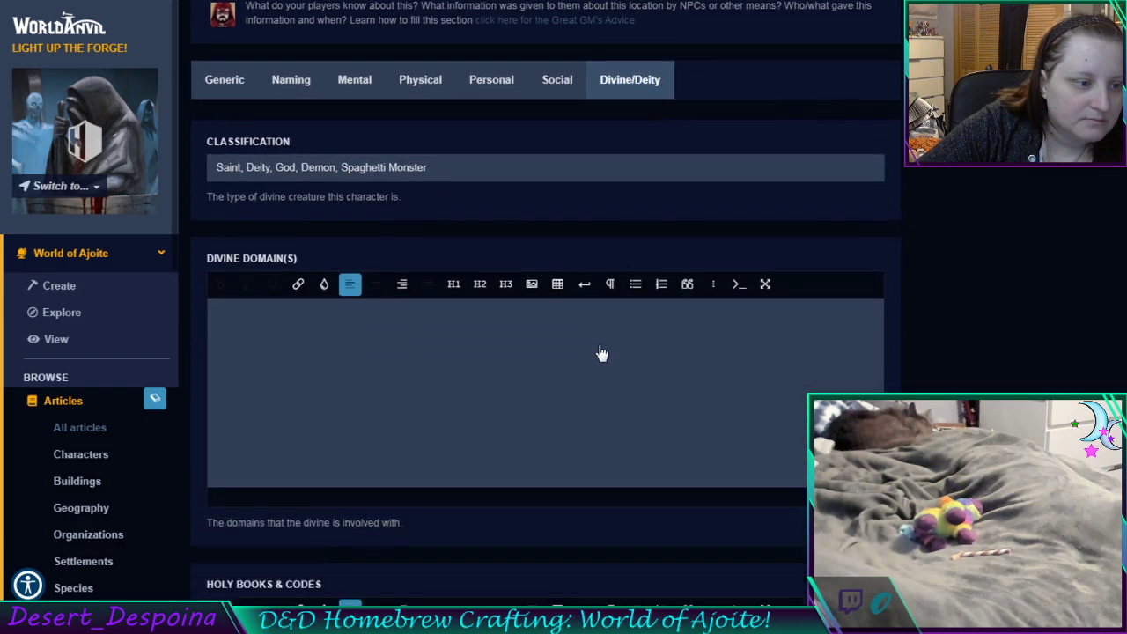
pyautogui.scroll(-10, 598, 353)
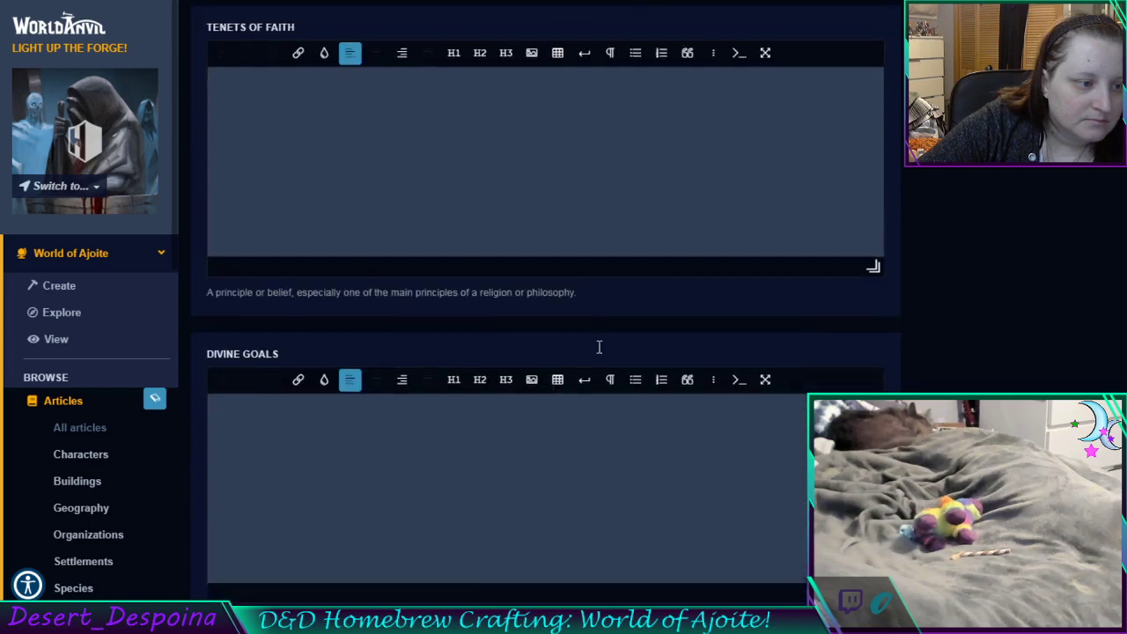
pyautogui.scroll(-2, 598, 355)
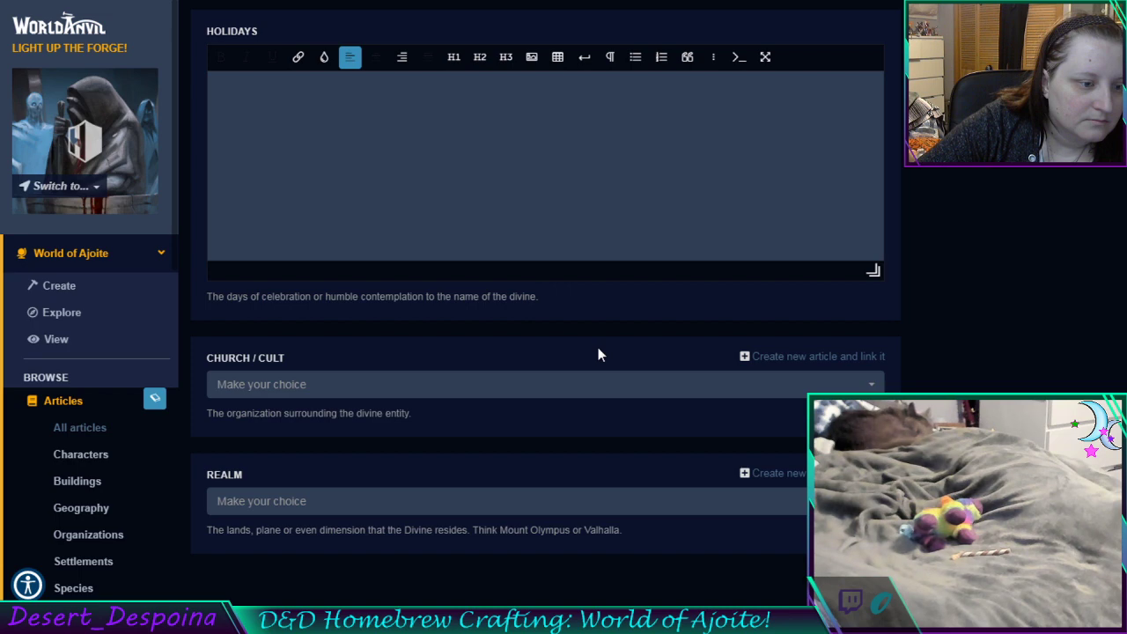
pyautogui.scroll(15, 597, 354)
pyautogui.scroll(3, 596, 355)
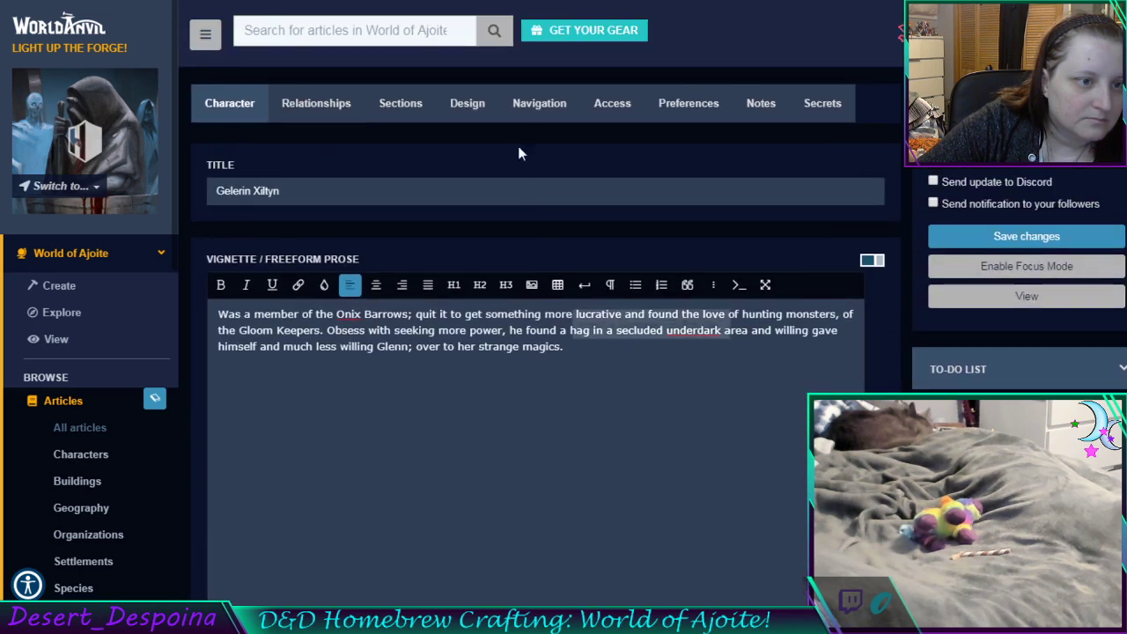
# Check the article's navigation settings and its design settings for cover image, excerpt and subheading
pyautogui.click(524, 110)
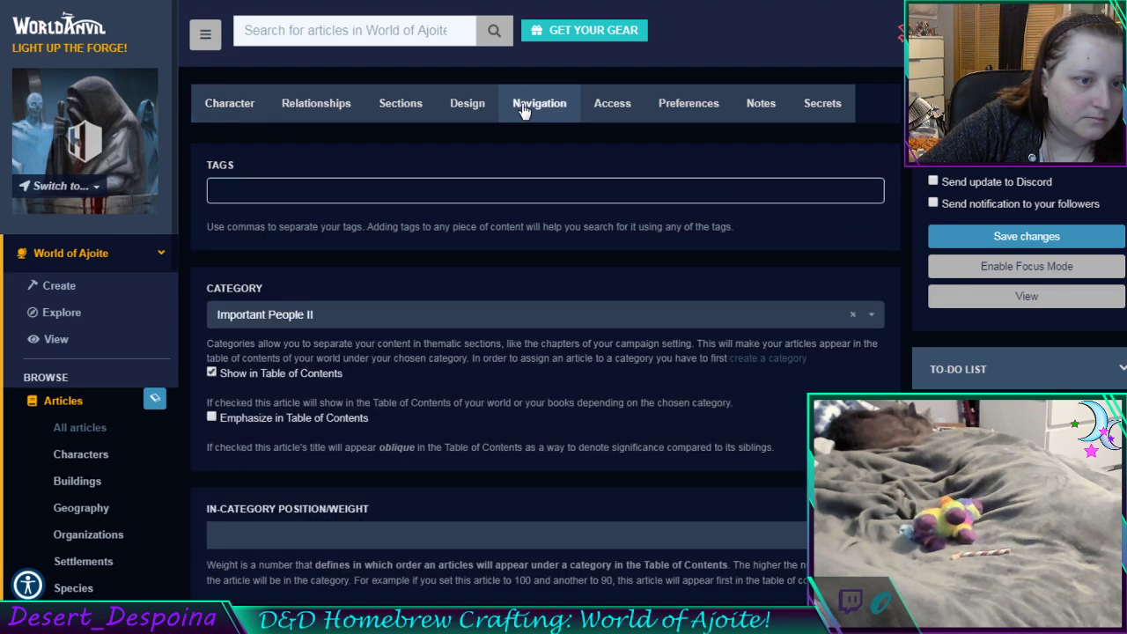
pyautogui.click(462, 111)
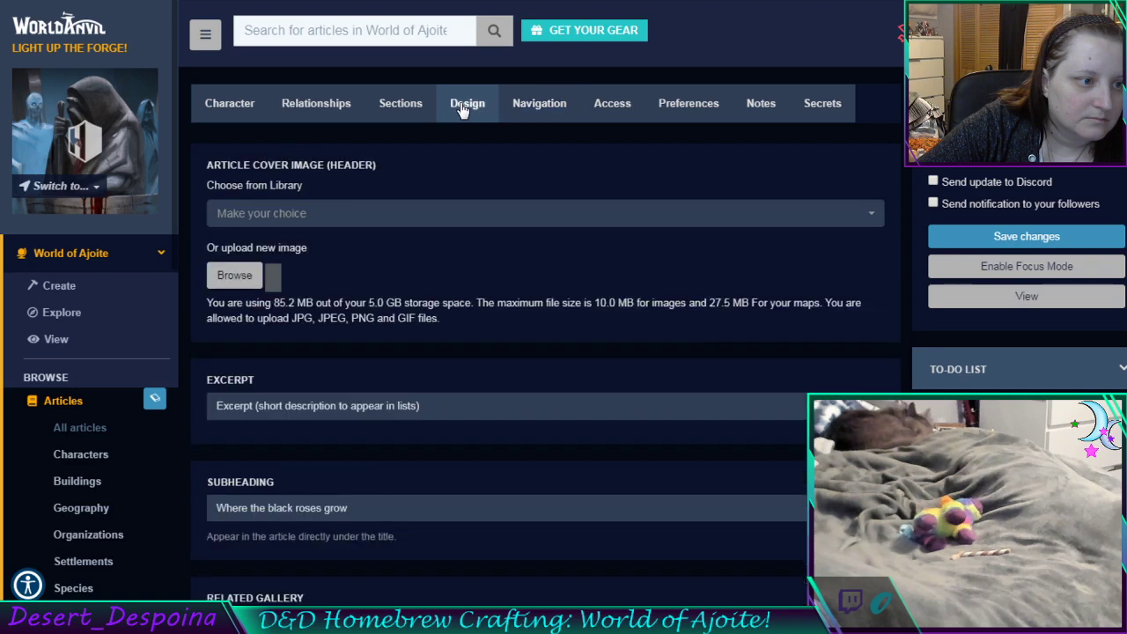
pyautogui.scroll(-1, 505, 185)
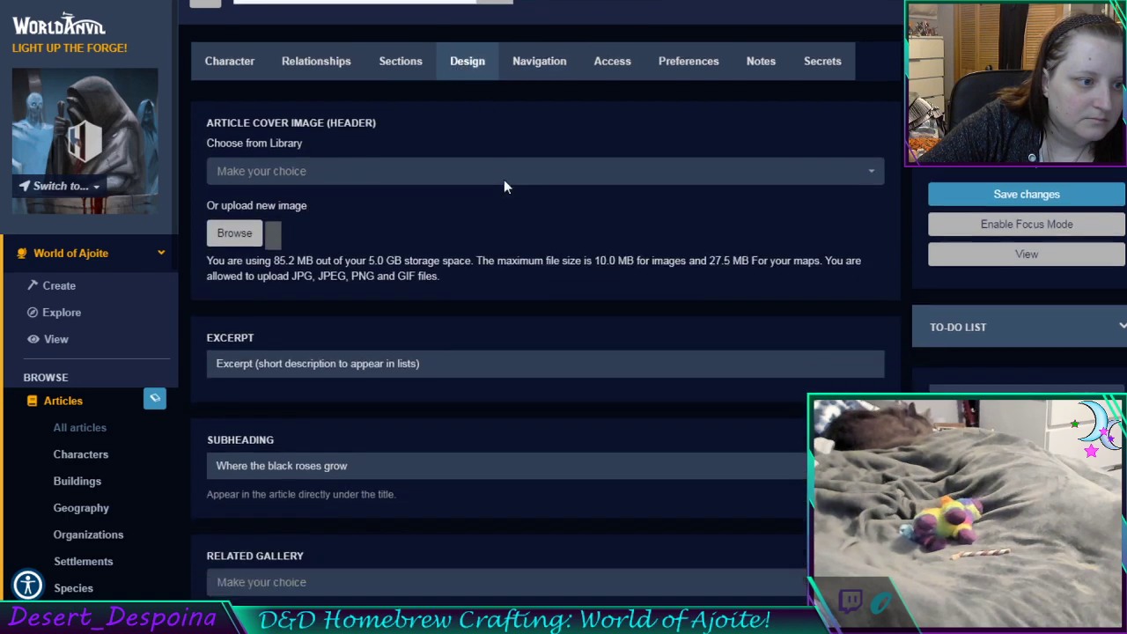
# Review the character article's design settings, from the cover image and subheading down to the article CSS
pyautogui.scroll(-6, 504, 185)
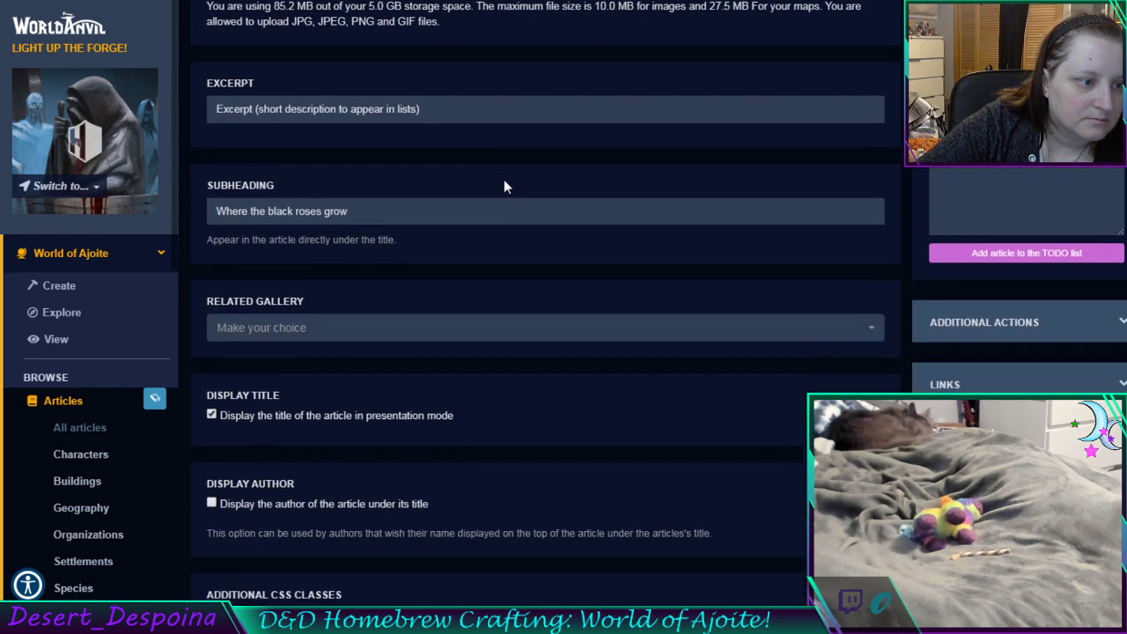
pyautogui.scroll(-4, 504, 180)
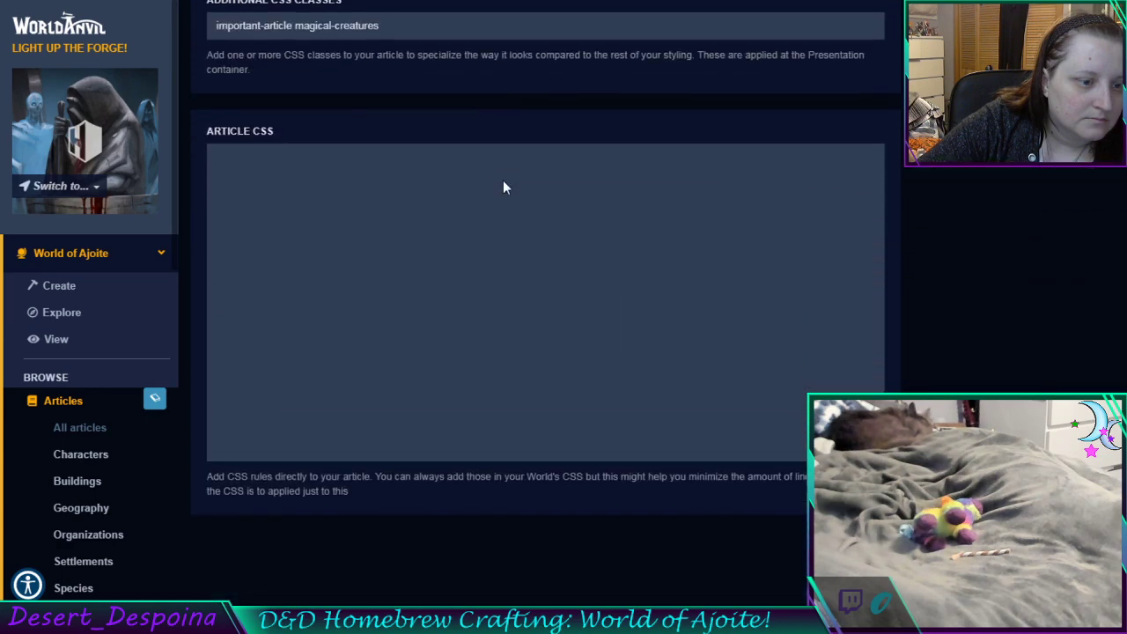
pyautogui.scroll(6, 503, 181)
pyautogui.scroll(5, 504, 181)
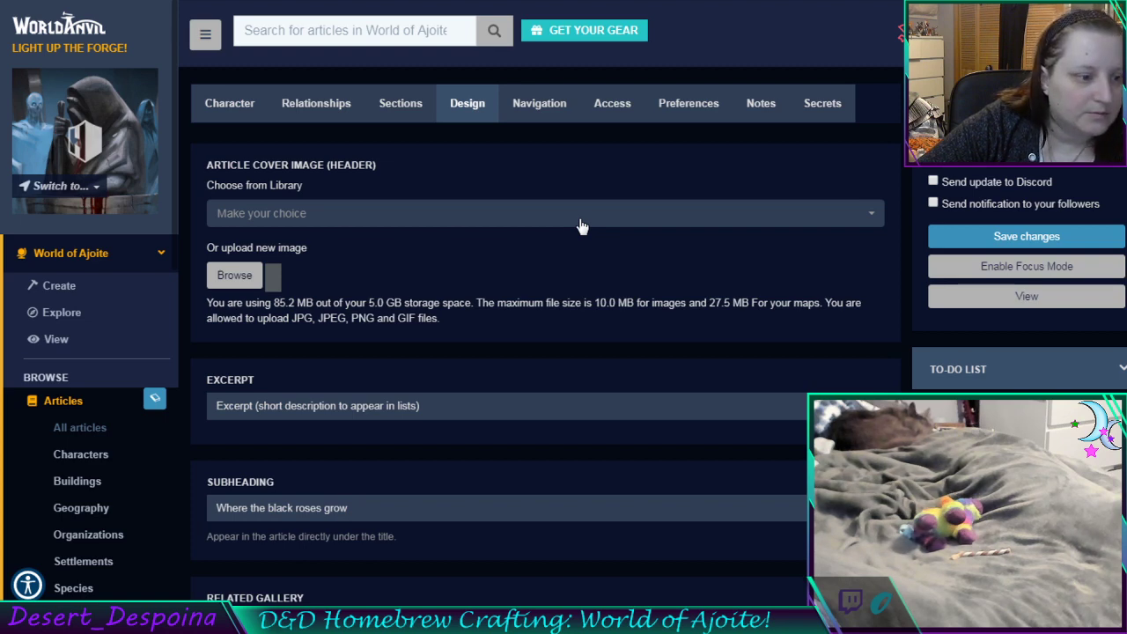
pyautogui.scroll(-3, 582, 228)
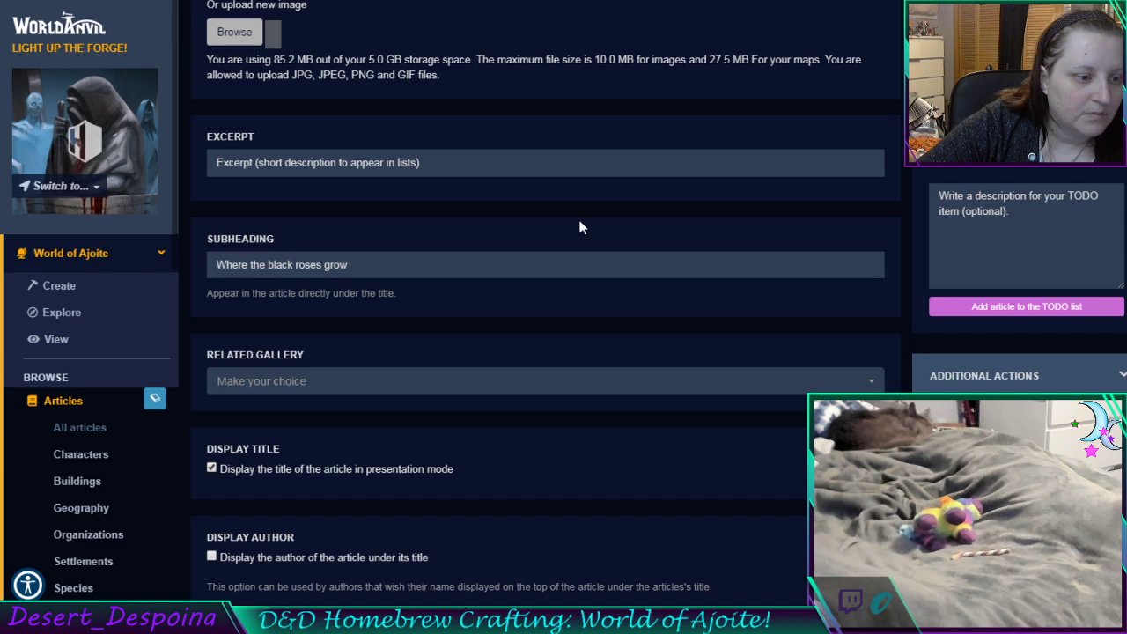
pyautogui.scroll(3, 579, 227)
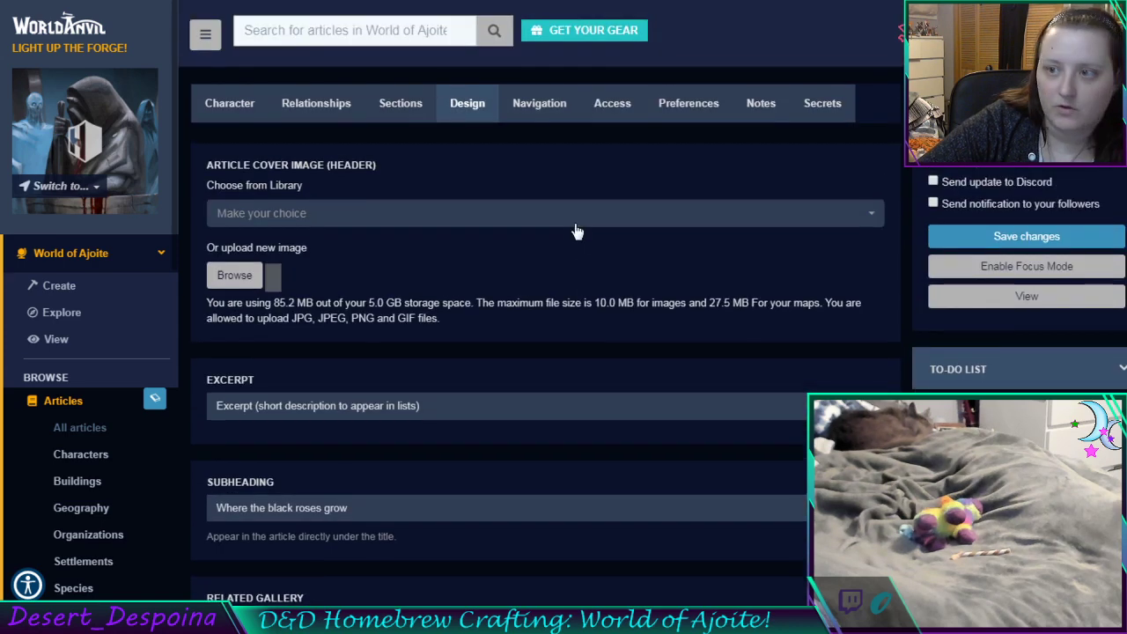
# Review the article's additional sections, from the mouseover snippet through the sidebars and credits to the associated RPG block choice
pyautogui.click(411, 105)
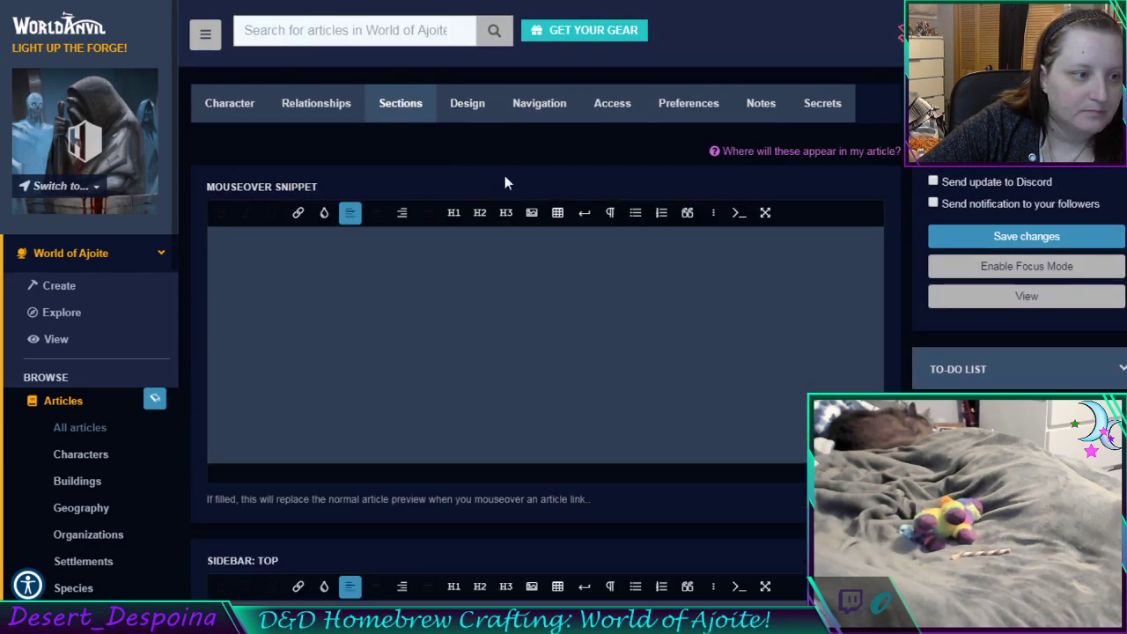
pyautogui.scroll(-15, 506, 181)
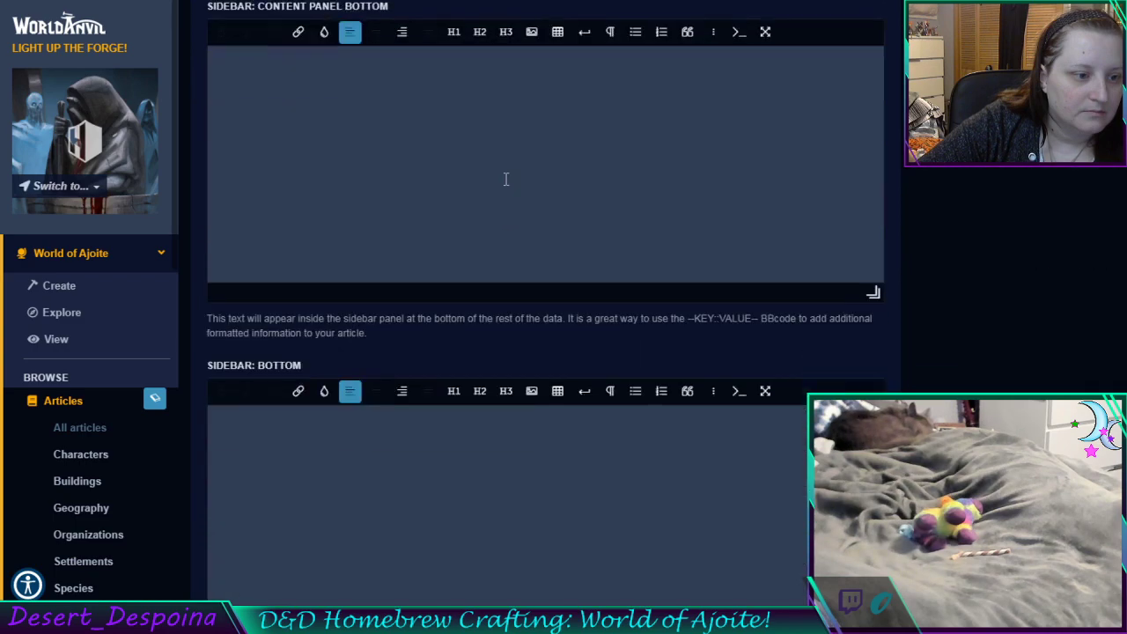
pyautogui.scroll(-12, 506, 181)
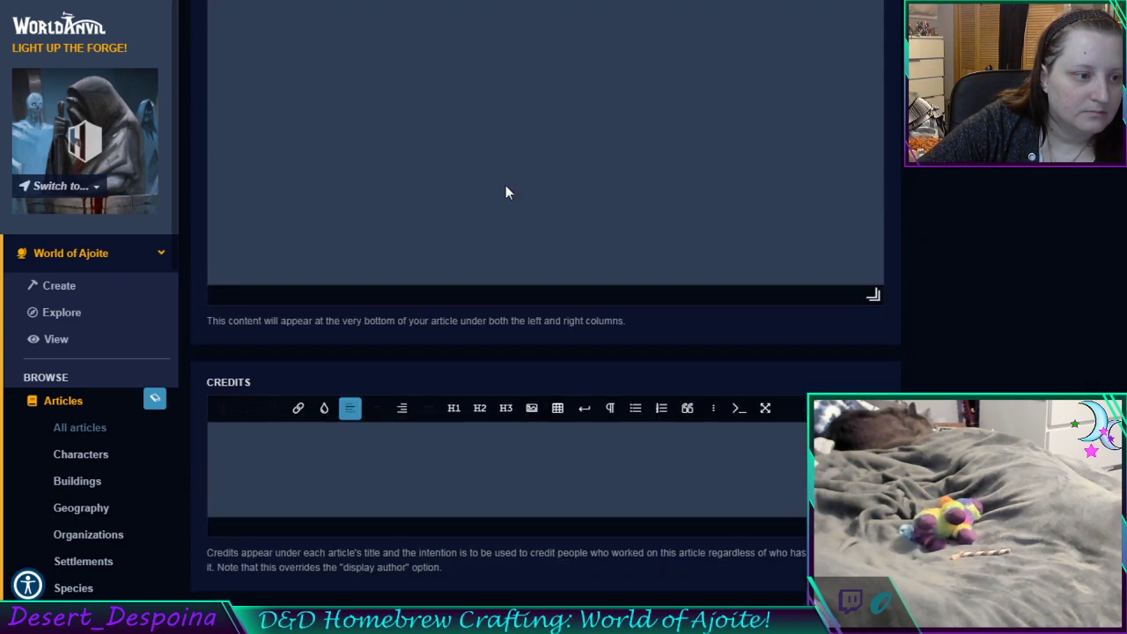
pyautogui.scroll(-10, 506, 190)
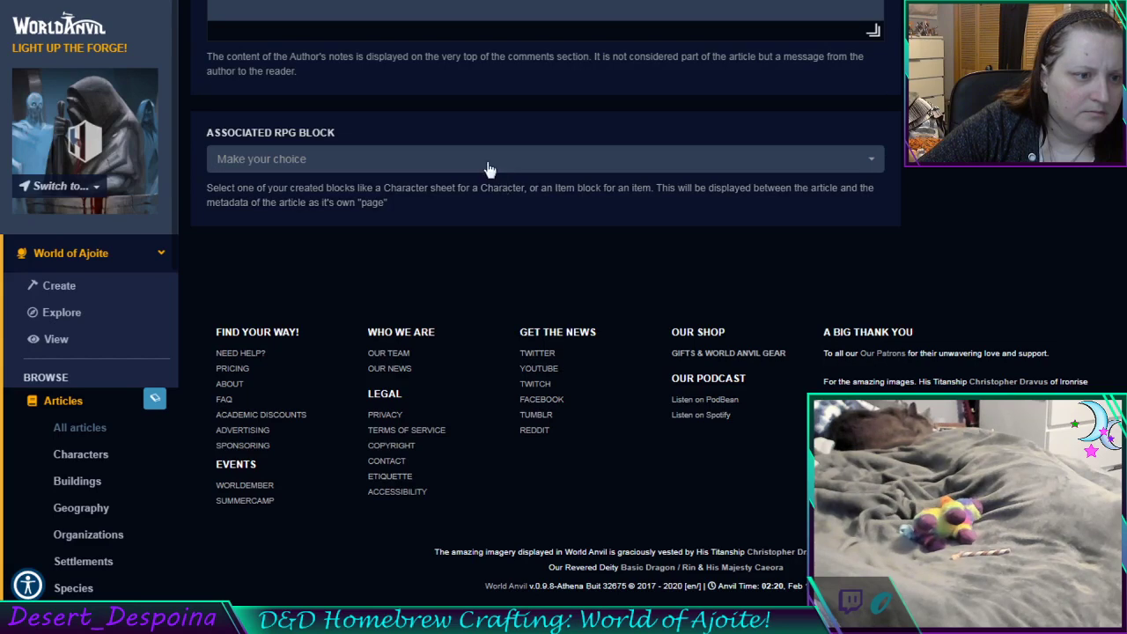
pyautogui.click(490, 163)
pyautogui.click(451, 102)
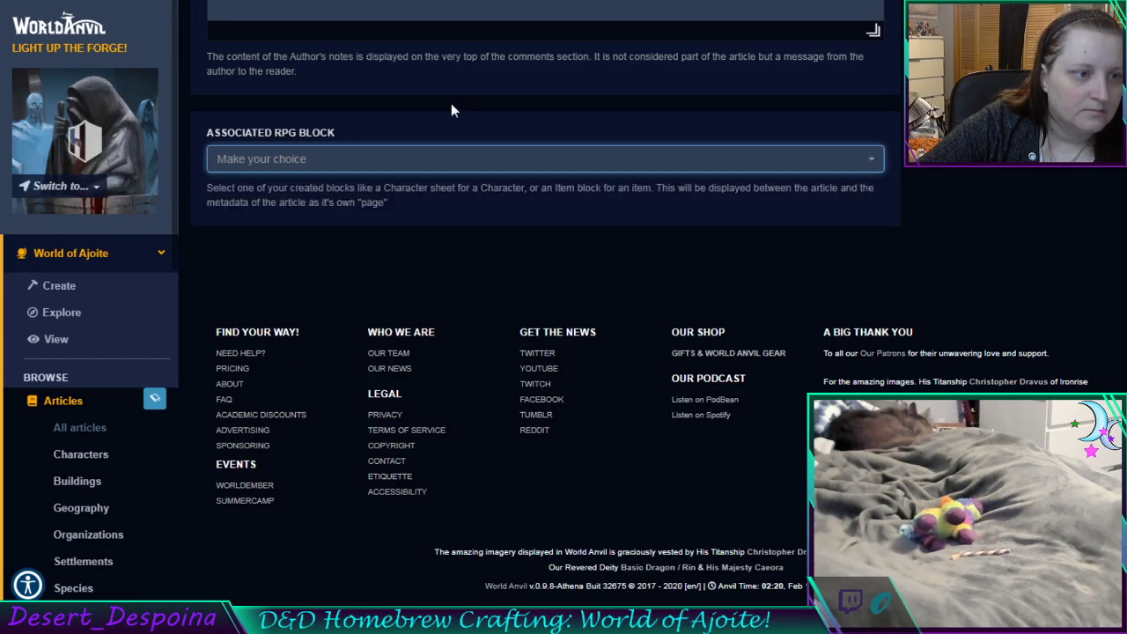
pyautogui.scroll(10, 451, 124)
pyautogui.scroll(15, 449, 148)
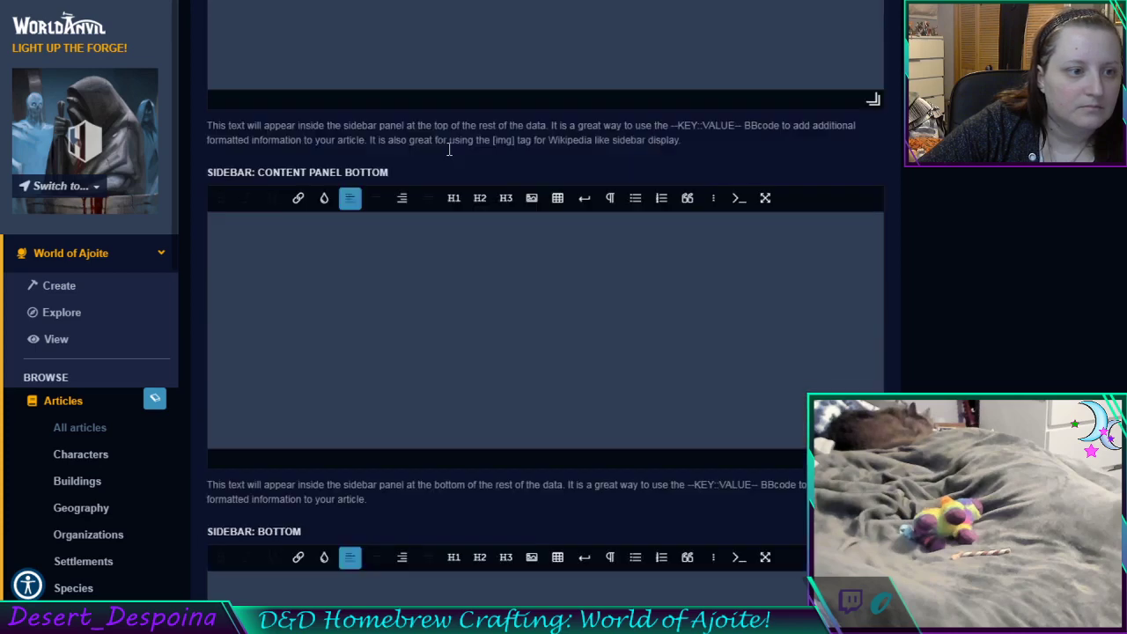
pyautogui.scroll(3, 449, 151)
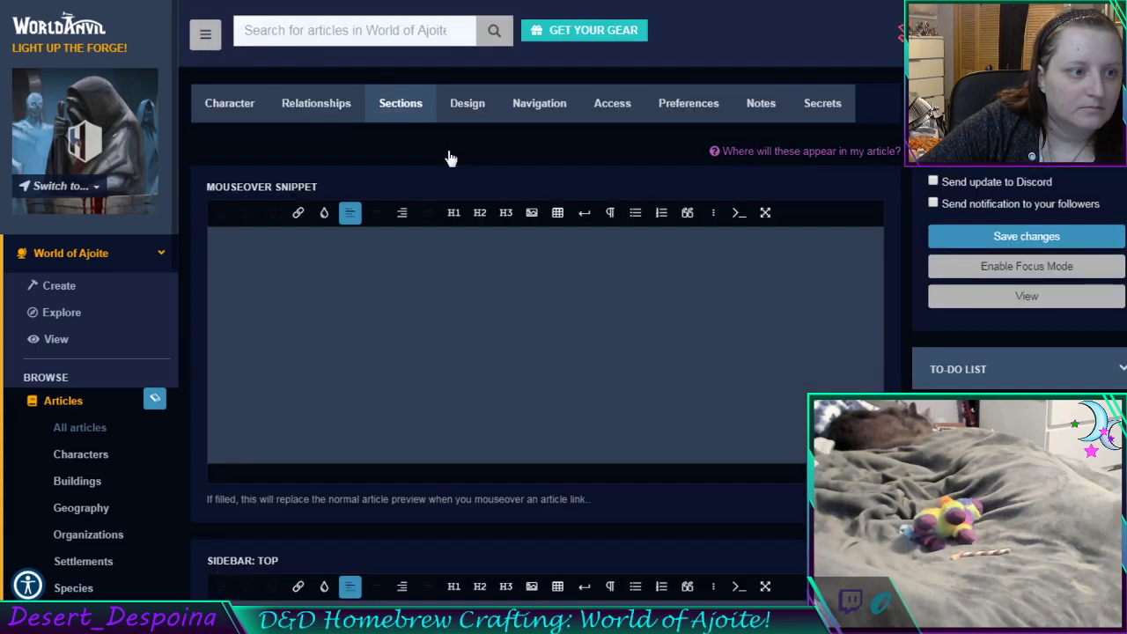
# Check the article's blood and kinship relations and save the changes to the article
pyautogui.click(314, 118)
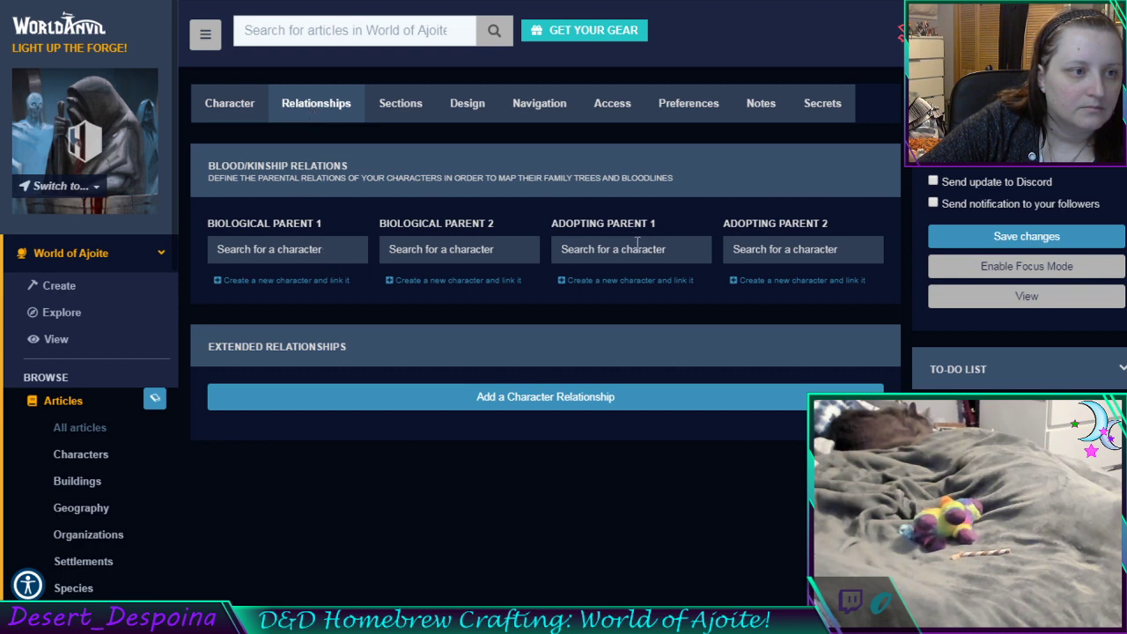
pyautogui.click(1048, 239)
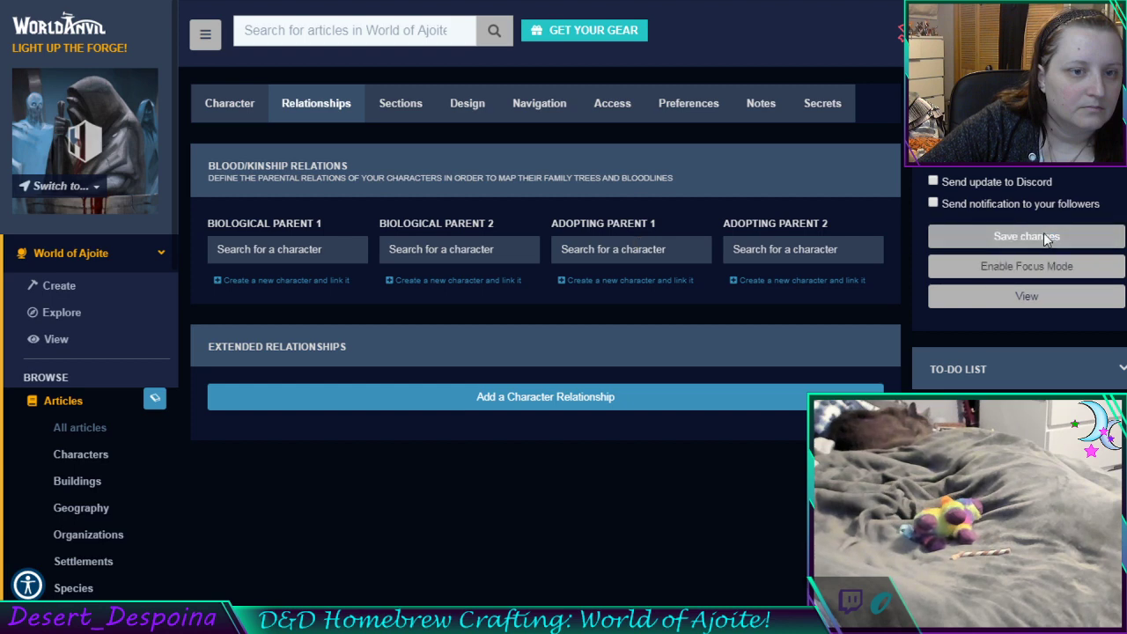
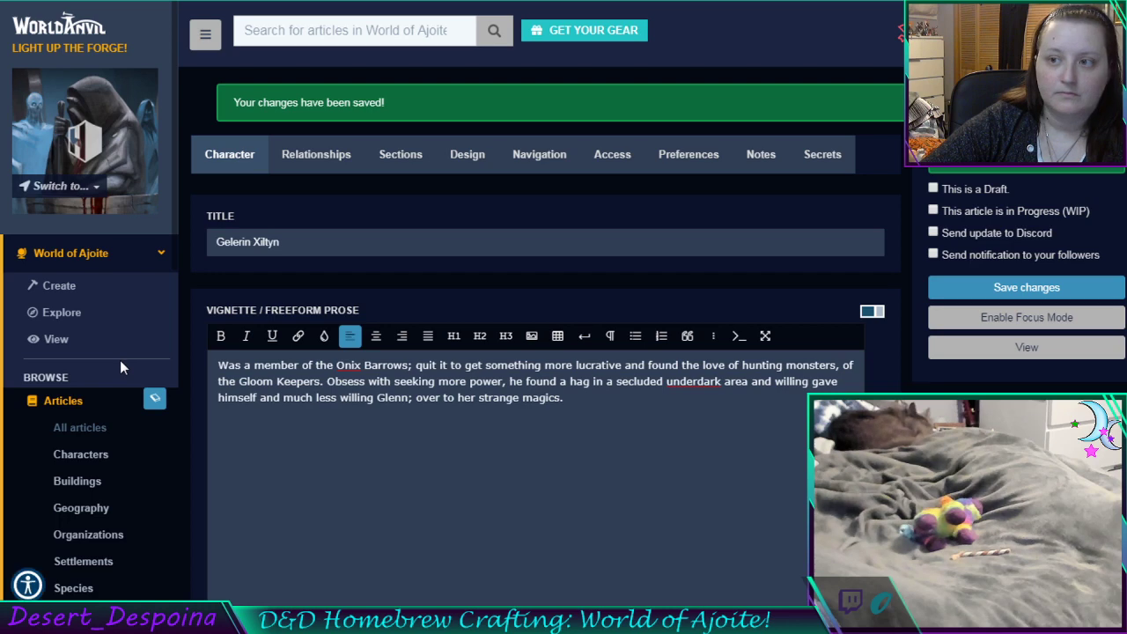
pyautogui.scroll(-2, 118, 360)
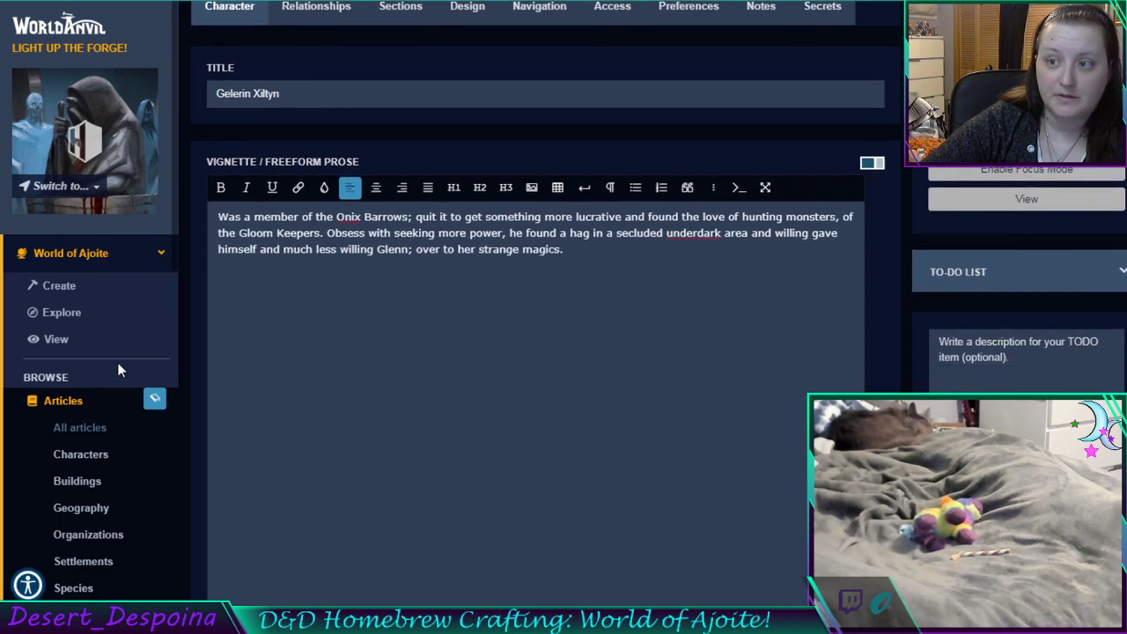
pyautogui.scroll(-2, 114, 401)
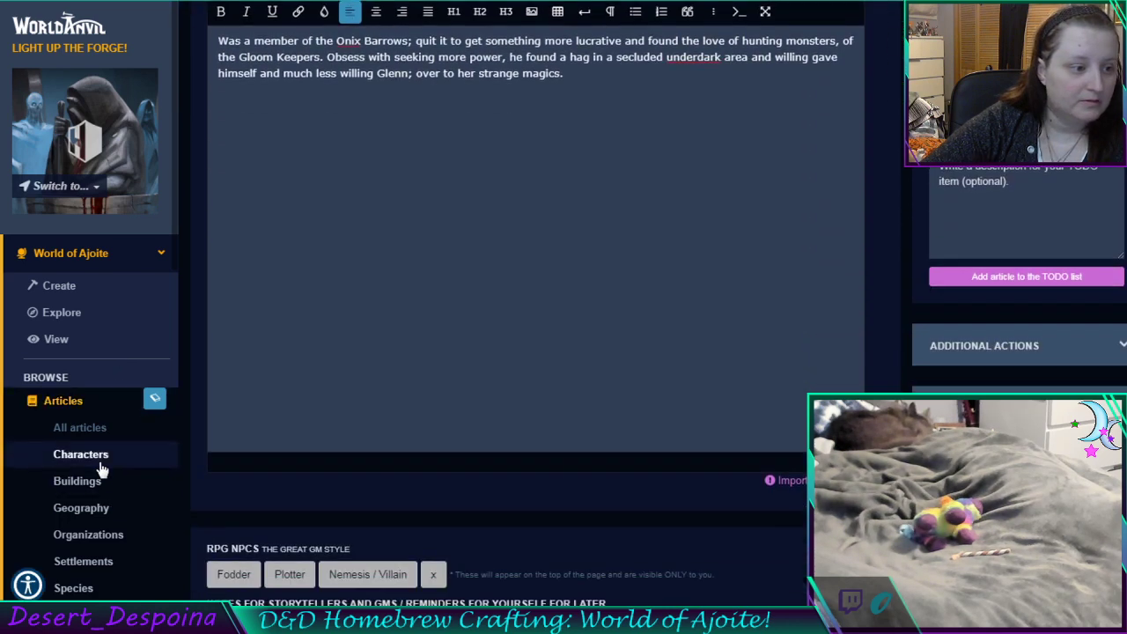
# Browse the world's character list and open the Glenn Trench article for editing
pyautogui.click(81, 454)
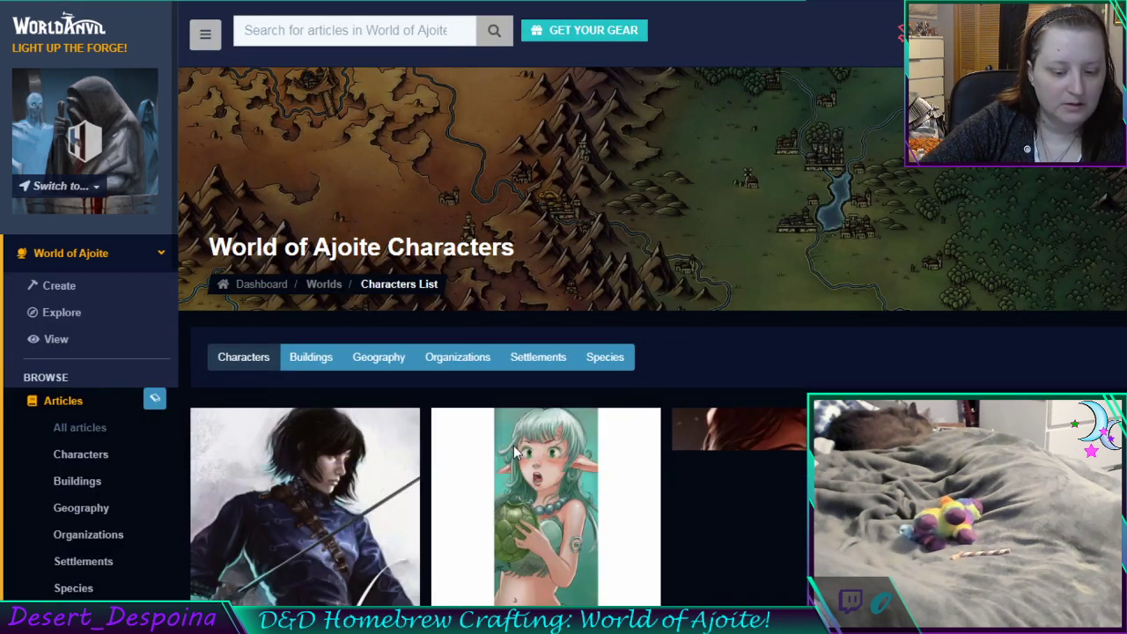
pyautogui.scroll(-7, 512, 450)
pyautogui.scroll(-8, 513, 453)
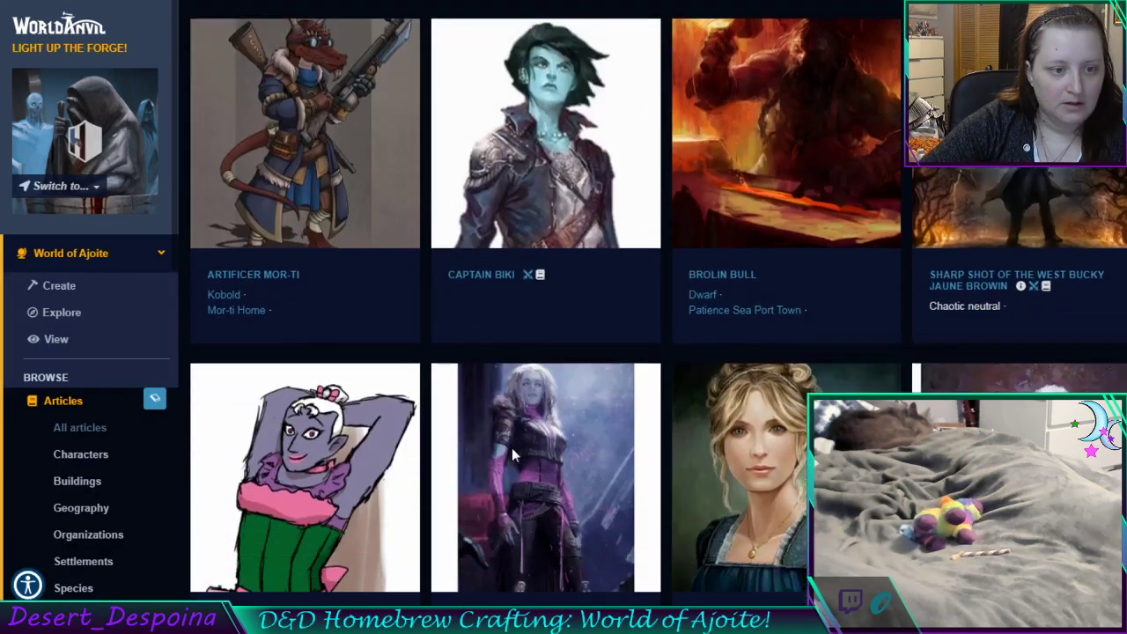
pyautogui.scroll(-1, 514, 453)
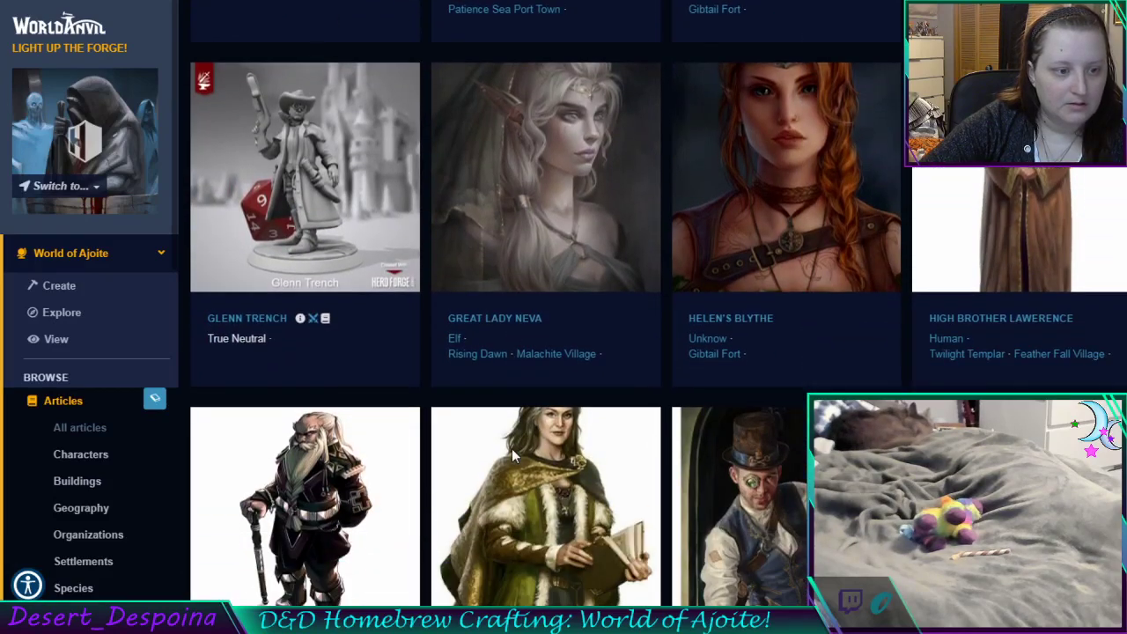
pyautogui.scroll(-7, 512, 448)
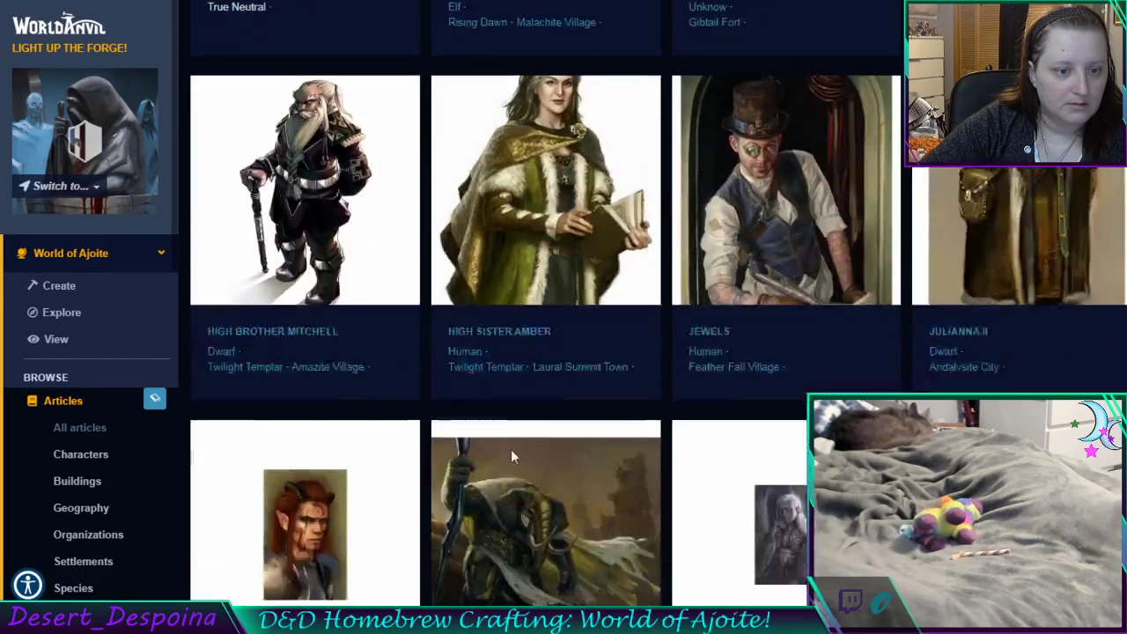
pyautogui.scroll(-8, 511, 453)
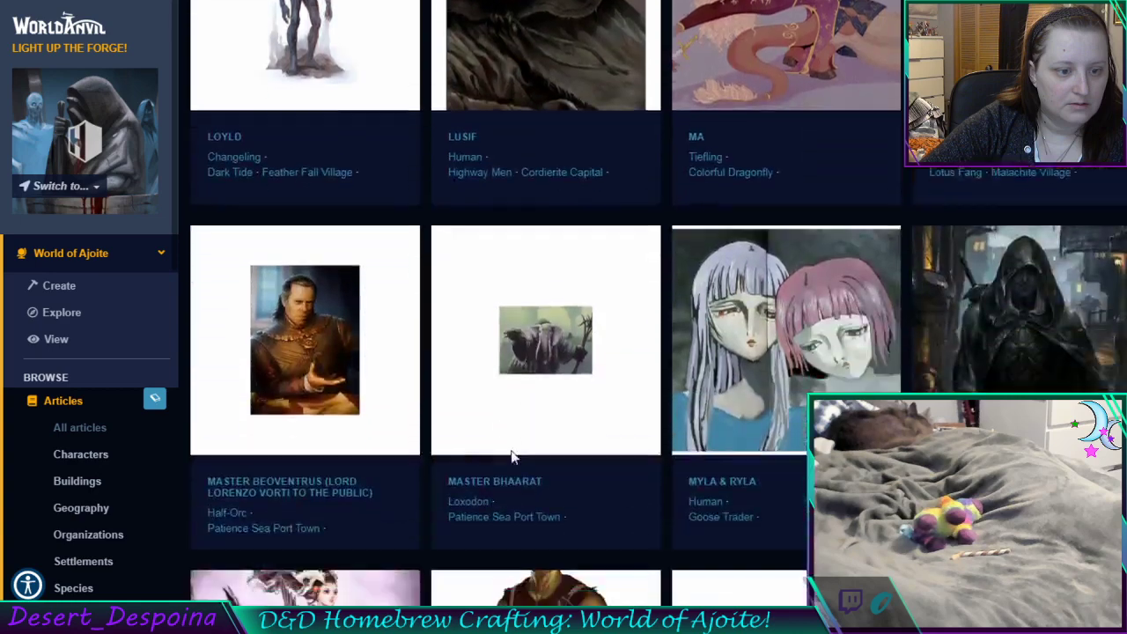
pyautogui.scroll(-6, 514, 457)
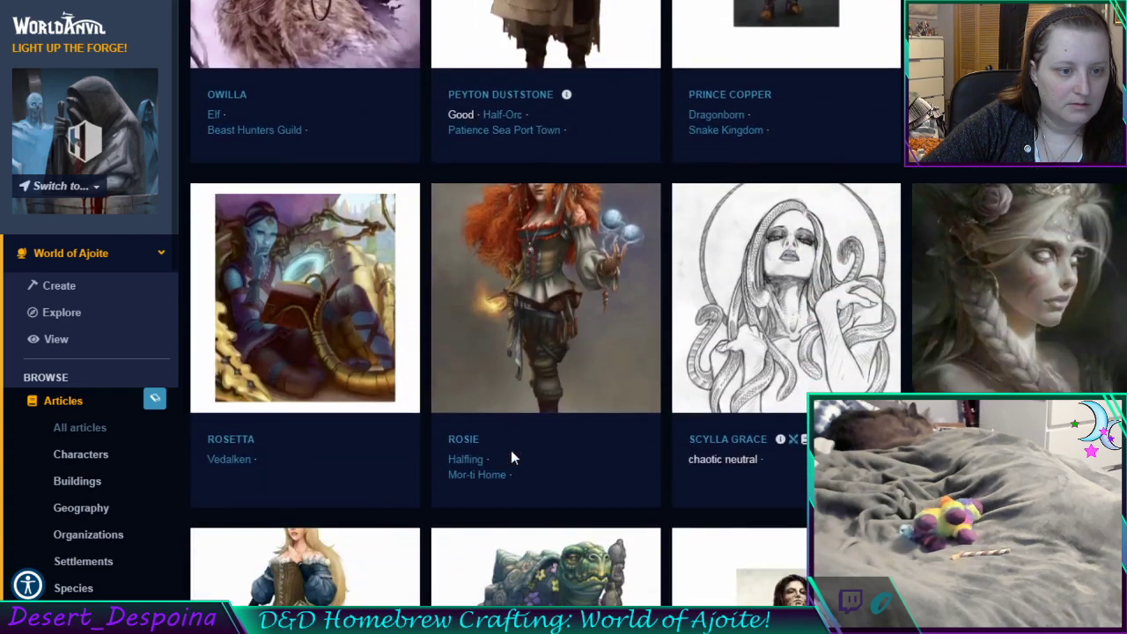
pyautogui.scroll(-2, 511, 450)
pyautogui.scroll(1, 510, 450)
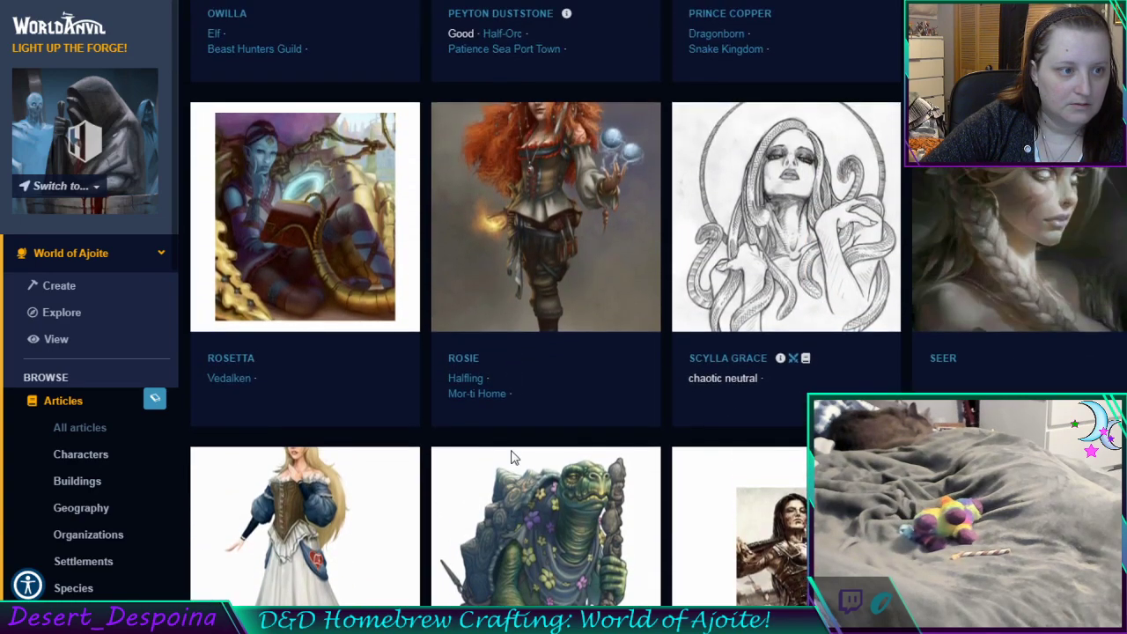
pyautogui.scroll(-3, 511, 450)
pyautogui.scroll(-3, 511, 450)
pyautogui.scroll(8, 511, 450)
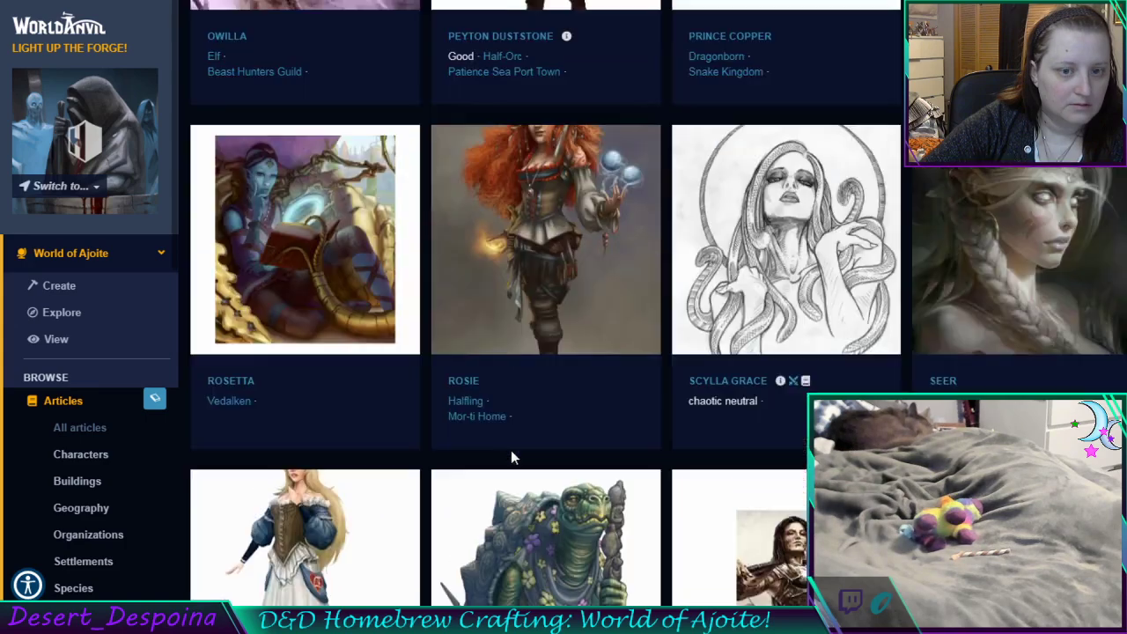
pyautogui.scroll(12, 510, 450)
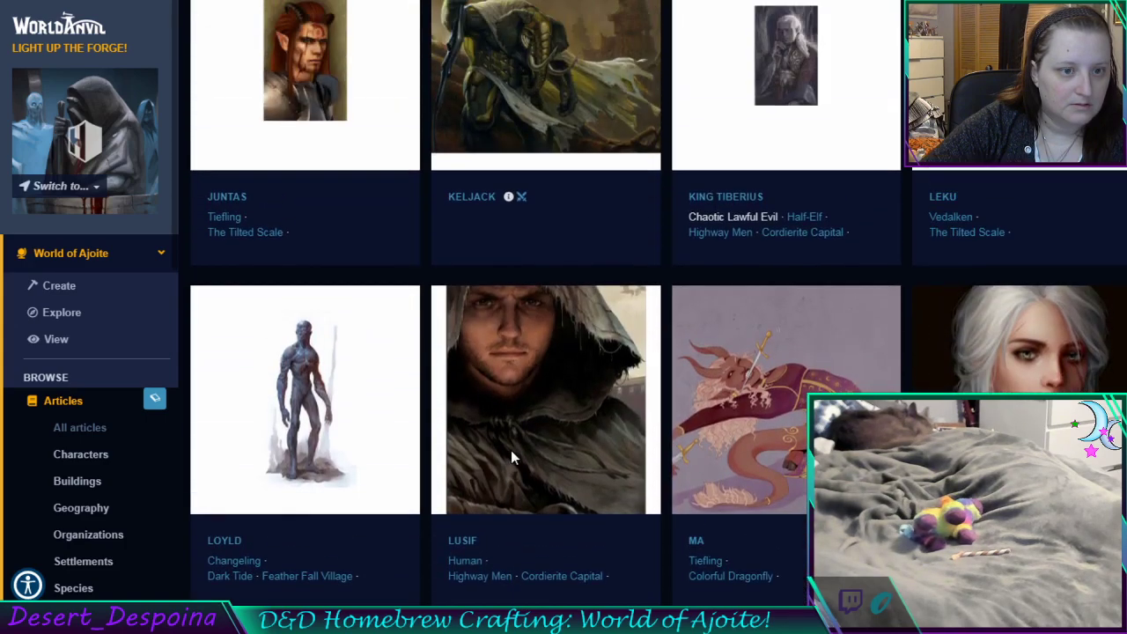
pyautogui.scroll(11, 510, 450)
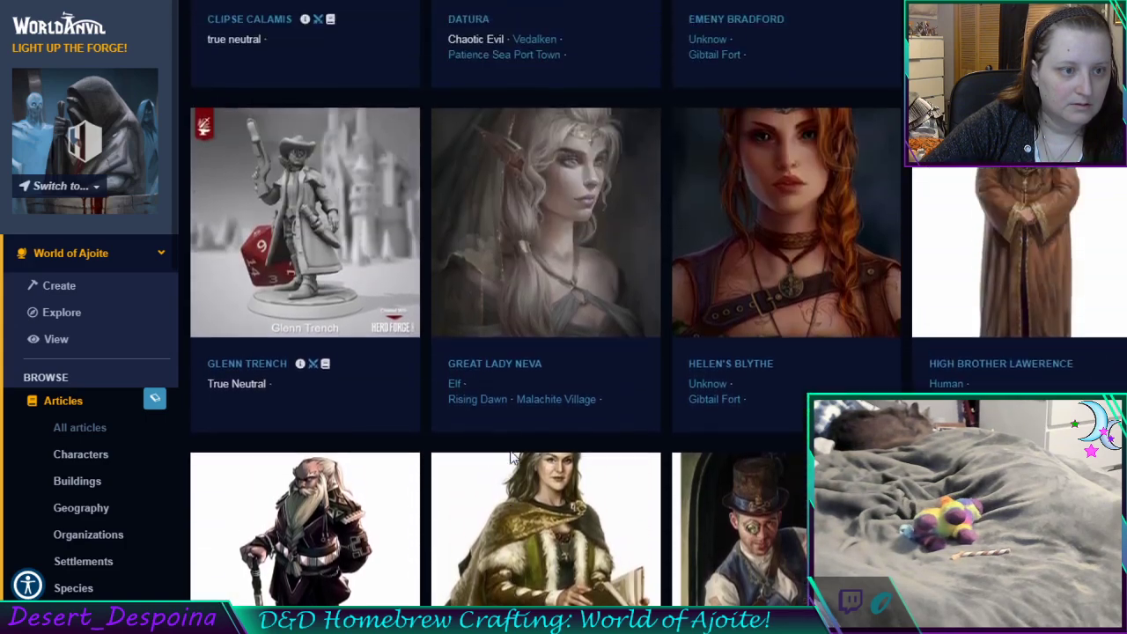
pyautogui.scroll(8, 510, 450)
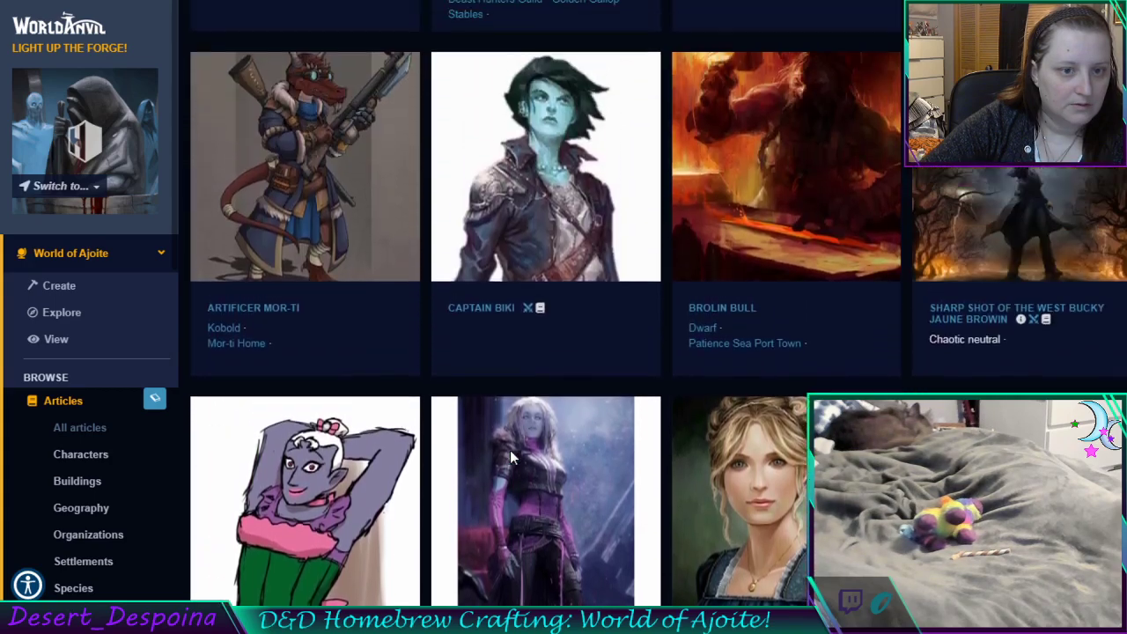
pyautogui.scroll(-10, 509, 451)
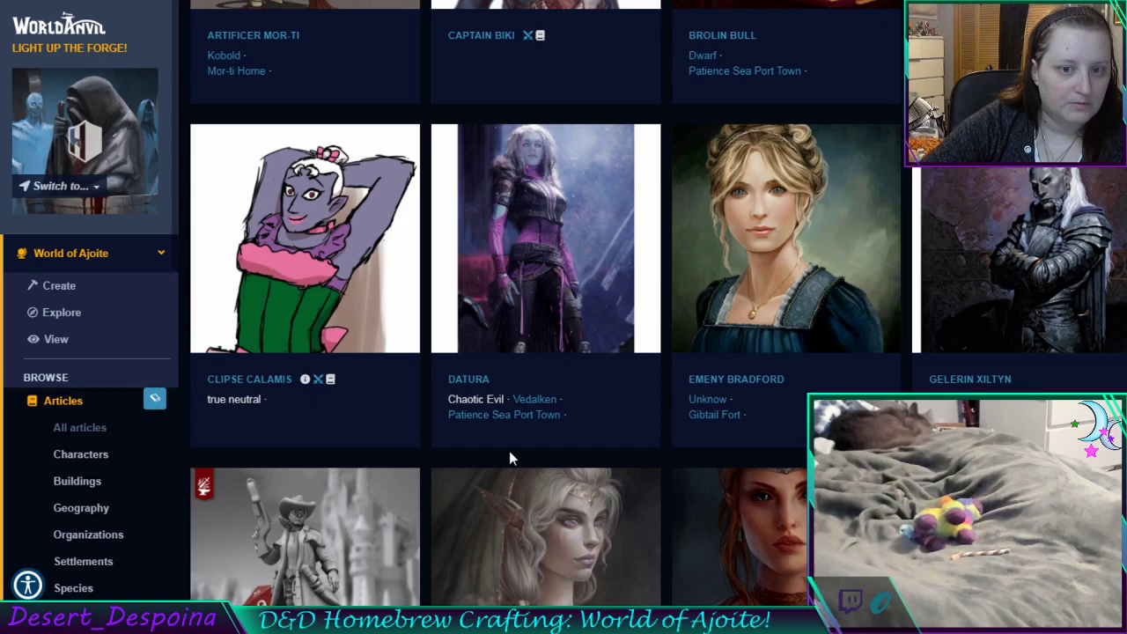
pyautogui.scroll(-3, 509, 451)
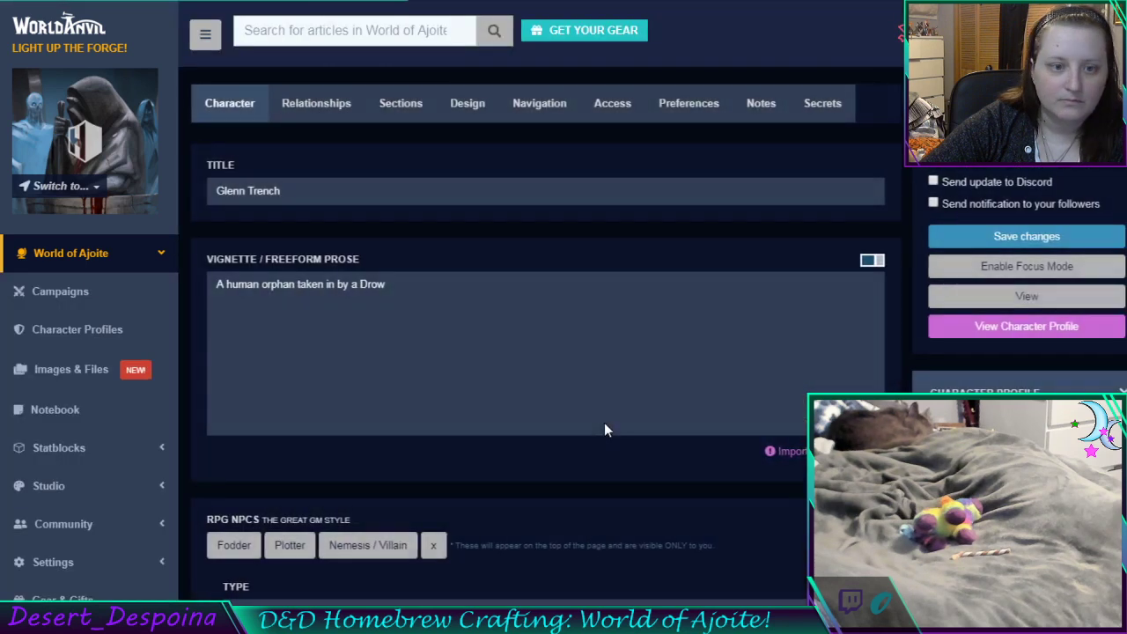
pyautogui.click(323, 105)
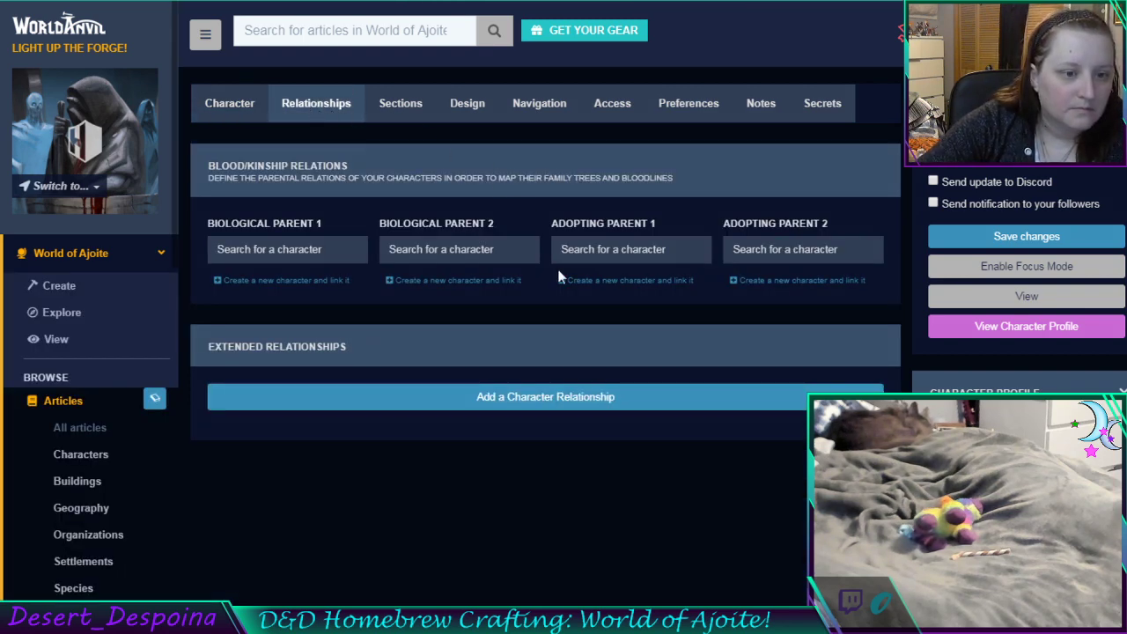
pyautogui.click(584, 255)
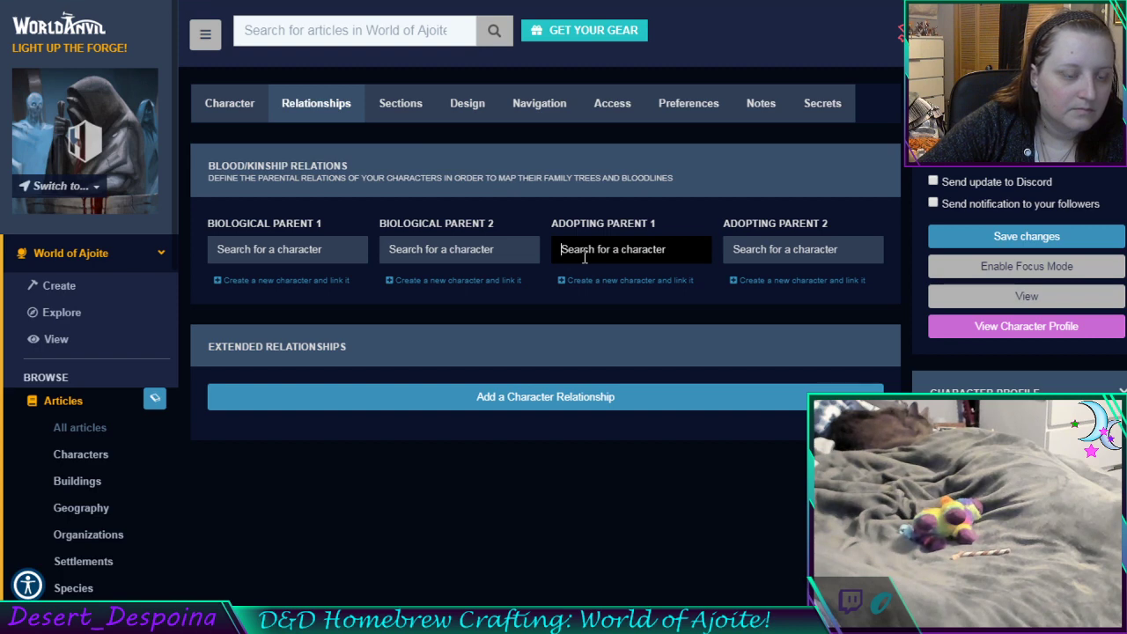
pyautogui.write('g')
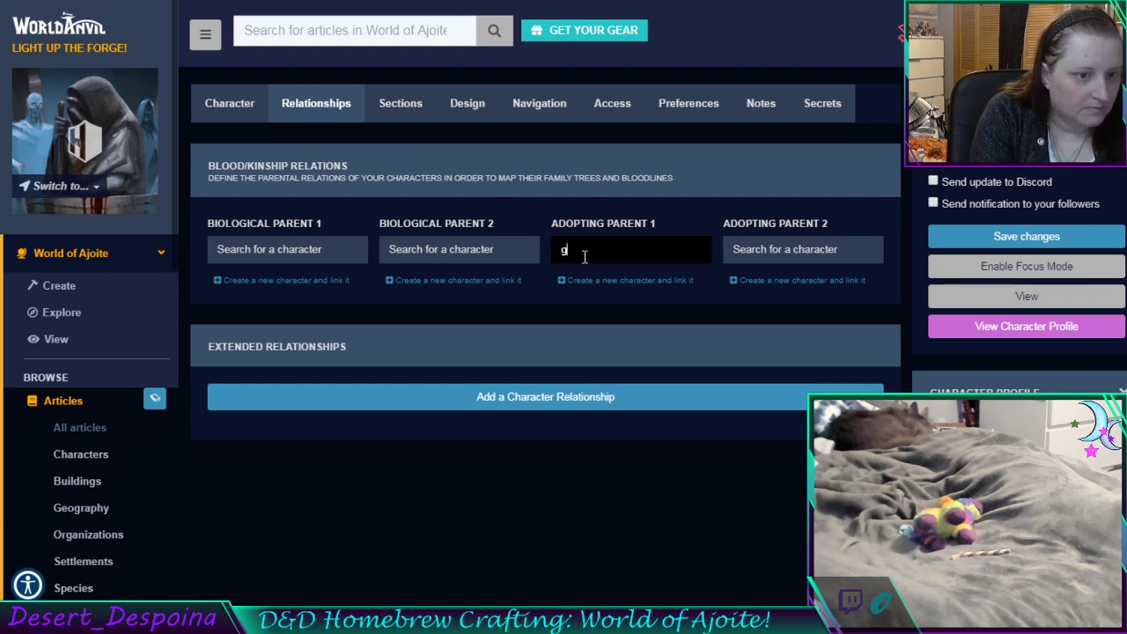
pyautogui.write('e')
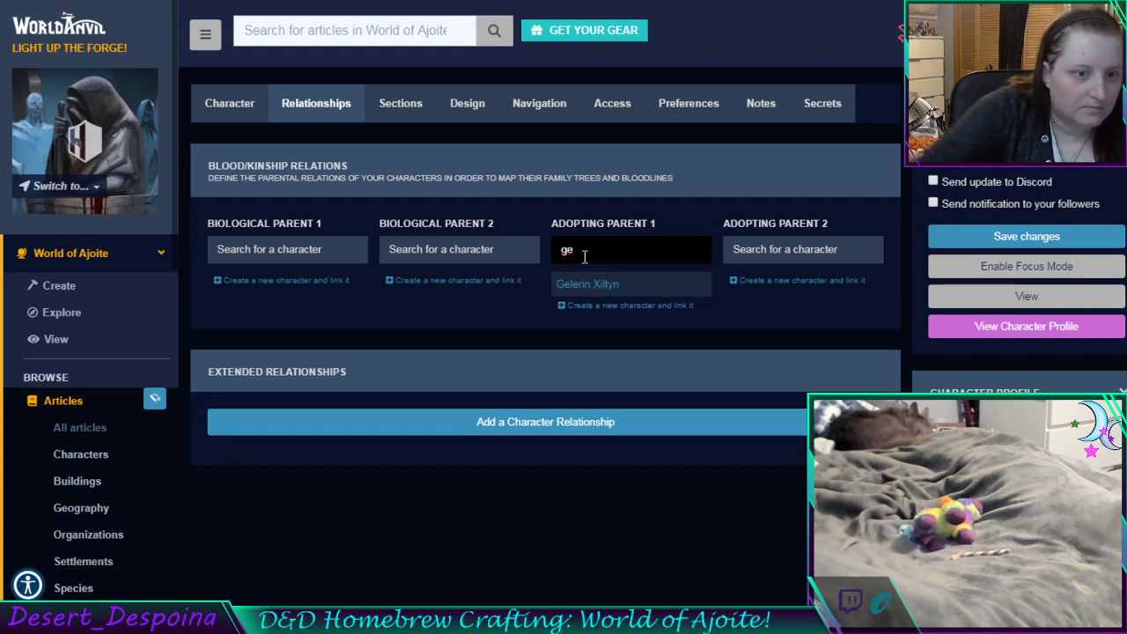
pyautogui.click(618, 289)
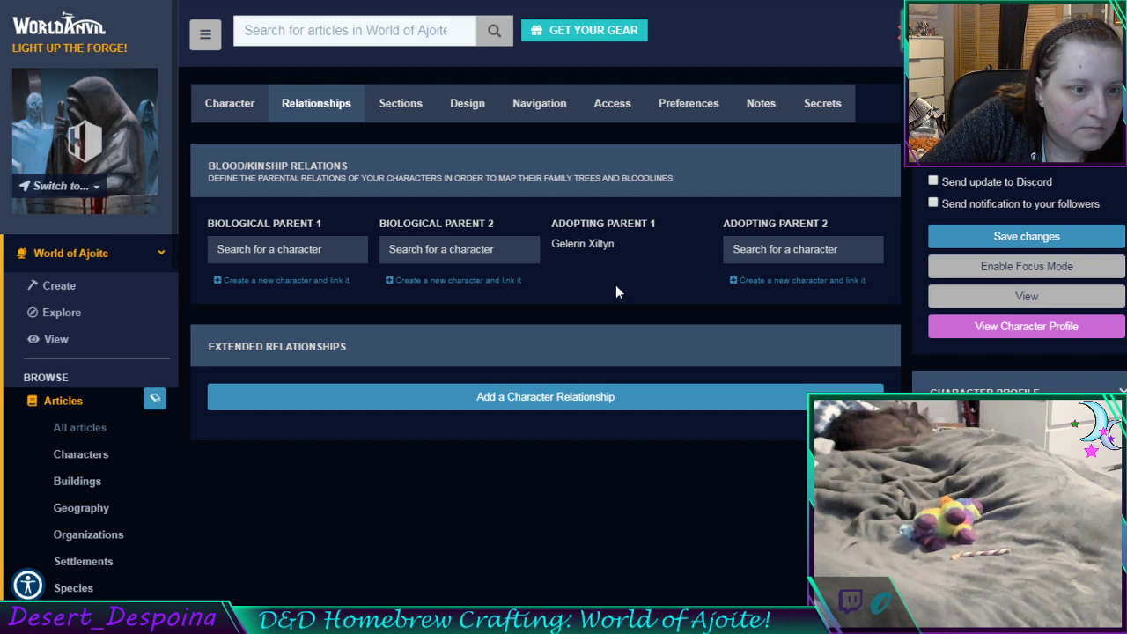
# Try to create a character relationship between Glenn Trench and Master BeoVentrus (Lord Lorenzo Vorti to the public), then dismiss it
pyautogui.click(1002, 245)
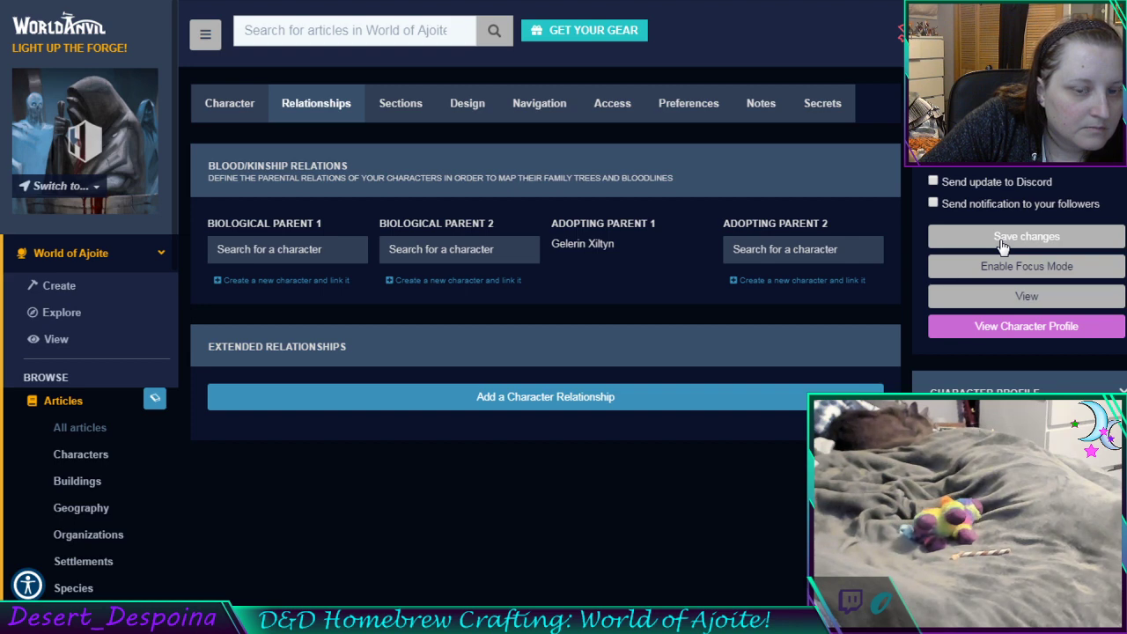
pyautogui.click(551, 407)
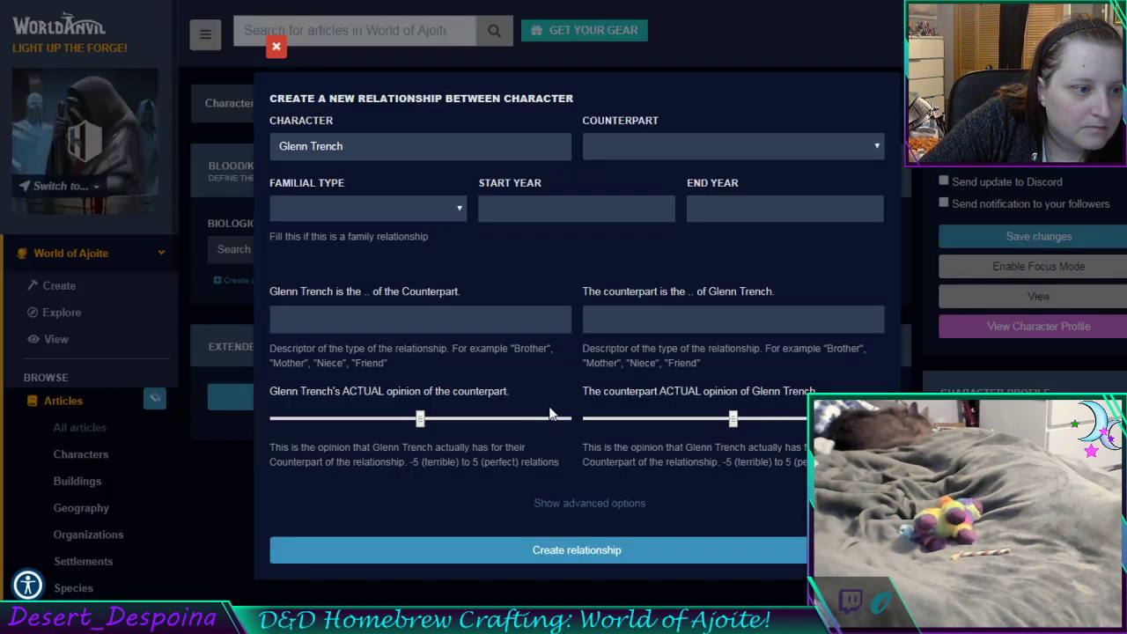
pyautogui.click(646, 147)
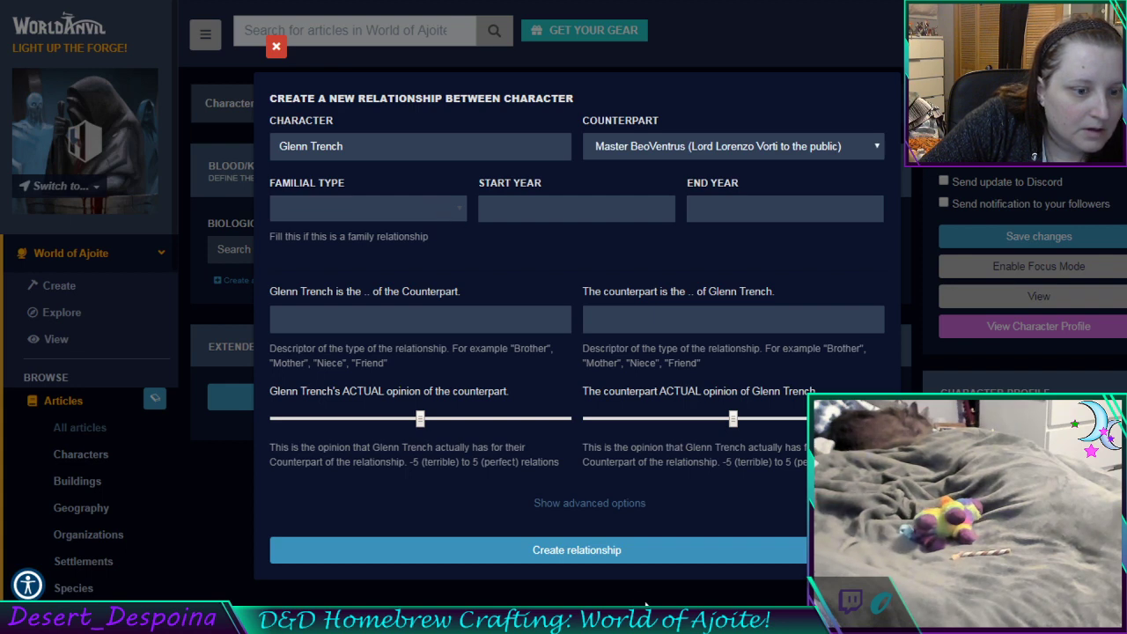
pyautogui.click(615, 564)
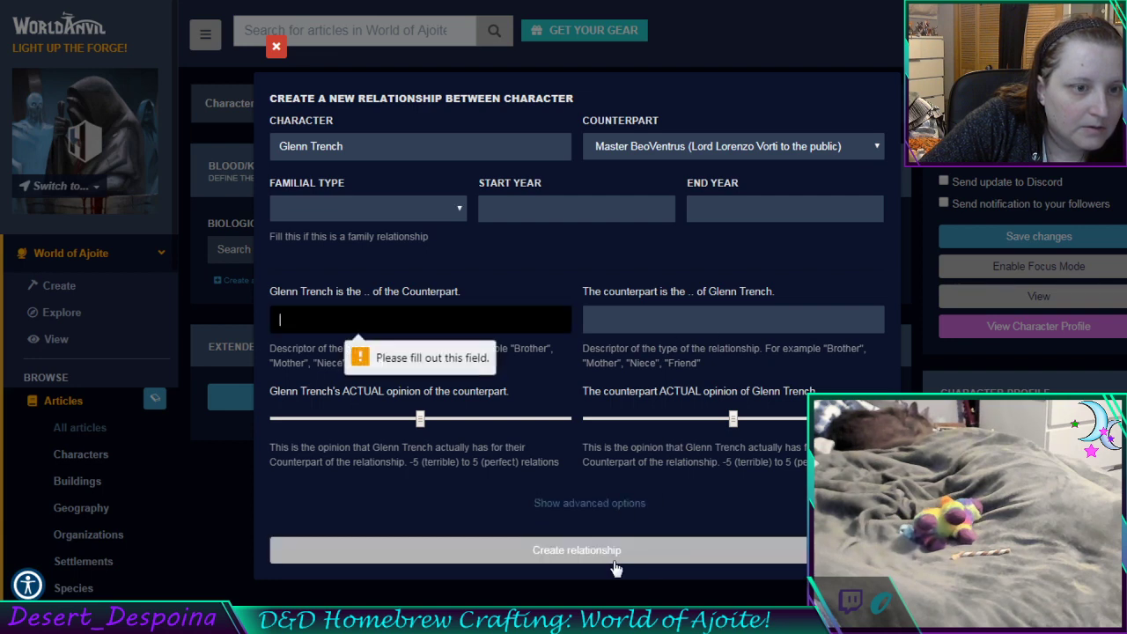
pyautogui.click(601, 556)
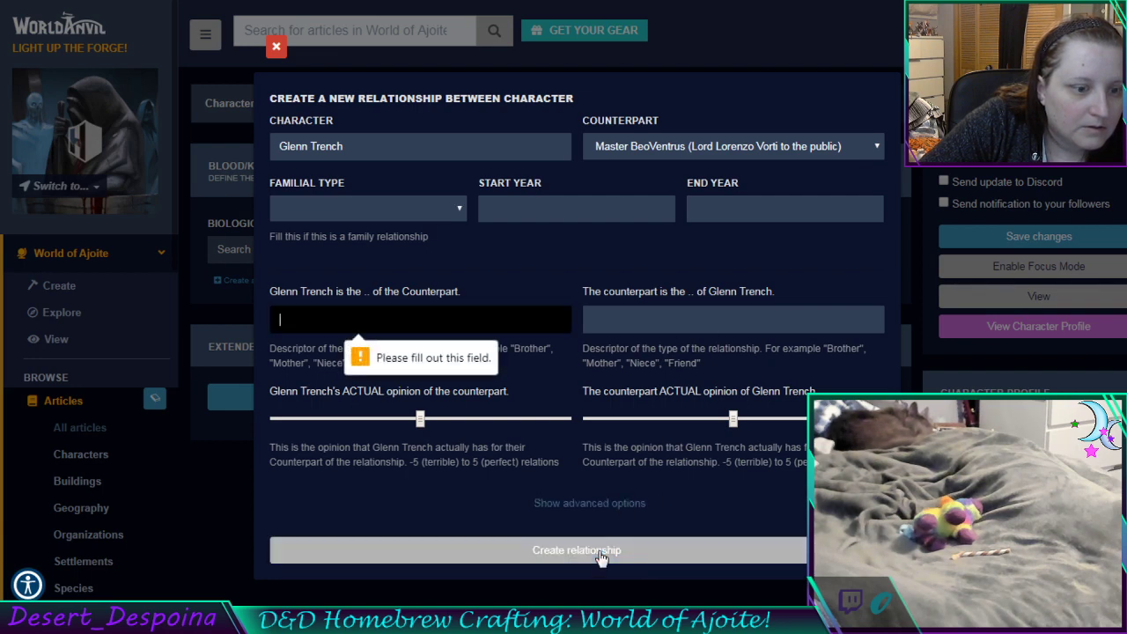
pyautogui.click(601, 558)
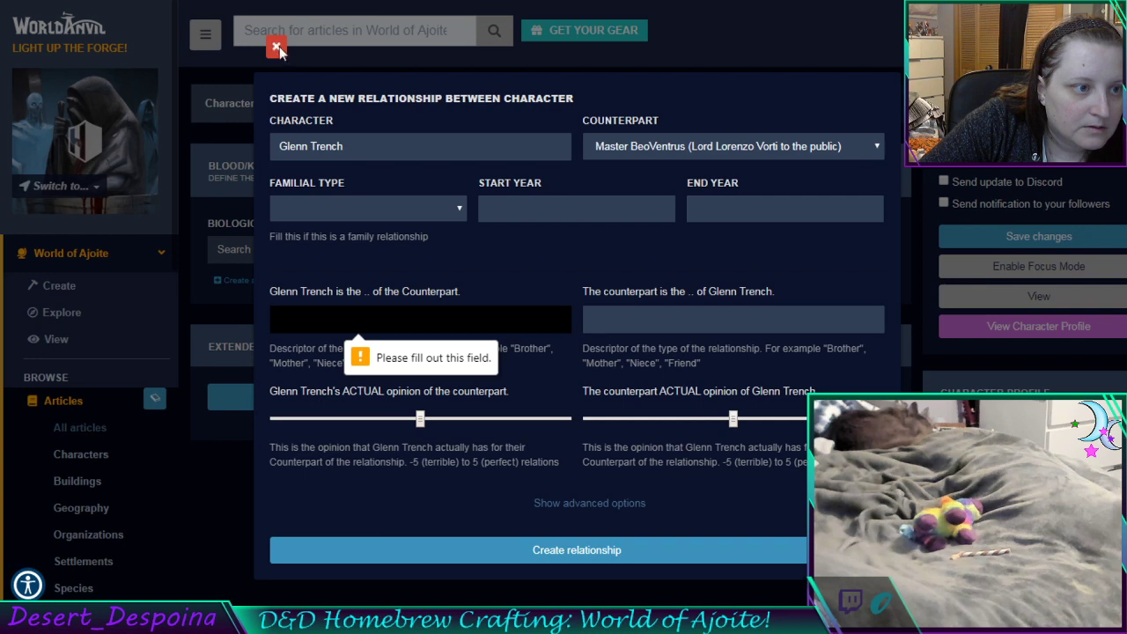
pyautogui.click(277, 46)
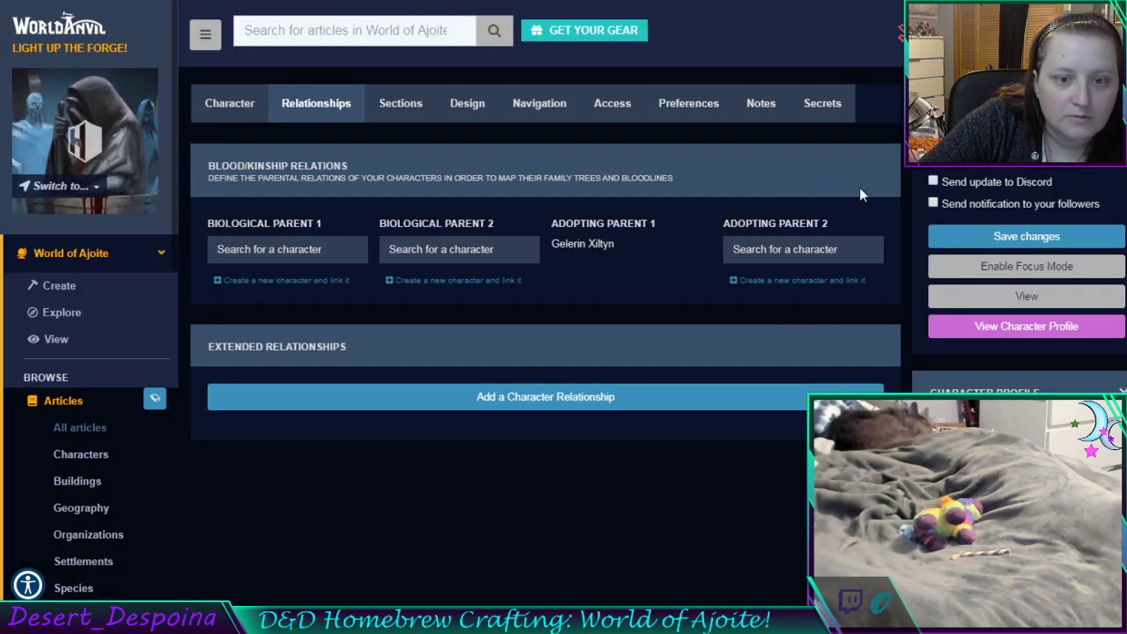
# Save the changes to the Glenn Trench article and browse the world's character list
pyautogui.click(982, 238)
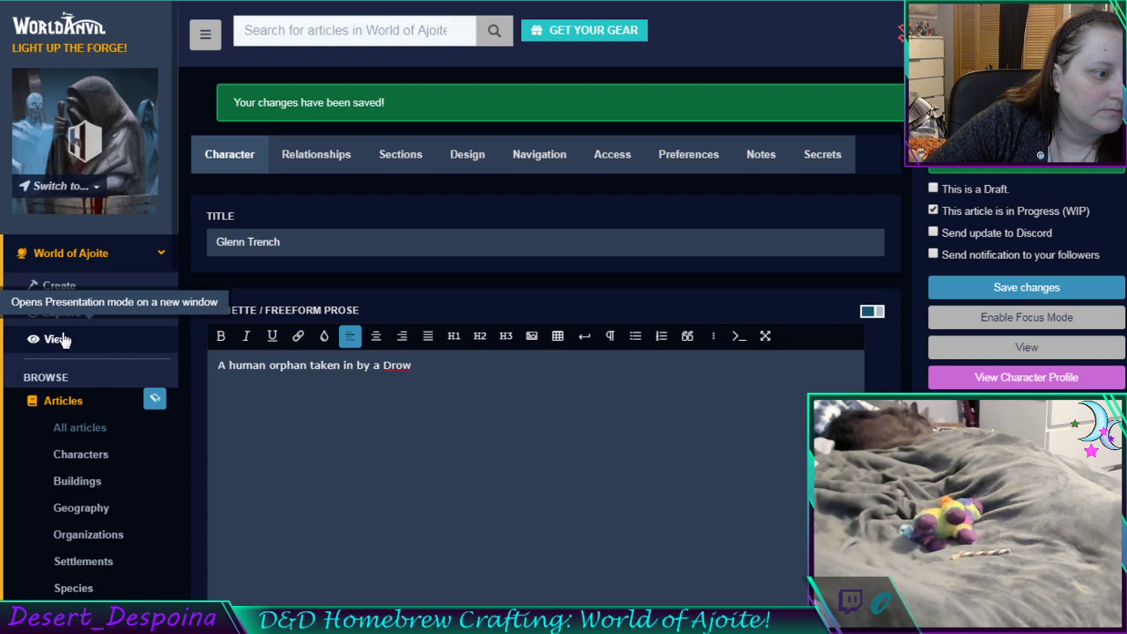
pyautogui.click(94, 467)
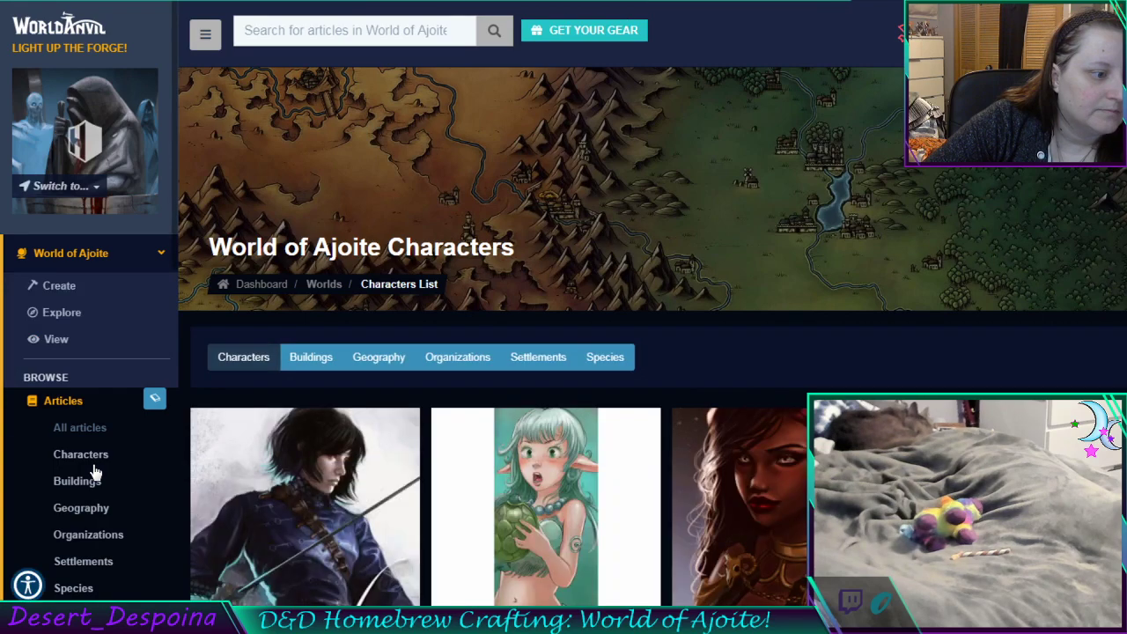
pyautogui.scroll(-6, 289, 492)
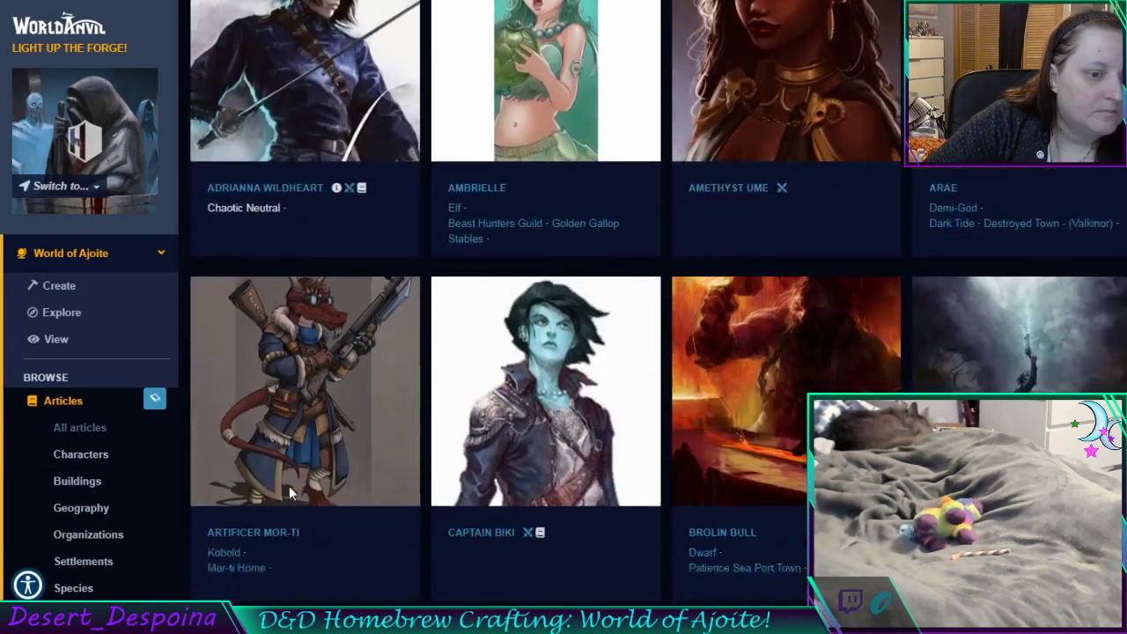
pyautogui.scroll(-4, 285, 493)
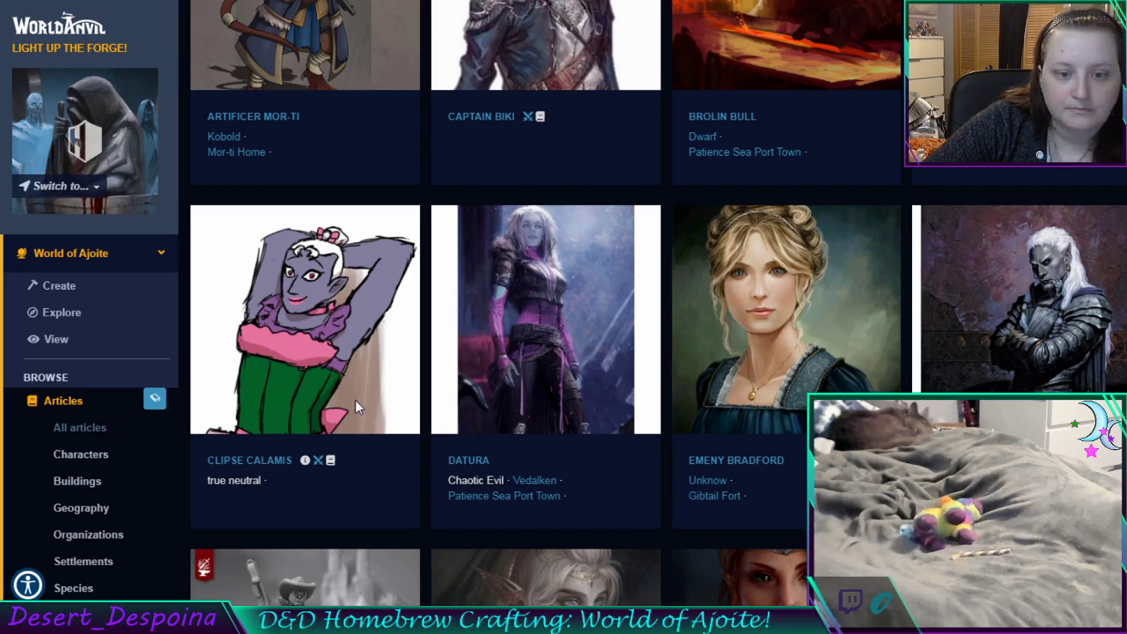
# Try to set up a relationship in the Gelerin Xiltyn article with Glenn Trench as the counterpart
pyautogui.hotkey('ctrl', 'Tab')
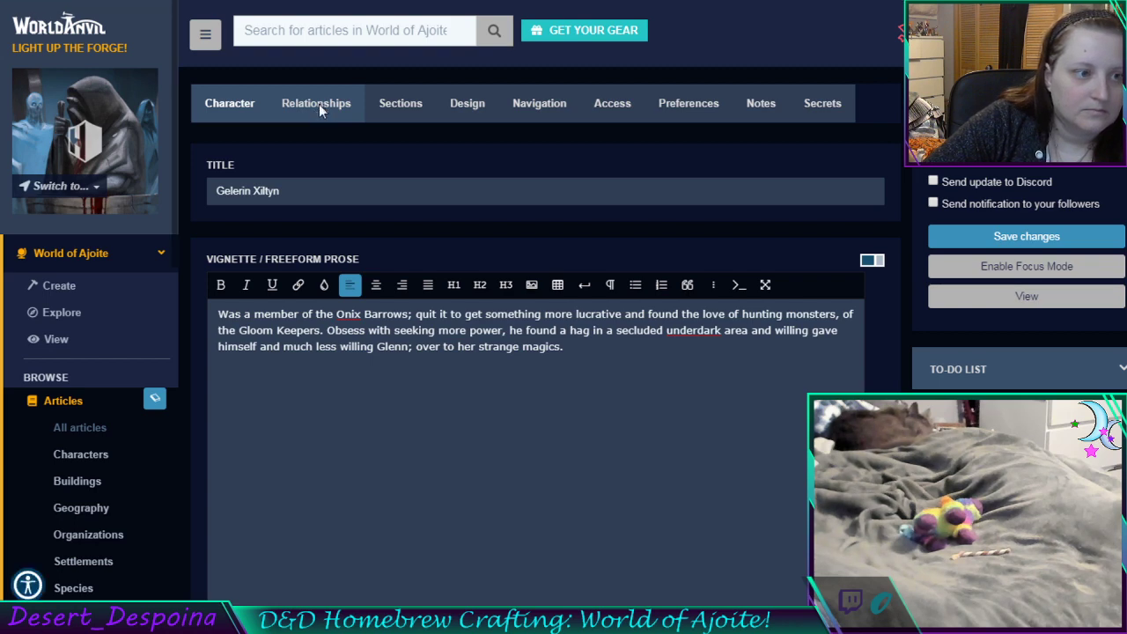
pyautogui.click(319, 105)
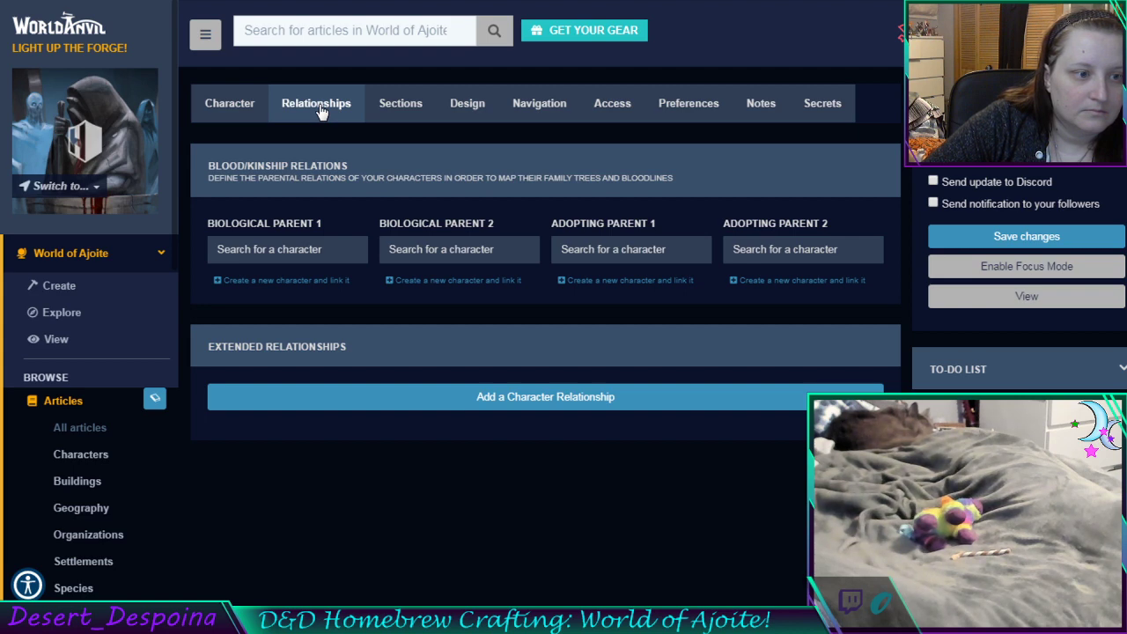
pyautogui.click(476, 403)
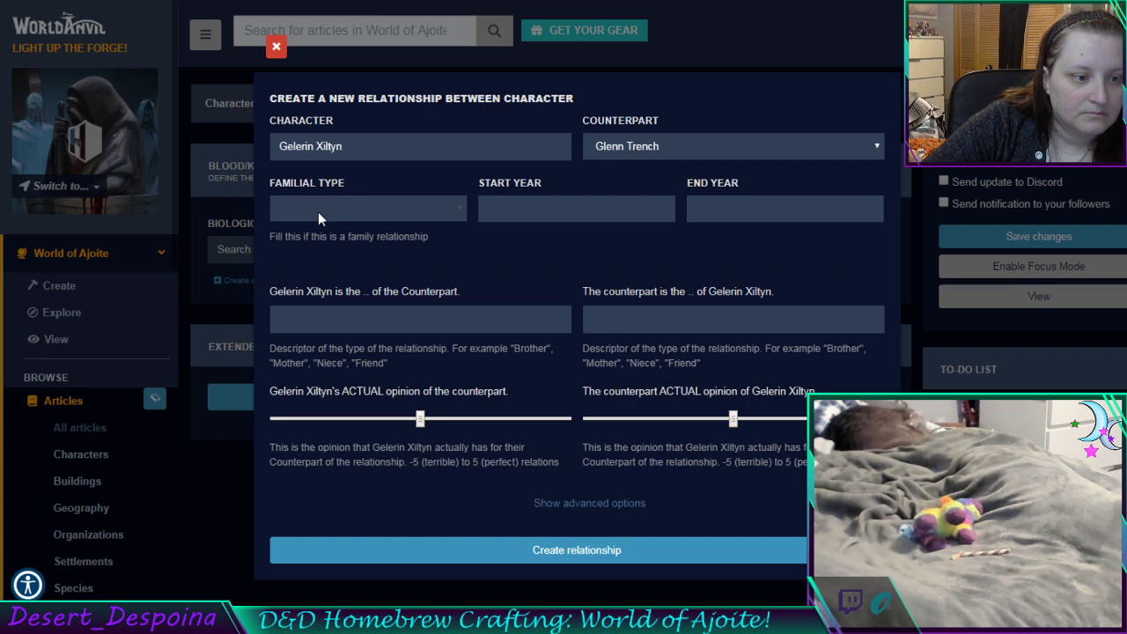
pyautogui.click(276, 46)
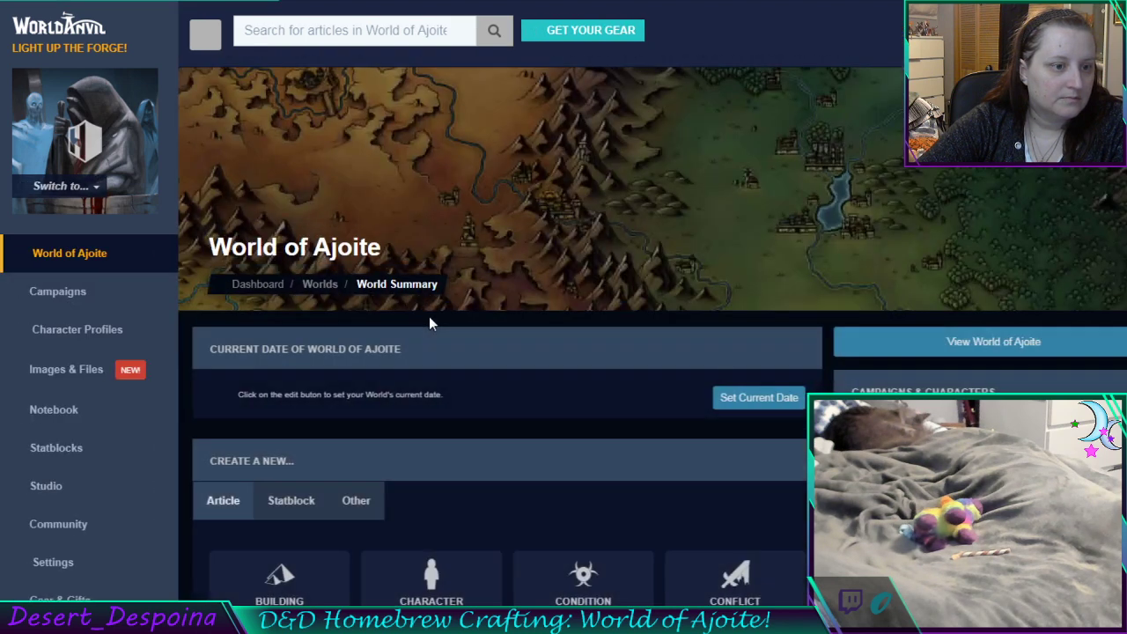
# Switch to the Google Images results and search for "dark elf female" instead
pyautogui.click(480, 1)
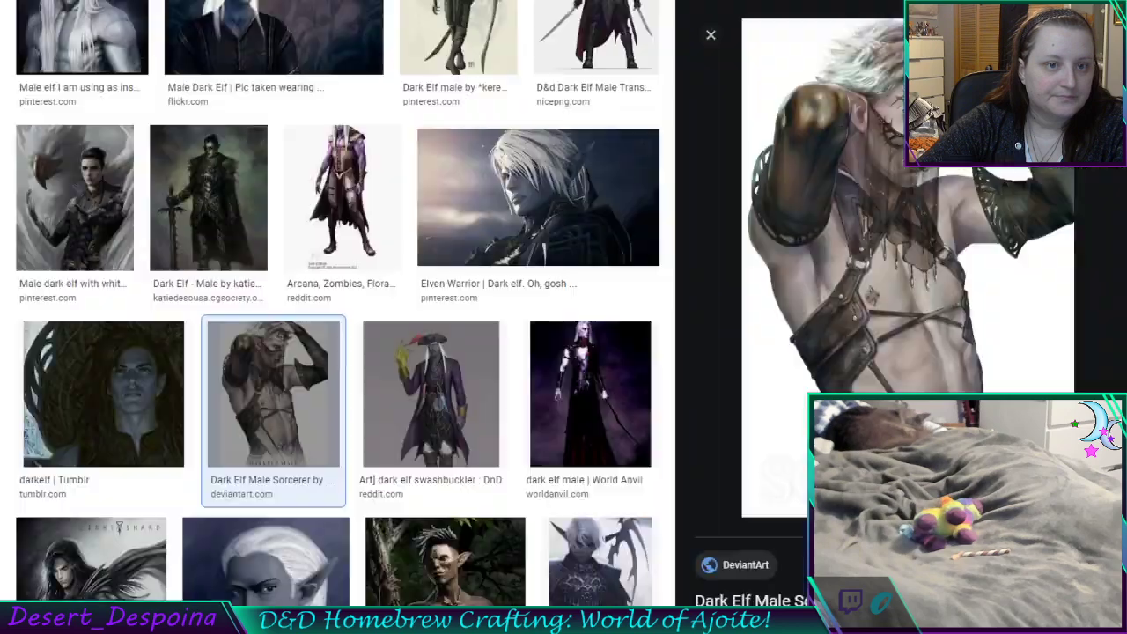
pyautogui.scroll(1, 258, 264)
pyautogui.scroll(3, 258, 264)
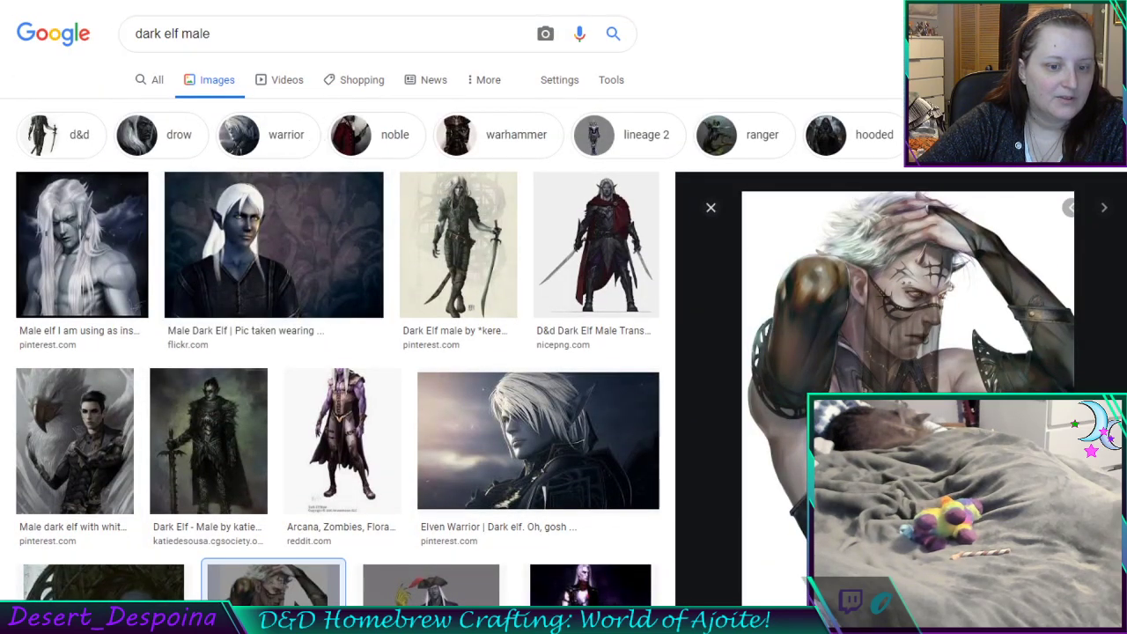
pyautogui.click(226, 40)
pyautogui.moveTo(212, 35); pyautogui.dragTo(182, 38)
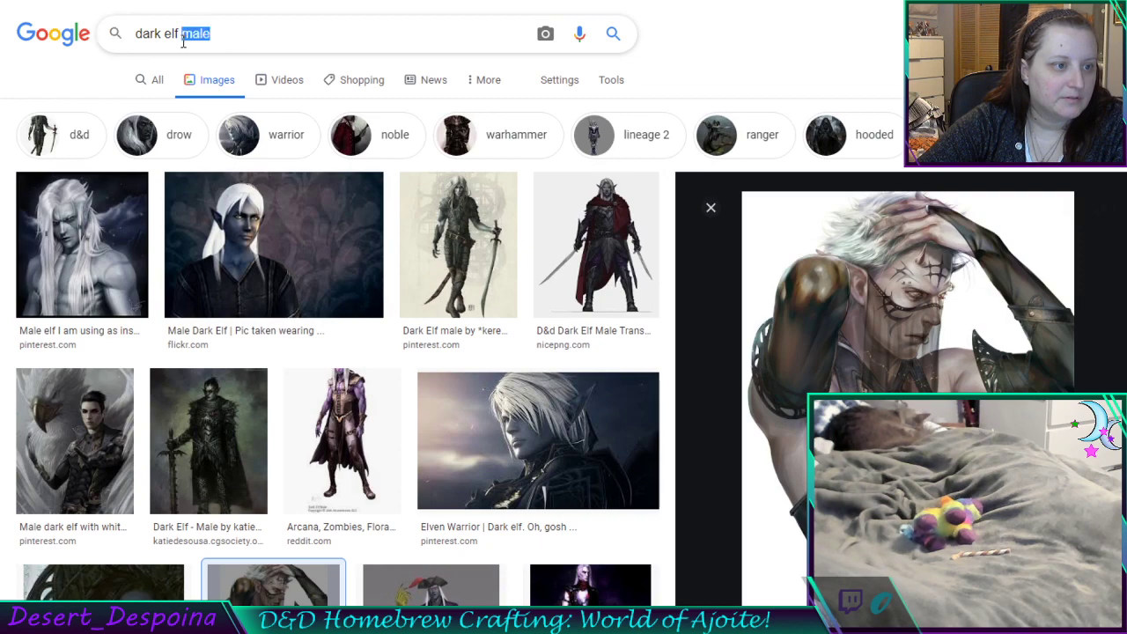
pyautogui.write('female')
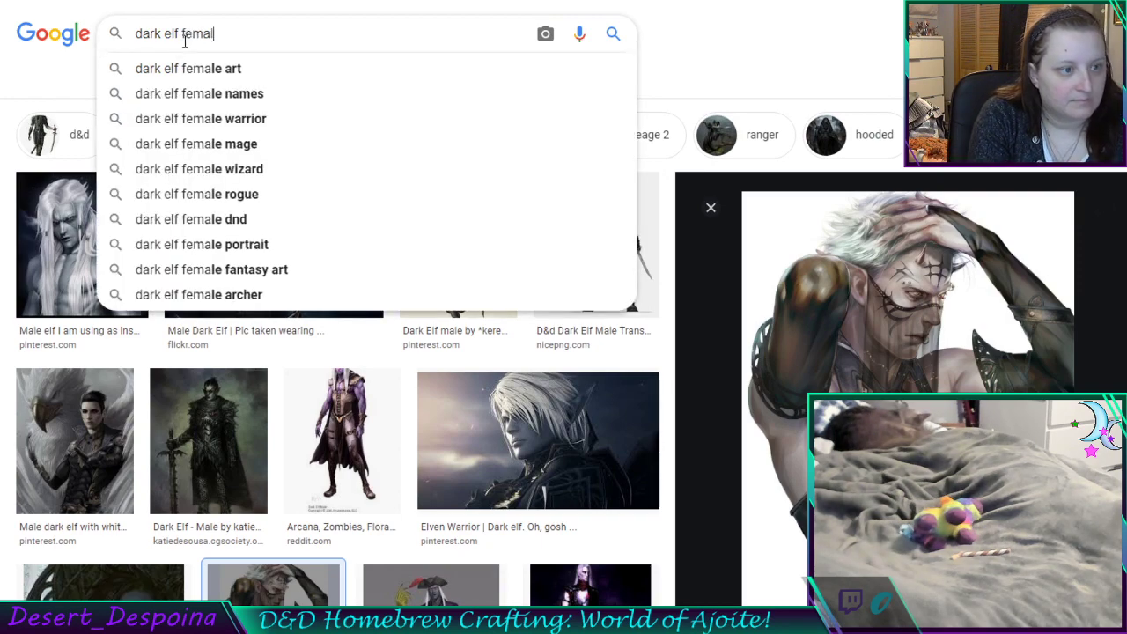
pyautogui.press('Return')
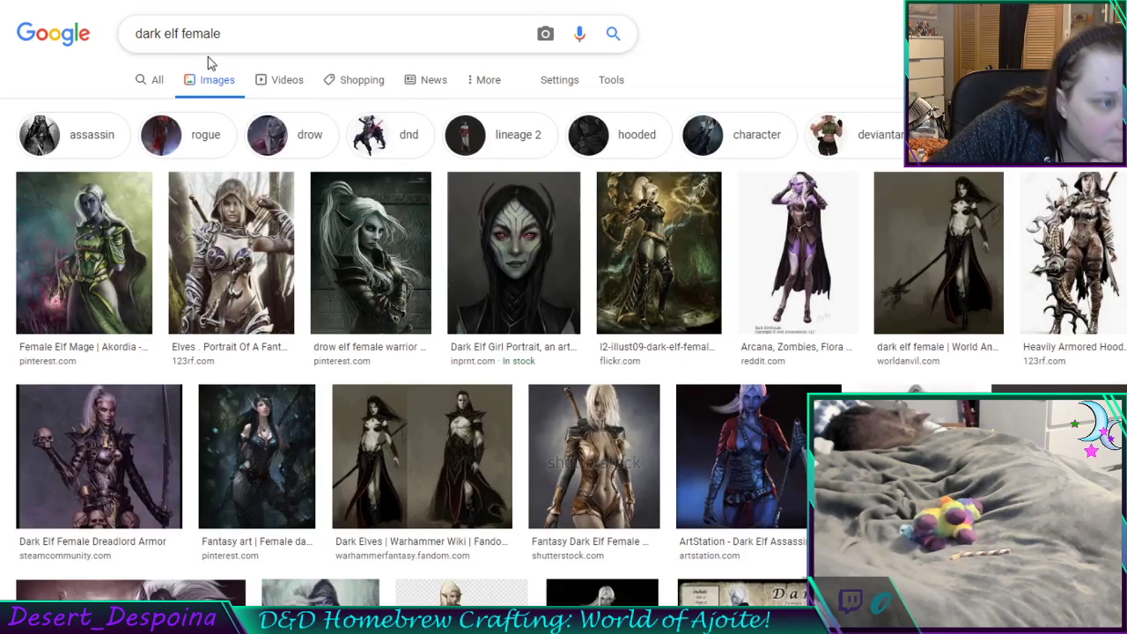
# Preview the hooded elf portrait from 123rf.com, close it, and look through more of the image results
pyautogui.click(248, 300)
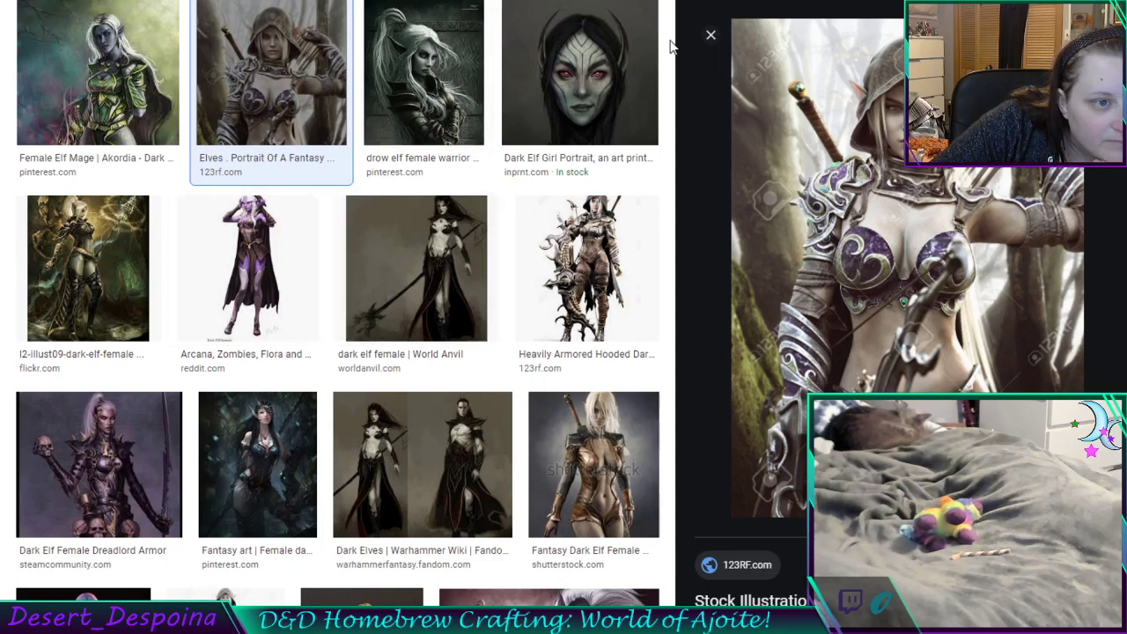
pyautogui.click(711, 38)
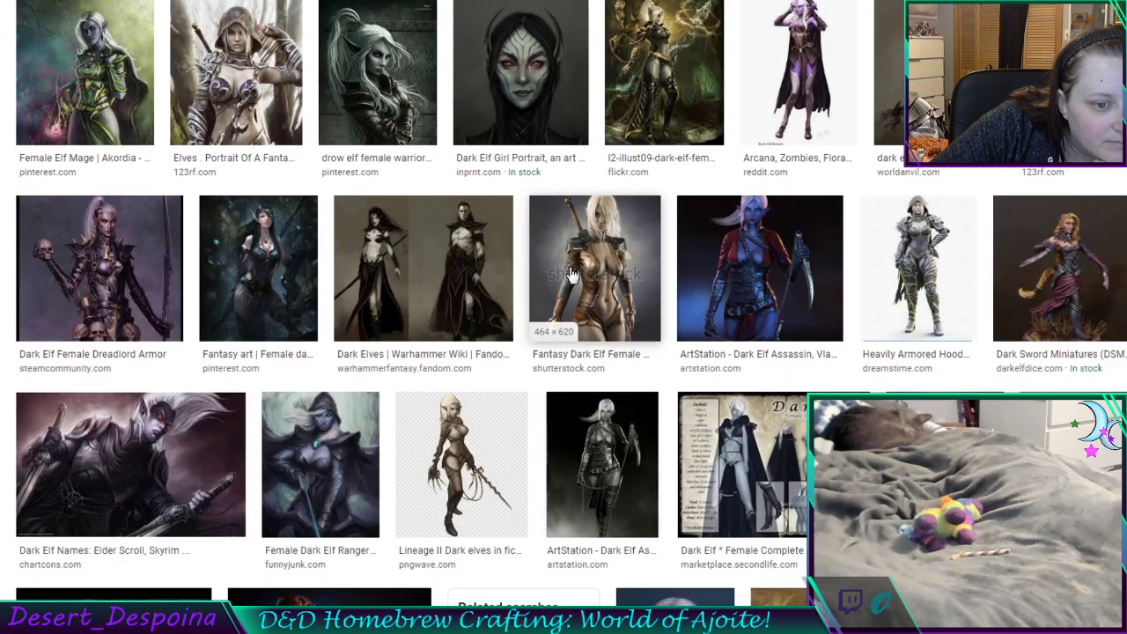
pyautogui.scroll(-2, 570, 274)
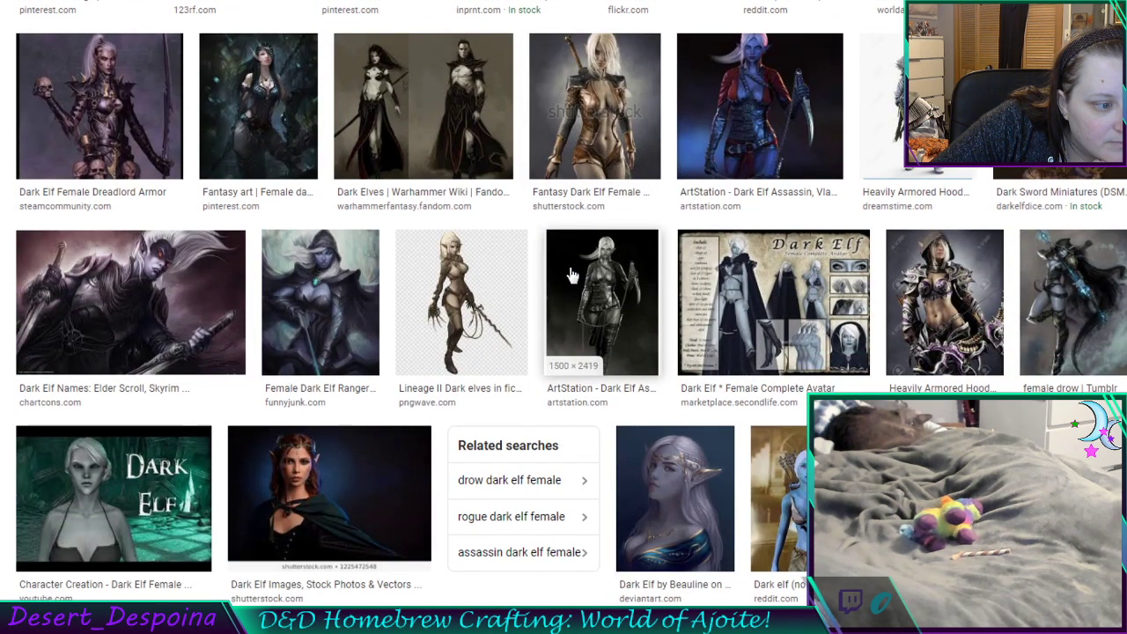
# Preview the Female Dark Elf Ranger image from Funnyjunk and look through its related images
pyautogui.click(320, 292)
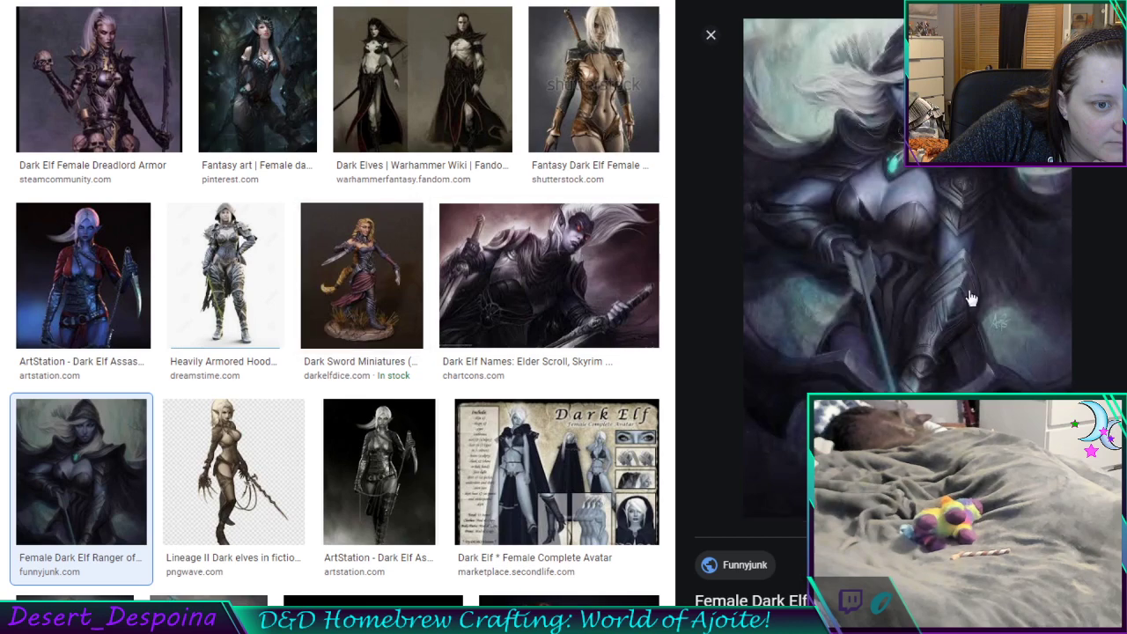
pyautogui.scroll(-3, 1014, 308)
pyautogui.scroll(-1, 1015, 308)
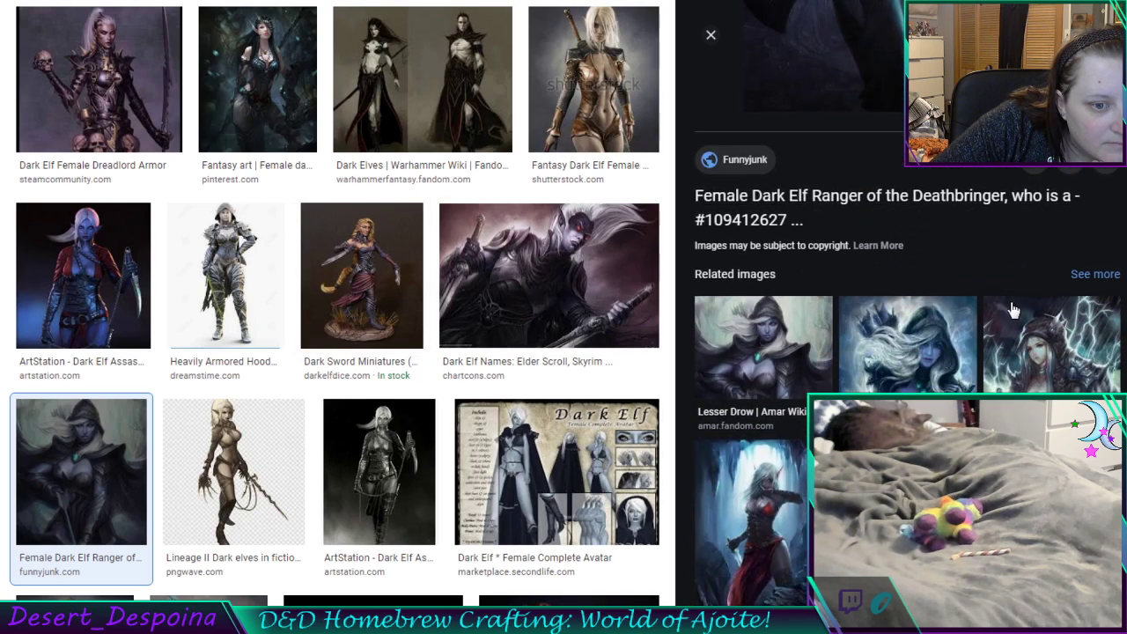
pyautogui.scroll(-2, 1015, 308)
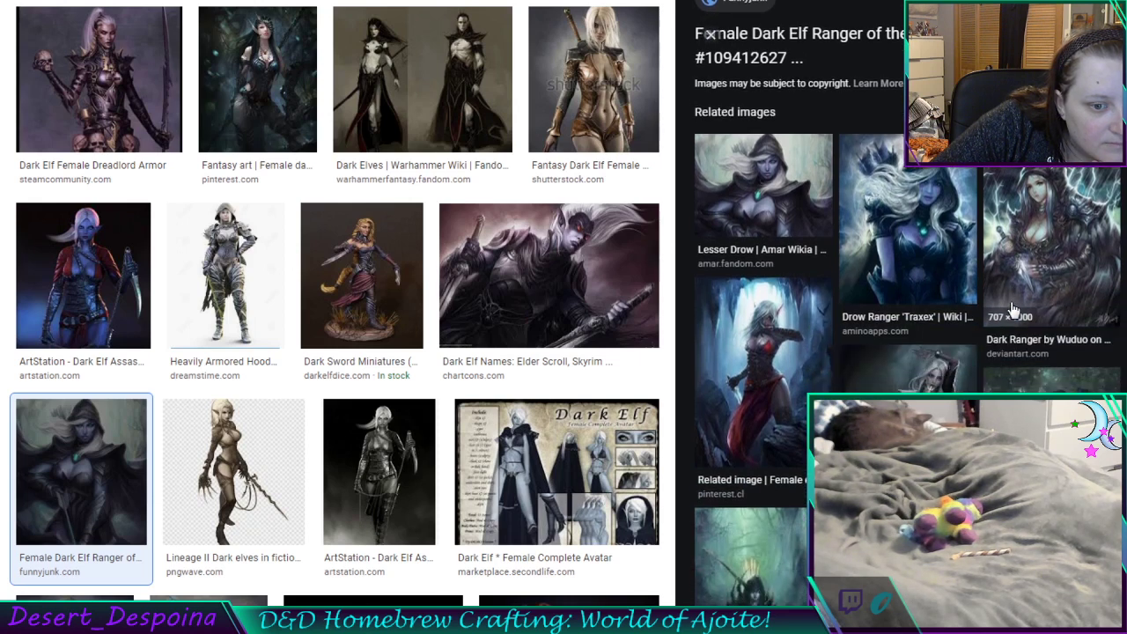
pyautogui.scroll(-2, 1013, 310)
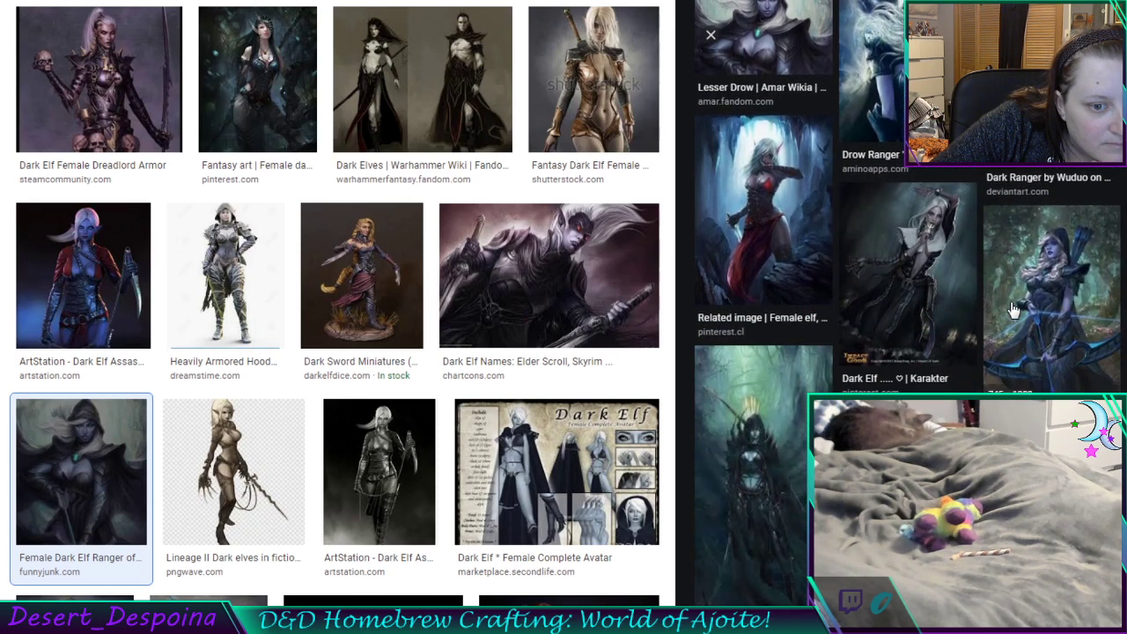
pyautogui.scroll(-1, 1013, 310)
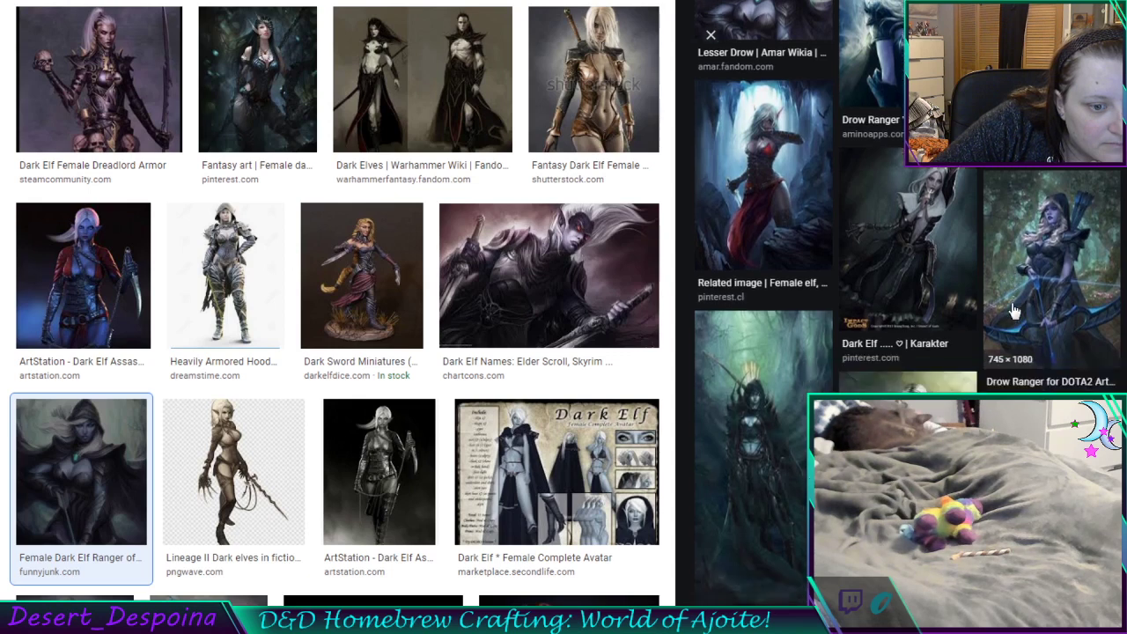
pyautogui.scroll(-1, 1012, 310)
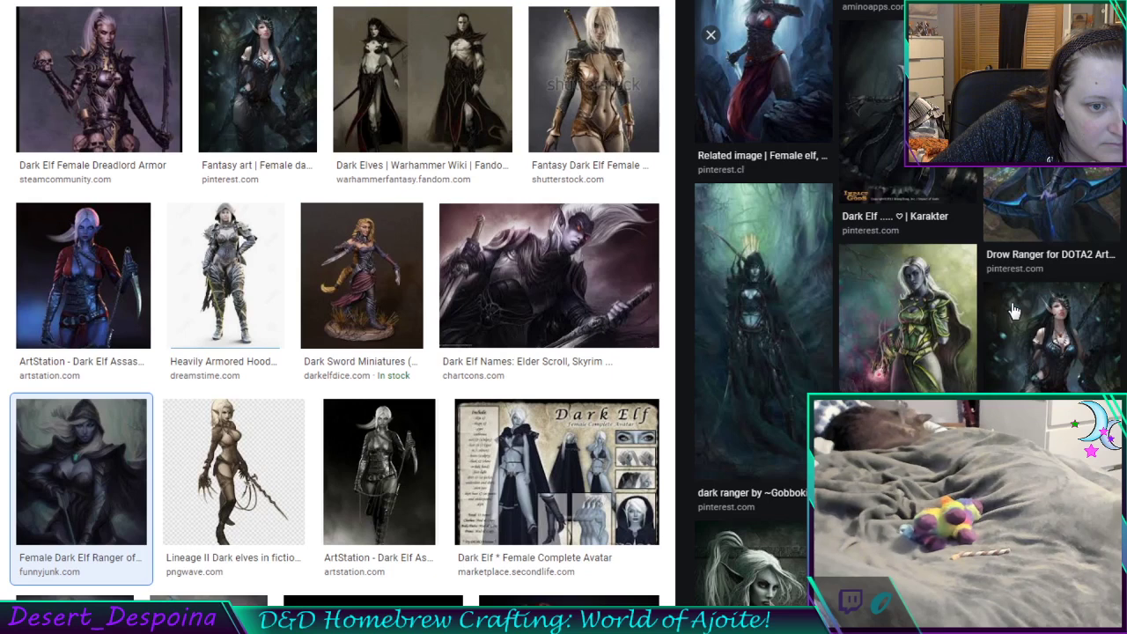
pyautogui.scroll(-2, 1013, 310)
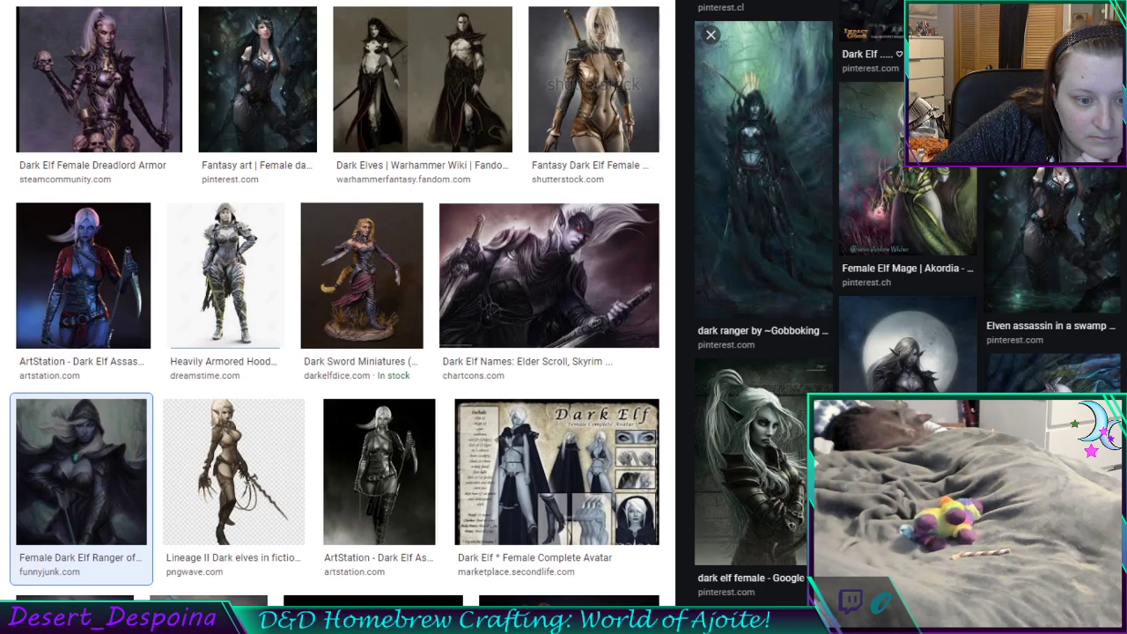
# Preview the related Pinterest illustration of the white-haired dark elf female and look through its related images and the main results
pyautogui.click(778, 471)
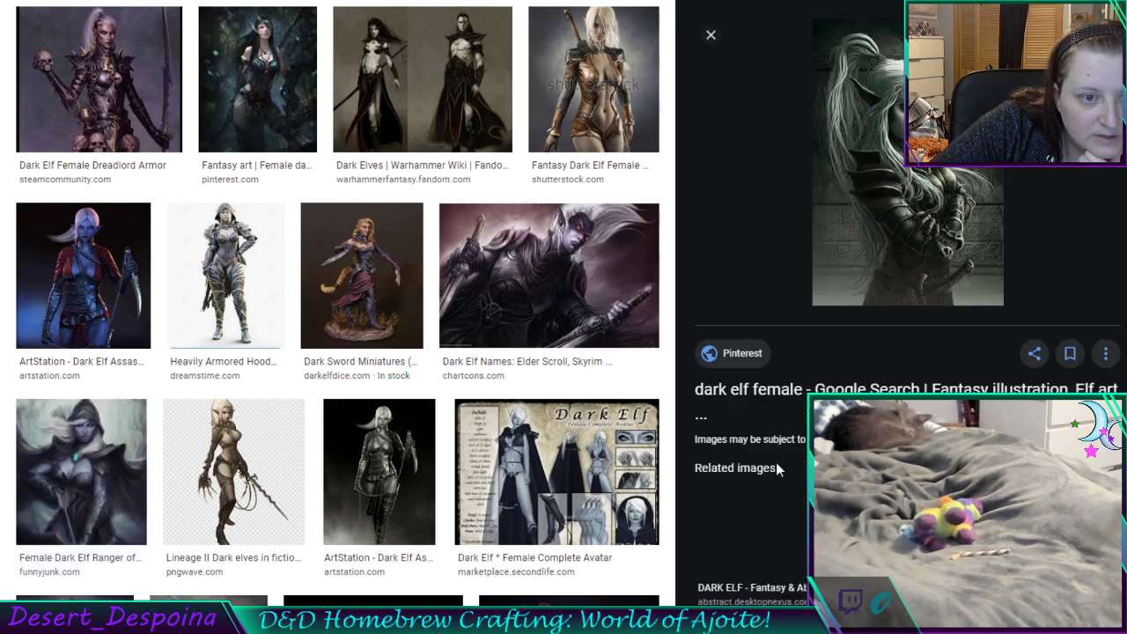
pyautogui.scroll(-3, 778, 471)
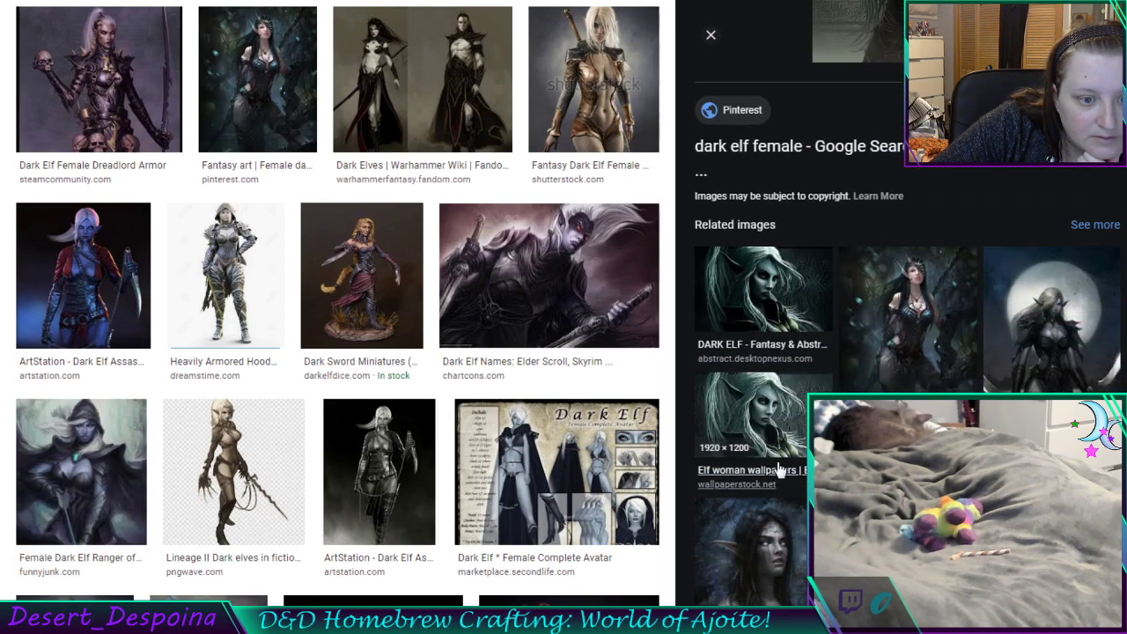
pyautogui.scroll(-3, 778, 471)
pyautogui.scroll(-3, 777, 471)
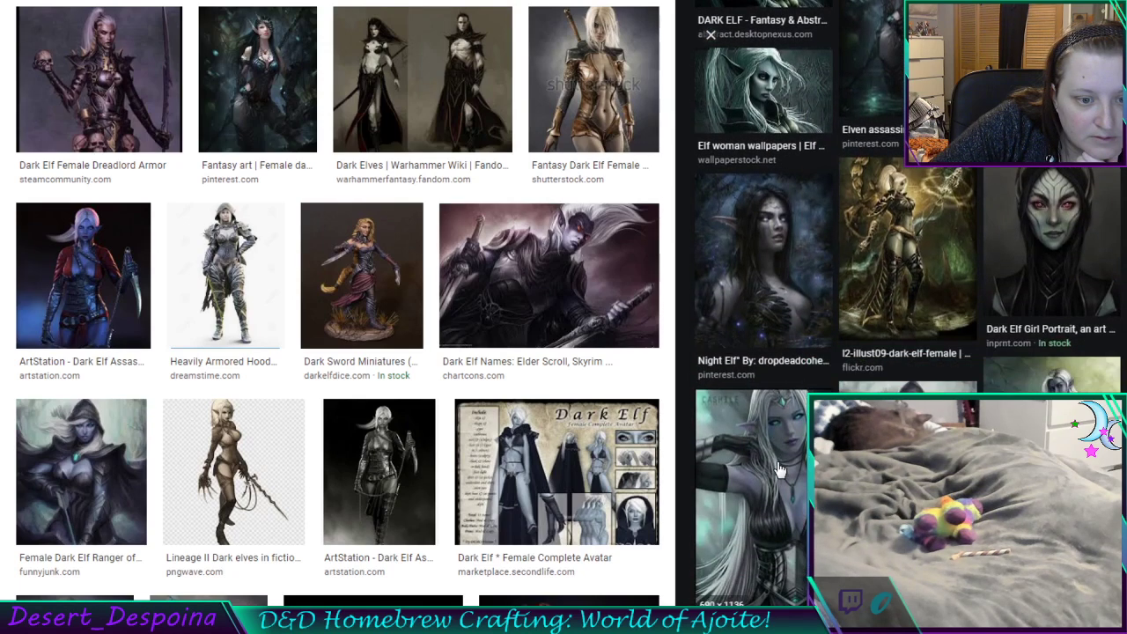
pyautogui.scroll(-2, 778, 472)
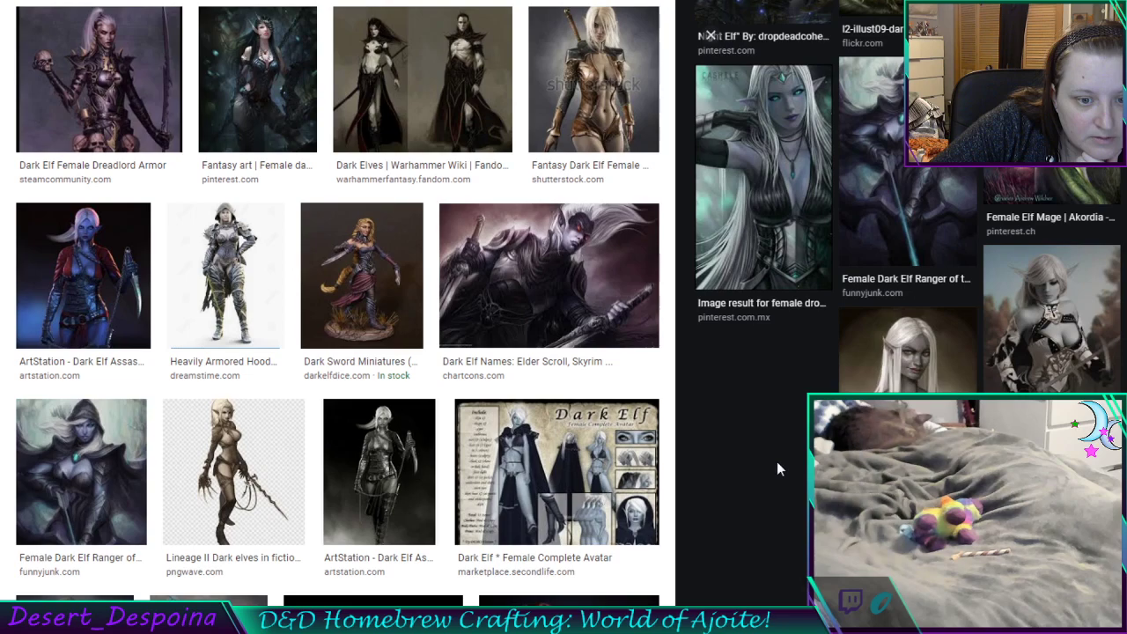
pyautogui.scroll(5, 419, 301)
pyautogui.scroll(2, 420, 300)
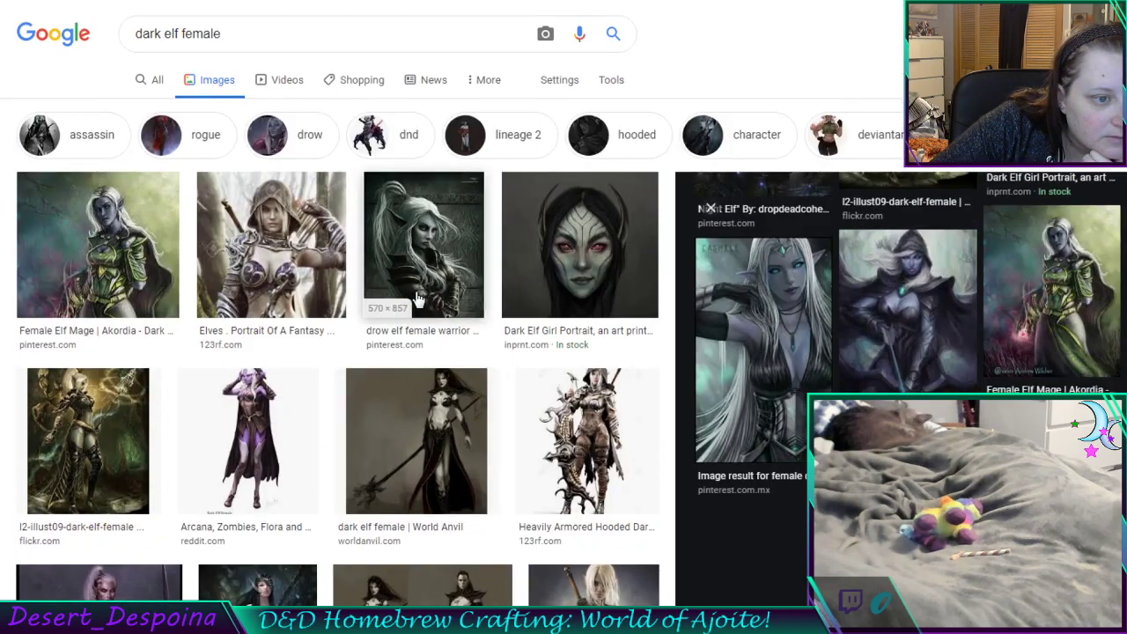
# Look through the full range of "dark elf female" image results for a suitable character picture
pyautogui.scroll(-10, 420, 300)
pyautogui.scroll(-5, 420, 300)
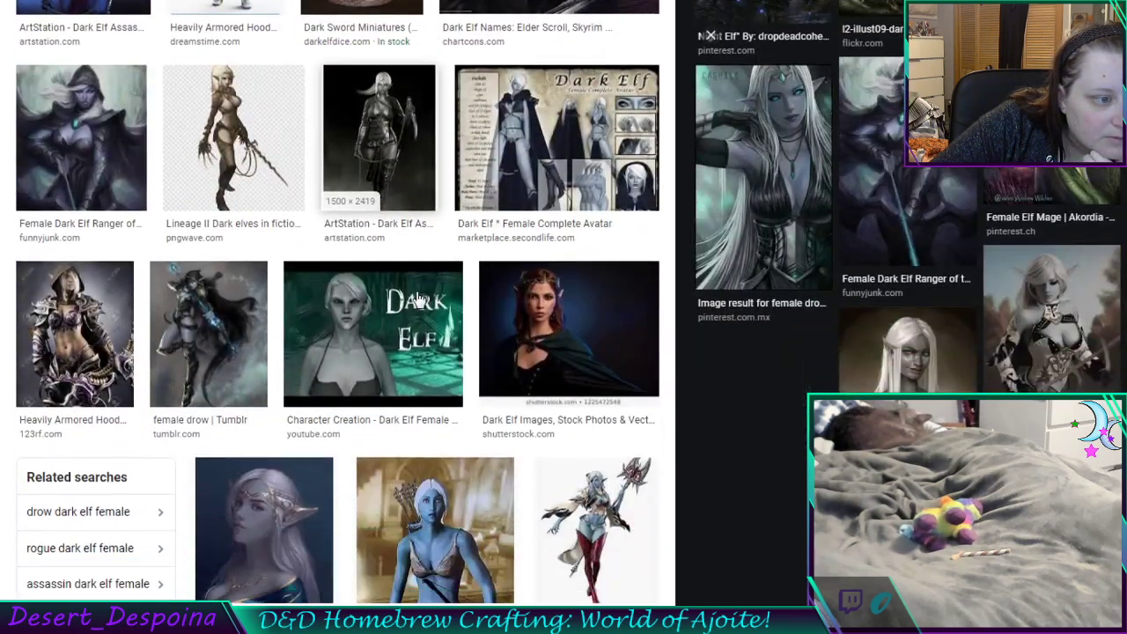
pyautogui.scroll(-1, 420, 300)
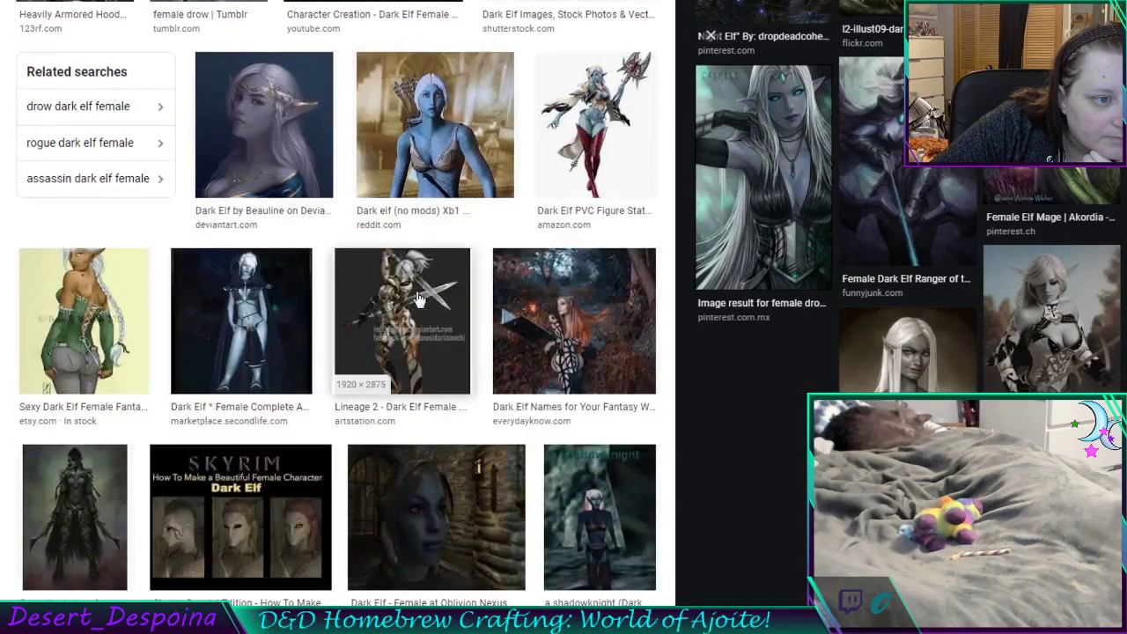
pyautogui.scroll(-5, 415, 315)
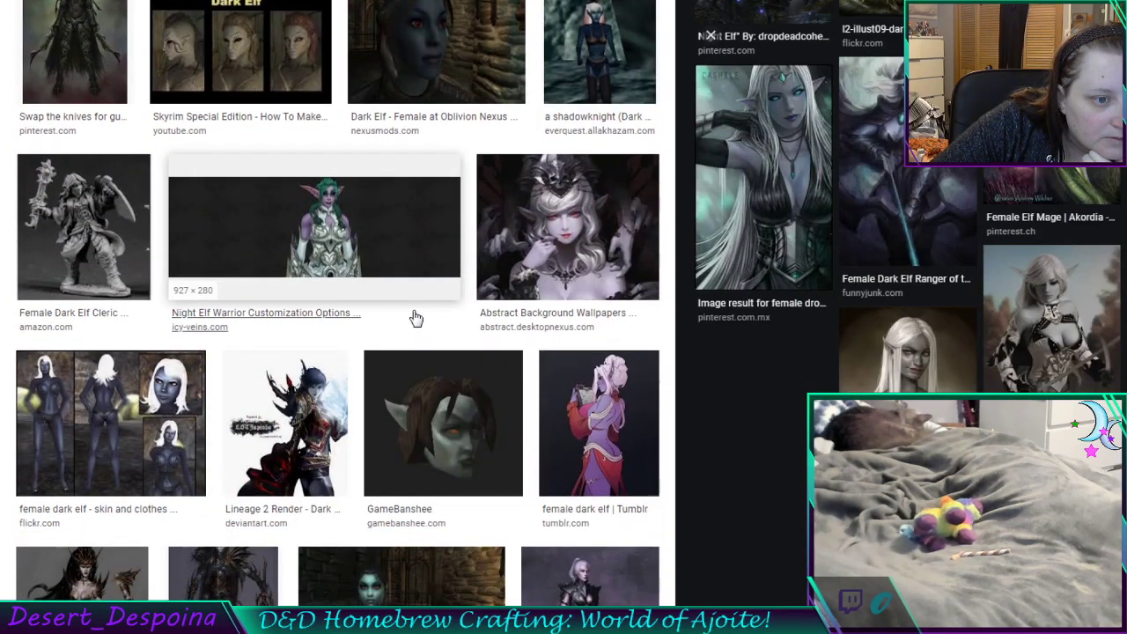
pyautogui.scroll(-4, 416, 318)
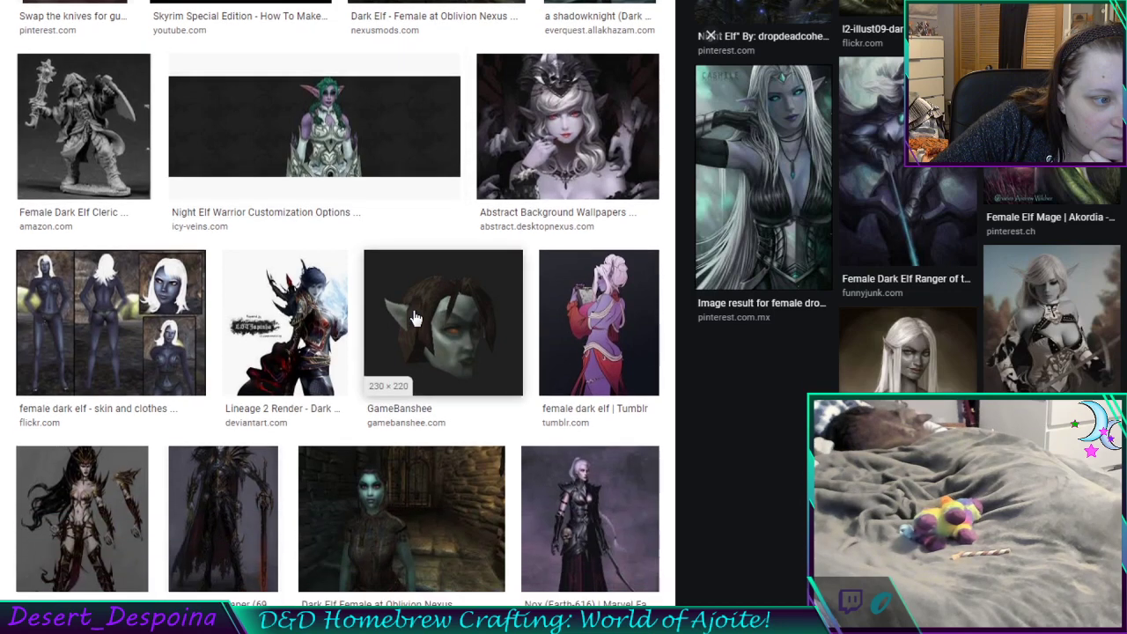
pyautogui.scroll(-4, 416, 318)
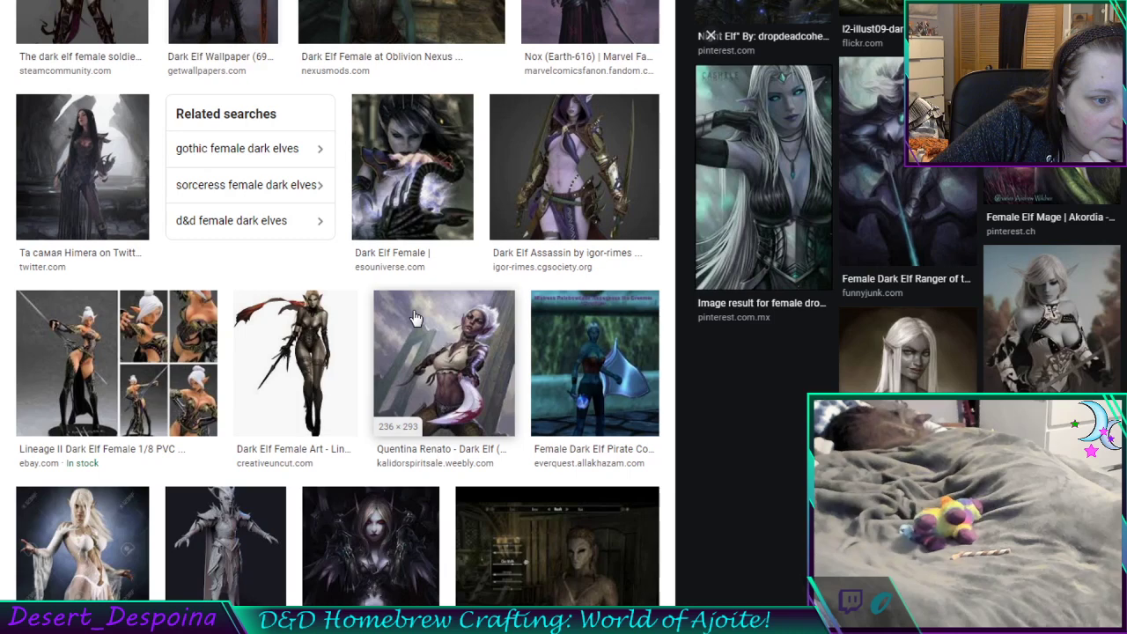
pyautogui.scroll(-7, 416, 318)
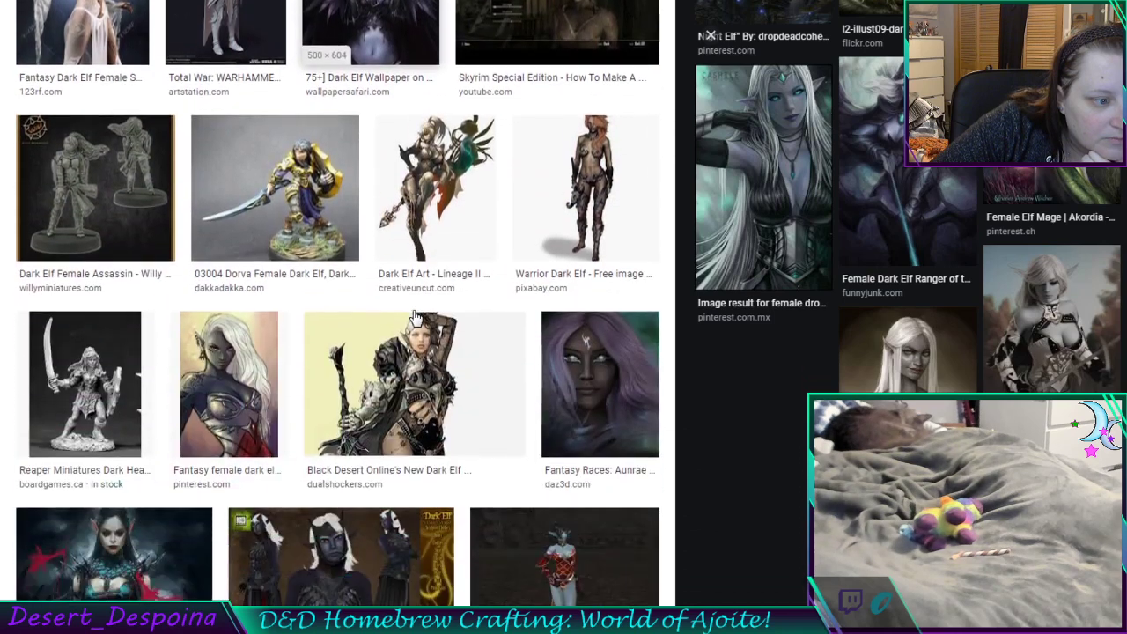
pyautogui.scroll(-7, 416, 318)
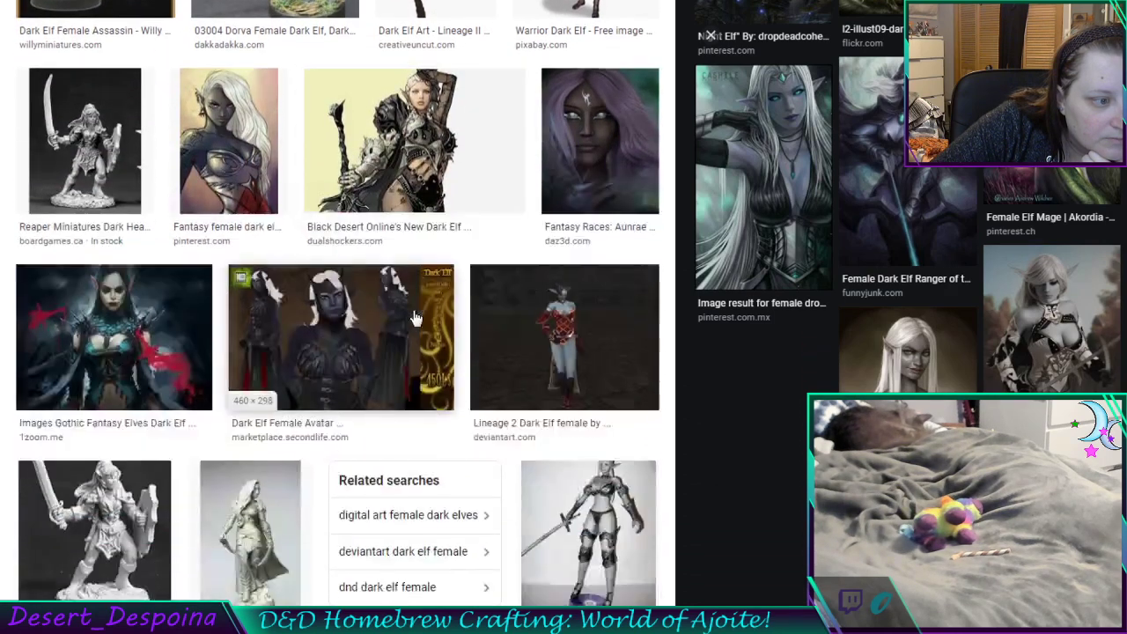
pyautogui.scroll(-2, 415, 318)
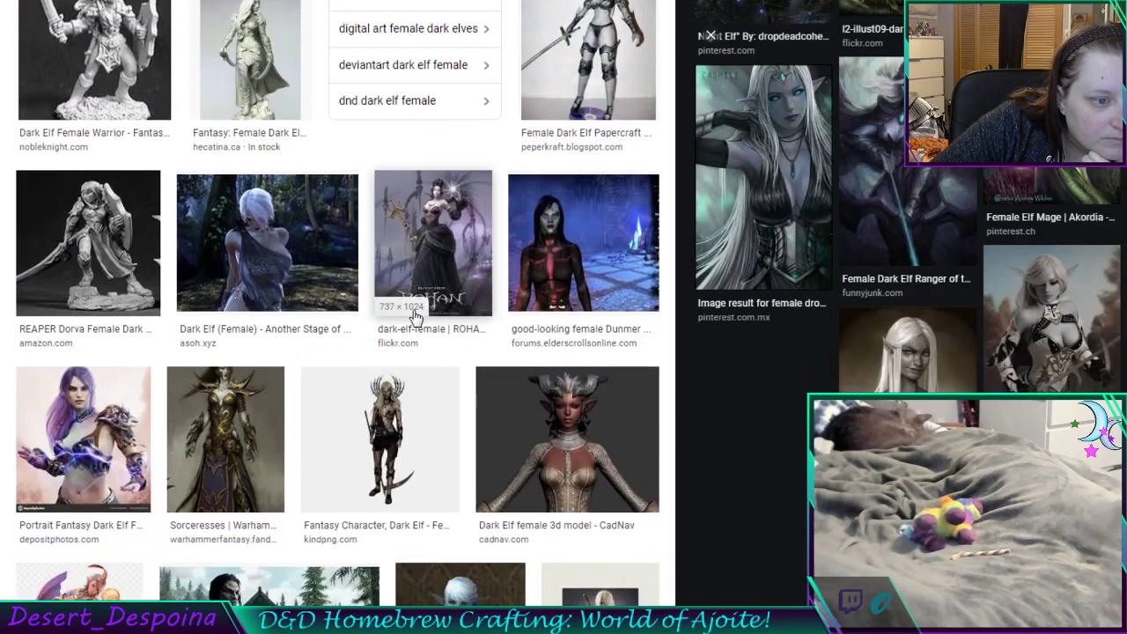
pyautogui.scroll(-5, 415, 317)
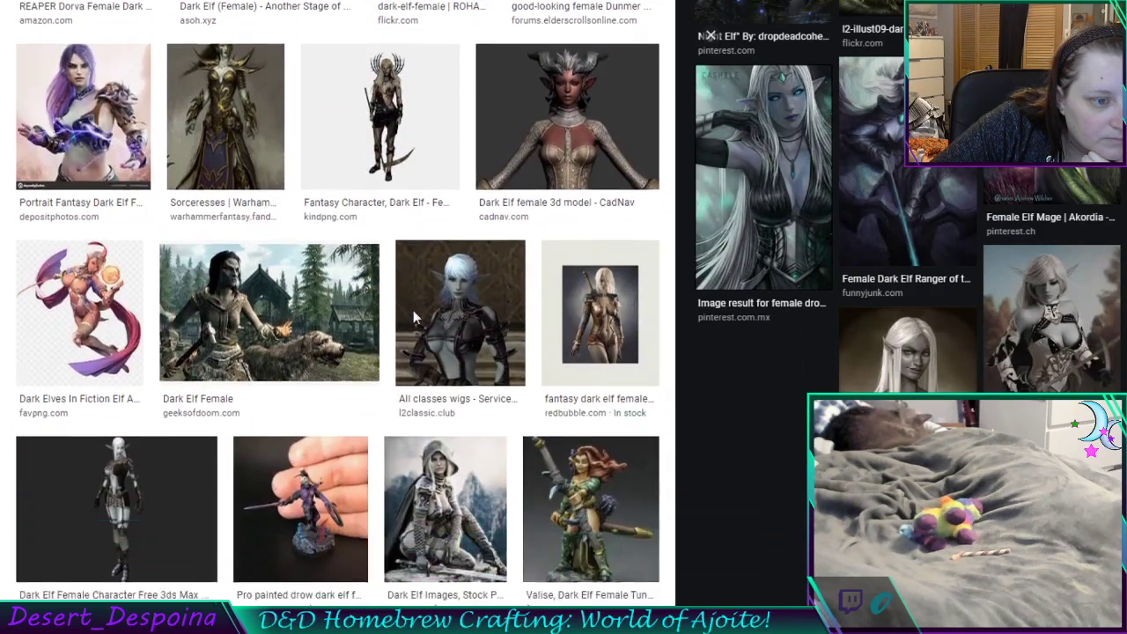
pyautogui.scroll(-5, 416, 318)
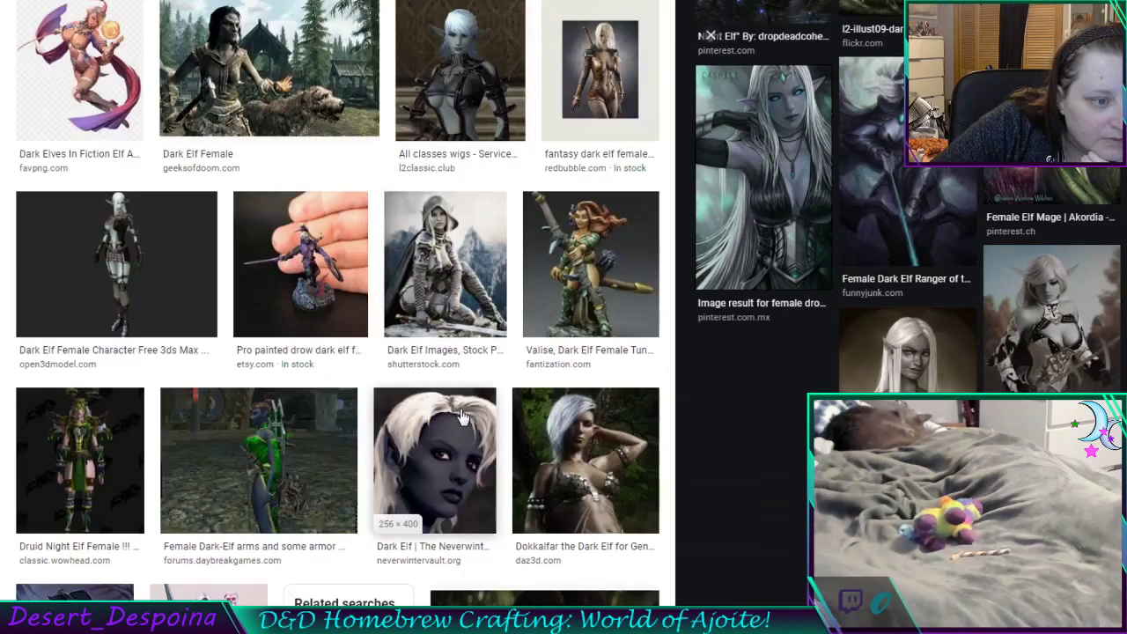
pyautogui.scroll(-3, 462, 417)
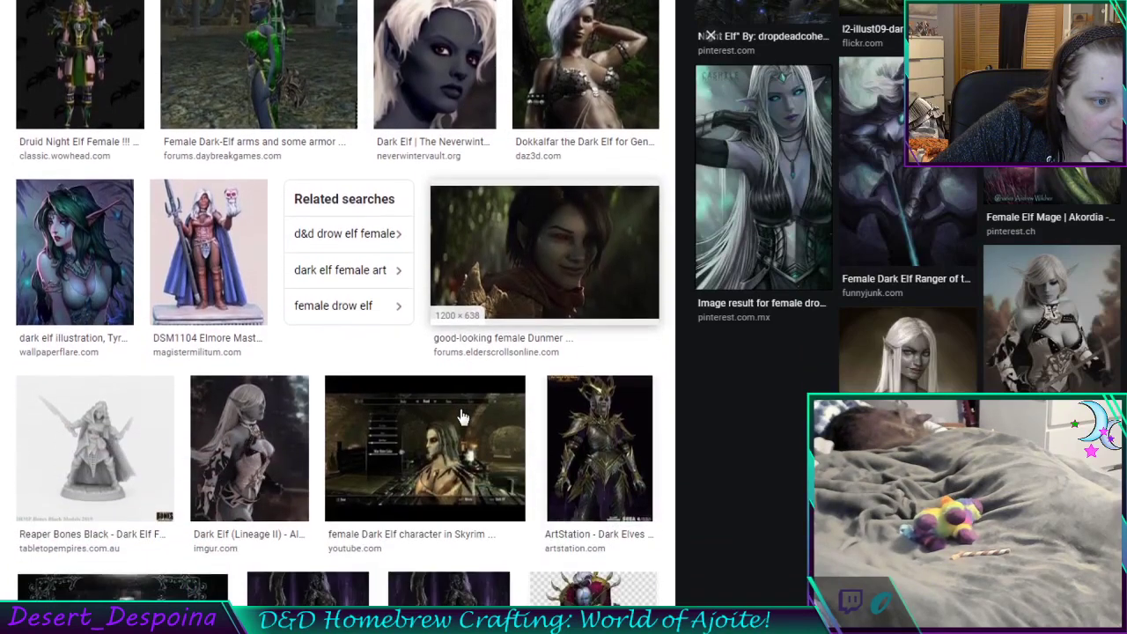
pyautogui.scroll(-6, 462, 417)
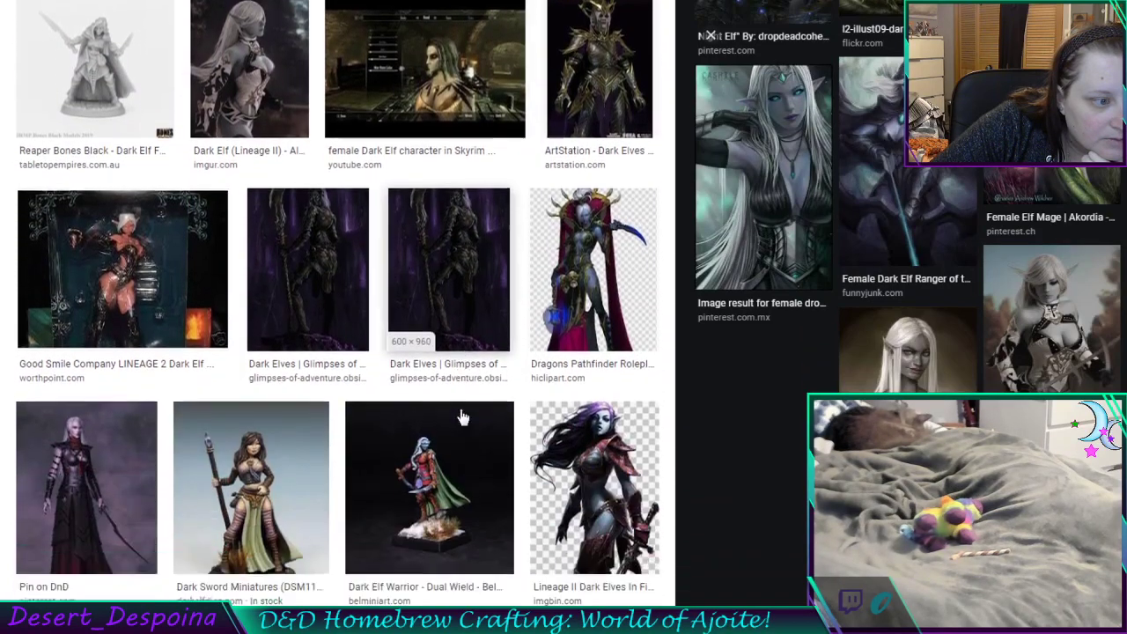
pyautogui.scroll(-4, 462, 417)
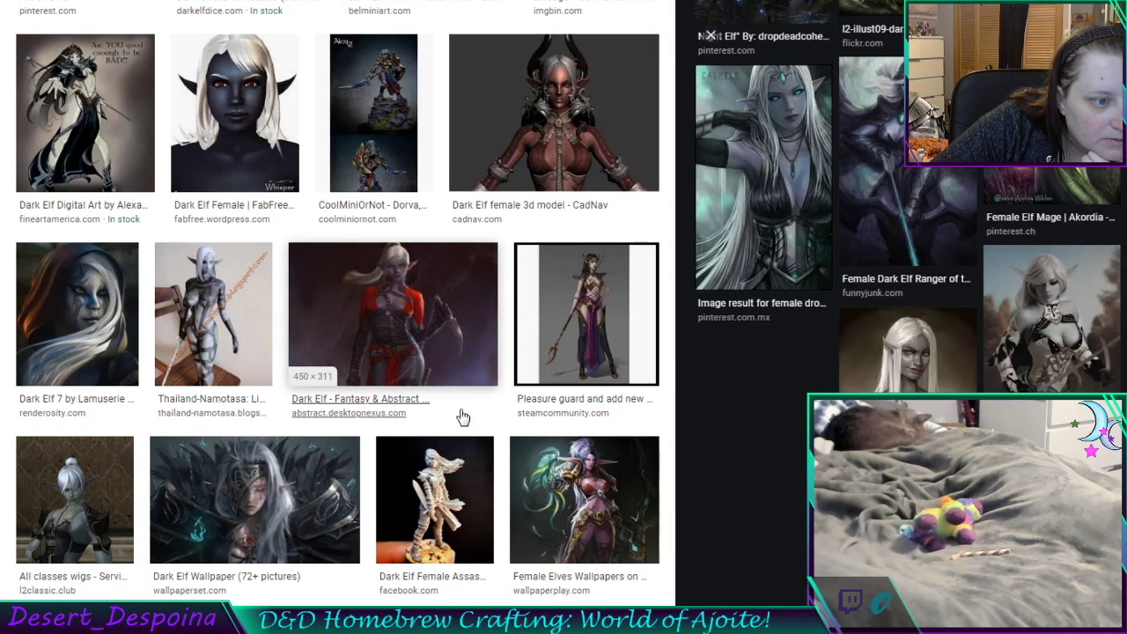
pyautogui.scroll(-2, 462, 417)
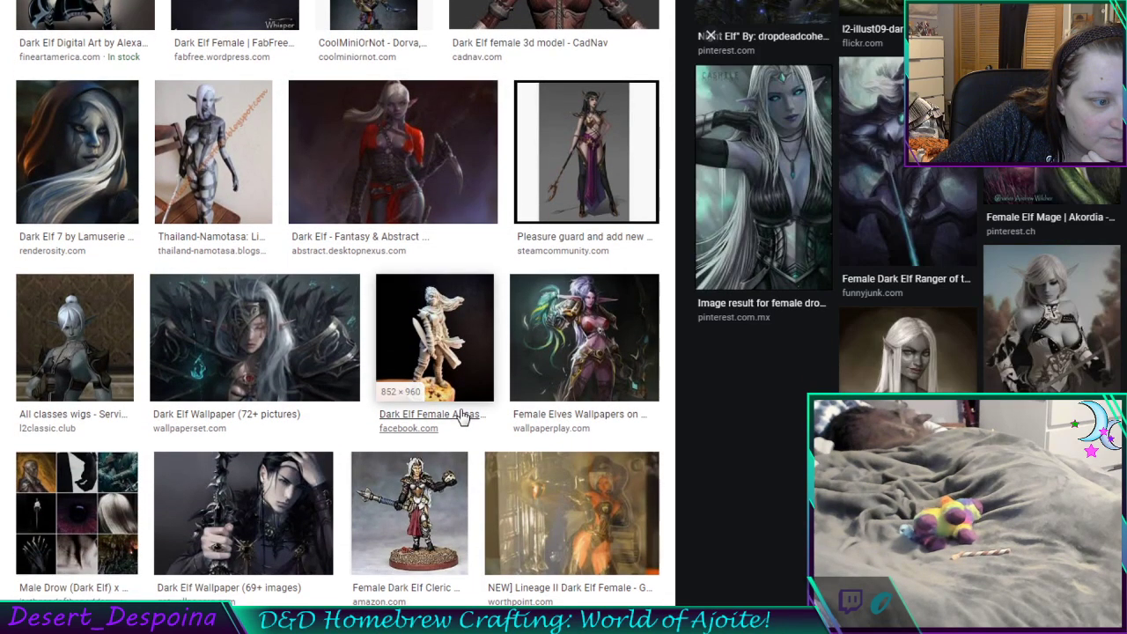
pyautogui.scroll(-2, 462, 417)
pyautogui.scroll(-2, 463, 416)
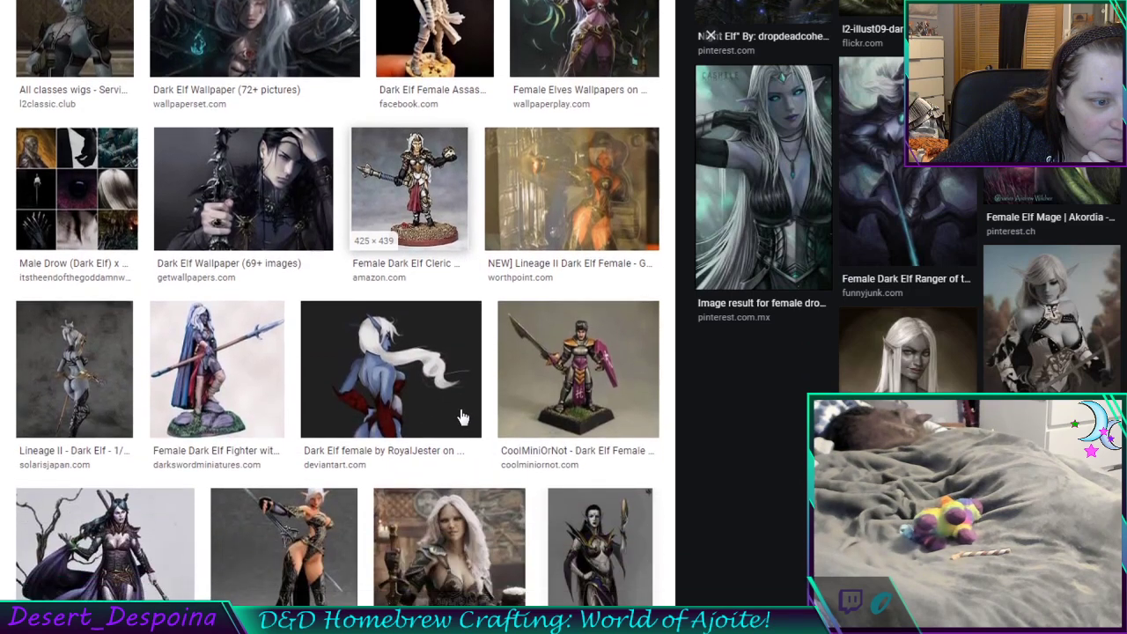
pyautogui.scroll(-2, 462, 416)
pyautogui.scroll(-4, 462, 416)
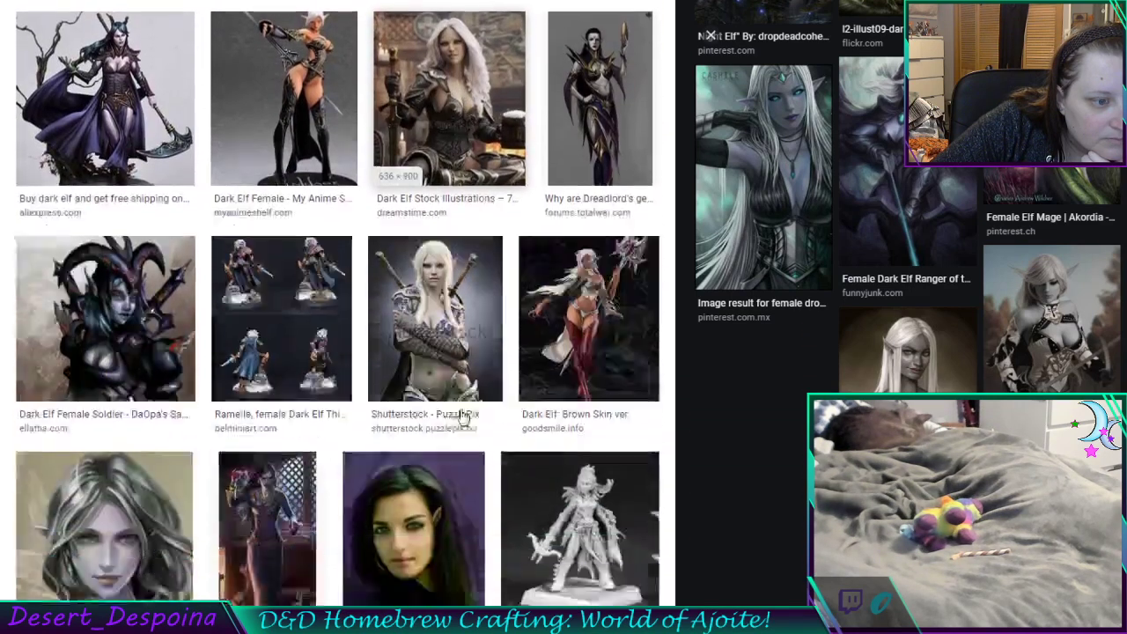
pyautogui.scroll(-2, 462, 417)
pyautogui.scroll(-3, 463, 417)
pyautogui.scroll(-3, 463, 416)
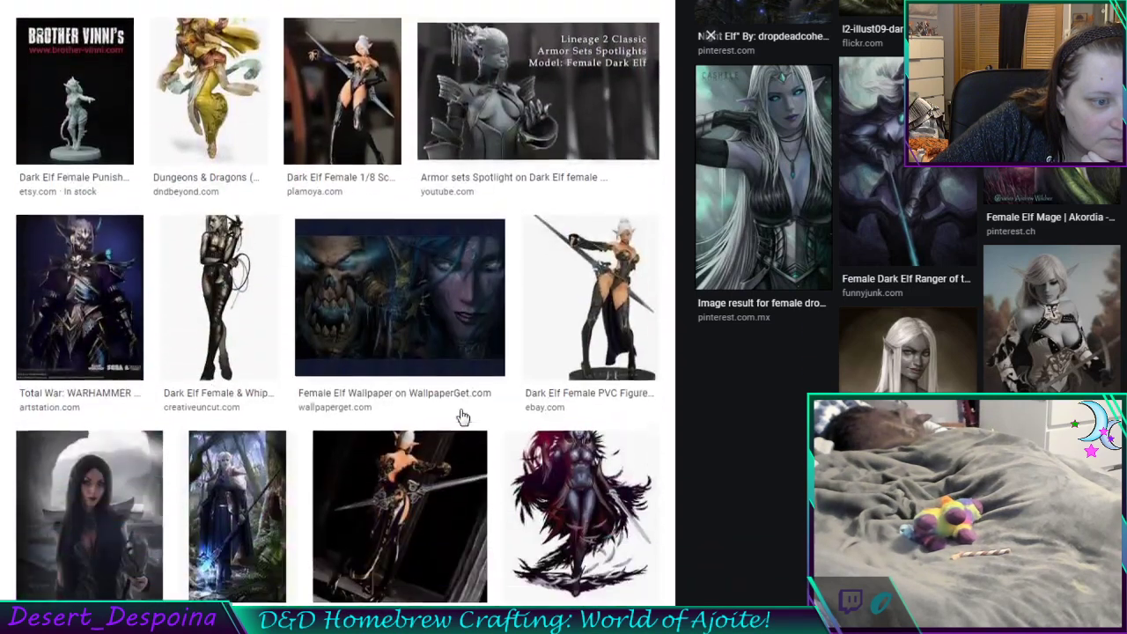
pyautogui.scroll(-2, 462, 416)
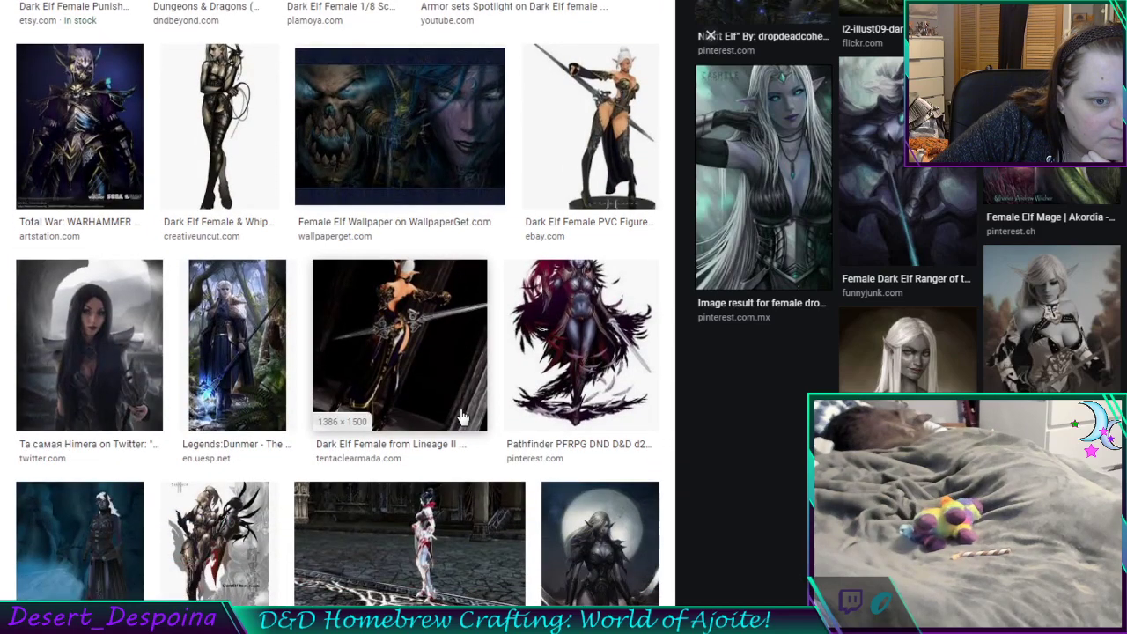
pyautogui.scroll(-2, 462, 416)
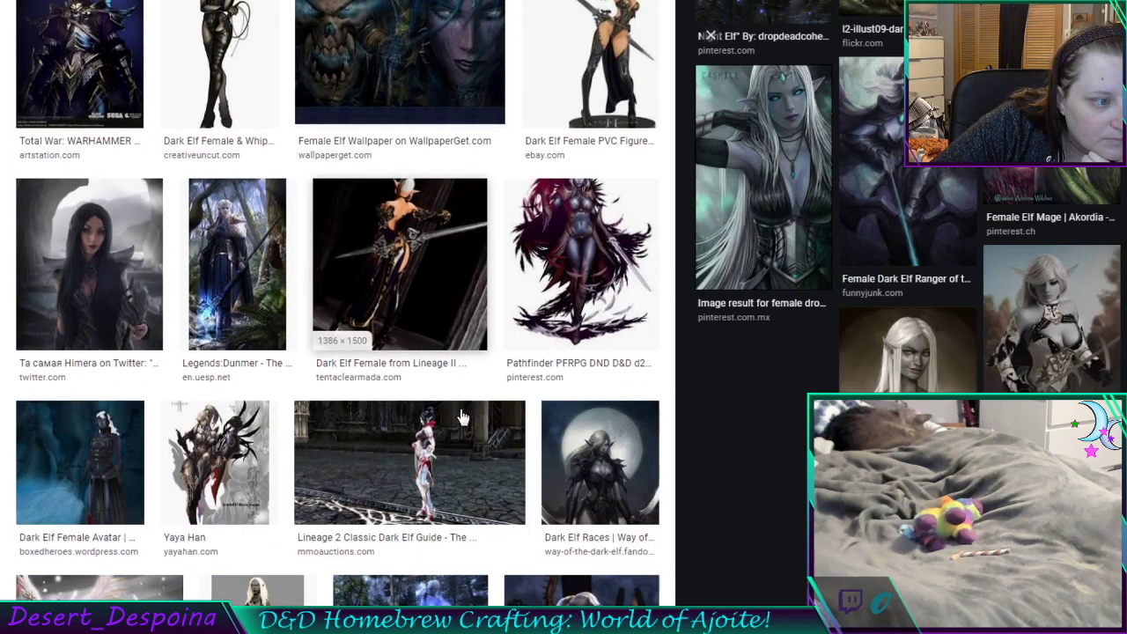
pyautogui.scroll(-2, 462, 417)
pyautogui.scroll(-2, 462, 417)
pyautogui.scroll(-1, 462, 417)
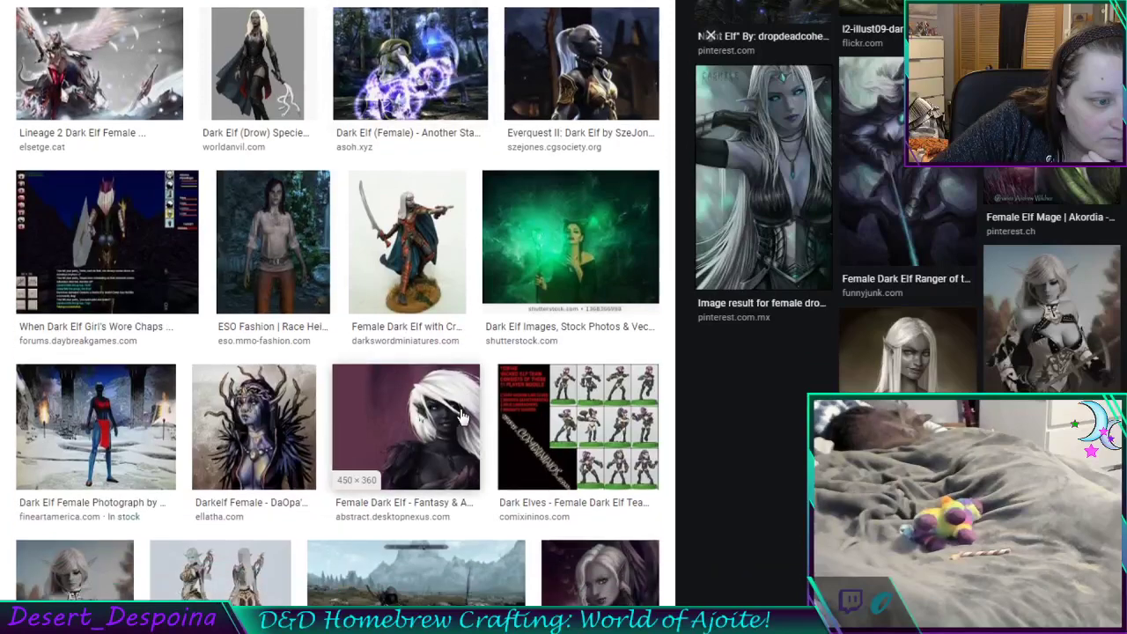
pyautogui.scroll(-4, 462, 417)
pyautogui.scroll(-5, 463, 416)
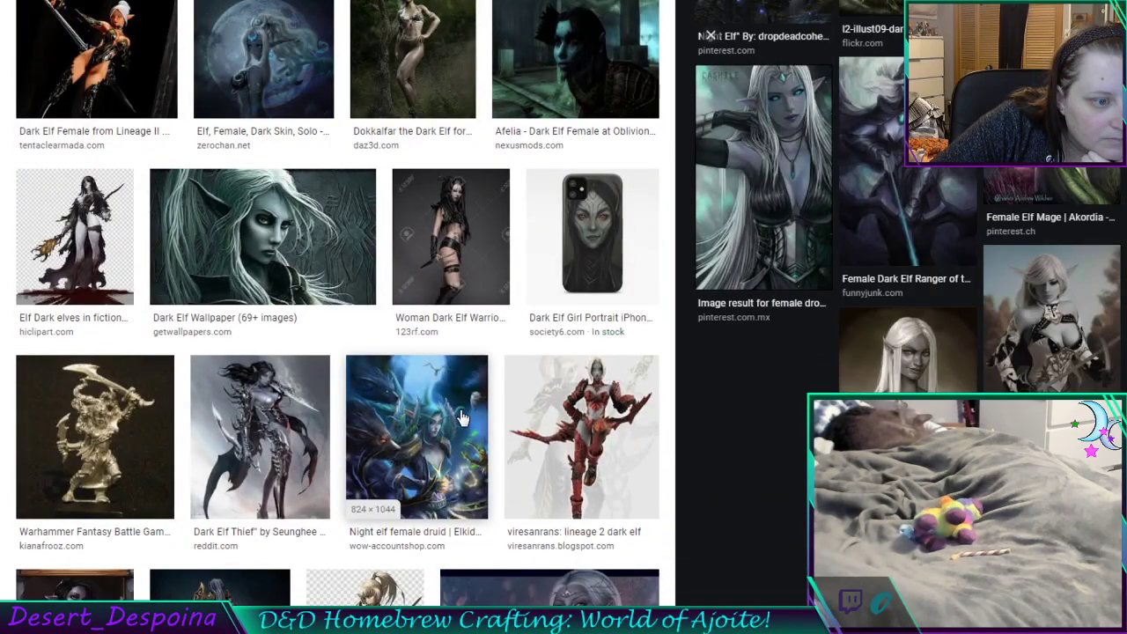
# Return to the beginning of the image results and to the large preview of the white-haired dark elf illustration
pyautogui.scroll(-20, 462, 417)
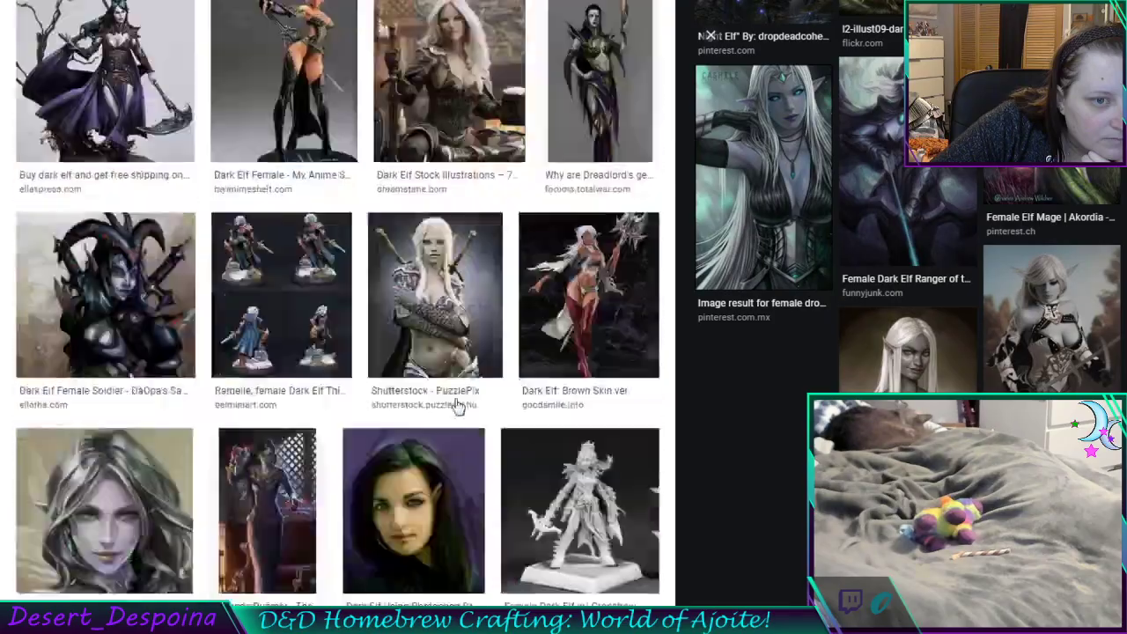
pyautogui.scroll(-20, 455, 407)
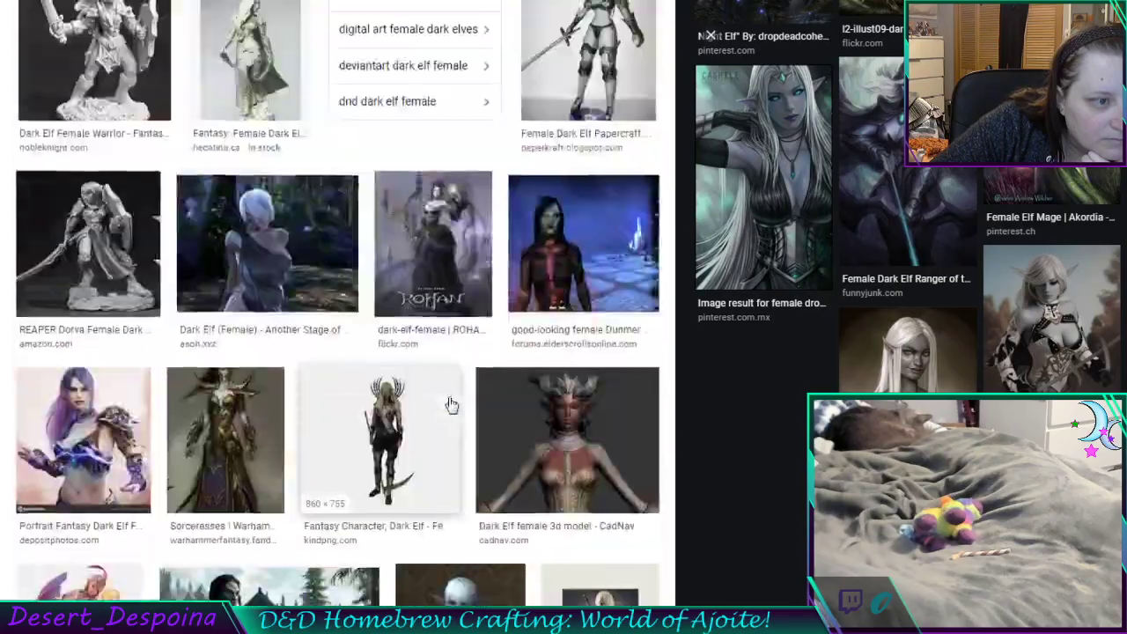
pyautogui.scroll(20, 451, 403)
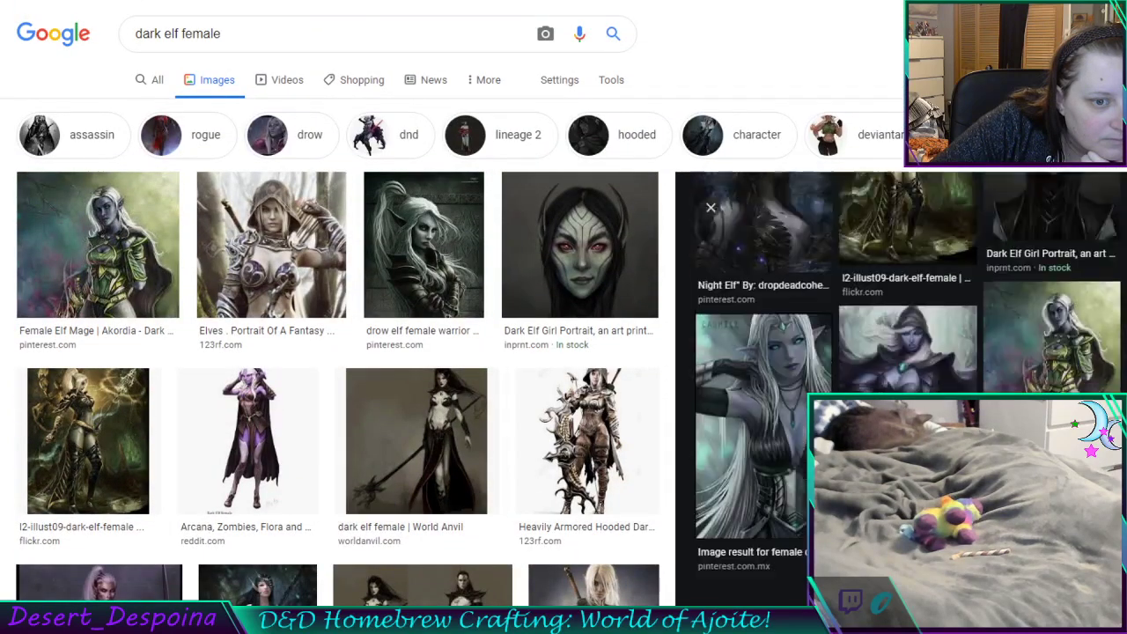
pyautogui.scroll(4, 881, 352)
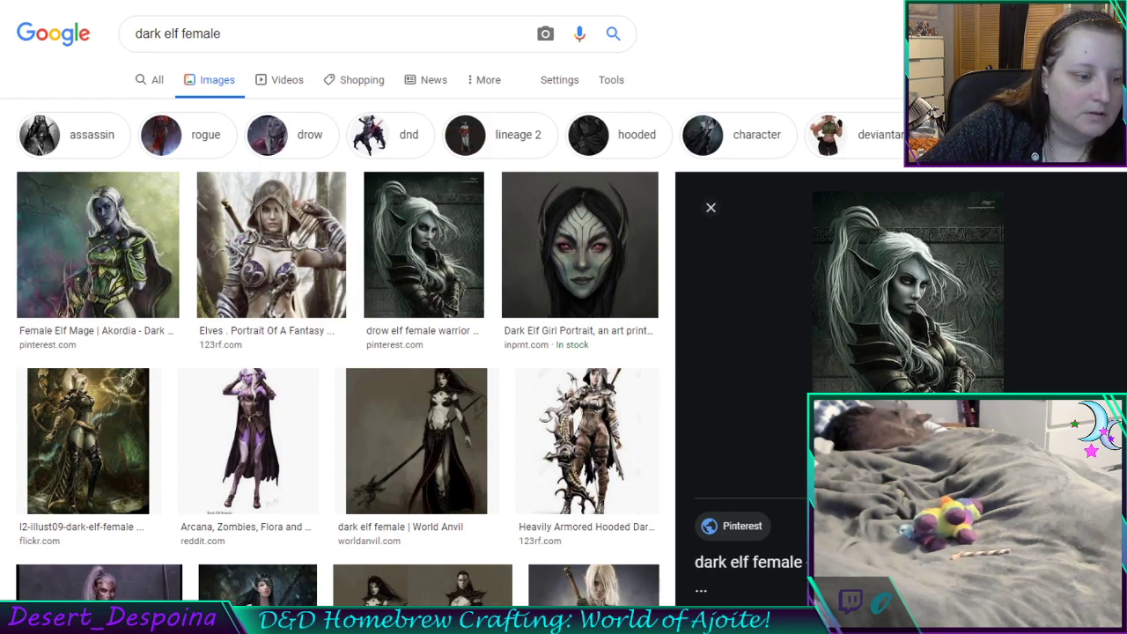
# Find the Female Dark Elf Ranger image from Funnyjunk in the results again, preview it and check its related images
pyautogui.scroll(-6, 353, 330)
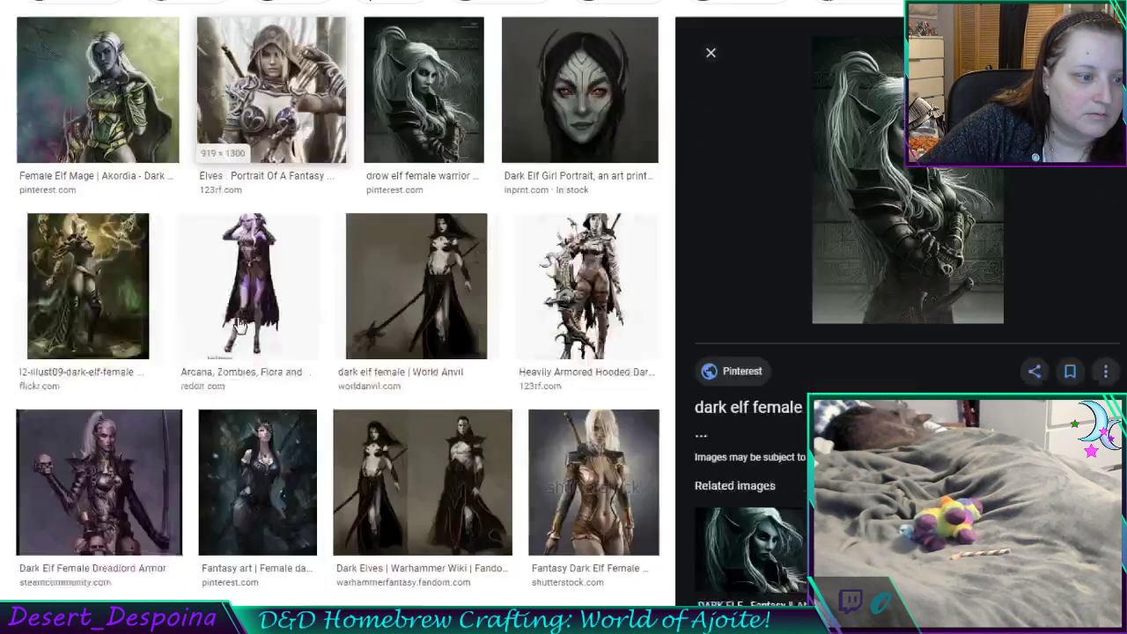
pyautogui.scroll(-1, 241, 326)
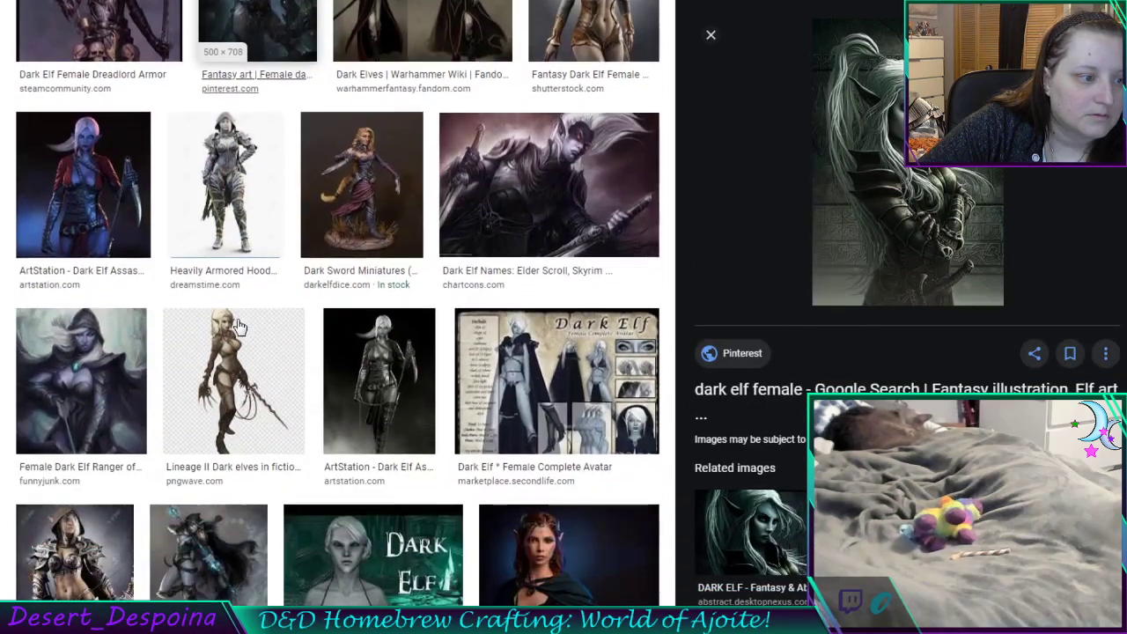
pyautogui.click(97, 368)
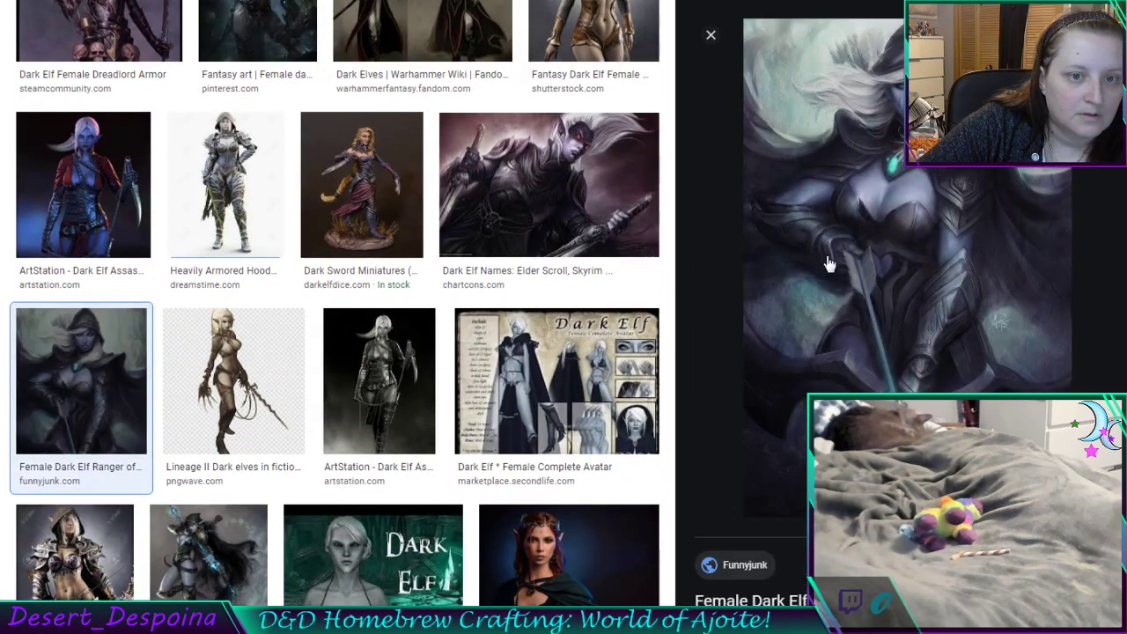
pyautogui.scroll(-4, 870, 261)
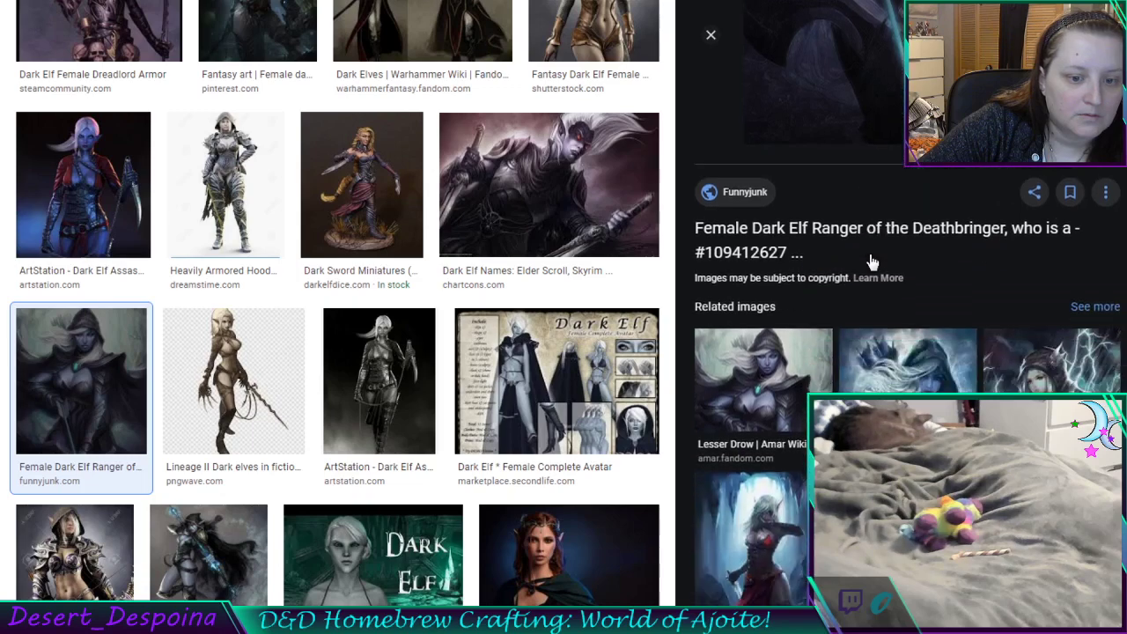
pyautogui.scroll(-2, 869, 253)
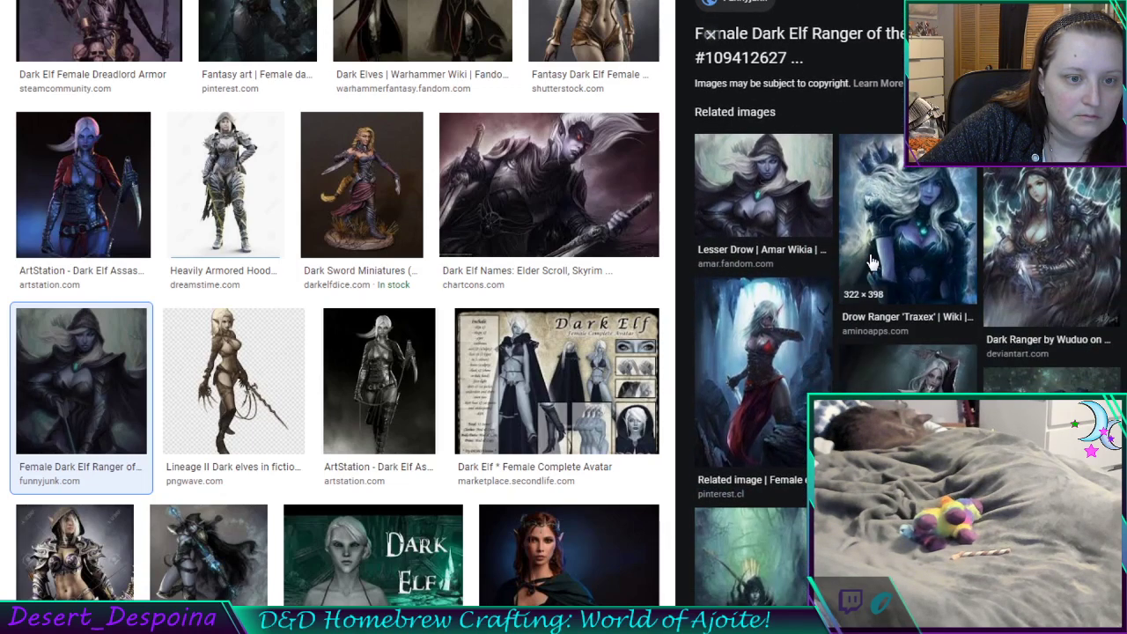
pyautogui.scroll(5, 870, 261)
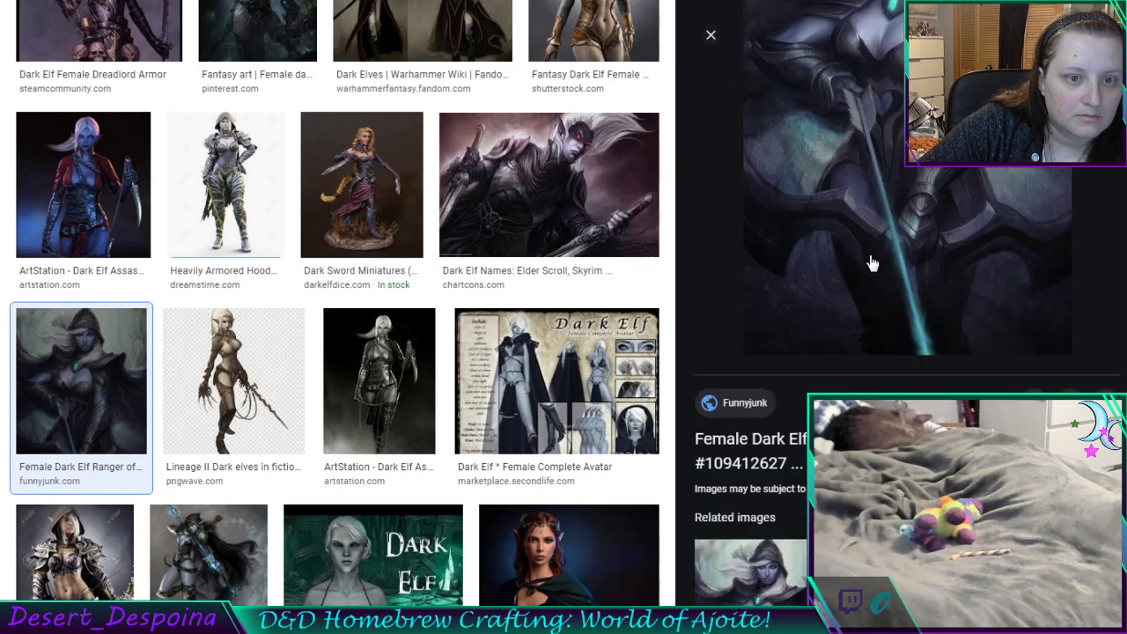
pyautogui.scroll(-3, 871, 262)
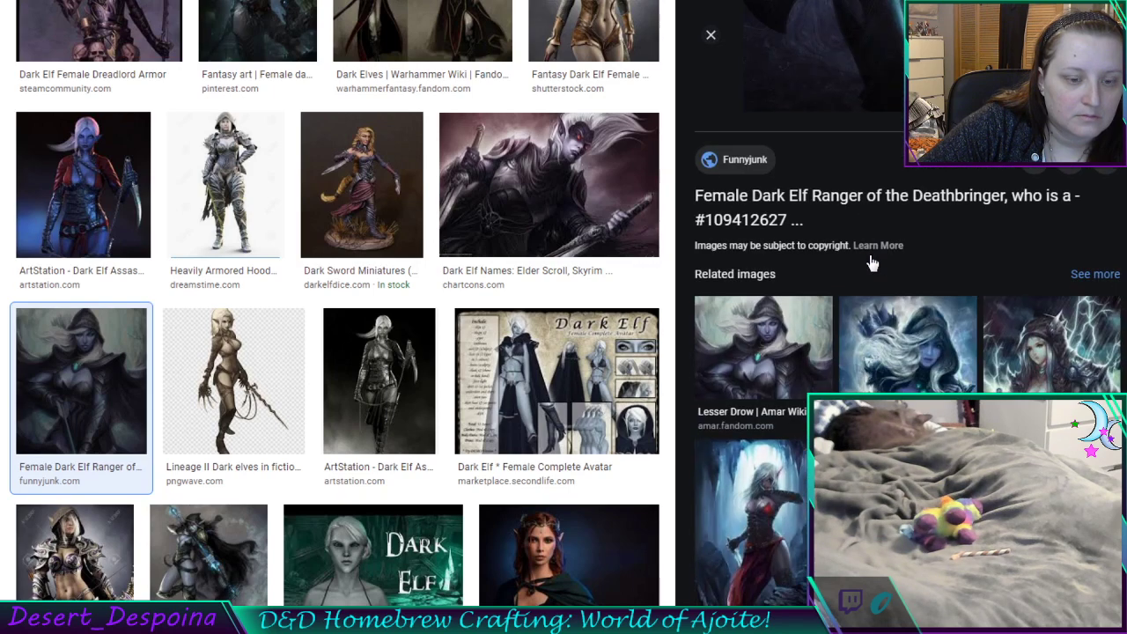
# Preview the related Lesser Drow image from Amar Wikia and look through its related images
pyautogui.click(766, 370)
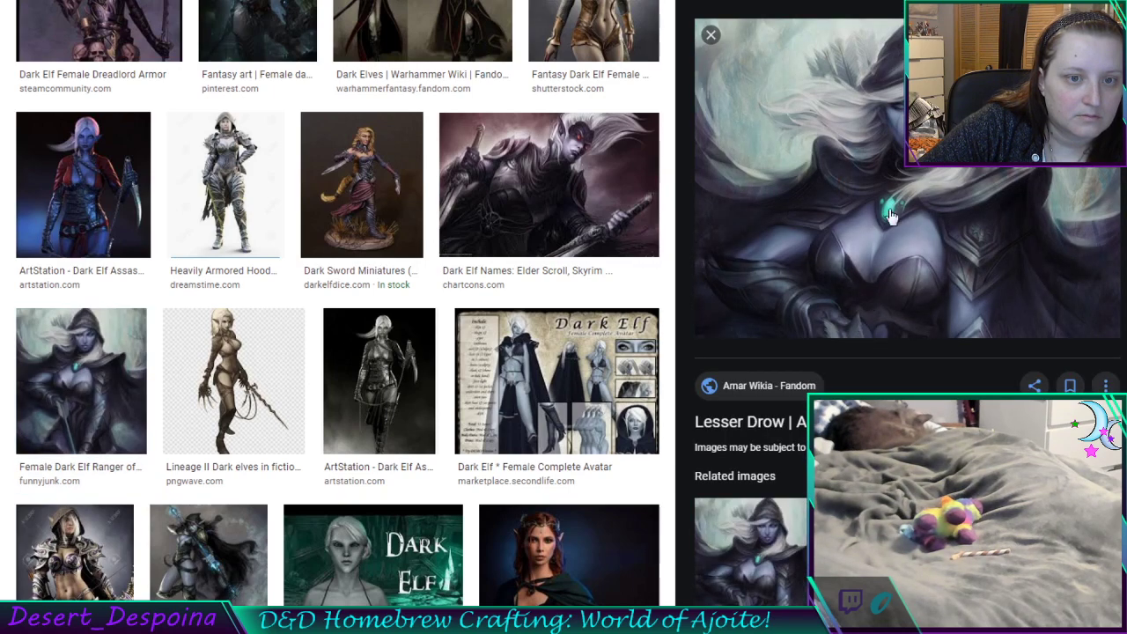
pyautogui.scroll(-3, 900, 195)
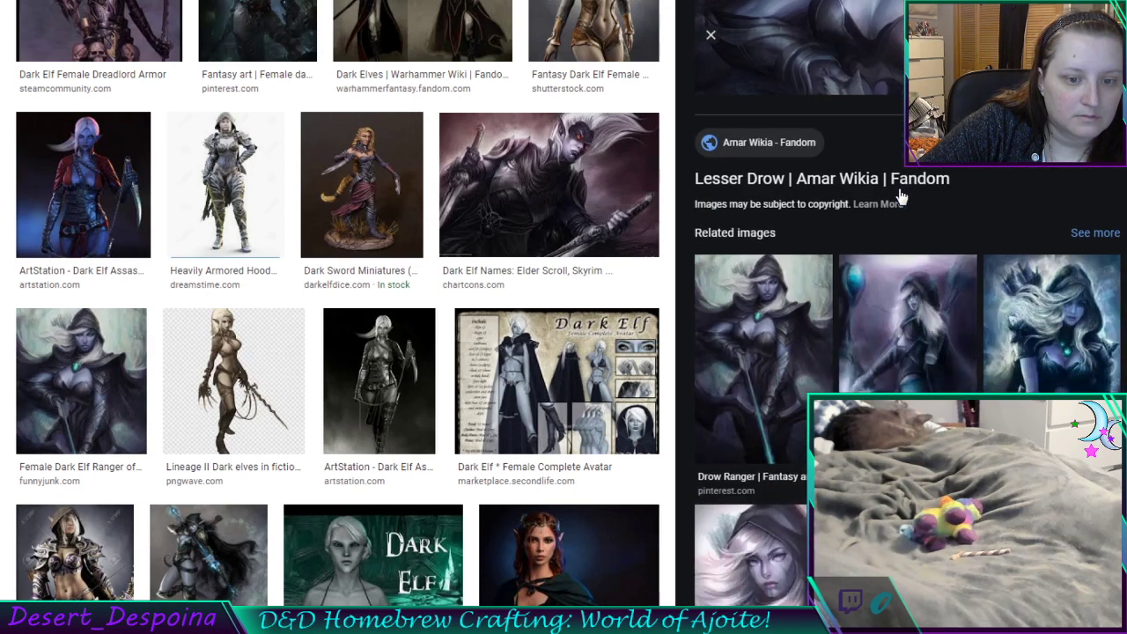
pyautogui.scroll(-2, 900, 196)
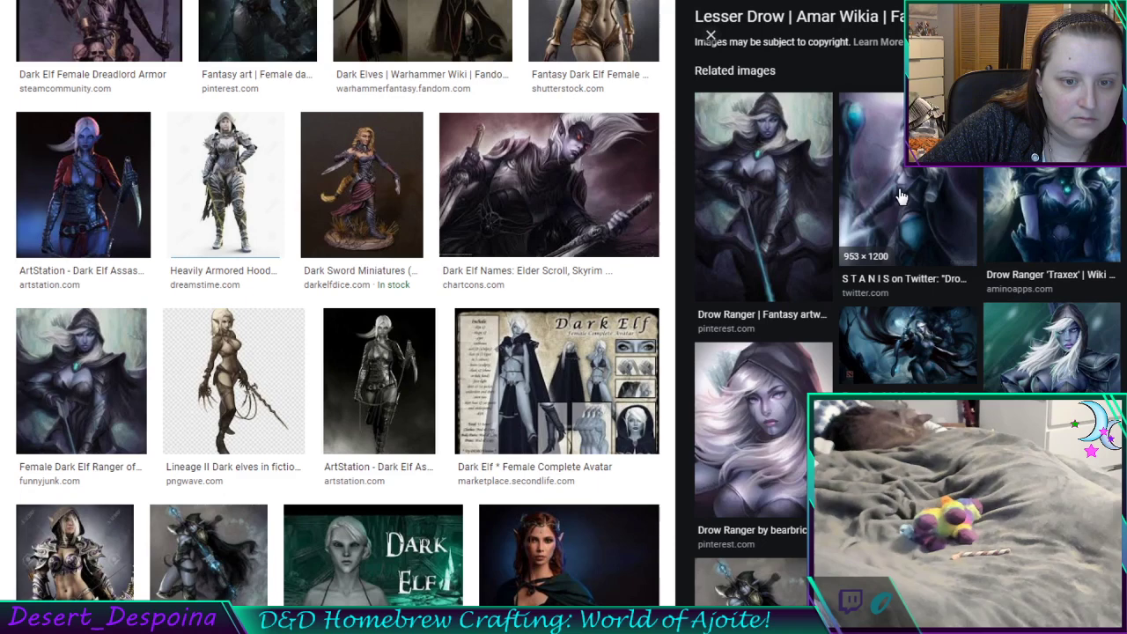
# Look further down the related images of the Lesser Drow picture for another hooded drow ranger illustration
pyautogui.scroll(-2, 900, 196)
pyautogui.scroll(-1, 900, 196)
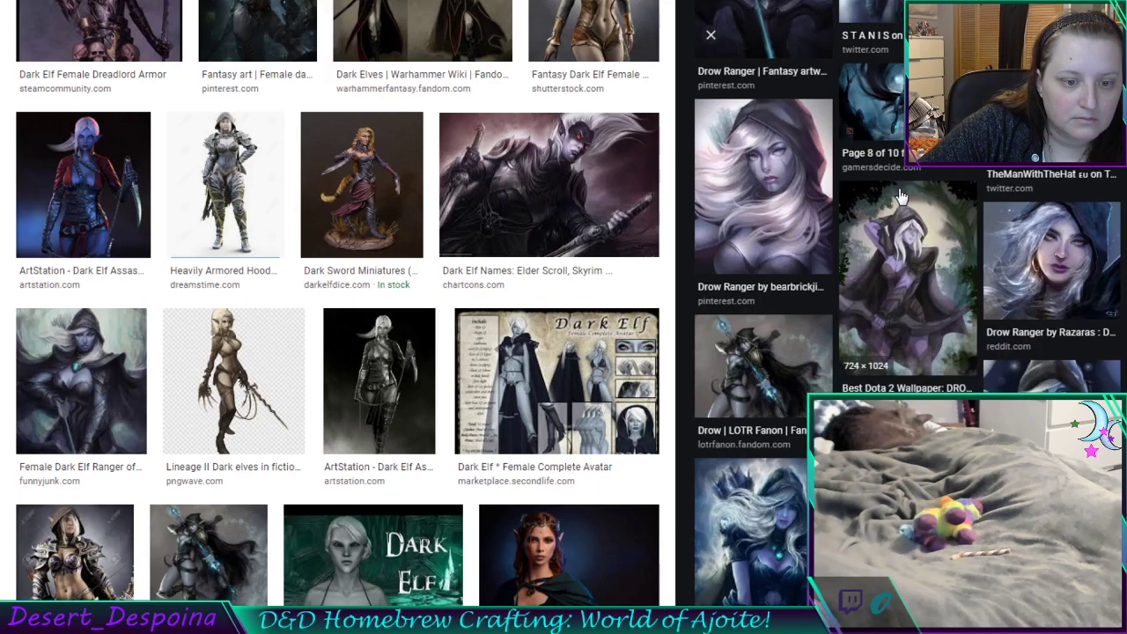
pyautogui.scroll(-1, 900, 195)
pyautogui.click(900, 196)
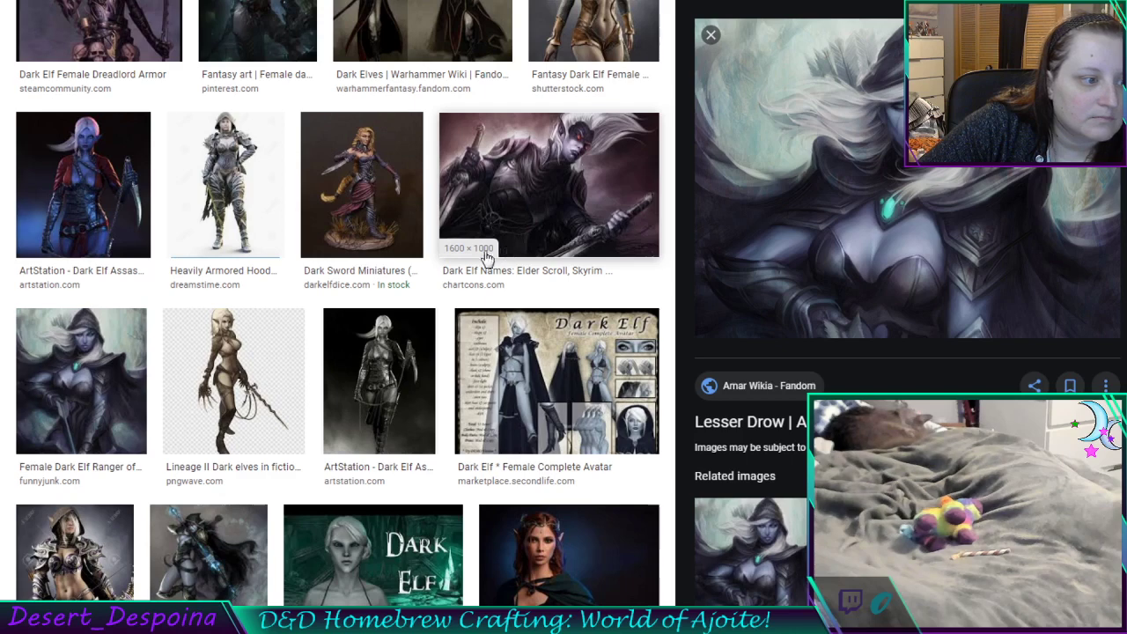
# Change the image search to "drow elf female" and run it
pyautogui.scroll(5, 327, 208)
pyautogui.scroll(3, 327, 208)
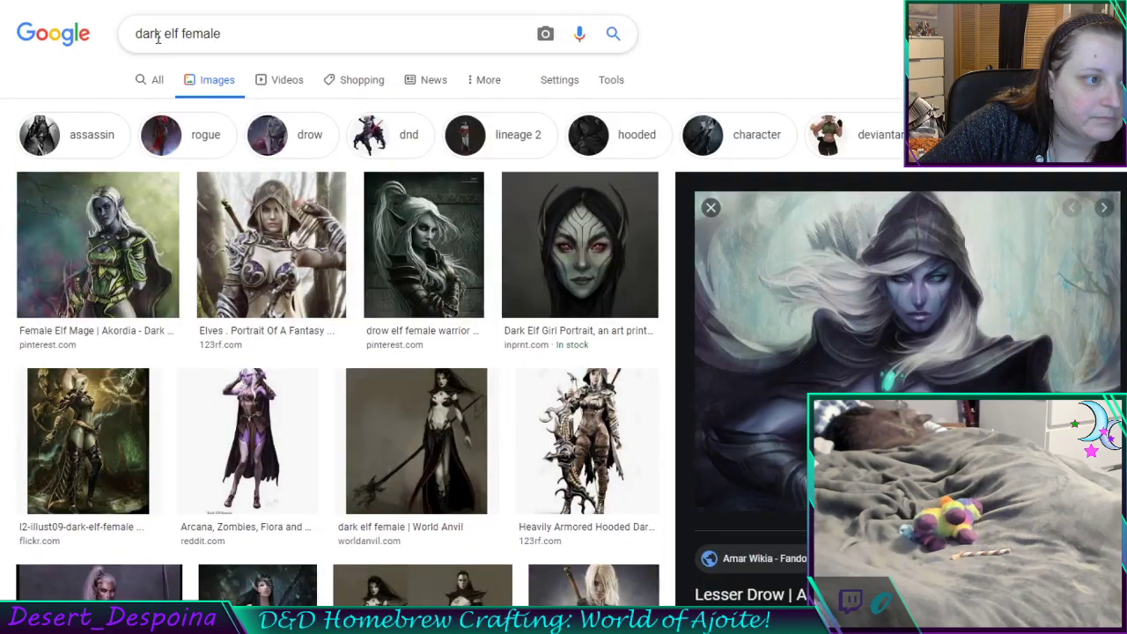
pyautogui.moveTo(161, 35); pyautogui.dragTo(143, 34)
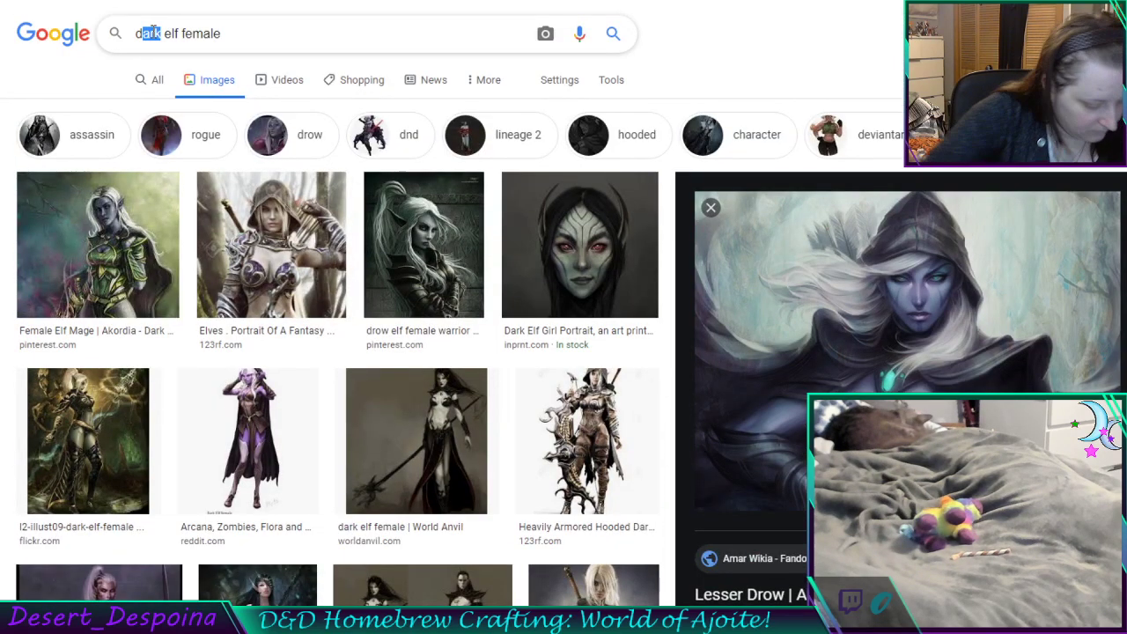
pyautogui.write('row')
pyautogui.press('Return')
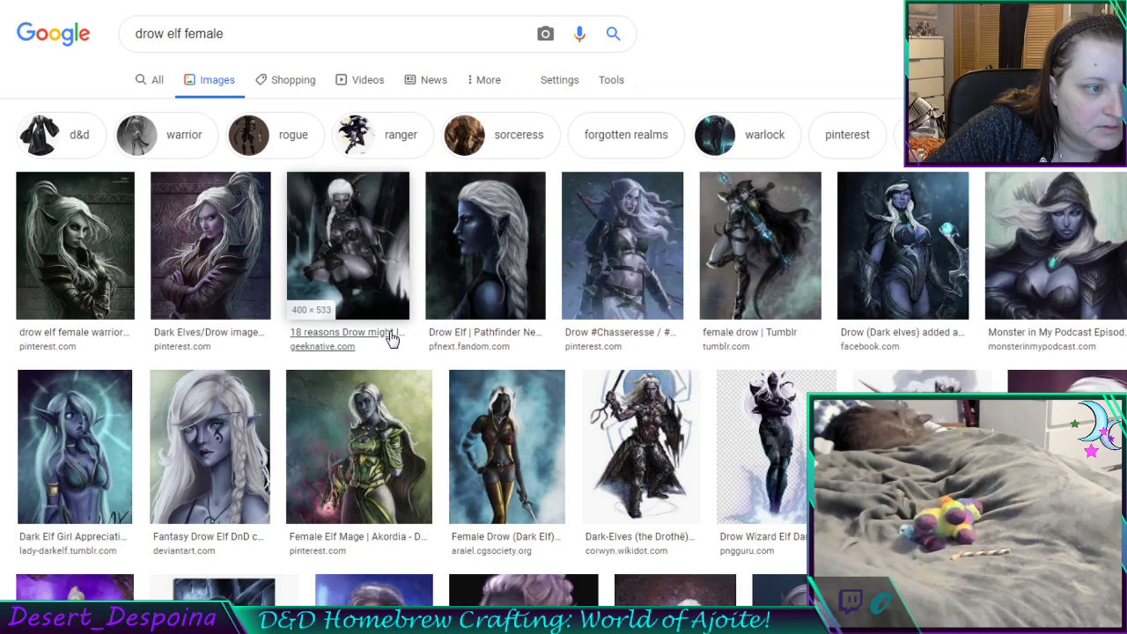
# Preview the Drow (Dark elves) image from Facebook and the female drow image from Tumblr, and close the preview
pyautogui.scroll(-2, 392, 339)
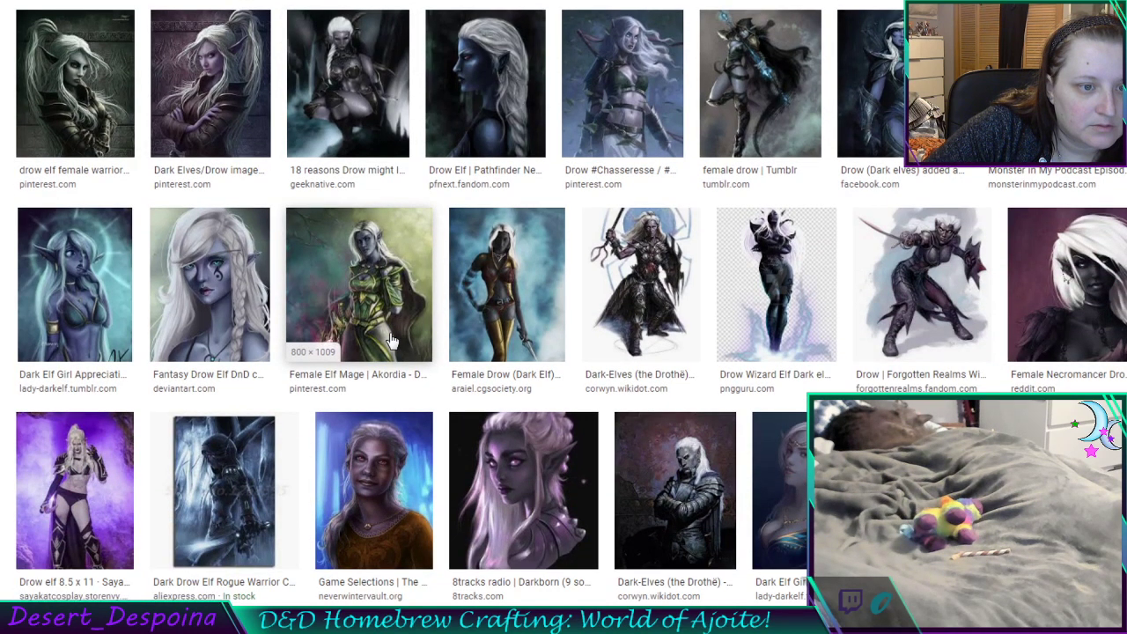
pyautogui.scroll(1, 392, 341)
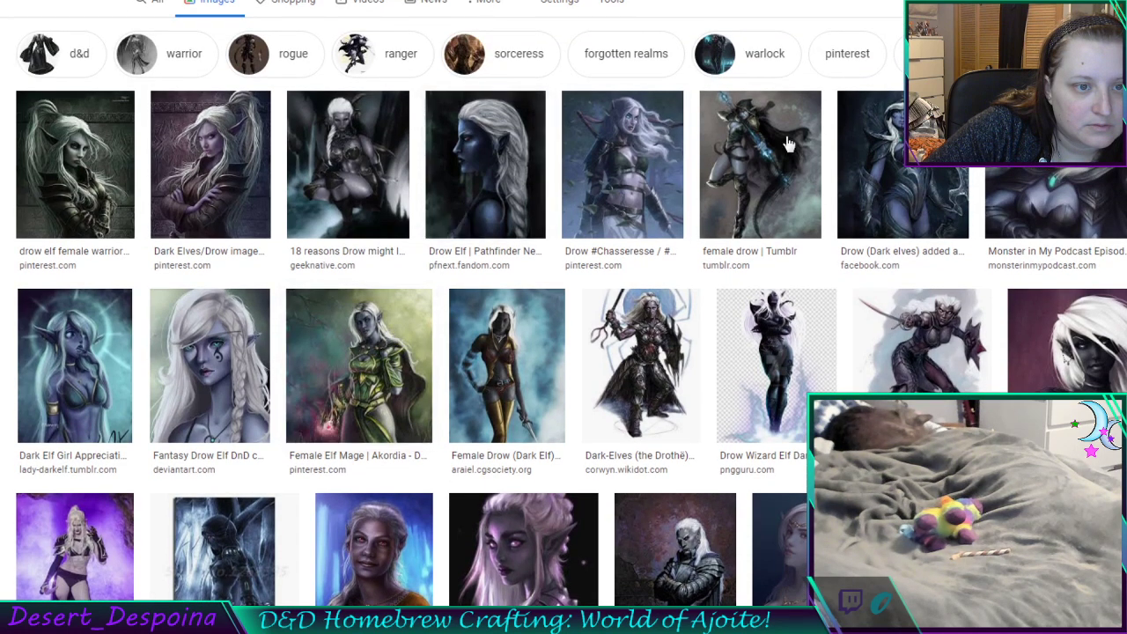
pyautogui.click(916, 179)
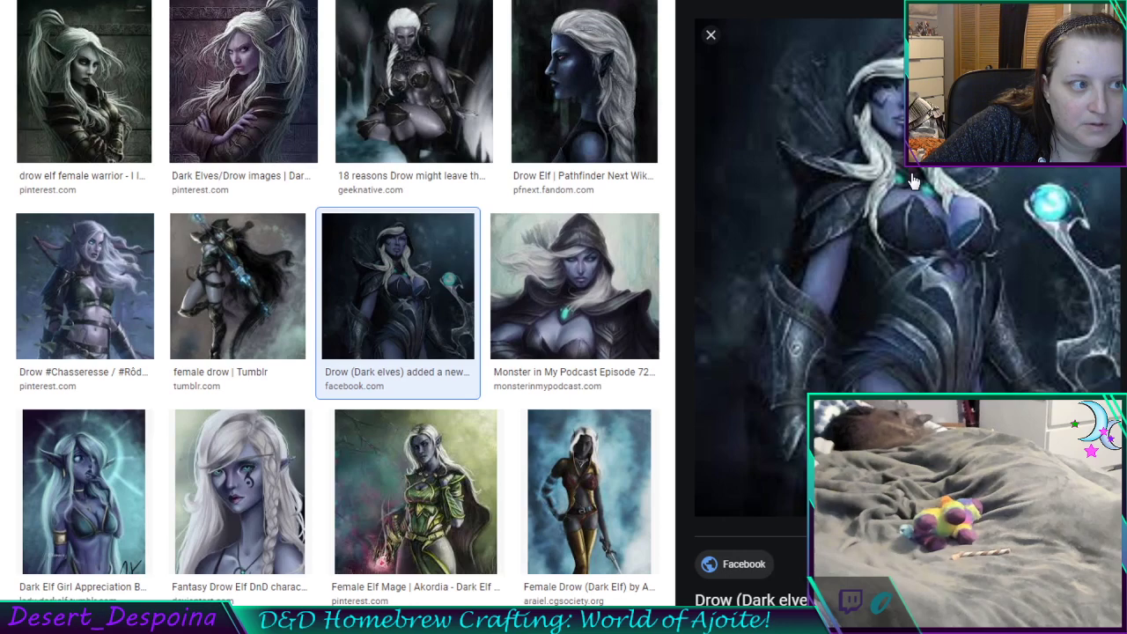
pyautogui.scroll(-4, 913, 181)
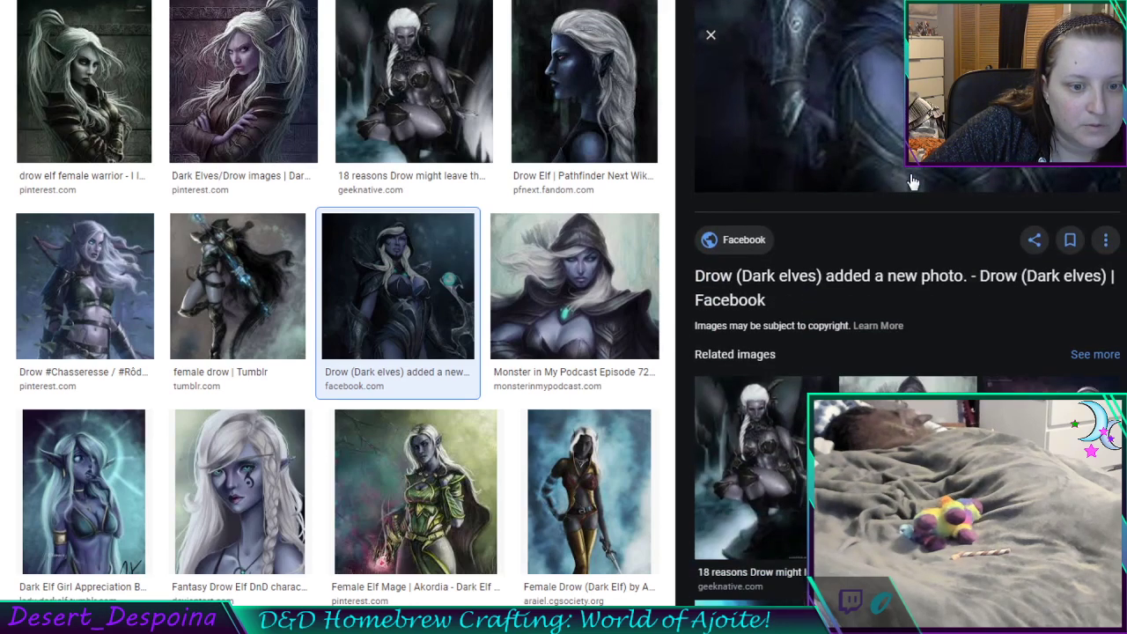
pyautogui.scroll(4, 913, 181)
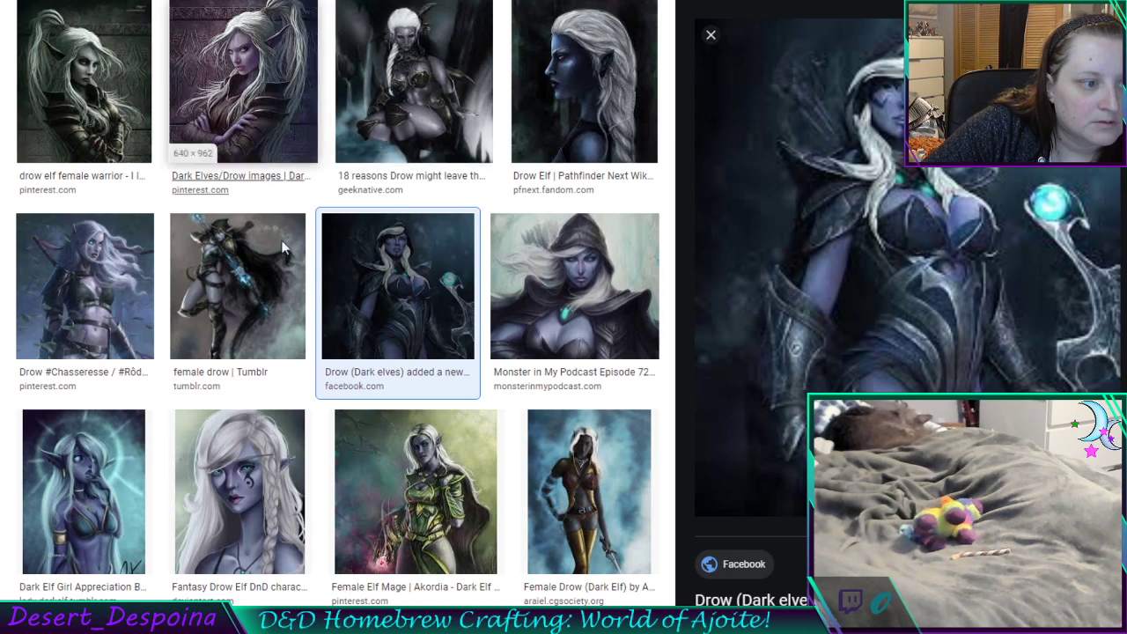
pyautogui.click(264, 264)
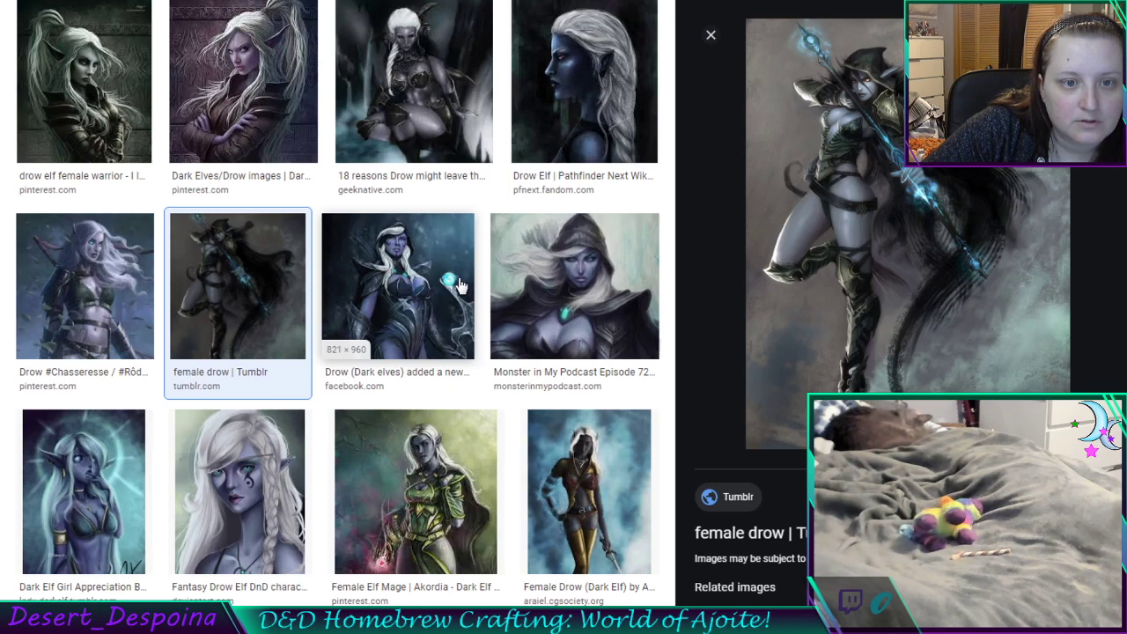
pyautogui.click(712, 36)
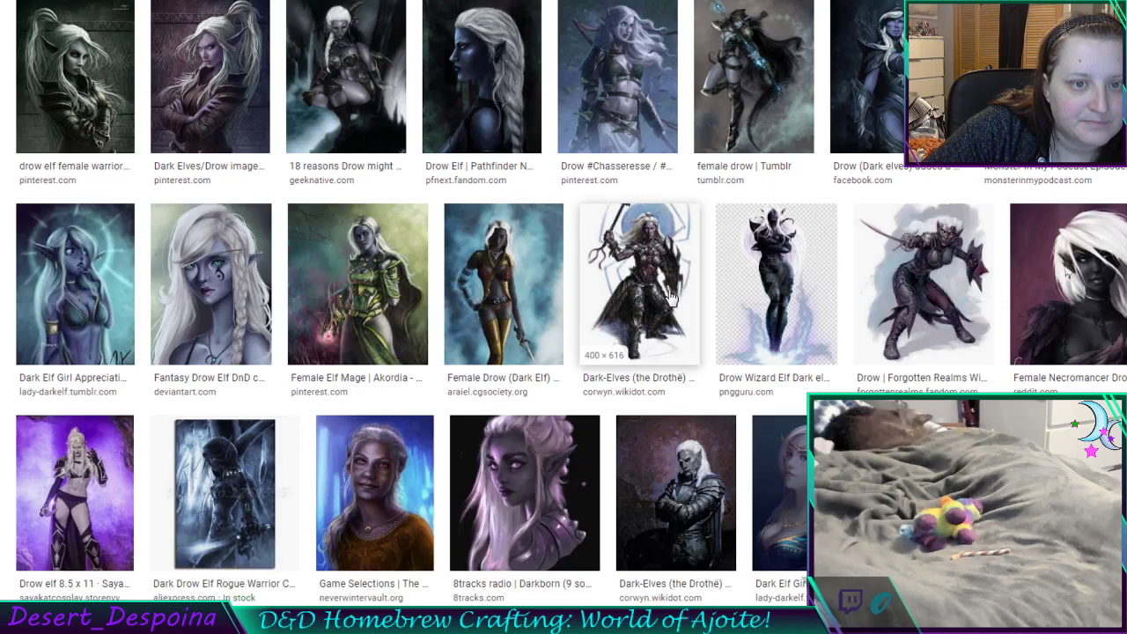
# Preview the Dark Drow Elf Rogue Warrior image from AliExpress and open the related Jibra image of the same hooded figure
pyautogui.scroll(2, 671, 298)
pyautogui.scroll(-3, 671, 298)
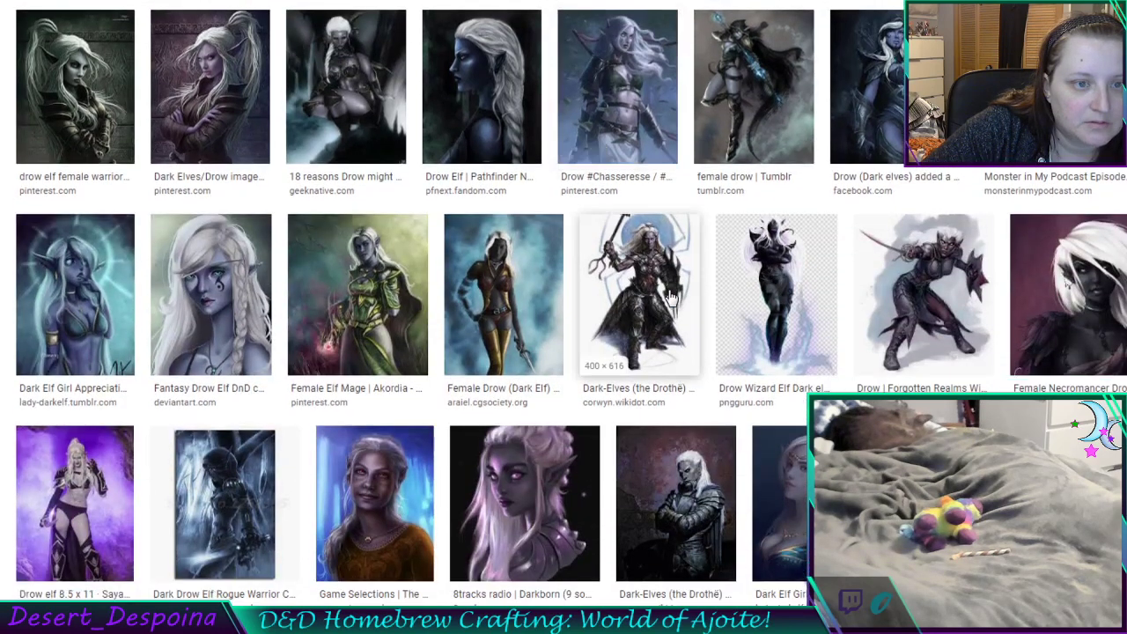
pyautogui.scroll(-3, 671, 297)
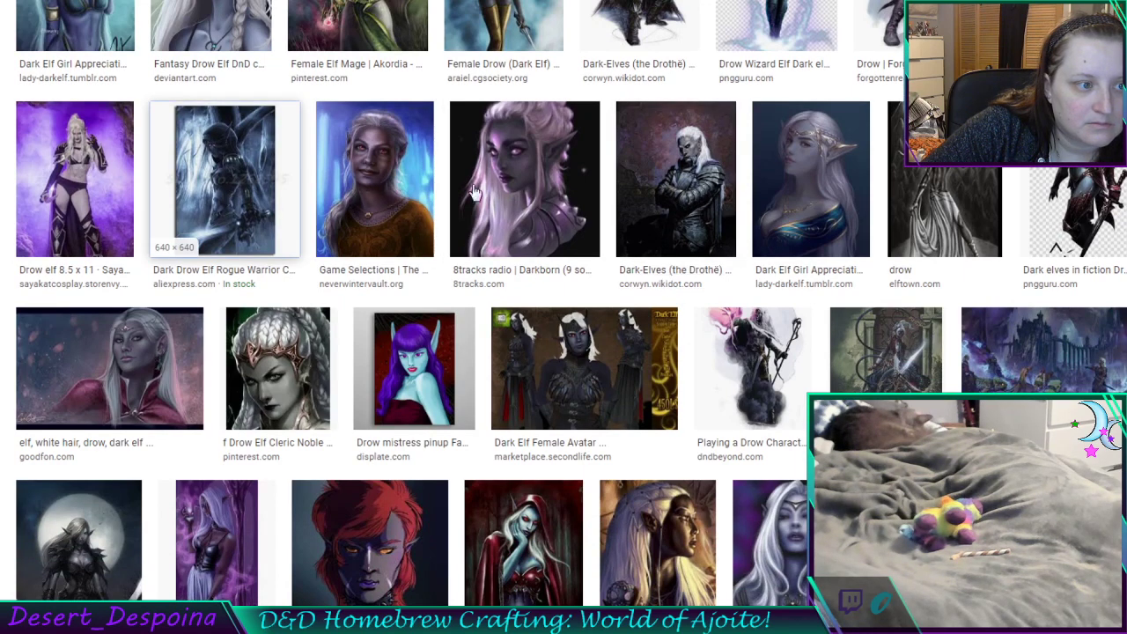
pyautogui.click(231, 198)
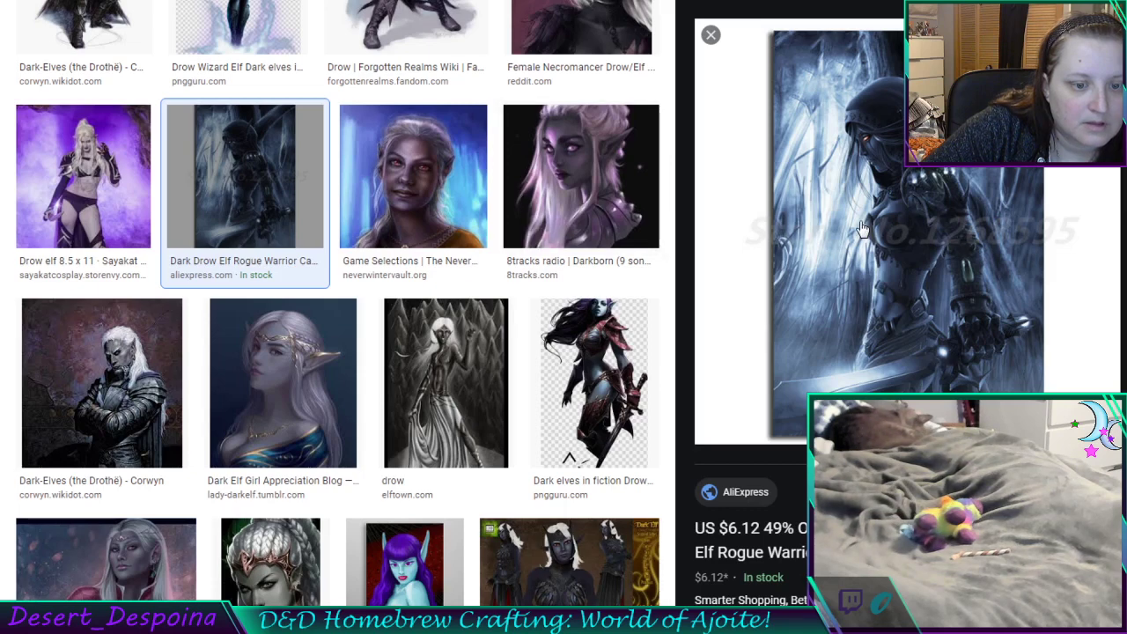
pyautogui.scroll(-5, 863, 229)
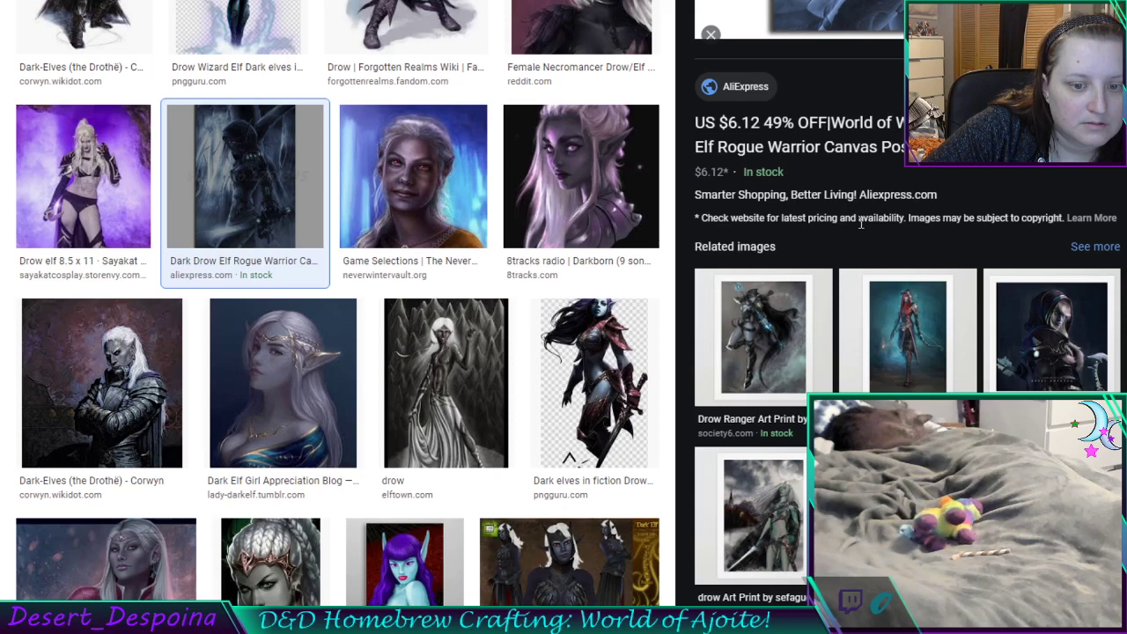
pyautogui.scroll(-1, 898, 262)
pyautogui.click(1023, 367)
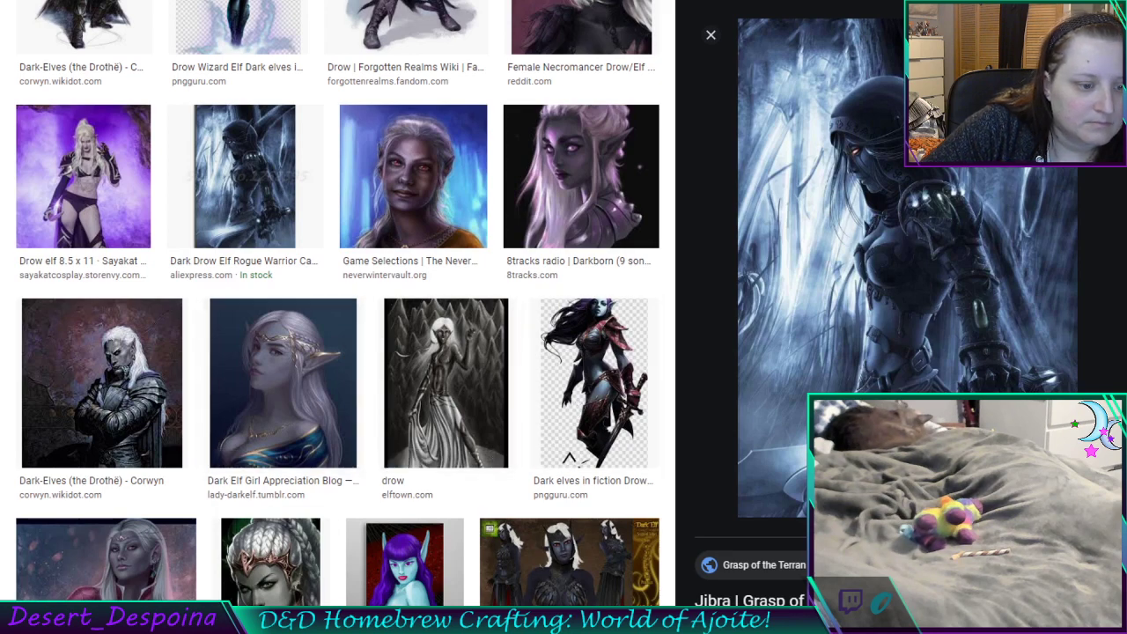
# Preview the Drow Elf Cleric Noble portrait from Pinterest, look through its related images and close the preview
pyautogui.scroll(-3, 301, 473)
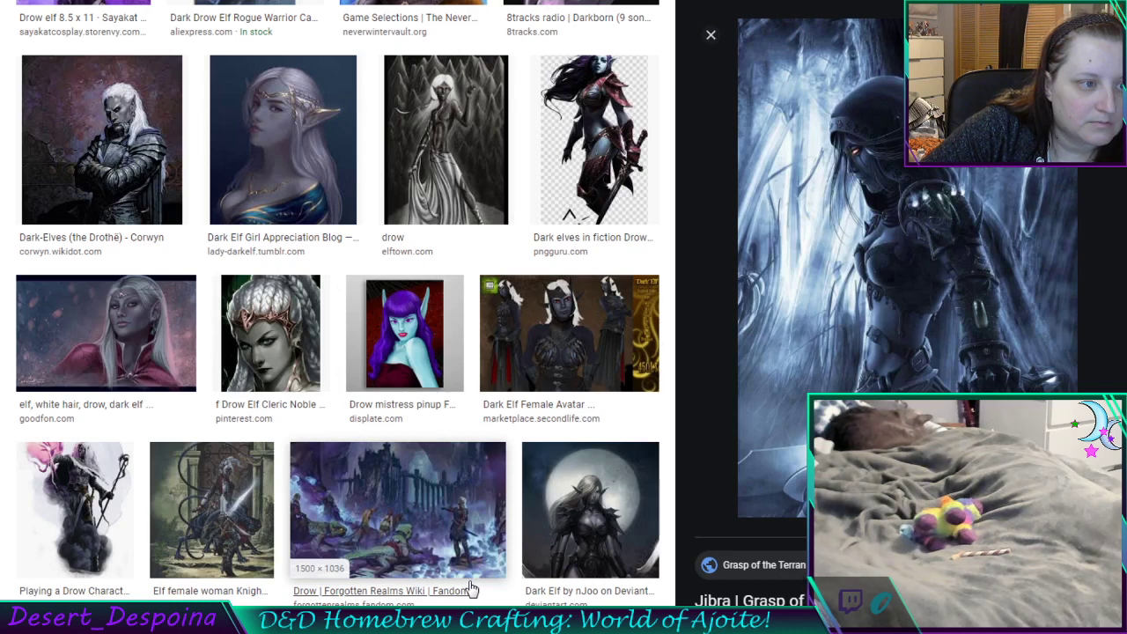
pyautogui.scroll(-2, 582, 519)
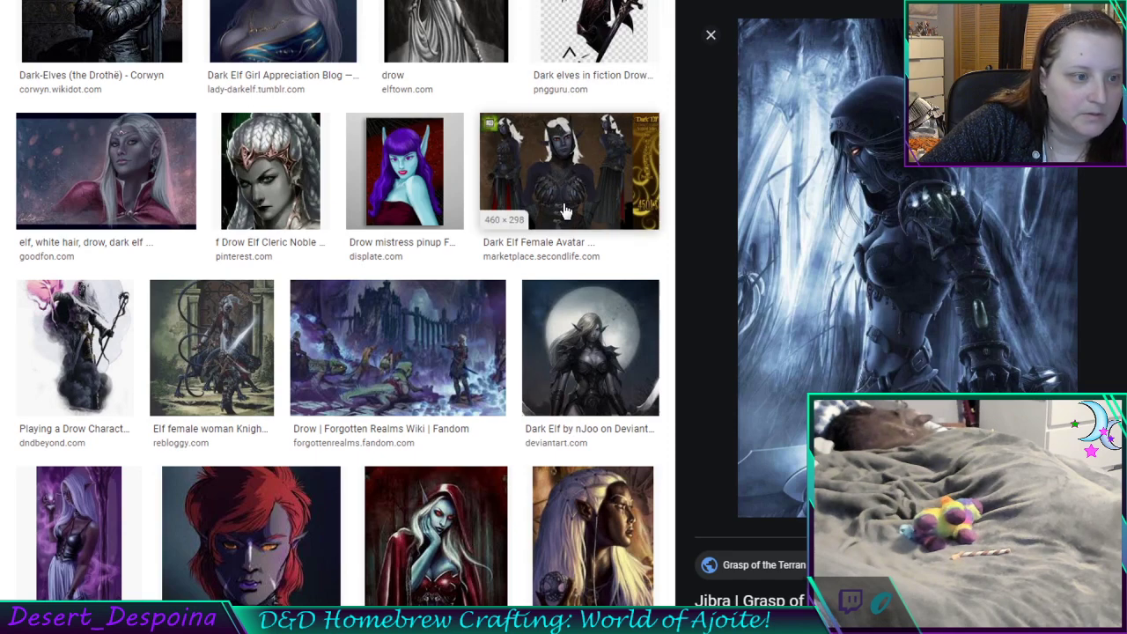
pyautogui.click(296, 181)
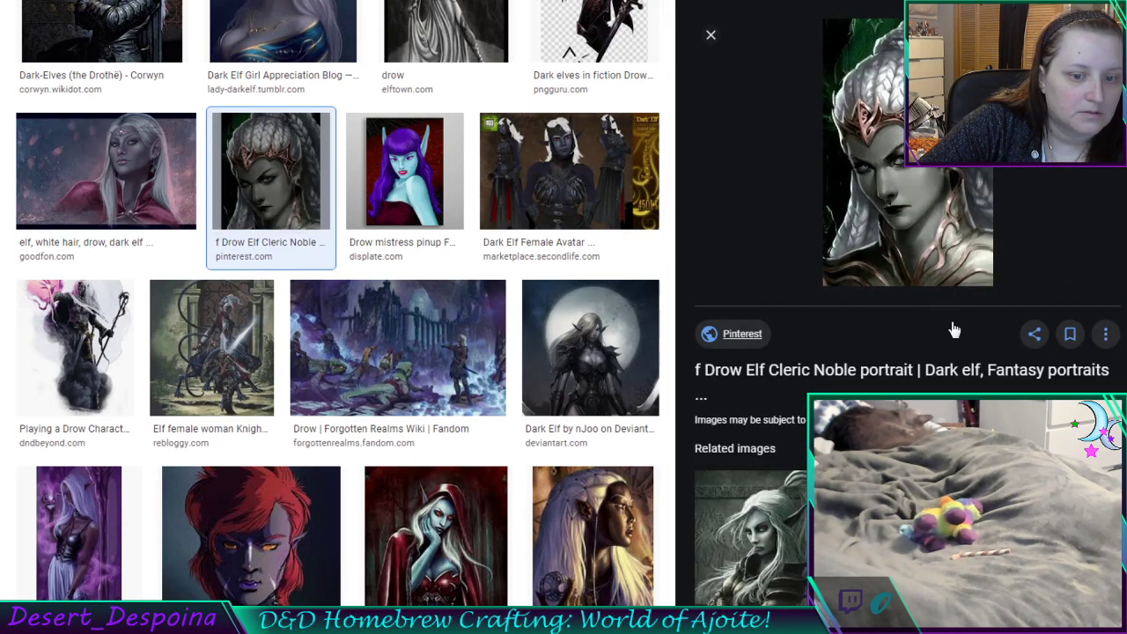
pyautogui.scroll(-4, 951, 328)
pyautogui.scroll(-2, 782, 317)
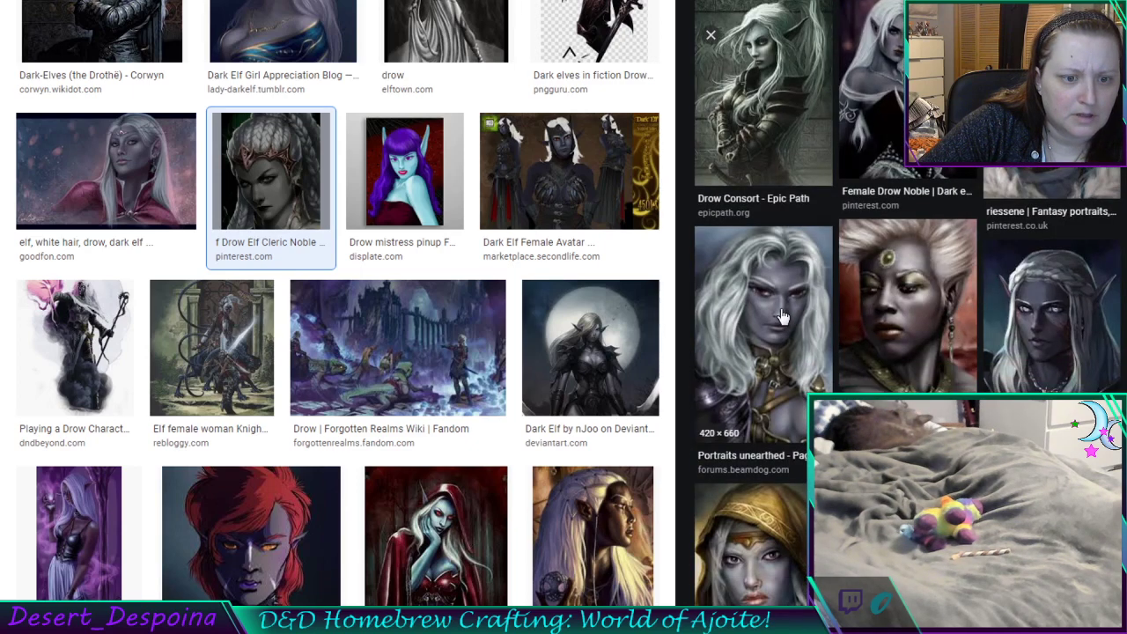
pyautogui.scroll(-2, 782, 317)
pyautogui.scroll(-3, 782, 317)
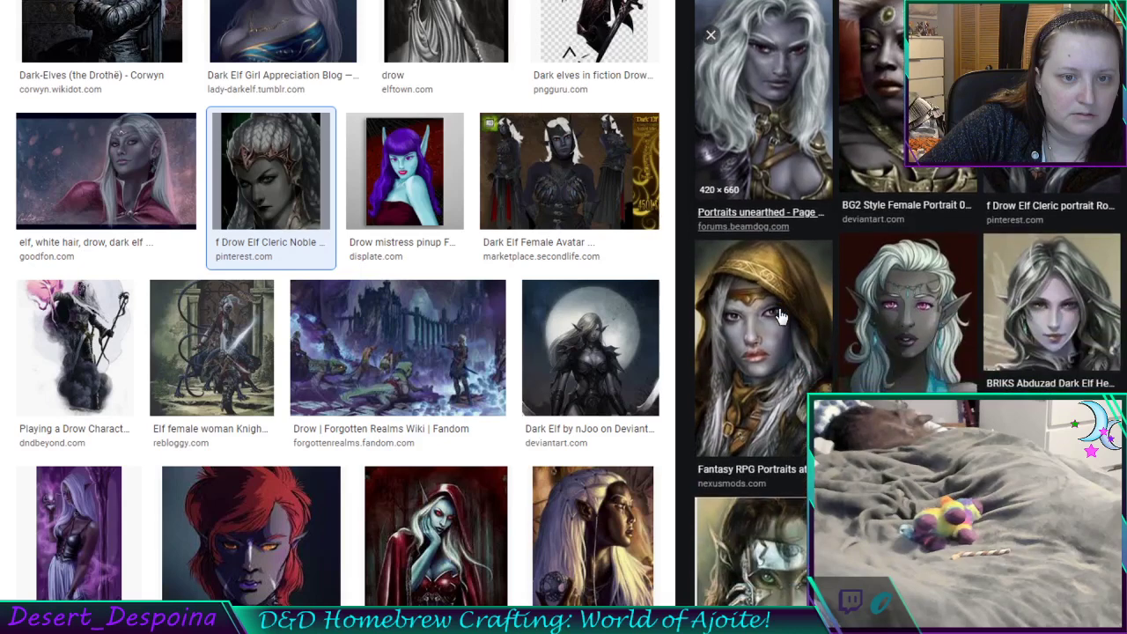
pyautogui.scroll(-1, 781, 317)
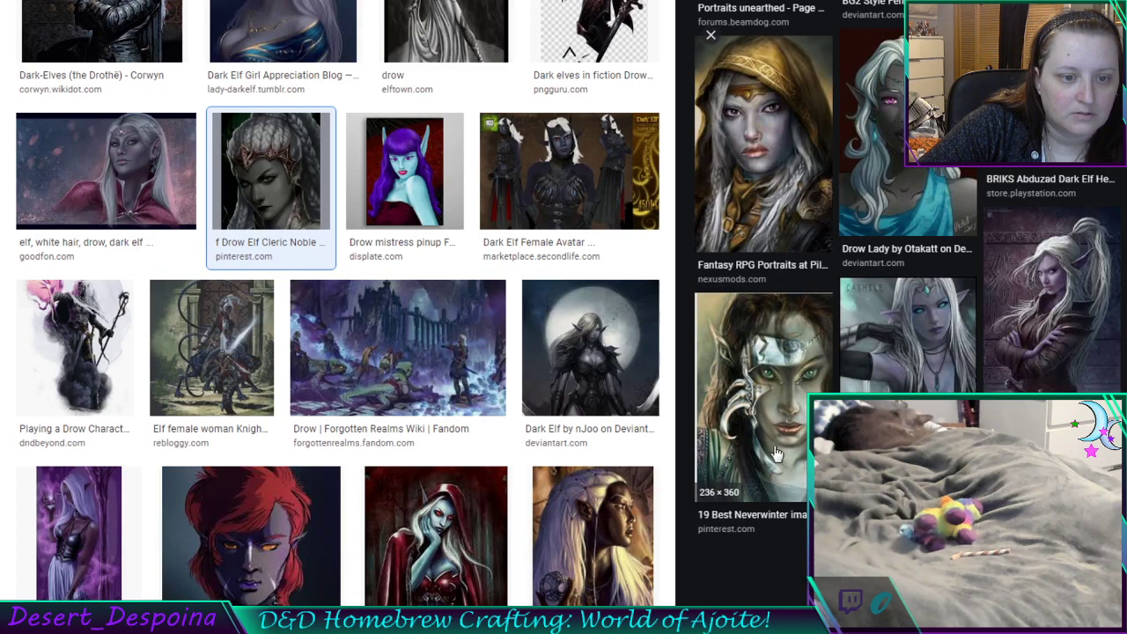
pyautogui.scroll(5, 783, 449)
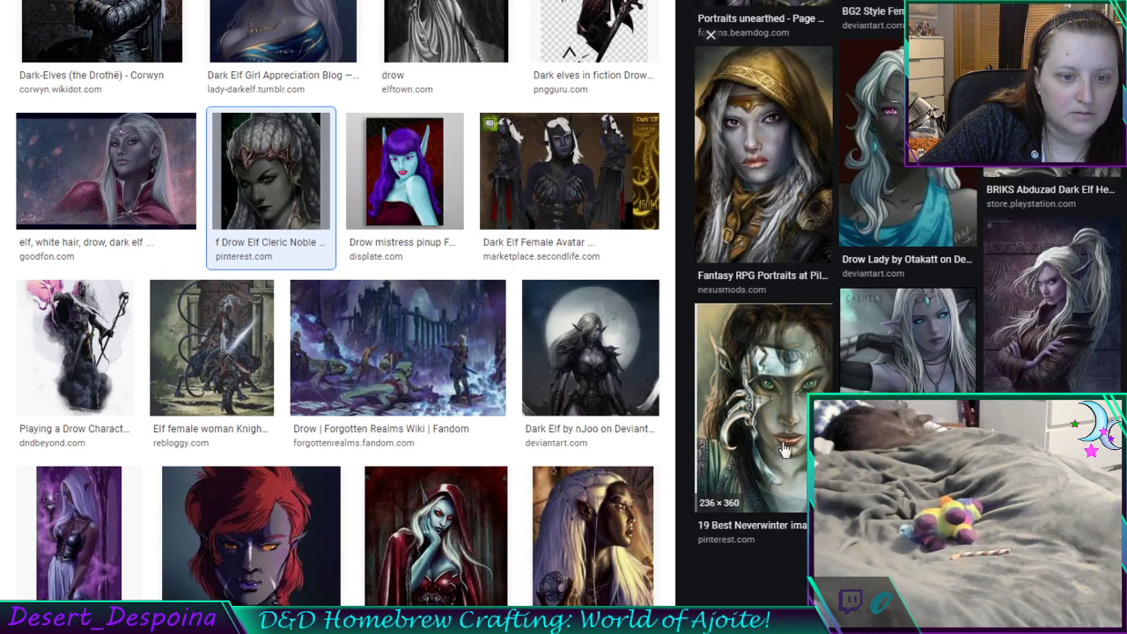
pyautogui.scroll(1, 784, 449)
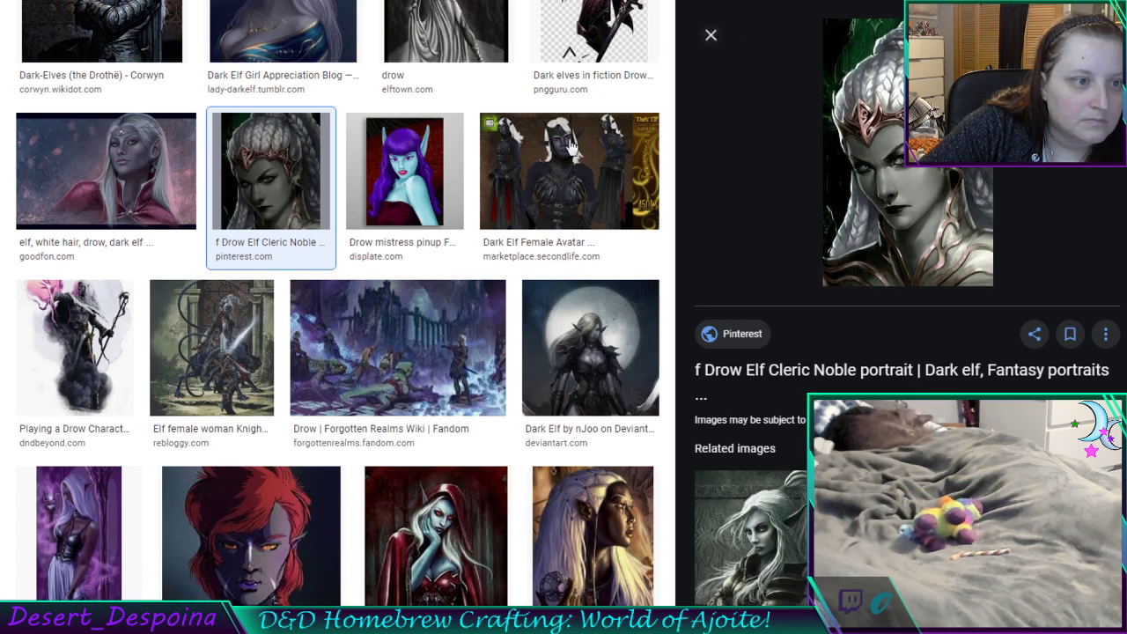
pyautogui.press('Escape')
# Preview the drow image from Elftown and its related Lith'Filqelira image from Myth-Weavers, and close the preview
pyautogui.scroll(3, 592, 288)
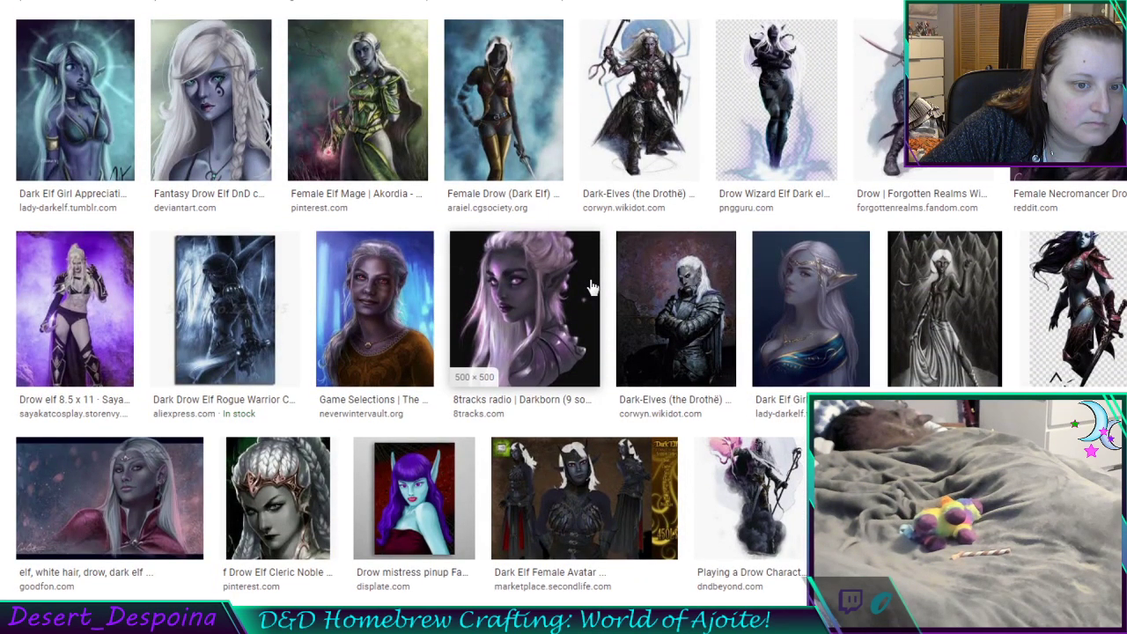
pyautogui.click(909, 341)
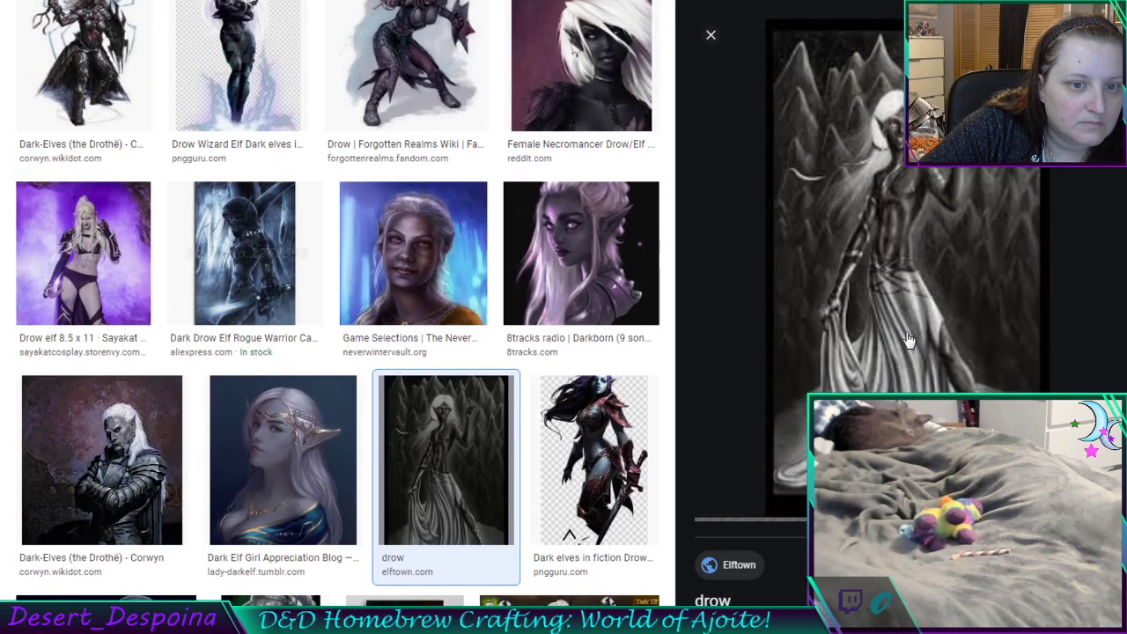
pyautogui.scroll(-3, 783, 247)
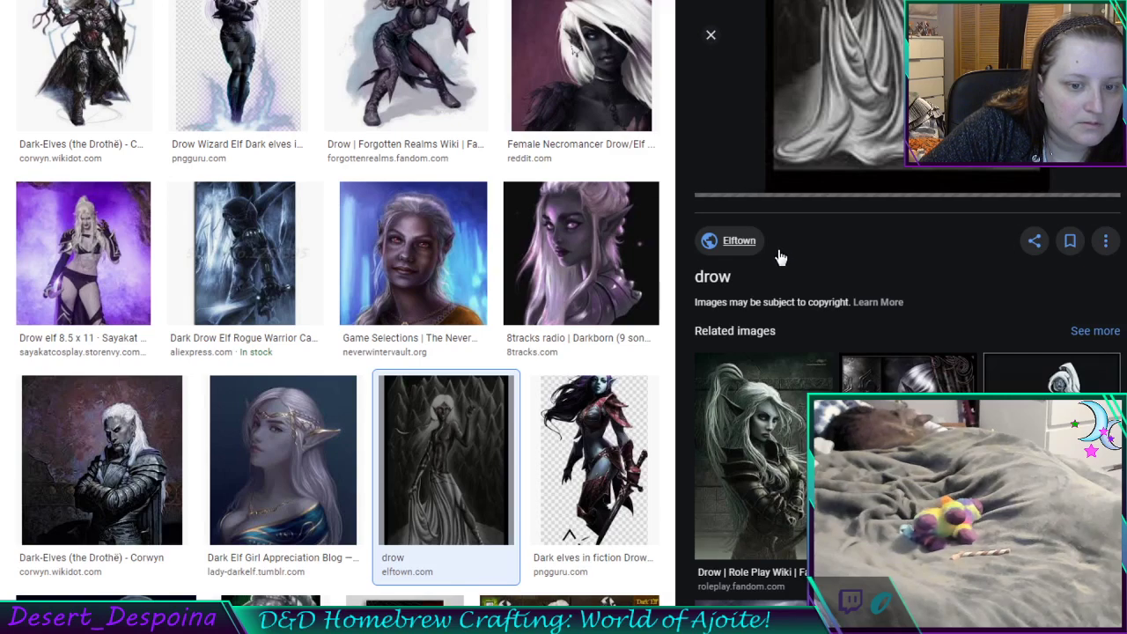
pyautogui.scroll(-2, 775, 264)
pyautogui.scroll(-1, 771, 287)
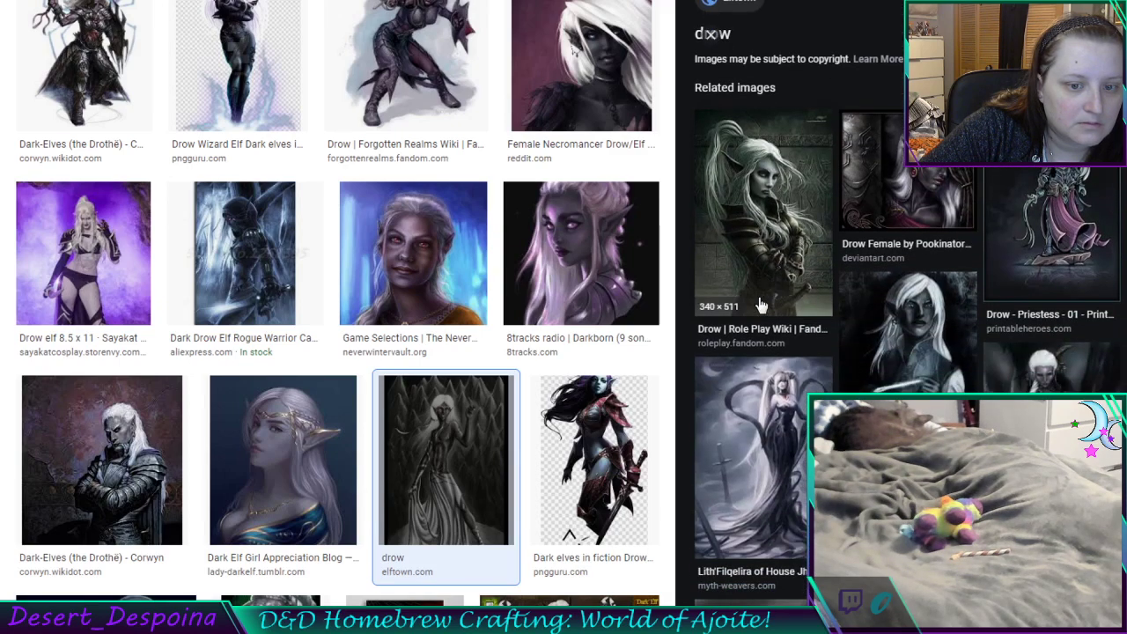
pyautogui.click(750, 464)
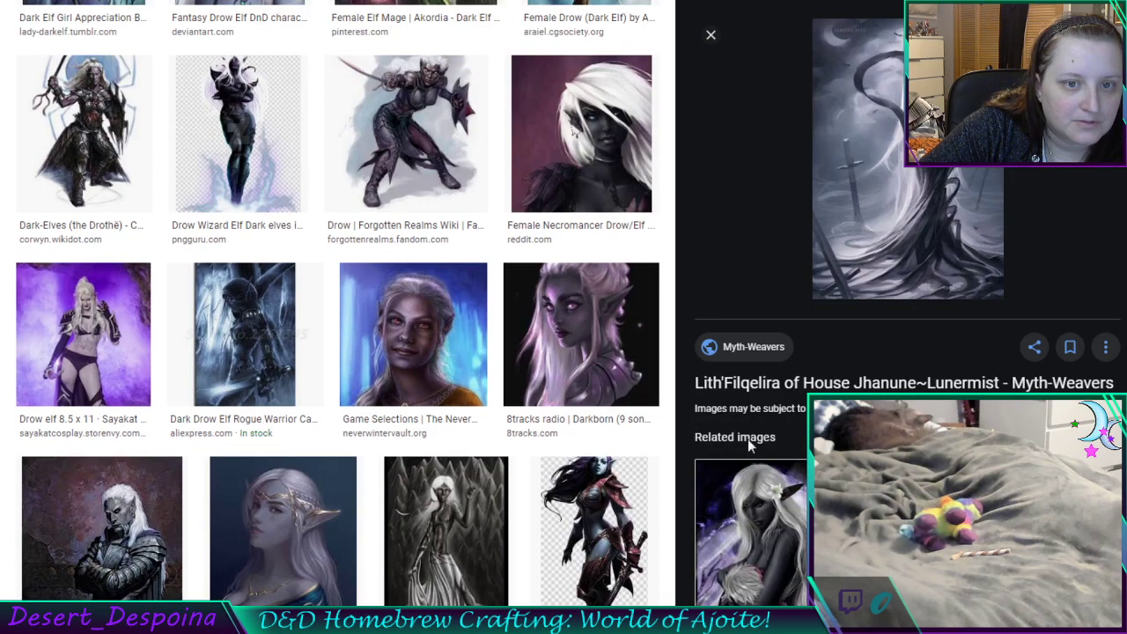
pyautogui.click(711, 35)
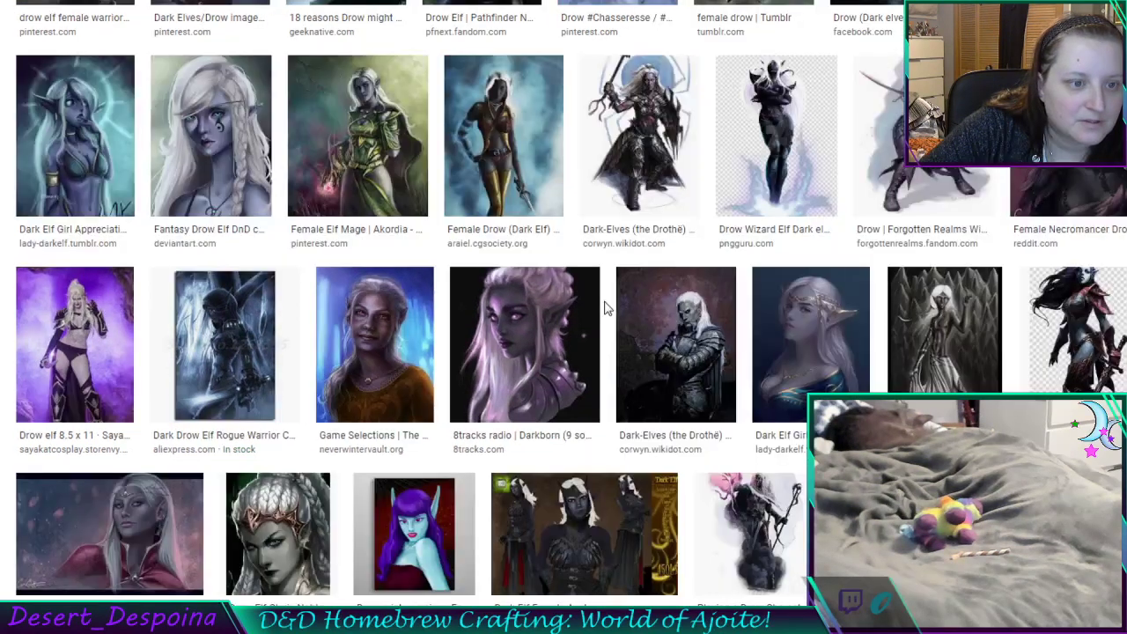
# Look through the drow elf female image results for further dark elf portrait candidates
pyautogui.scroll(4, 604, 308)
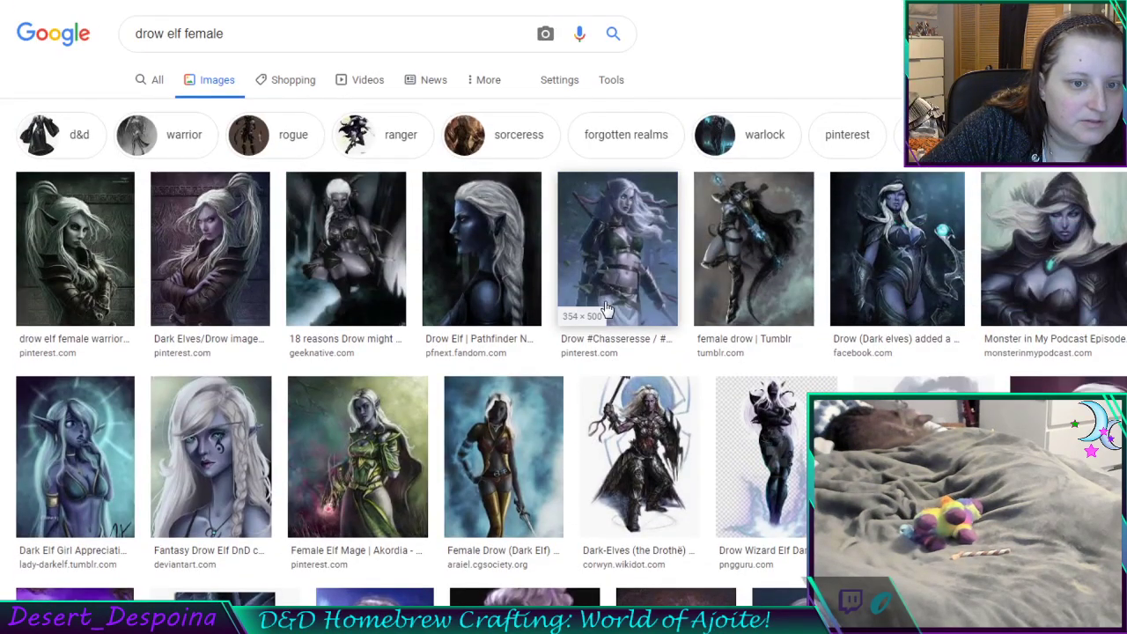
pyautogui.scroll(-2, 606, 308)
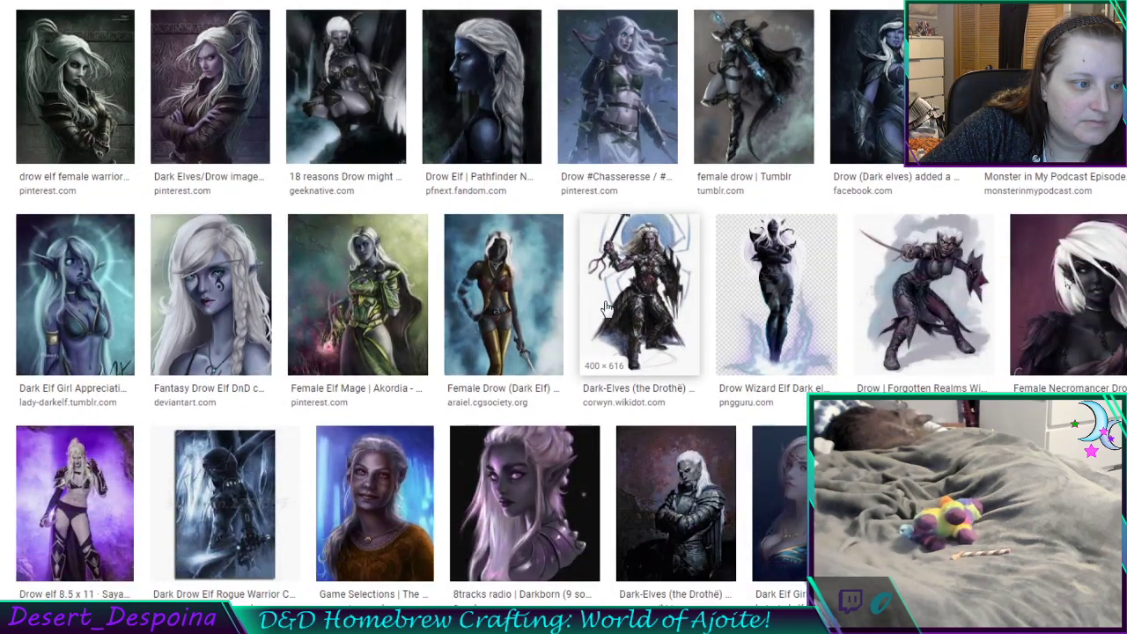
pyautogui.scroll(-1, 606, 307)
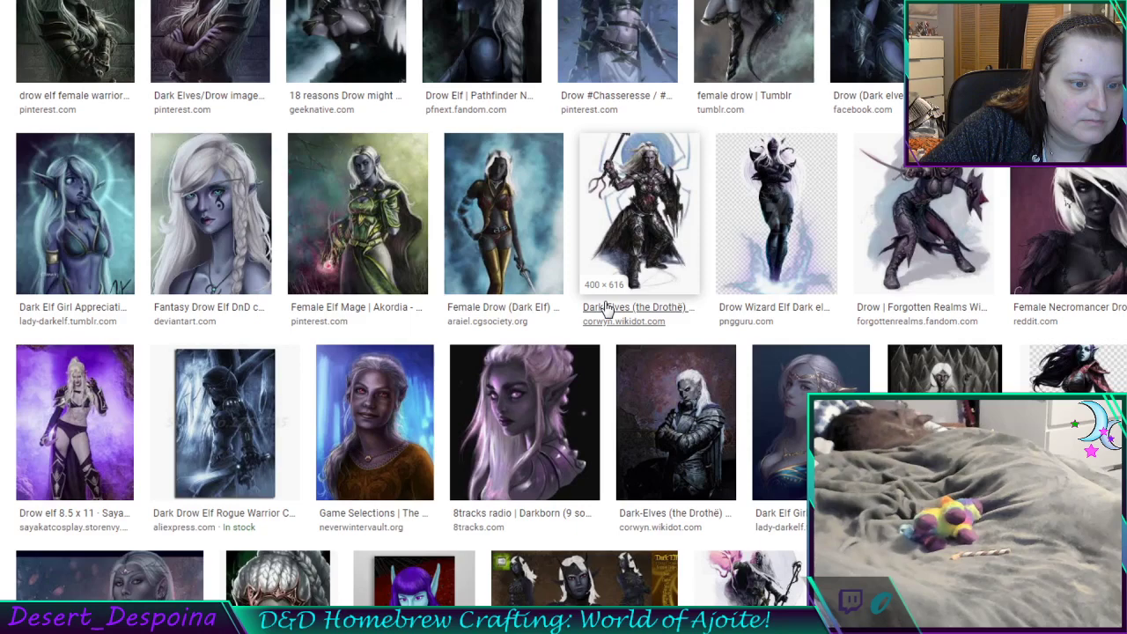
pyautogui.scroll(-2, 606, 308)
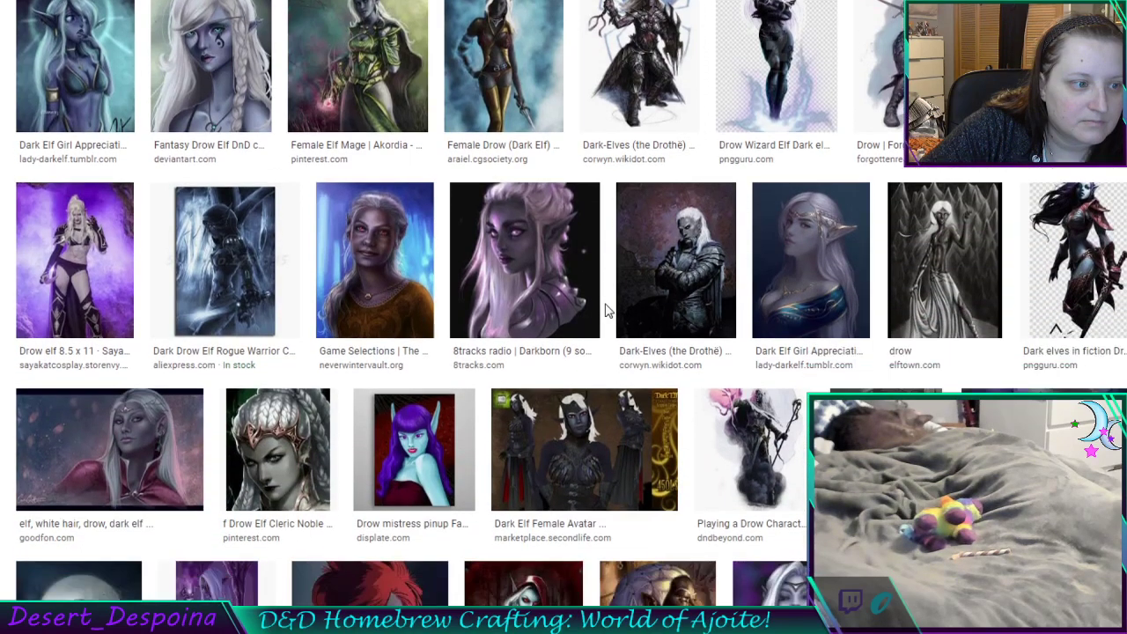
pyautogui.scroll(-2, 606, 310)
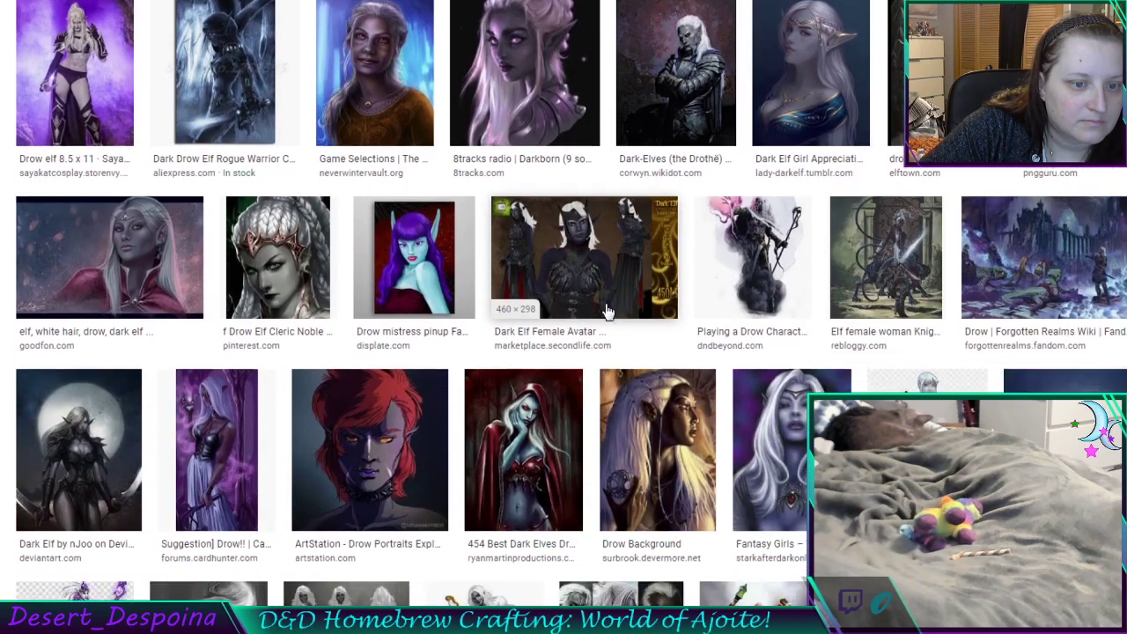
pyautogui.scroll(-2, 606, 310)
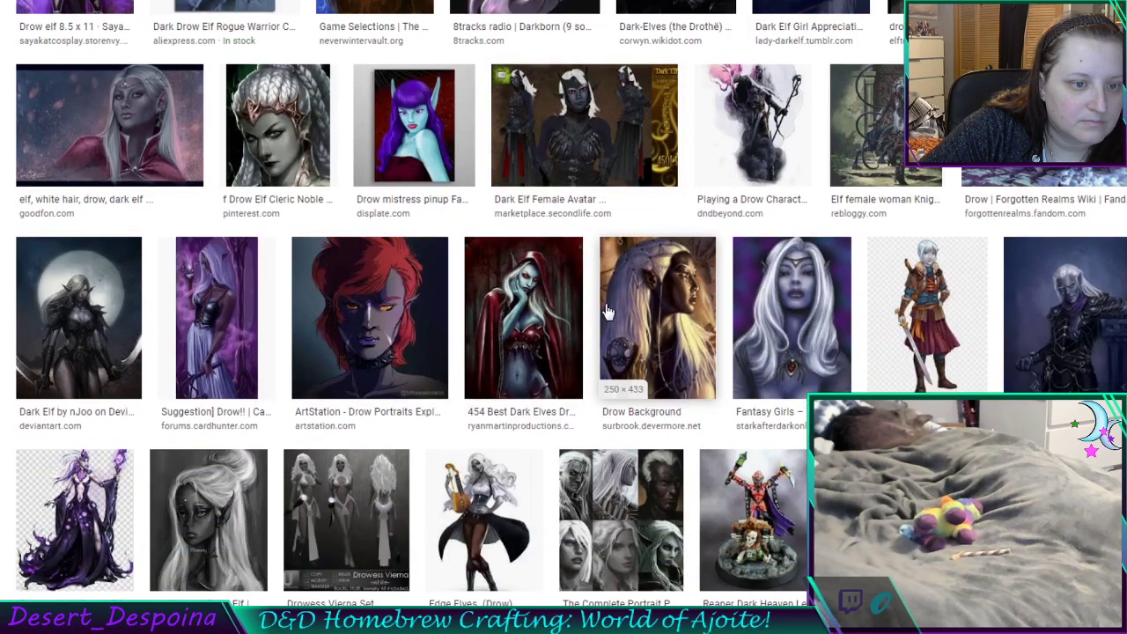
pyautogui.scroll(-1, 606, 310)
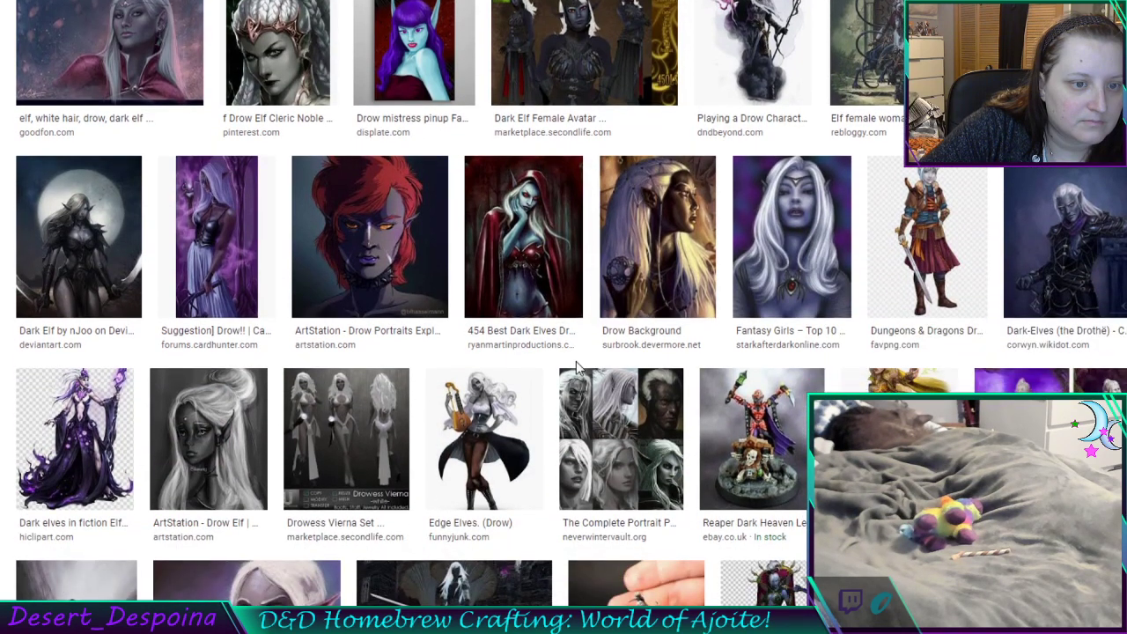
pyautogui.scroll(-1, 564, 366)
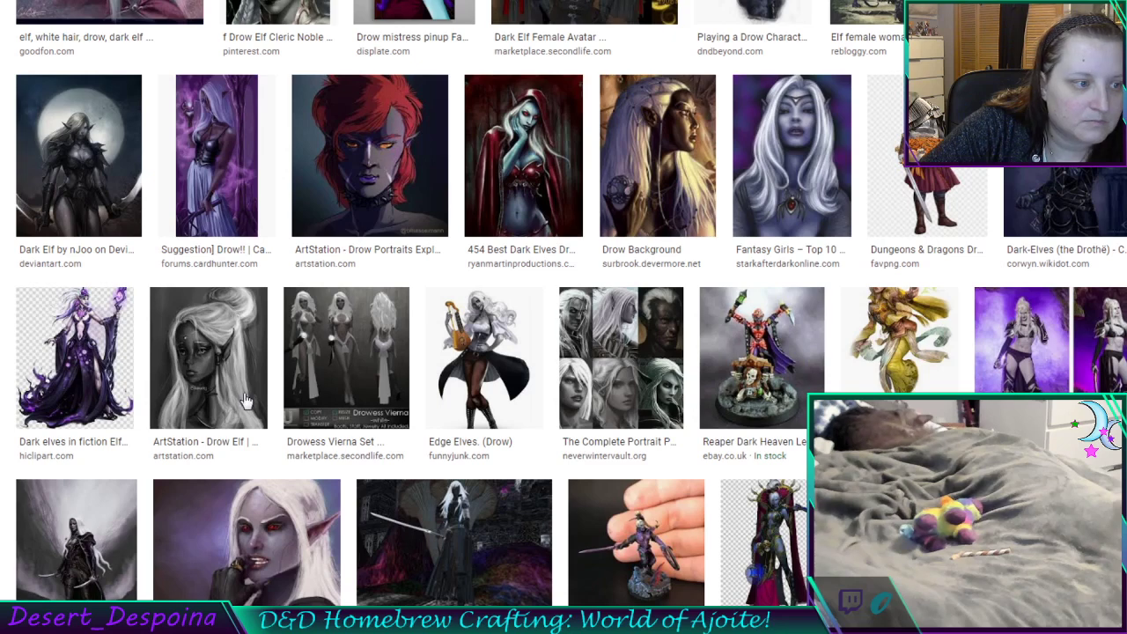
# Preview the Dark Elf by nJoo image from DeviantArt and look through its related images
pyautogui.click(80, 154)
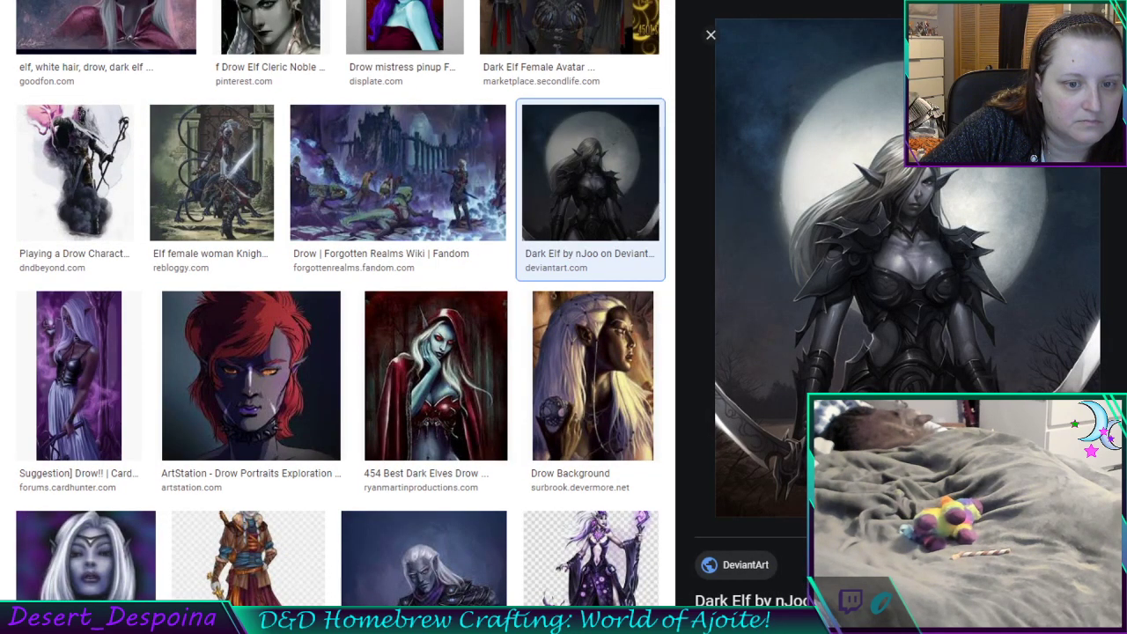
pyautogui.scroll(-4, 908, 264)
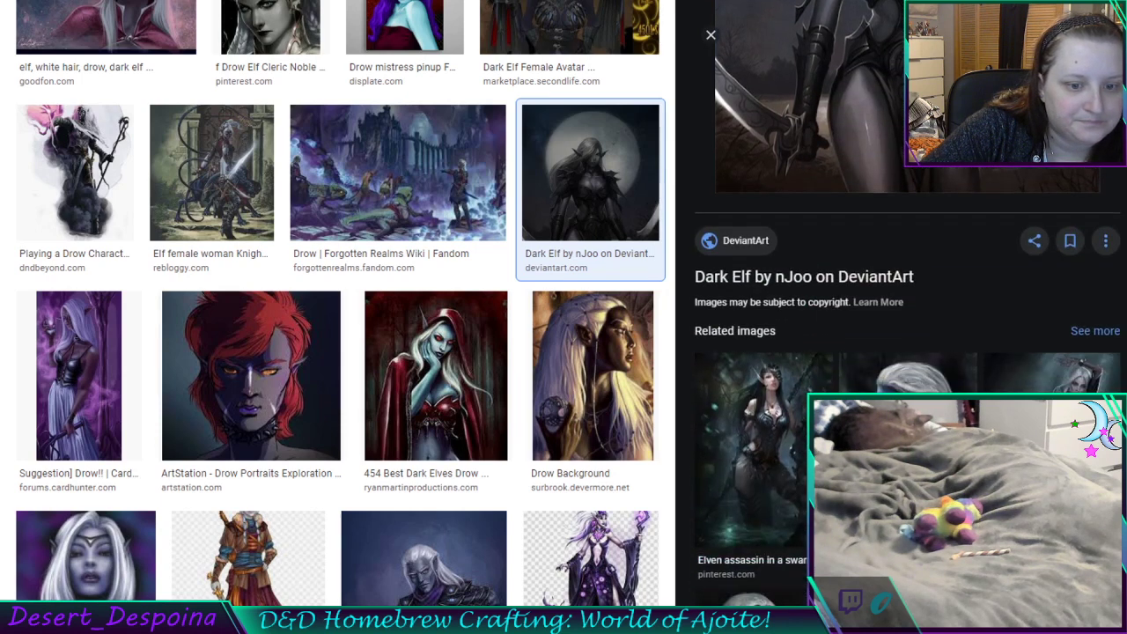
pyautogui.scroll(-2, 907, 352)
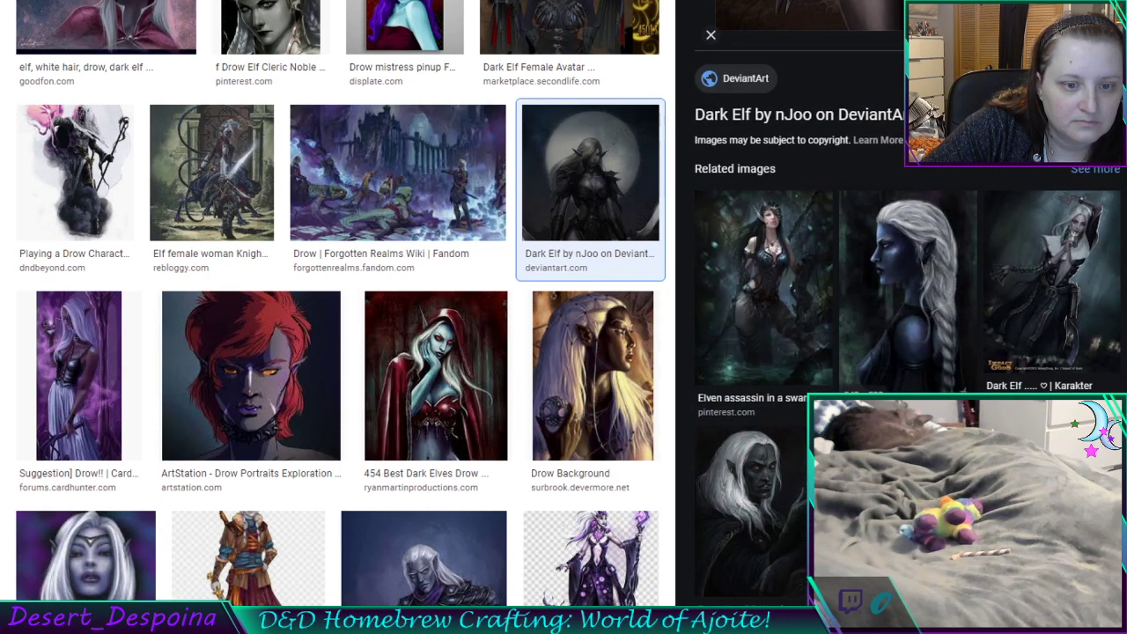
pyautogui.scroll(-3, 907, 308)
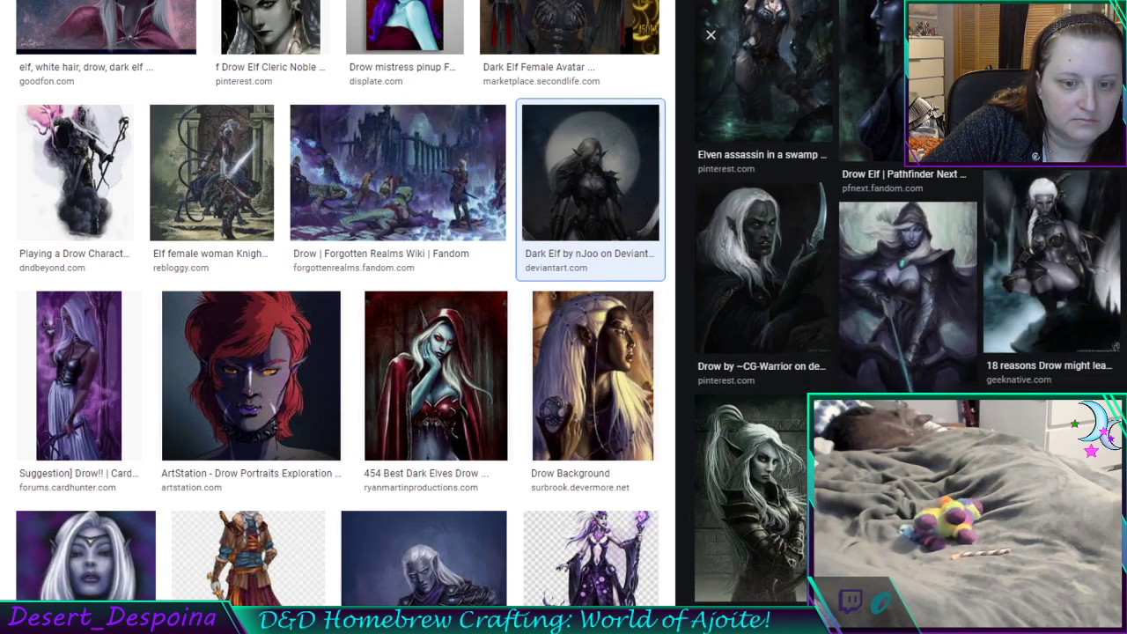
pyautogui.scroll(-3, 907, 308)
pyautogui.scroll(-3, 907, 309)
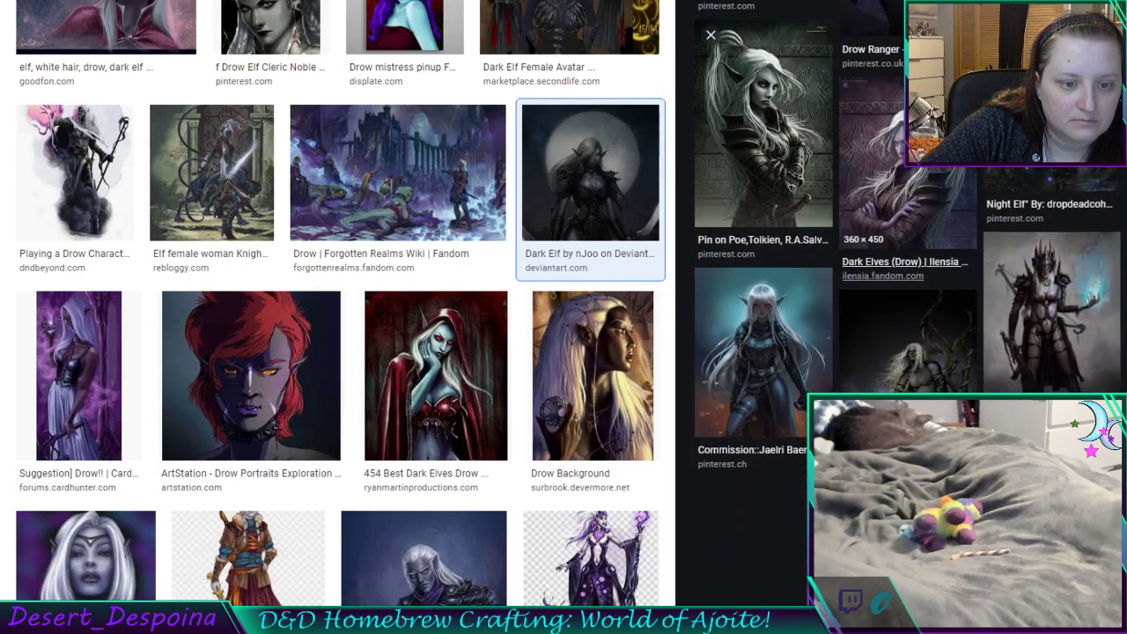
pyautogui.scroll(10, 907, 308)
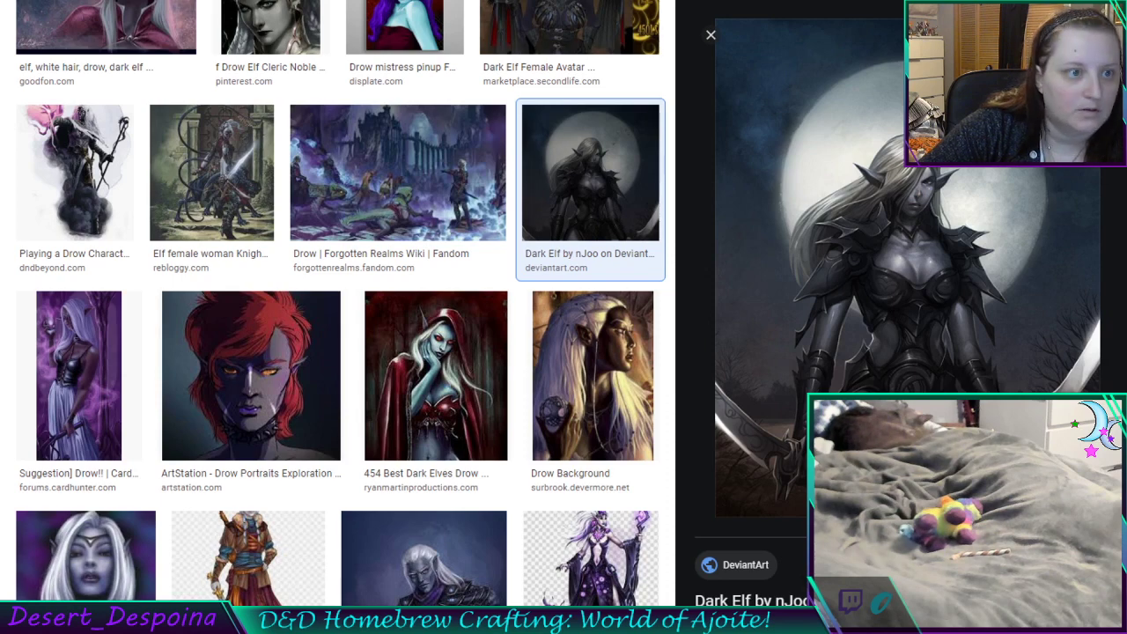
# Switch to World Anvil's file manager and upload dark elf female one.jpg, Dark elf female two.jpg, drow female one.jpg, drow female two.jpg and Female drow.jpg
pyautogui.hotkey('ctrl', 'Tab')
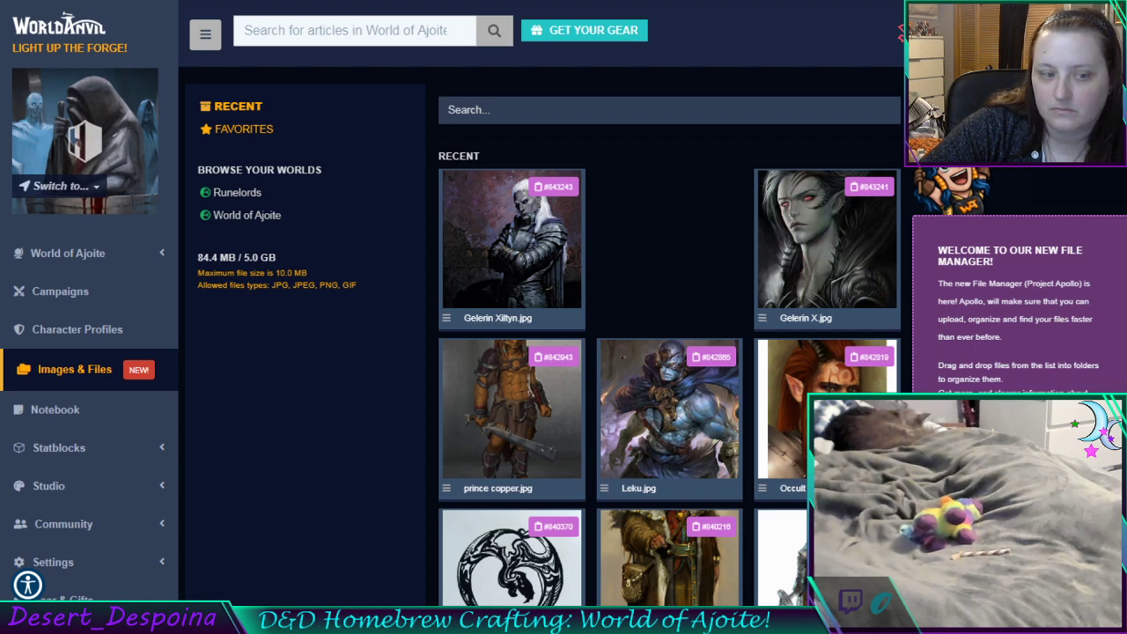
pyautogui.scroll(-5, 382, 398)
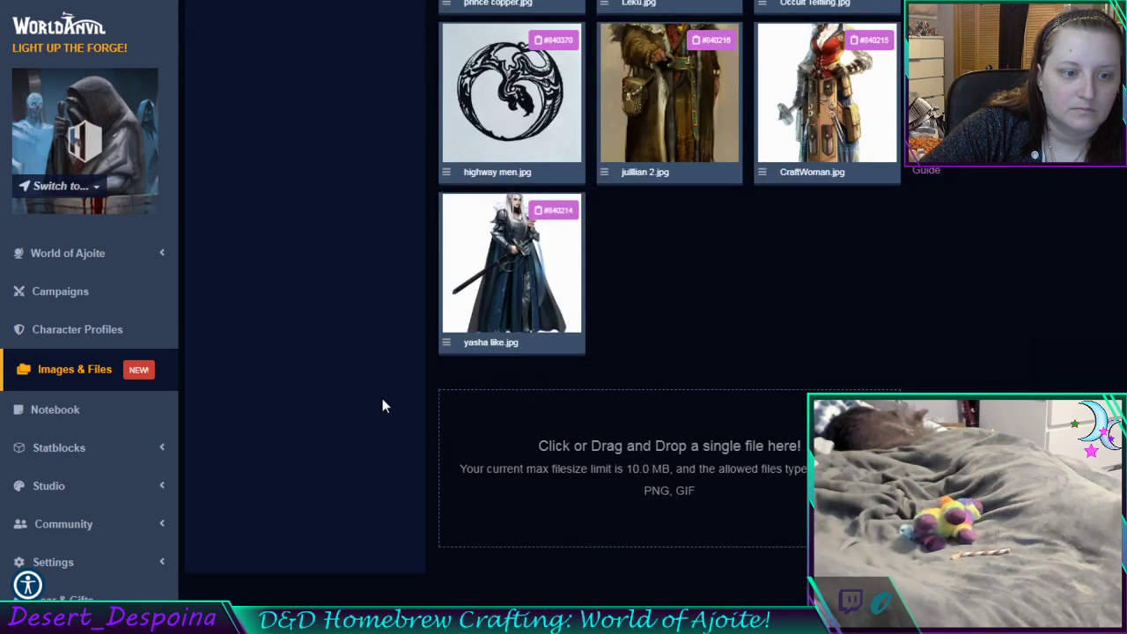
pyautogui.moveTo(1126, 414); pyautogui.dragTo(667, 490)
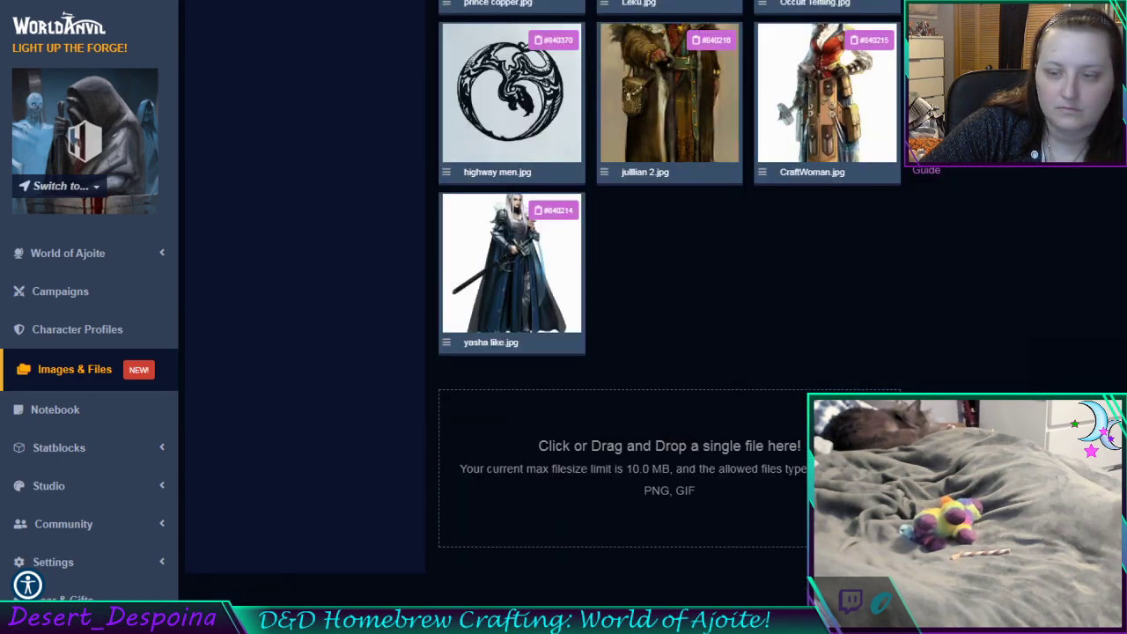
pyautogui.moveTo(1126, 520); pyautogui.dragTo(737, 523)
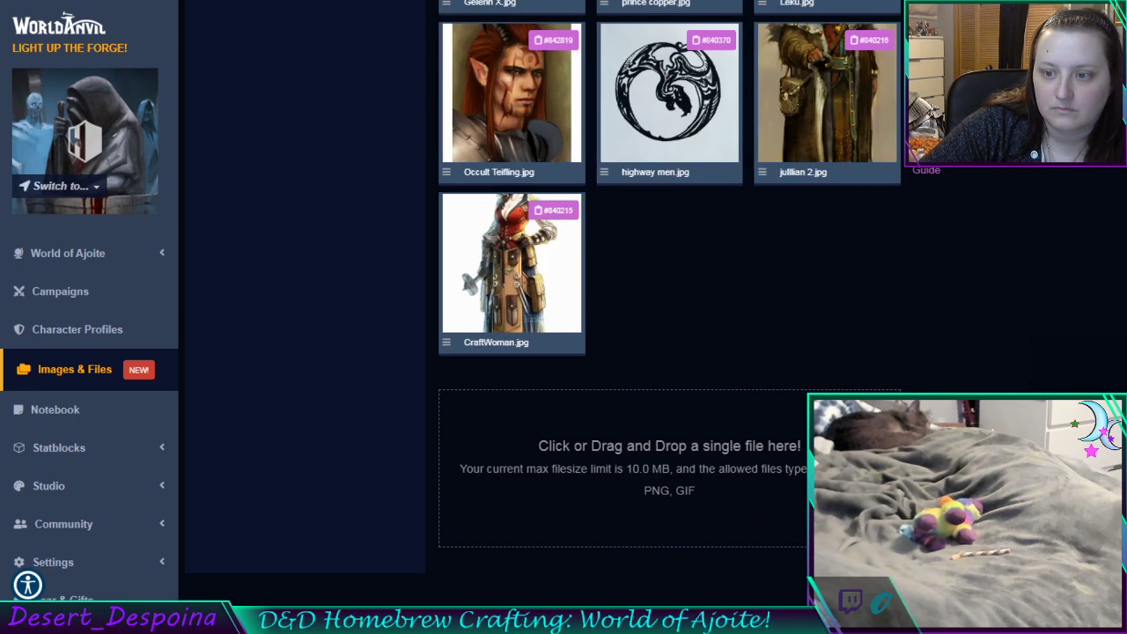
pyautogui.moveTo(1126, 451); pyautogui.dragTo(700, 511)
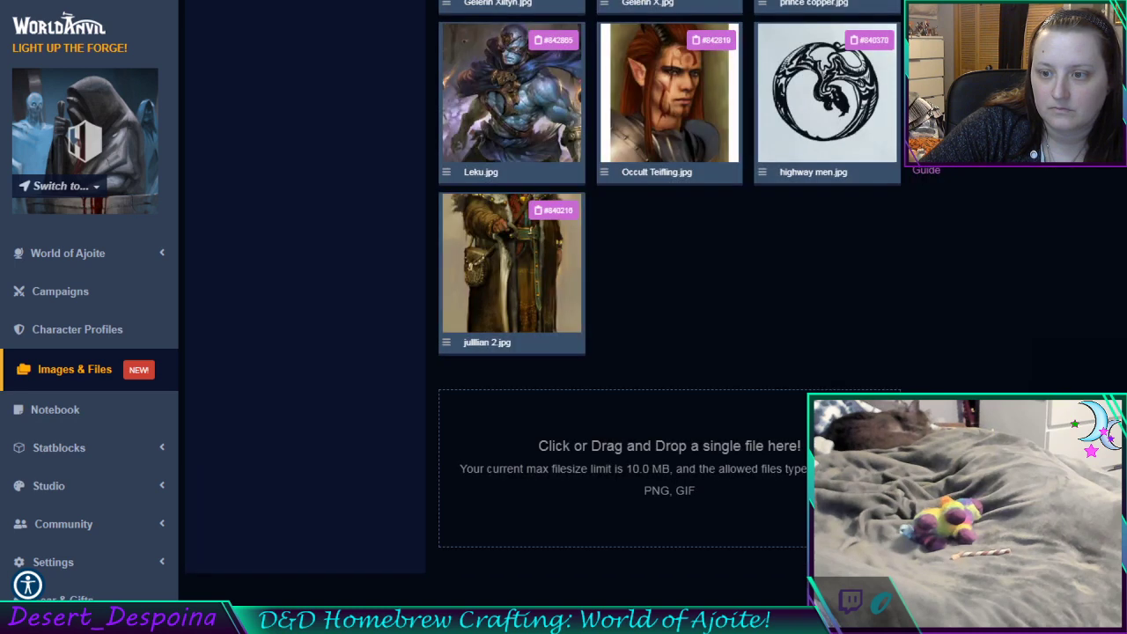
pyautogui.moveTo(1126, 511); pyautogui.dragTo(742, 516)
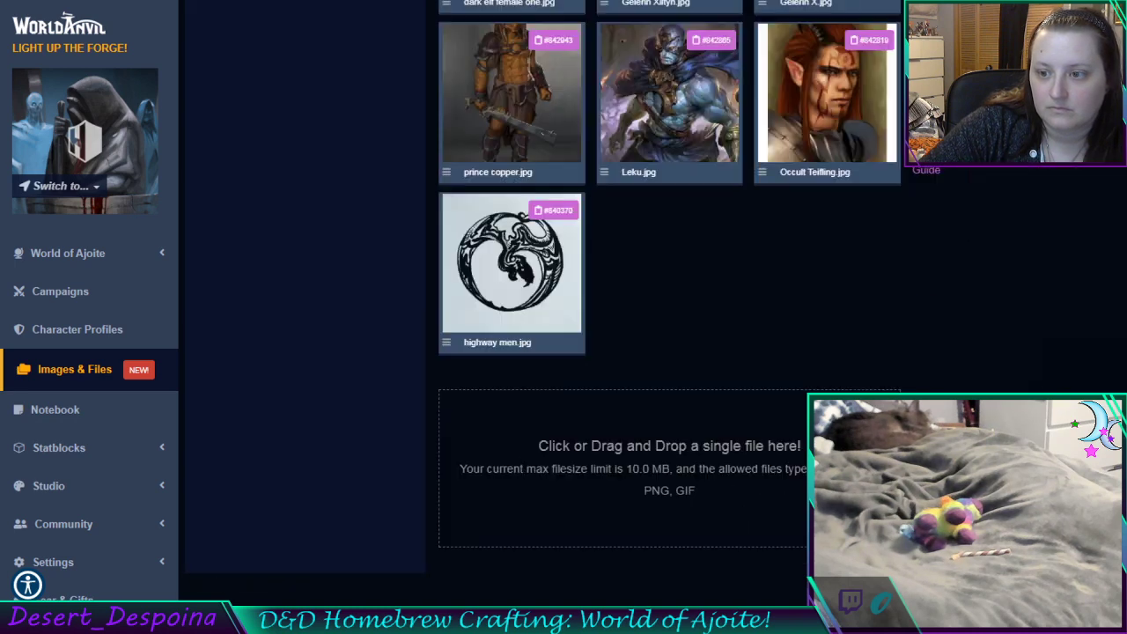
pyautogui.moveTo(1126, 483); pyautogui.dragTo(765, 504)
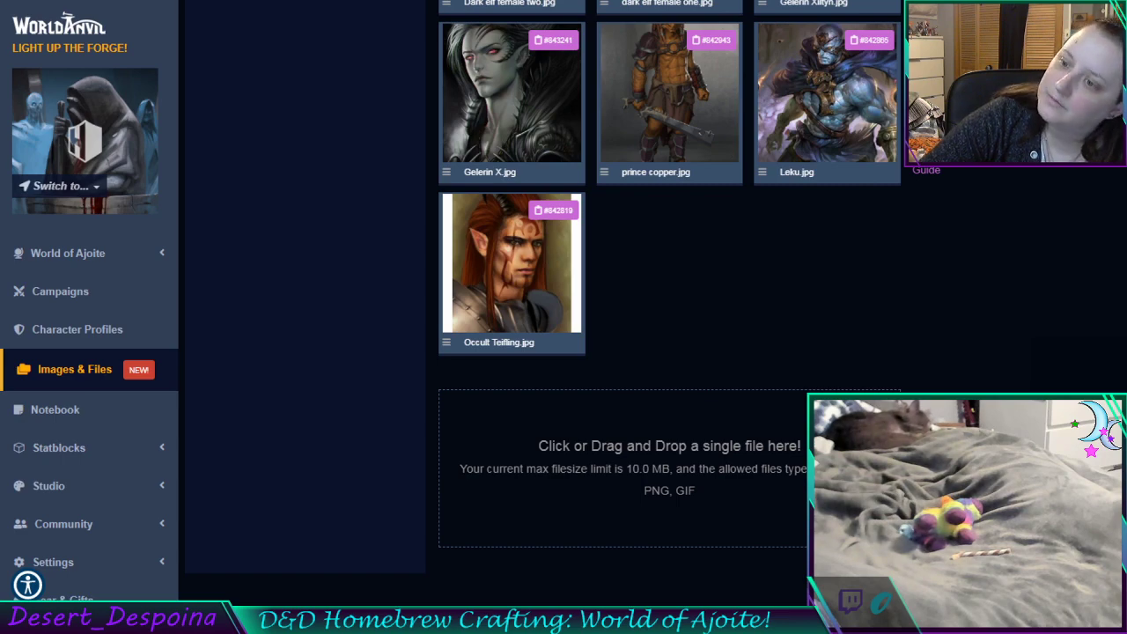
pyautogui.scroll(1, 908, 329)
pyautogui.scroll(5, 907, 330)
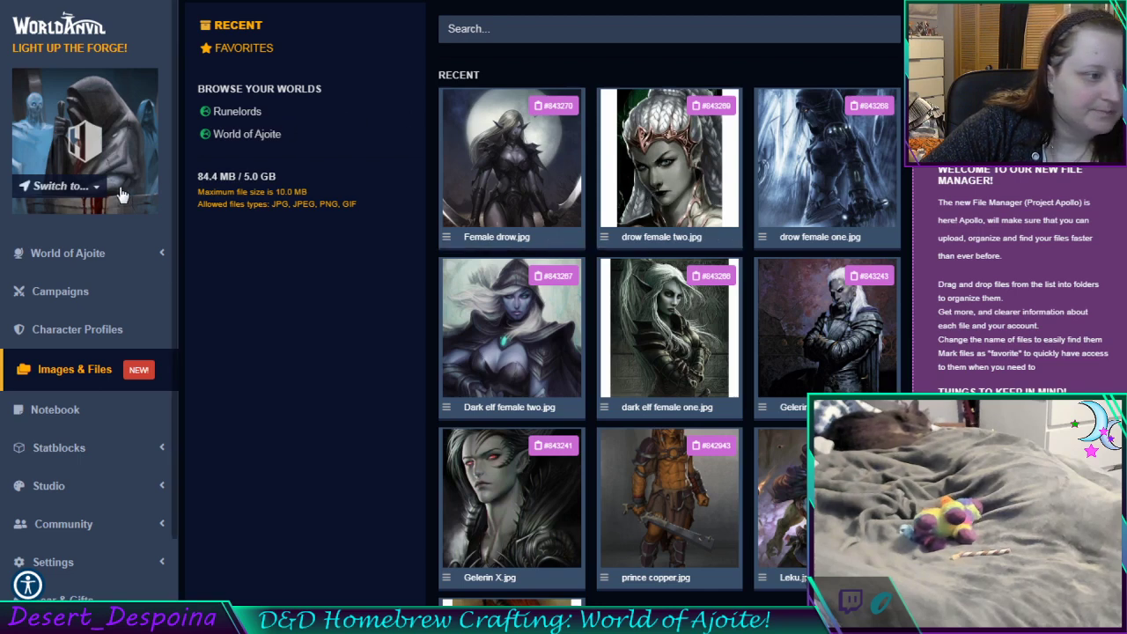
# Start a new character article in World of Ajoite and title it Talia Th'mander
pyautogui.click(47, 264)
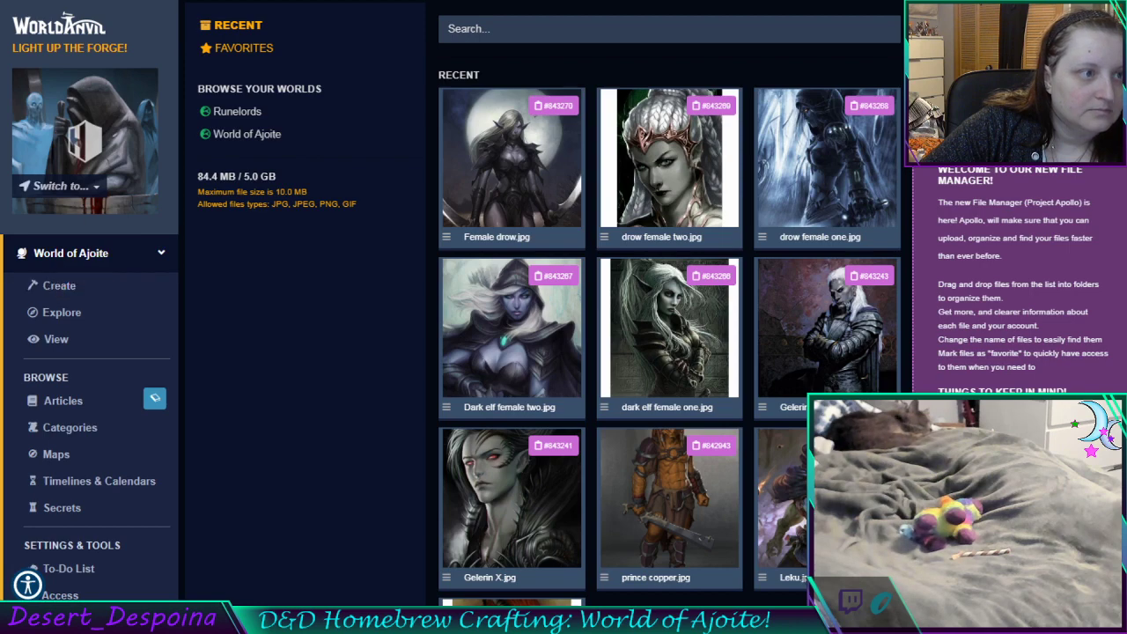
pyautogui.scroll(-2, 443, 476)
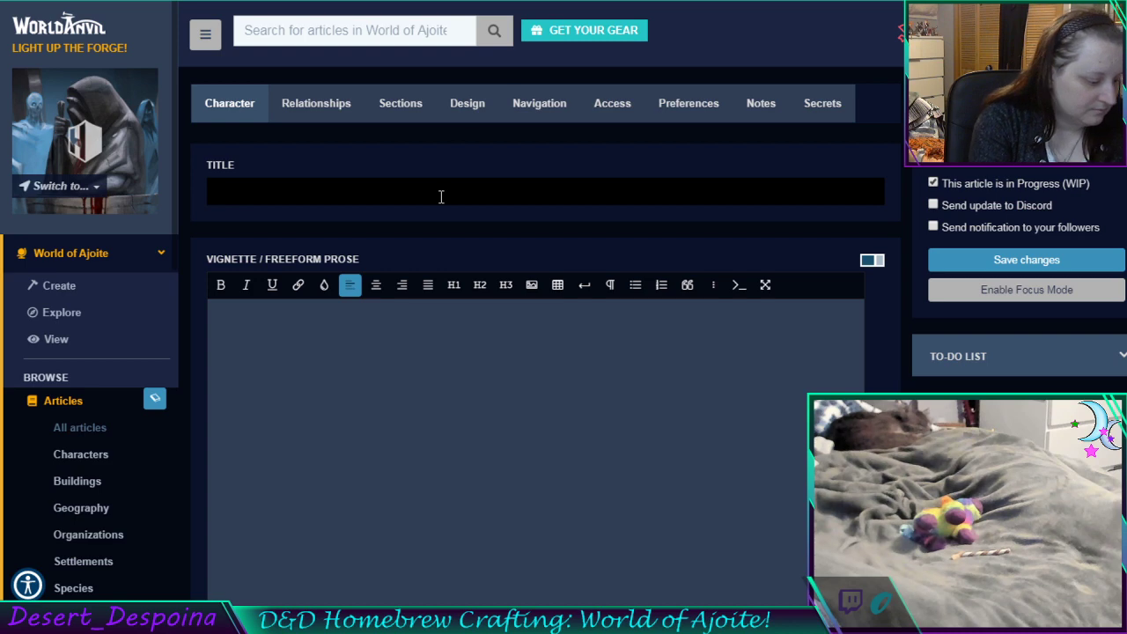
pyautogui.write('Talia T')
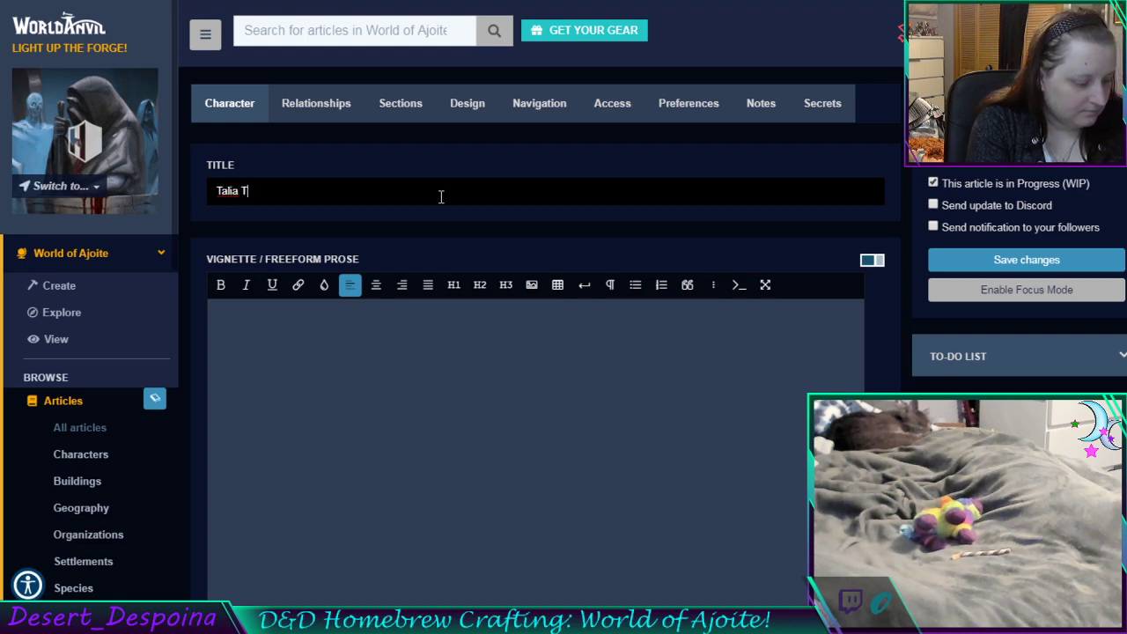
pyautogui.write("h'mander")
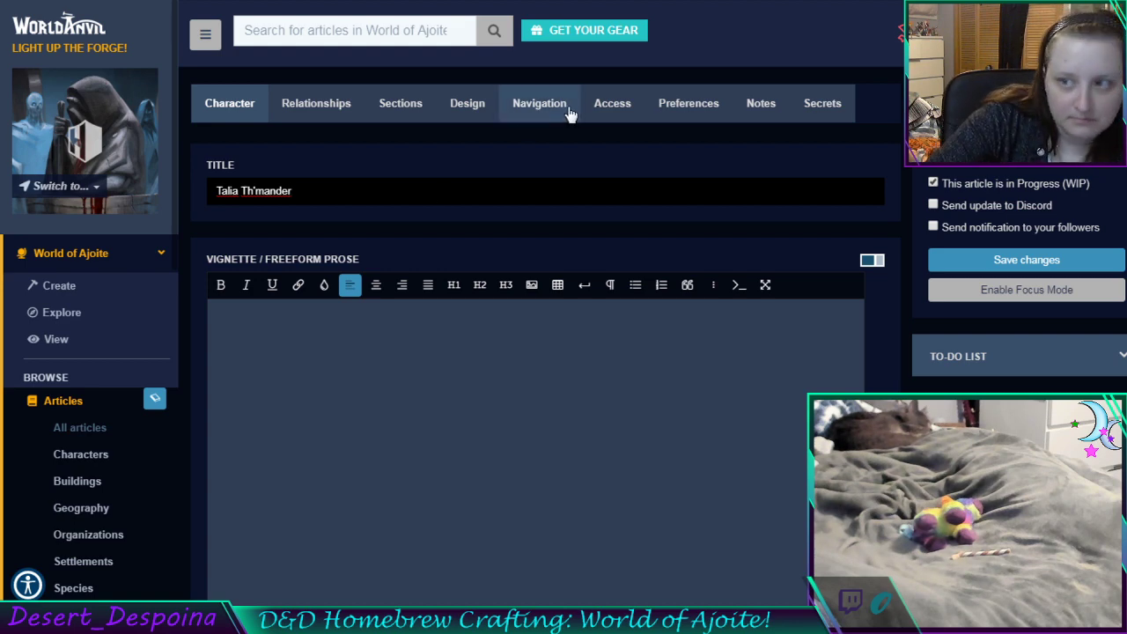
# Set the character portrait to drow female two.jpg and the species to Elf
pyautogui.scroll(-1, 577, 131)
pyautogui.scroll(-10, 590, 223)
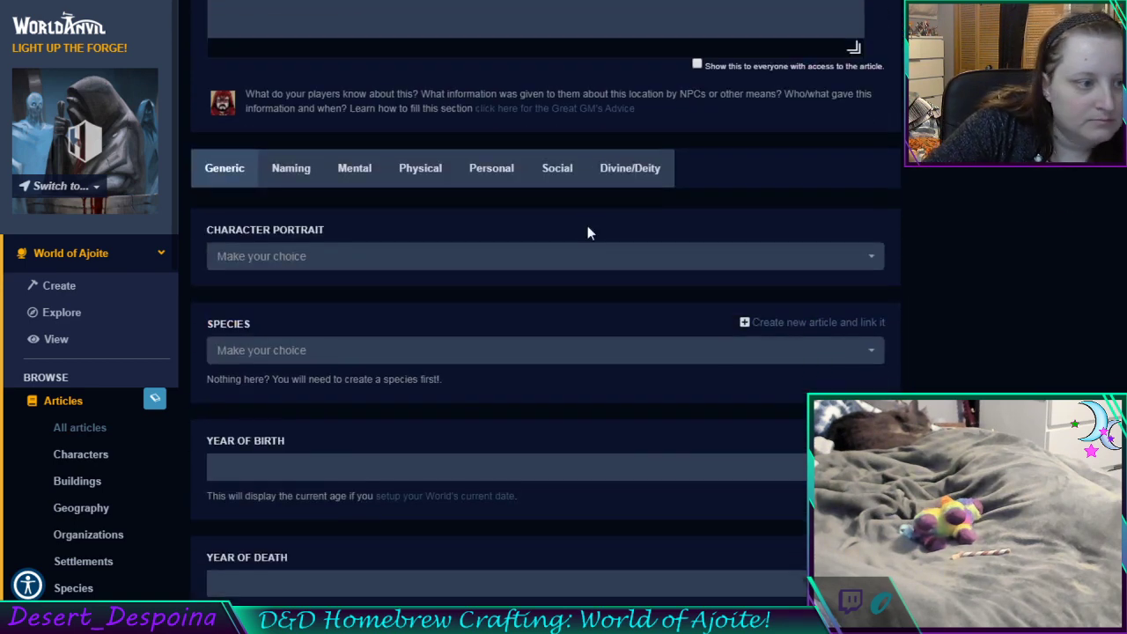
pyautogui.click(537, 259)
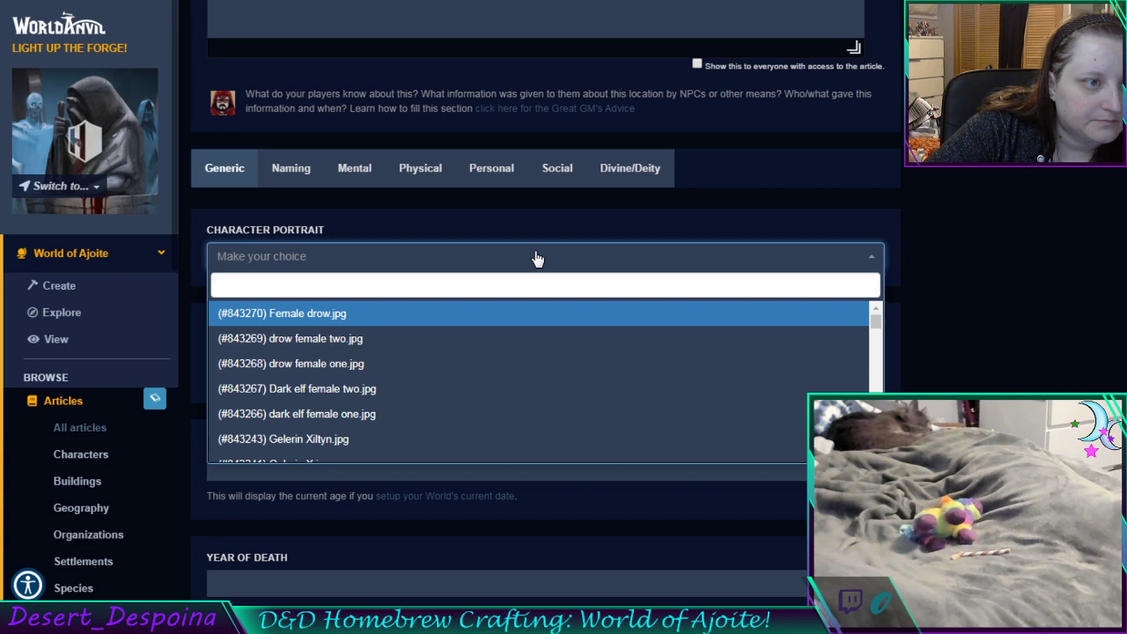
pyautogui.click(581, 0)
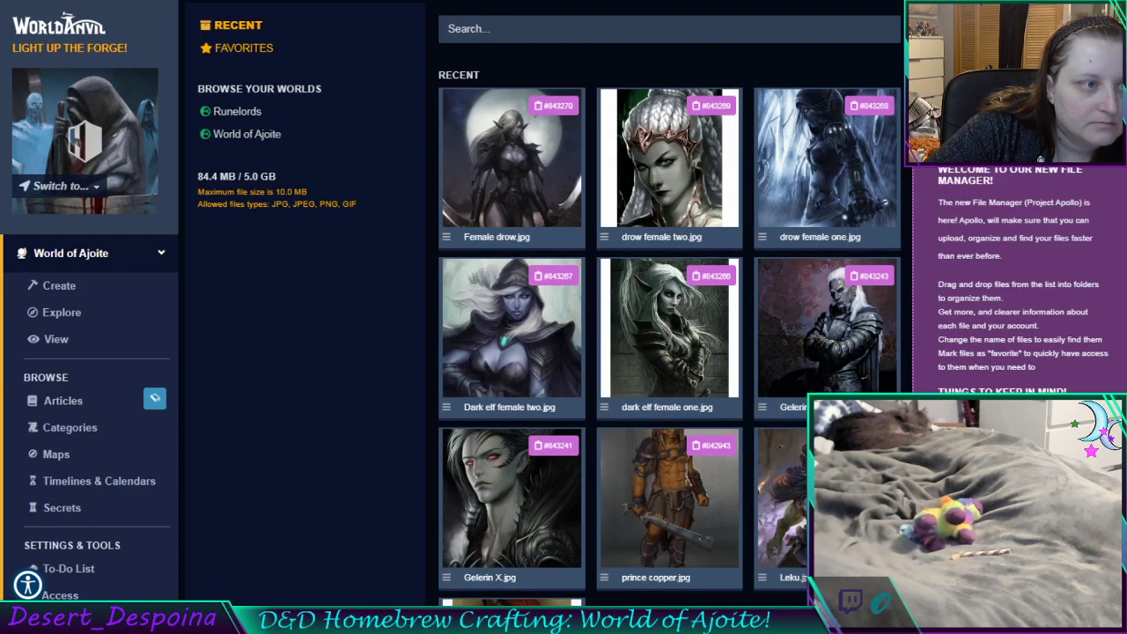
pyautogui.click(423, 0)
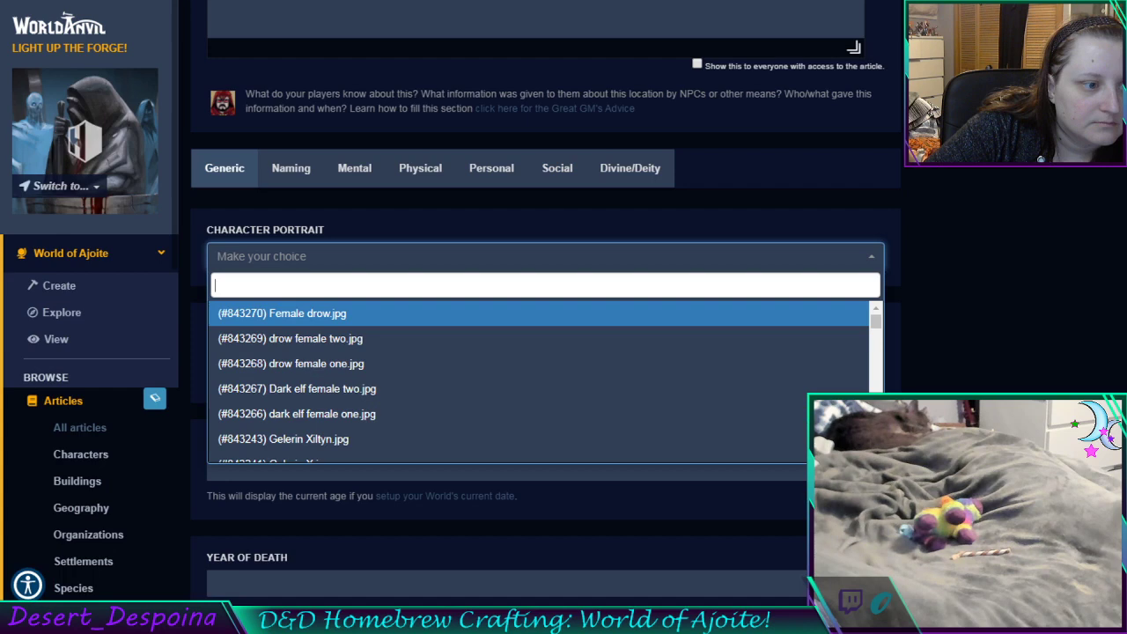
pyautogui.click(376, 348)
pyautogui.click(368, 363)
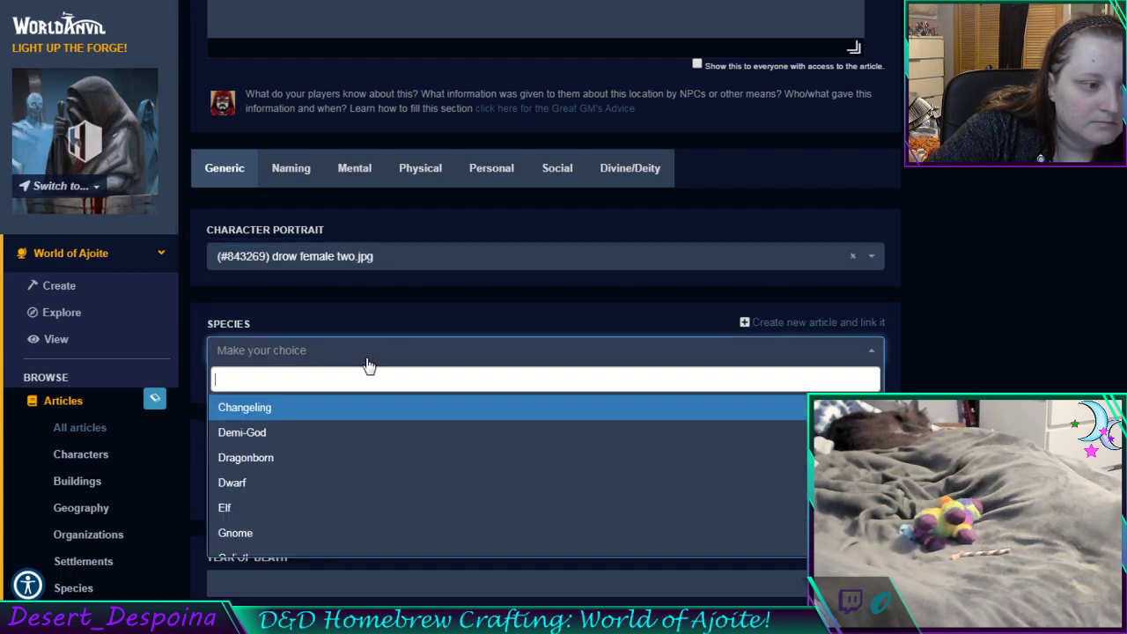
pyautogui.click(335, 525)
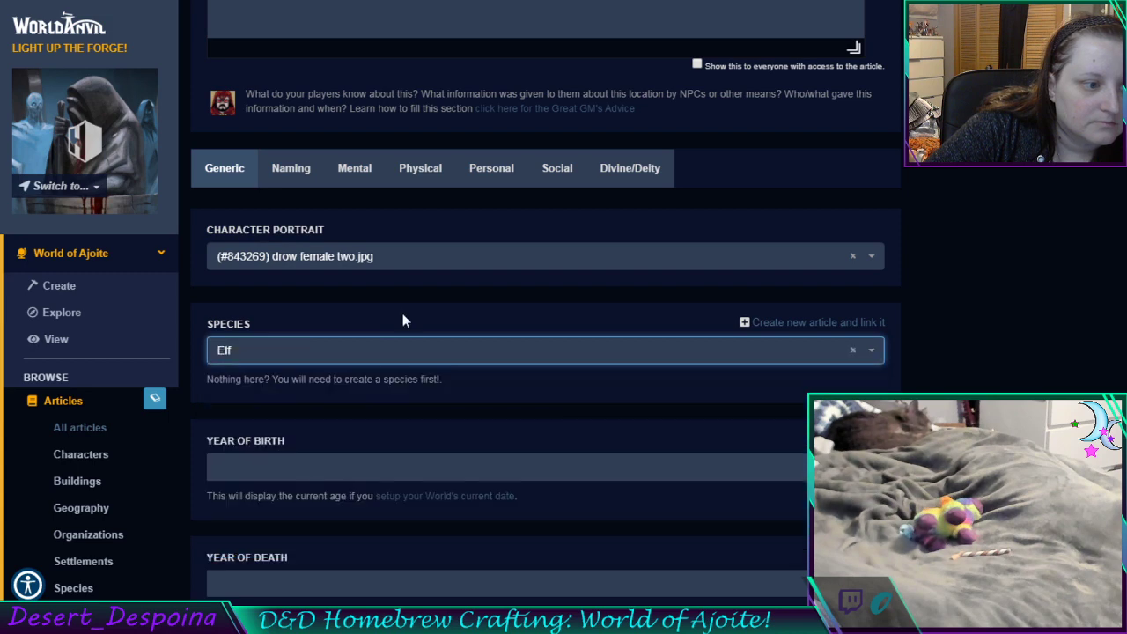
# Set the character's primary affiliated organization to Lotus Fang in the social details
pyautogui.scroll(4, 544, 322)
pyautogui.scroll(10, 543, 324)
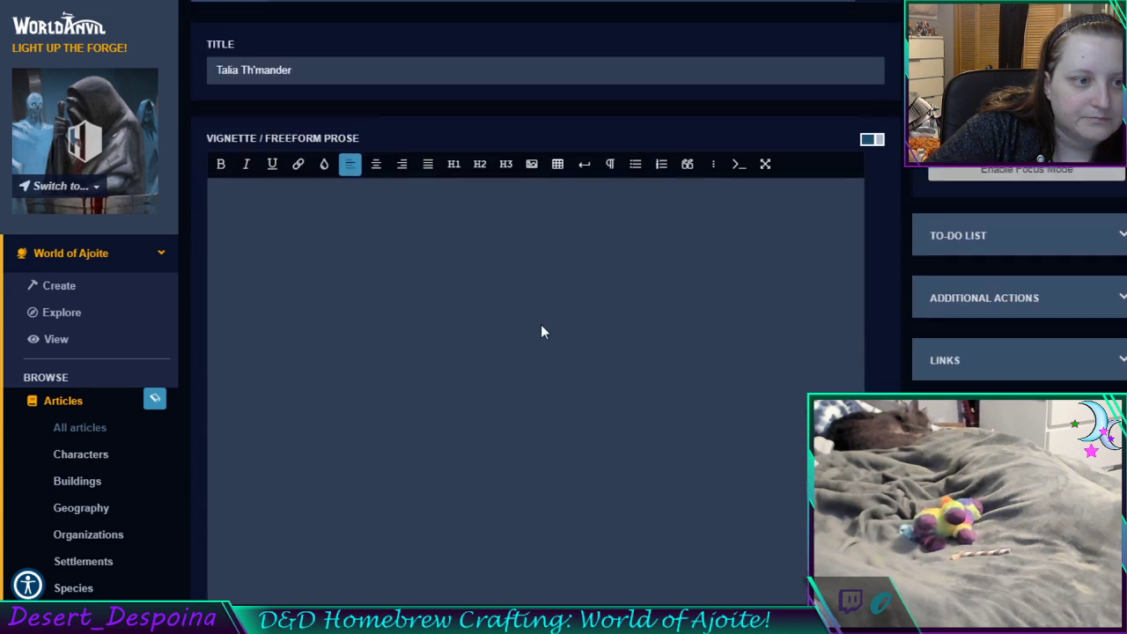
pyautogui.scroll(-15, 519, 143)
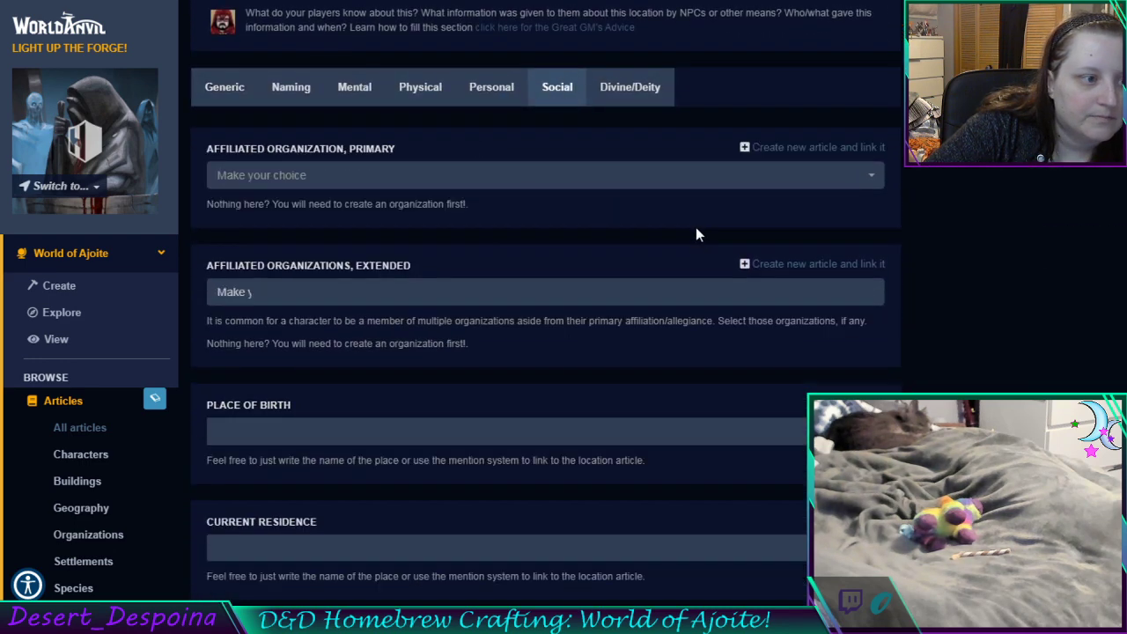
pyautogui.click(390, 181)
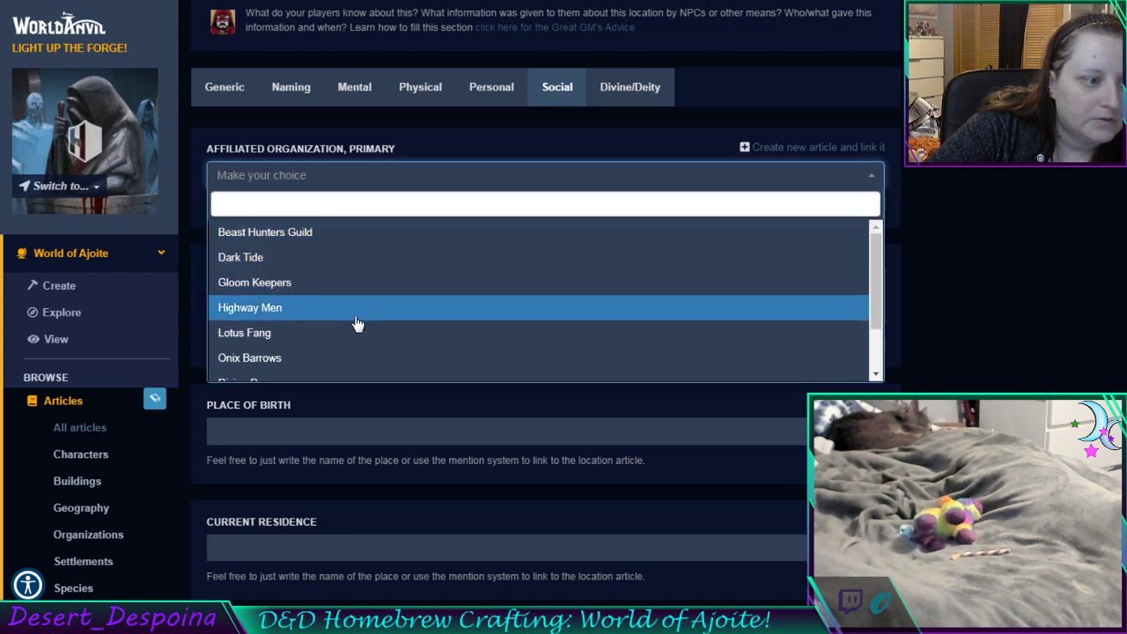
pyautogui.scroll(-2, 359, 370)
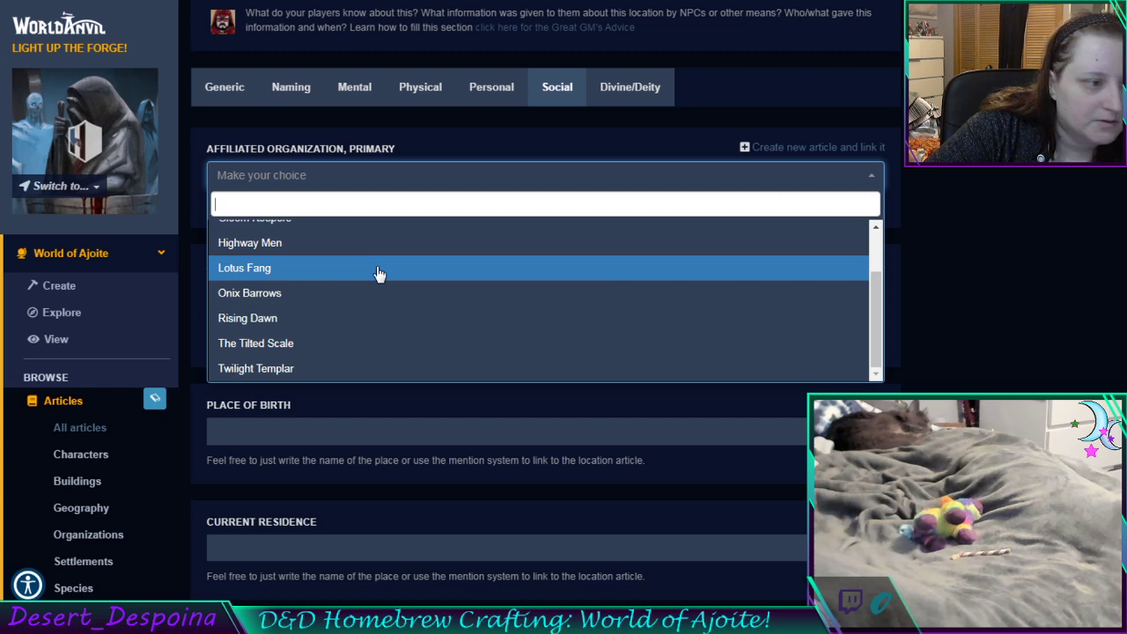
pyautogui.click(406, 257)
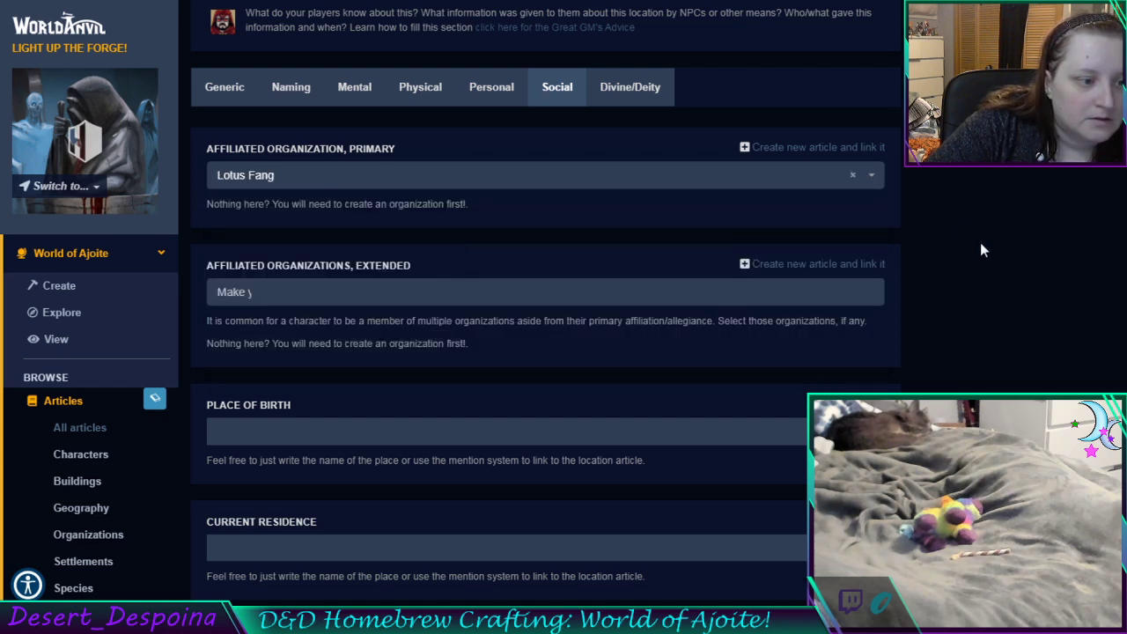
# Begin the vignette with "Has a personal vendetta against Clipse, over helping her son escape and ruining the plans she had for him."
pyautogui.scroll(1, 984, 251)
pyautogui.scroll(15, 984, 250)
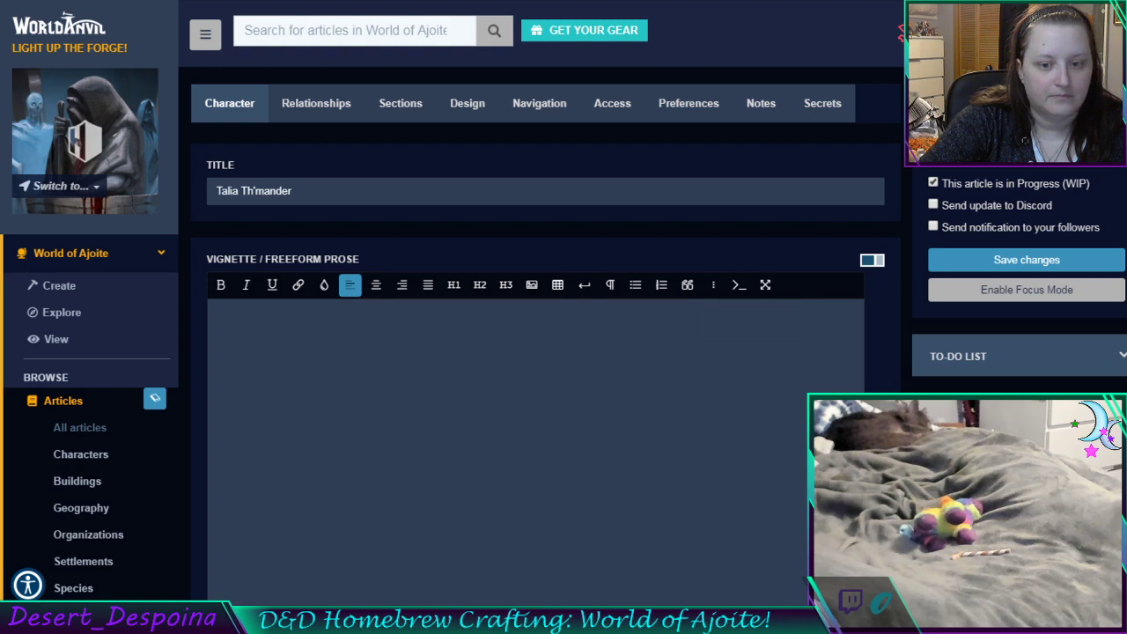
pyautogui.click(641, 478)
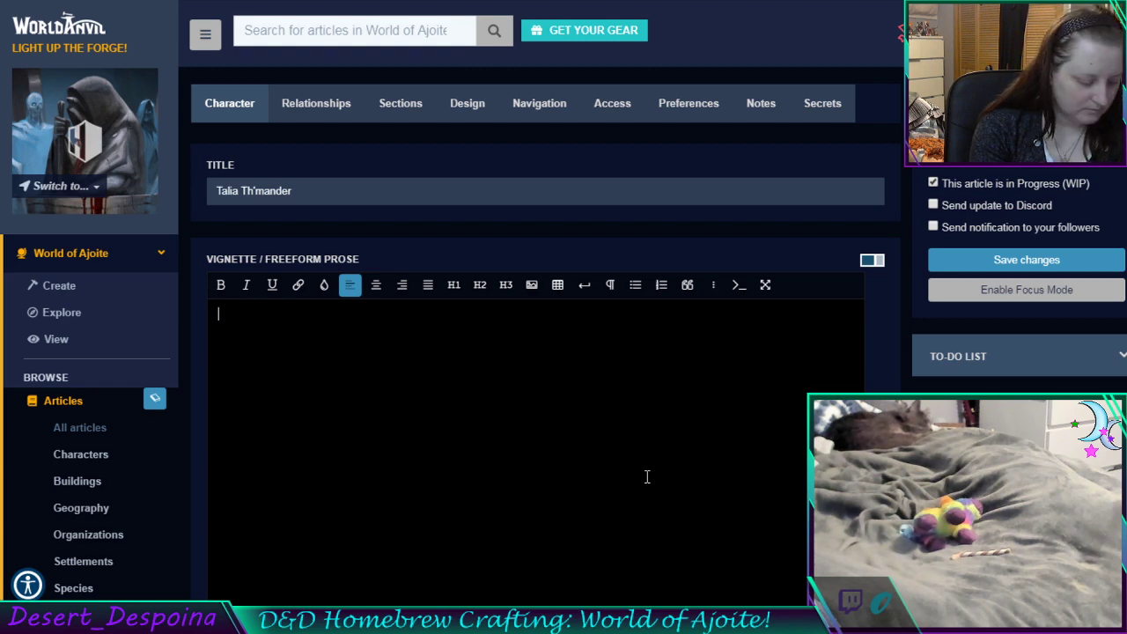
pyautogui.write('Has a')
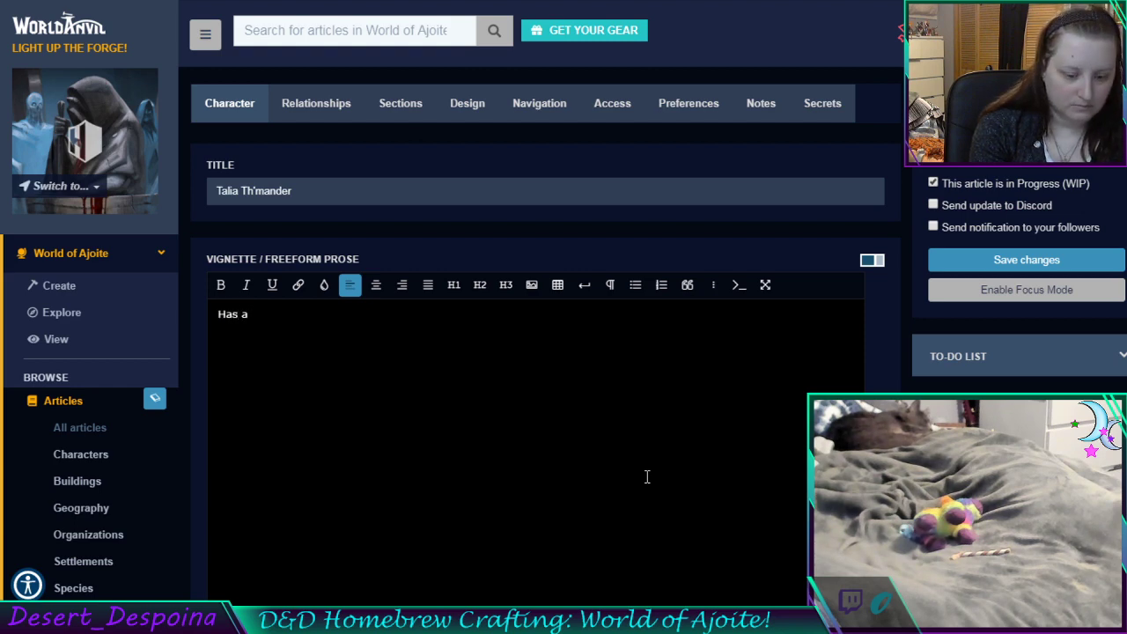
pyautogui.write(' pers')
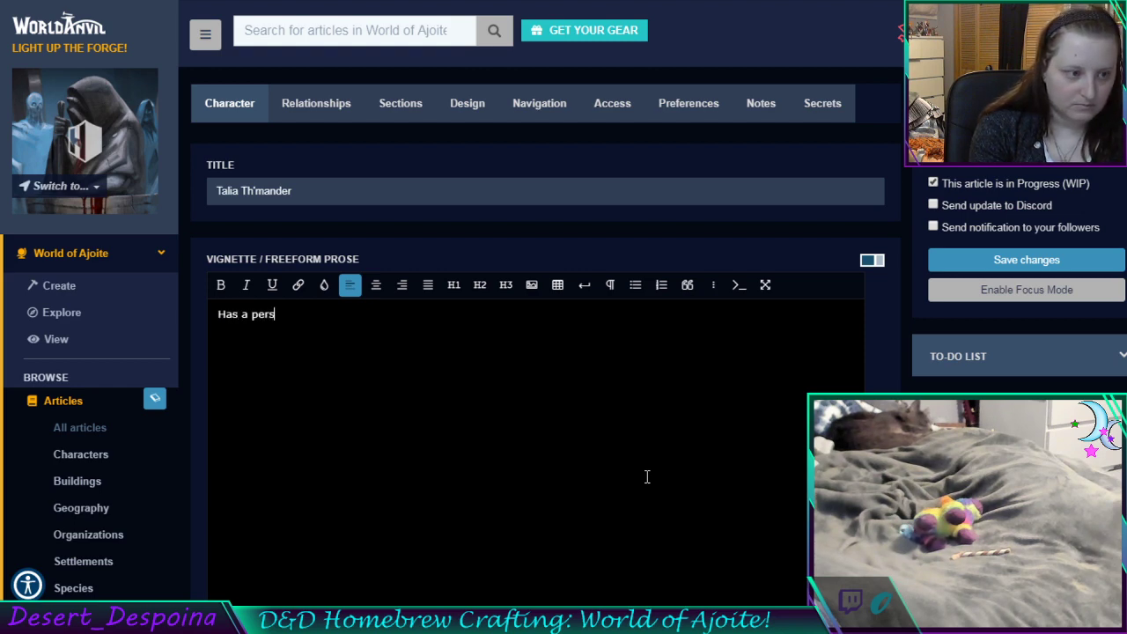
pyautogui.write('onal ve')
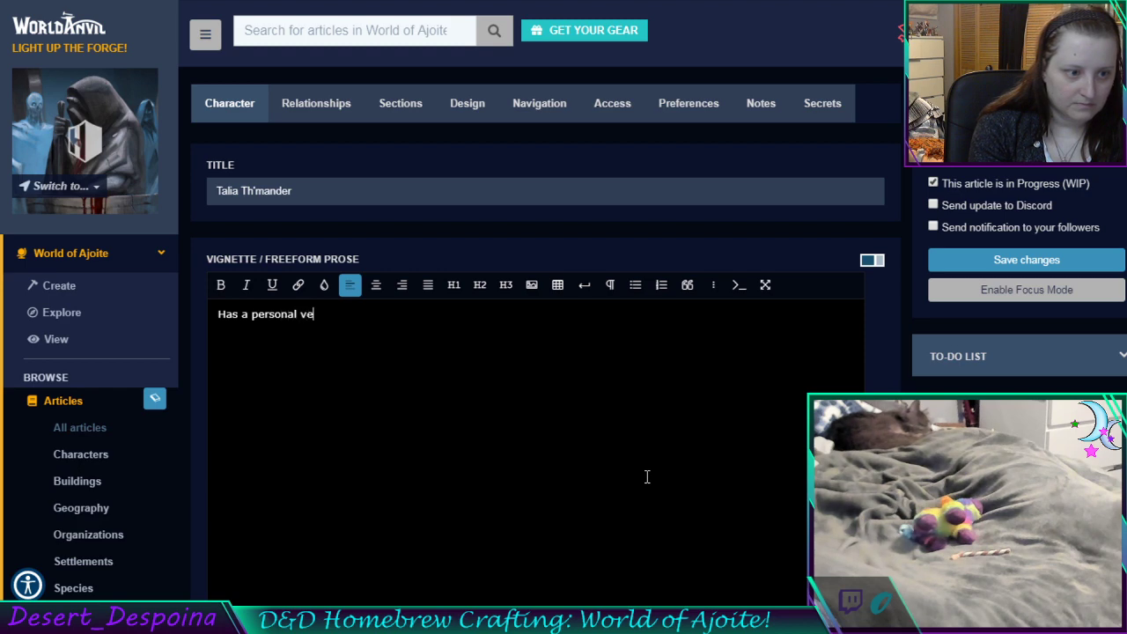
pyautogui.press('BackSpace')
pyautogui.write('andetta')
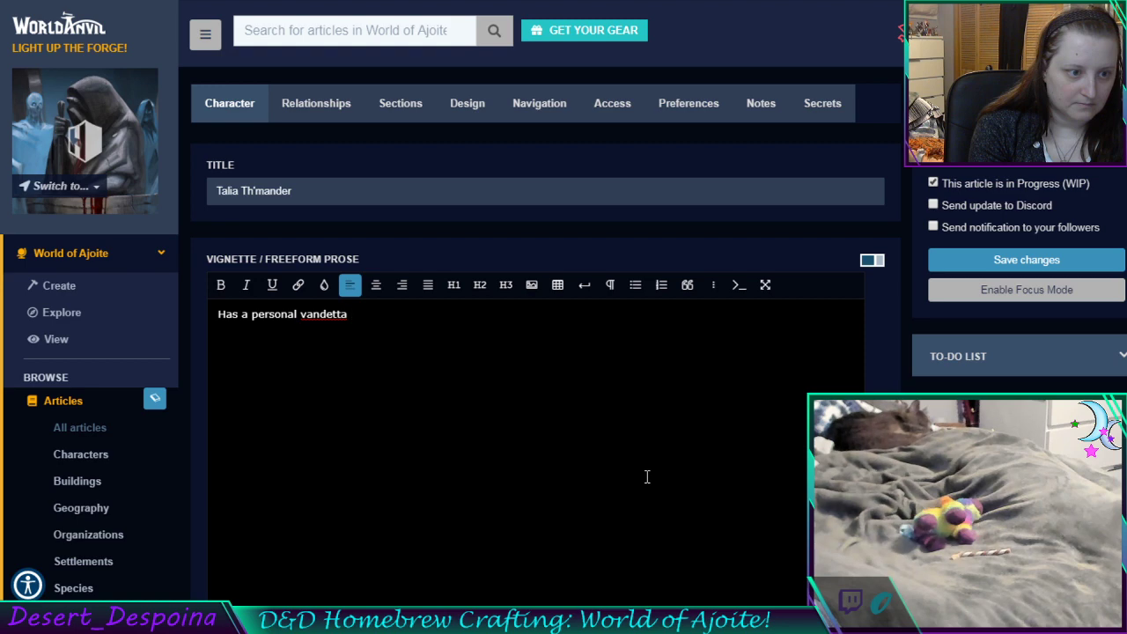
pyautogui.write(' against C')
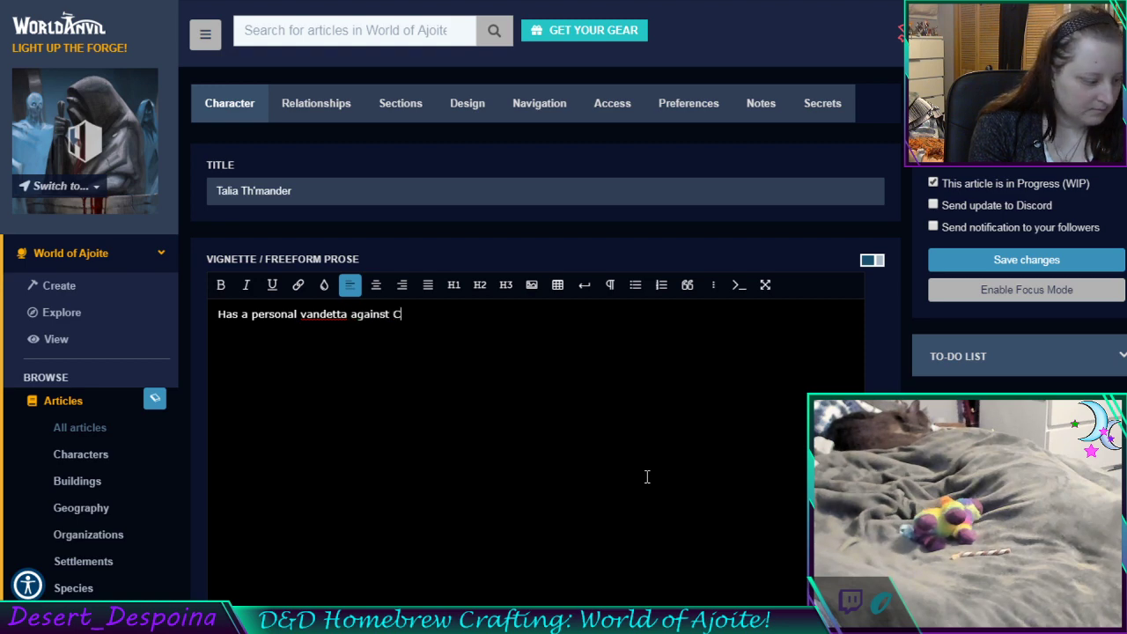
pyautogui.write('lipse')
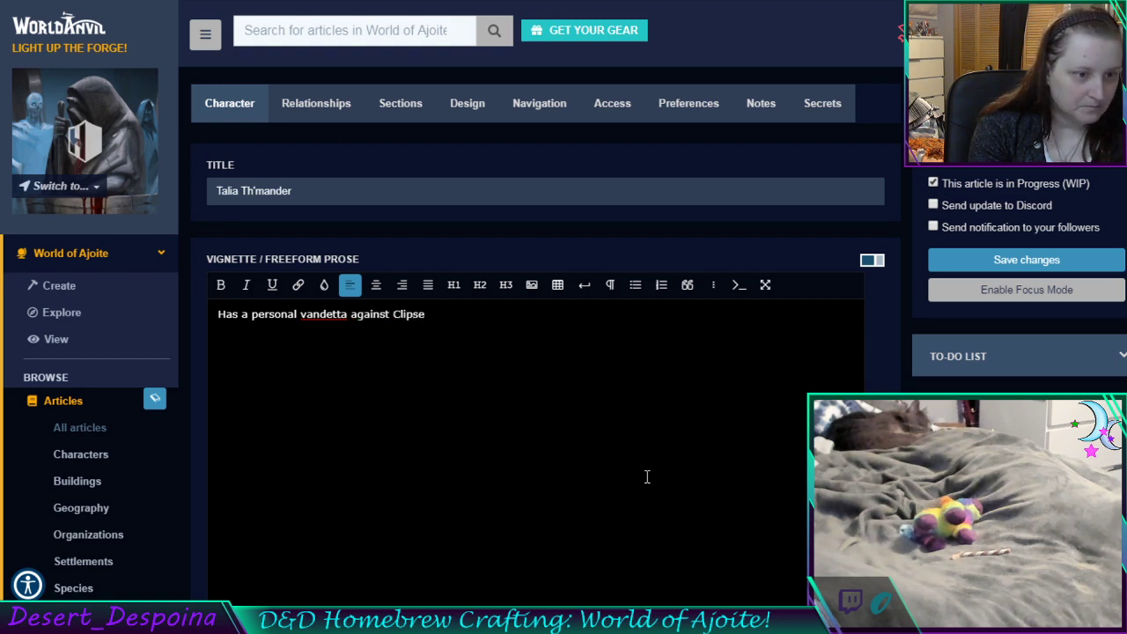
pyautogui.write(', ov')
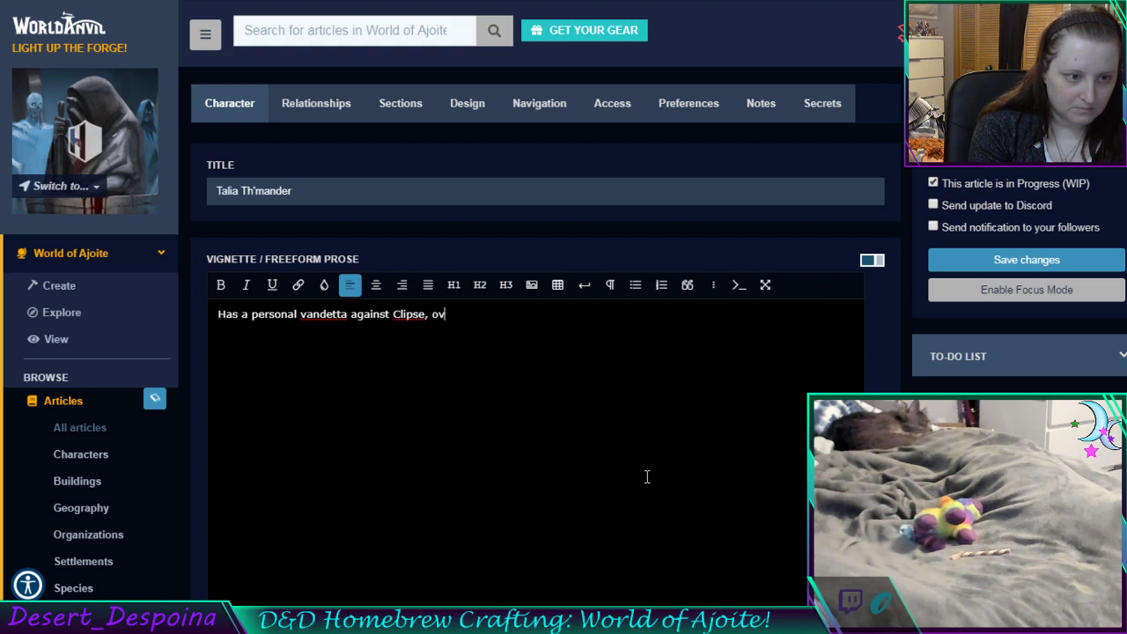
pyautogui.write('er helpin')
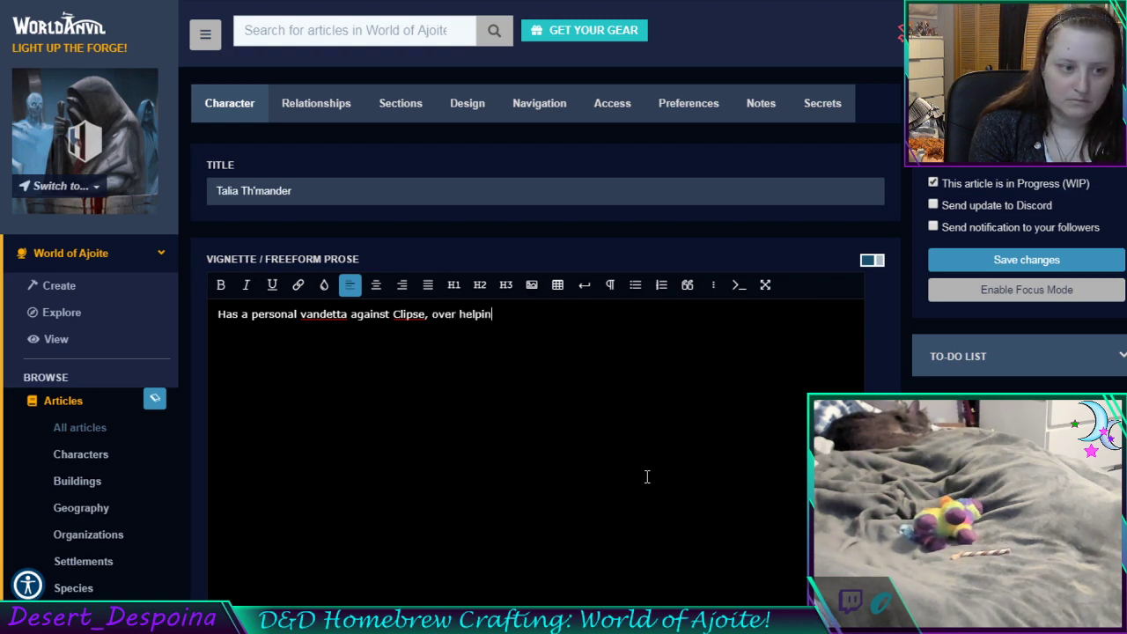
pyautogui.write('g her son e')
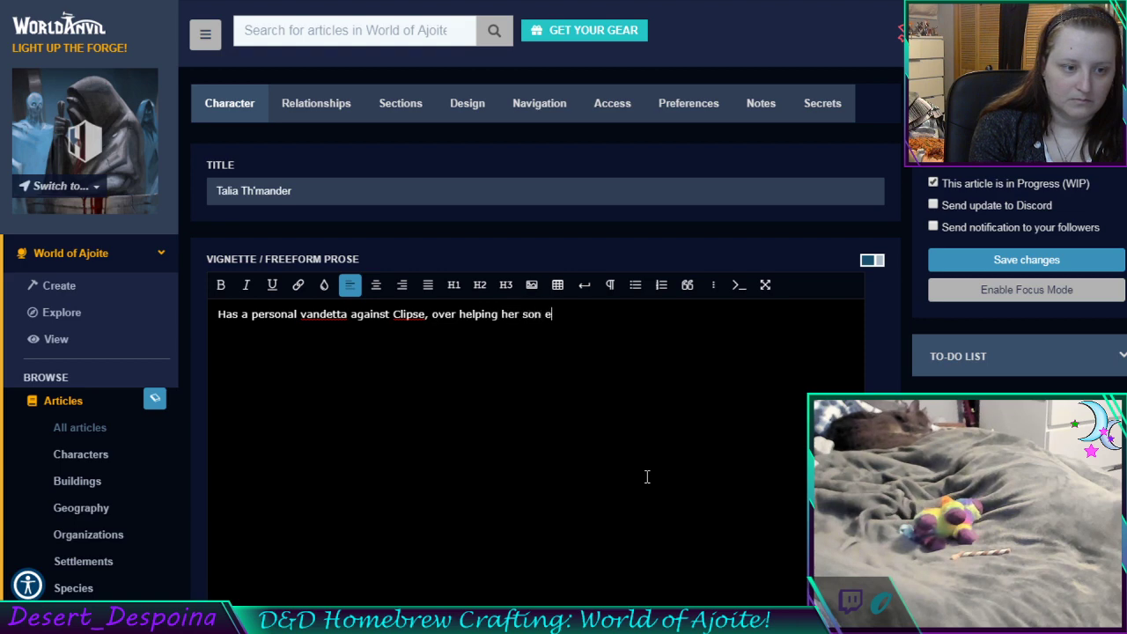
pyautogui.write('scape')
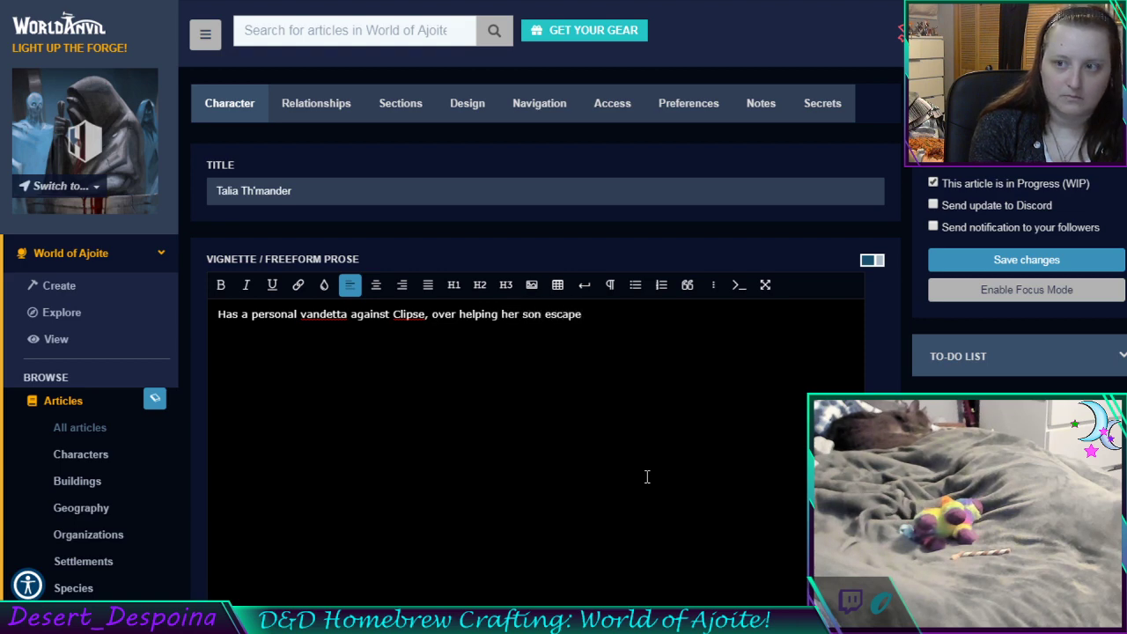
pyautogui.write(' nad')
pyautogui.press('BackSpace')
pyautogui.press('BackSpace')
pyautogui.press('BackSpace')
pyautogui.press('BackSpace')
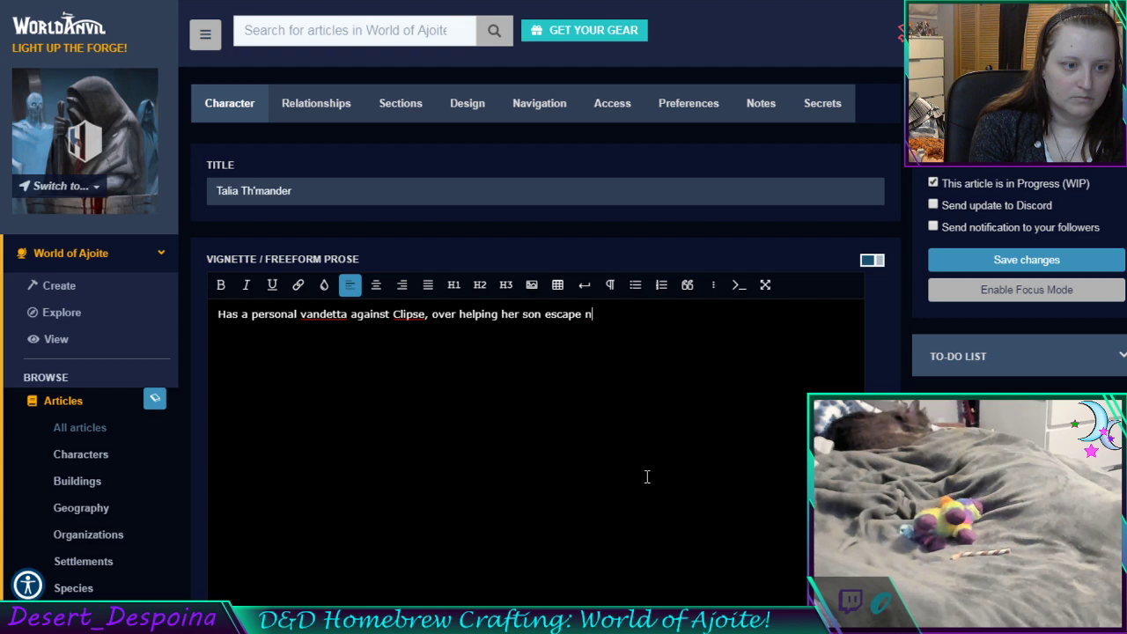
pyautogui.write('and ru')
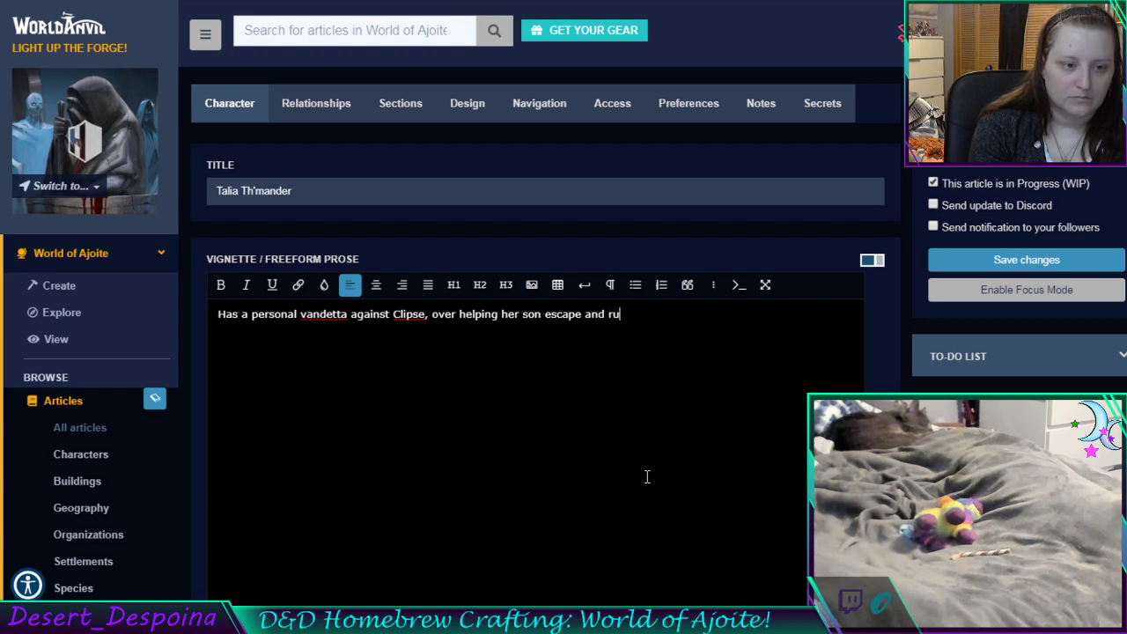
pyautogui.write('ining the pla')
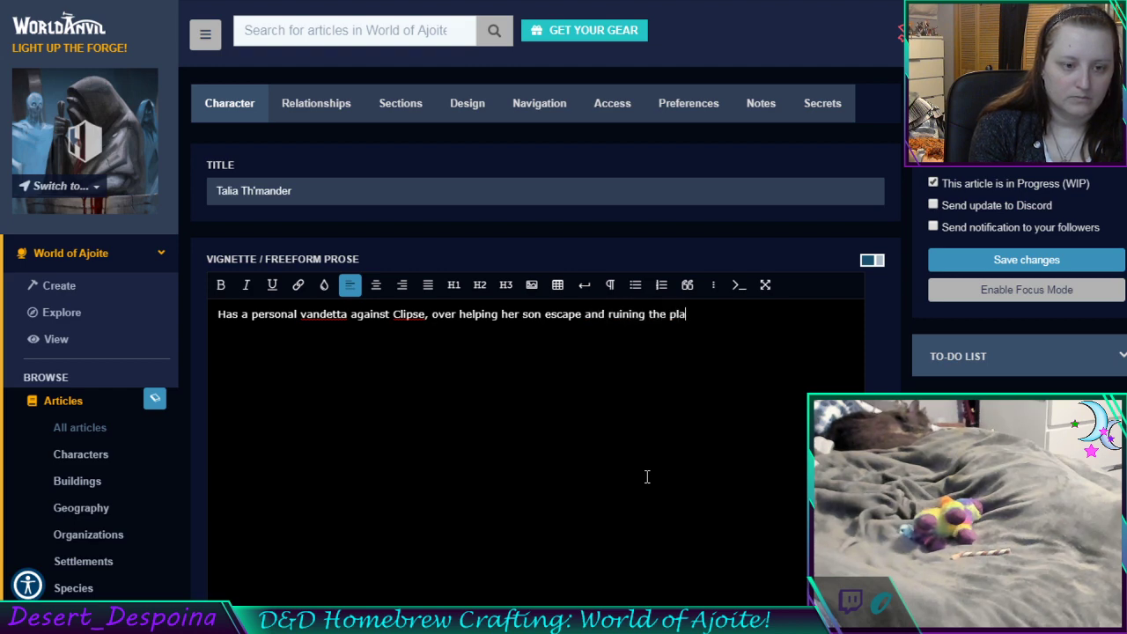
pyautogui.write('ns she had for him.')
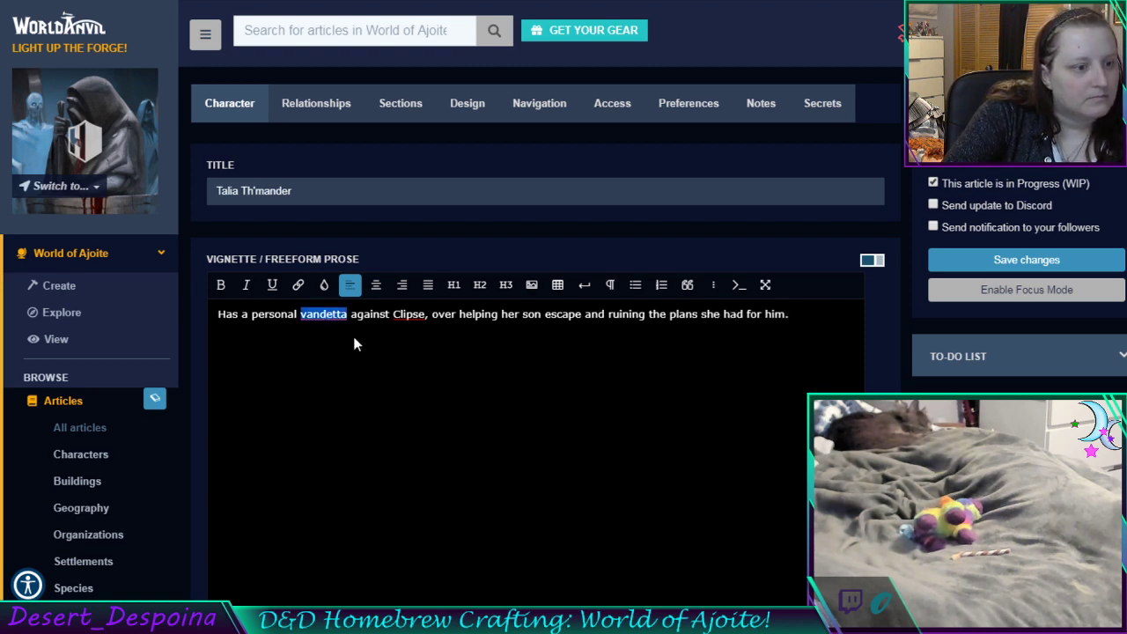
pyautogui.write('vendetta')
pyautogui.click(841, 332)
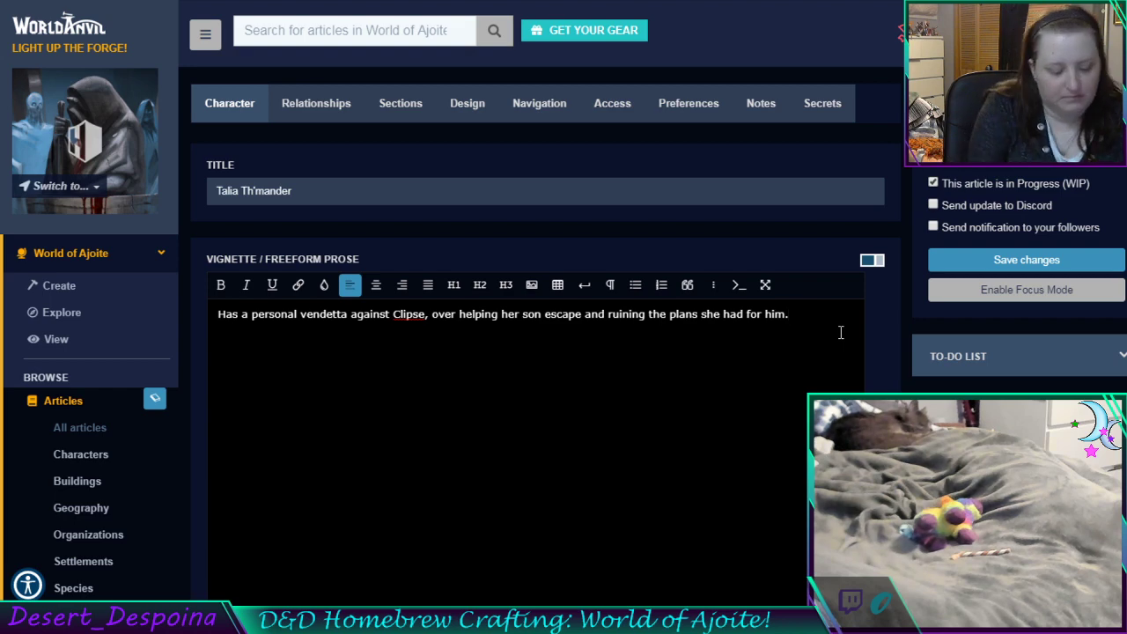
# Start a second vignette paragraph with "Petty over her plans to elevate her status"
pyautogui.press('Return')
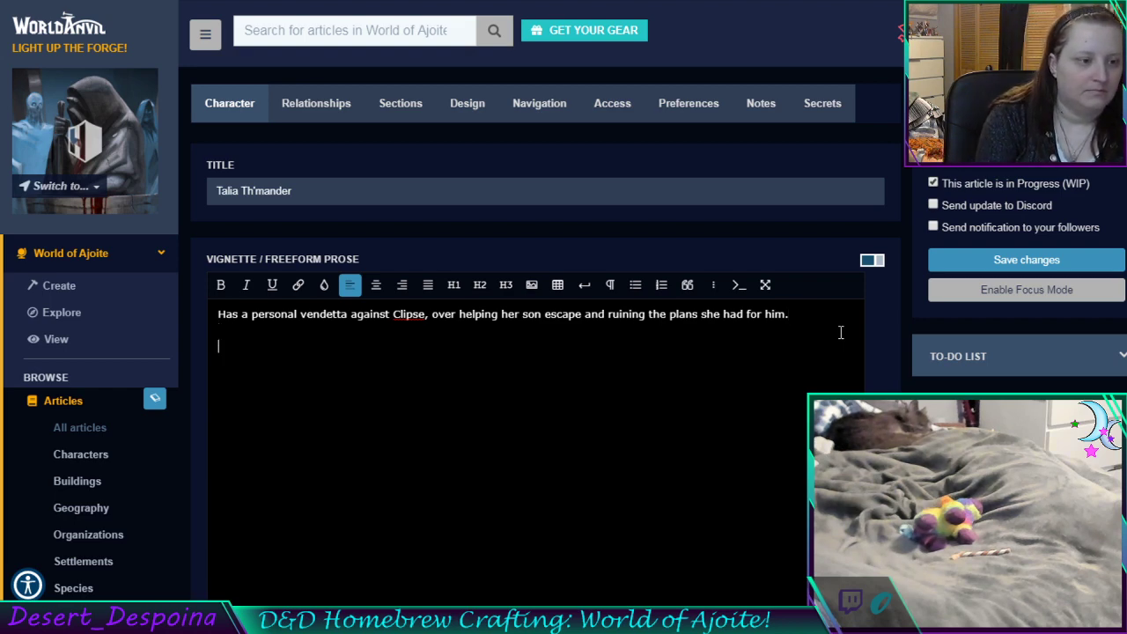
pyautogui.write('Petty ove')
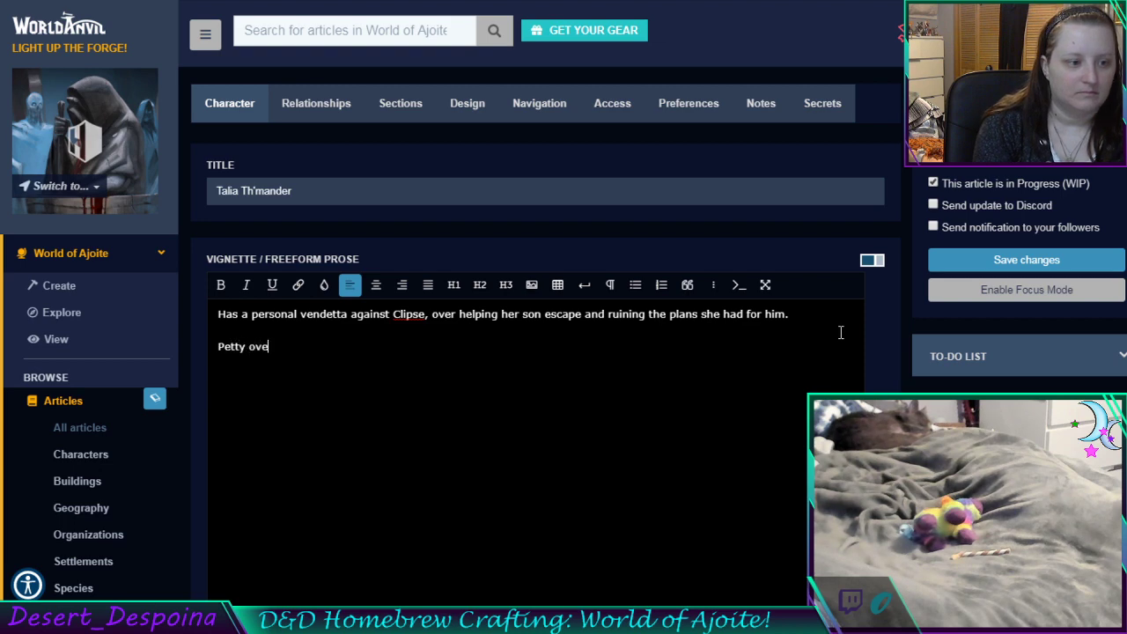
pyautogui.write('r her plans')
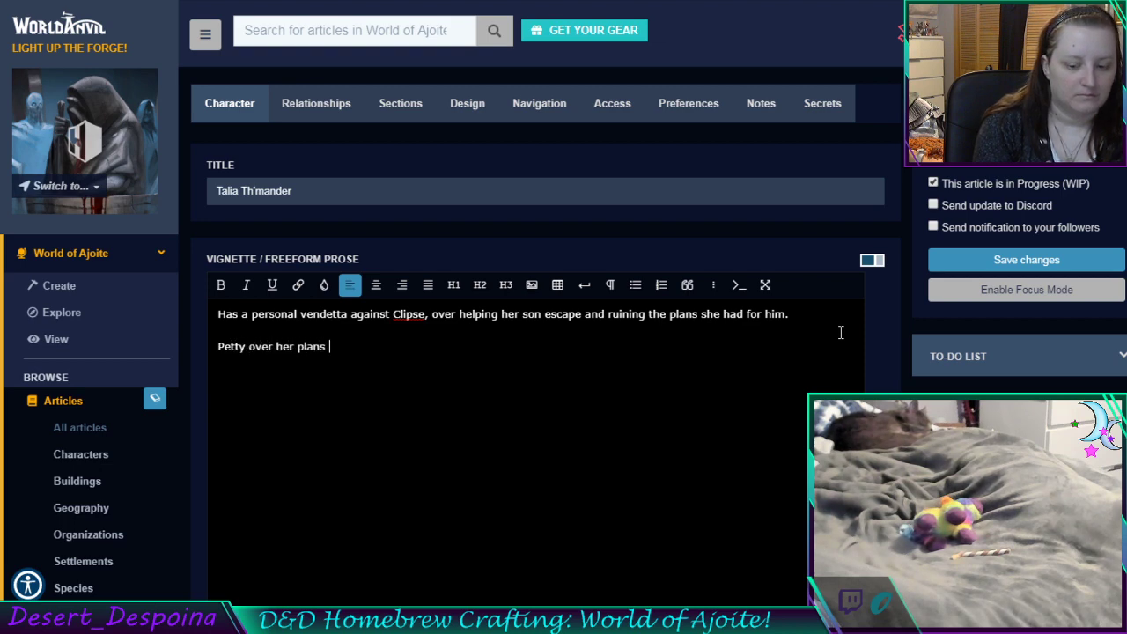
pyautogui.write(' to elev')
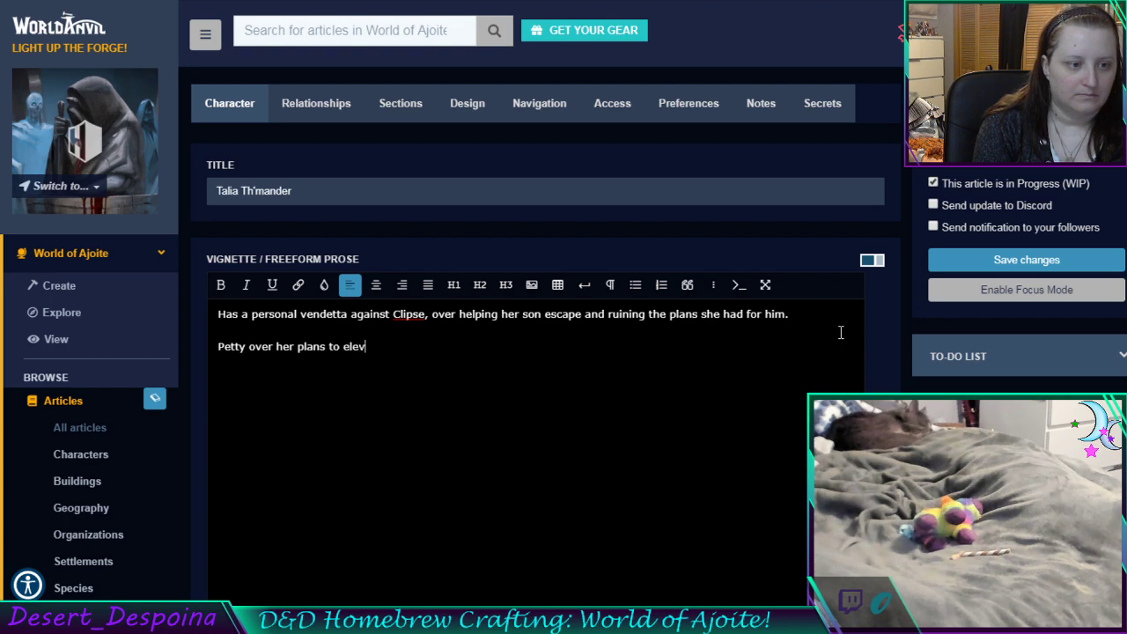
pyautogui.write(' elvate')
pyautogui.press('BackSpace')
pyautogui.press('BackSpace')
pyautogui.press('BackSpace')
pyautogui.write('vate her status')
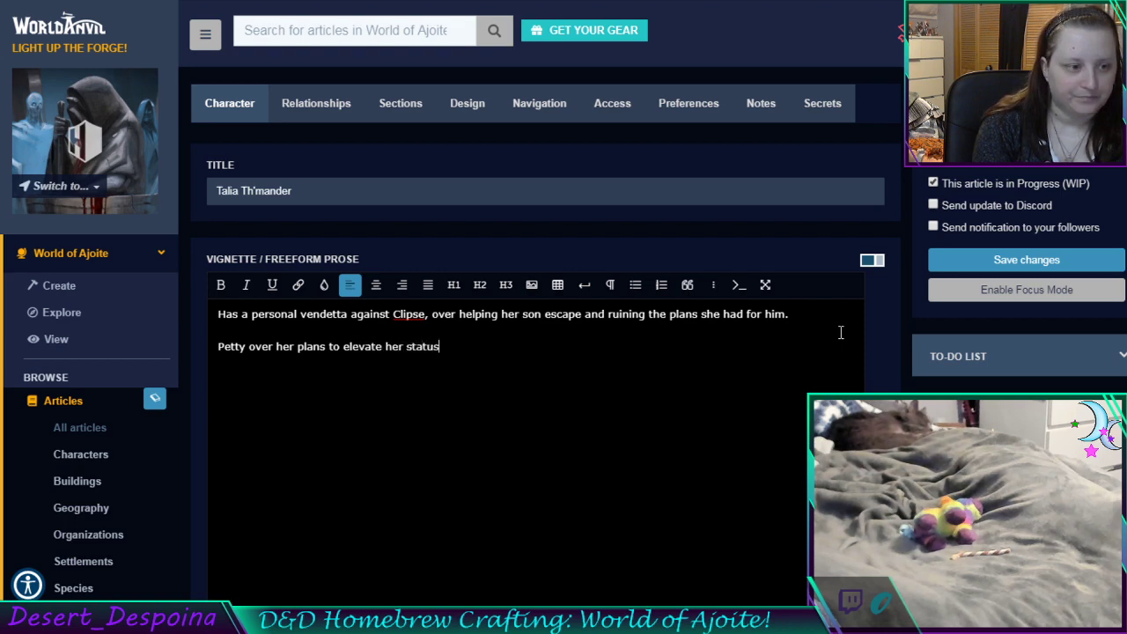
# Continue the second vignette paragraph with ", she has joined up with Madame Jade and joined the Lotus Fang to work as an assassin"
pyautogui.write(', she has')
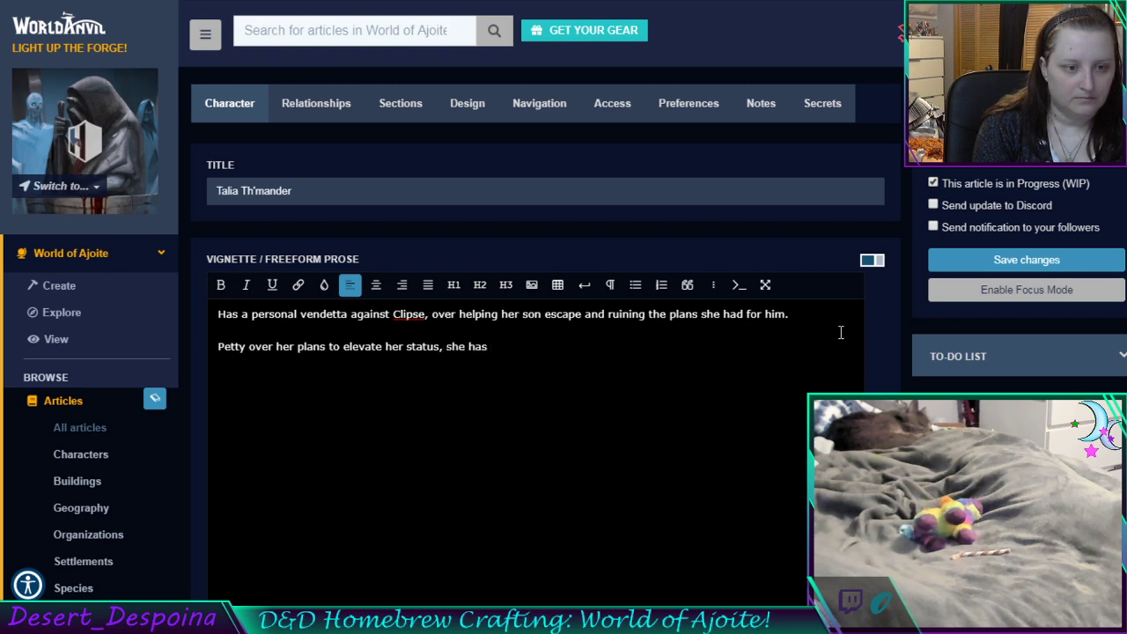
pyautogui.write(' joined up ')
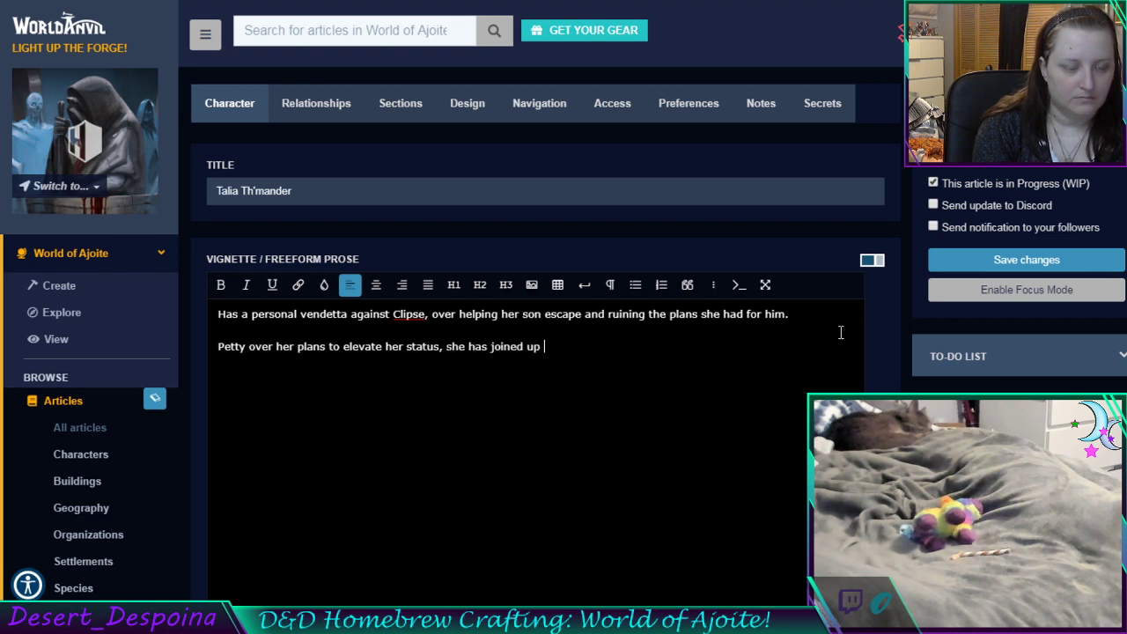
pyautogui.write('with Madame ')
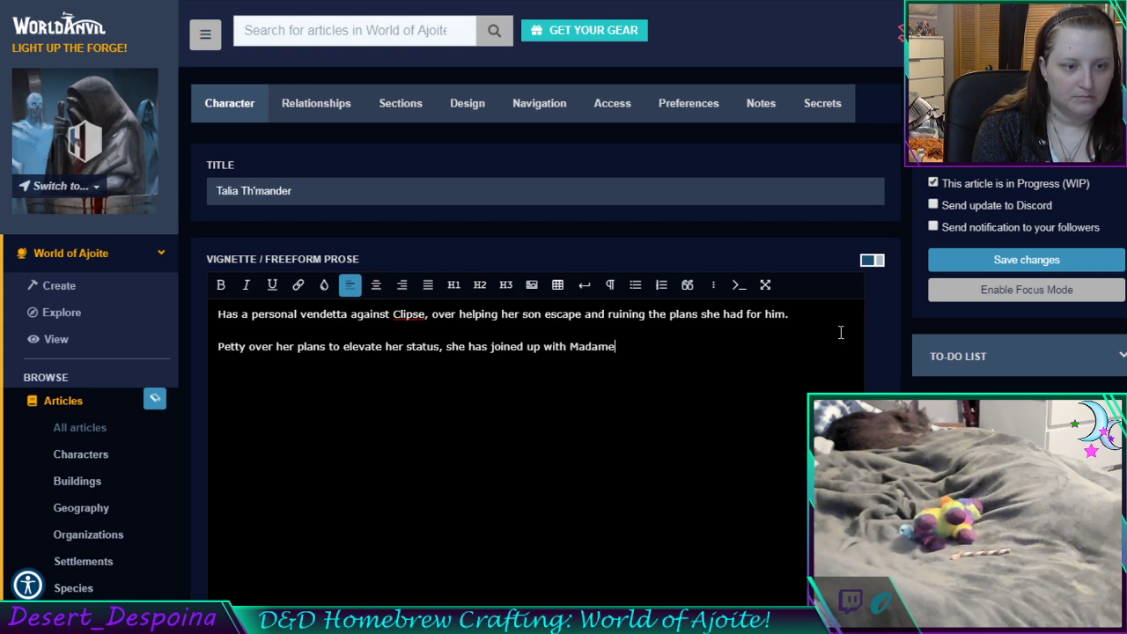
pyautogui.write('Jade and joined the ')
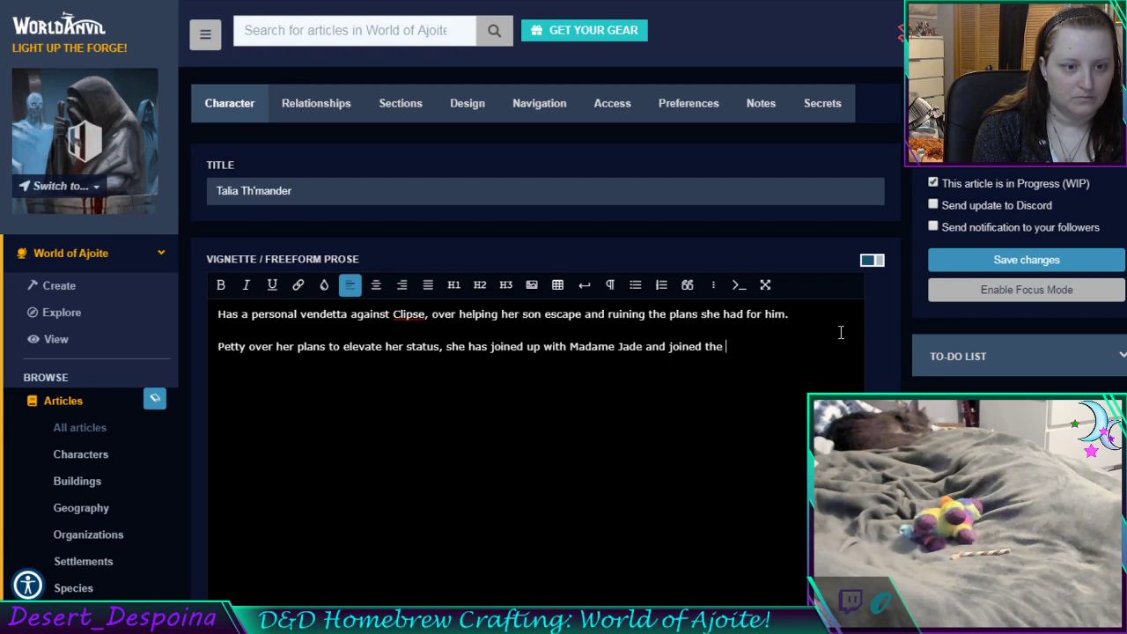
pyautogui.write('Lotus Fang')
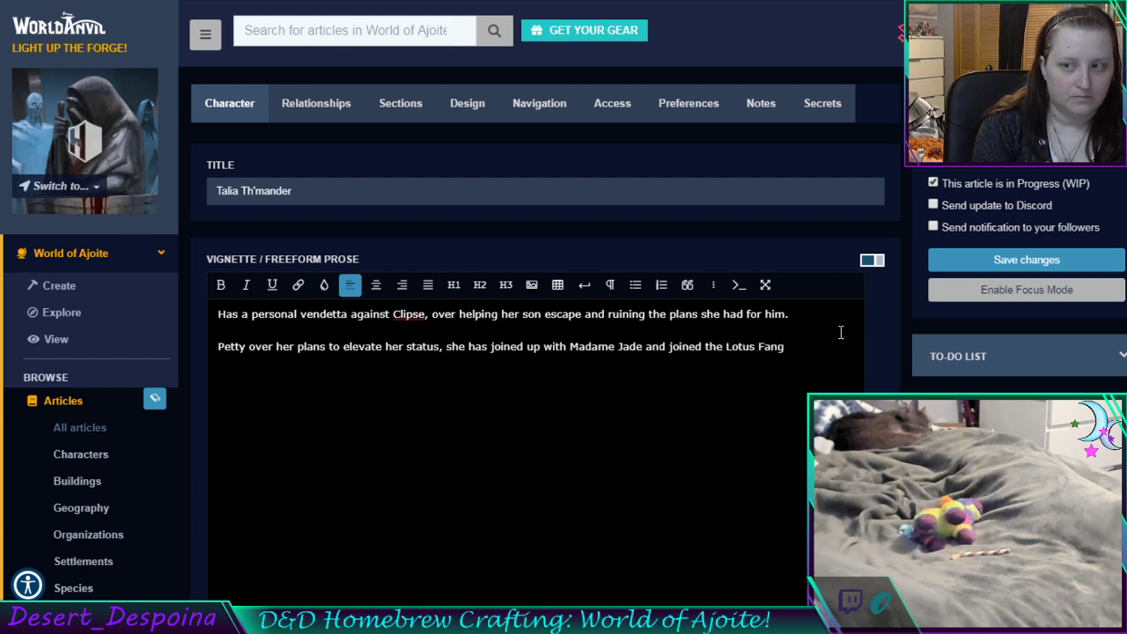
pyautogui.write(' to work as')
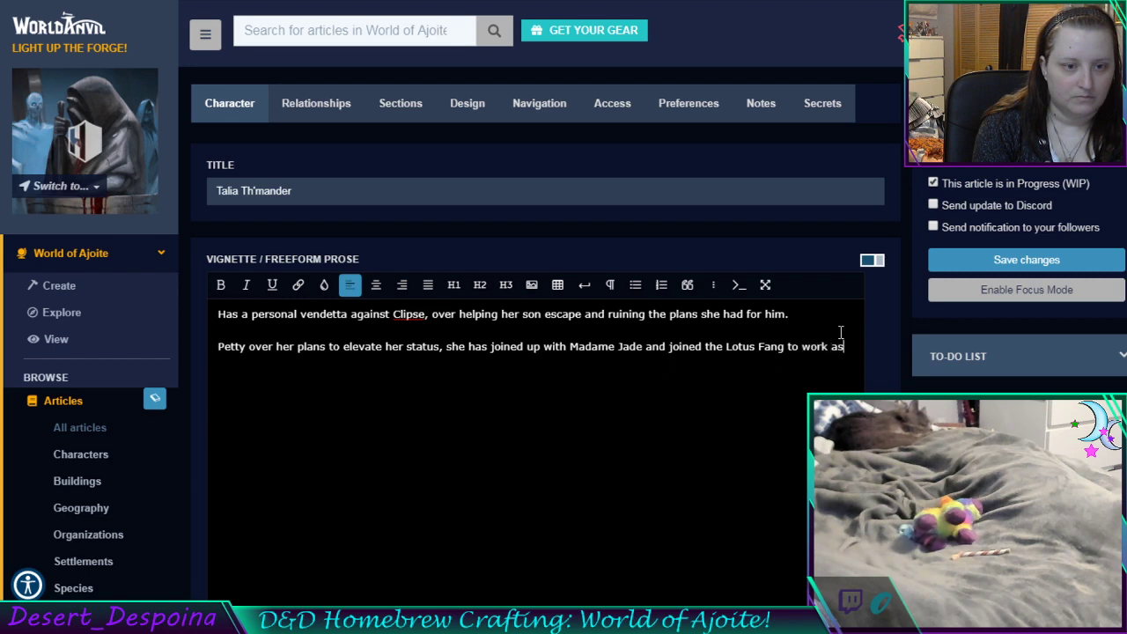
pyautogui.write(' an assassin')
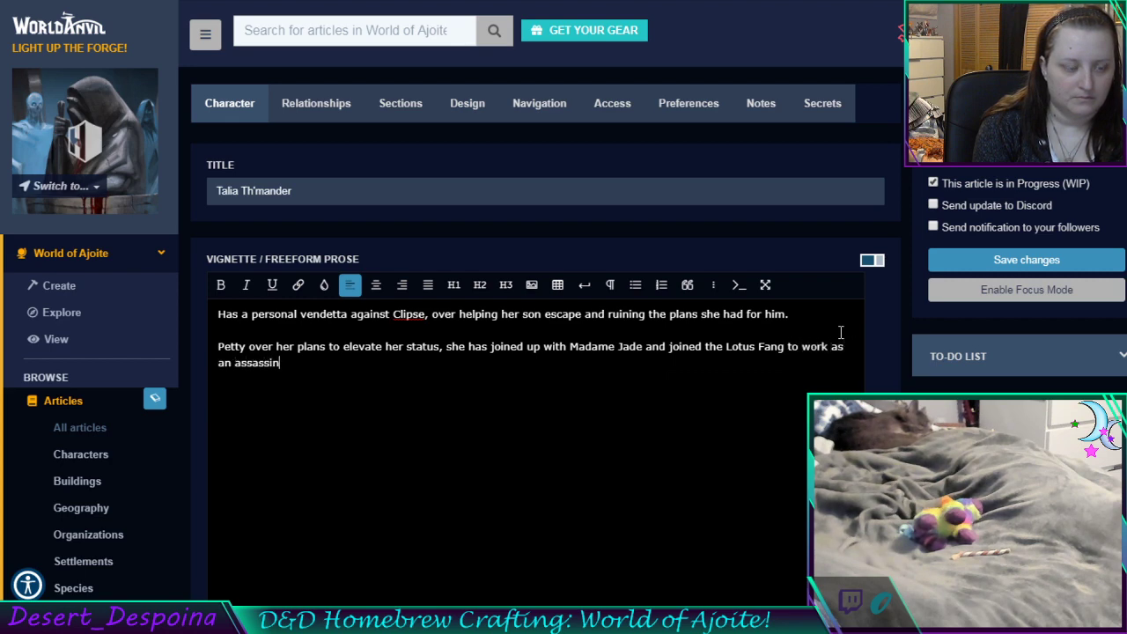
# Finish the second vignette paragraph with ", in hopes of her path coming across Clipse and getting her revenge."
pyautogui.write(', in ho')
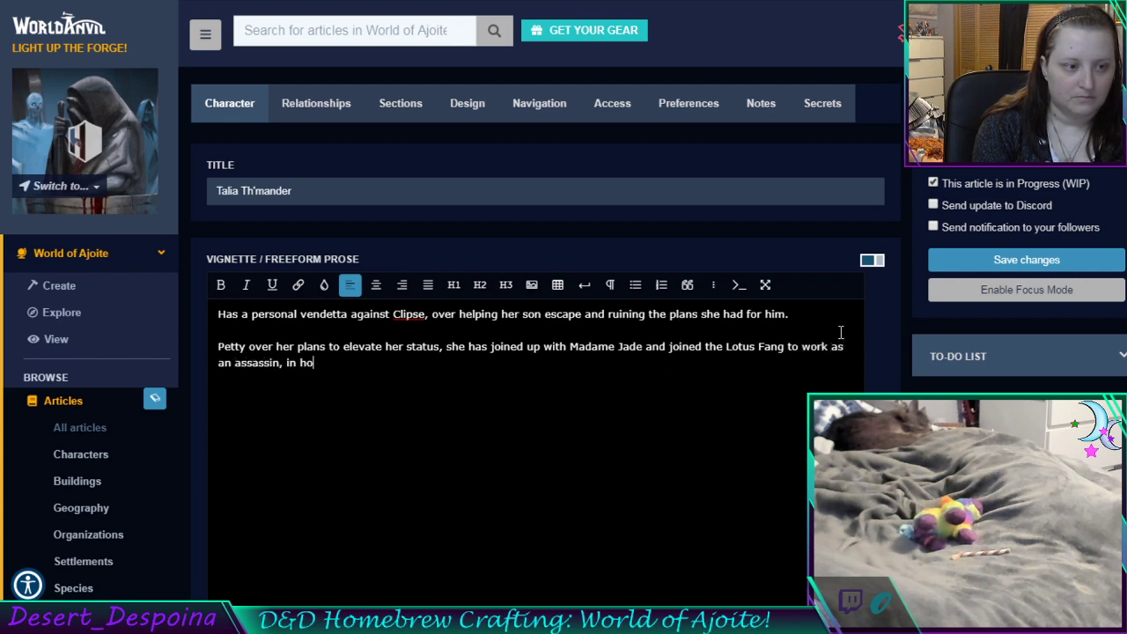
pyautogui.write('pes of her path ')
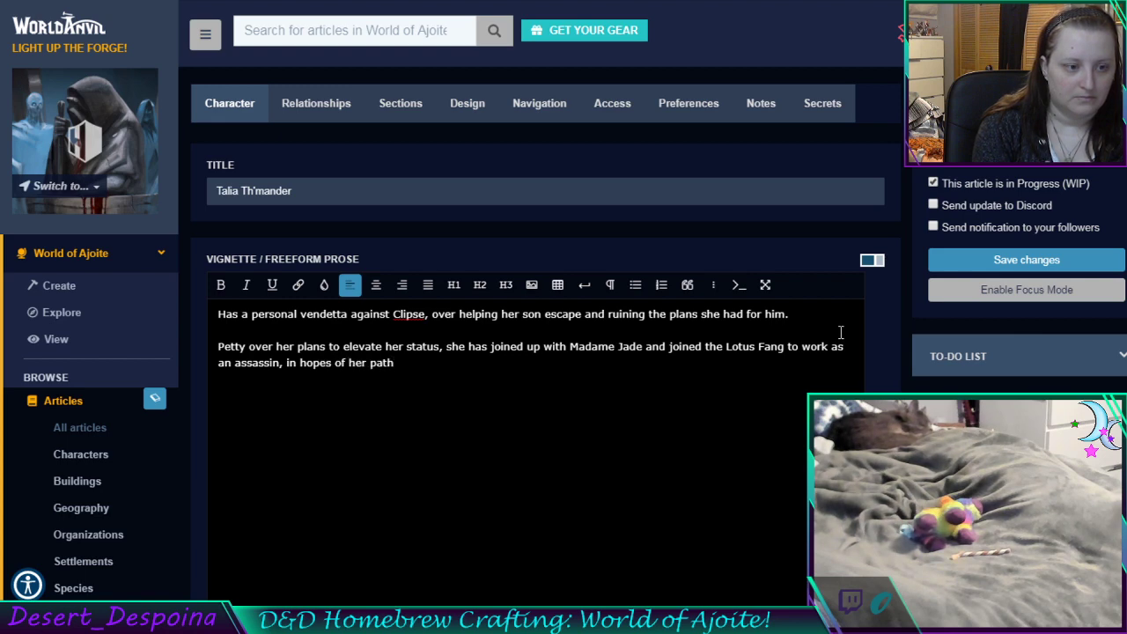
pyautogui.write('coming a')
pyautogui.write('ccr')
pyautogui.press('BackSpace')
pyautogui.press('BackSpace')
pyautogui.write('ross C')
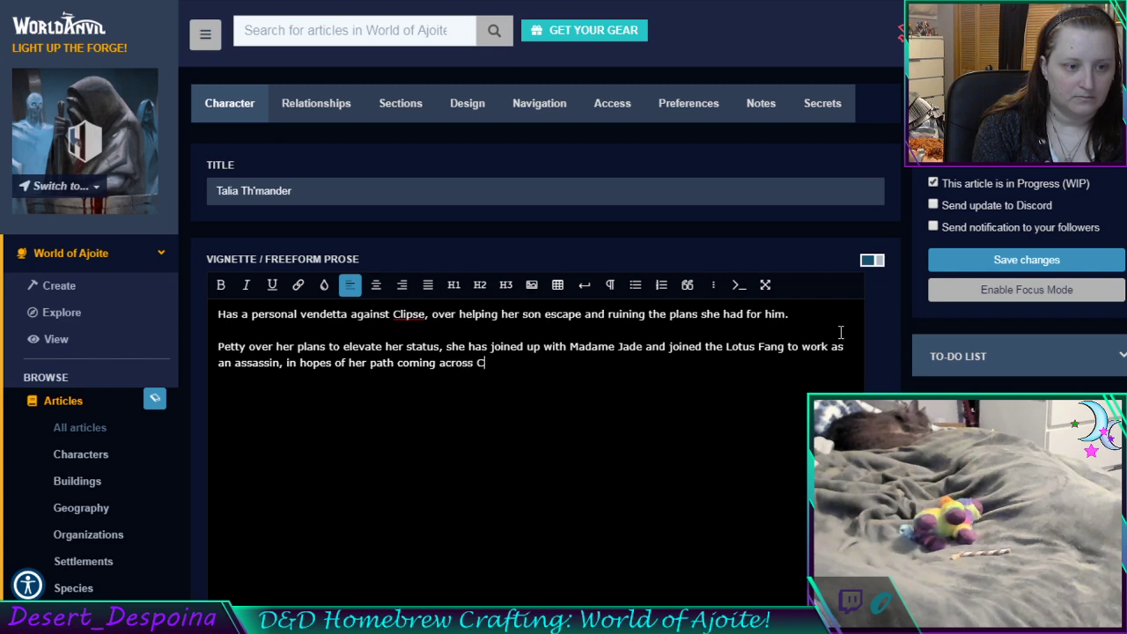
pyautogui.write('lipse')
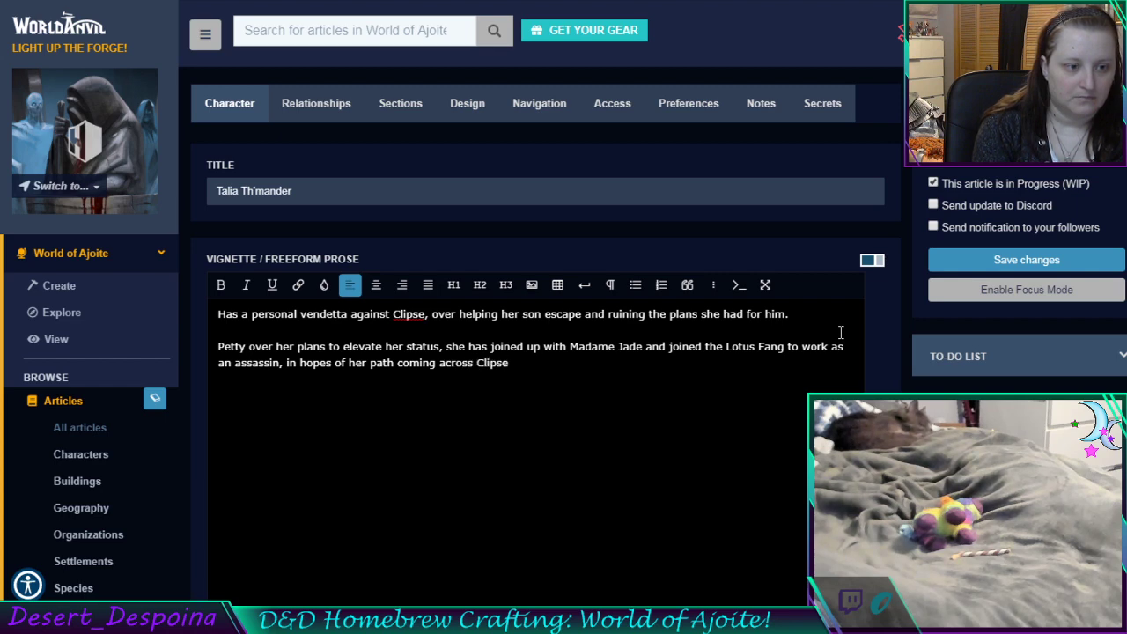
pyautogui.write(' and getting her revenge.')
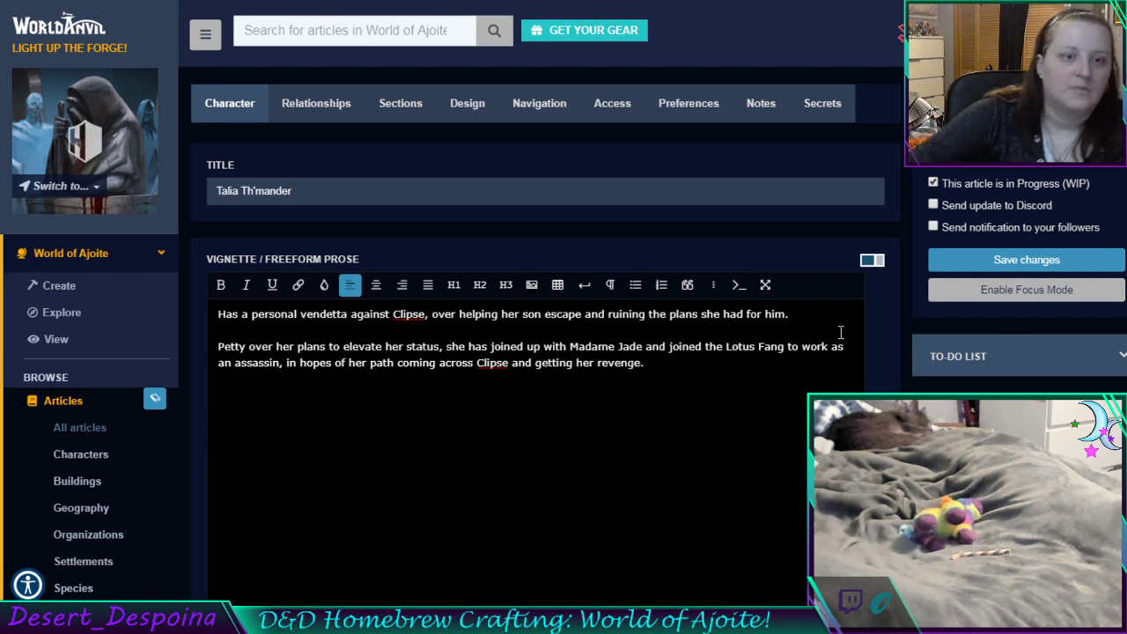
# Save the article with its in-progress mark removed and its category set to Important People II
pyautogui.click(935, 183)
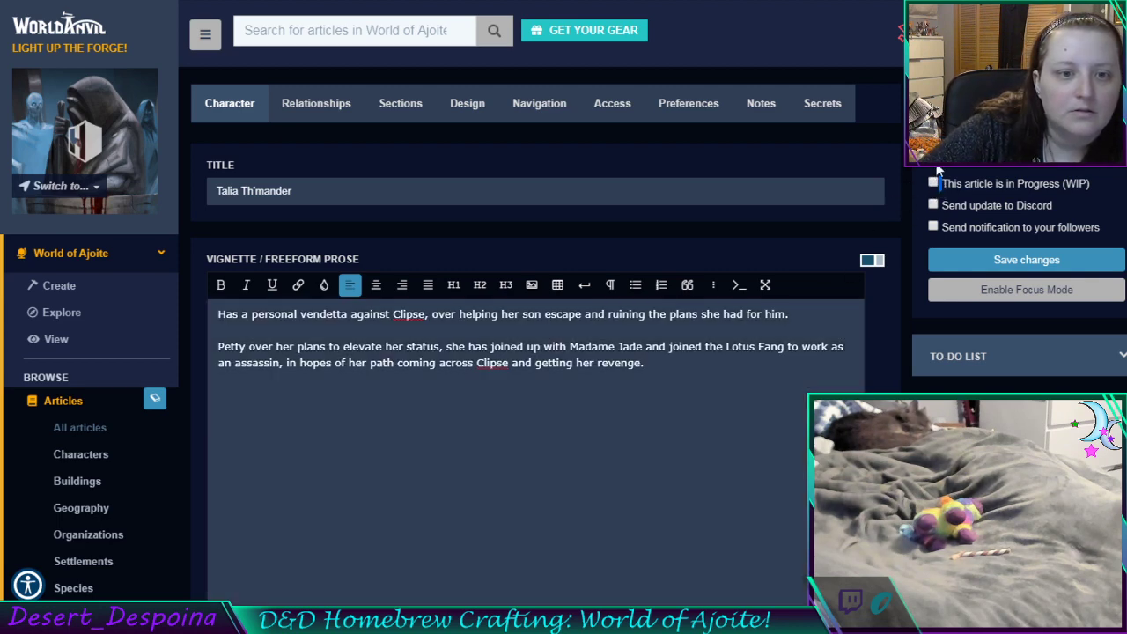
pyautogui.click(555, 115)
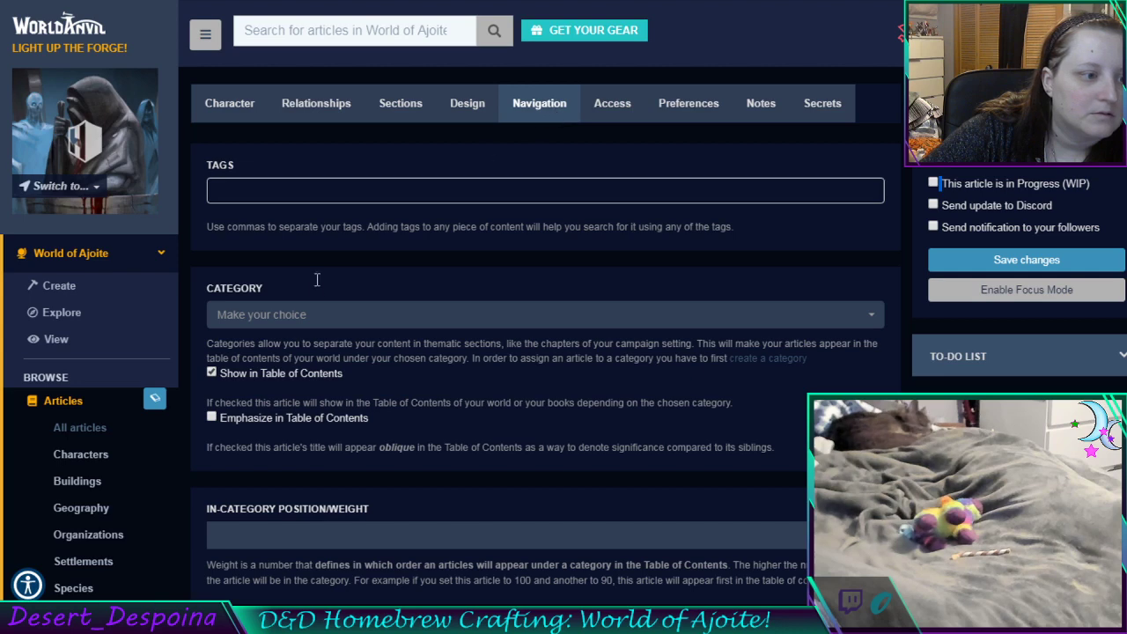
pyautogui.click(322, 317)
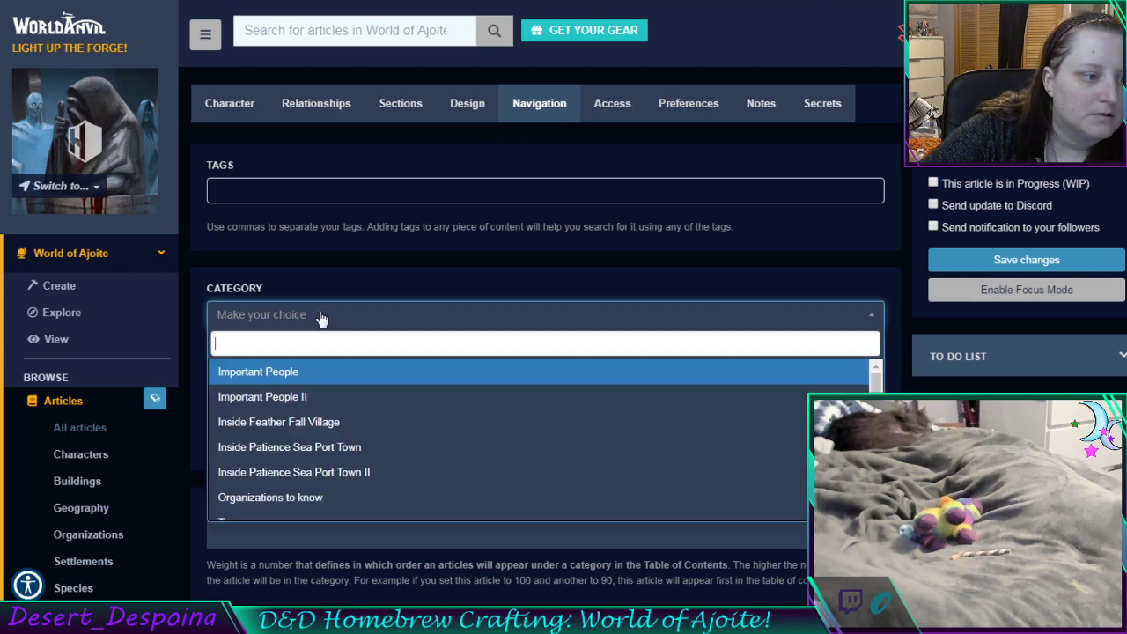
pyautogui.click(328, 396)
pyautogui.click(1022, 260)
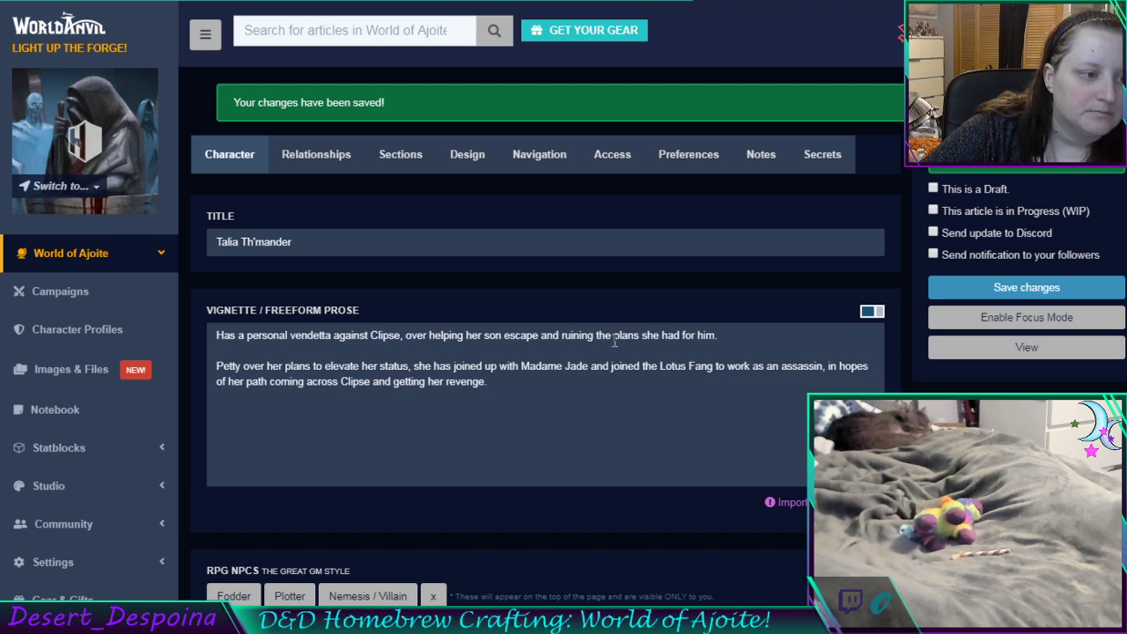
# Examine the fields that the Nemesis / Villain template offers in the RPG NPCs section
pyautogui.scroll(-5, 615, 341)
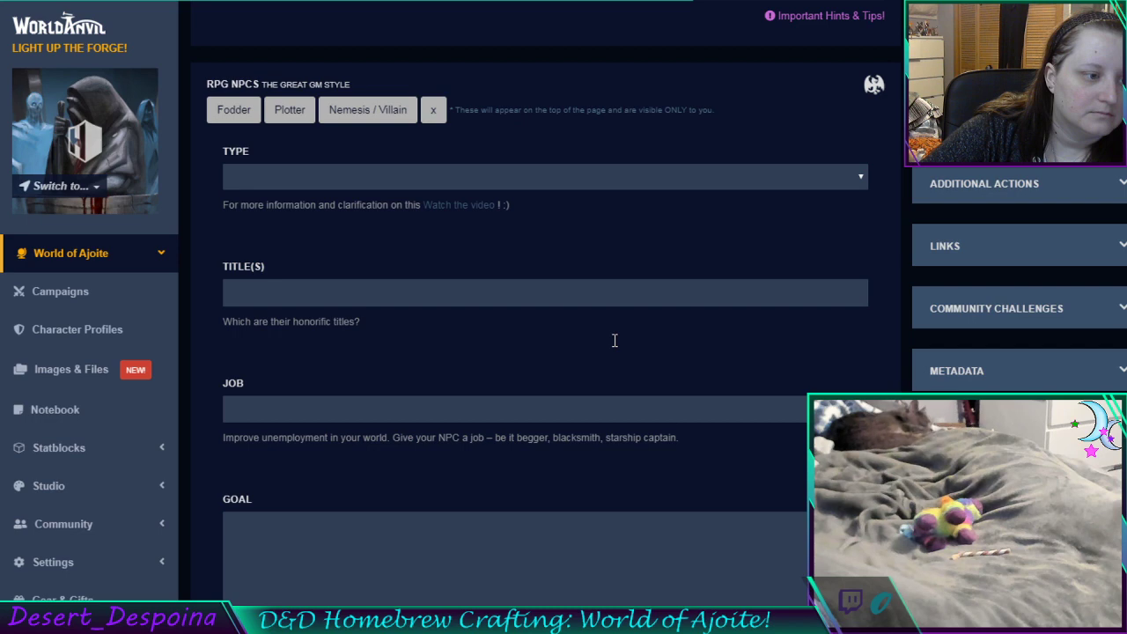
pyautogui.scroll(-5, 614, 340)
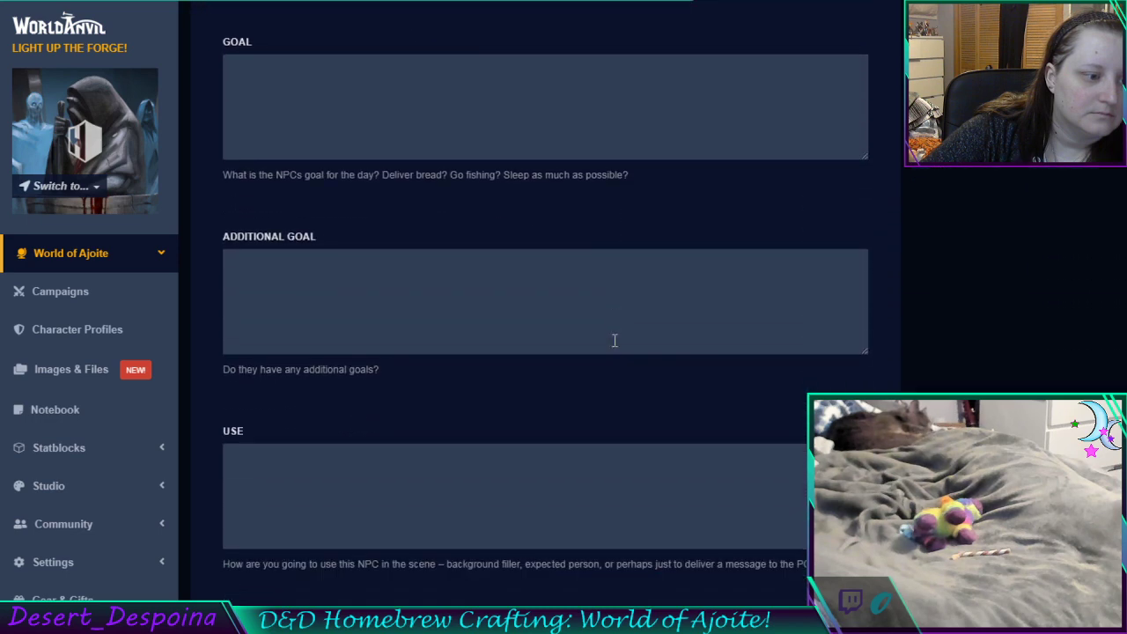
pyautogui.scroll(-1, 614, 341)
pyautogui.scroll(-1, 615, 341)
pyautogui.hotkey('ctrl', 'Tab')
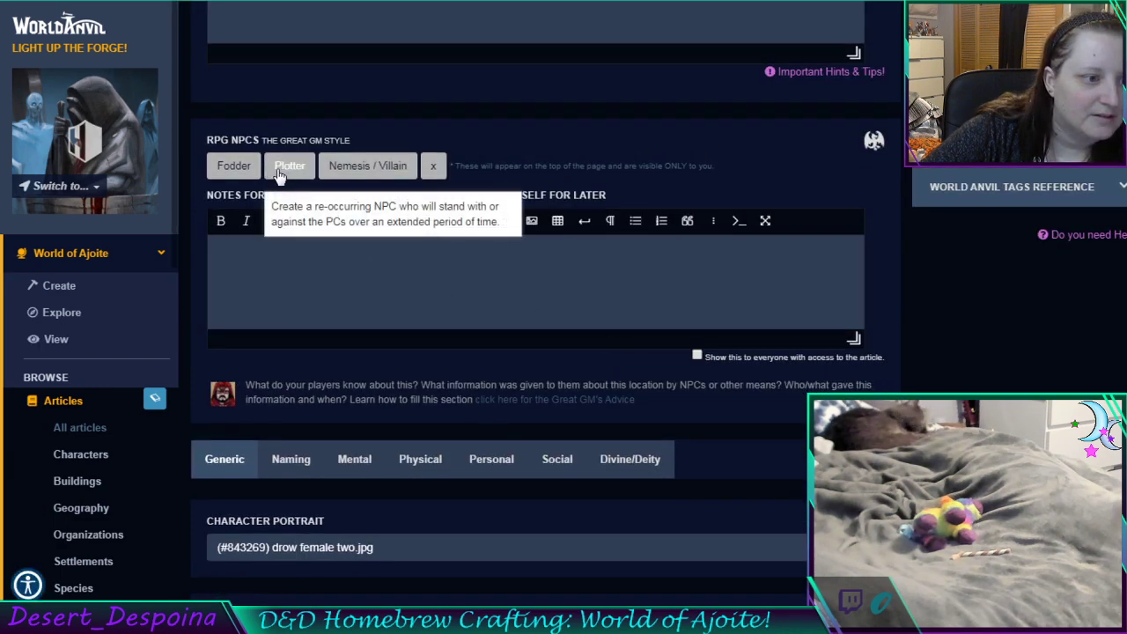
pyautogui.click(361, 176)
pyautogui.scroll(-1, 526, 329)
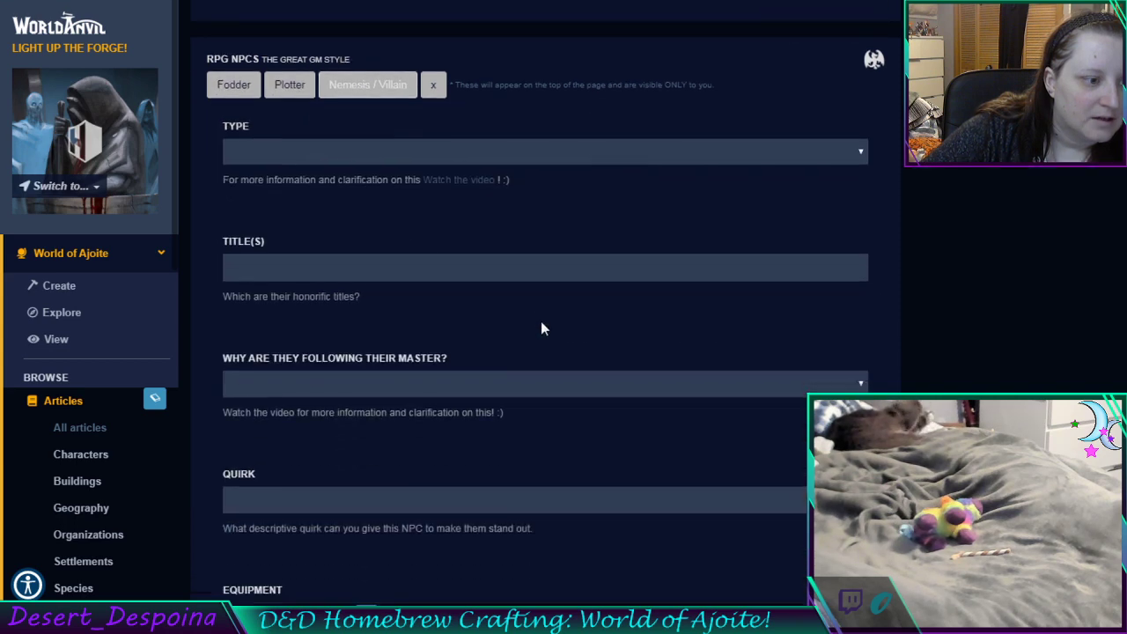
pyautogui.scroll(-1, 541, 328)
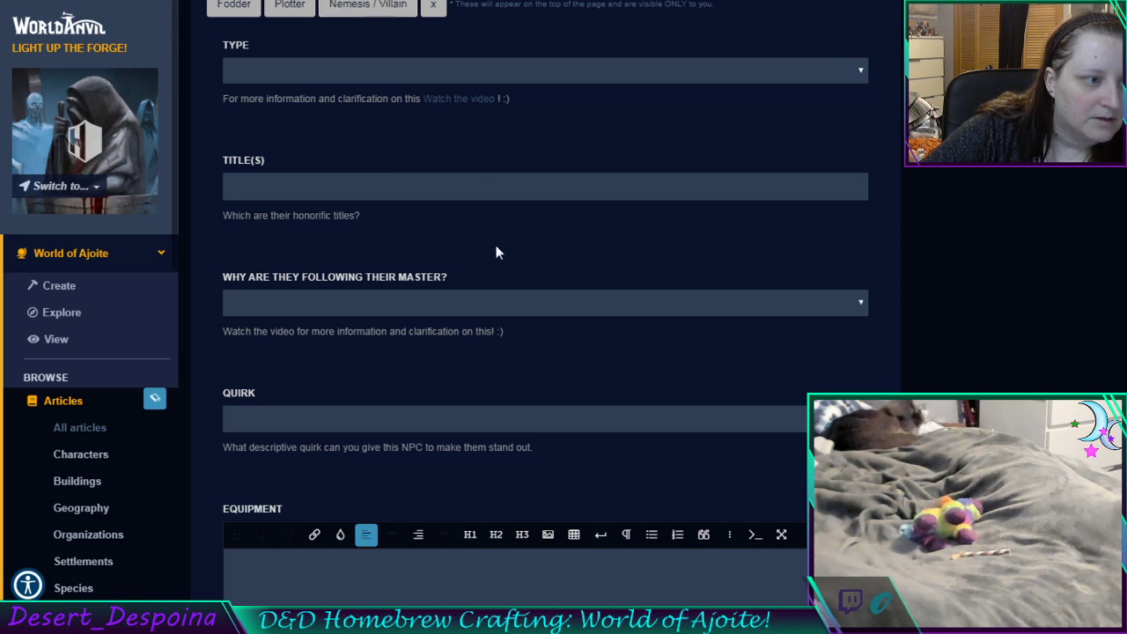
pyautogui.scroll(-7, 496, 253)
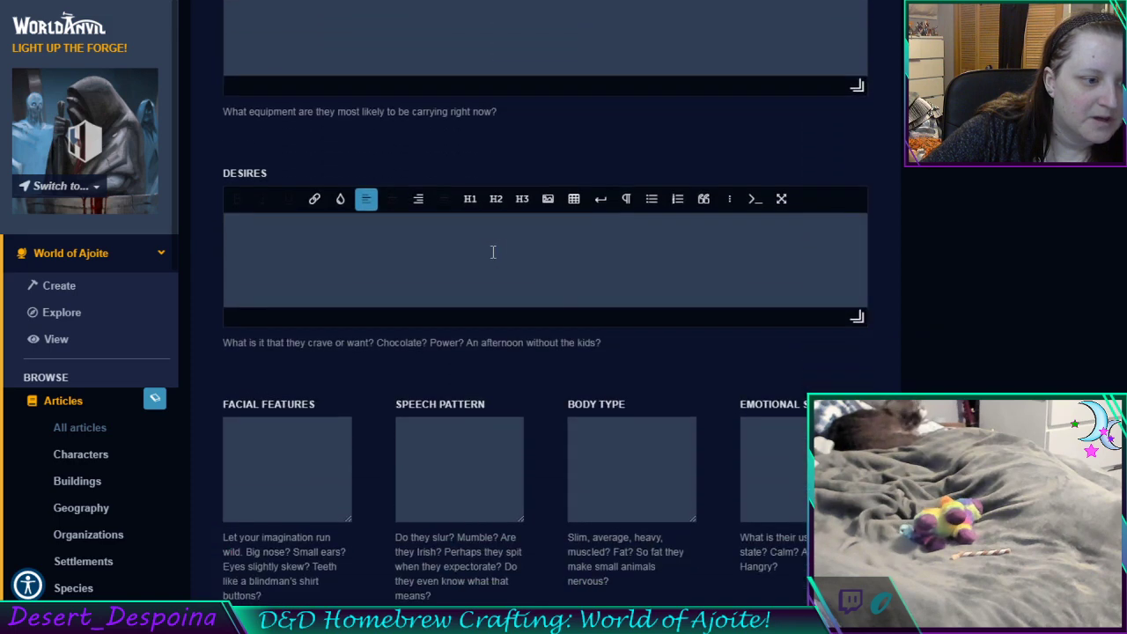
pyautogui.scroll(-8, 493, 252)
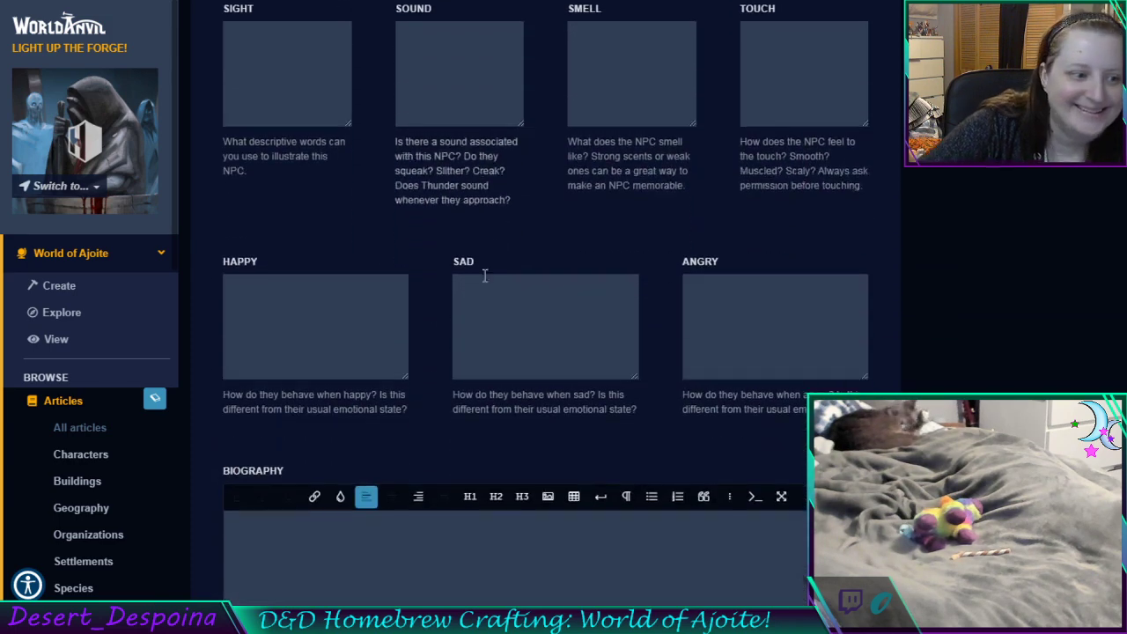
pyautogui.scroll(-10, 484, 276)
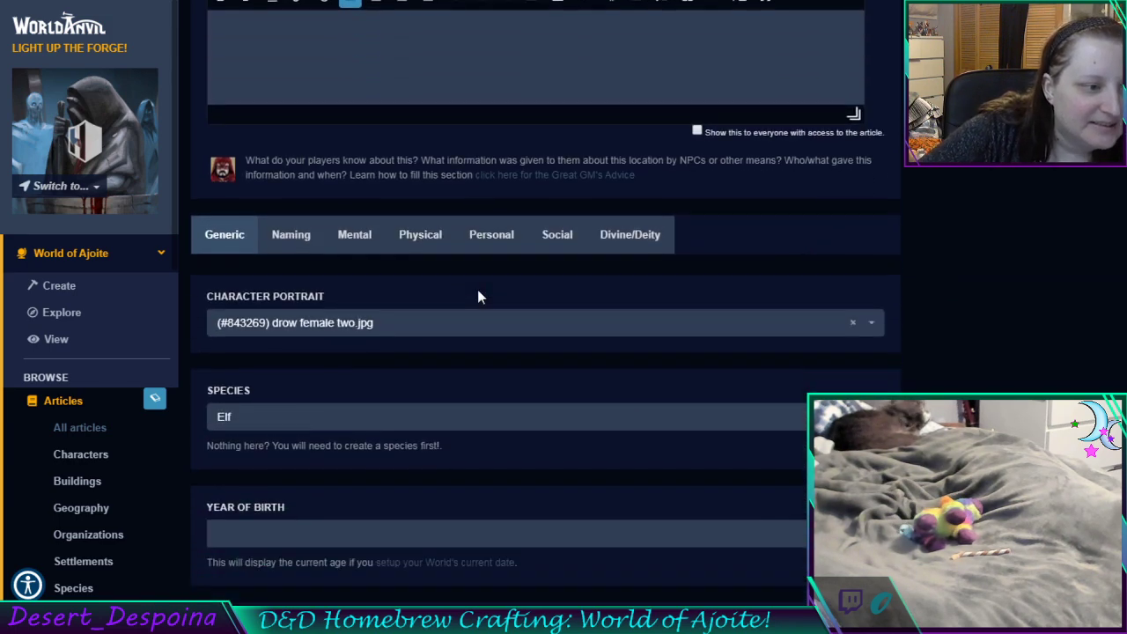
pyautogui.scroll(20, 477, 297)
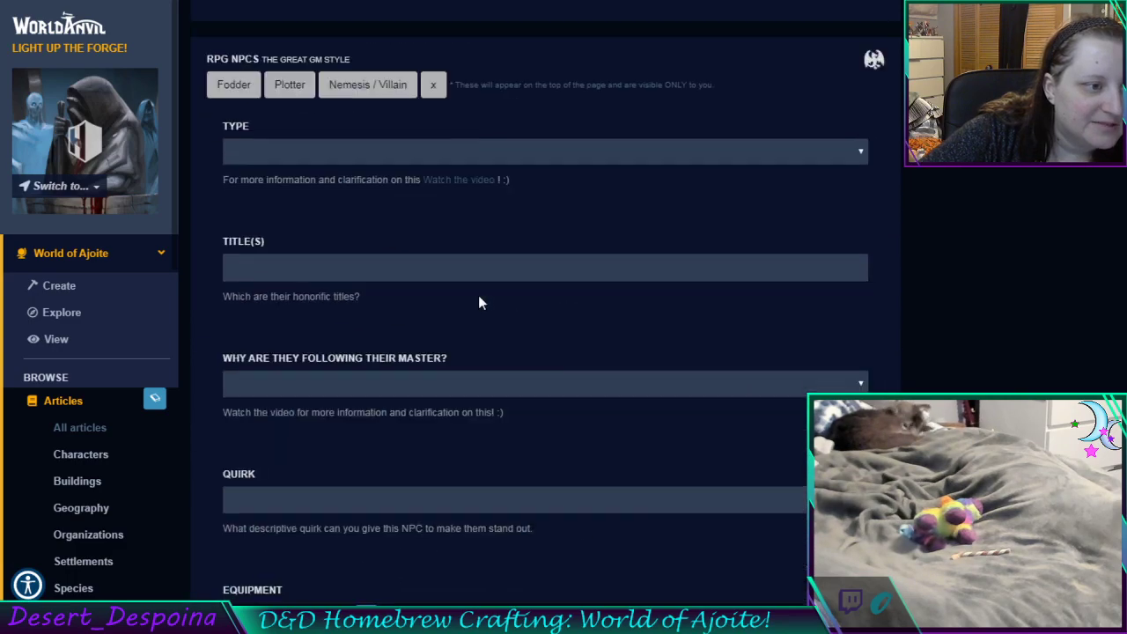
pyautogui.scroll(3, 317, 141)
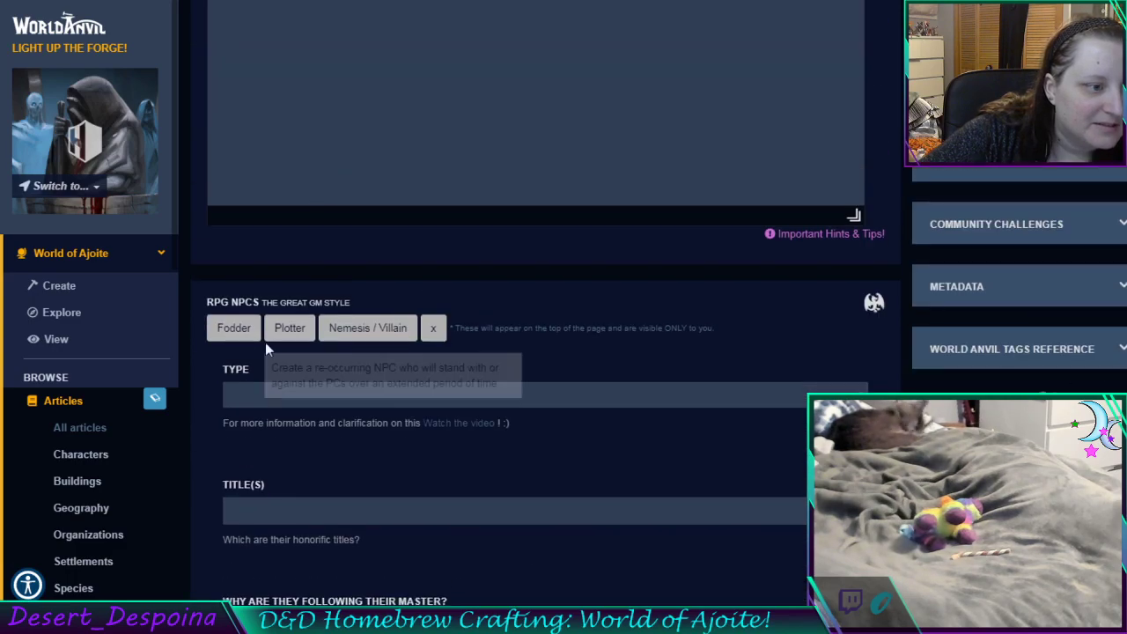
# Compare the fields of the Fodder and Plotter NPC templates with those of Nemesis / Villain
pyautogui.click(240, 335)
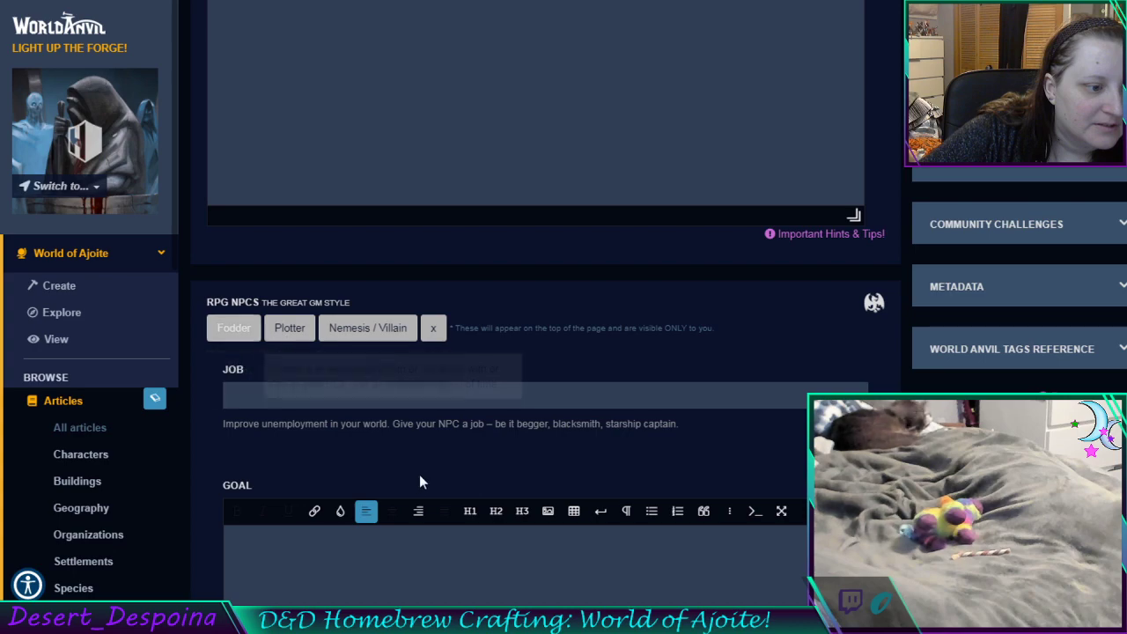
pyautogui.scroll(-8, 303, 364)
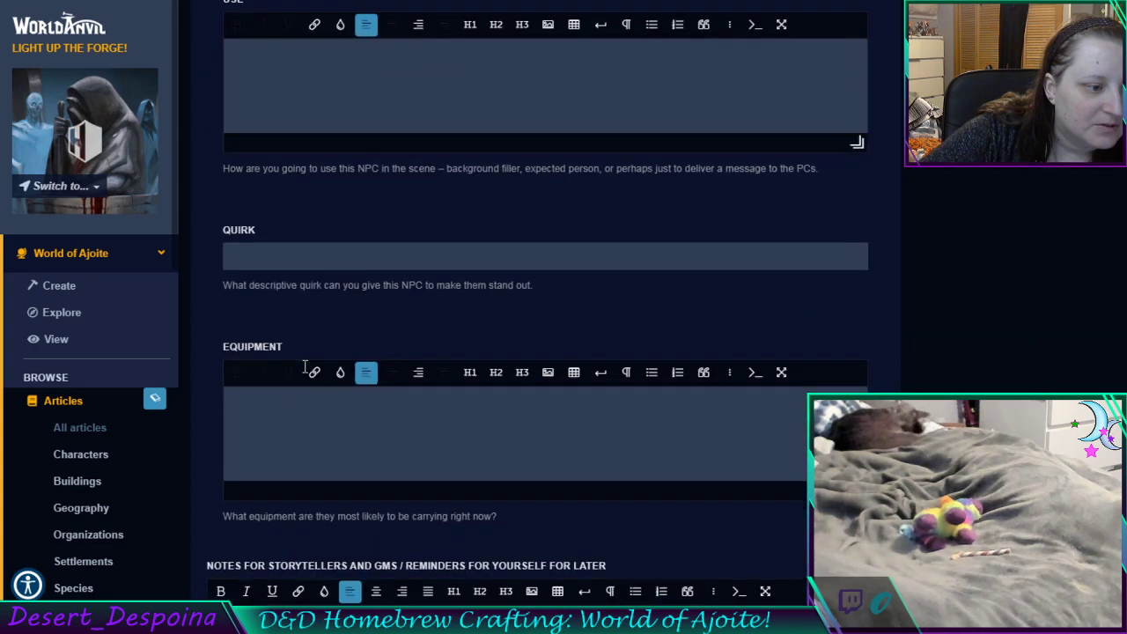
pyautogui.scroll(-2, 303, 366)
pyautogui.scroll(8, 303, 366)
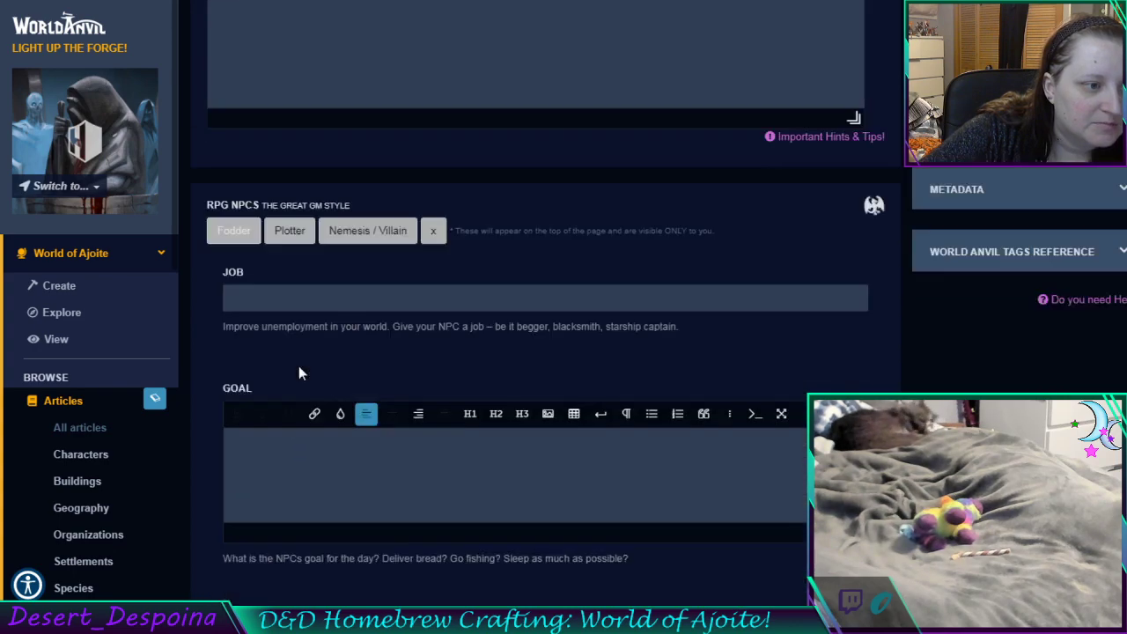
pyautogui.scroll(3, 298, 366)
pyautogui.scroll(-2, 289, 415)
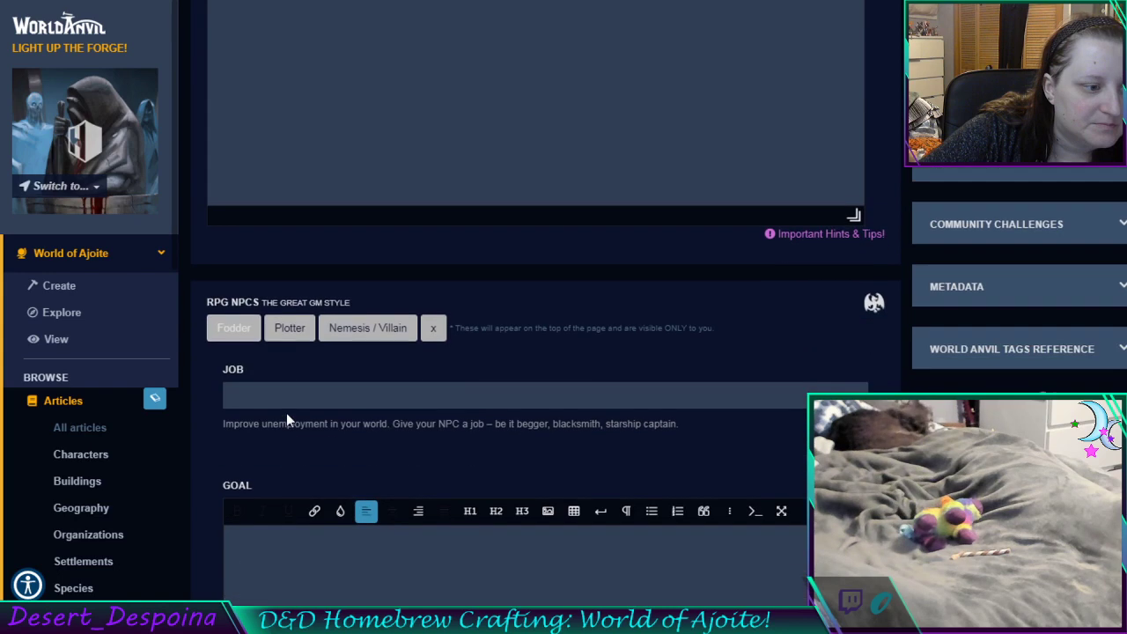
pyautogui.click(293, 345)
pyautogui.scroll(-3, 627, 421)
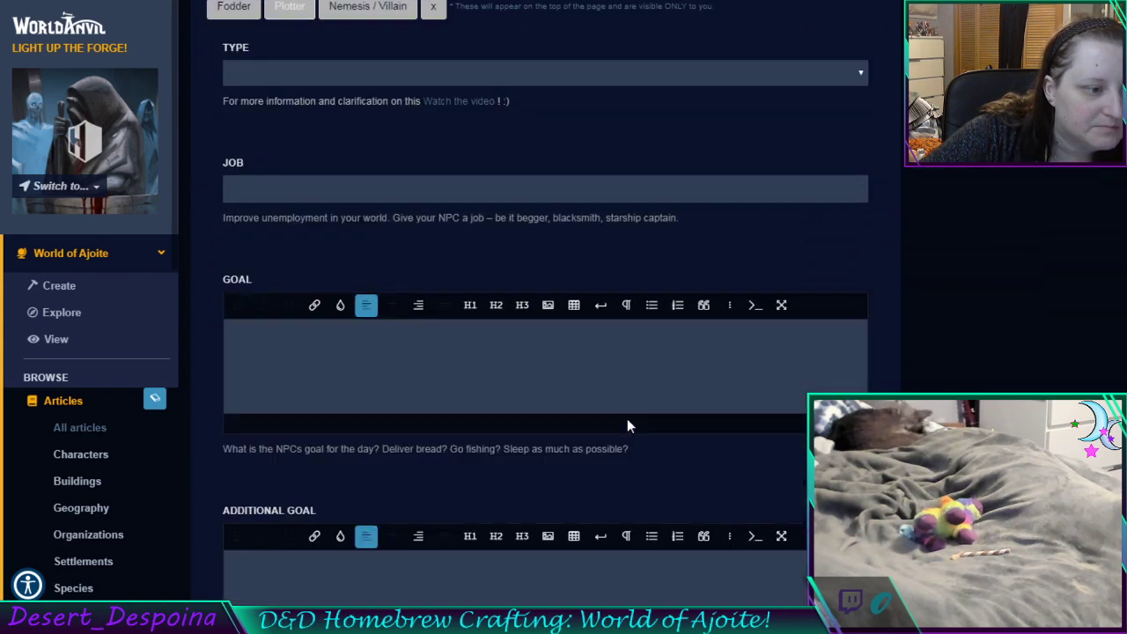
pyautogui.scroll(-3, 627, 422)
pyautogui.scroll(6, 622, 421)
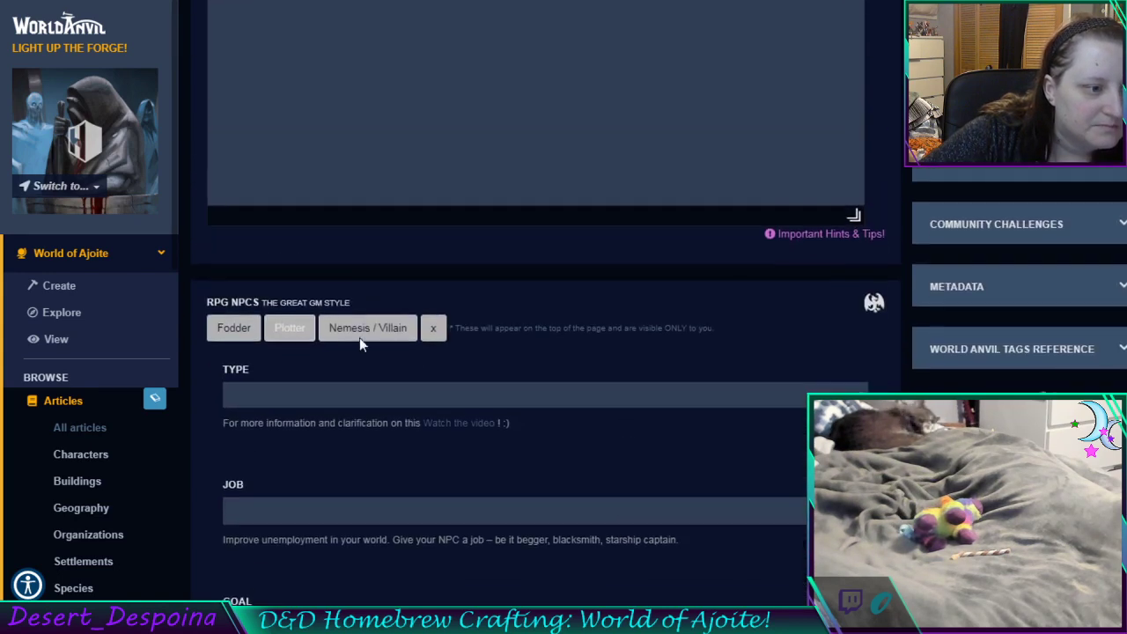
pyautogui.click(335, 339)
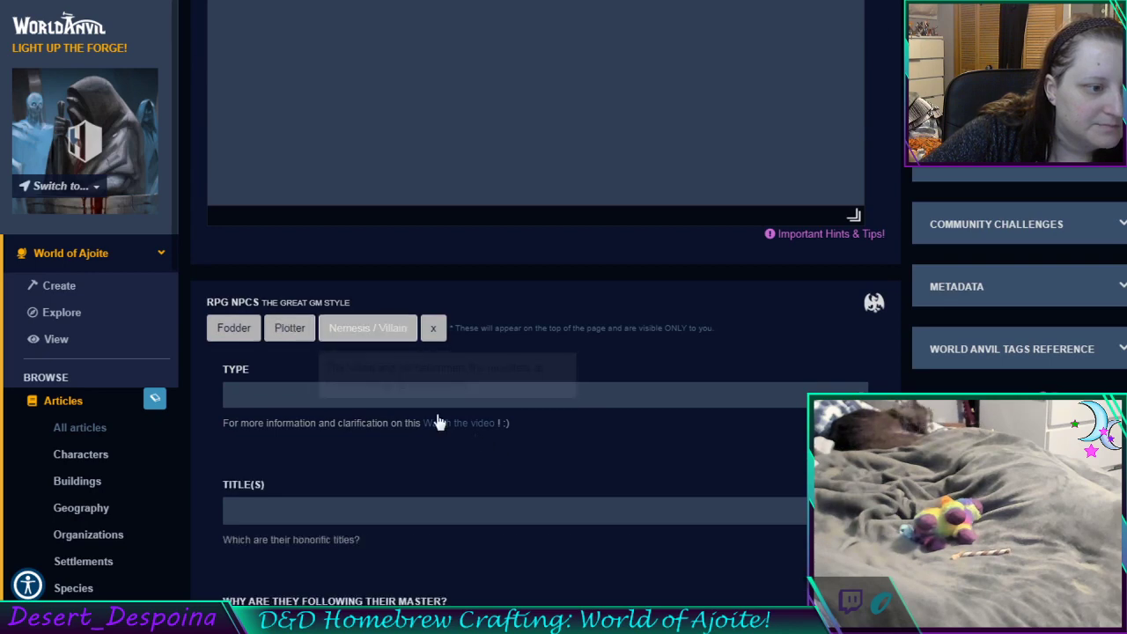
pyautogui.scroll(-3, 412, 467)
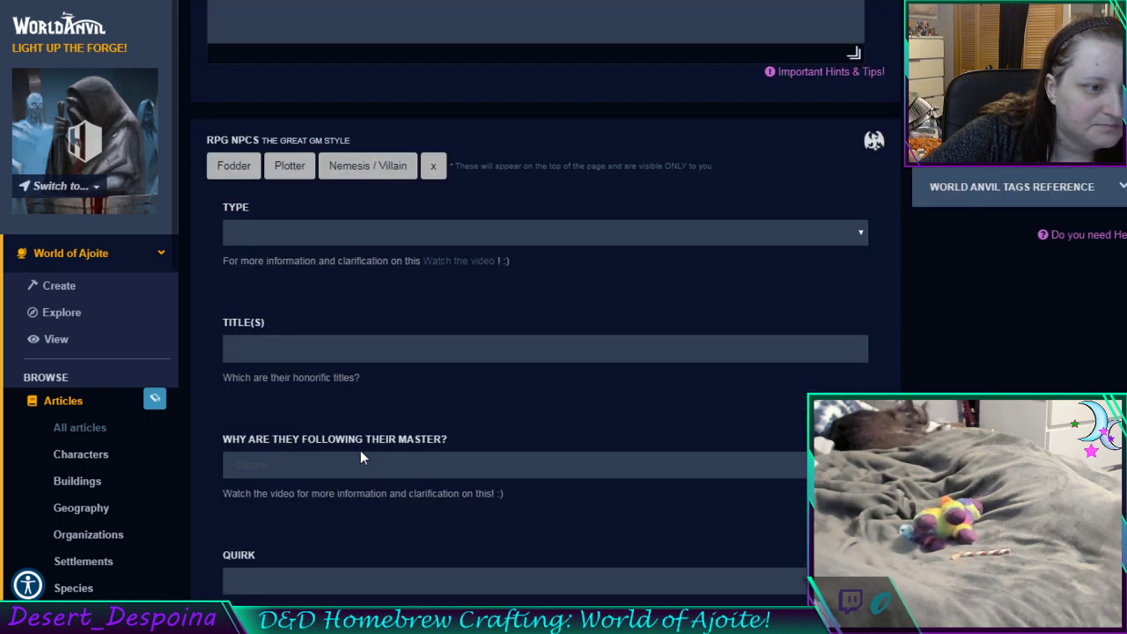
pyautogui.scroll(5, 361, 450)
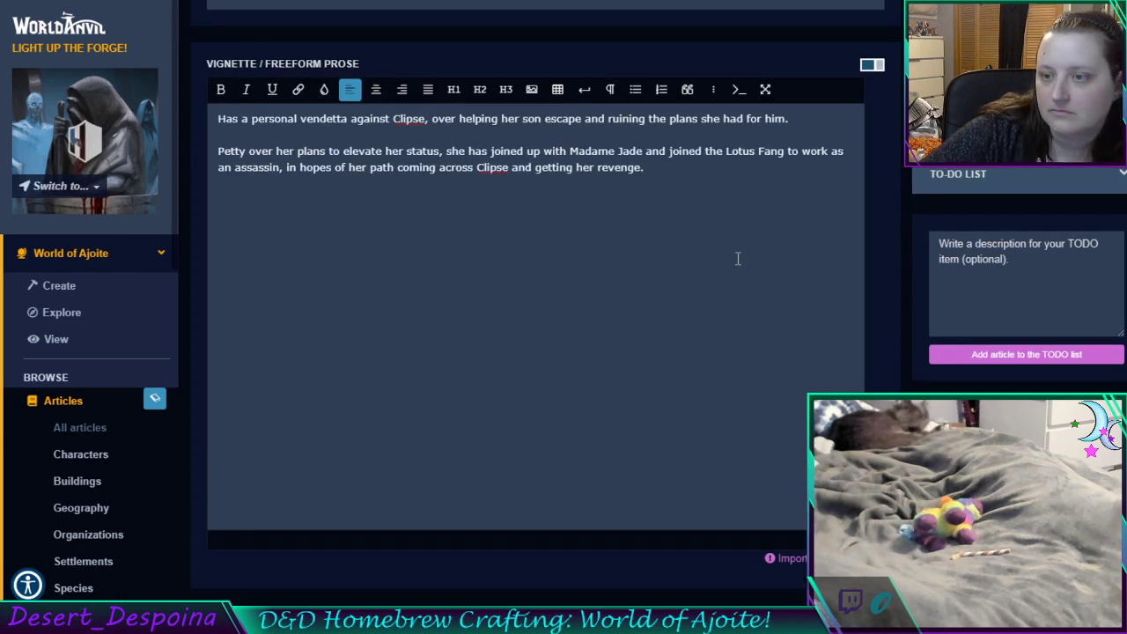
# Save the Talia Th'mander article and open the Andalvsite City settlement for editing
pyautogui.hotkey('ctrl', 's')
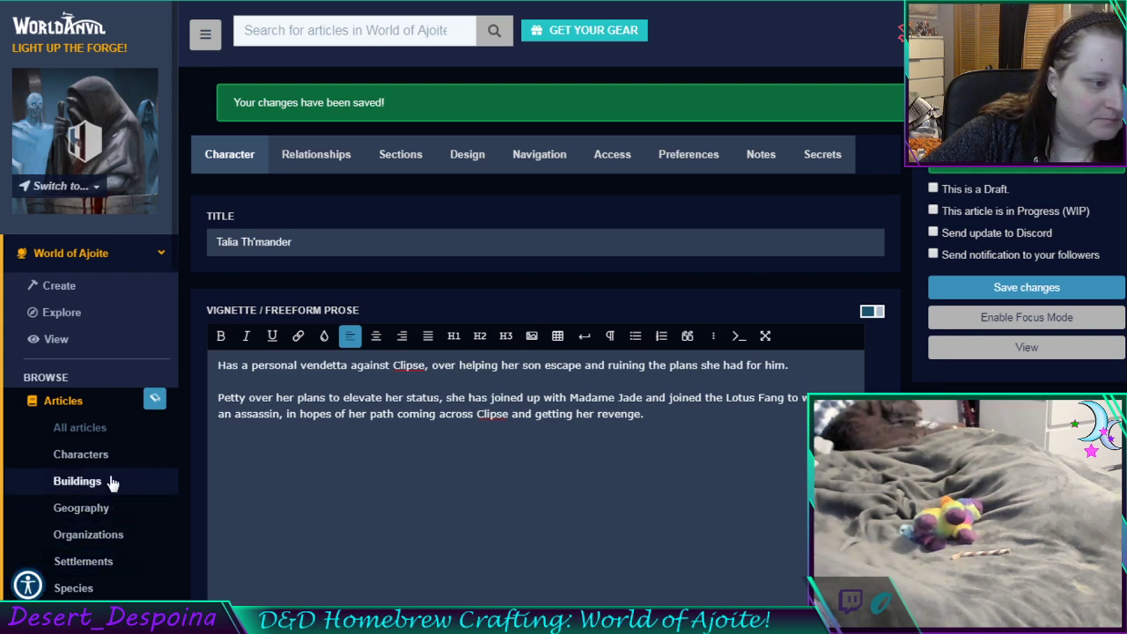
pyautogui.click(122, 562)
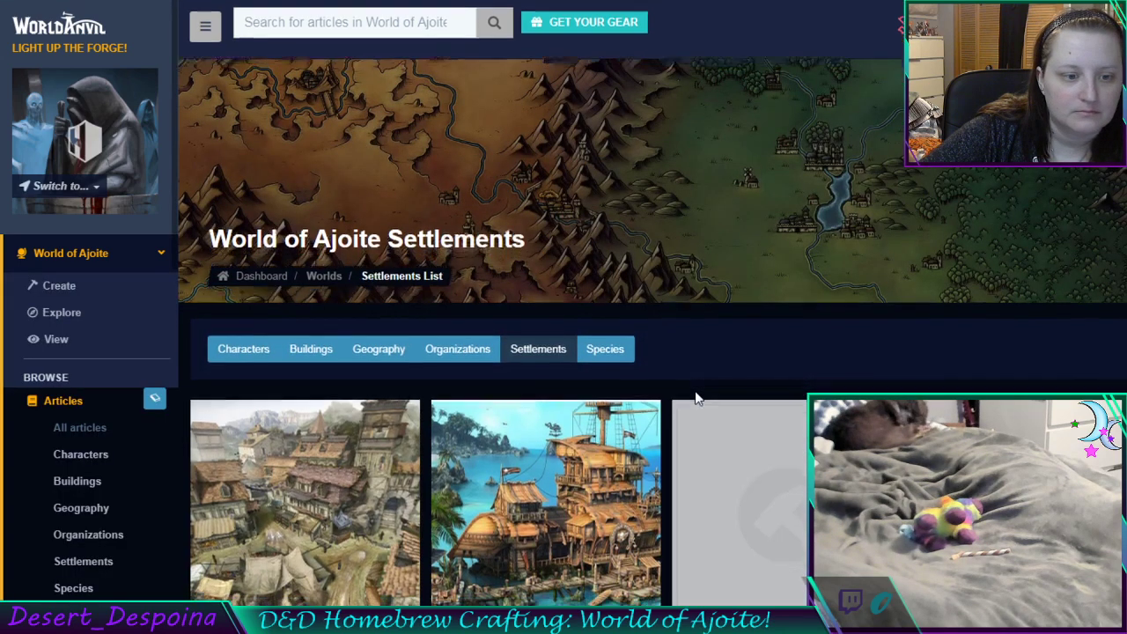
pyautogui.scroll(-5, 695, 391)
pyautogui.scroll(-2, 695, 392)
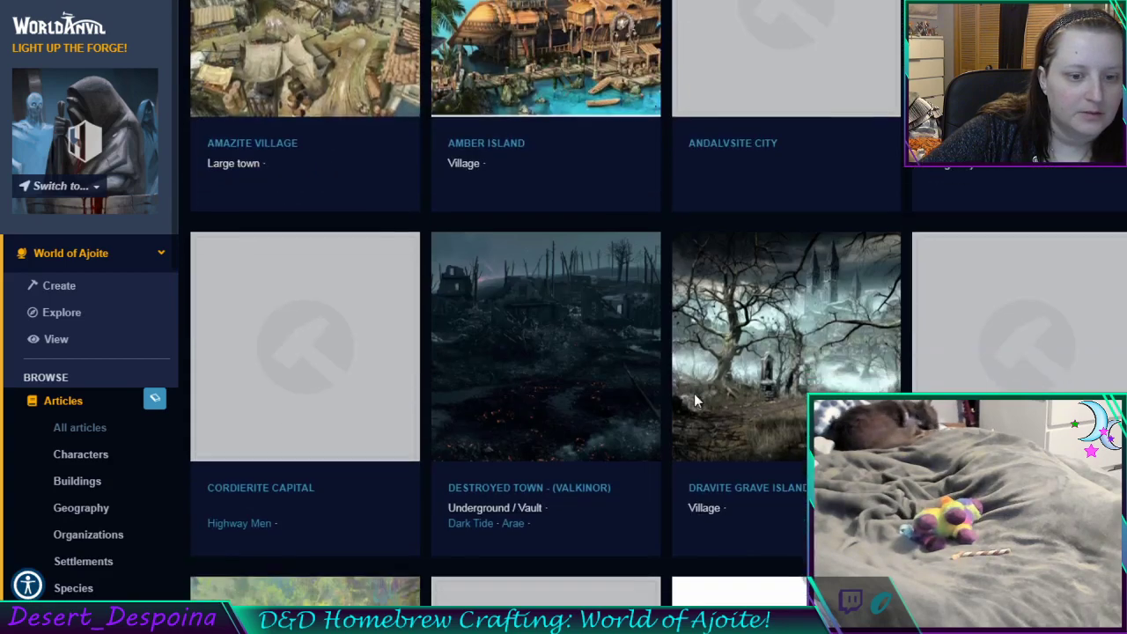
pyautogui.scroll(4, 693, 393)
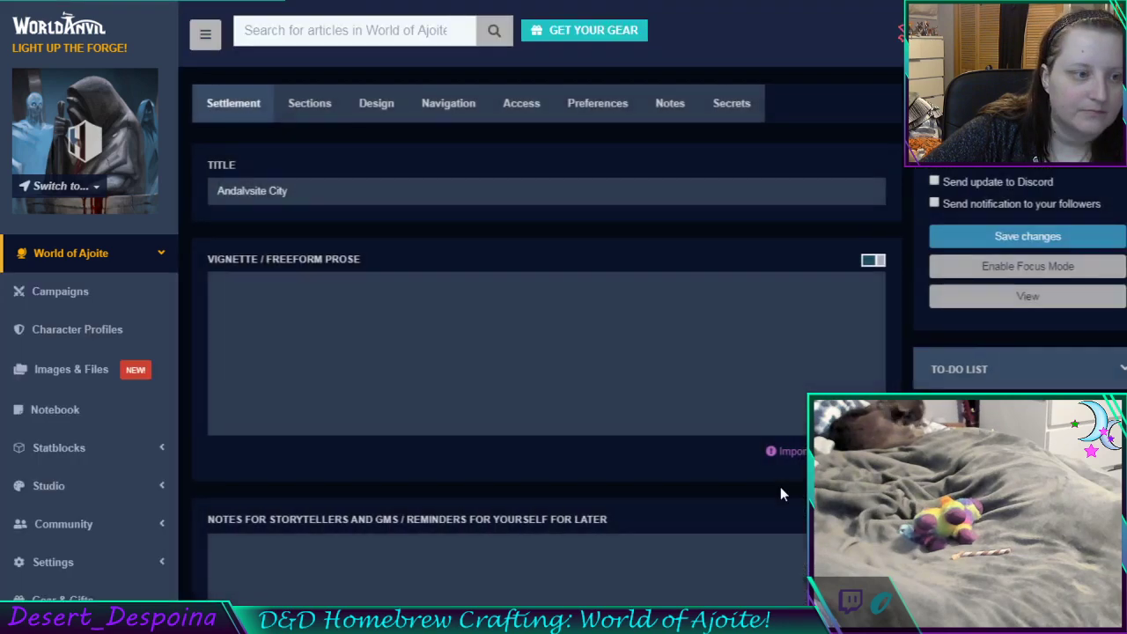
# Set Andalvsite City's location type to Capital and save the changes
pyautogui.scroll(-4, 482, 238)
pyautogui.scroll(-1, 481, 256)
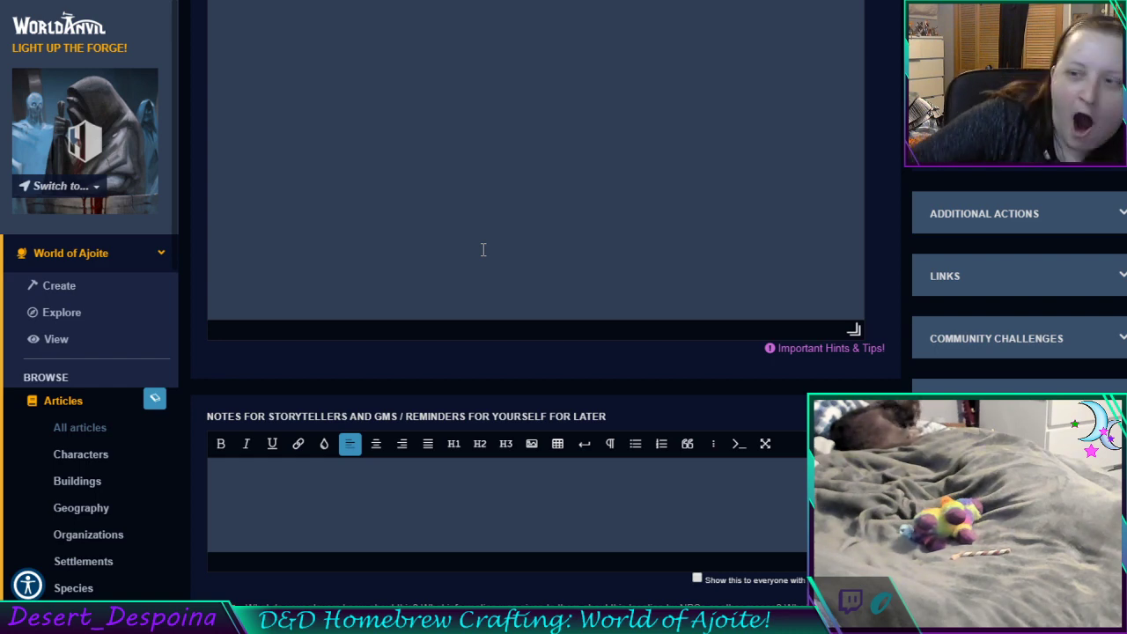
pyautogui.scroll(-1, 467, 278)
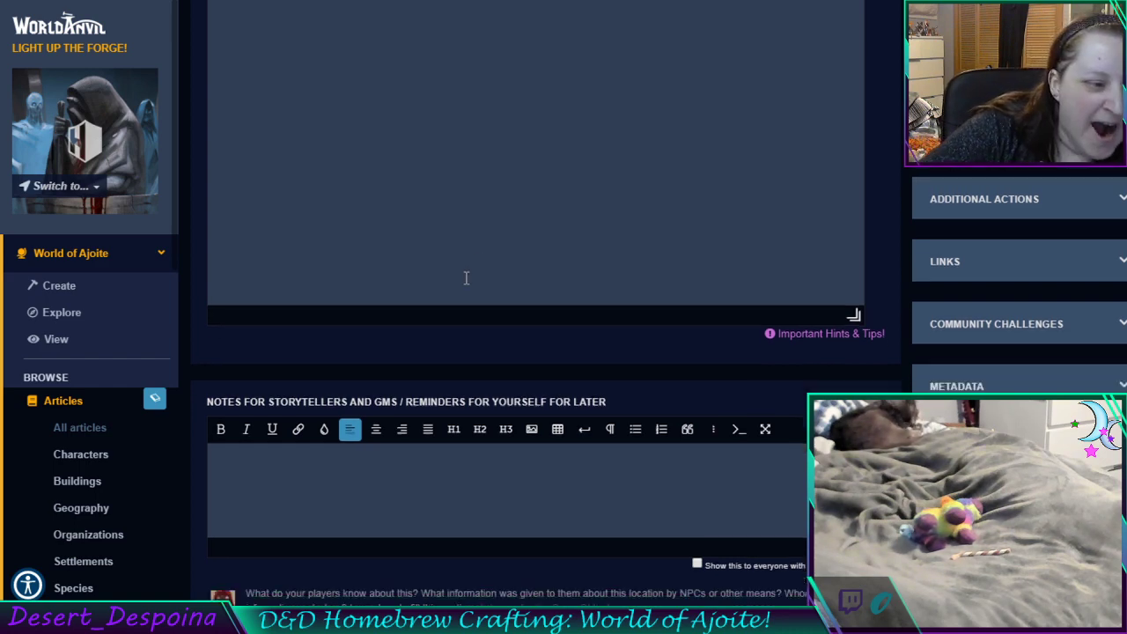
pyautogui.scroll(-10, 467, 279)
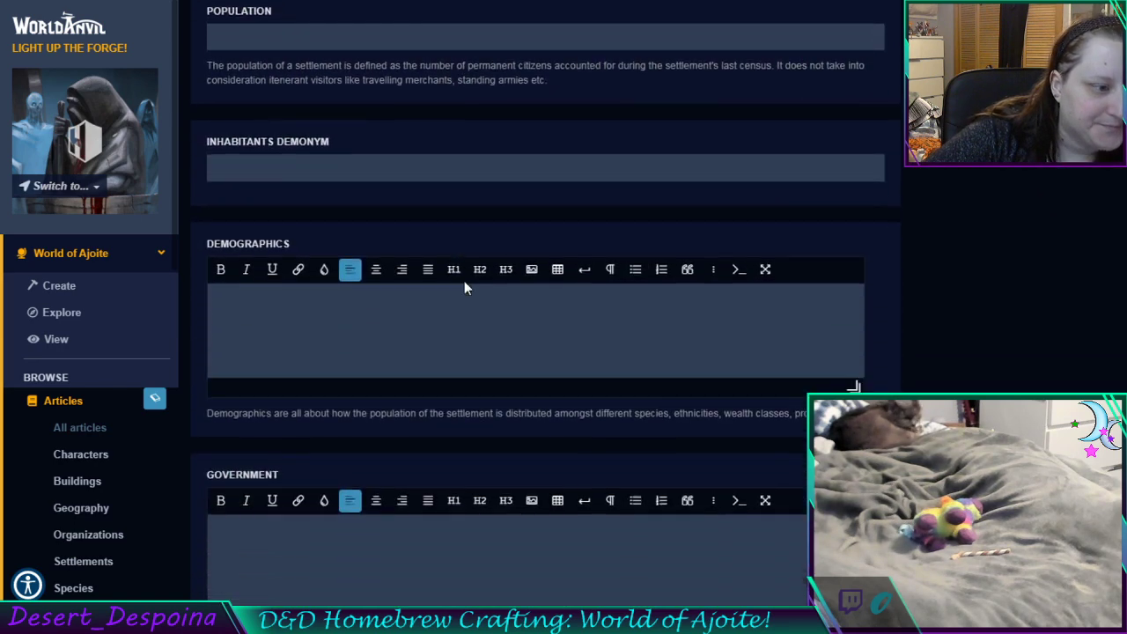
pyautogui.scroll(-2, 465, 289)
pyautogui.scroll(5, 465, 264)
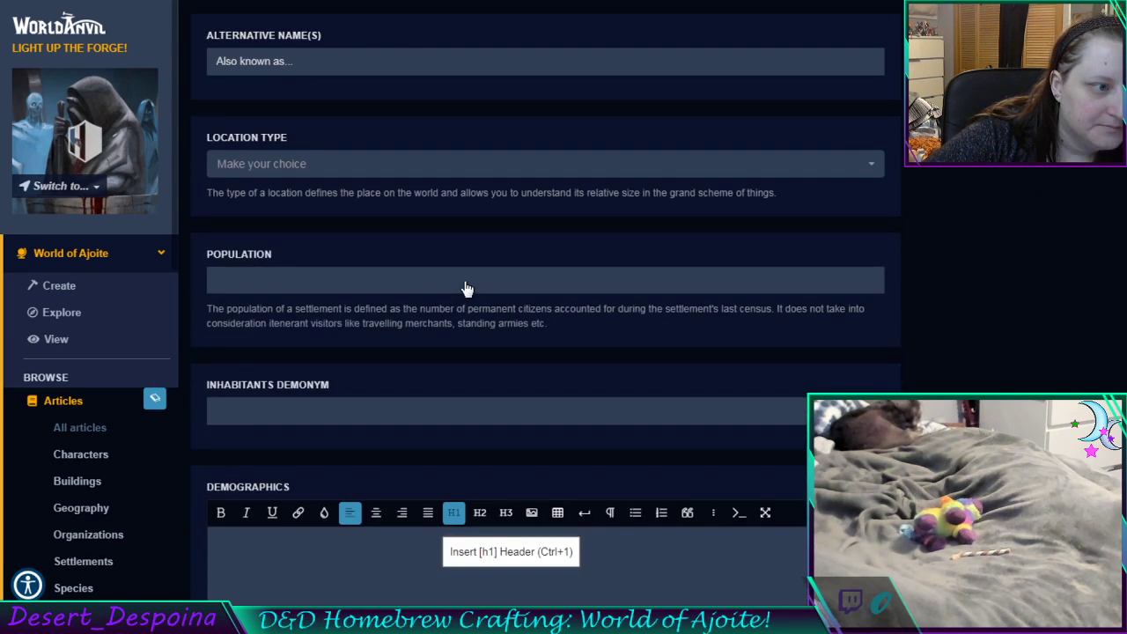
pyautogui.click(442, 176)
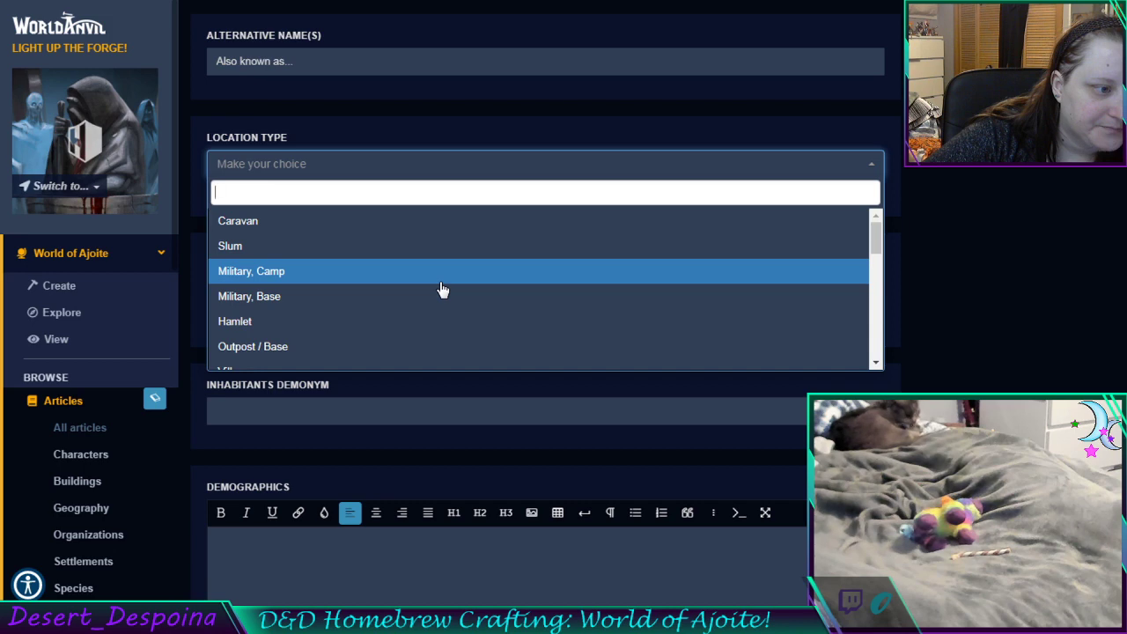
pyautogui.scroll(-3, 442, 291)
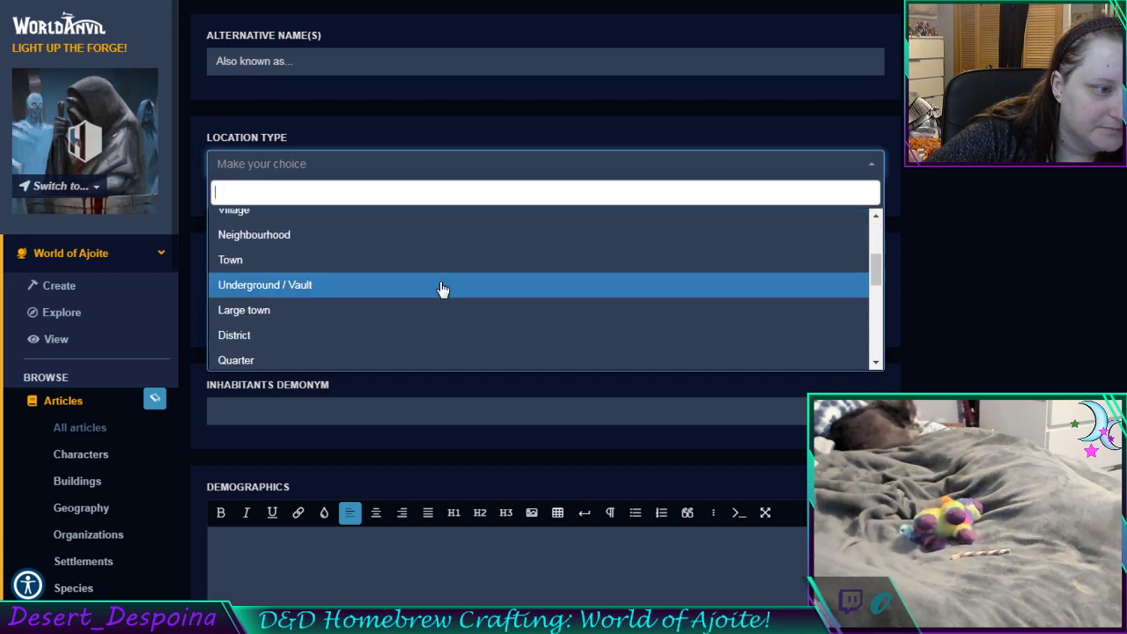
pyautogui.scroll(-1, 442, 291)
pyautogui.scroll(-1, 443, 291)
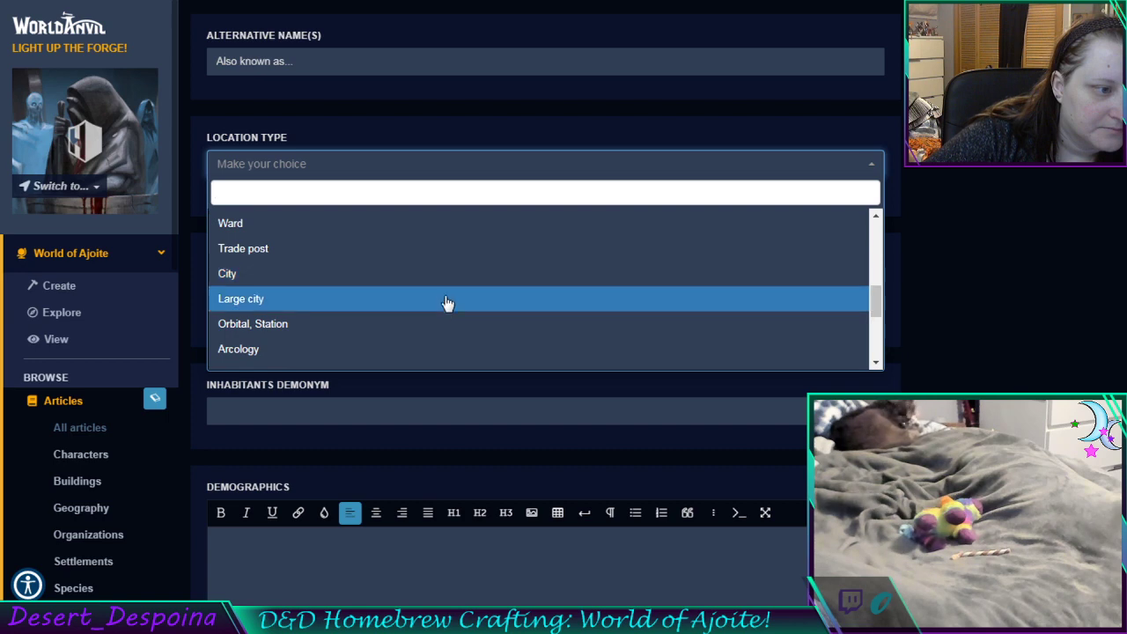
pyautogui.scroll(-1, 446, 302)
pyautogui.scroll(-1, 446, 302)
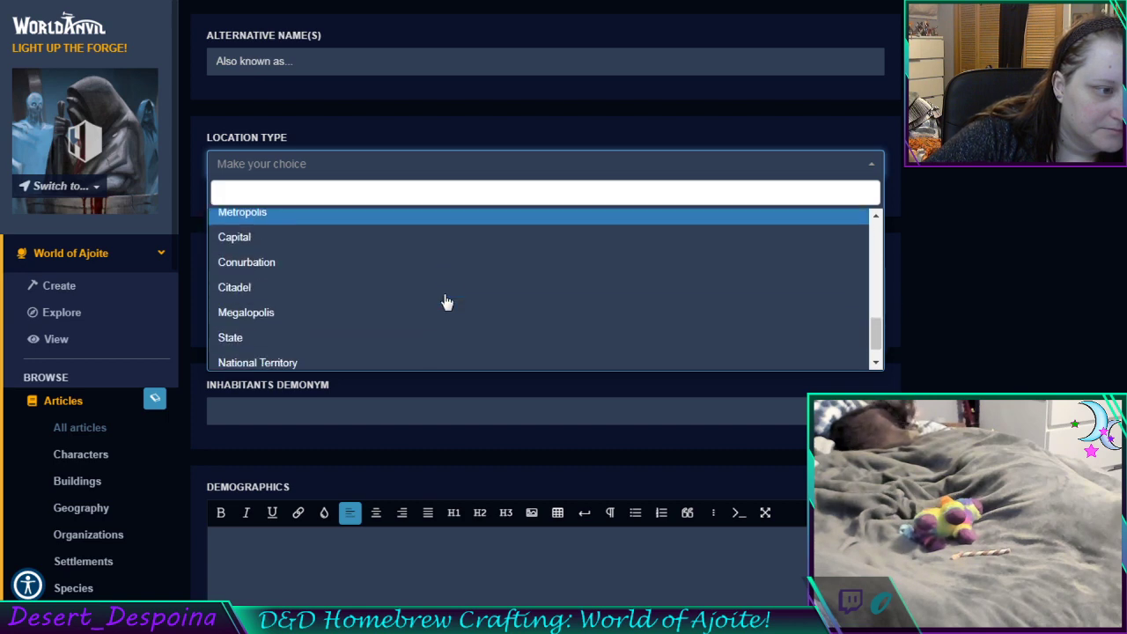
pyautogui.click(446, 236)
pyautogui.scroll(5, 641, 241)
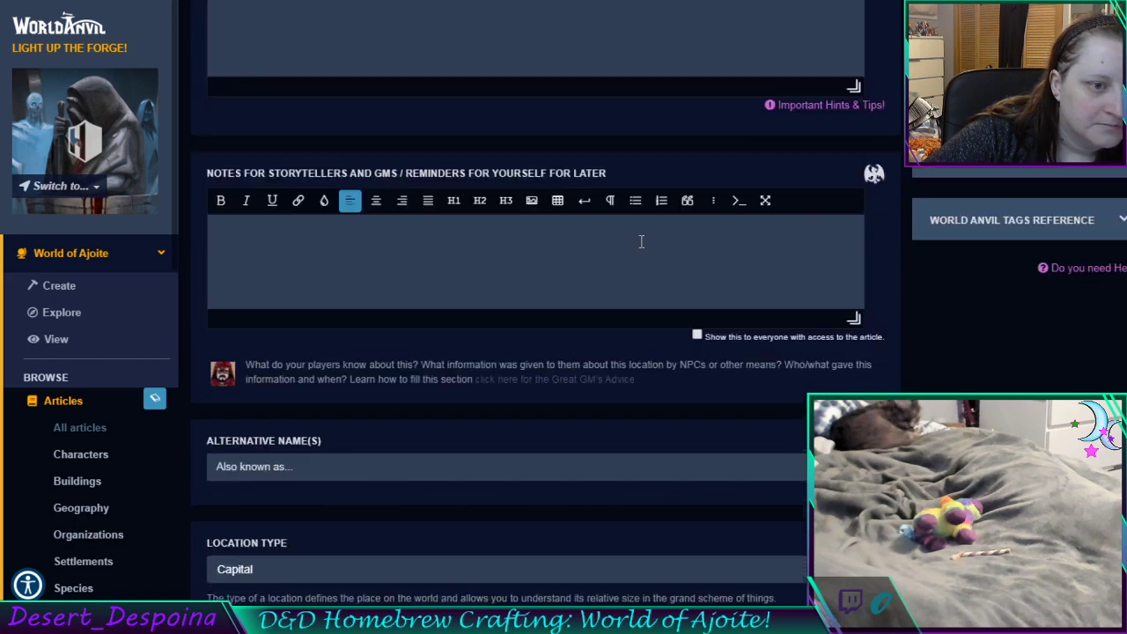
pyautogui.scroll(10, 640, 245)
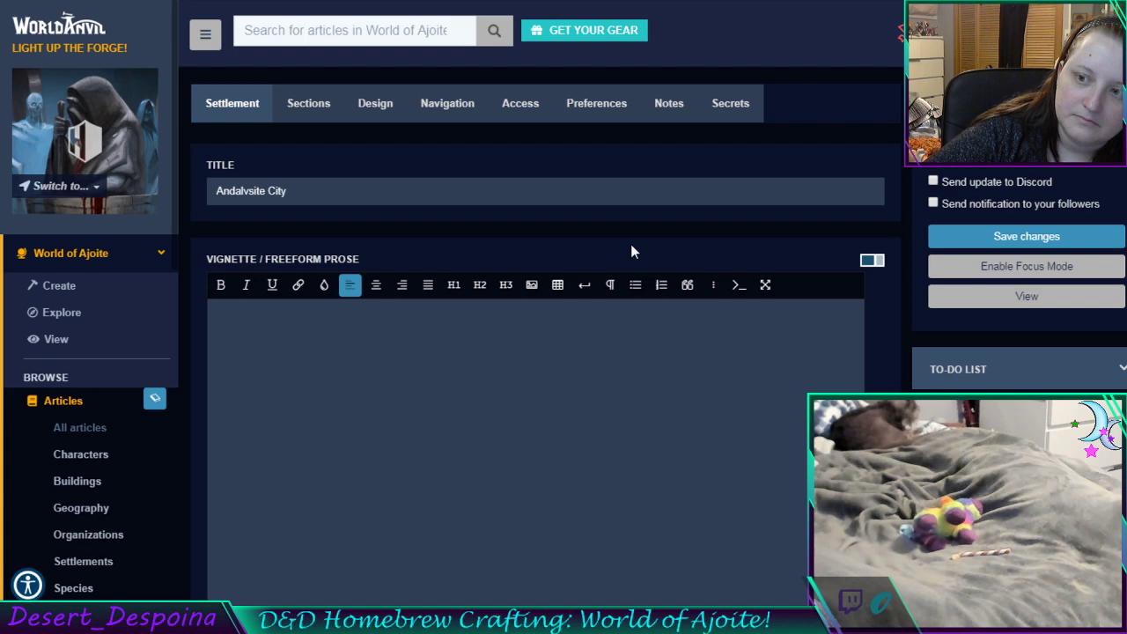
pyautogui.click(964, 247)
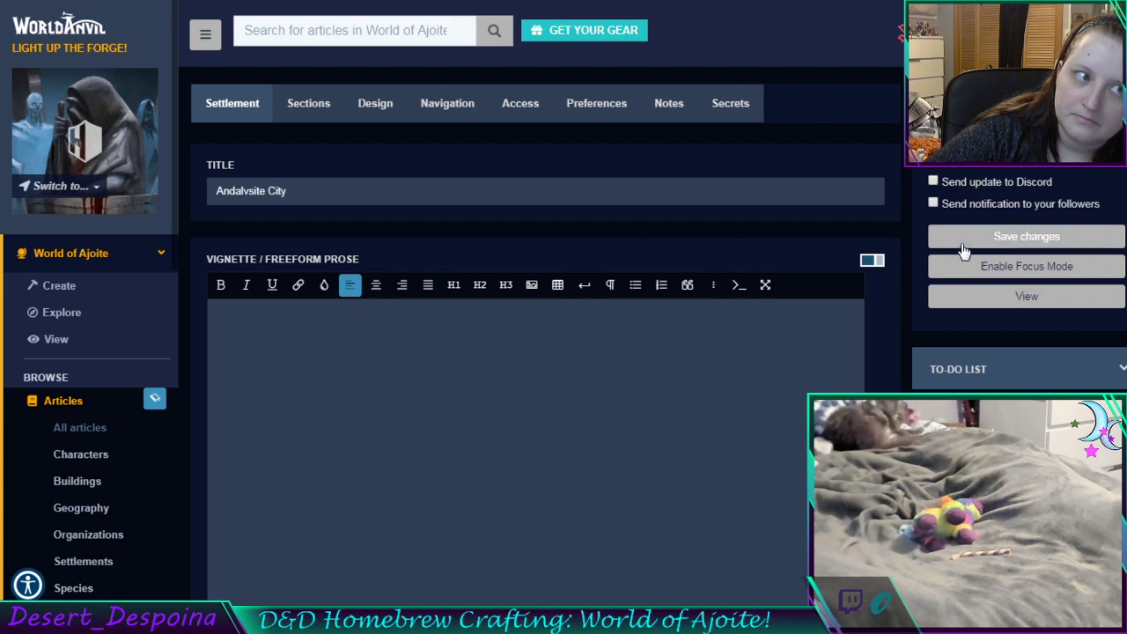
# Examine the characters under Important People and Important People II and read the Julianna II article in the published world
pyautogui.hotkey('ctrl', 'Tab')
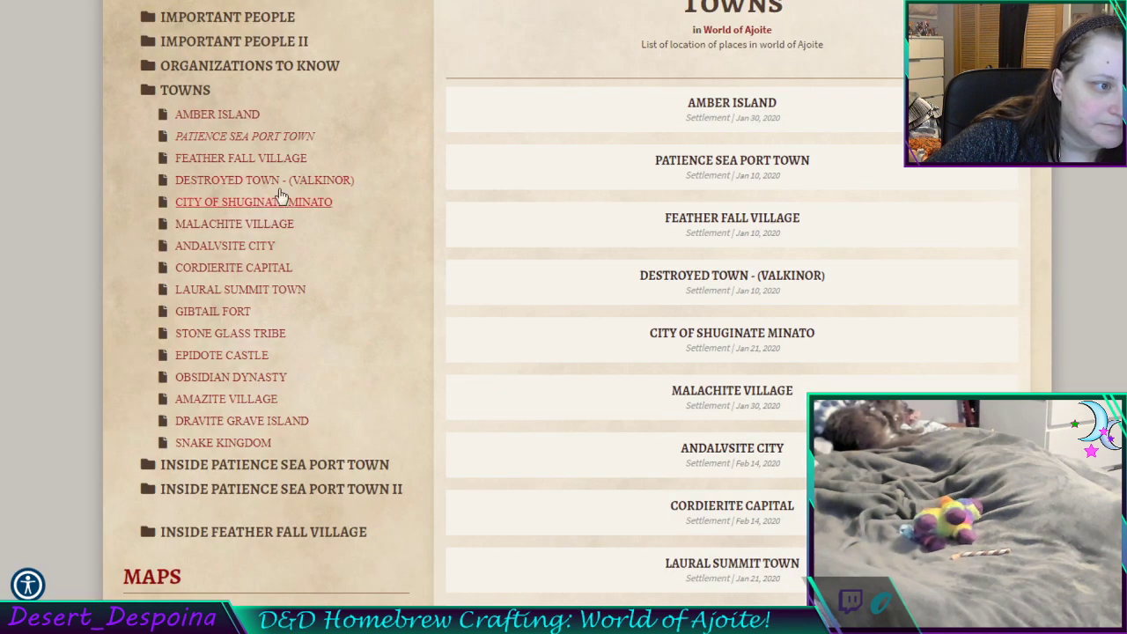
pyautogui.click(259, 50)
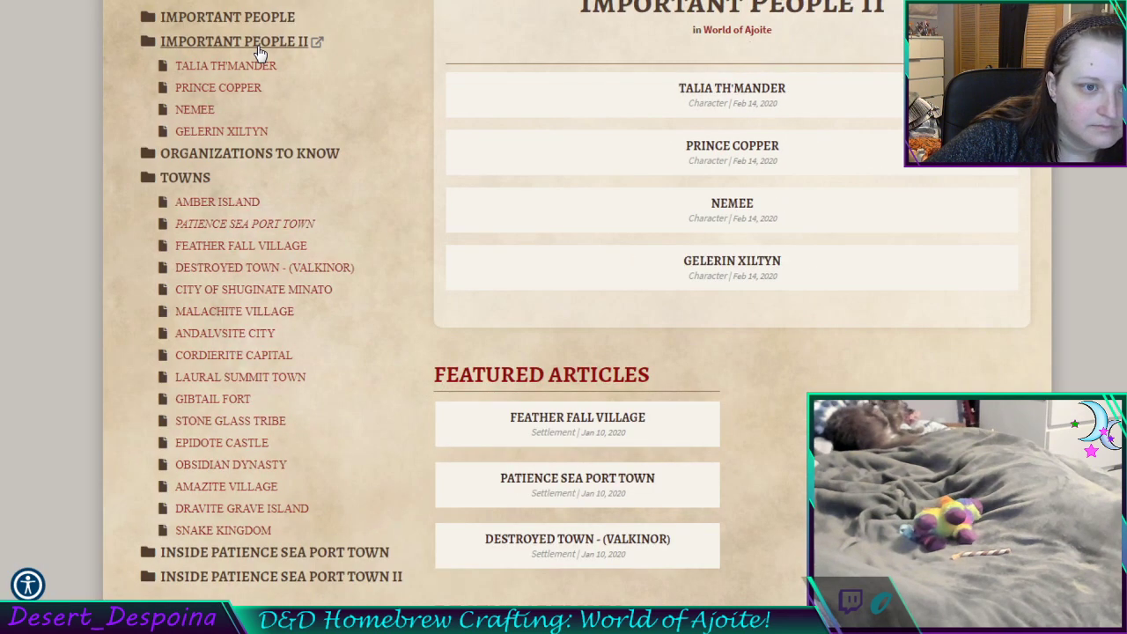
pyautogui.click(259, 26)
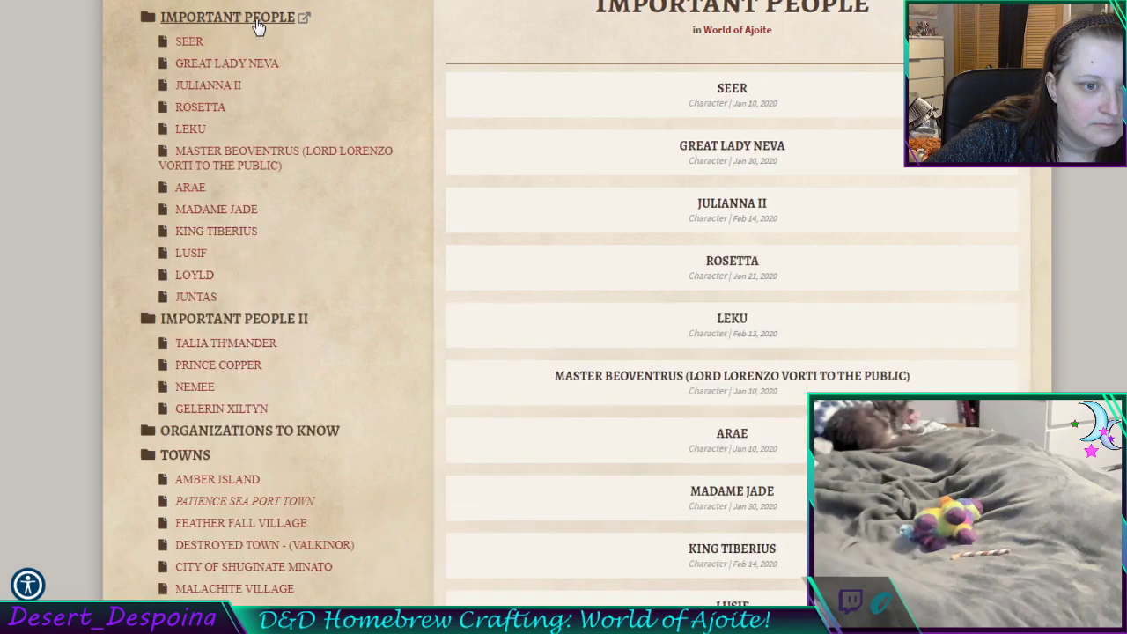
pyautogui.scroll(-1, 788, 243)
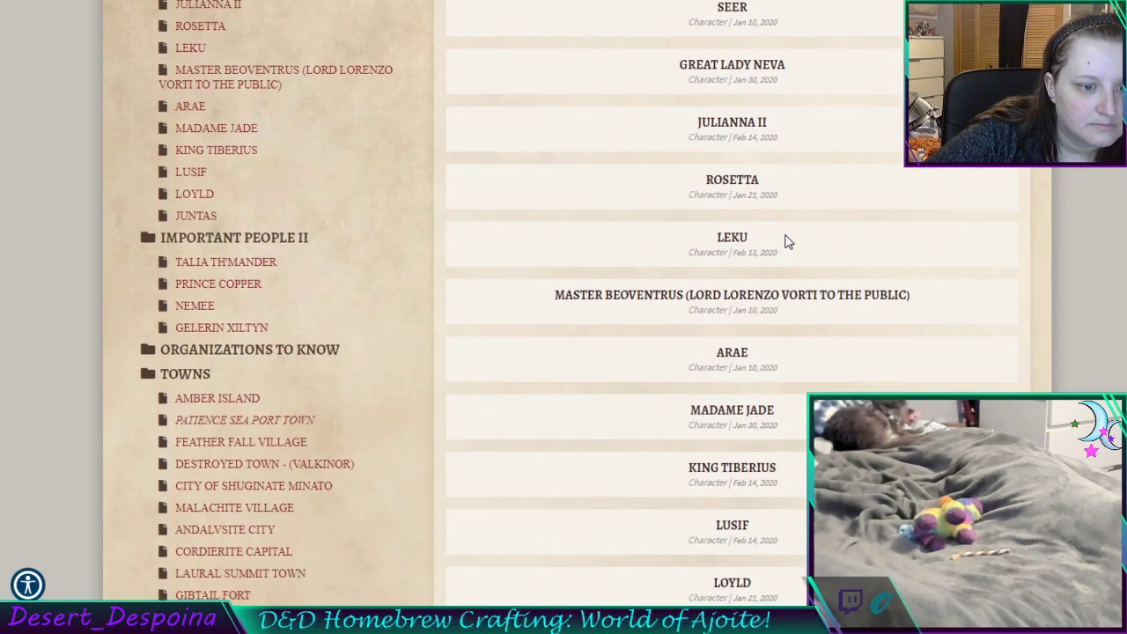
pyautogui.scroll(-2, 788, 242)
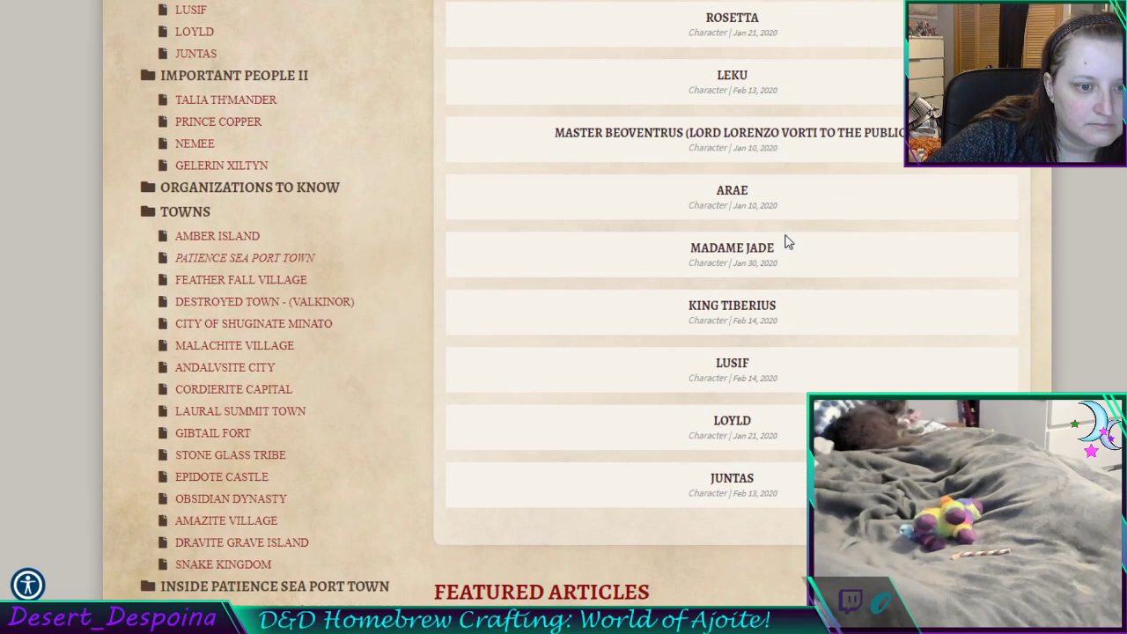
pyautogui.scroll(2, 798, 240)
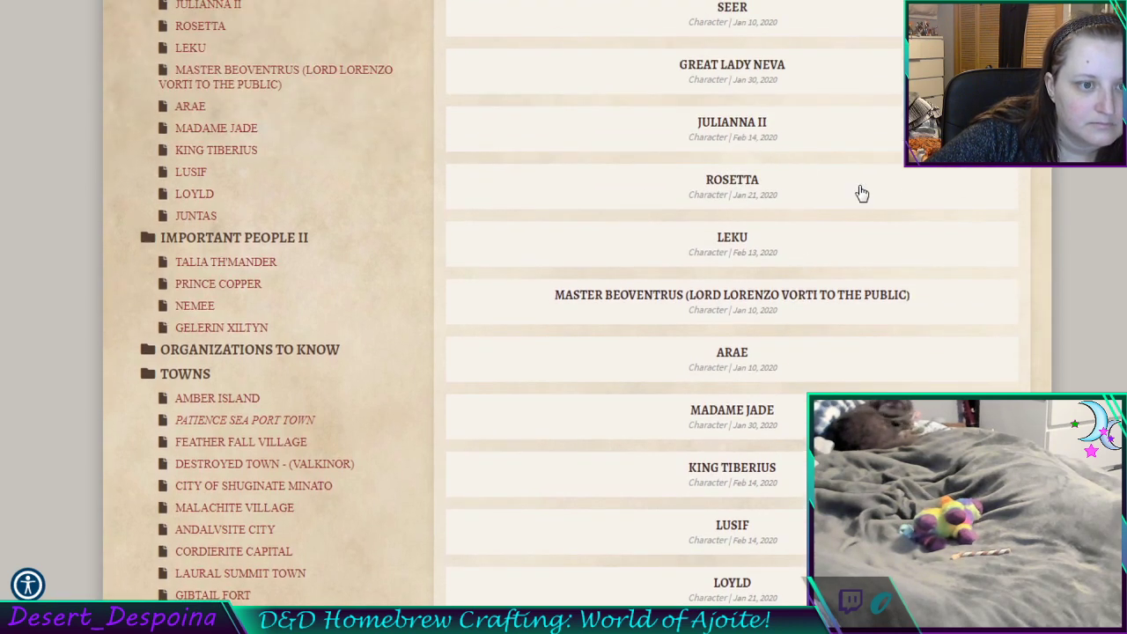
pyautogui.scroll(-4, 639, 254)
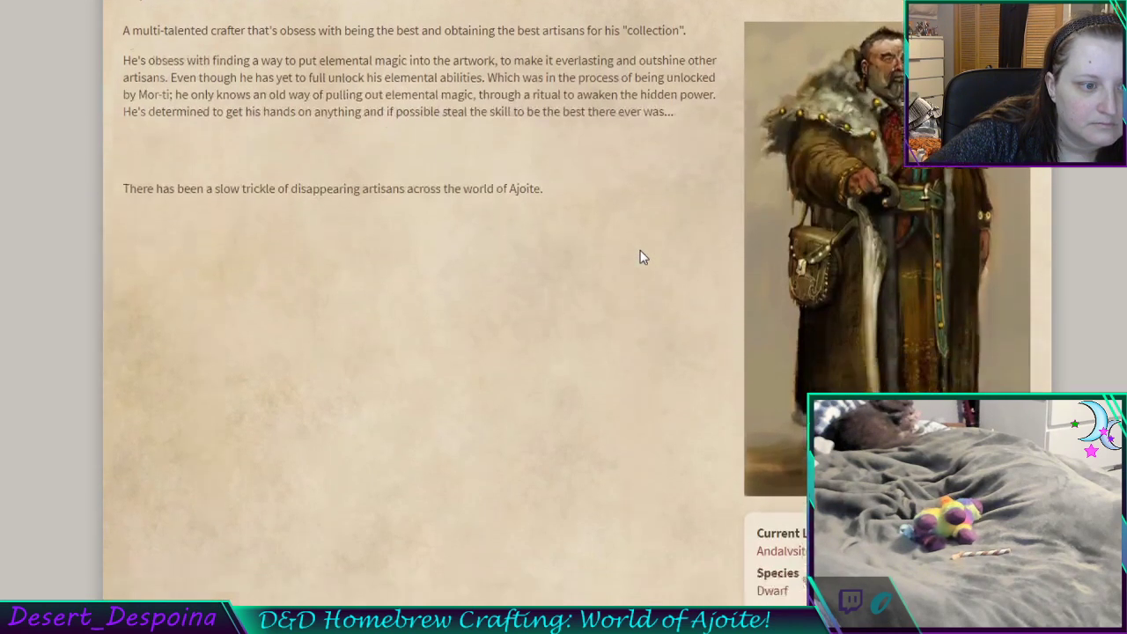
pyautogui.scroll(-2, 641, 256)
pyautogui.scroll(7, 641, 256)
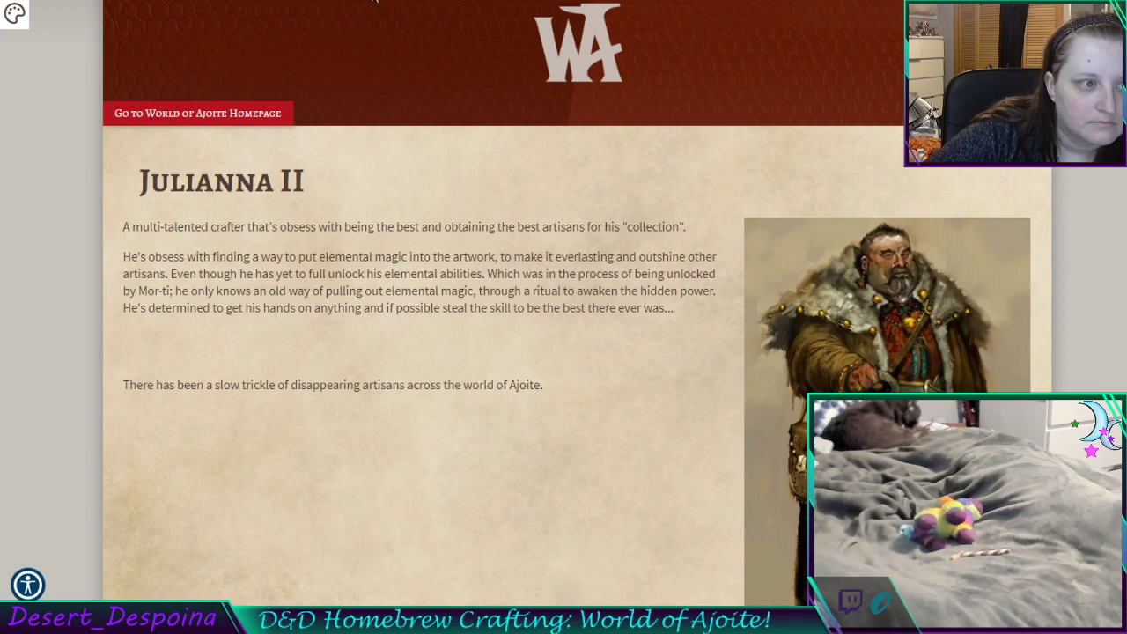
pyautogui.hotkey('ctrl', 'Tab')
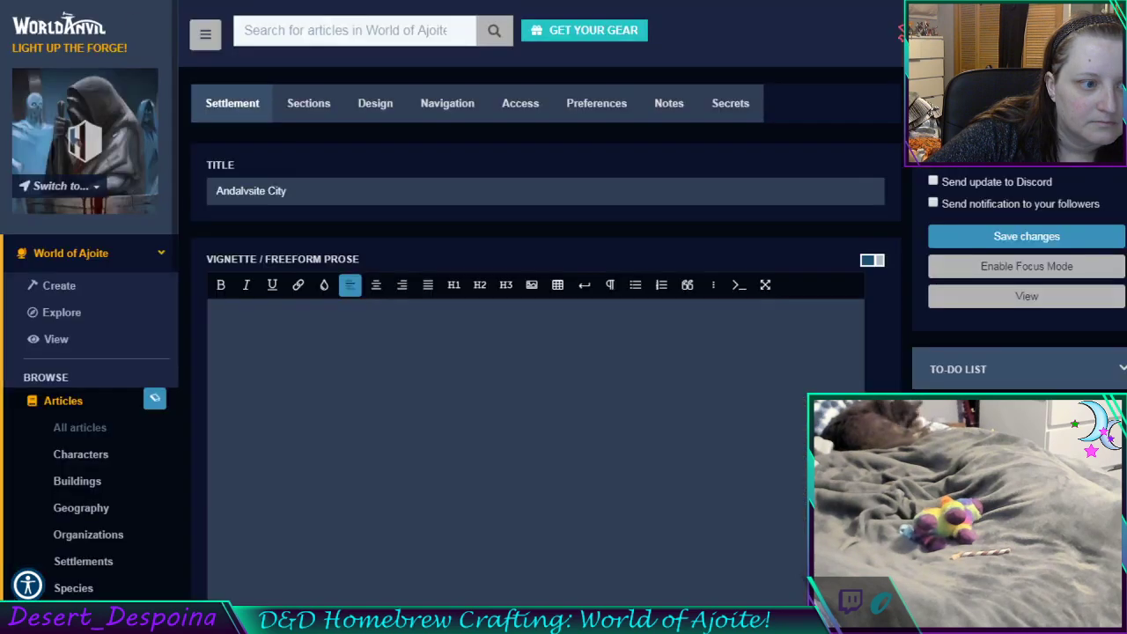
# Save the Andalvsite City article and open the Epidote Castle settlement for editing
pyautogui.click(1001, 237)
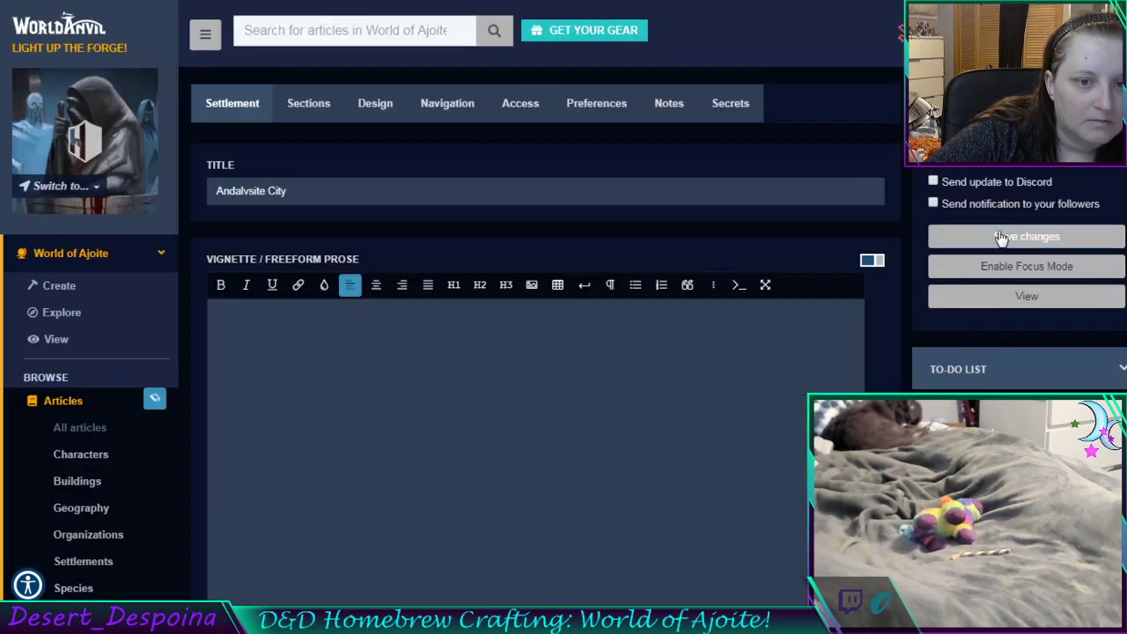
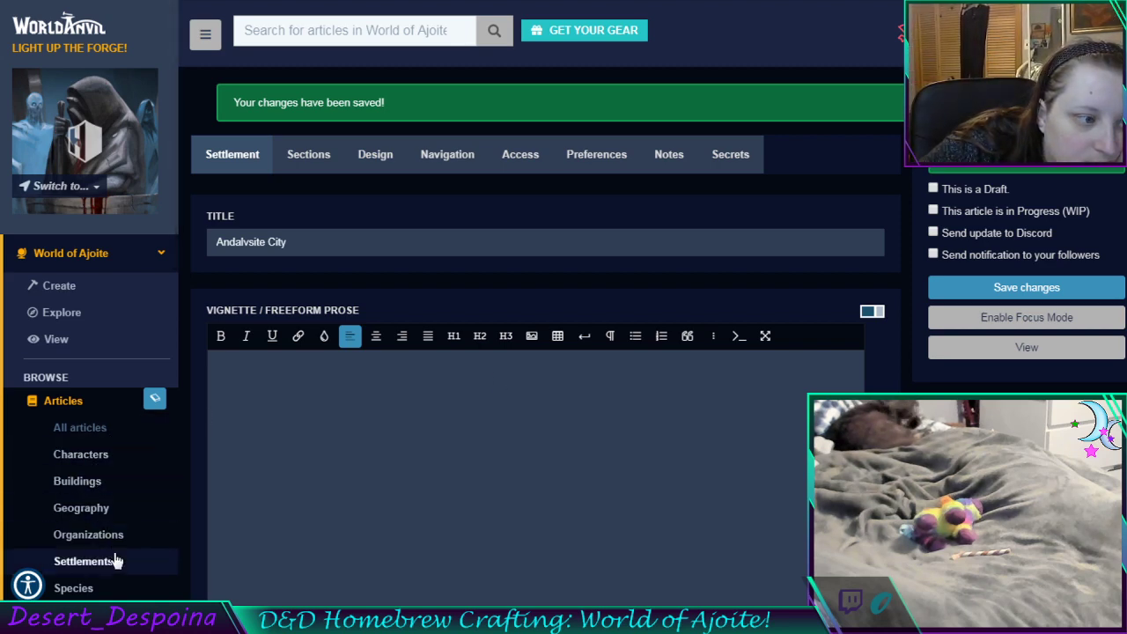
pyautogui.click(84, 561)
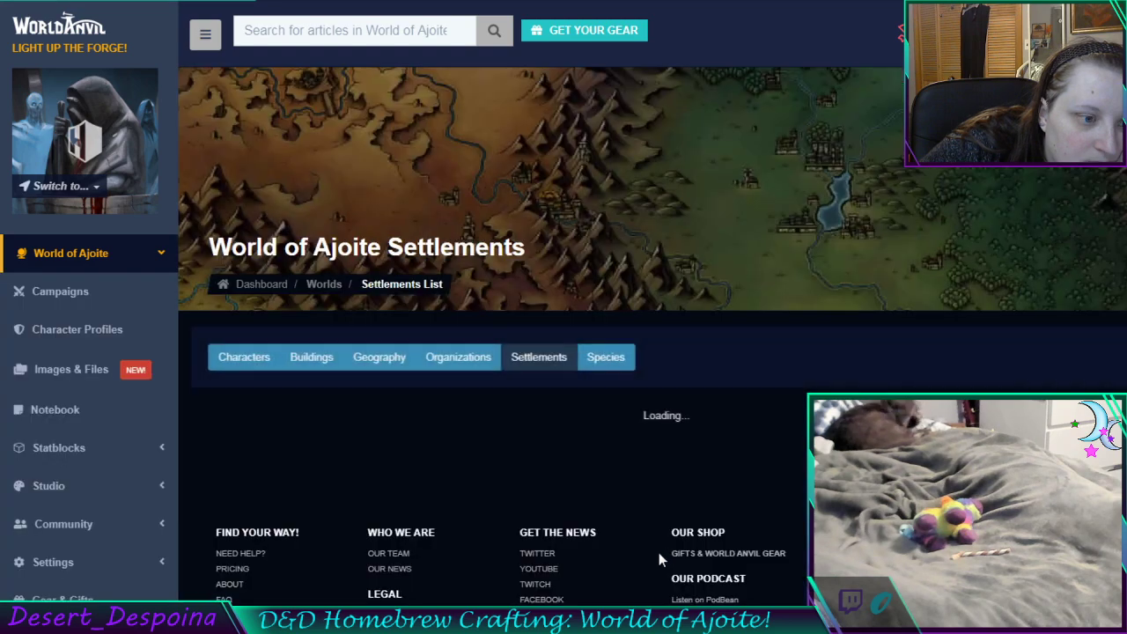
pyautogui.scroll(-7, 659, 556)
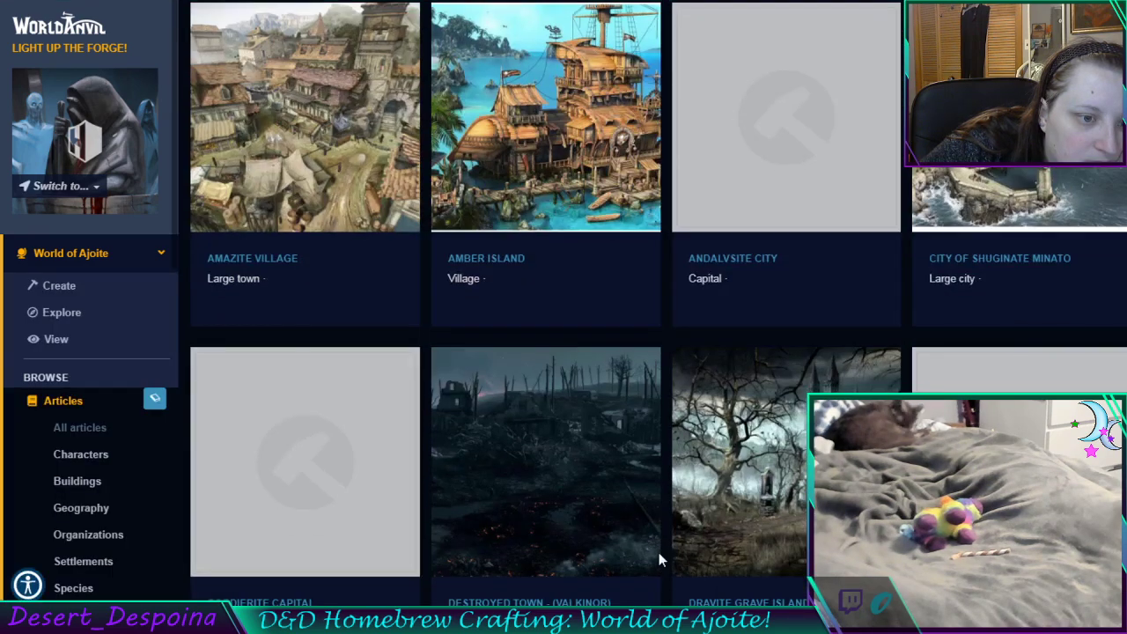
pyautogui.scroll(-2, 659, 557)
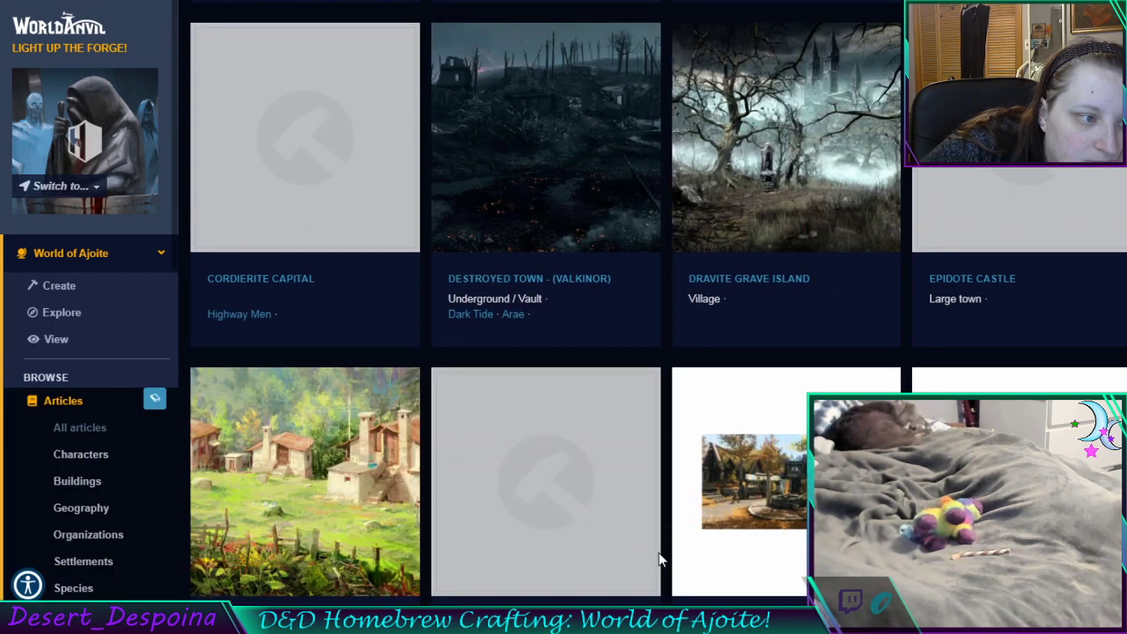
pyautogui.click(959, 284)
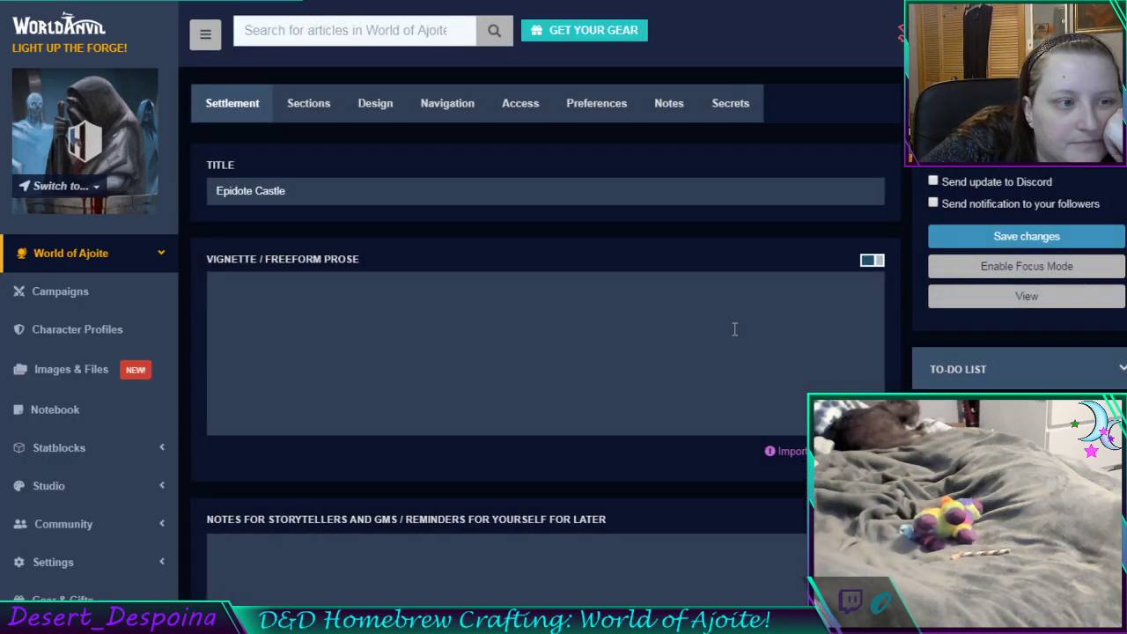
# Set Epidote Castle's owning organization to Rising Dawn
pyautogui.scroll(-12, 734, 330)
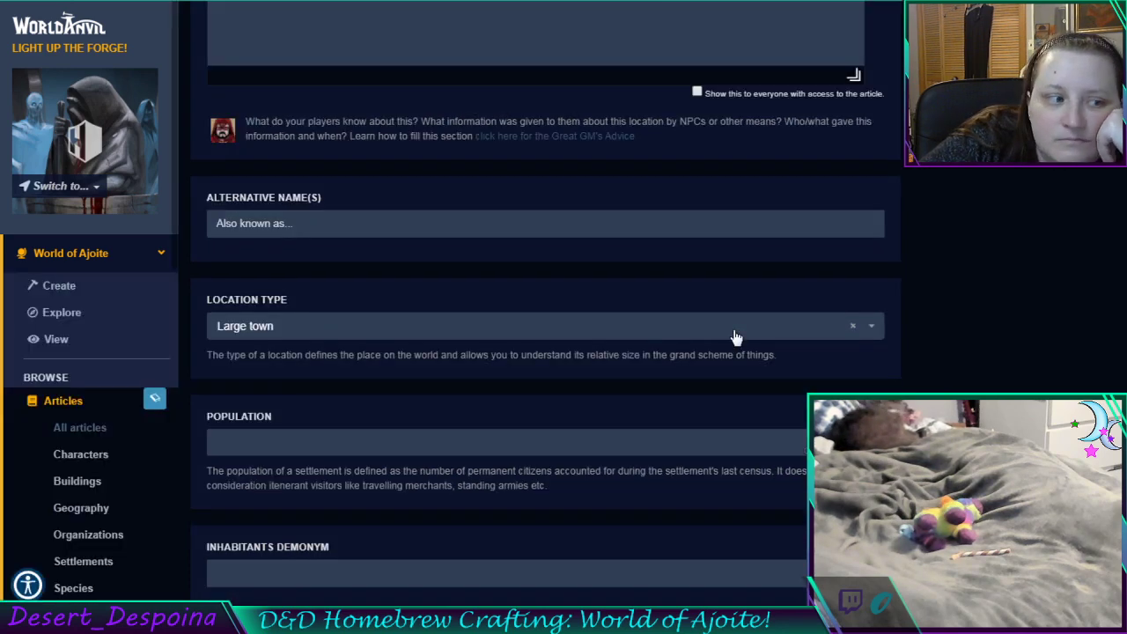
pyautogui.scroll(-4, 734, 336)
pyautogui.scroll(-13, 734, 336)
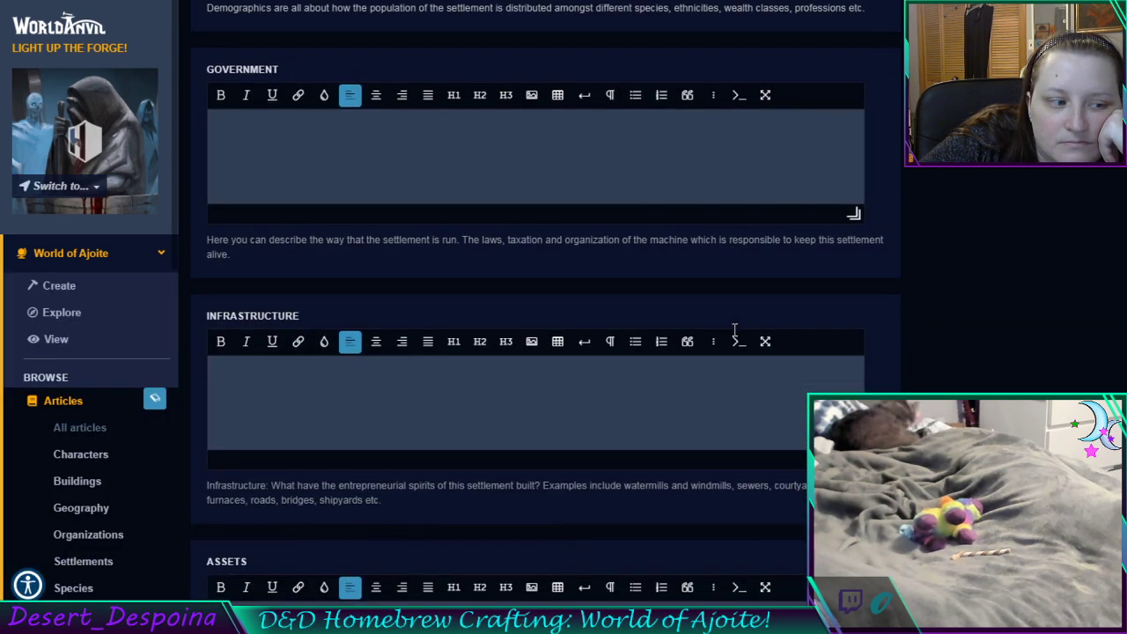
pyautogui.scroll(-11, 735, 338)
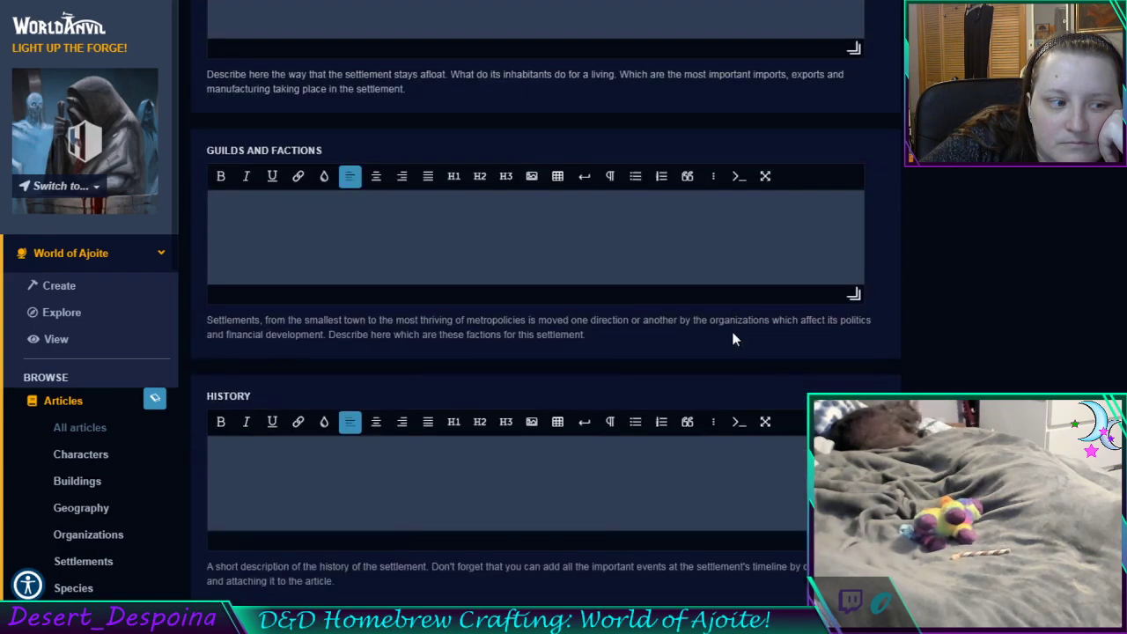
pyautogui.scroll(-9, 731, 336)
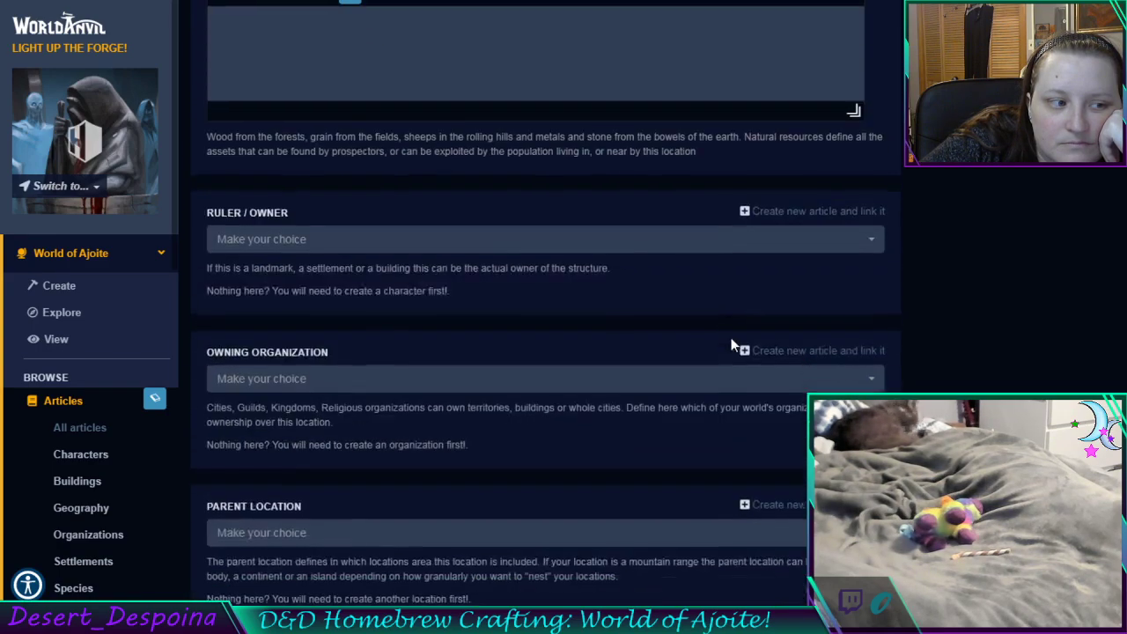
pyautogui.click(557, 381)
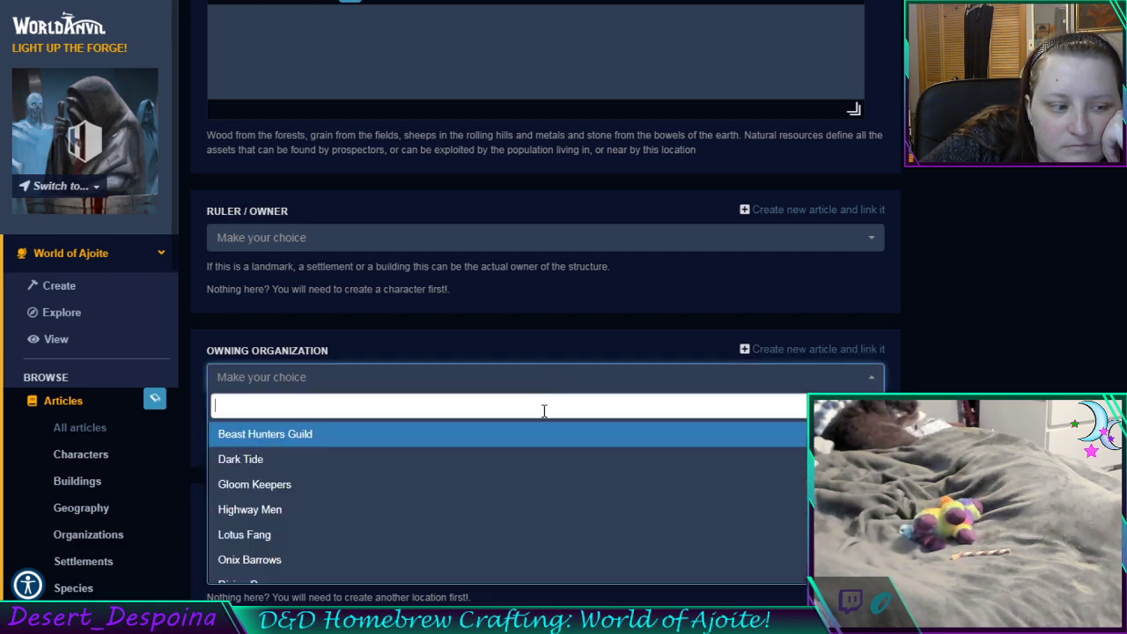
pyautogui.scroll(-2, 527, 496)
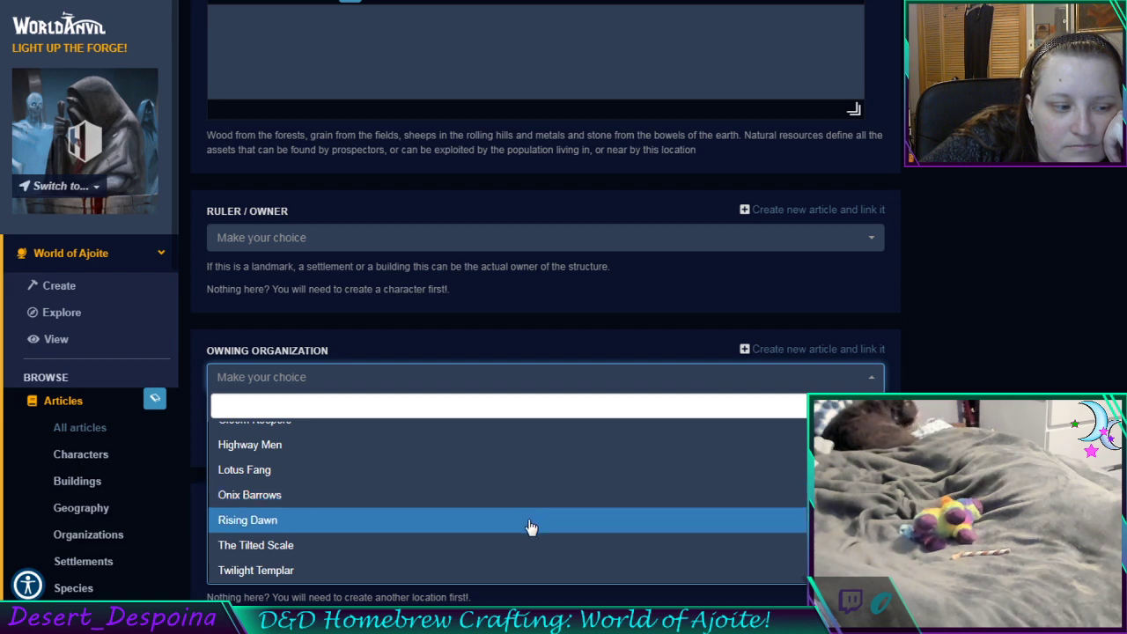
pyautogui.click(531, 521)
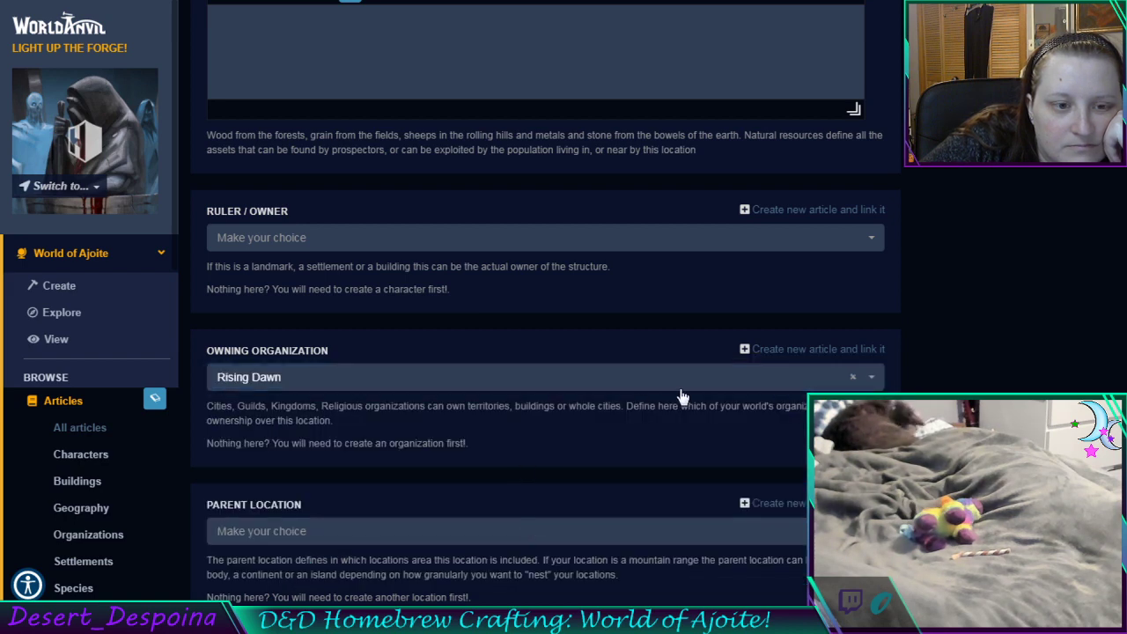
# Save the changes to the Epidote Castle article
pyautogui.scroll(10, 679, 395)
pyautogui.scroll(12, 628, 427)
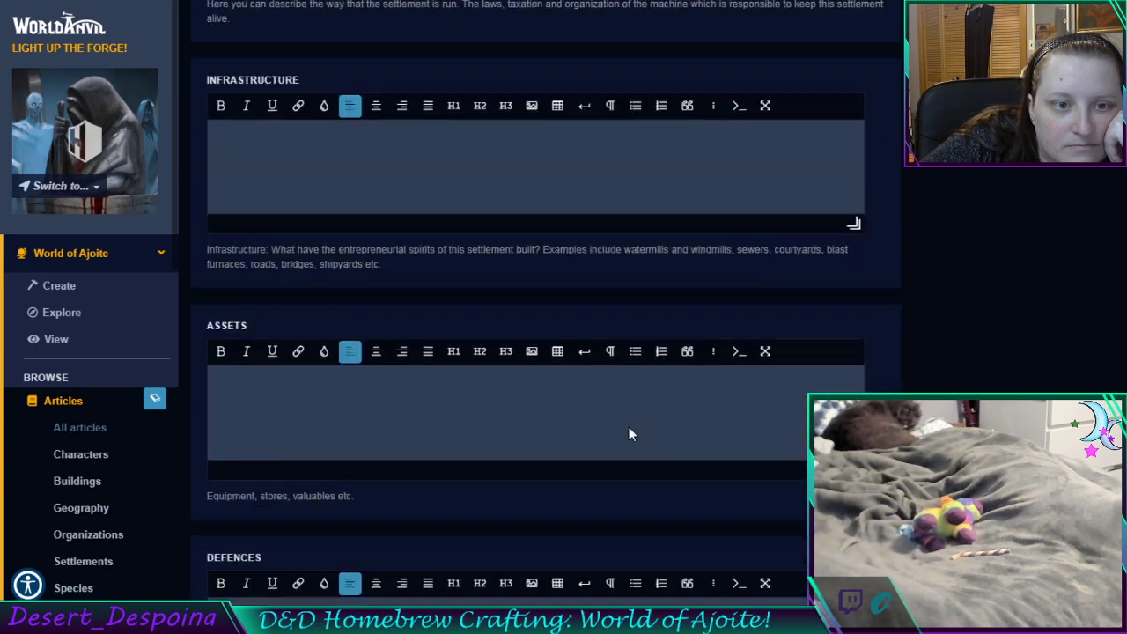
pyautogui.scroll(-5, 628, 427)
pyautogui.scroll(-7, 629, 431)
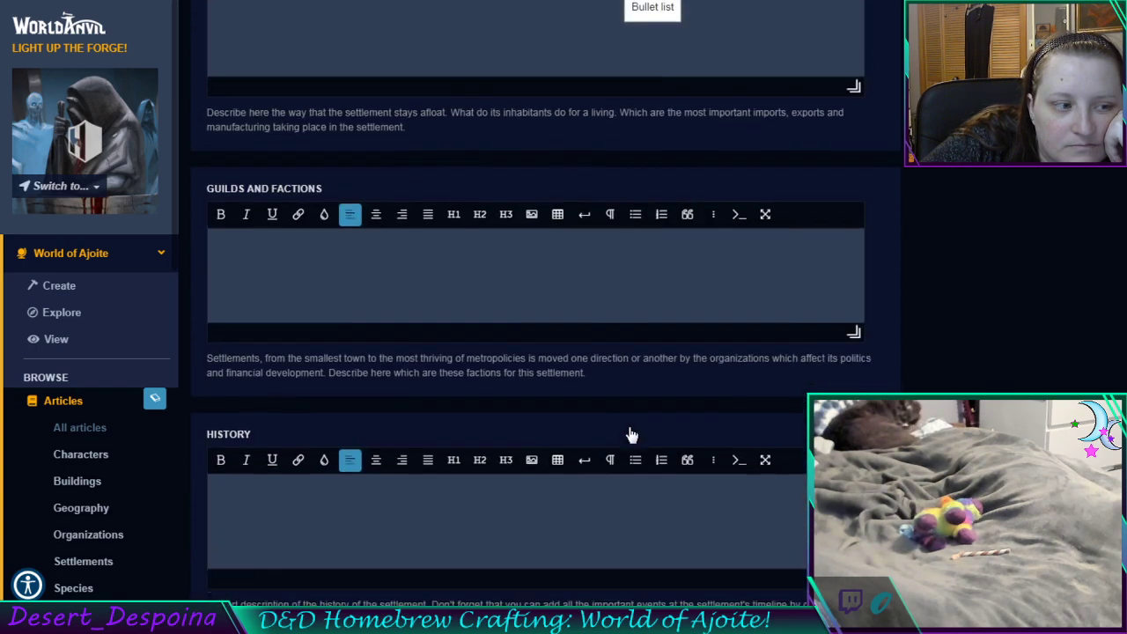
pyautogui.scroll(15, 628, 431)
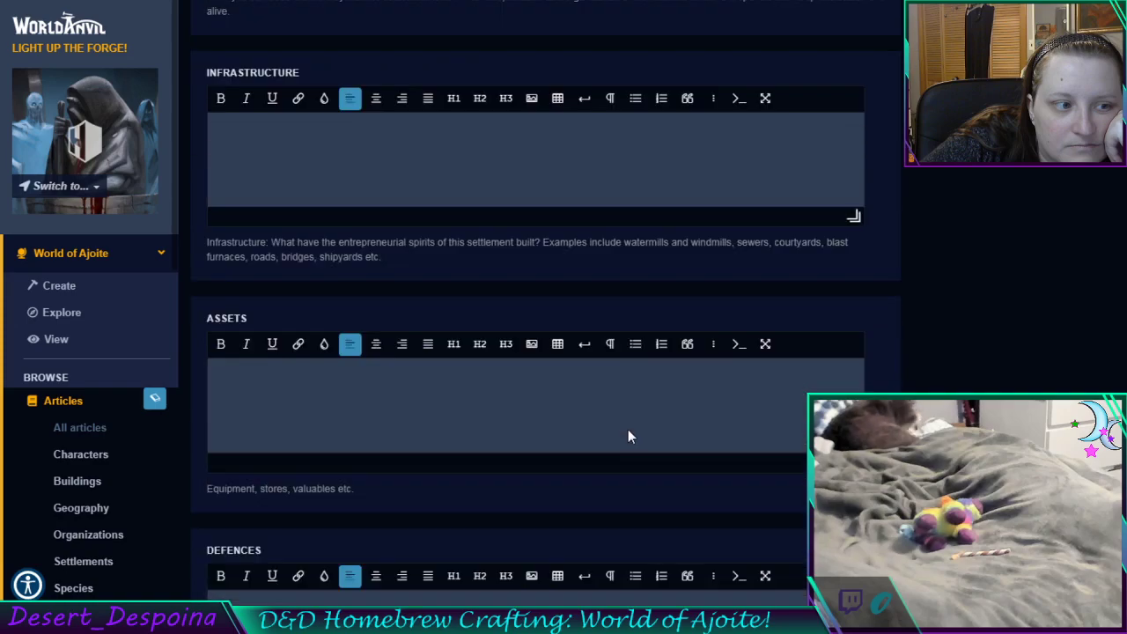
pyautogui.scroll(5, 628, 432)
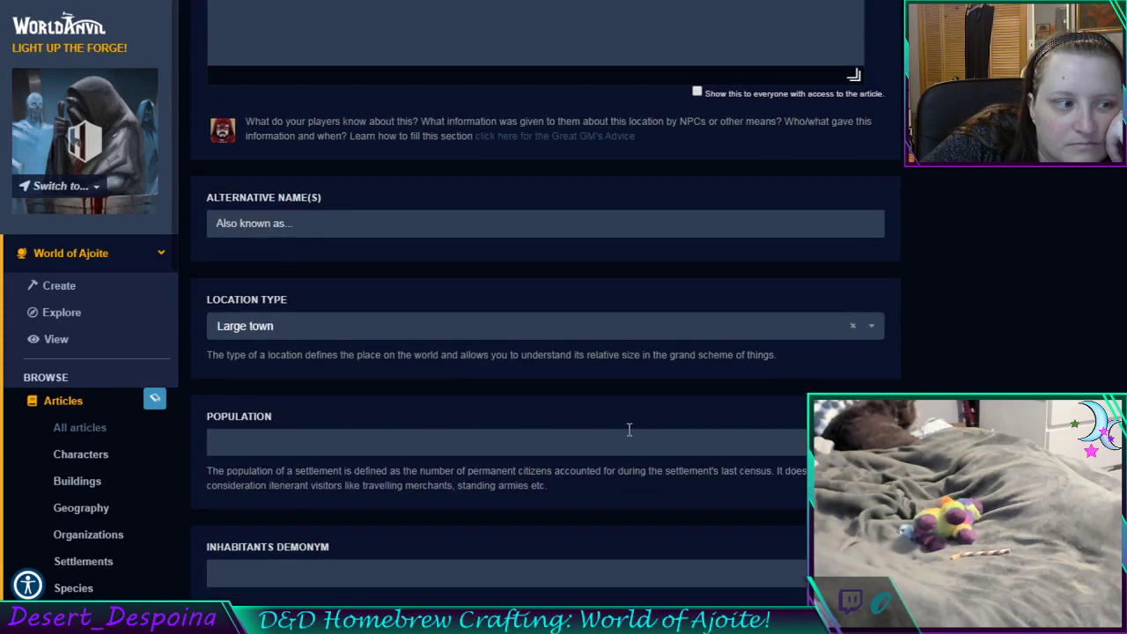
pyautogui.scroll(10, 621, 409)
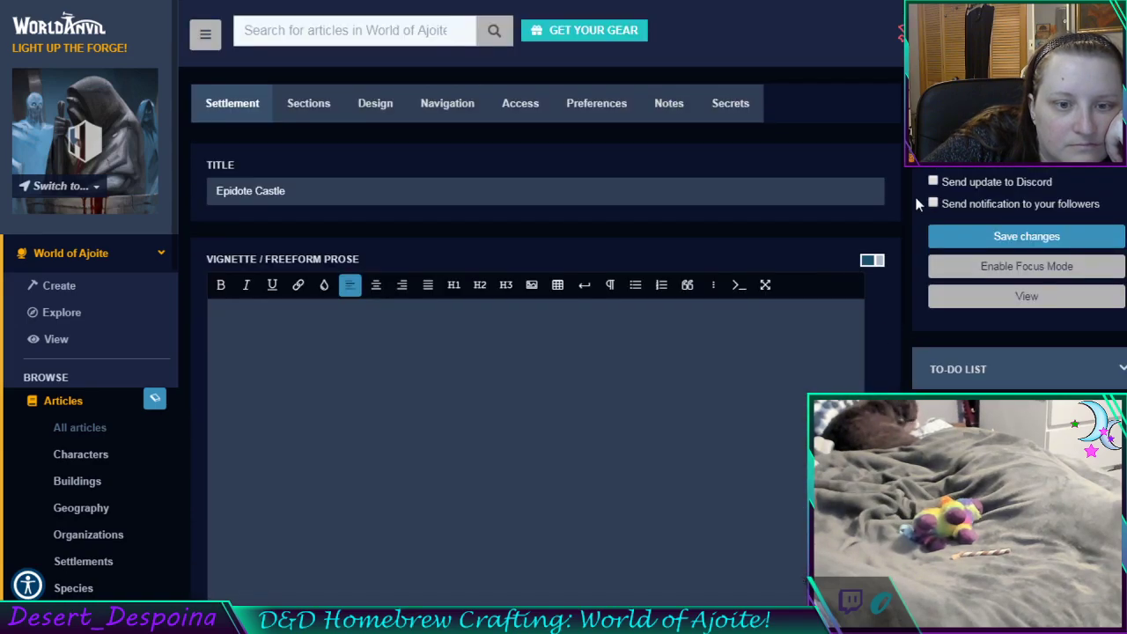
pyautogui.click(969, 235)
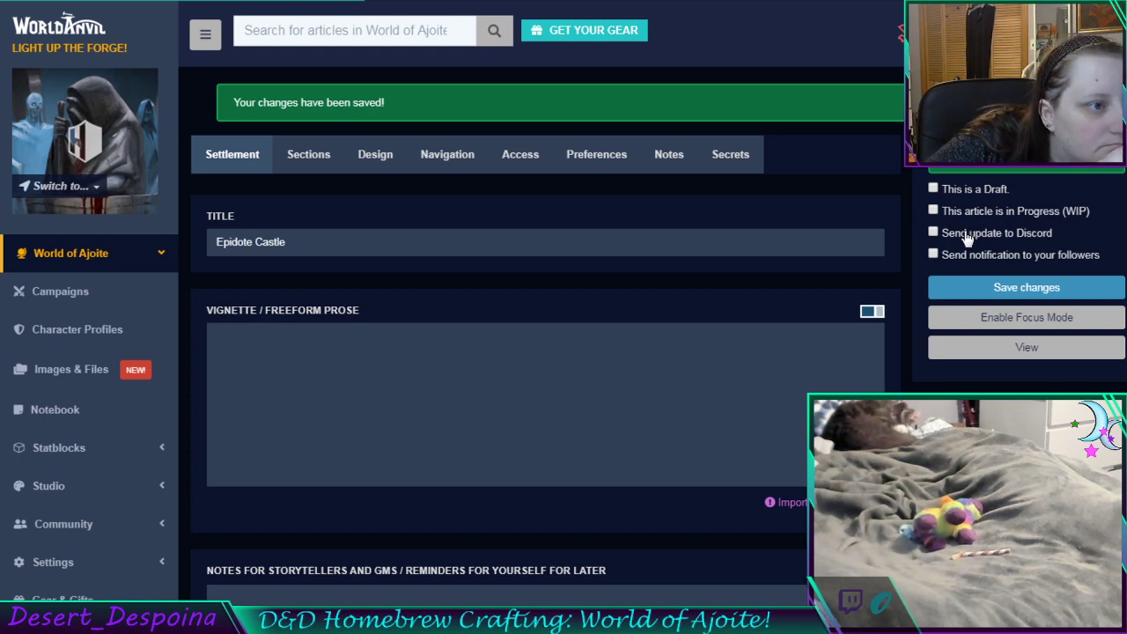
pyautogui.click(570, 404)
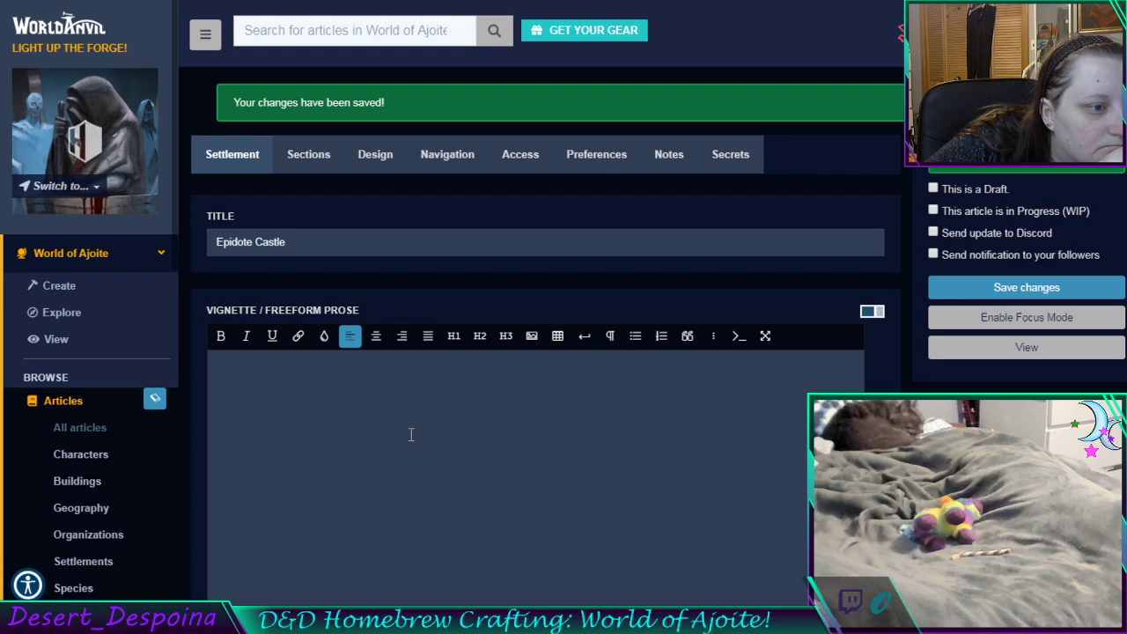
# Examine the World of Ajoite settlements list for each settlement's location type and owning organization
pyautogui.click(88, 564)
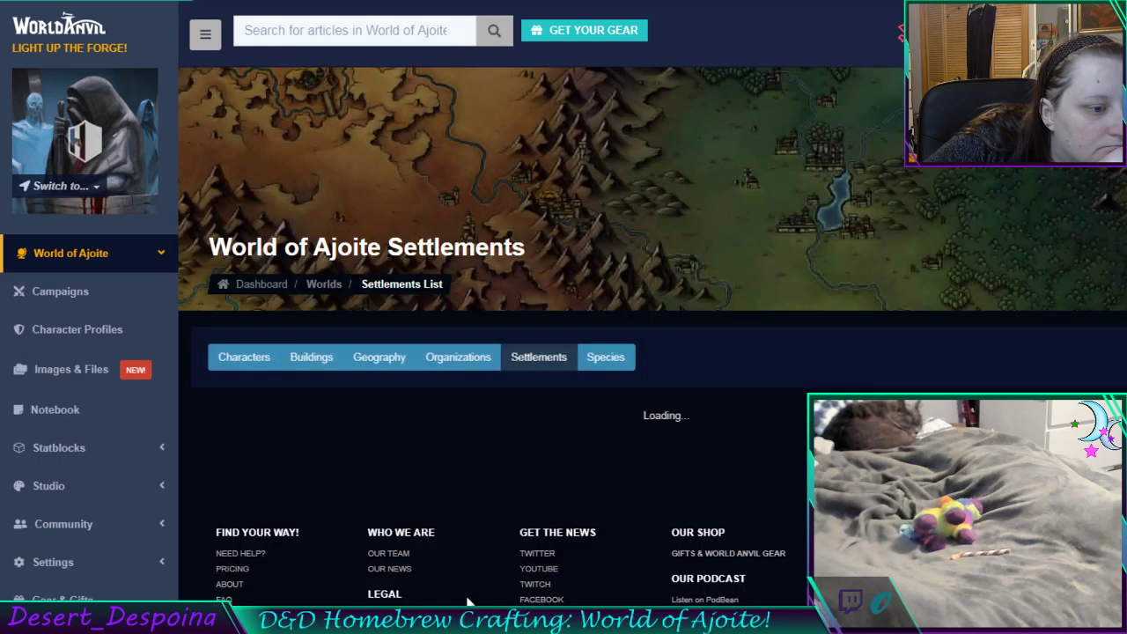
pyautogui.scroll(-2, 479, 563)
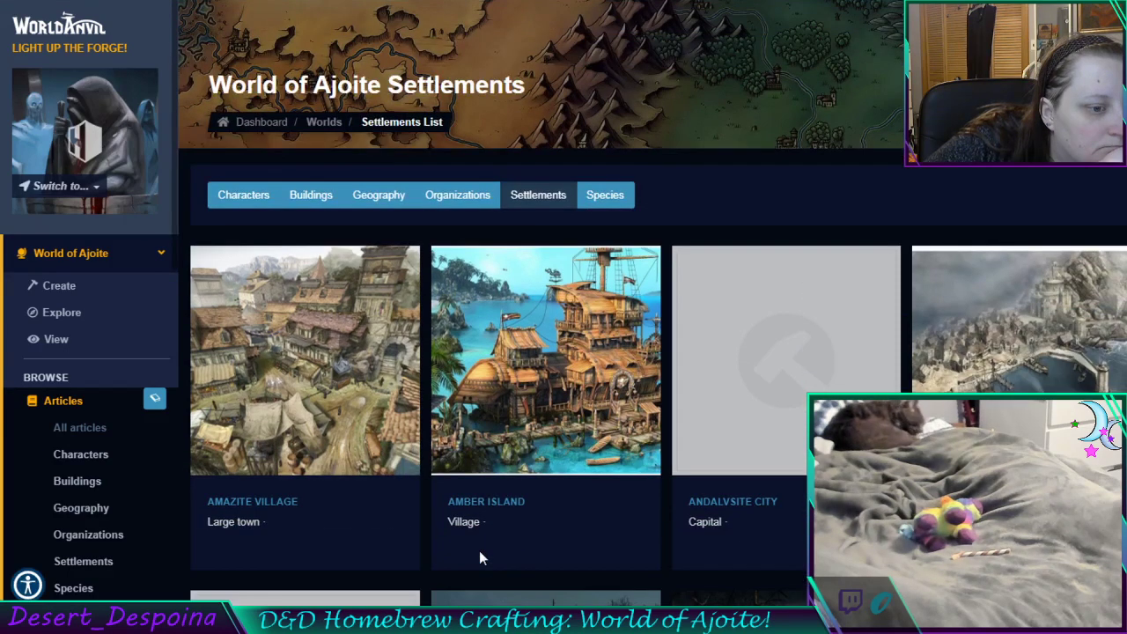
pyautogui.scroll(-2, 479, 555)
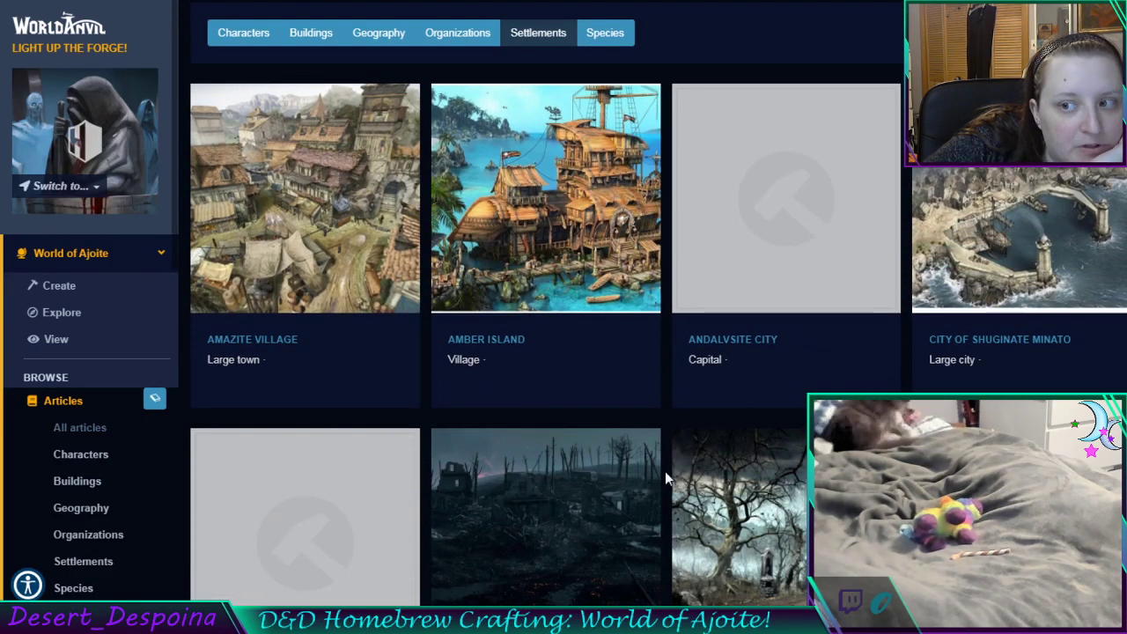
pyautogui.scroll(-2, 656, 454)
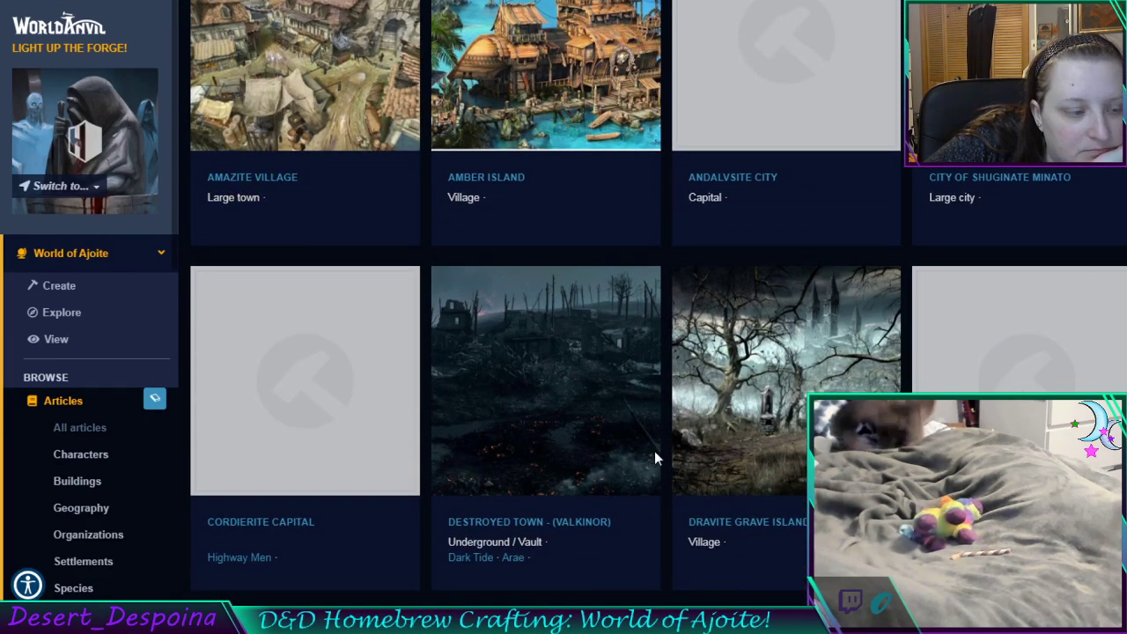
pyautogui.scroll(-1, 654, 458)
pyautogui.scroll(-7, 651, 458)
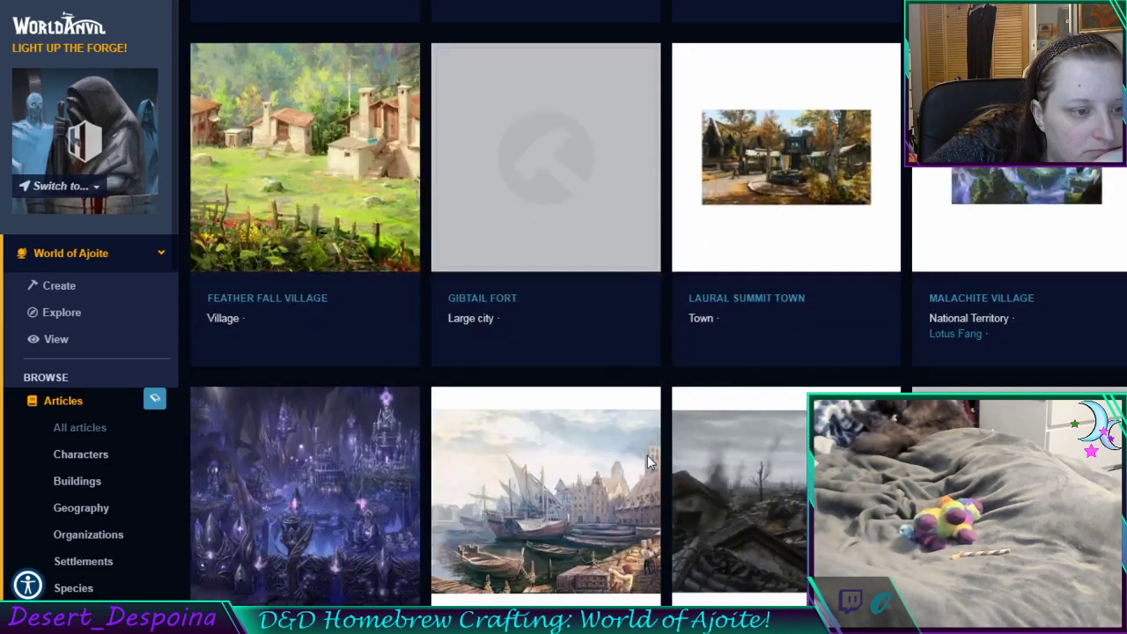
pyautogui.scroll(-4, 649, 463)
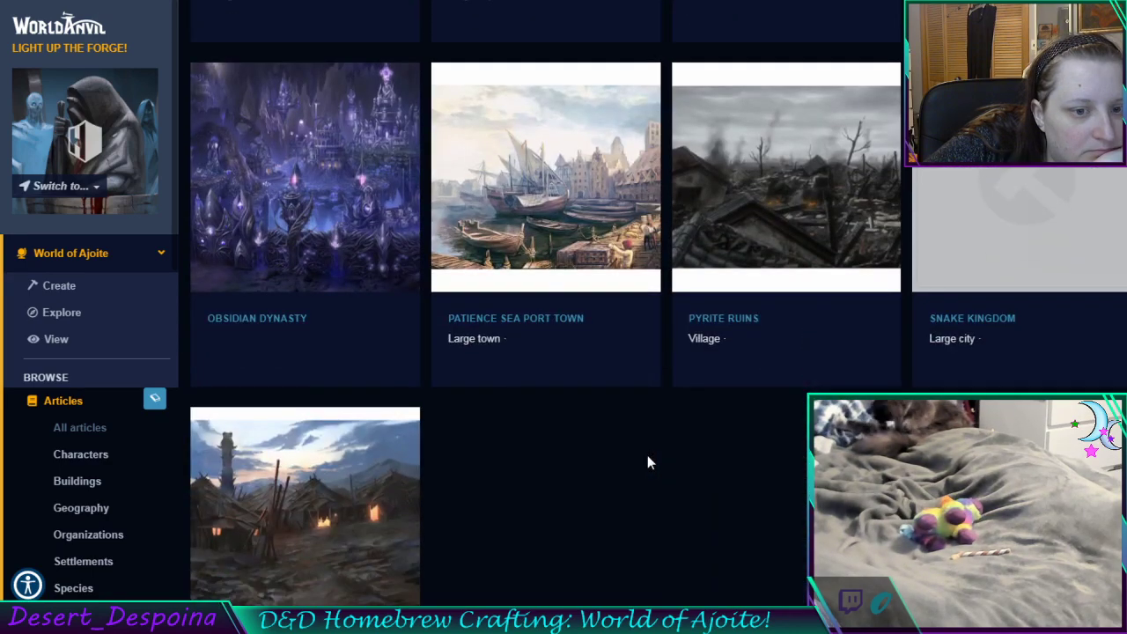
pyautogui.scroll(-1, 649, 462)
pyautogui.scroll(-1, 646, 462)
pyautogui.scroll(2, 645, 464)
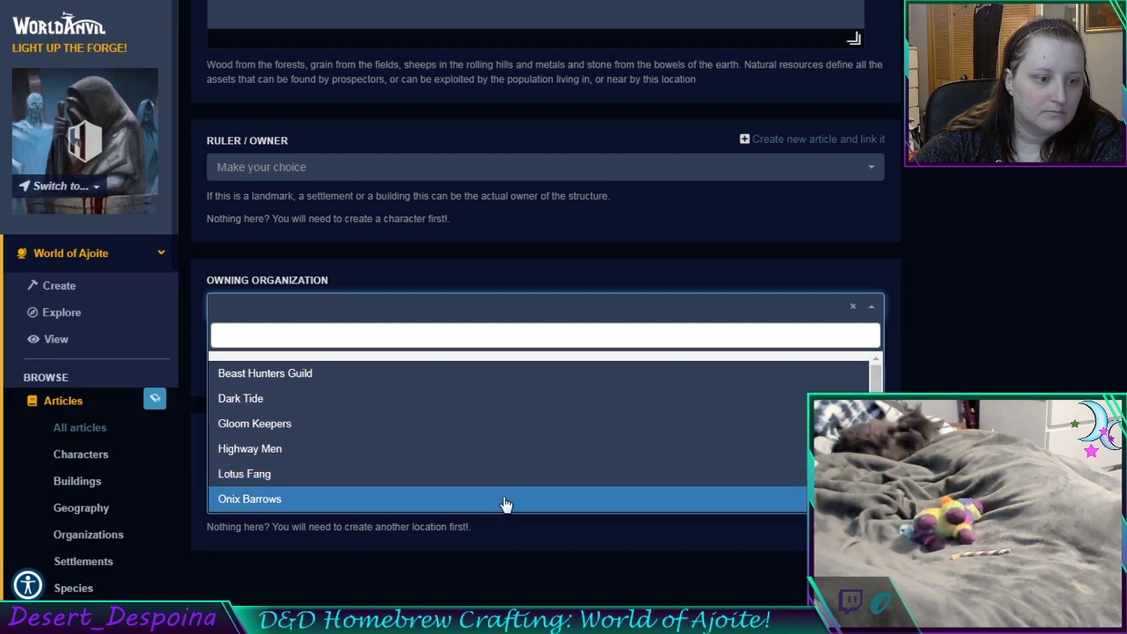
# Set the owning organization of the open settlement to Onix Barrows
pyautogui.click(505, 500)
pyautogui.click(496, 404)
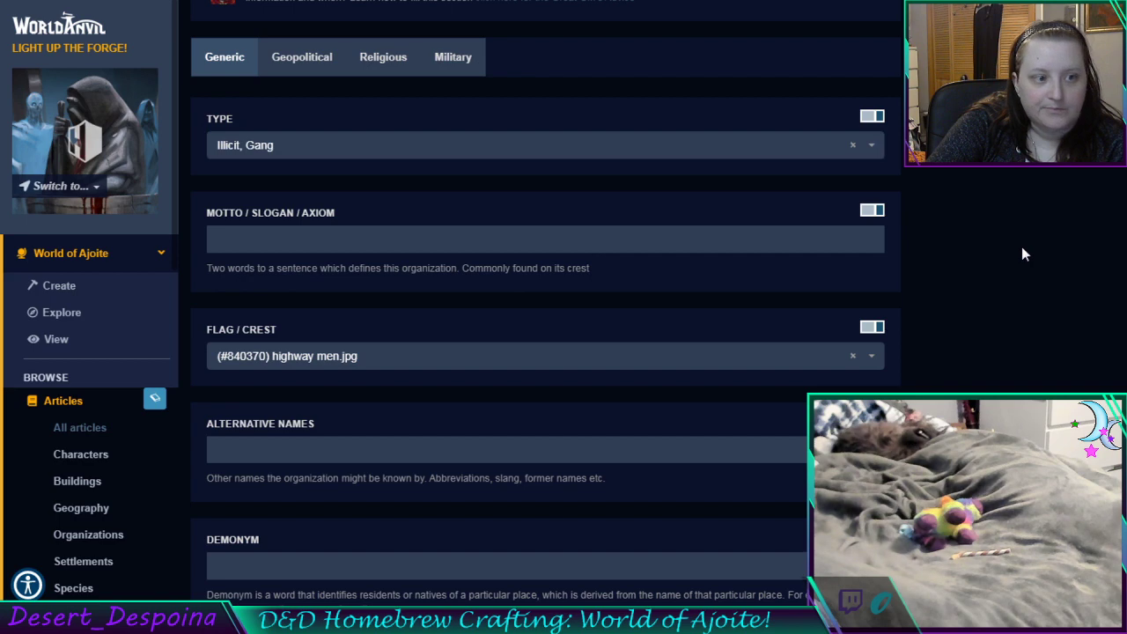
# Set the Gloom Keepers organization's type to Guild, Professional
pyautogui.scroll(10, 1021, 251)
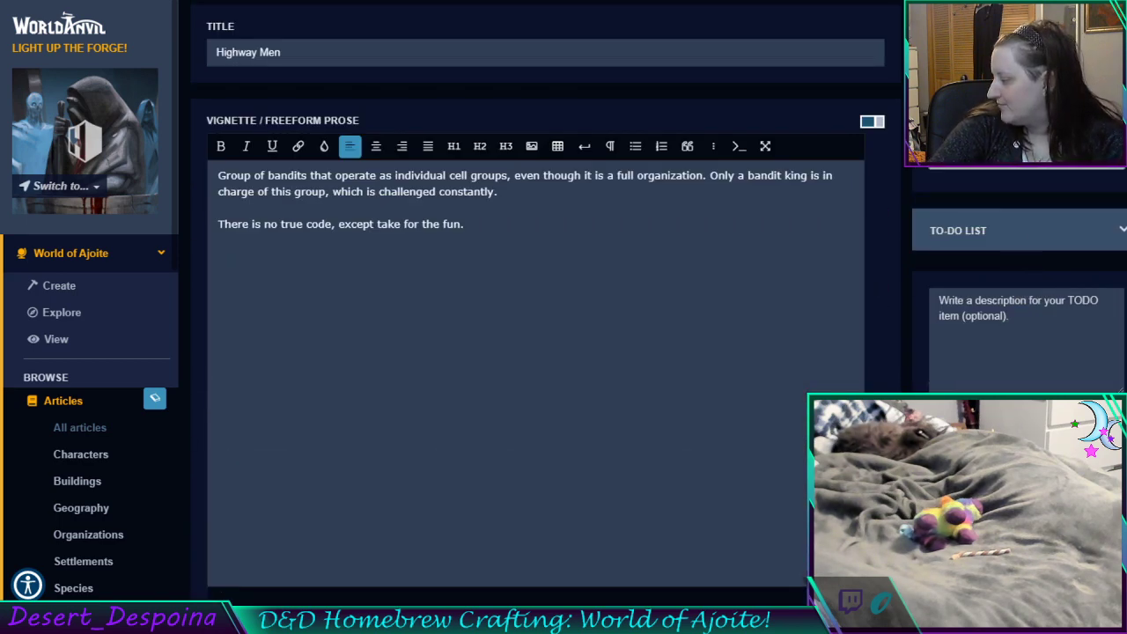
pyautogui.scroll(-5, 696, 277)
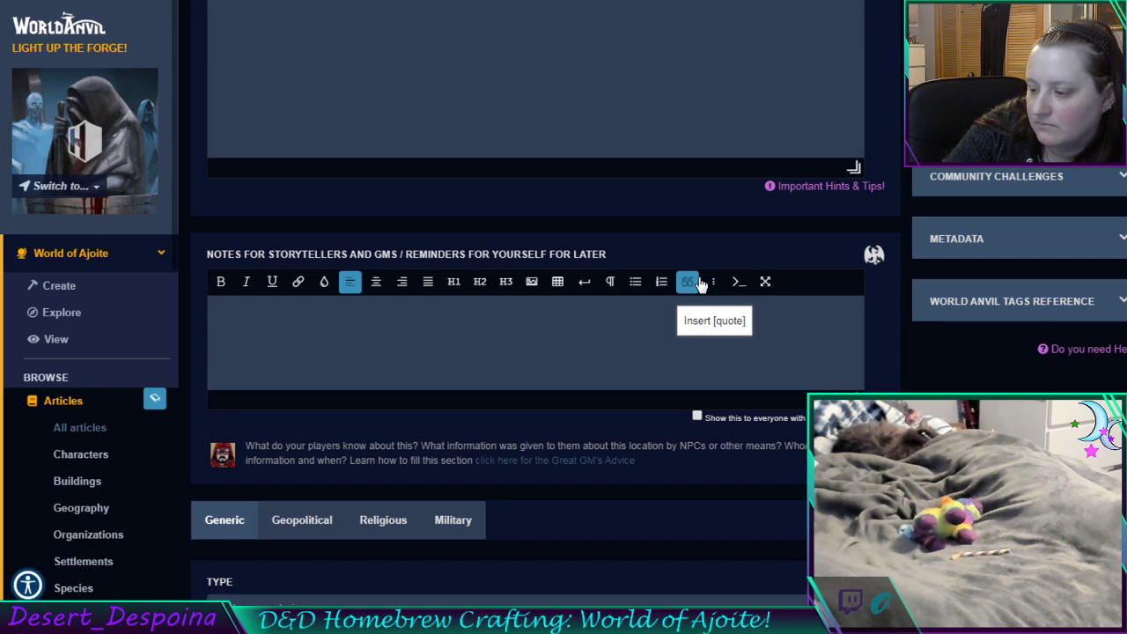
pyautogui.scroll(-5, 692, 282)
pyautogui.click(441, 121)
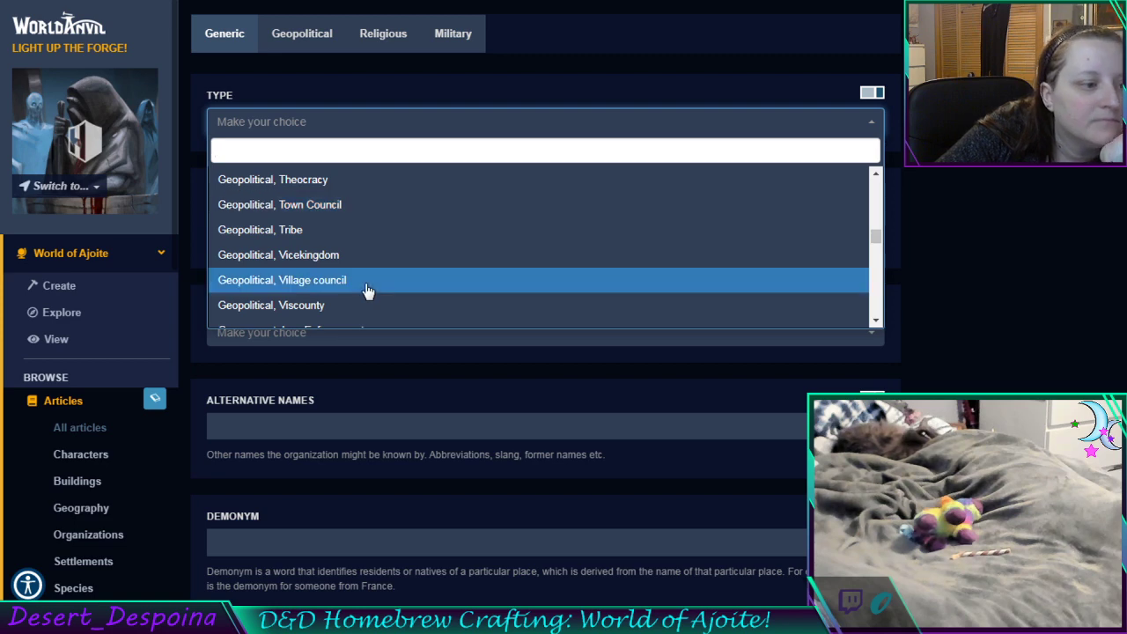
pyautogui.scroll(-3, 368, 292)
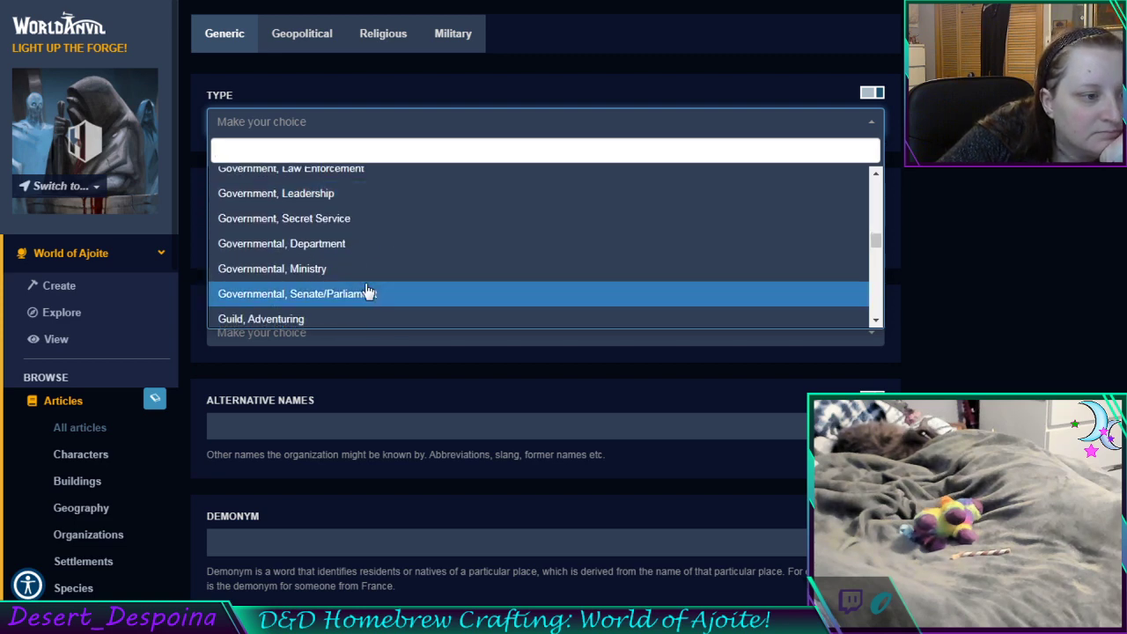
pyautogui.scroll(-2, 368, 292)
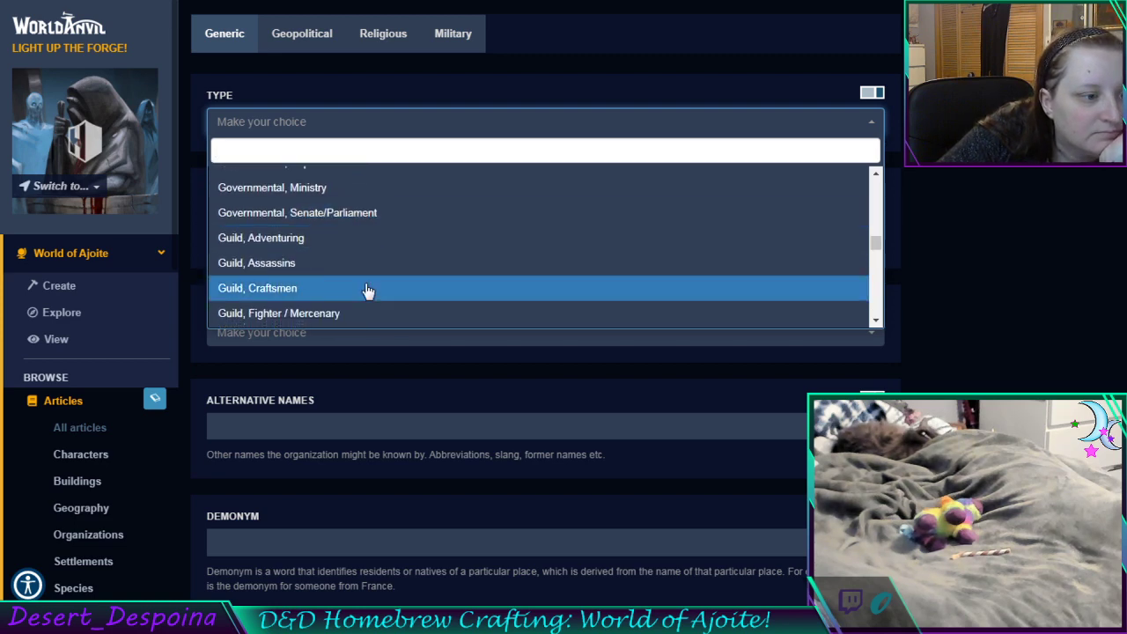
pyautogui.scroll(-2, 365, 244)
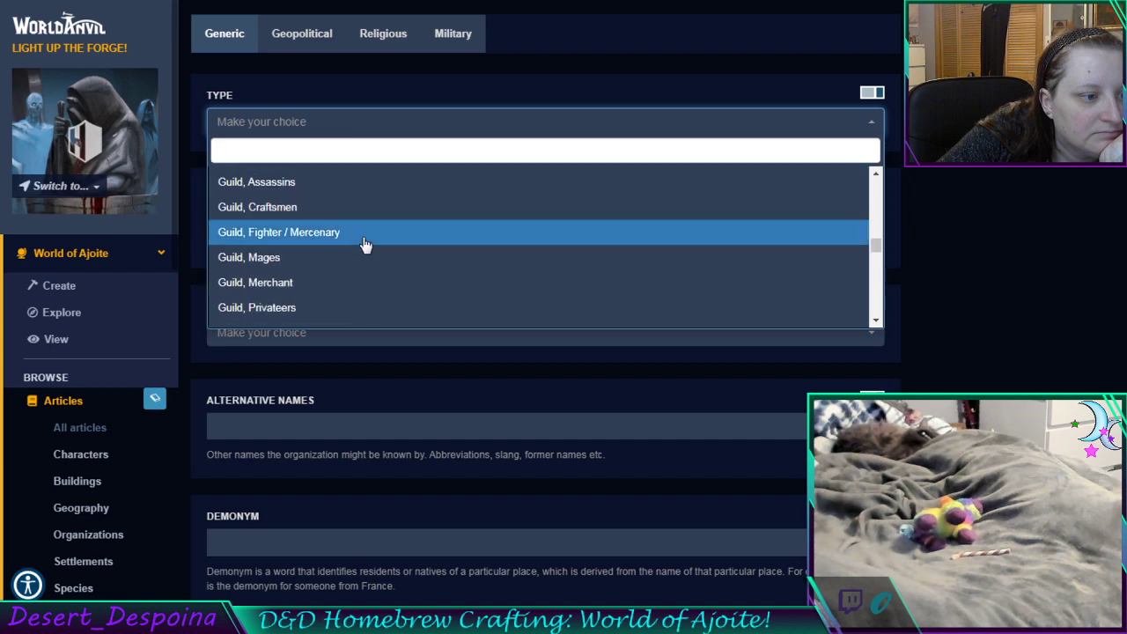
pyautogui.scroll(-2, 370, 250)
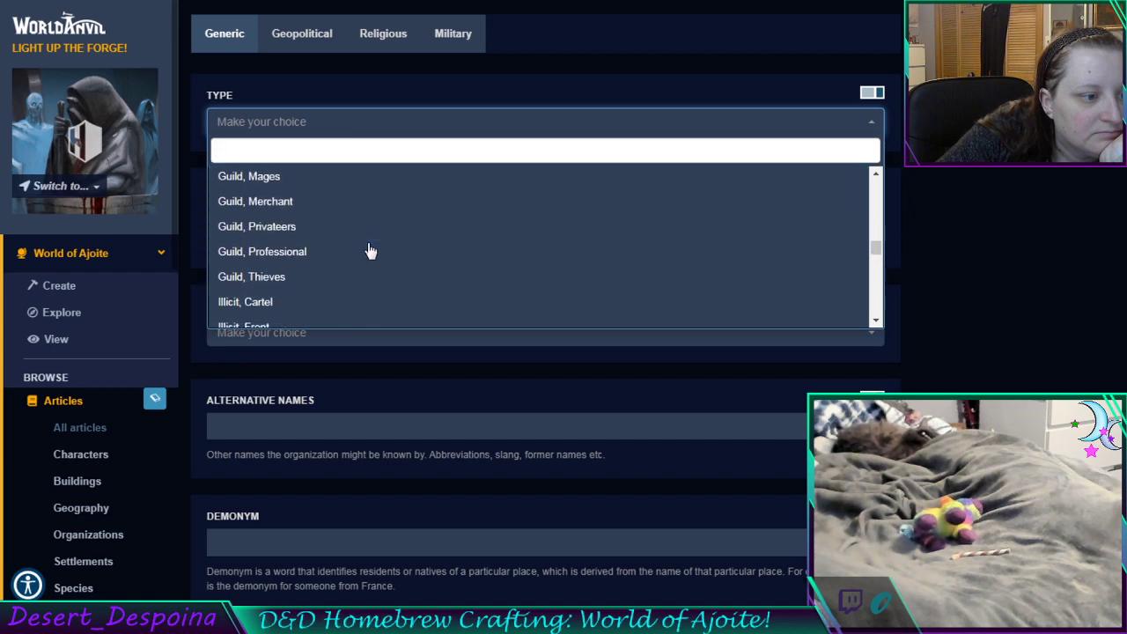
pyautogui.scroll(2, 370, 251)
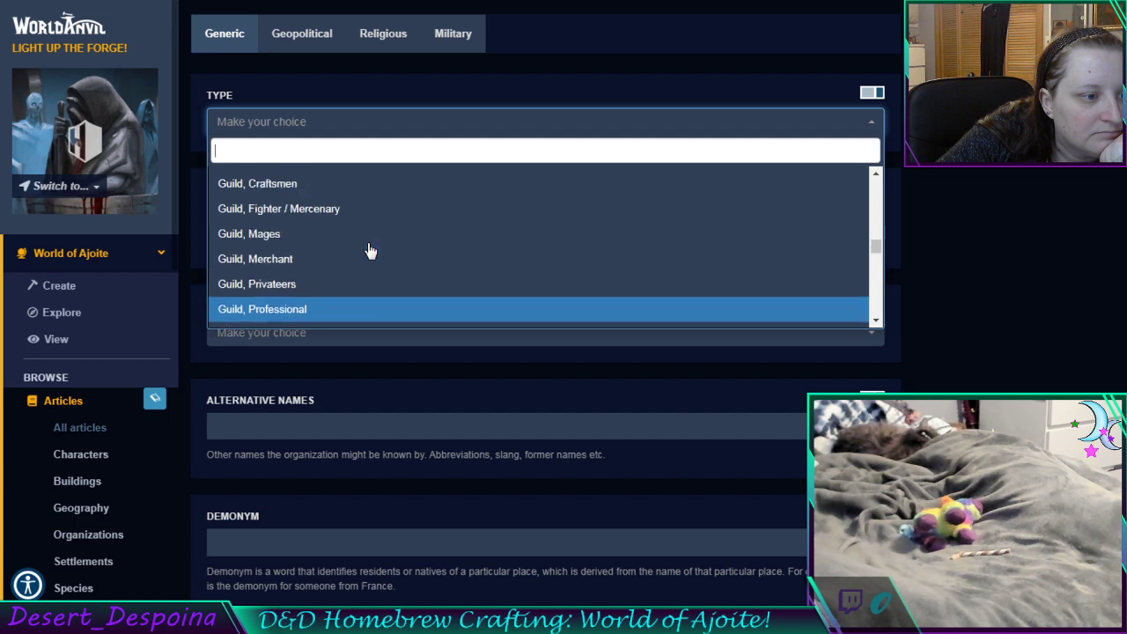
pyautogui.scroll(-2, 370, 252)
pyautogui.scroll(1, 370, 252)
pyautogui.scroll(2, 369, 252)
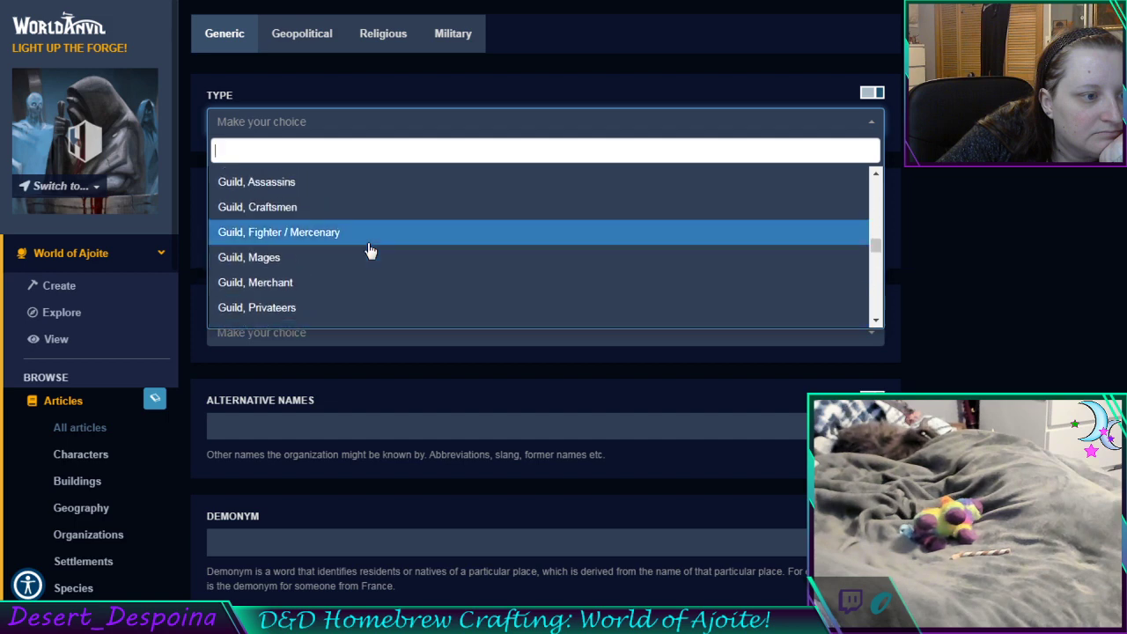
pyautogui.scroll(2, 370, 221)
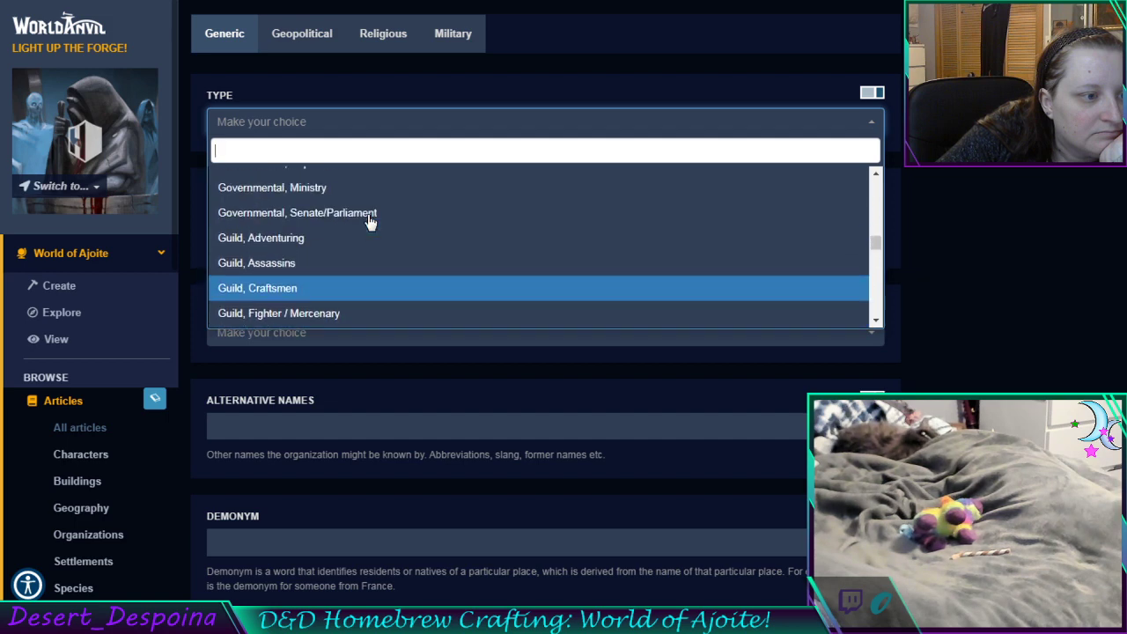
pyautogui.scroll(-4, 371, 243)
pyautogui.scroll(1, 372, 241)
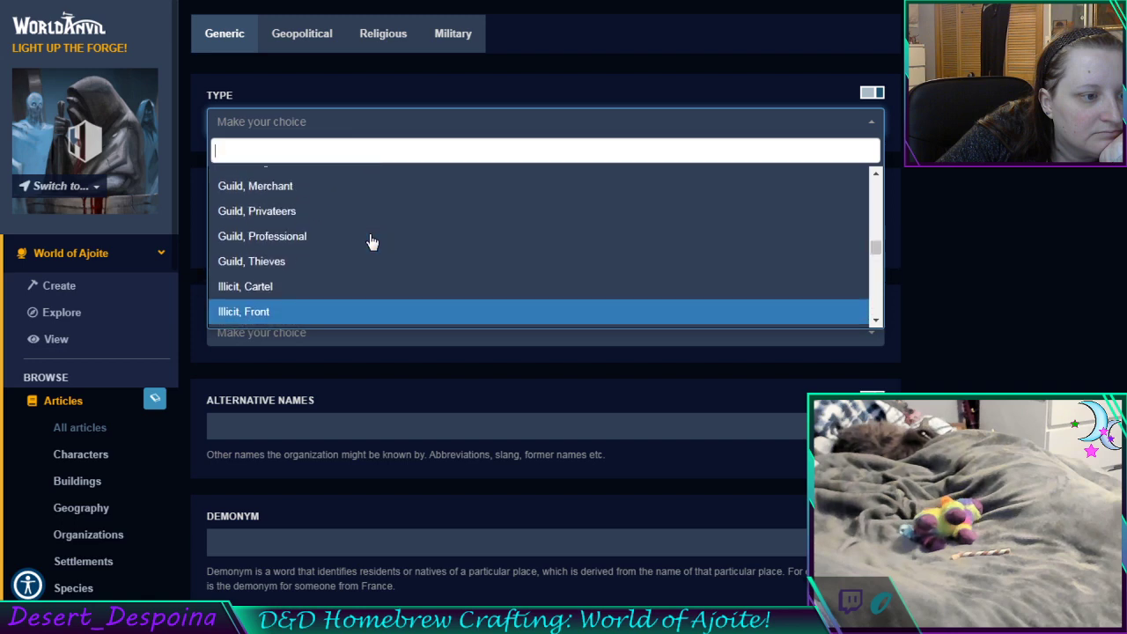
pyautogui.scroll(-4, 372, 242)
pyautogui.scroll(-2, 371, 241)
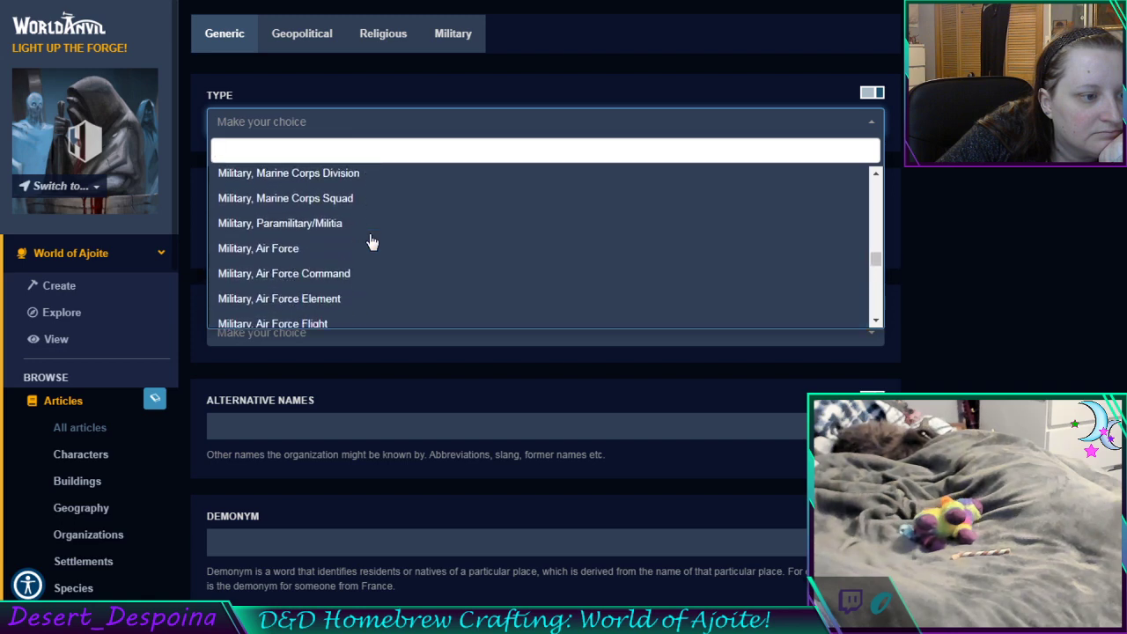
pyautogui.scroll(-6, 371, 241)
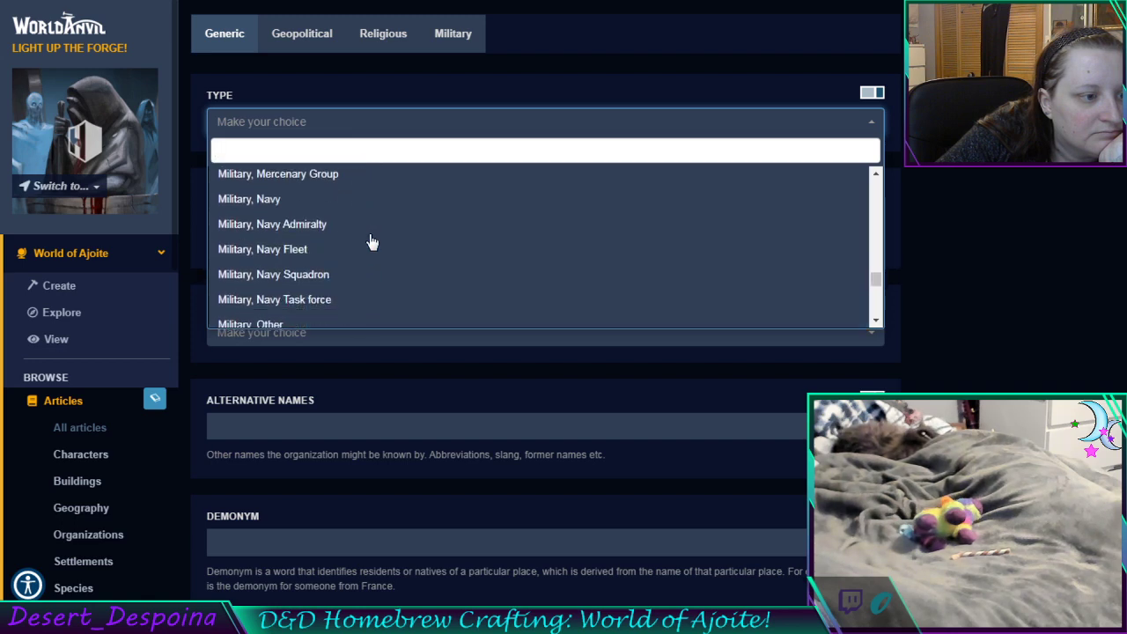
pyautogui.scroll(-7, 372, 242)
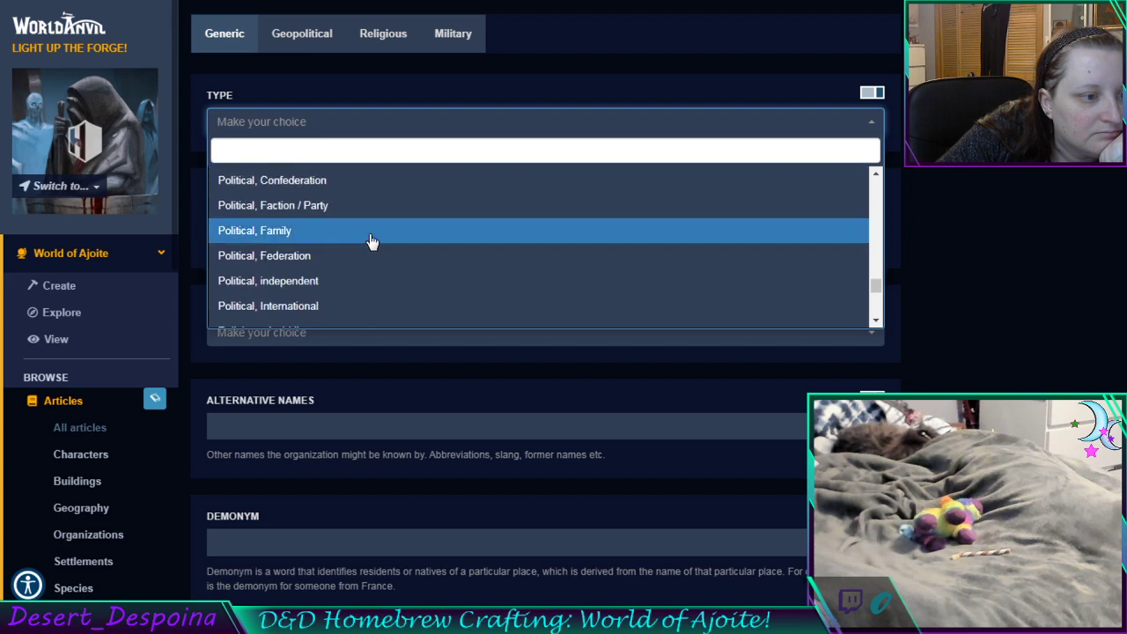
pyautogui.scroll(-7, 372, 241)
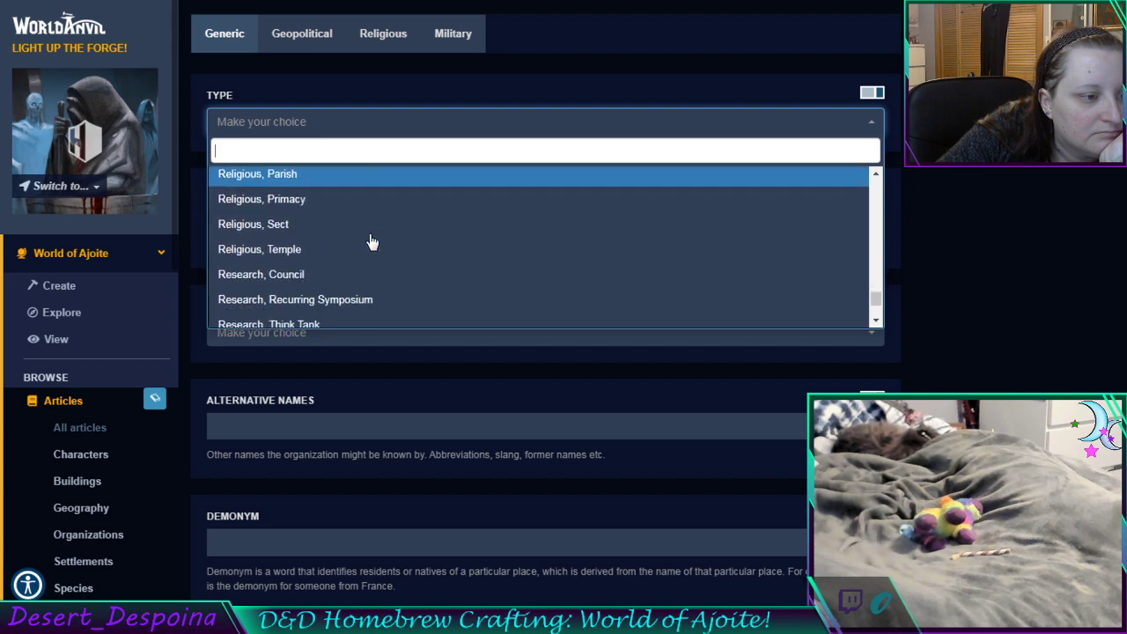
pyautogui.scroll(-2, 372, 241)
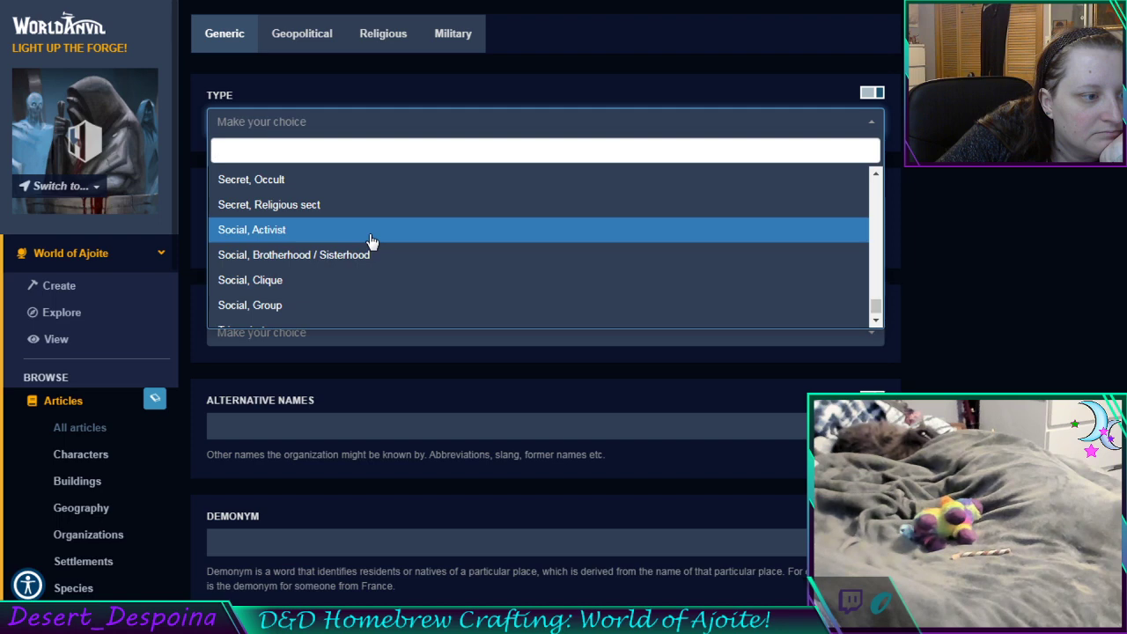
pyautogui.scroll(3, 372, 242)
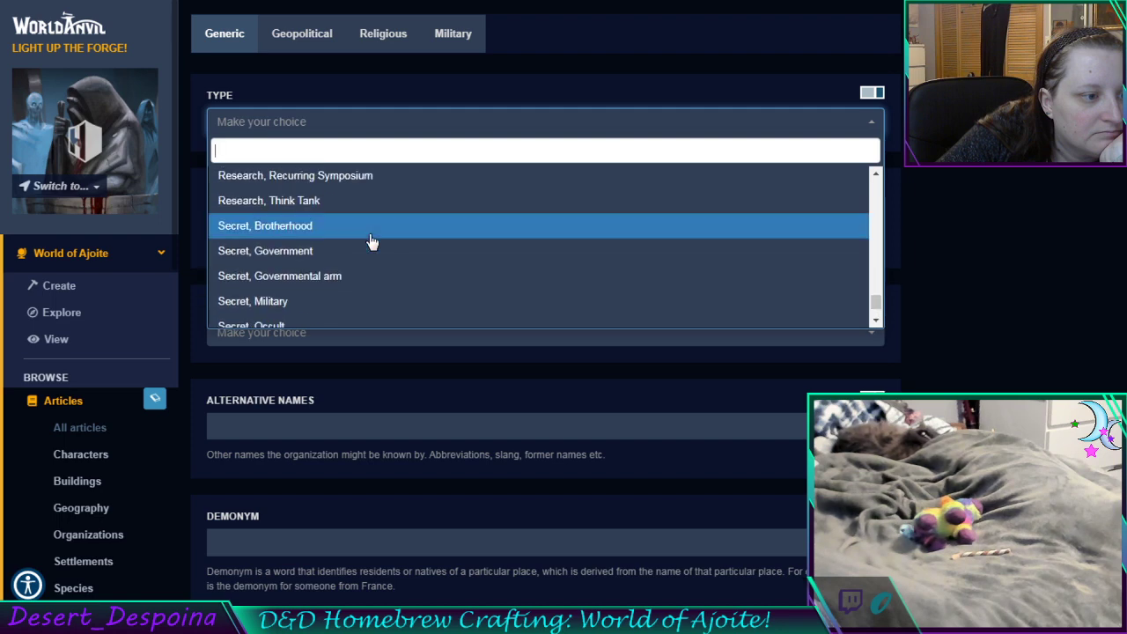
pyautogui.scroll(9, 372, 241)
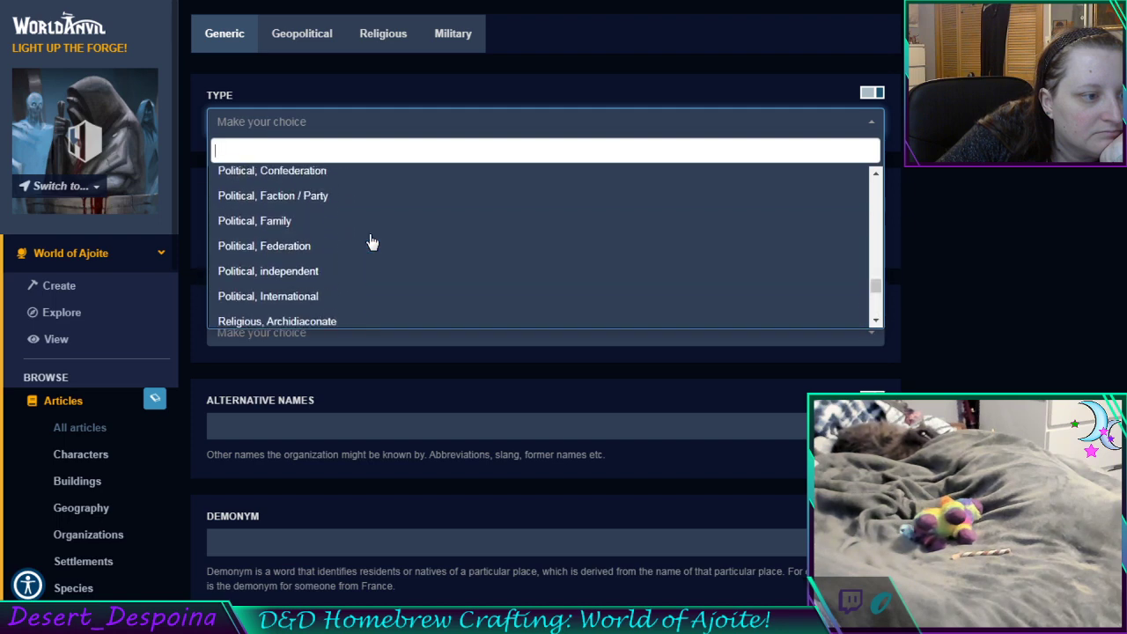
pyautogui.scroll(8, 371, 241)
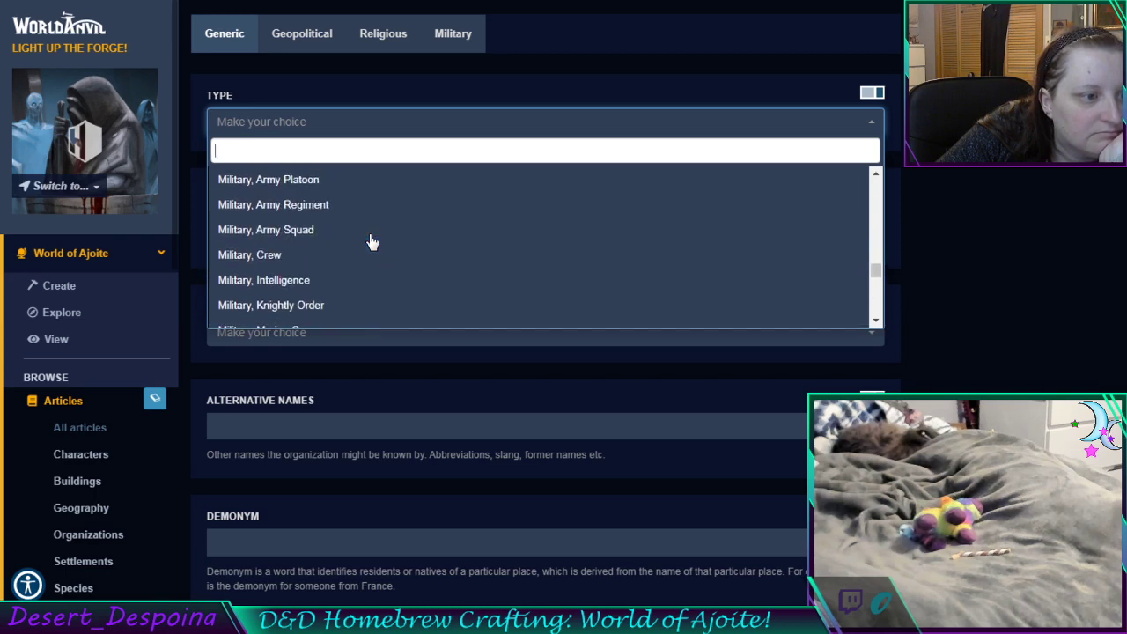
pyautogui.scroll(6, 372, 242)
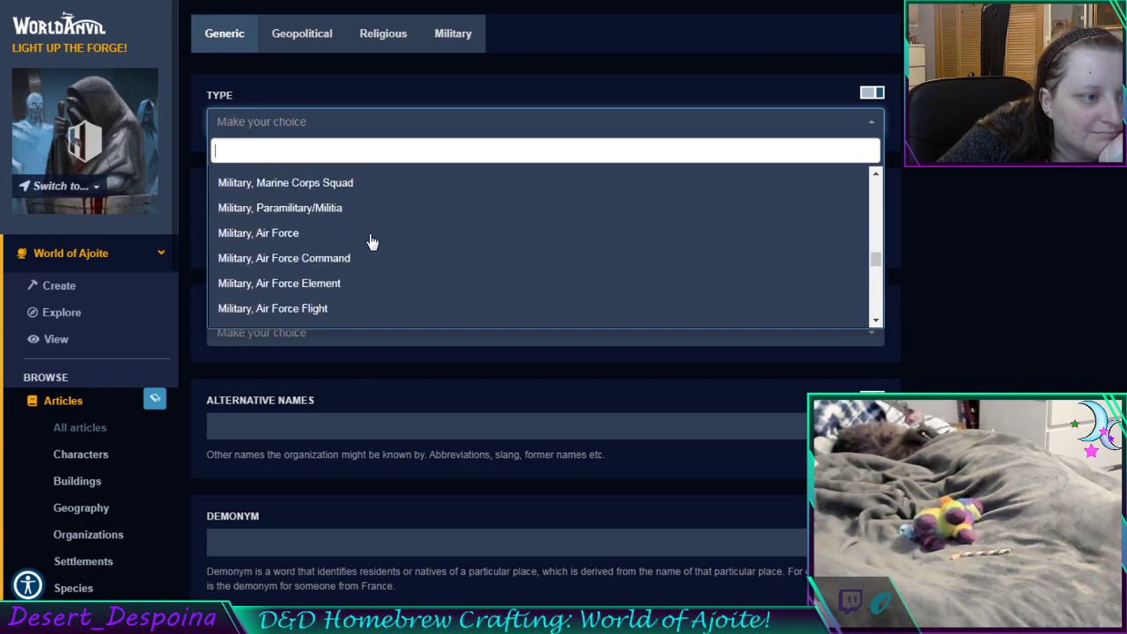
pyautogui.scroll(3, 371, 241)
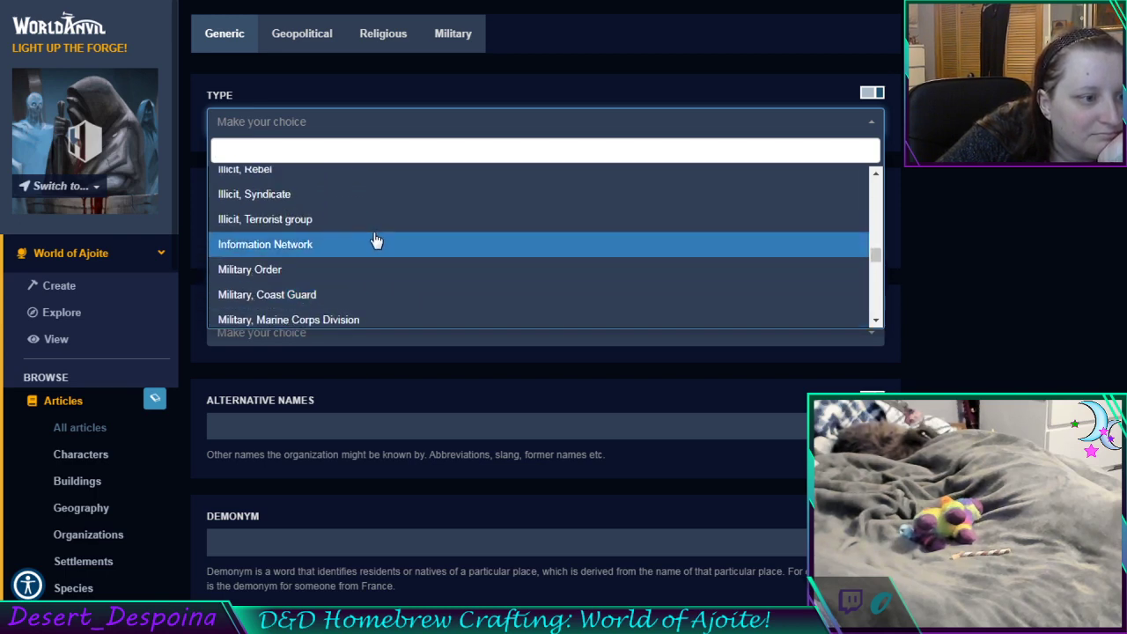
pyautogui.scroll(4, 376, 240)
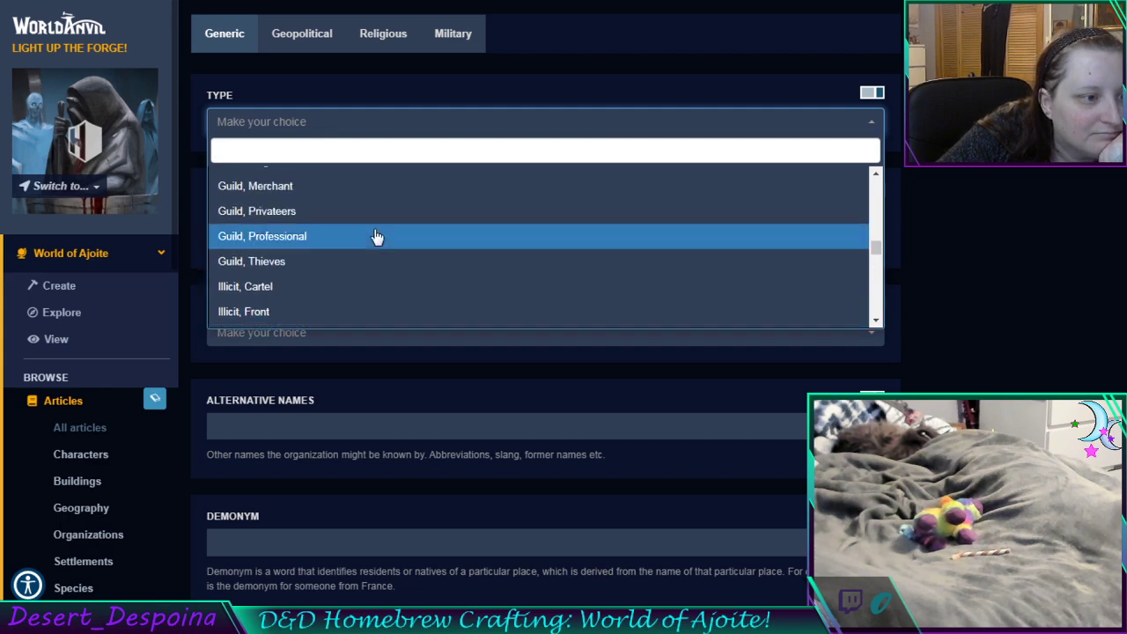
pyautogui.scroll(1, 376, 238)
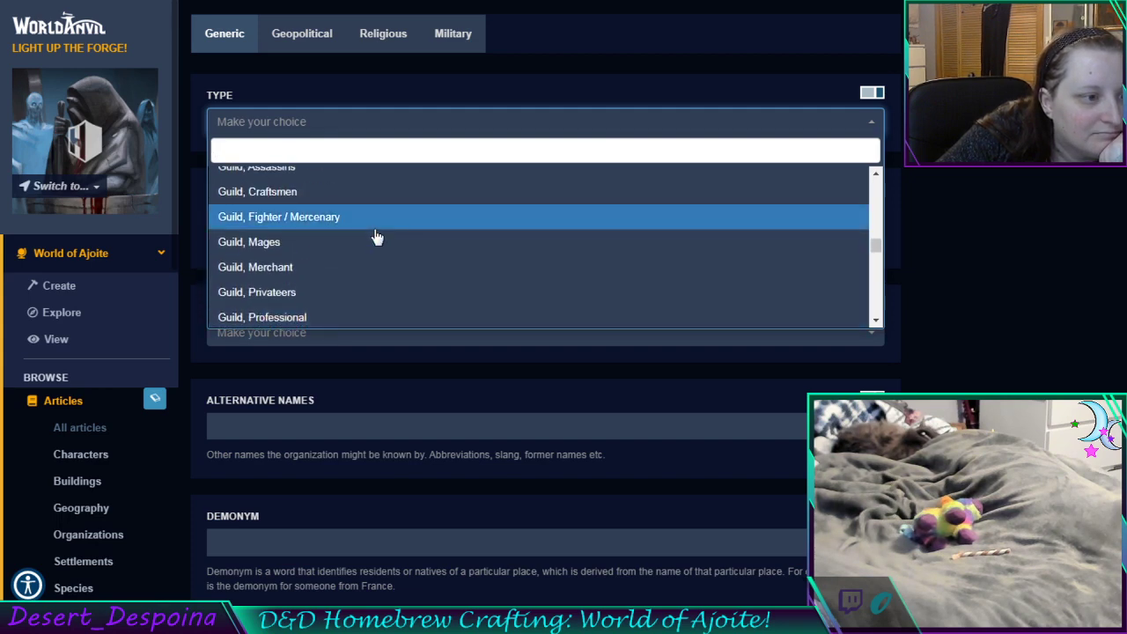
pyautogui.click(366, 318)
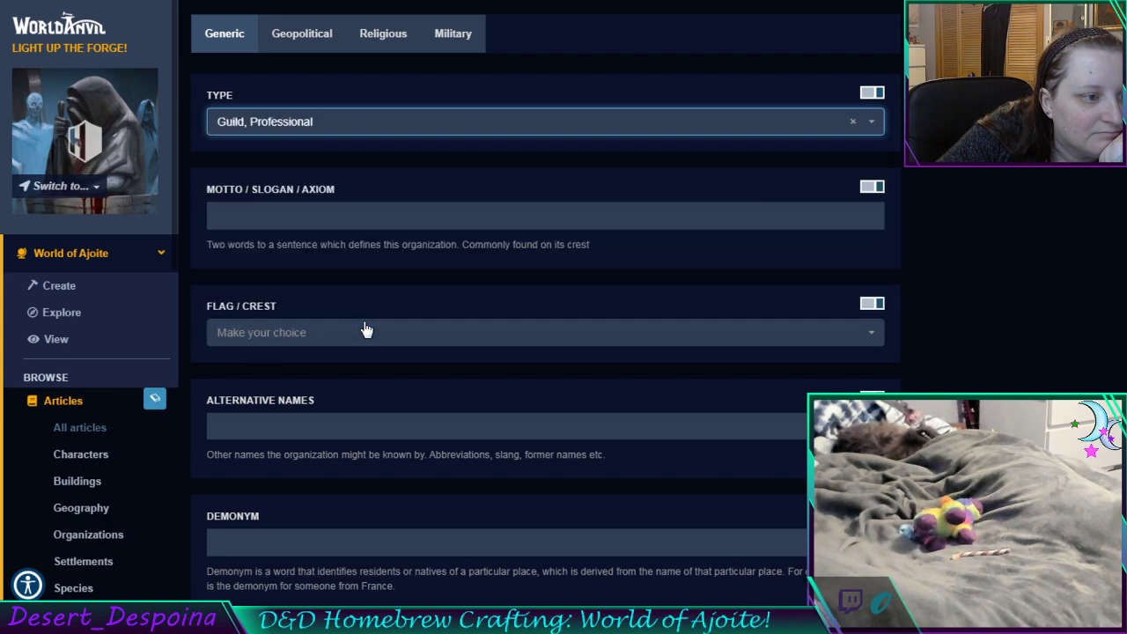
# Save the changes to the Gloom Keepers article and open its navigation settings to check its category
pyautogui.scroll(-15, 362, 255)
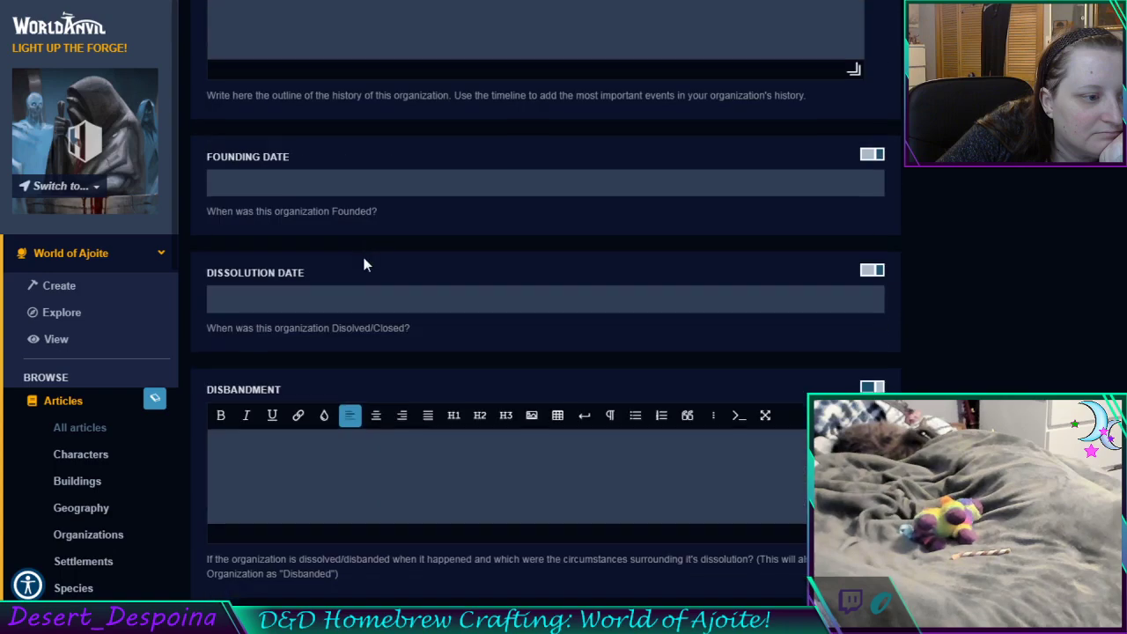
pyautogui.scroll(-5, 365, 259)
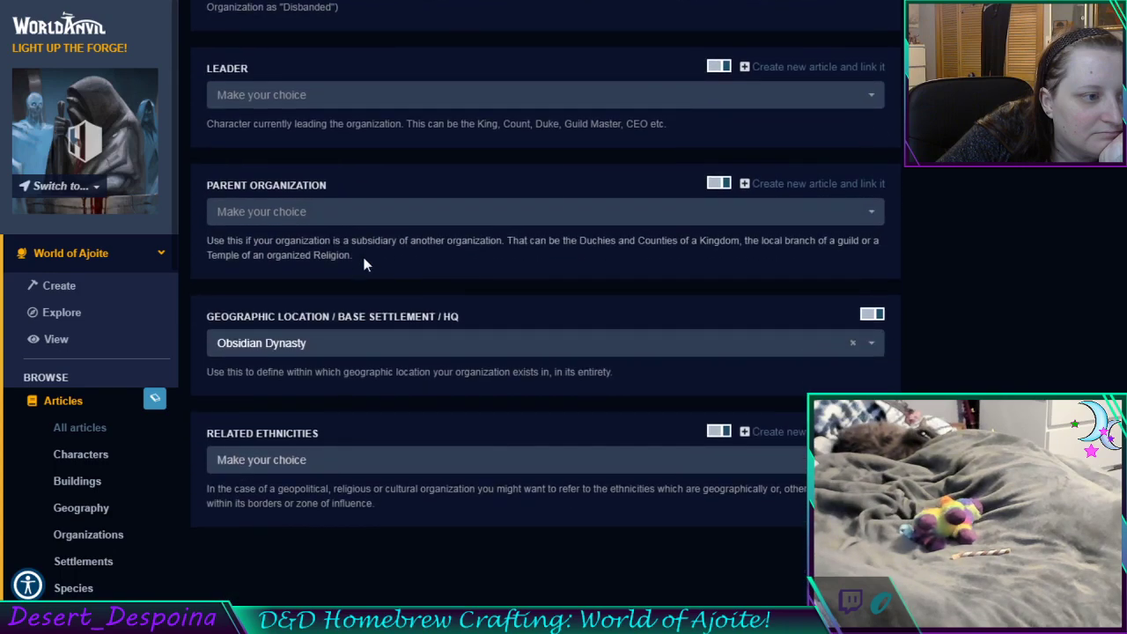
pyautogui.scroll(20, 365, 263)
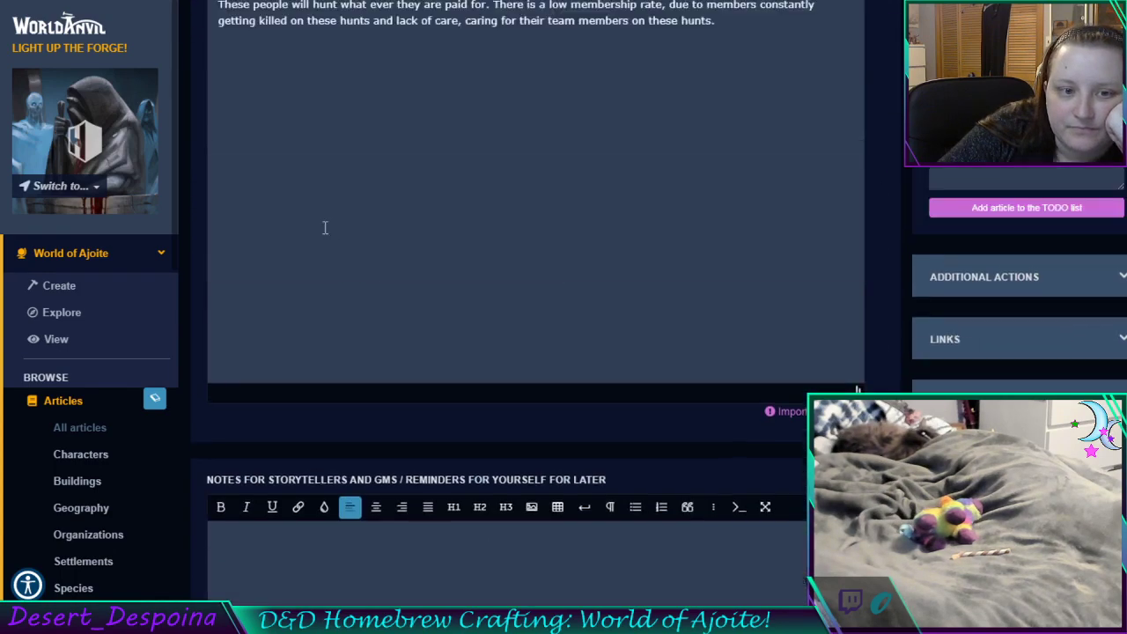
pyautogui.scroll(5, 325, 228)
pyautogui.click(981, 239)
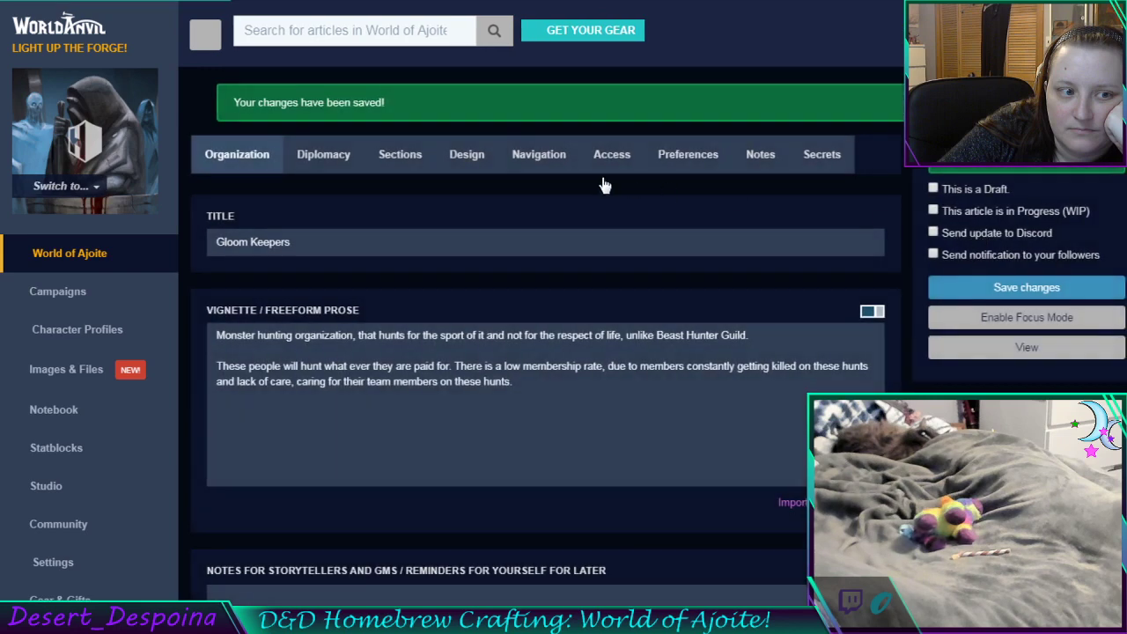
pyautogui.click(527, 163)
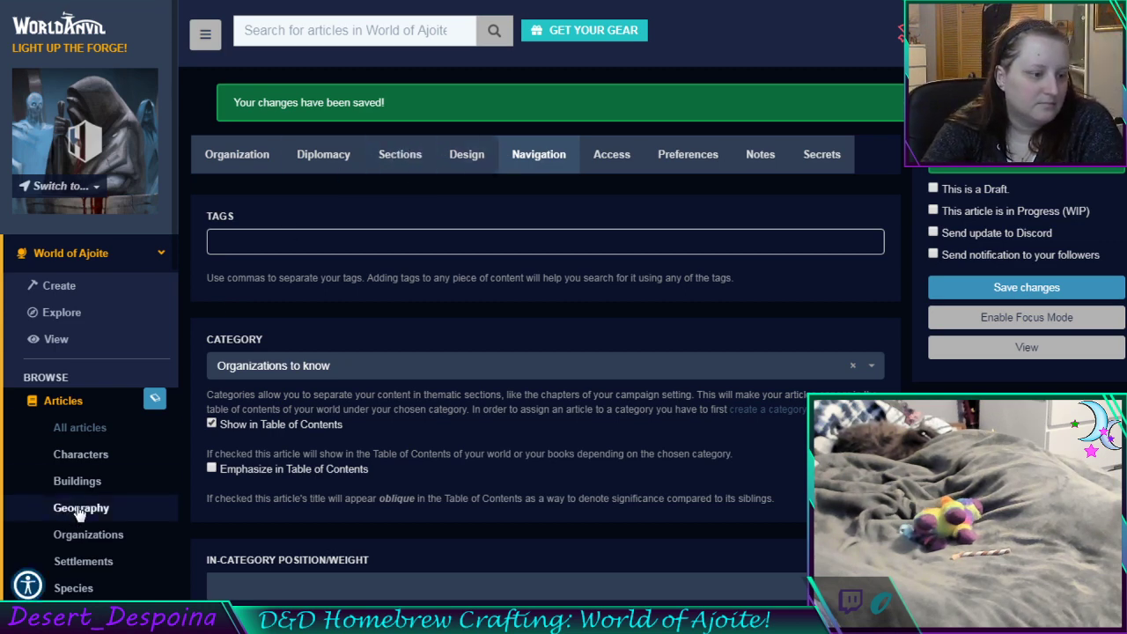
# Compare the World of Ajoite organizations list with the Organizations to Know category in the published World Codex
pyautogui.click(88, 535)
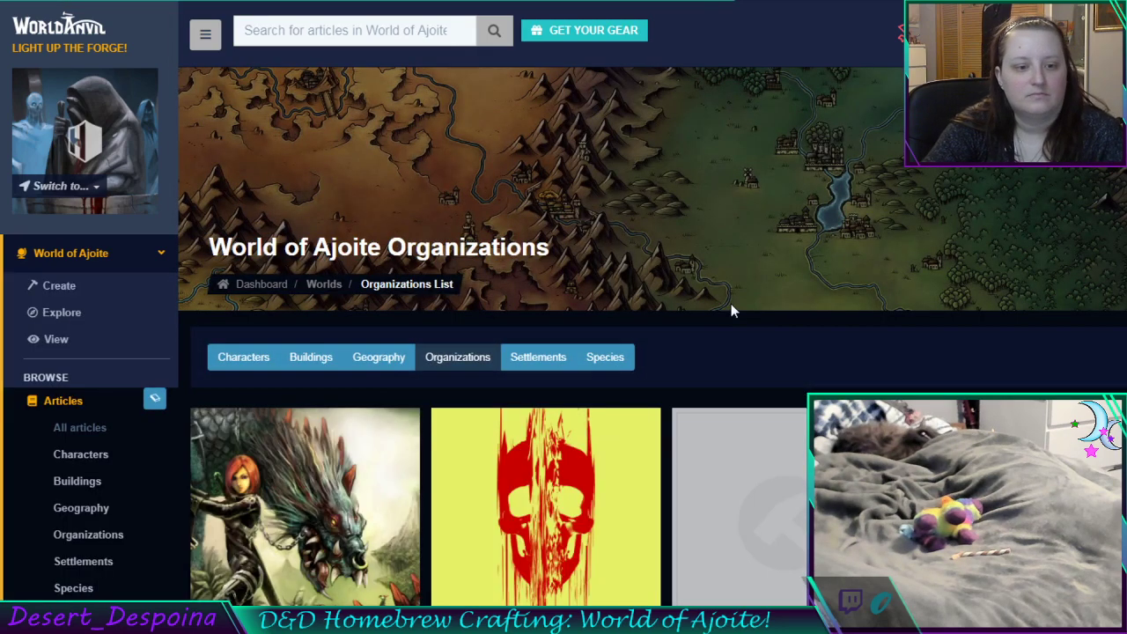
pyautogui.scroll(-3, 729, 293)
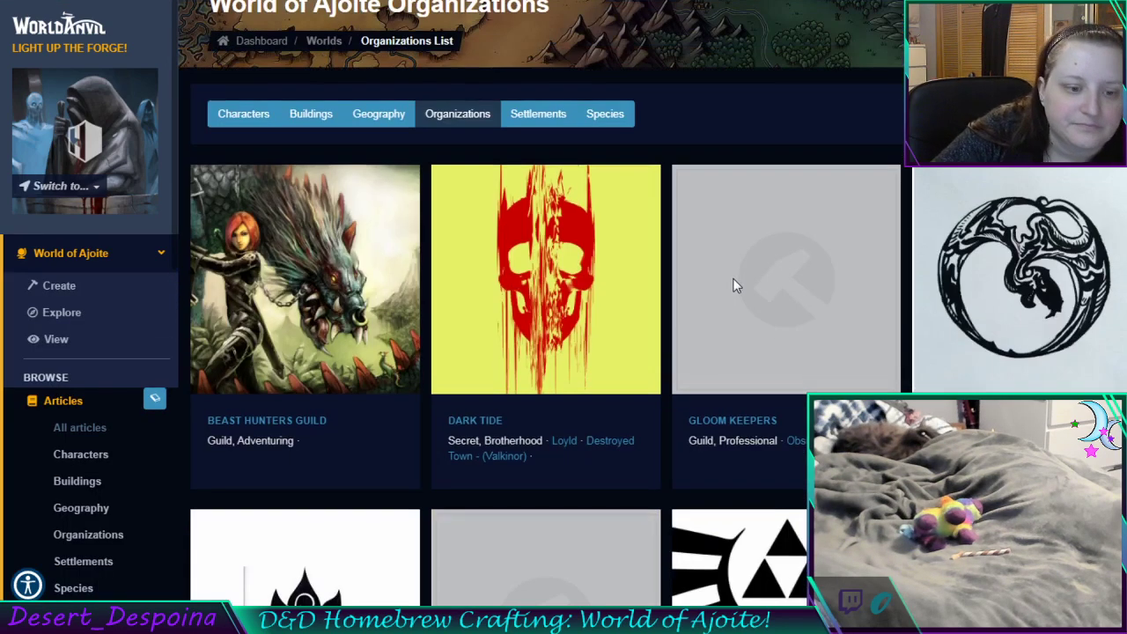
pyautogui.hotkey('ctrl', 'Tab')
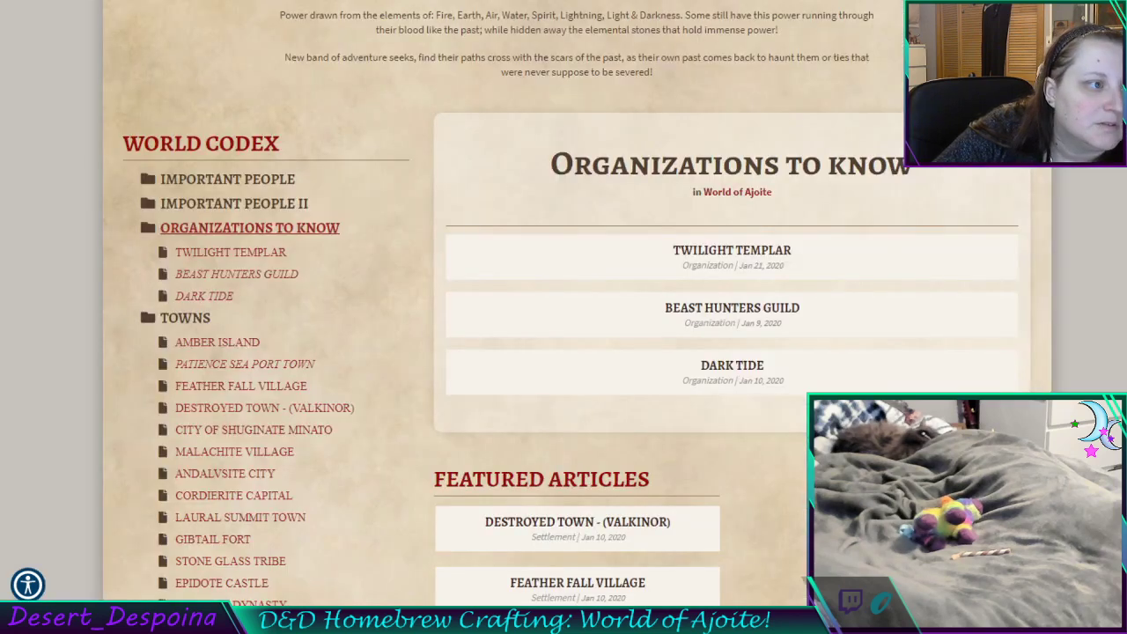
pyautogui.hotkey('alt', 'Left')
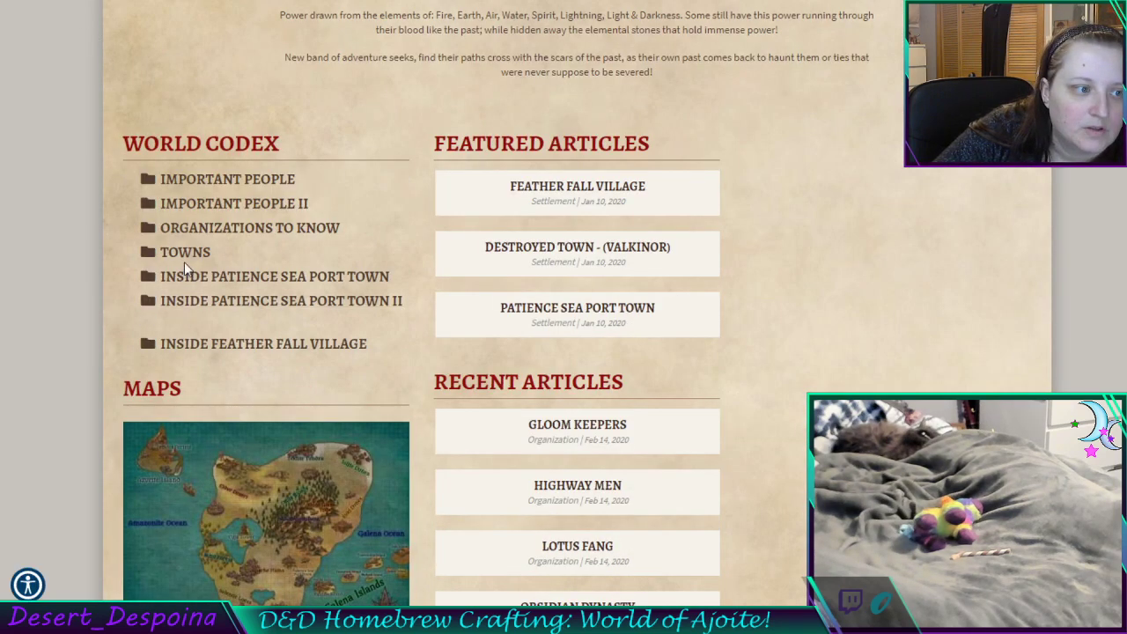
pyautogui.click(191, 235)
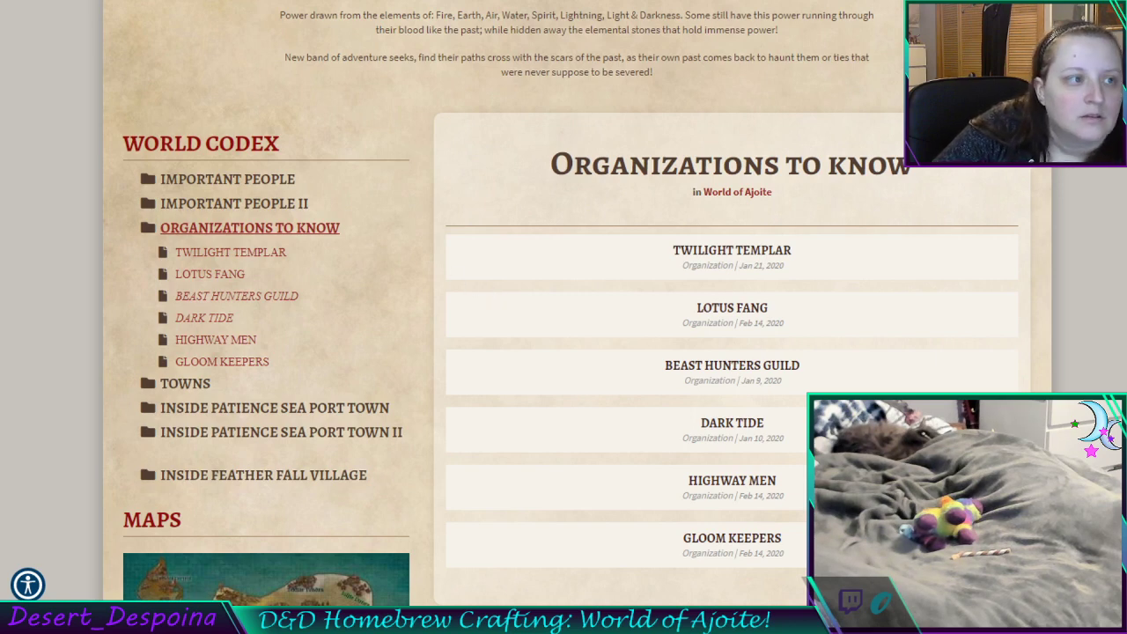
pyautogui.hotkey('ctrl', 'Tab')
pyautogui.scroll(-3, 738, 334)
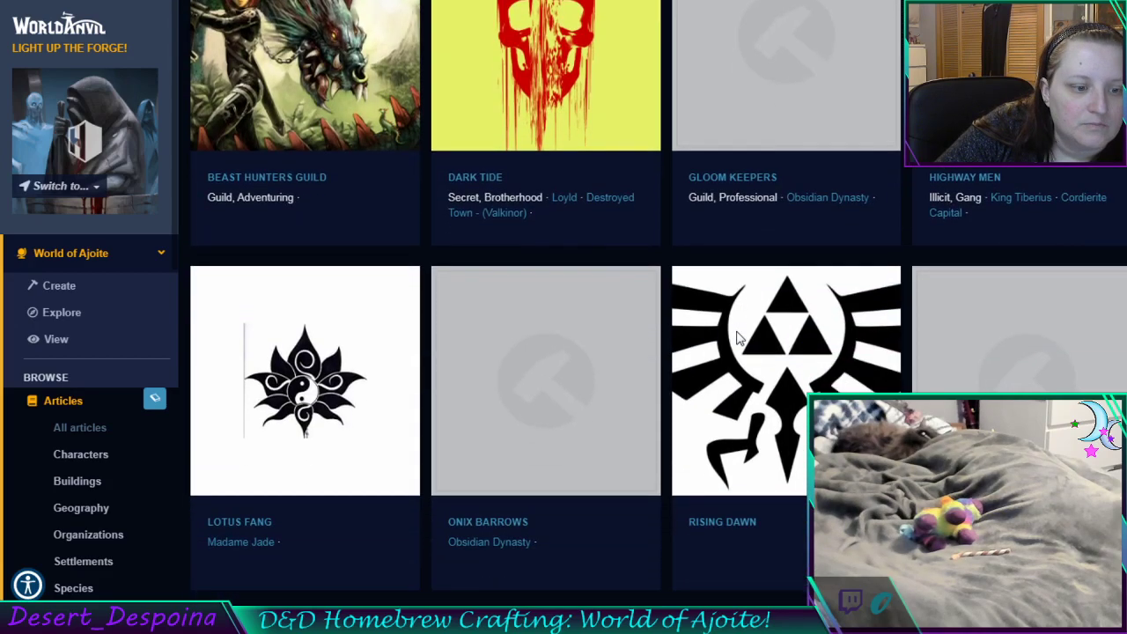
# Check the remaining World of Ajoite organizations for any missing from the Organizations to Know category of the World Codex
pyautogui.scroll(-1, 737, 338)
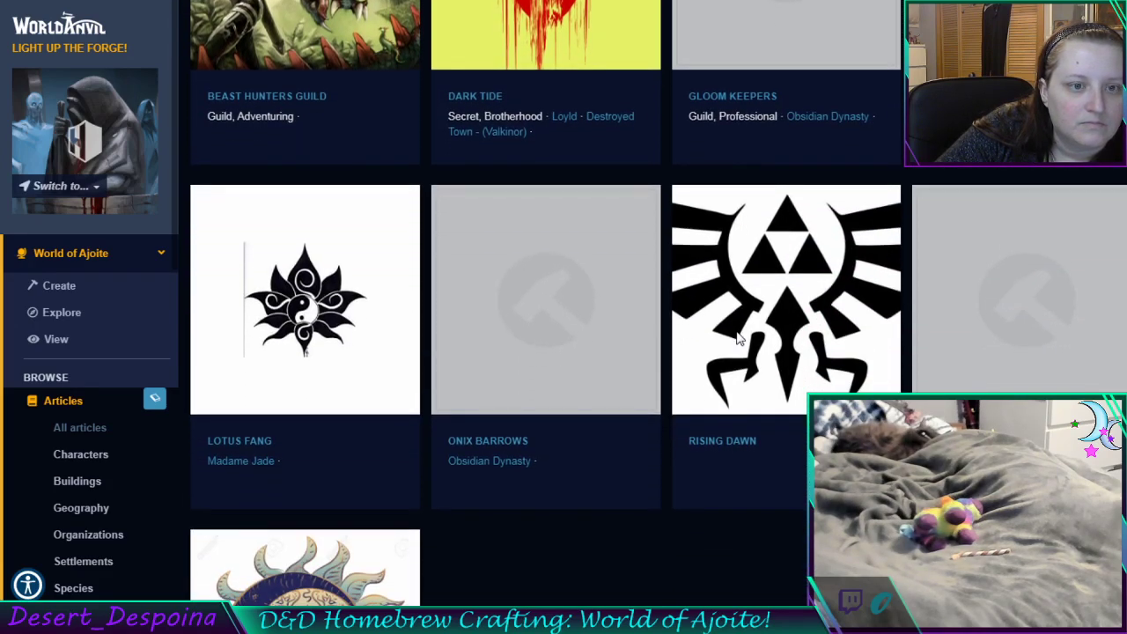
pyautogui.hotkey('ctrl', 'shift', 'Tab')
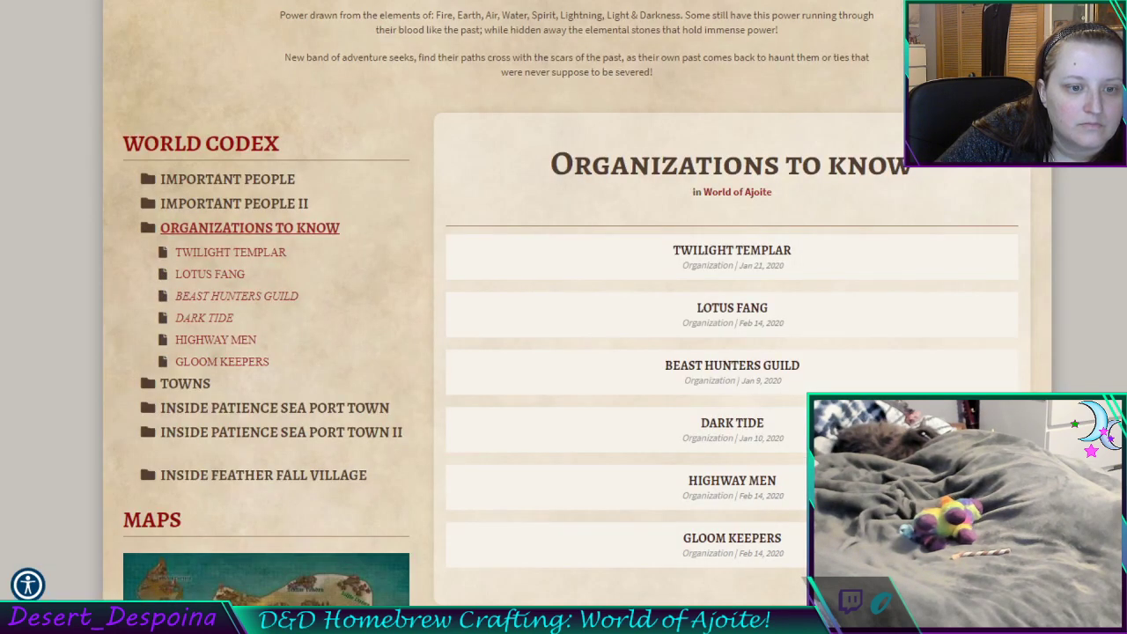
pyautogui.hotkey('ctrl', 'Tab')
pyautogui.hotkey('ctrl', 'shift', 'Tab')
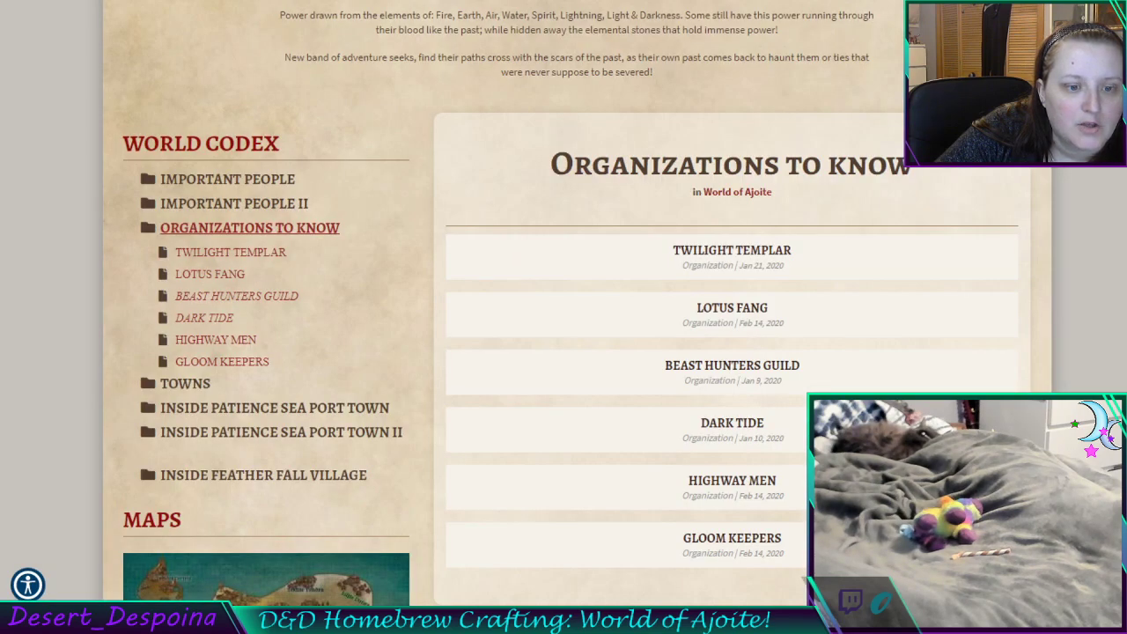
pyautogui.hotkey('ctrl', 'Tab')
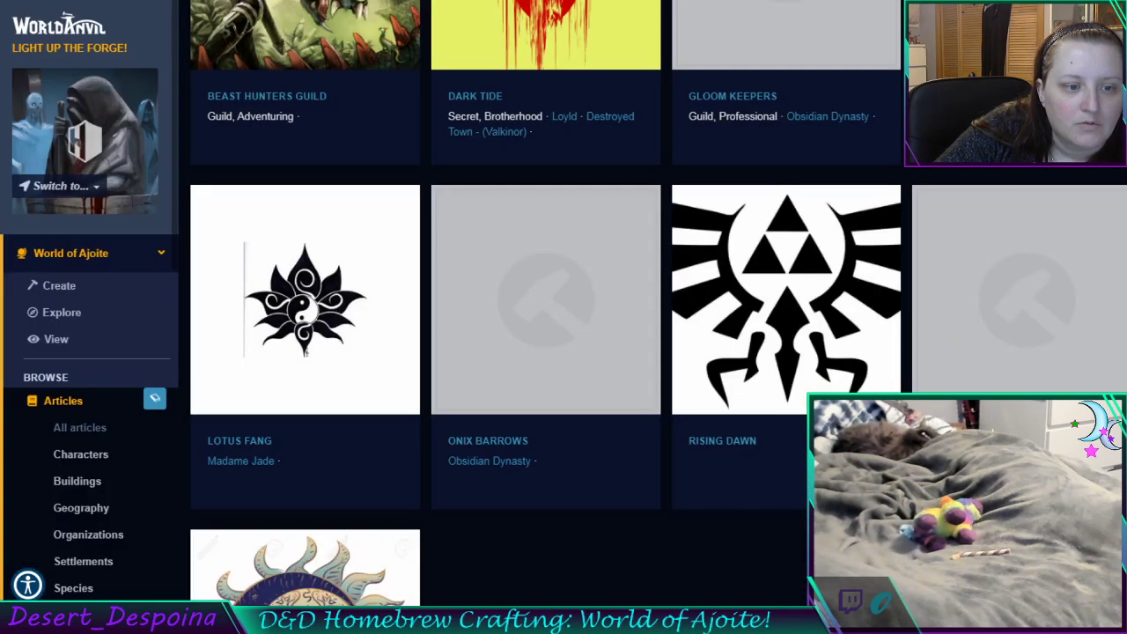
# Assign The Tilted Scale organization to the Organizations to know category, save the changes and recheck its navigation settings
pyautogui.click(531, 427)
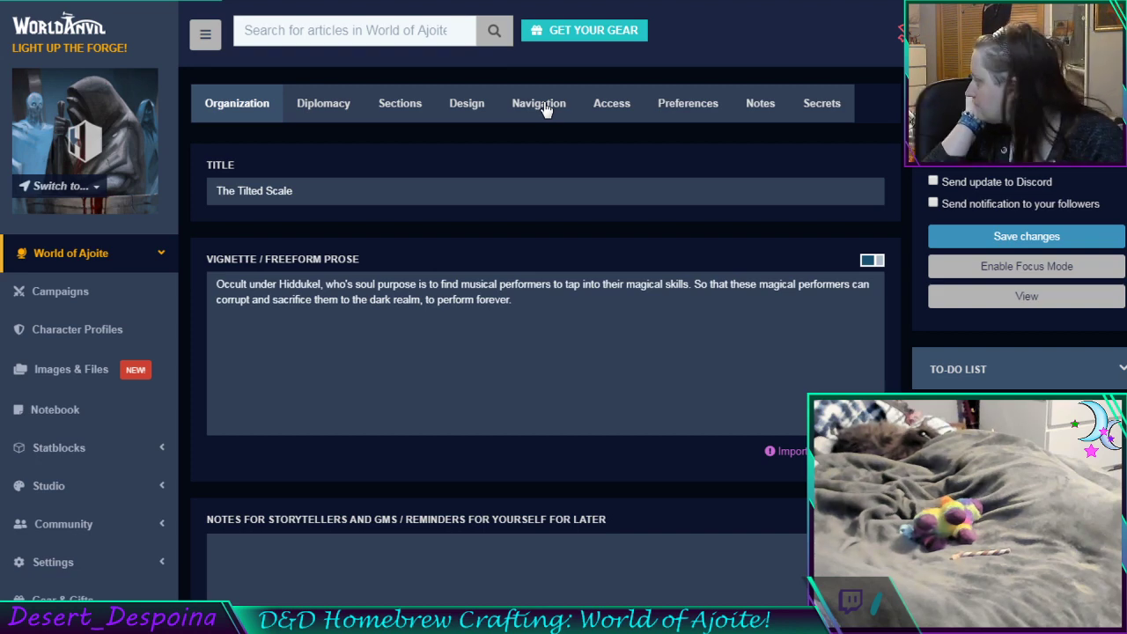
pyautogui.click(544, 108)
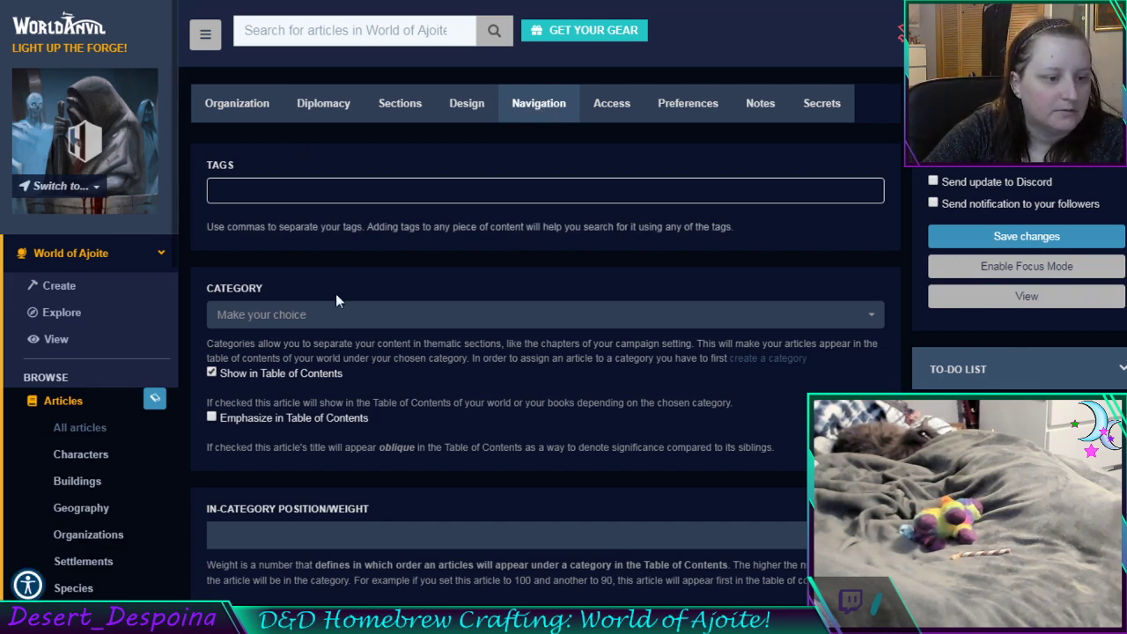
pyautogui.click(344, 322)
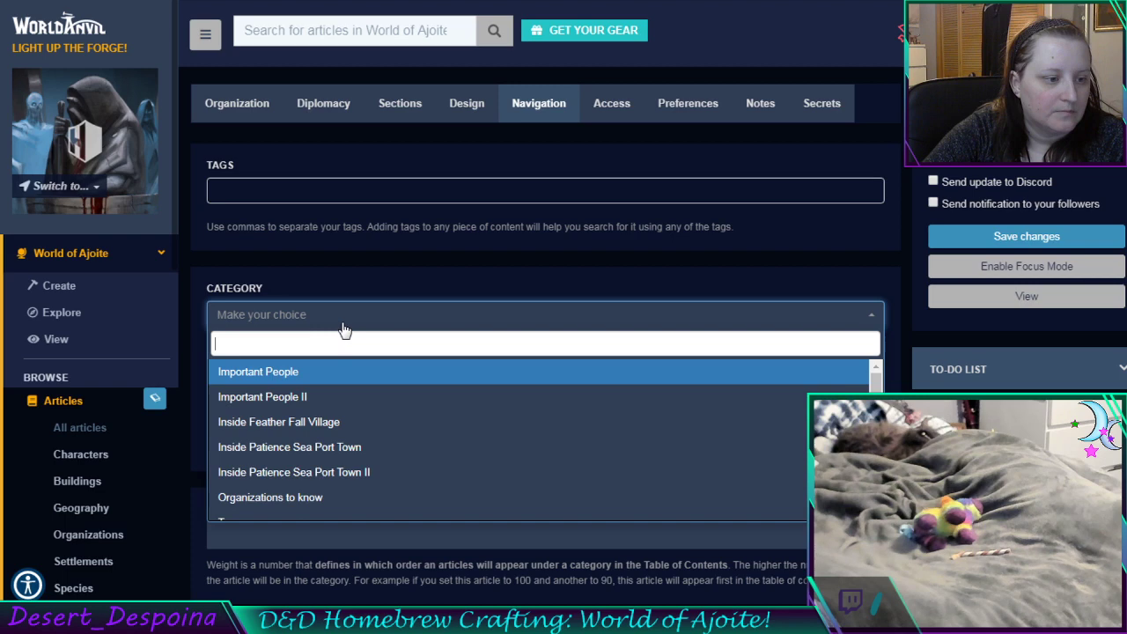
pyautogui.click(358, 499)
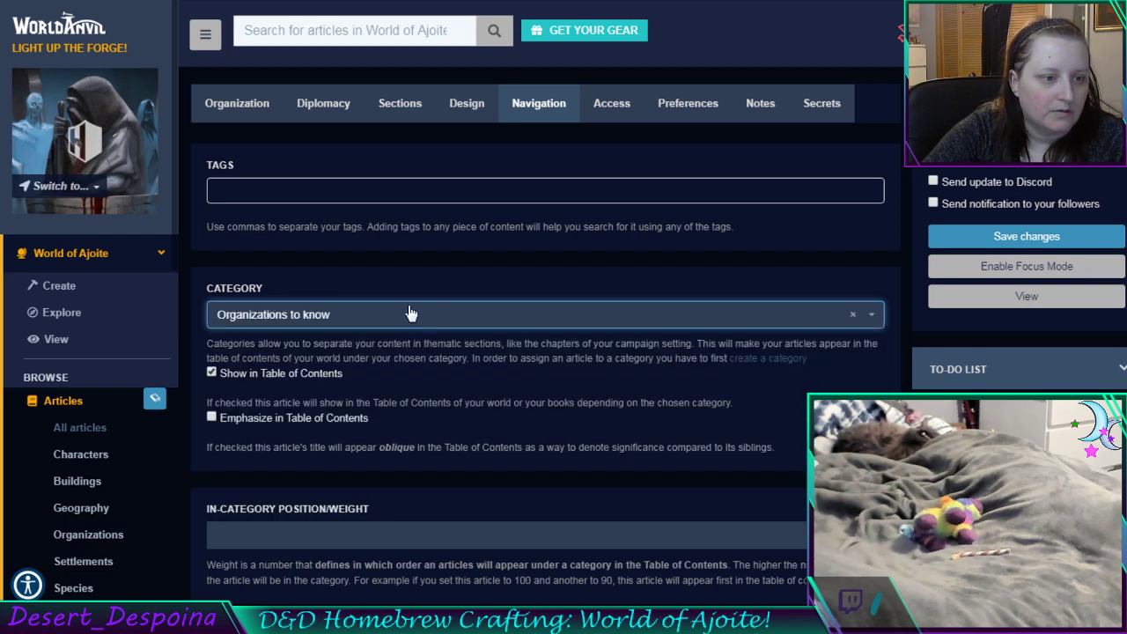
pyautogui.click(1022, 243)
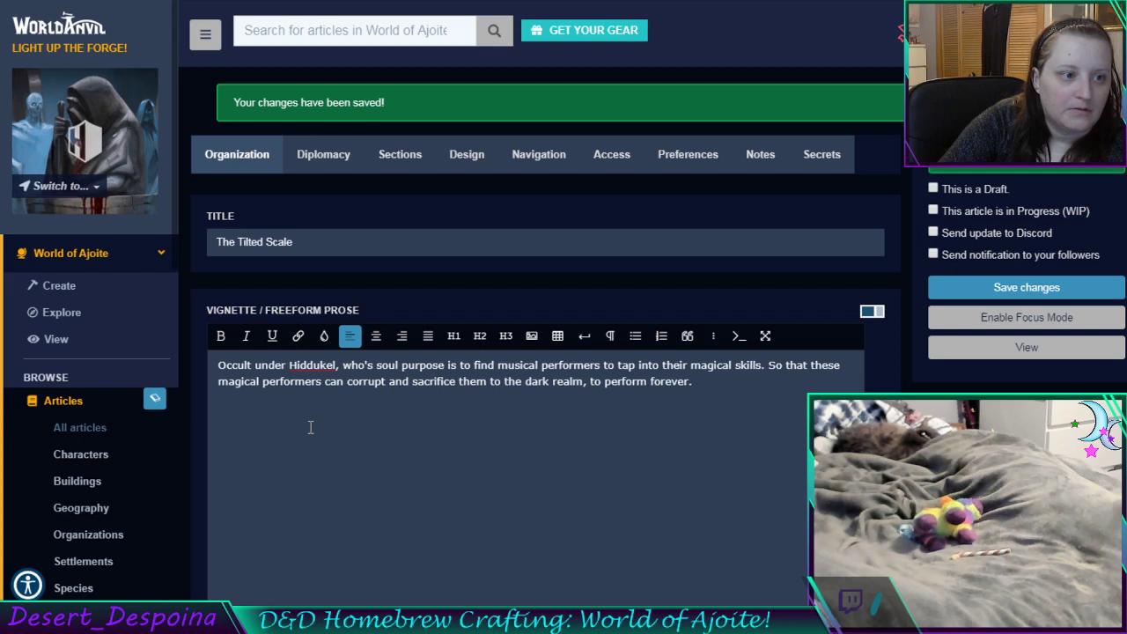
pyautogui.click(533, 168)
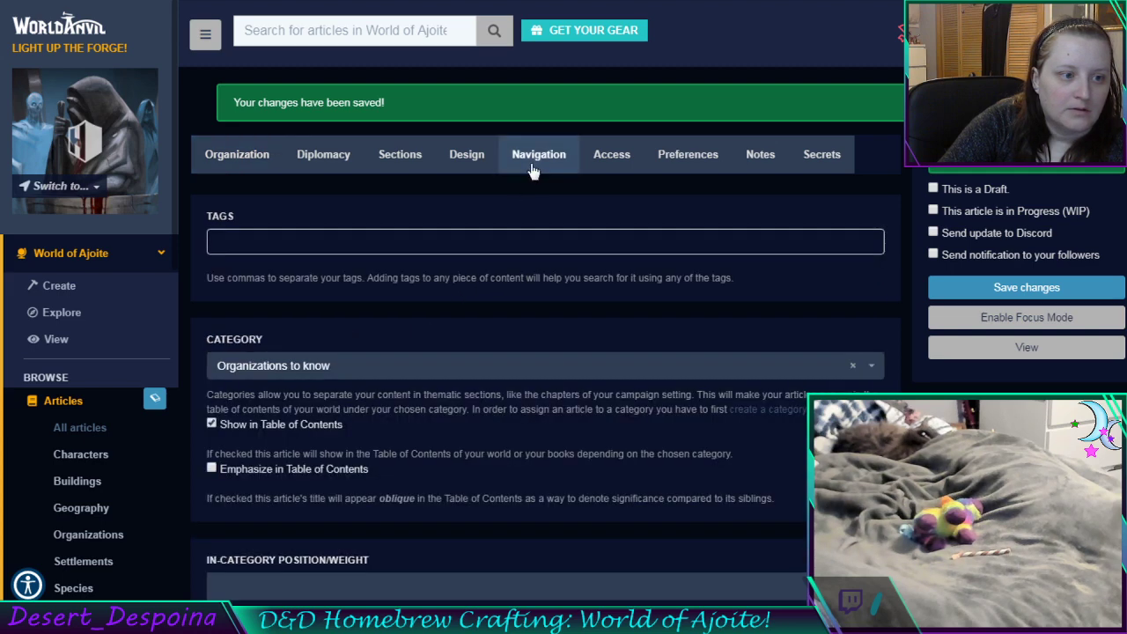
pyautogui.click(252, 154)
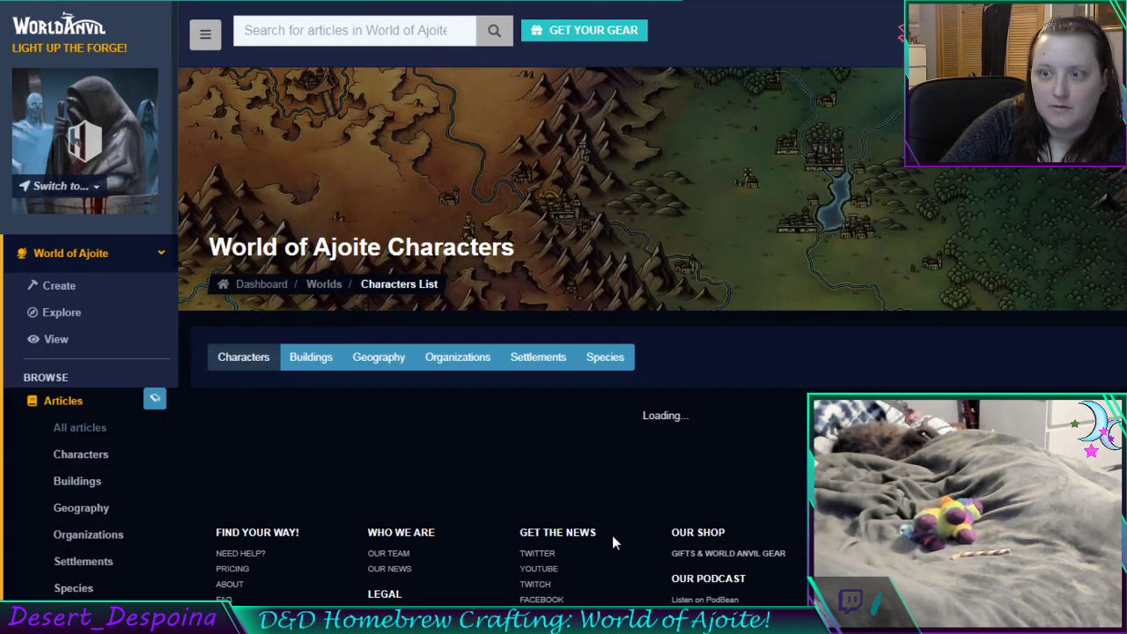
# Look through the World of Ajoite characters list, examining the species, organization and location given for each character
pyautogui.scroll(-4, 612, 542)
pyautogui.scroll(-12, 608, 546)
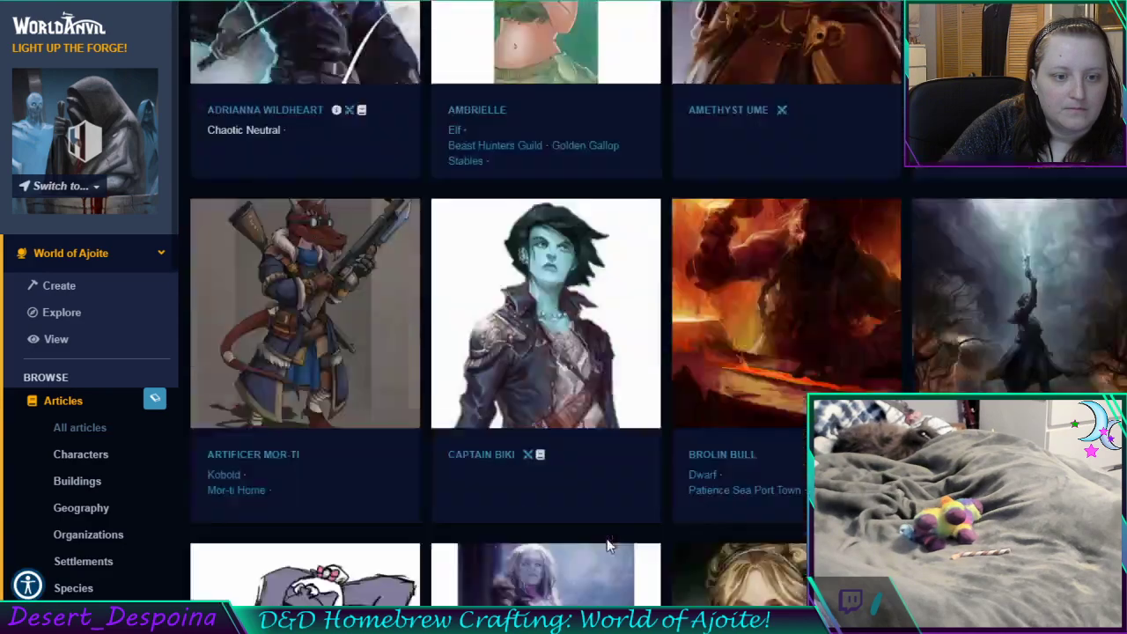
pyautogui.scroll(-16, 608, 546)
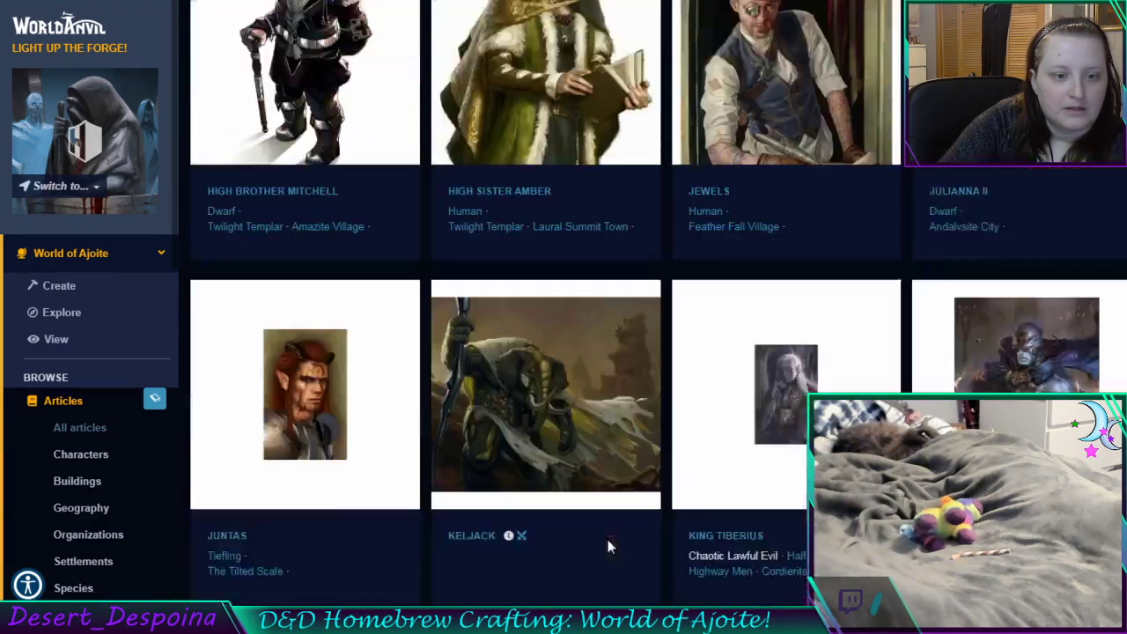
pyautogui.scroll(-7, 607, 542)
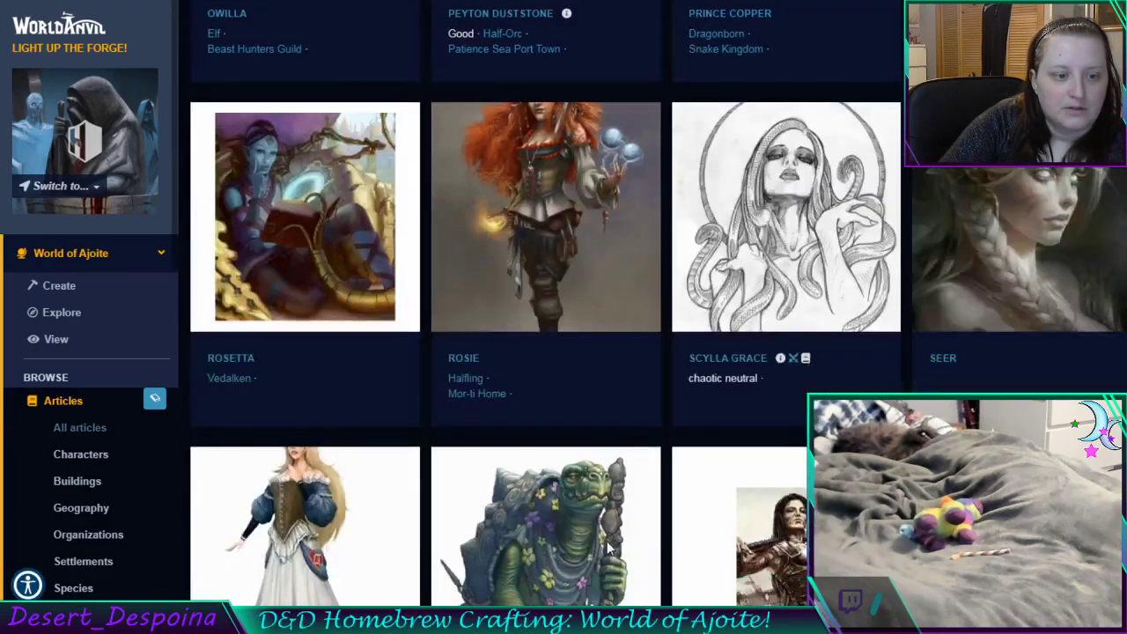
pyautogui.scroll(5, 604, 544)
pyautogui.scroll(18, 605, 547)
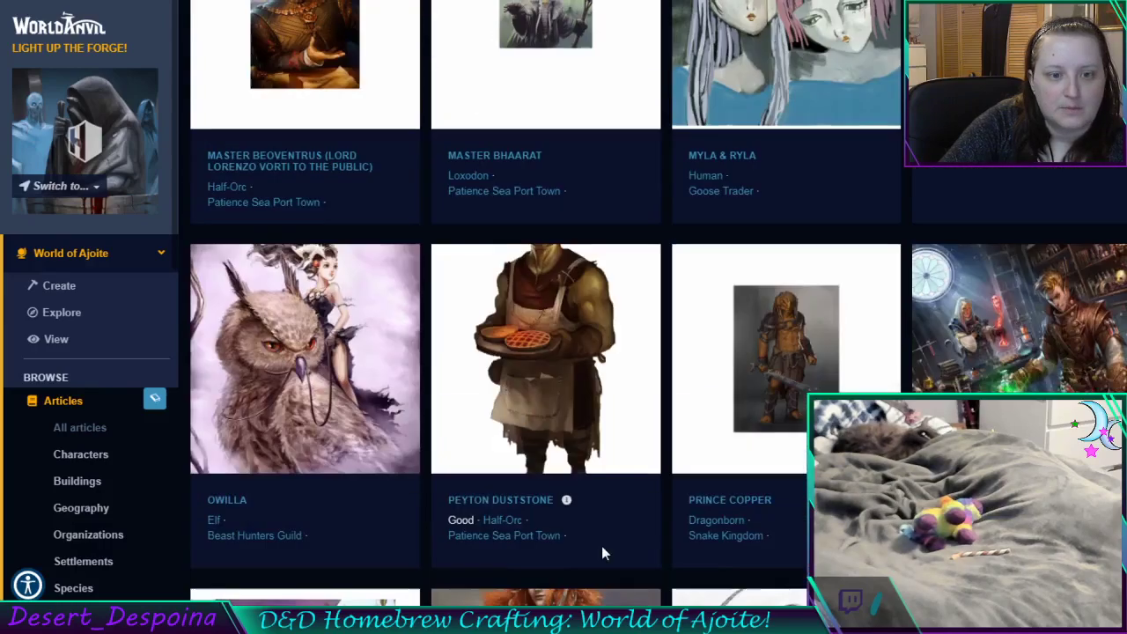
pyautogui.scroll(12, 596, 553)
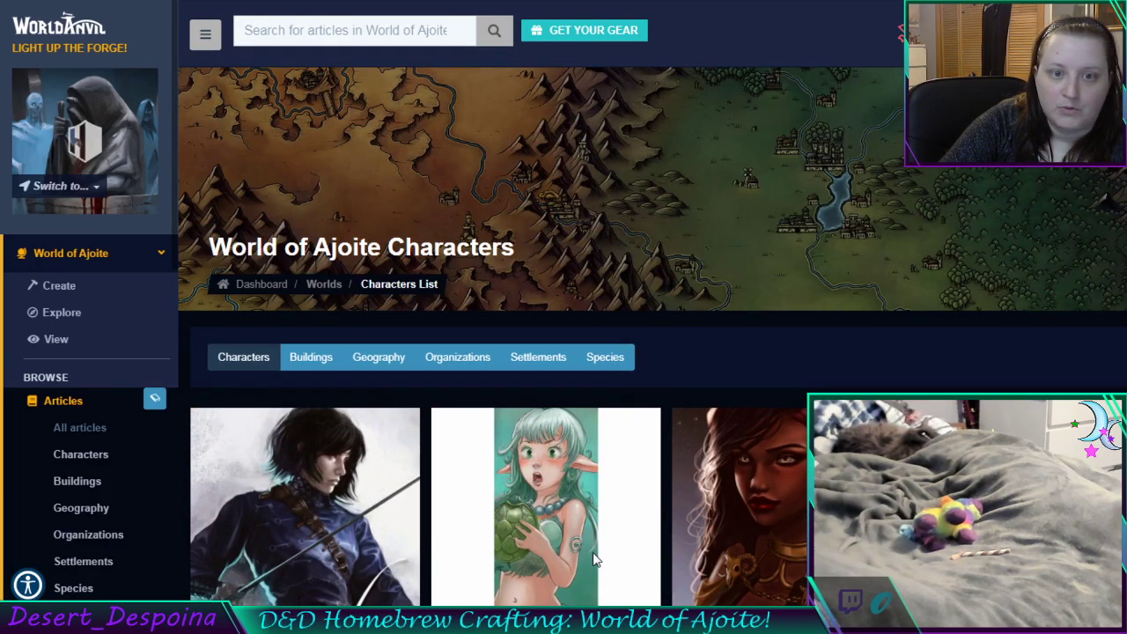
pyautogui.scroll(-10, 593, 552)
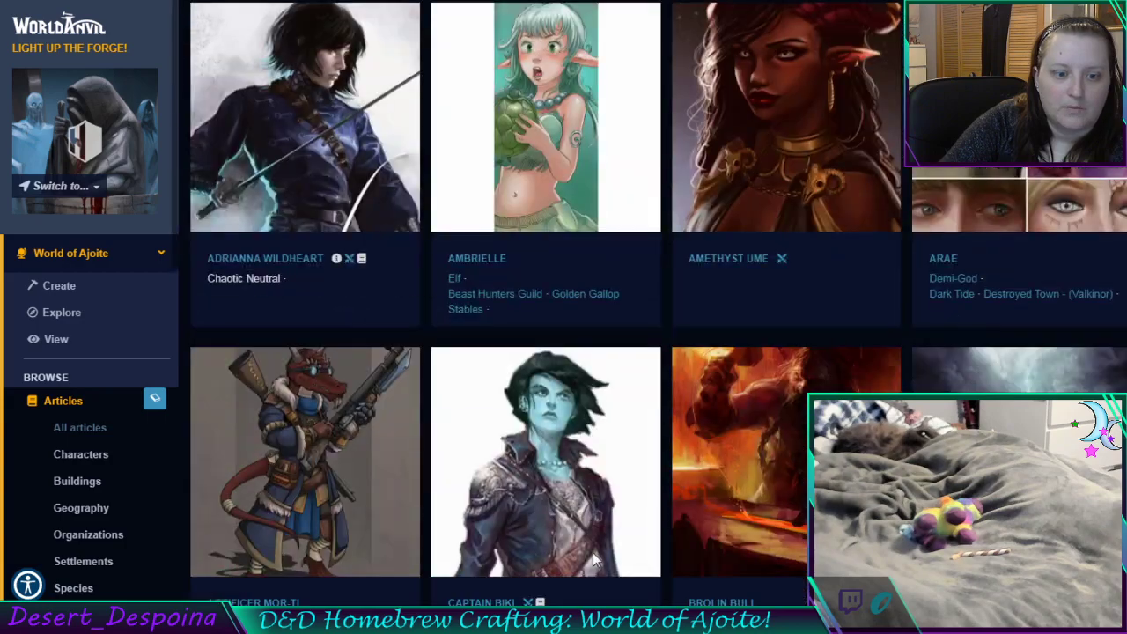
pyautogui.scroll(-12, 593, 560)
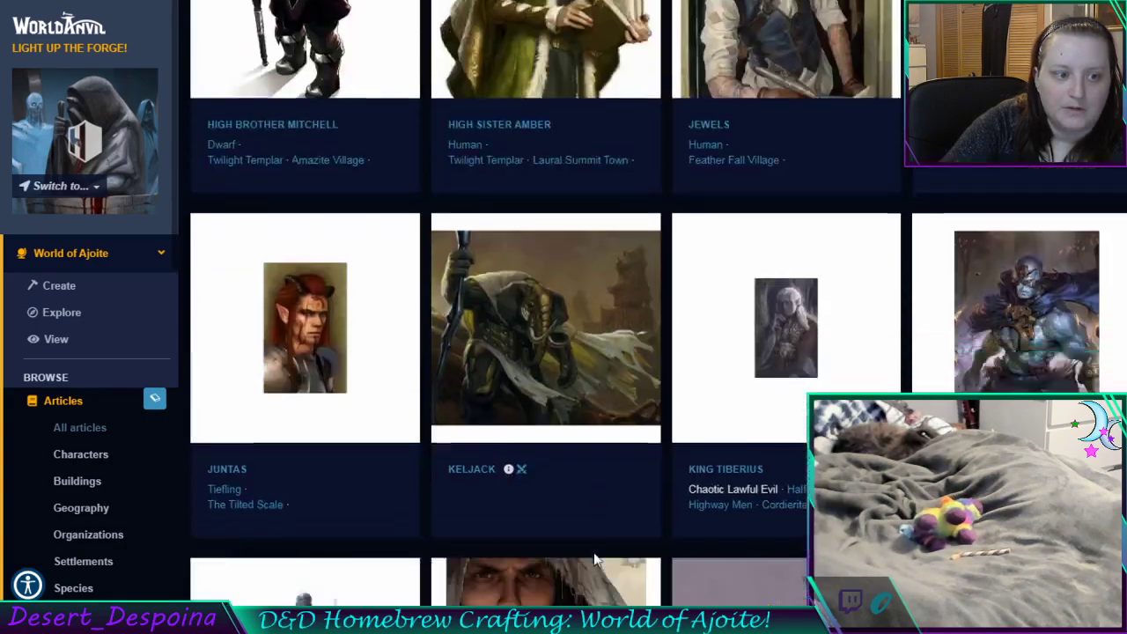
pyautogui.scroll(-12, 592, 562)
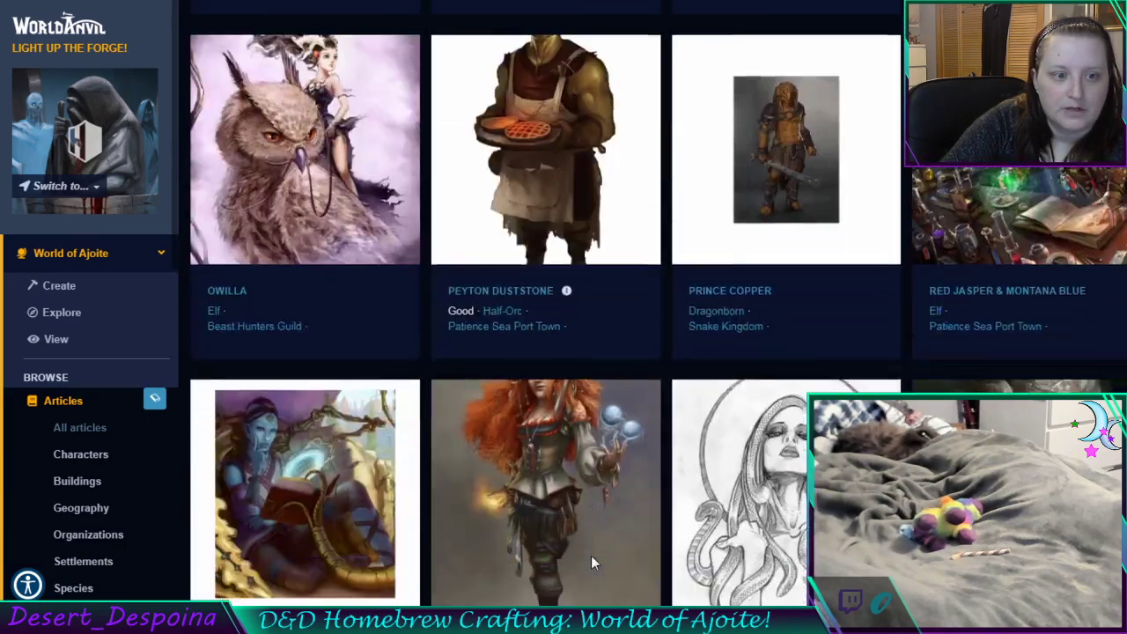
pyautogui.scroll(10, 591, 555)
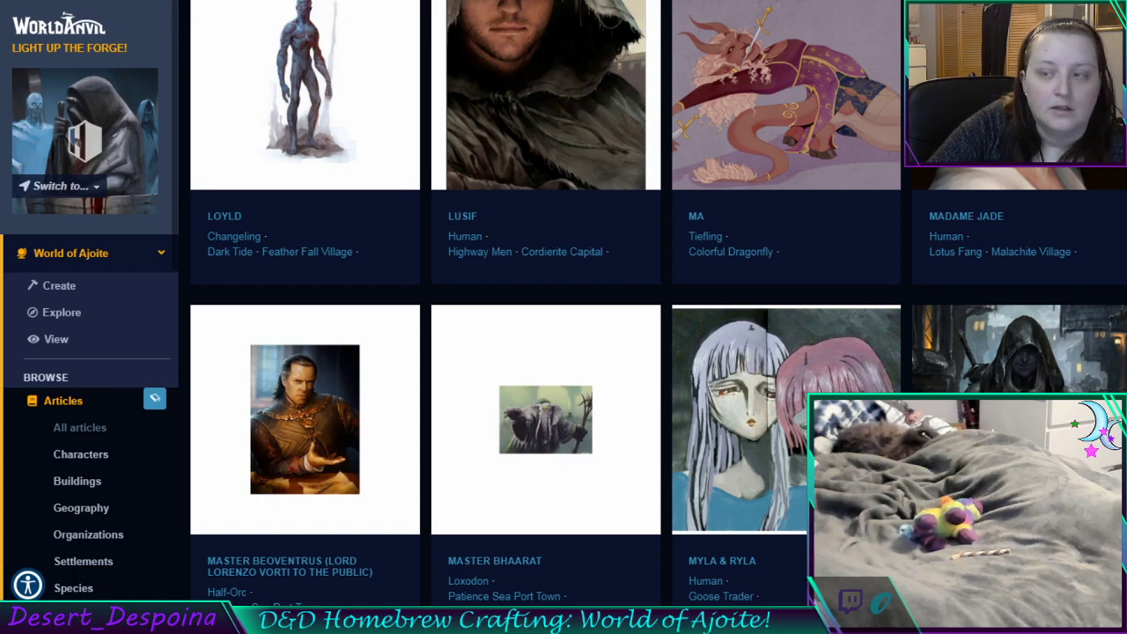
pyautogui.hotkey('alt', 'Tab')
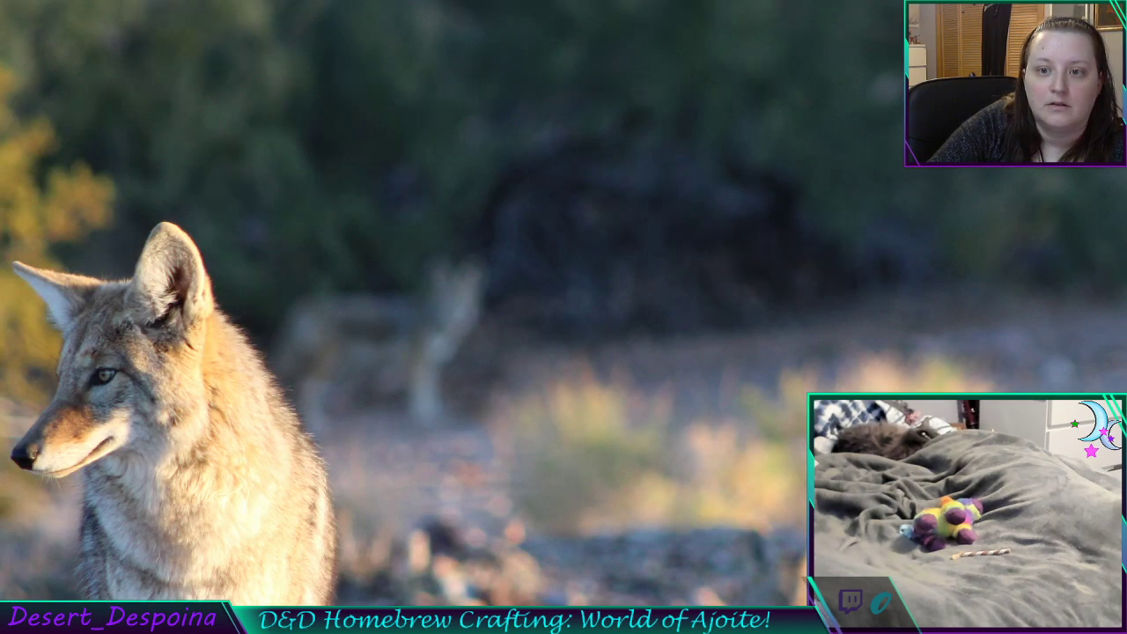